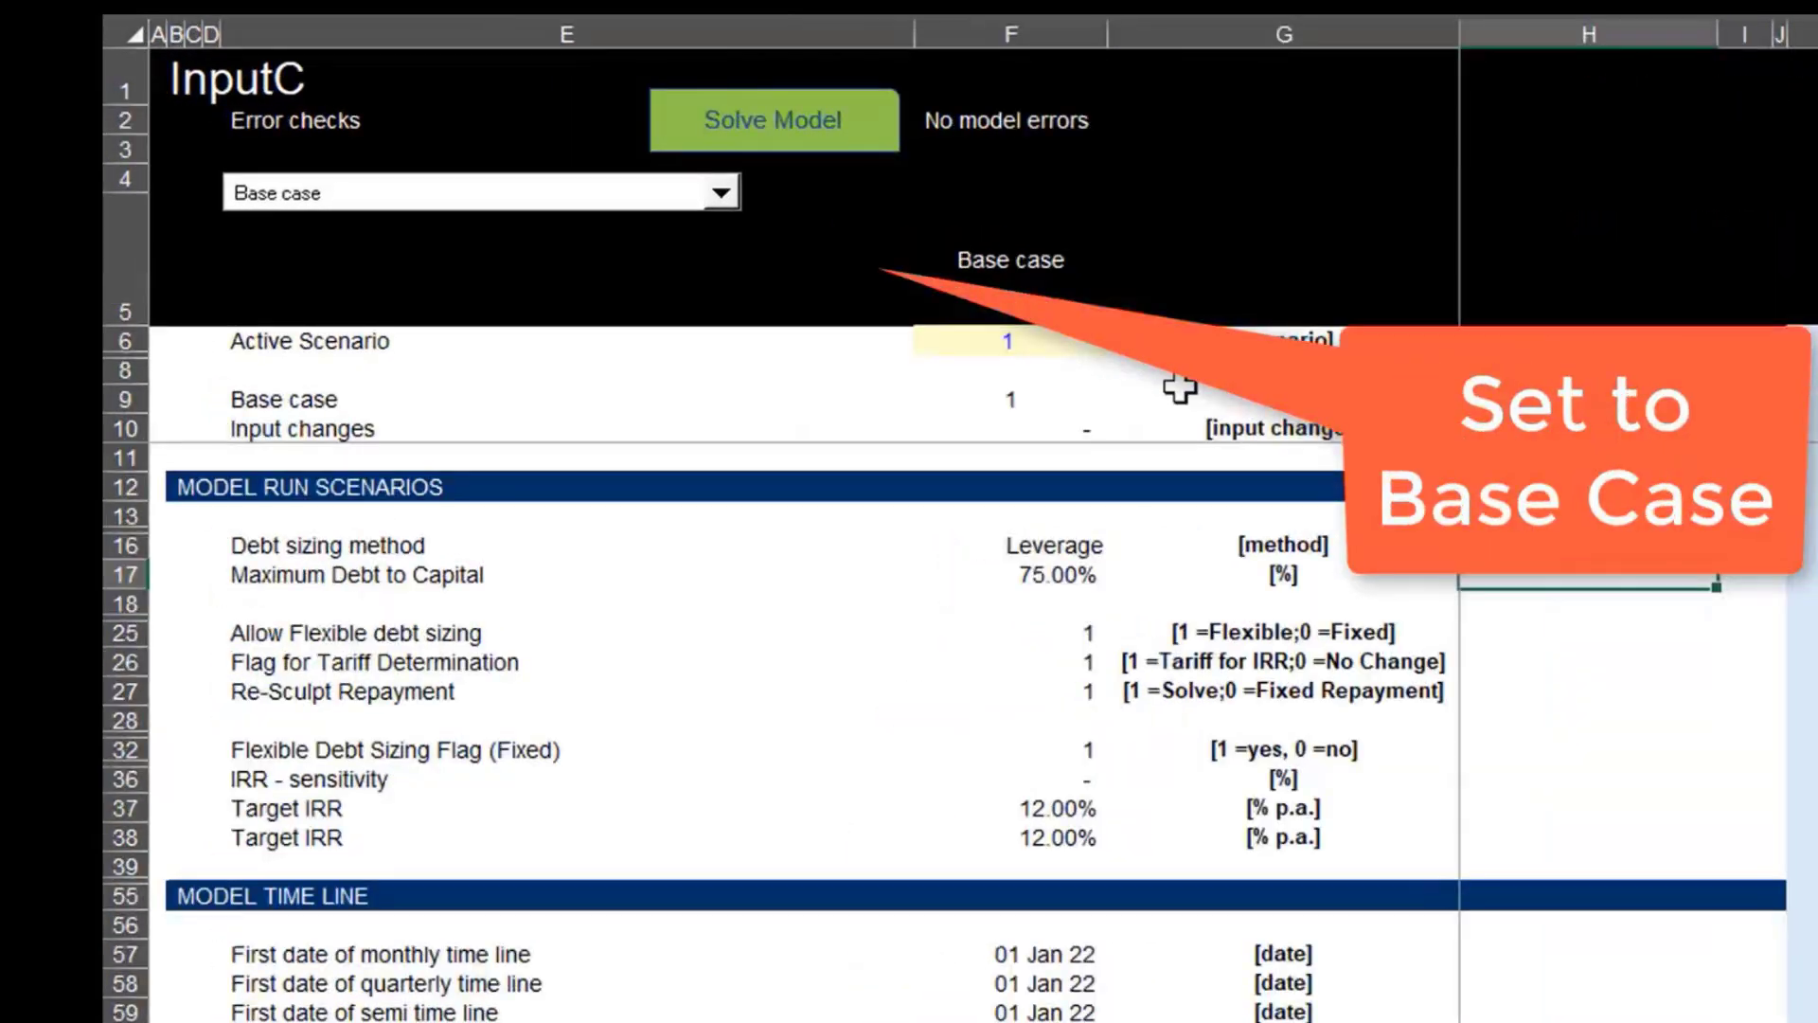
Choose Base case as the scenario on the InputC sheet.
left_click(876, 291)
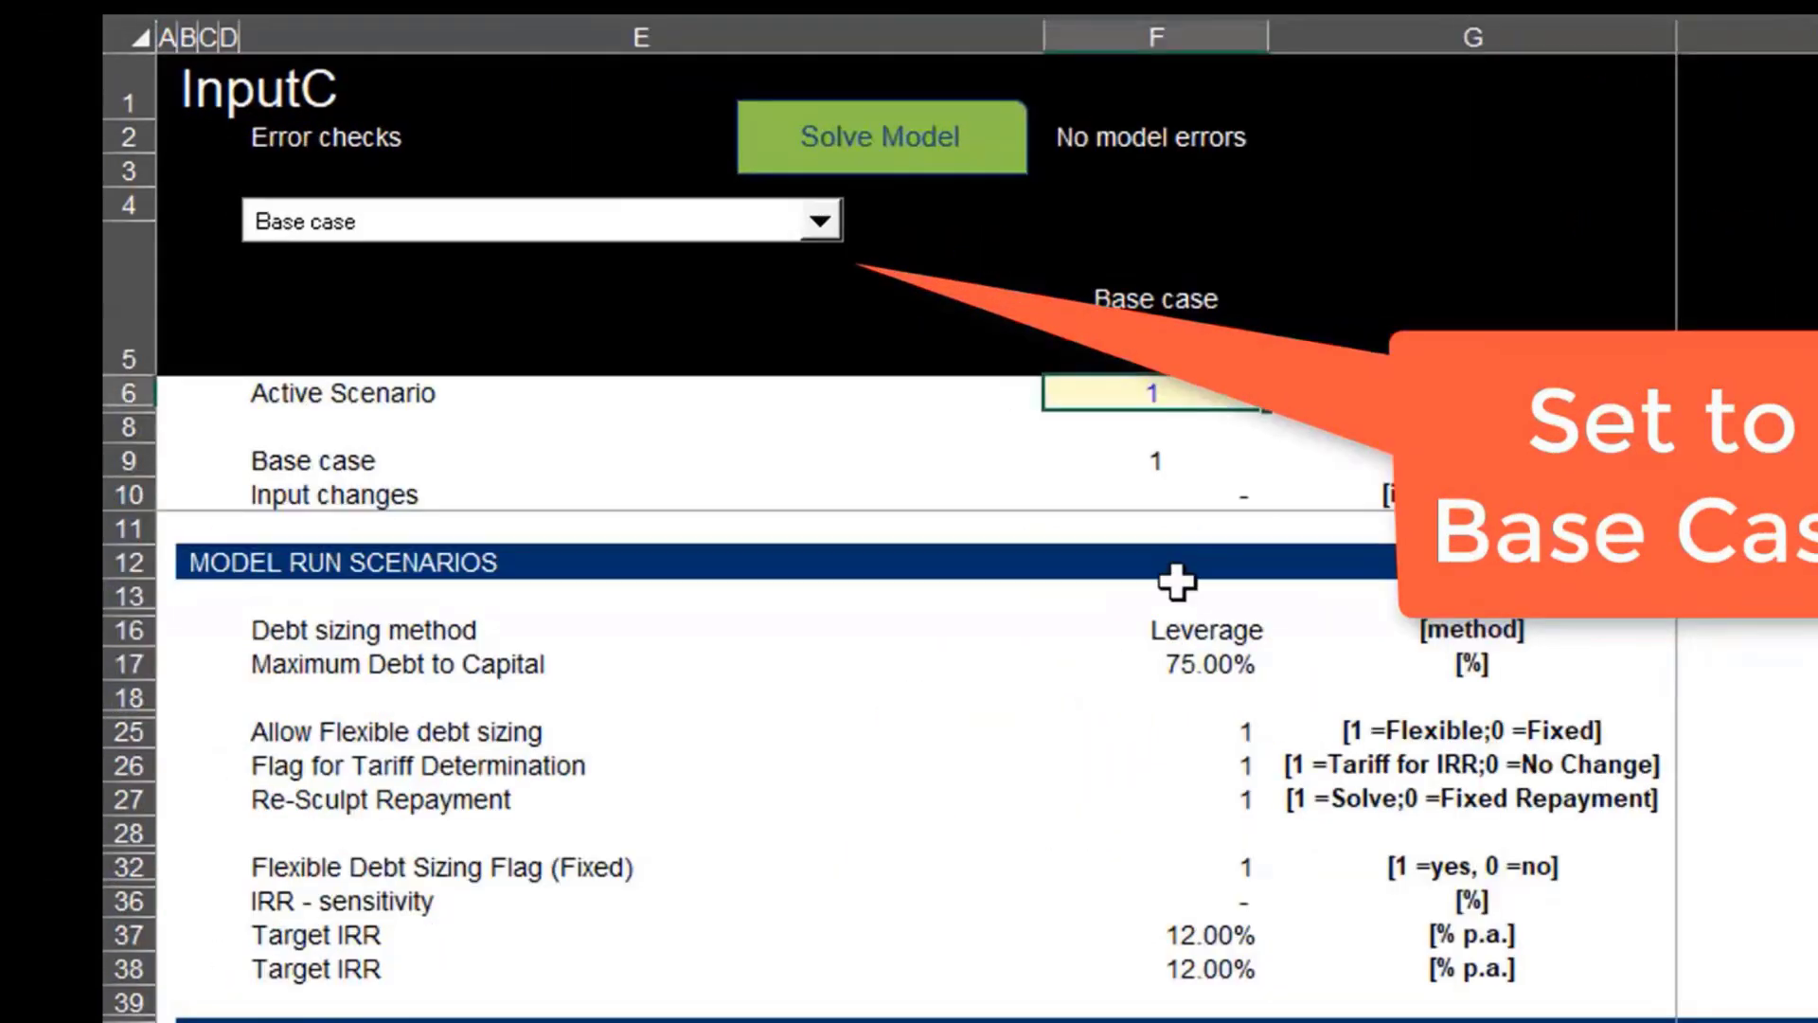
left_click(472, 227)
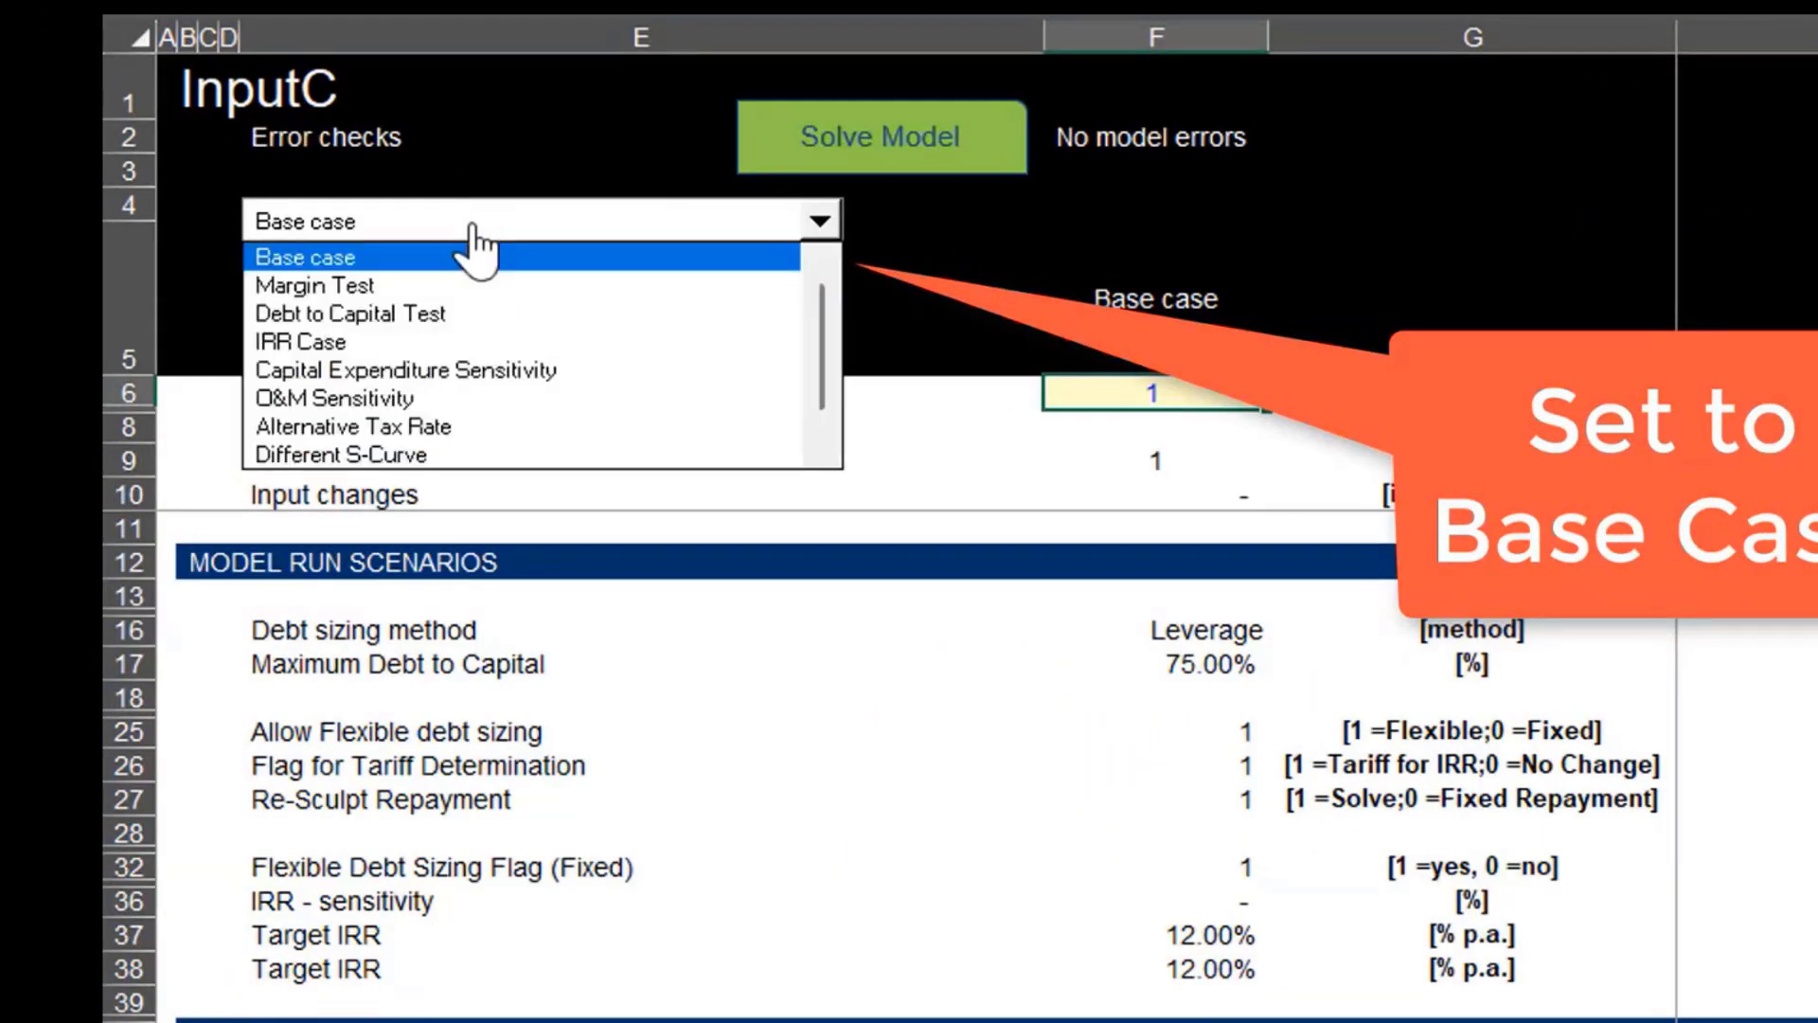
left_click(471, 228)
left_click(986, 989)
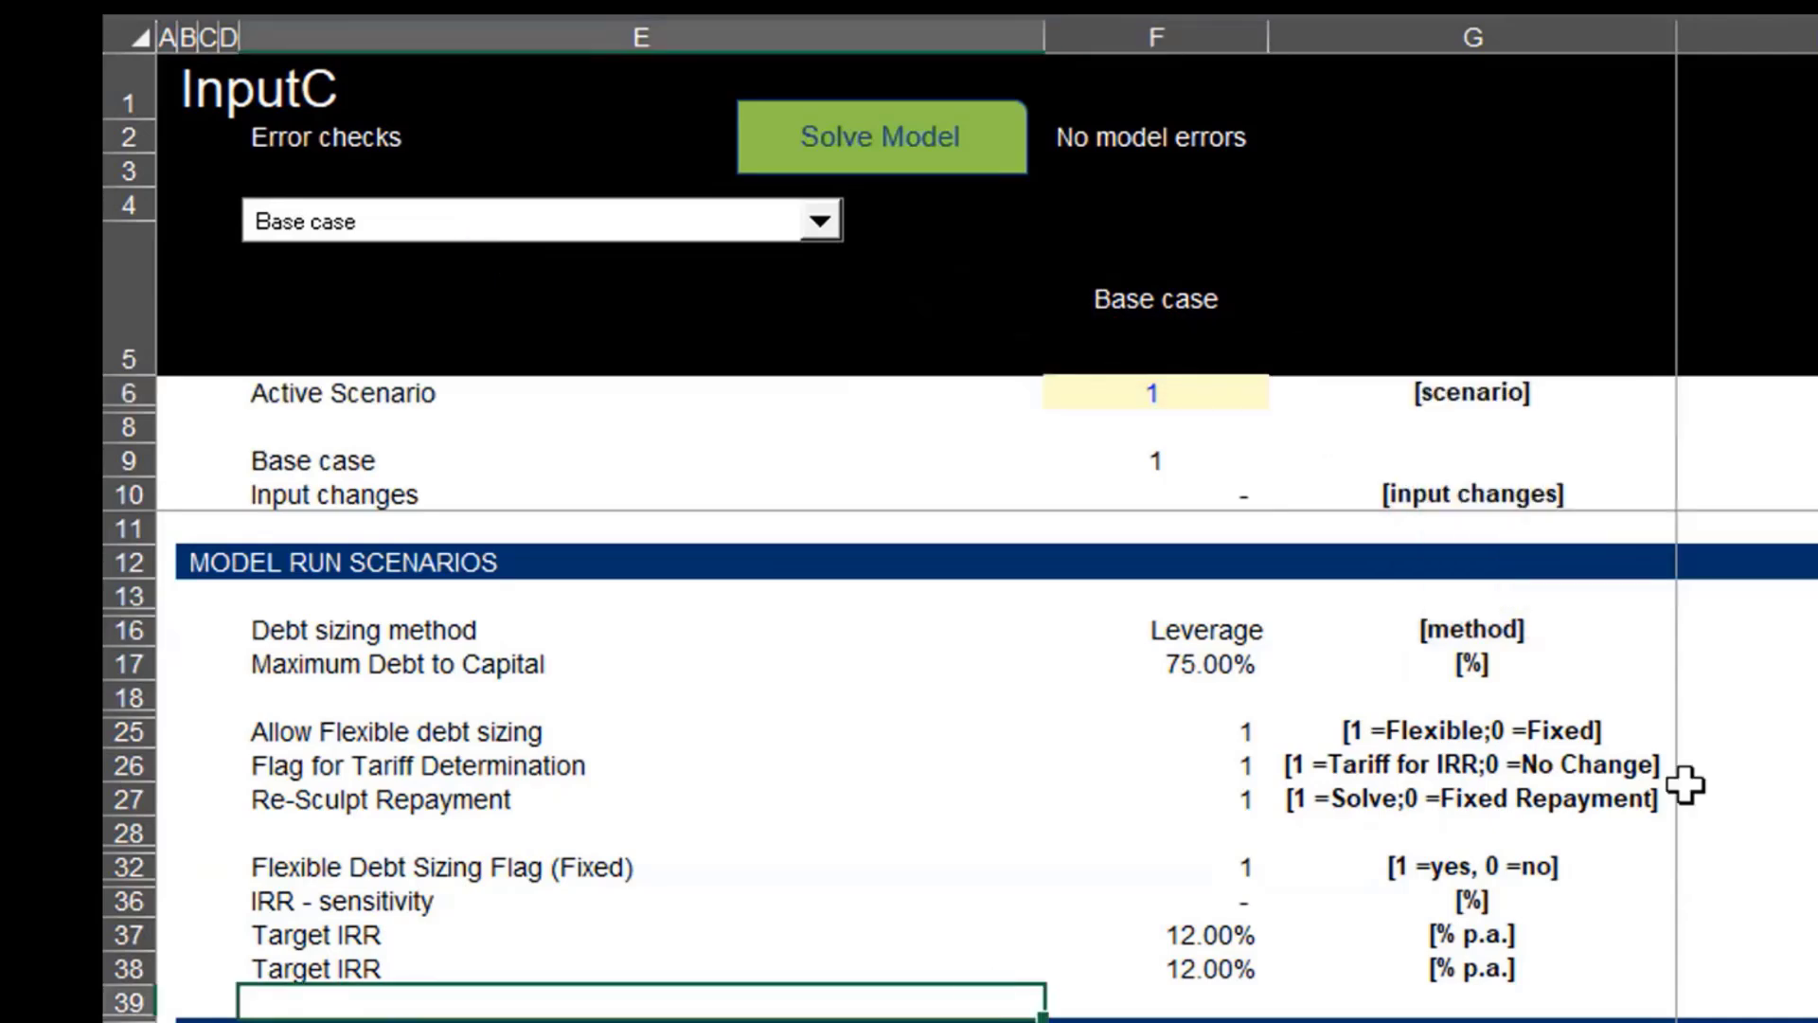
left_click(1476, 633)
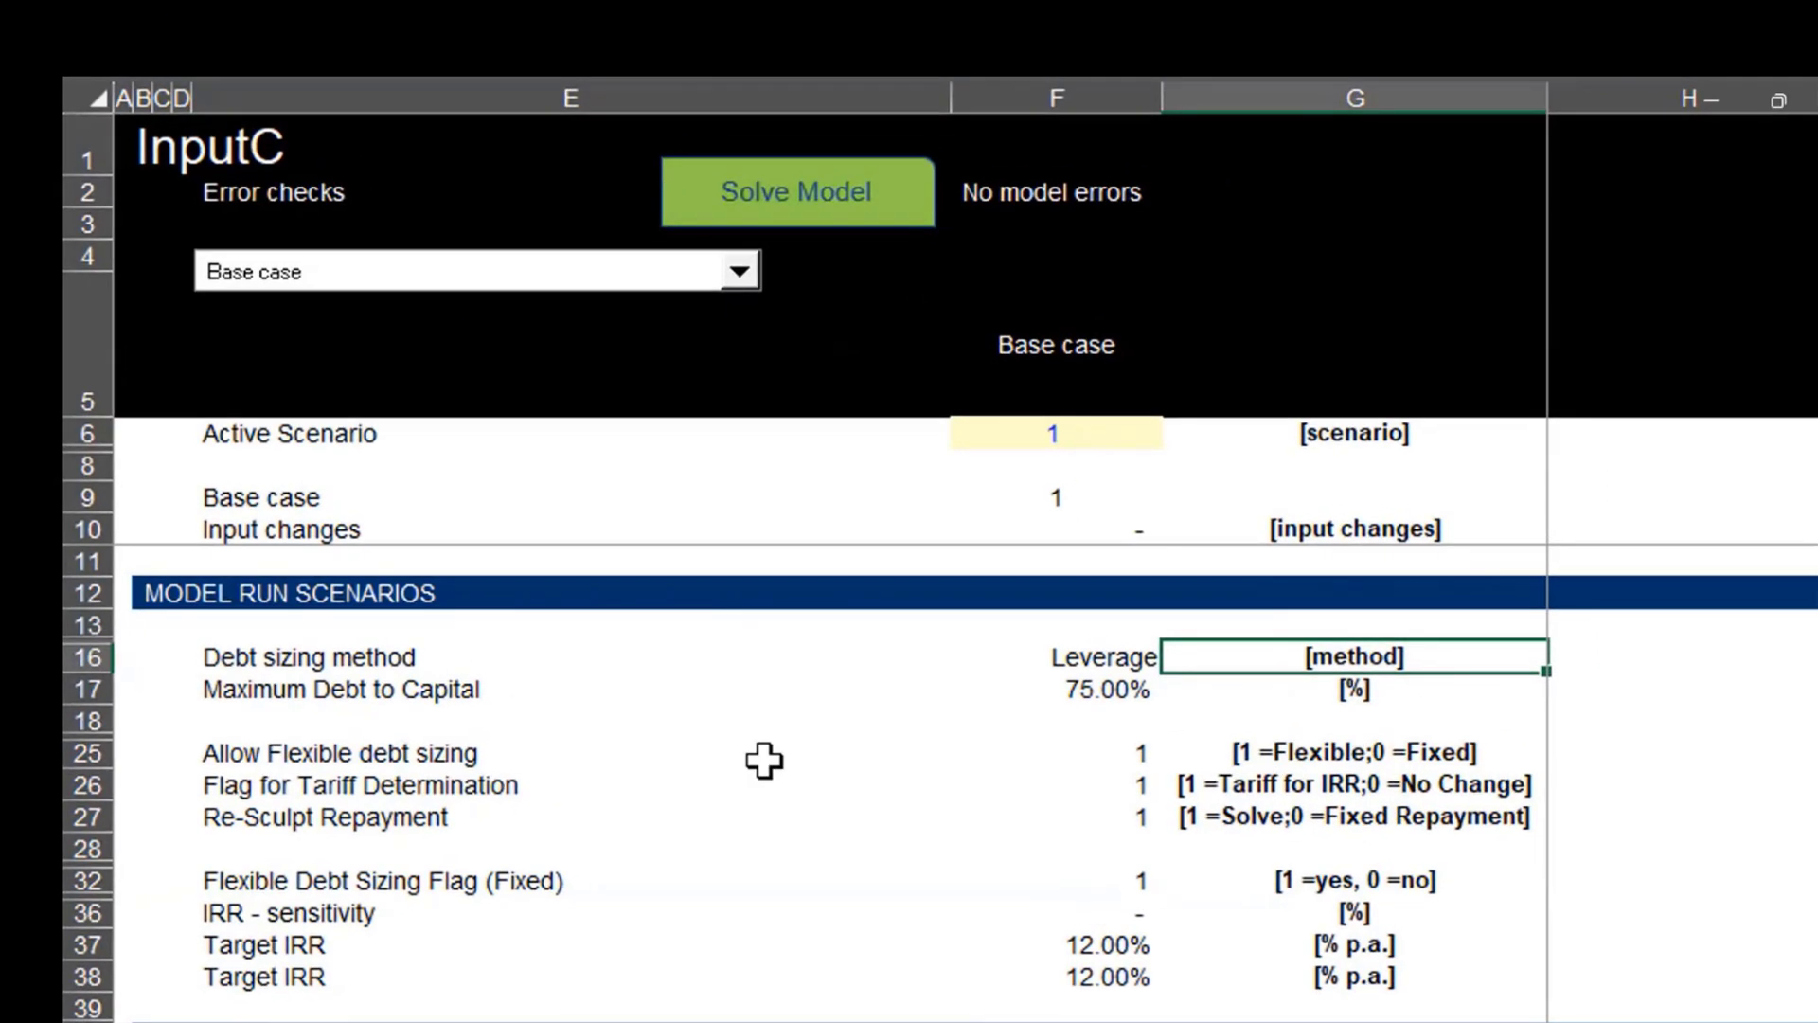
Examine the Base case inputs and the neighbouring scenario columns on the InputC sheet.
key("Down")
key("Down")
key("Down")
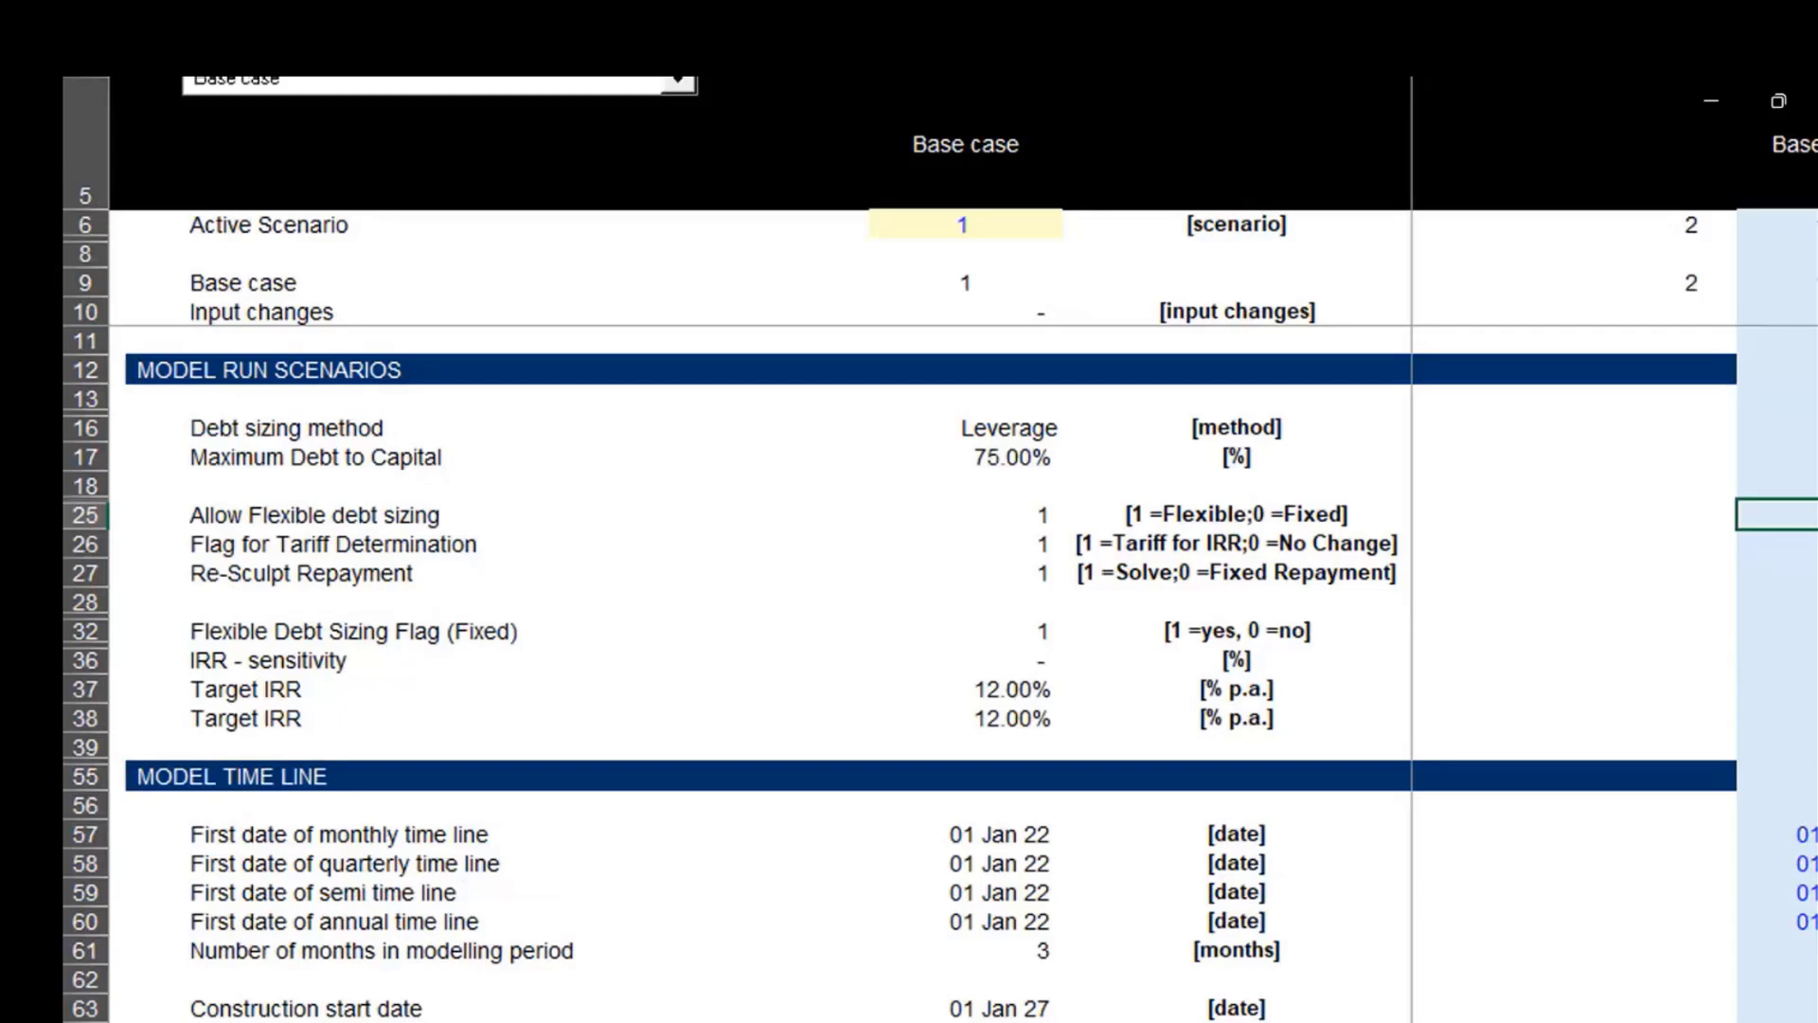
key("Page_Down")
key("Page_Up")
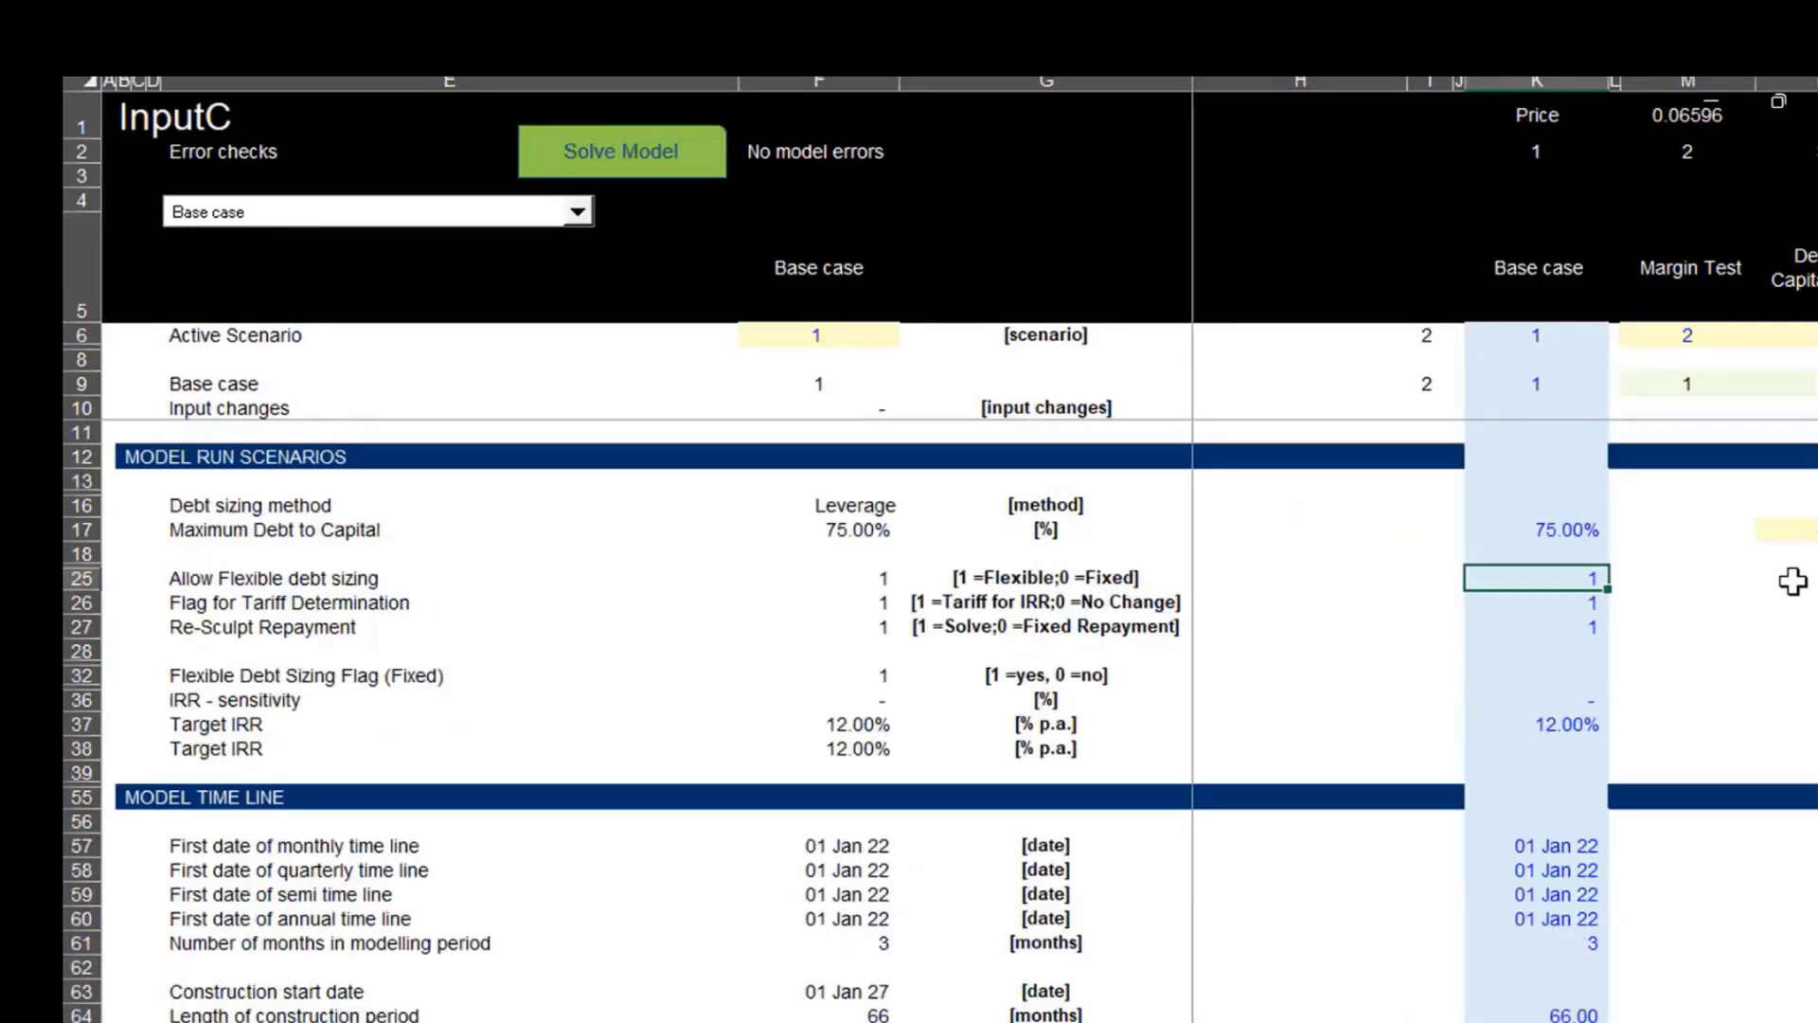
key("Page_Down")
key("Down")
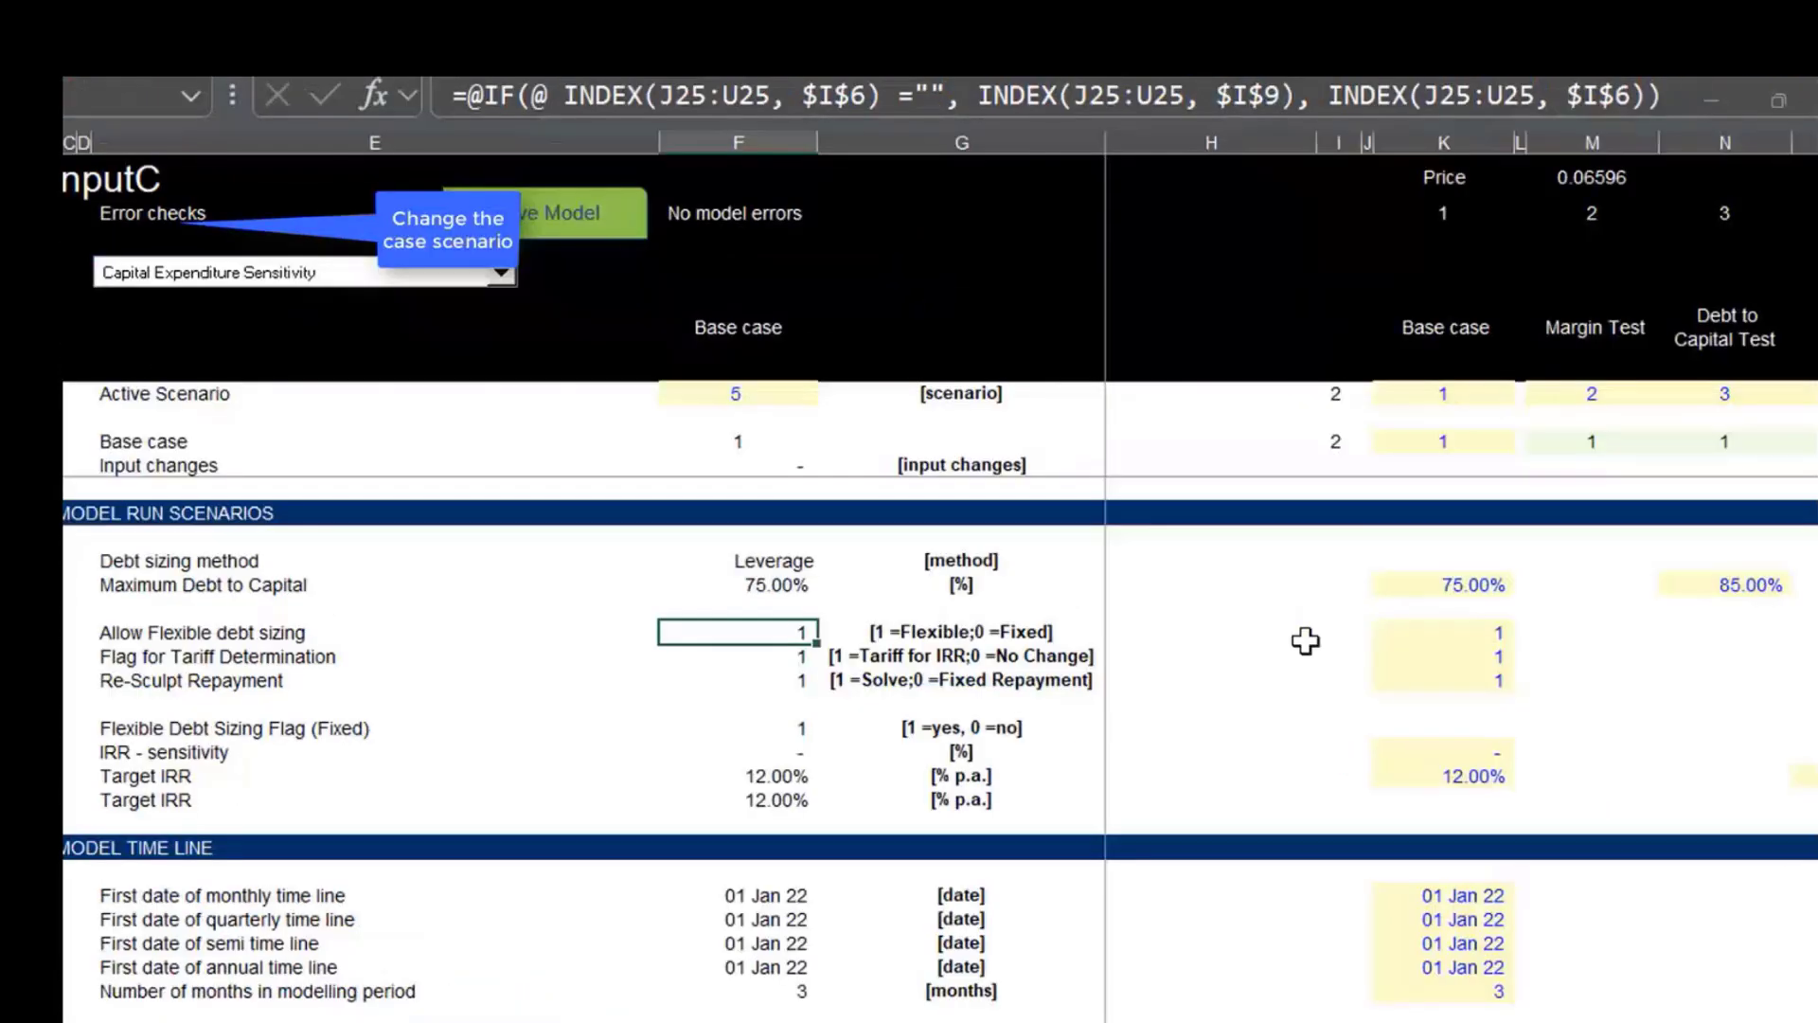
Review the Capital Expenditure Sensitivity column down to its EPC Worksite and EPC Contractor costs.
left_click(1447, 617)
left_click(1817, 605)
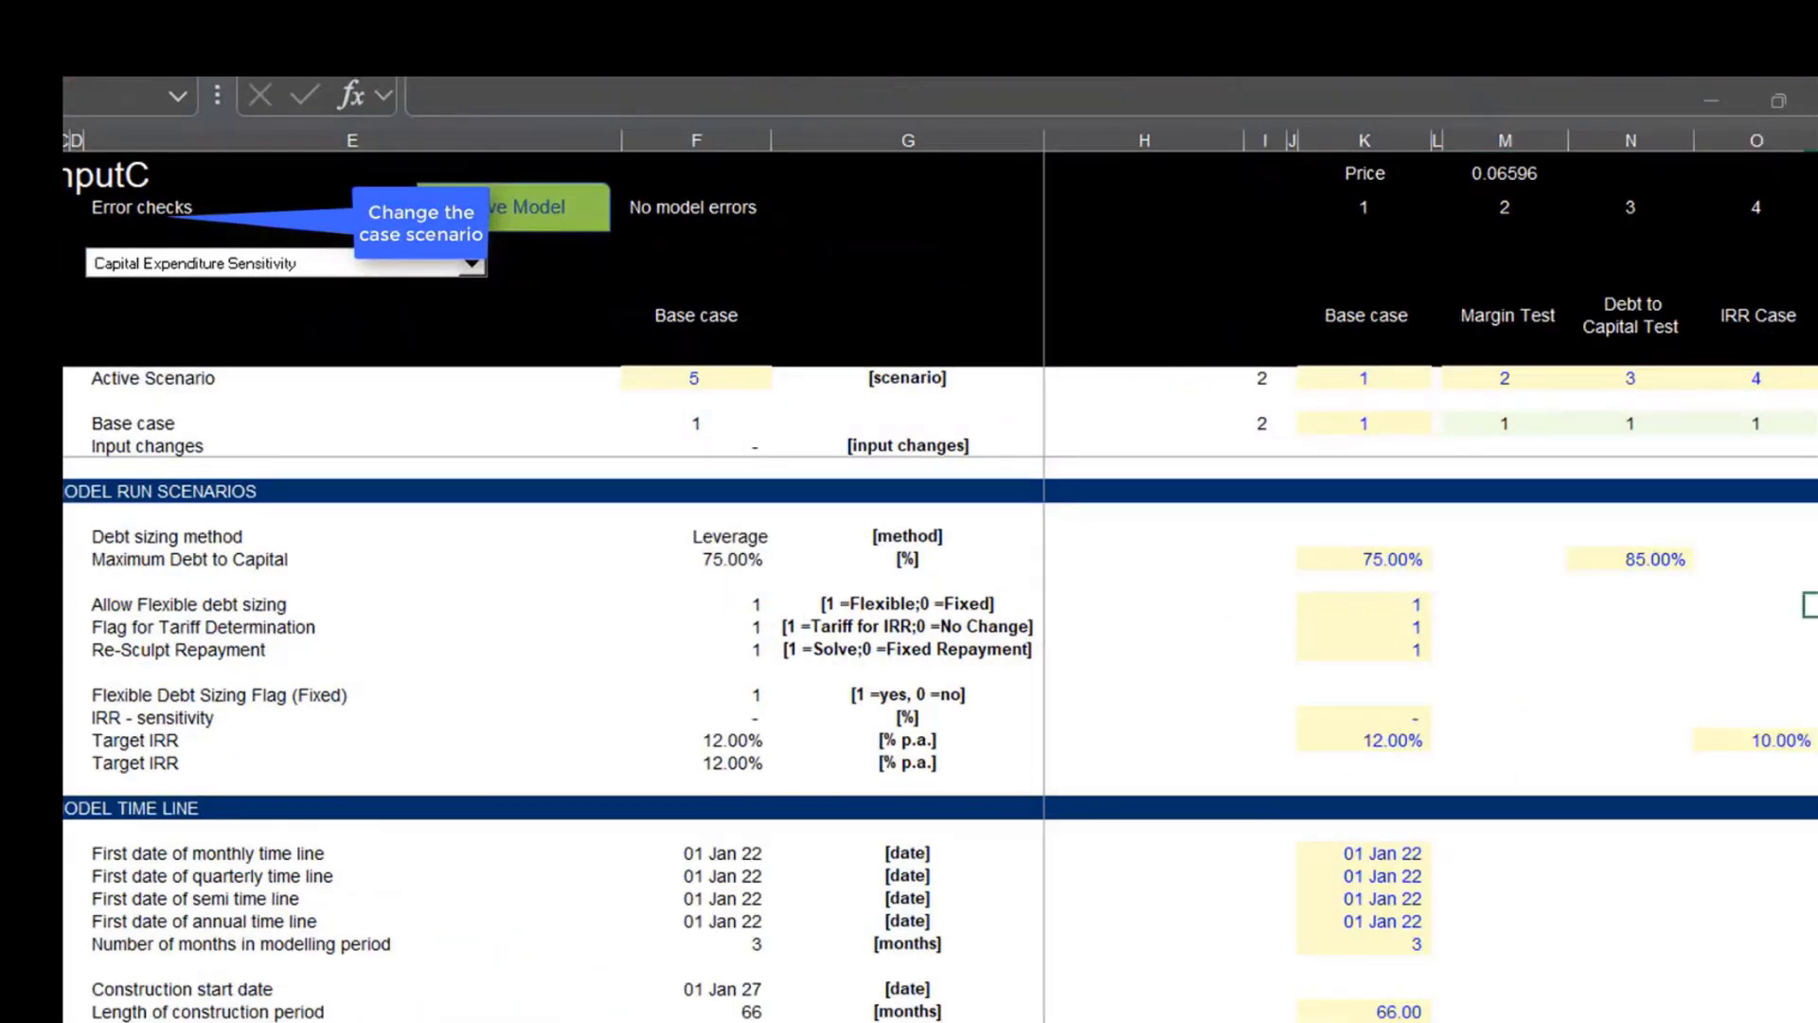
key("Page_Down")
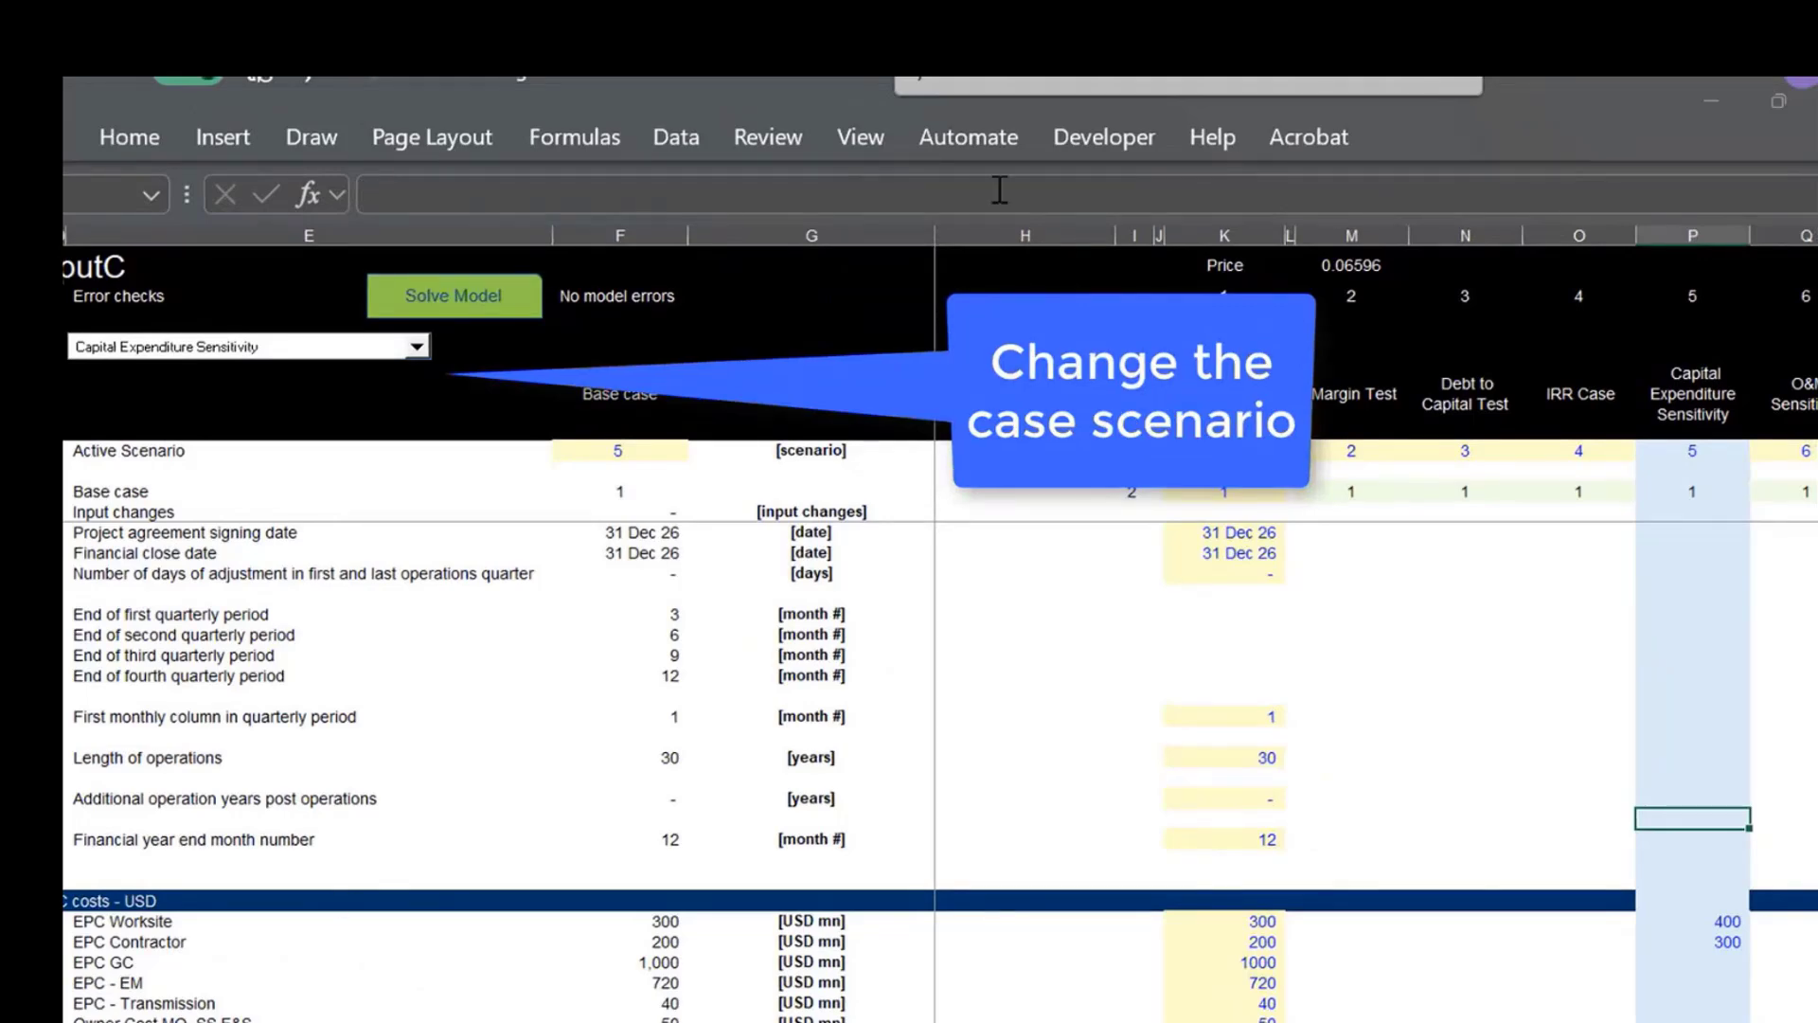
Switch the workbook's calculation option to Partial so the model recalculates for the chosen scenario.
left_click(557, 133)
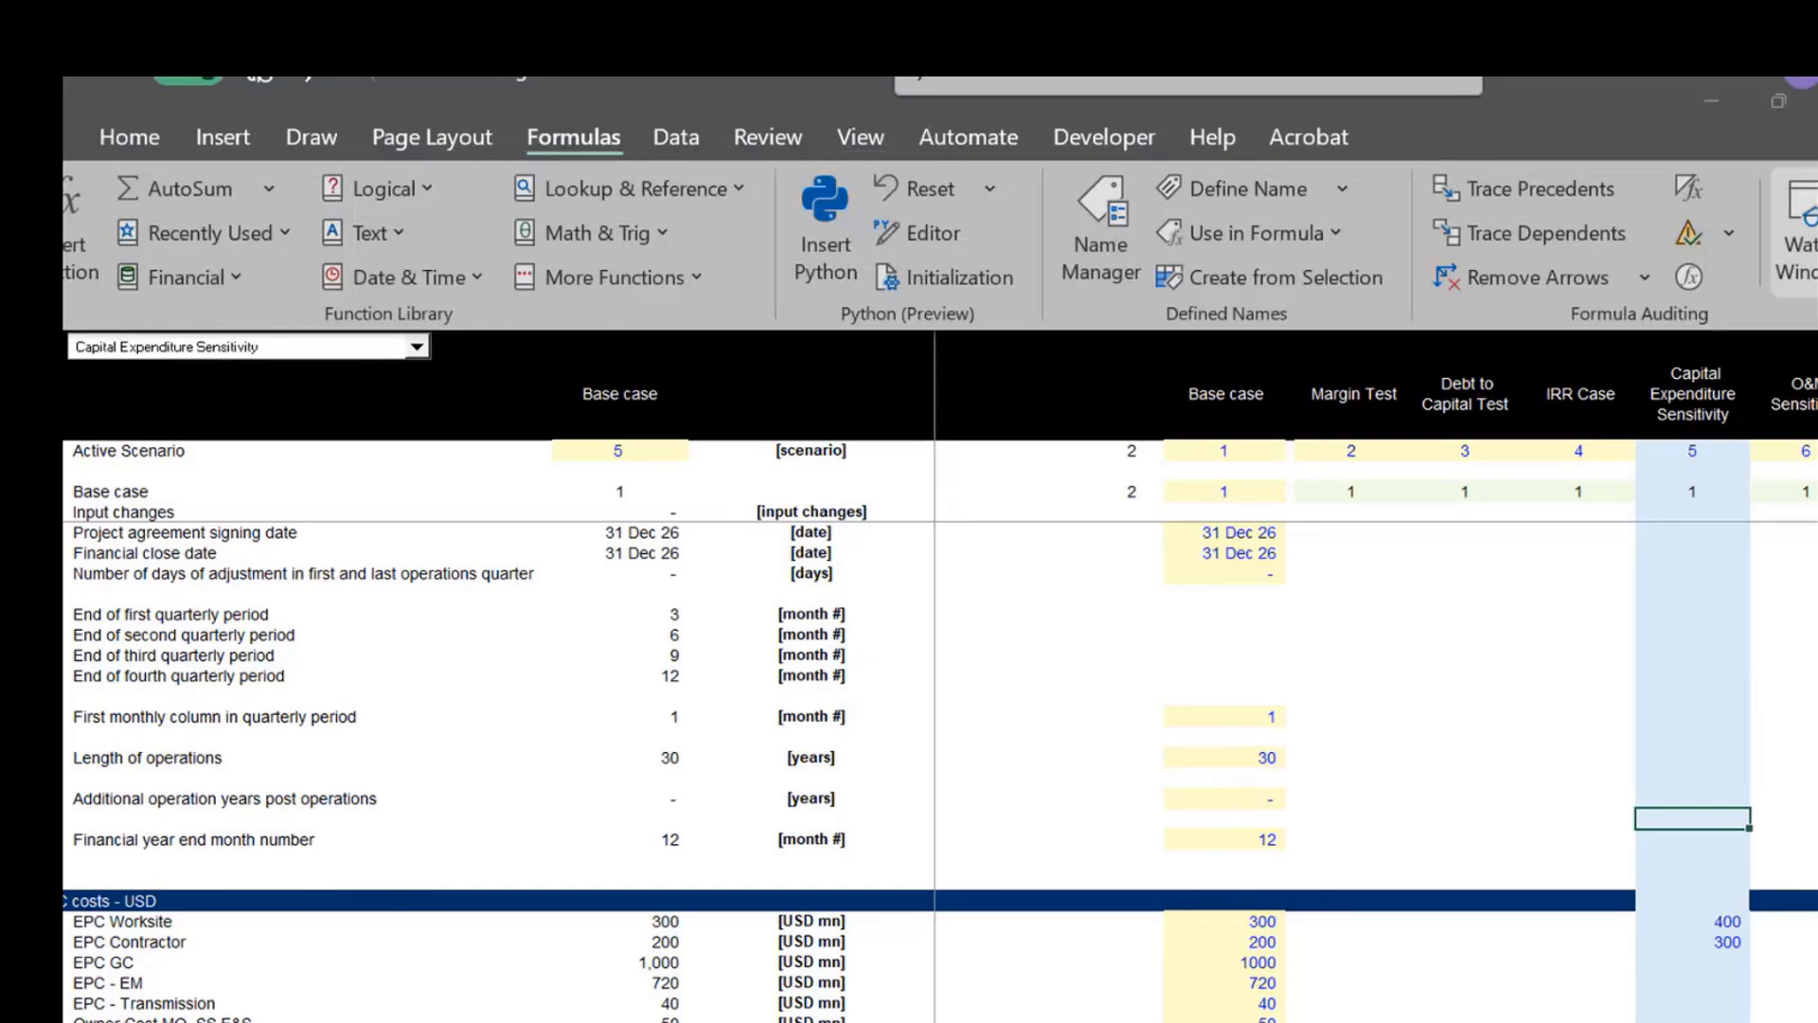
left_click(1591, 284)
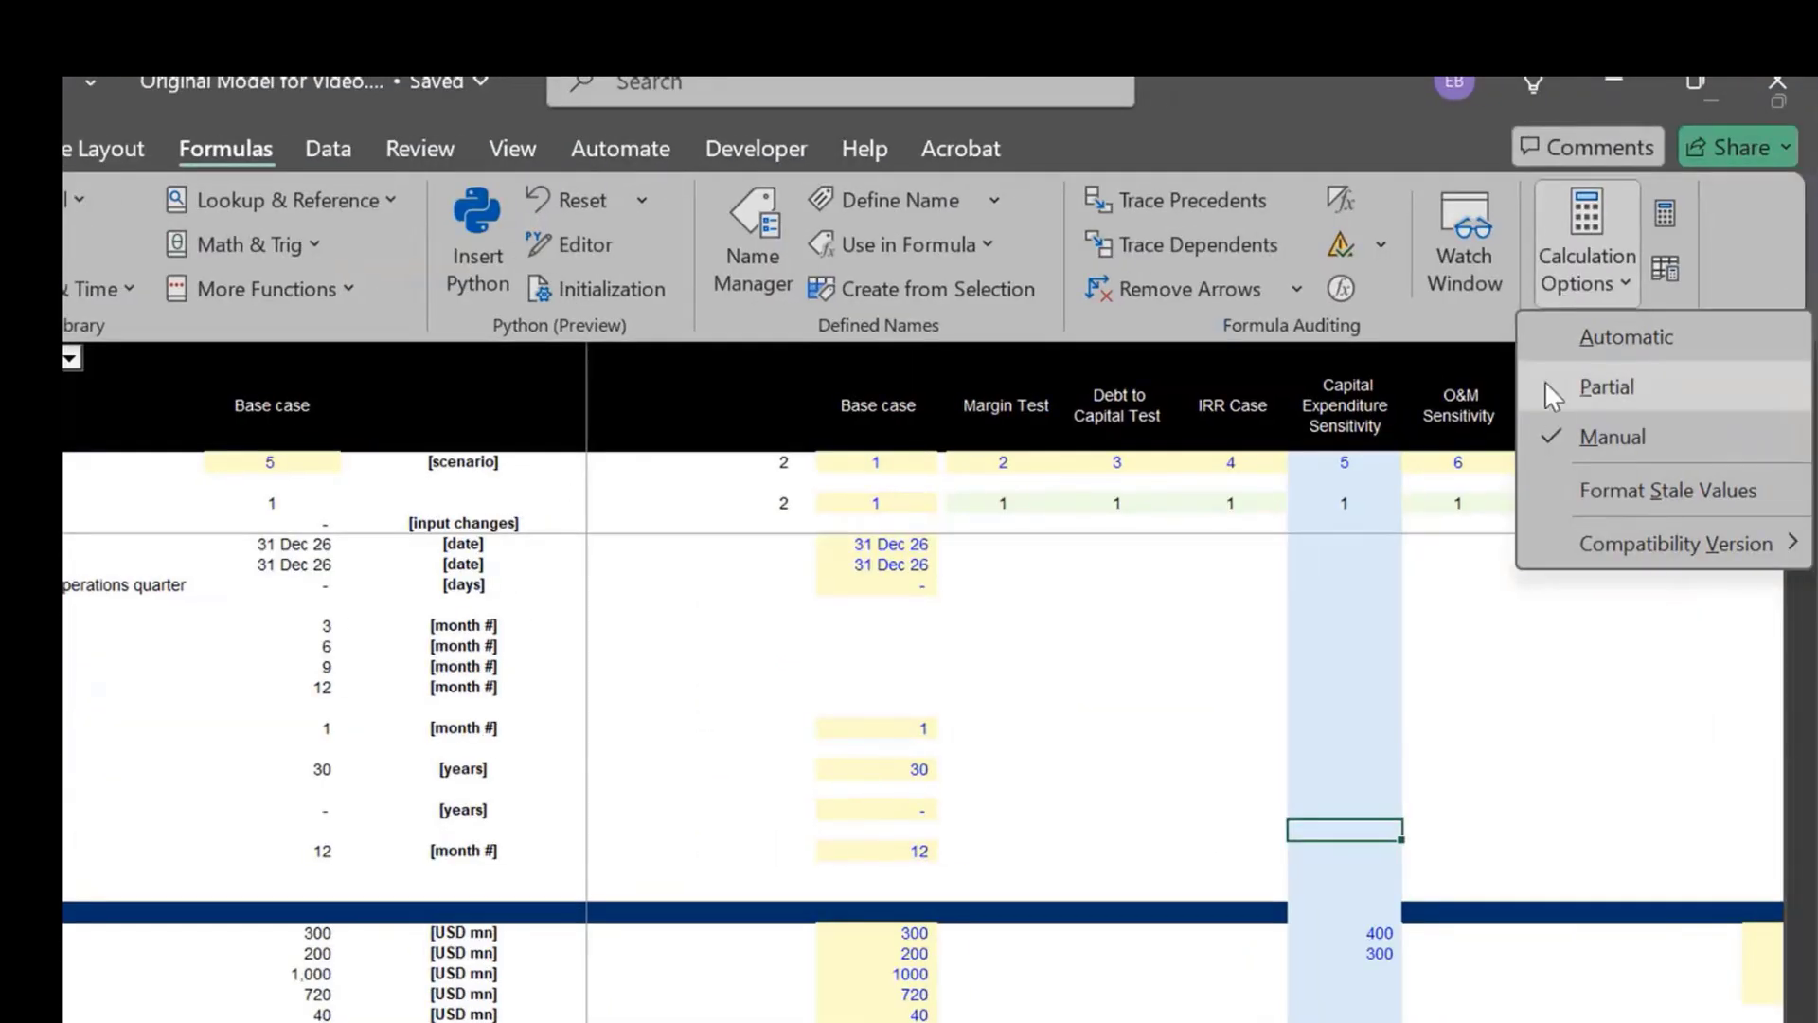
left_click(1547, 396)
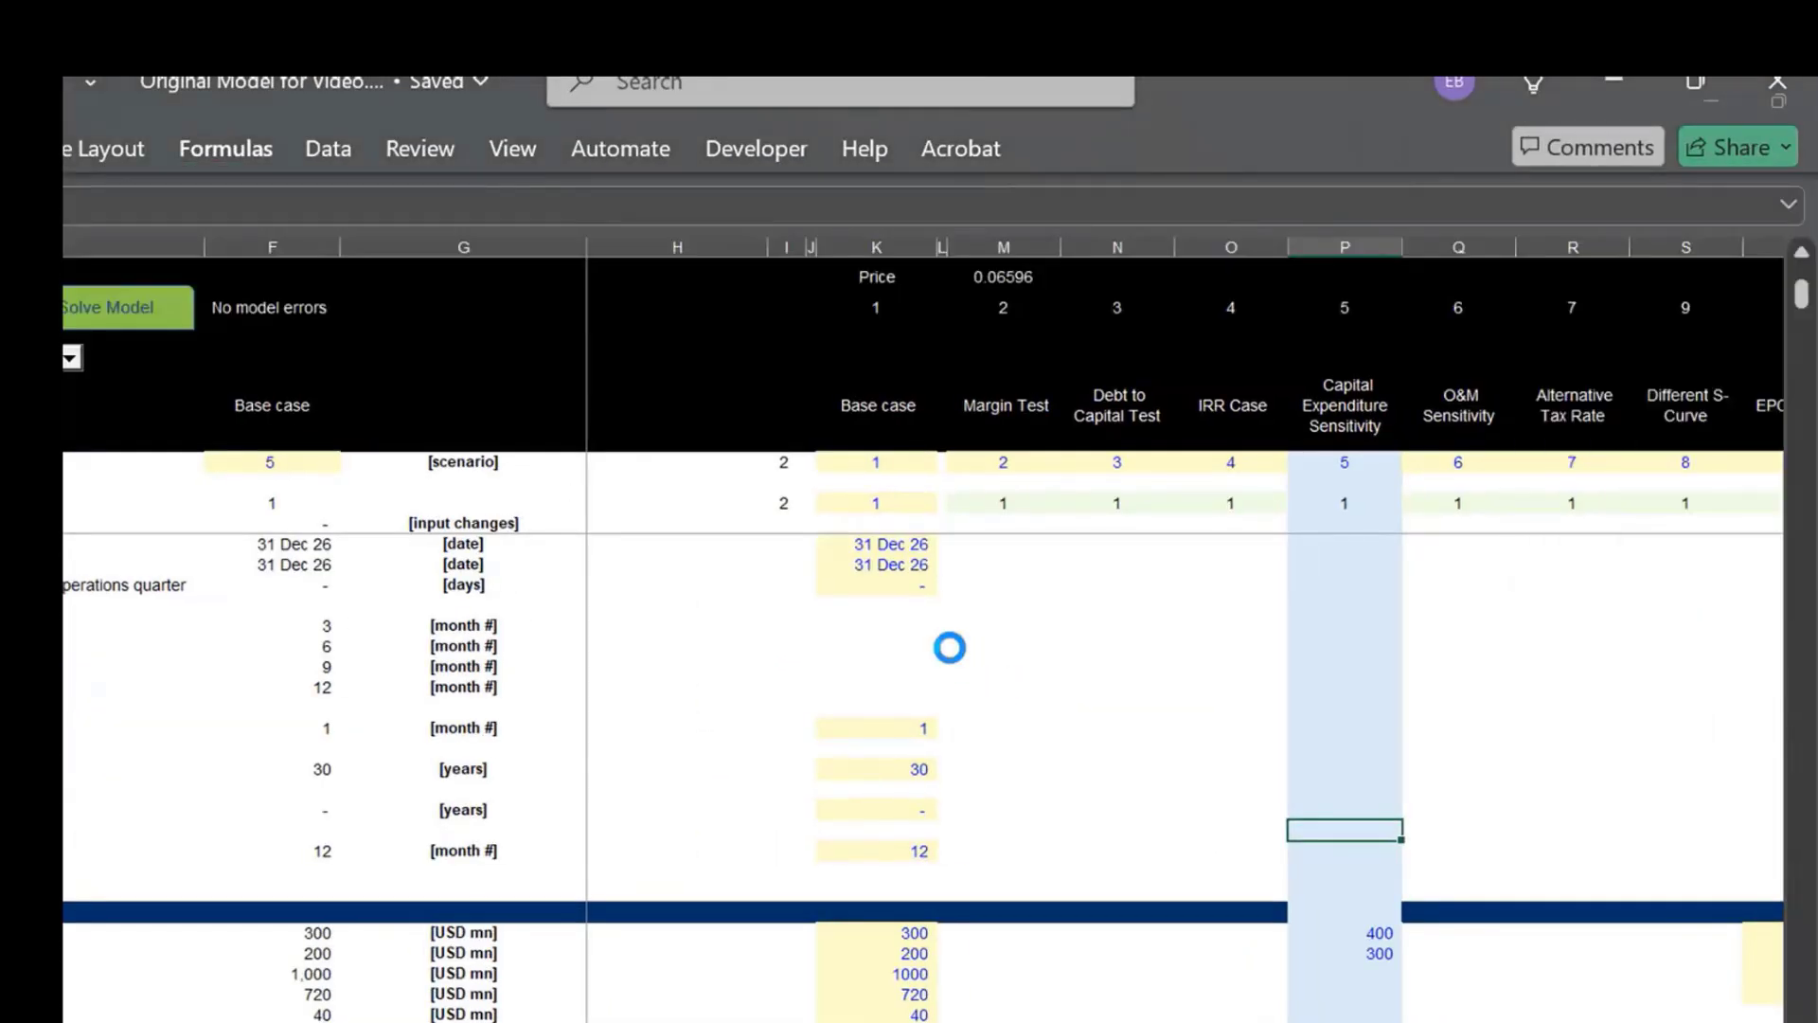
left_click(673, 641)
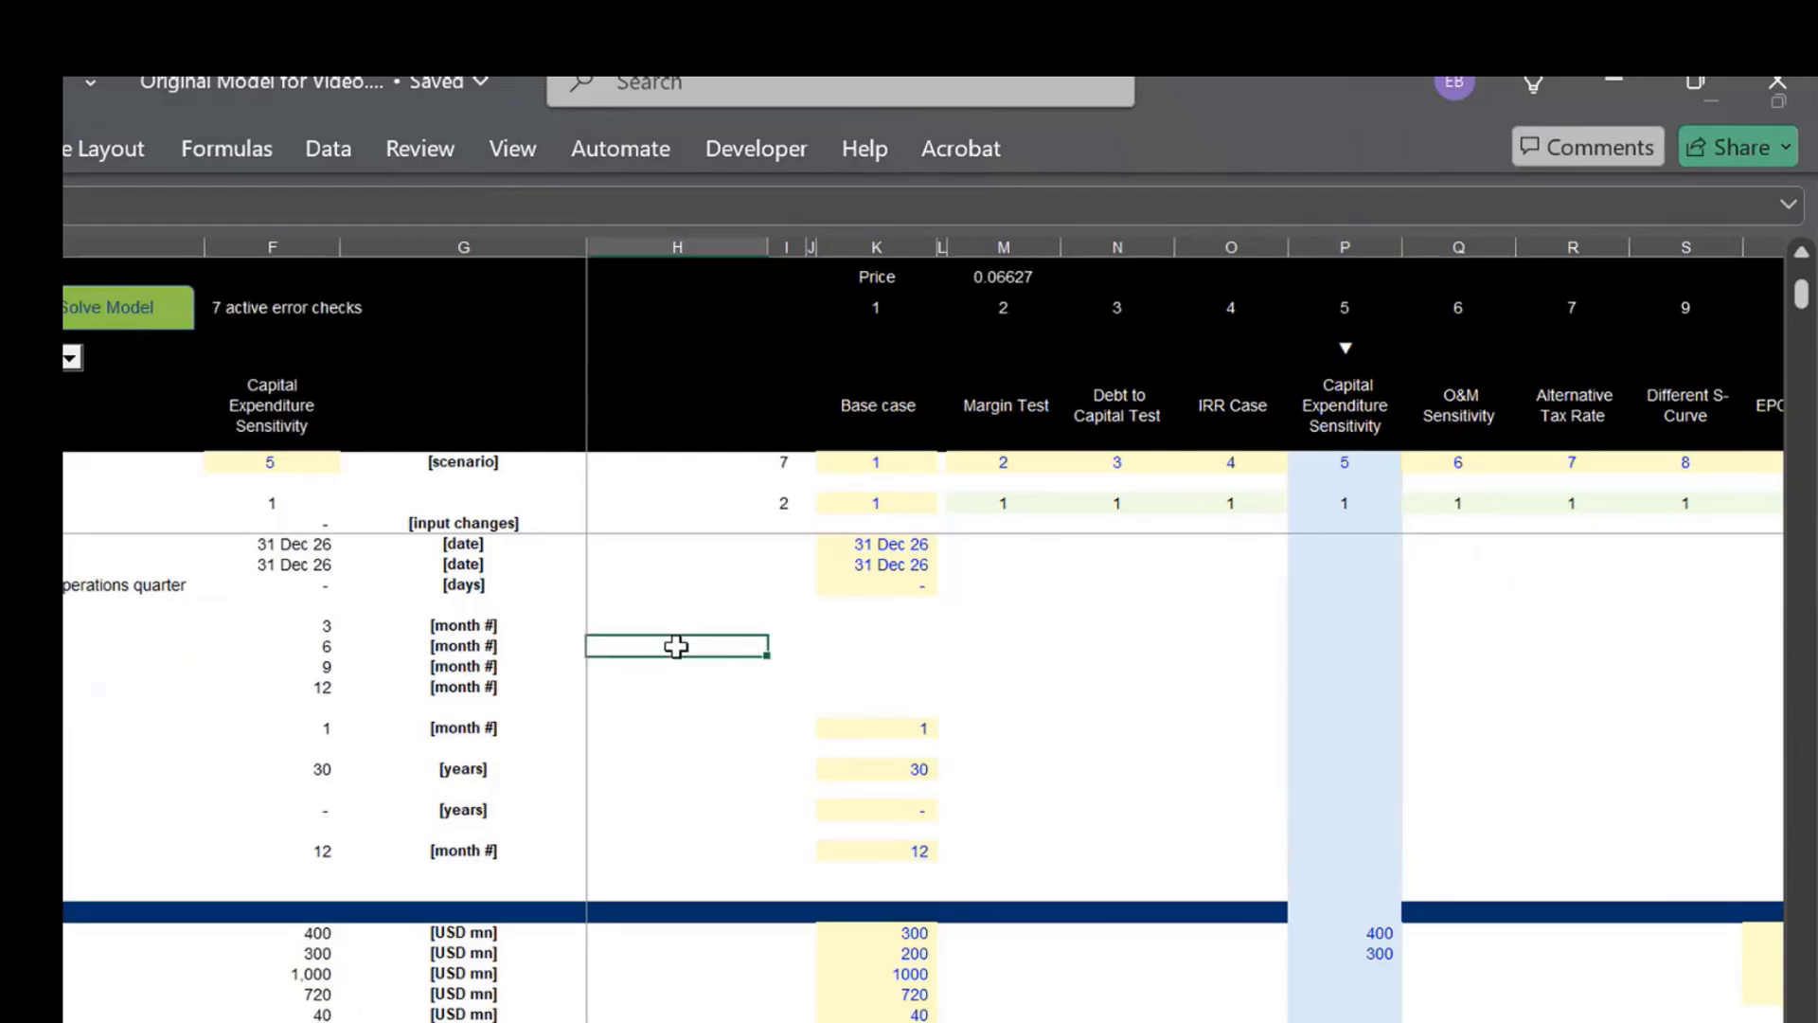
Inspect the active-scenario formulas for the EPC Worksite and EPC Contractor costs in column F.
left_click(304, 934)
key("Down")
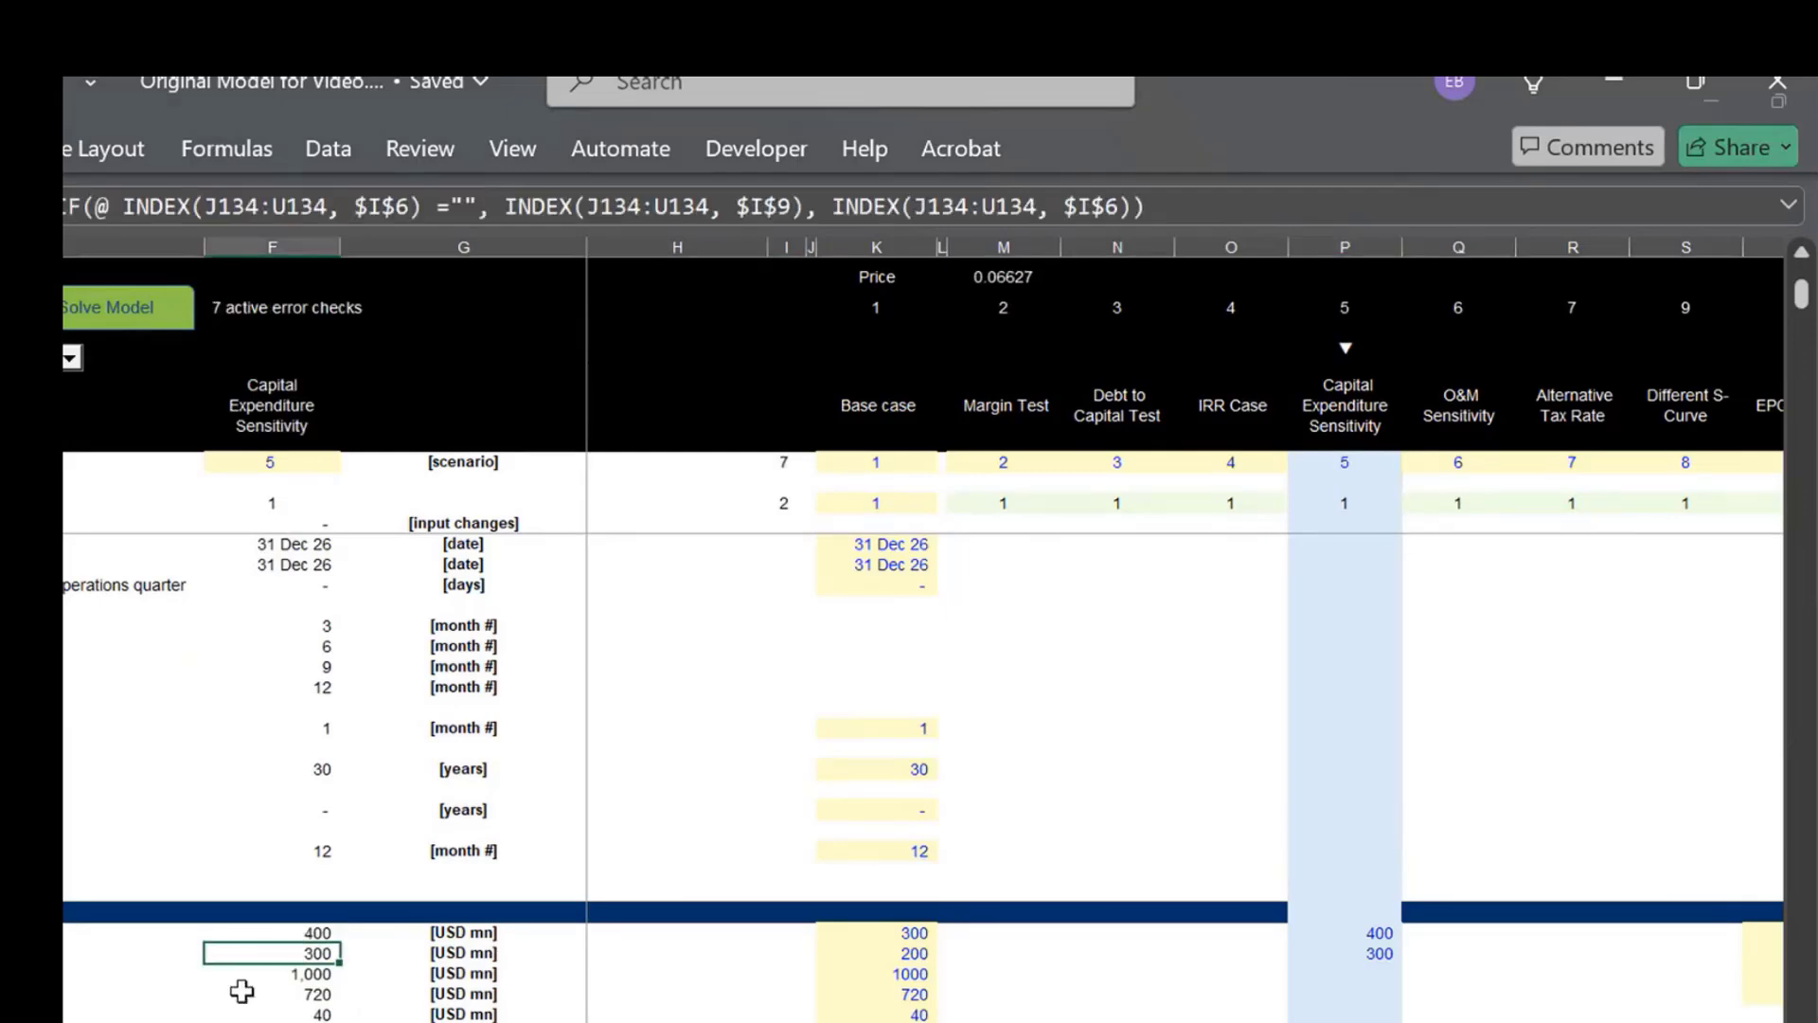
key("Page_Up")
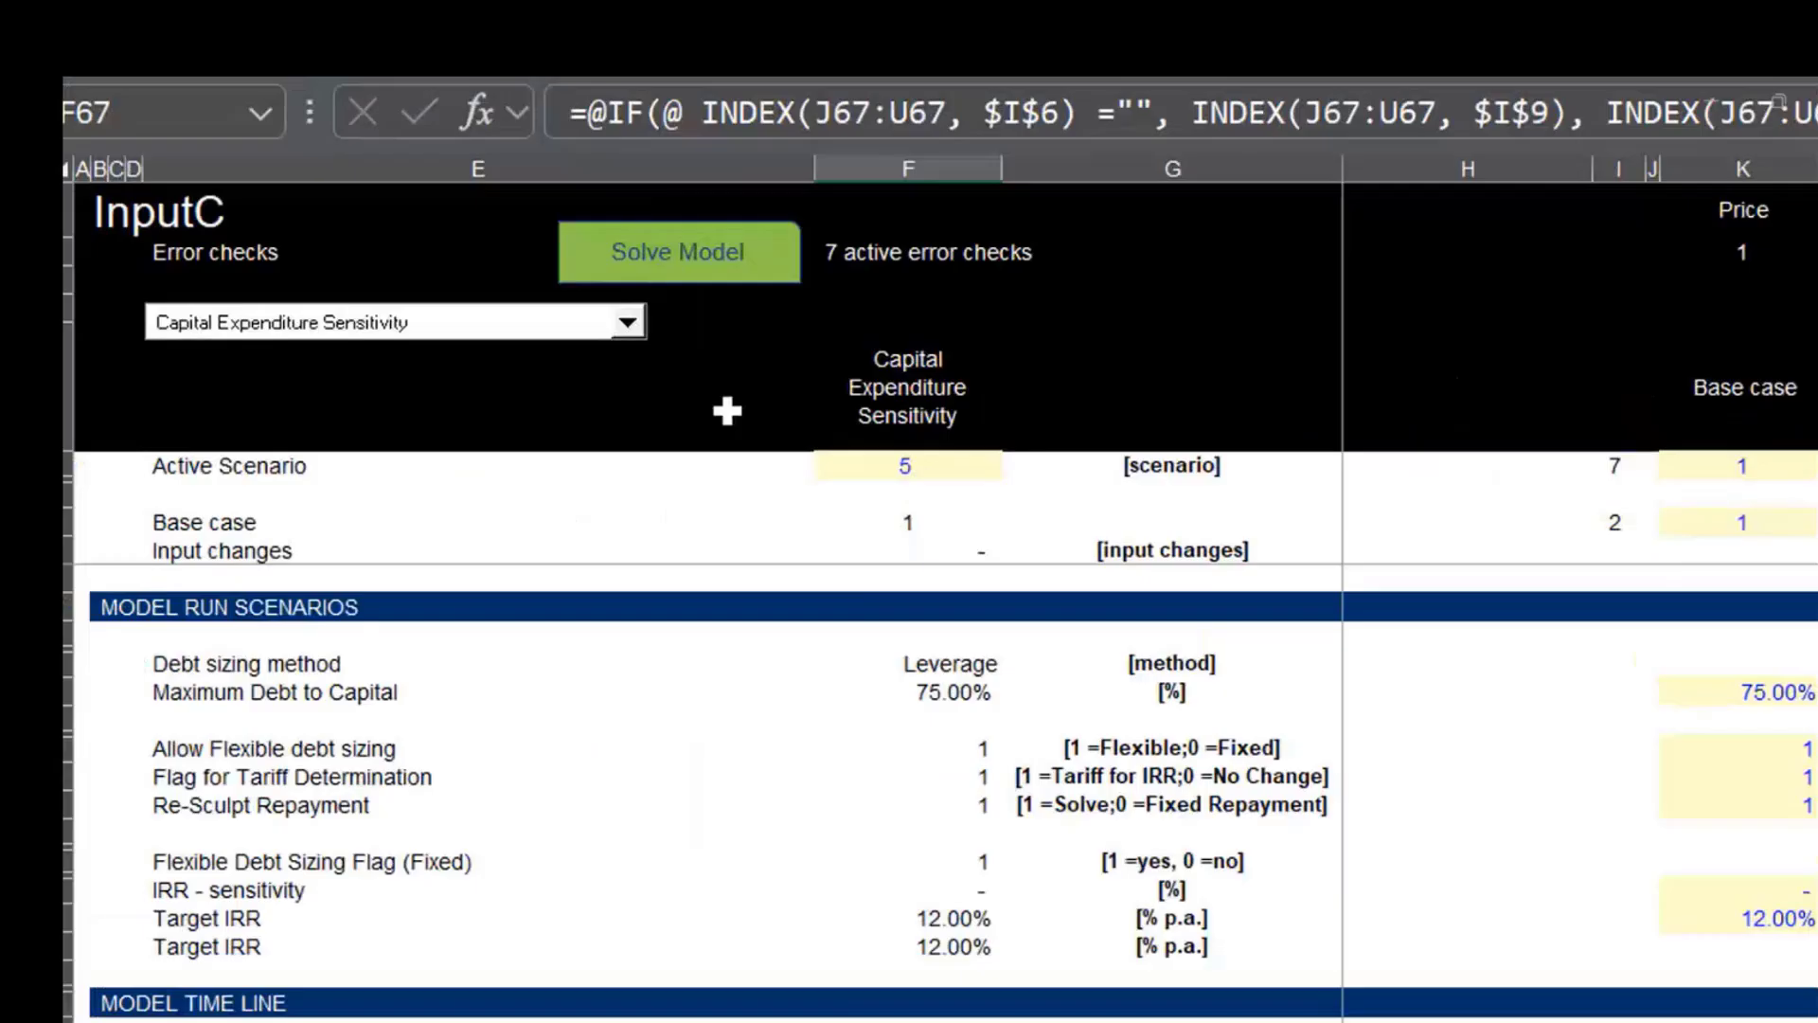
Run Solve Model for the Capital Expenditure Sensitivity case and dismiss the completion message.
left_click(727, 410)
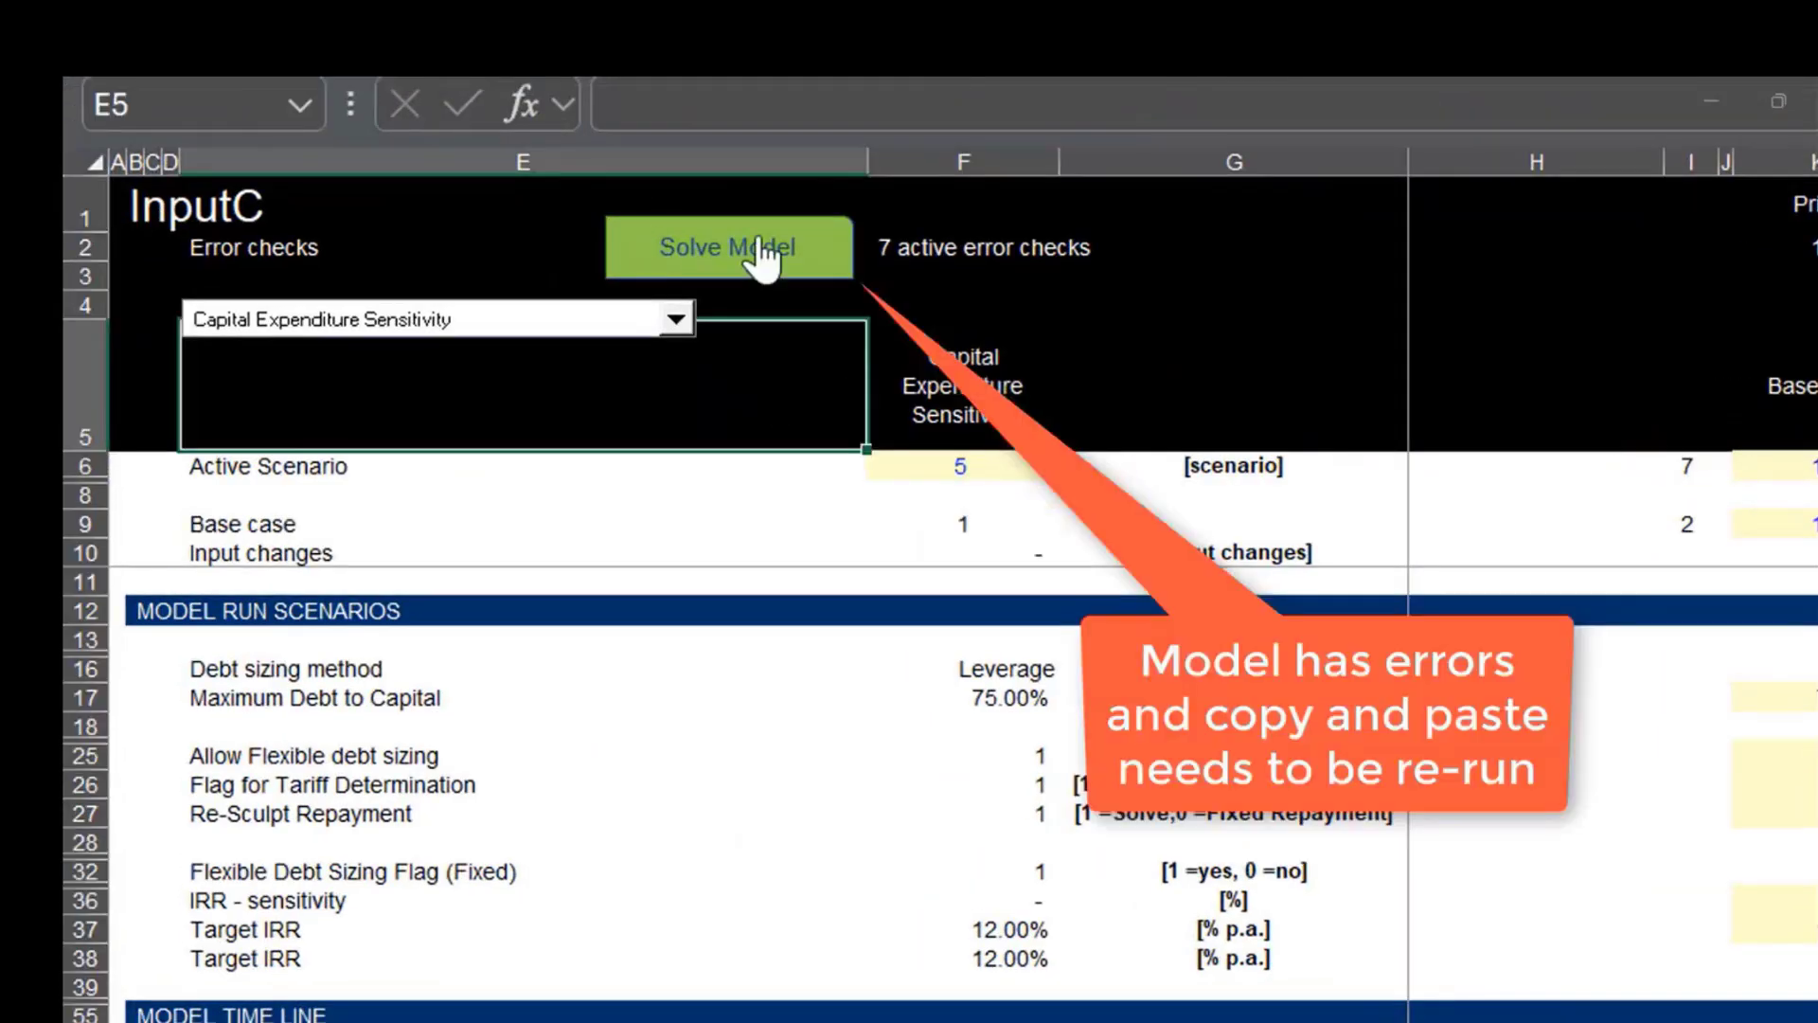
left_click(685, 232)
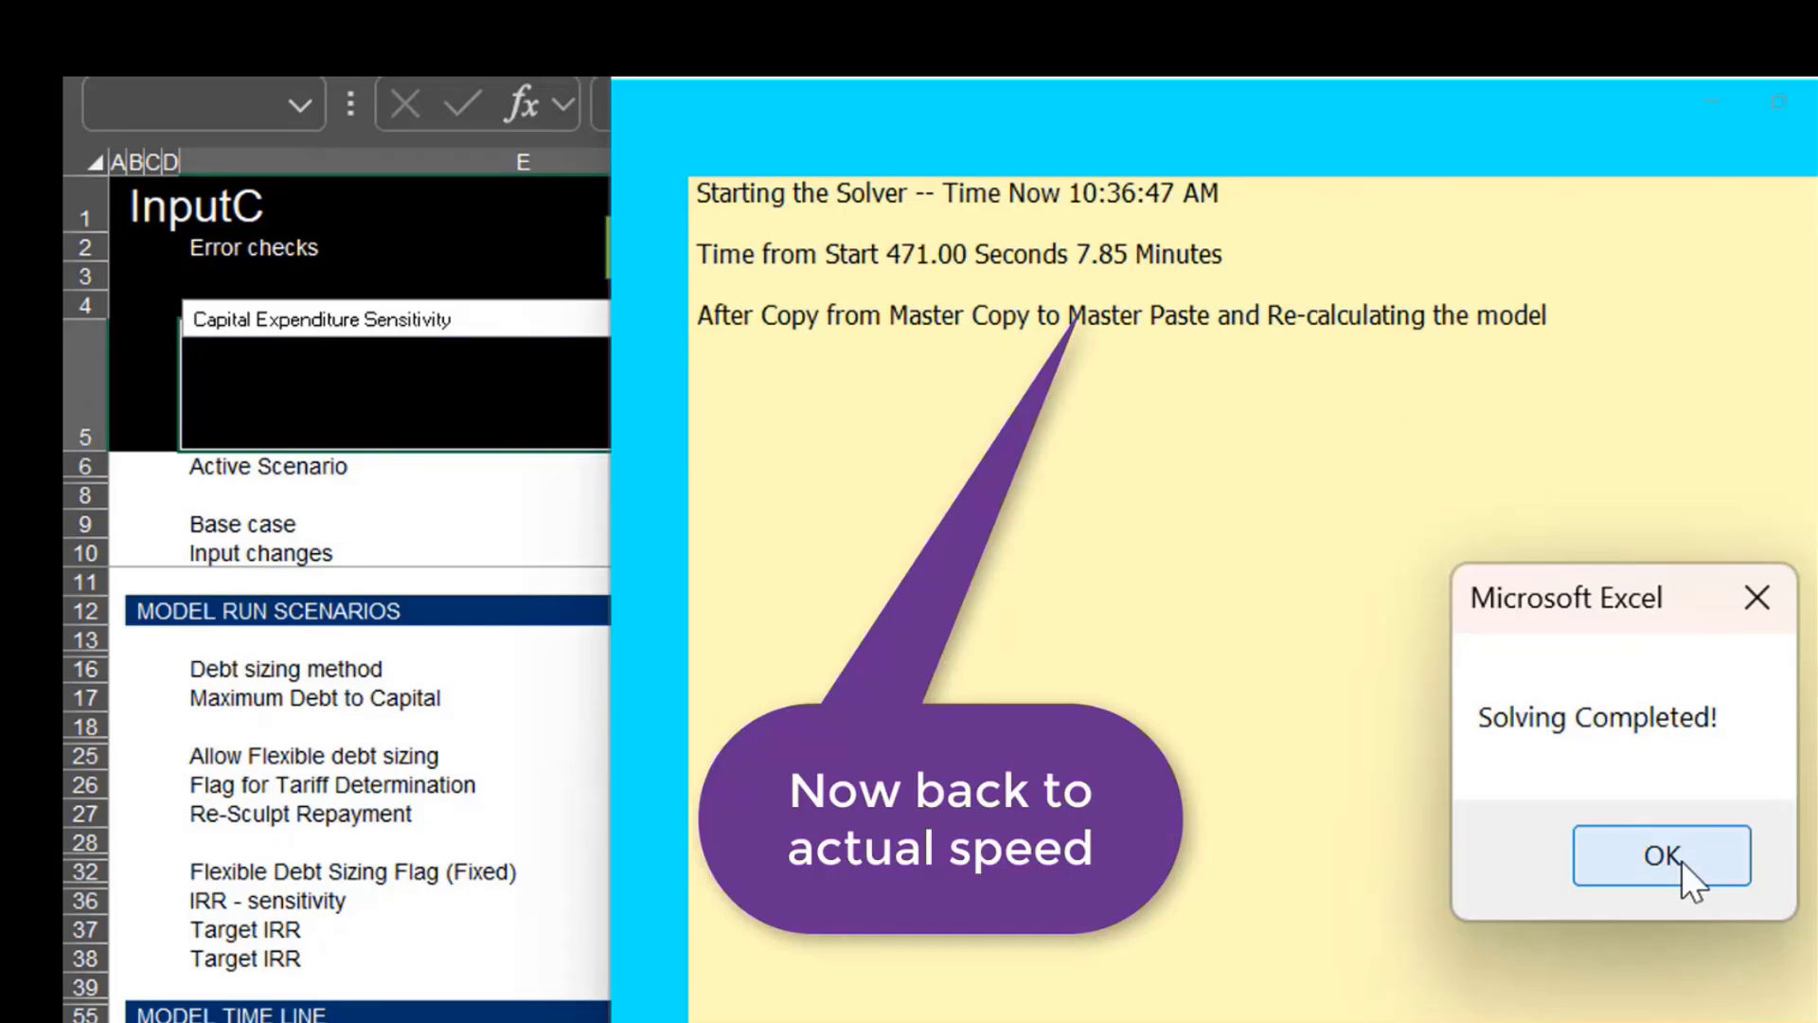
left_click(1662, 855)
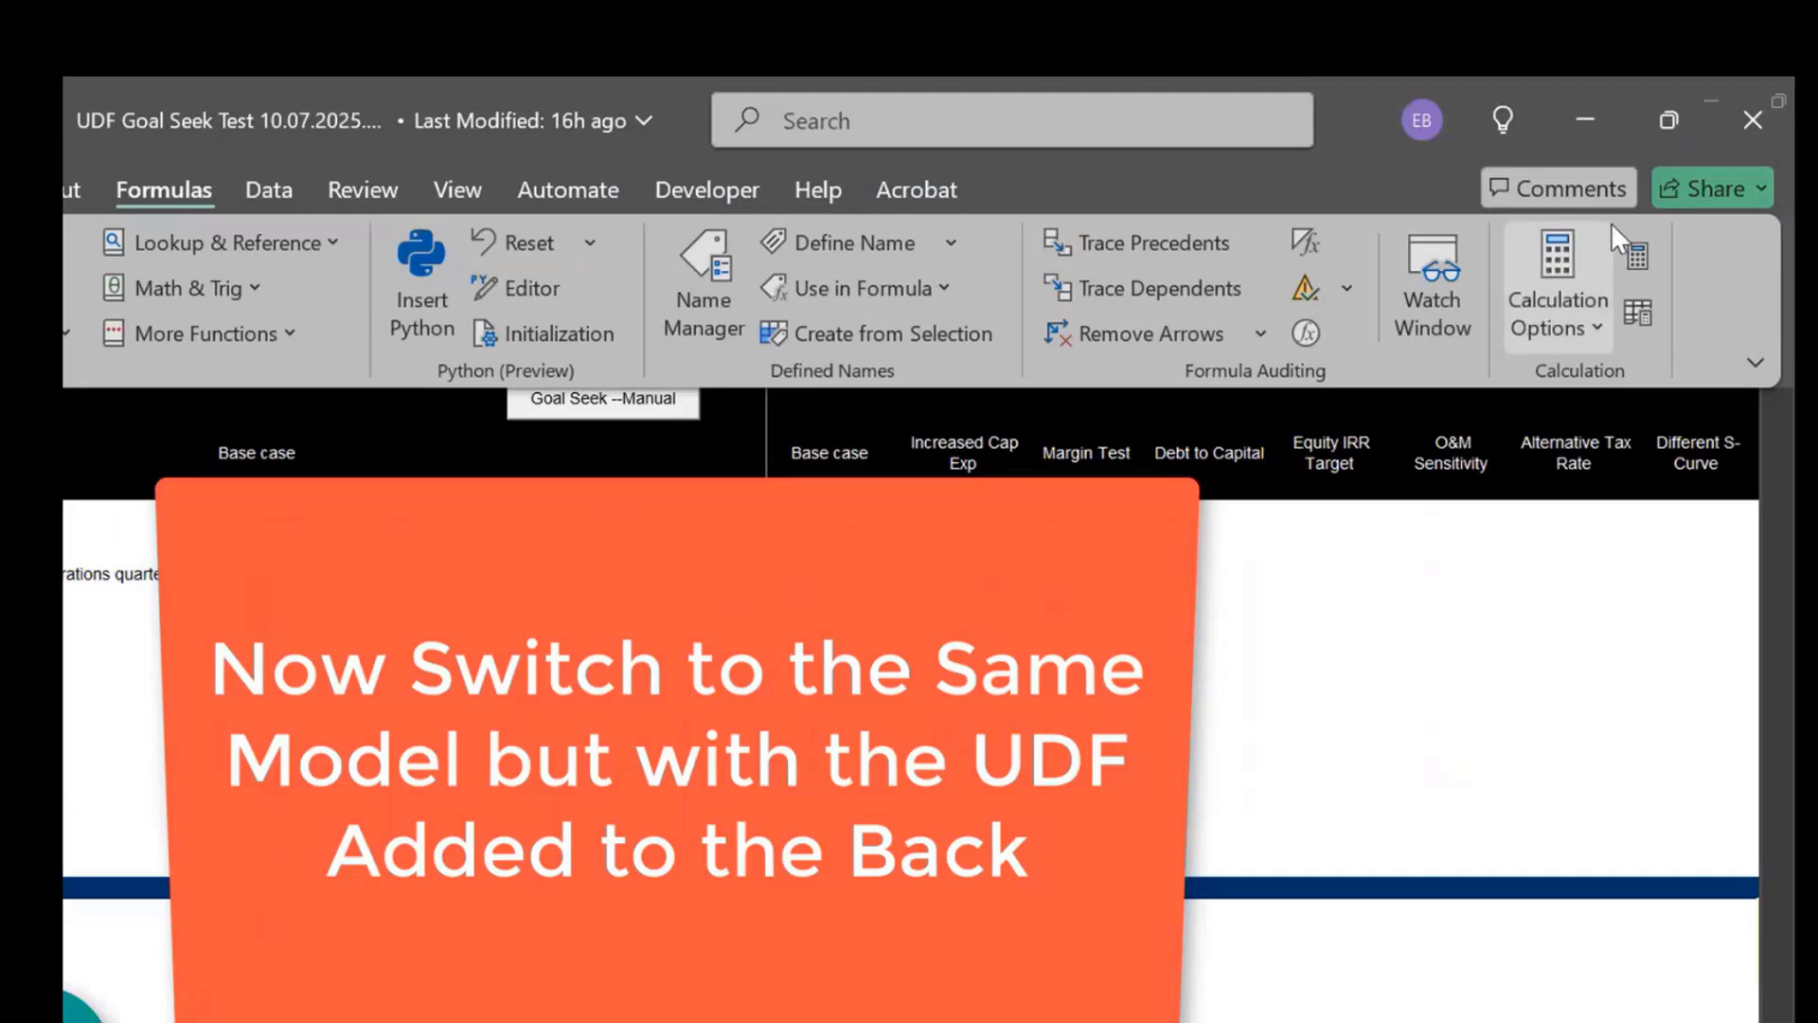
Check which calculation option is active in the UDF Goal Seek Test workbook.
left_click(1576, 331)
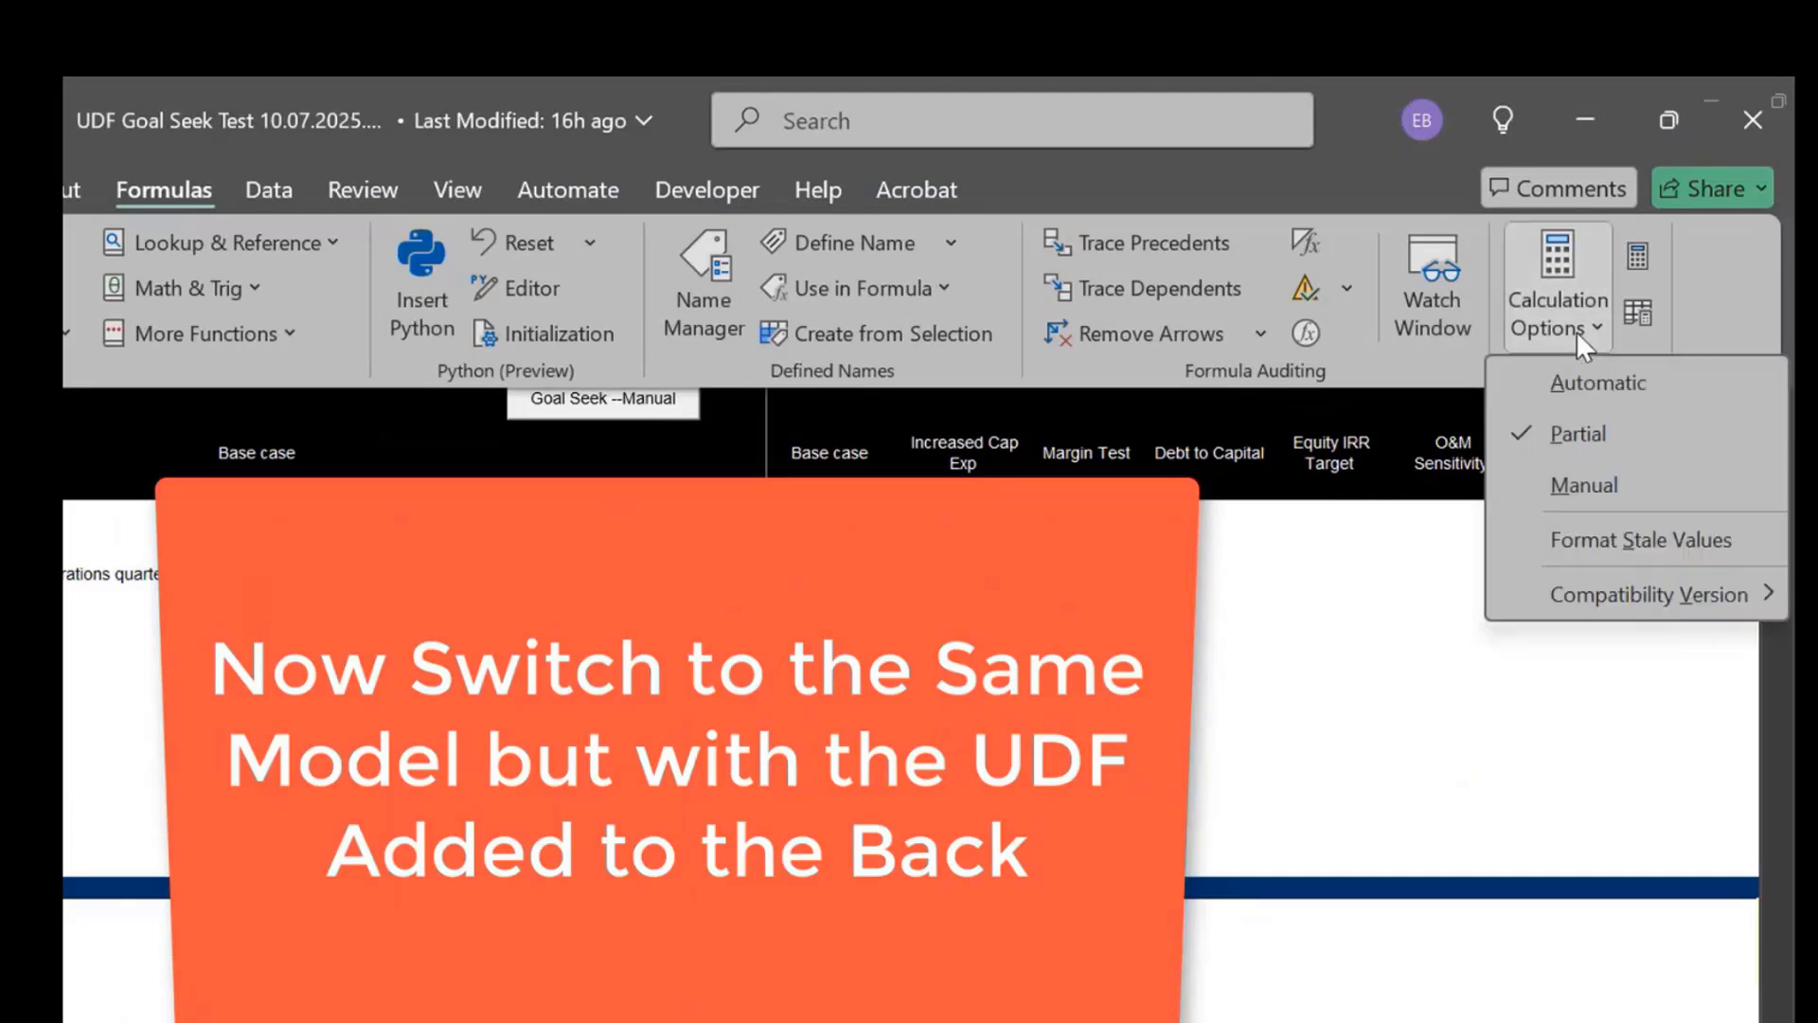
left_click(1241, 703)
left_click(621, 742)
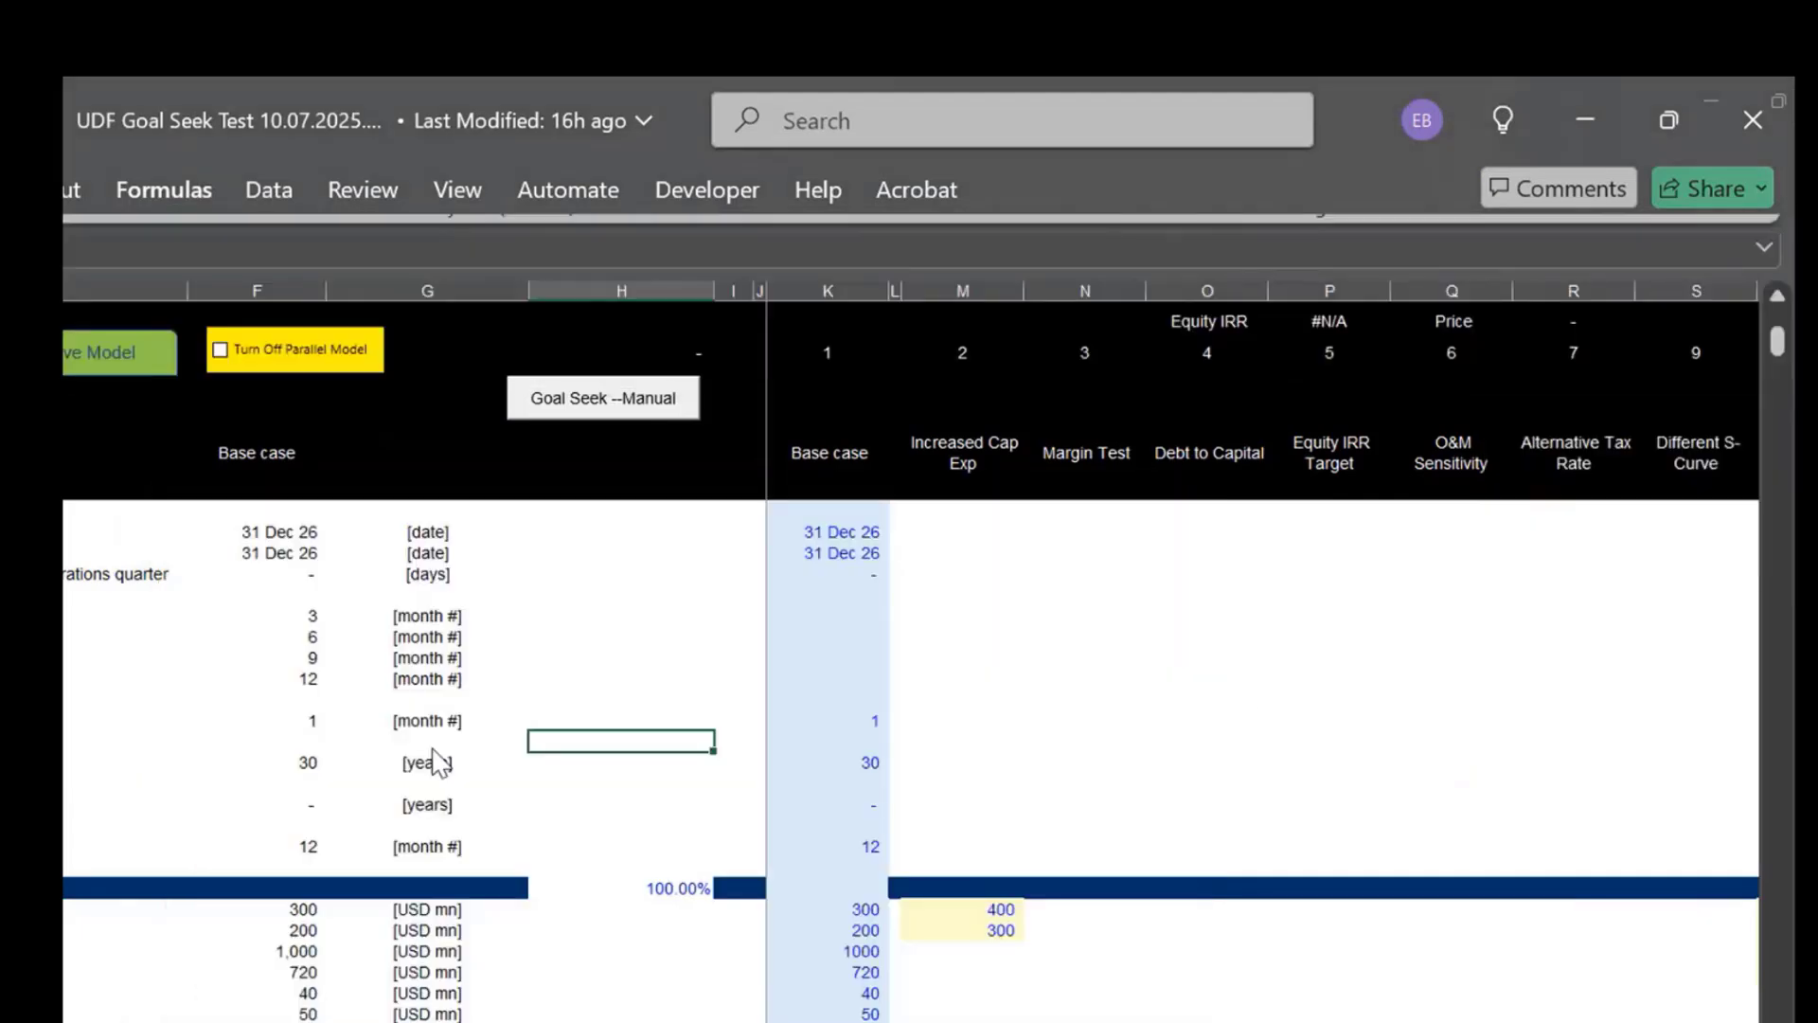
Change the scenario on the UDF model's InputC sheet to Increased Cap Exp.
left_click(433, 744)
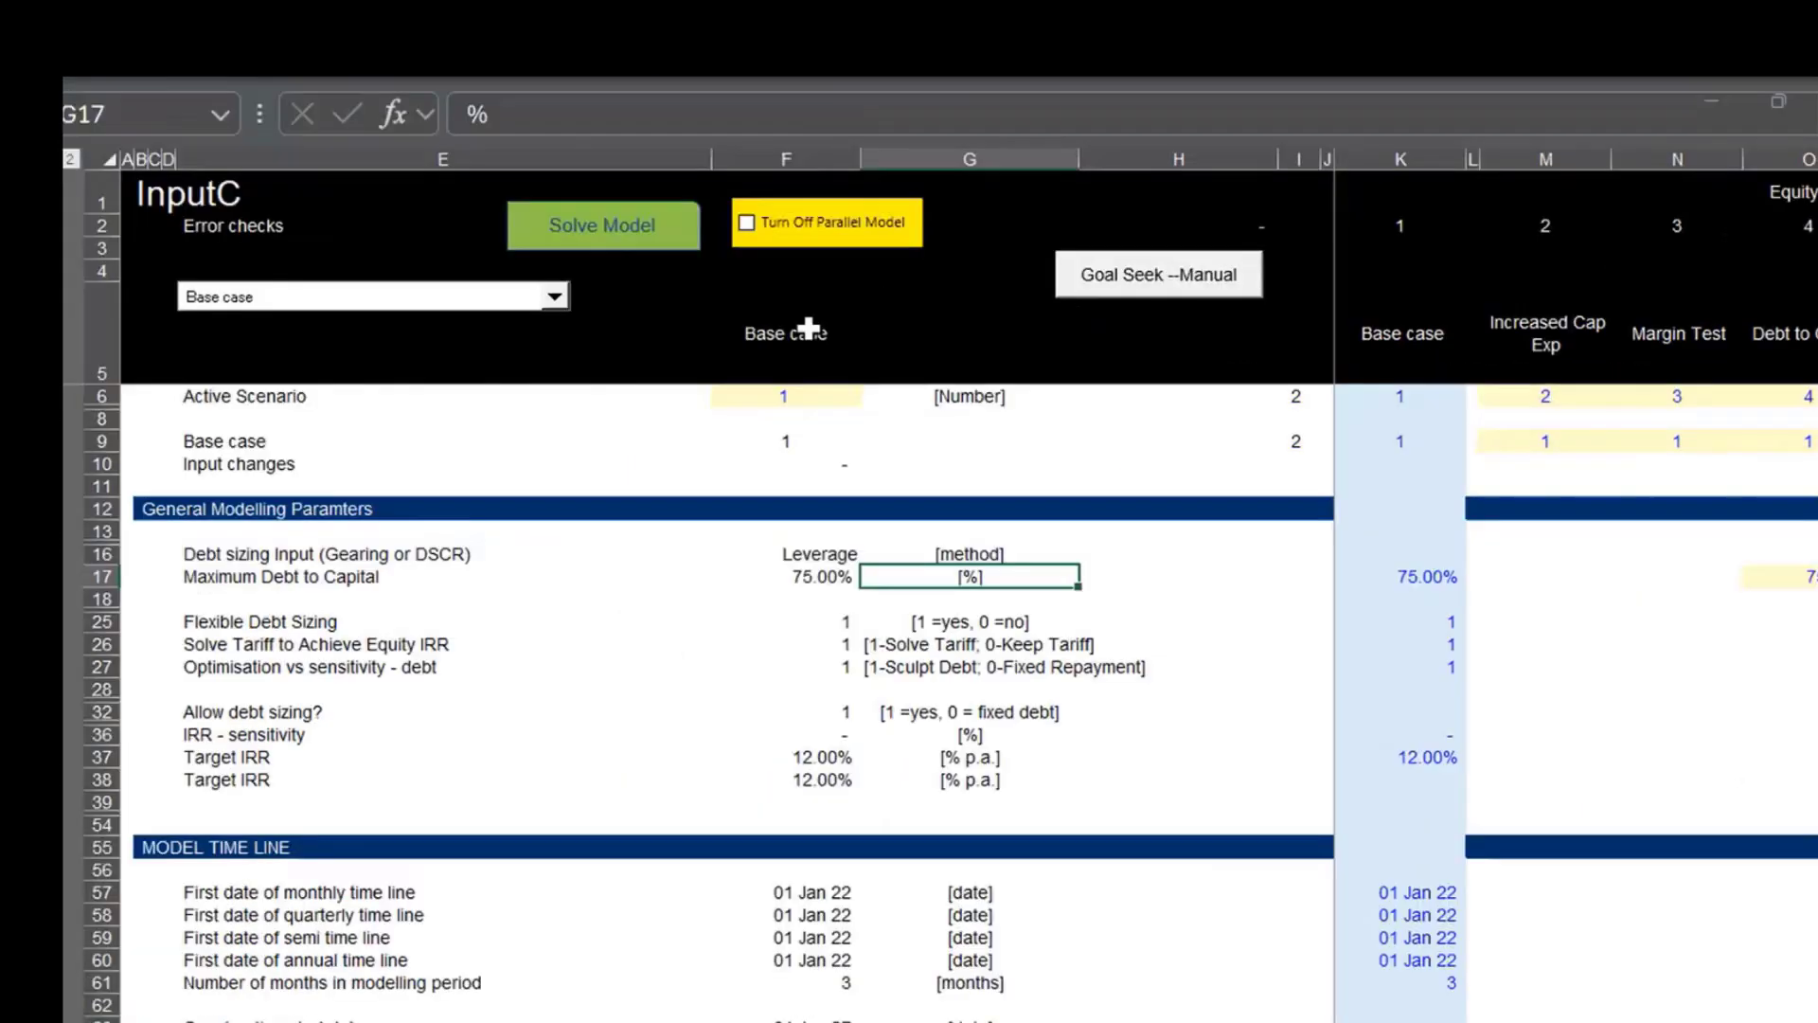
left_click(471, 303)
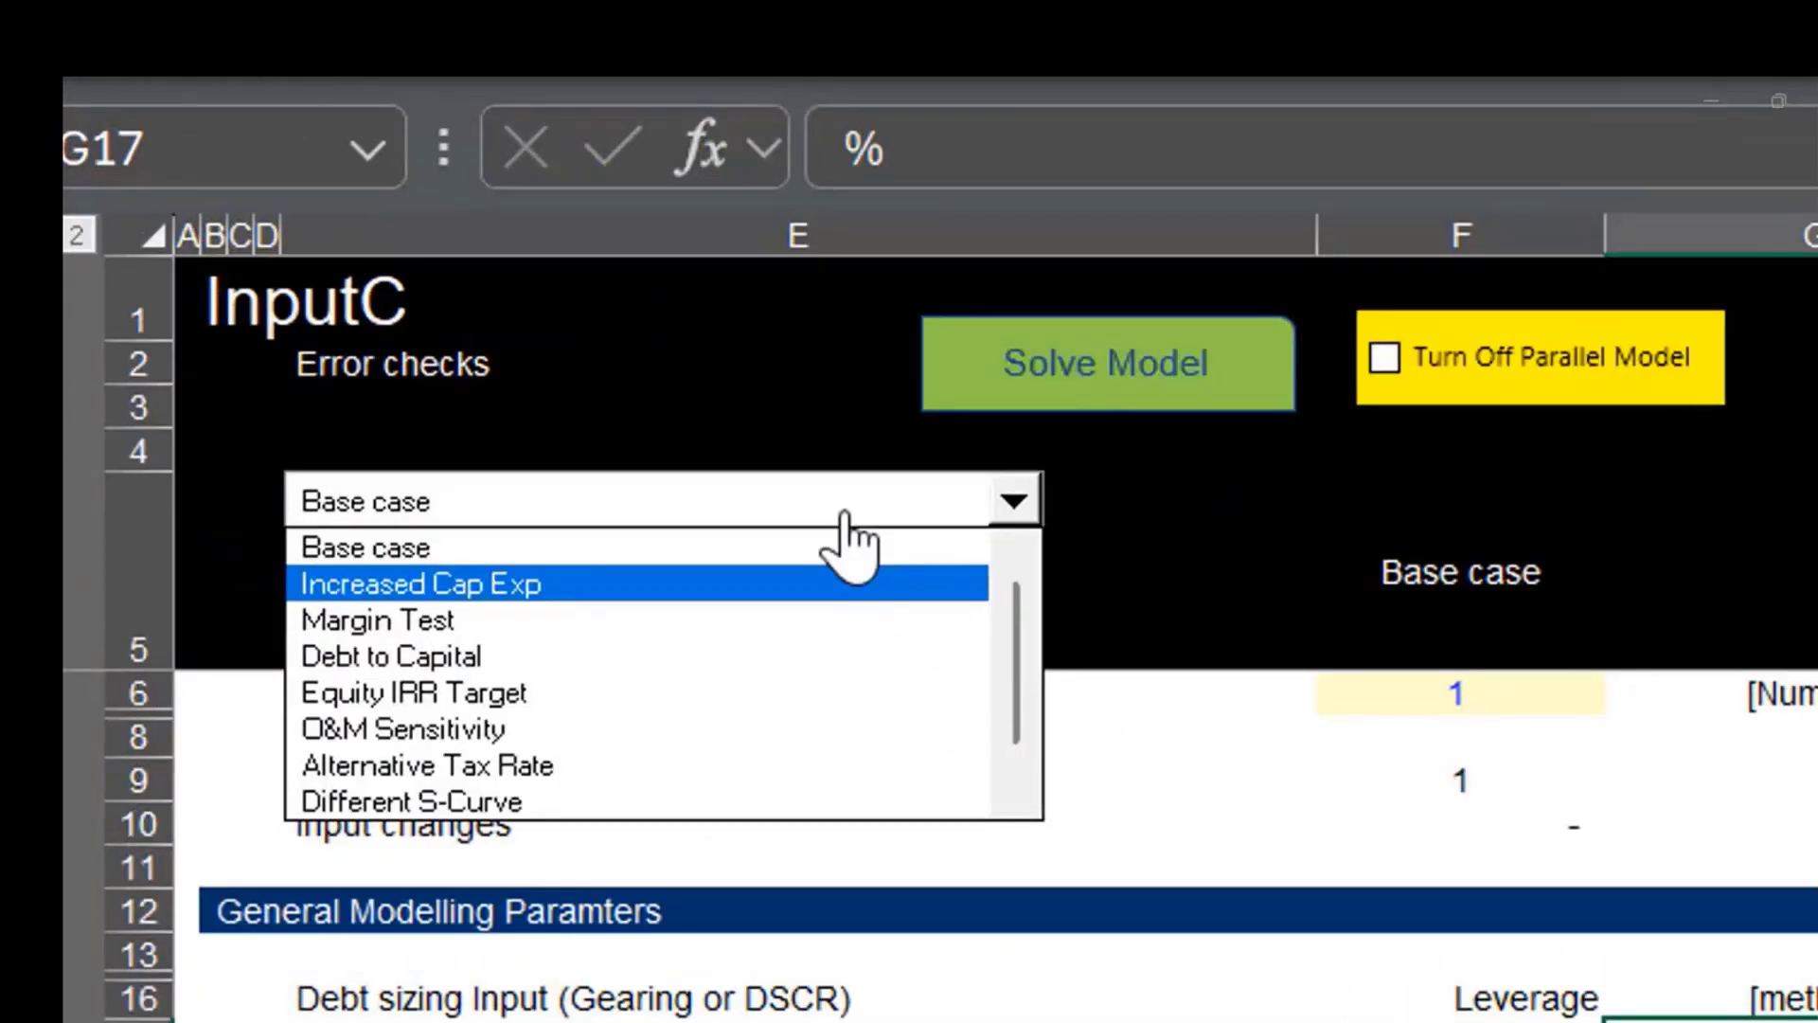
left_click(844, 512)
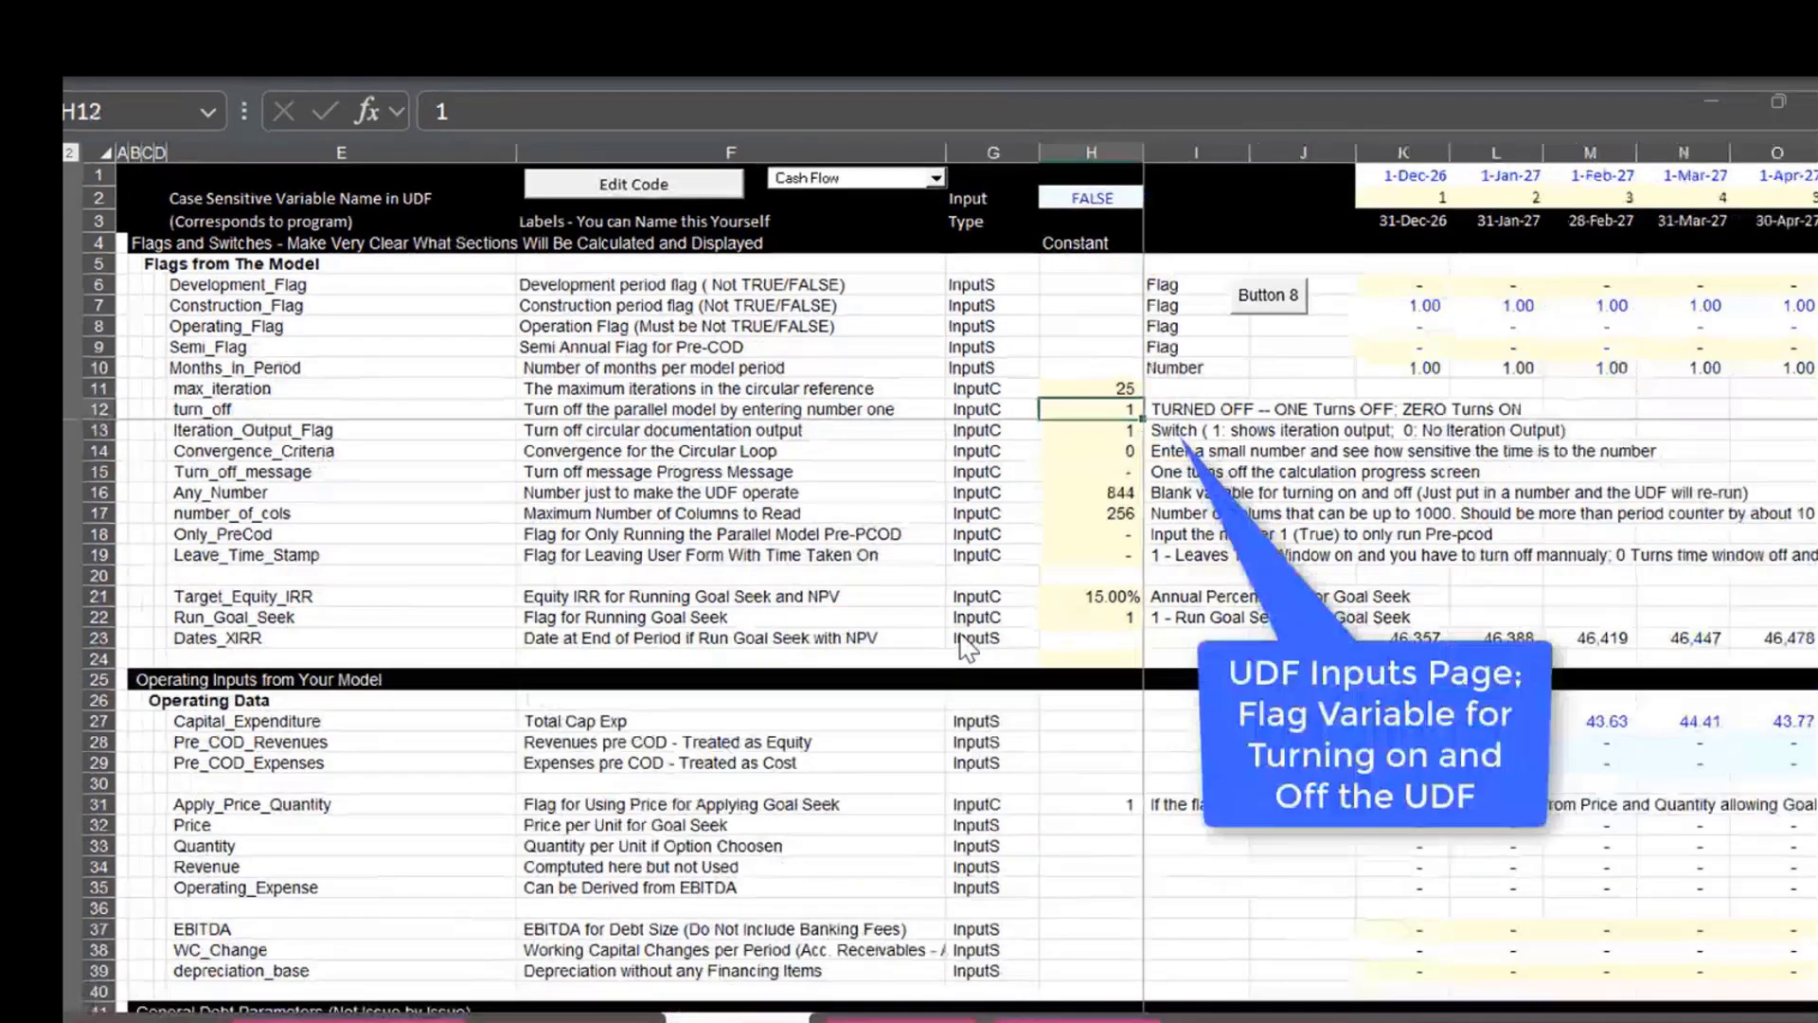
Set the Target Equity IRR spinner value to 120 in cell D5 of the Graph Inputs sheet.
key("ctrl+Page_Up")
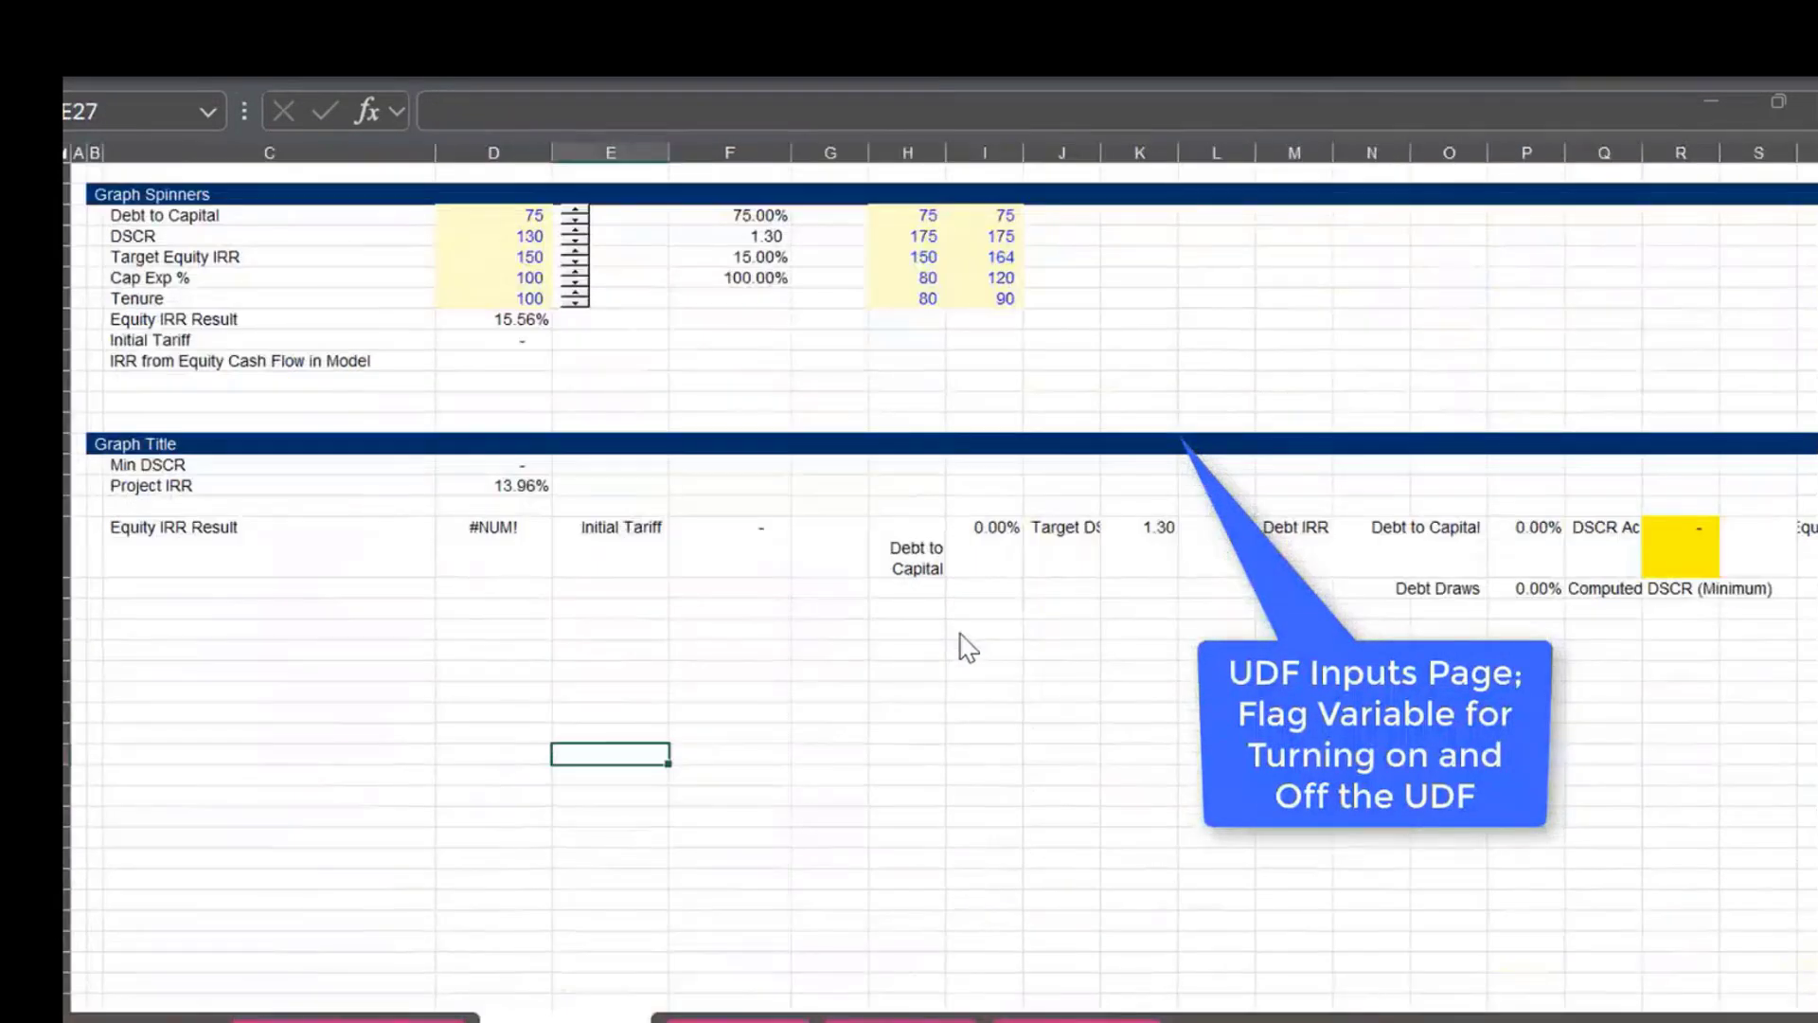
left_click(458, 279)
key("Up")
key("Left")
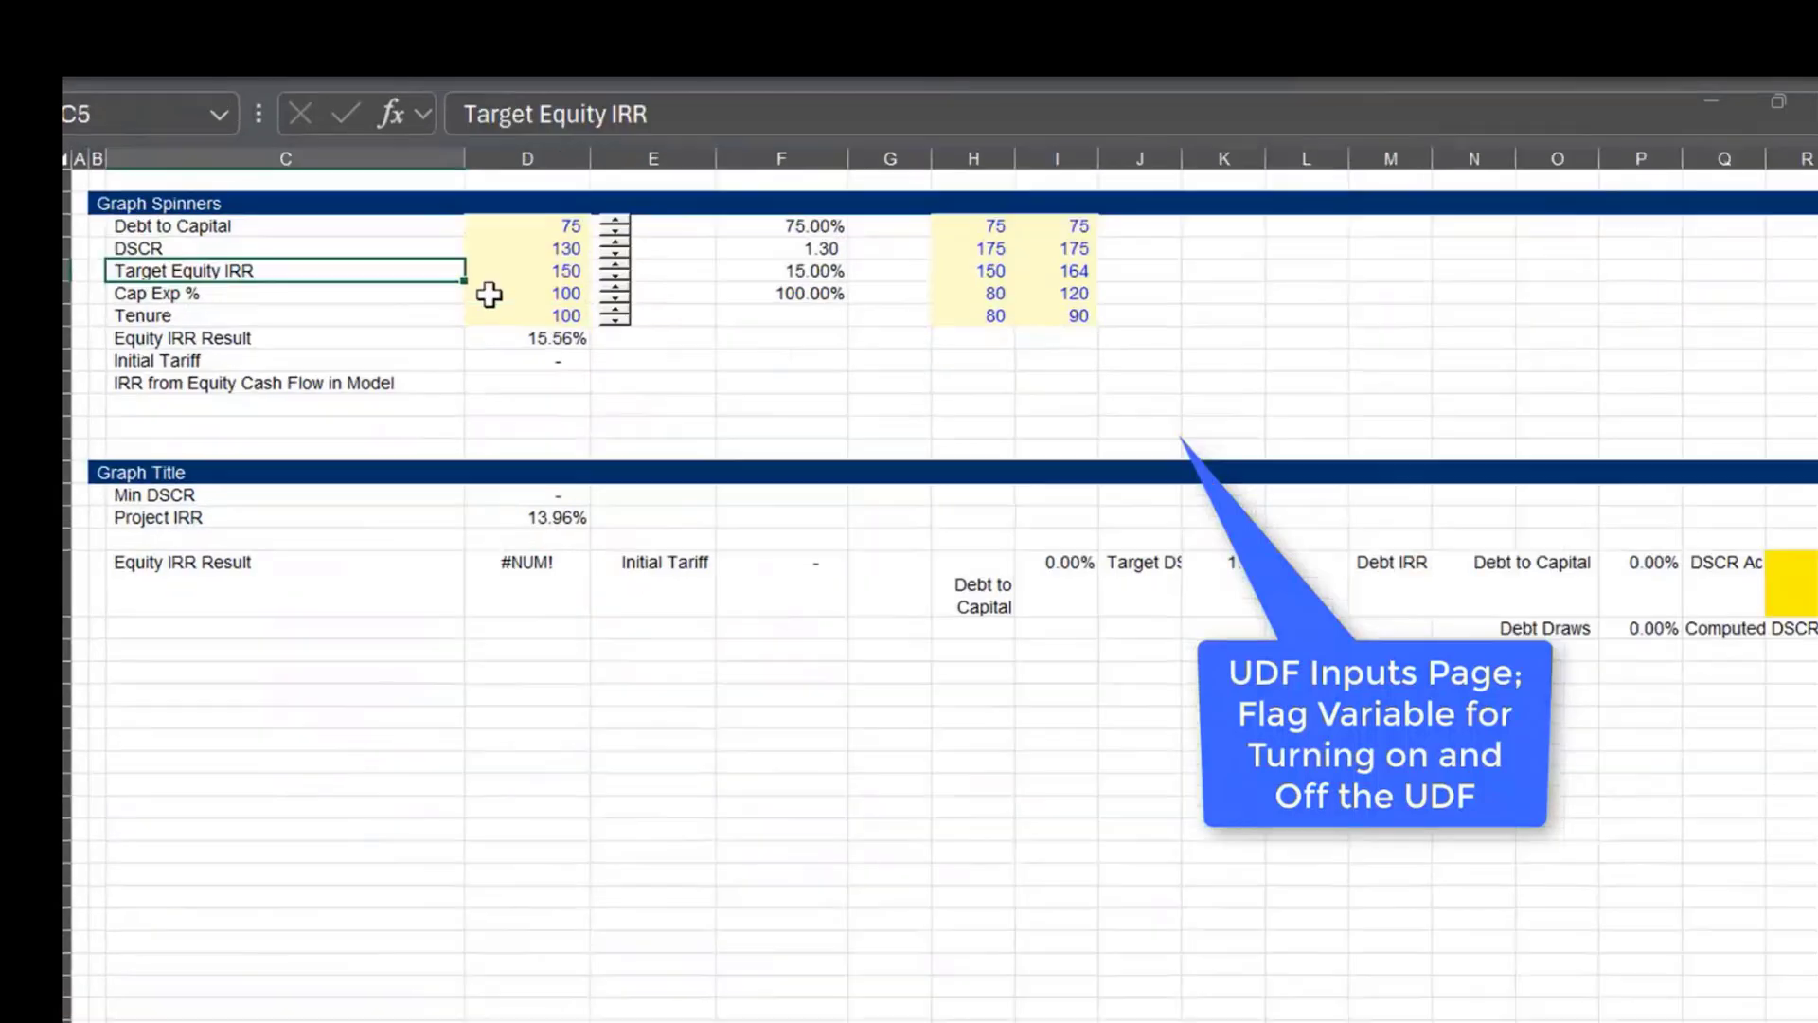
key("Right")
type("12")
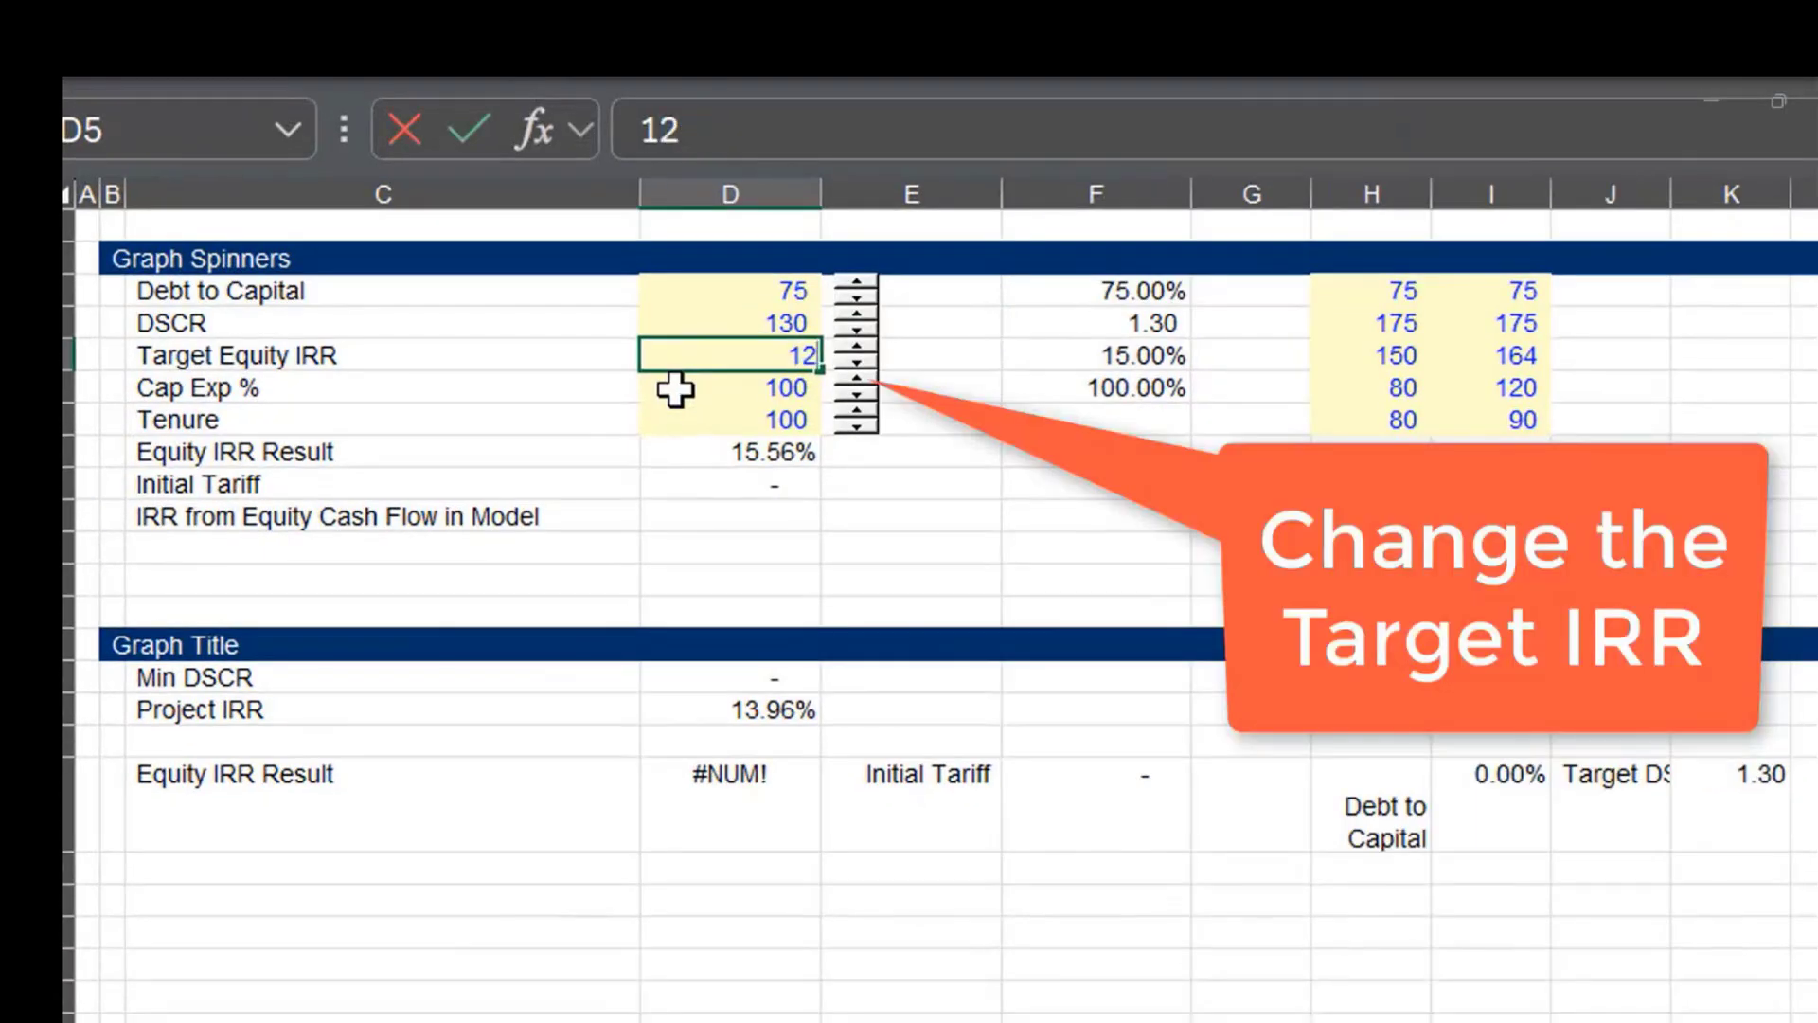
type("0")
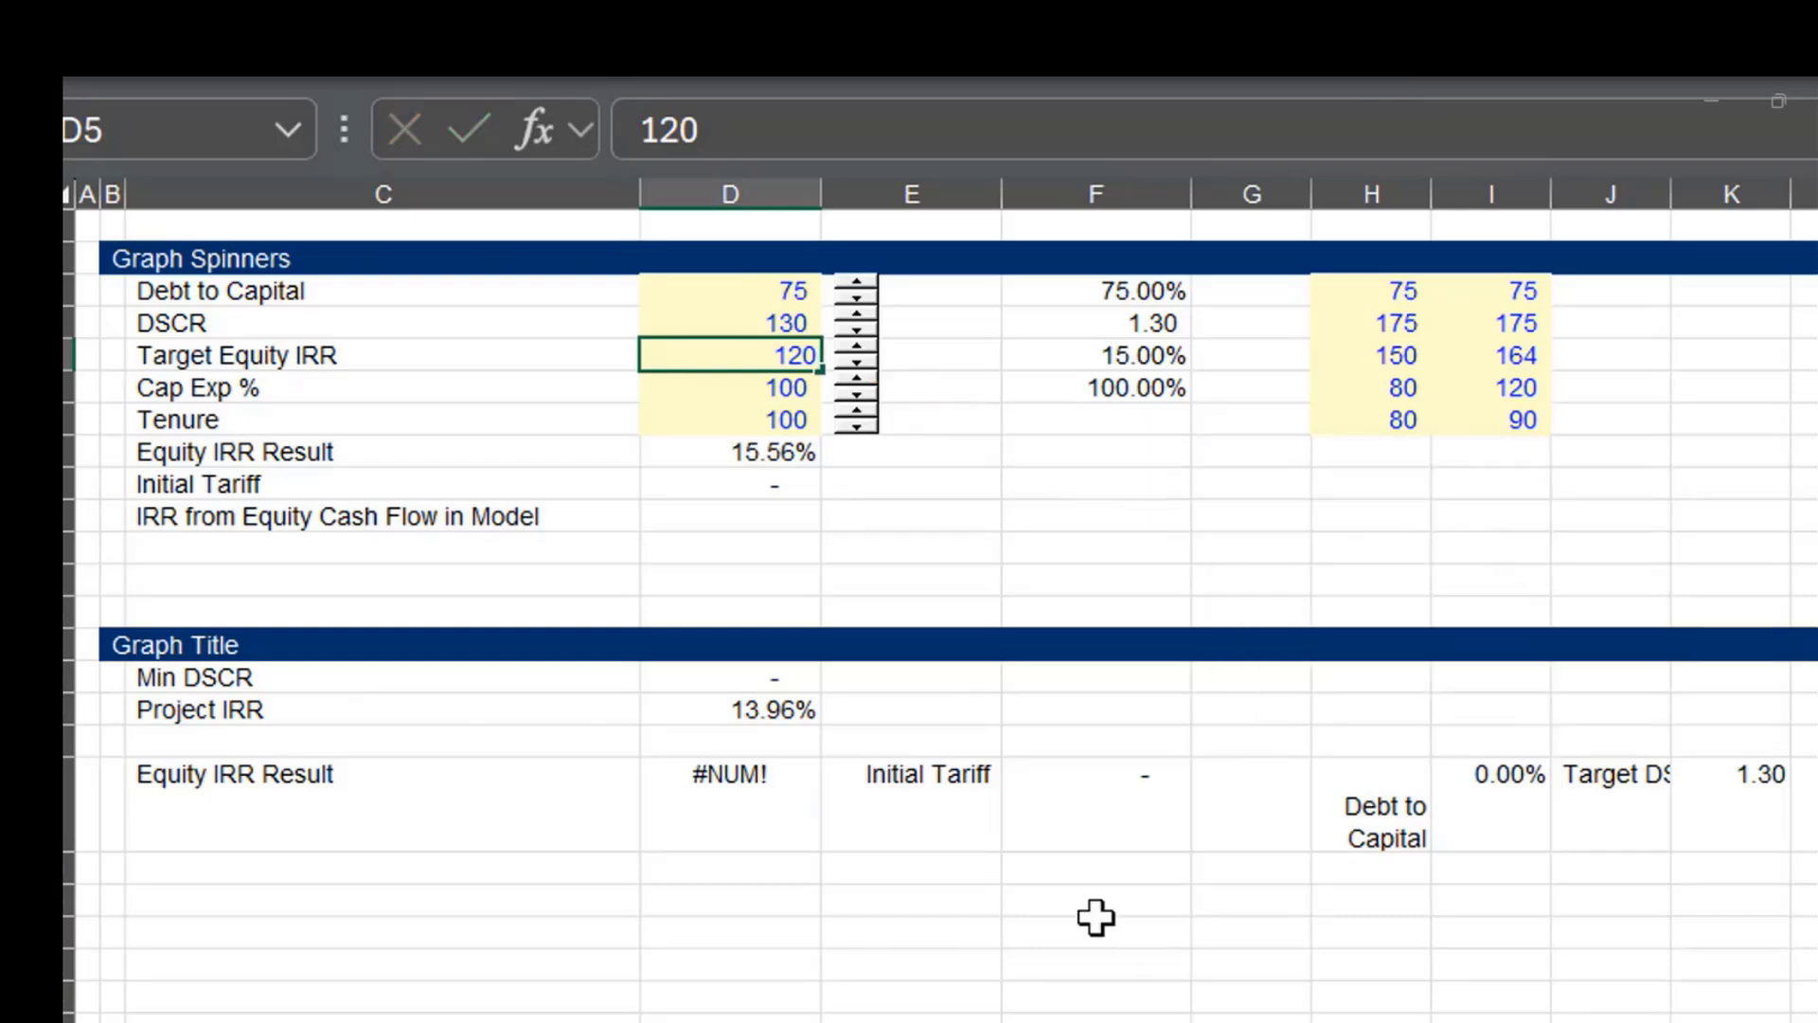
key("Return")
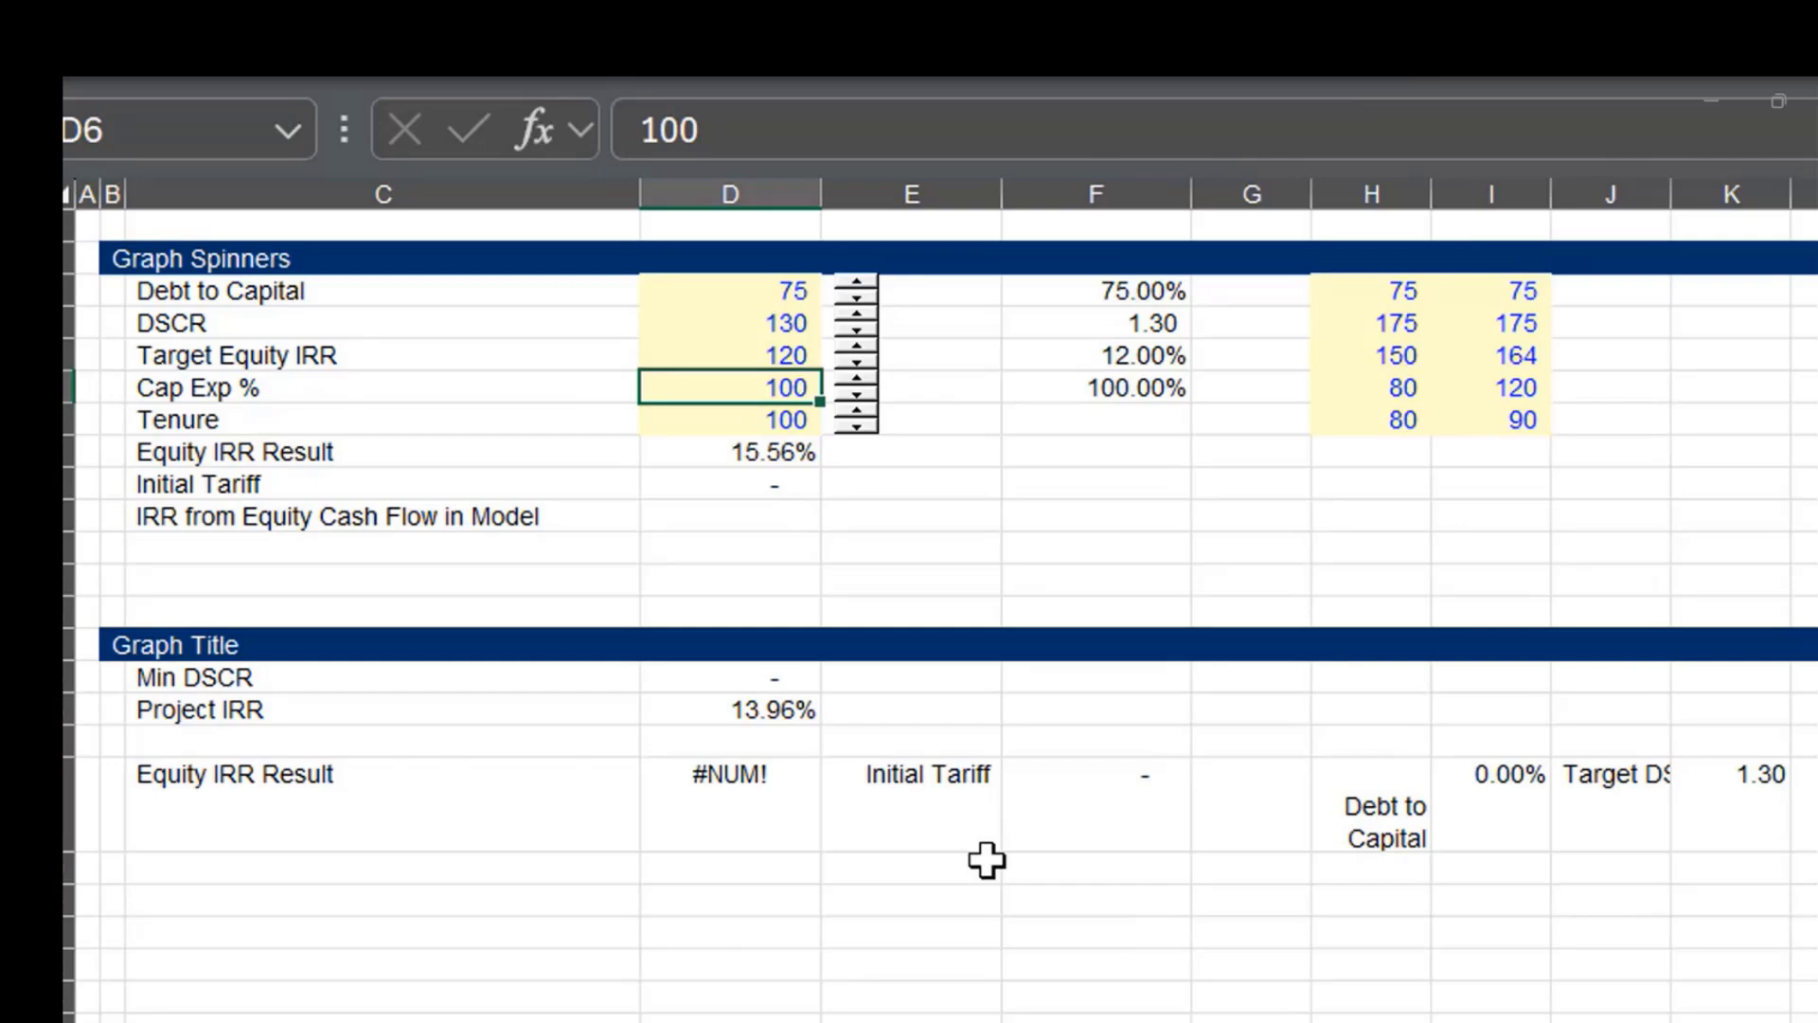
Turn on the parallel model by setting turn_off to 0 in H12 of the UDFInputs sheet, and close the interpolation results window.
left_click(944, 834)
key("ctrl+Page_Up")
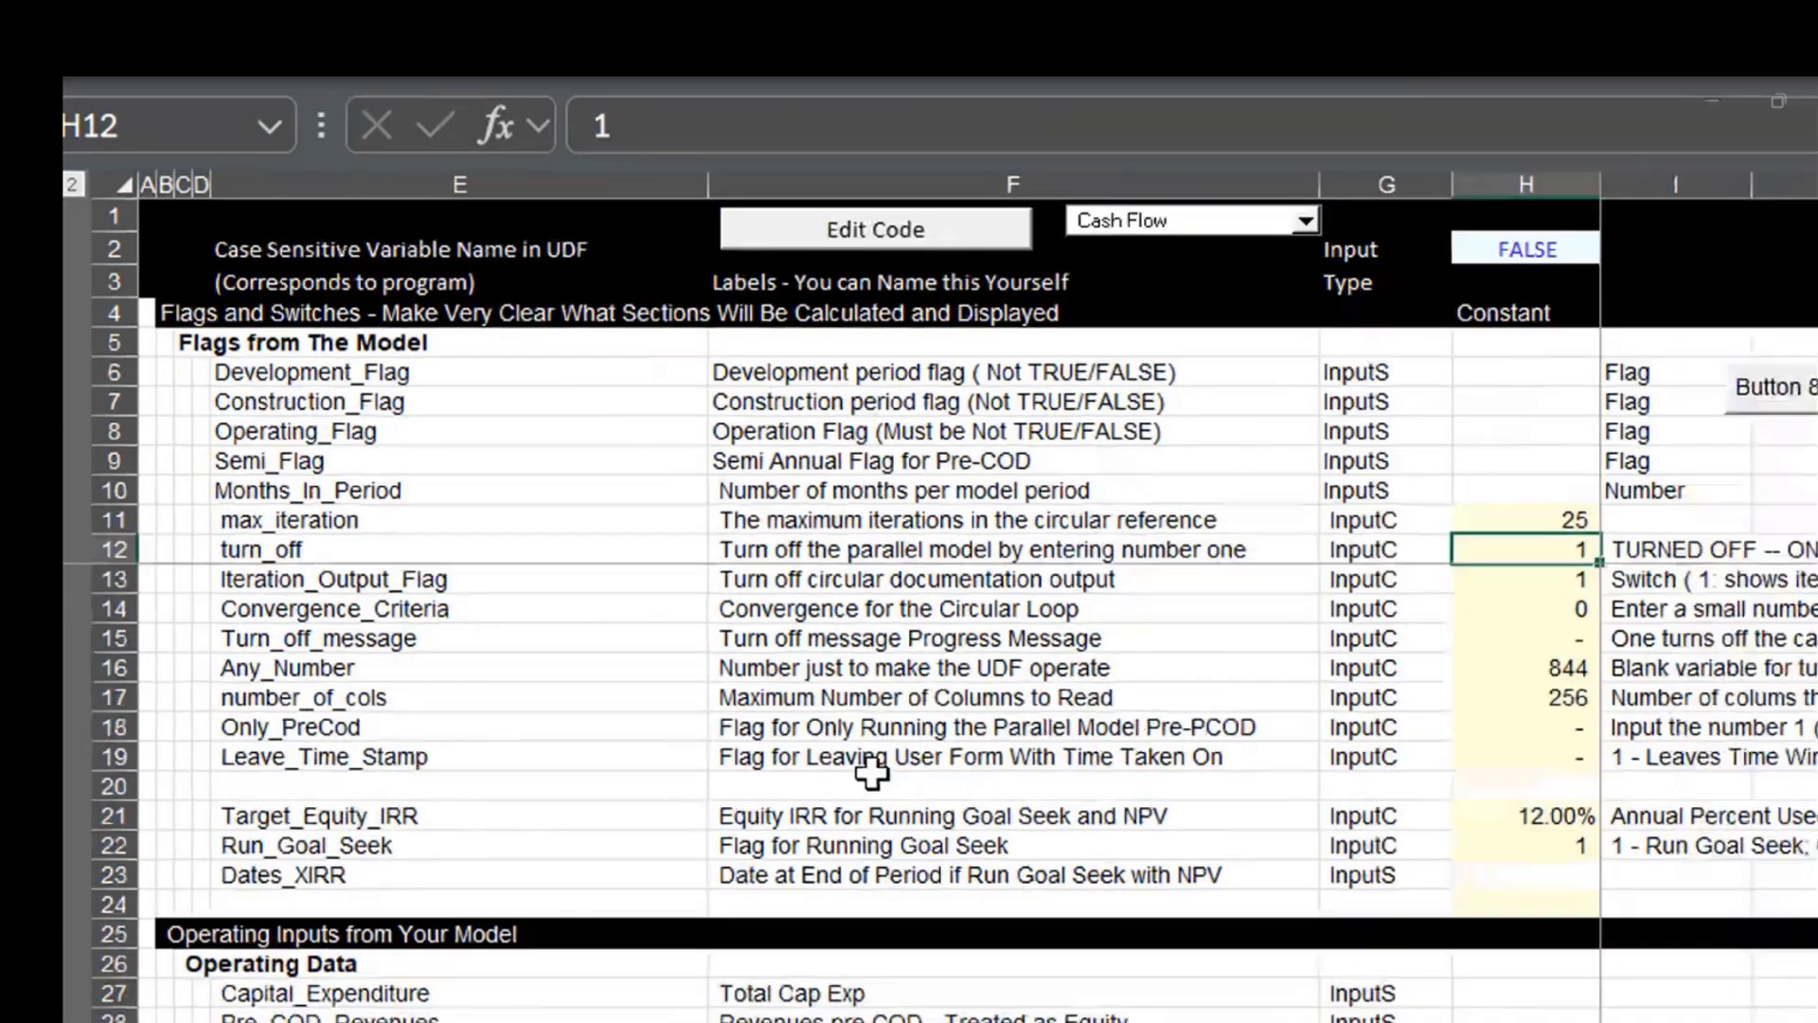
type("0")
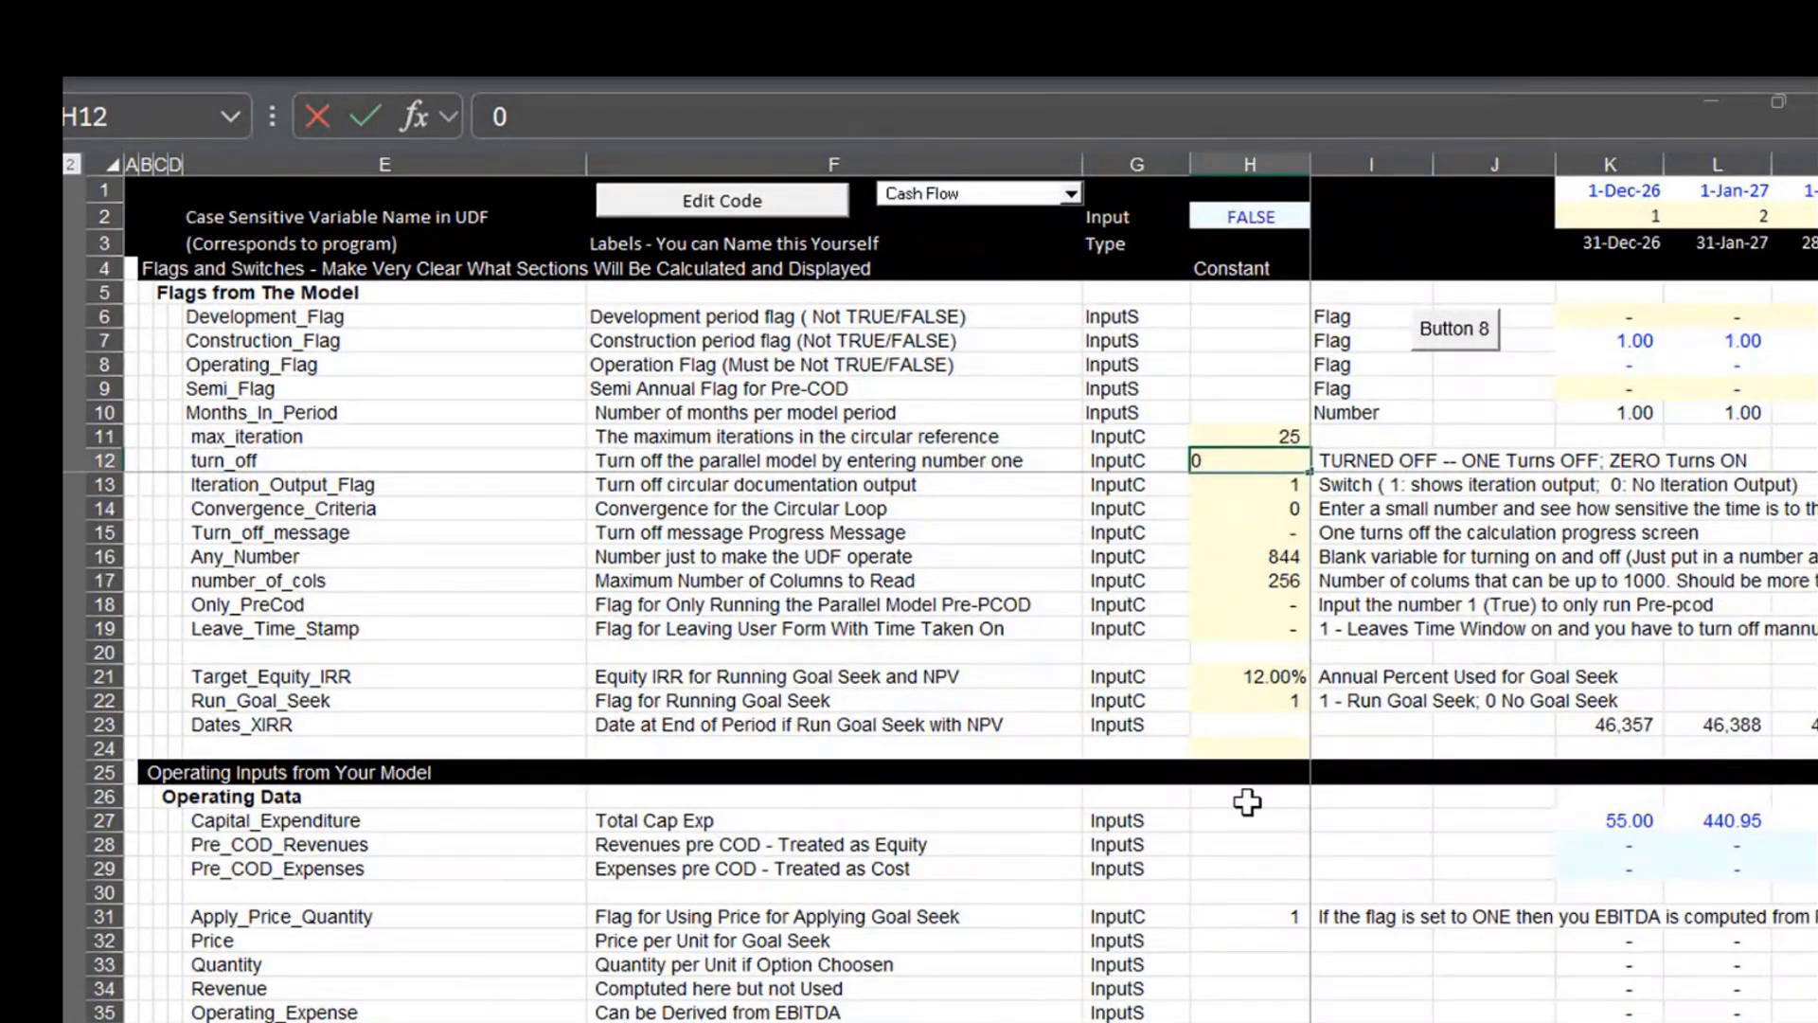
key("Return")
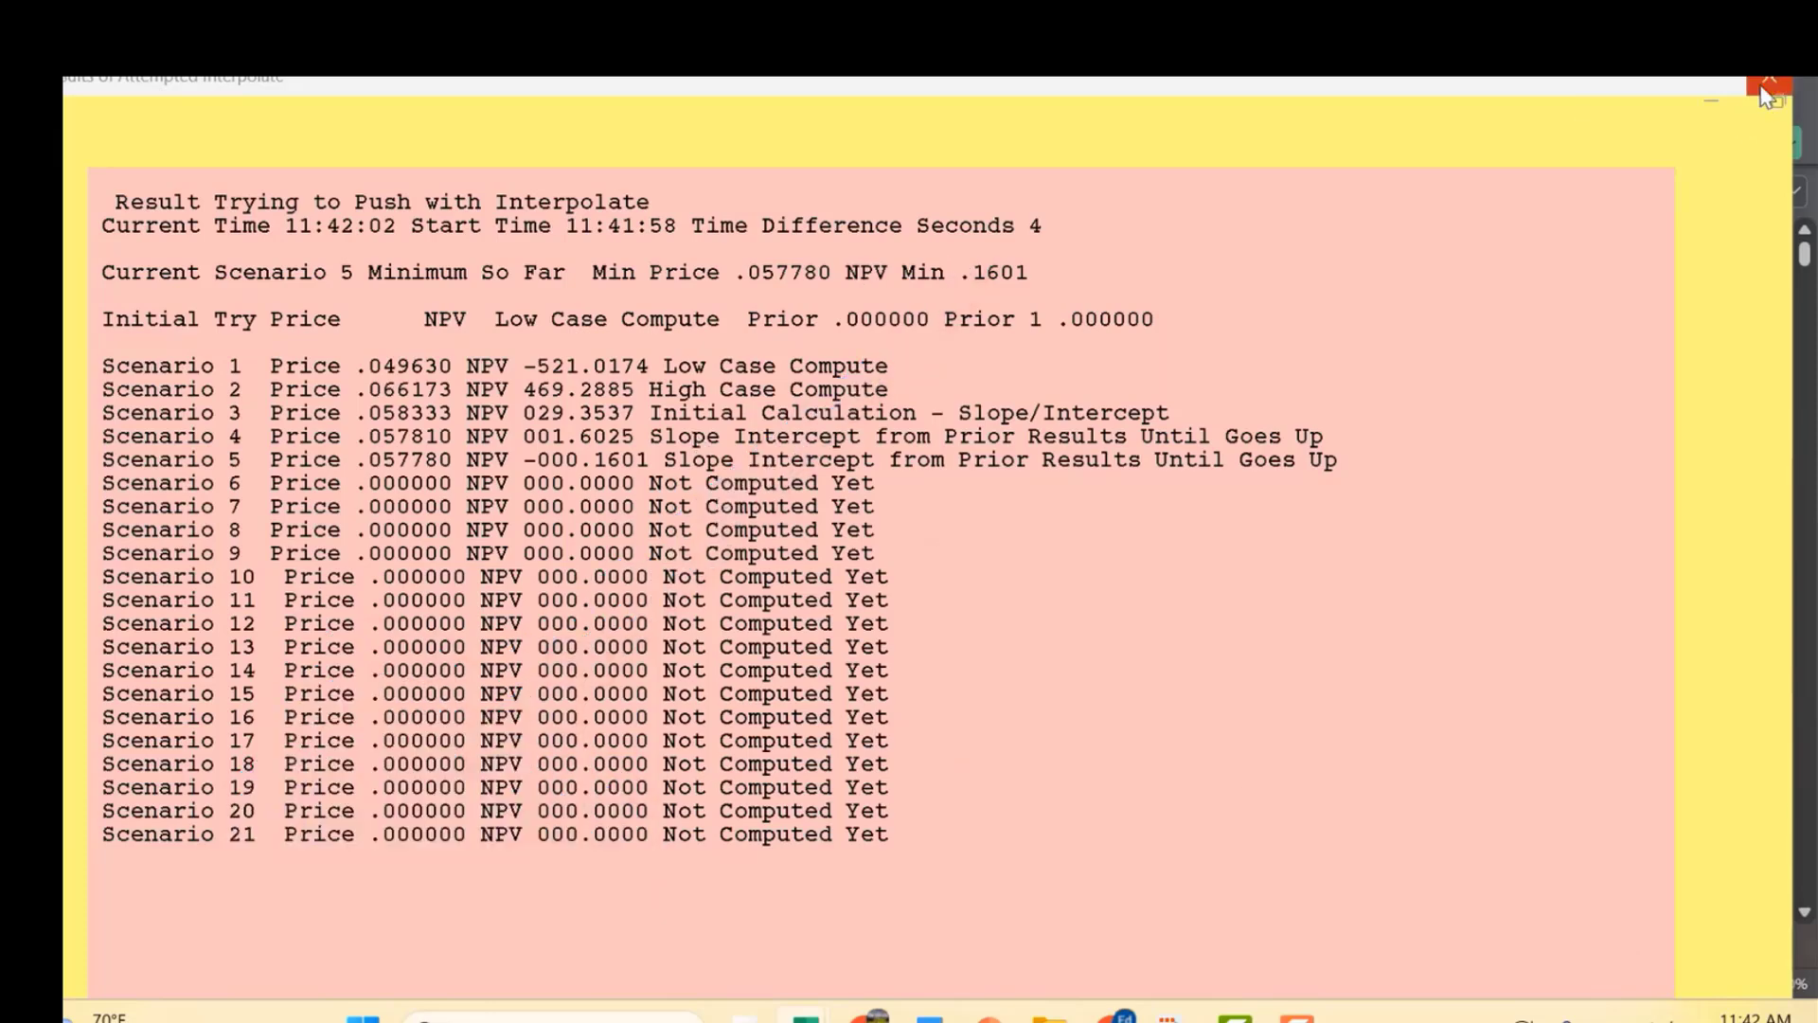
left_click(1769, 78)
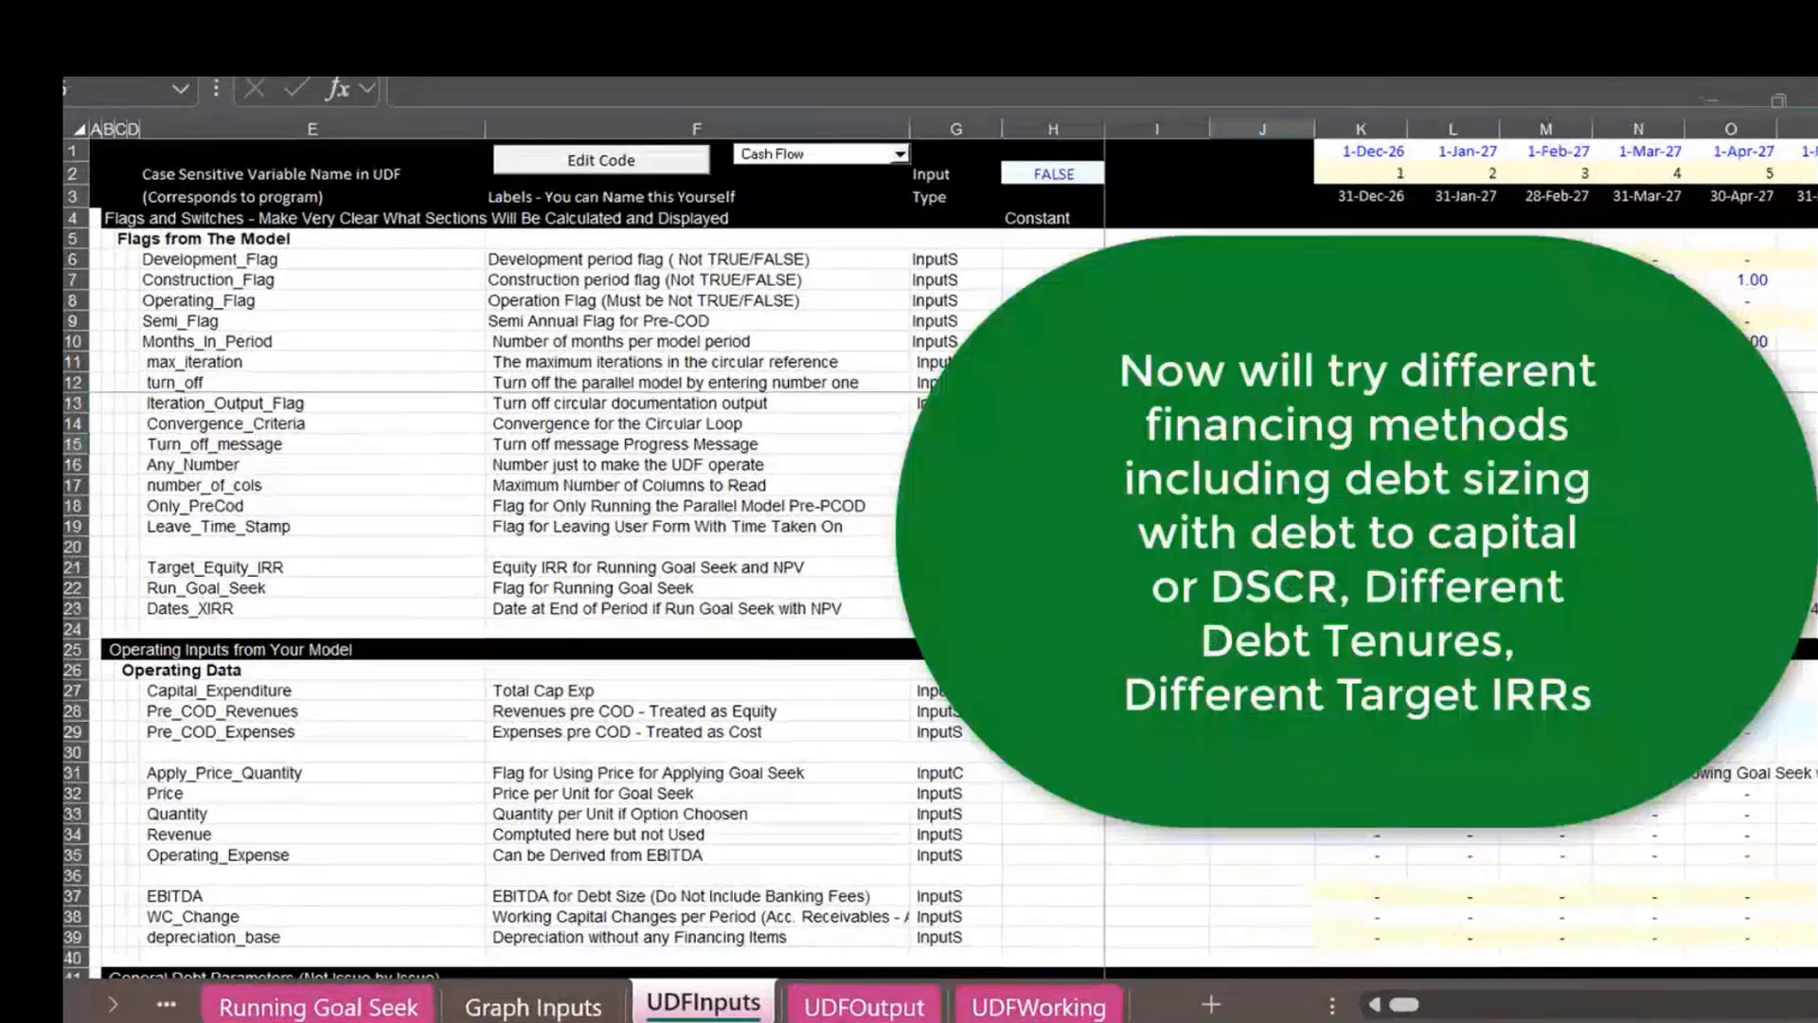
Go to the InputC sheet using the workbook's full sheet list.
right_click(79, 1013)
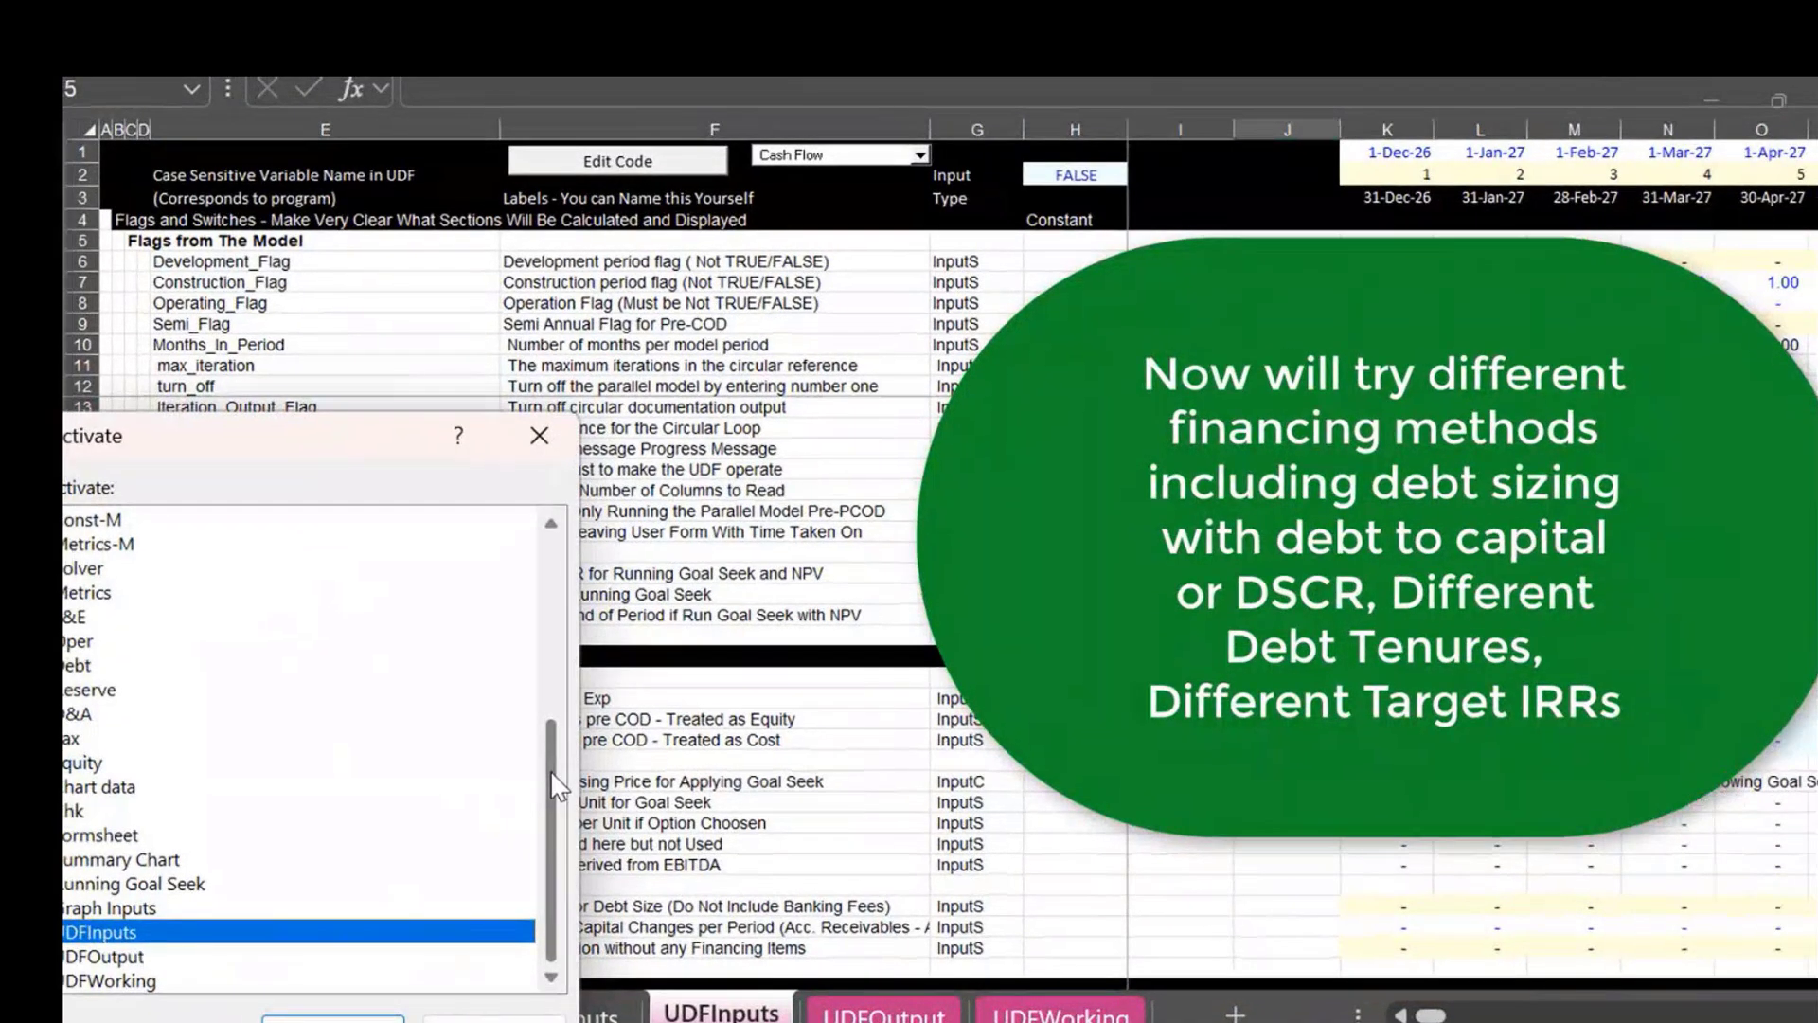
left_click_drag(534, 760, 534, 469)
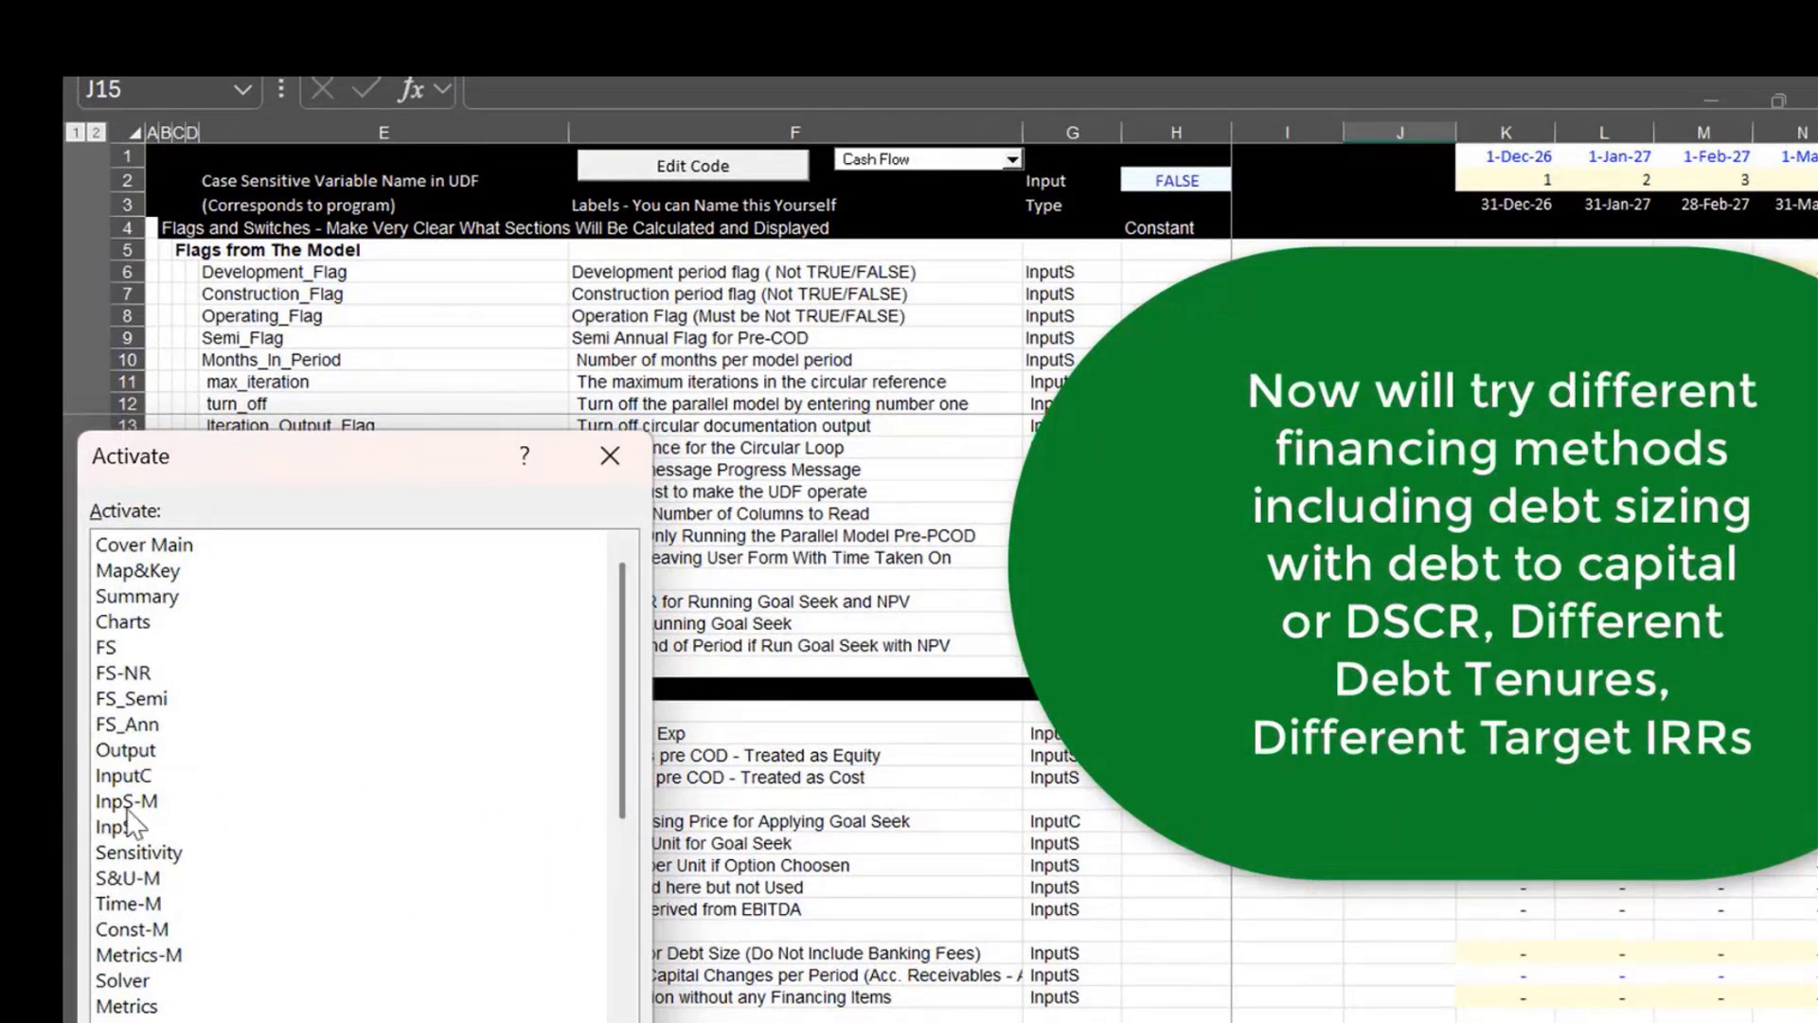
double_click(154, 777)
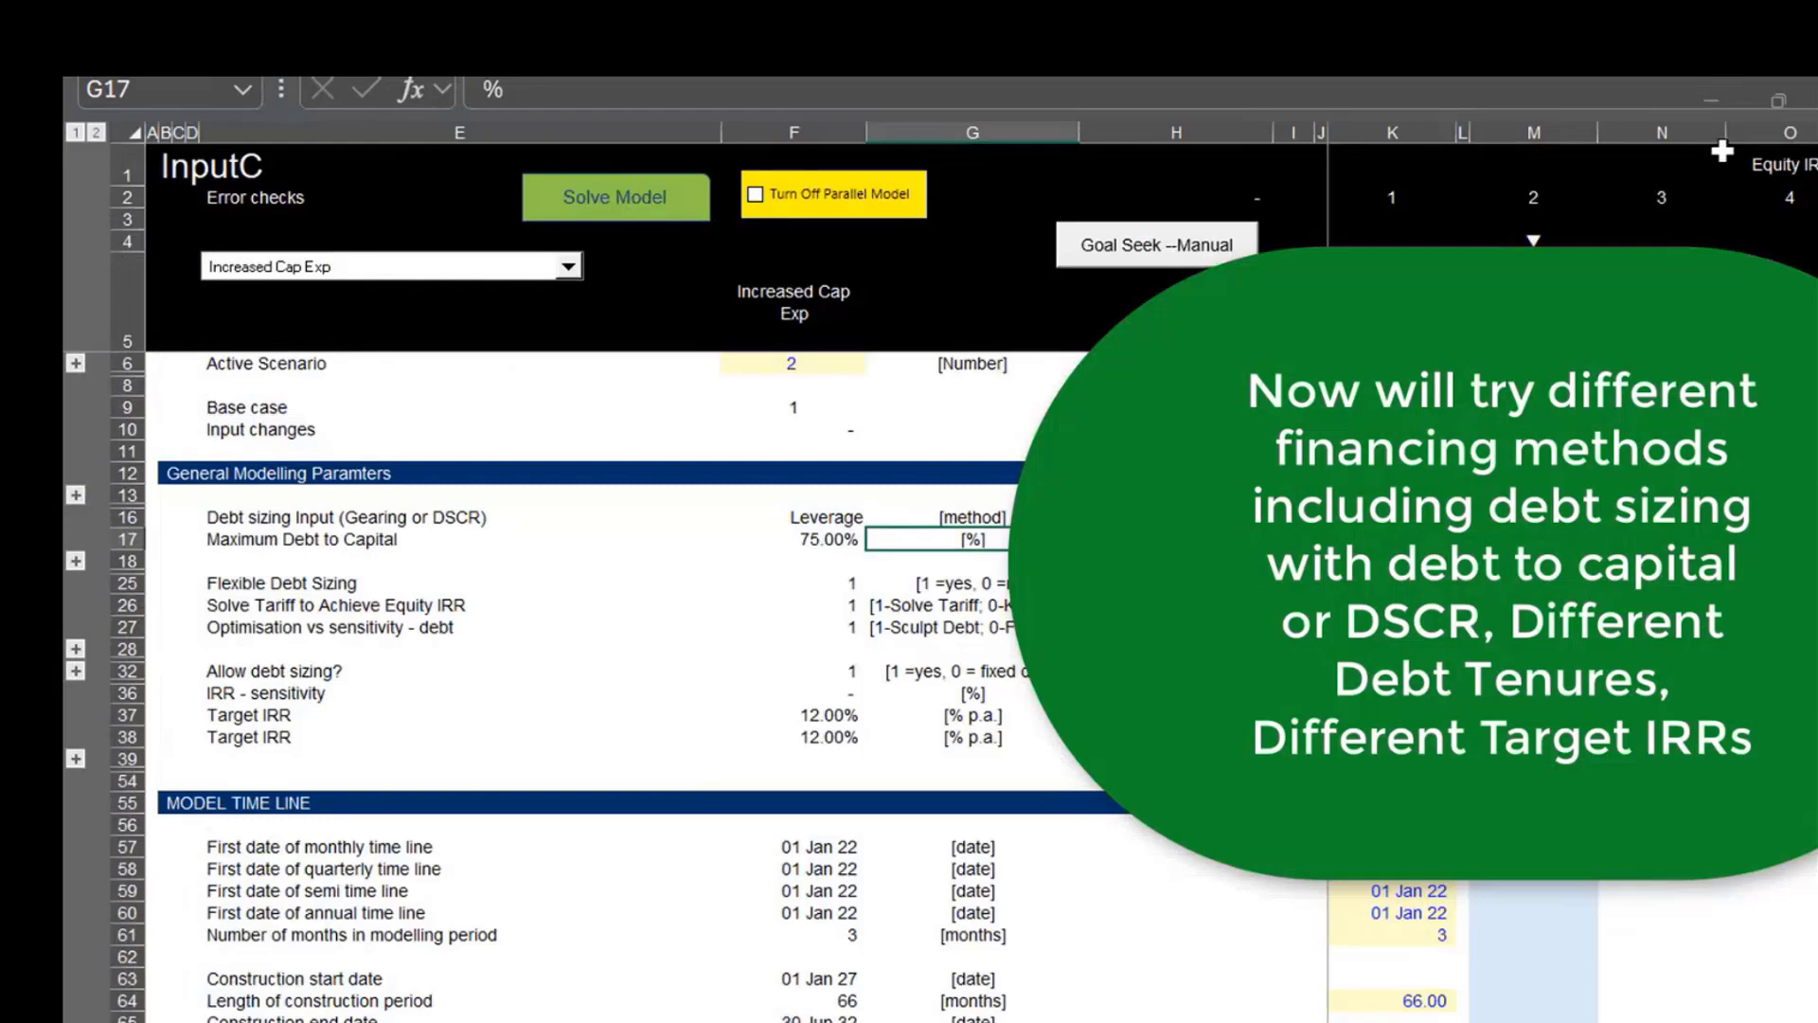
Examine the Price and Equity IRR cells in the header rows of the InputC sheet.
left_click(1722, 151)
key("Right")
key("Right")
key("Right")
key("Right")
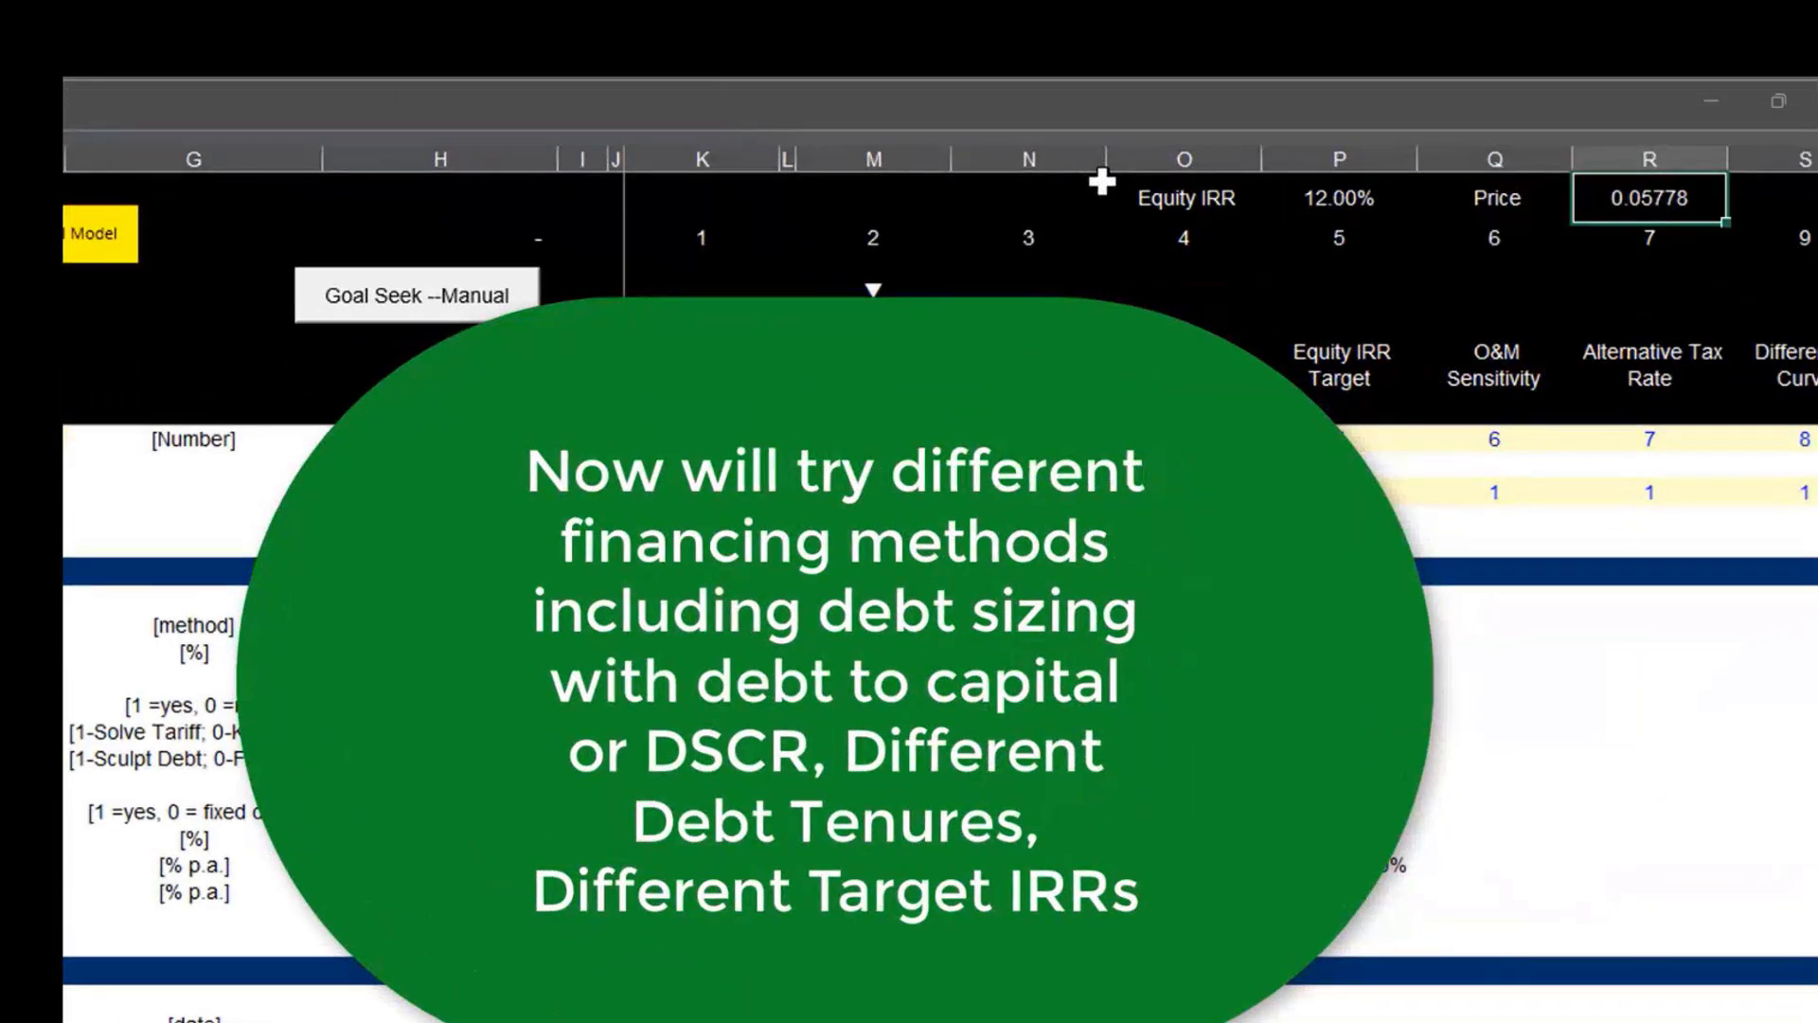
key("Left")
key("Left")
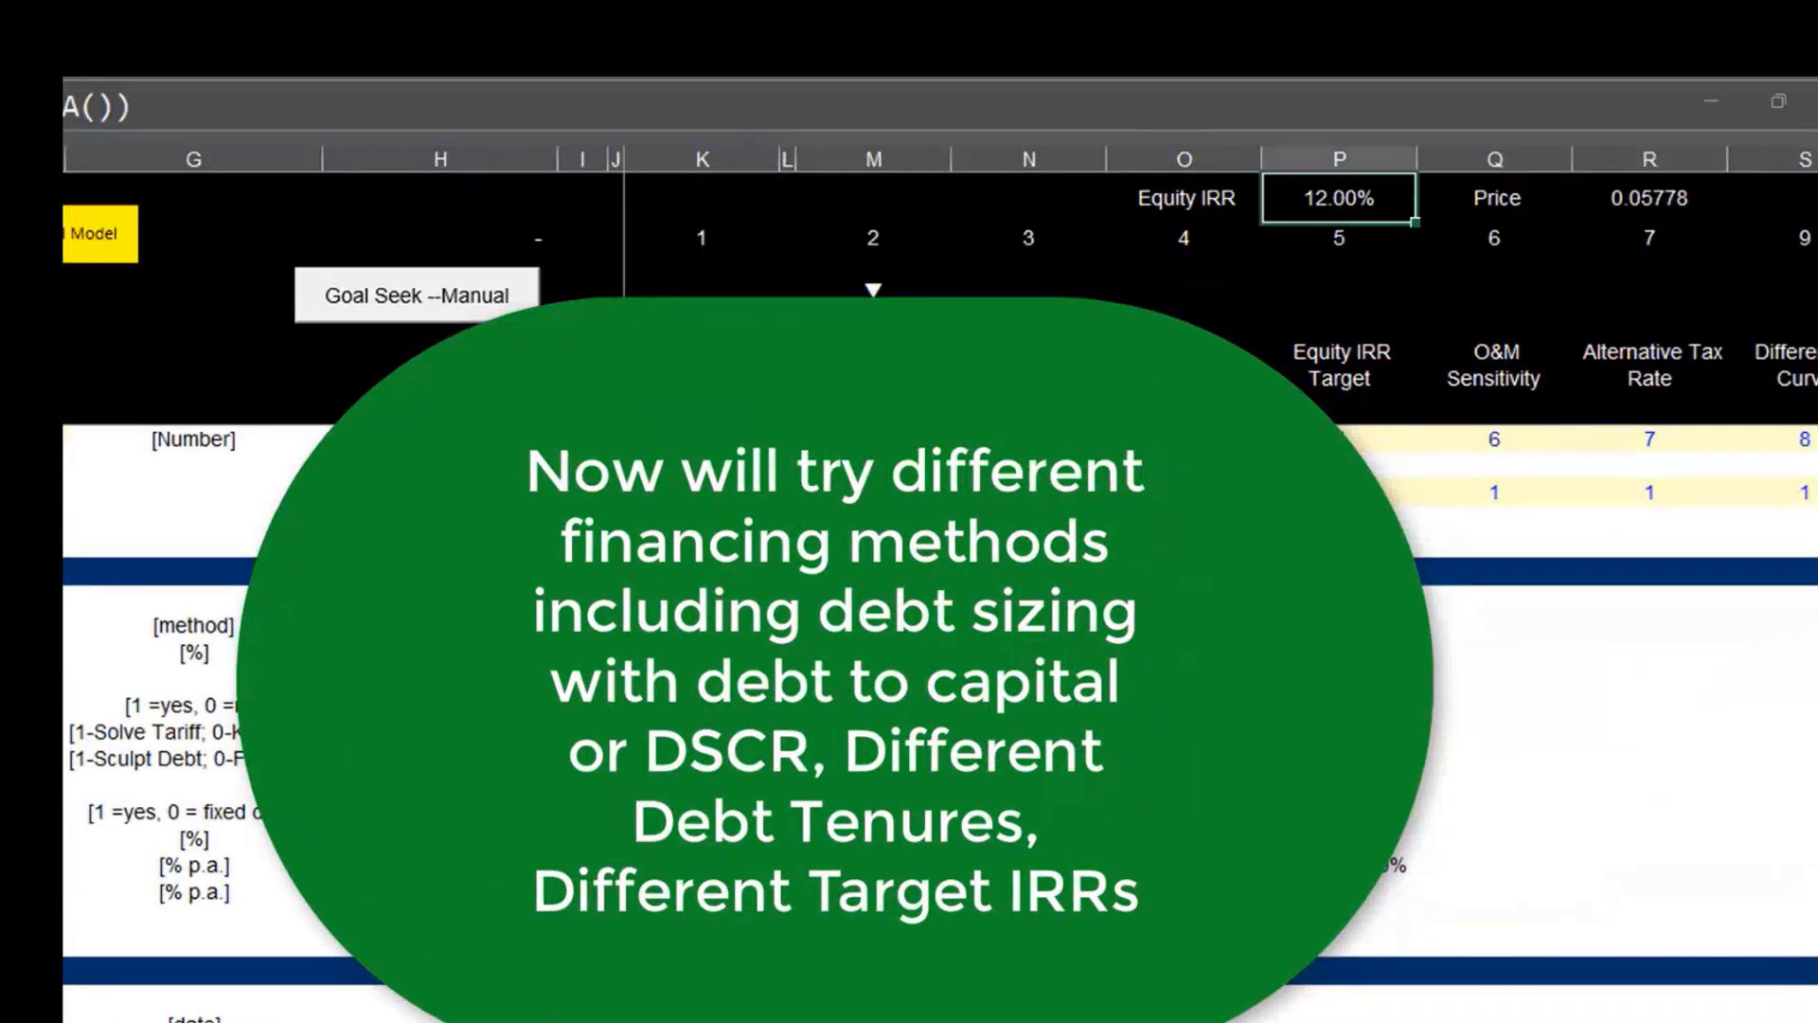
key("Left")
key("Left")
key("Left")
key("Left")
key("Left")
key("Left")
key("Left")
key("Left")
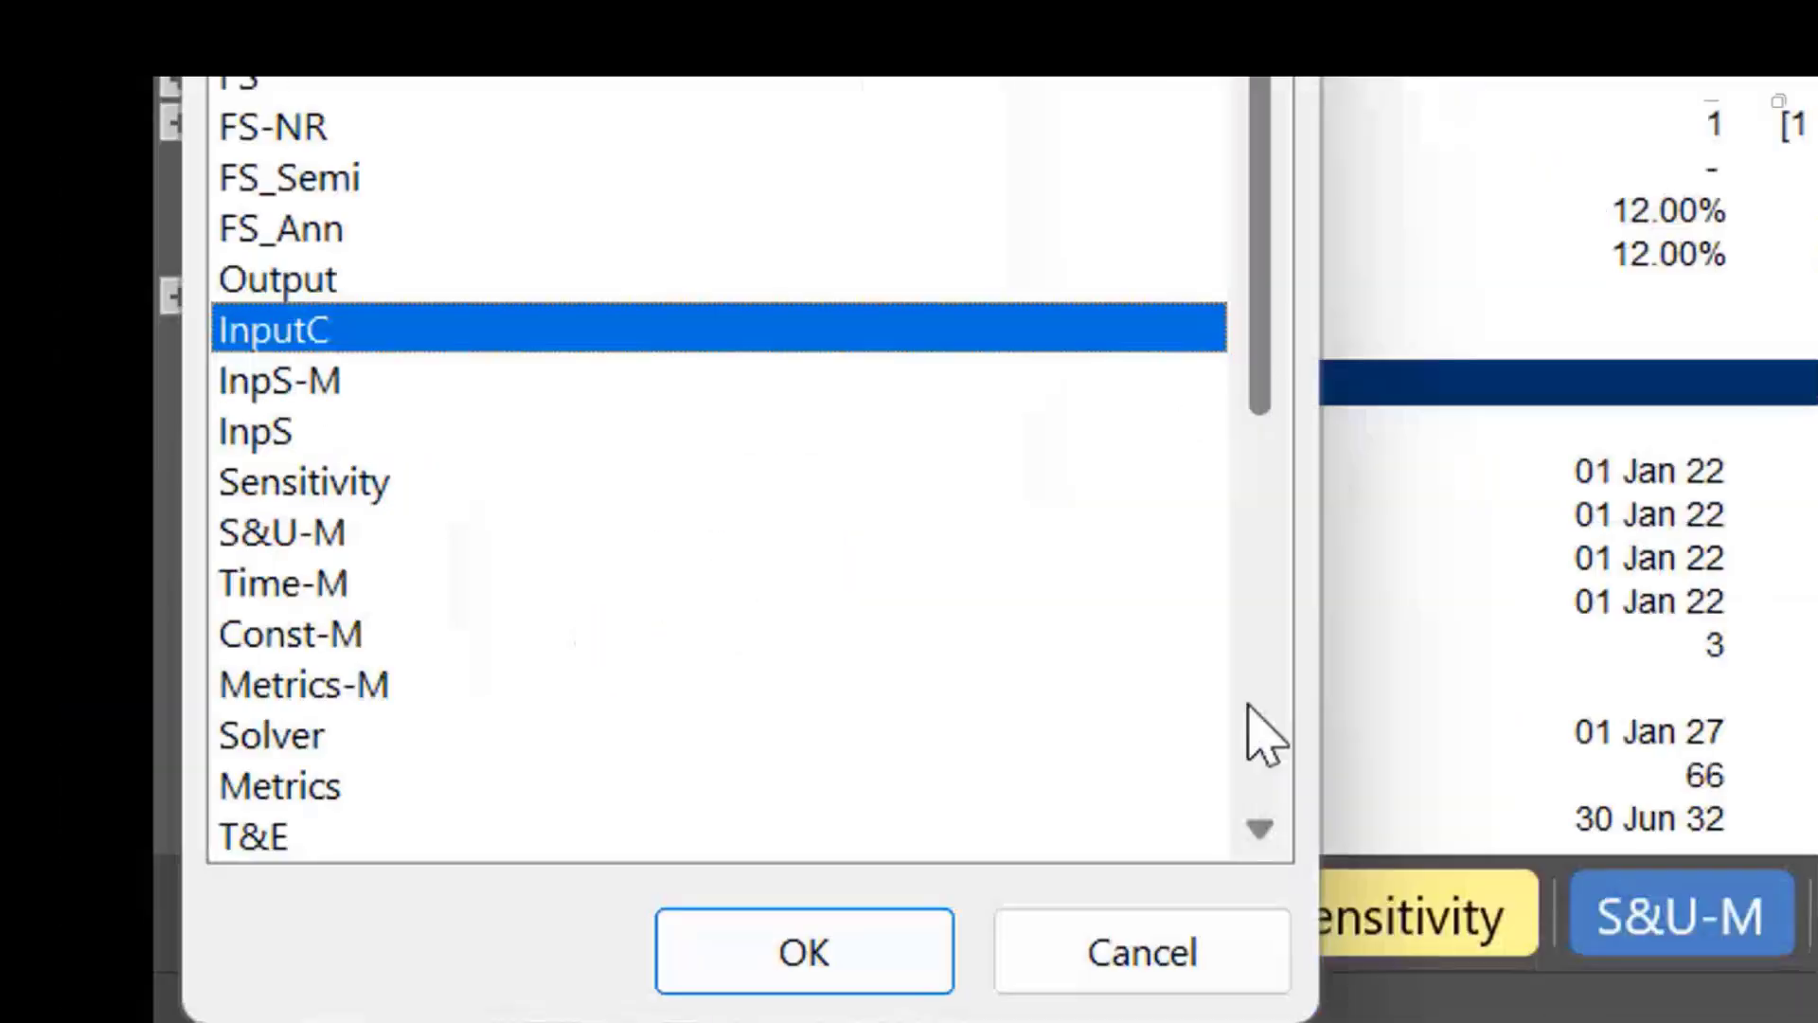
Go to the Summary Chart sheet through the full sheet list and set its debt sizing method to Debt/Cap.
scroll(369, 909, "down", 5)
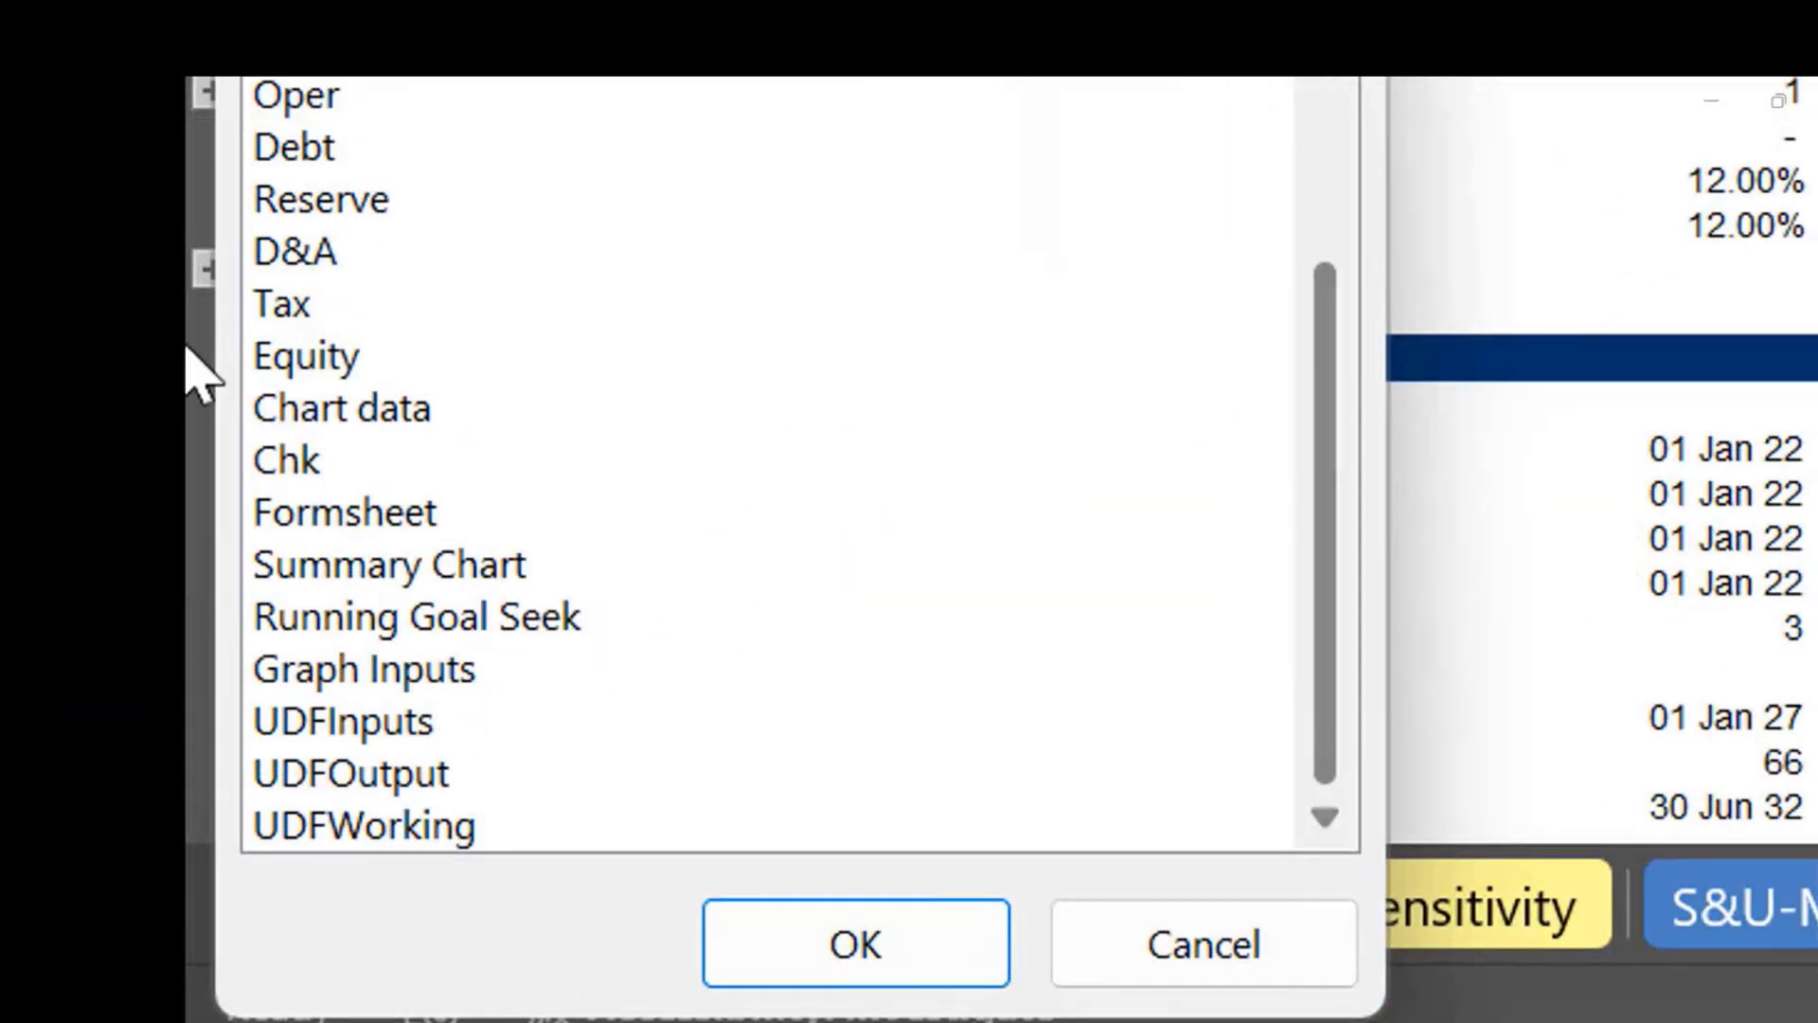
double_click(289, 568)
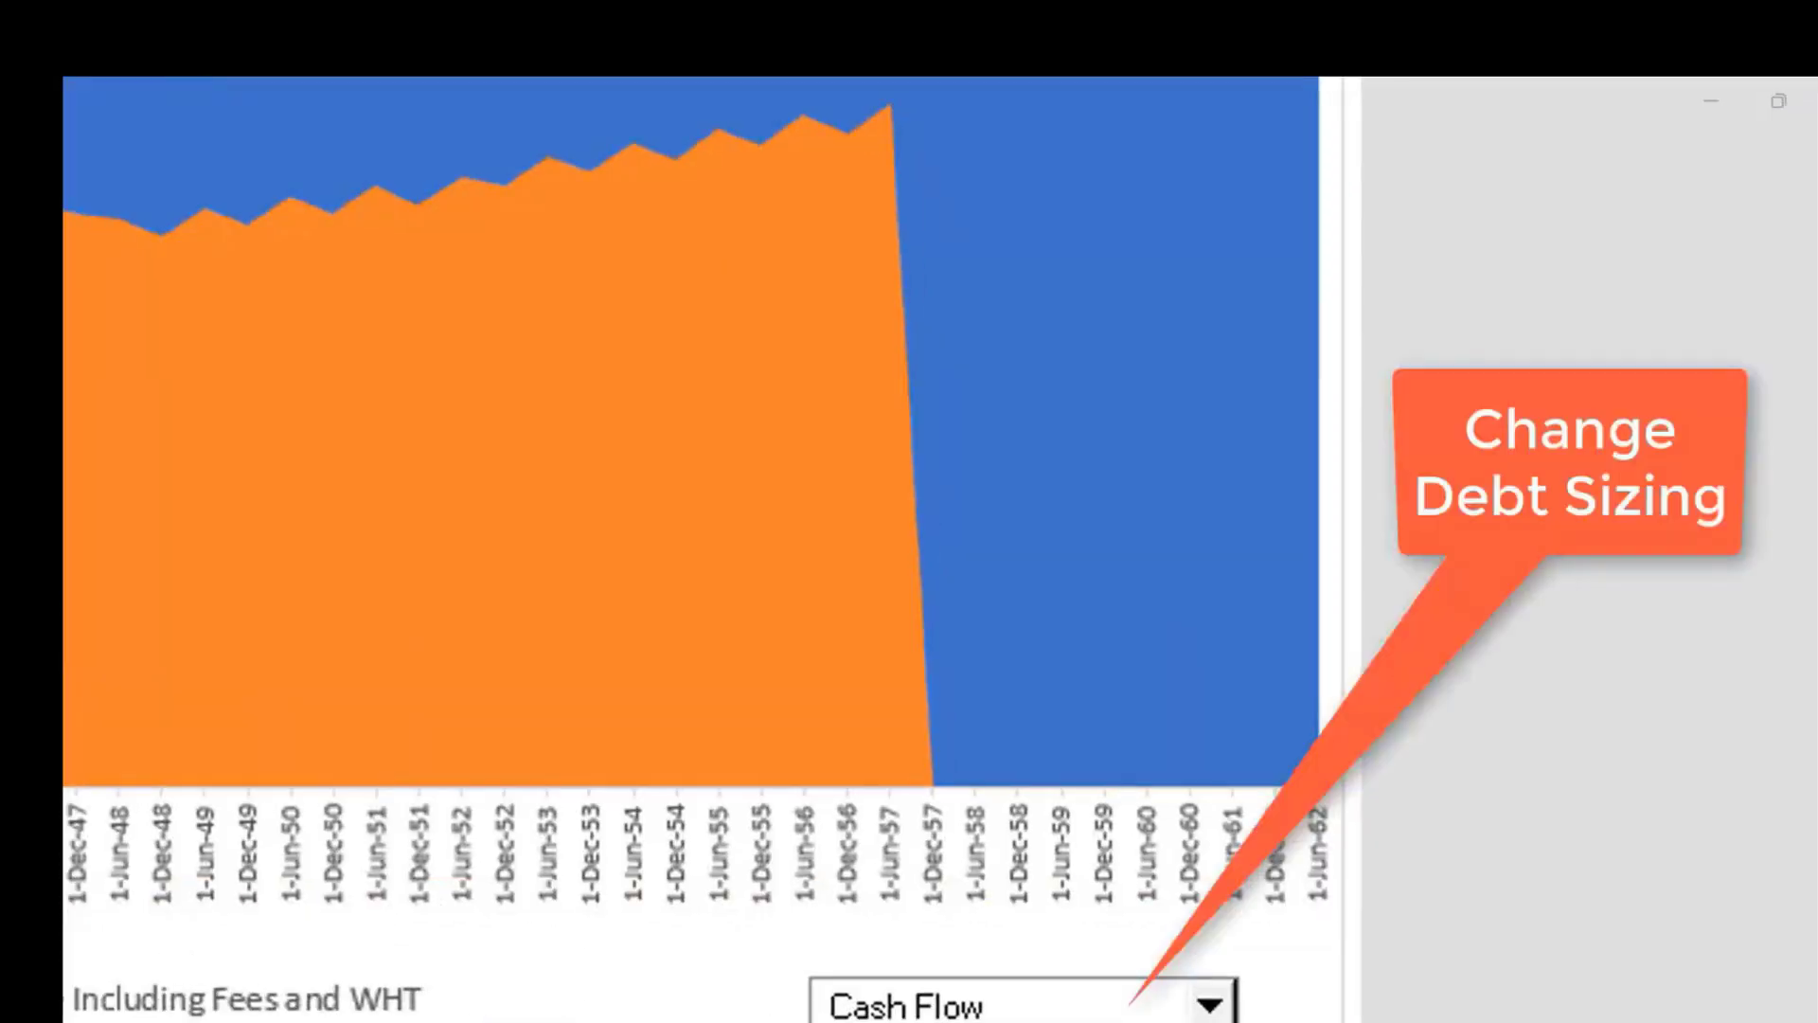
left_click(1209, 1004)
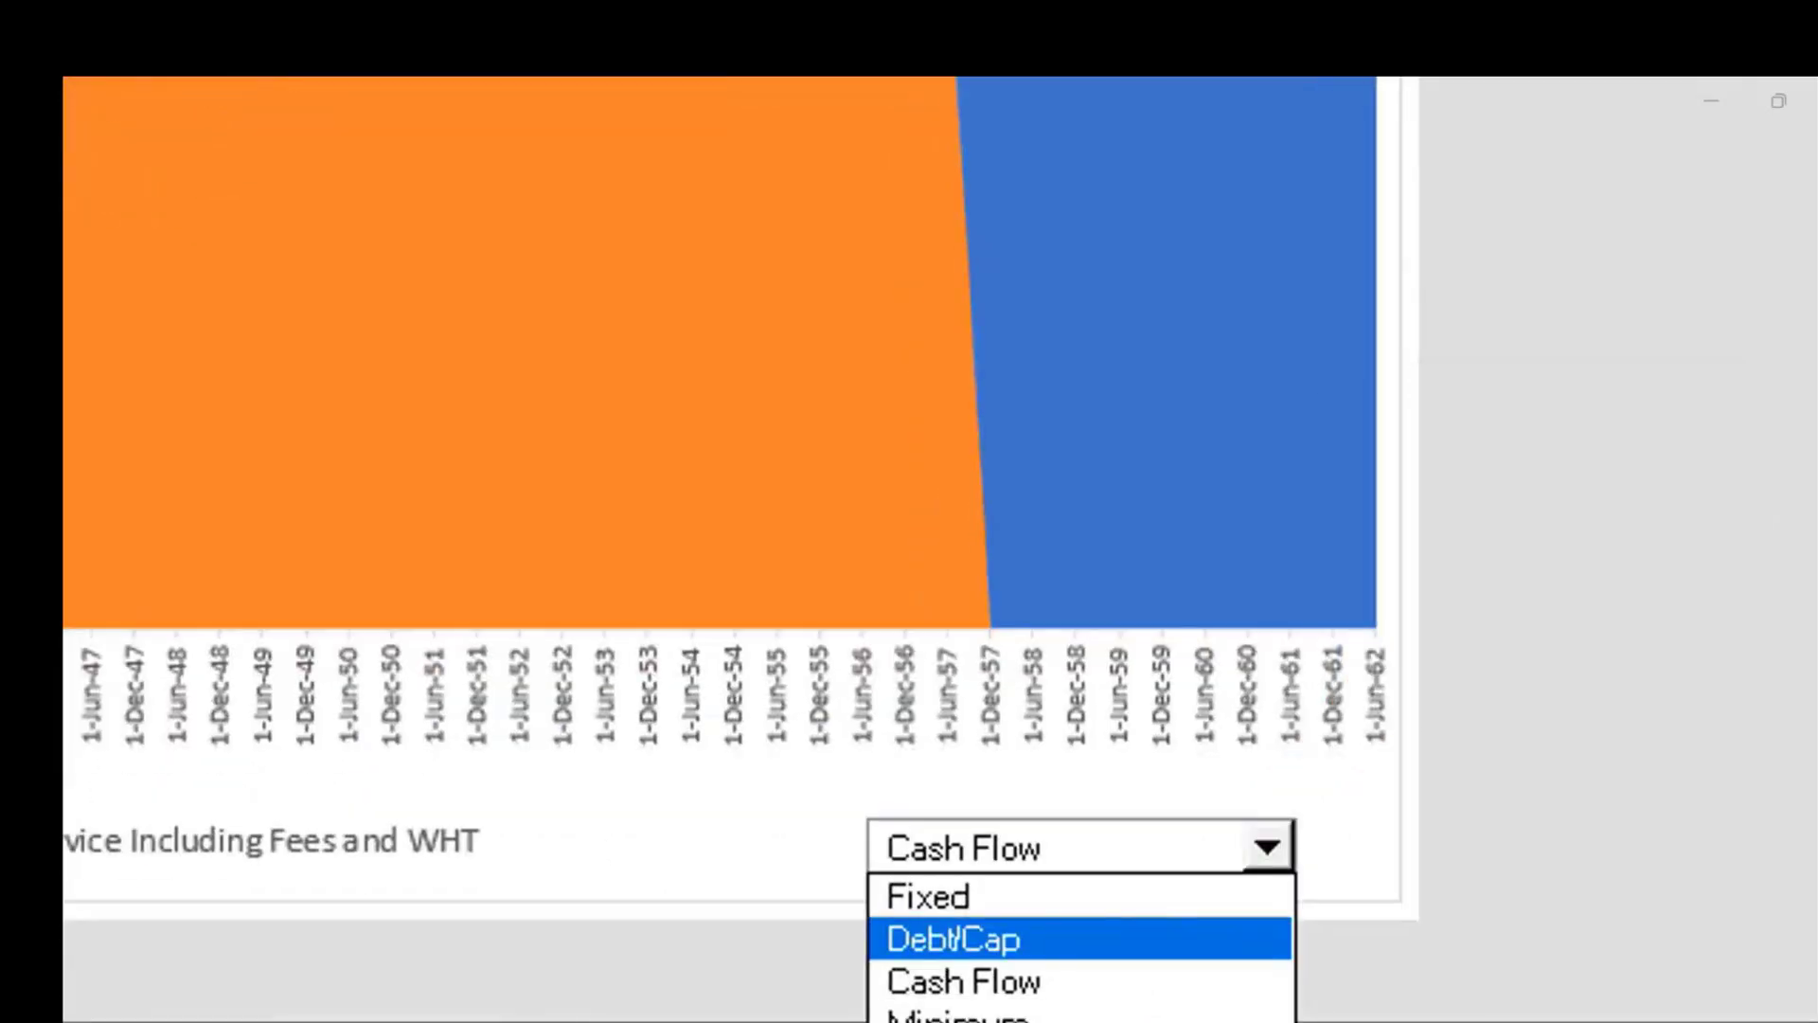
left_click(954, 939)
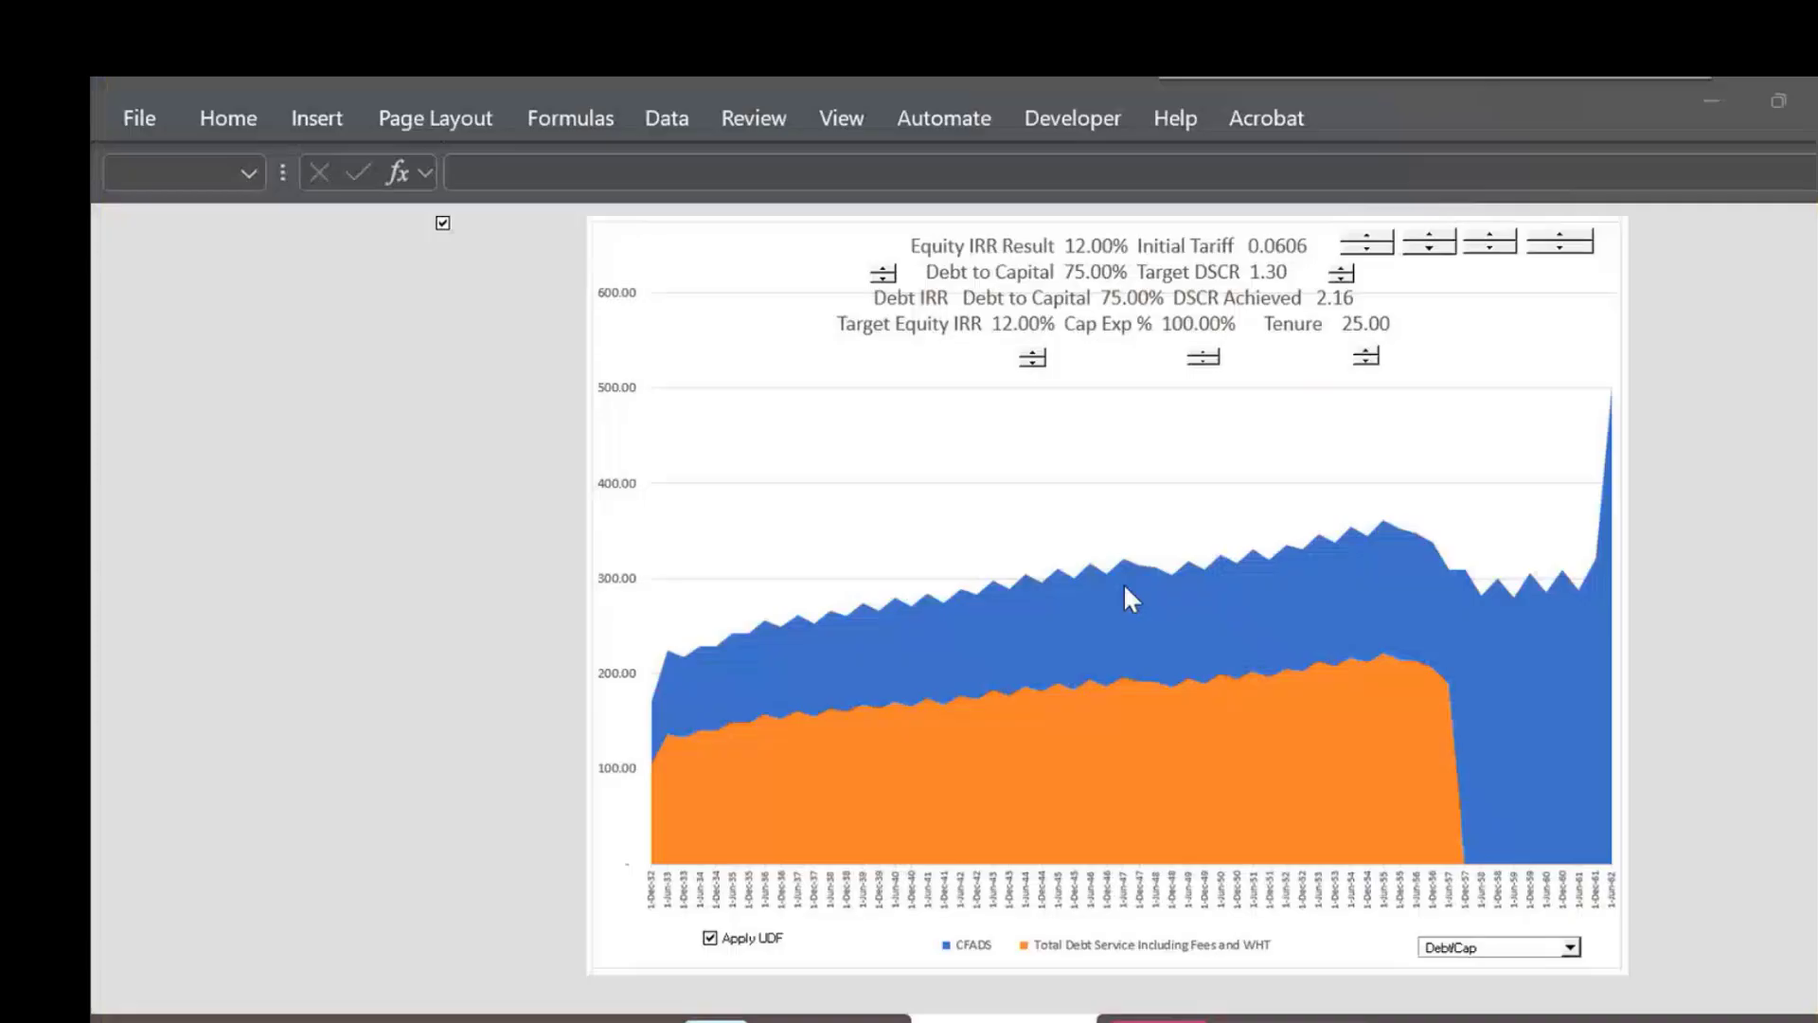
Set the debt sizing method on the Summary Chart to Fixed.
left_click(962, 456)
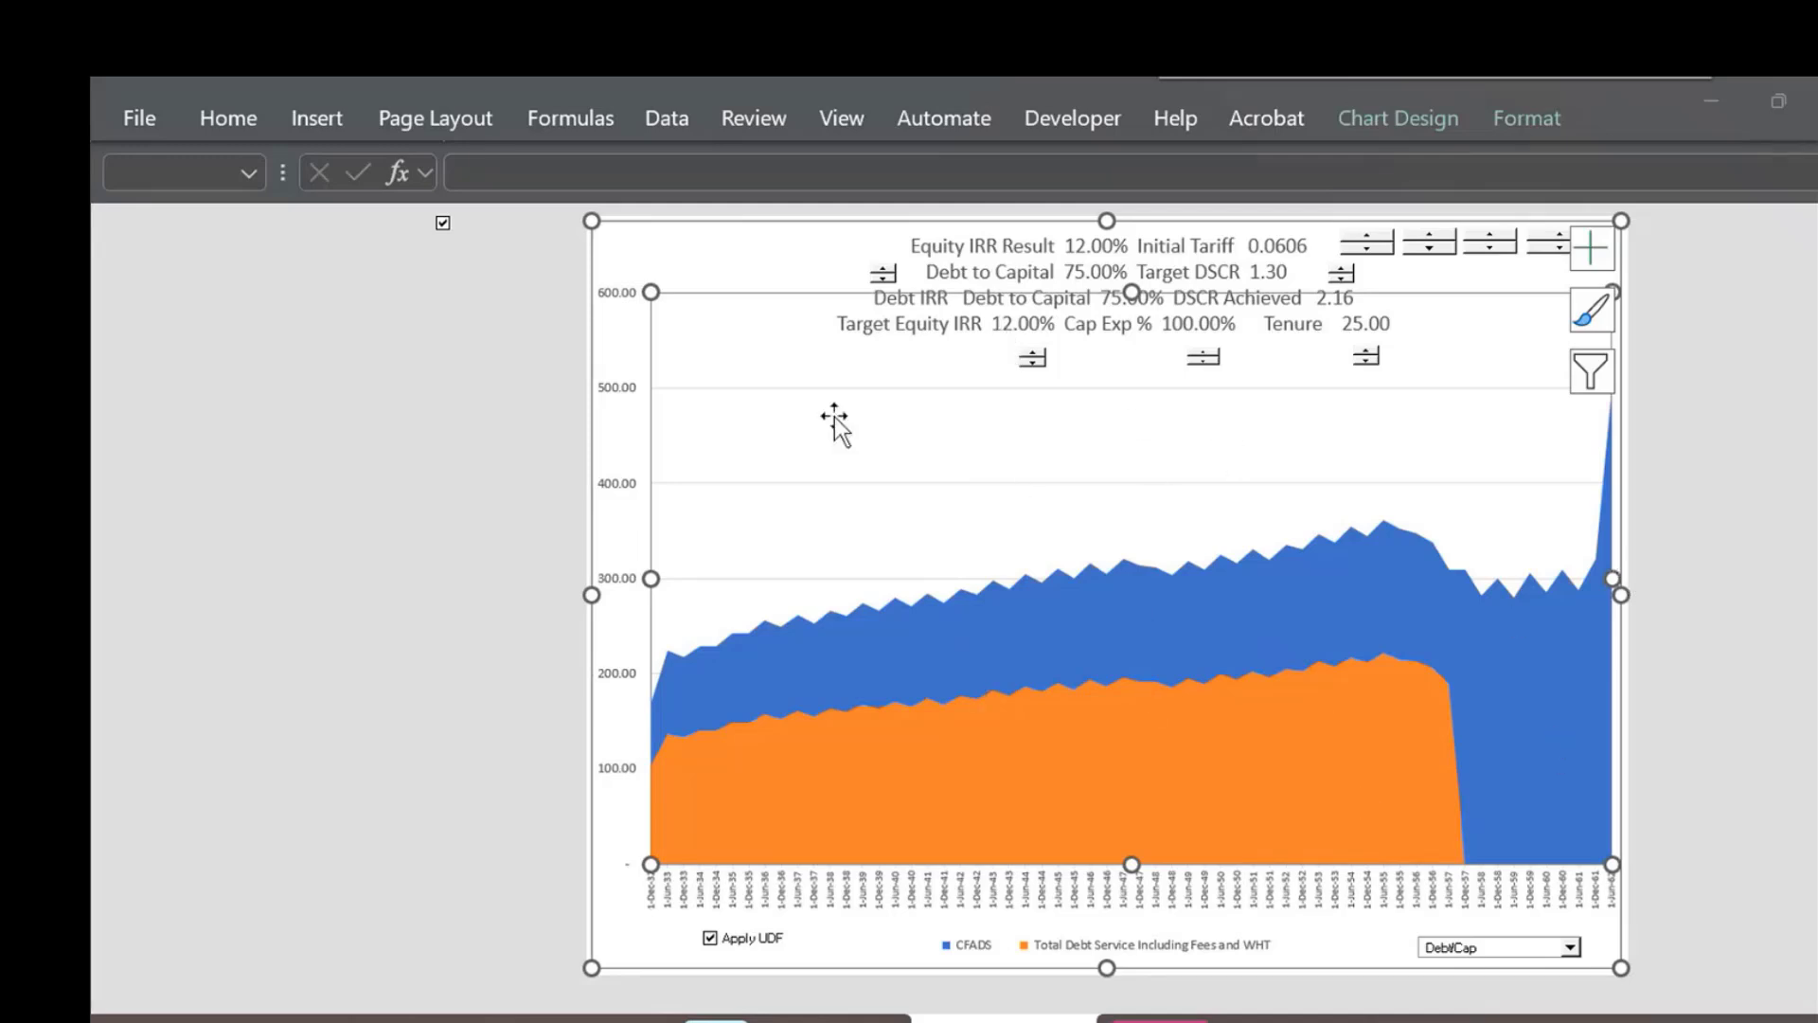
left_click(457, 297)
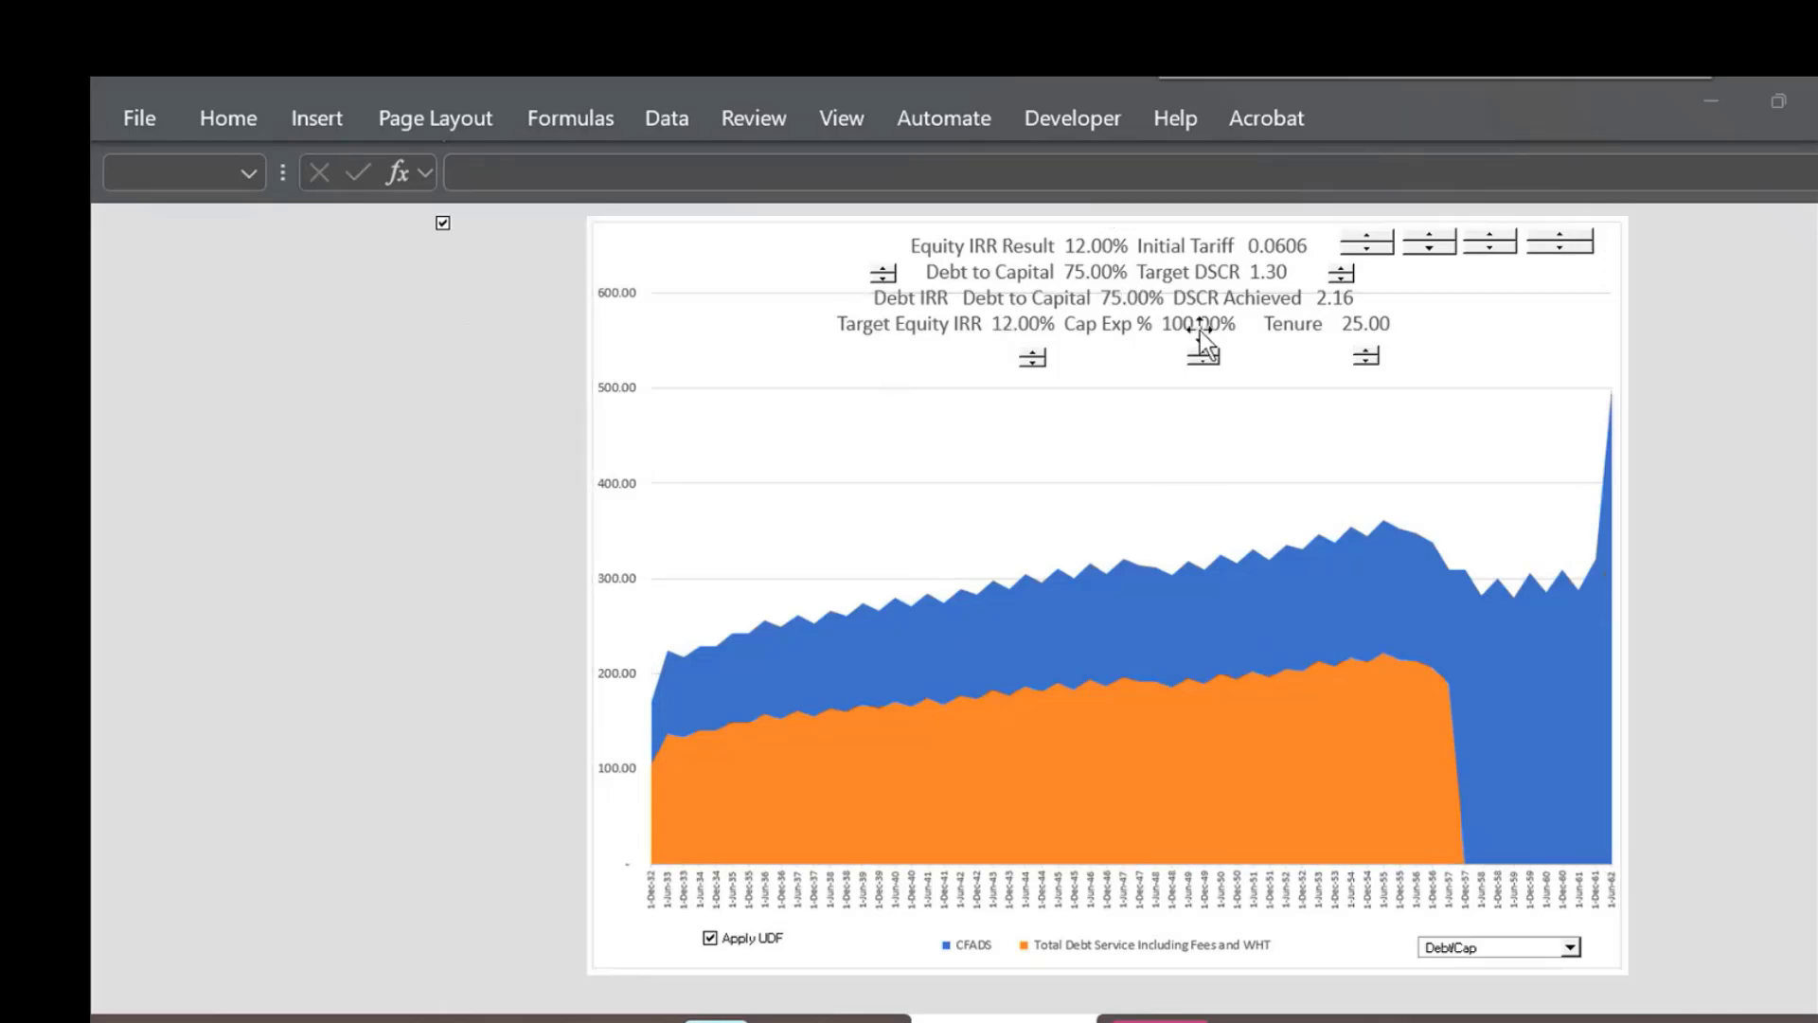
left_click(1570, 947)
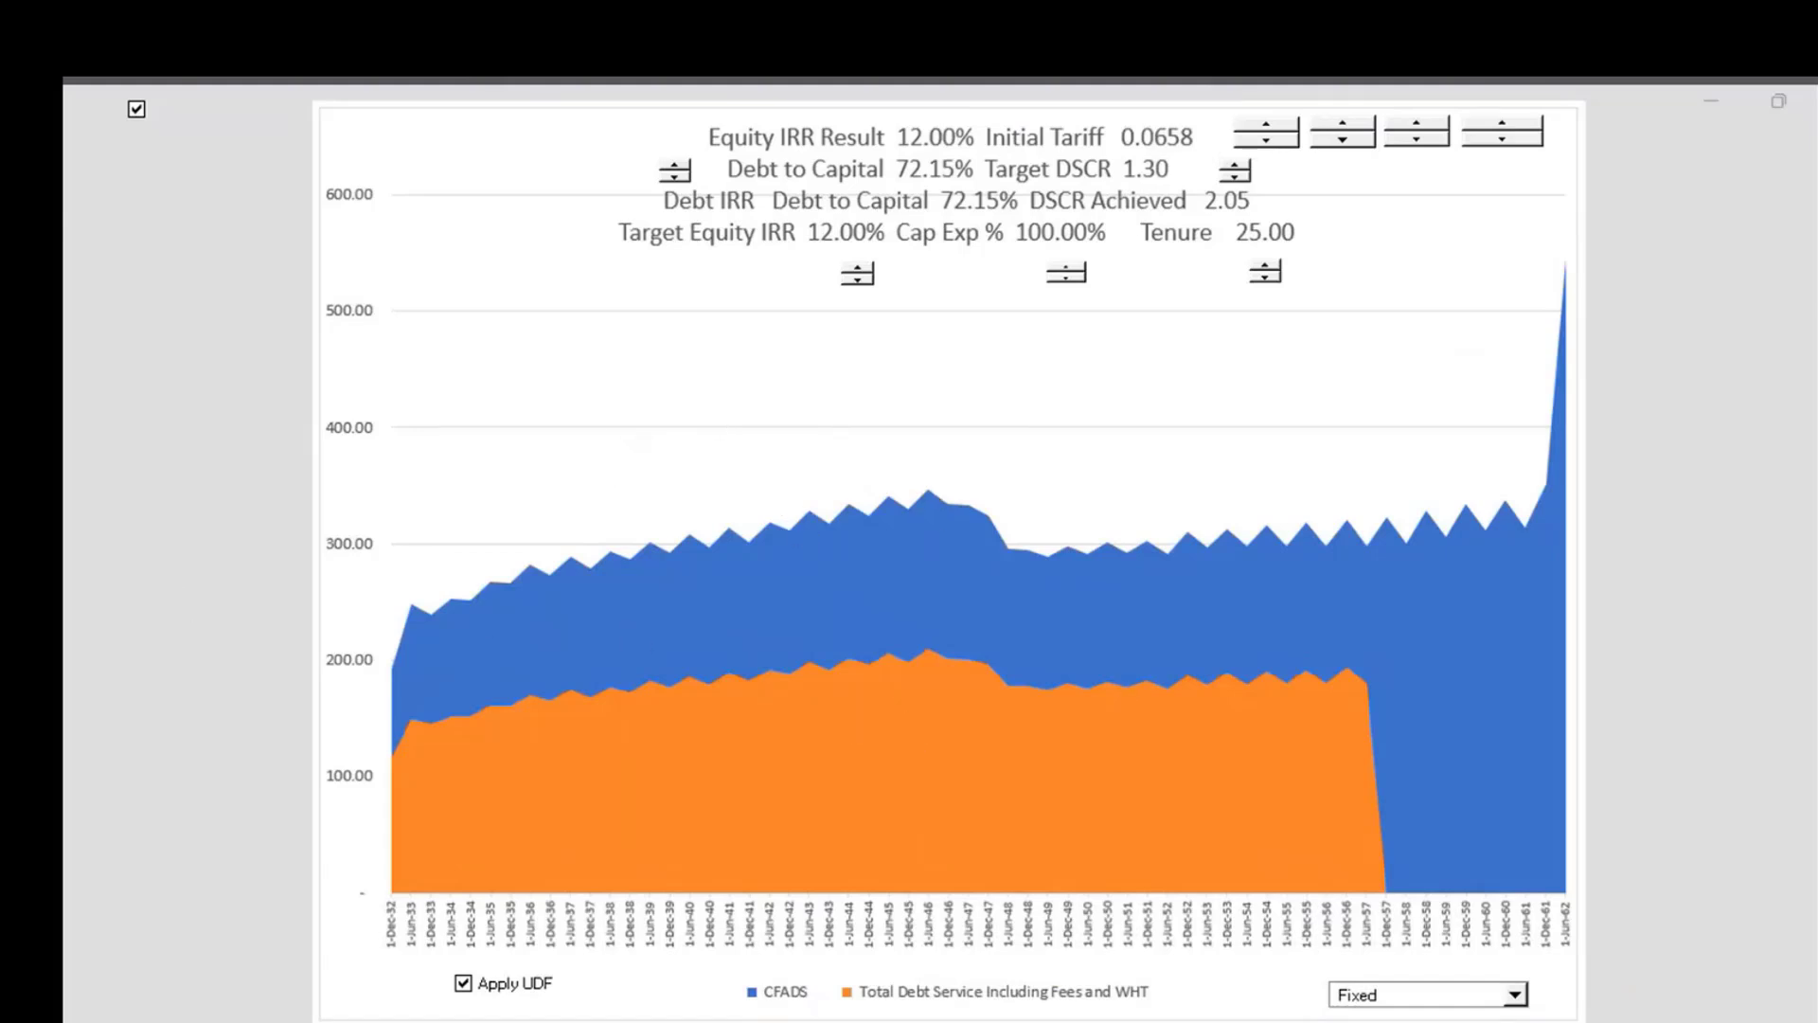
Switch the Summary Chart's debt sizing method from Fixed to Debt/Cap.
left_click(1515, 995)
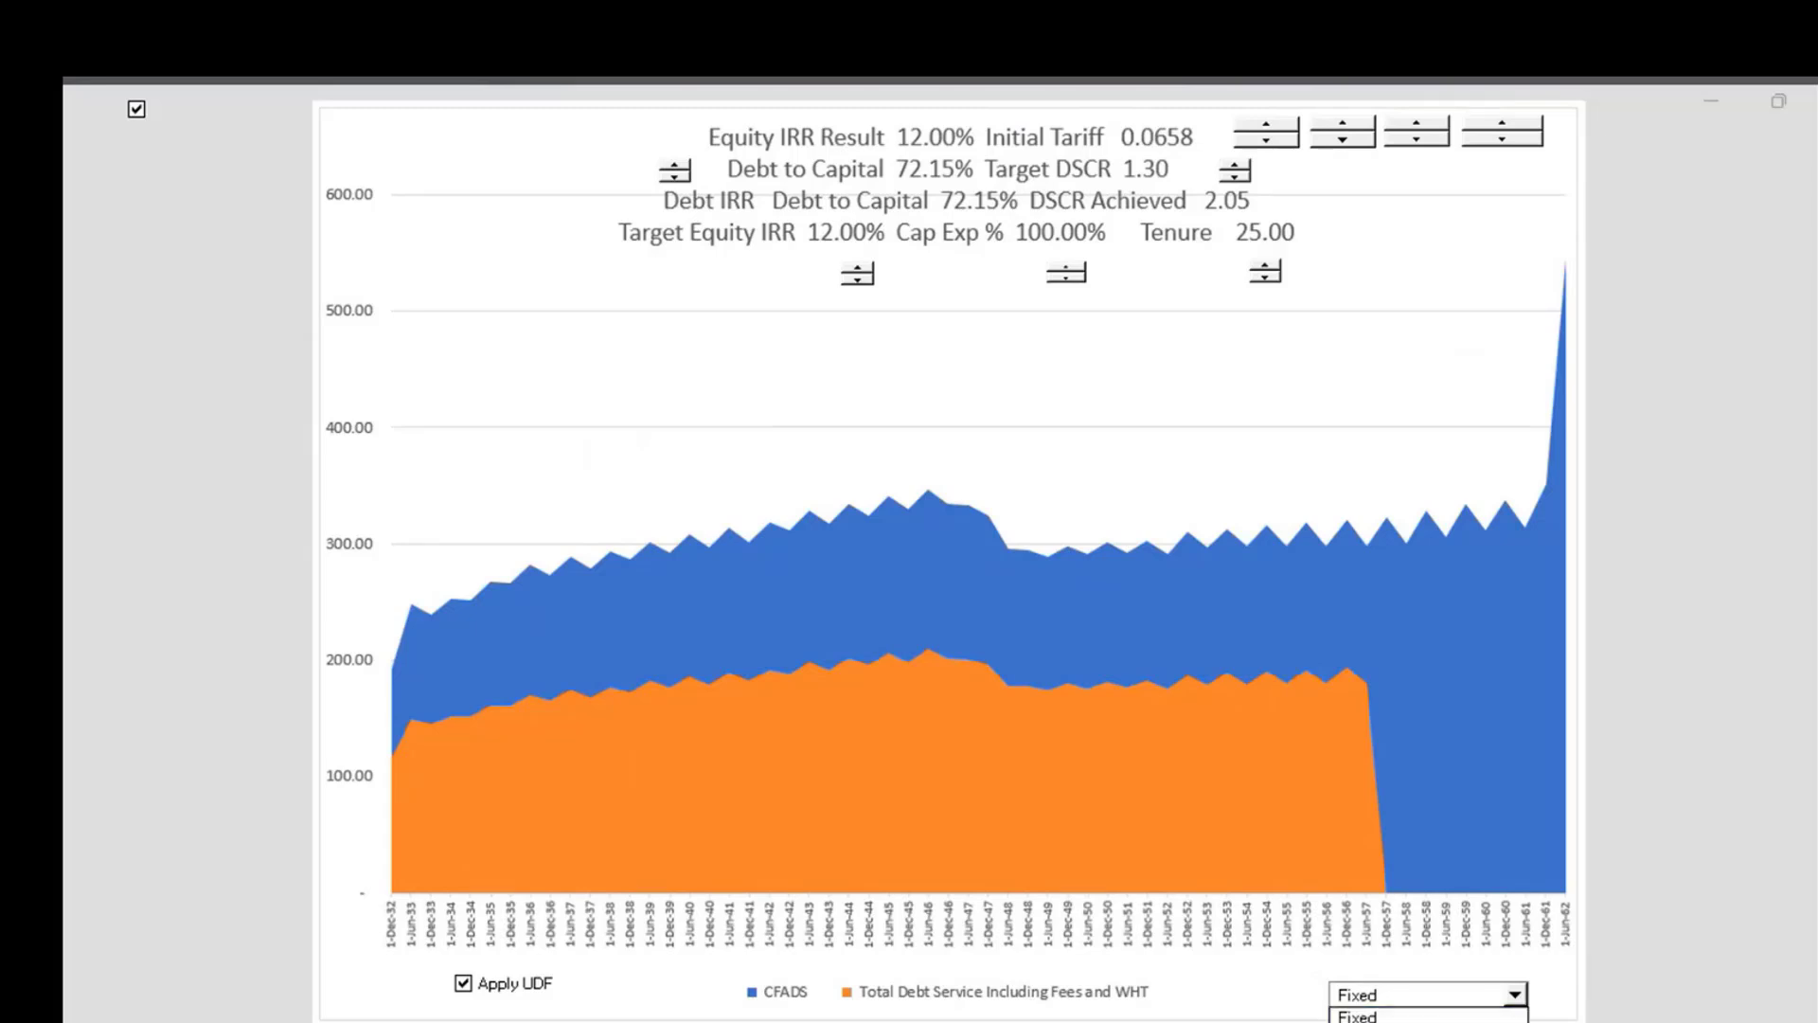
left_click(1428, 1021)
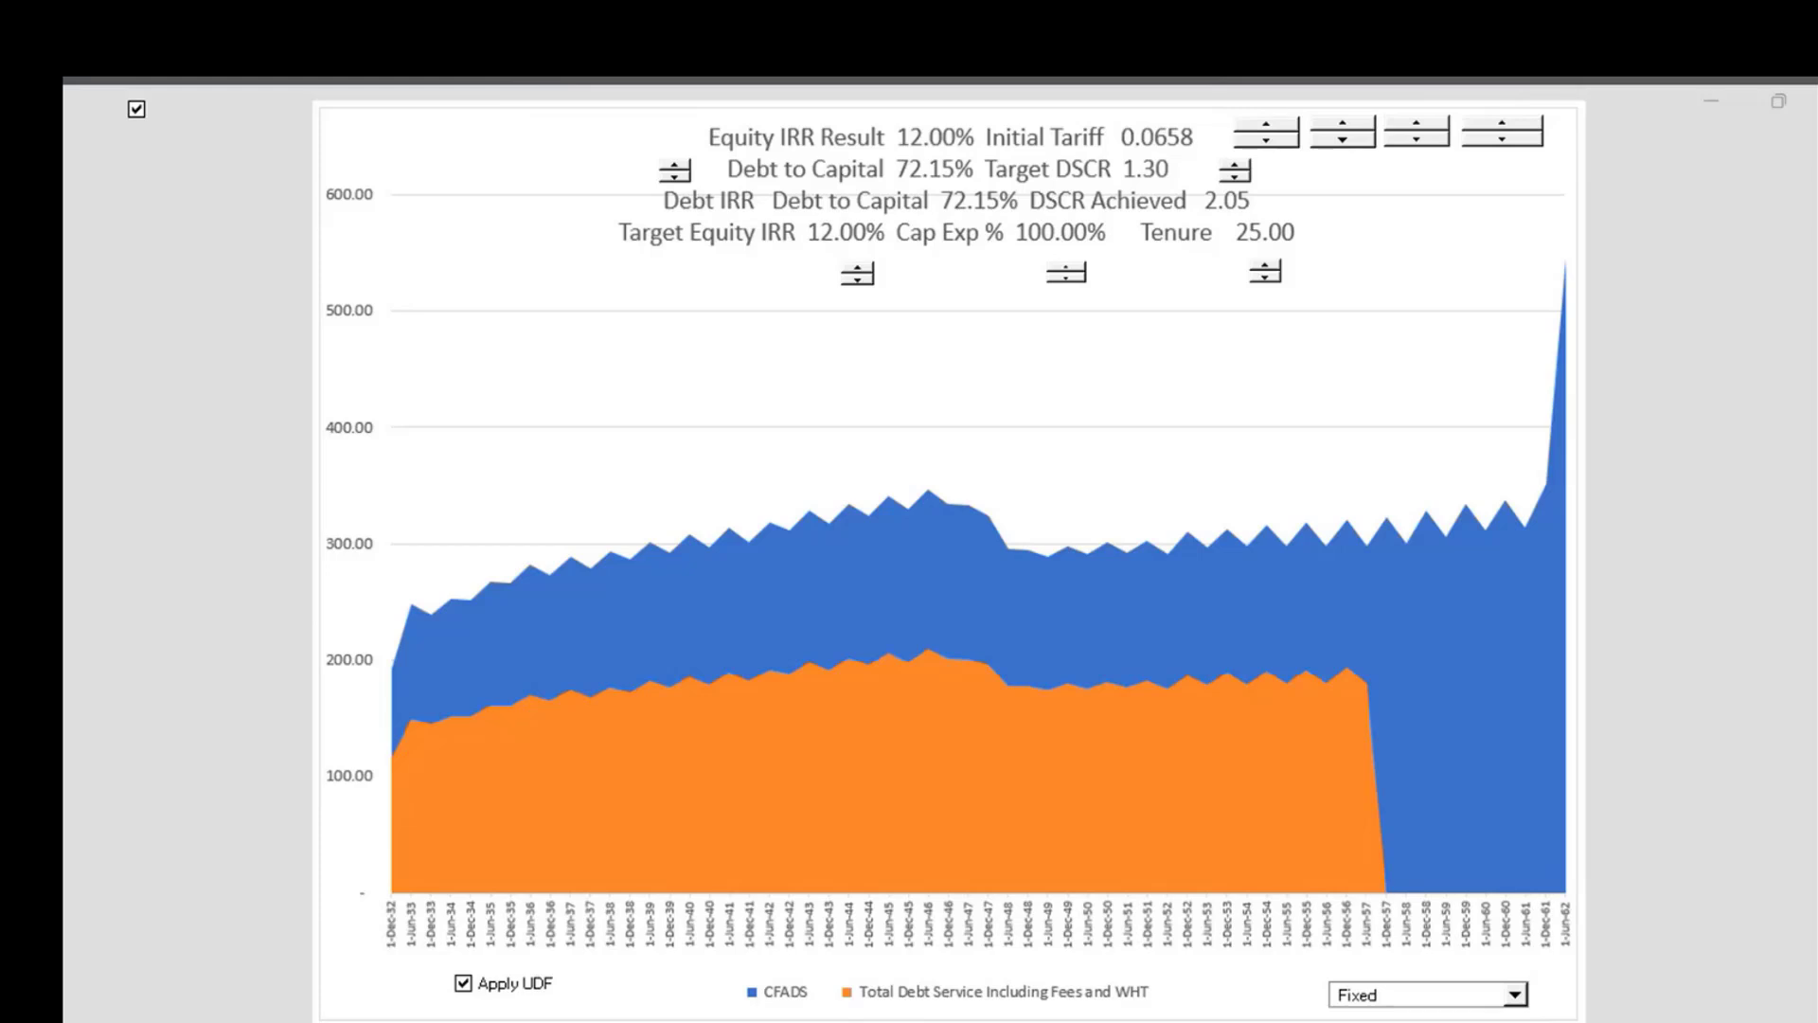
left_click(1175, 729)
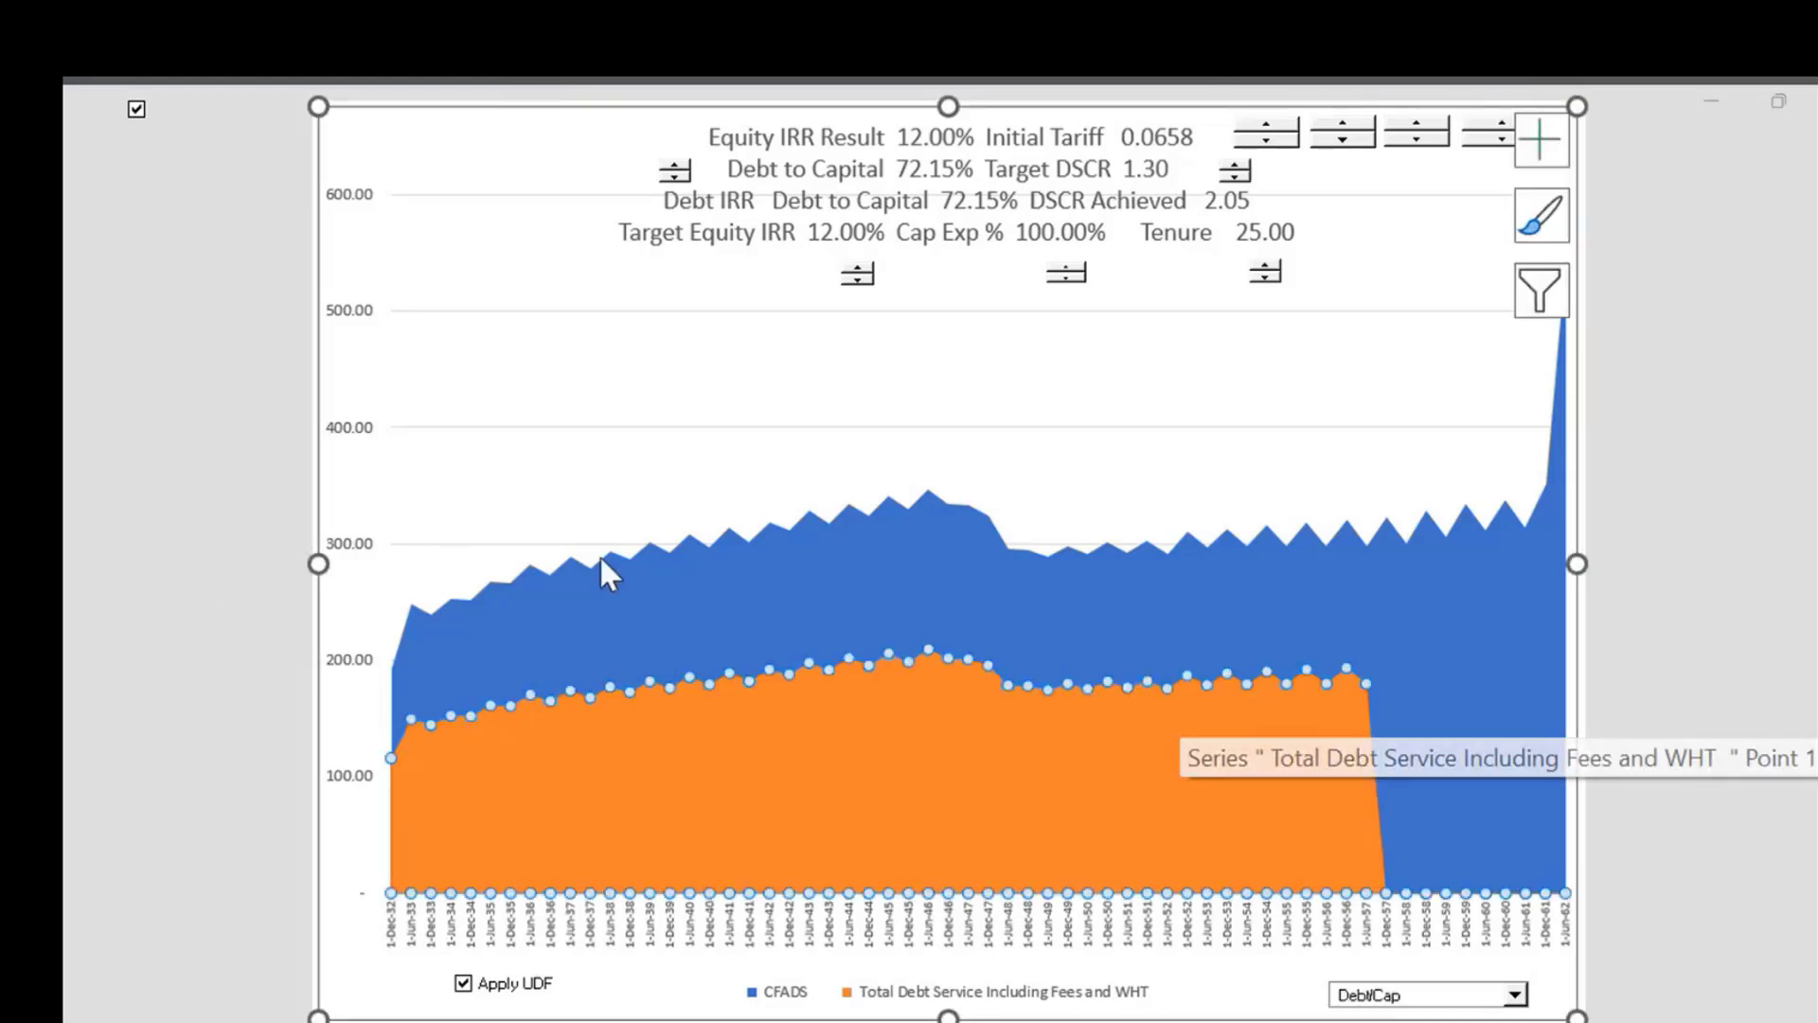
left_click(216, 569)
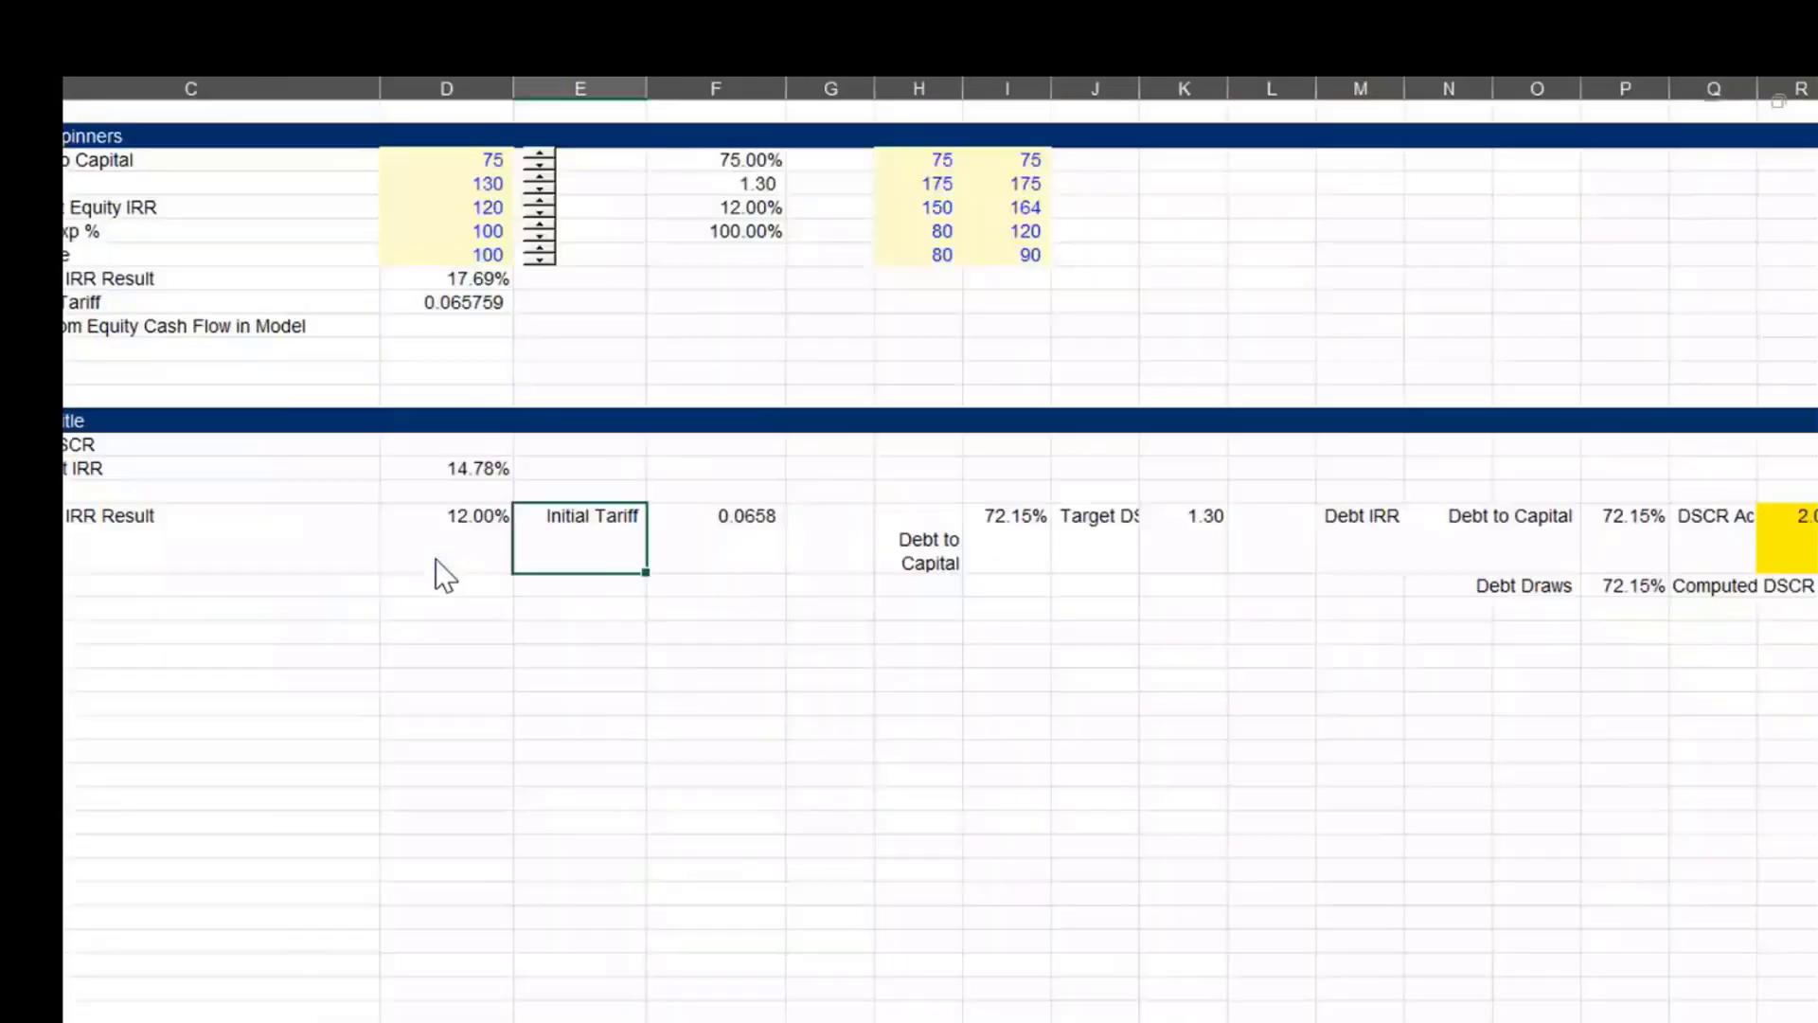
Set the Target Equity IRR spinner value to 100 in cell D5 of the Graph Inputs sheet.
key("Up")
key("Up")
key("Up")
key("Up")
key("Up")
key("Up")
key("Up")
key("Up")
key("Up")
key("Up")
key("Left")
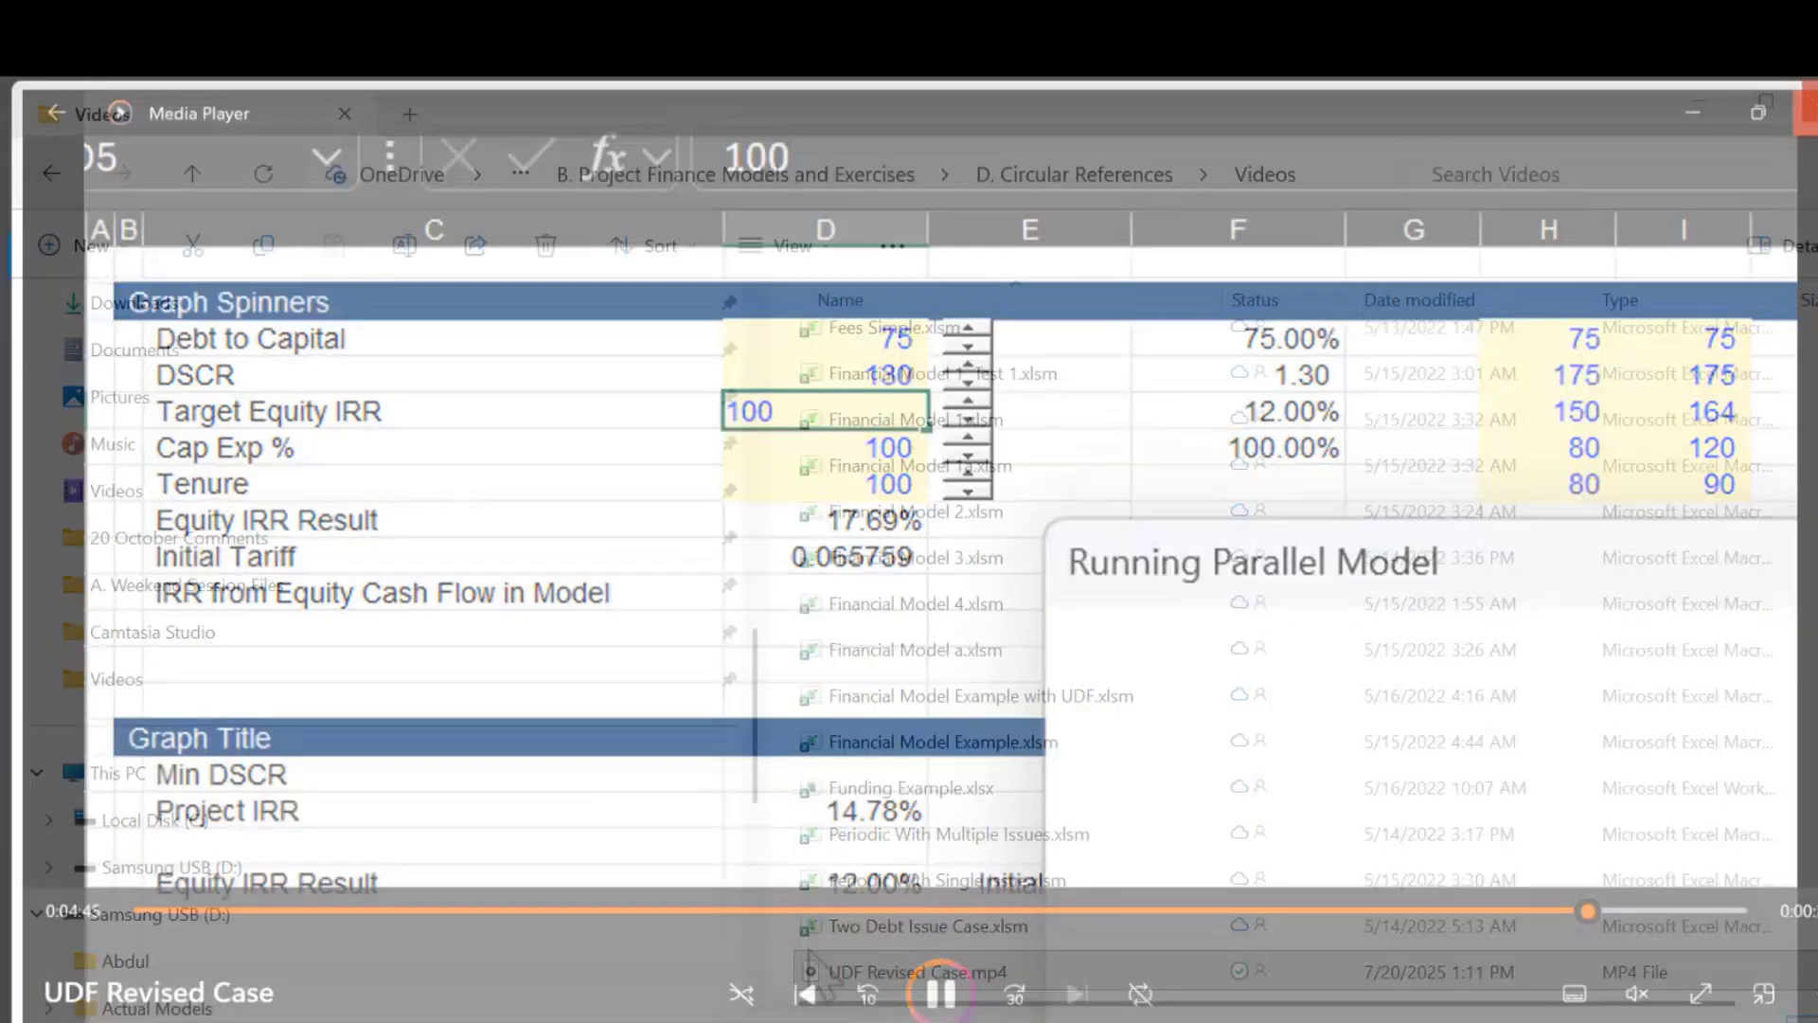
In File Explorer's Videos folder, open Circular Reference Consolidation.mp4 and start its playback.
key("Up")
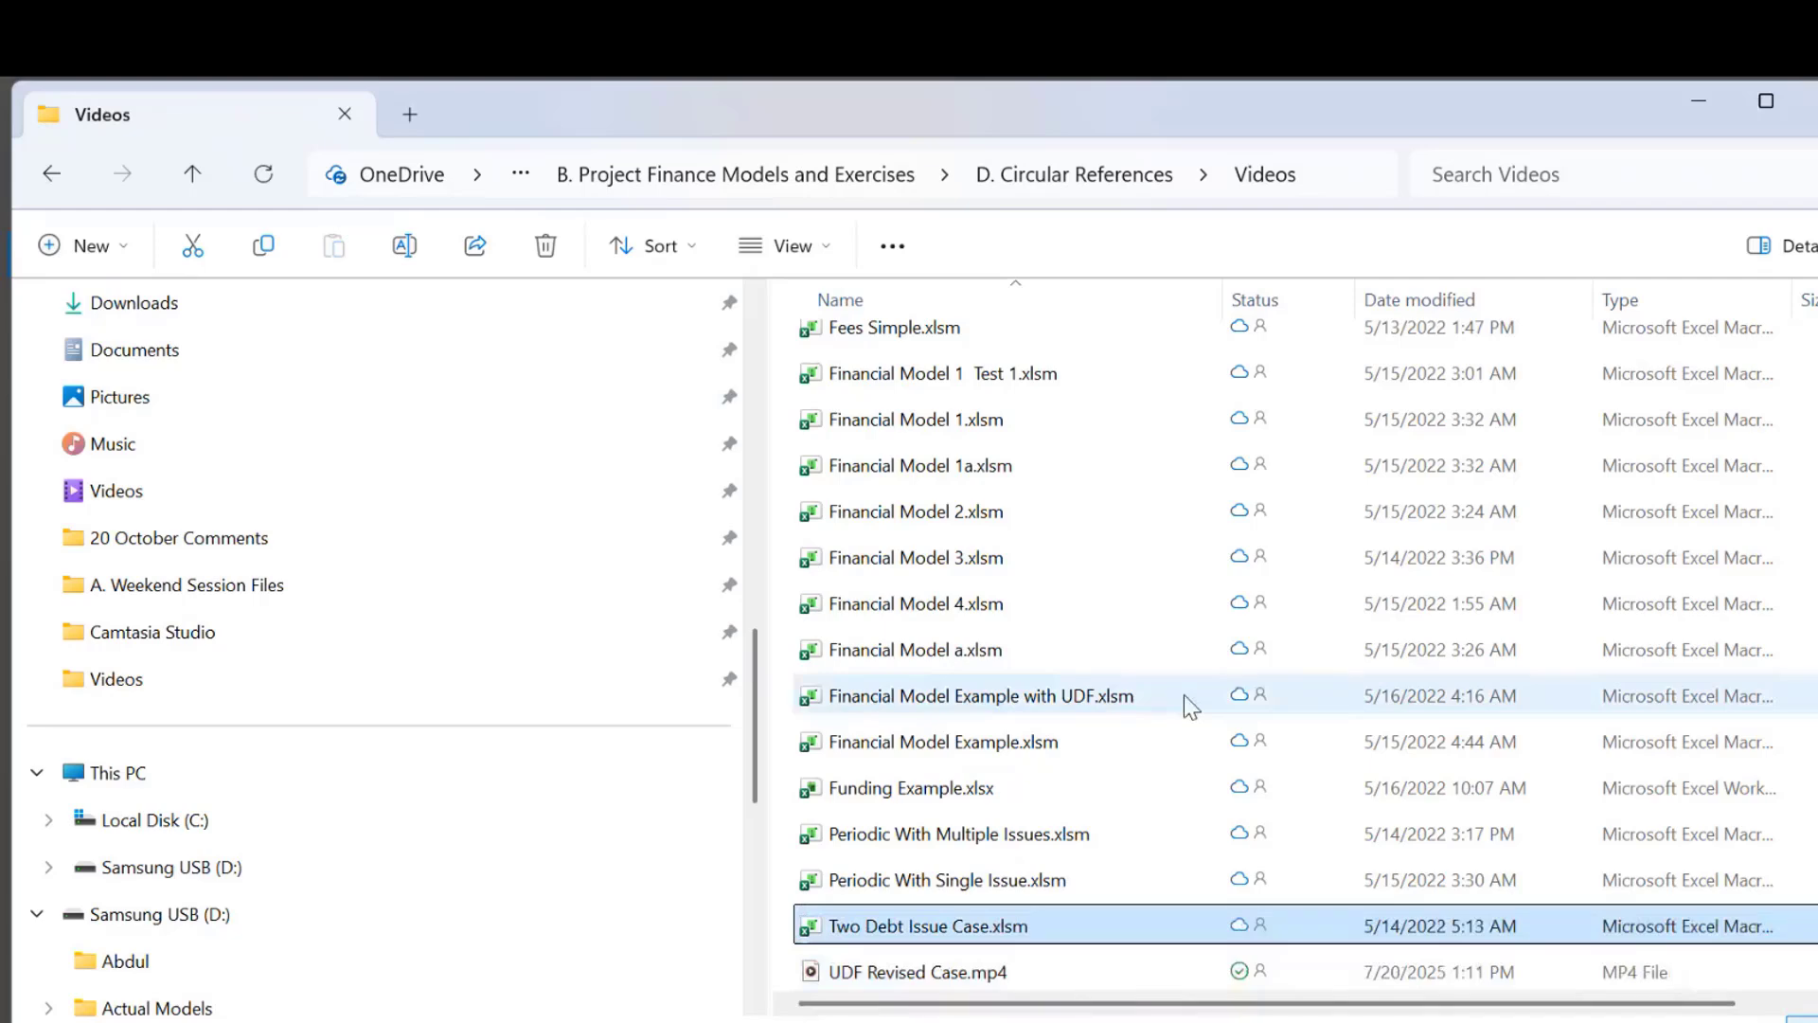
key("Home")
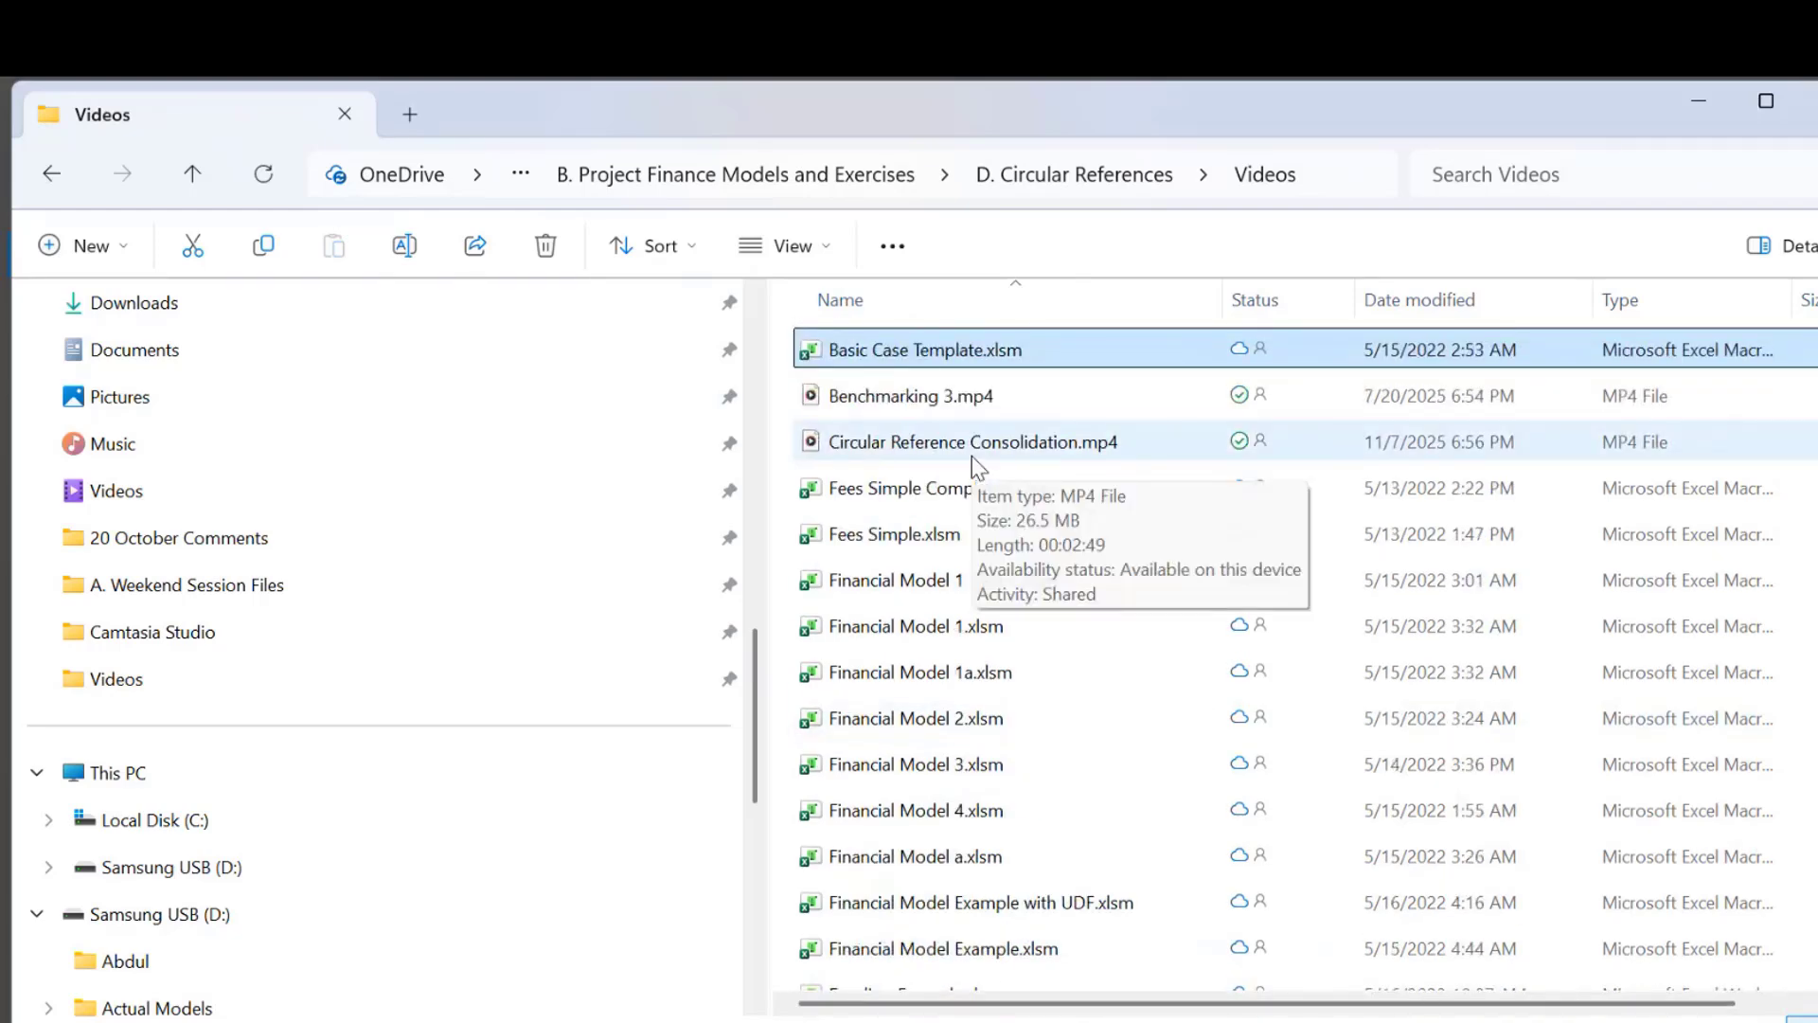
left_click(947, 452)
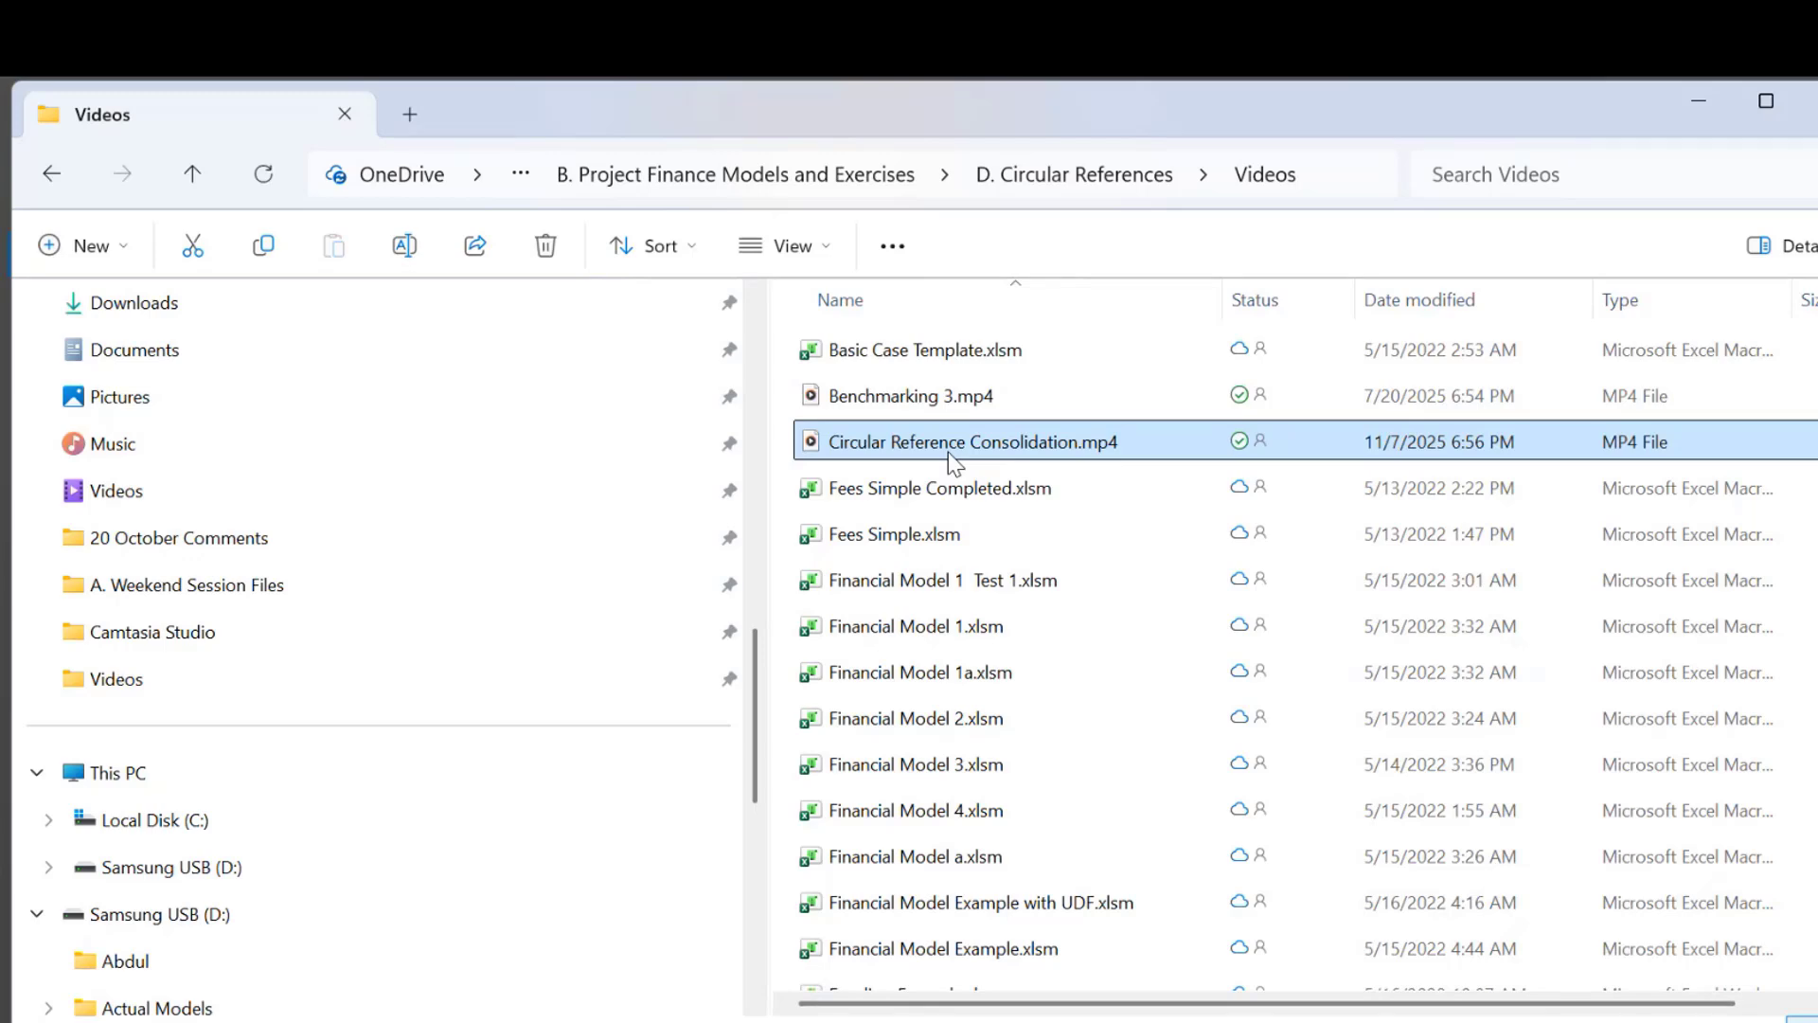
double_click(950, 453)
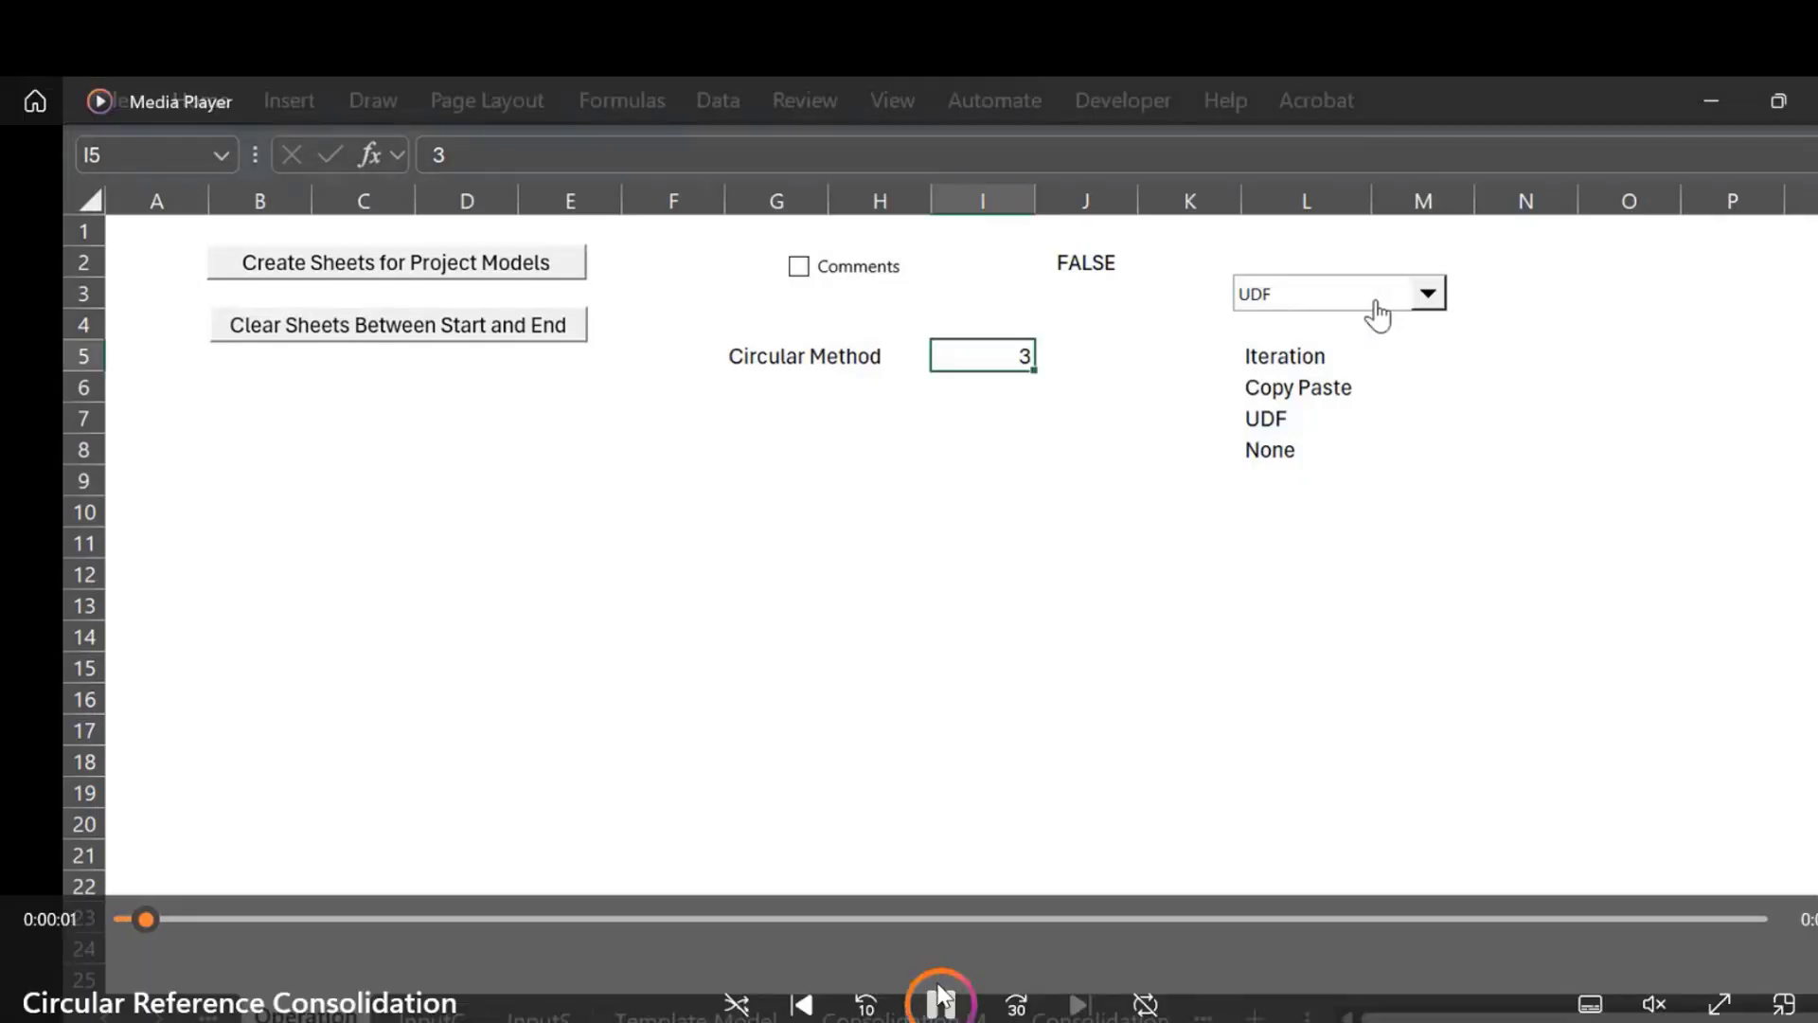
left_click(941, 999)
left_click(940, 1004)
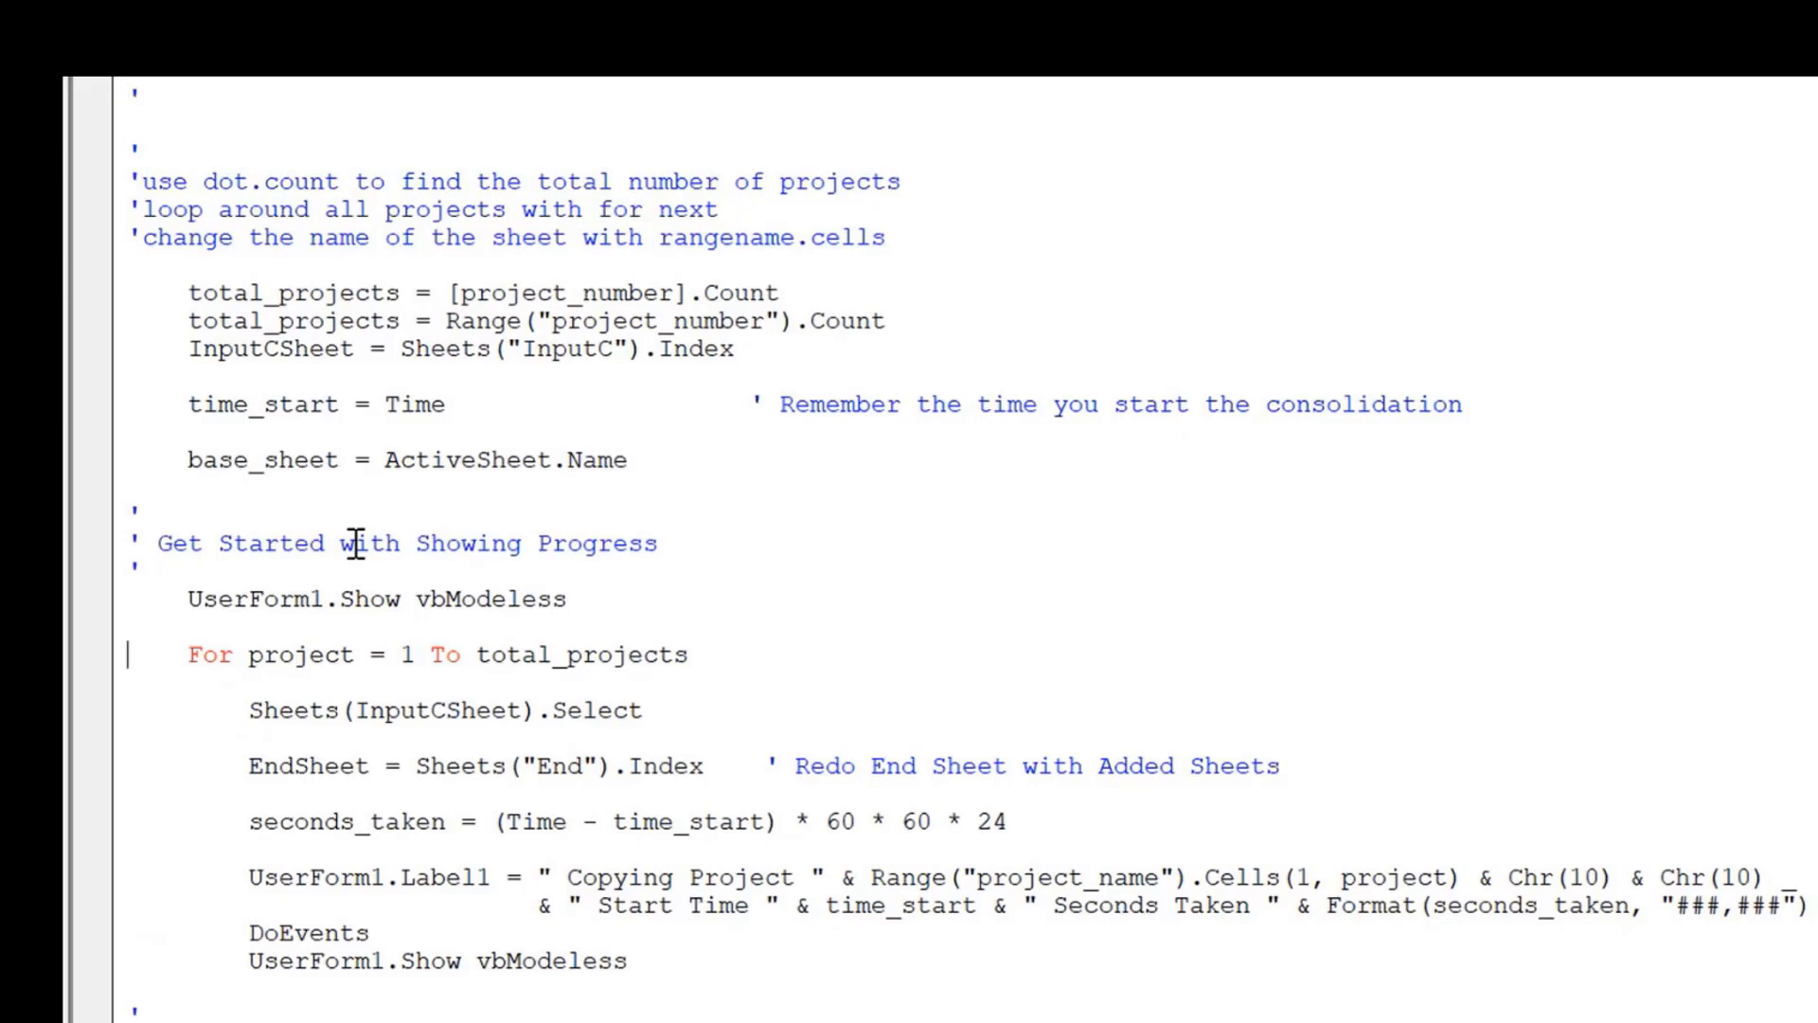
Read the consolidation macro code that loops through the projects and copies and renames the Template Model sheet.
scroll(355, 545, "down", 6)
scroll(355, 544, "down", 4)
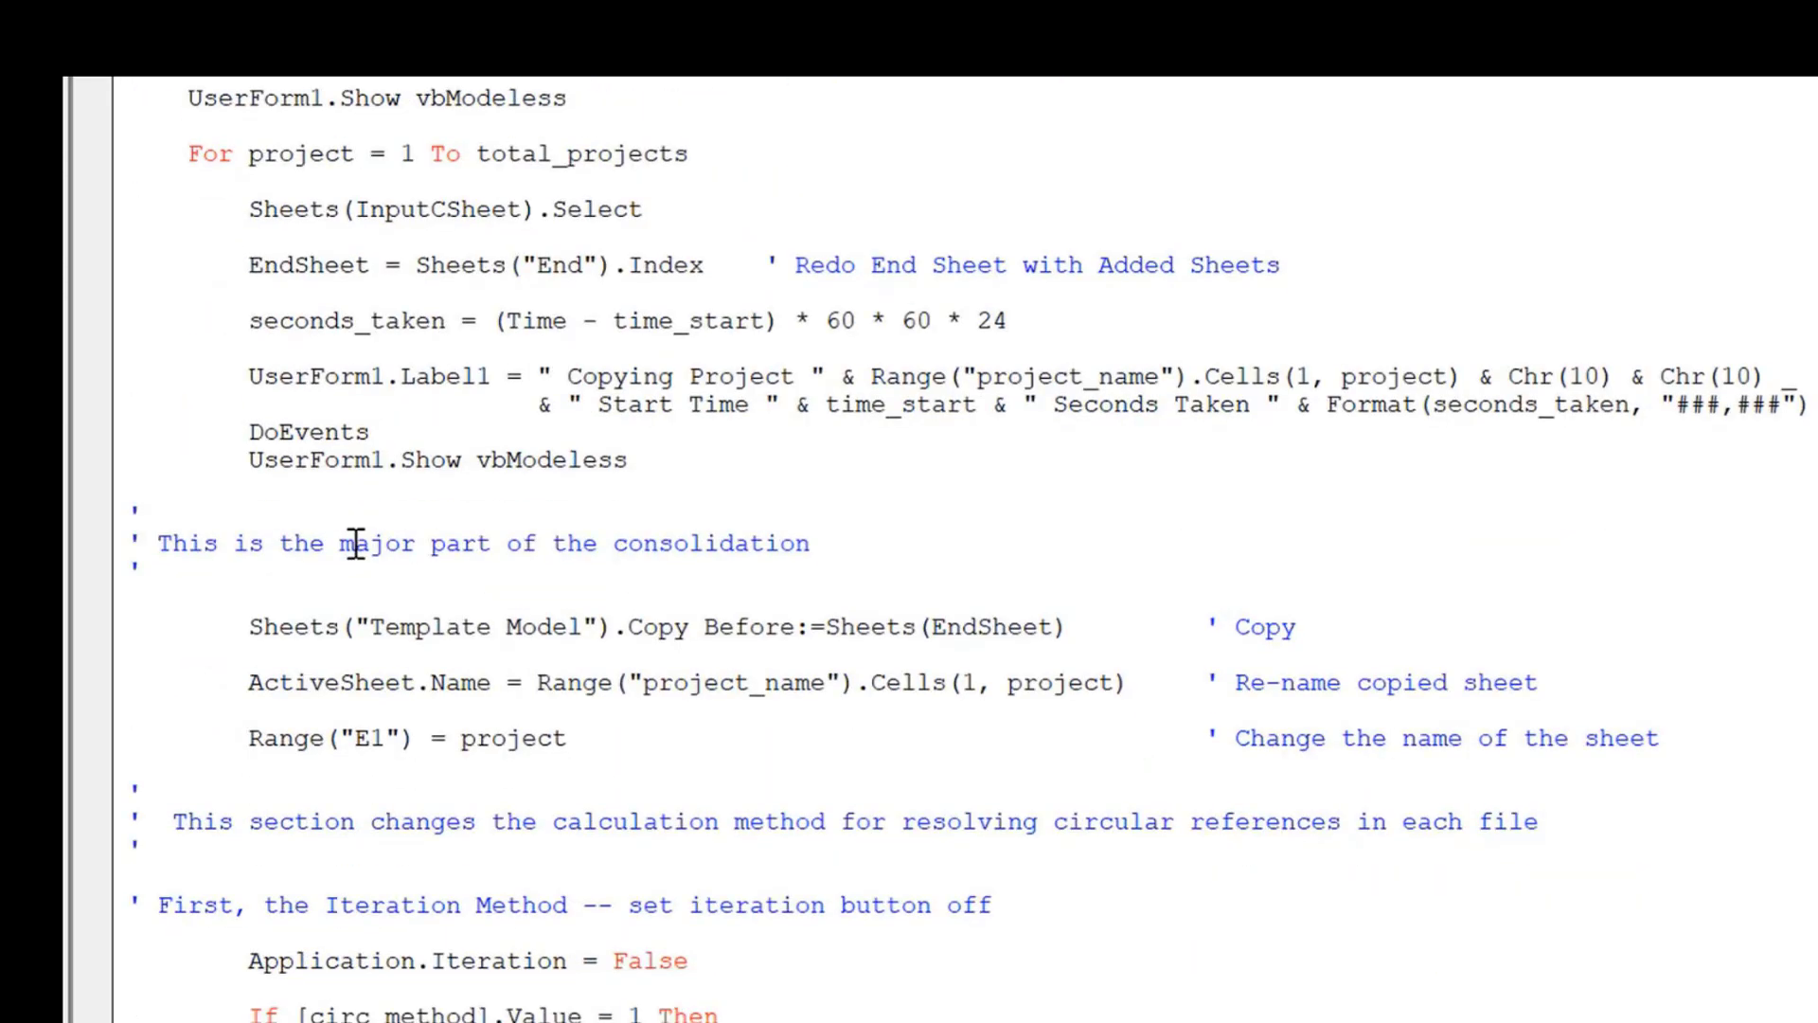
key("Up")
key("Up")
key("Up")
key("Up")
key("Up")
key("Up")
key("Up")
key("Up")
key("Up")
key("Up")
key("Up")
key("Up")
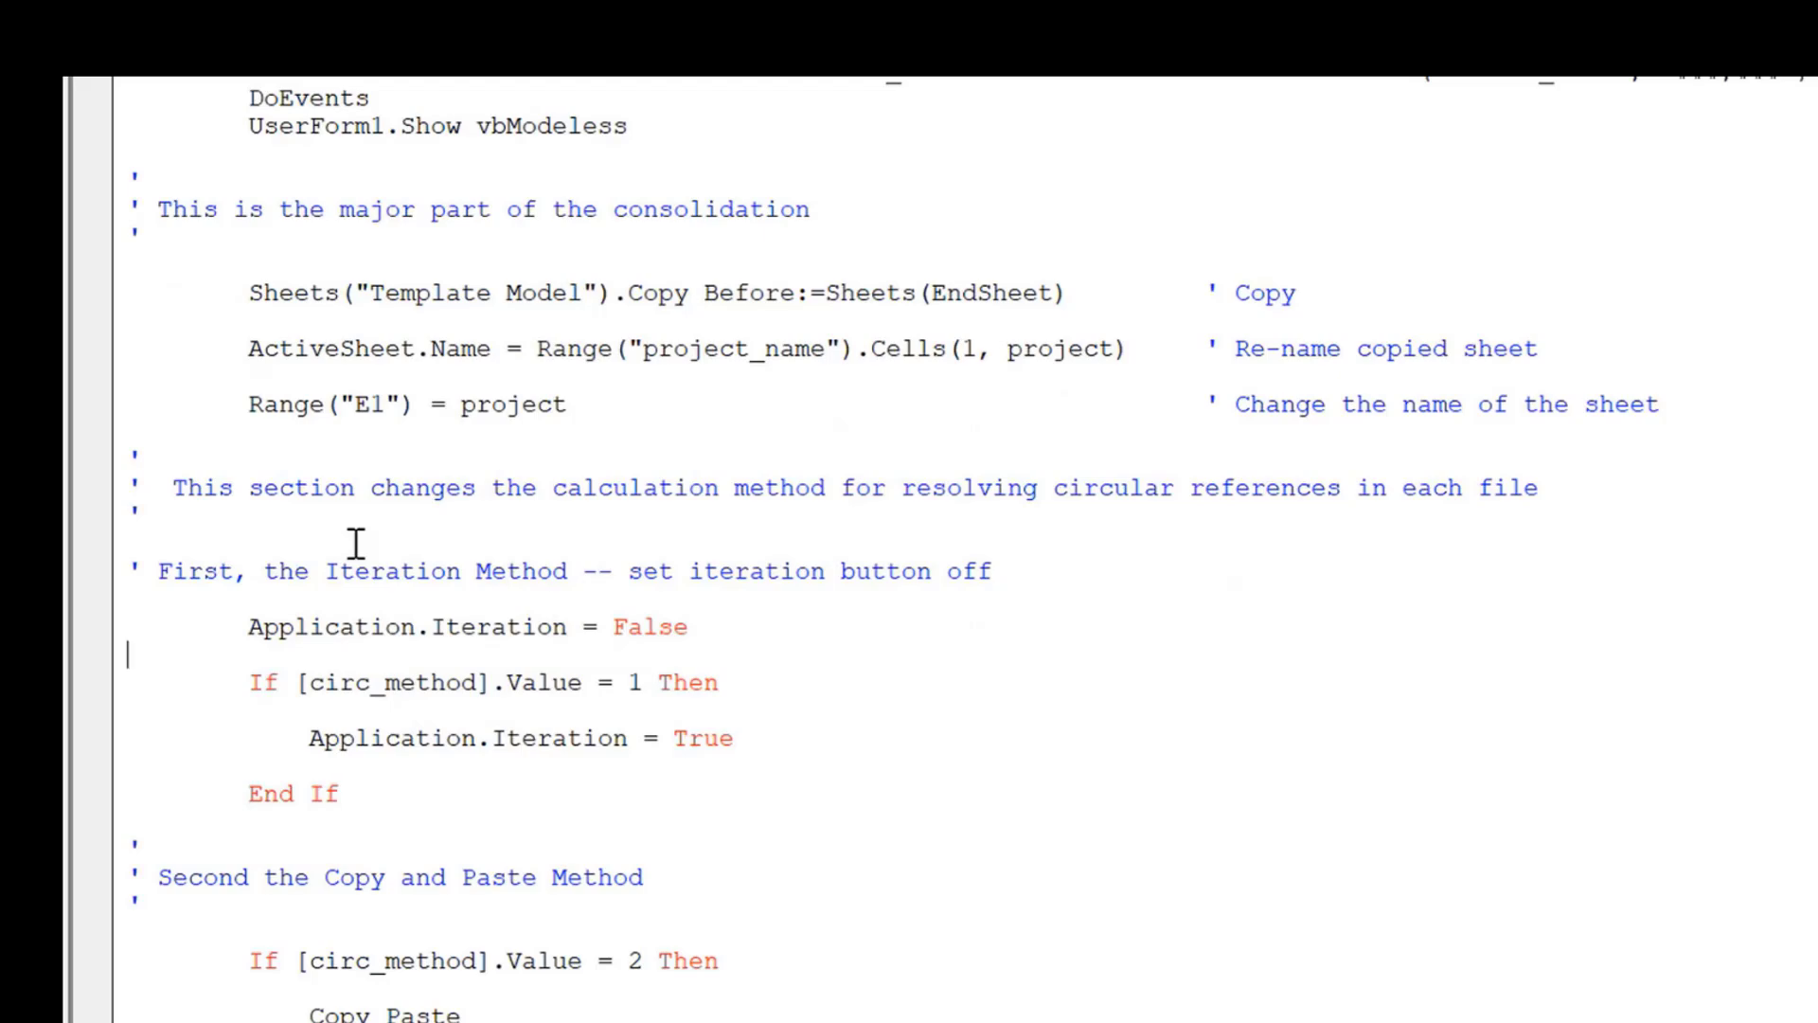
Examine the macro section that applies the Iteration or Copy_Paste method according to the circ_method value.
key("Down")
key("Down")
key("Down")
key("Down")
key("Down")
key("Down")
key("Down")
key("Down")
key("Down")
key("Down")
key("Down")
key("Down")
key("Down")
key("Down")
key("Down")
key("Down")
key("Down")
key("Down")
key("Down")
key("Down")
key("Down")
key("Down")
key("Down")
key("Down")
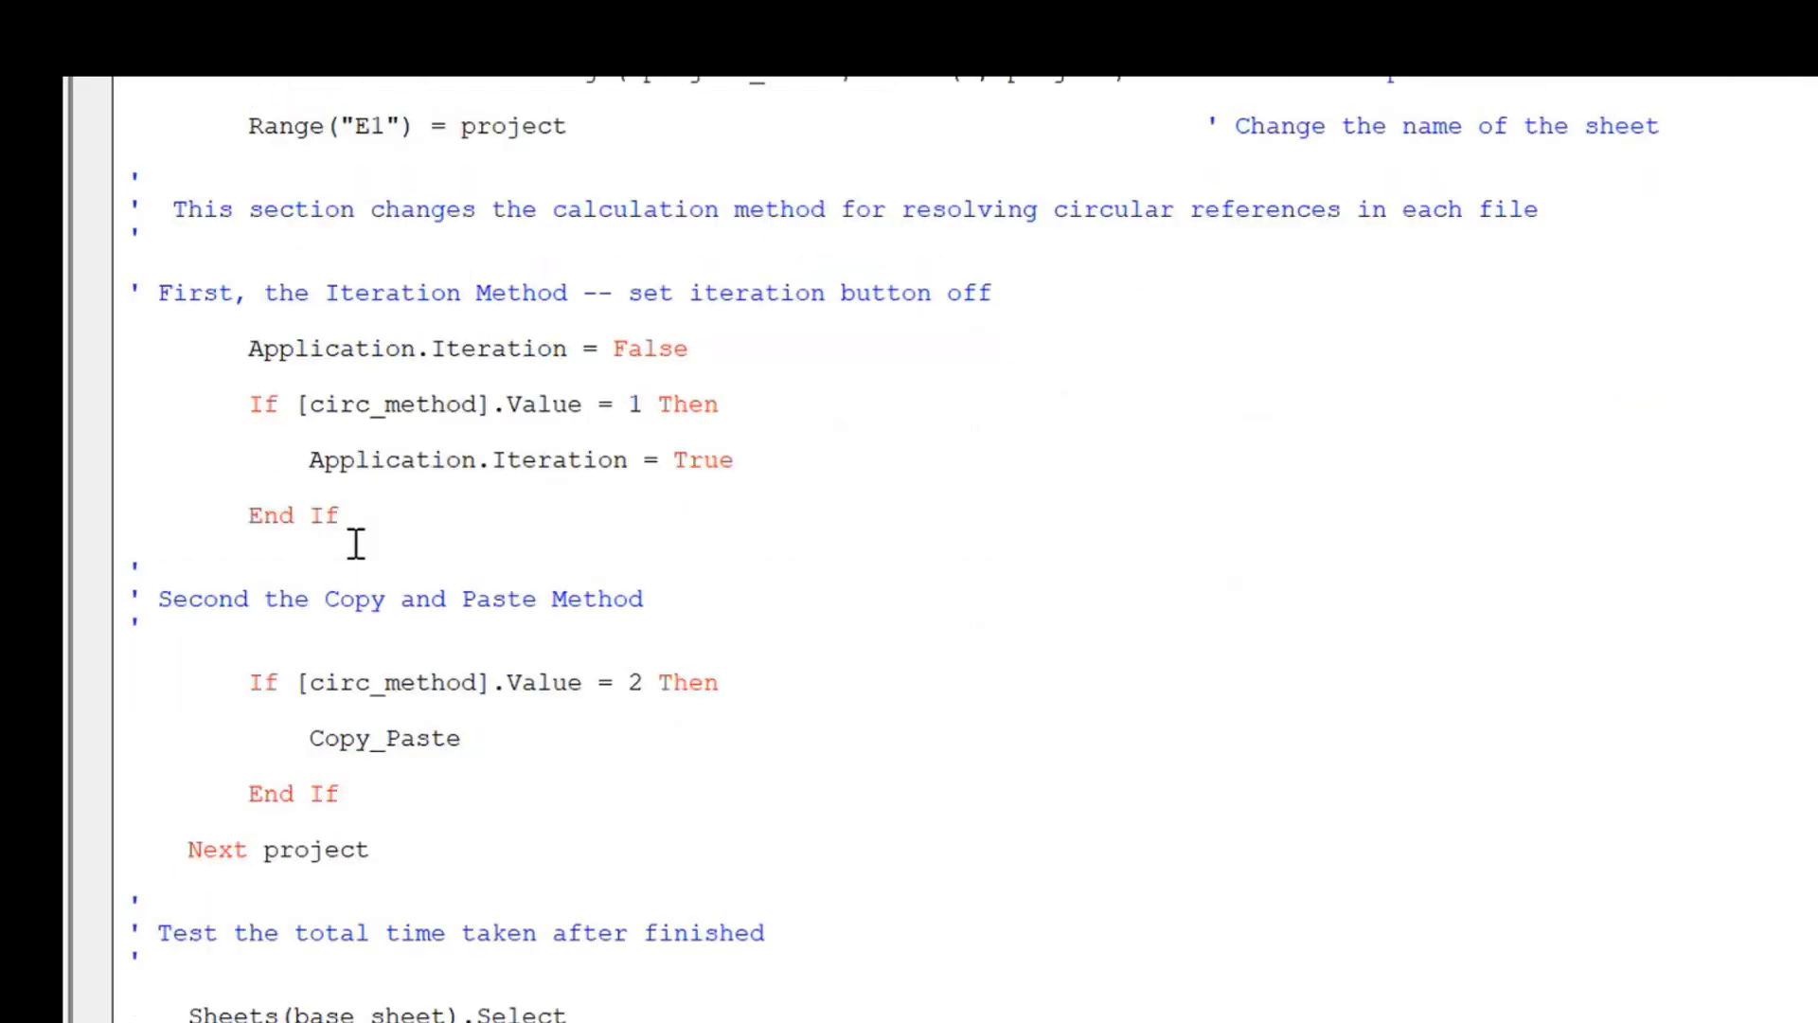
key("Up")
key("Up")
key("Up")
key("Up")
key("Up")
key("Up")
key("Up")
key("Down")
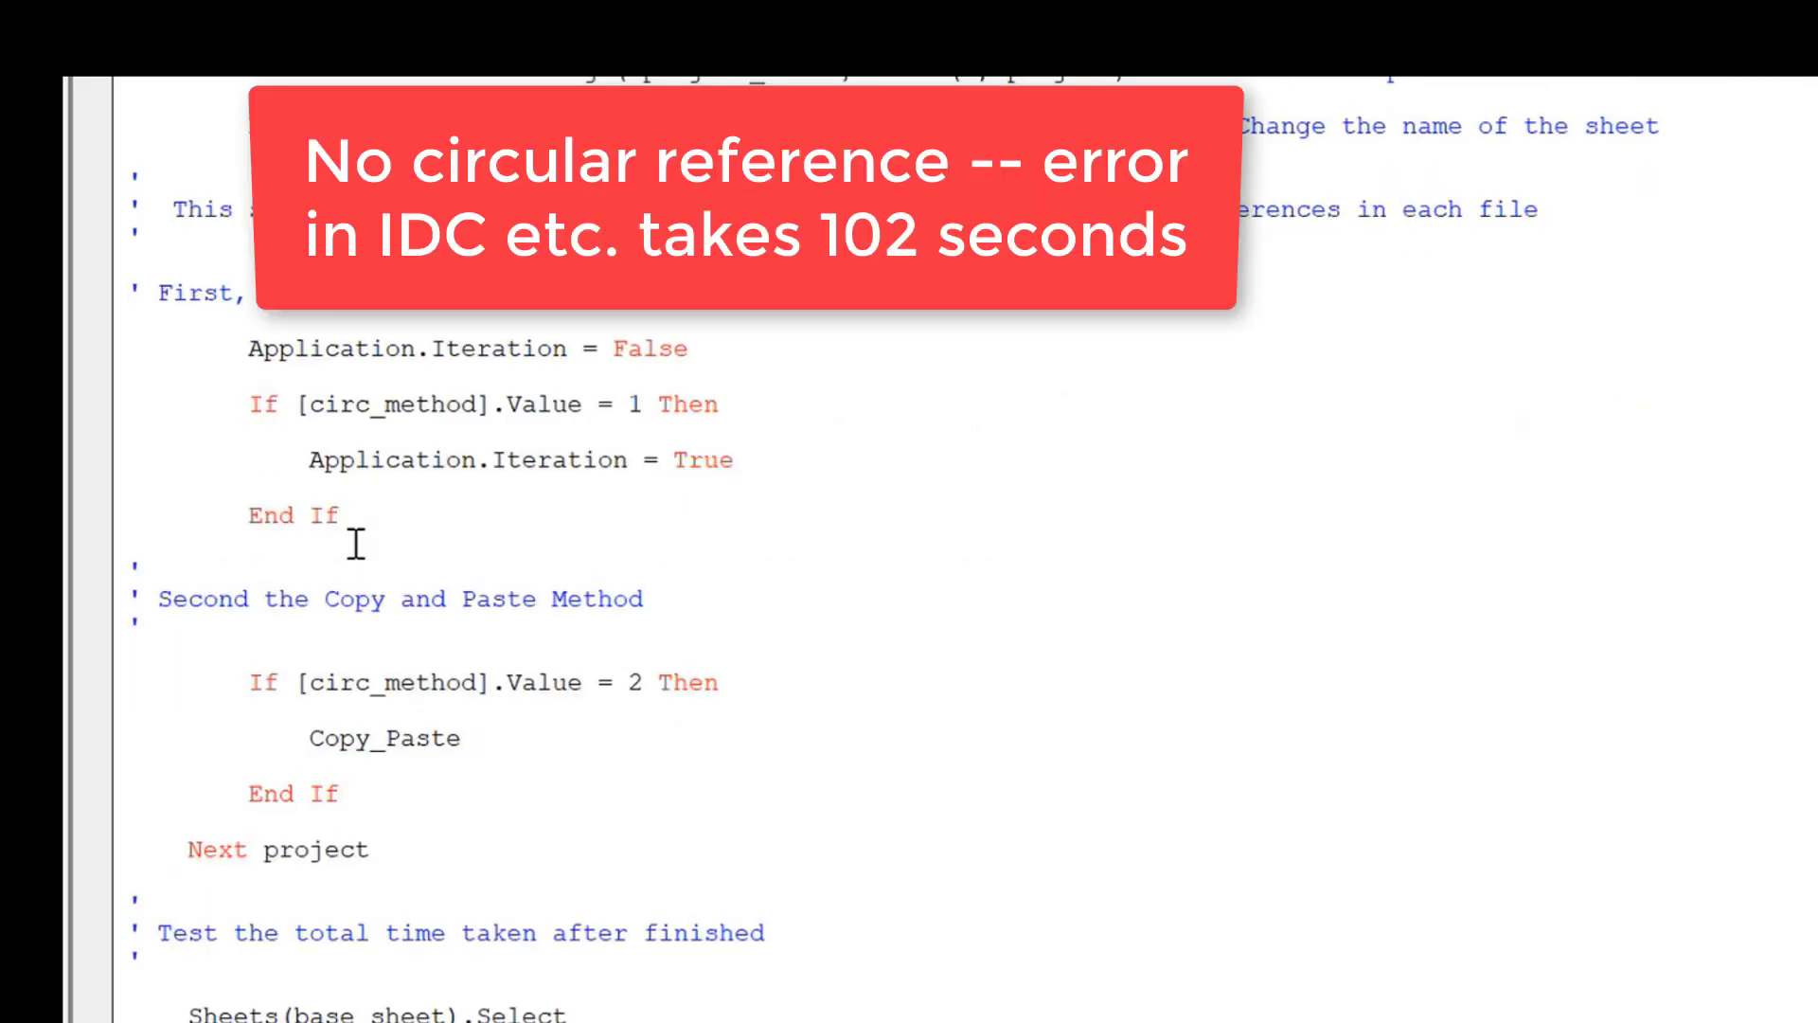
scroll(355, 545, "down", 3)
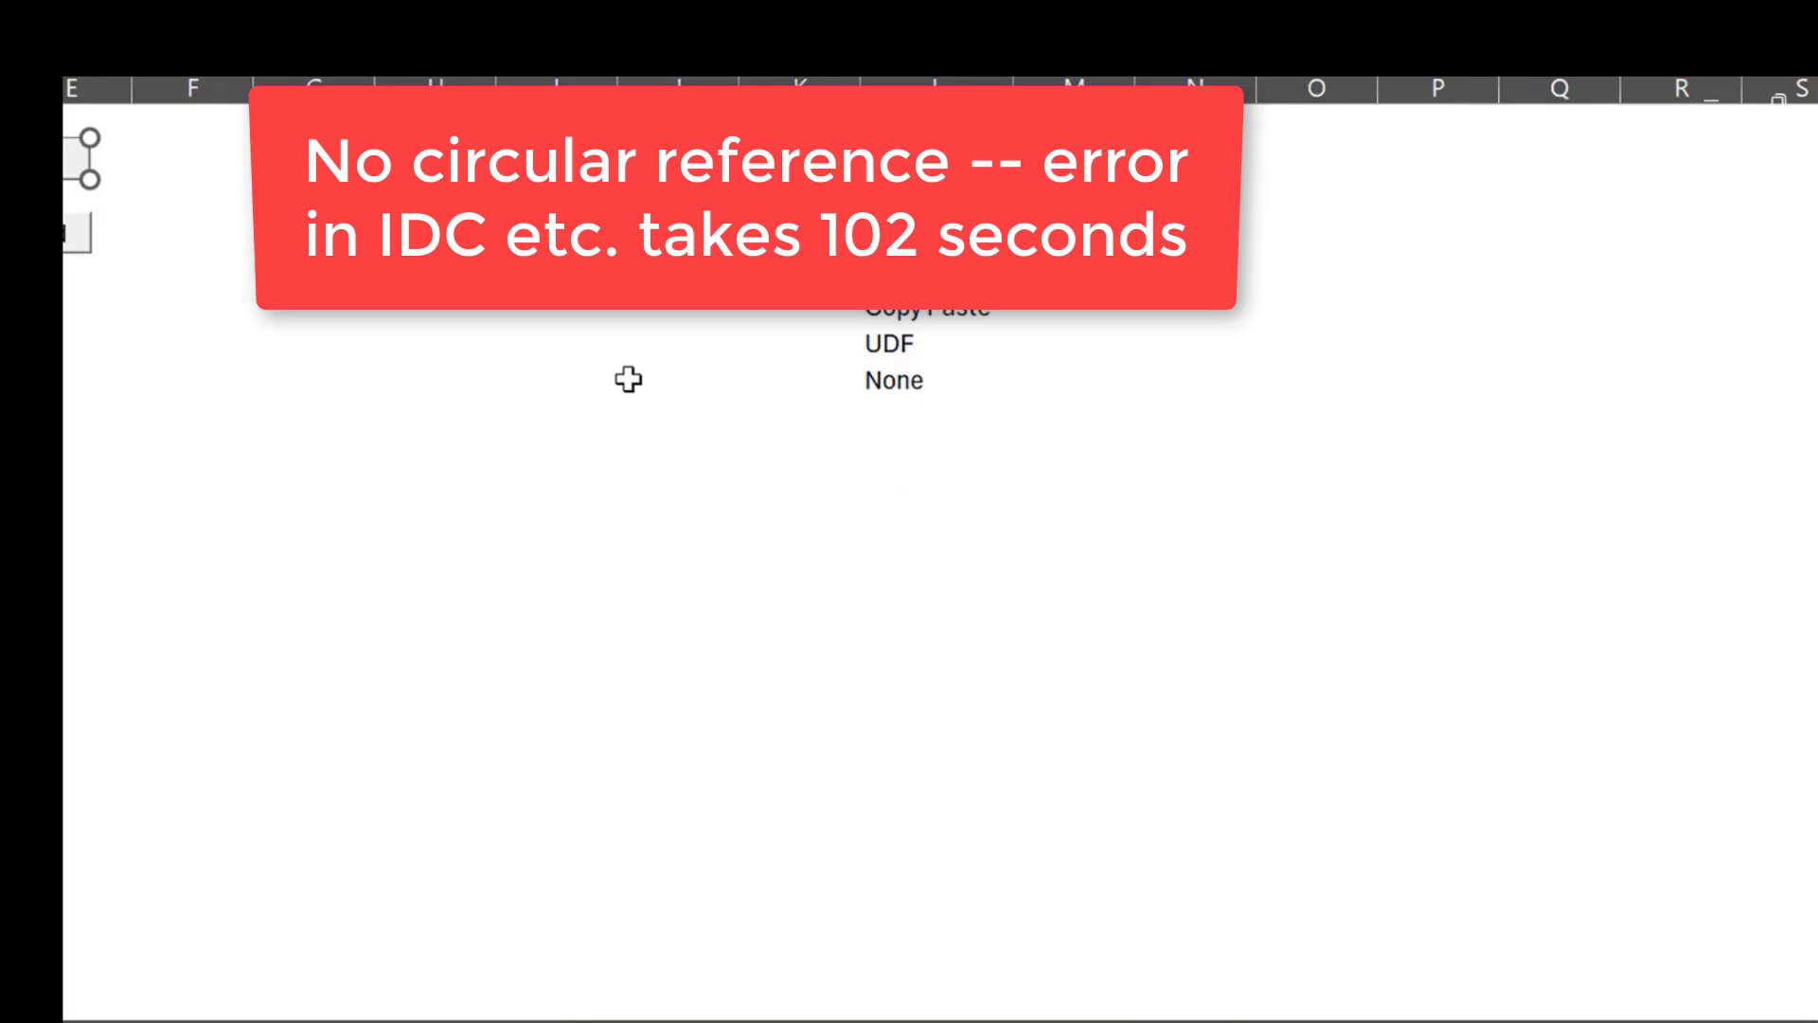
Close the Finished message of the sheet creation run that uses the Iteration method, and select an empty cell.
left_click(629, 379)
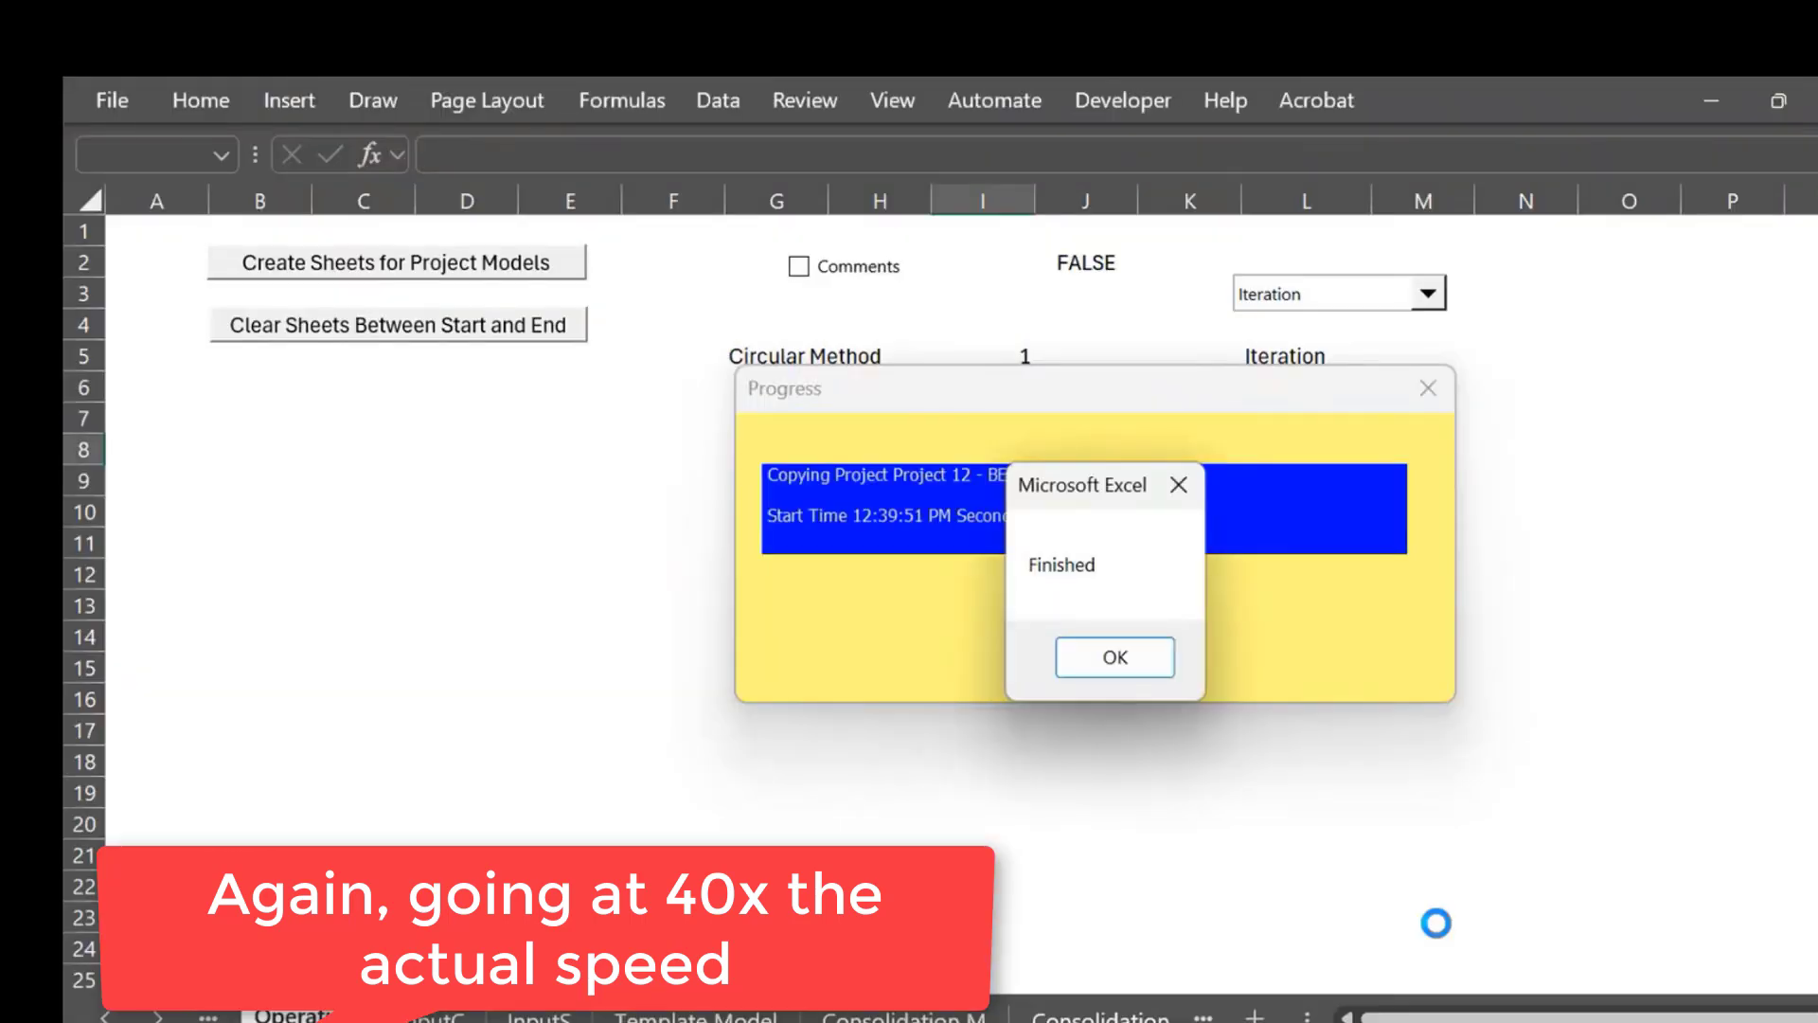
key("Return")
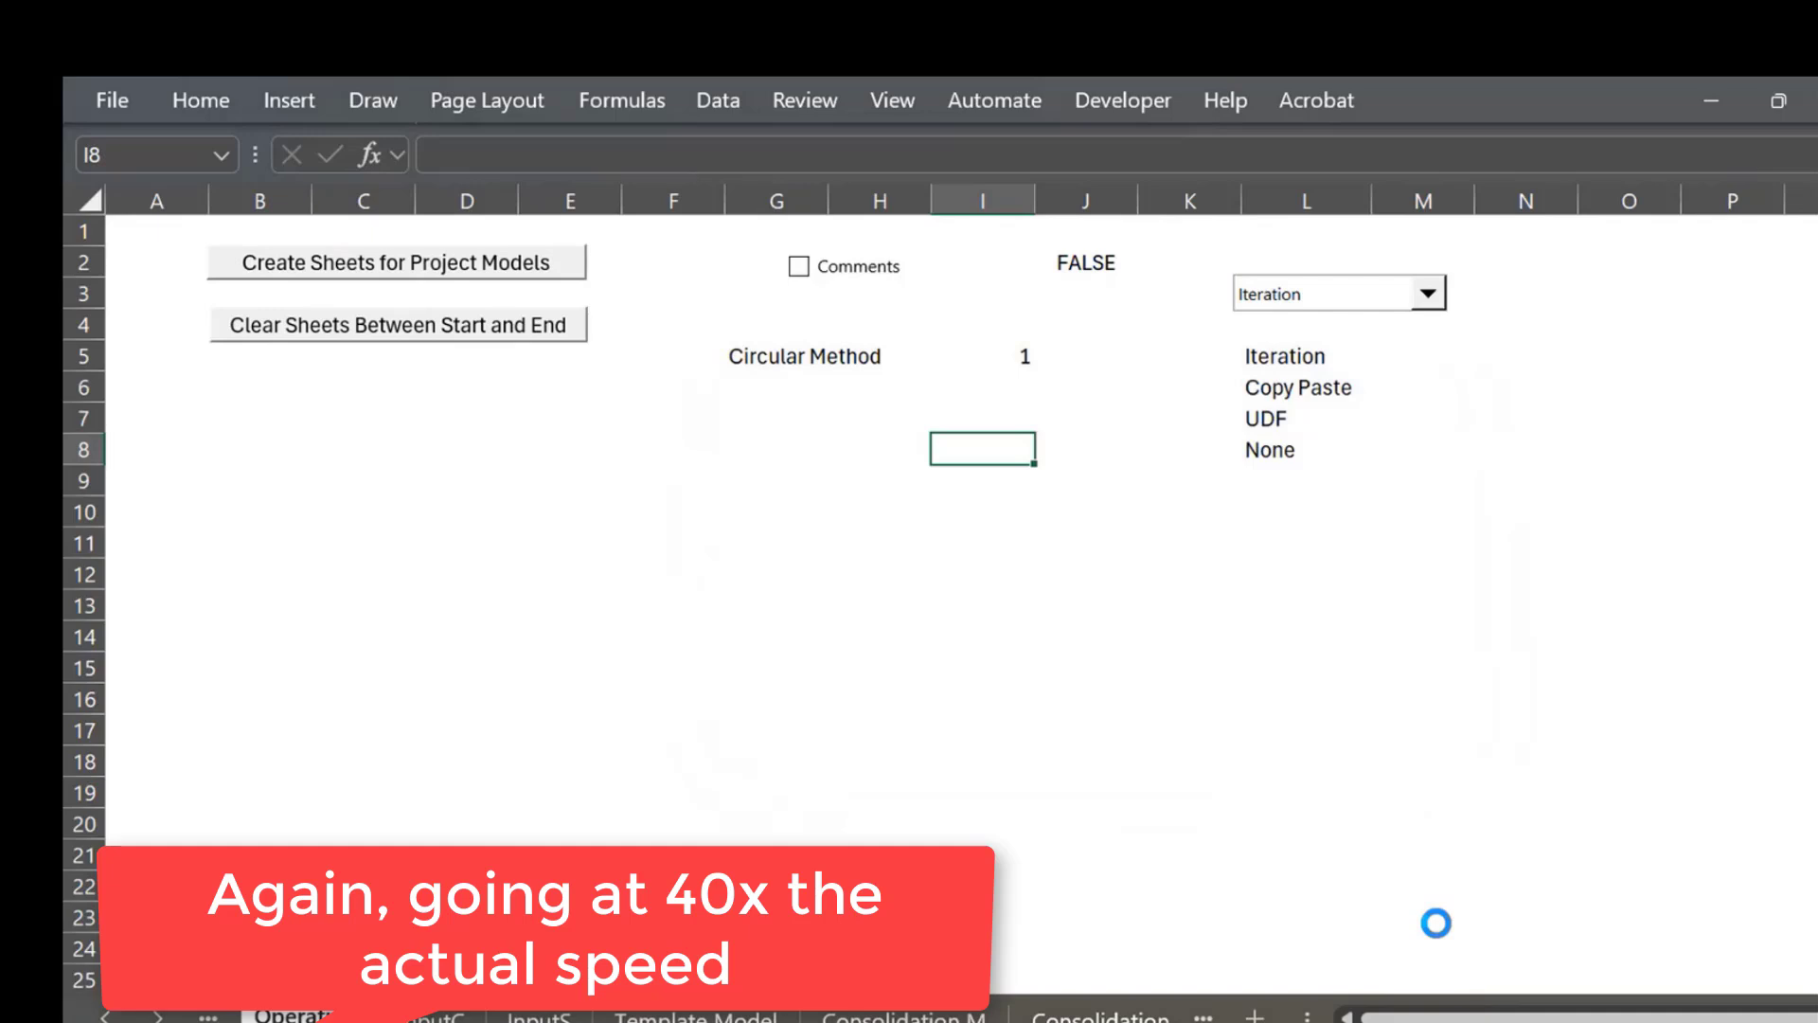
left_click(1066, 788)
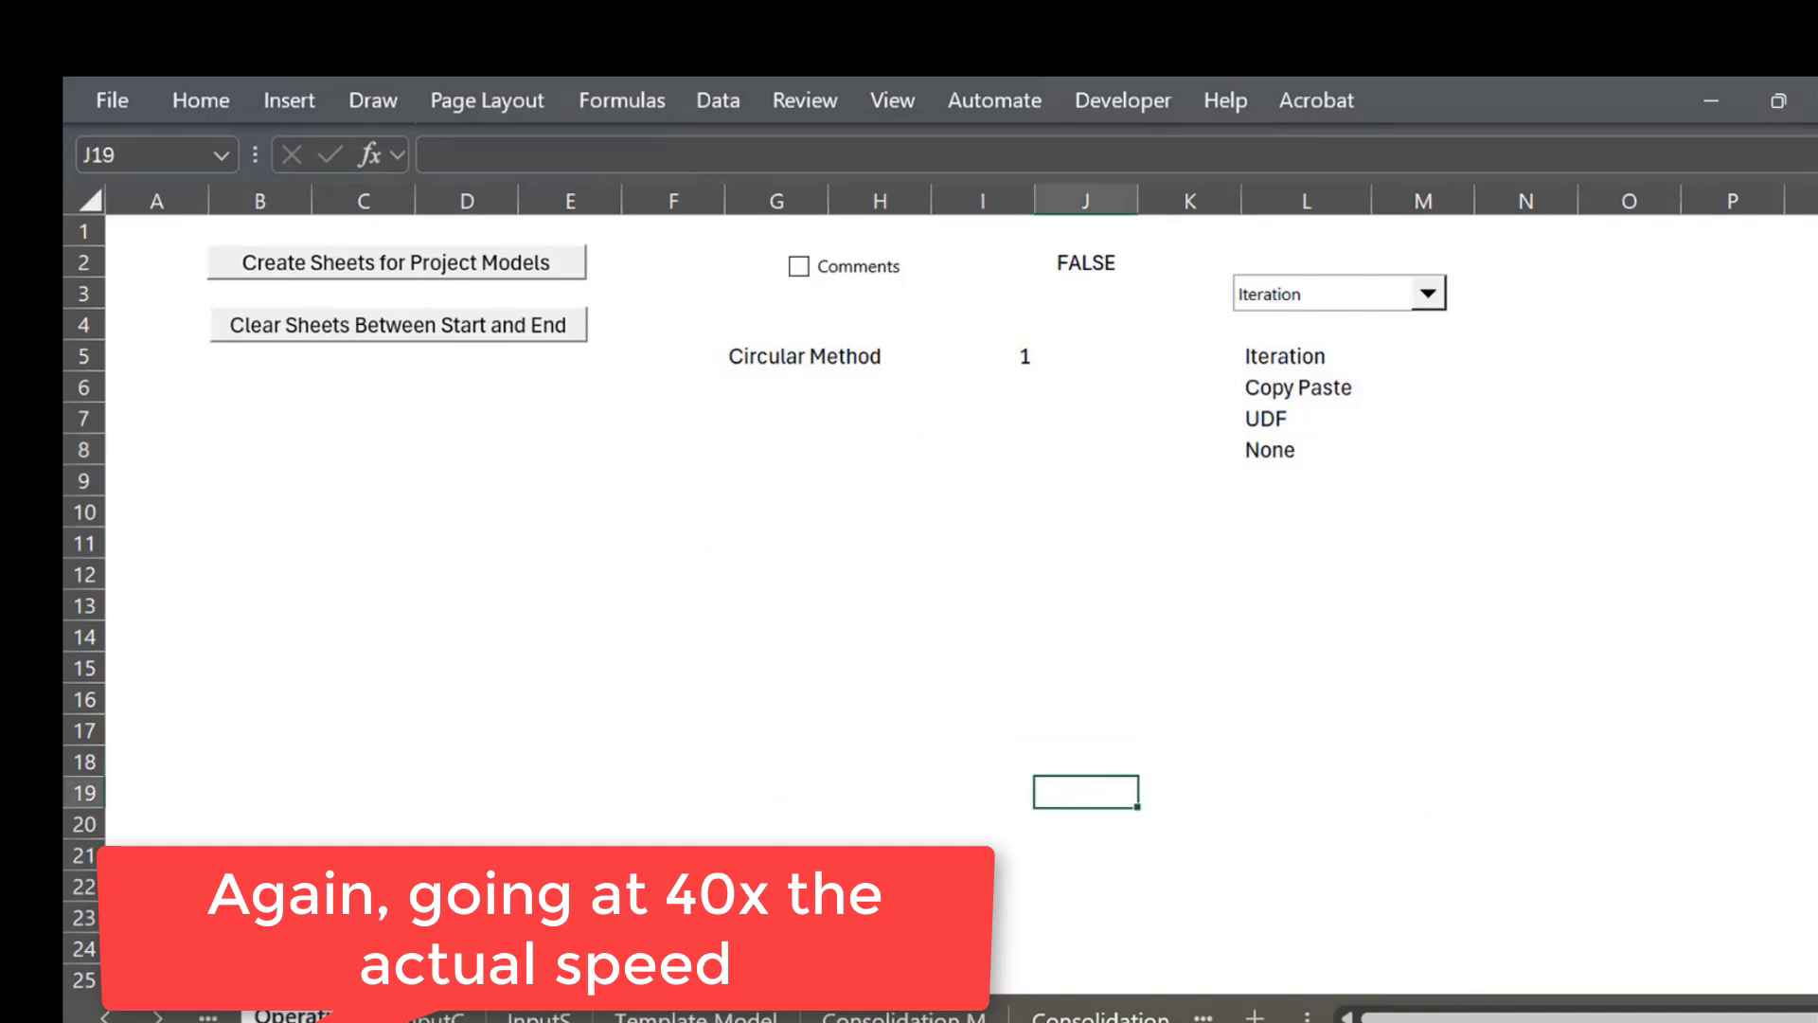
Set the circular method to Copy Paste, create the sheets for the project models, and close the Finished message.
left_click(1428, 294)
left_click(1307, 344)
left_click(984, 480)
left_click(455, 266)
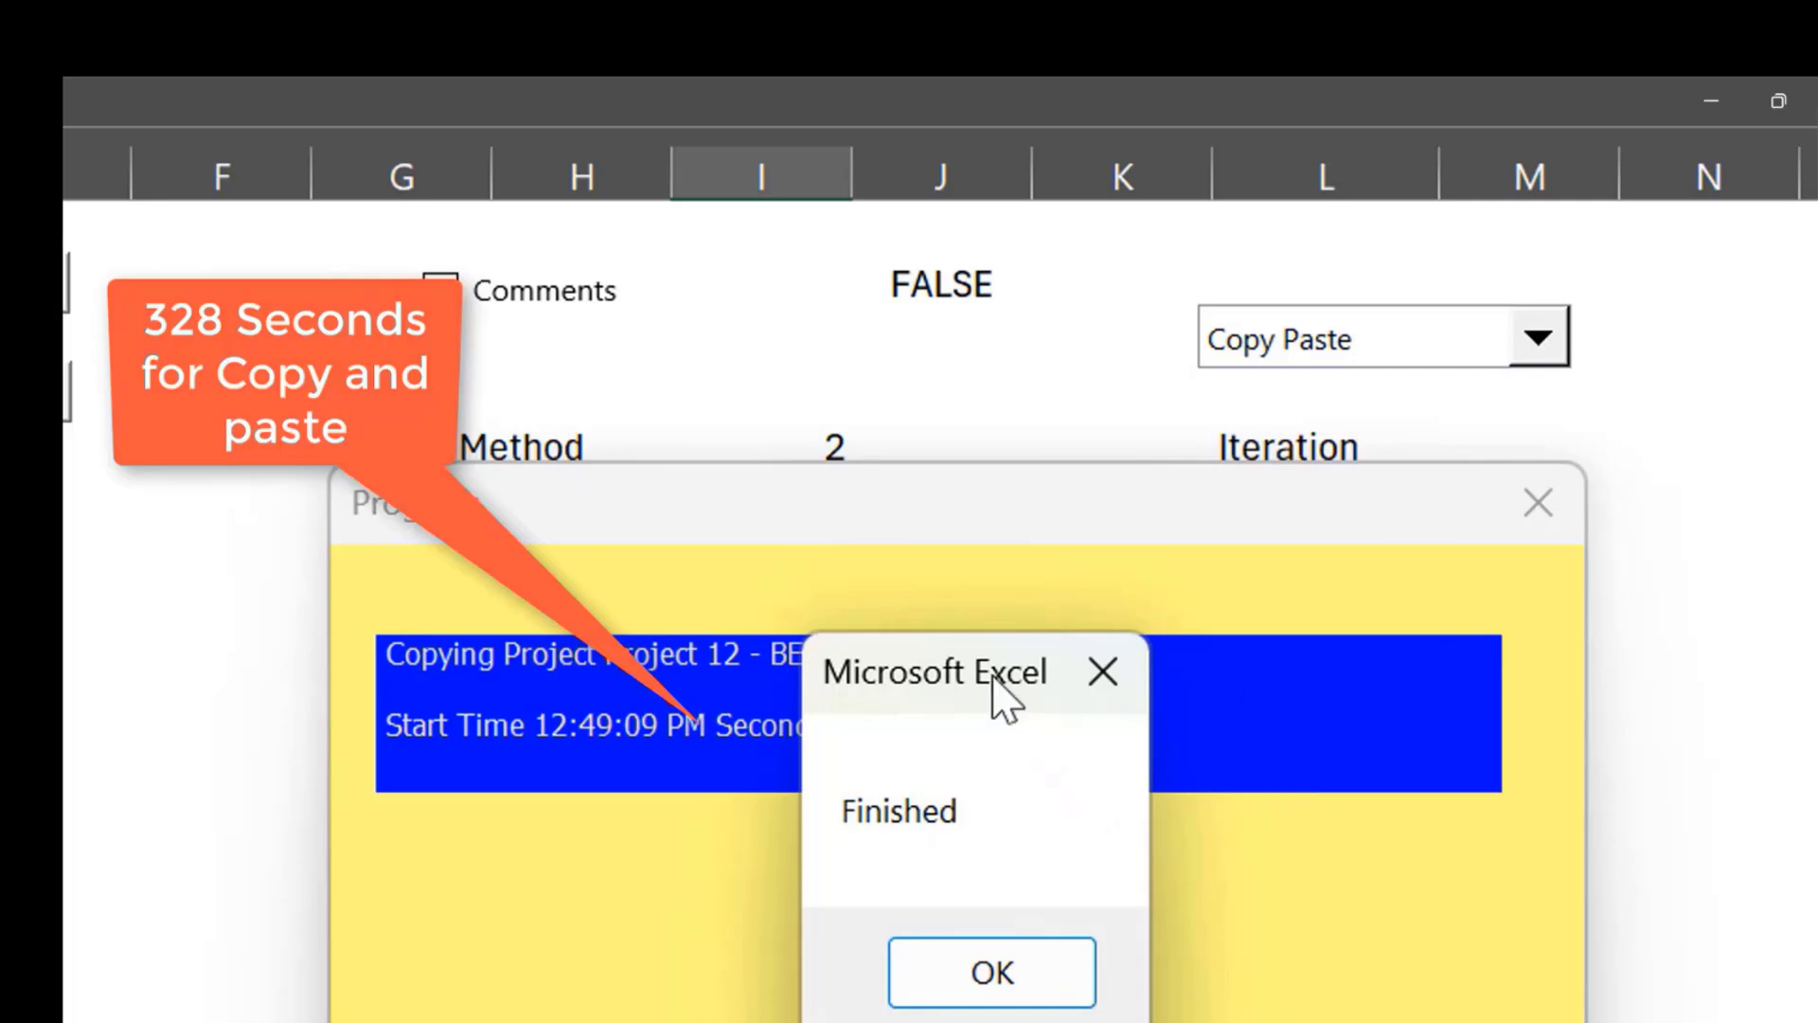
key("Return")
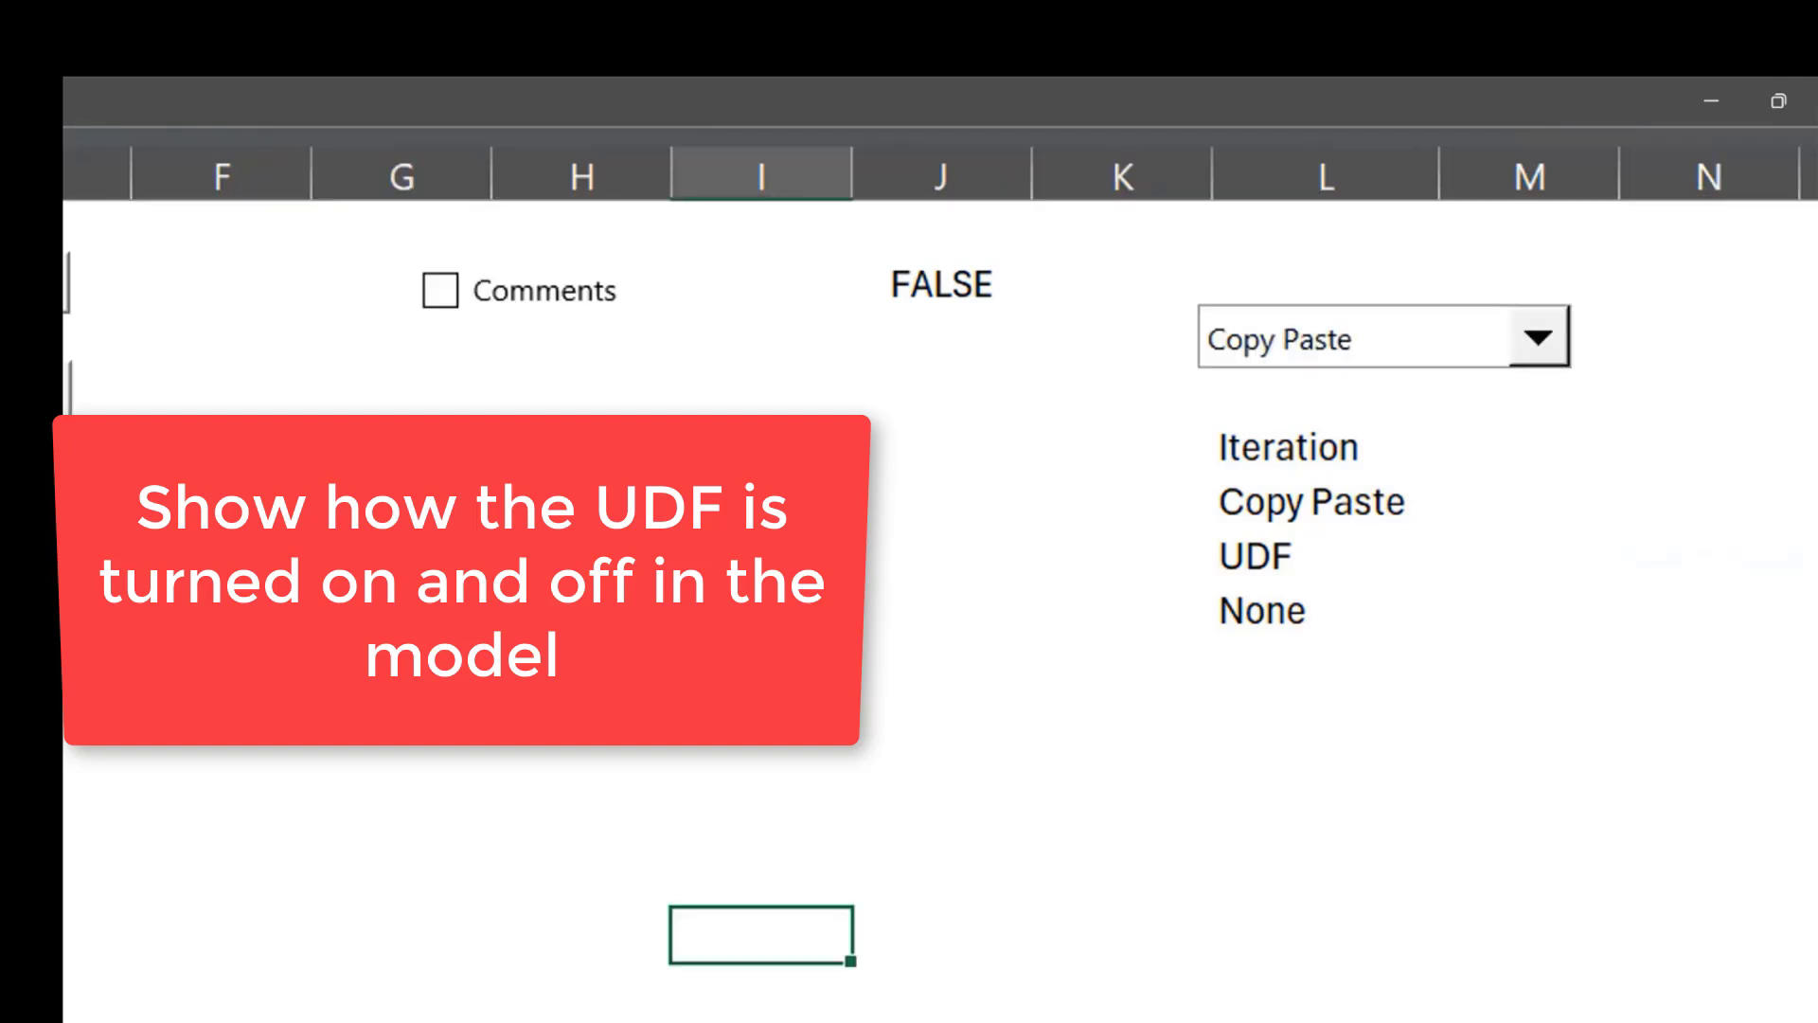
Set the circular method to UDF on the sheet with the project sheet creation controls.
left_click(98, 825)
left_click(1538, 337)
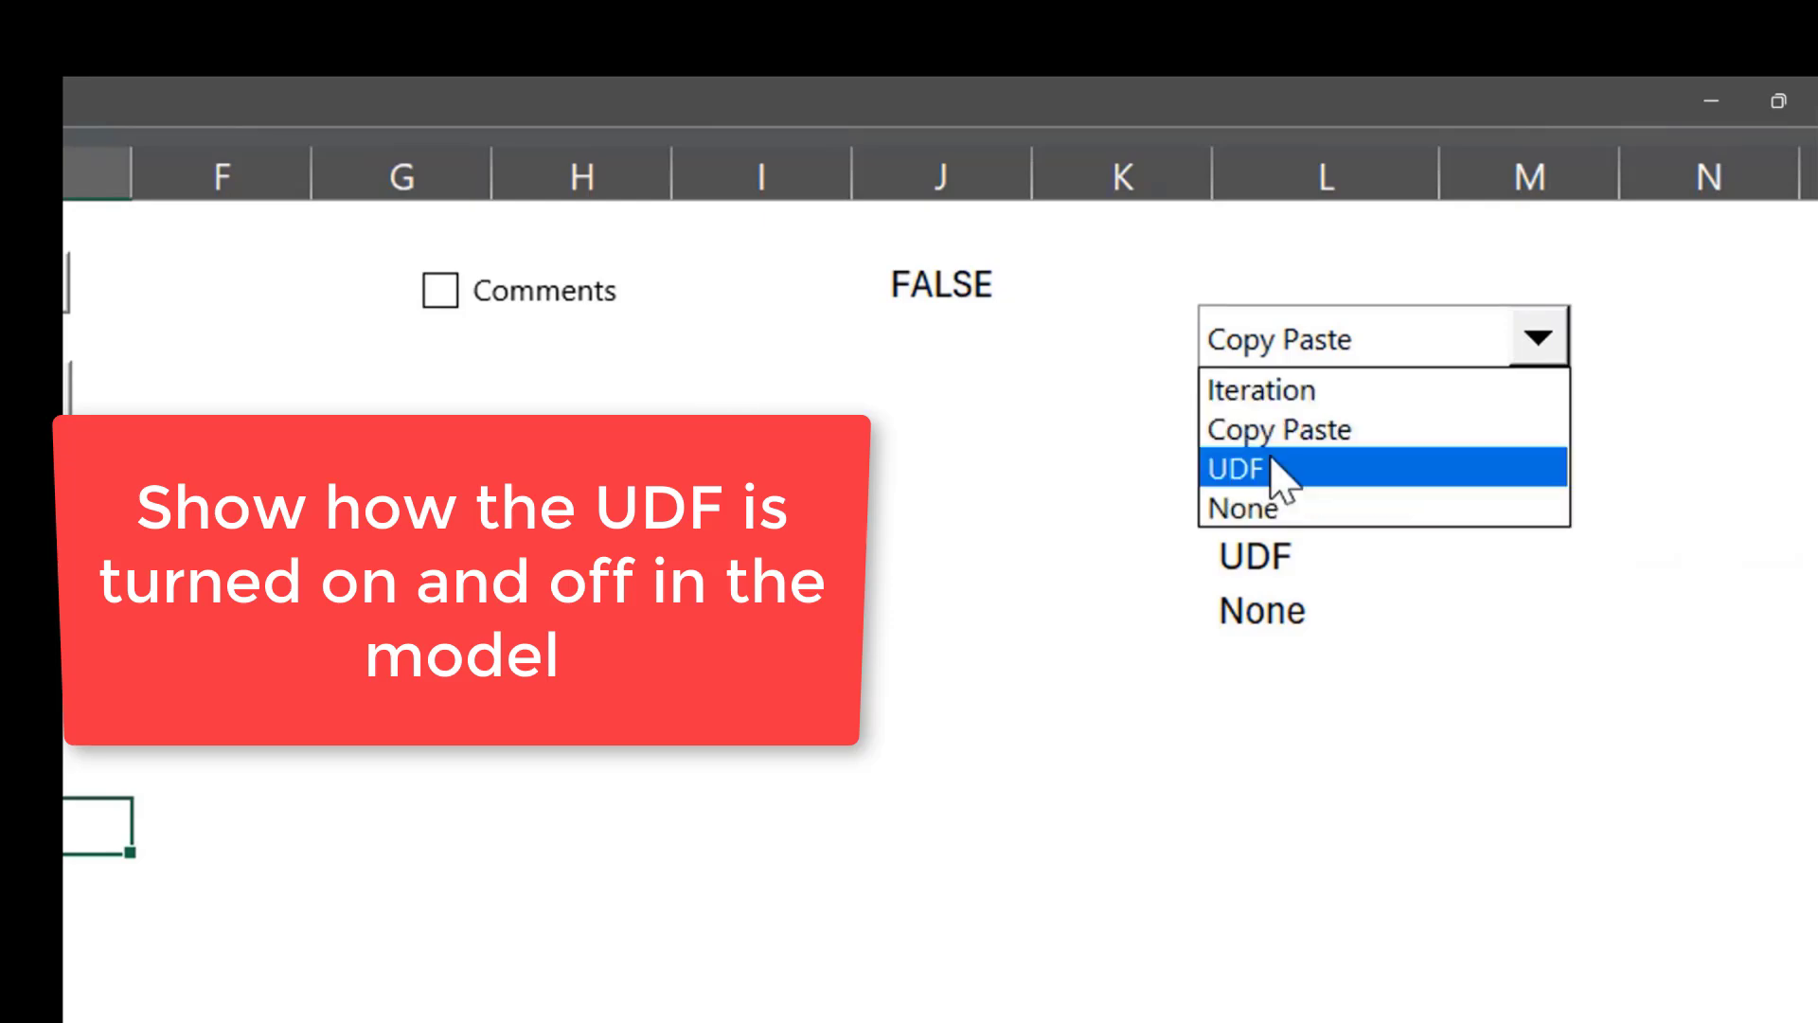
left_click(1280, 478)
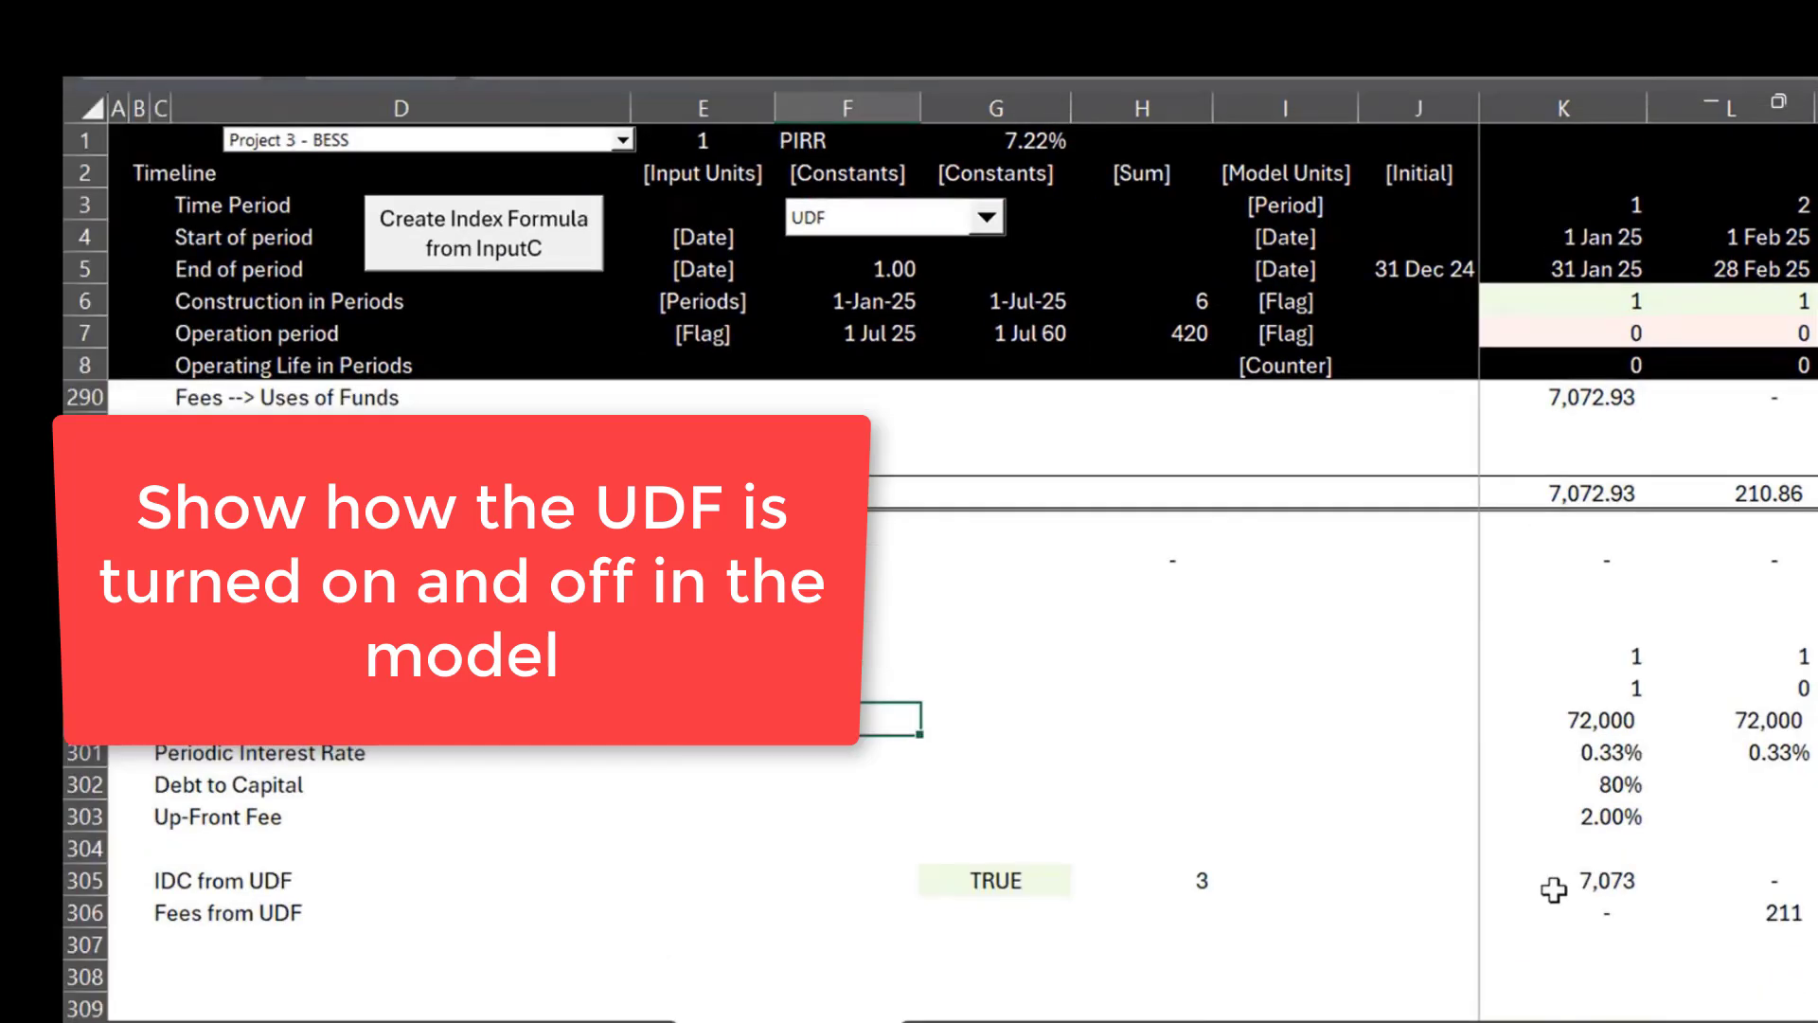
Select the IDC from UDF cell K305 in the project model and turn the UDF off by setting the circular method to None.
left_click(1554, 886)
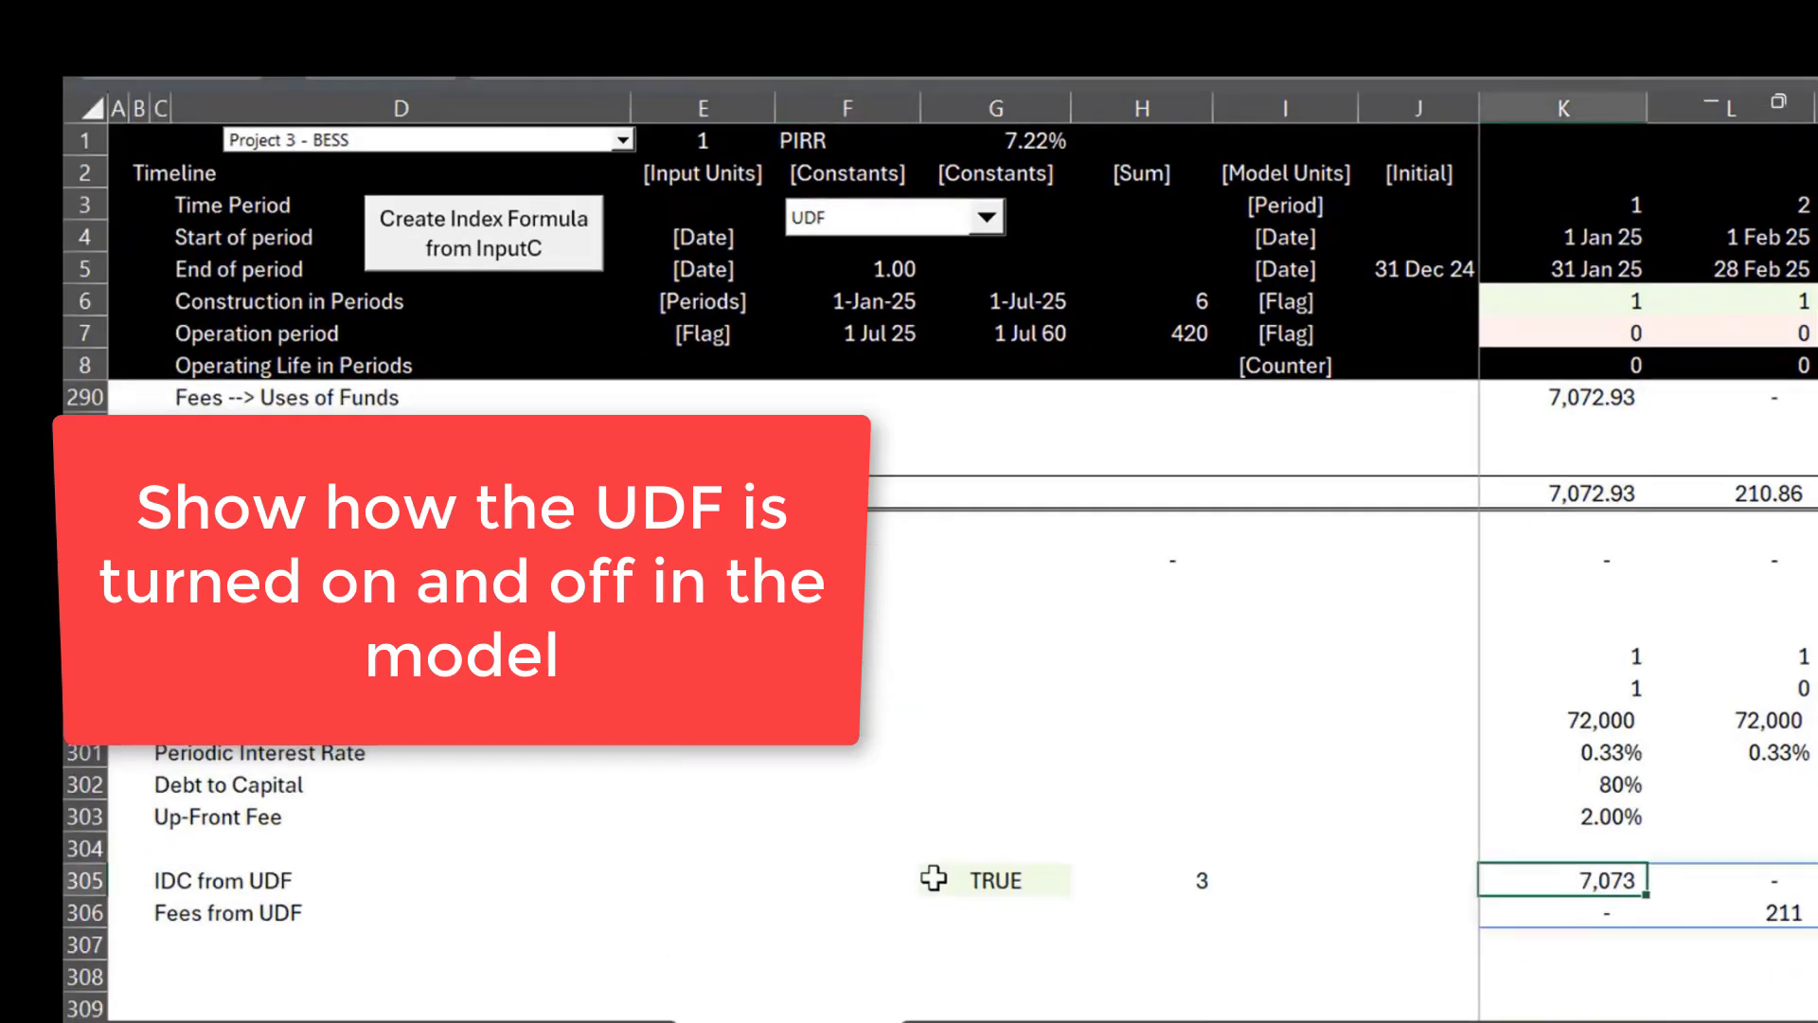
left_click(829, 221)
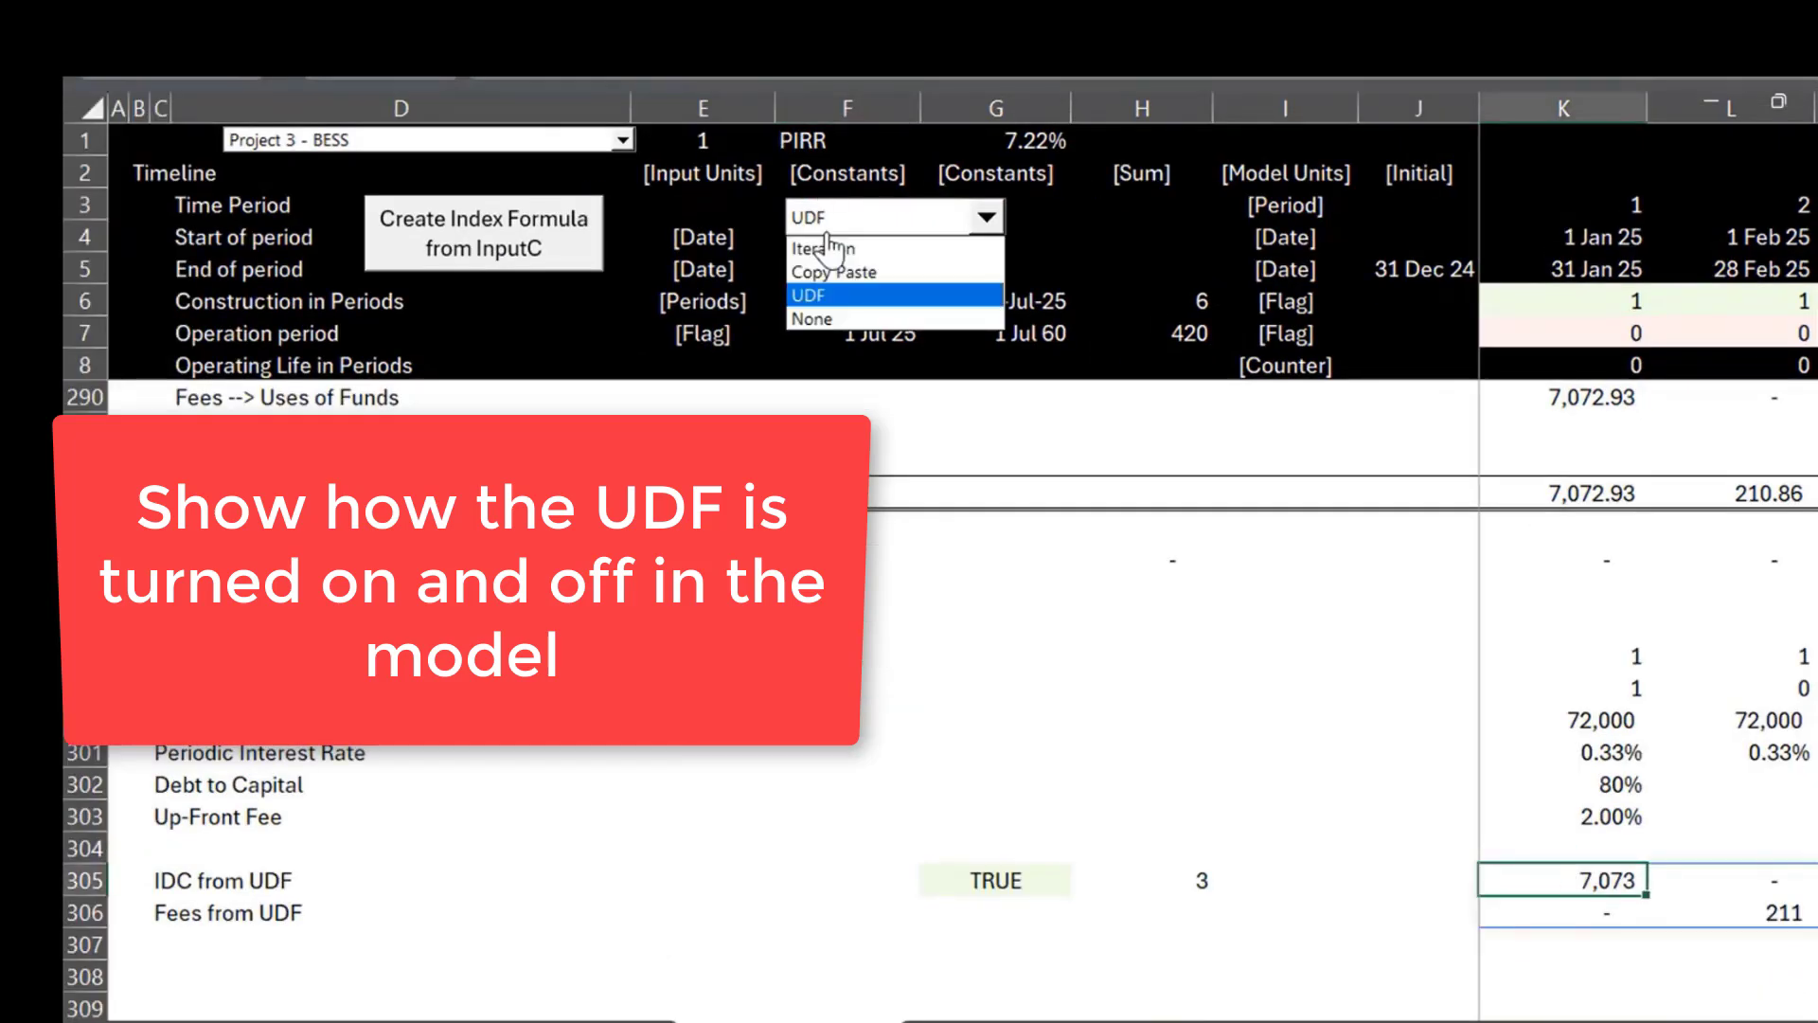
key("Down")
key("Return")
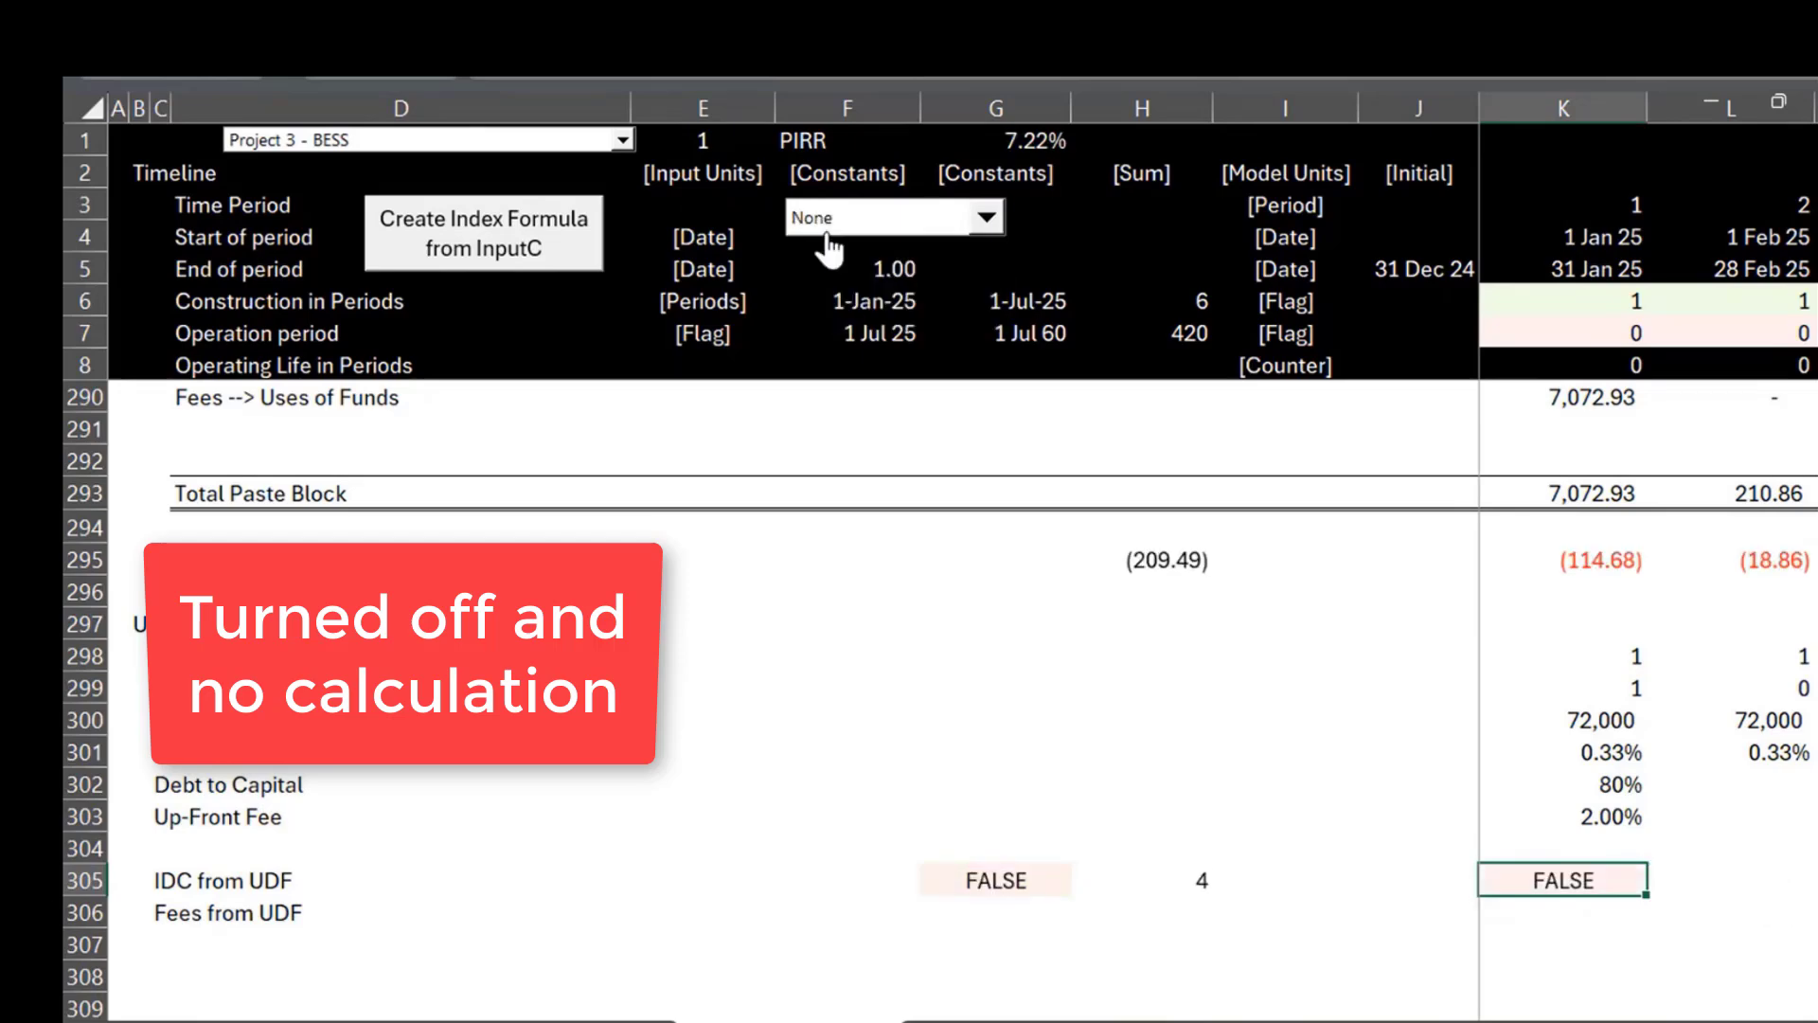
Switch the project model's circular method to UDF and afterwards to Copy Paste.
left_click(827, 233)
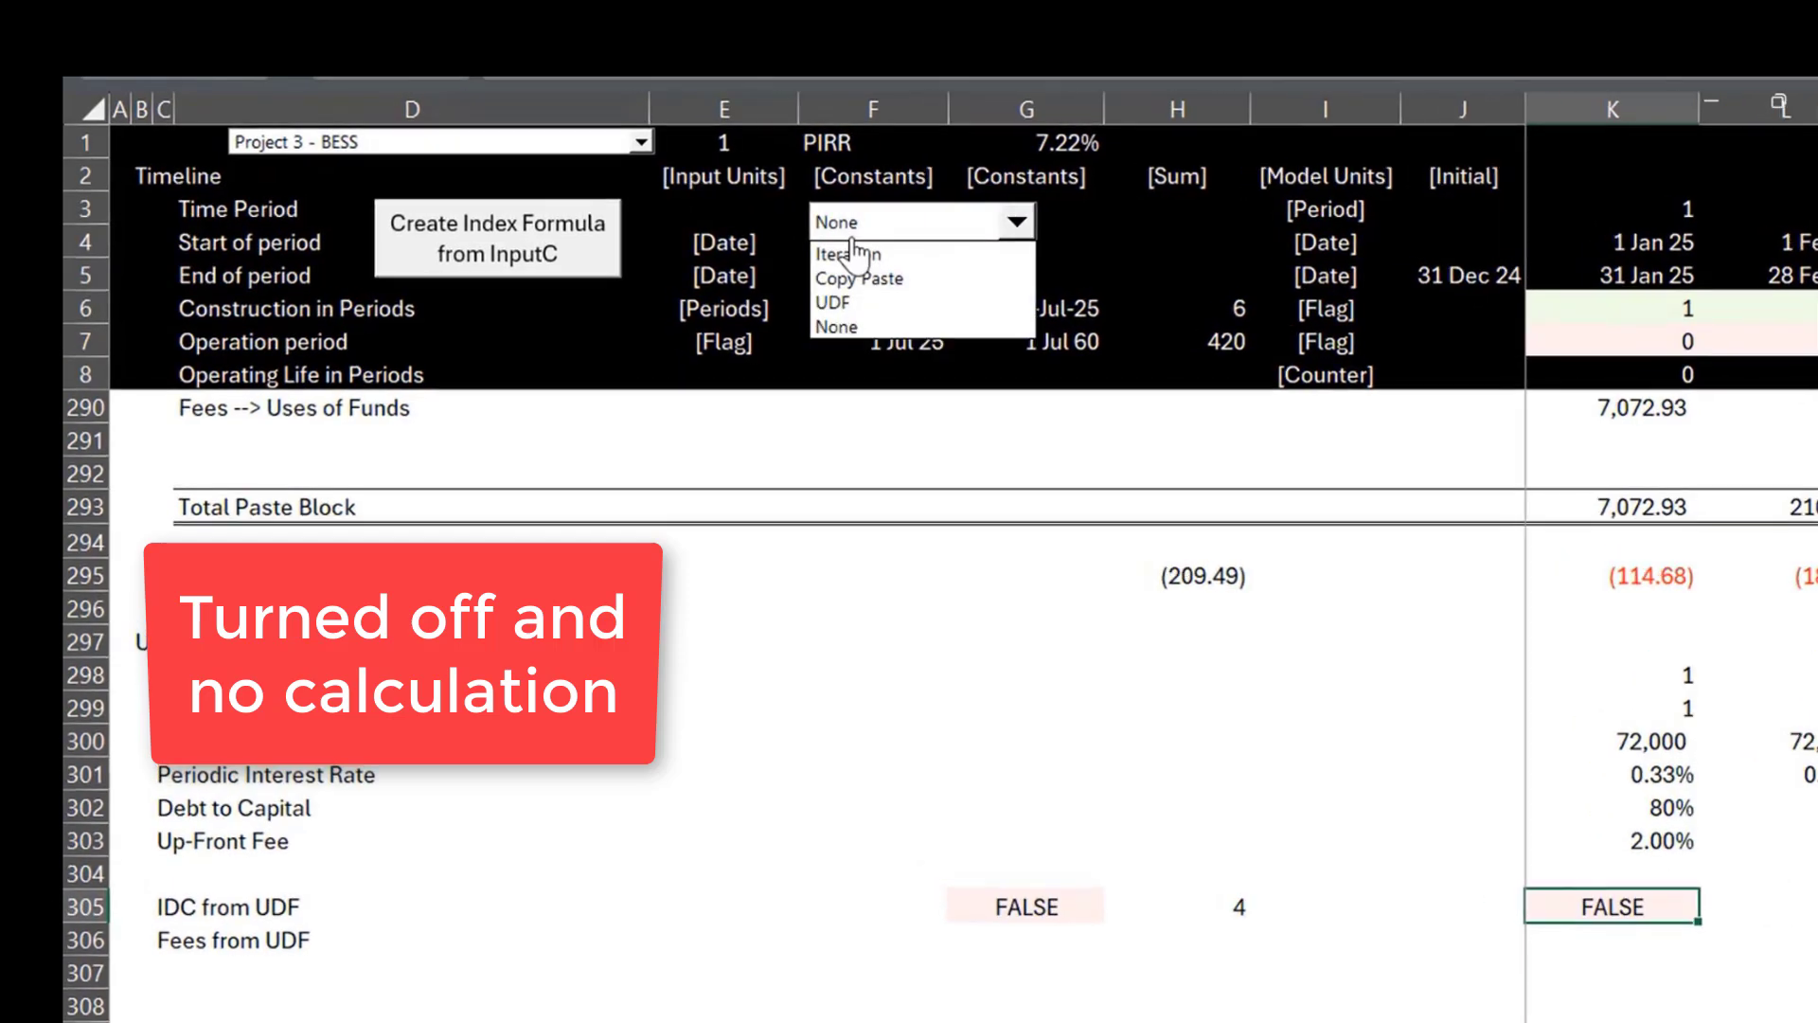
key("Up")
key("Escape")
key("ctrl+z")
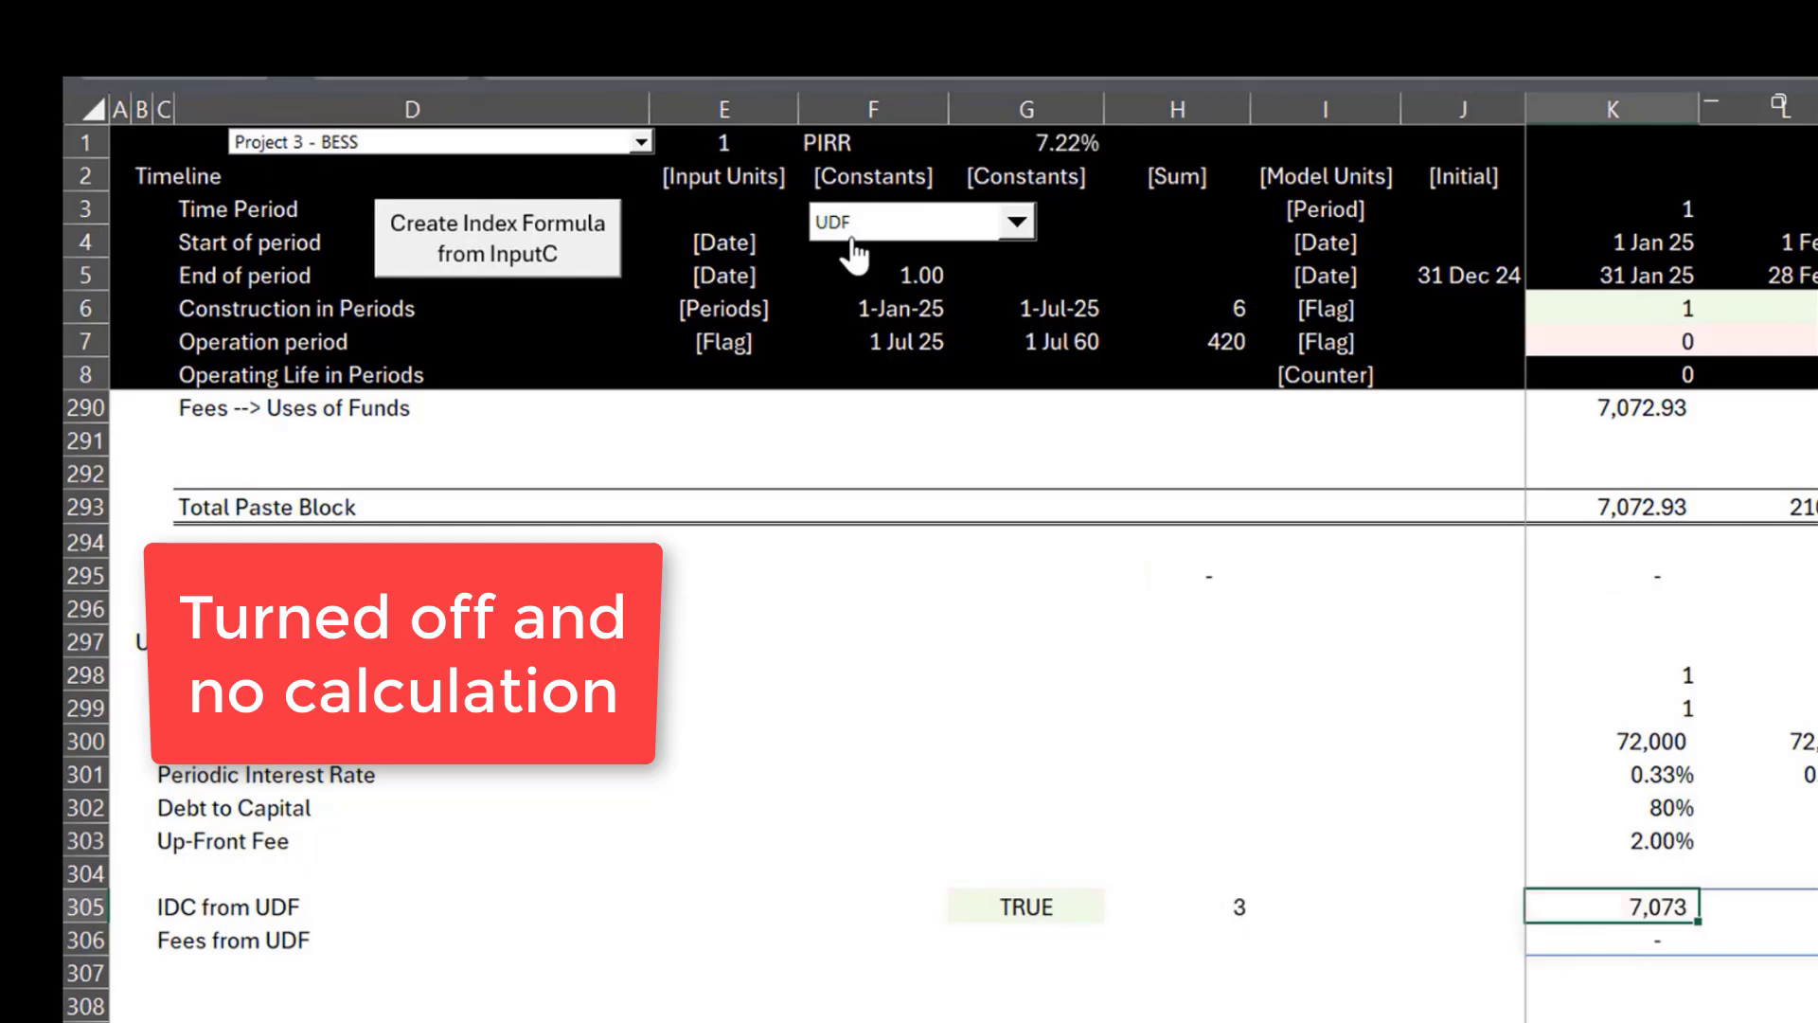
left_click(852, 237)
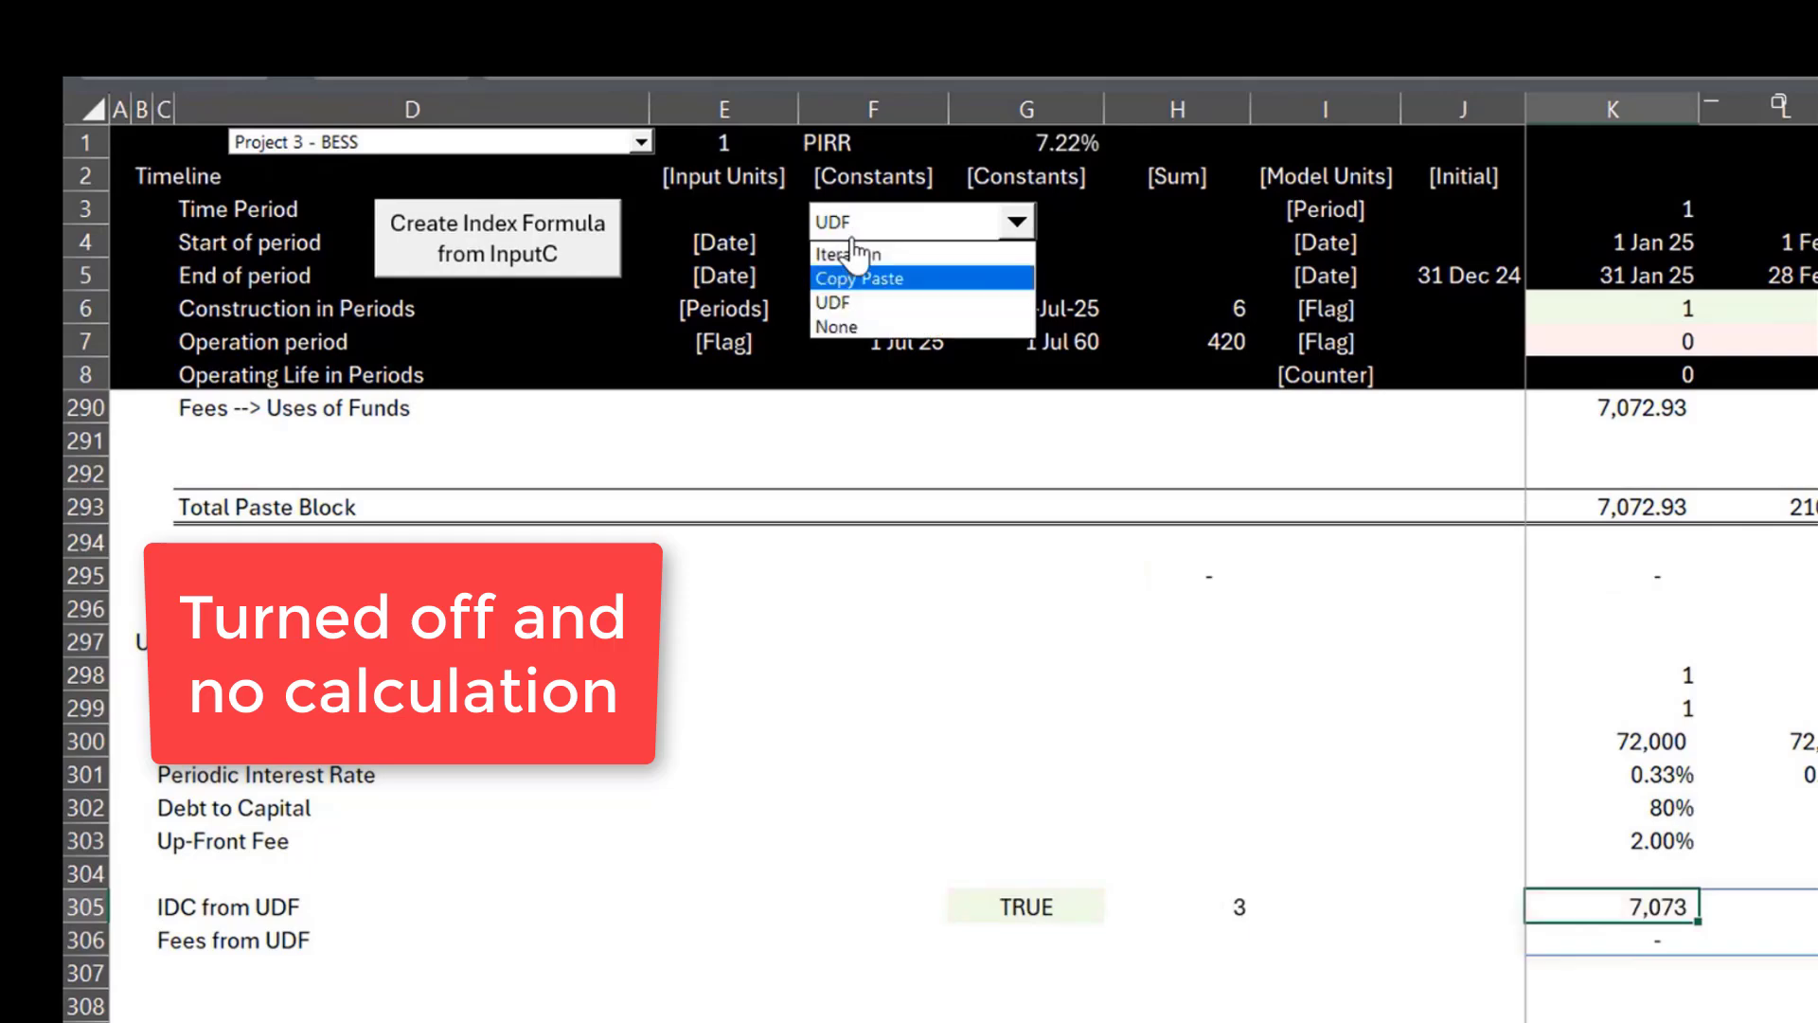
key("Return")
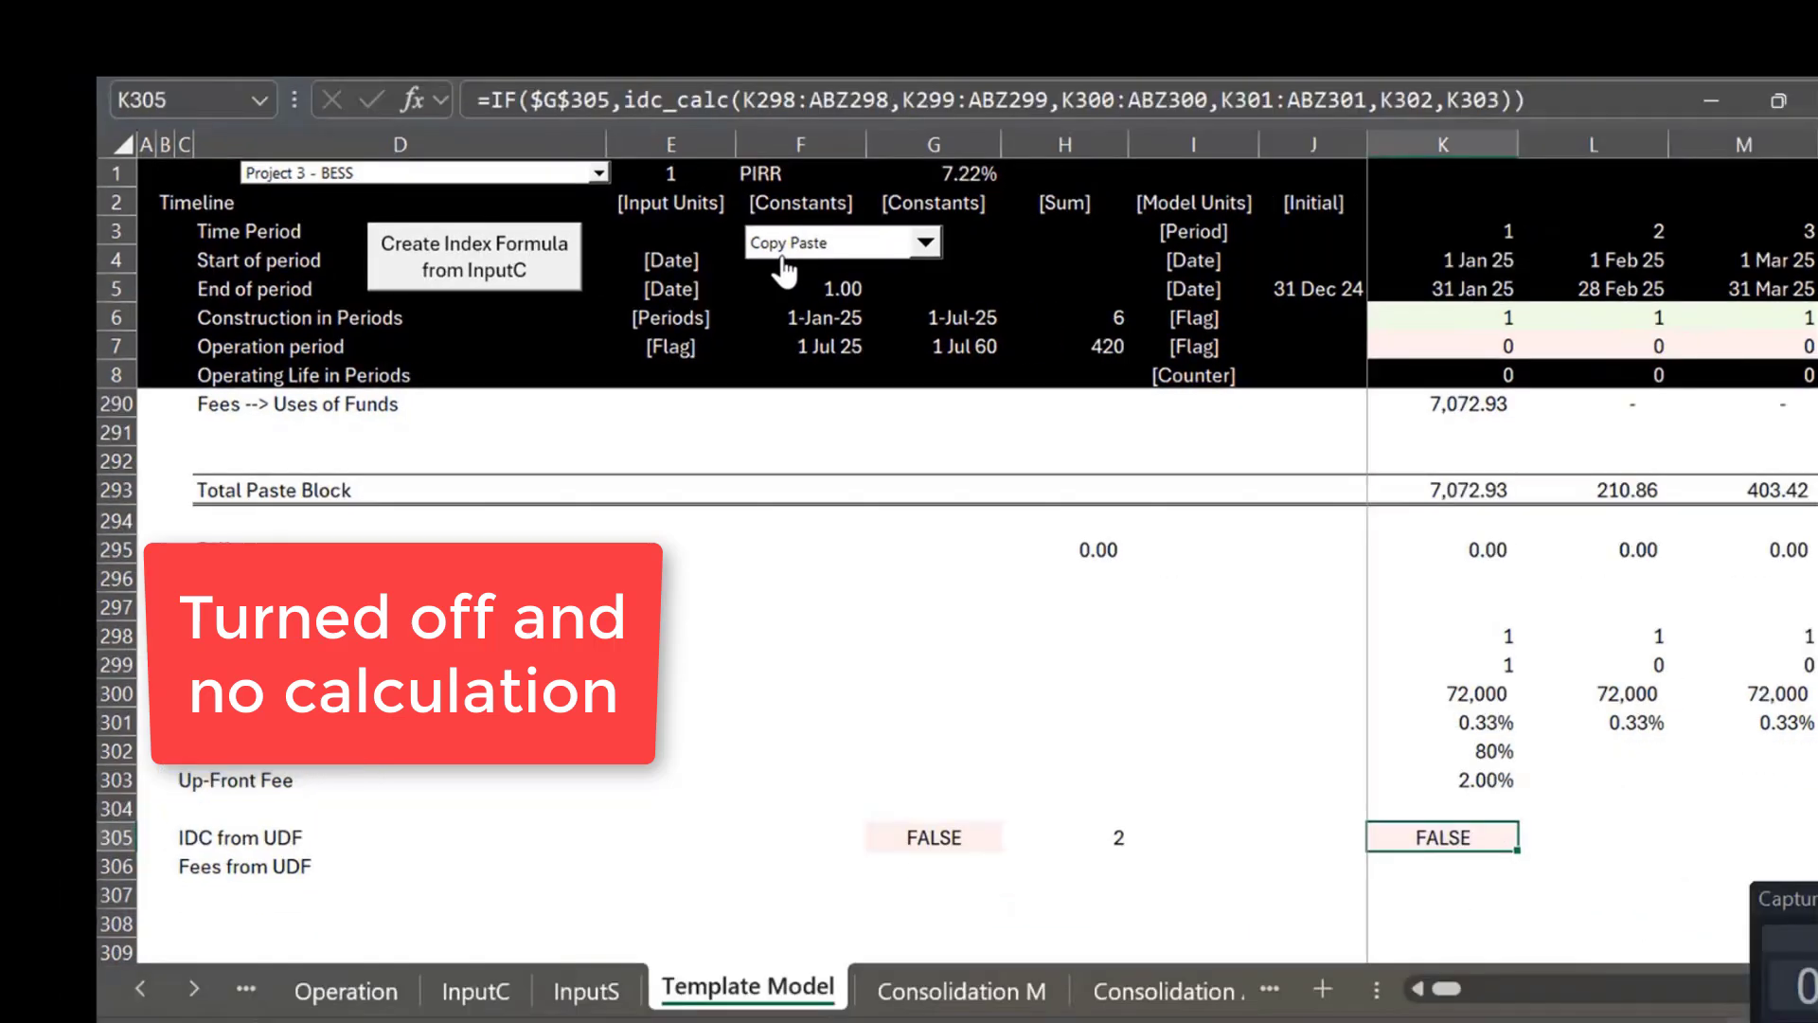
Set the circular method on the Template Model sheet to UDF and select the empty cell E301.
left_click(784, 270)
key("Down")
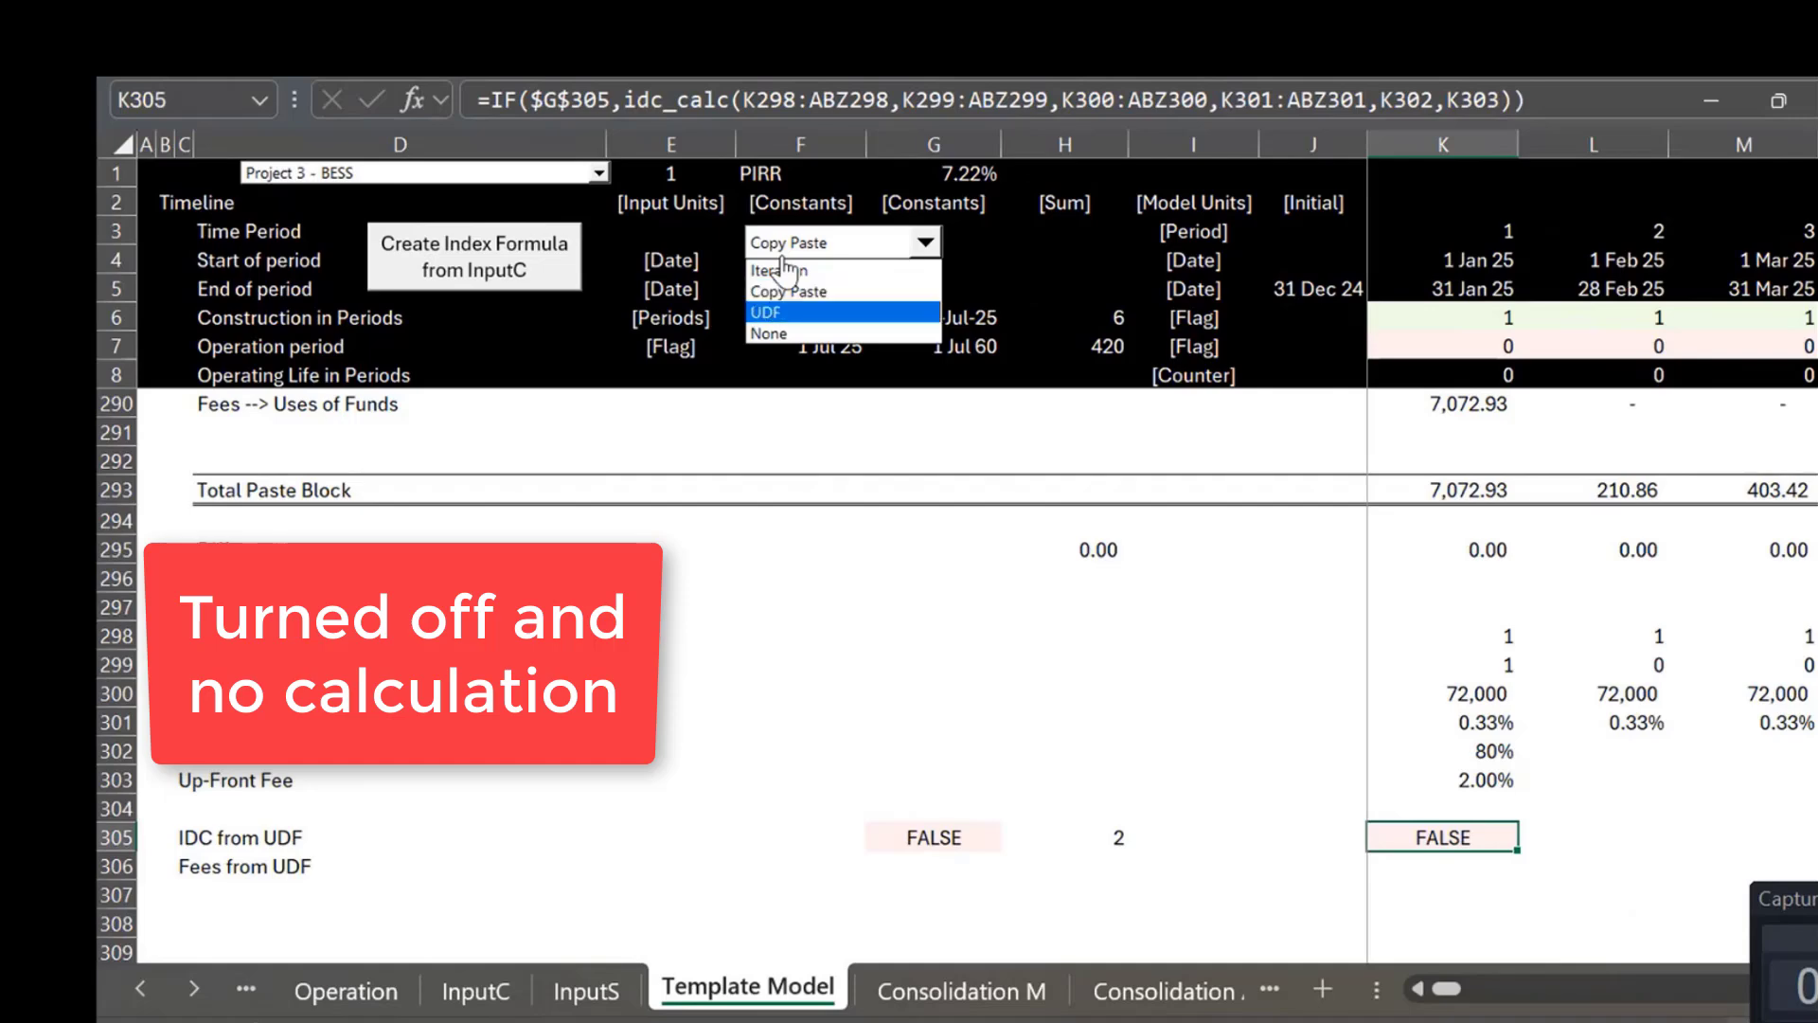
key("Return")
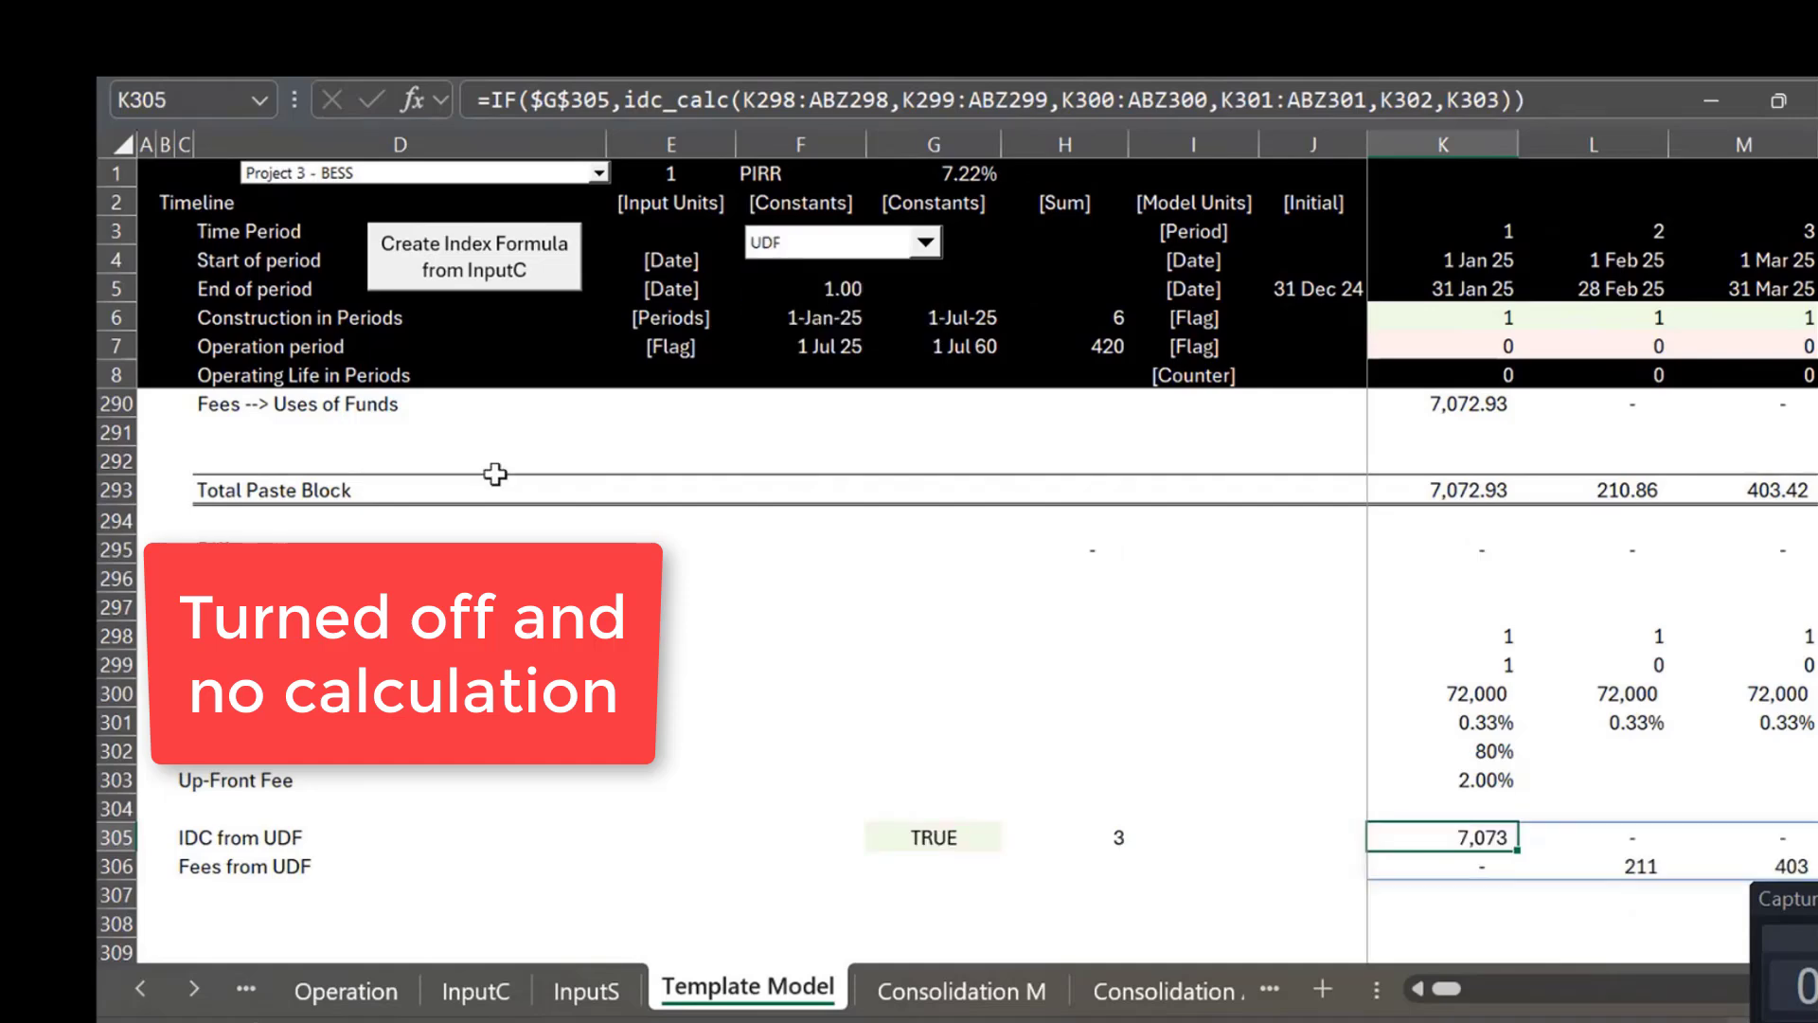
left_click(732, 731)
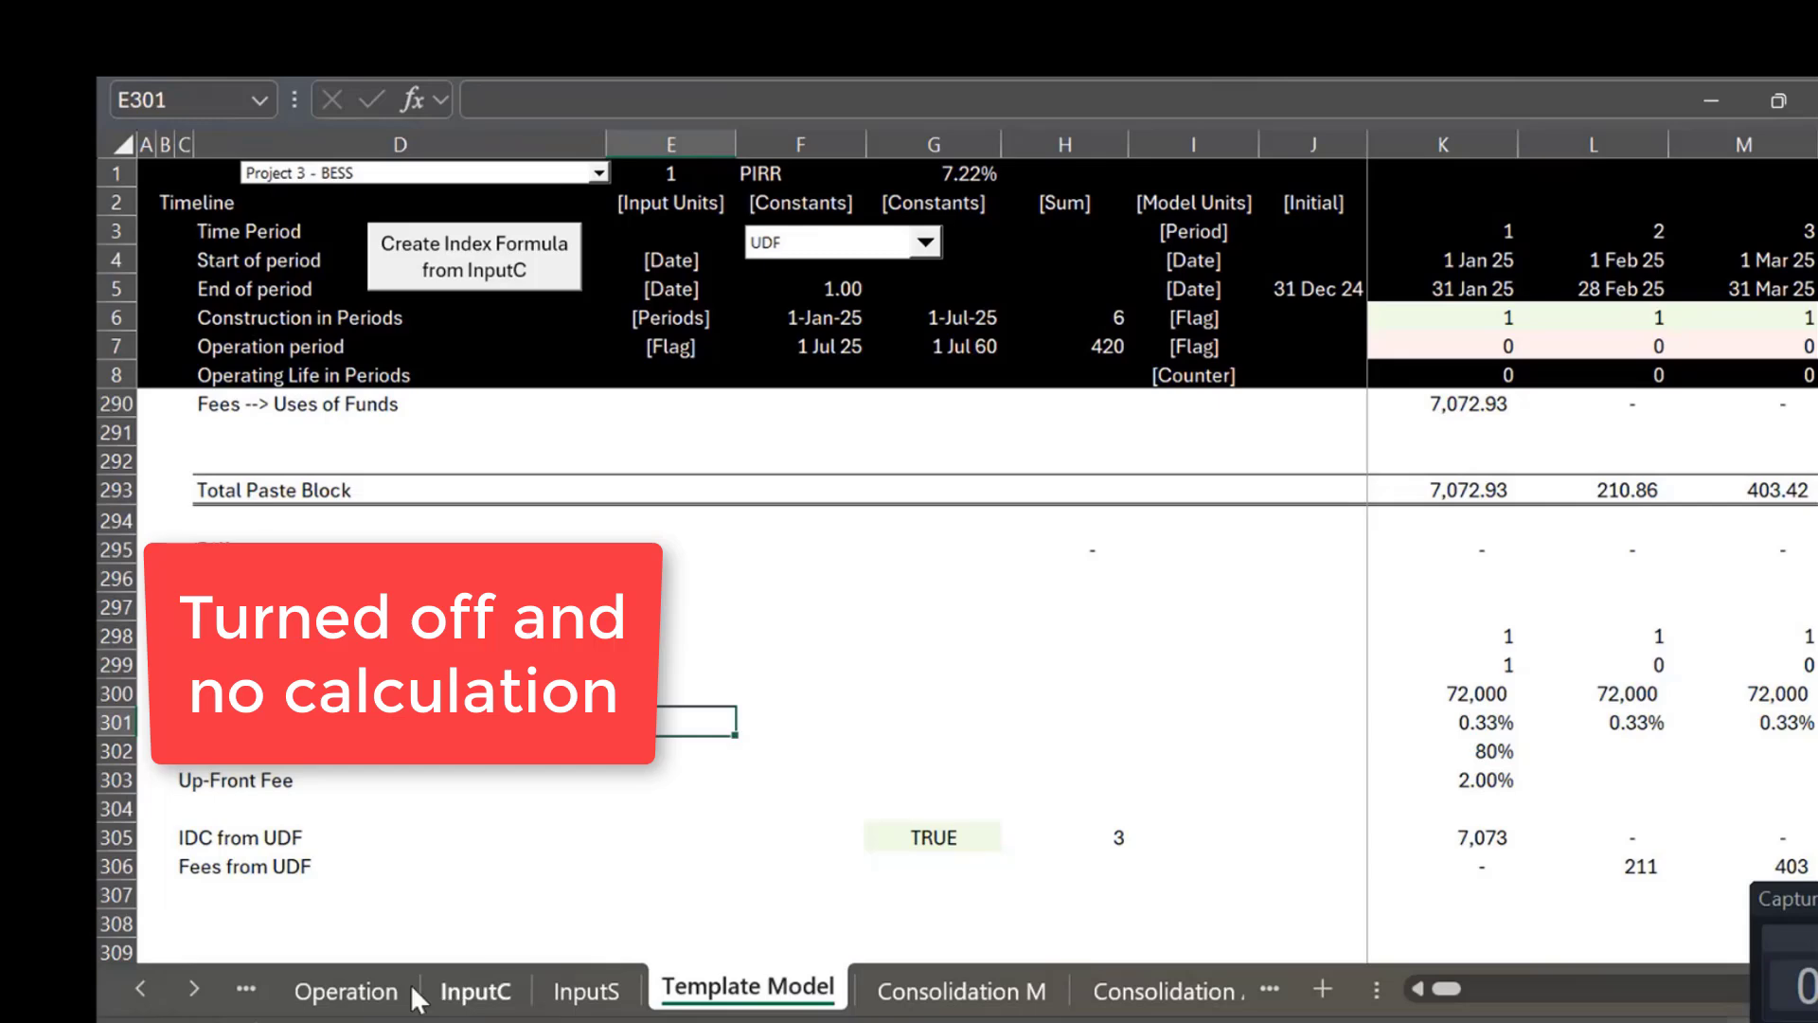
Check the circular method flags on the InputC sheet and go to the Operation sheet.
left_click(485, 1004)
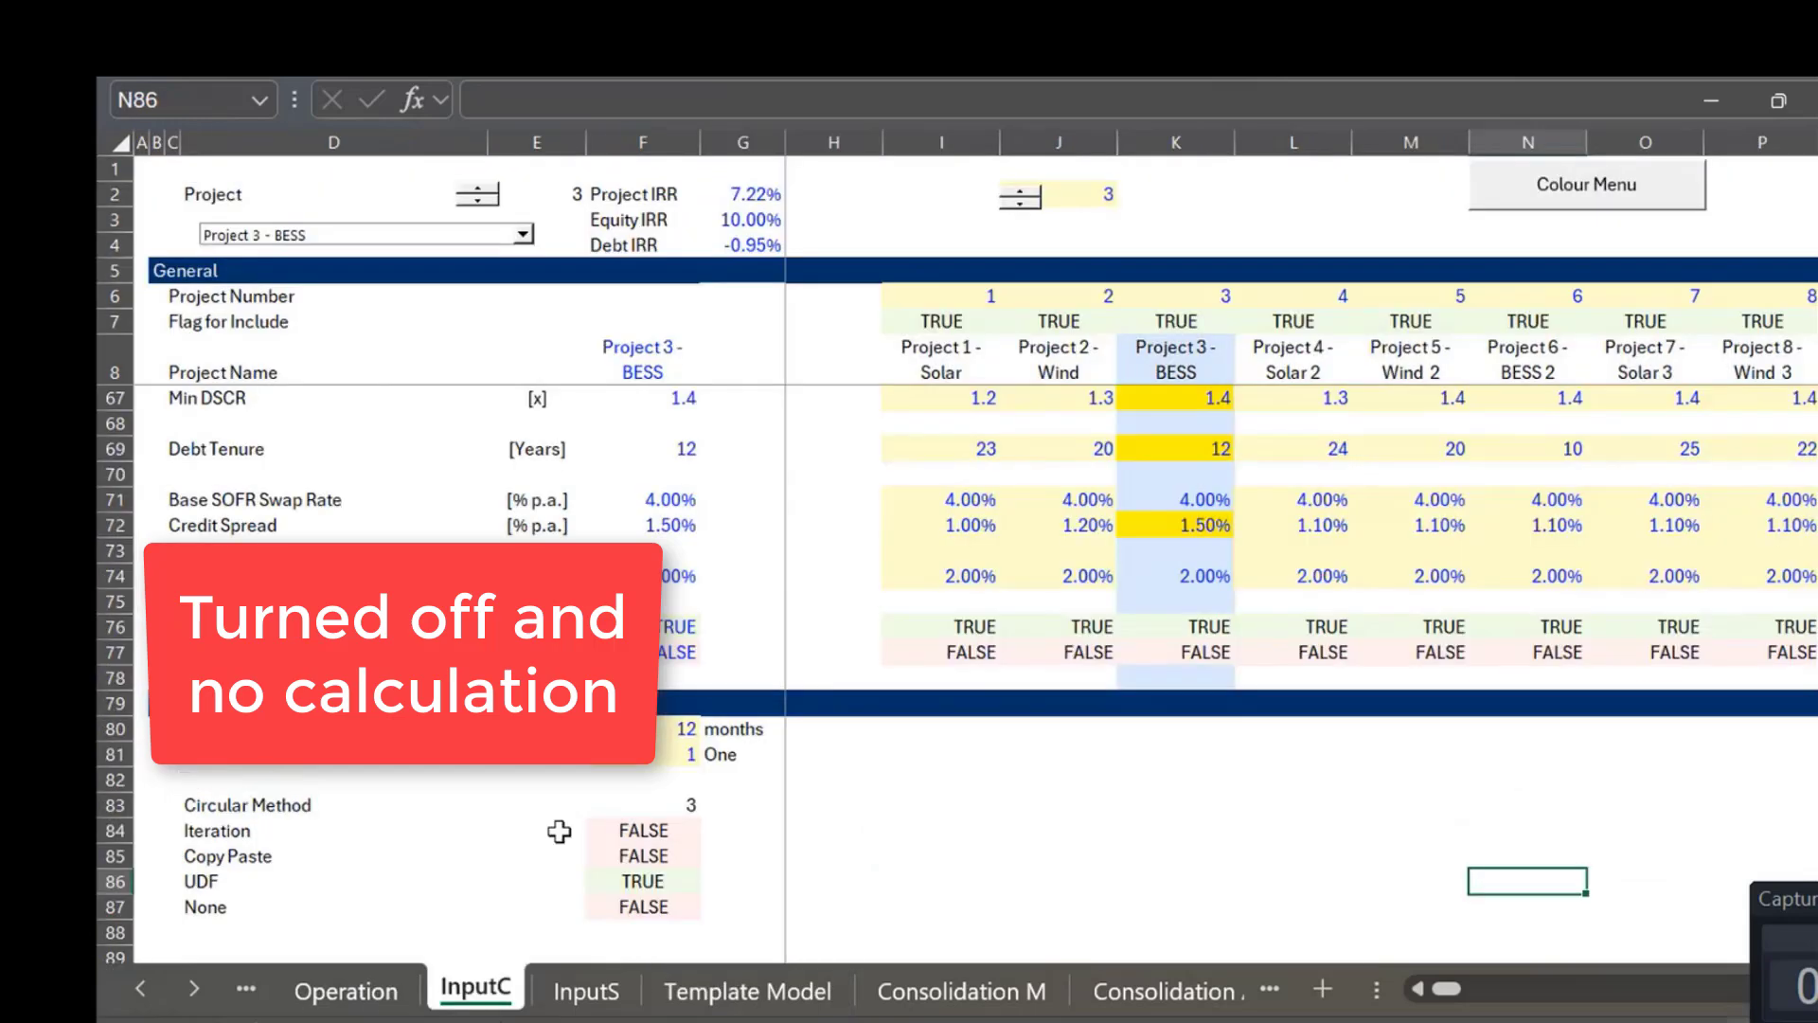
left_click(346, 1002)
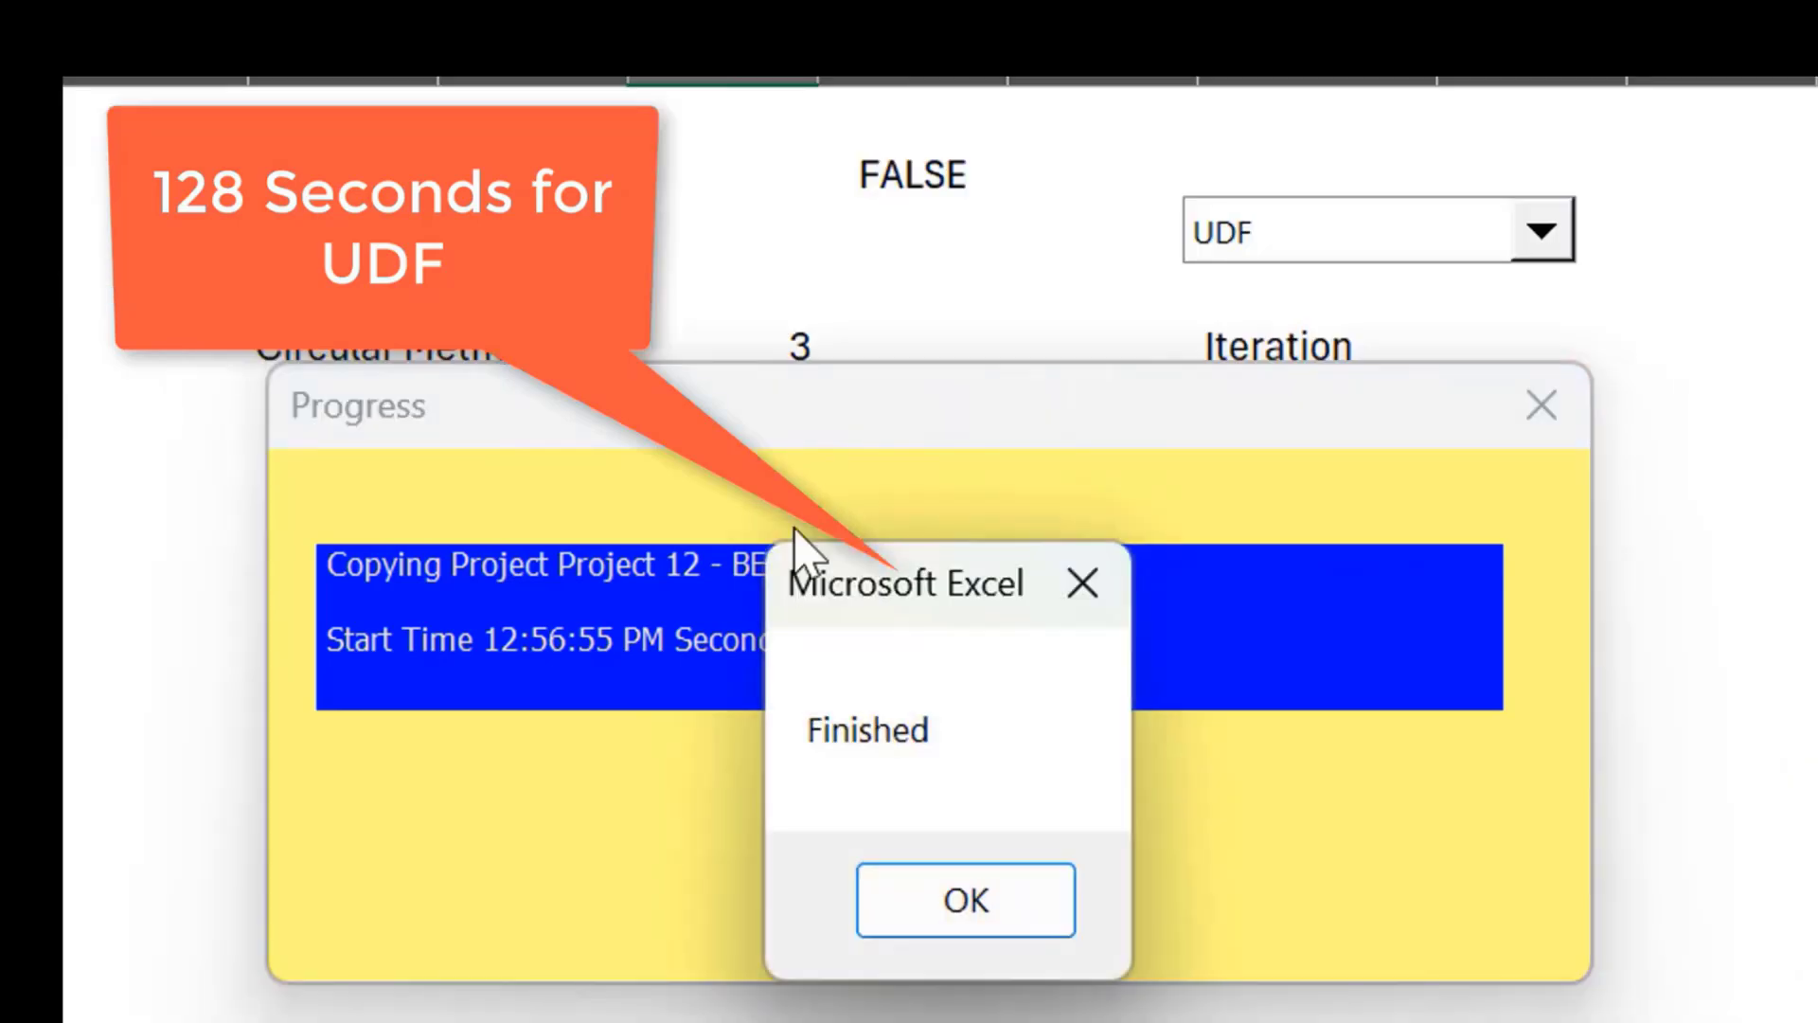
left_click_drag(891, 618, 1638, 244)
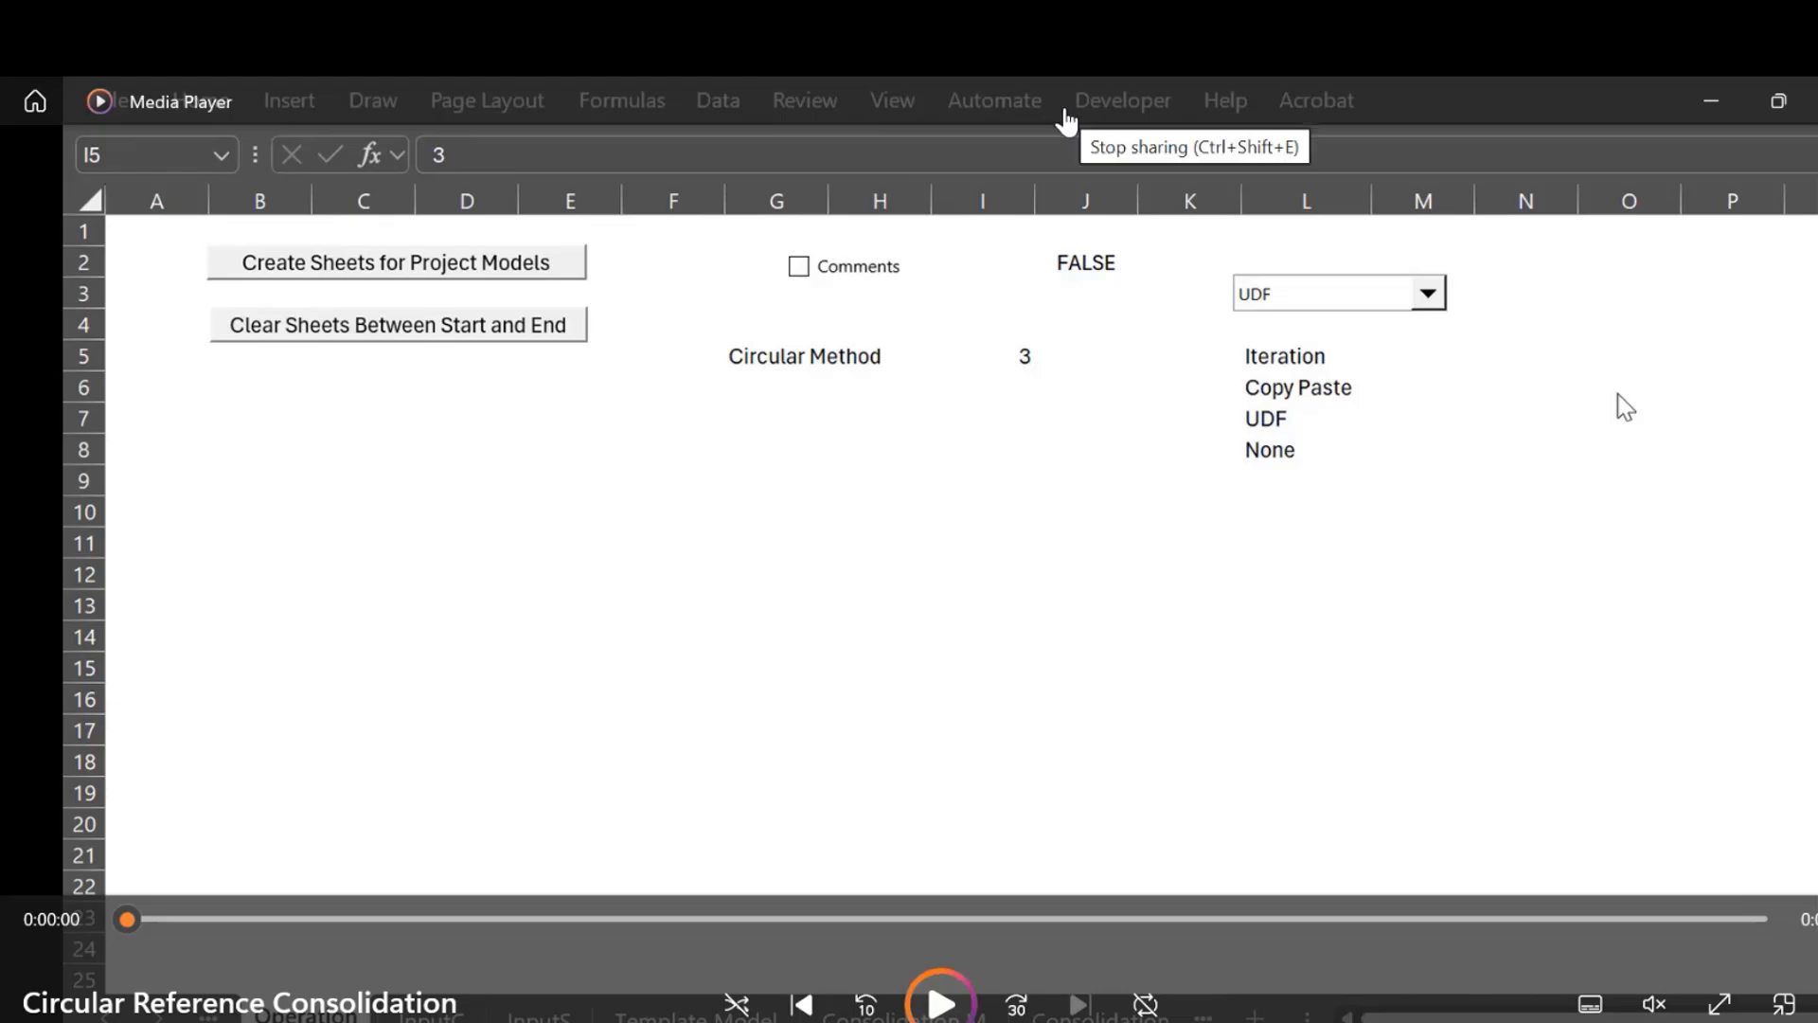
left_click(1066, 121)
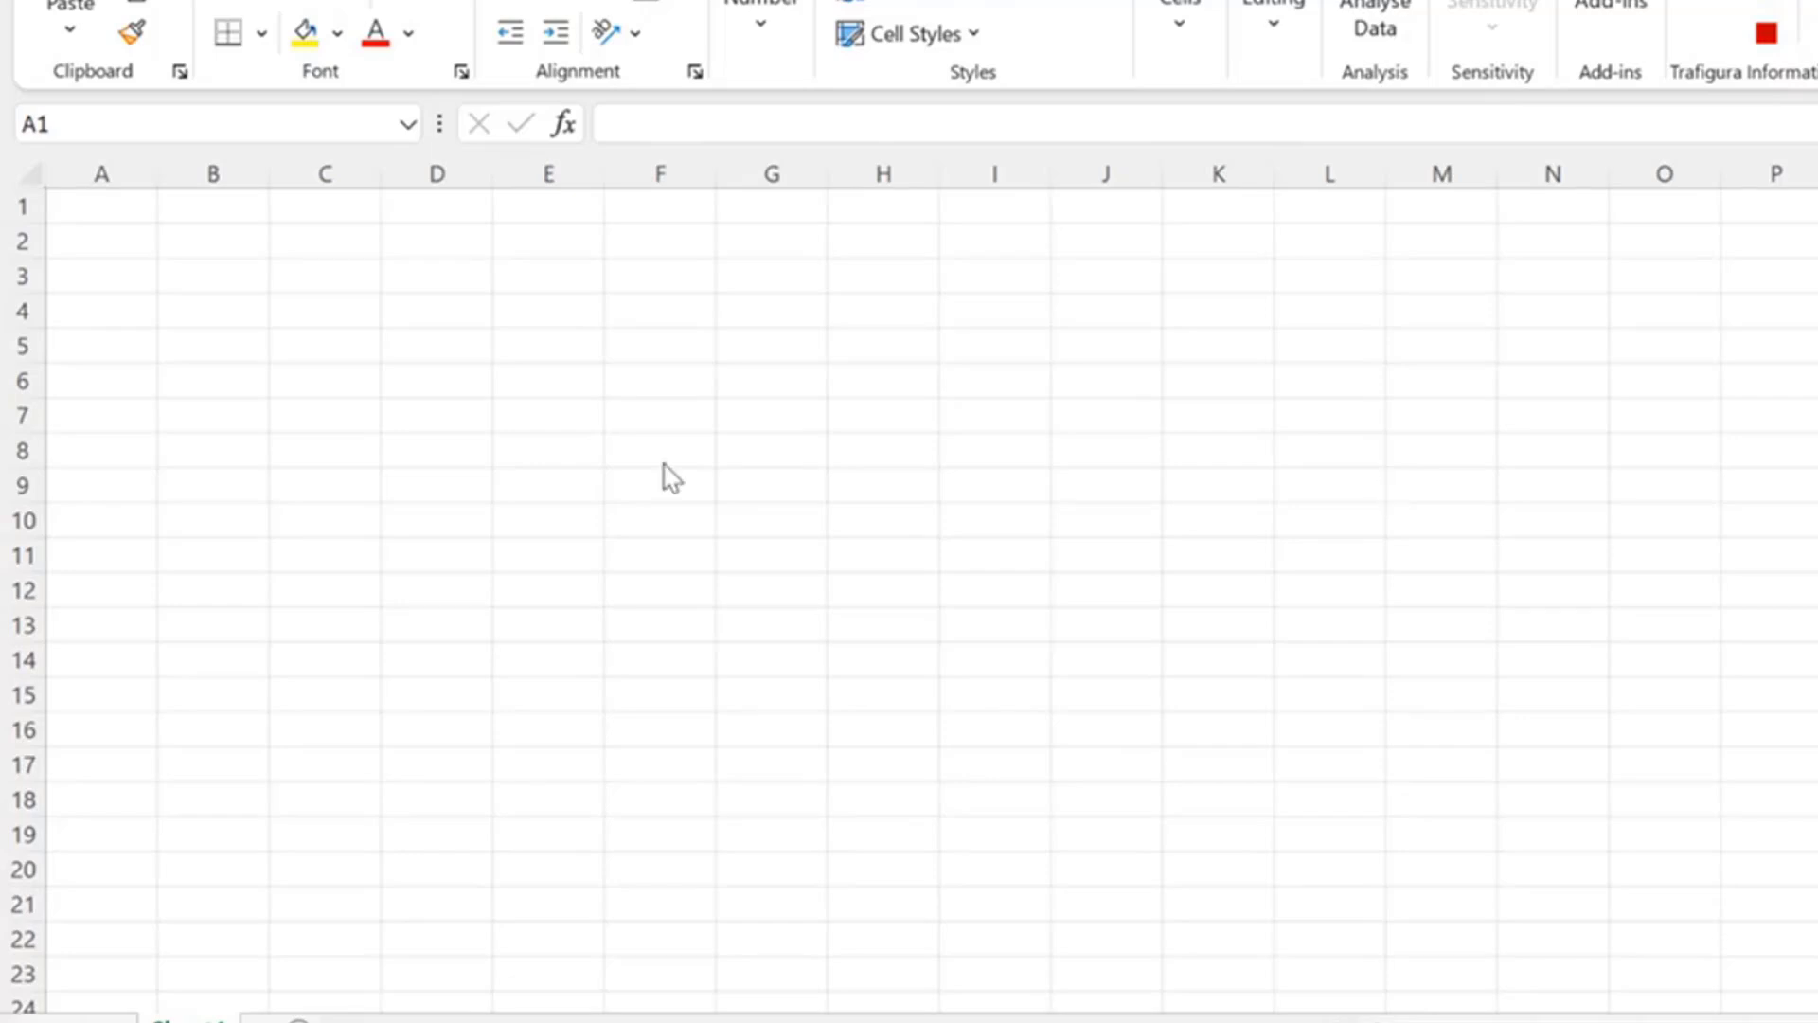
Narrow columns A to C and widen column D on the blank worksheet.
left_click_drag(98, 177, 302, 178)
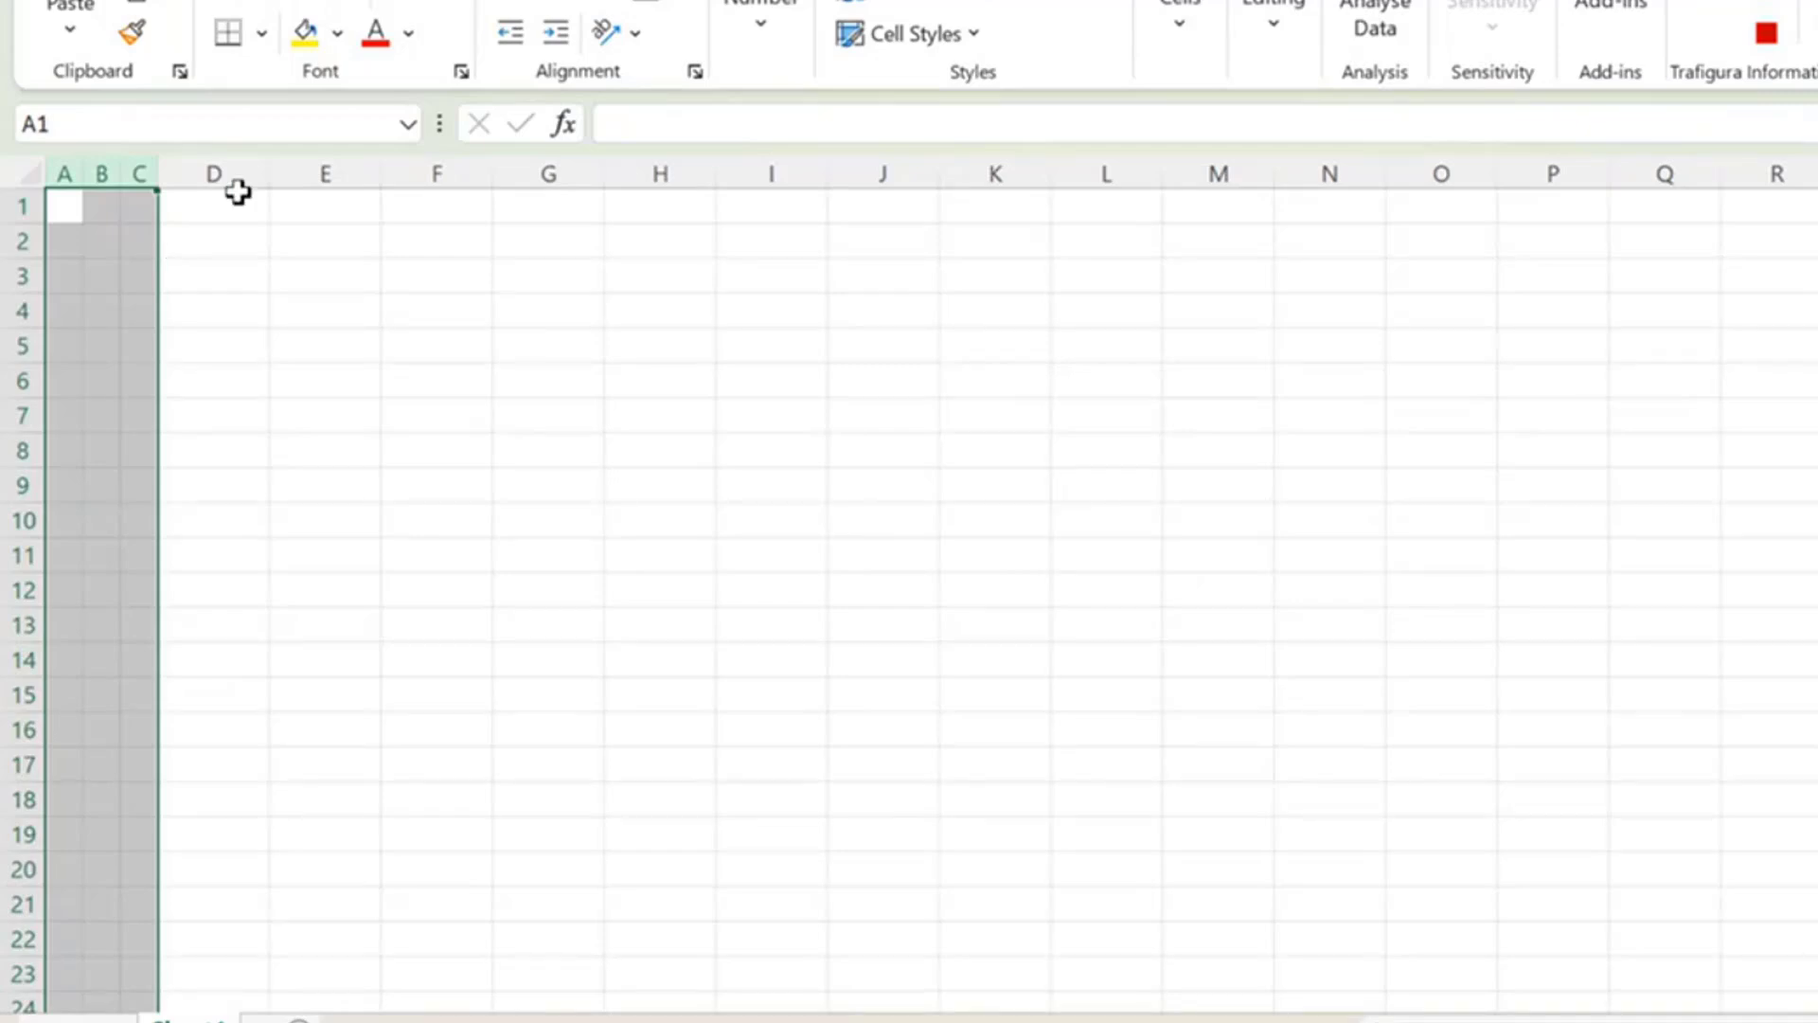
left_click_drag(271, 173, 455, 187)
Enter the heading Assumptions in cell B2 and the sub-heading Debt in cell C3.
left_click(92, 244)
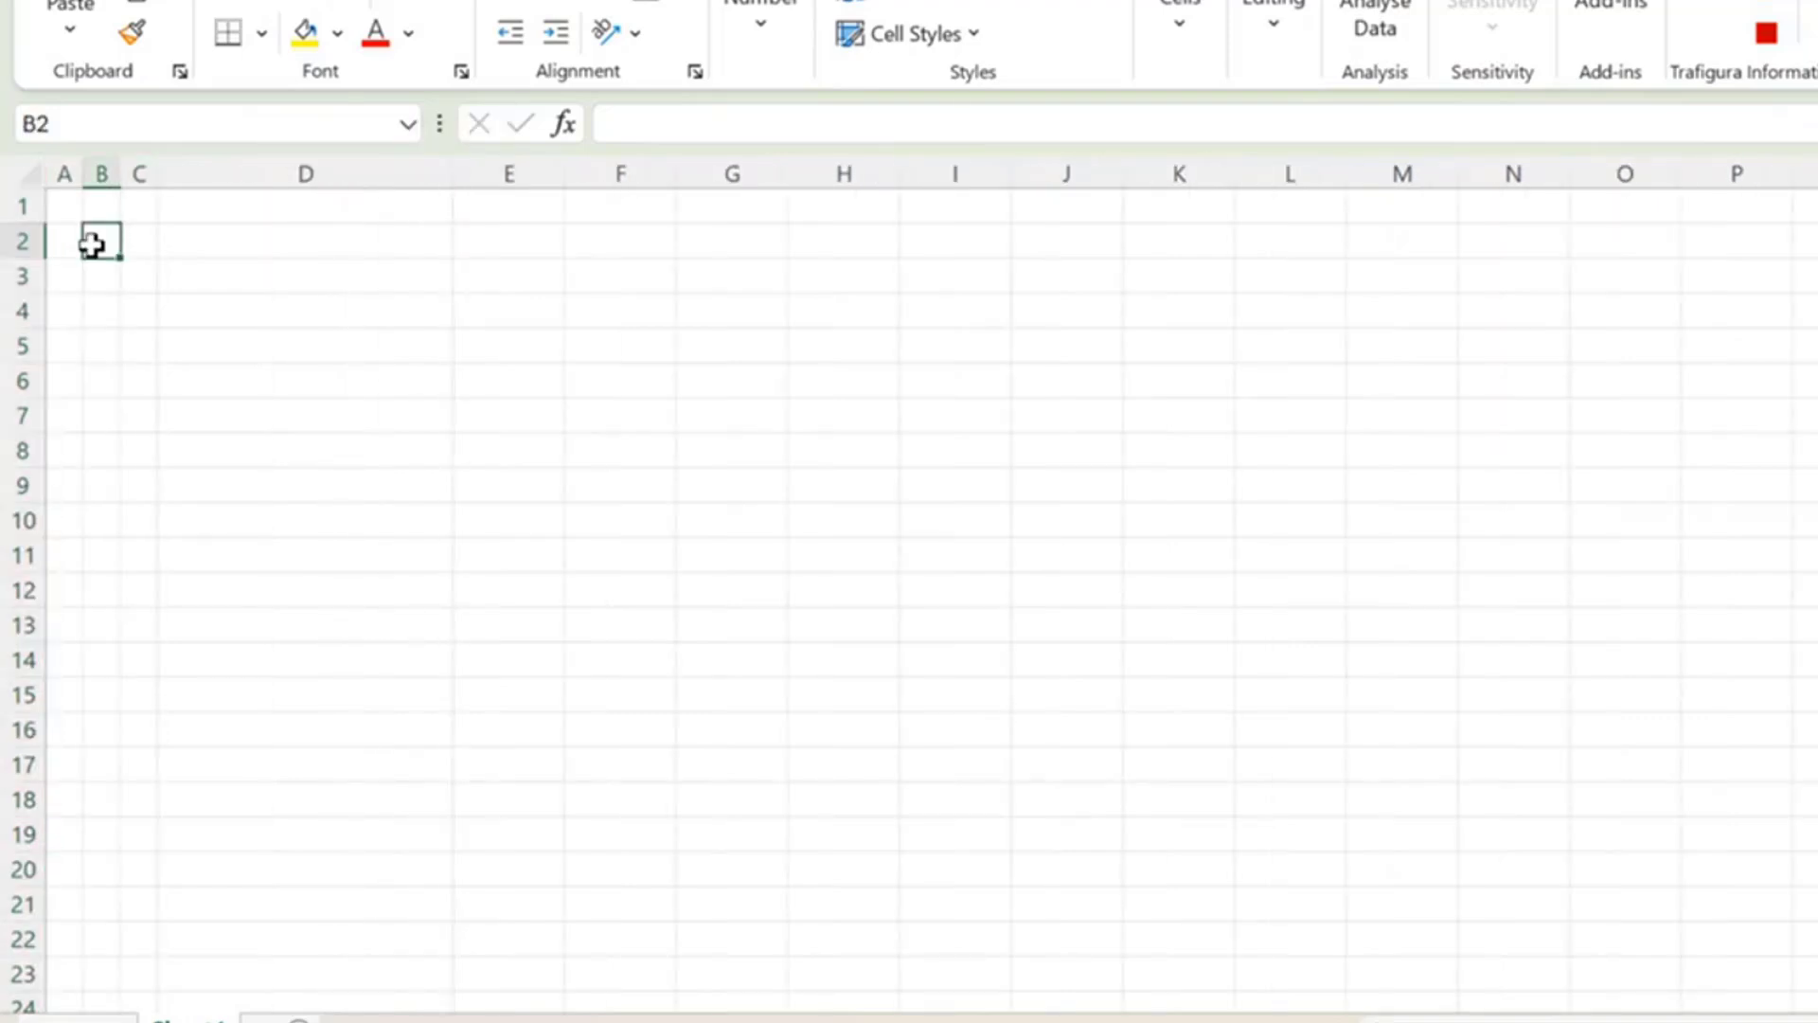
type("Assu")
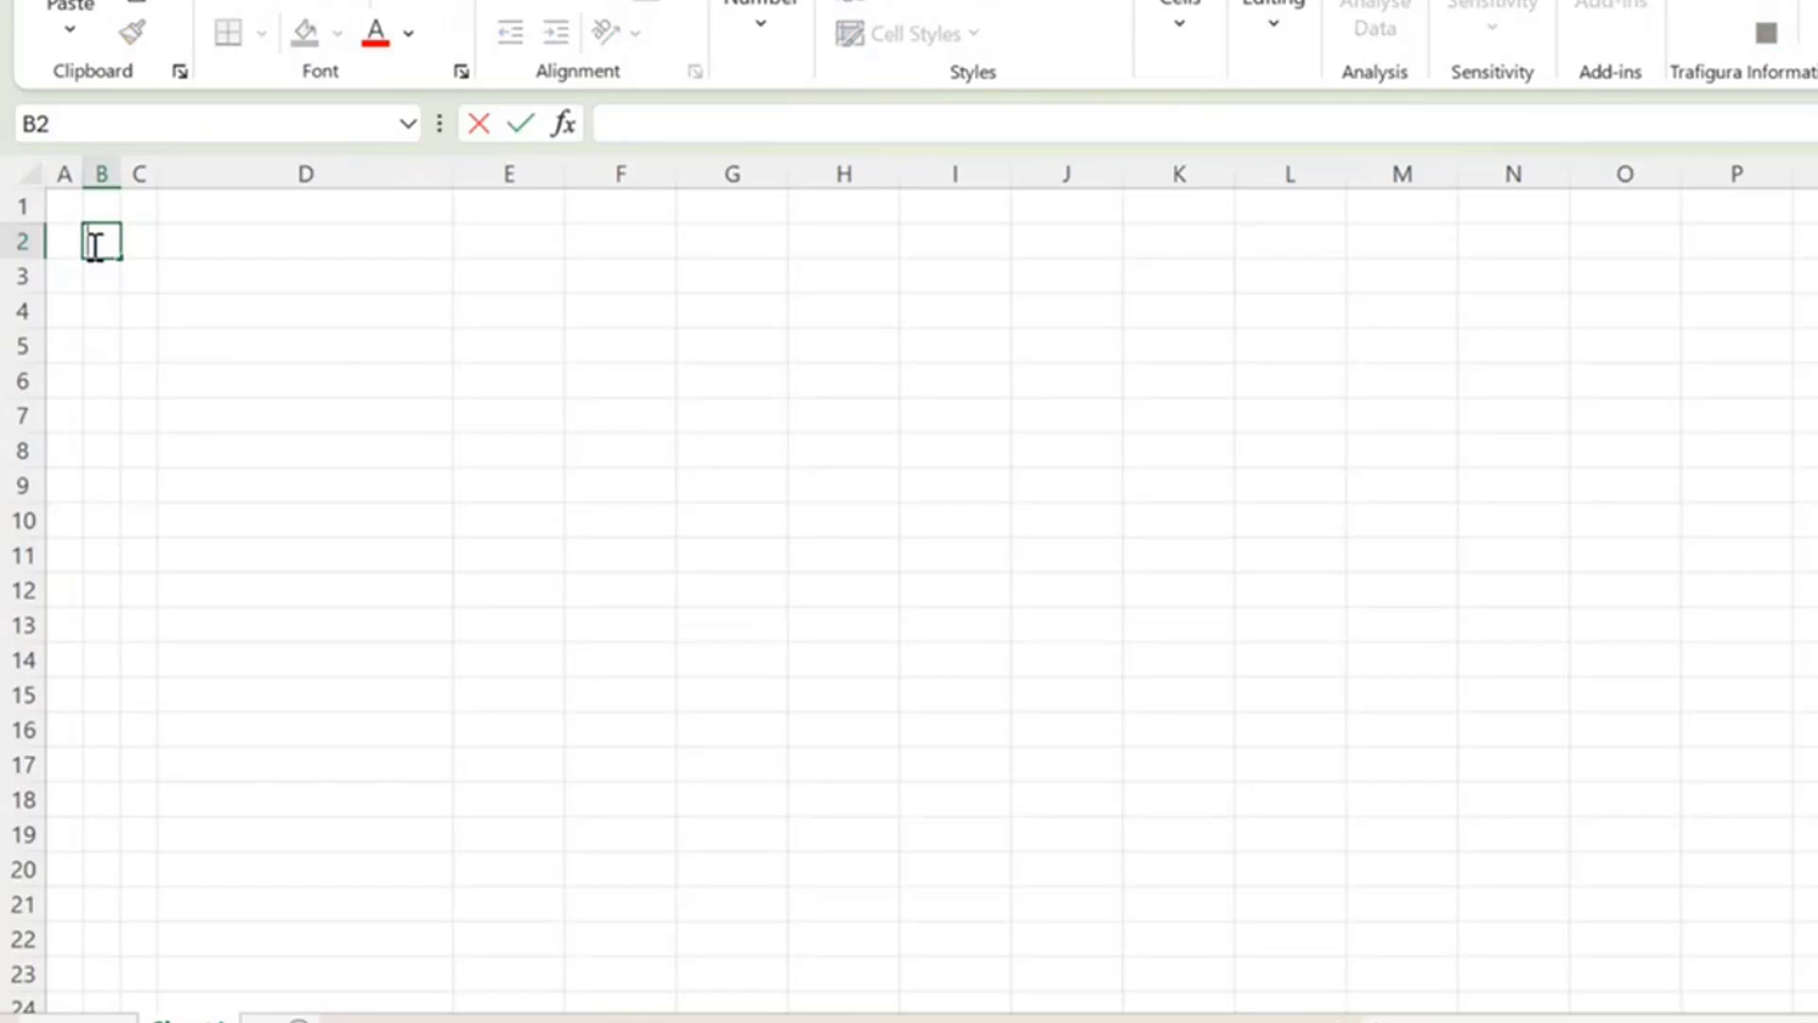
type("mtp")
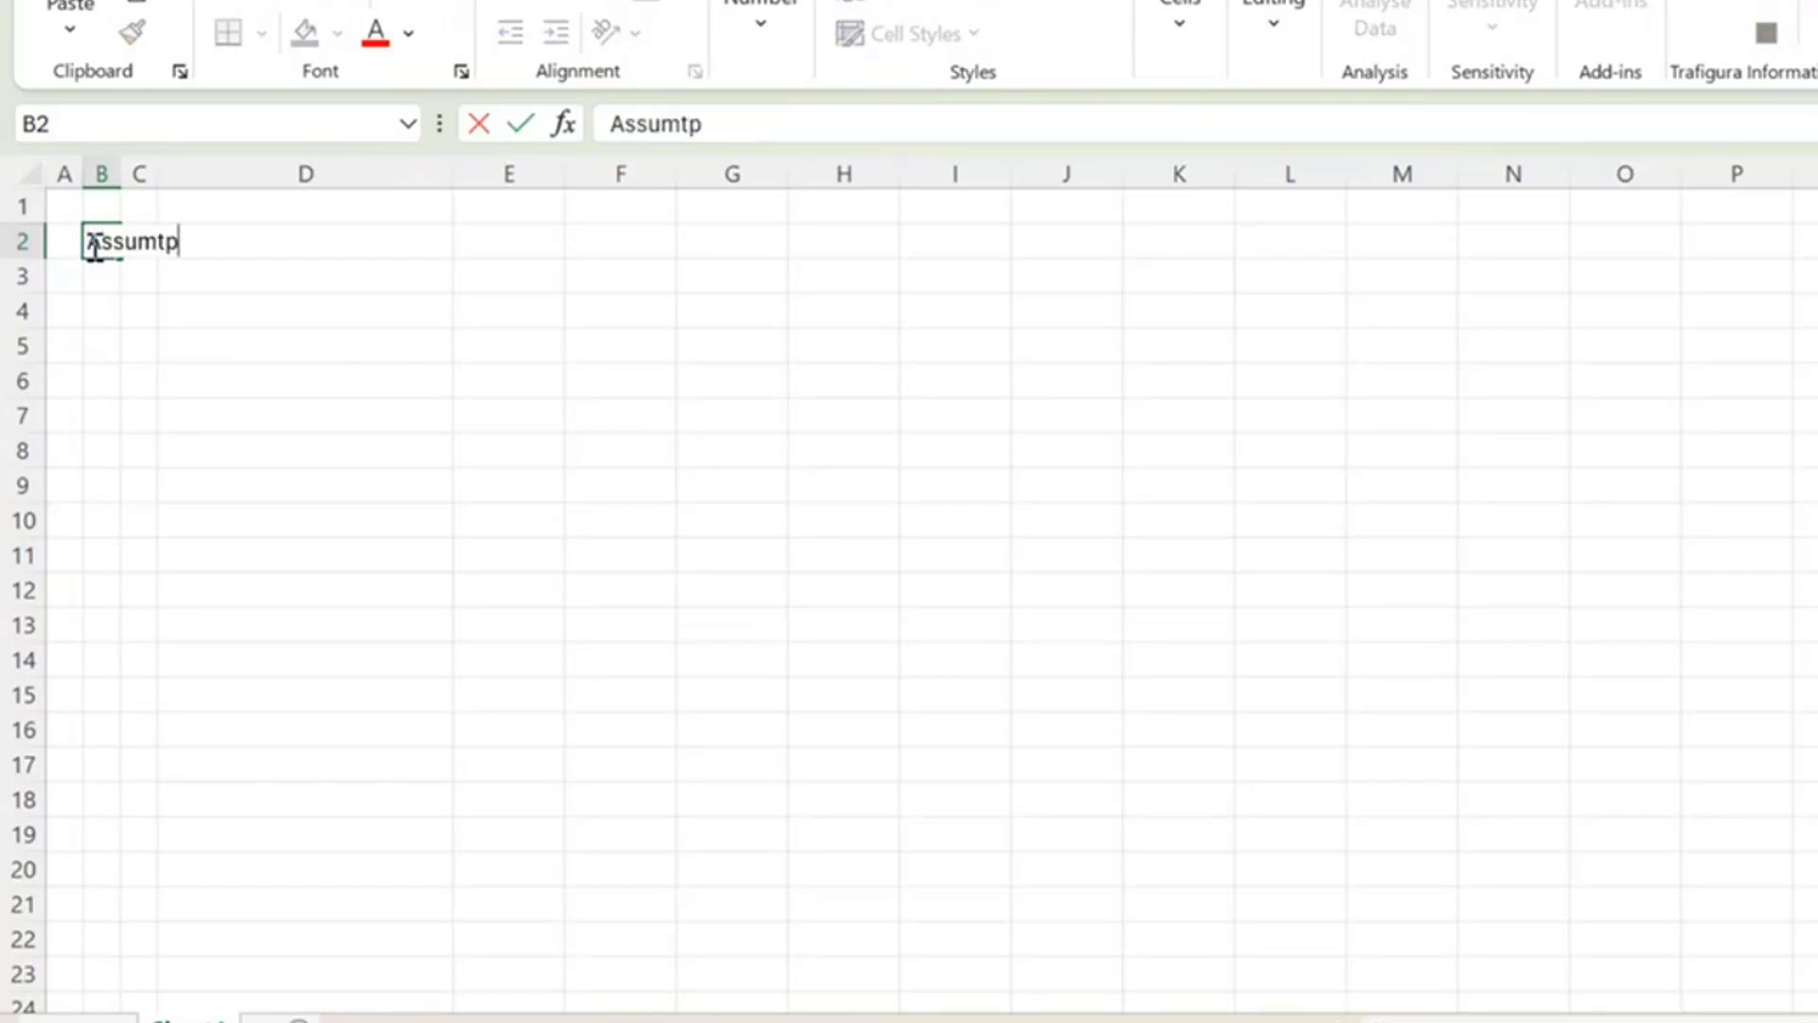
key("BackSpace")
key("BackSpace")
type("ptions")
key("Return")
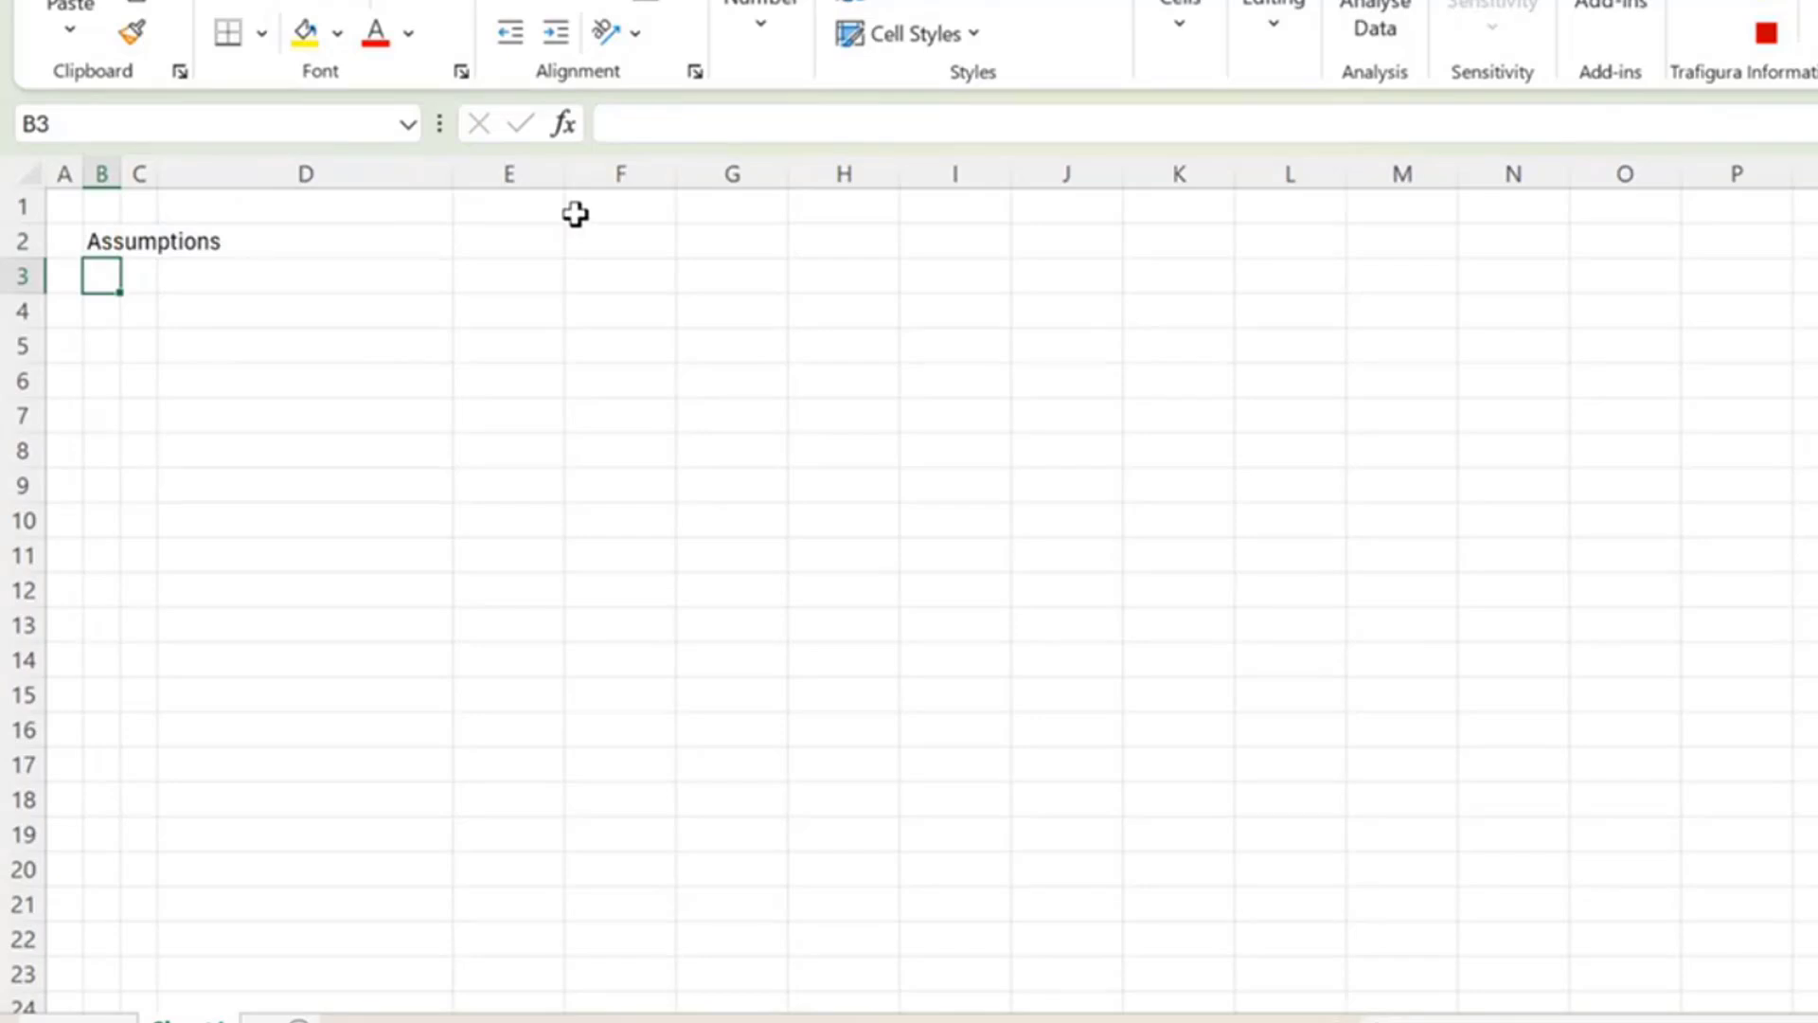
key("Right")
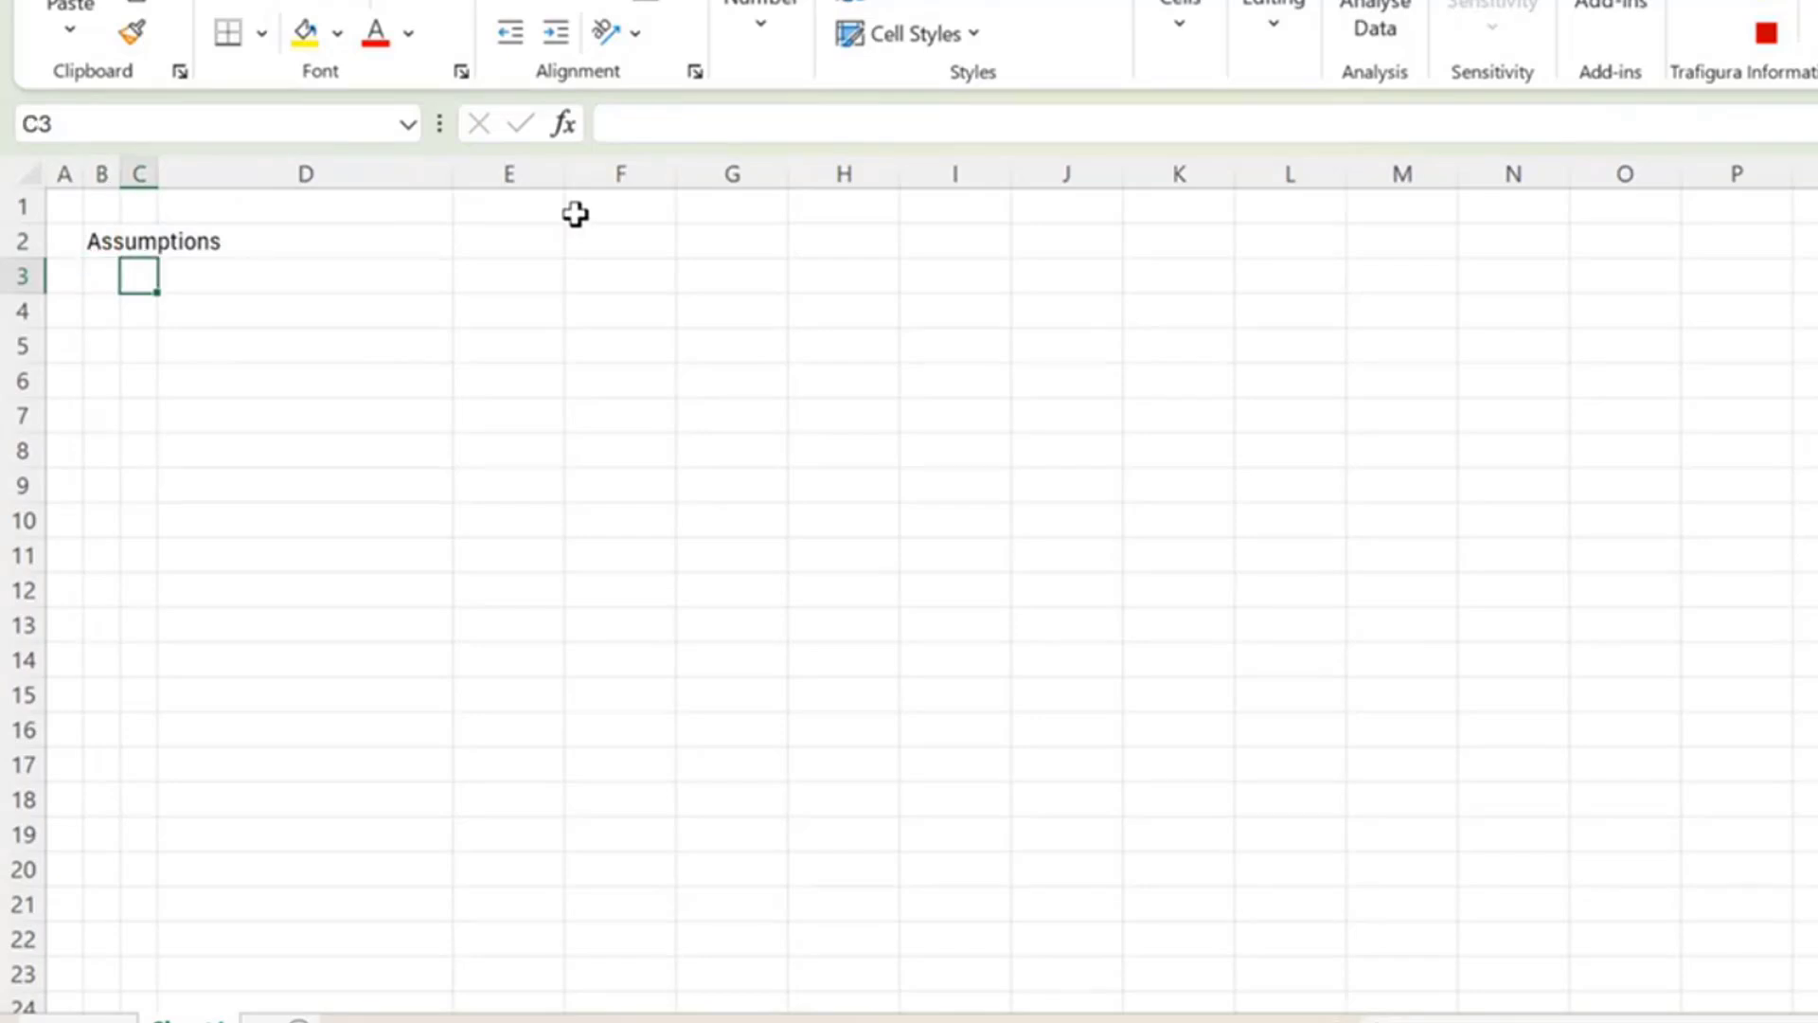
type("Debt")
key("Return")
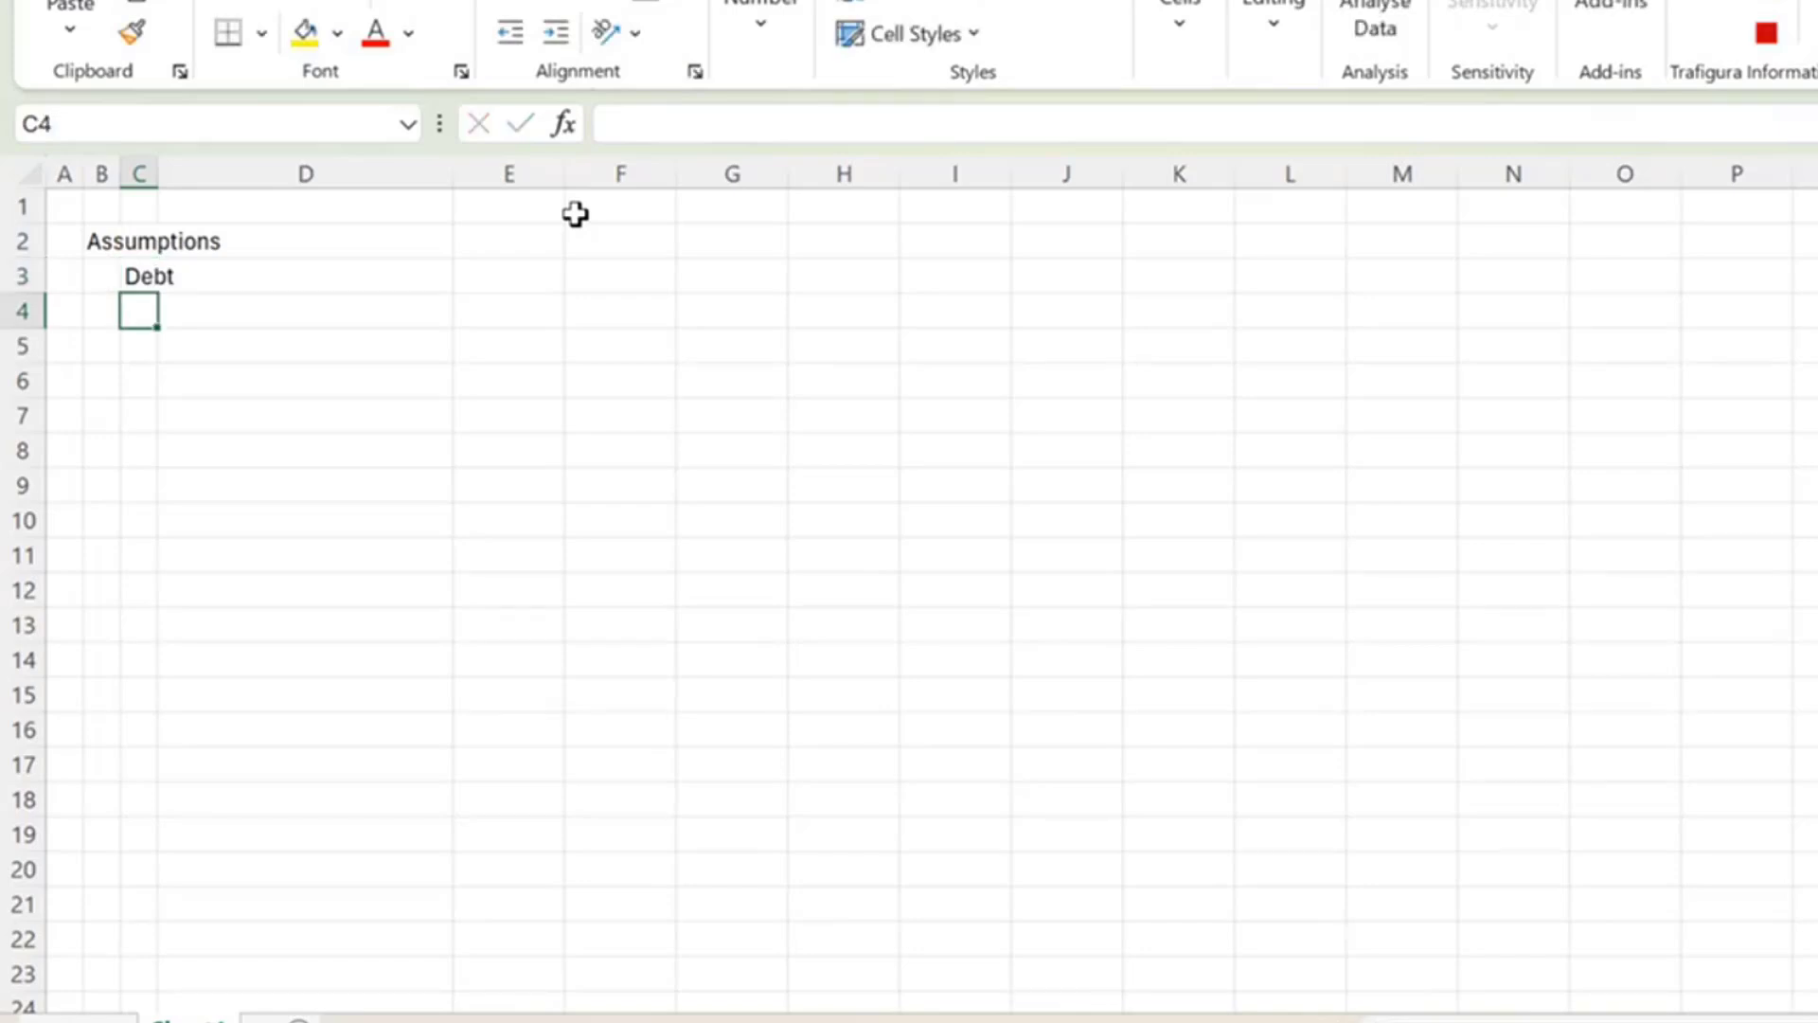
key("Up")
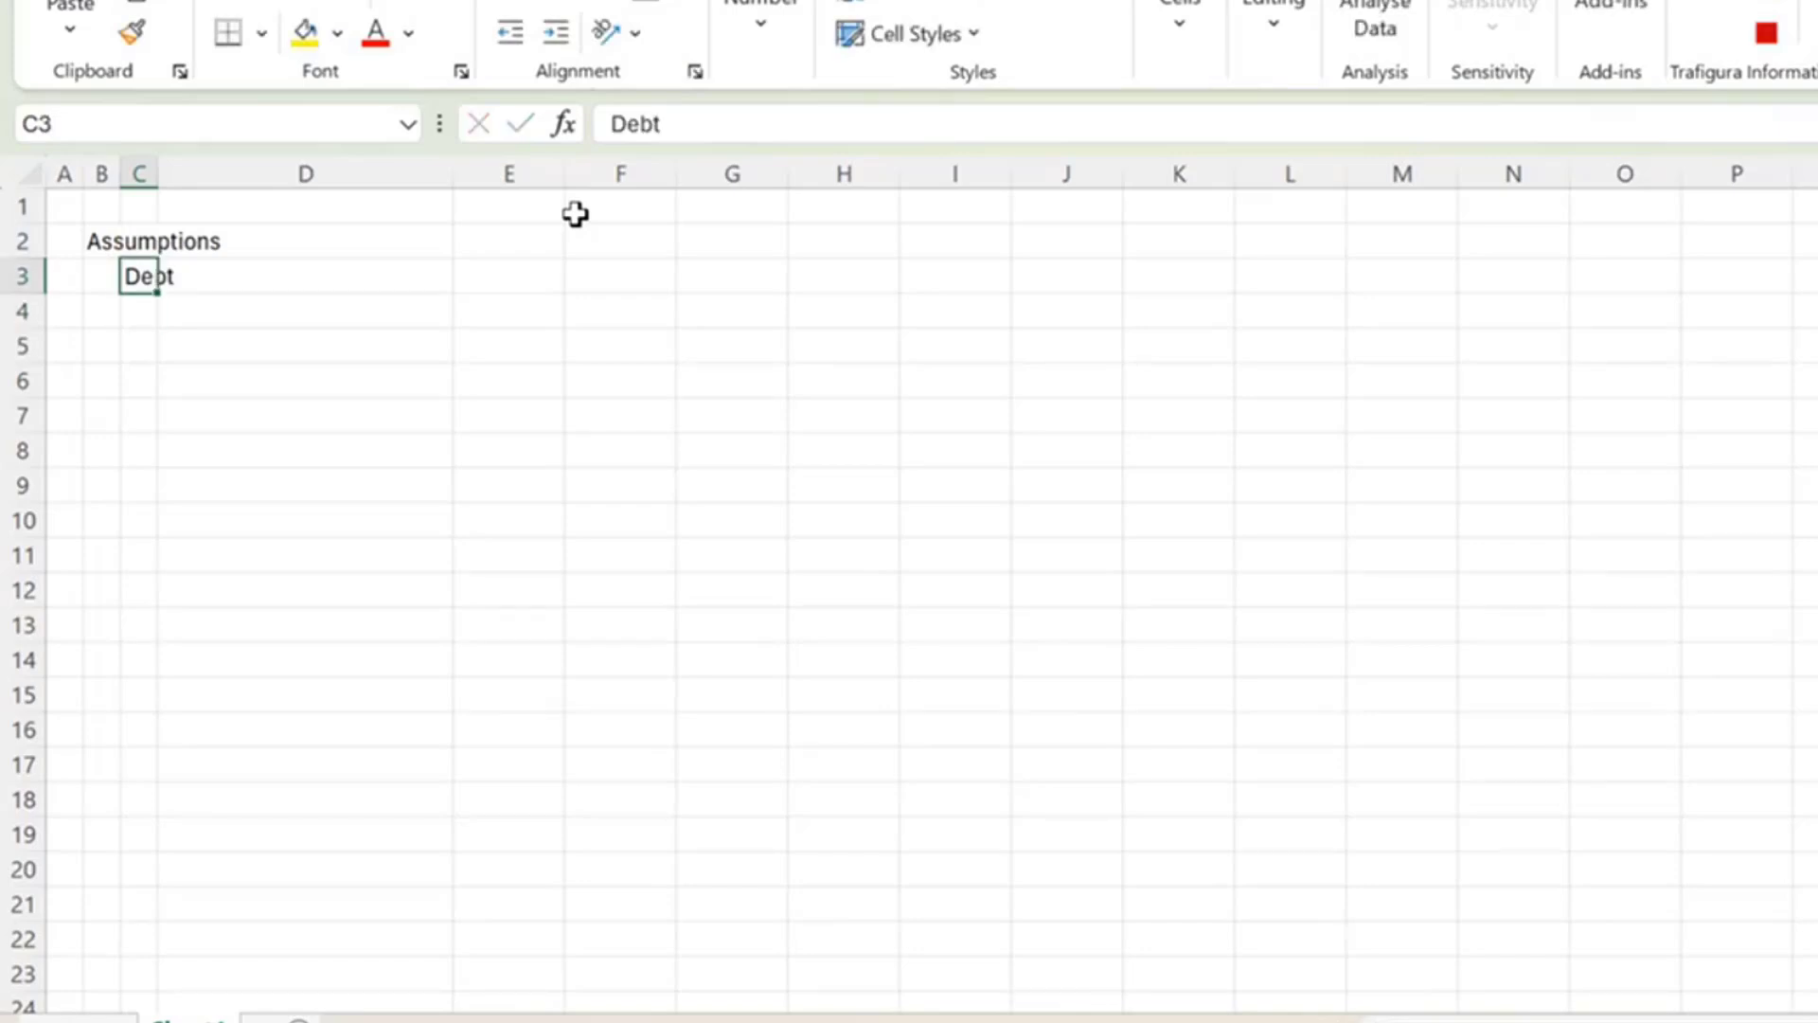
type("Gearing")
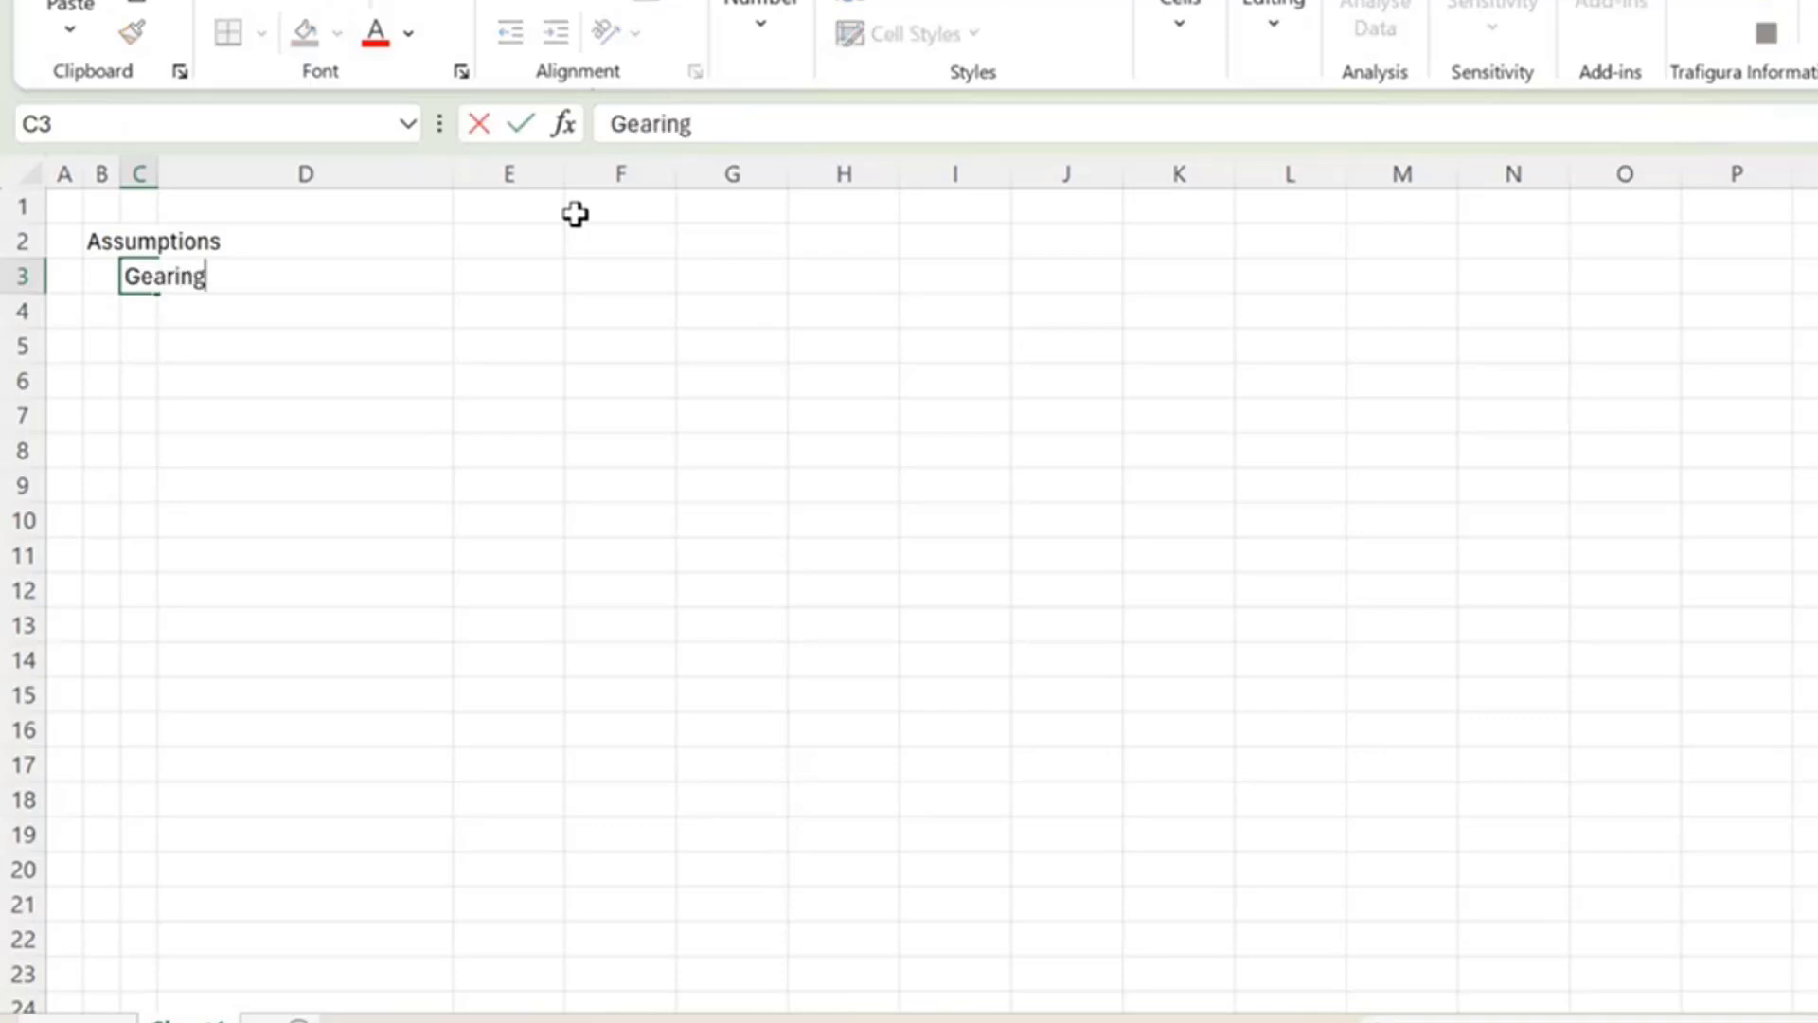
type("D")
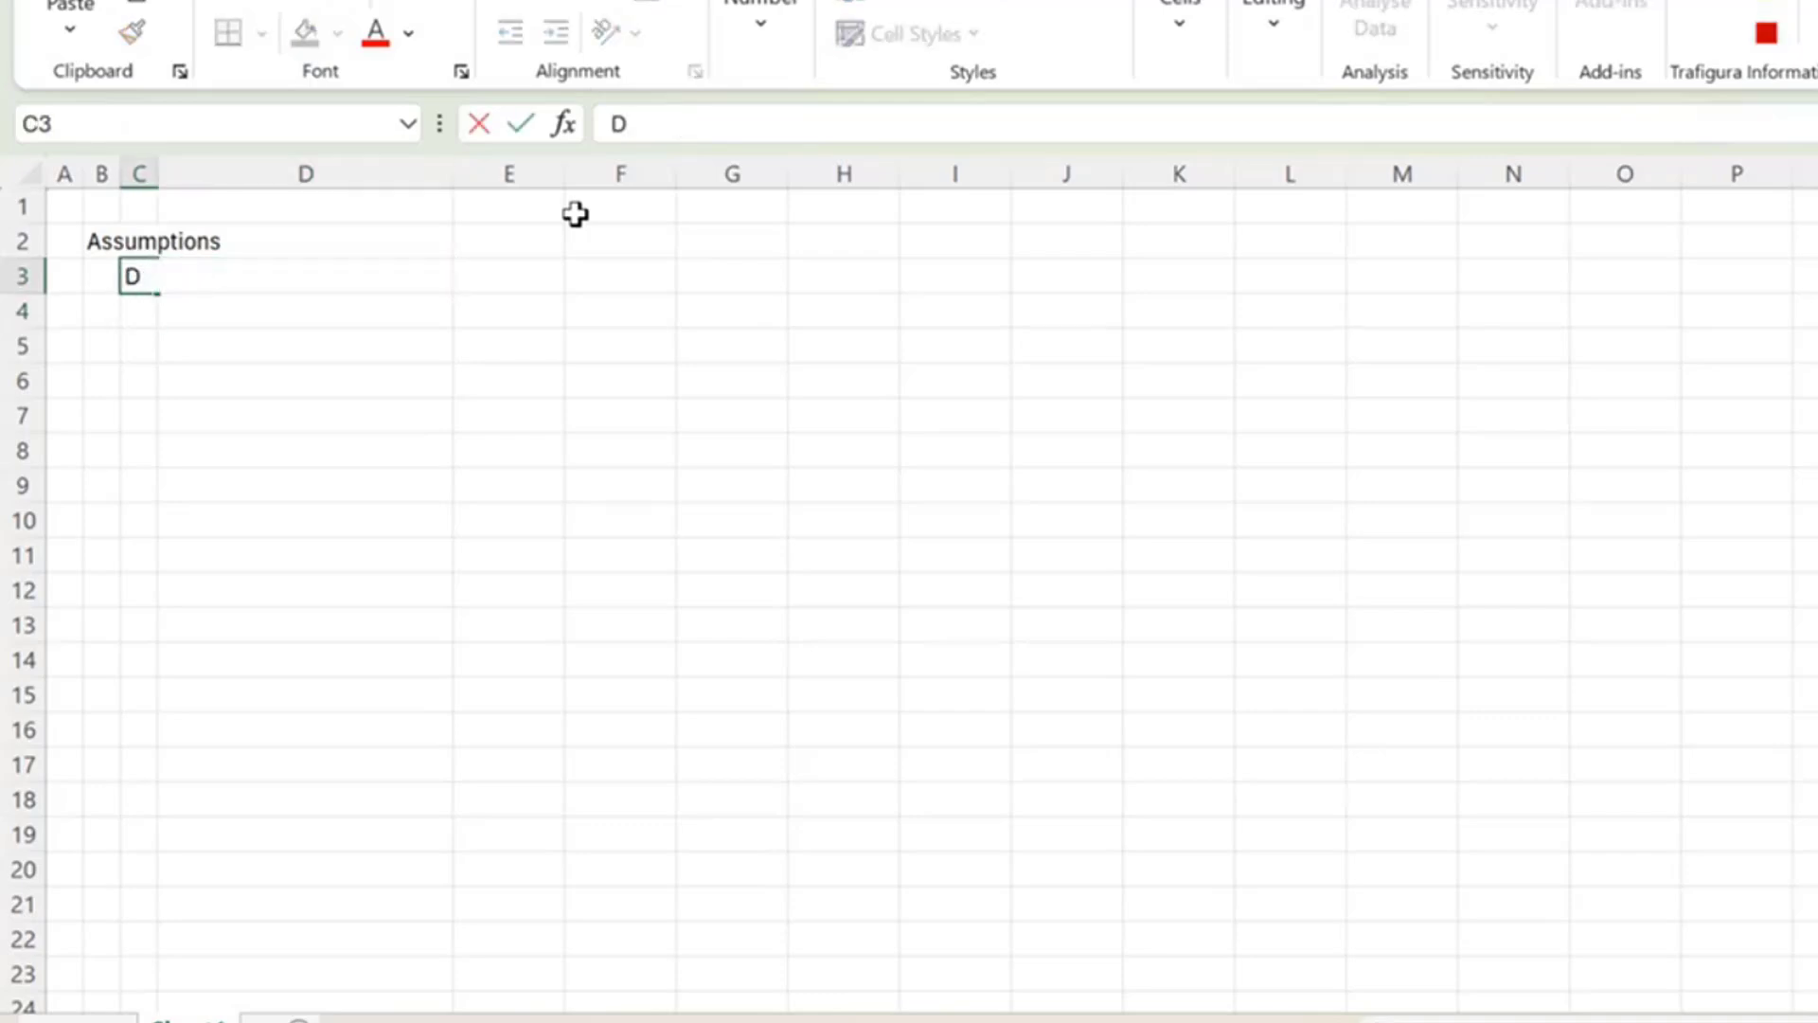
type("ebt")
key("Tab")
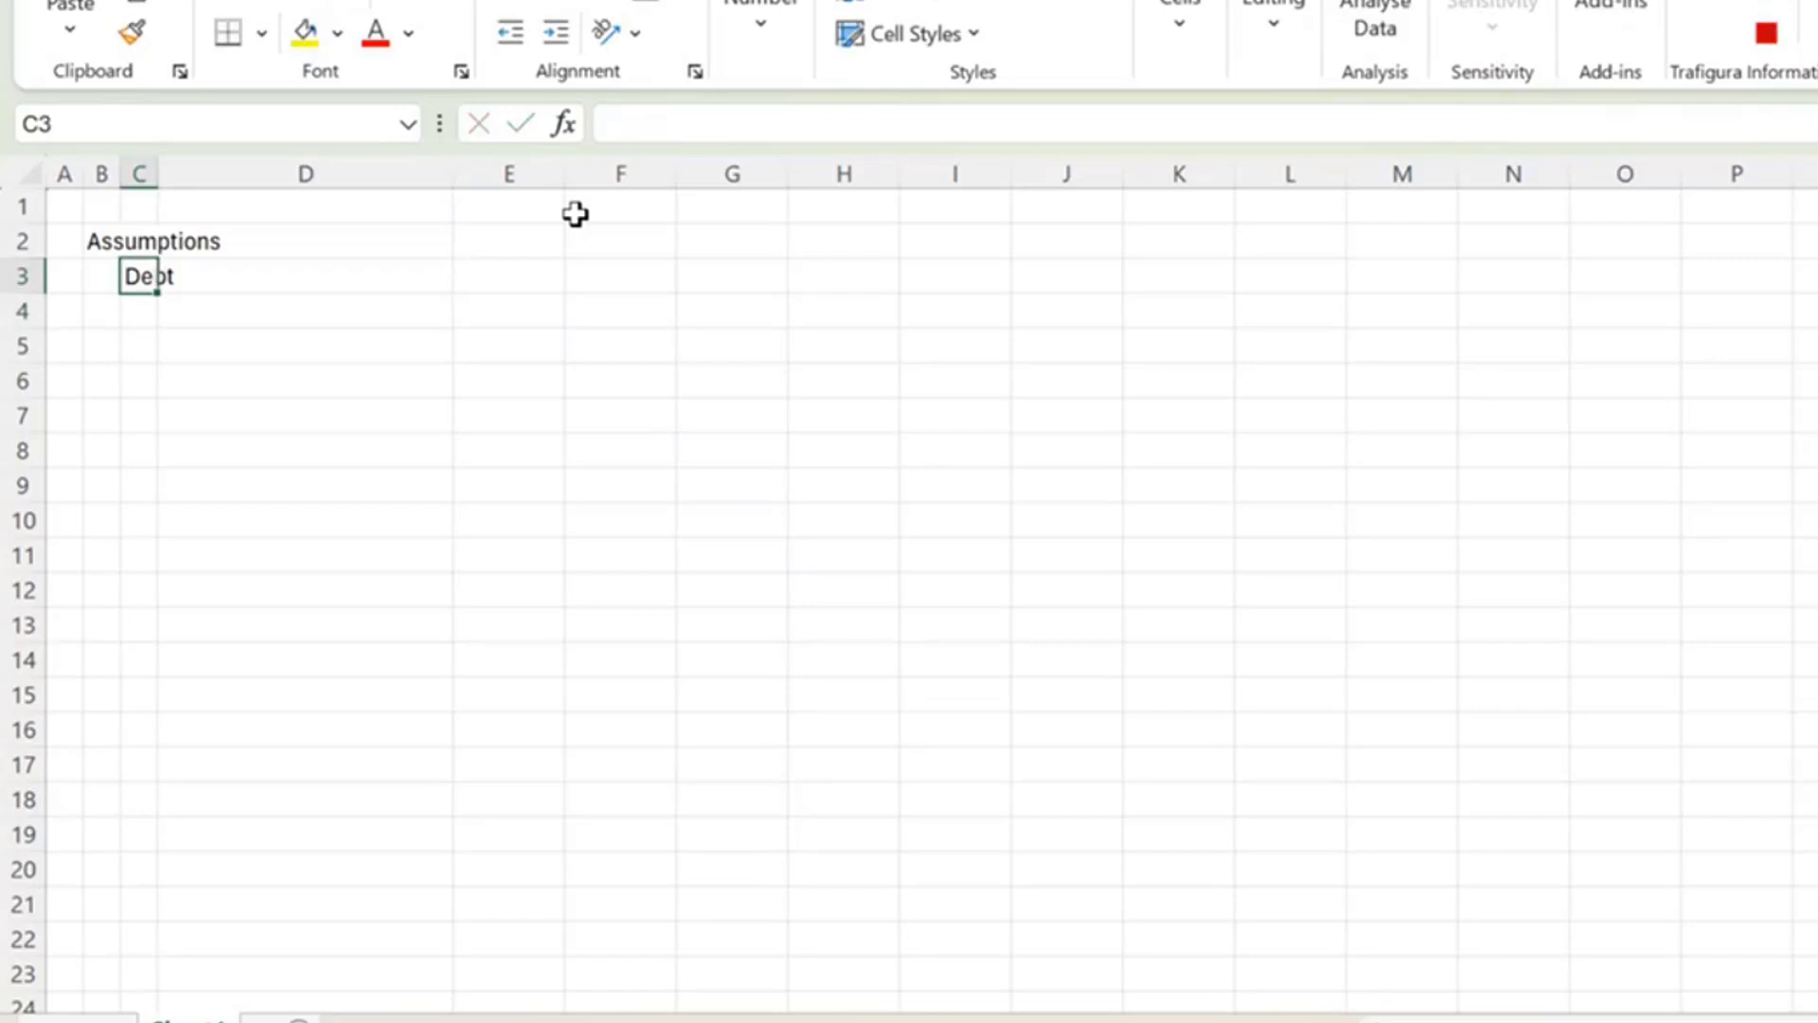
Add a Gearing label in cell D4 under Debt with a value of 75% in cell E4.
key("Down")
type("Gearing")
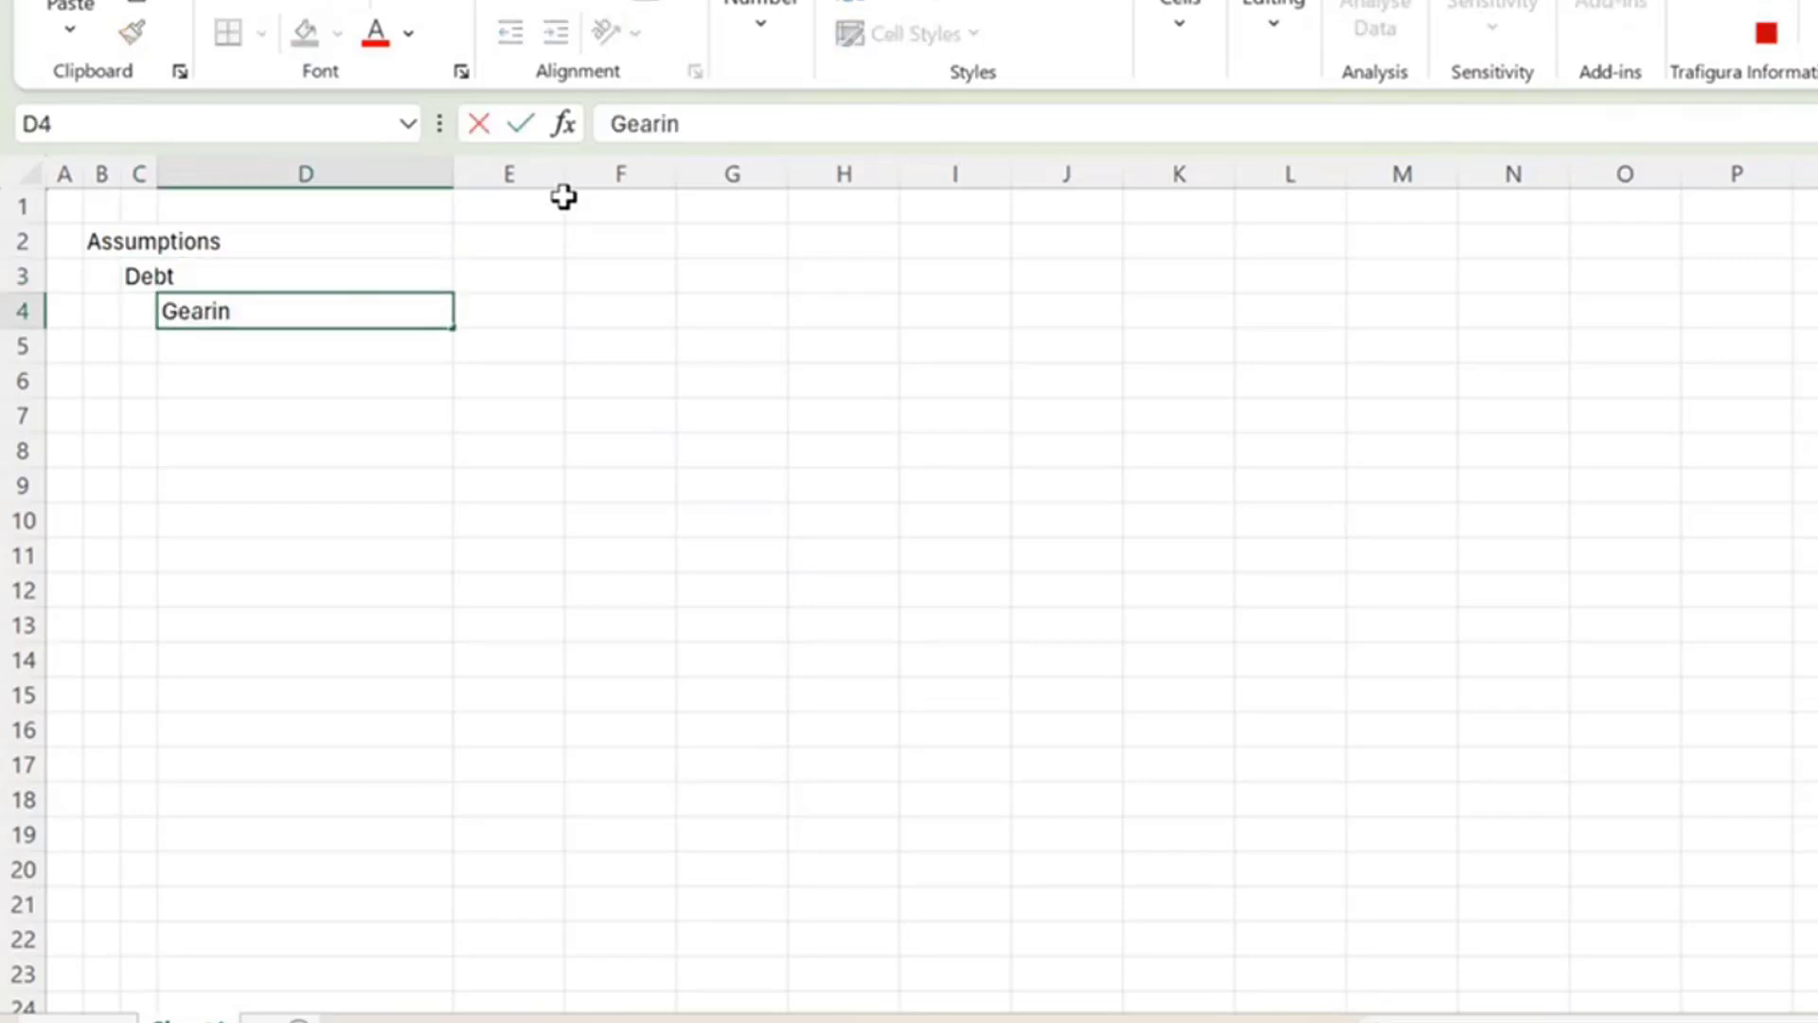
key("Return")
key("Up")
key("Right")
type("75%")
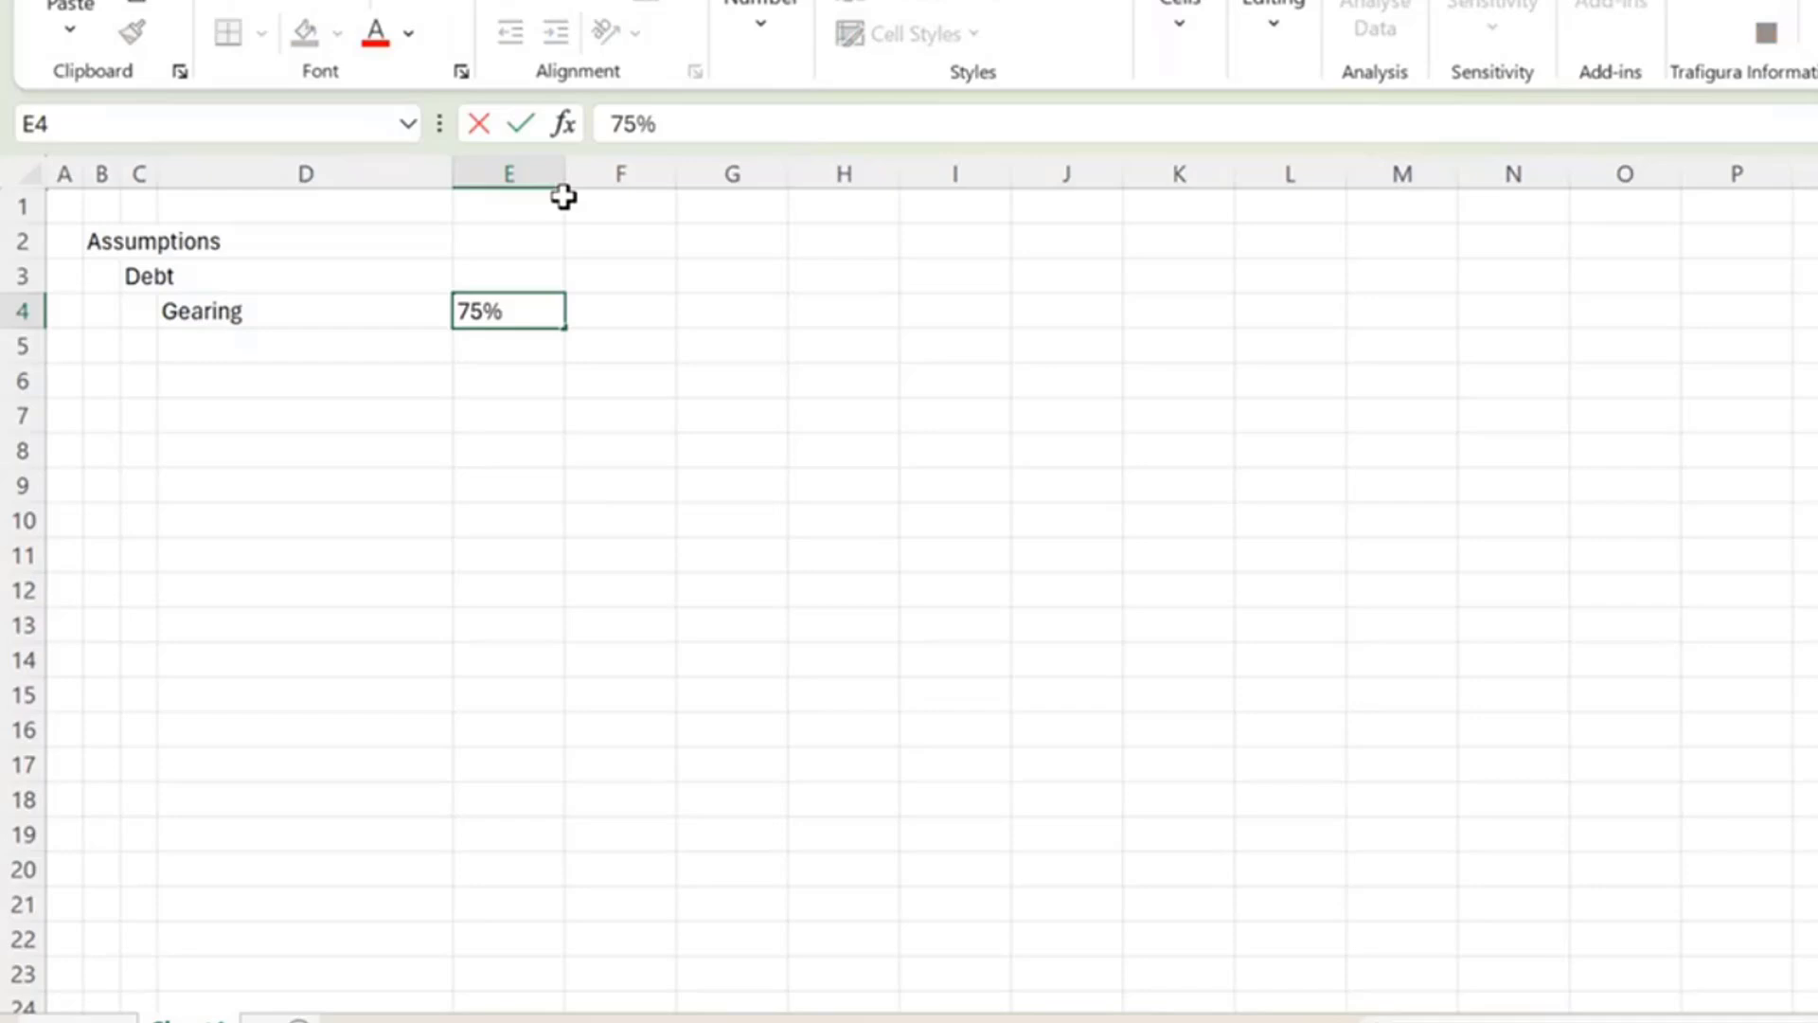
key("Return")
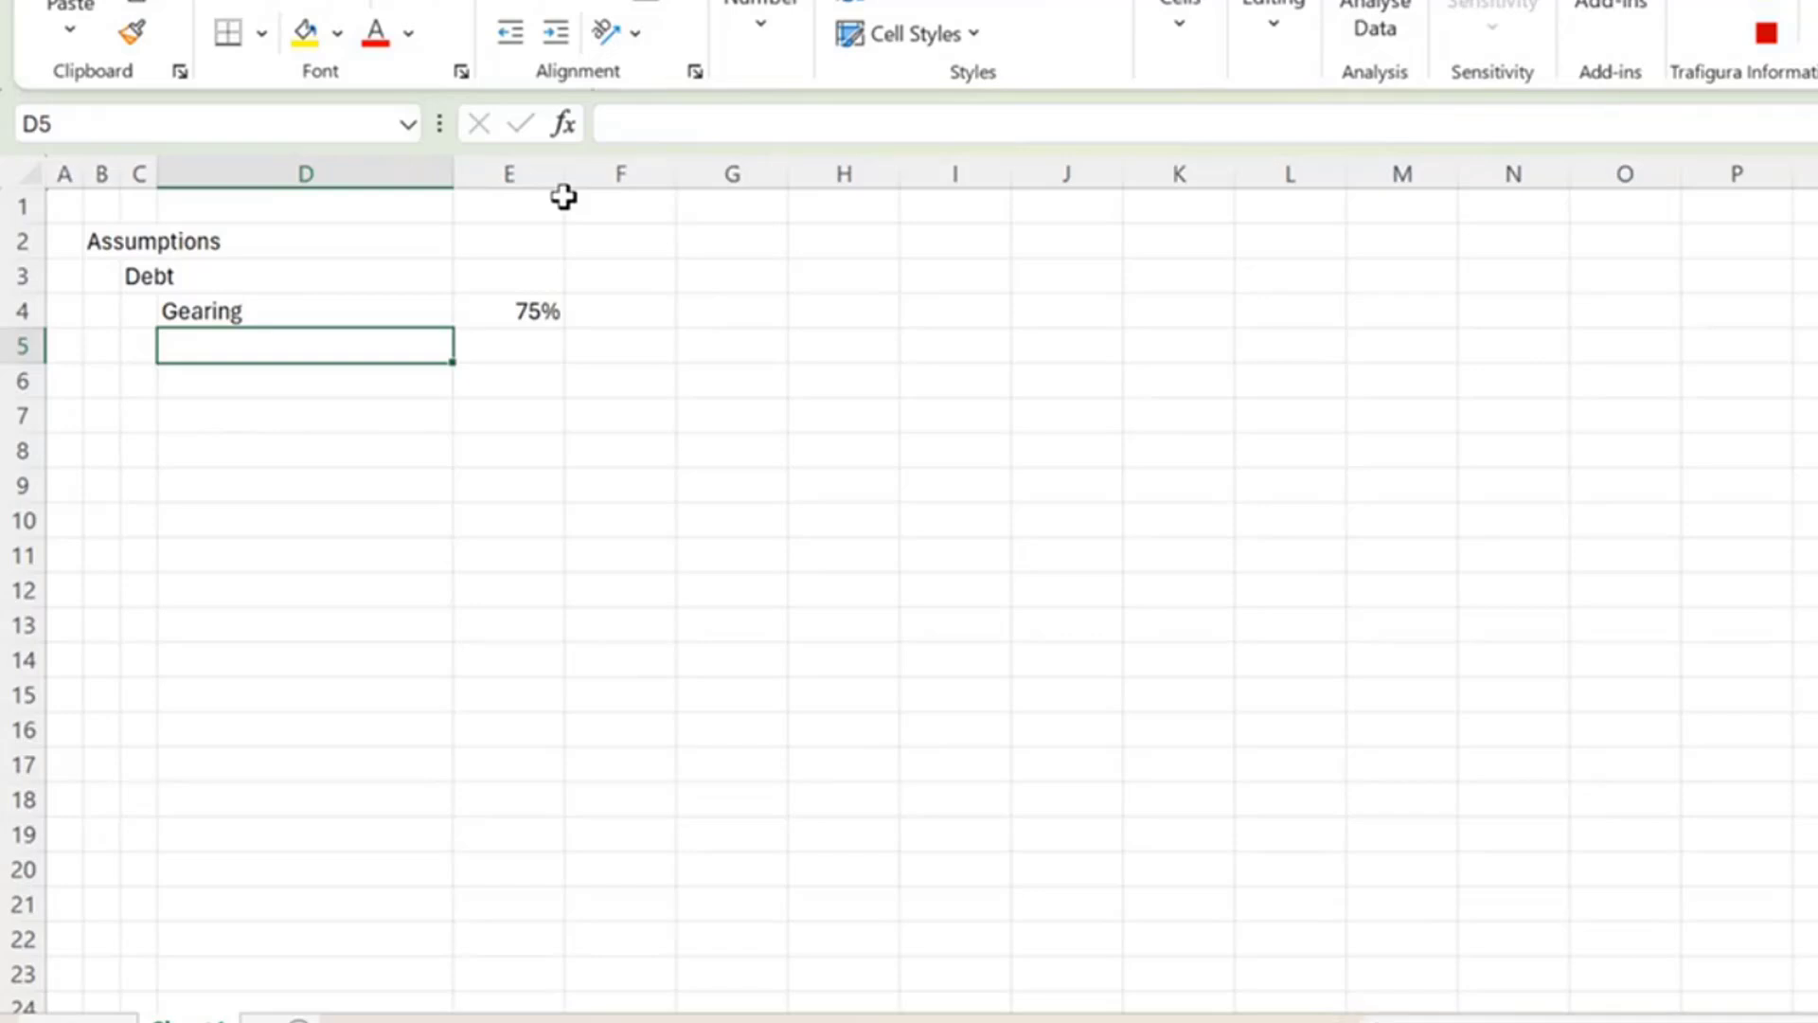
Add a Fees & IDCs label in cell D5 with a value of 15% in cell E5.
type("Fees")
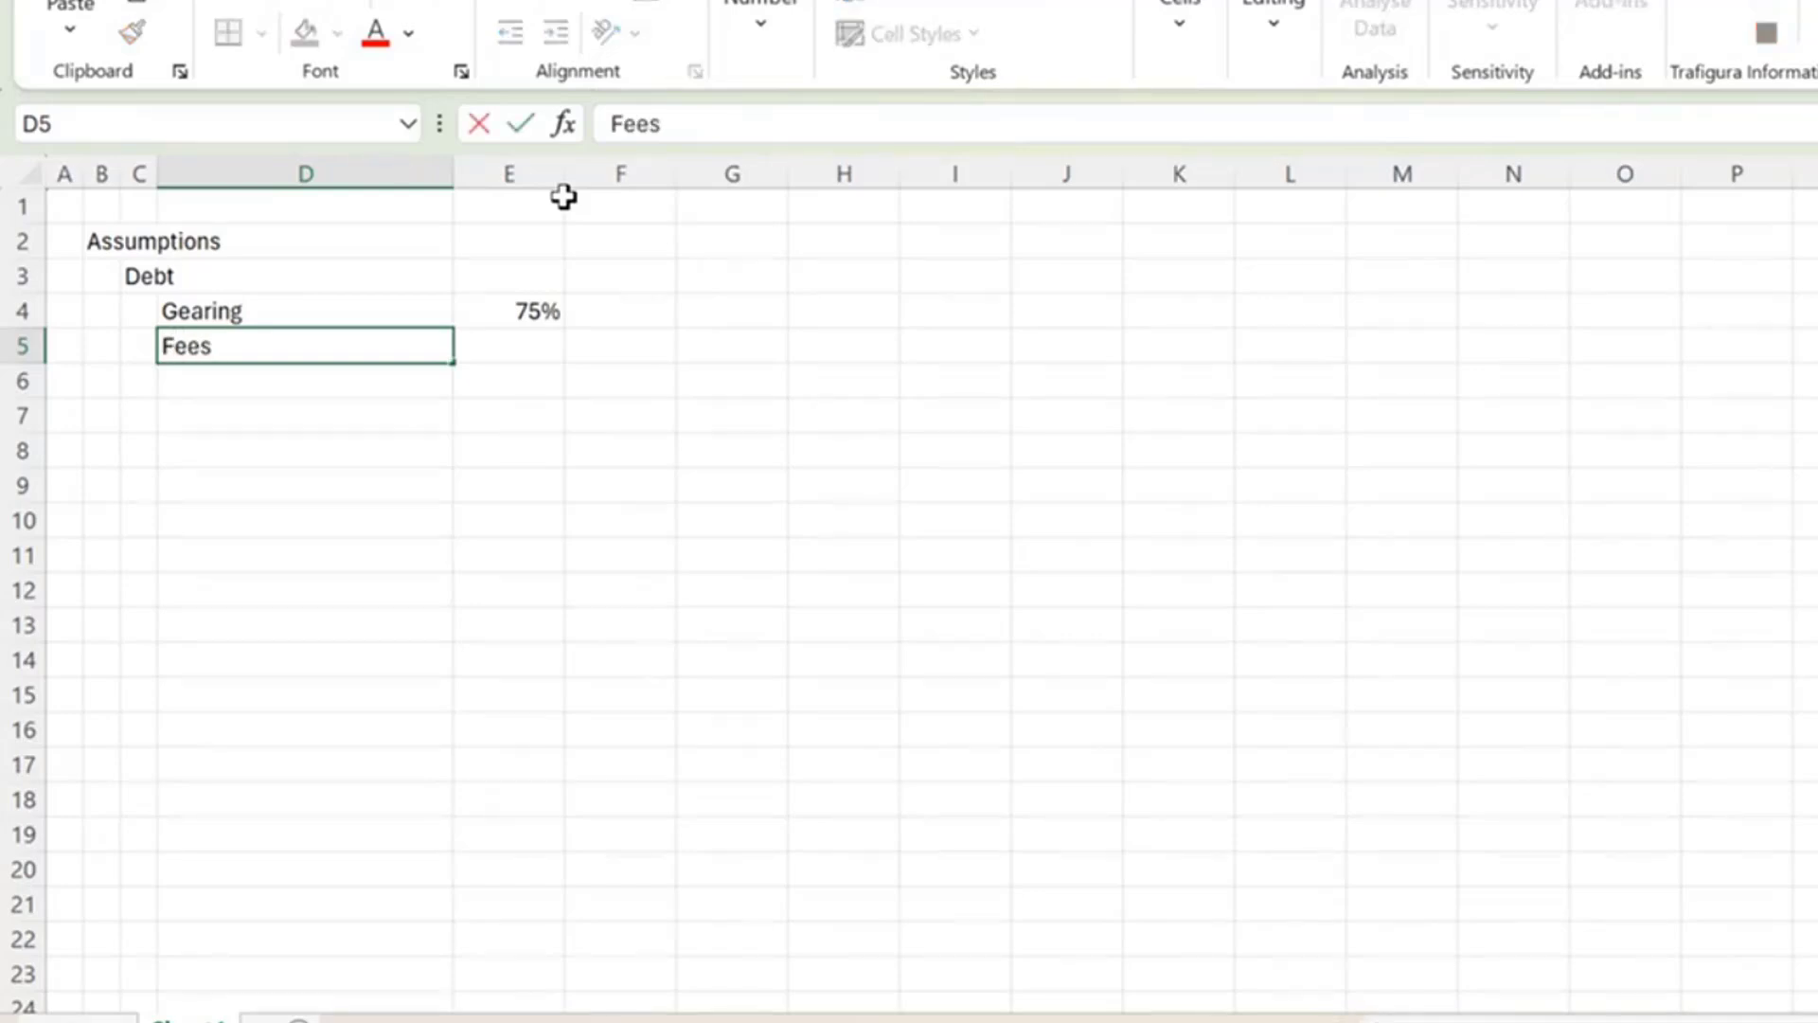
type(" & IDCs")
key("Return")
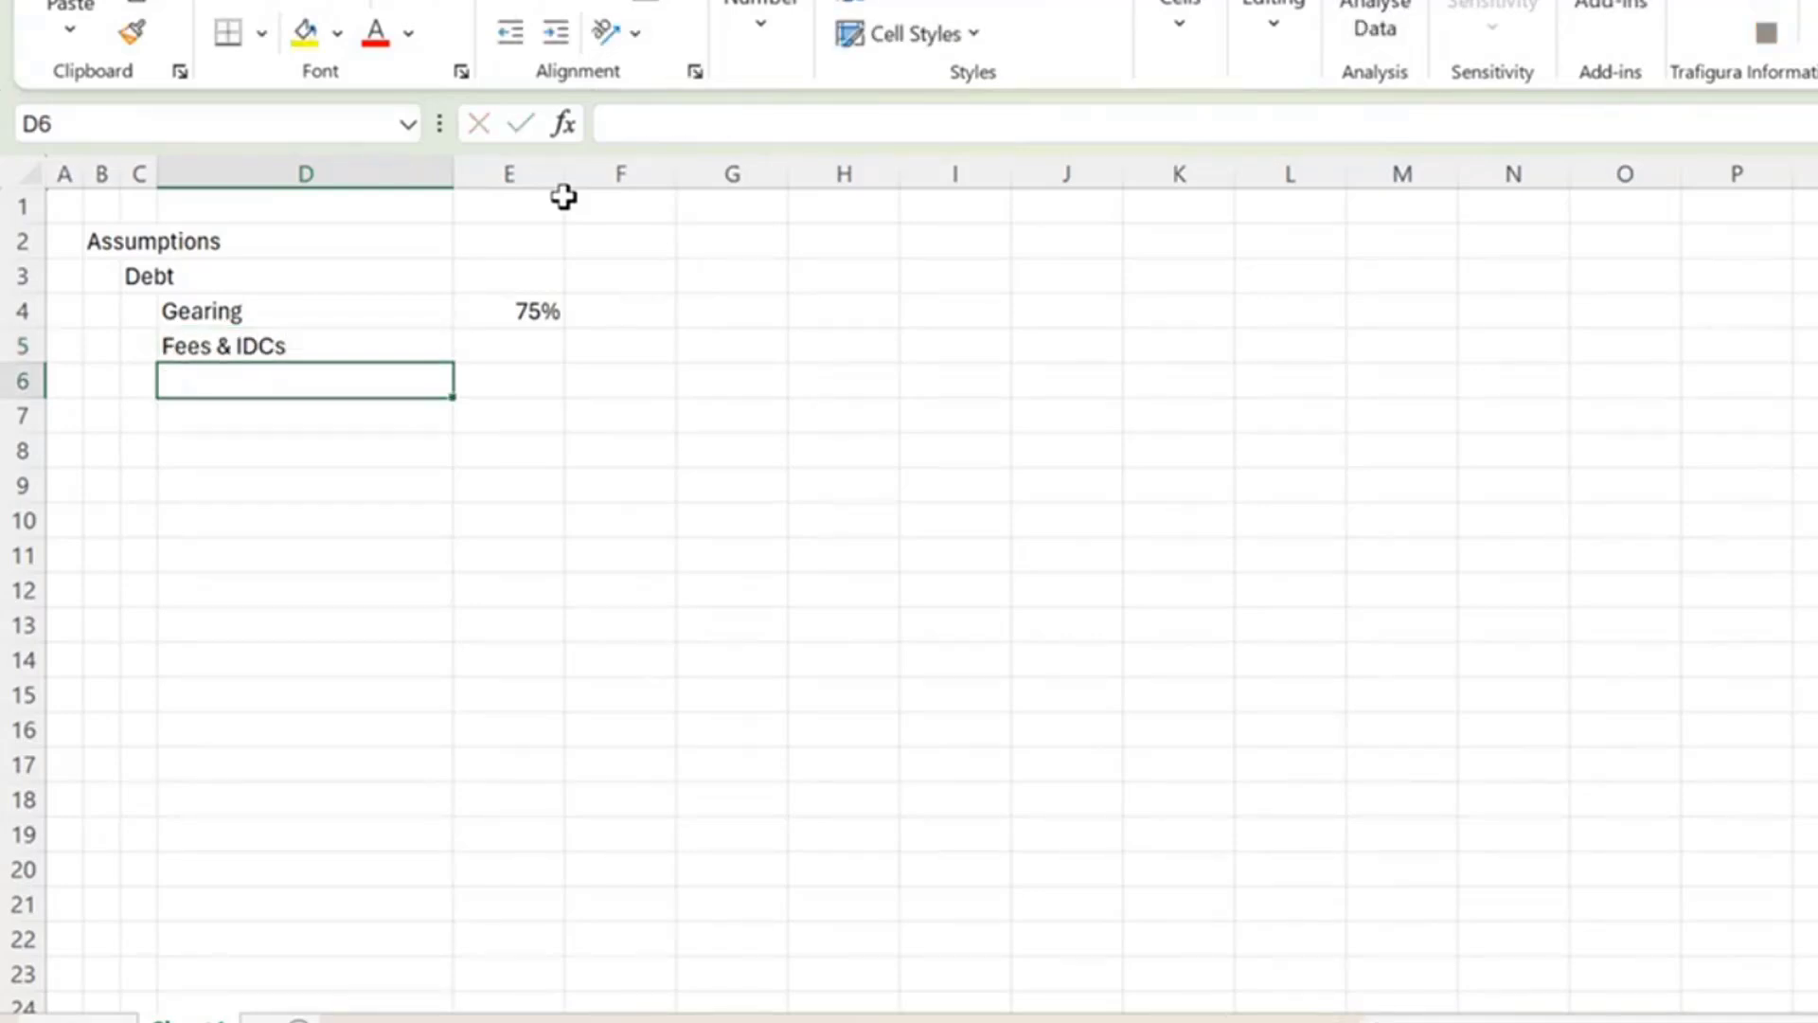
key("Up")
key("Right")
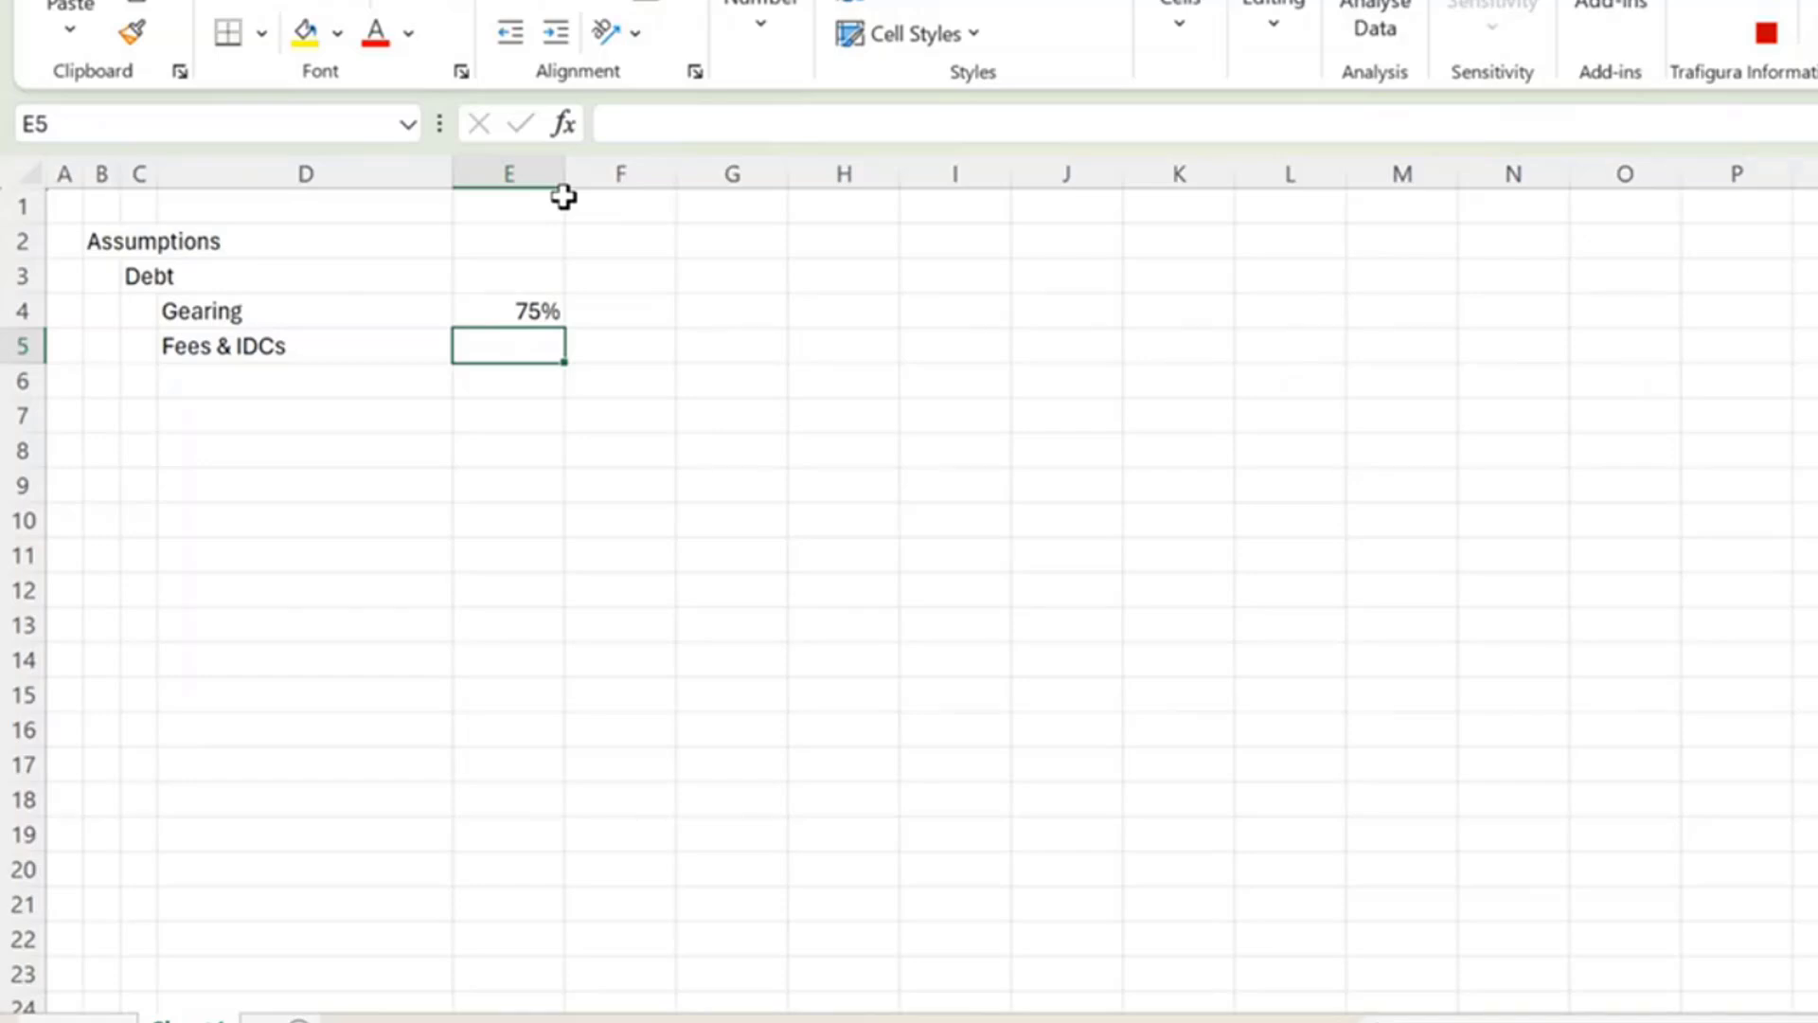
type("15")
key("Return")
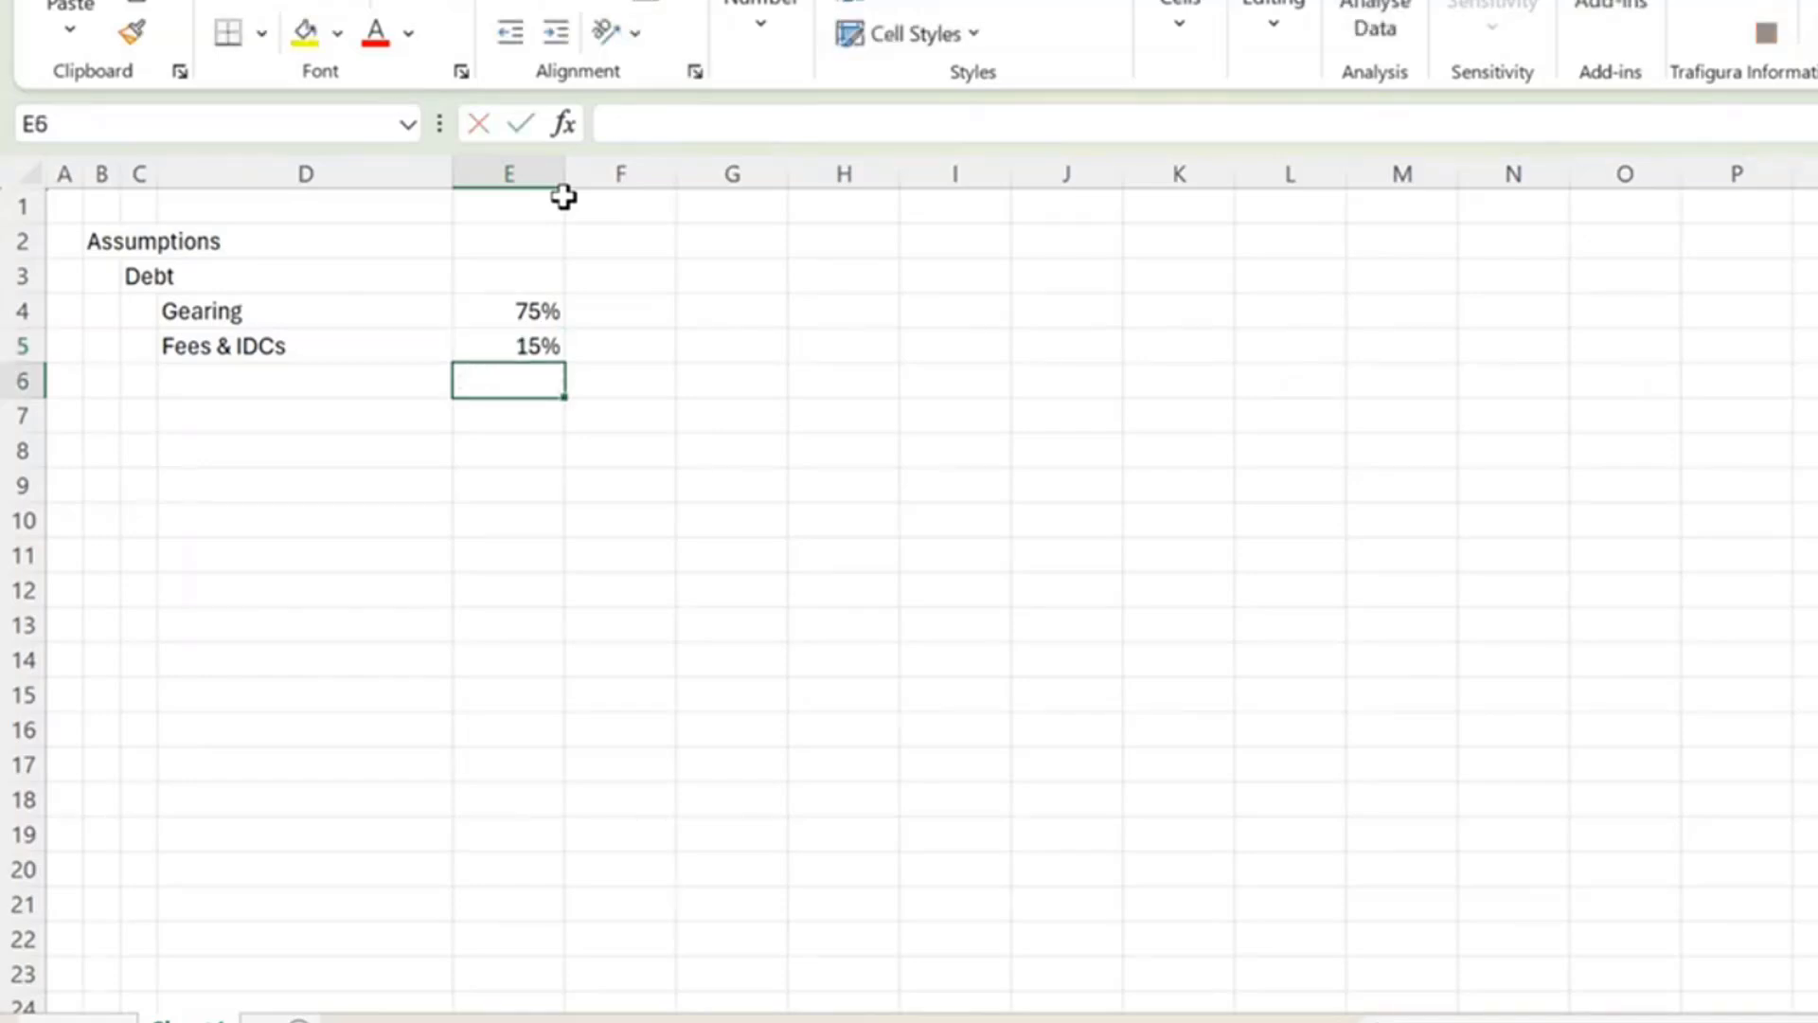
Enter the sub-heading Capex in cell C7, leaving a blank row below the debt assumptions.
key("Left")
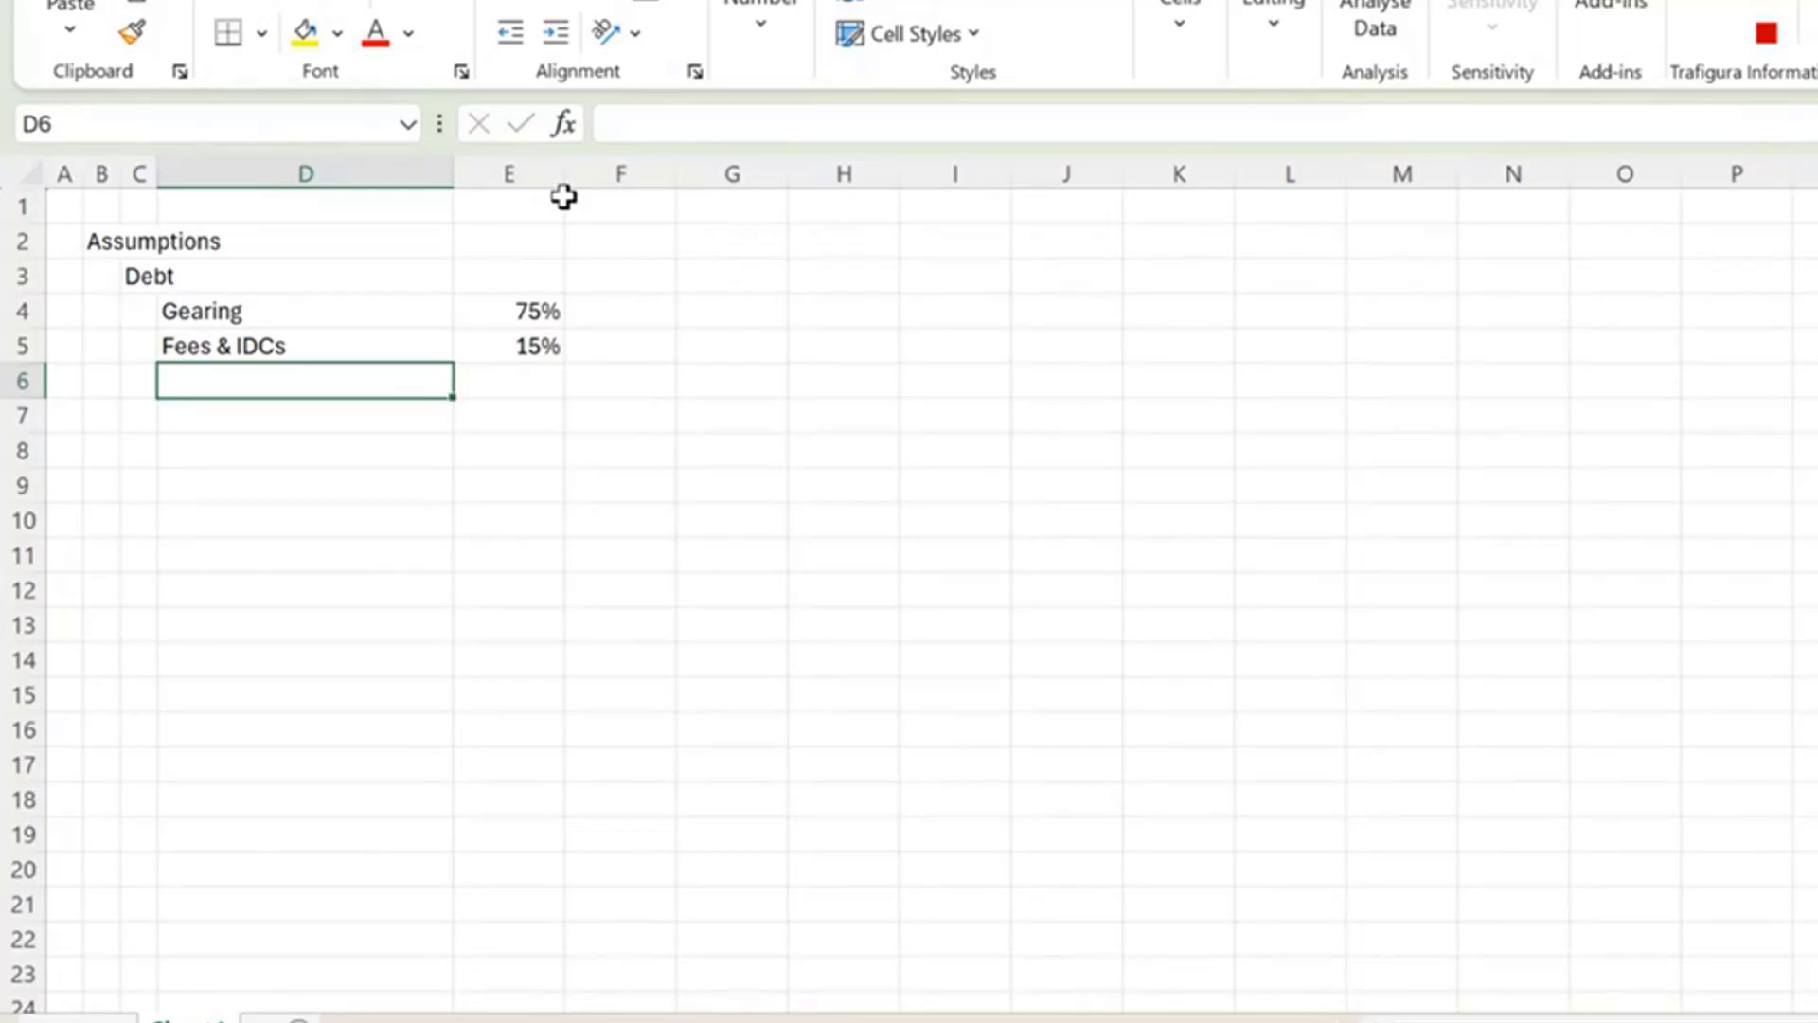
key("Down")
key("Left")
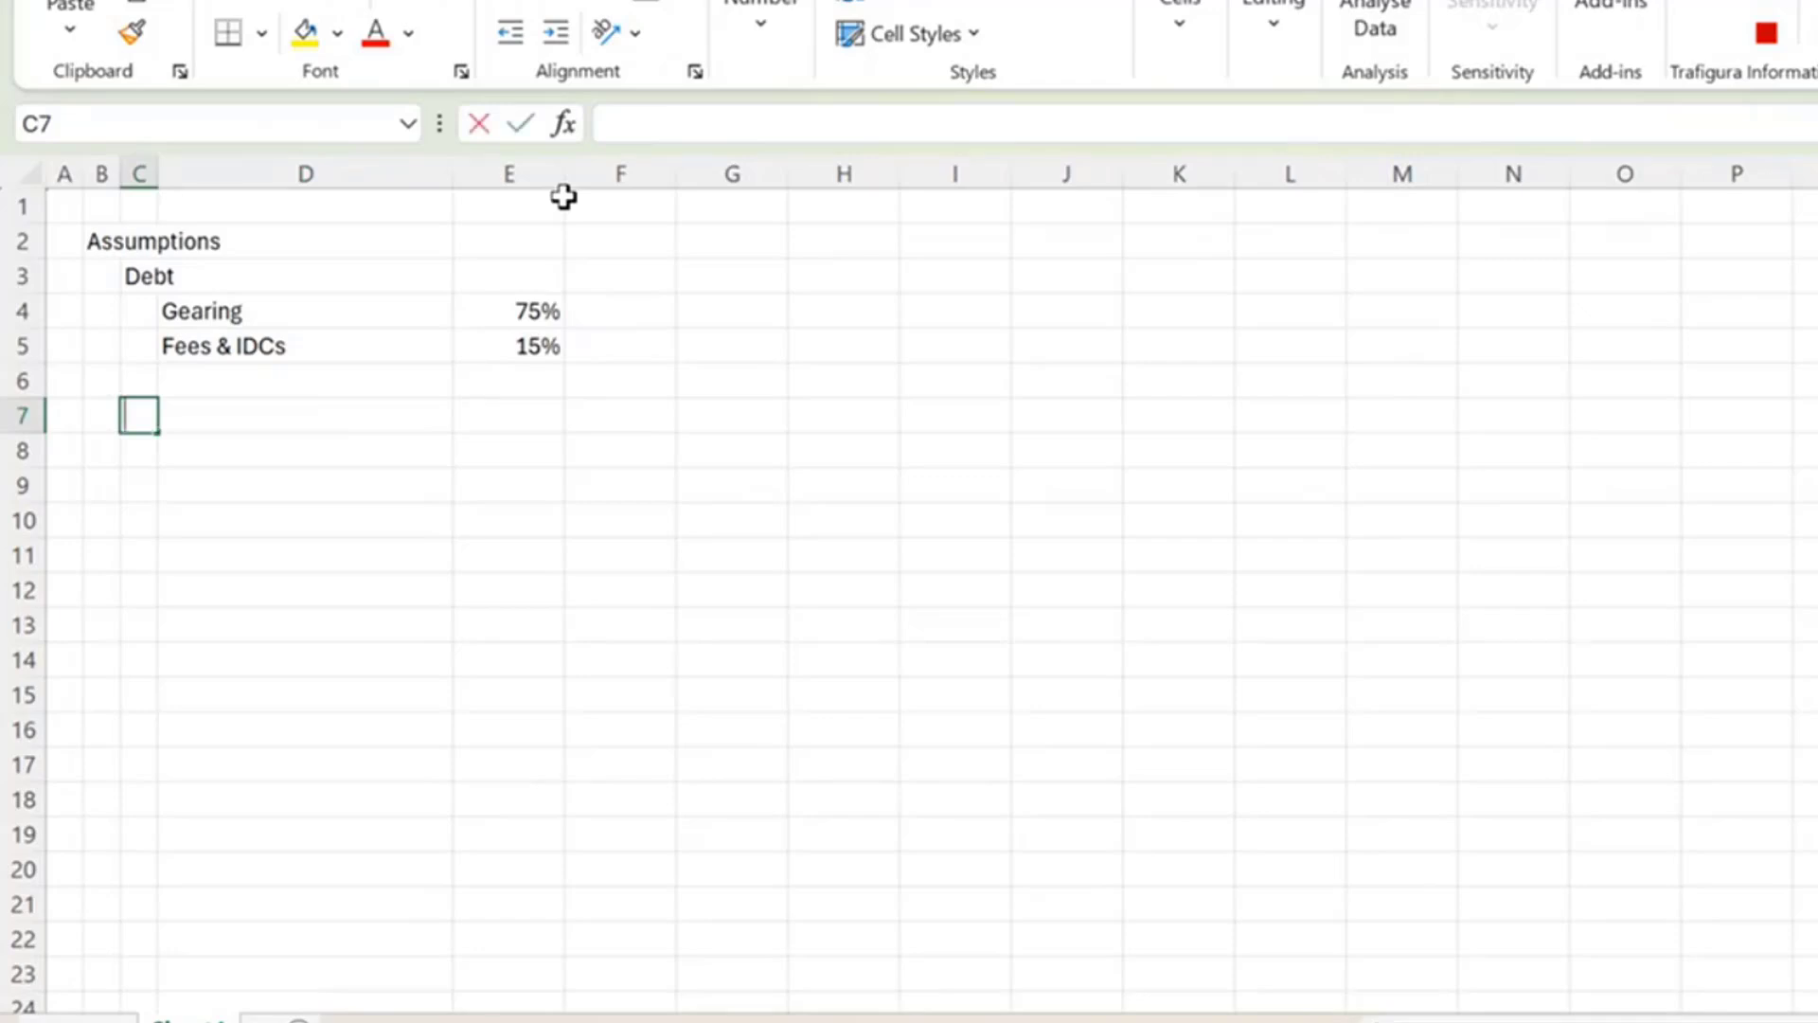
type("cape")
key("BackSpace")
key("BackSpace")
key("BackSpace")
key("BackSpace")
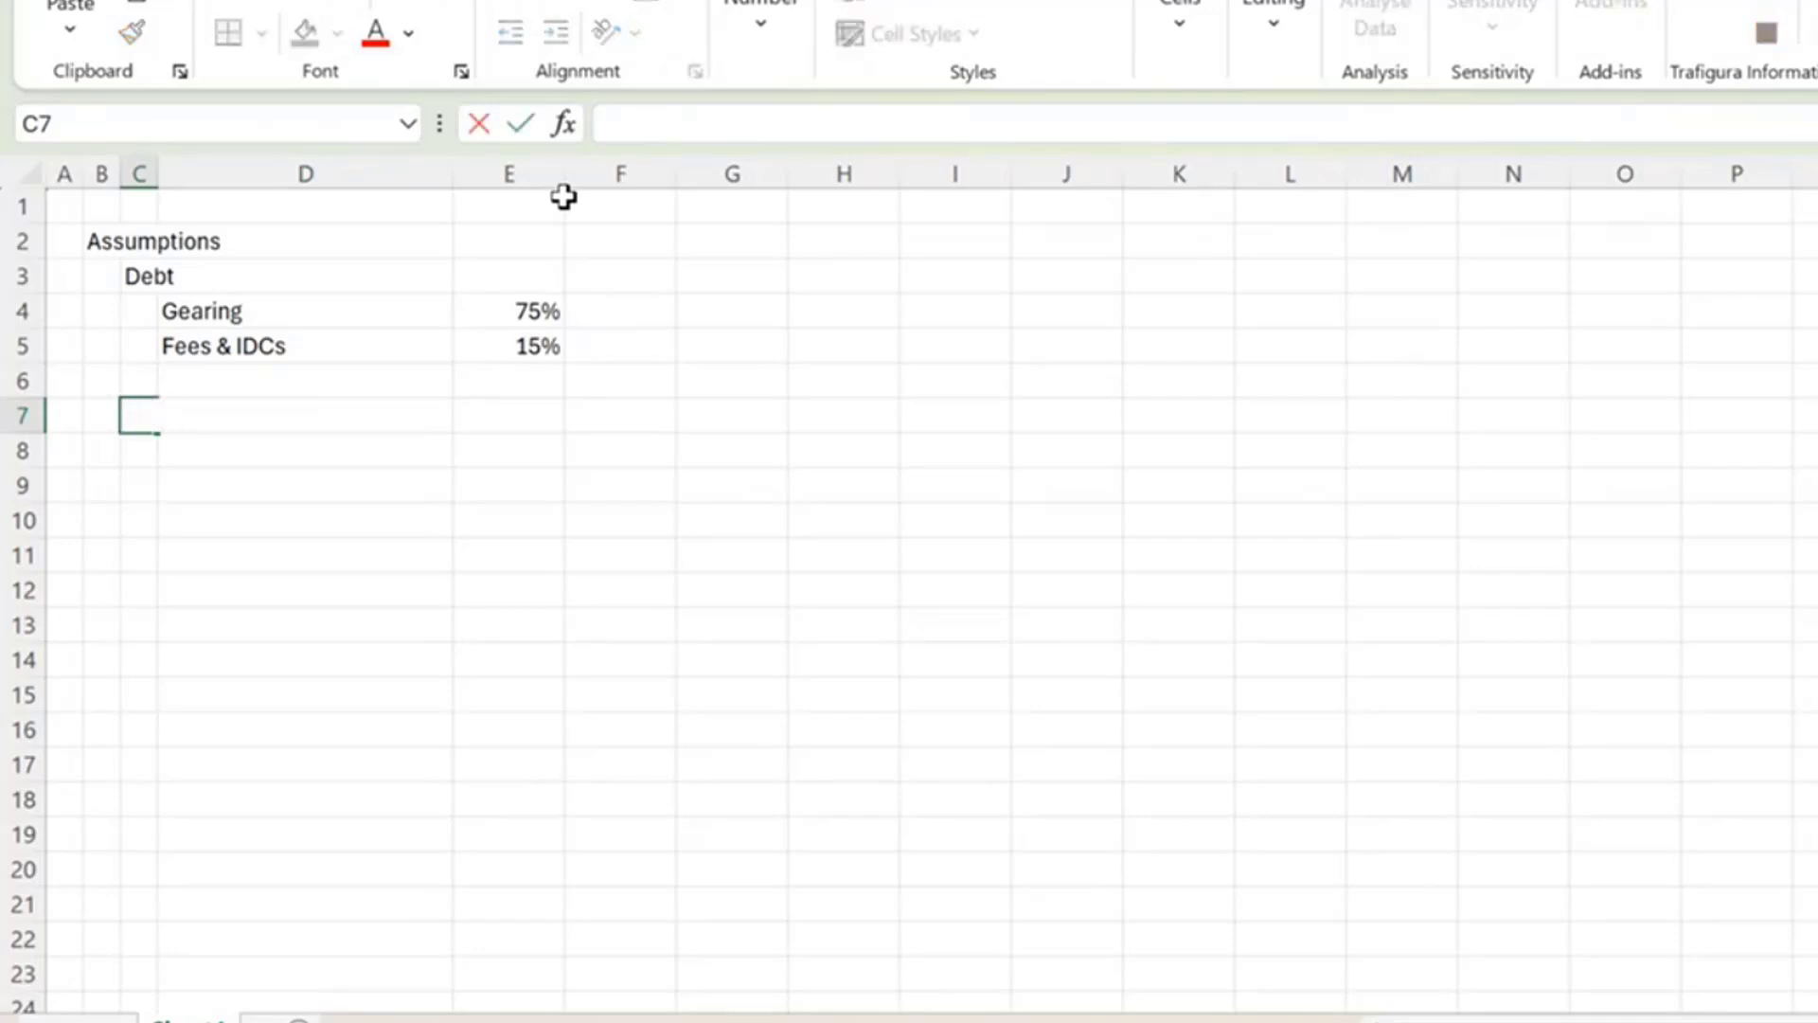
type("Capex")
key("Up")
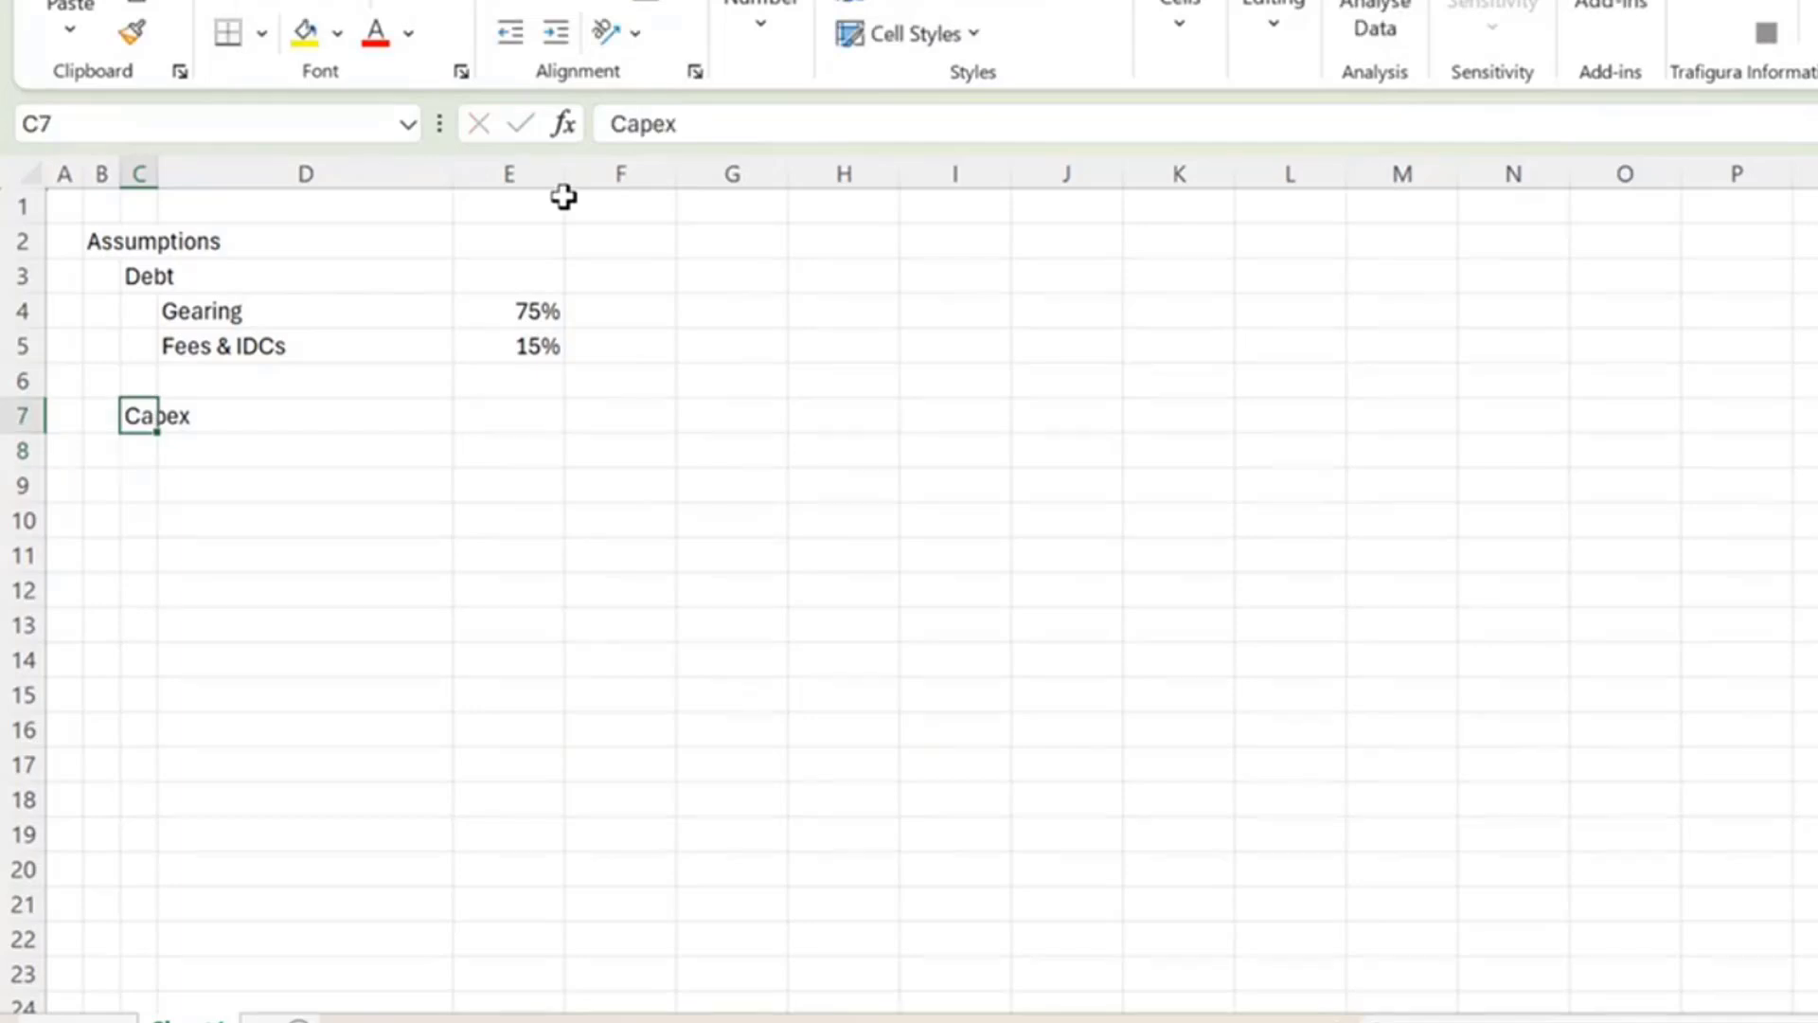
Enter the first capex value of 50 in cell H7 on the Capex row.
key("Right")
key("Down")
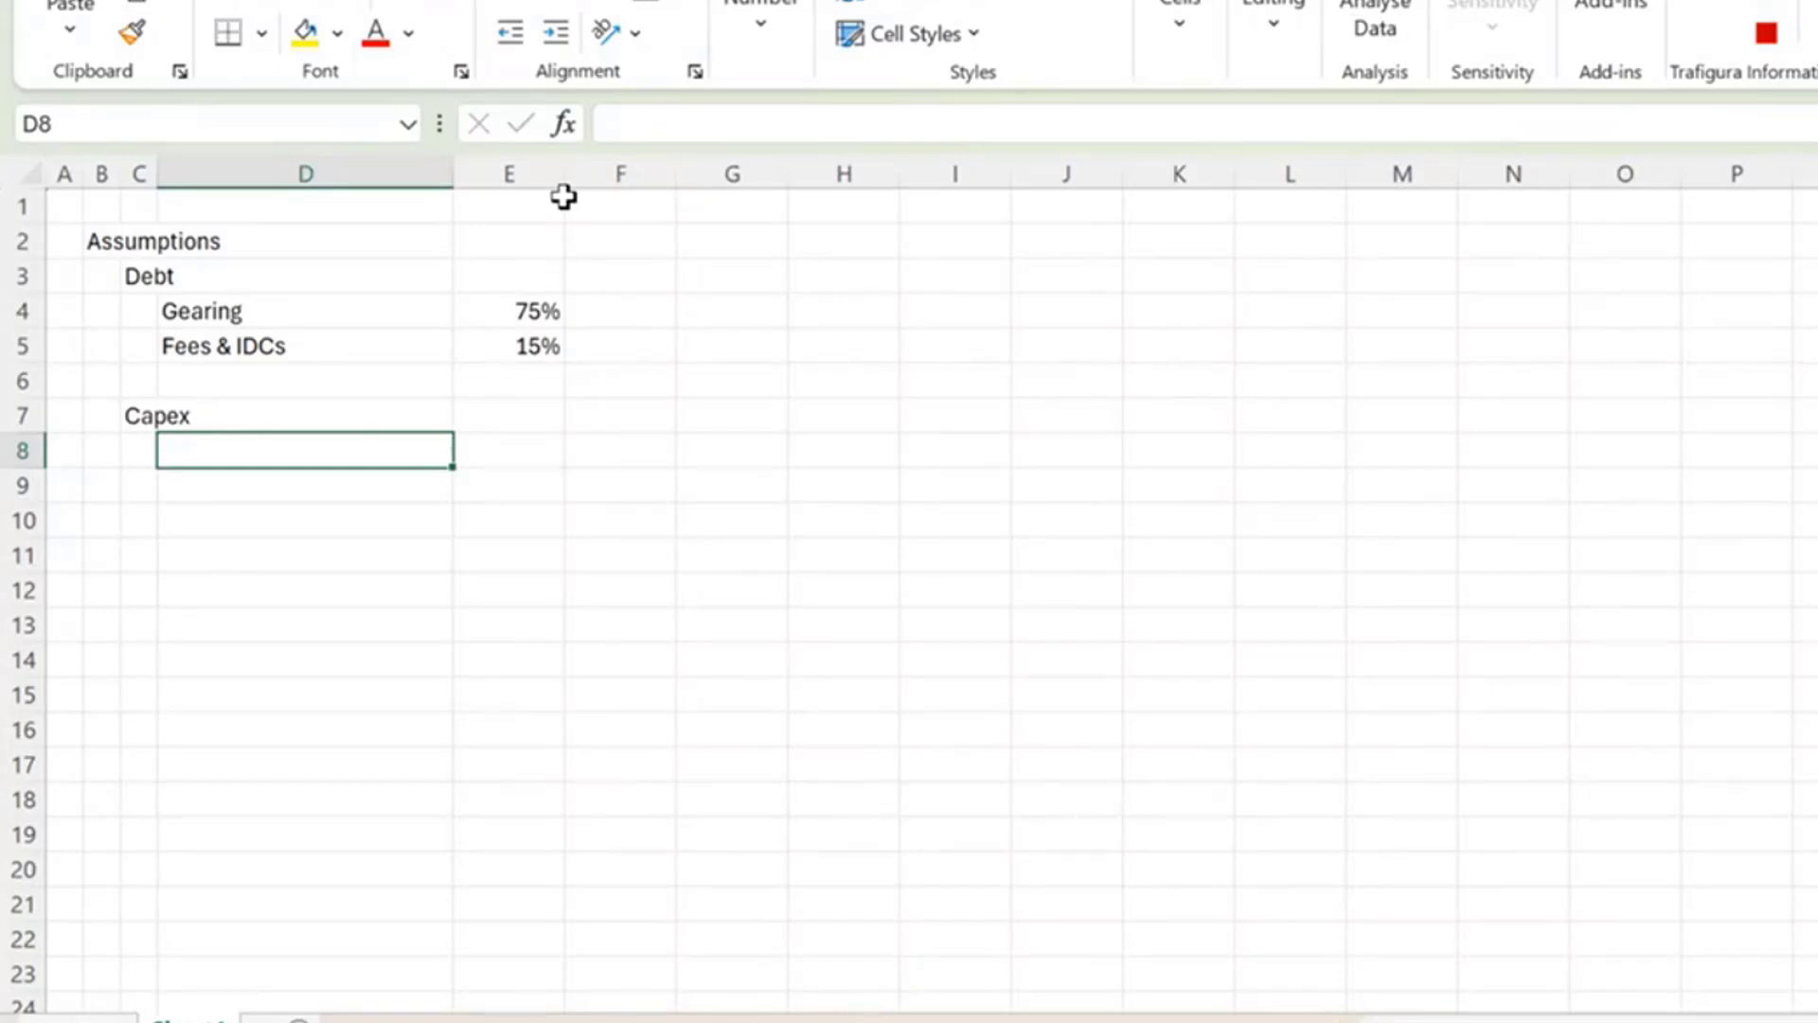
key("Right")
key("Right")
key("Right")
key("Right")
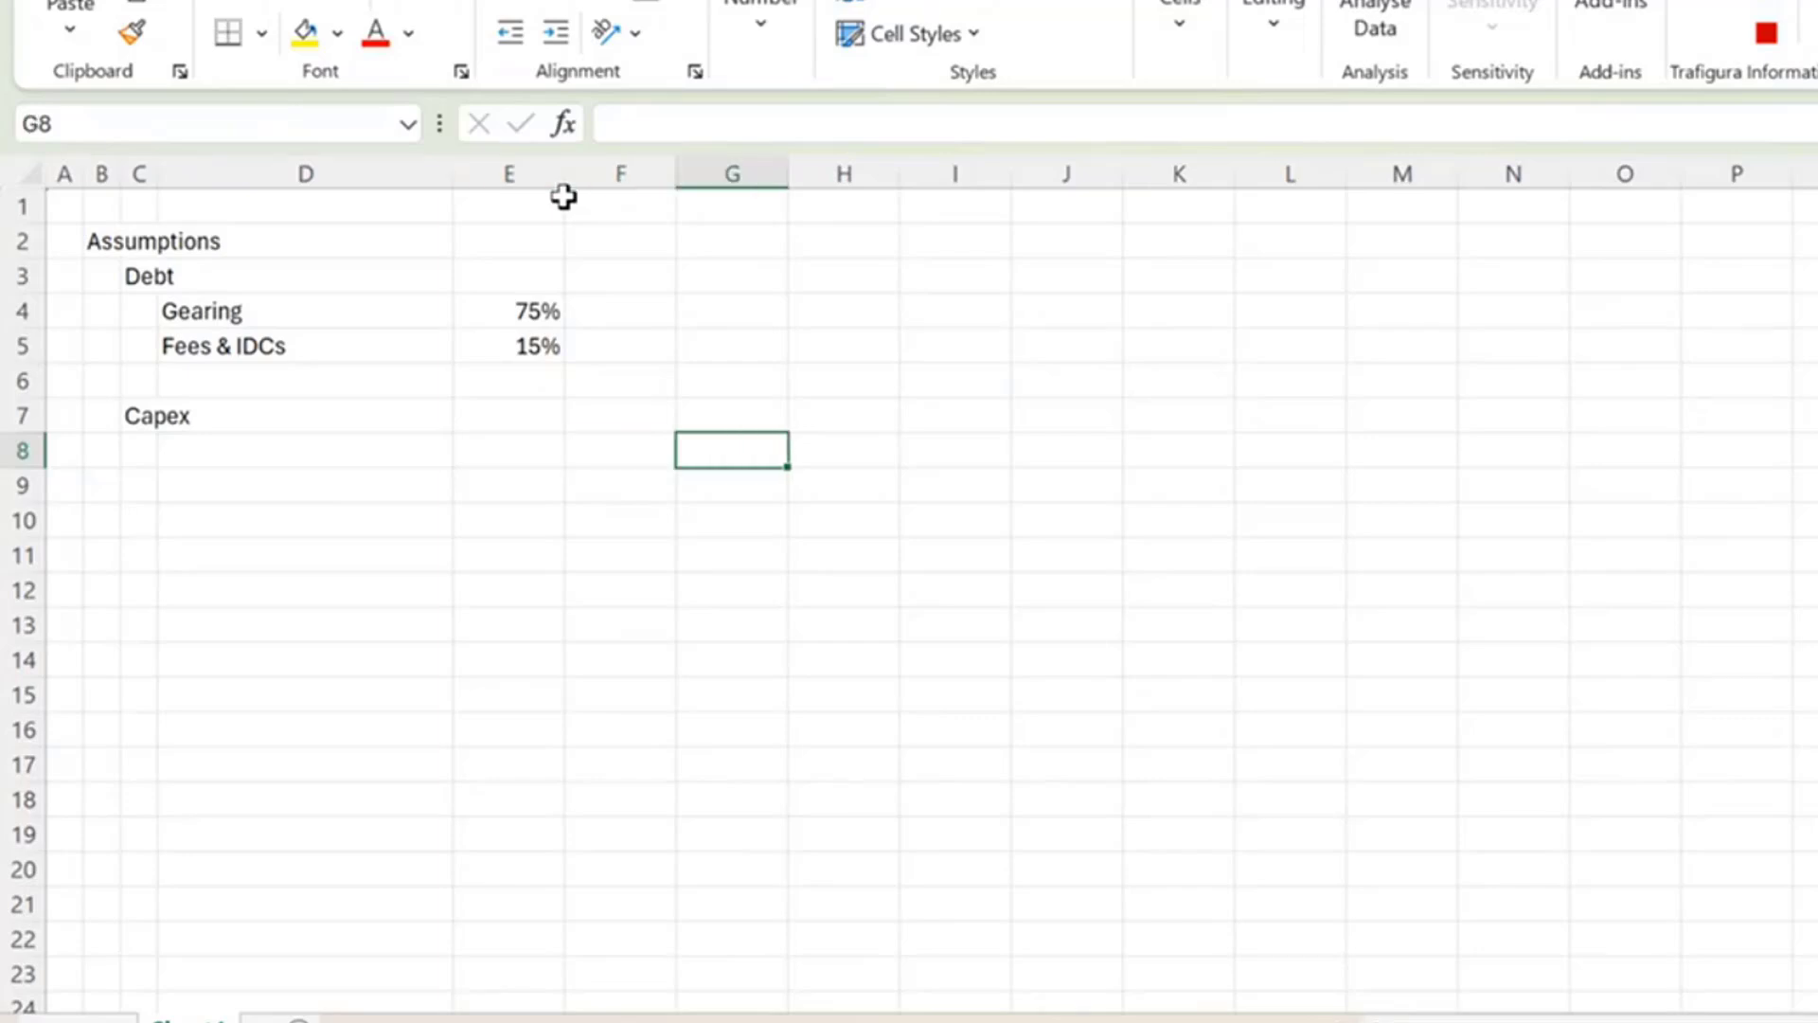
key("Up")
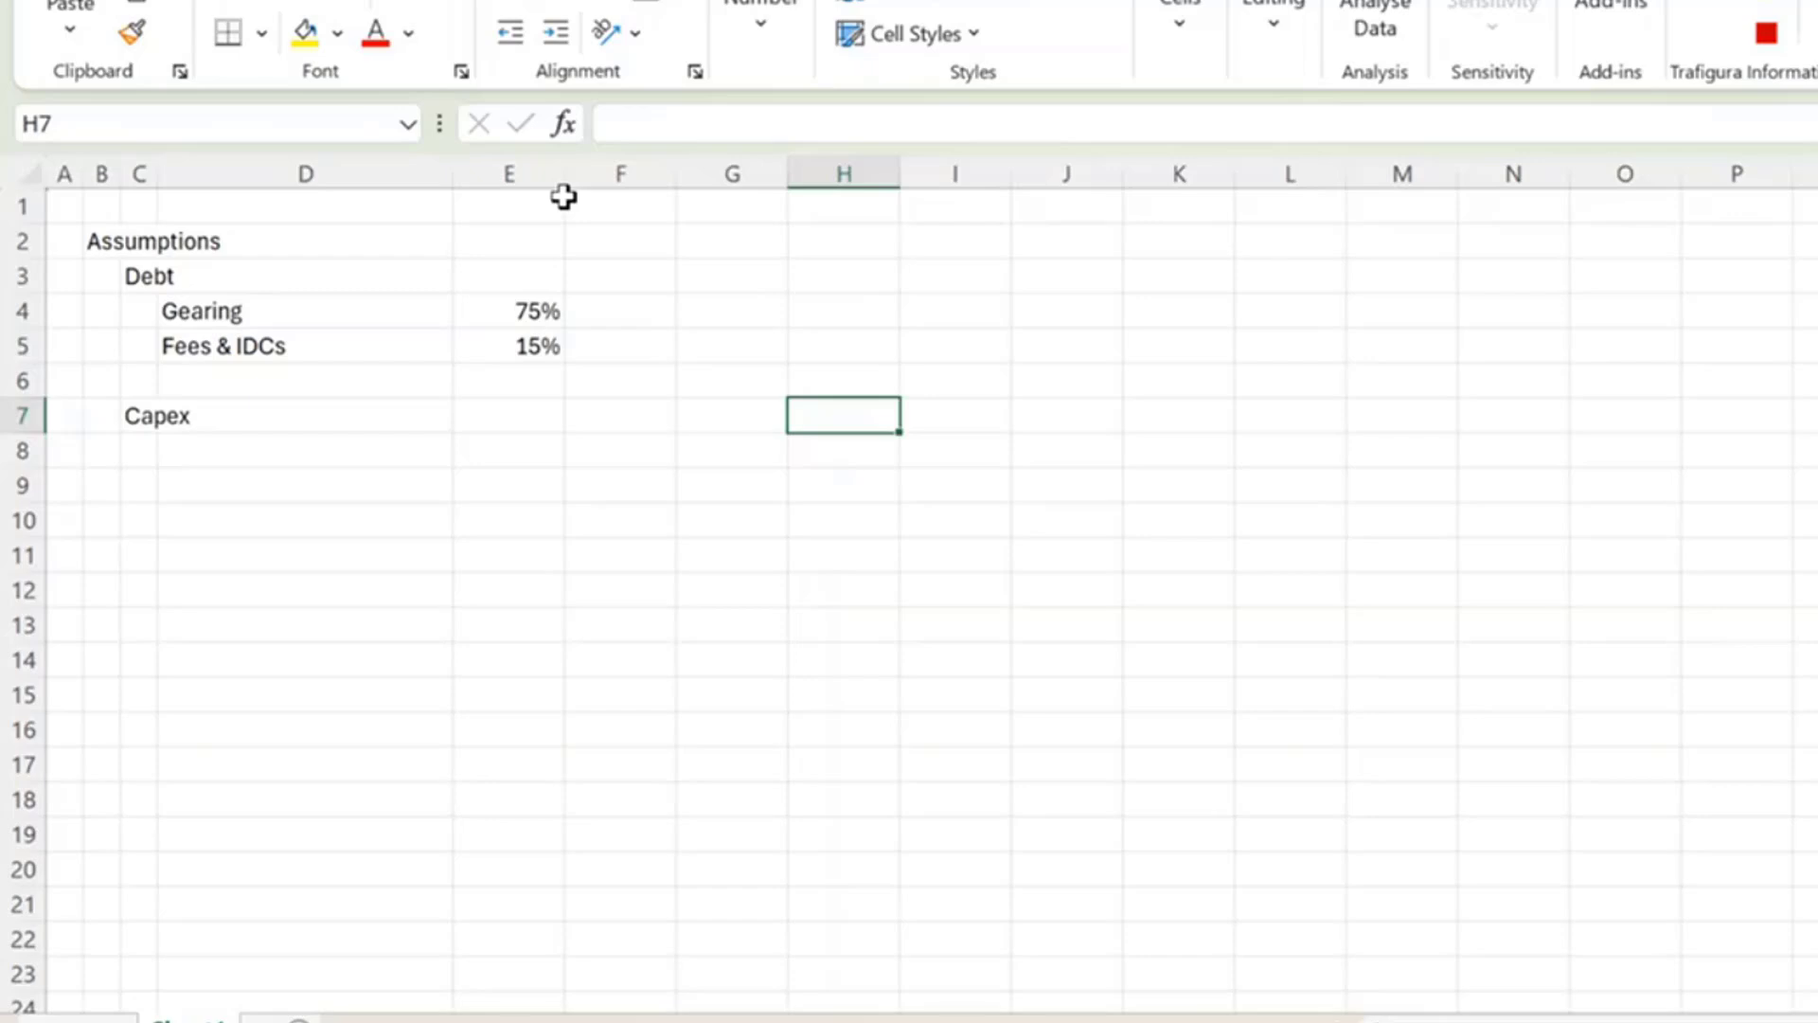
type("50")
key("Return")
Continue the Capex row with 60, 70, 100 and 200 in cells I7 to L7.
key("Right")
key("Right")
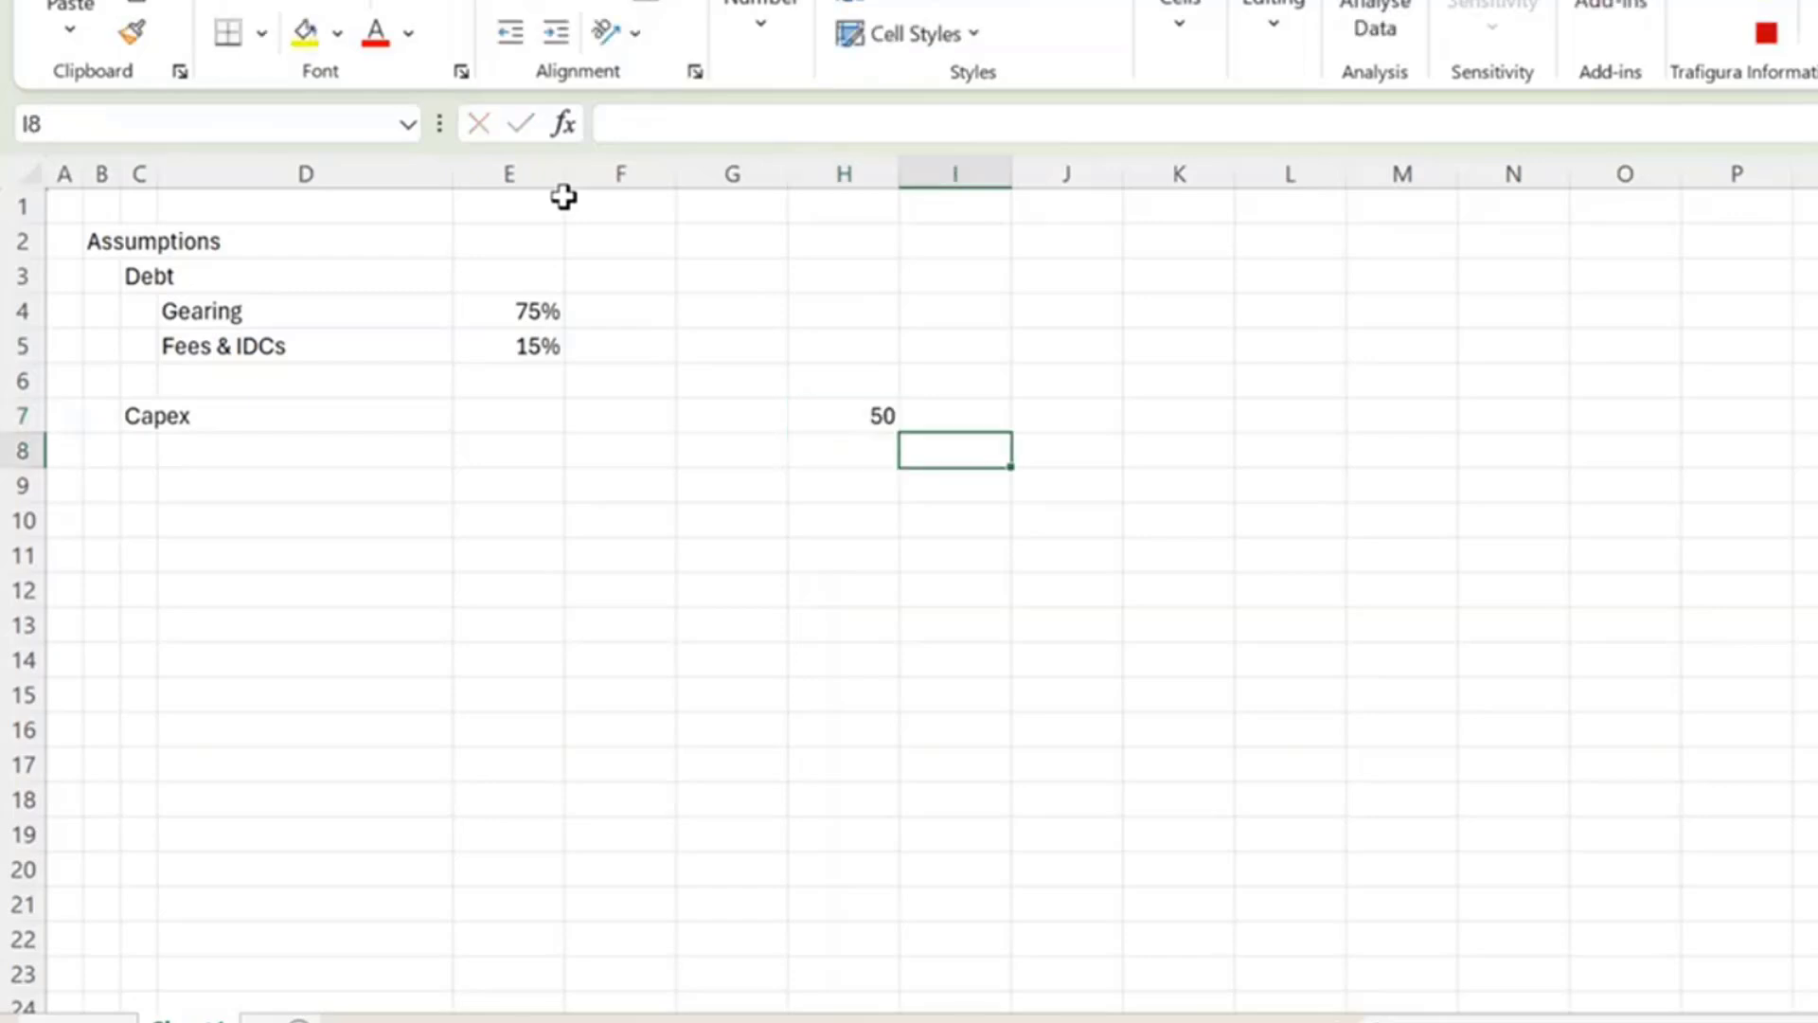
key("Up")
key("Left")
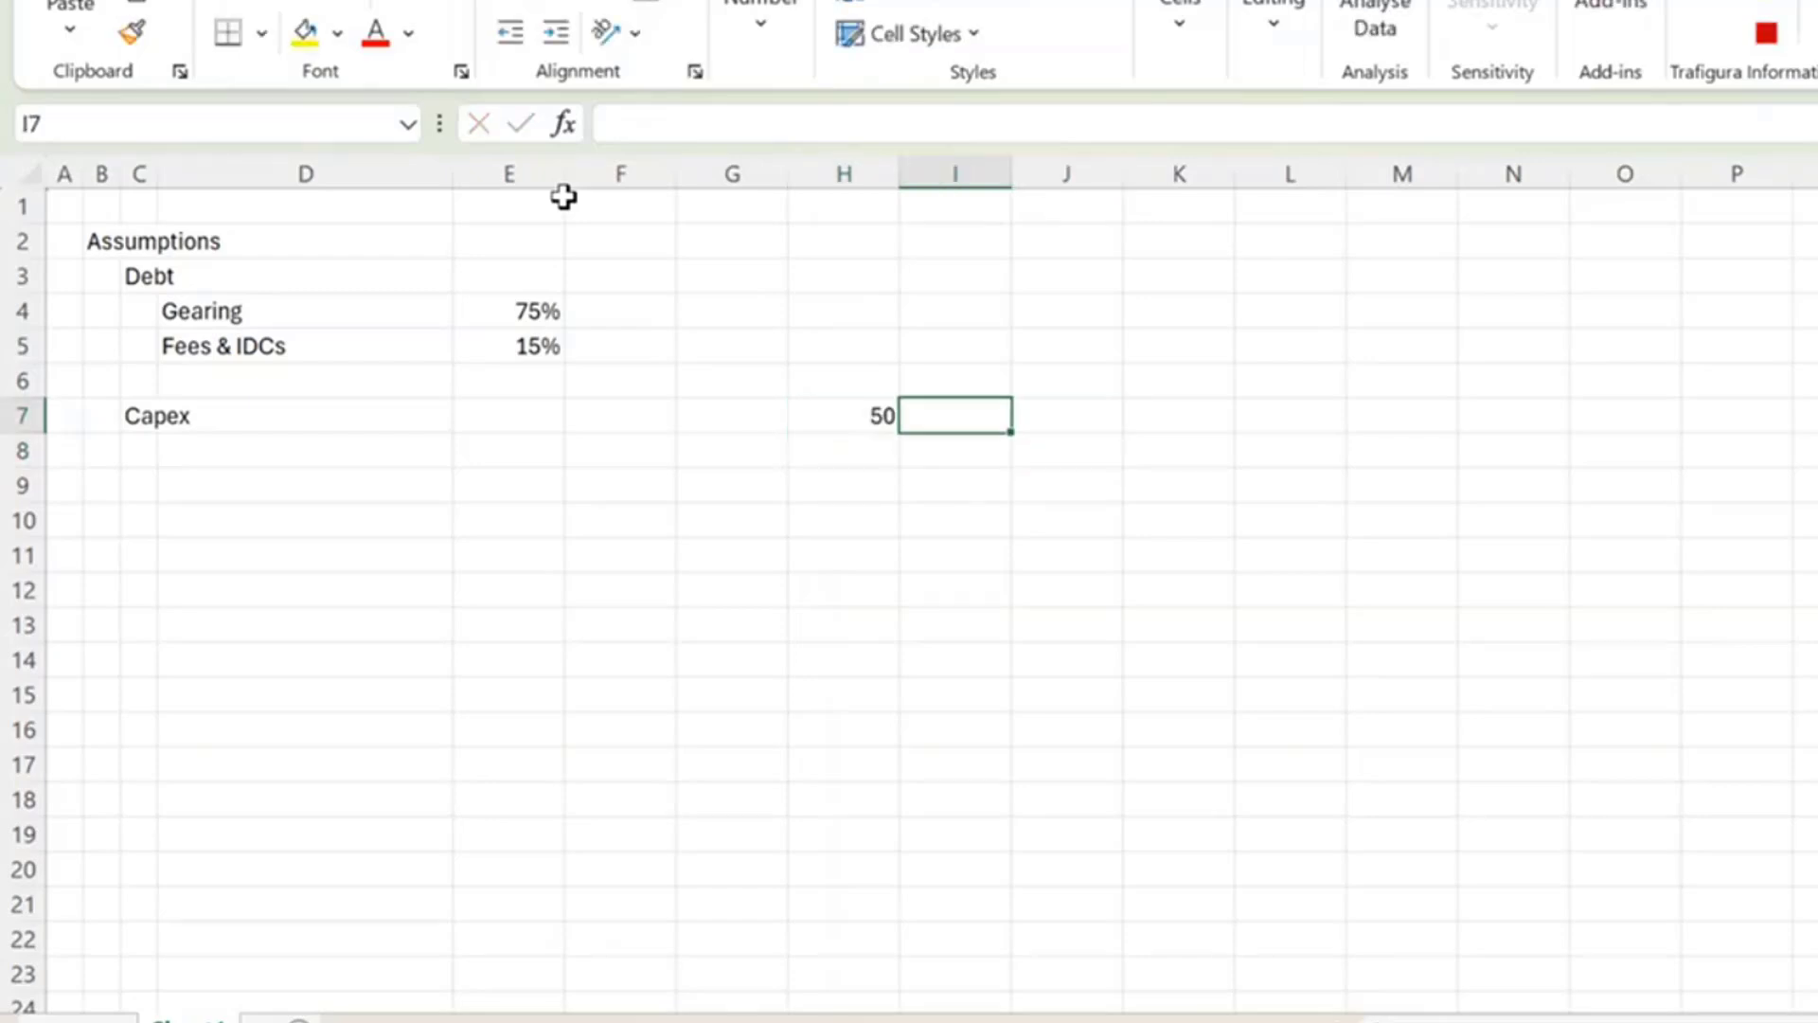
type("60")
key("Tab")
type("70")
key("Tab")
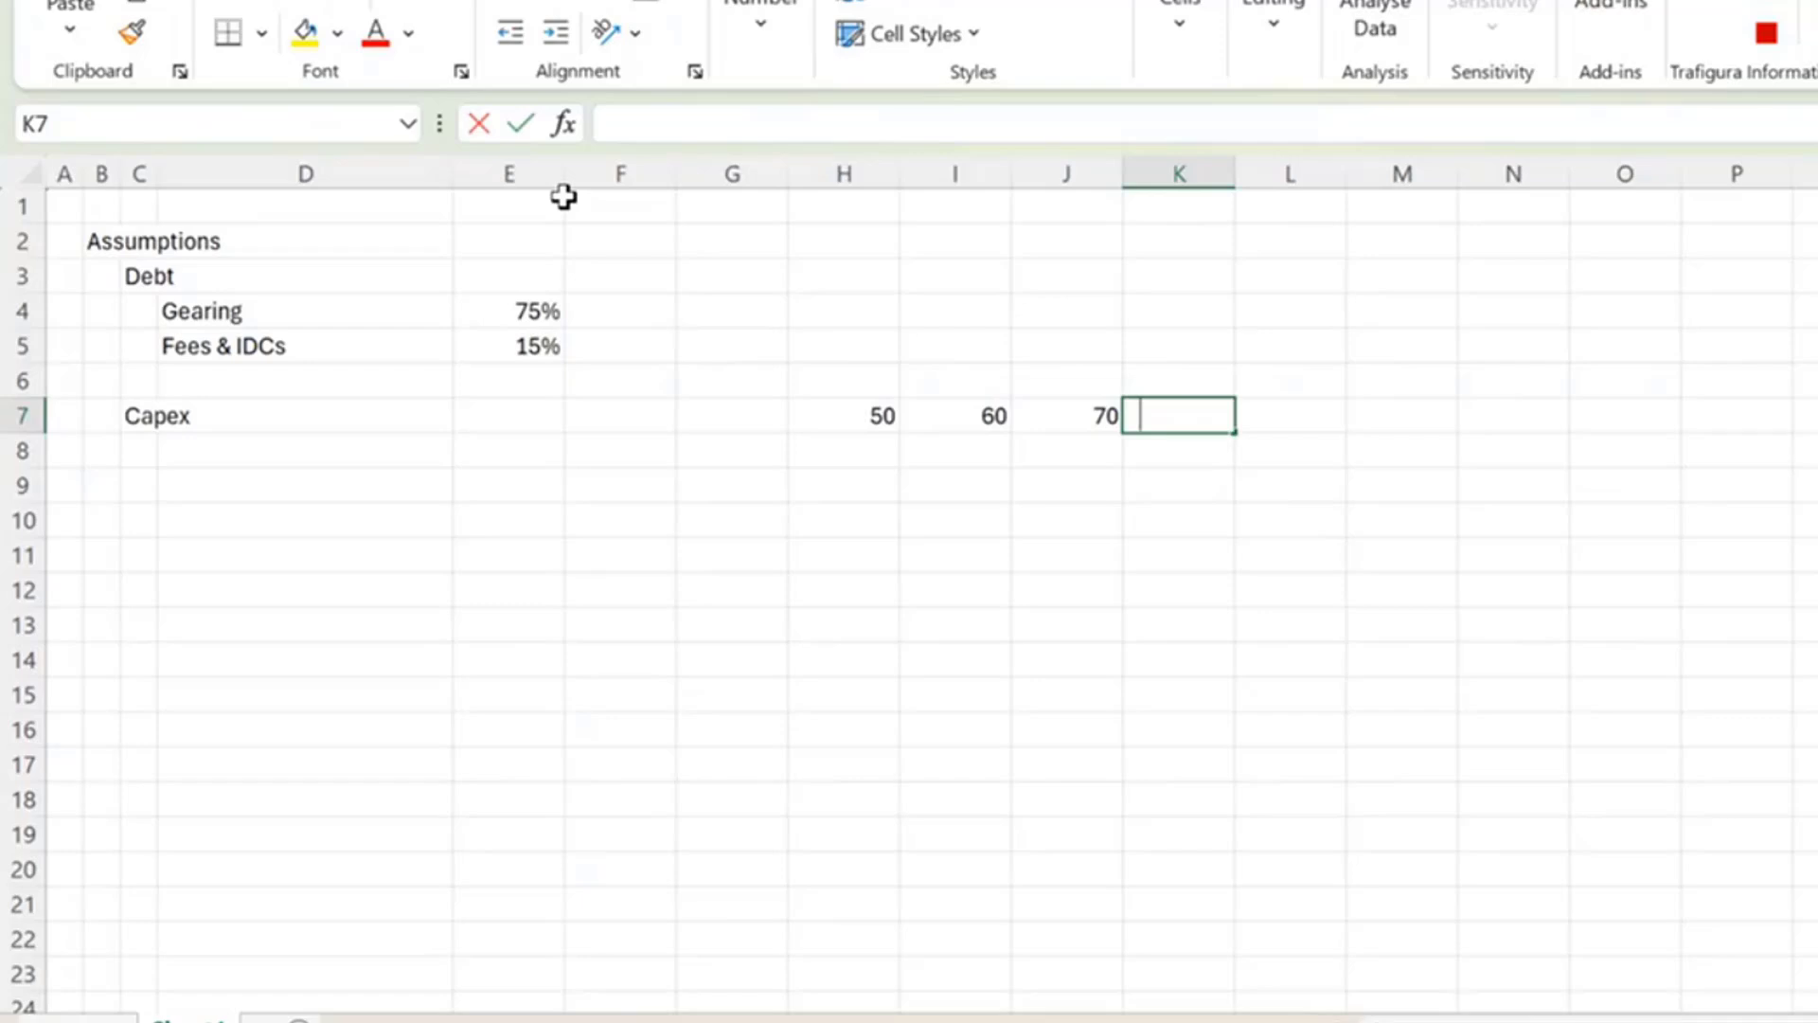
type("100")
key("Return")
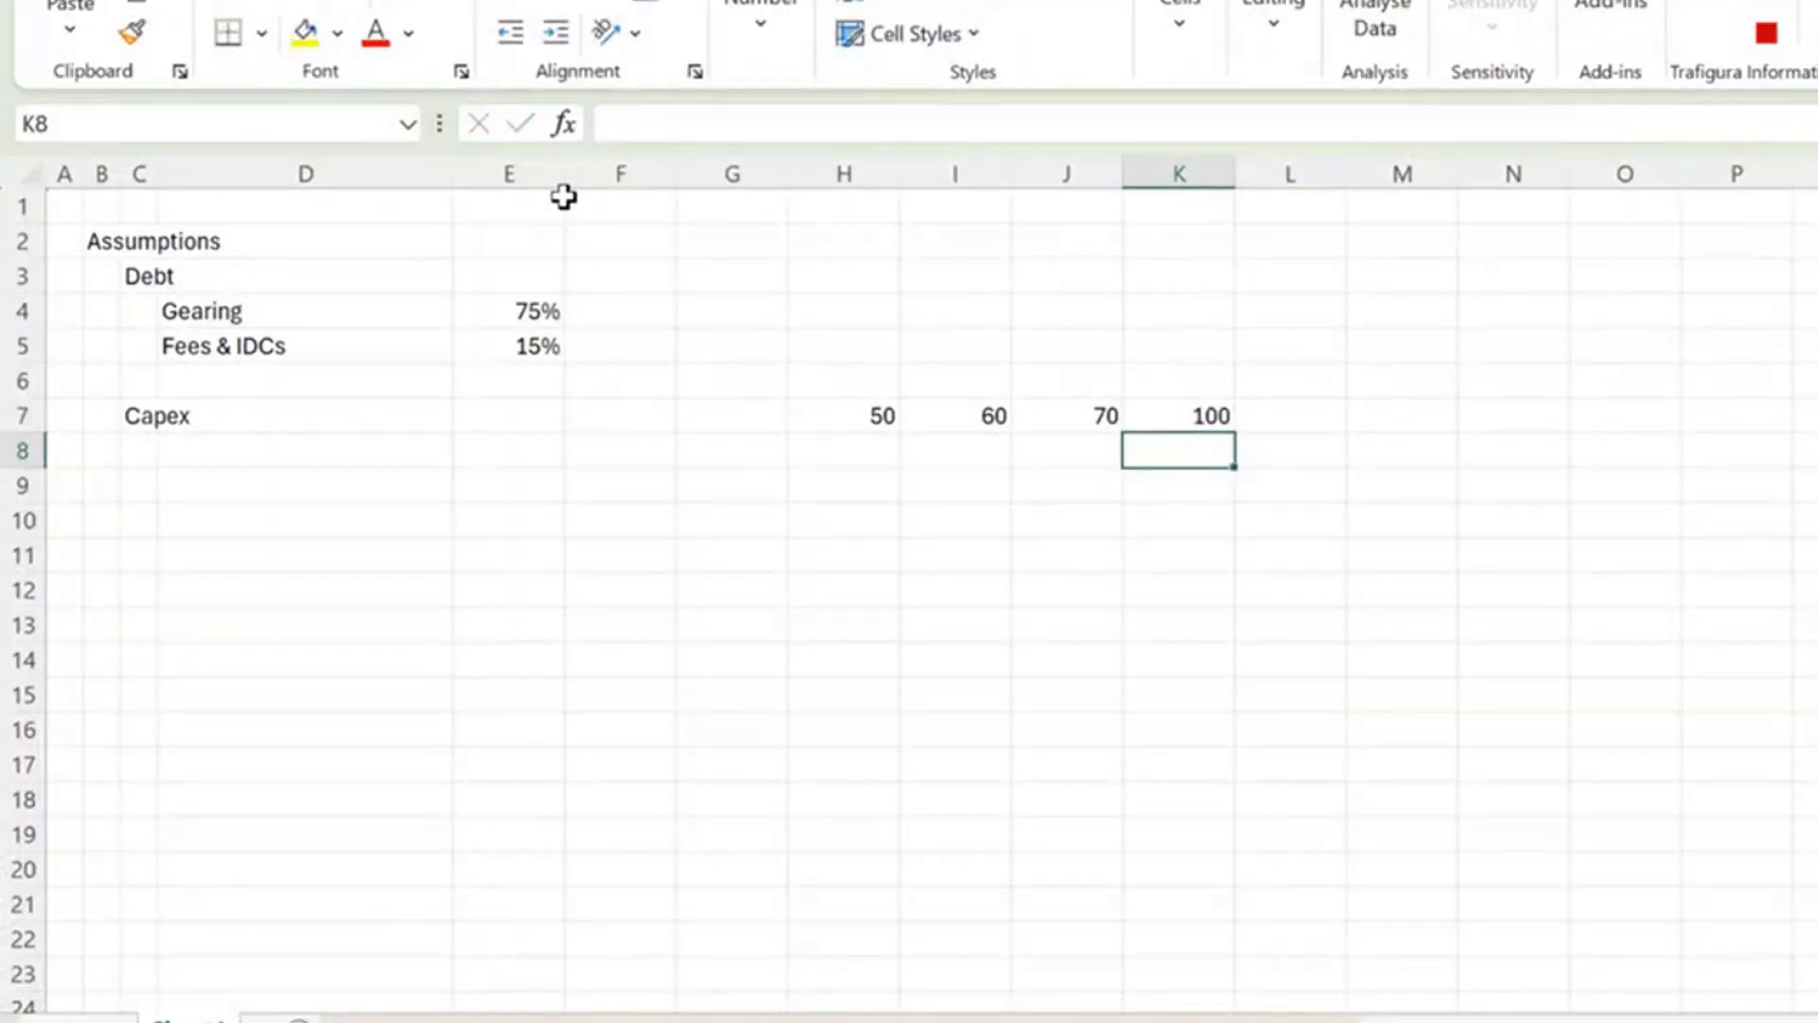
key("Up")
key("Right")
type("200")
key("Return")
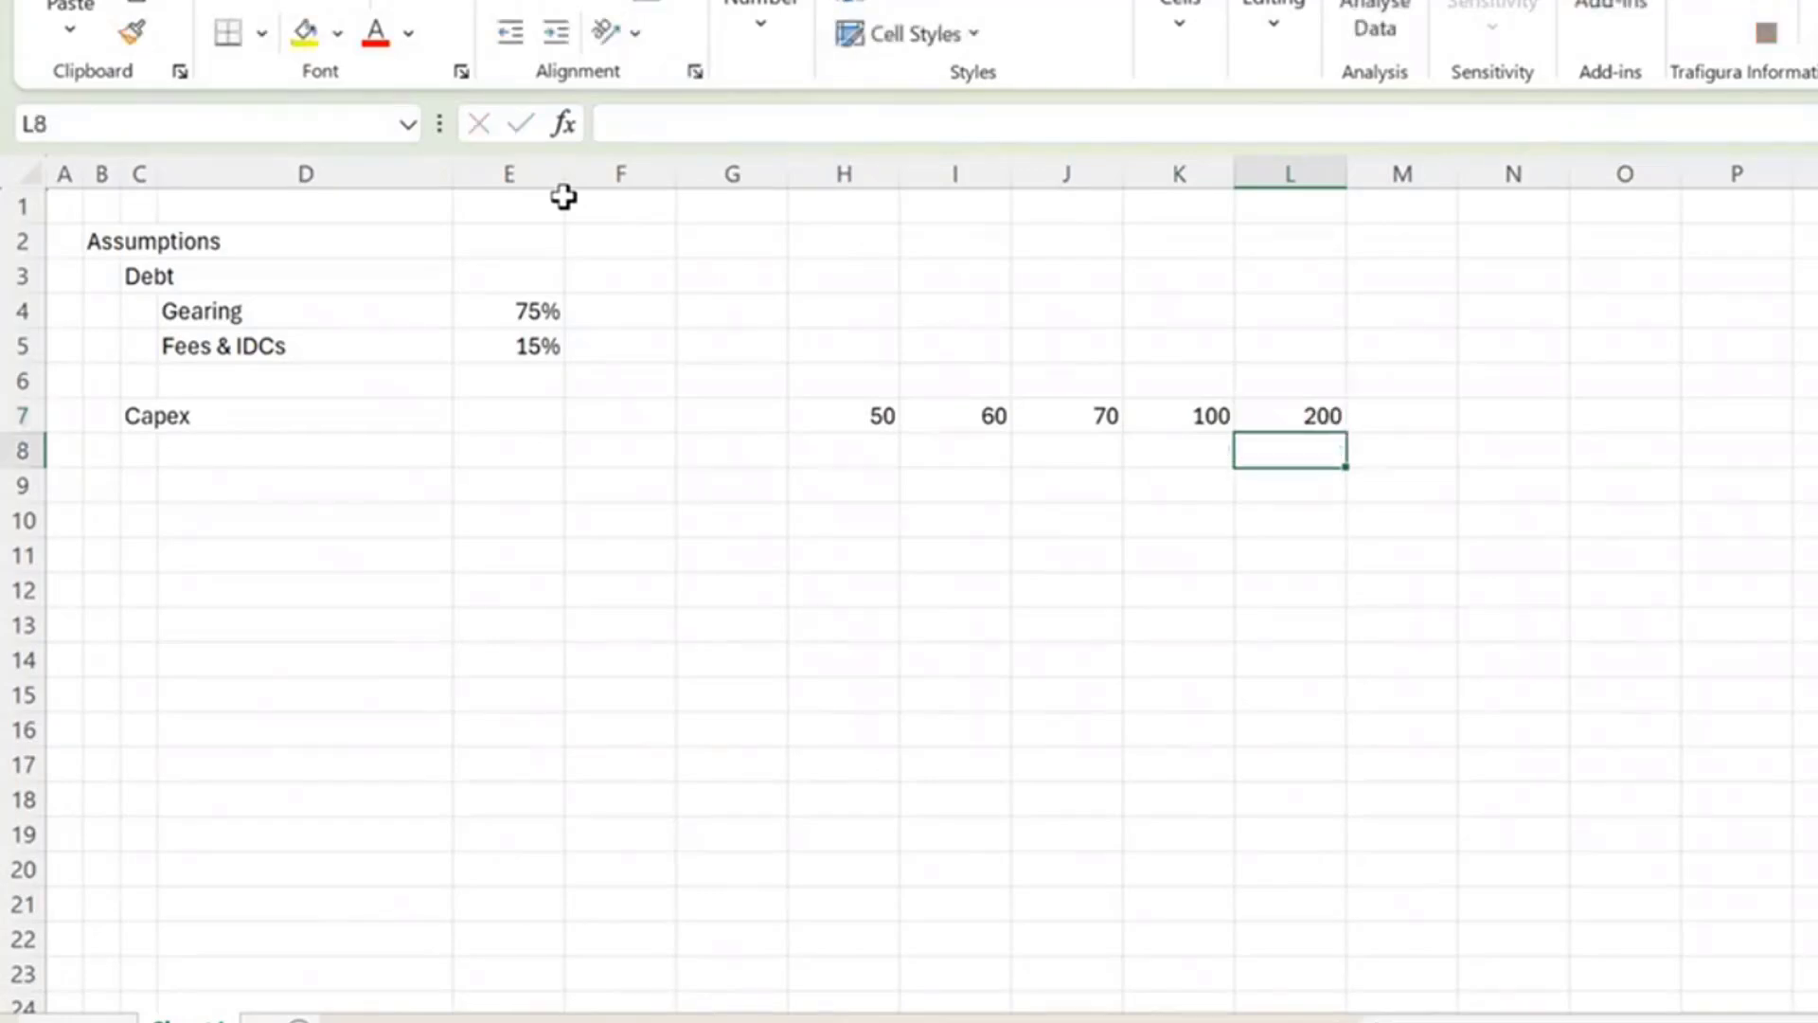
key("Left")
key("Left")
key("Left")
key("Left")
key("Left")
key("Left")
key("Left")
key("Left")
key("Left")
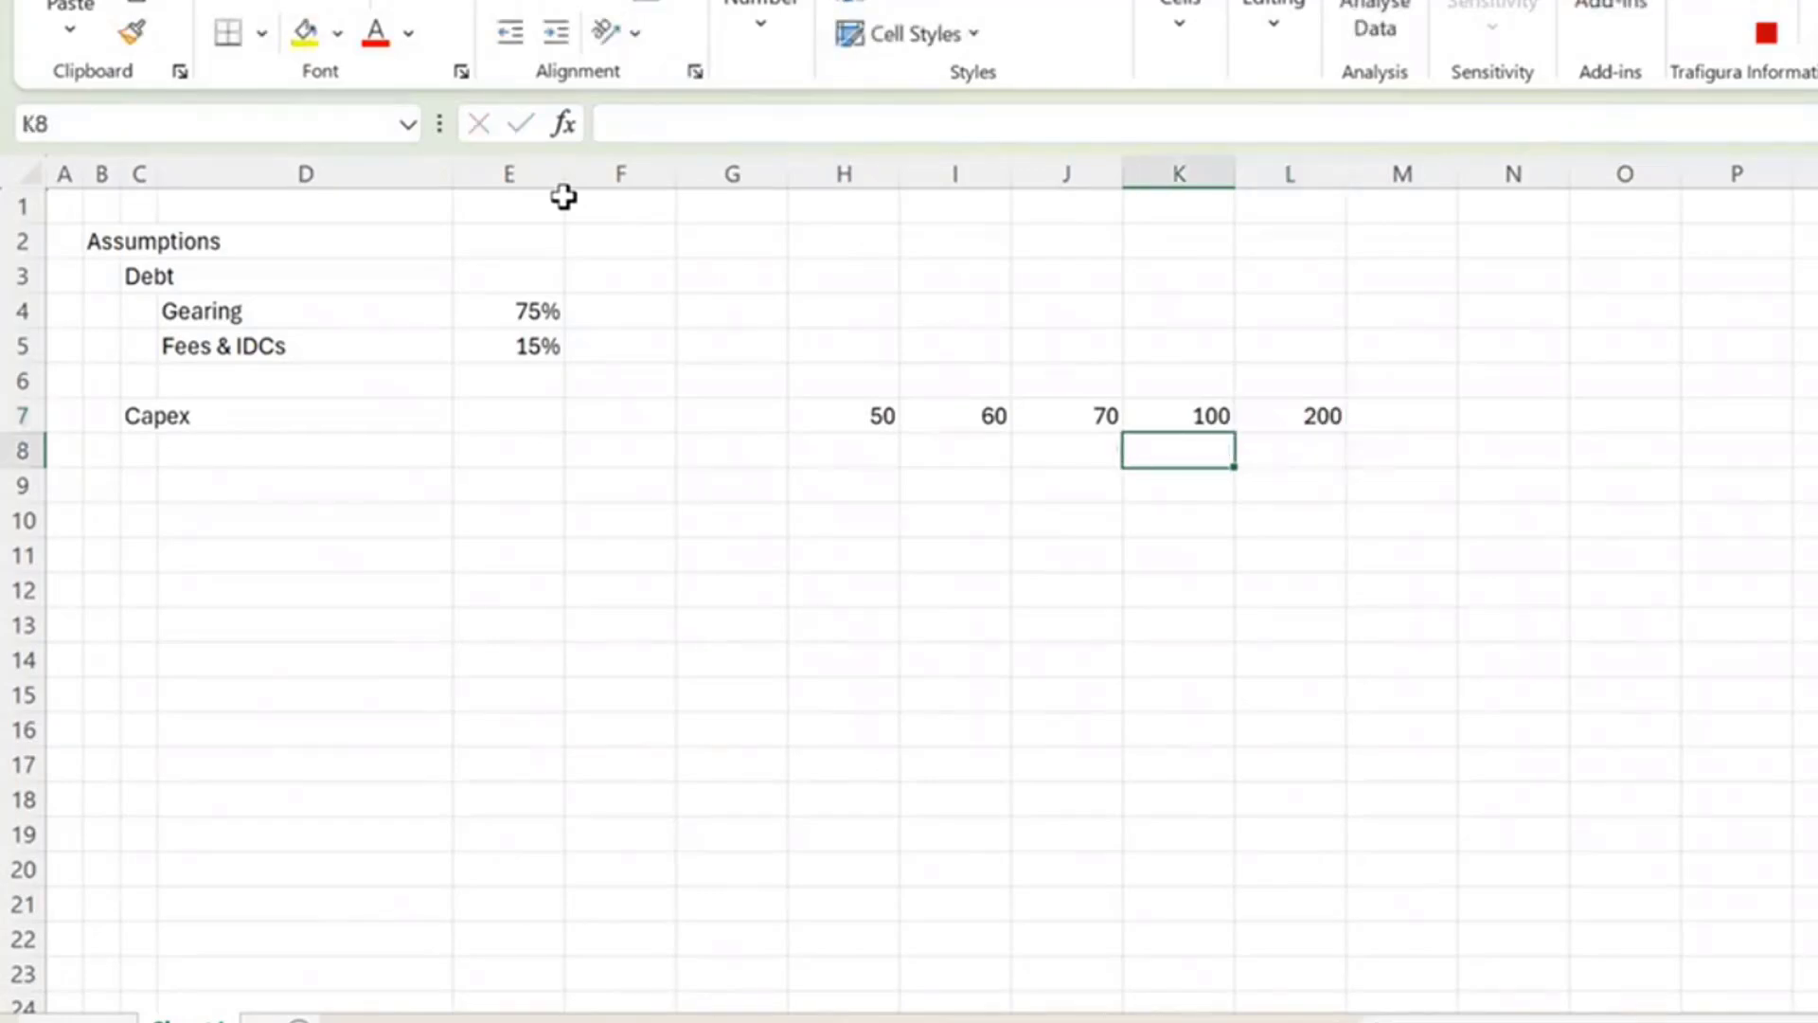
key("Down")
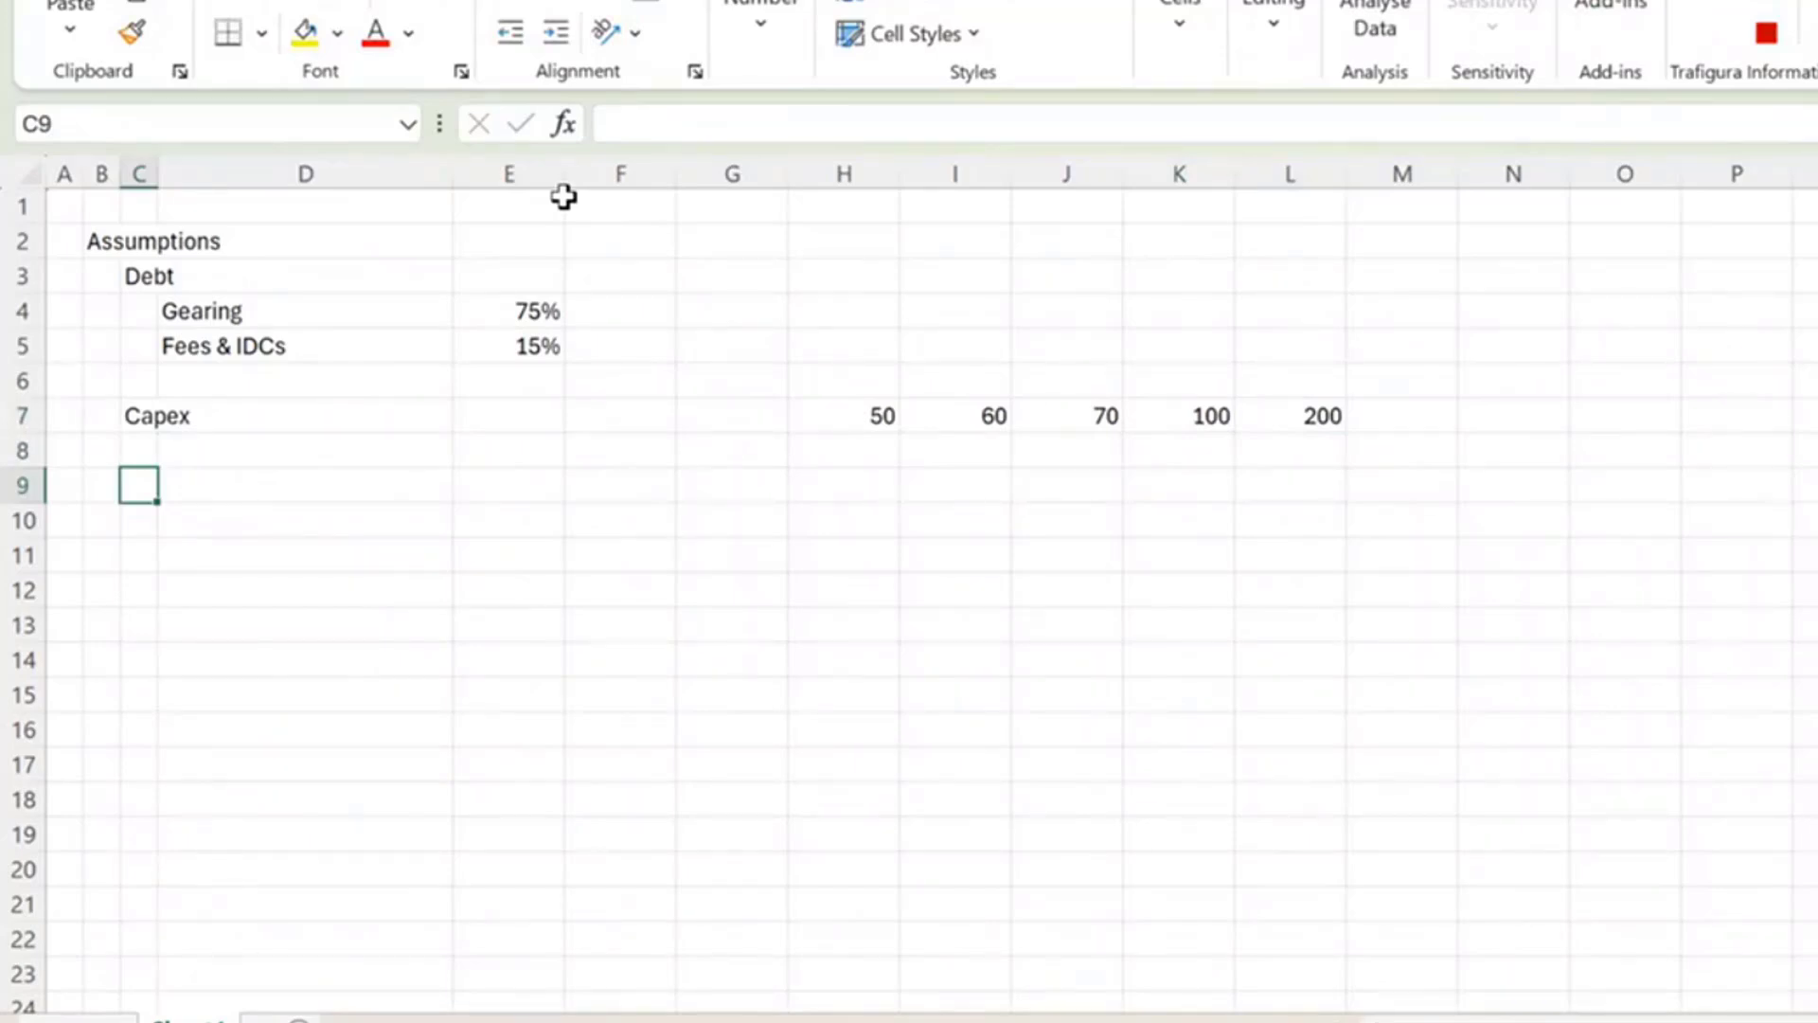
Add a final capex value of 50 in cell M7.
key("Right")
key("Right")
key("Right")
key("Right")
key("Right")
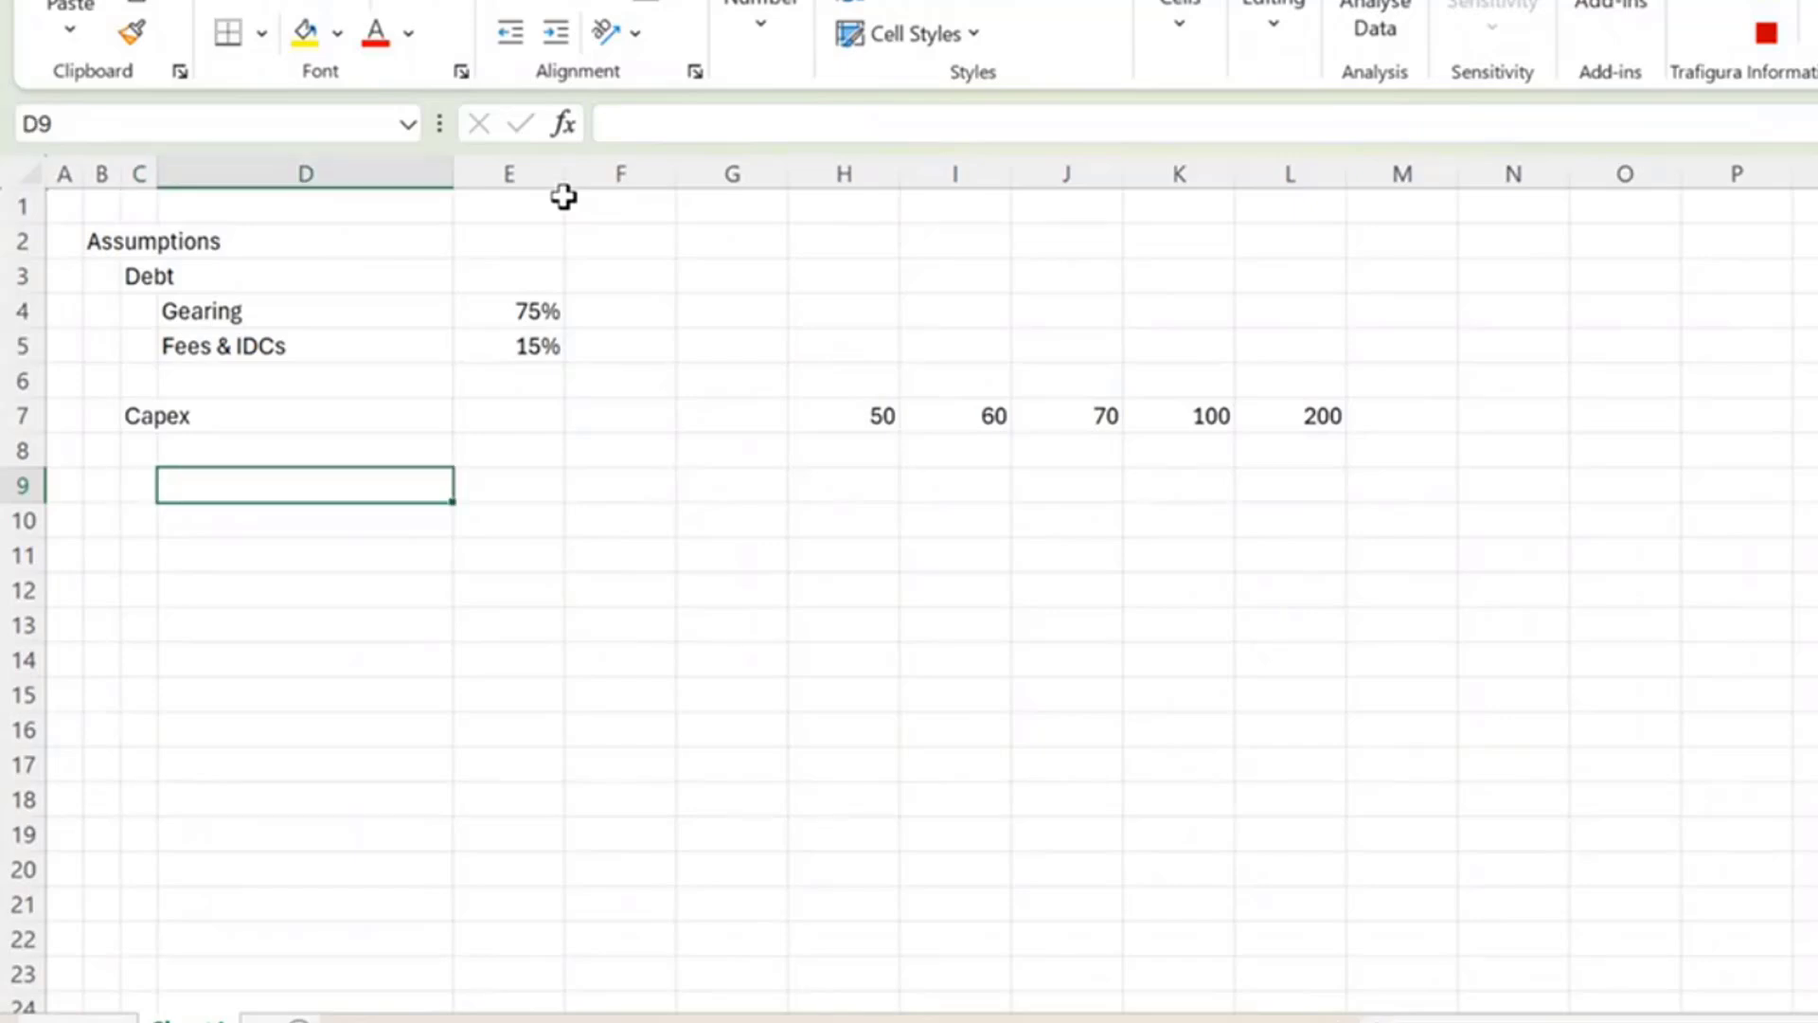
key("Up")
key("Up")
key("Right")
key("Right")
key("Right")
key("Right")
key("Right")
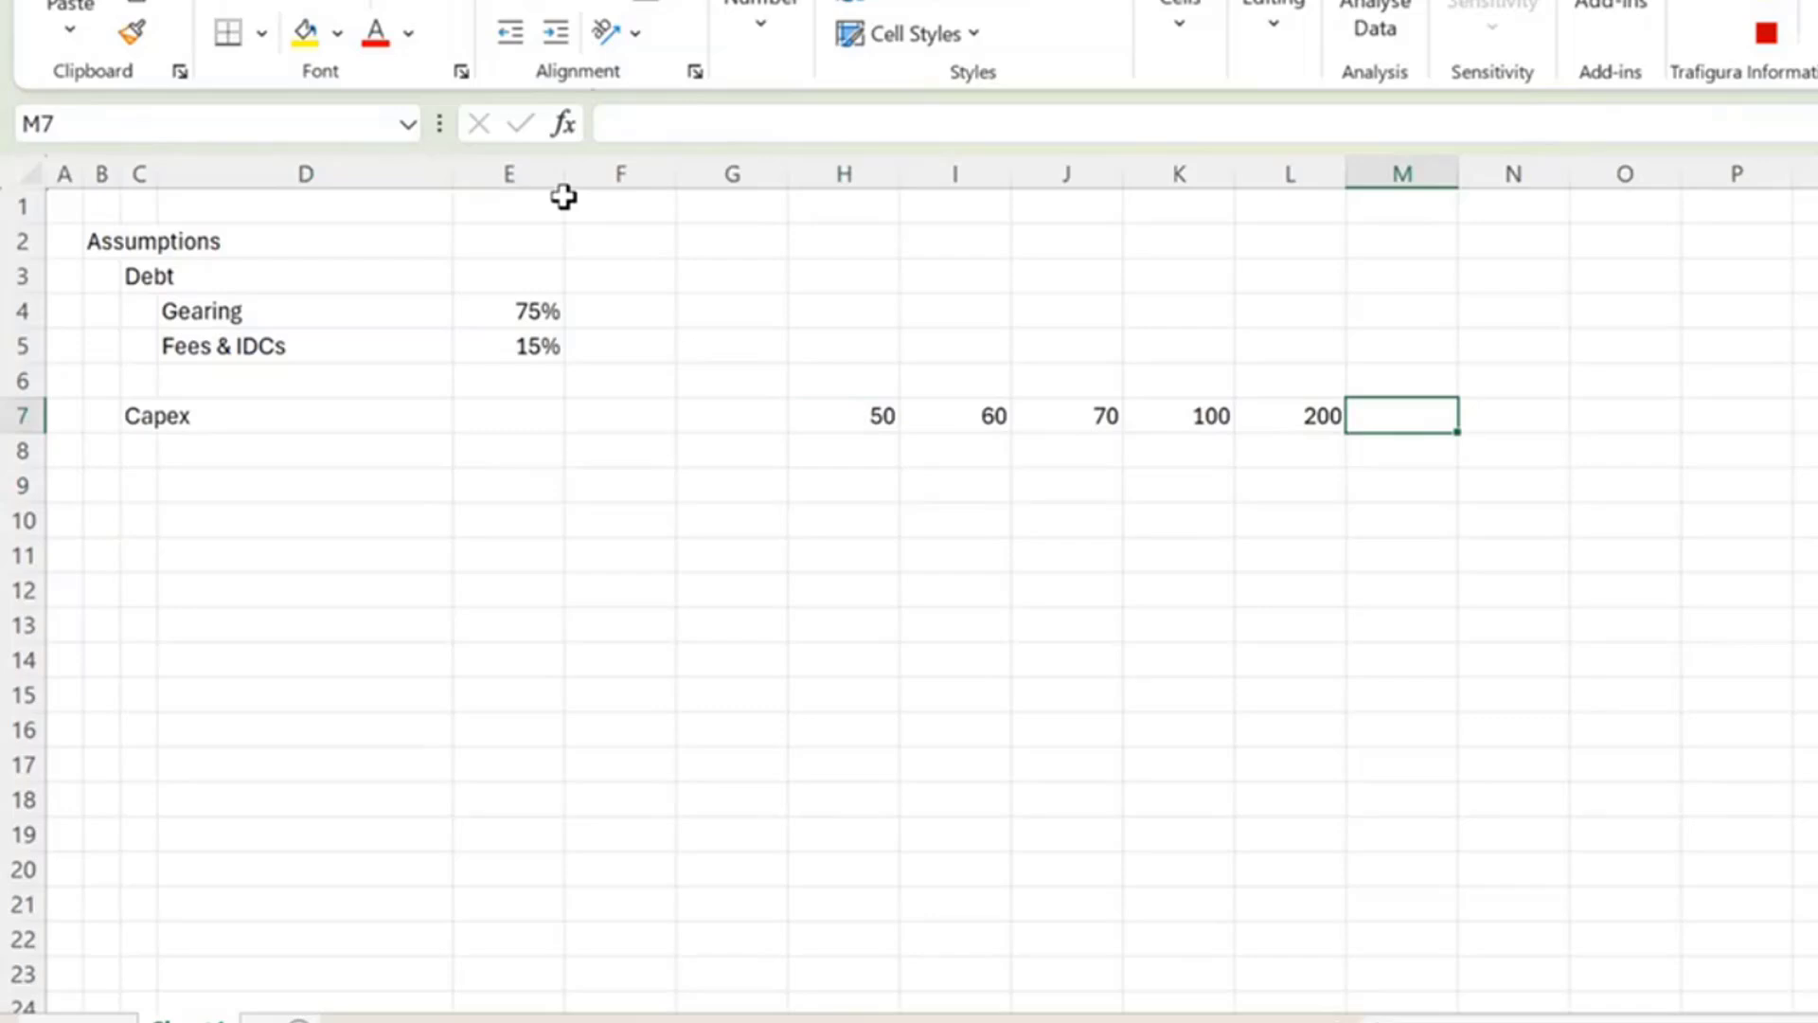
type("50")
key("Return")
Enter the section heading Sources and Uses in cell B9, leaving a blank row below Capex.
key("Left")
key("Left")
key("Left")
key("Left")
key("Left")
key("Left")
key("Left")
key("Left")
key("Left")
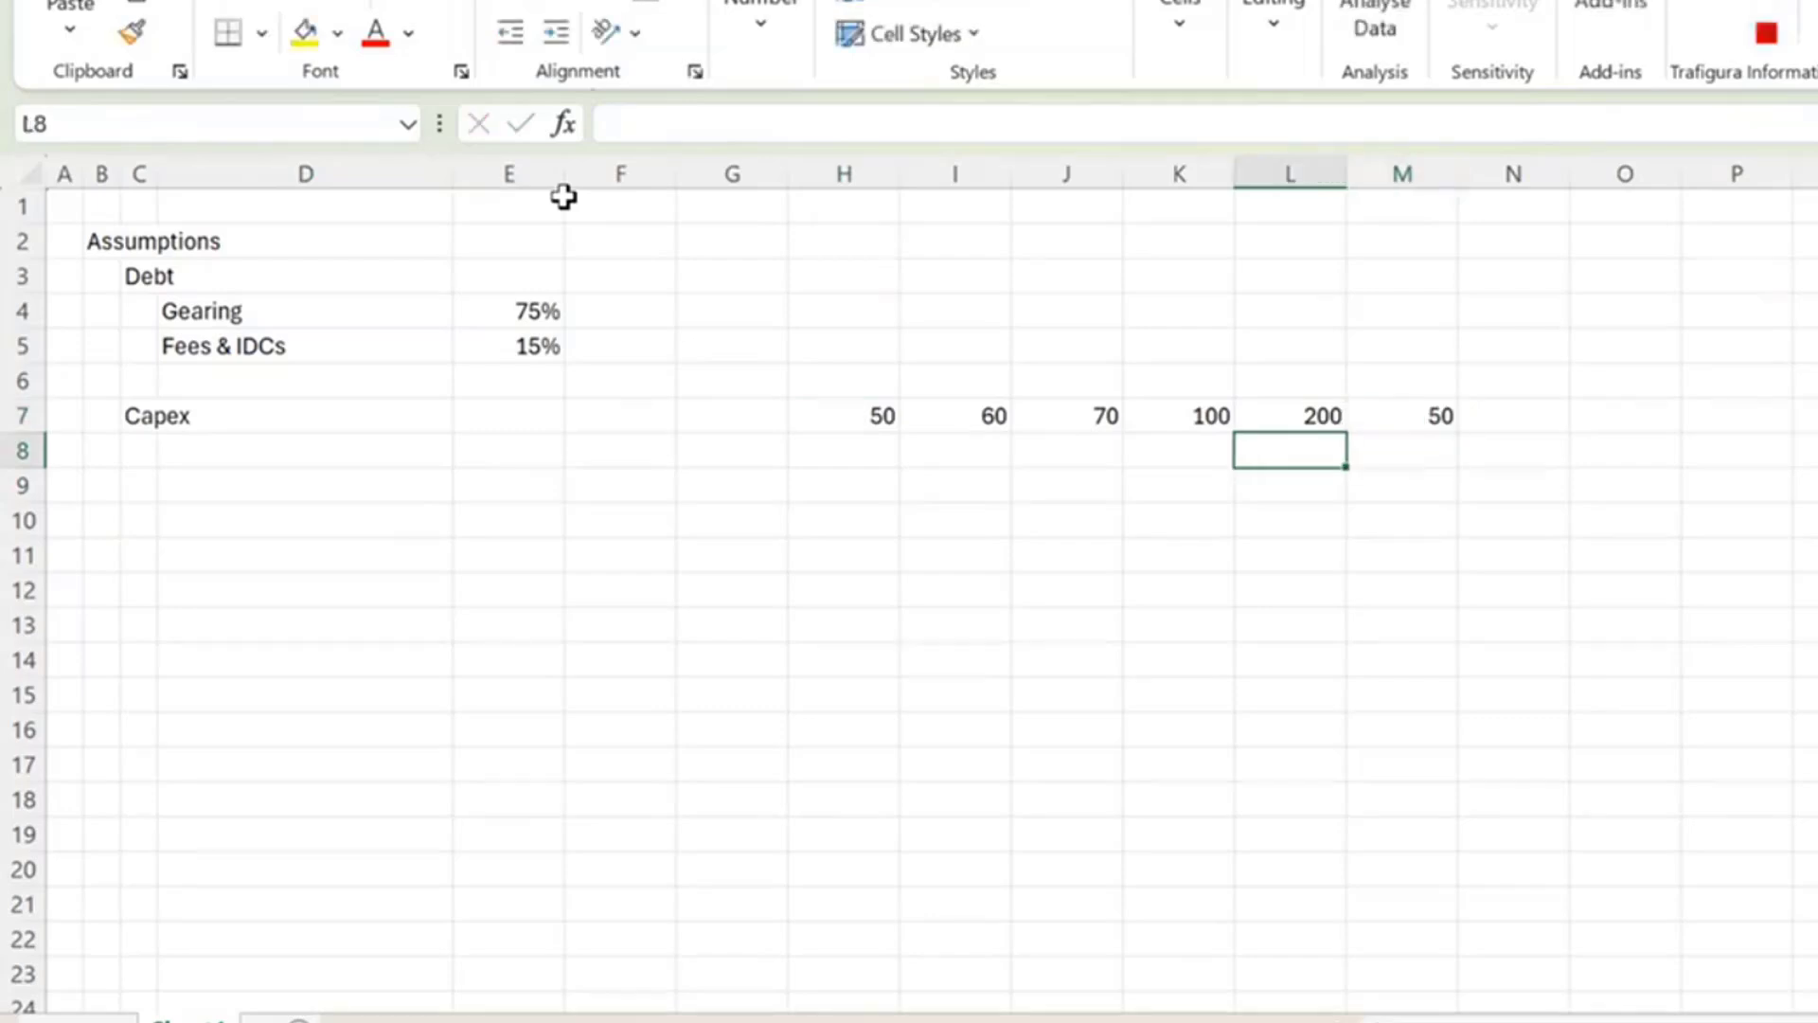
key("Left")
key("Down")
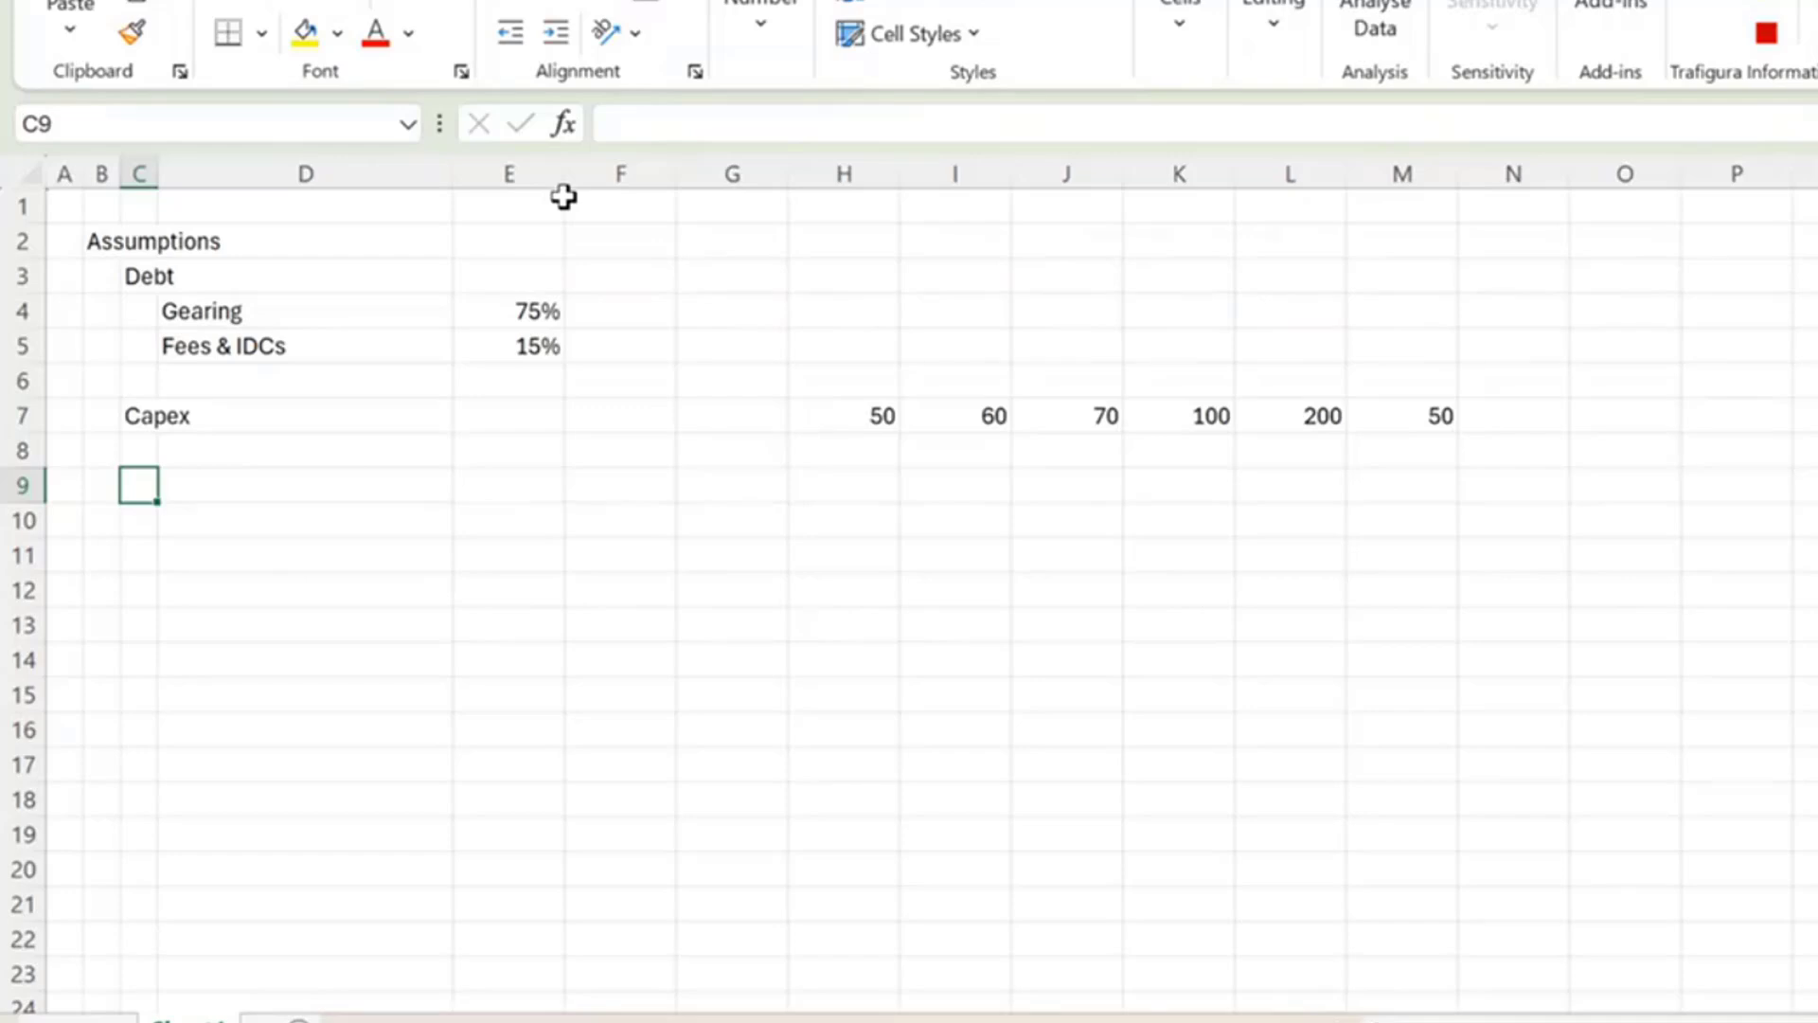
key("Left")
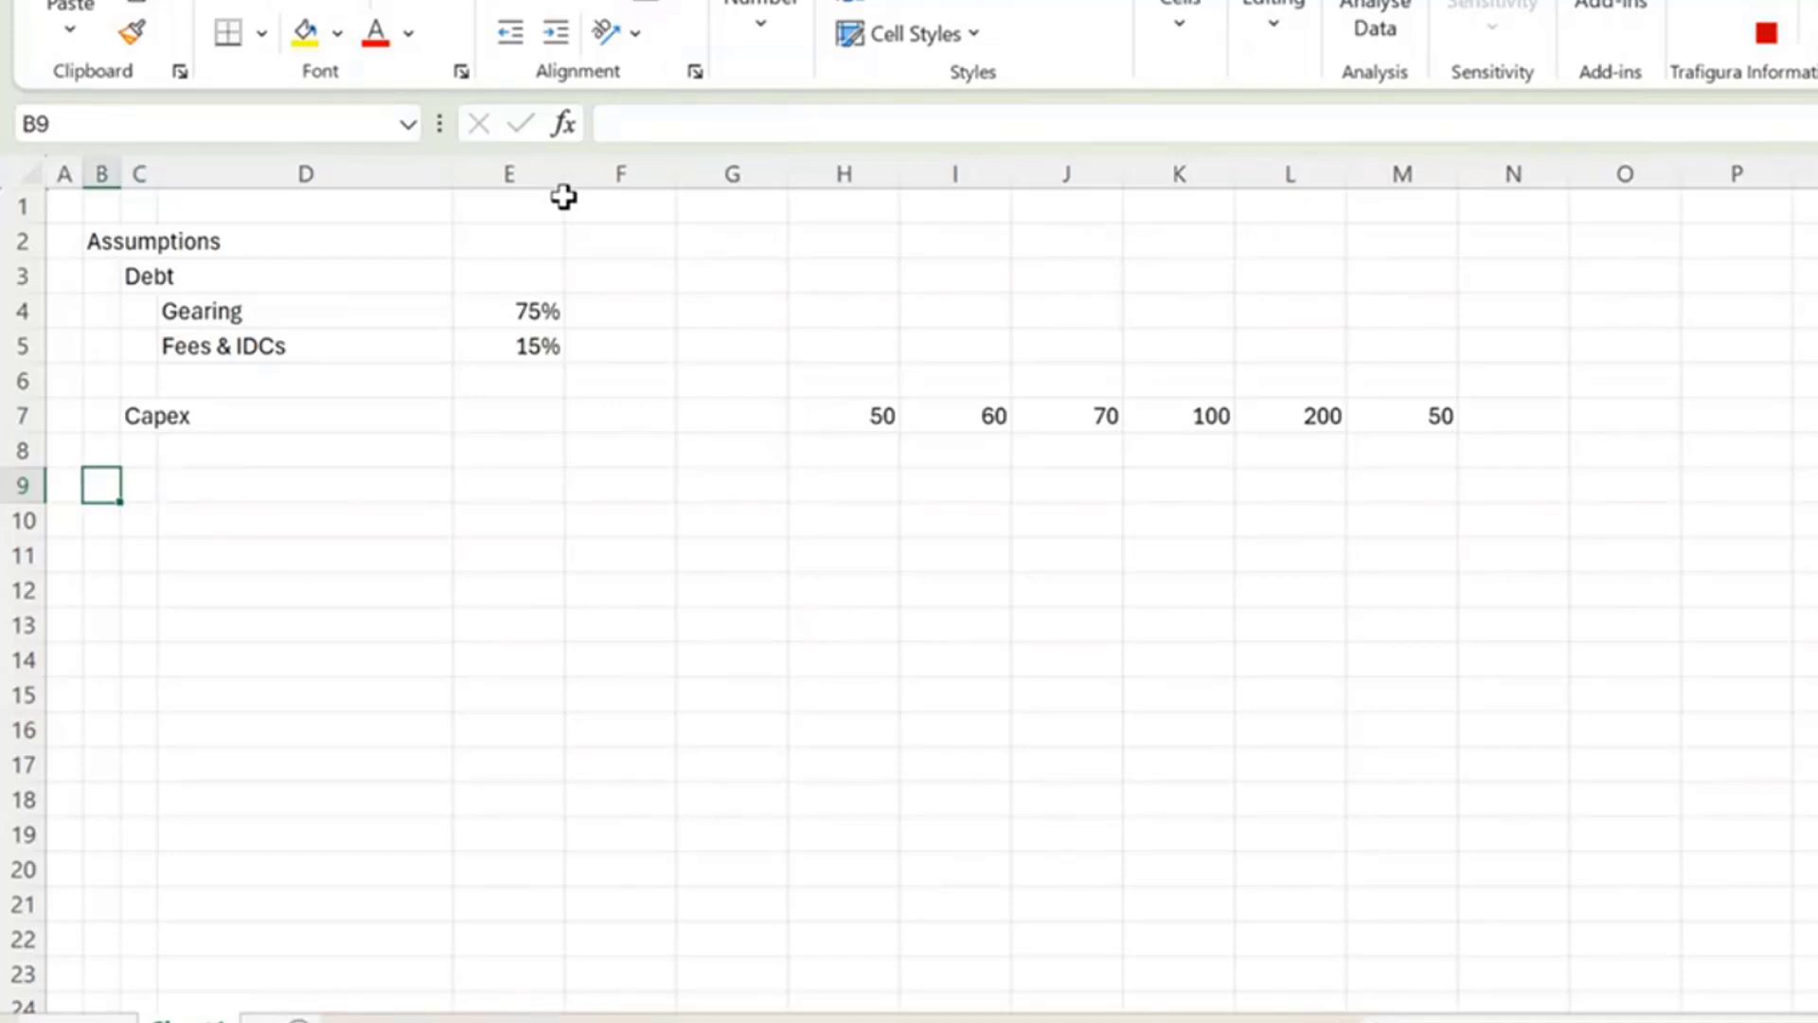
type("Sourcecs")
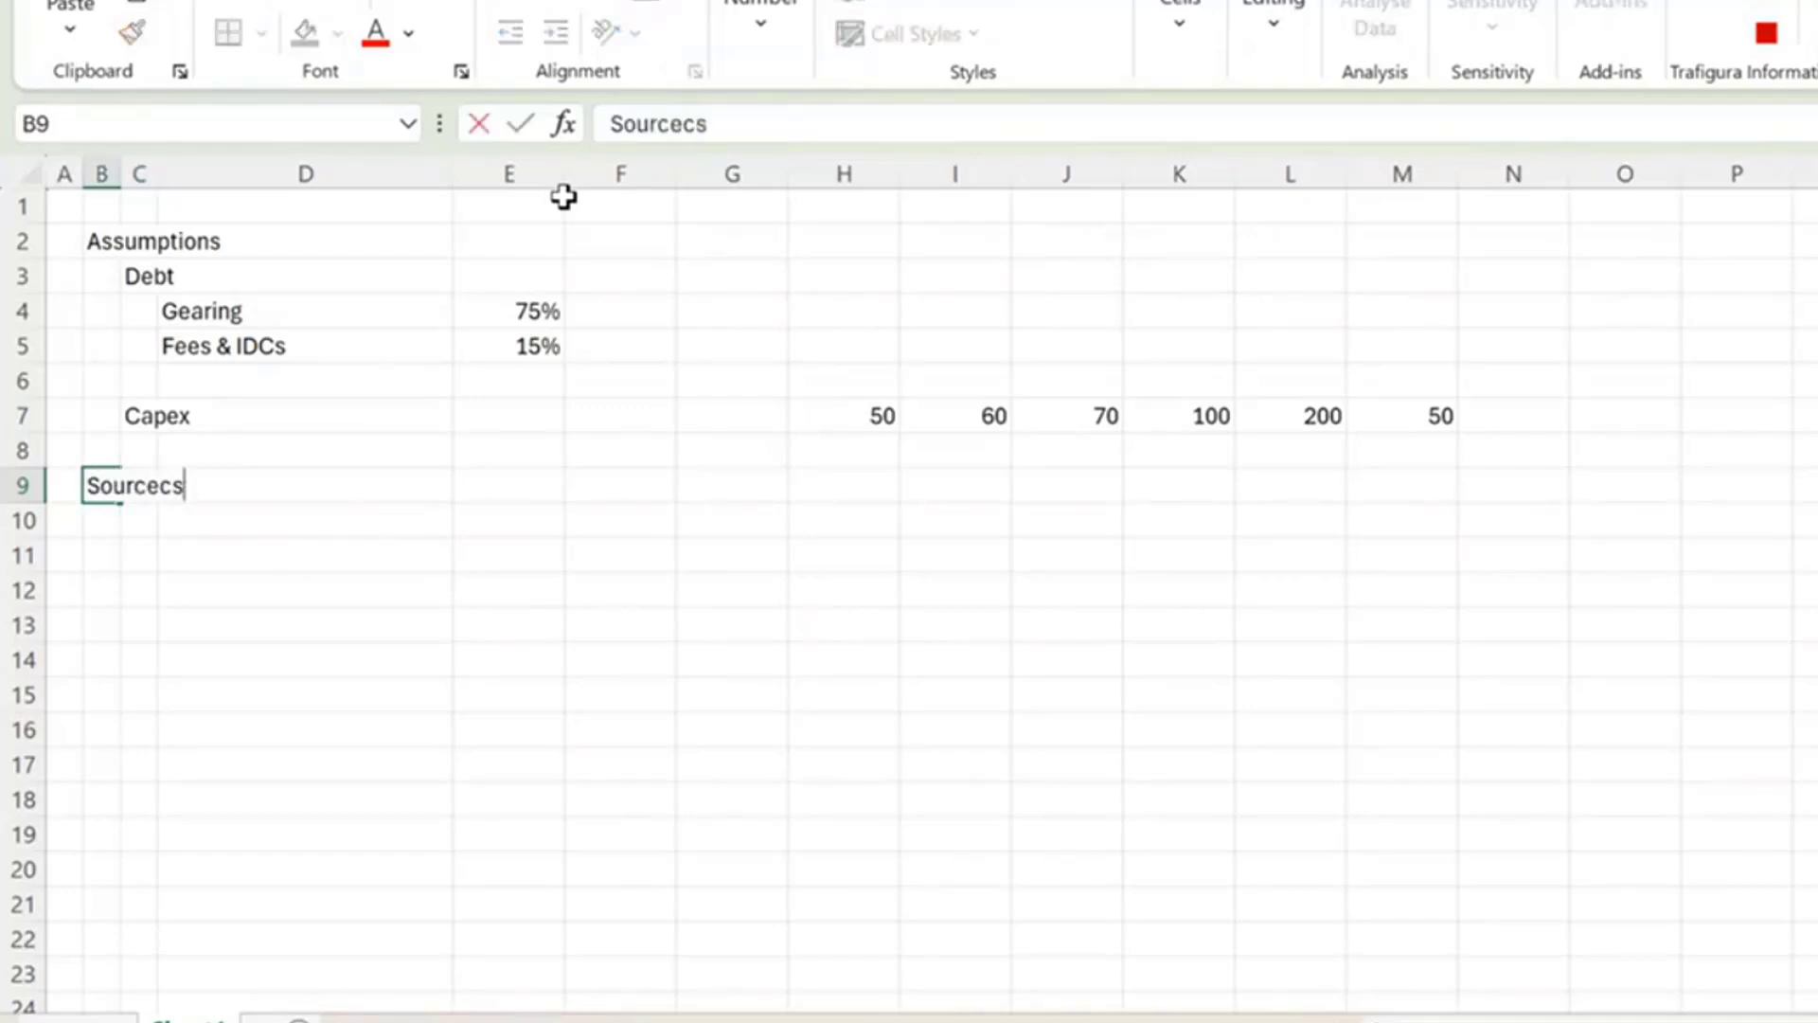
key("BackSpace")
key("BackSpace")
key("BackSpace")
key("BackSpace")
key("BackSpace")
key("BackSpace")
key("BackSpace")
key("BackSpace")
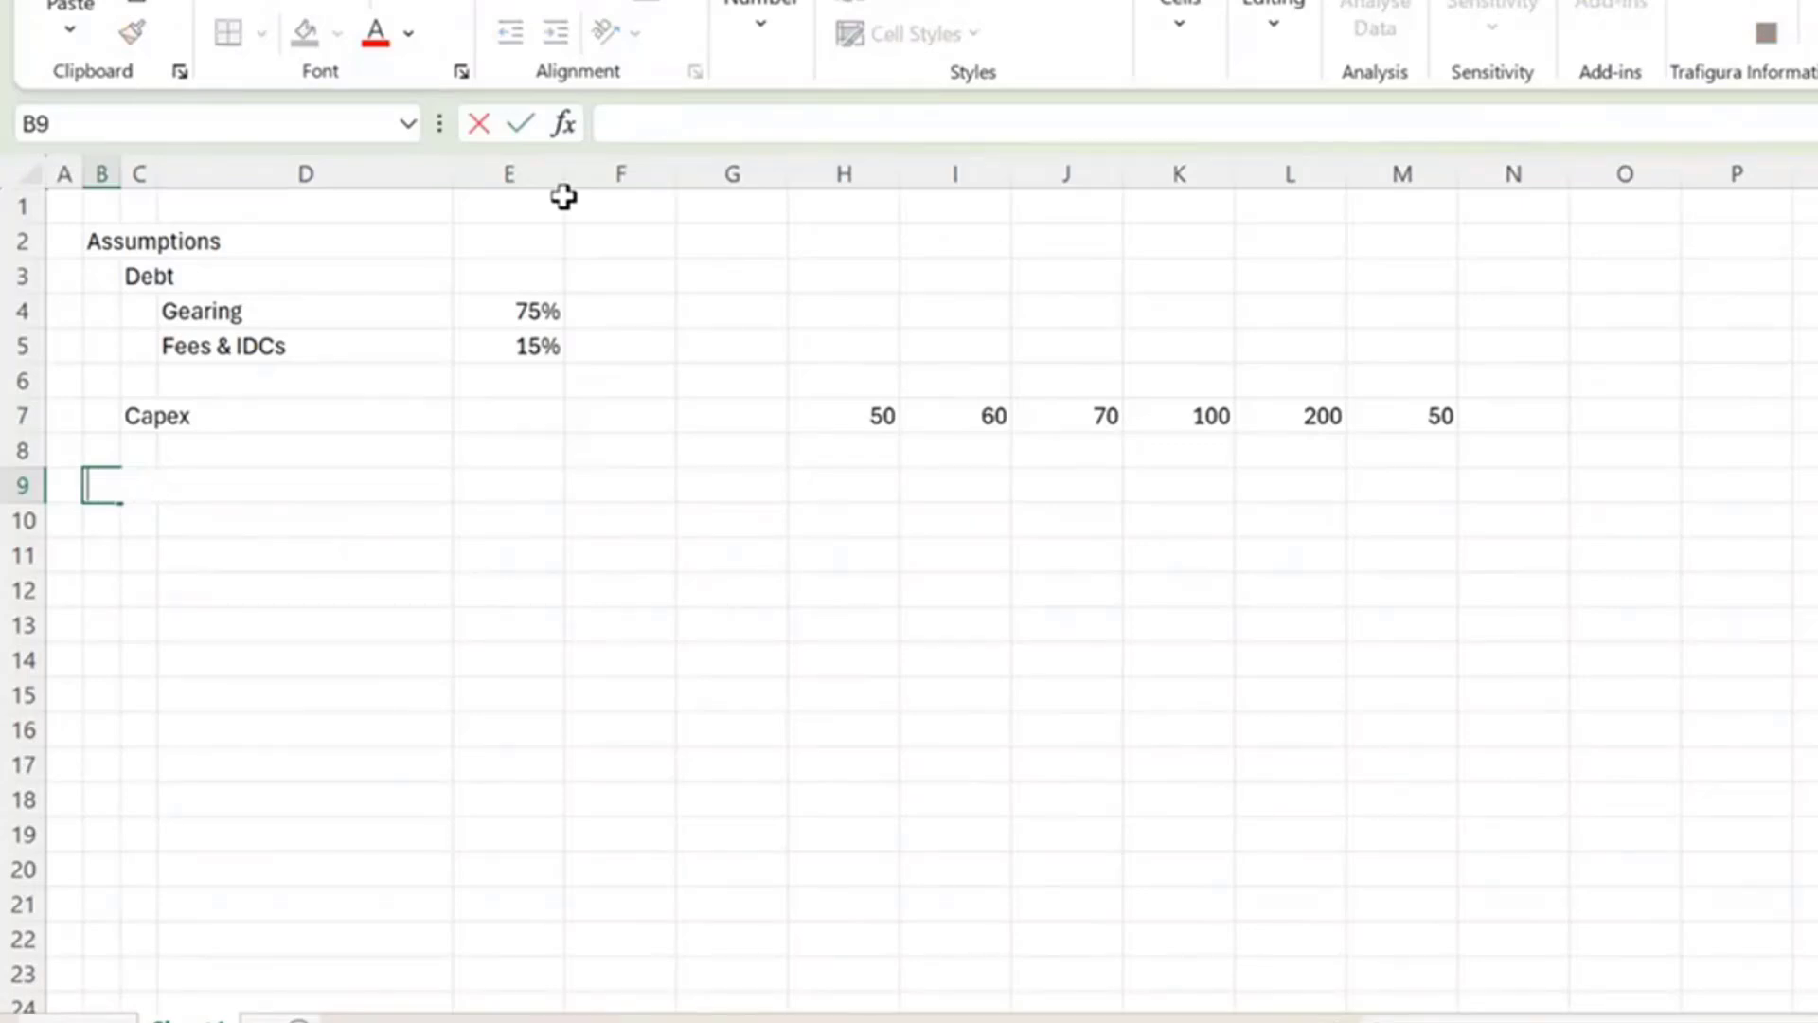
type("Fu")
key("BackSpace")
key("BackSpace")
type("Sources and ")
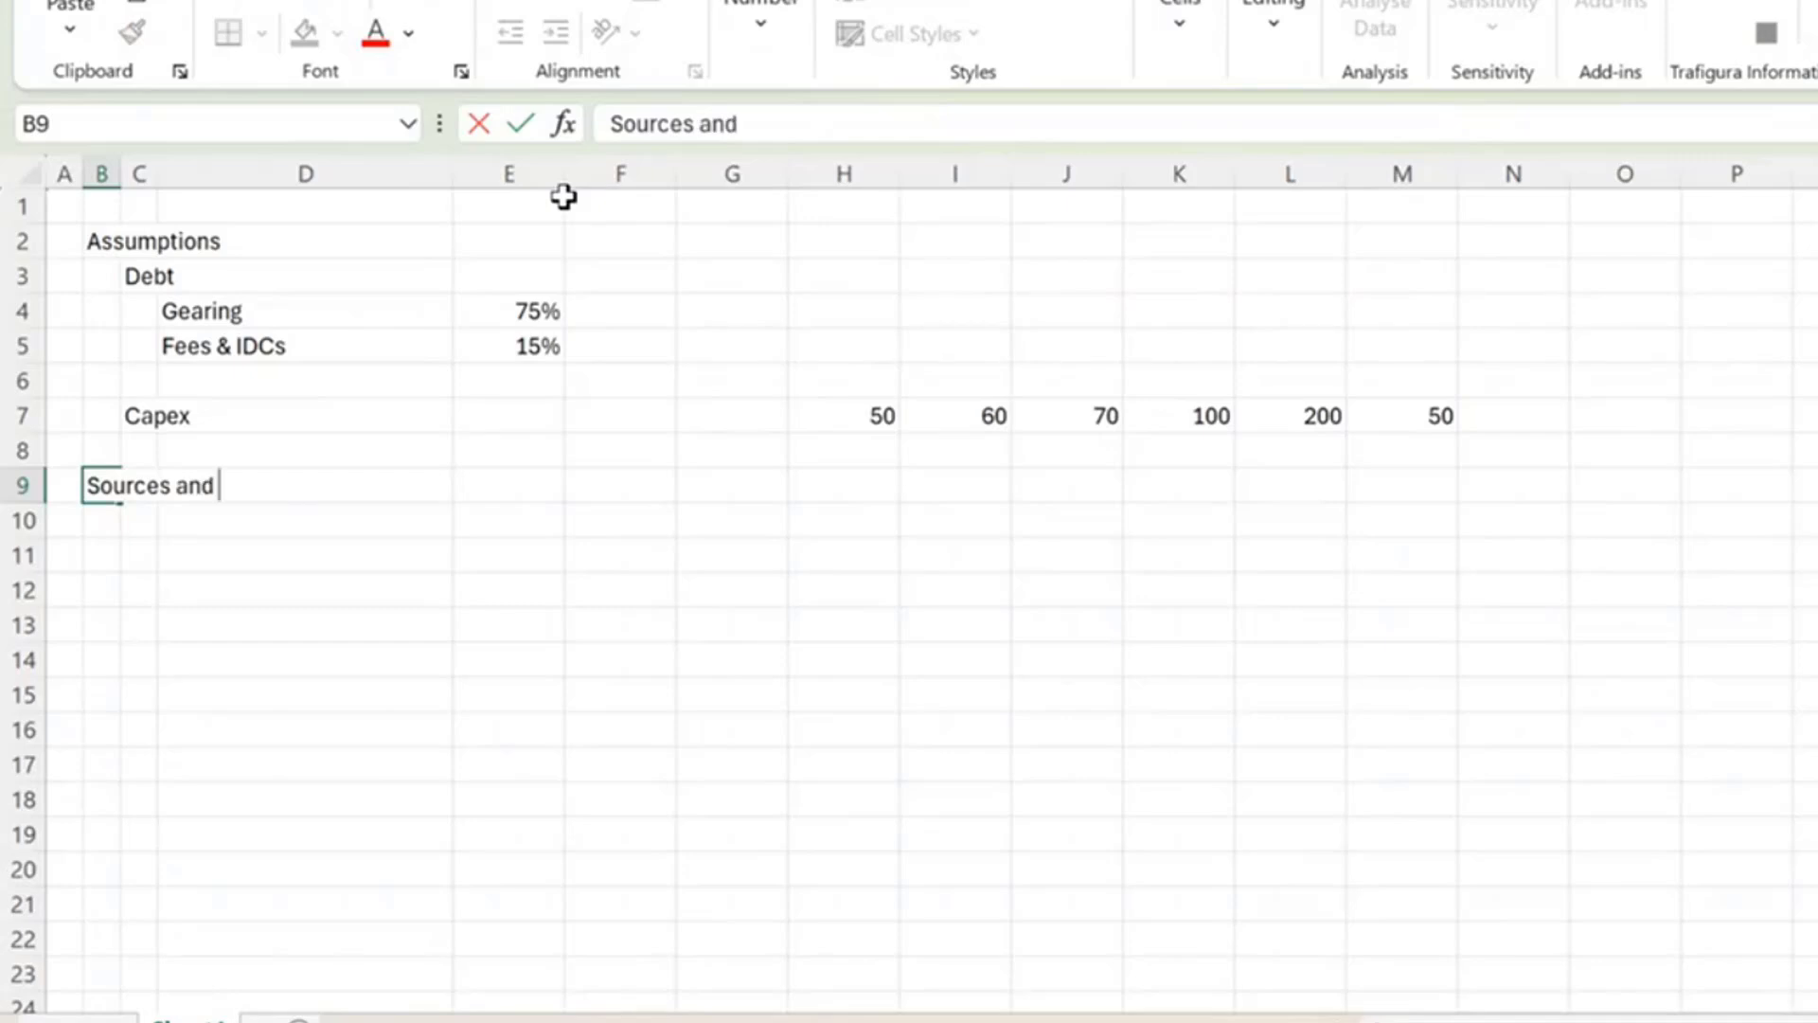
type("Uses")
key("Return")
Enter the sub-heading Uses in cell C10 under Sources and Uses.
key("Right")
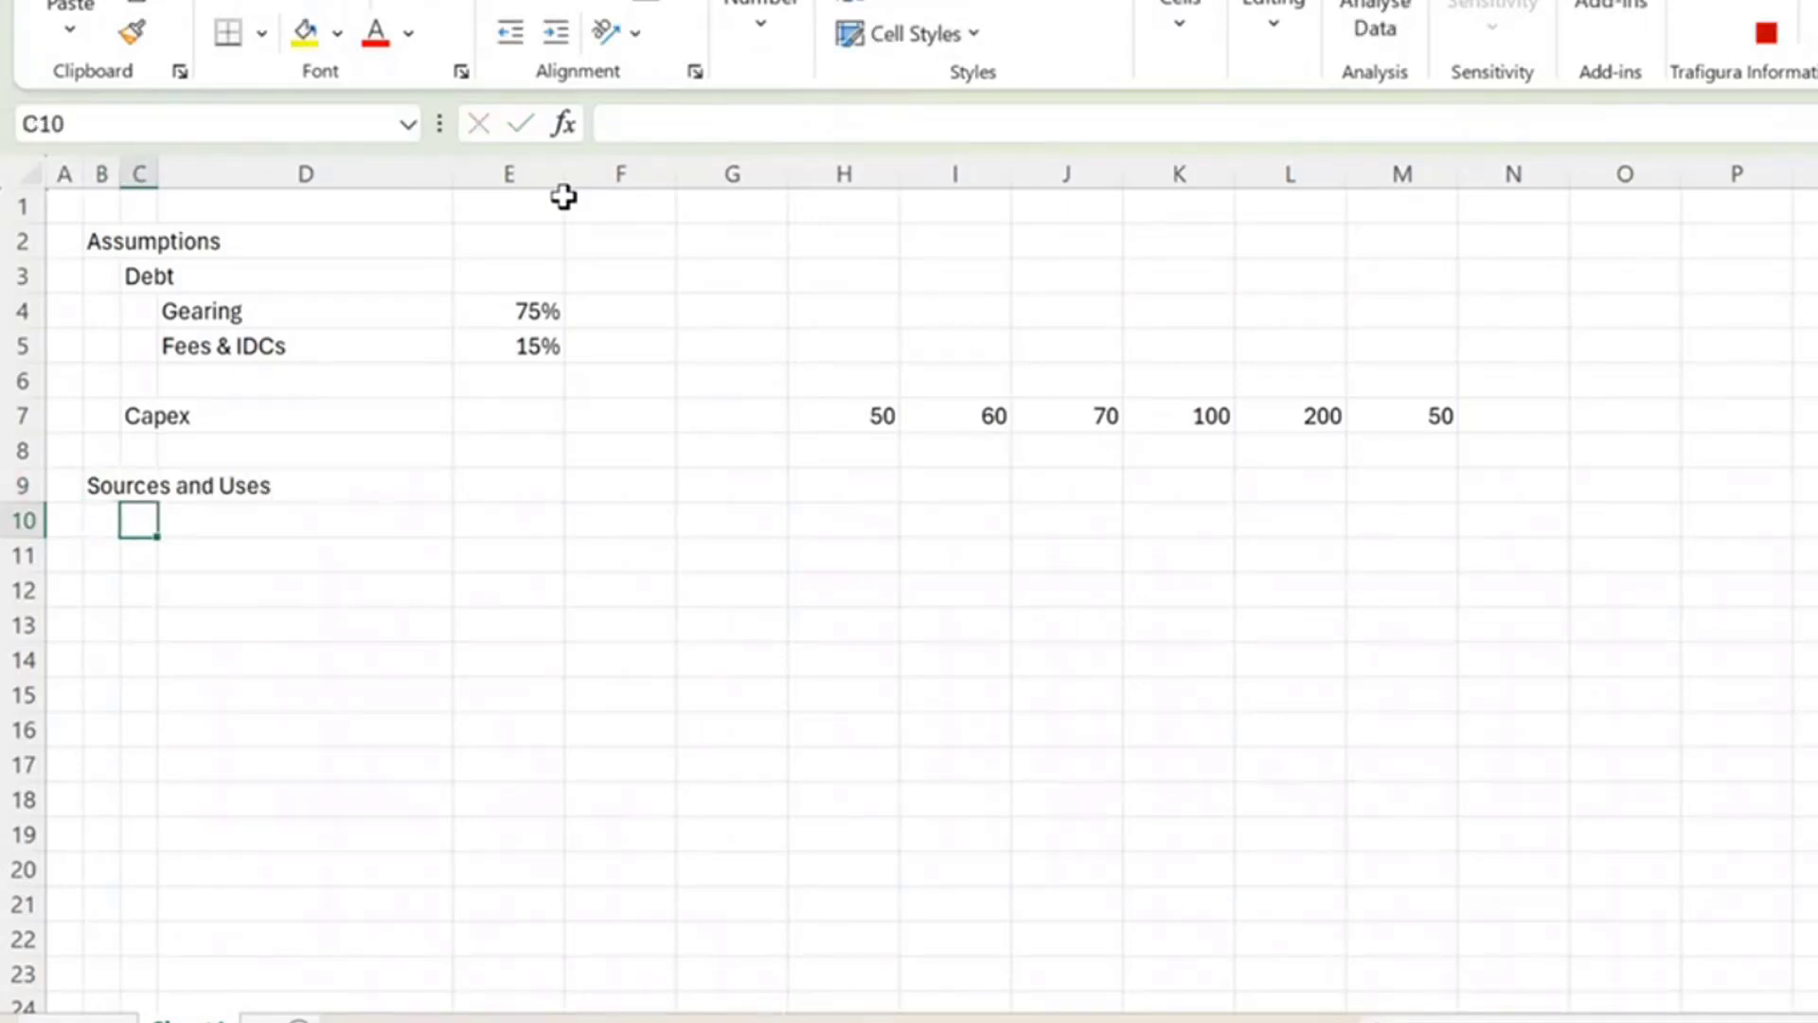
type("Souces")
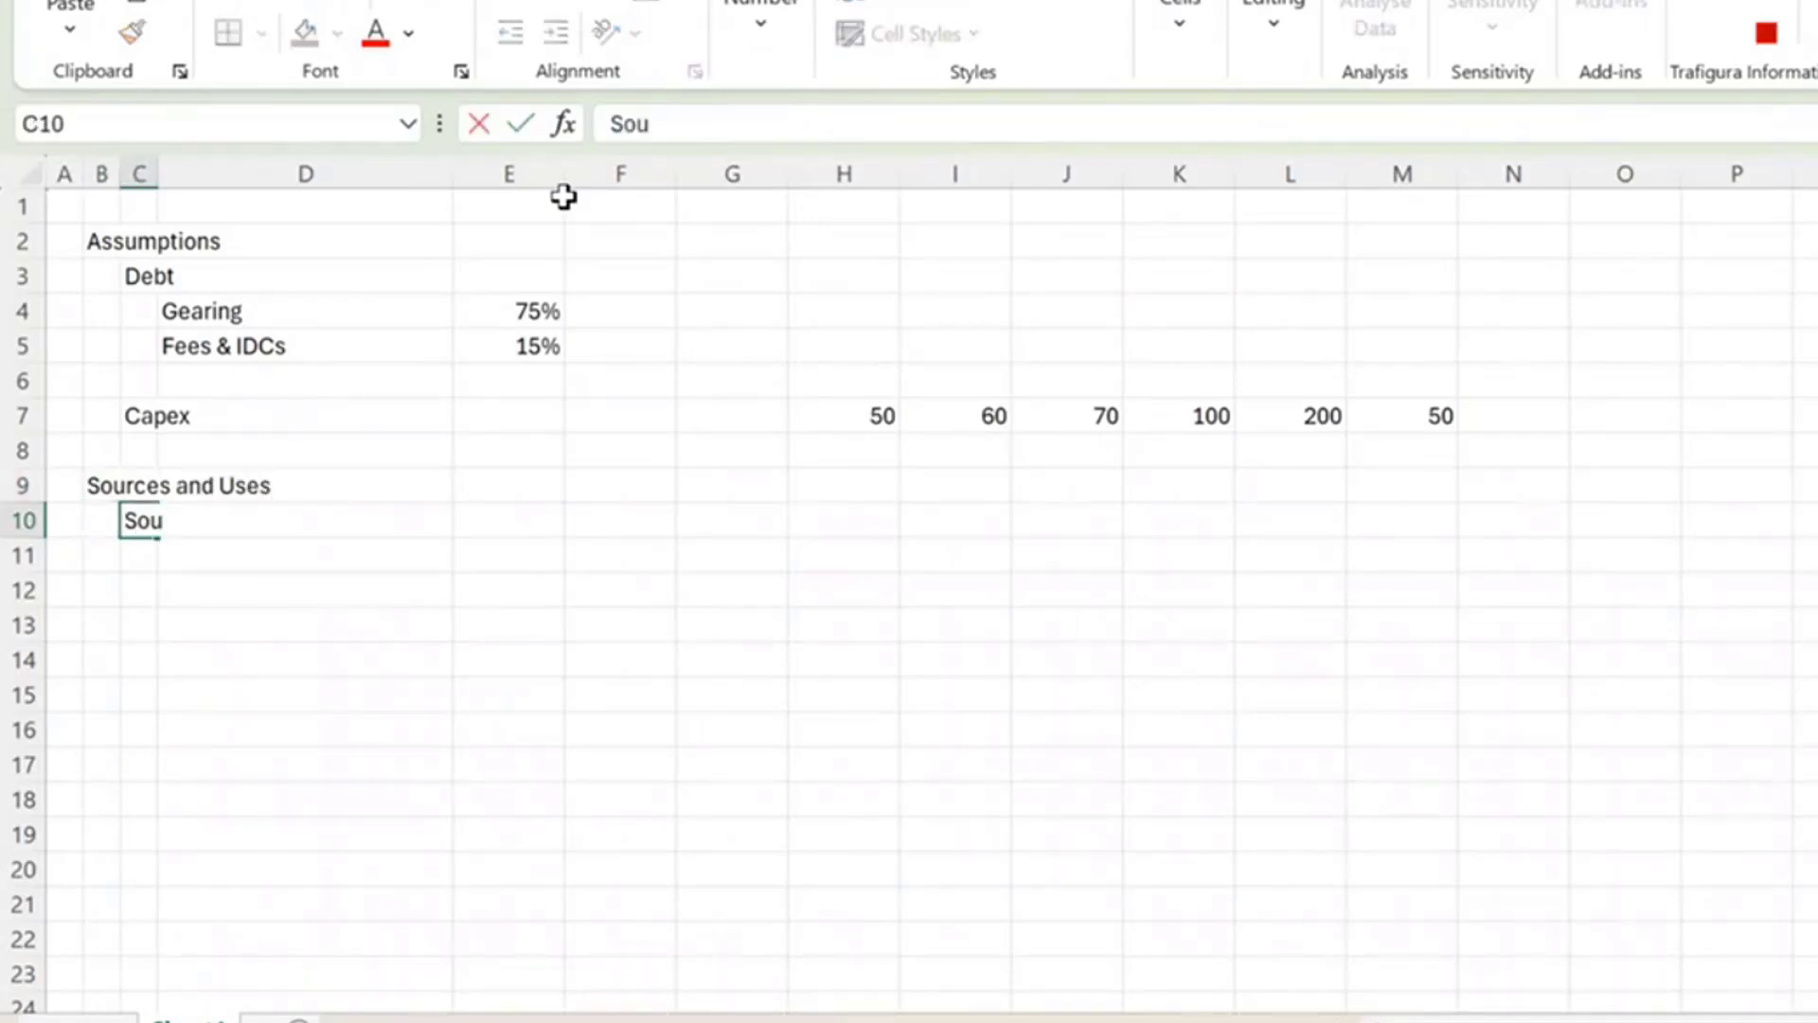
key("BackSpace")
key("BackSpace")
key("BackSpace")
key("BackSpace")
key("BackSpace")
key("BackSpace")
type("Uses")
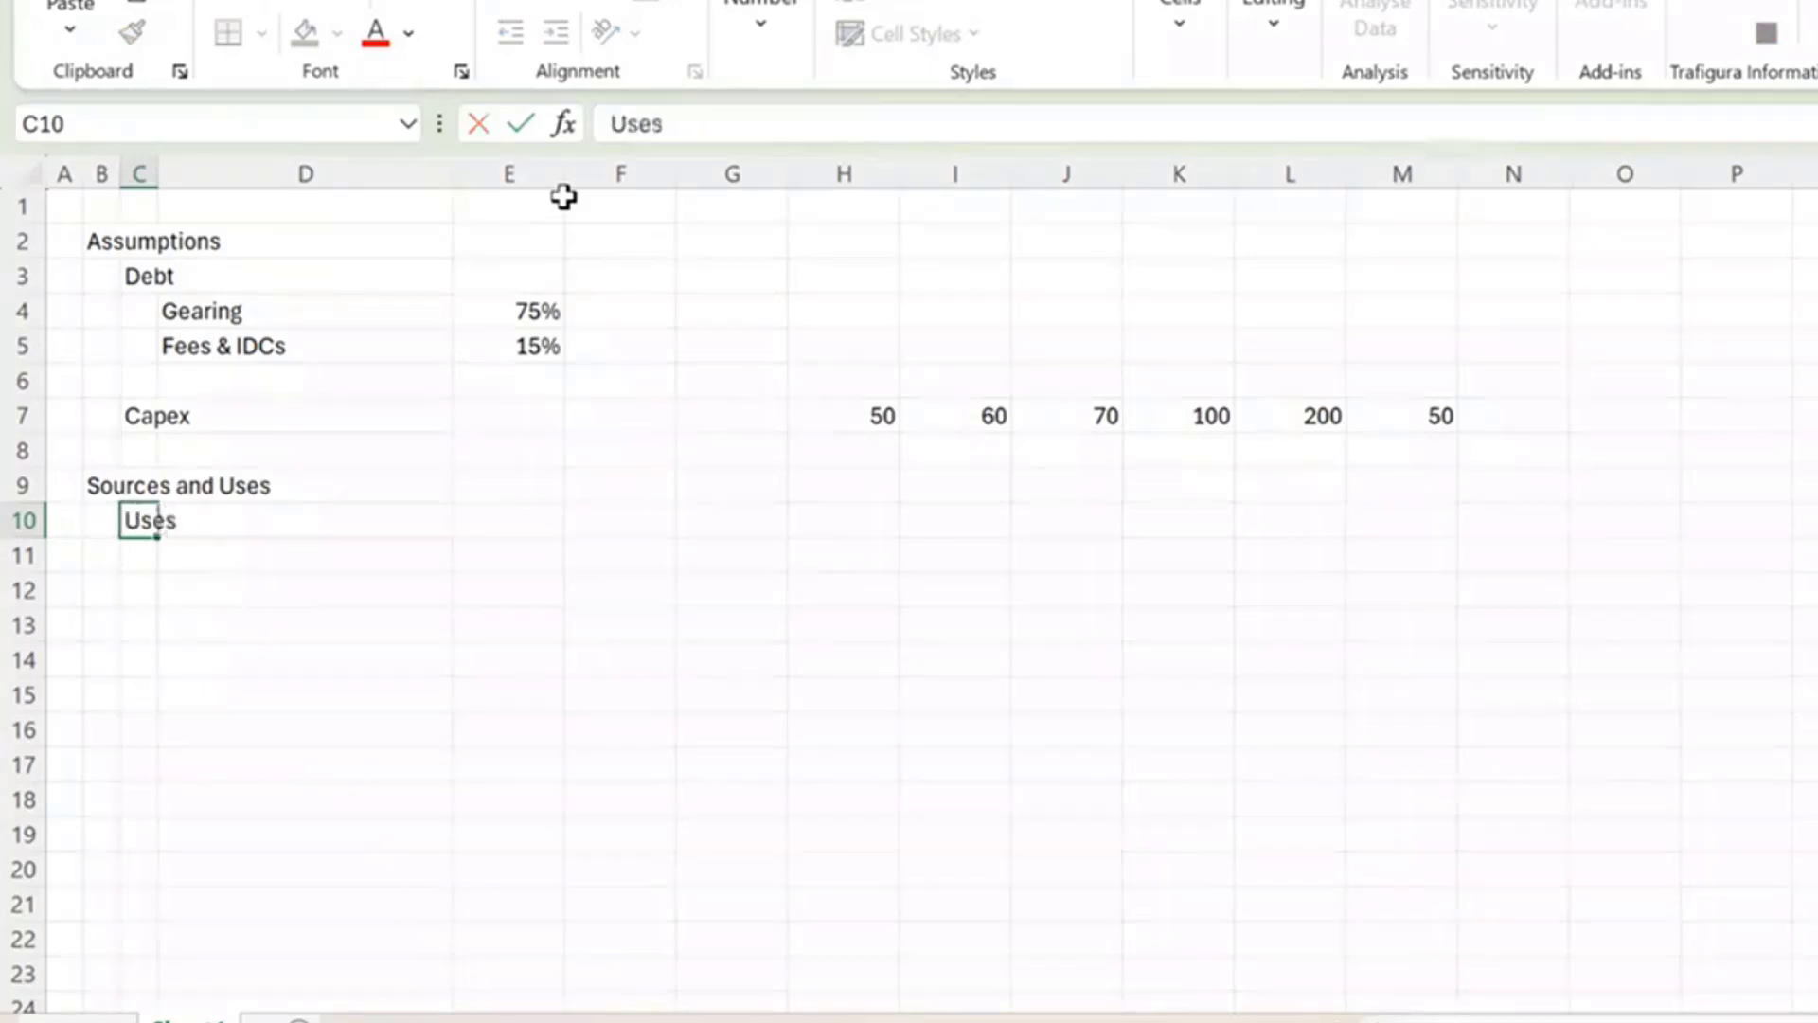
key("Return")
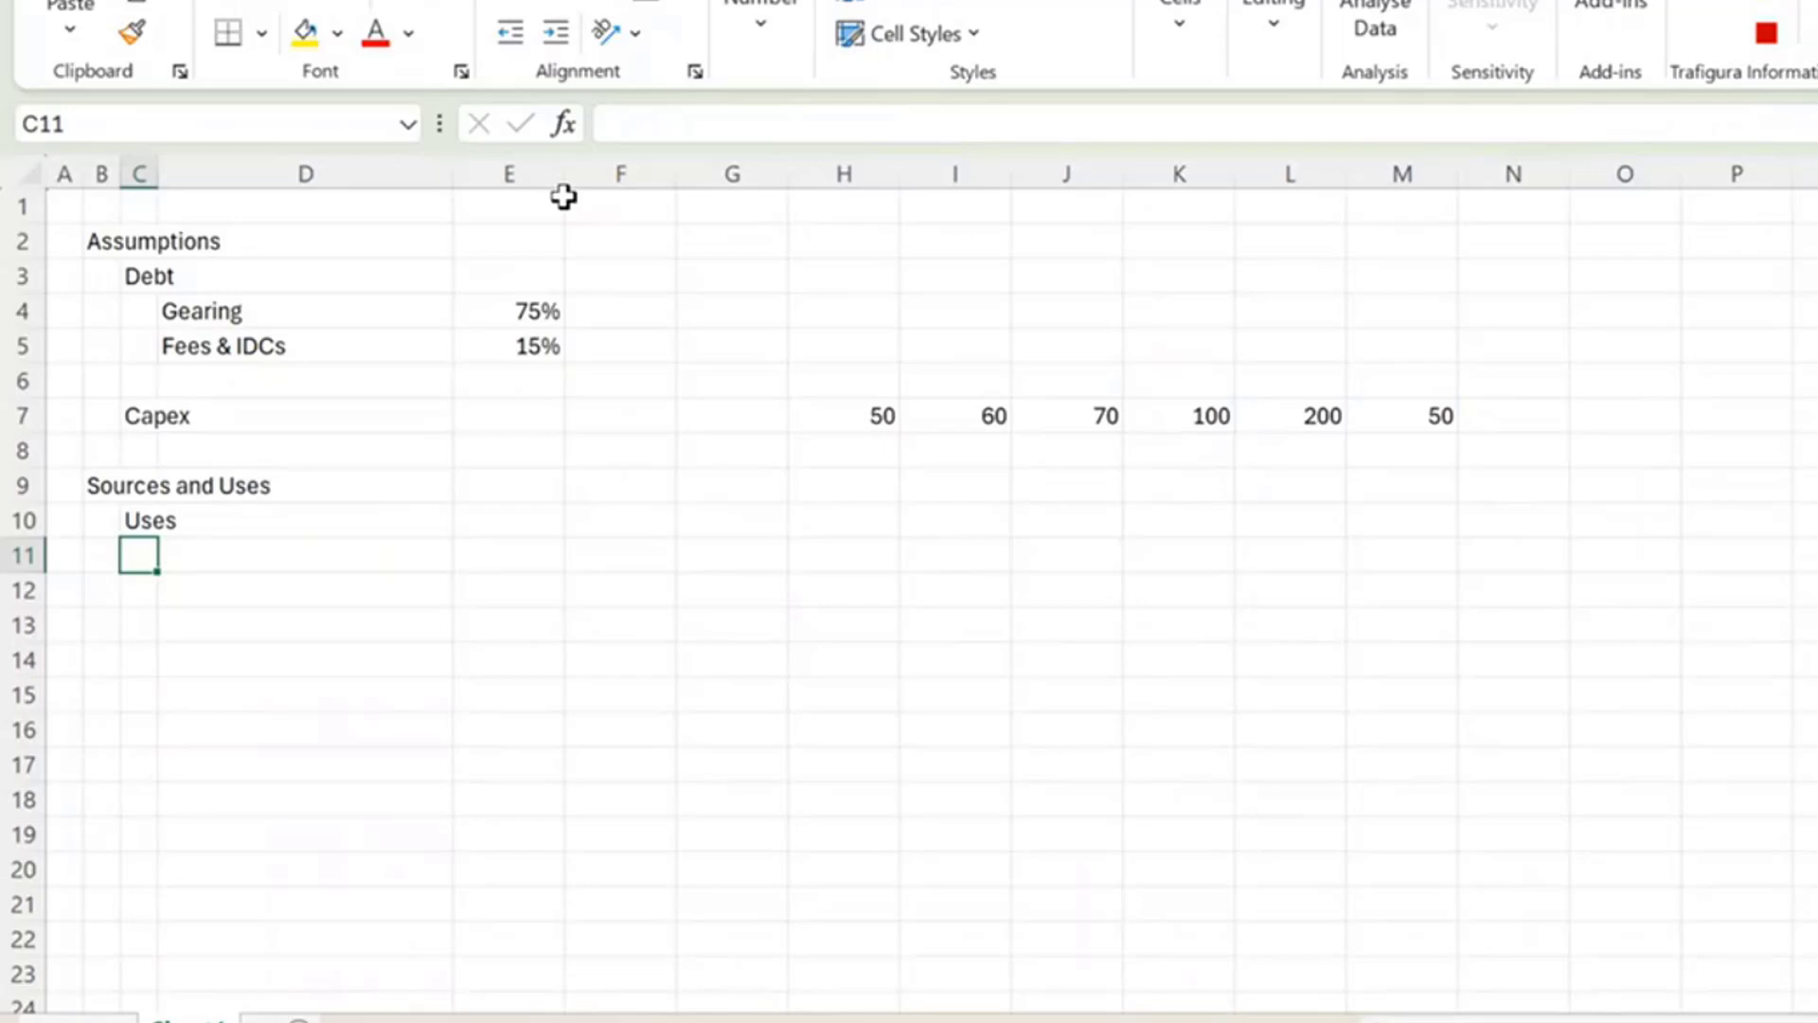
Hide the worksheet gridlines and show them again.
key("alt+w")
key("v")
key("g")
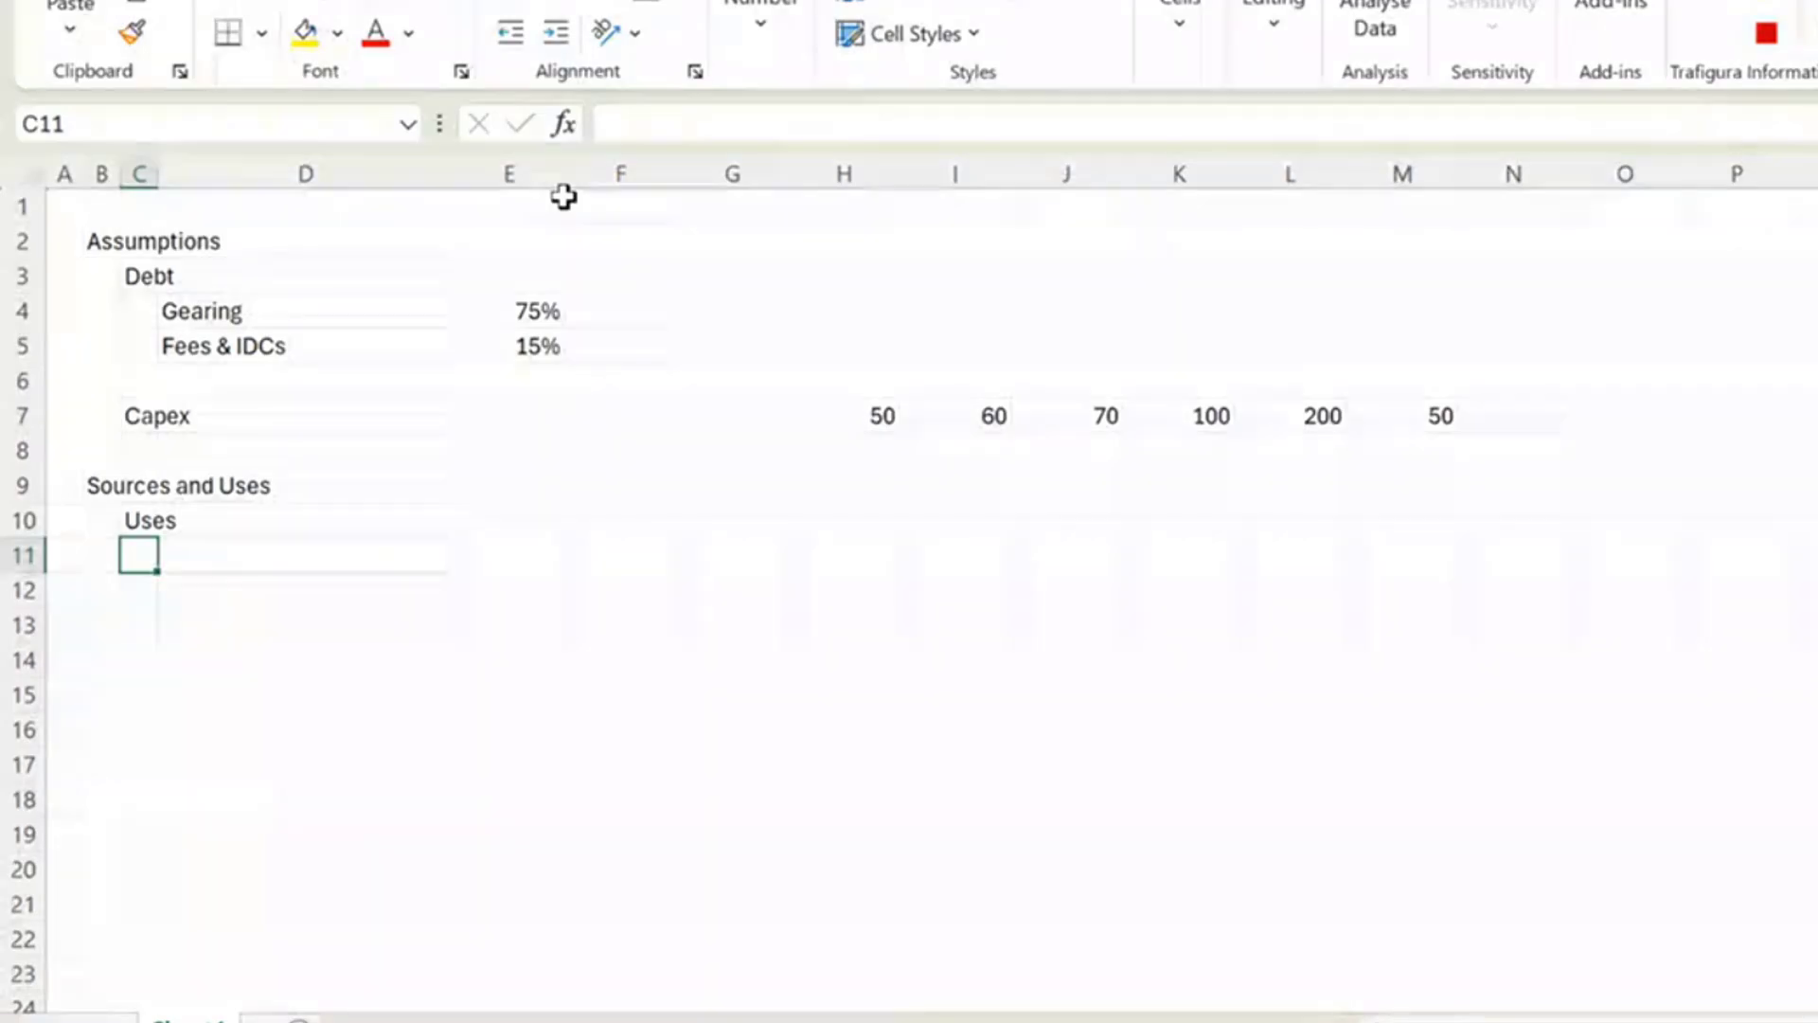
key("alt+w")
key("v")
key("g")
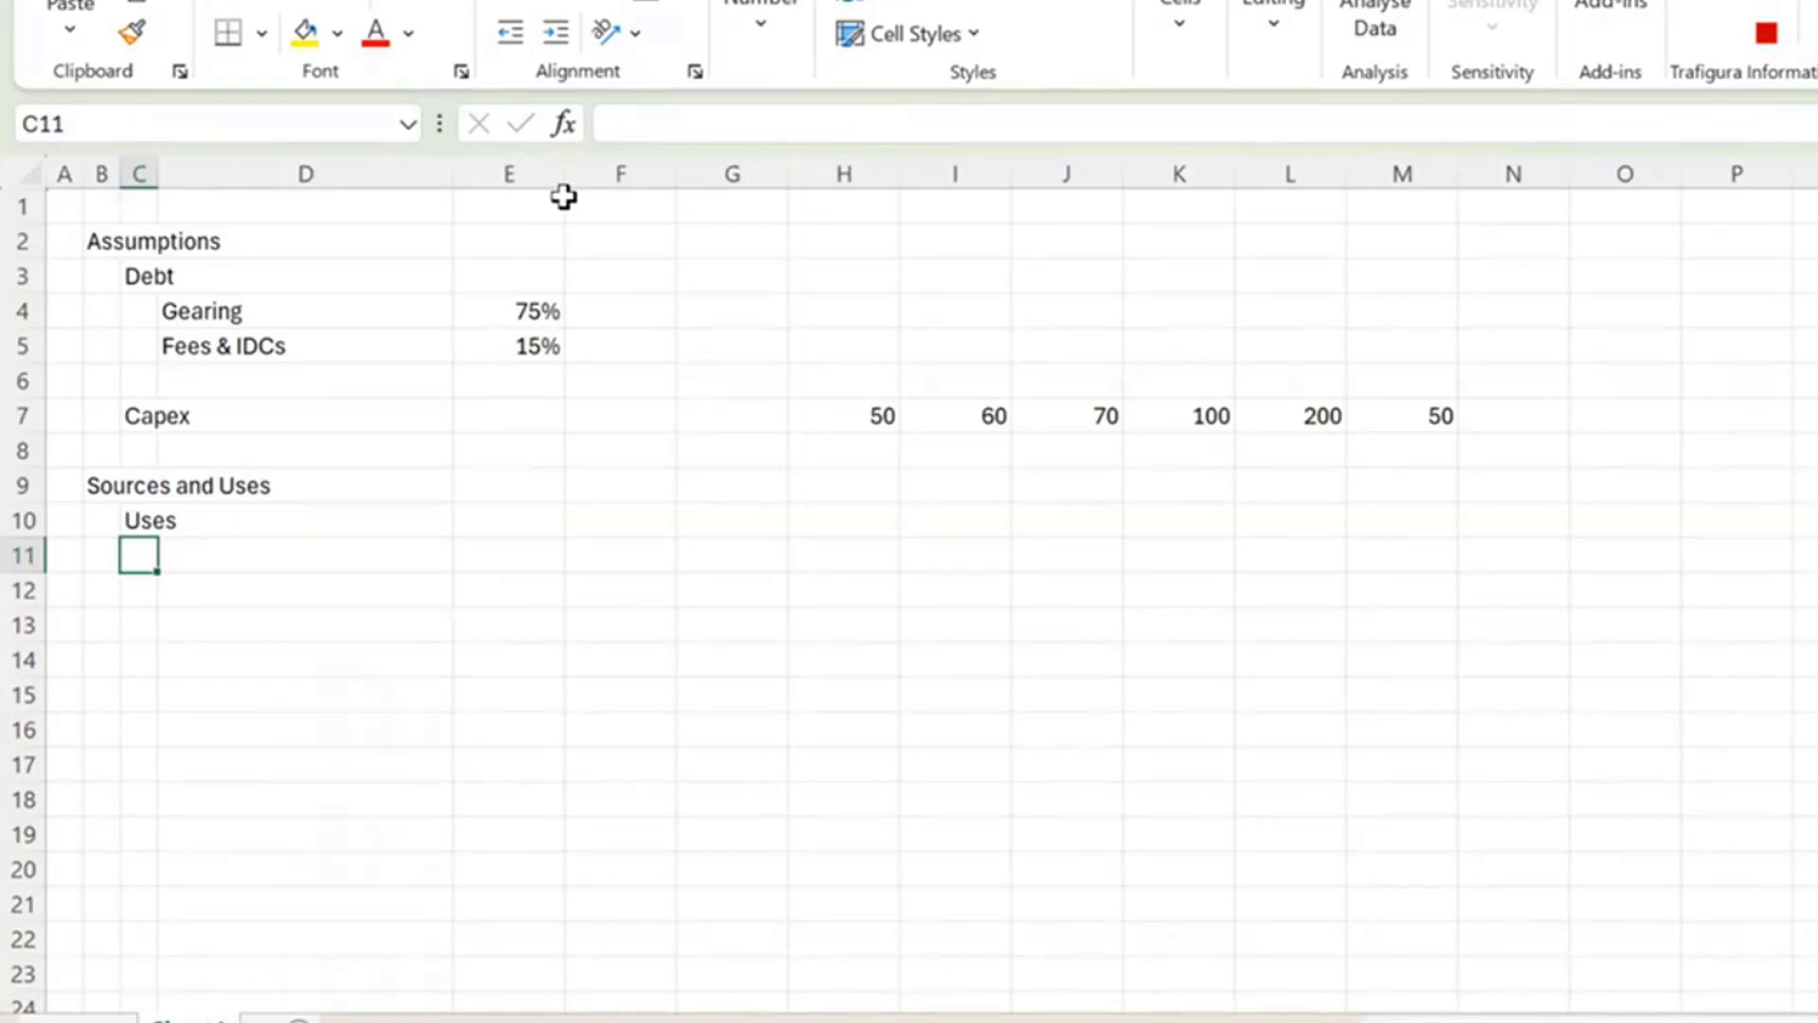
Add the line labels Capex in cell D11 and Fees & IDCs in cell D12 under Uses.
key("Right")
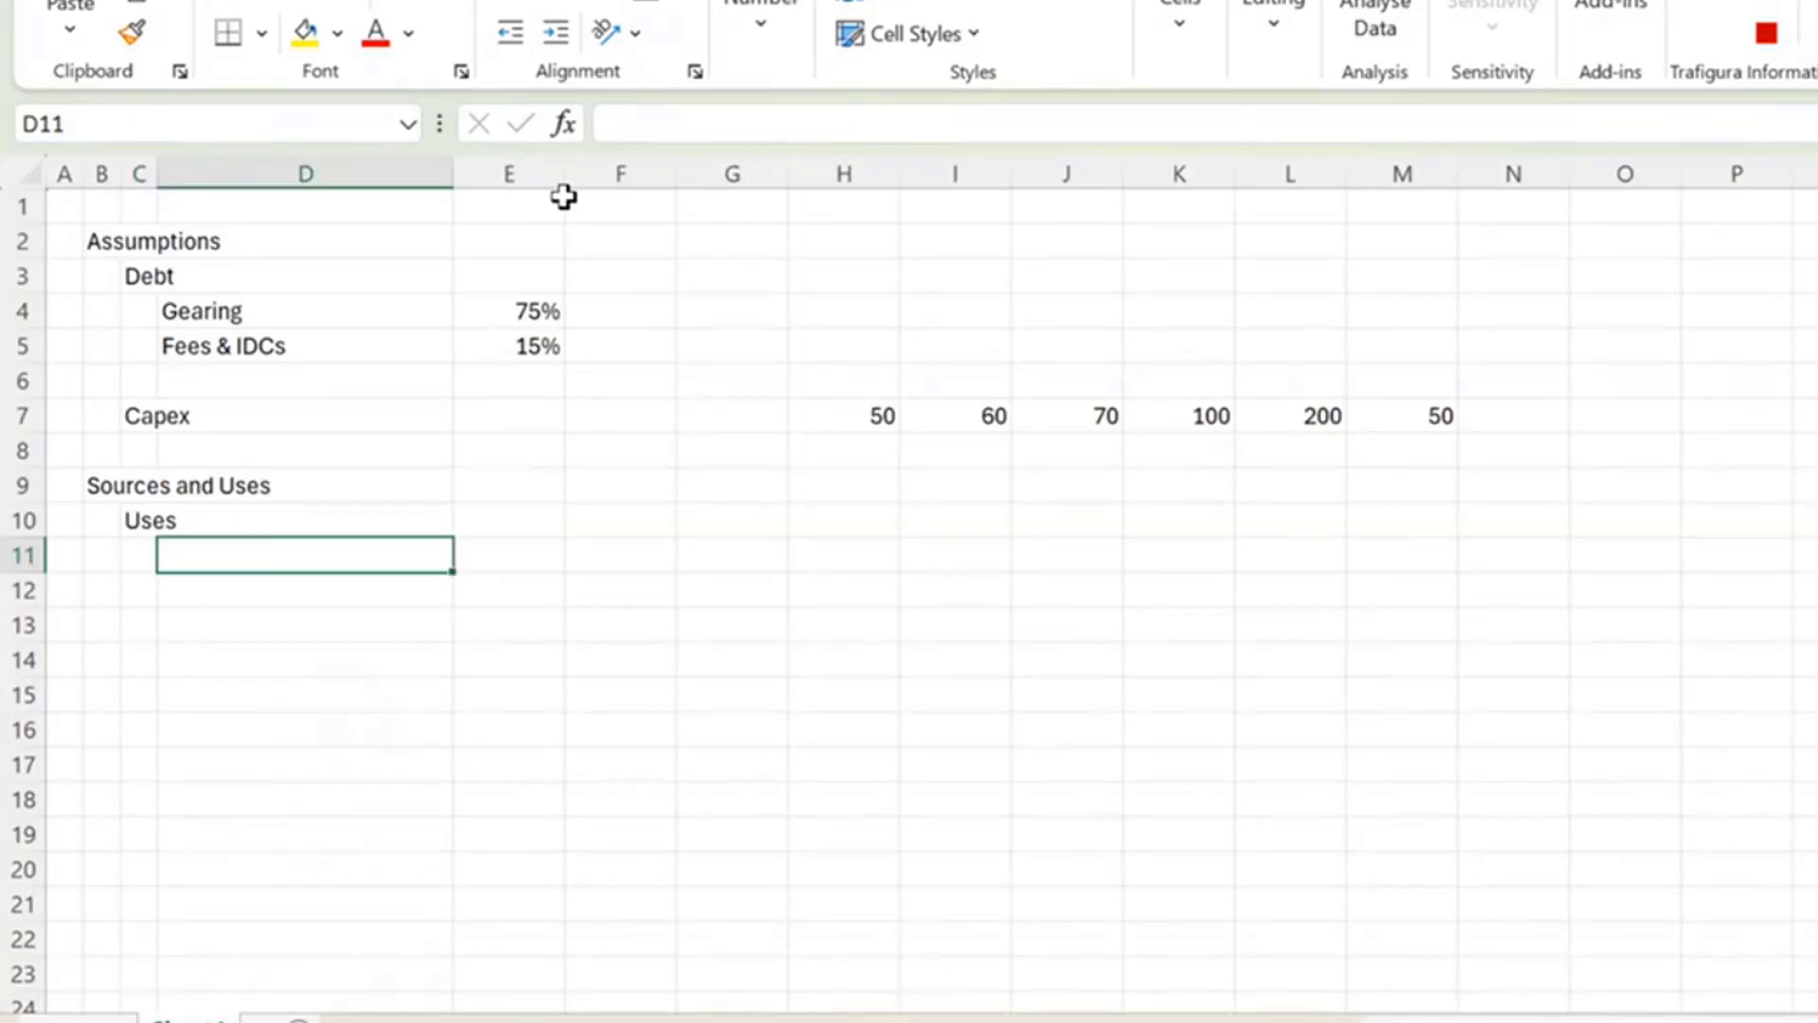
type("Capex")
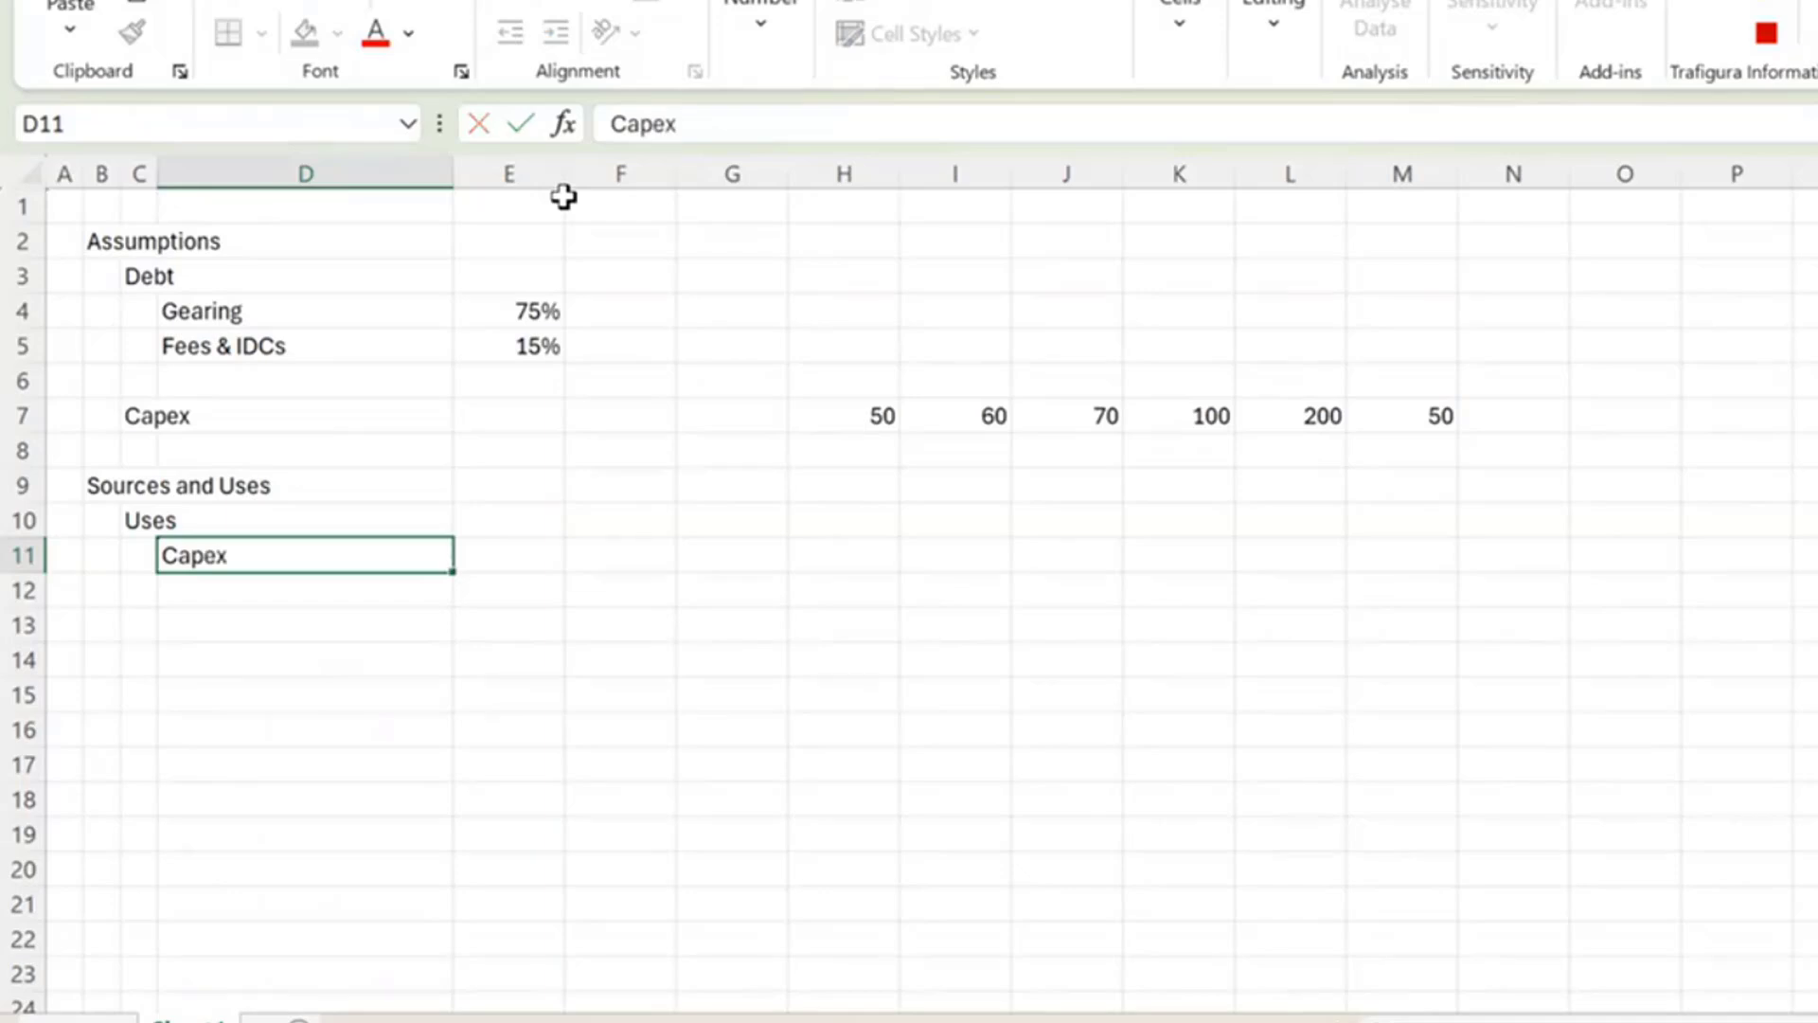
key("Return")
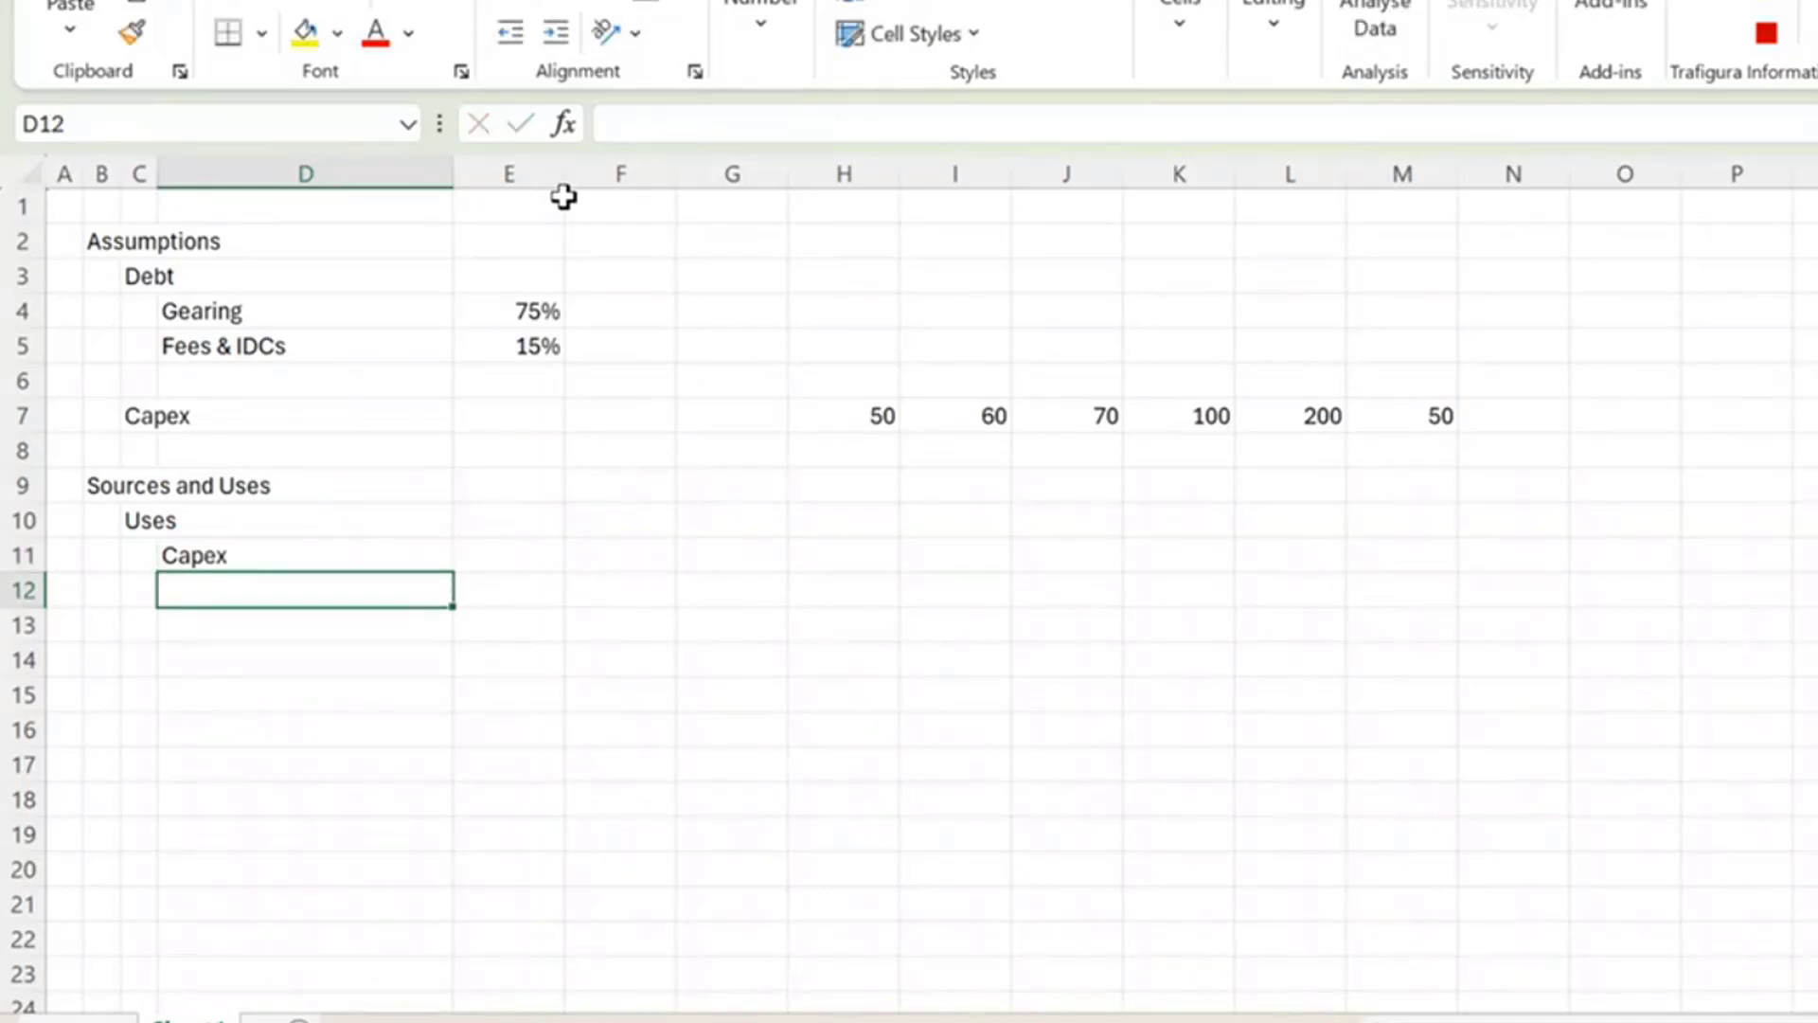
type("IDC")
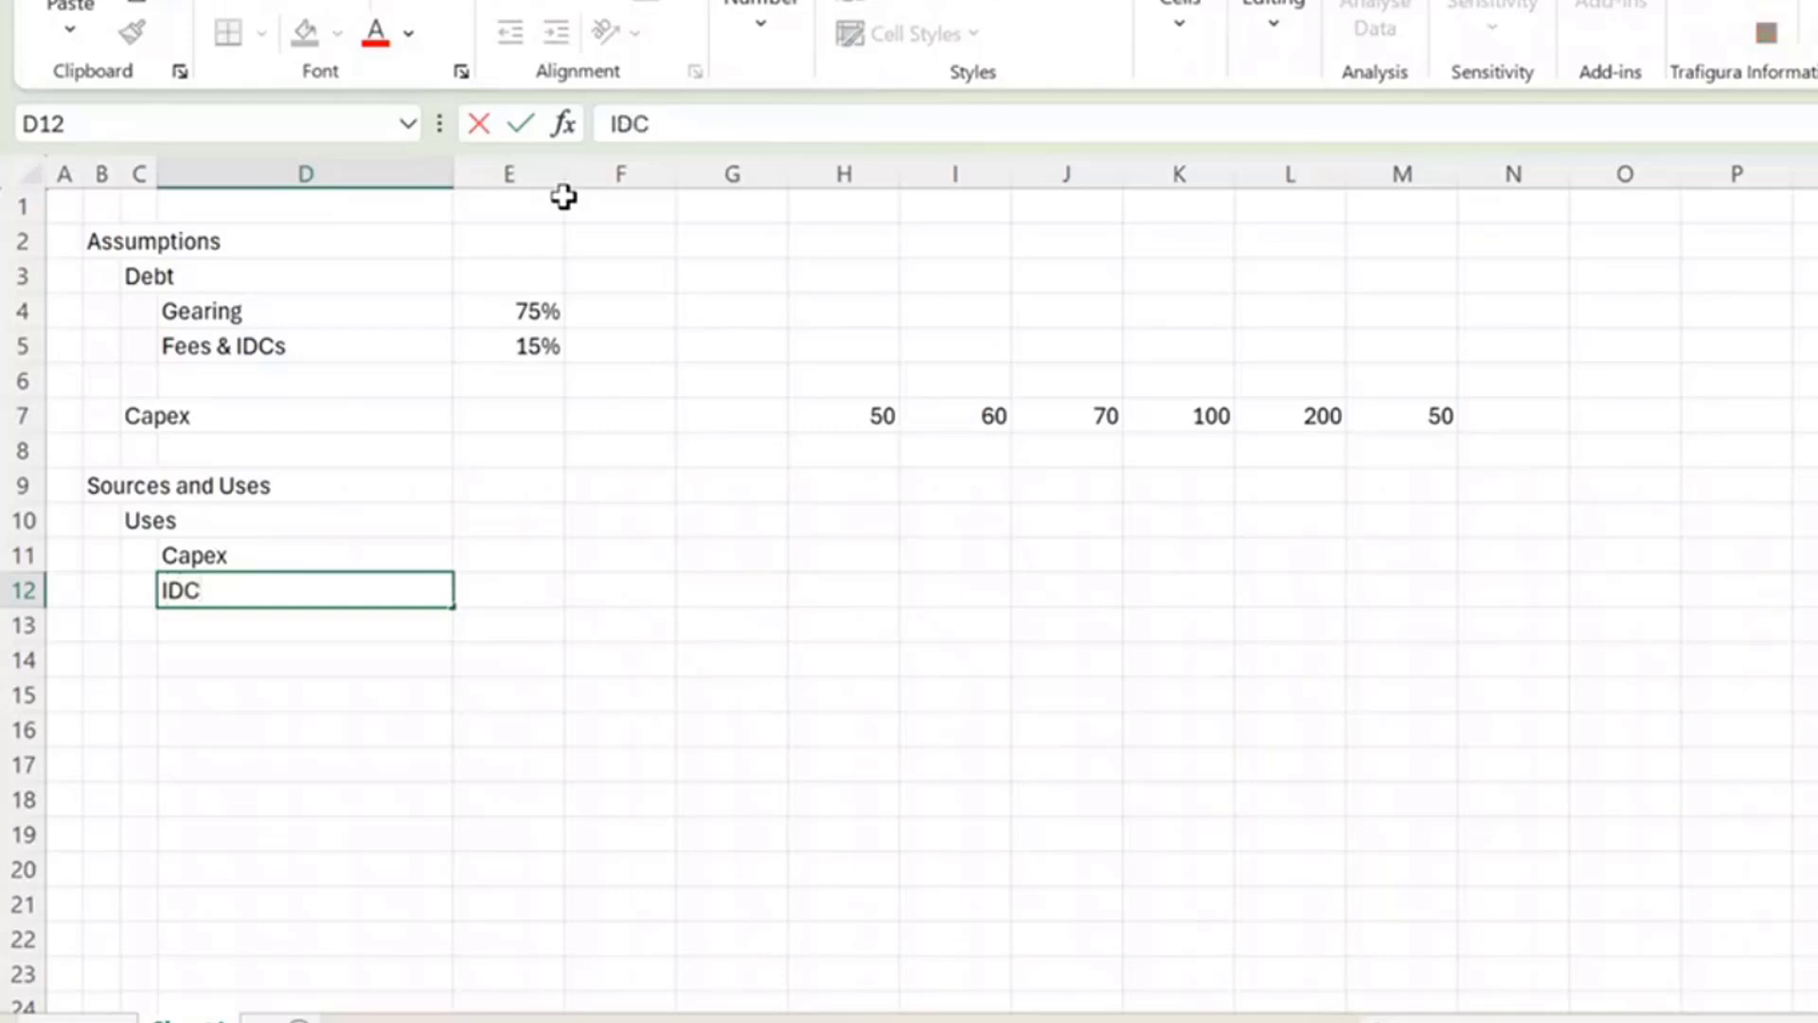
type("s and")
key("BackSpace")
key("BackSpace")
key("BackSpace")
key("BackSpace")
key("BackSpace")
key("BackSpace")
key("BackSpace")
key("BackSpace")
type("Fees & I")
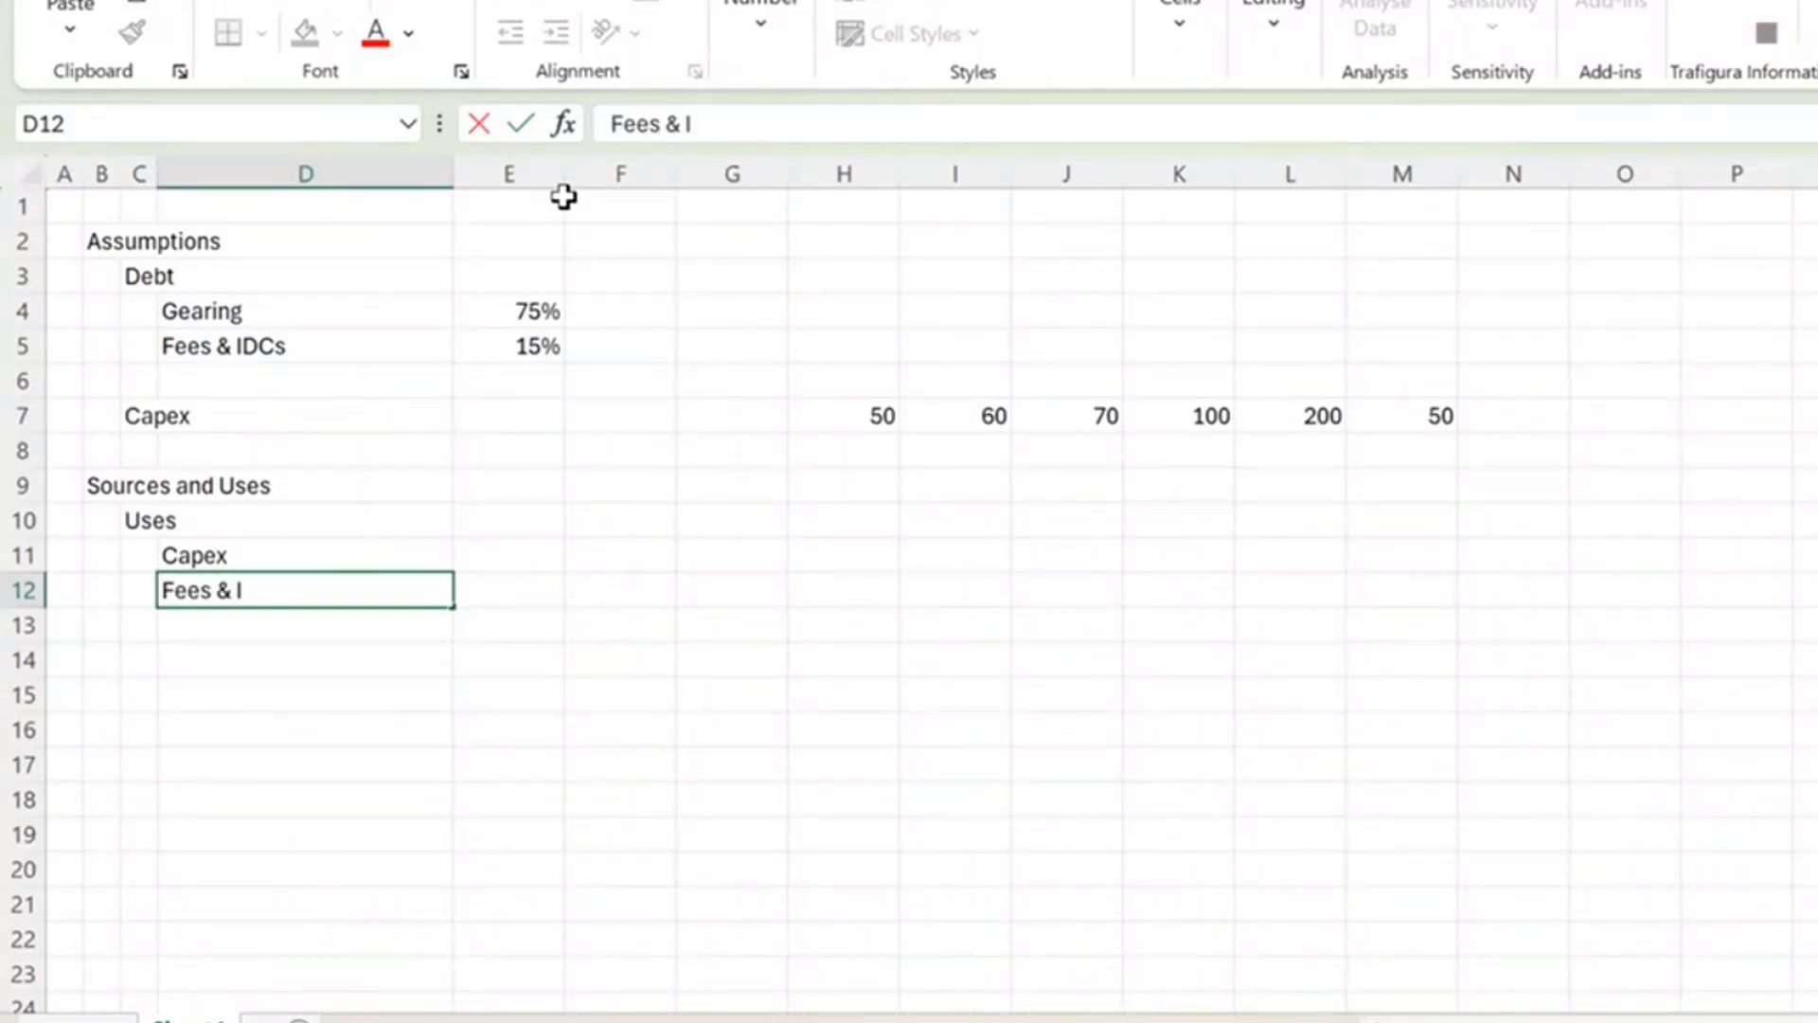
type("DCs")
key("Return")
Add a Total label in cell D13 to close the Uses block.
type("T")
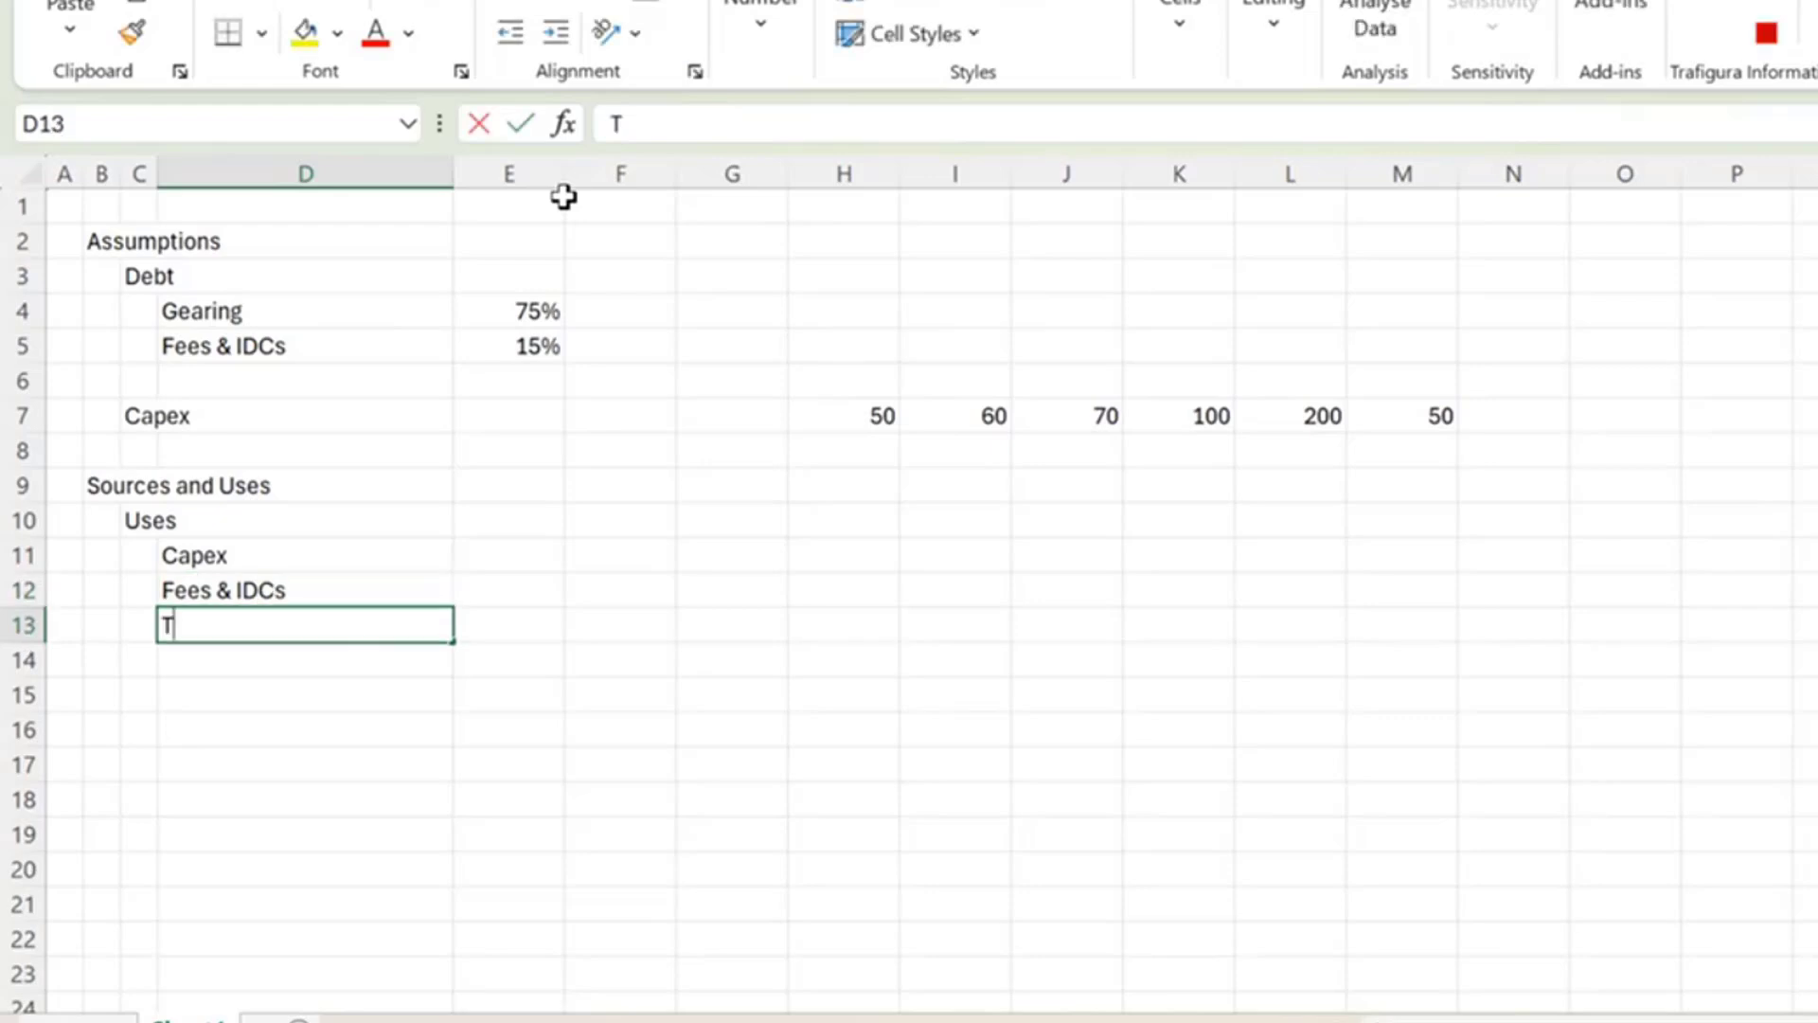
type("otal")
key("Return")
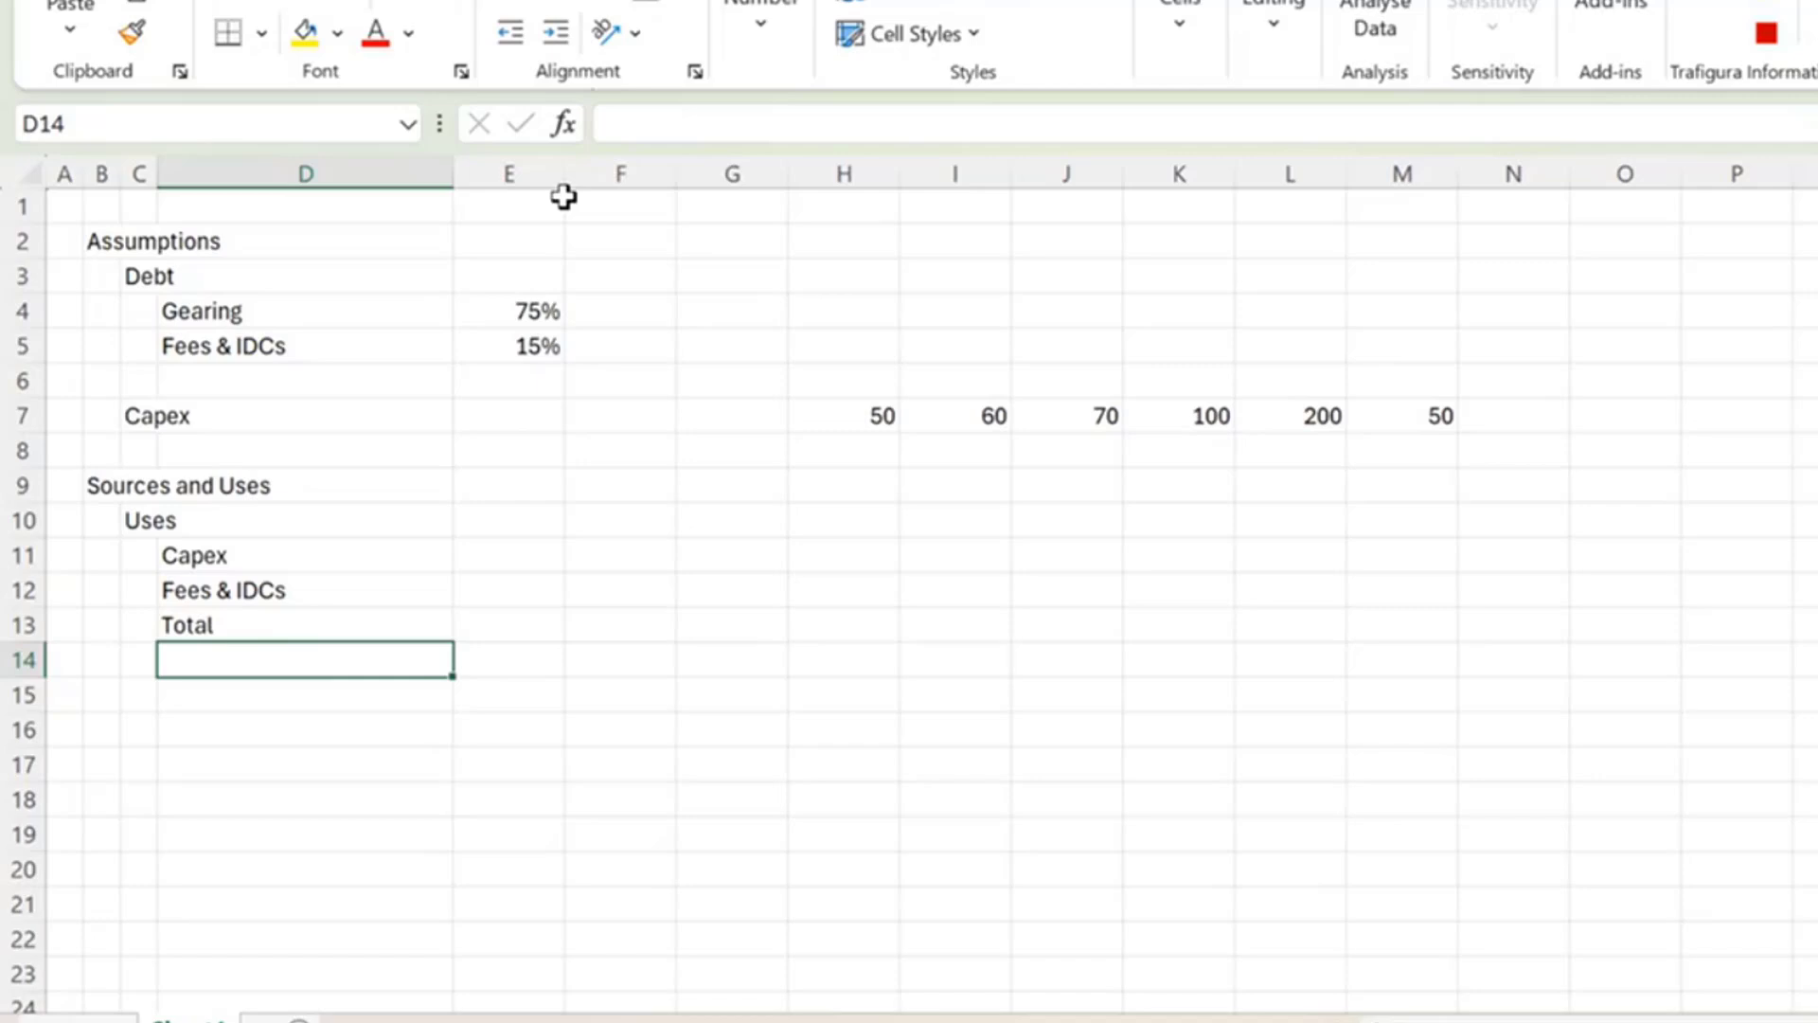
Enter the sub-heading Sources in cell C15 and a Debt label beneath it in cell D16.
key("Down")
key("Left")
type("Sources")
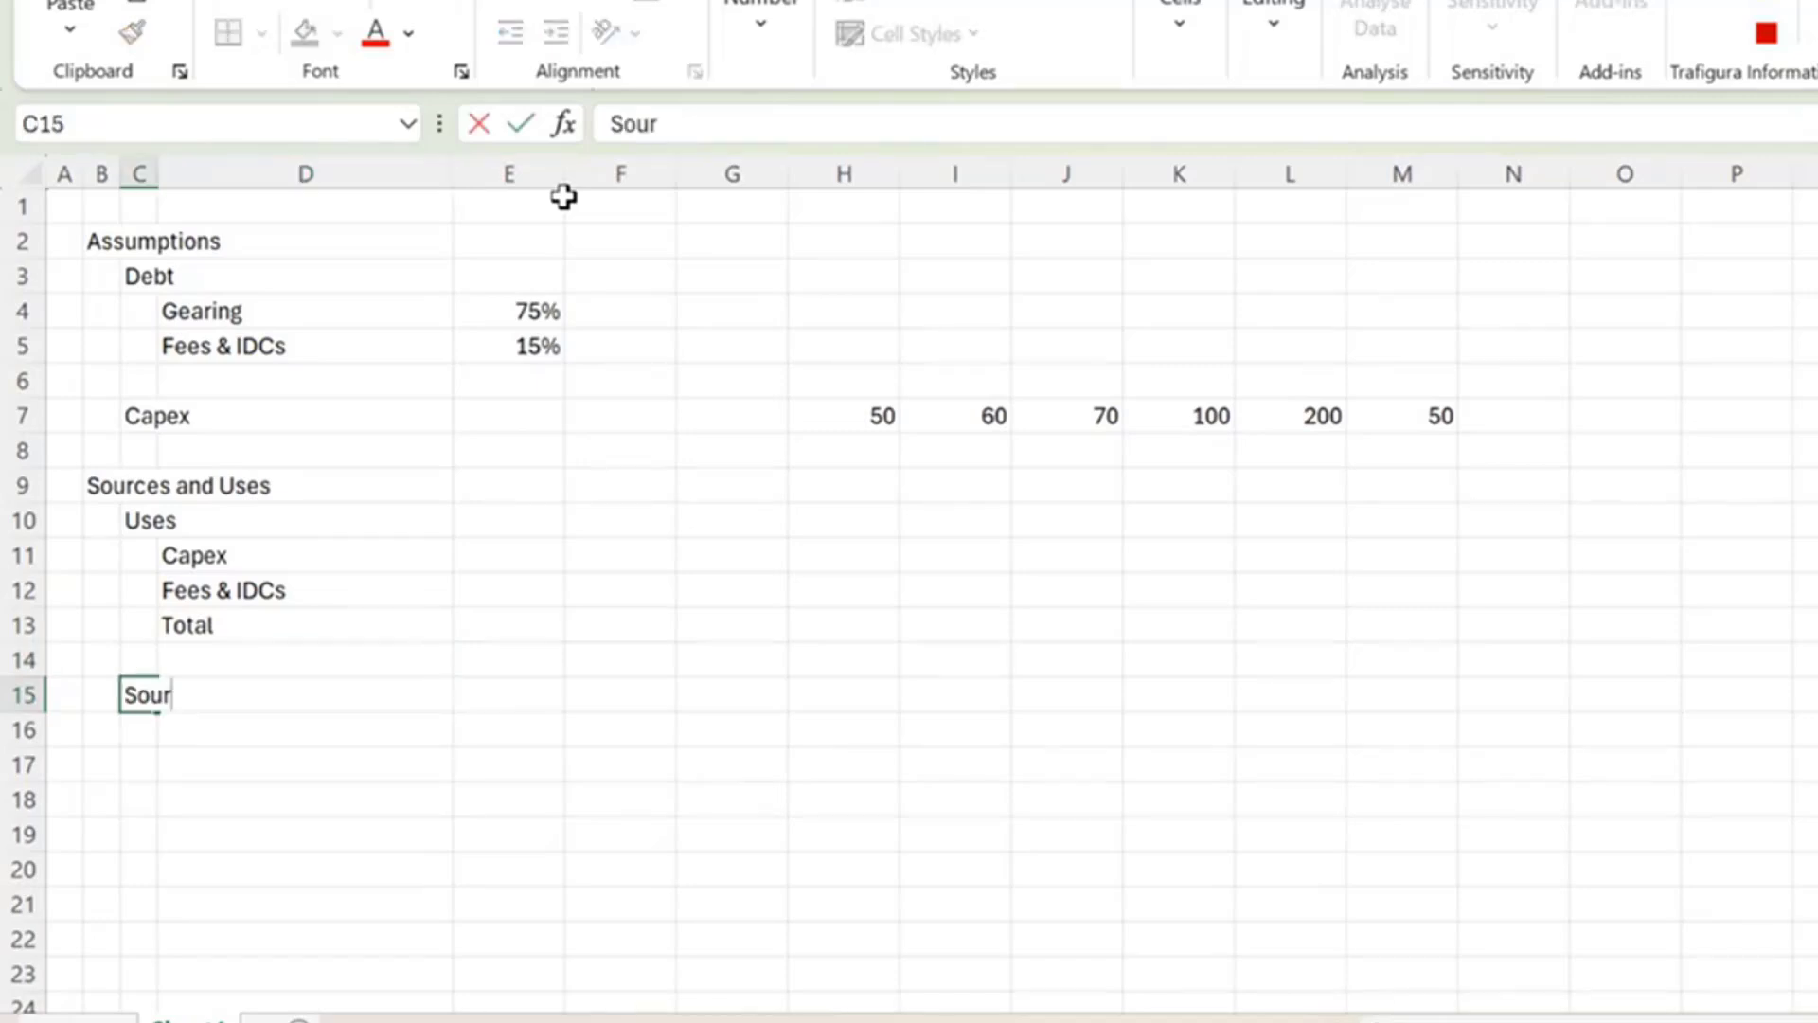
key("Return")
key("Return")
key("Right")
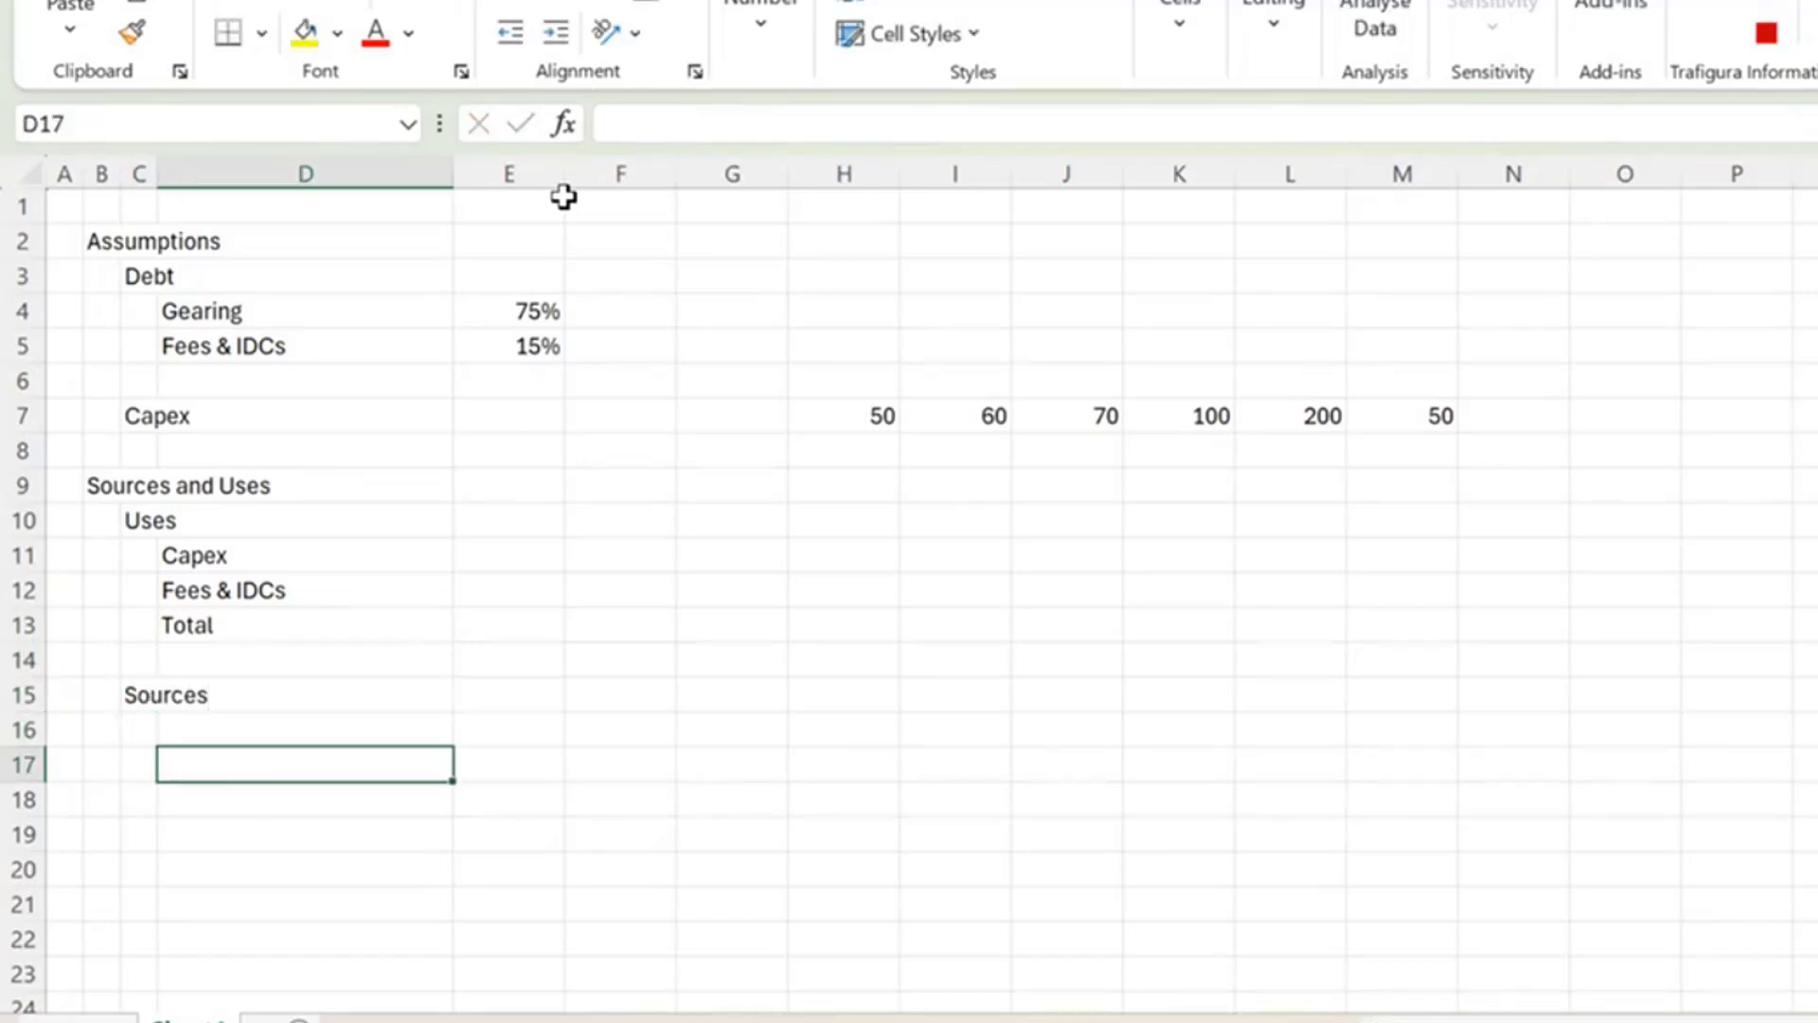
key("Up")
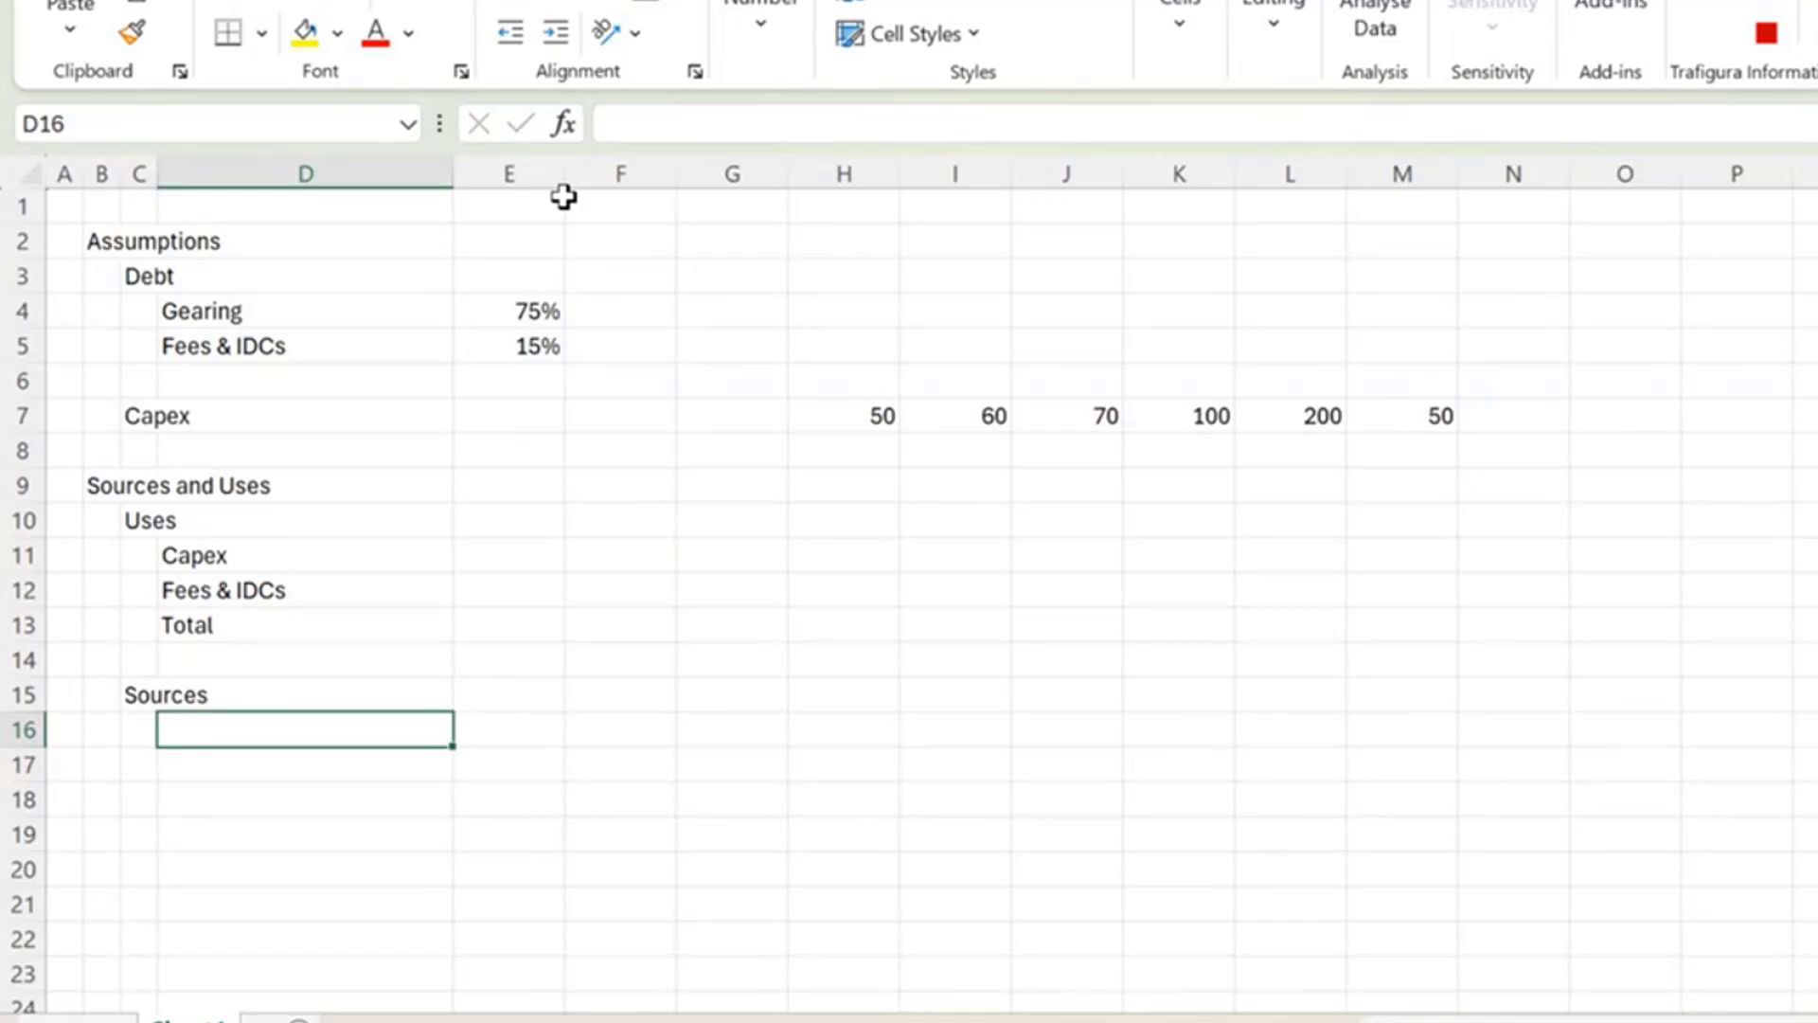
type("Debt")
key("Return")
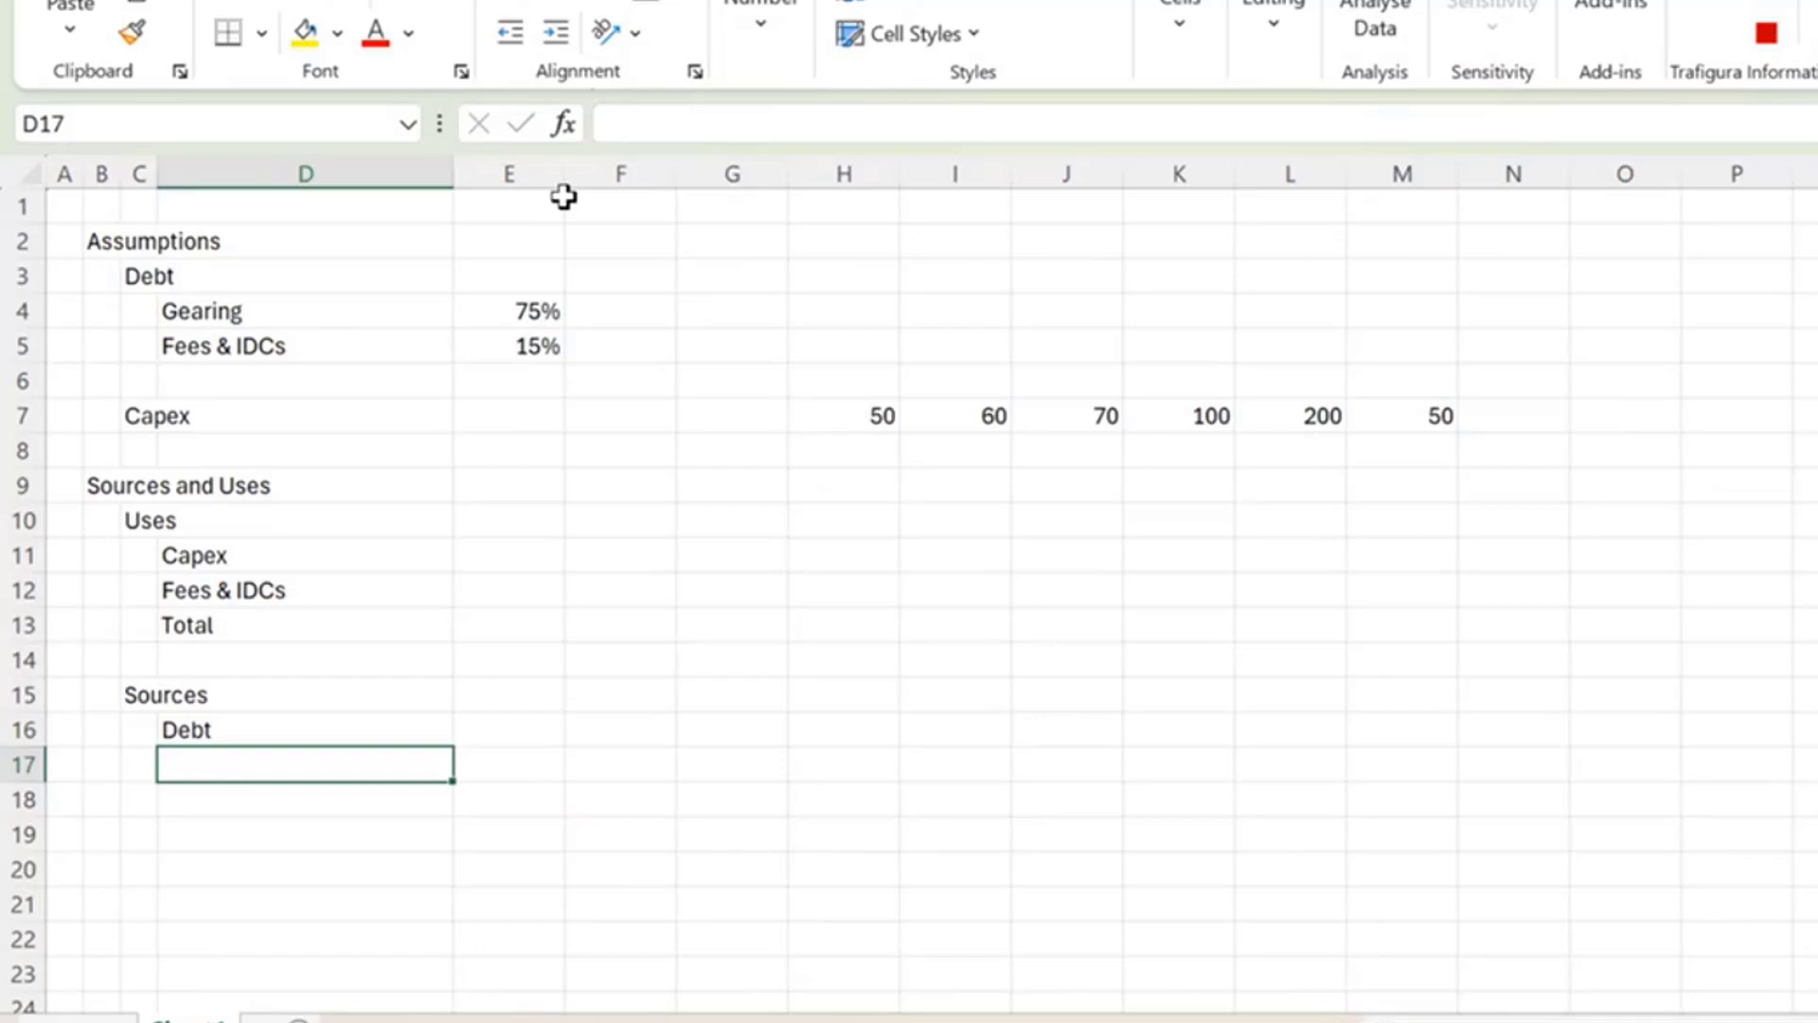
Add the labels Equity in cell D17 and Total in cell D18 to complete the Sources block.
type("Equity")
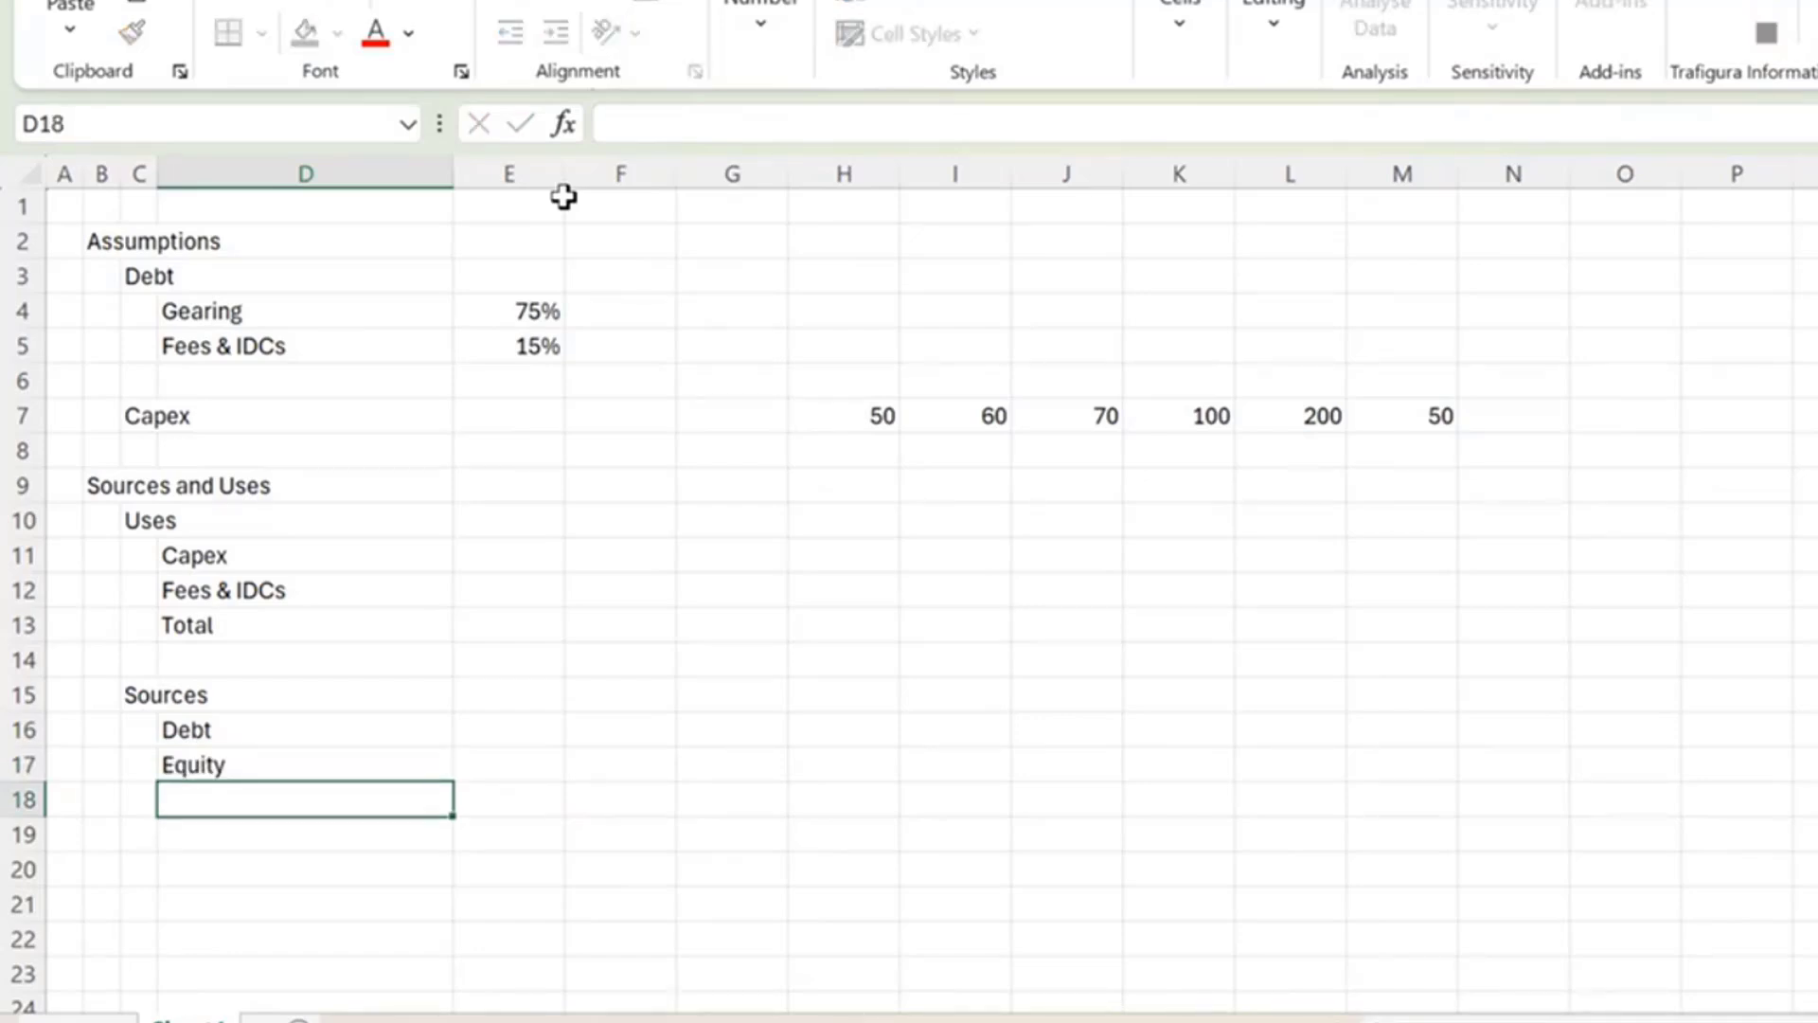
key("Return")
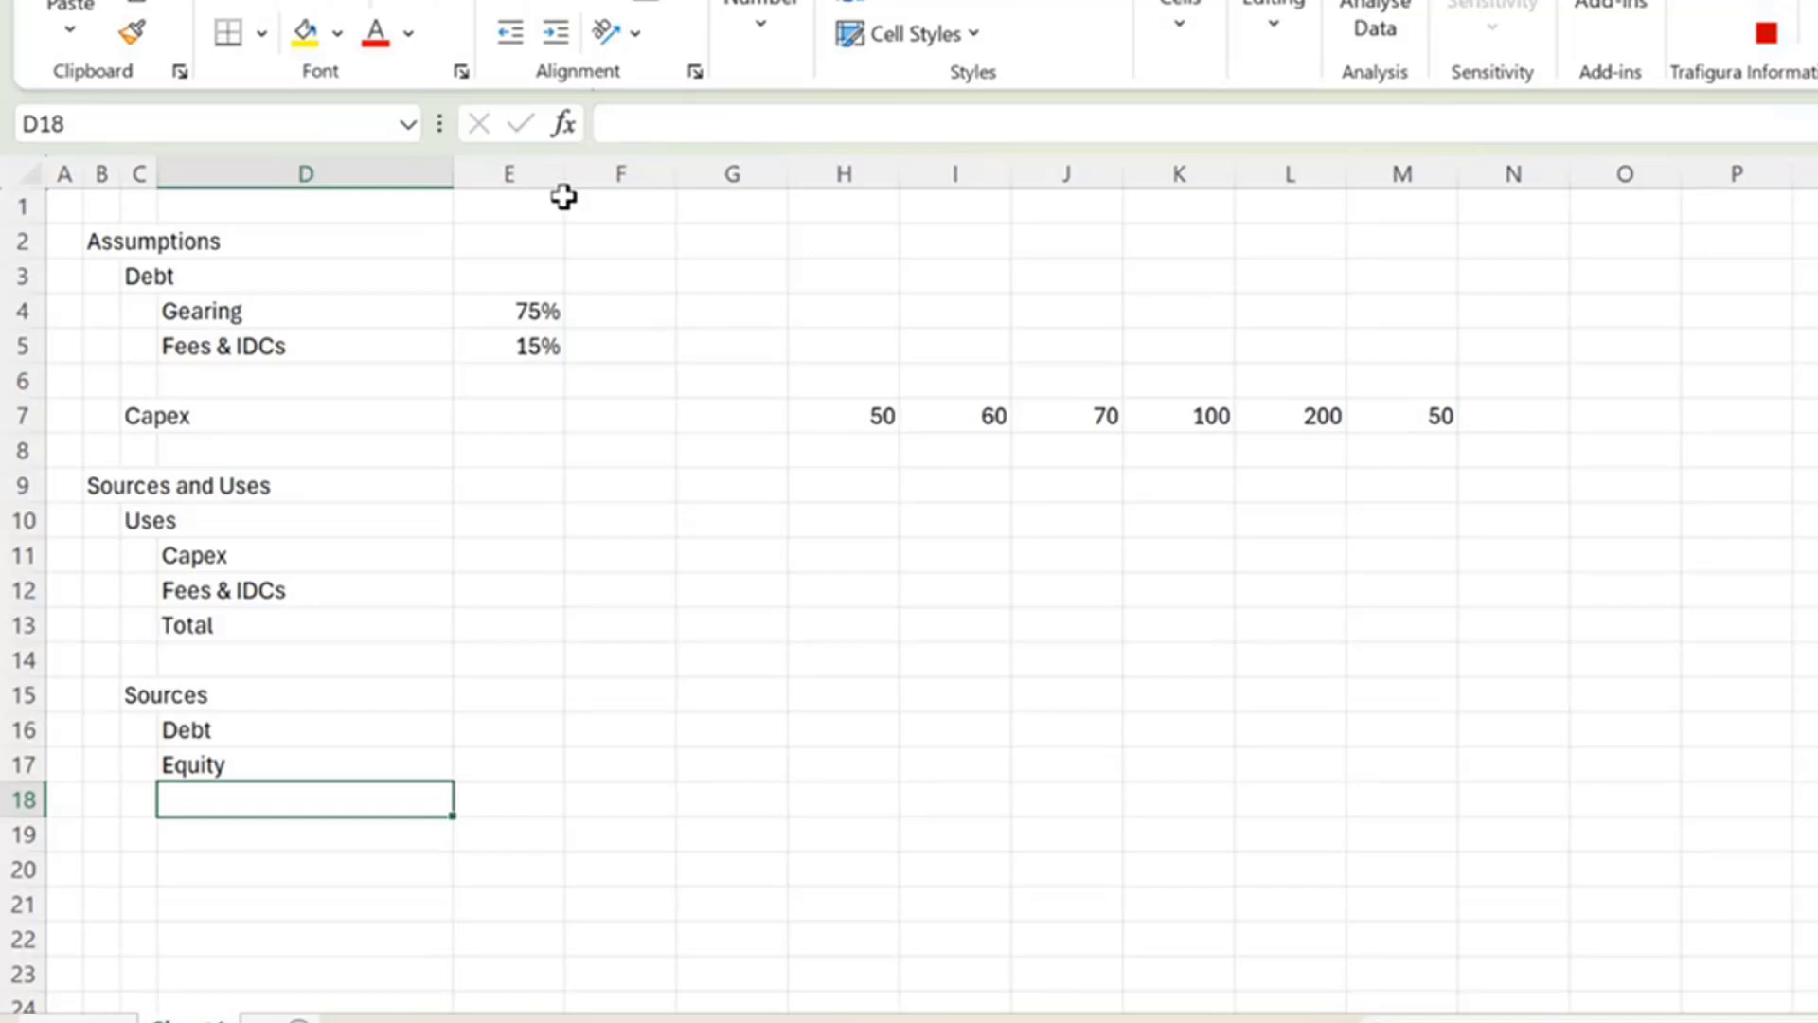
type("Total")
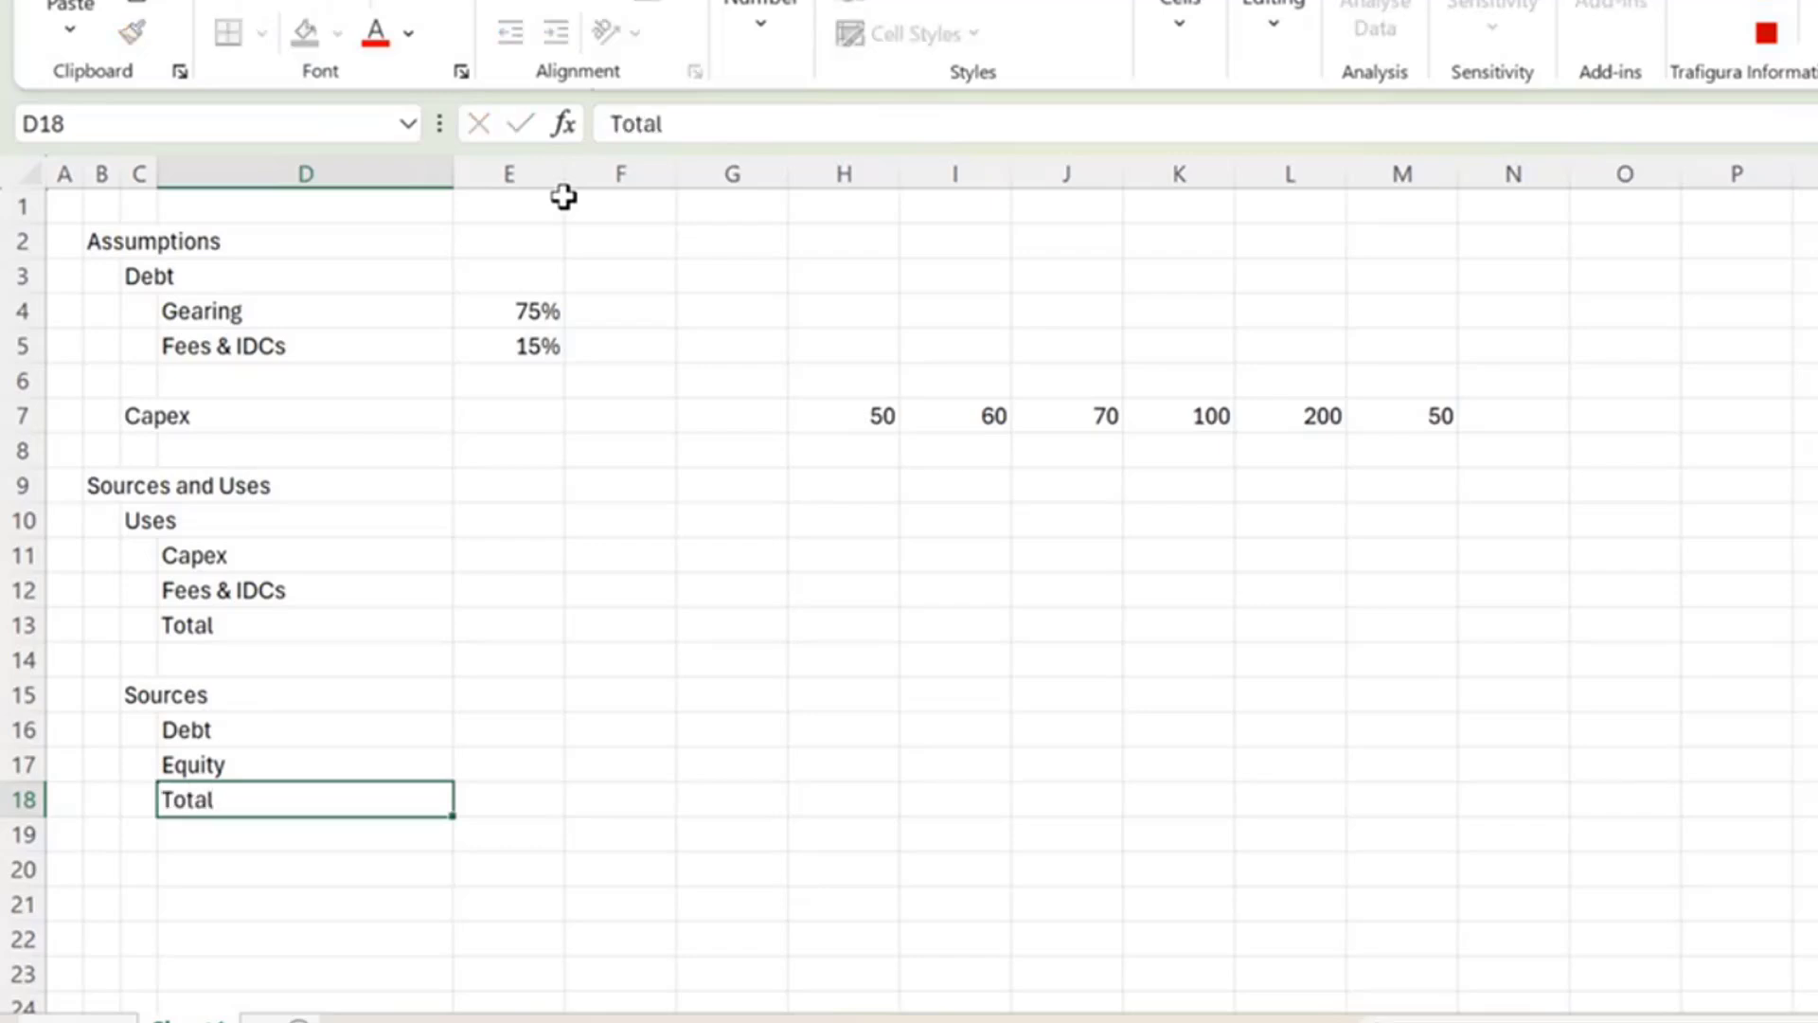
key("Return")
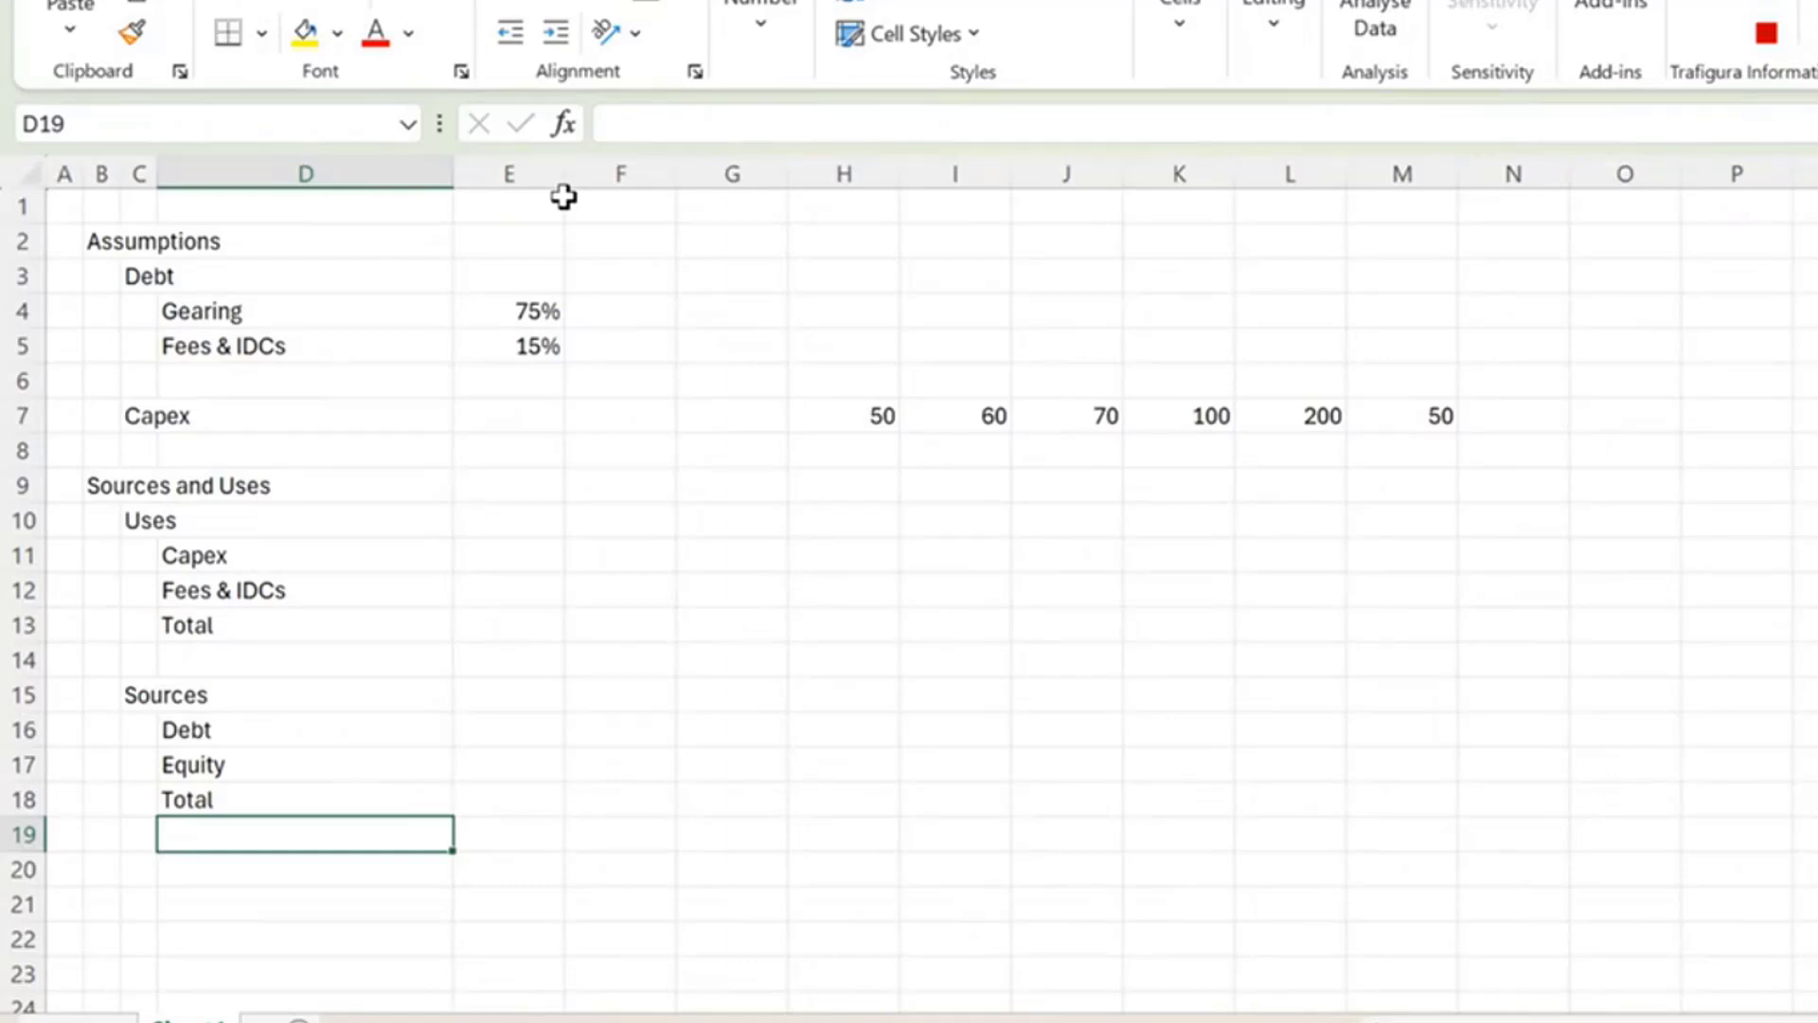
Link the first Capex period under Uses, cell H11, to the capex assumption with the formula =H7.
key("Up")
key("Up")
key("Up")
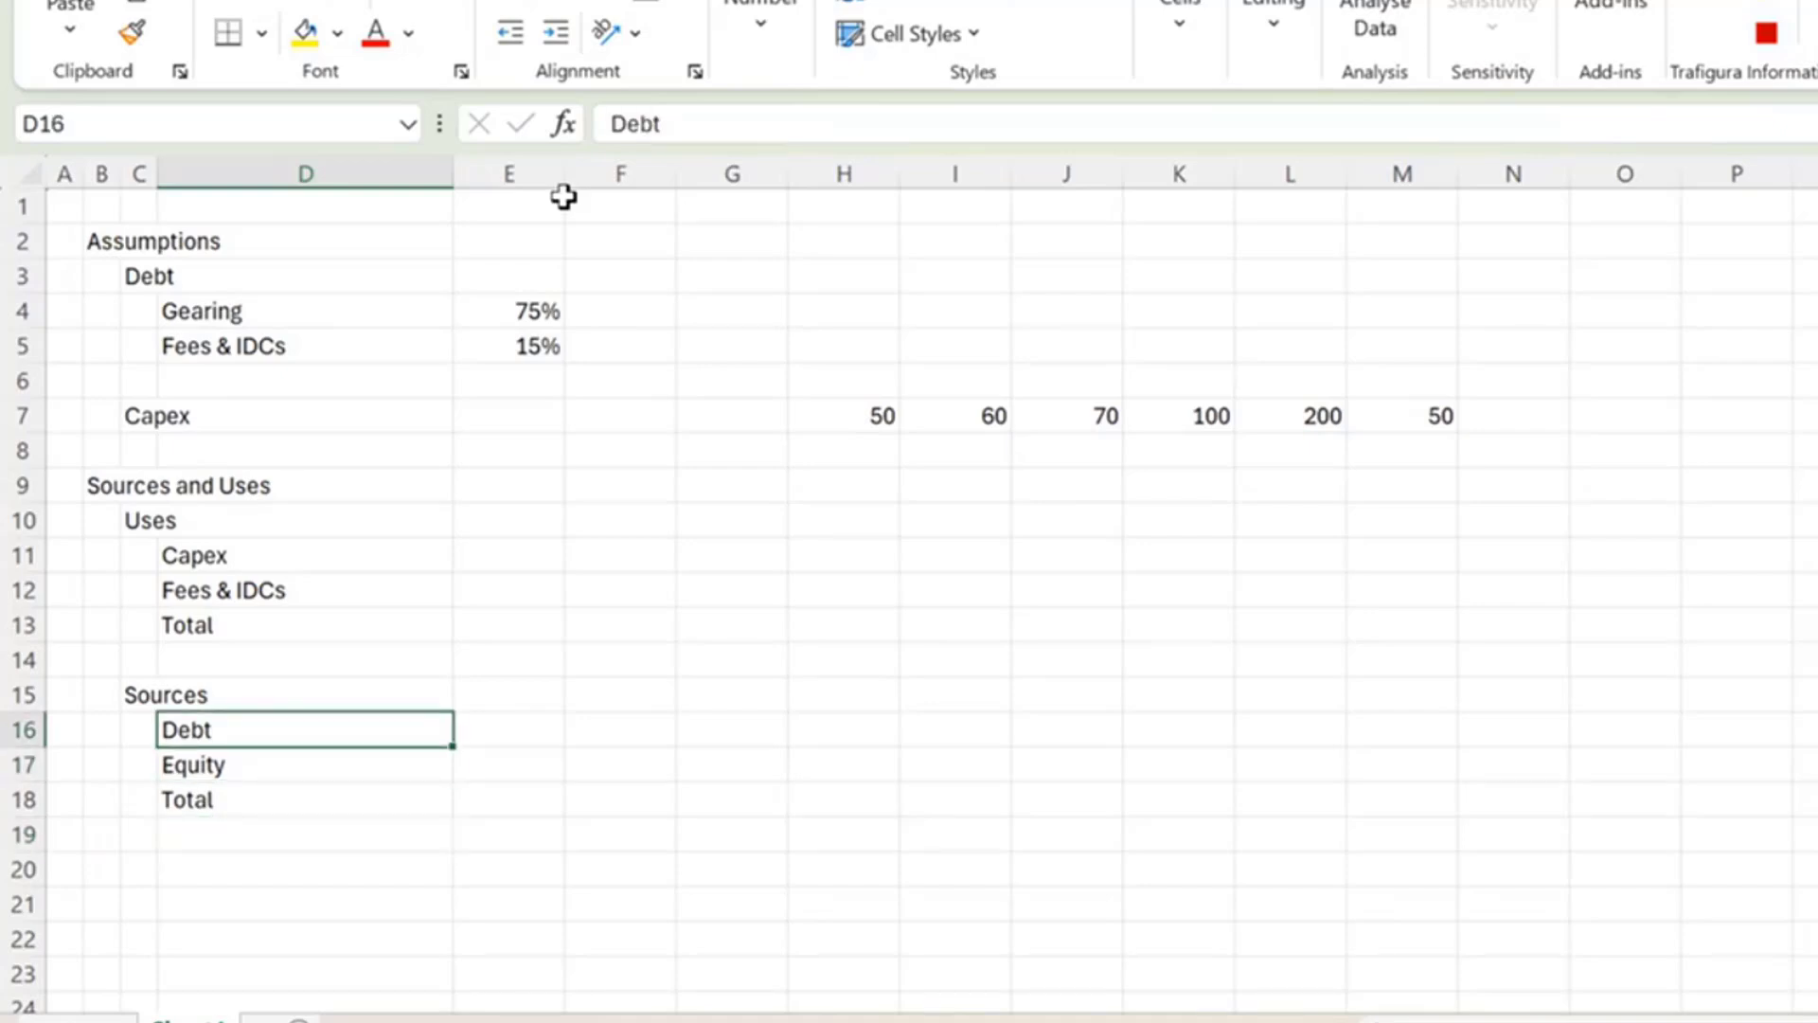
key("Down")
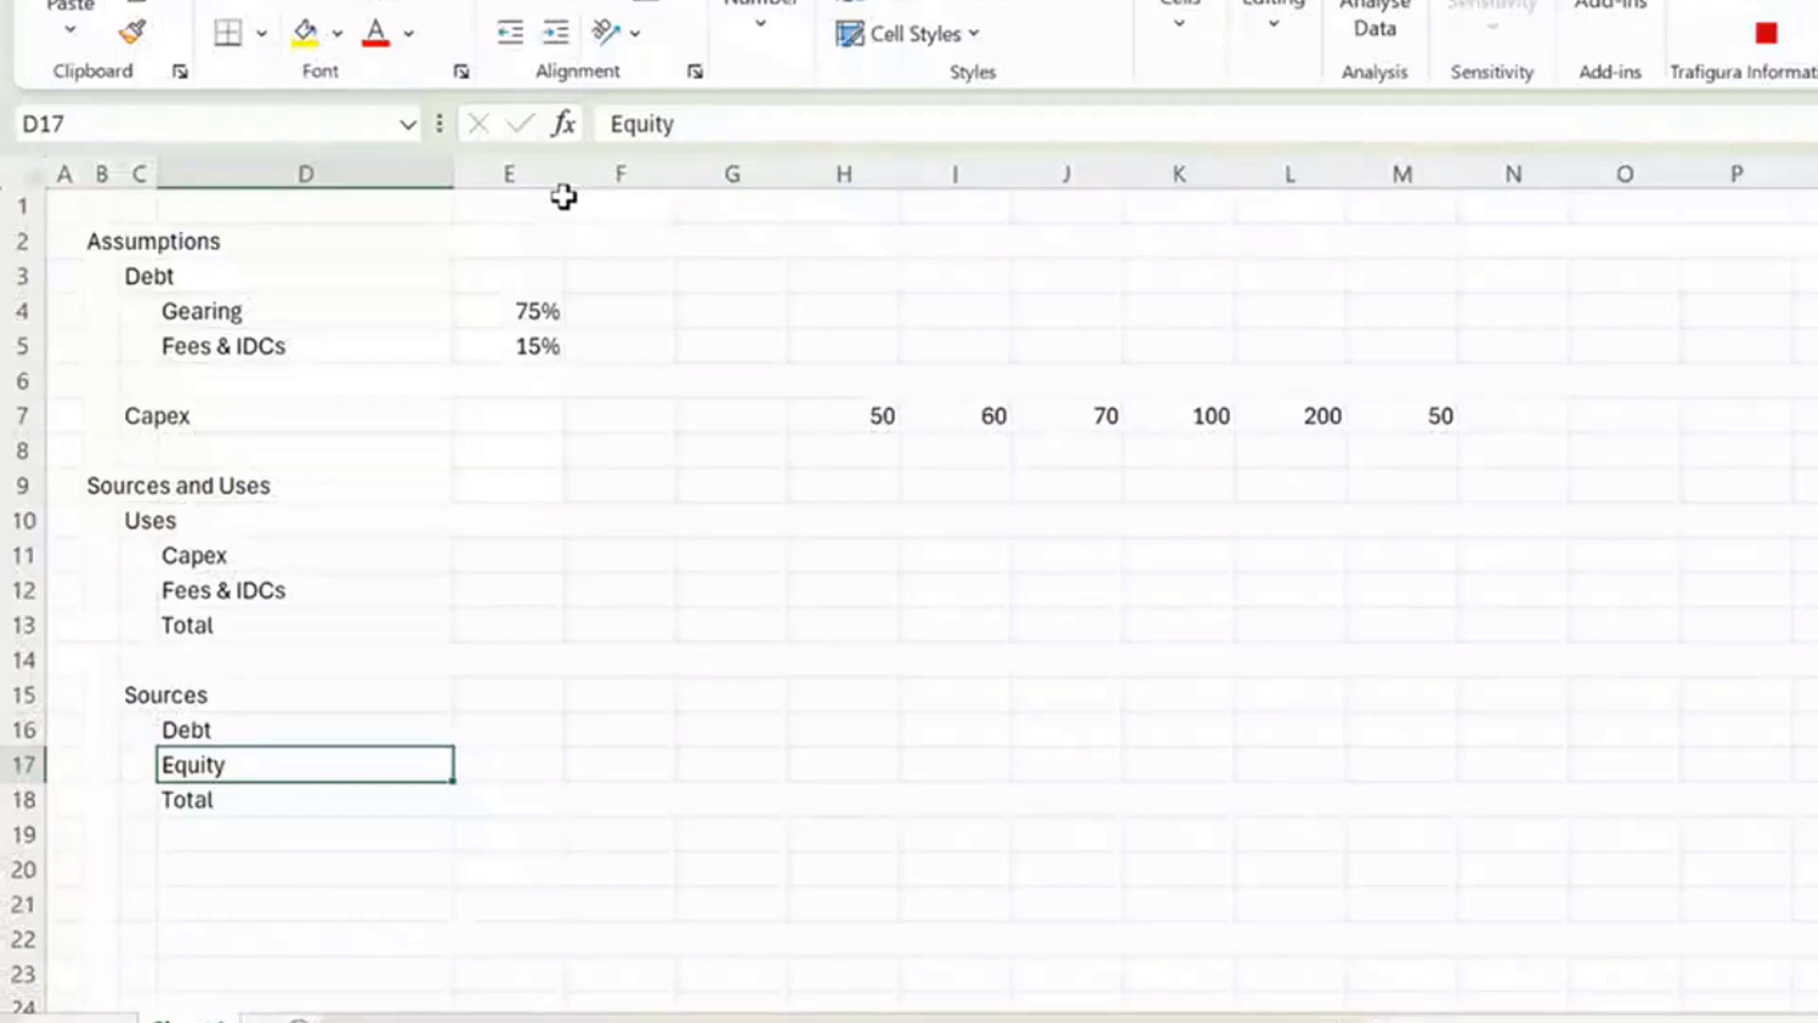
key("Up")
key("Up")
key("Up")
key("Up")
key("Up")
key("Up")
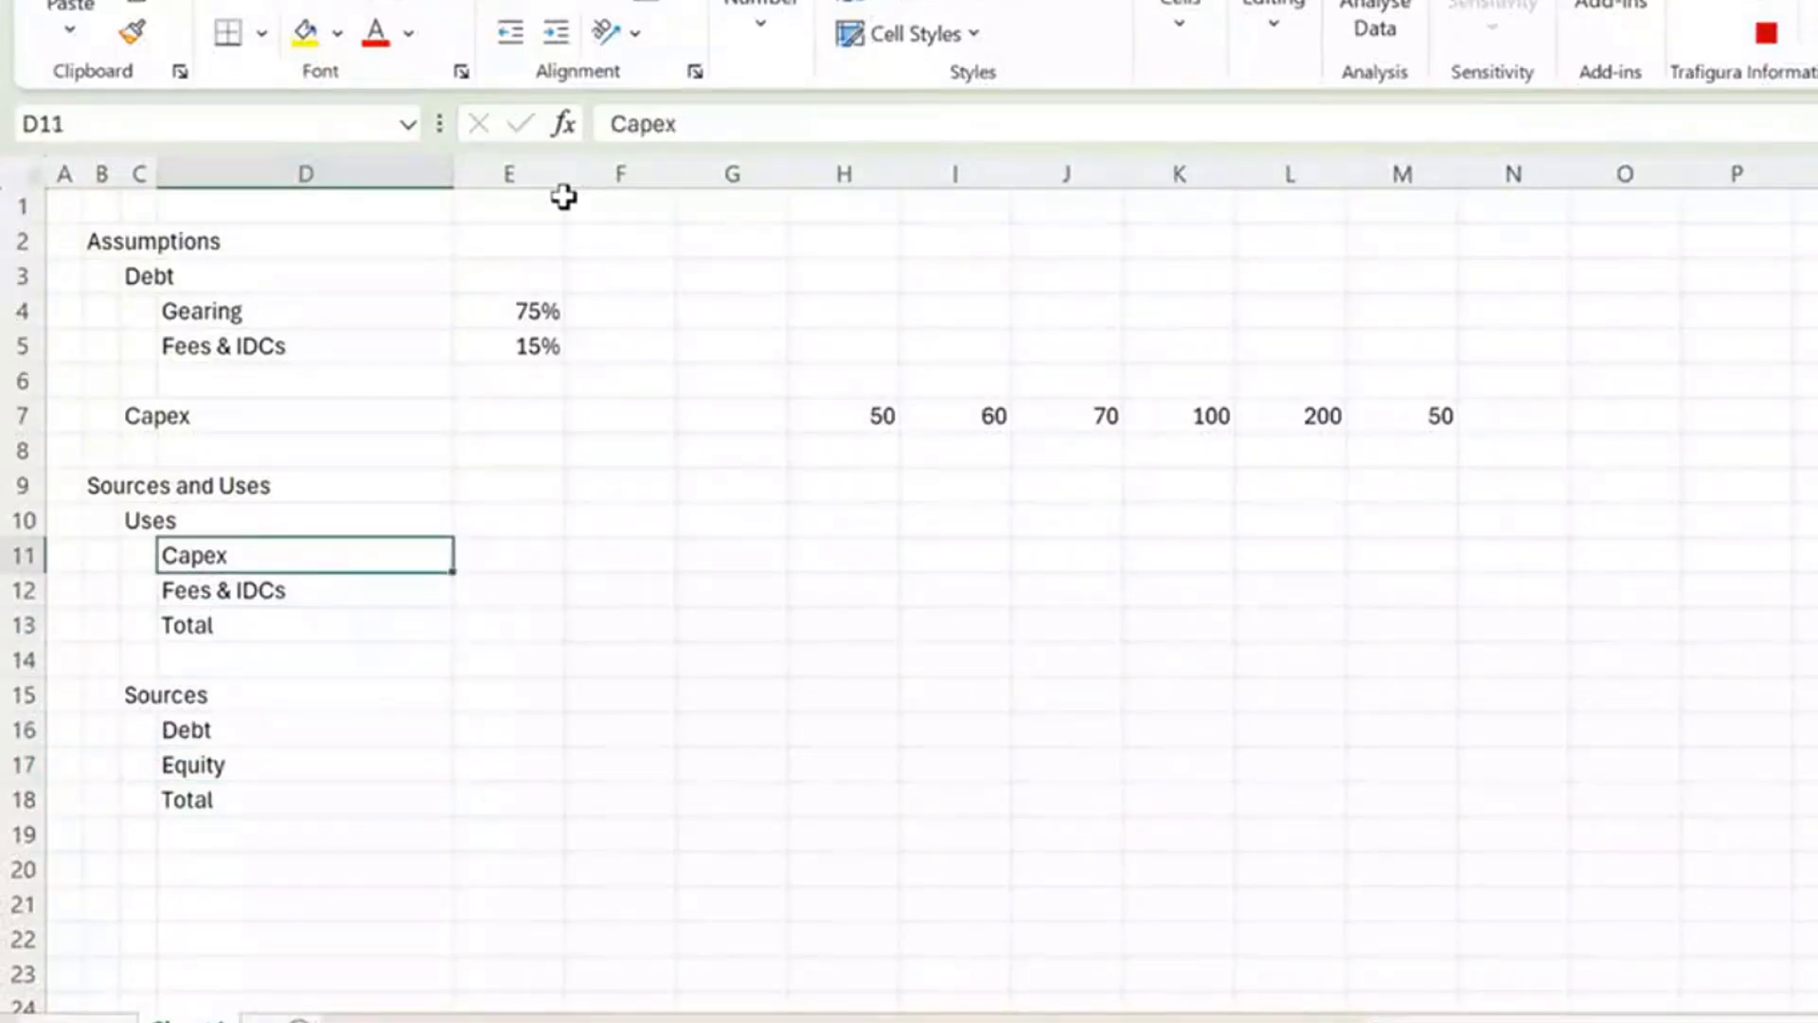
key("Right")
key("Right")
key("Right")
key("Right")
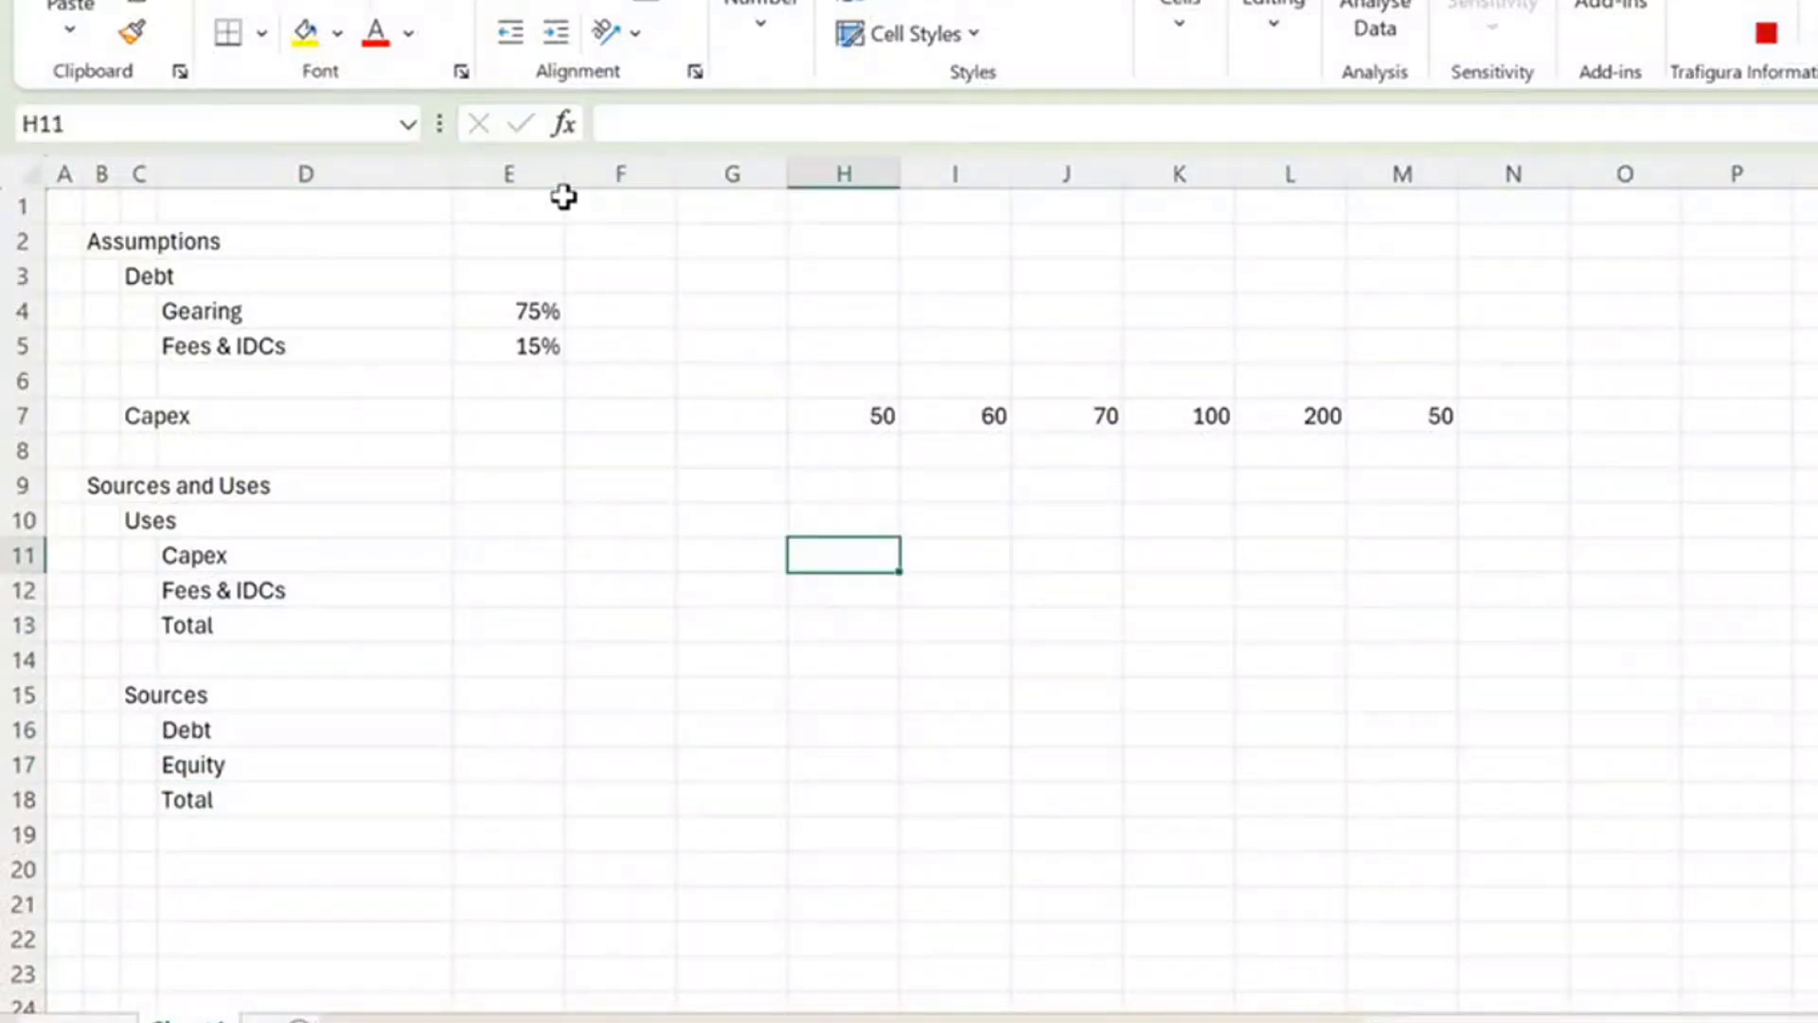
type("=")
key("Up")
key("Up")
key("Up")
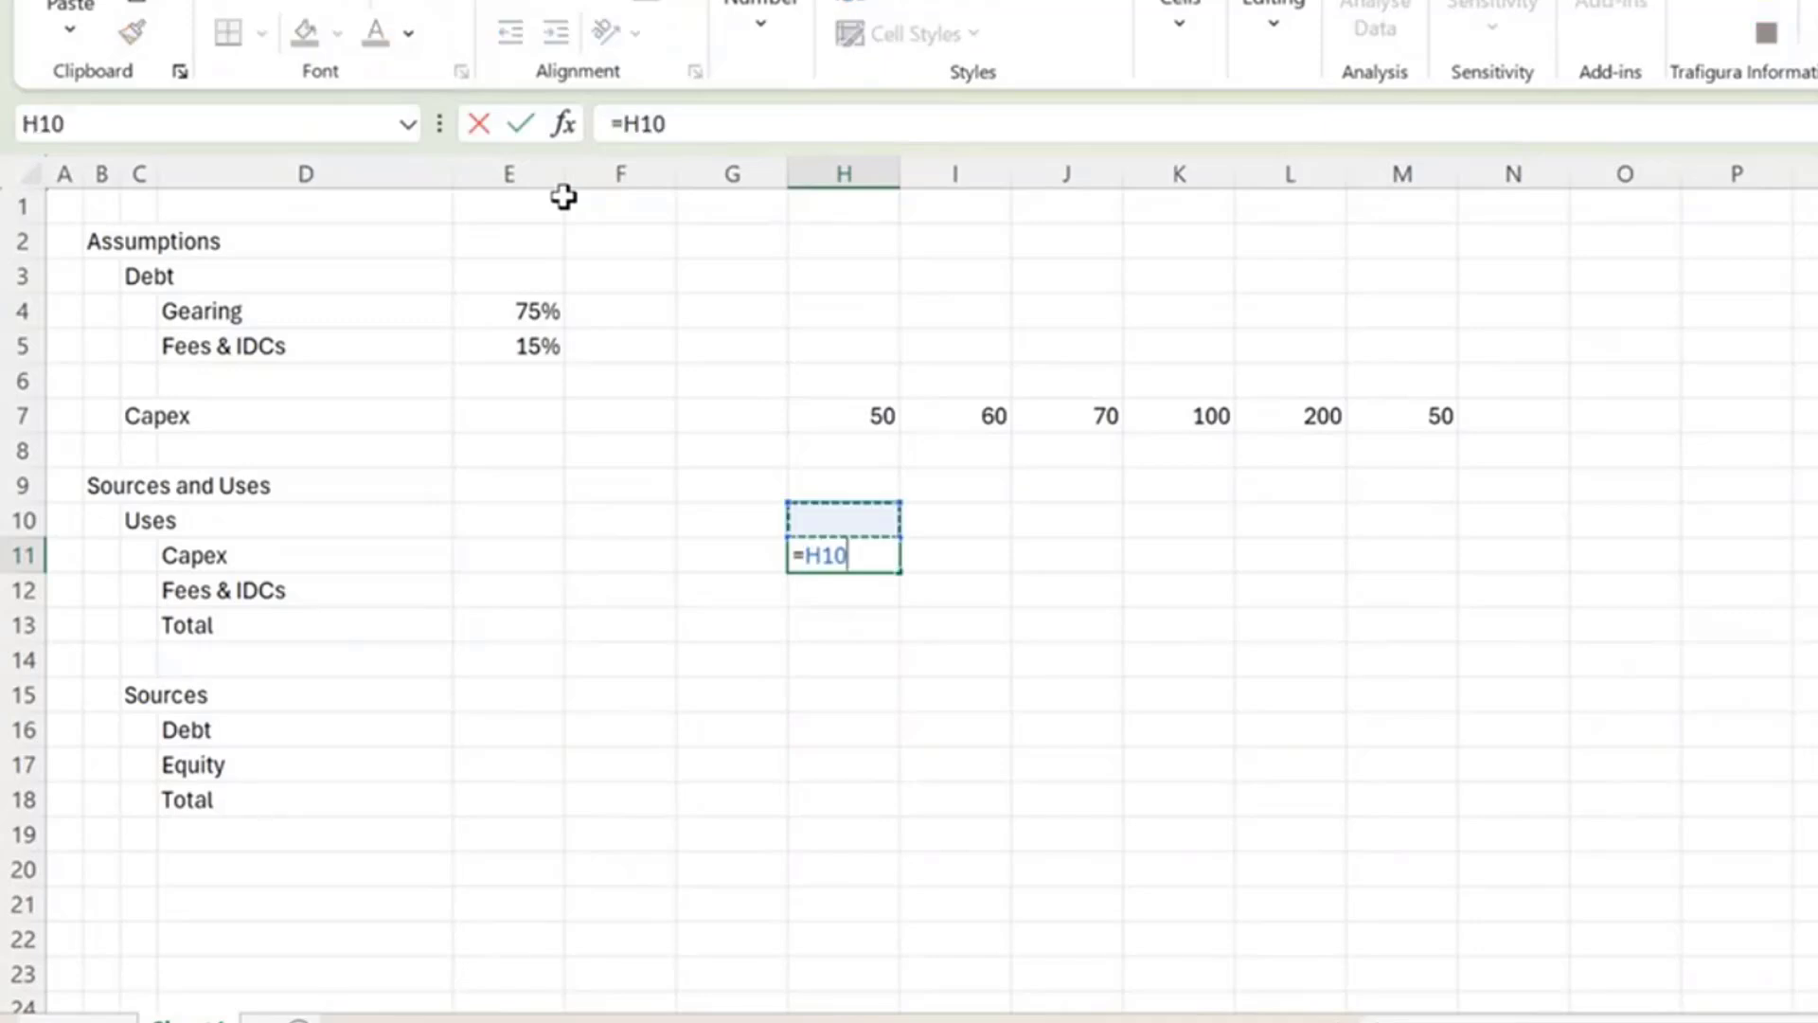
key("Up")
key("ctrl+Return")
Fill the Uses Capex formula from H11 across to M11.
key("shift+Right")
key("shift+Right")
key("shift+Right")
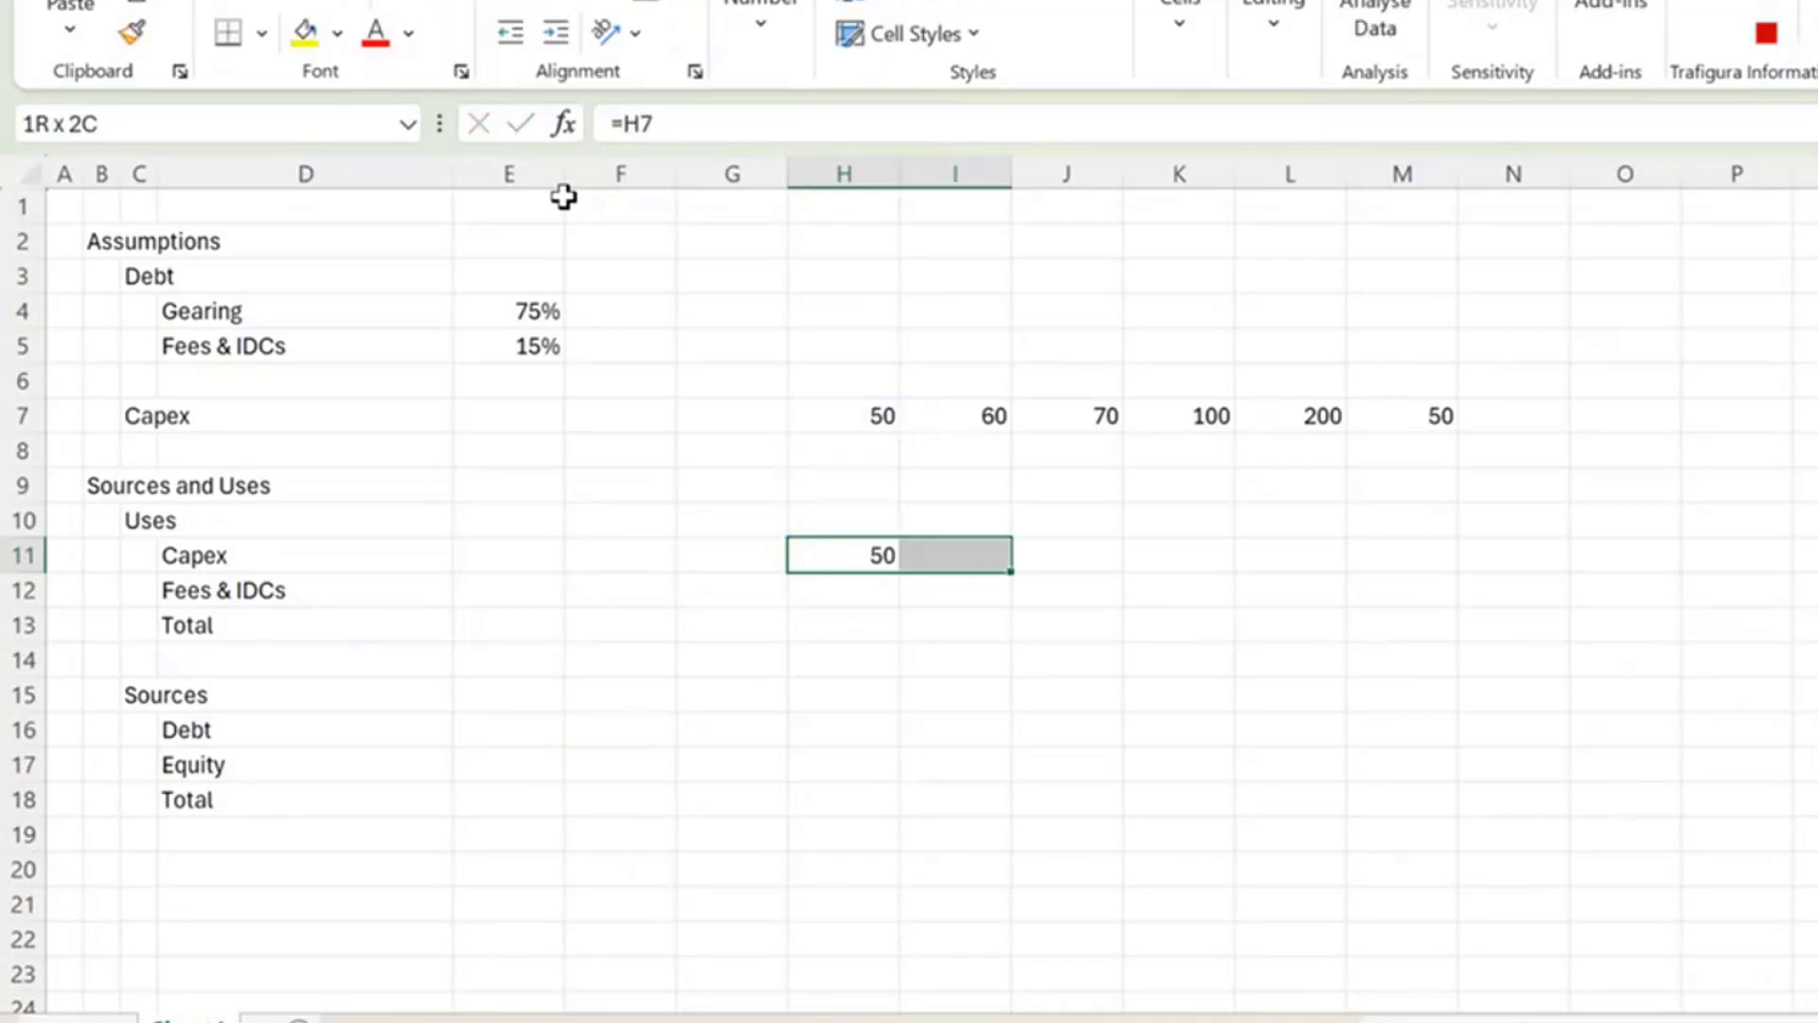
key("shift+Right")
key("shift+Right")
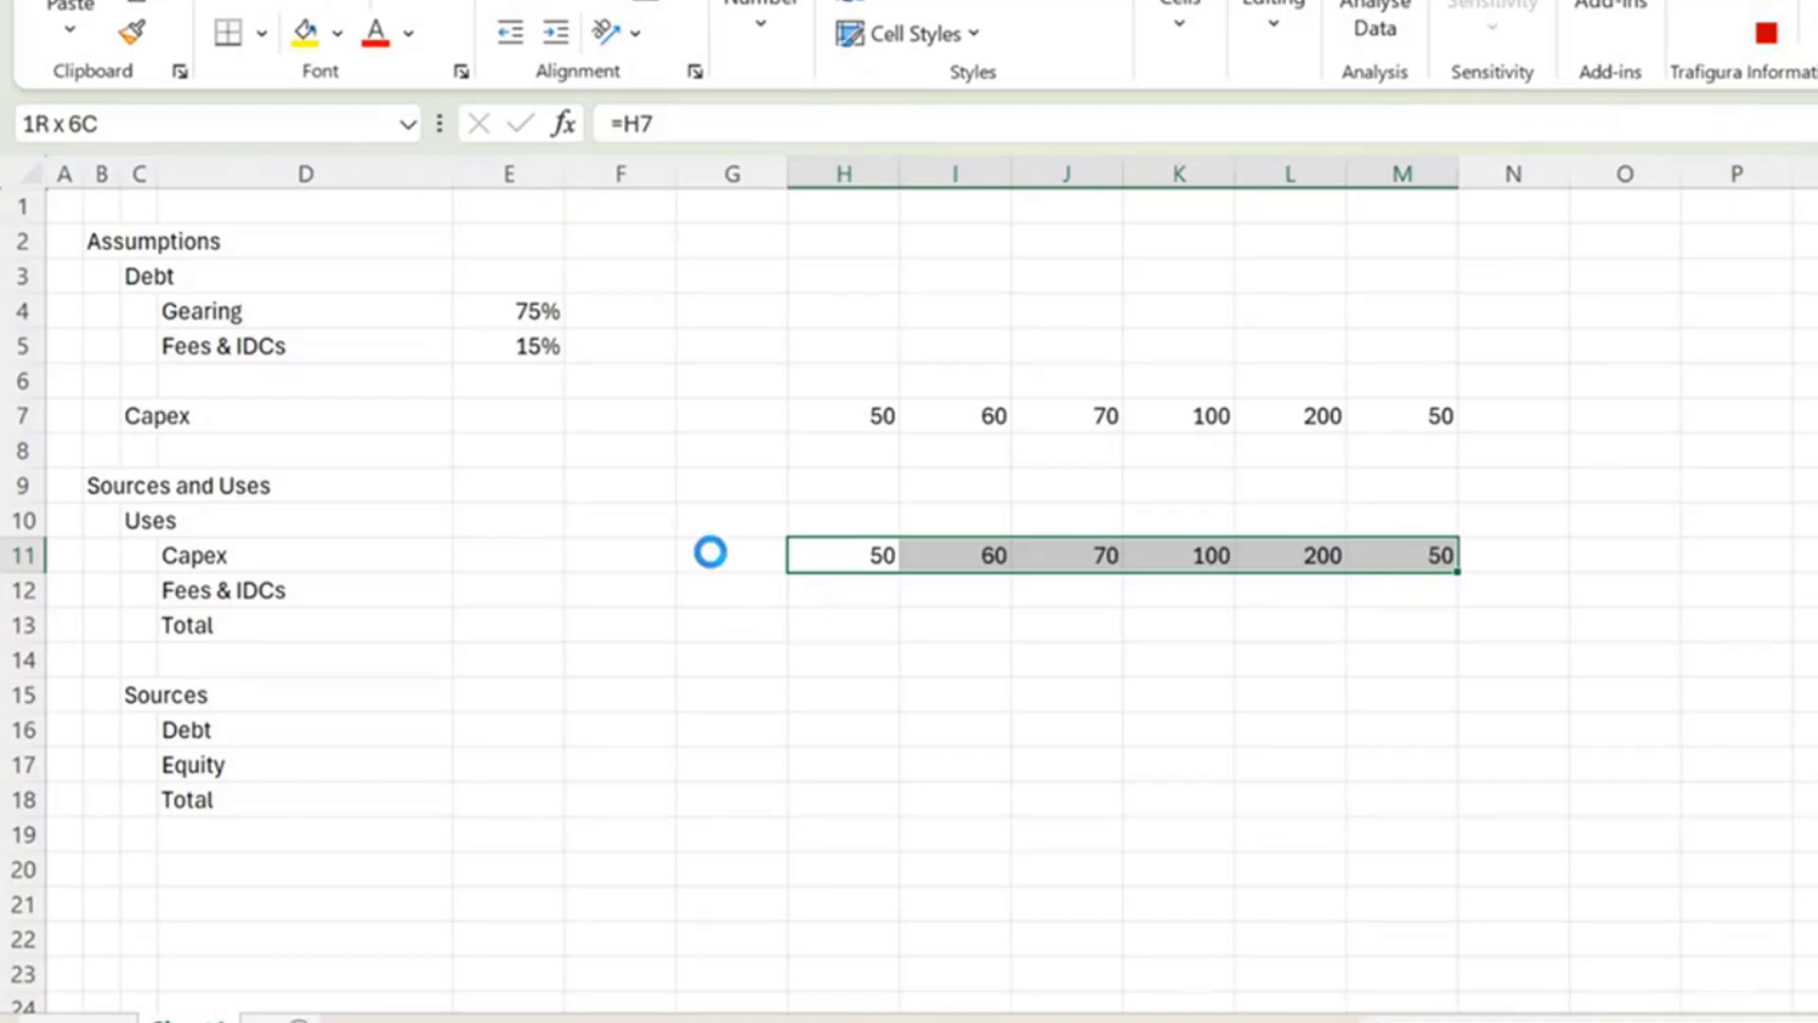
key("Left")
key("Left")
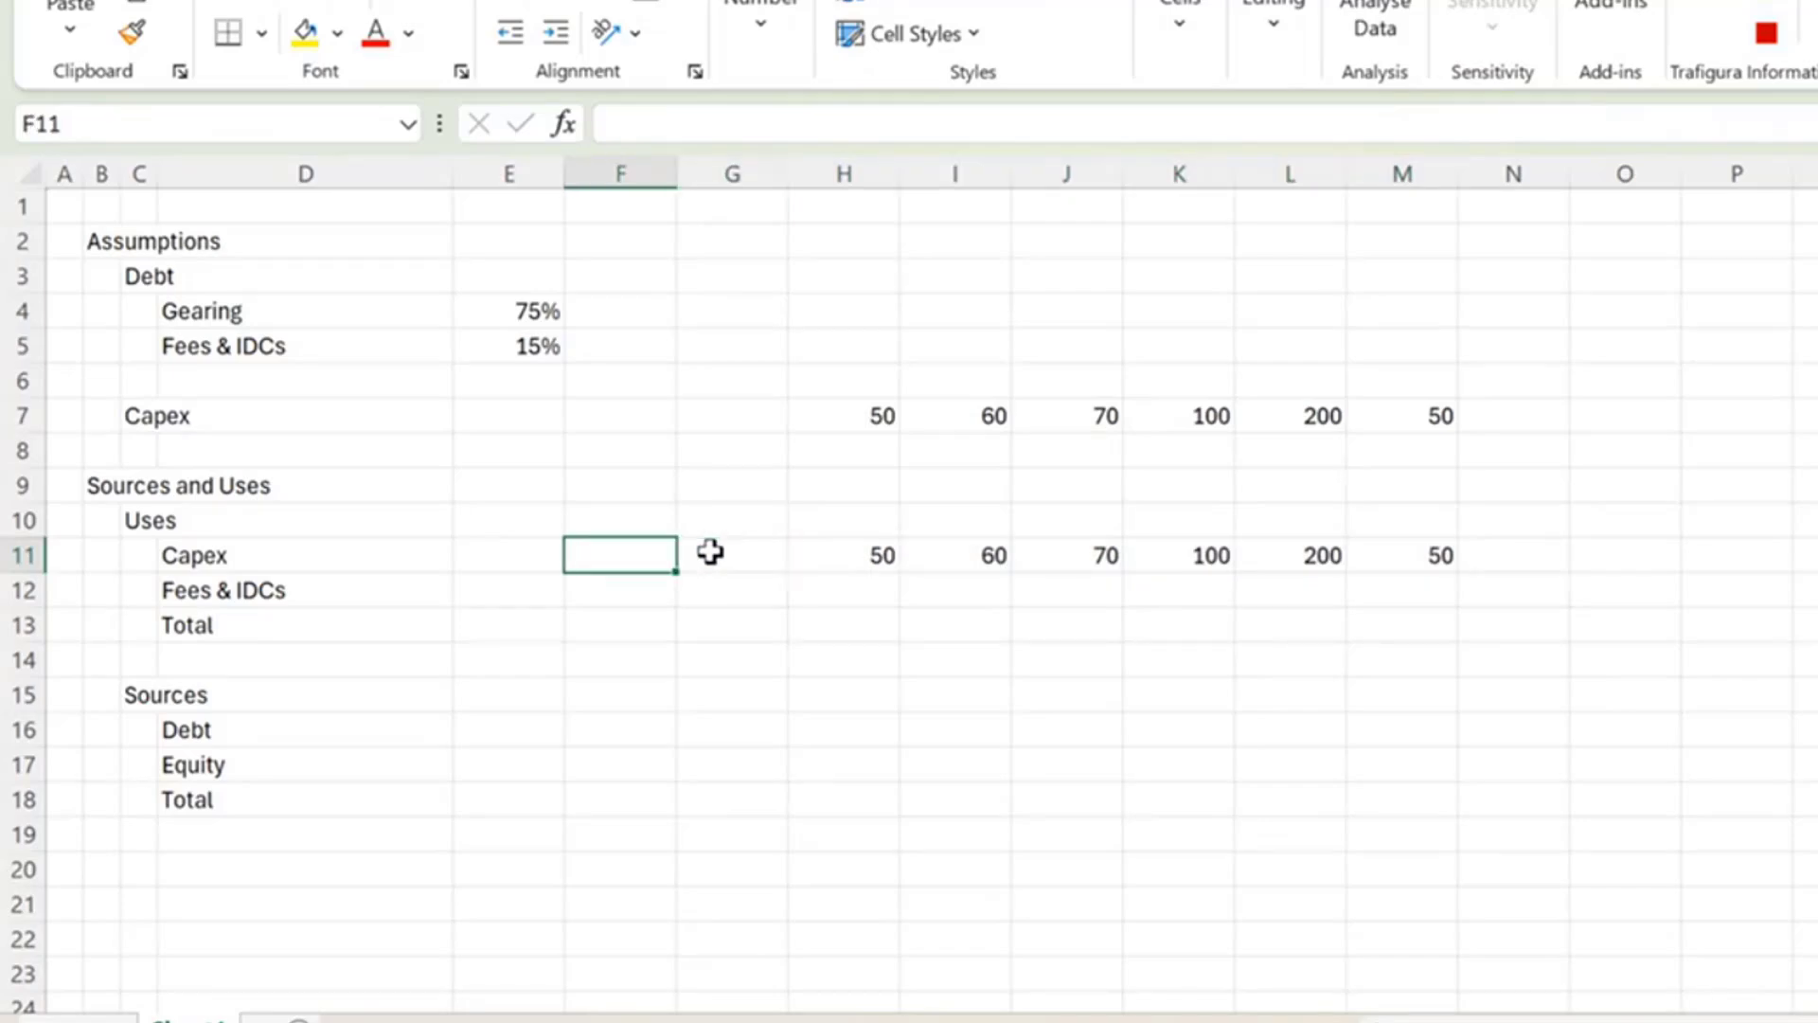
key("Left")
key("Down")
key("Down")
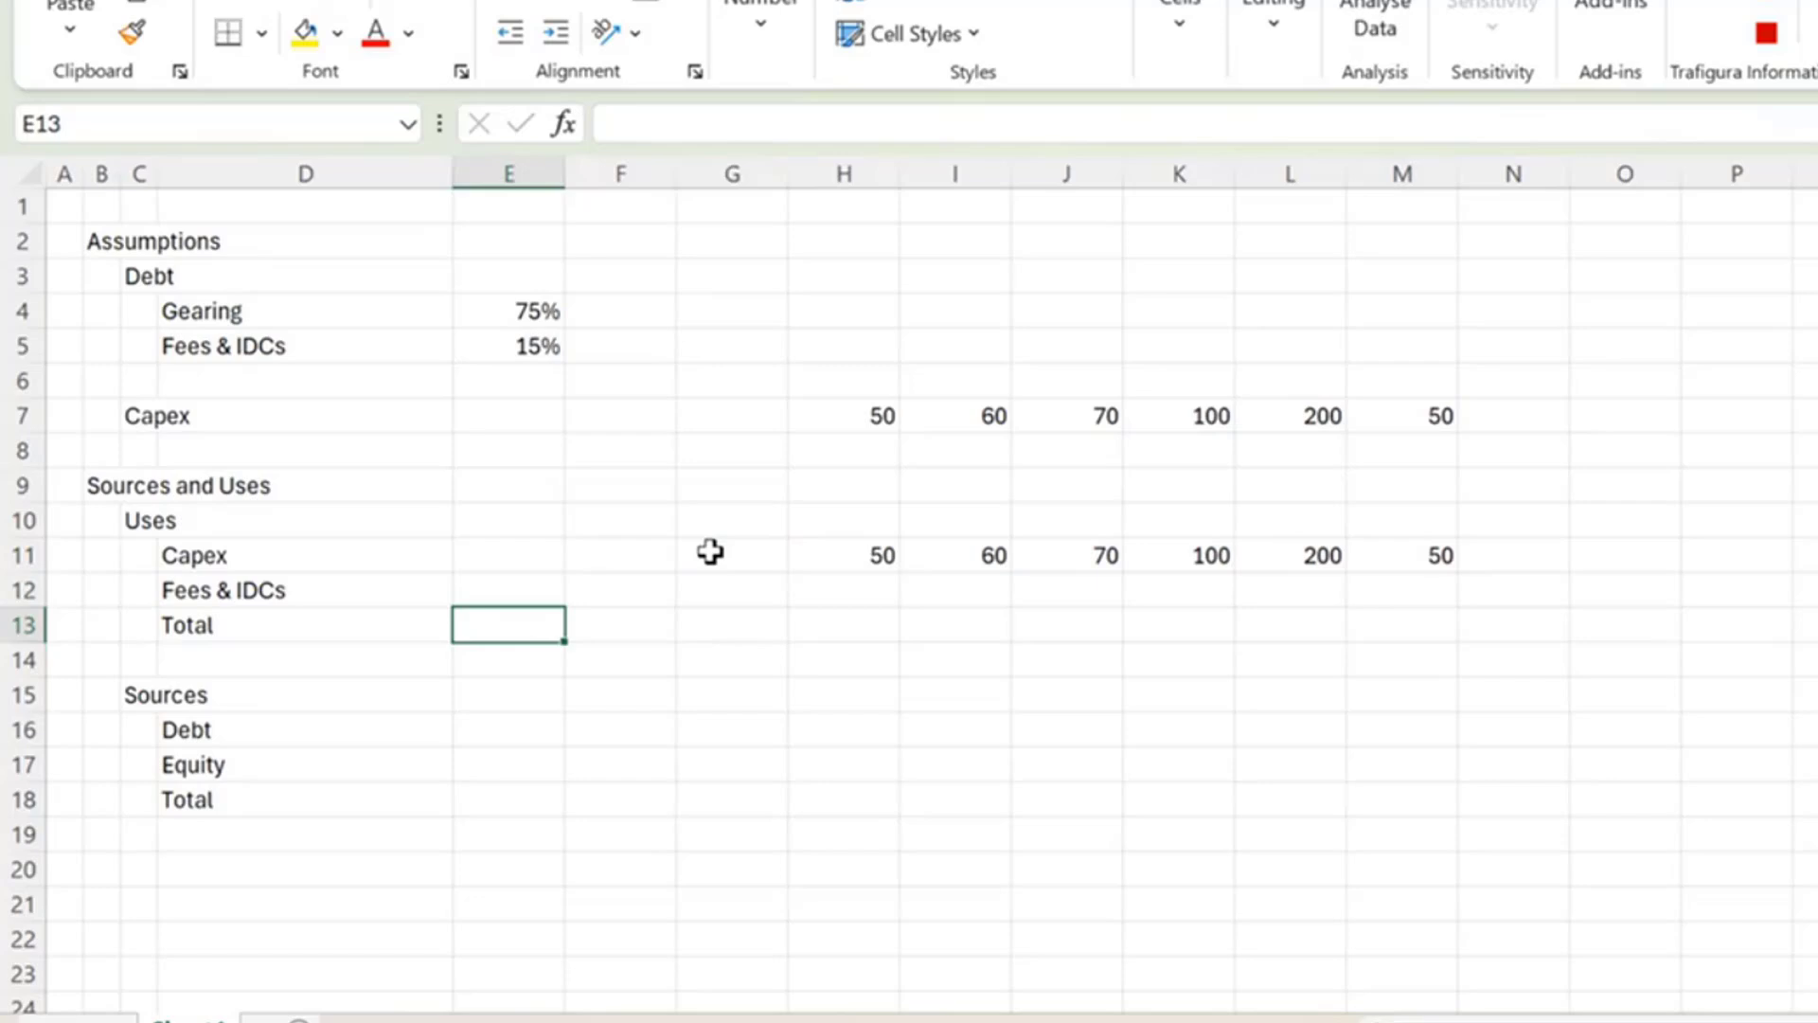
key("Right")
key("Right")
key("Right")
type("=")
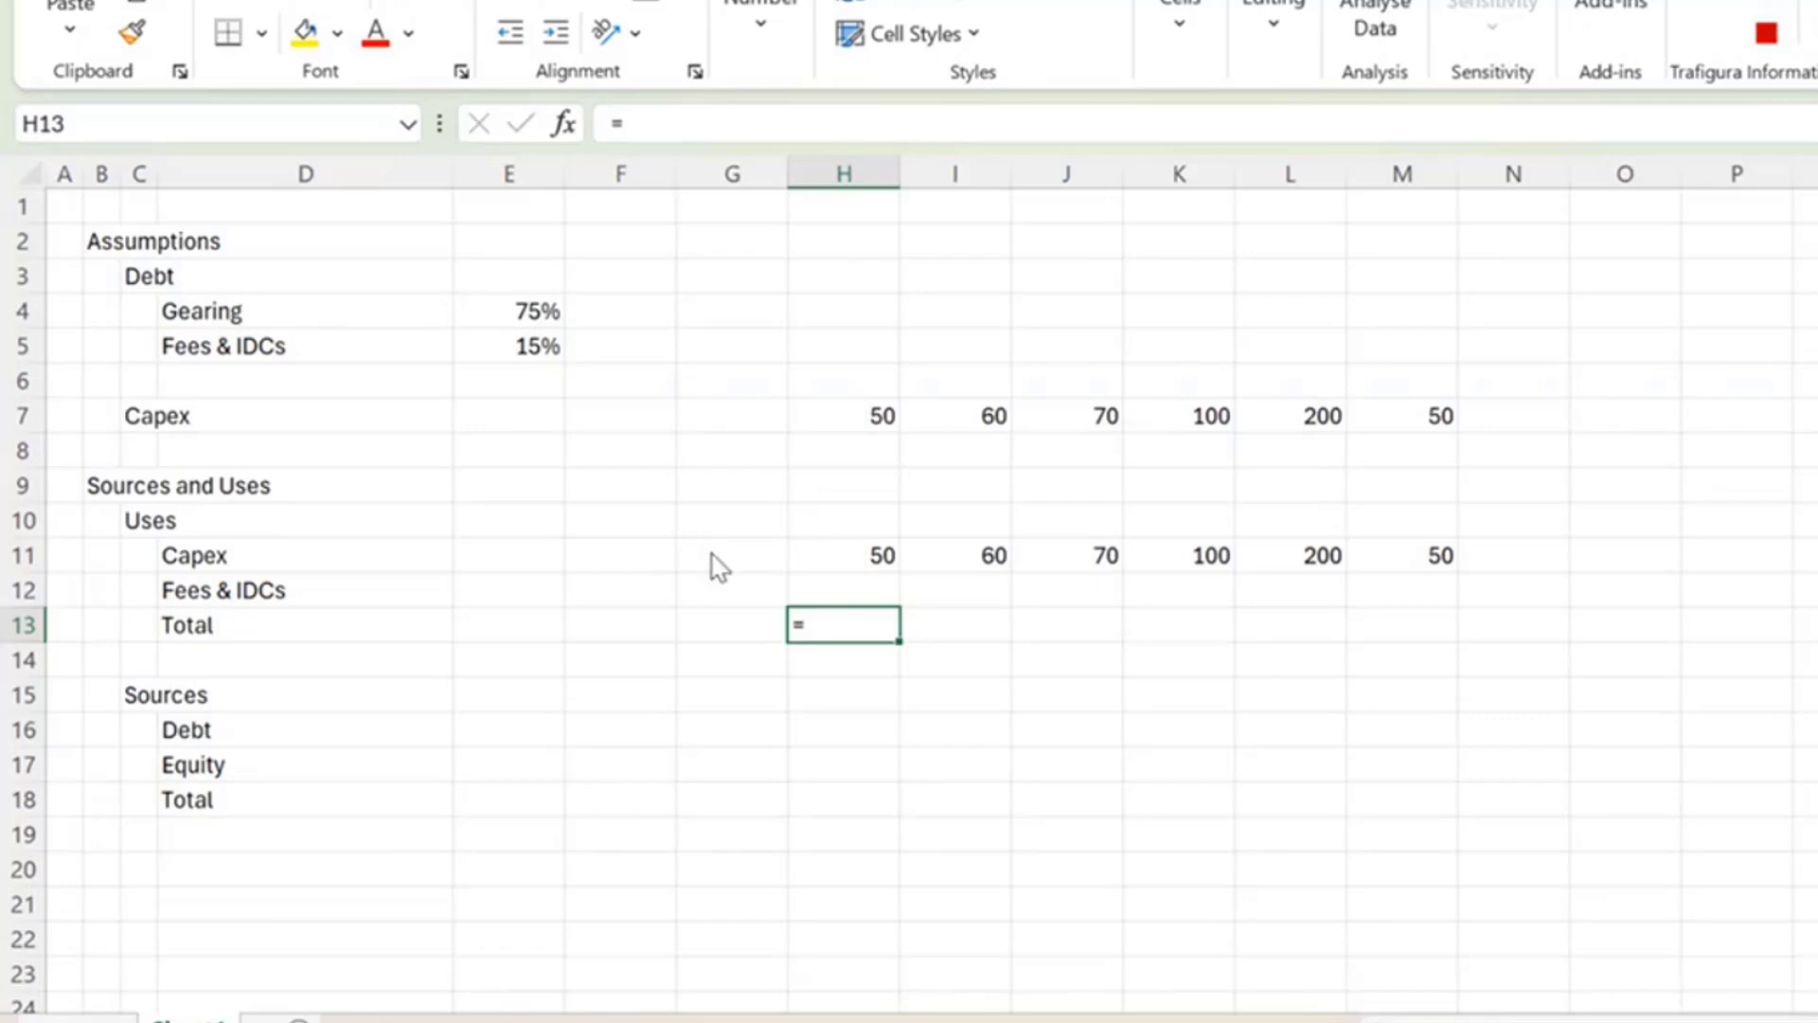
left_click(686, 596)
left_click(1059, 566)
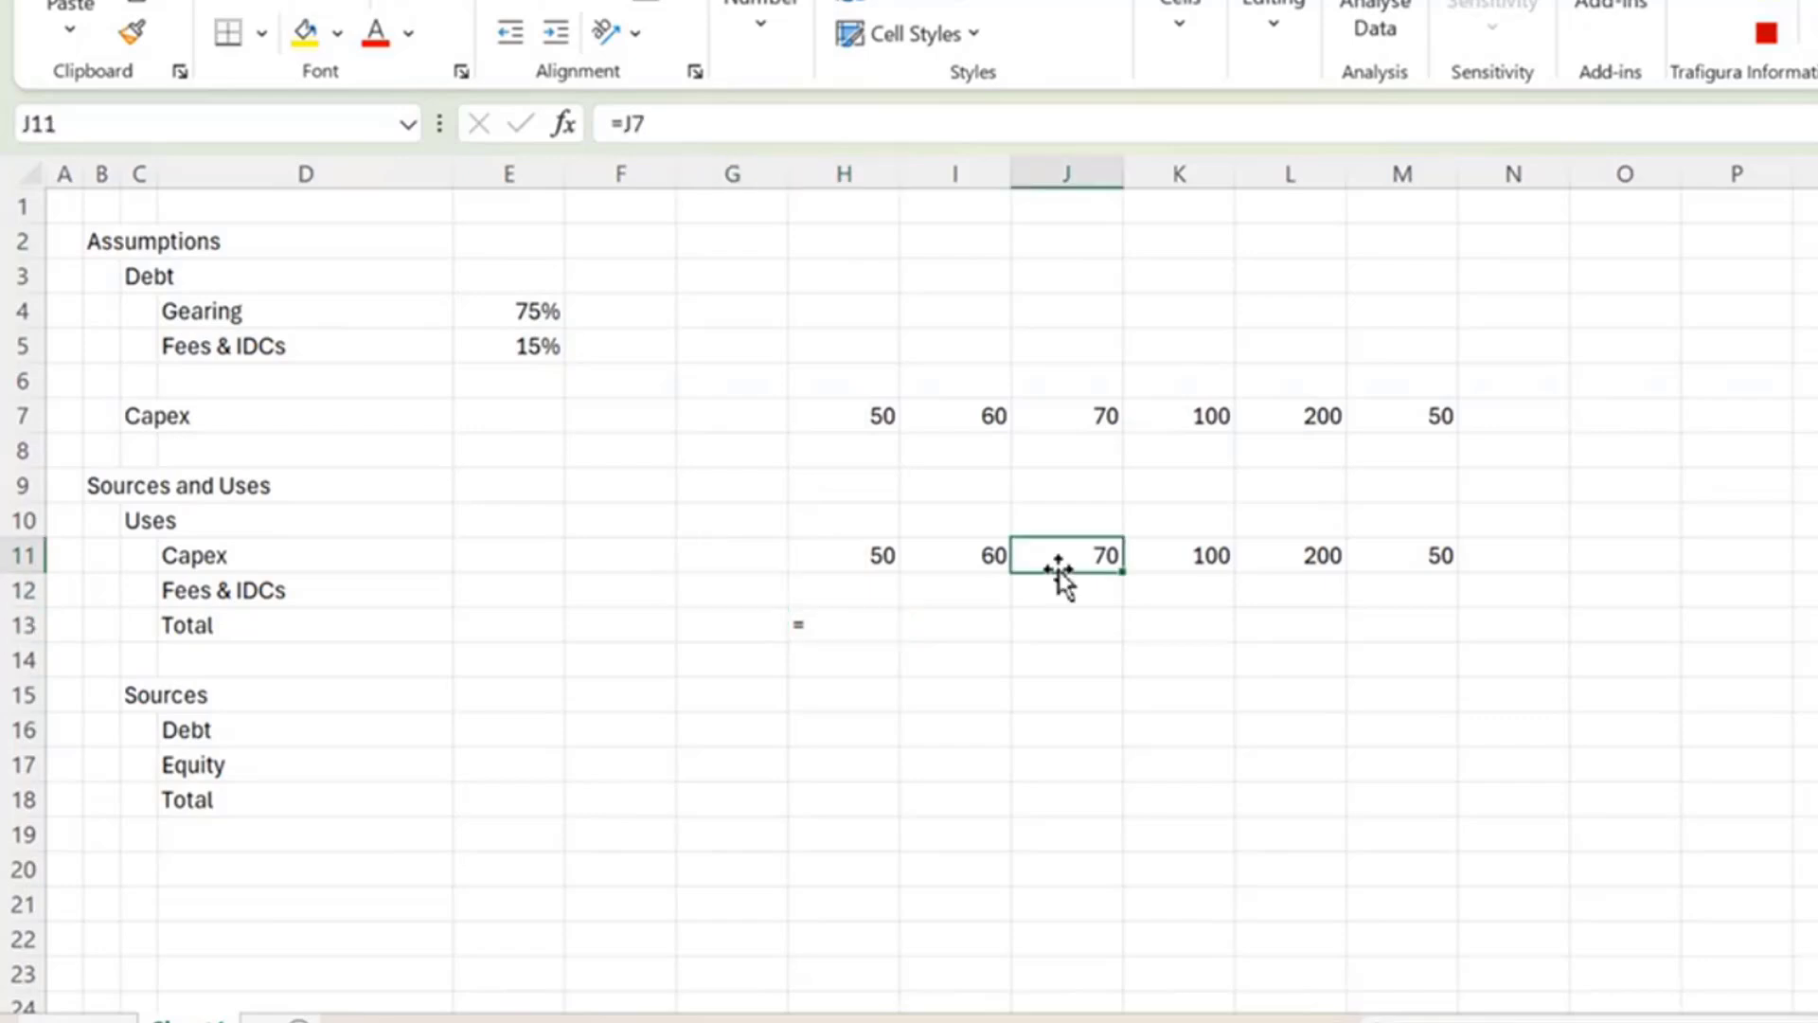
left_click(883, 610)
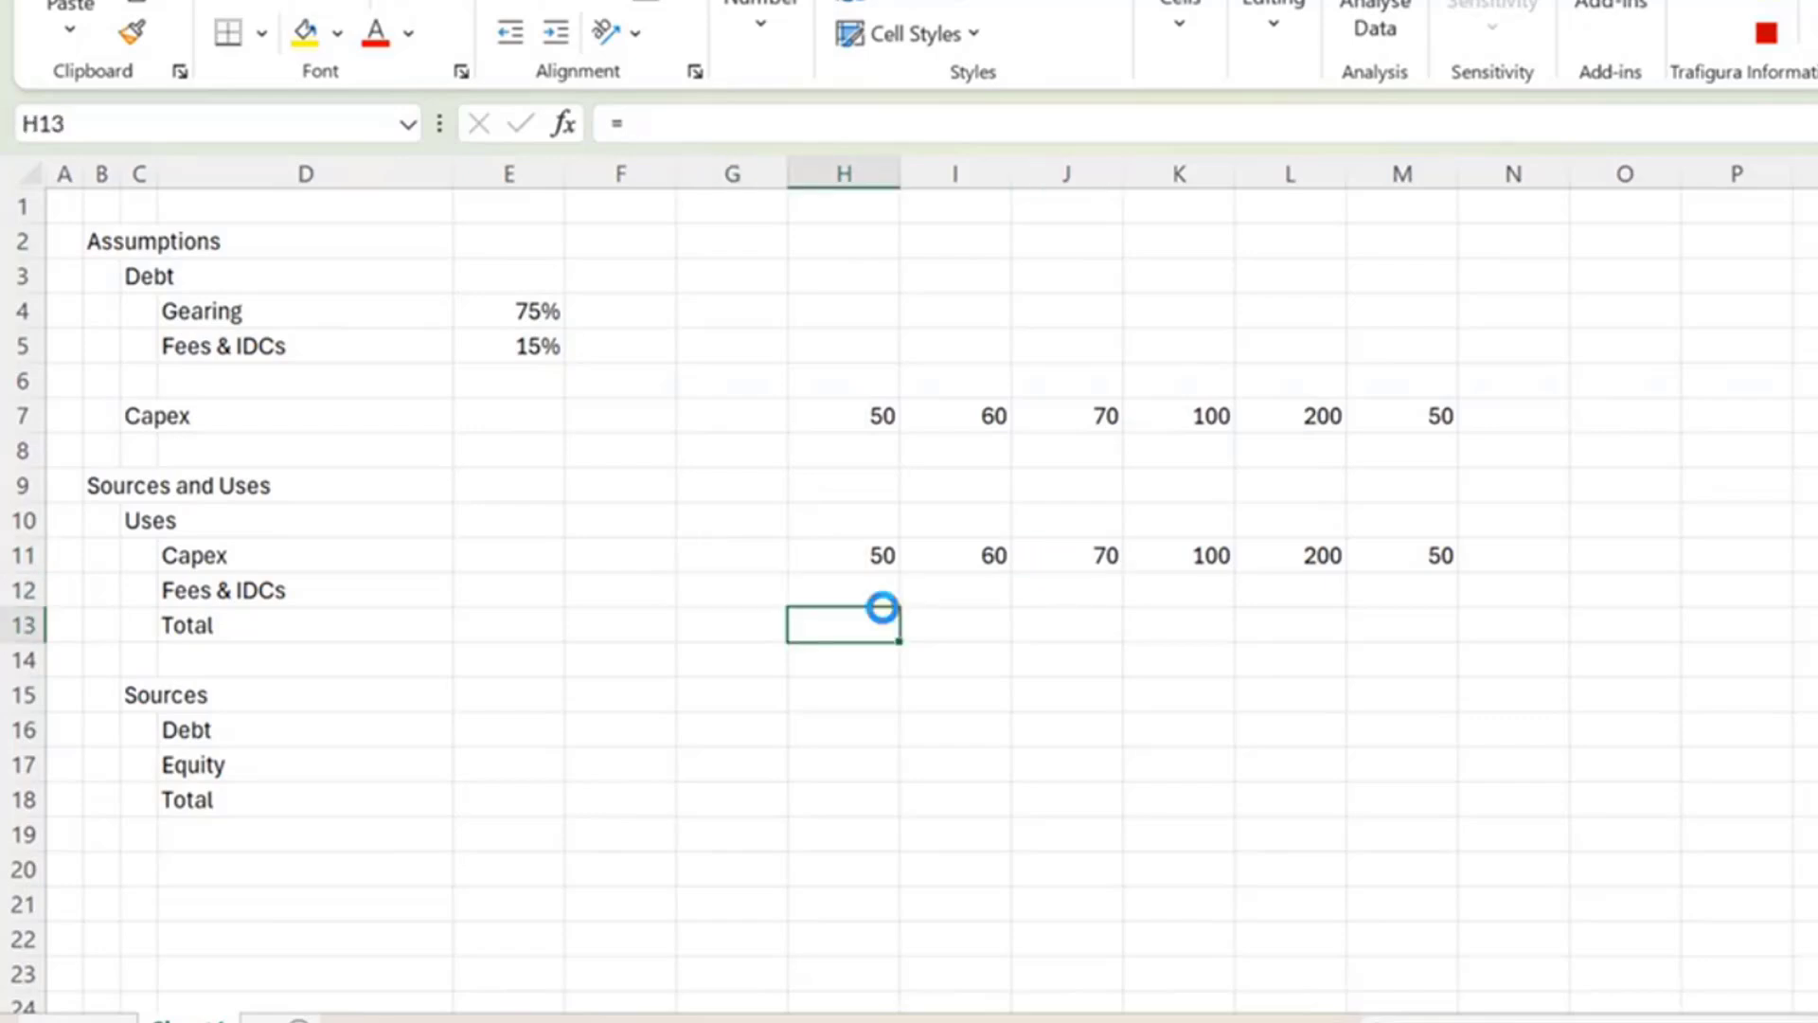
left_click(841, 734)
Sum Capex and Fees & IDCs in the Uses Total cell H13 with =SUM(H11:H12).
left_click(828, 617)
key("alt+equal")
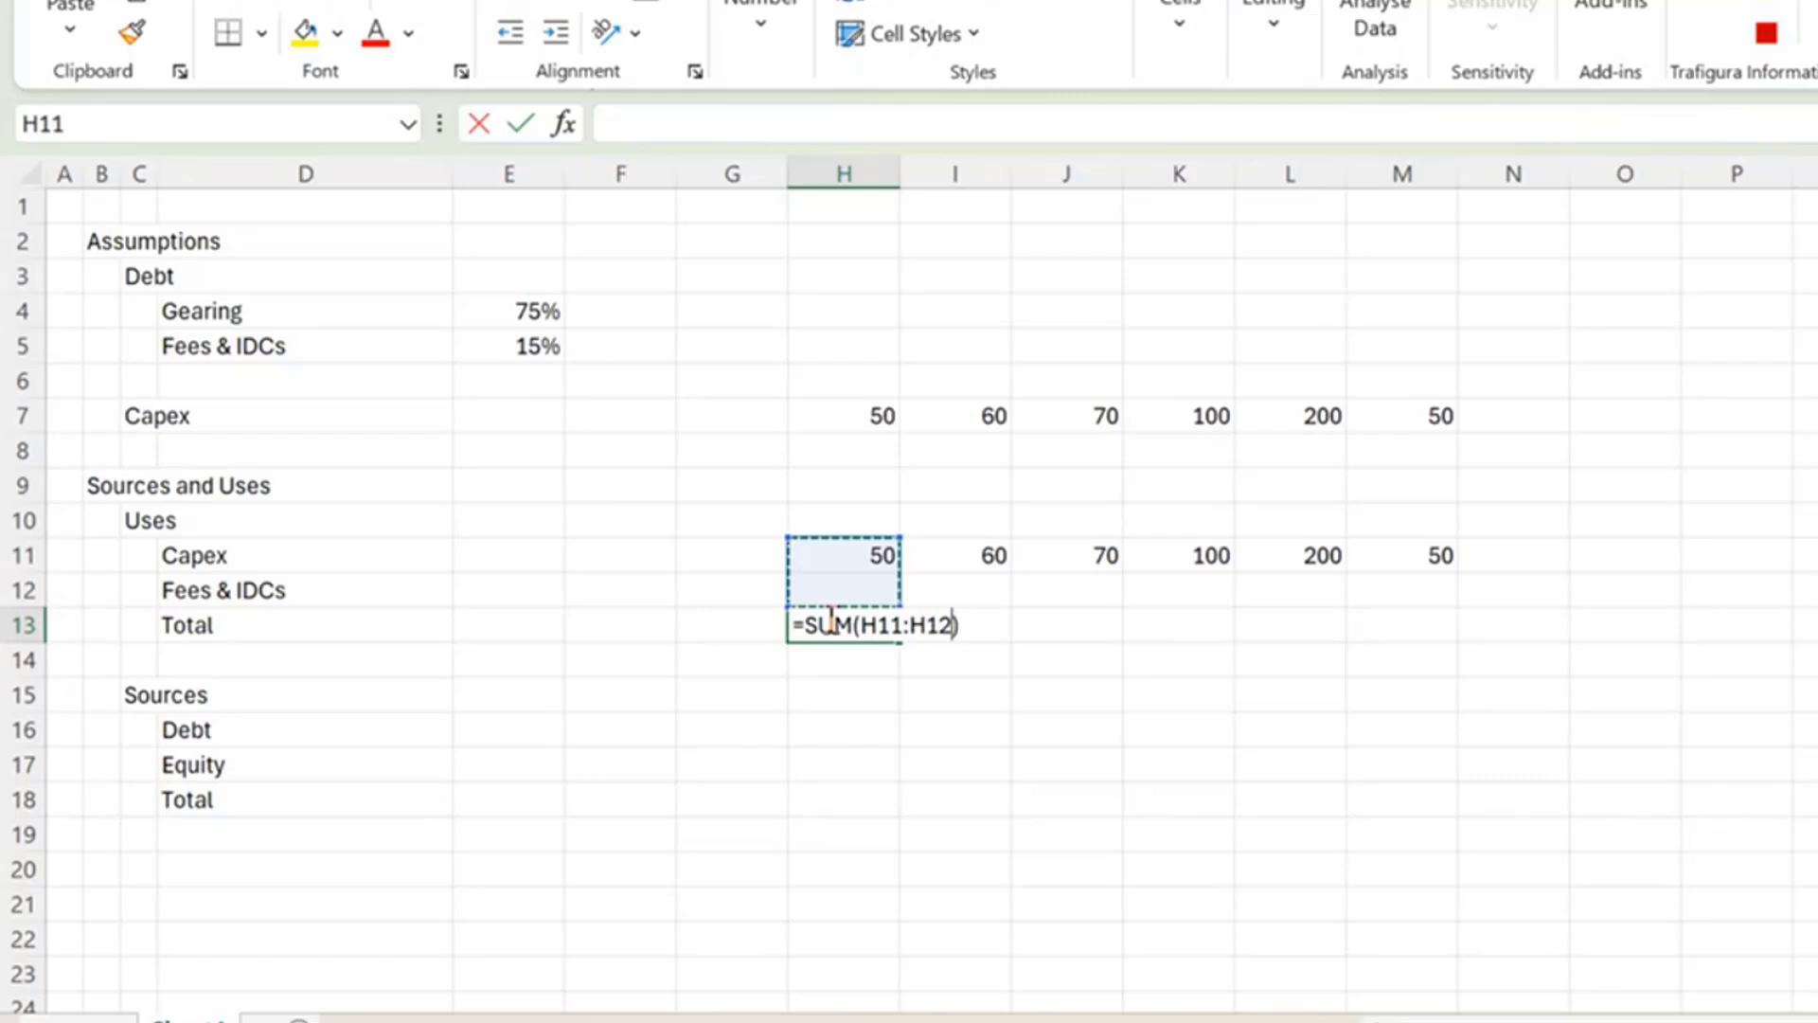
key("Return")
key("Return")
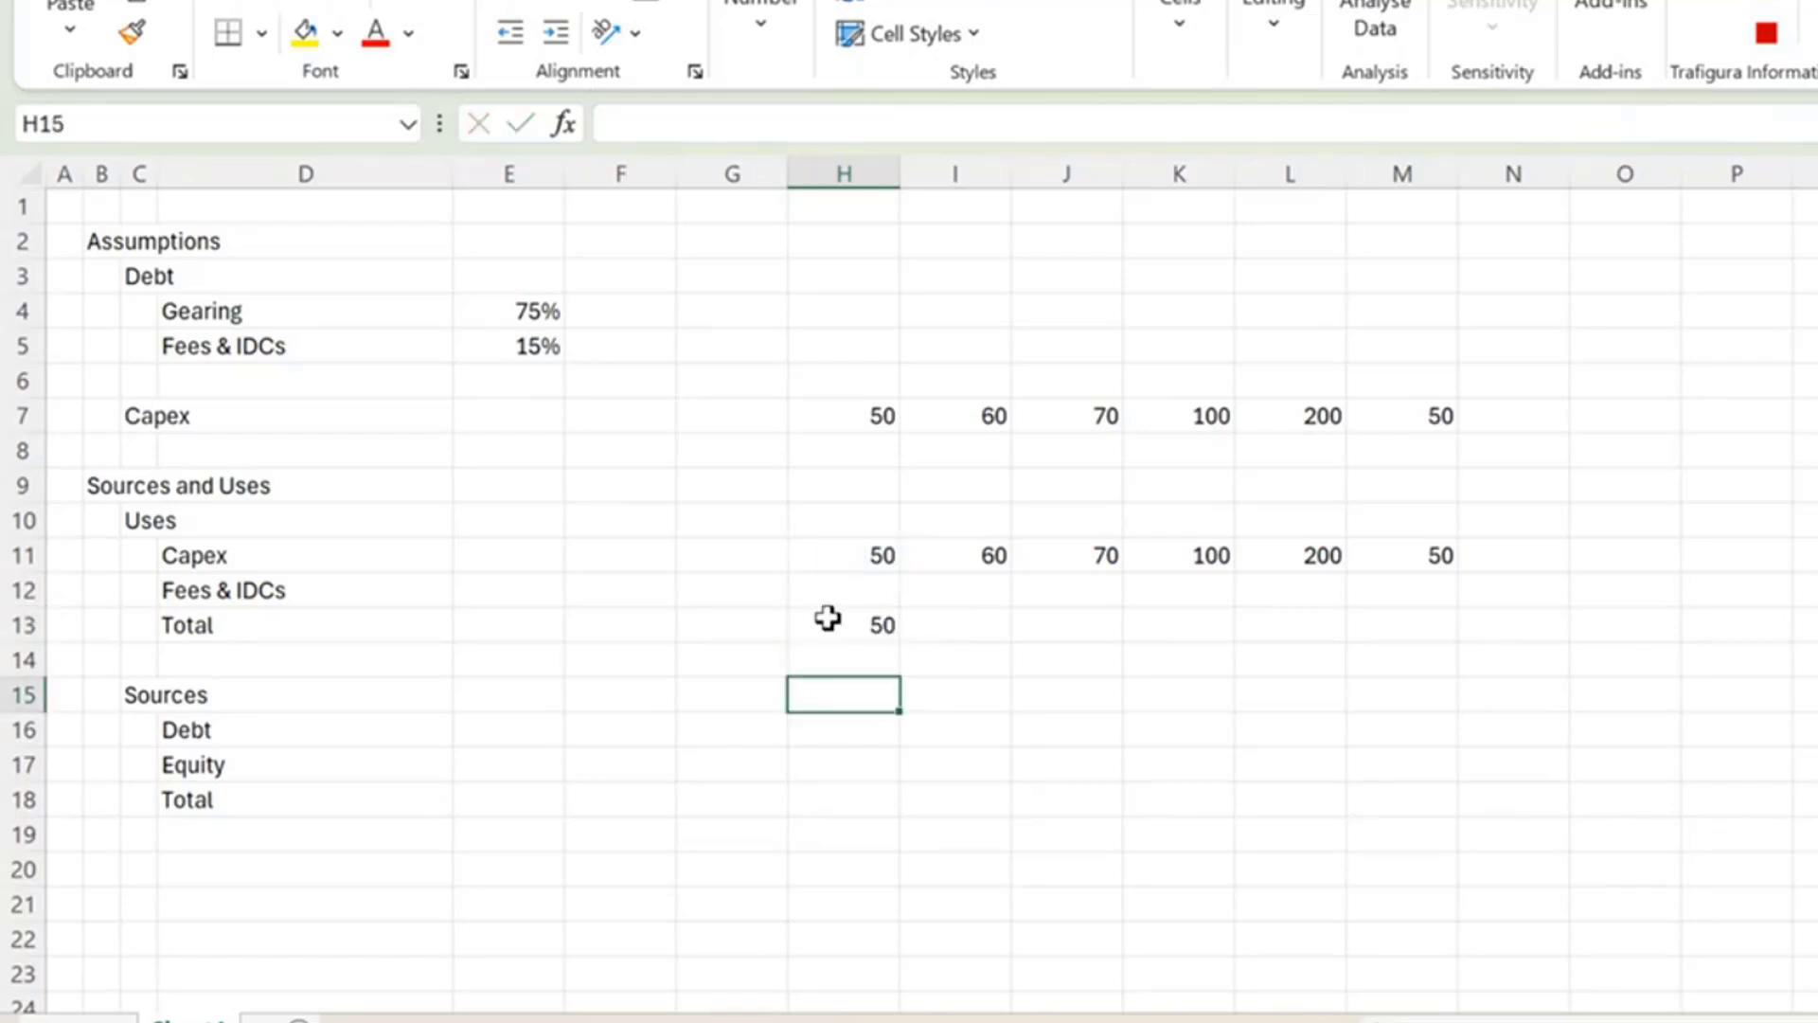
Fill the Uses Total formula from H13 across to M13.
left_click(826, 621)
key("shift+Right")
key("shift+Right")
key("shift+Right")
key("shift+Right")
key("Left")
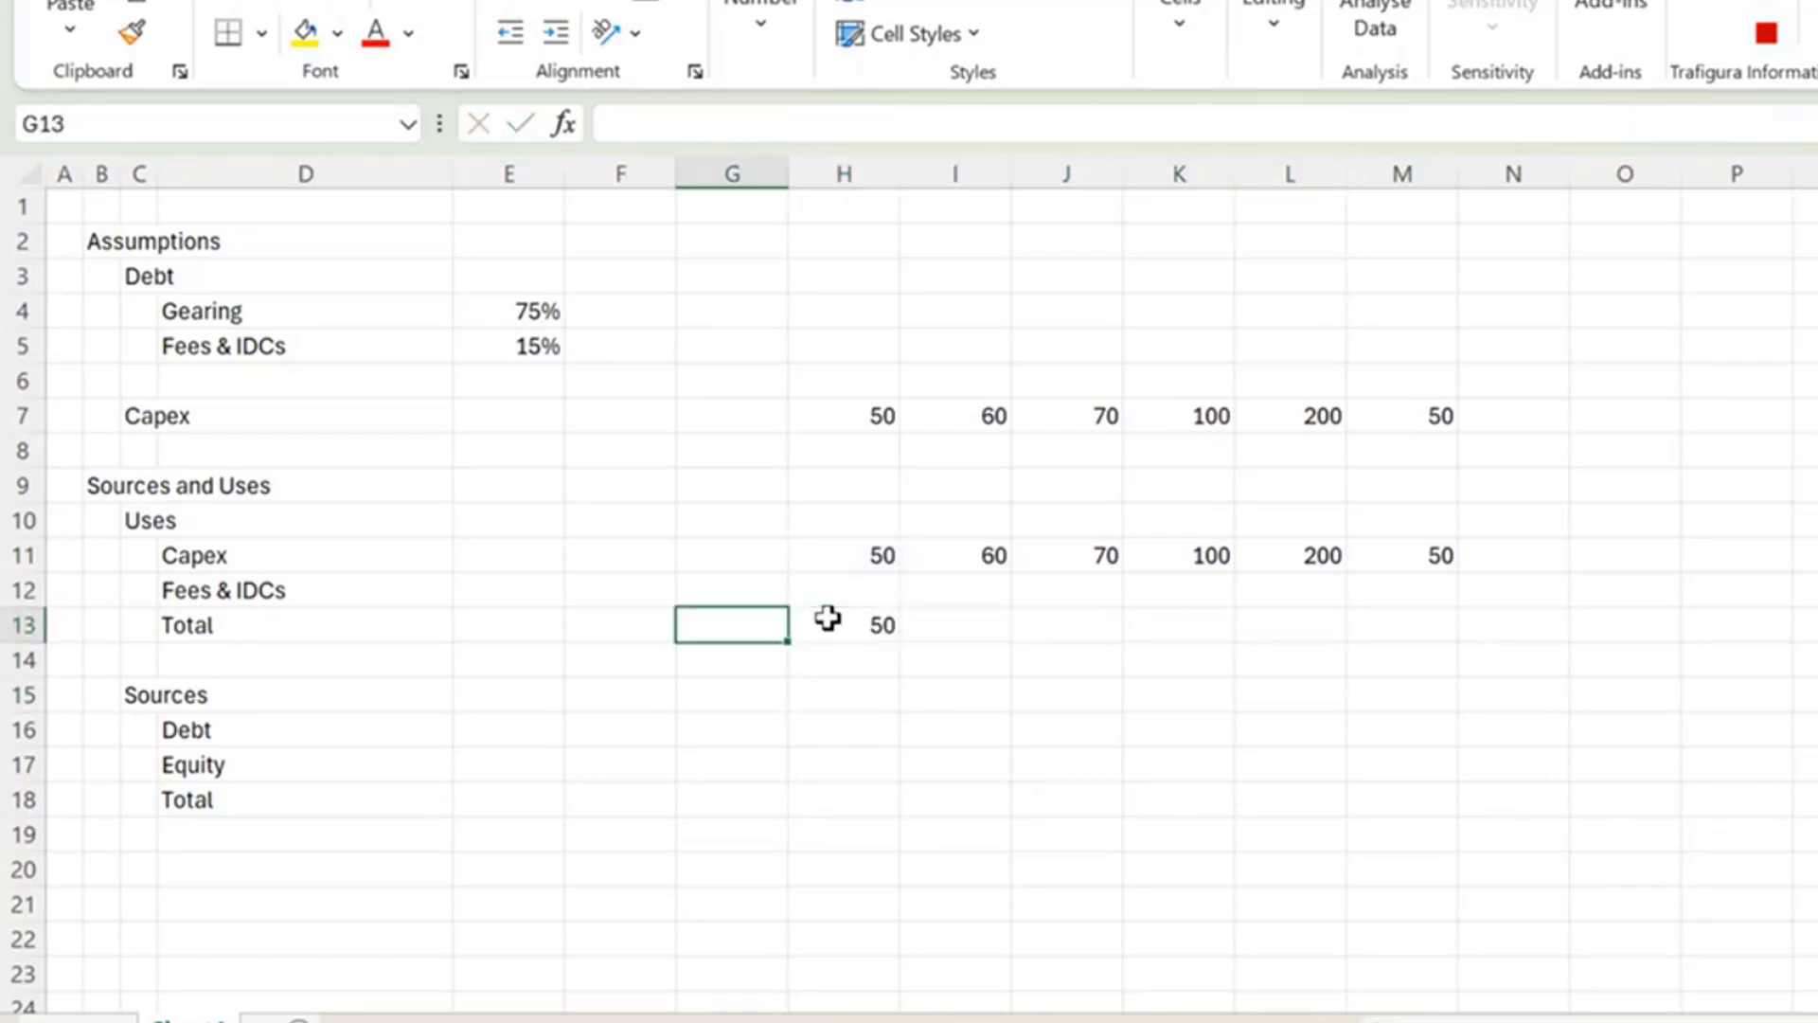
key("Left")
left_click(828, 618)
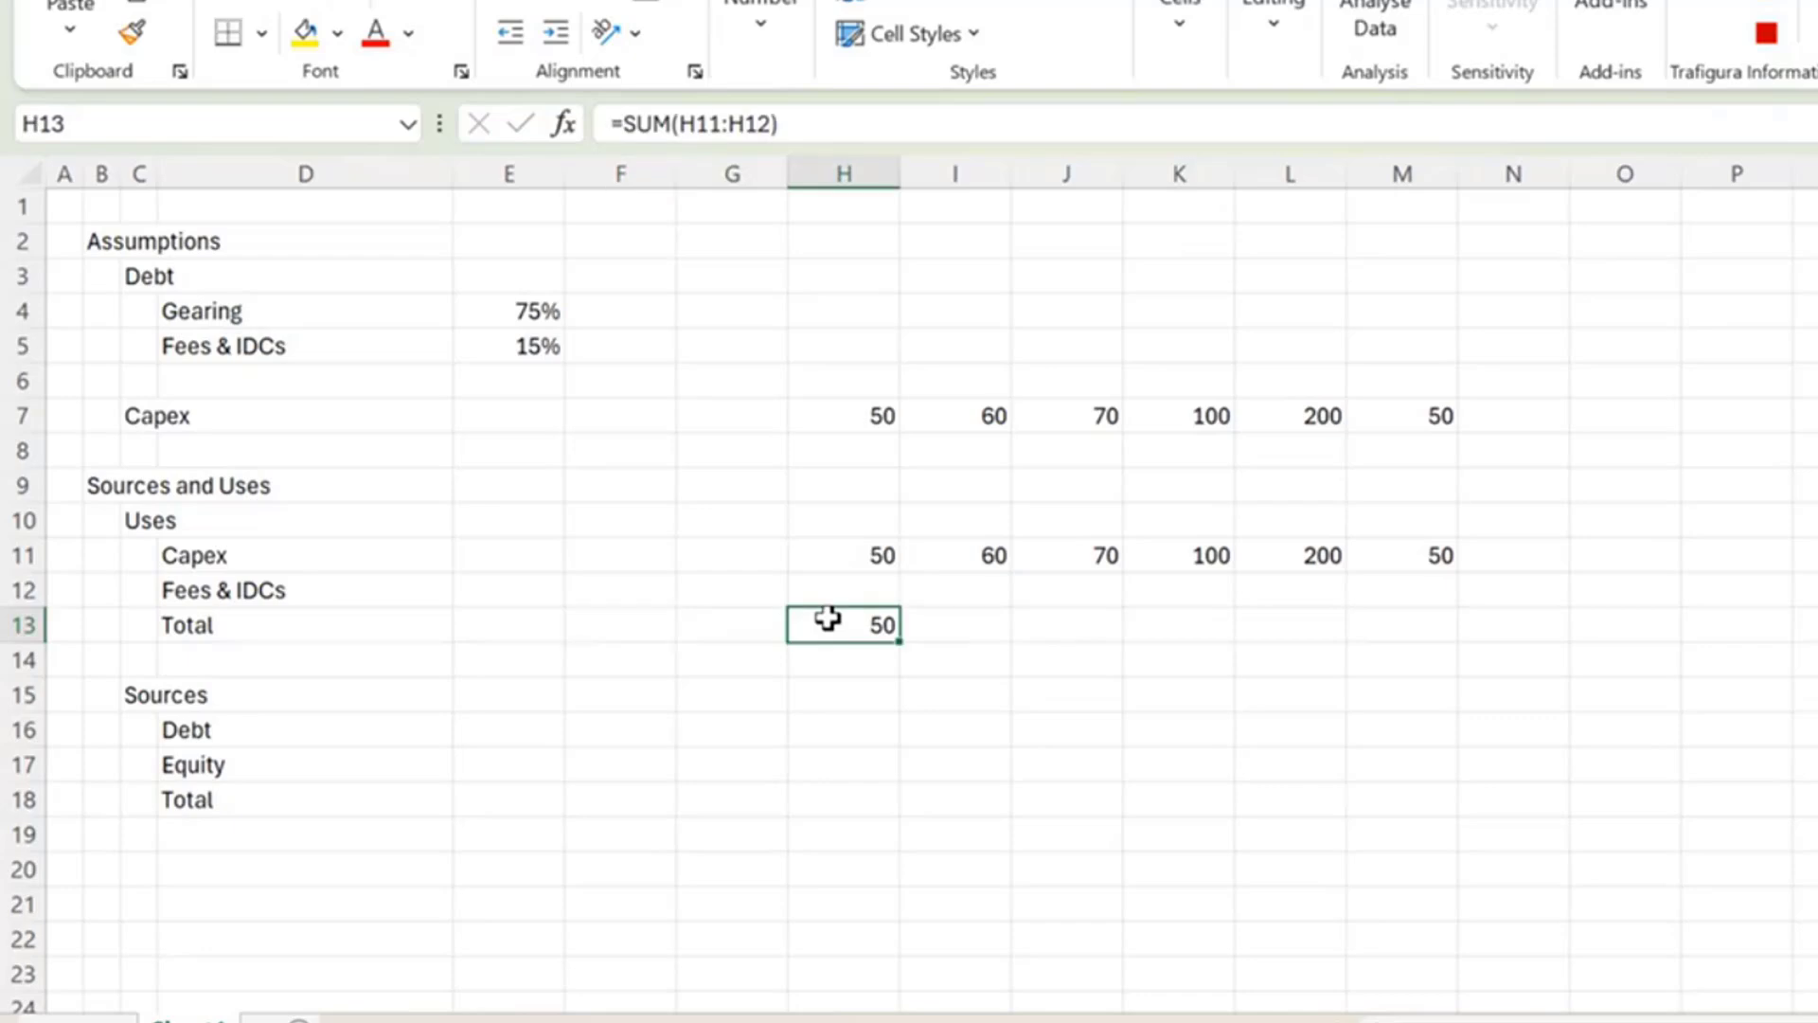
left_click(828, 618)
key("Left")
key("Left")
Link cell E16 in the Debt row under Sources to the Gearing assumption in E4.
key("Down")
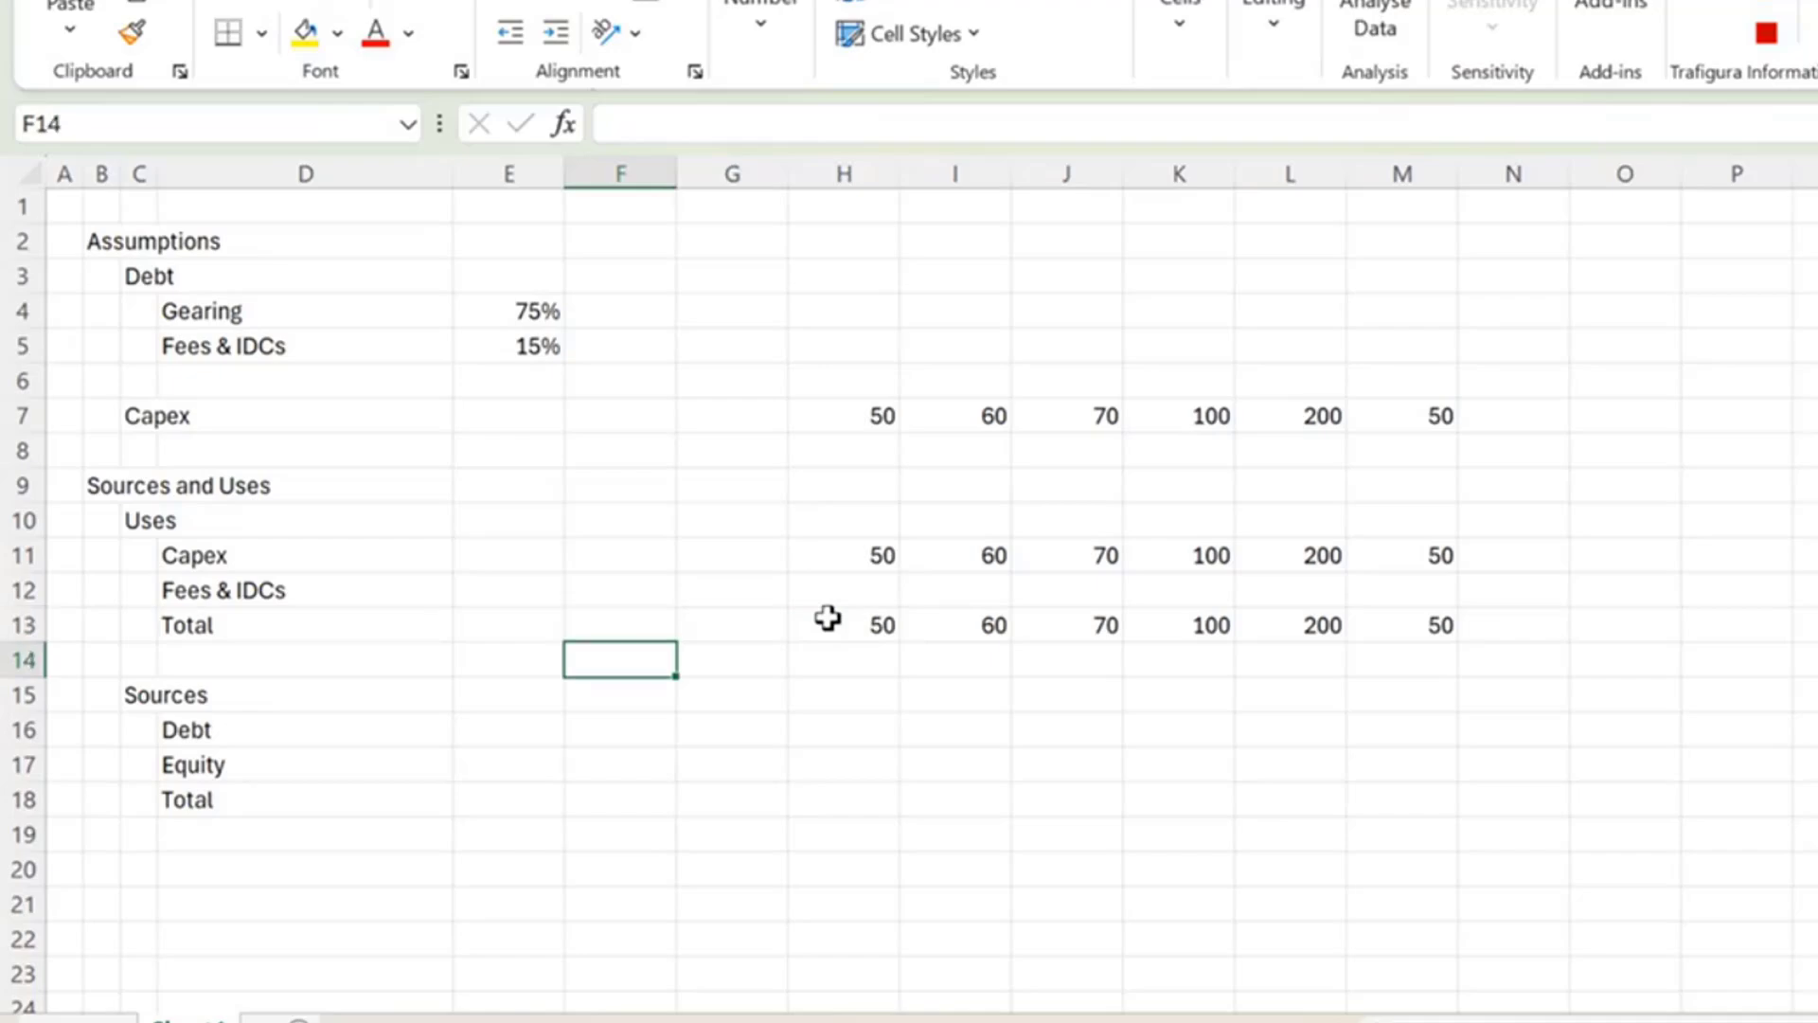
key("Left")
key("Down")
key("Down")
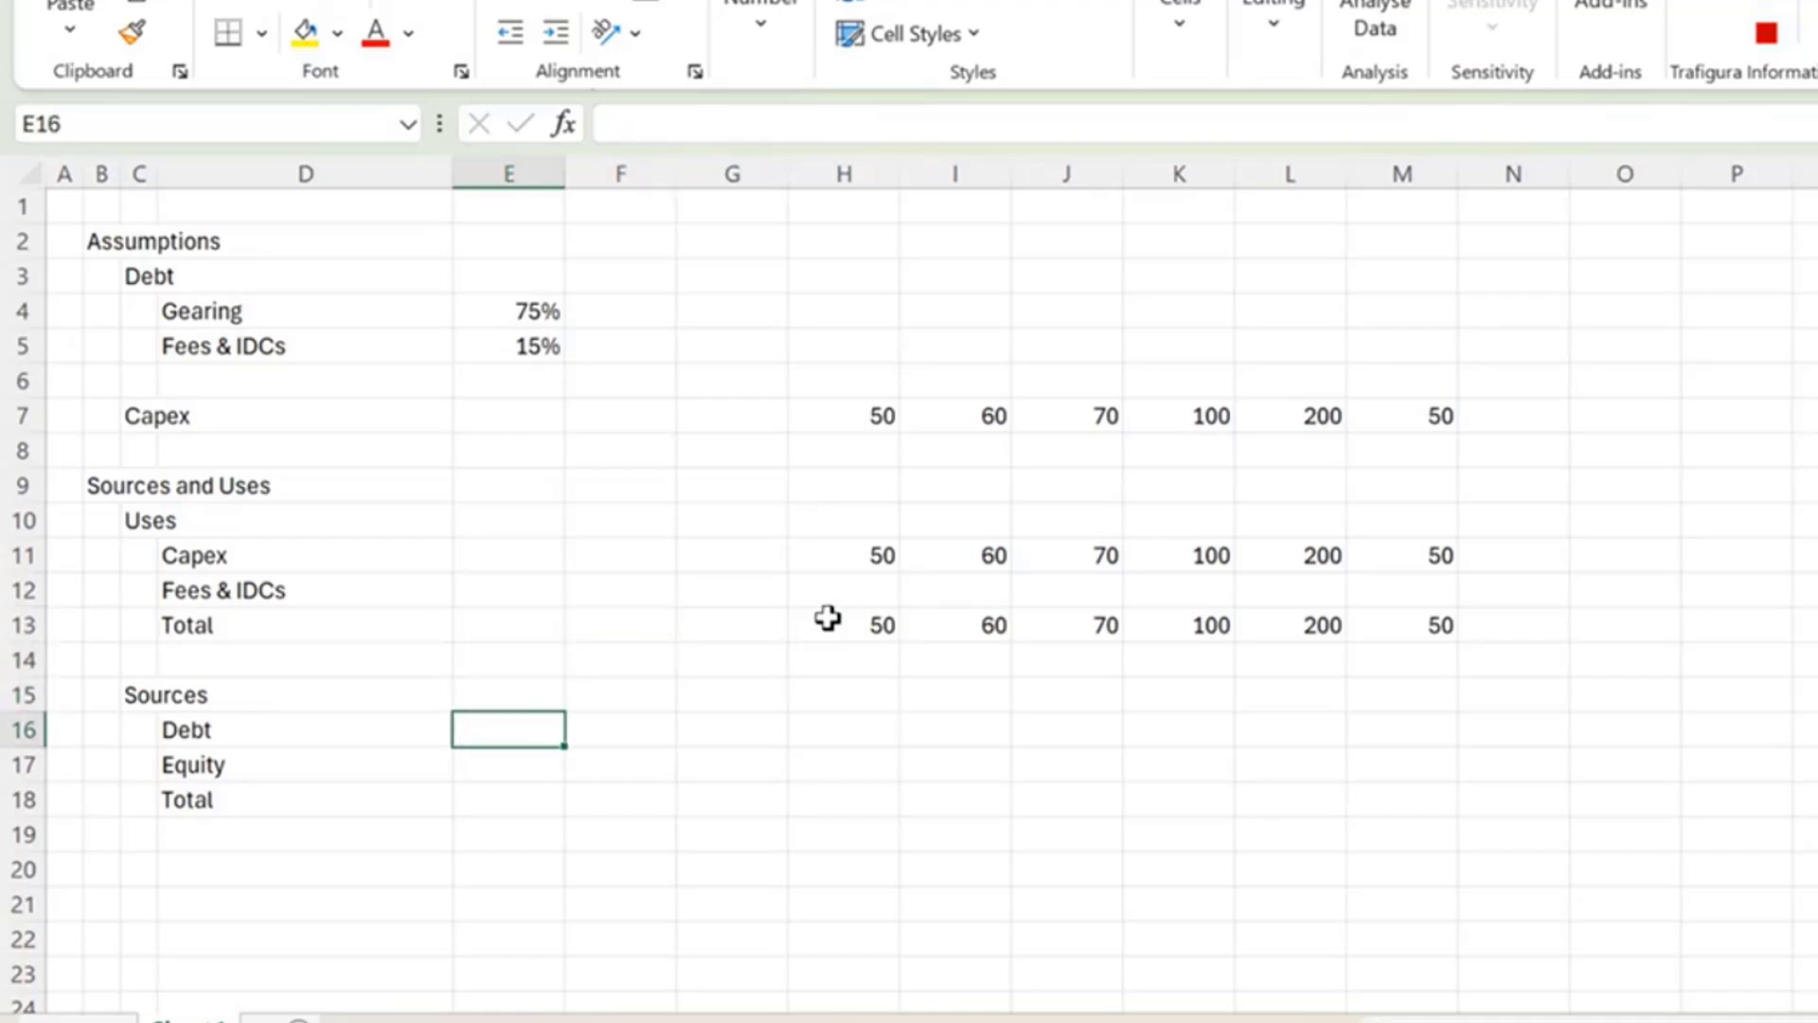
key("Right")
key("Left")
type("=")
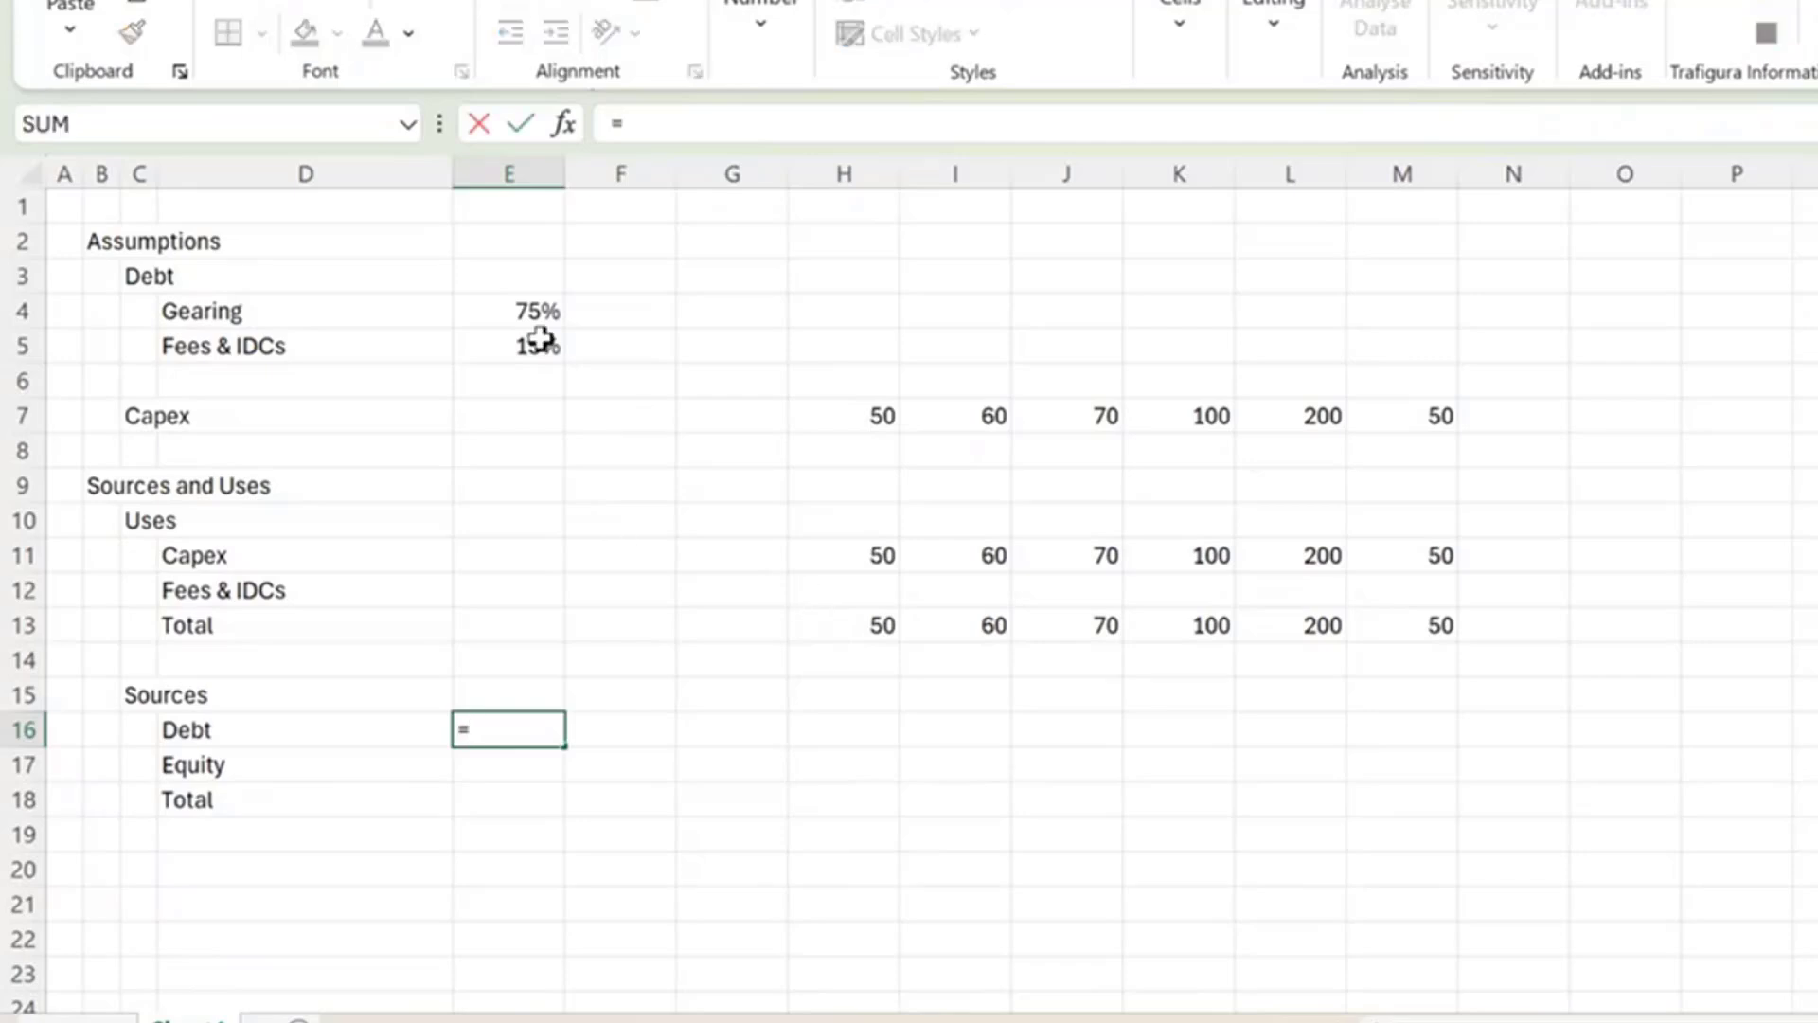
left_click(528, 313)
key("Return")
Calculate the first period's debt in cell H16 as gearing times total uses with =$E$16*H13.
key("Down")
key("Up")
key("Up")
key("Right")
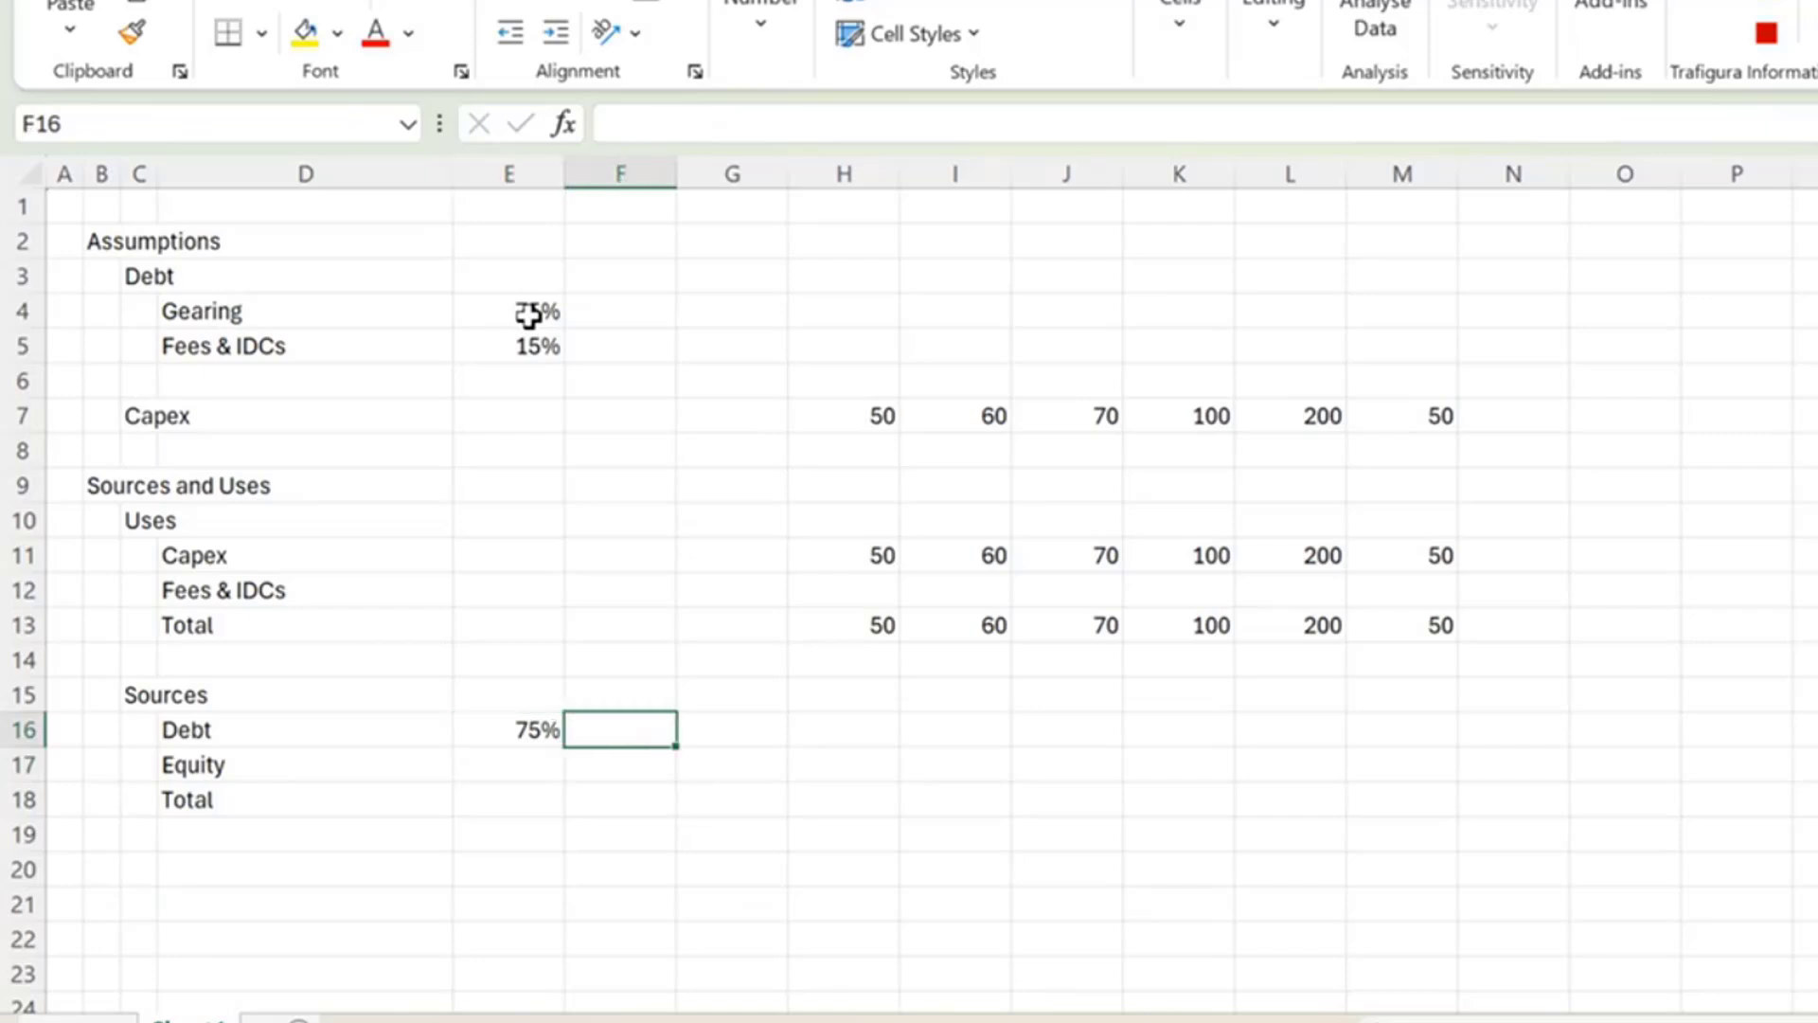
key("Right")
key("Right")
type("=")
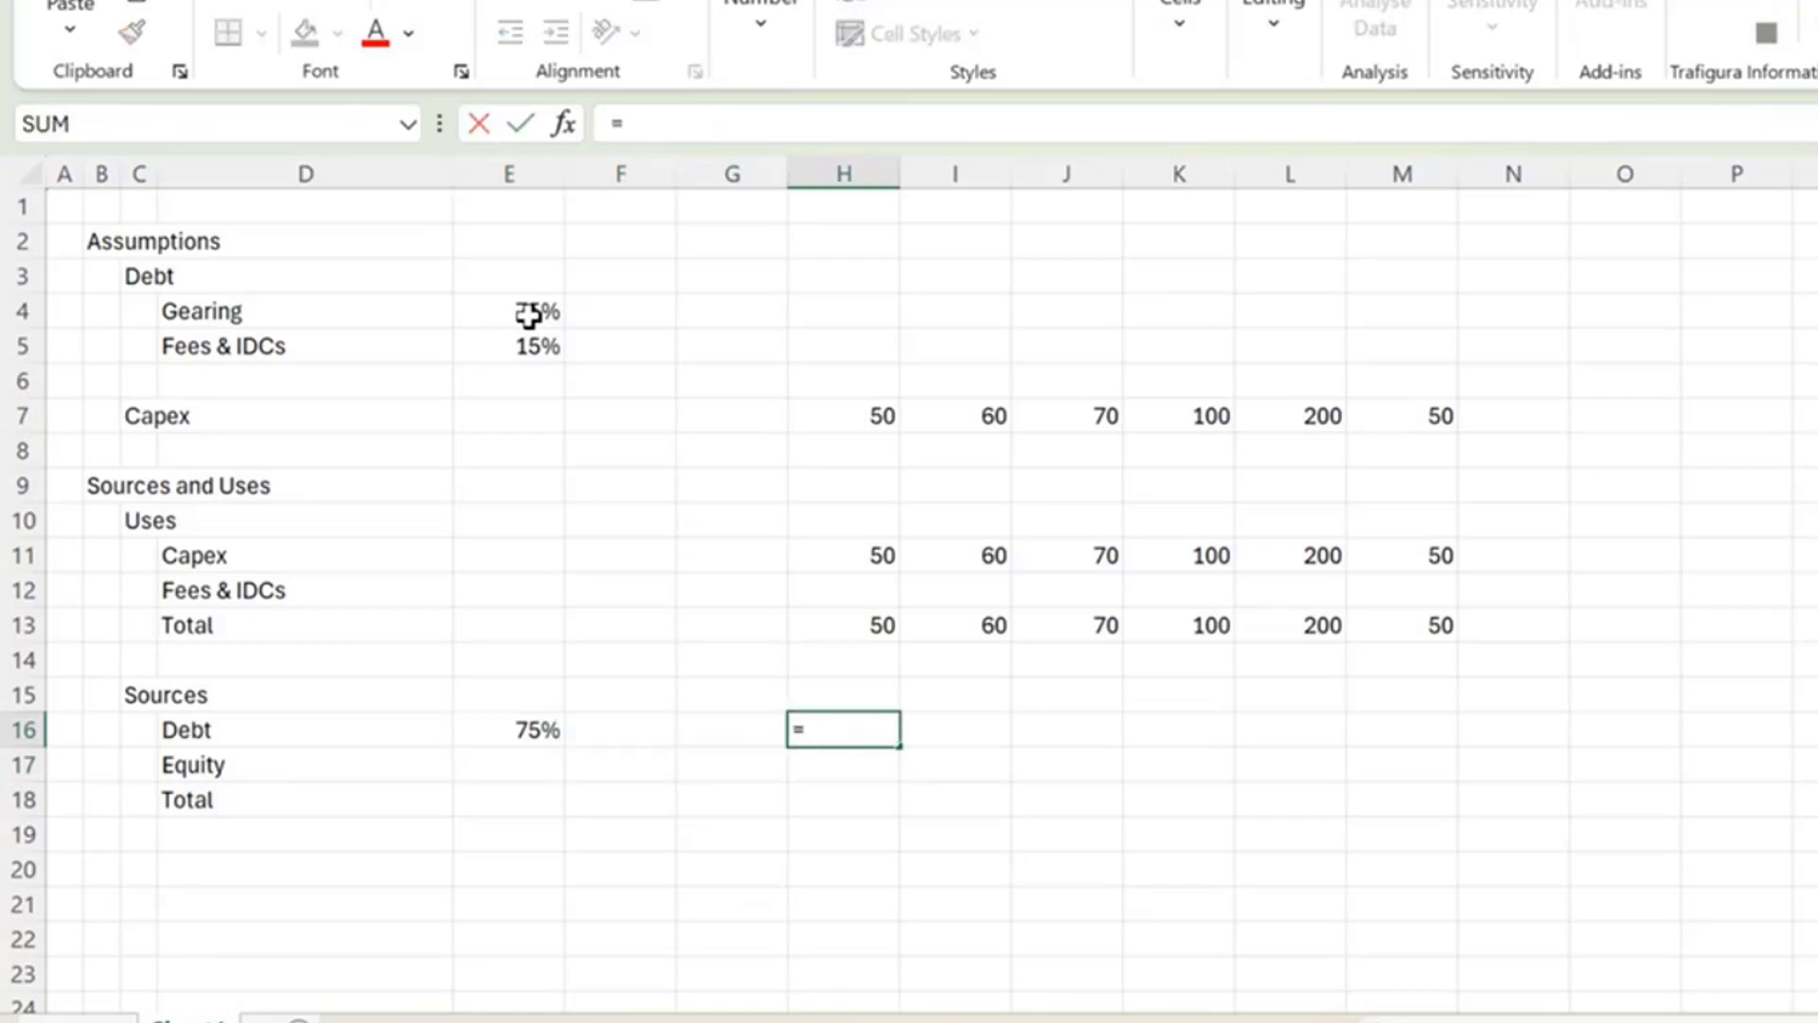
key("Left")
key("Left")
key("Left")
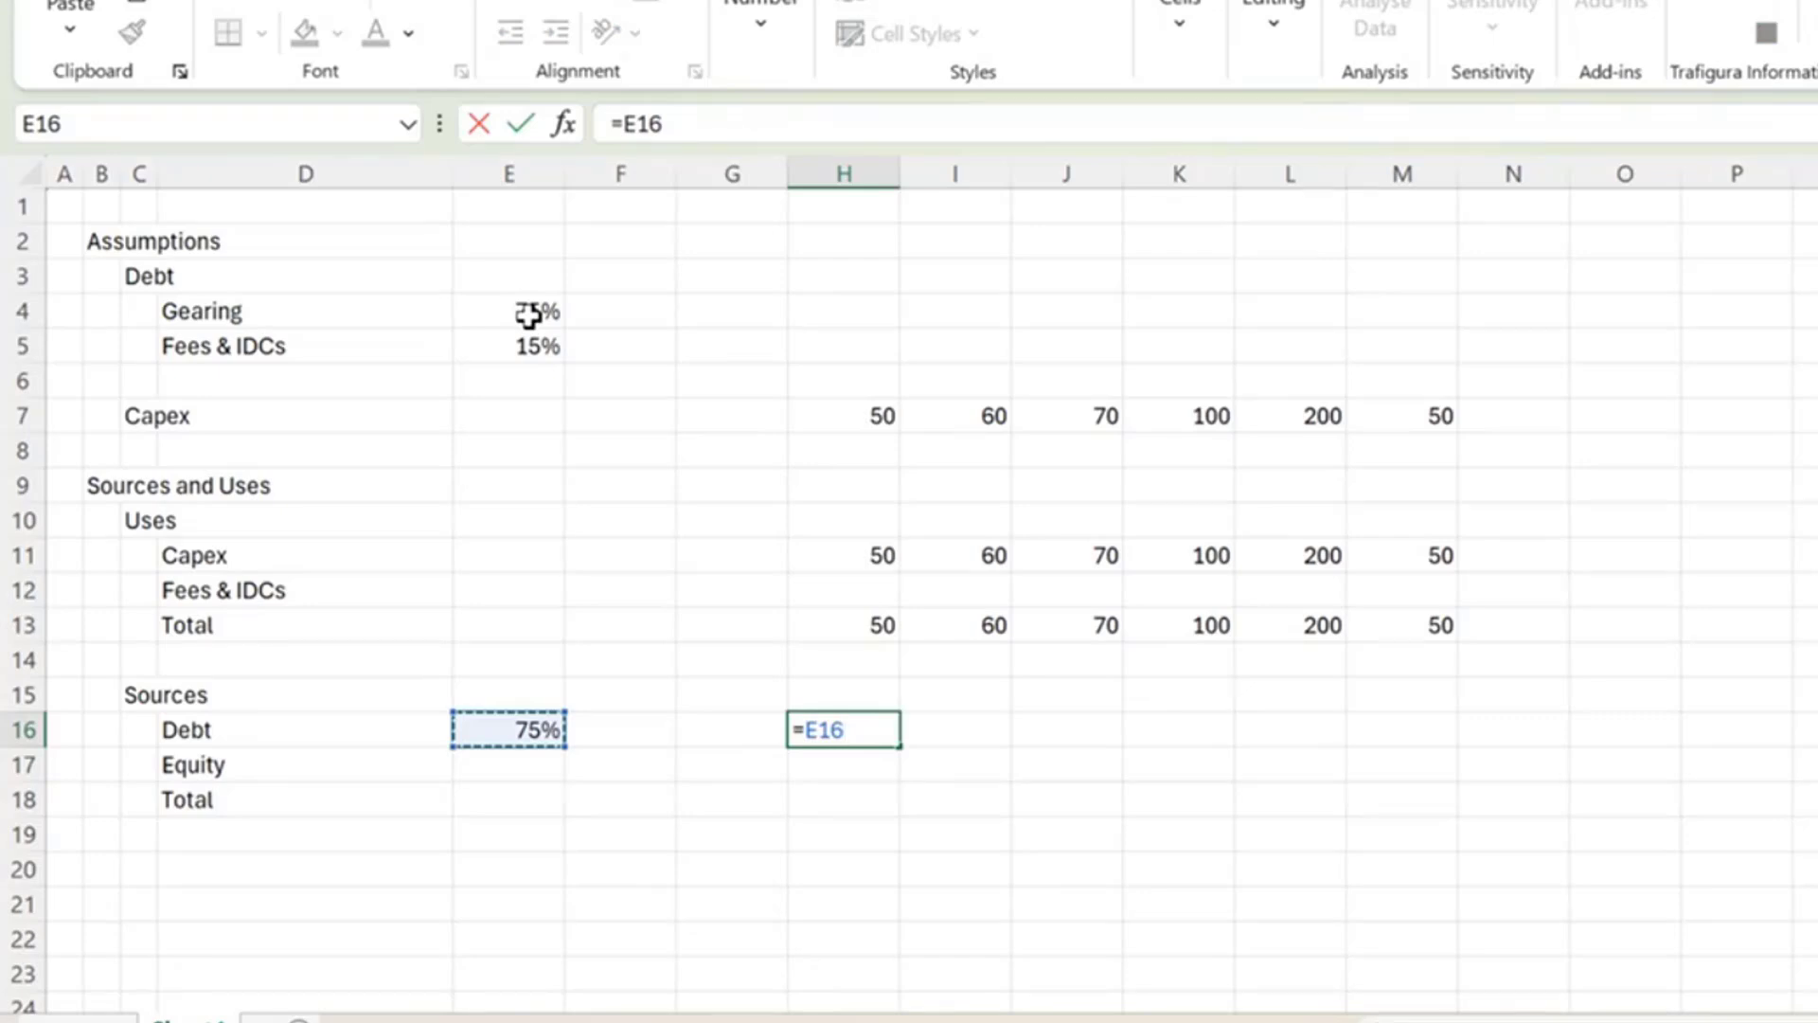
key("F4")
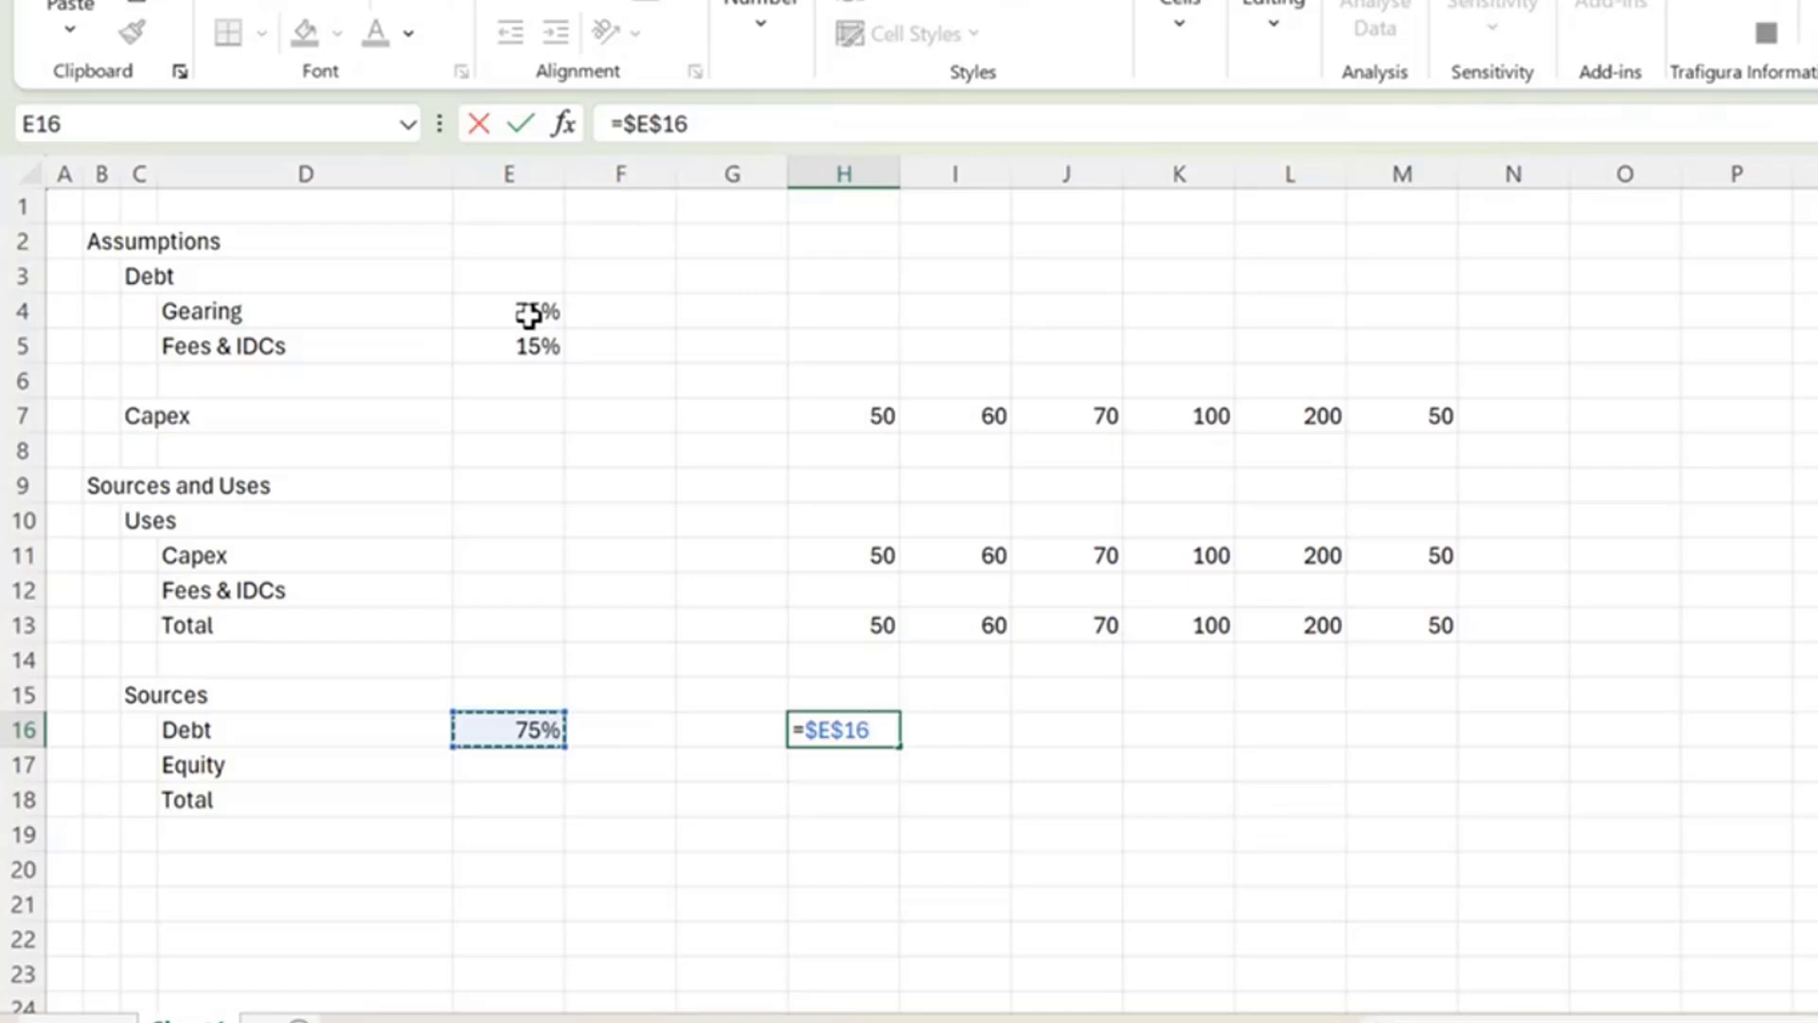
type("*")
key("Up")
key("Up")
key("Up")
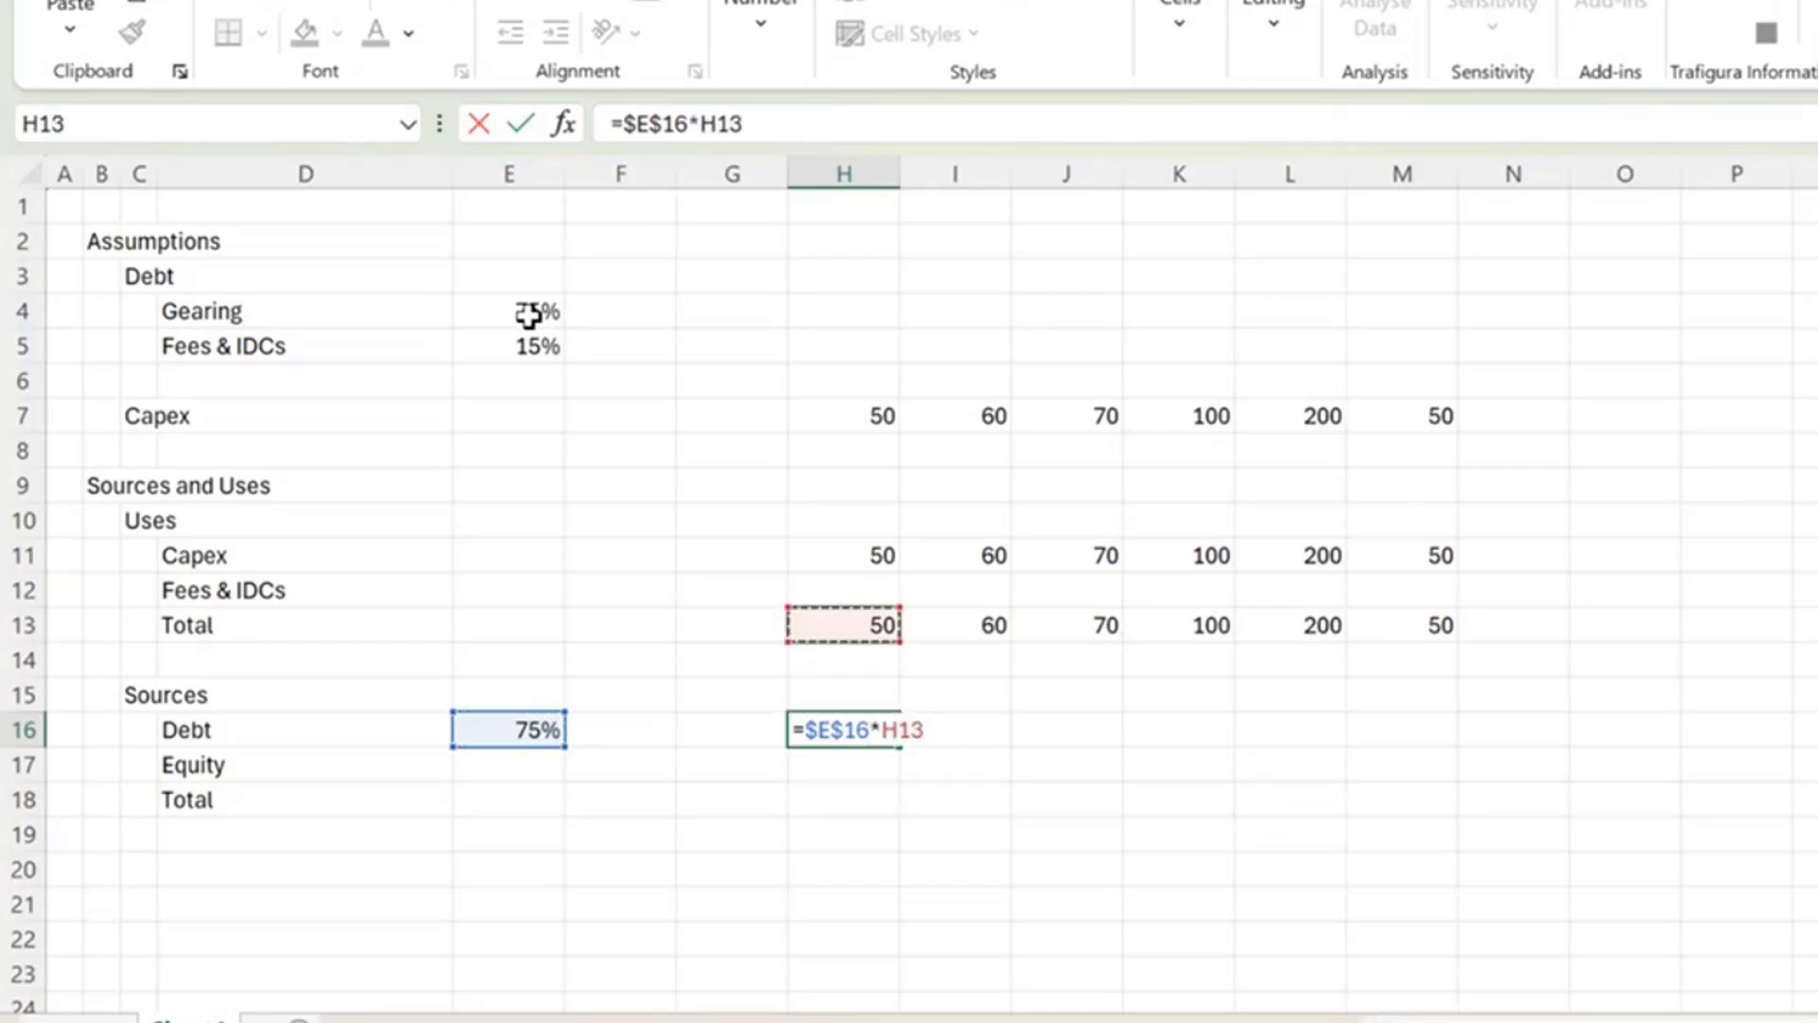
key("Return")
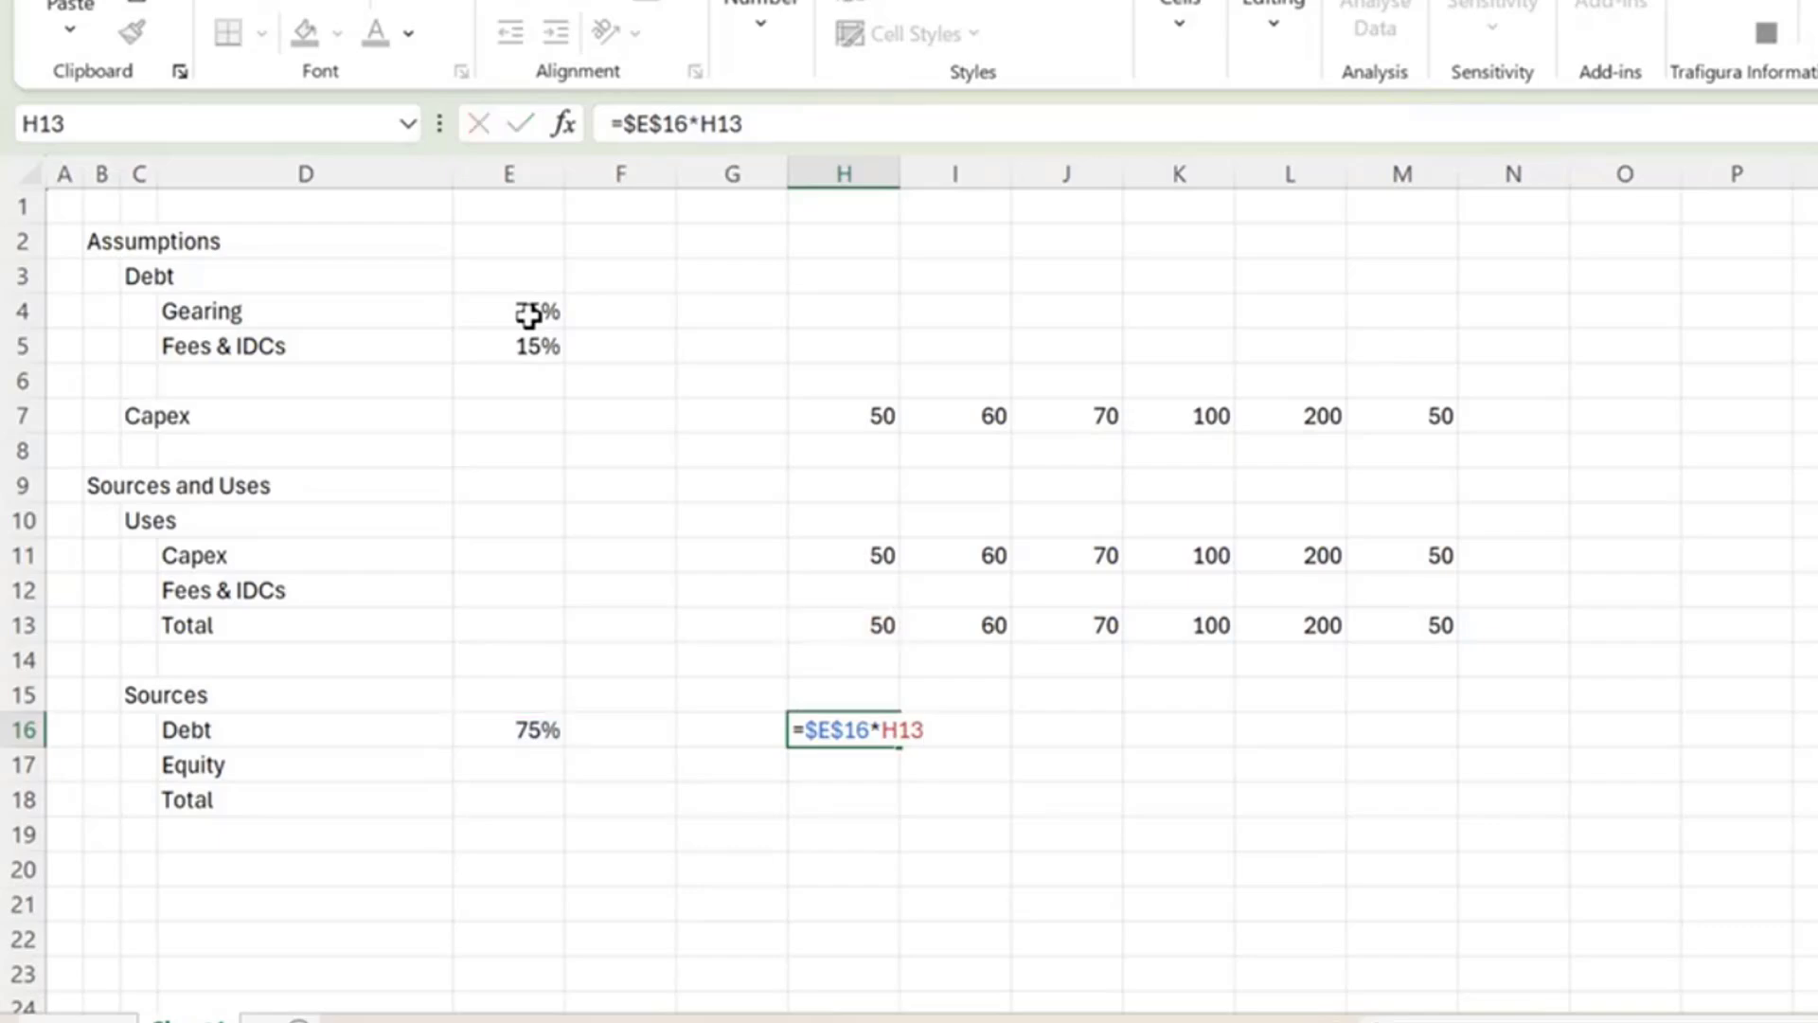
Fill the Debt formula from H16 across to M16.
key("Up")
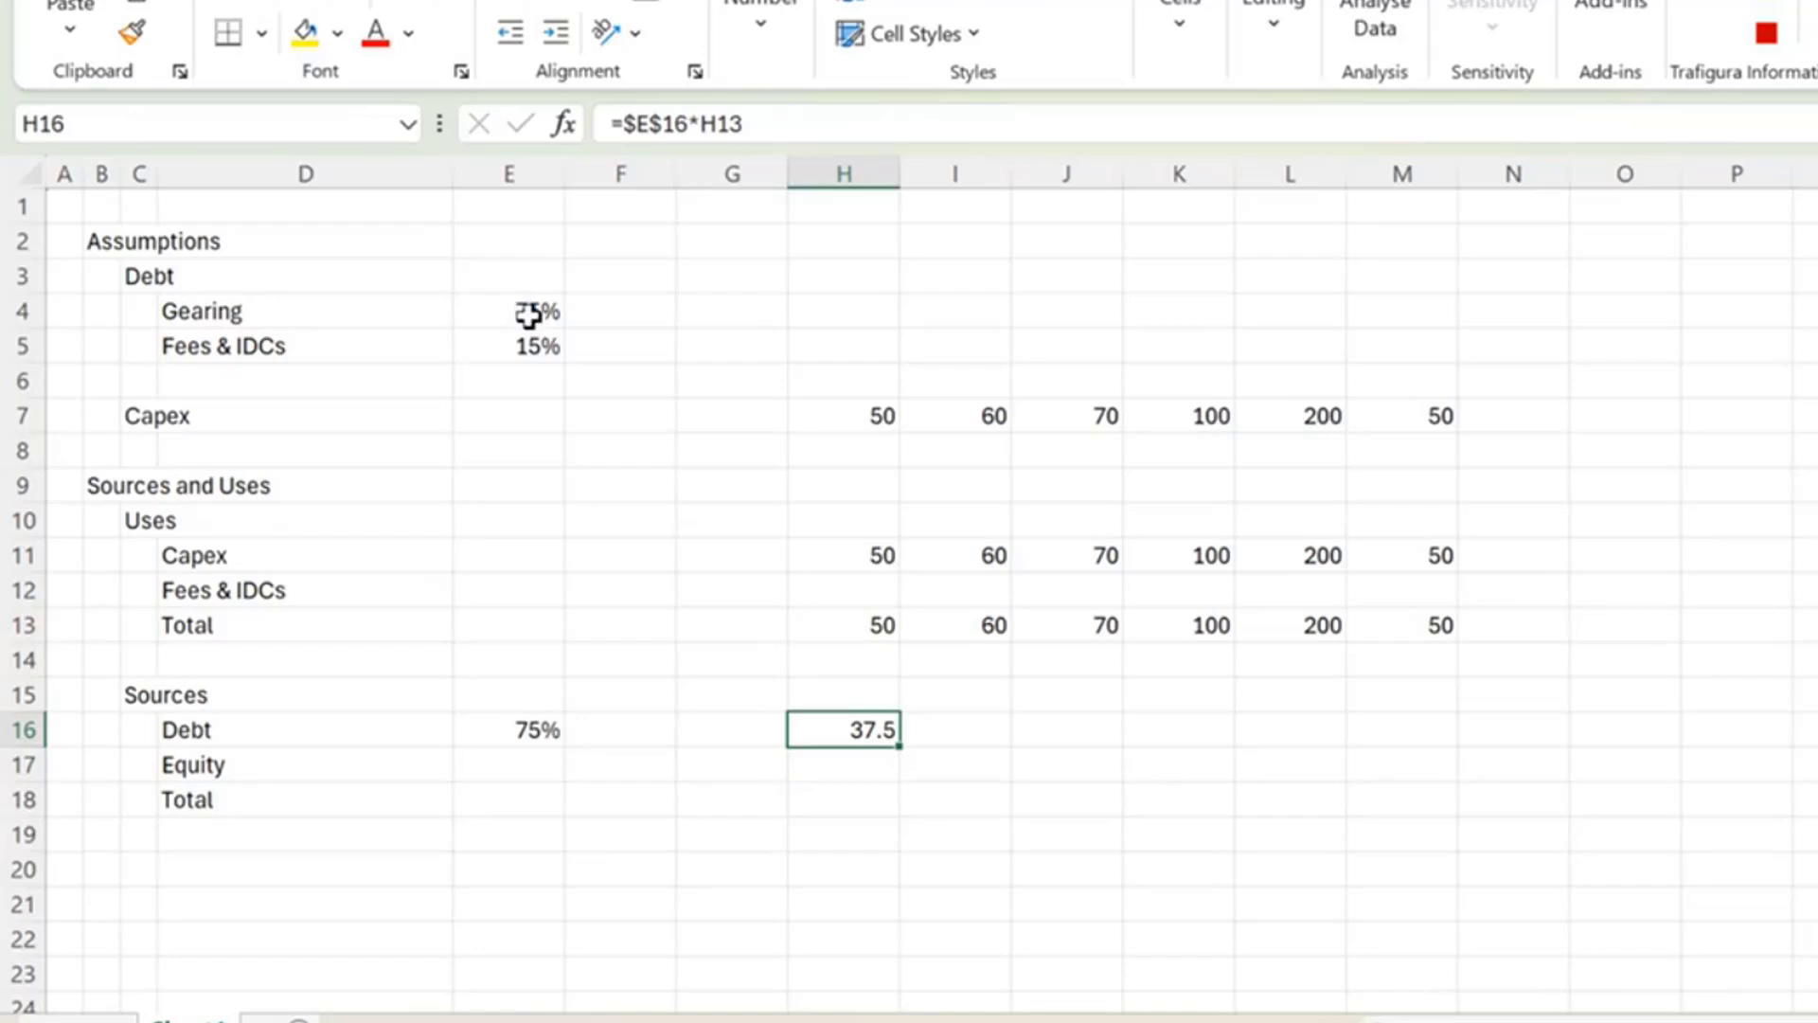
key("ctrl+shift+r")
key("Left")
Try to calculate equity in cell H17 as total sources minus debt with =H18-H16.
key("Down")
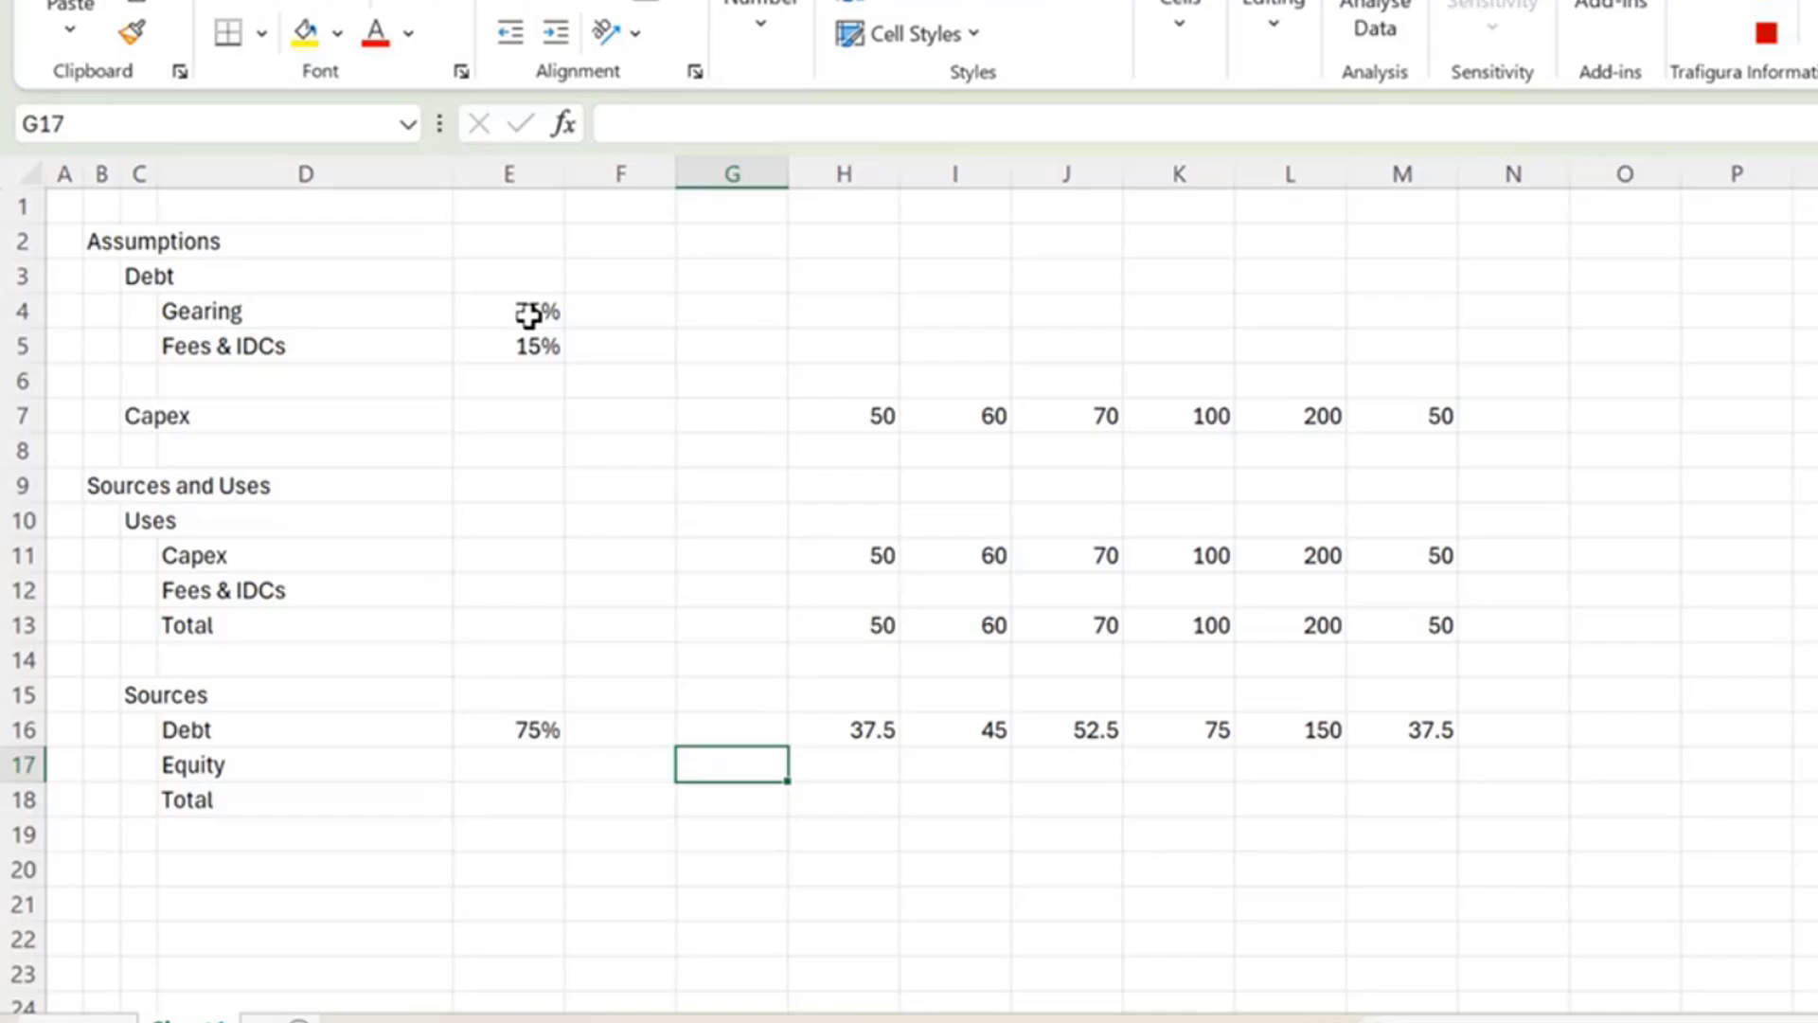
key("Right")
type("=")
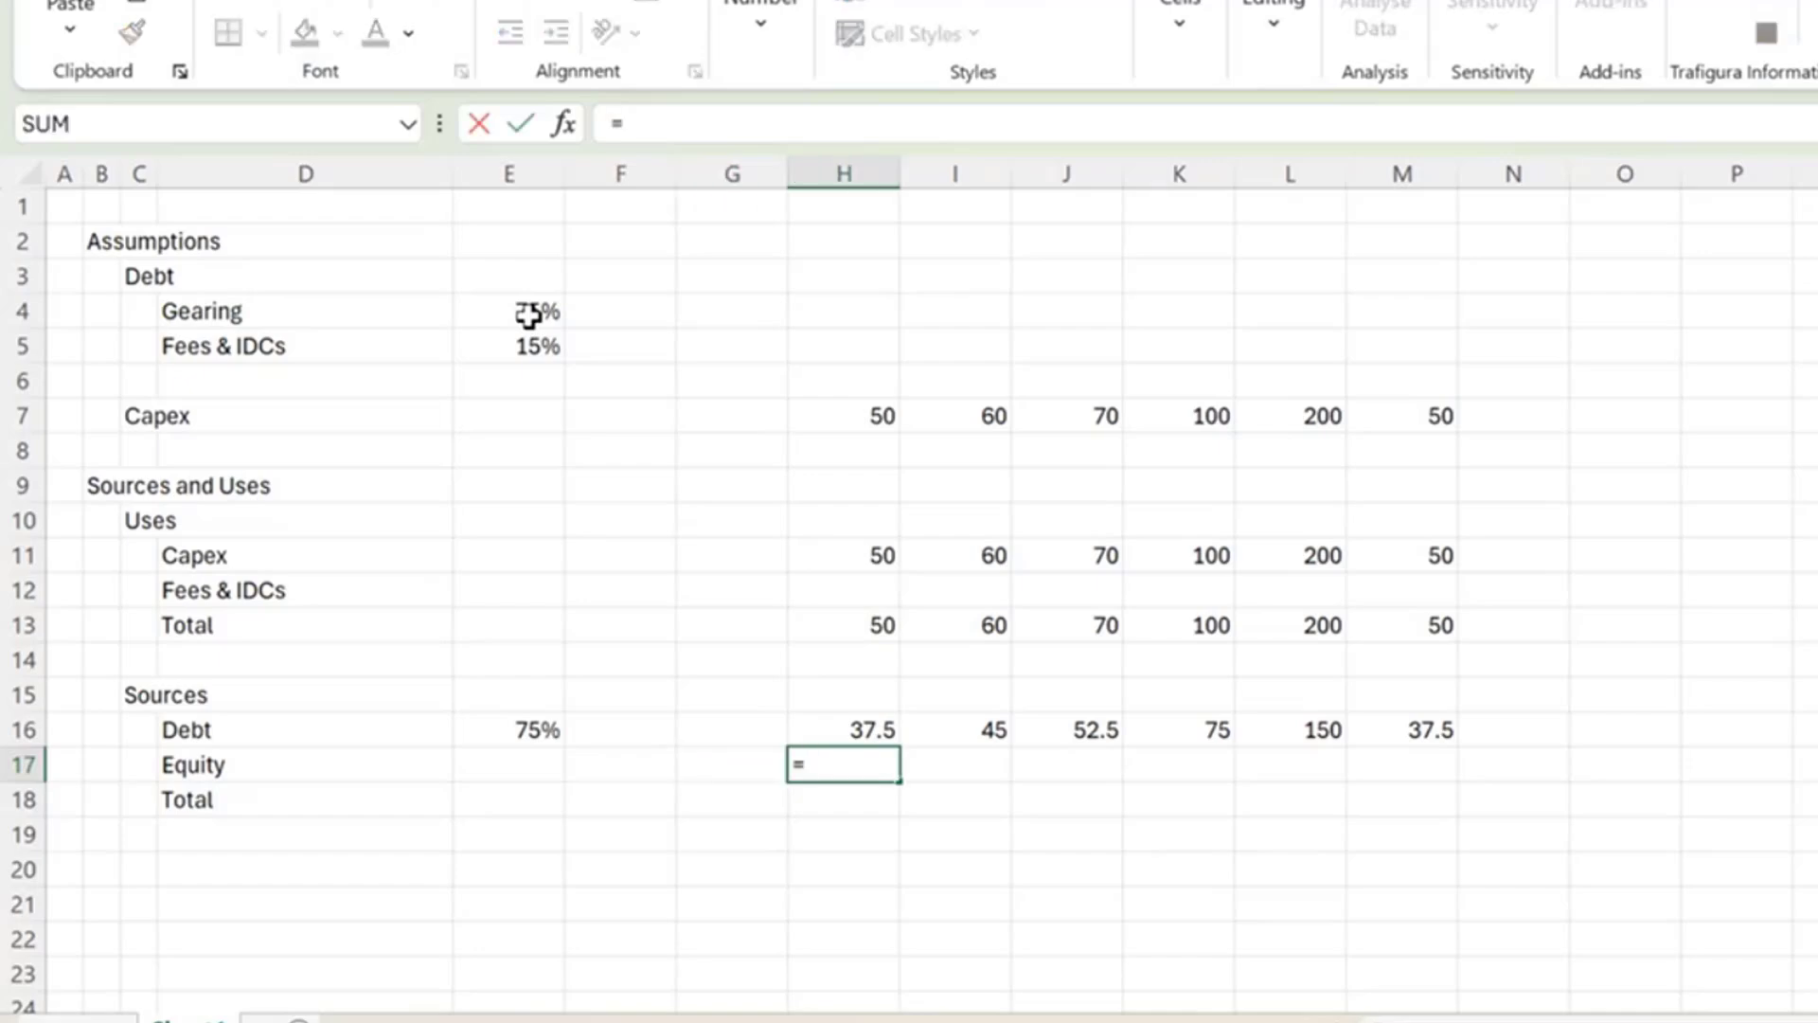
key("Down")
type("-")
key("Up")
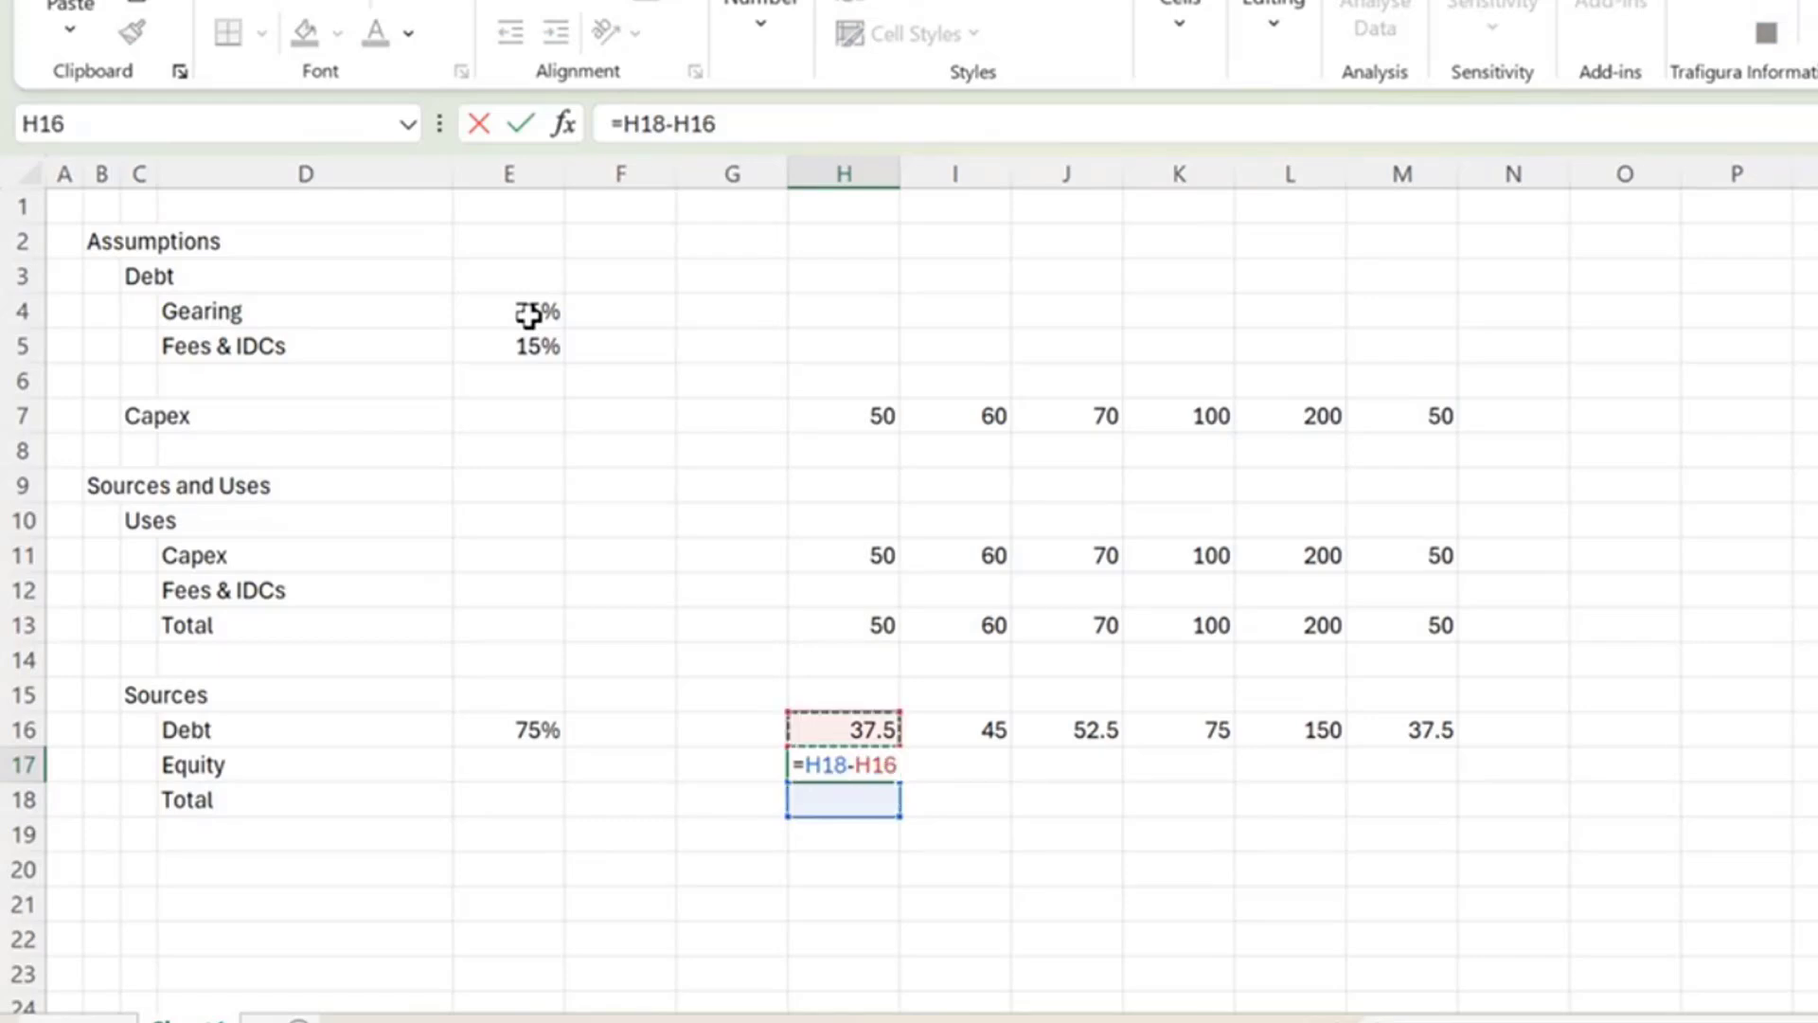
key("Return")
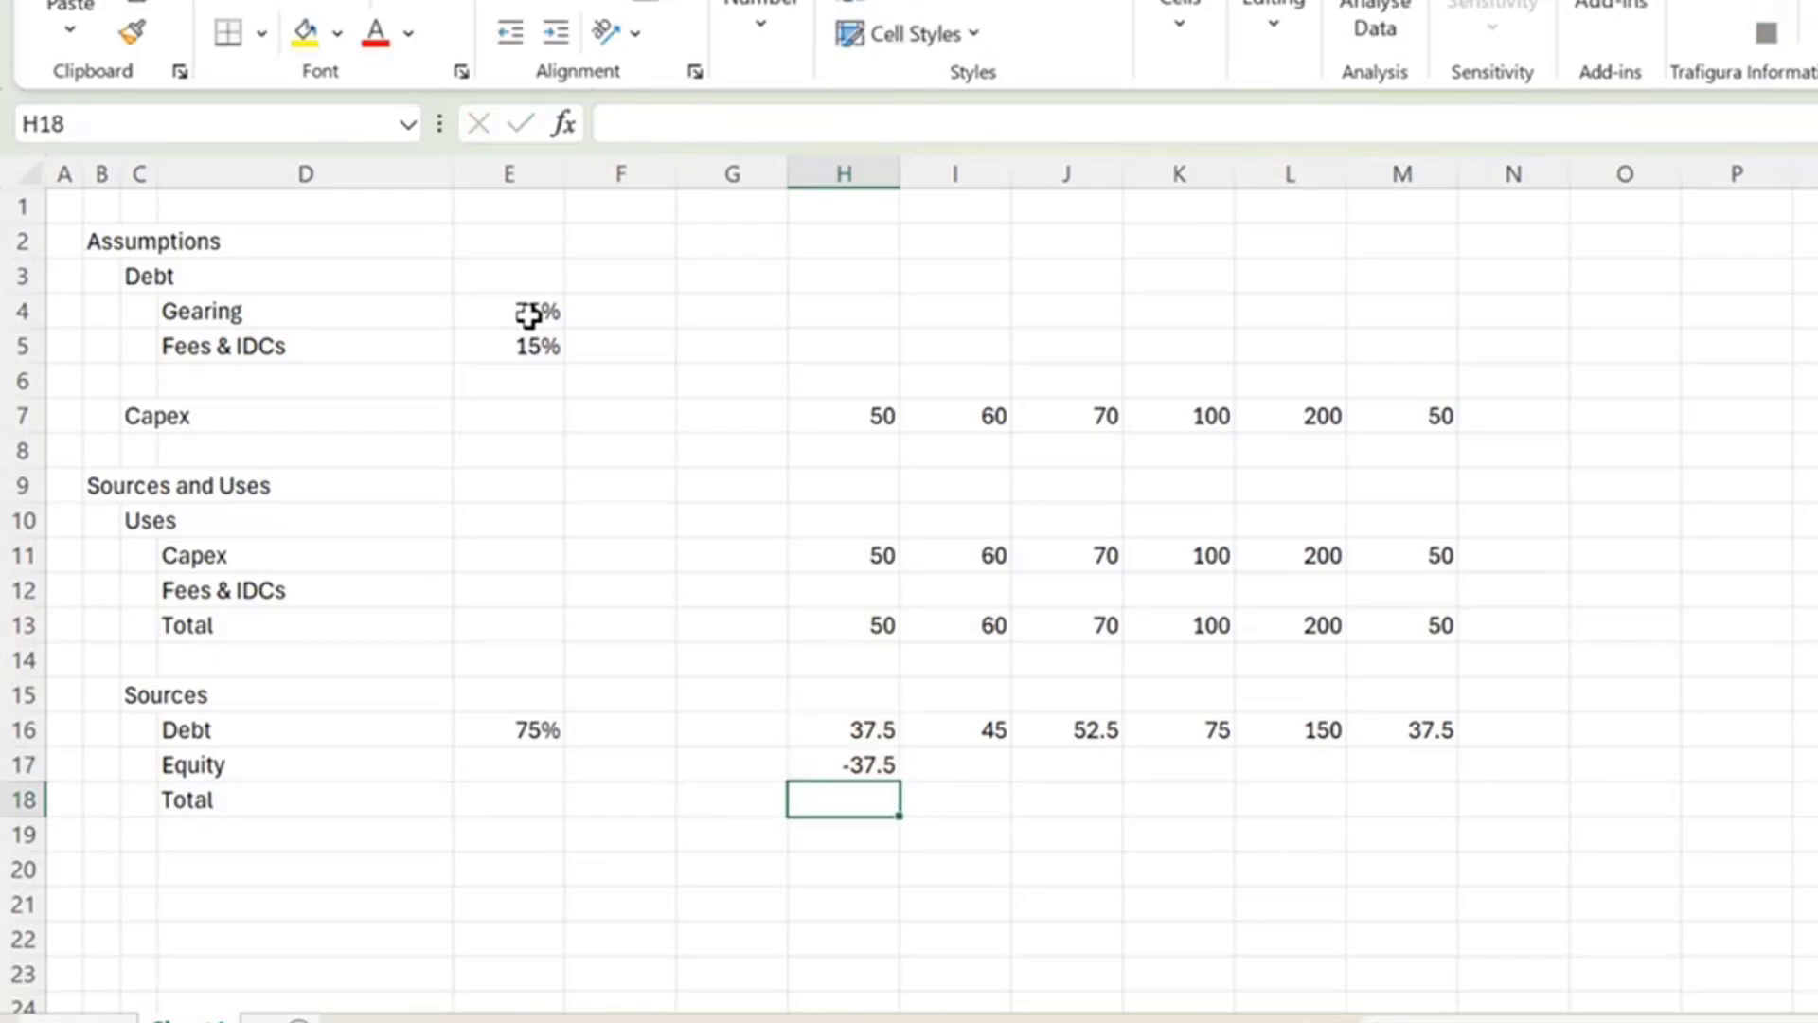
Calculate the first period's equity in cell H17 as total uses minus debt with =H13-H16.
key("Up")
type("=")
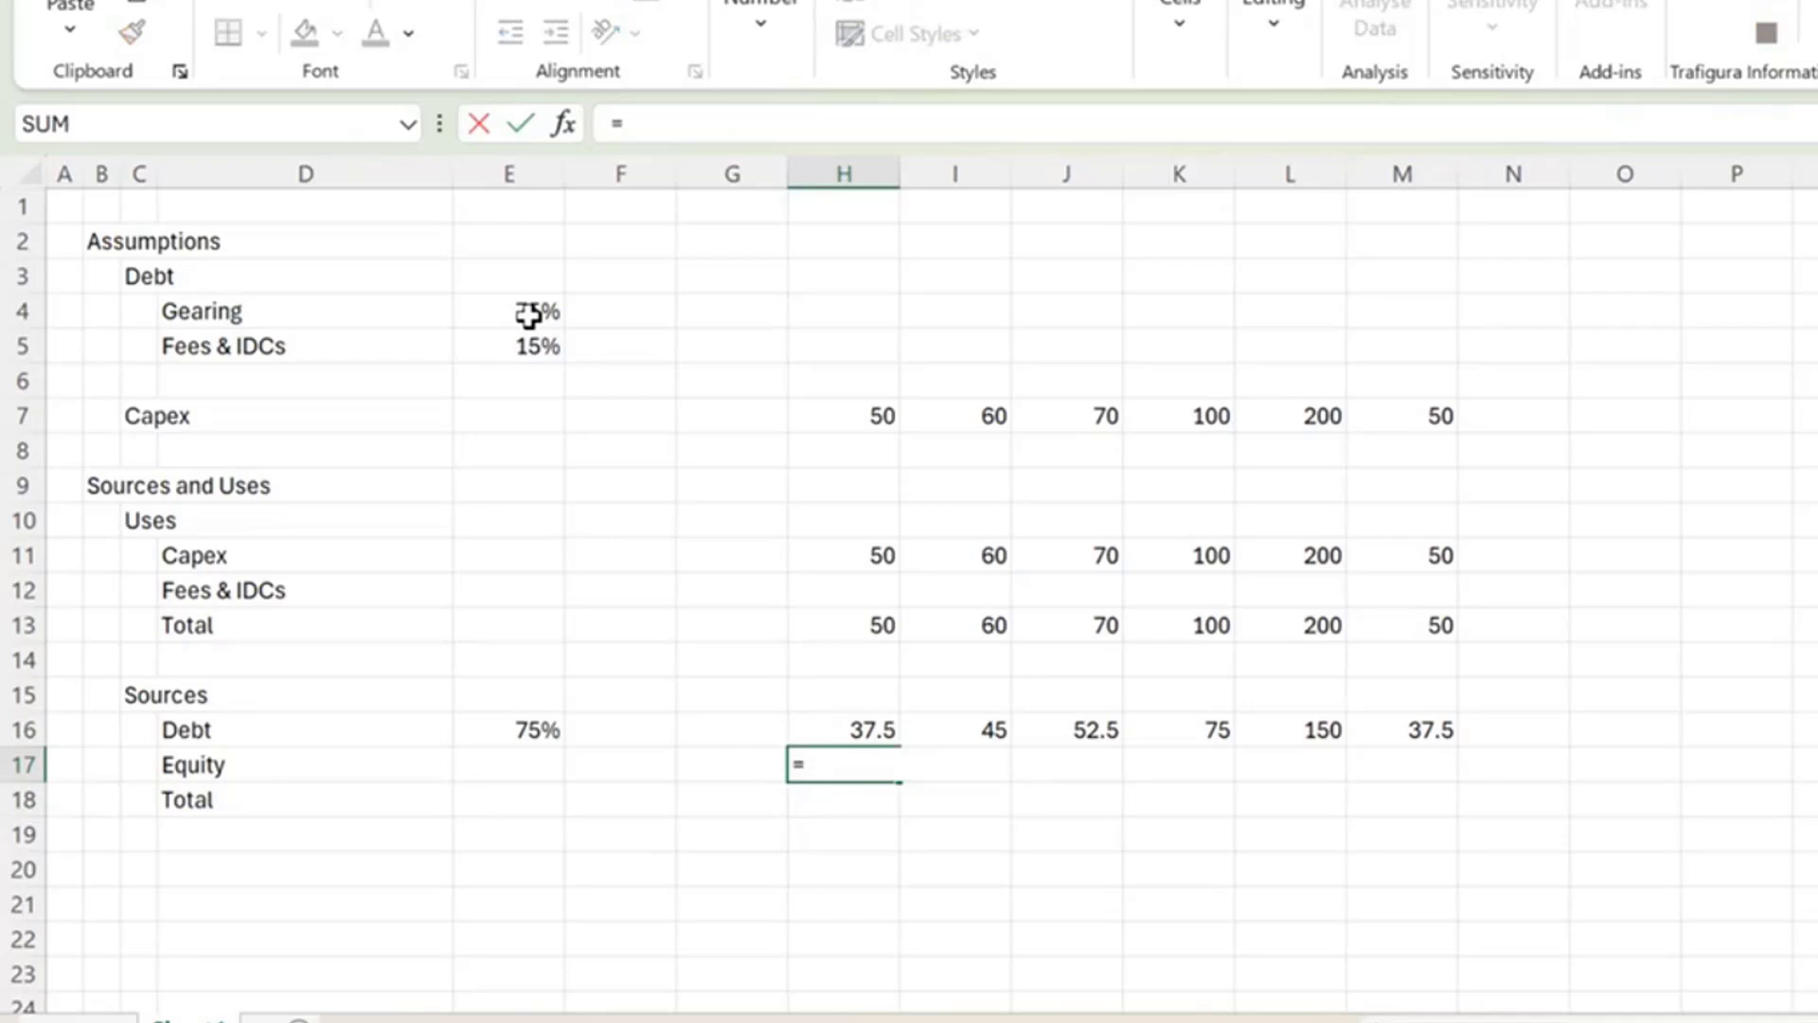
key("Up")
key("Up")
key("Up")
key("Up")
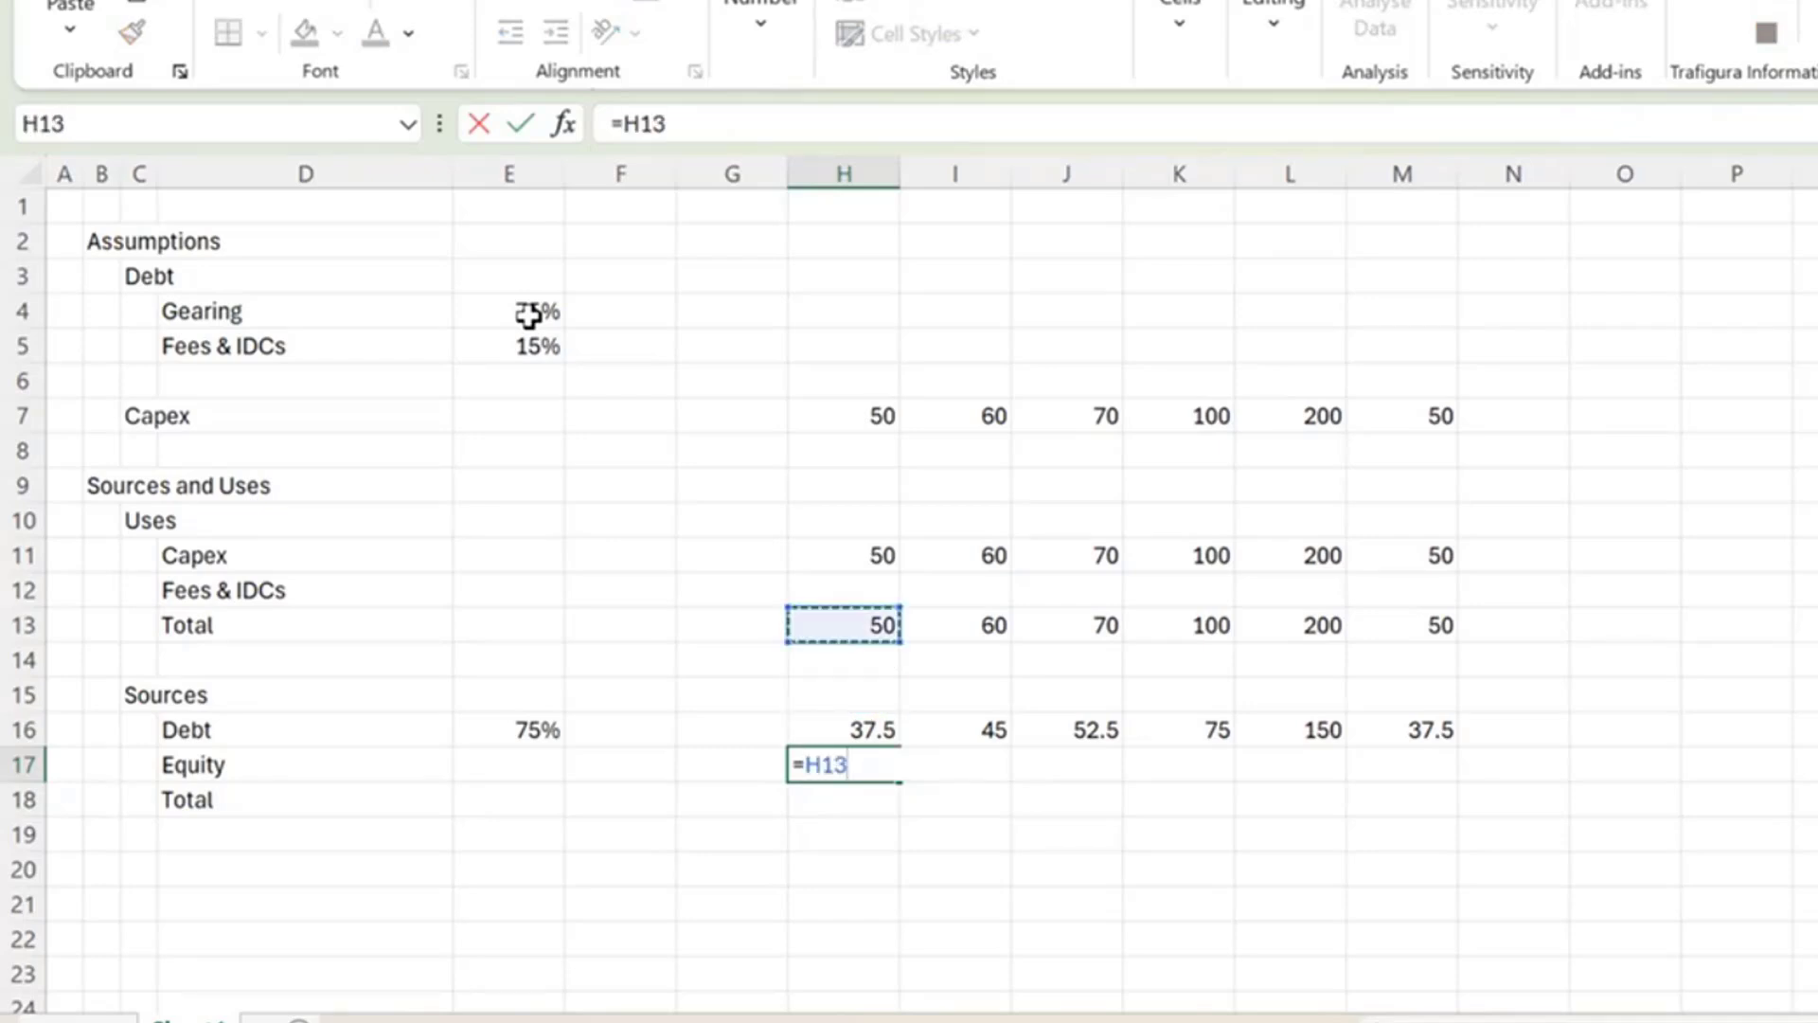
type("-")
key("Up")
key("Return")
Total the first period's sources in cell H18 with =SUM(H16:H17).
key("Return")
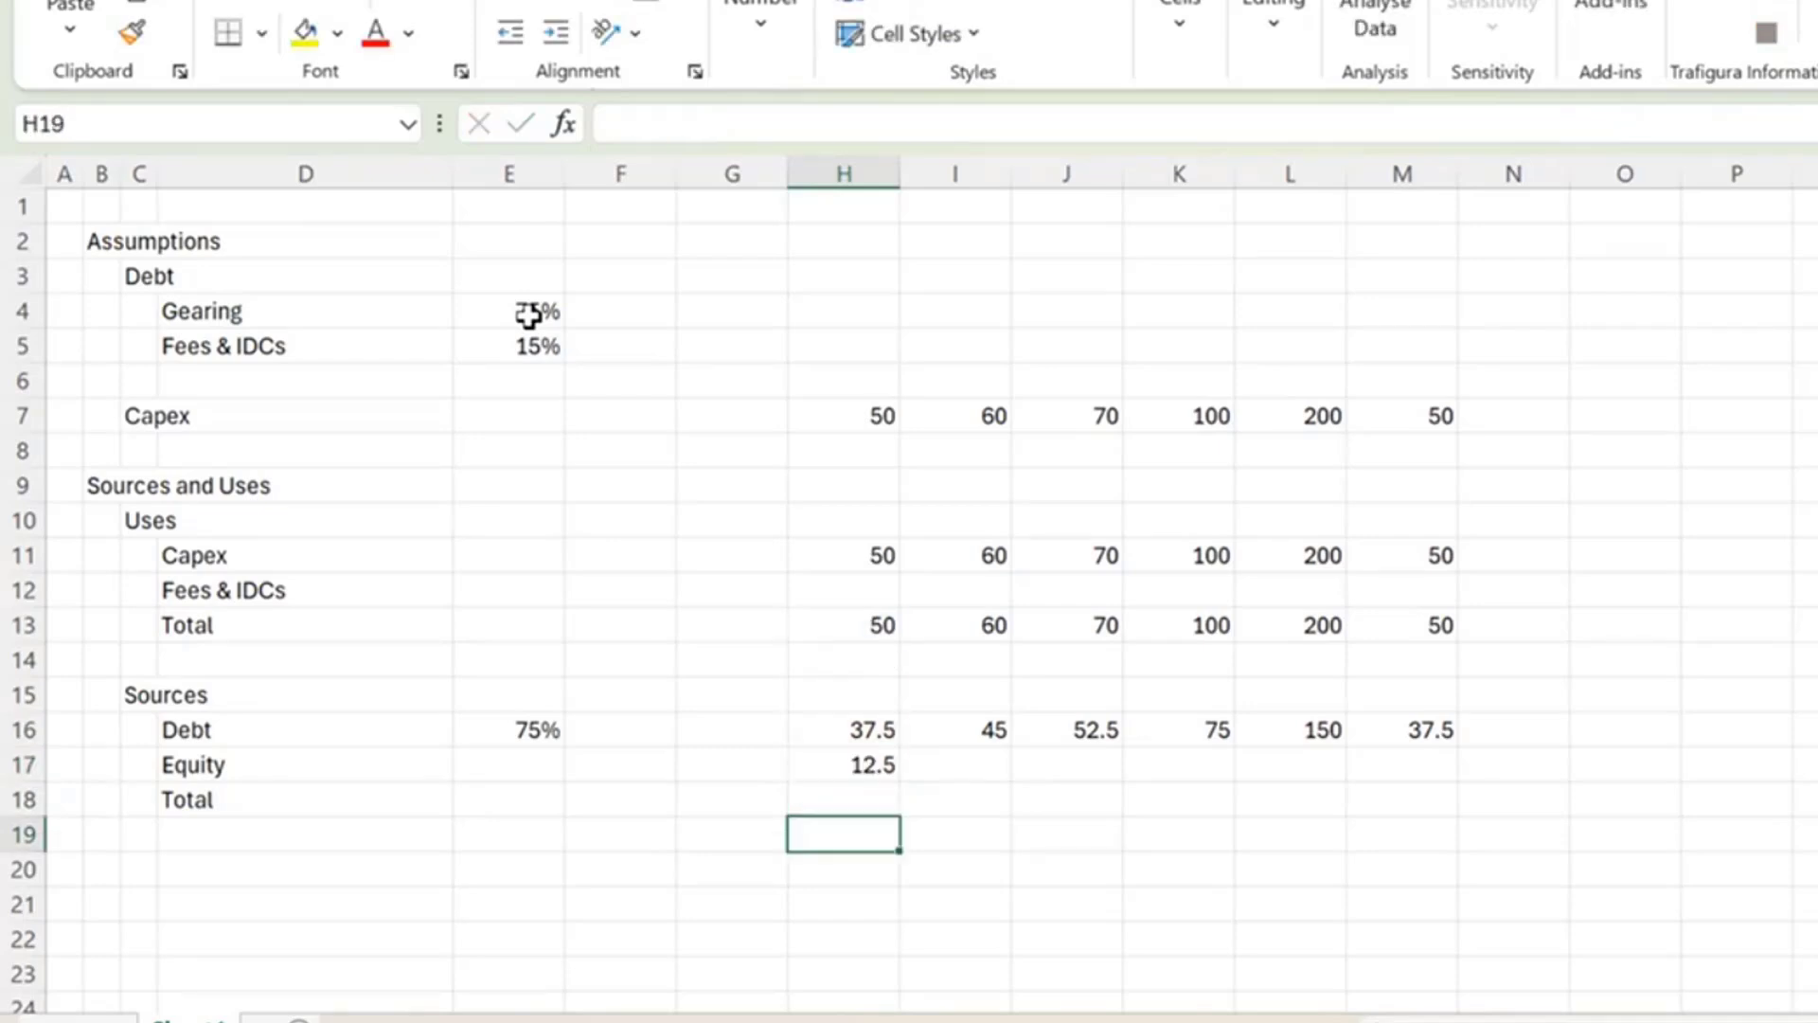
key("Up")
key("Up")
key("Down")
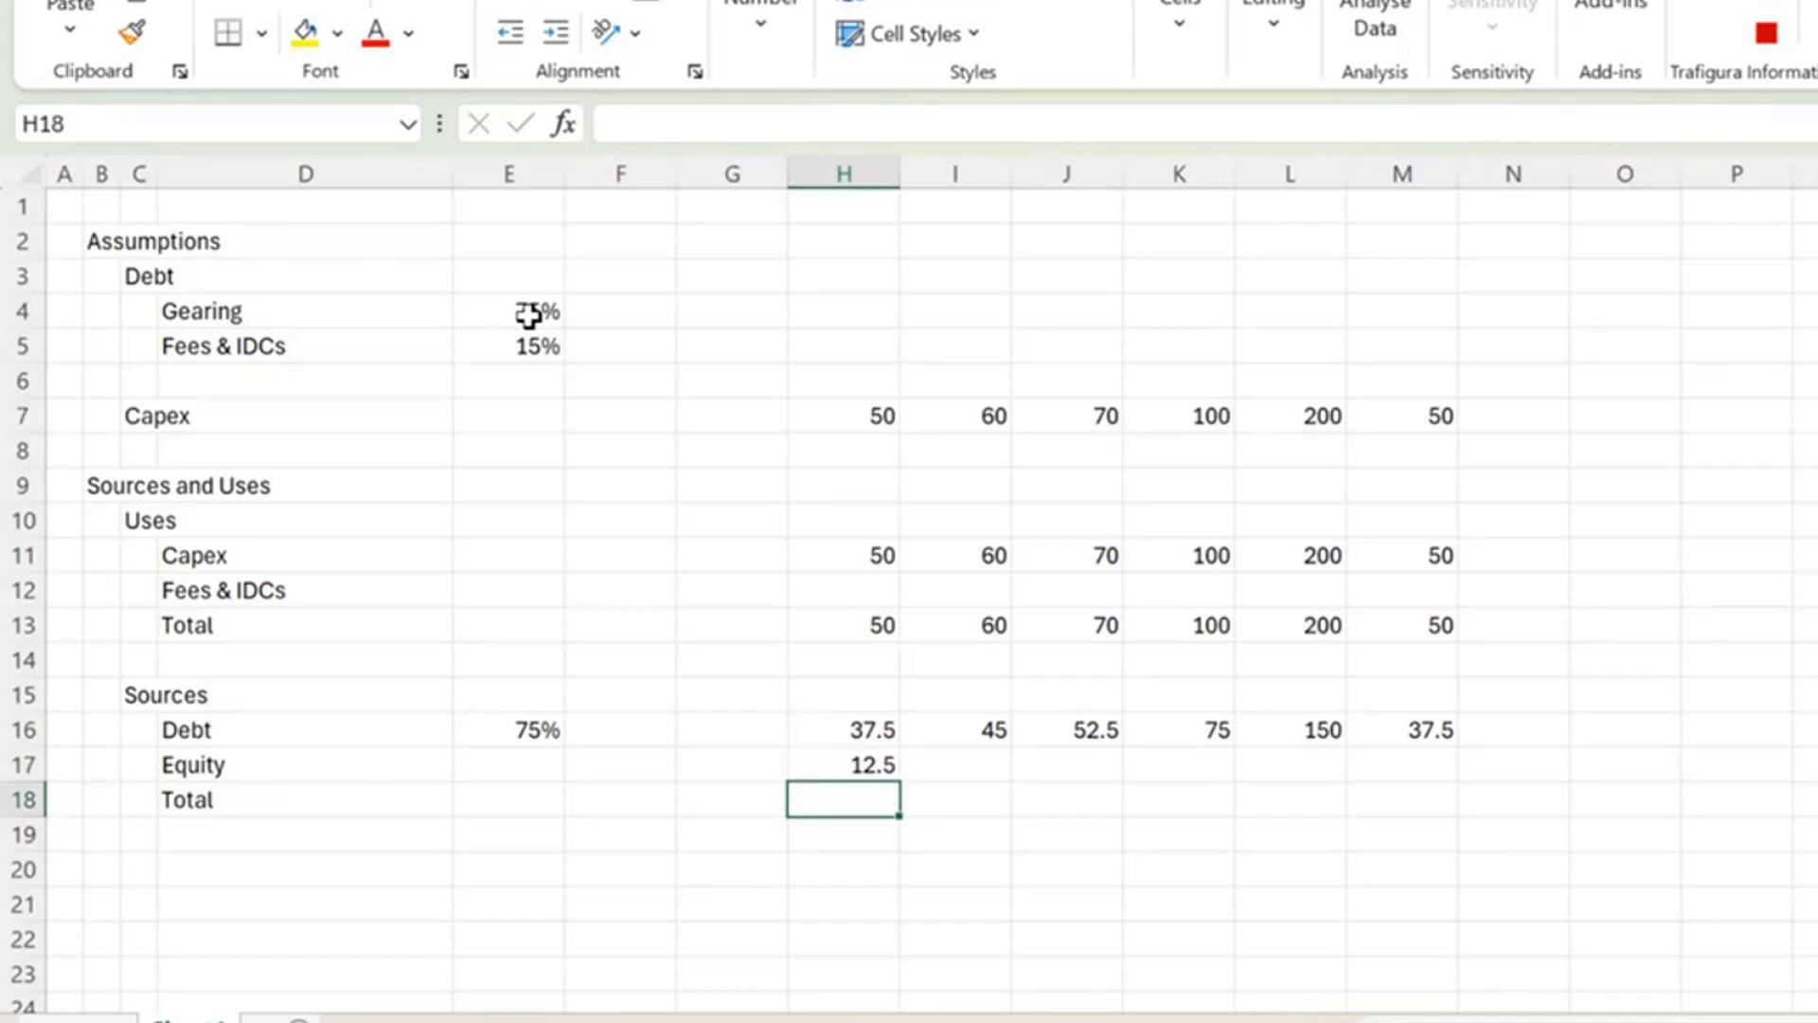
key("alt+equal")
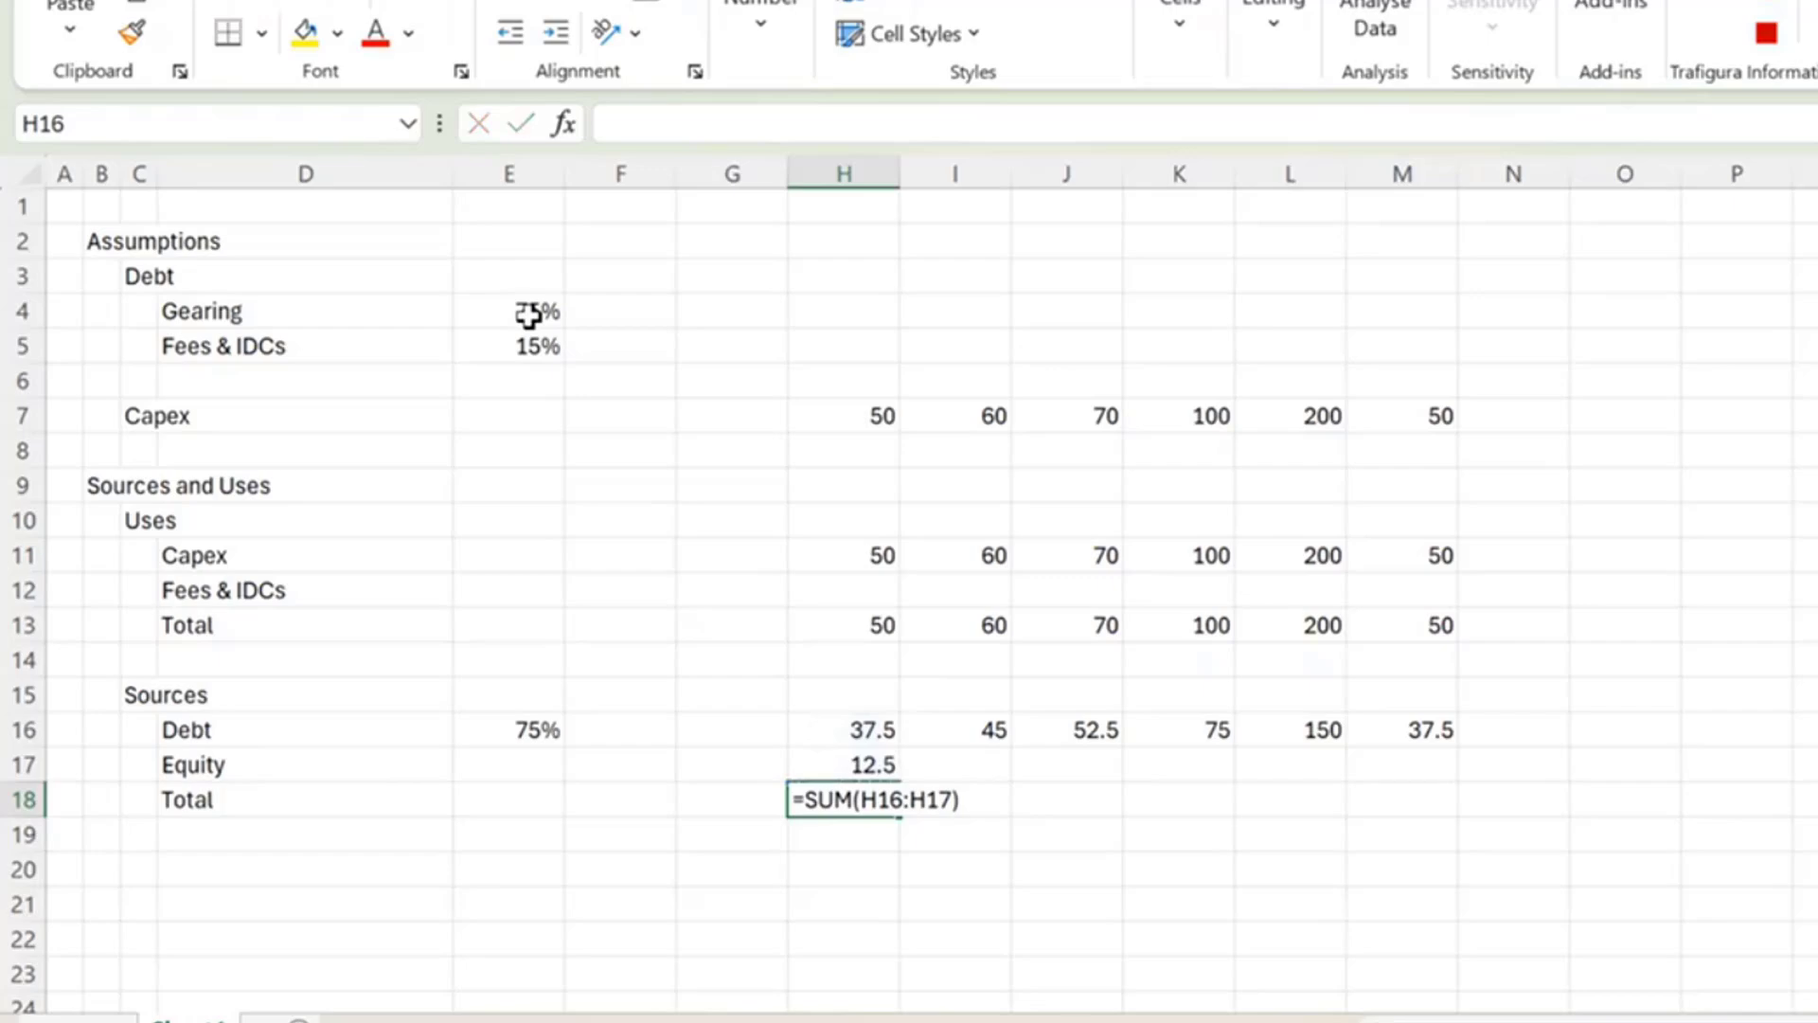
key("Return")
key("Return")
Fill the Equity and Total formulas under Sources from H17:H18 across to column M.
key("Up")
key("Up")
key("Up")
key("shift+Down")
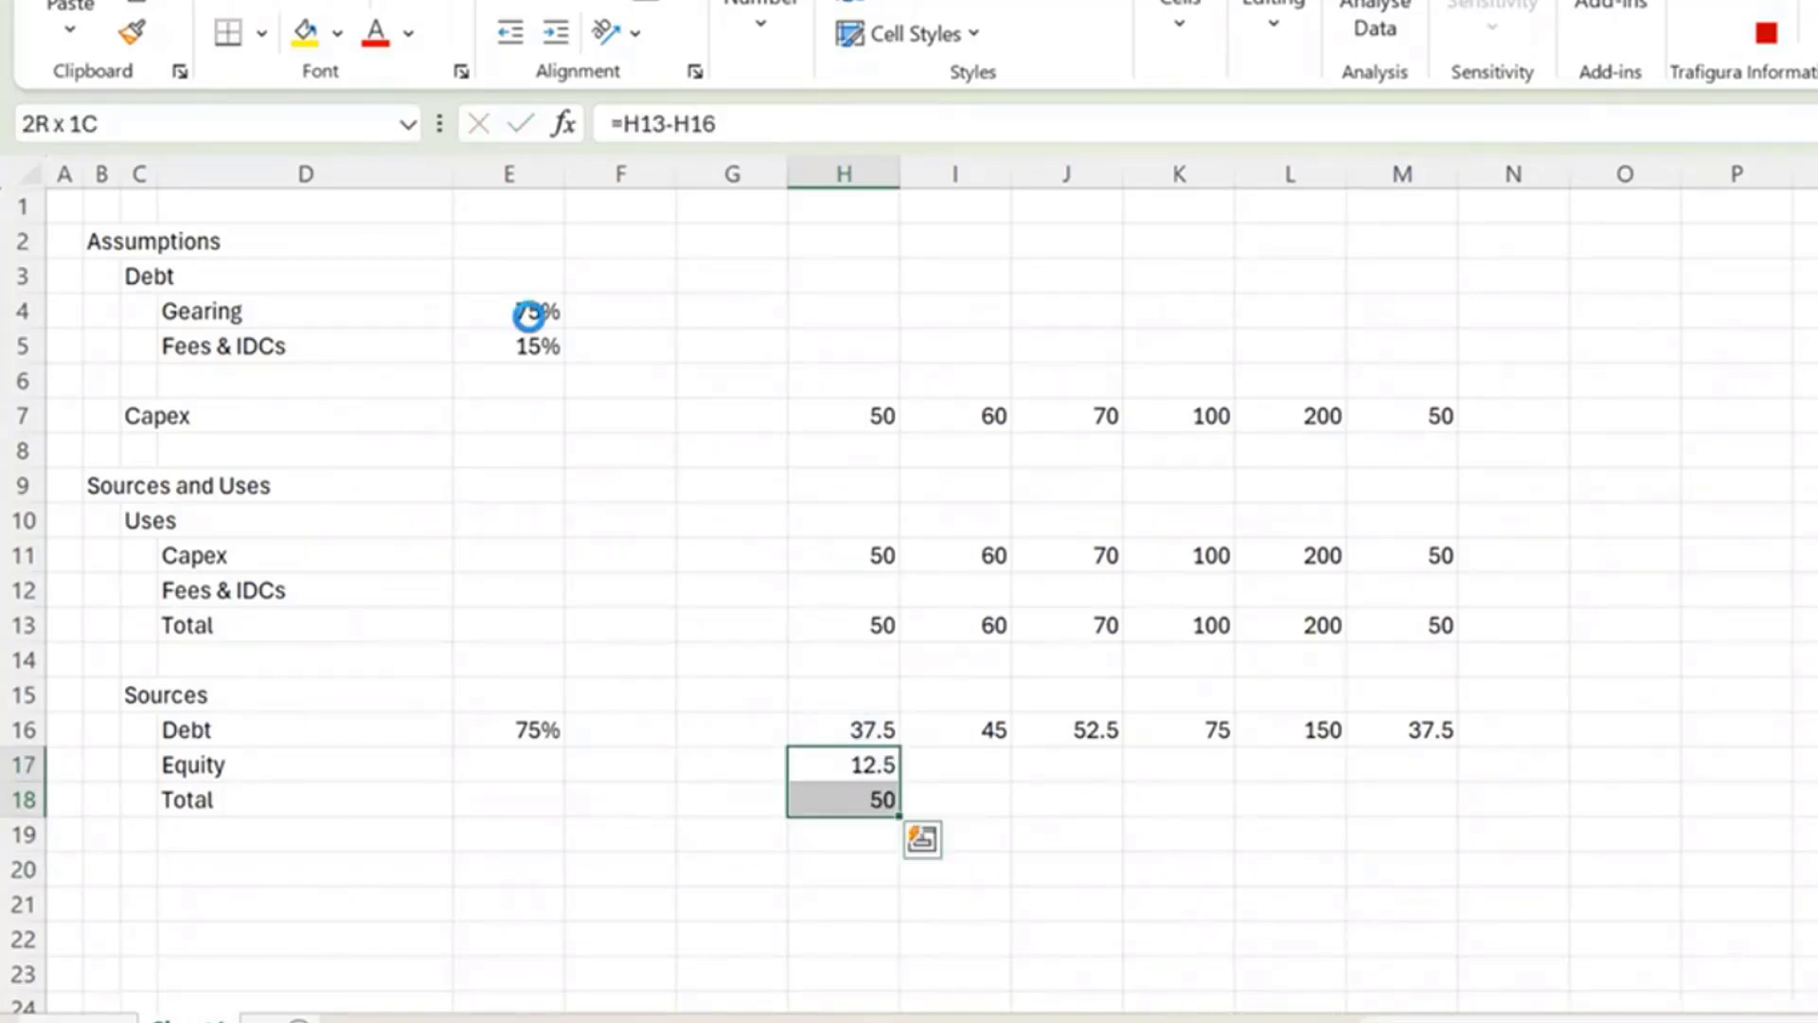
key("Down")
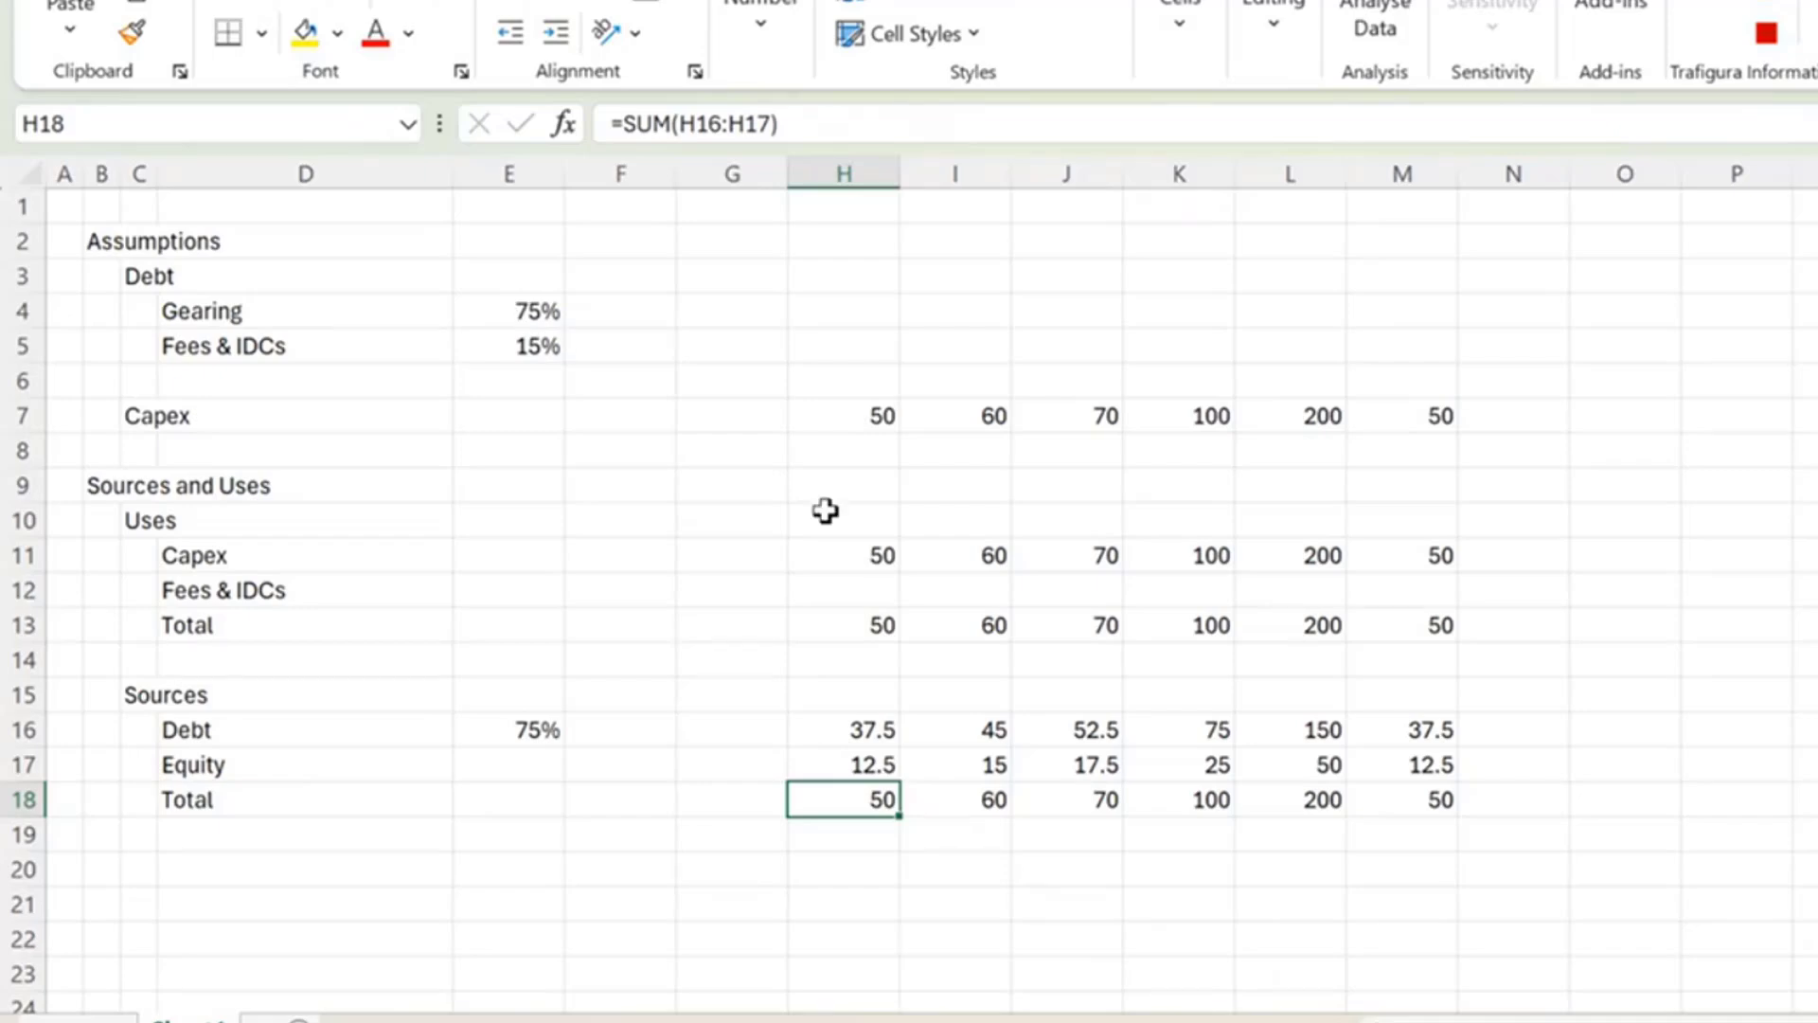
Link cell E12 in the Fees & IDCs row under Uses to the Fees & IDCs assumption in E5.
left_click(589, 513)
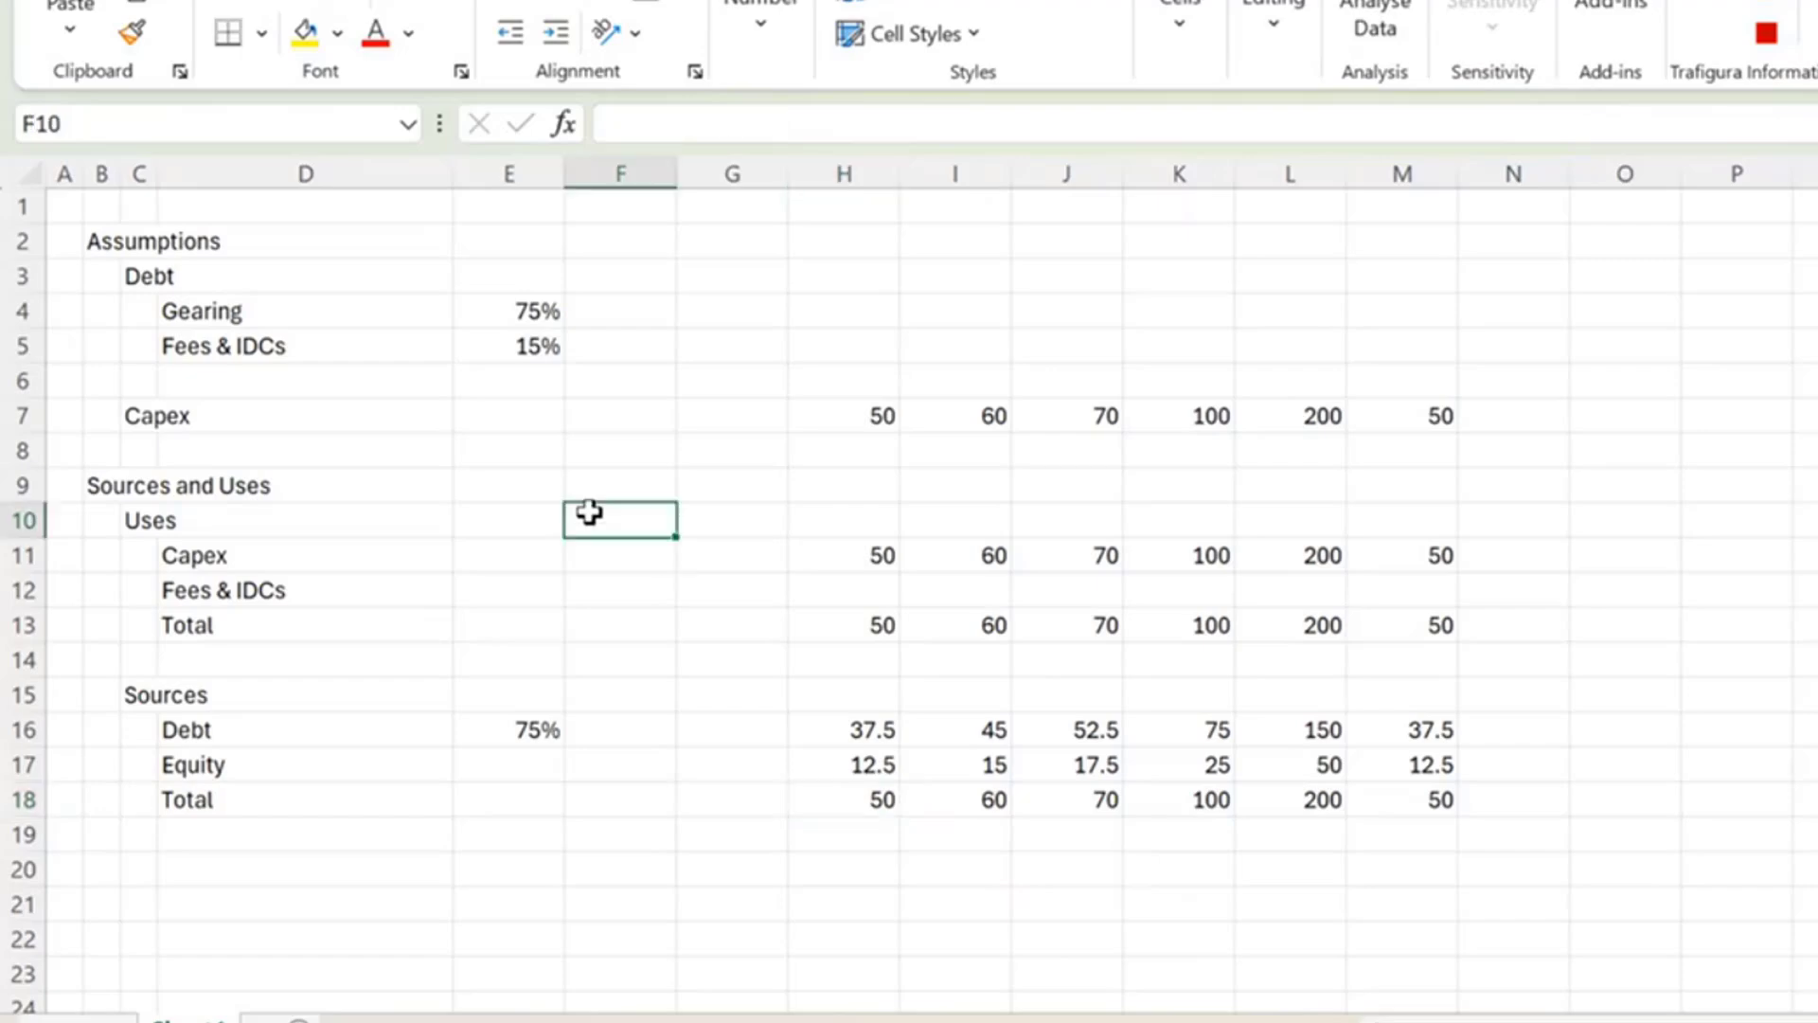
key("Down")
key("Down")
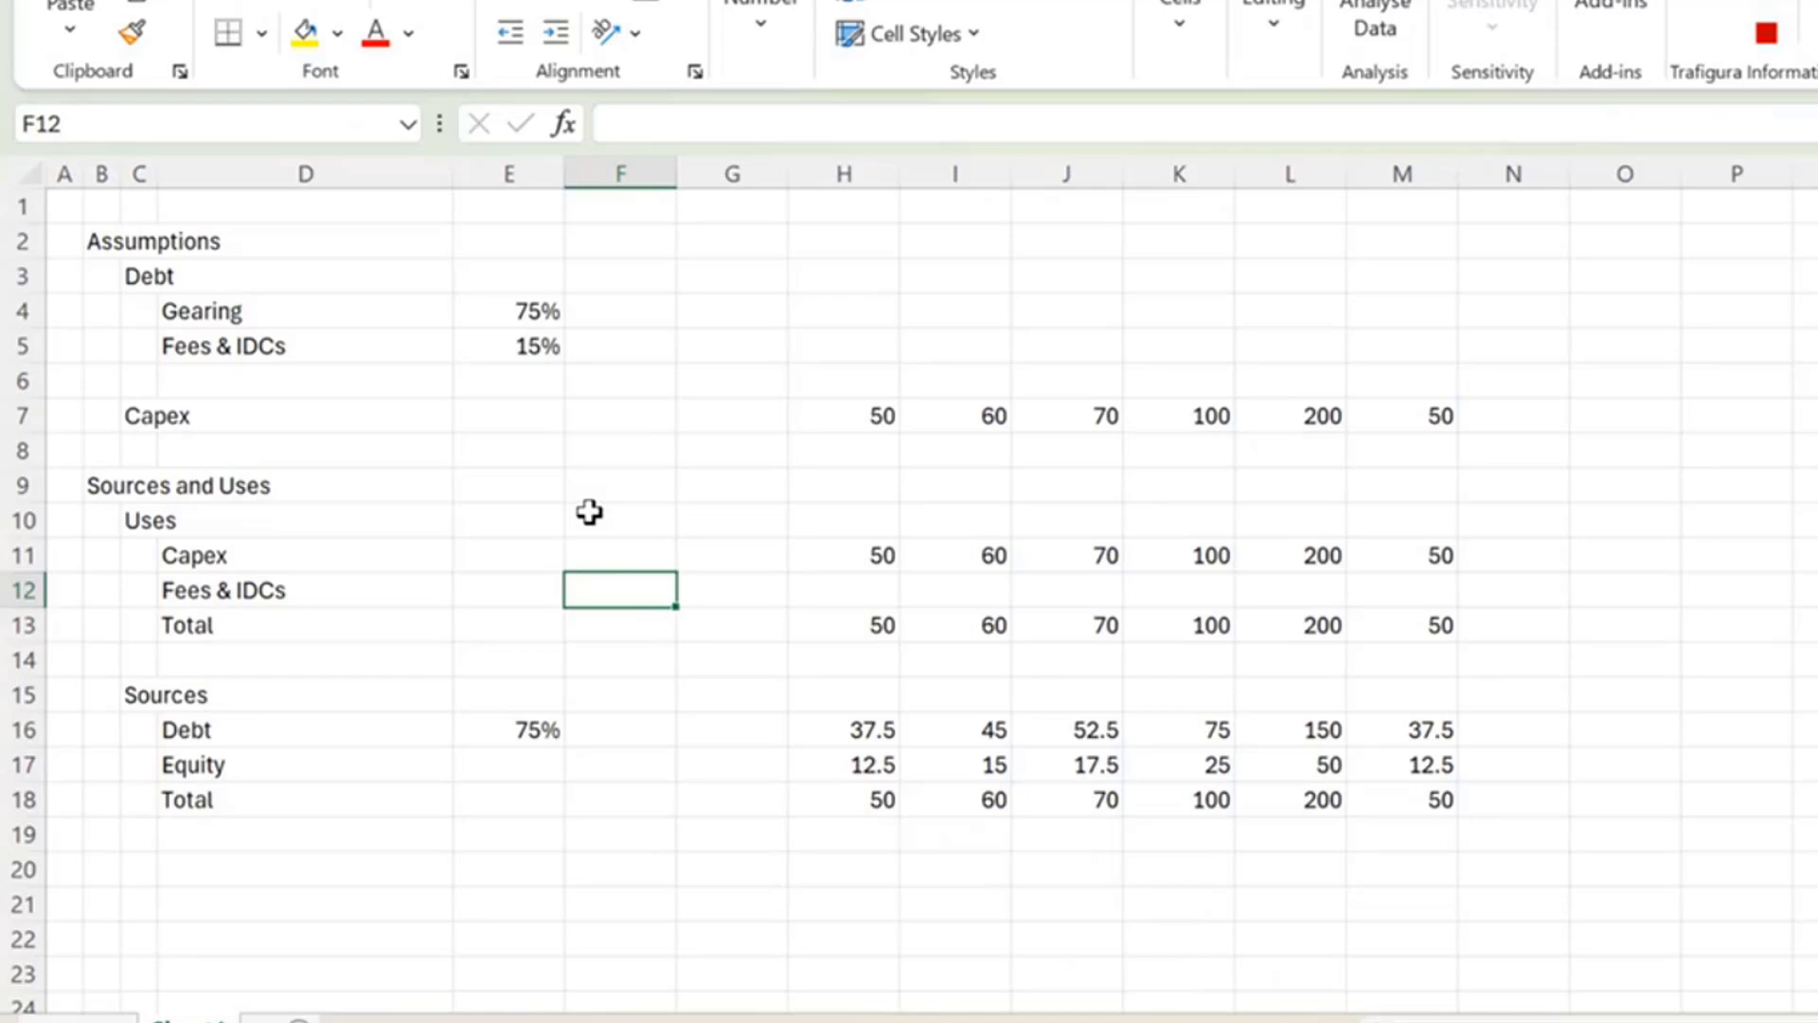
key("Left")
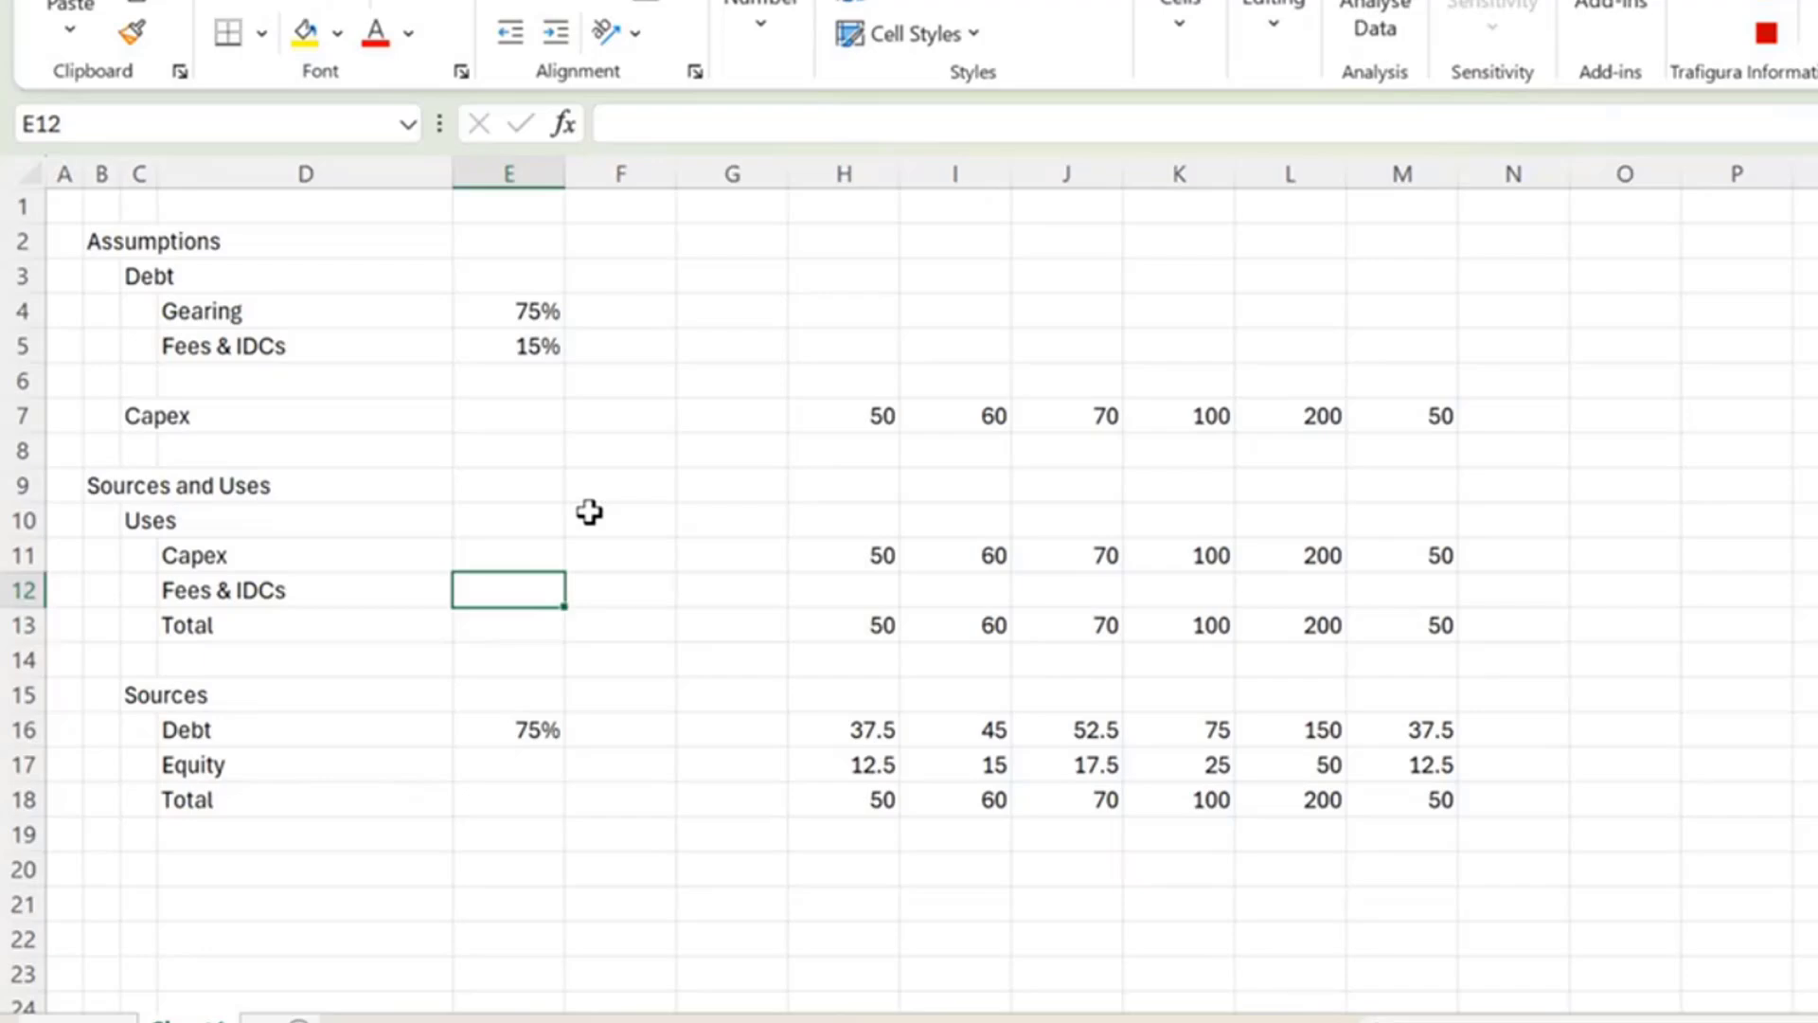
type("=")
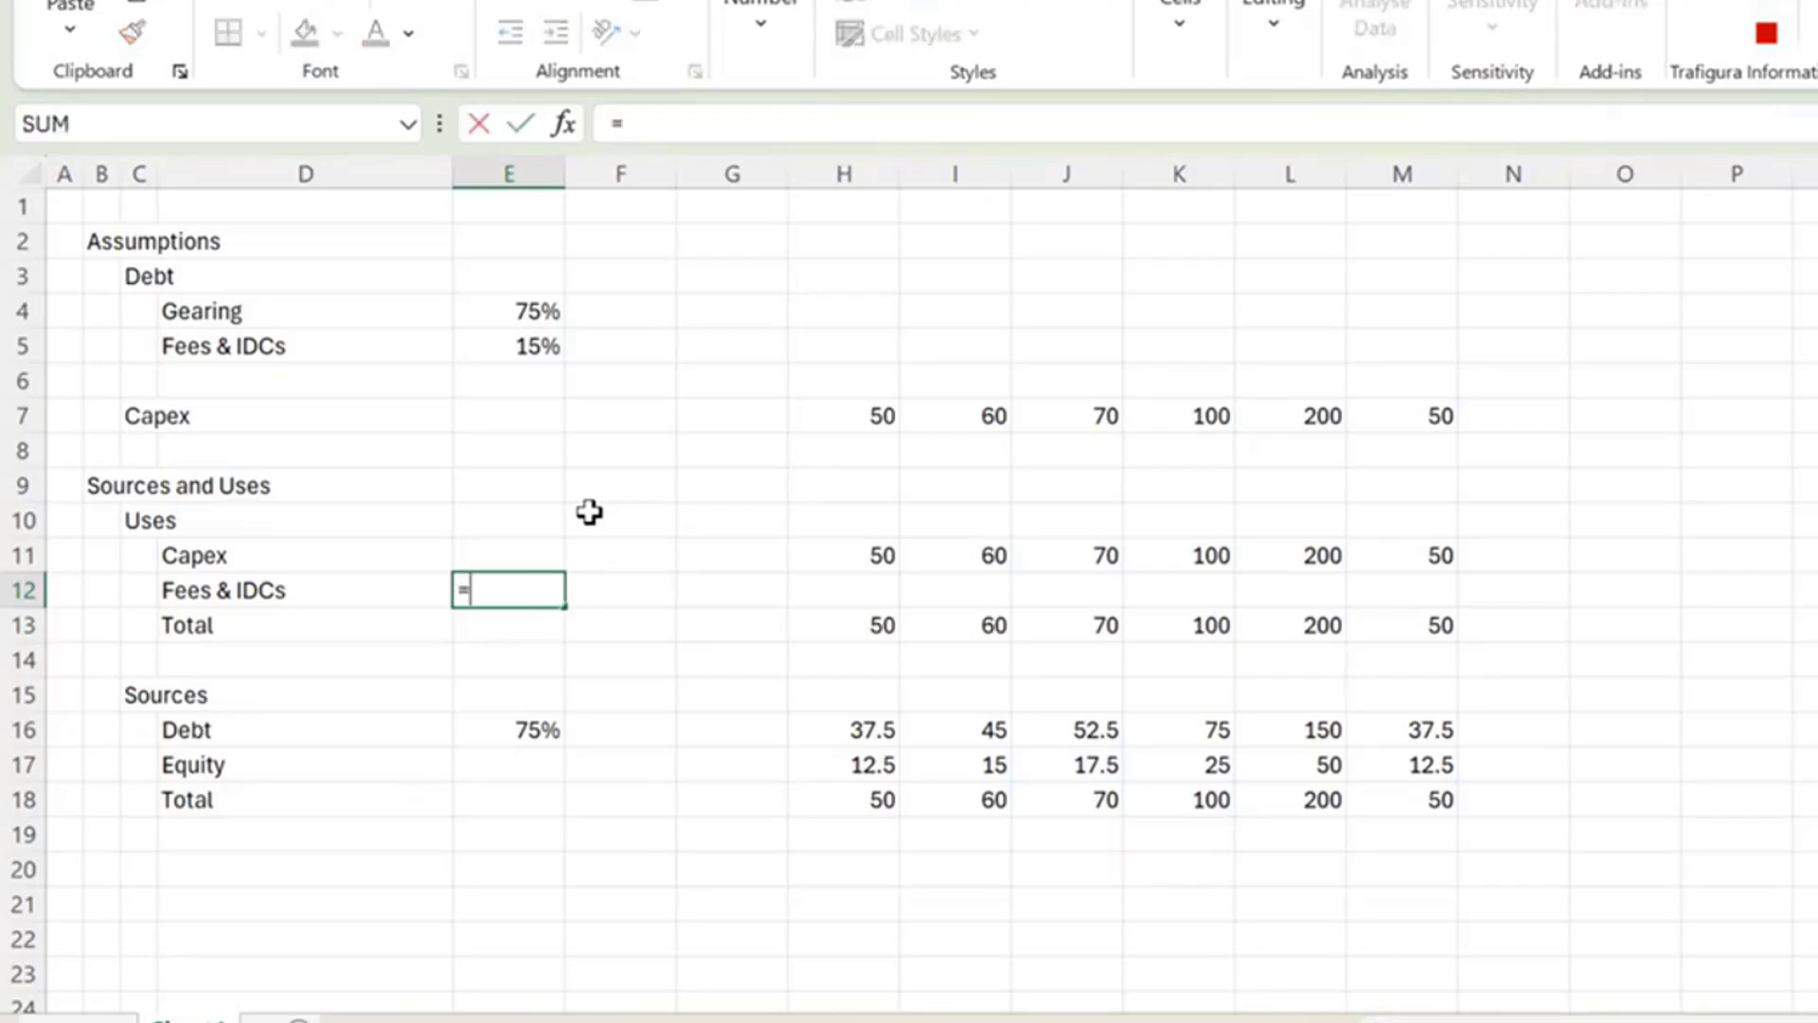
key("Up")
key("Up")
key("Up")
key("Up")
key("Up")
key("Up")
key("Up")
key("Return")
key("Right")
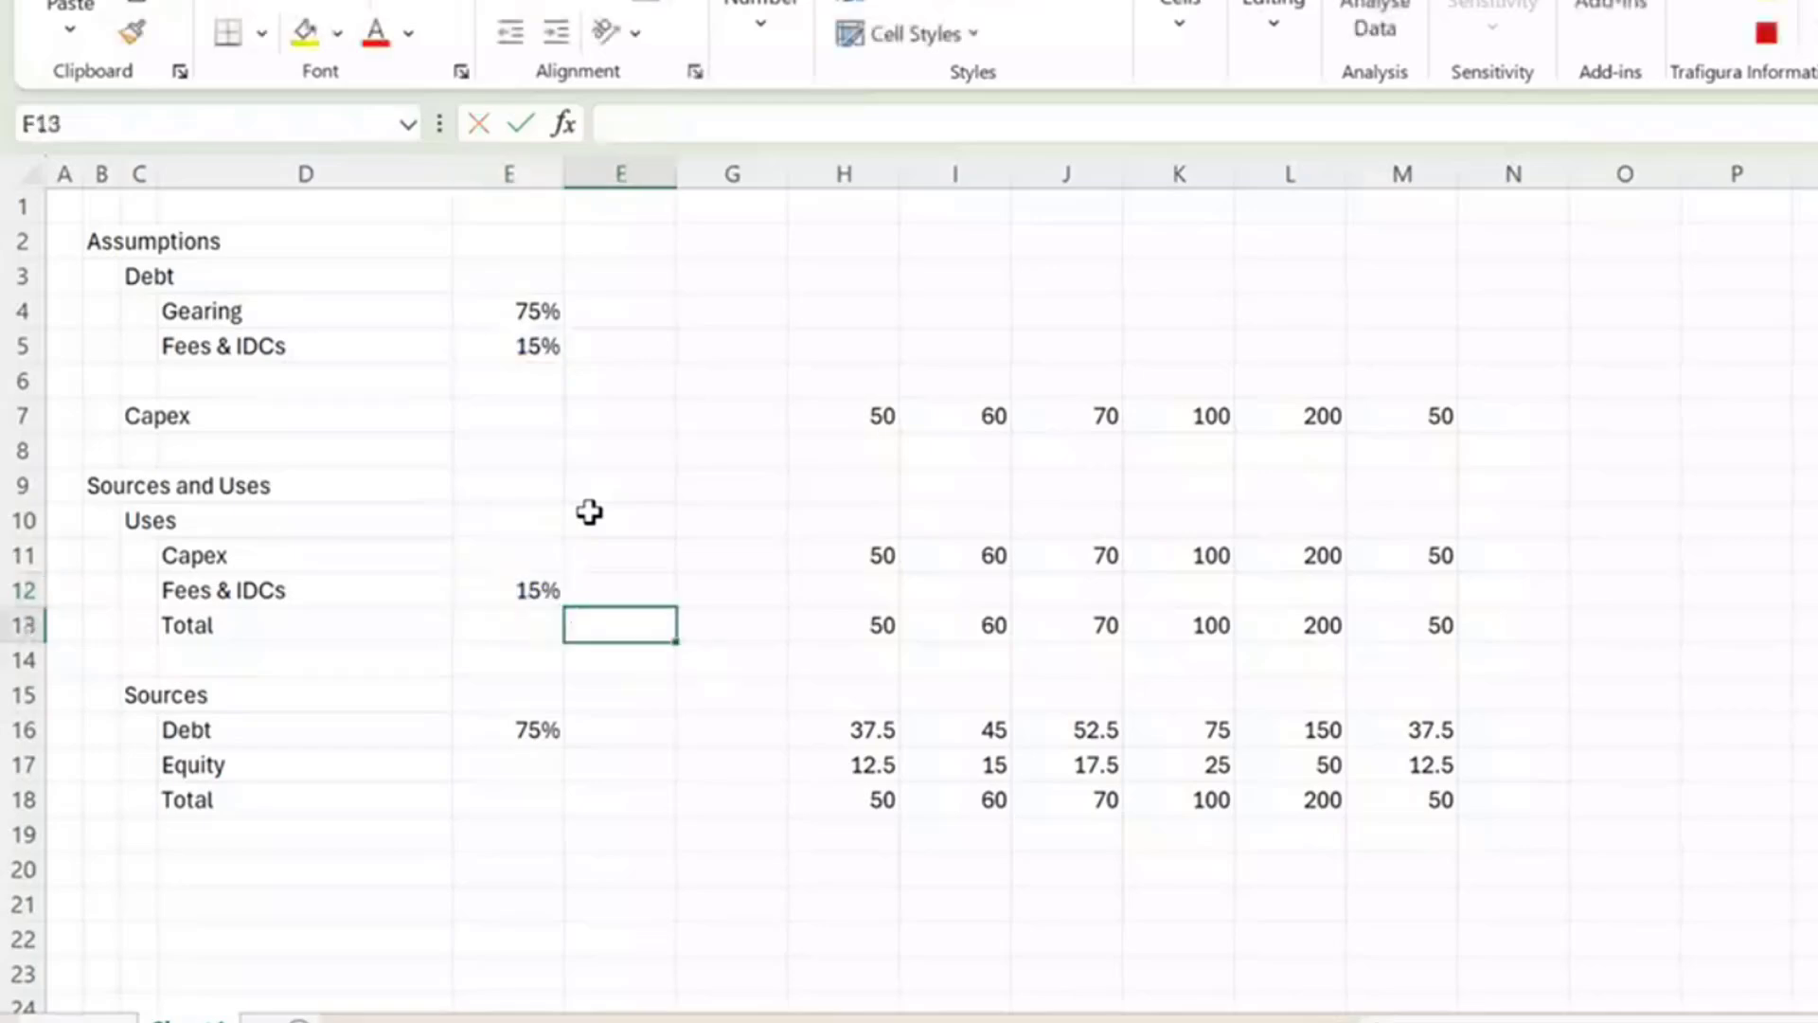
Calculate the first period's Fees & IDCs in cell H12 as the fee rate times debt with =$E$12*H16.
key("Up")
key("Right")
key("Up")
key("Right")
key("Down")
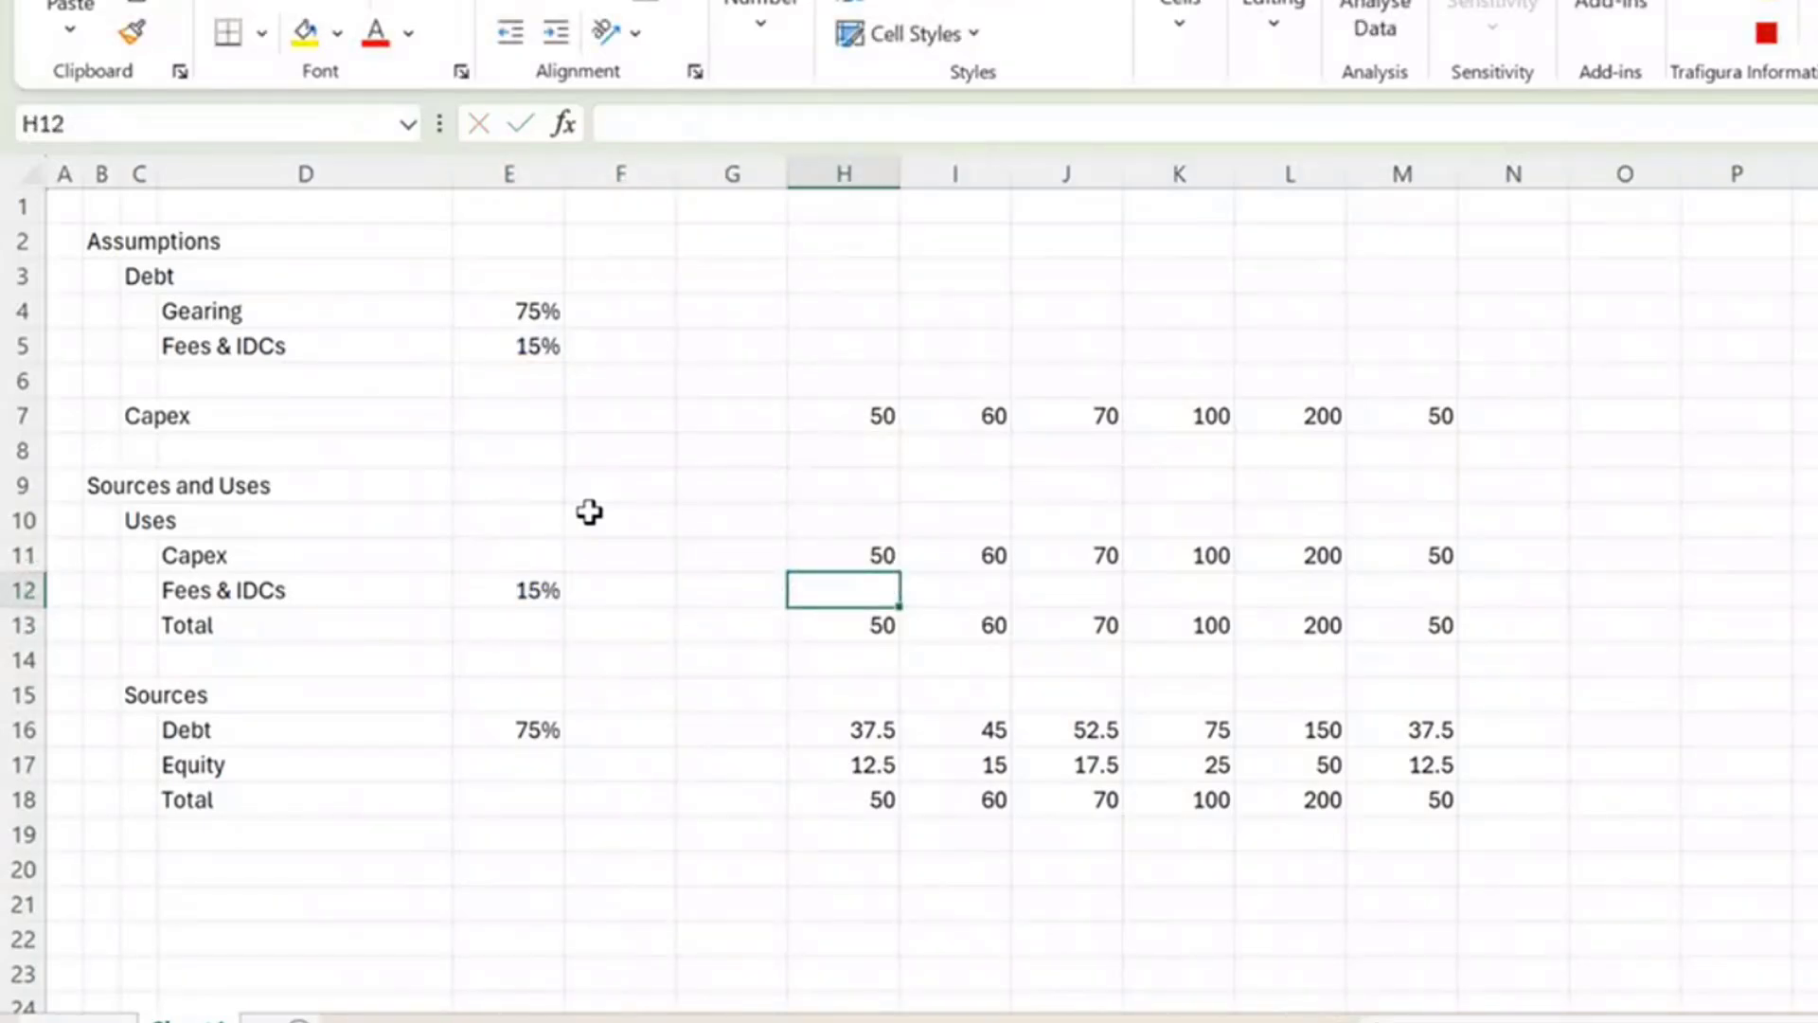
type("=")
key("Left")
key("Left")
key("Left")
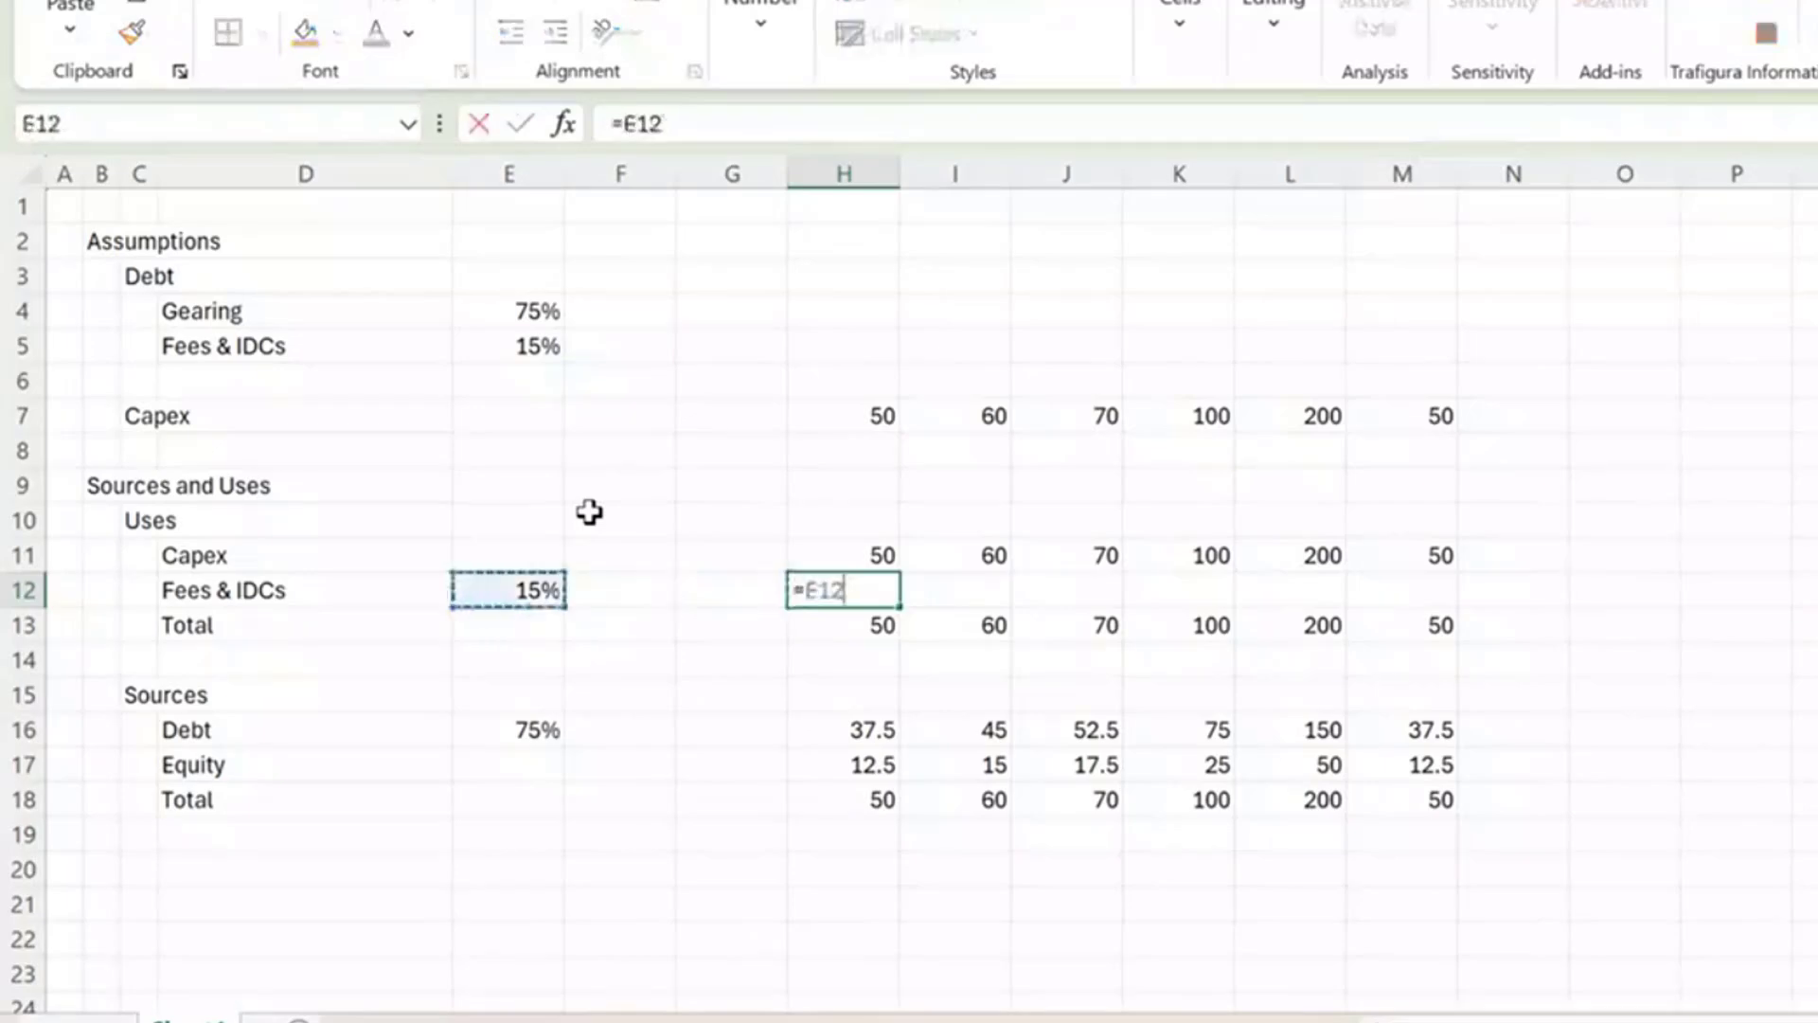
key("F4")
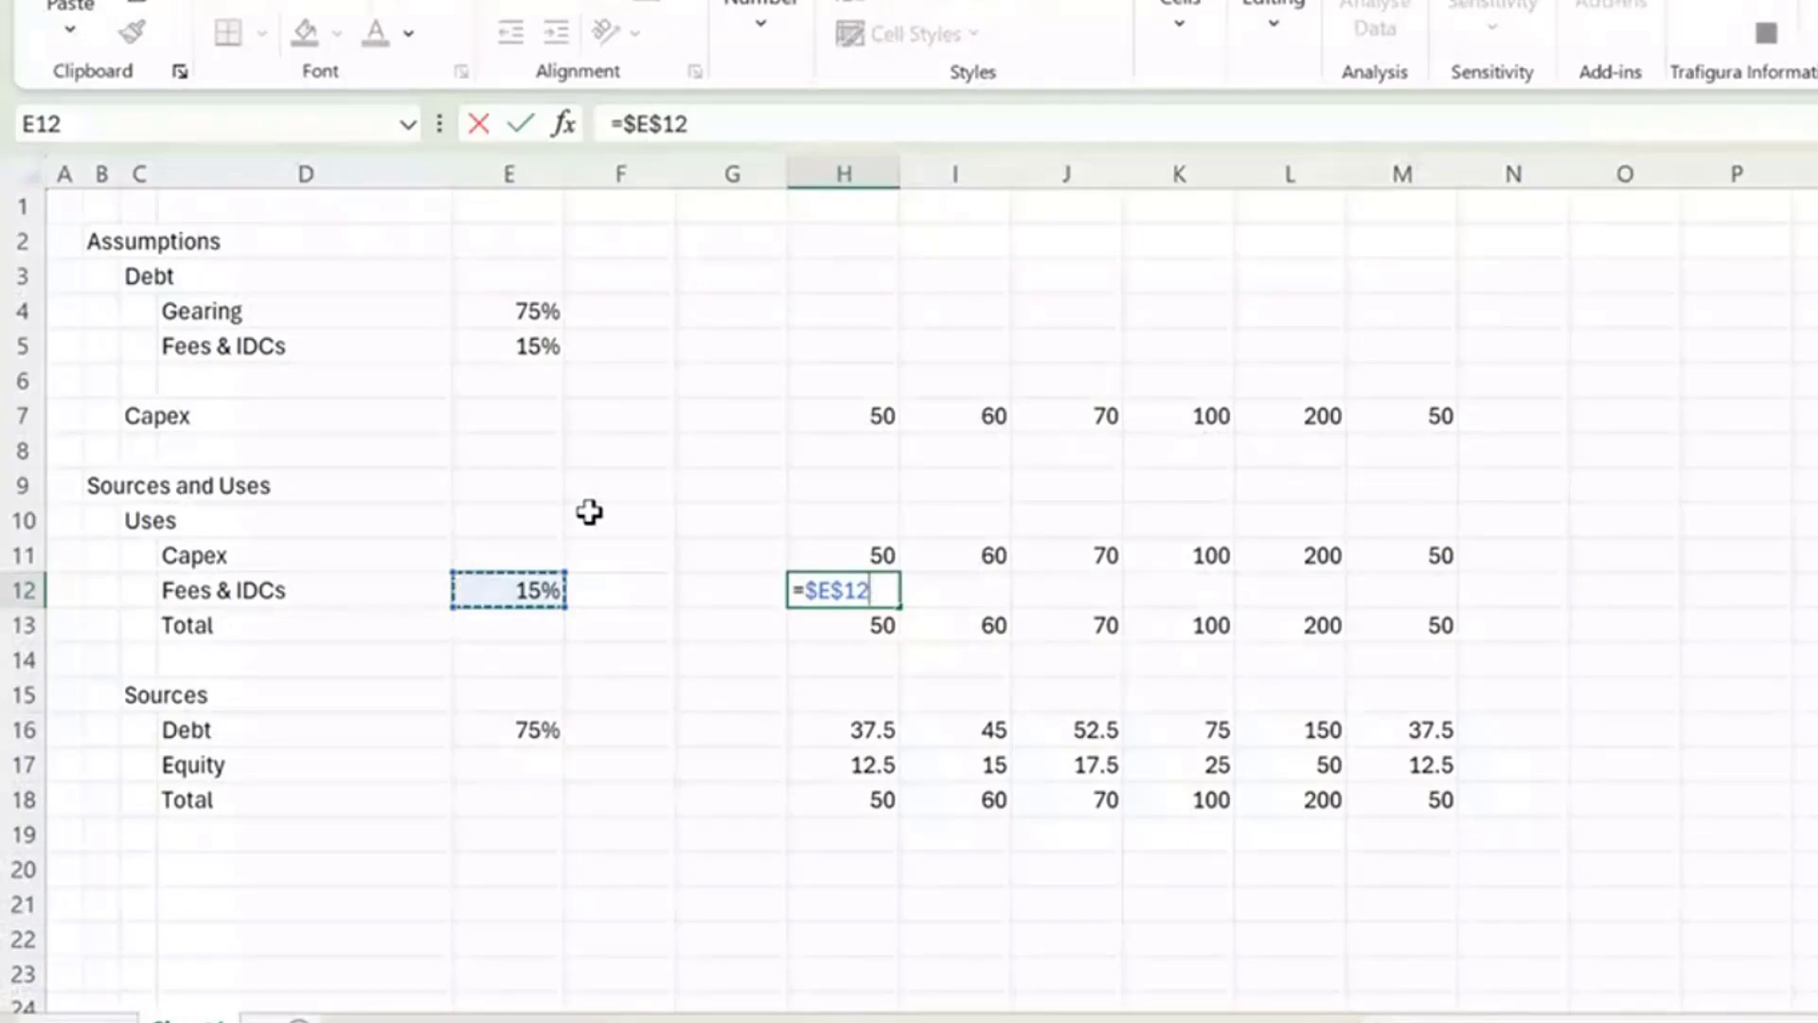
type("*")
key("Down")
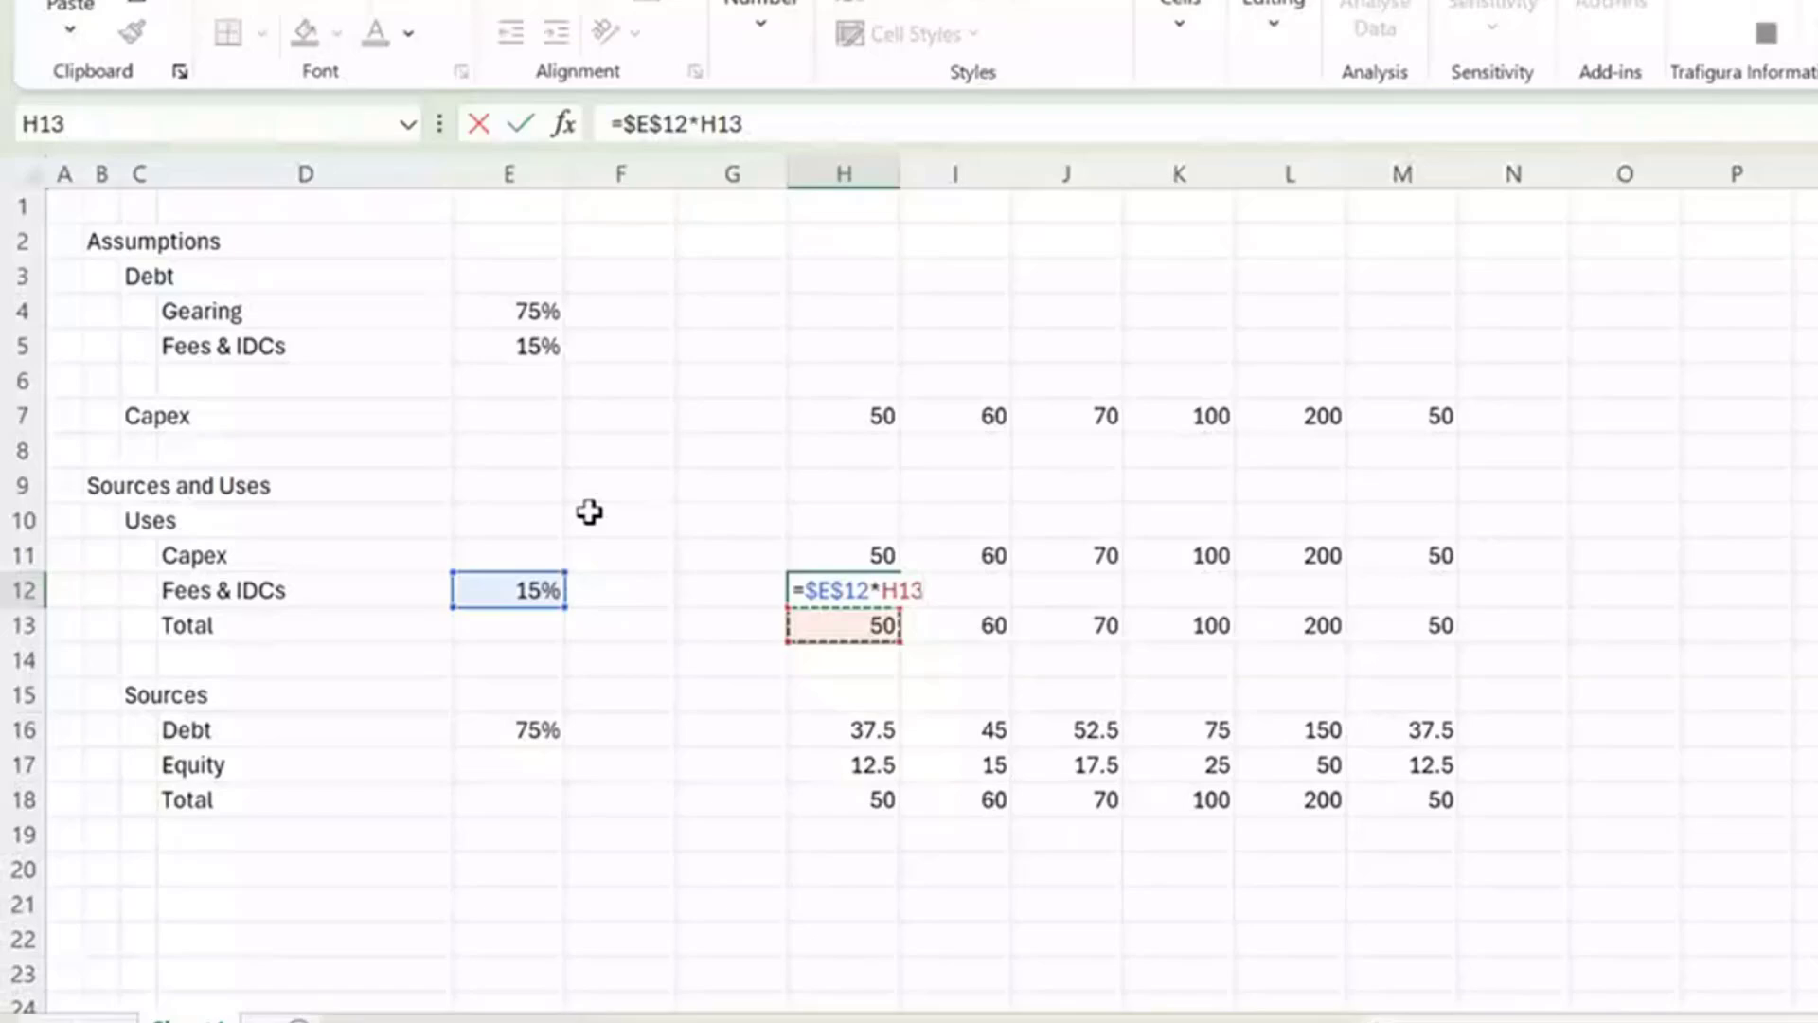
key("Down")
key("Down")
key("Down")
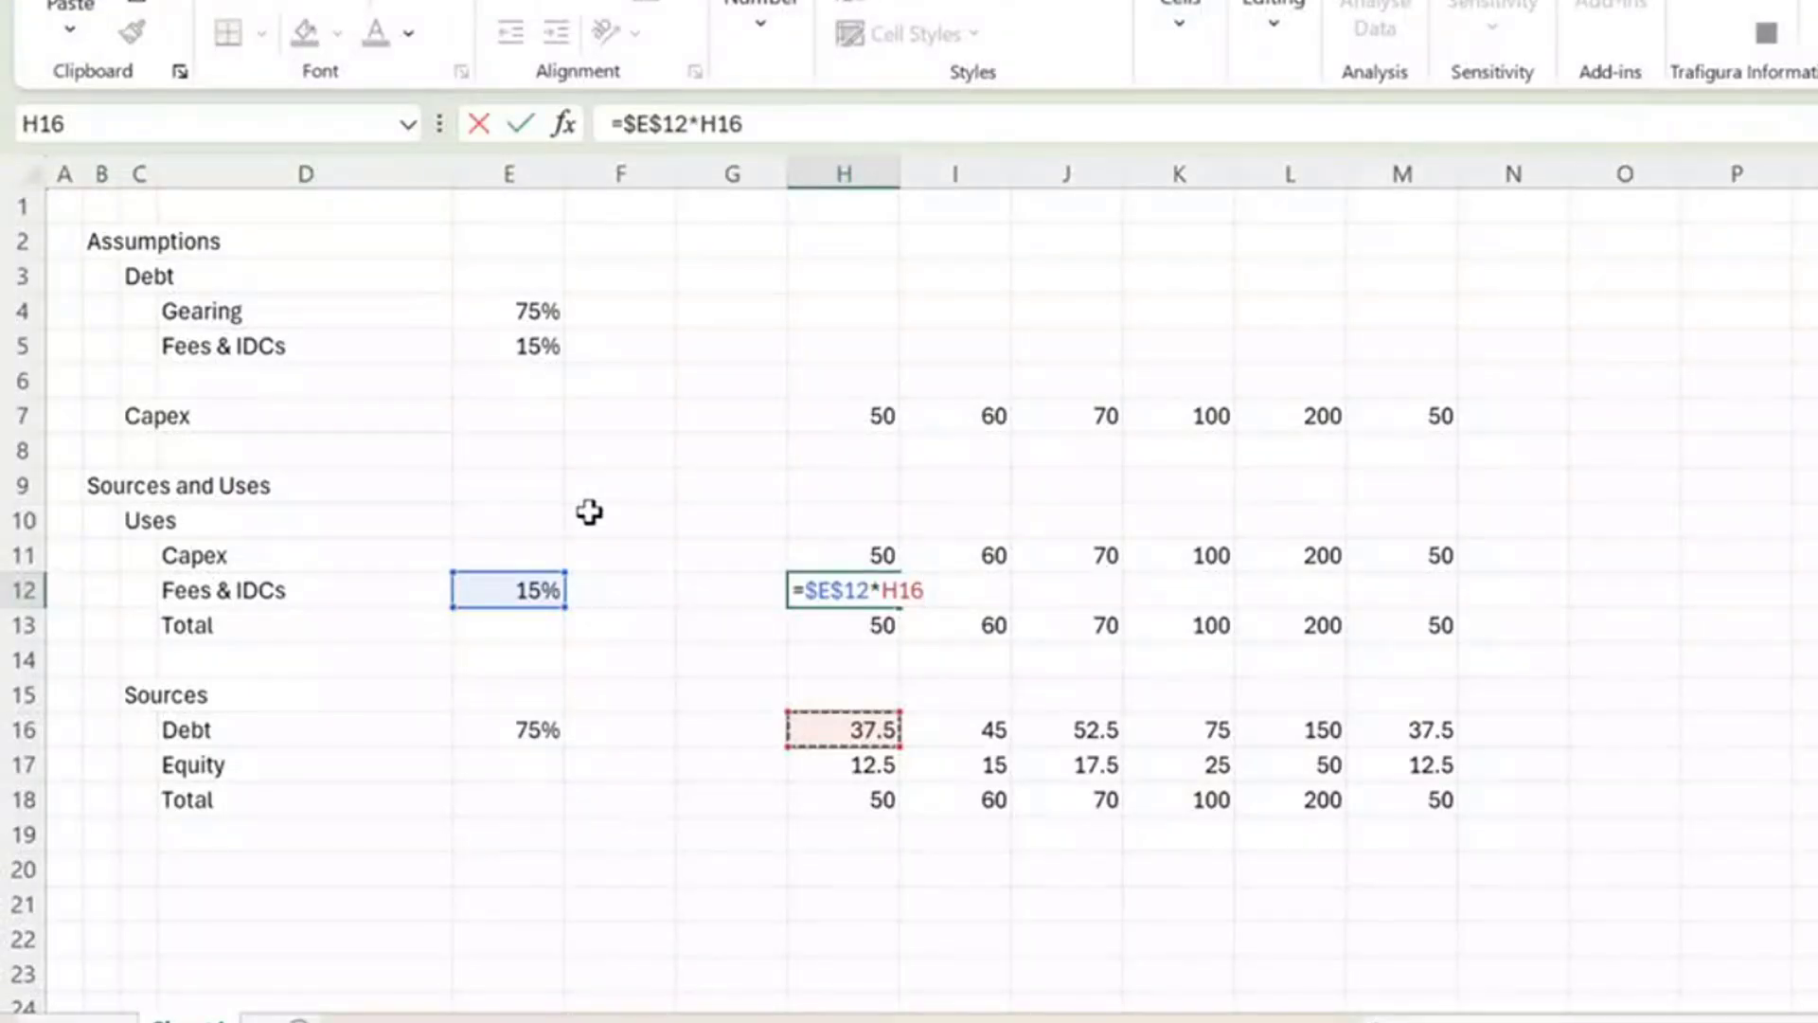
key("Return")
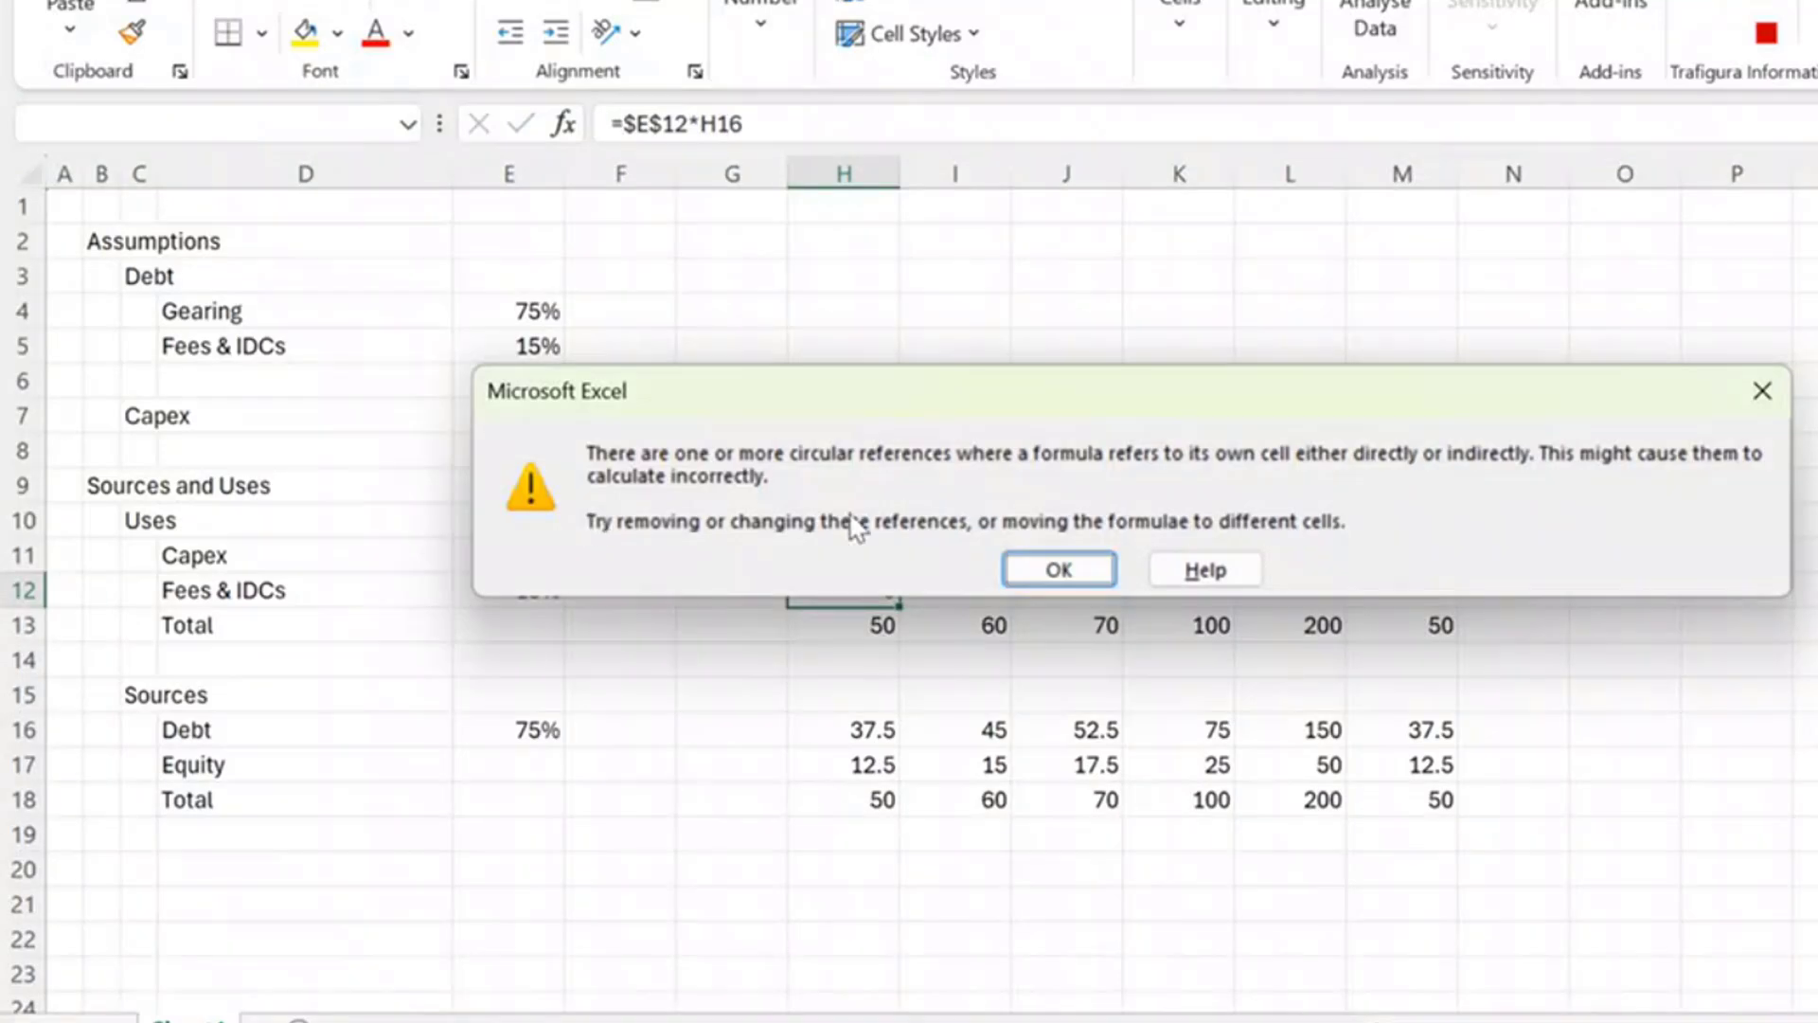
left_click(1046, 566)
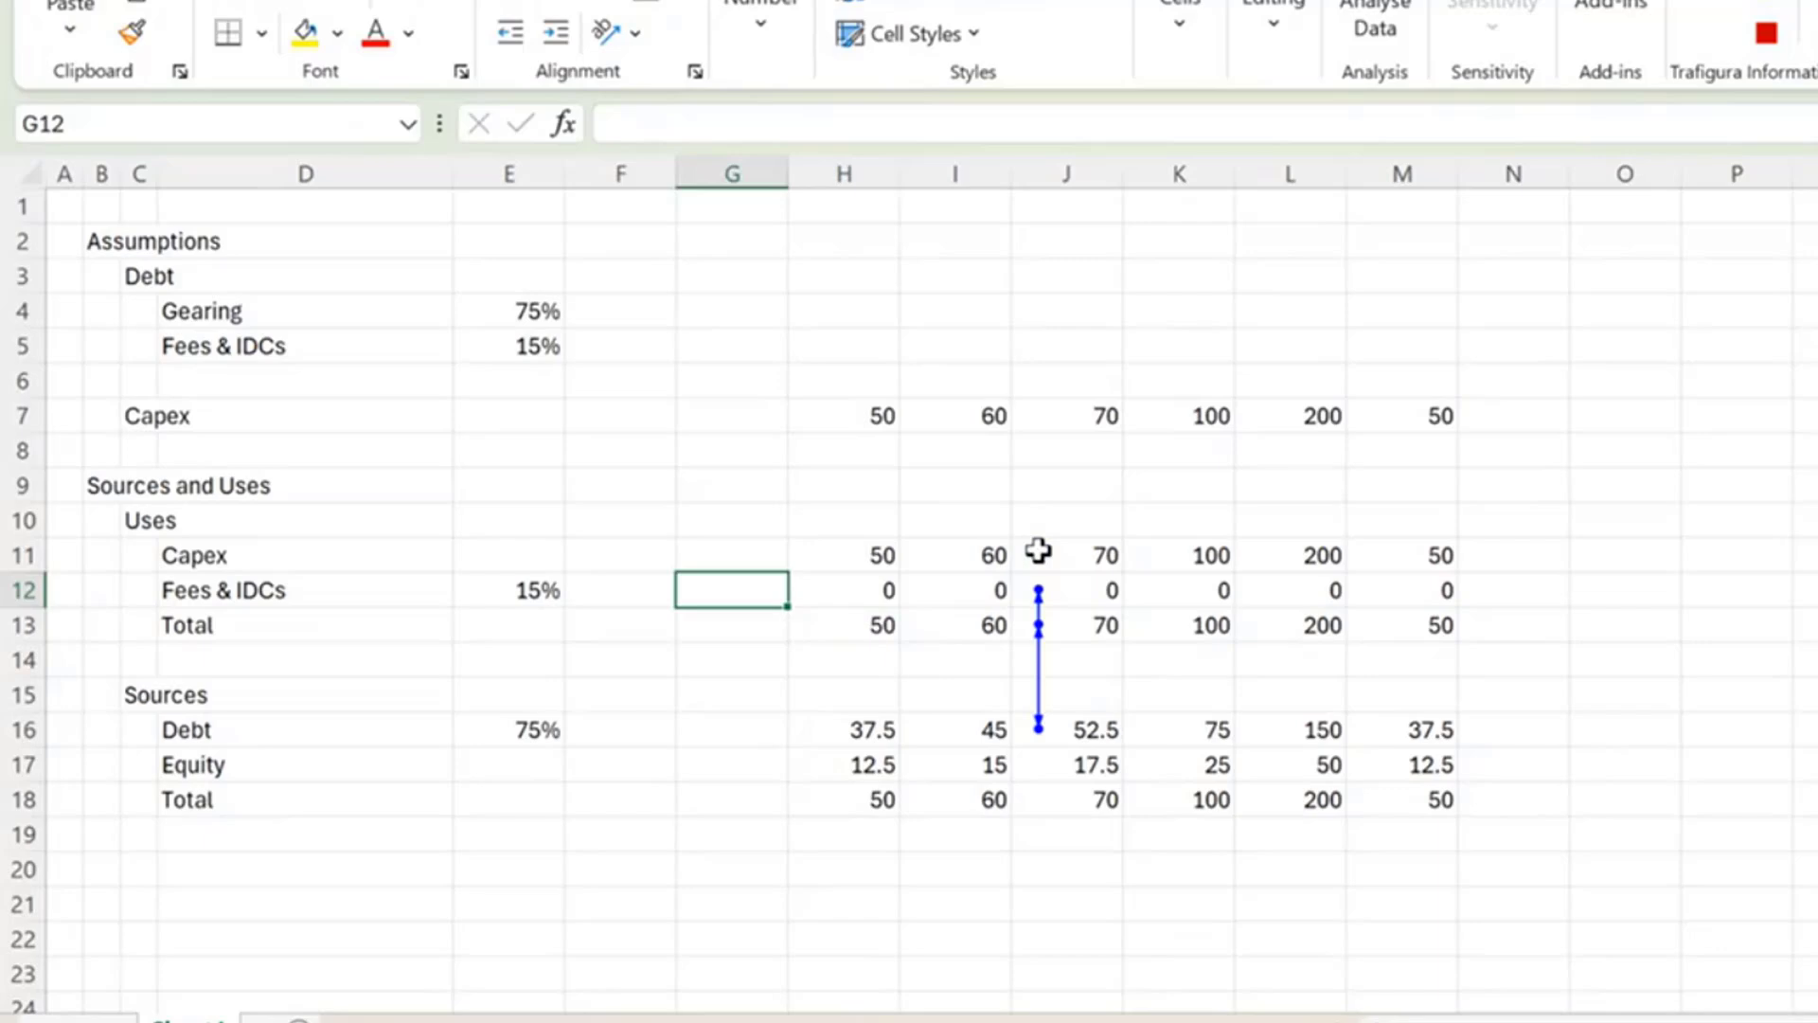
Total the Capex row under Uses in cell G11 with =SUM(H11:M11).
key("Left")
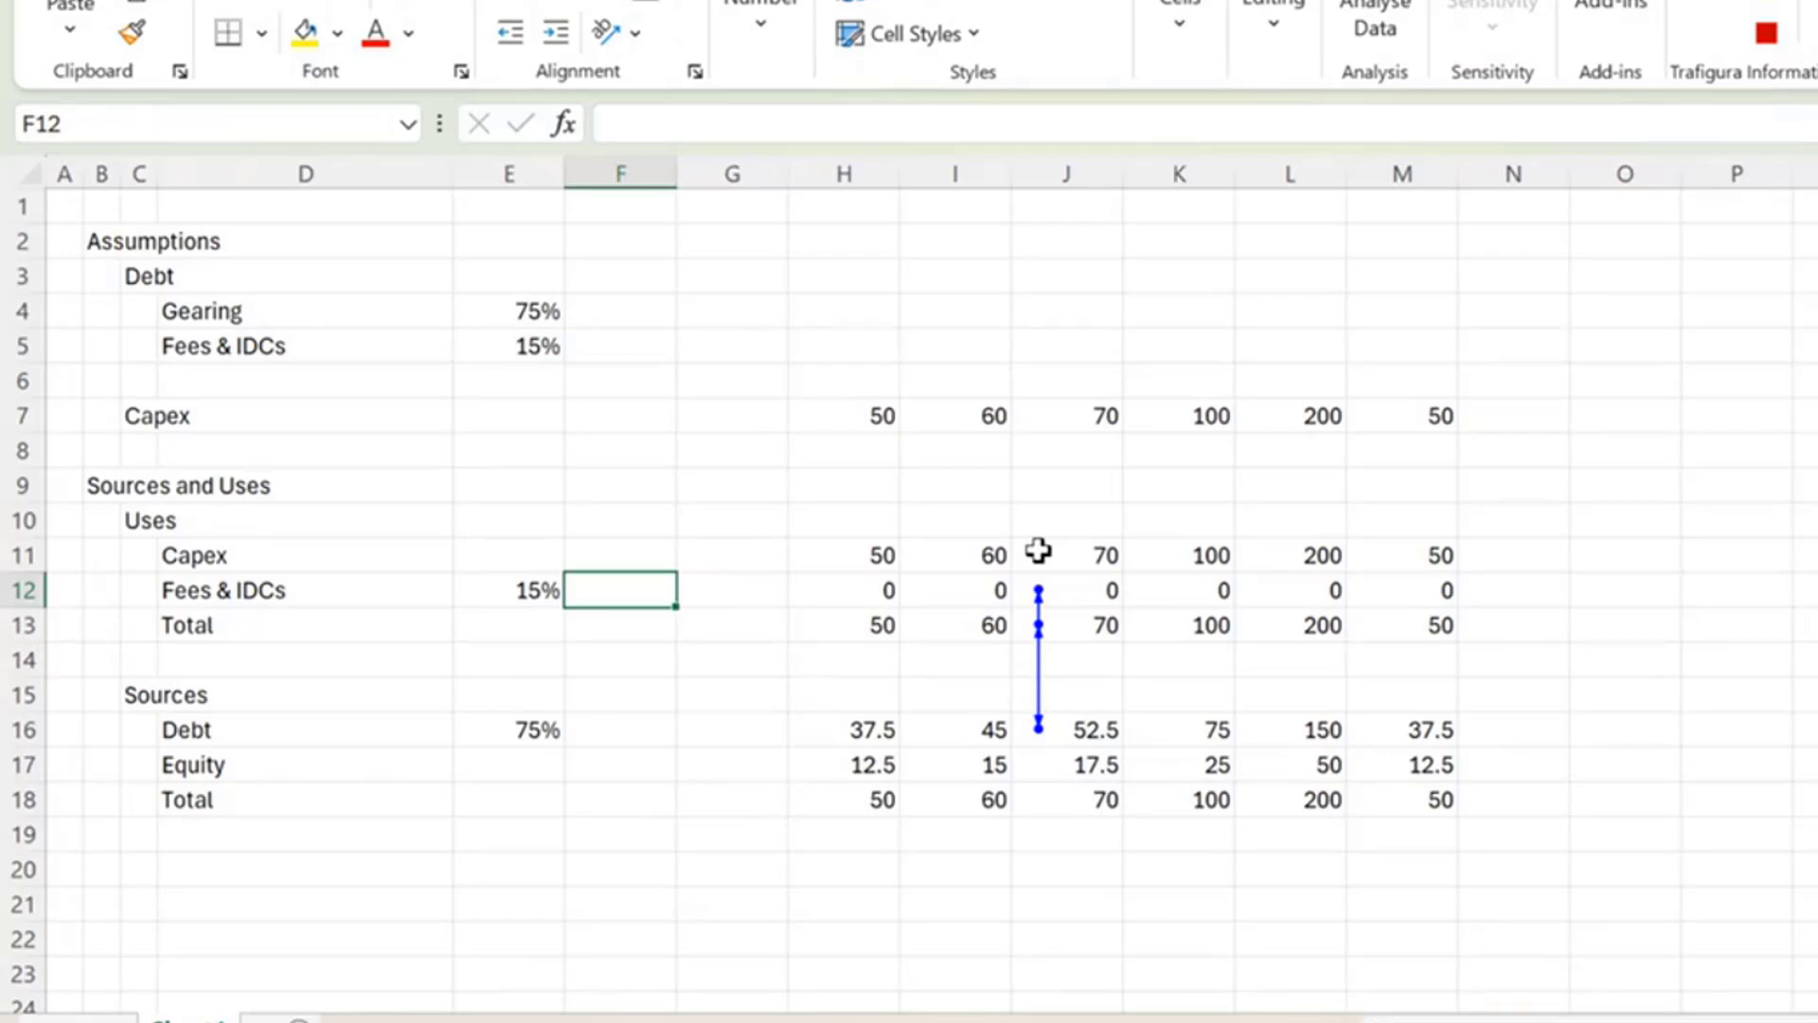
key("Right")
key("Up")
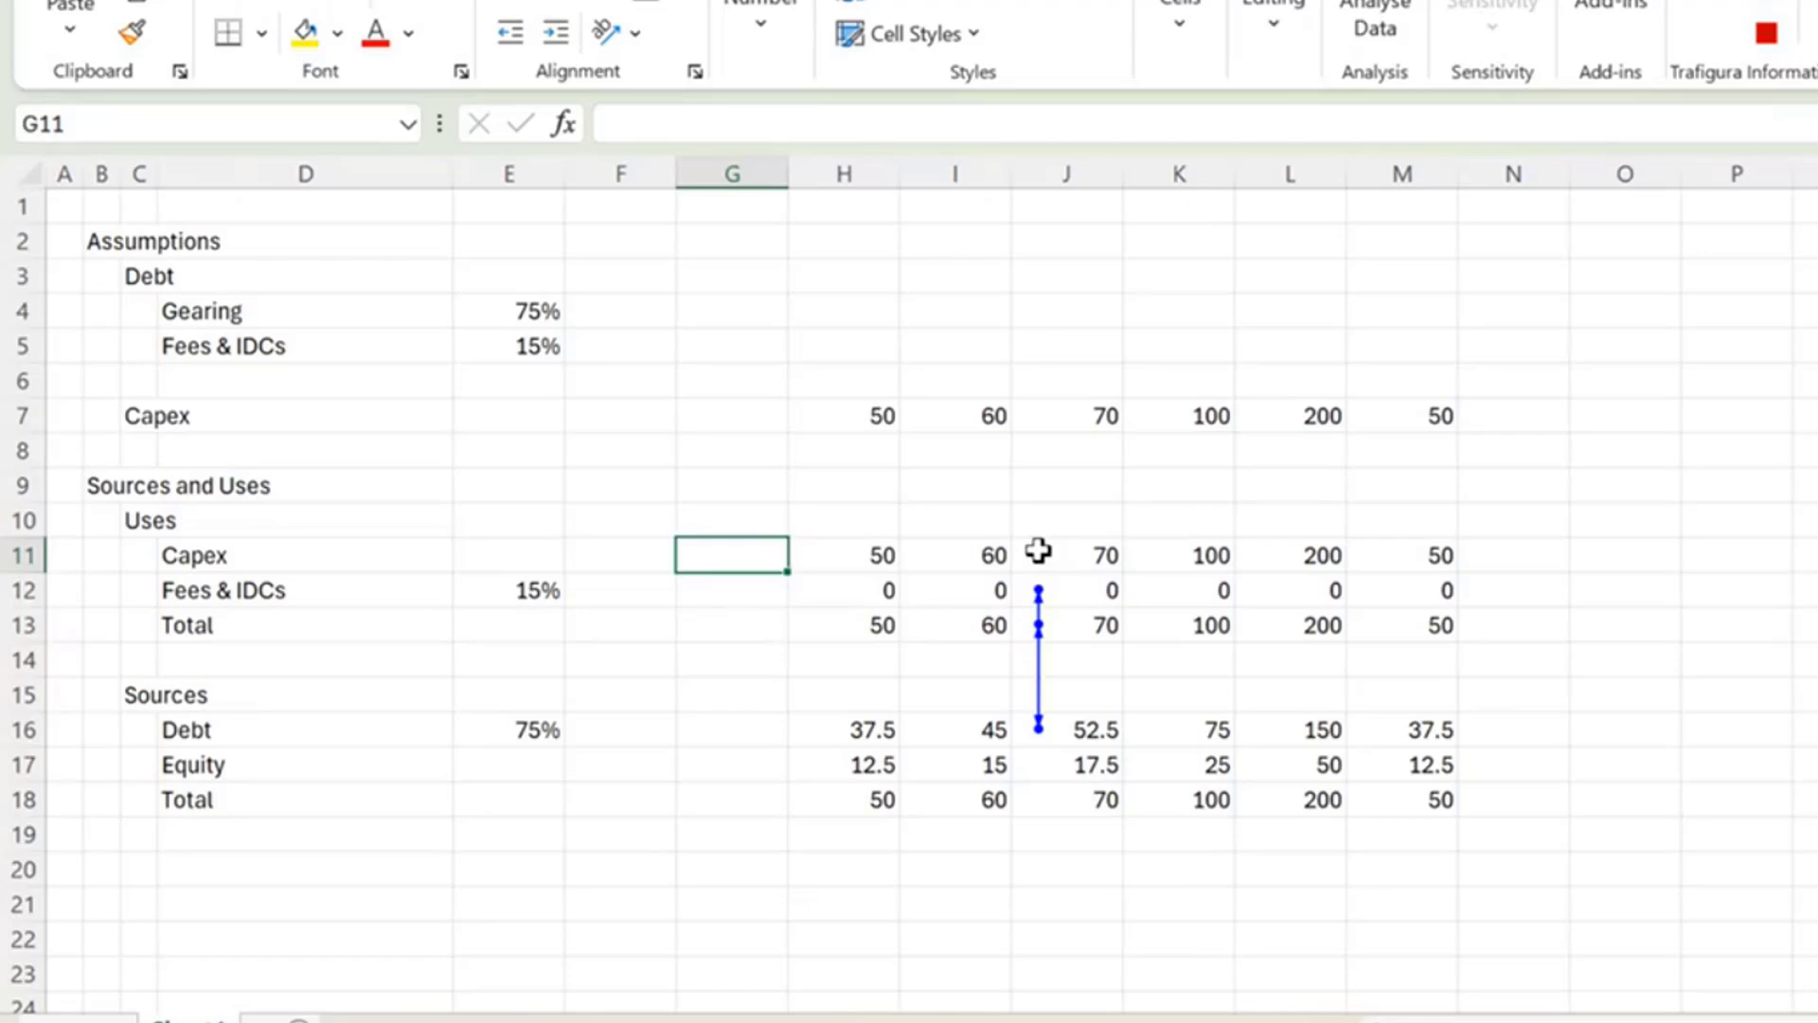
type("=s")
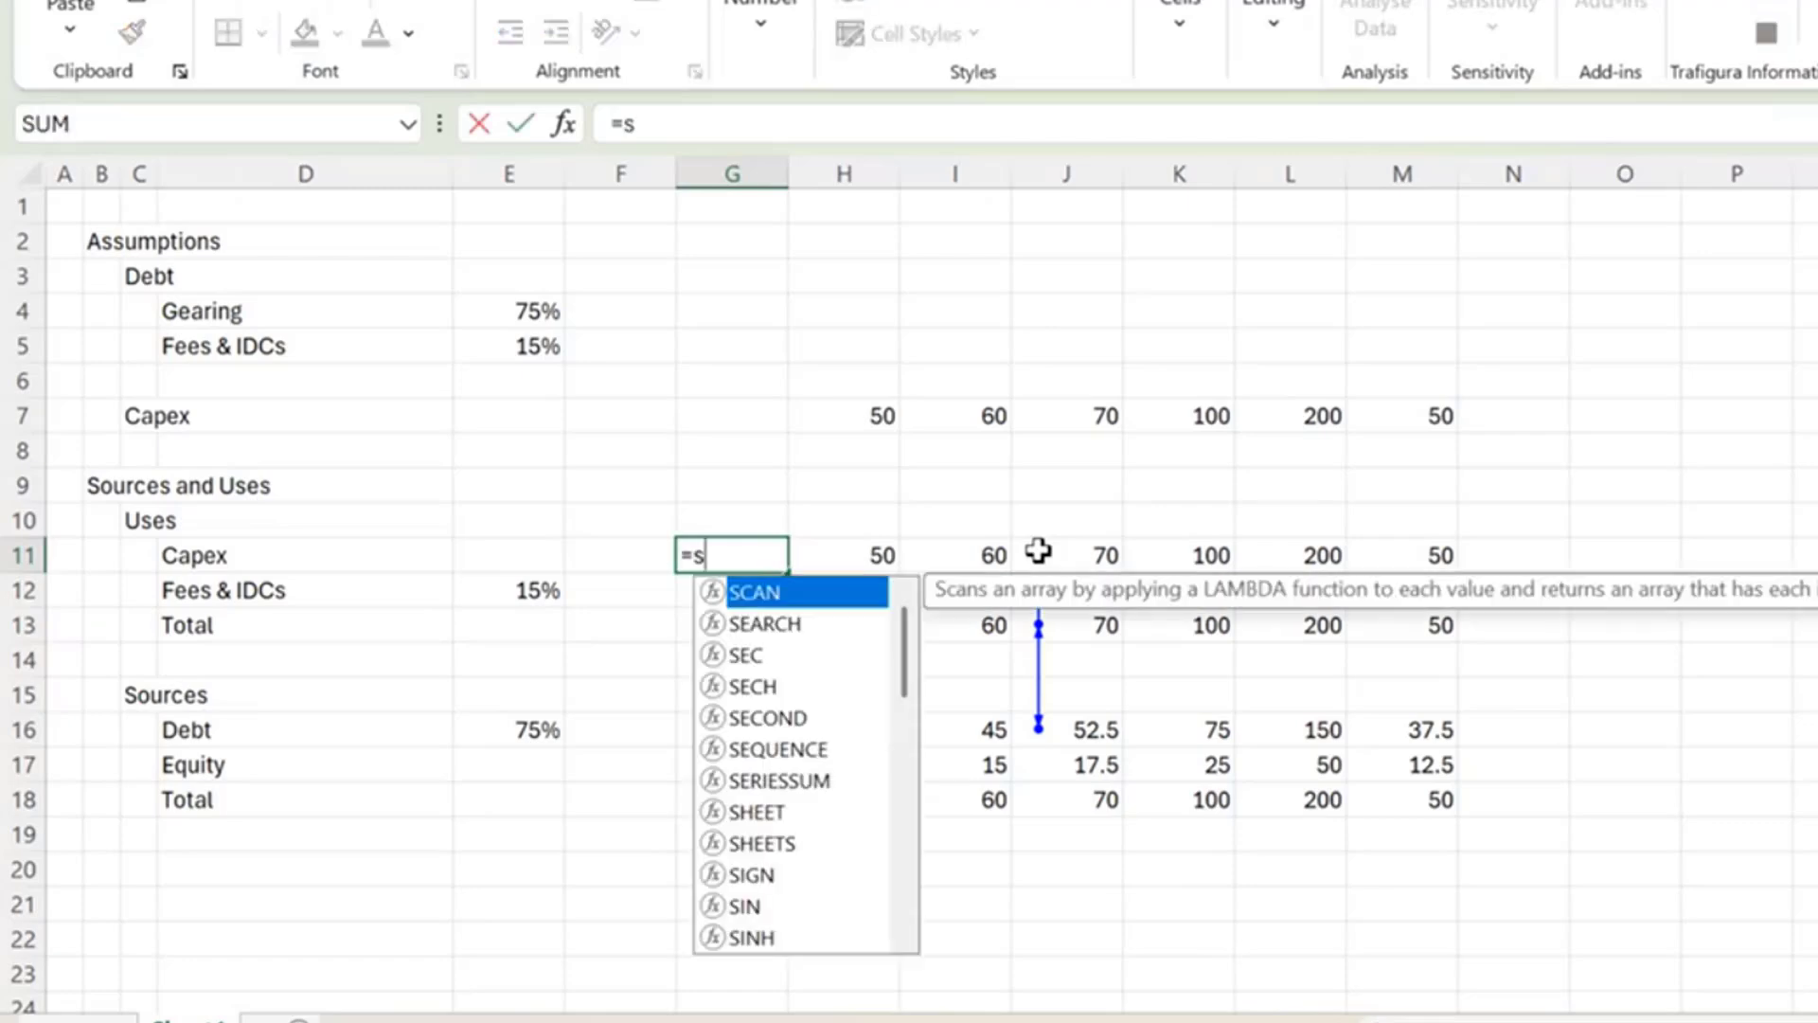
type("um(")
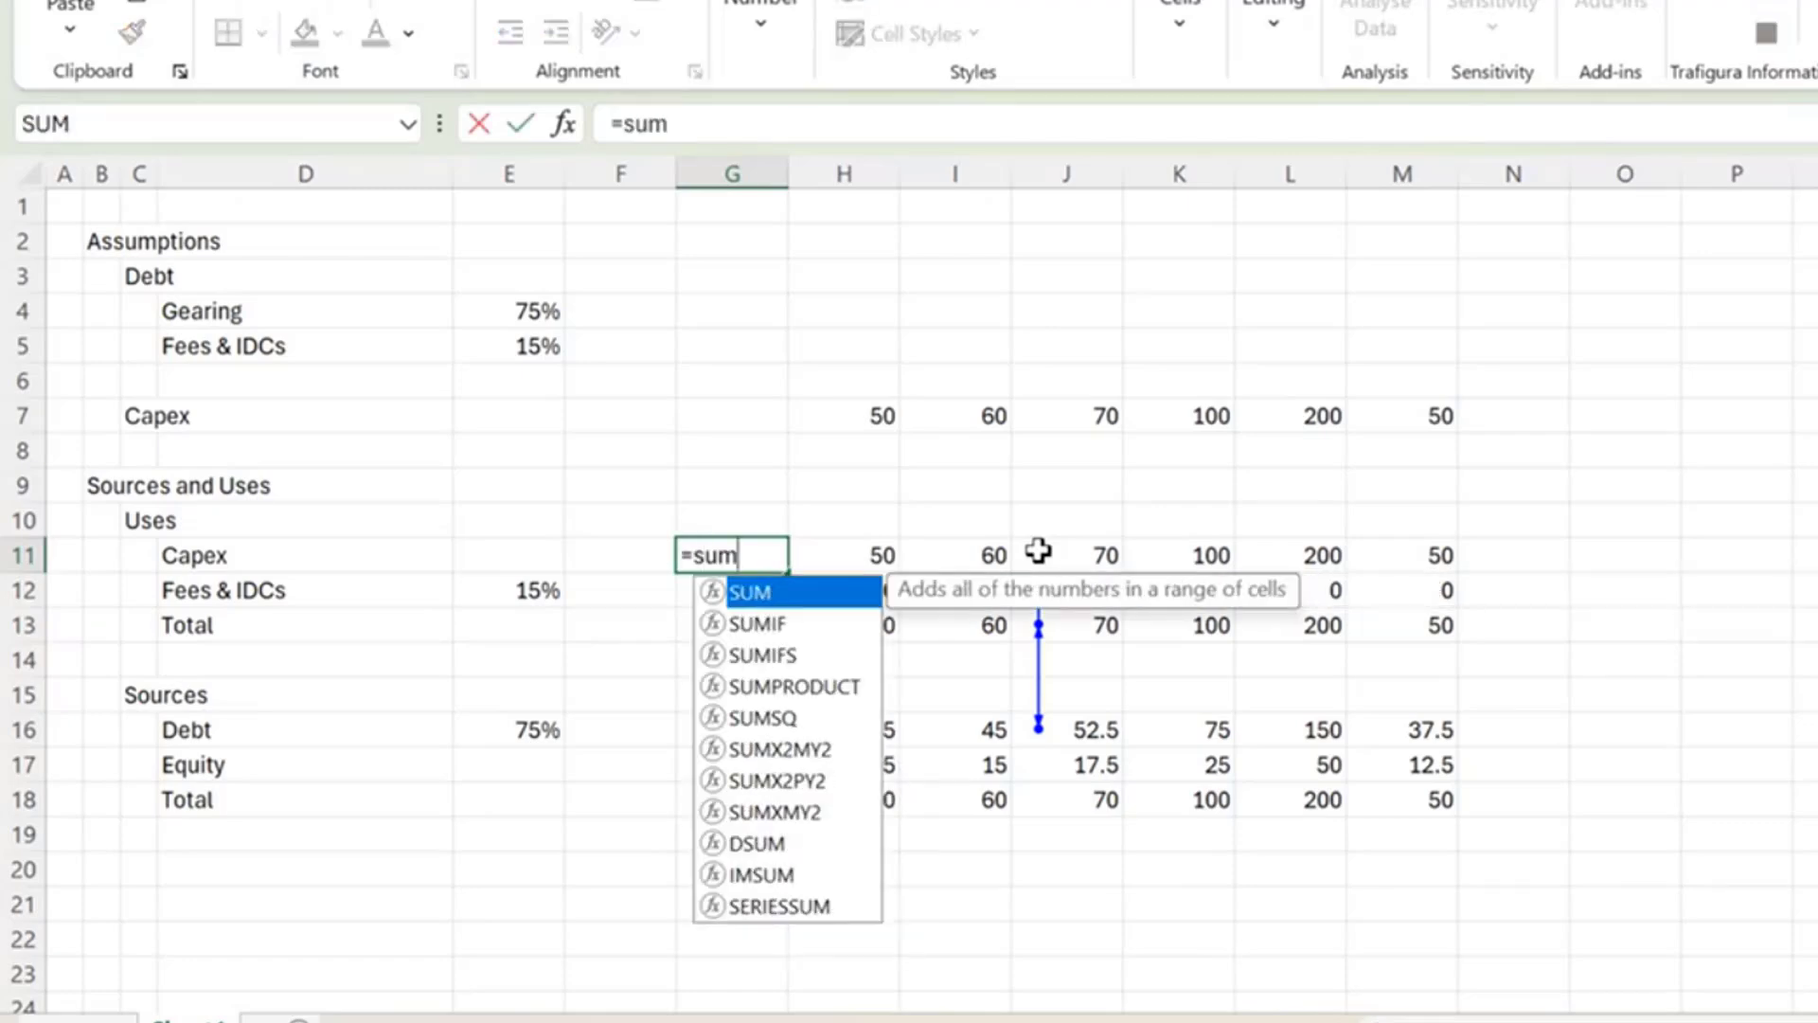
key("Right")
key("Right")
key("Left")
key("shift+Right")
key("shift+Right")
key("shift+Right")
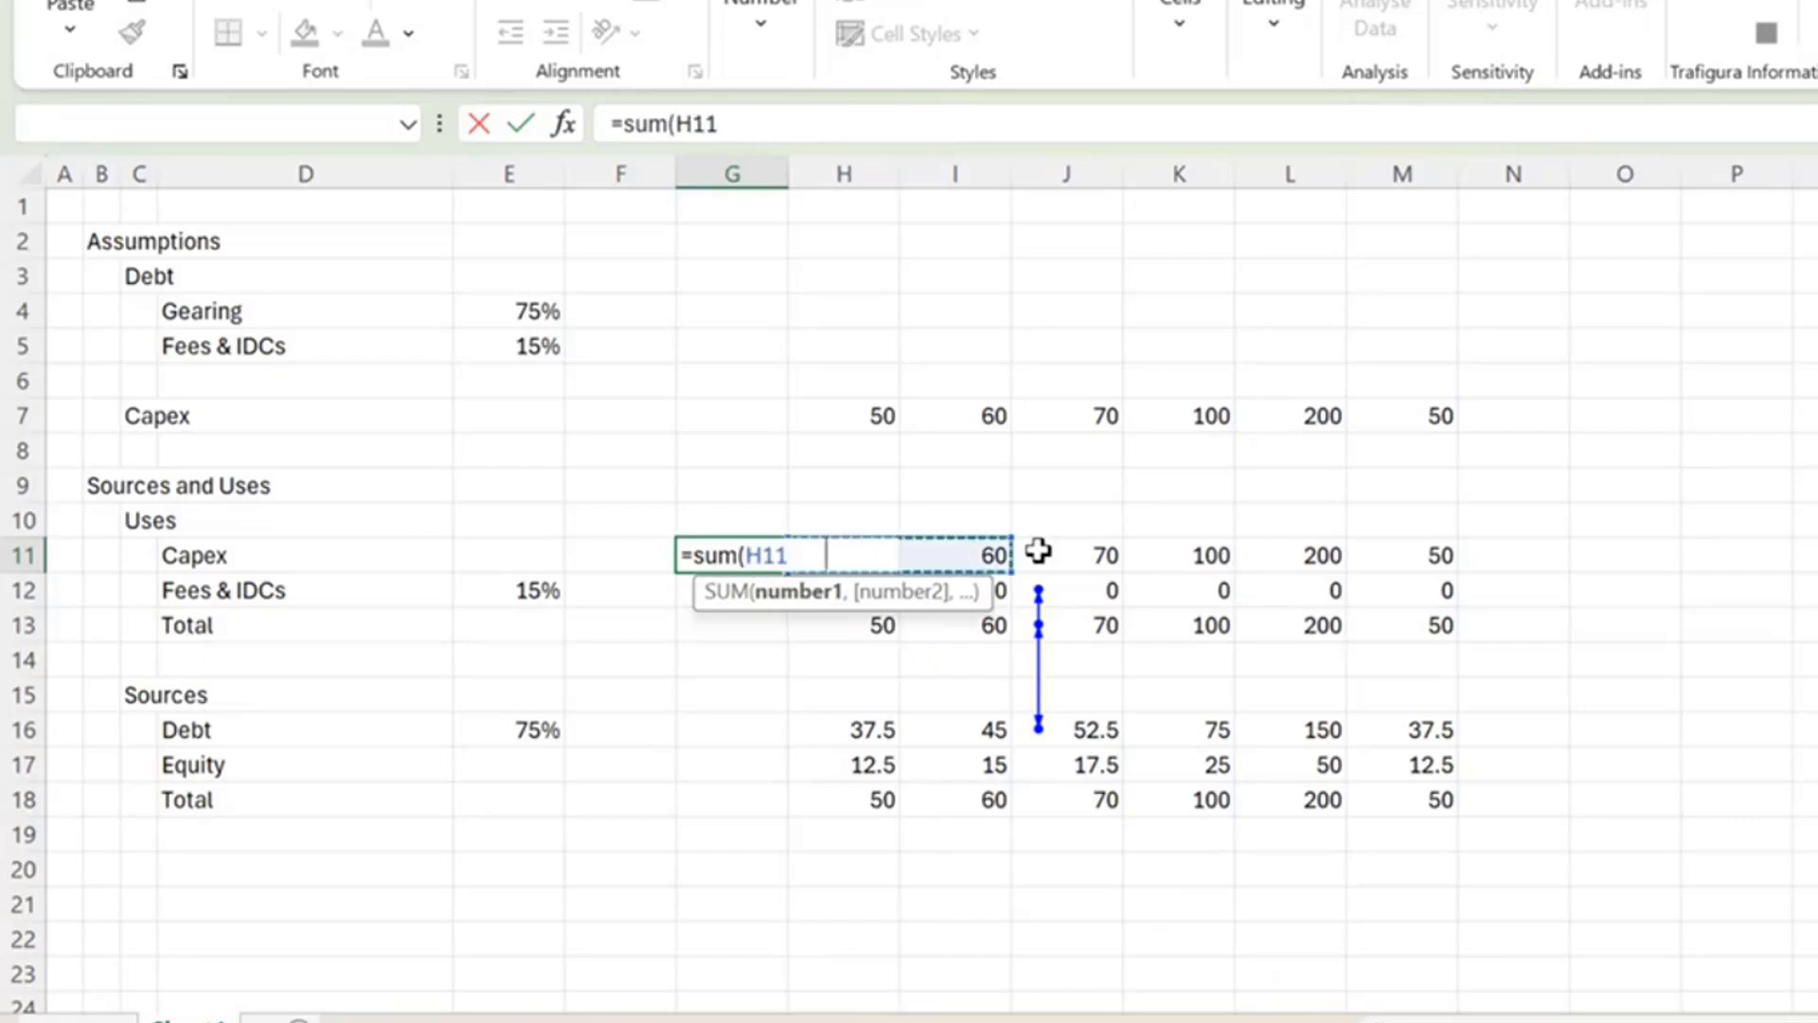
key("shift+Right")
key("shift+Right")
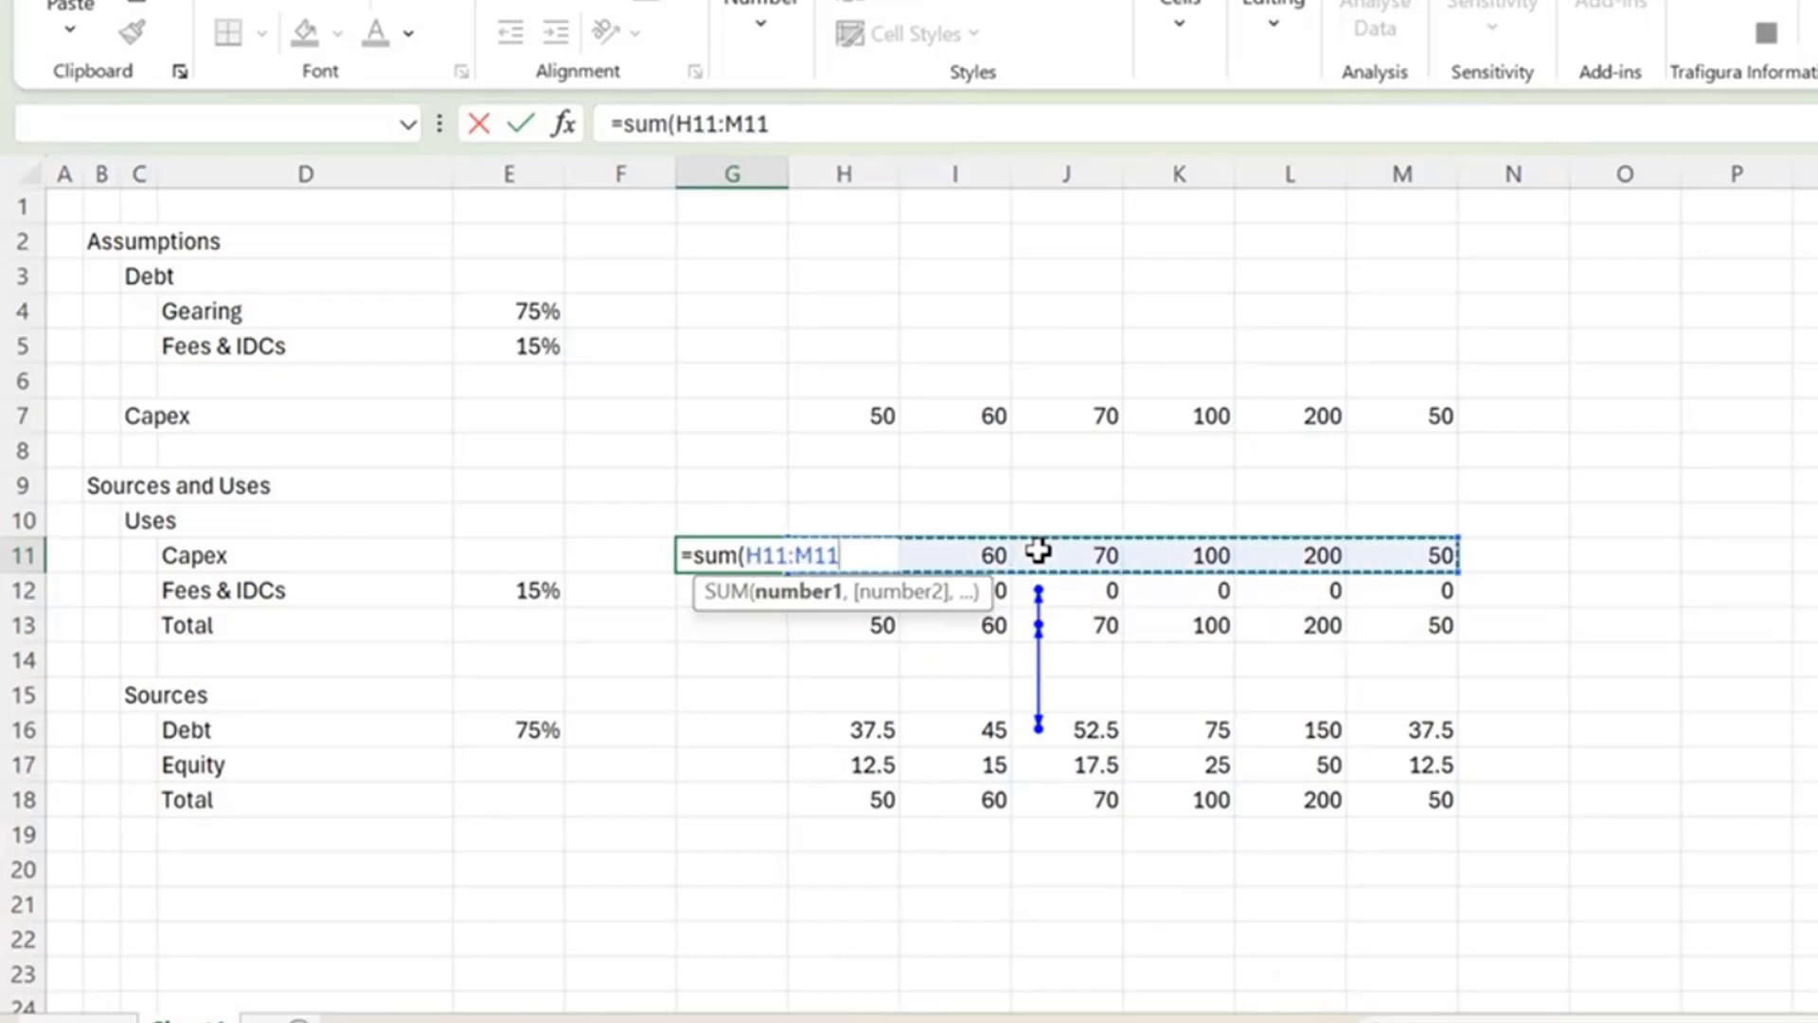
key("Return")
key("Return")
key("Up")
key("Up")
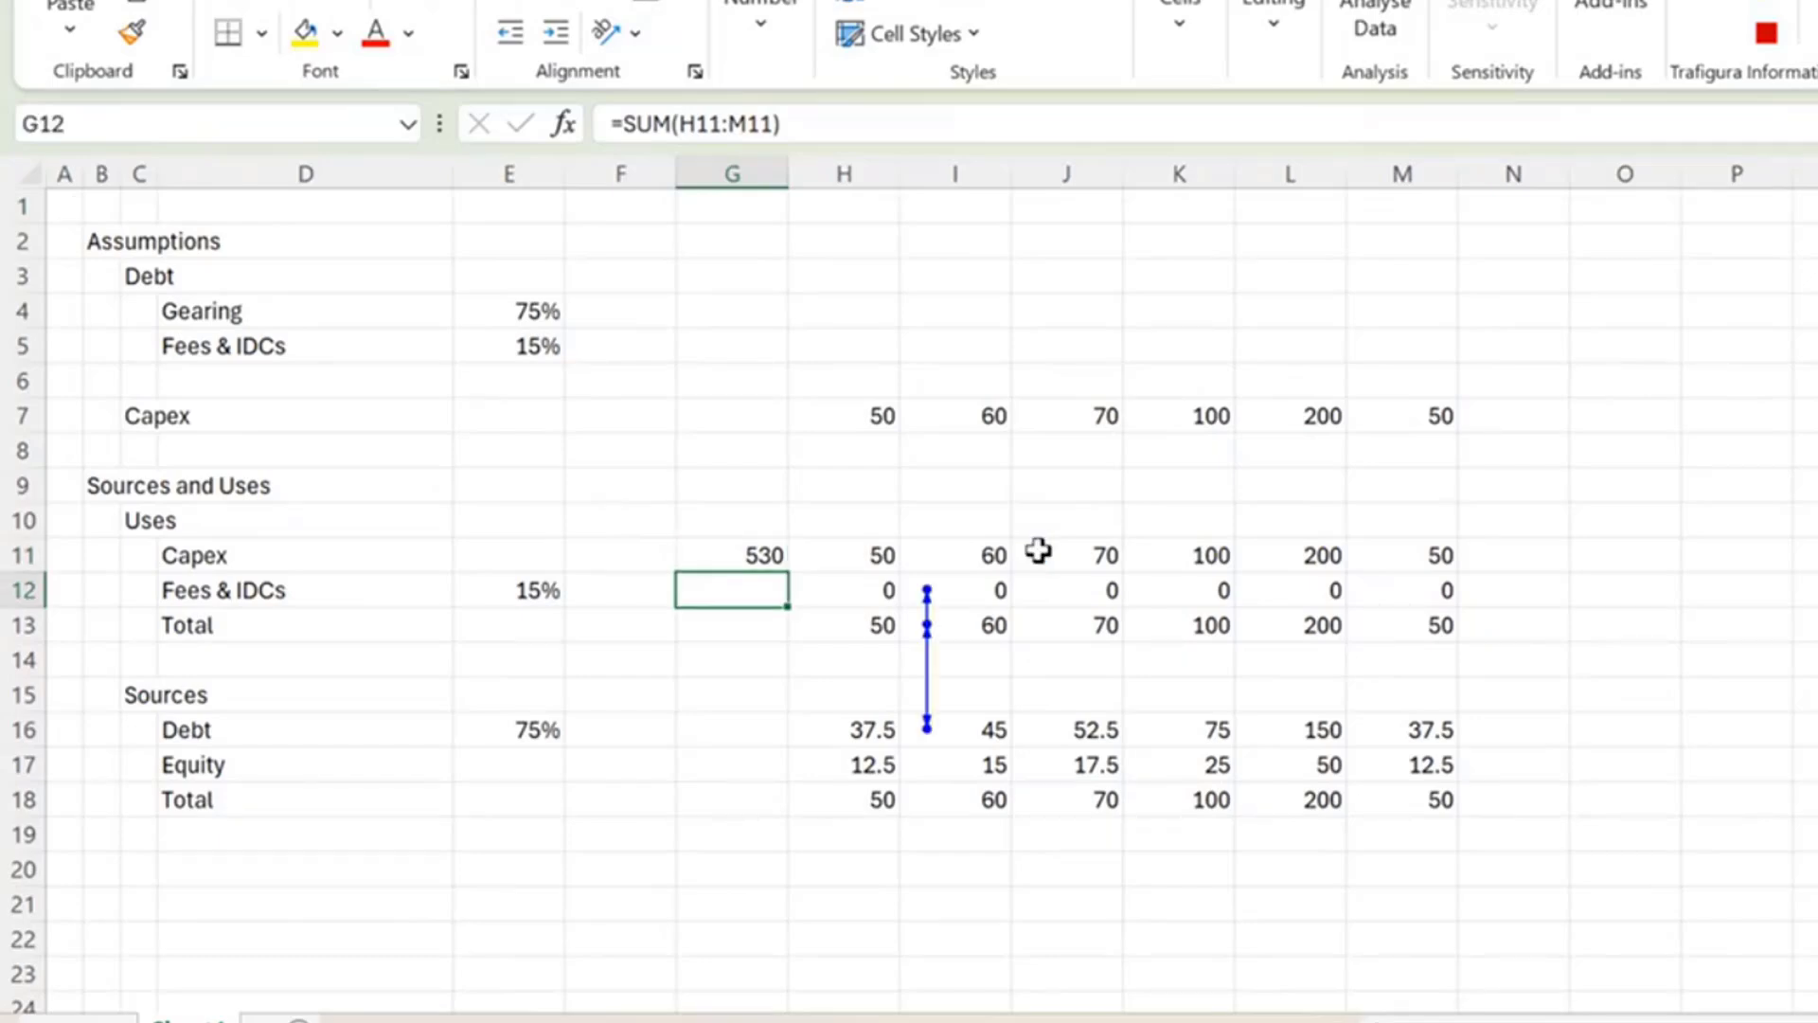
key("Down")
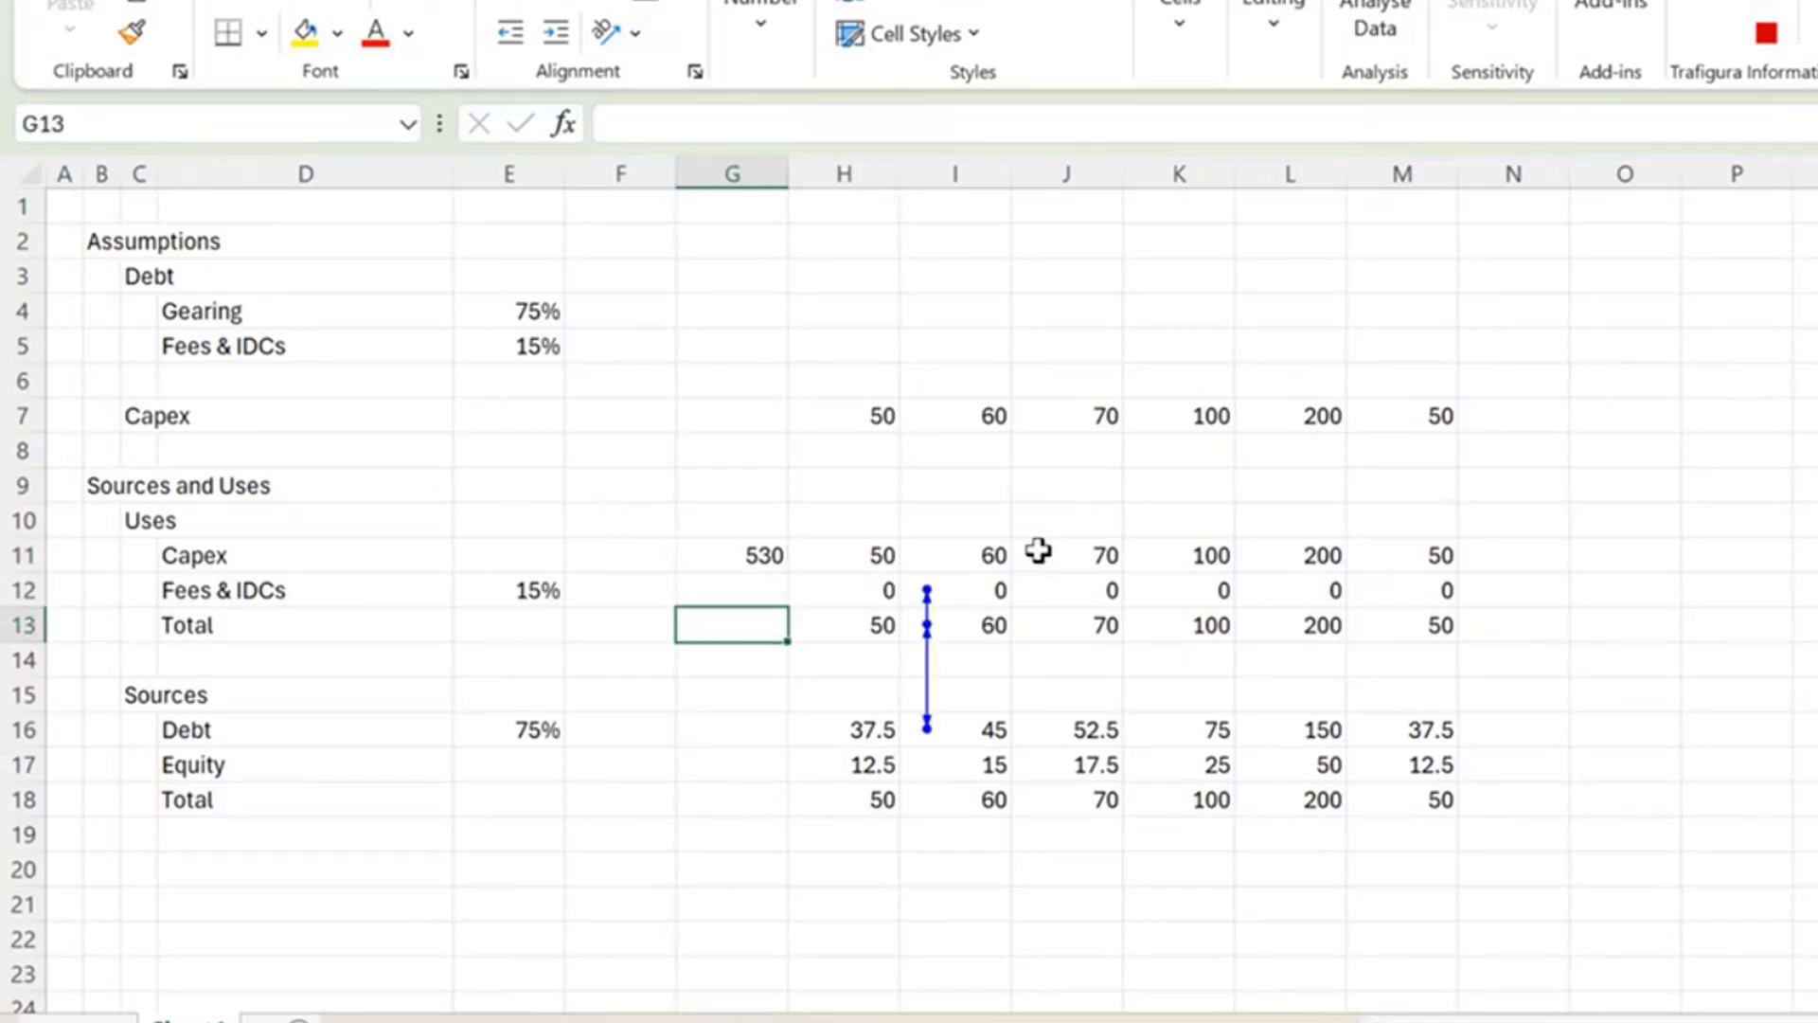
key("Up")
key("Up")
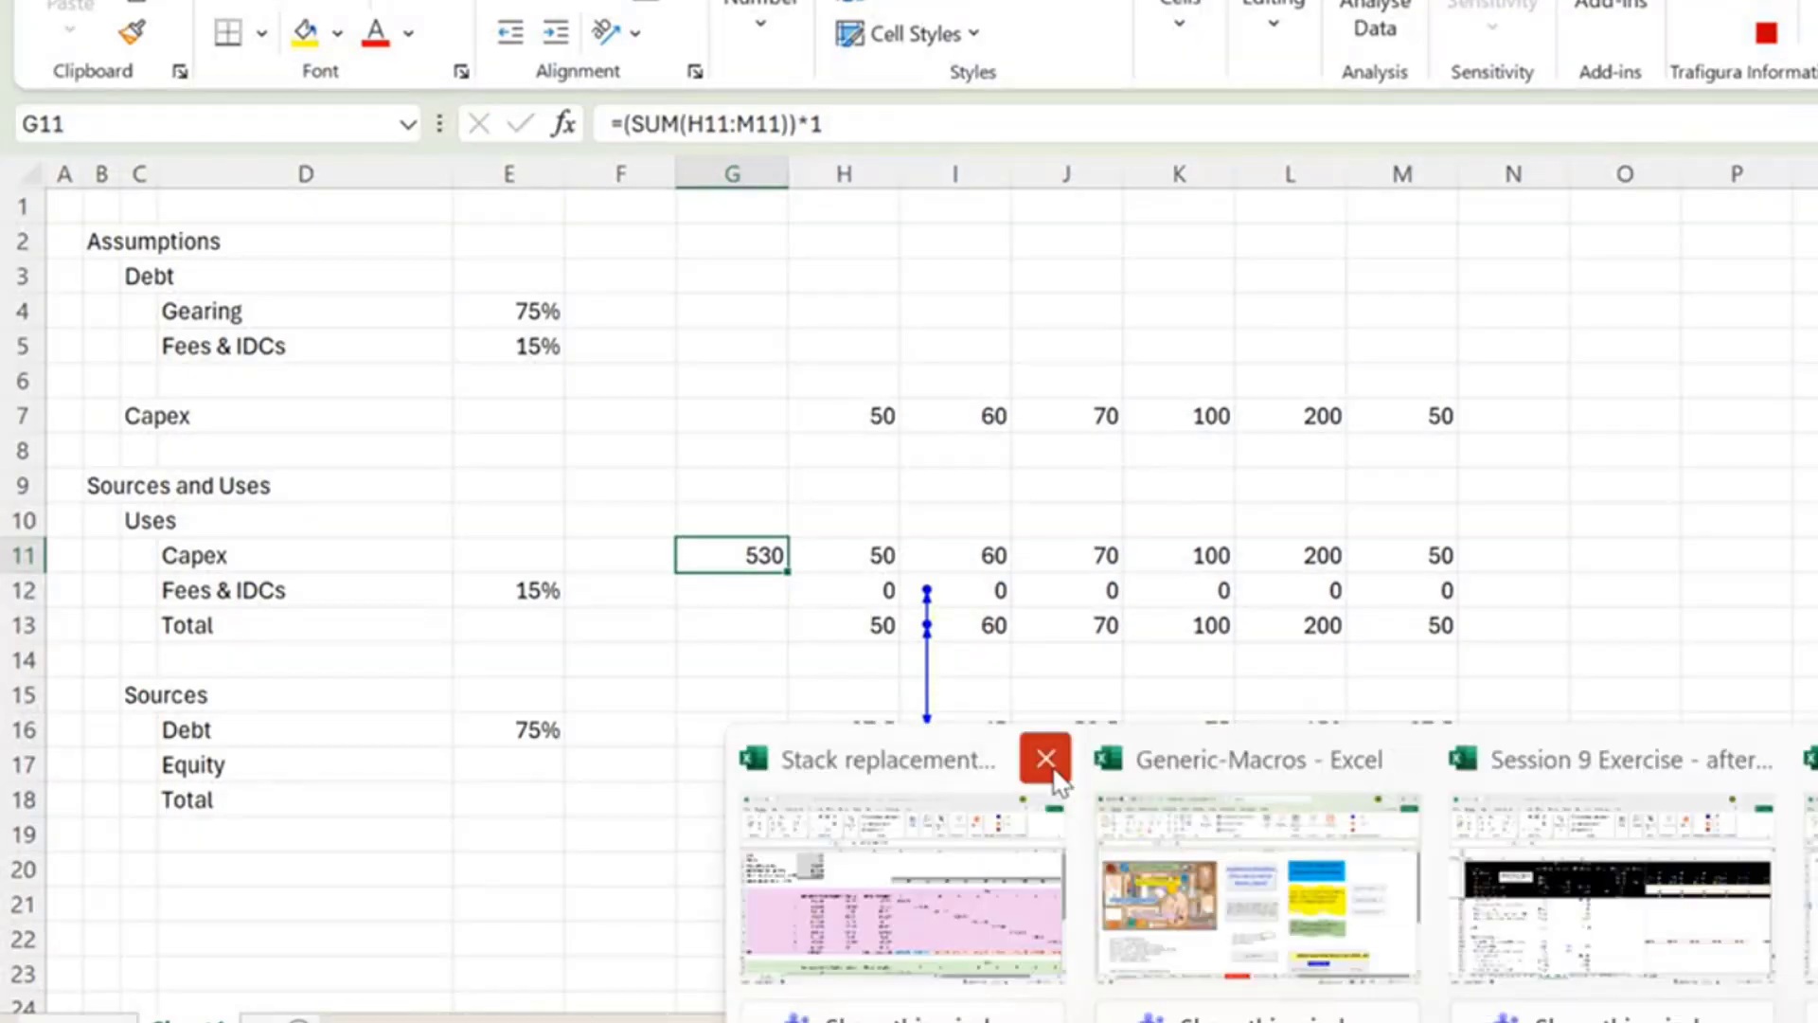
Close the Stack replacement and Session 9 Exercise workbooks and return to the Book1 sheet.
left_click(1042, 755)
mouse_move(1562, 769)
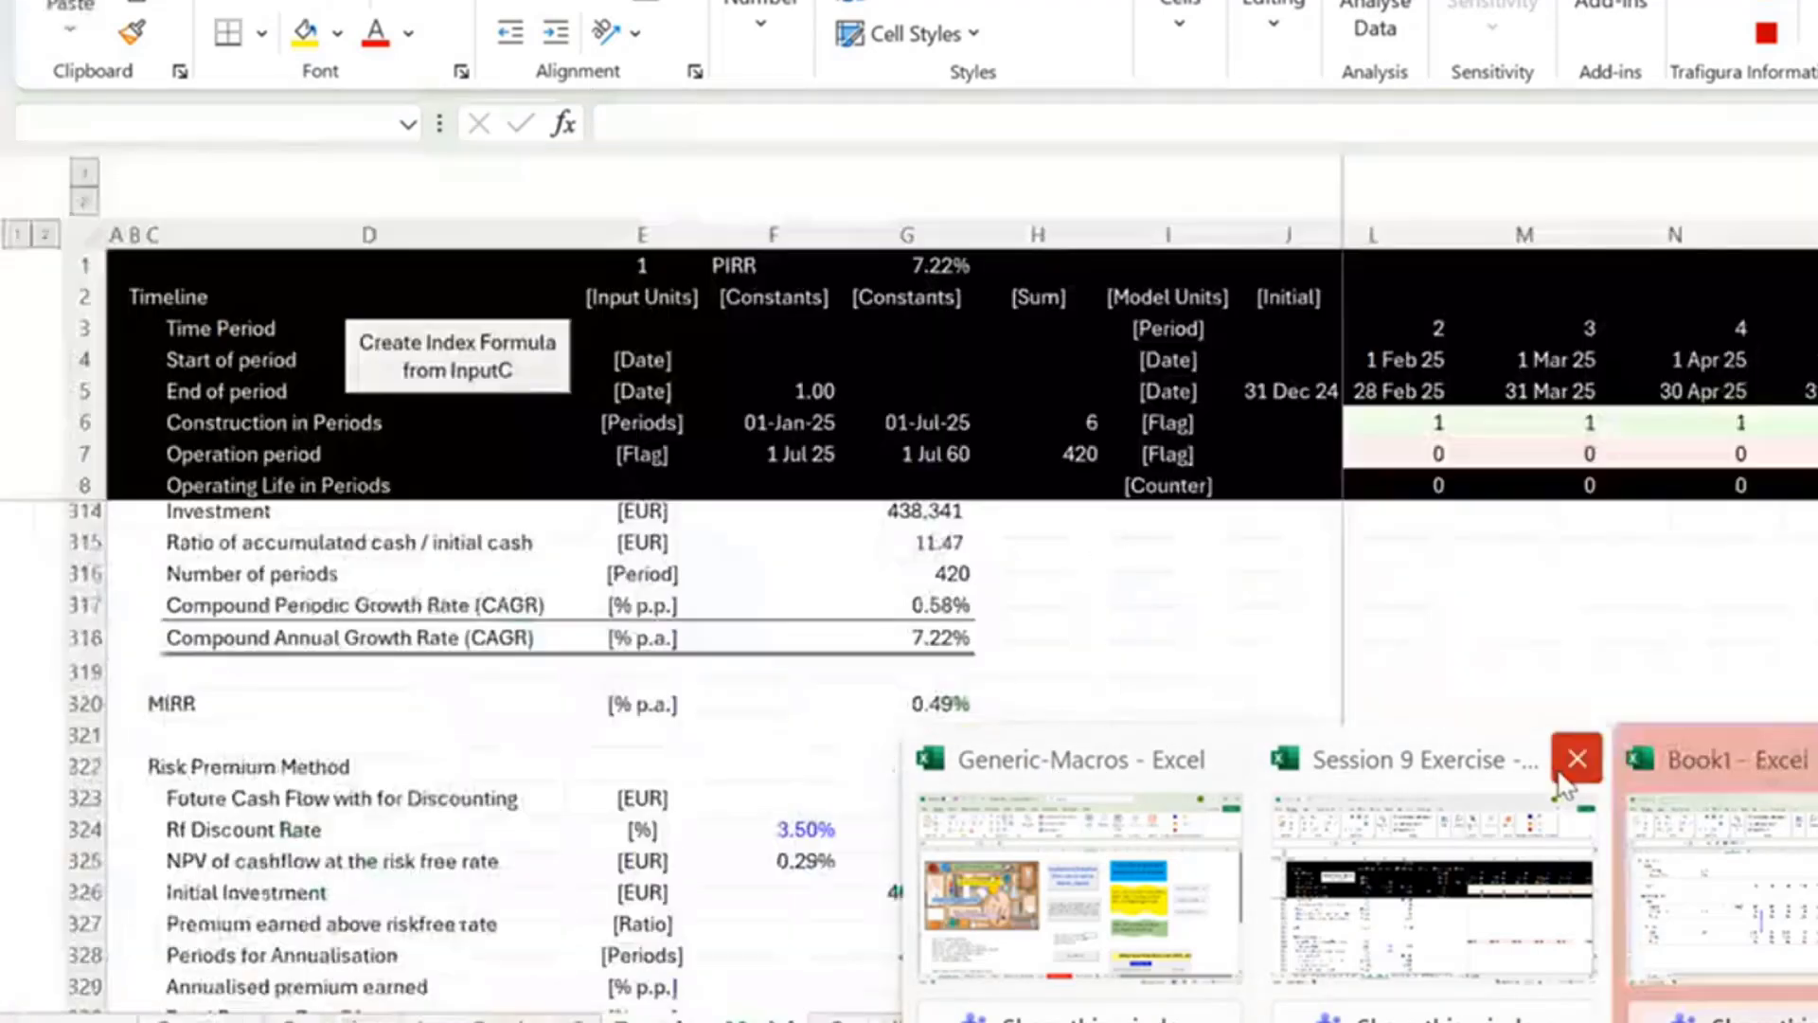
left_click(1562, 765)
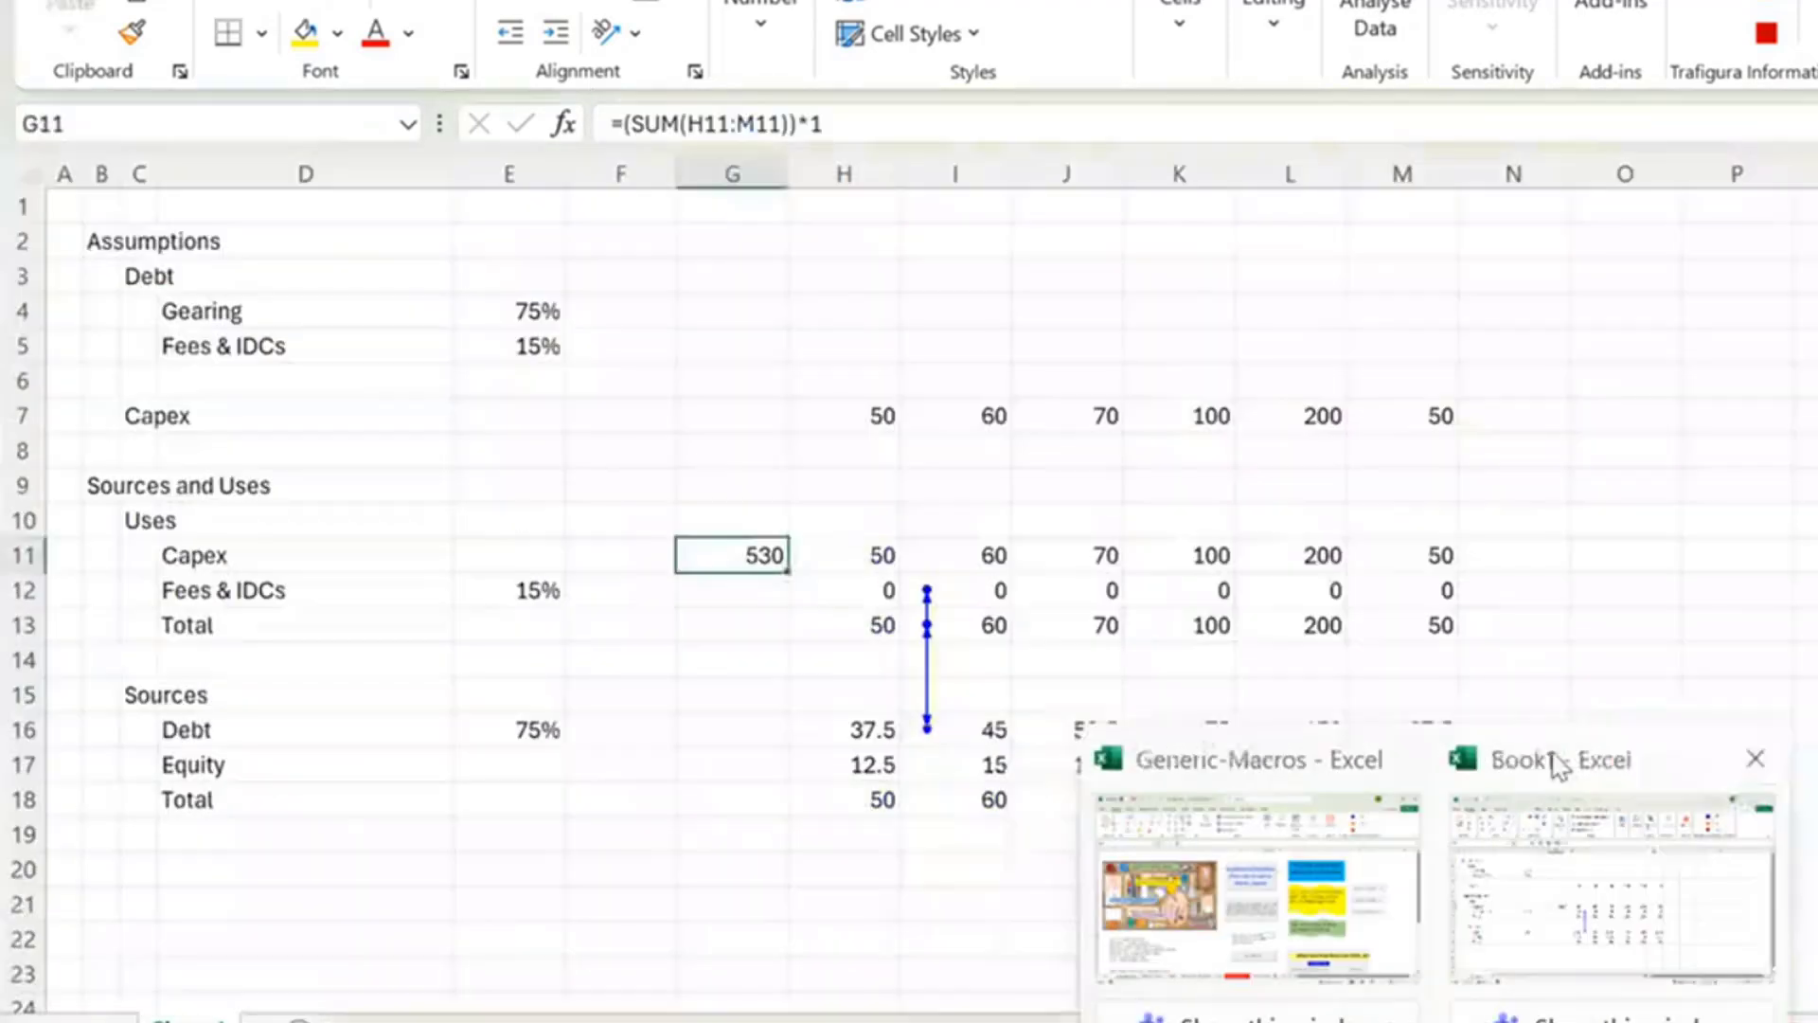
left_click(1036, 660)
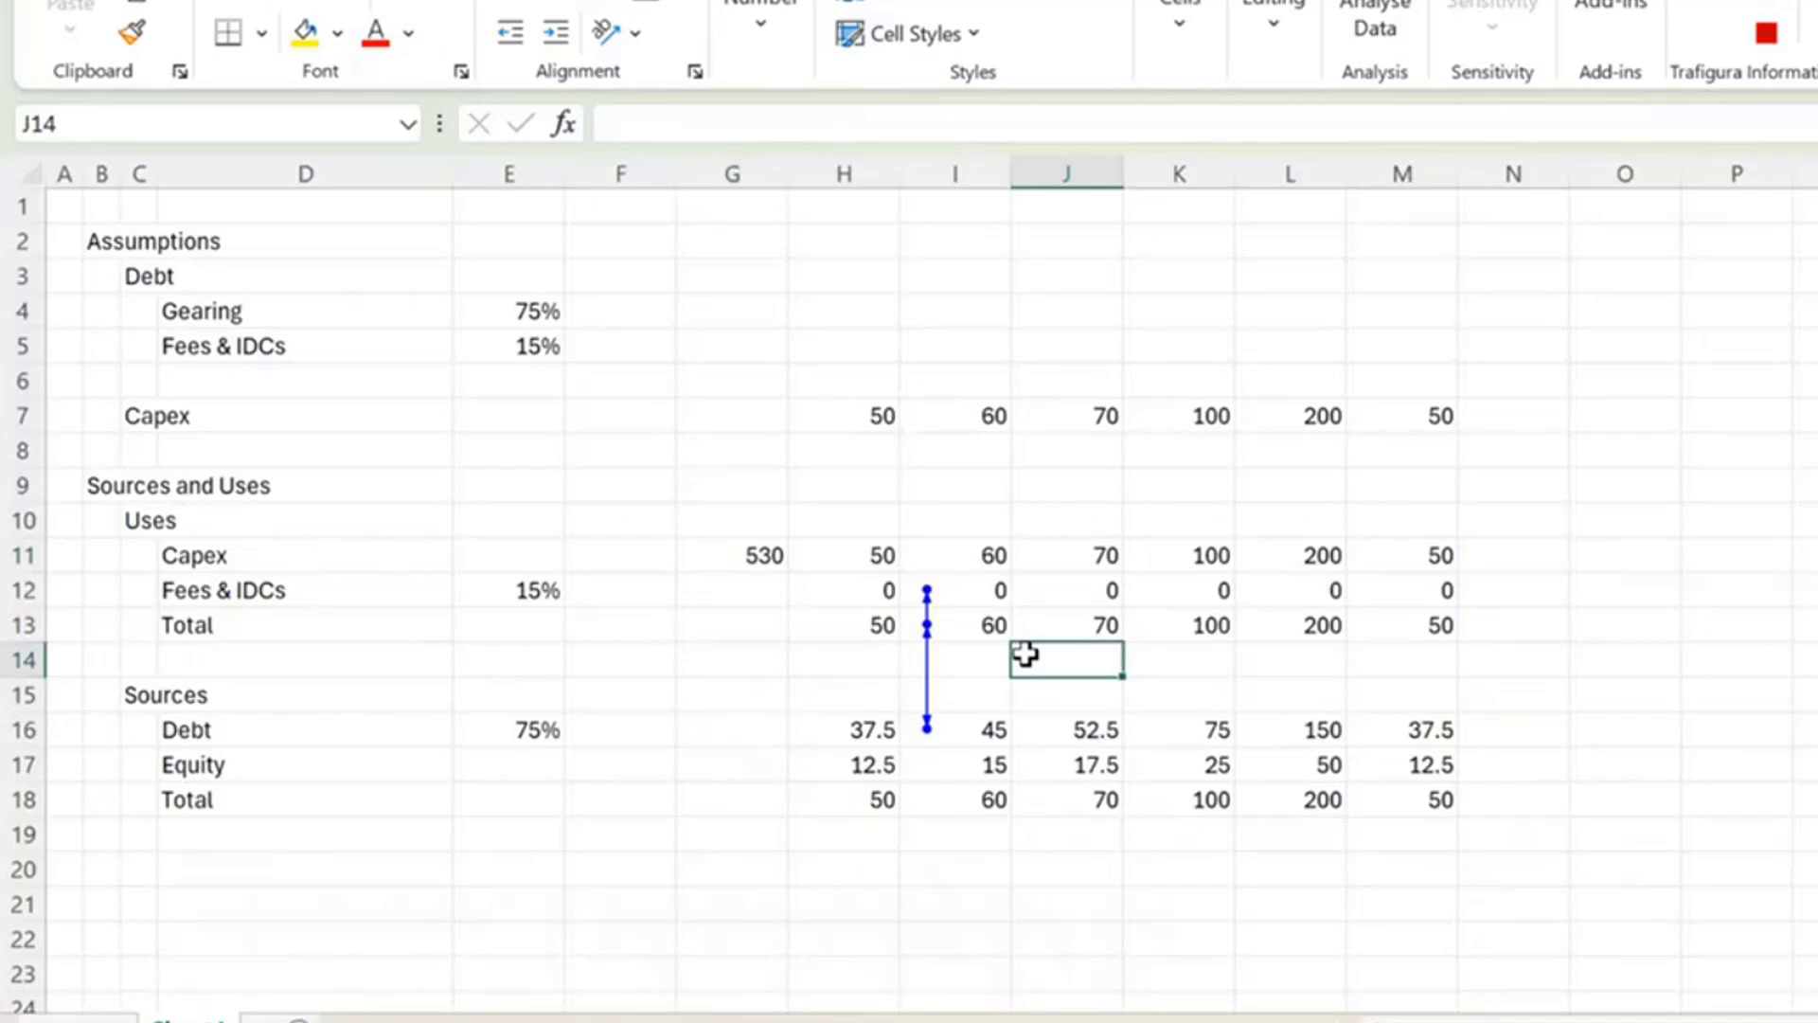
Fill the row total formula from G11 down to G18.
left_click(670, 562)
left_click(751, 557)
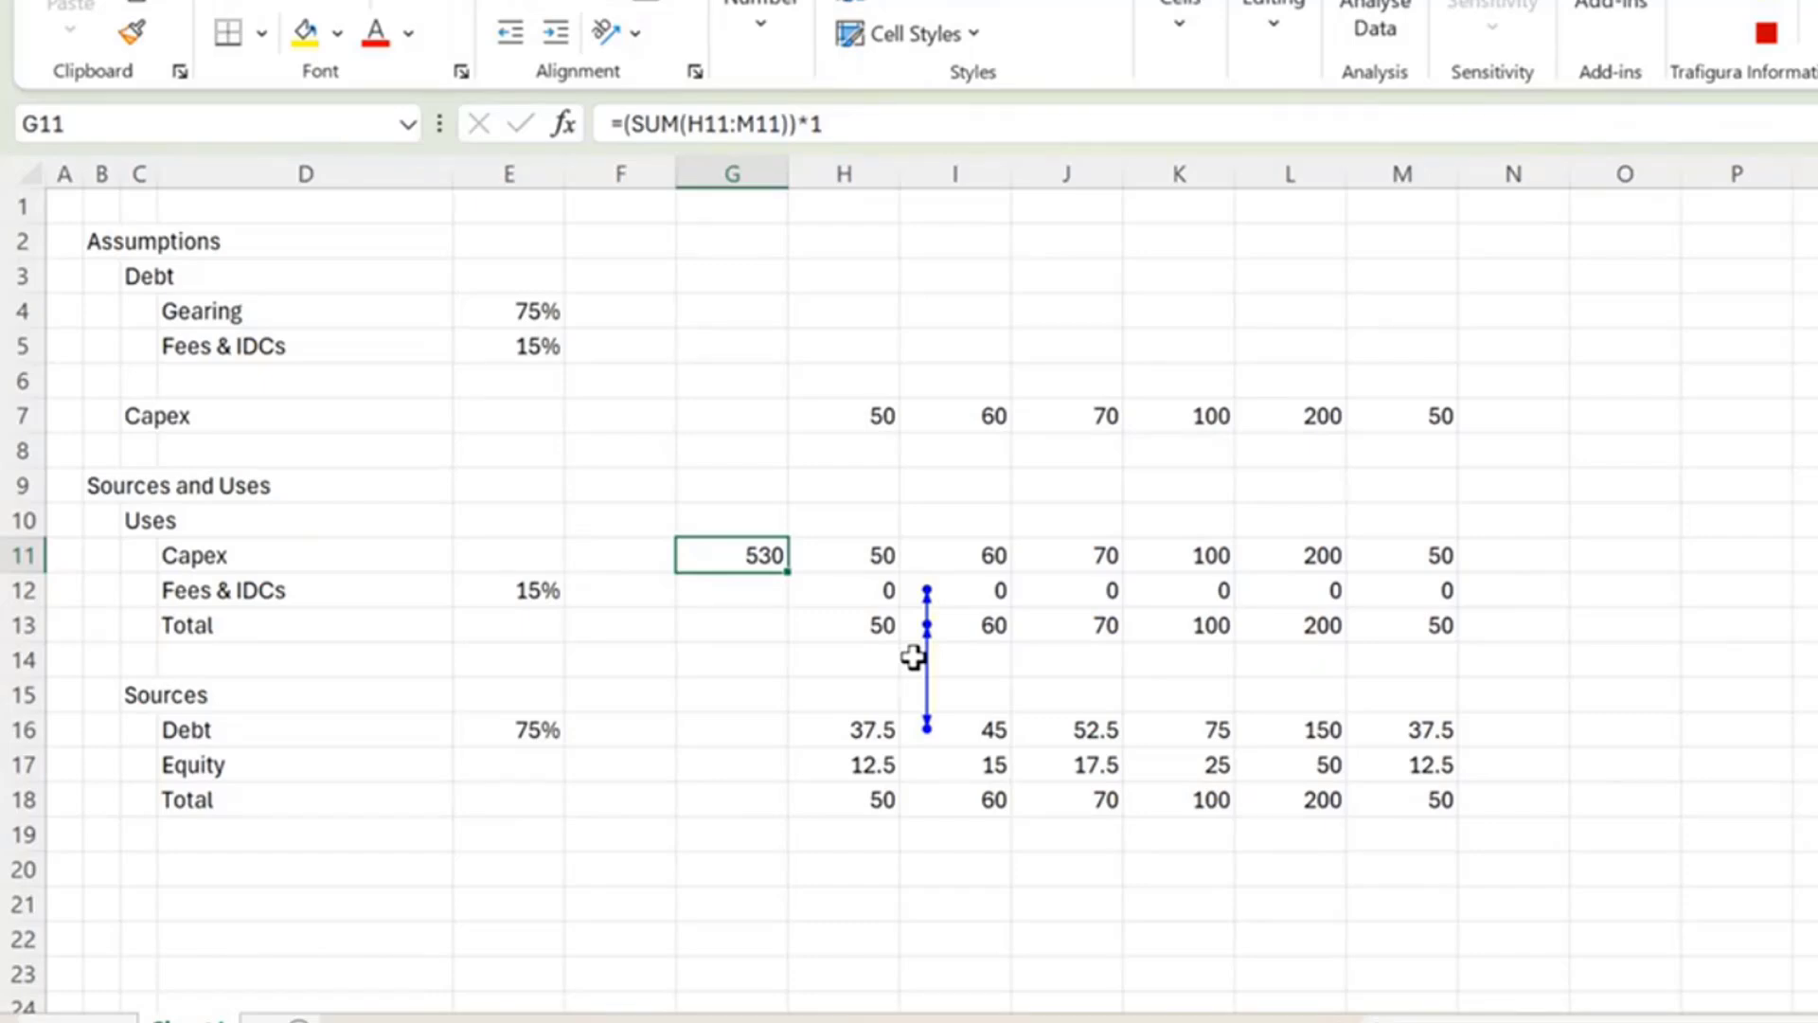
key("Left")
key("Right")
key("shift+Down")
key("shift+Down")
key("shift+Down")
key("shift+Down")
key("shift+Down")
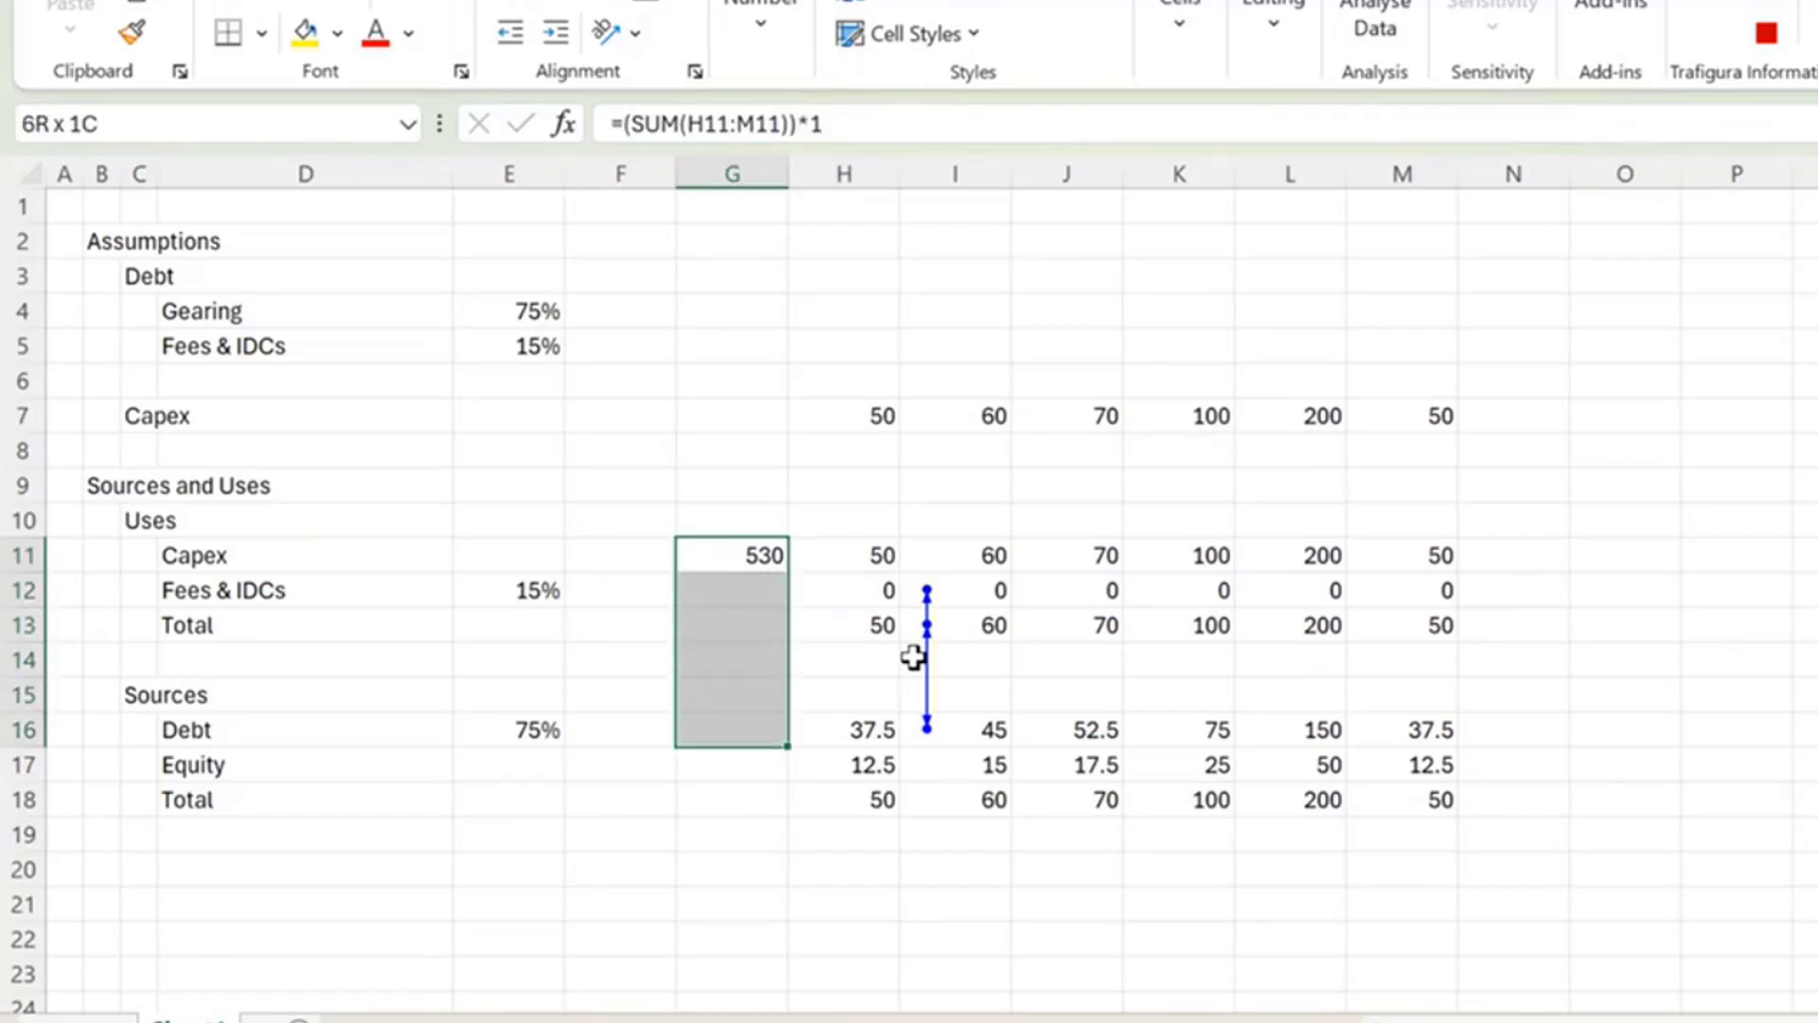
key("shift+Down")
key("shift+Down")
key("ctrl+d")
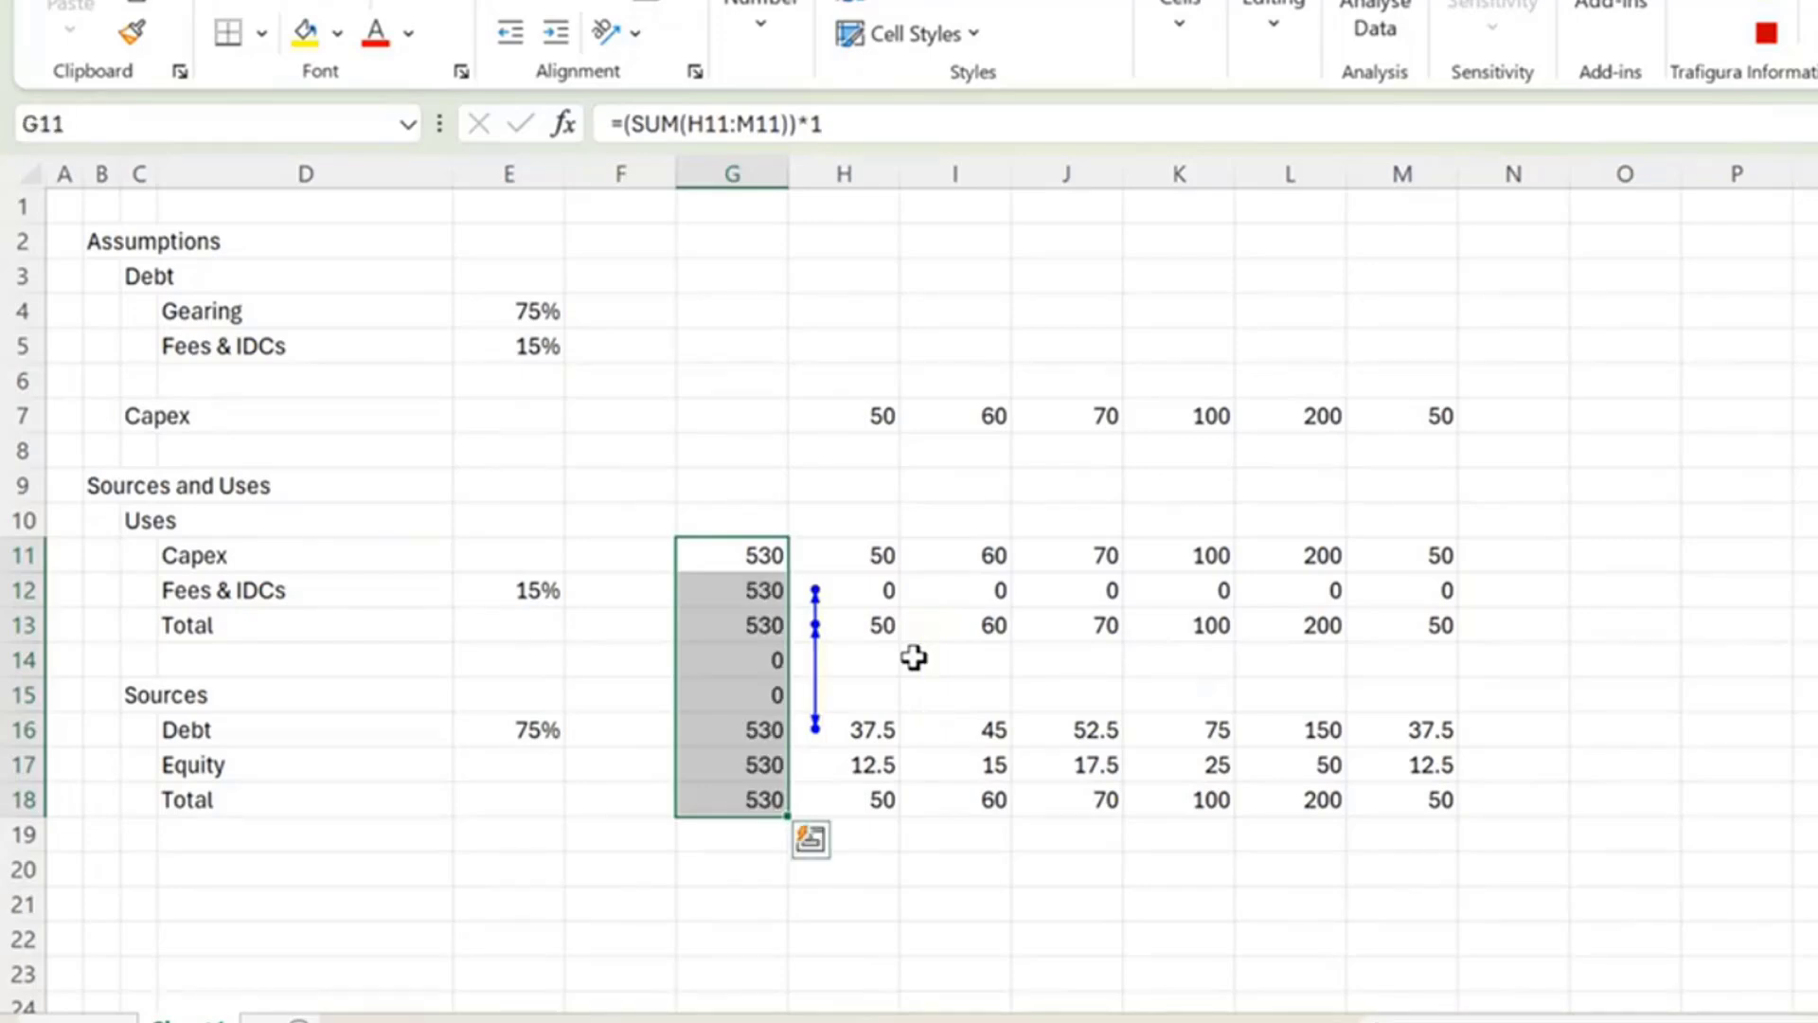
Clear the row total formula from the blank spacer row in cell G14.
key("Down")
key("Down")
key("Down")
key("Delete")
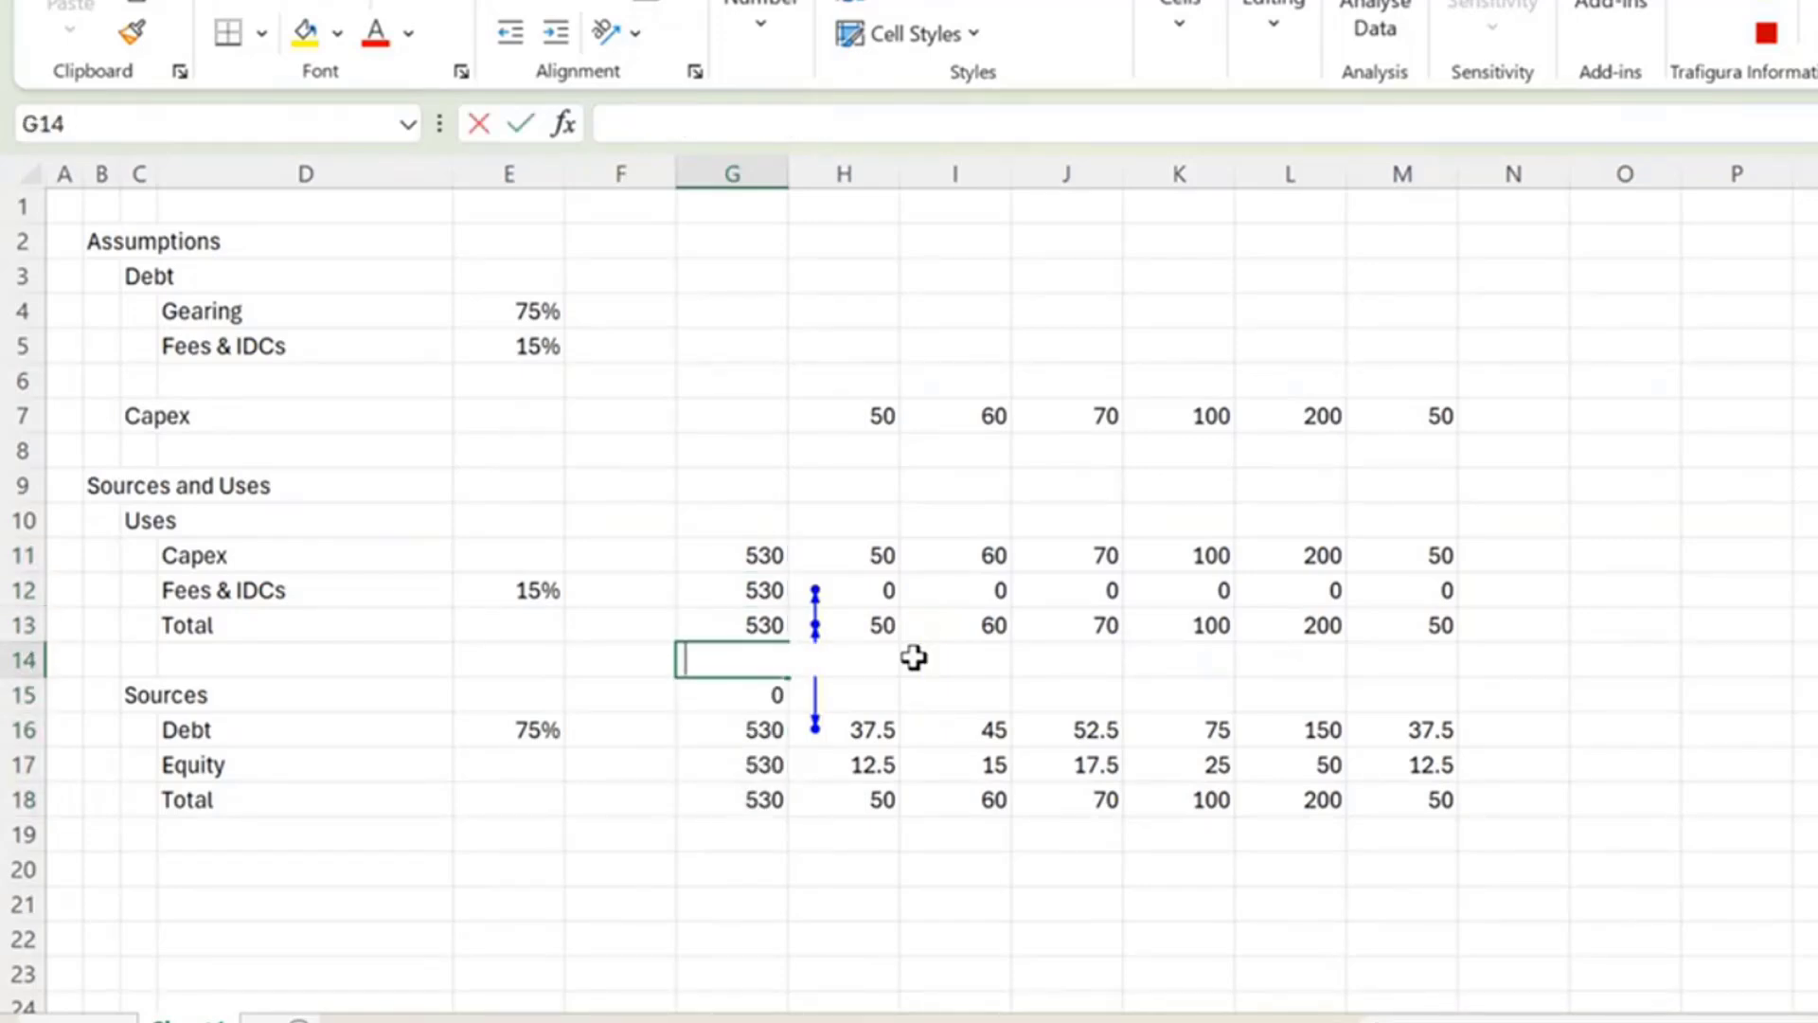
key("Down")
key("Down")
key("F2")
key("shift+Home")
type("=")
key("Up")
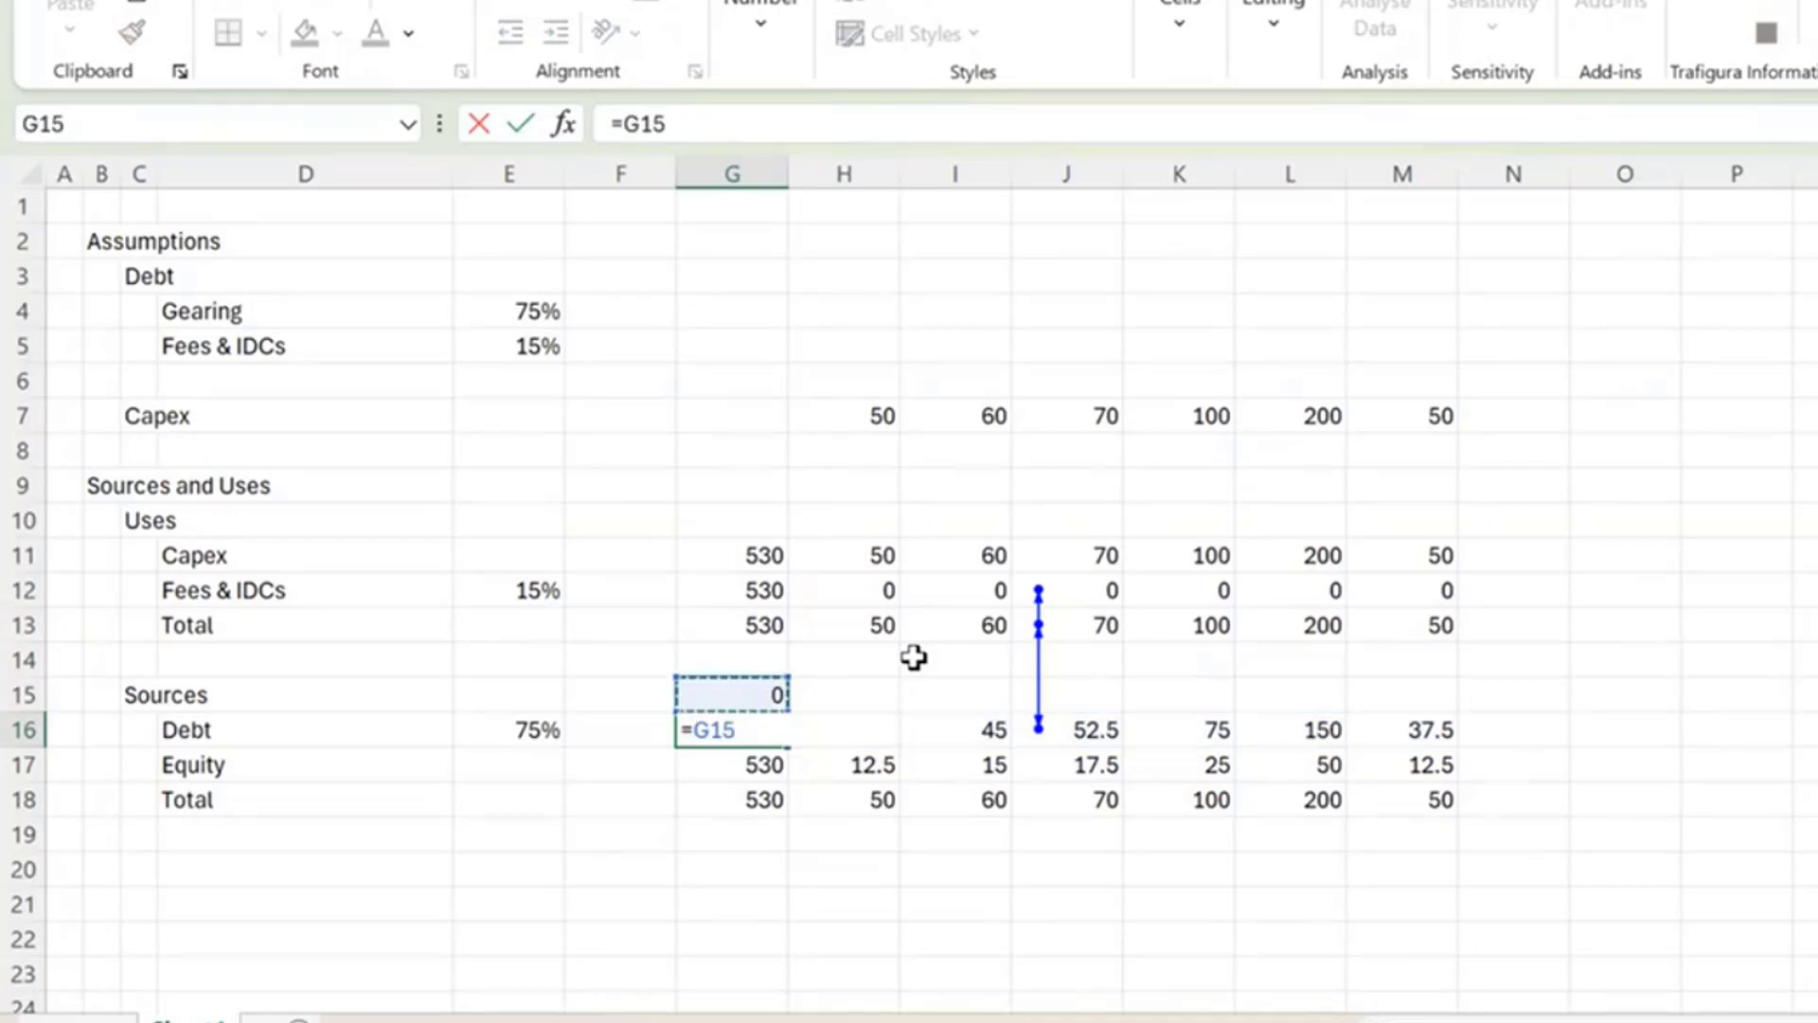
key("Escape")
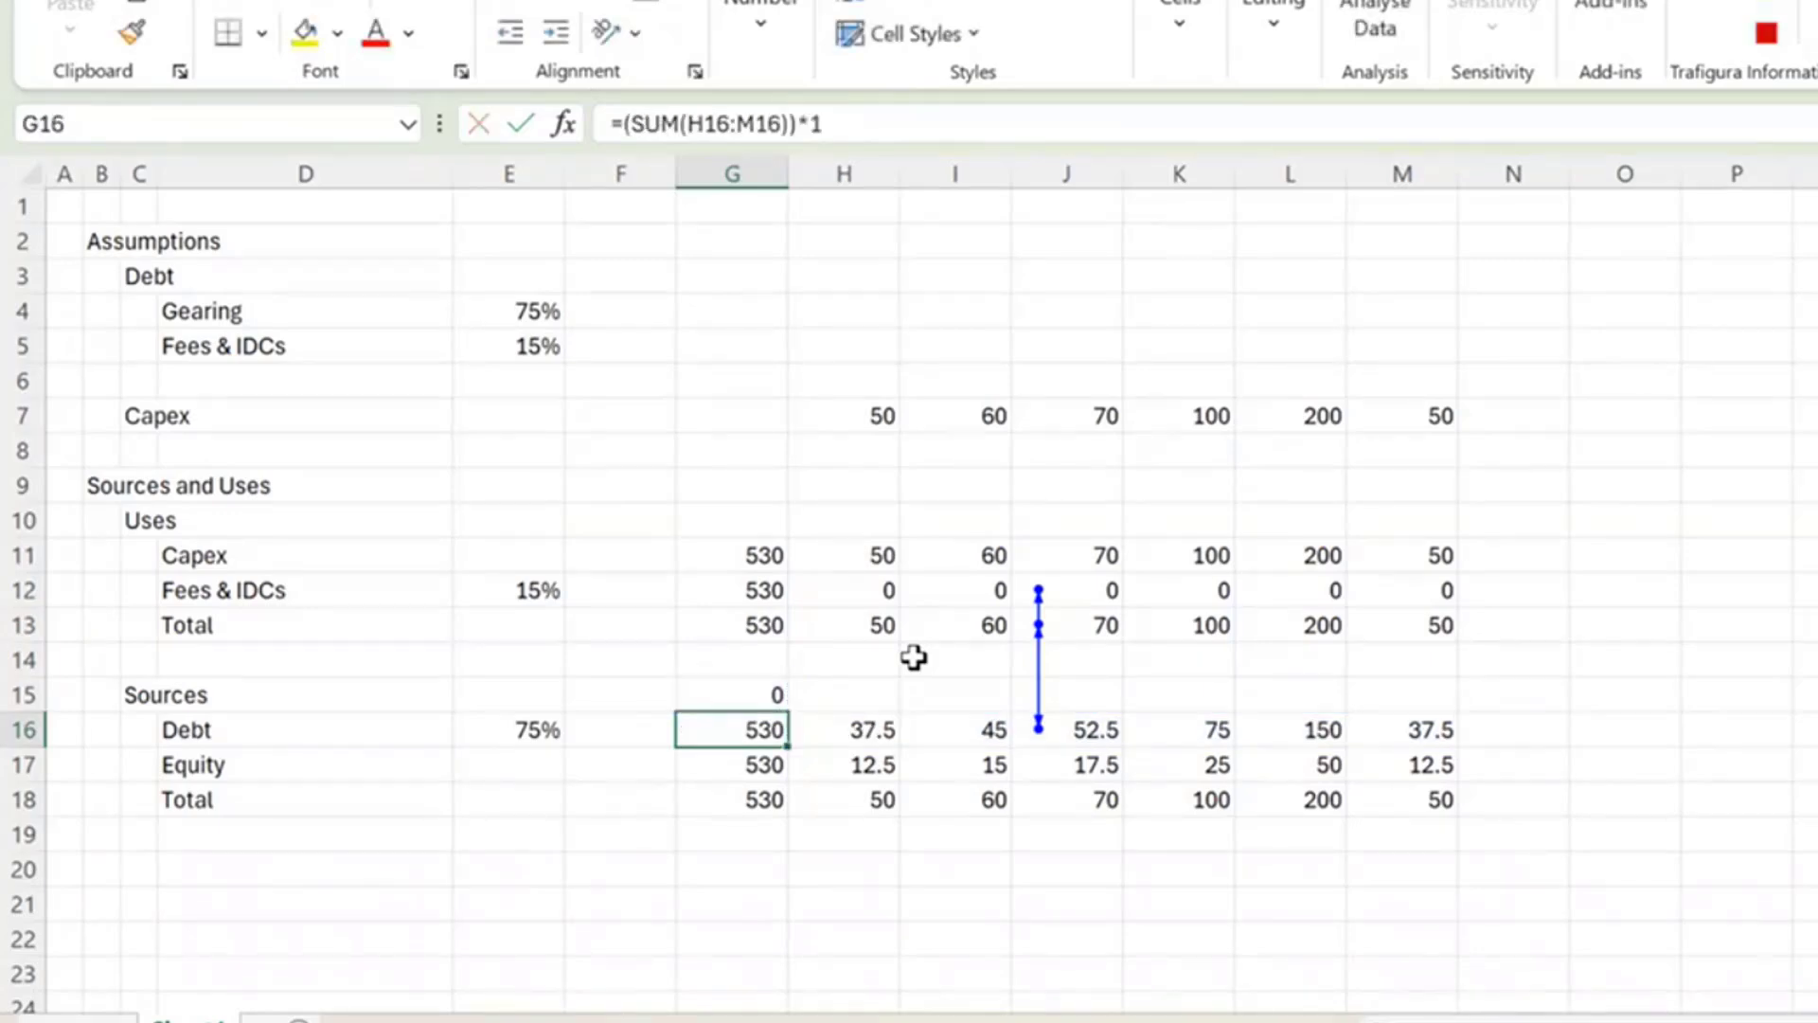
Clear the row total formula beside the Sources heading in cell G15.
key("Up")
key("Up")
key("Up")
key("Up")
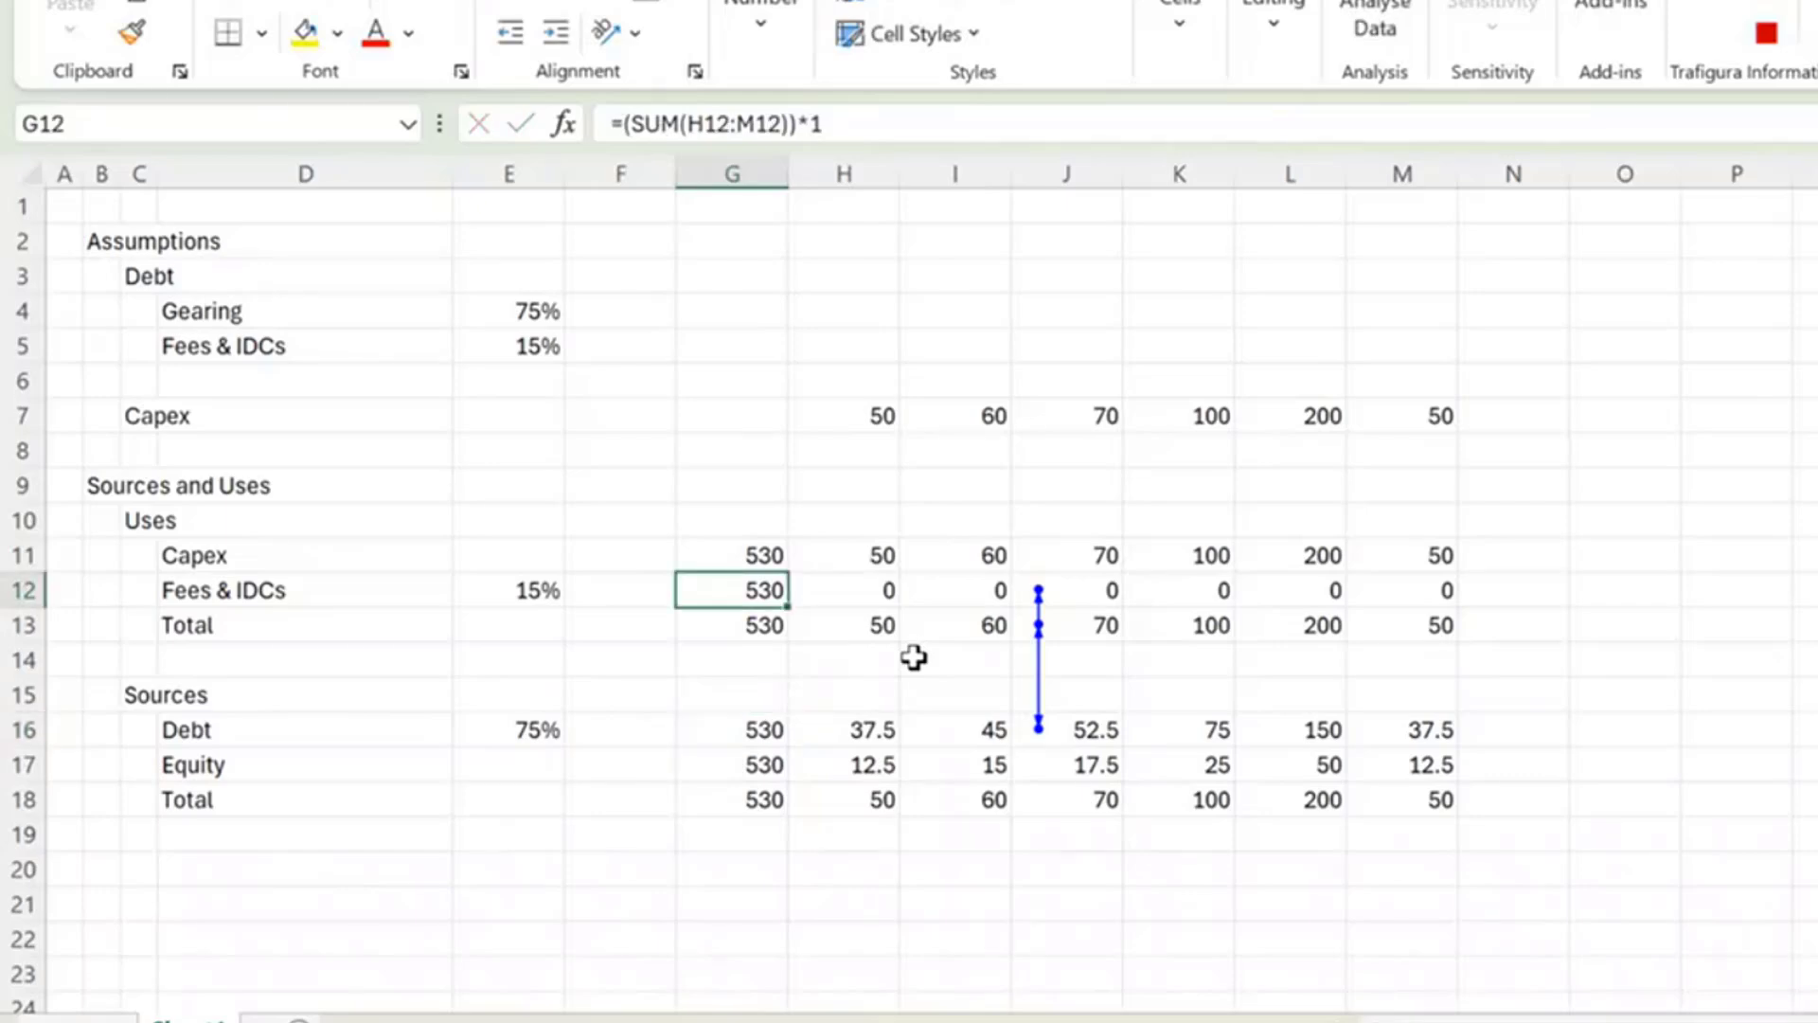
Re-enter the row total formulas for Fees & IDCs in G12 and Equity in G17 to recalculate them.
key("XF86AudioLowerVolume")
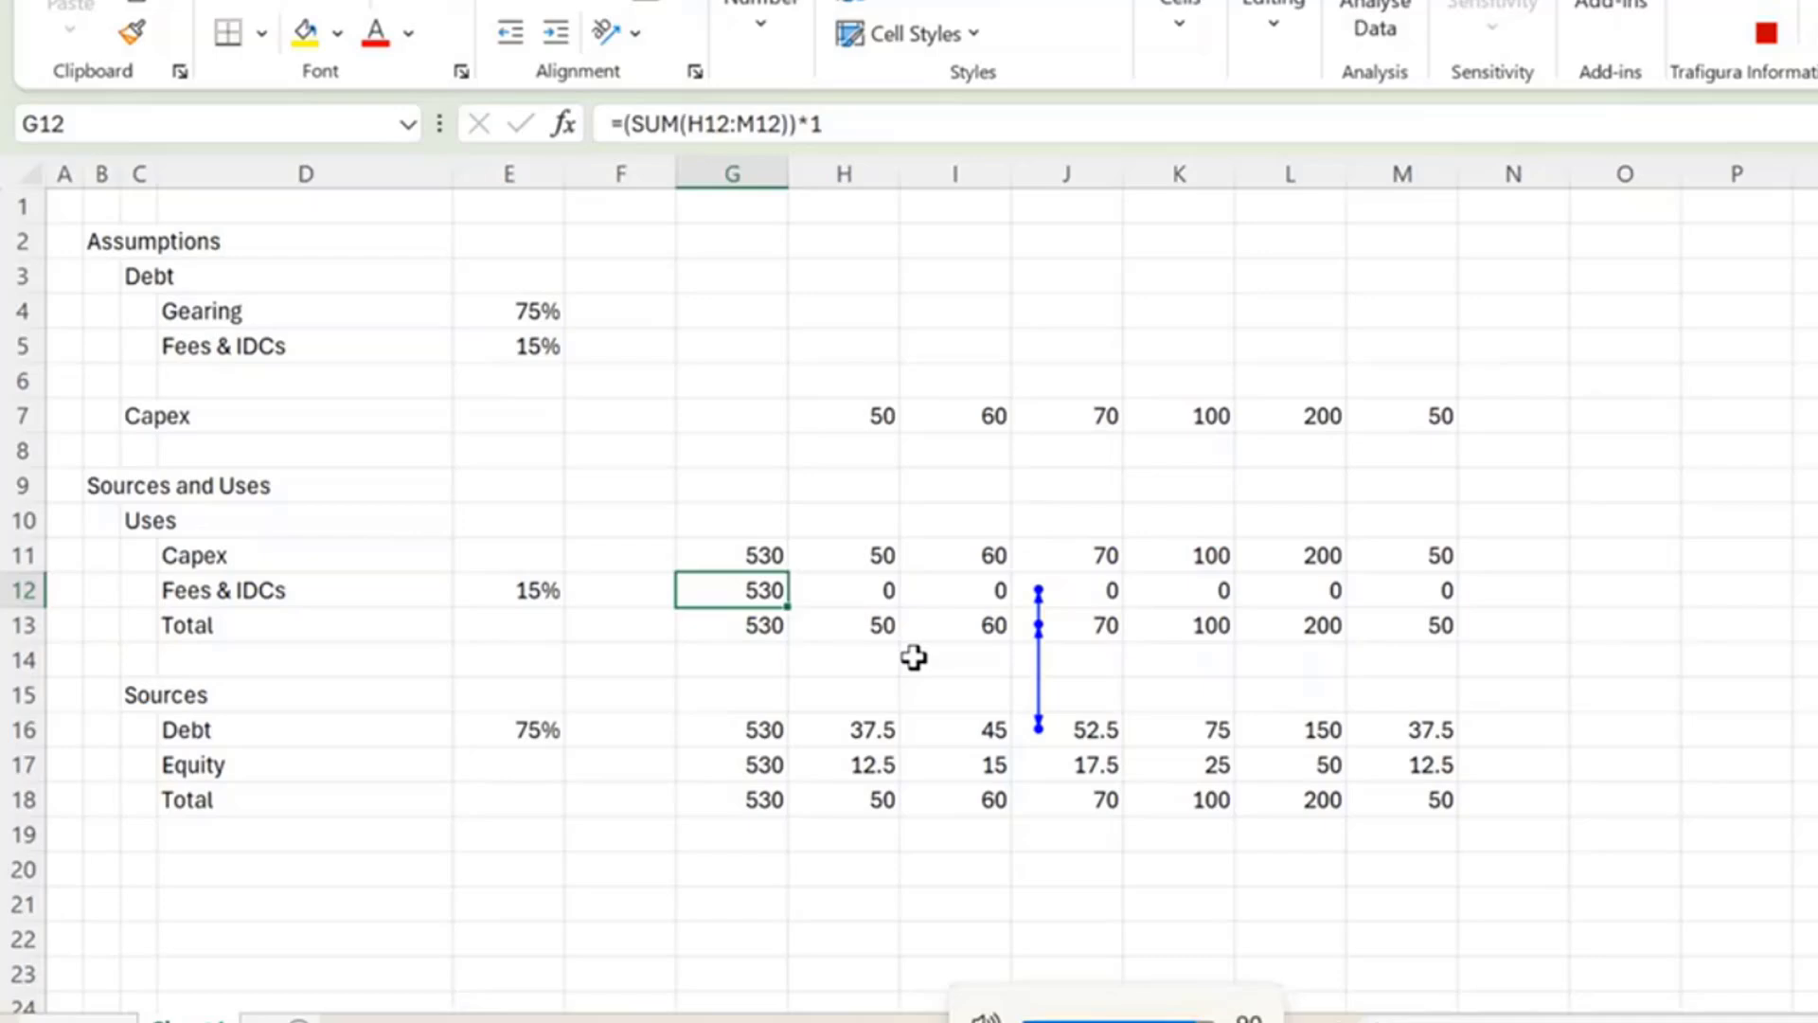
key("F2")
key("Return")
key("Down")
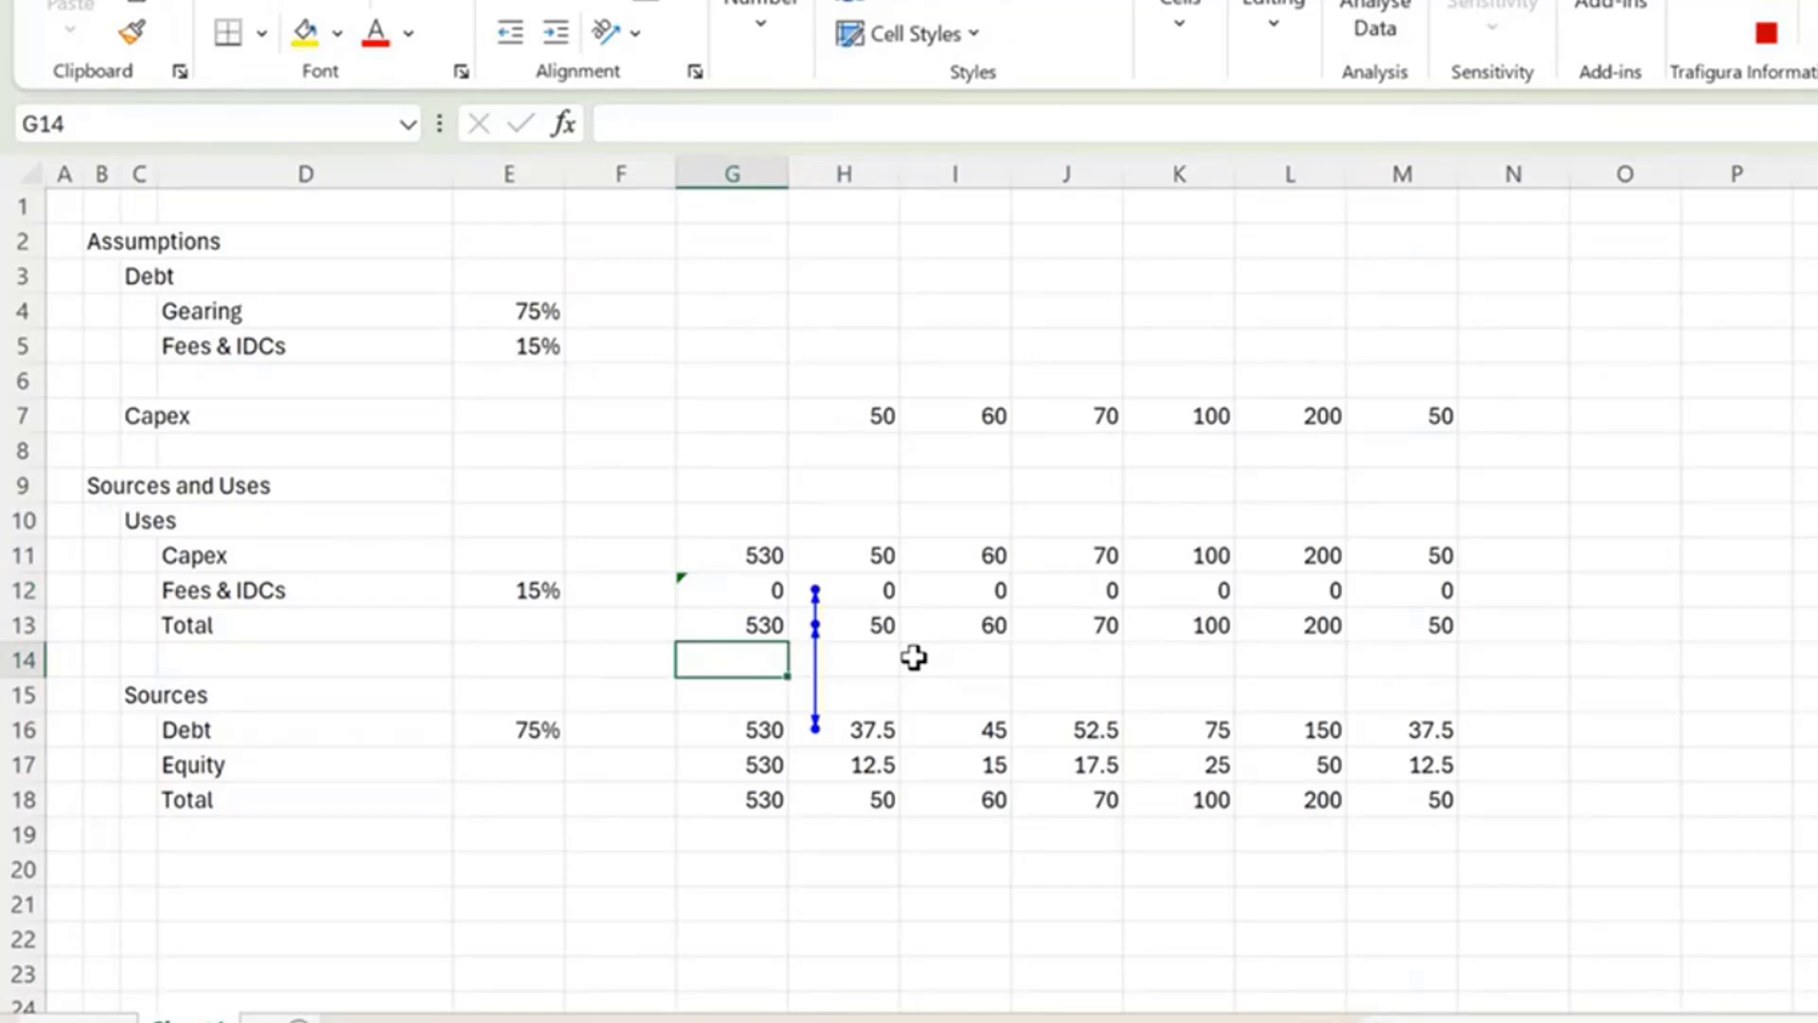
key("Down")
key("Down")
key("Down")
key("F2")
key("Return")
key("F2")
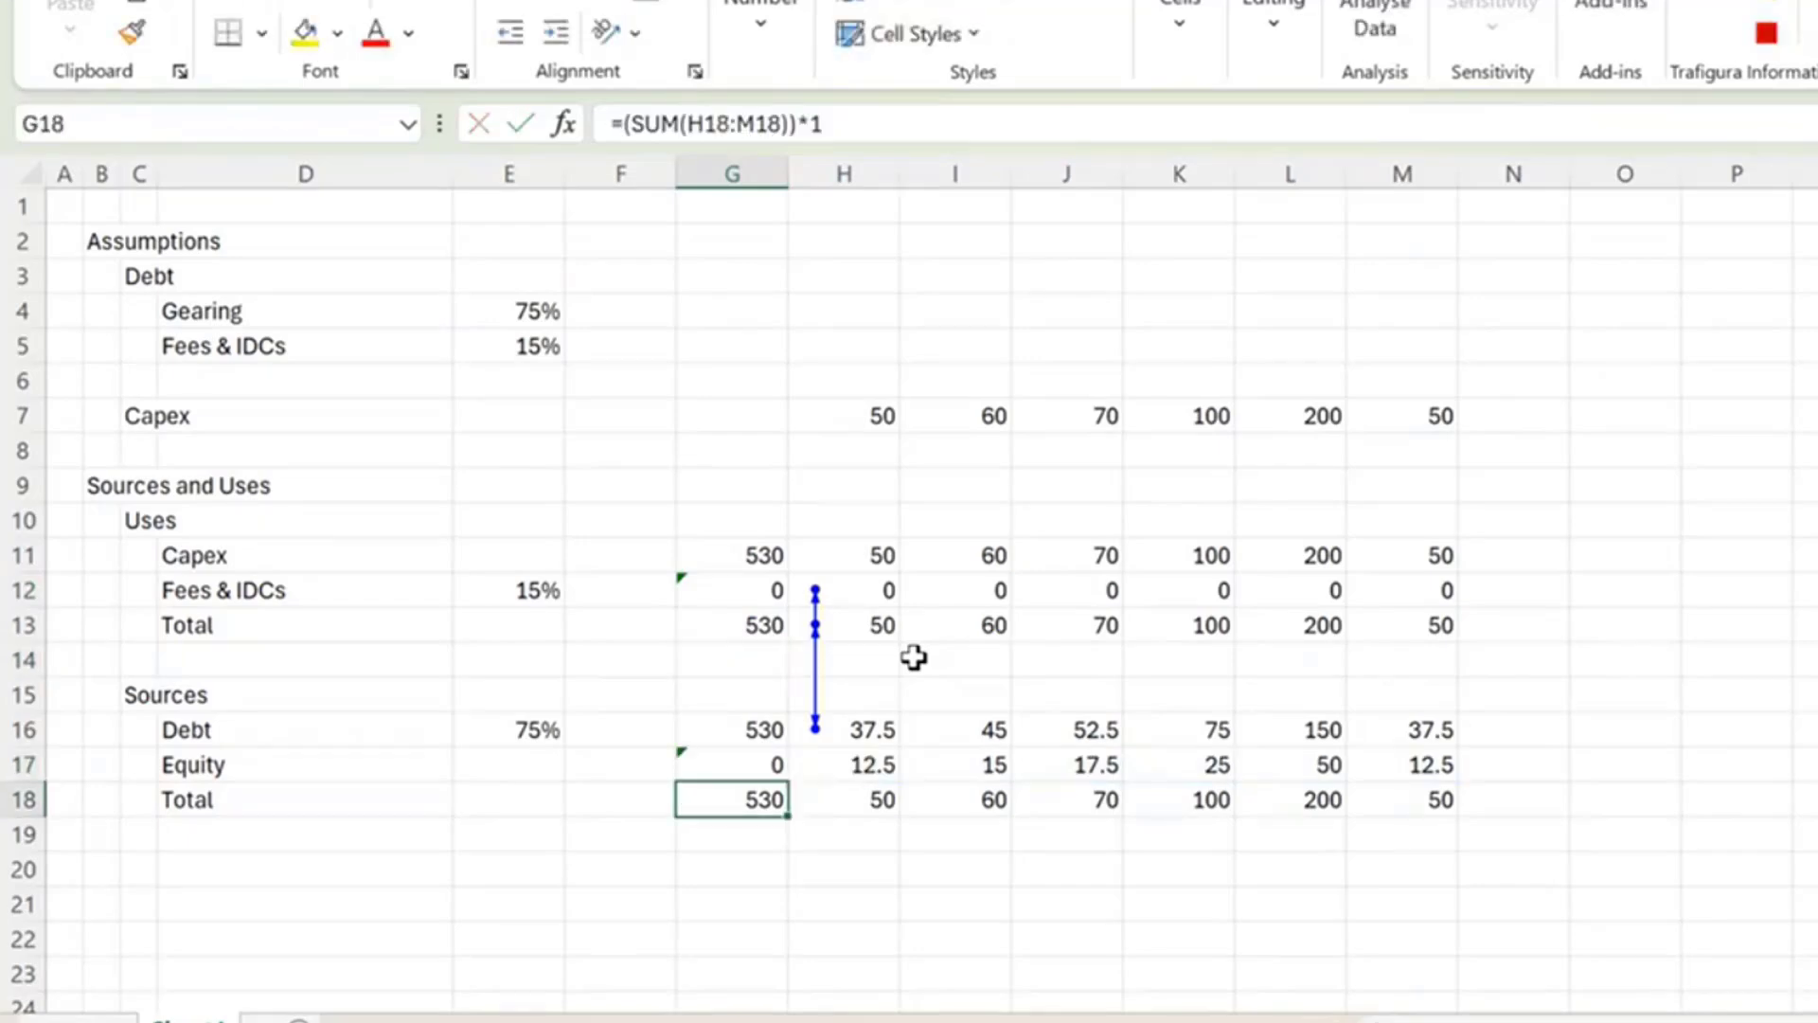
Start recording a macro named Iterationbutton, stored in this workbook.
left_click_drag(914, 657, 552, 657)
left_click(447, 660)
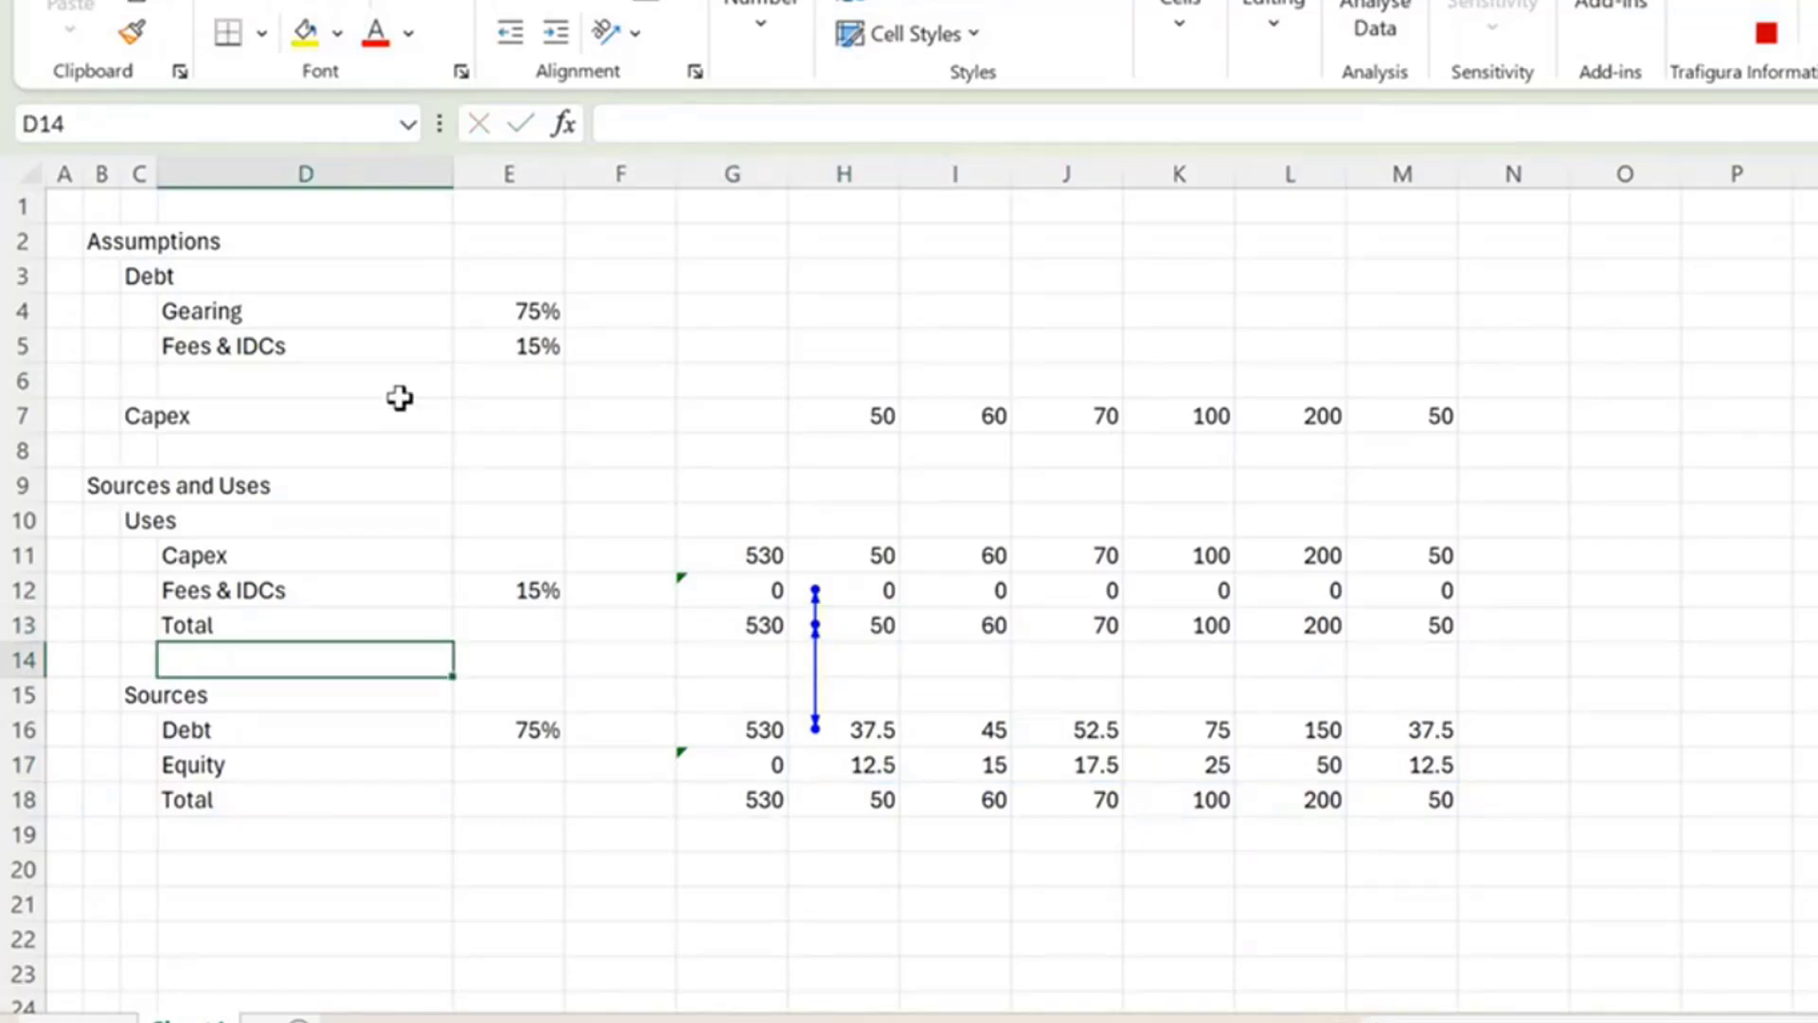
key("alt+l")
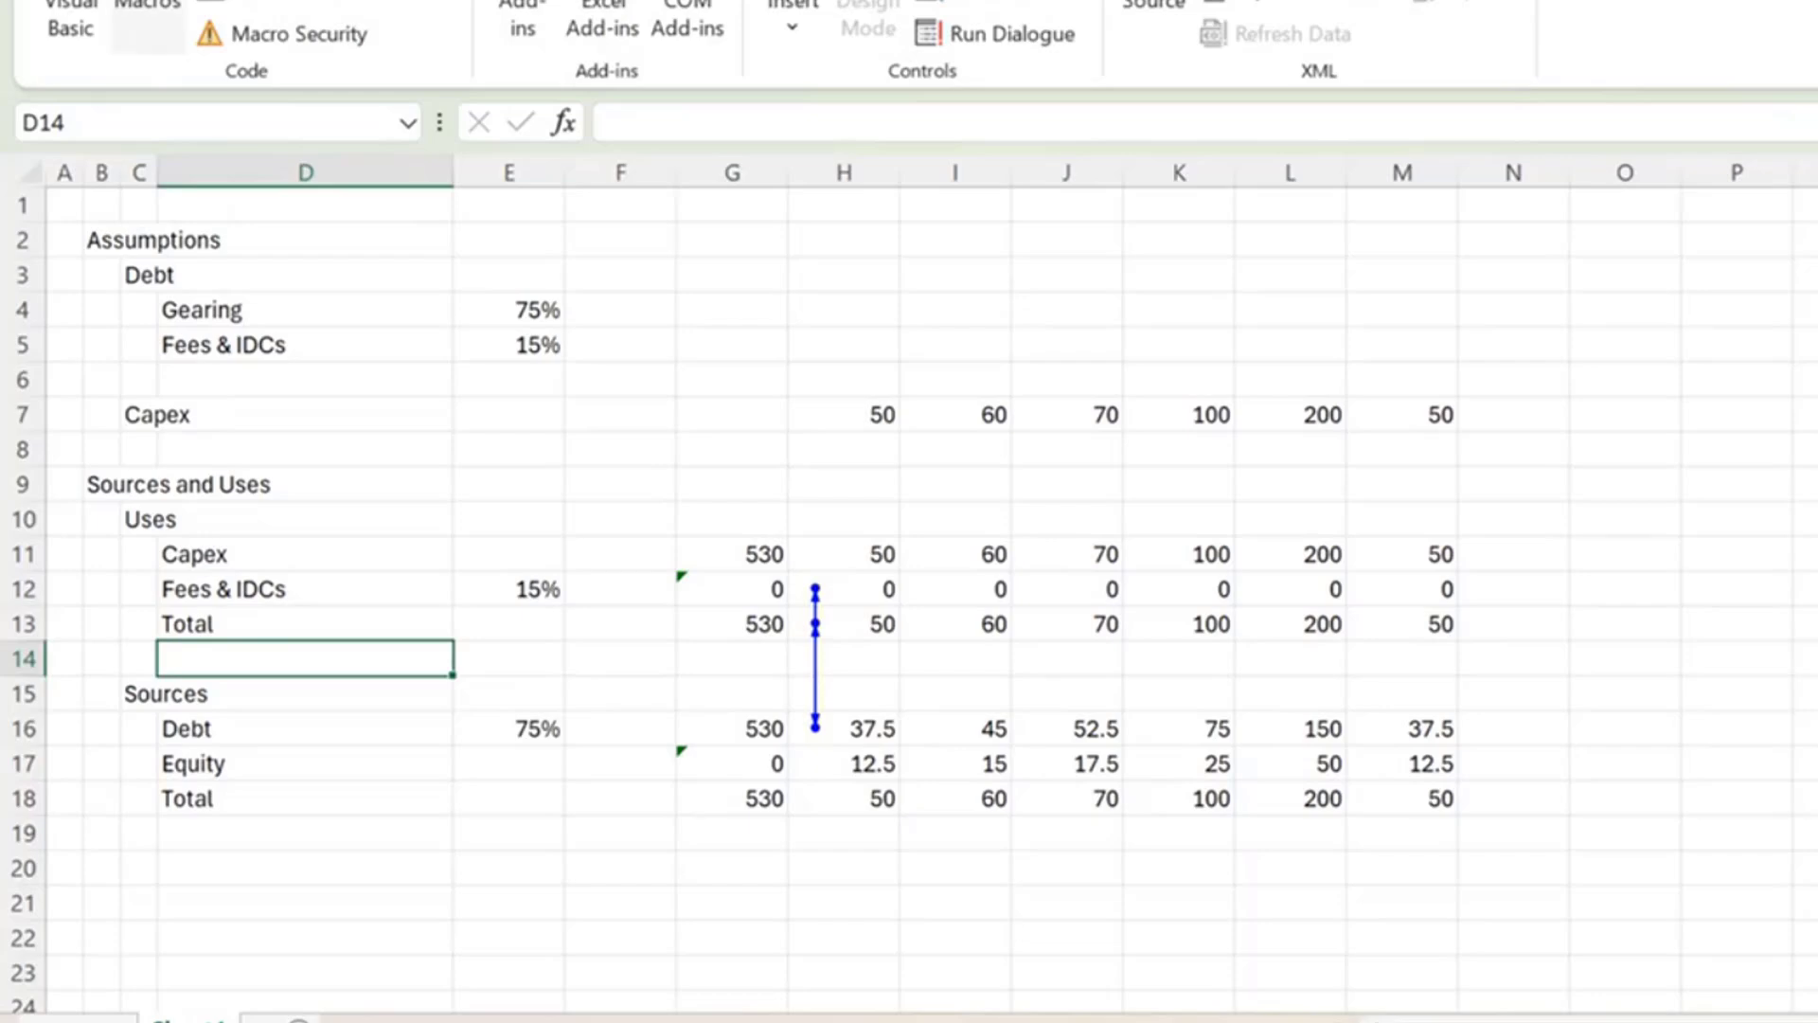
left_click(147, 19)
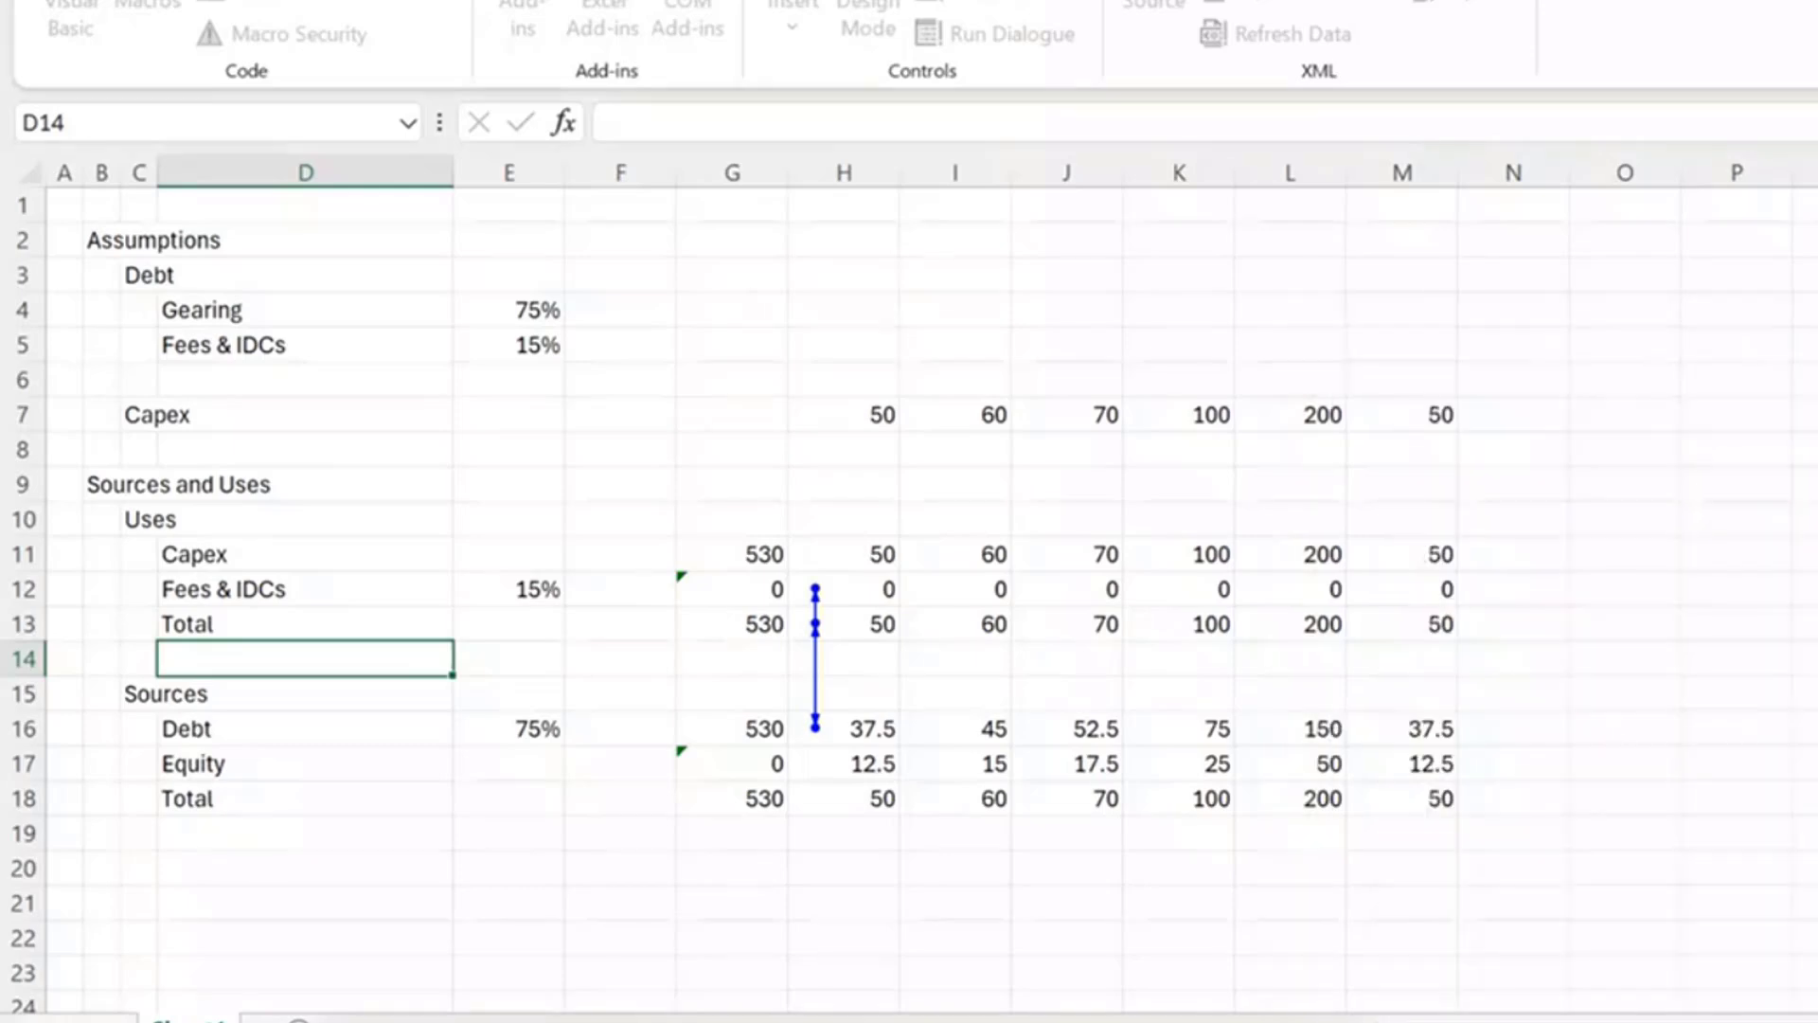
key("Return")
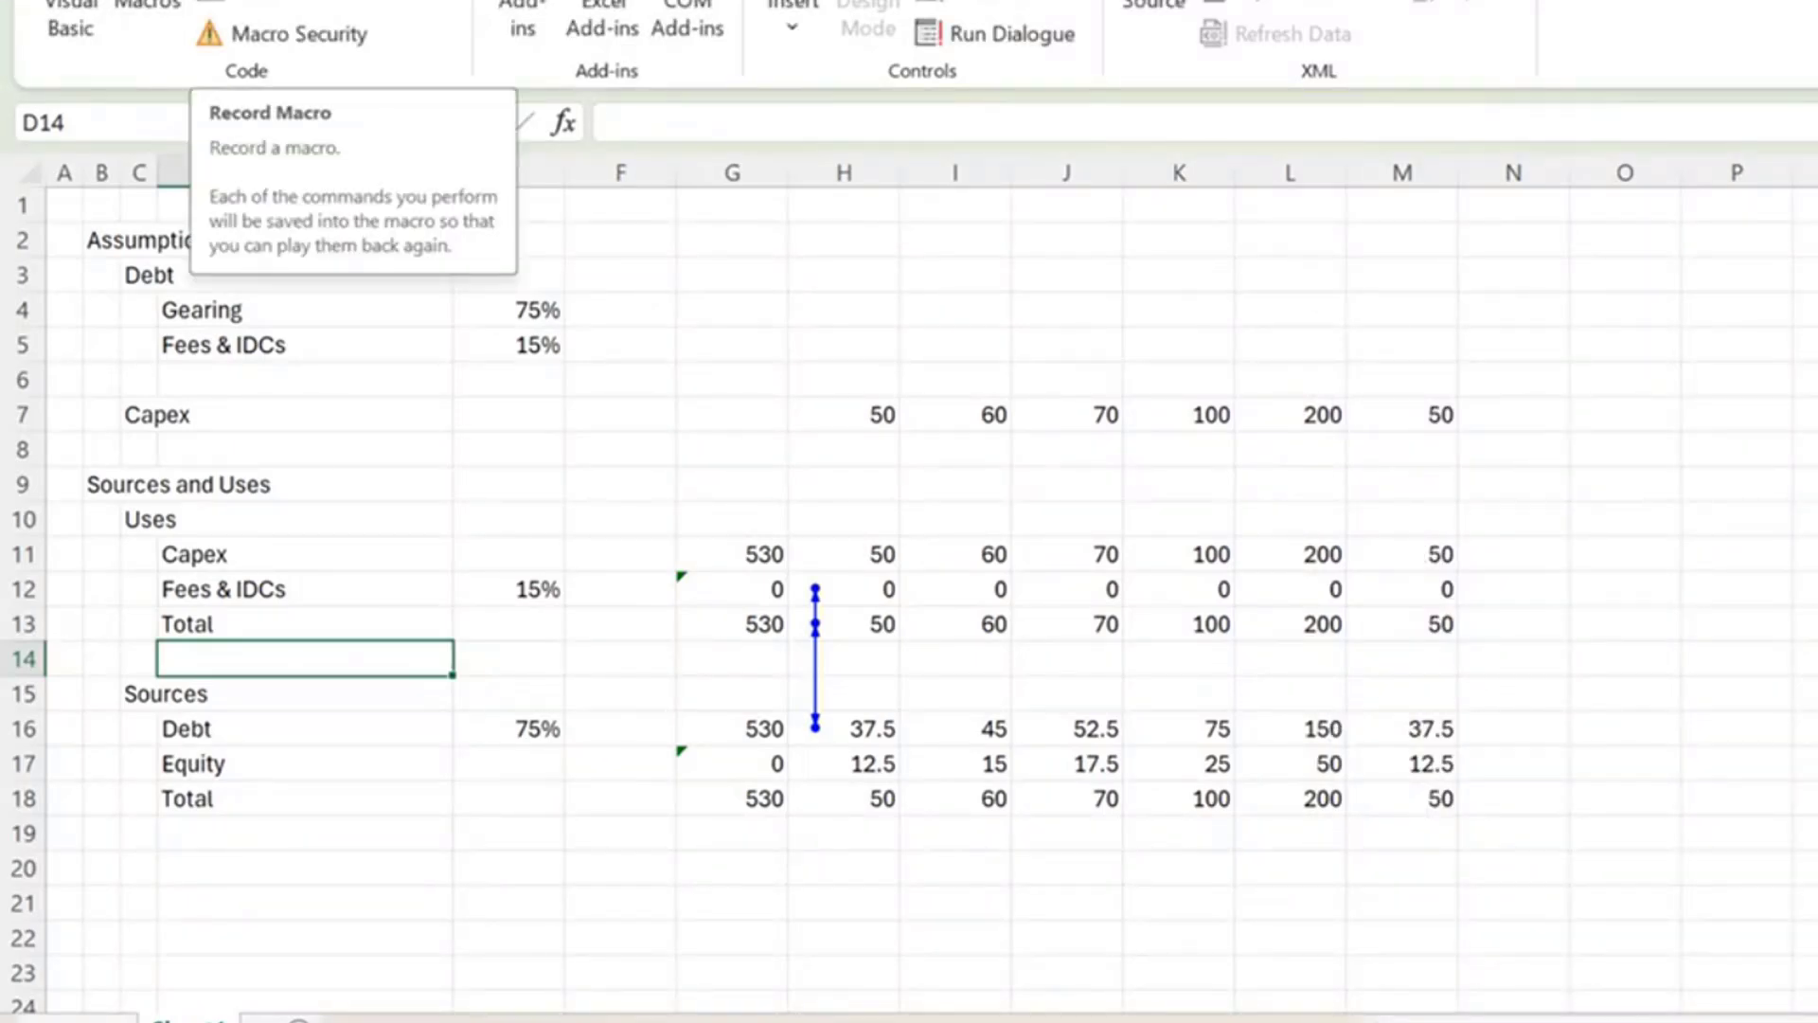
left_click(275, 1)
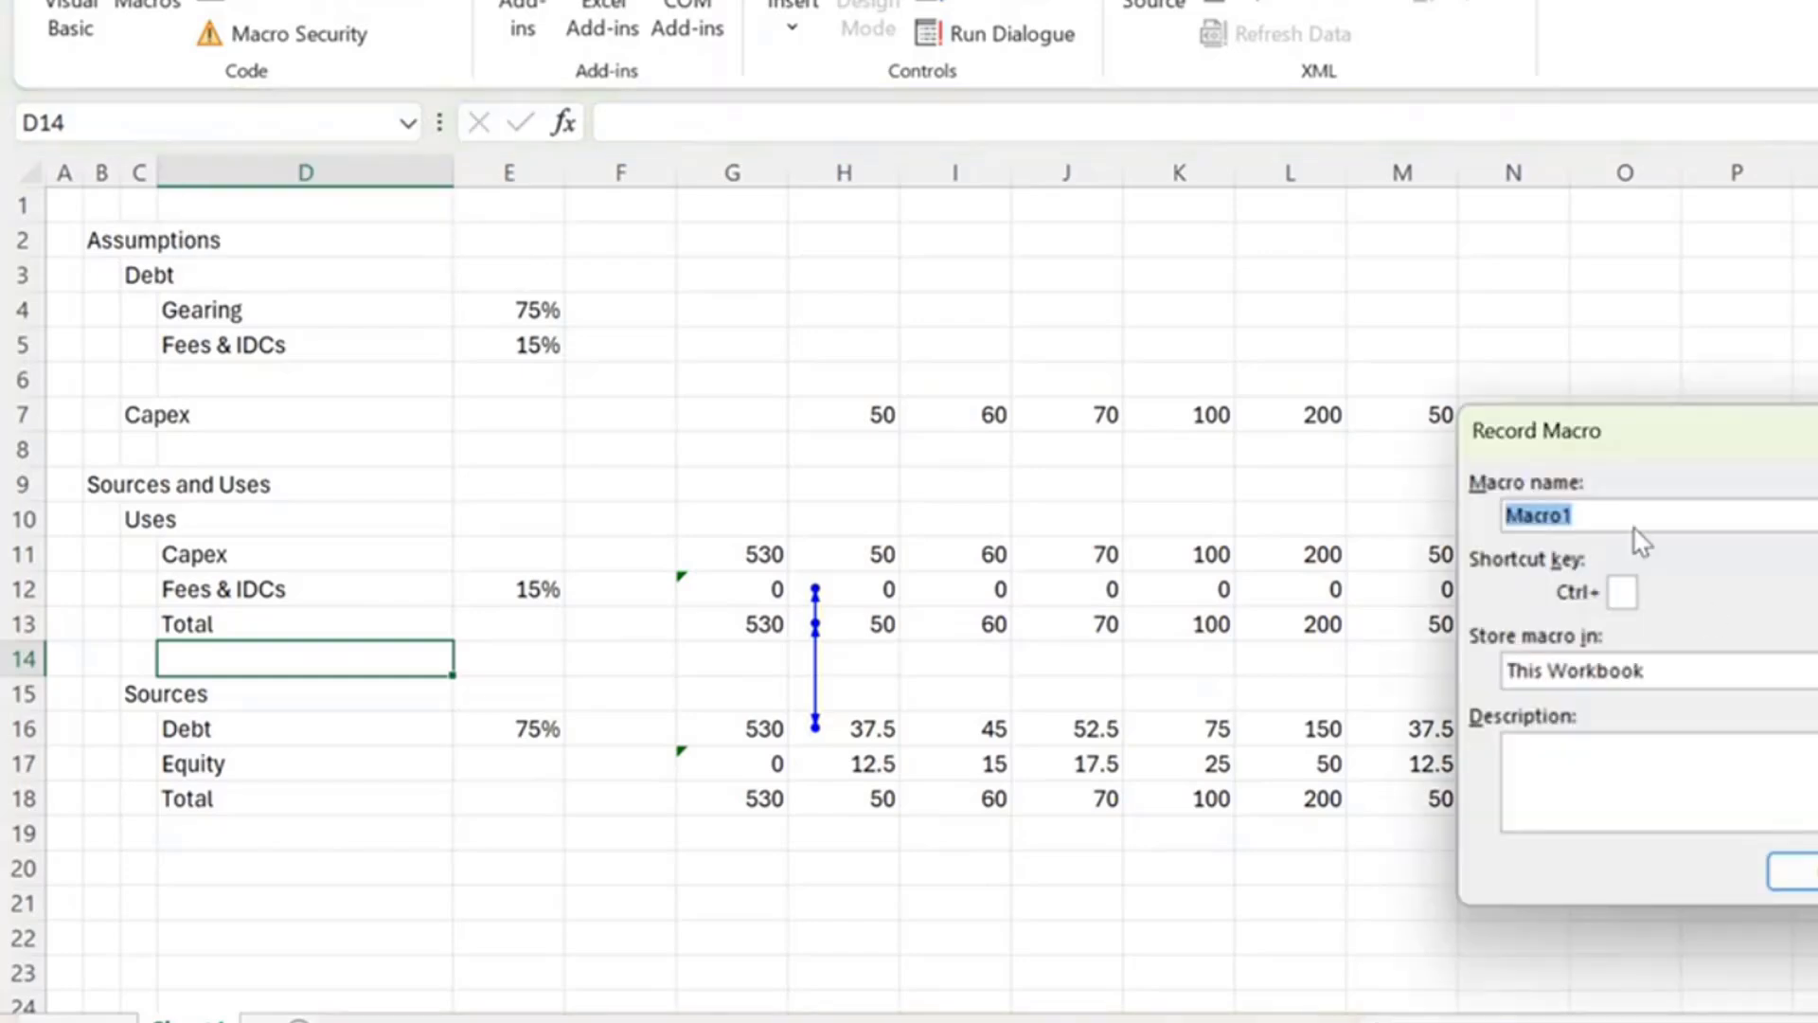
type("erati")
key("BackSpace")
key("BackSpace")
key("BackSpace")
key("BackSpace")
key("BackSpace")
type("teration")
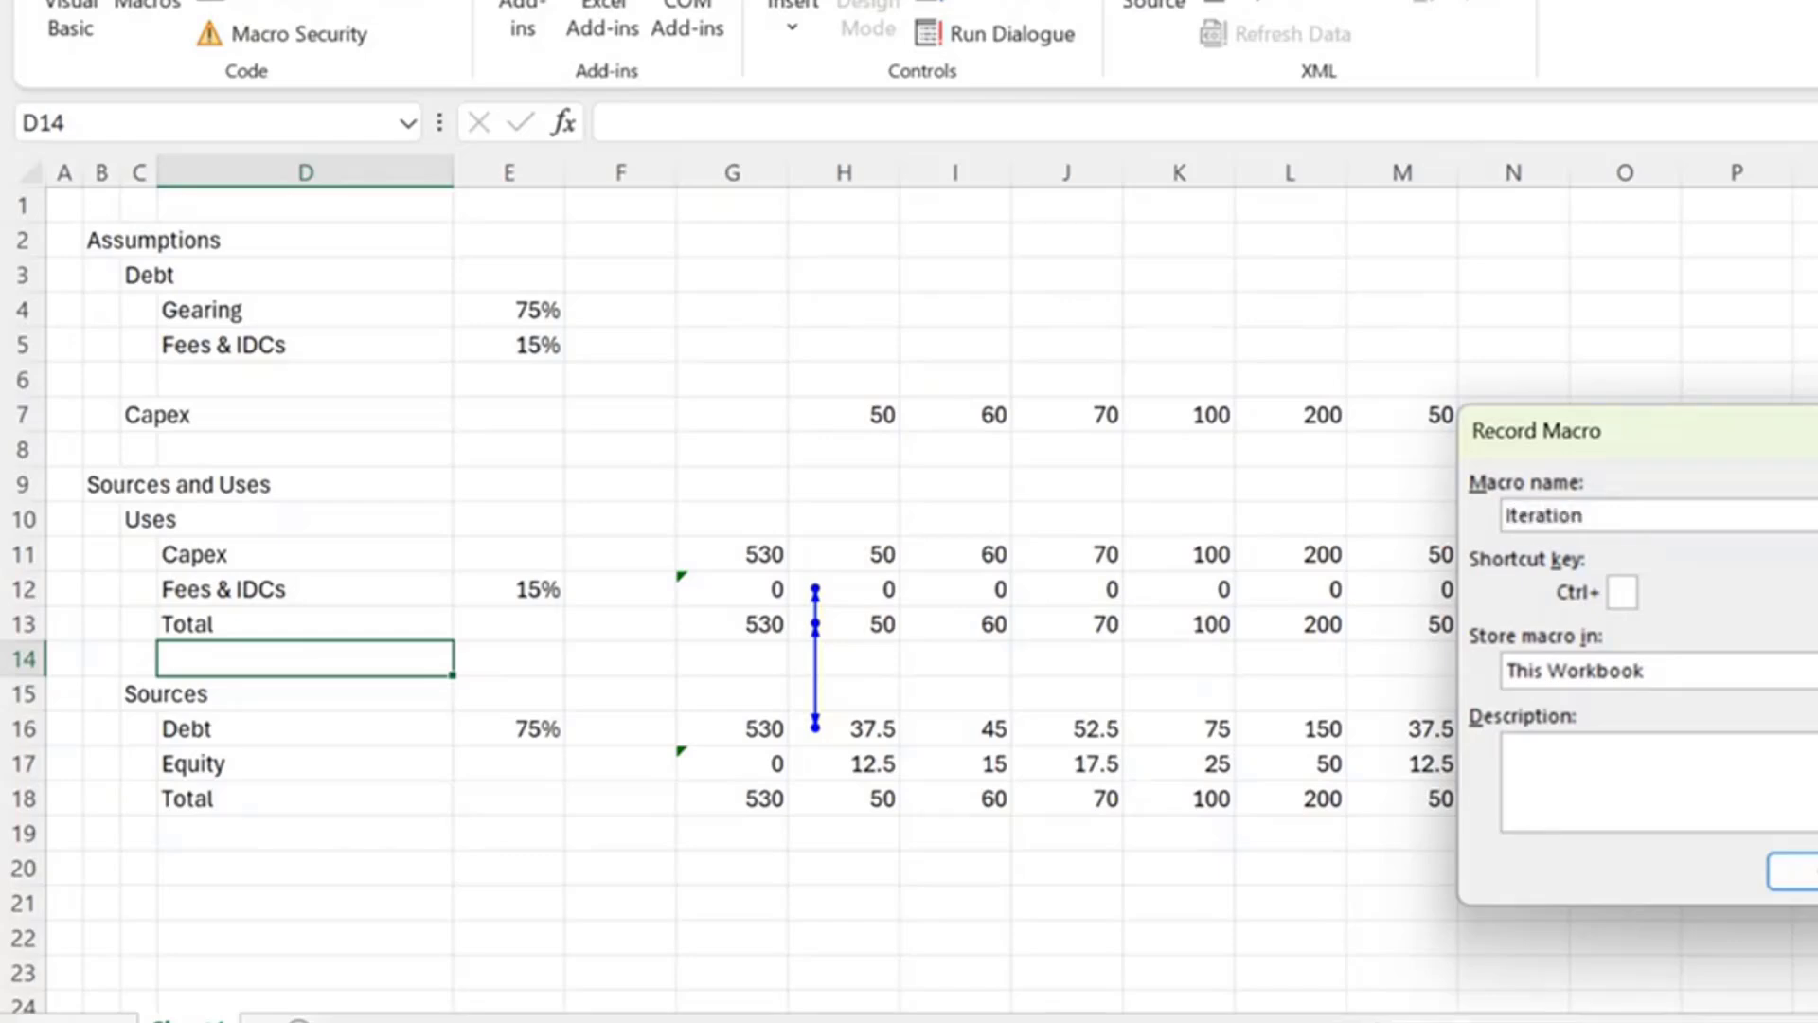
type("button")
key("Return")
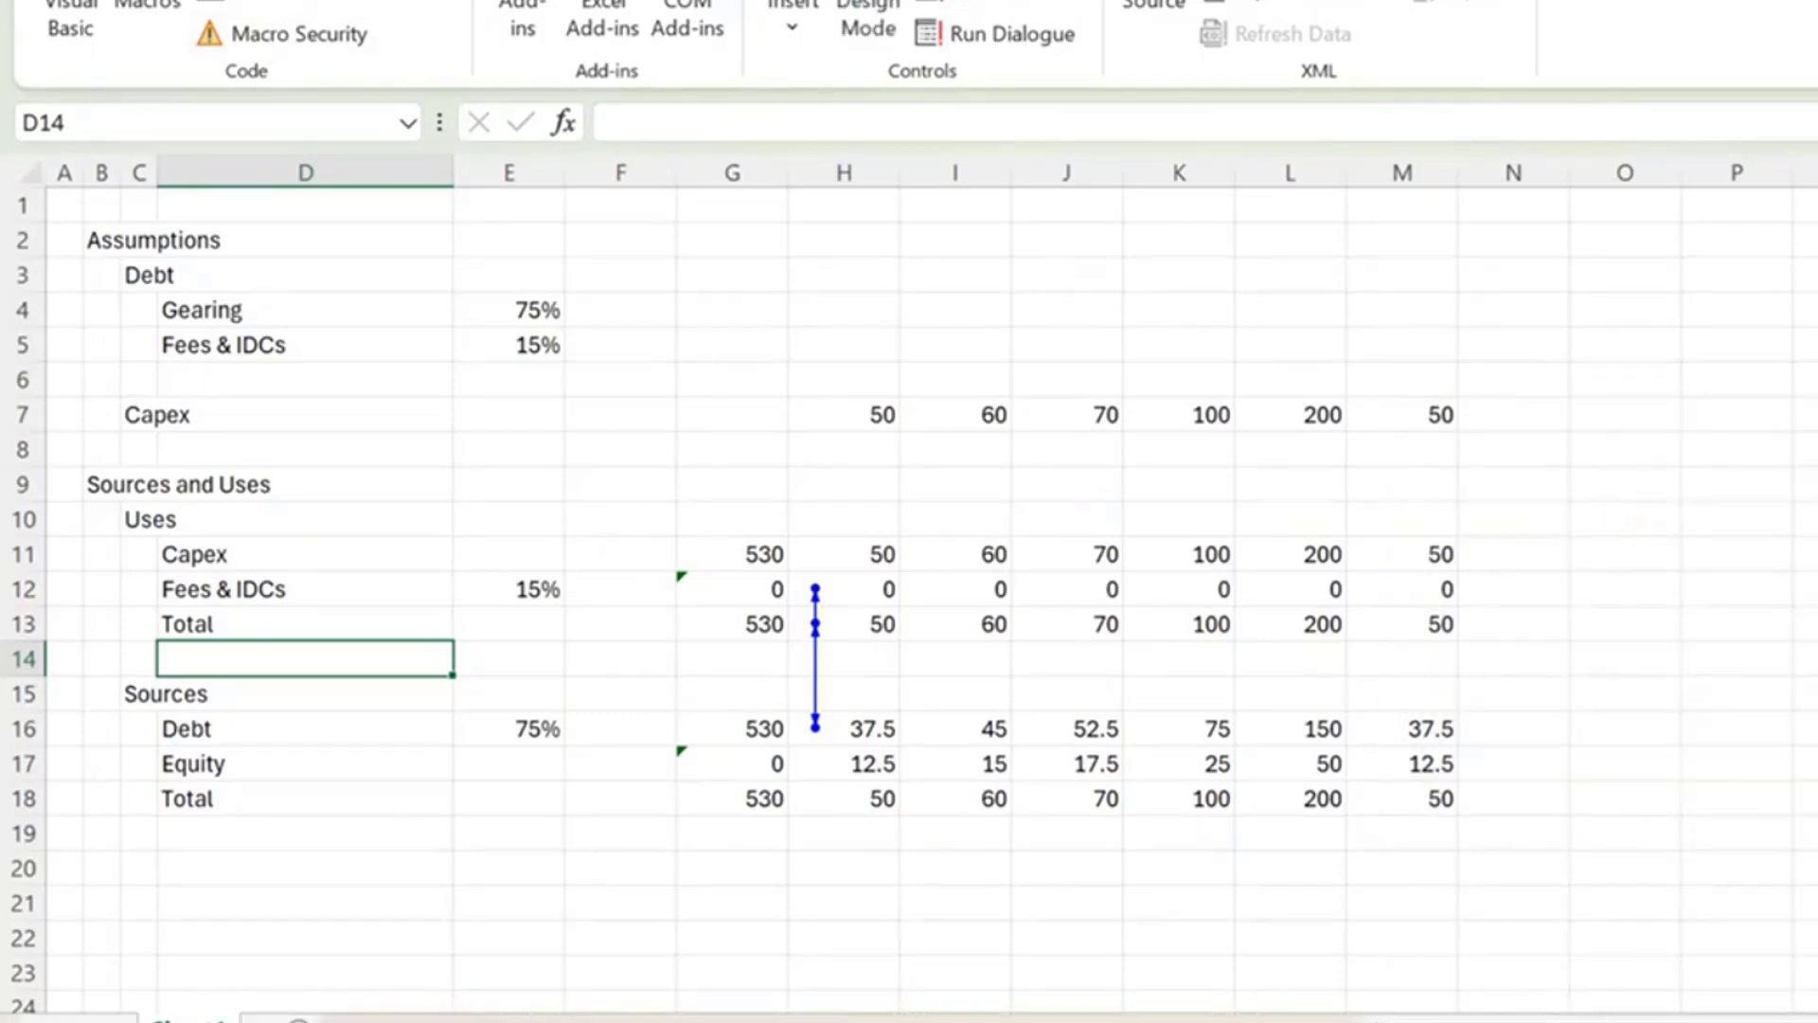
Enable iterative calculation in the workbook's formula options, with 100 maximum iterations and a maximum change of 0.001.
left_click(43, 0)
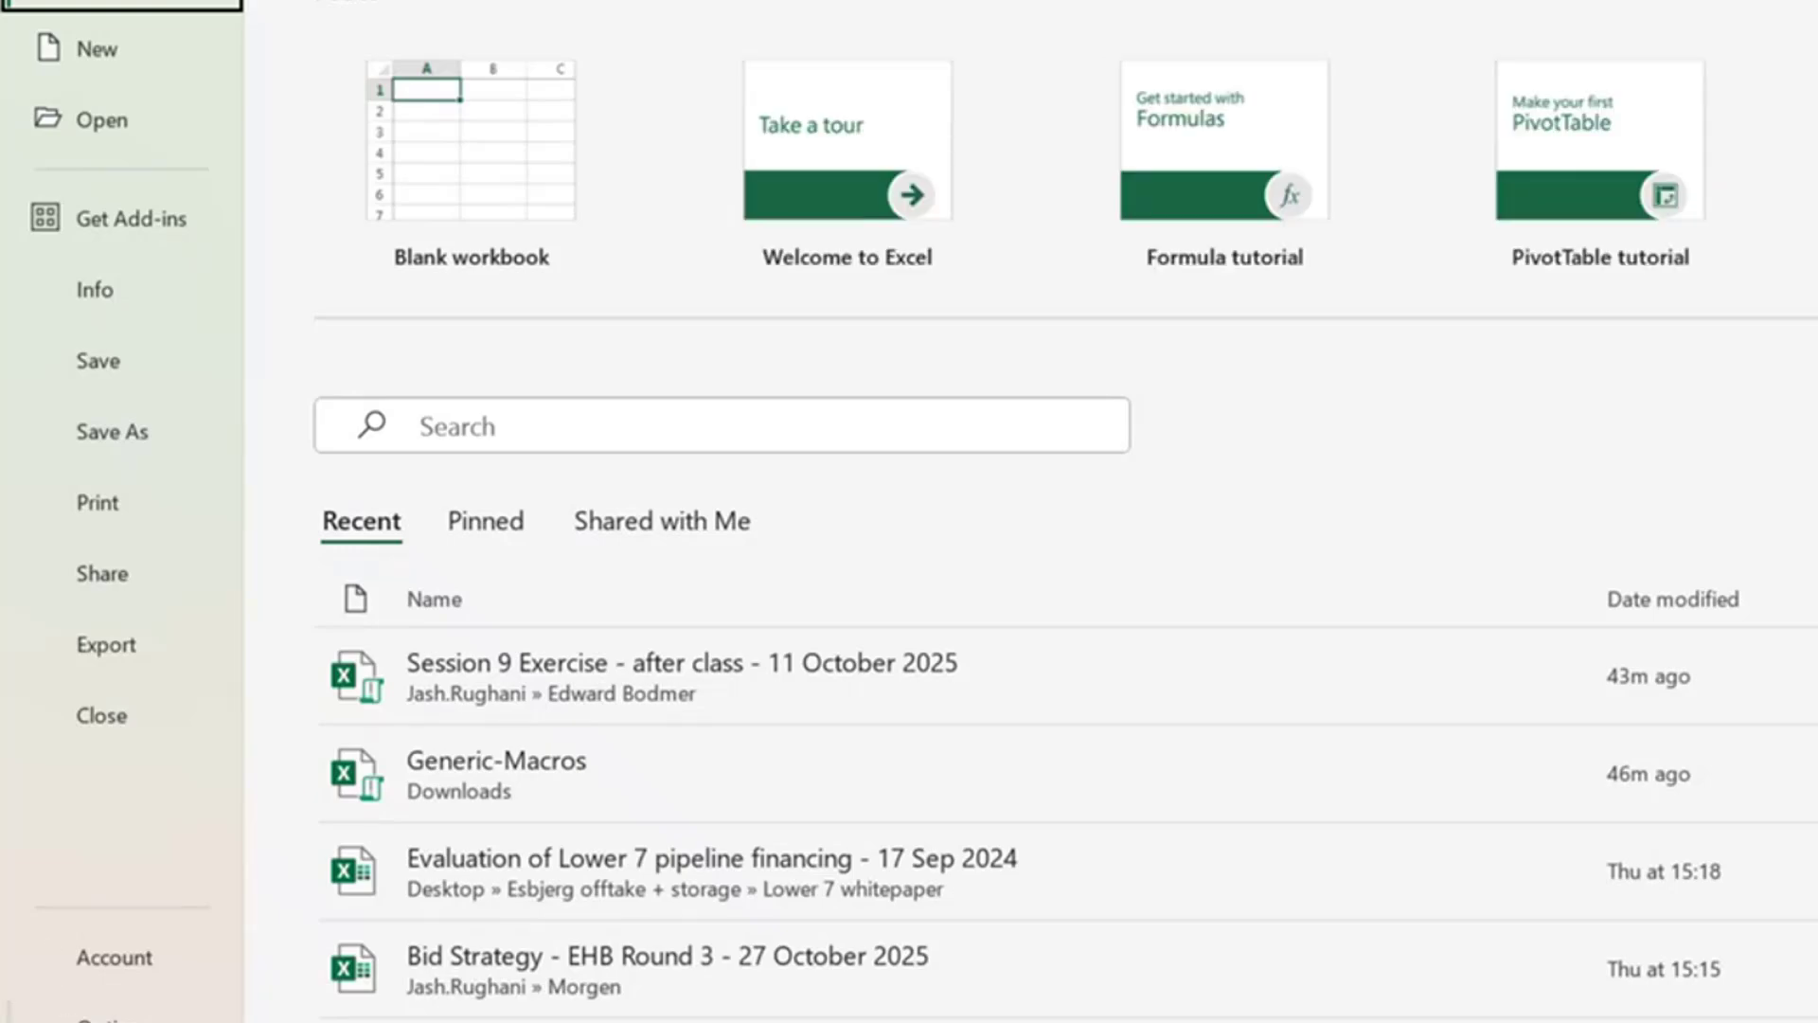
left_click(90, 1018)
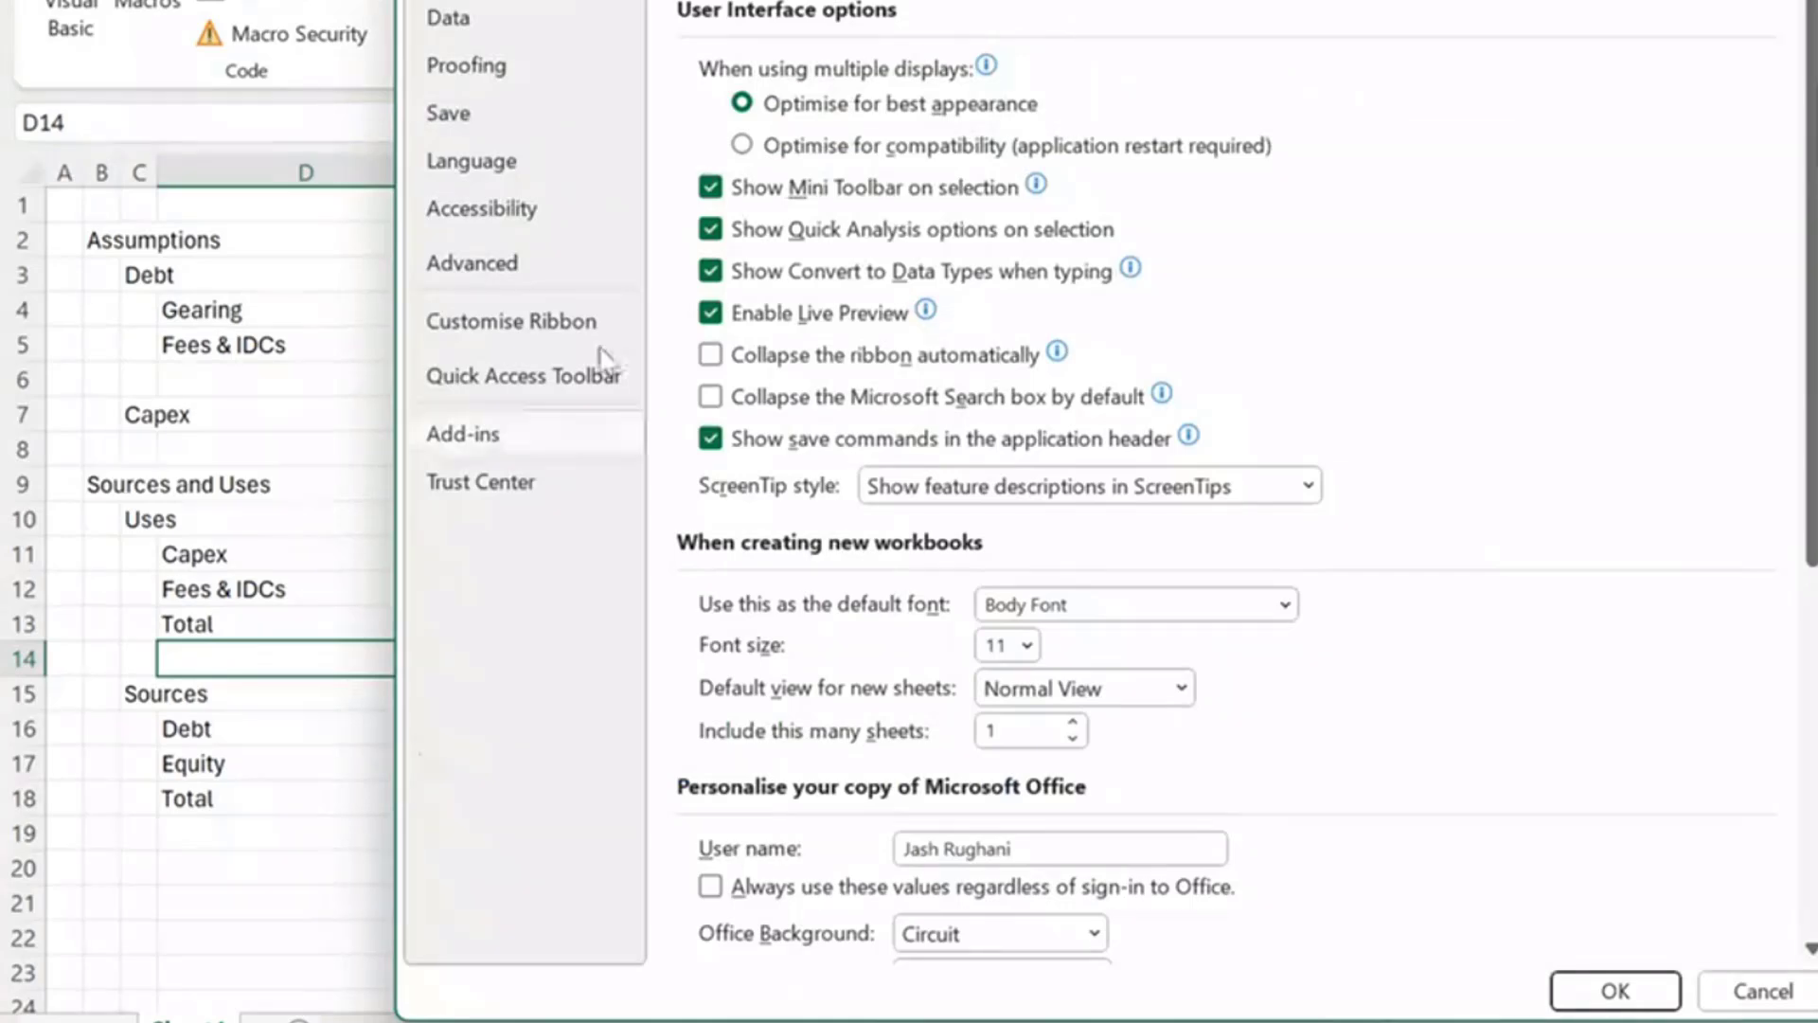
left_click(559, 5)
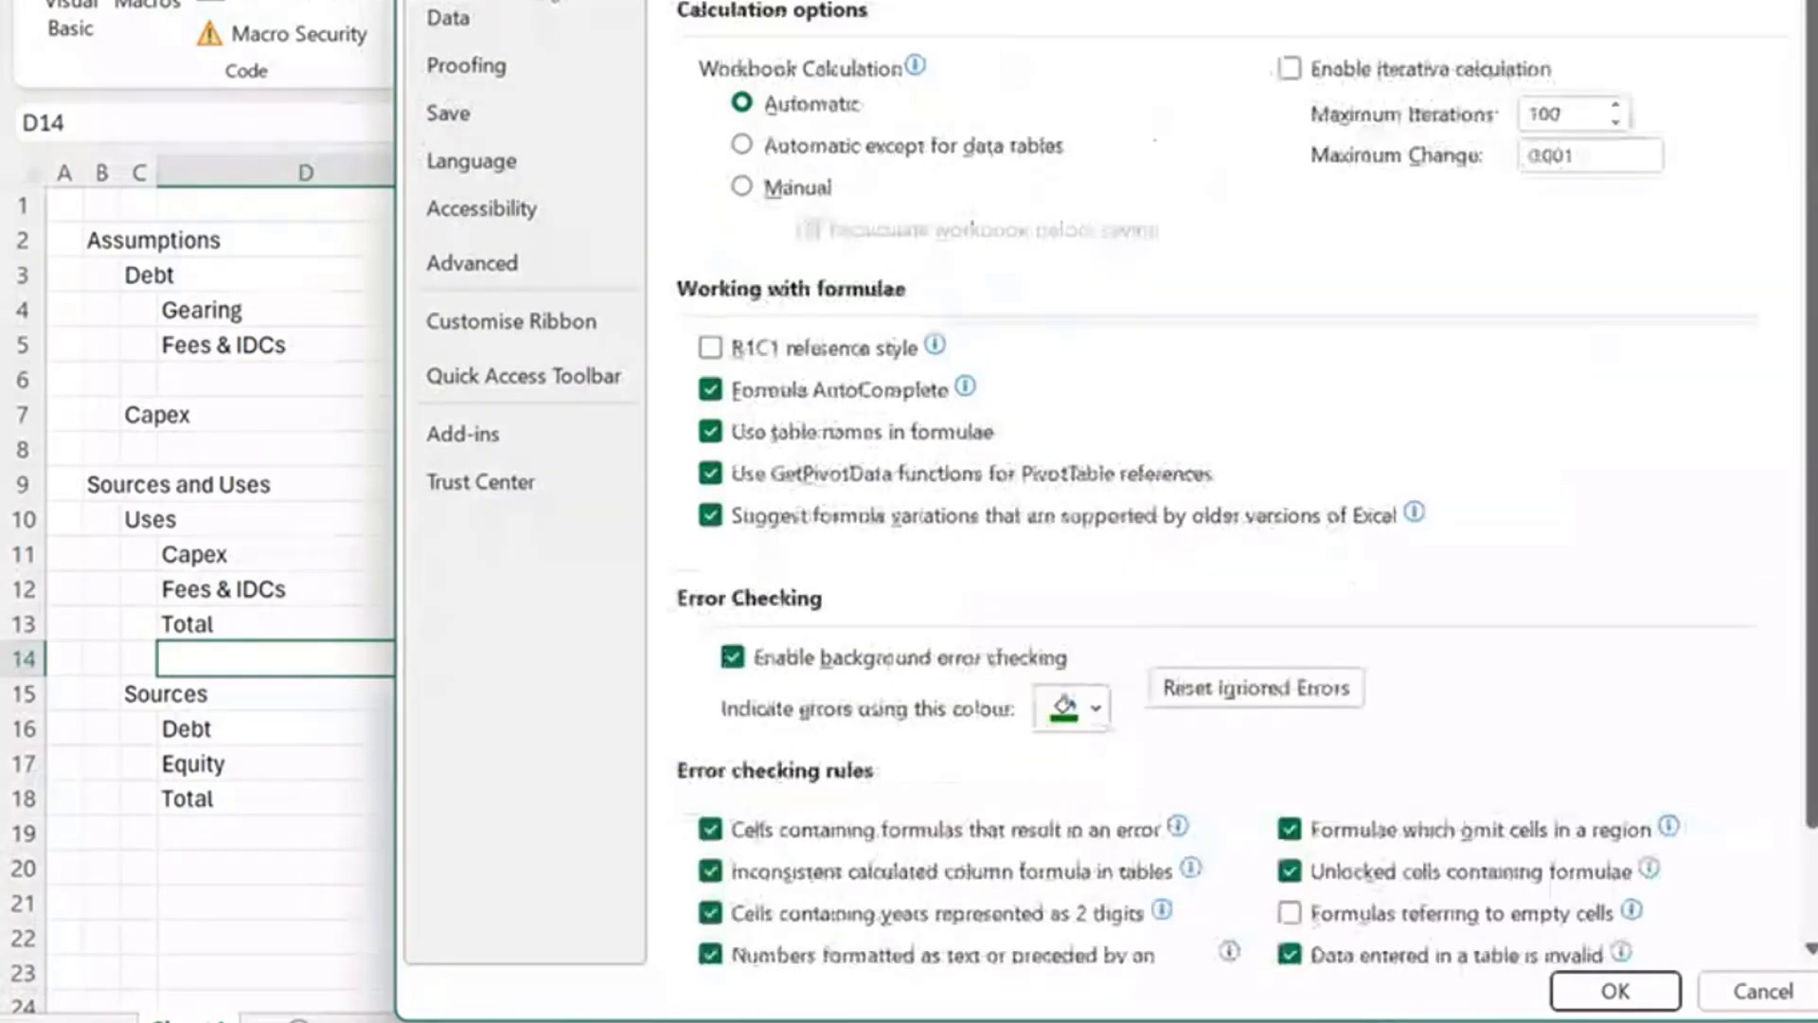
left_click(1290, 68)
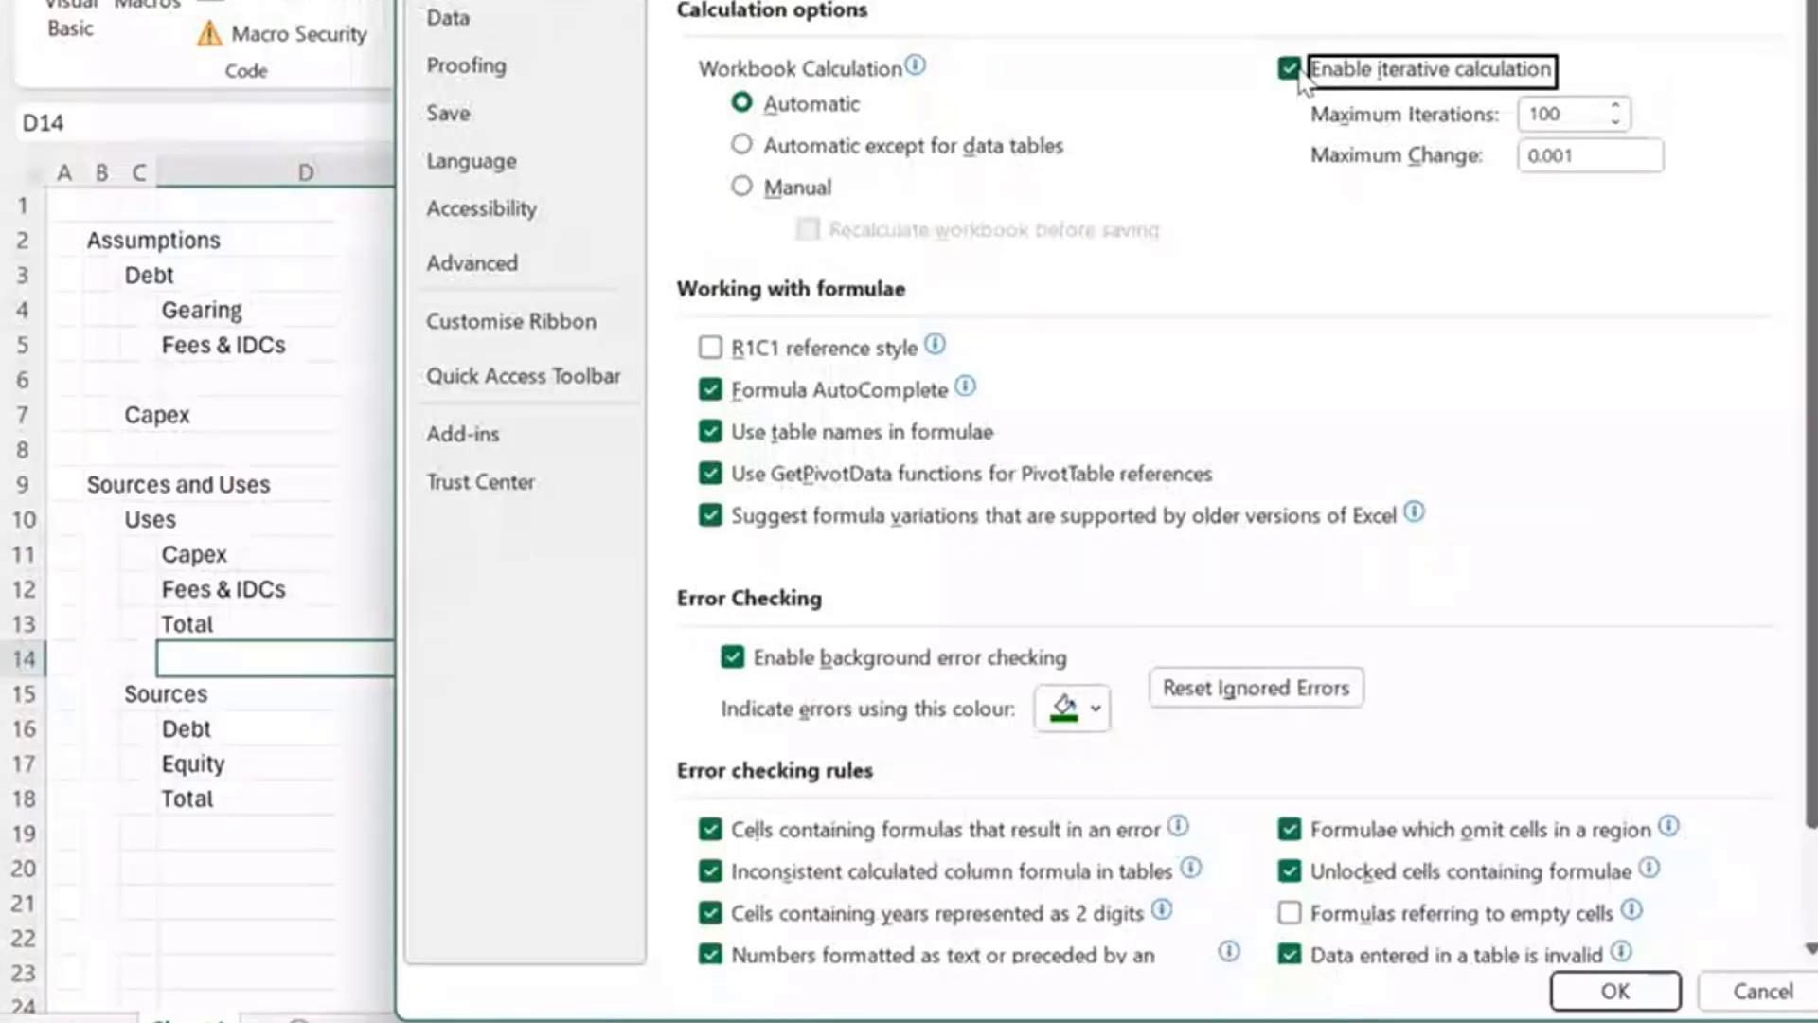
left_click(1633, 989)
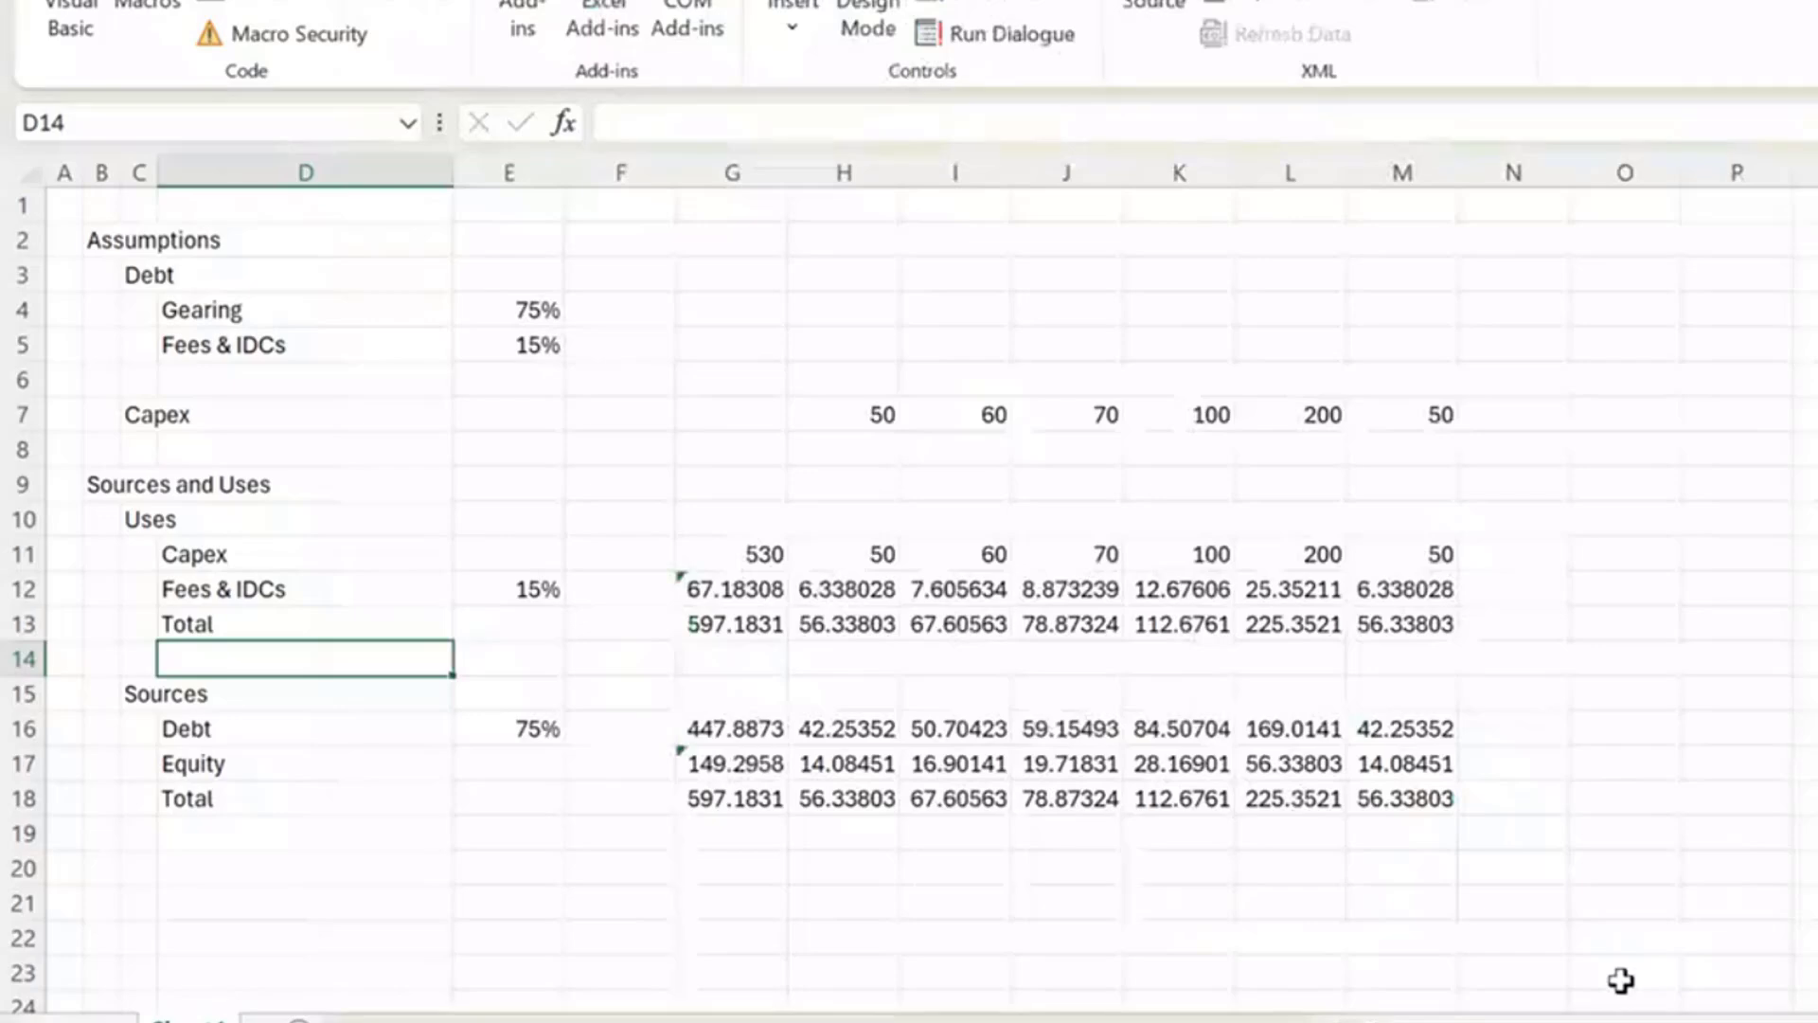
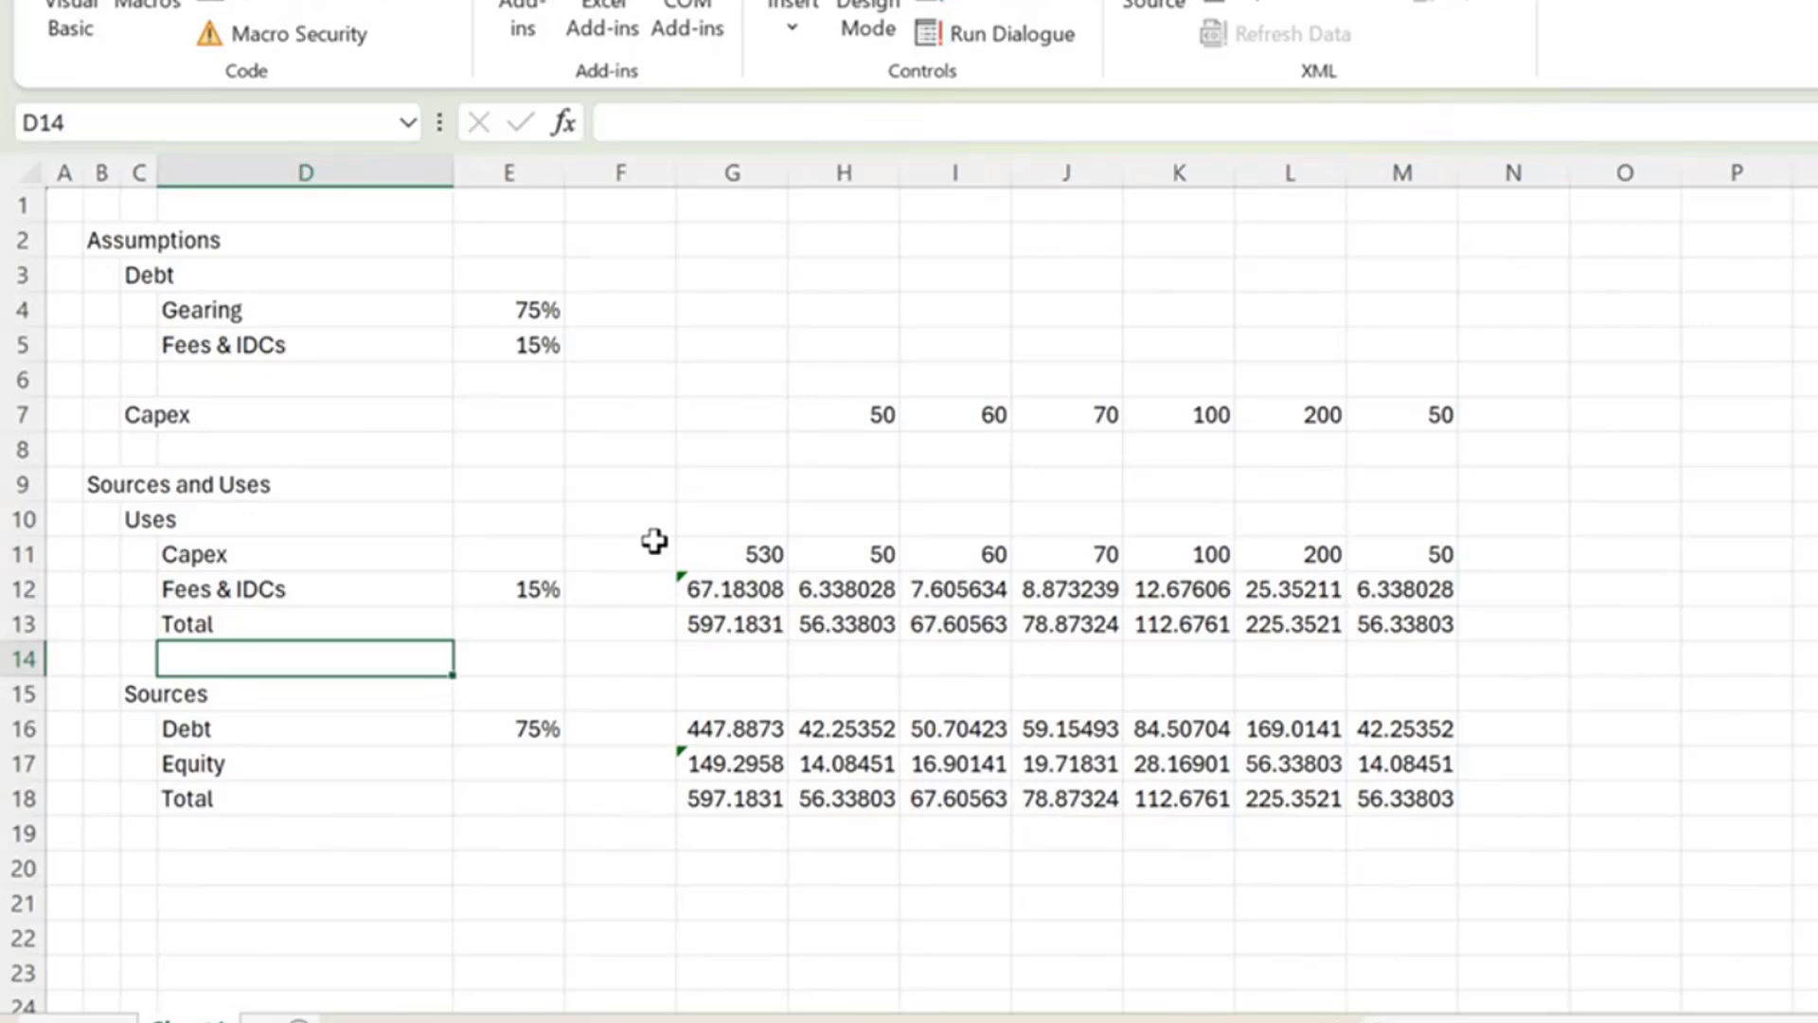
Format the sources and uses figures in G11:M18 as numbers with two decimal places.
key("Up")
key("Right")
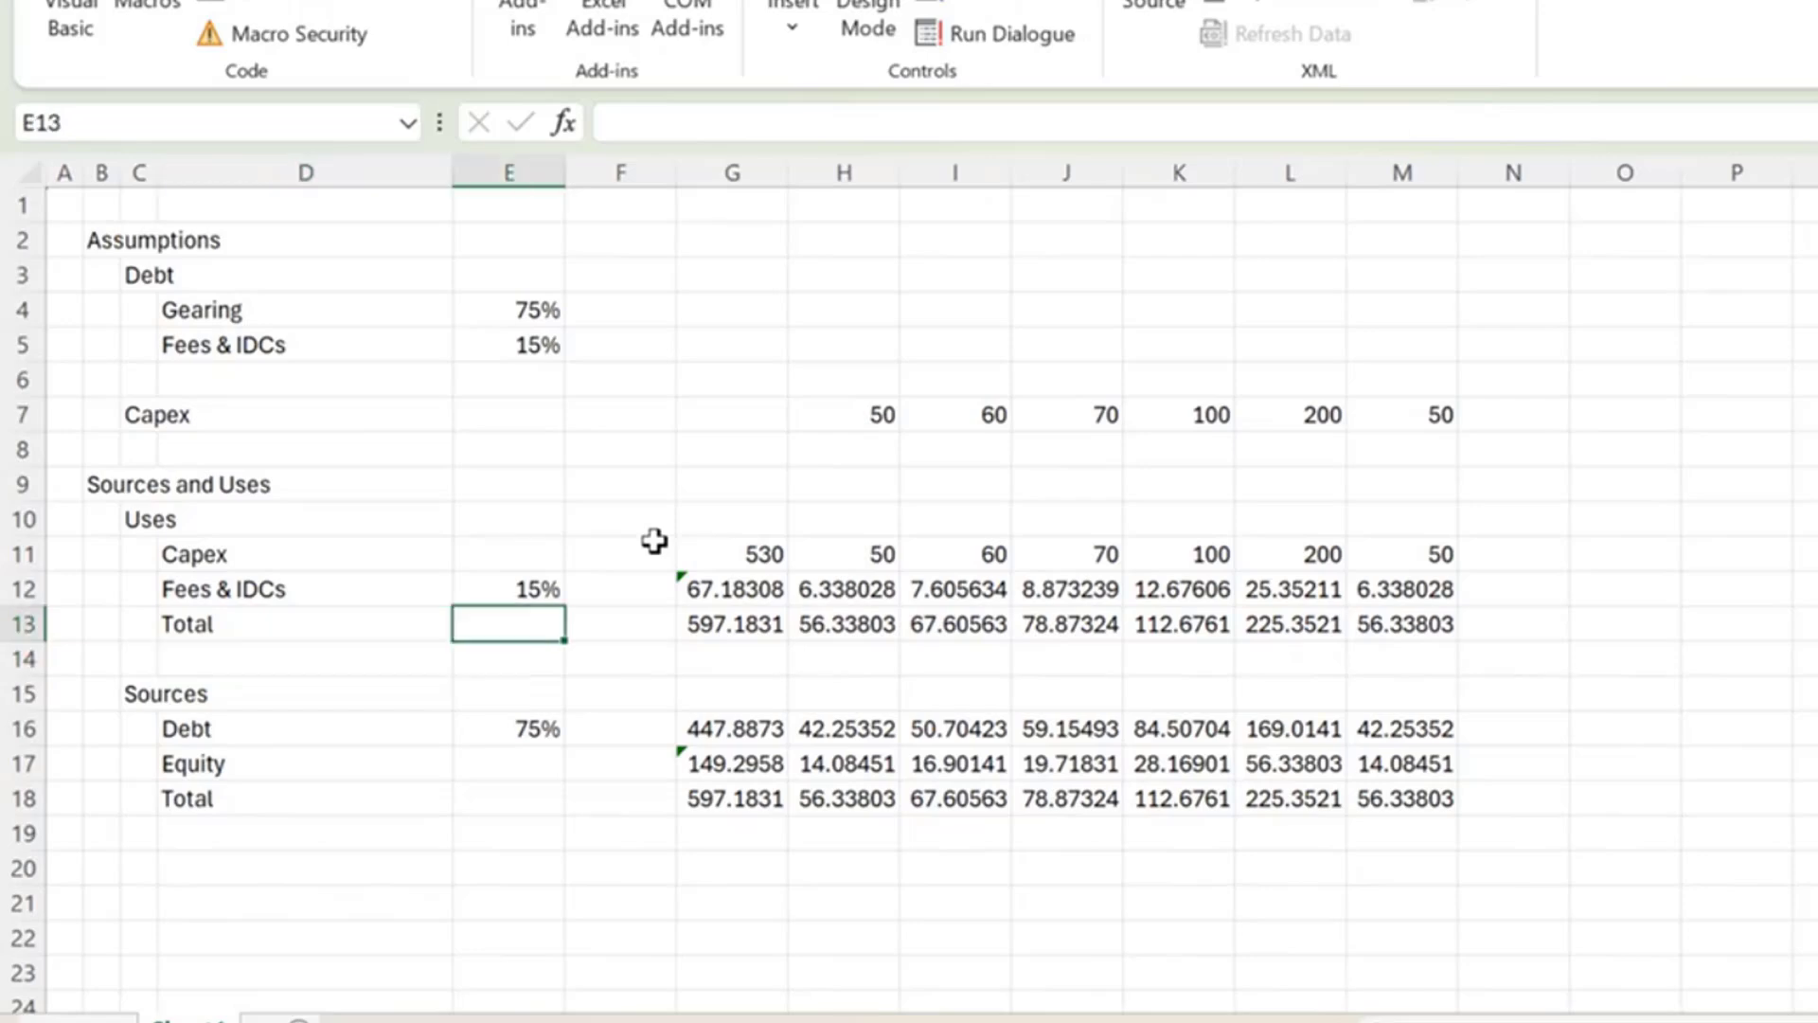
key("Up")
key("Up")
key("Right")
key("Right")
key("shift+Down")
key("shift+Down")
key("shift+Down")
key("shift+Down")
key("shift+Down")
key("shift+Down")
key("shift+Down")
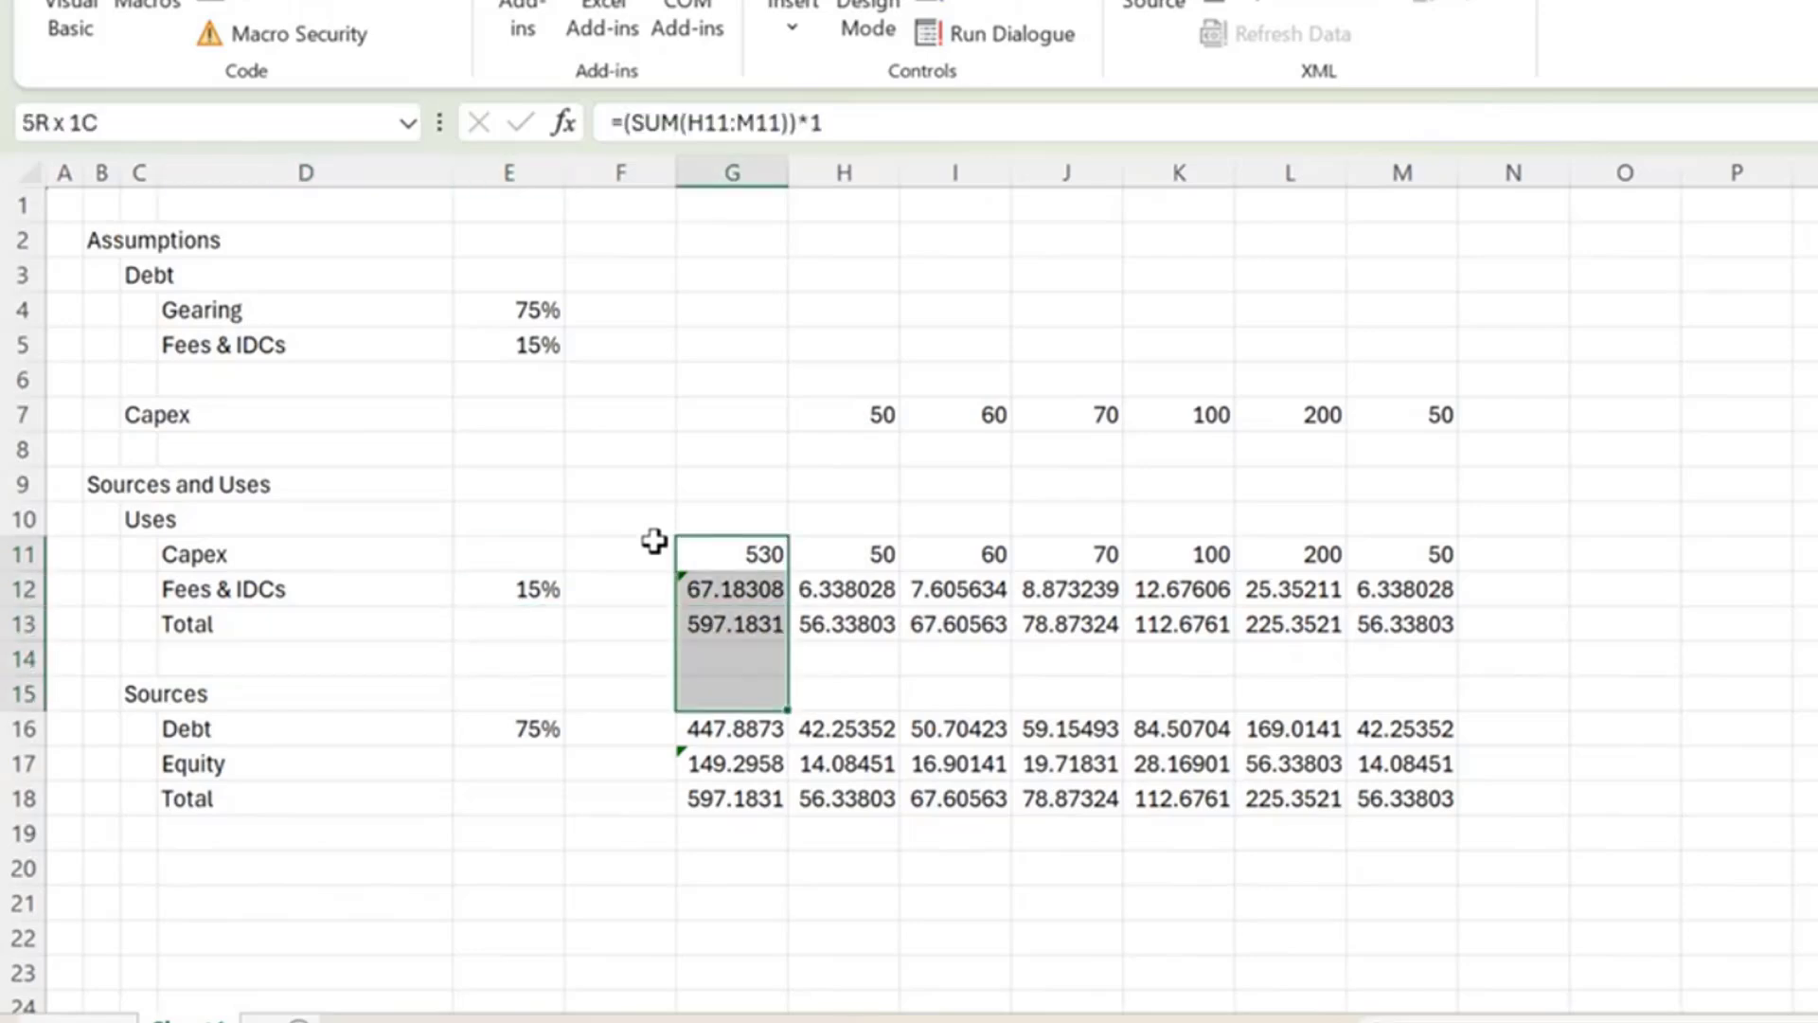
key("shift+Right")
key("ctrl+shift+Right")
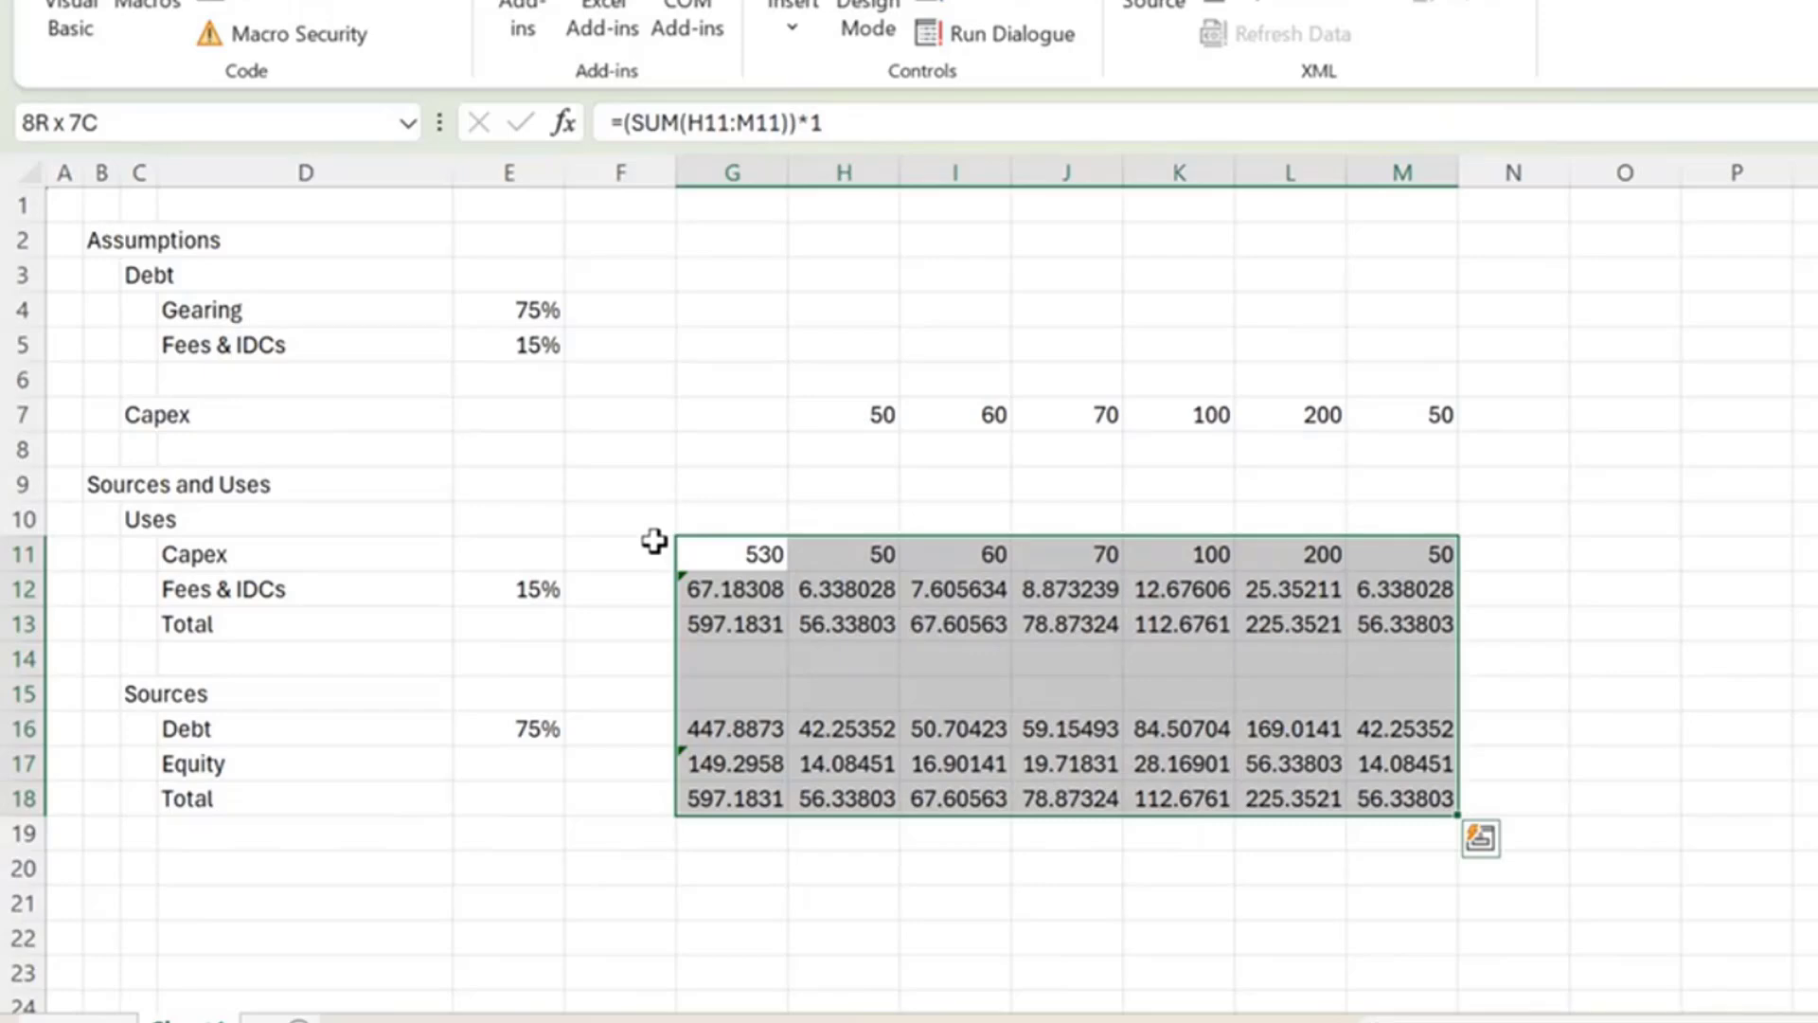
key("ctrl+shift+1")
left_click(655, 540)
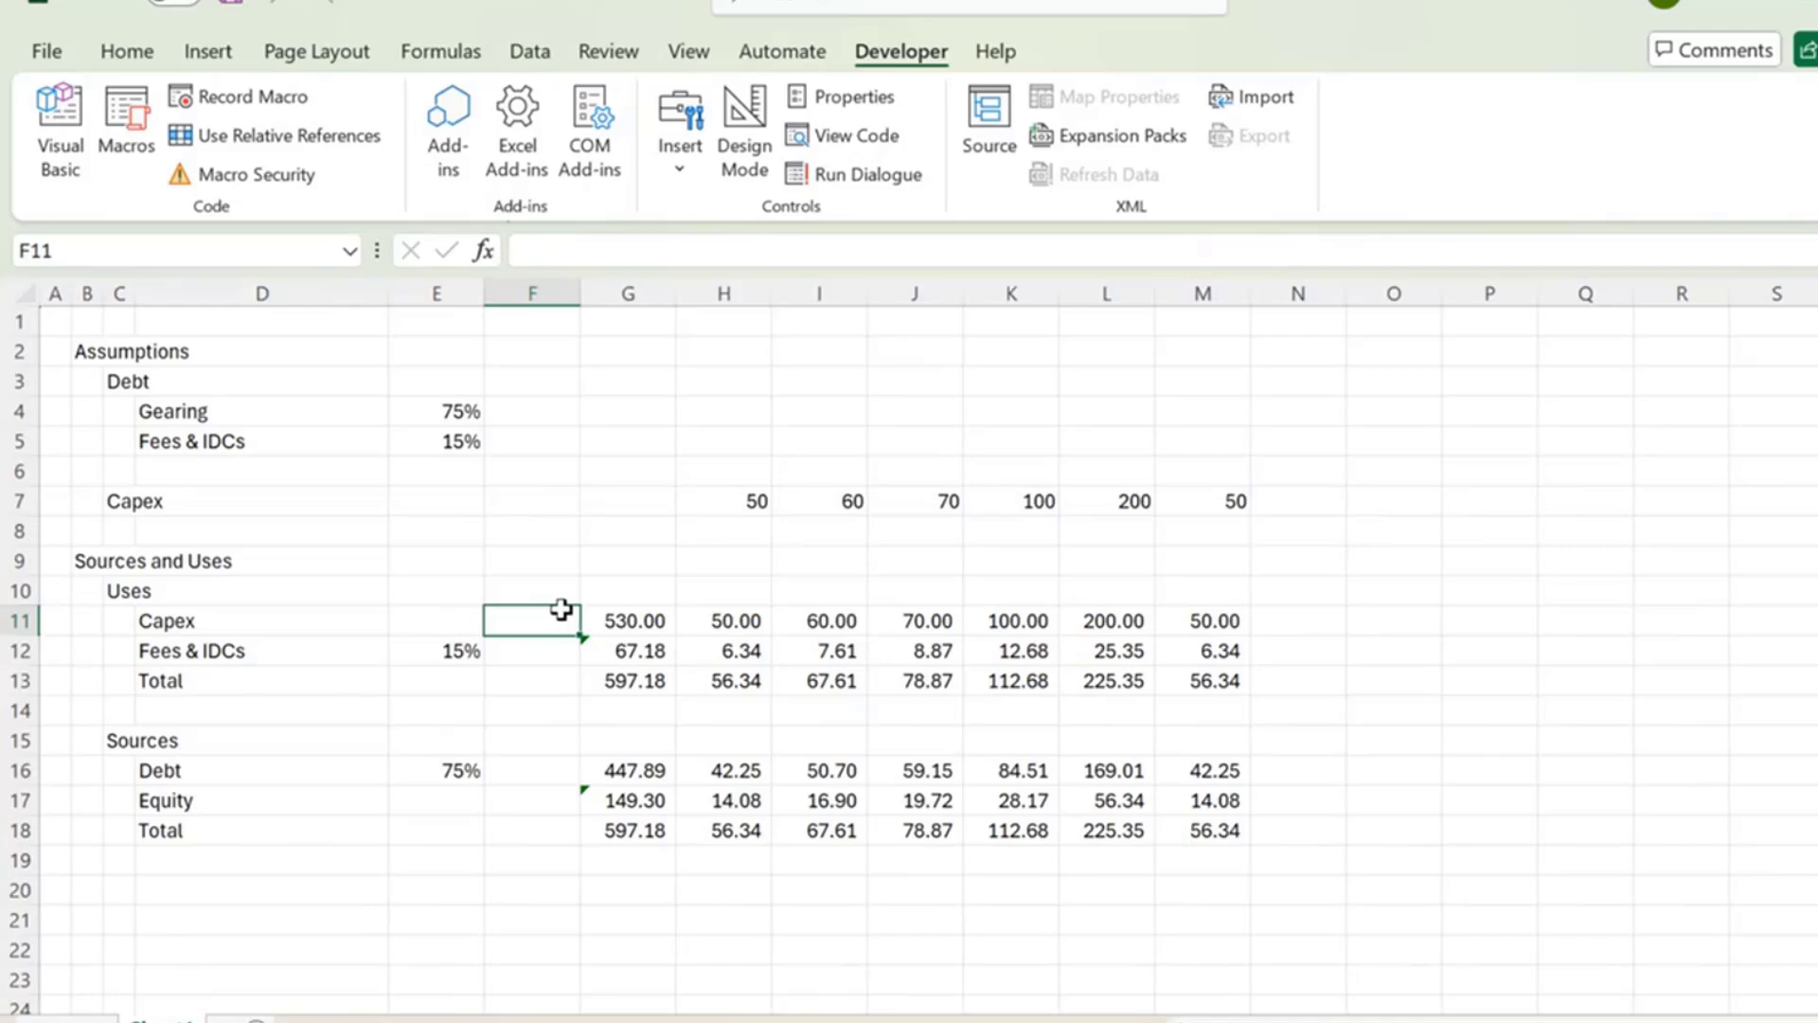
left_click(680, 142)
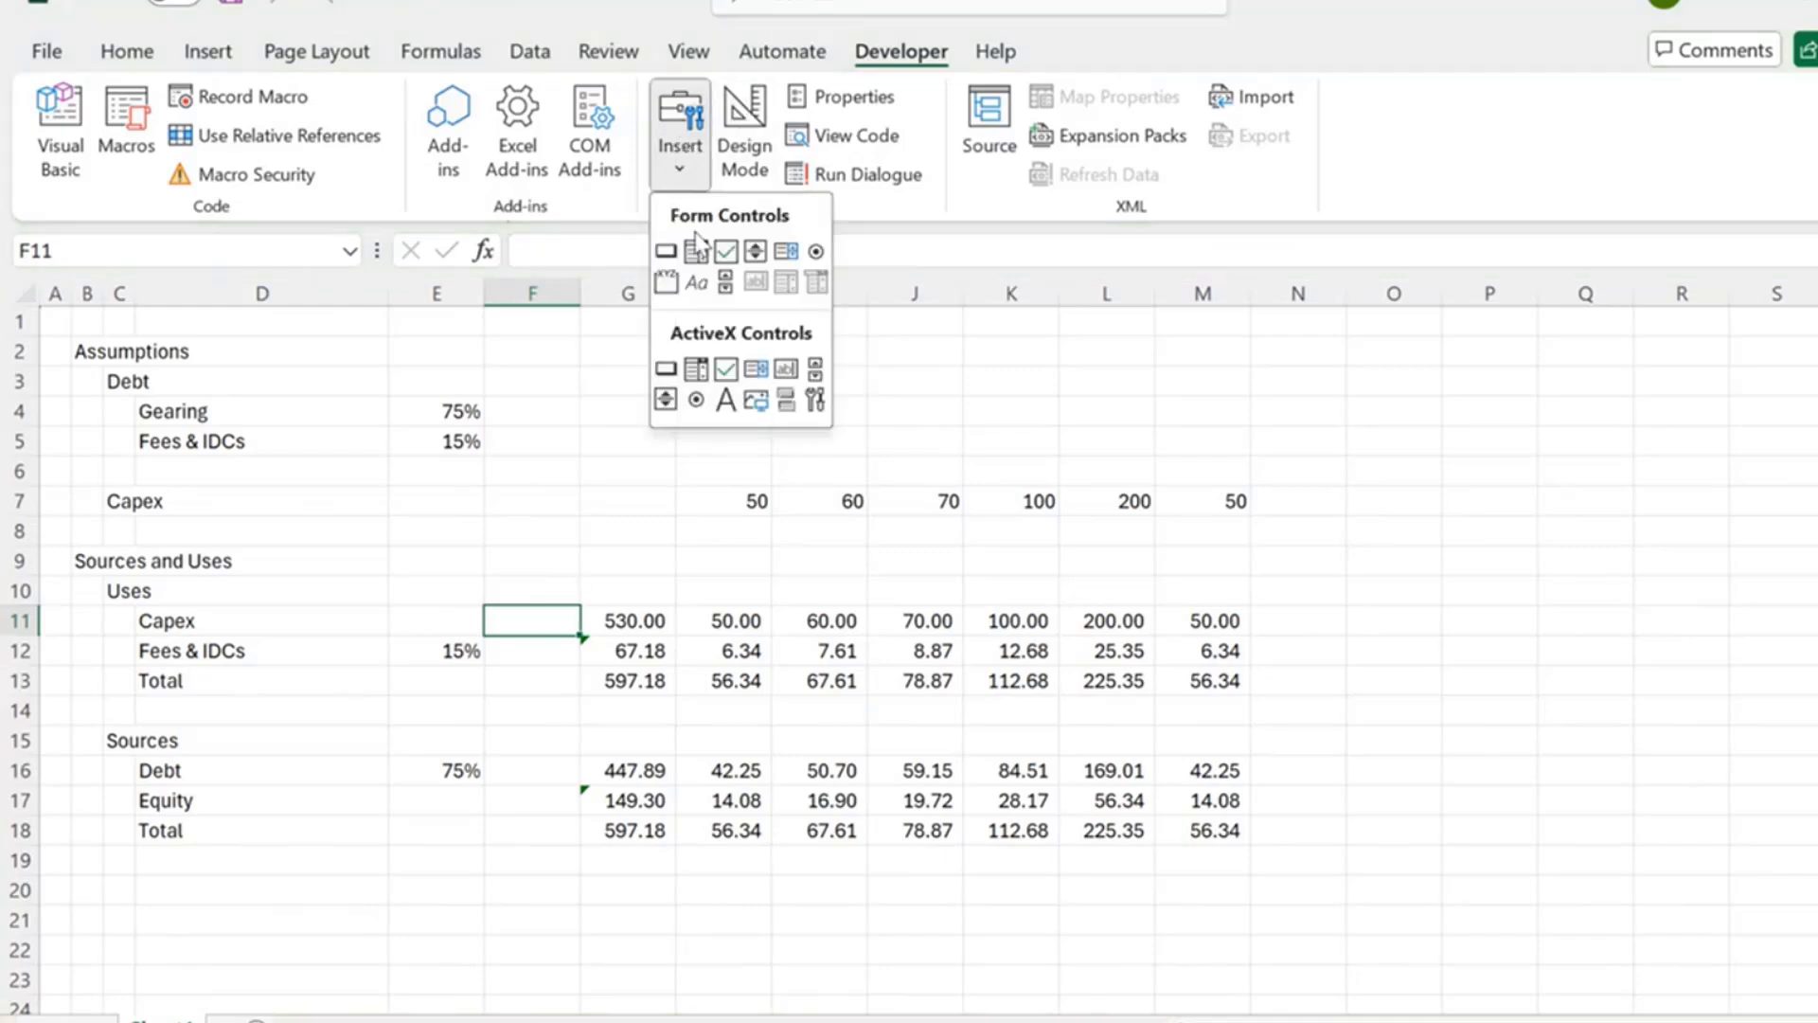
left_click(666, 252)
left_click_drag(848, 349, 1098, 389)
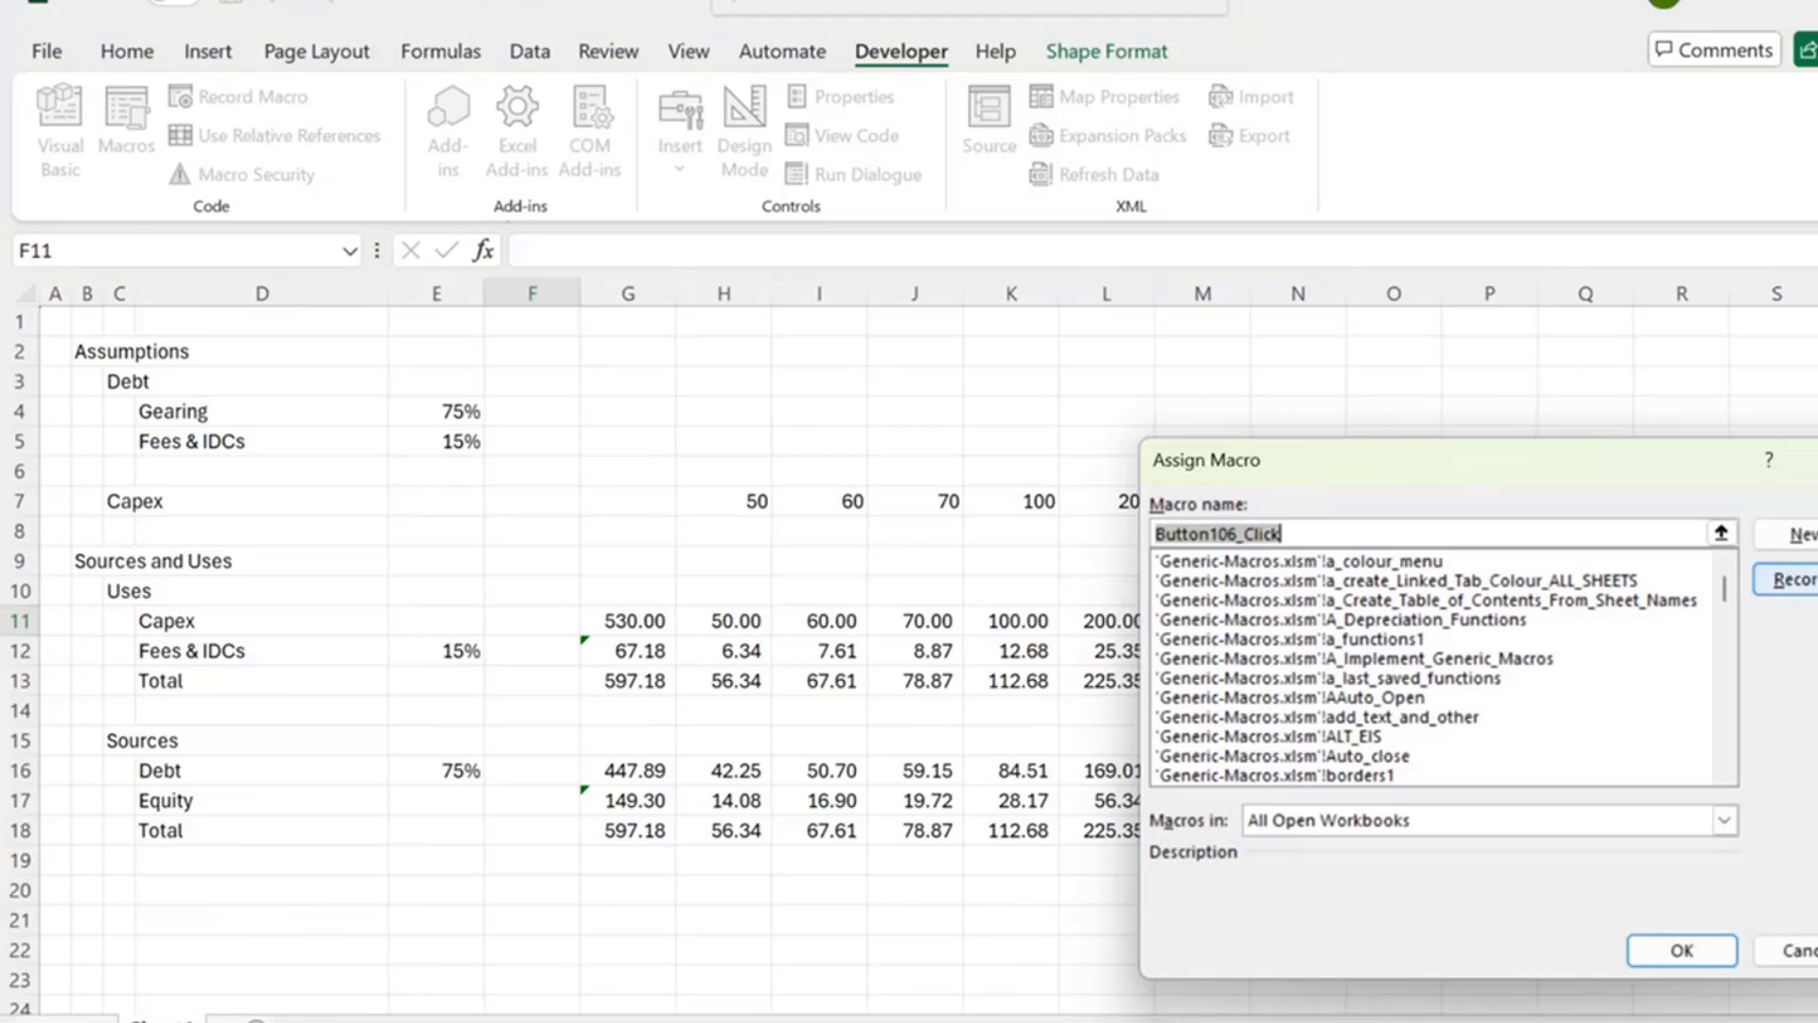
left_click(1795, 949)
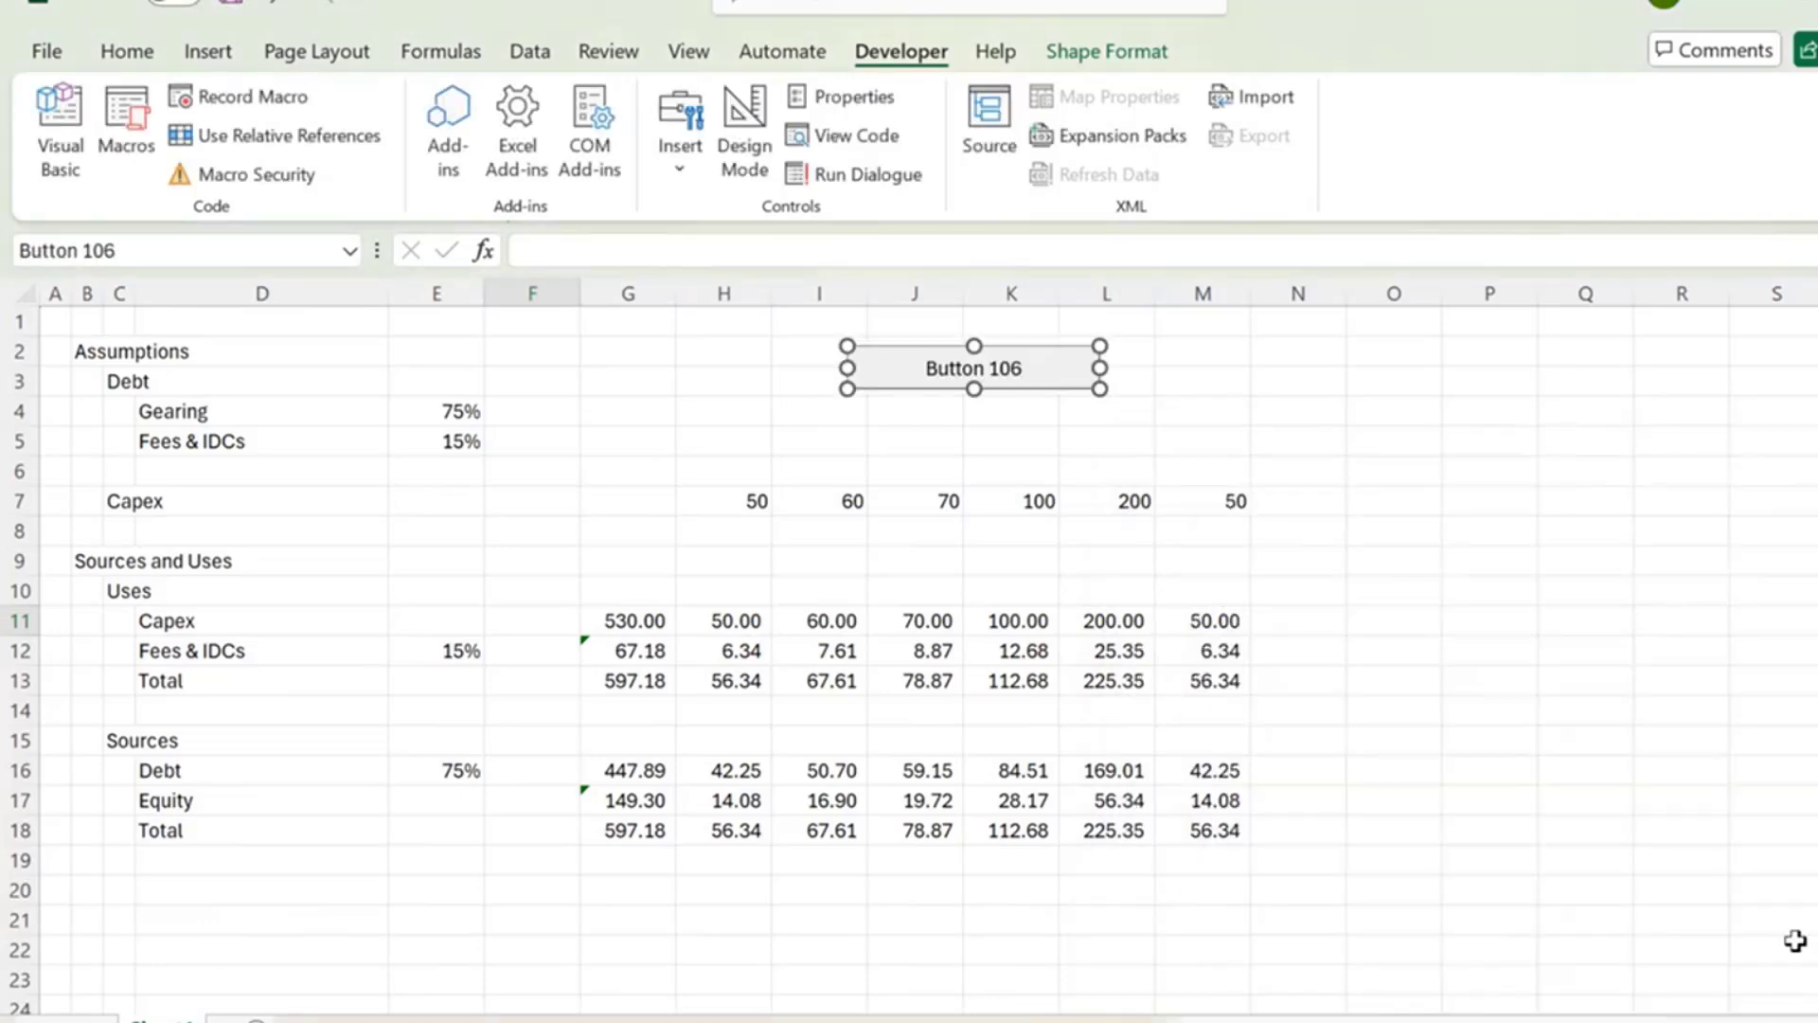
left_click(1290, 559)
left_click(1034, 369, "ctrl")
key("Escape")
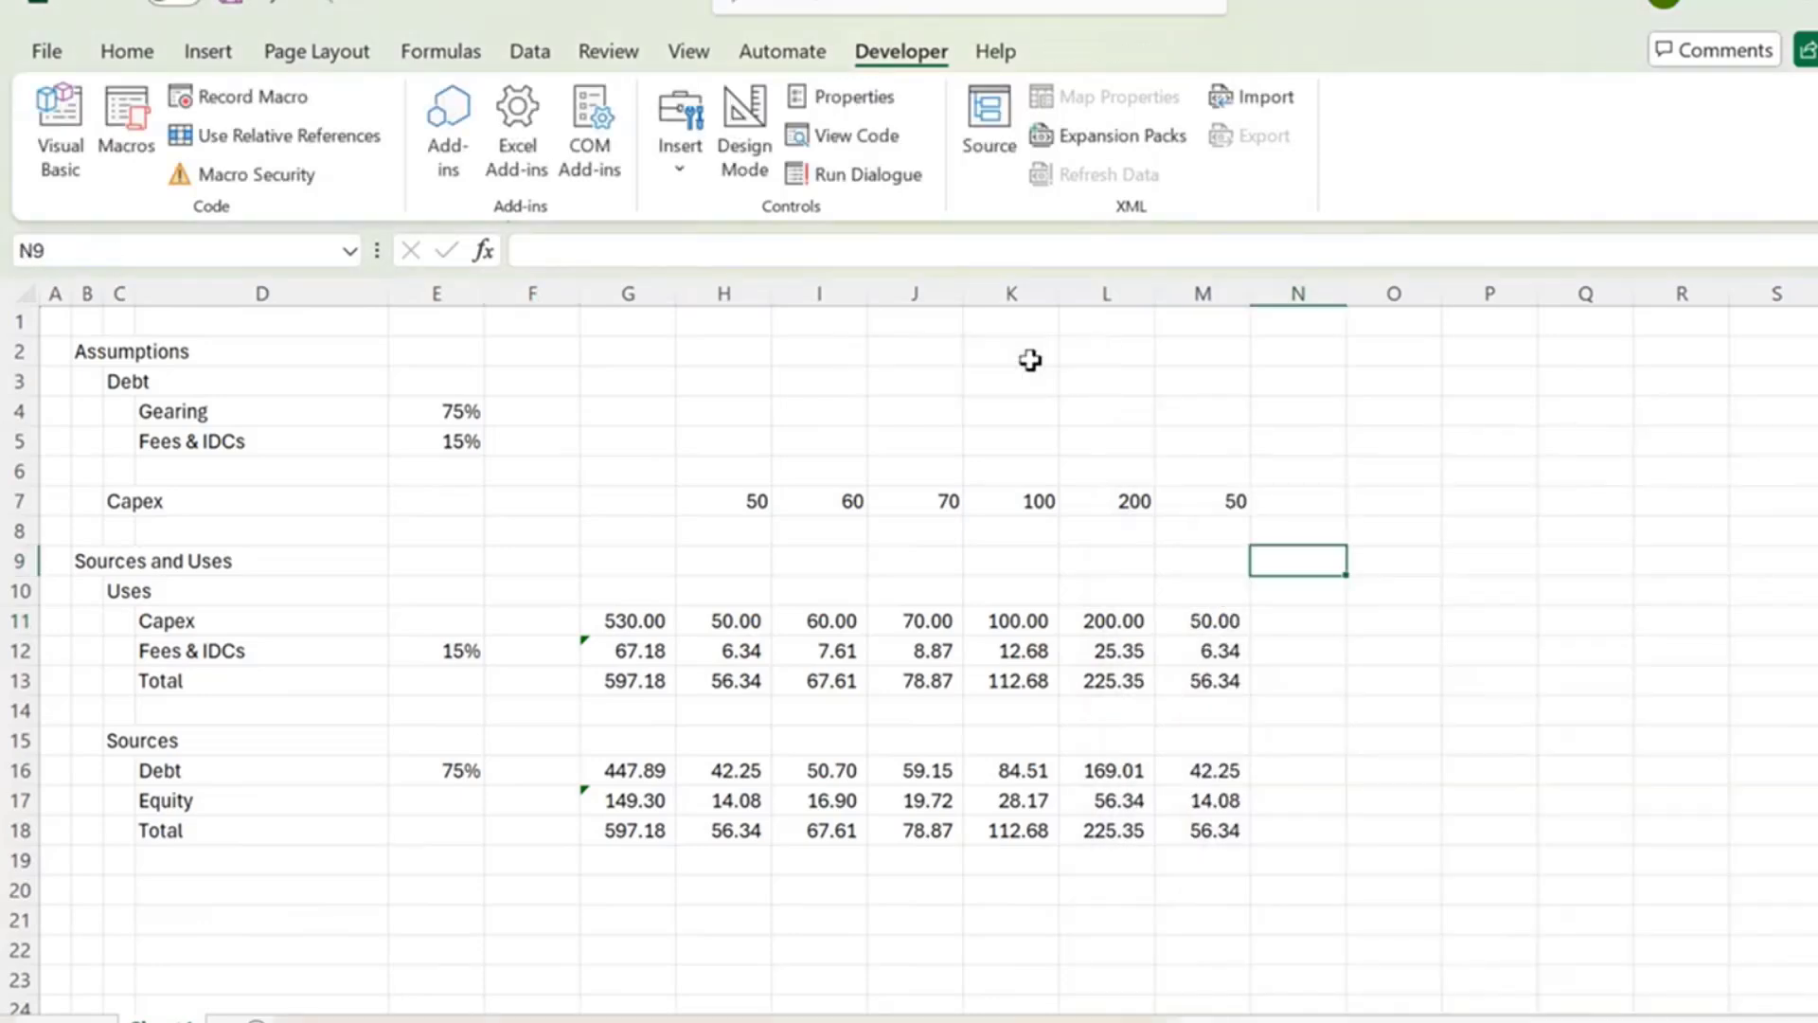
Insert a check box form control above the Capex assumptions around H2:I2 and label it Iteration.
left_click(682, 118)
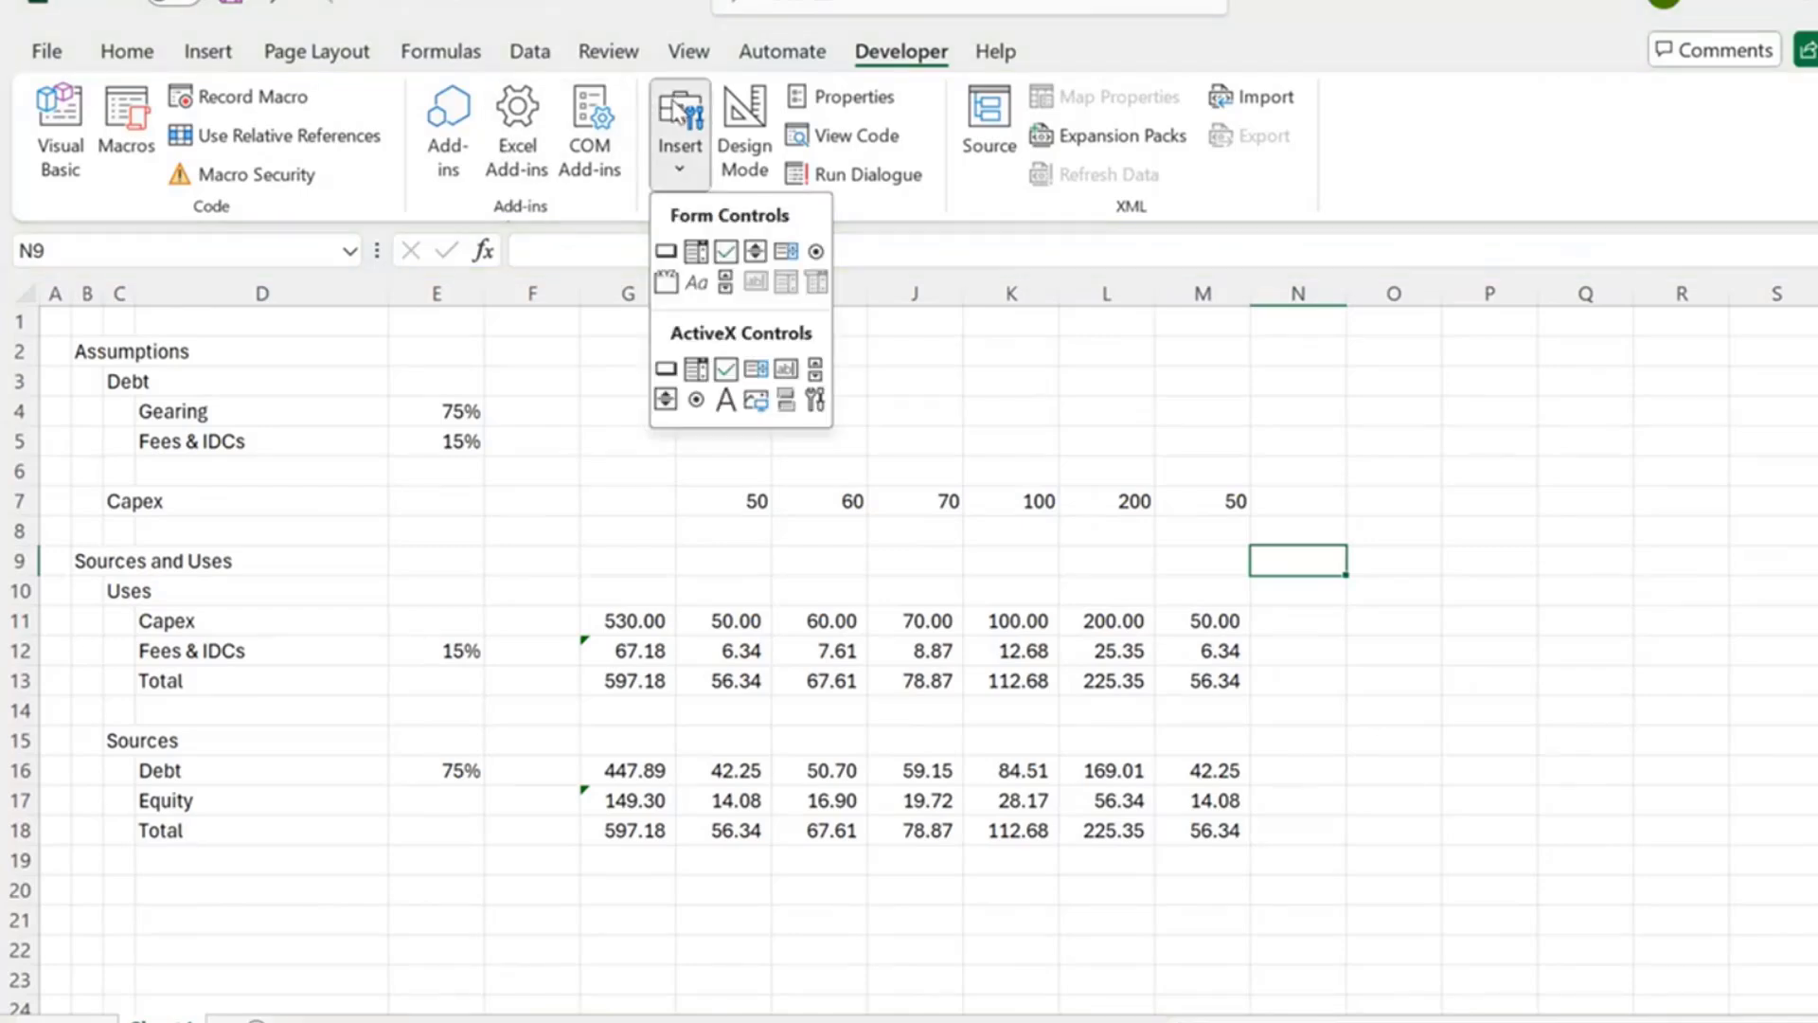
left_click(724, 252)
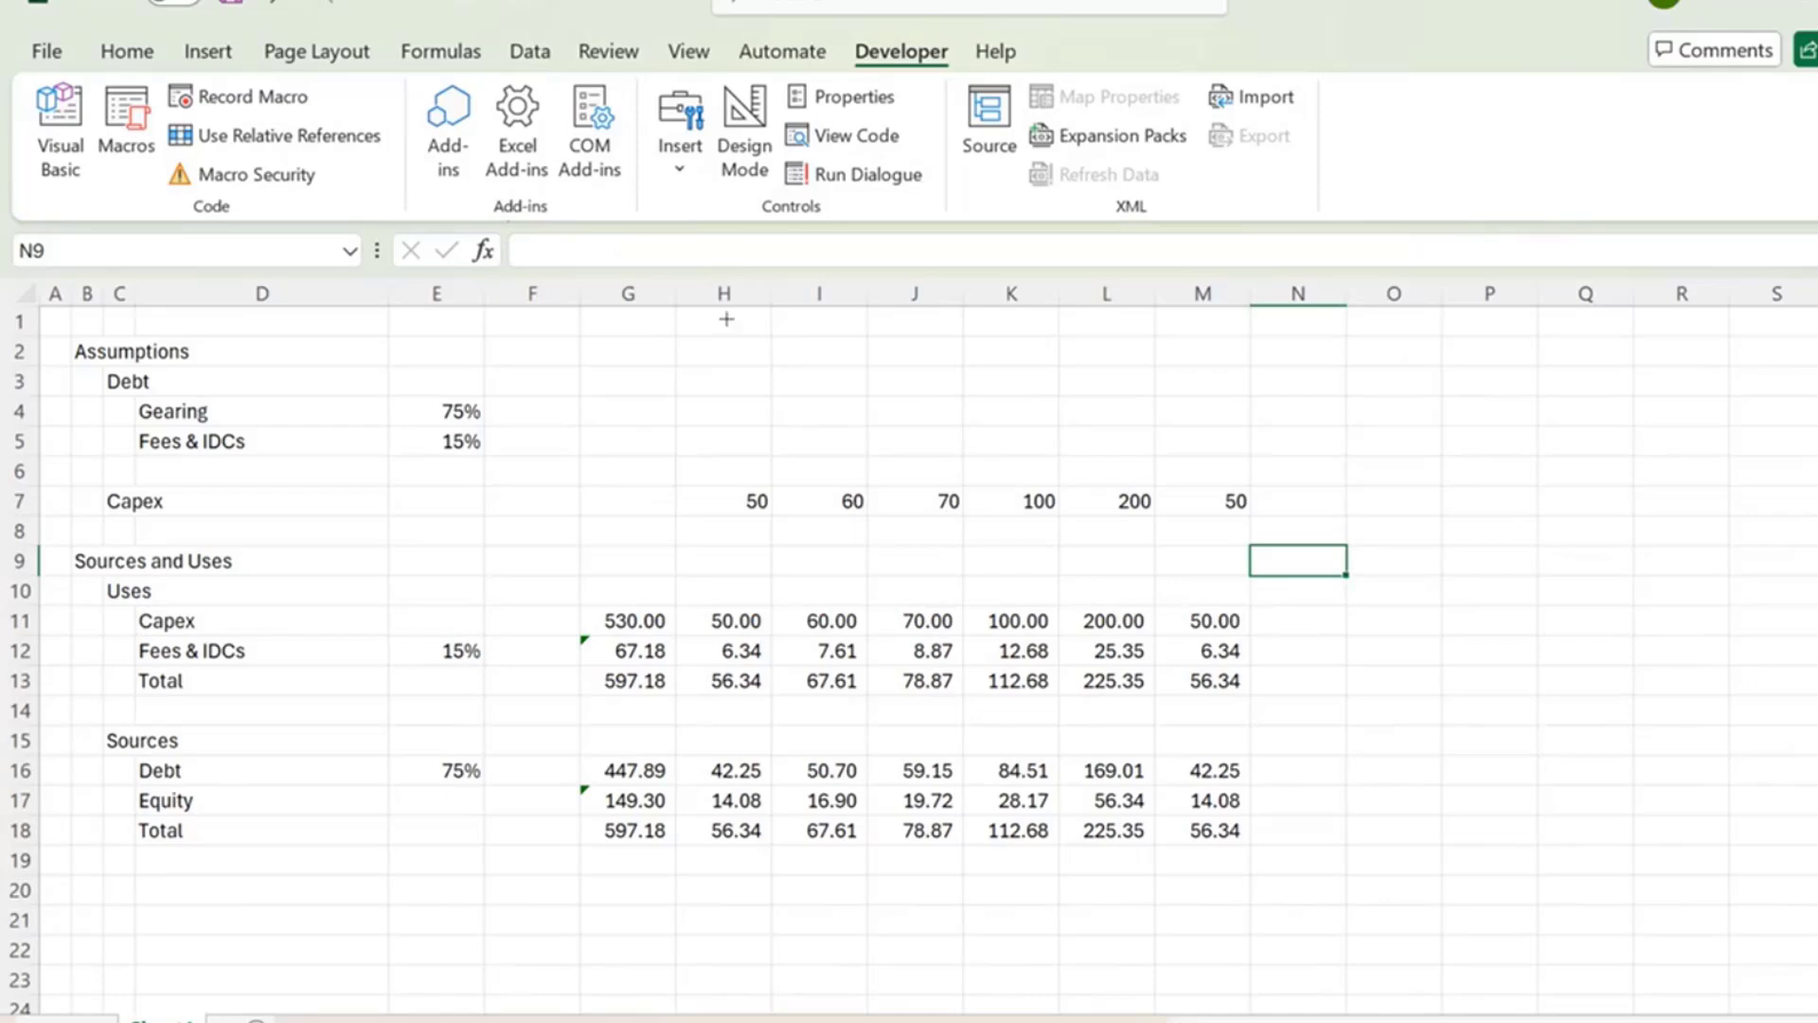
mouse_move(730, 333)
left_mouse_down()
mouse_move(783, 382)
mouse_move(894, 362)
left_mouse_up()
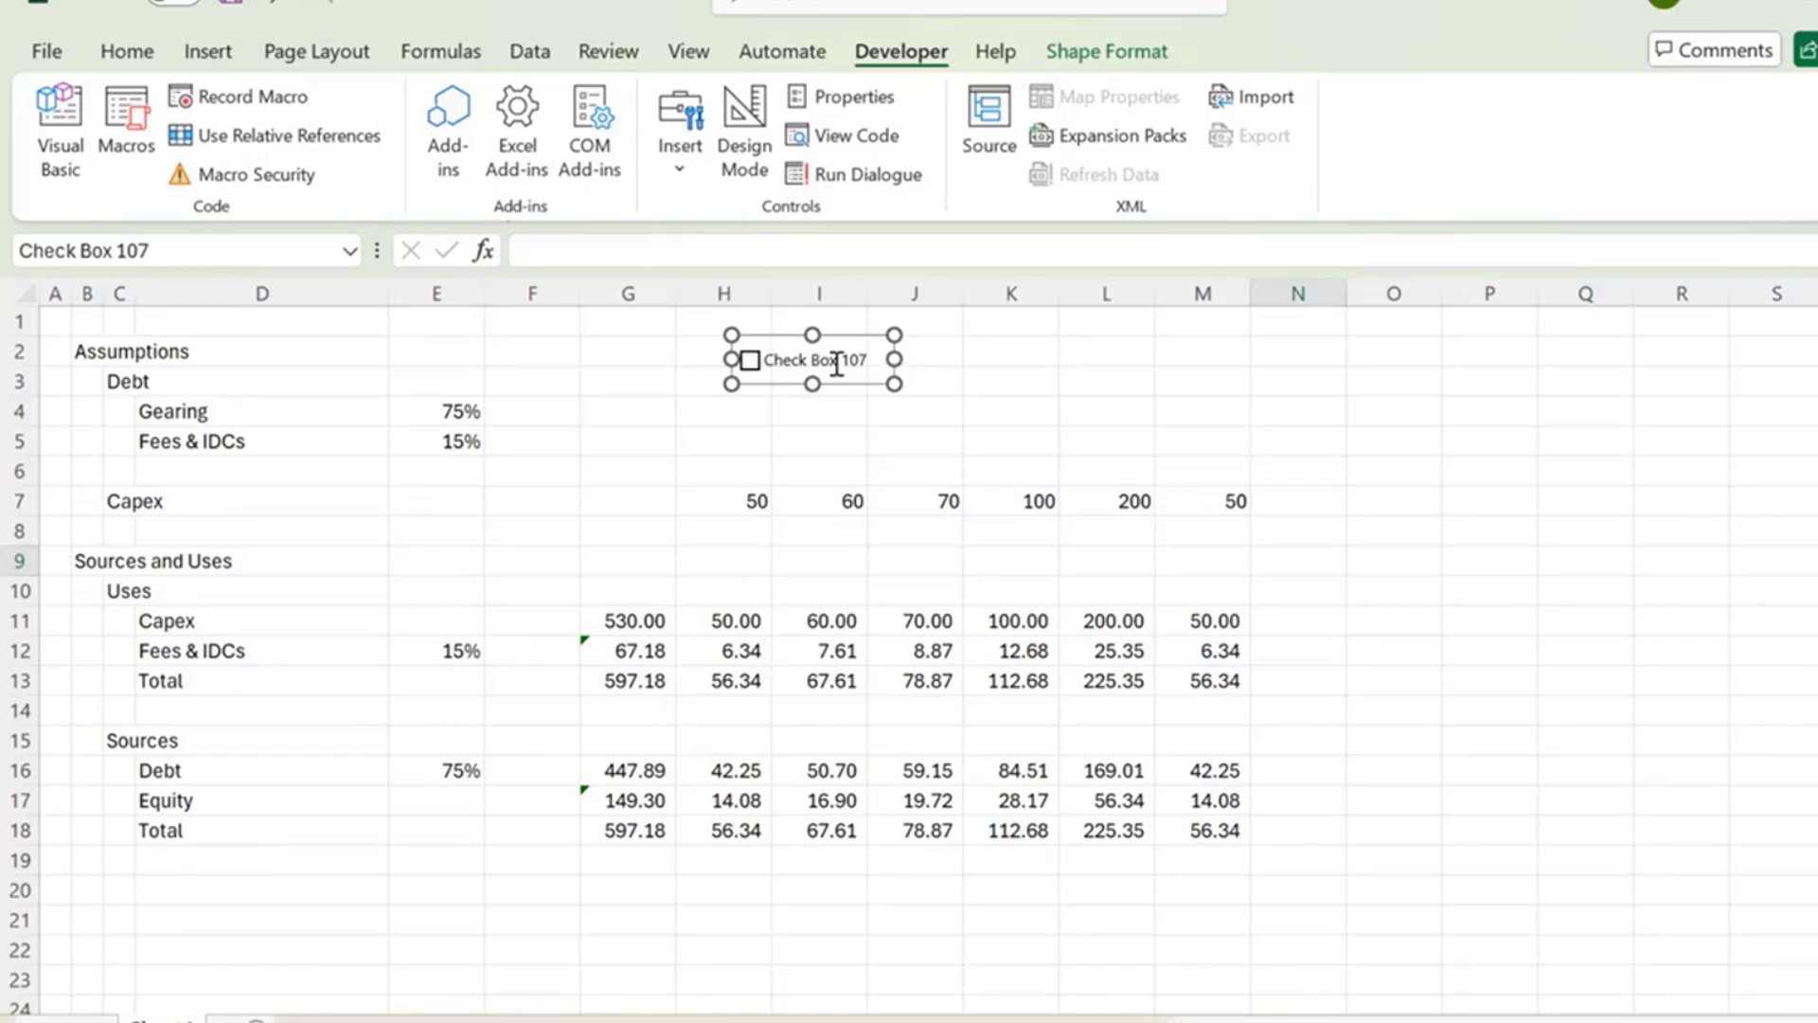
left_click_drag(764, 361, 864, 361)
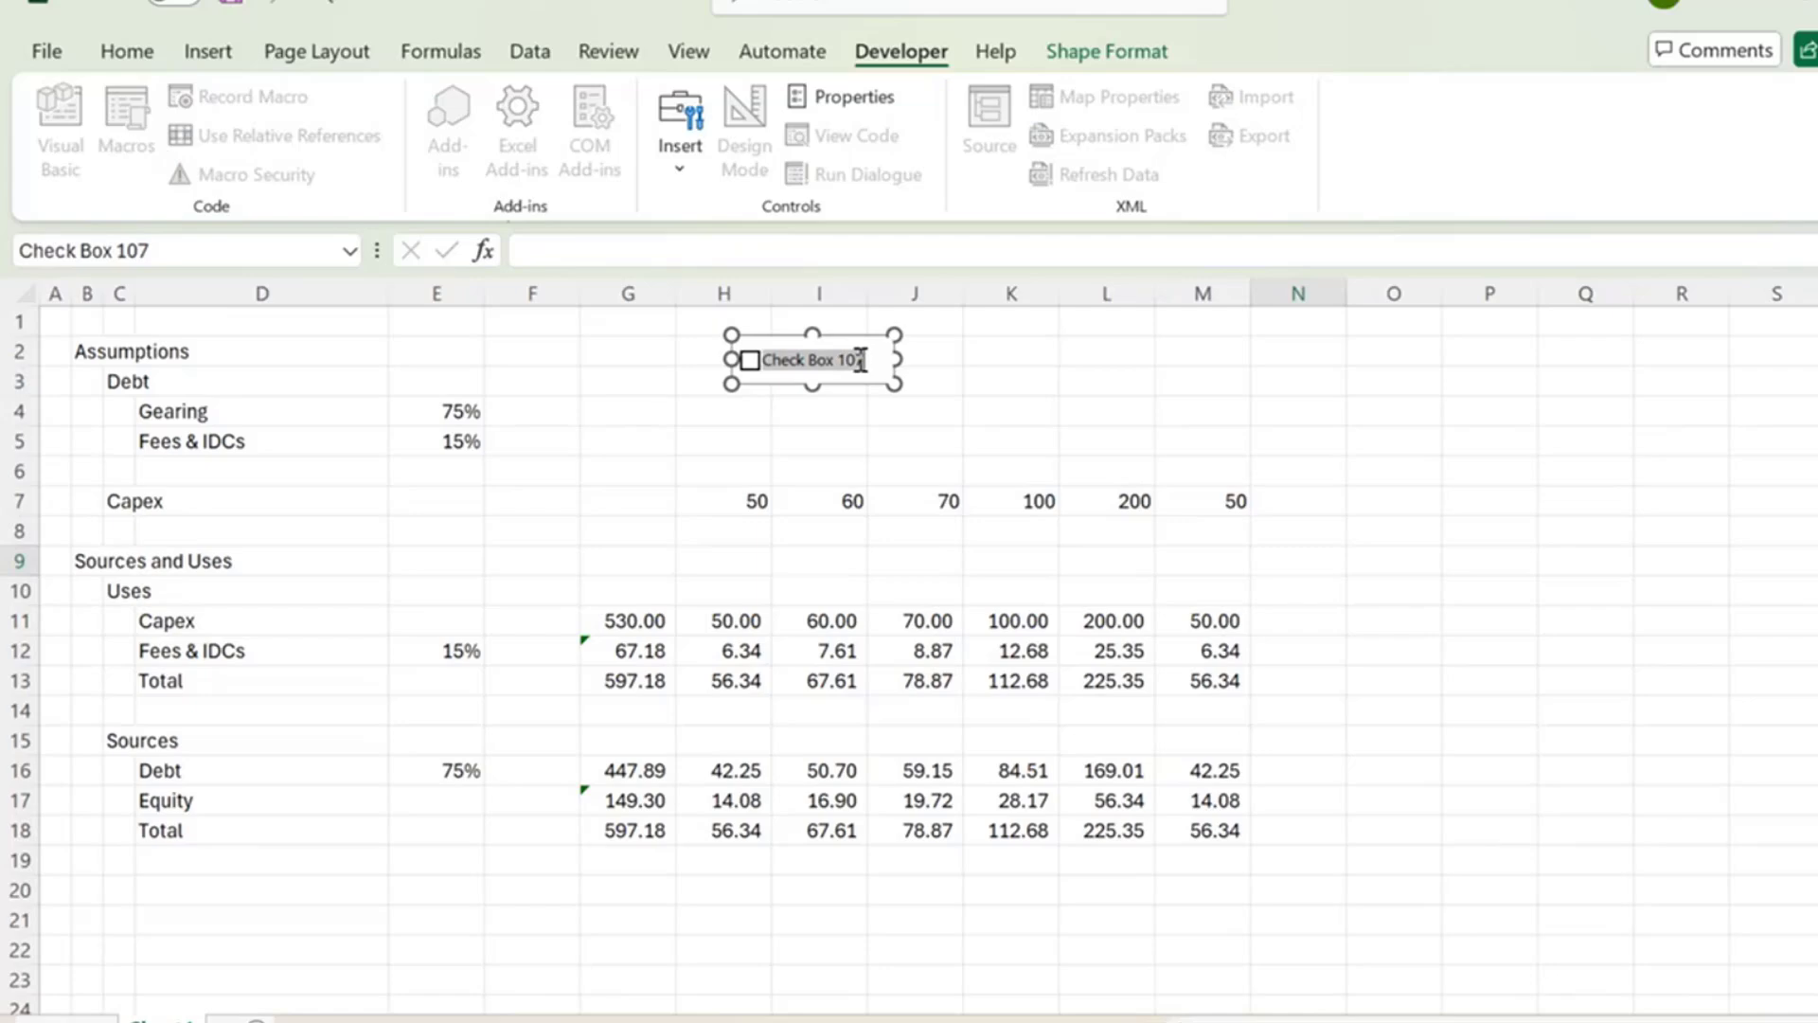
key("BackSpace")
type("Iteration")
left_click(785, 417)
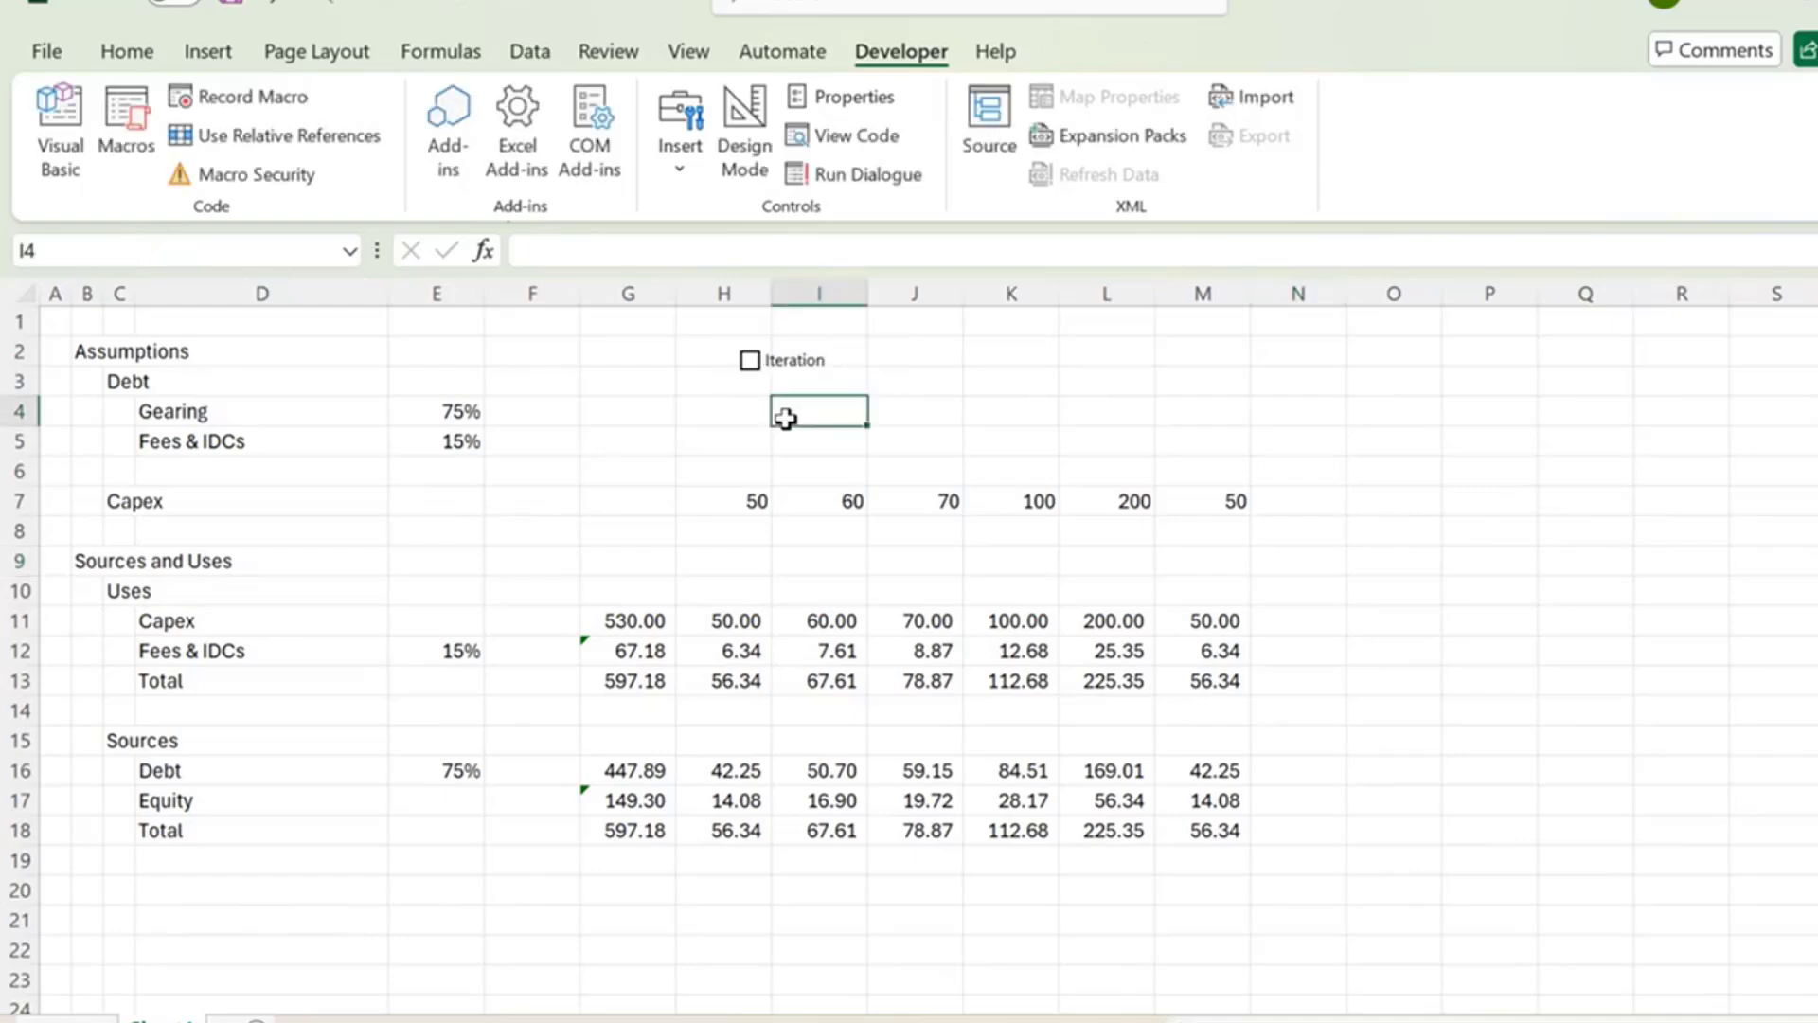
Assign the Iterationbutton macro stored in this workbook to the Iteration check box.
right_click(763, 364)
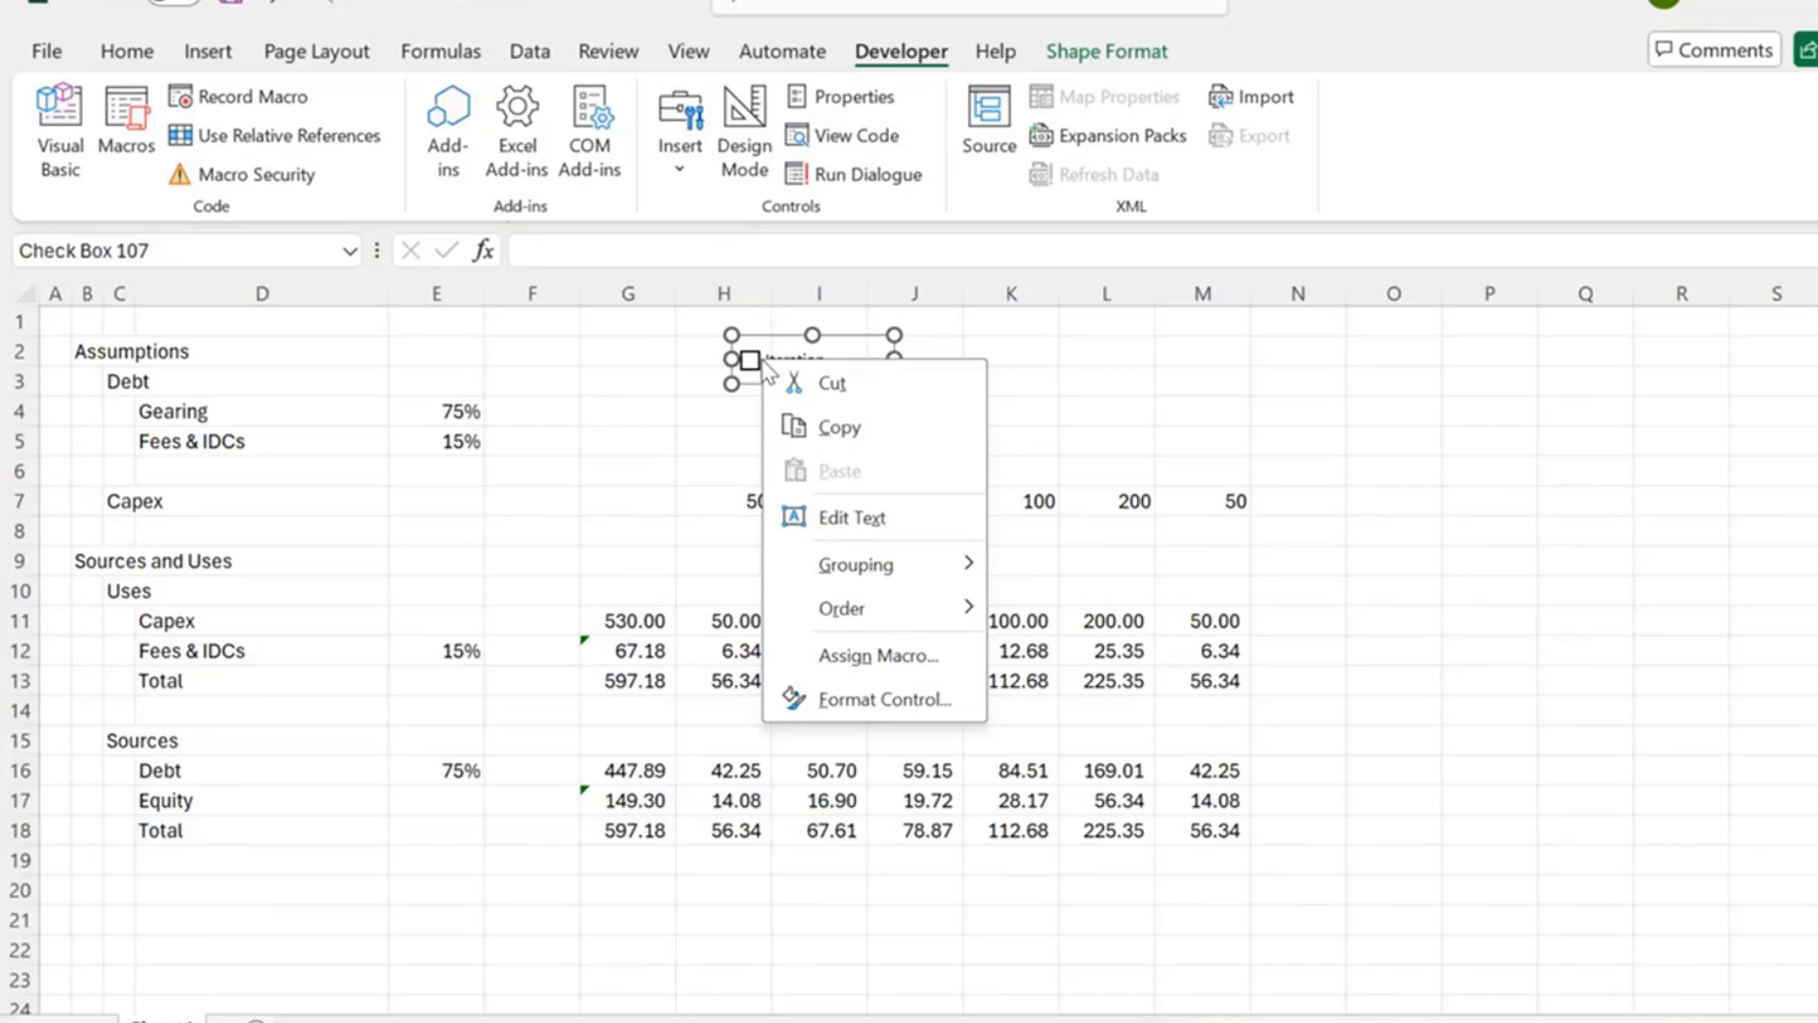
left_click(808, 658)
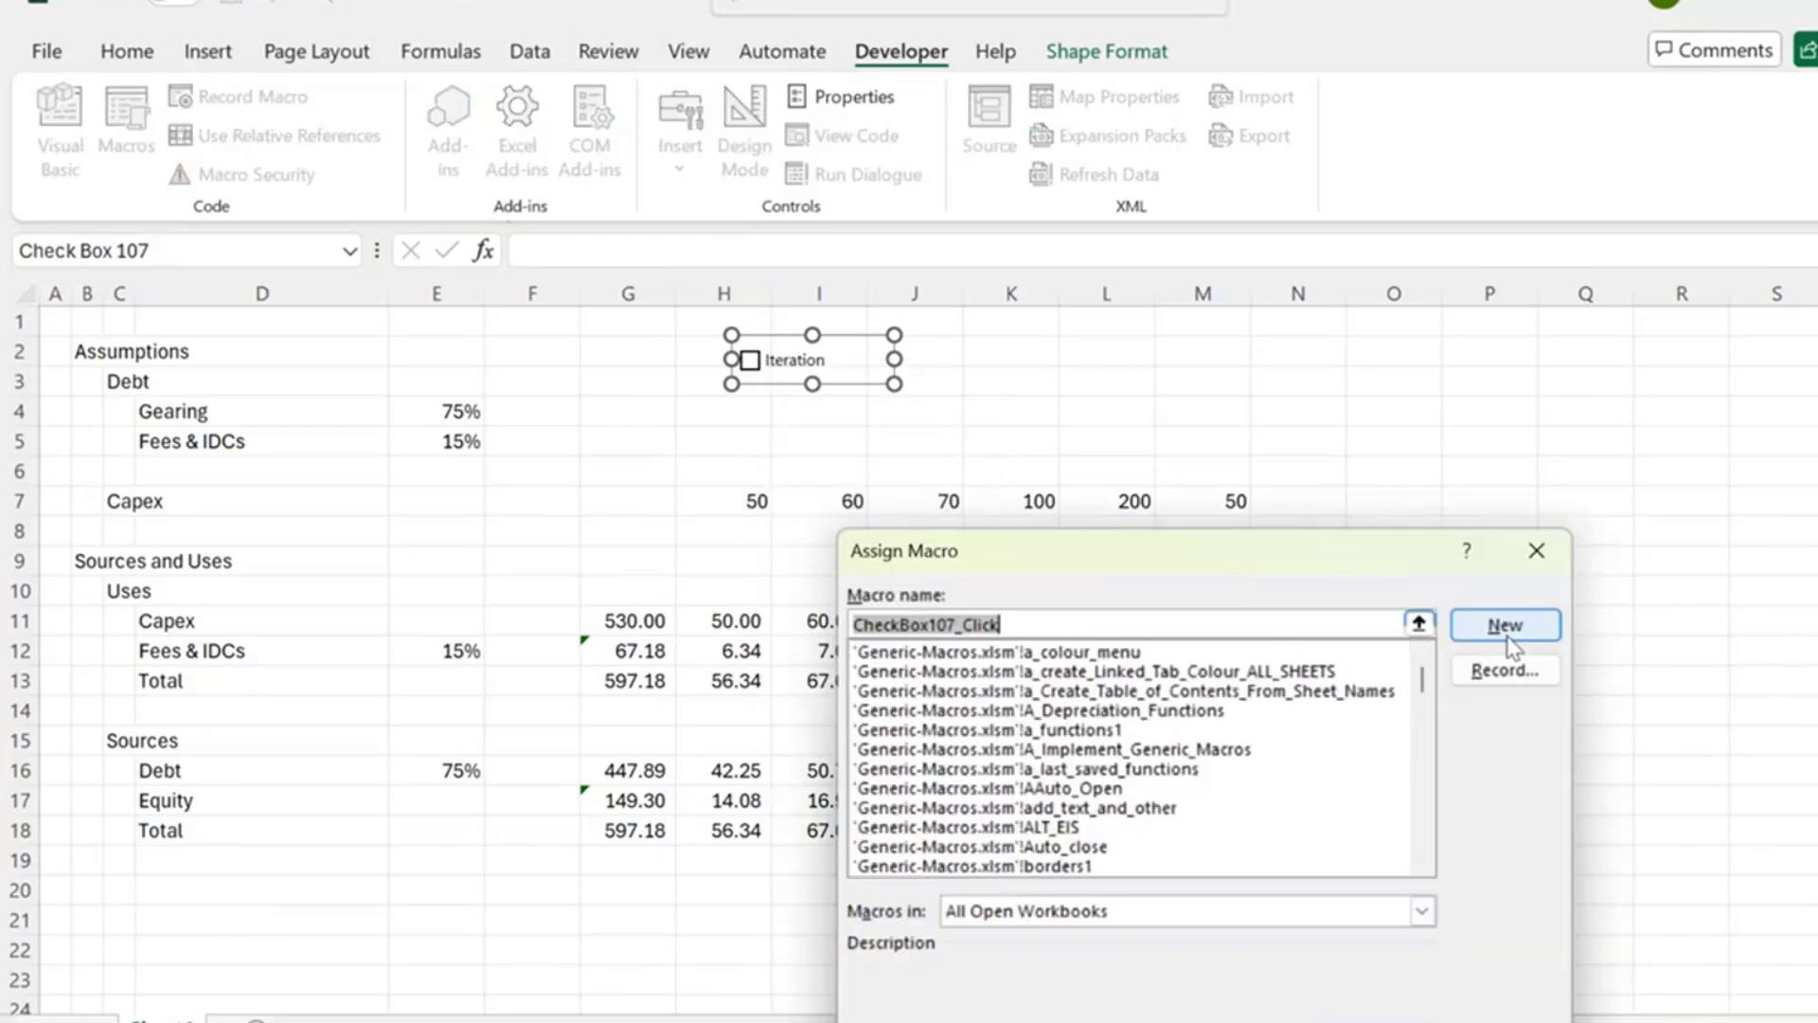
scroll(1288, 742, "down", 6)
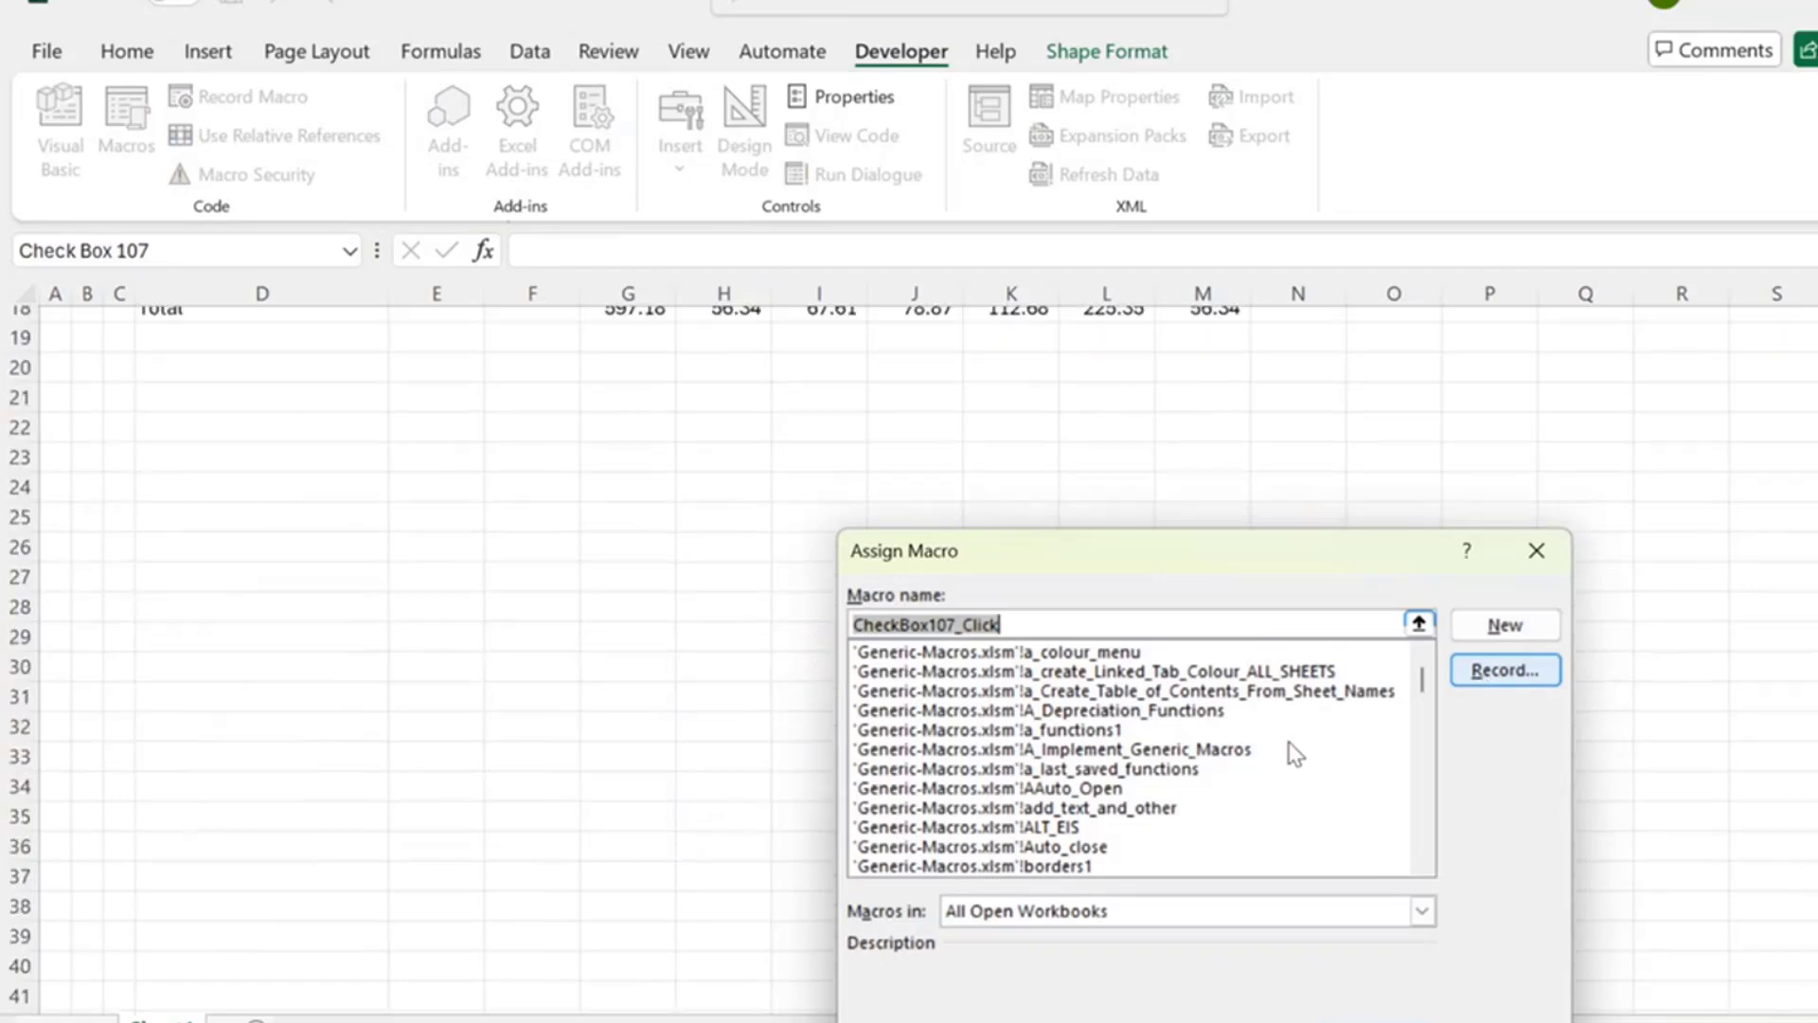
scroll(1380, 734, "up", 5)
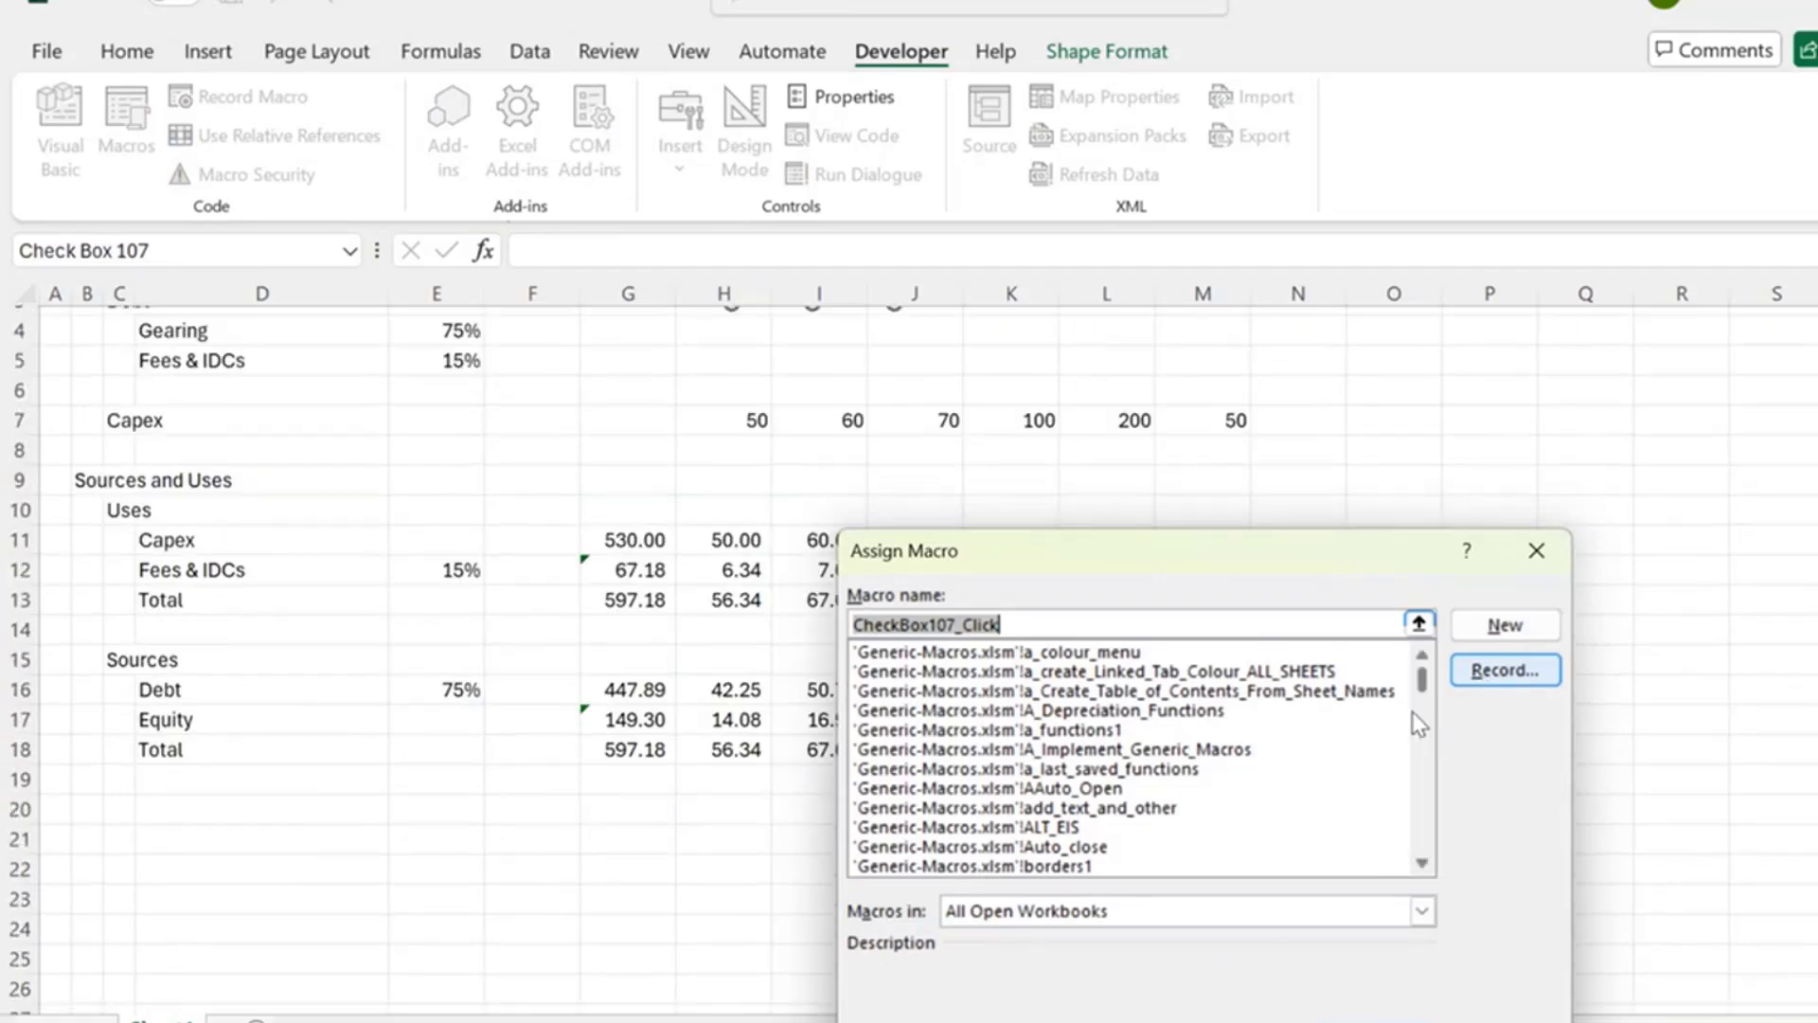
left_click(1246, 914)
left_click(1140, 957)
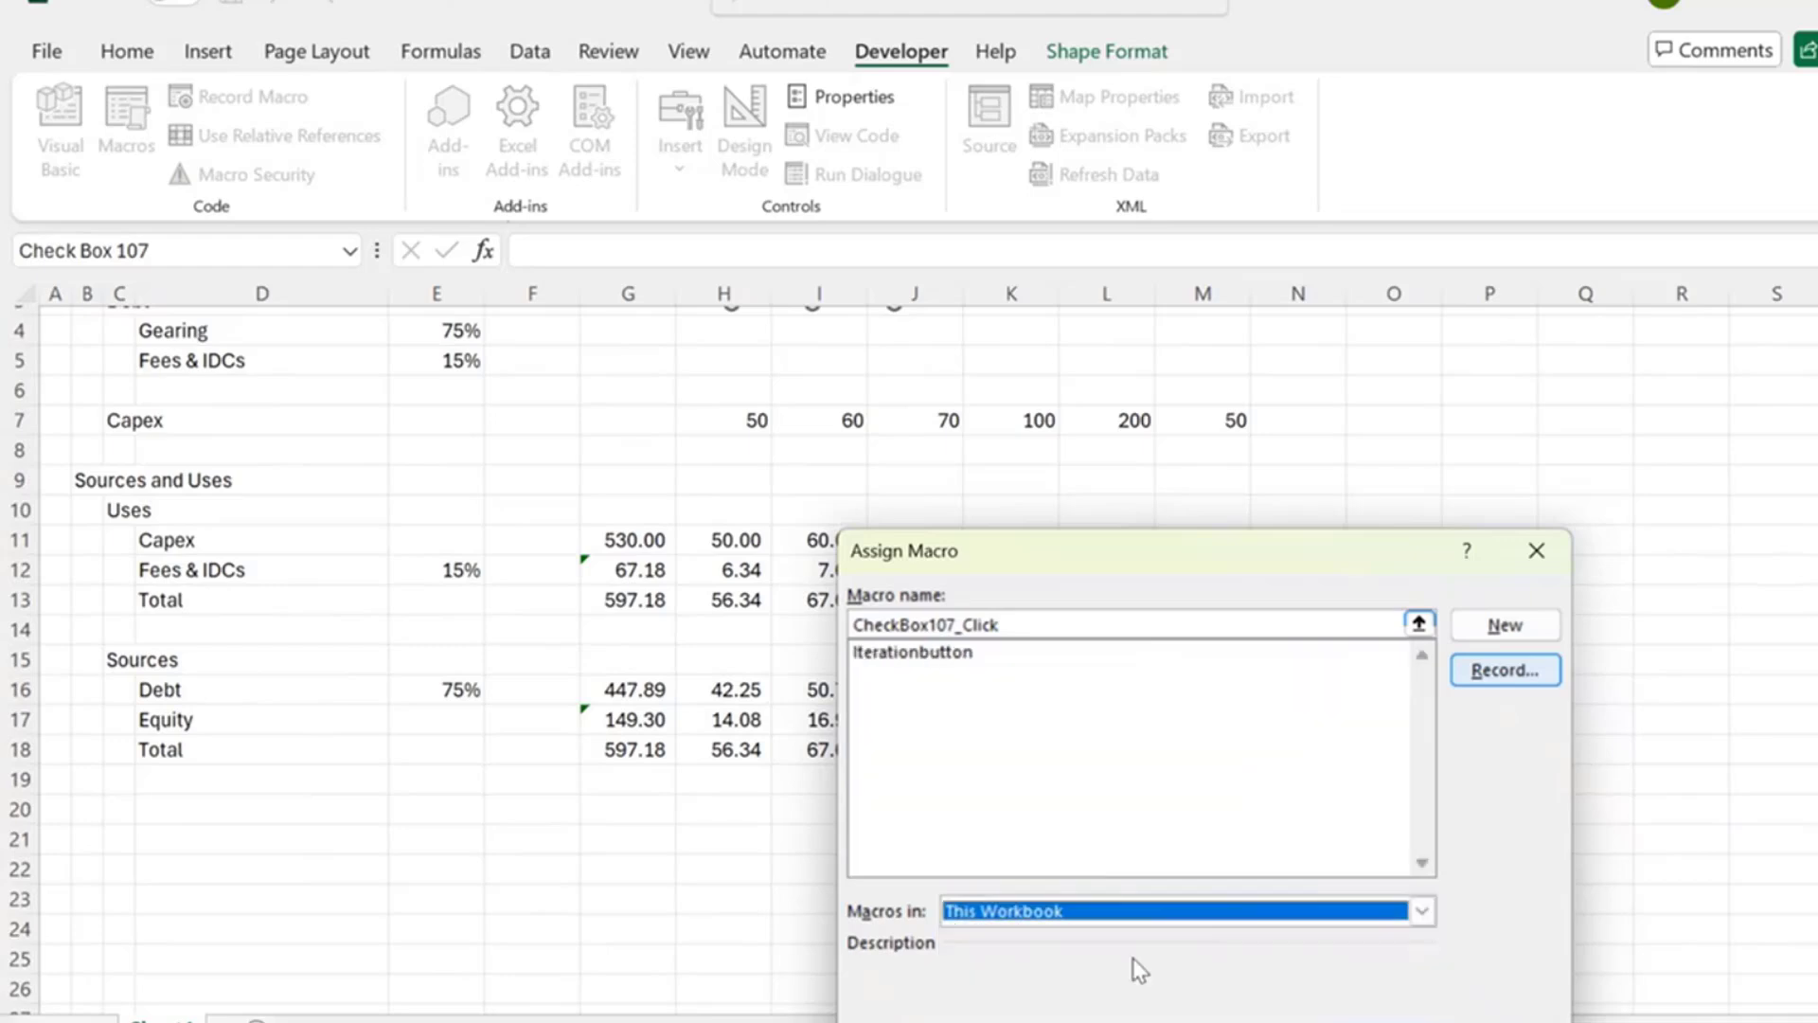
left_click(952, 653)
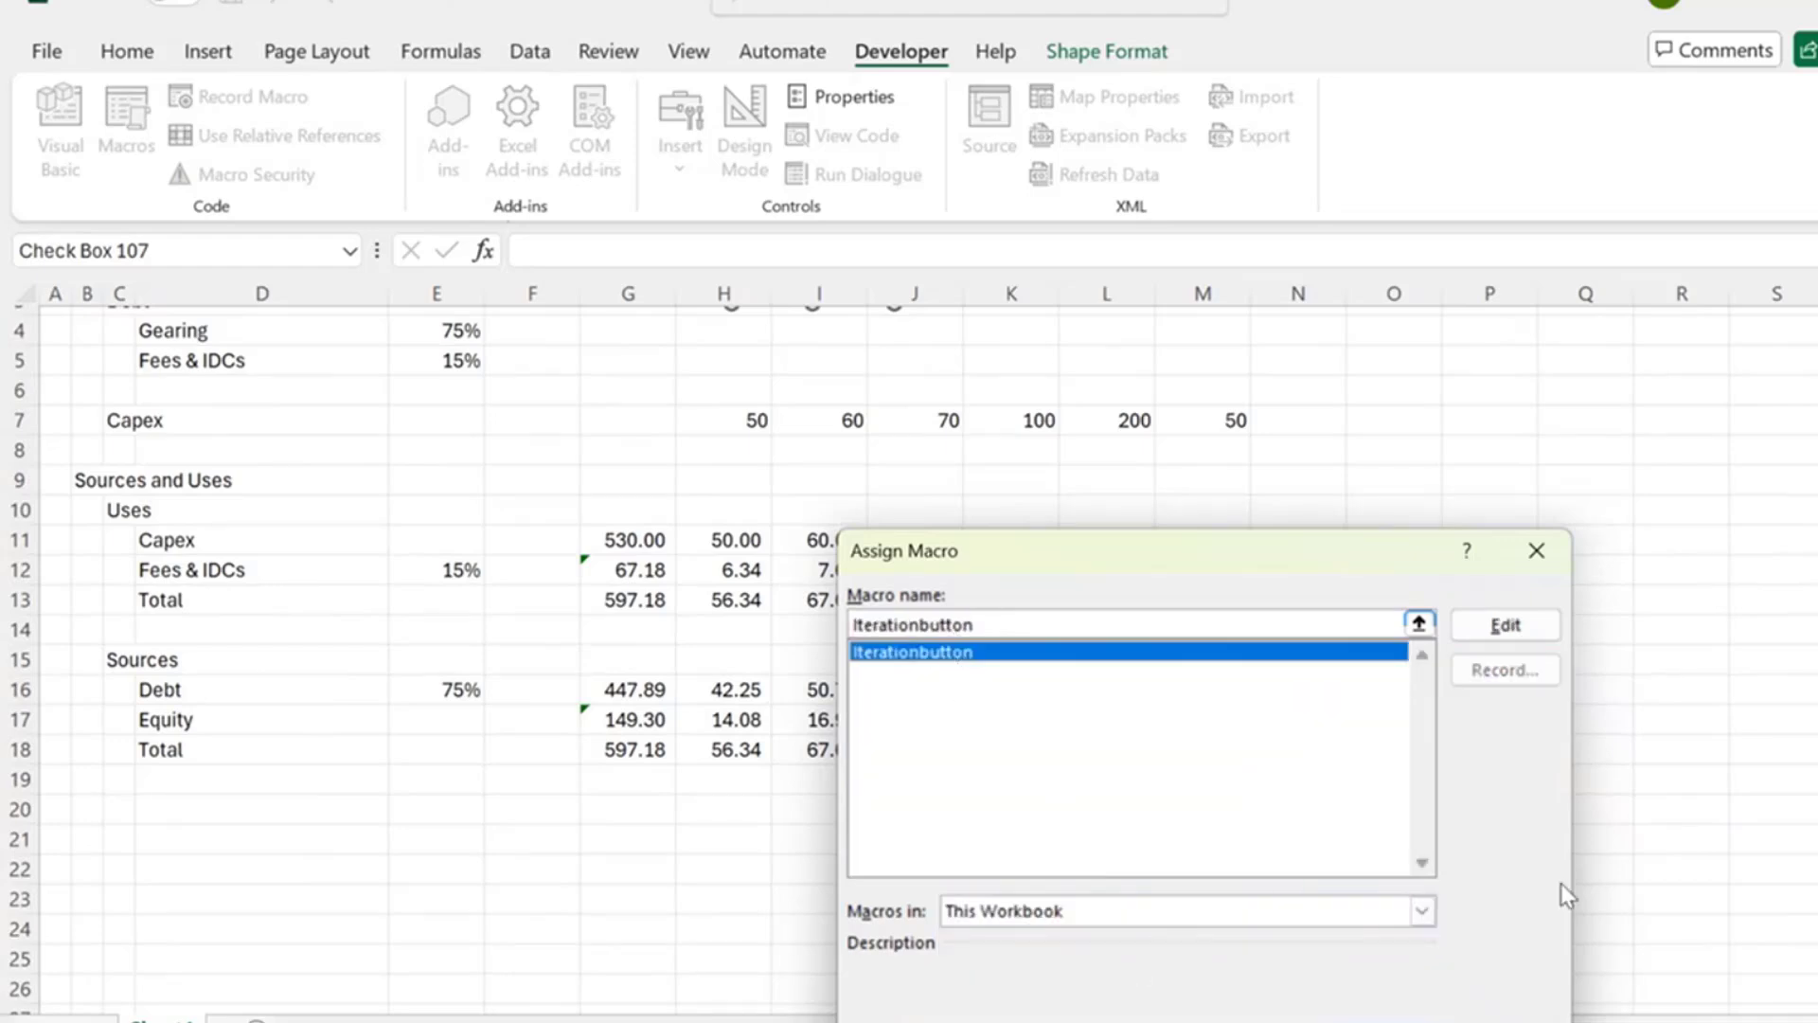
key("Return")
scroll(1202, 735, "up", 1)
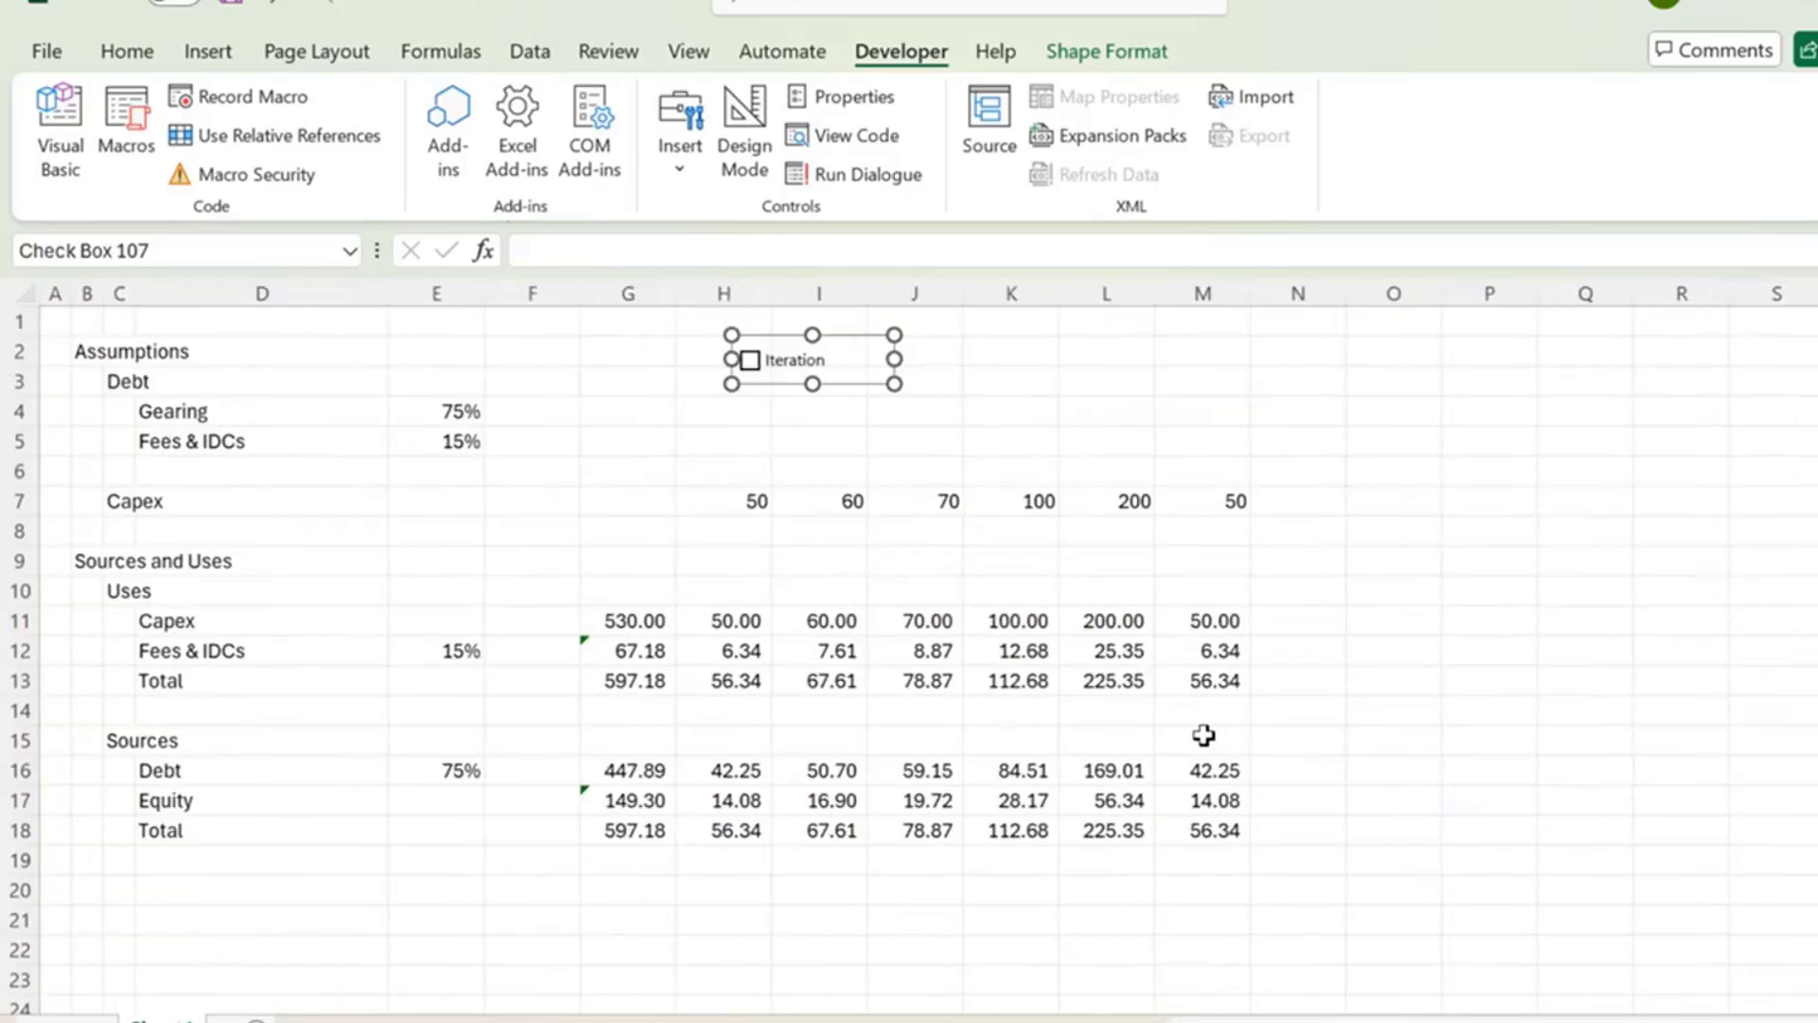
Deselect the Iteration check box control and toggle it on and off to test the assigned macro.
left_click(852, 527)
left_click(750, 361)
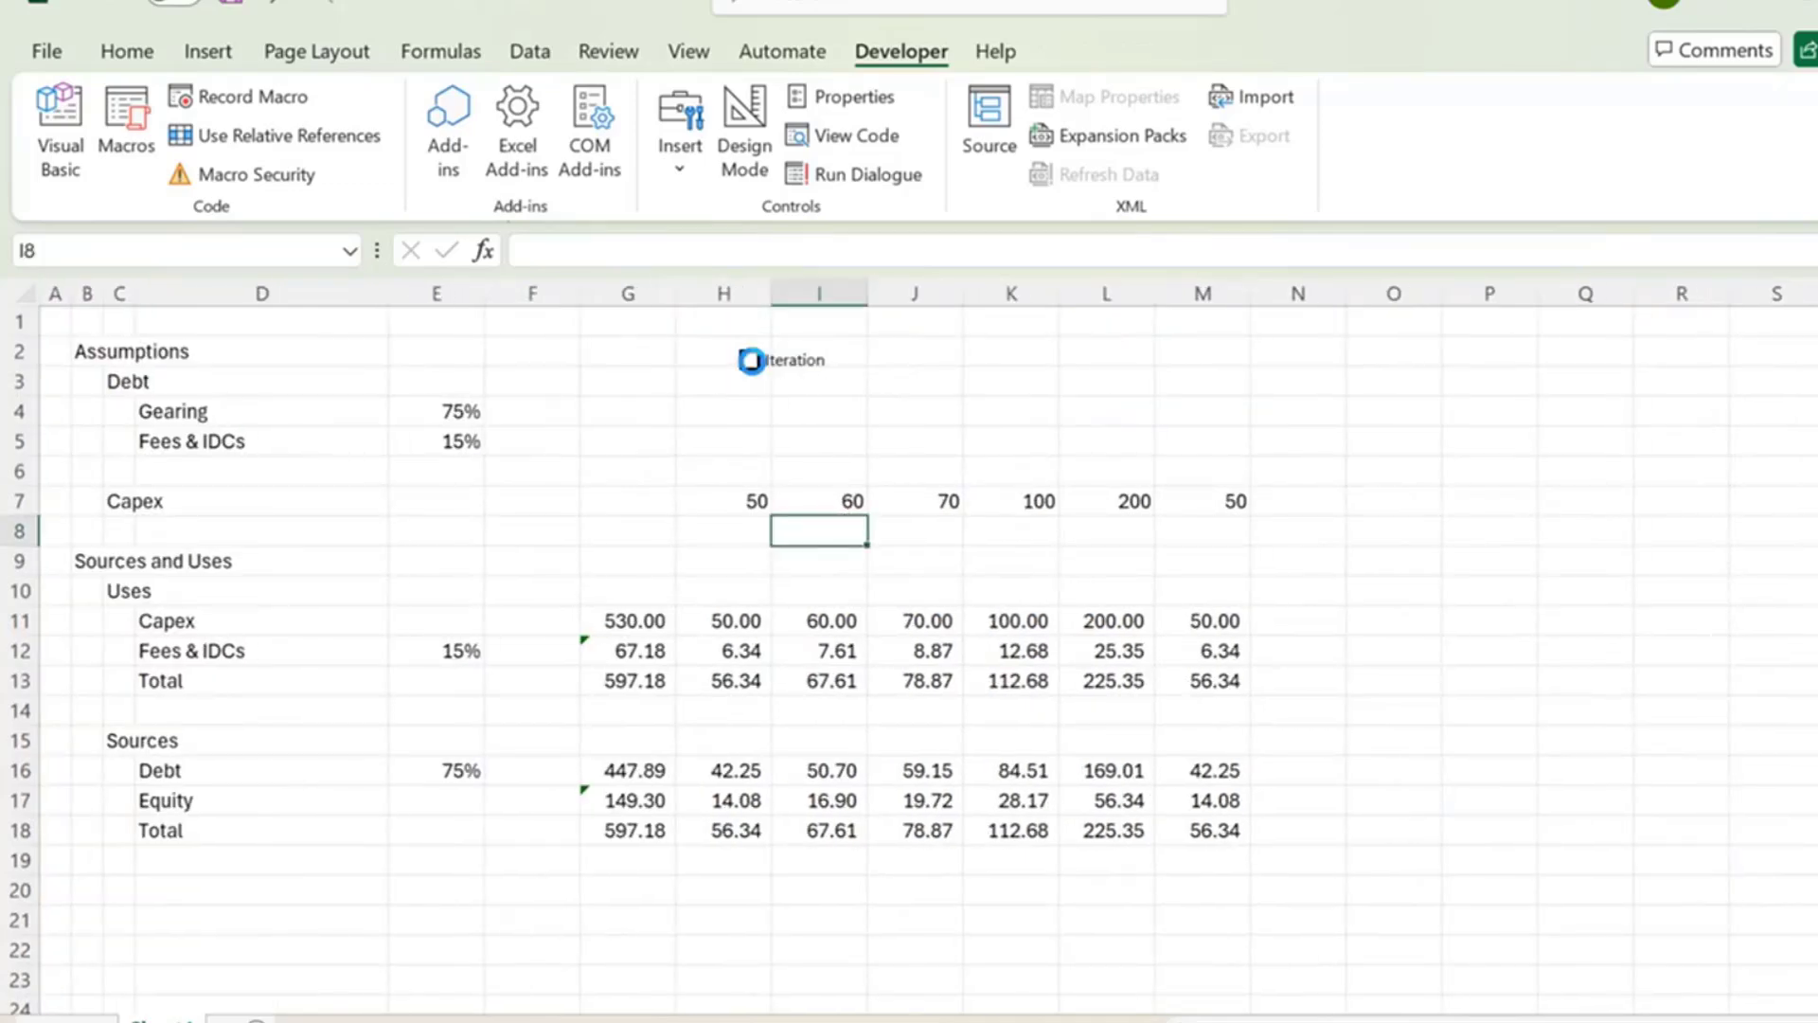
left_click(751, 365)
Open the code of the Iterationbutton macro from the check box's macro assignment and arrange the code window beside the workbook.
right_click(754, 370)
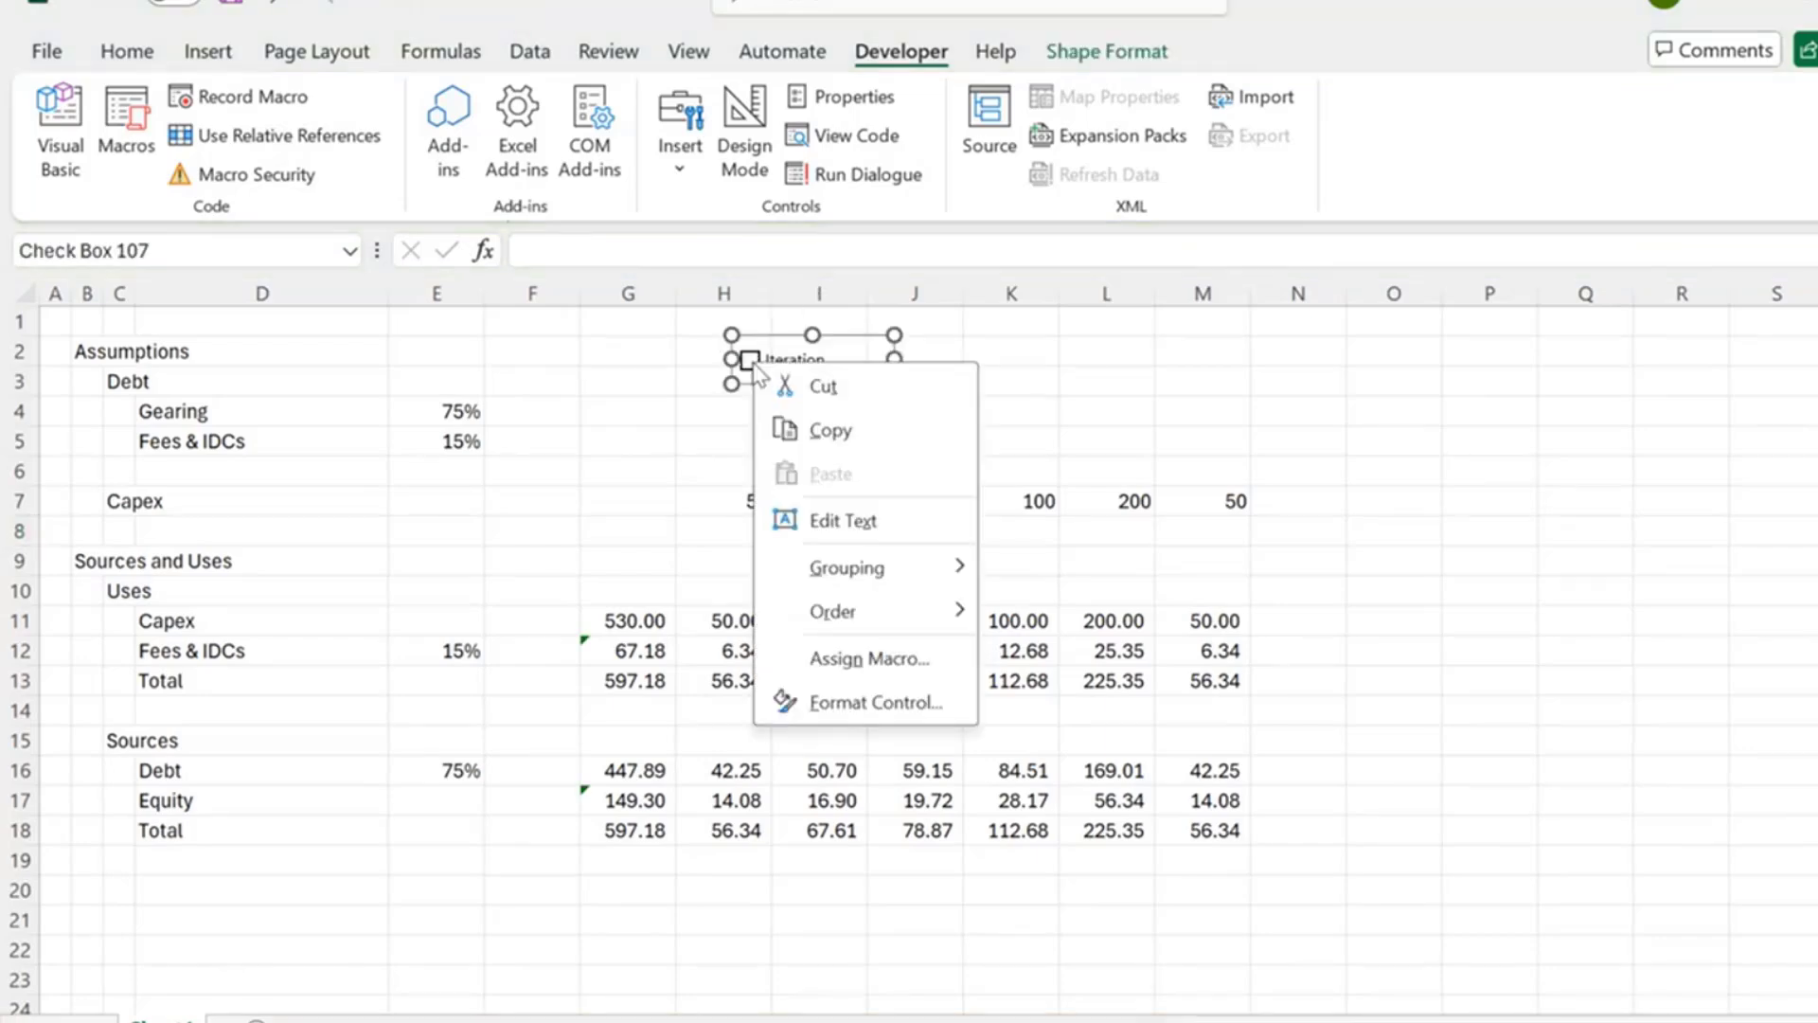
left_click(858, 660)
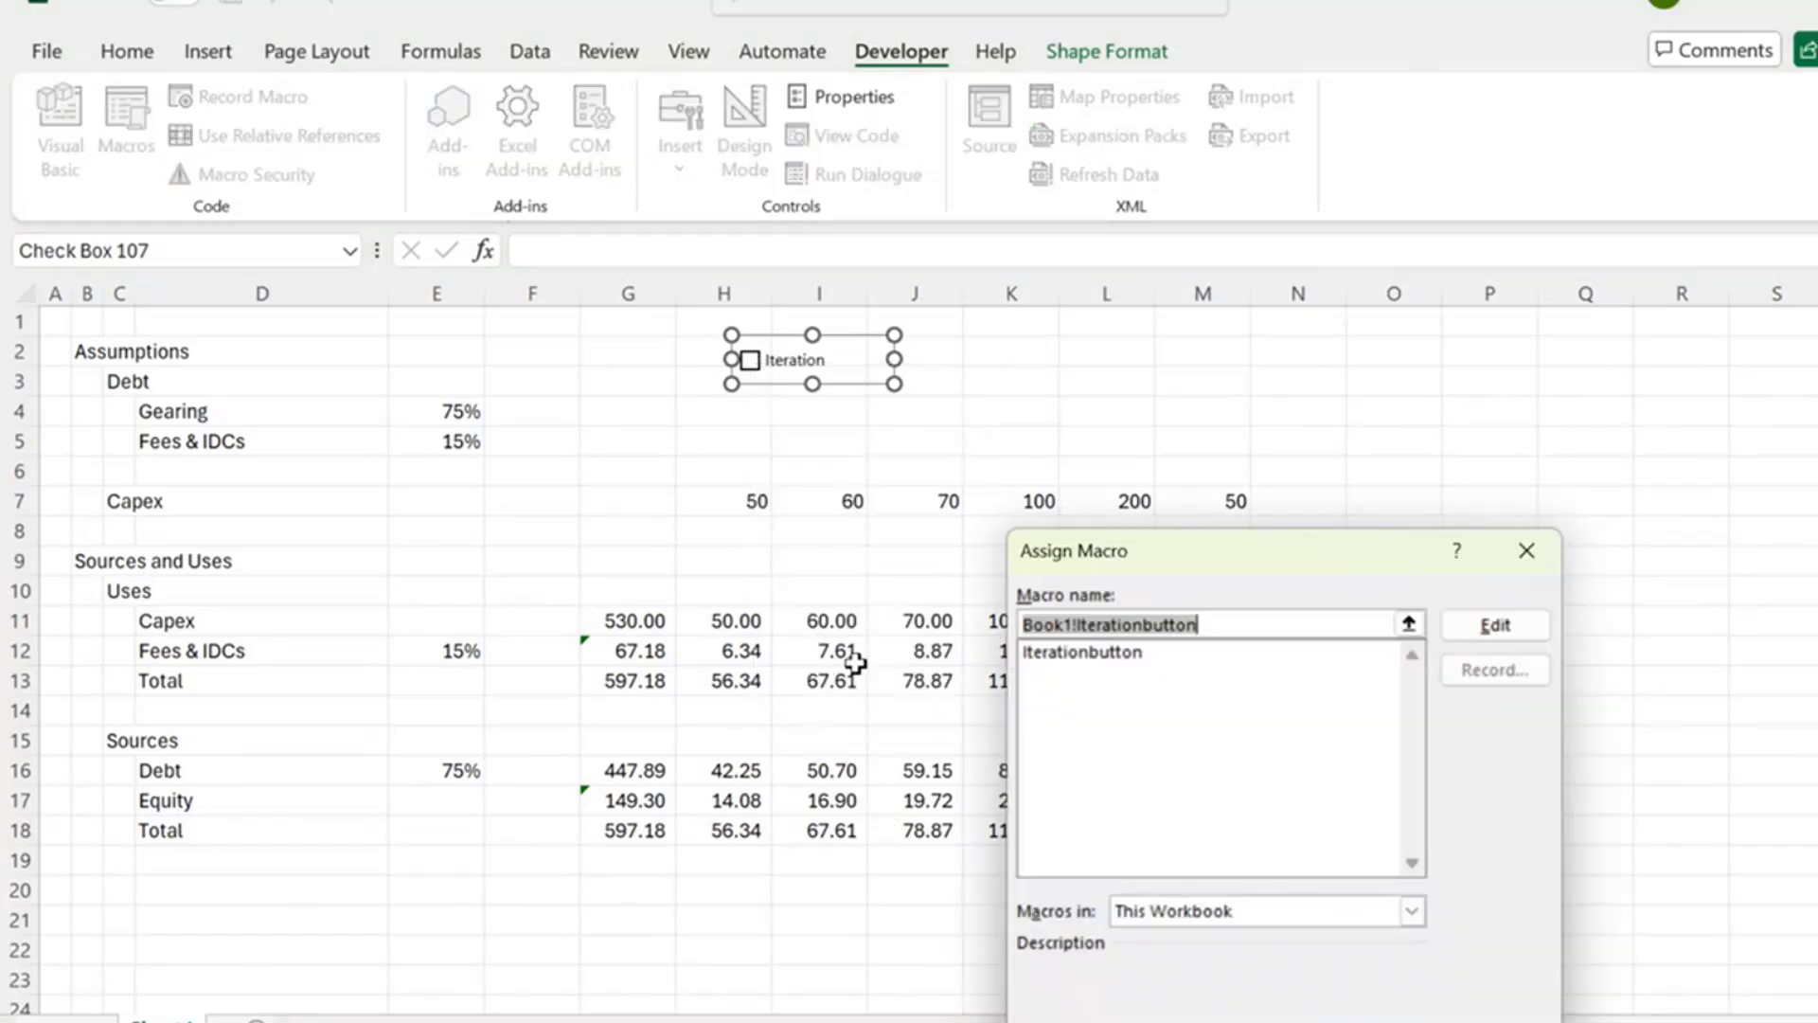
left_click(1495, 625)
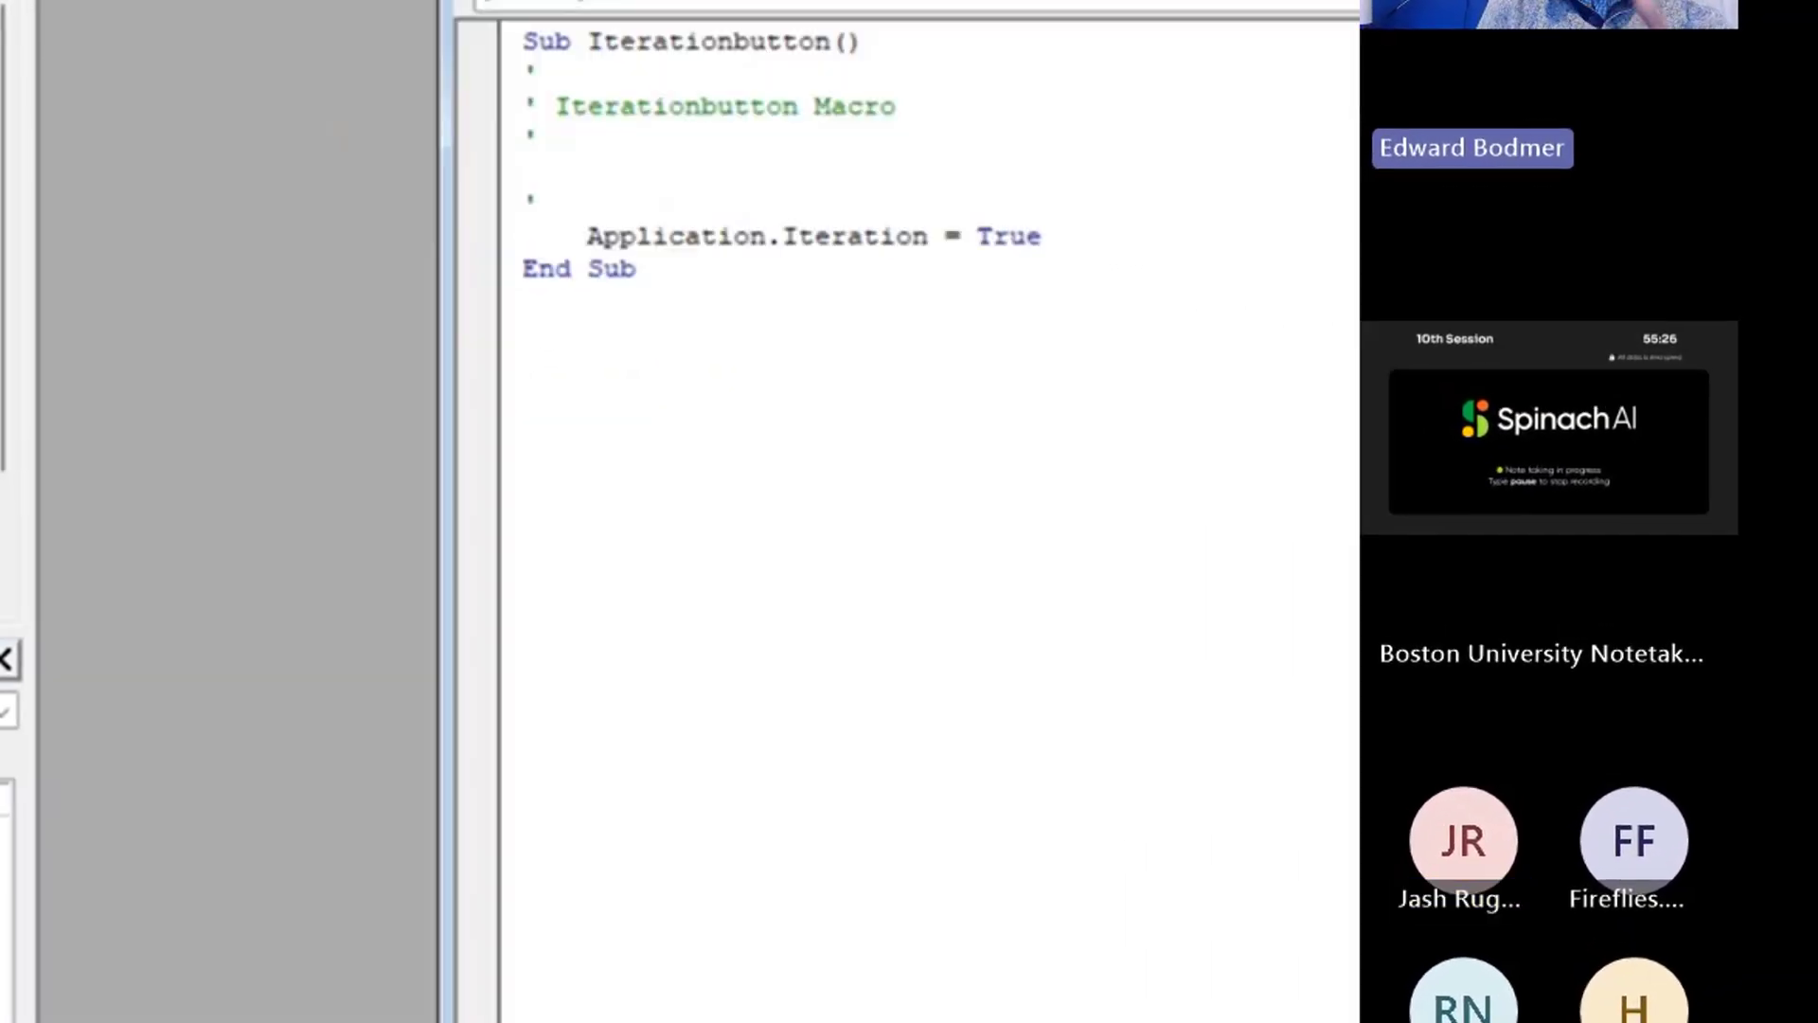
left_click_drag(852, 4, 1101, 0)
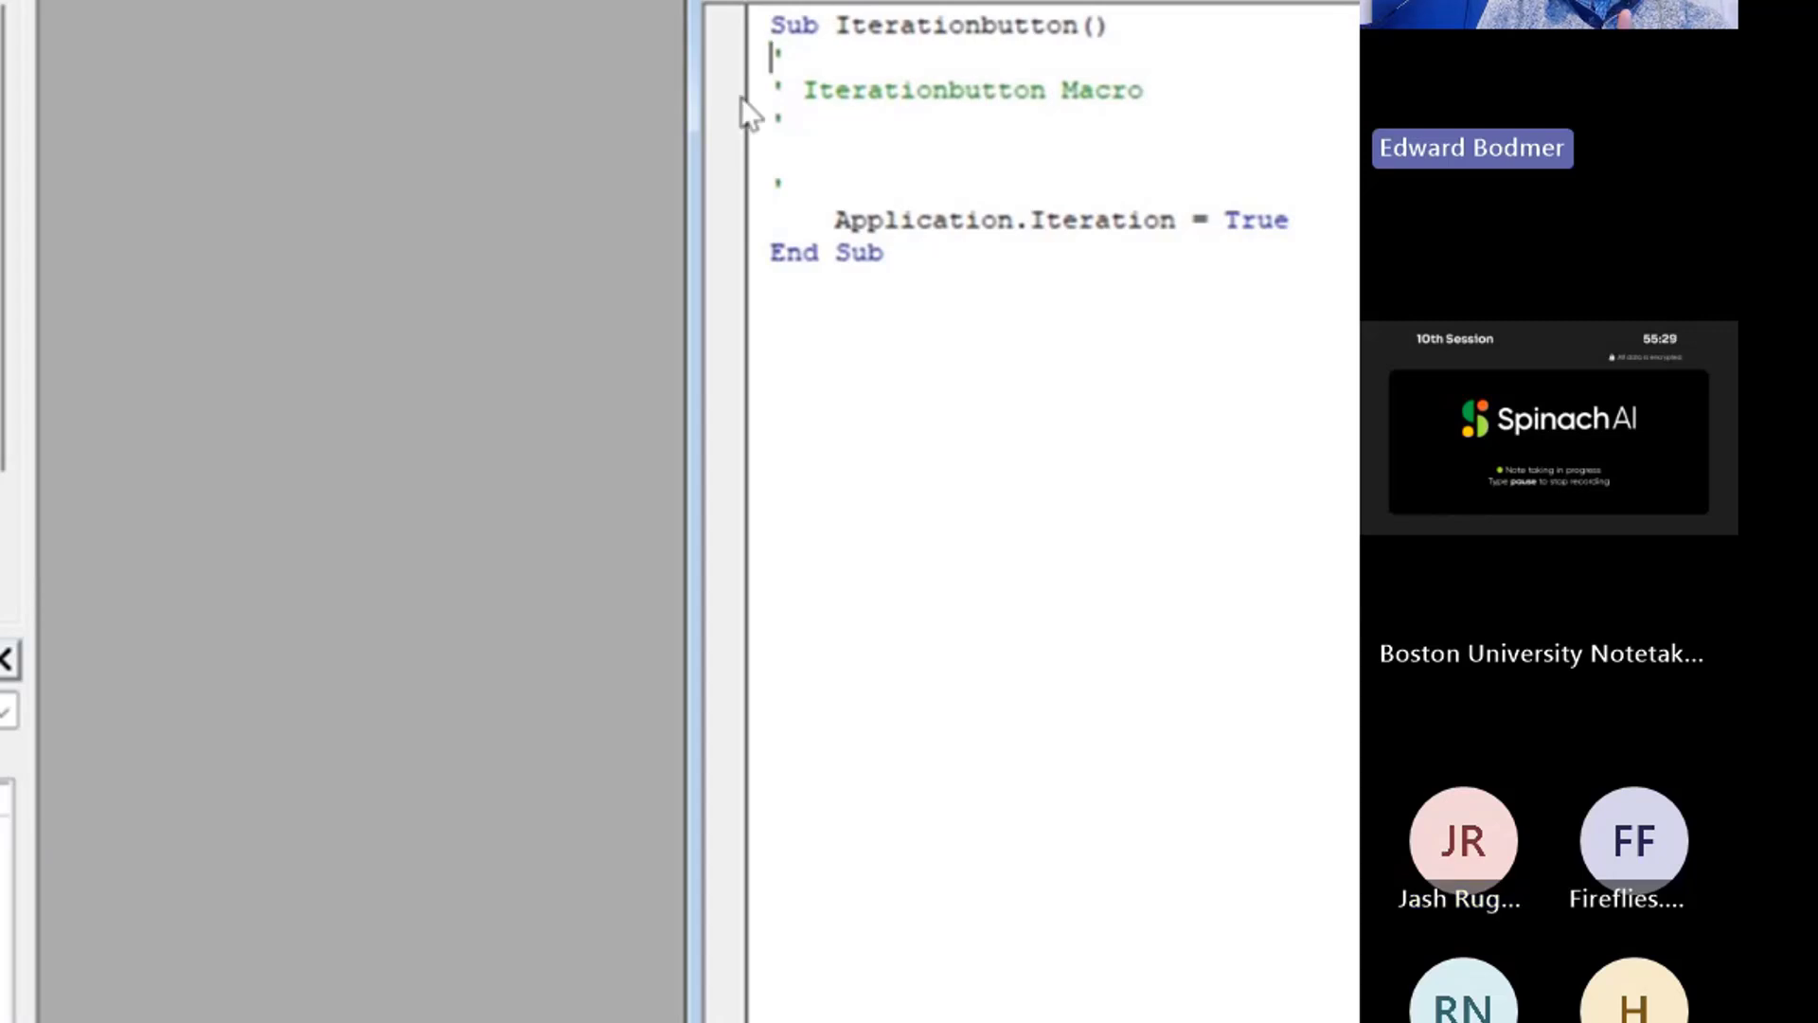
left_click_drag(1100, 1, 219, 0)
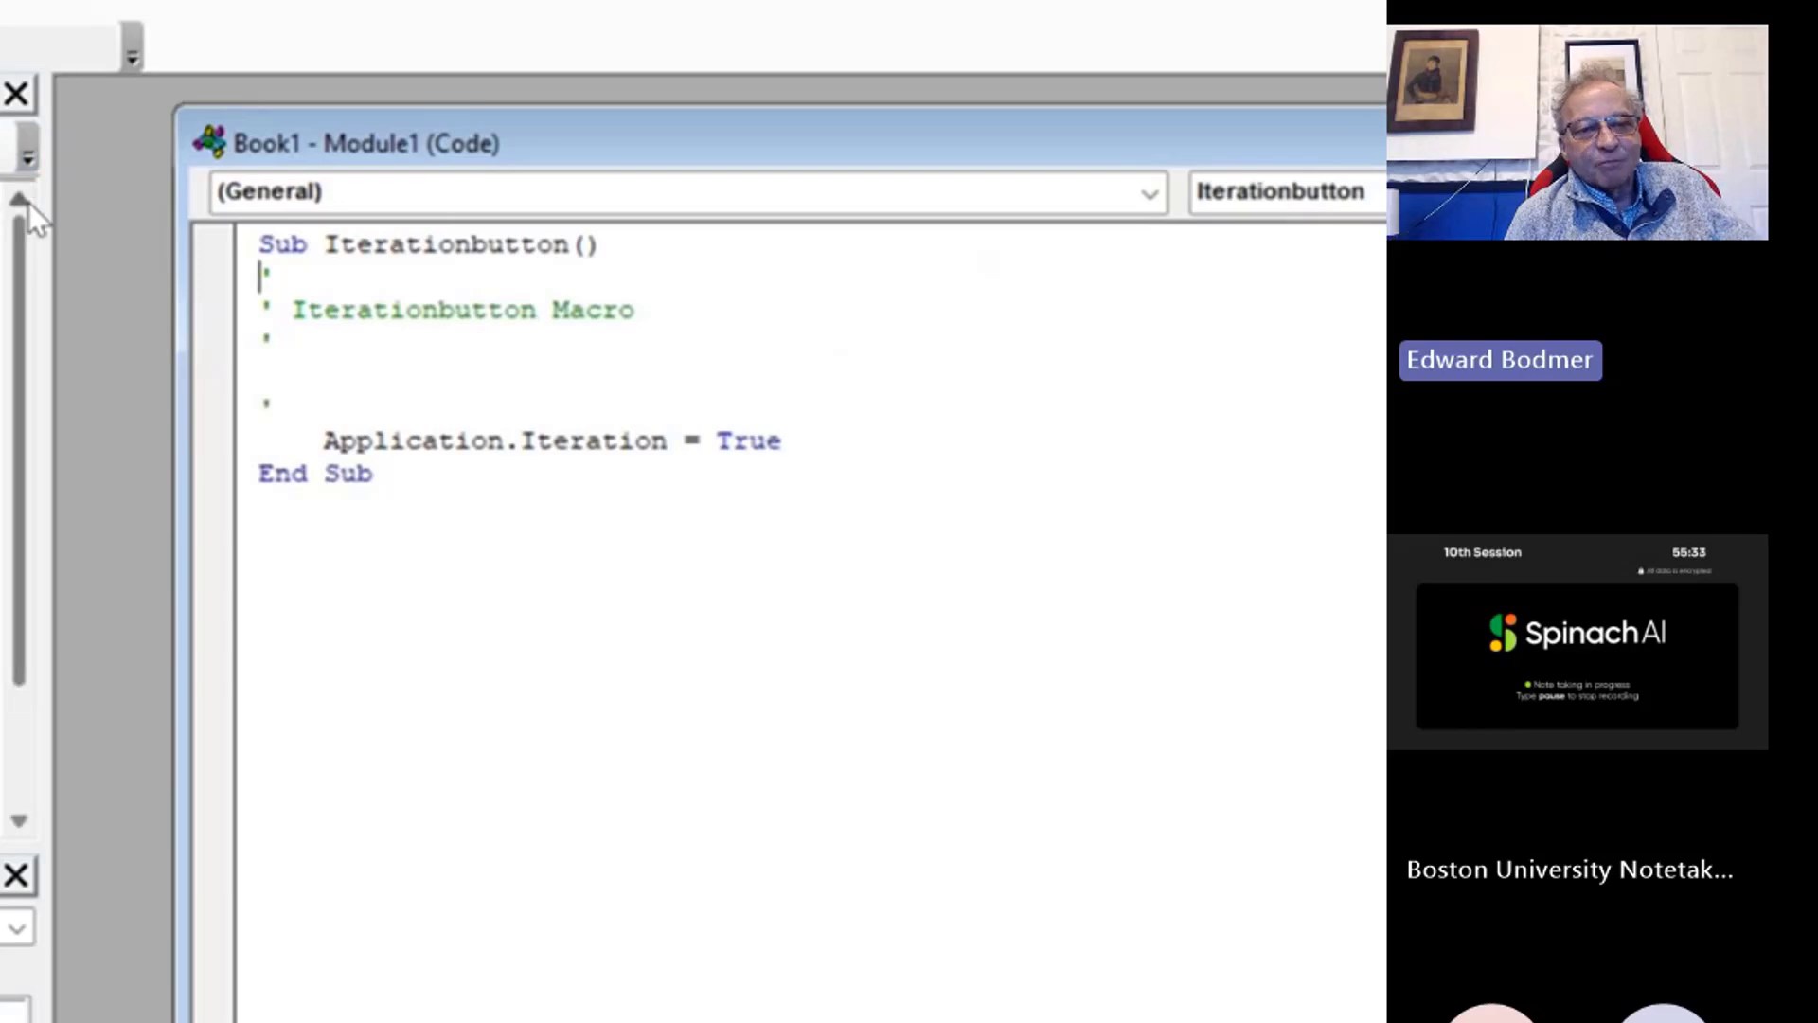
left_click_drag(47, 224, 0, 223)
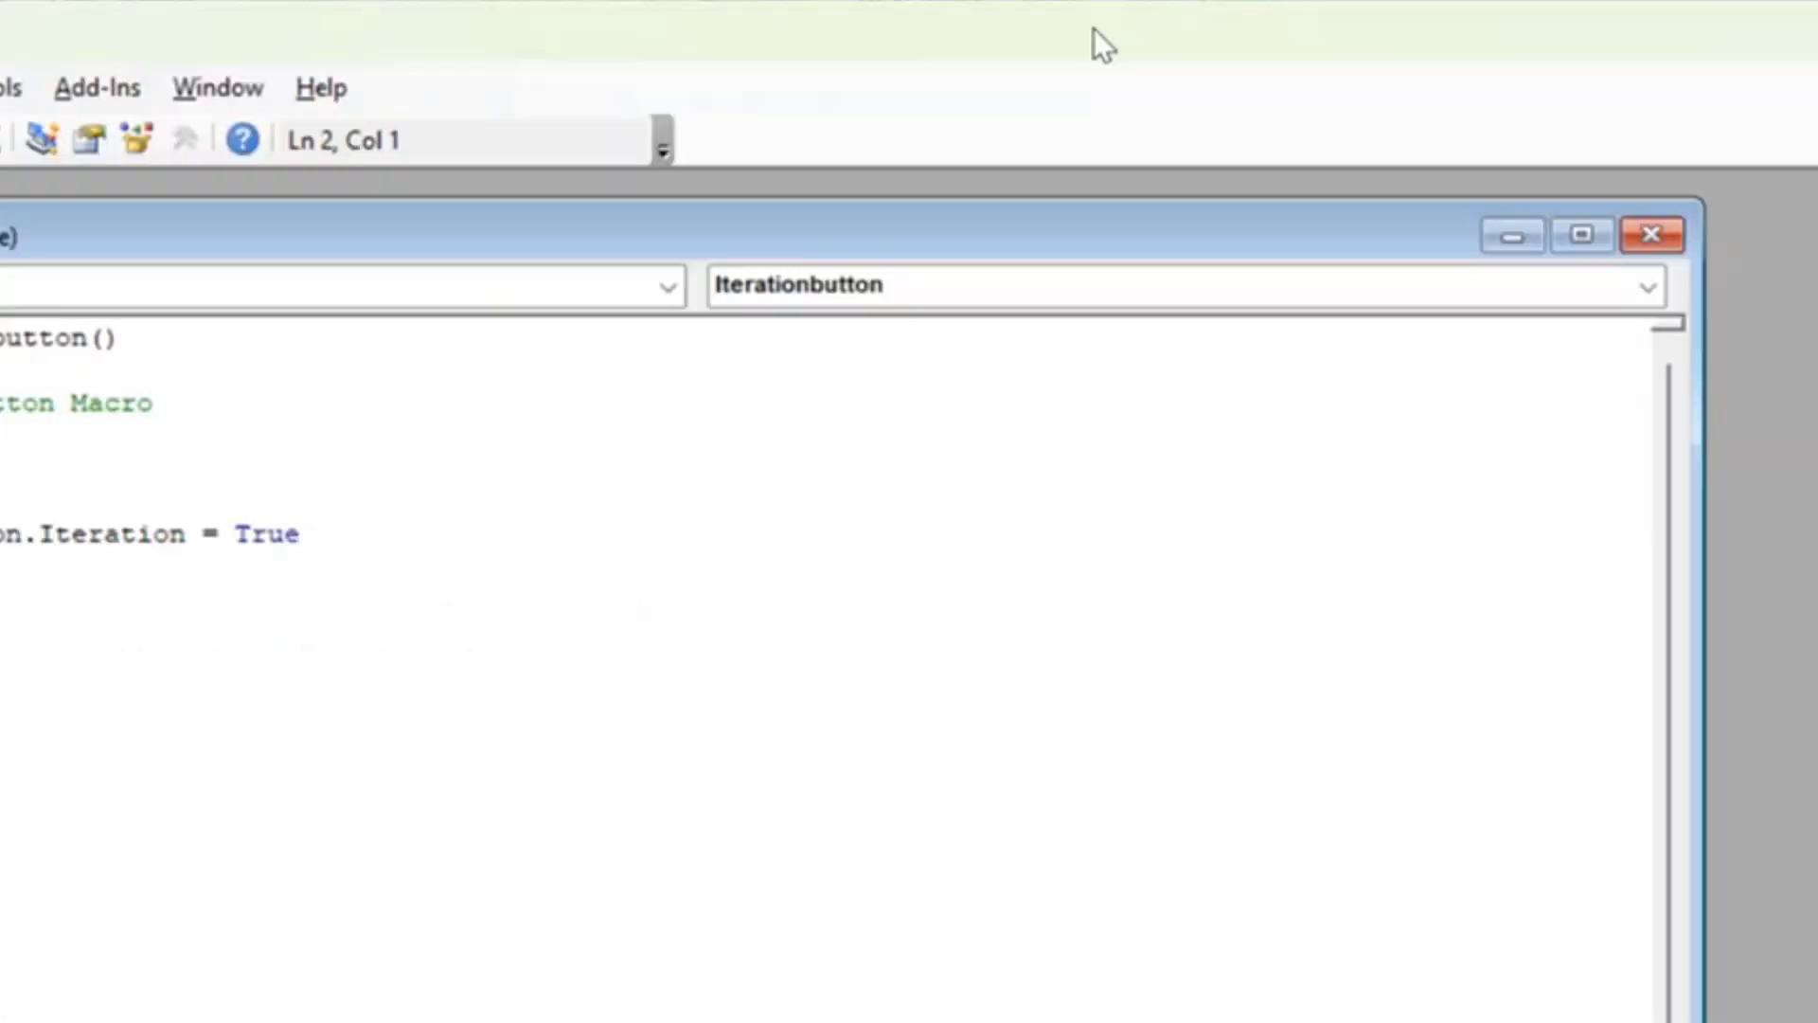
left_click_drag(939, 17, 174, 46)
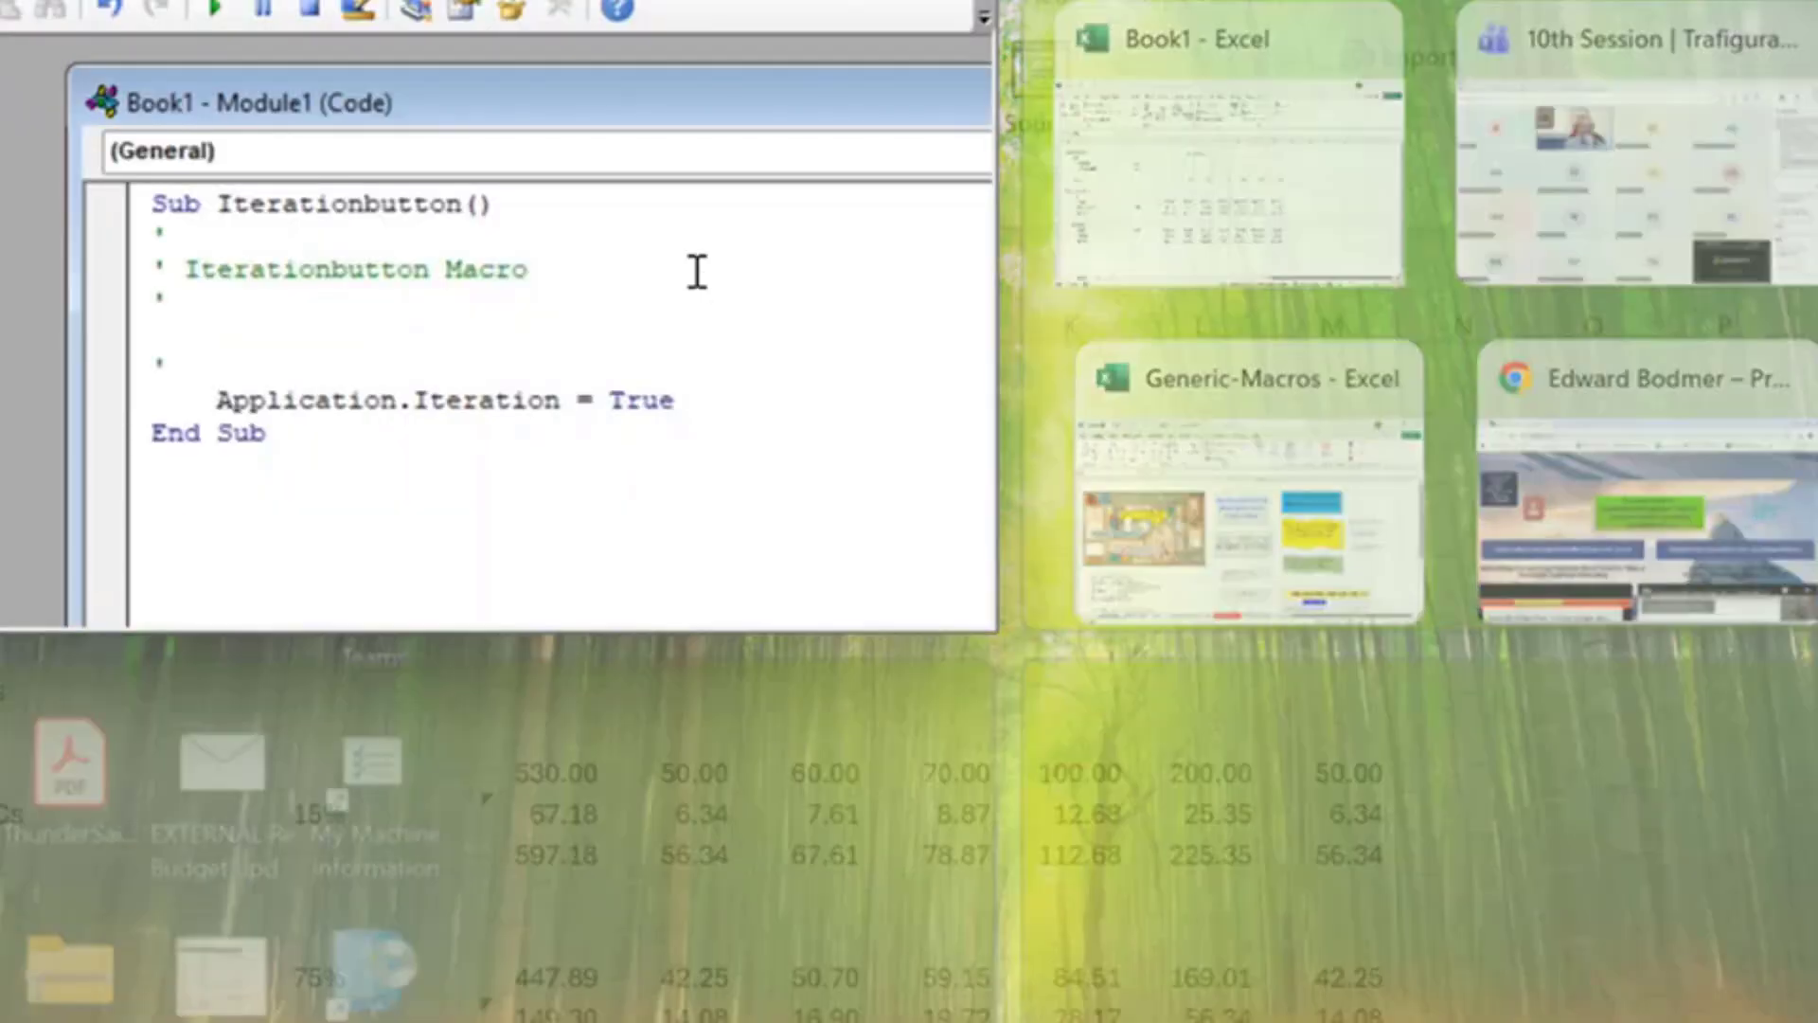
left_click(697, 272)
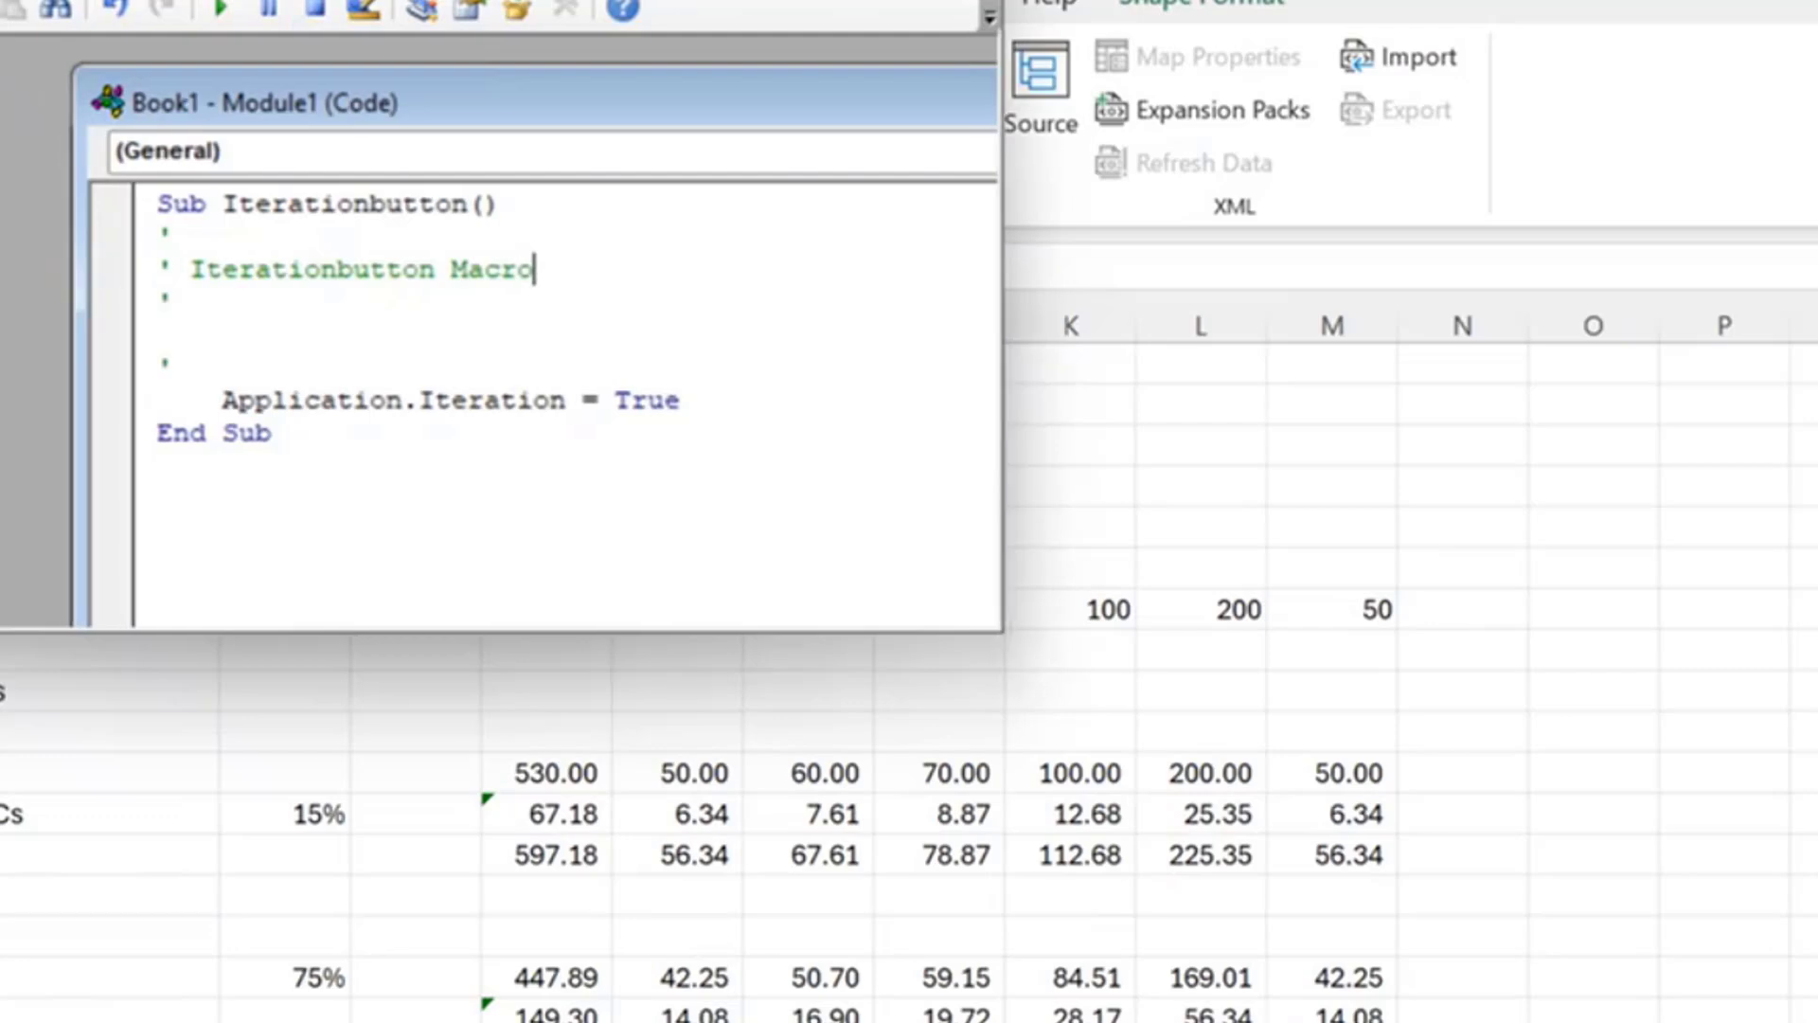
double_click(394, 17)
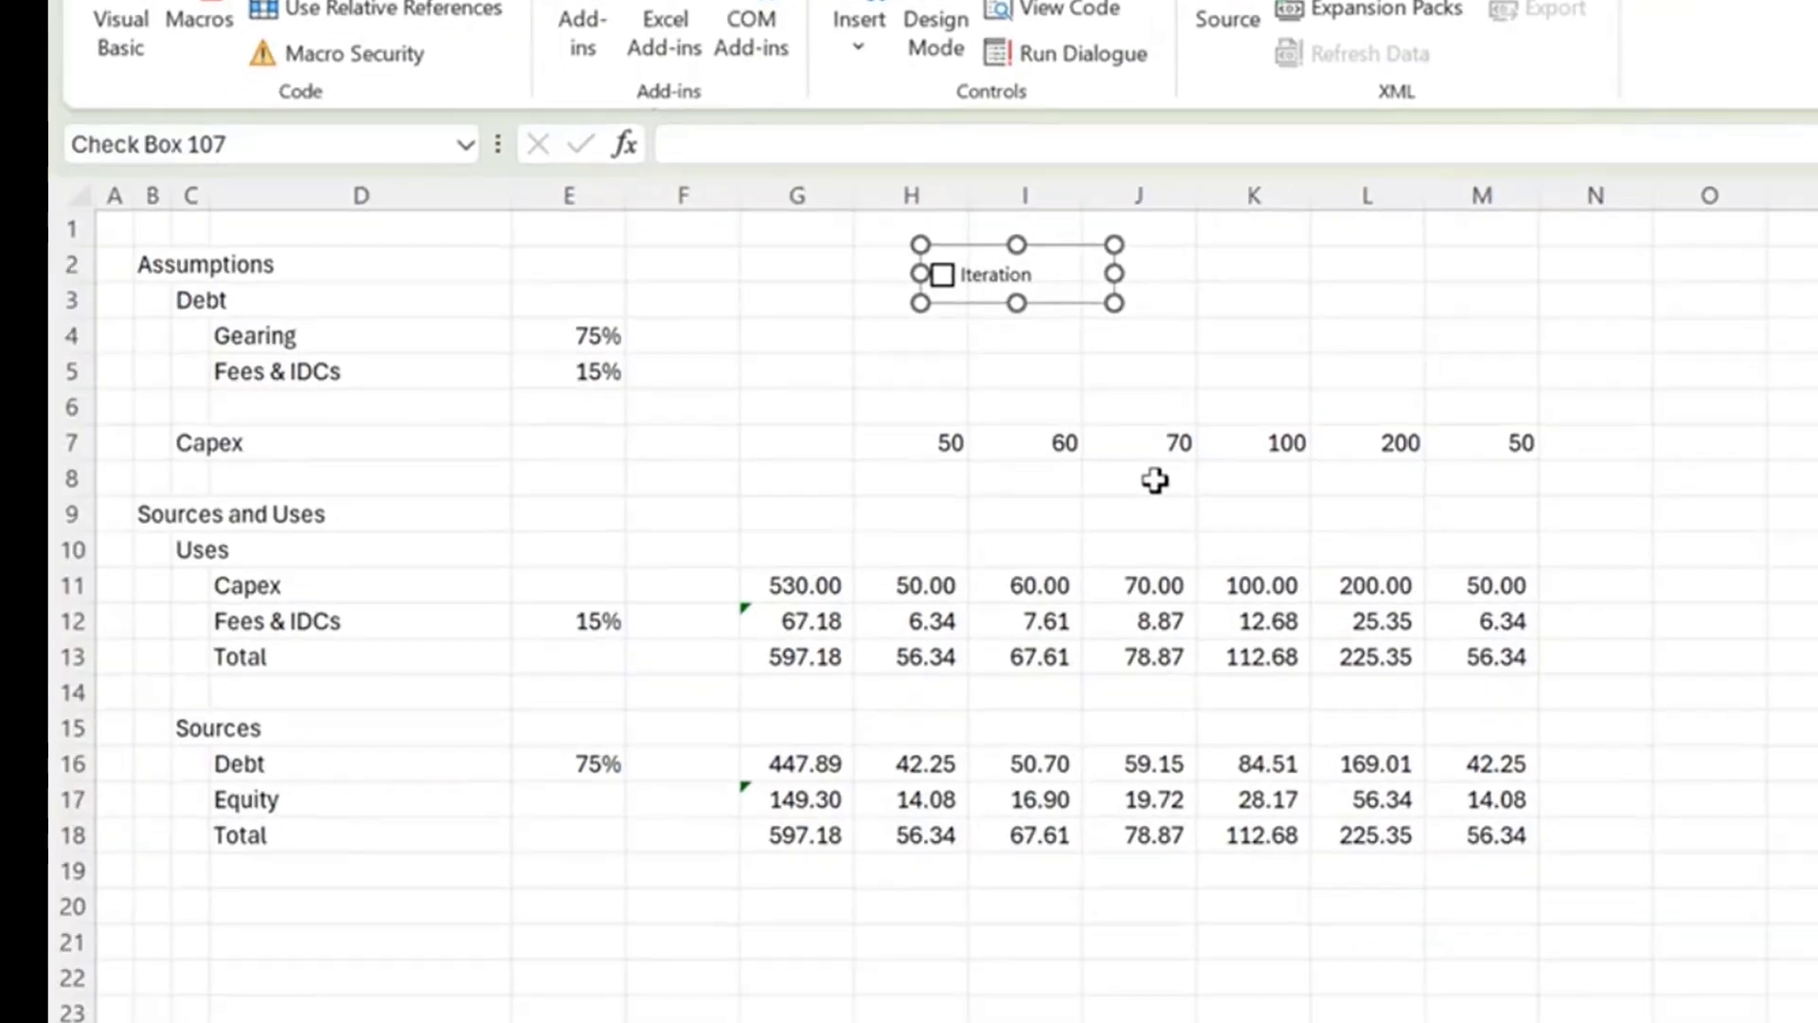
Link the Iteration check box to cell K3 in its control formatting.
left_click(1156, 478)
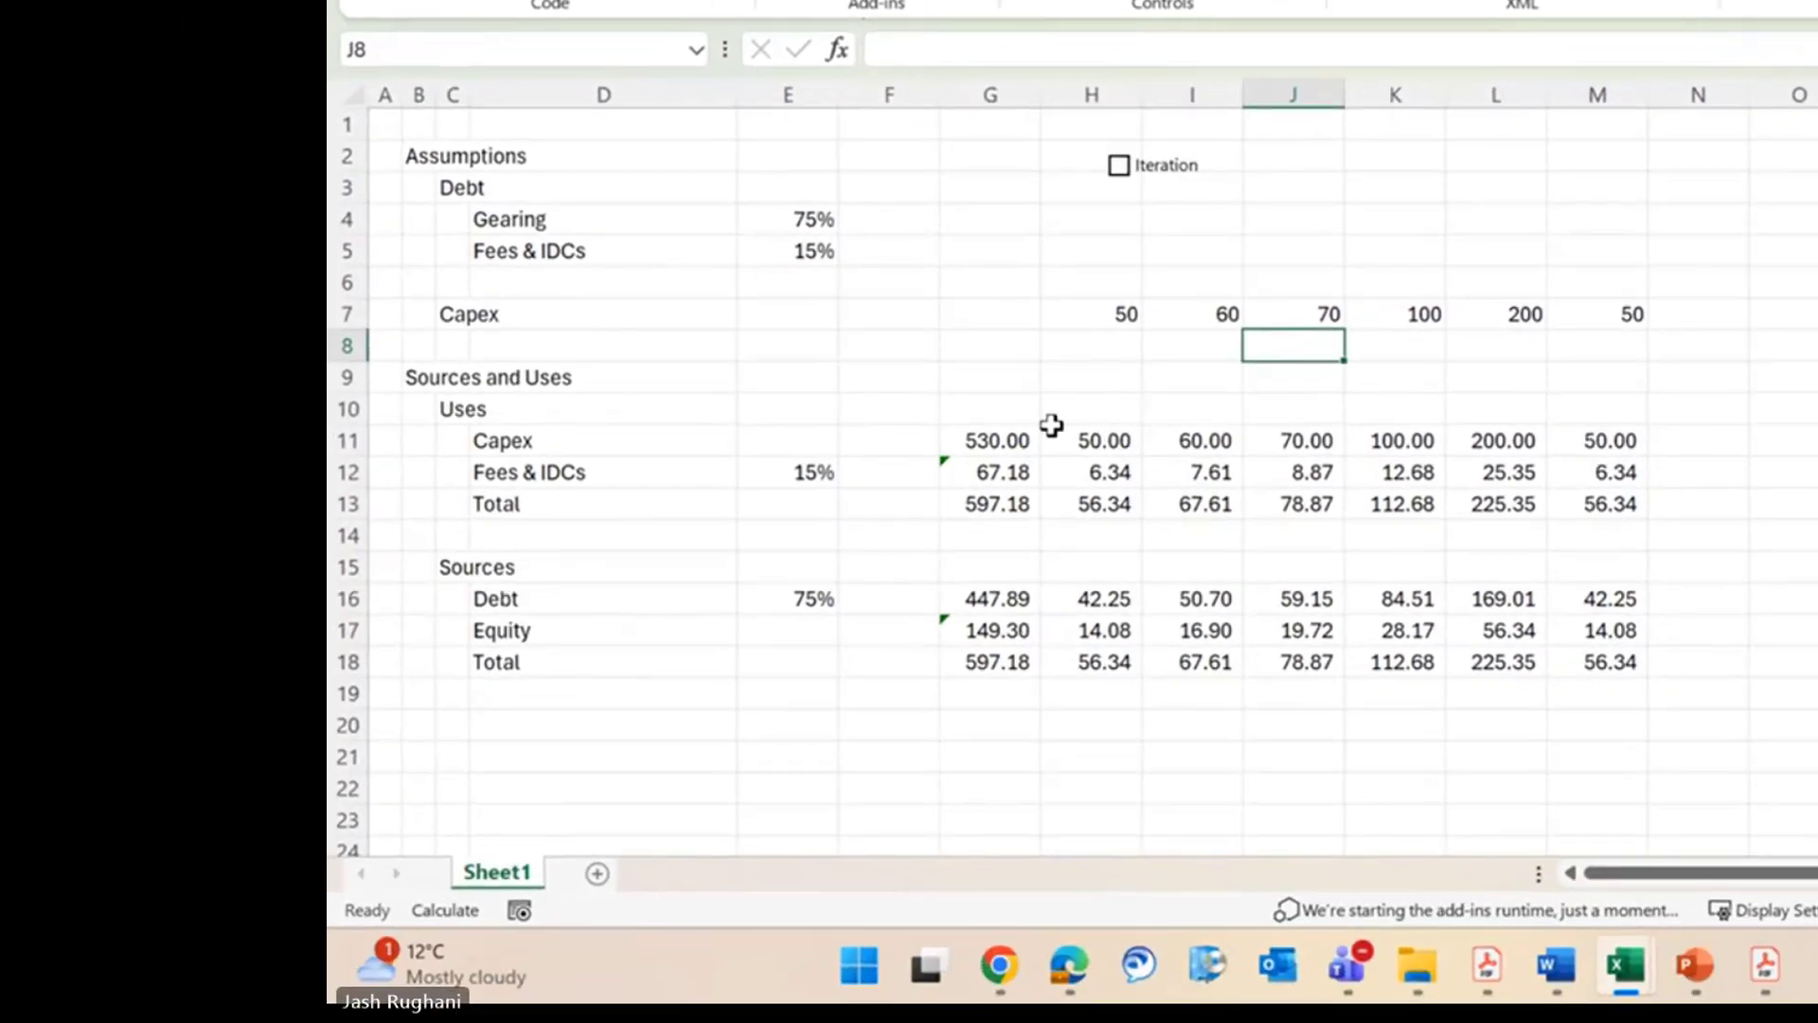
scroll(1046, 425, "down", 1)
scroll(1046, 425, "up", 1)
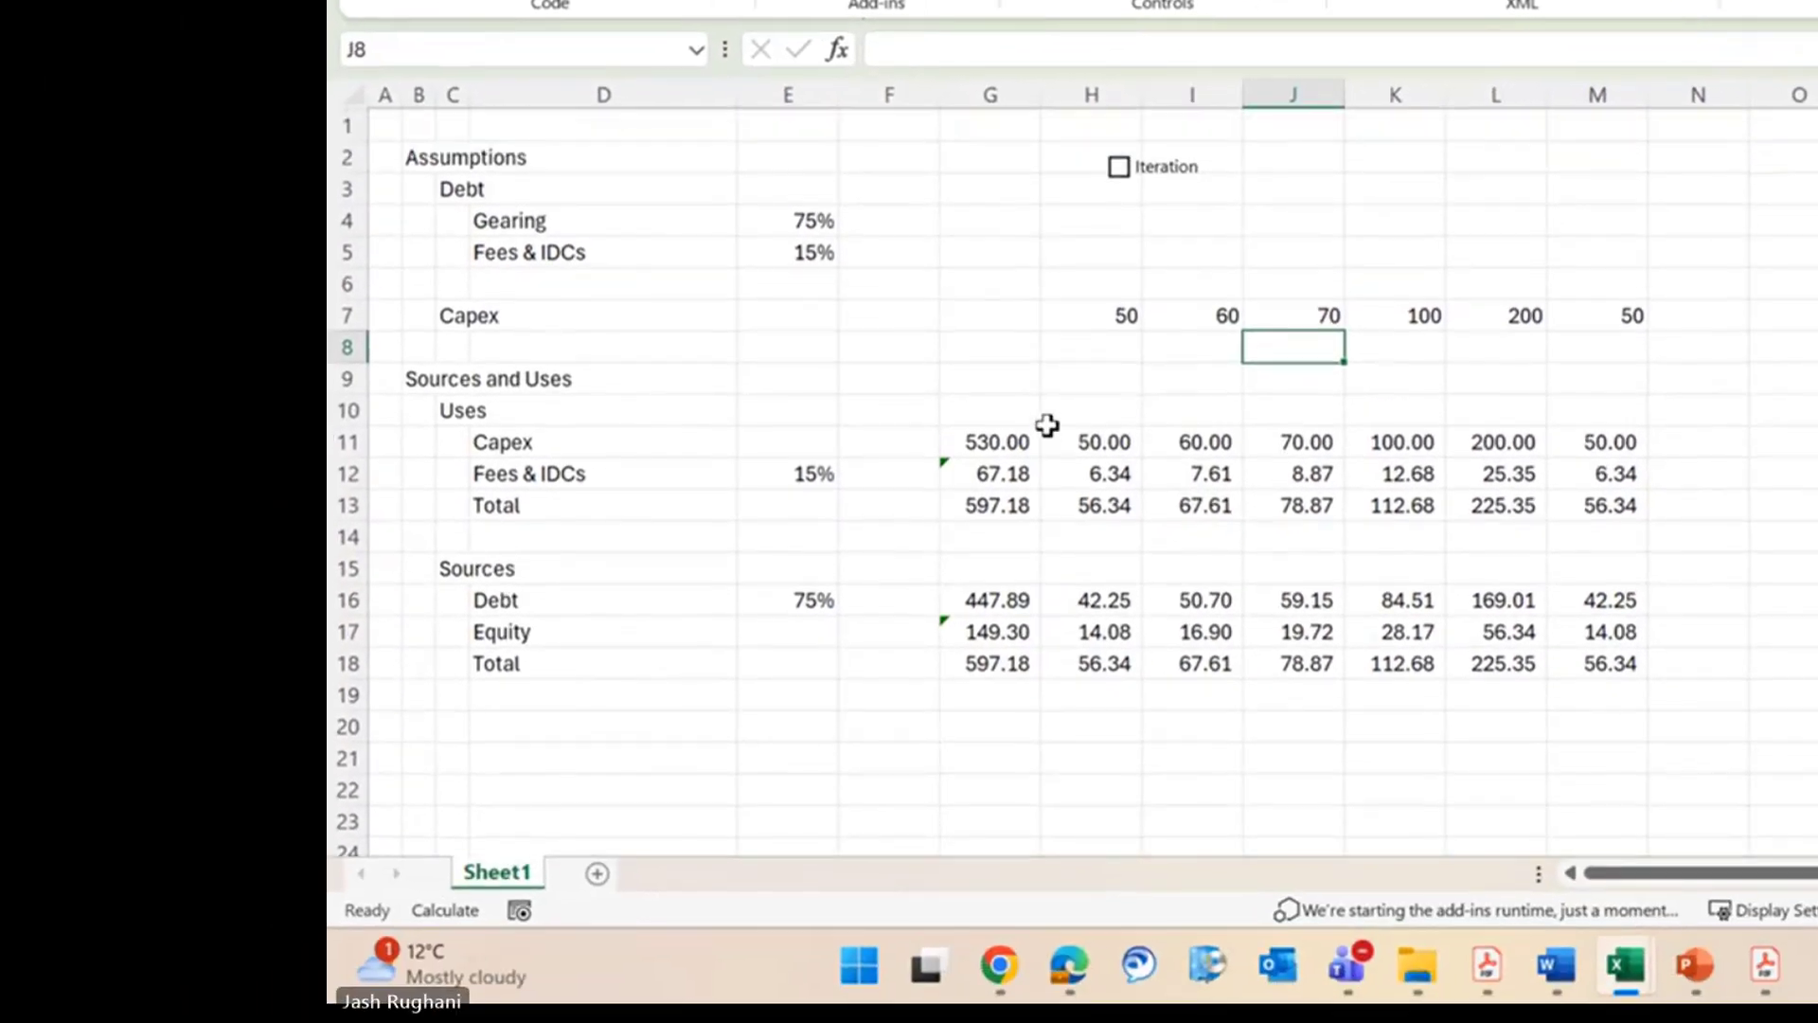
right_click(1125, 184)
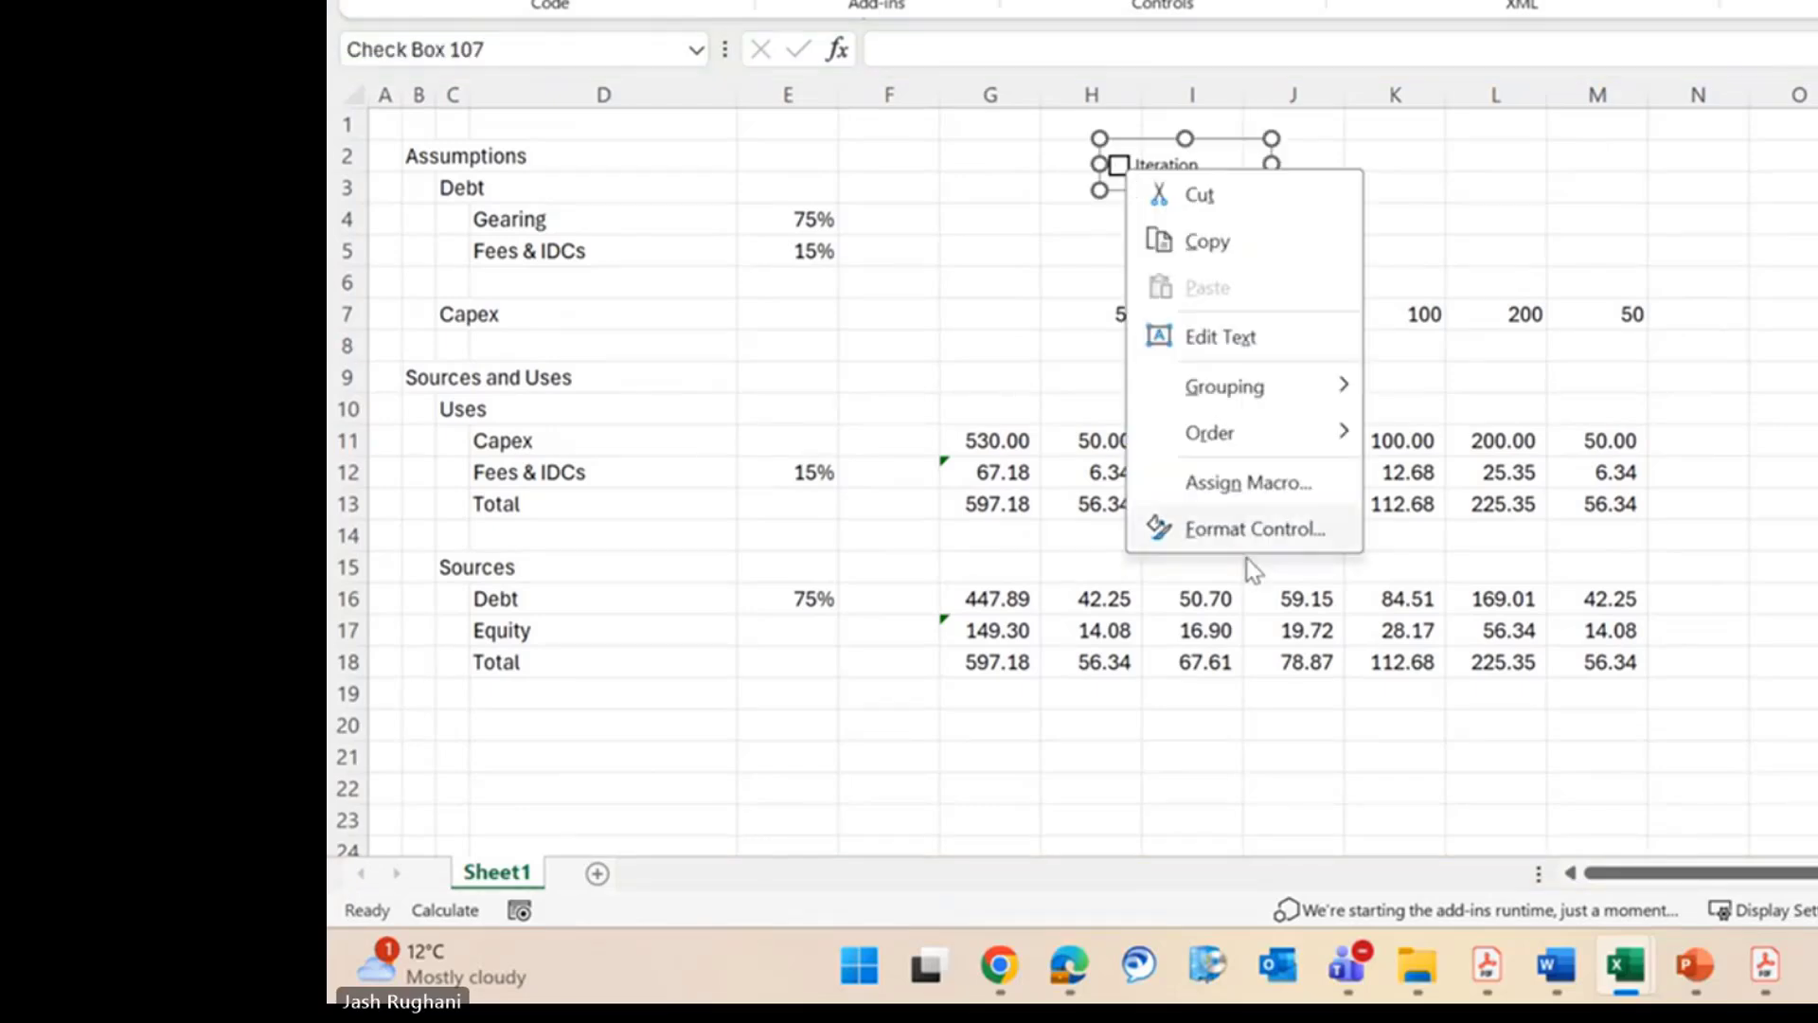
left_click(1245, 535)
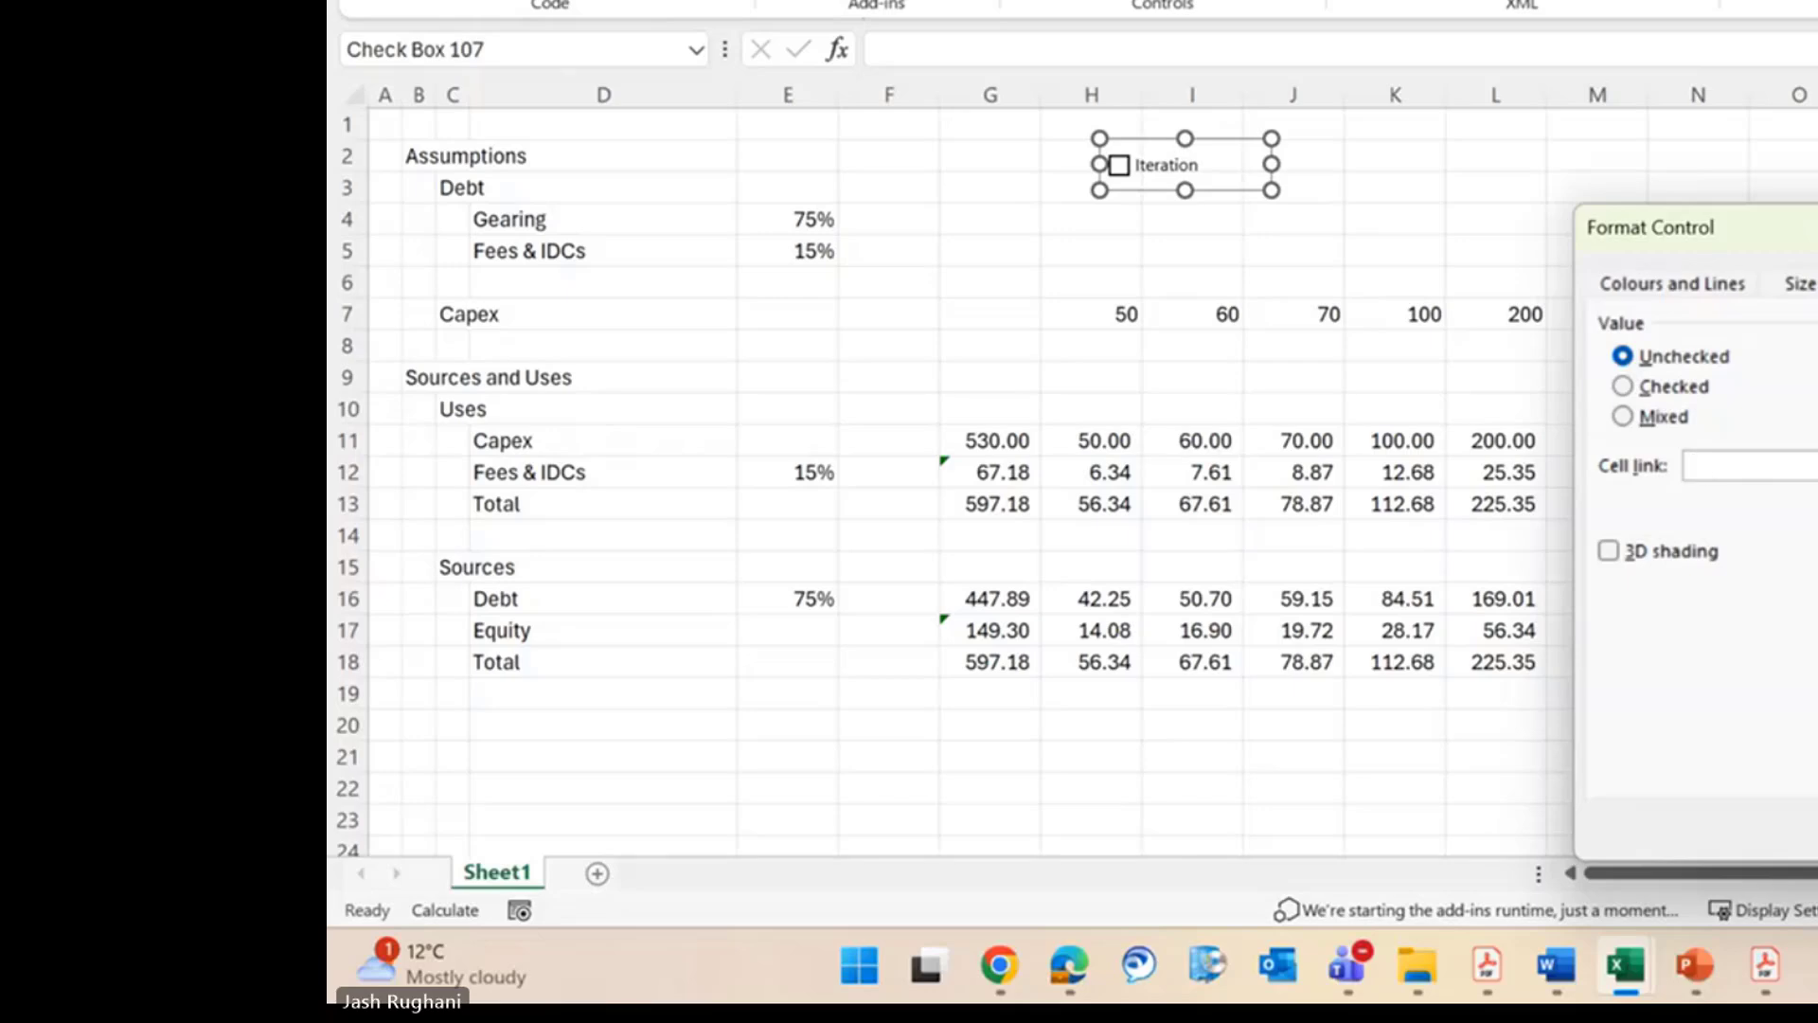
left_click(1817, 465)
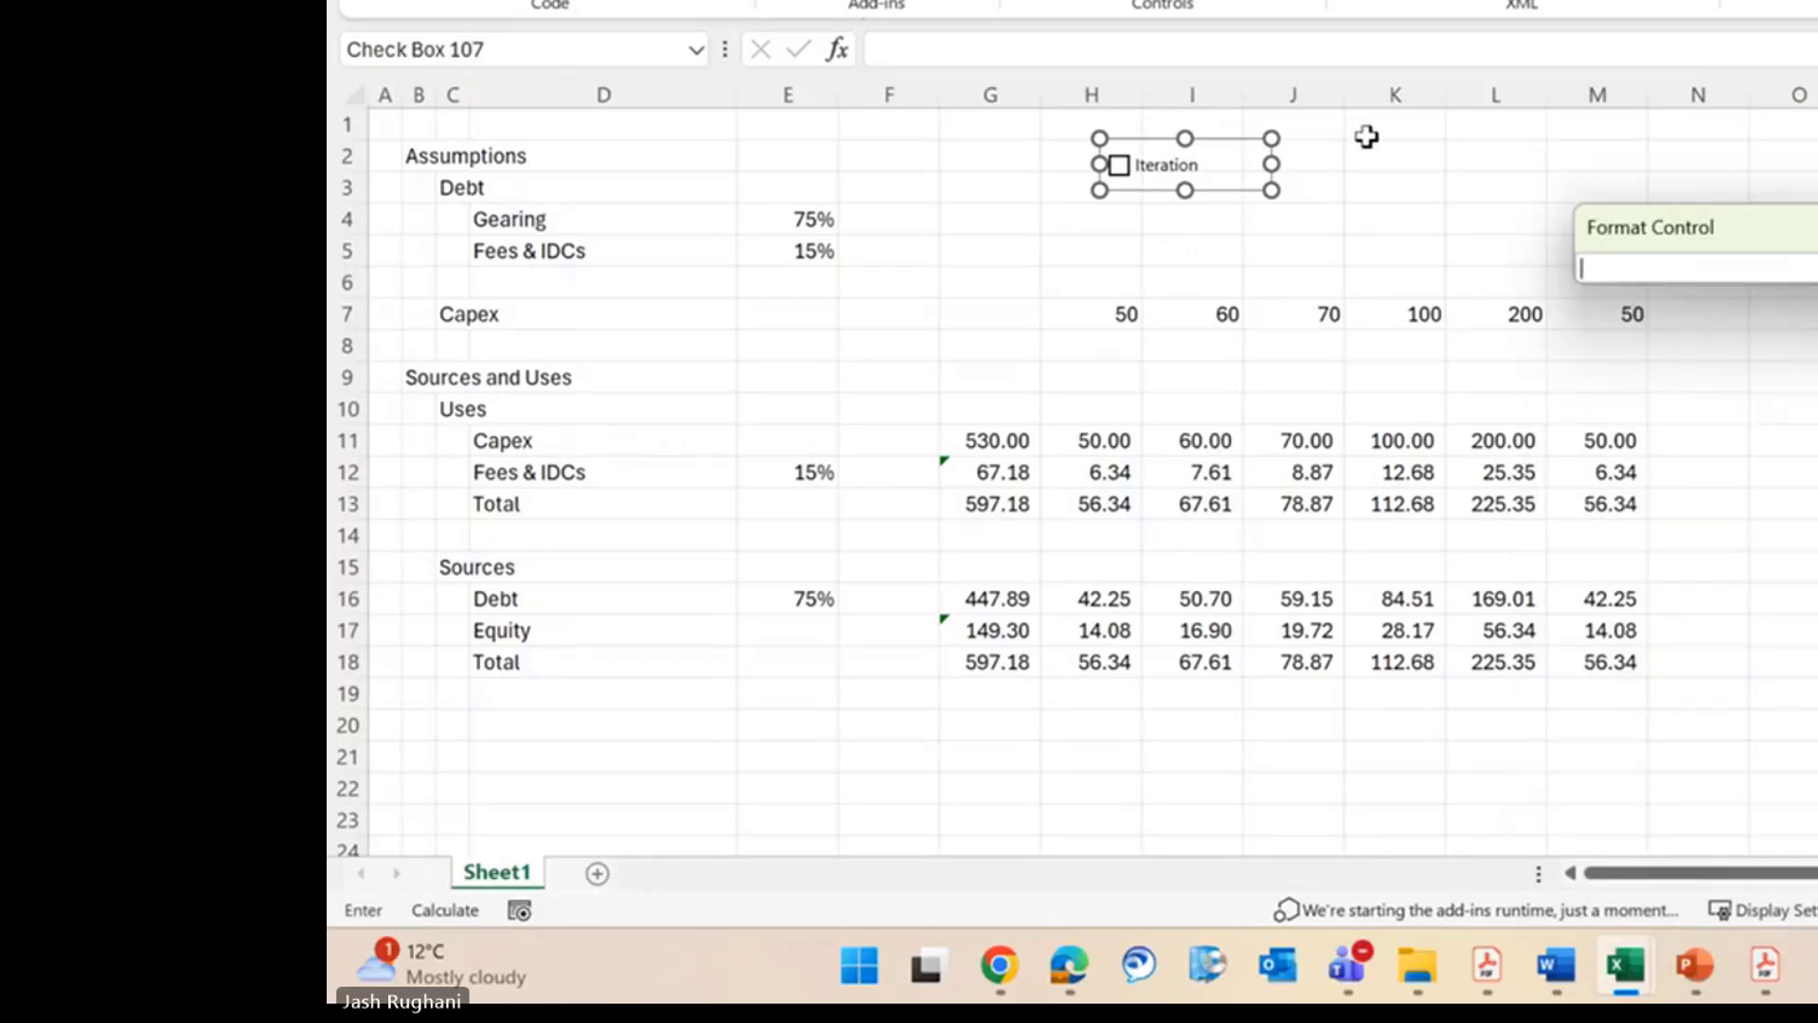
left_click(1379, 168)
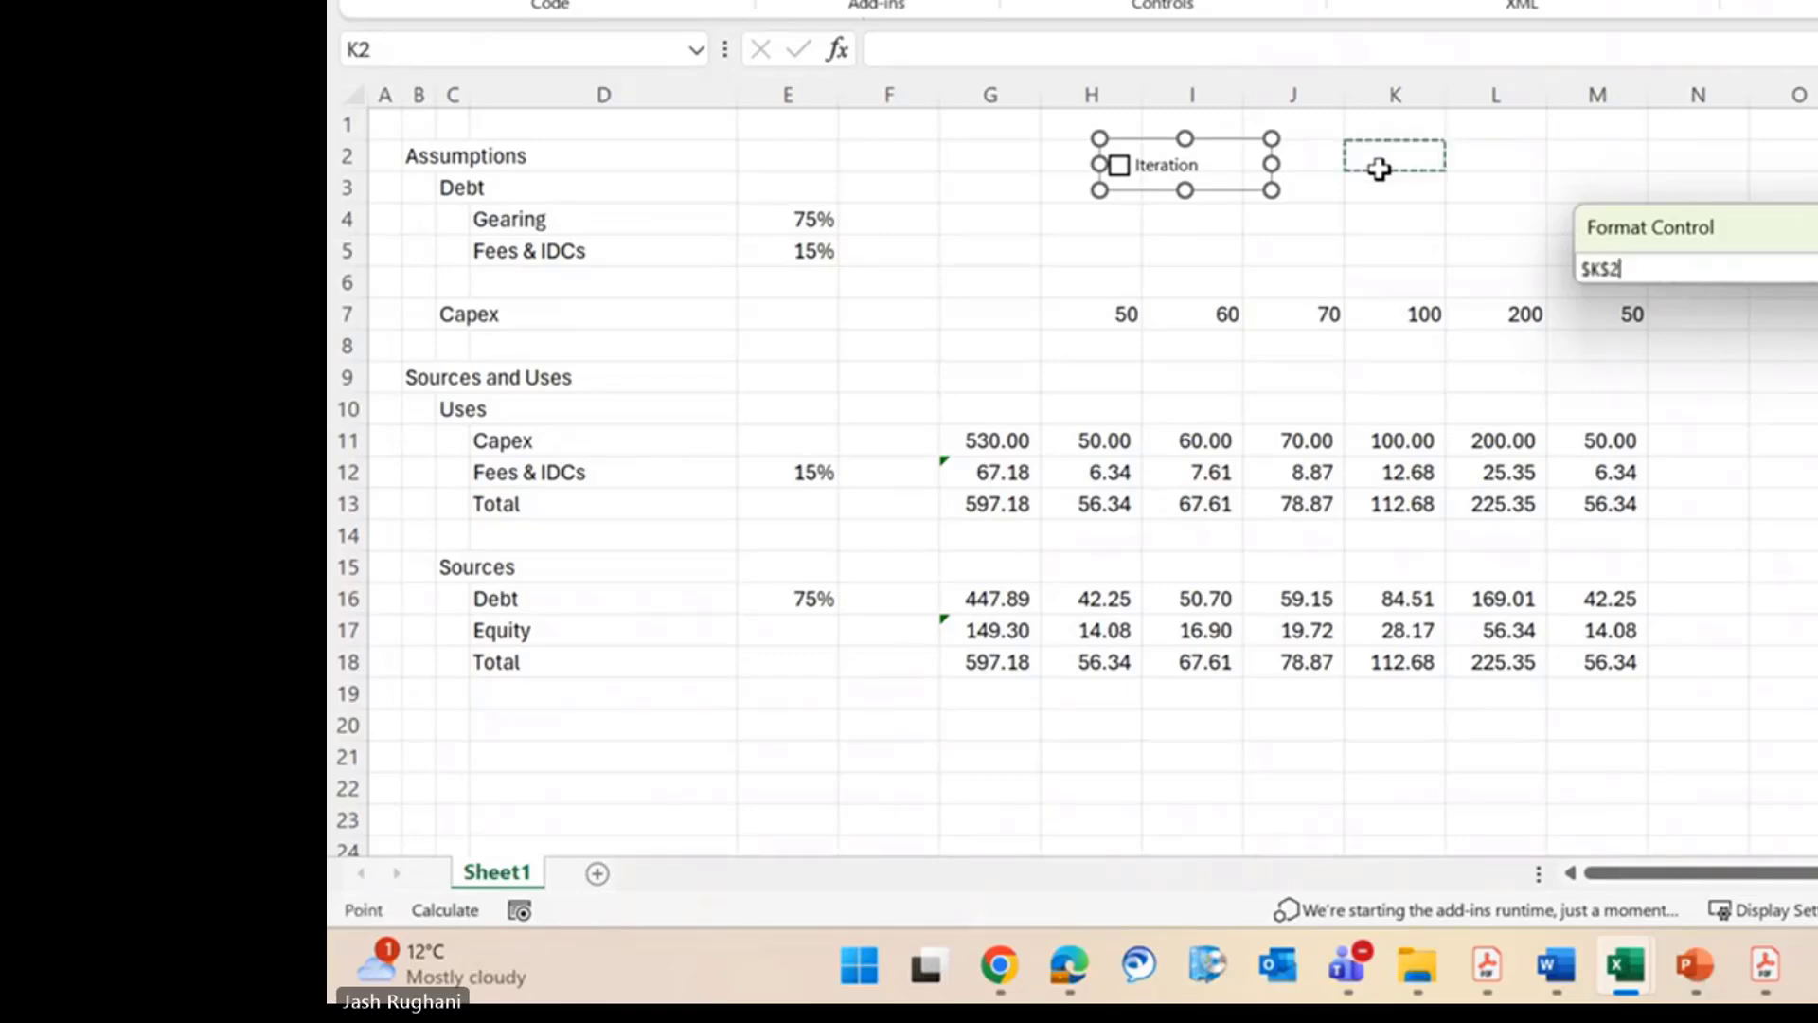
left_click(1357, 194)
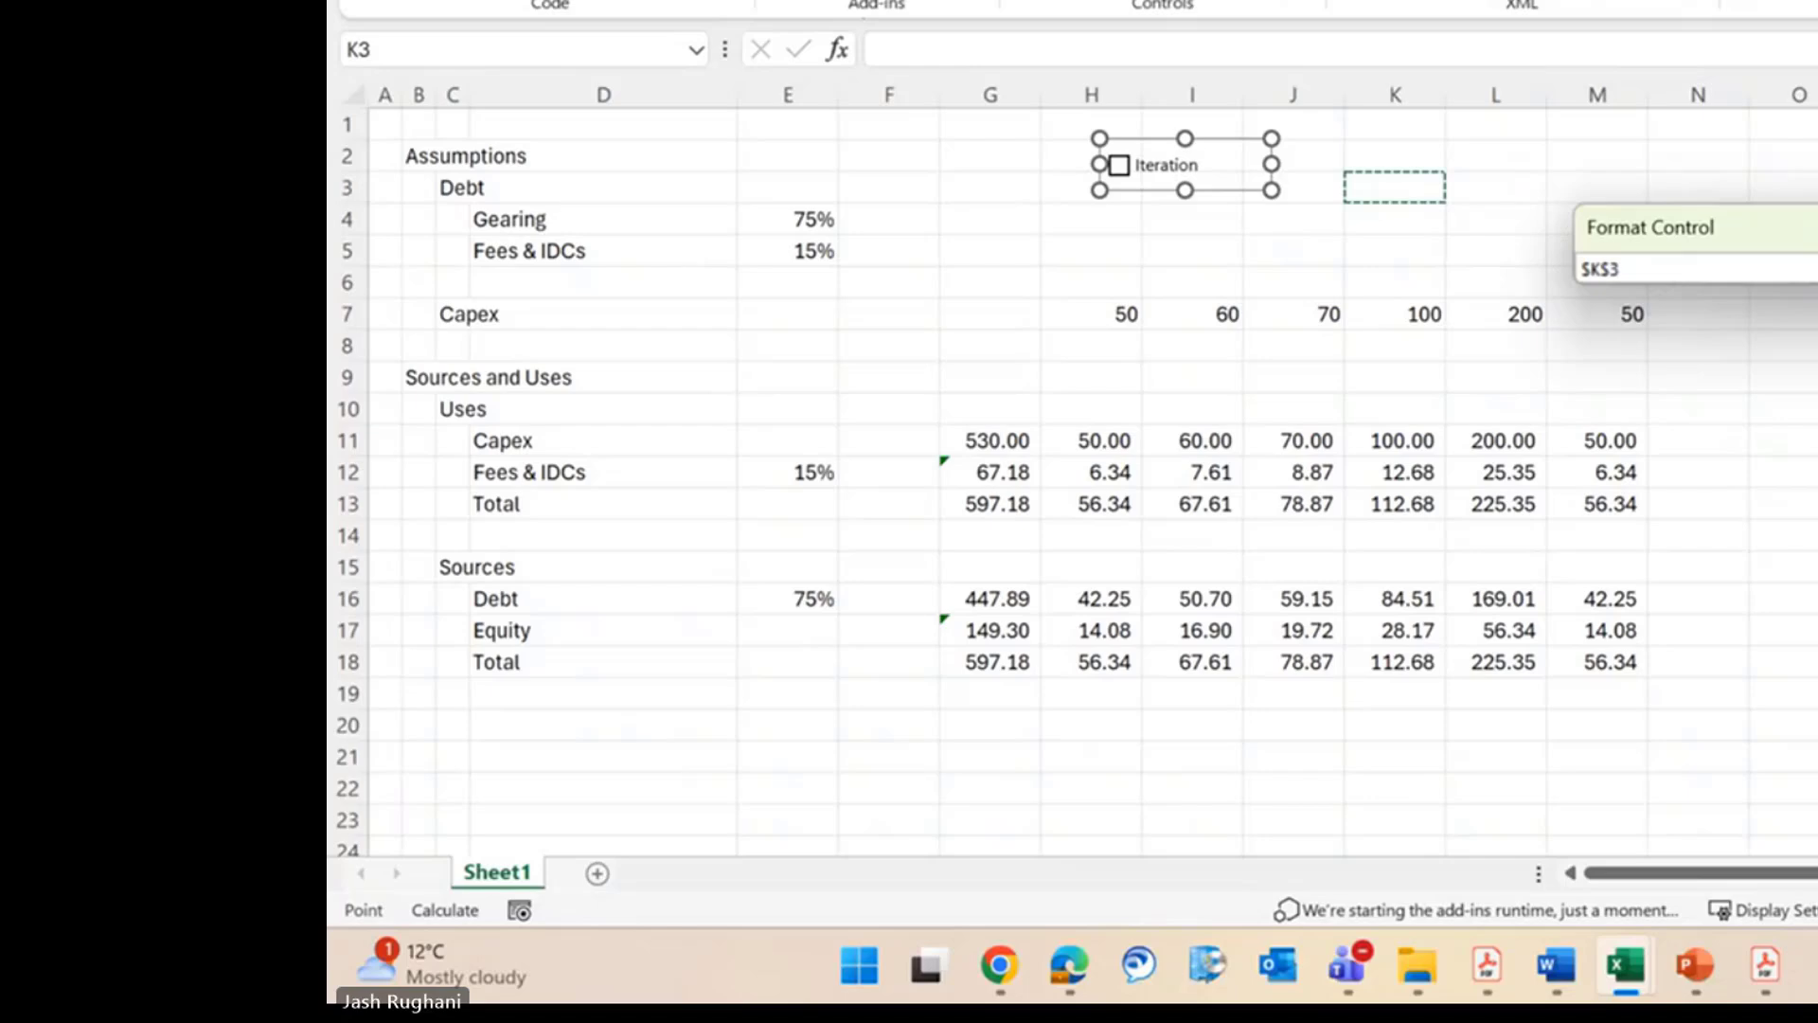
key("Return")
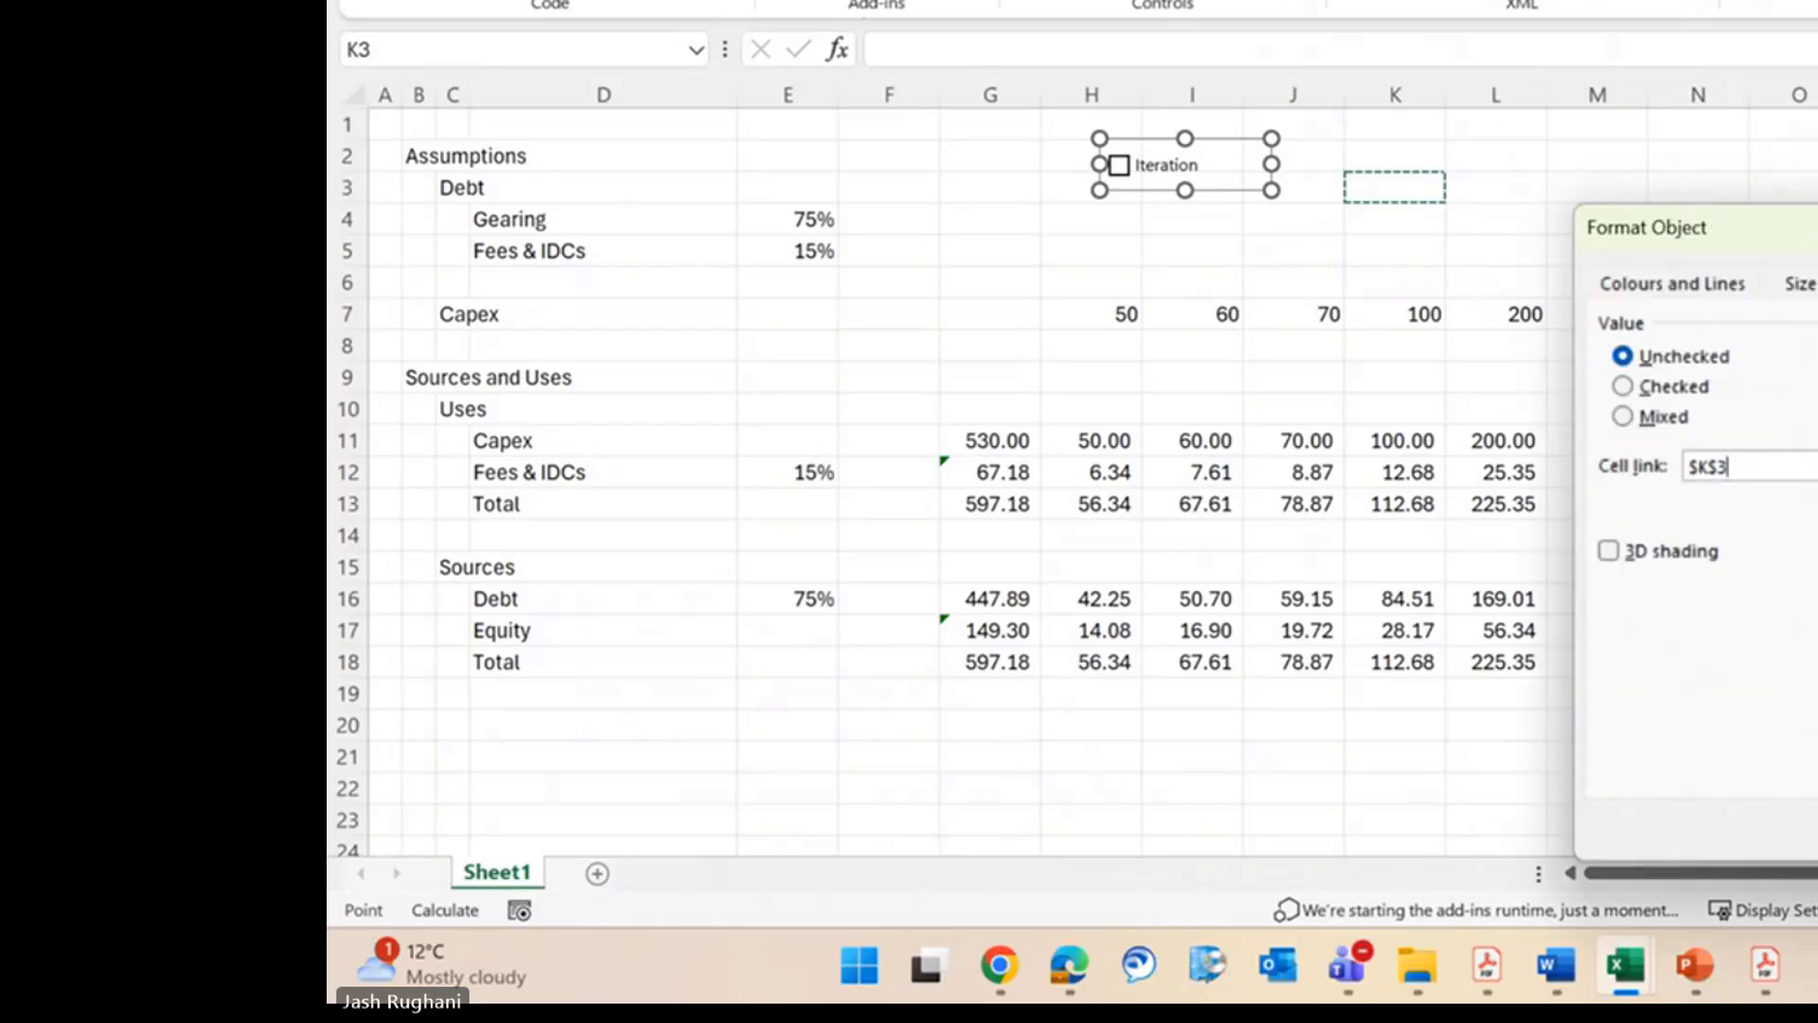
key("Return")
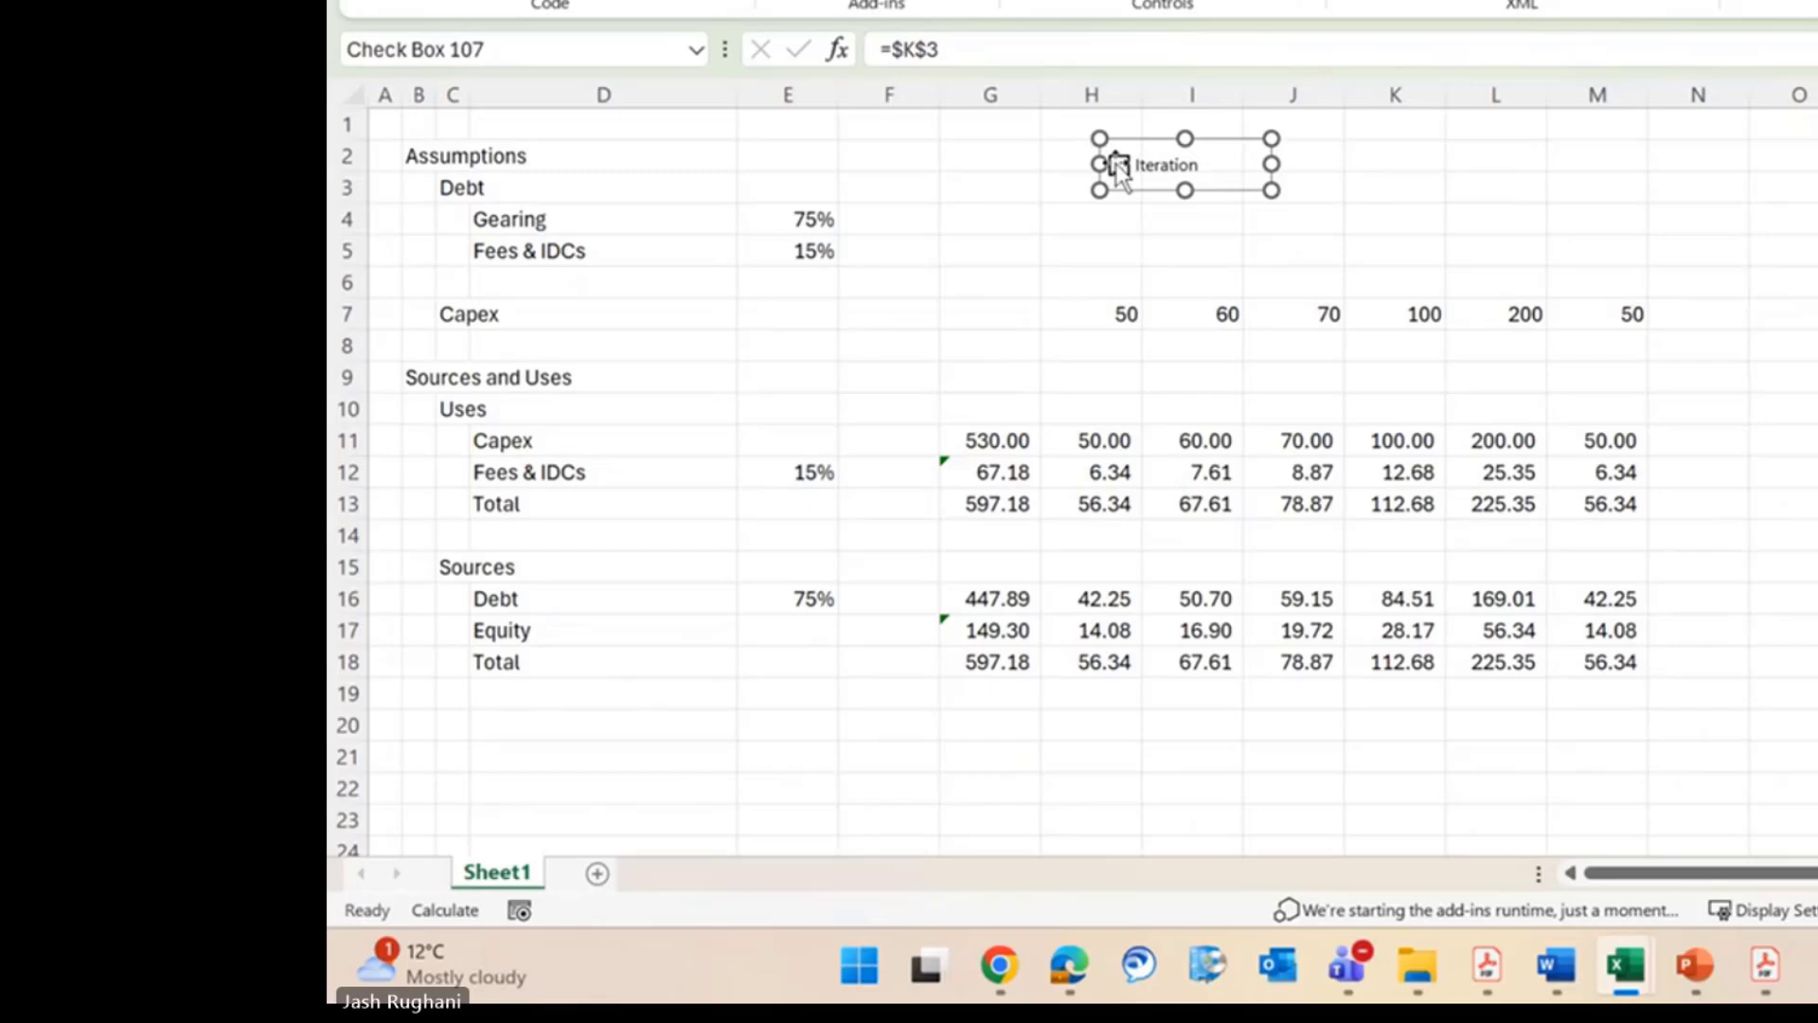
Tick and untick the Iteration check box to test its link to cell K3.
left_click(1119, 214)
left_click(1119, 169)
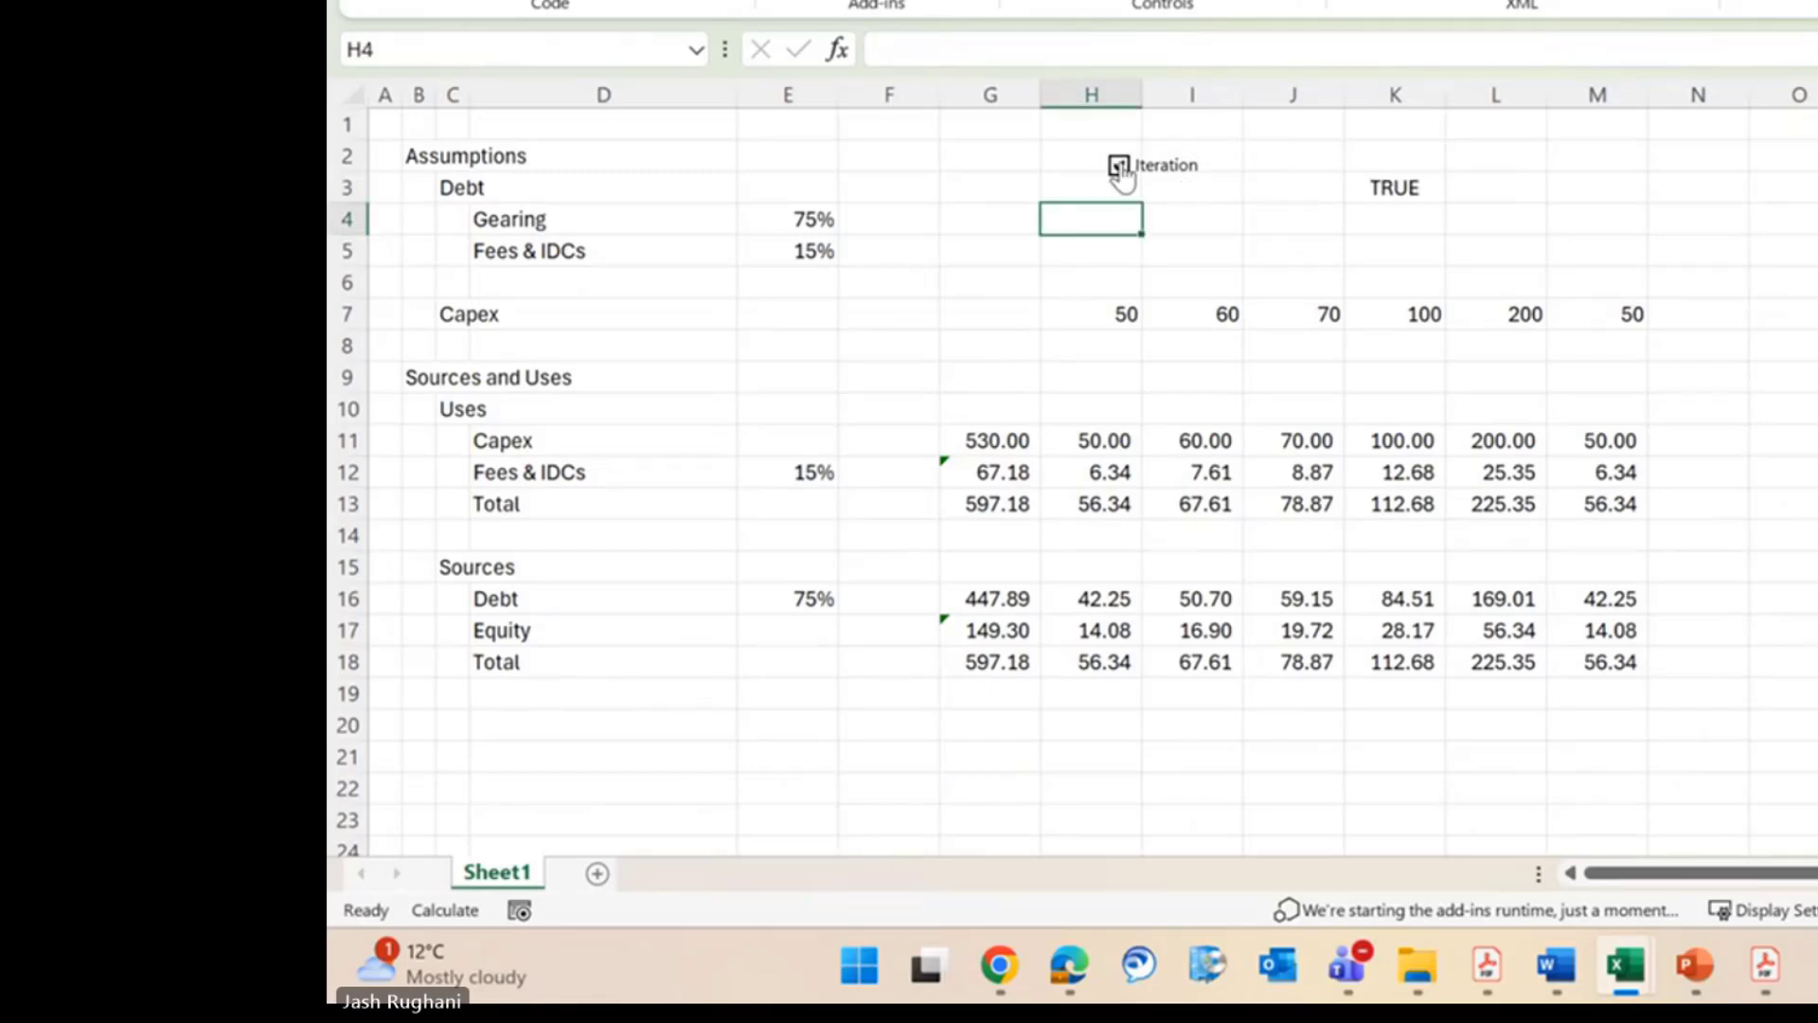
left_click(1119, 168)
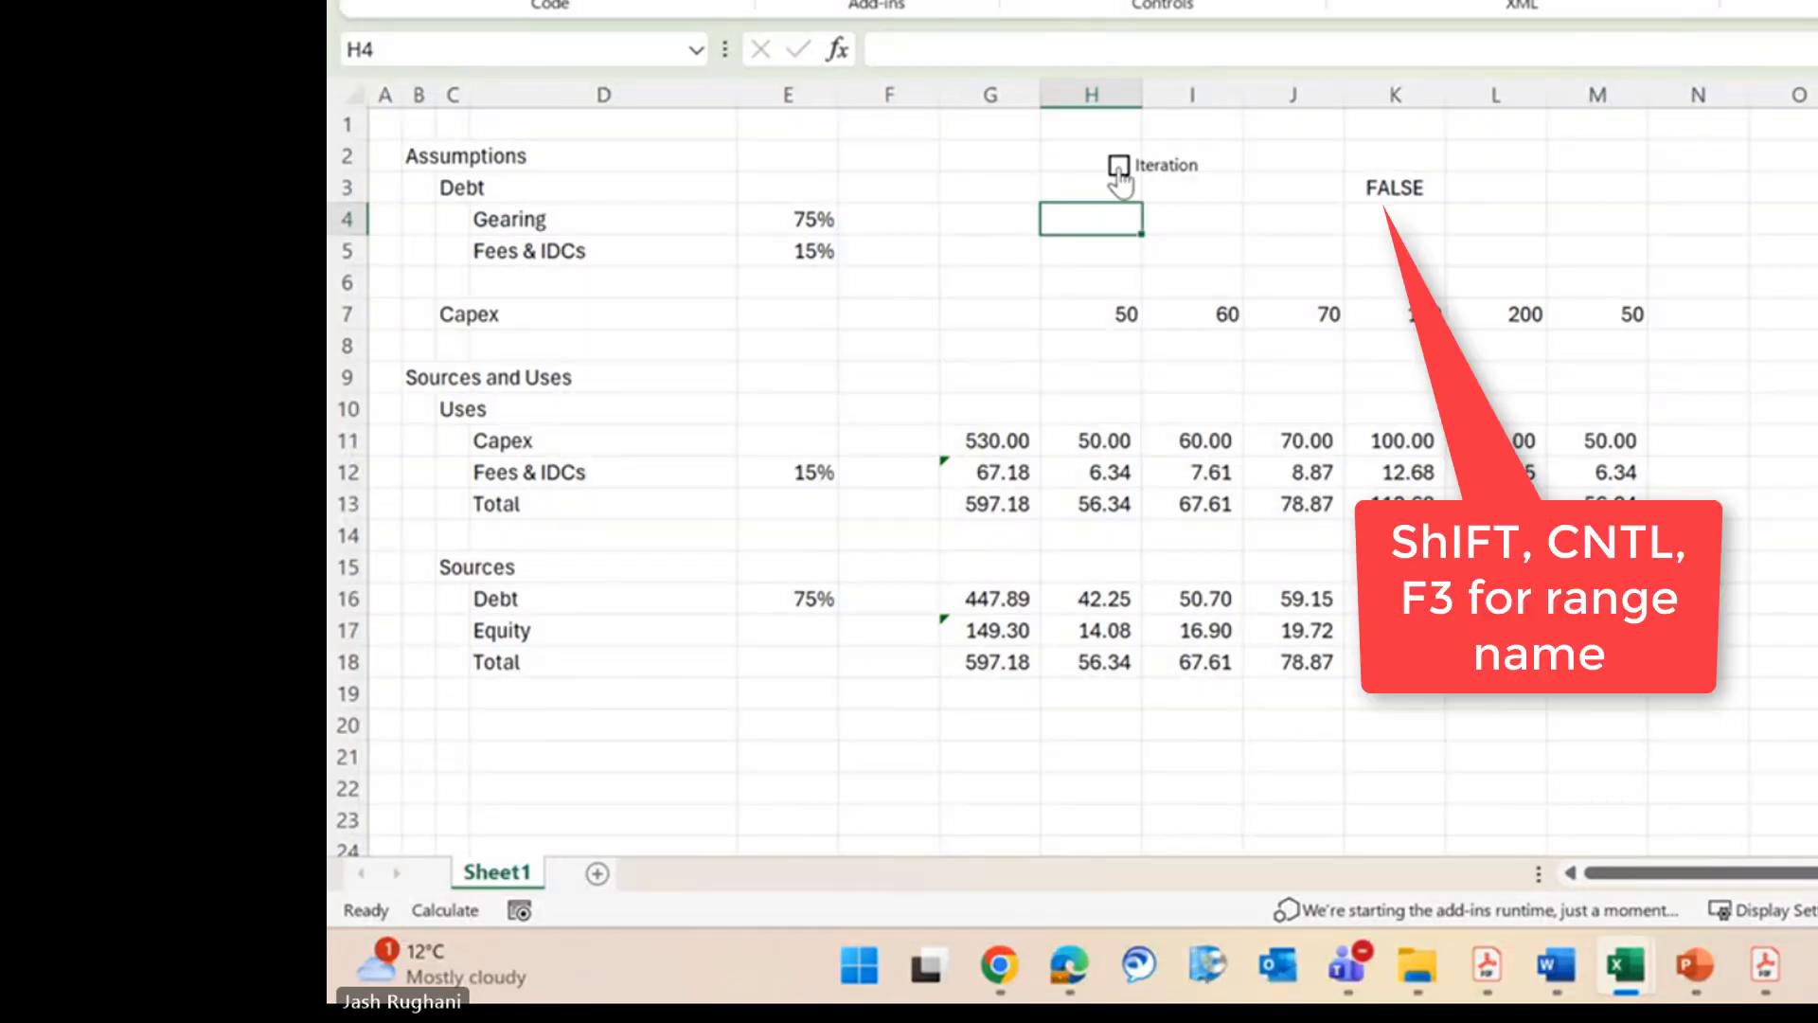
Enter the label Iteration in L3, beside the check box's linked cell.
left_click(1482, 182)
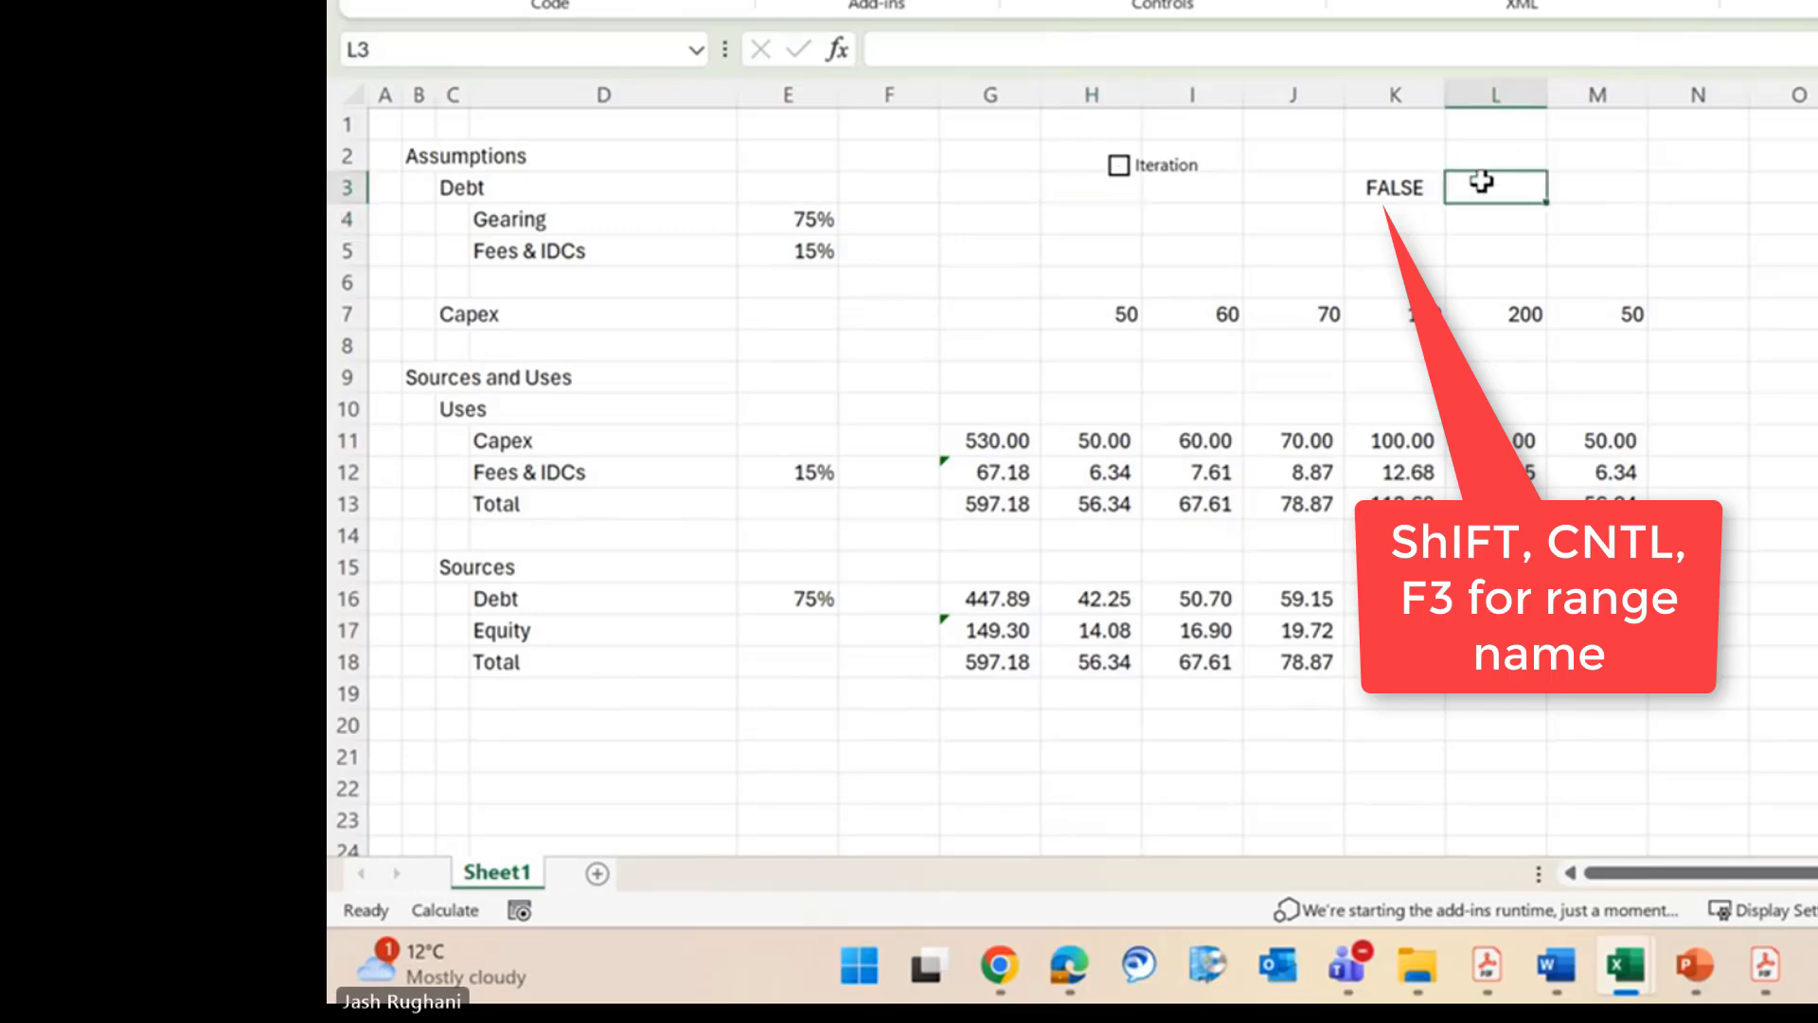
type("Iteration")
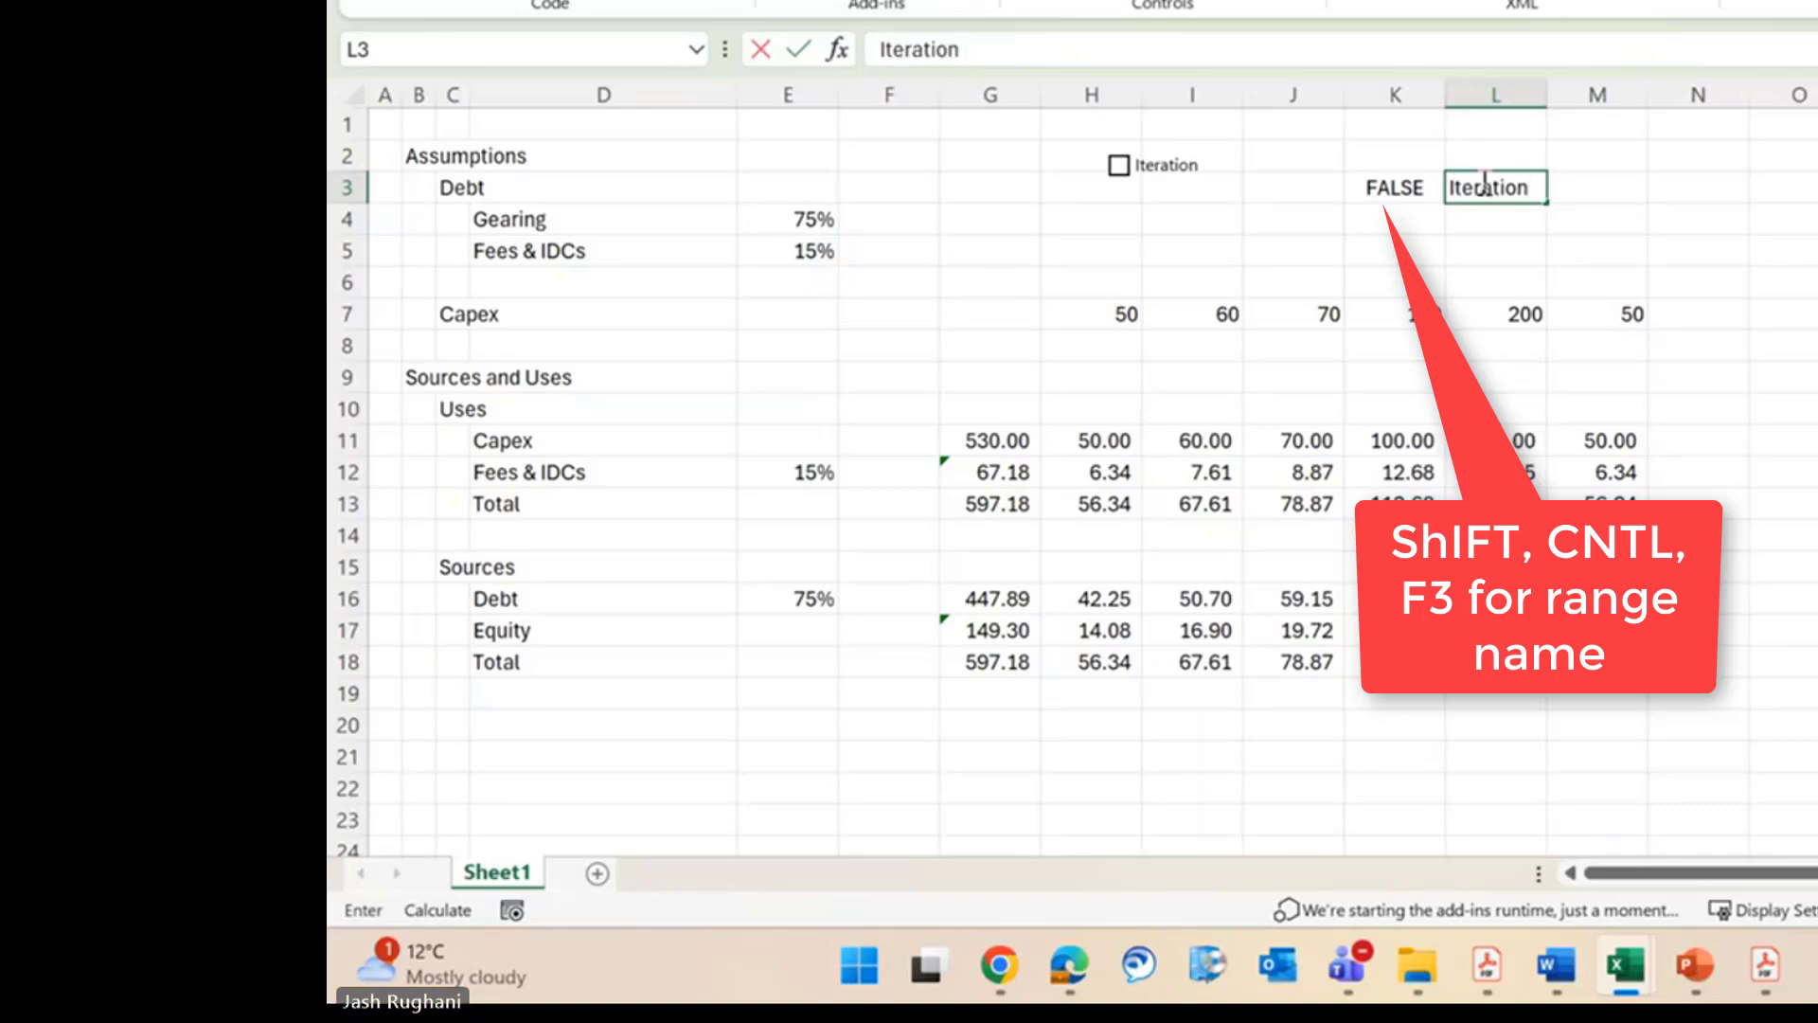
key("Return")
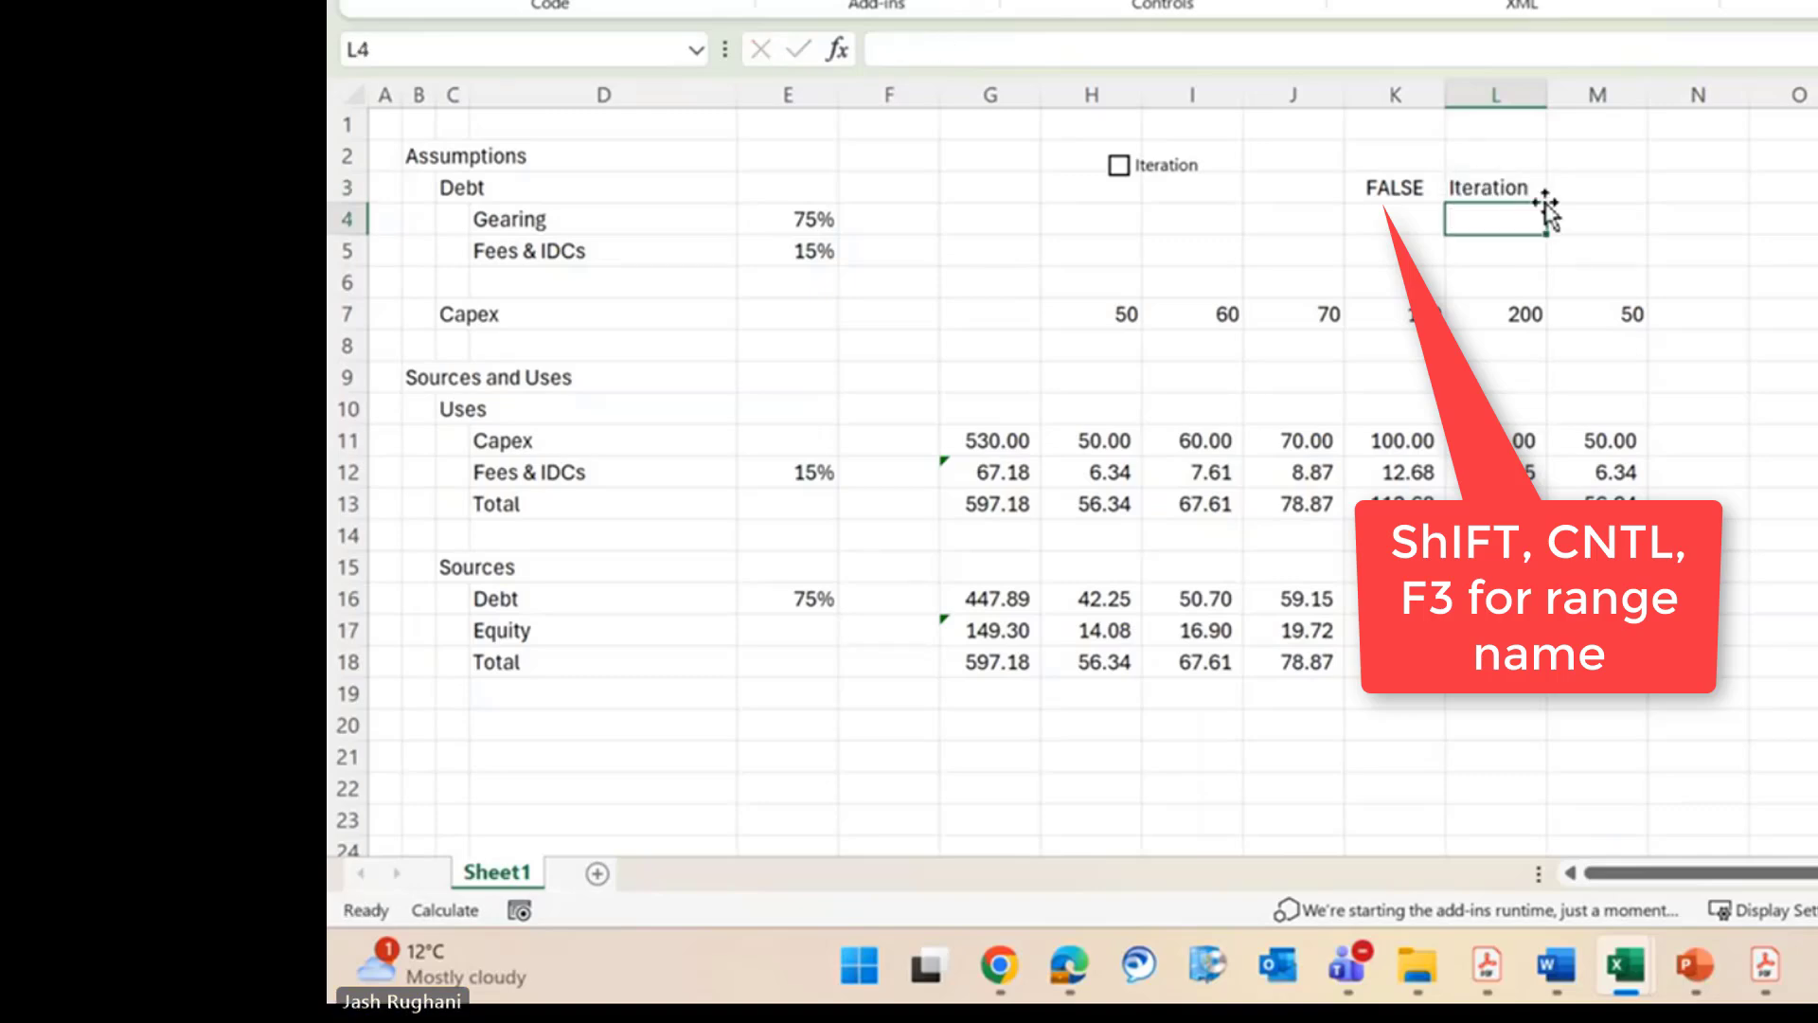
Create a range name for cell K3 from the Iteration label in the right column of K3:L3.
left_click(1472, 187)
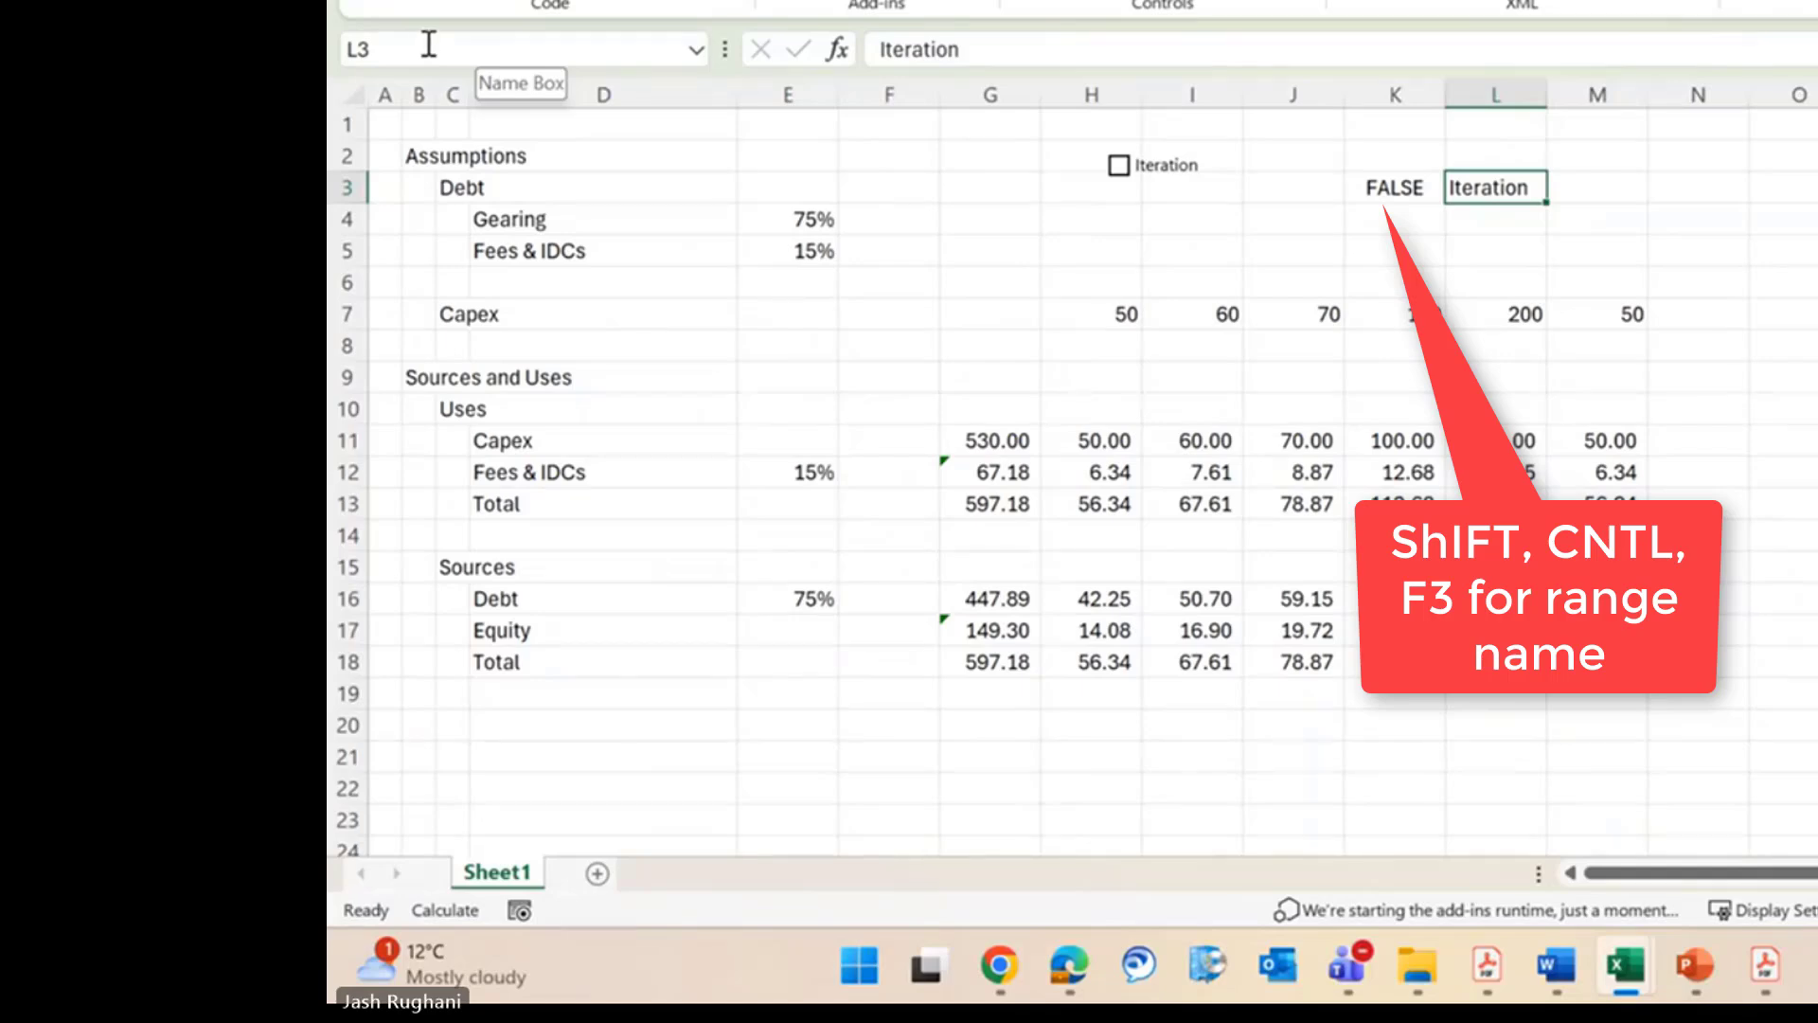
left_click_drag(1383, 189, 1469, 185)
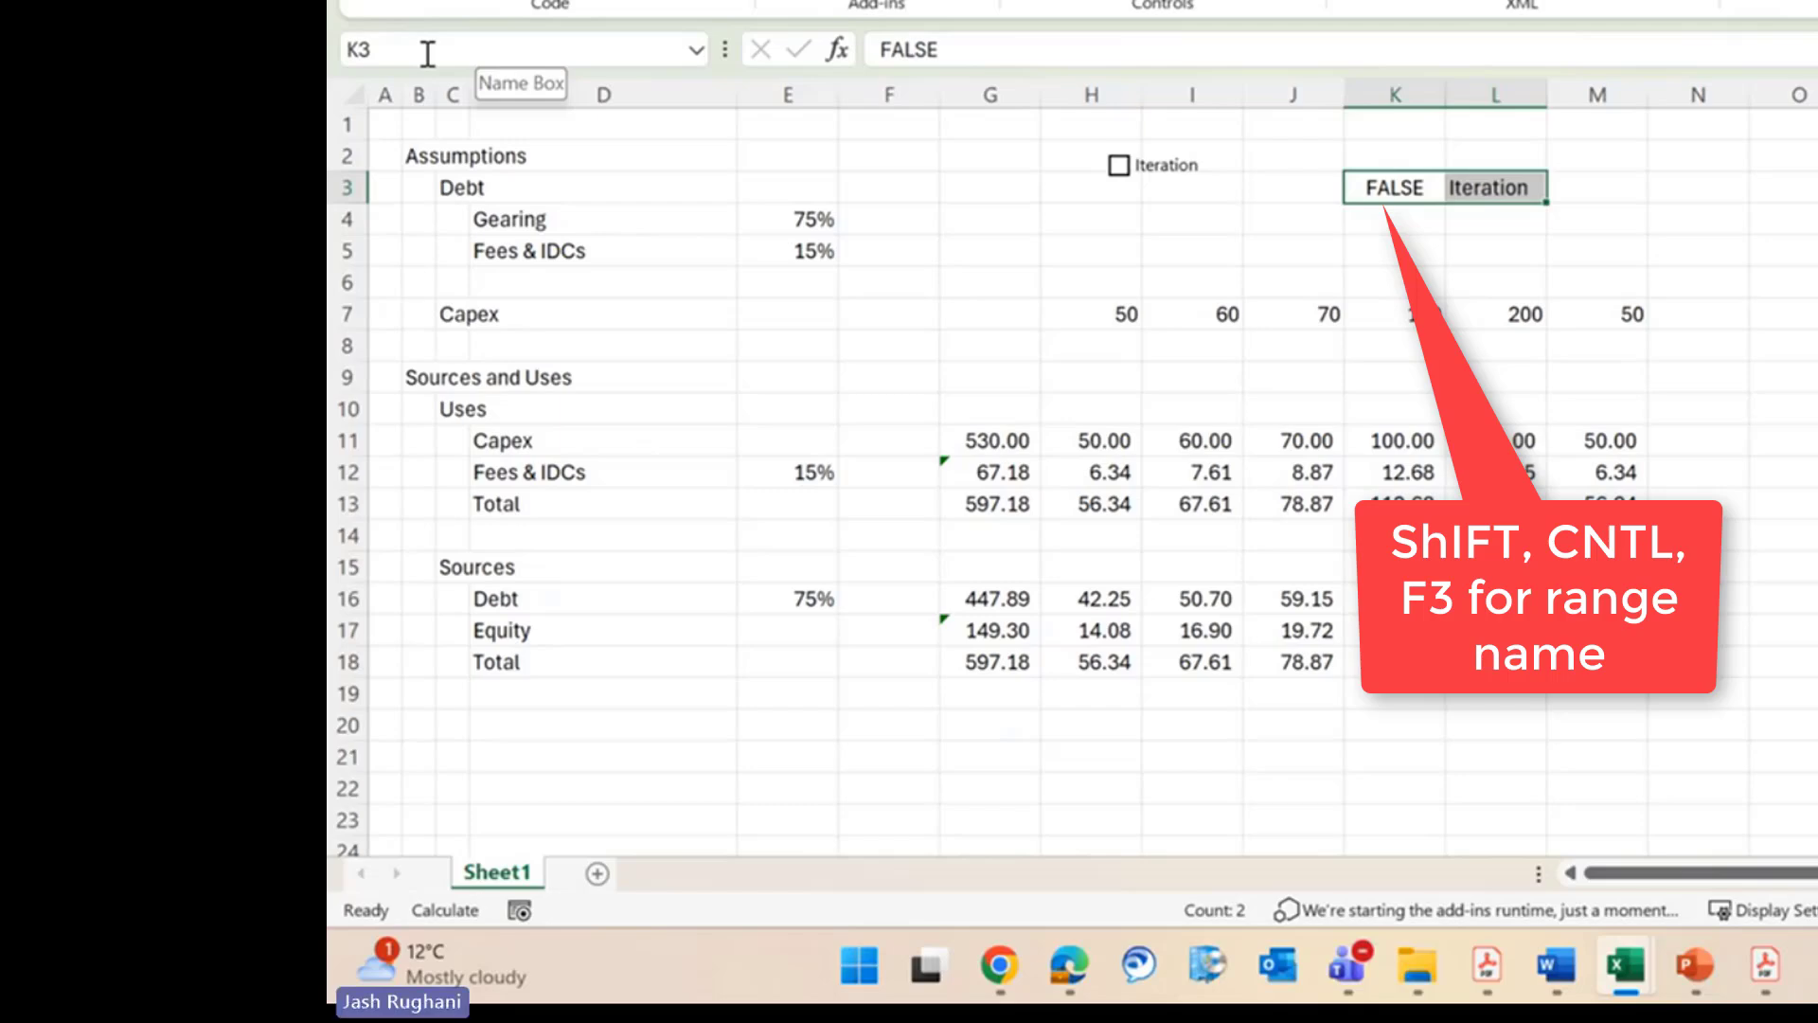
key("ctrl+q")
key("Escape")
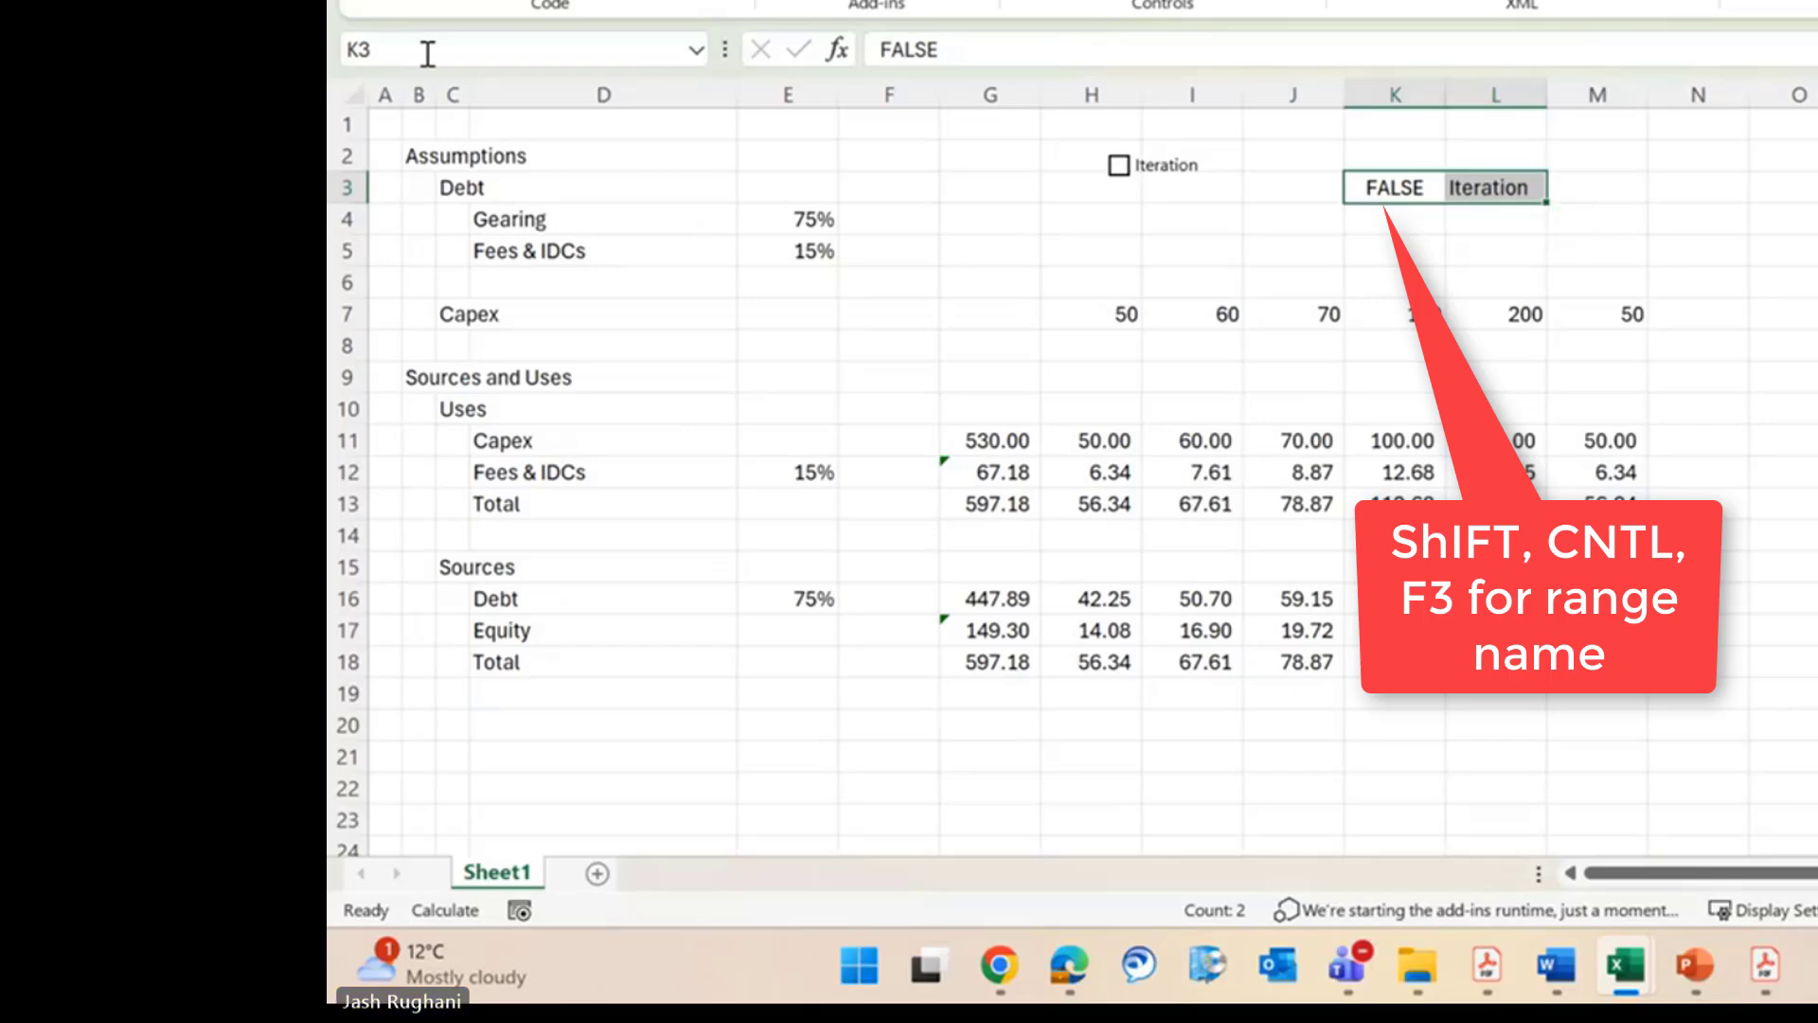
key("ctrl+shift+F3")
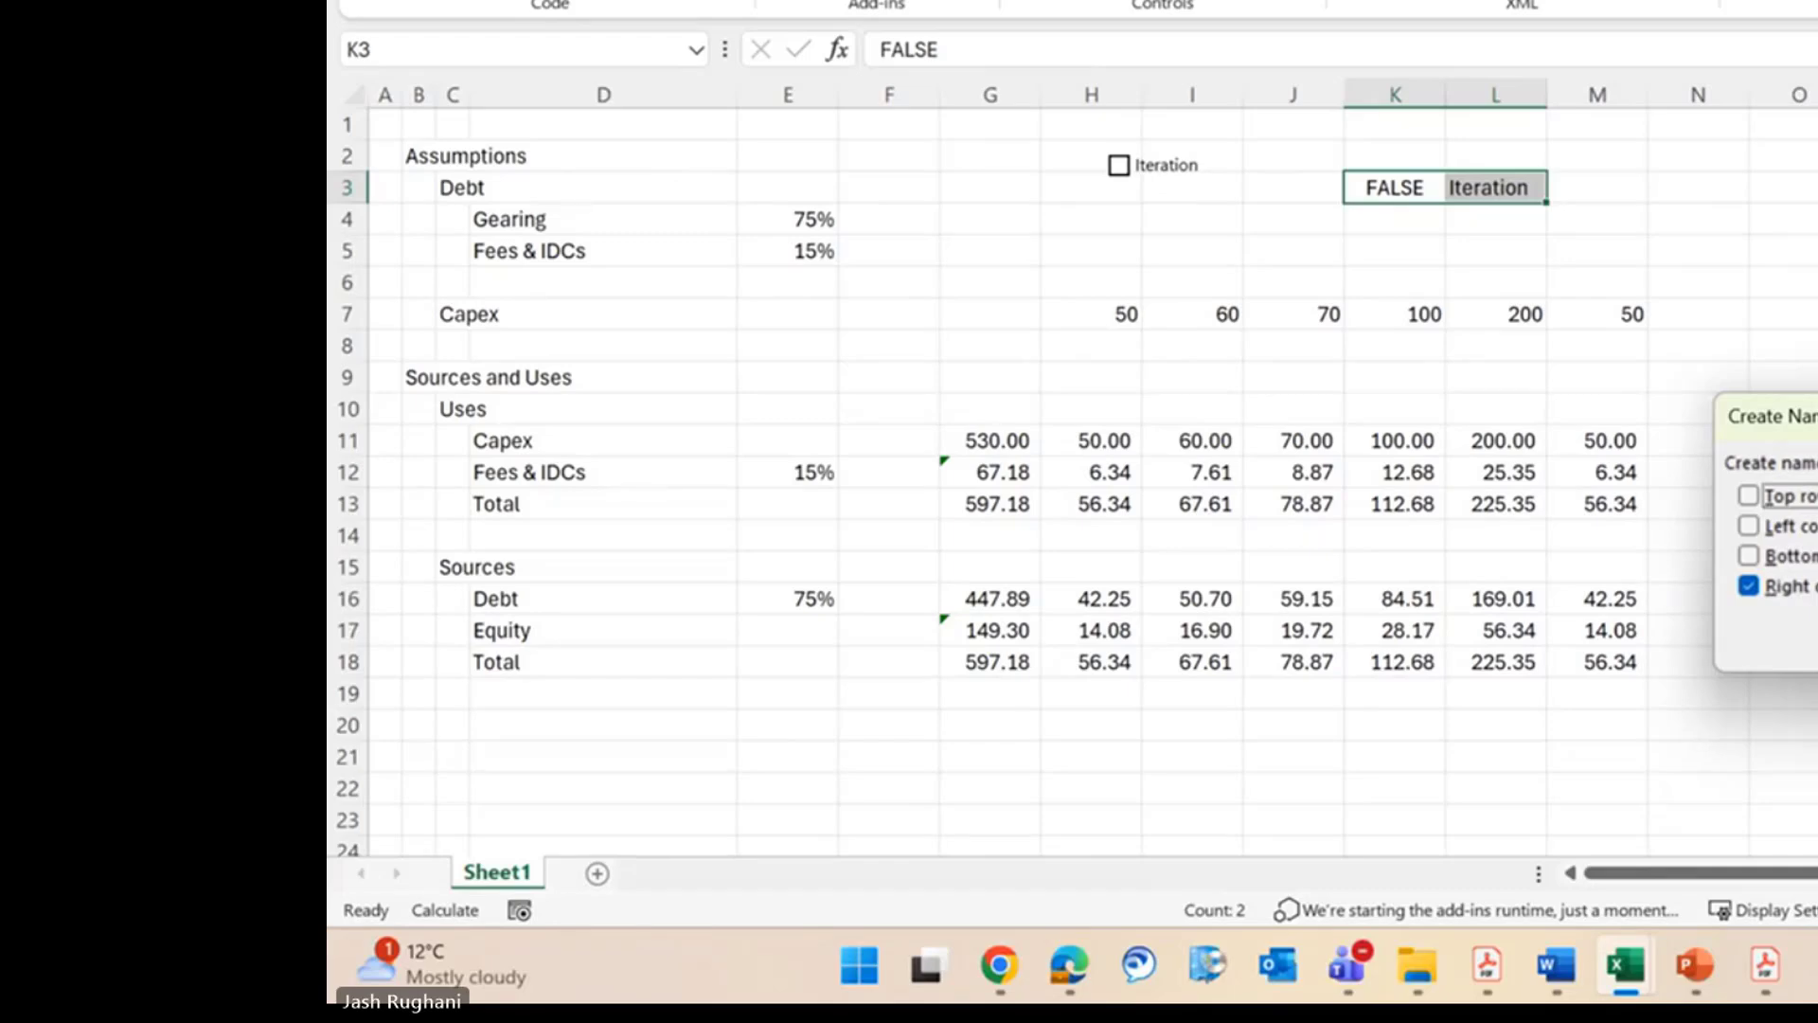
key("Return")
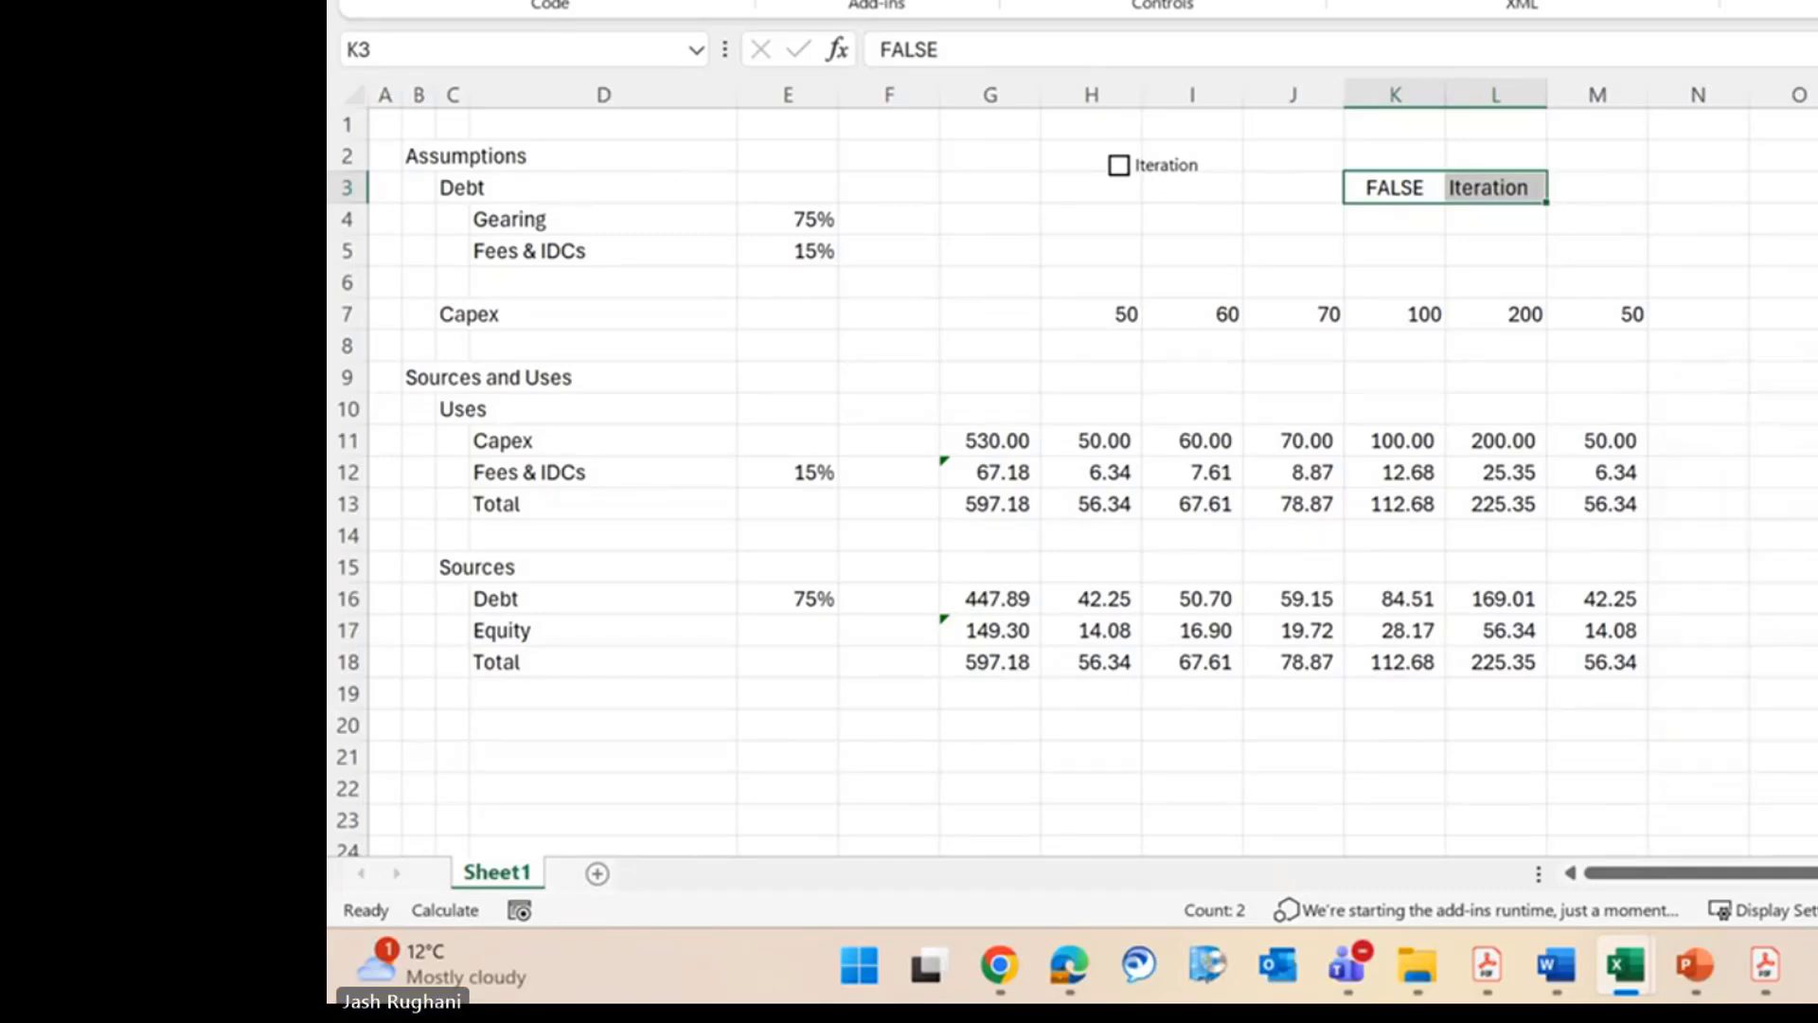
left_click(1794, 464)
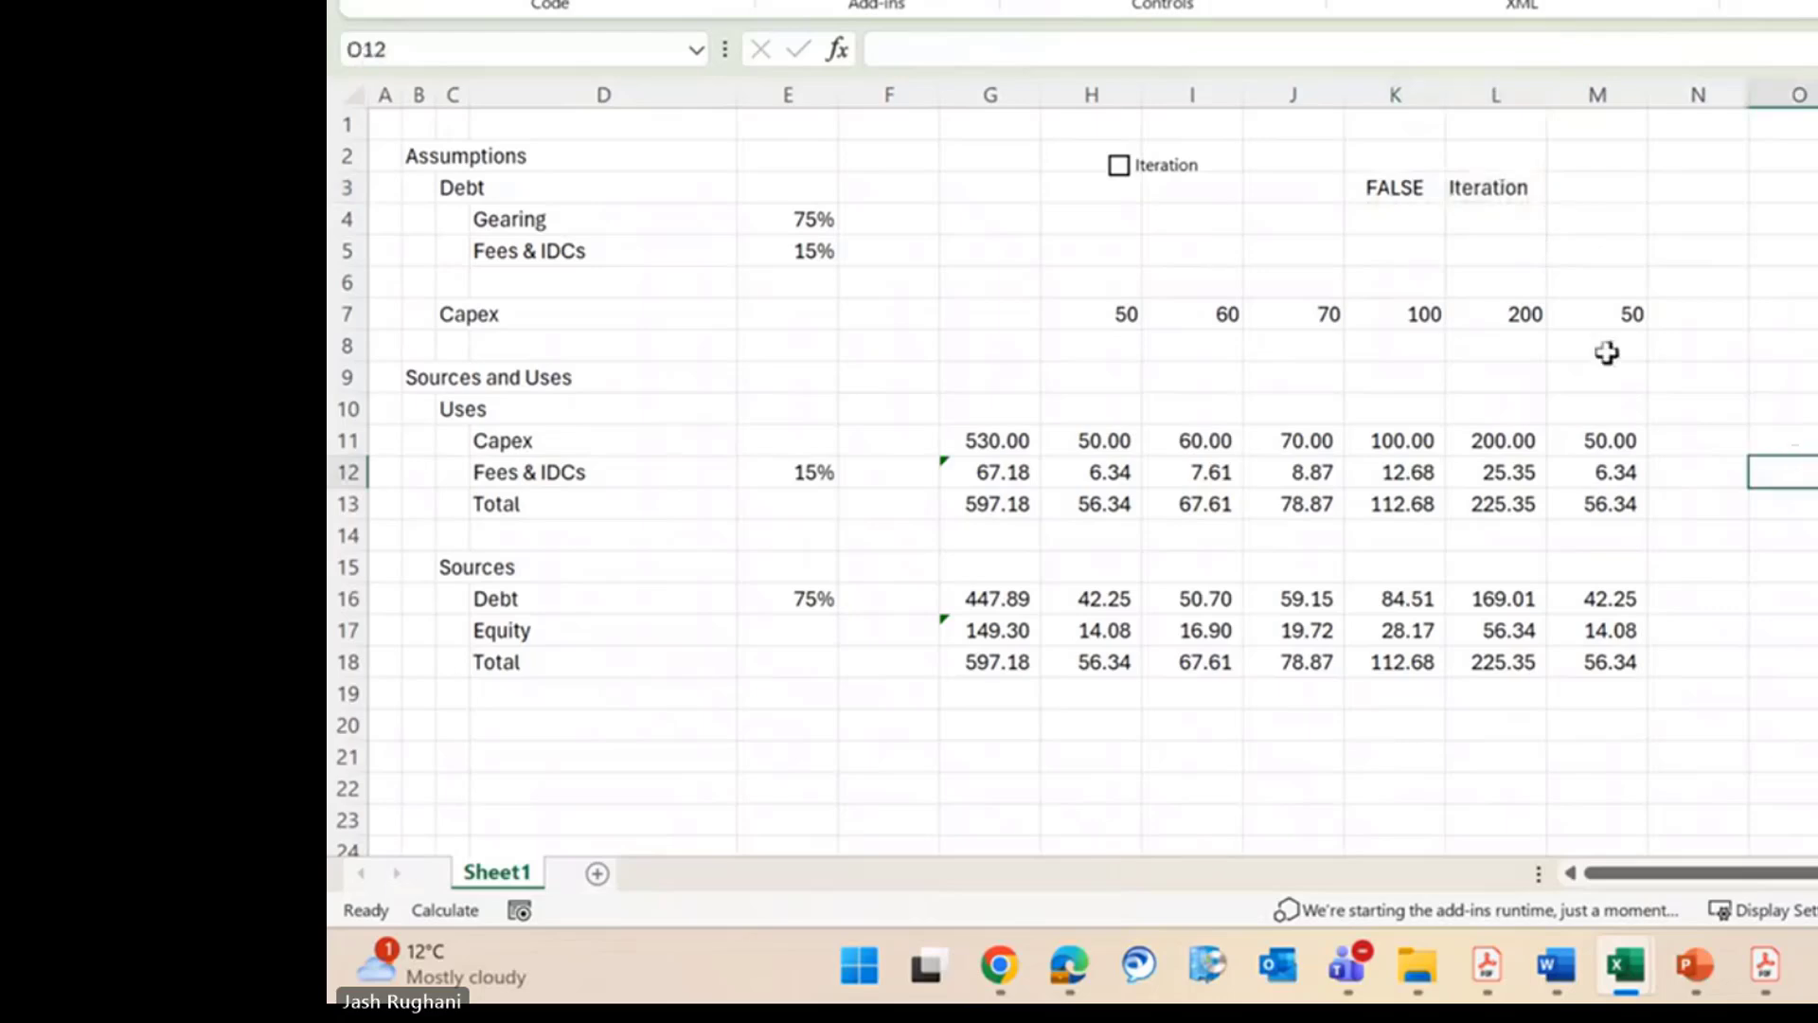
Reselect K3:L3 and then K3 alone to check the range name assigned to the linked cell.
left_click(1443, 189)
left_click_drag(1446, 188, 1515, 201)
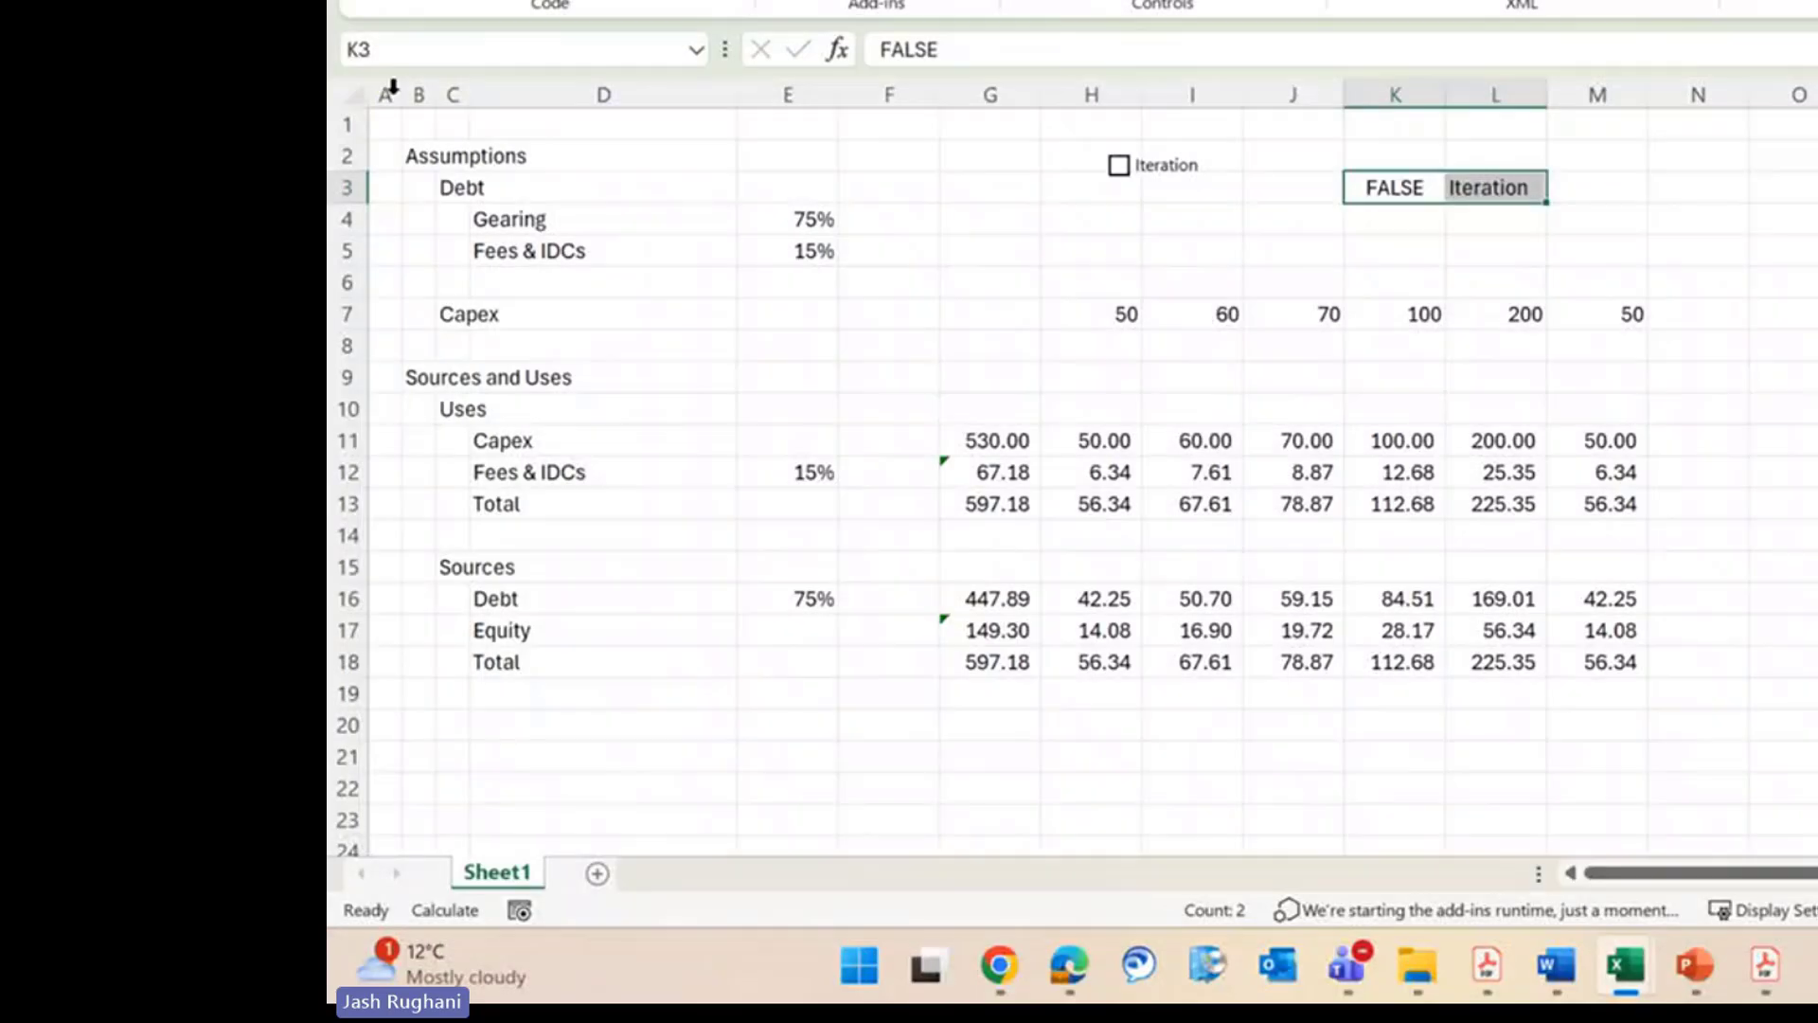
left_click(866, 255)
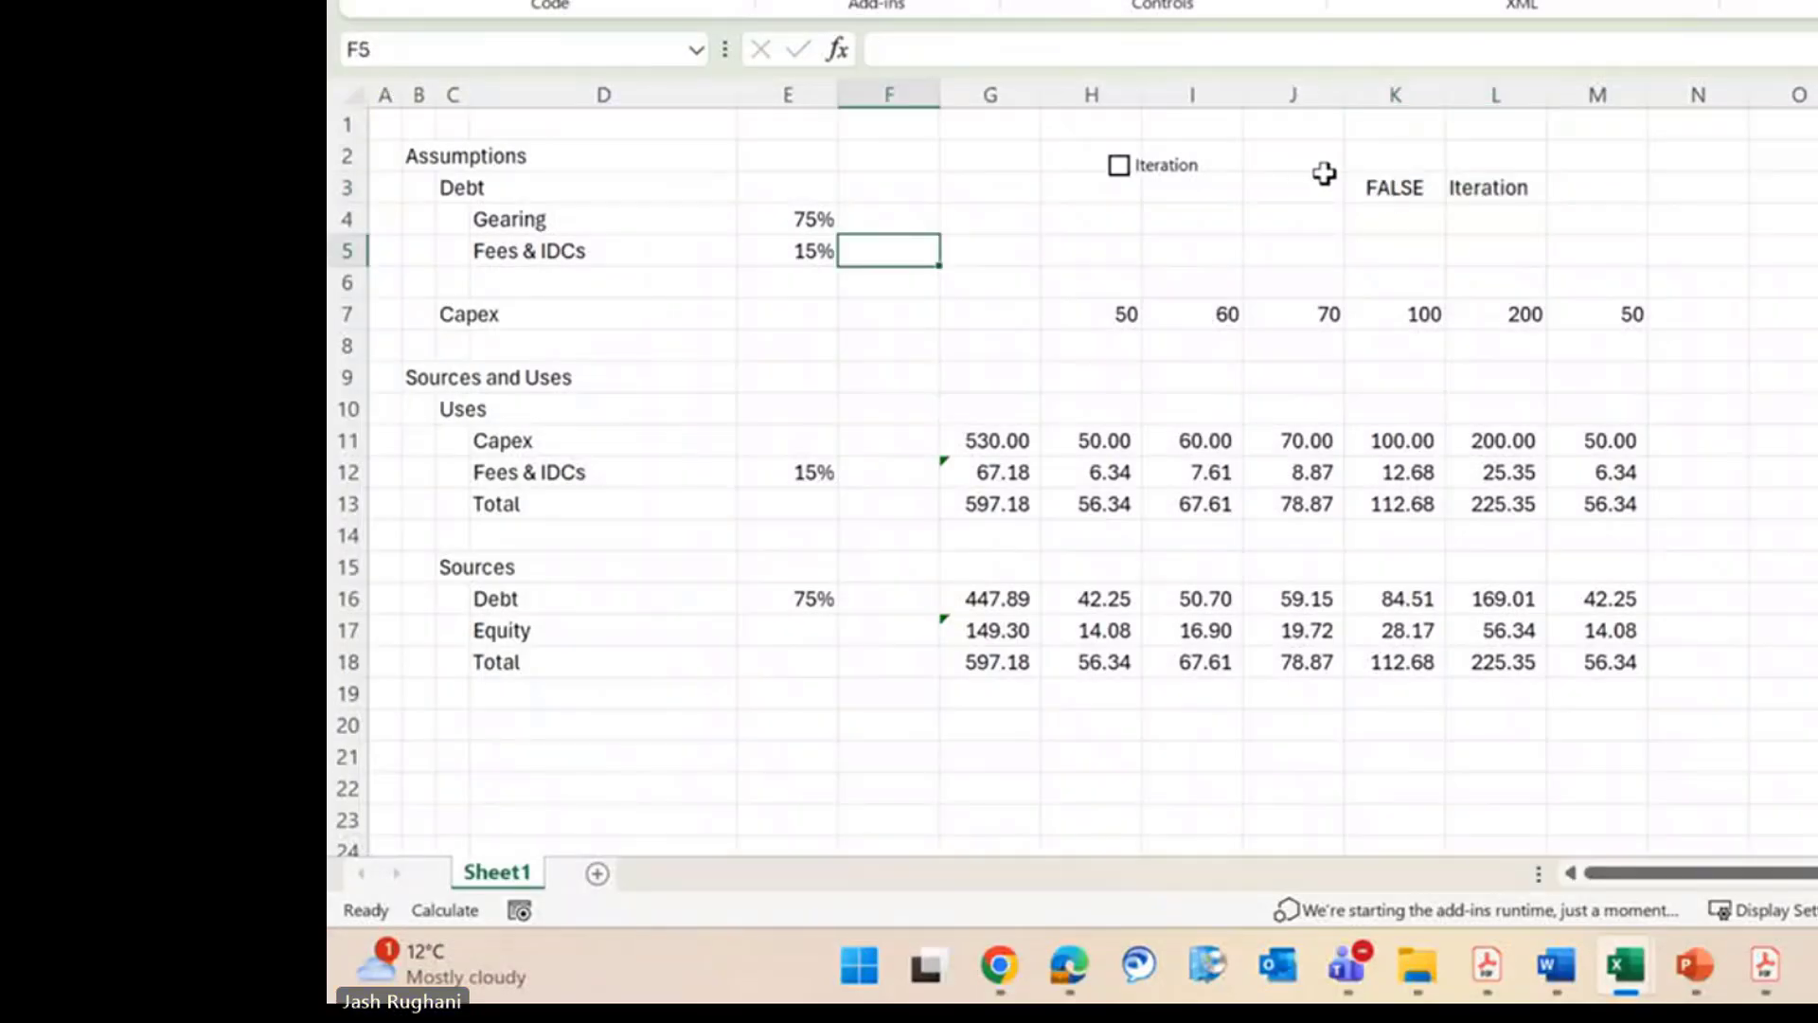
left_click(1385, 189)
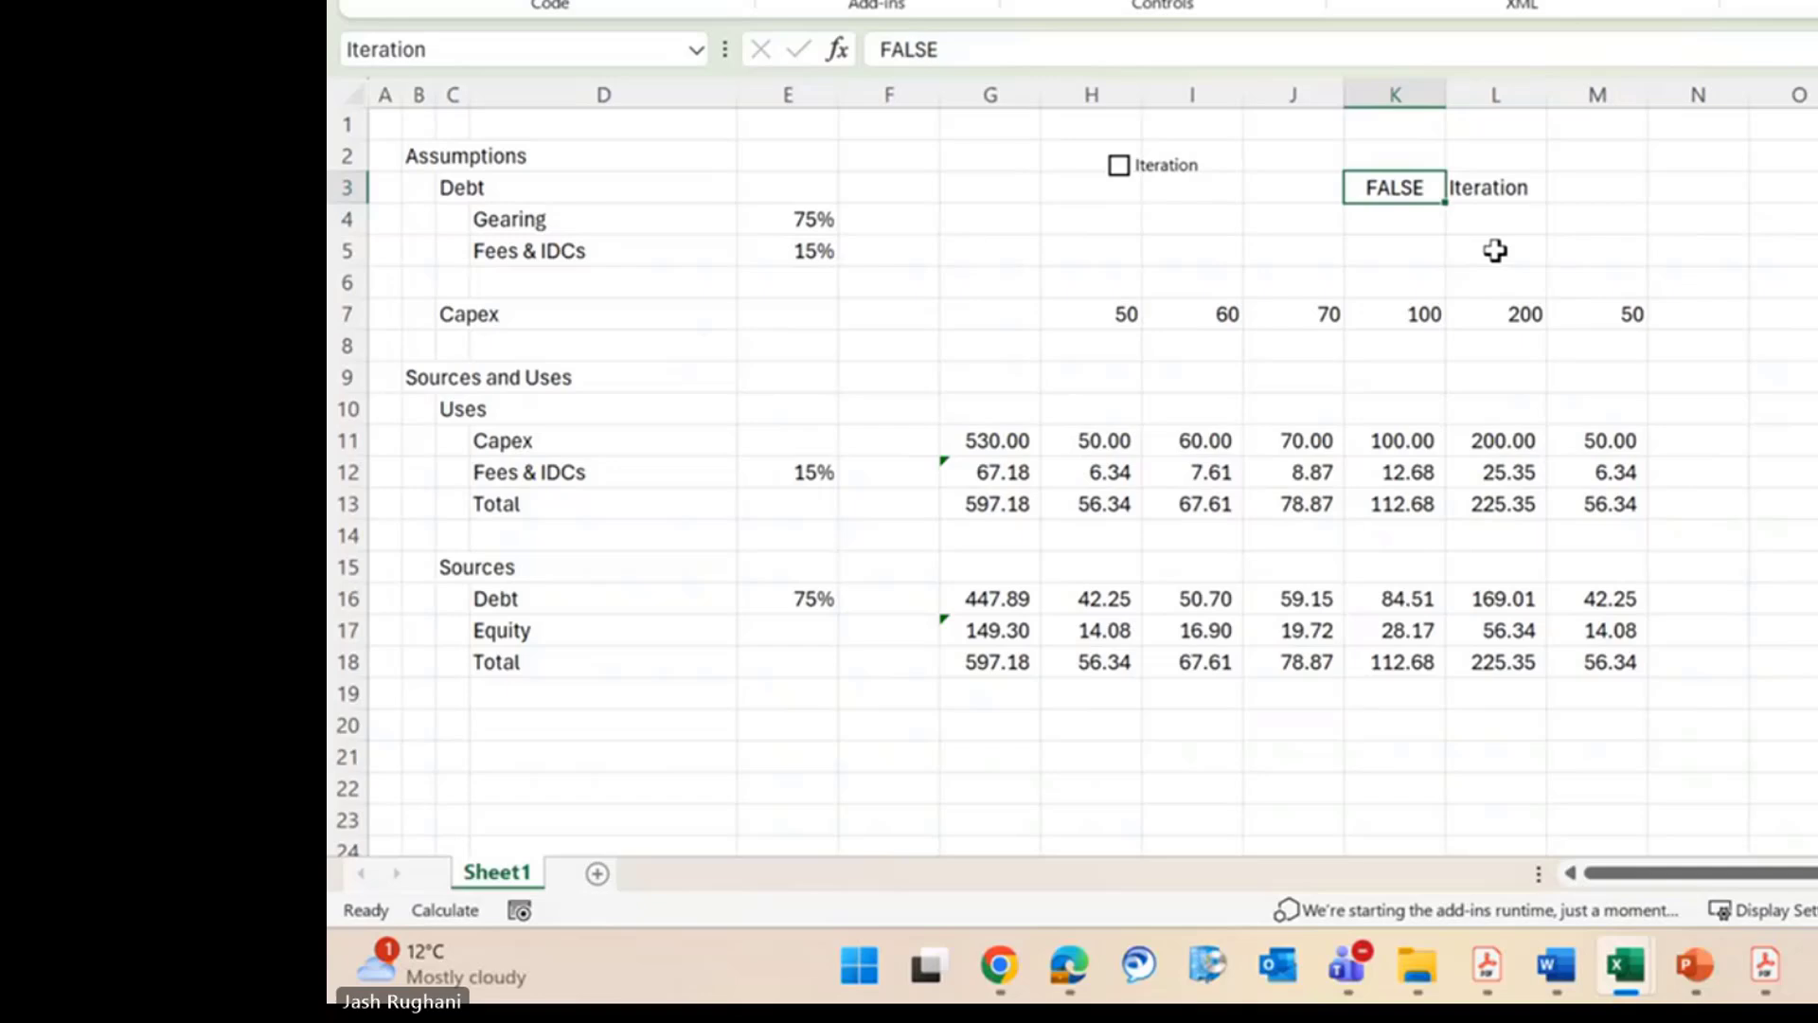
right_click(1406, 197)
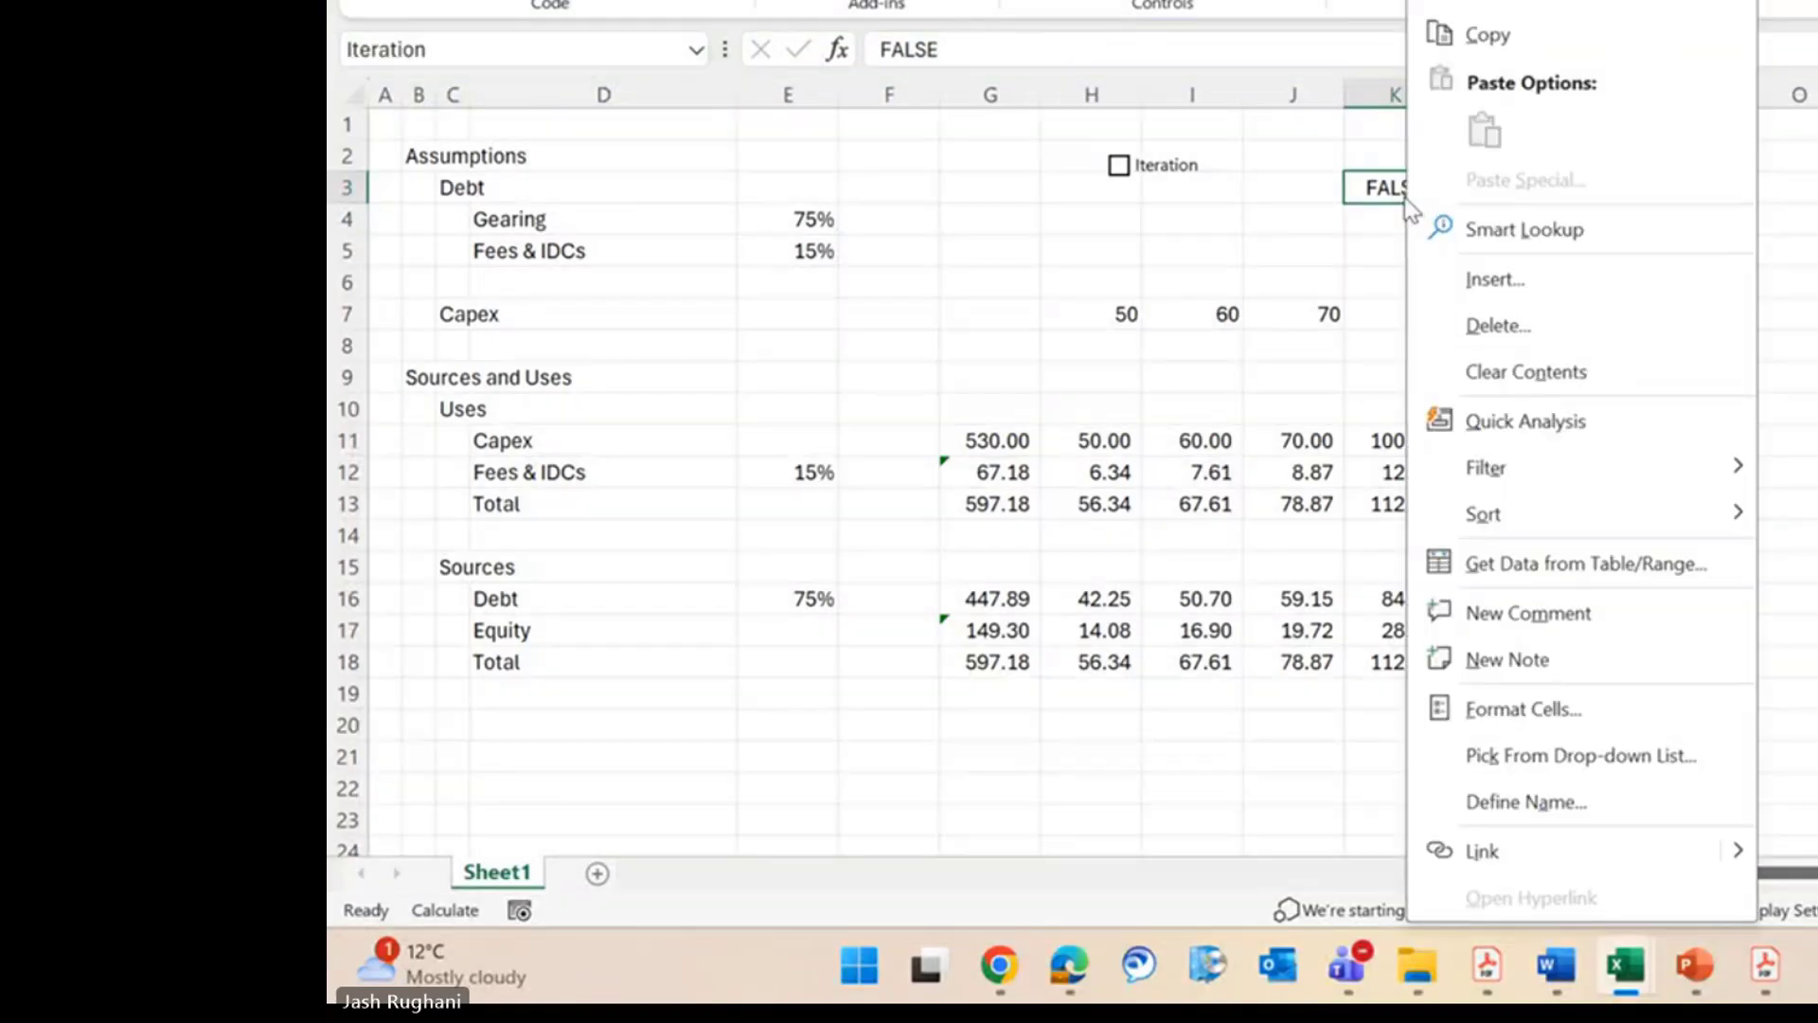
key("Escape")
Open the Iterationbutton macro for editing from the Iteration check box's macro assignment and move its code window into view.
right_click(1139, 172)
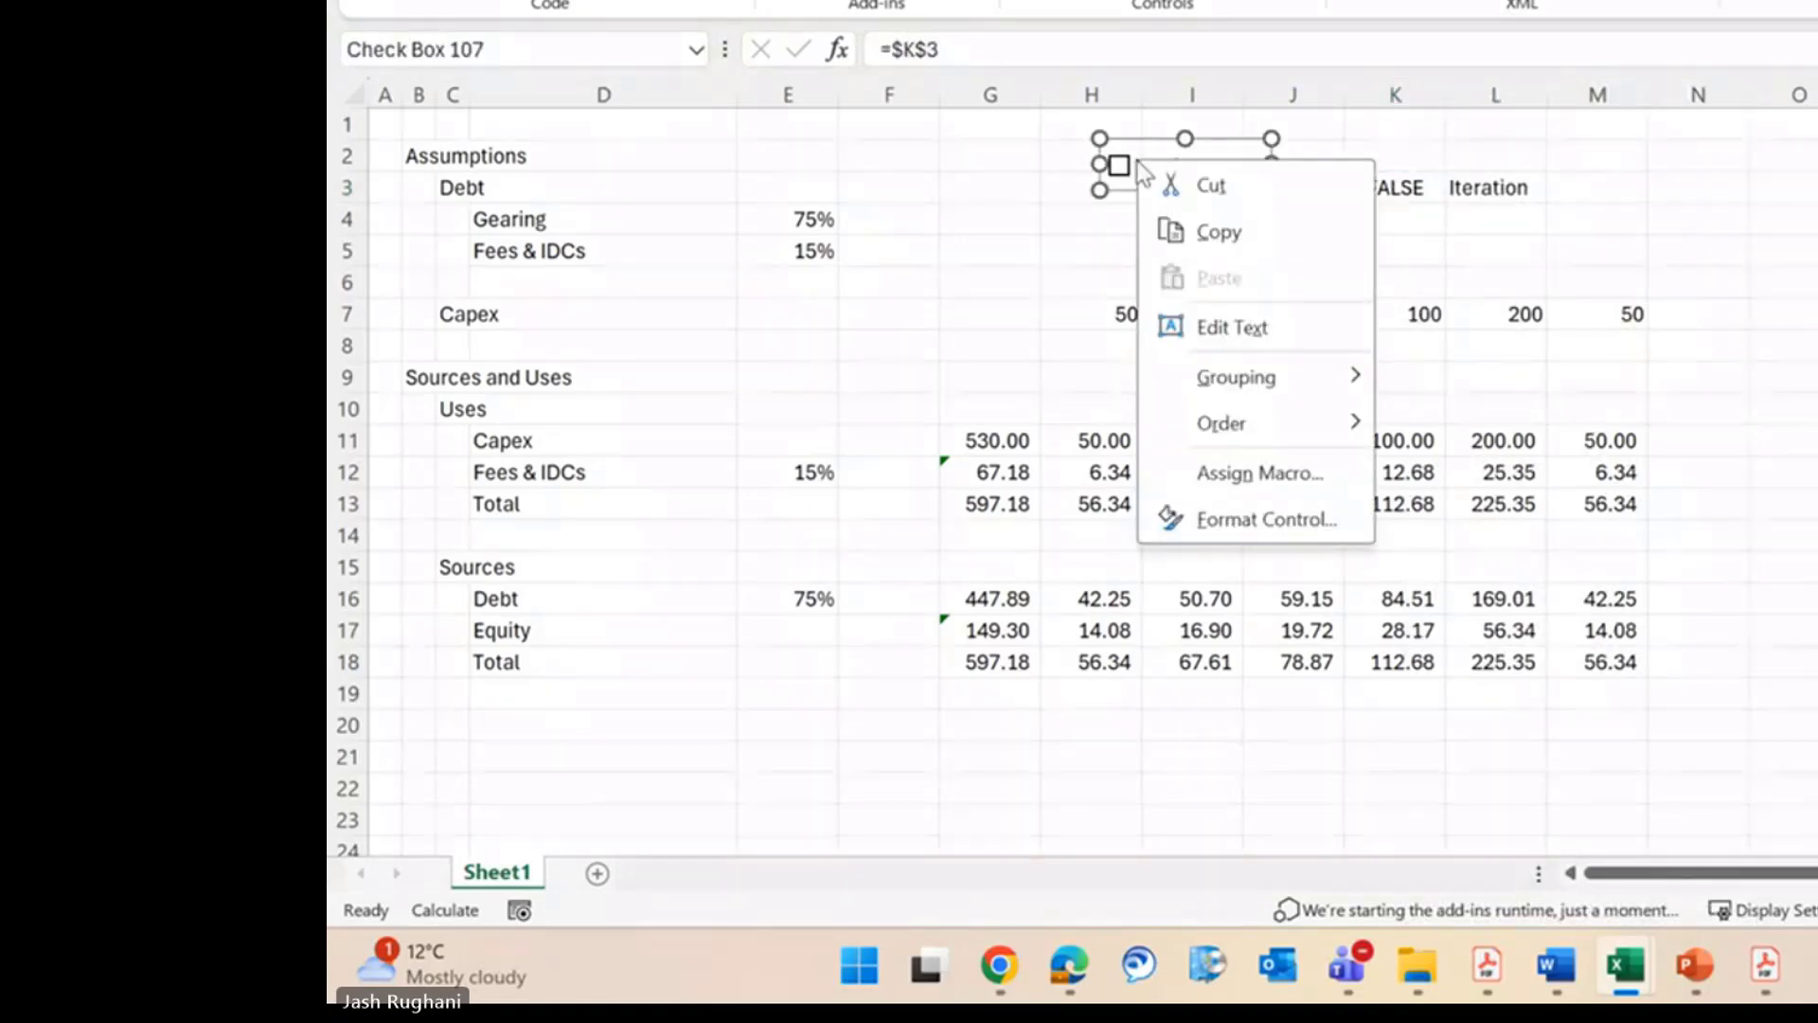
left_click(1217, 472)
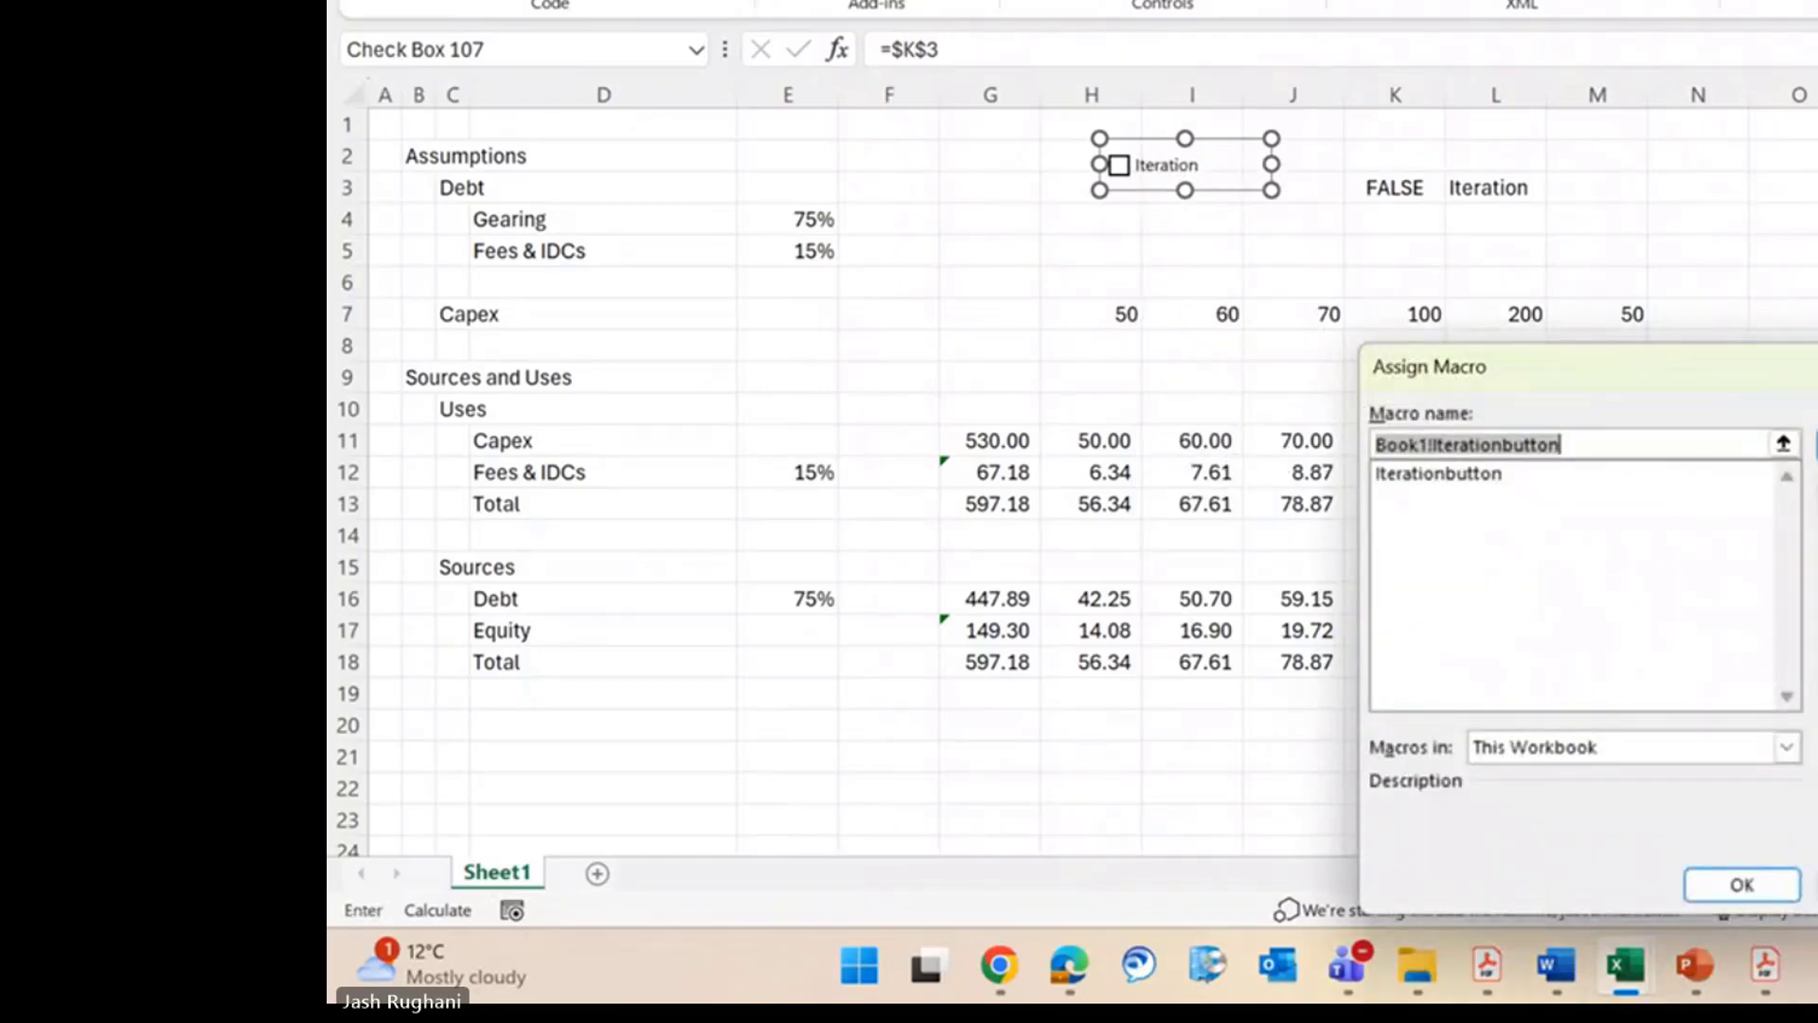
left_click(1817, 444)
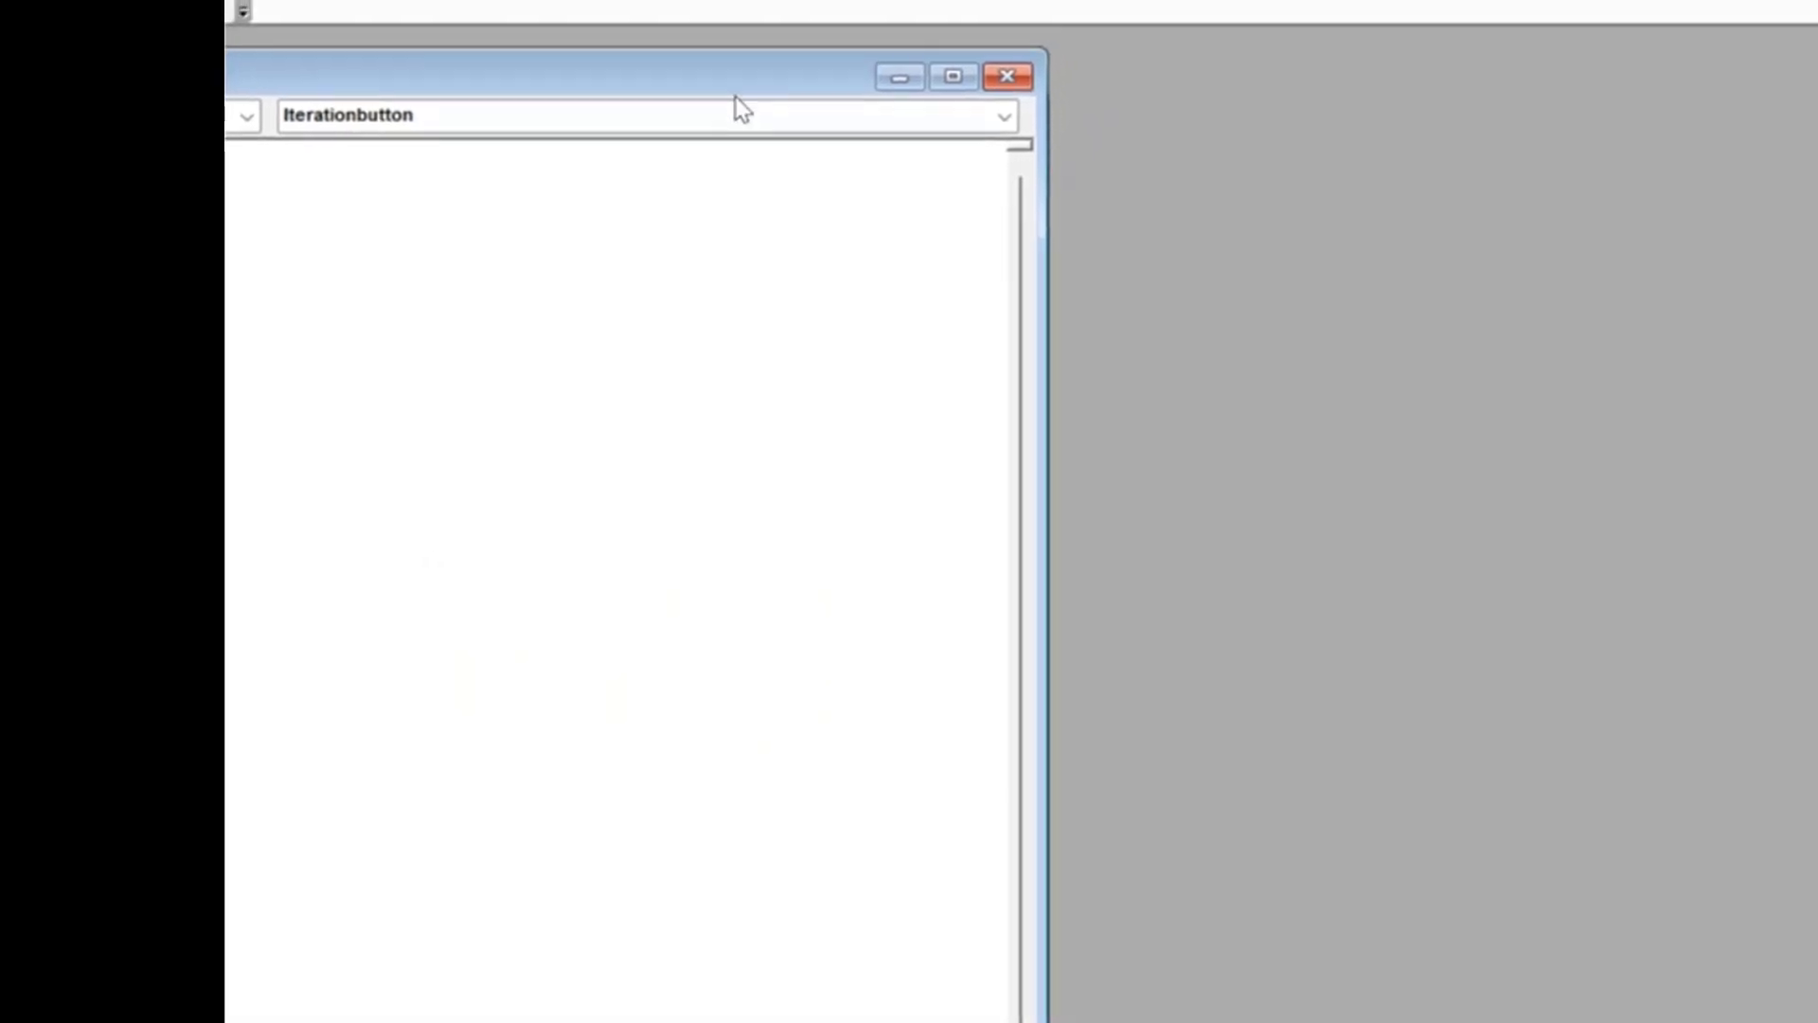
left_click_drag(641, 103, 1665, 122)
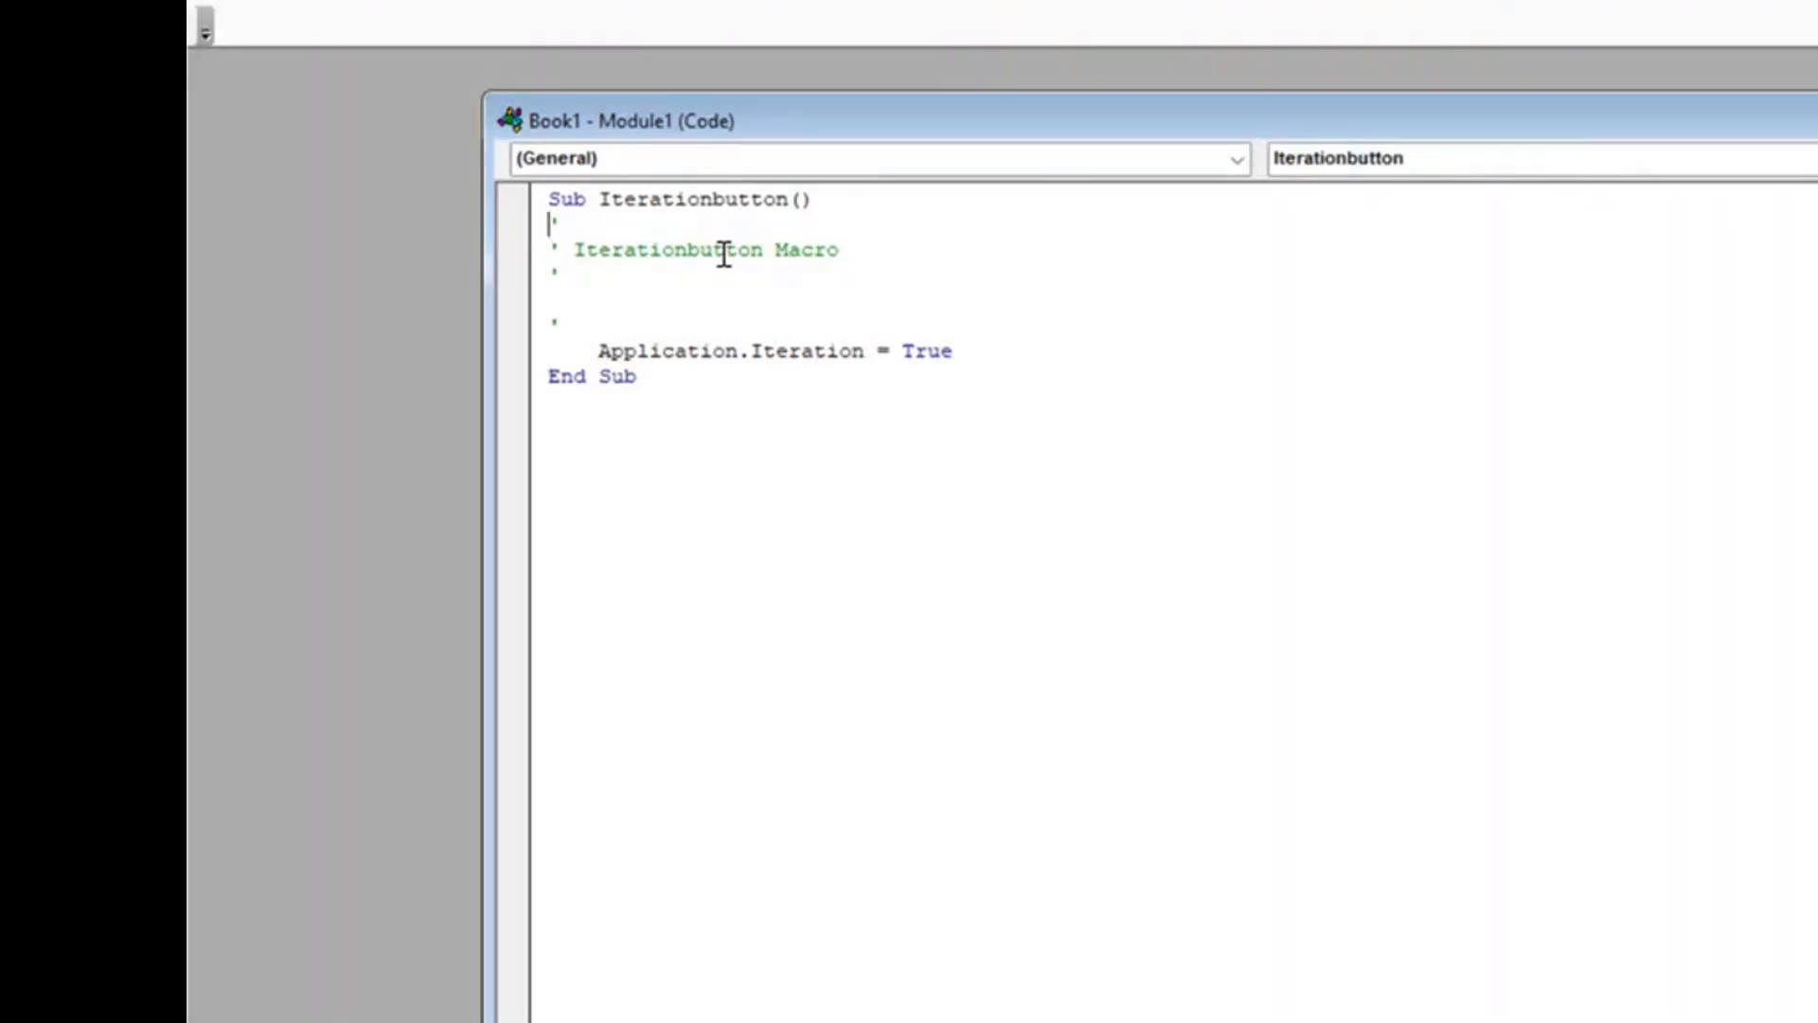
Change the macro's statement to Application.Iteration = False and add a copy reading Application.Iteration = True below it, separated by blank lines.
left_click_drag(981, 358, 588, 353)
key("ctrl+c")
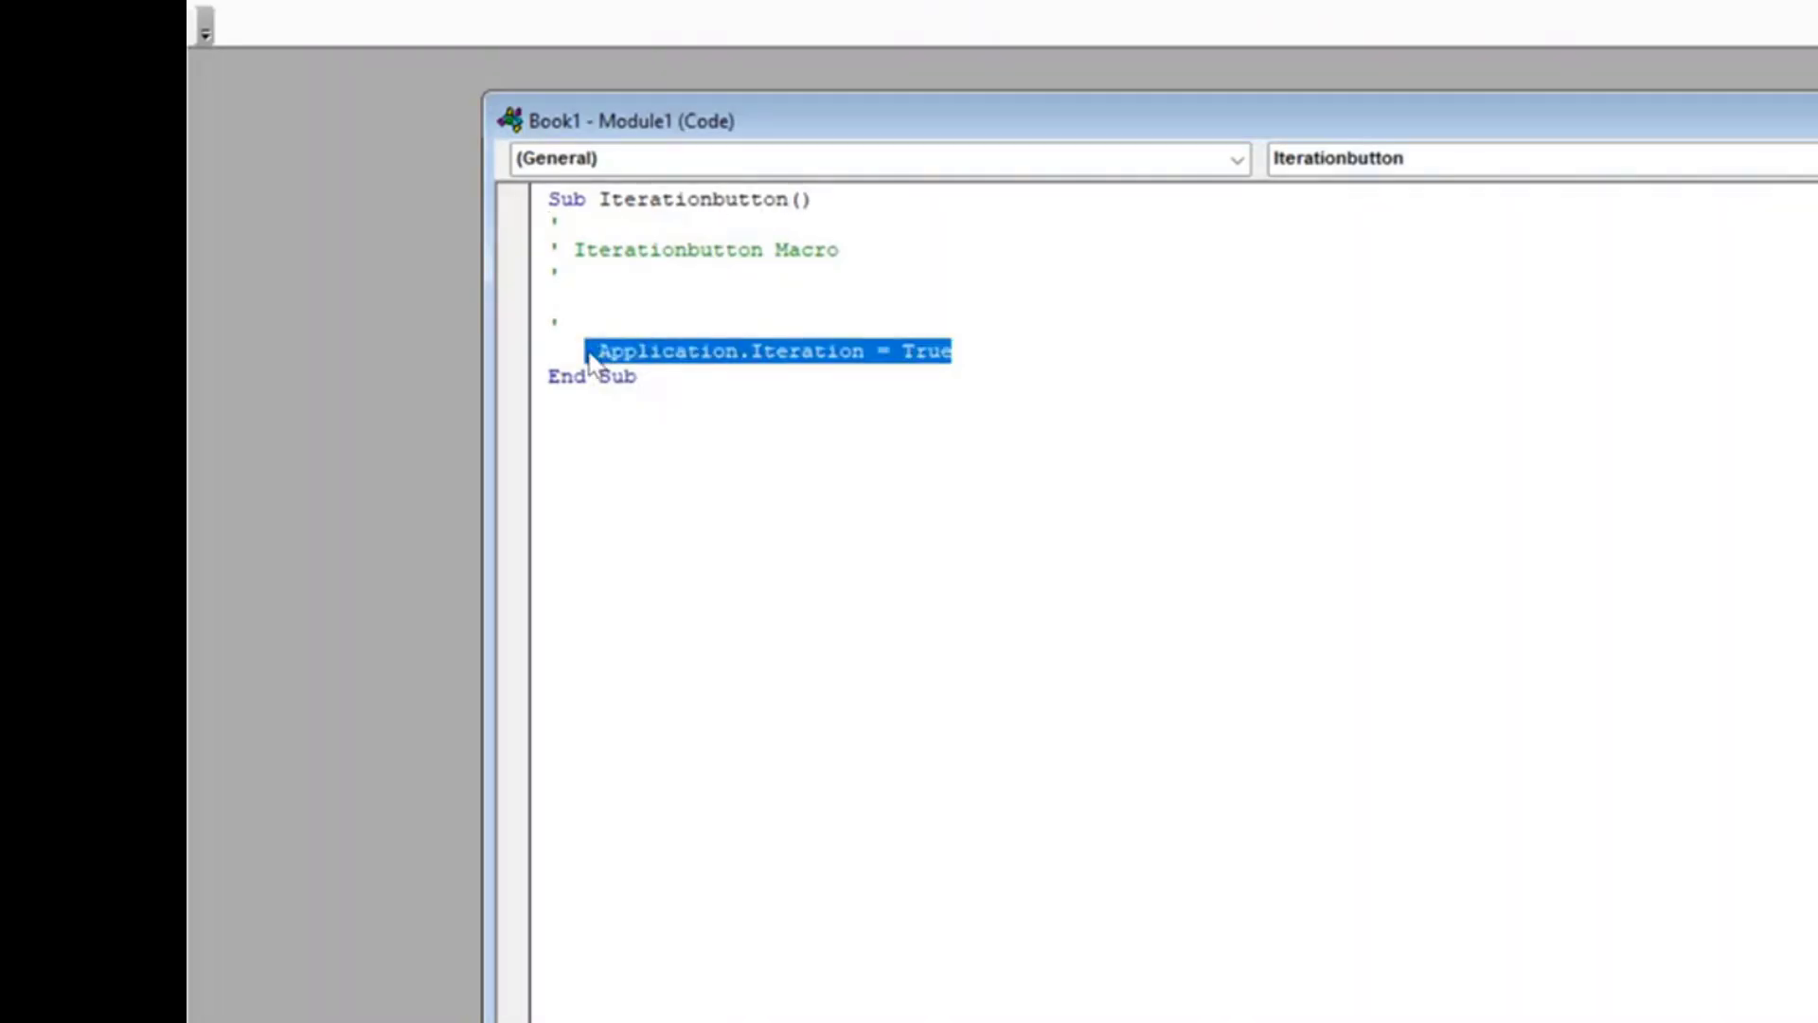
left_click(972, 349)
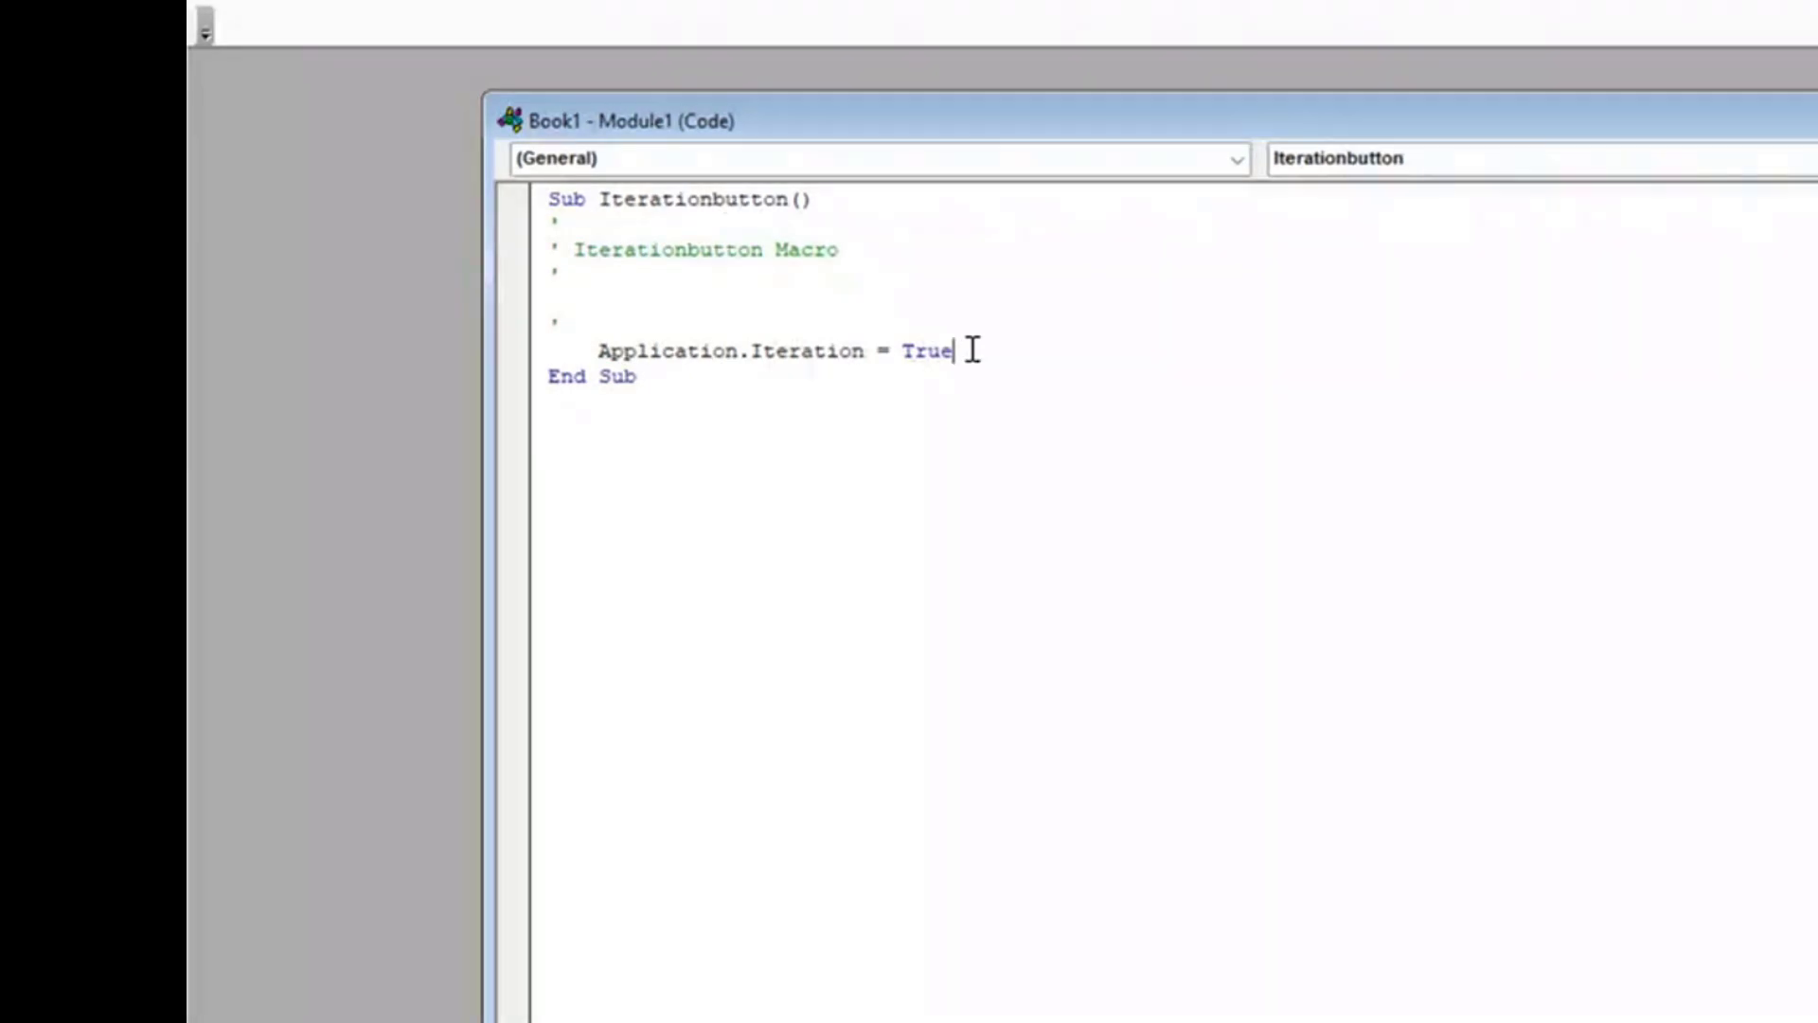
left_click_drag(971, 350, 904, 351)
type("False")
key("Return")
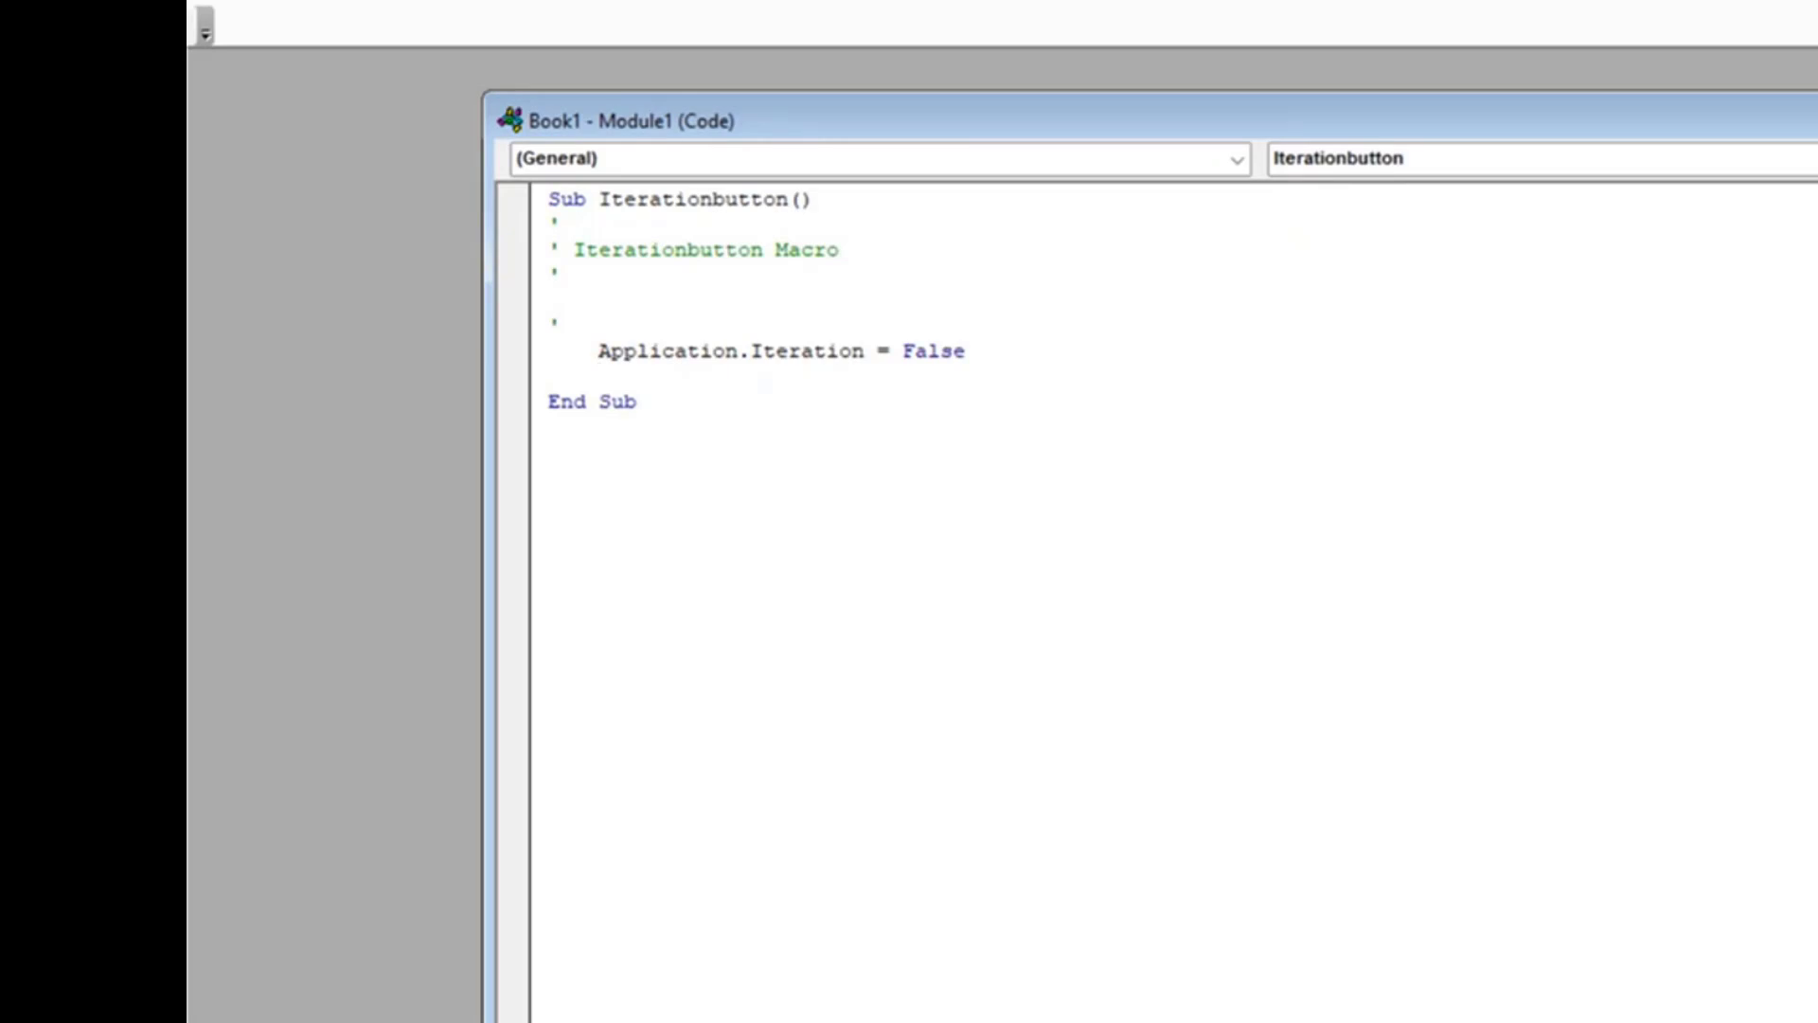
key("ctrl+v")
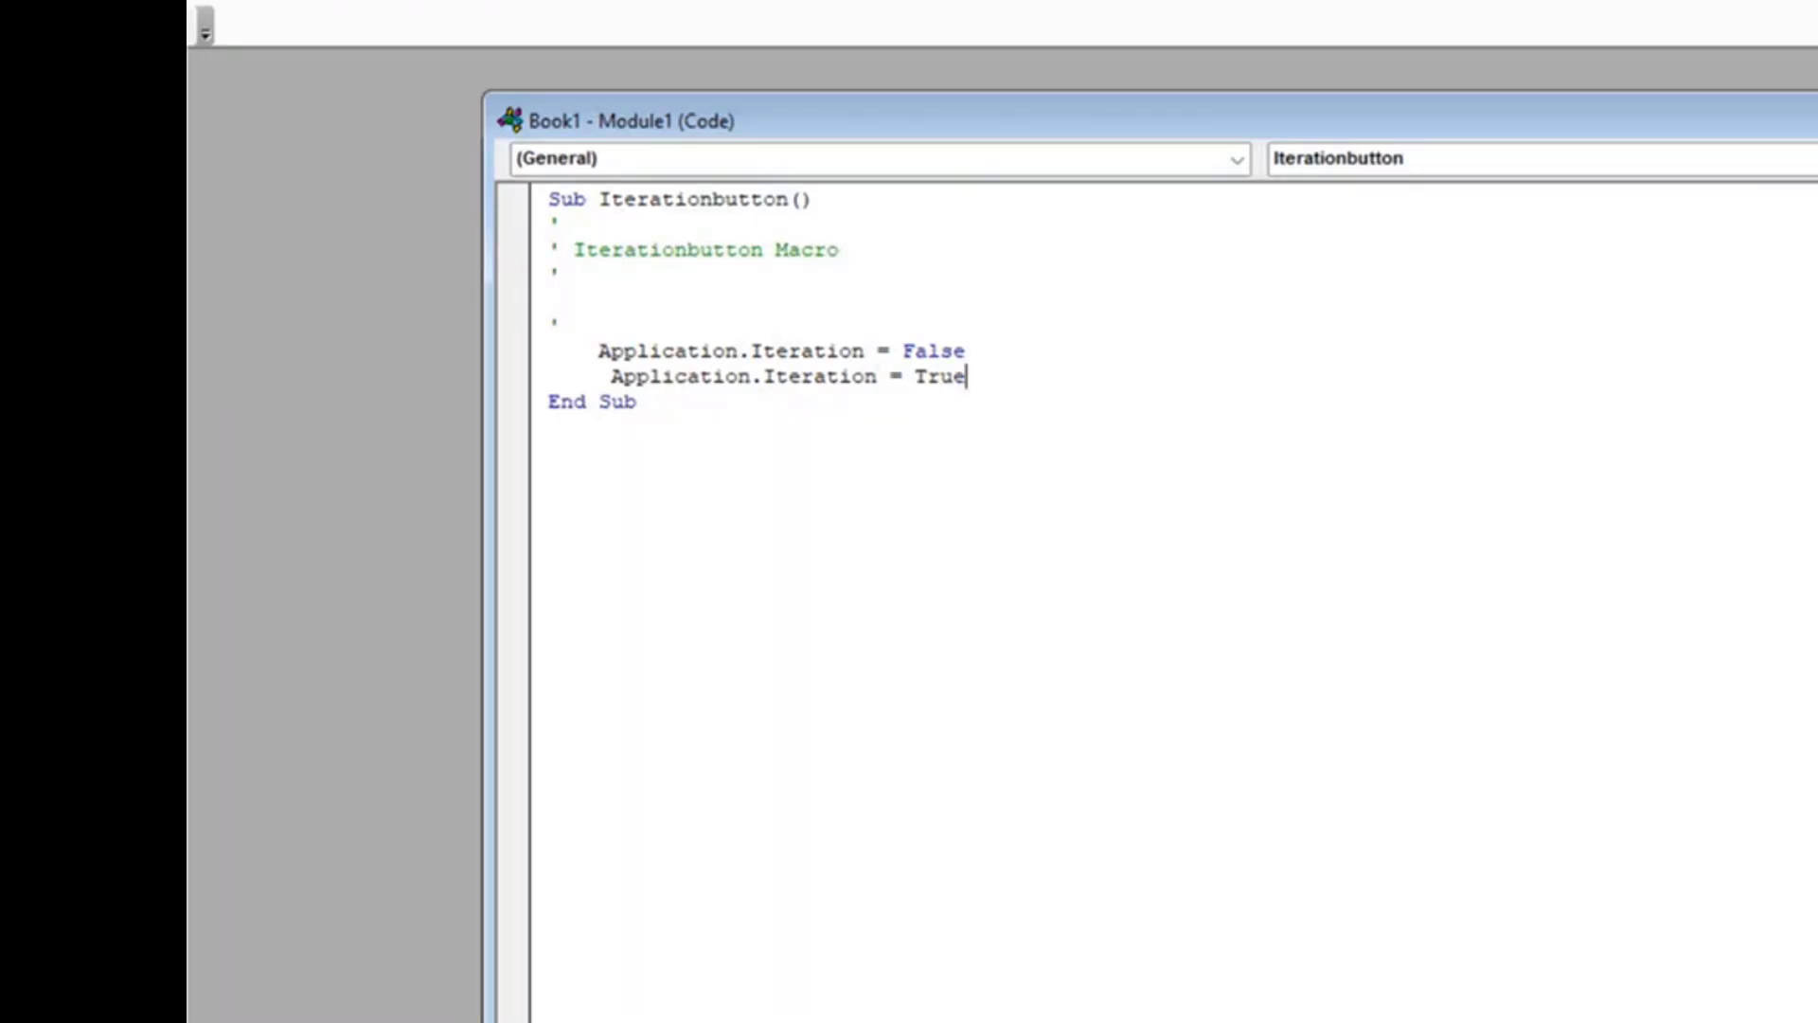
key("Return")
left_click(611, 376)
key("Return")
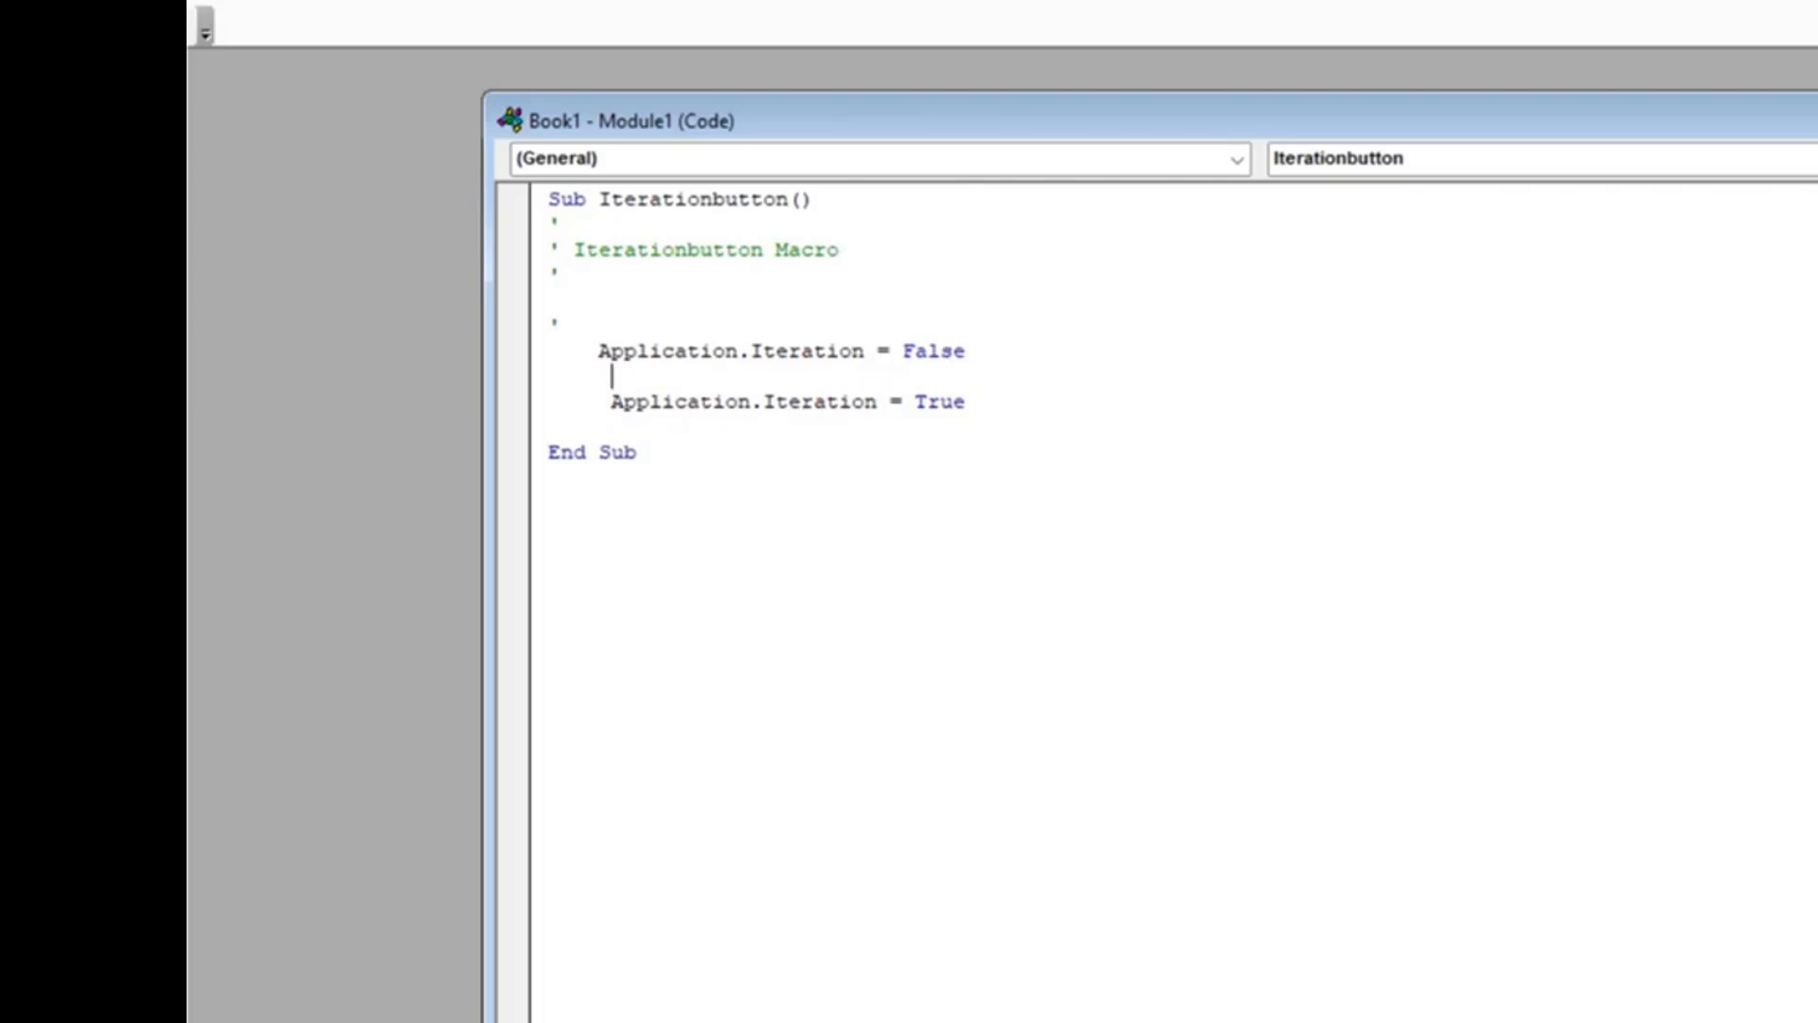
key("Return")
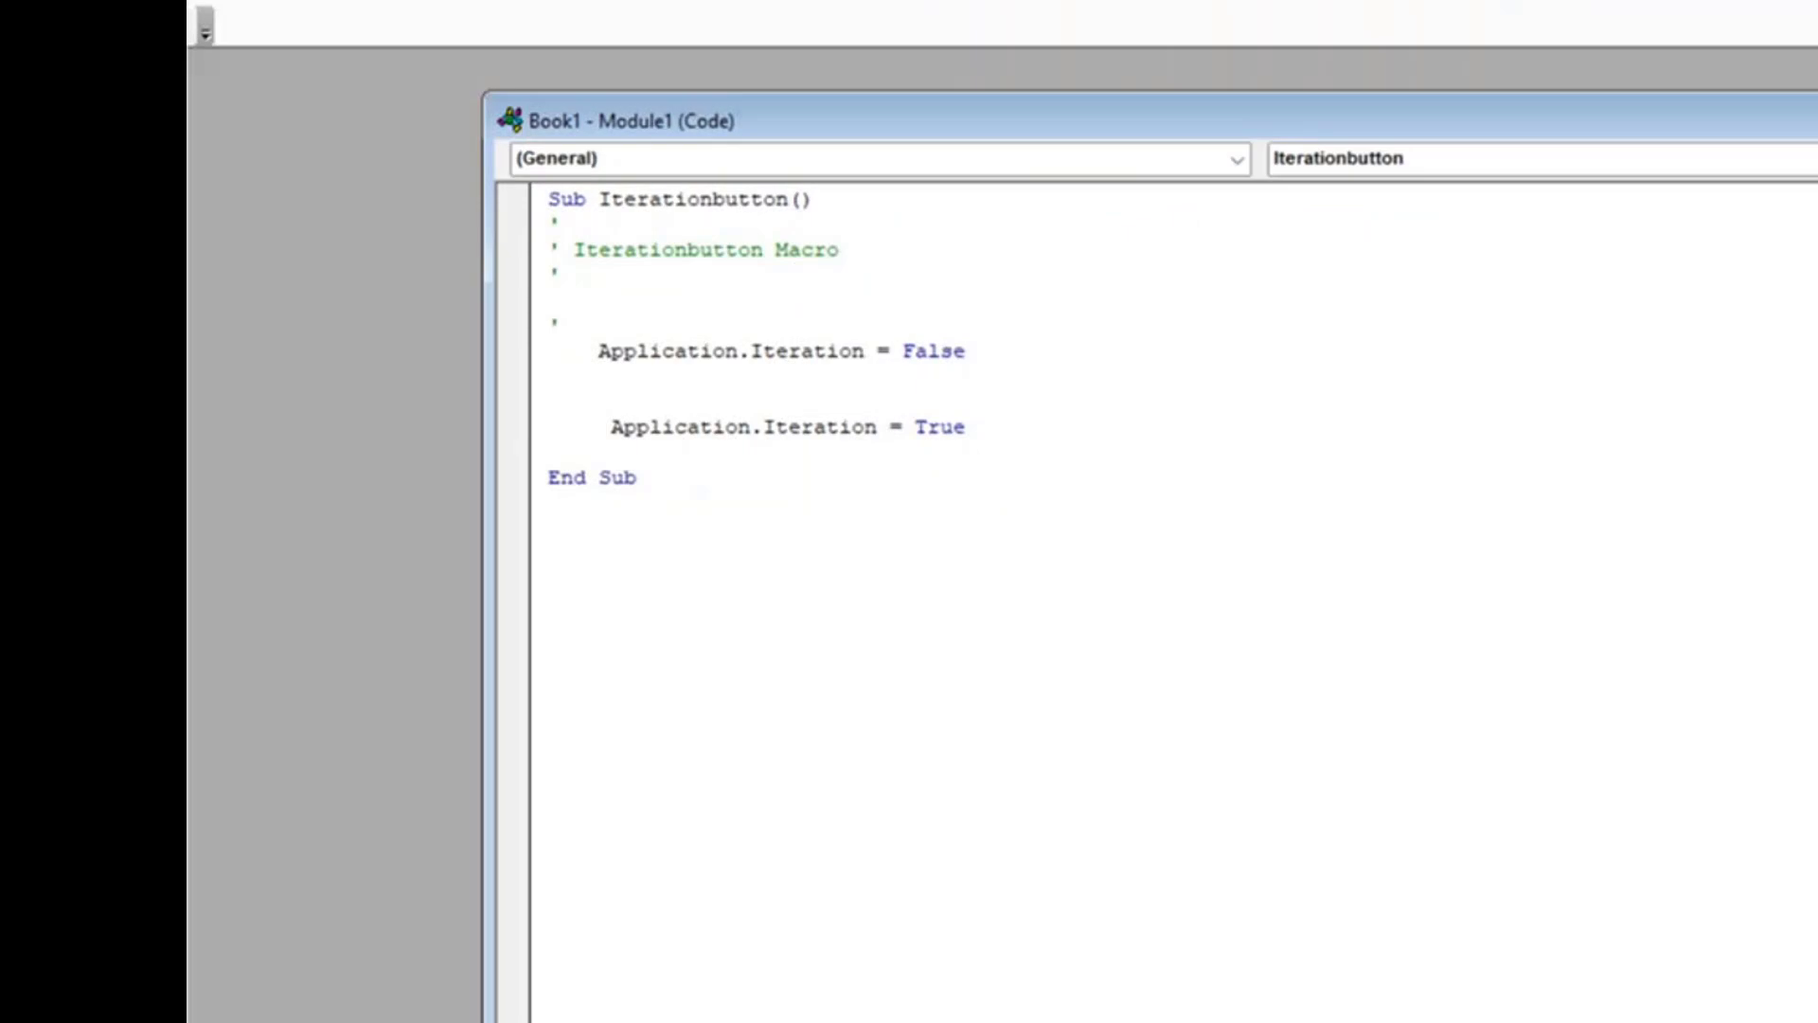
Make the Application.Iteration = True line conditional by prefixing it with "if [iteration].value then".
type("if")
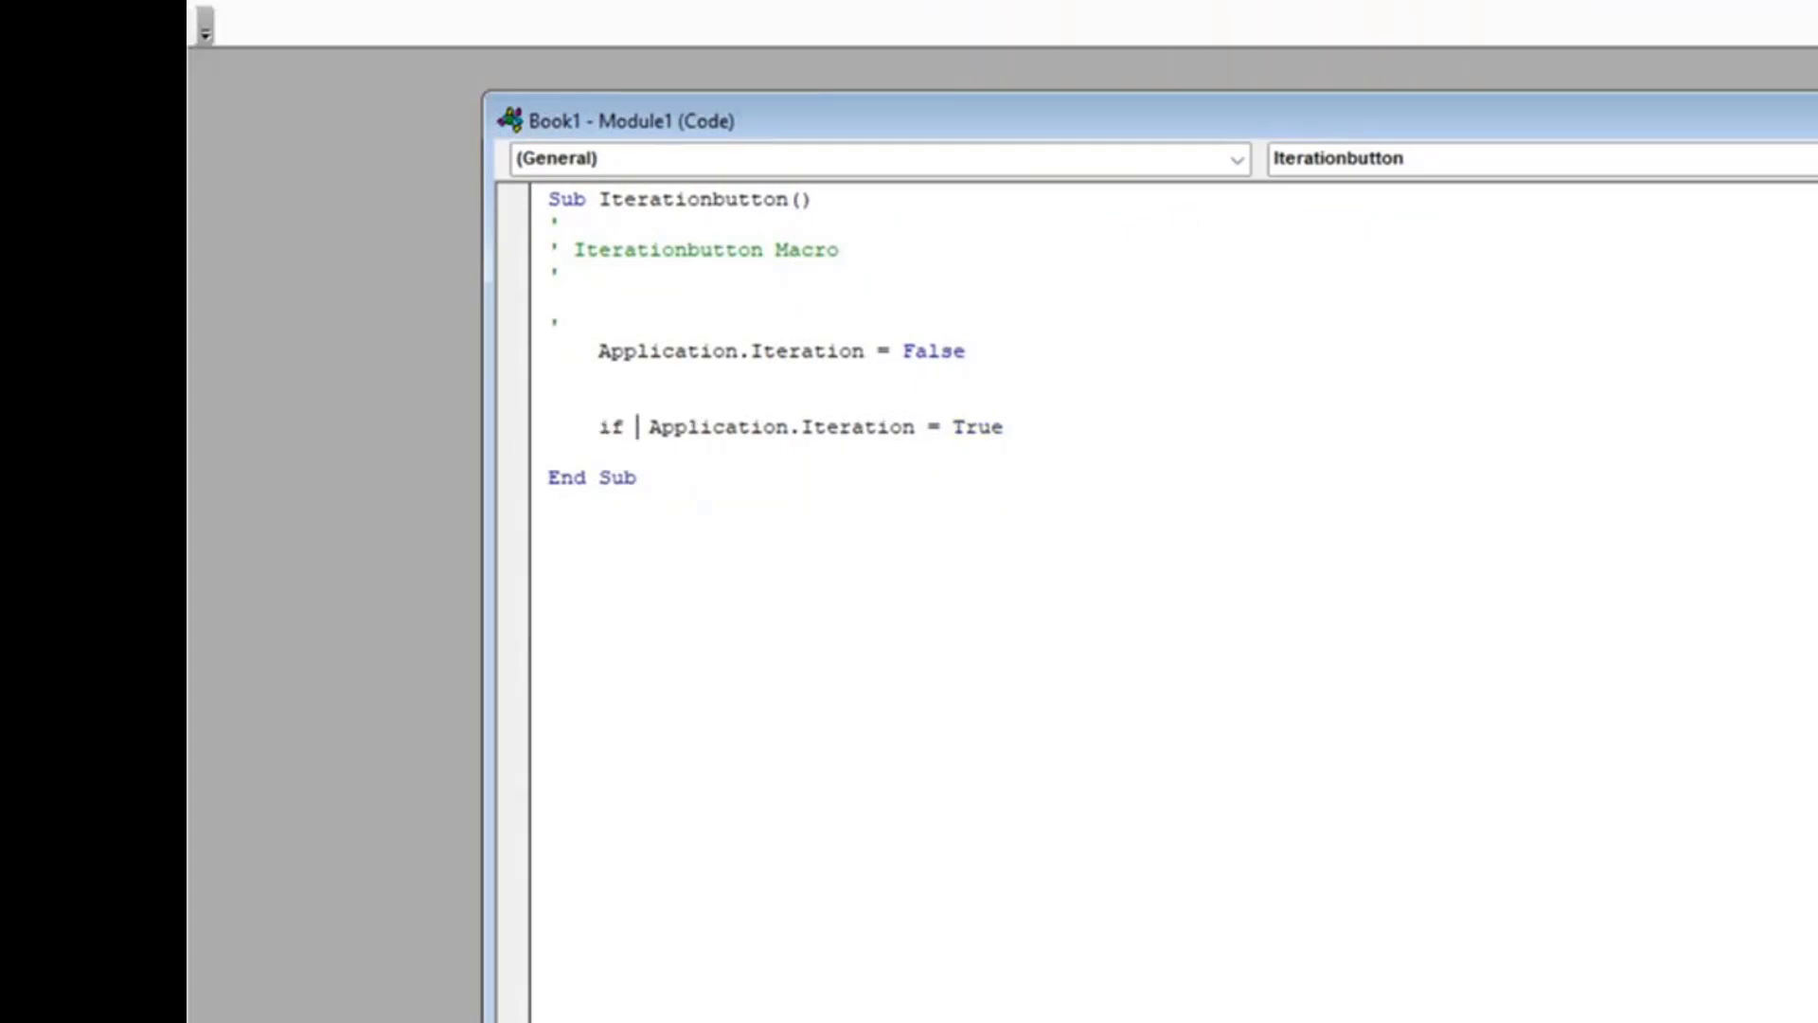
type(" [")
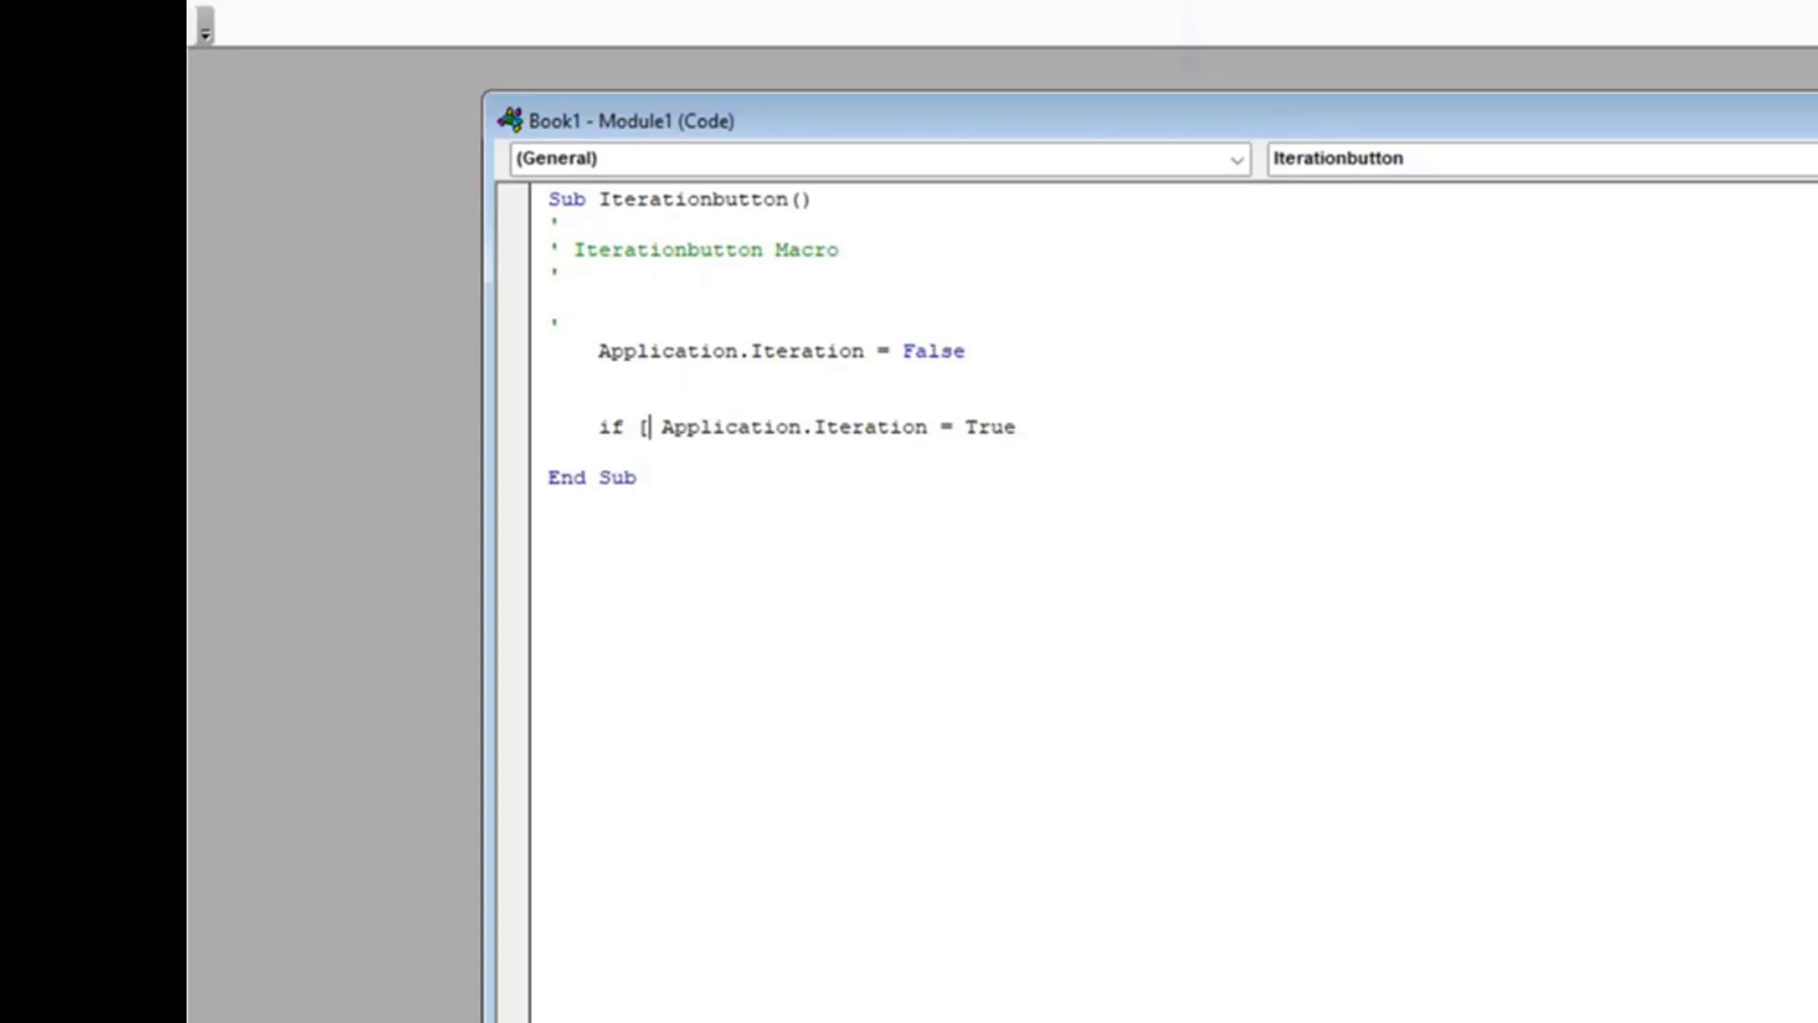
type("iteration")
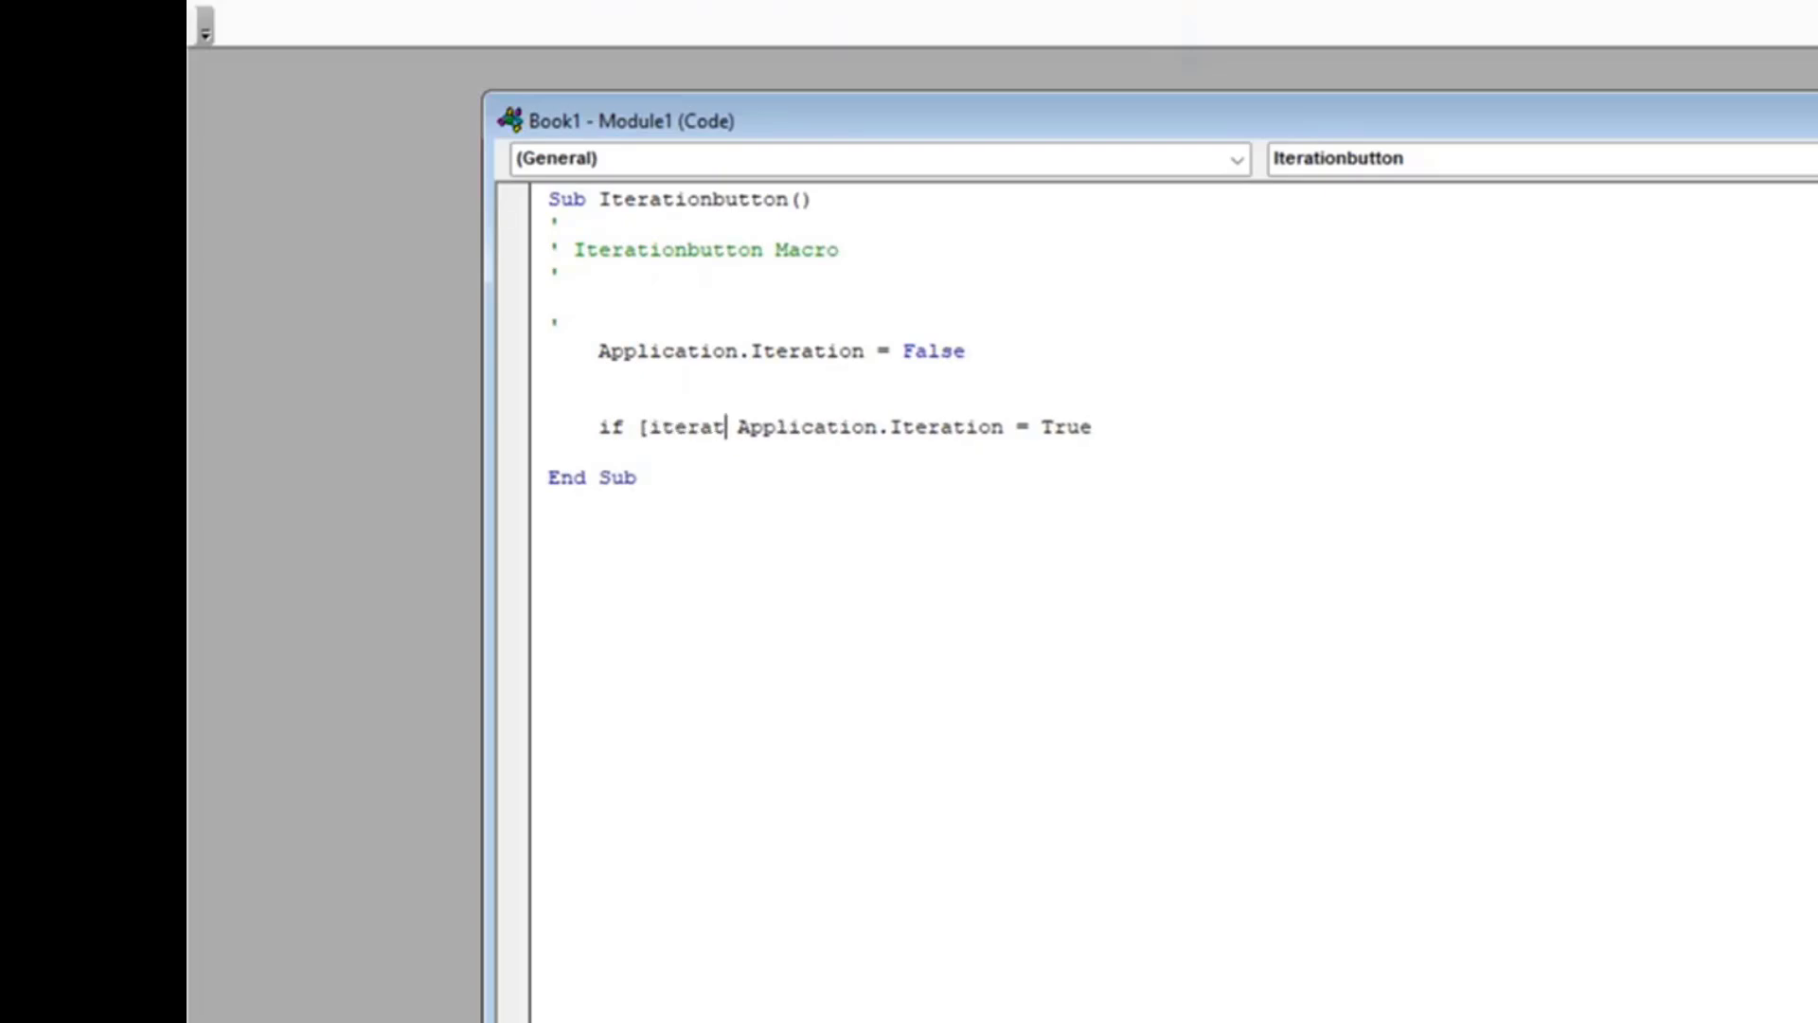
type("]")
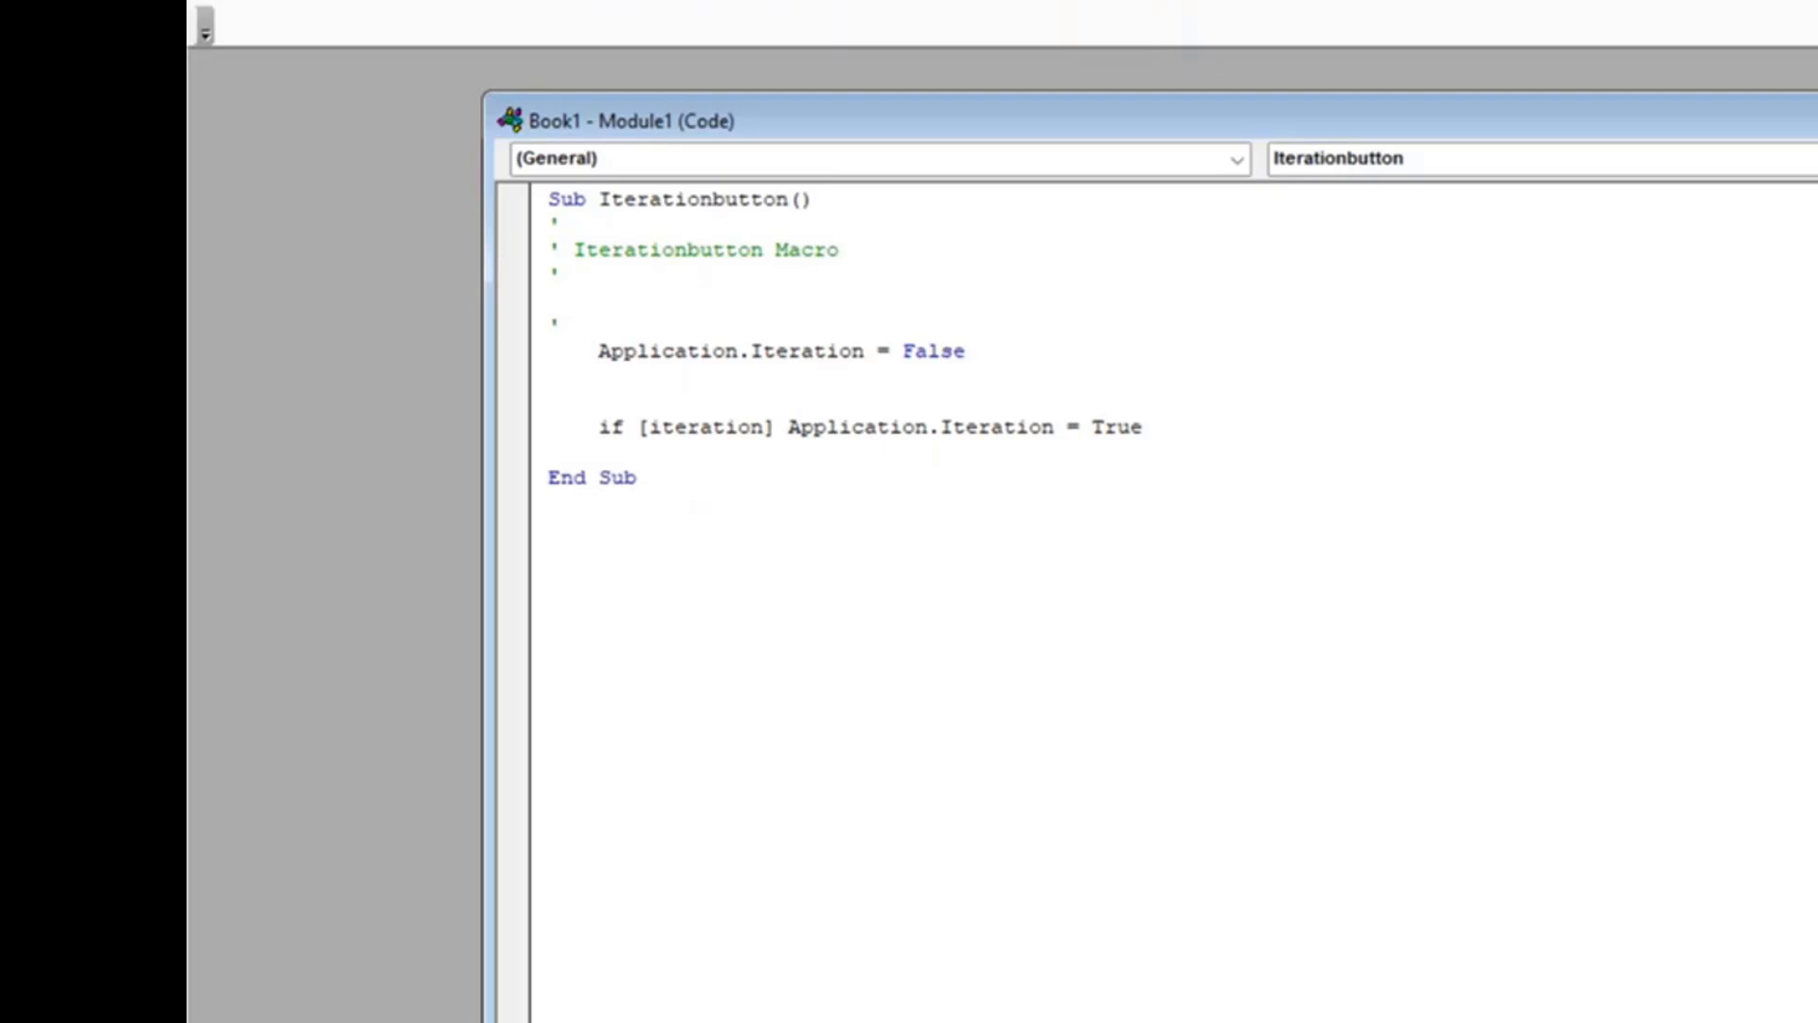
type(".value")
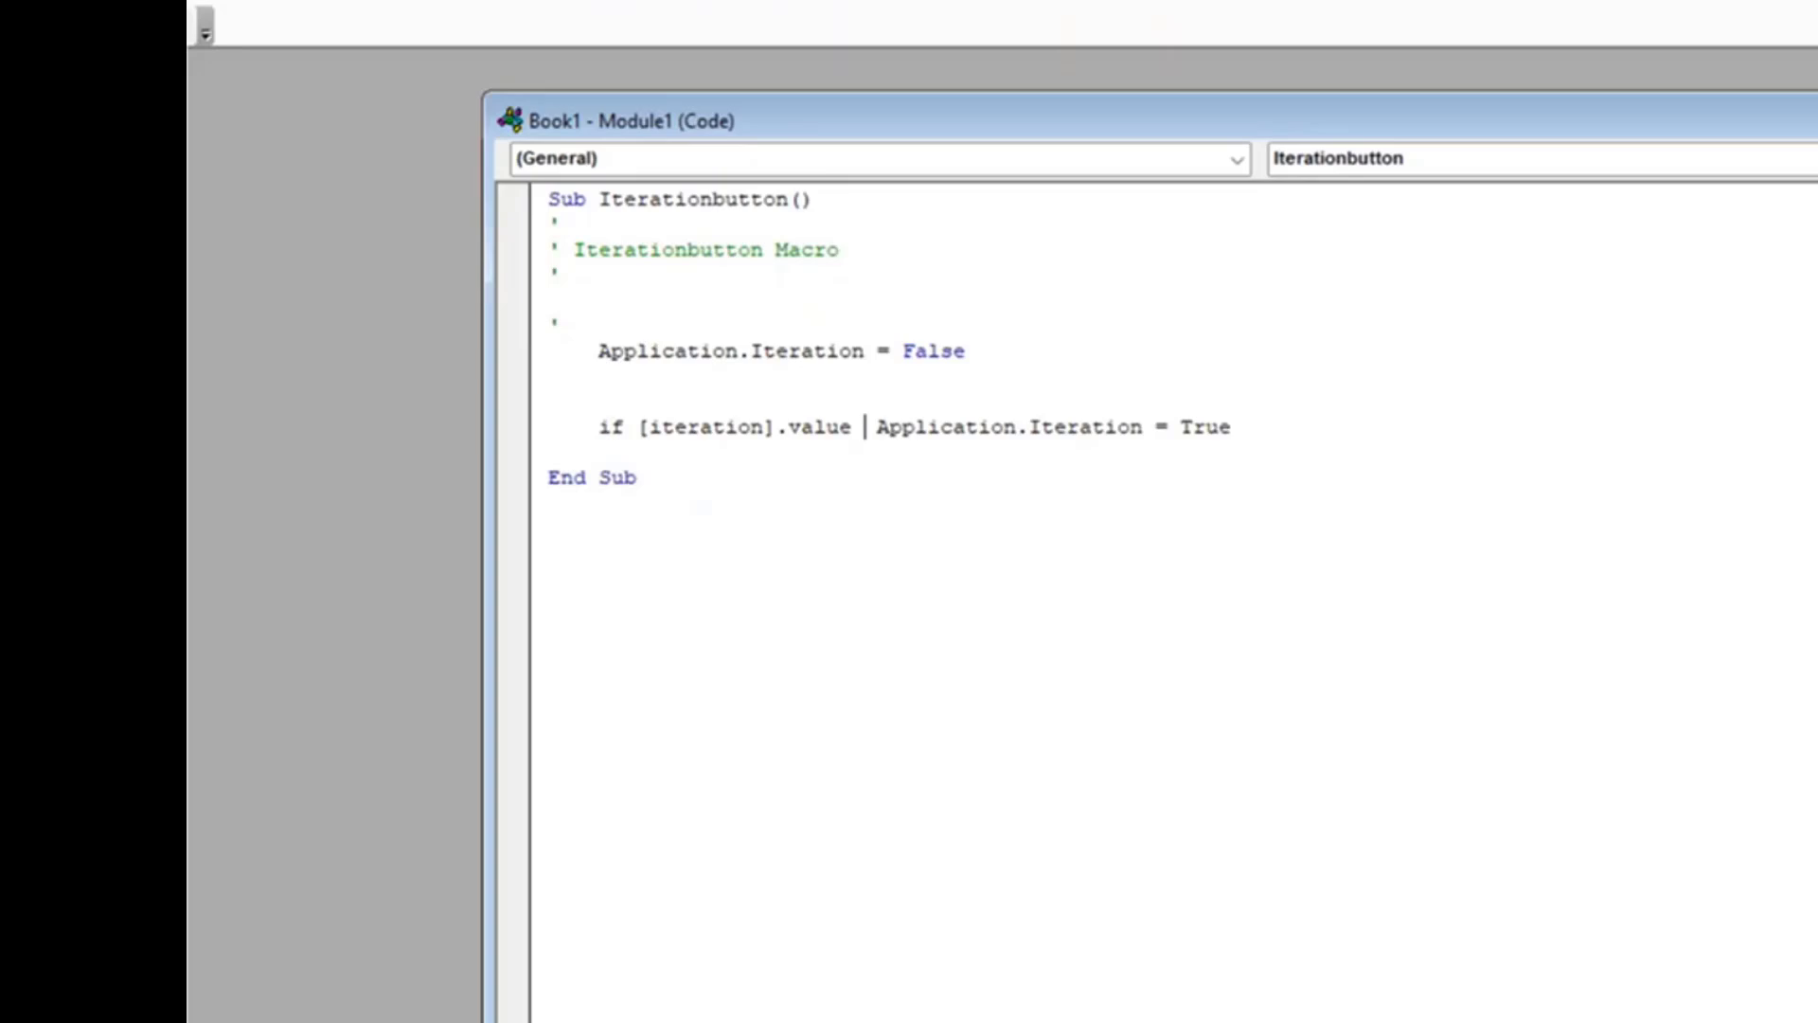
type("then")
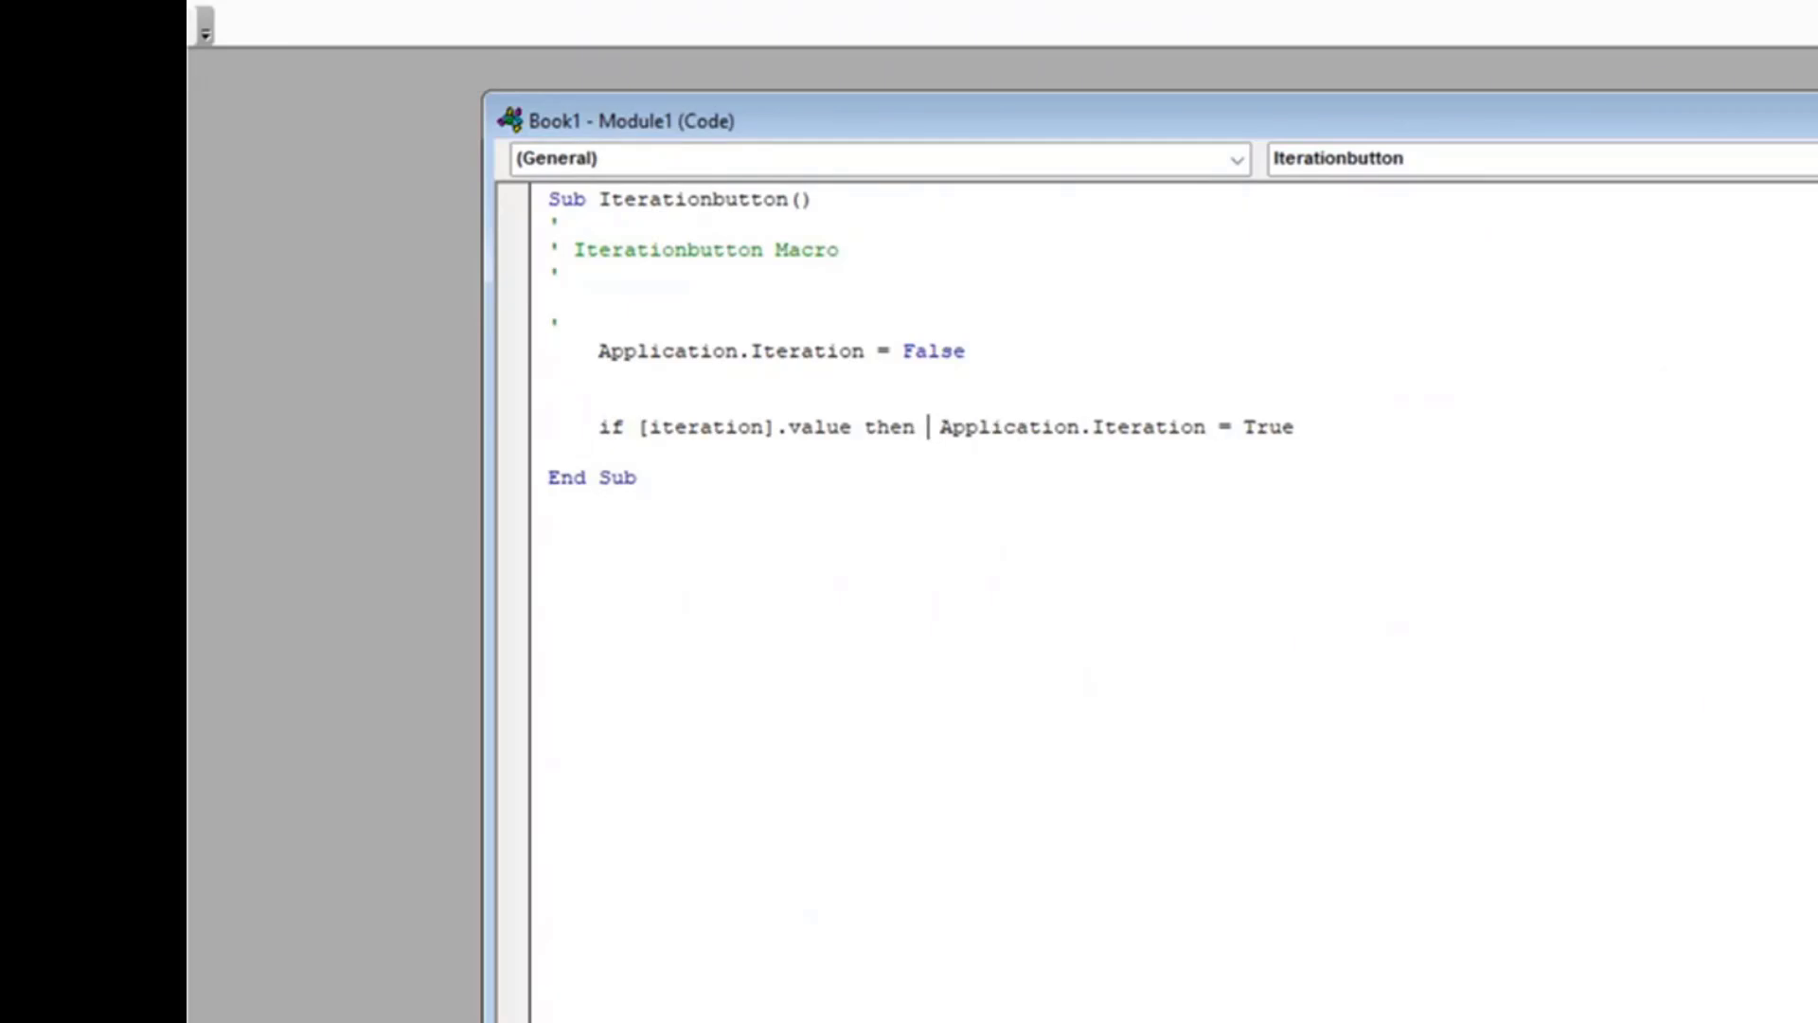
key("BackSpace")
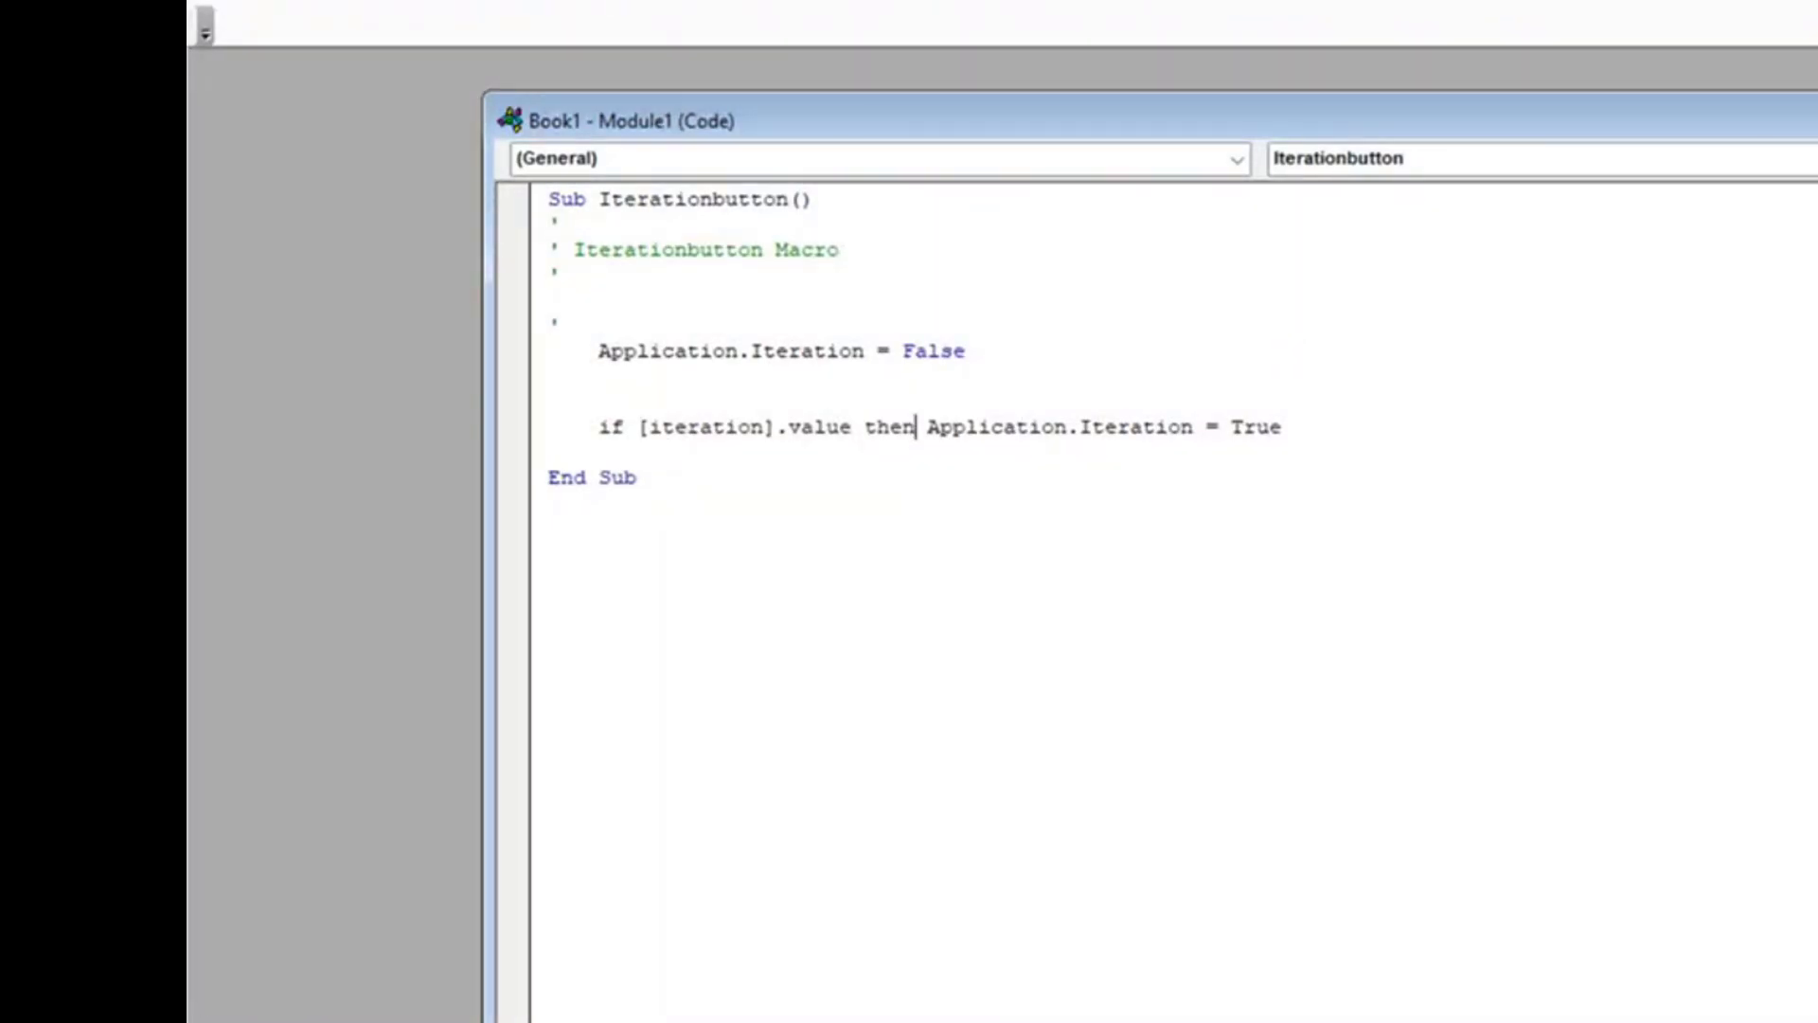
Switch to the workbook and test the macro by ticking, unticking and re-ticking the Iteration check box.
key("alt+Tab")
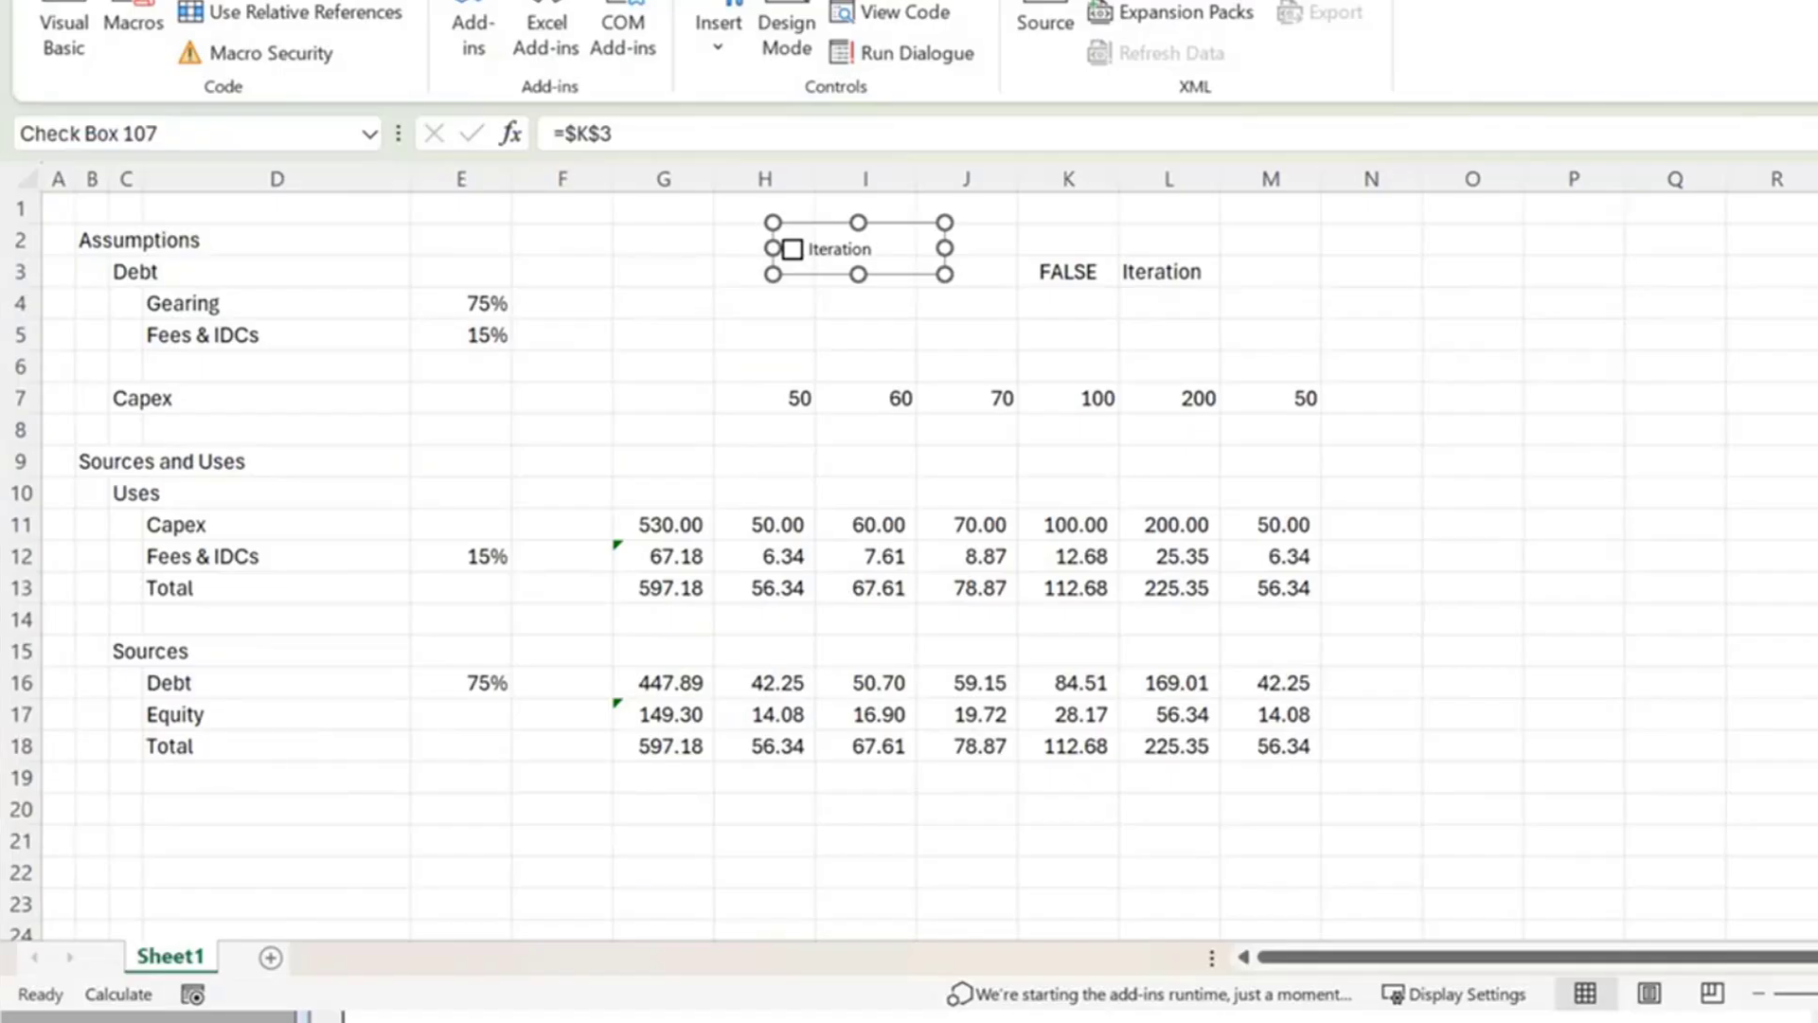
left_click(1515, 479)
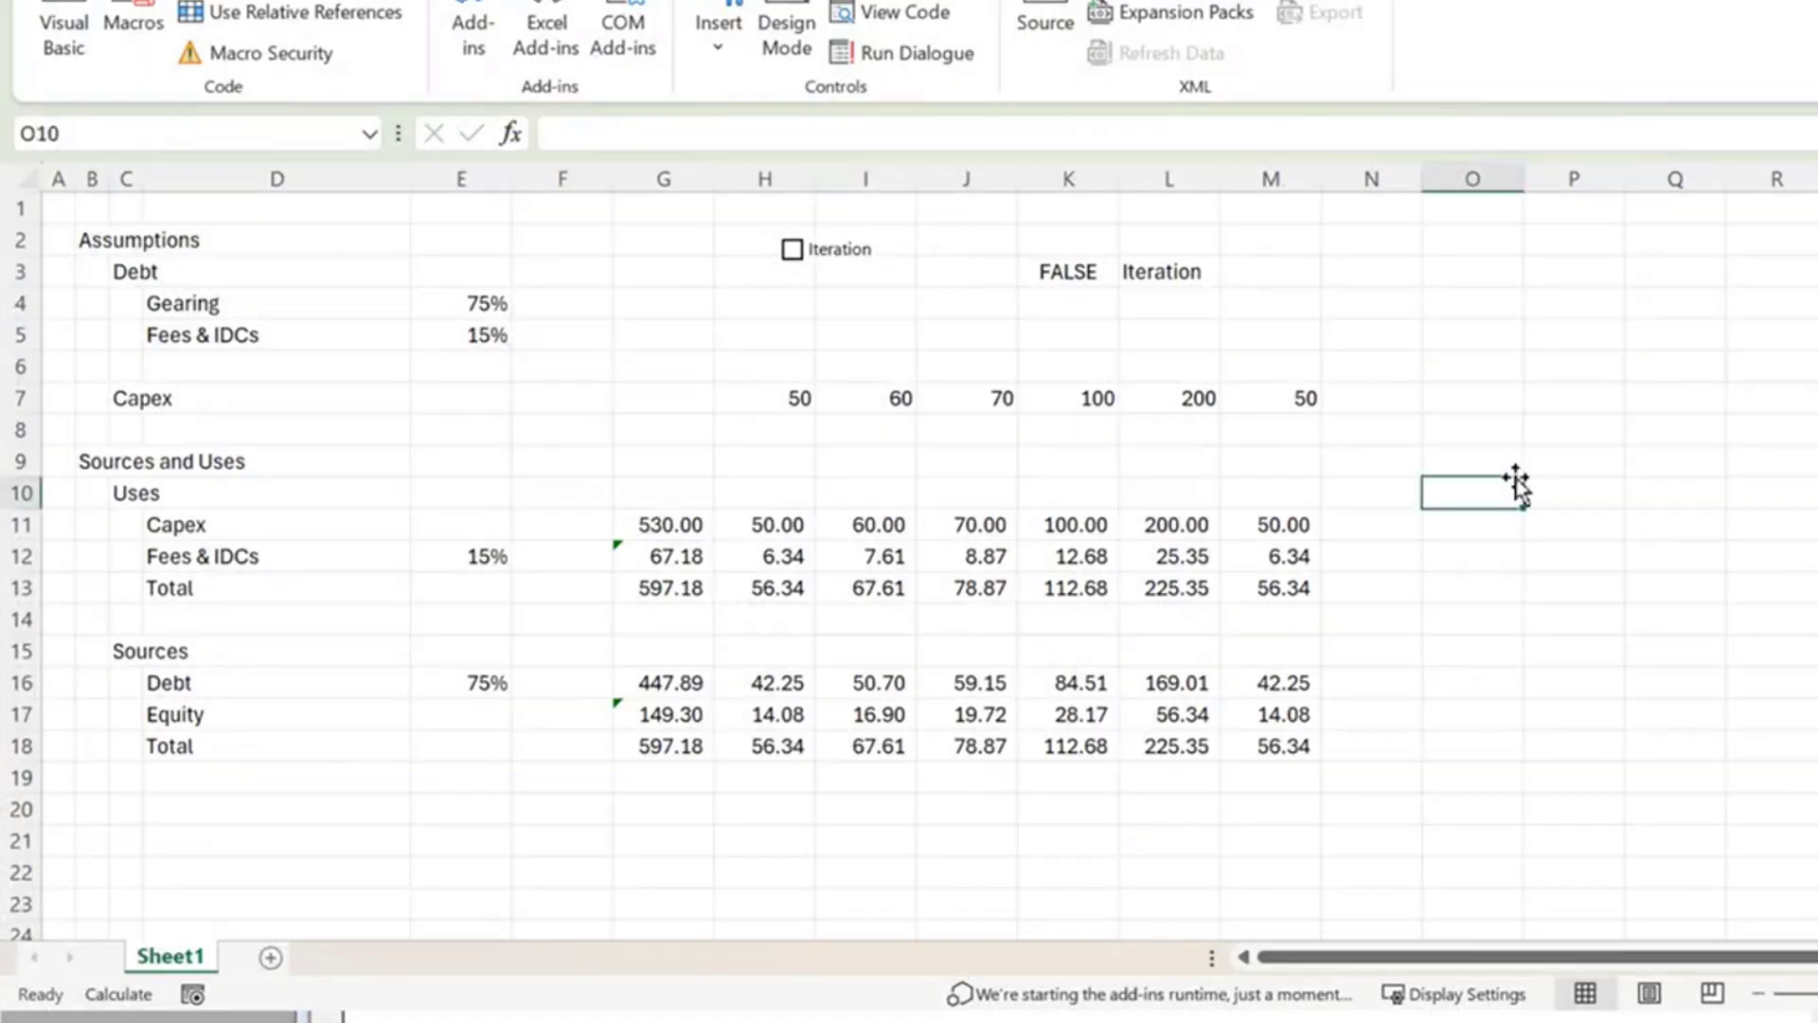
left_click(791, 251)
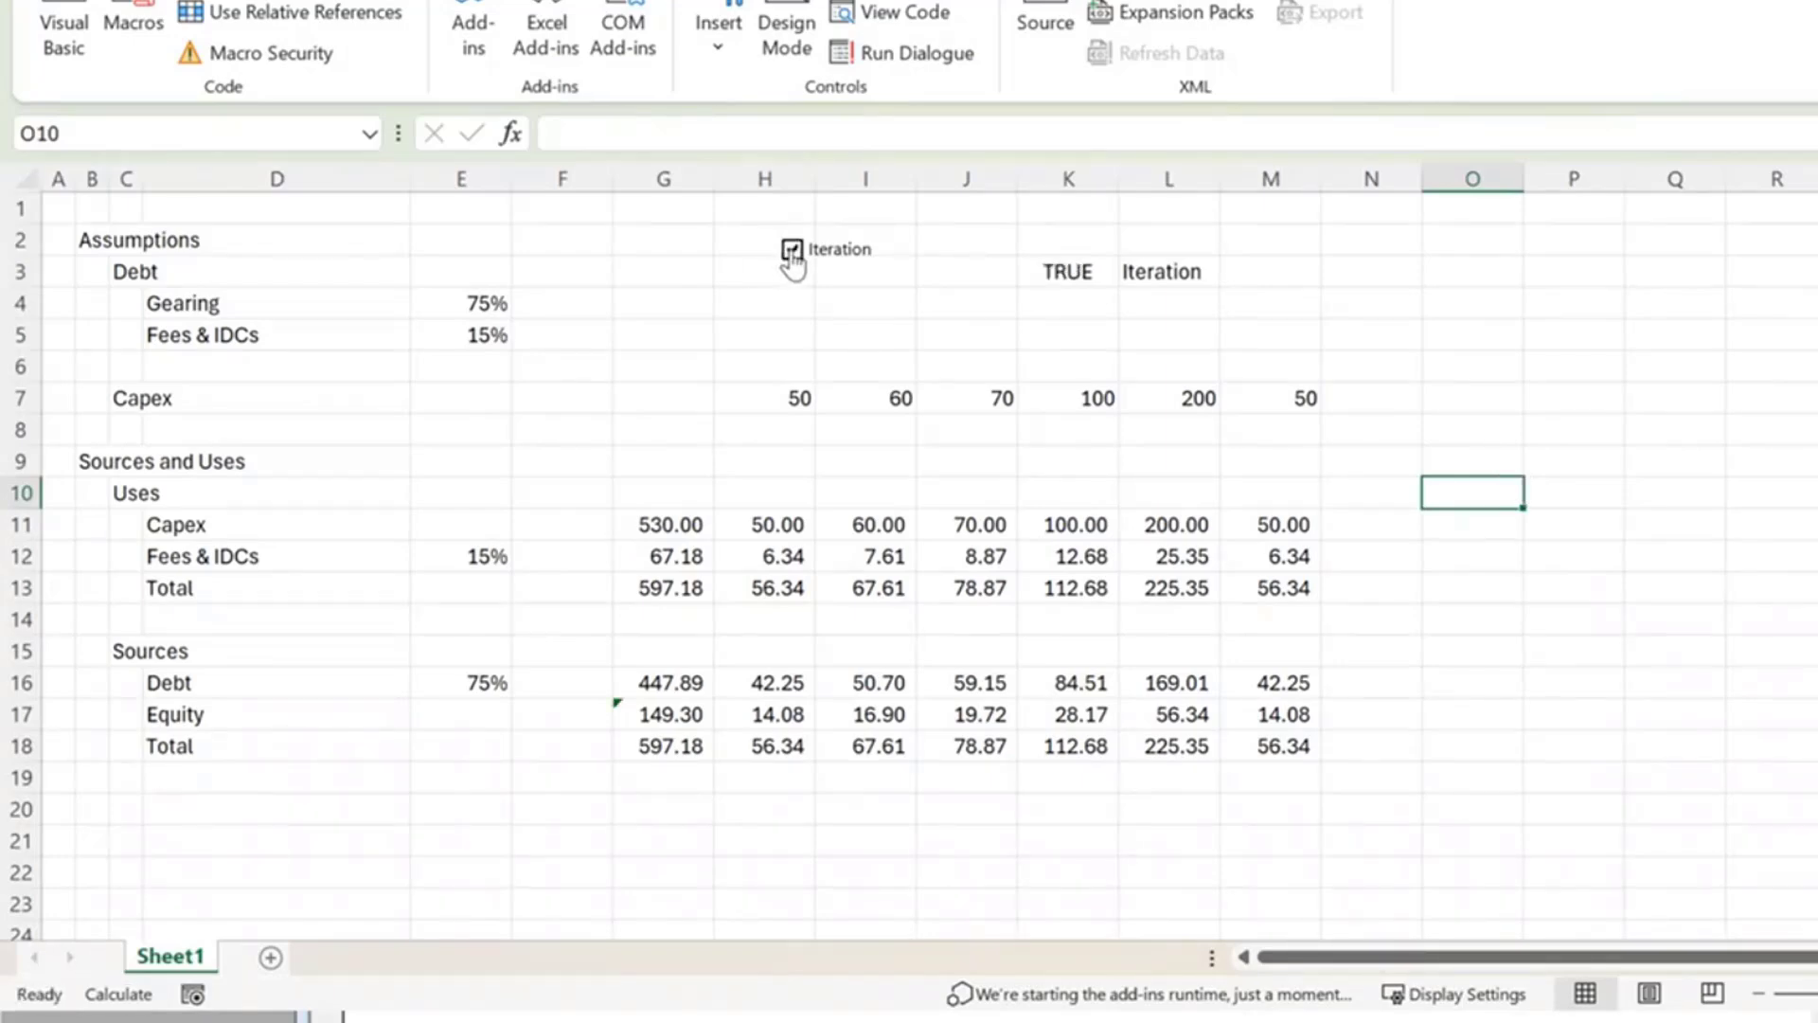
left_click(792, 251)
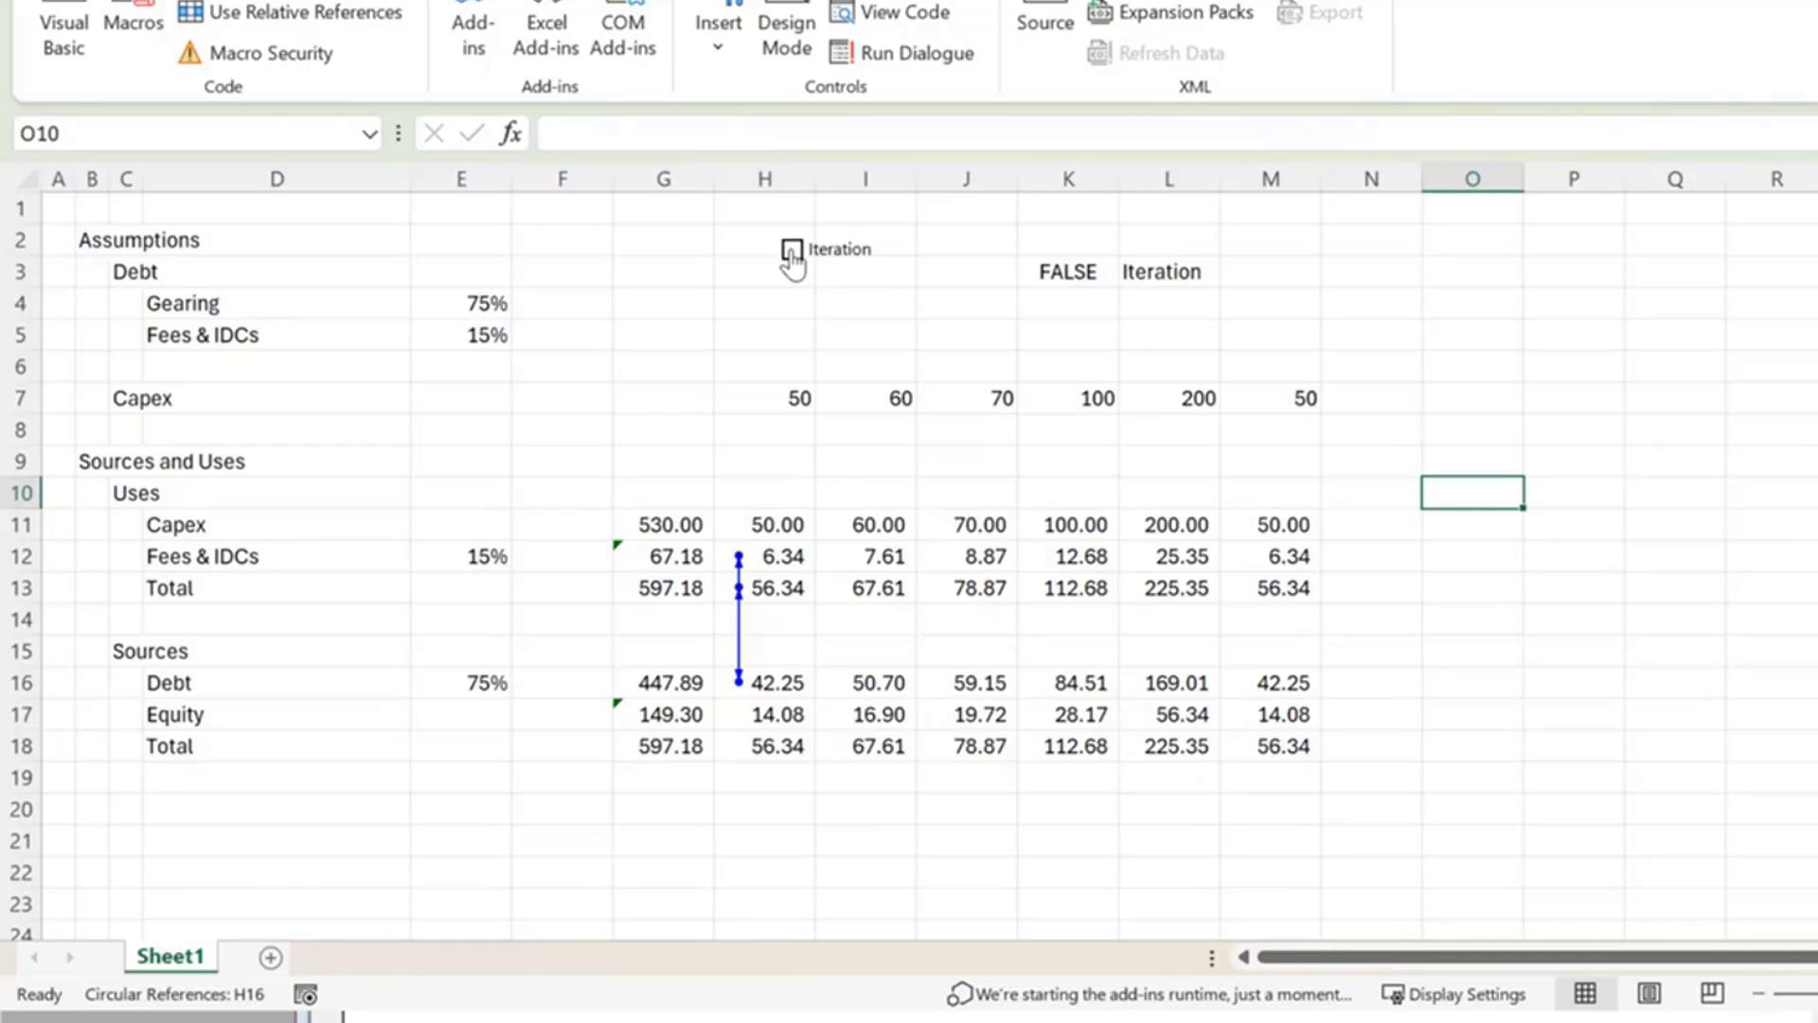
left_click(792, 251)
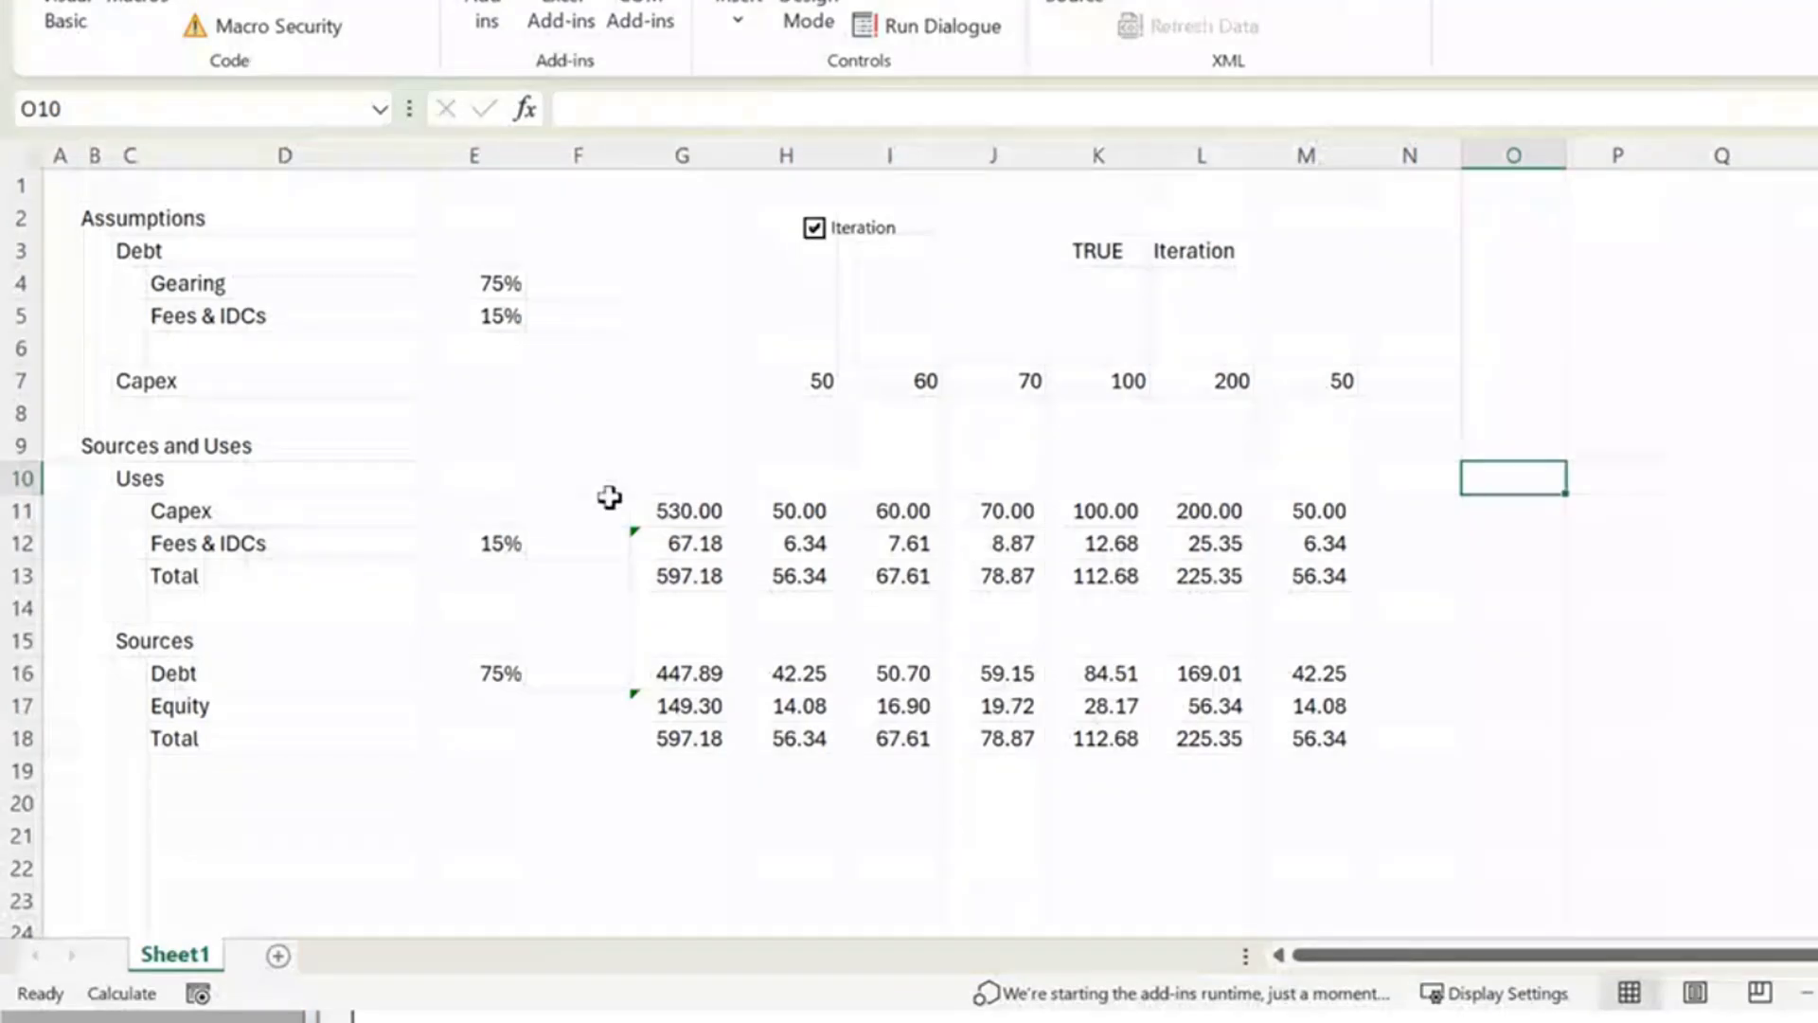
Enter 1000 in cell N8, one column beyond the last Capex value.
left_click(1411, 245)
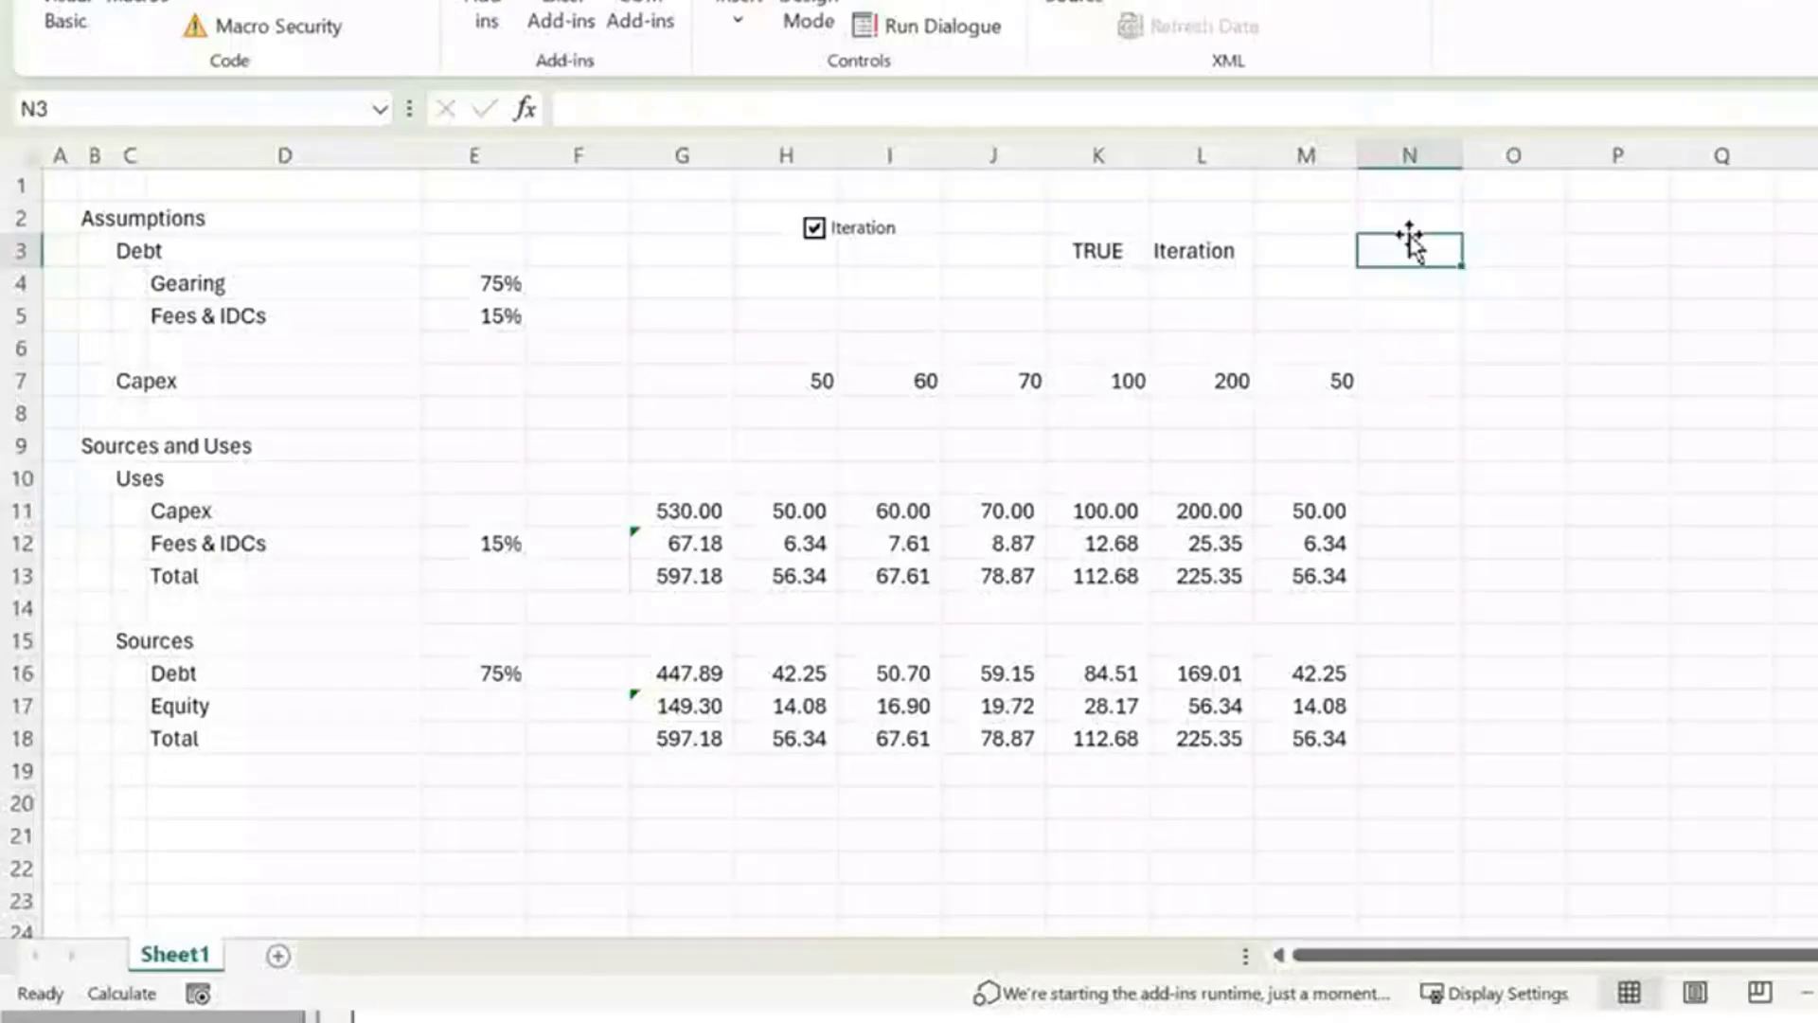
key("Down")
key("Down")
key("Down")
key("Down")
key("Down")
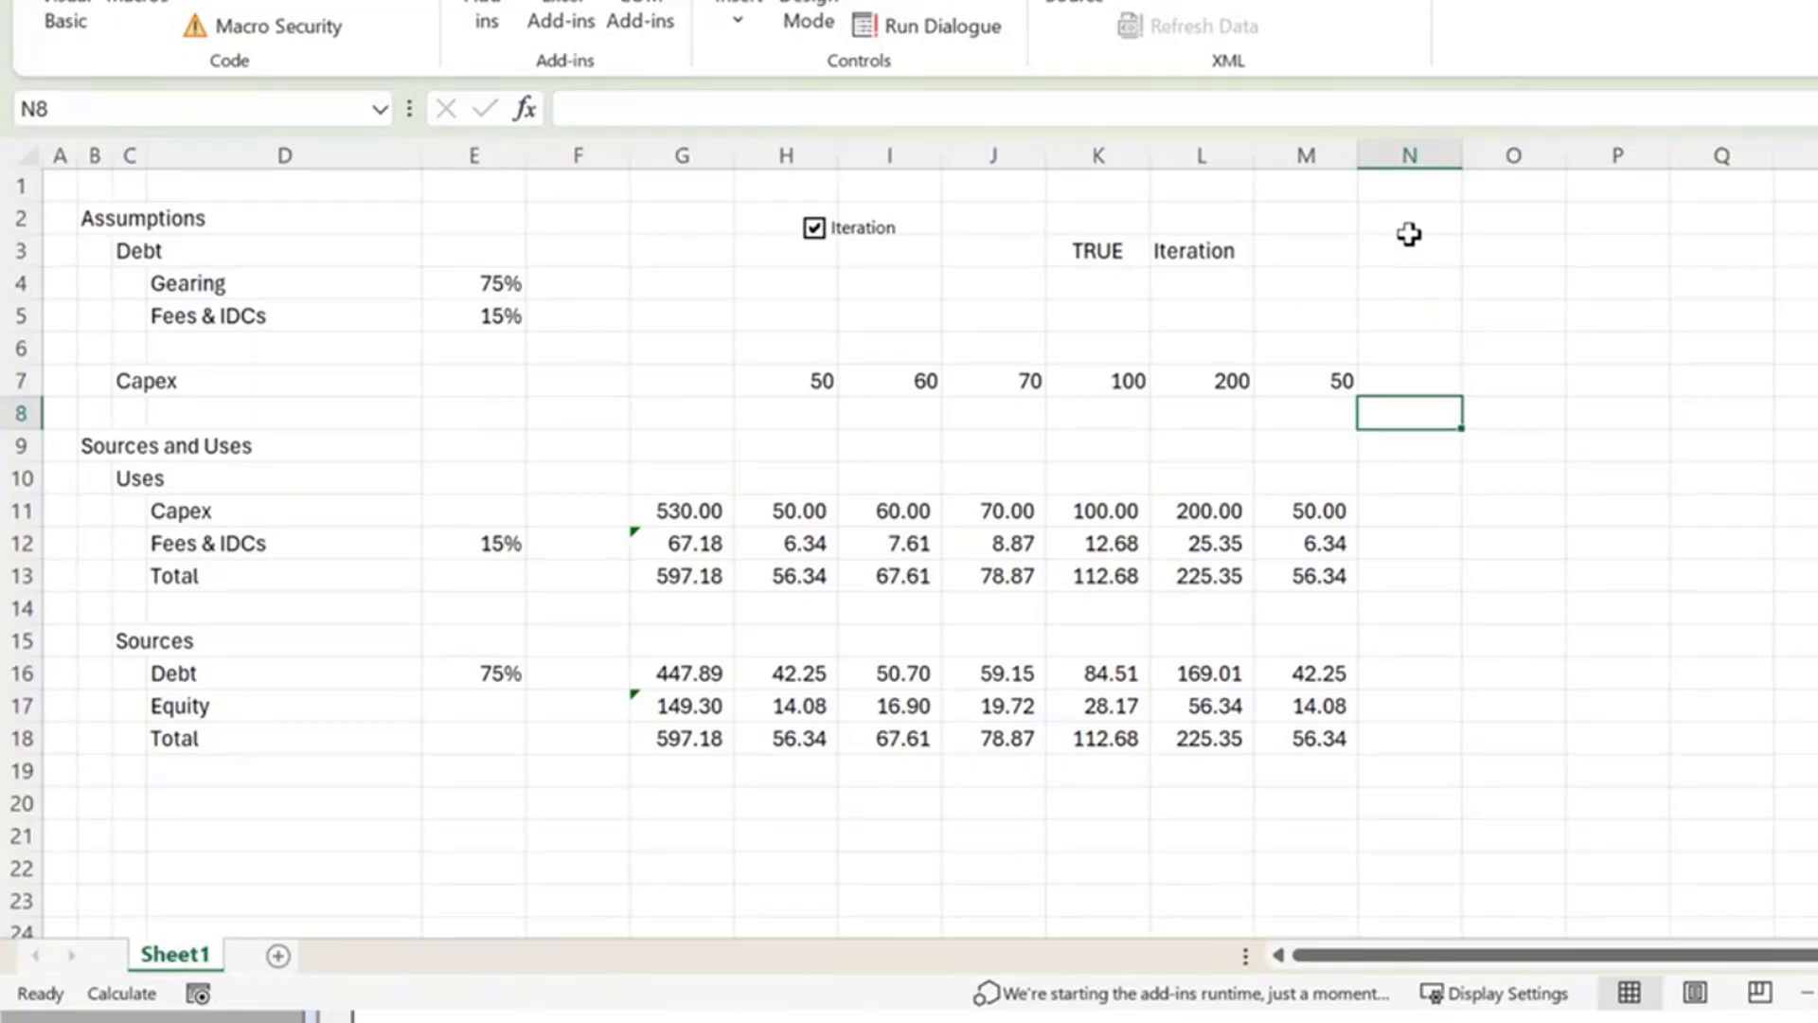
type("1")
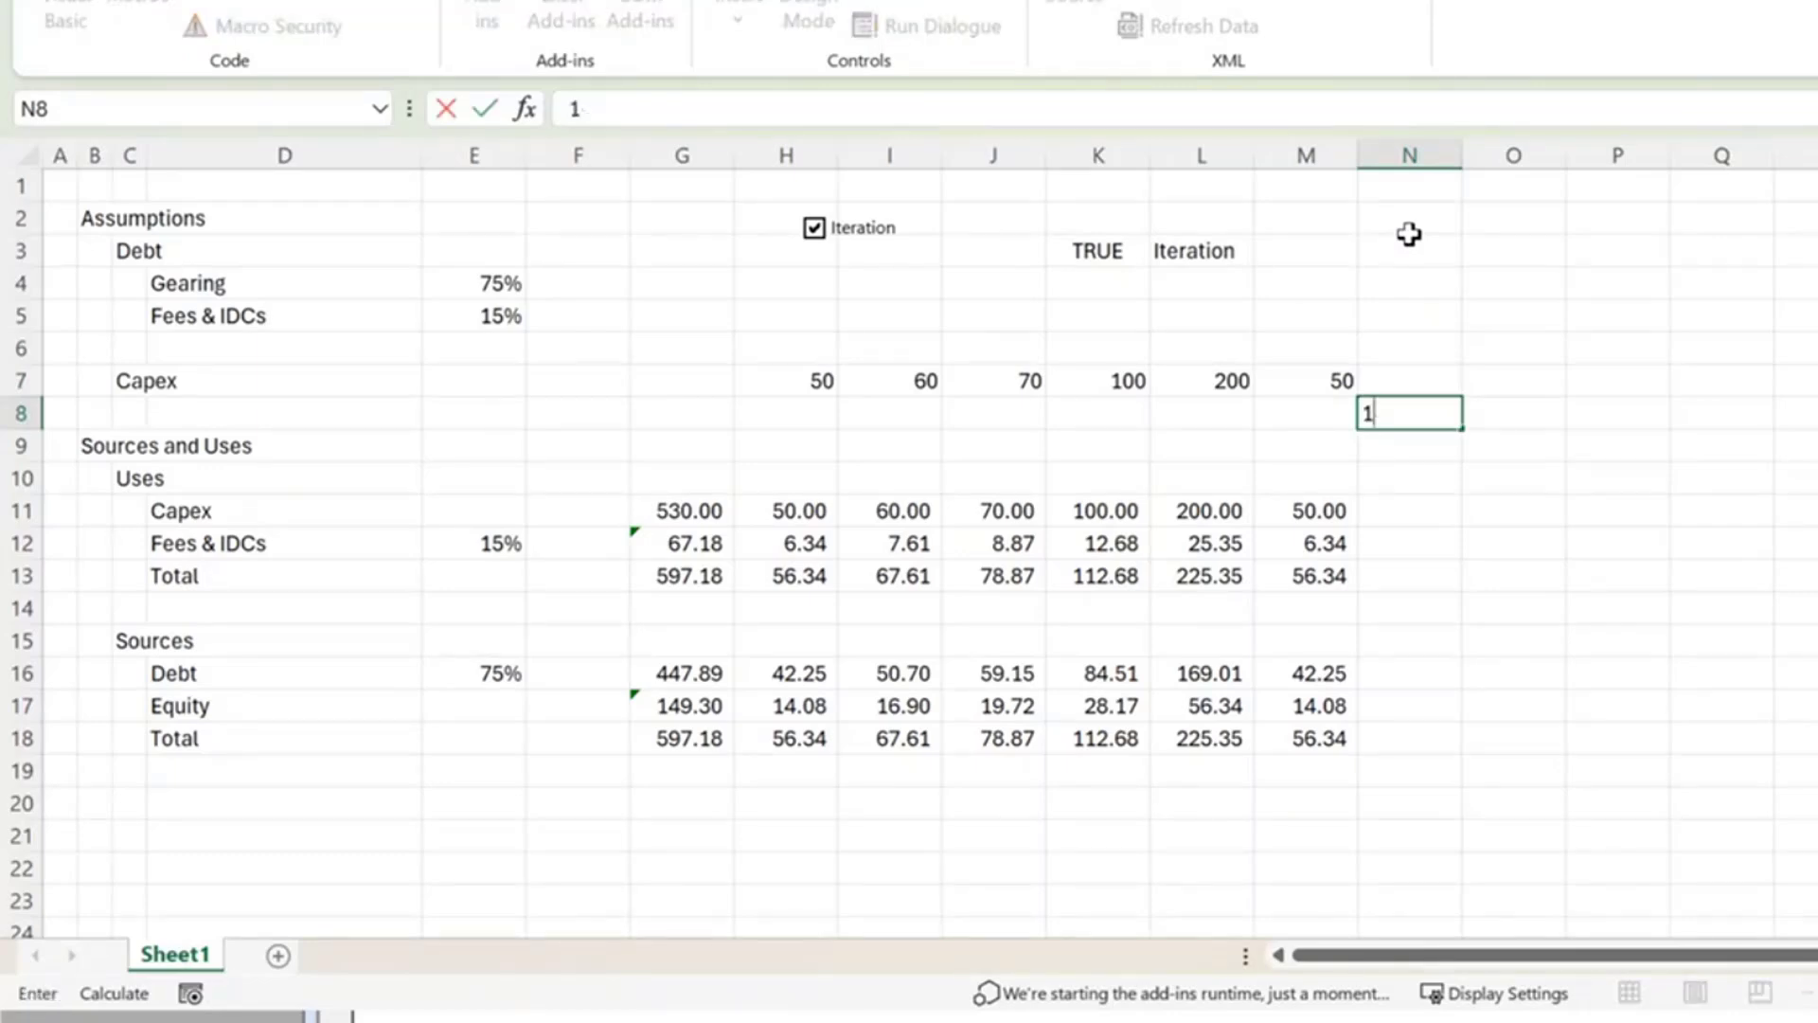
key("BackSpace")
type("00")
key("BackSpace")
key("BackSpace")
type("1000")
key("Return")
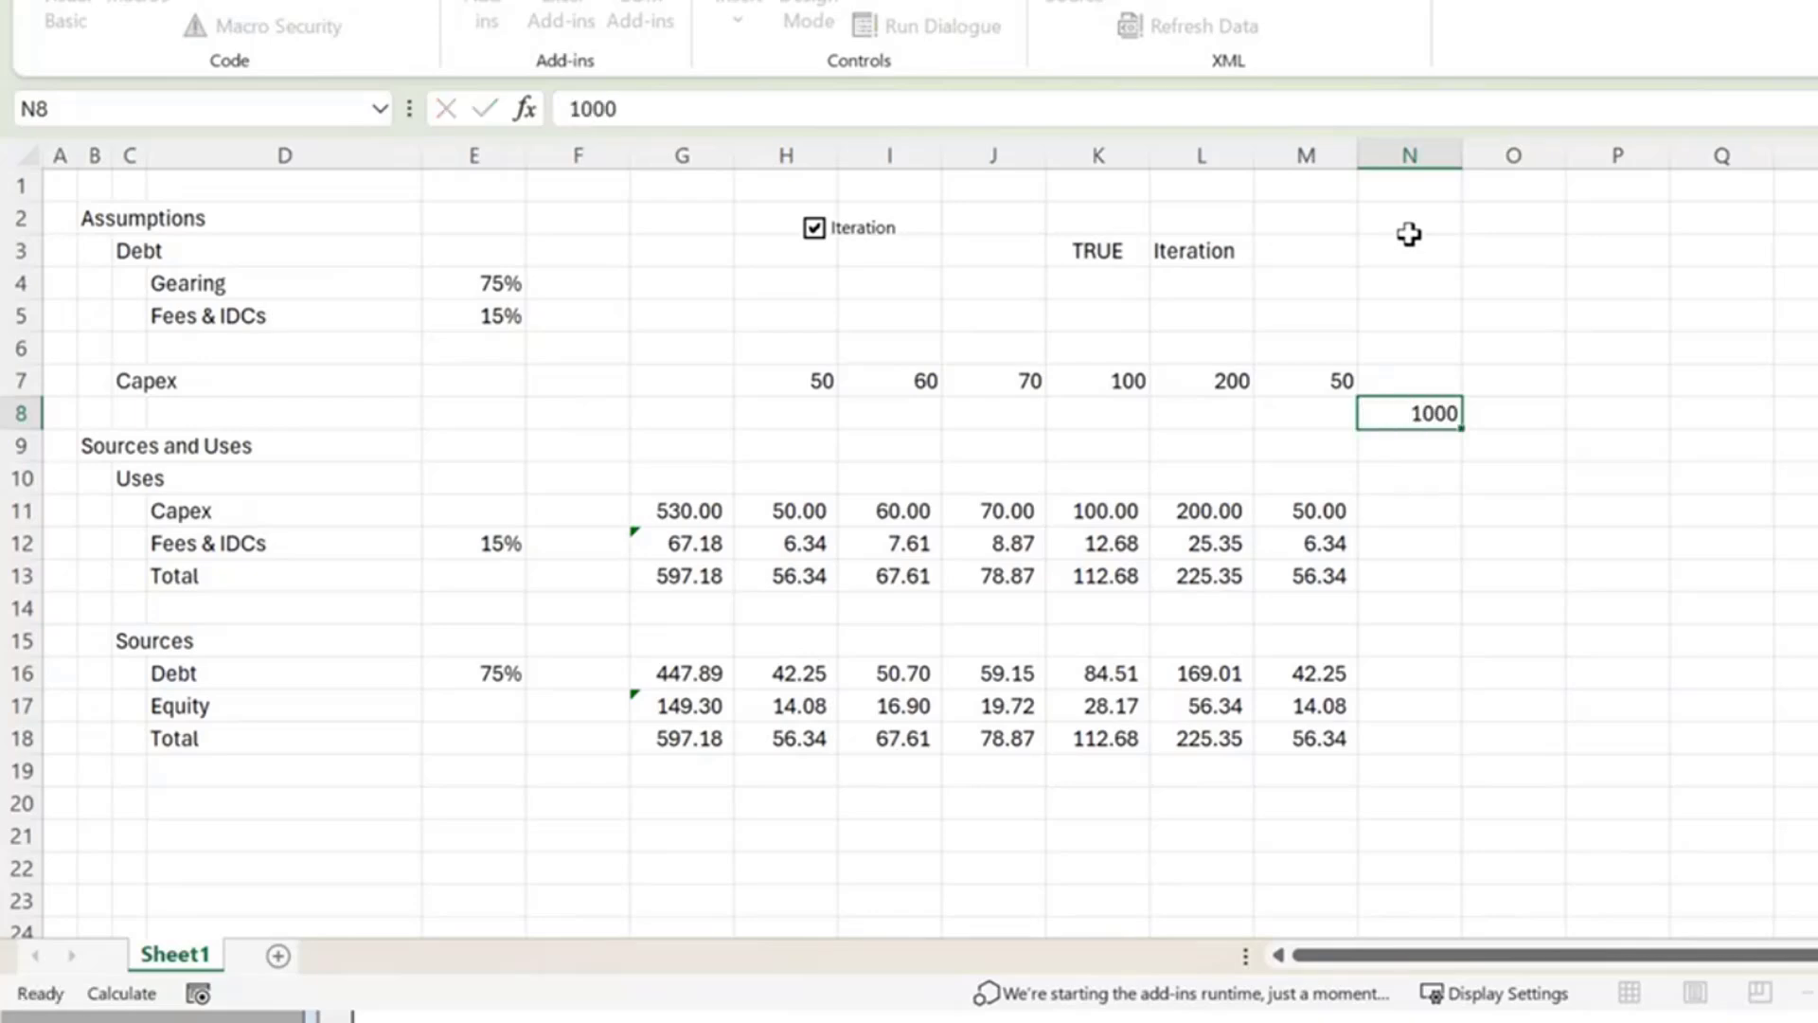
key("Up")
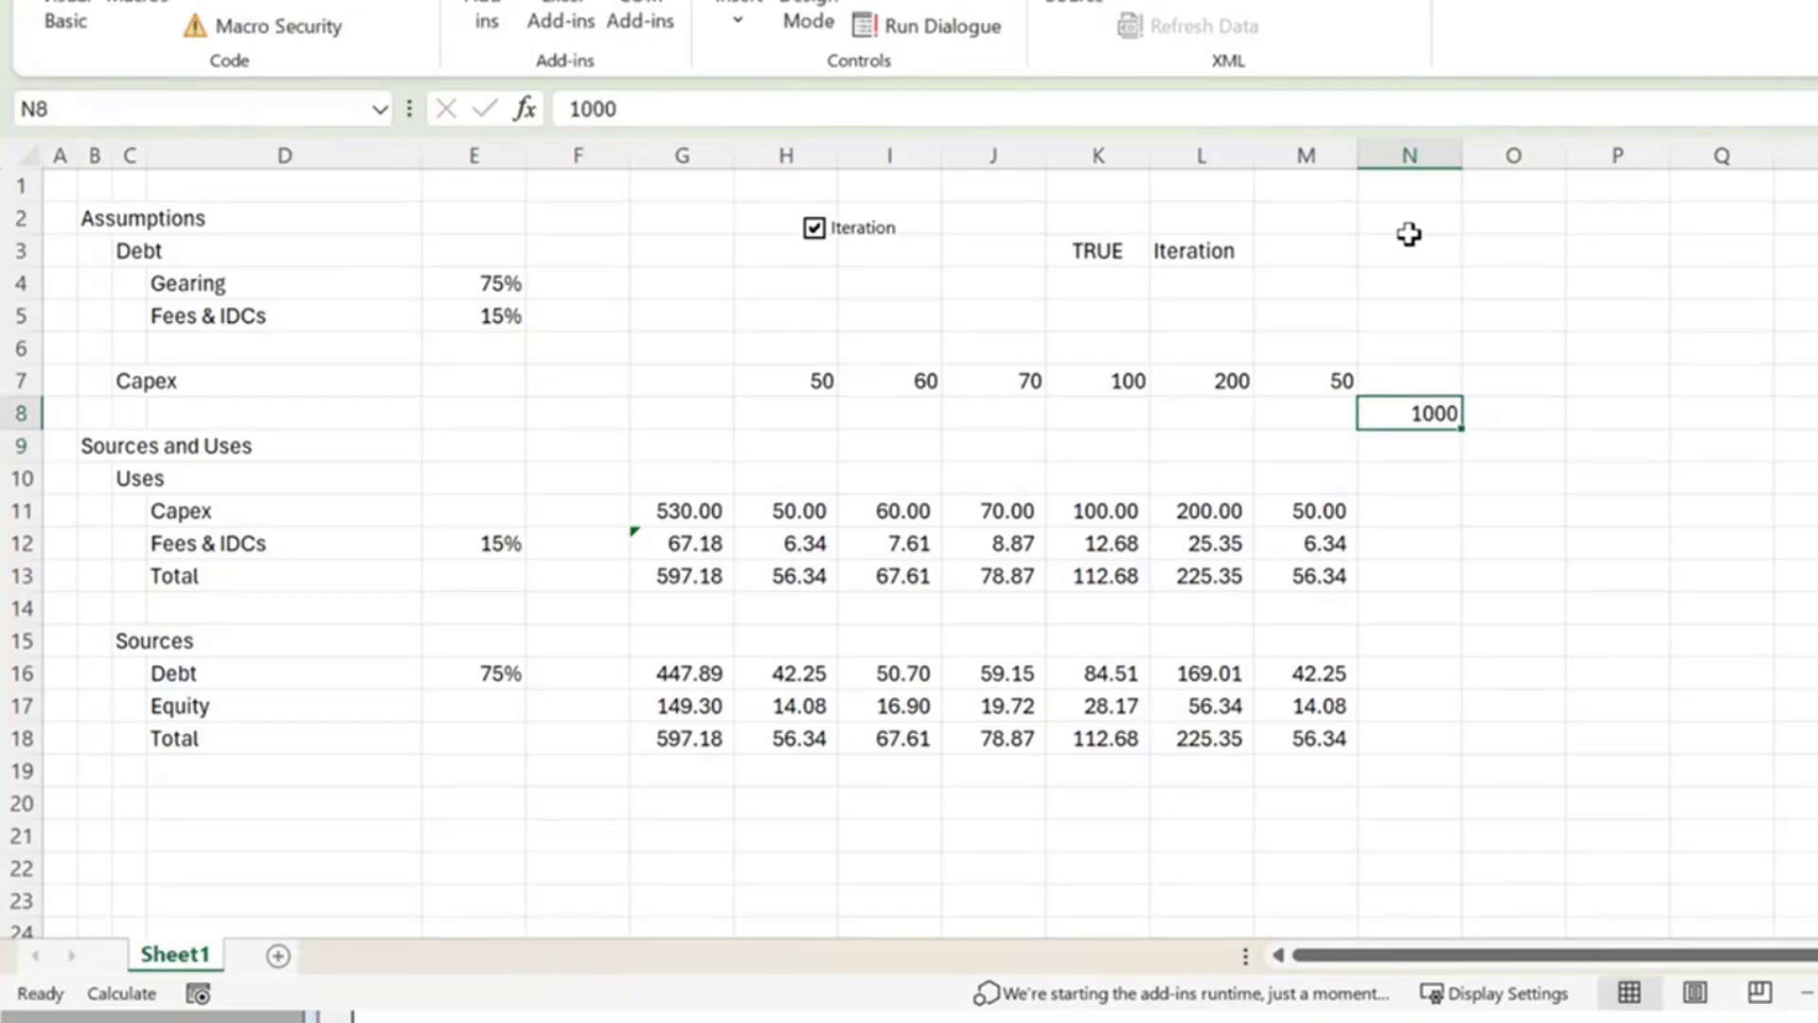
Insert a blank row at row 9, above the Sources and Uses heading.
key("Down")
key("shift+space")
key("ctrl+shift+plus")
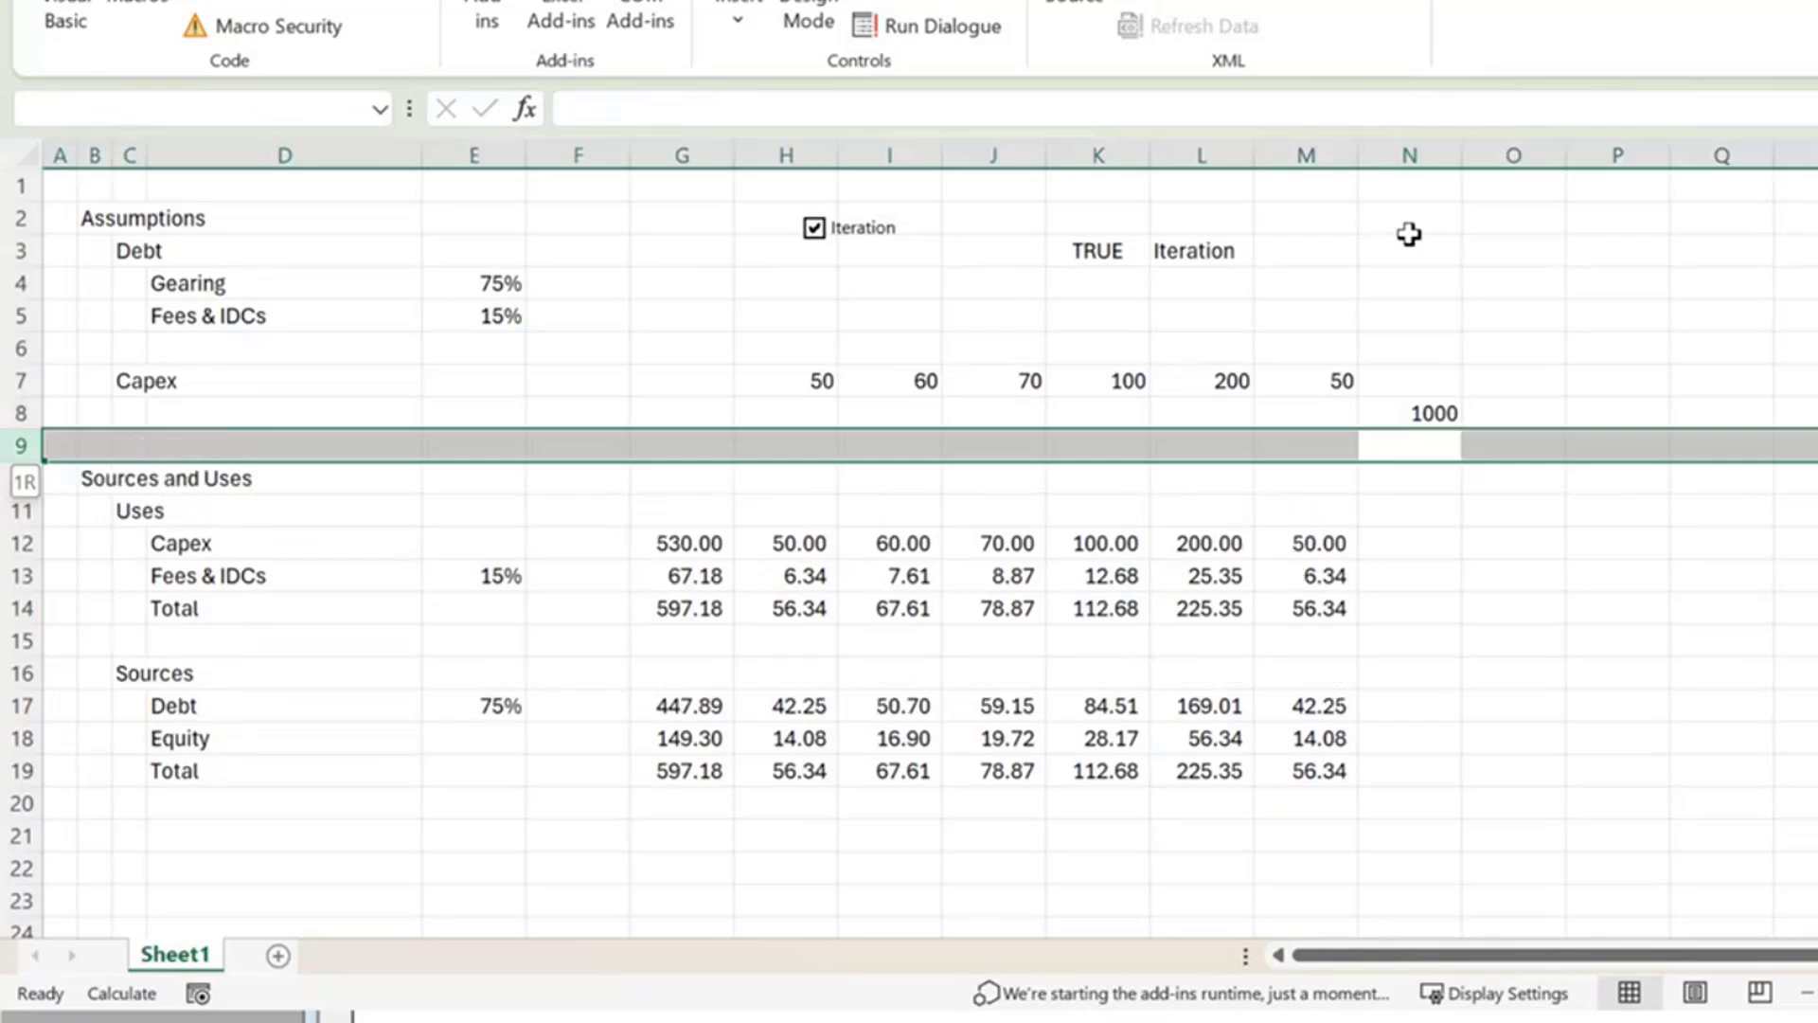
key("Right")
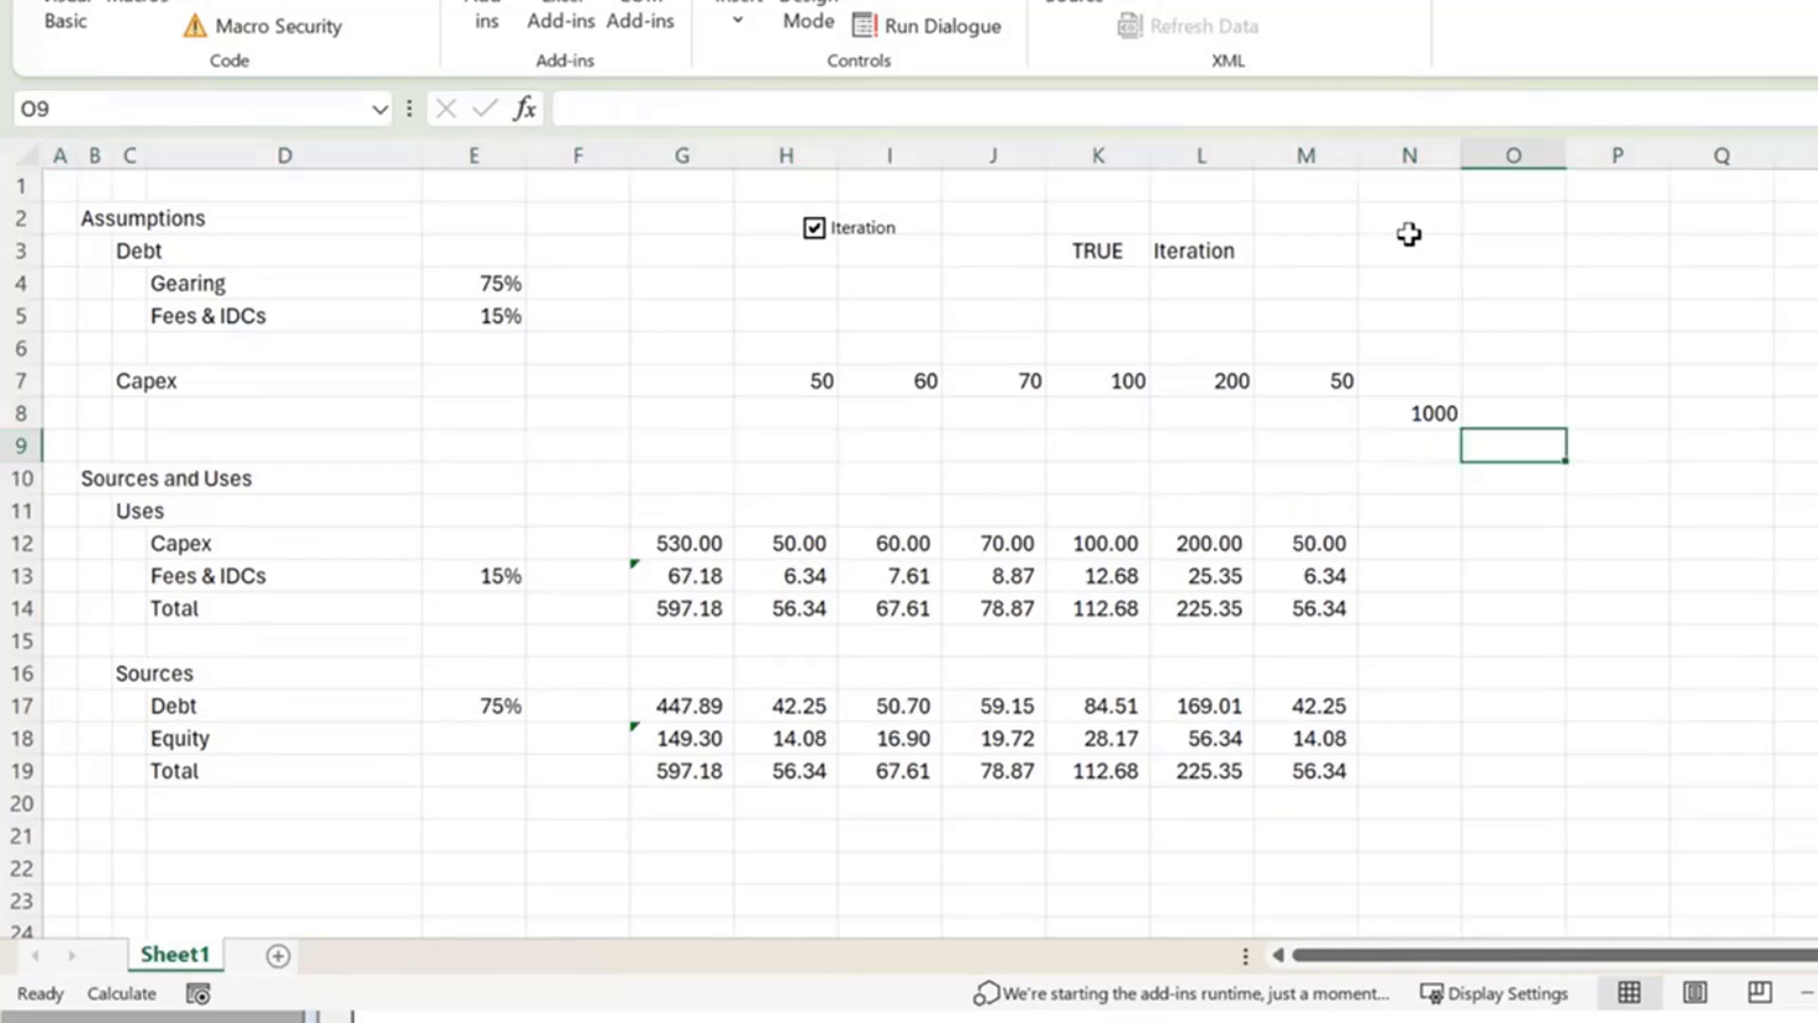
key("Left")
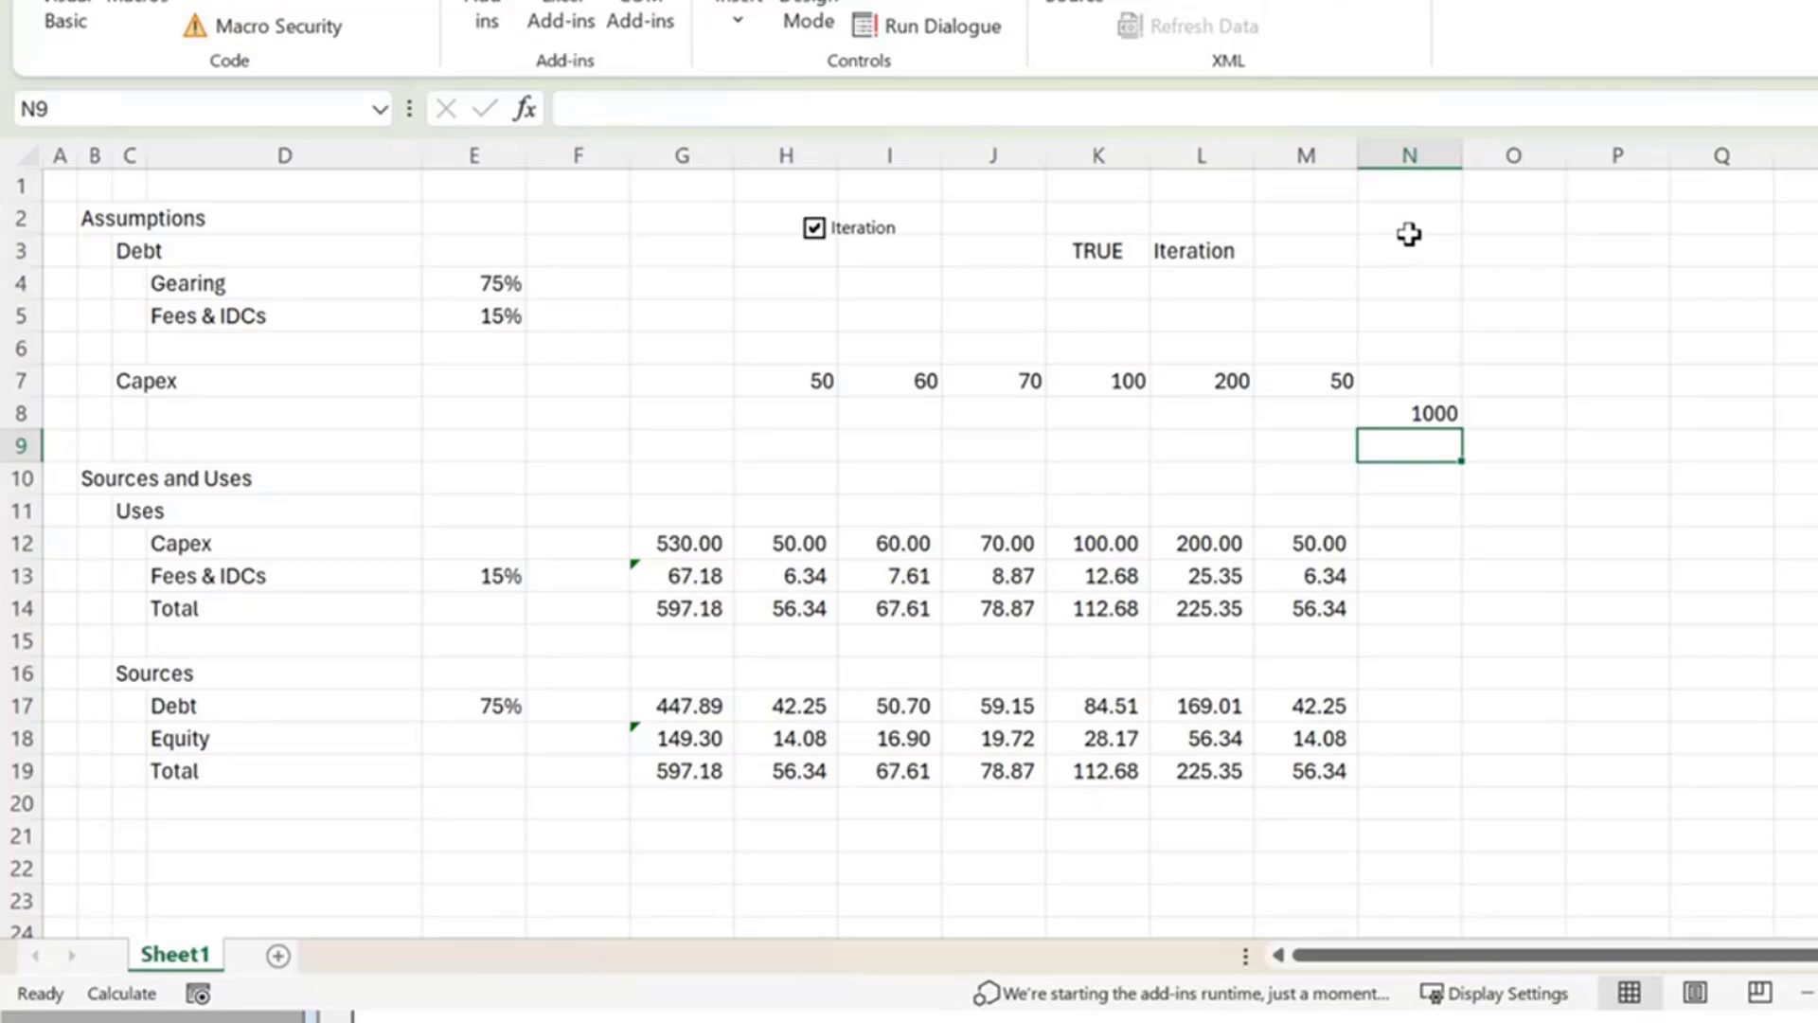
Label row 8 as EBITDA in cell C8, aligned with the Capex label.
key("Left")
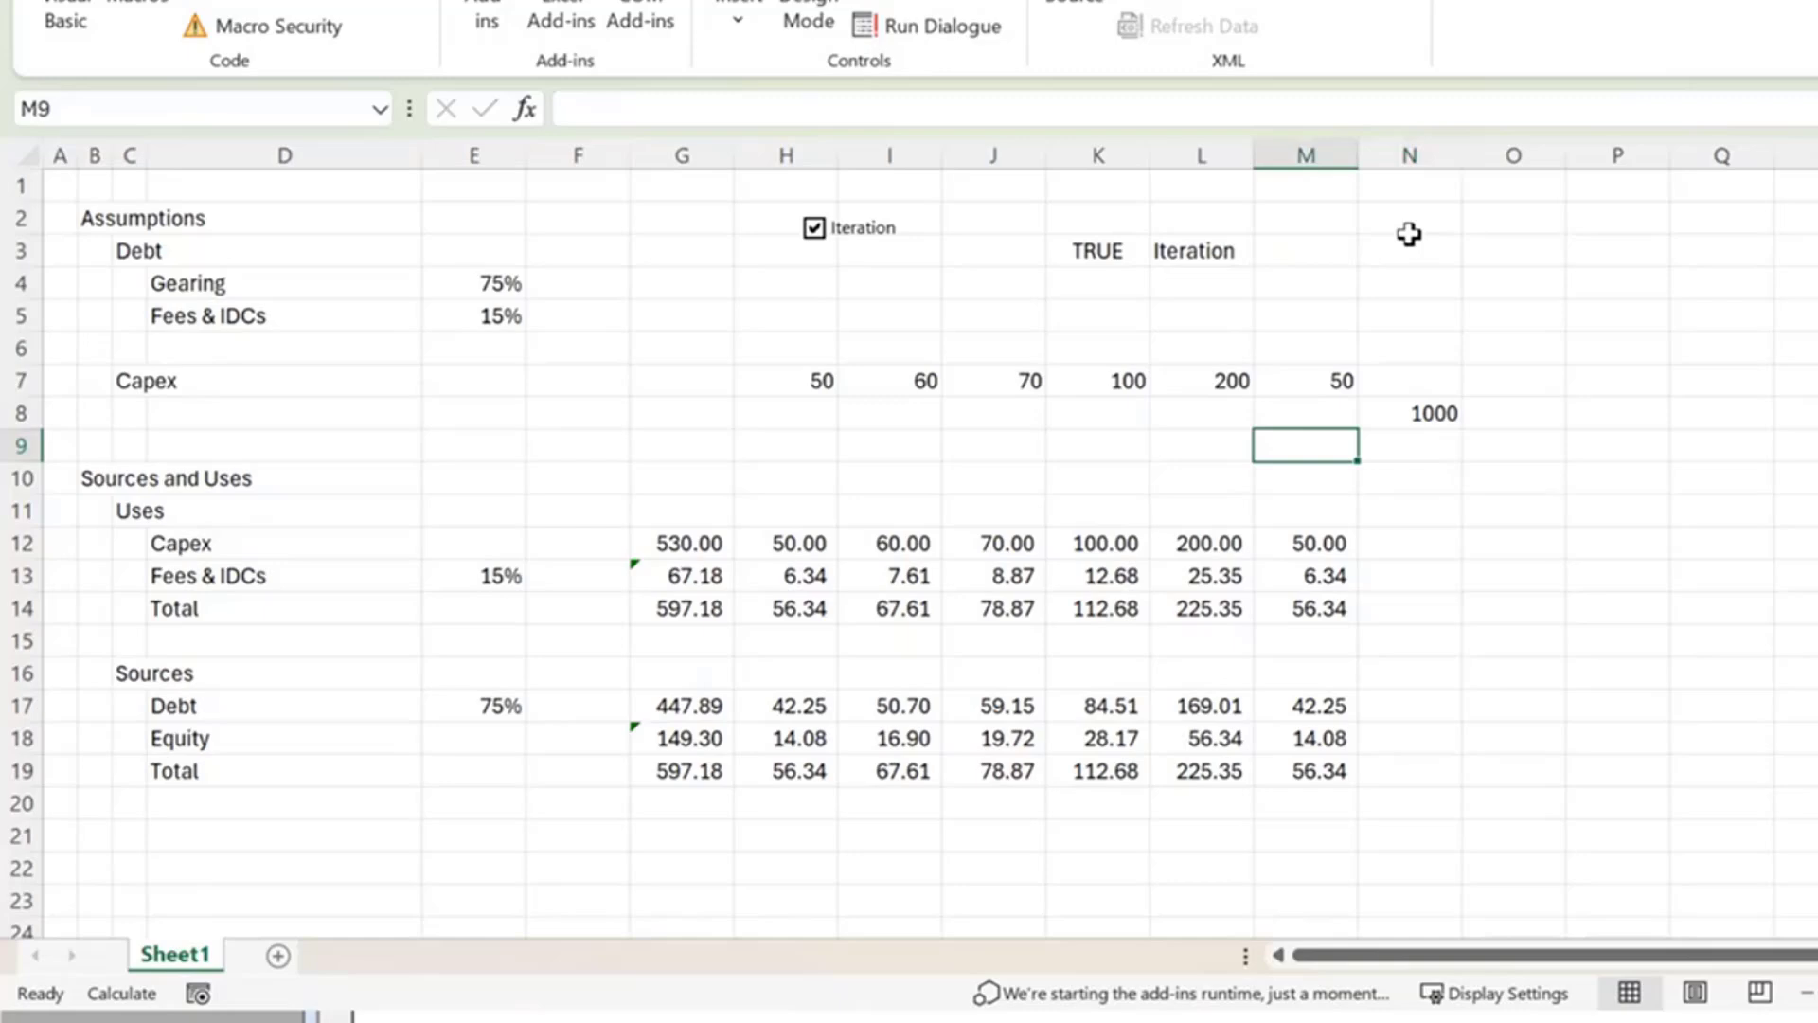
key("Left")
key("Left")
key("Left")
key("Left")
key("Left")
key("Up")
key("Left")
key("Up")
key("Left")
key("Left")
key("Left")
key("Down")
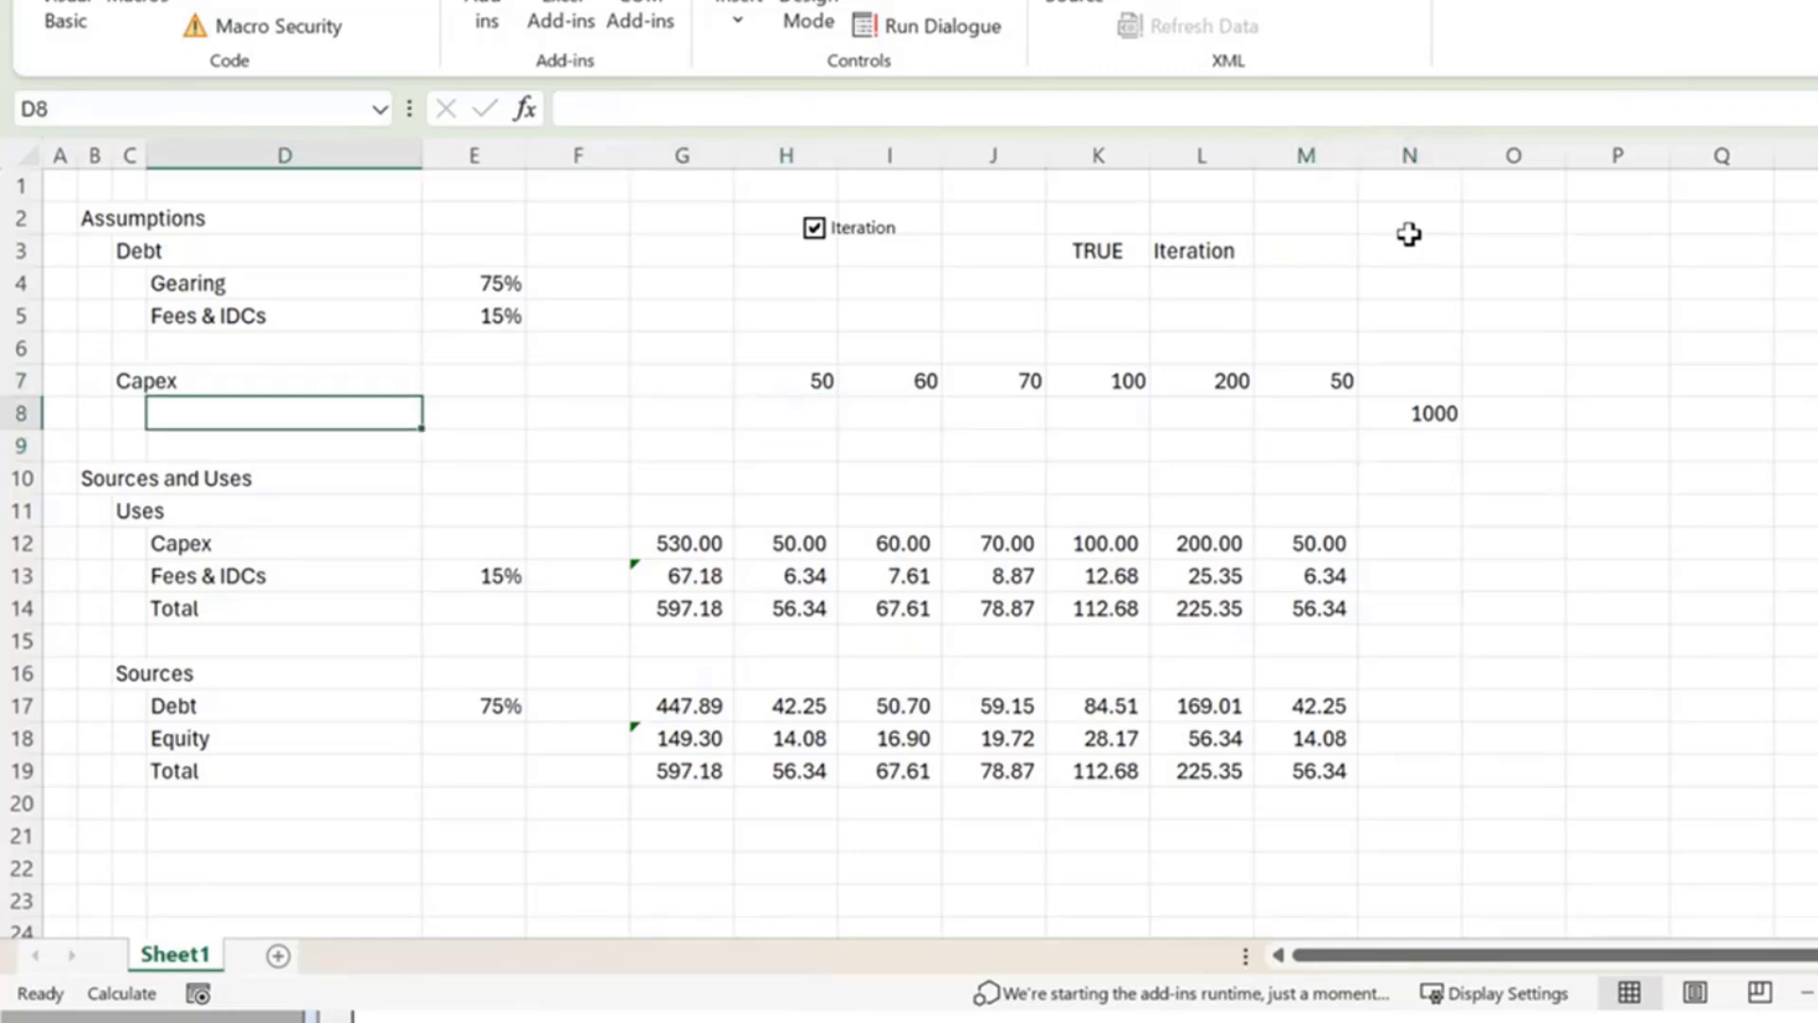
type("E8")
key("BackSpace")
key("BackSpace")
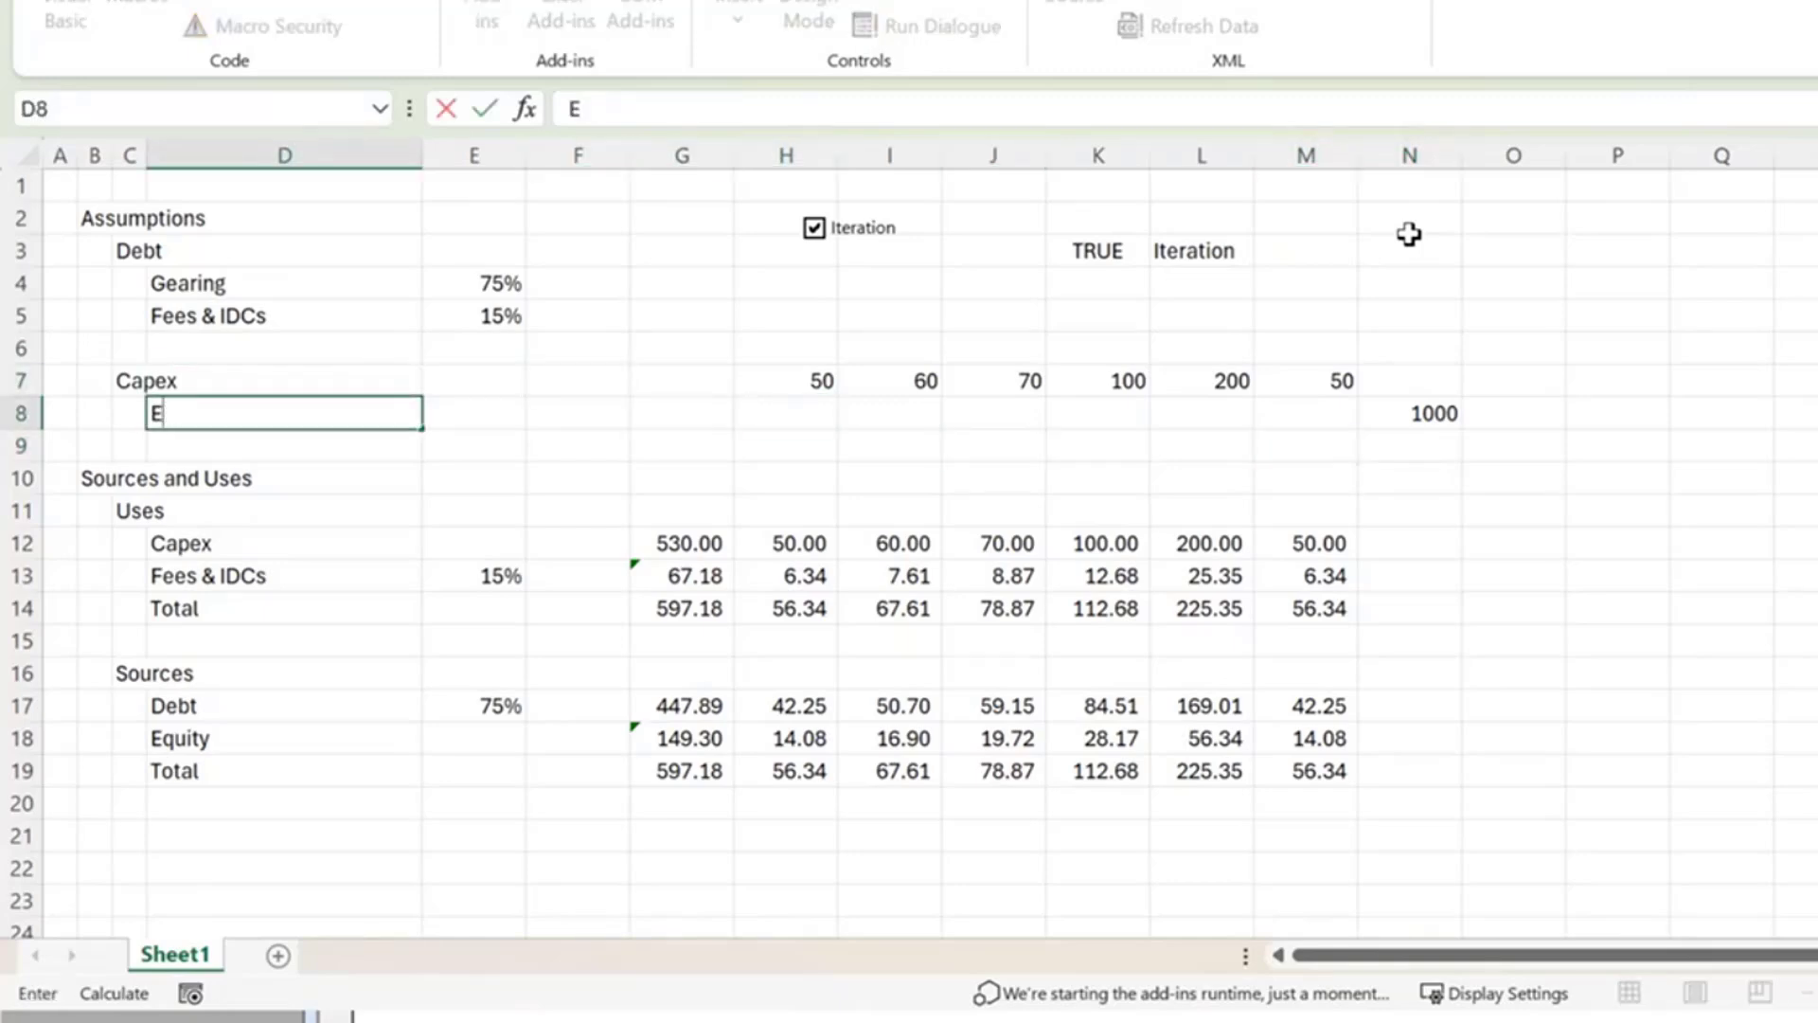
key("Left")
type("EBITDA")
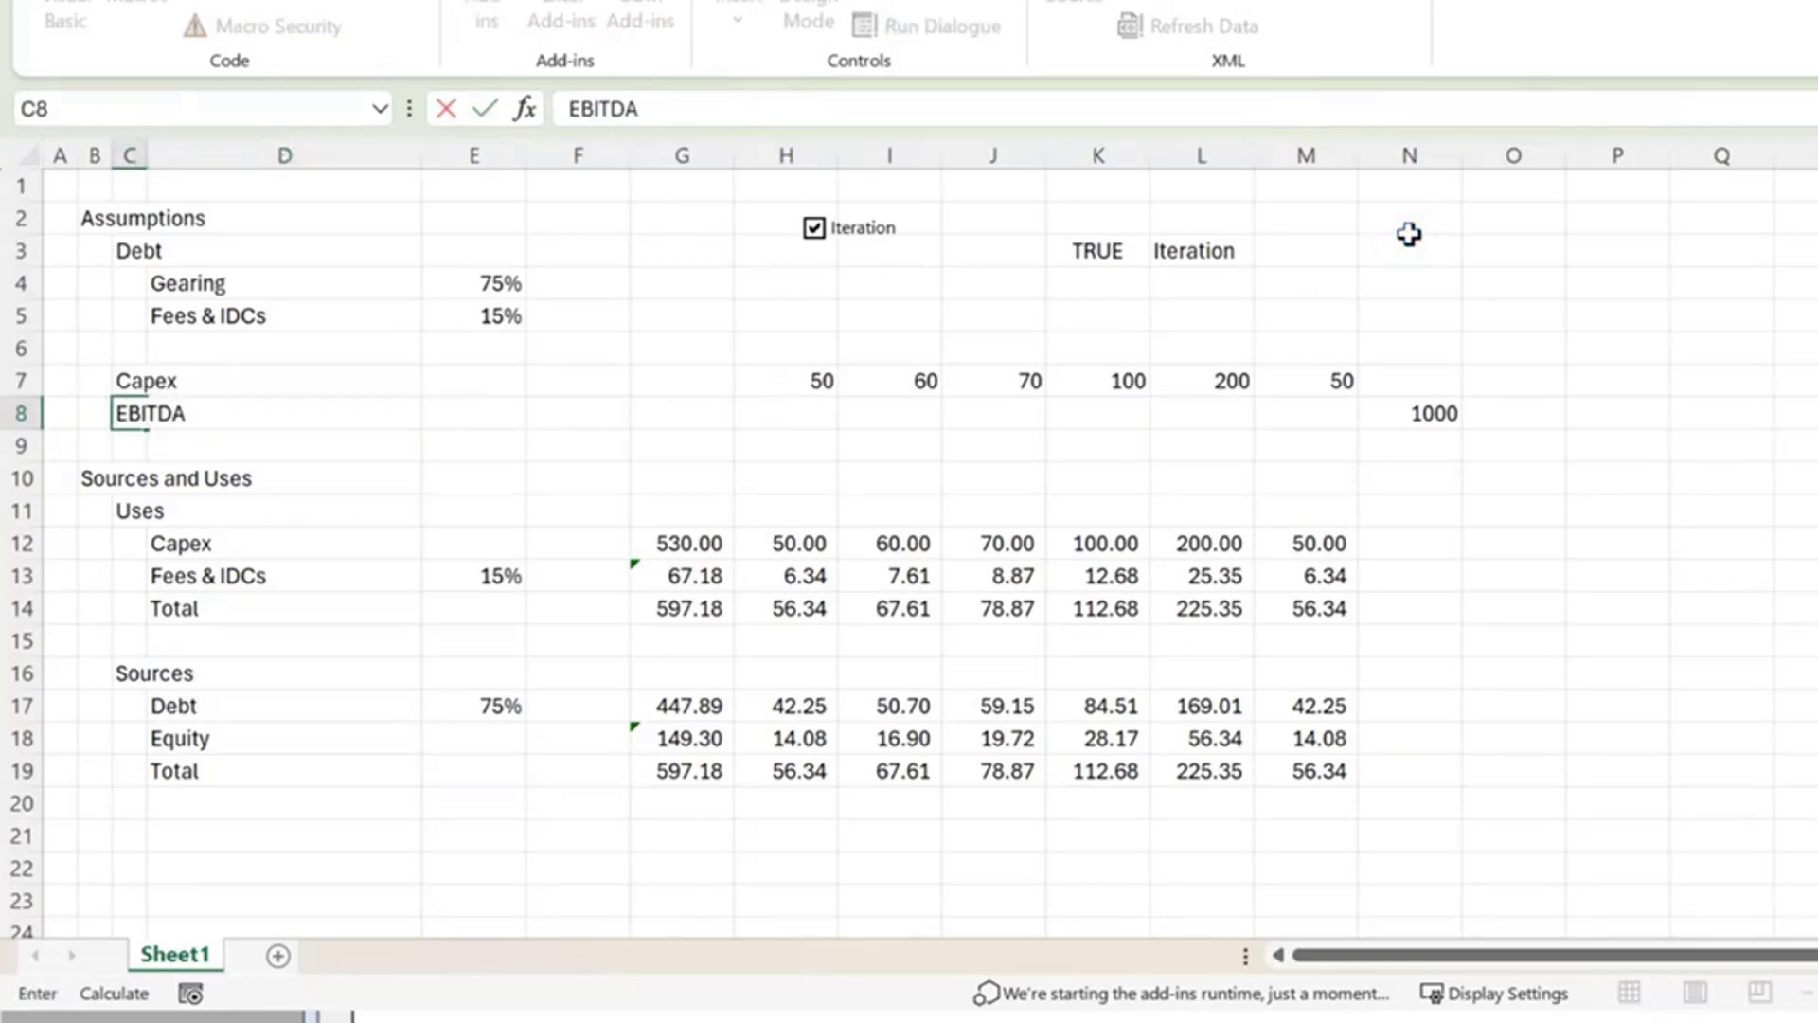
key("Return")
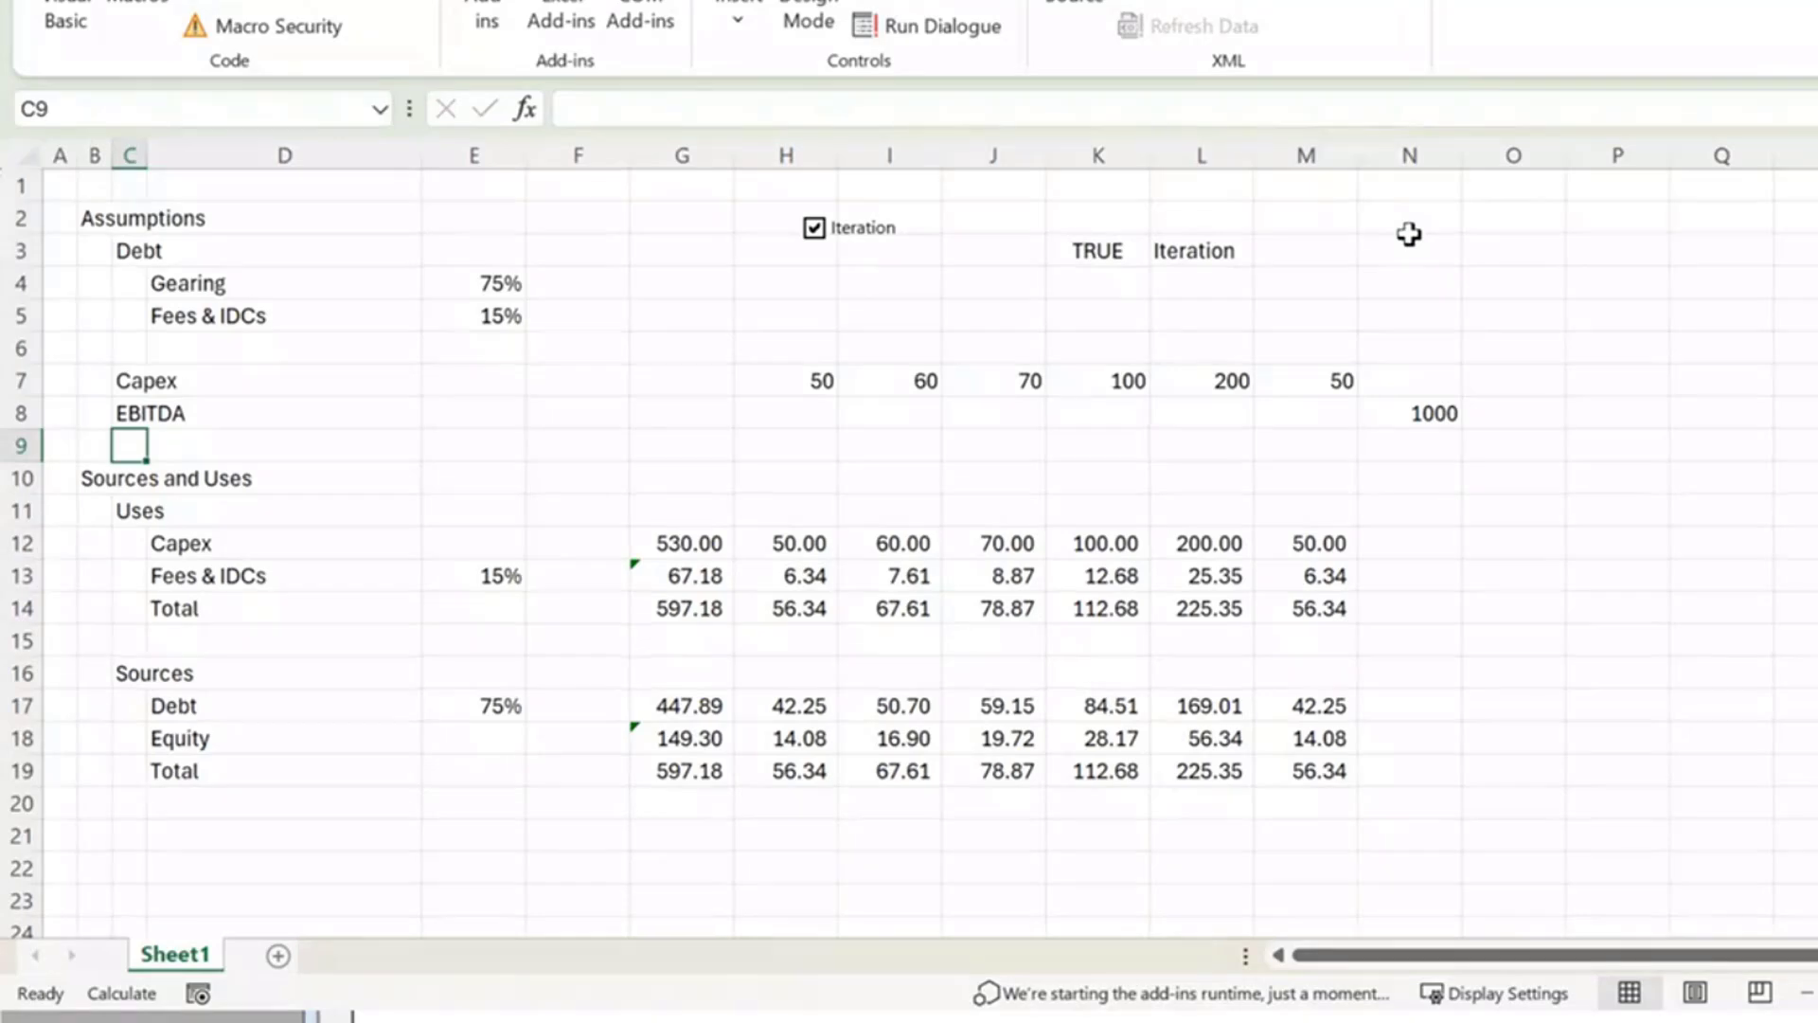
Insert another row at row 9 and label it FCF in cell C9.
key("shift+space")
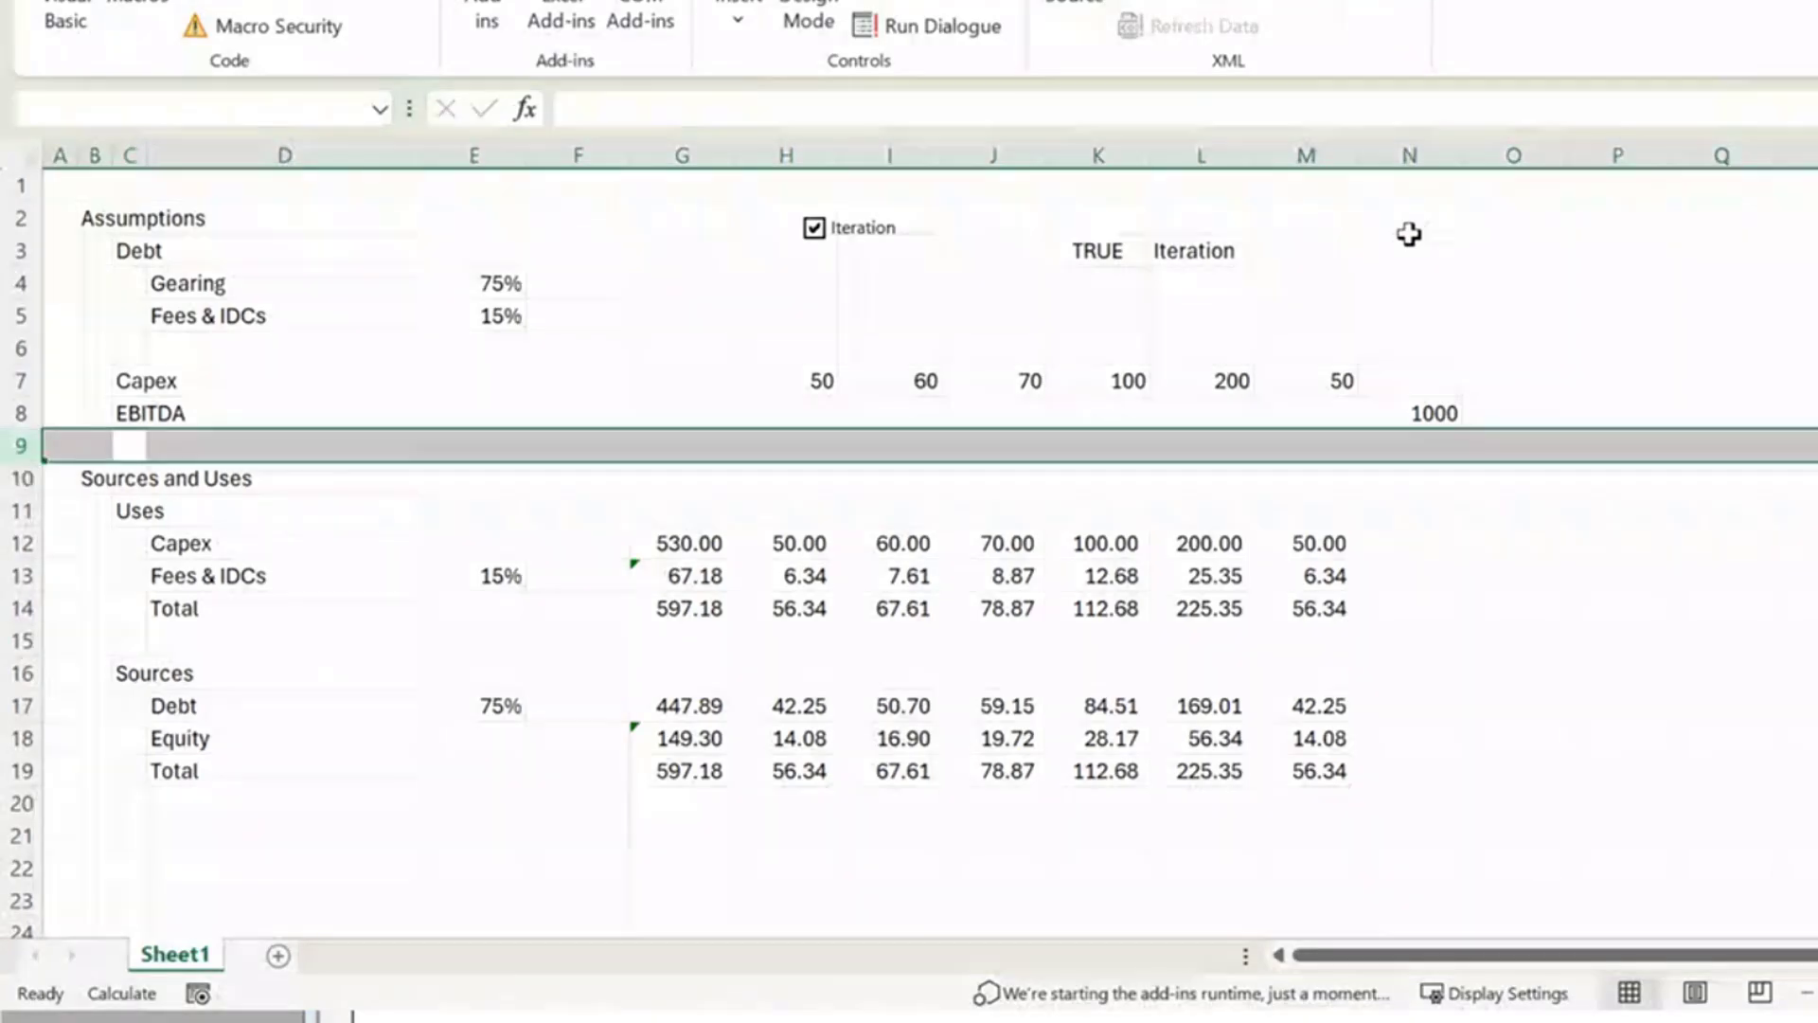
key("ctrl+shift+plus")
key("Up")
key("Down")
type("F")
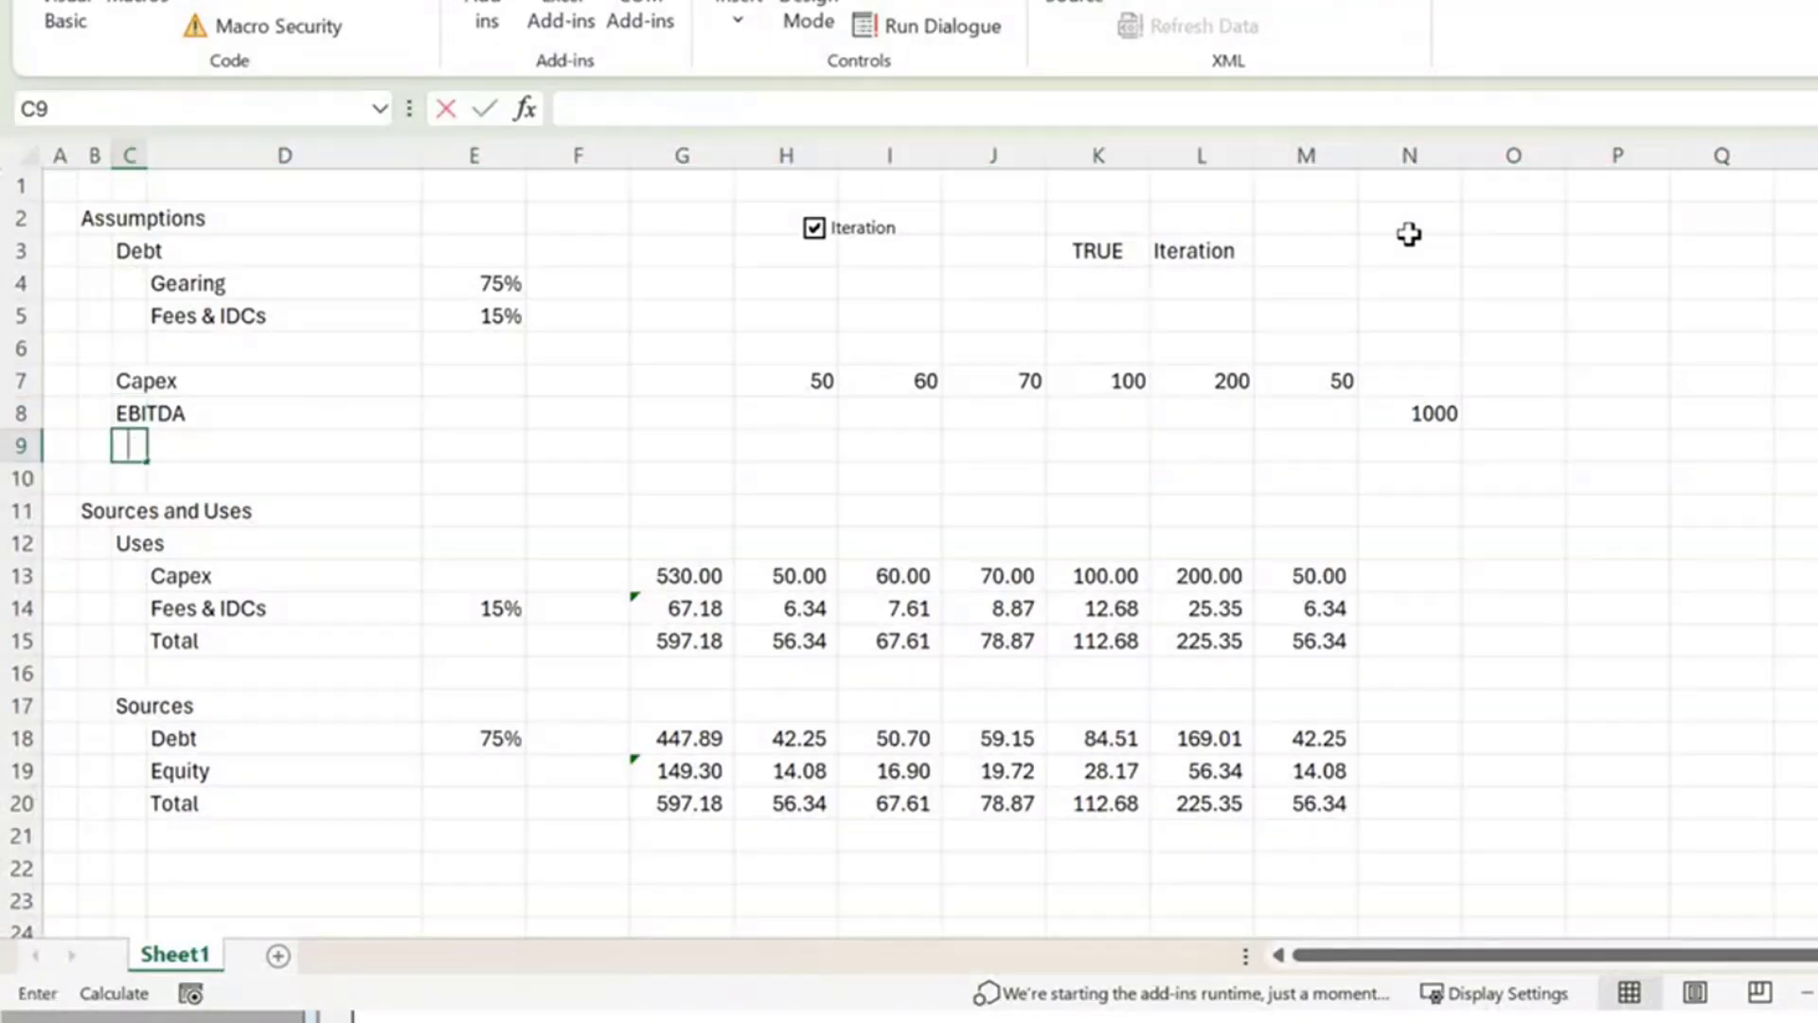
type("CF")
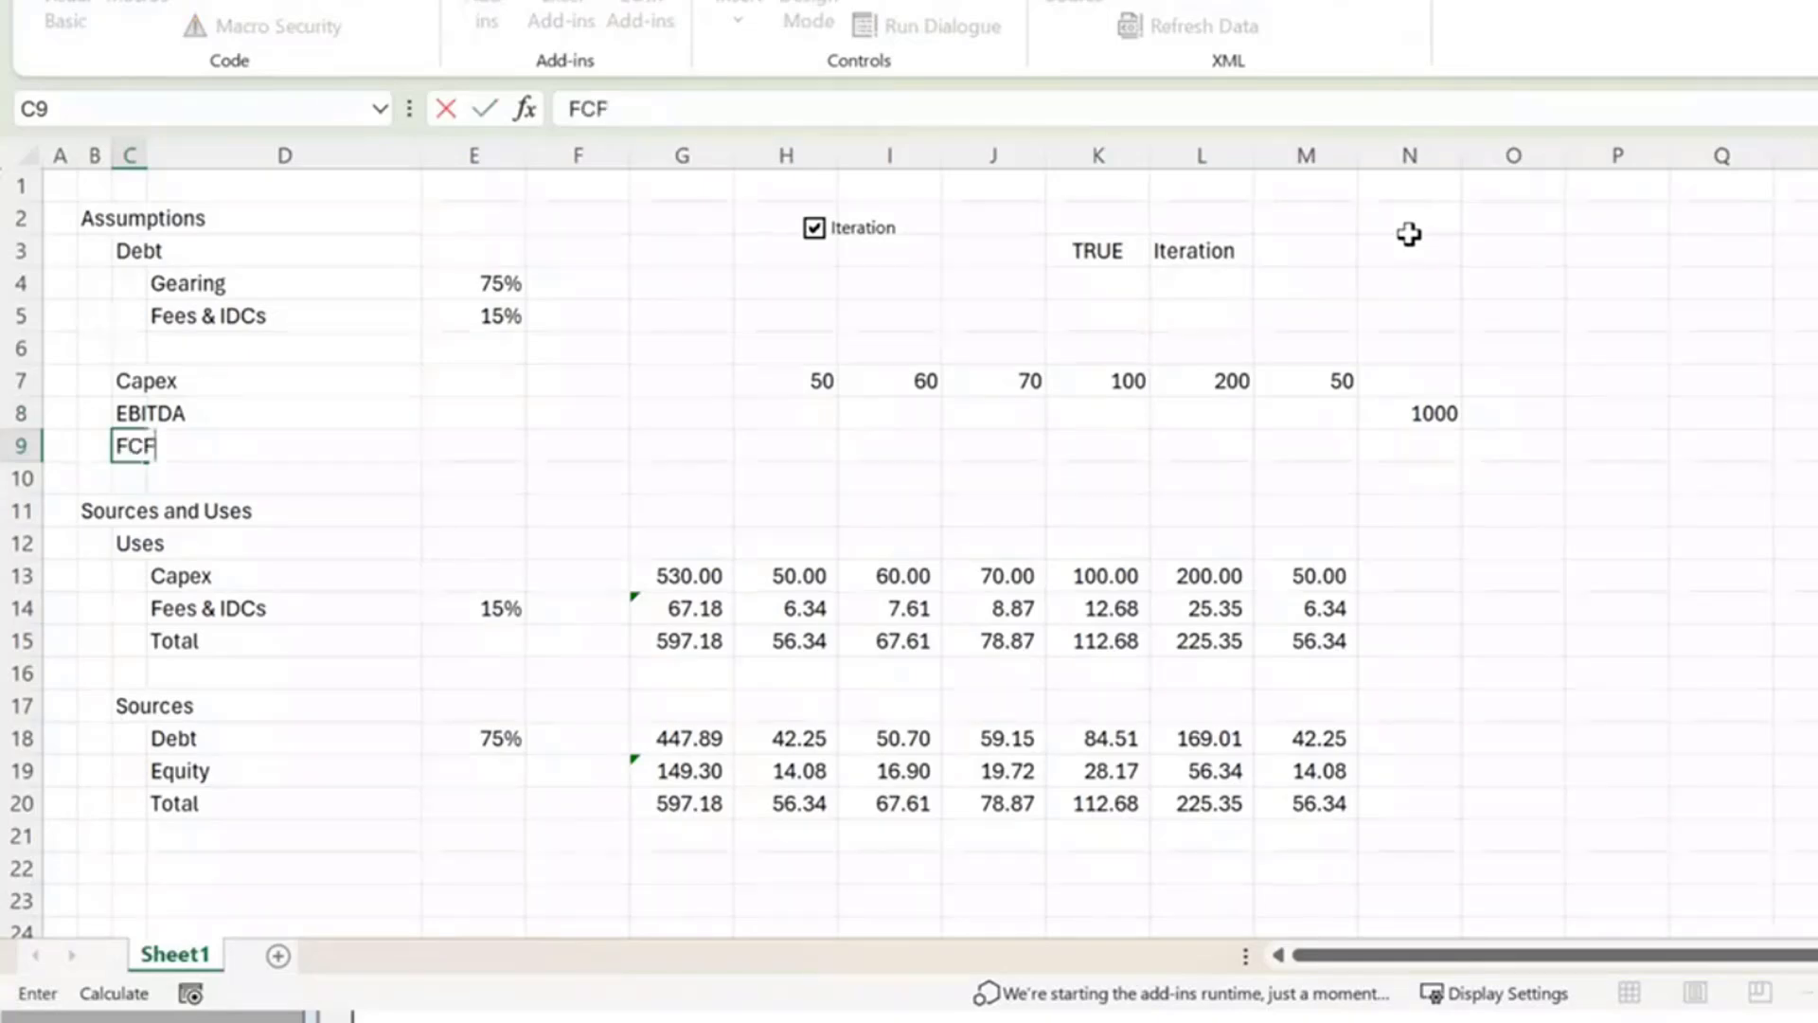
key("Return")
key("Up")
key("Right")
key("Right")
key("Right")
key("Right")
key("Right")
key("Right")
key("Right")
key("Right")
key("Right")
key("Right")
key("Right")
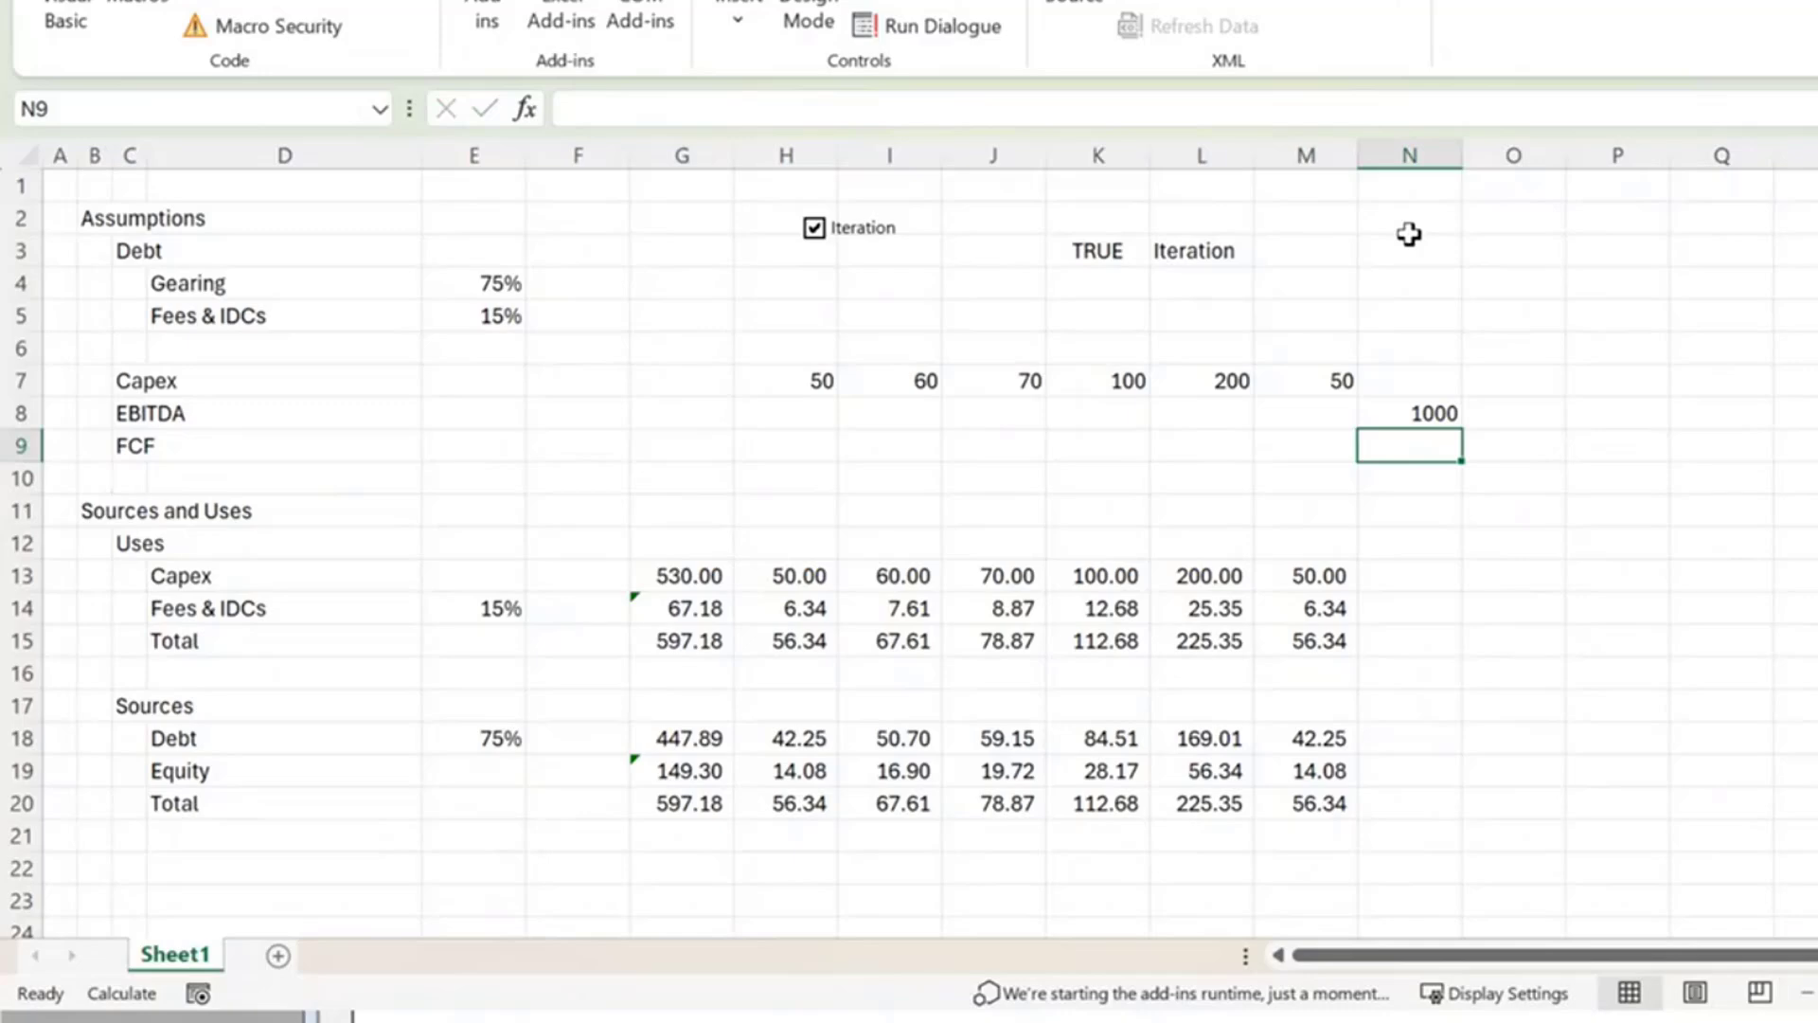
type("=")
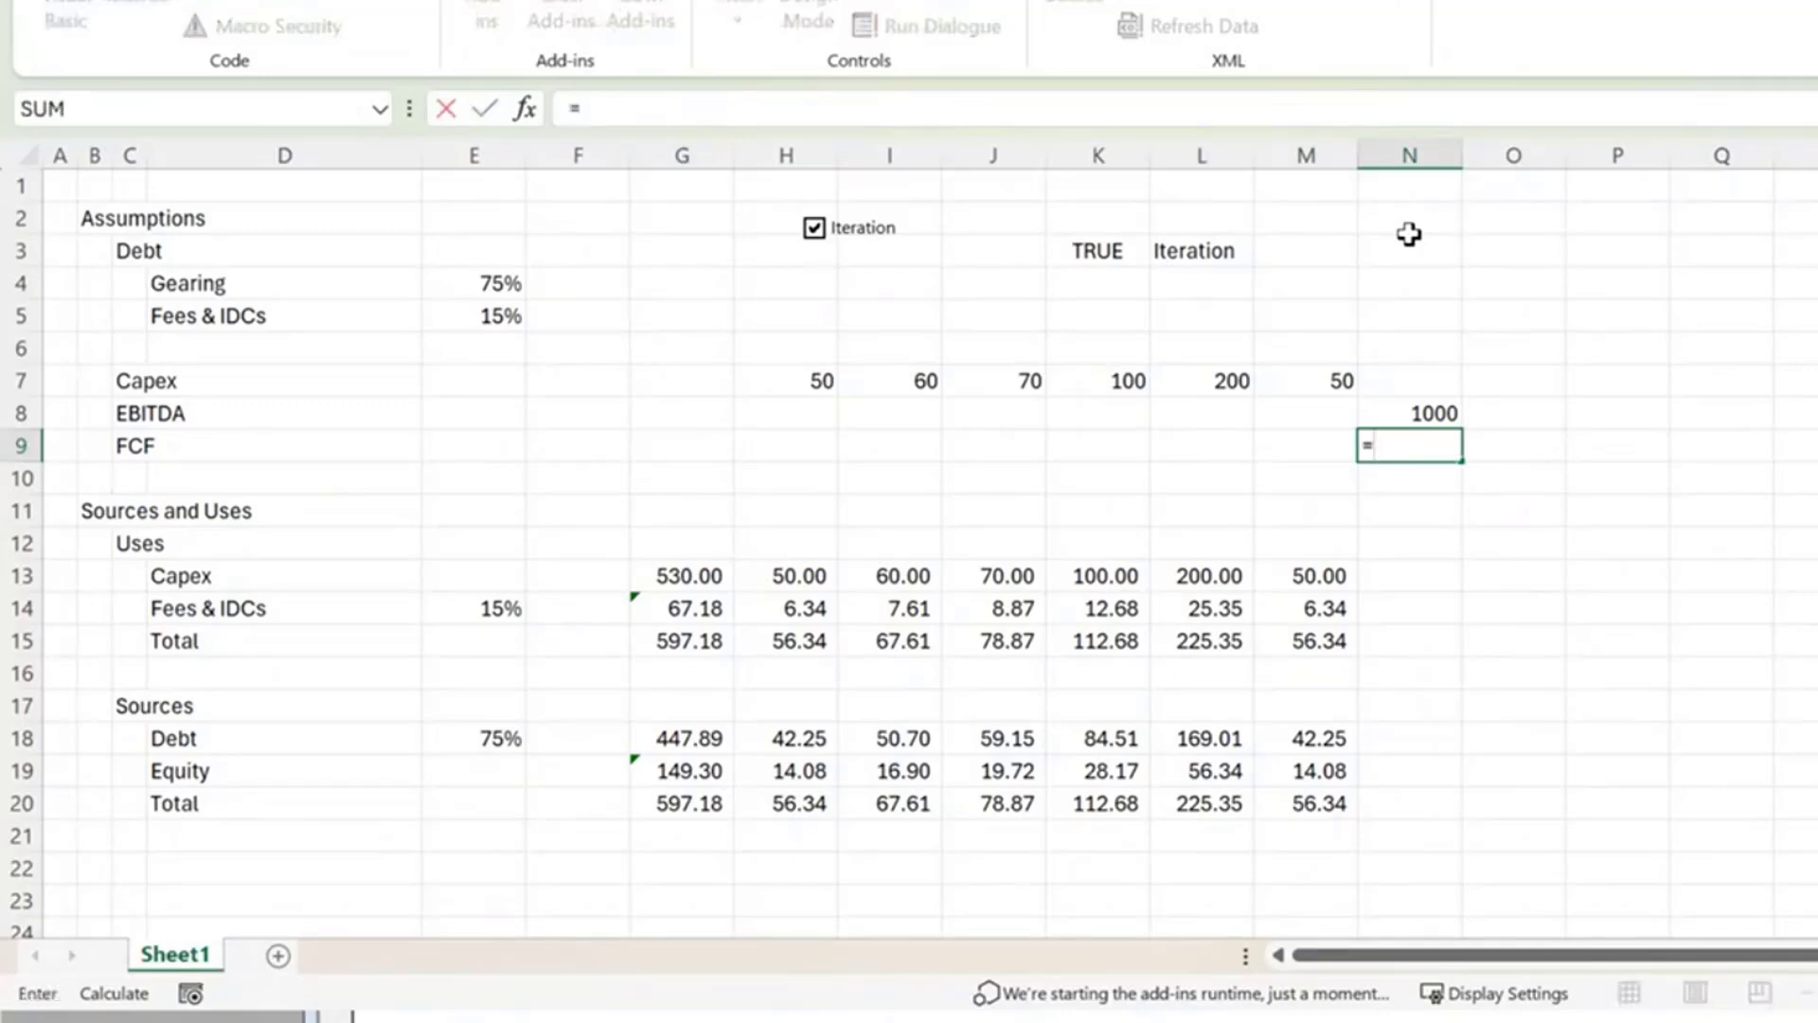
key("Left")
key("Left")
key("Left")
key("Left")
key("Left")
key("Left")
key("Left")
key("Left")
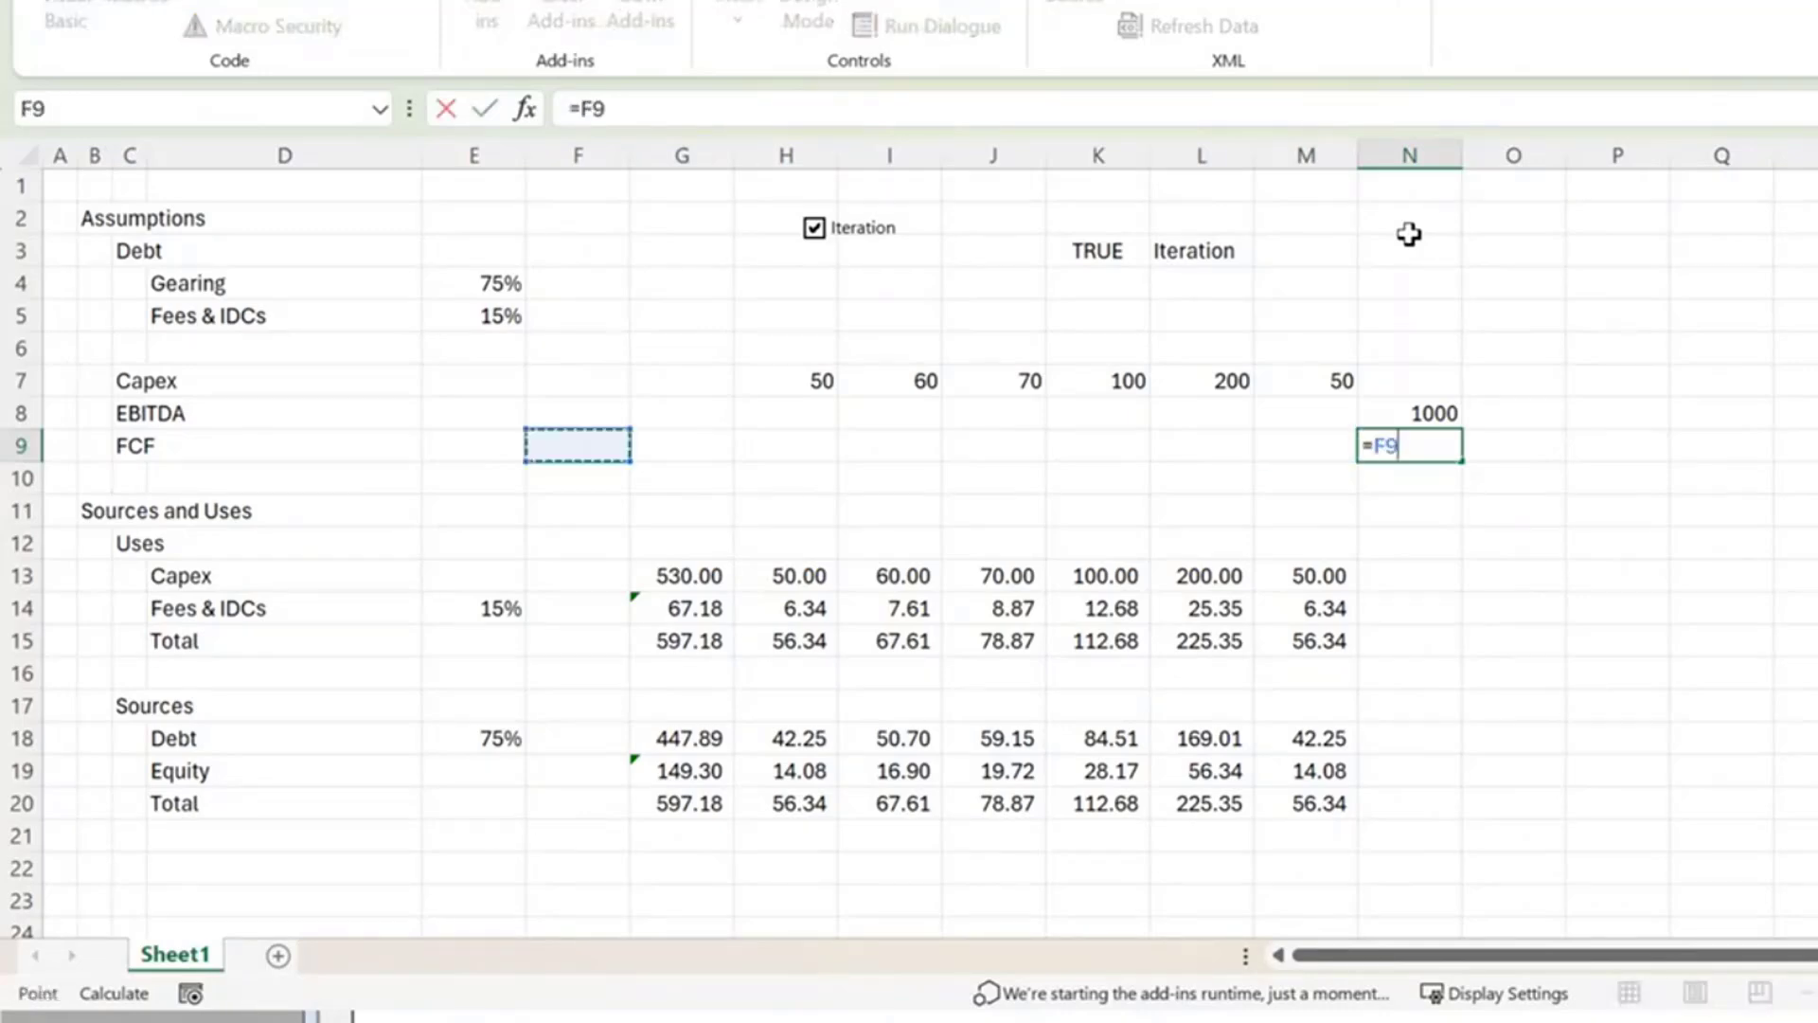
key("Right")
key("Right")
key("Escape")
Calculate the first period's FCF in cell H9 as EBITDA minus Capex with =(H8-H7).
key("Left")
key("Left")
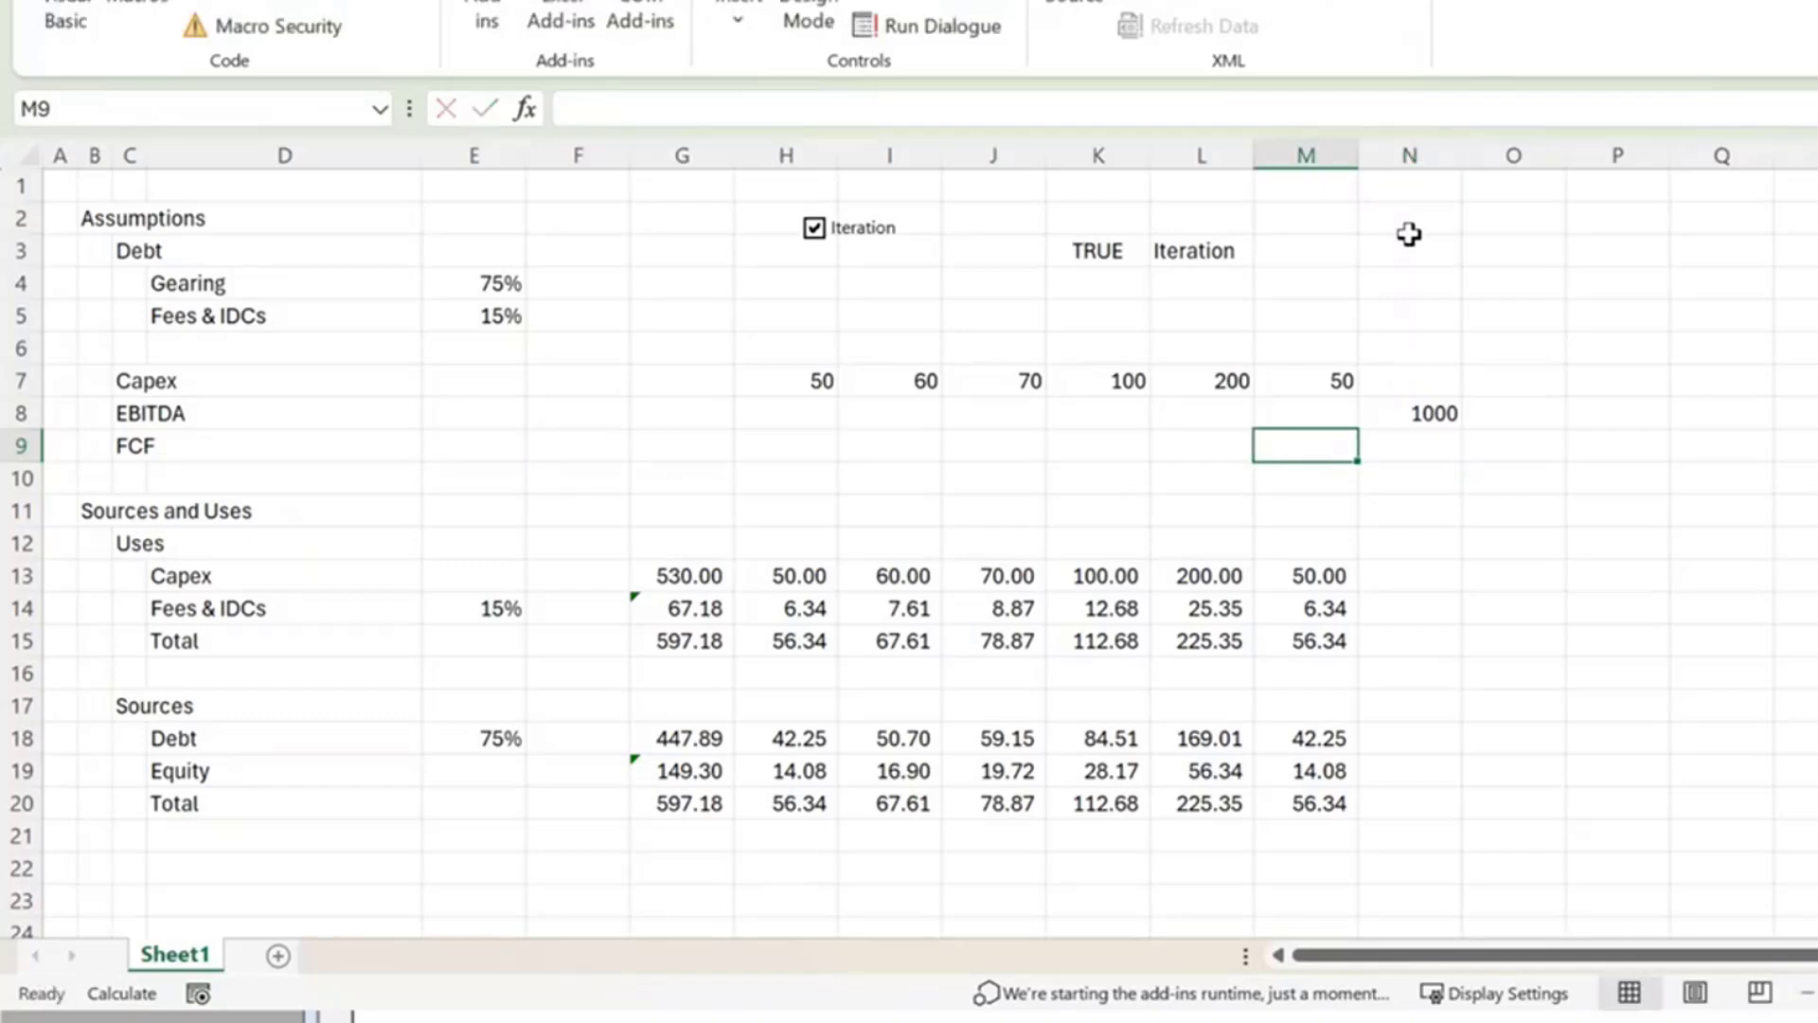
key("Left")
key("Left")
key("Left")
key("Left")
type("=")
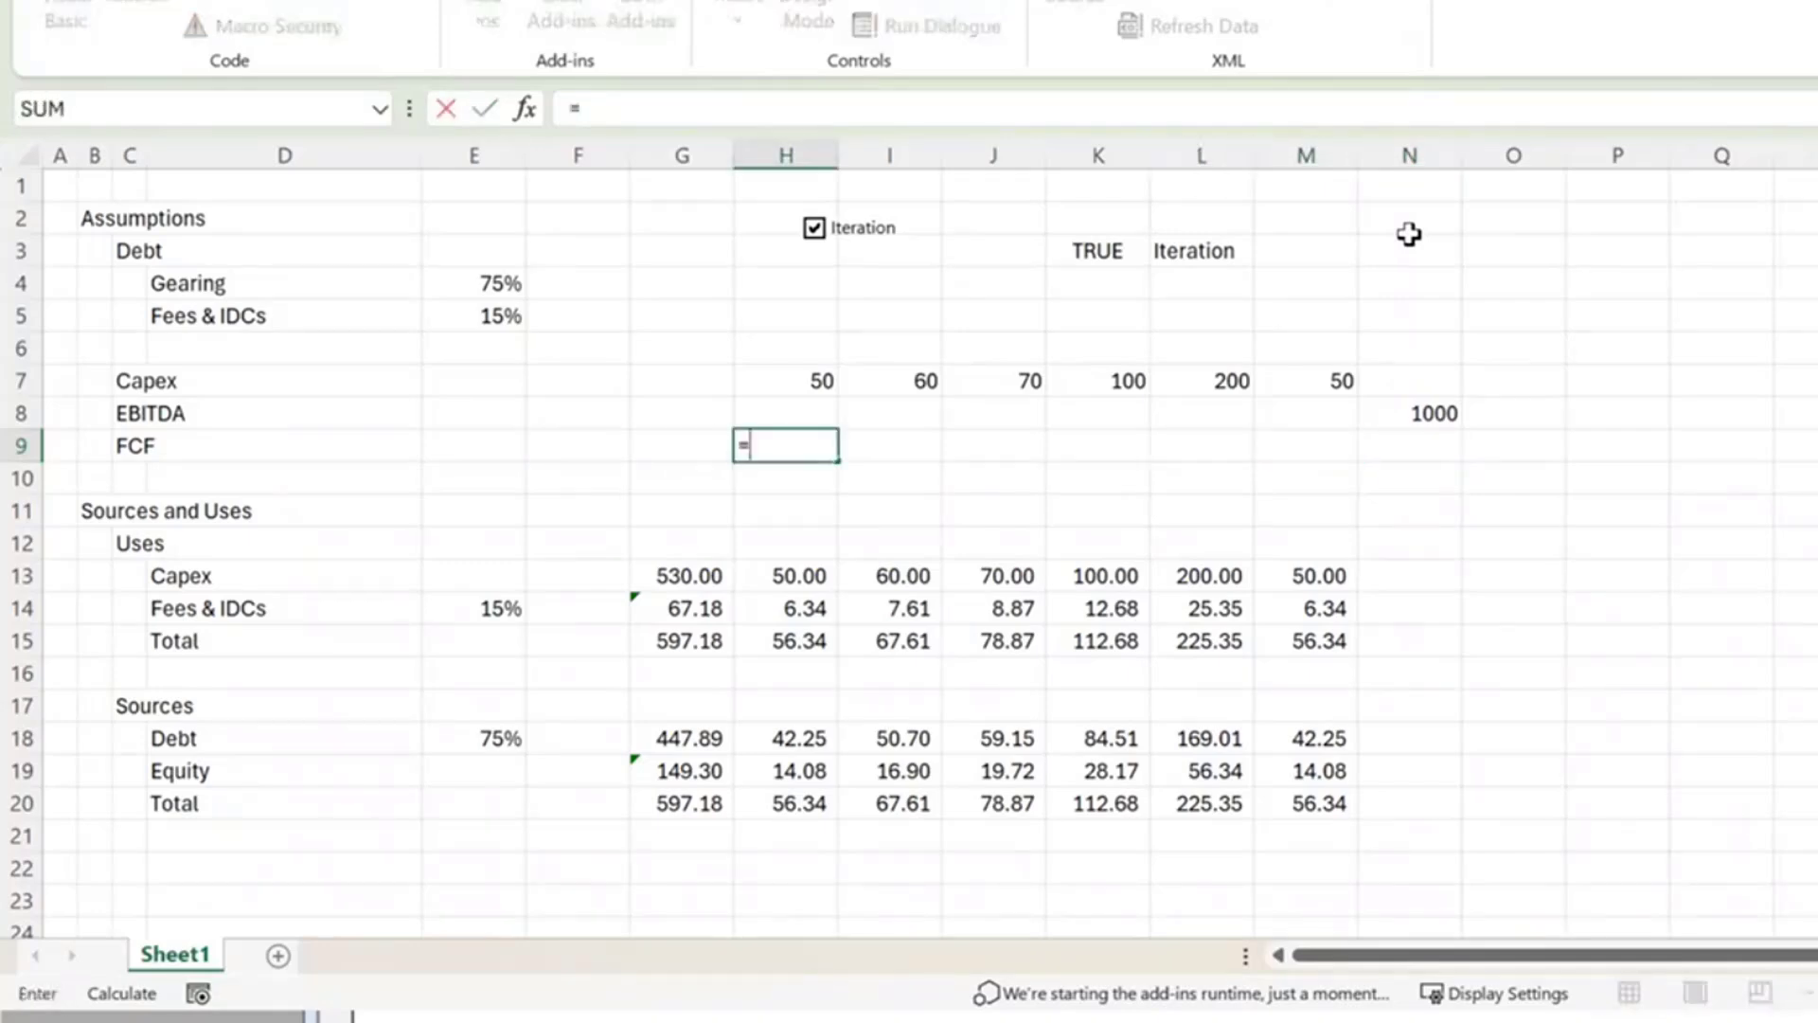
key("Up")
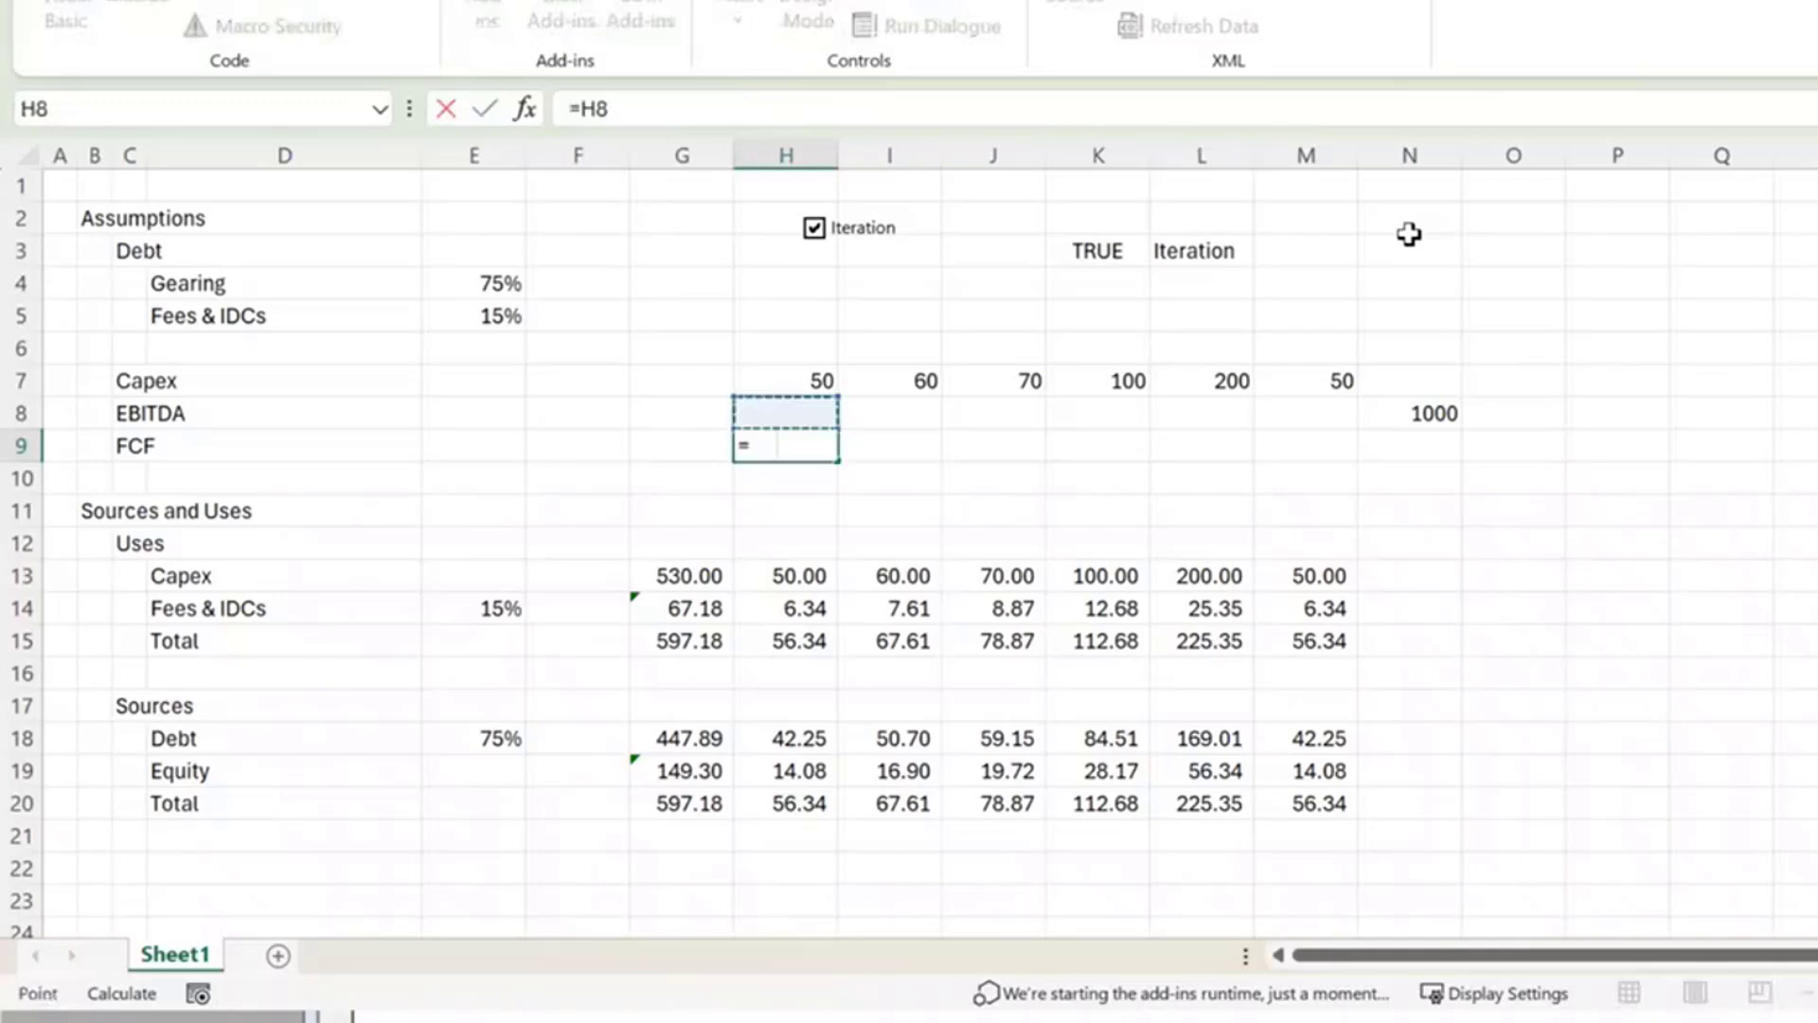
type("*")
key("BackSpace")
type("-")
key("Up")
key("Up")
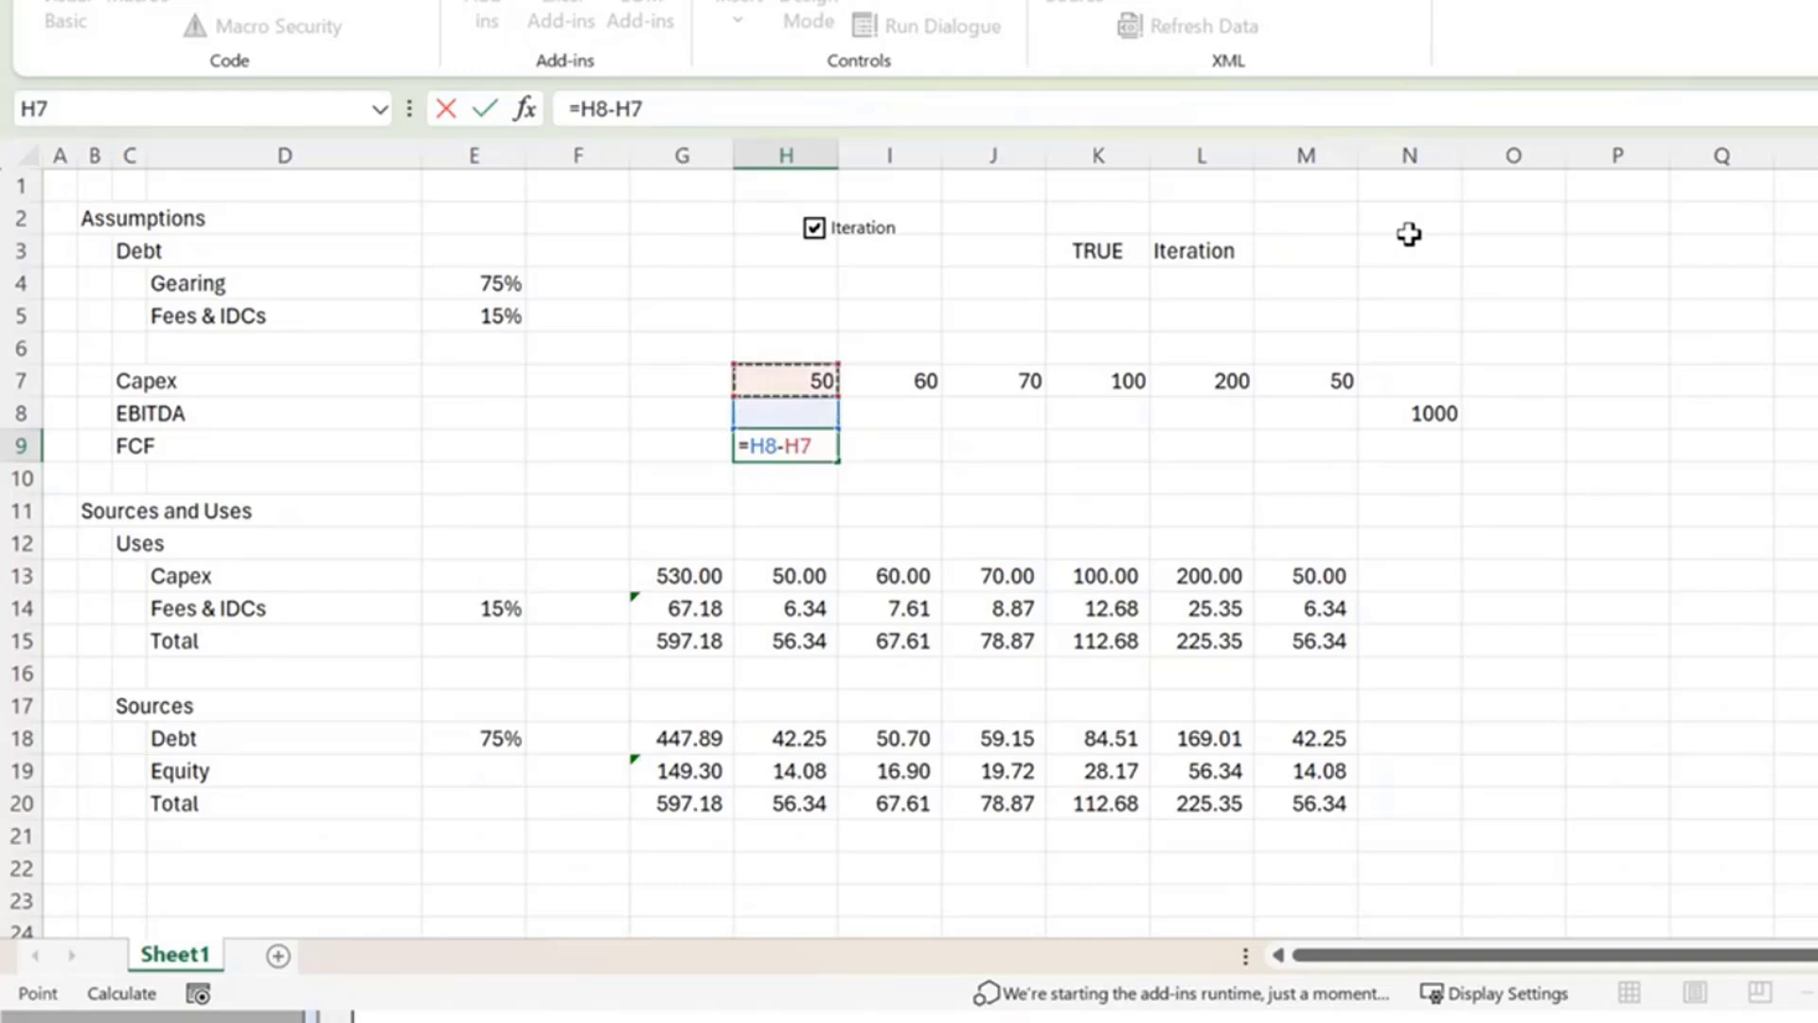
left_click(581, 108)
type("(")
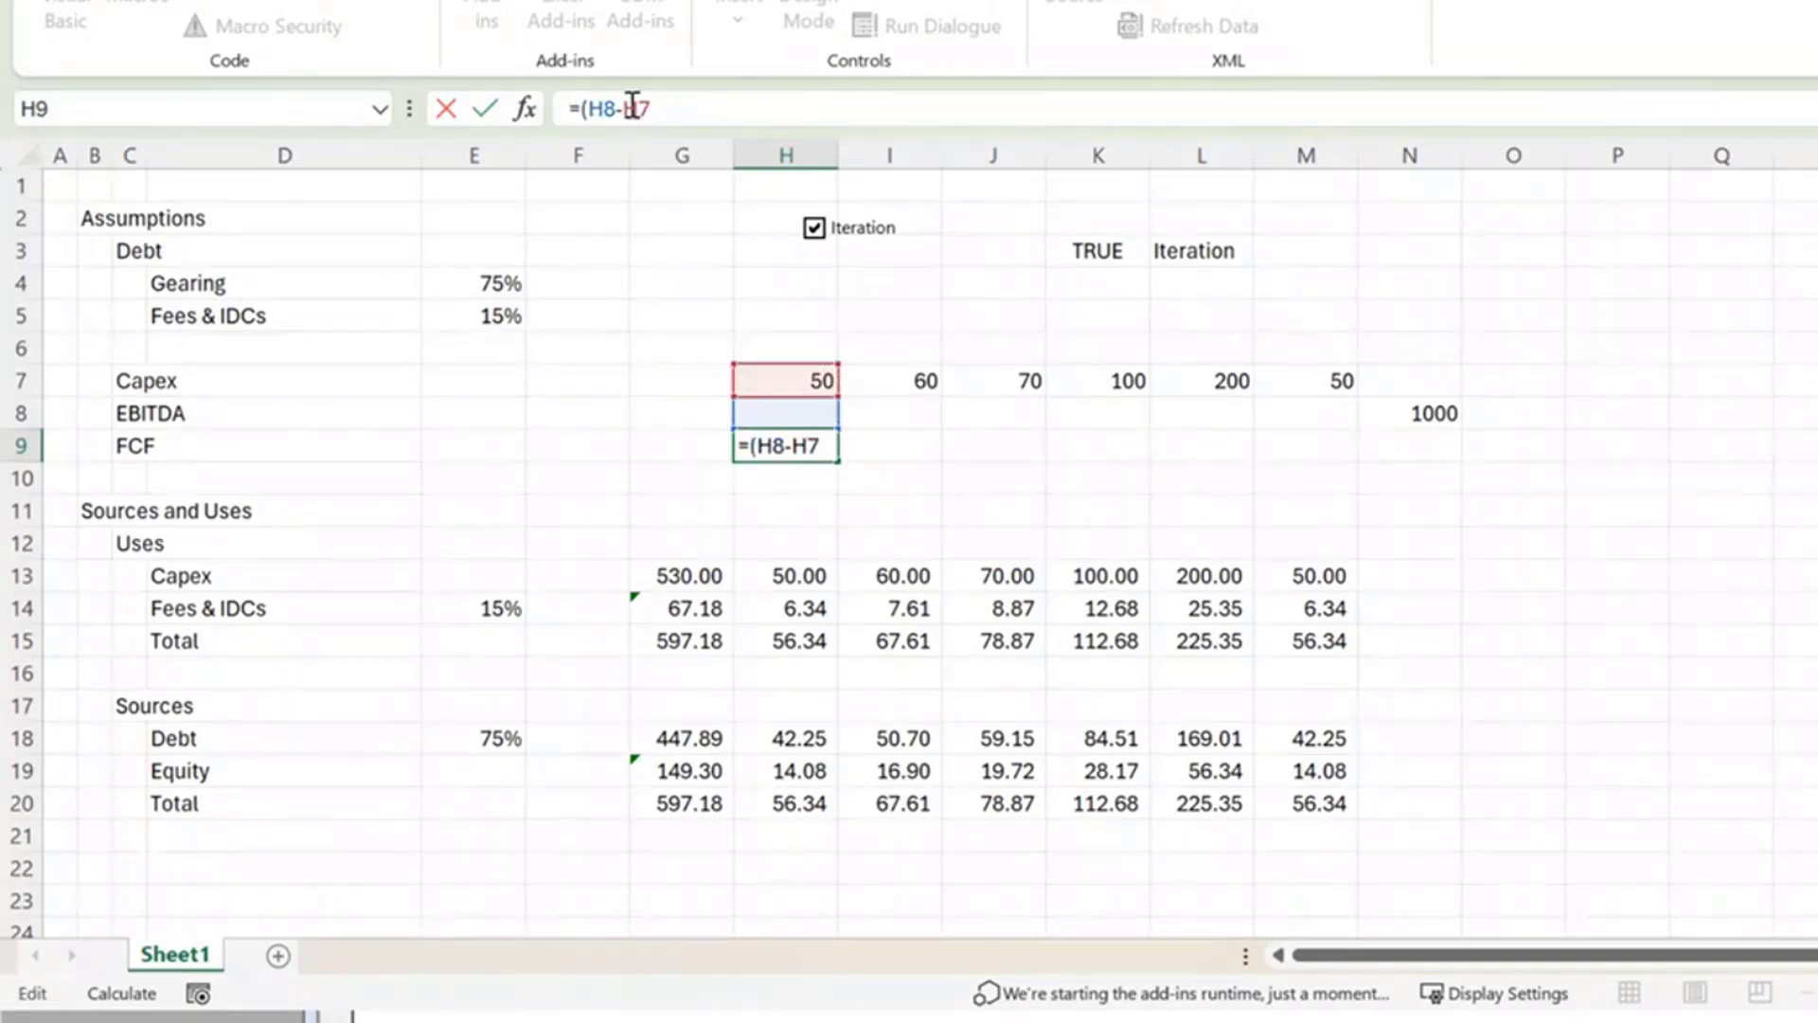
left_click(670, 106)
type(")")
key("Return")
key("Up")
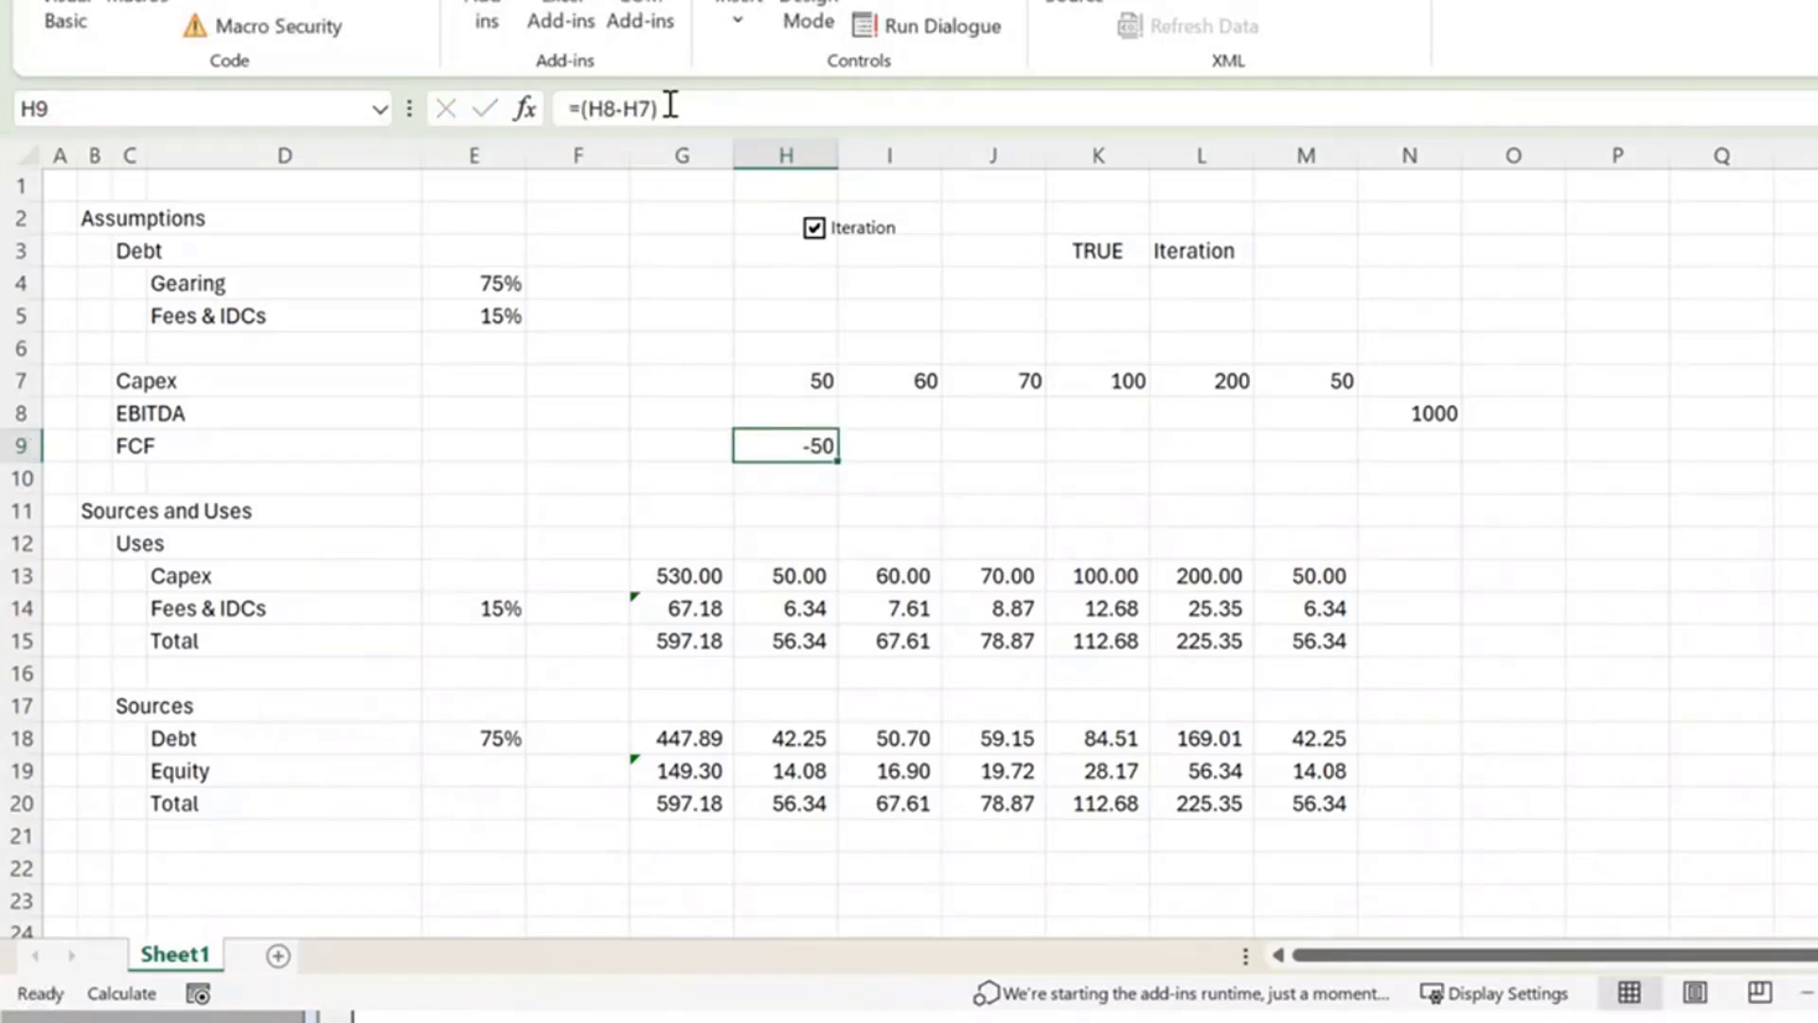
Fill the FCF formula from H9 across to N9.
key("shift+Right")
key("shift+Right")
key("shift+Right")
key("shift+Right")
key("shift+Right")
key("shift+Right")
key("ctrl+r")
key("shift+Left")
key("shift+Left")
key("shift+Left")
key("shift+Left")
key("shift+Left")
key("shift+Left")
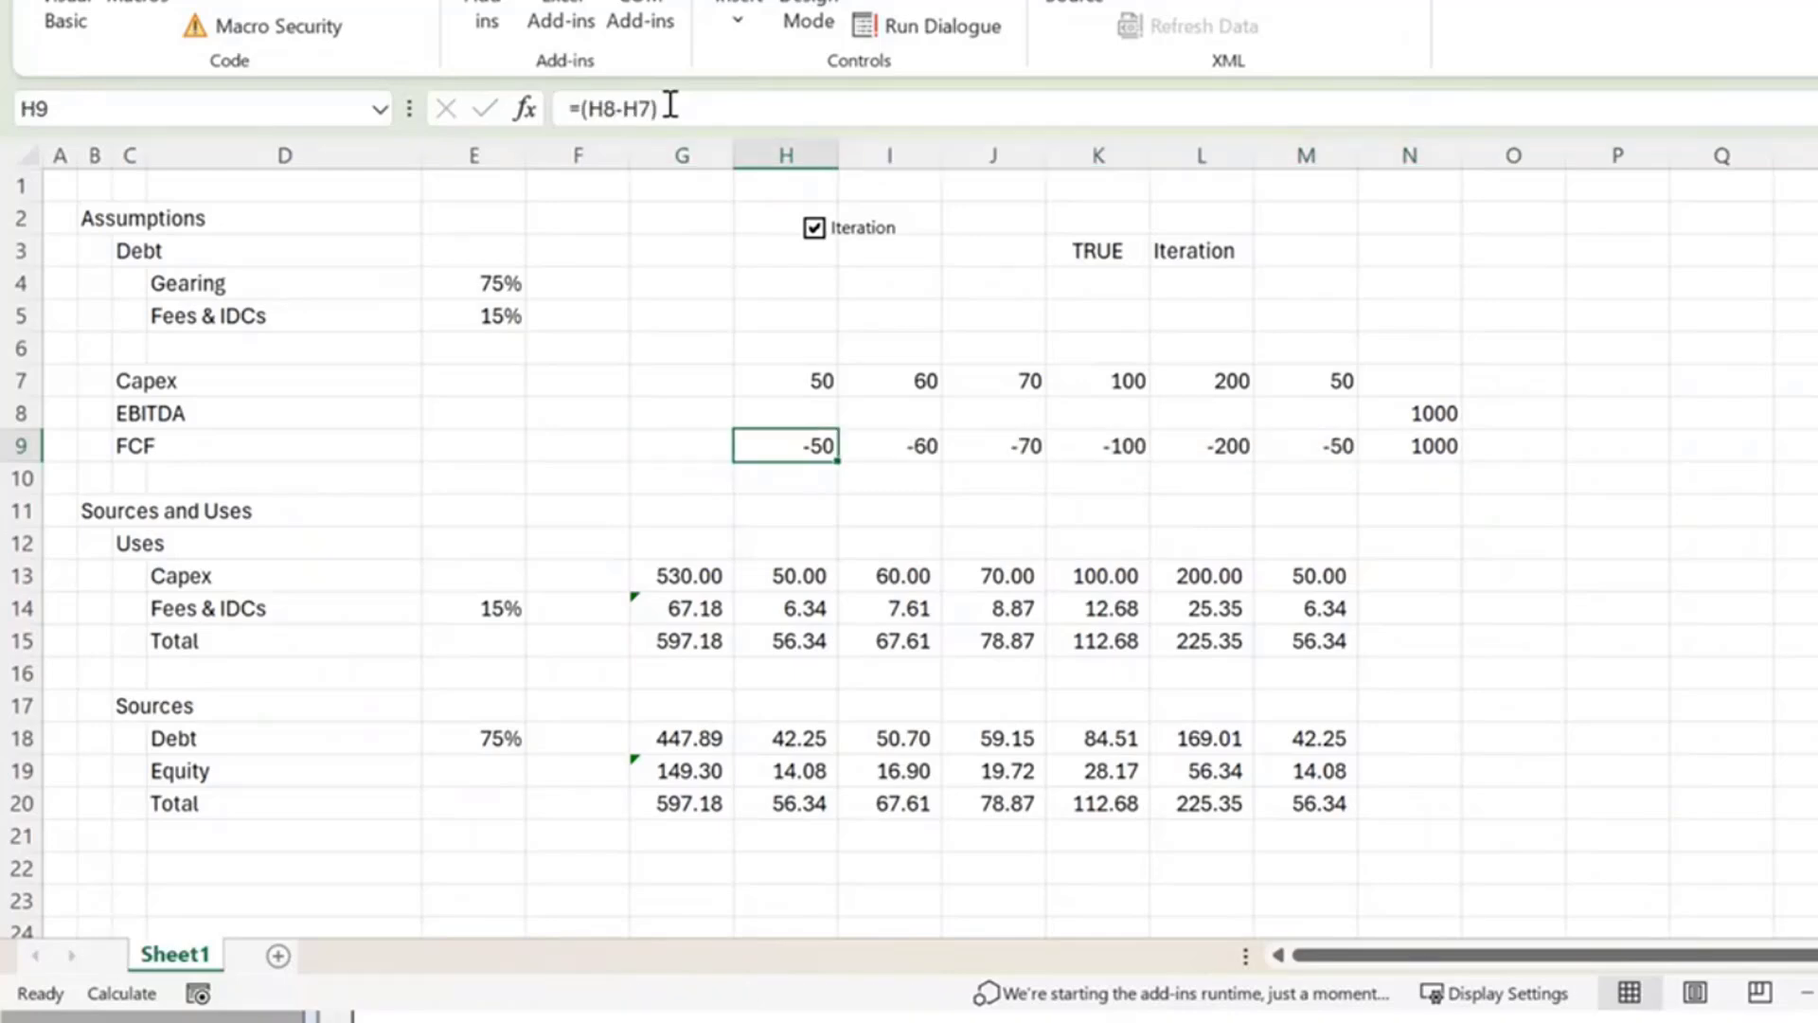
Insert a row at row 10 below FCF and label it Project IRR in cell C10.
key("Down")
key("shift+space")
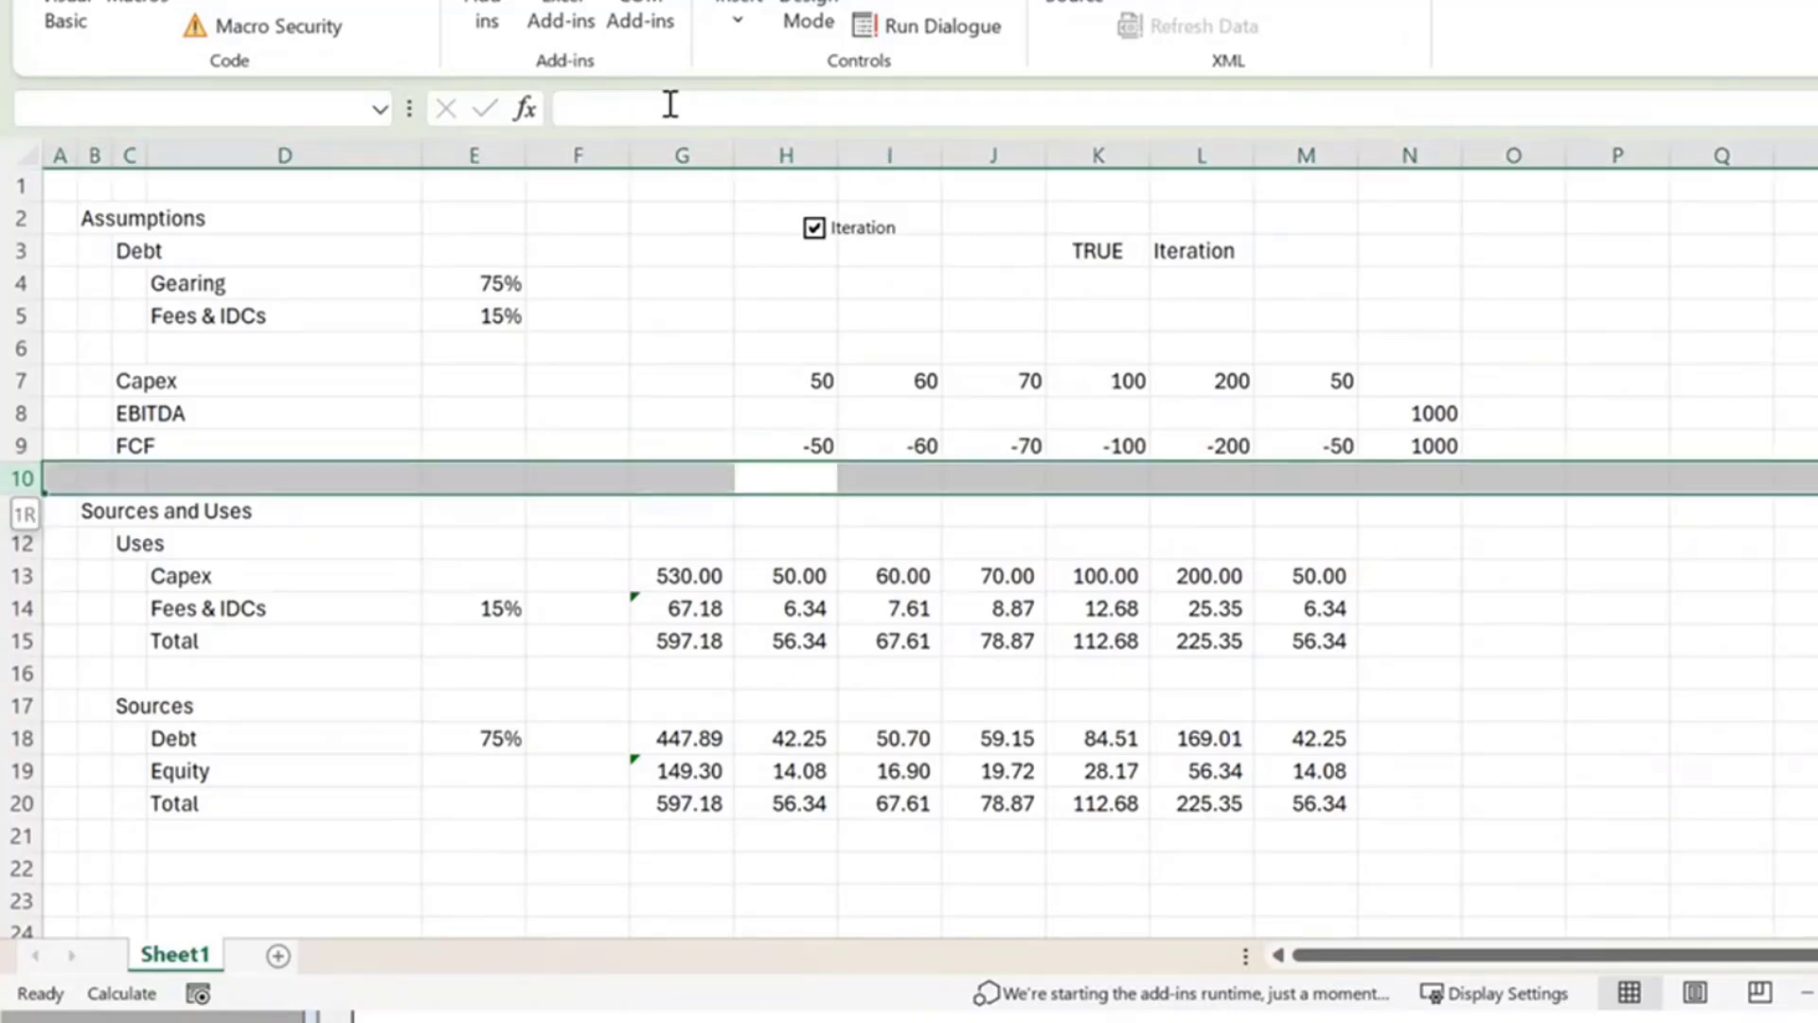
key("ctrl+shift+plus")
key("Left")
key("Left")
key("Left")
key("Left")
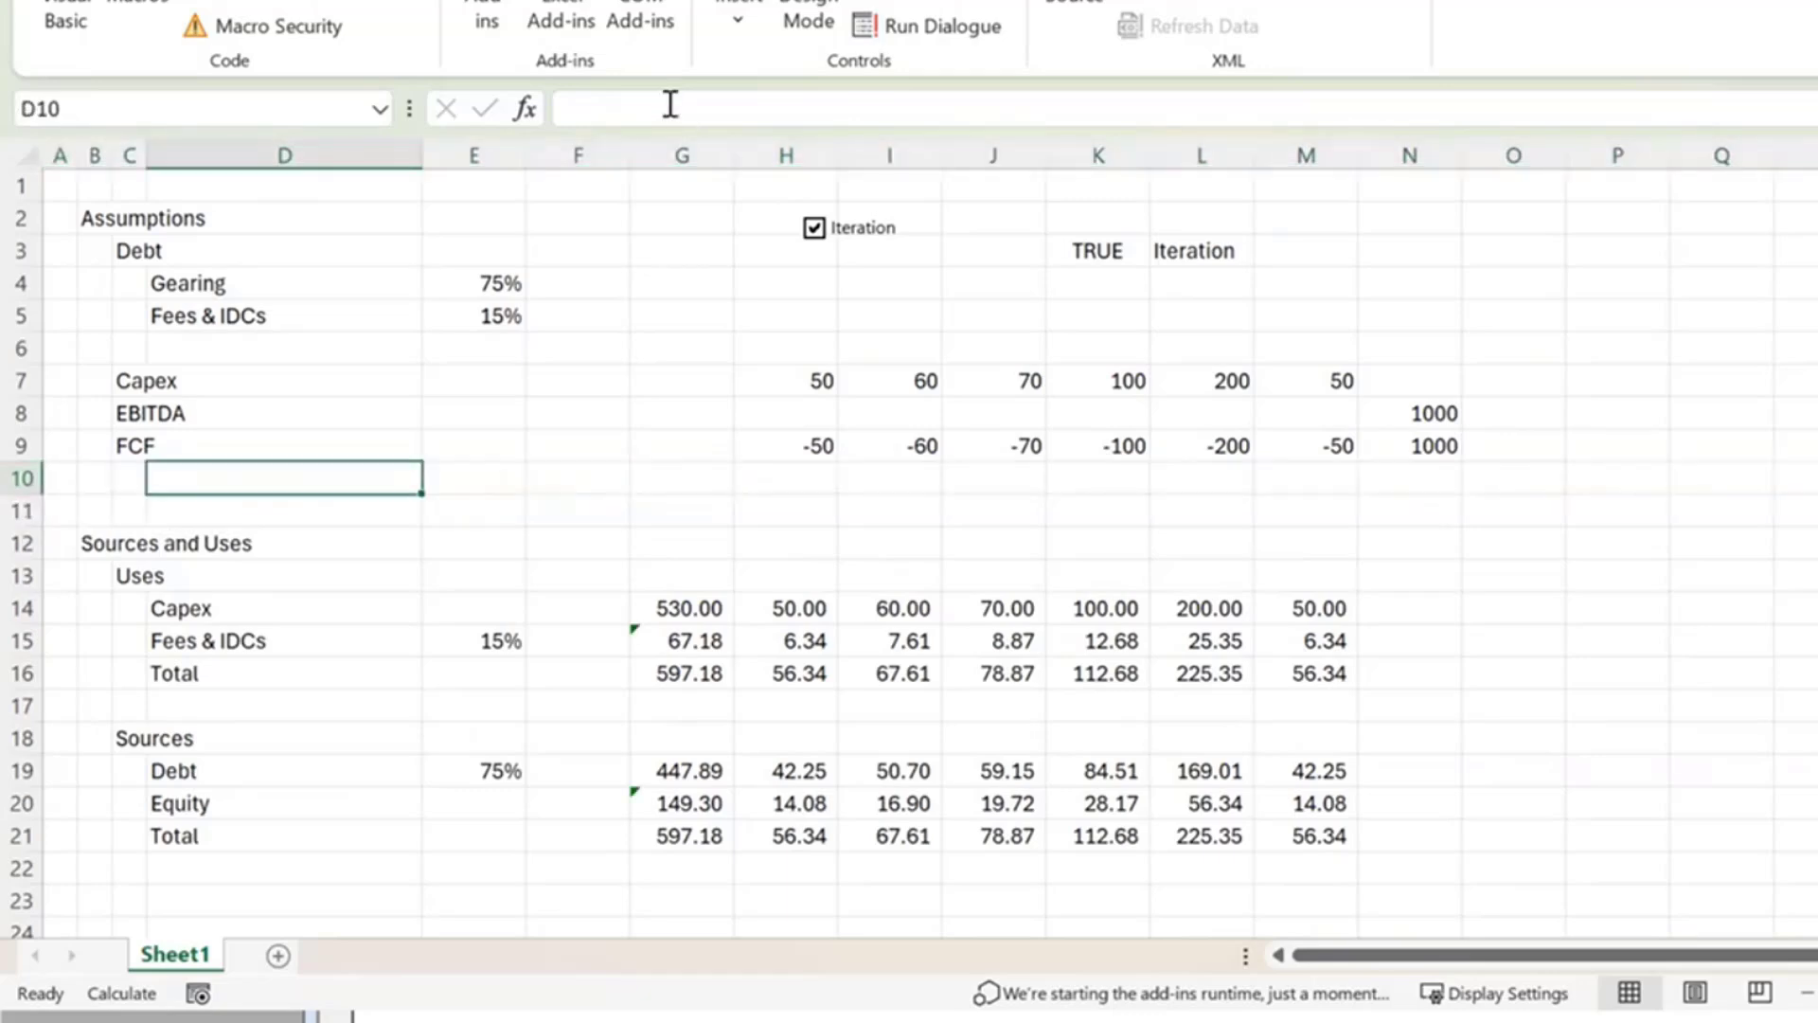
key("Up")
key("Down")
key("Left")
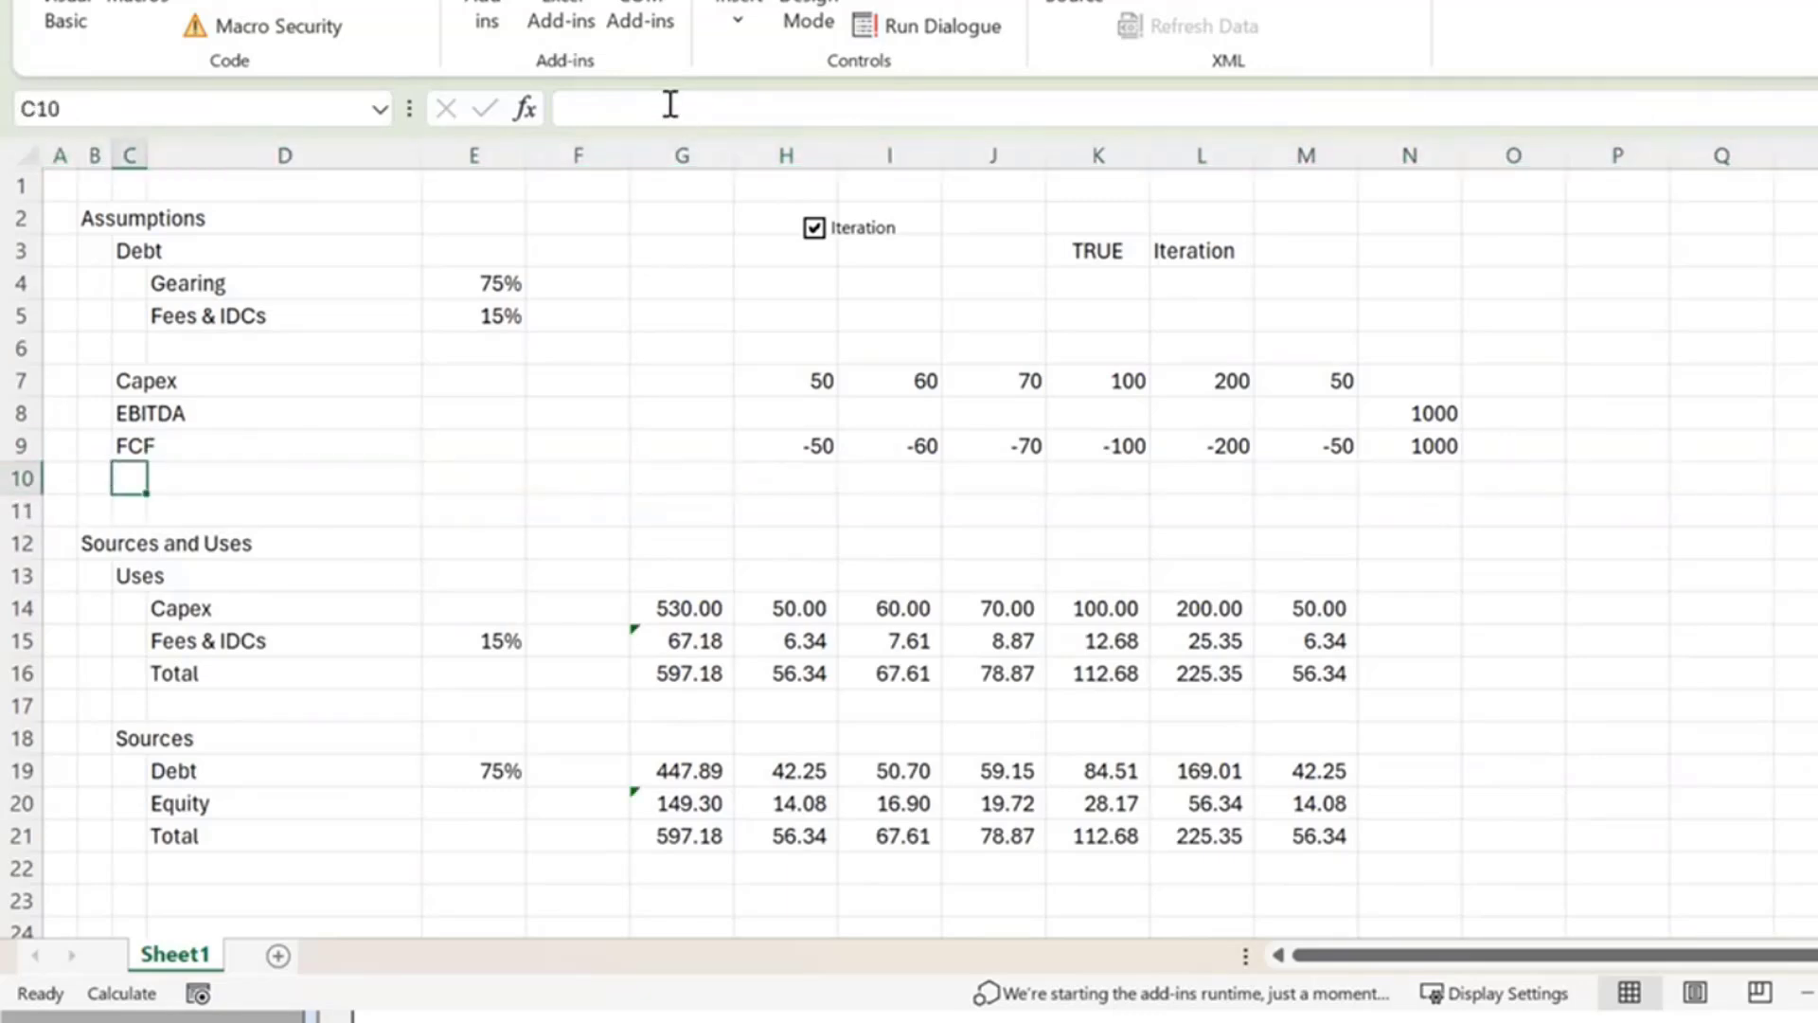
type("Project")
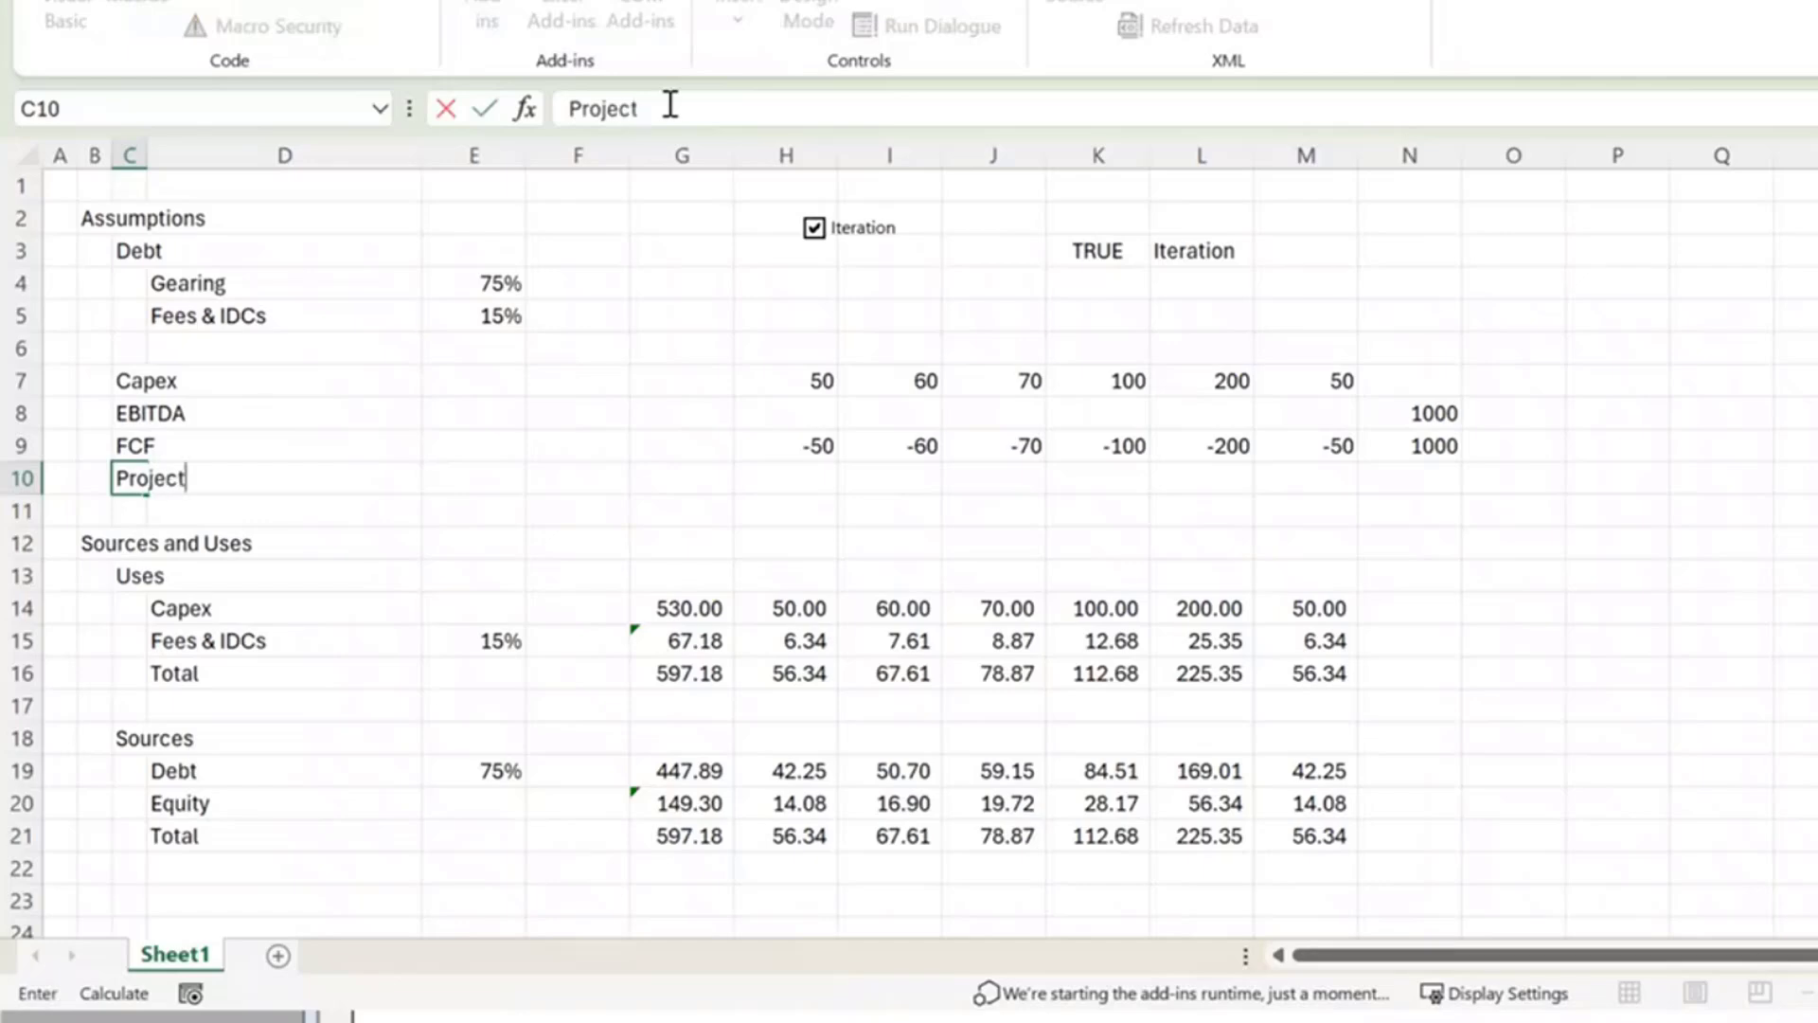
type(" IRR")
key("ctrl+Return")
key("Right")
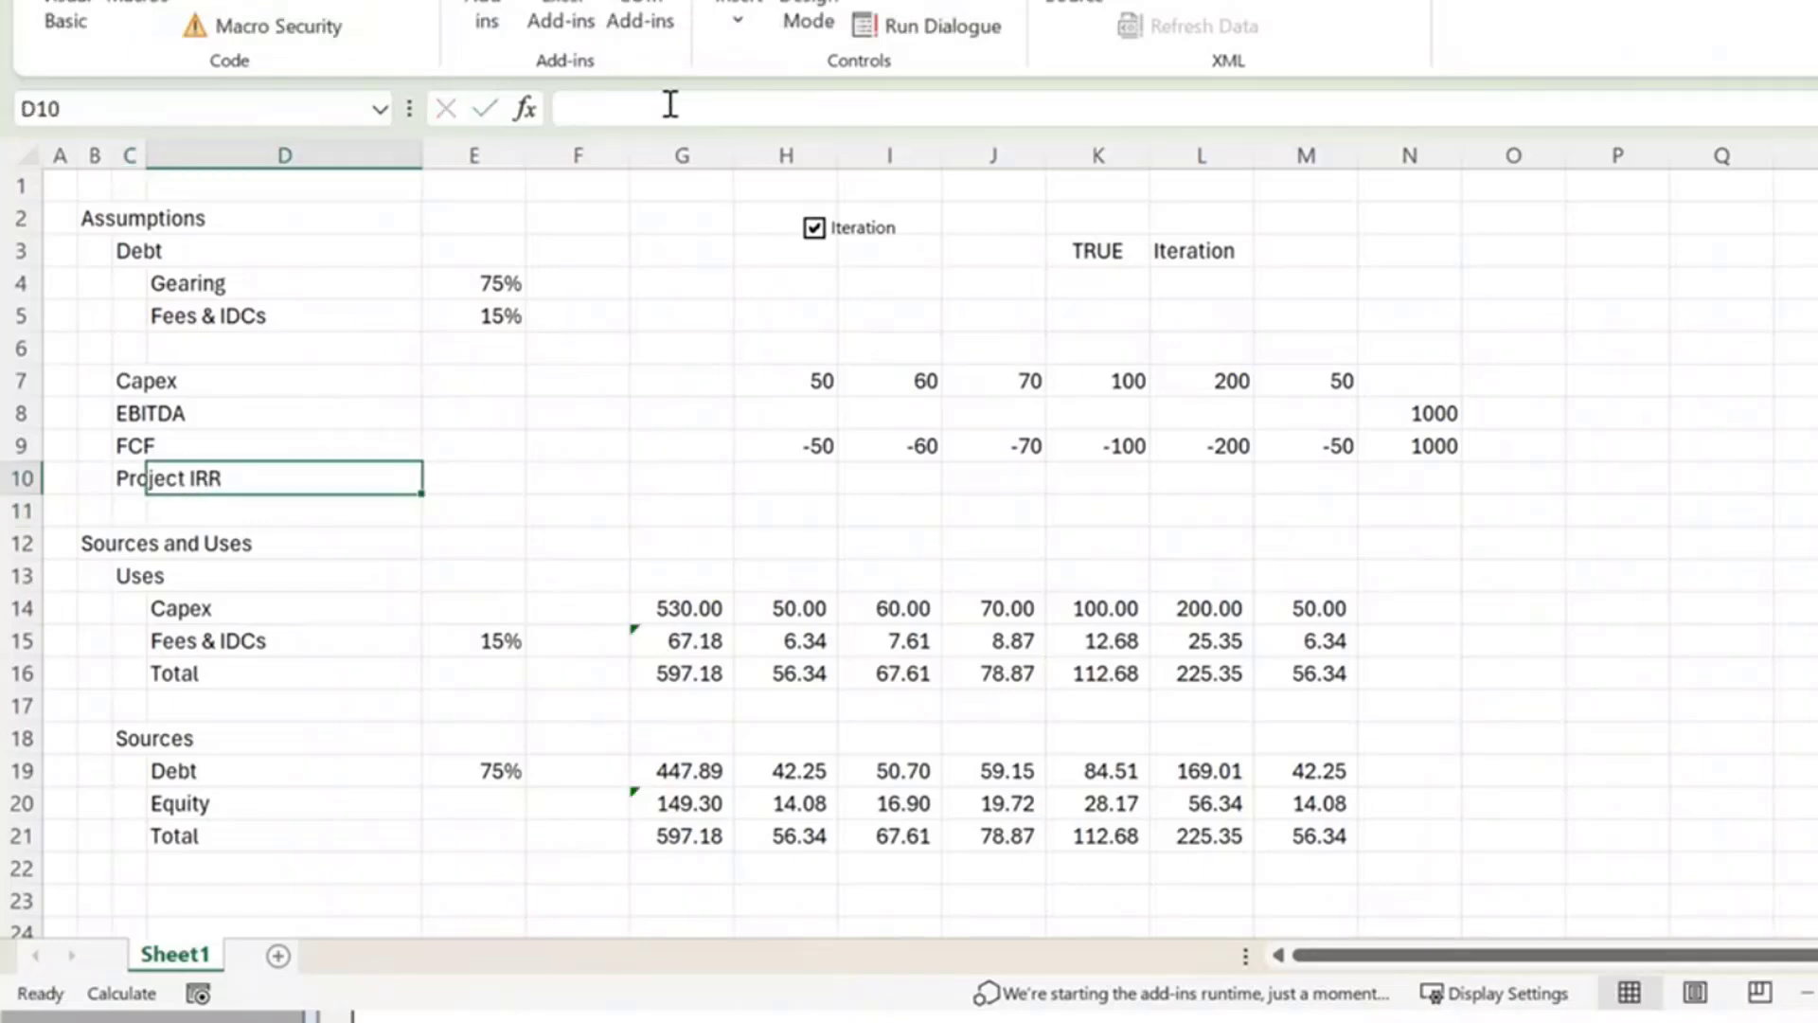
Calculate the project IRR in E10 from the FCF row with =IRR(H9:N9).
key("Right")
type("=irr(")
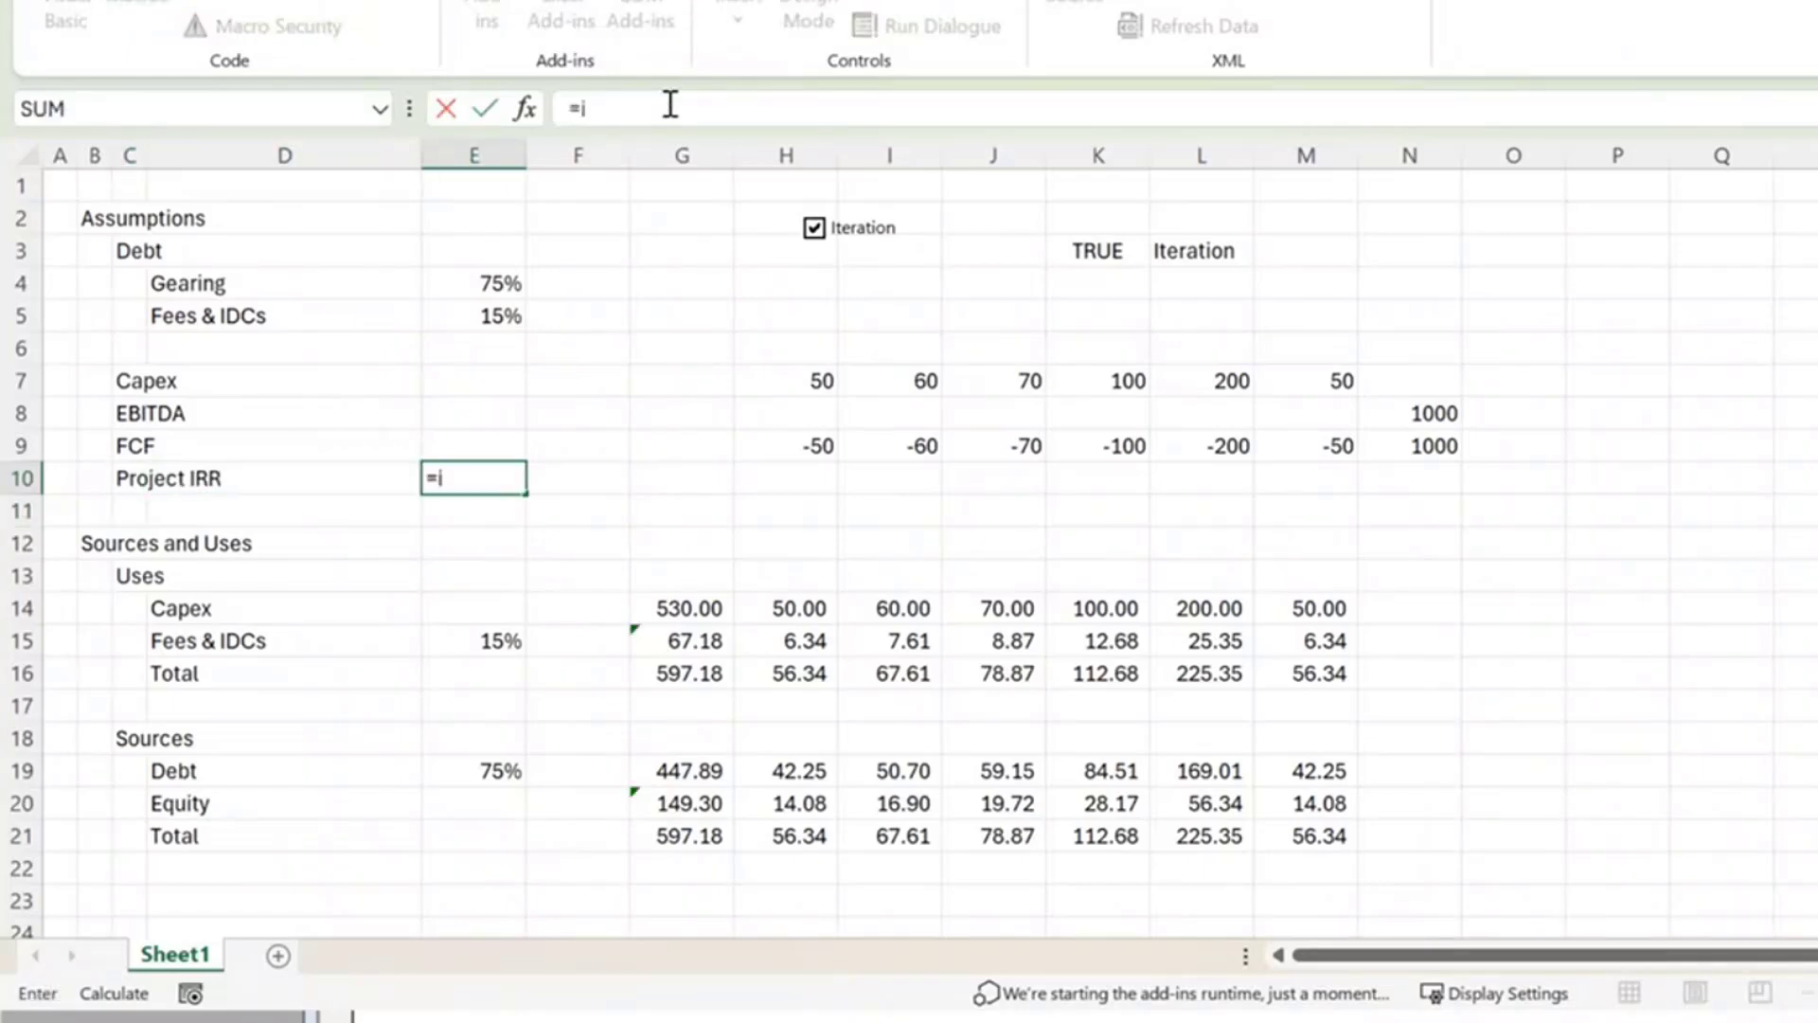
key("Up")
key("Right")
key("Right")
key("Right")
key("Right")
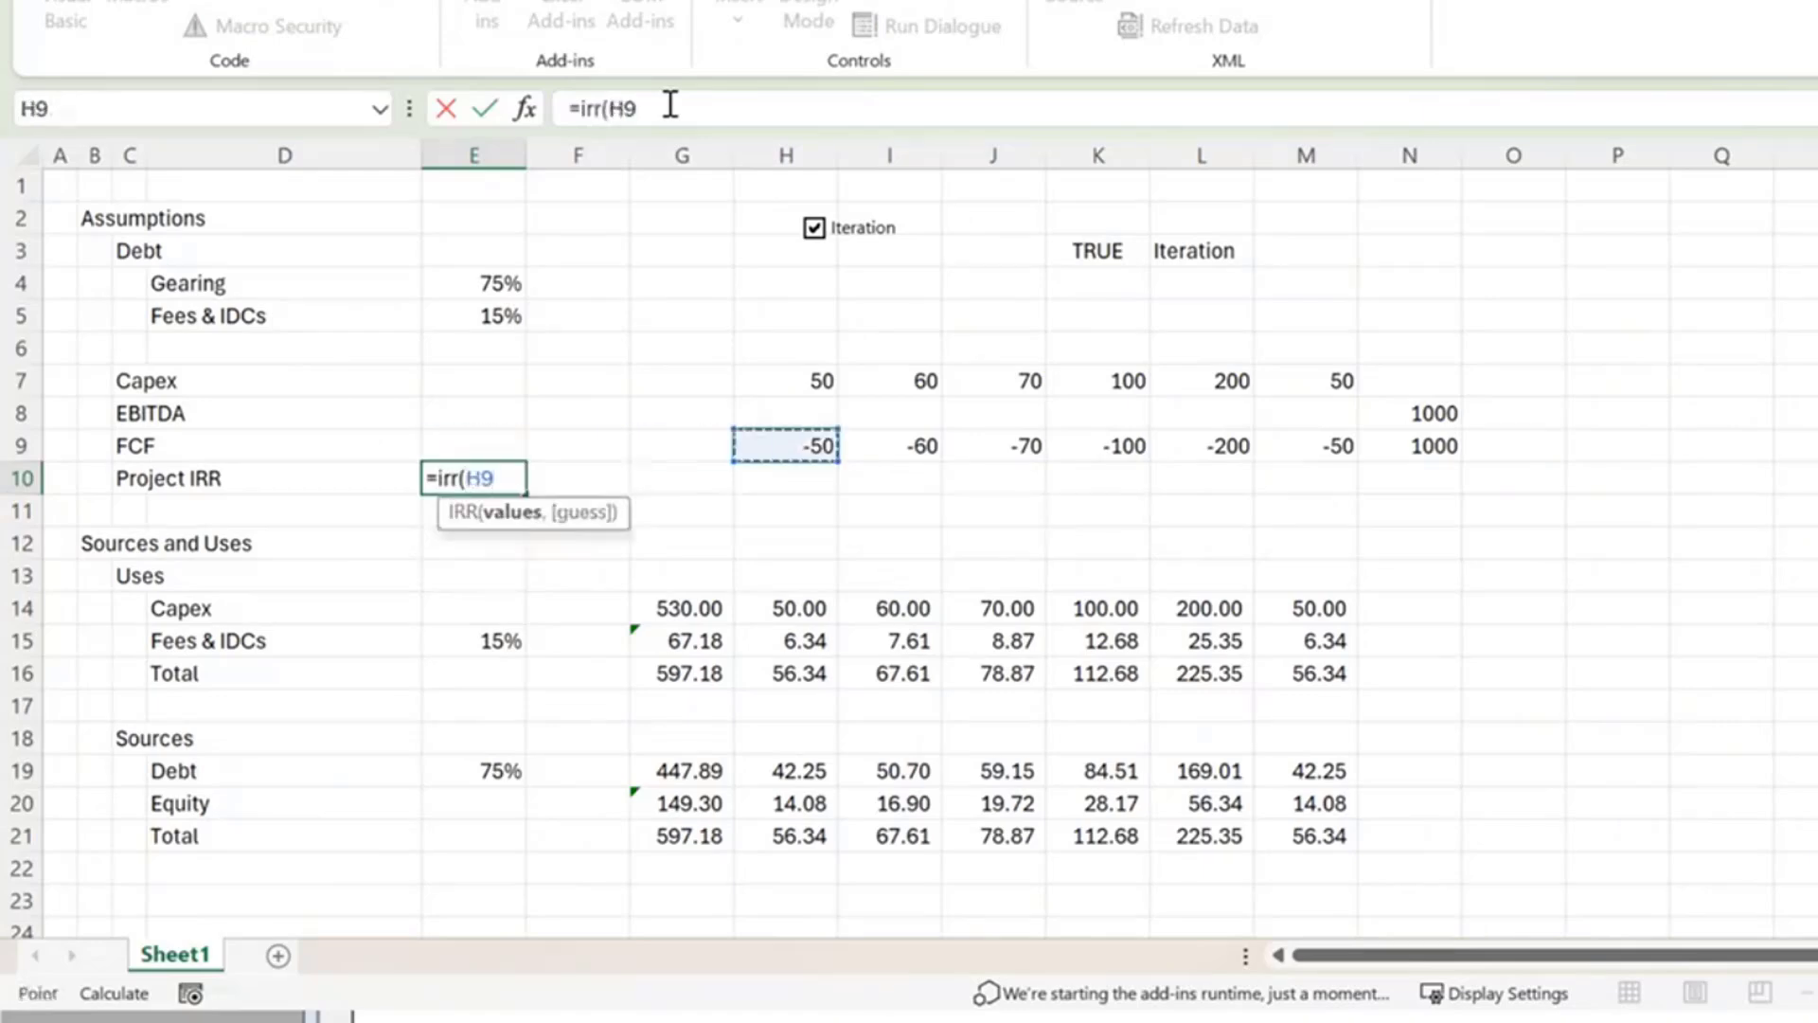
key("Left")
key("shift+Right")
key("shift+Right")
key("shift+Right")
key("shift+Right")
key("shift+Right")
key("shift+Right")
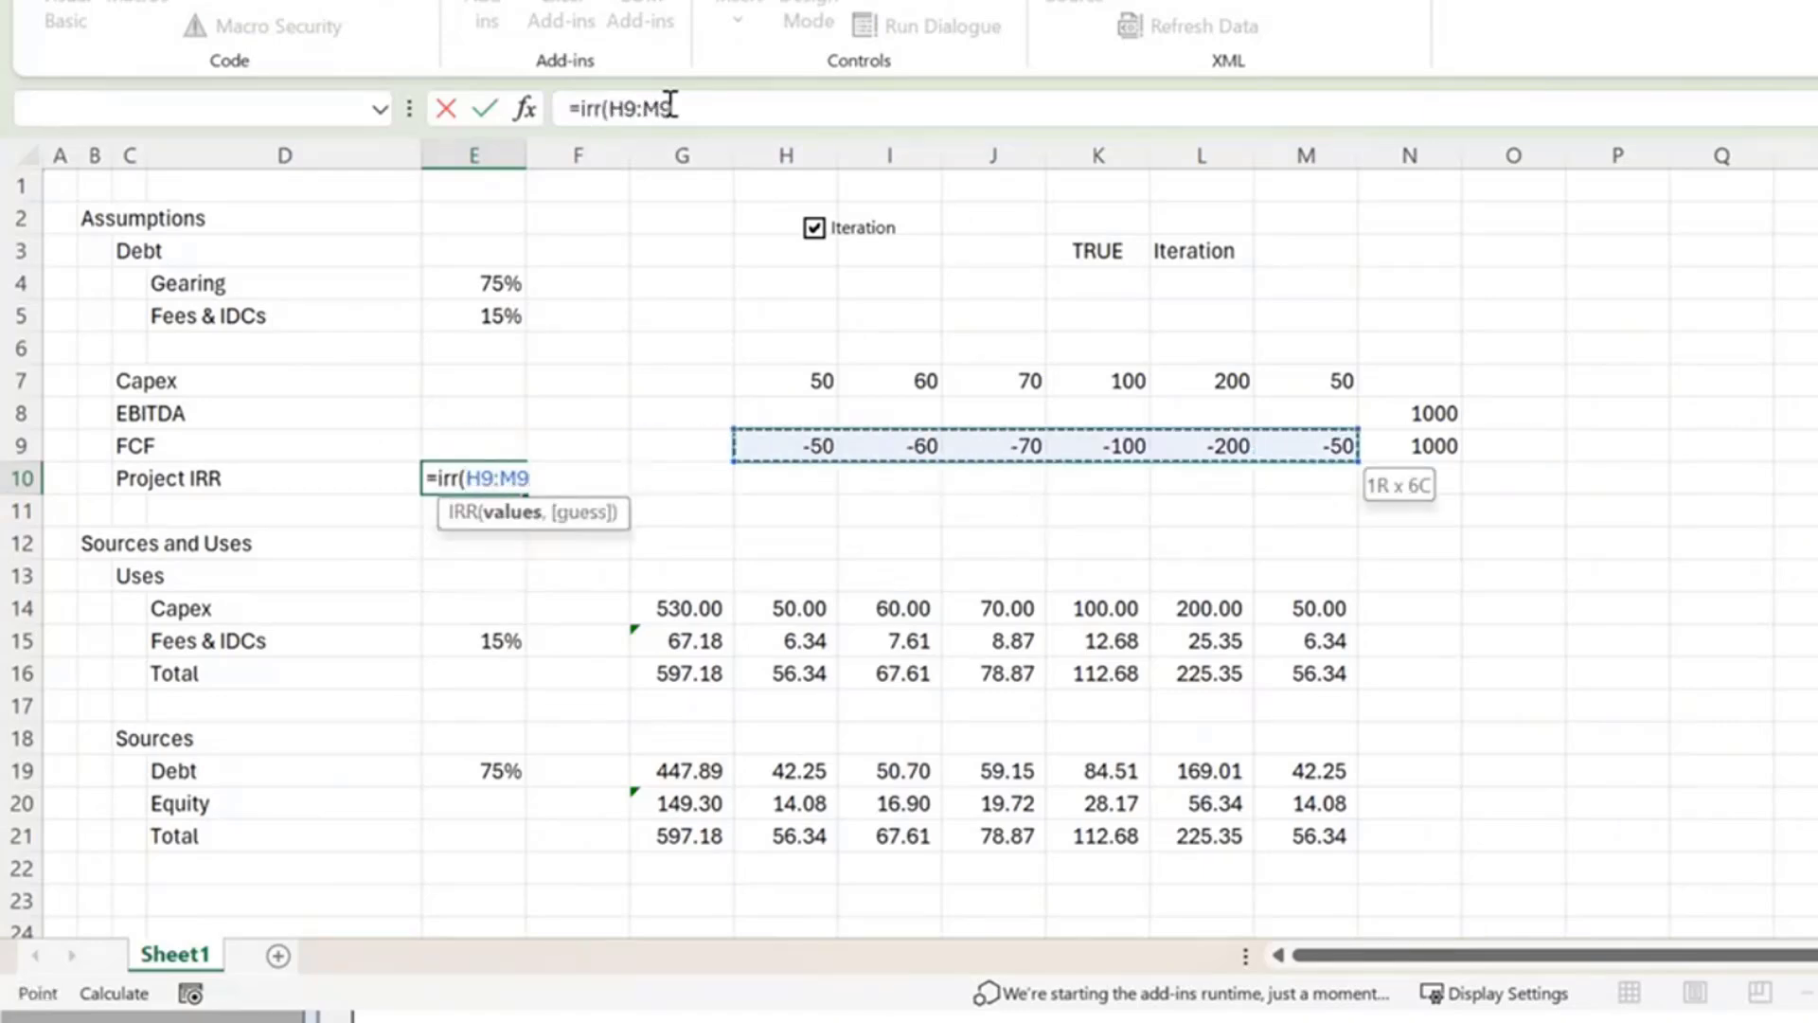
key("Return")
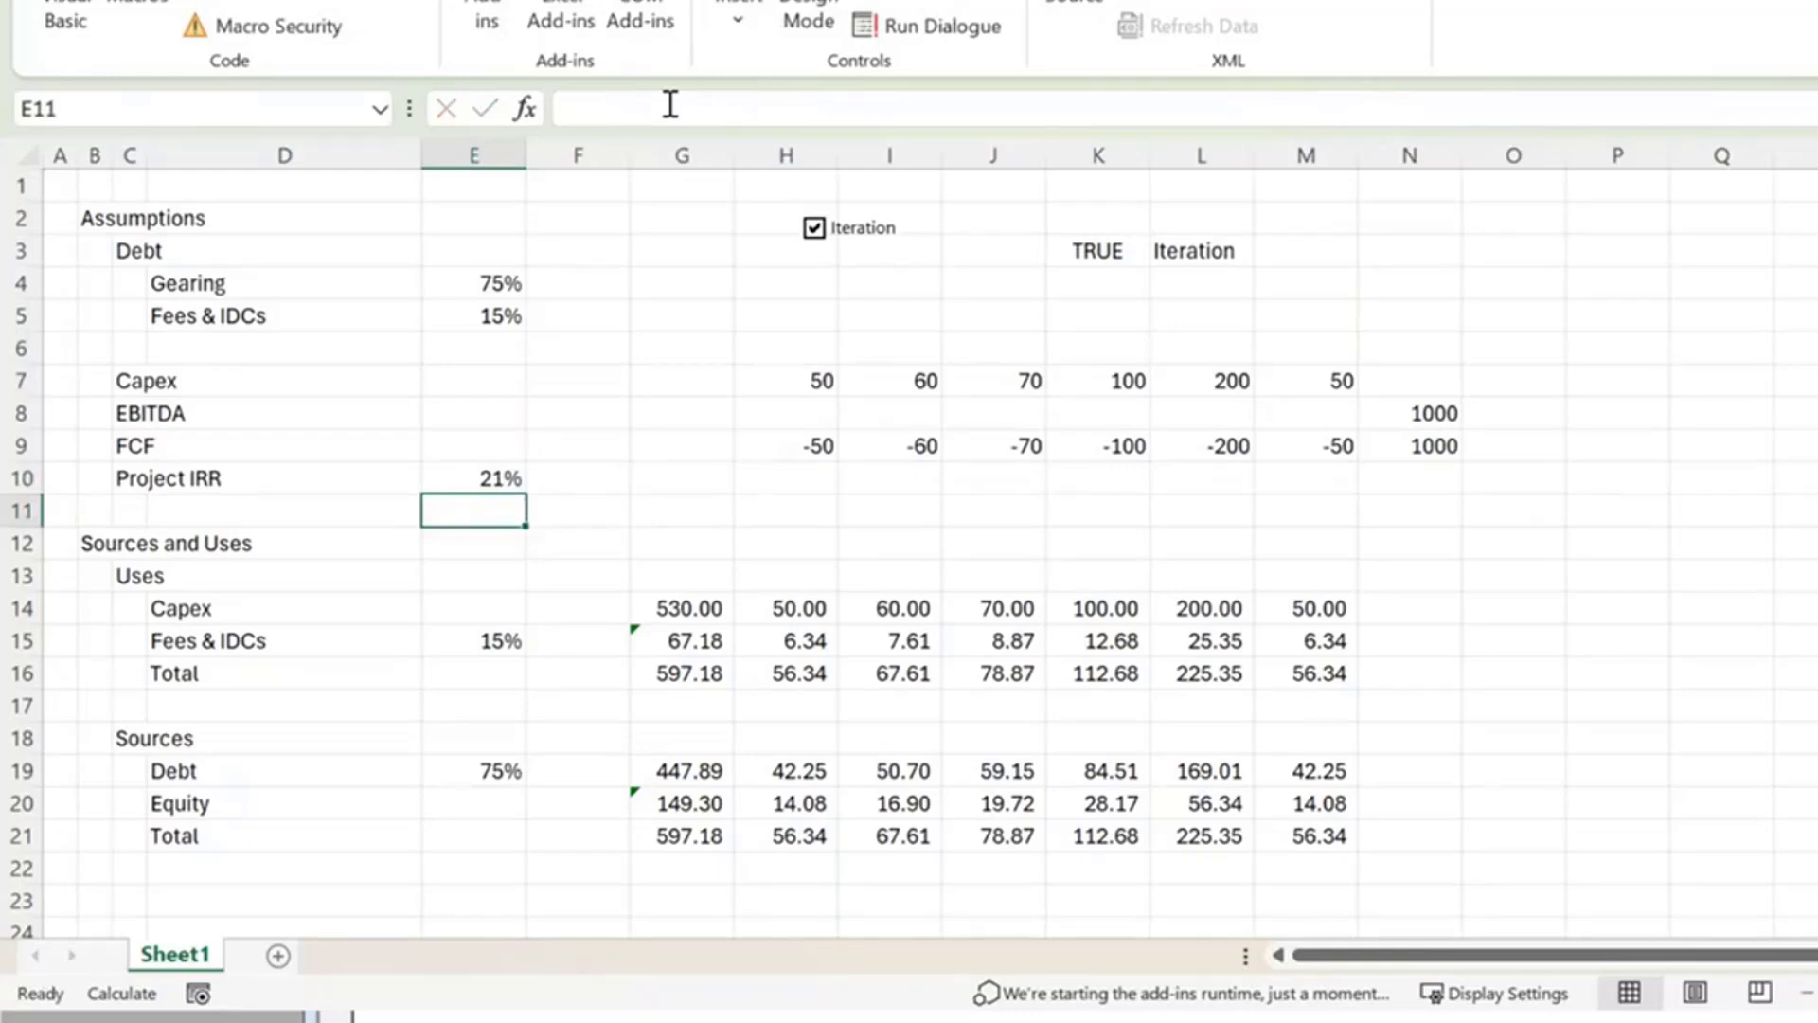
key("Up")
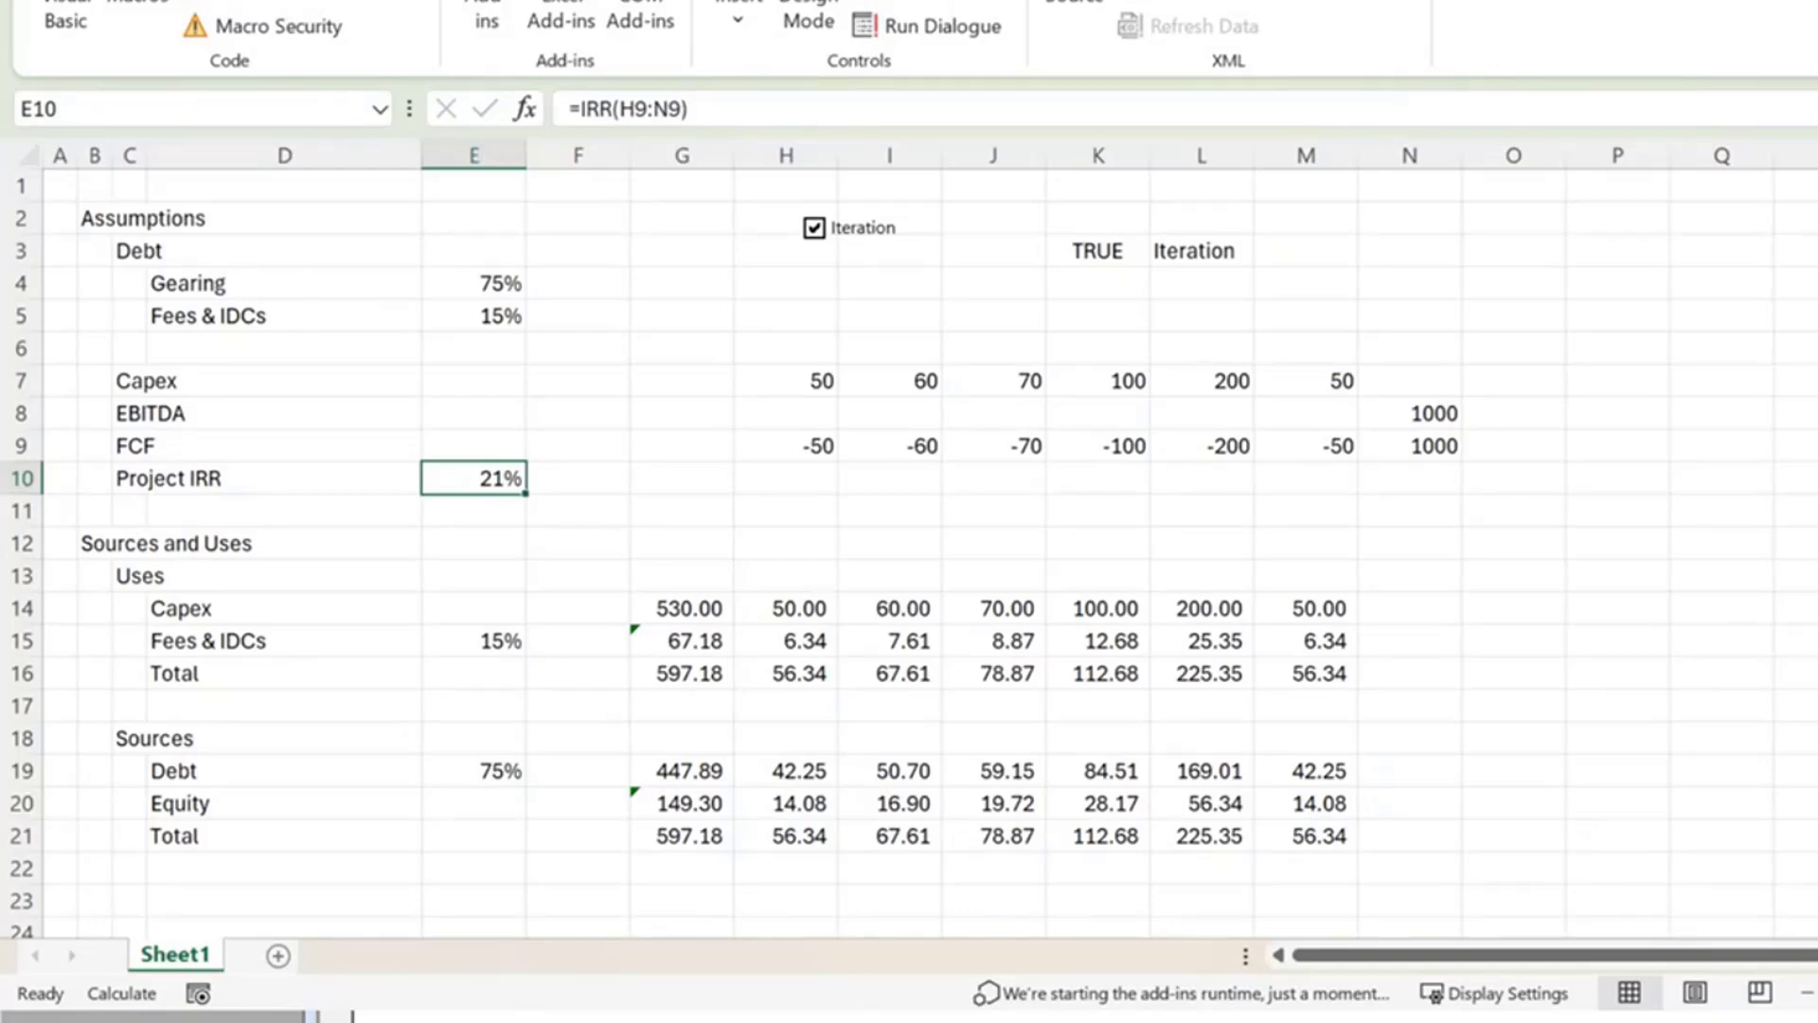
Insert two blank rows below the Project IRR row, above Sources and Uses.
key("alt+a")
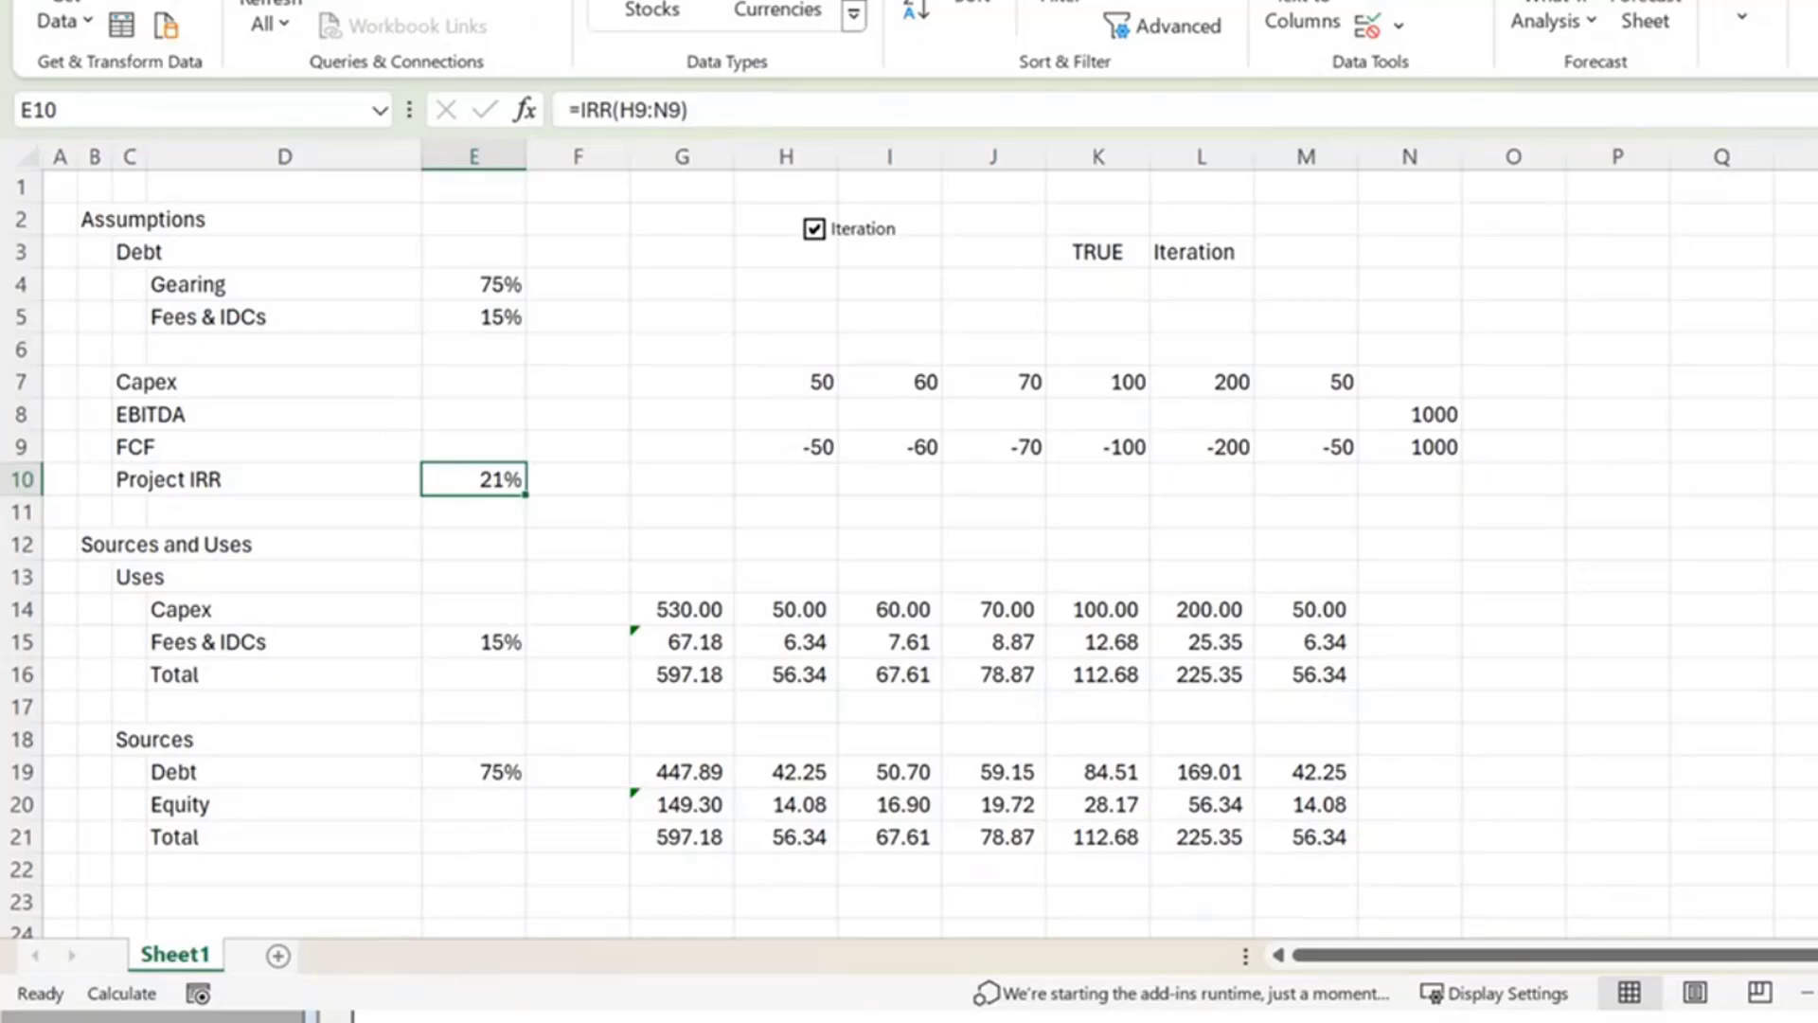
key("Down")
key("shift+space")
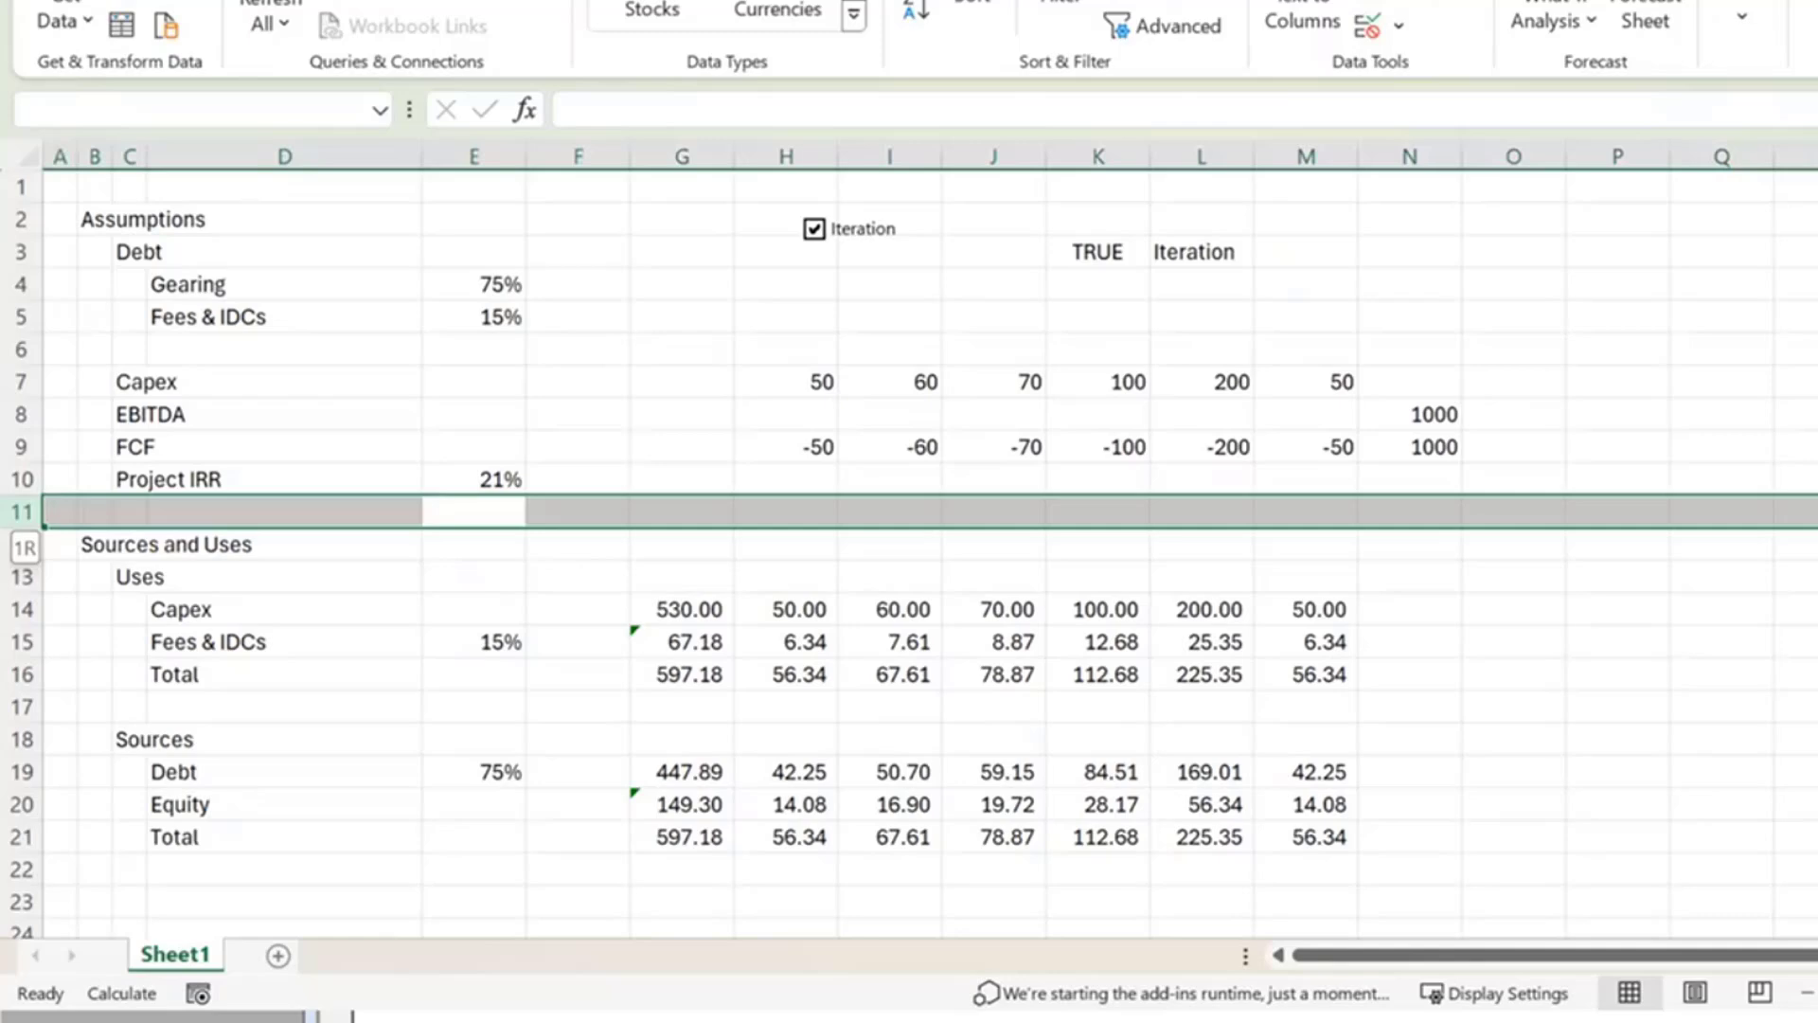
key("ctrl+shift+plus")
key("ctrl+shift+plus")
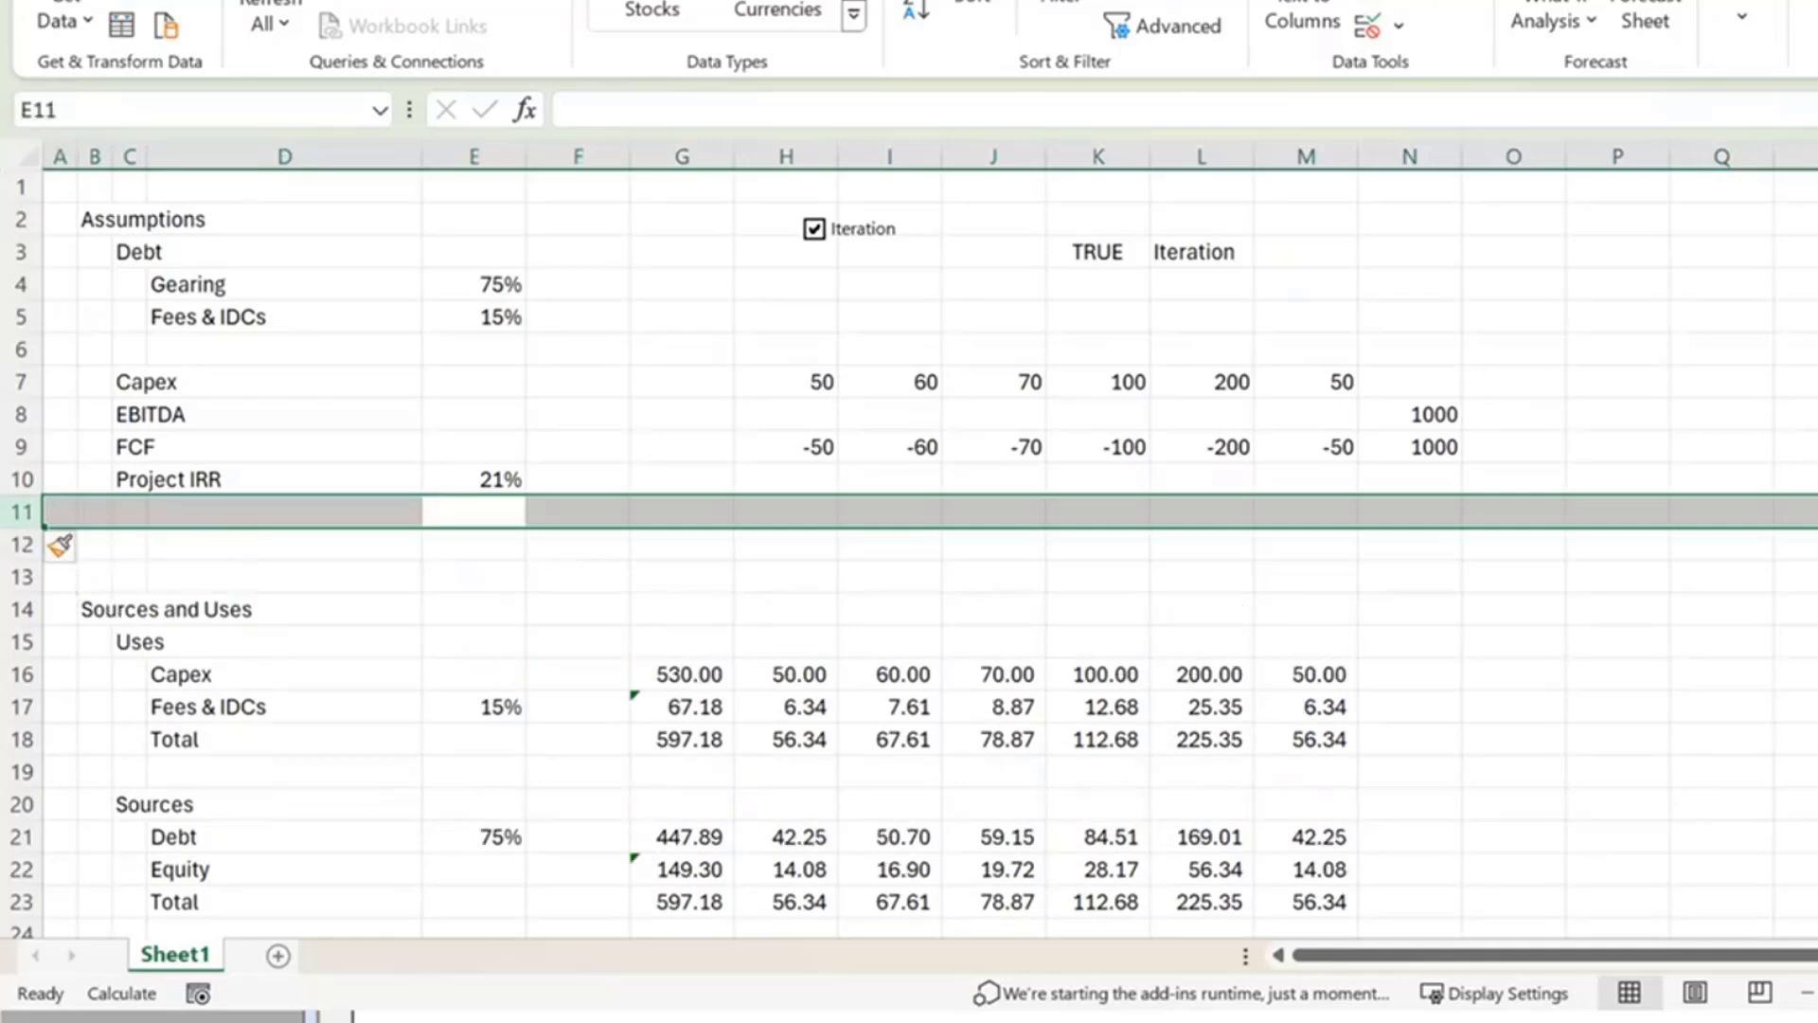
Label C11 "Target IRR" and enter 10% as its value in E11.
left_click(136, 508)
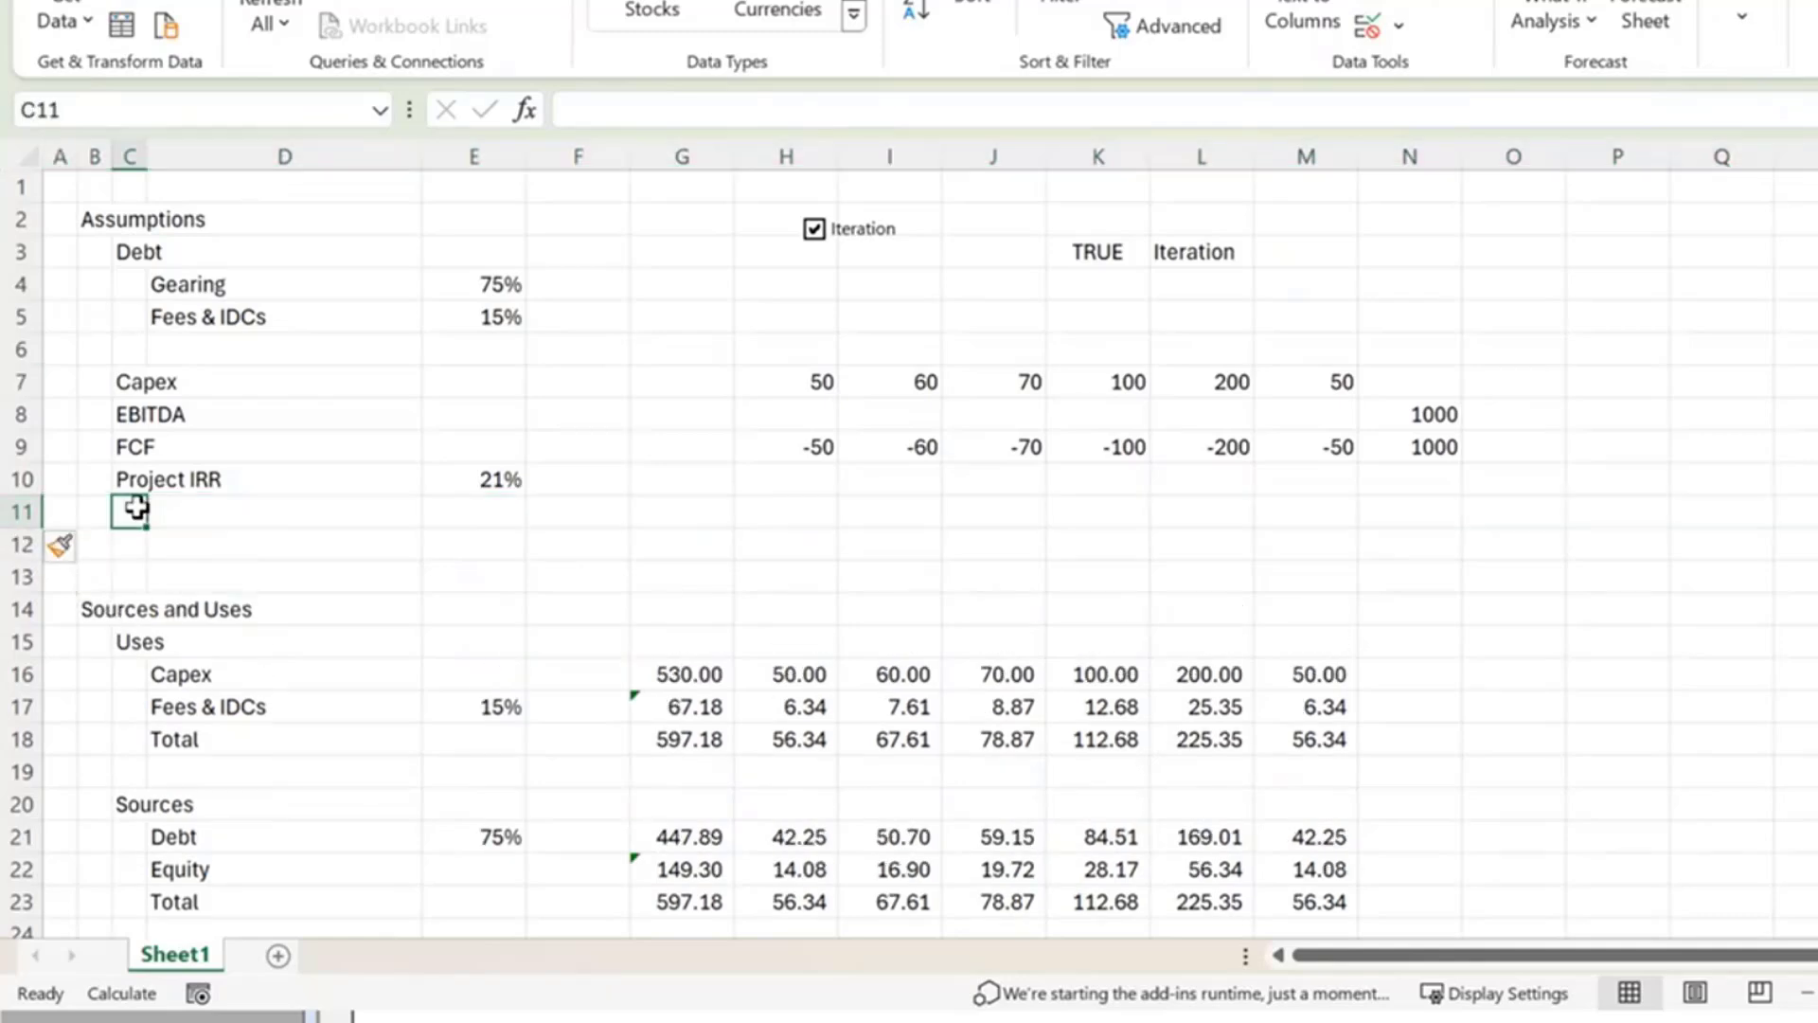
type("Target")
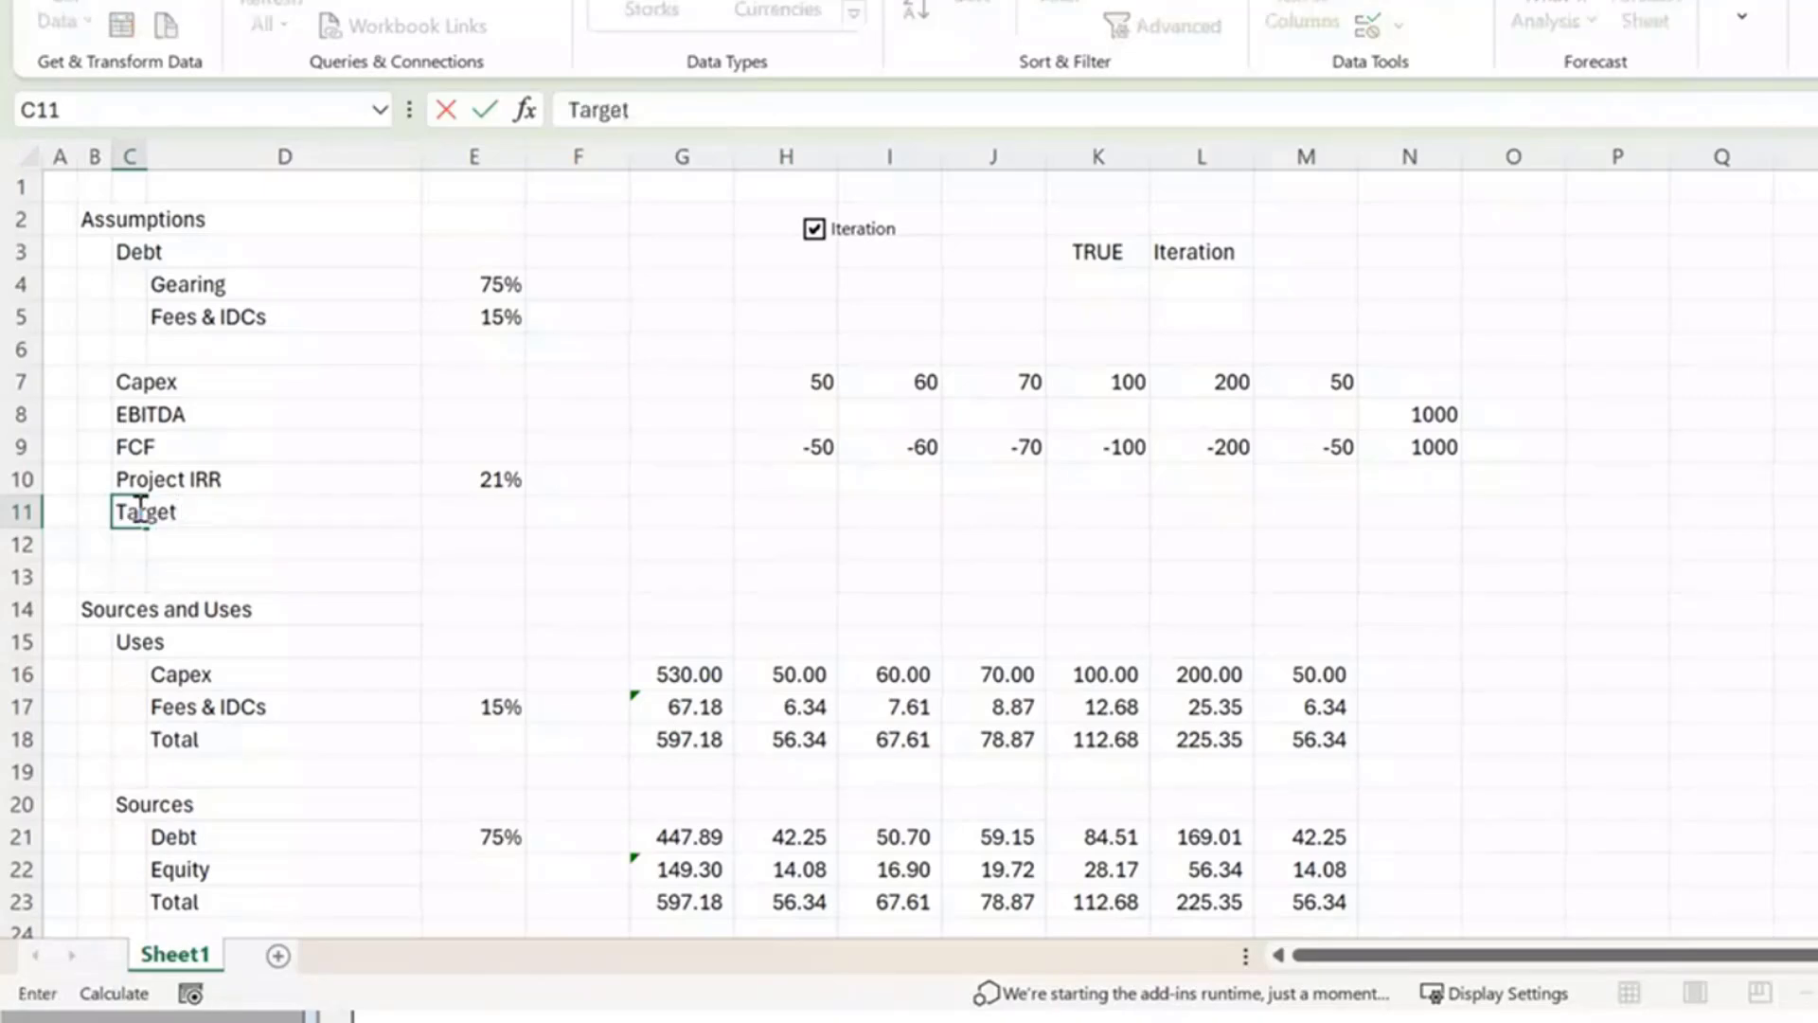
type(" IRR")
key("ctrl+Return")
key("Right")
key("Right")
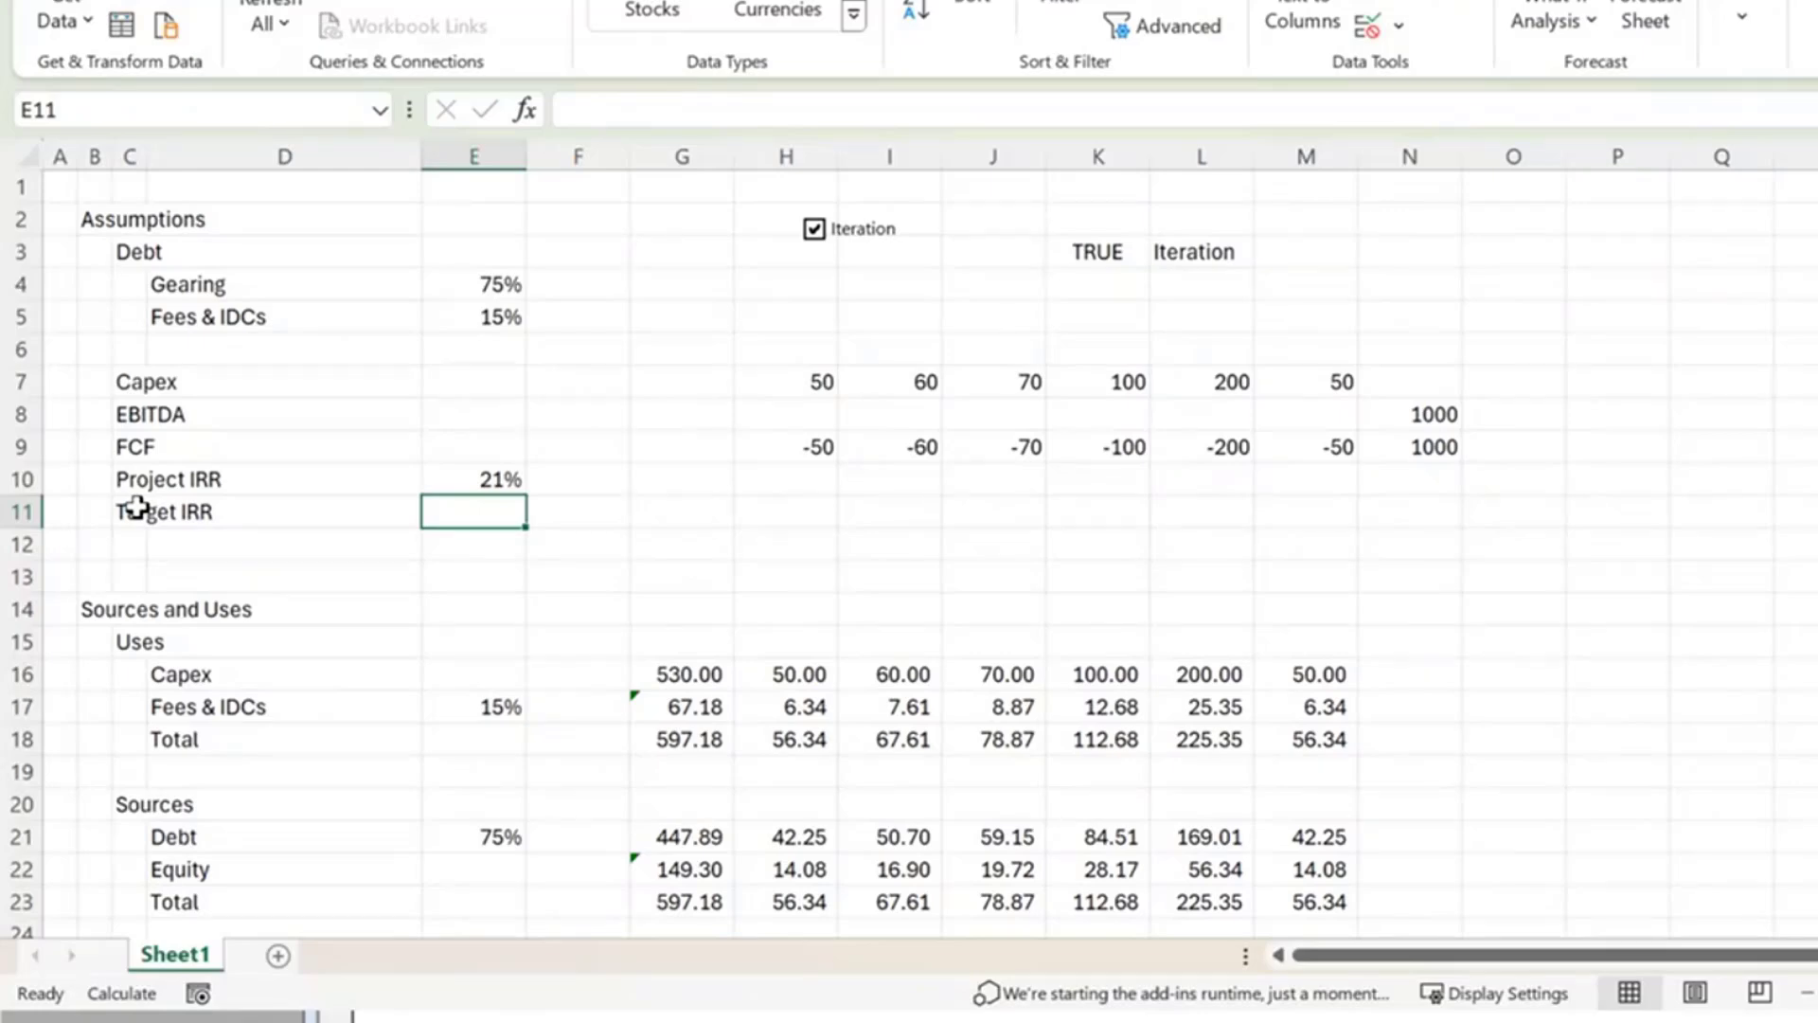
type("10%")
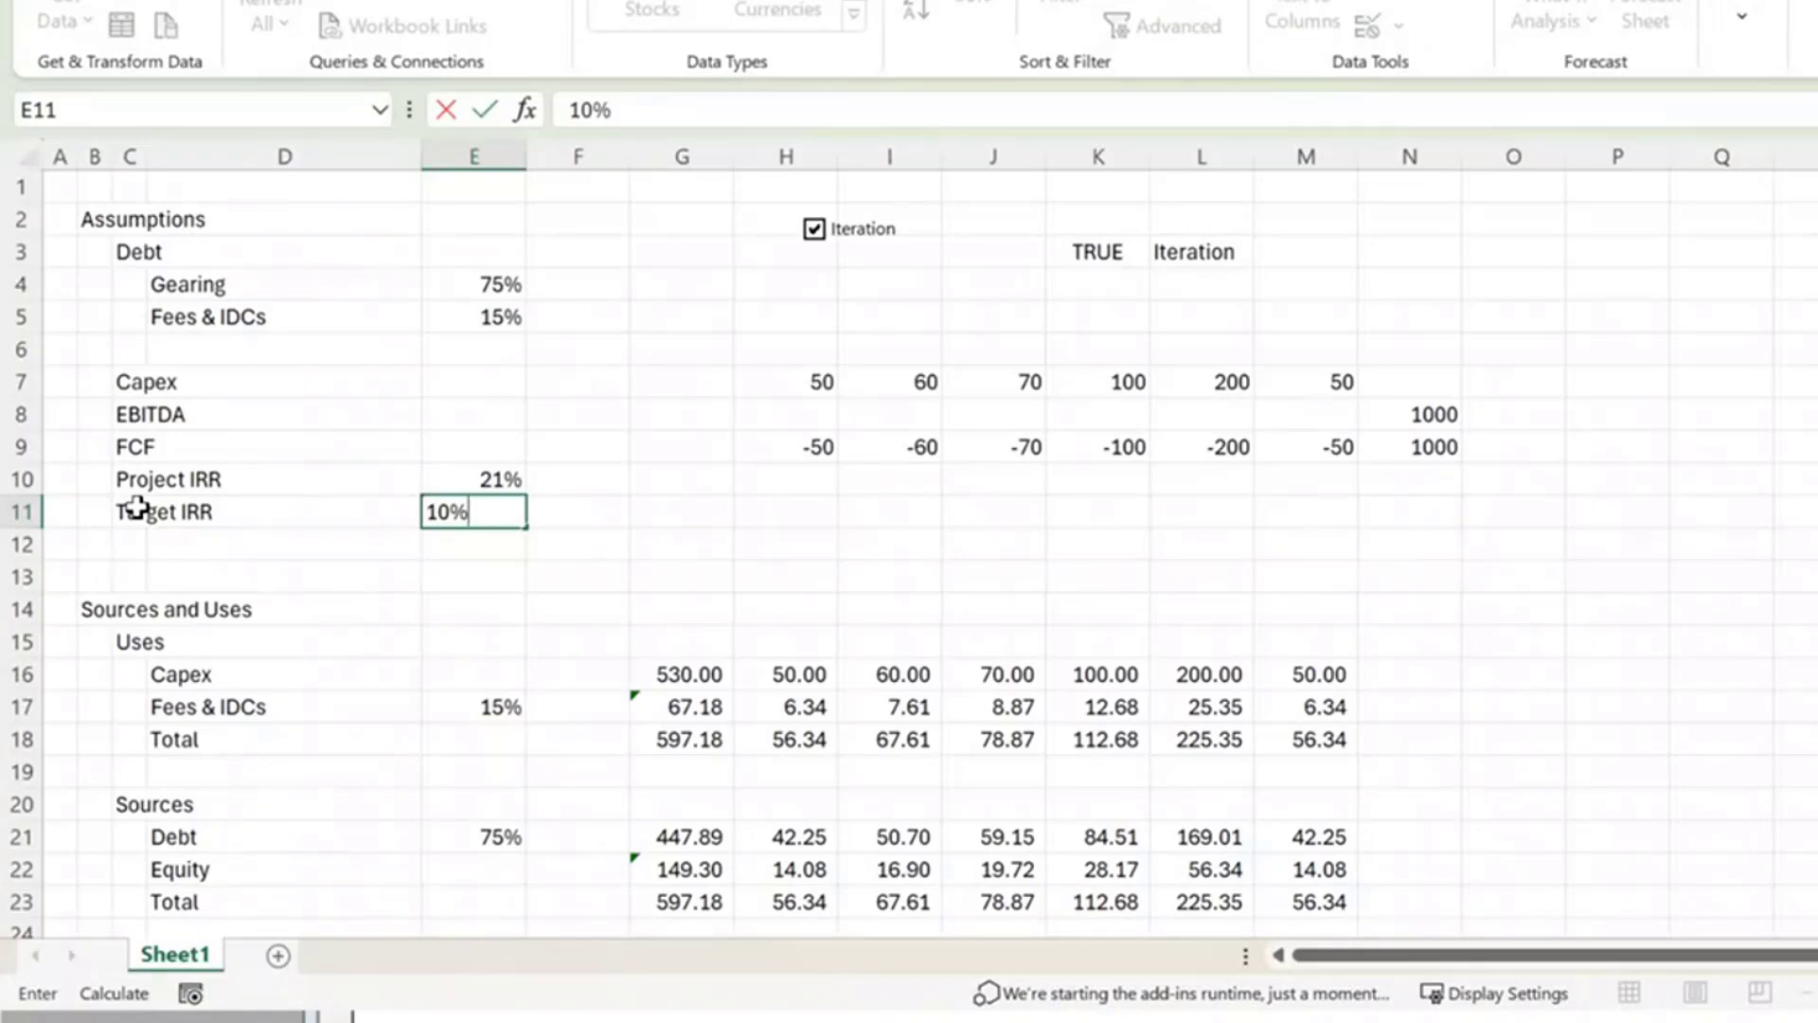
key("Return")
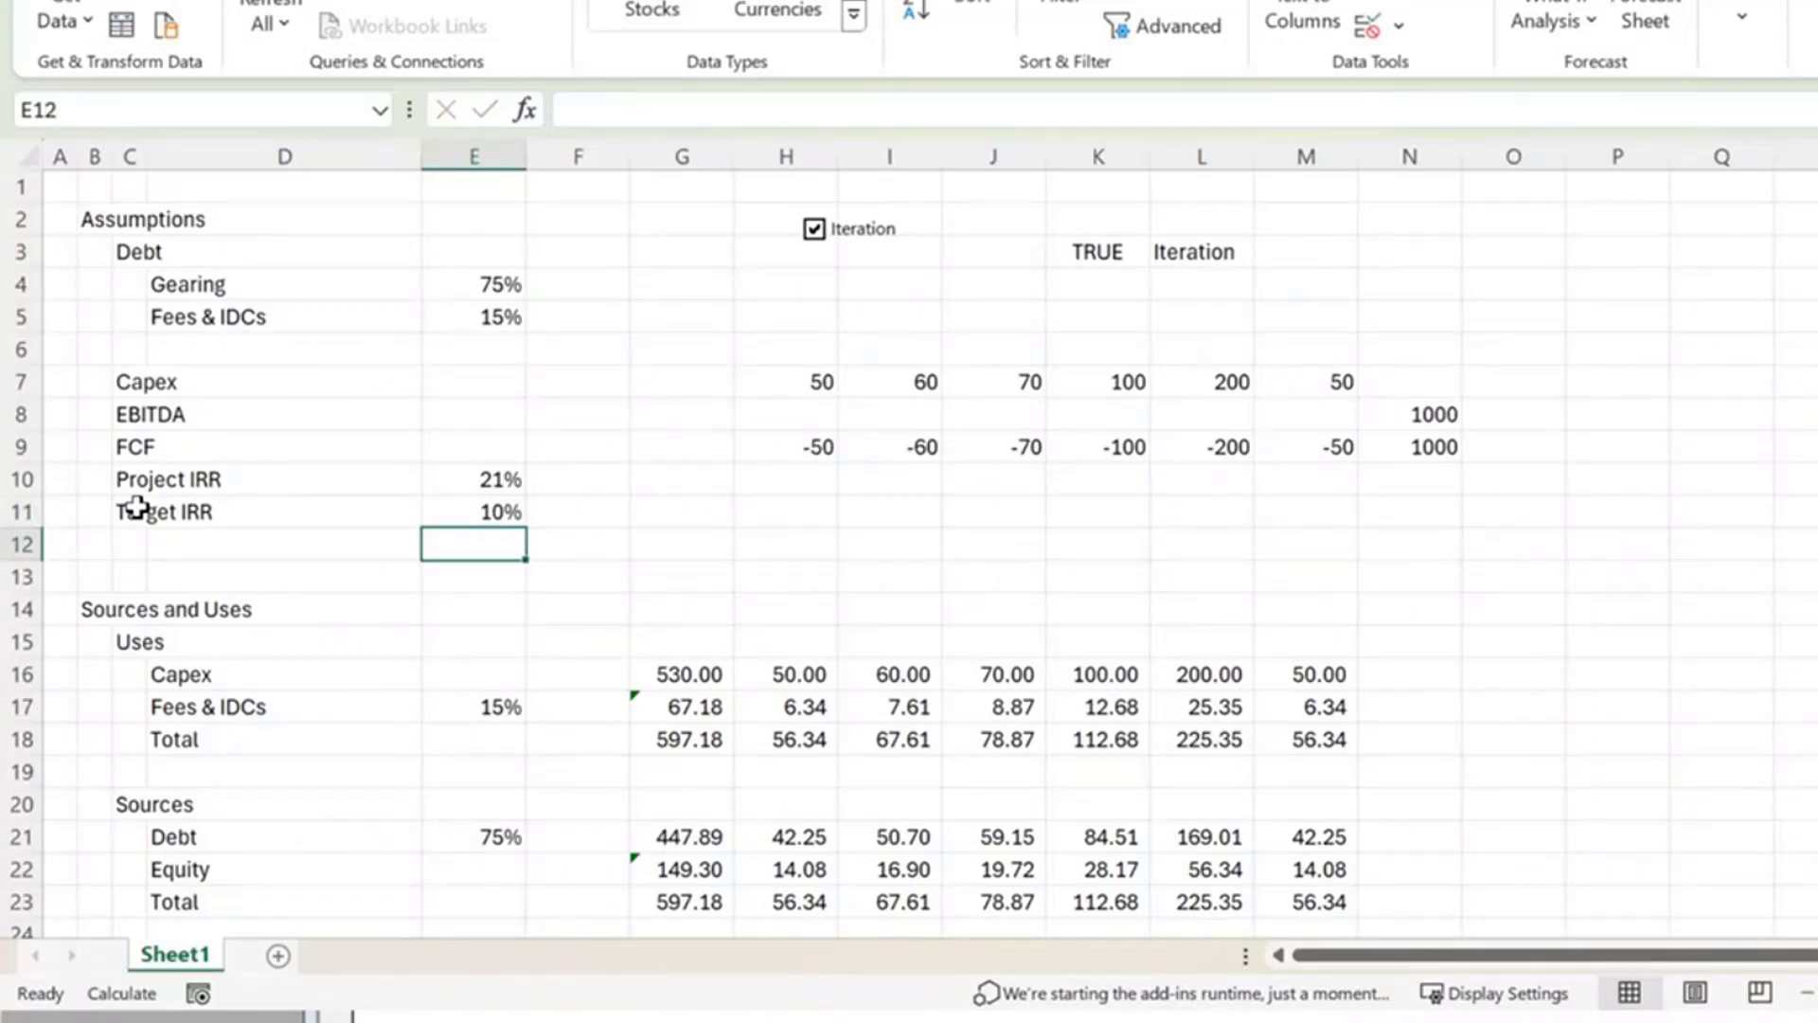
Calculate the NPV of the FCF row at the target IRR in F11 with =NPV(E11,H9:N9).
key("Right")
key("Up")
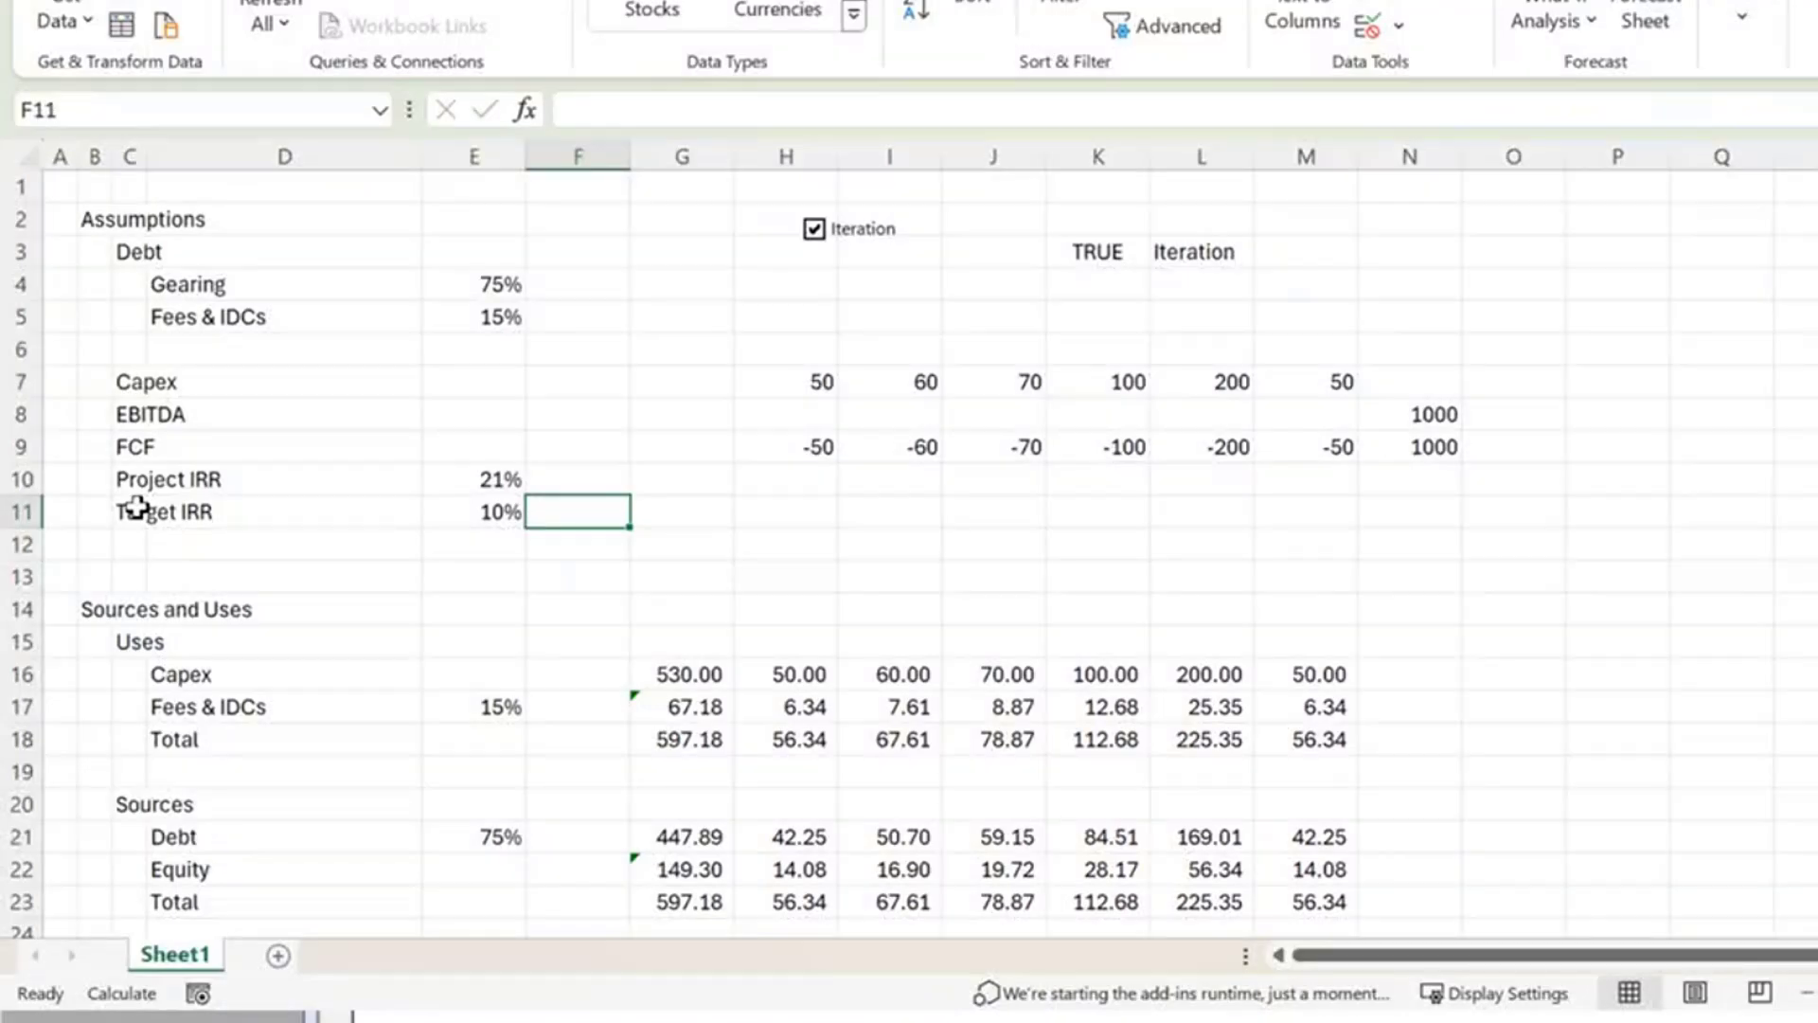
type("NP")
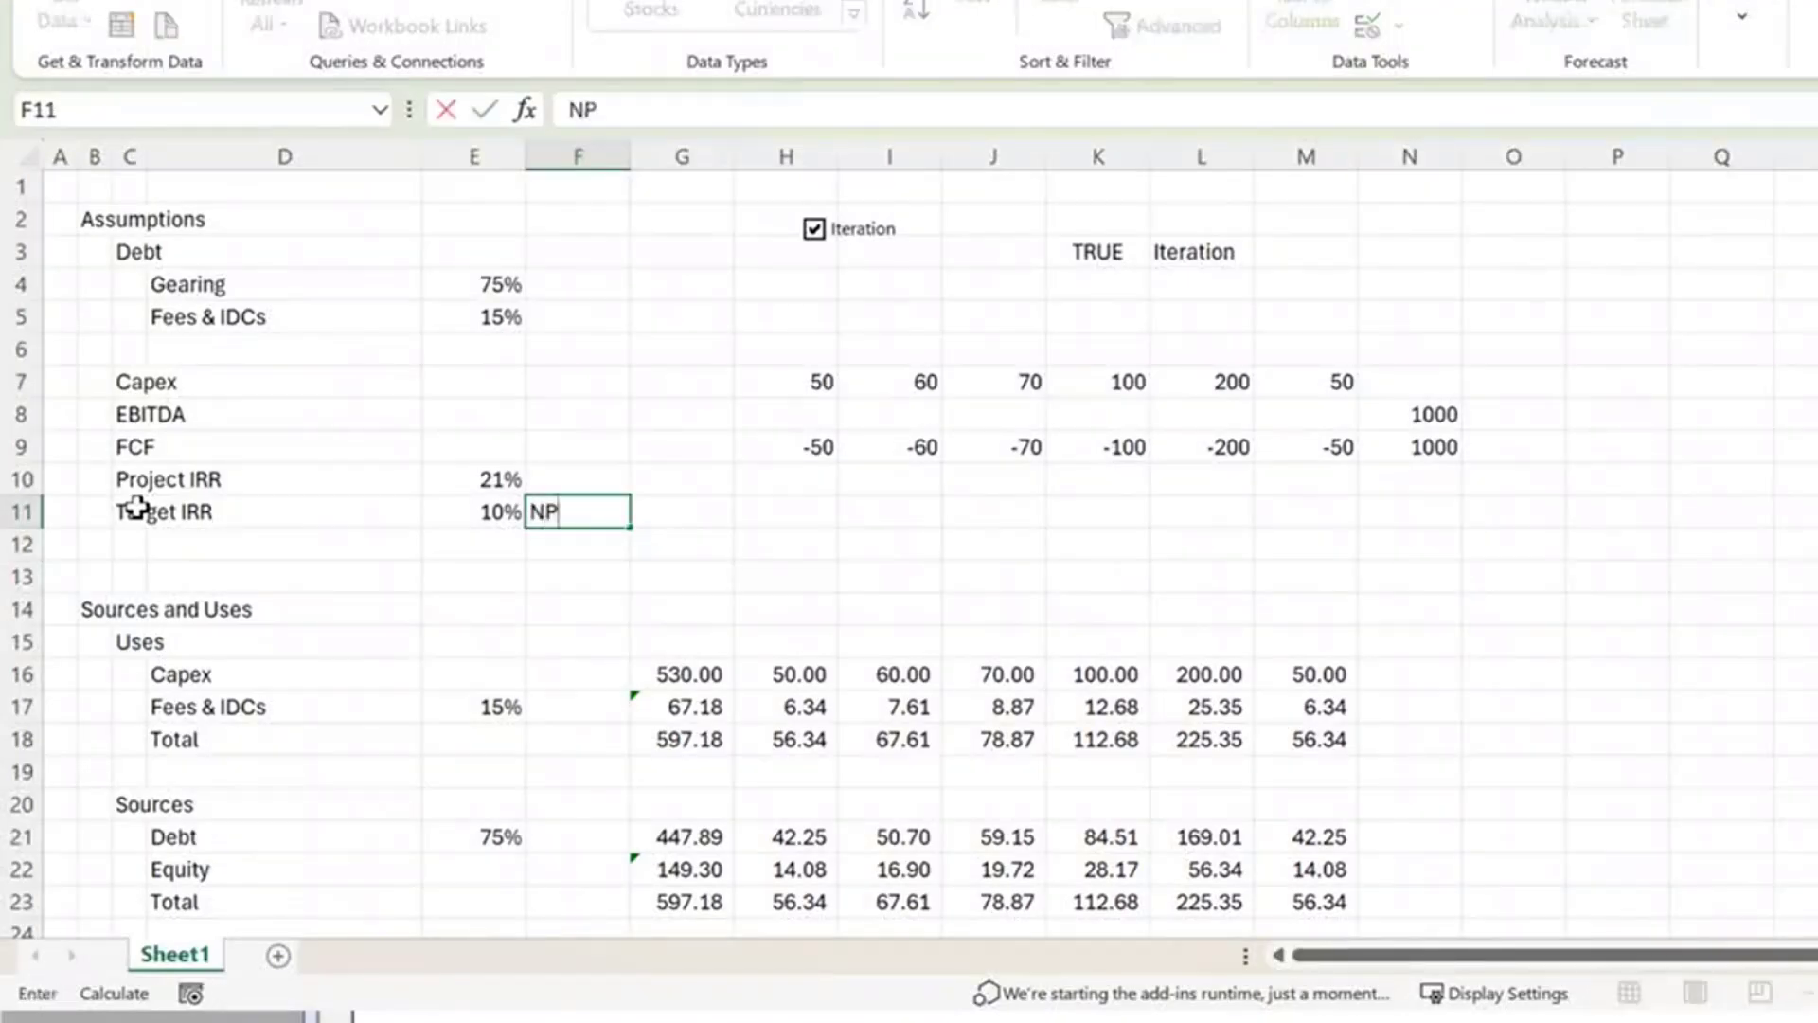
key("BackSpace")
key("BackSpace")
type("=npv(")
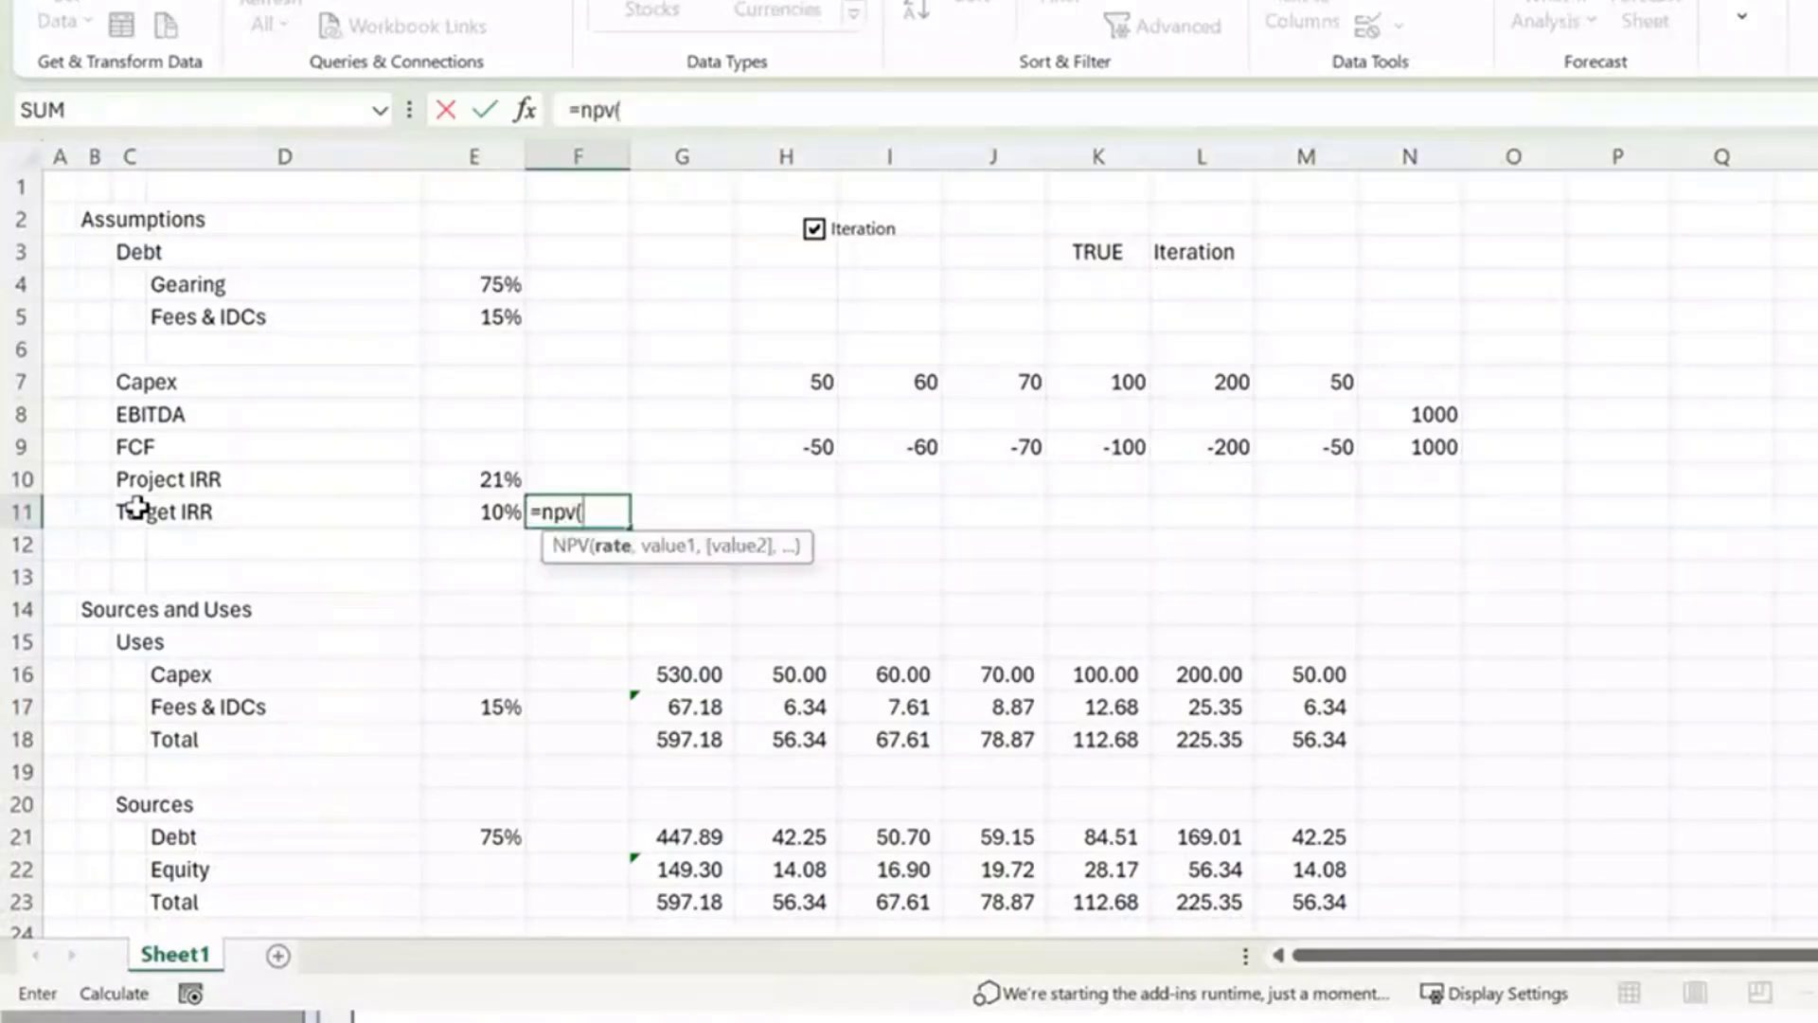
key("Left")
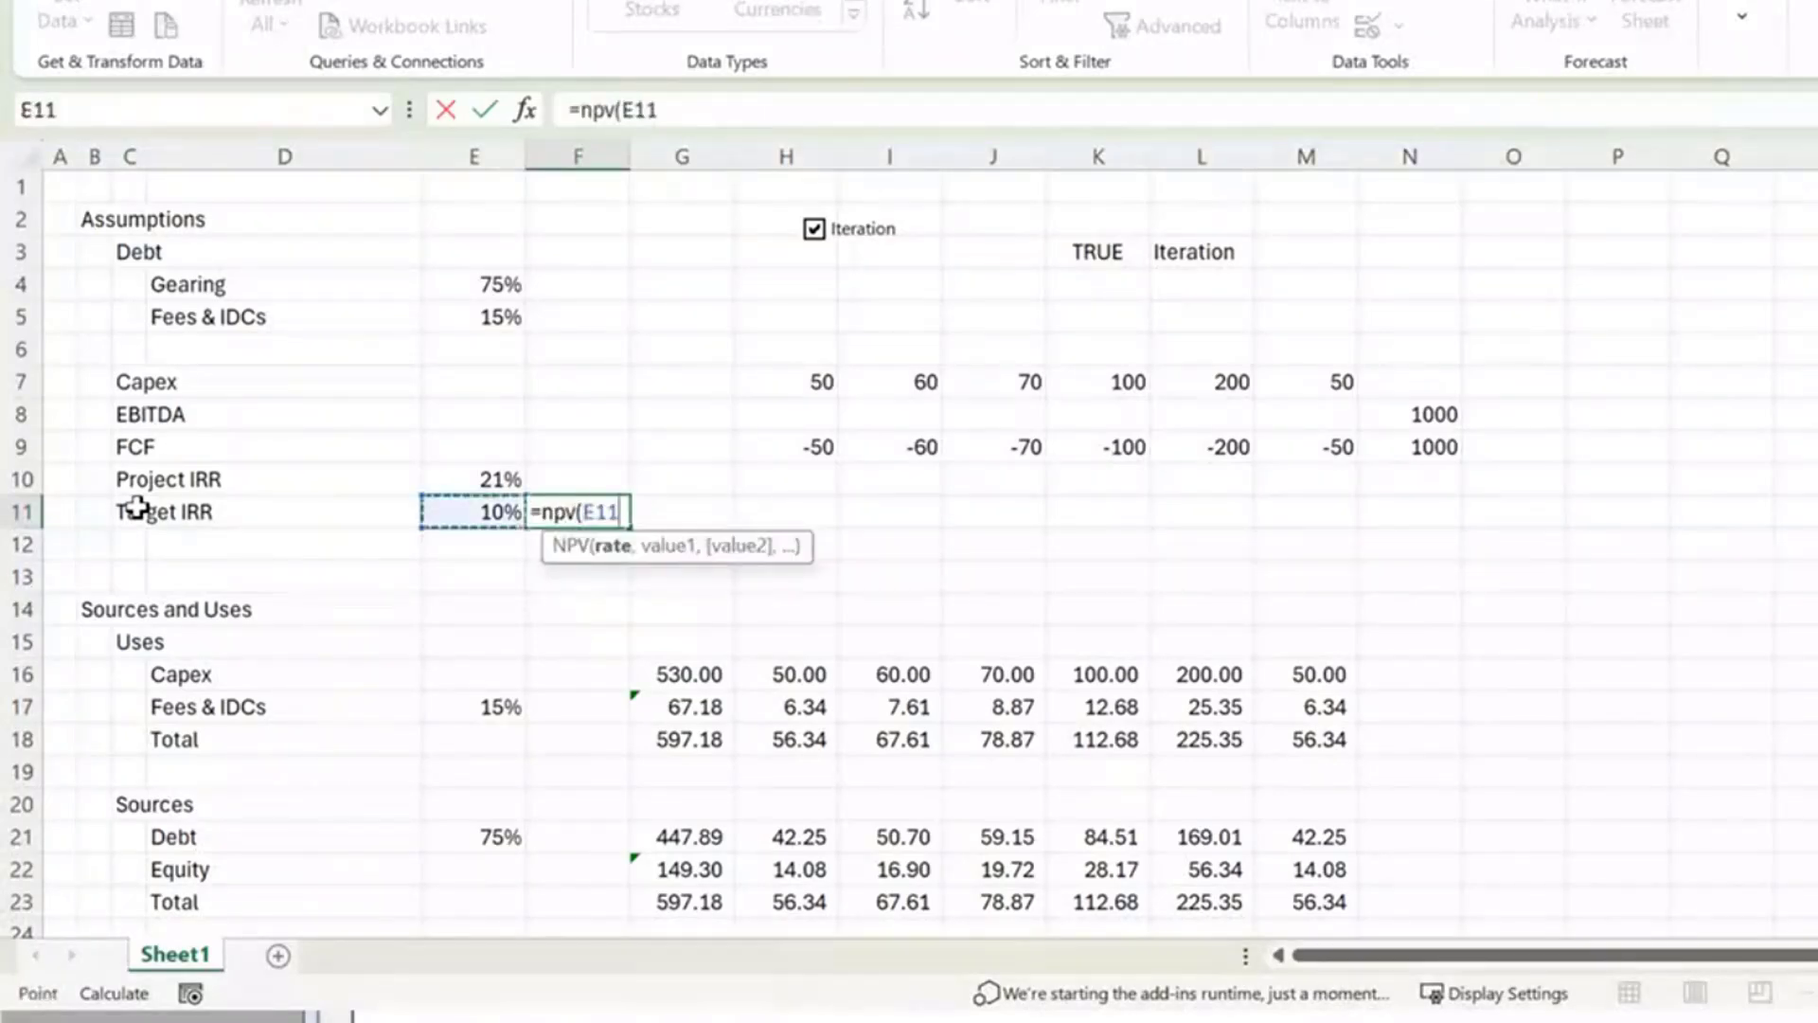
type(",")
key("Up")
key("Right")
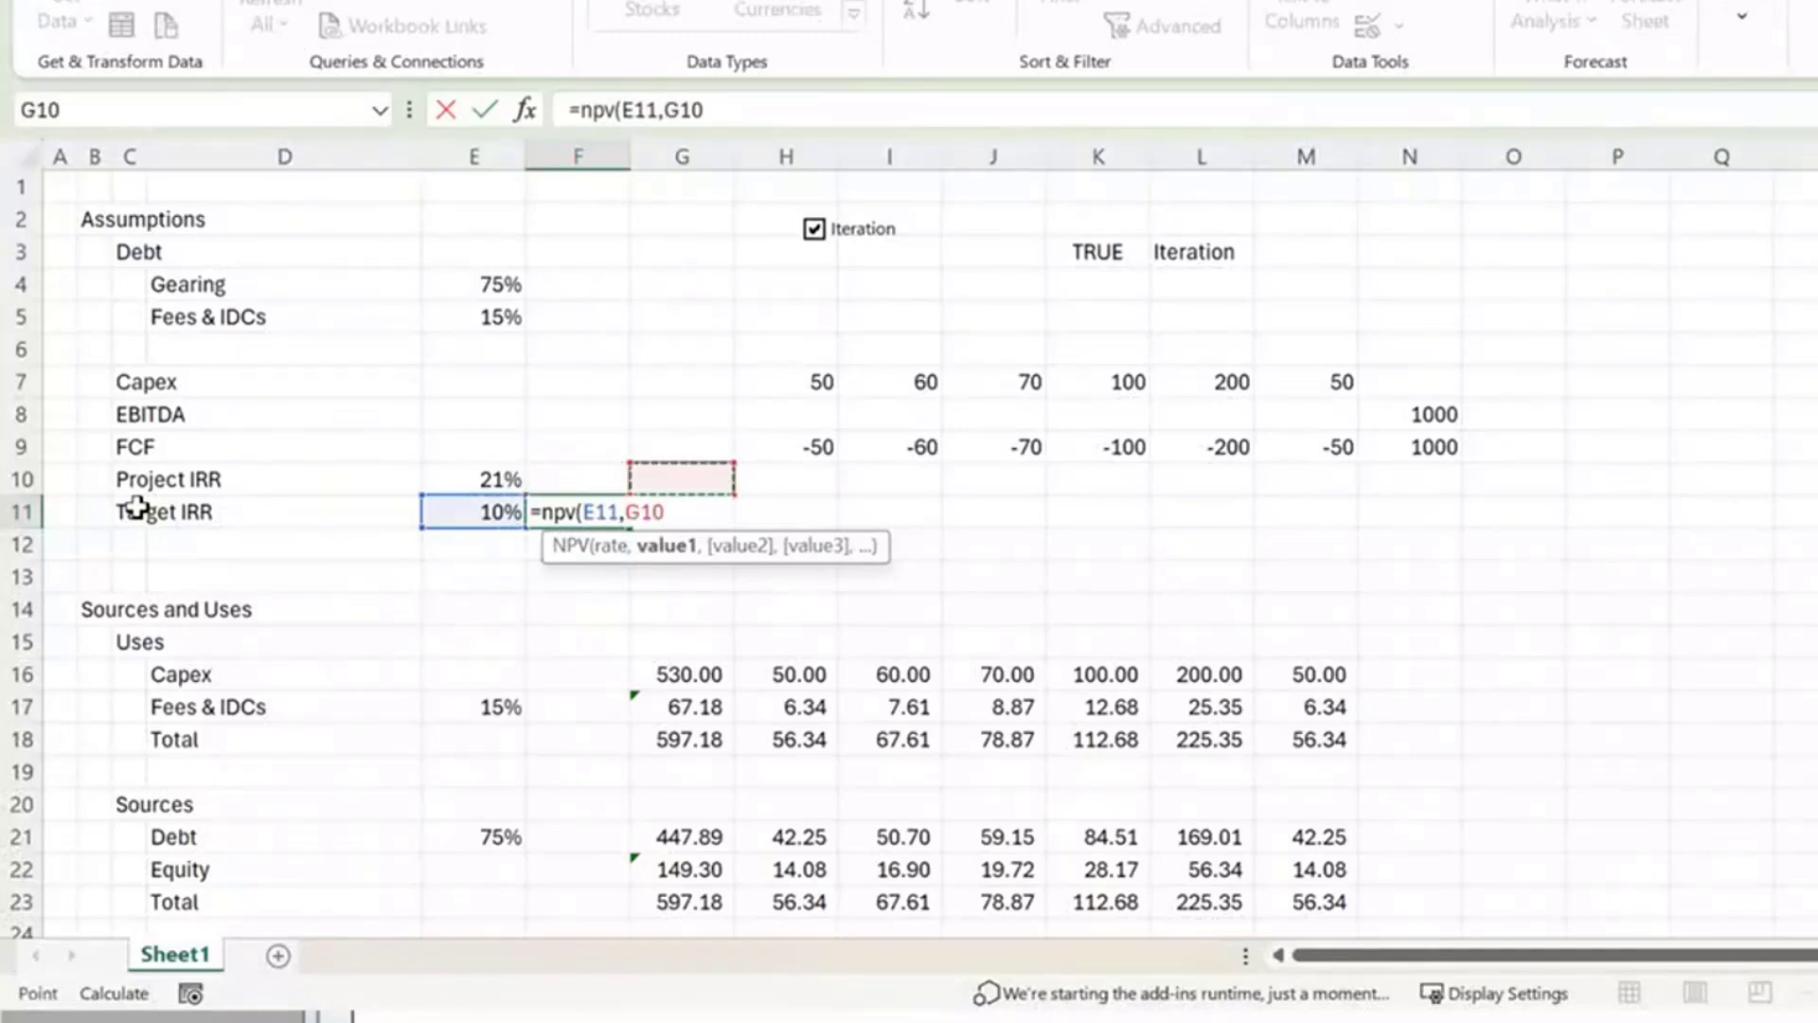
key("Right")
key("Up")
key("shift+Right")
key("shift+Right")
key("shift+Right")
key("shift+Right")
key("shift+Right")
key("shift+Right")
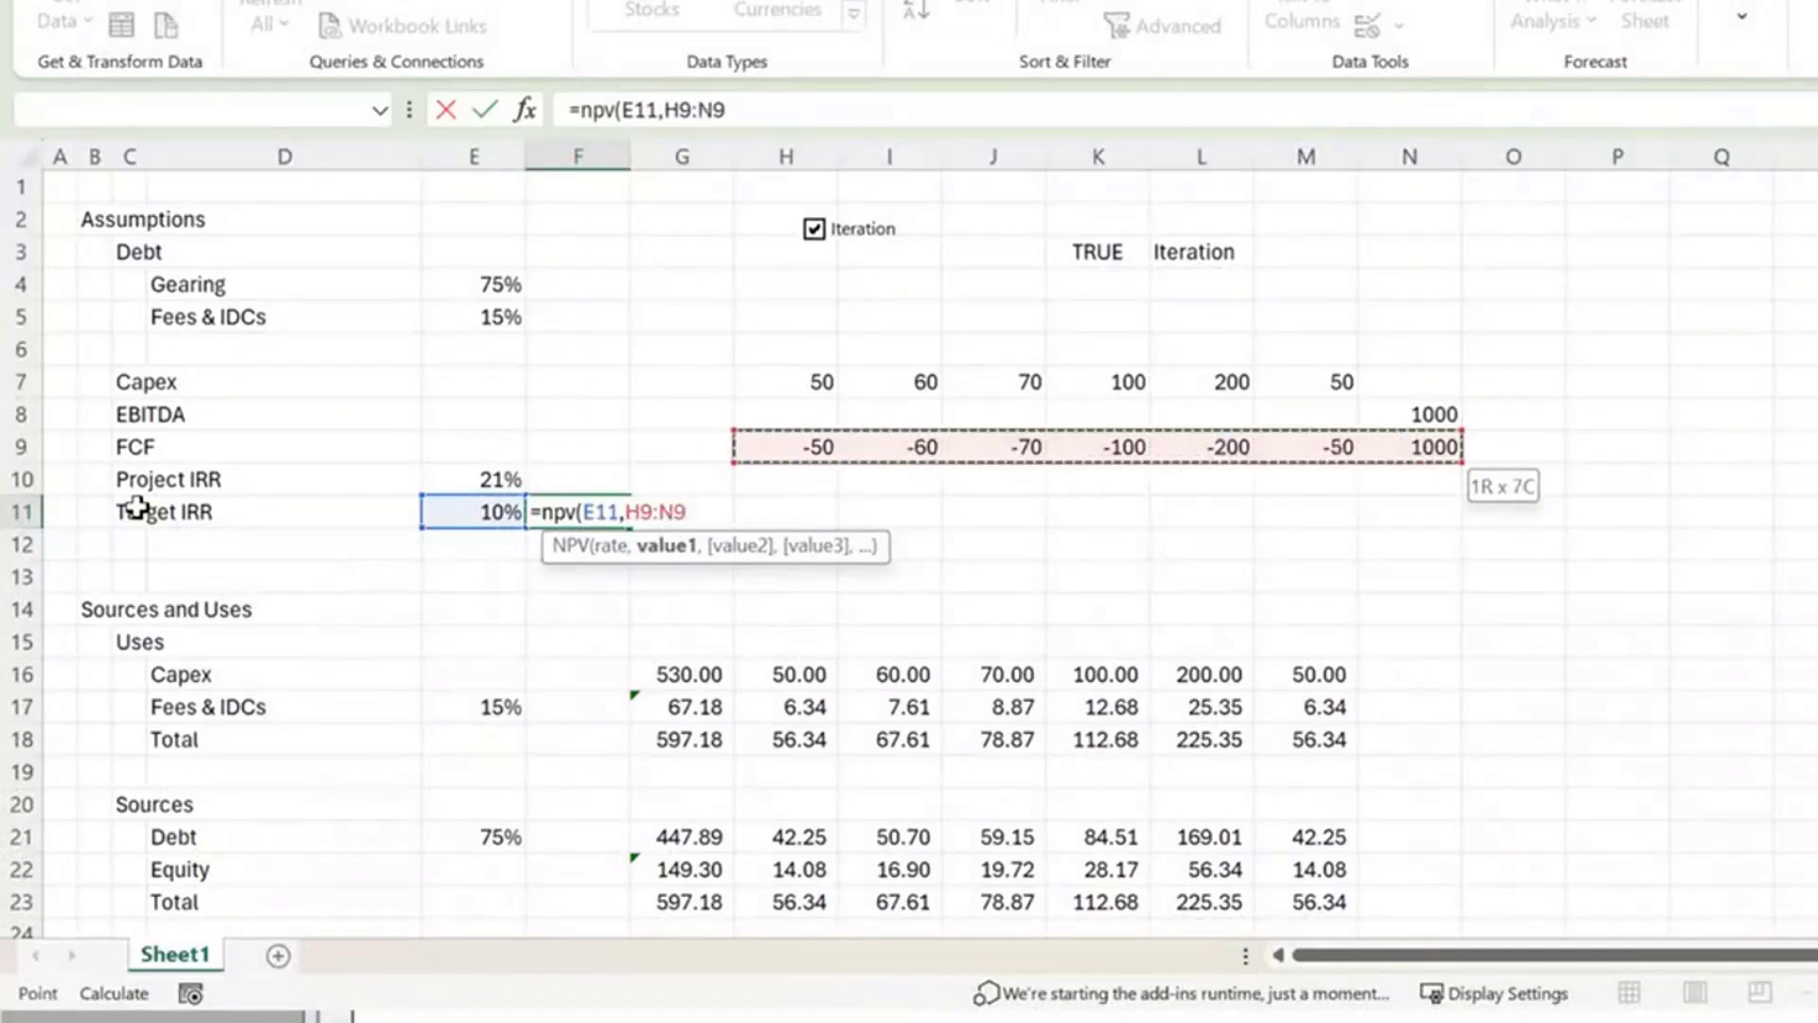
key("Return")
key("Up")
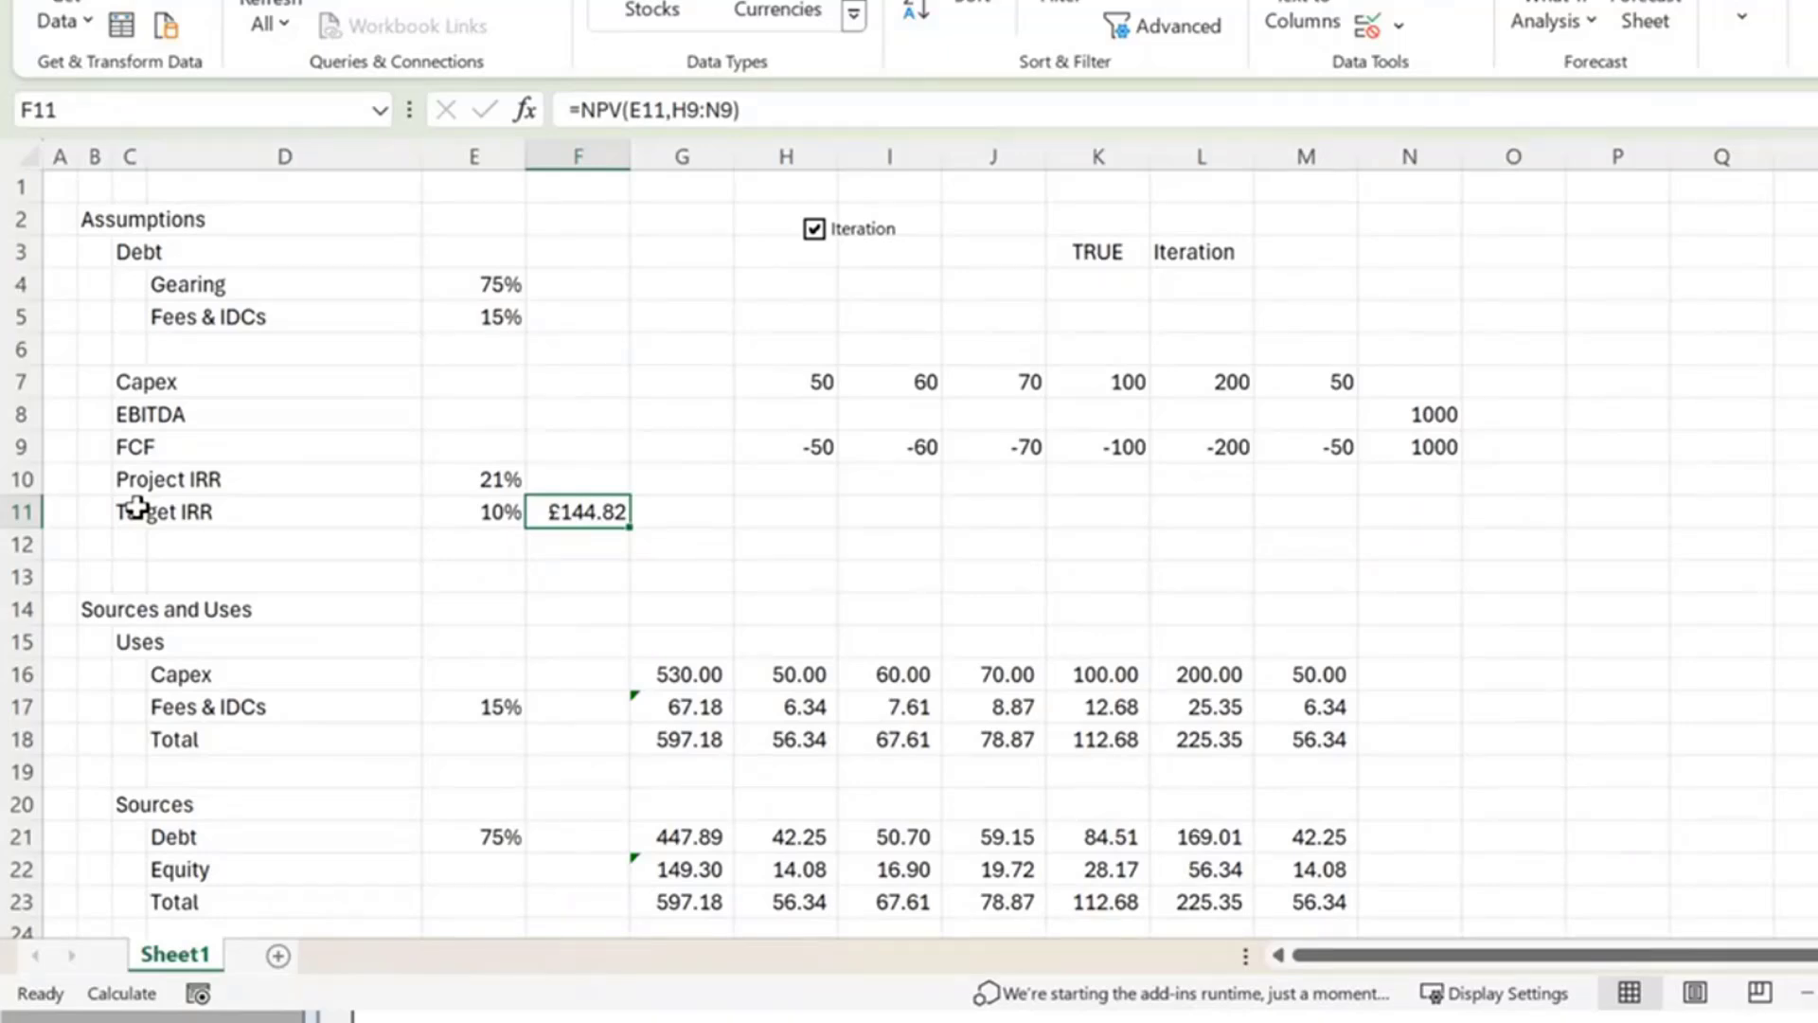
key("Return")
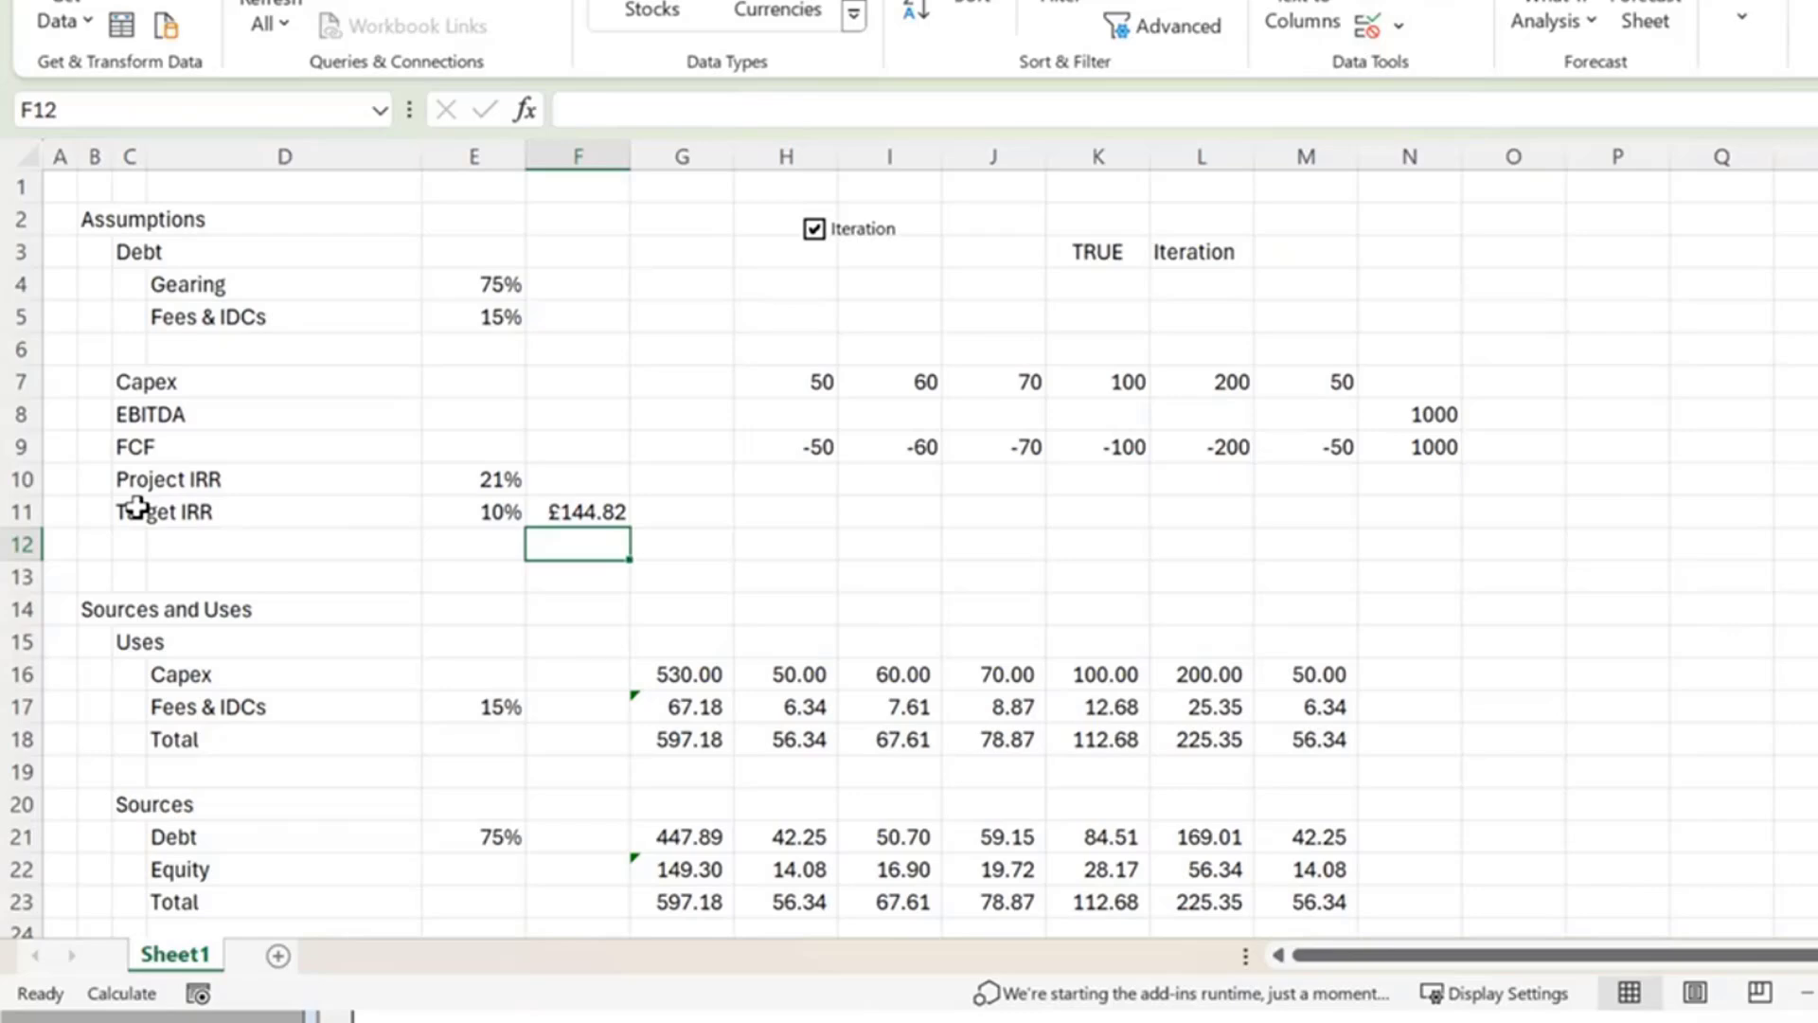
Set up a Goal Seek that brings the NPV in F11 to 0.
left_click(1553, 20)
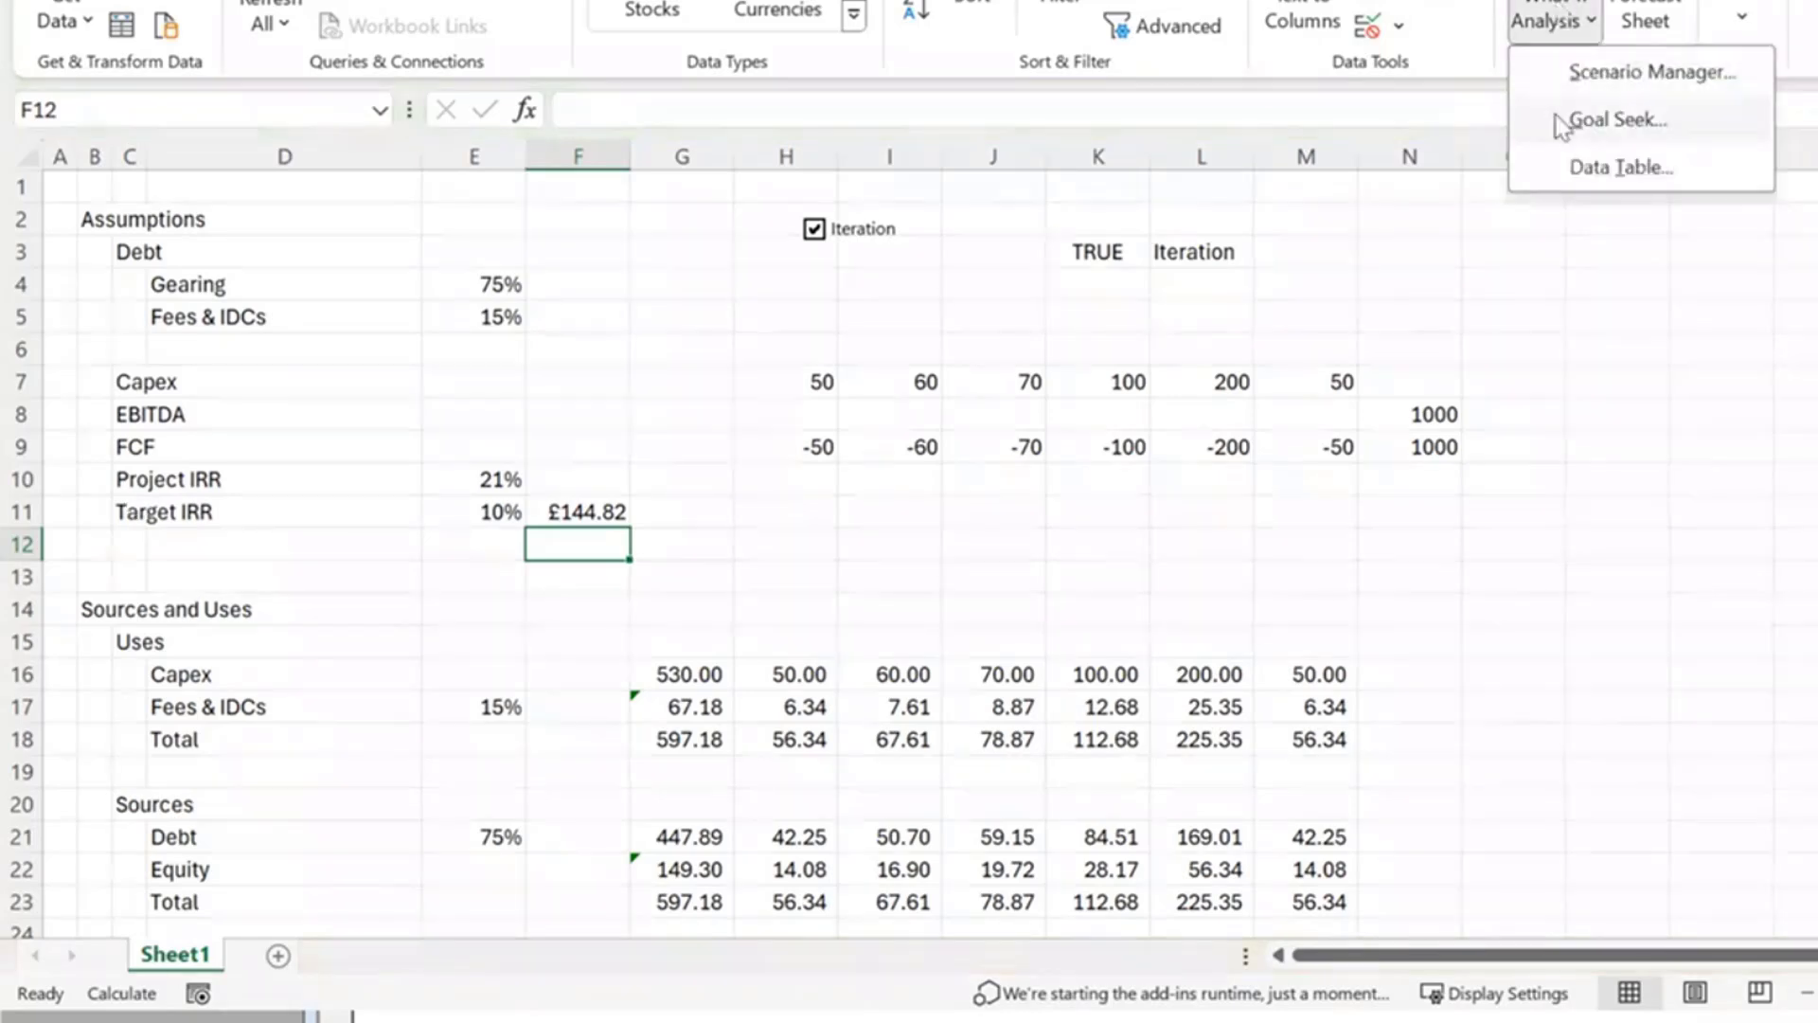
left_click(1610, 119)
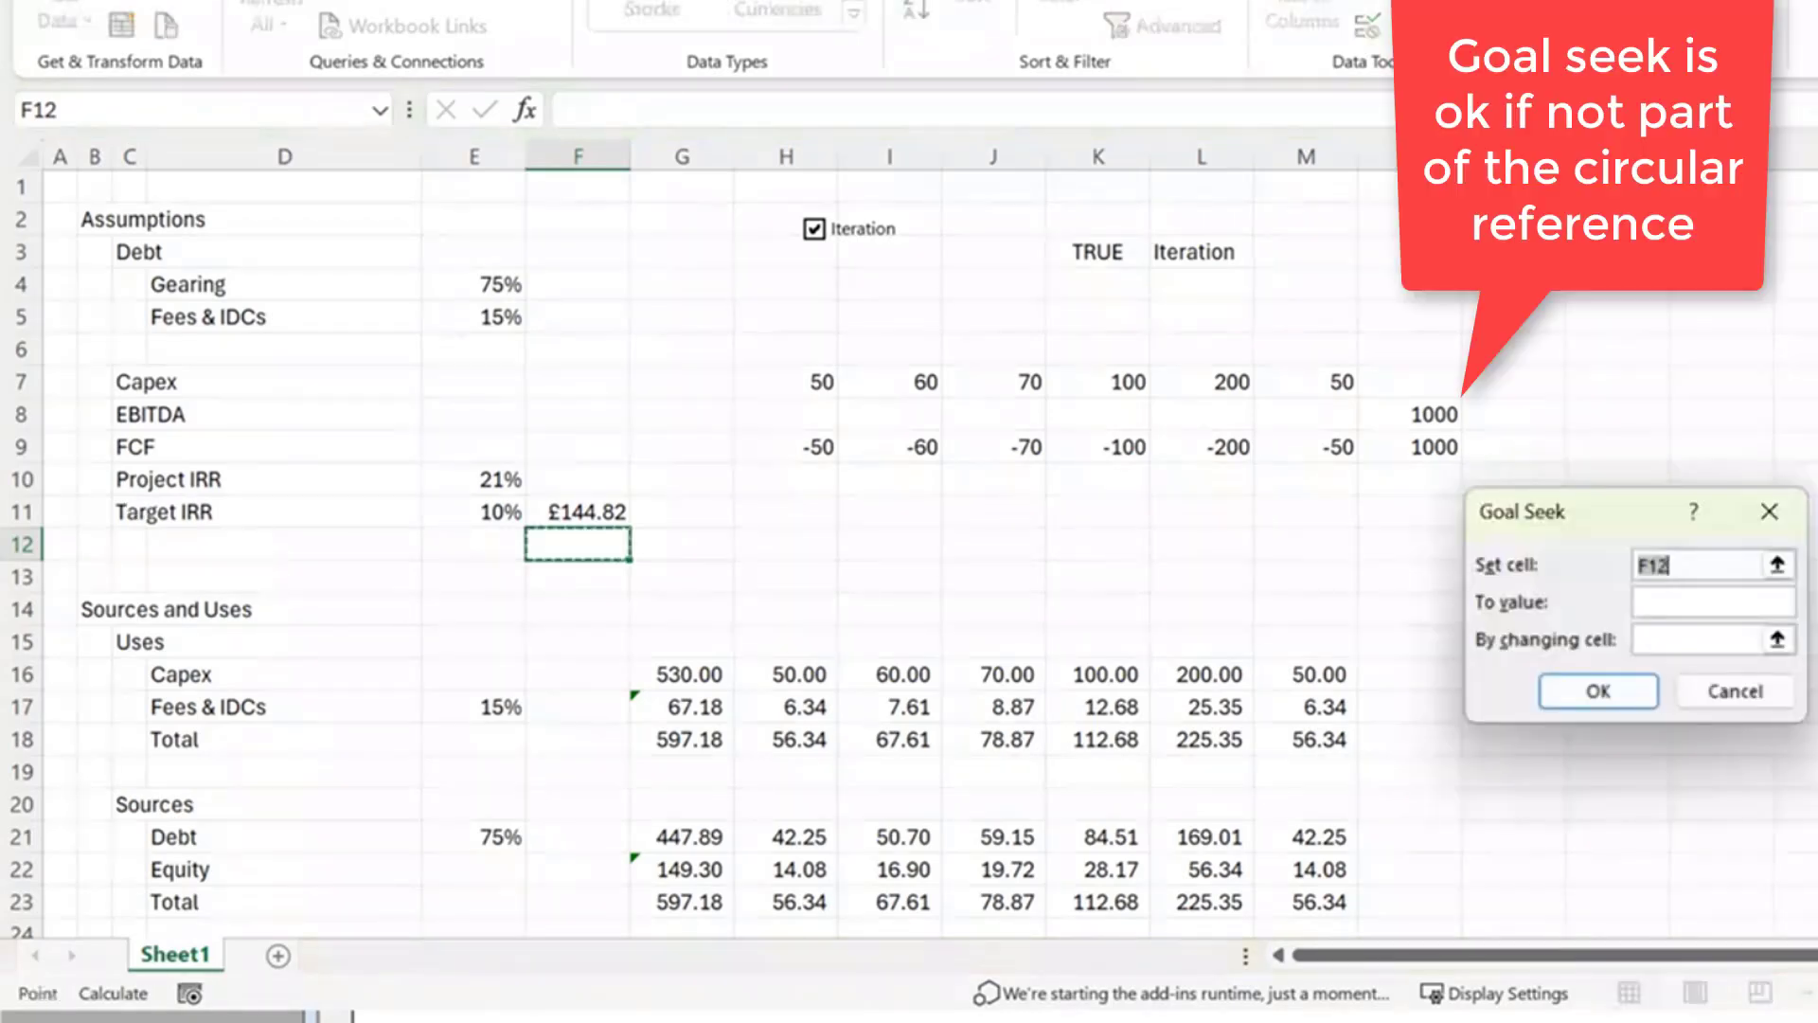
left_click(1790, 565)
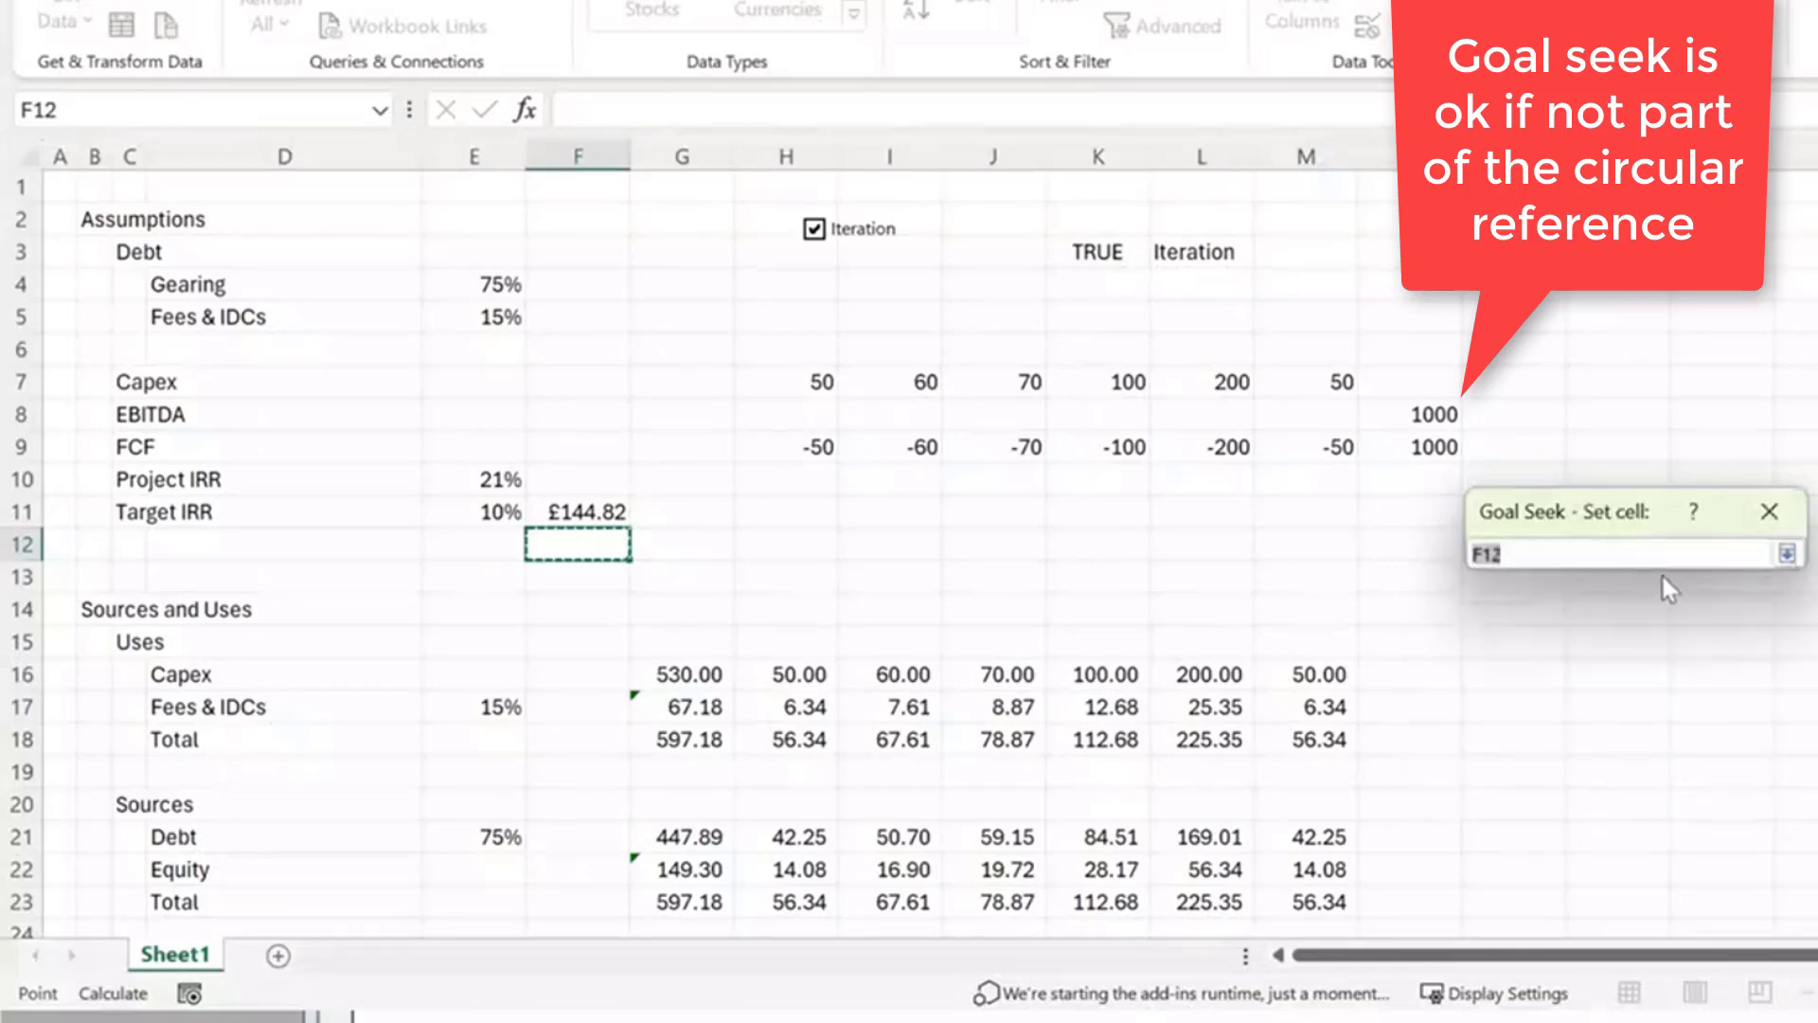
left_click(595, 512)
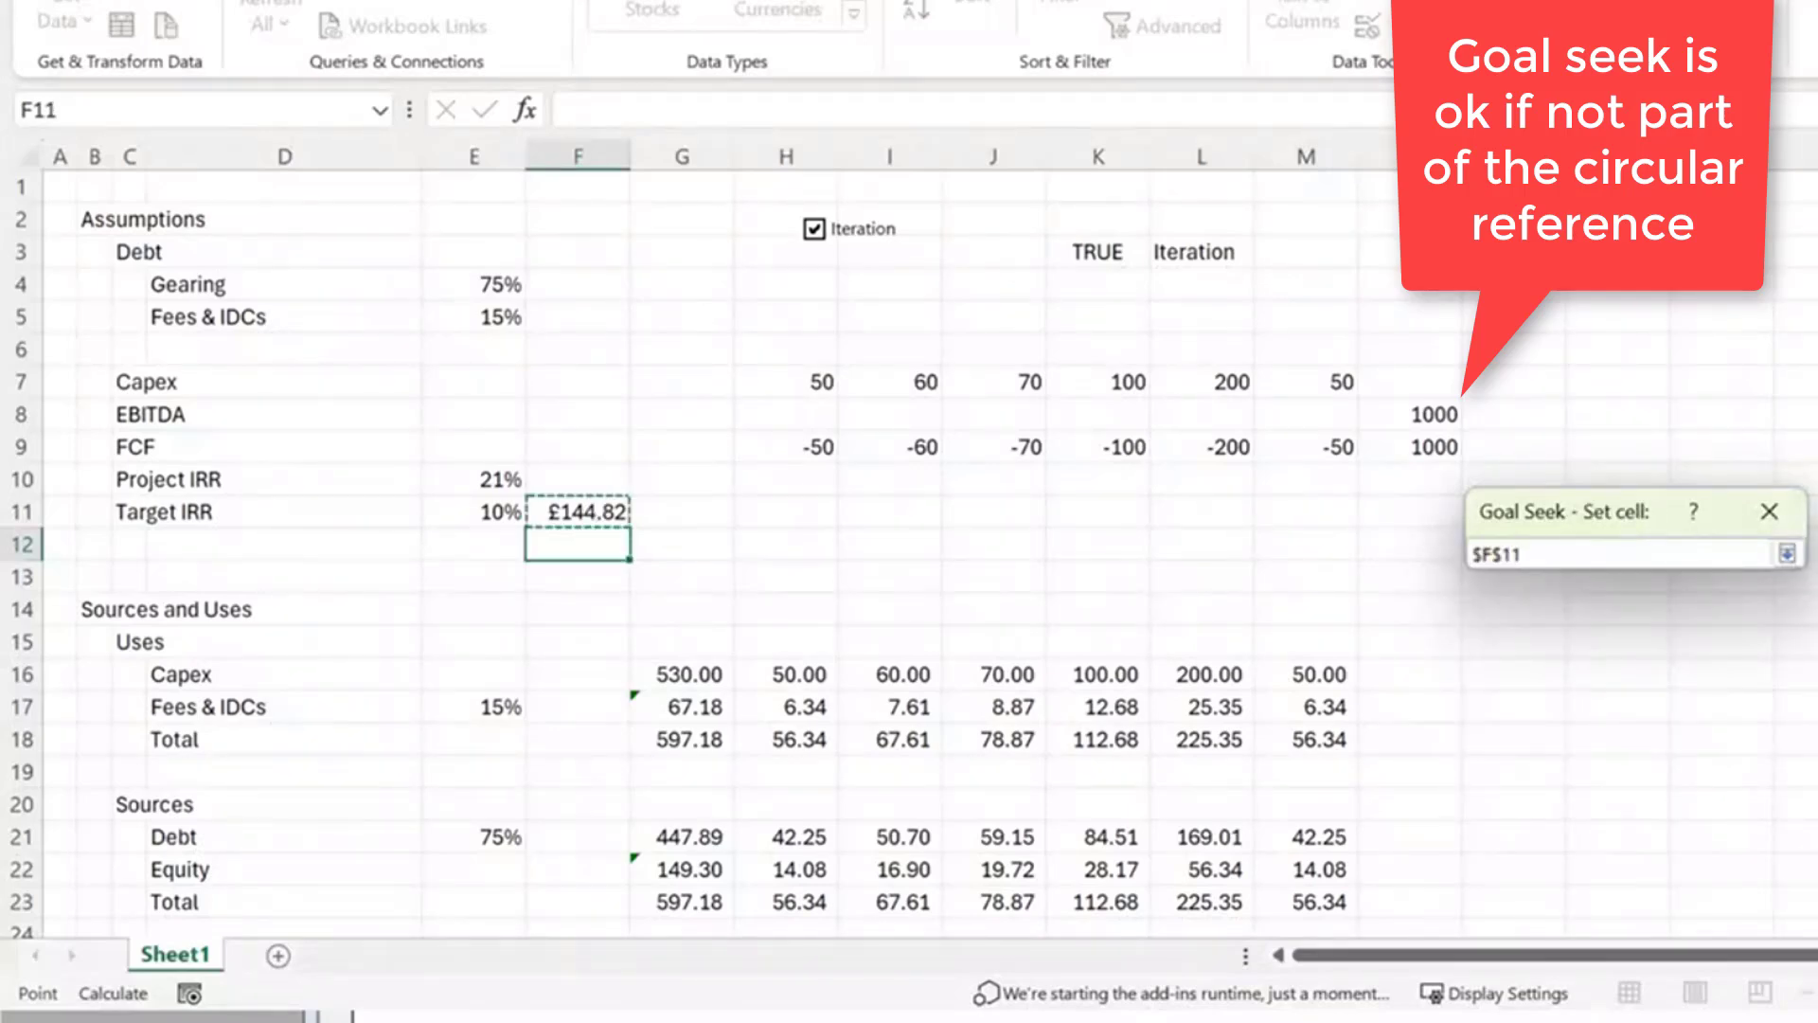
left_click(1787, 554)
left_click(1716, 602)
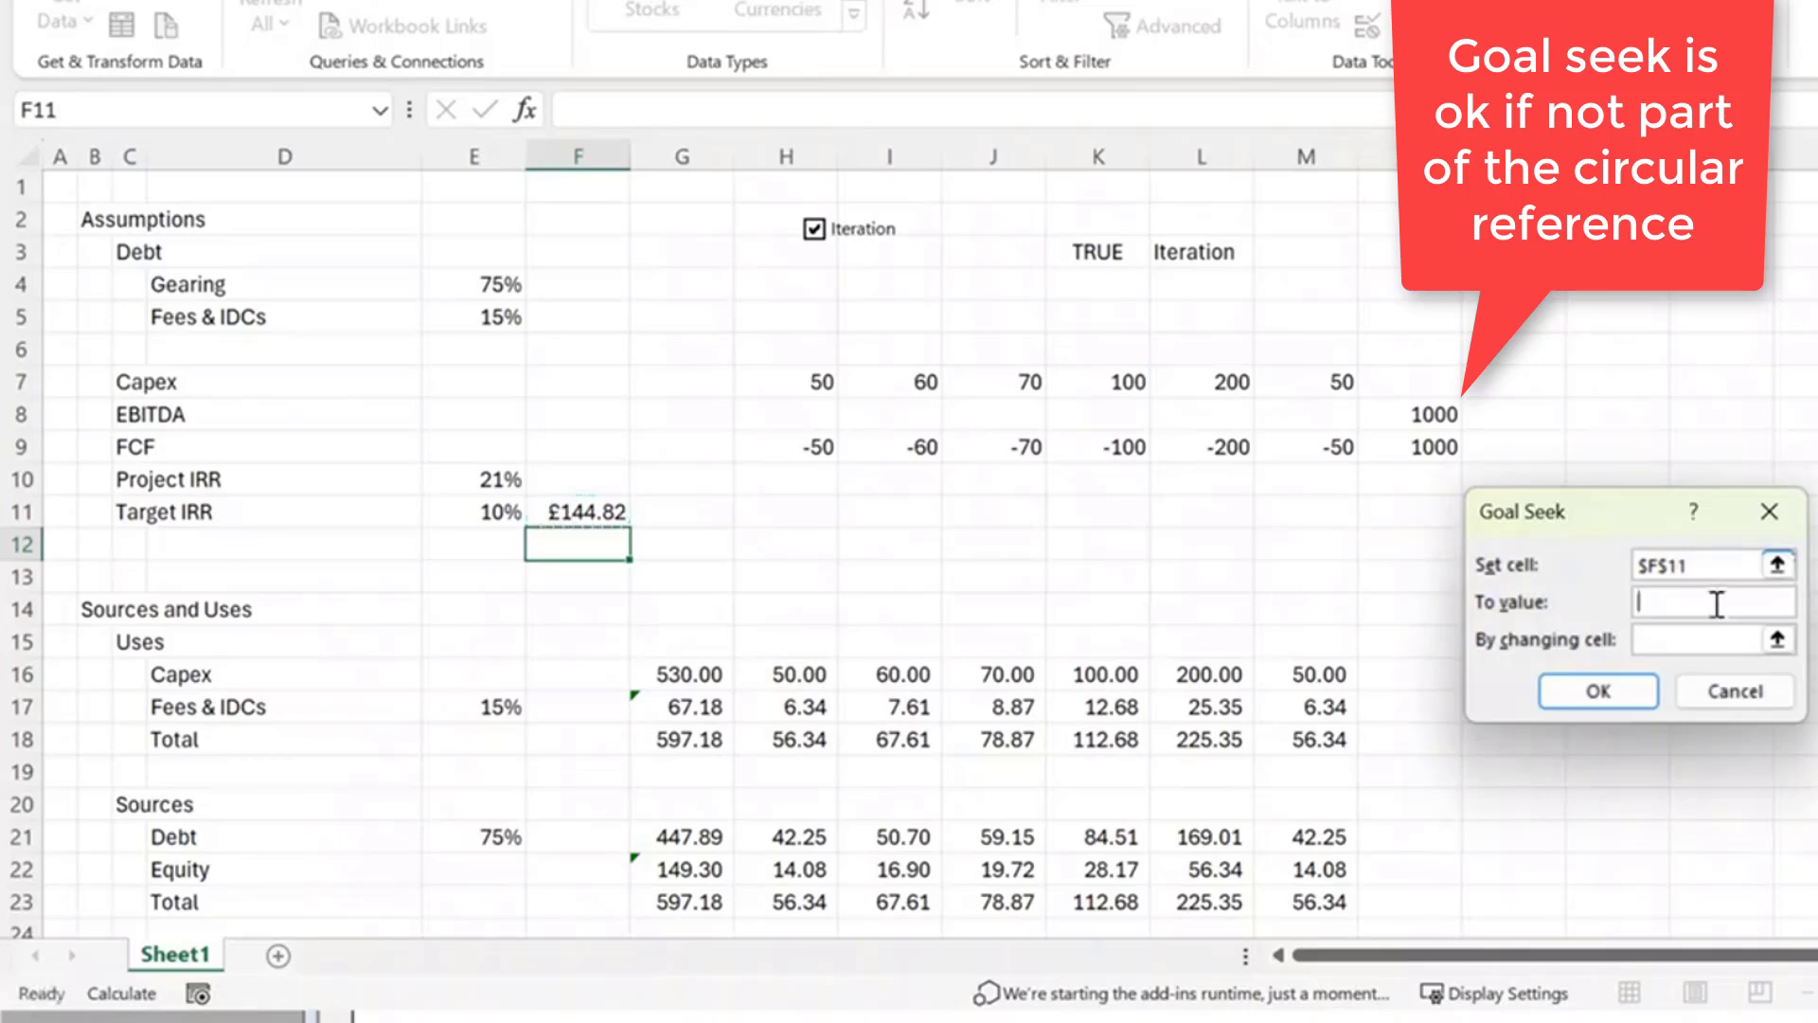
type("0")
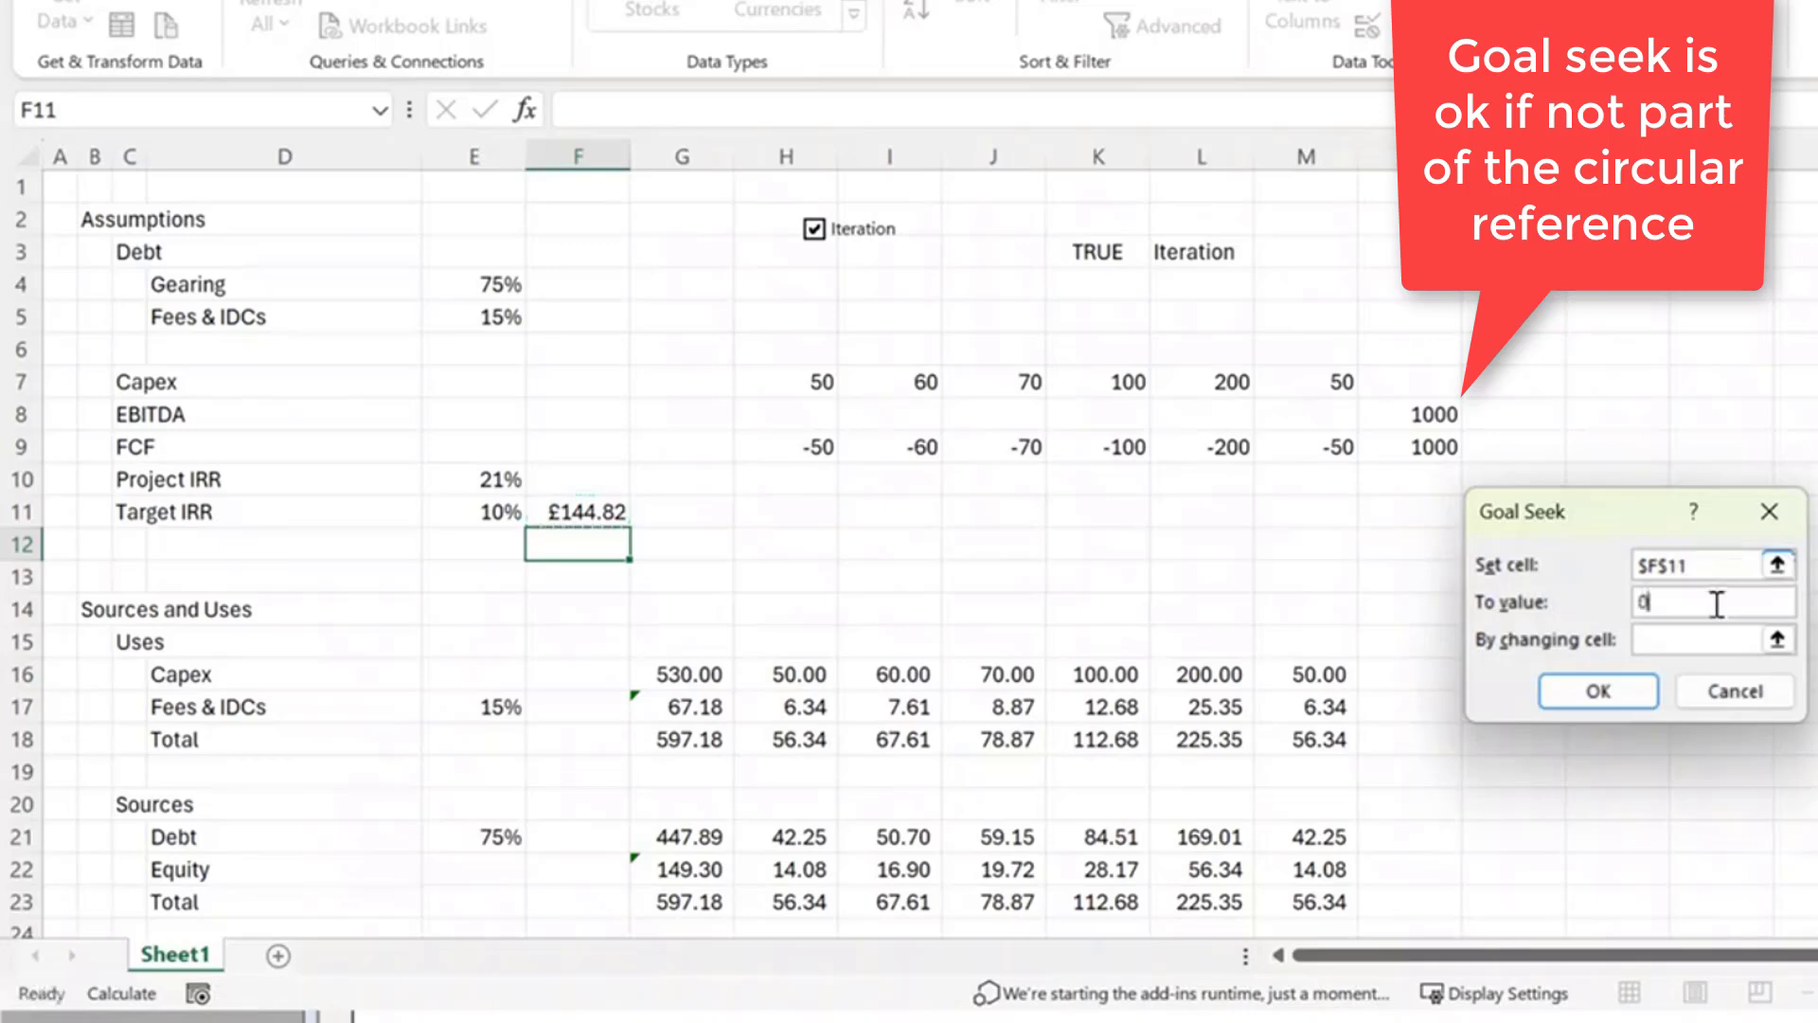
Use the EBITDA in N8 as the Goal Seek changing cell, run it and accept the solution.
left_click(1778, 639)
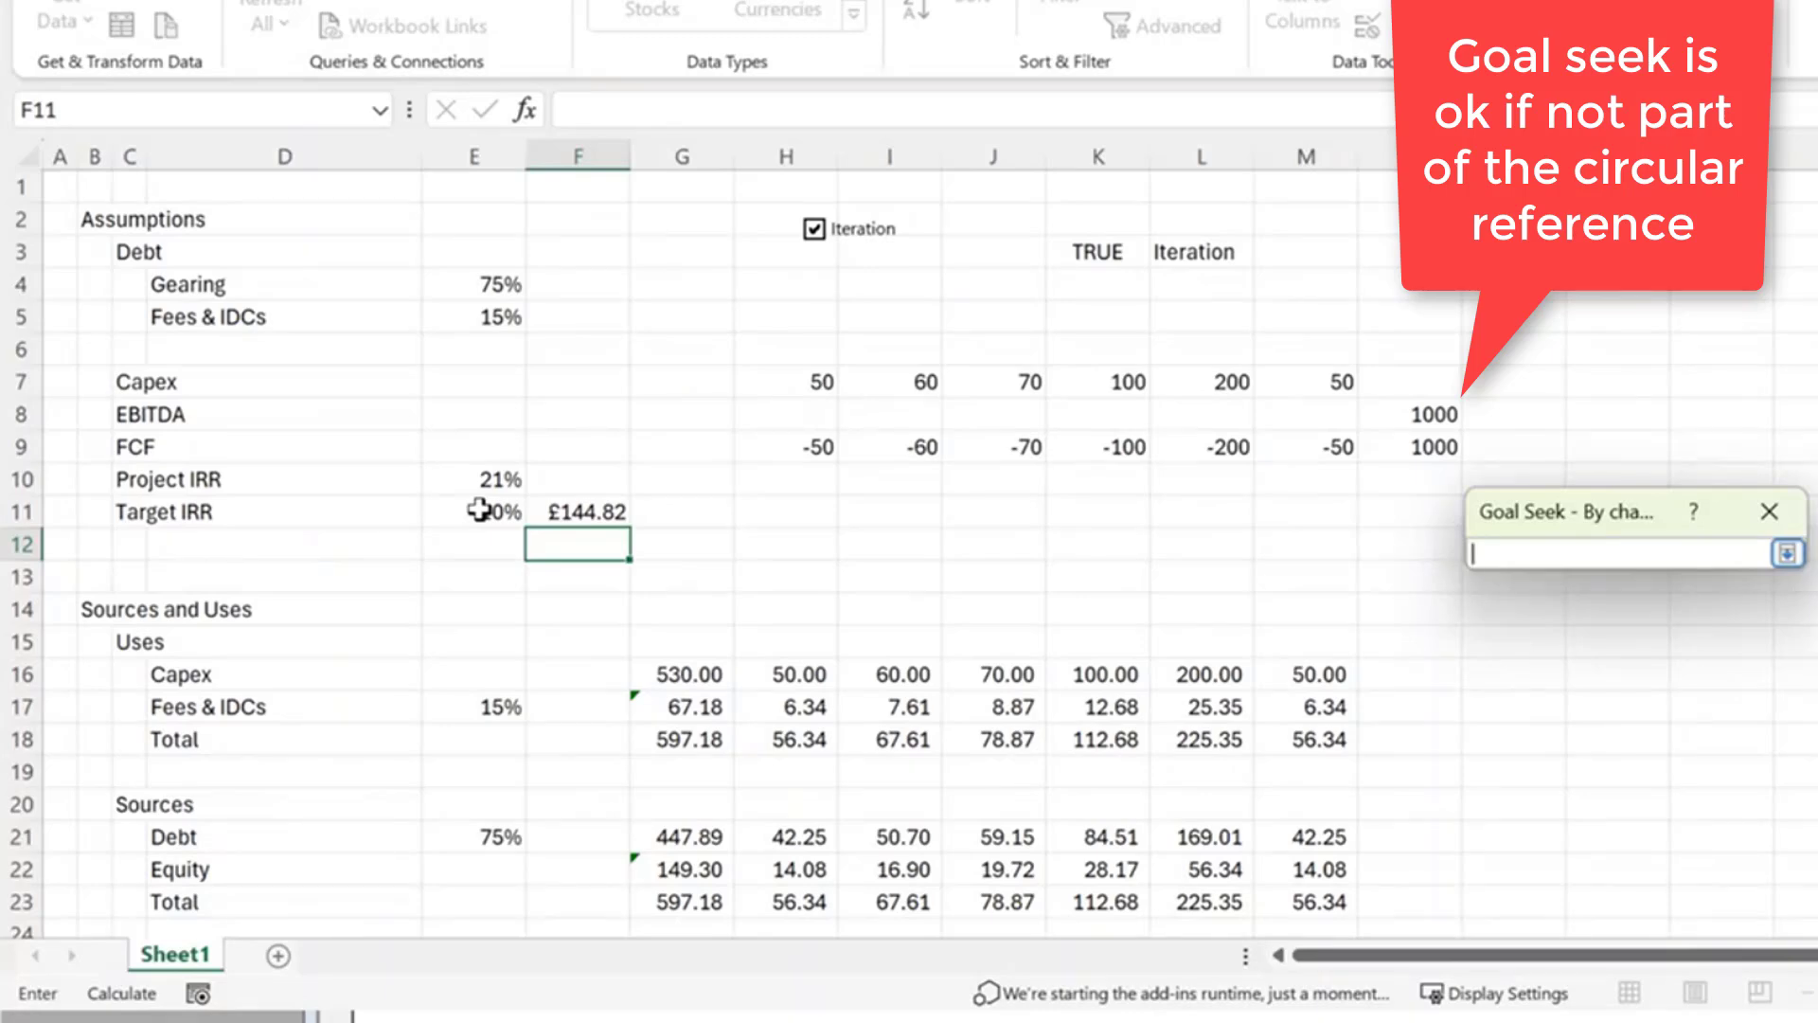
left_click(1409, 415)
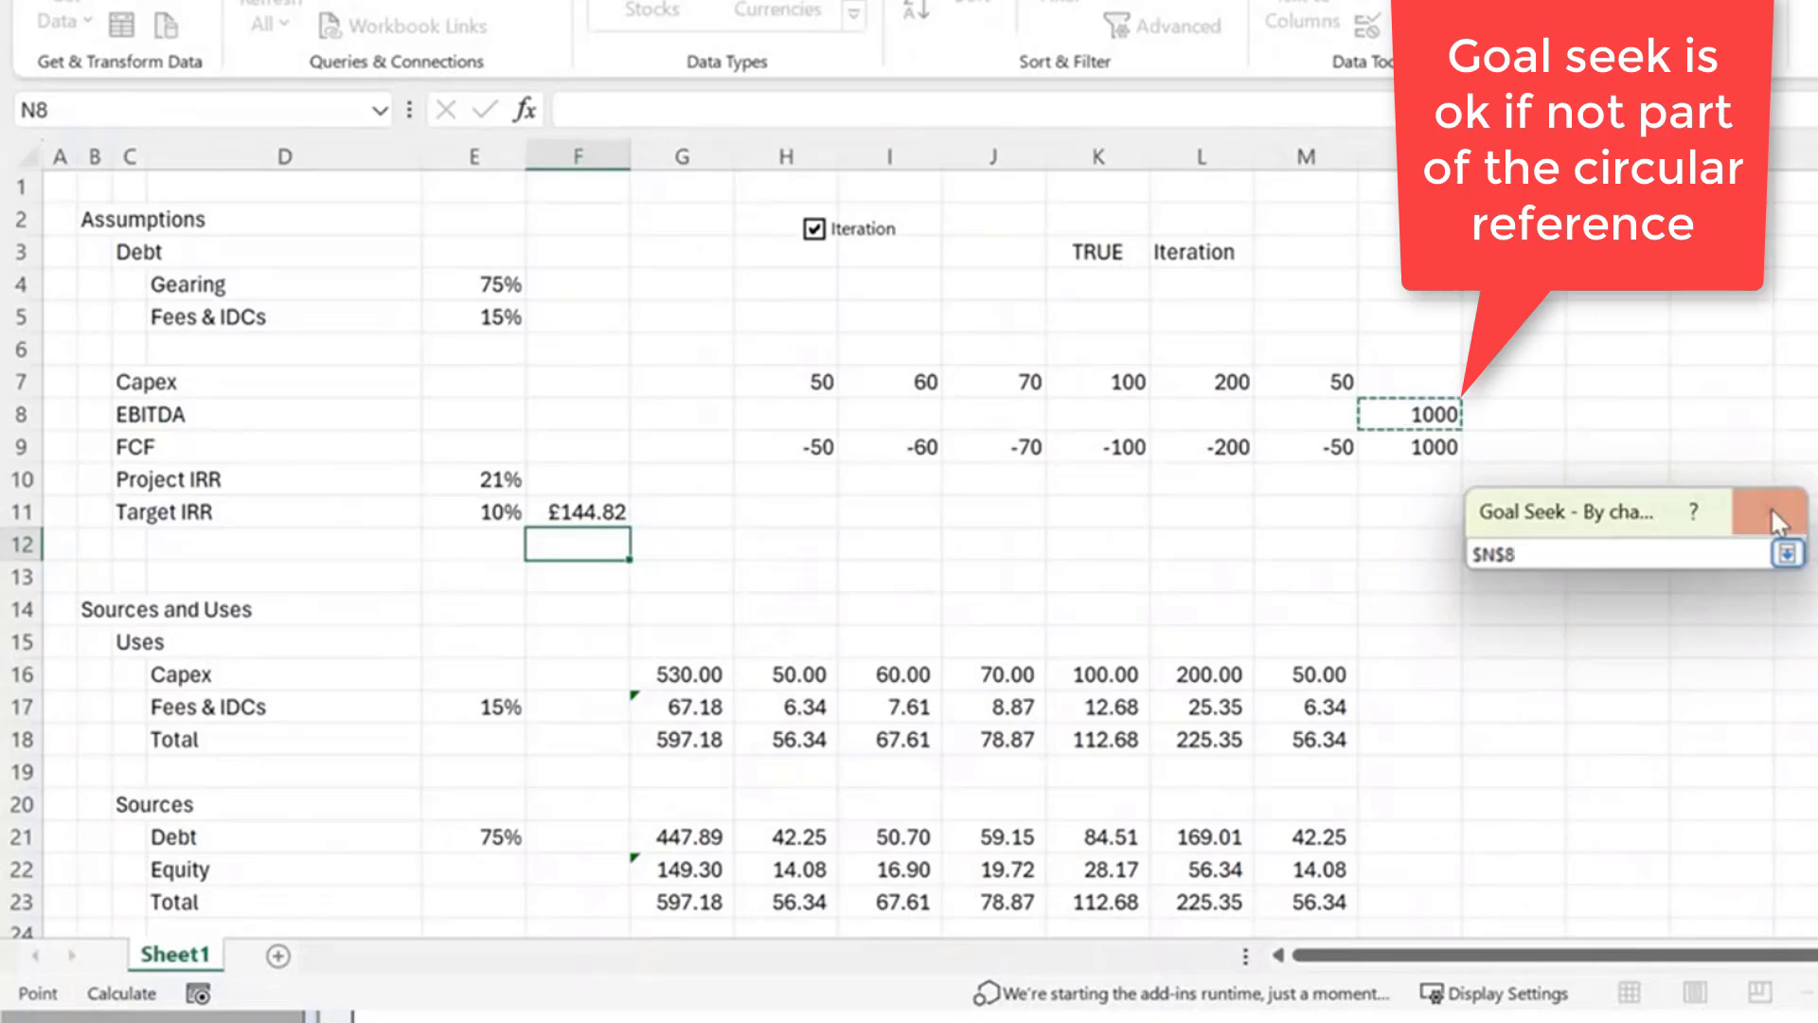
left_click(1786, 553)
left_click(1646, 701)
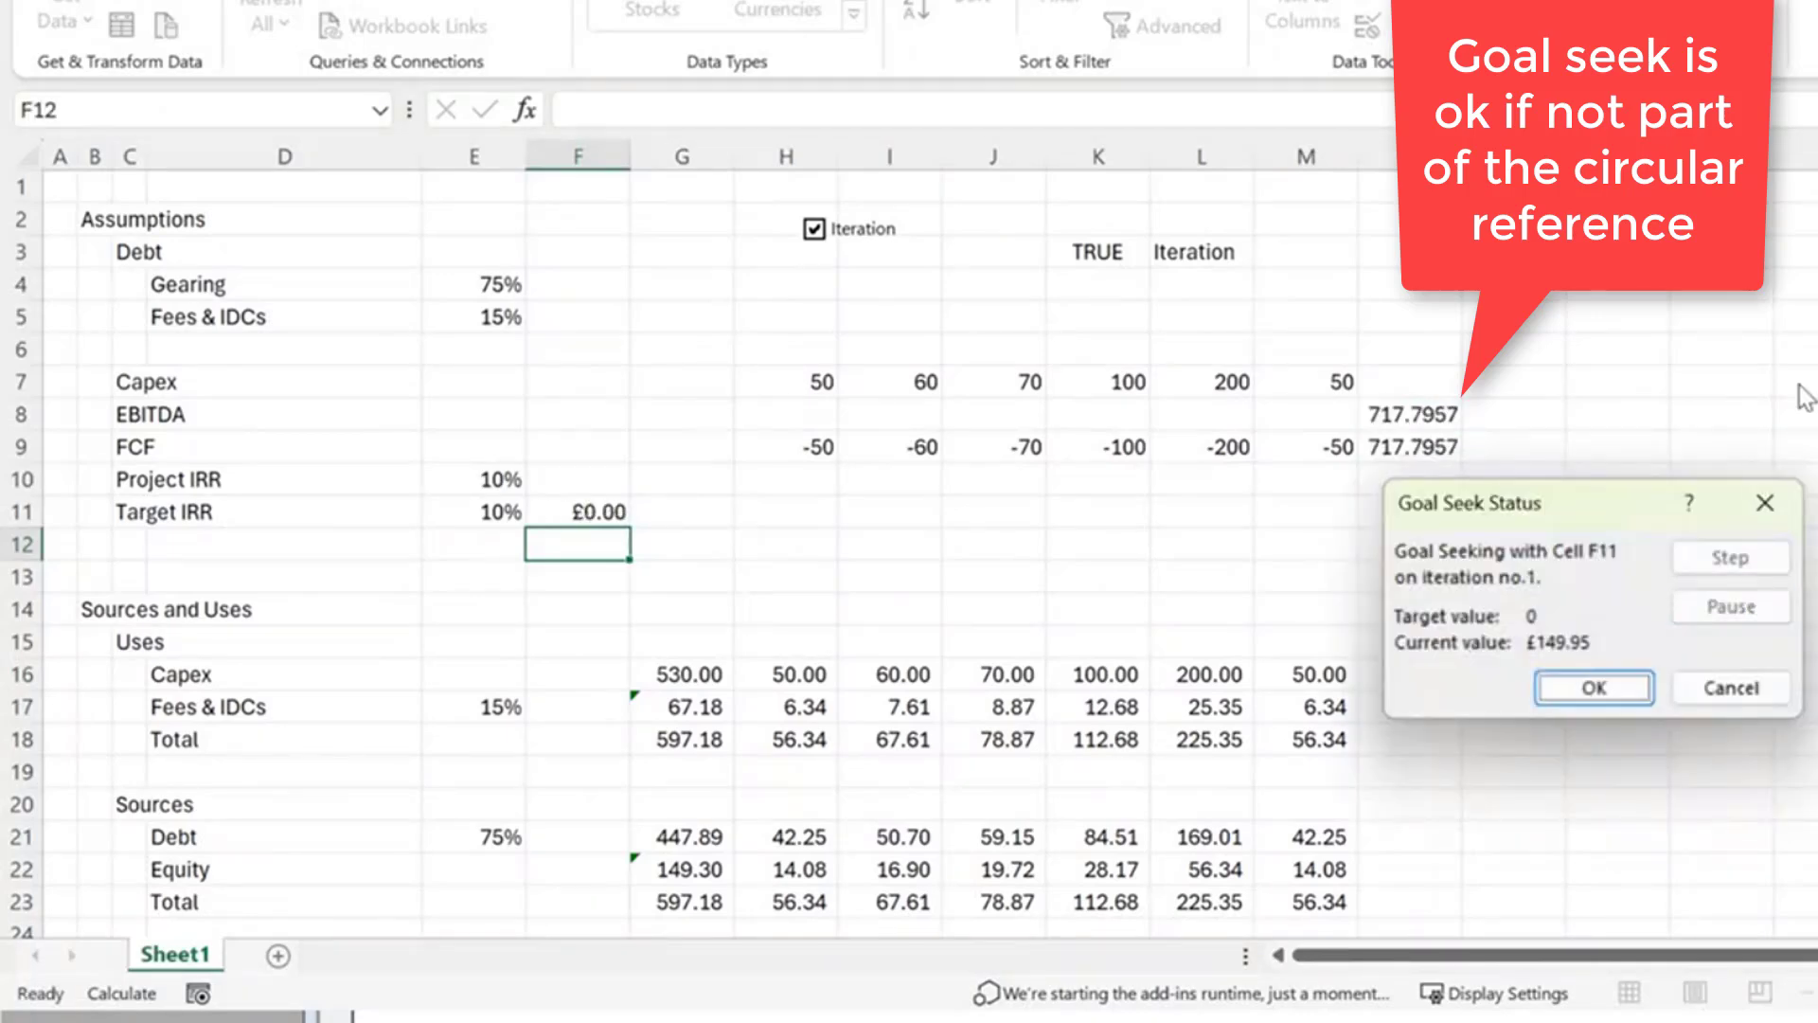
left_click(1556, 708)
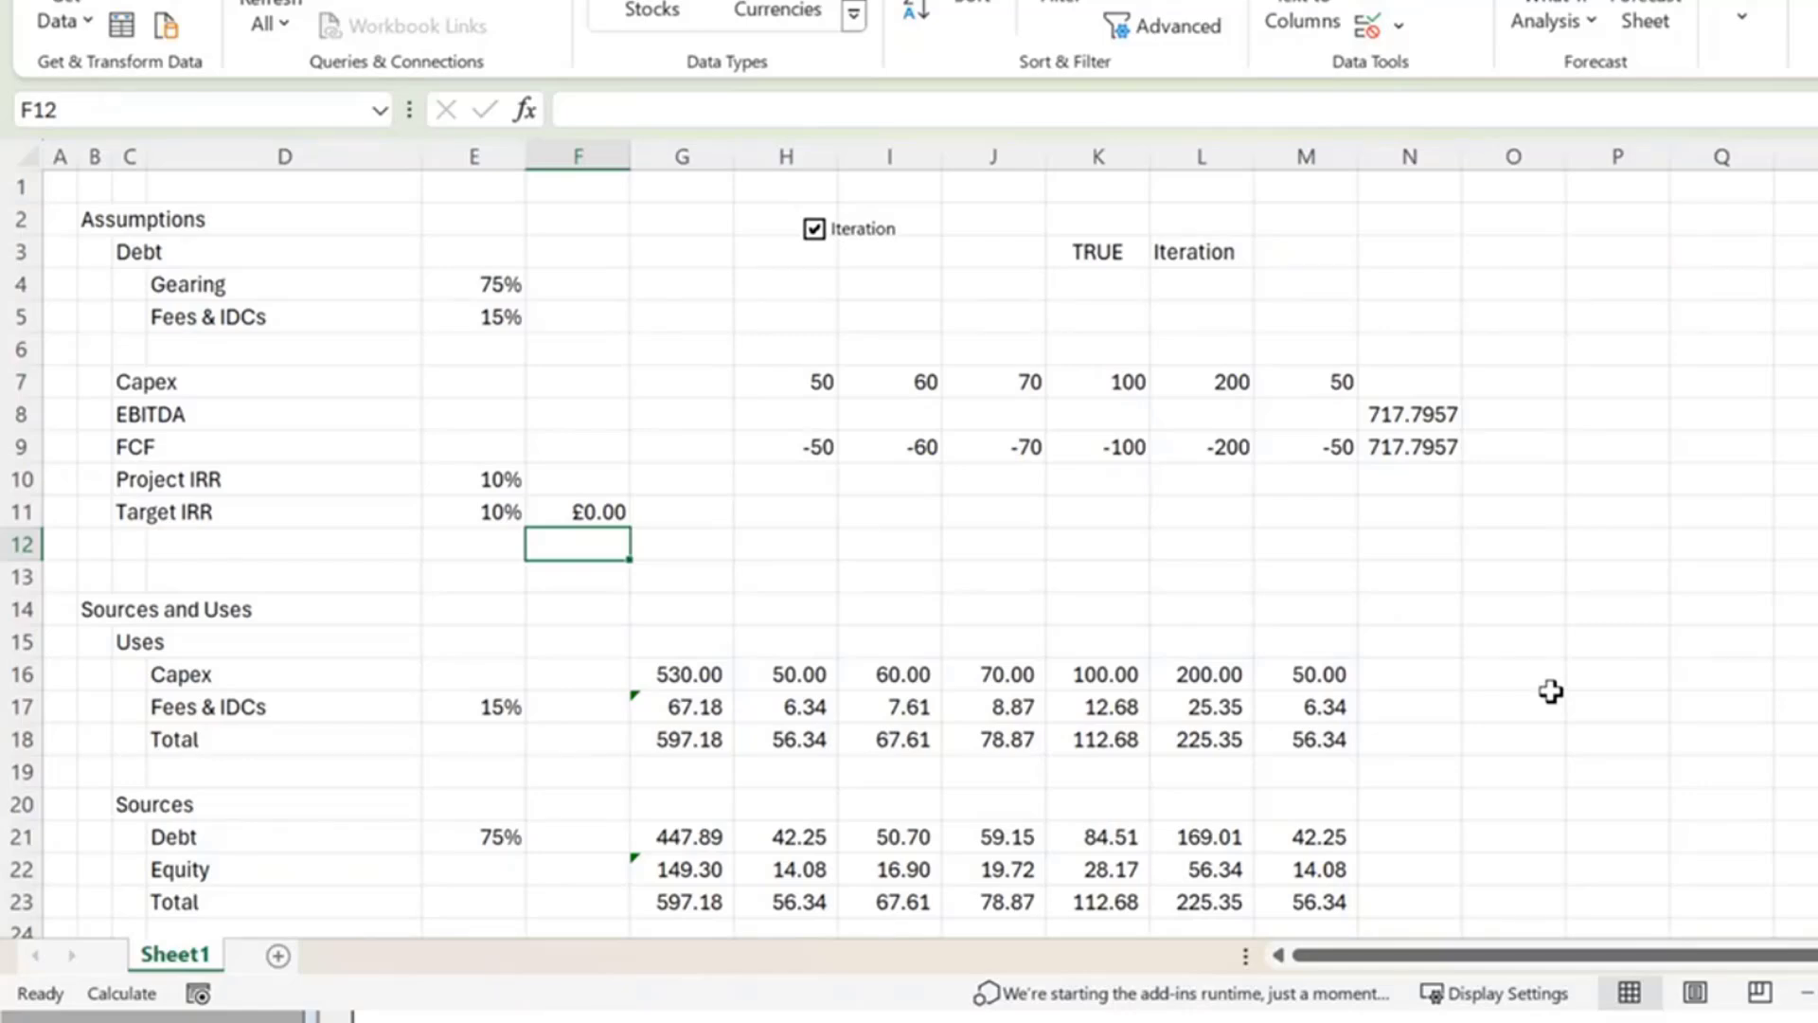
Examine the formulas for total and periodic debt in row 21 of the Sources section.
scroll(1550, 692, "down", 3)
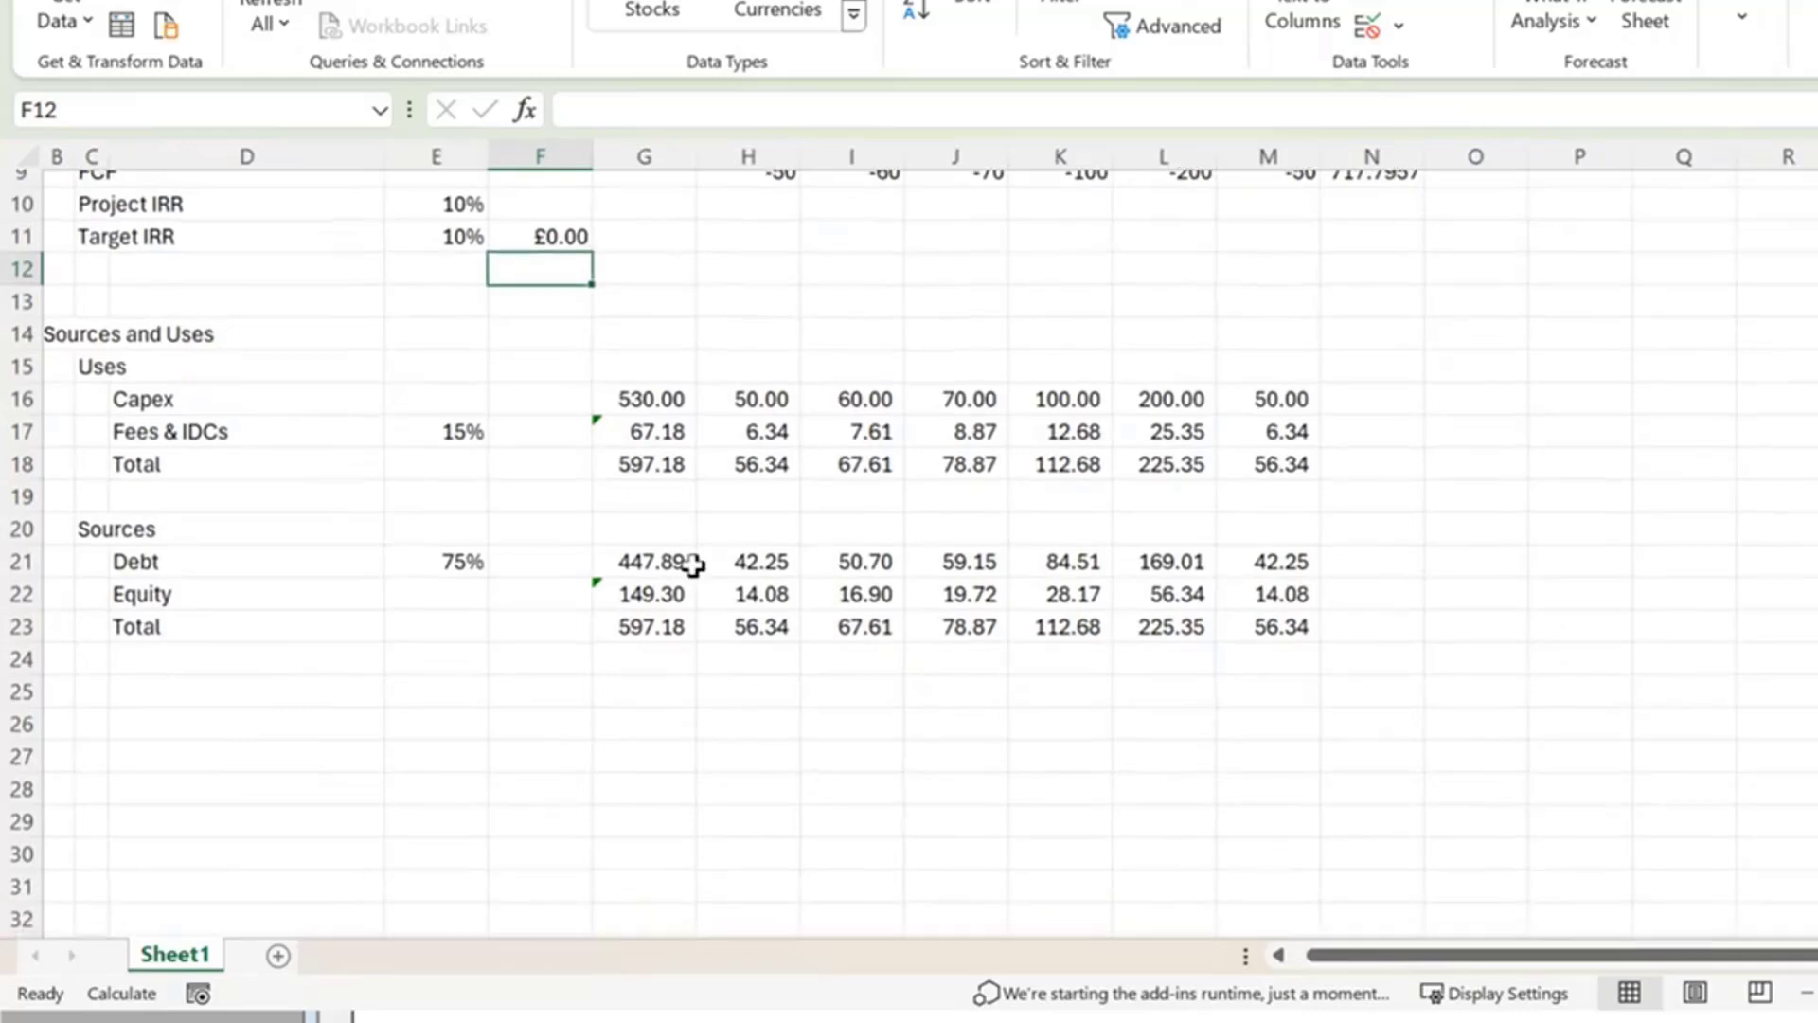
left_click(671, 559)
scroll(671, 559, "up", 1)
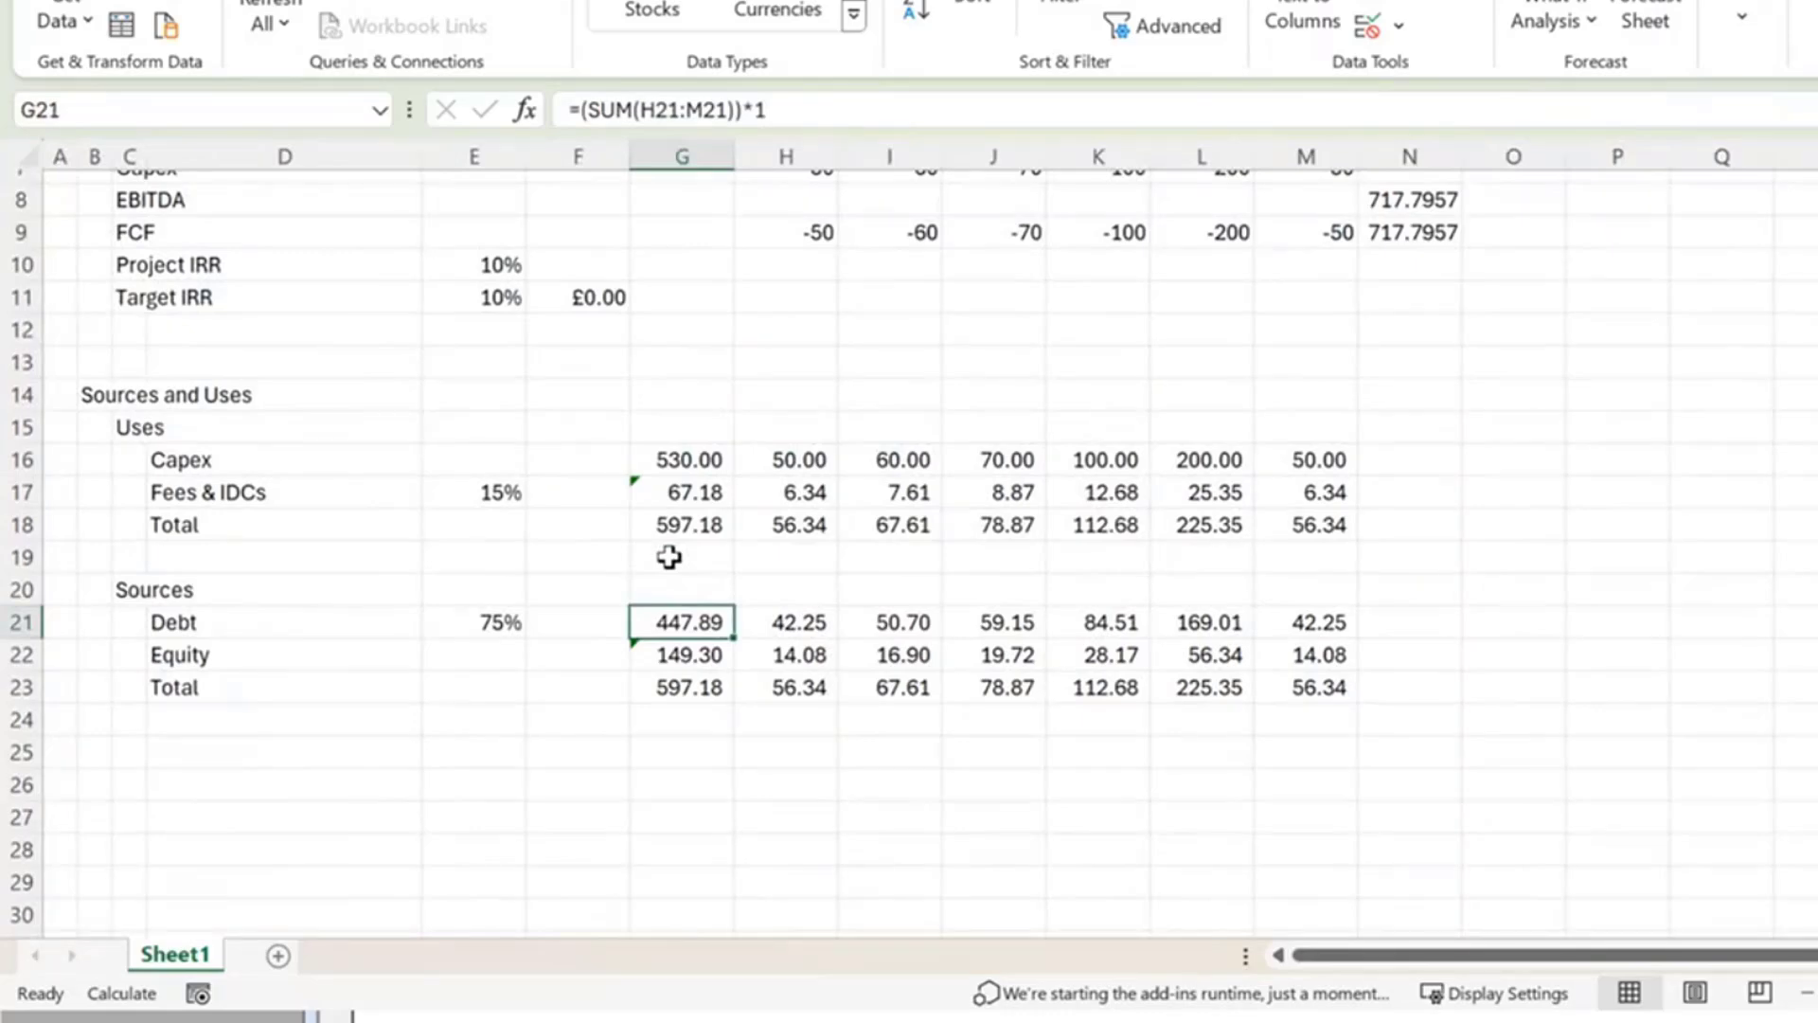
key("Right")
key("Right")
key("Right")
key("Right")
key("Right")
key("Right")
key("Right")
key("Right")
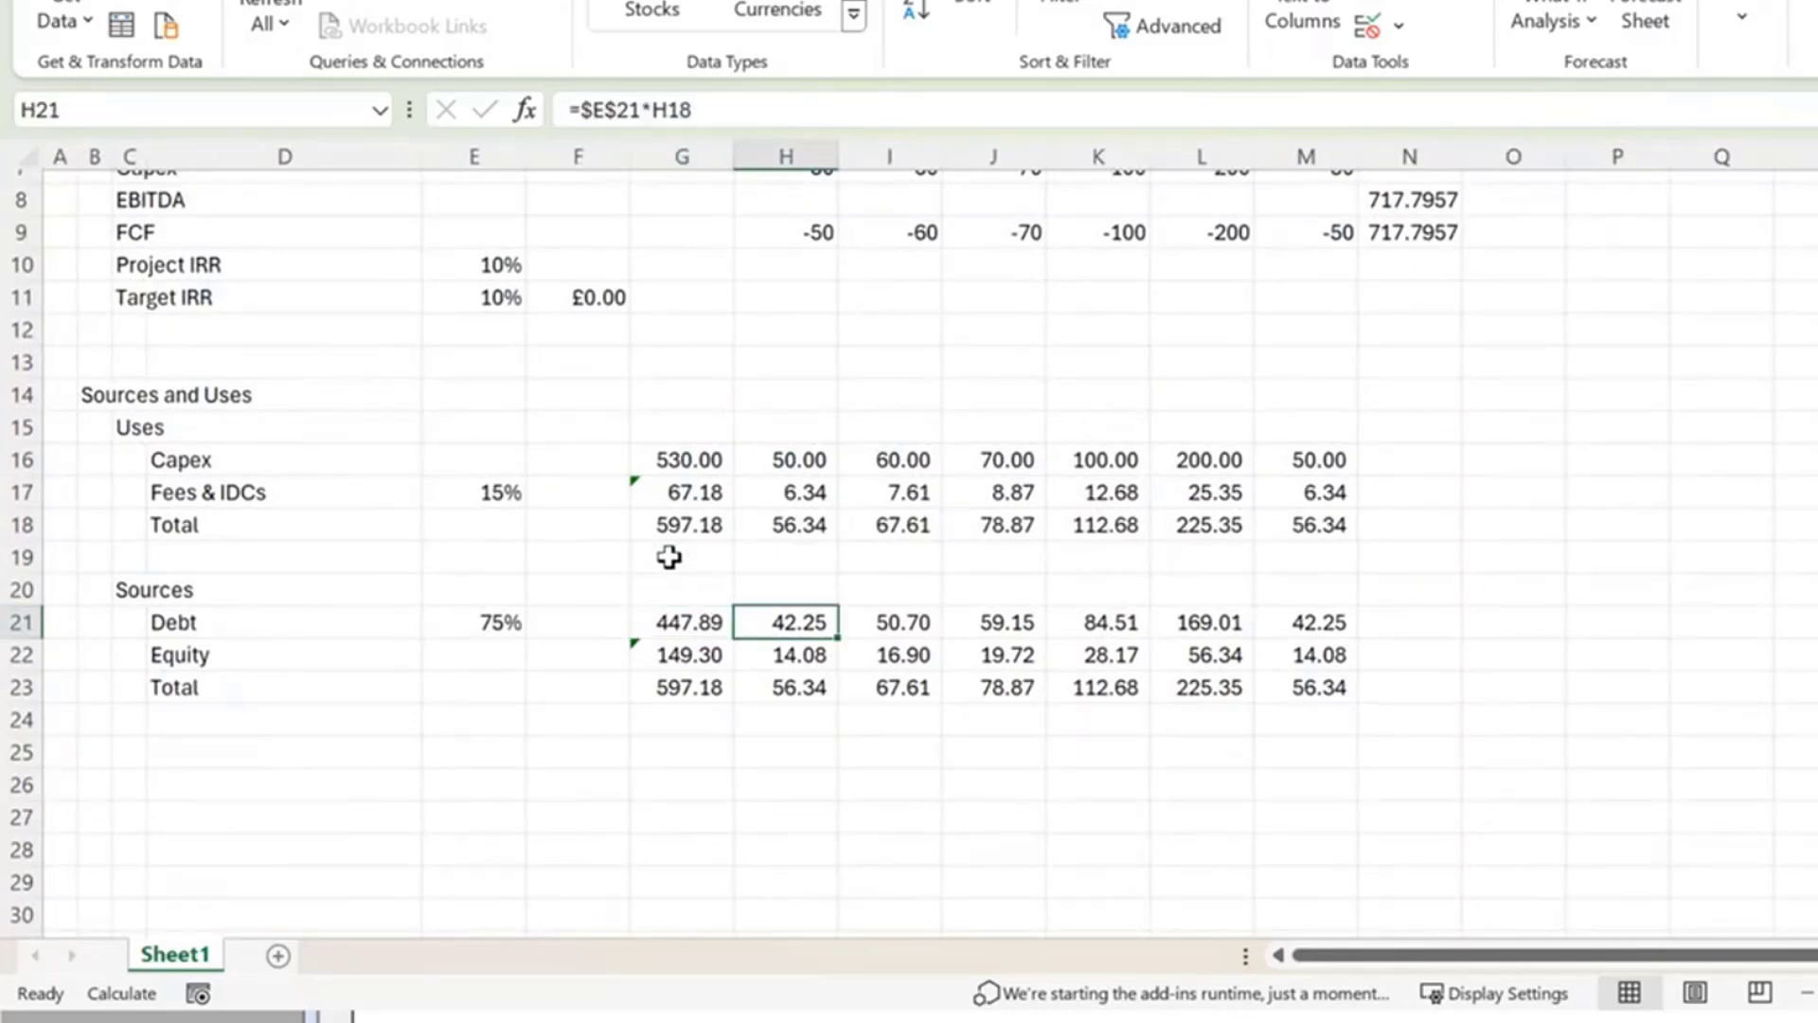
key("Up")
key("Up")
key("Up")
key("Up")
key("Up")
key("Up")
key("Up")
key("Up")
key("Up")
key("Up")
key("Up")
key("Up")
key("Up")
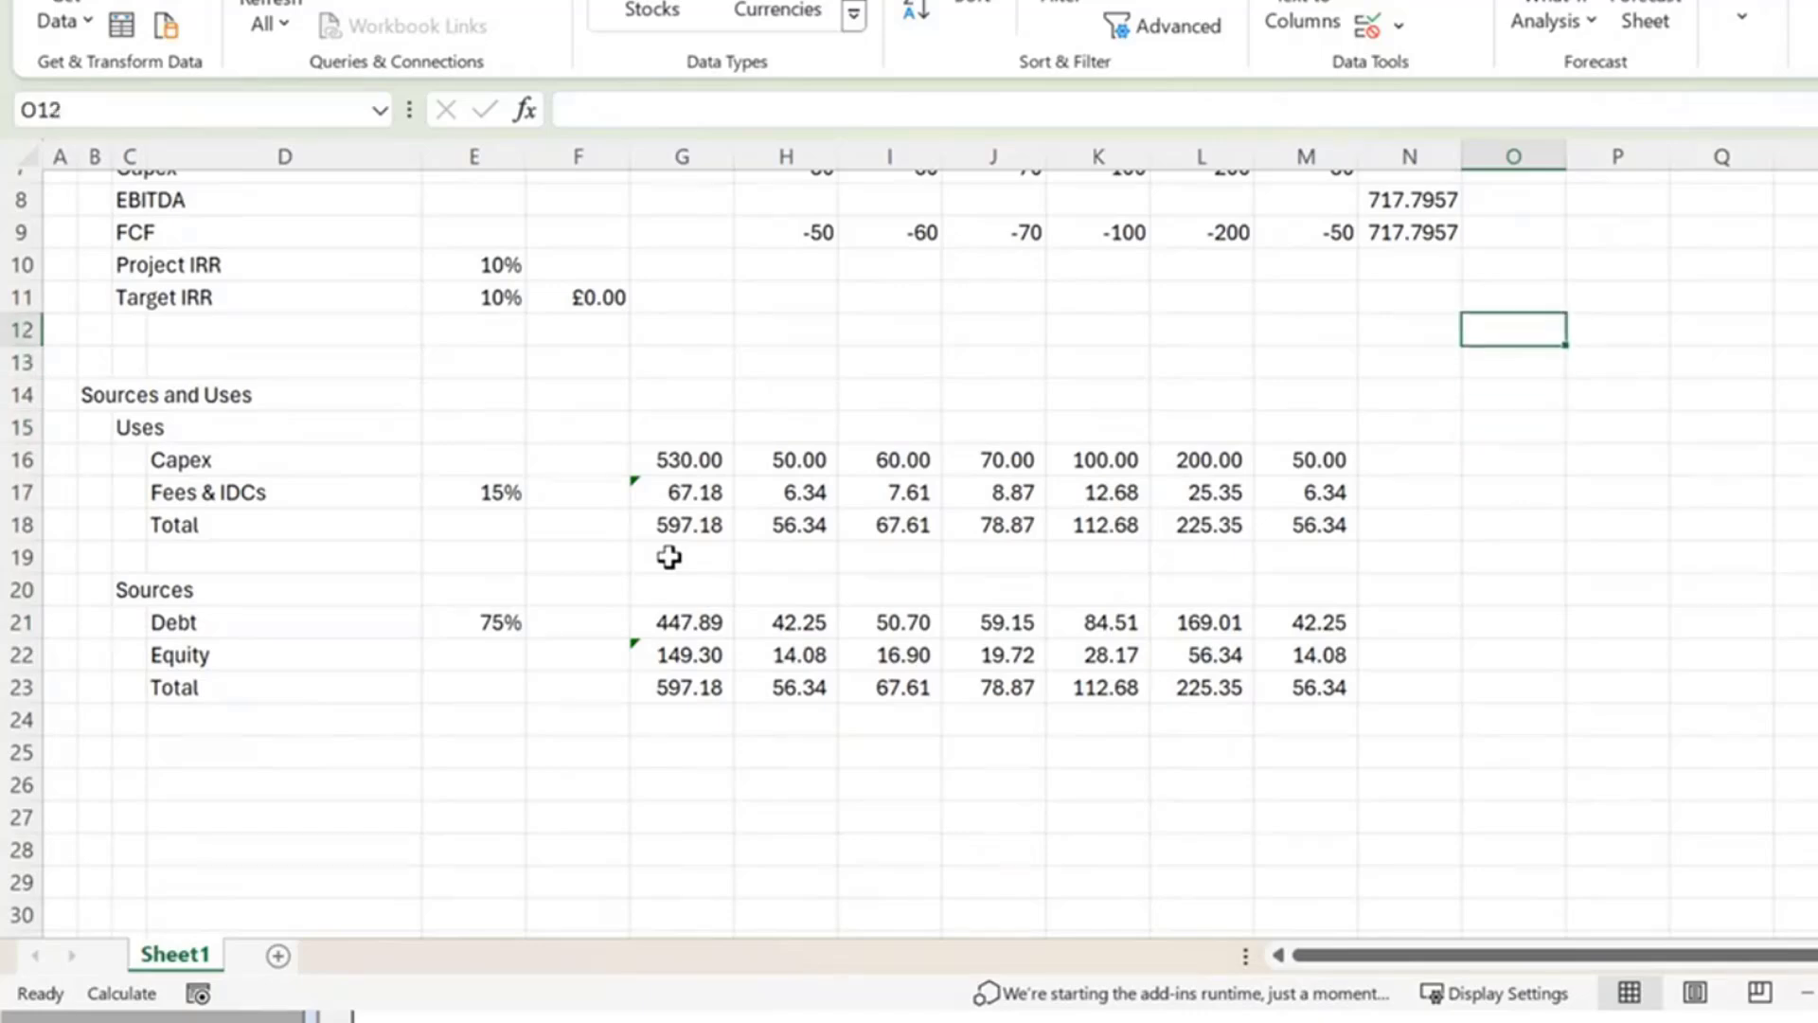
Add the label Target Debt in P8 with a value of 500 in Q8.
key("Right")
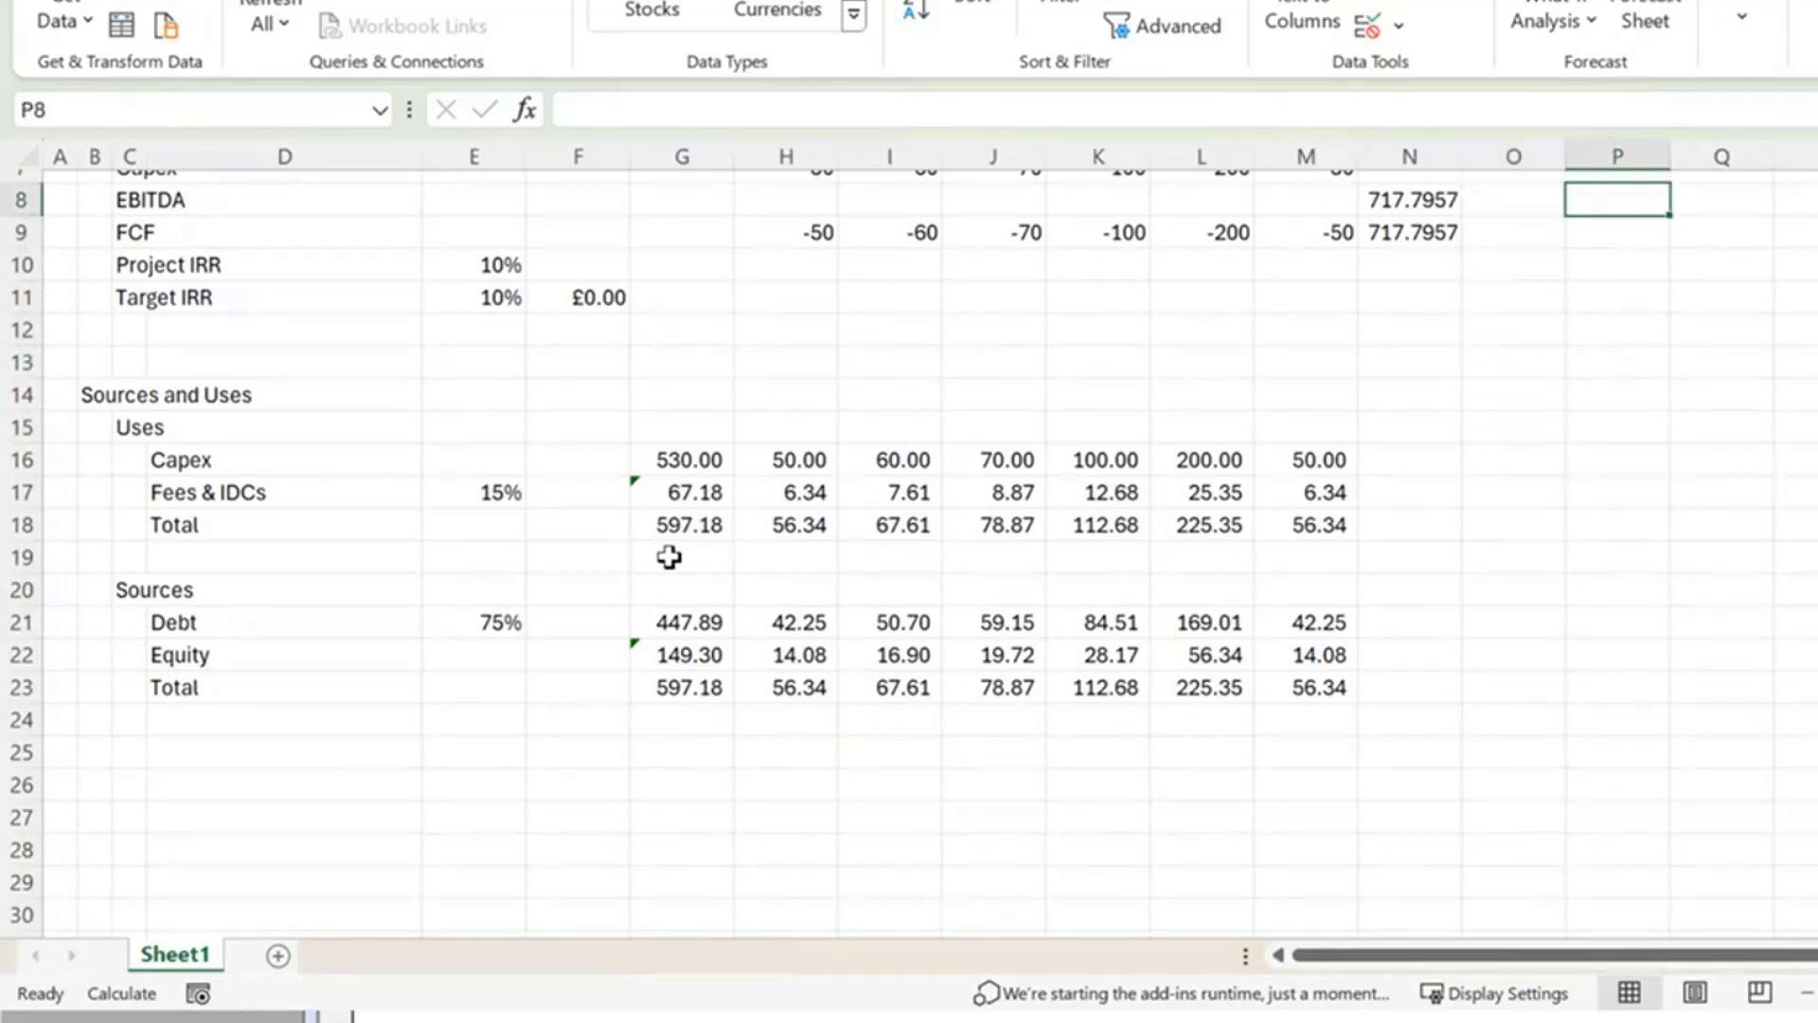
scroll(669, 556, "up", 2)
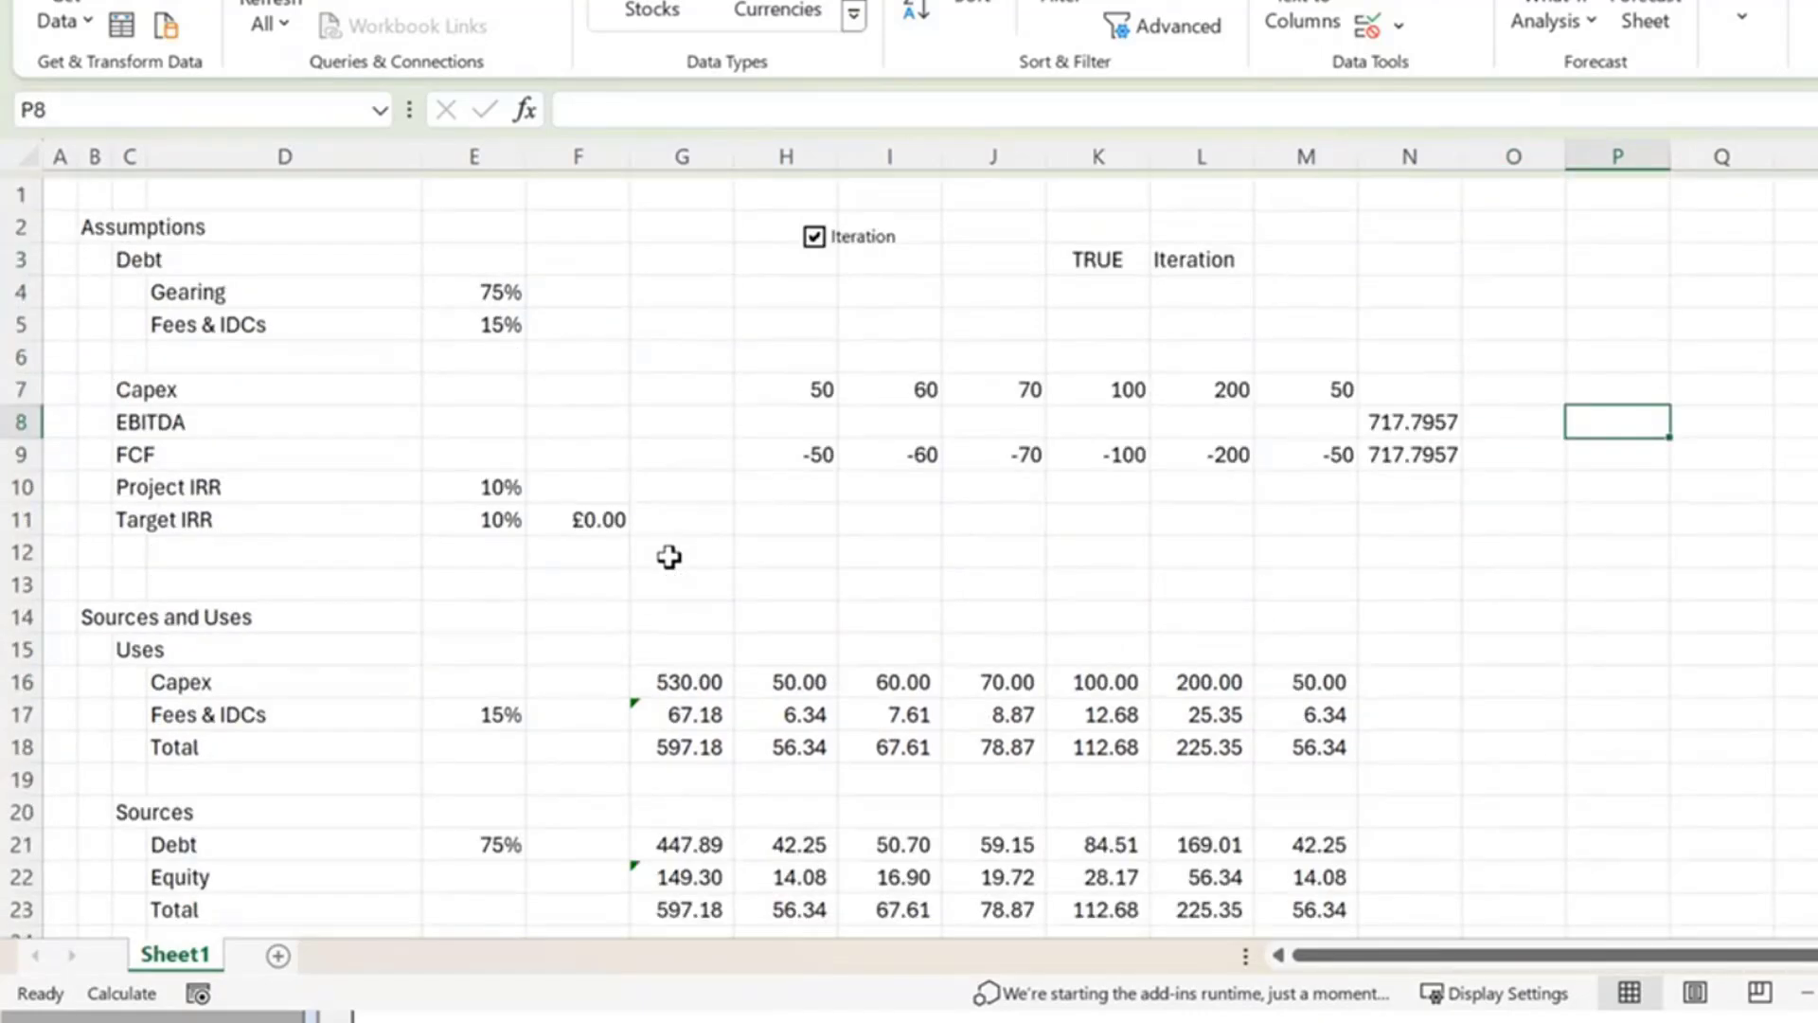
type("Target ")
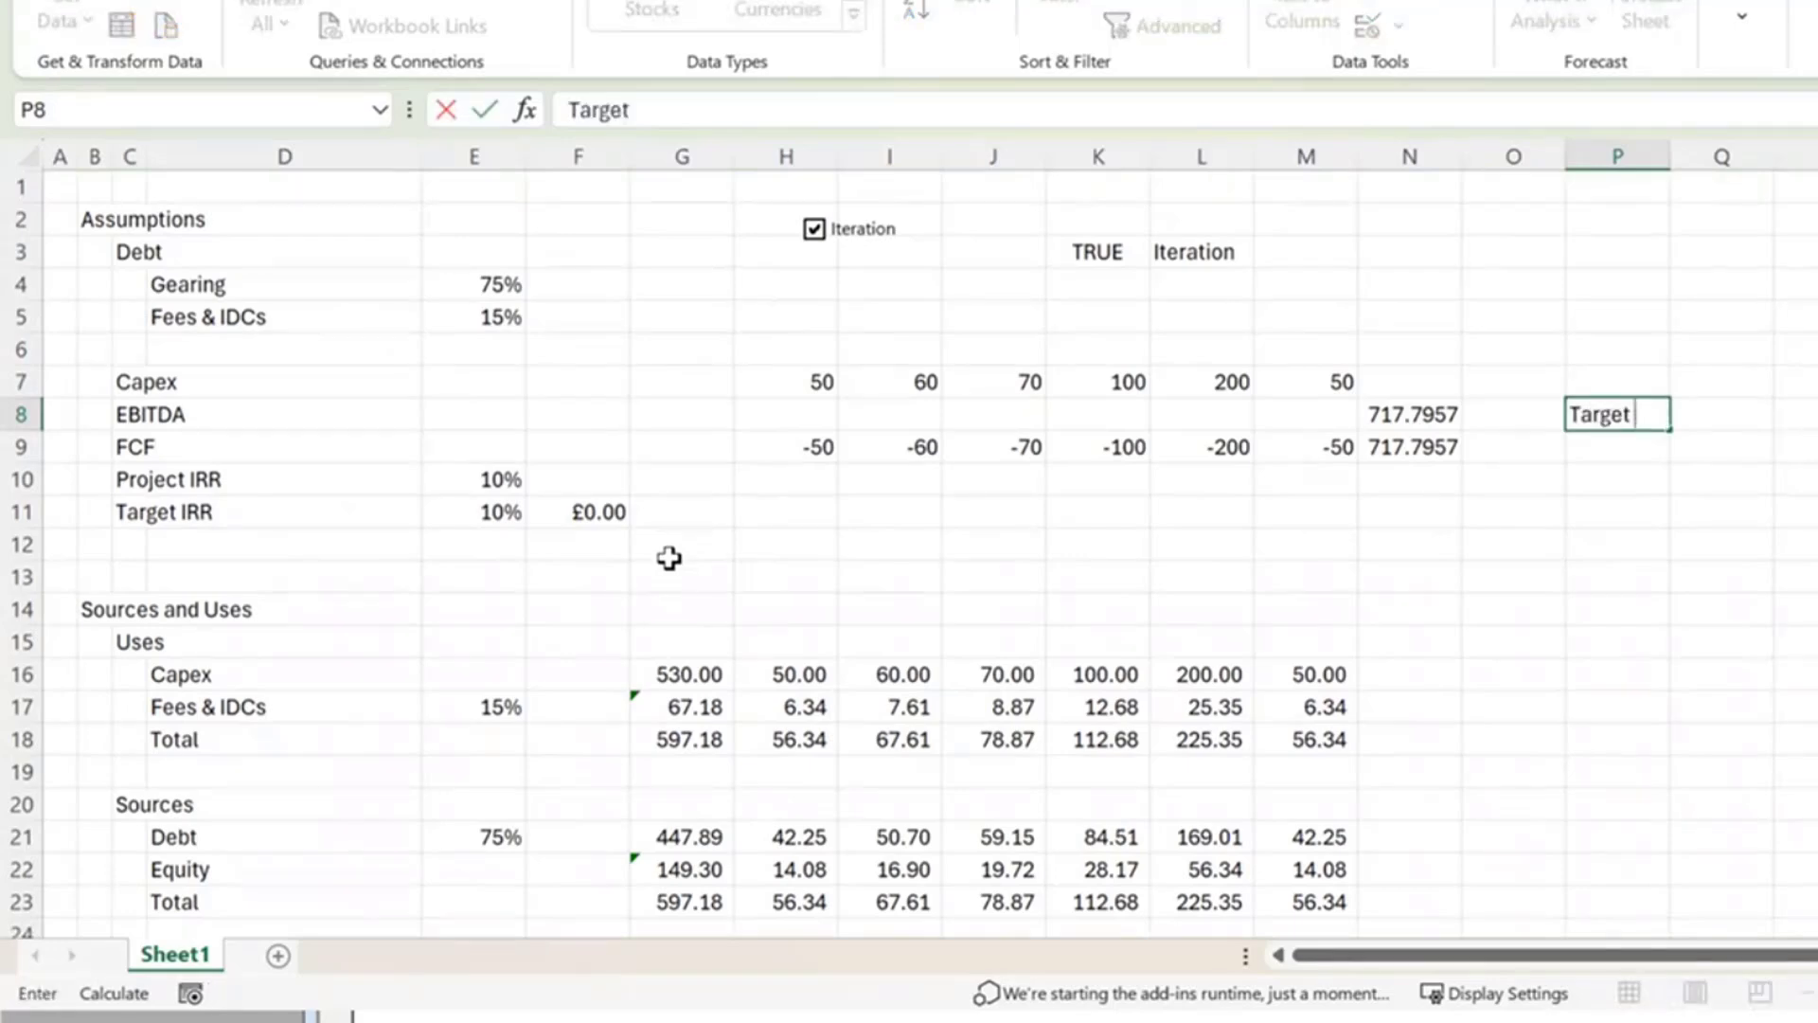
type("Debt")
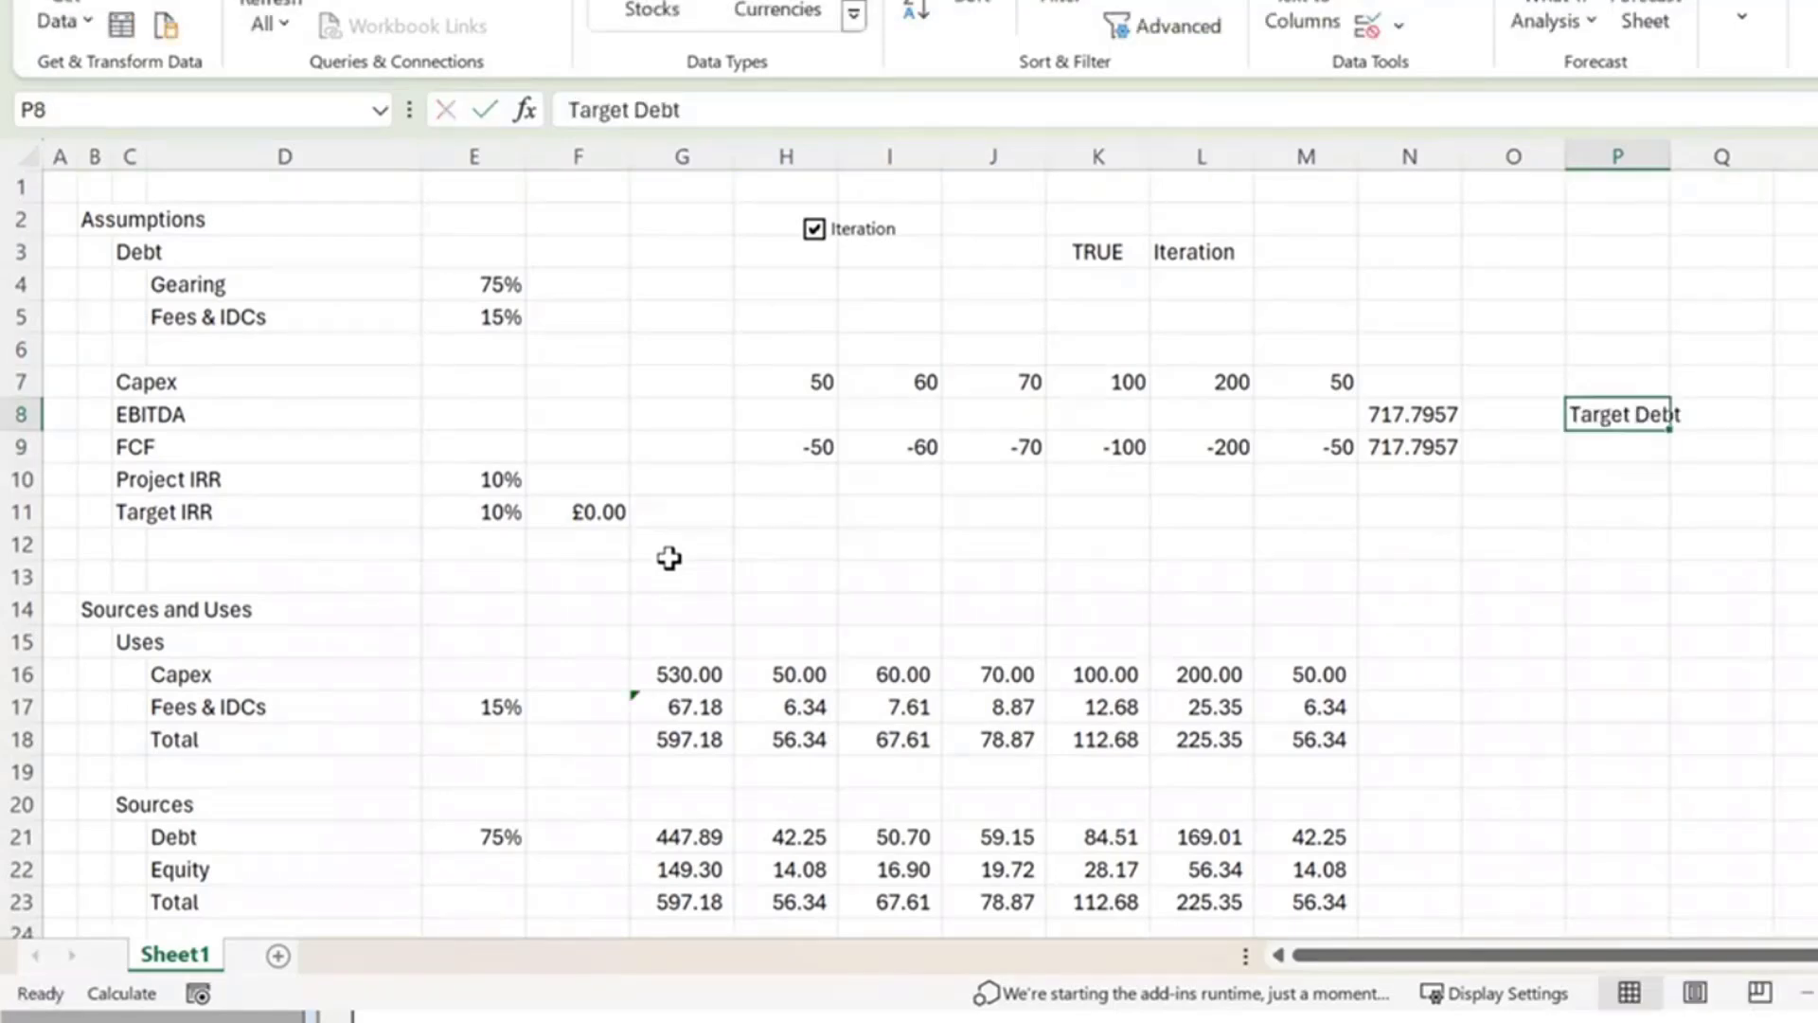
key("Right")
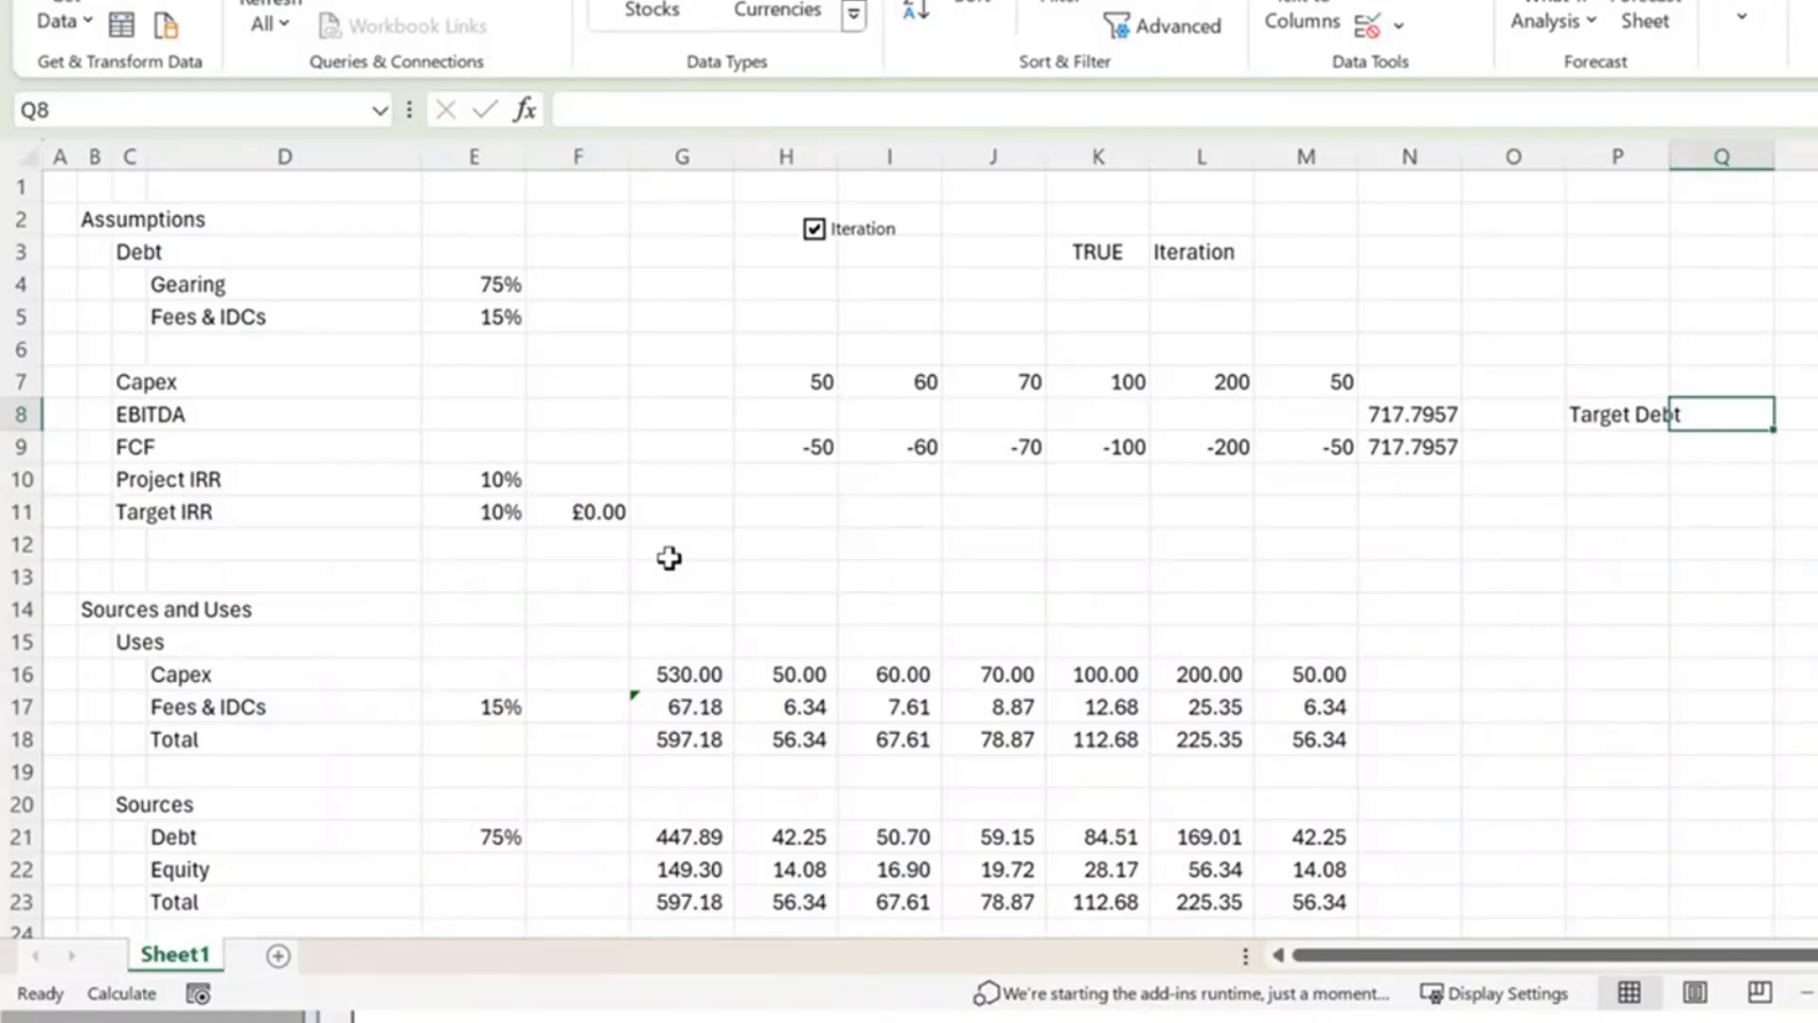
type("500")
key("Return")
key("Left")
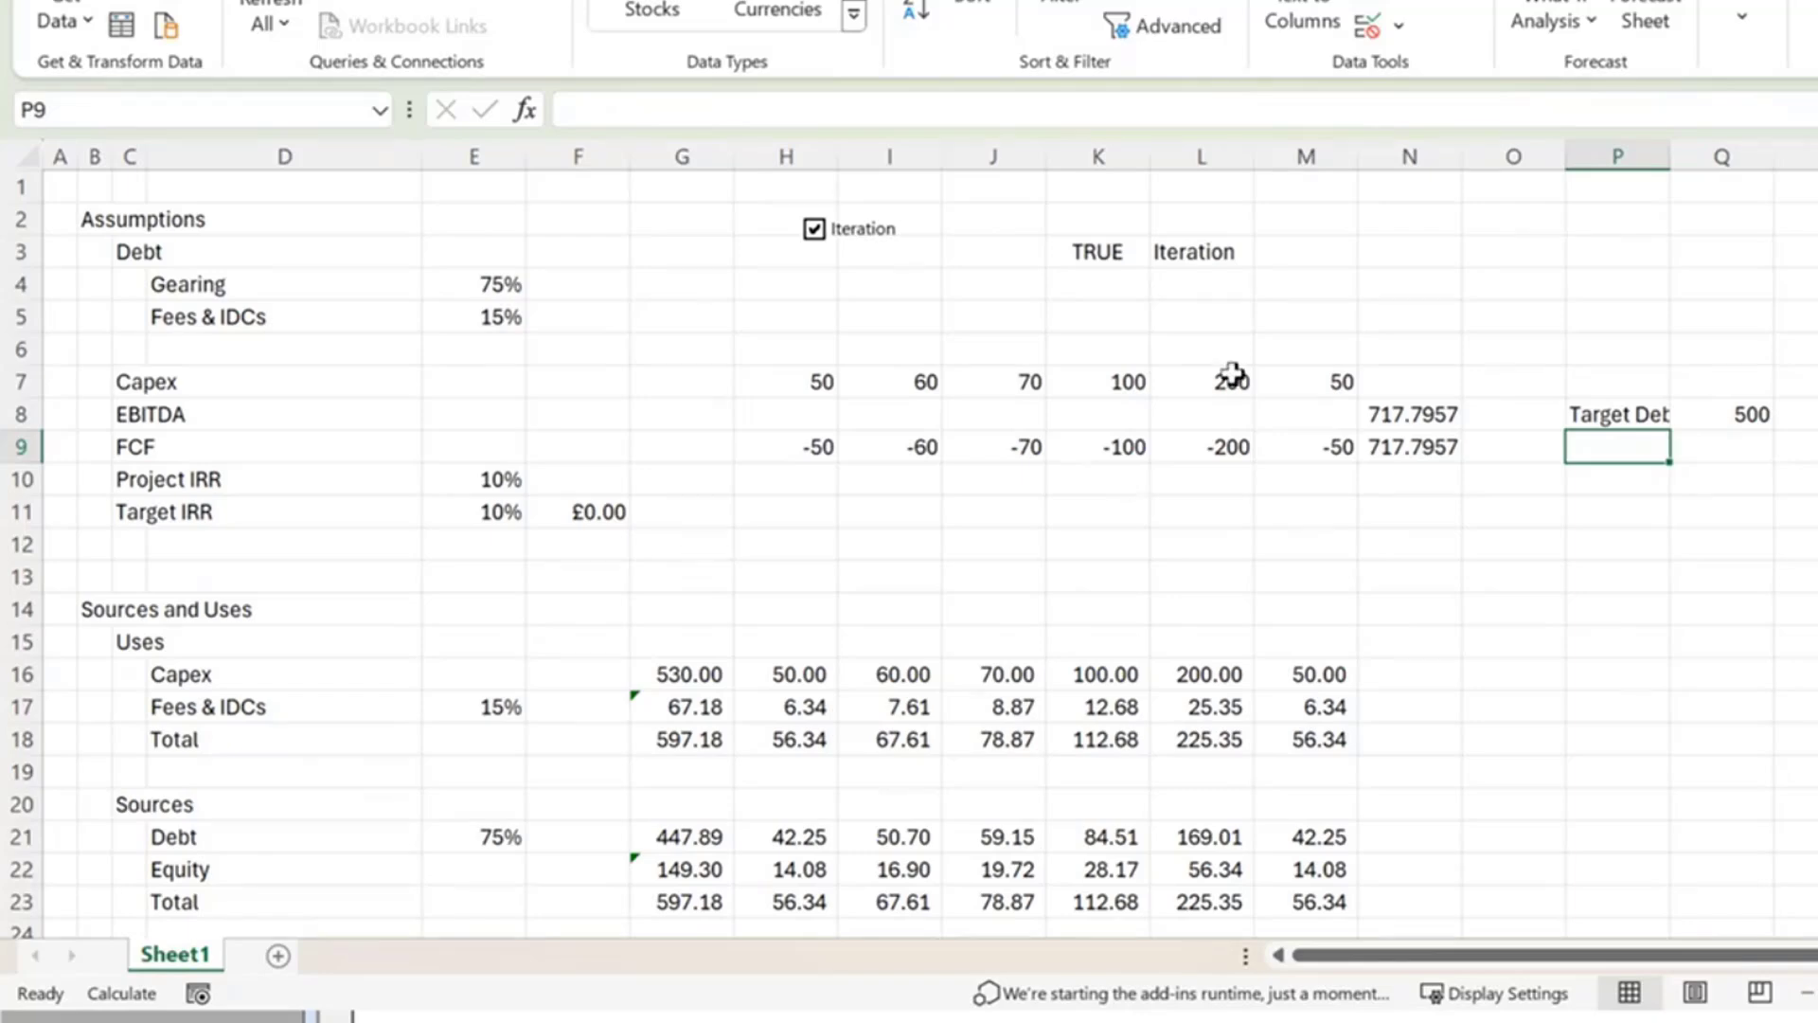
Add the label Computed Debt in P9 and link Q9 to the total debt in Sources with =G21.
scroll(984, 559, "down", 1)
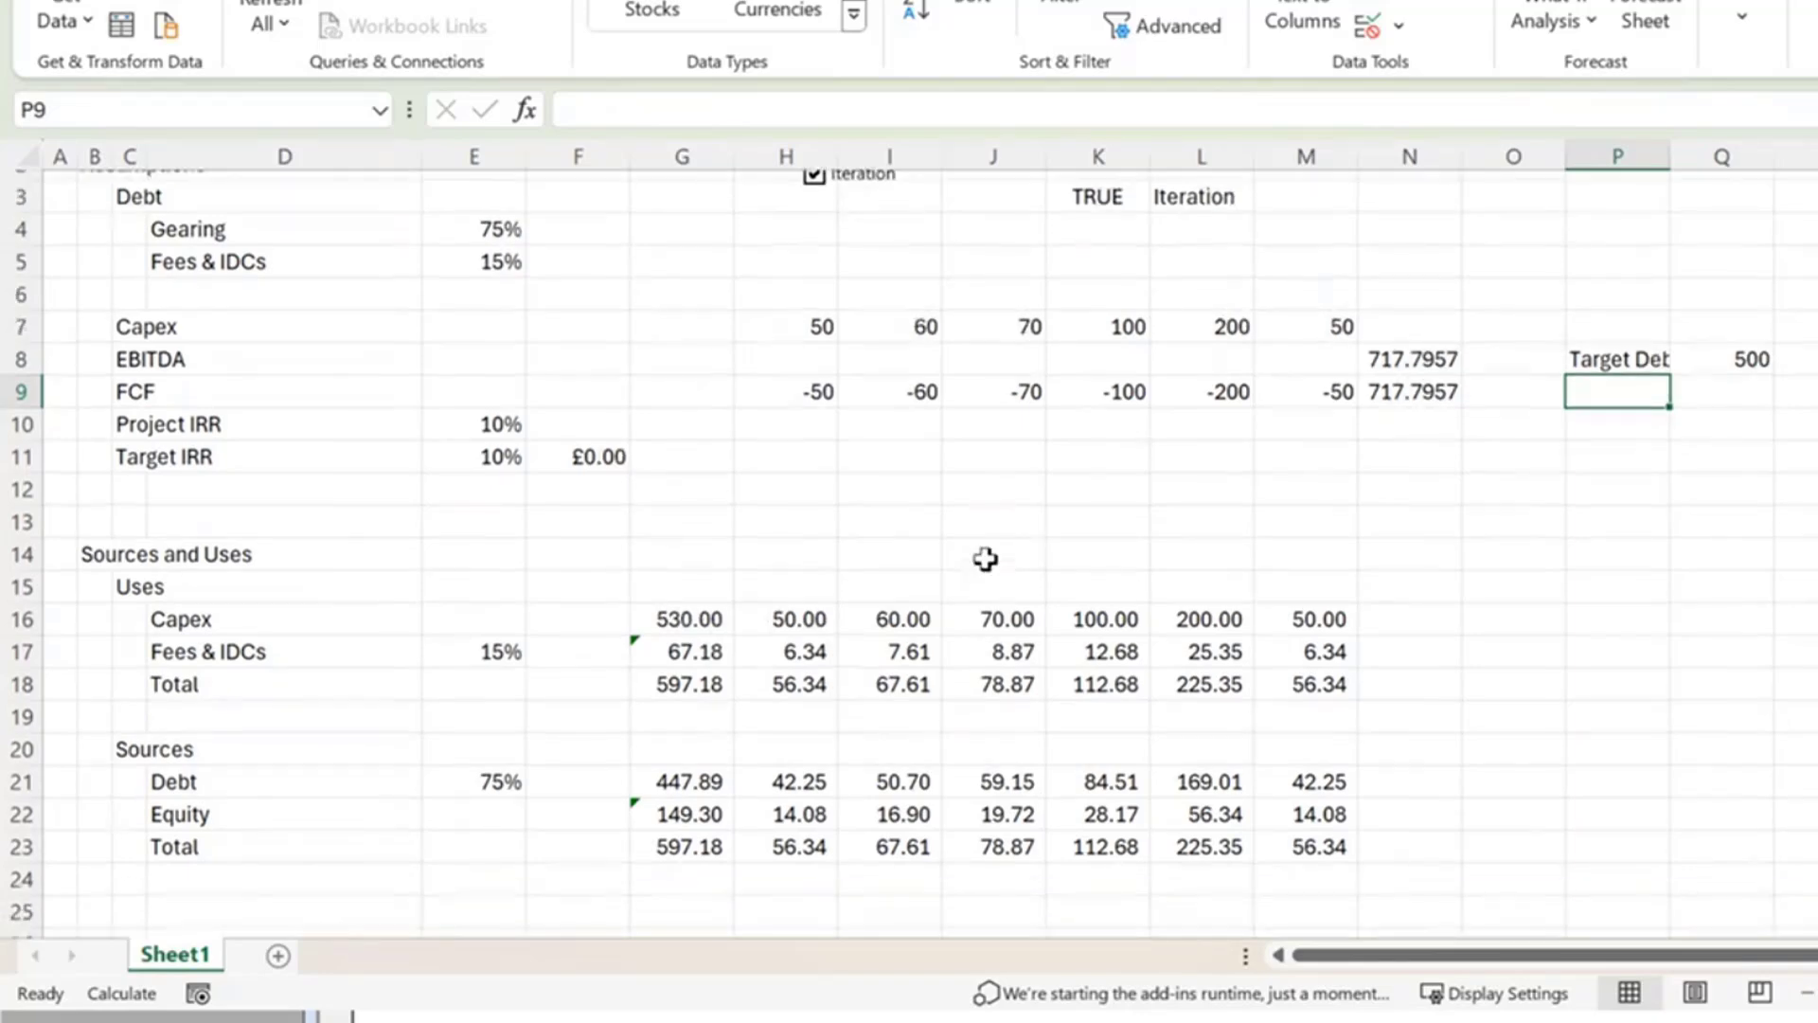
type("Computed")
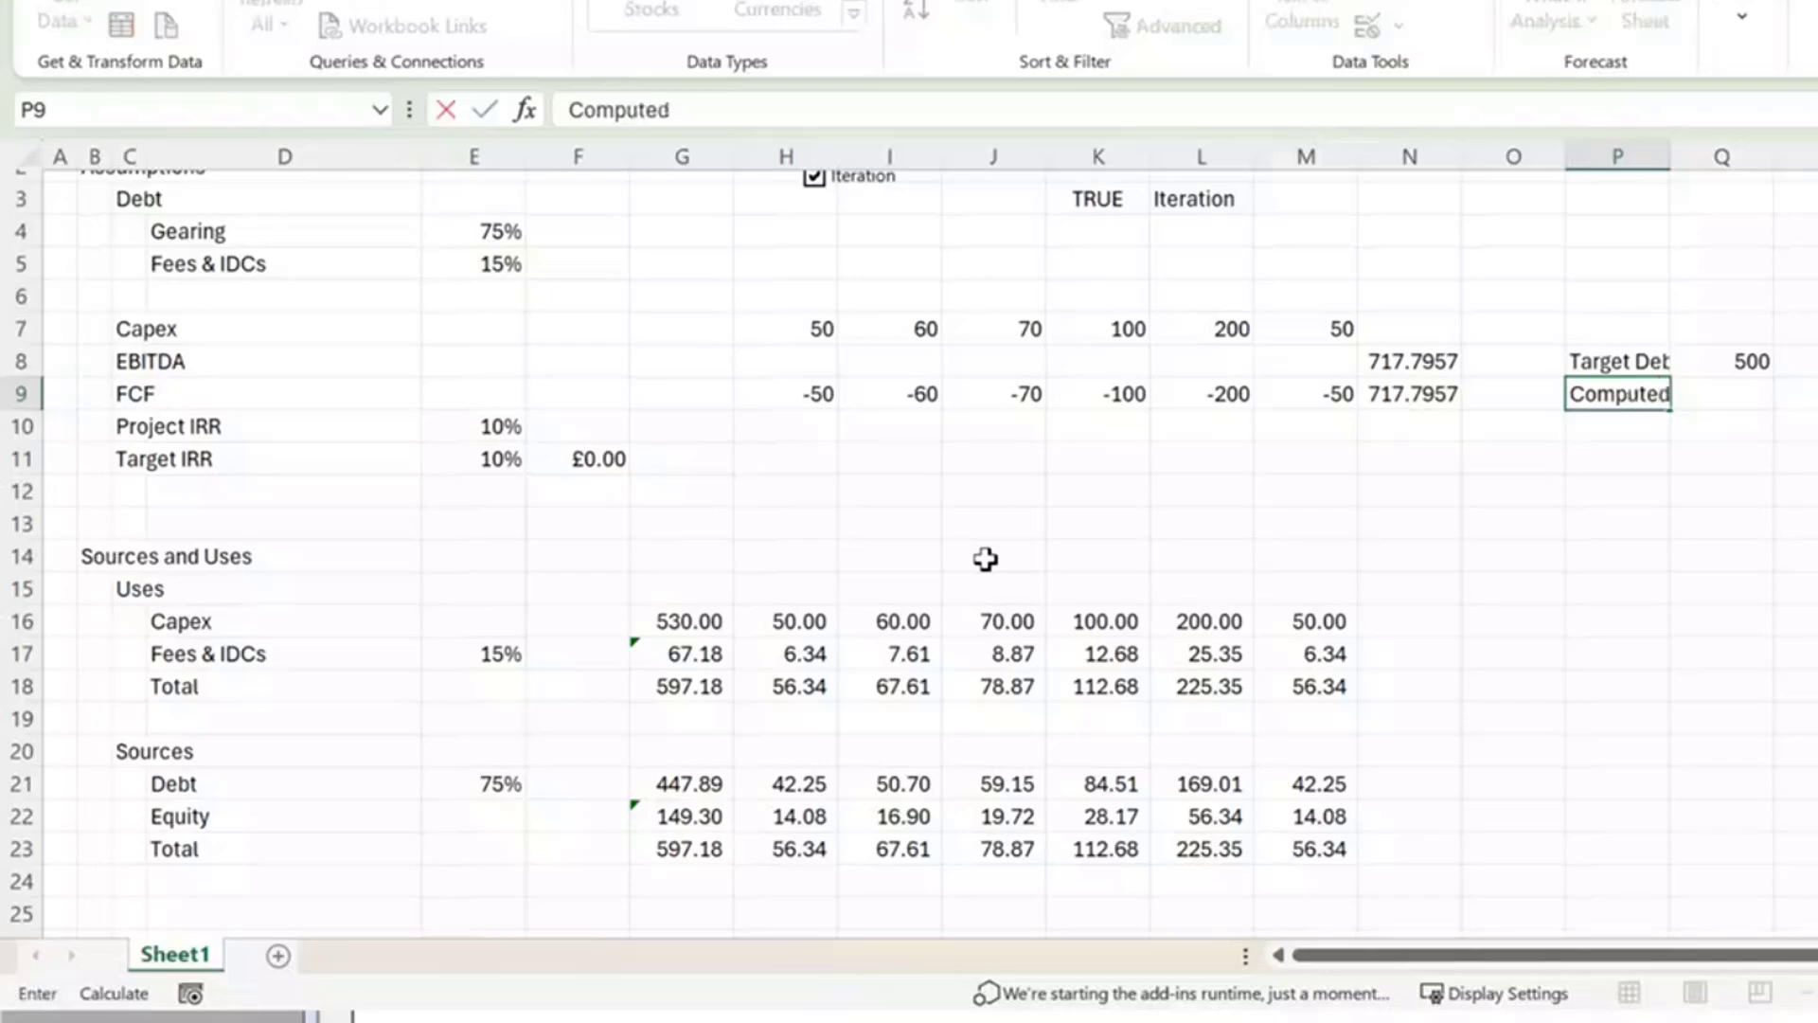
type(" Debt")
key("Return")
key("Up")
key("Right")
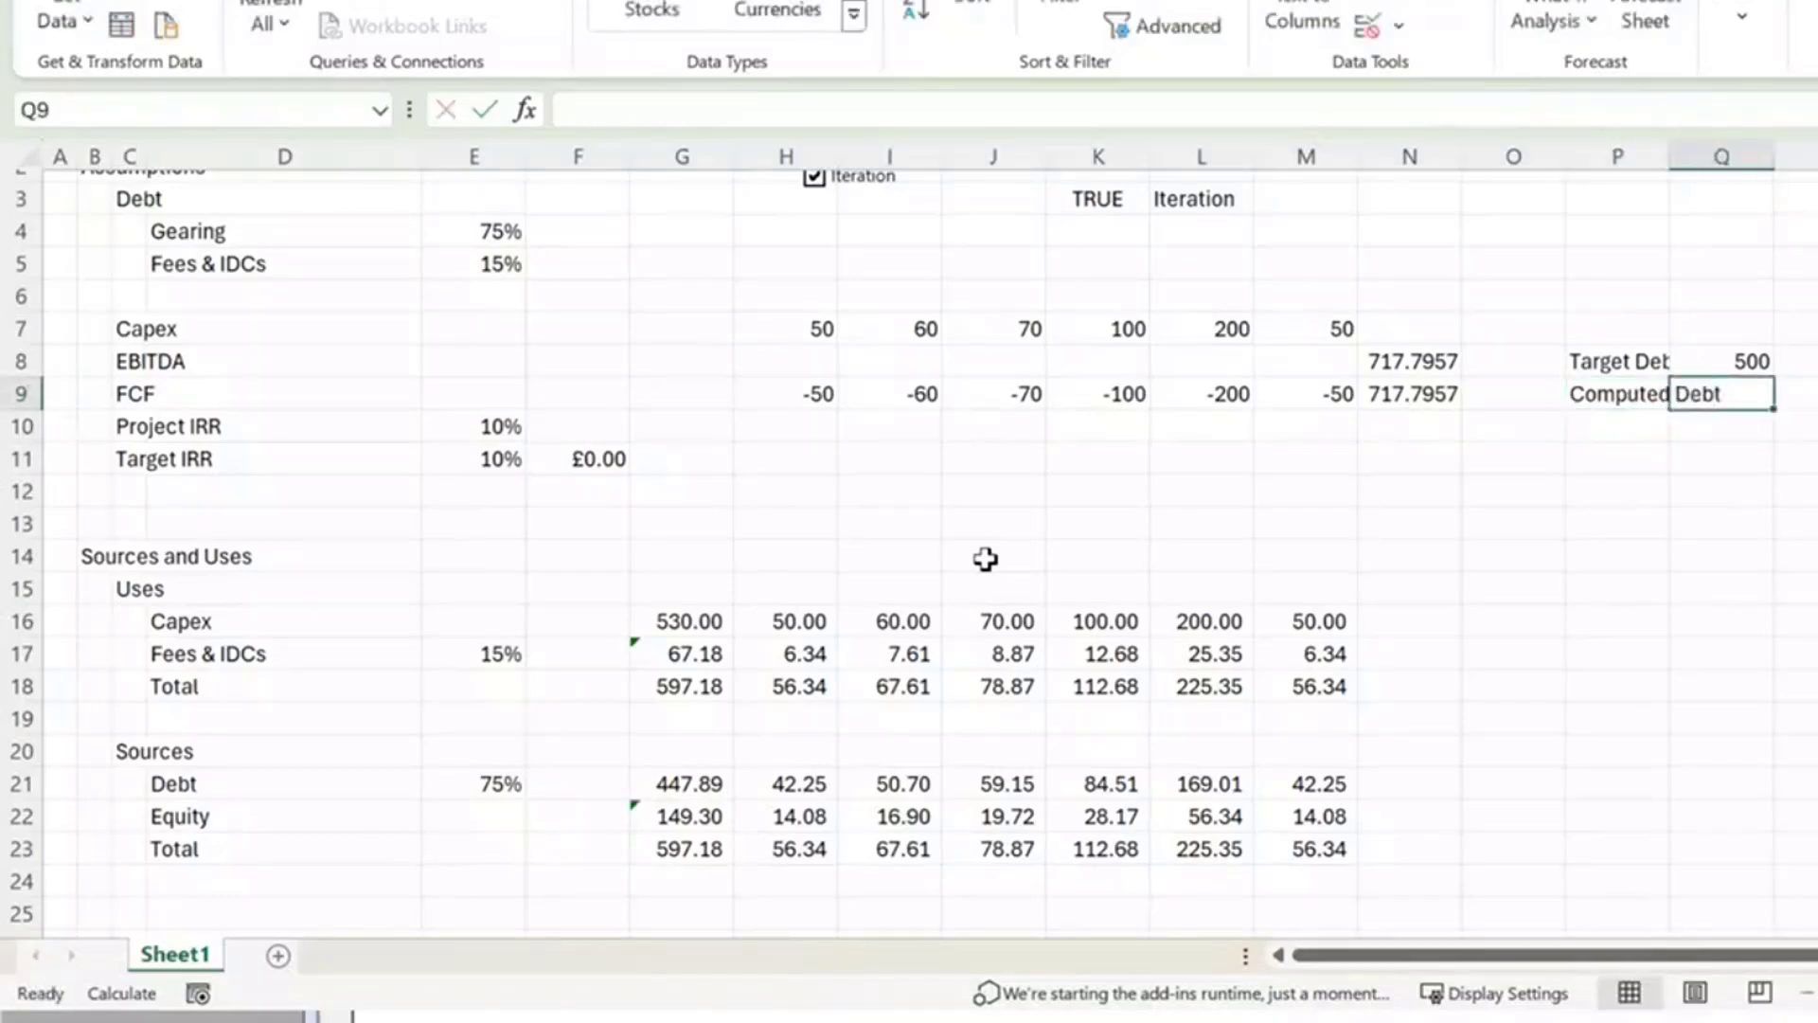
type("=")
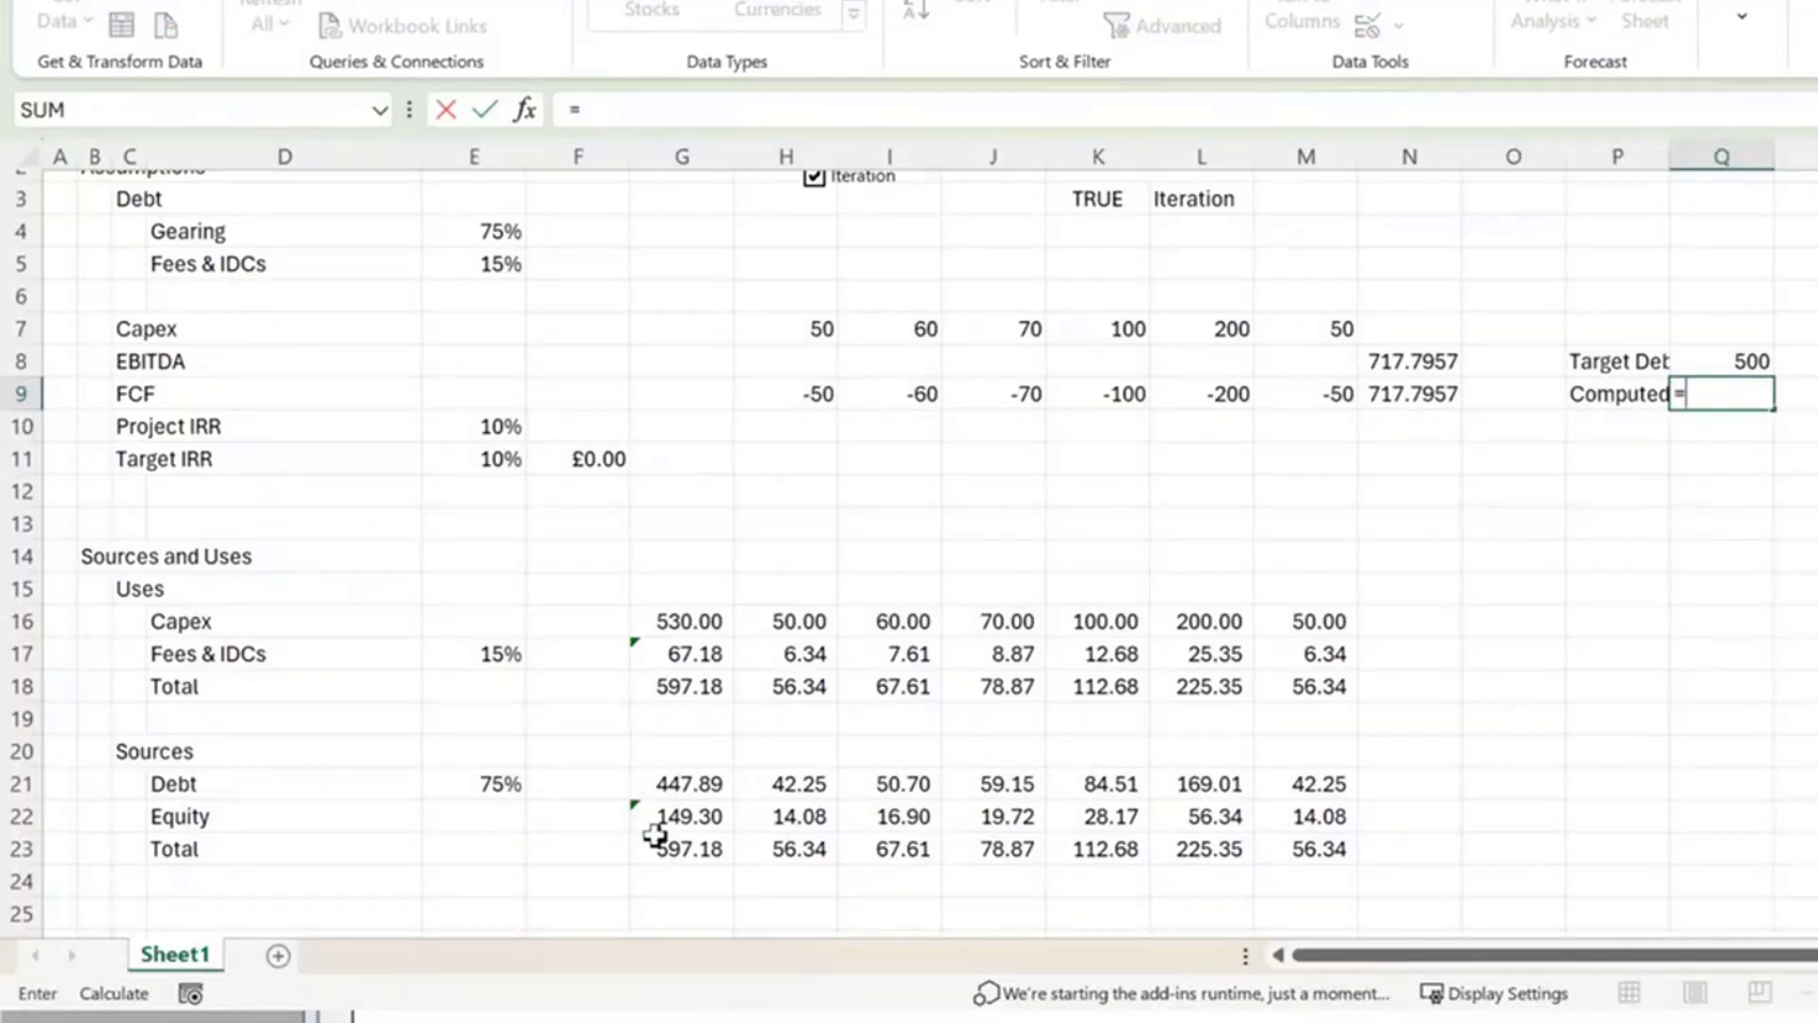
left_click(653, 781)
key("Return")
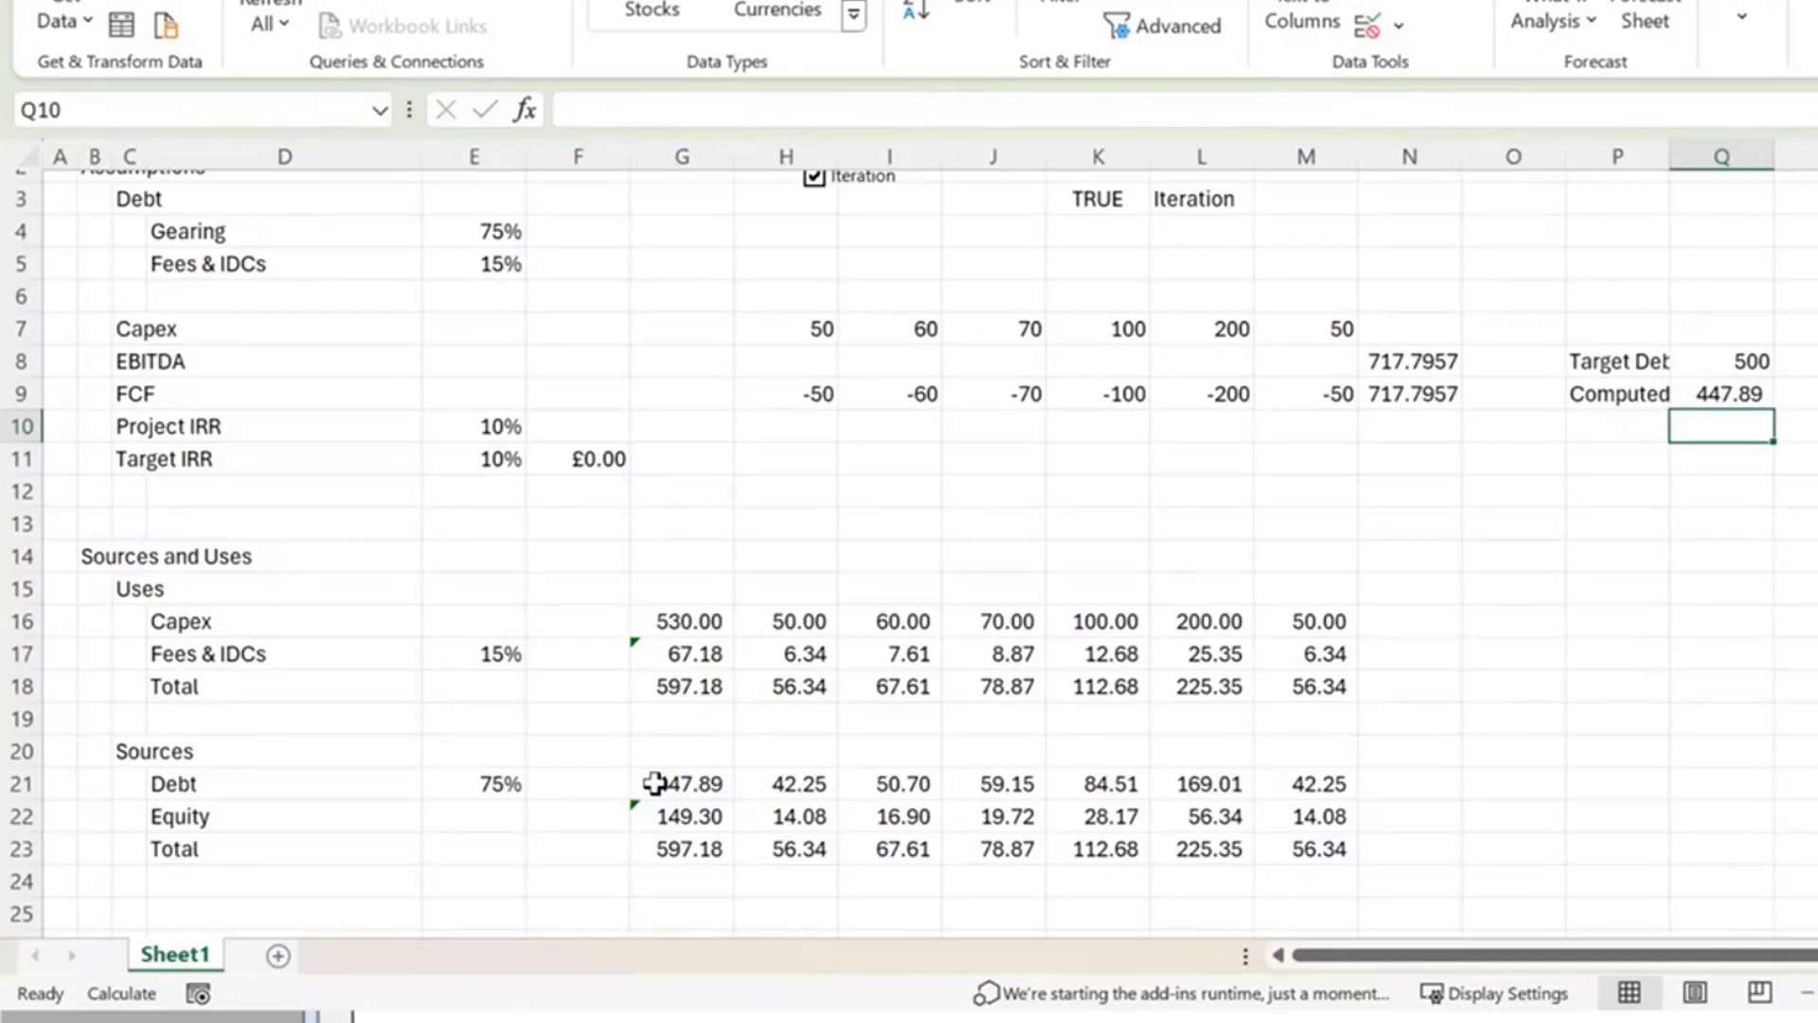
Add a Diff row in P10 and calculate target minus computed debt in Q10 with =Q8-Q9.
key("Left")
type("Diff")
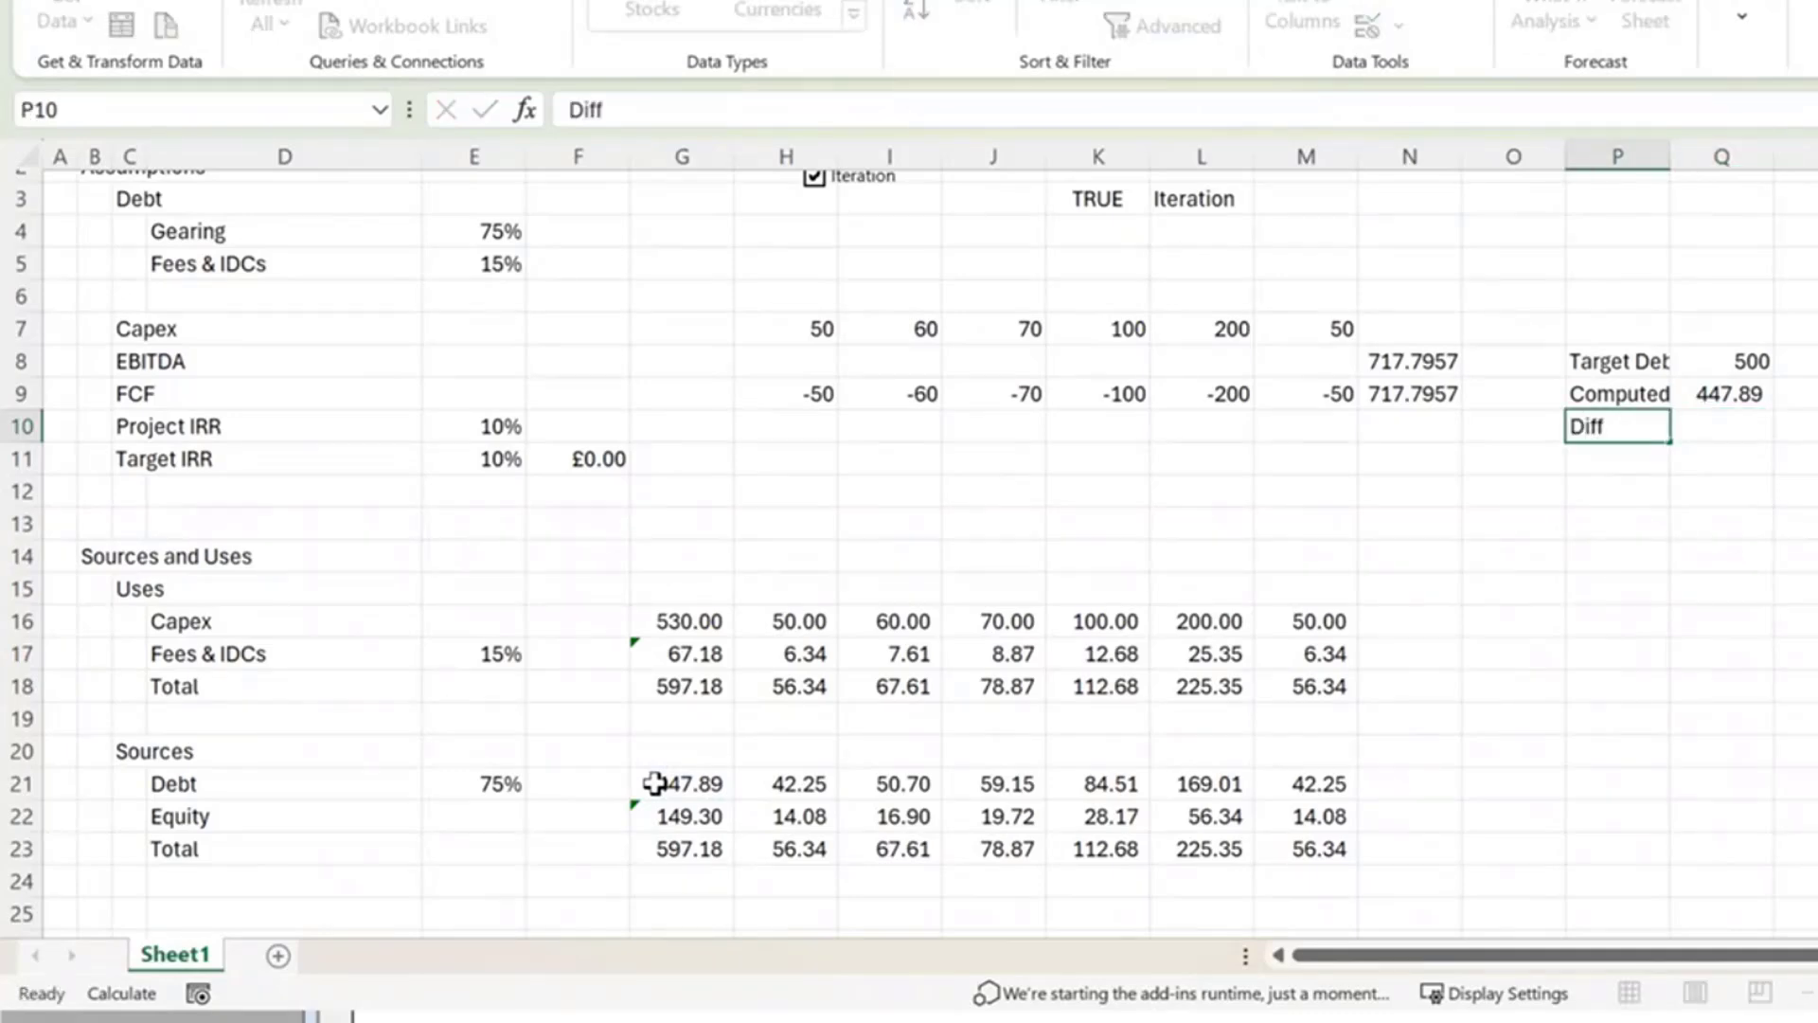
key("Tab")
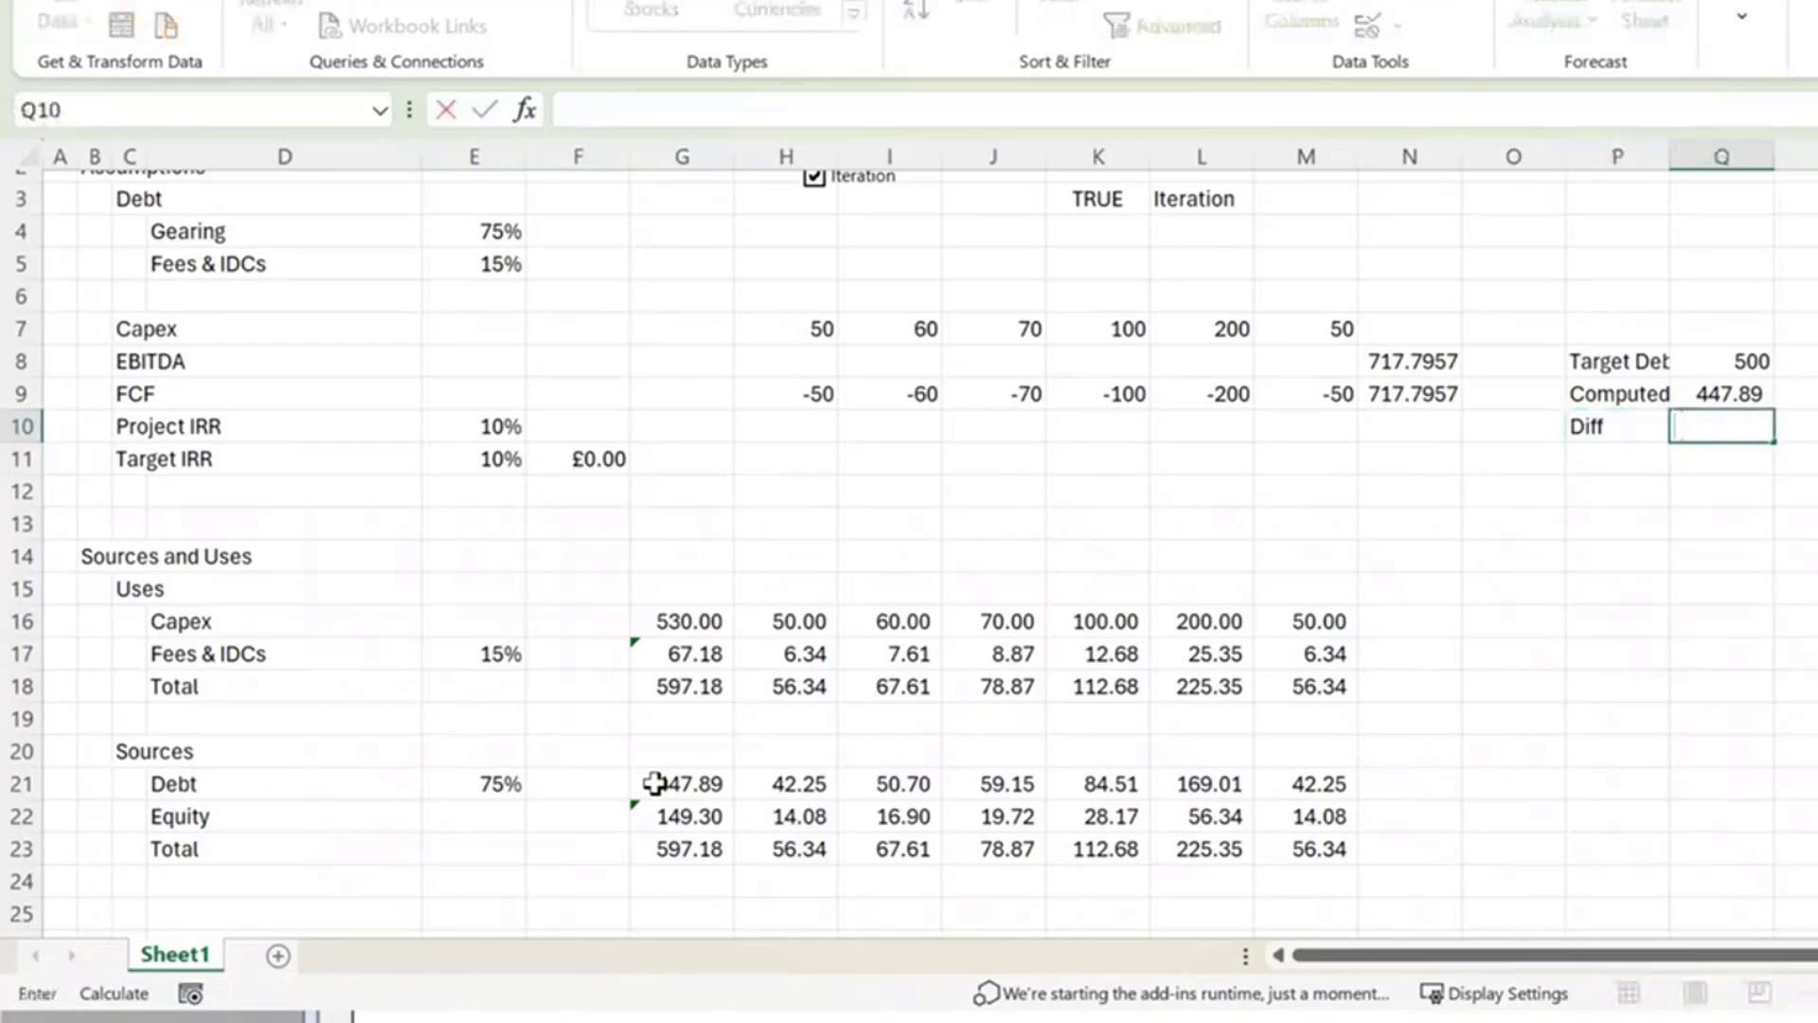
type("=")
key("Up")
key("Up")
type("-")
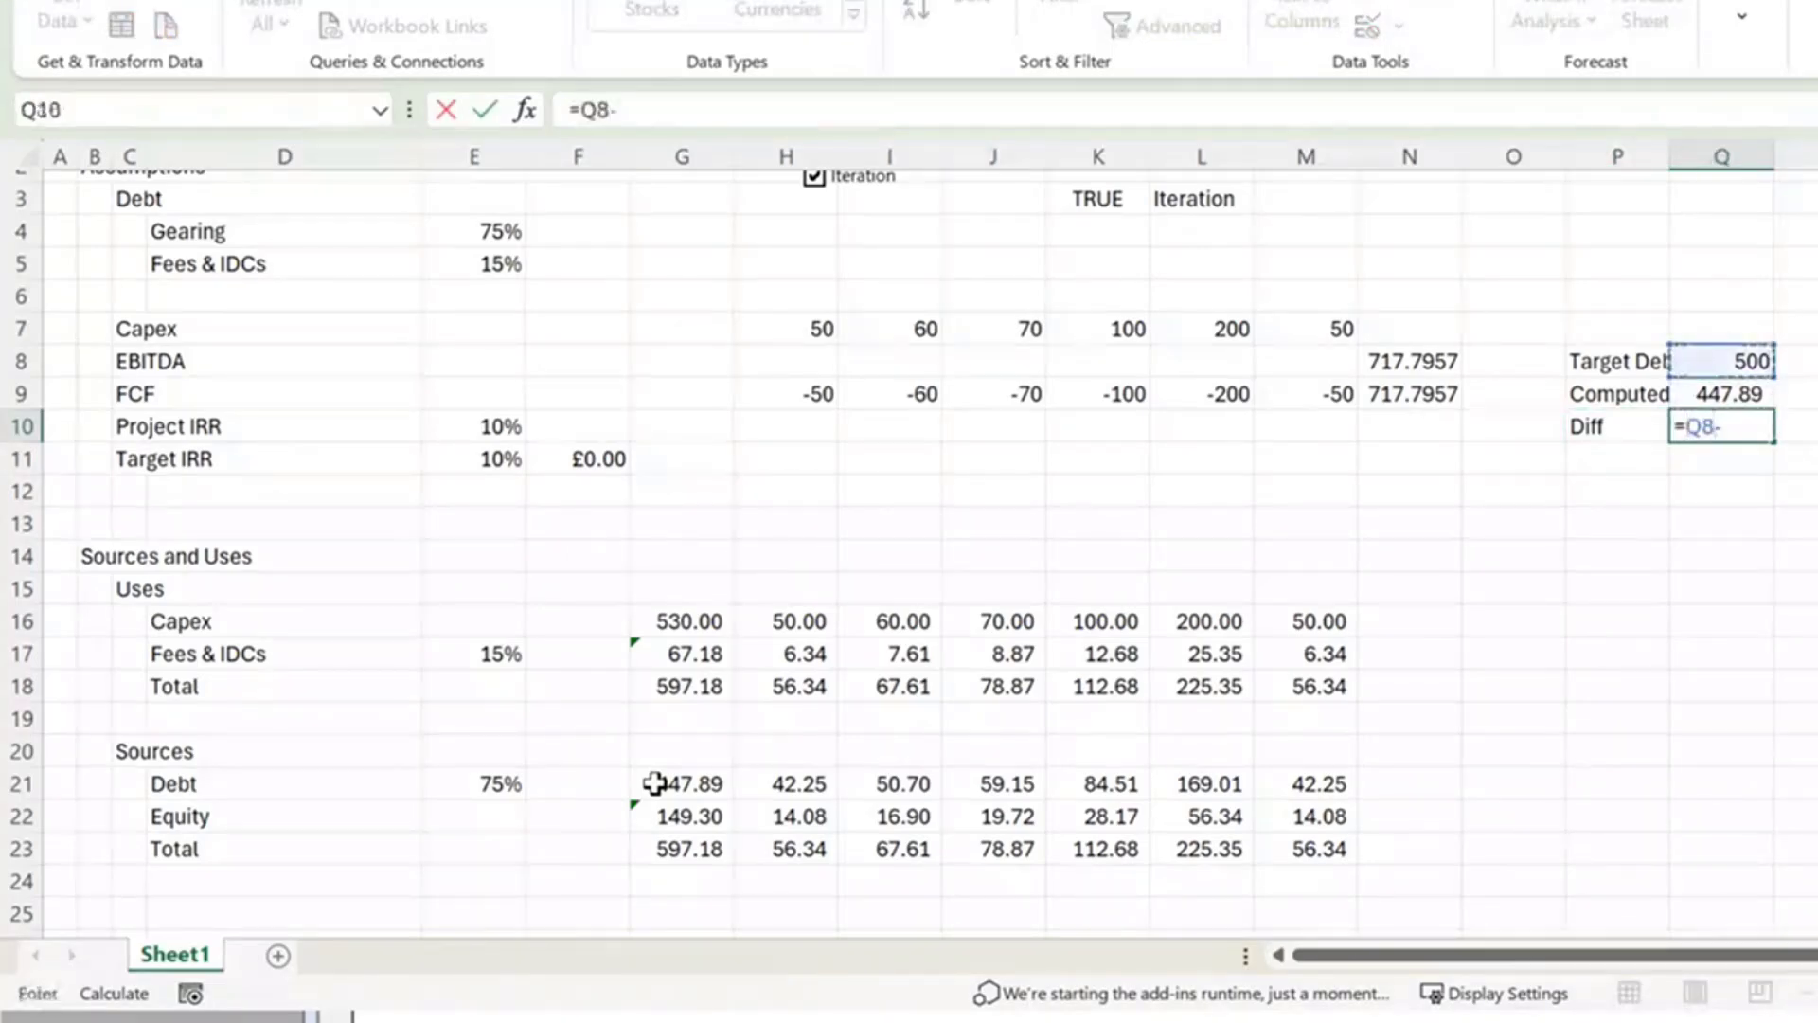
key("Up")
key("Return")
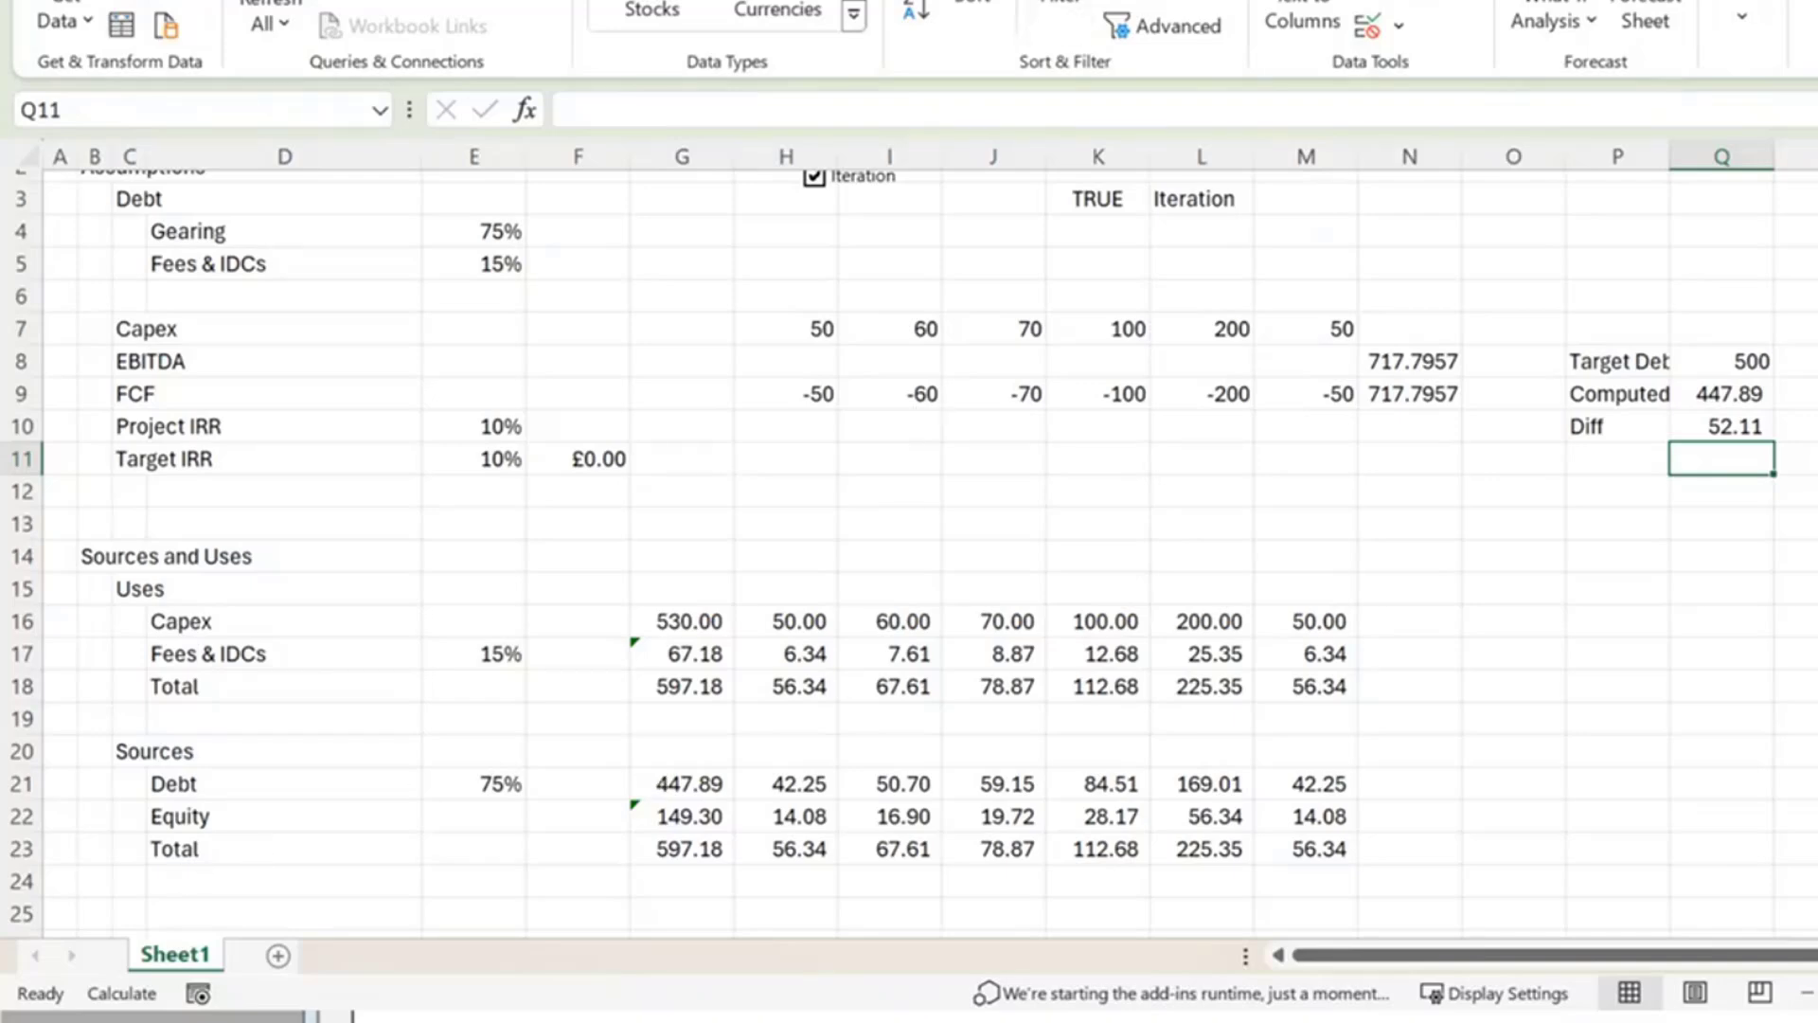
Set up a Goal Seek that brings the debt difference in Q10 to 0.
left_click(1042, 2)
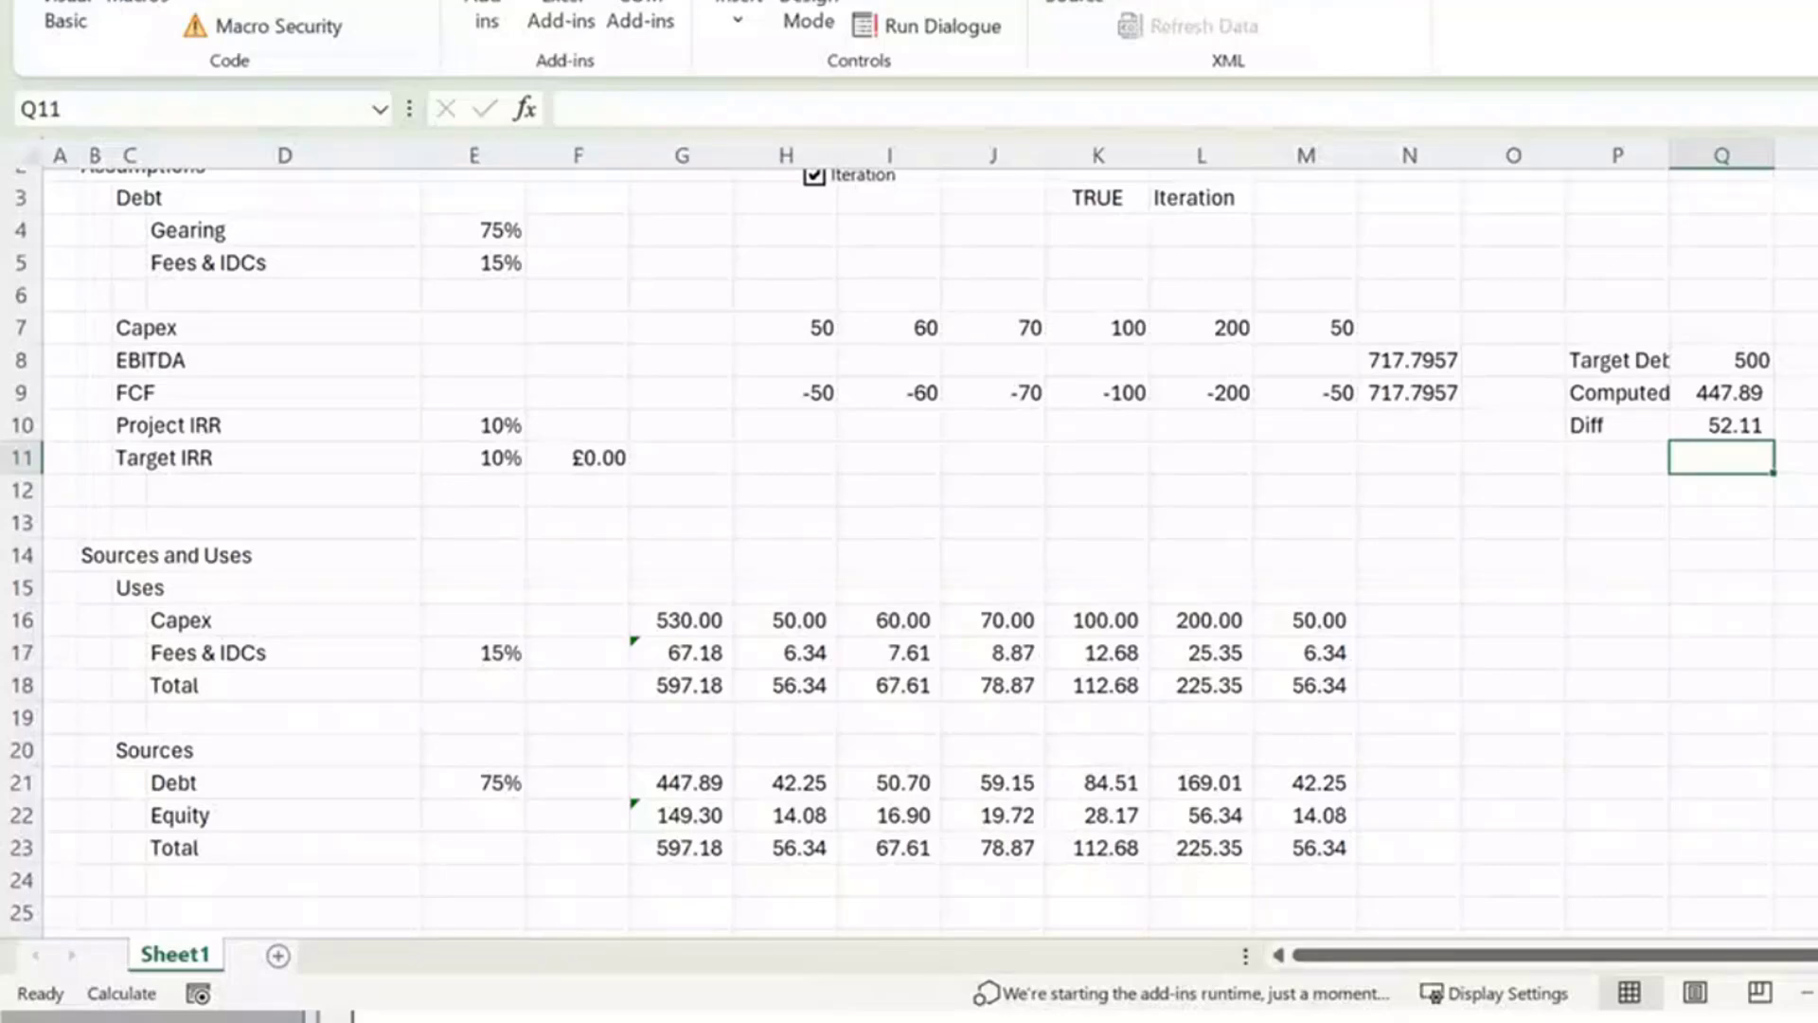
left_click(538, 5)
left_click(1551, 9)
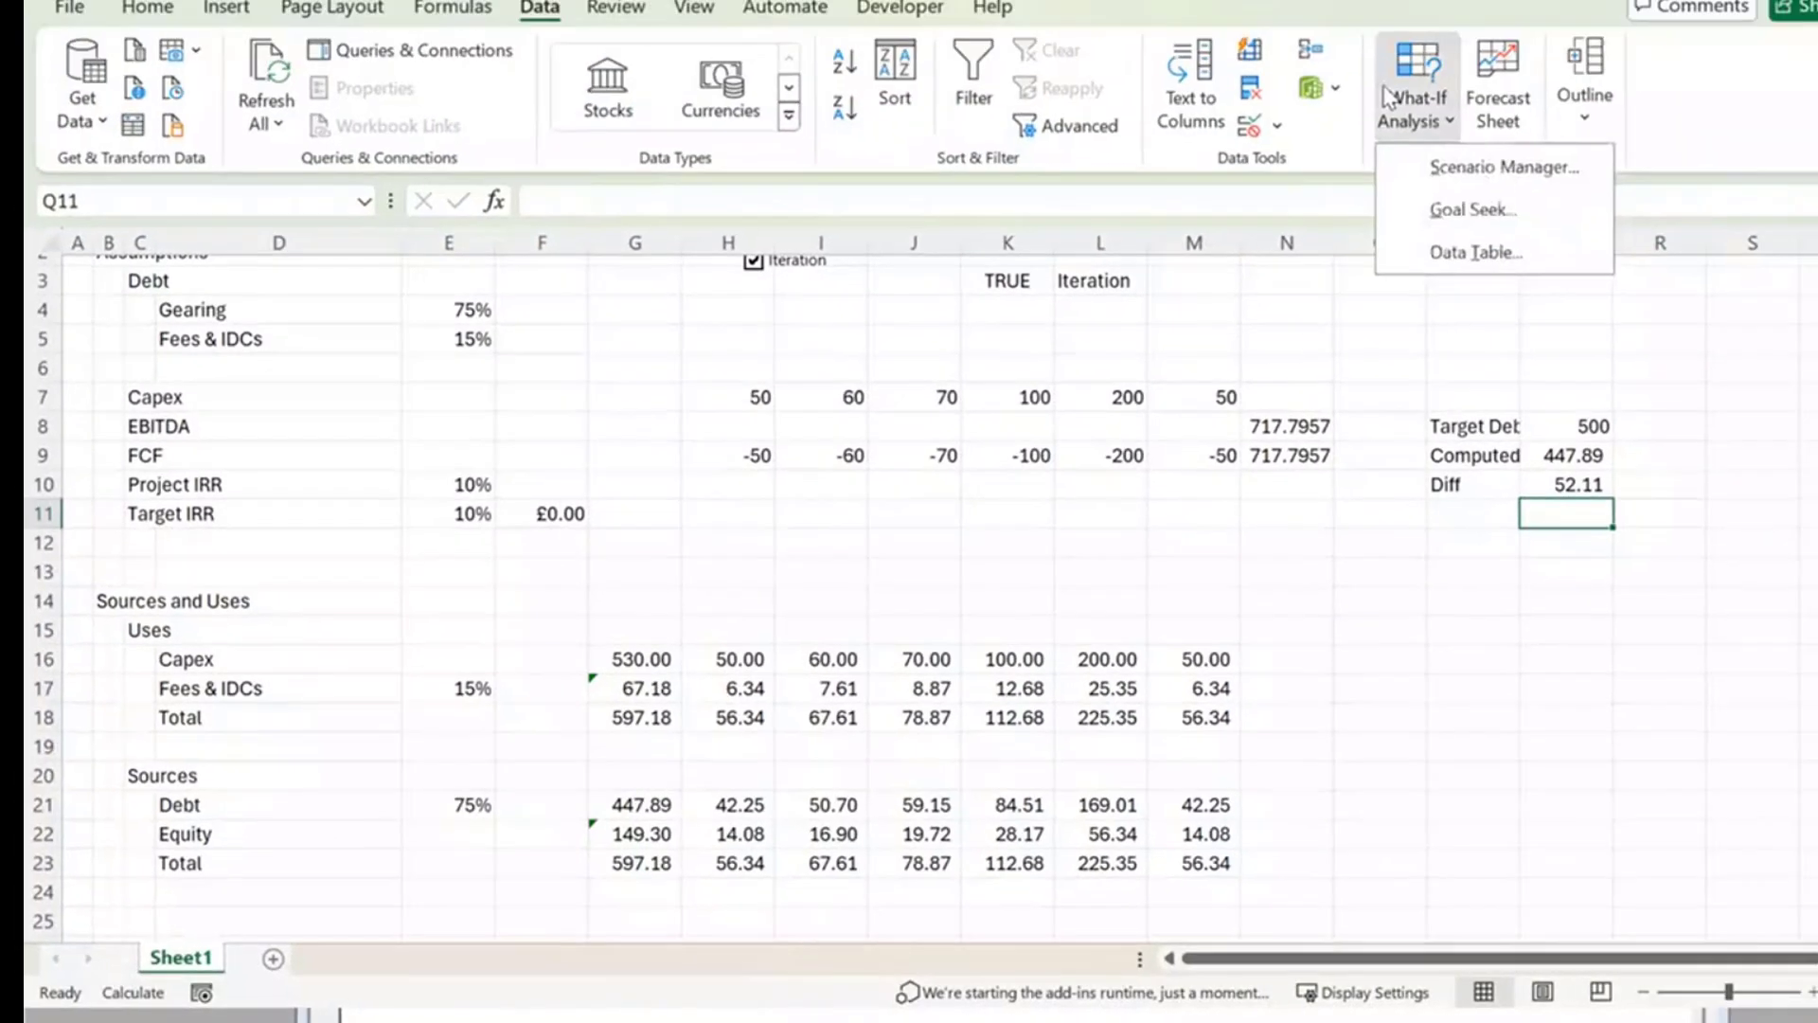
left_click(1475, 244)
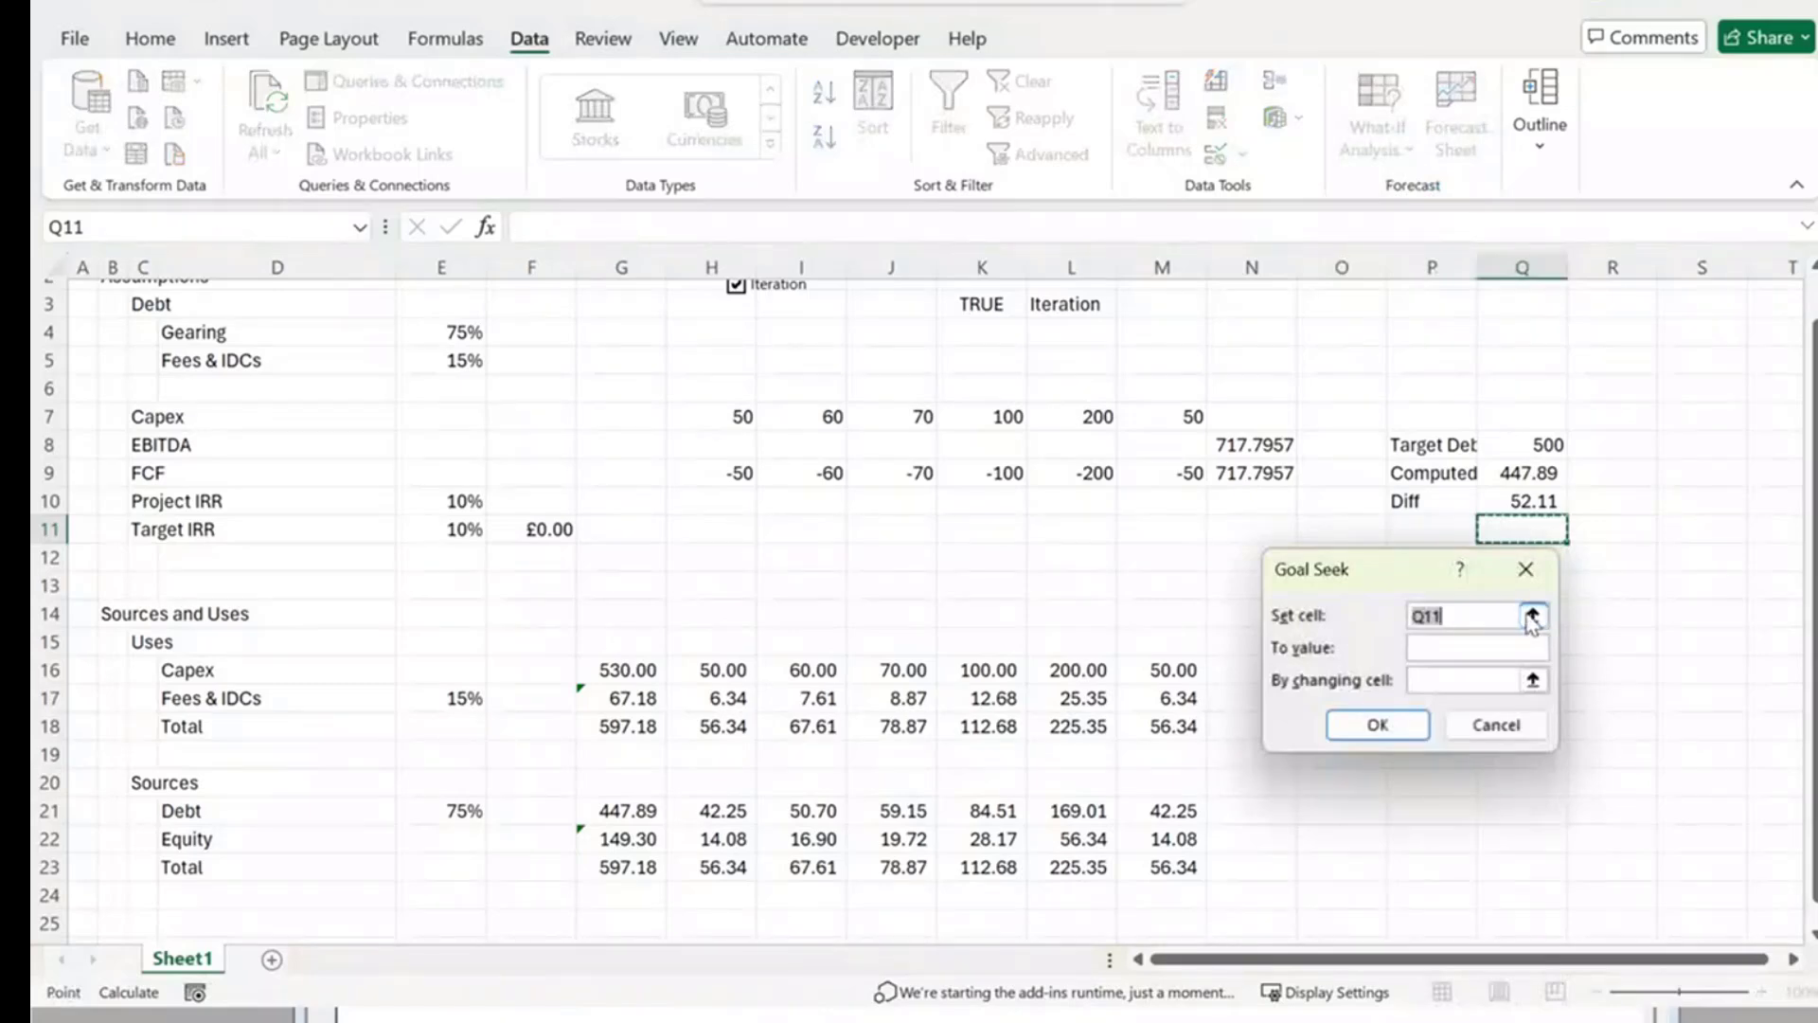
left_click(1532, 616)
left_click(1543, 506)
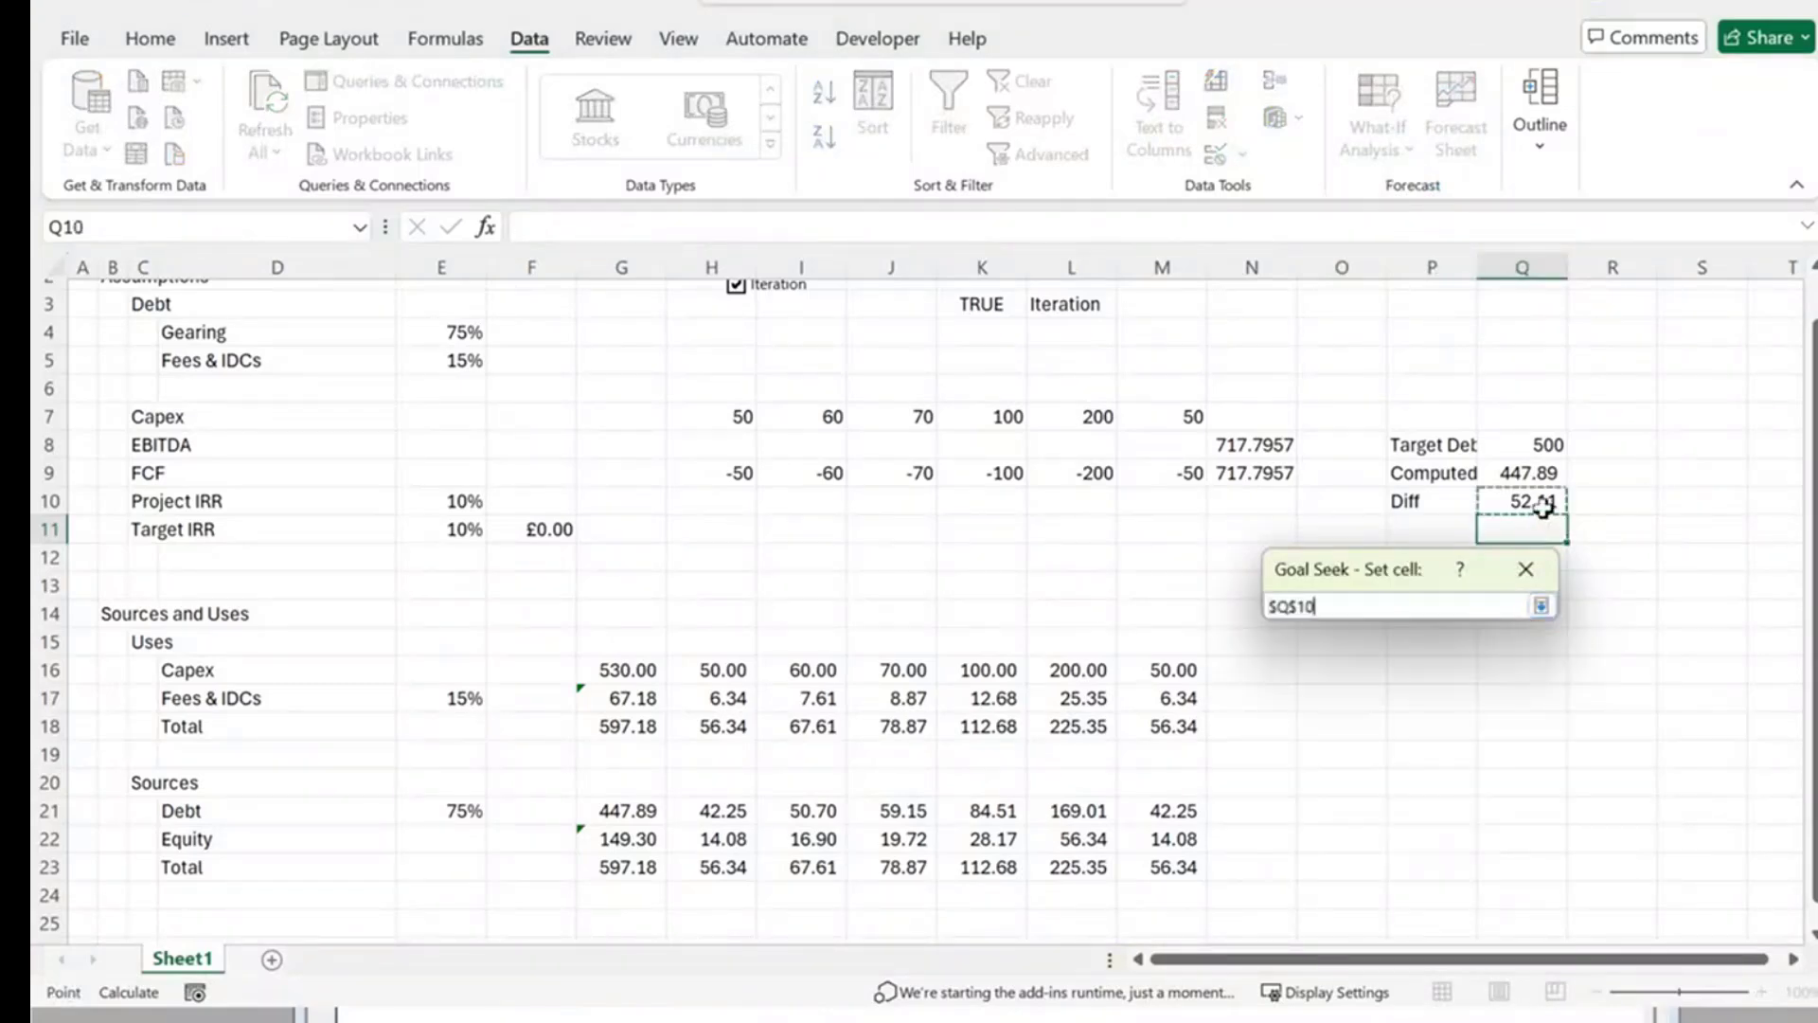
left_click(1541, 606)
left_click(1455, 649)
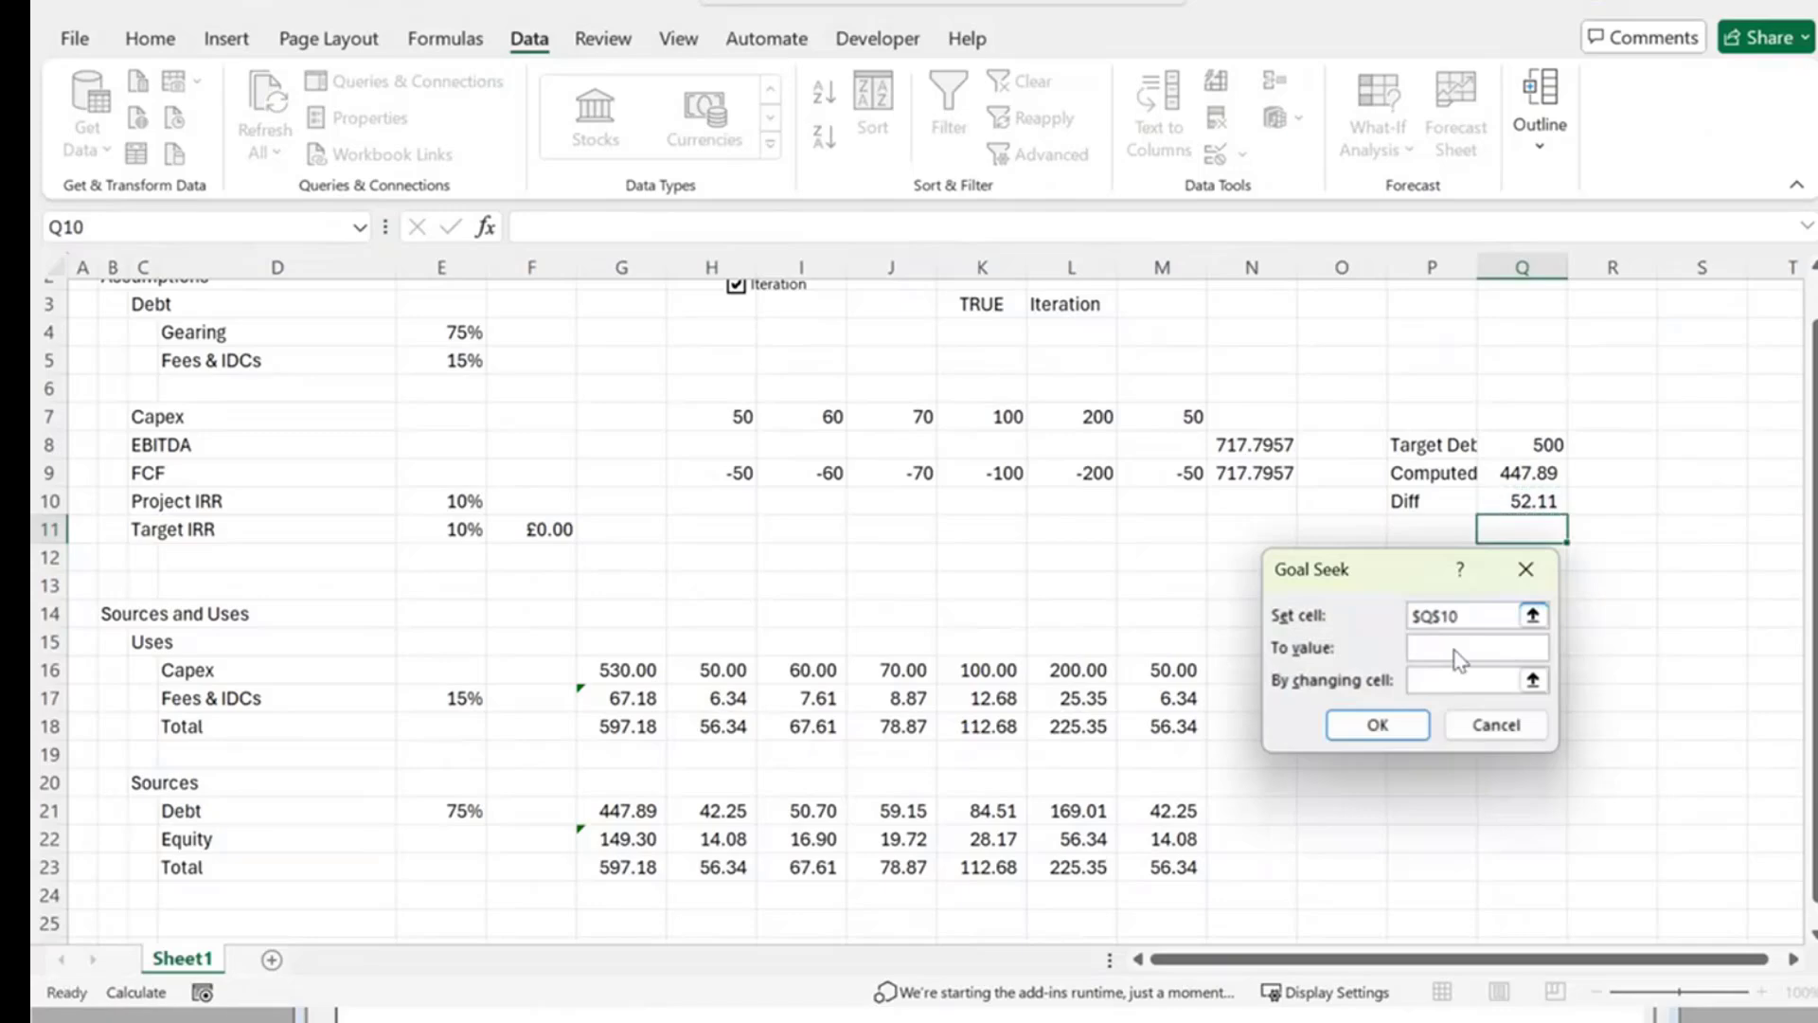
type("0")
Use the gearing in E4 as the Goal Seek changing cell, run it and close the status dialog.
left_click(1532, 680)
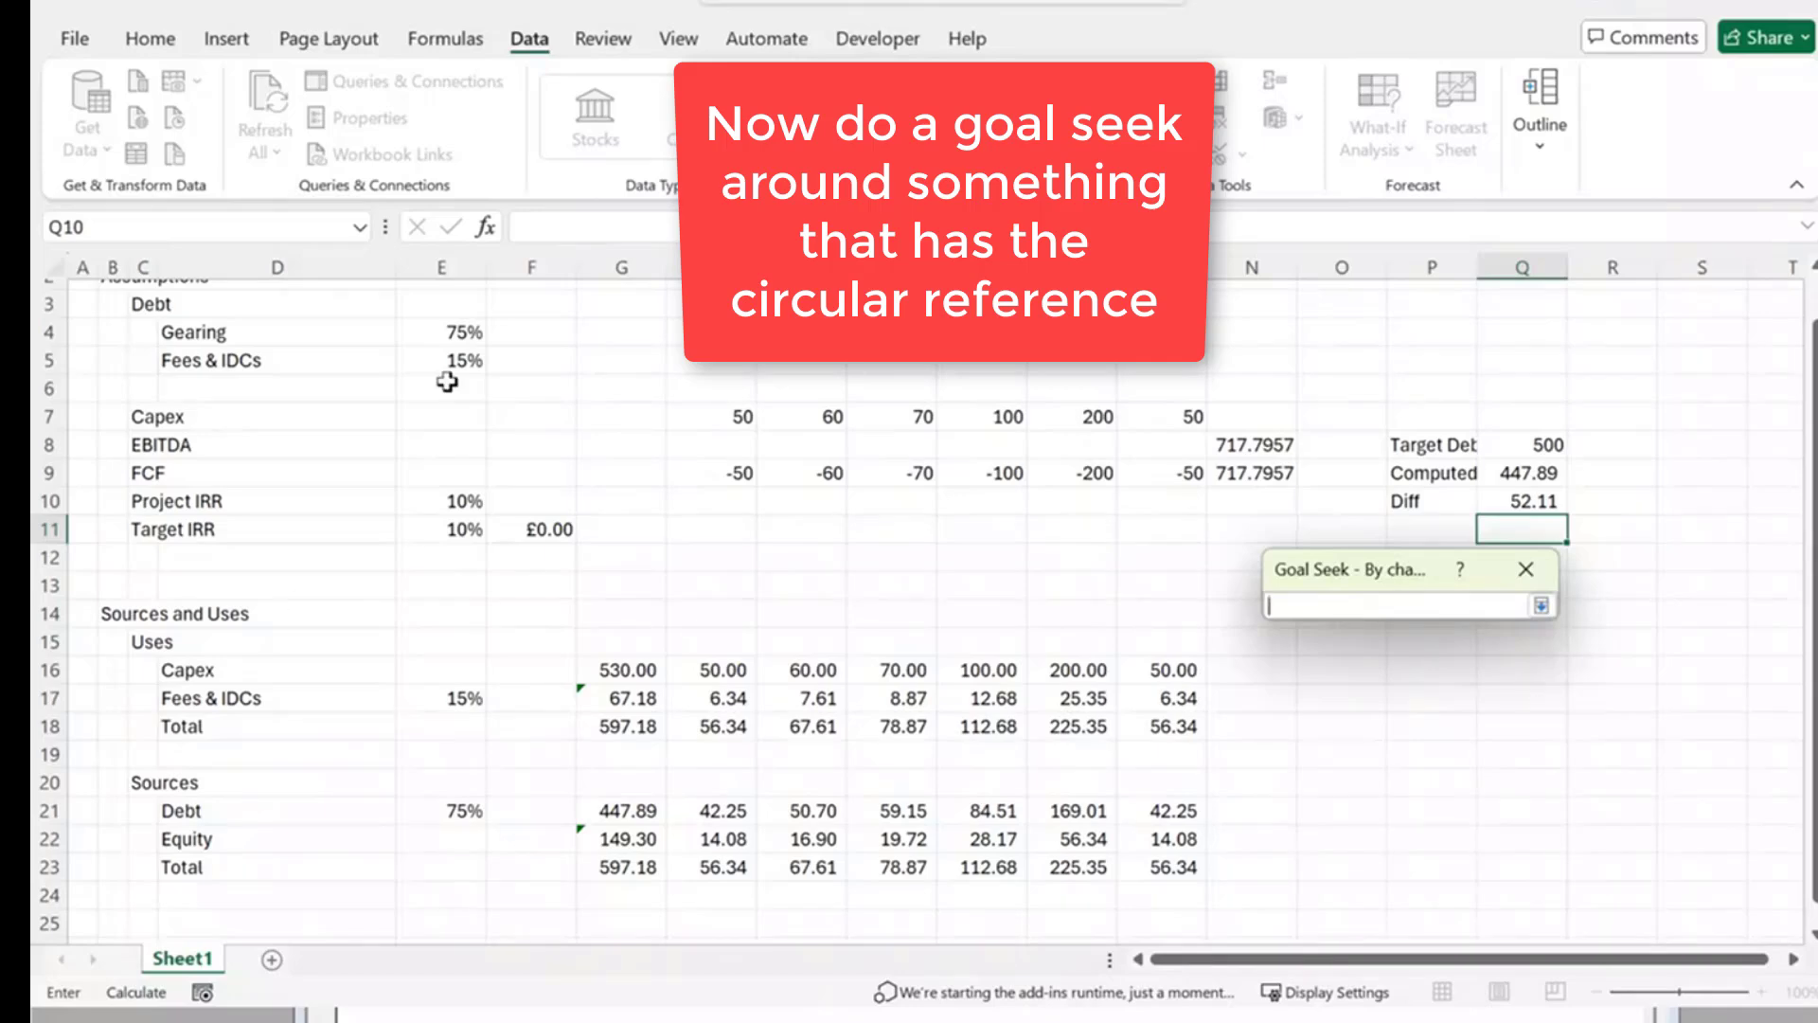
left_click(443, 331)
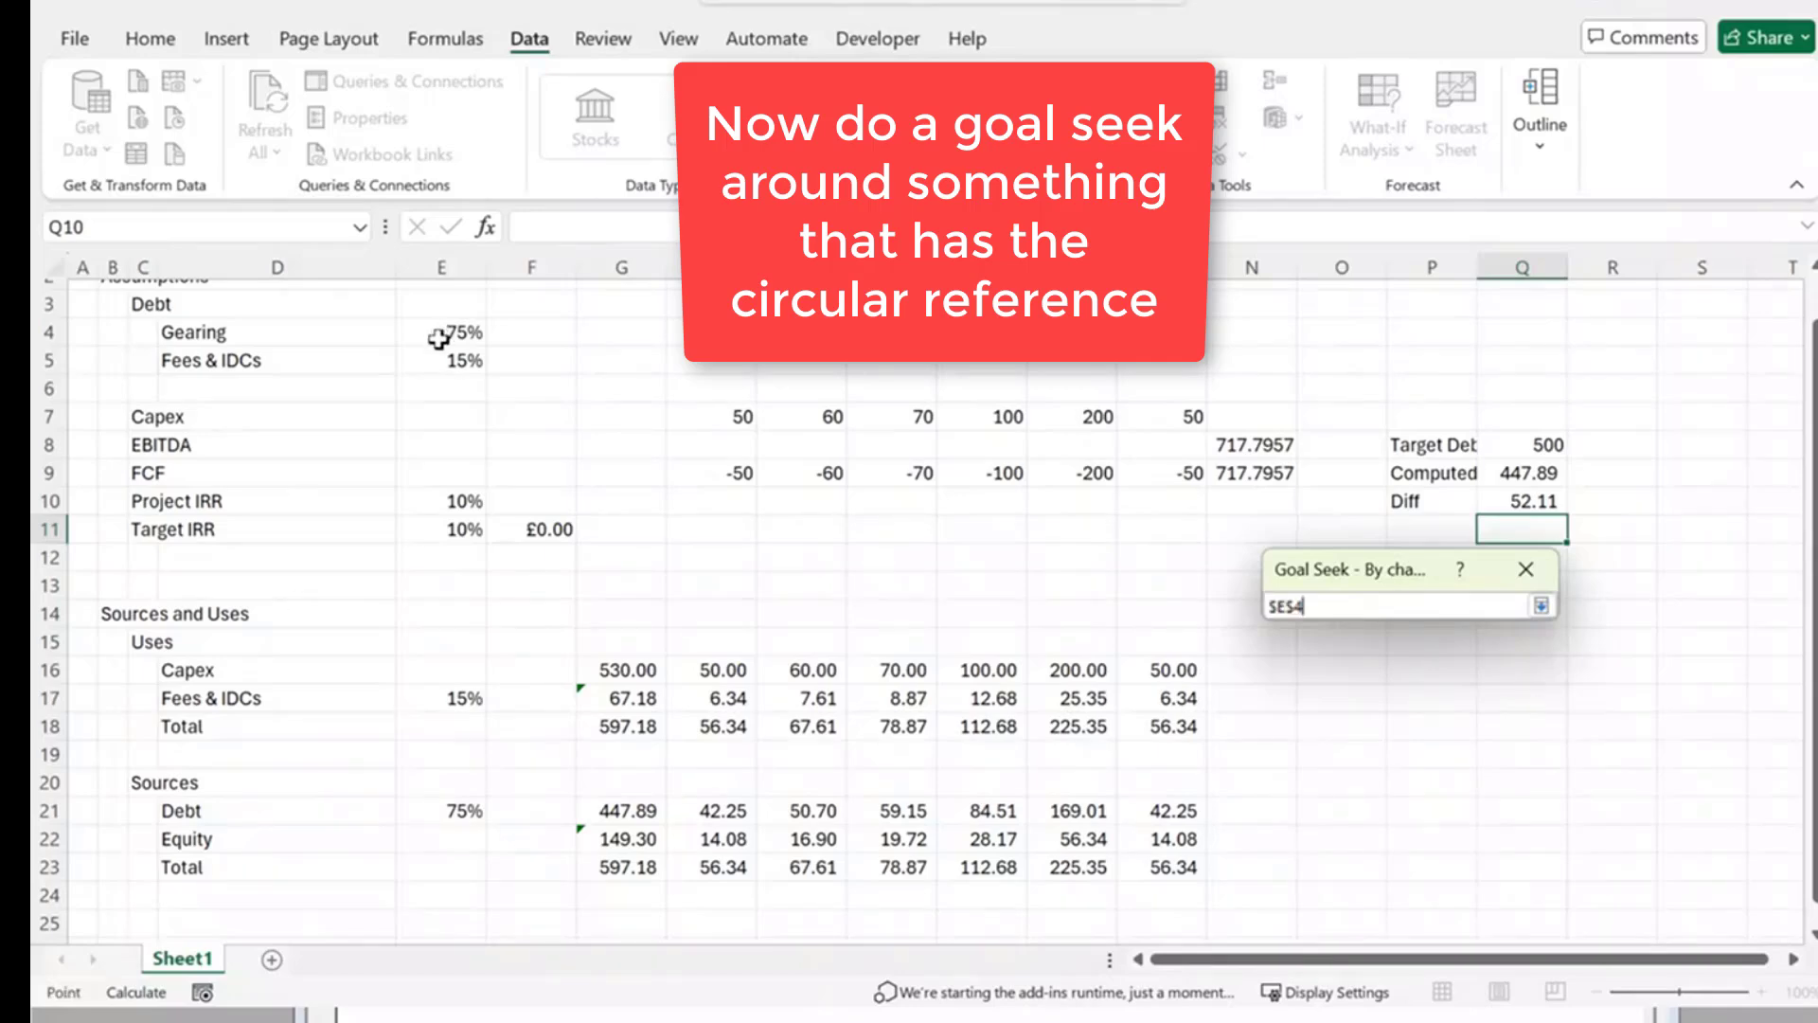
left_click(1542, 606)
left_click(1383, 715)
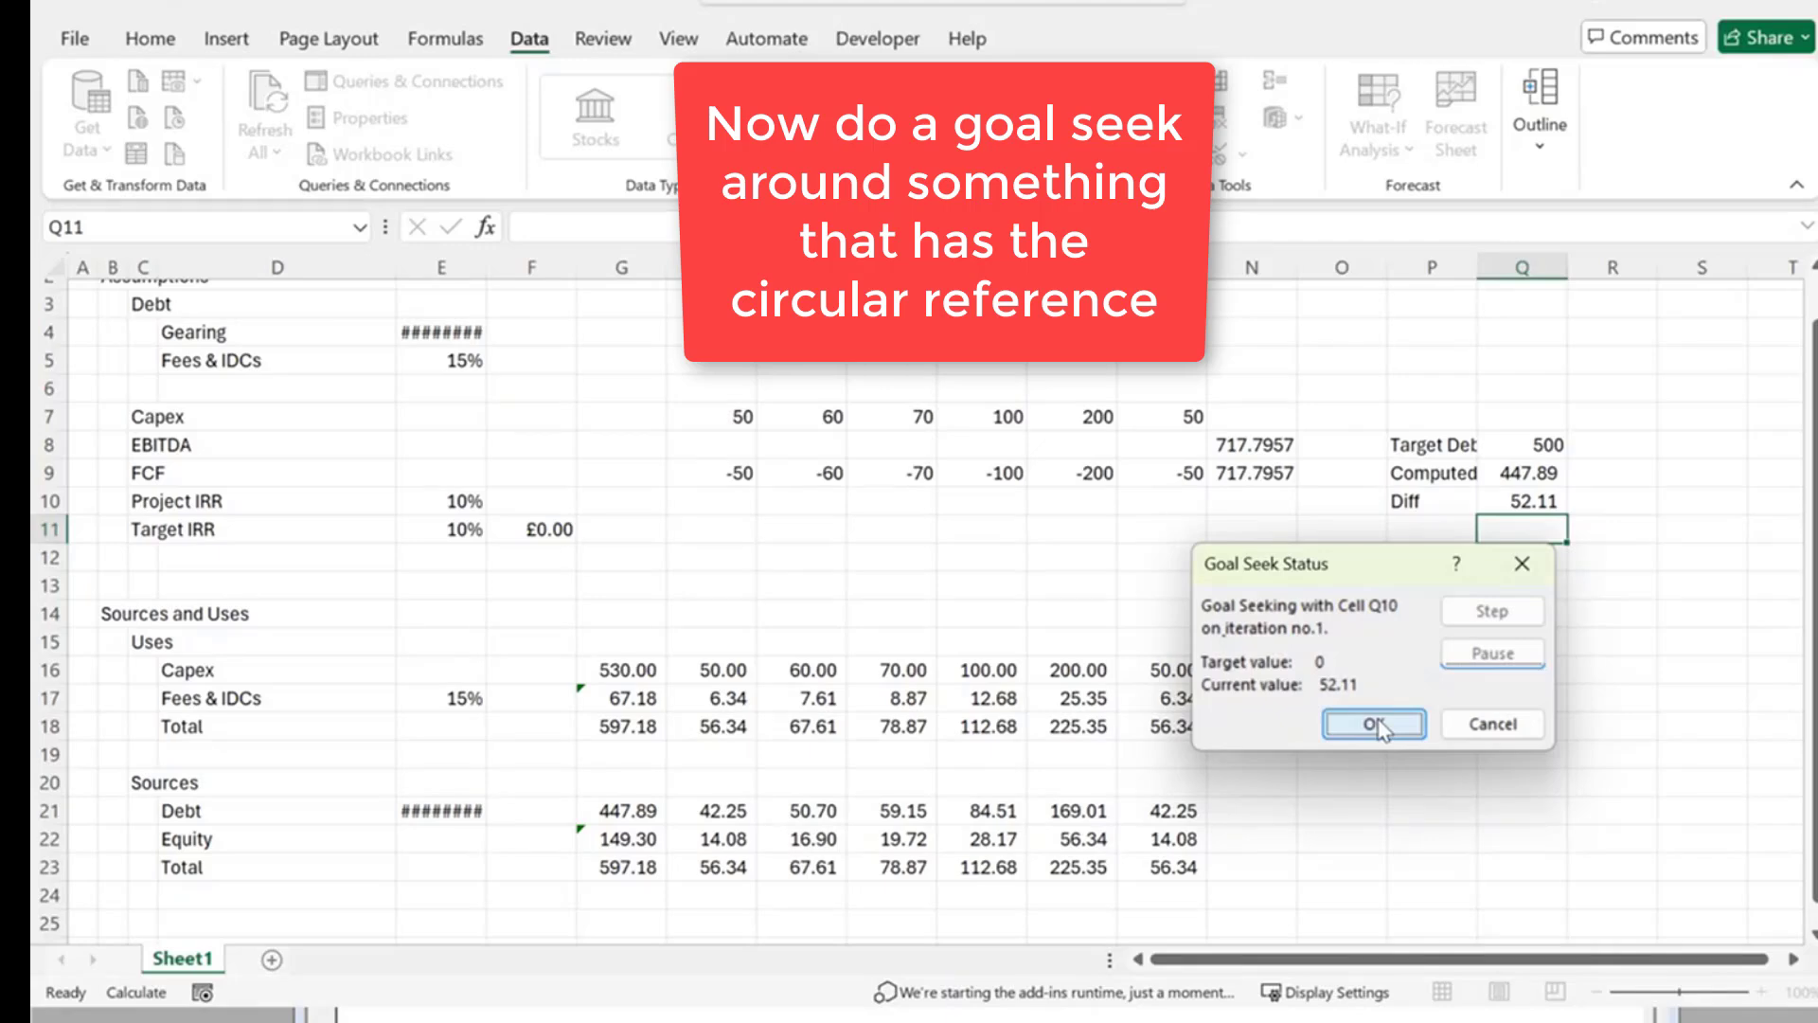
left_click(1380, 725)
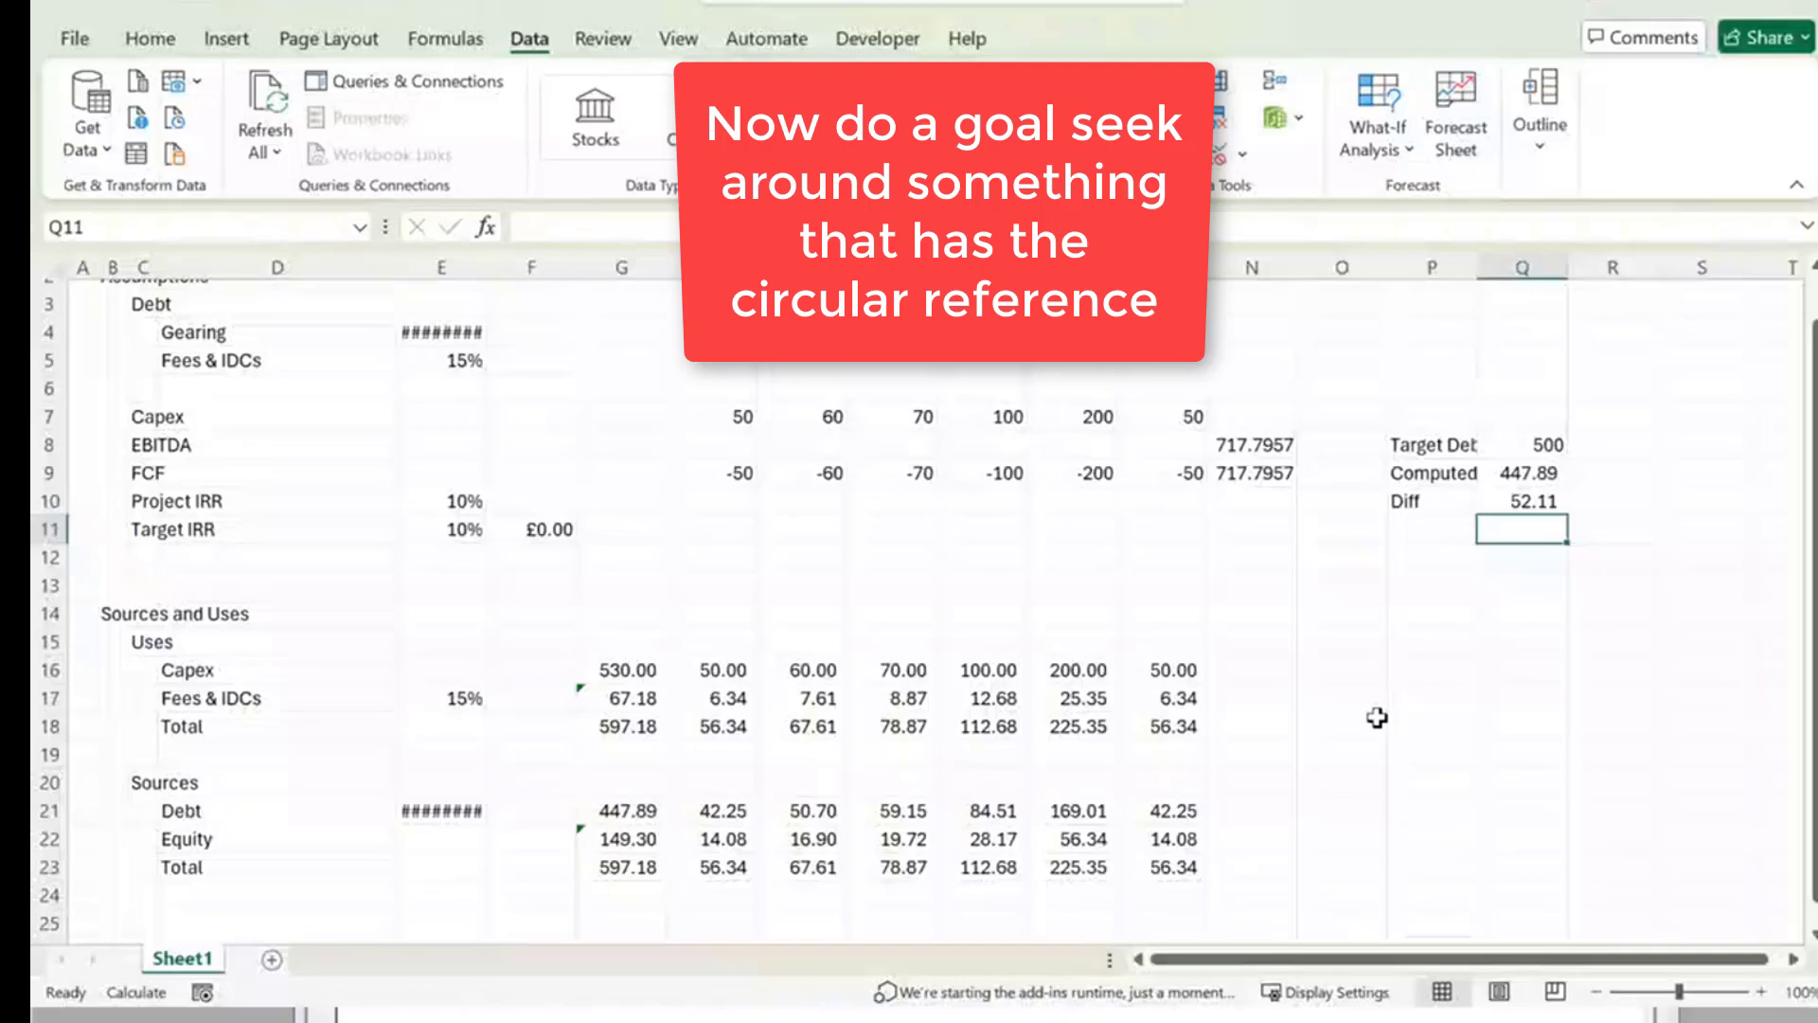
Reset the gearing assumption in E4 to 75%.
left_click(453, 333)
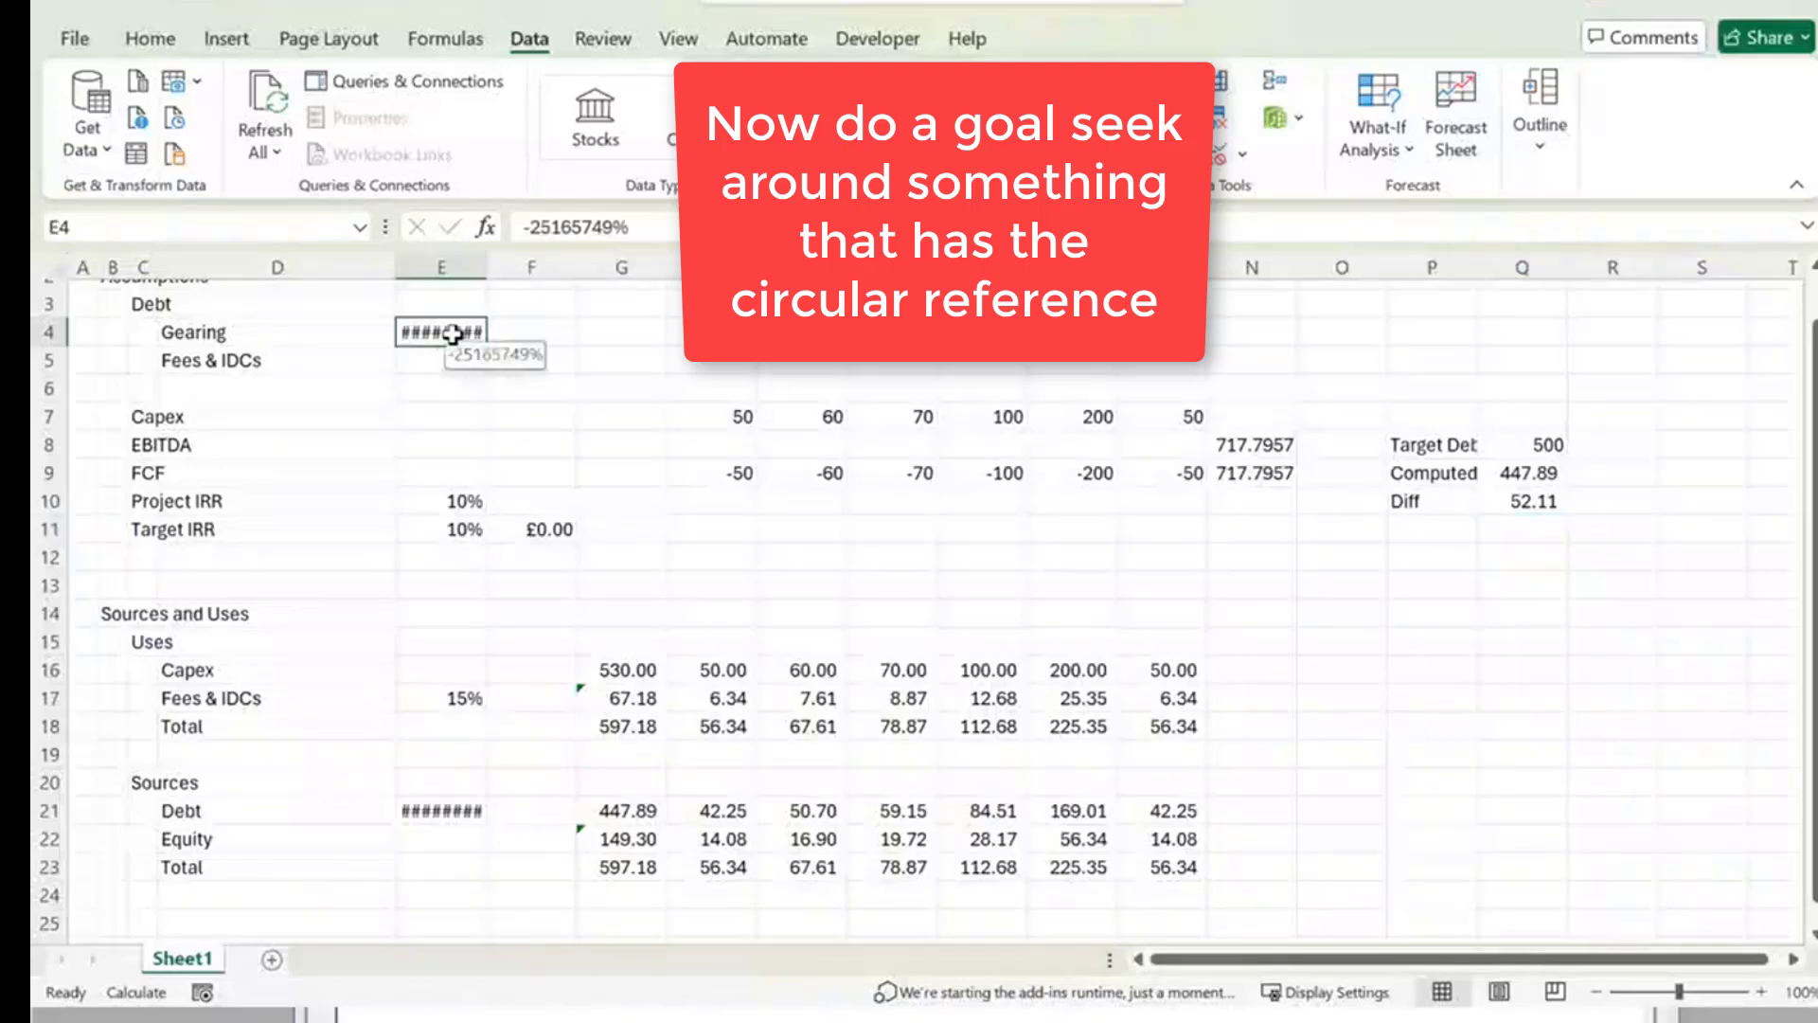
type("75")
key("Return")
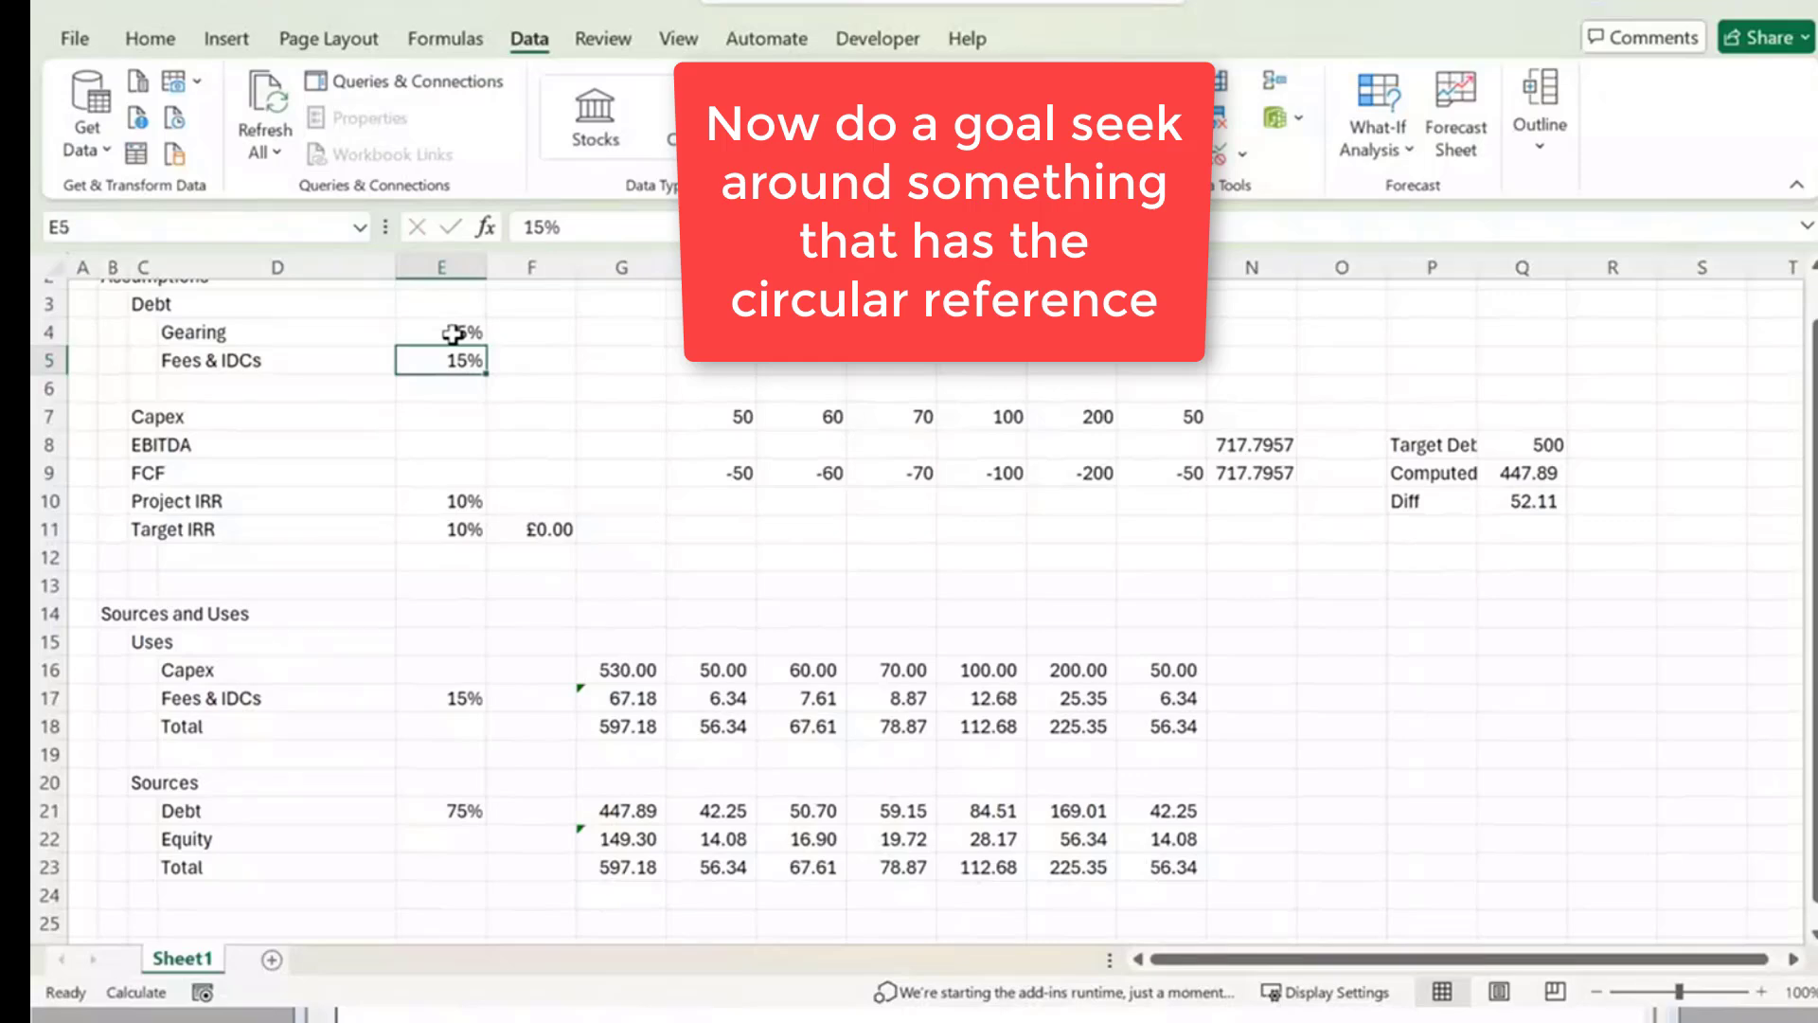
scroll(452, 333, "up", 1)
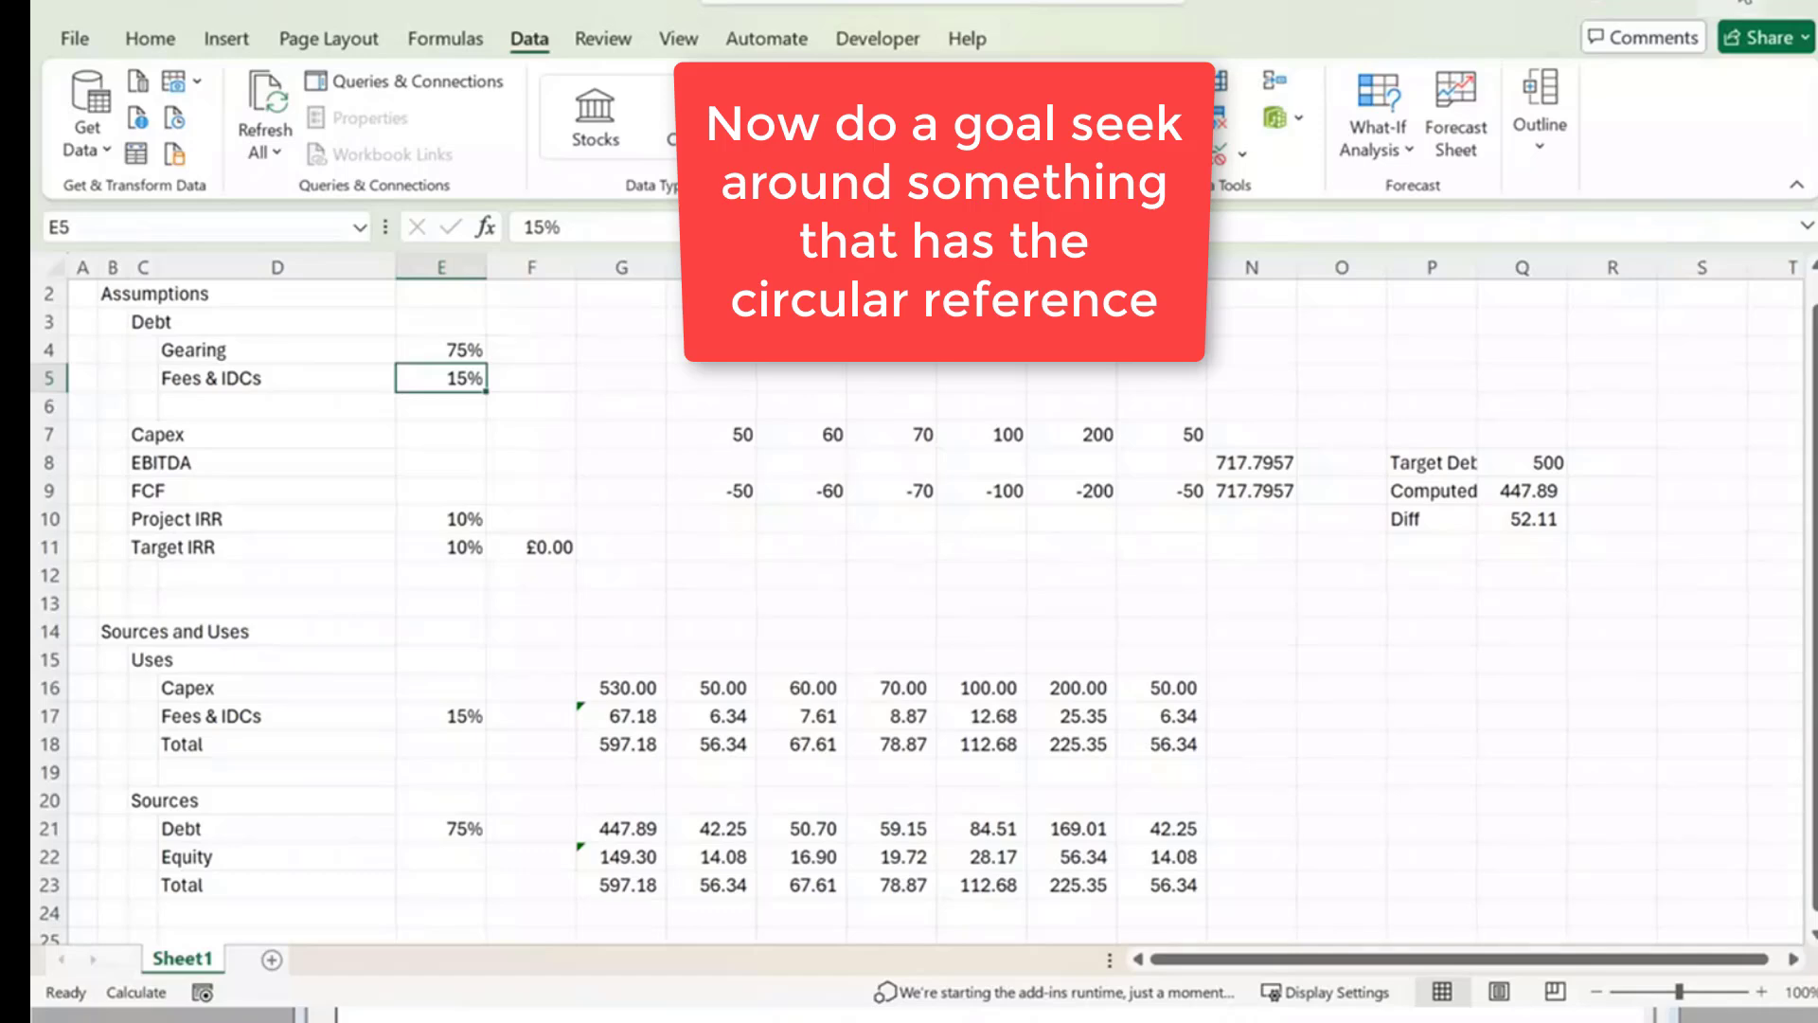
left_click(1728, 3)
left_click(1382, 95)
scroll(1787, 729, "down", 1)
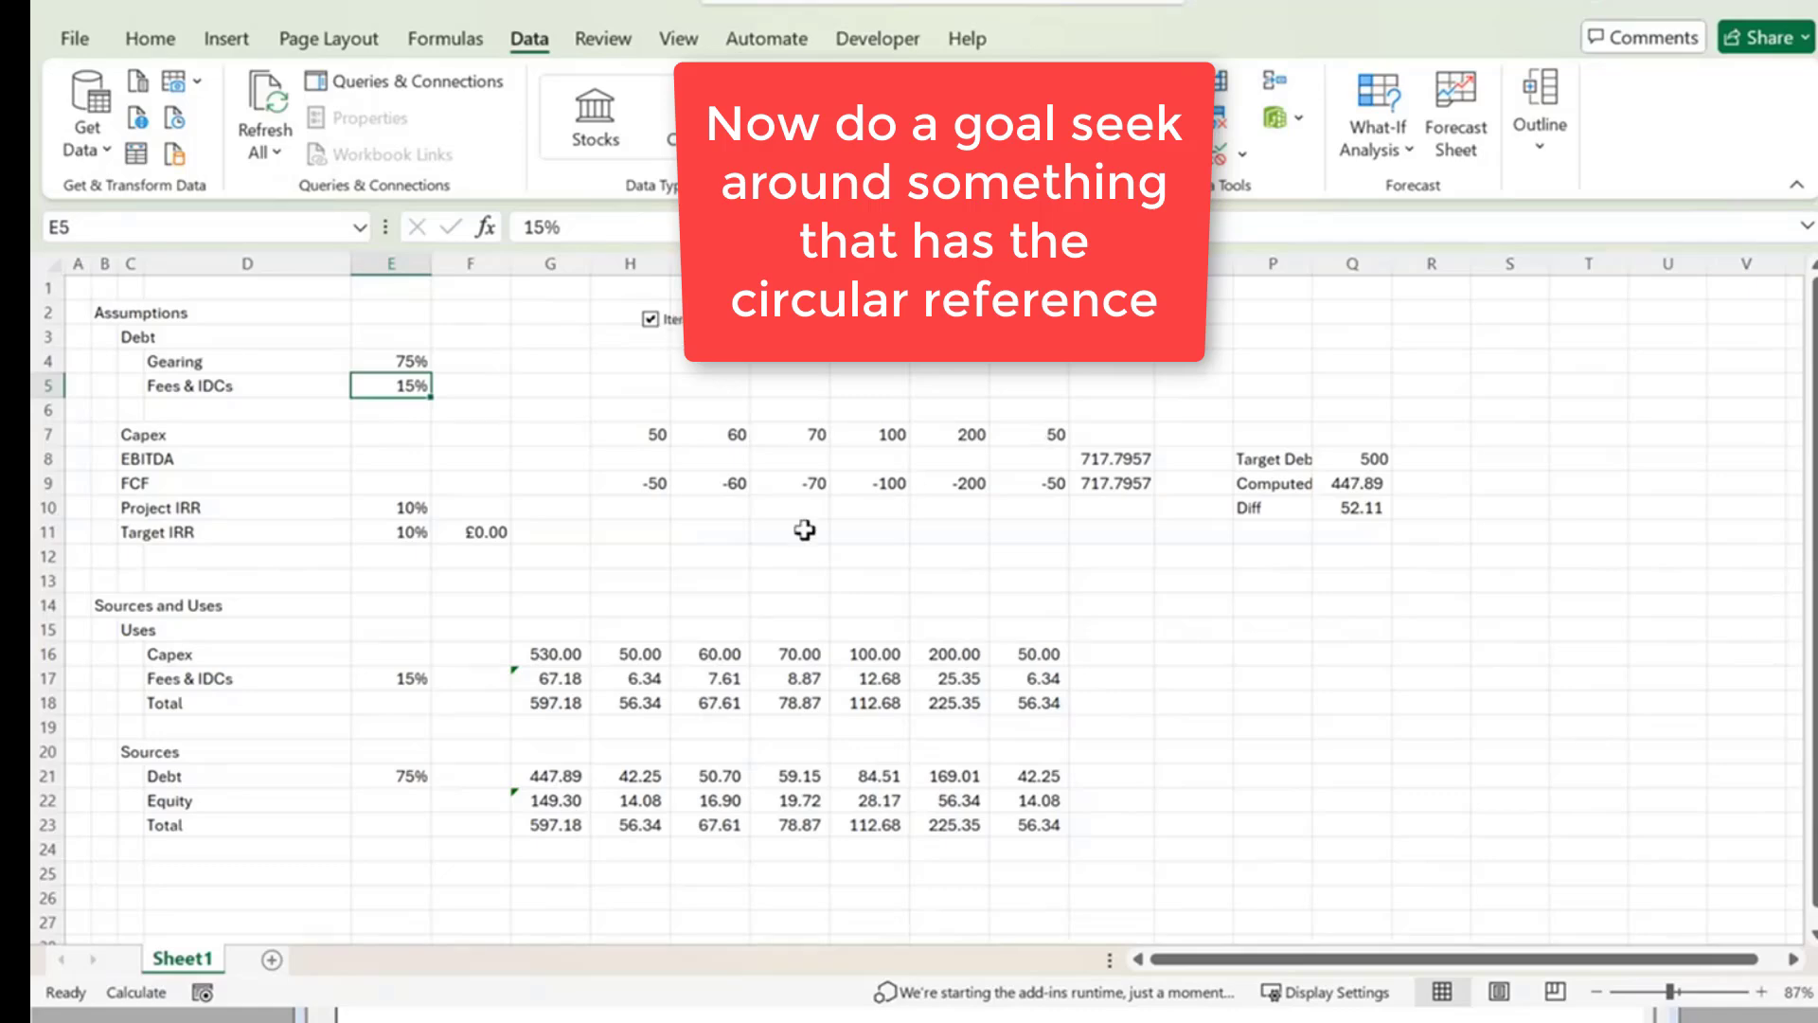
Overwrite the periodic Uses total in J18 with the text "a" to test the circular model, and undo that entry.
left_click(813, 635)
key("Down")
key("Down")
key("Down")
key("Down")
key("Down")
key("Down")
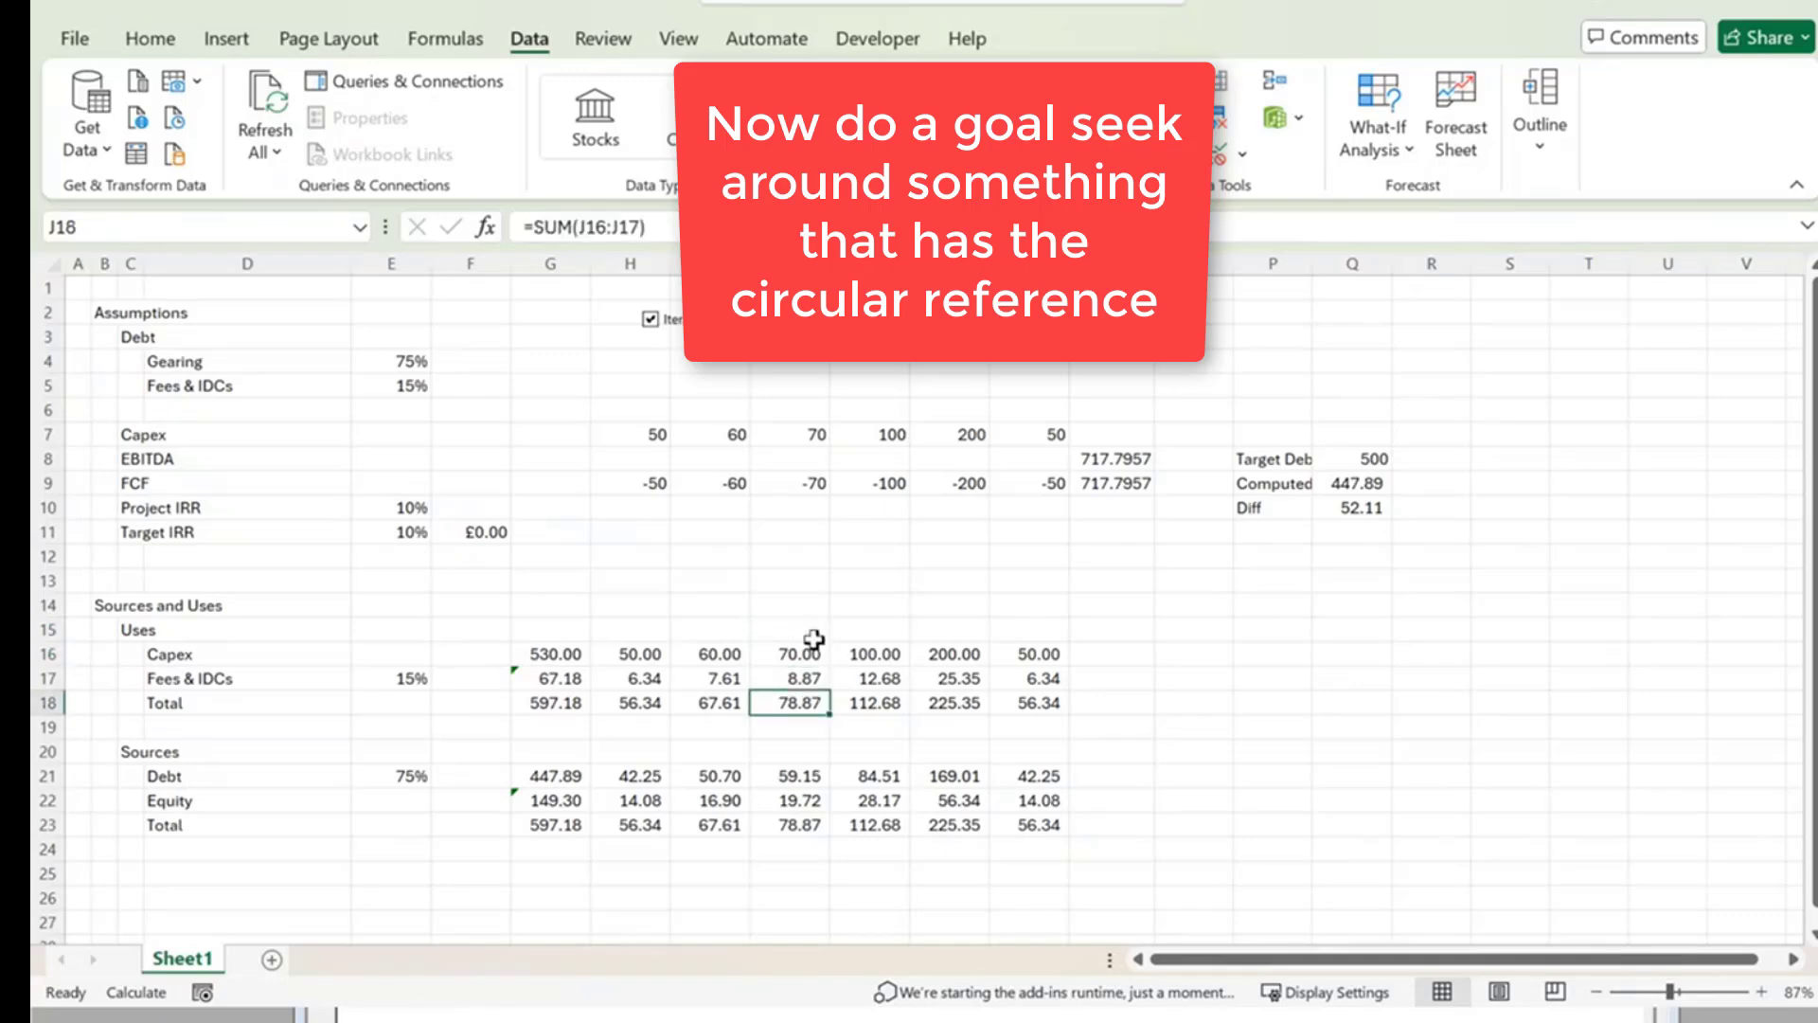
key("Up")
key("Up")
key("Up")
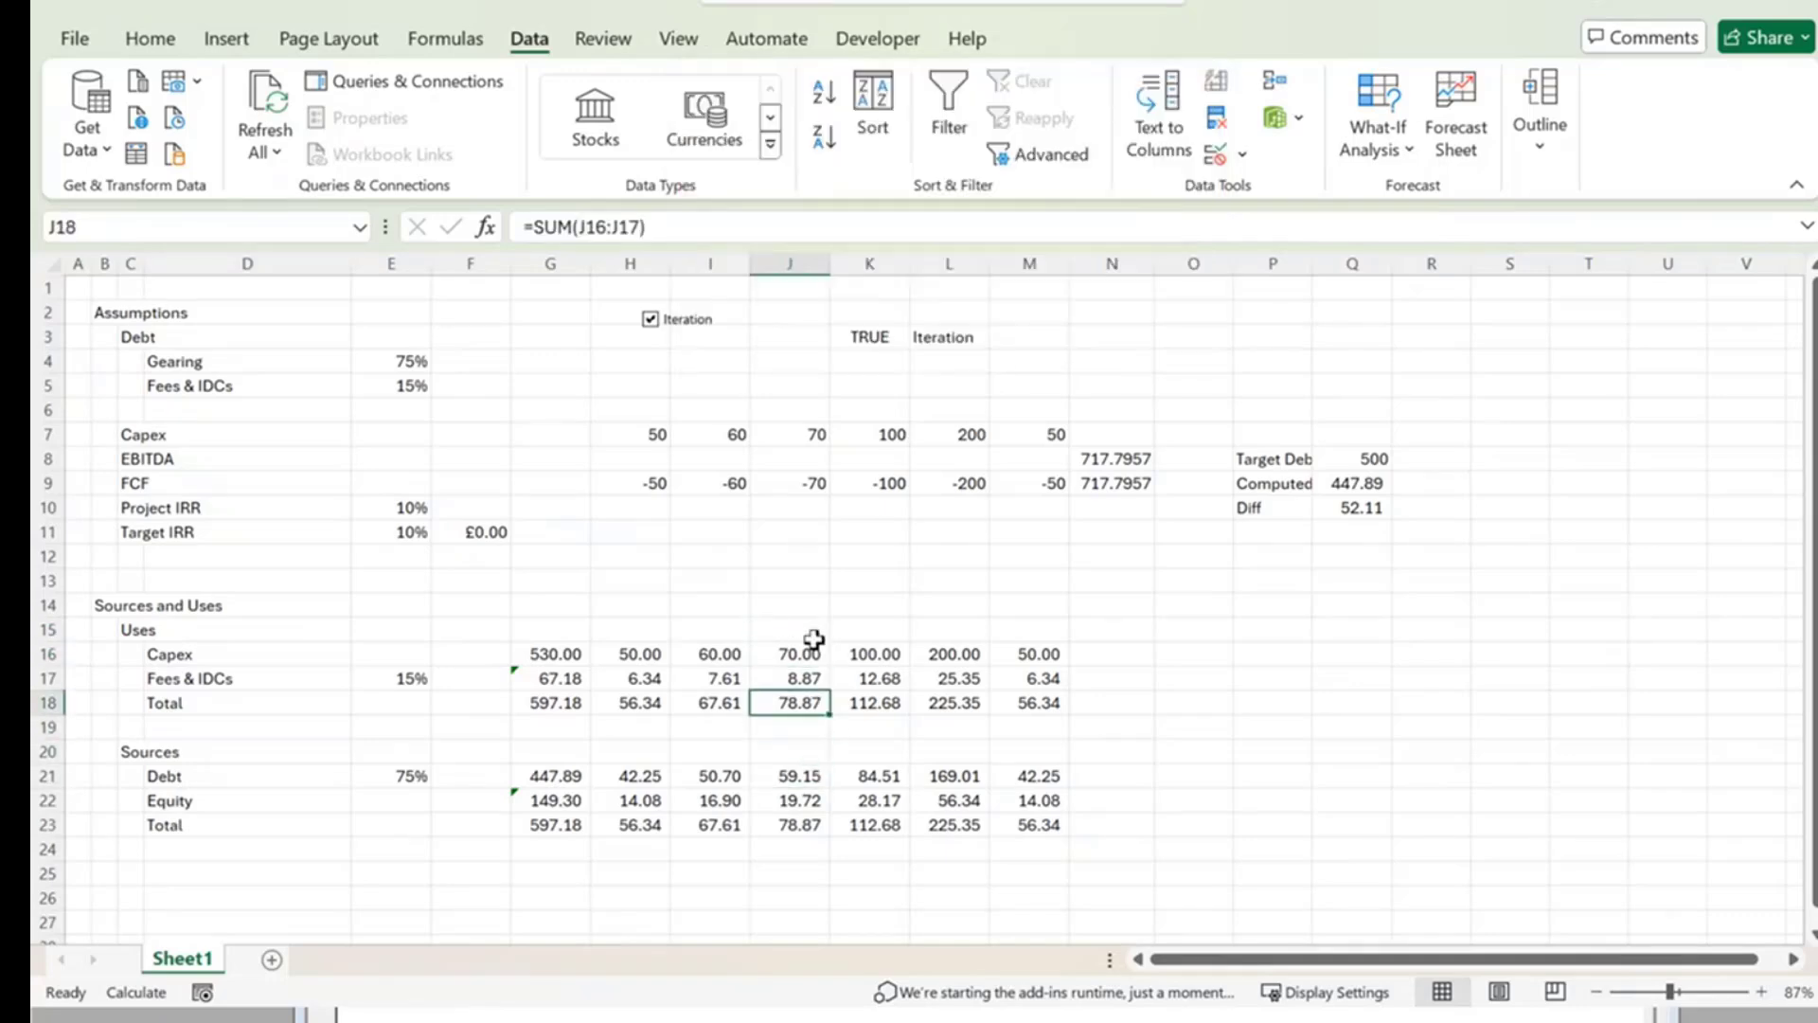
type("s")
key("BackSpace")
type("a")
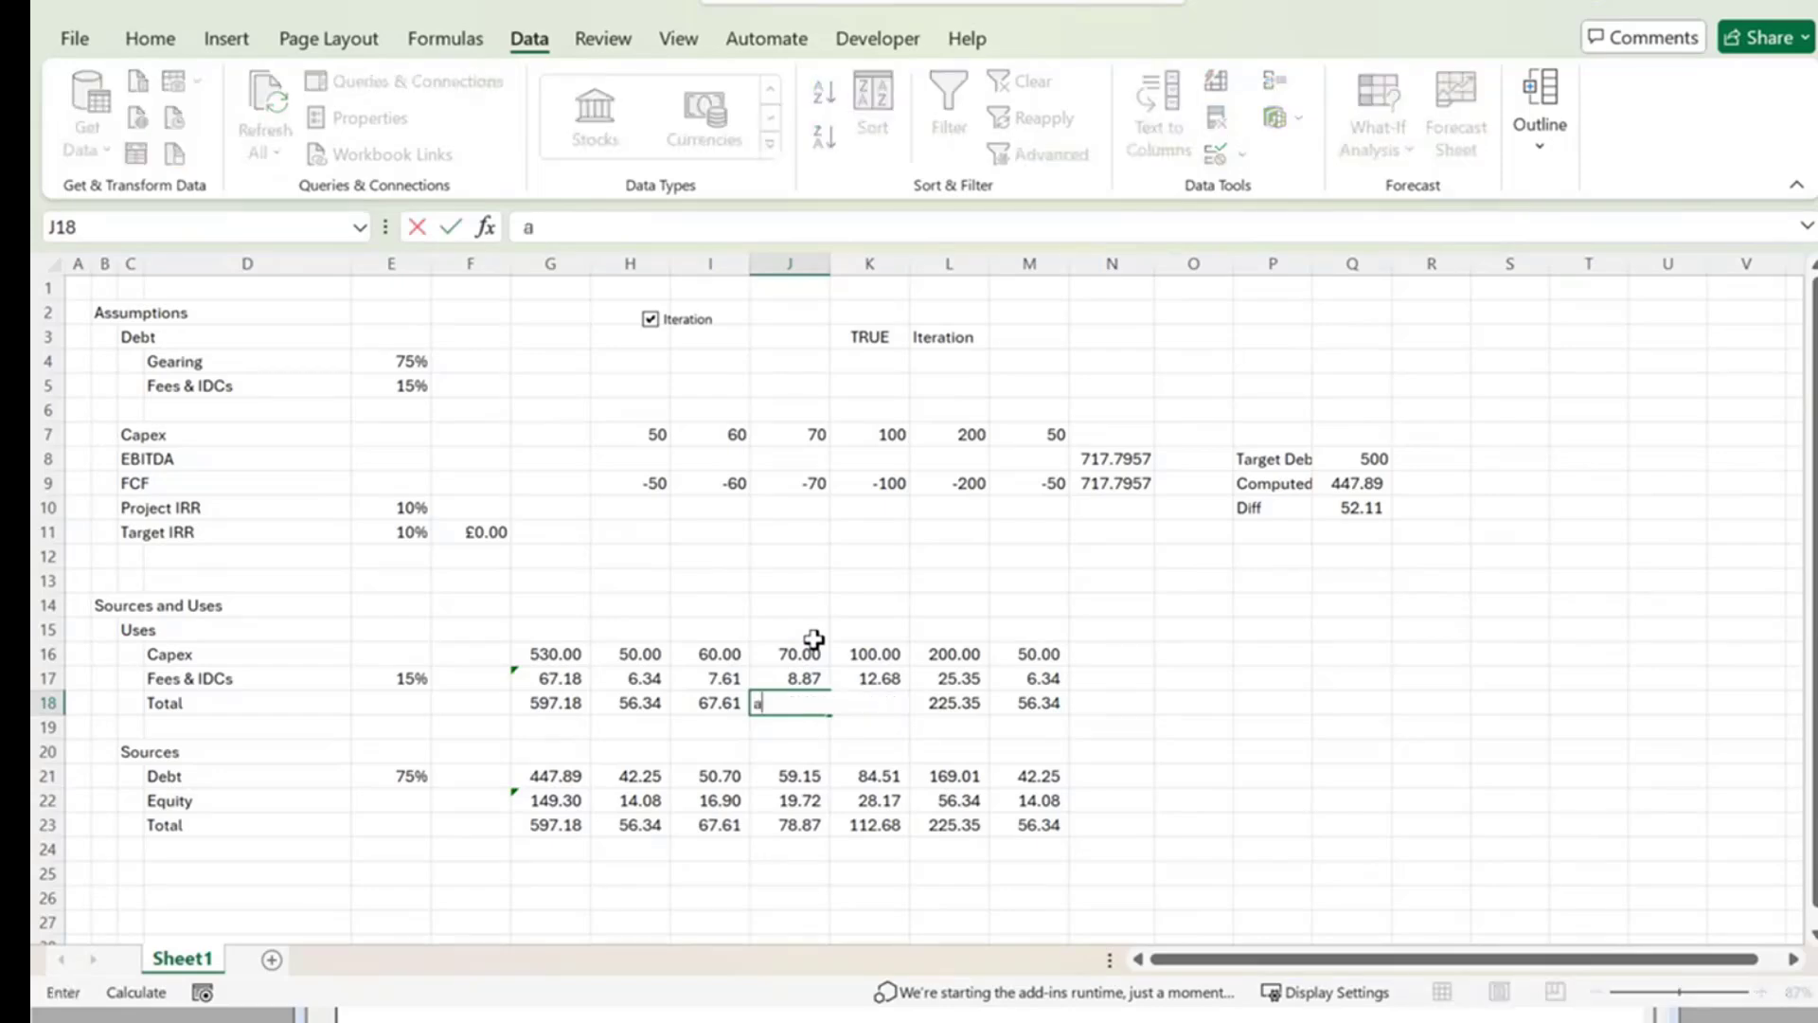
key("Return")
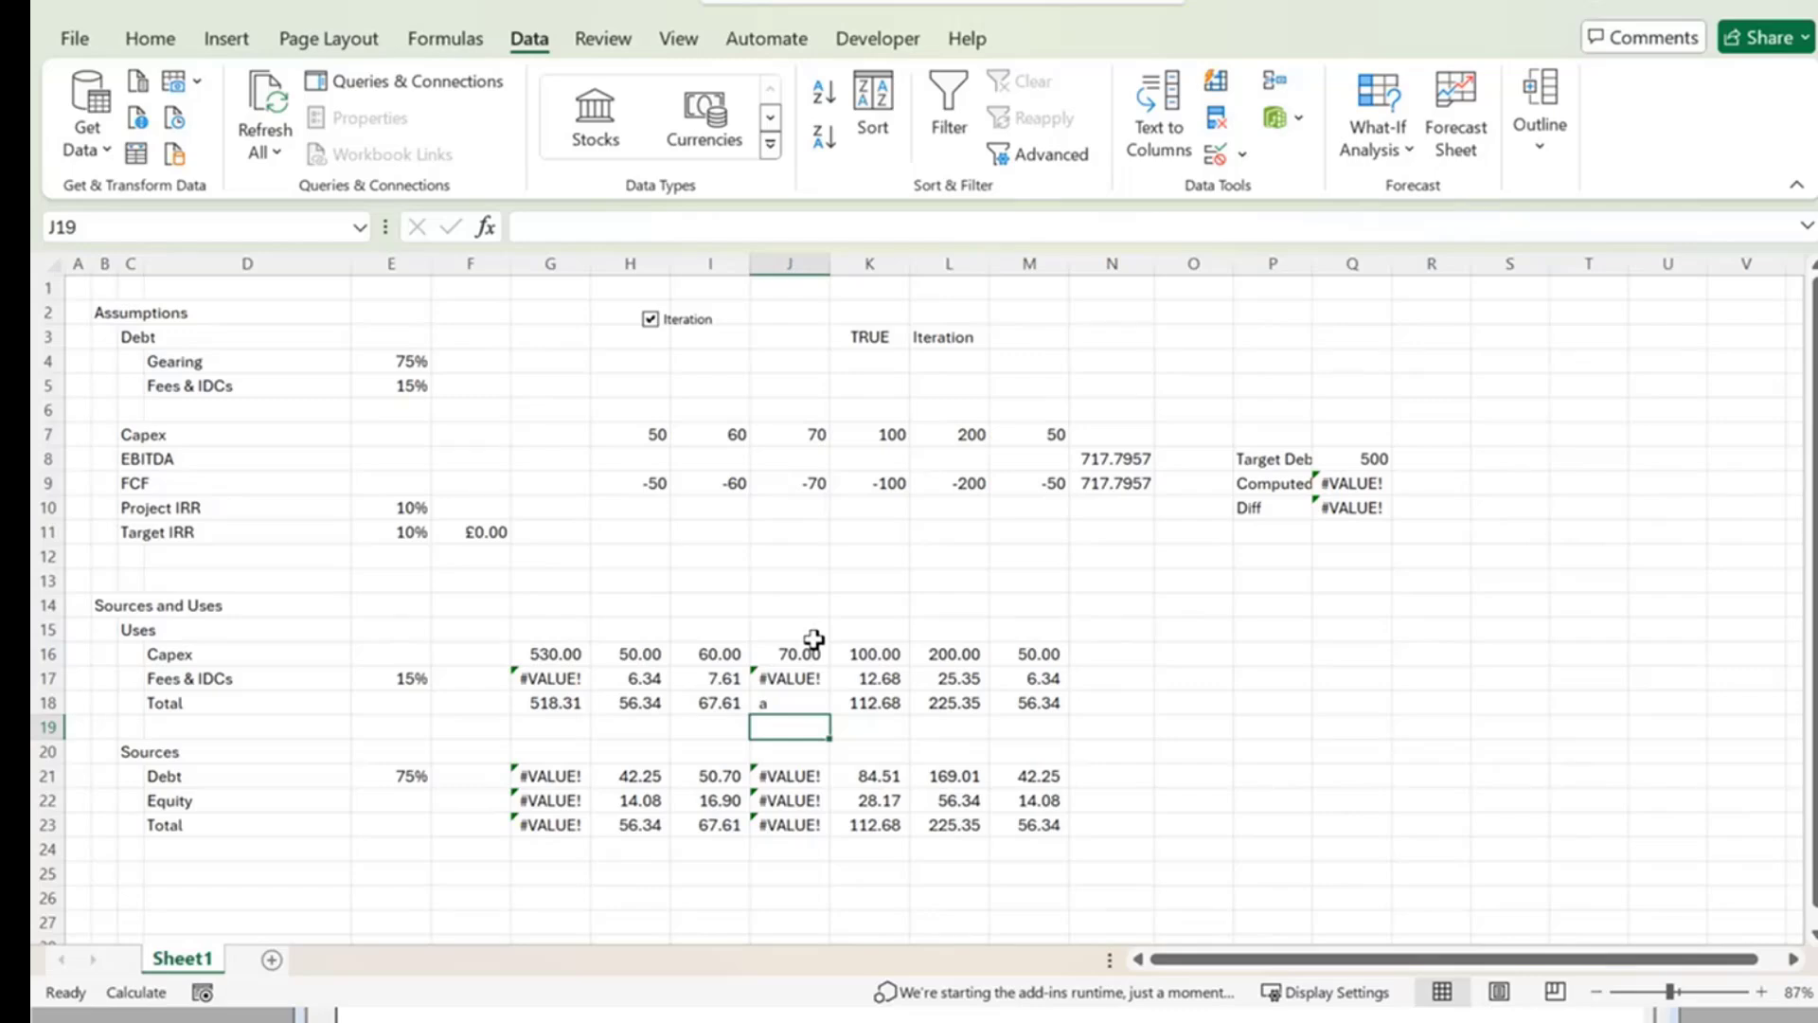
key("ctrl+z")
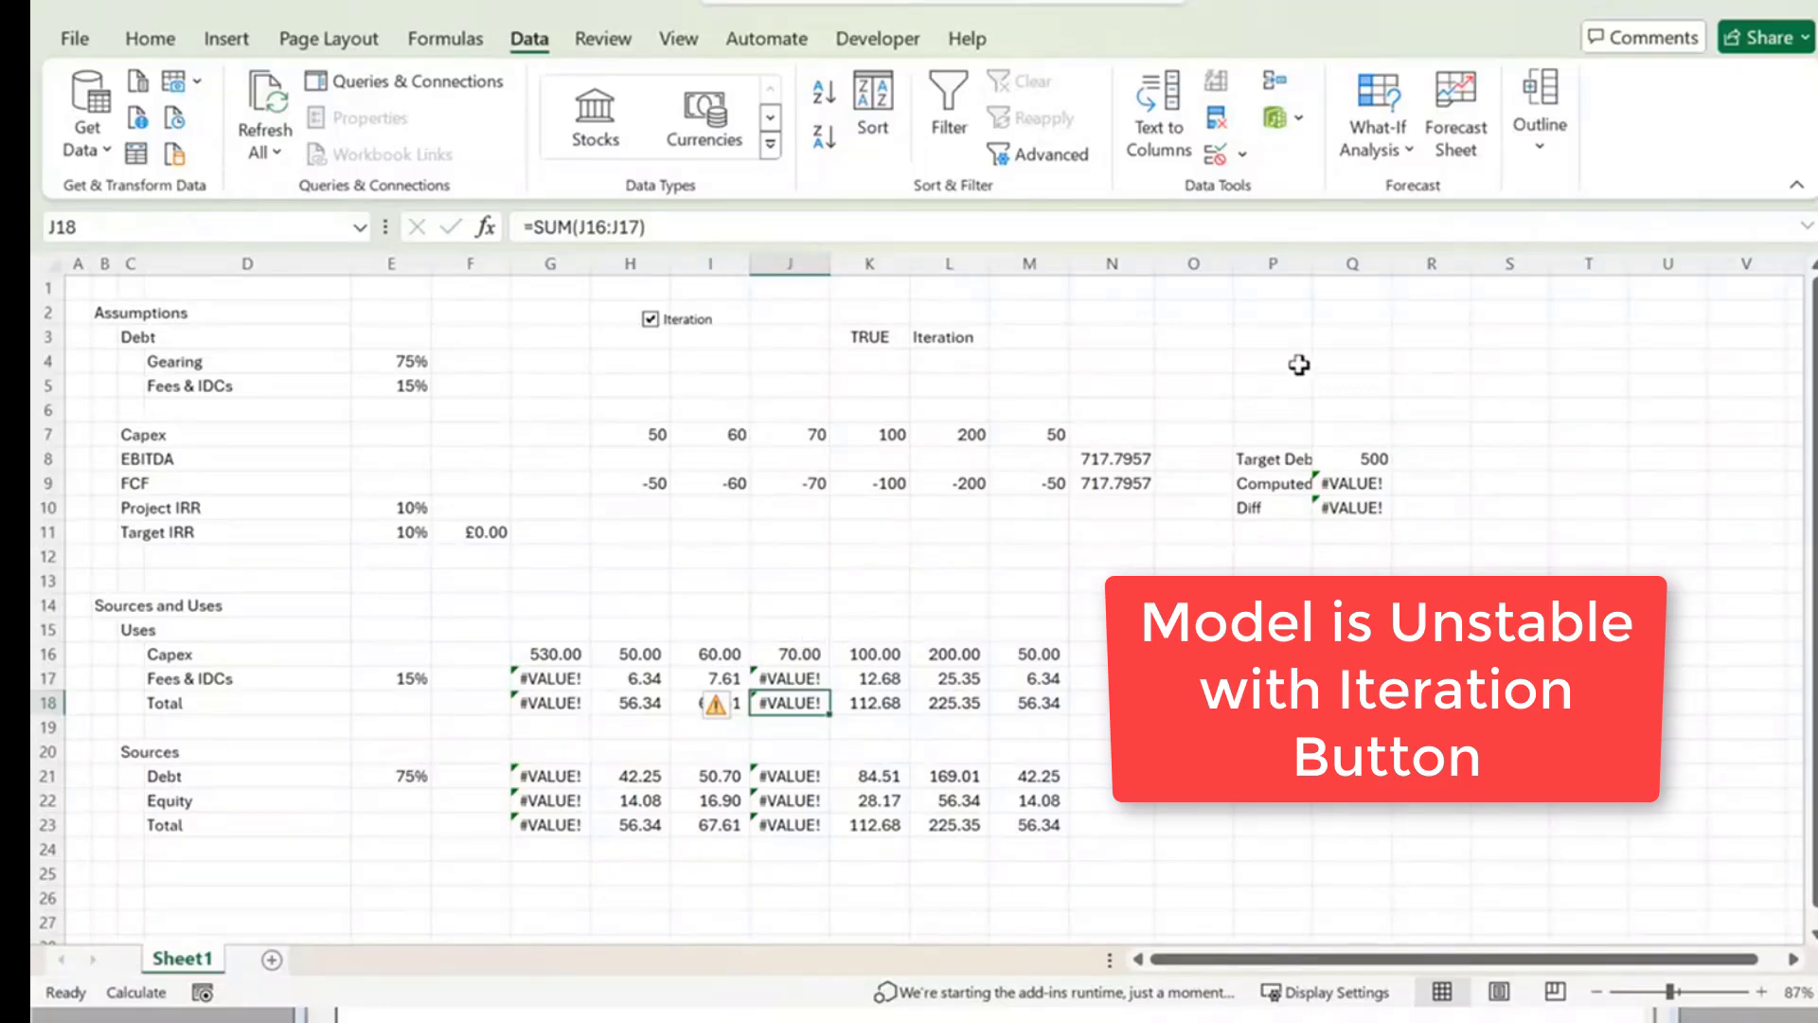
Fit the width of column P to its debt labels and select the overall Uses total in G18.
double_click(1313, 264)
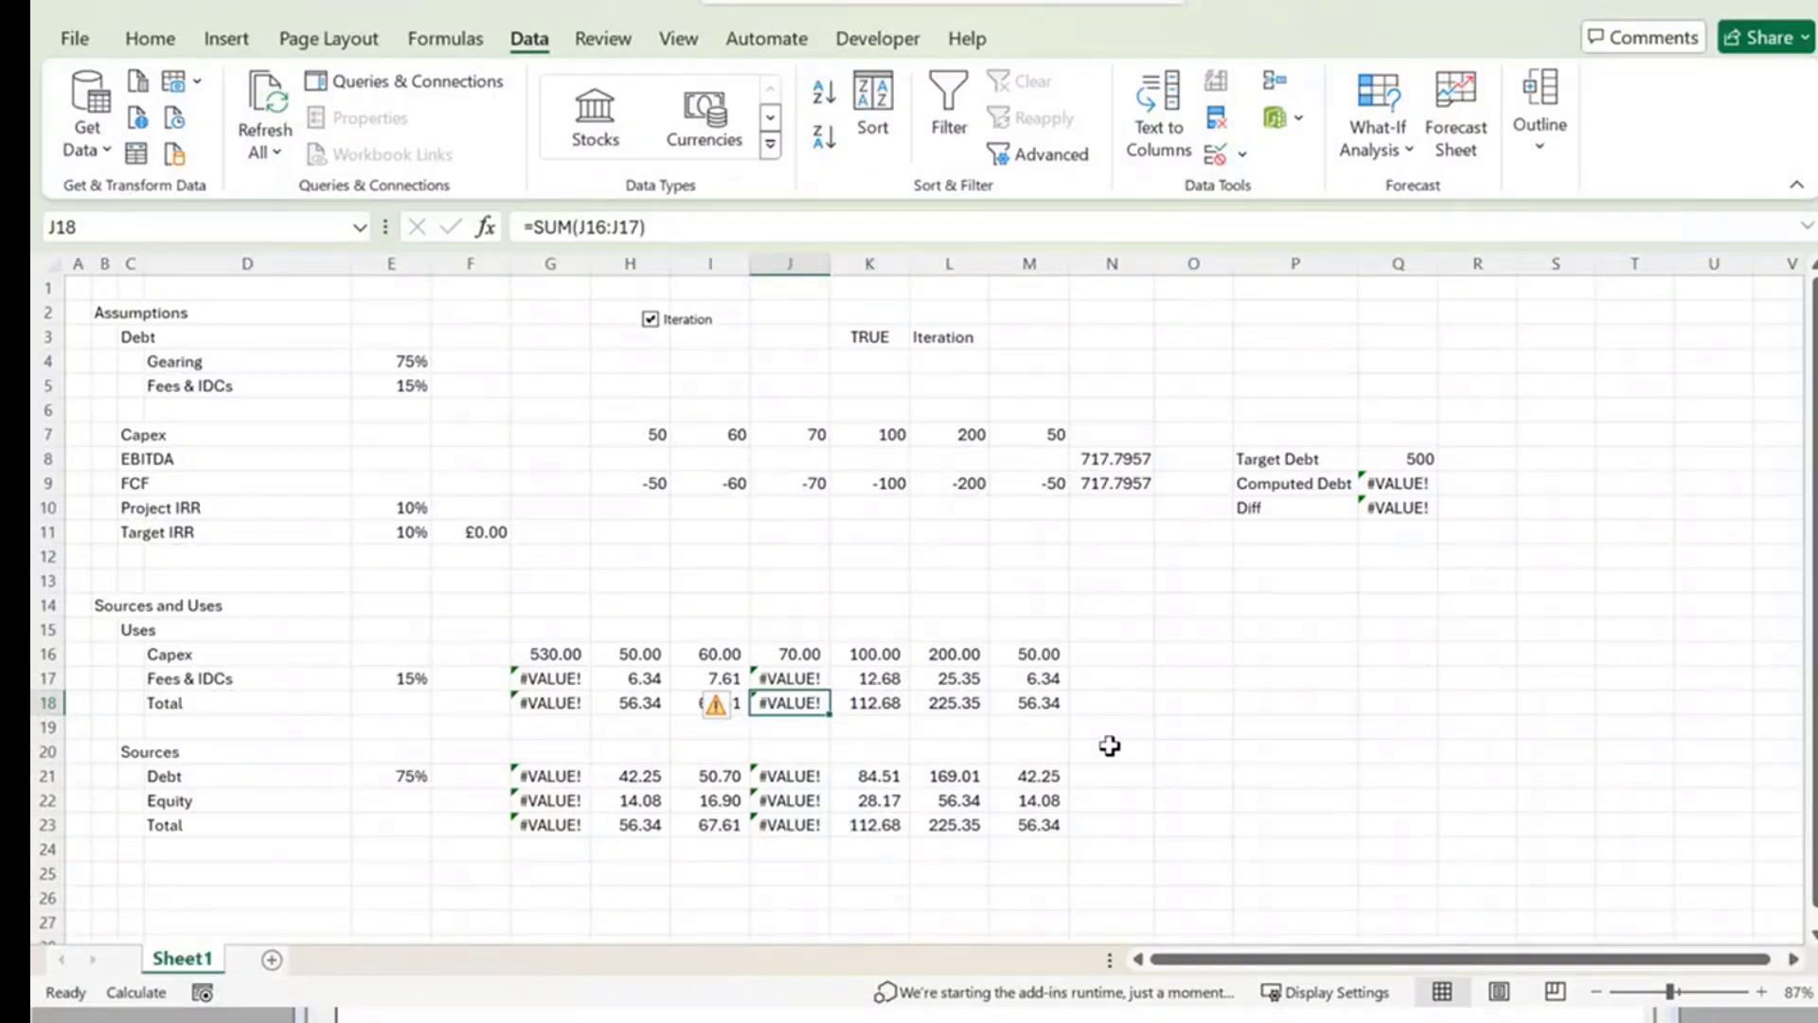
left_click(588, 703)
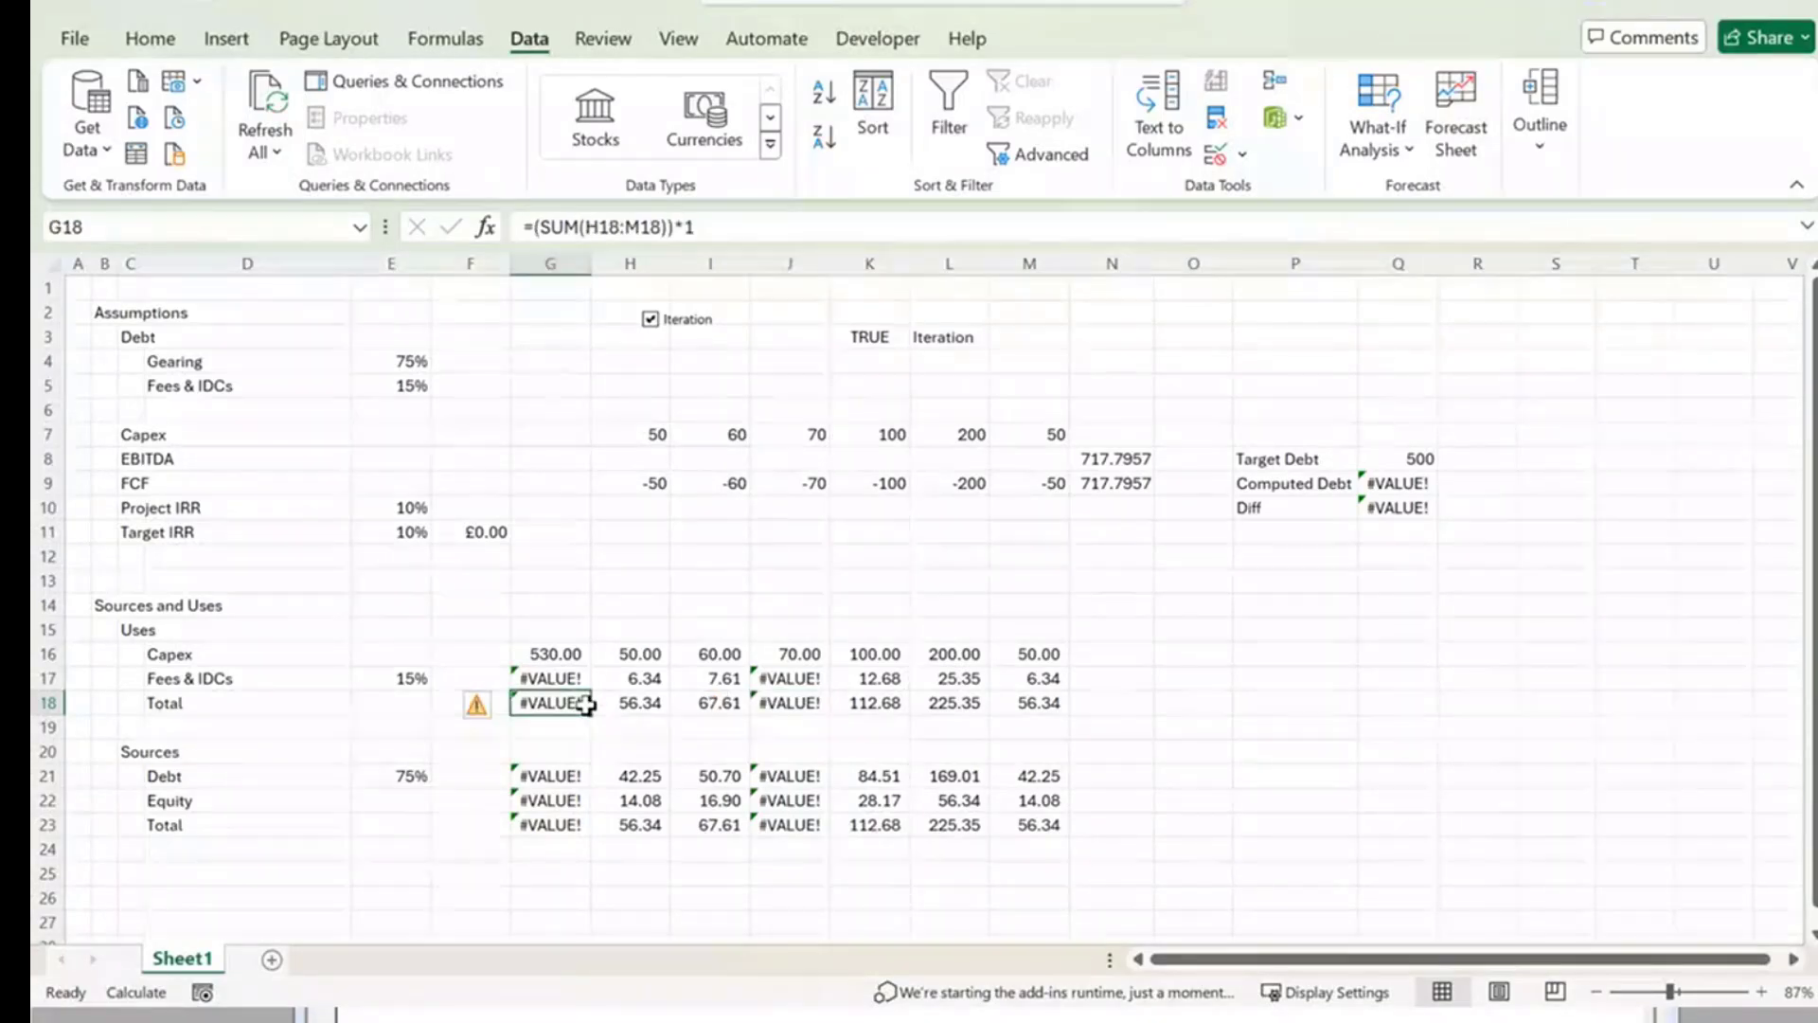
Clear the periodic Uses totals in H18:M18 and re-enter their SUM formulas to flush the errors from the circular loop.
key("Right")
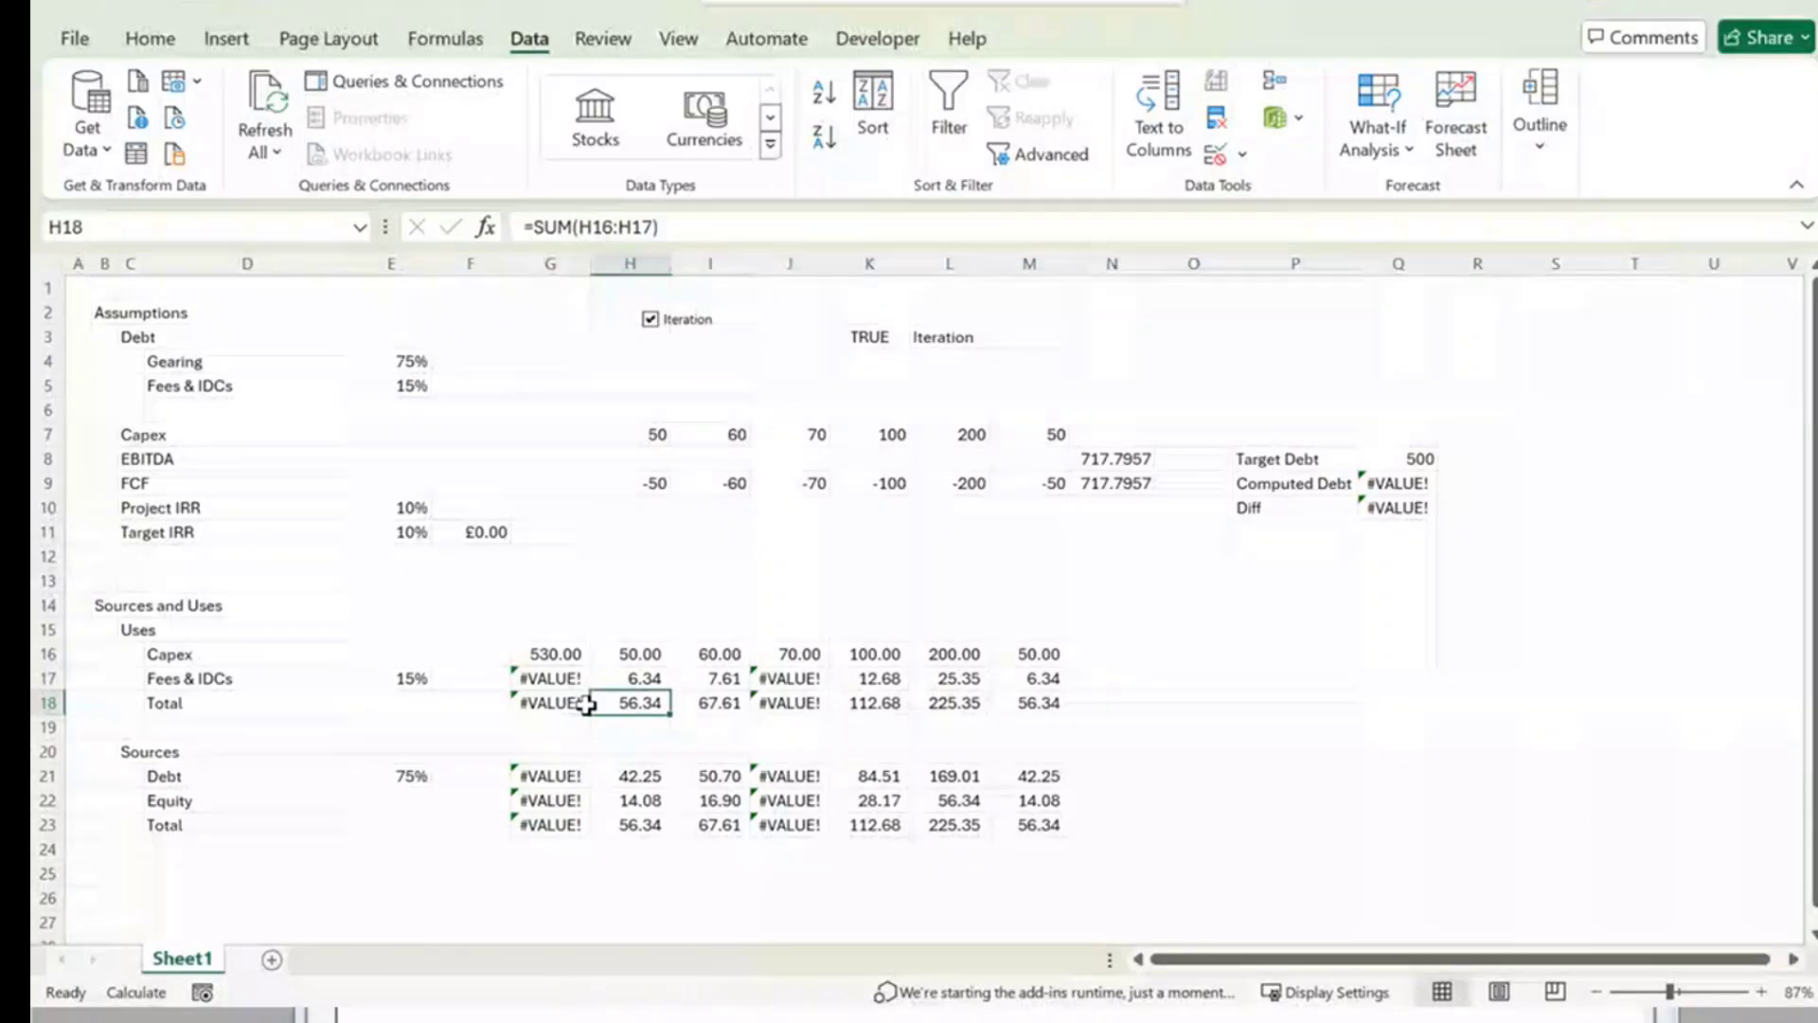
key("shift+Right")
key("shift+Right")
key("shift+Right")
key("shift+Right")
key("shift+Right")
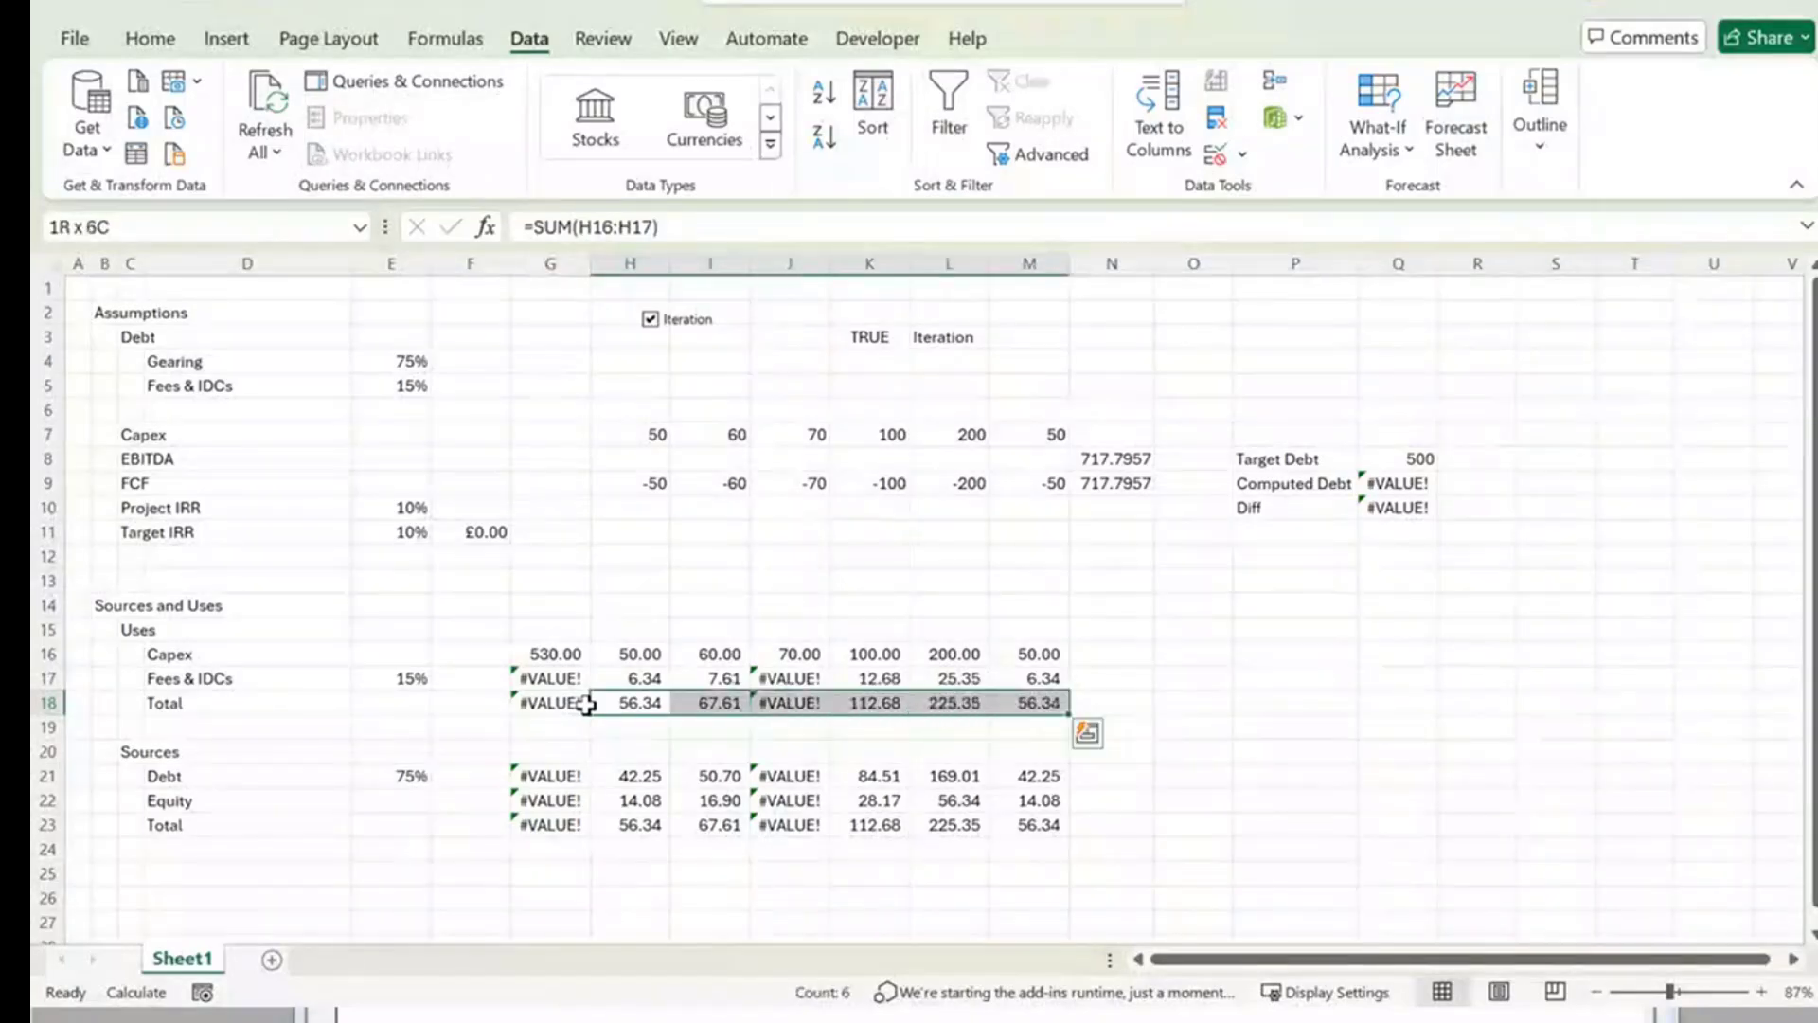
key("Delete")
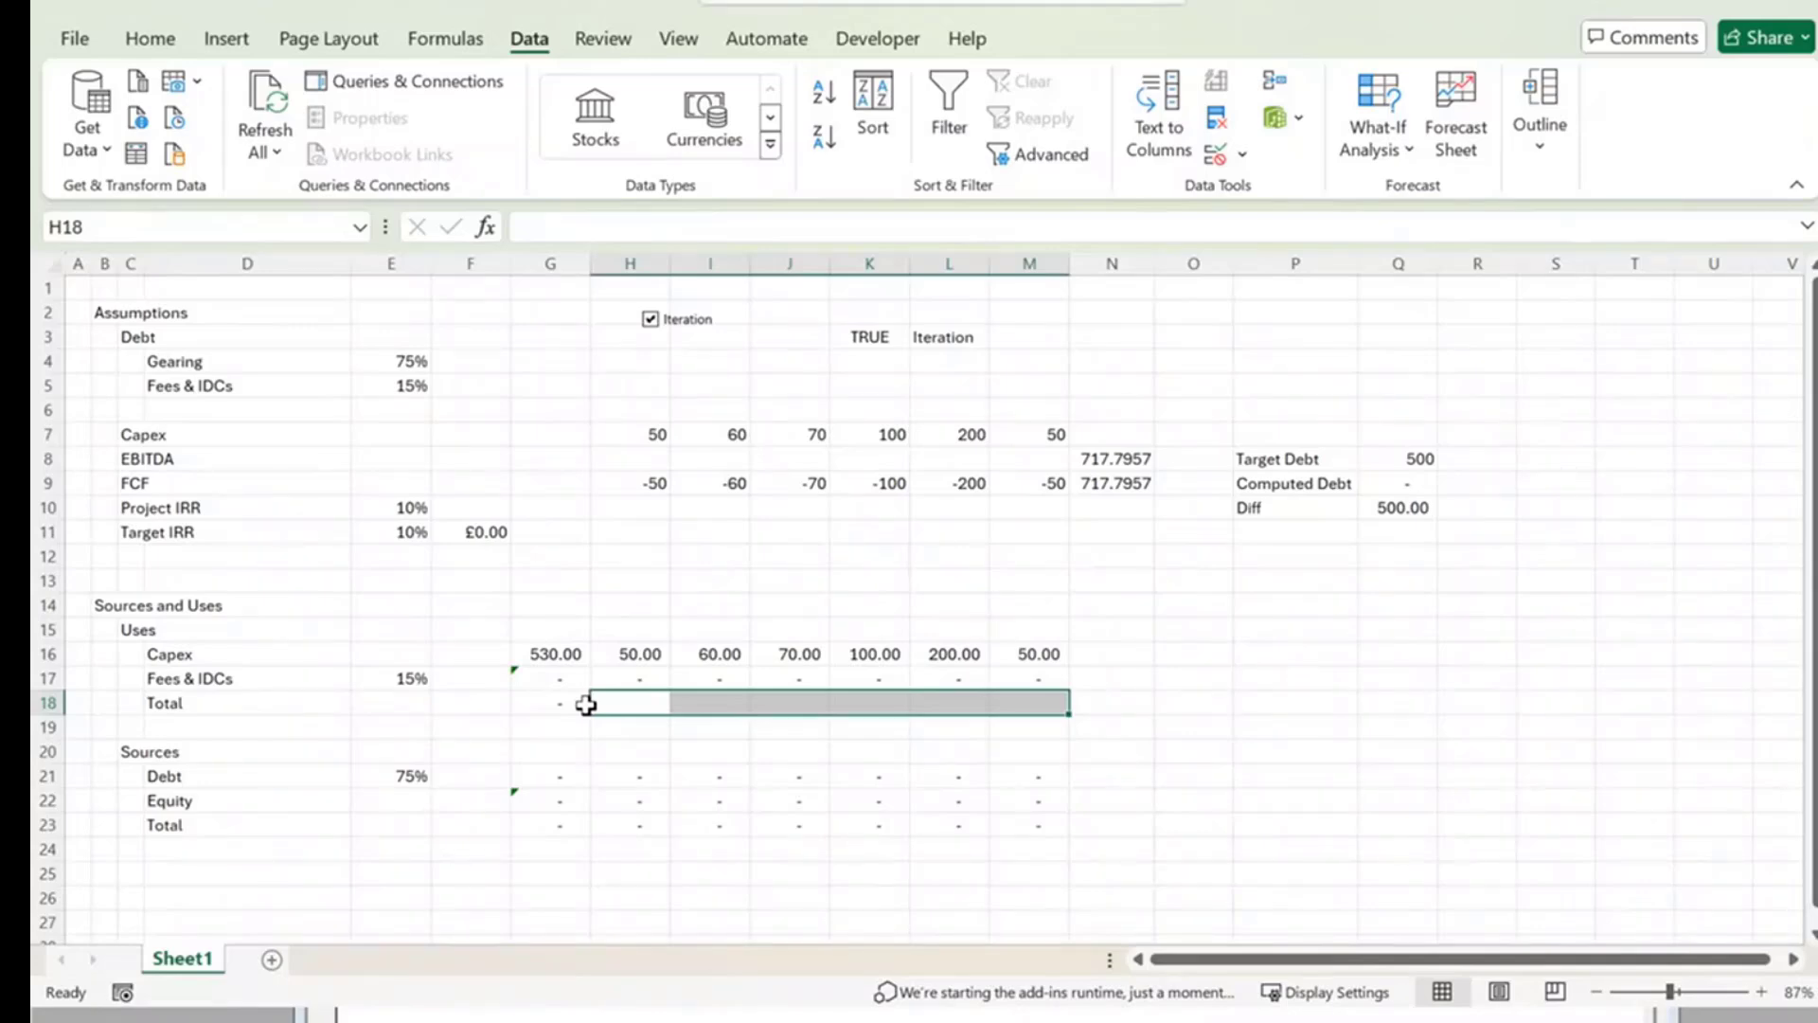
key("alt+equal")
key("Tab")
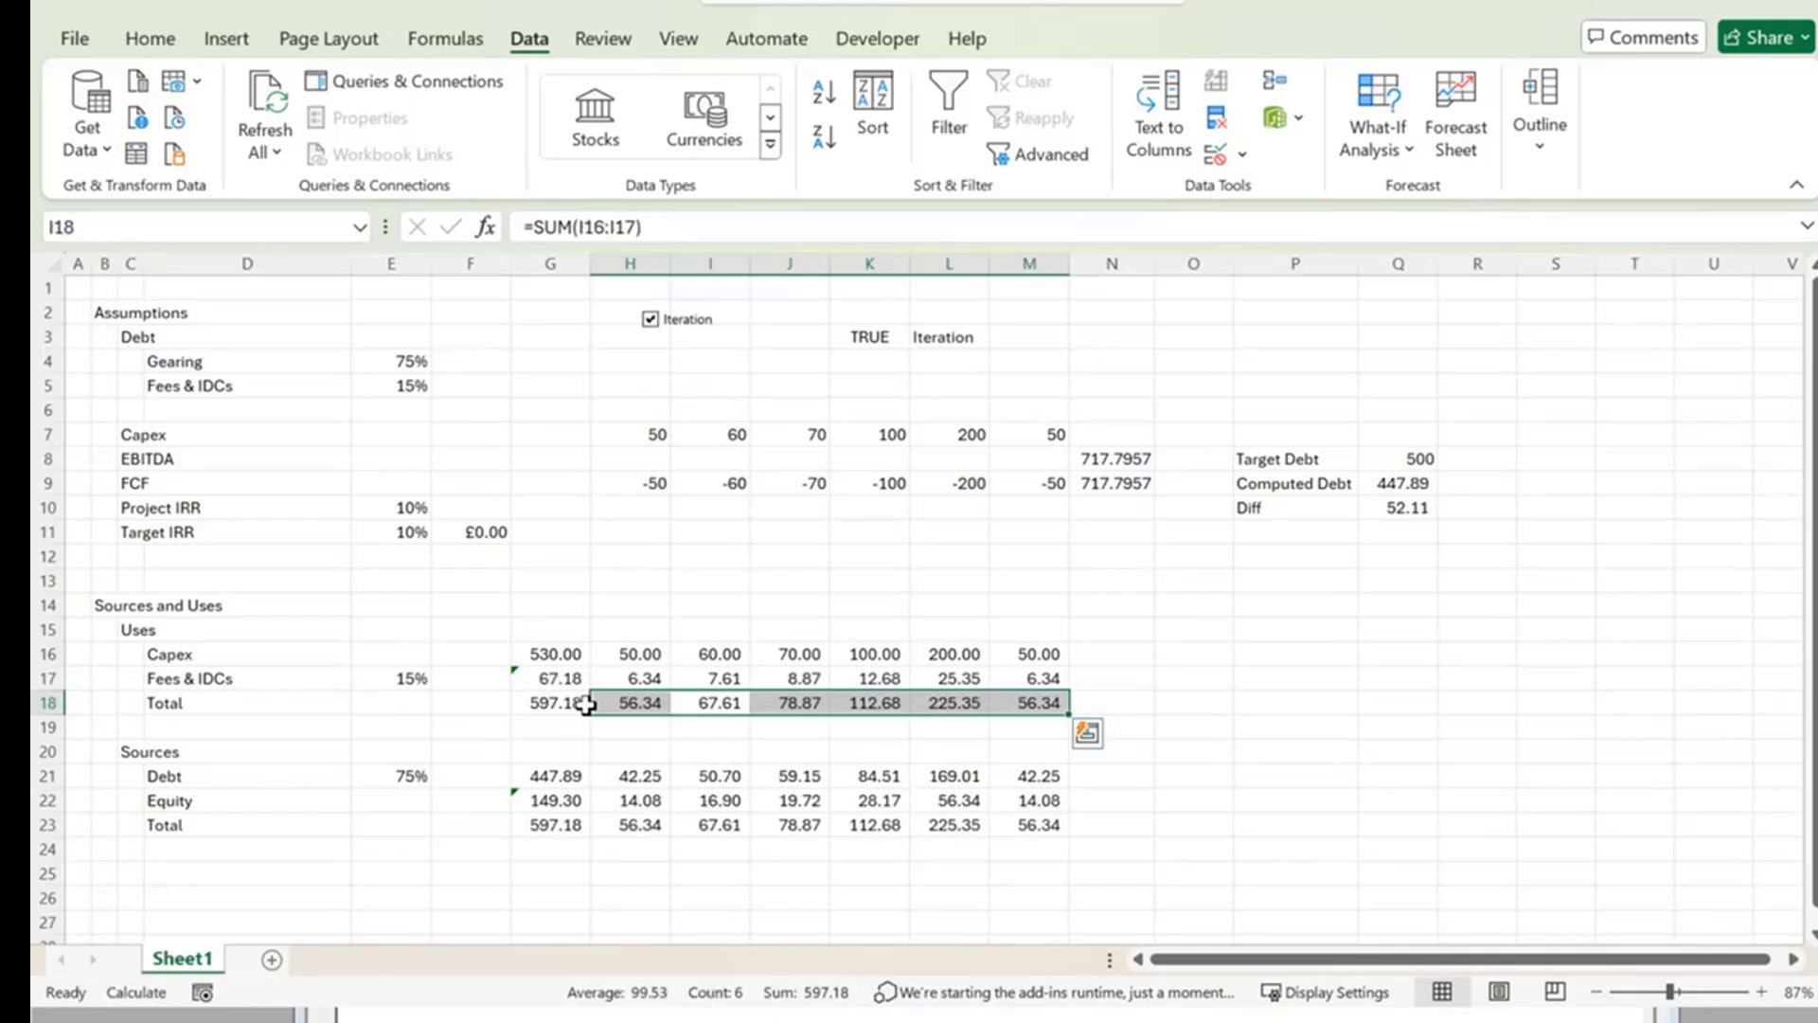
key("Left")
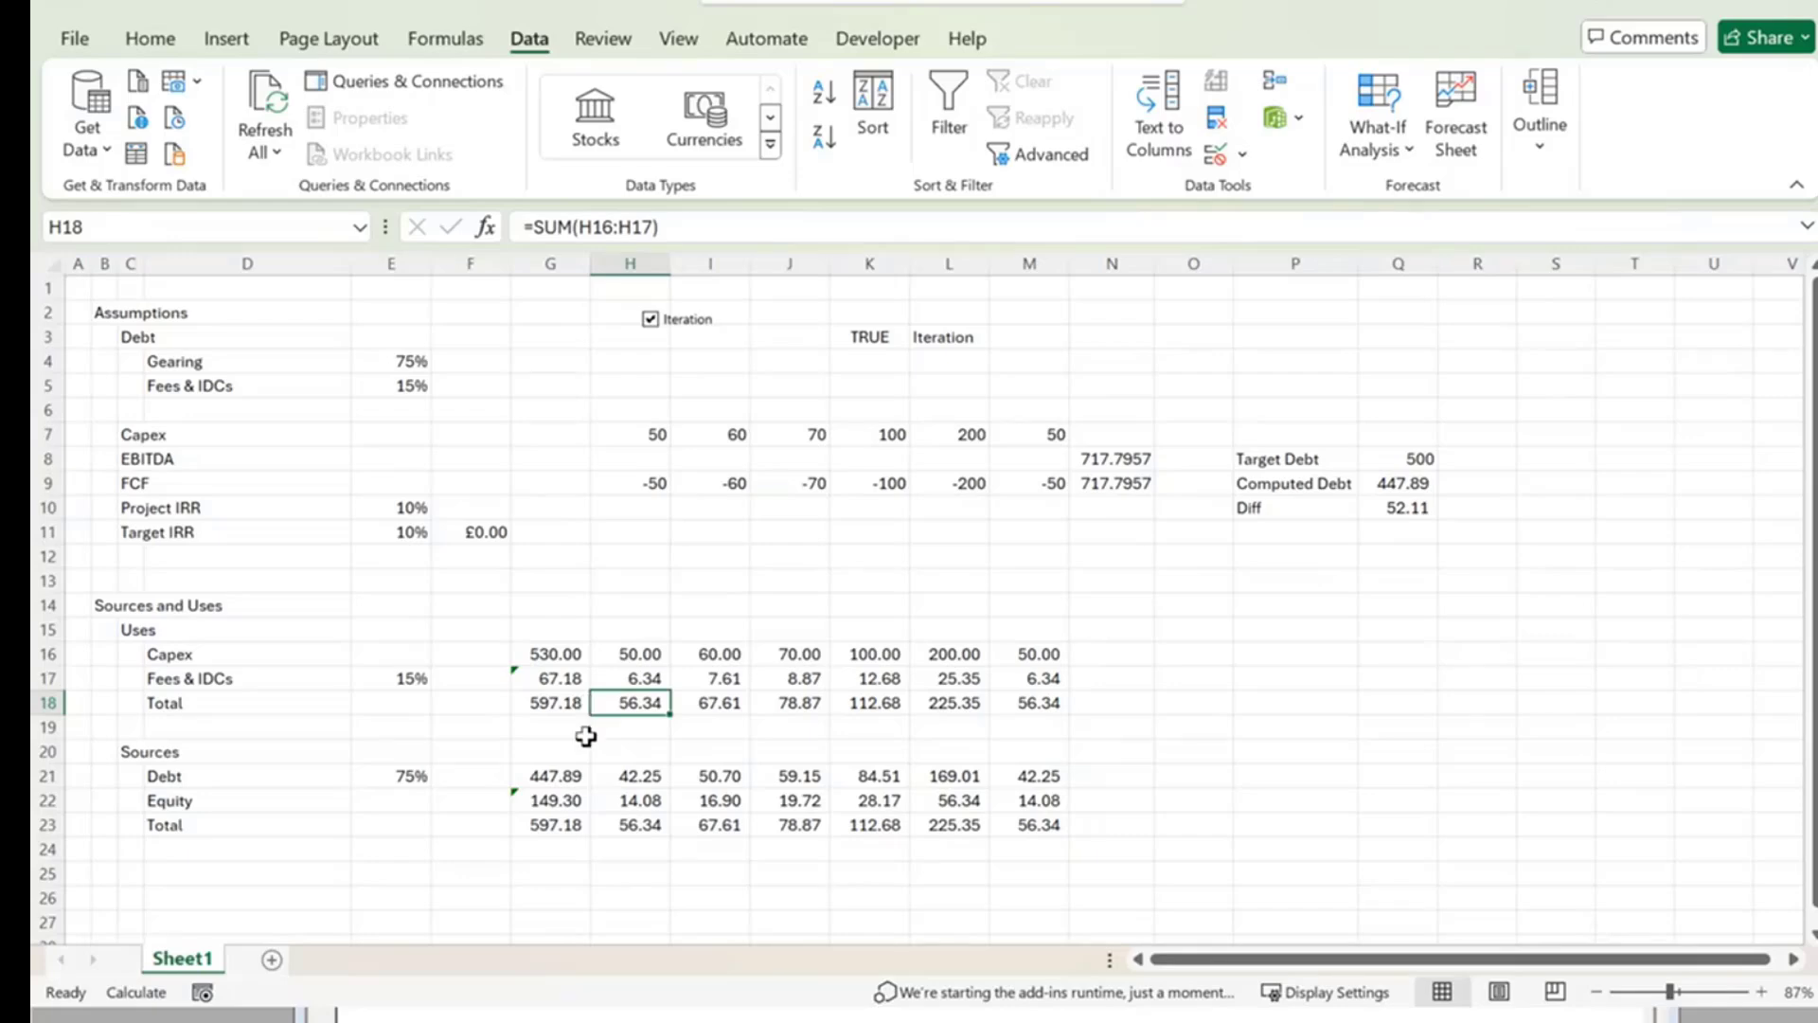
Overwrite the Fees & IDCs assumption in E5 with =1/0 to test the circular model, and undo that entry.
left_click(367, 389)
type("=1/0")
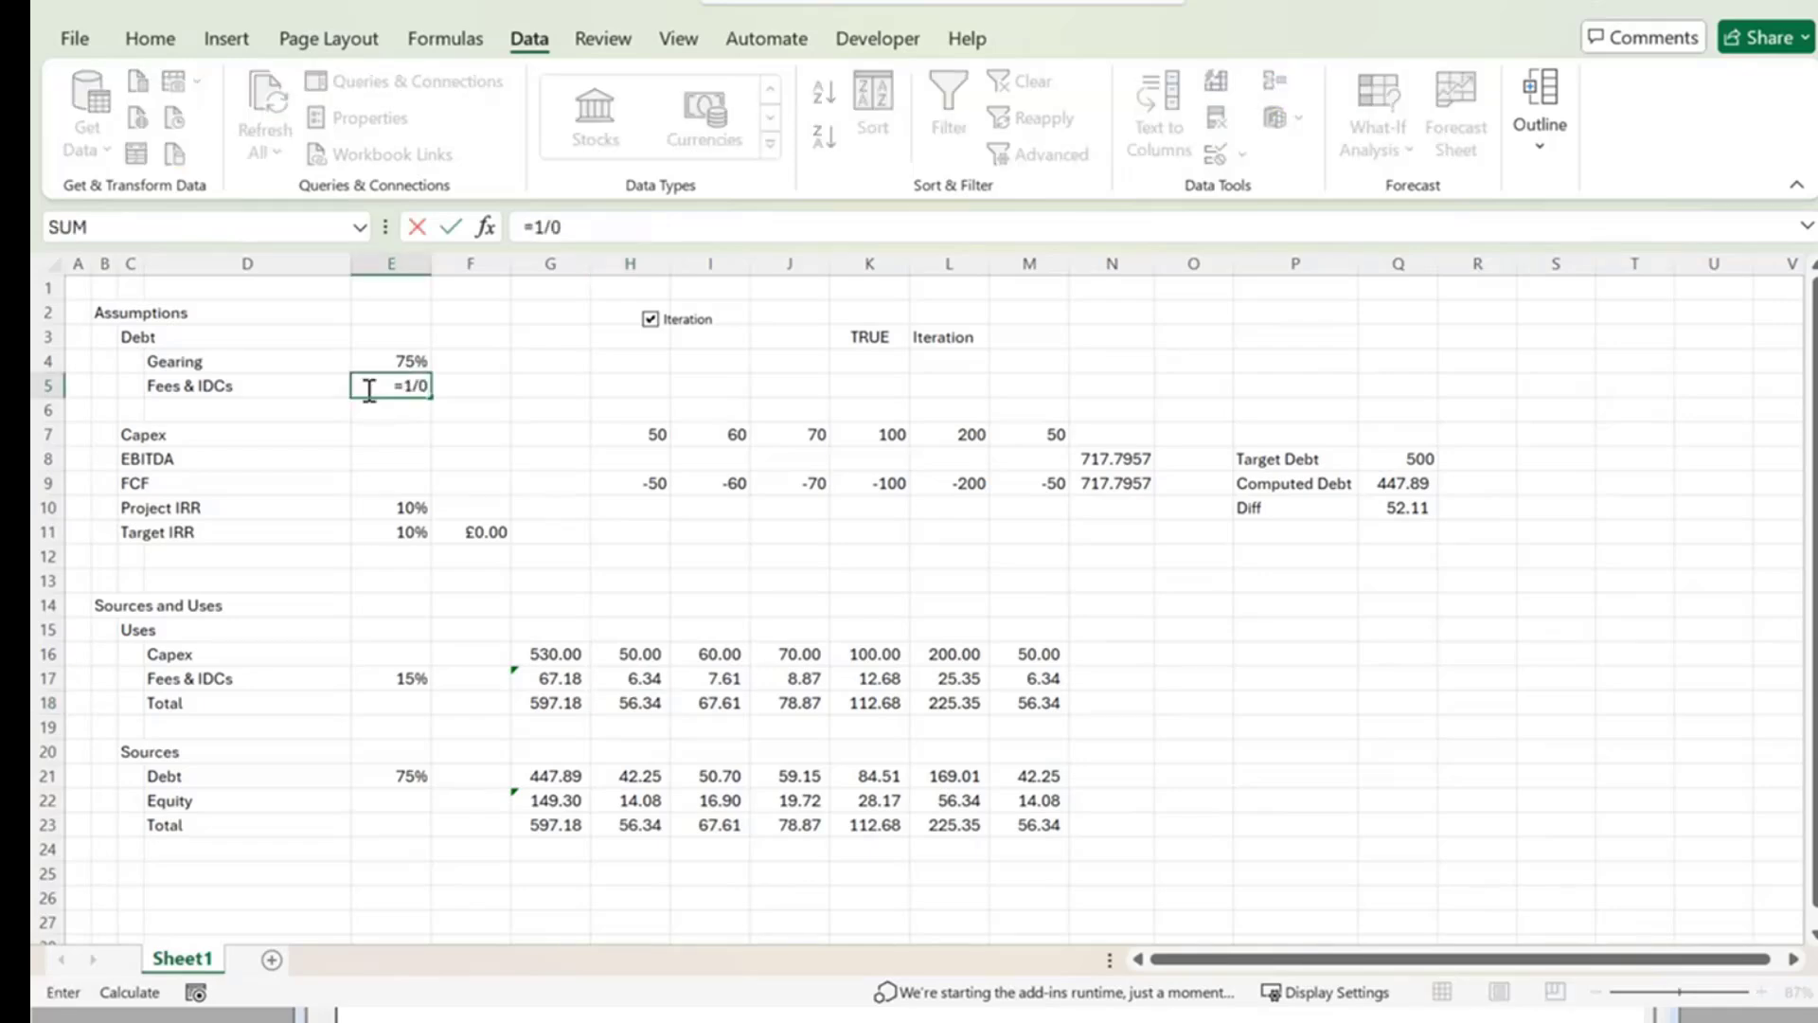
key("Return")
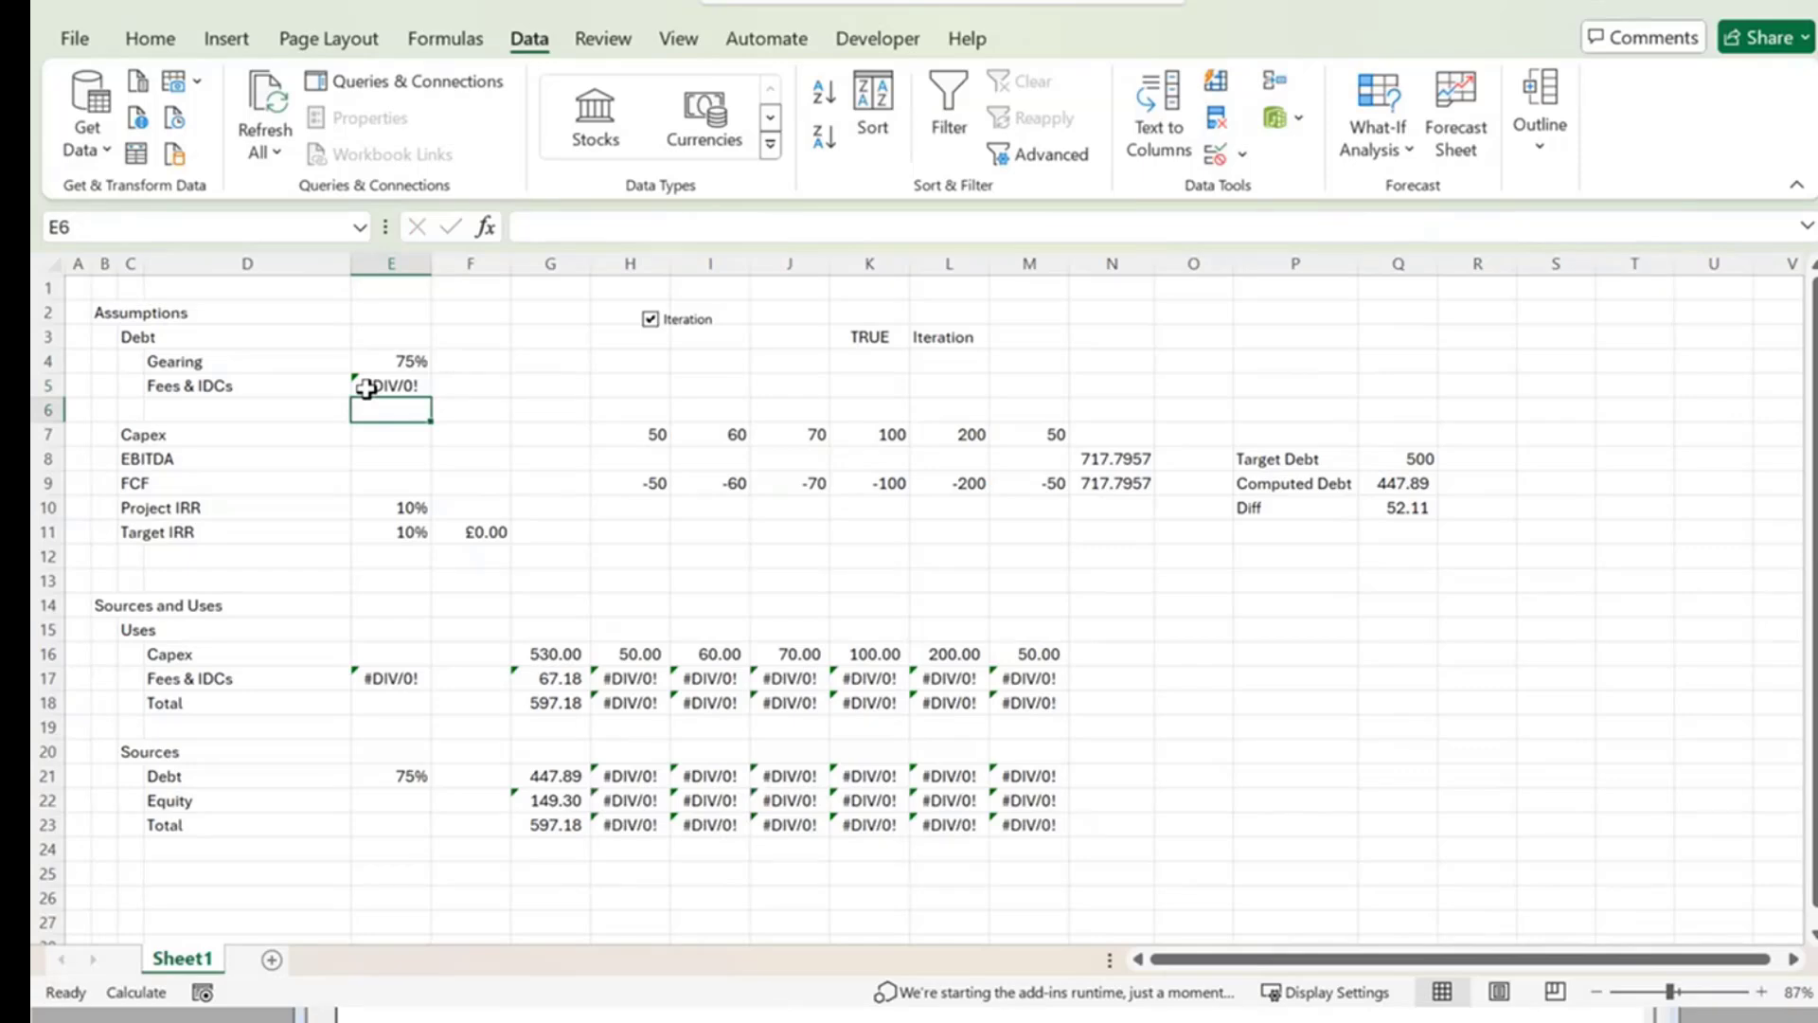
left_click(366, 389)
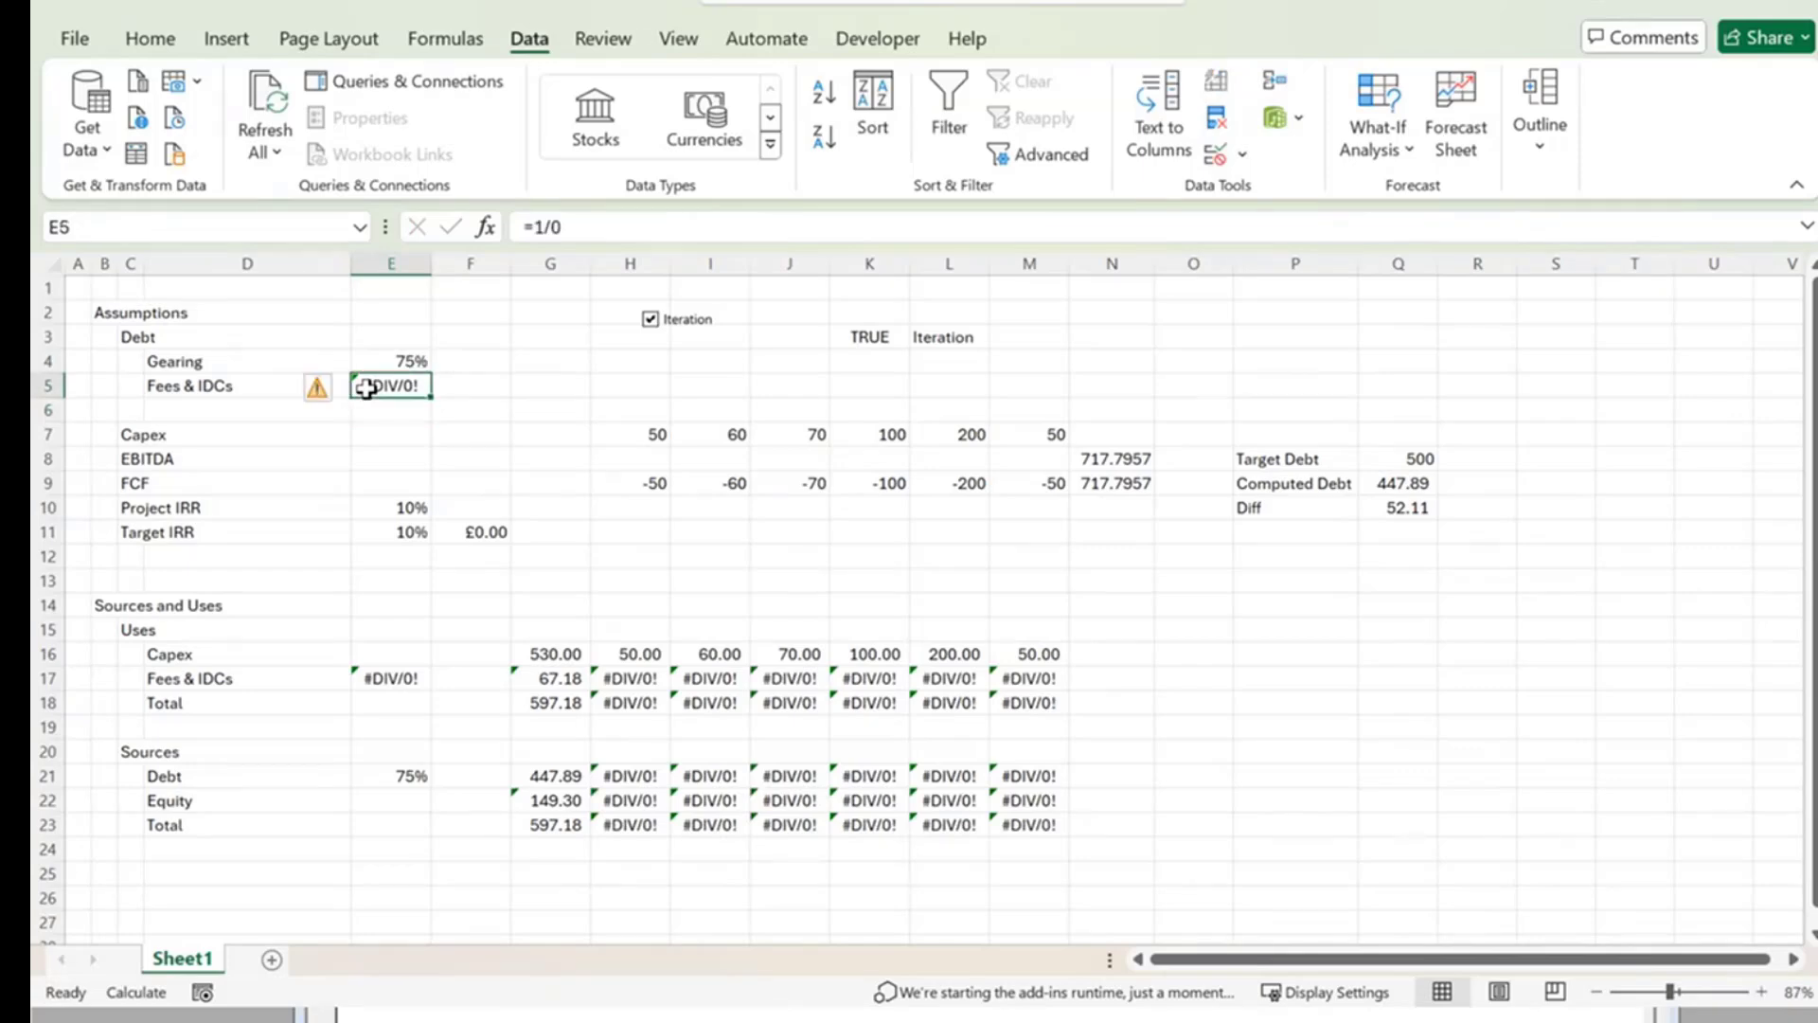
key("ctrl+z")
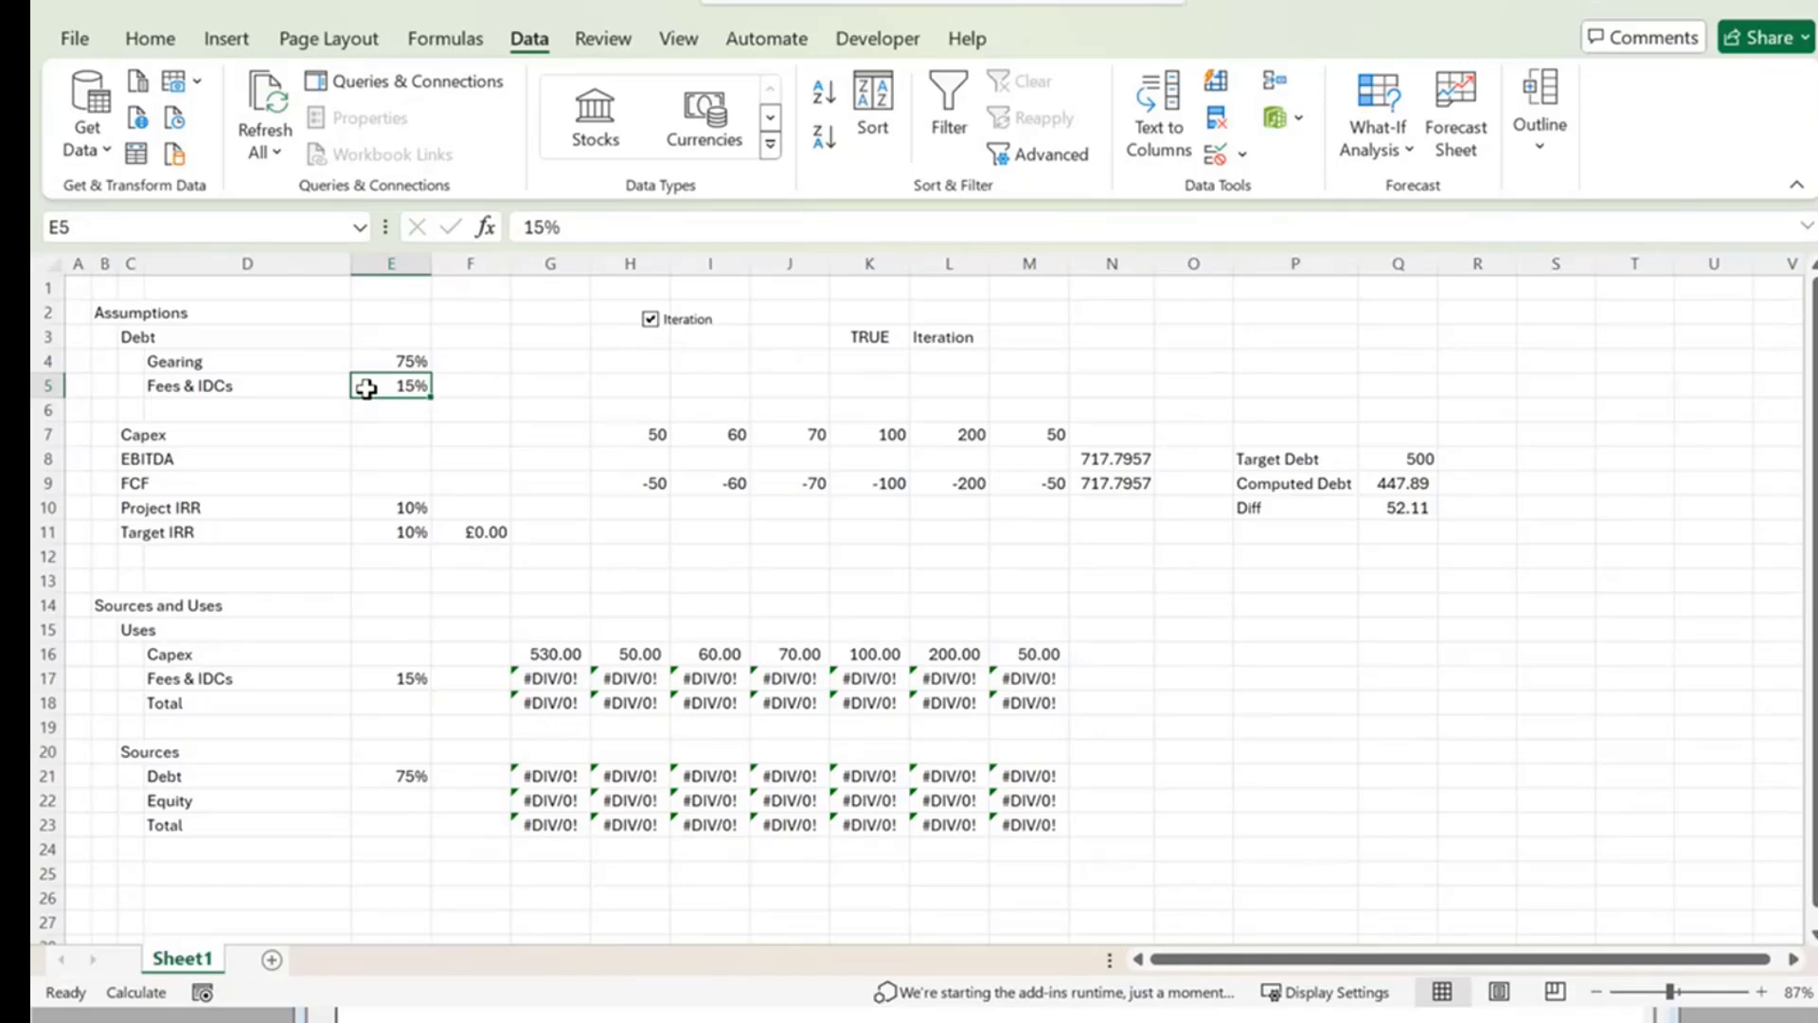
Delete the Uses total formulas in H18:M18 to purge the division errors, and undo the deletion to restore them.
key("Down")
key("Down")
key("Down")
key("Down")
key("Down")
key("Down")
key("Down")
key("Down")
key("Down")
key("Down")
key("Down")
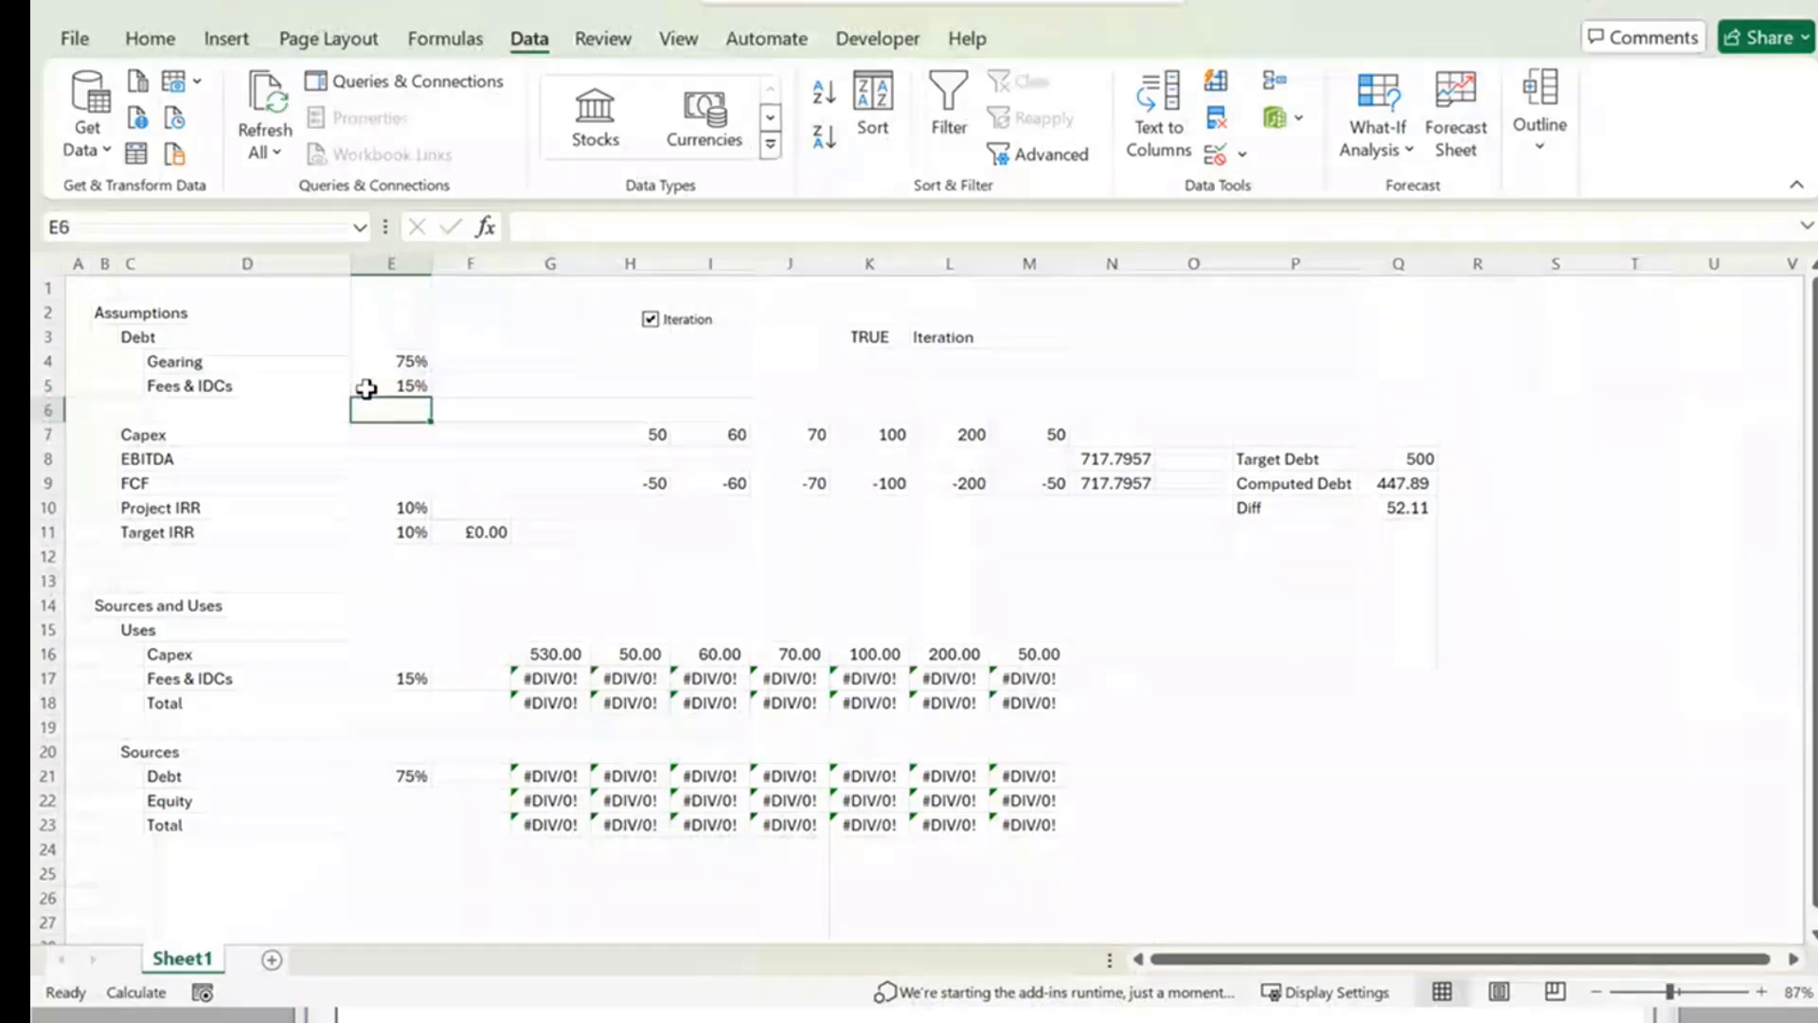
key("Right")
key("Right")
key("Down")
key("Right")
key("Down")
key("Down")
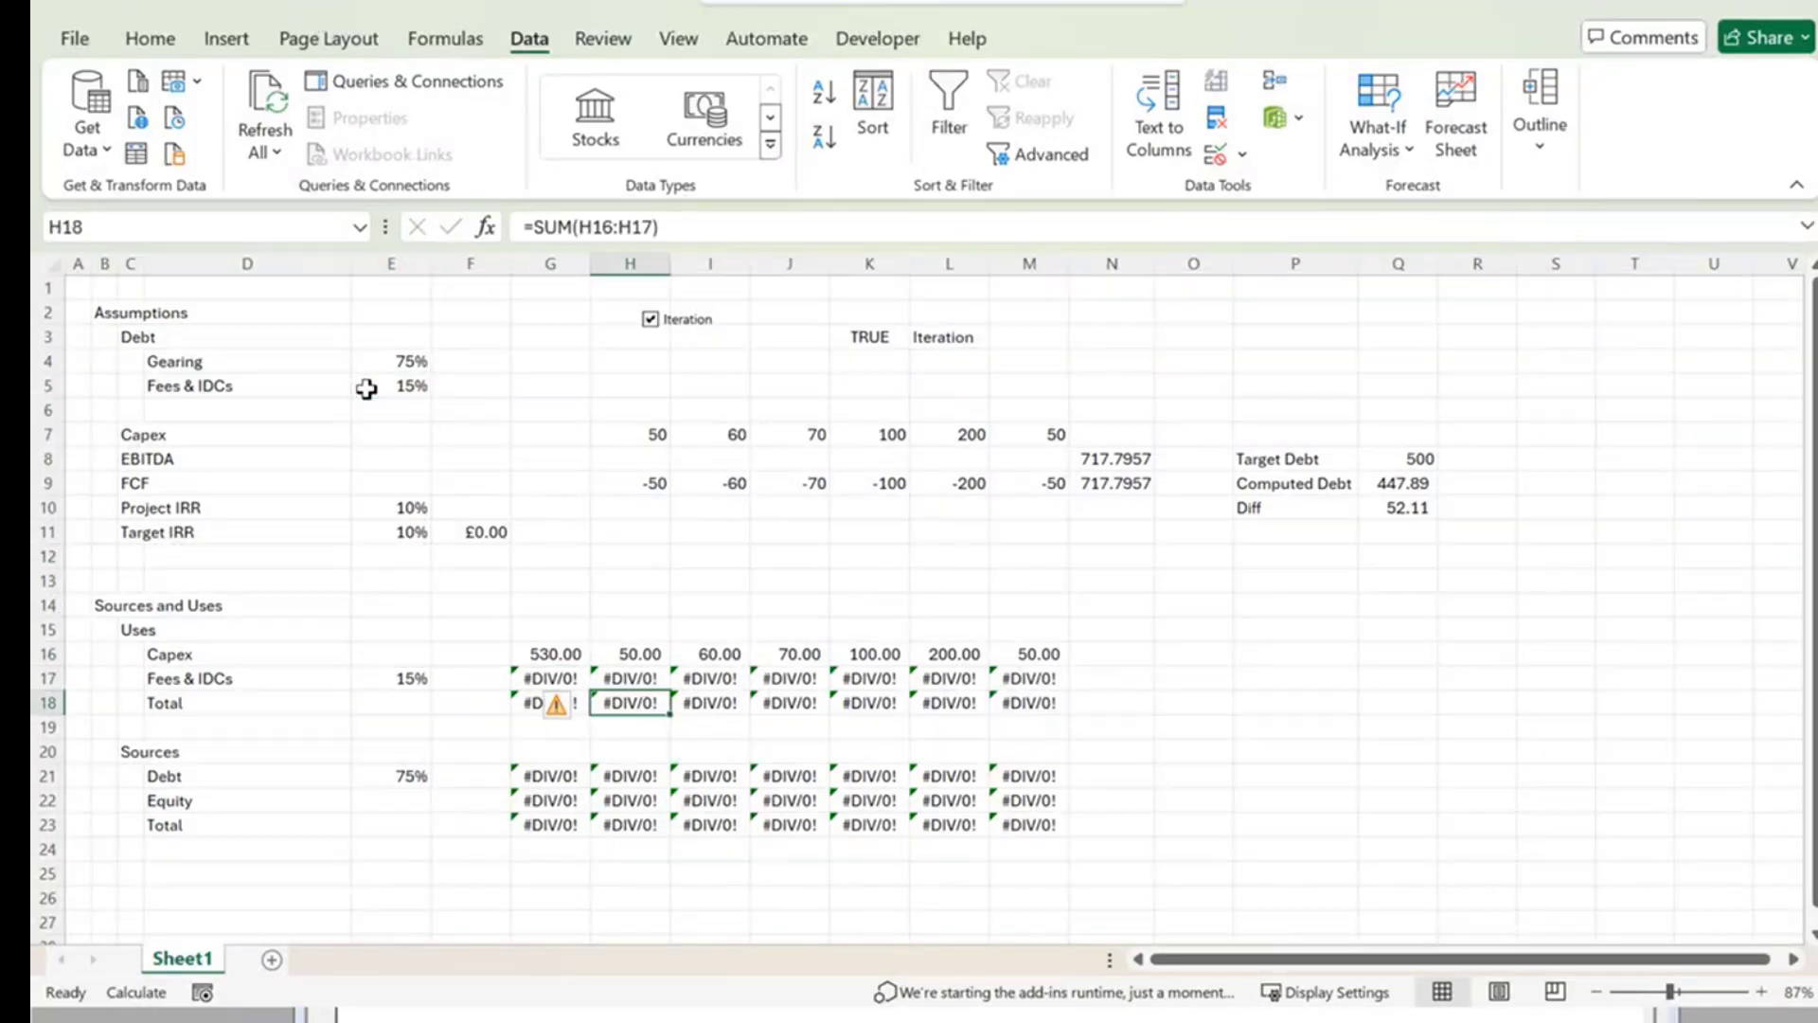
key("Left")
key("Up")
key("Right")
key("shift+Right")
key("shift+Right")
key("shift+Right")
key("shift+Right")
key("shift+Right")
key("Delete")
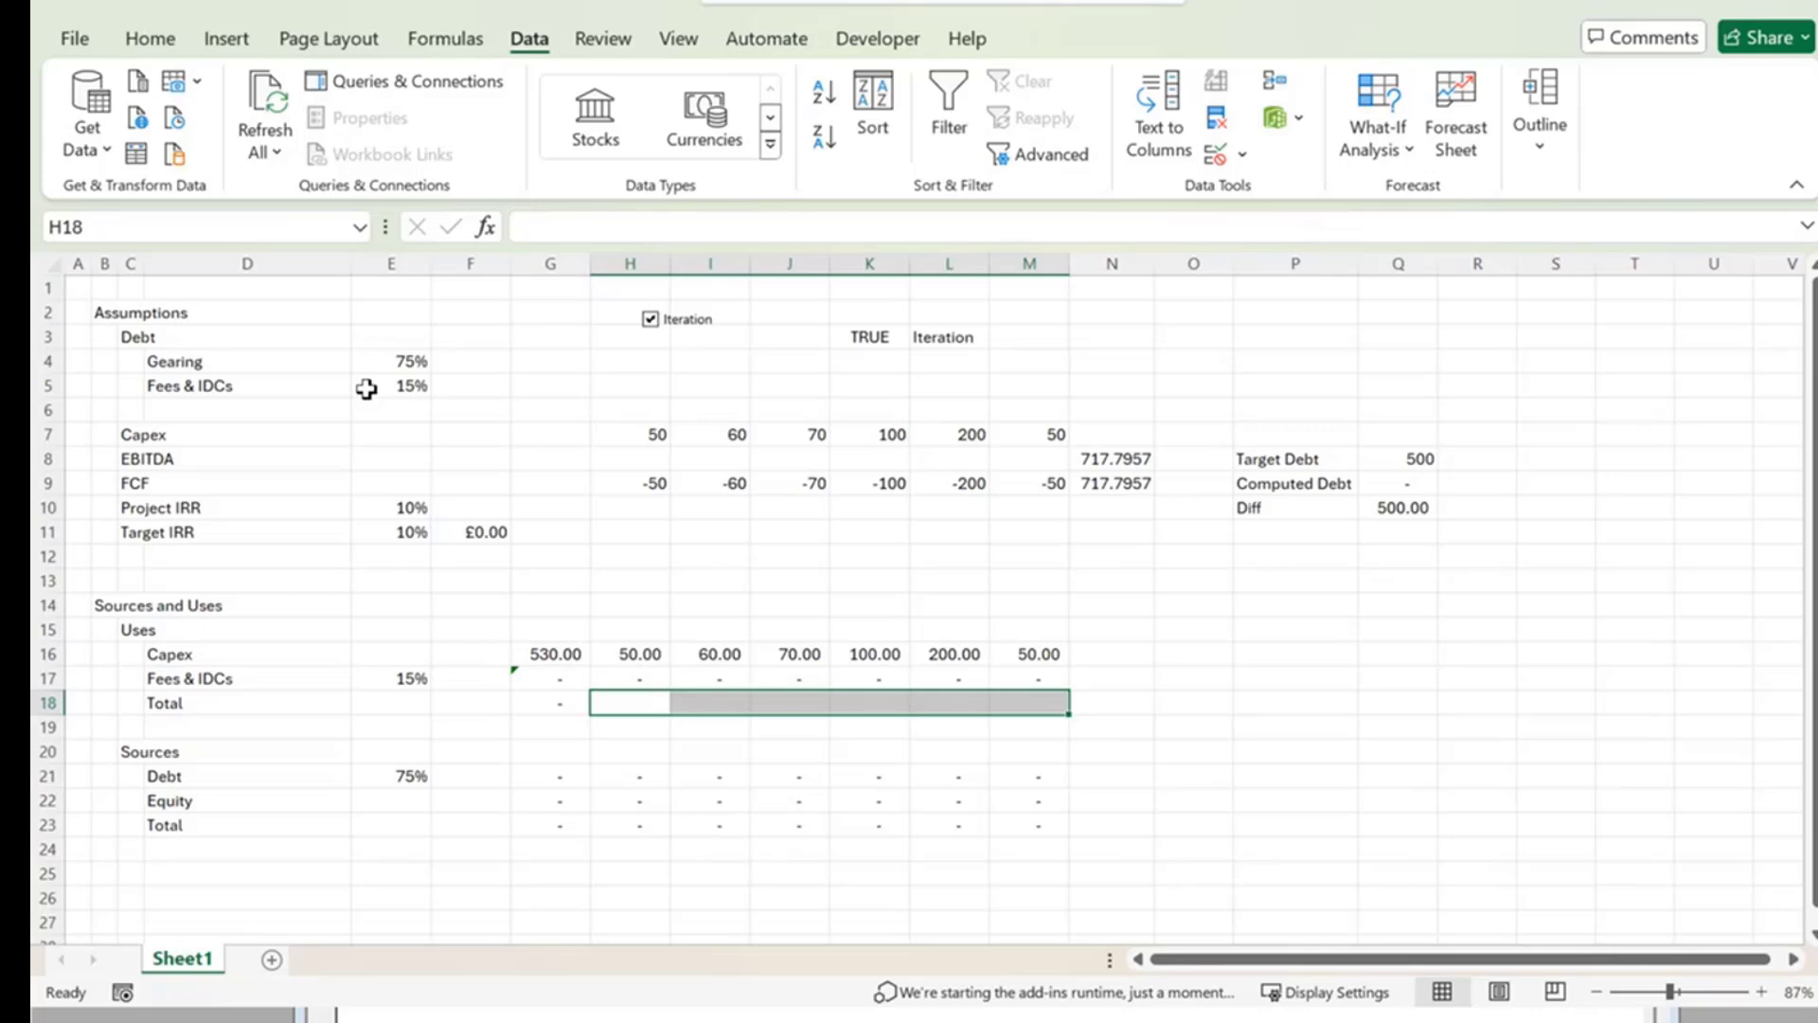
key("ctrl+z")
key("Left")
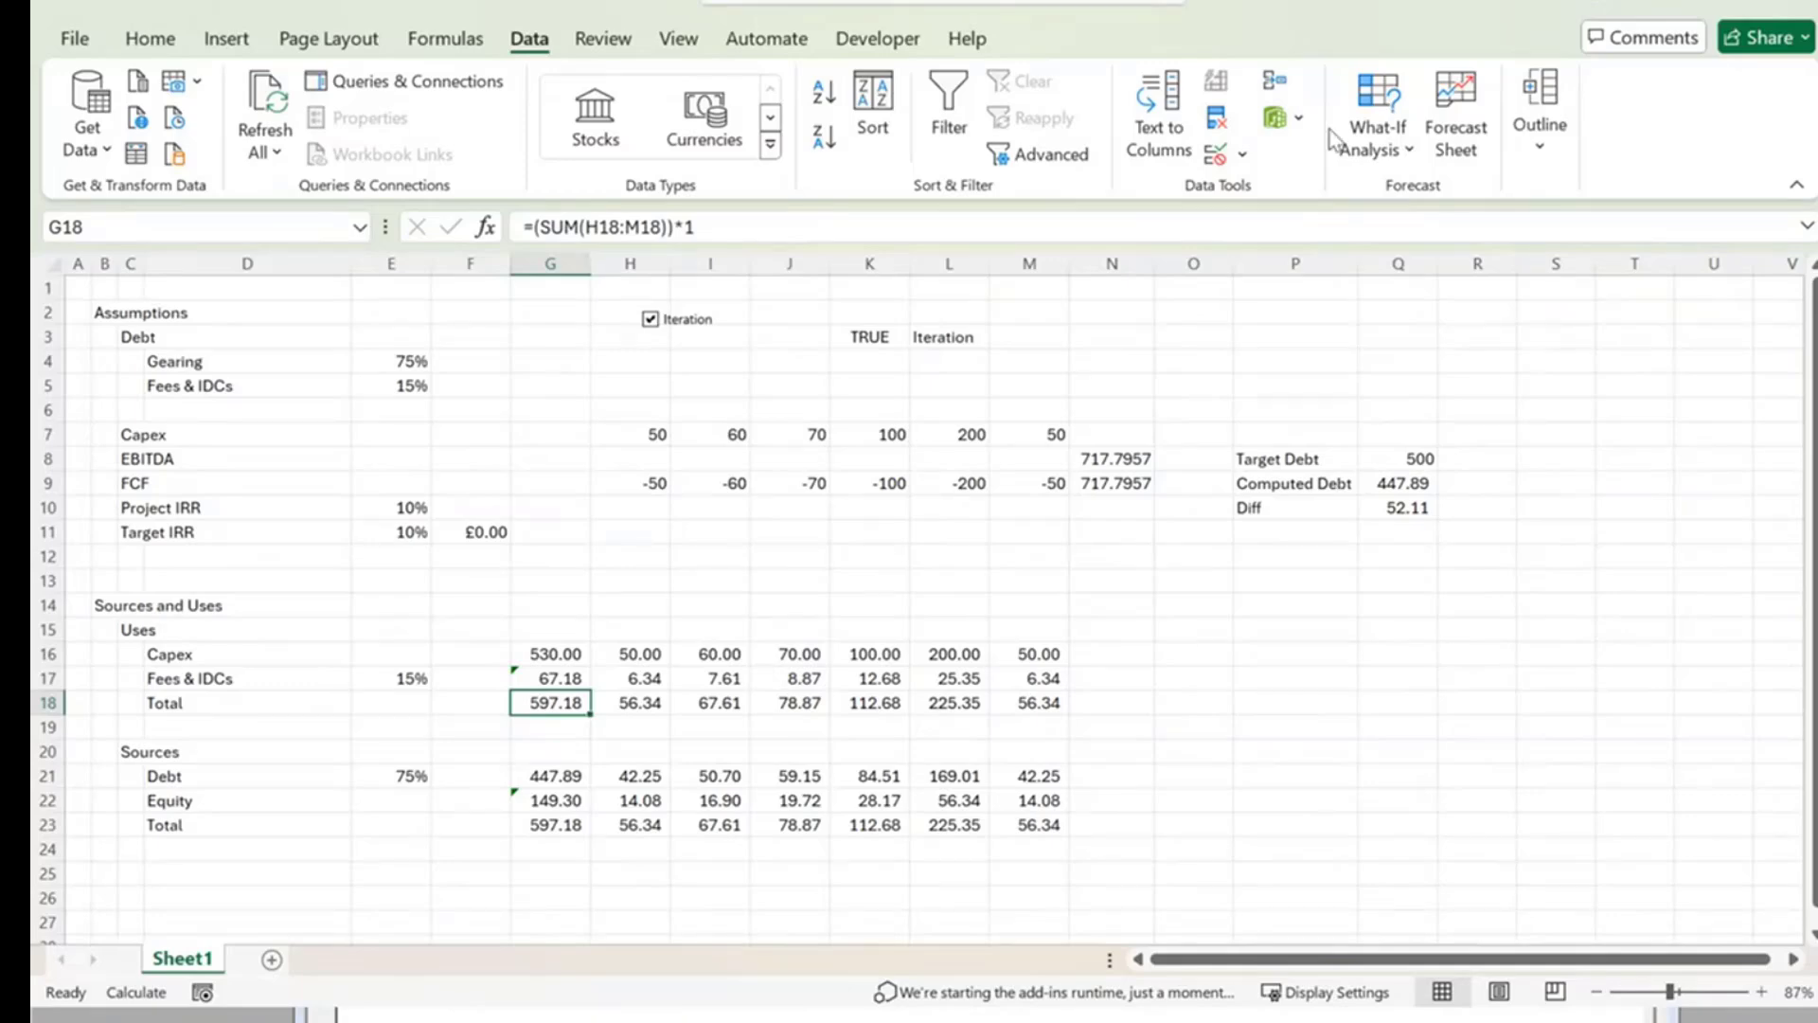
left_click(1416, 313)
key("Page_Down")
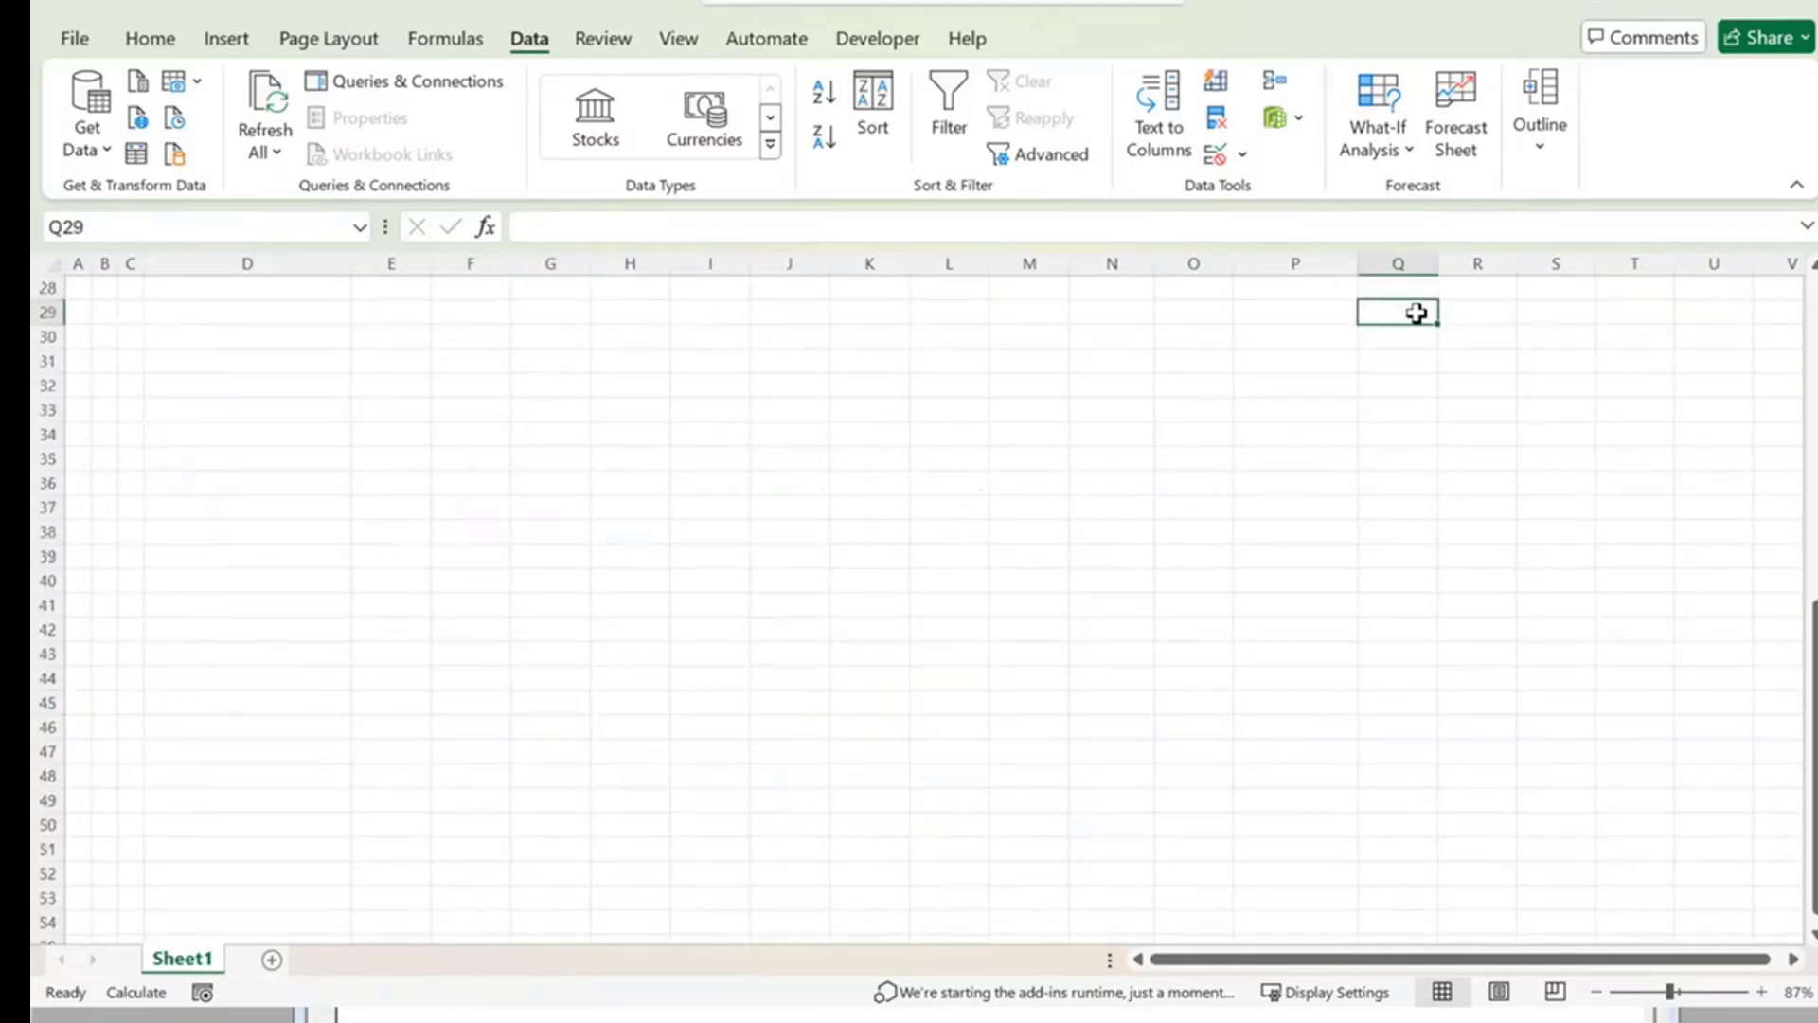
key("Left")
key("Left")
key("Left")
key("Left")
key("Left")
key("Left")
key("Left")
key("Left")
key("Left")
key("Left")
key("Left")
key("Left")
key("Left")
key("Left")
key("Left")
key("Left")
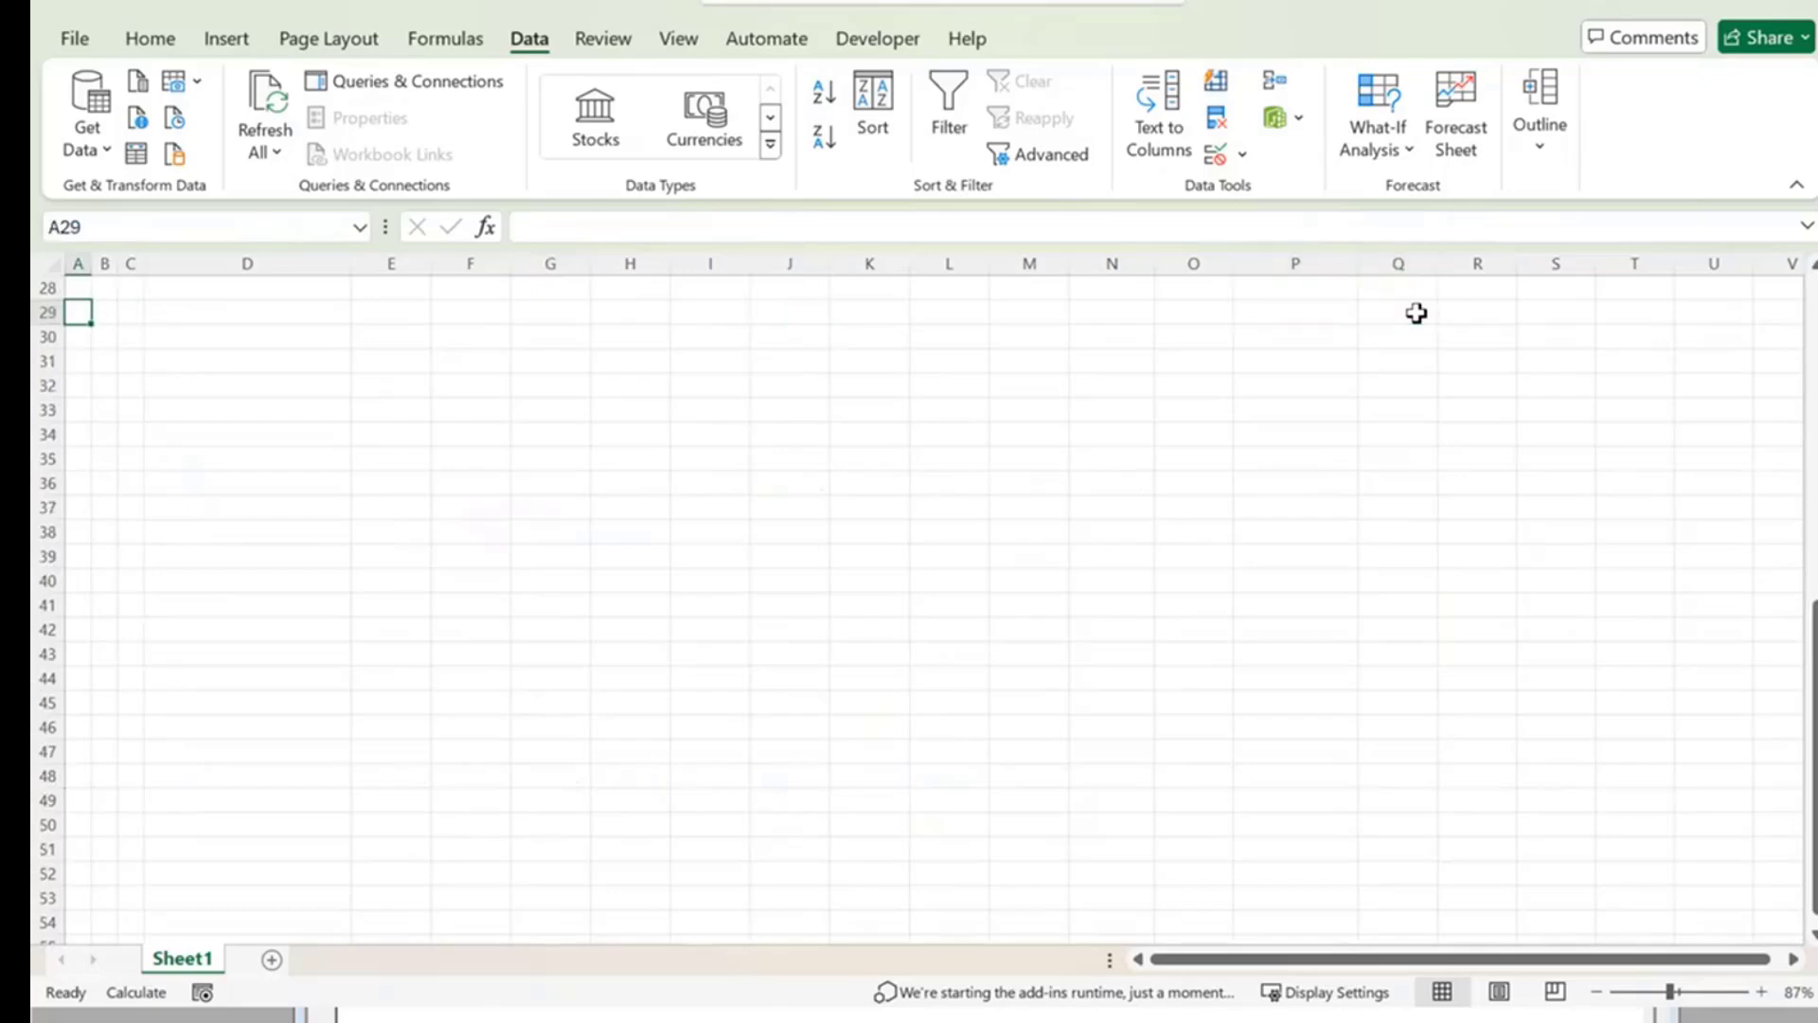
key("Up")
key("Up")
key("Up")
key("Up")
key("Up")
key("Up")
key("Up")
key("Up")
key("Up")
key("Up")
key("Up")
key("Up")
key("Up")
key("Up")
key("Up")
key("Up")
key("Up")
key("Up")
key("Up")
key("Up")
key("Up")
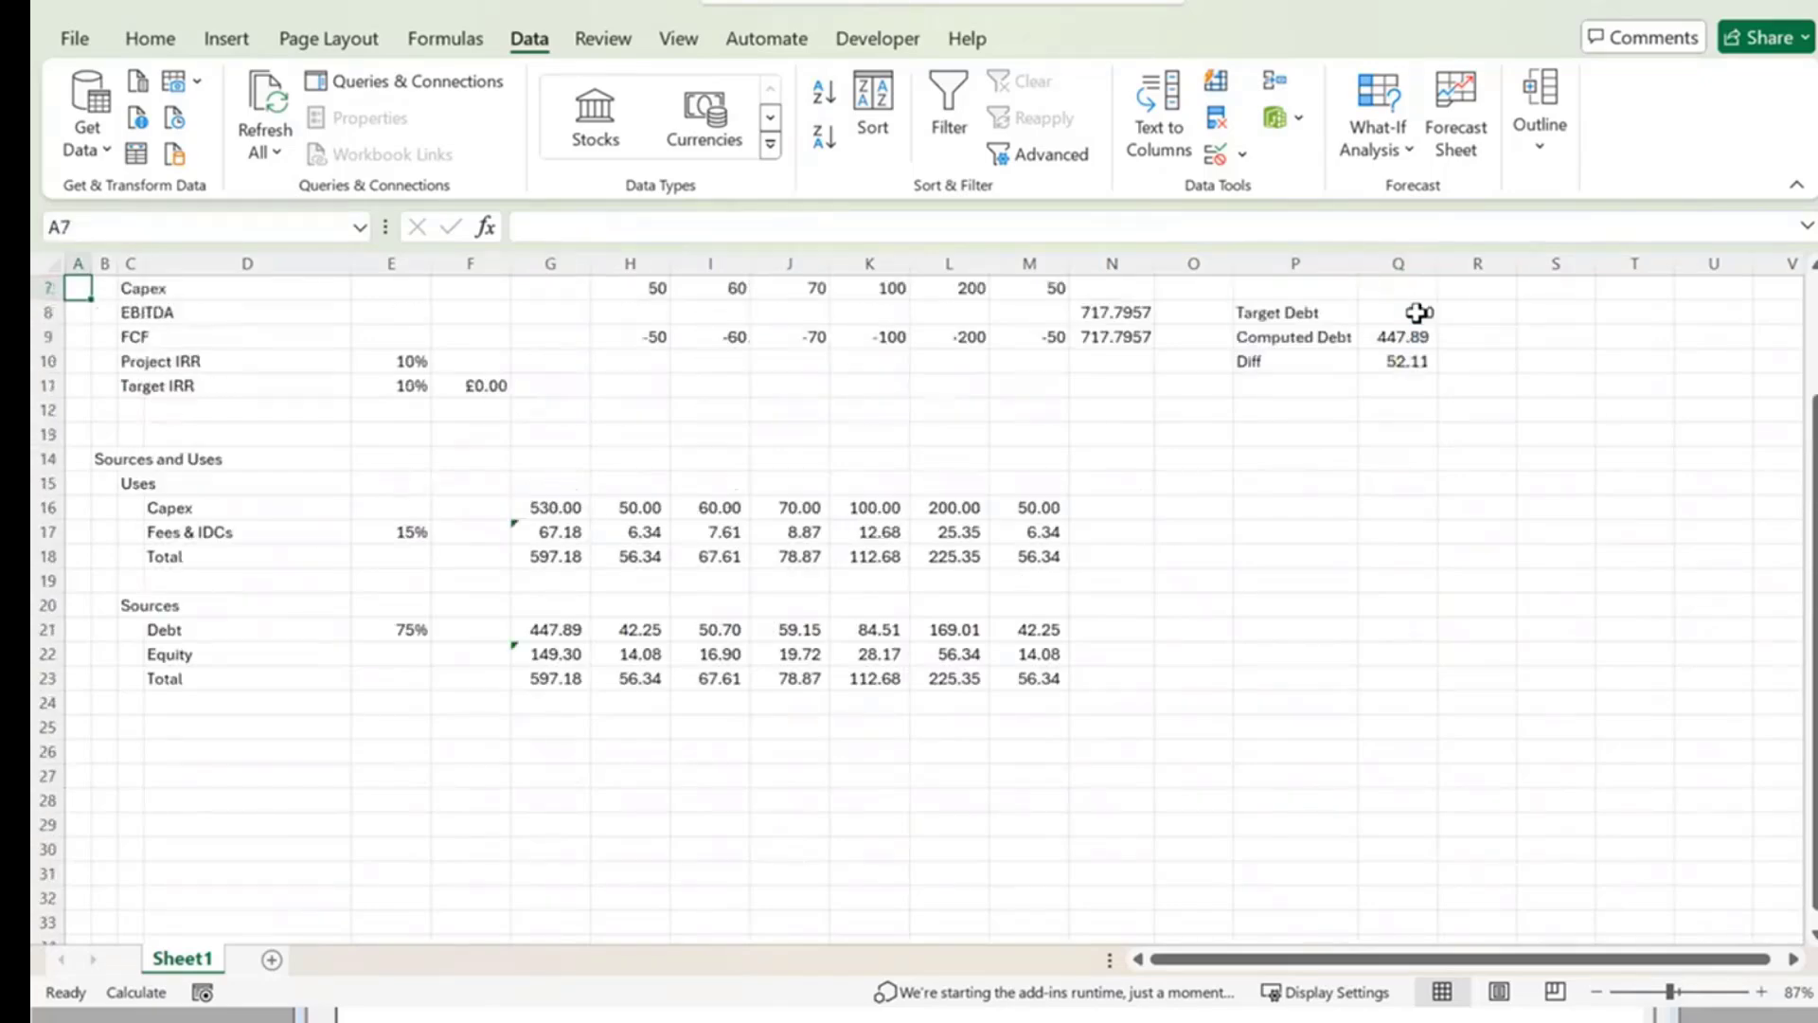
Enter 65% in R13 as the first gearing value across the header of a sensitivity table.
left_click(1475, 614)
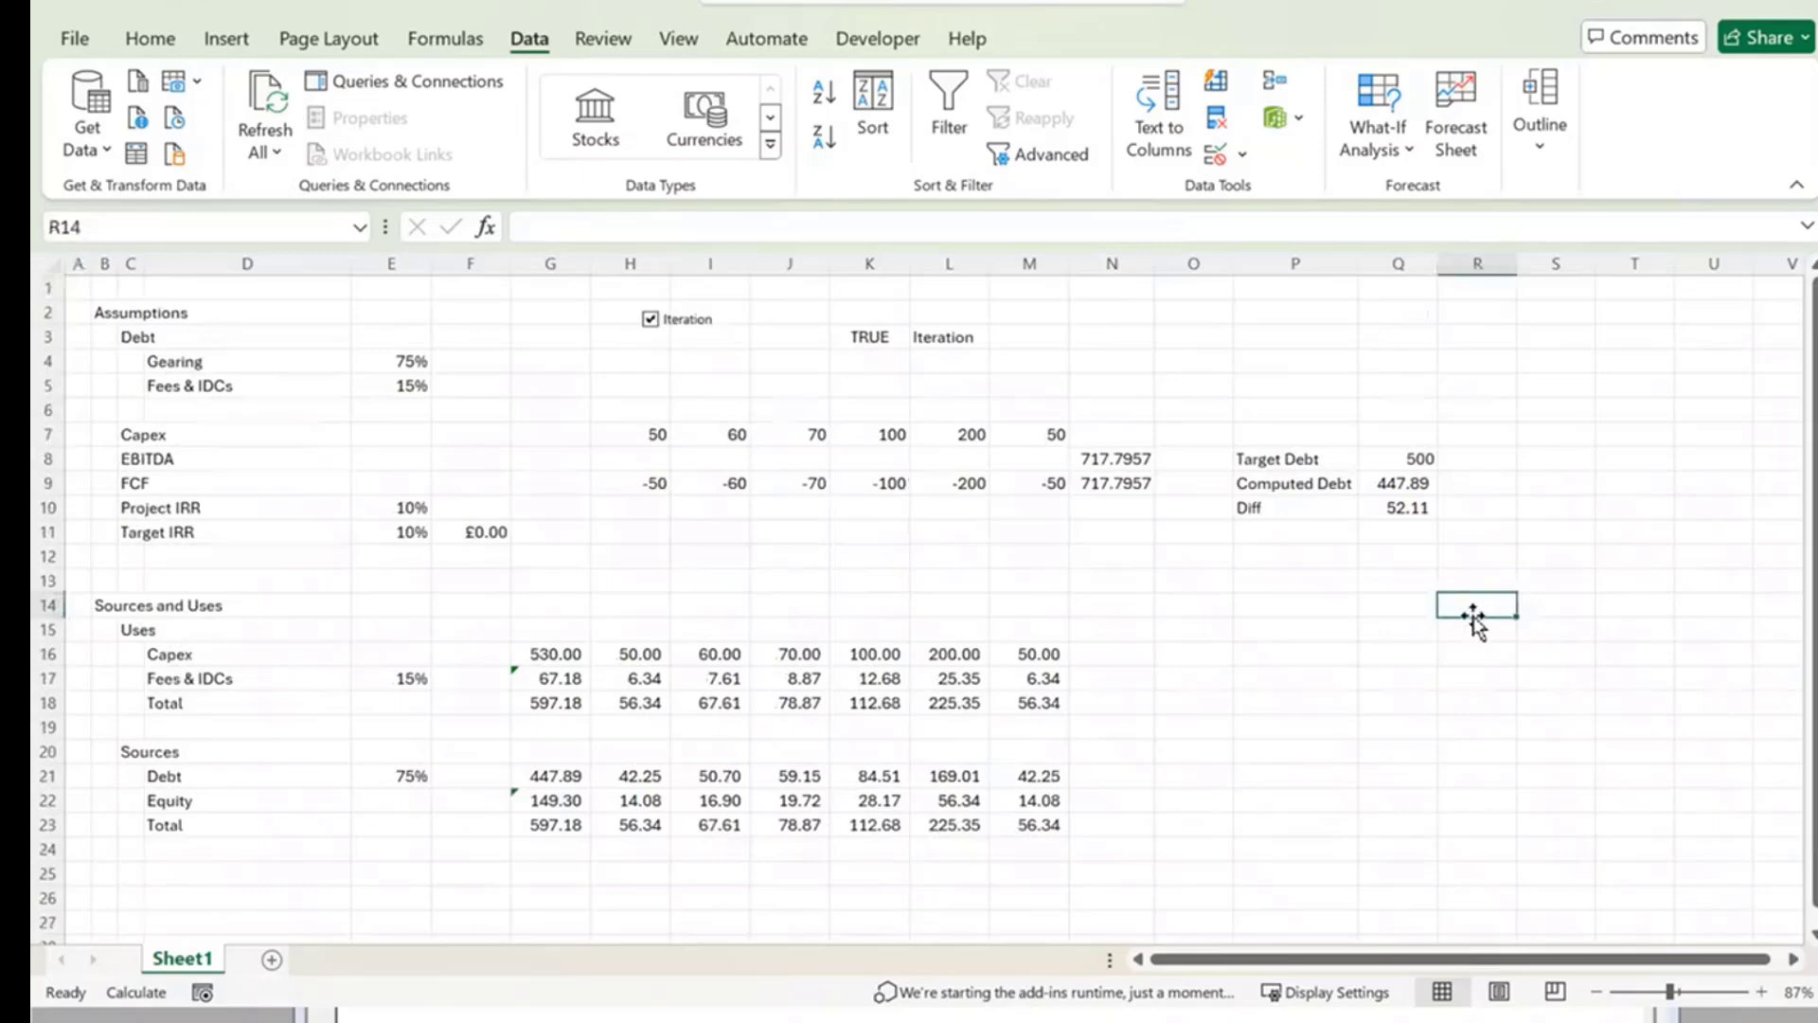
key("Up")
key("Left")
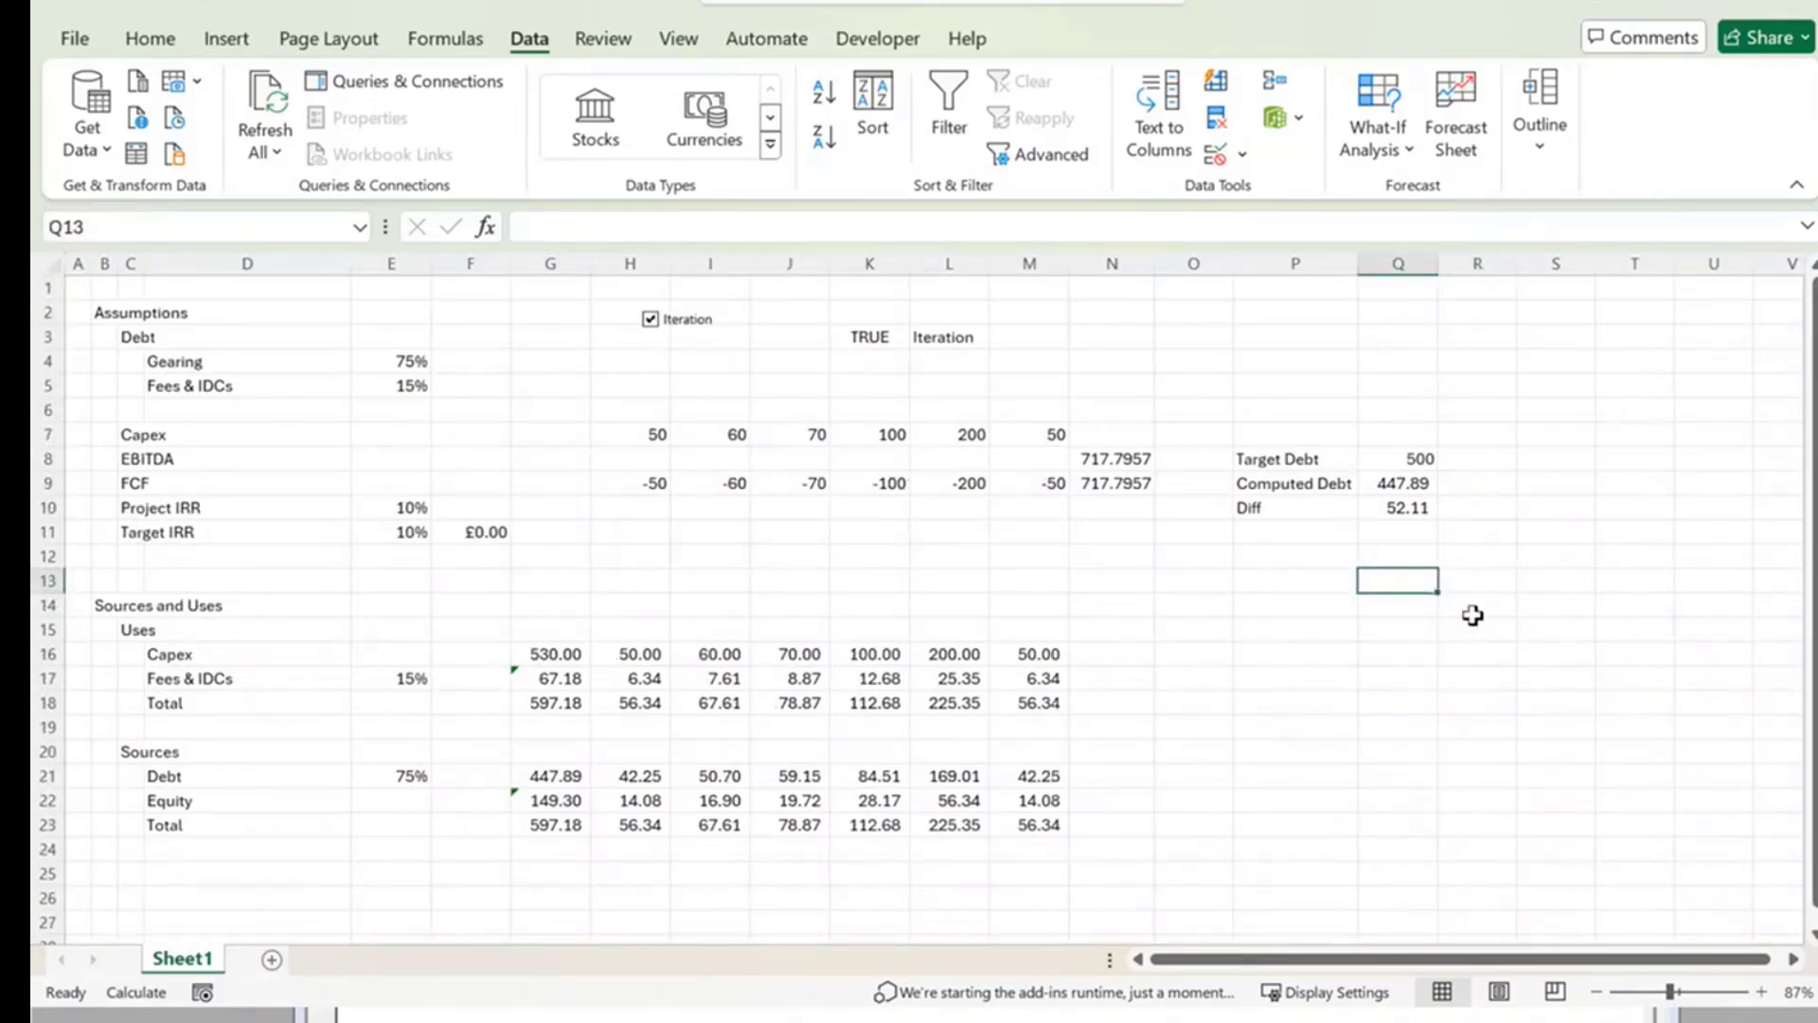
key("Right")
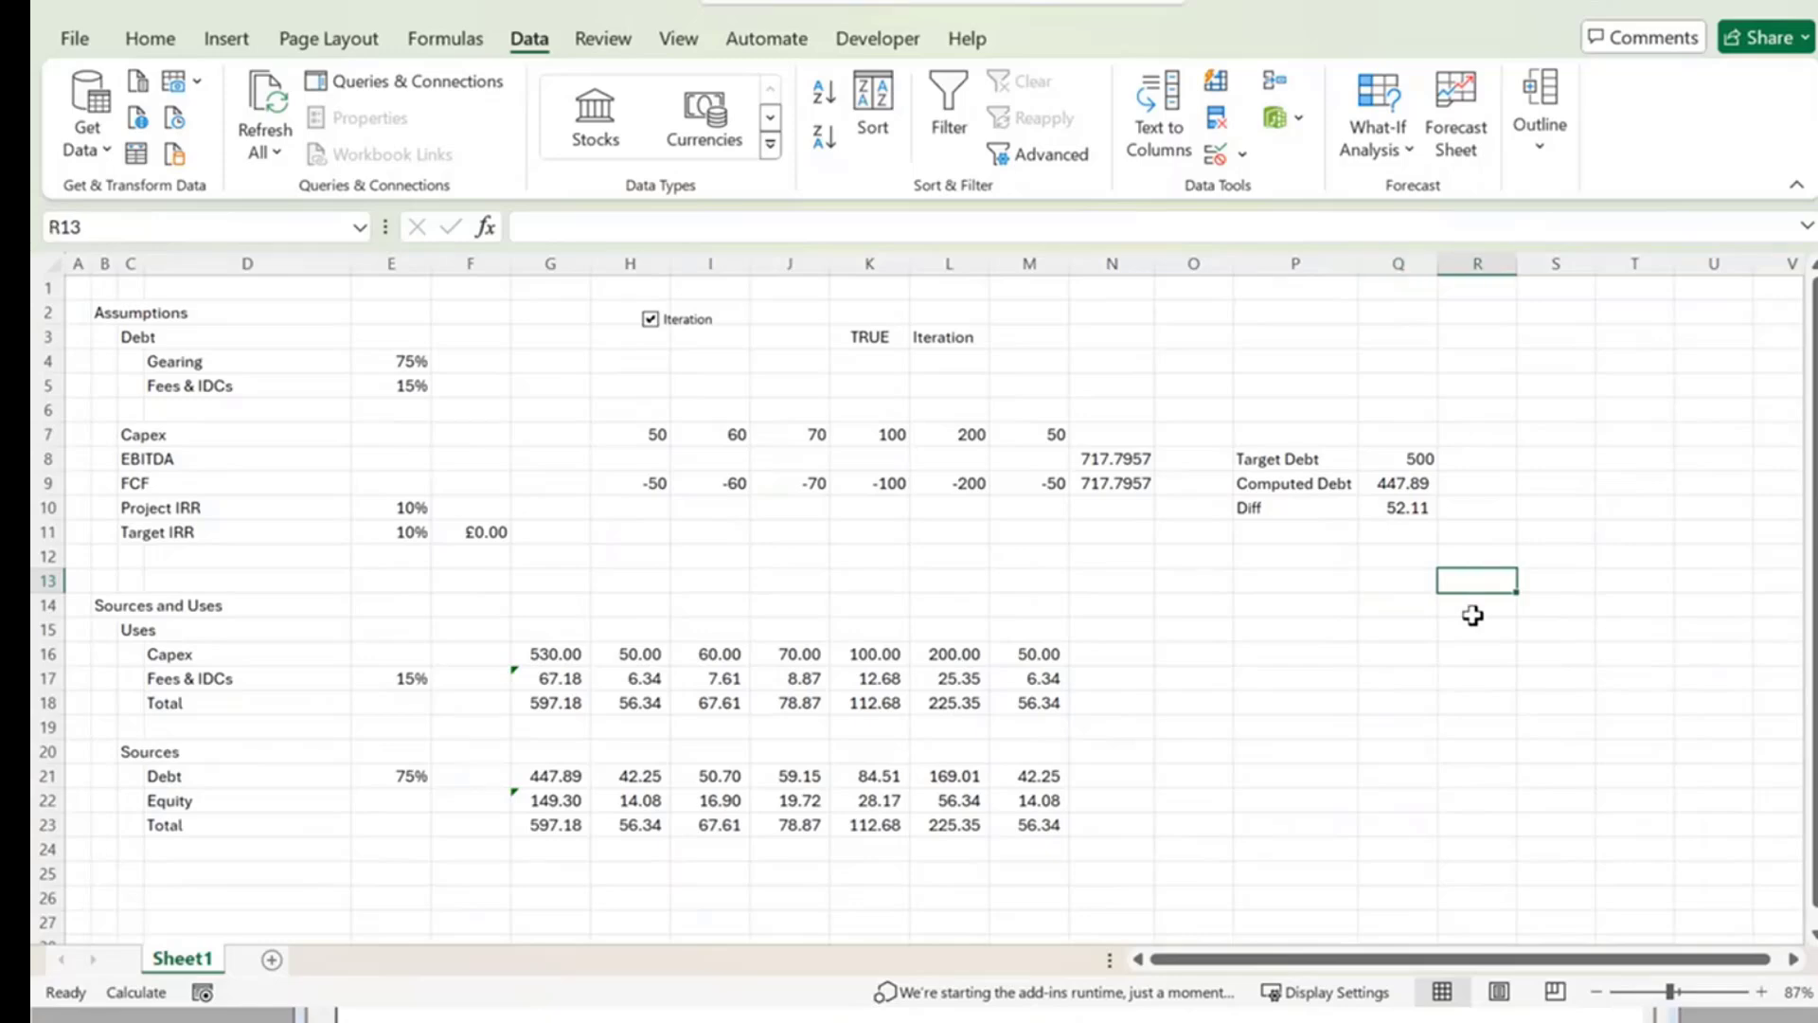
type("75%")
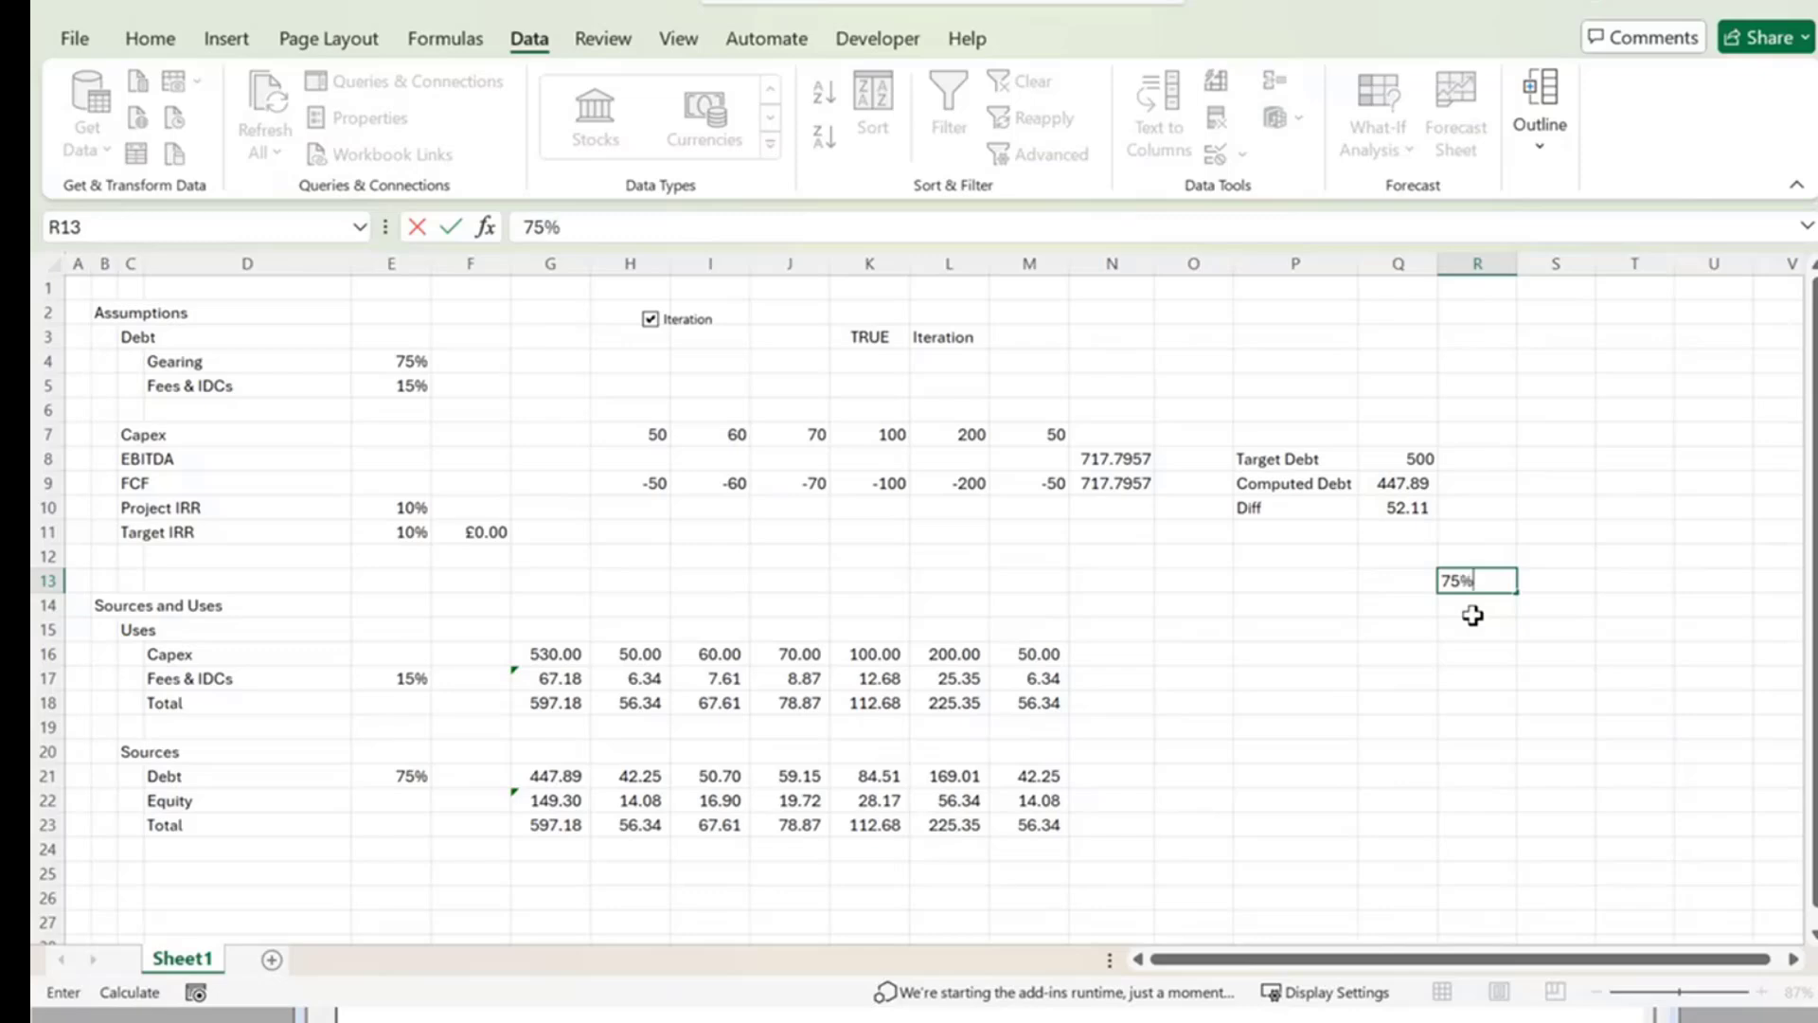
key("Return")
key("Up")
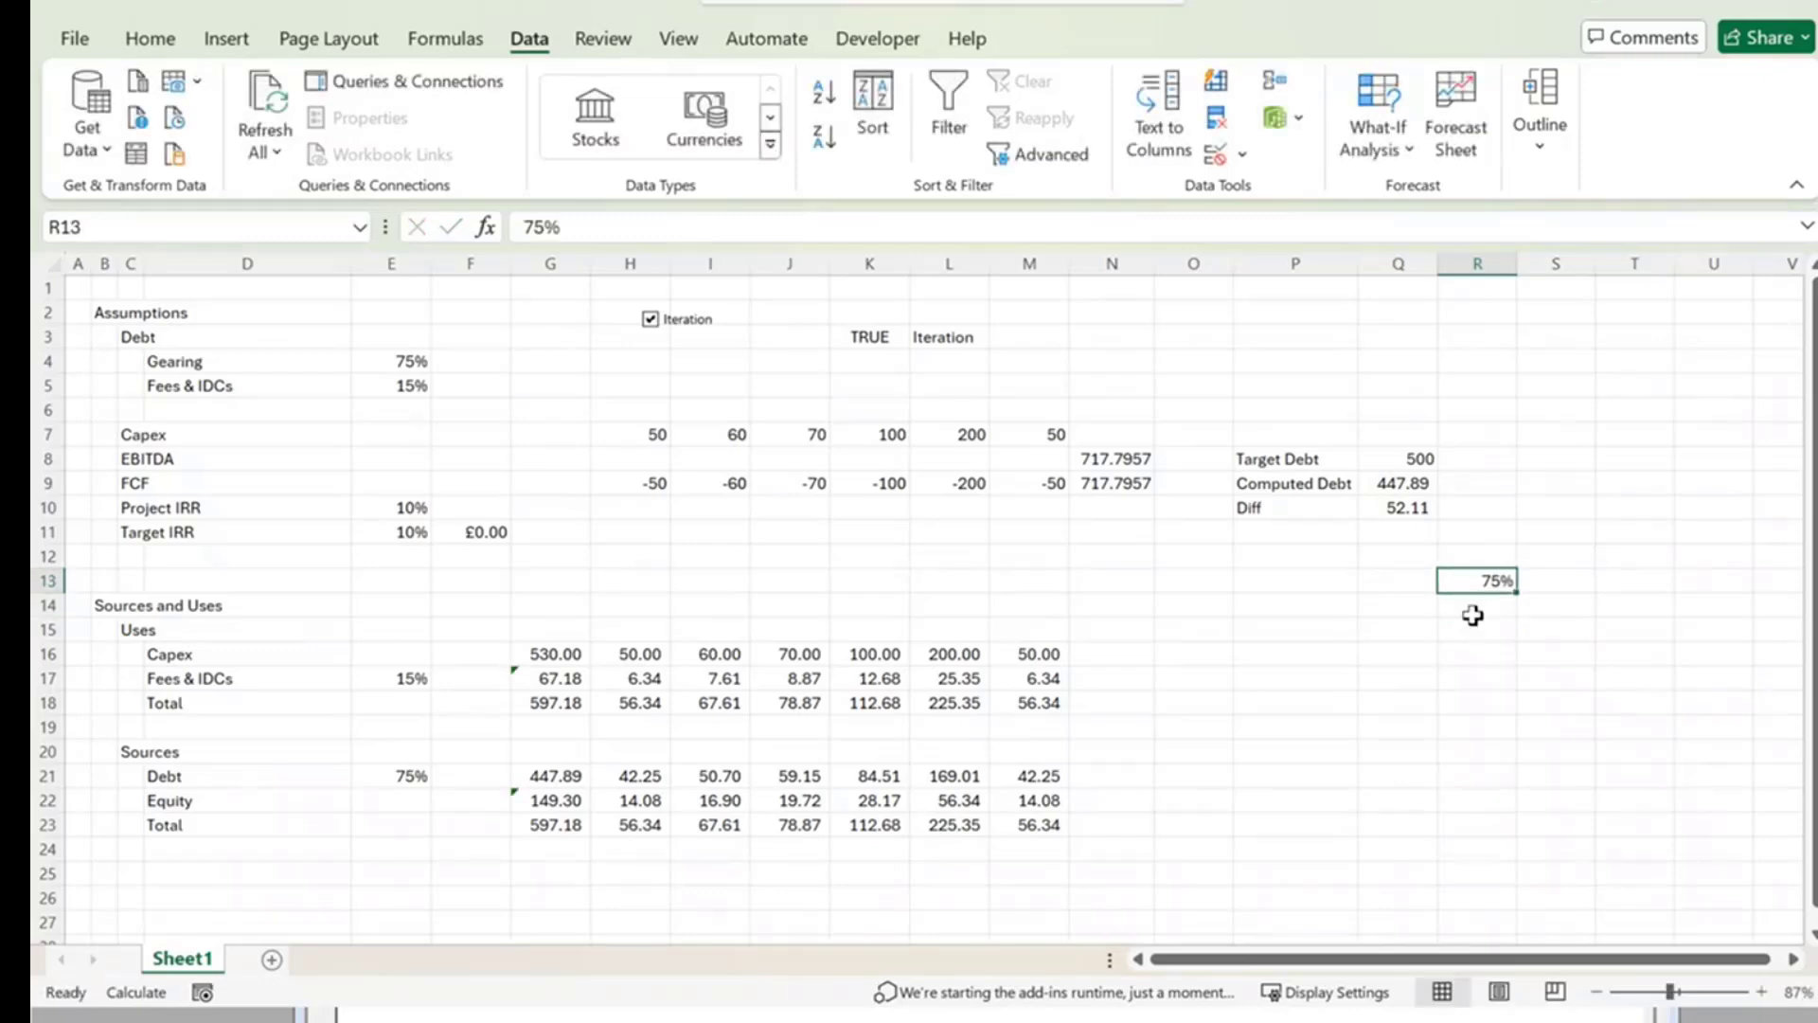
type("655")
key("Return")
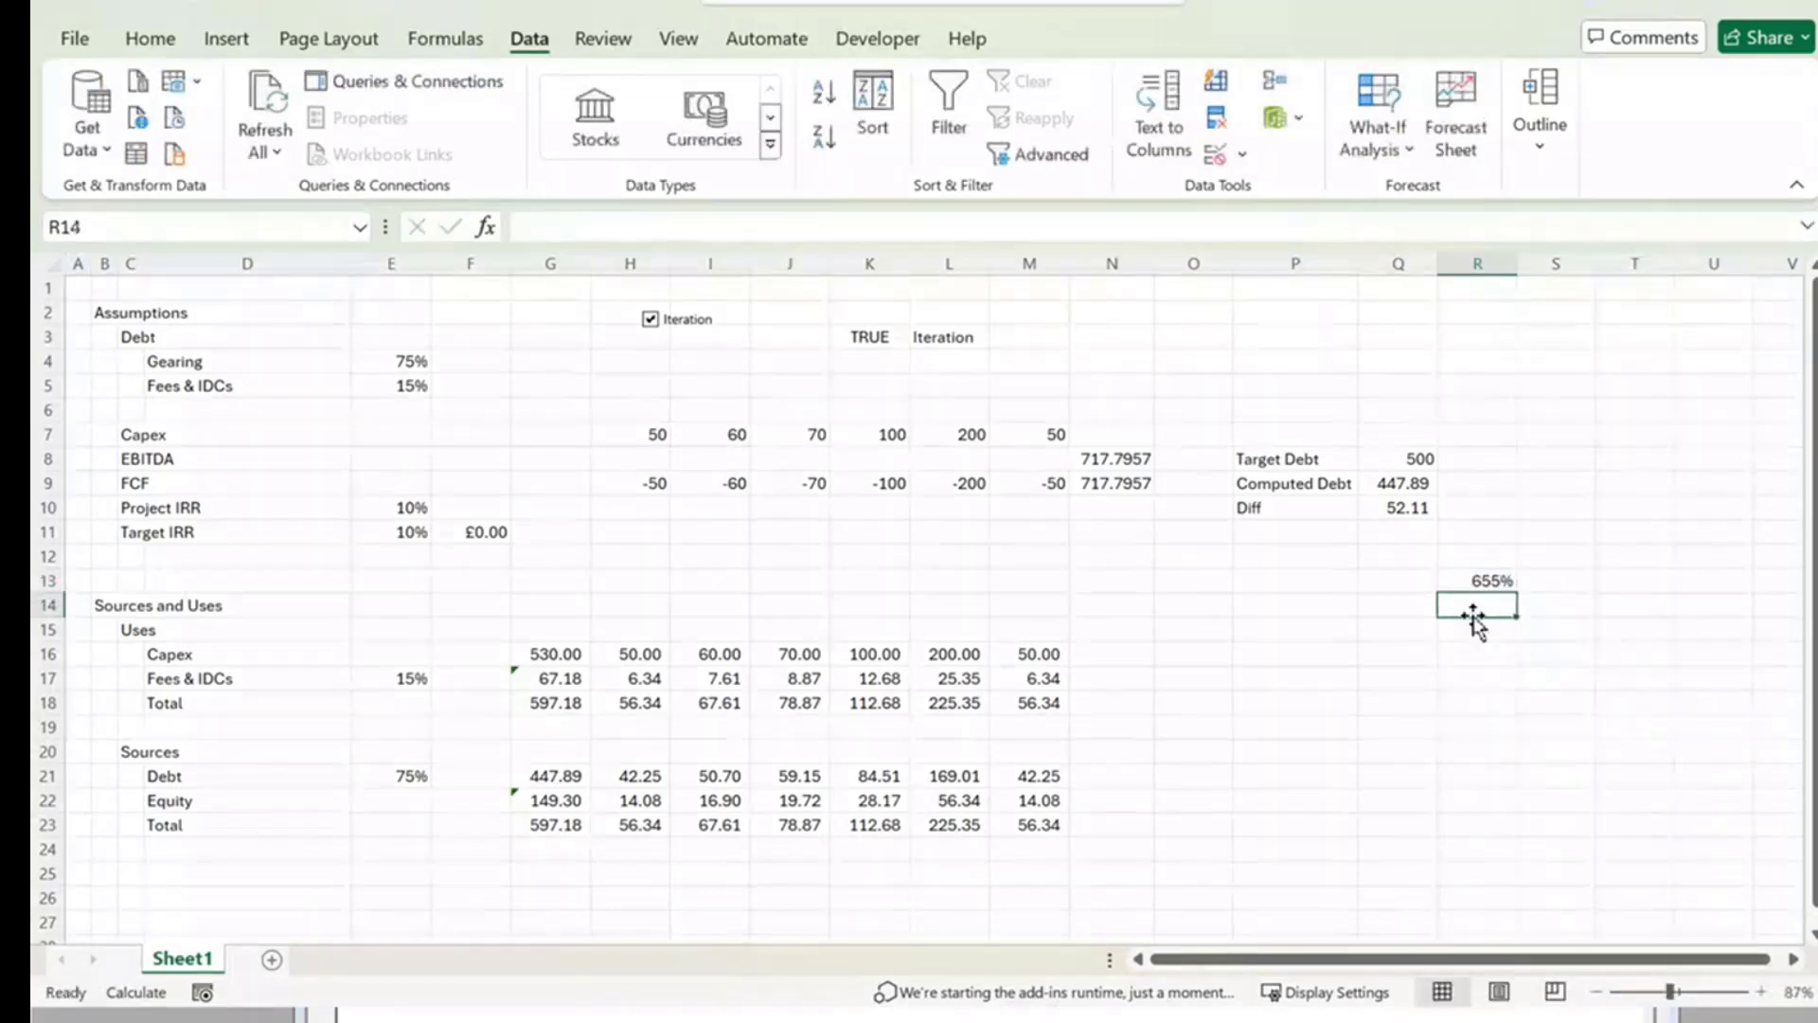
key("Up")
type("65")
key("Return")
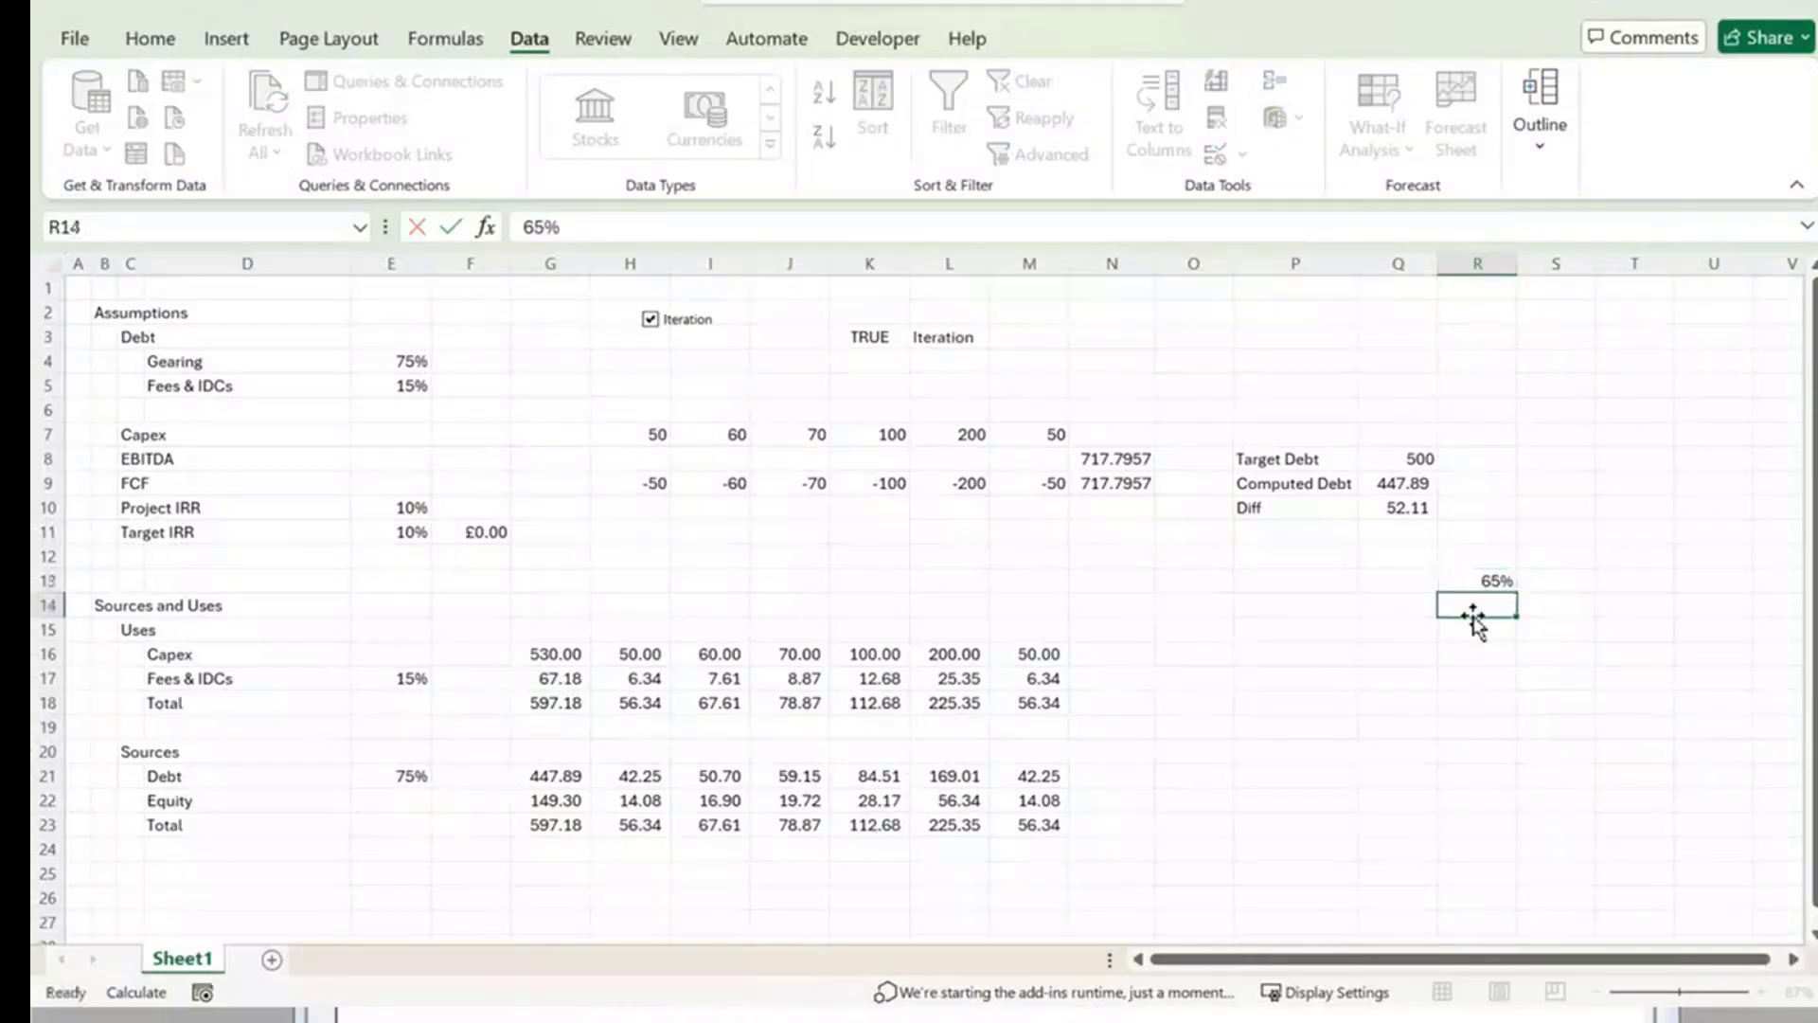
Add gearing values of 75% in S13 and 85% in T13 to the table header.
key("Up")
key("Right")
type("75%")
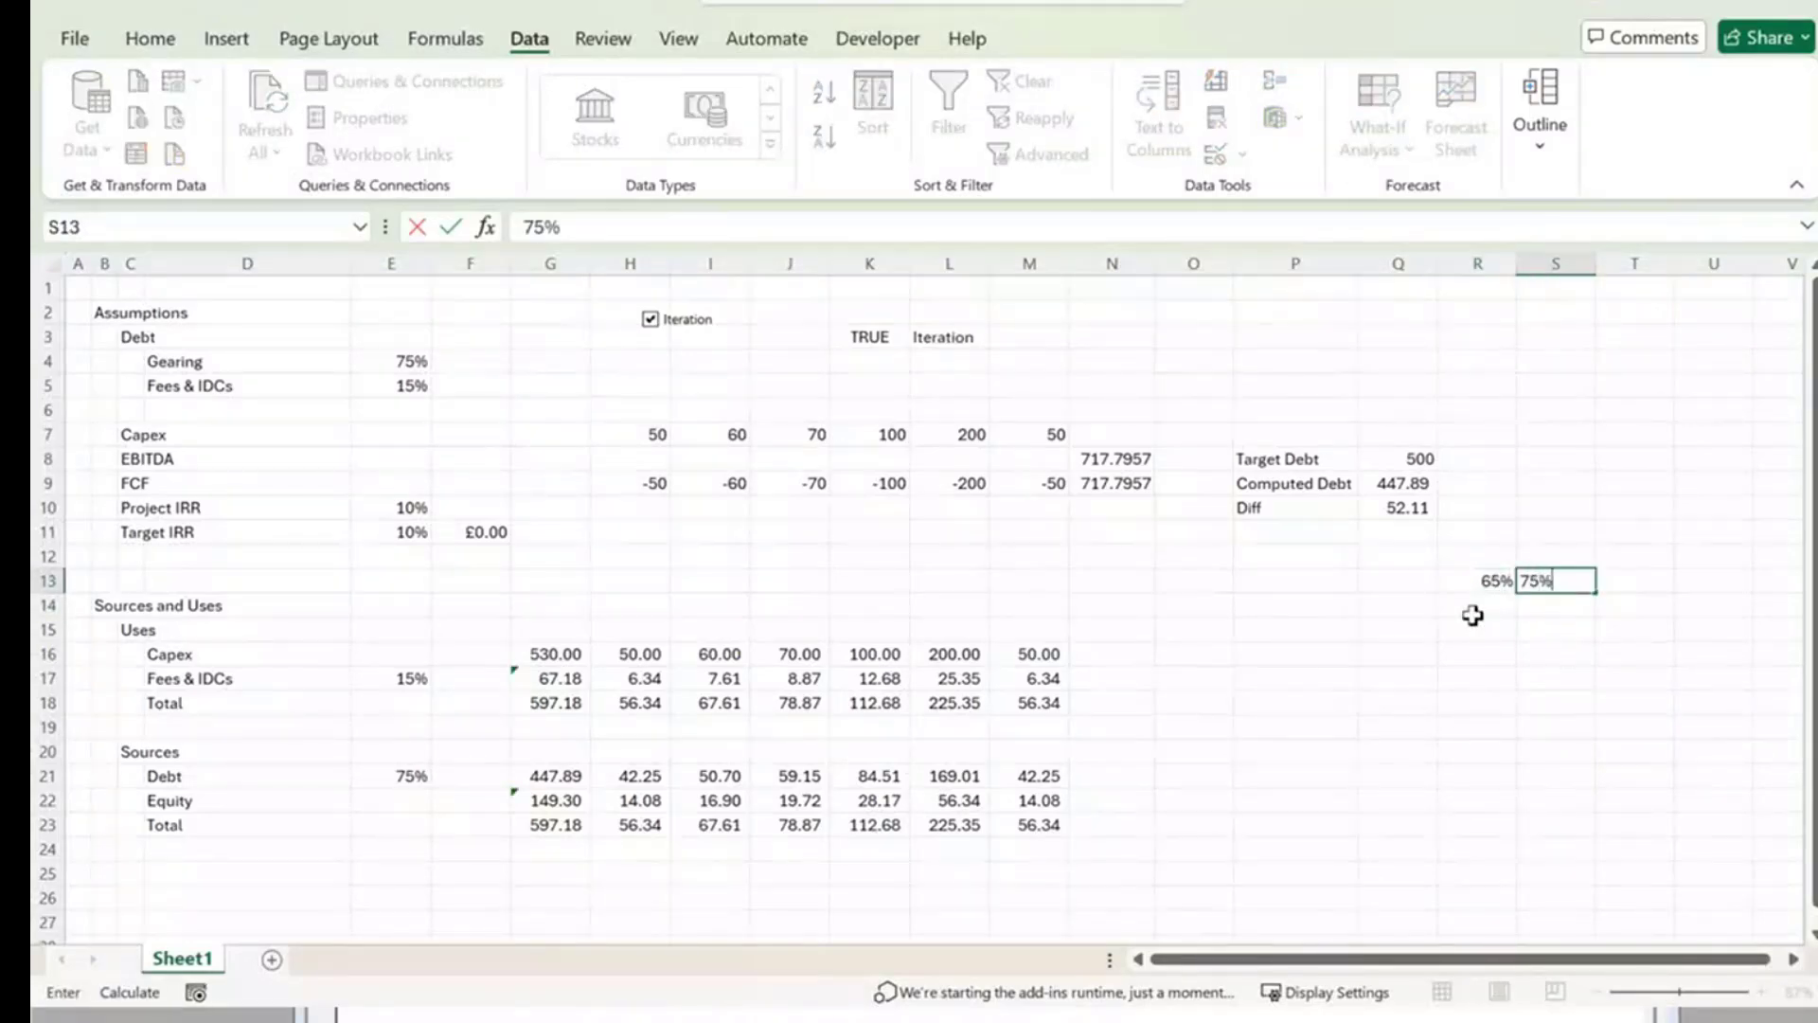
key("Return")
key("Up")
key("Right")
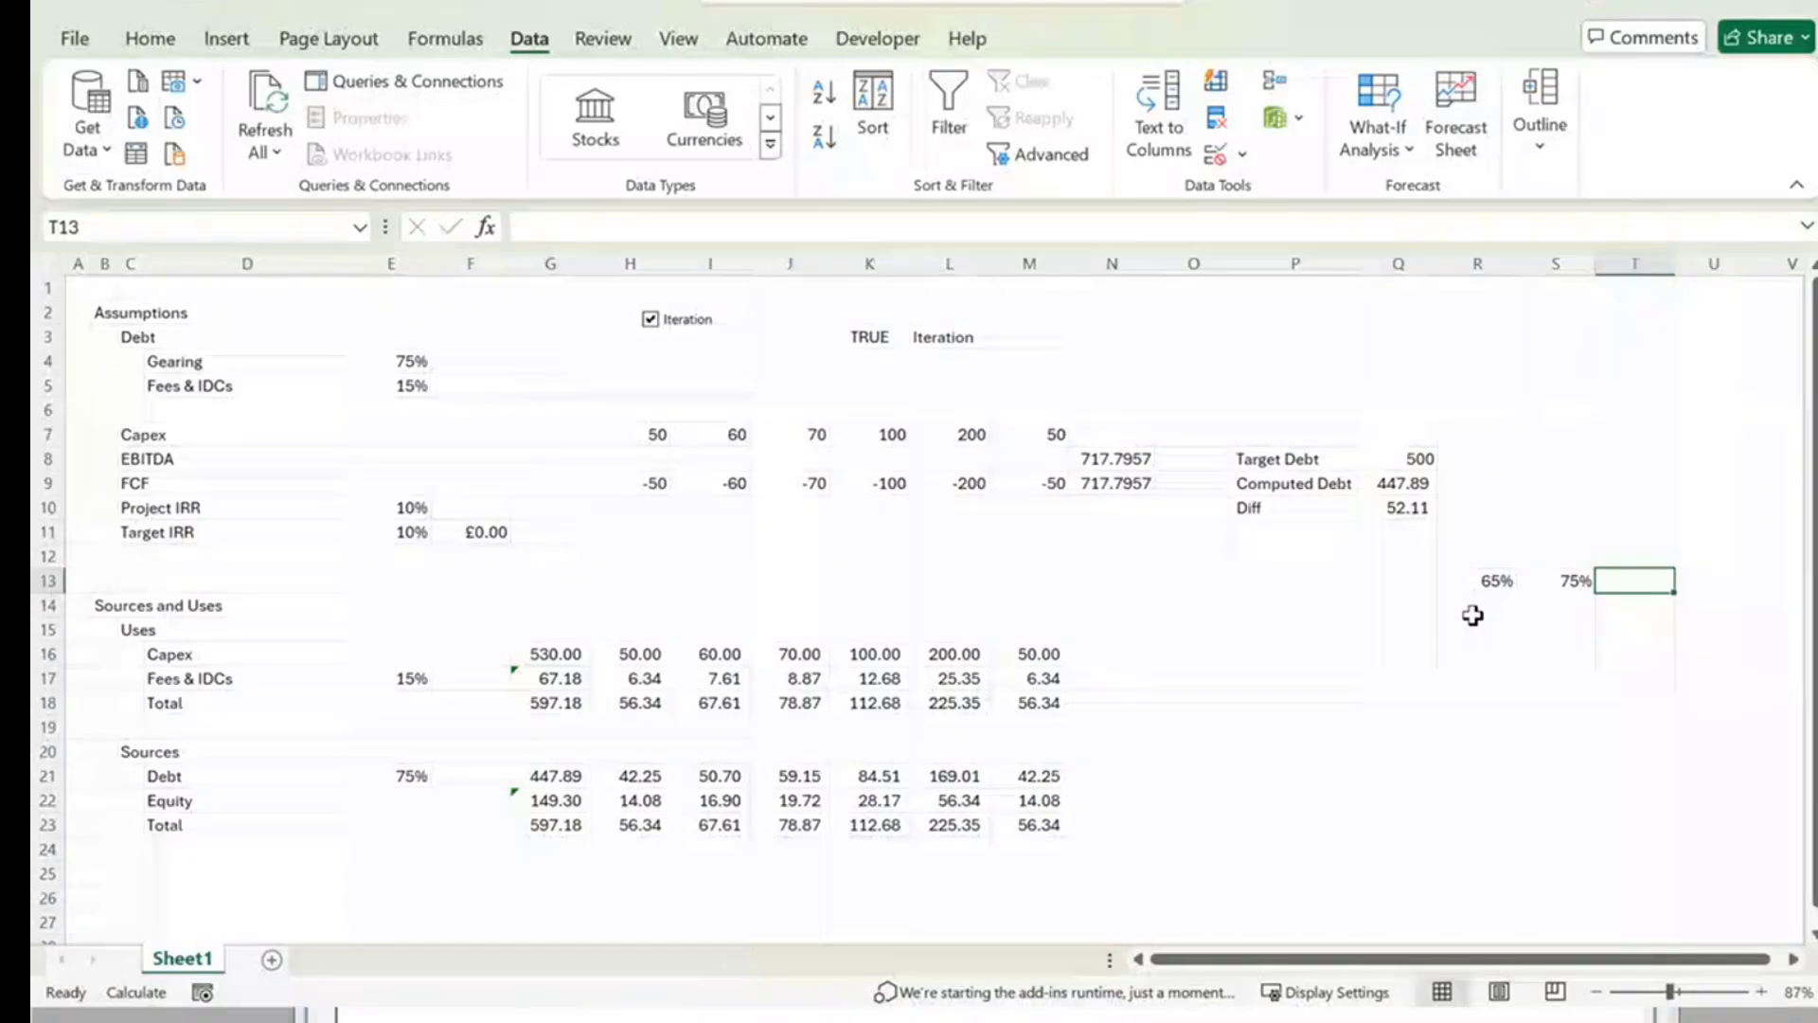
type("85%")
key("Return")
Enter the Fees & IDCs values 10%, 15% and 20% down Q14:Q16 as the table's row inputs.
key("Left")
key("Left")
key("Left")
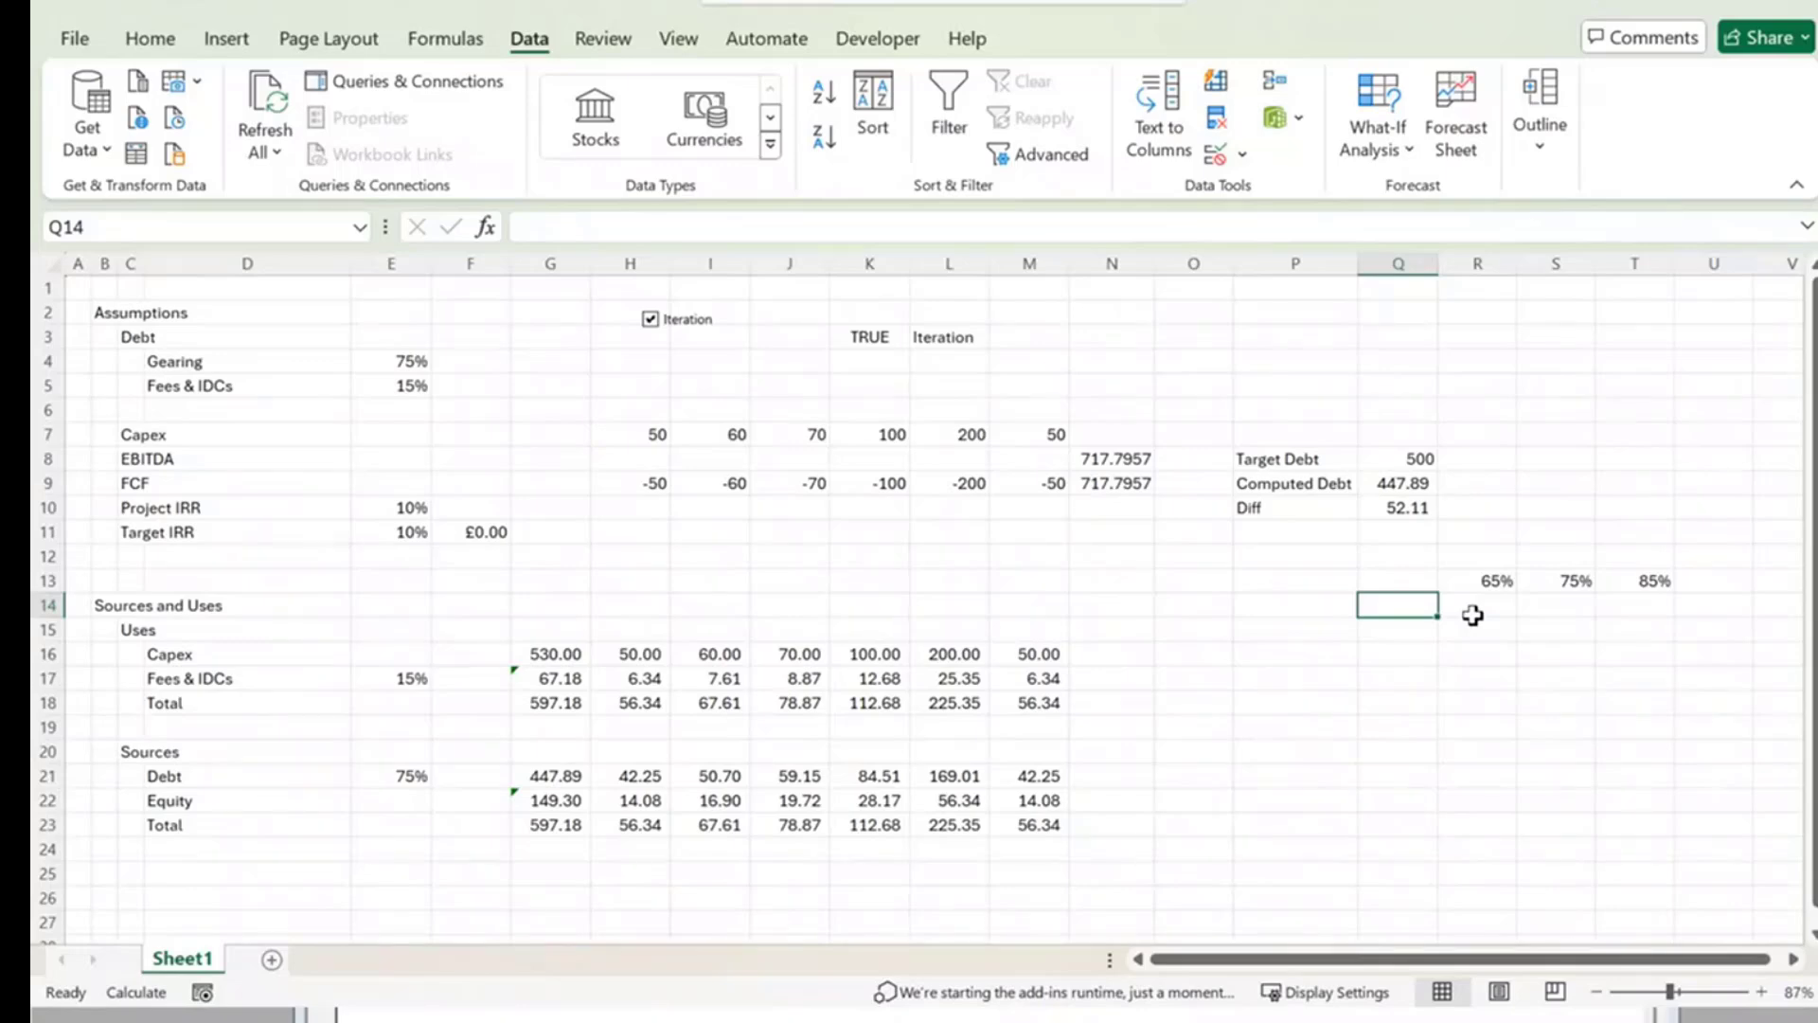
type("10%")
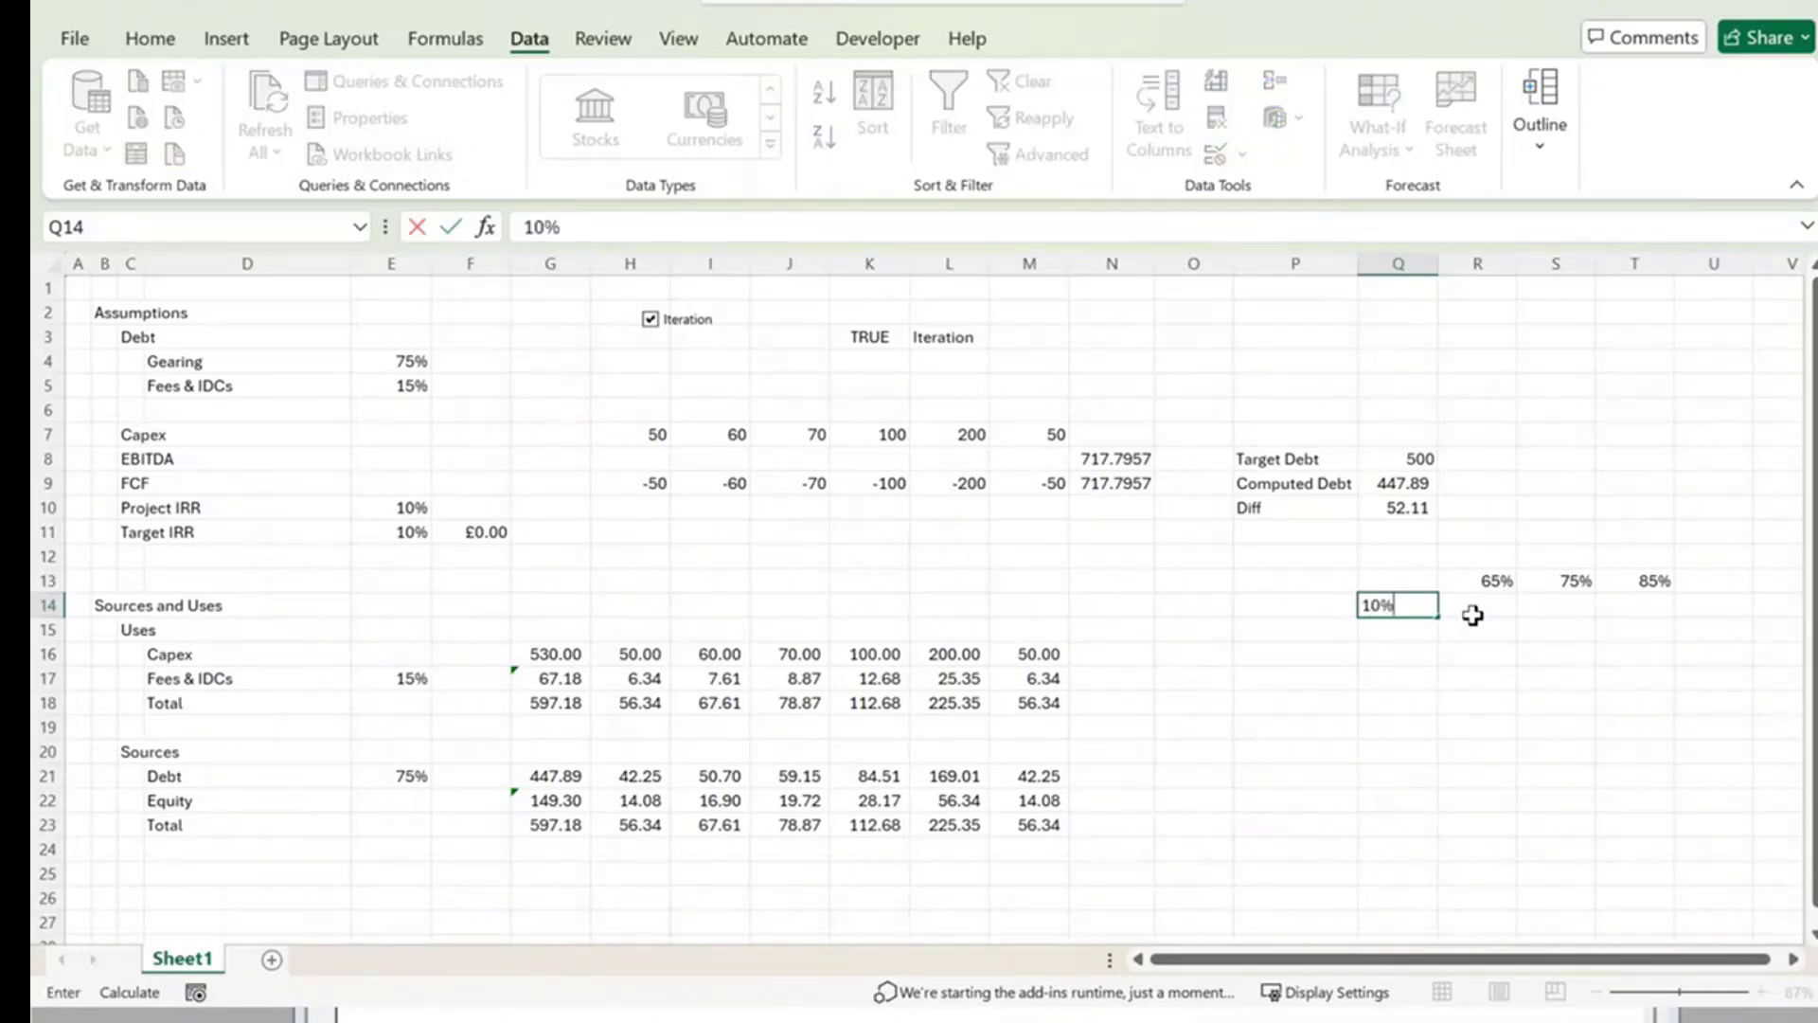
key("Return")
type("15%")
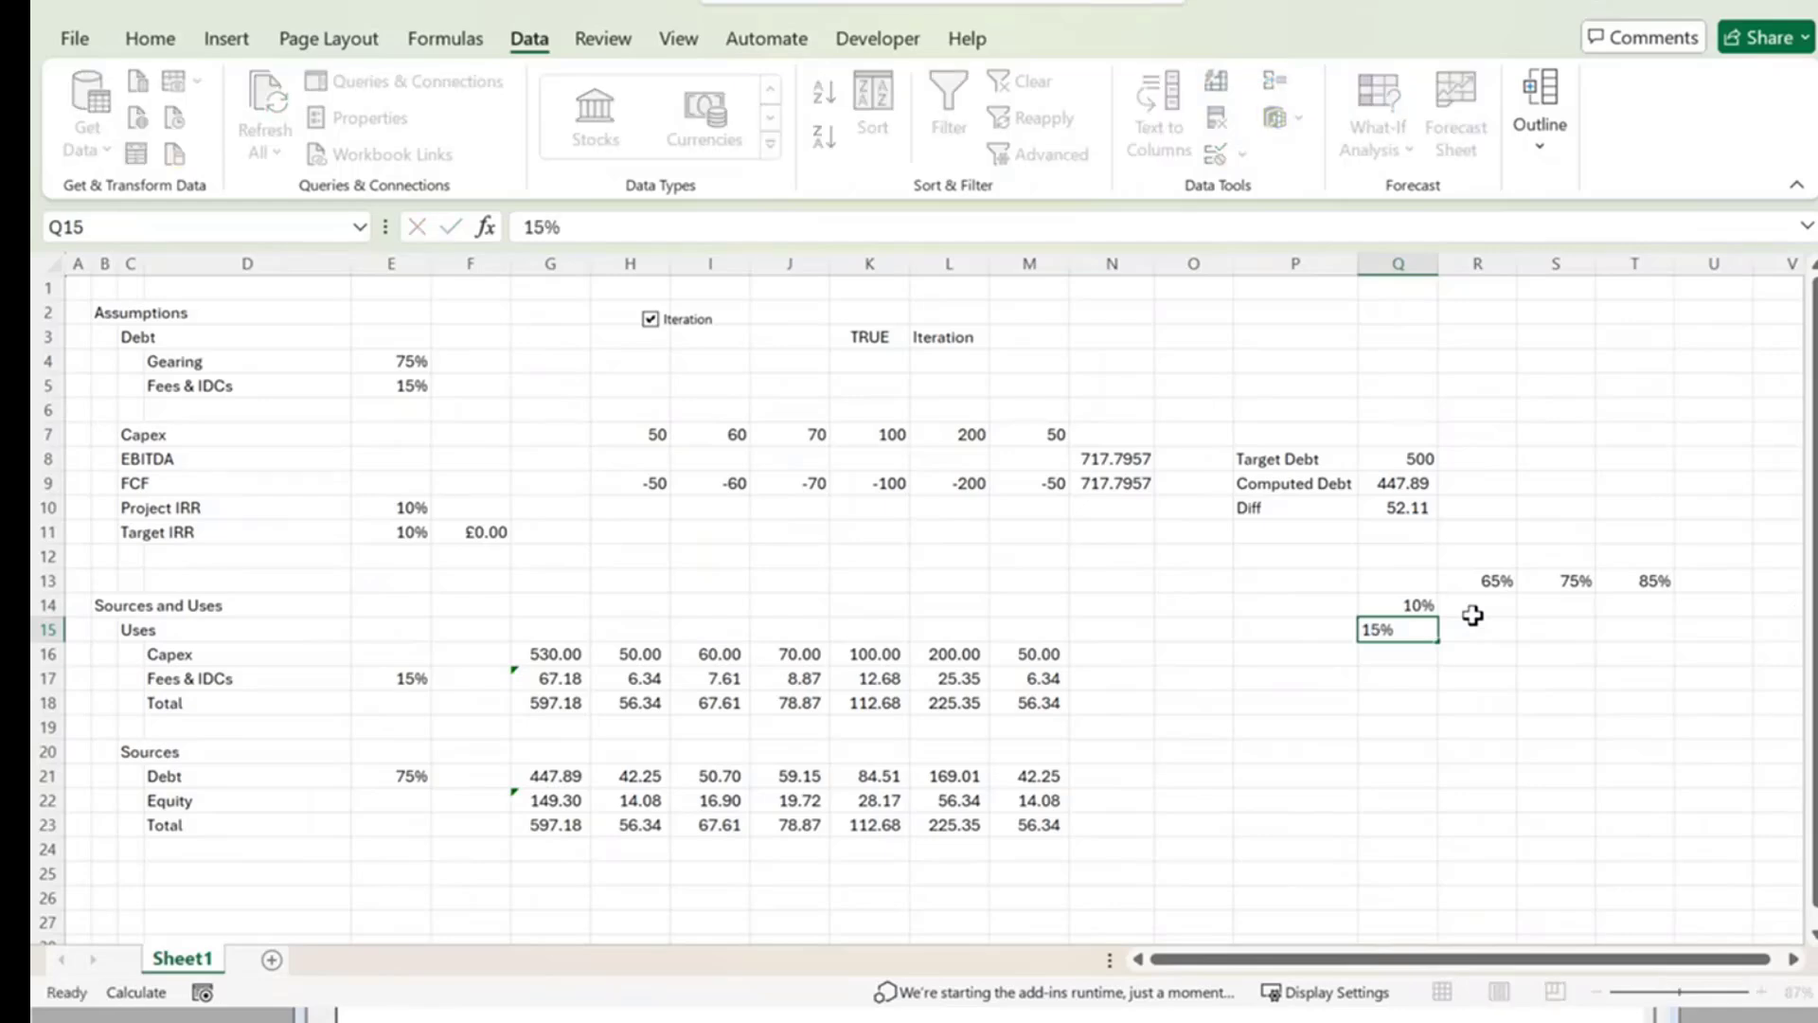
key("Return")
type("20%")
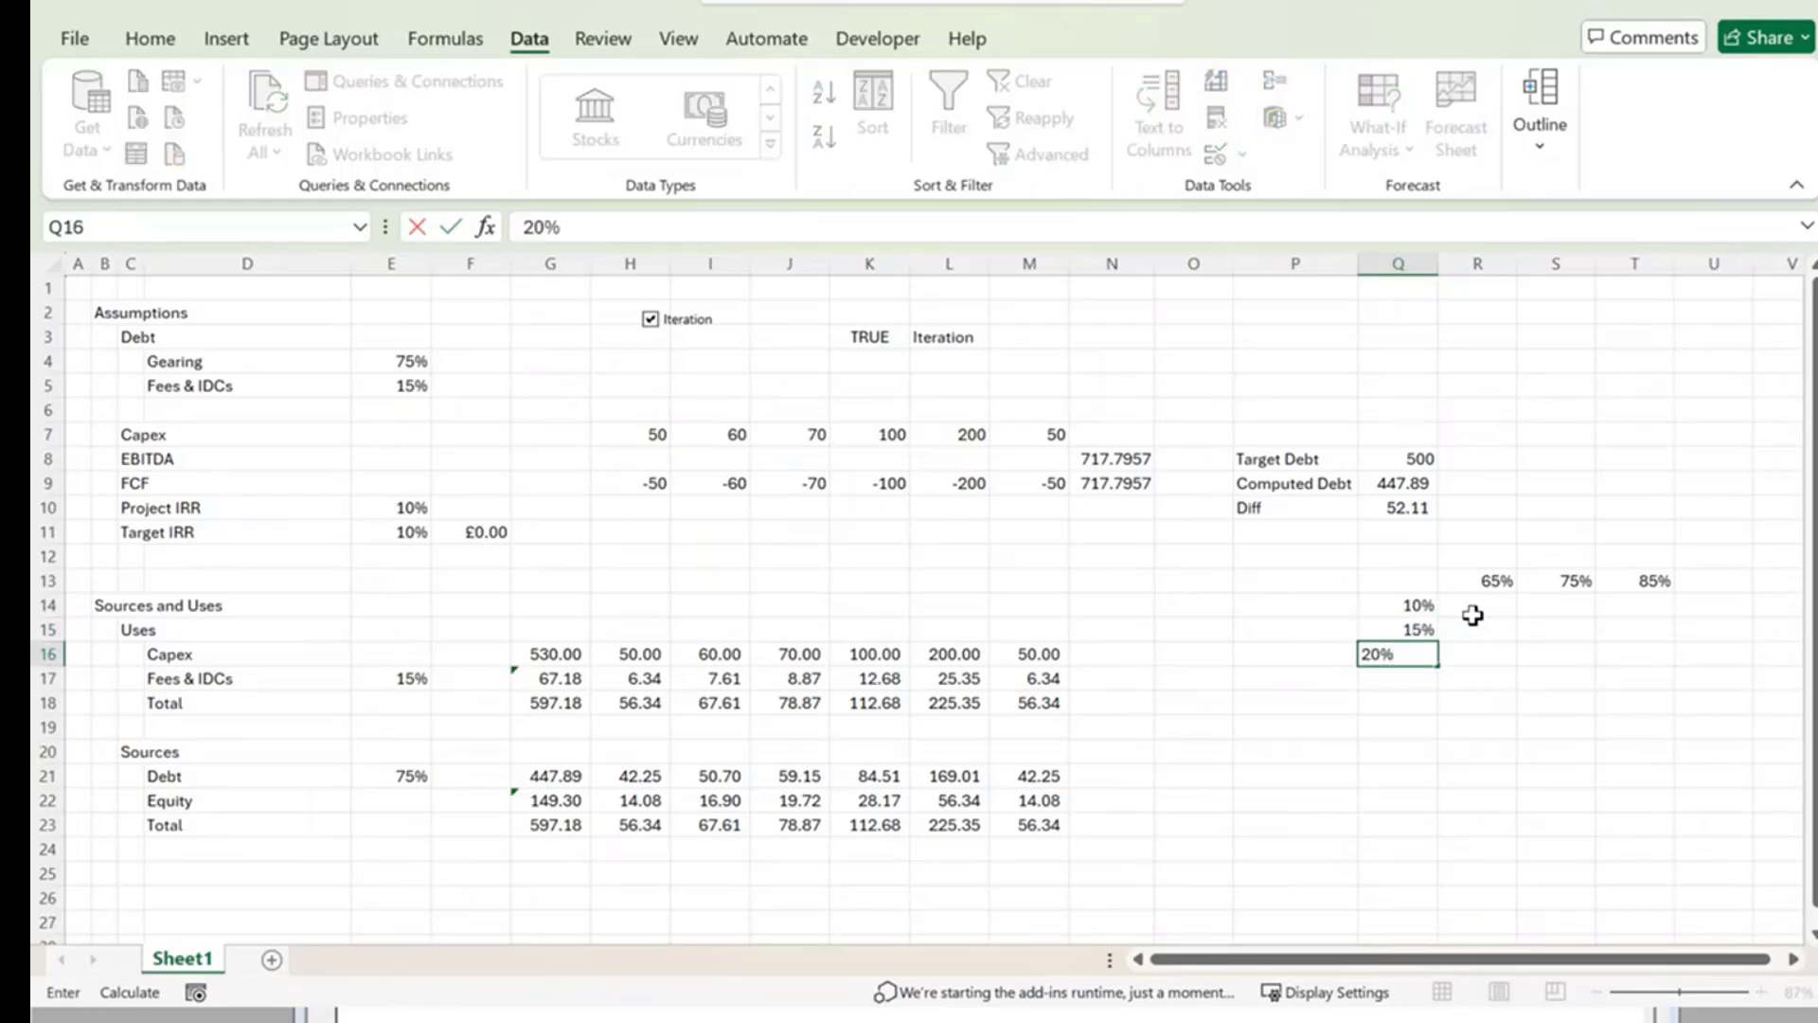
key("Return")
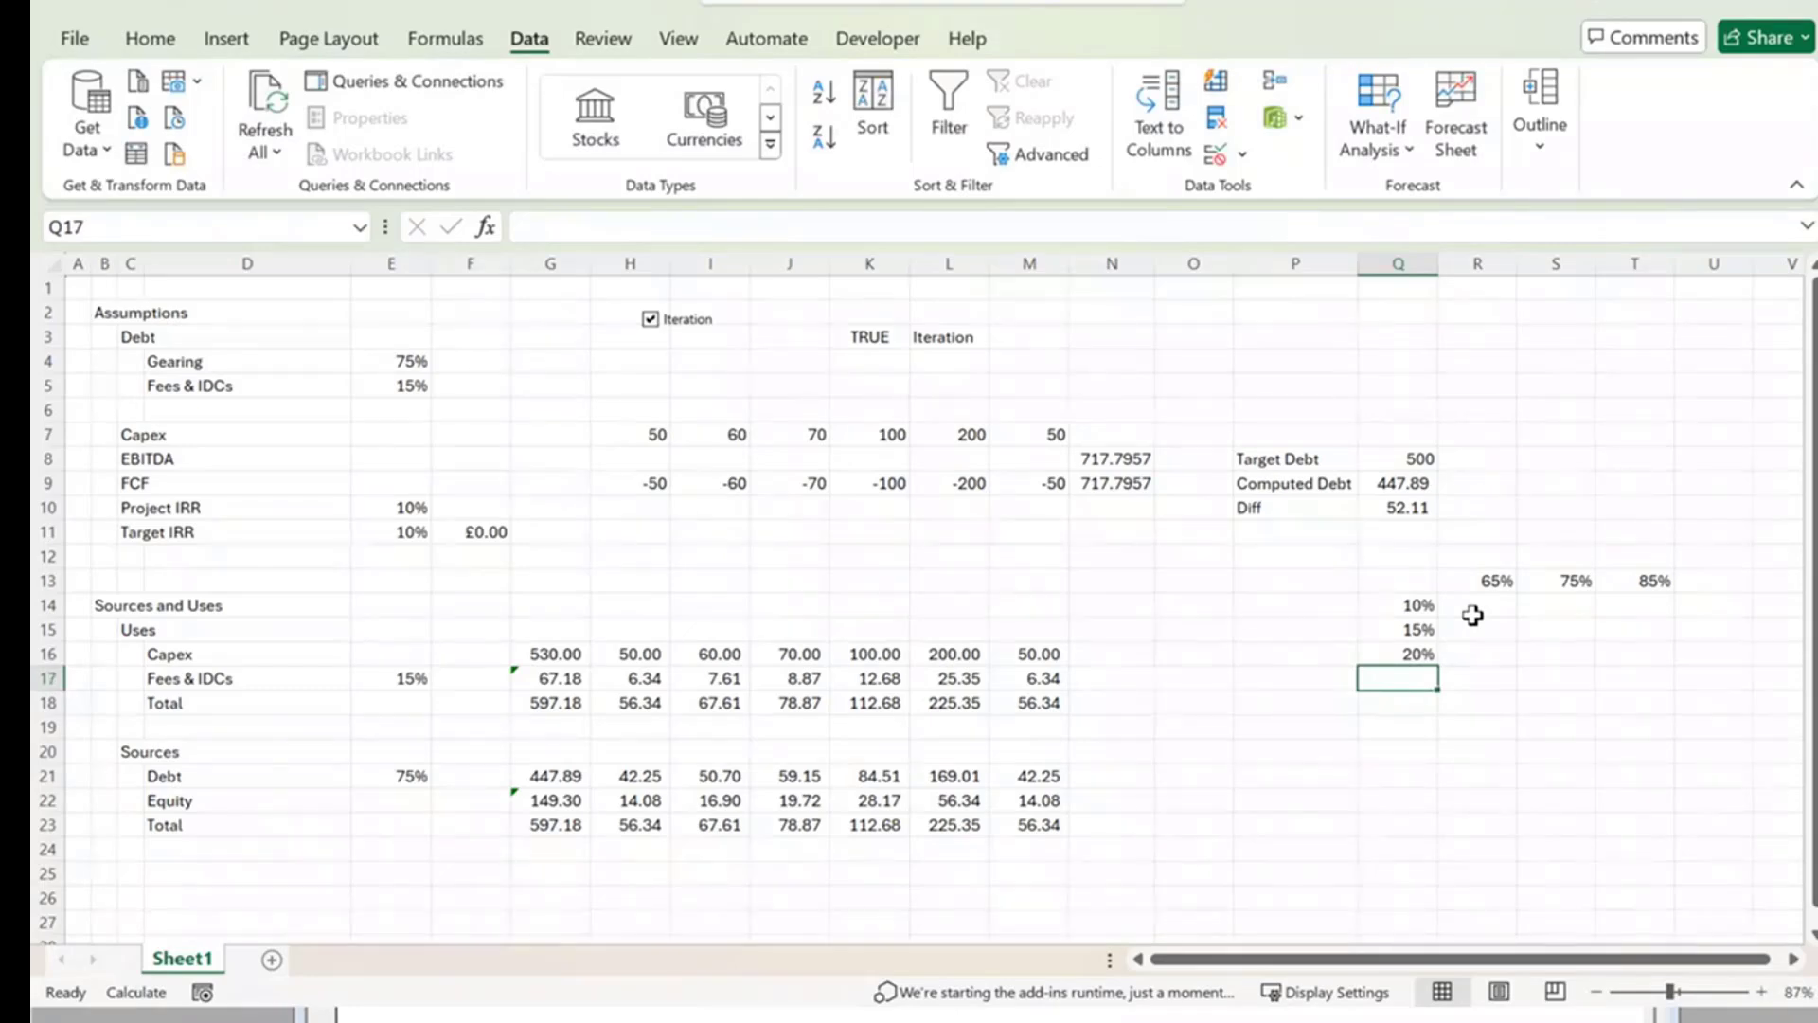
key("Up")
key("Up")
key("Up")
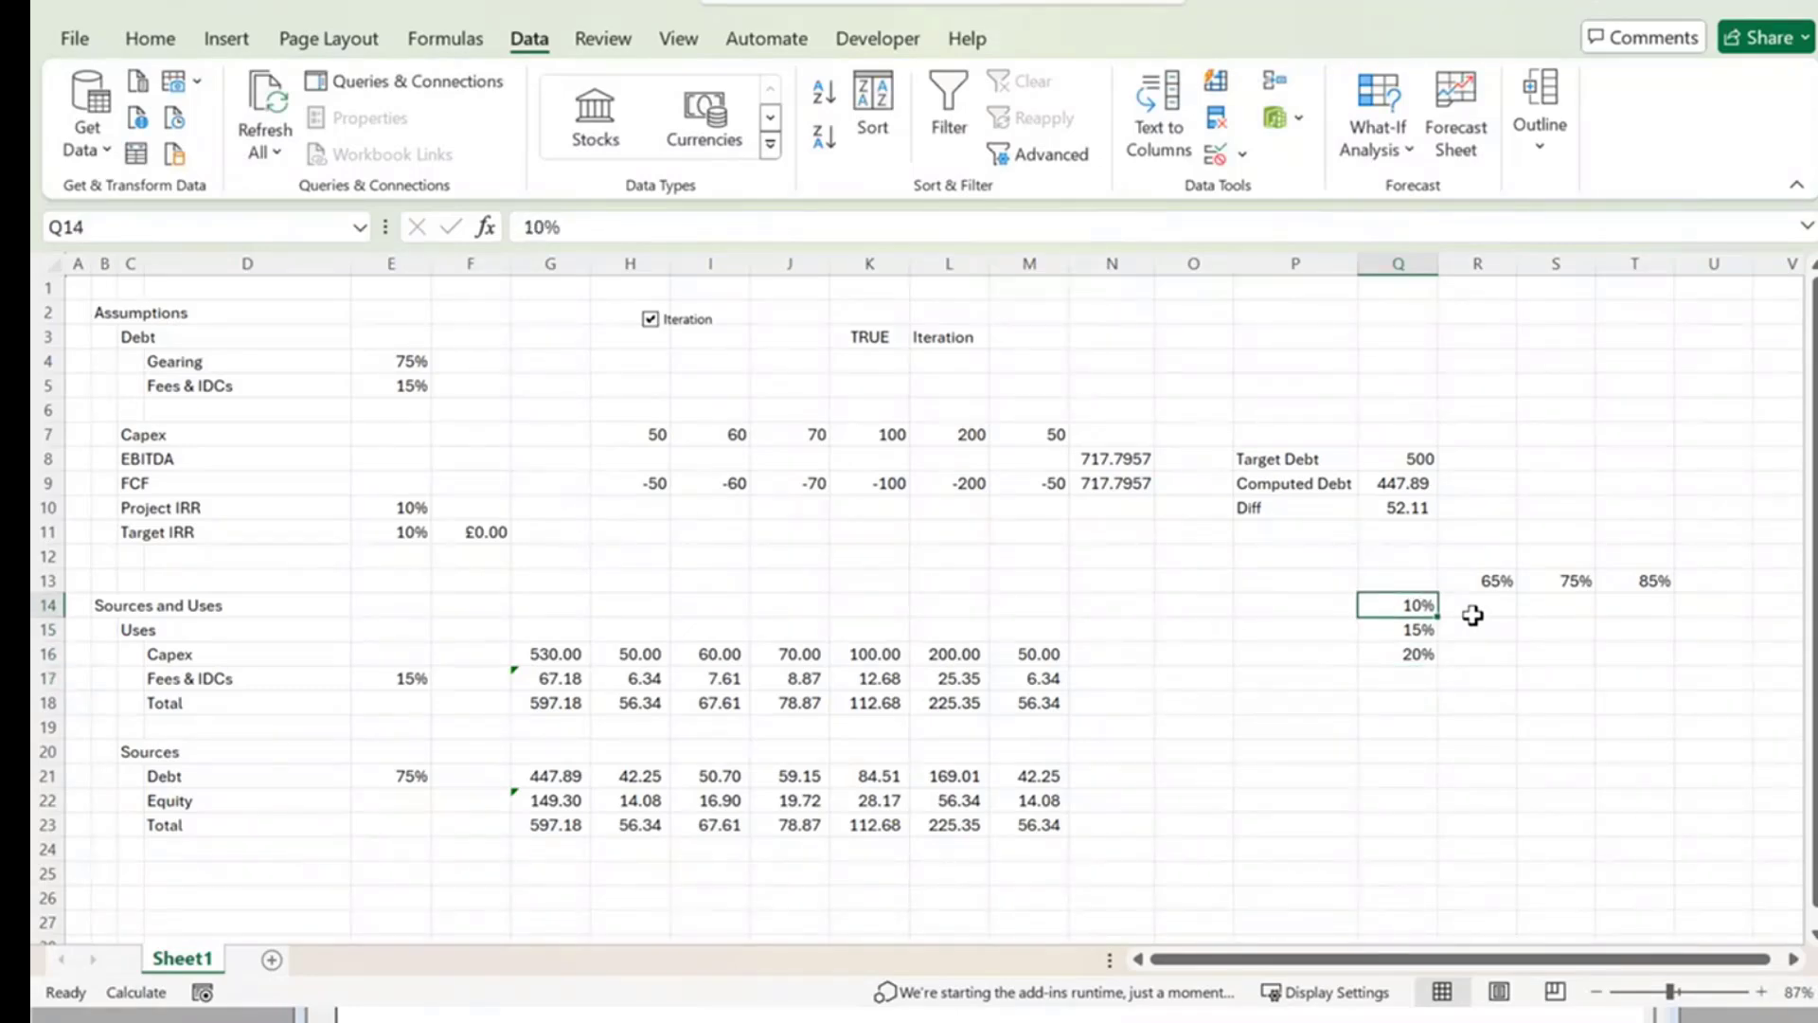
key("Up")
key("shift+Down")
key("shift+Down")
key("shift+Down")
key("shift+Right")
key("shift+Right")
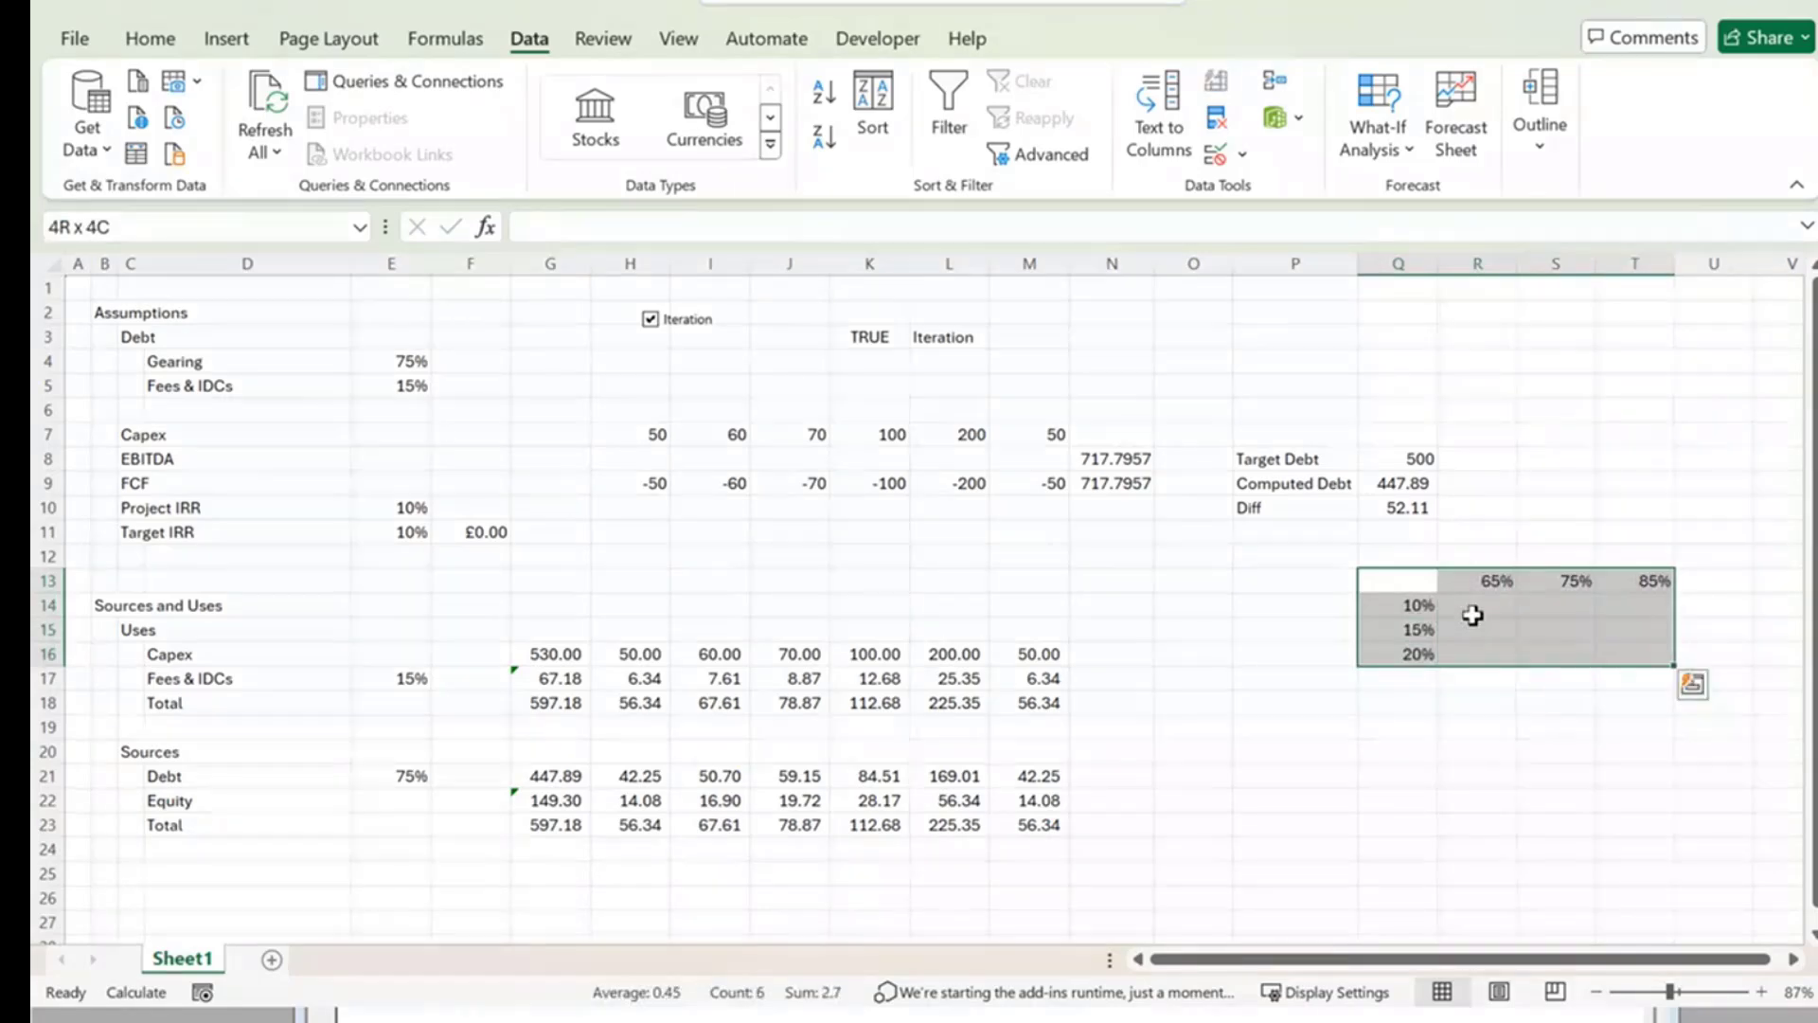
Link the sensitivity table's corner cell Q13 to the total debt in G21.
left_click(1402, 580)
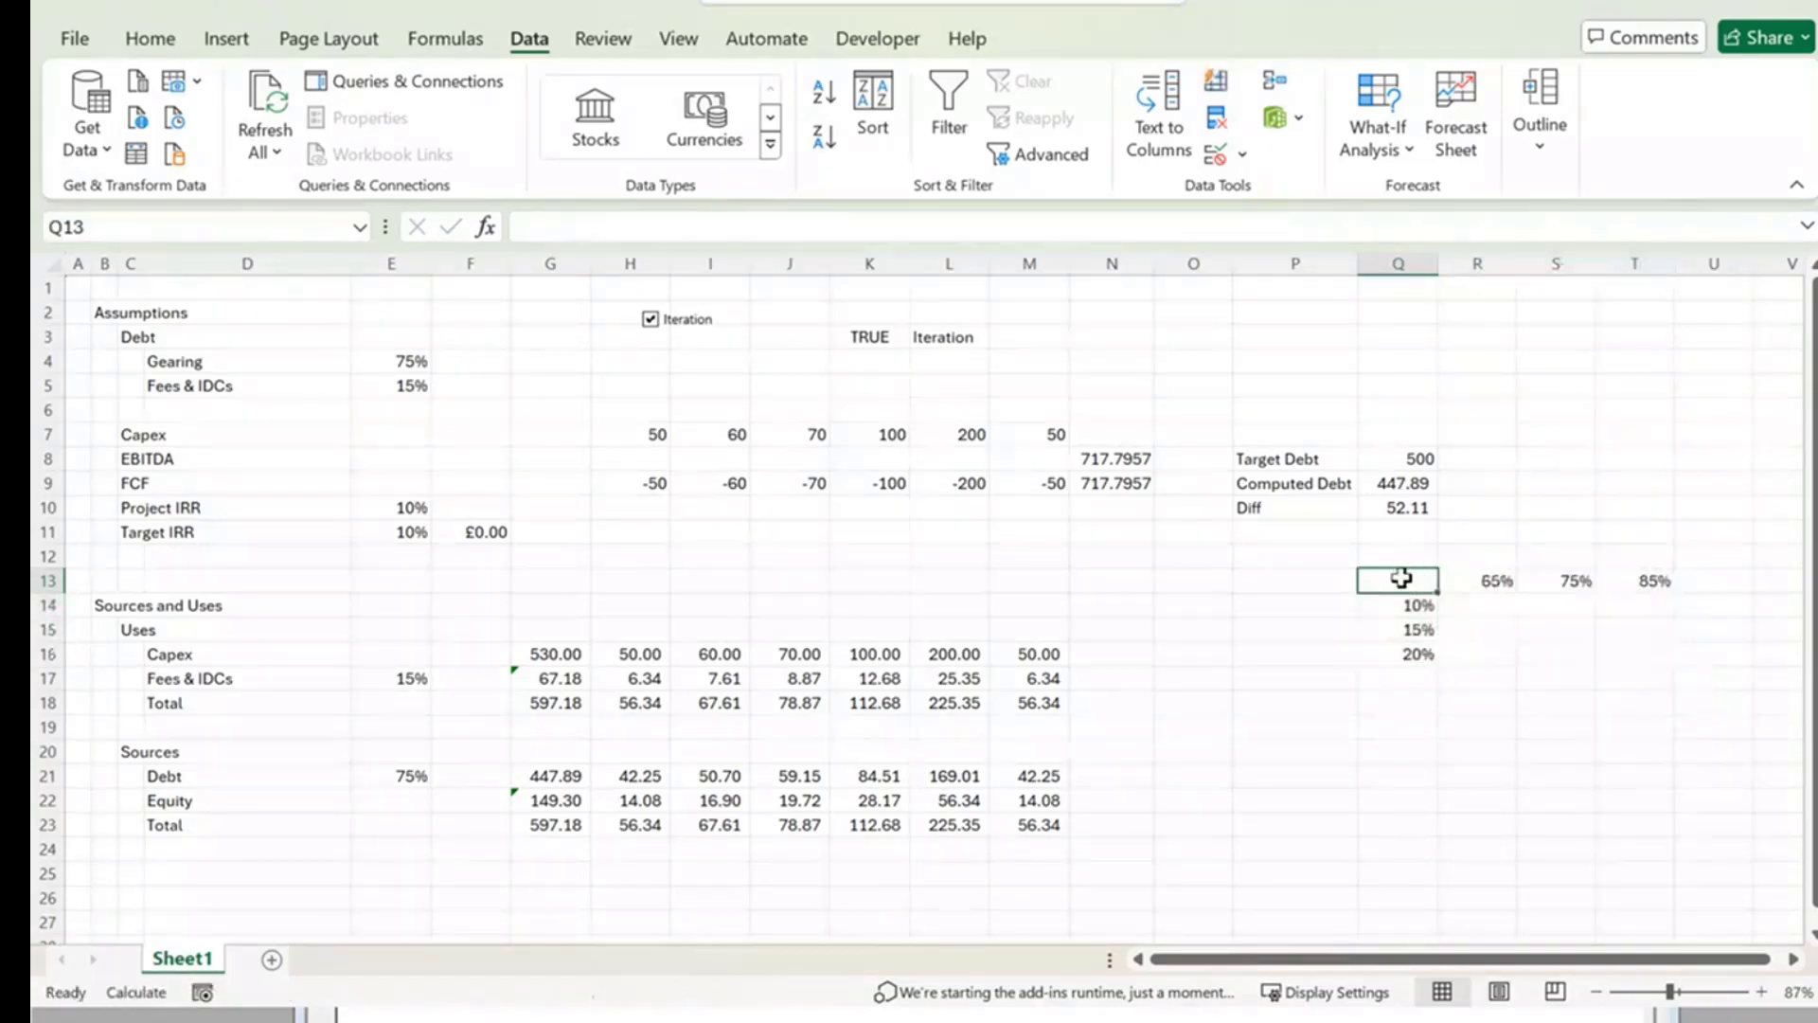
type("=")
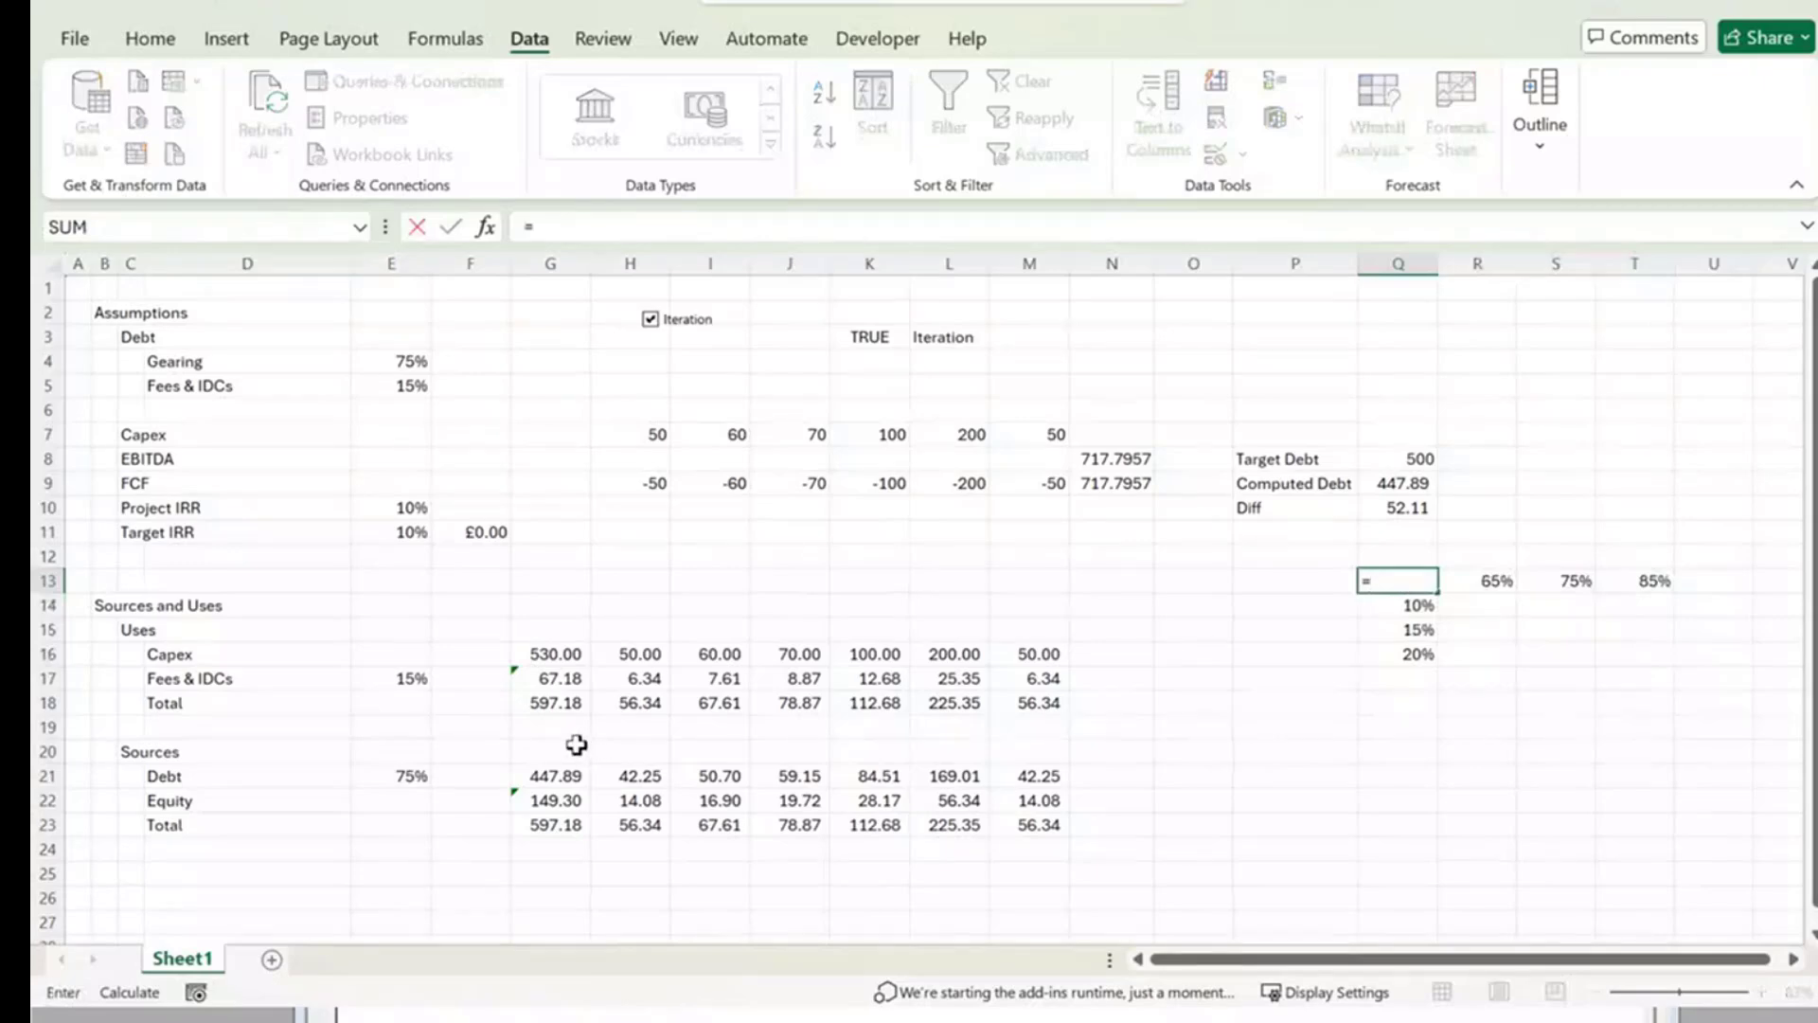
left_click(560, 774)
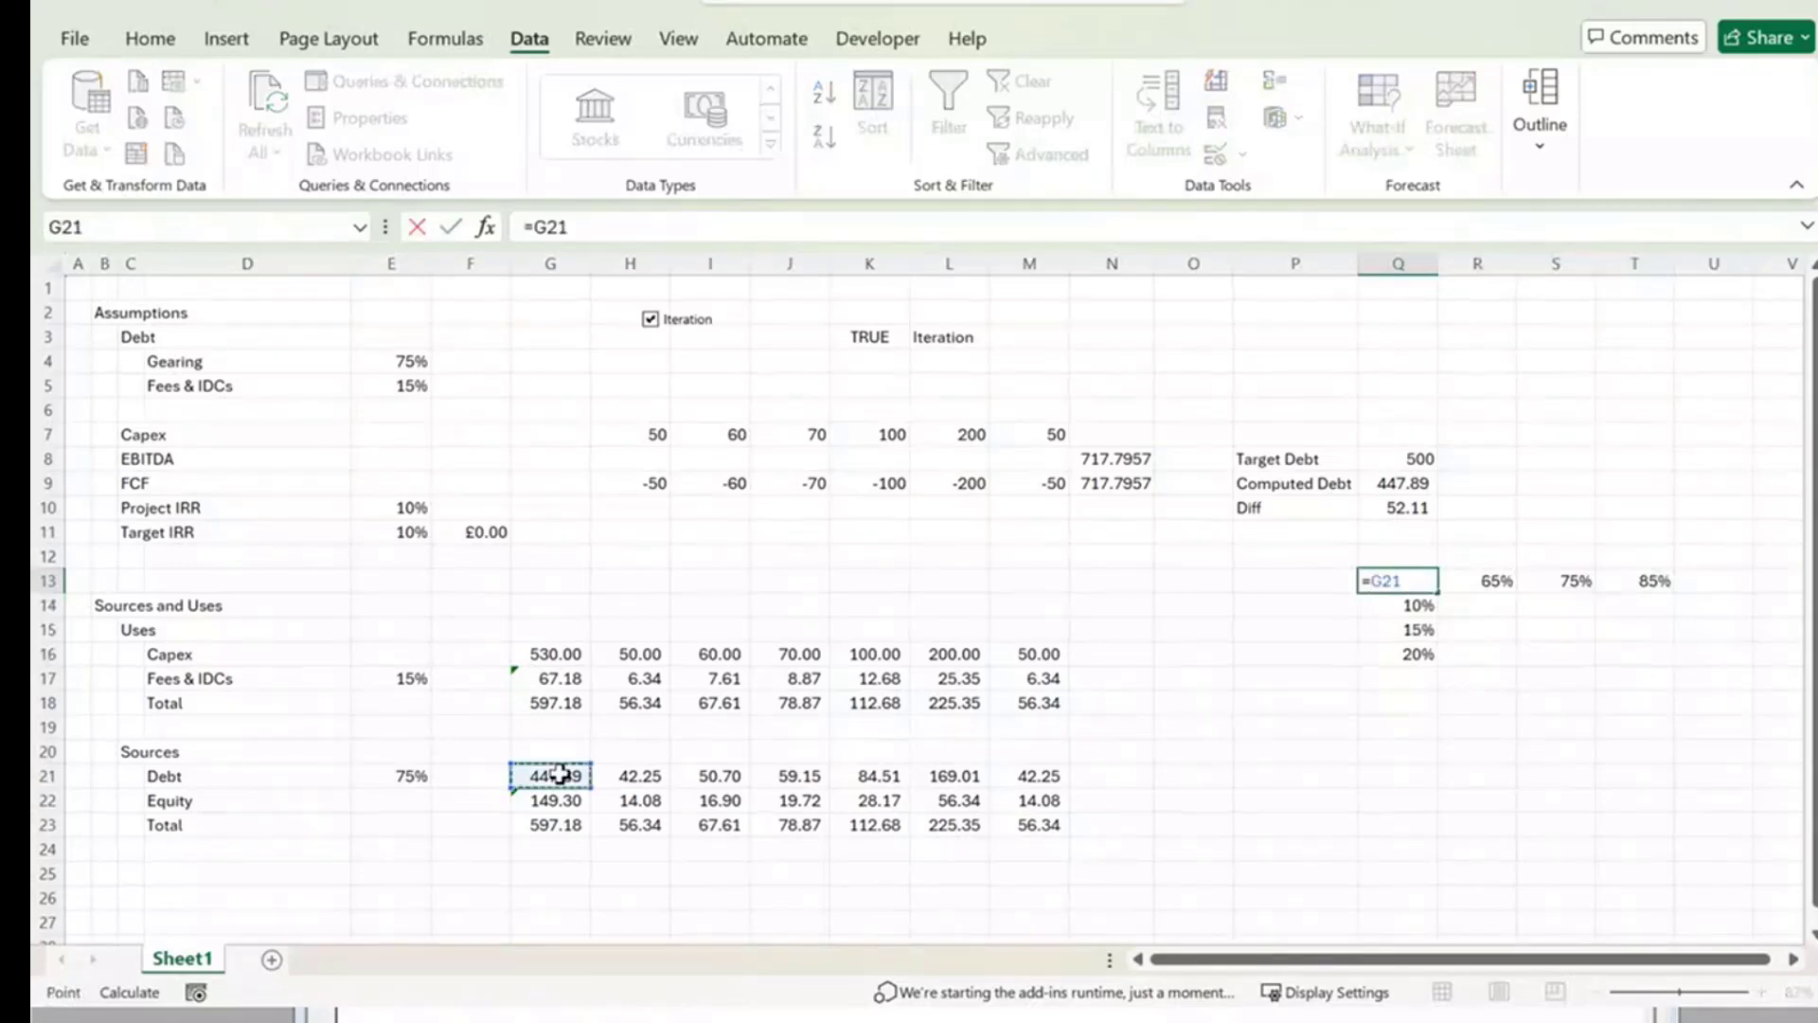
key("Return")
Start a data table on Q13:T16 with the Gearing assumption in E4 as the row input cell.
key("Up")
key("shift+Down")
key("shift+Down")
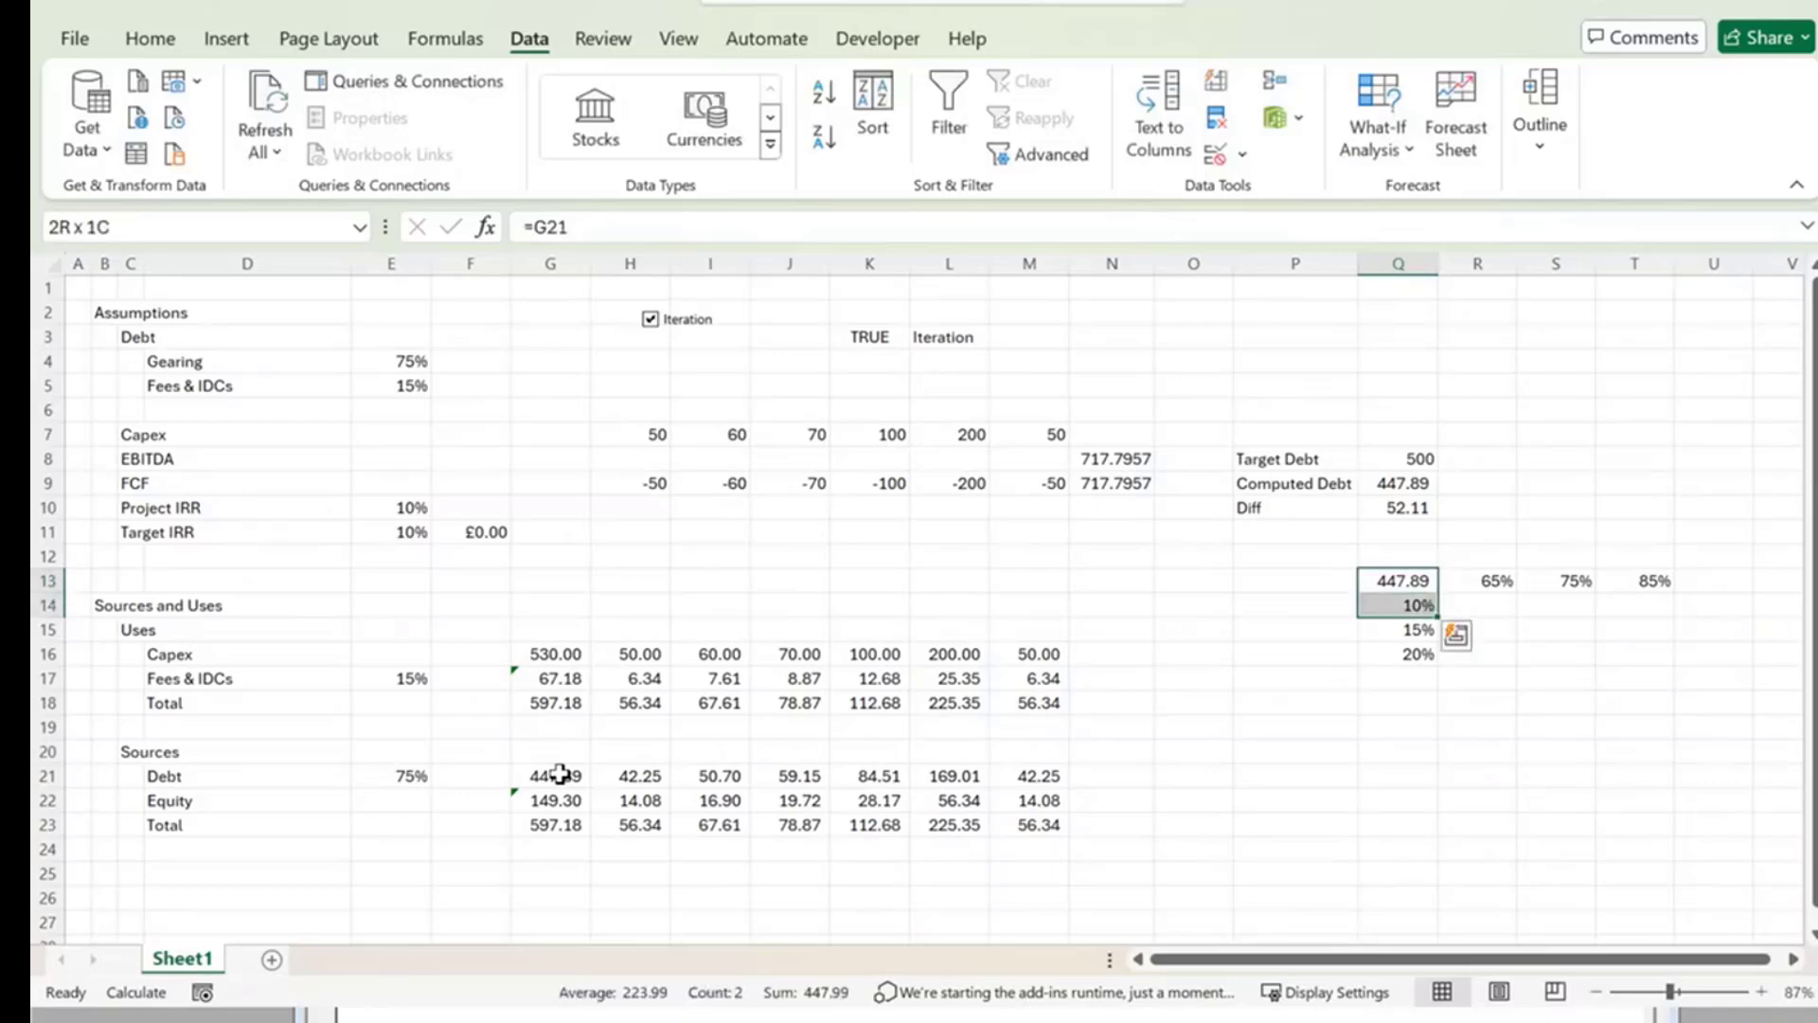
key("shift+Down")
key("shift+Right")
key("shift+Right")
key("shift+Right")
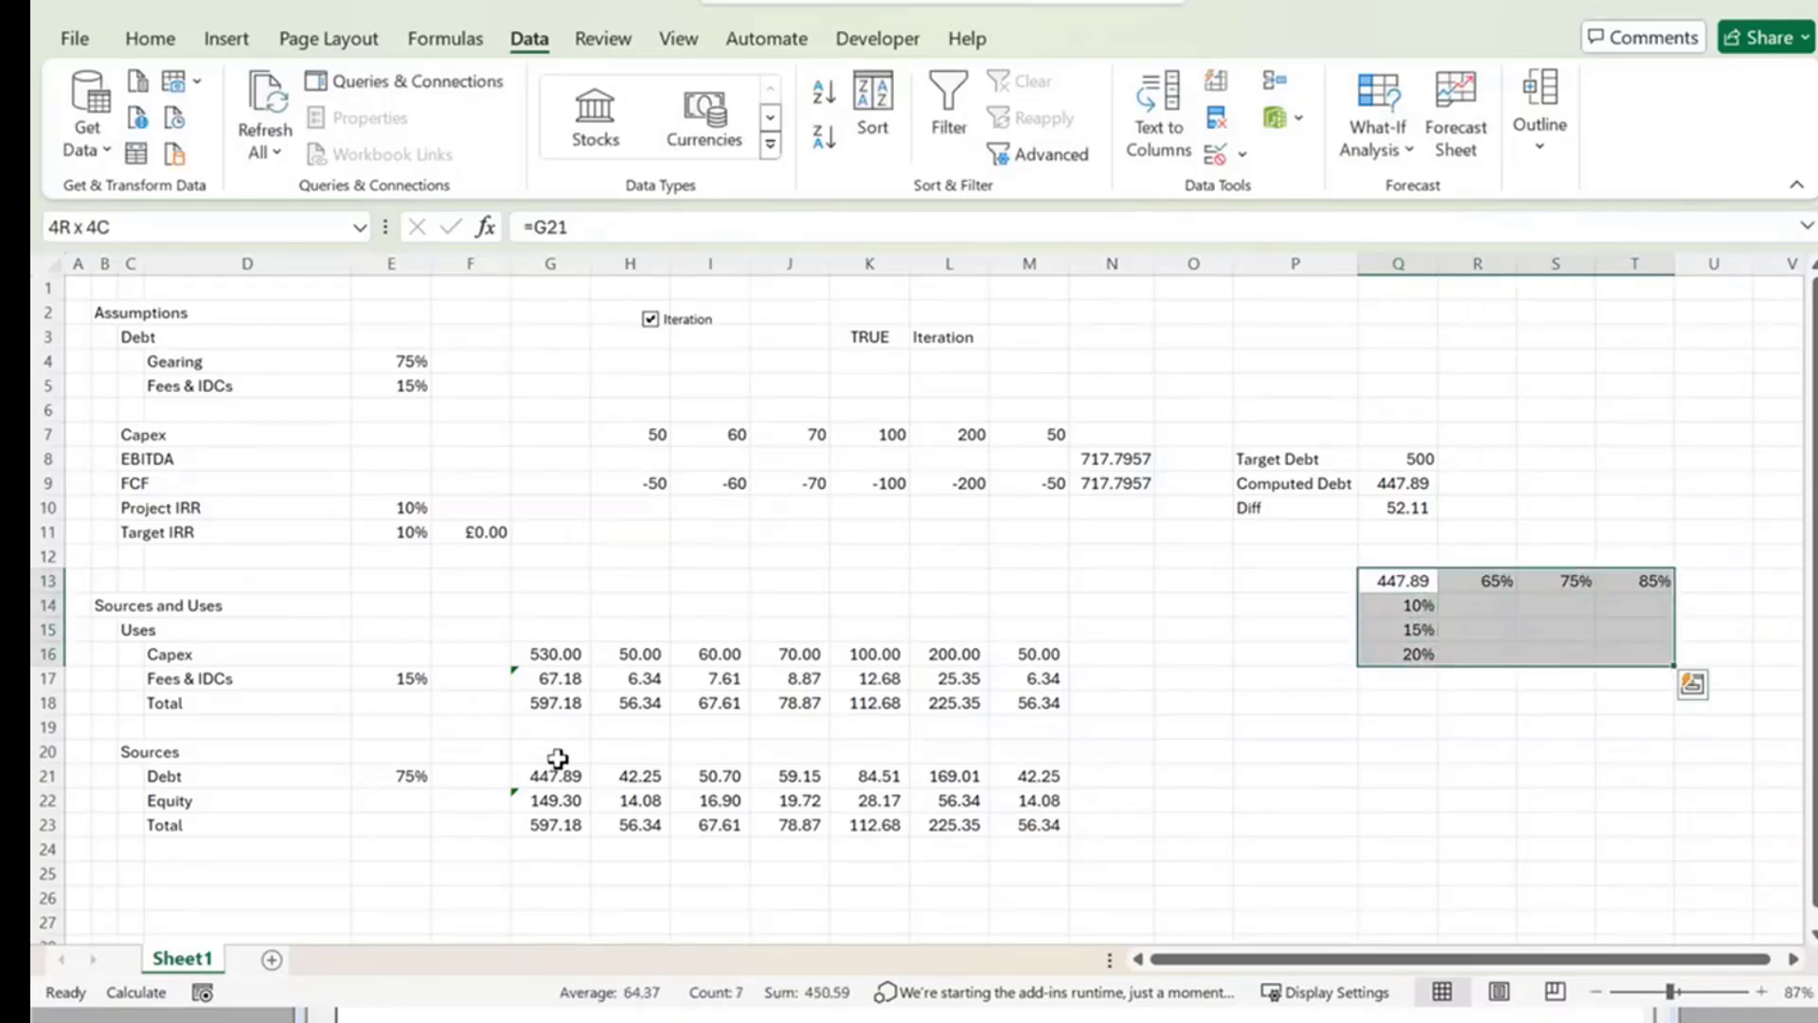
left_click(1378, 137)
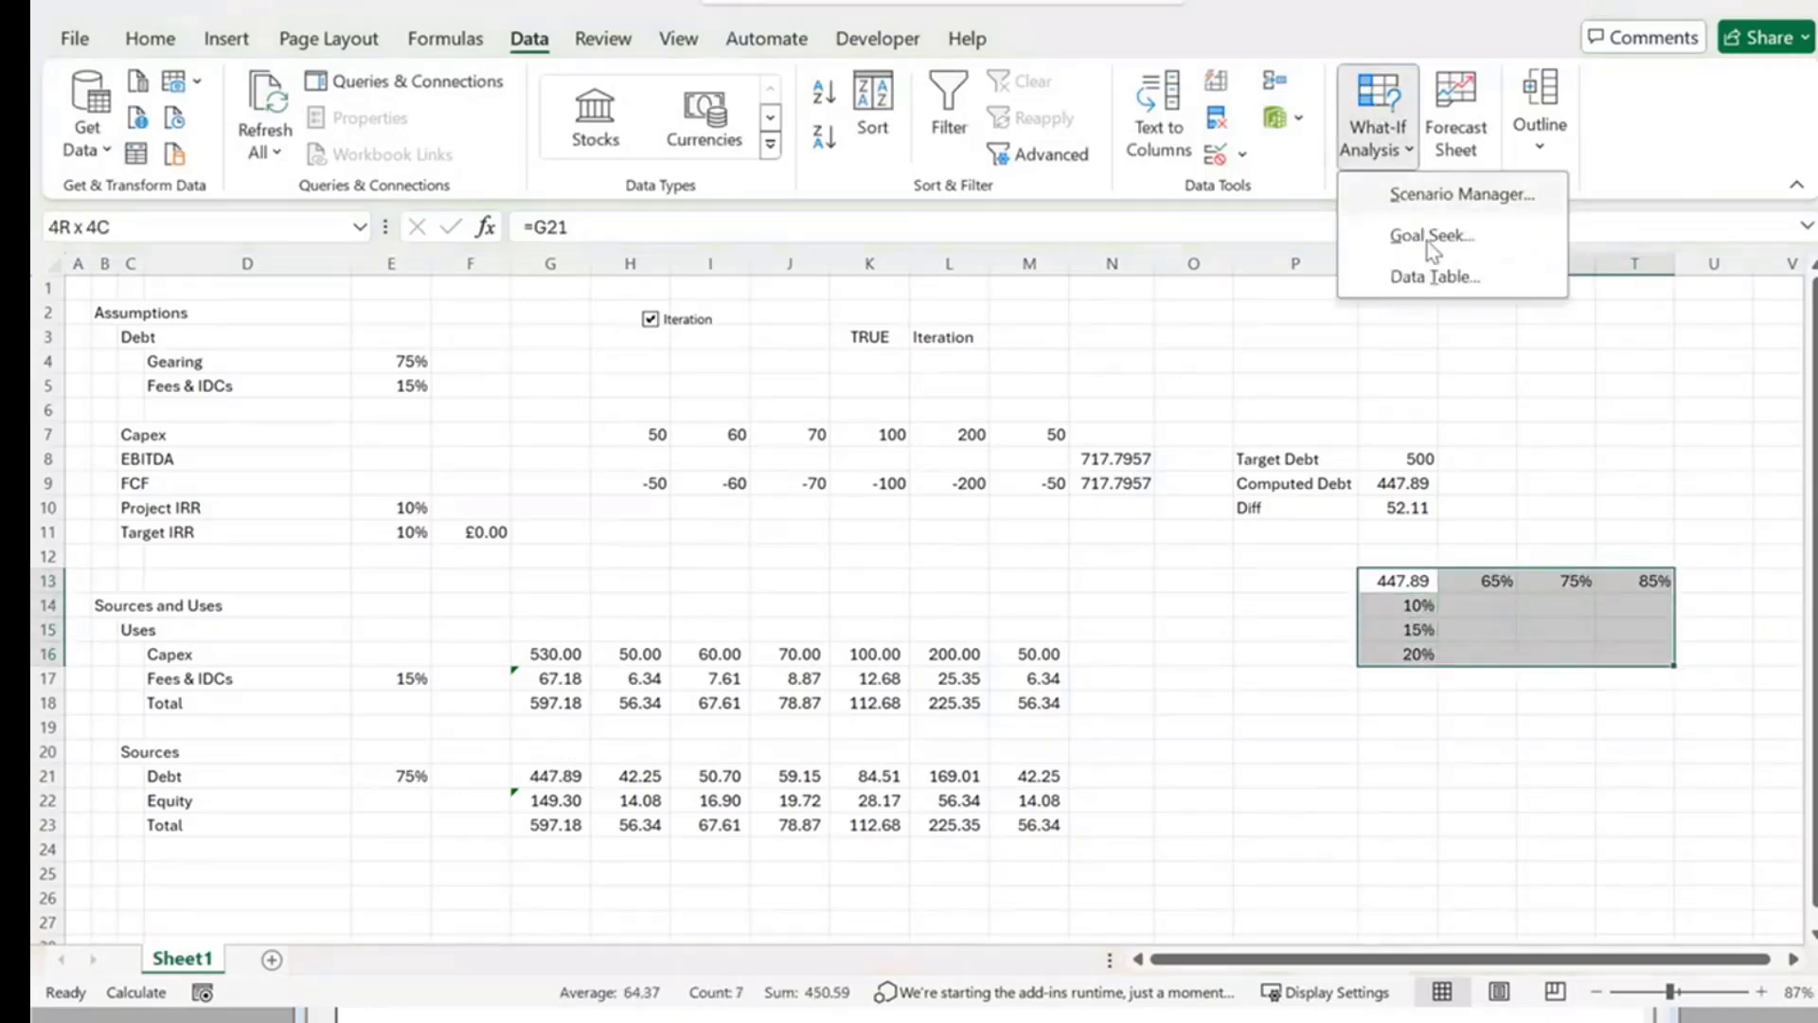
left_click(1429, 272)
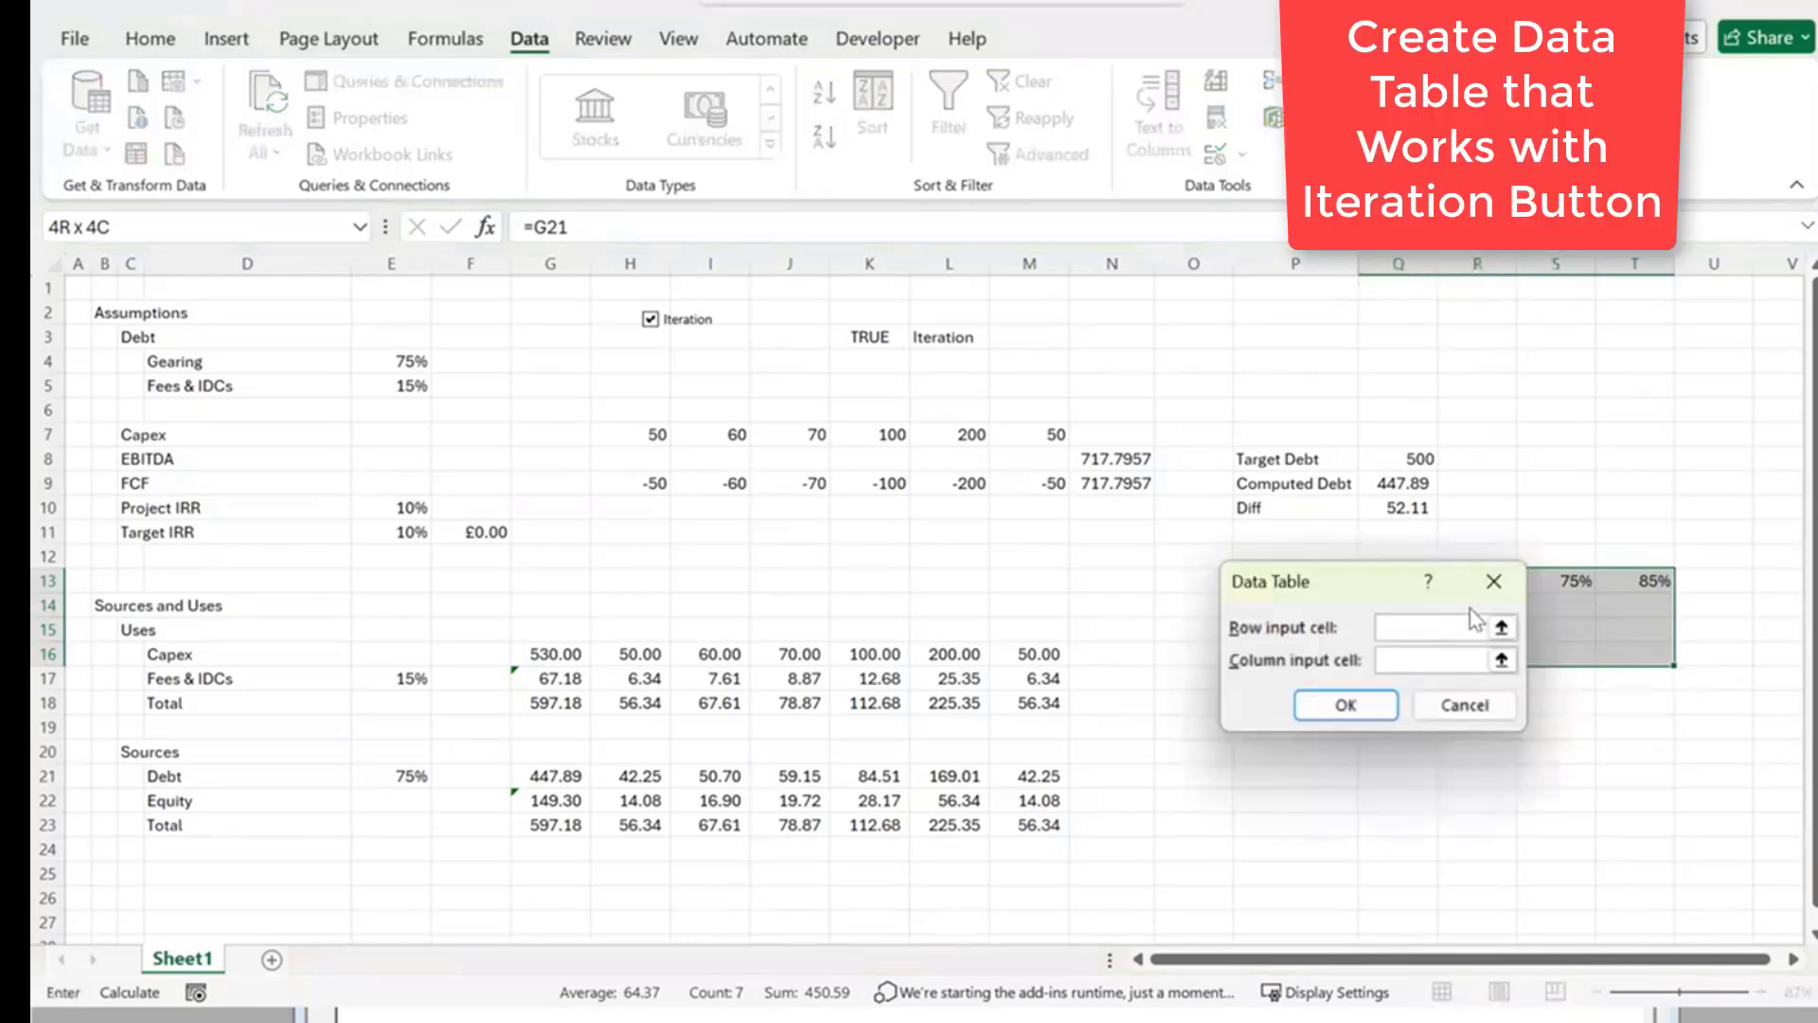
left_click(1499, 630)
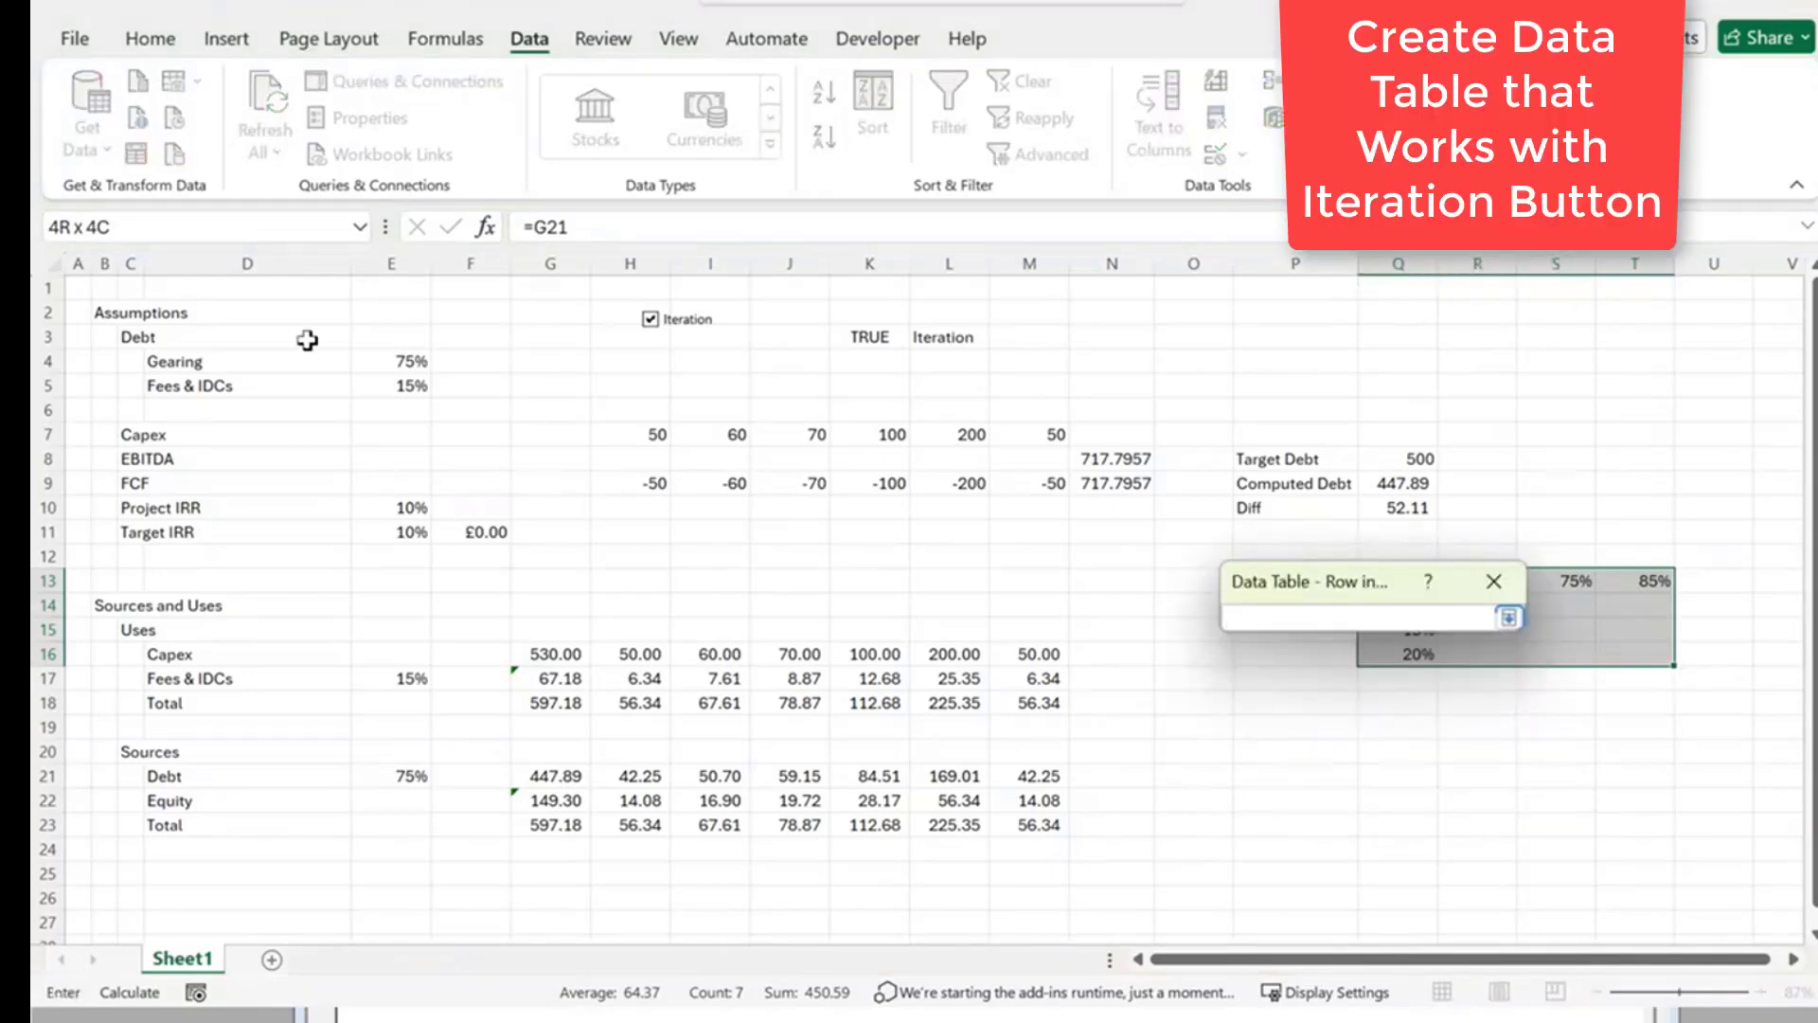
left_click(390, 362)
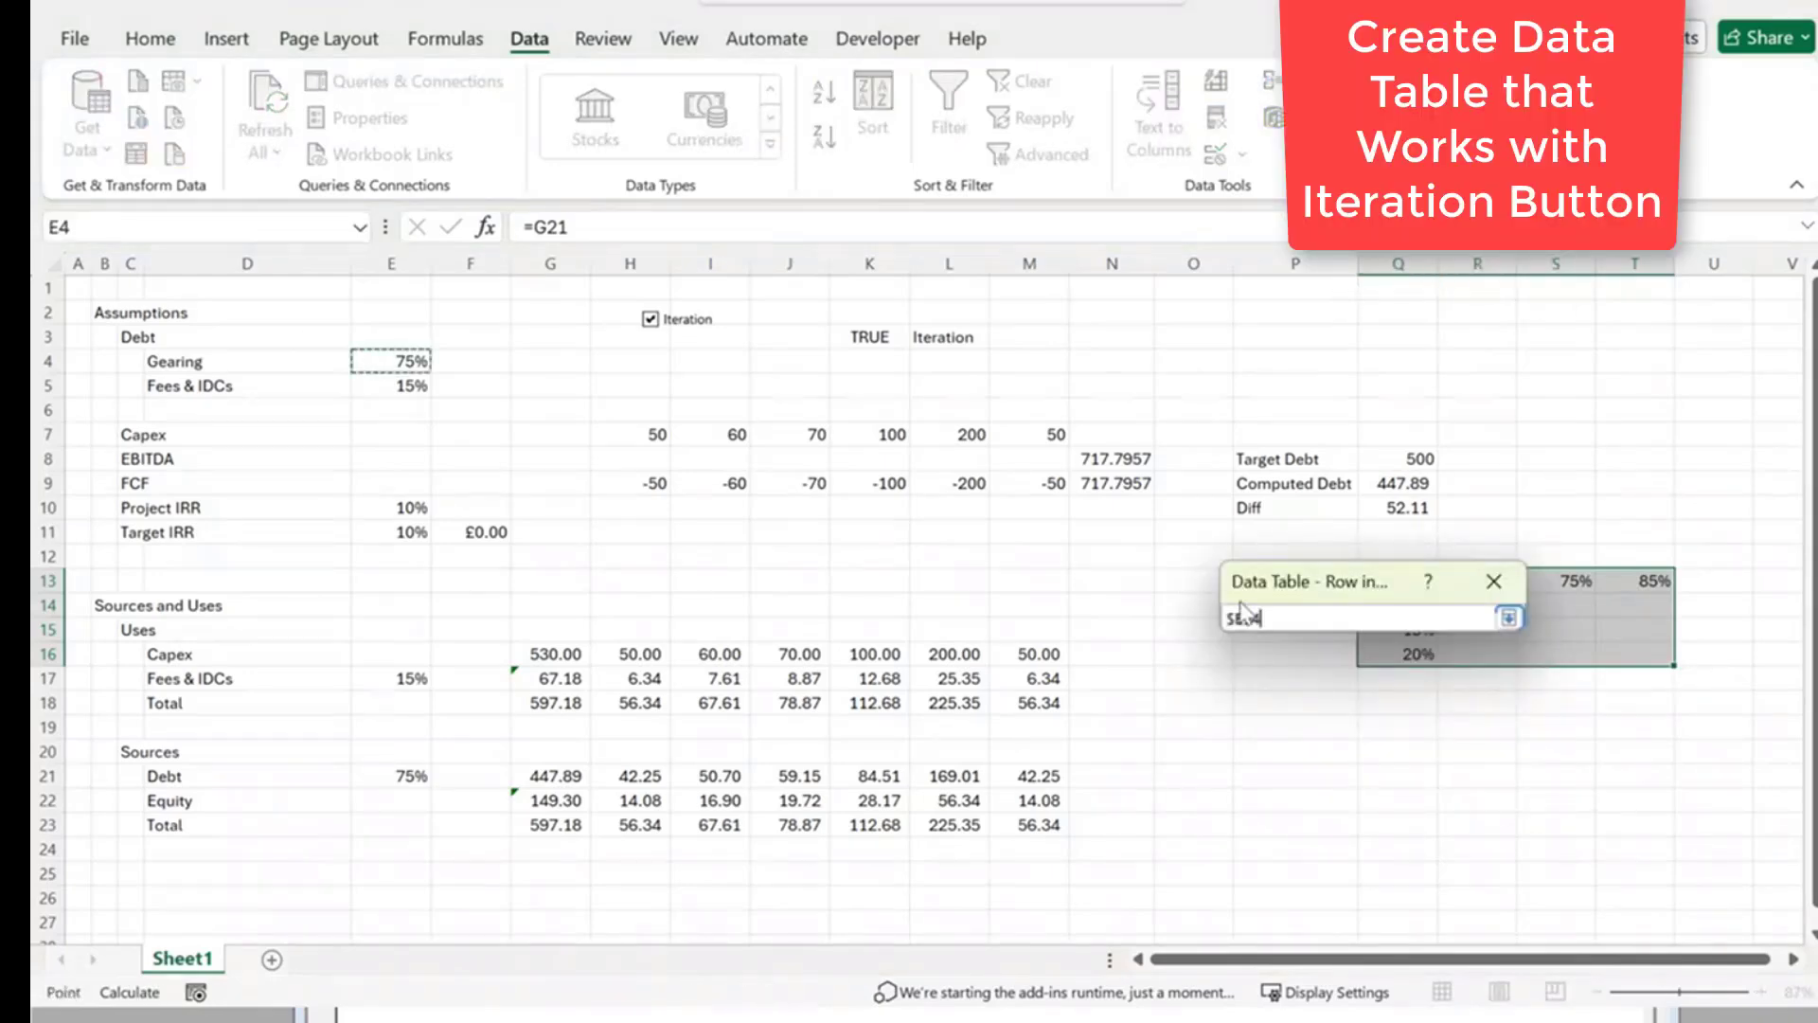
left_click(1509, 617)
Use the Fees & IDCs assumption in E5 as the column input cell and create the data table.
left_click(1495, 654)
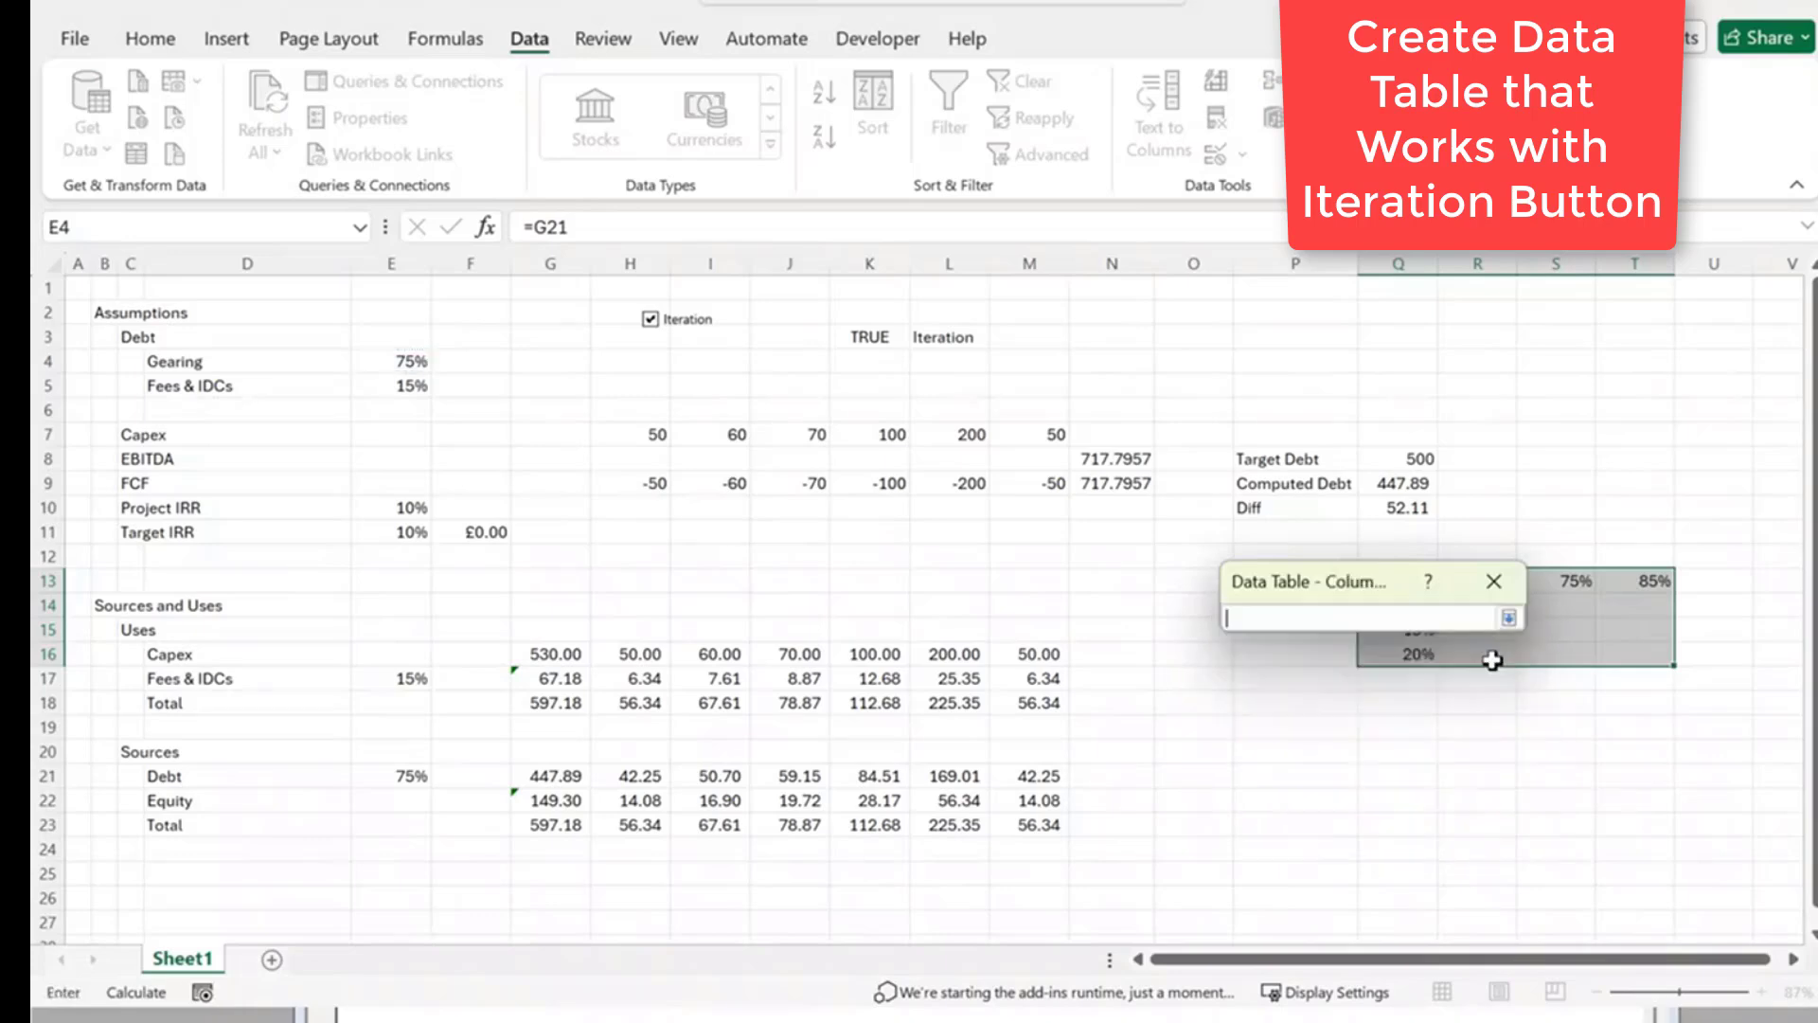
left_click(398, 384)
left_click(1509, 617)
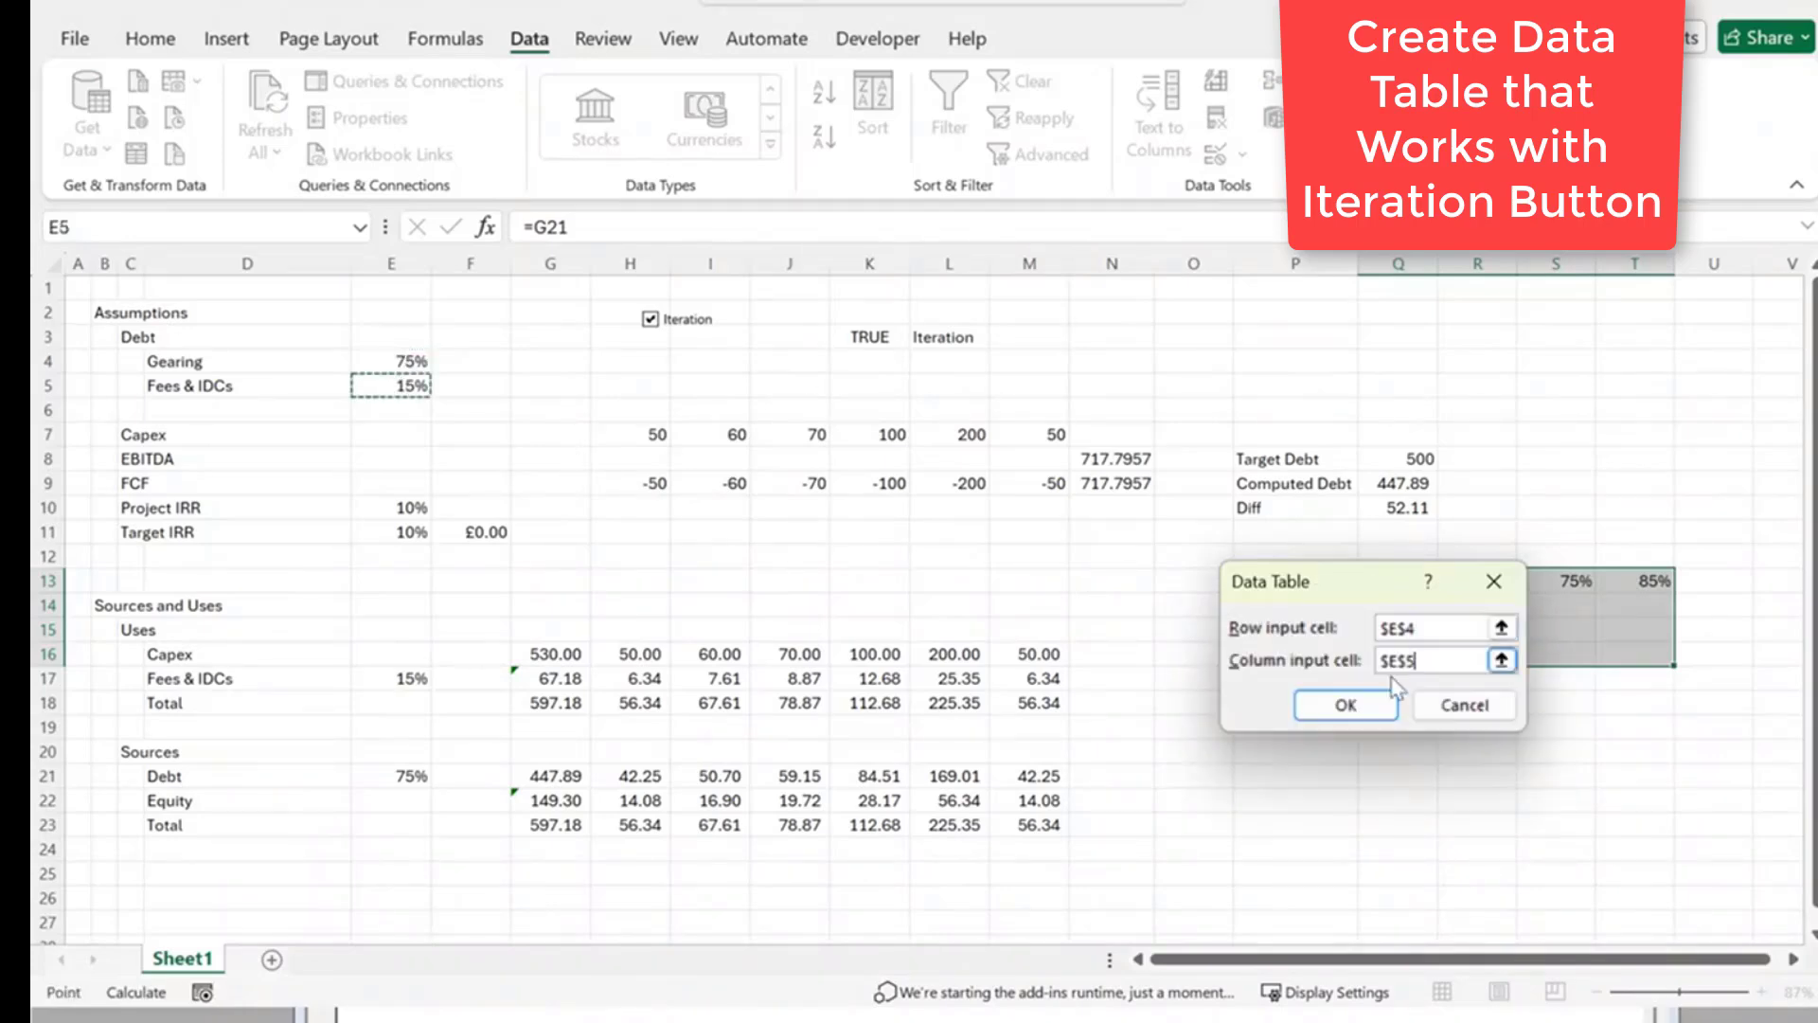
left_click(1345, 703)
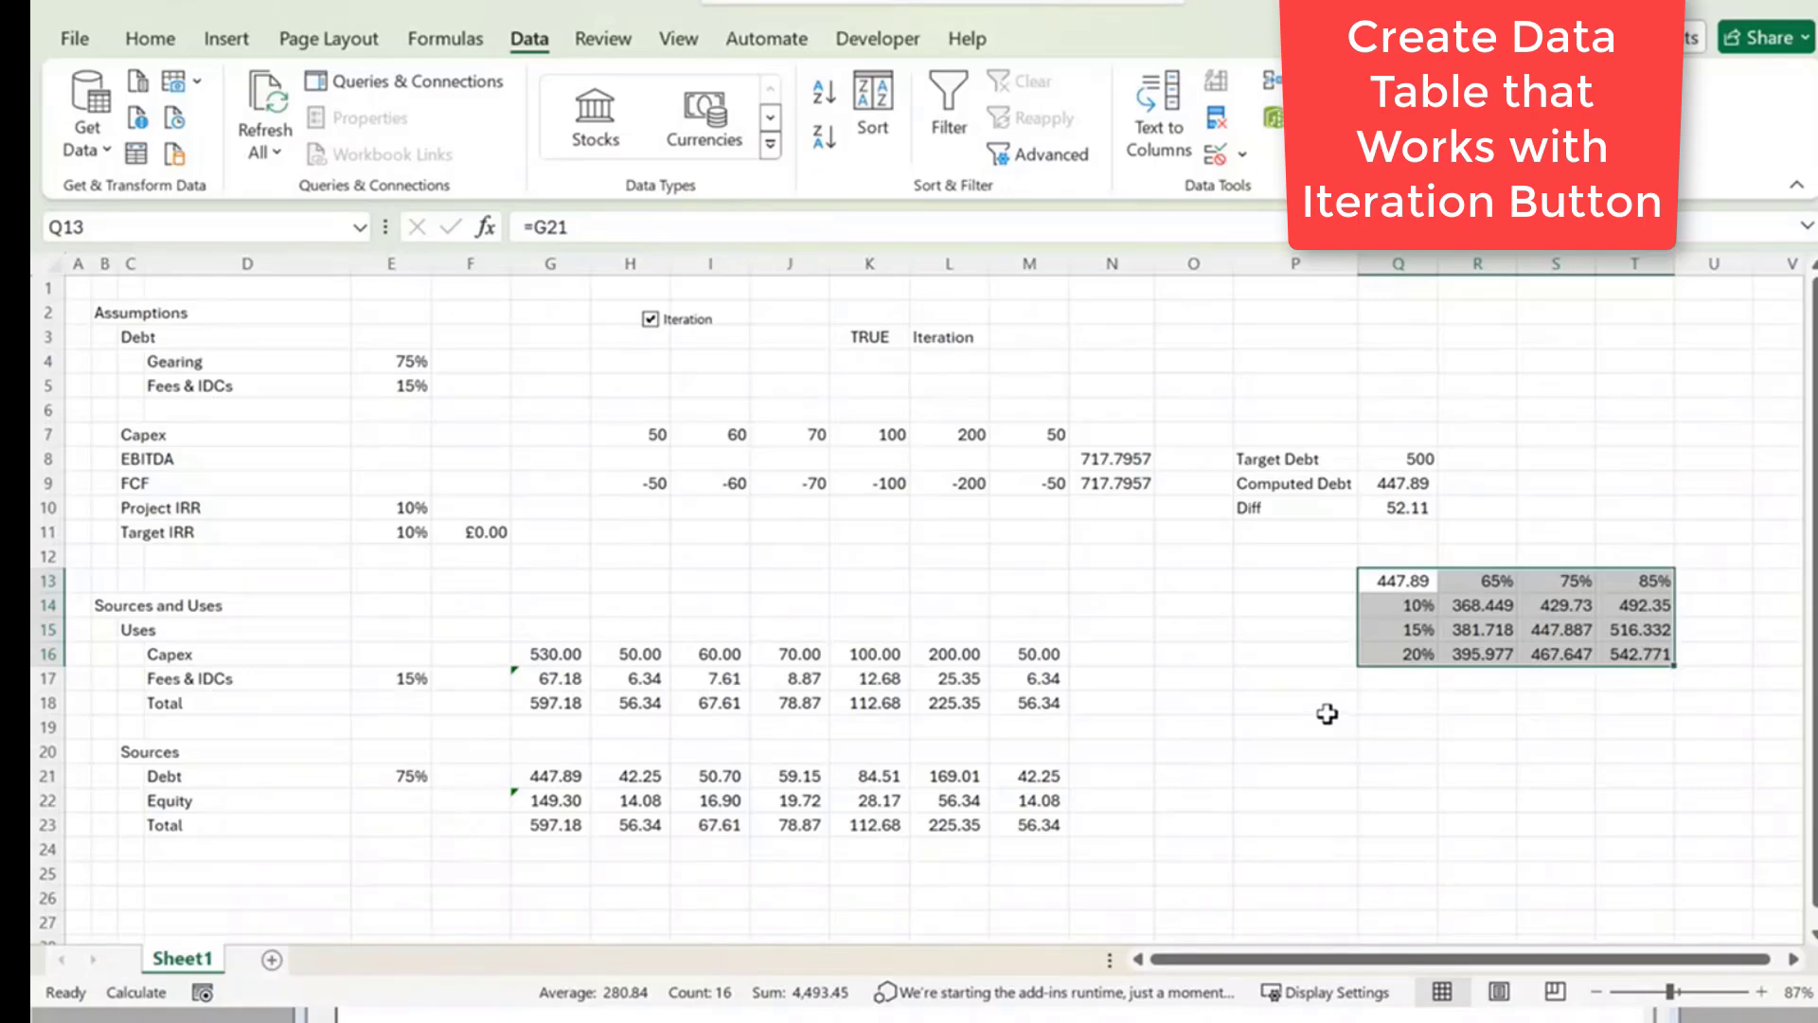
Label the data table's column headings "Gearing" in R12.
left_click(1442, 555)
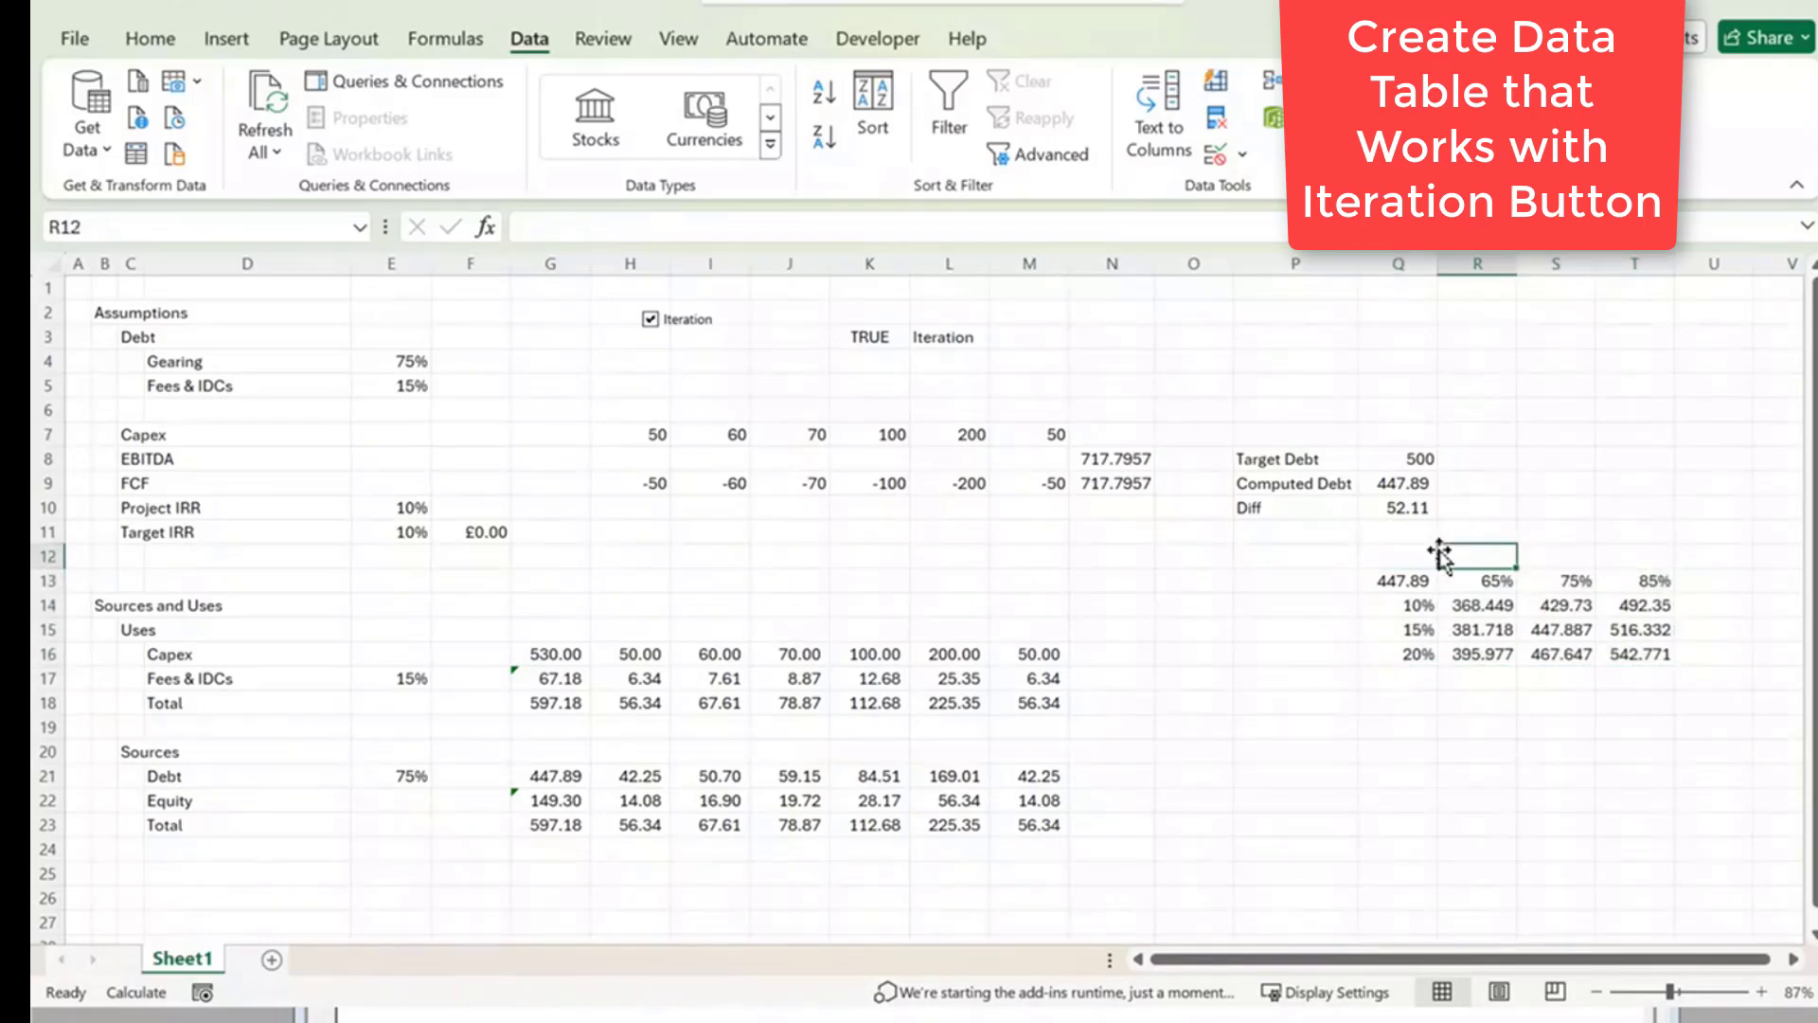
type("Gearing")
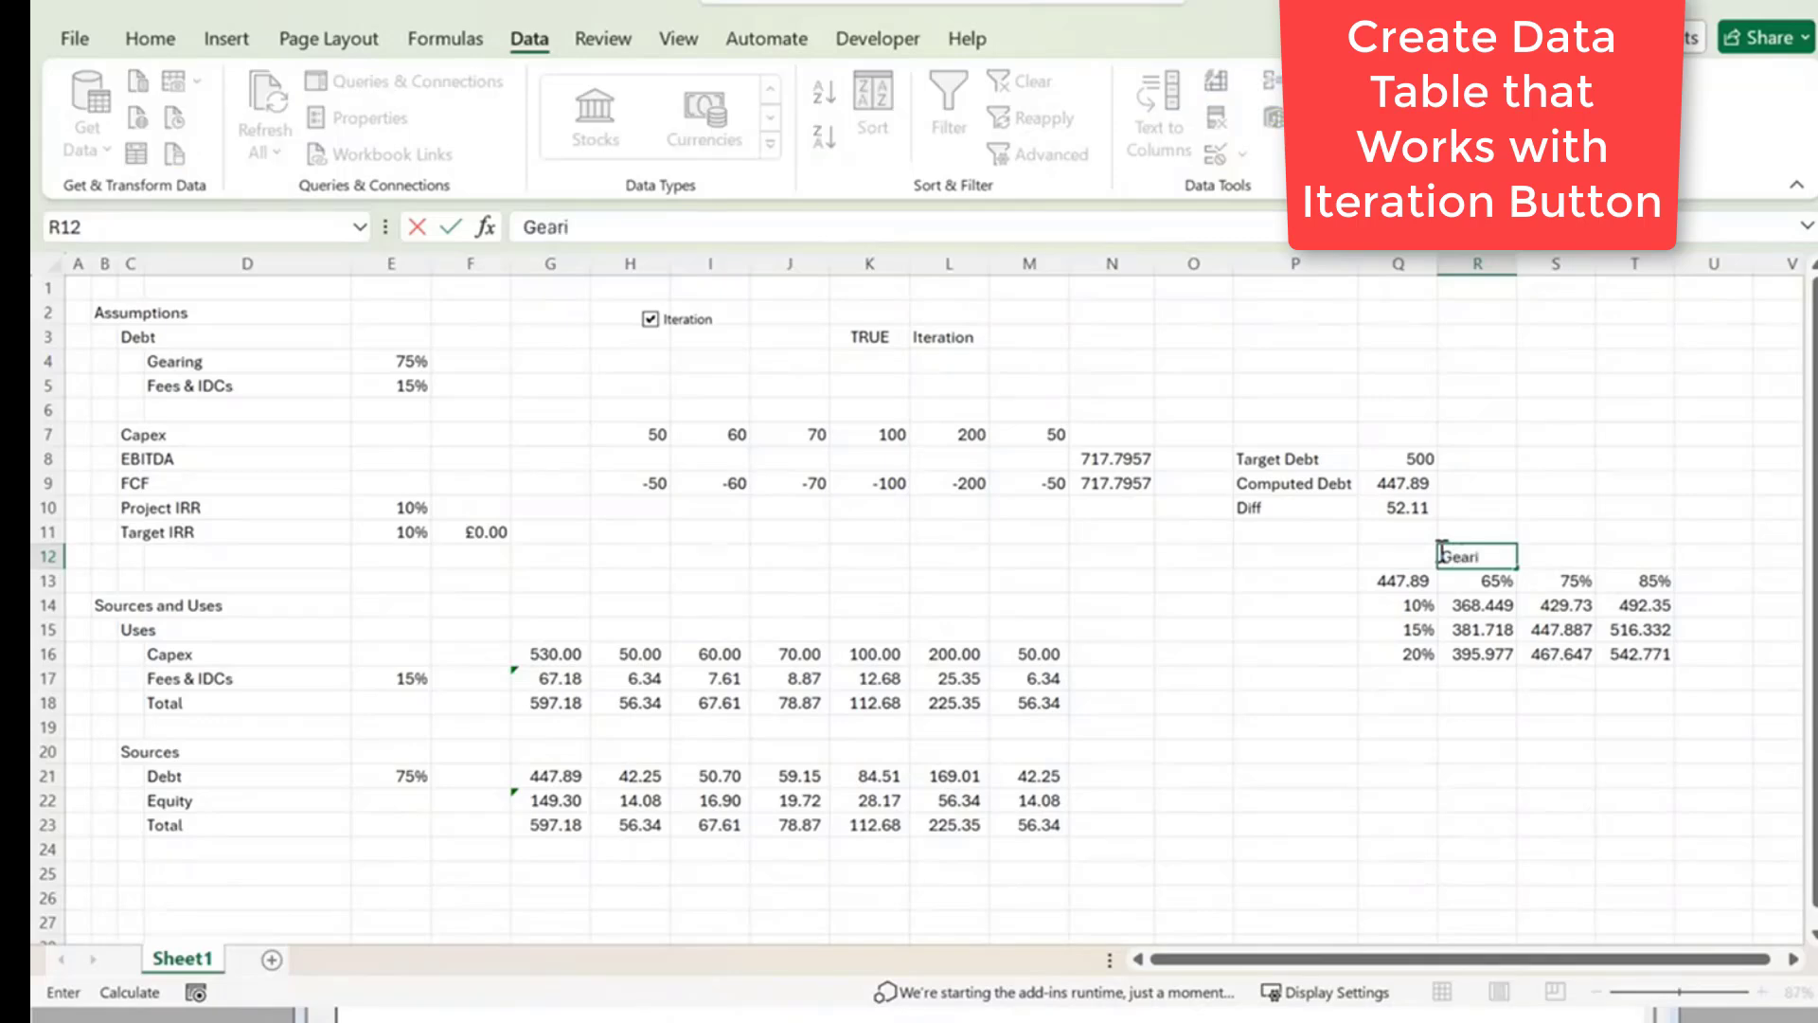
key("Return")
Label the data table's row inputs "Fees & IDCs" in P14.
key("Left")
key("Left")
key("Down")
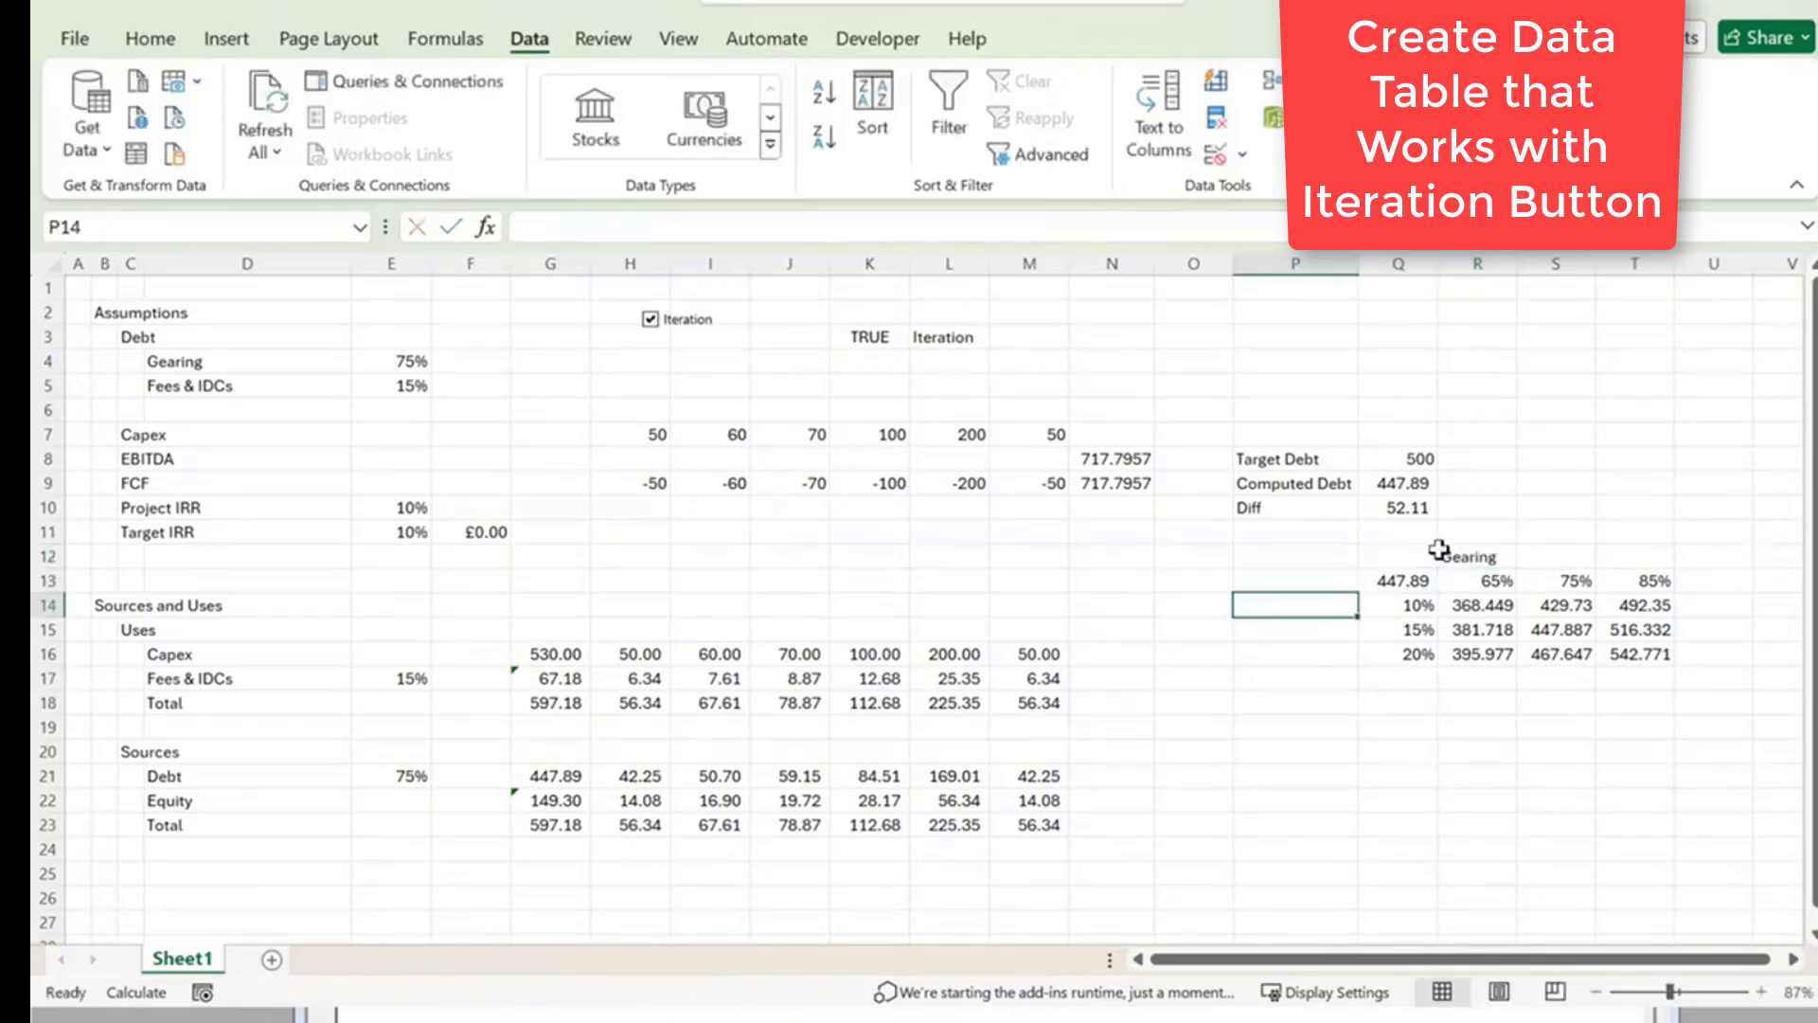
type("F")
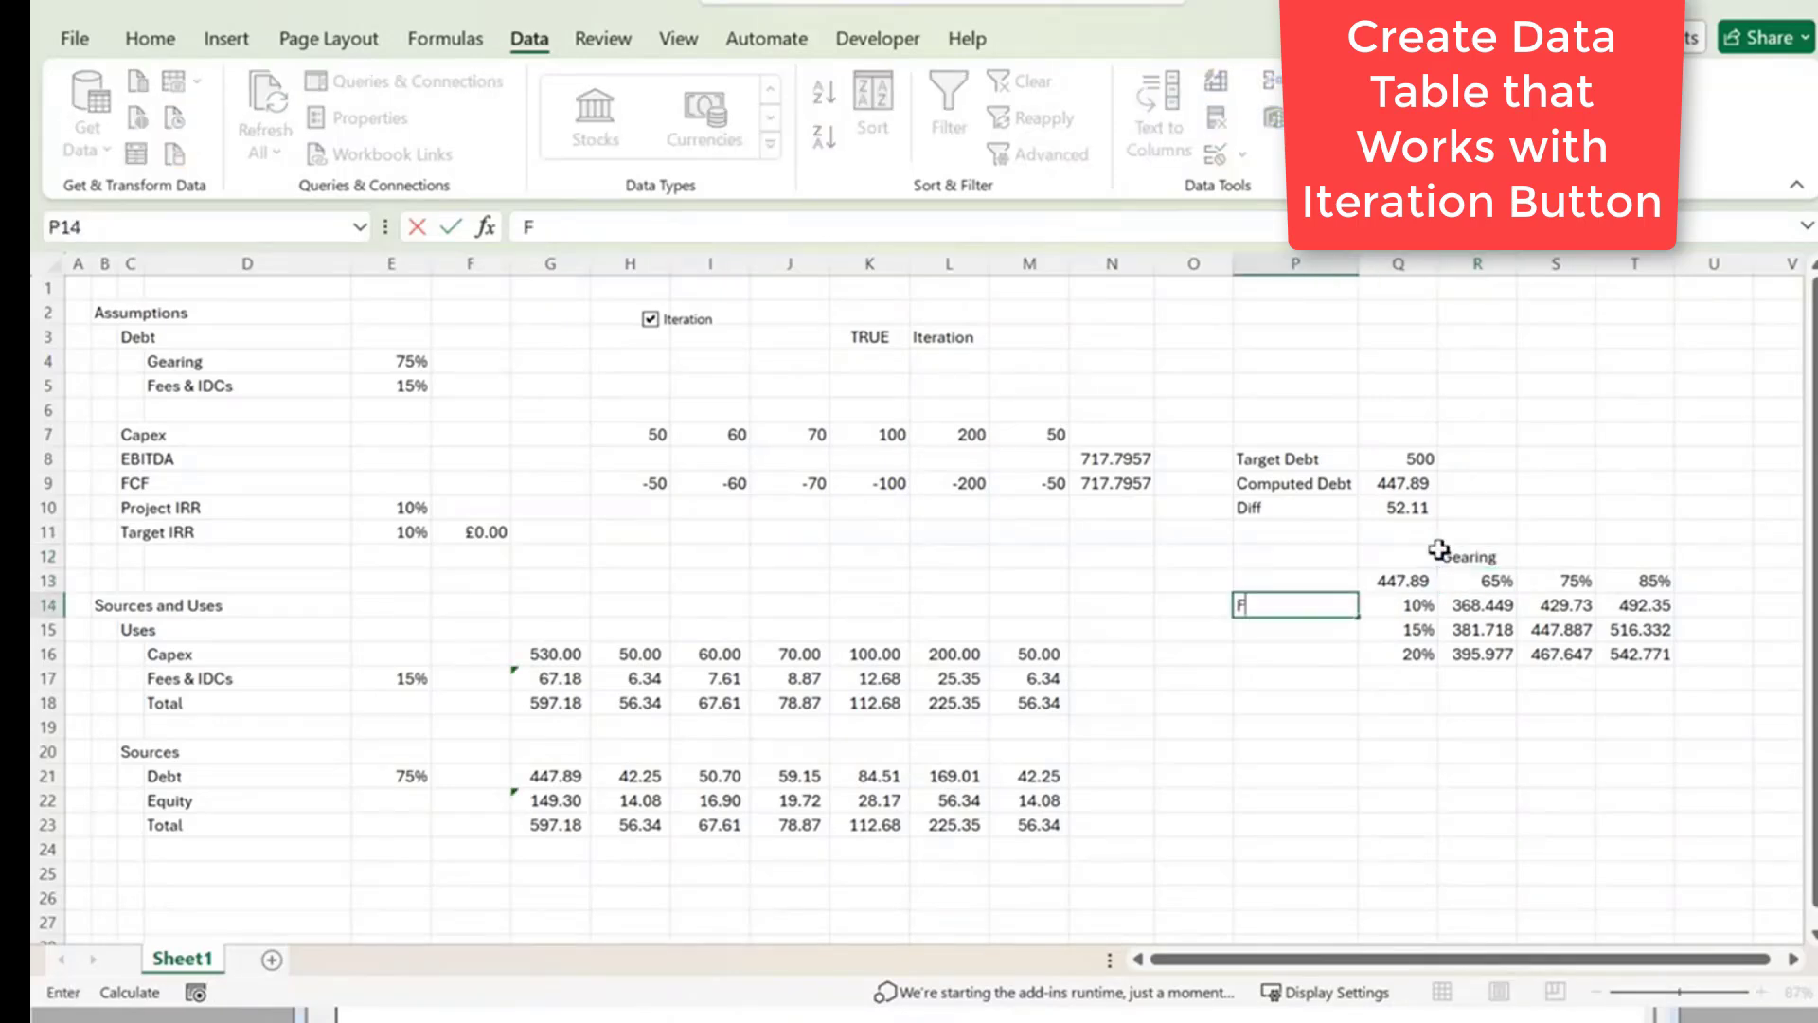
type("ees & IDCS")
key("BackSpace")
type("s")
key("Return")
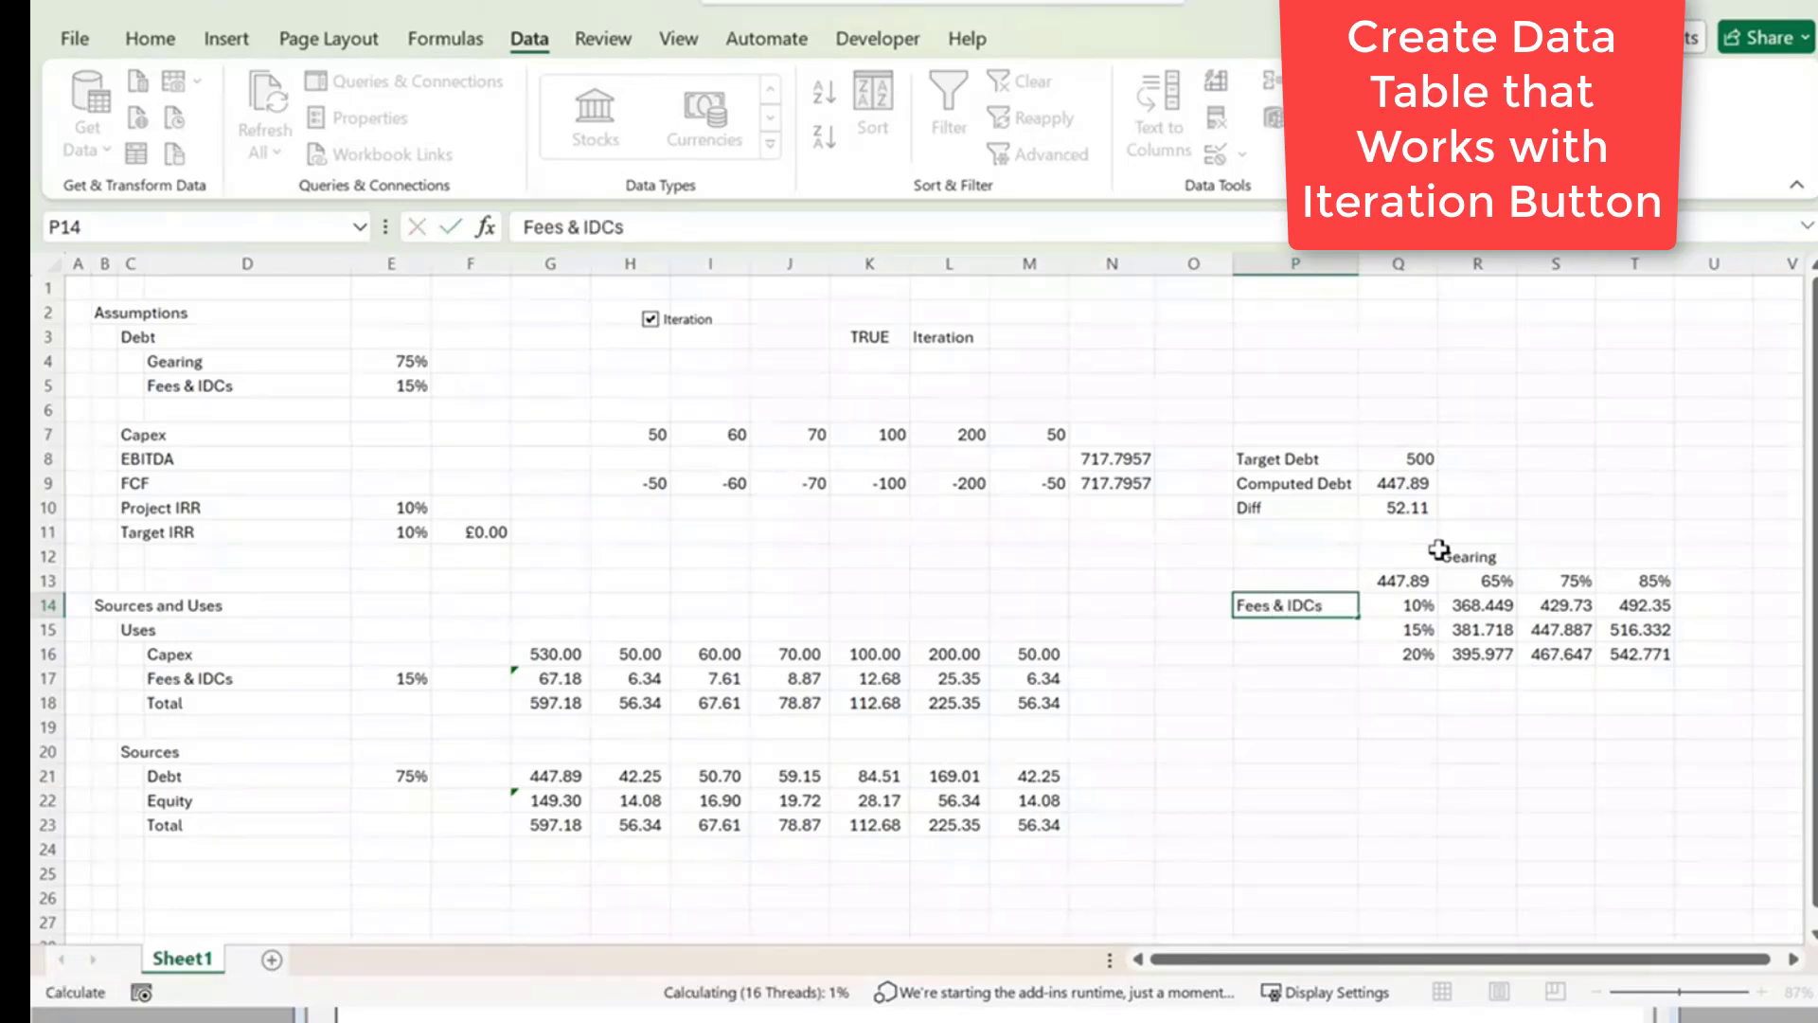
Create a column chart on its own sheet from the labelled data table in P12:T16.
key("Up")
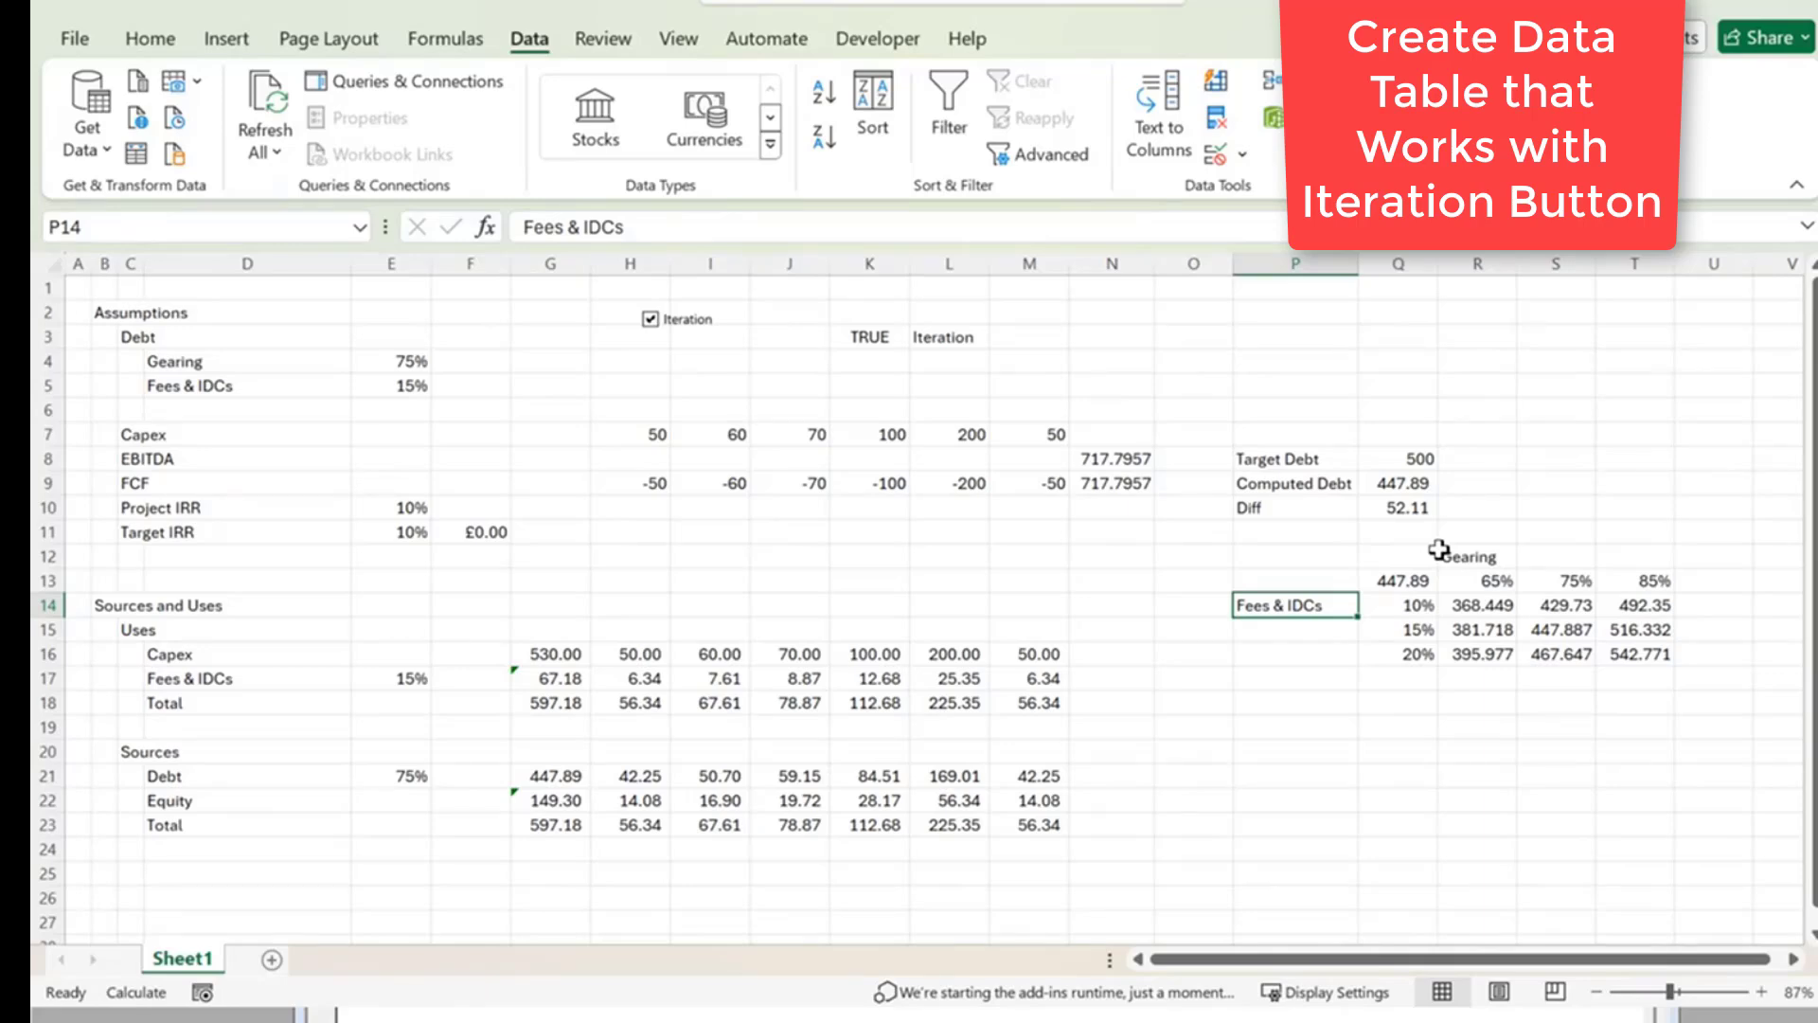
key("Up")
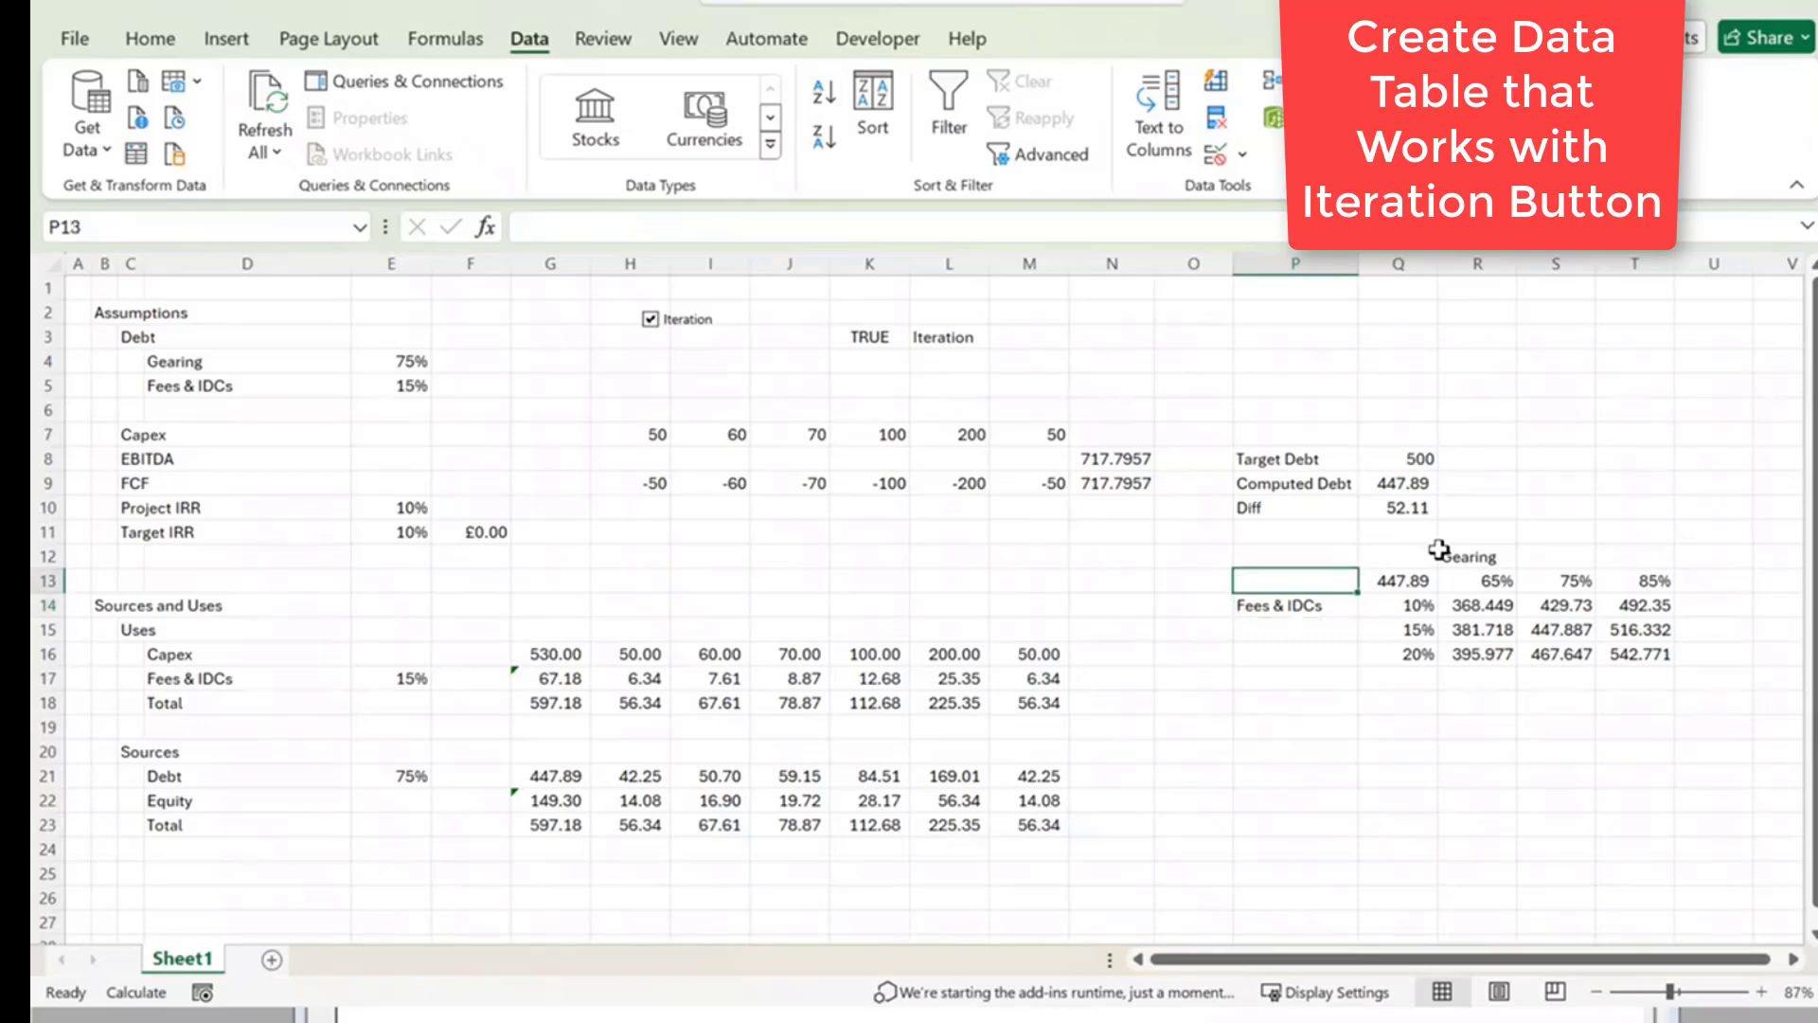
key("Up")
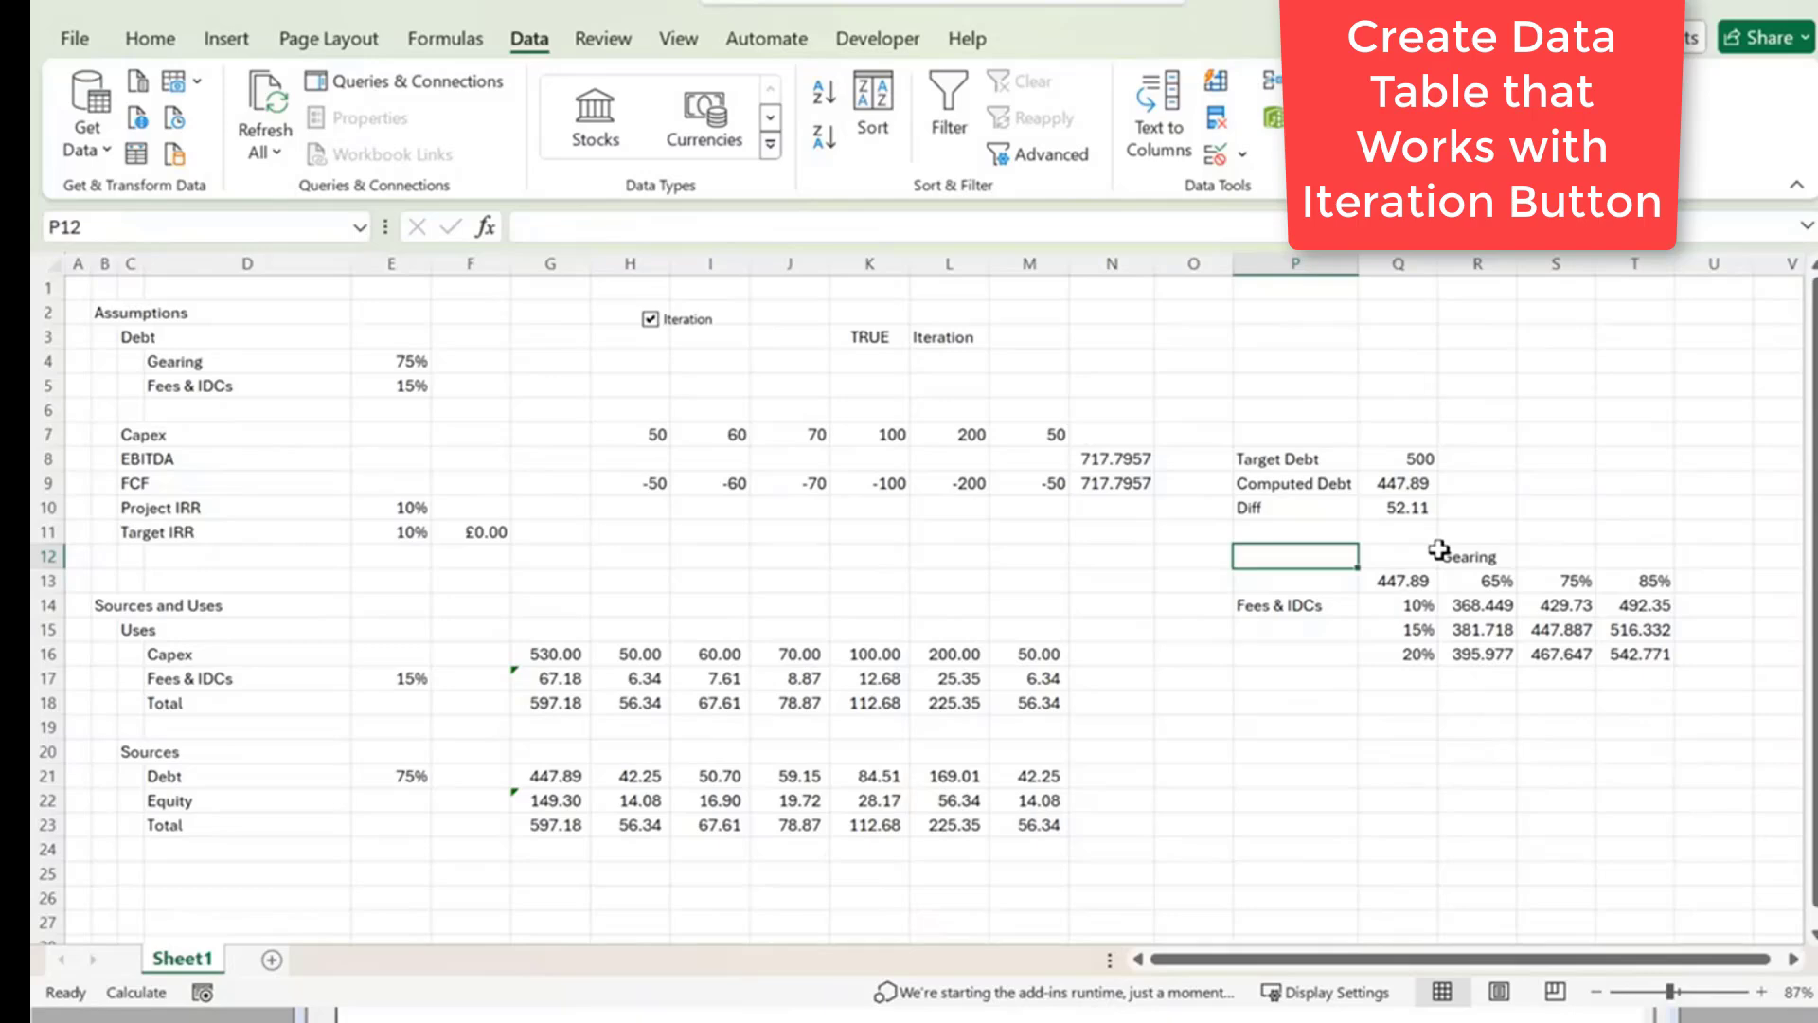
key("shift+Down")
key("shift+Down")
key("shift+Down")
key("shift+Down")
key("shift+Right")
key("shift+Right")
key("shift+Right")
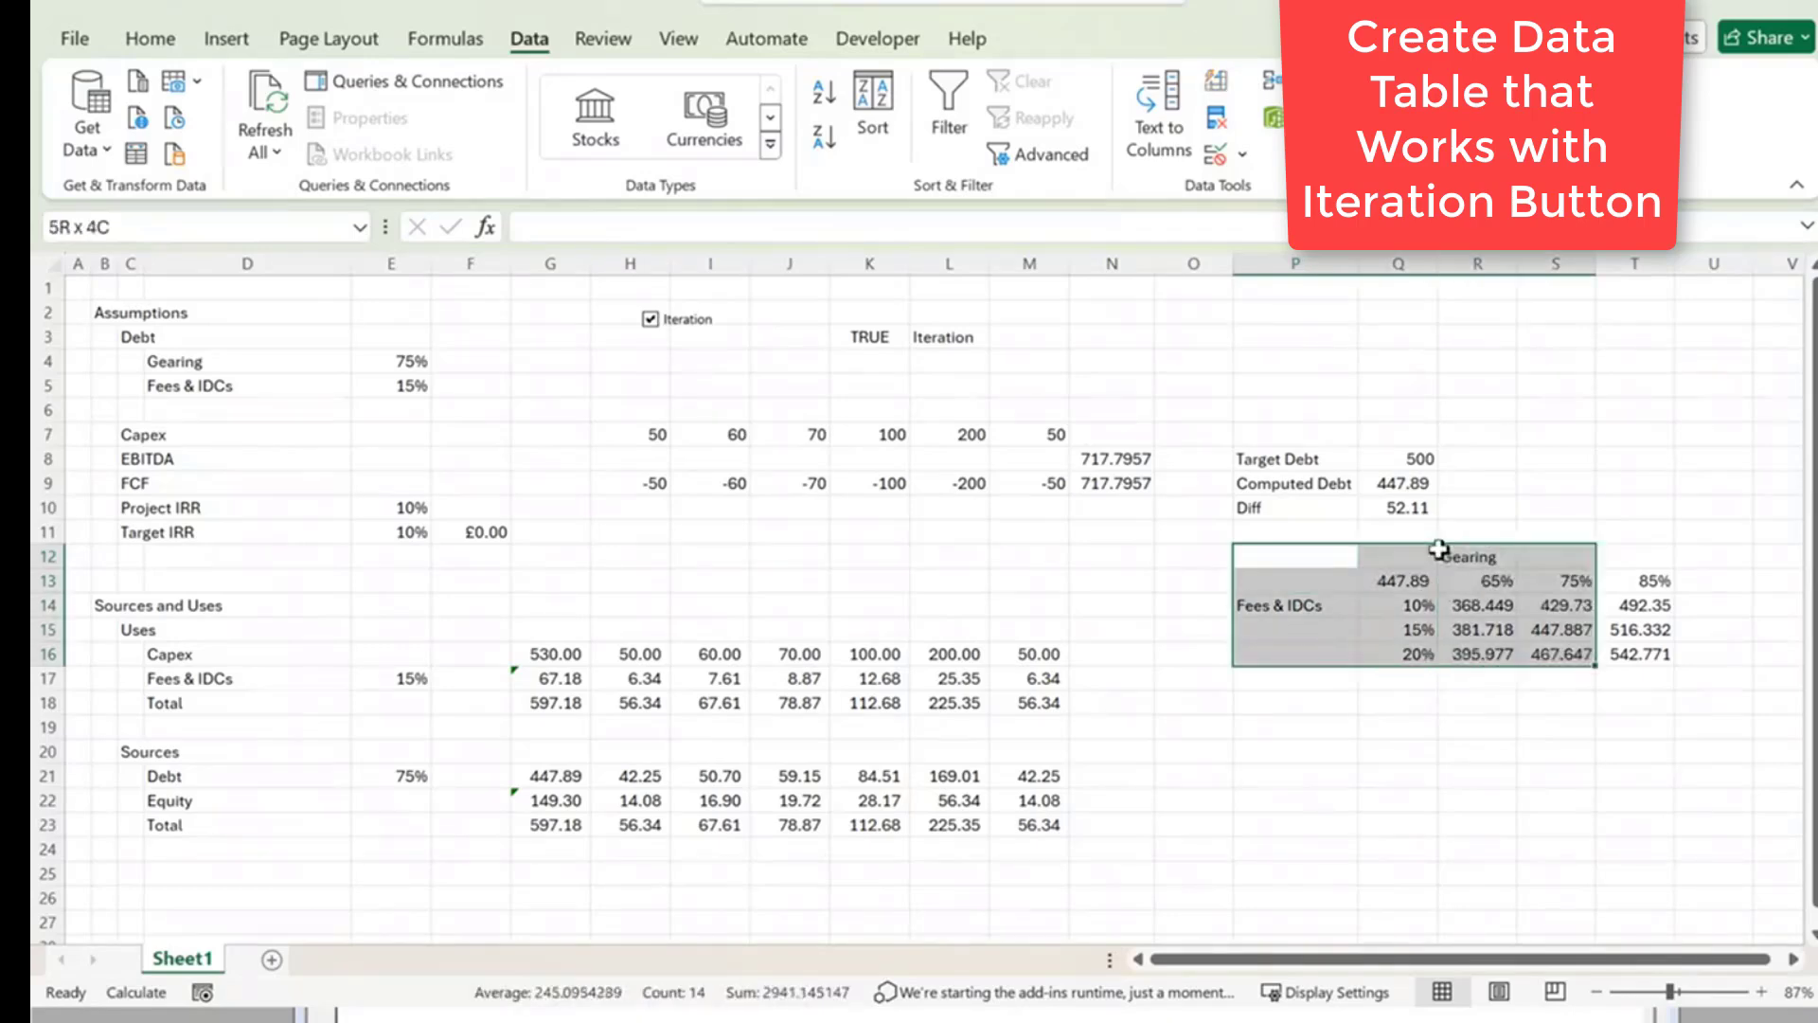
key("shift+Right")
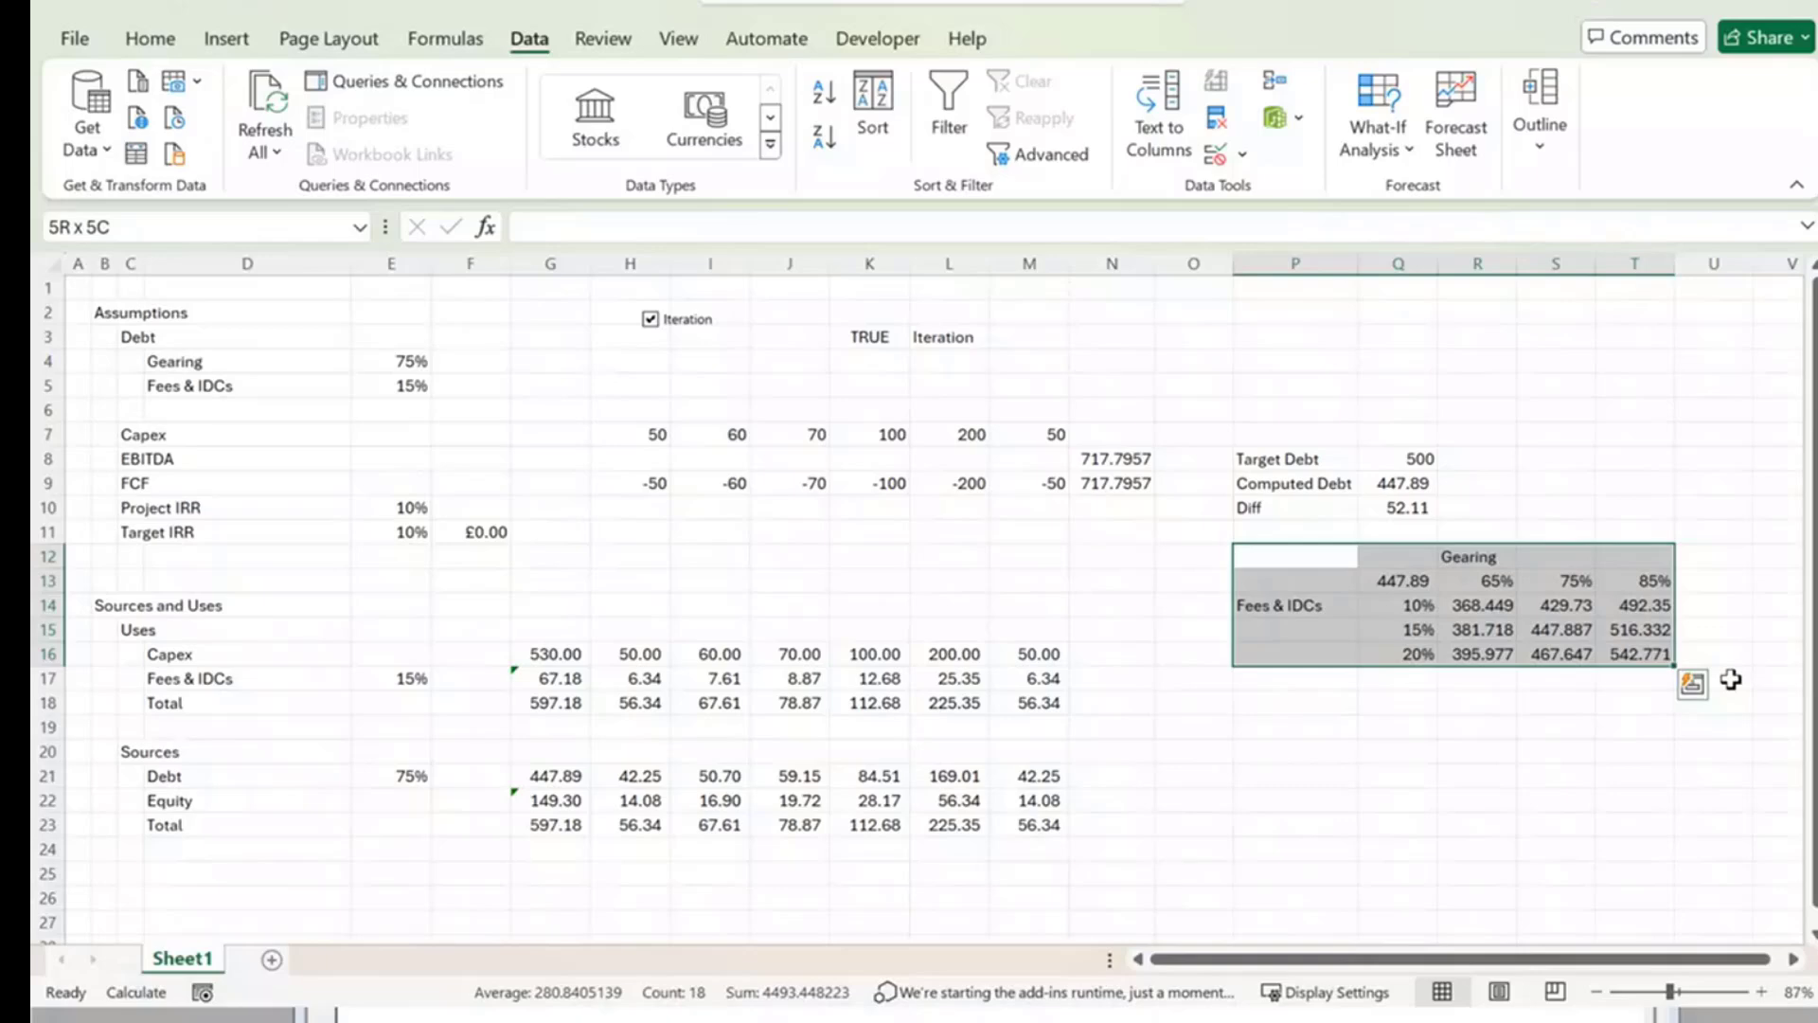
key("F11")
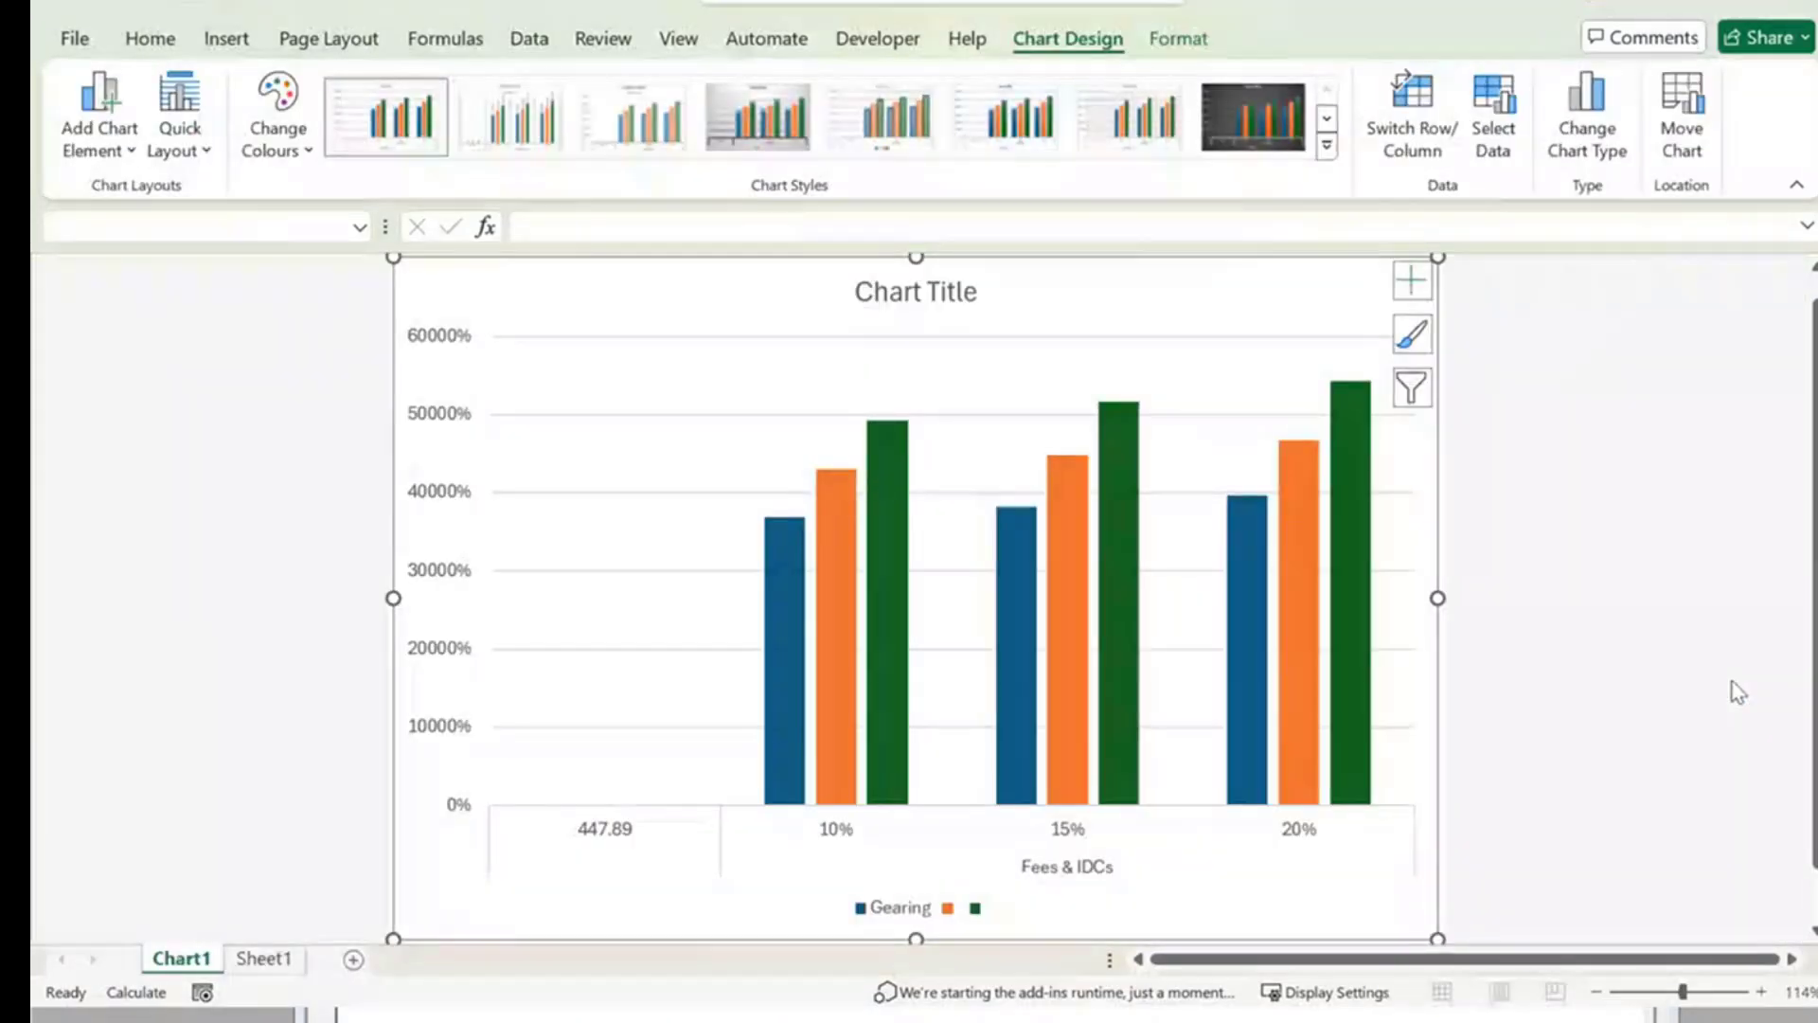
scroll(1738, 692, "down", 1)
scroll(1737, 691, "up", 1)
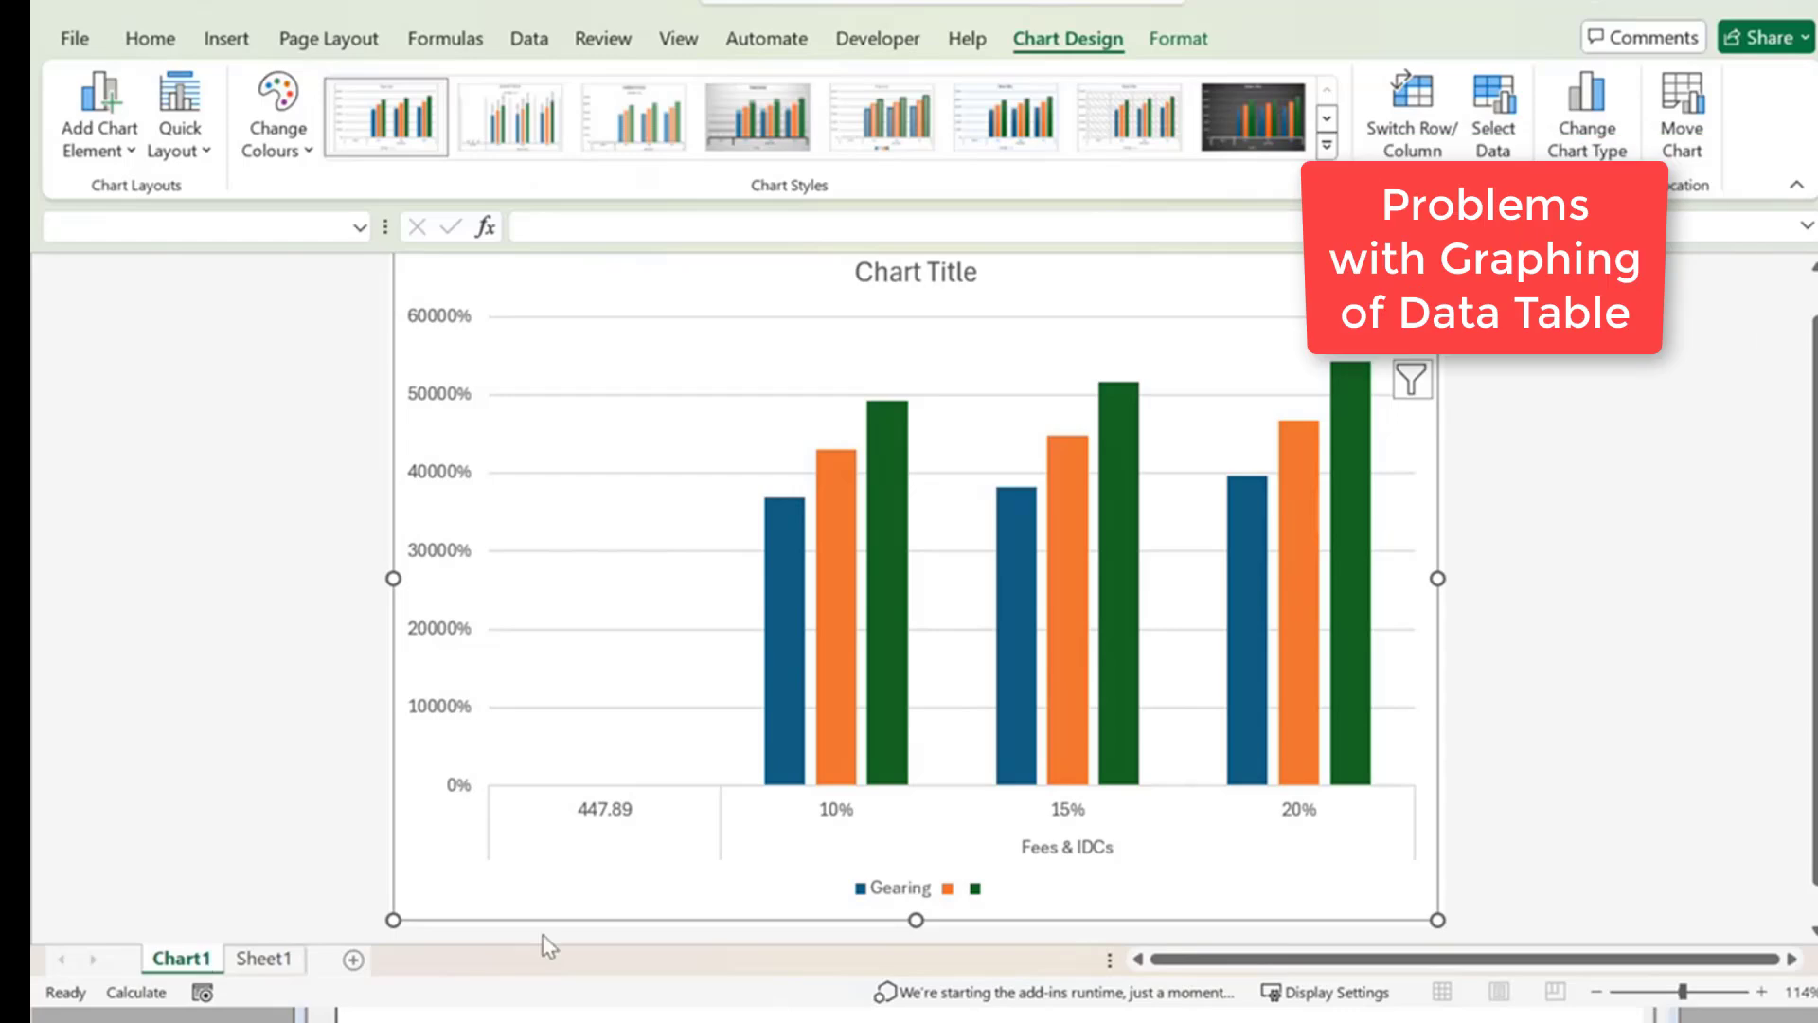
Delete the chart sheet made from the data table.
key("alt+e")
key("l")
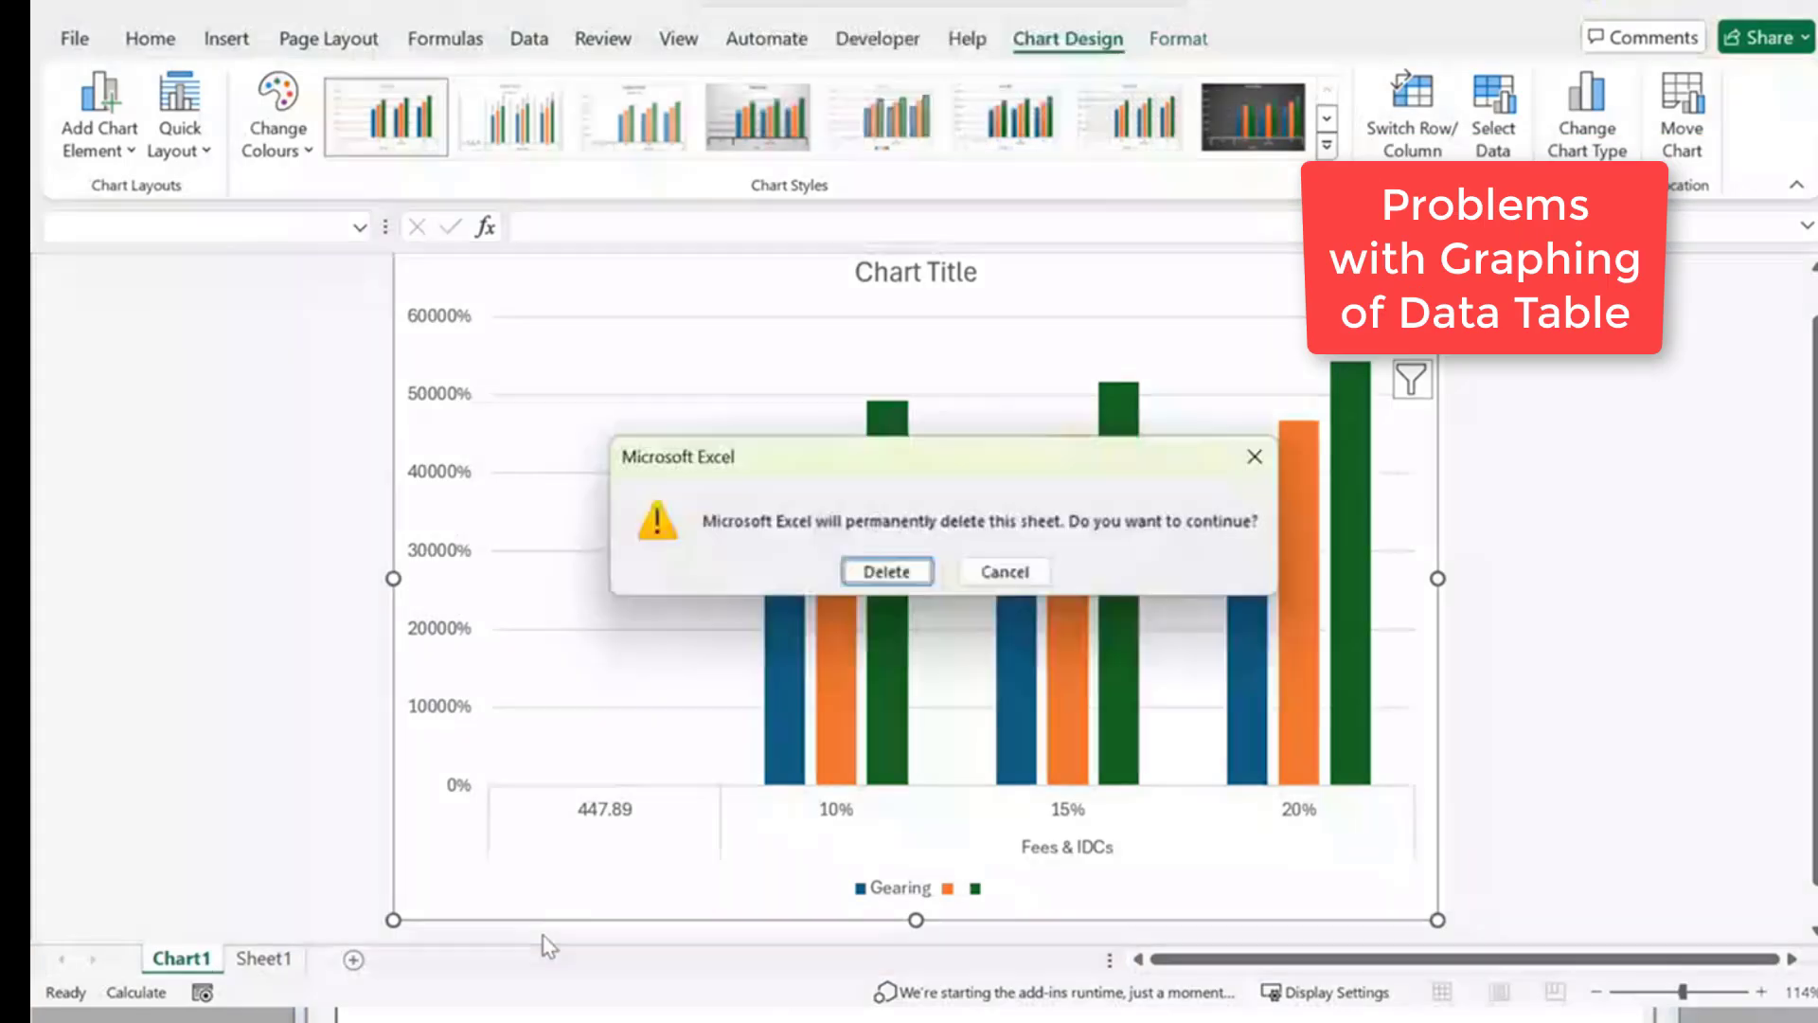
key("Return")
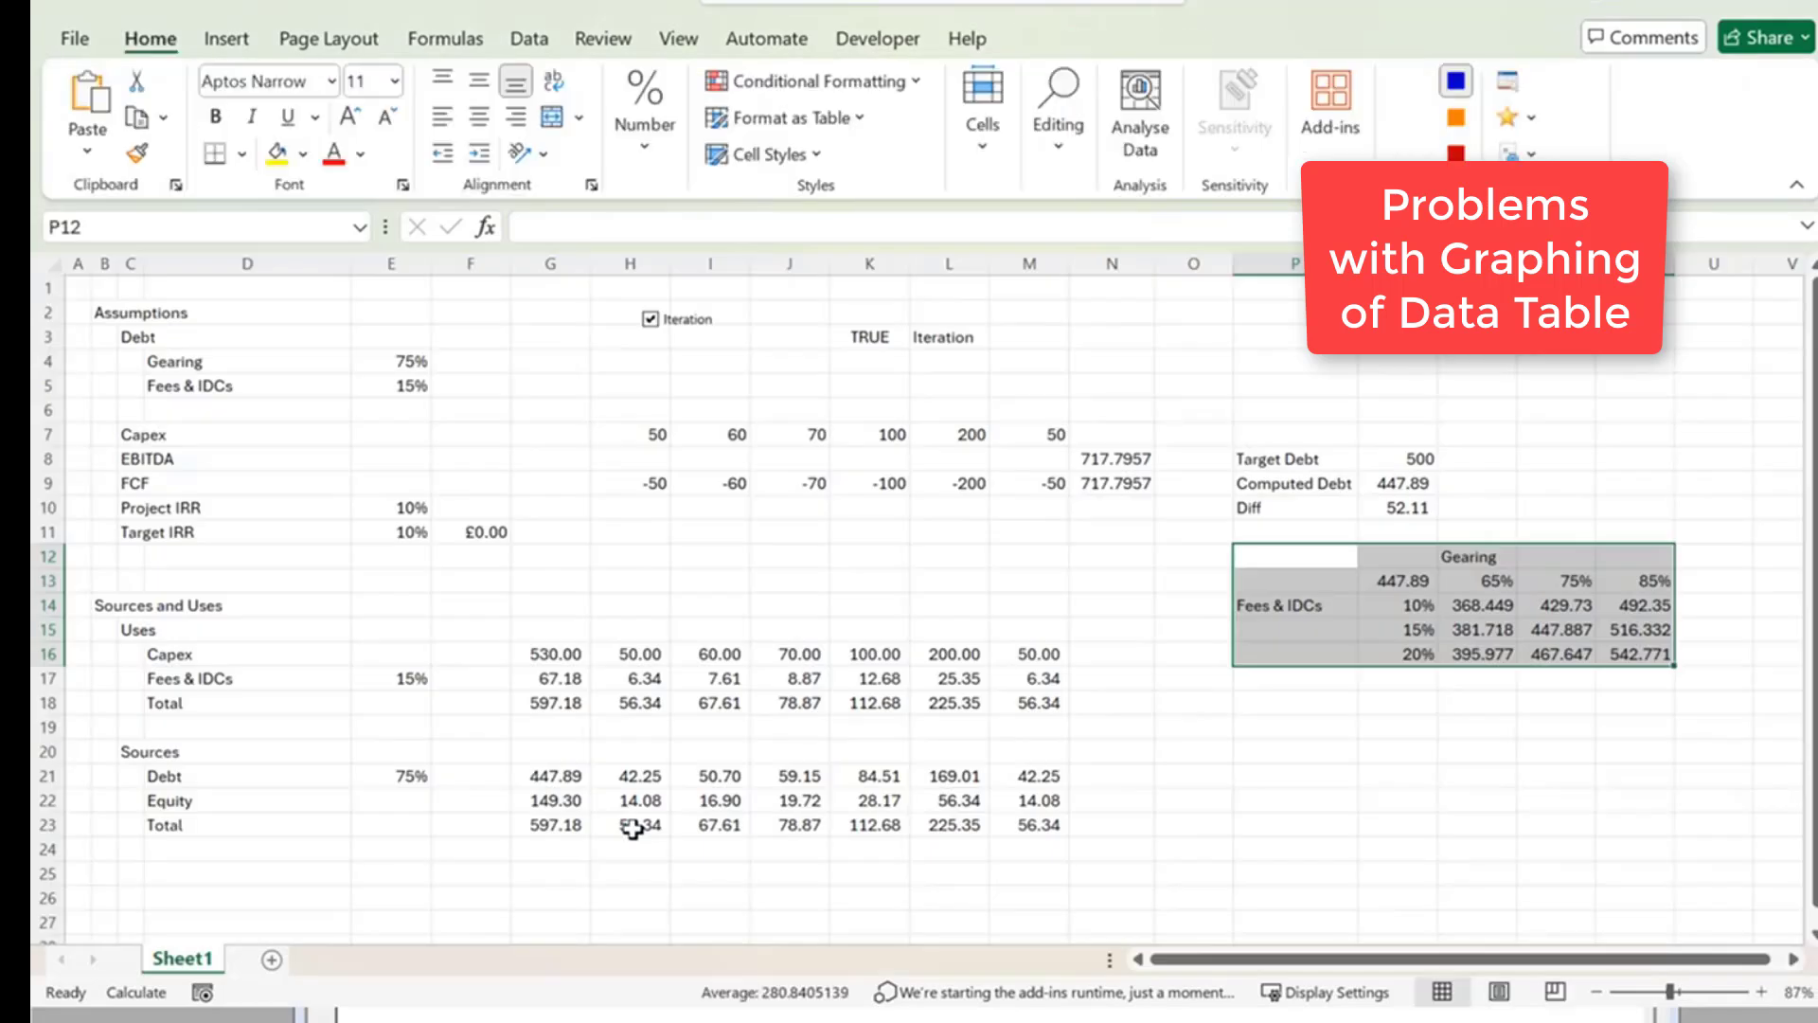
Copy the labelled data table P12:T16 and paste it as values starting at P18.
left_click(1267, 727)
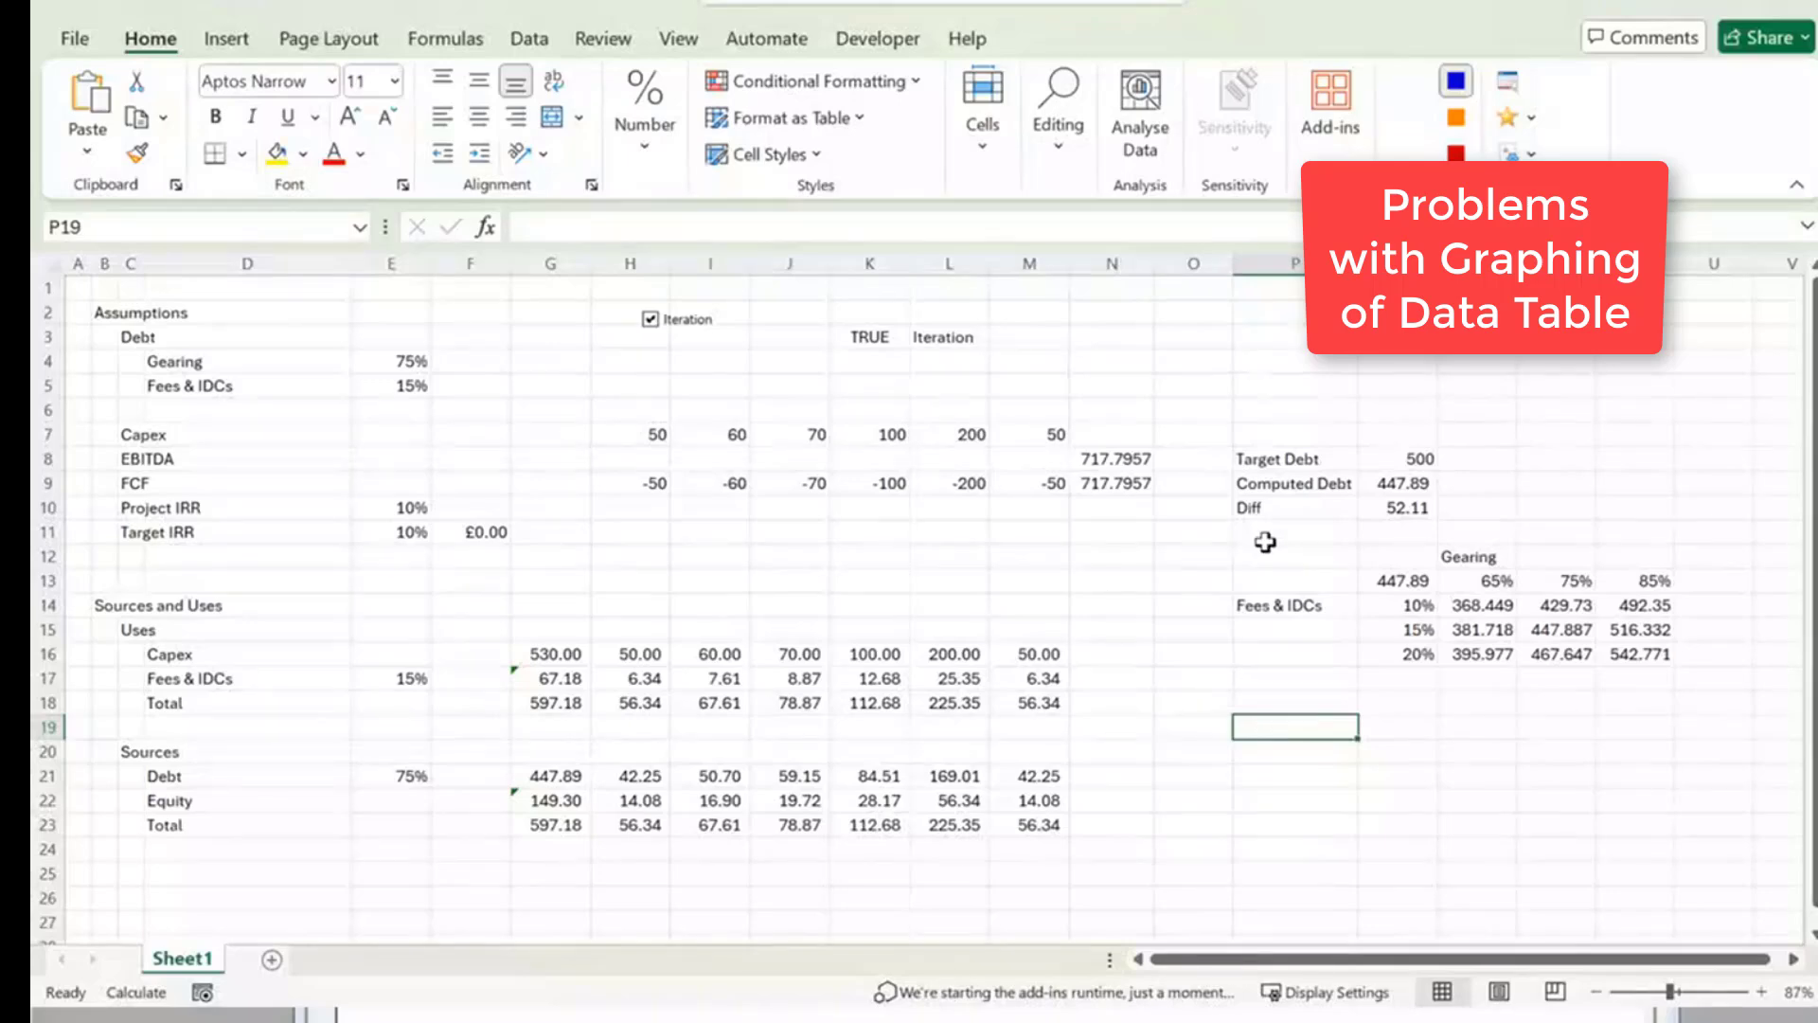
left_click_drag(1267, 542, 1615, 647)
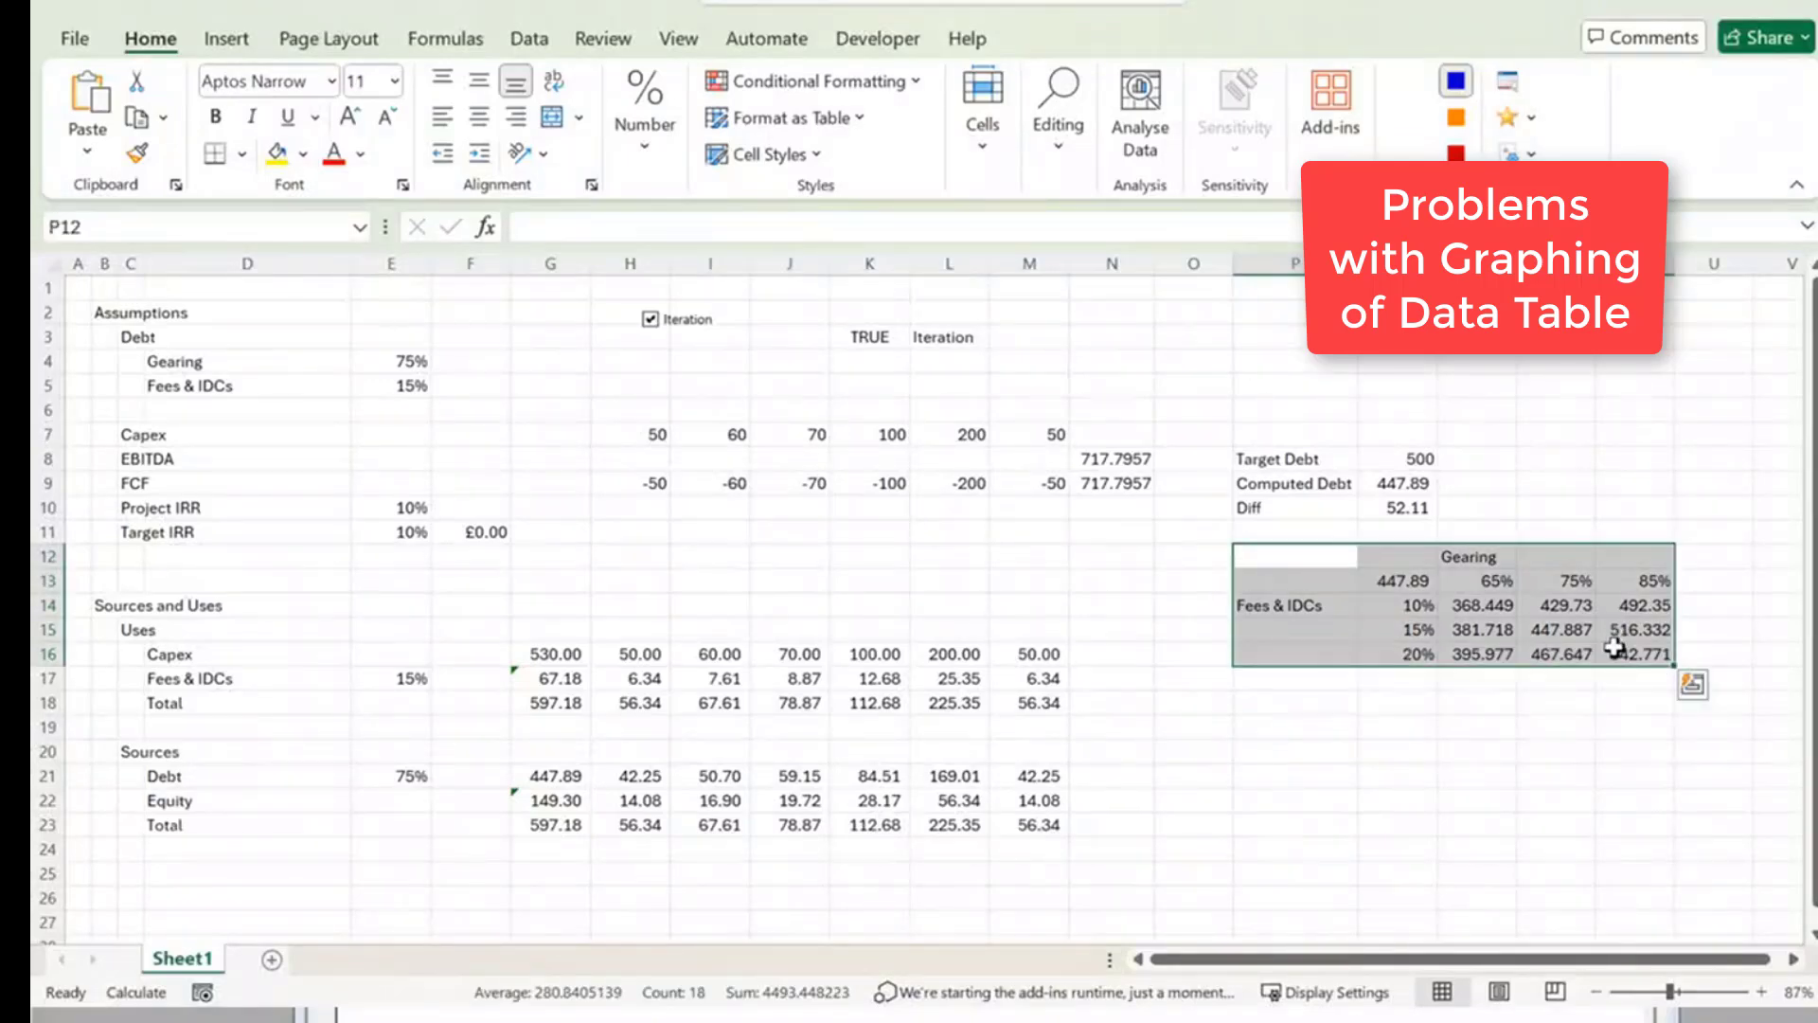
key("ctrl+c")
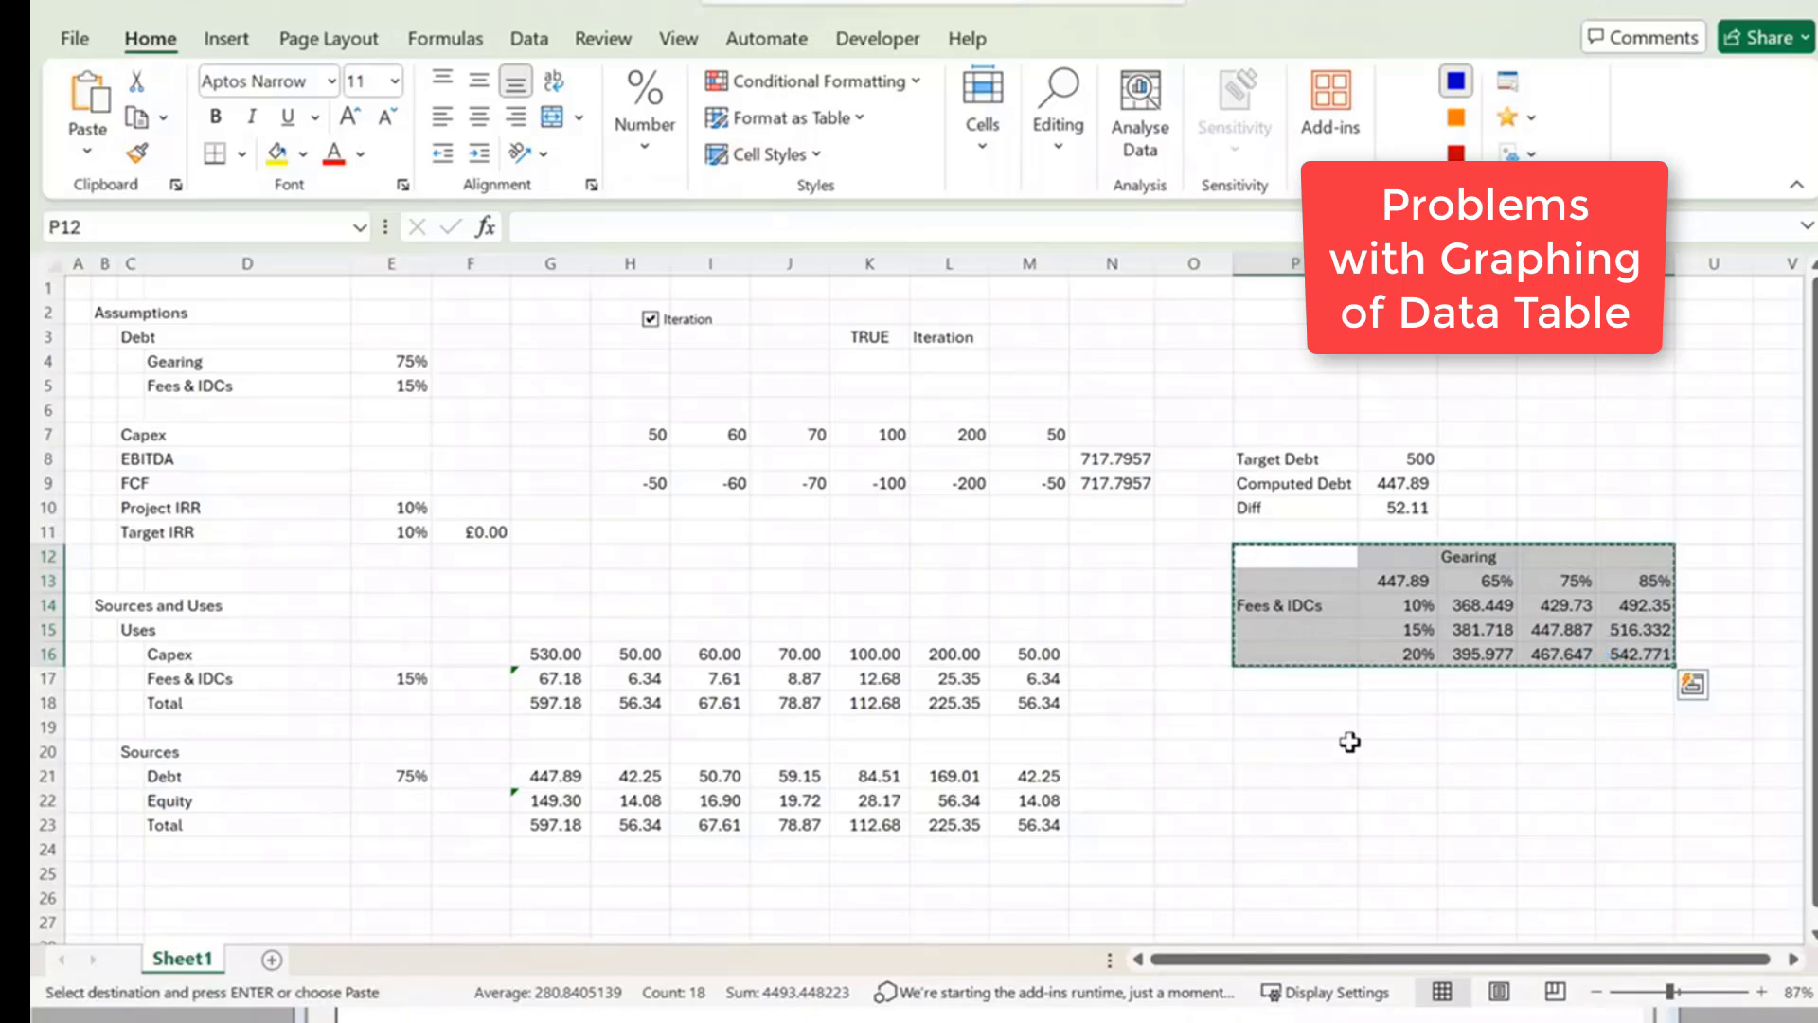
right_click(1276, 565)
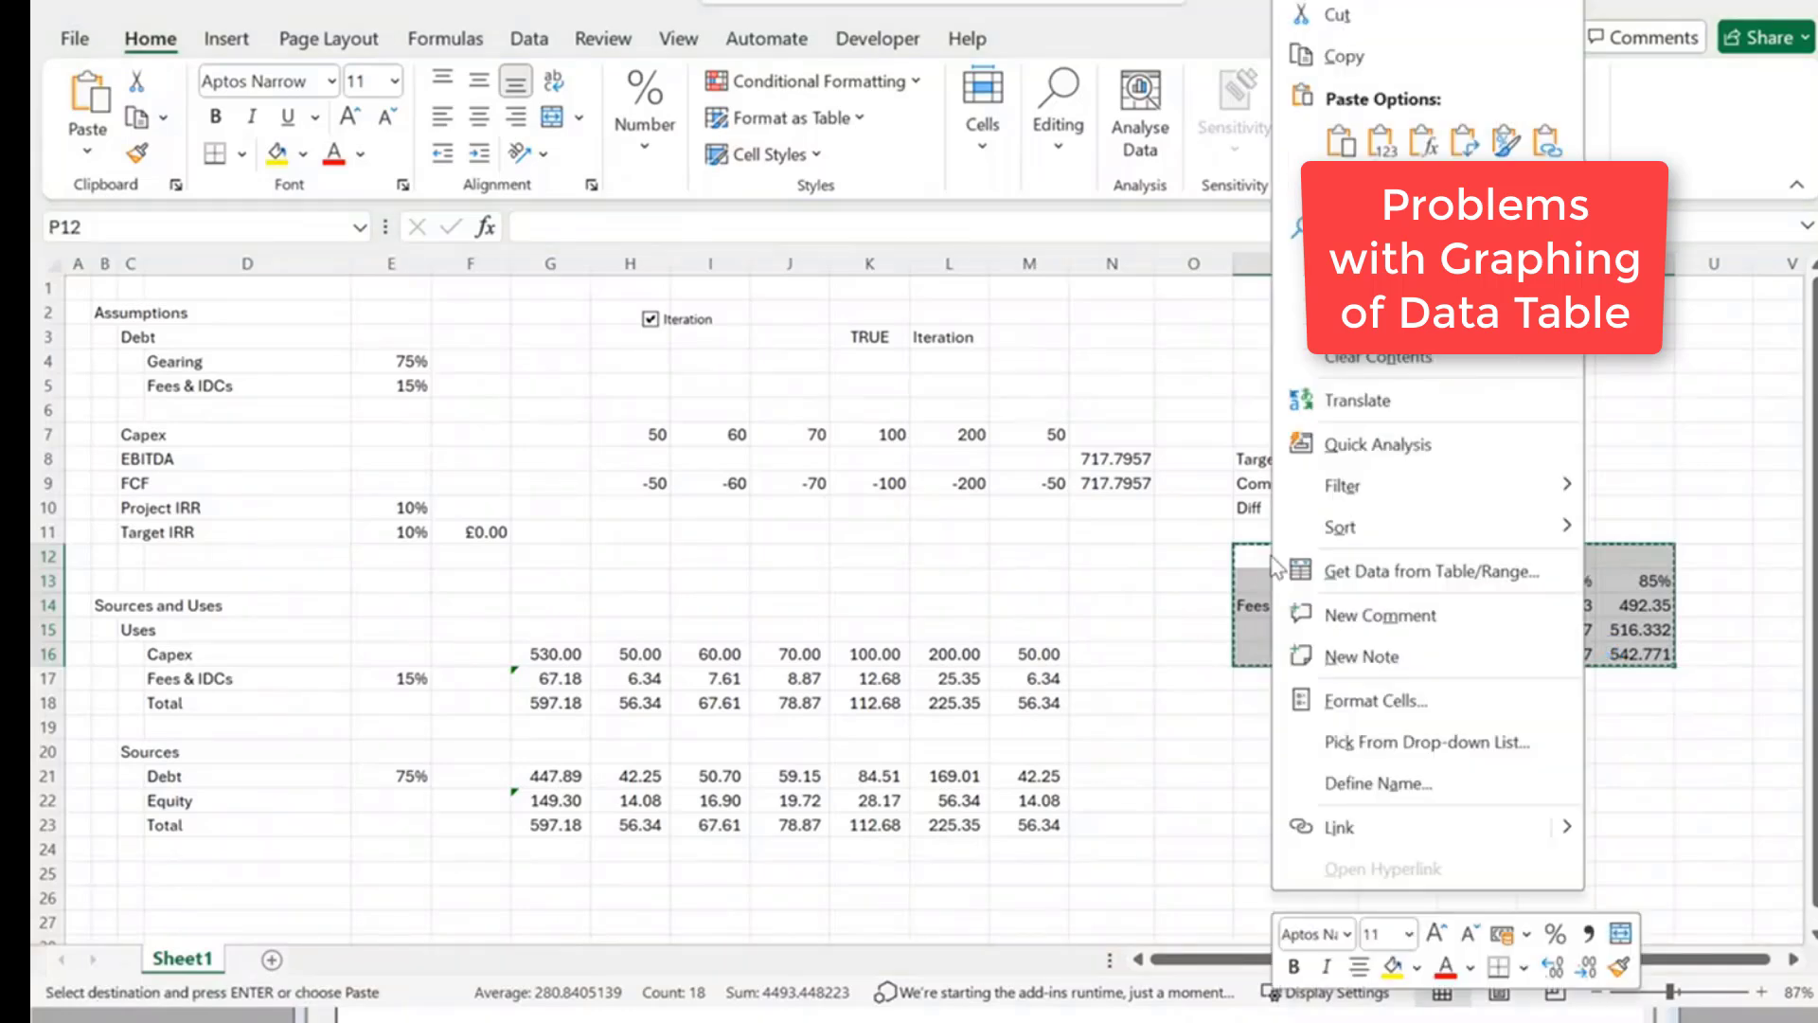
key("Escape")
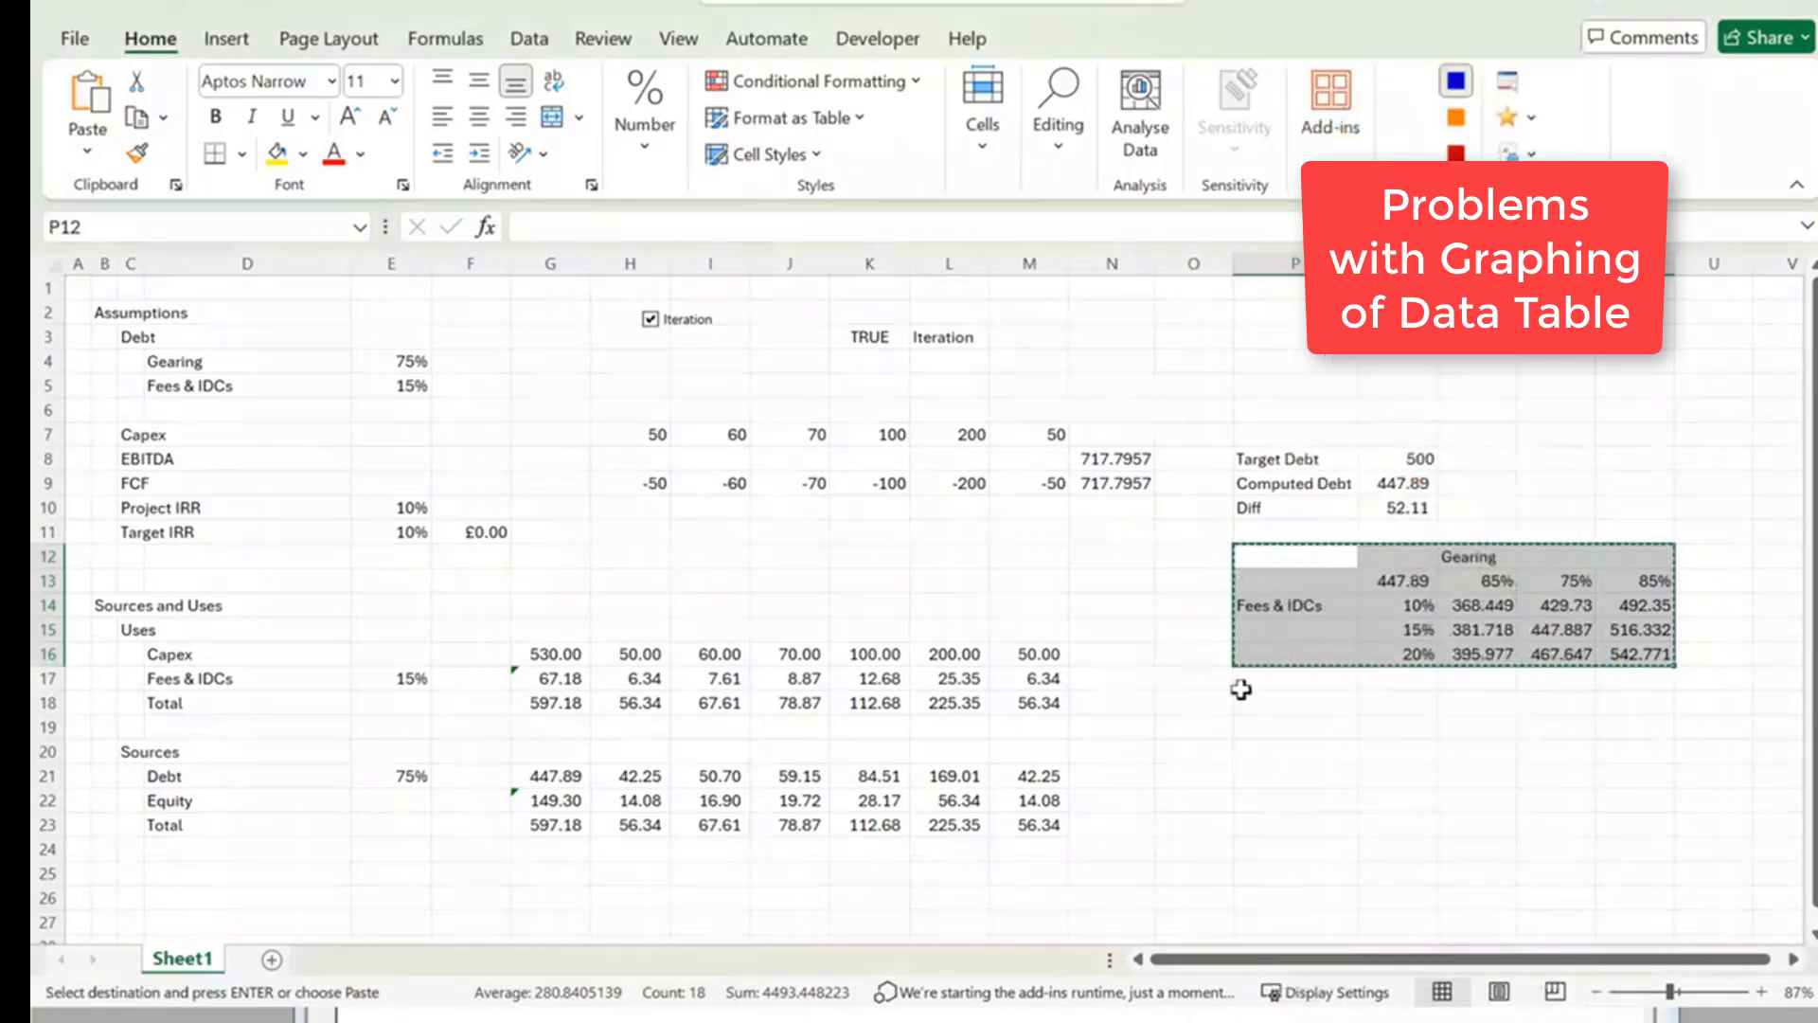
left_click(1266, 697)
right_click(1264, 698)
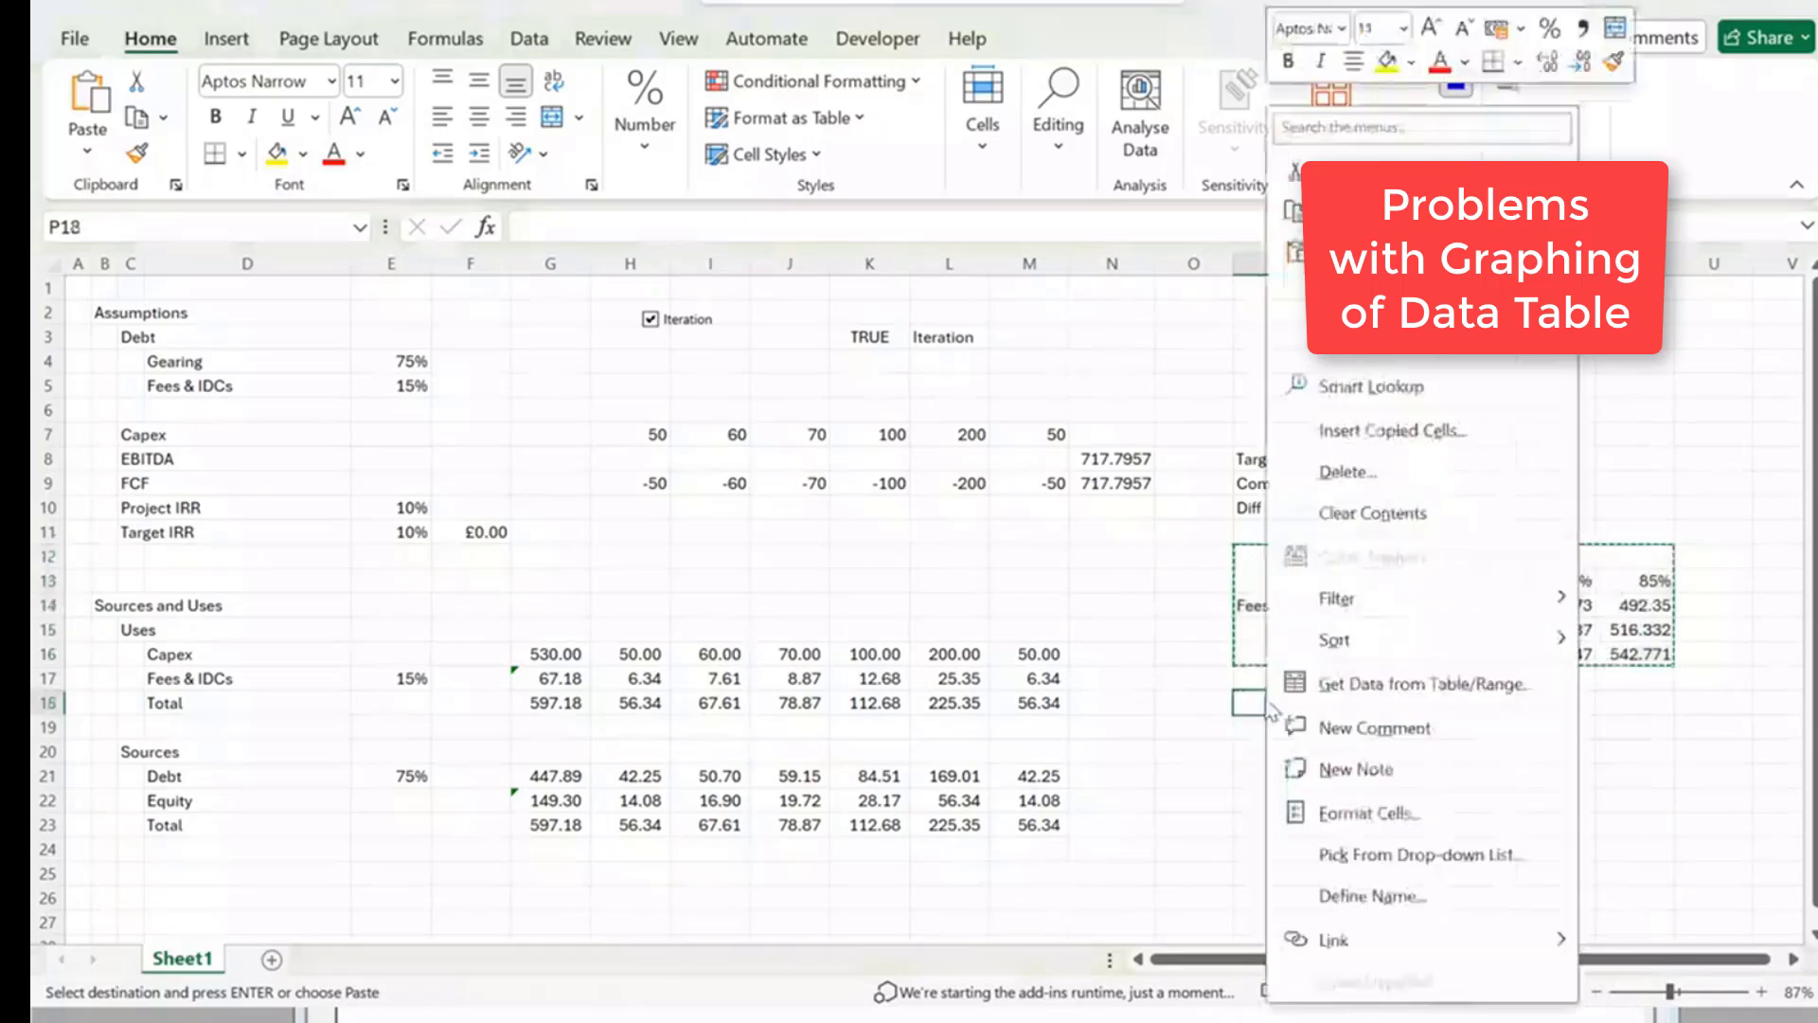
left_click(1333, 358)
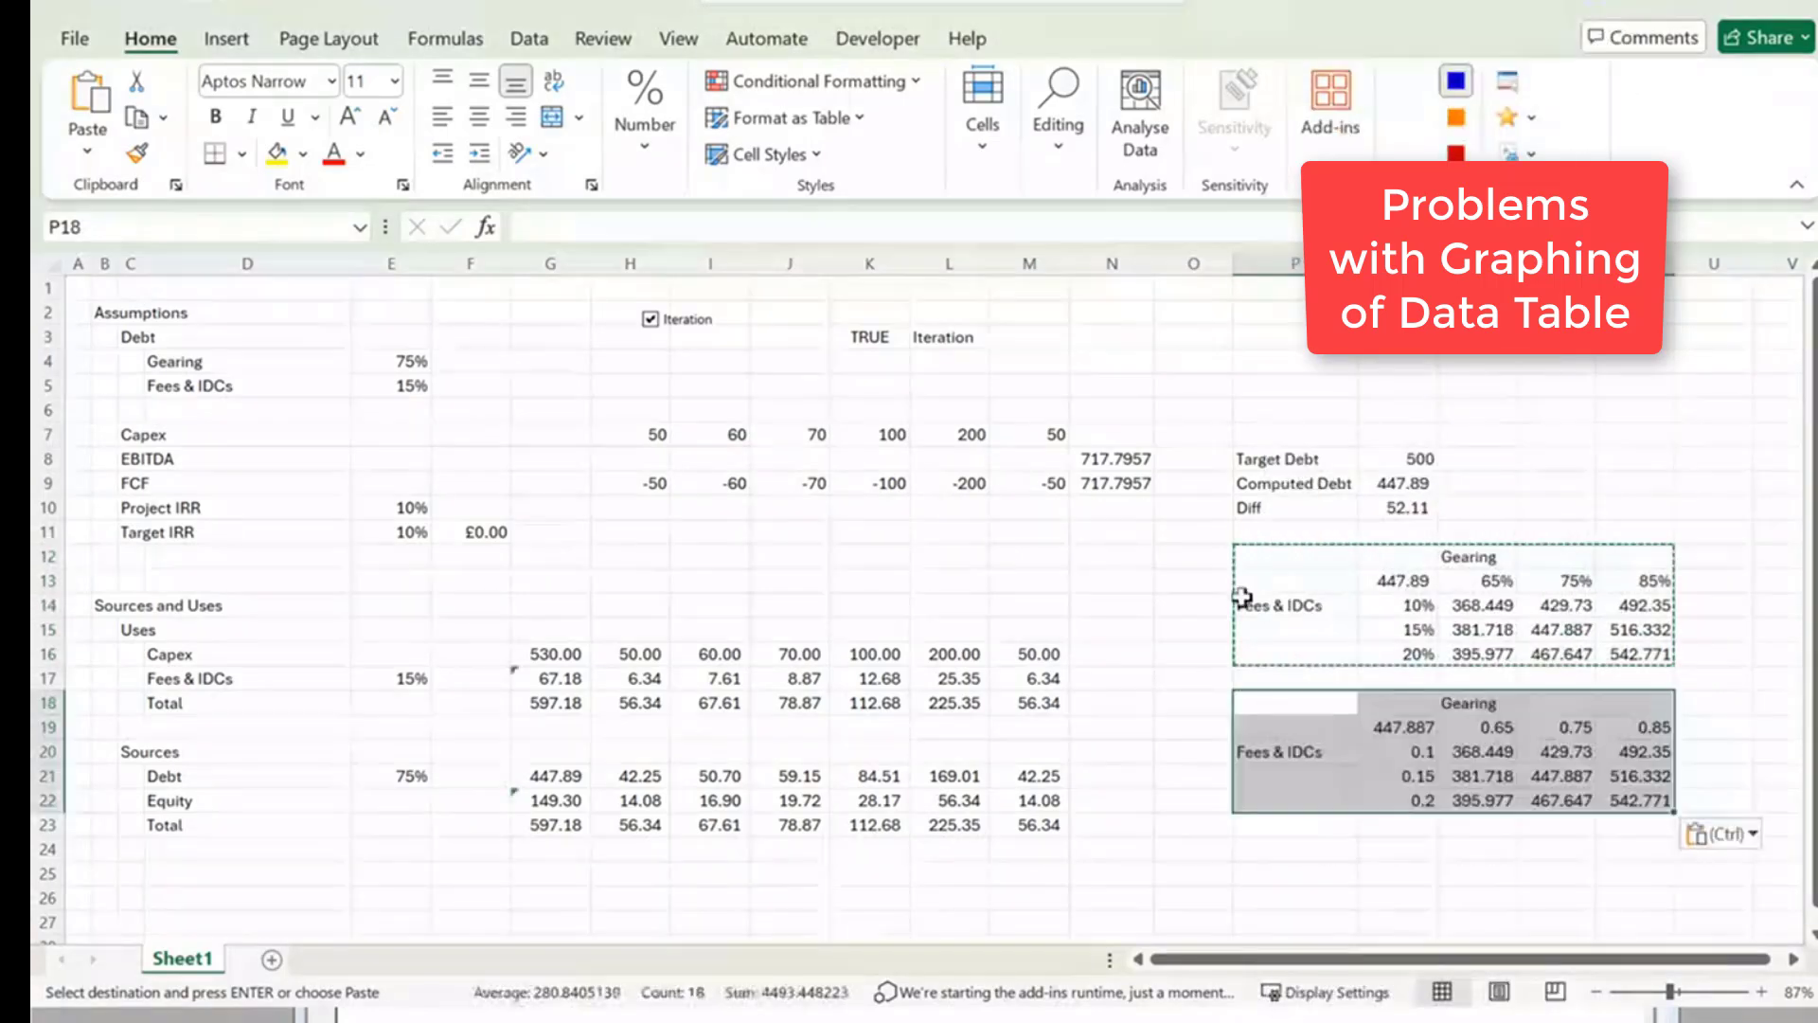
Clear the corner value in Q19 of the pasted values copy of the data table.
left_click(1198, 616)
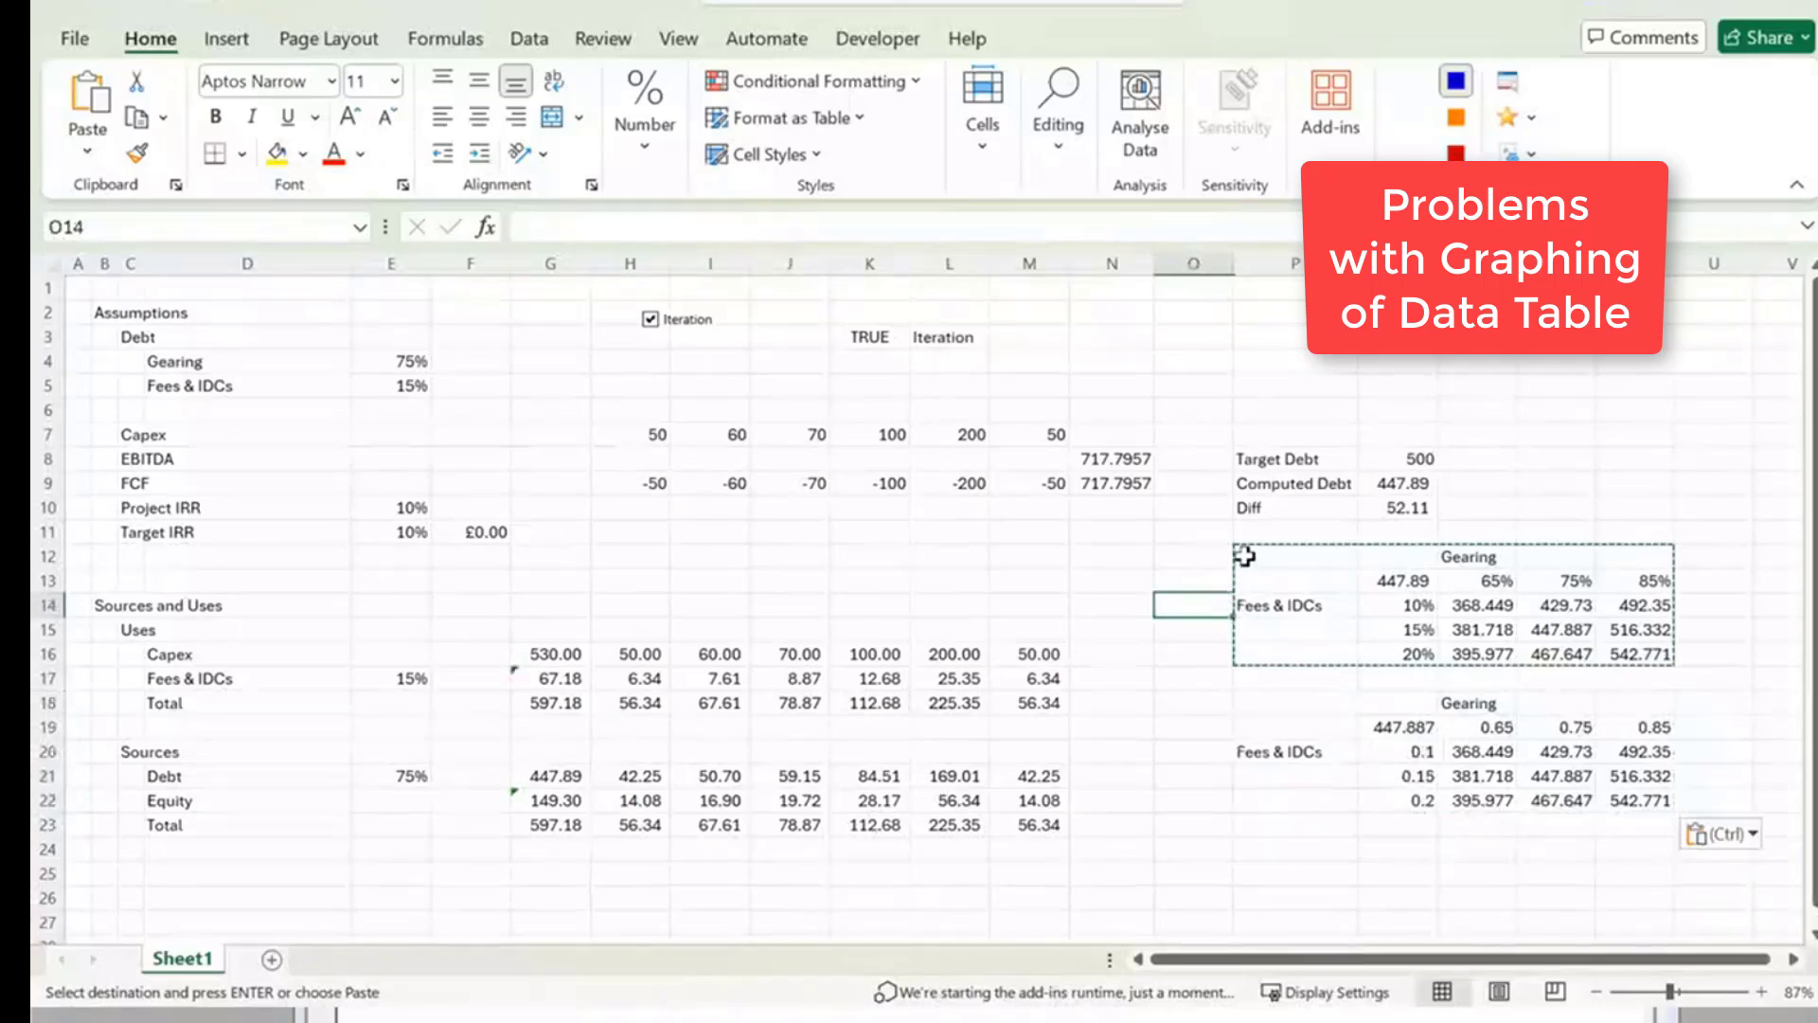
left_click(1385, 582)
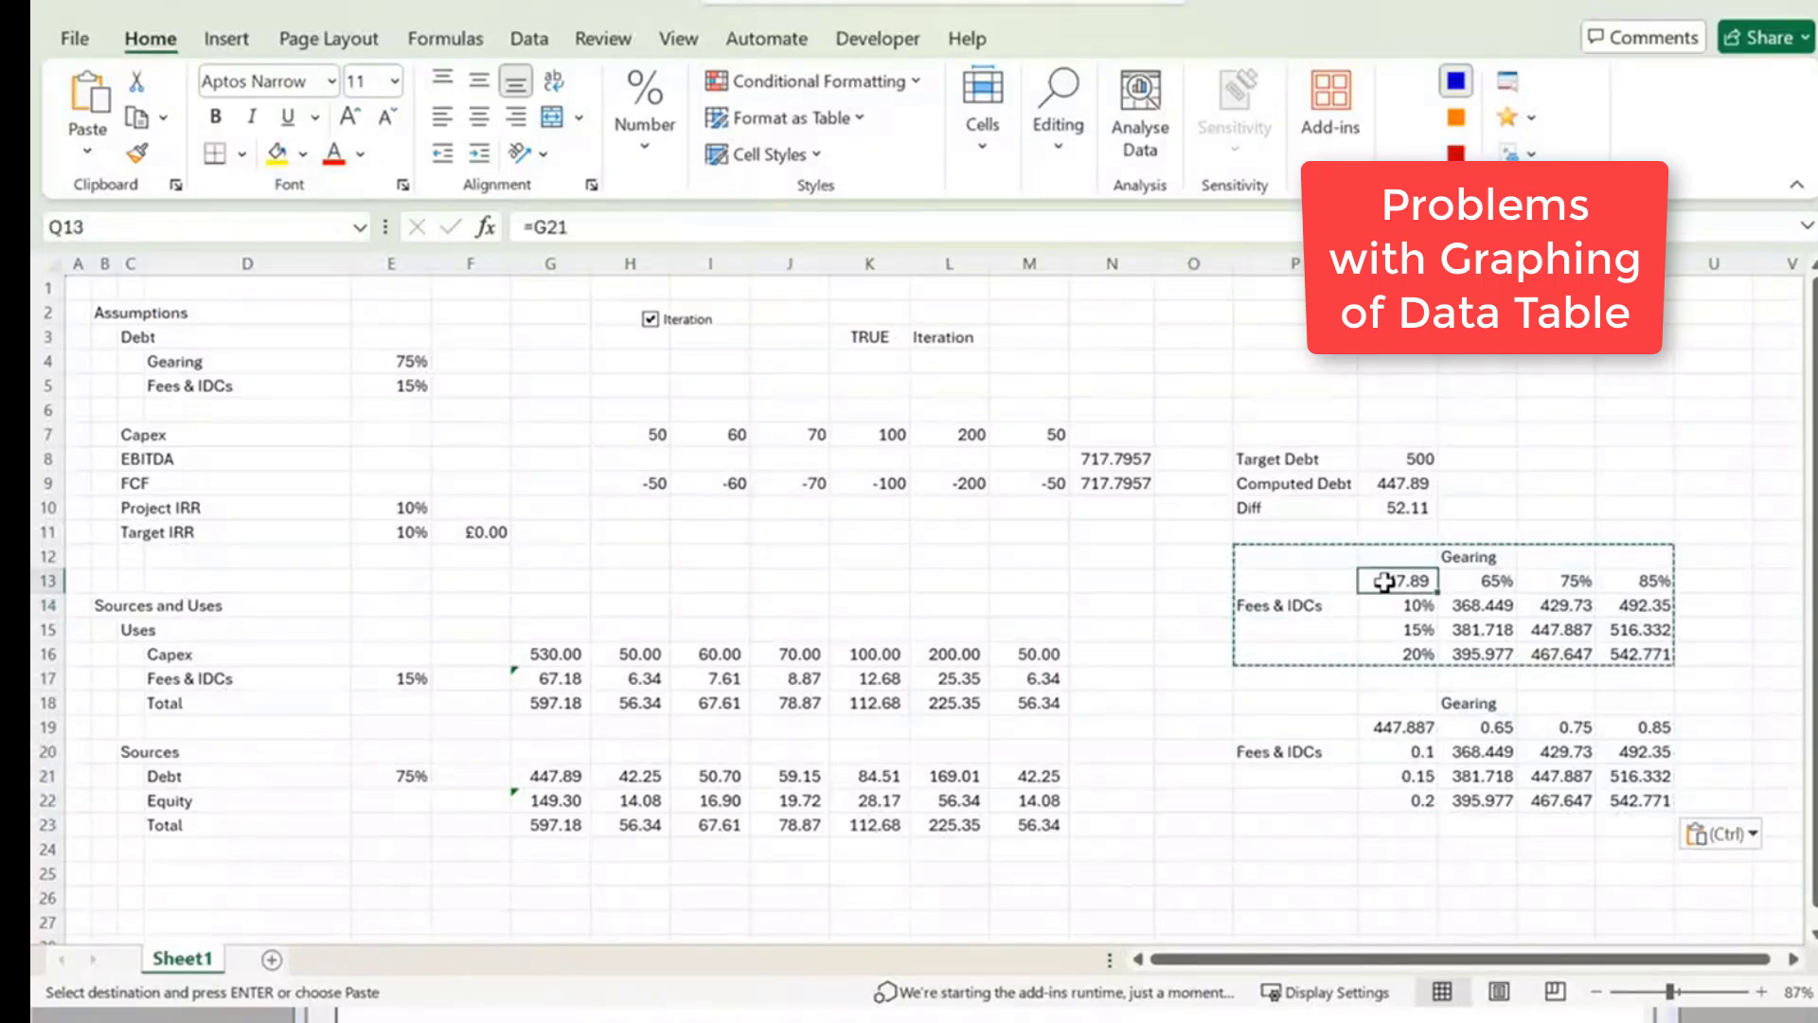
key("Escape")
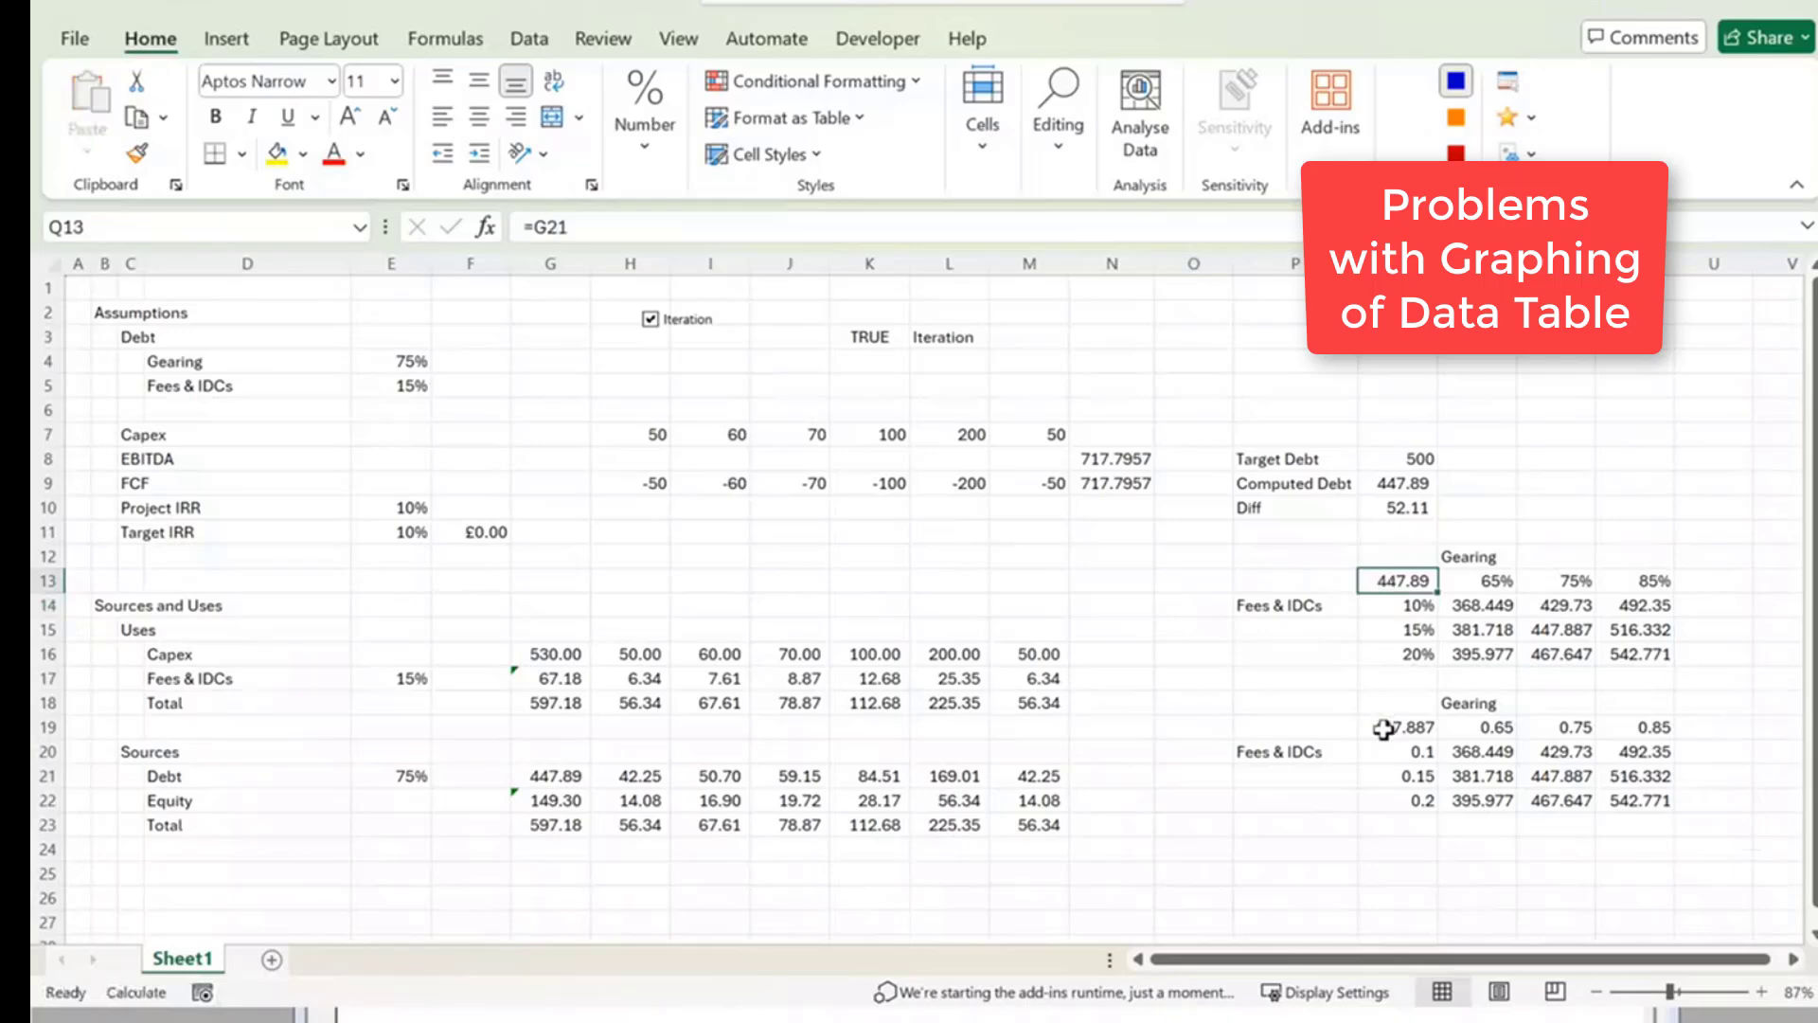
left_click(1384, 729)
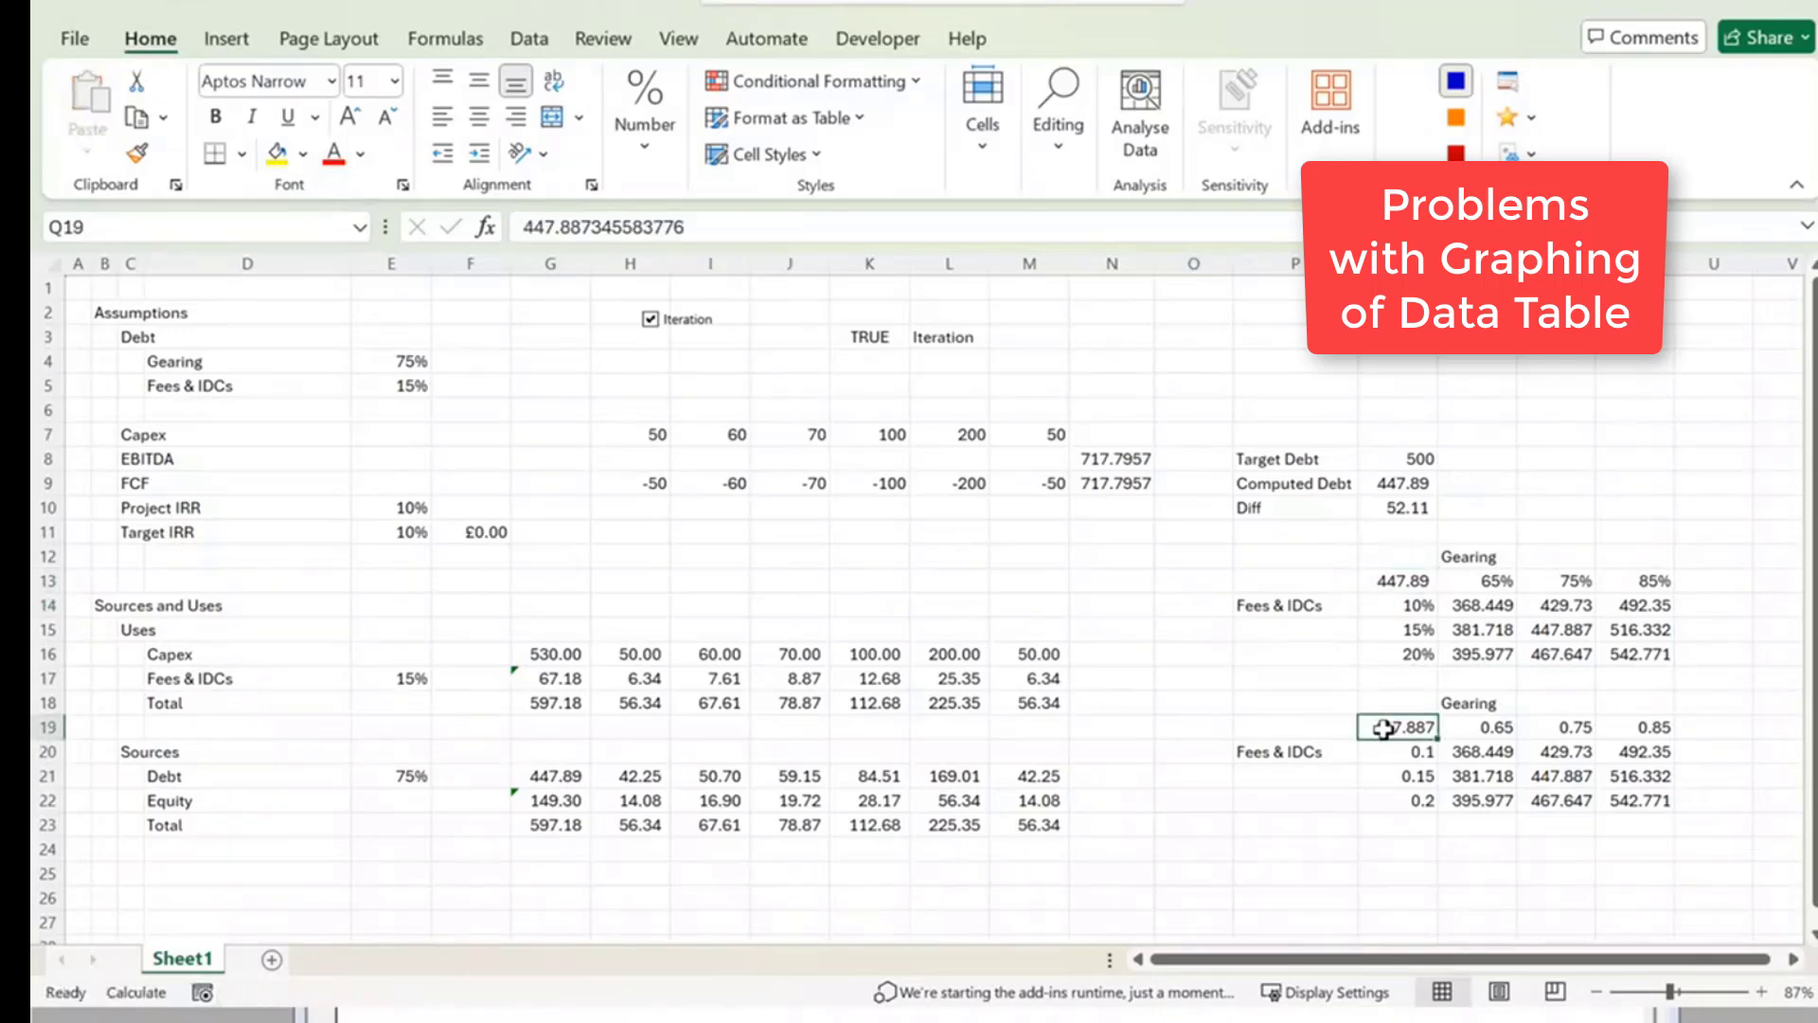
key("Delete")
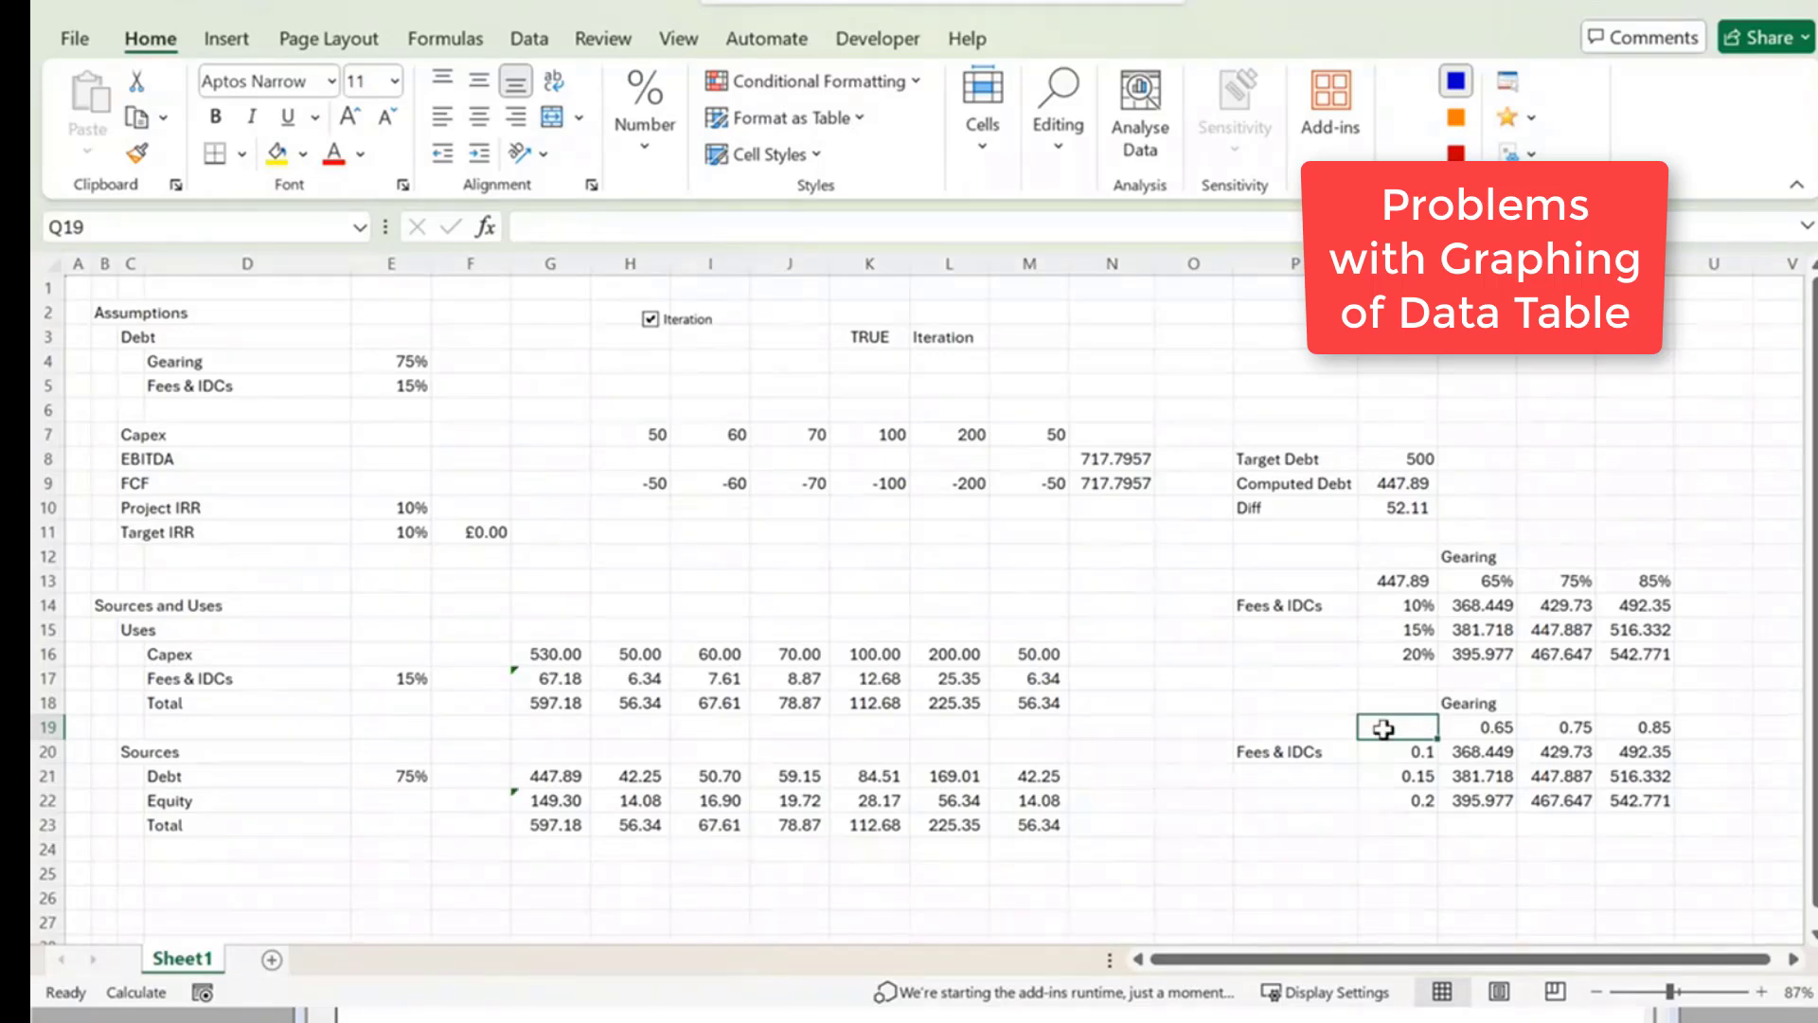
Create a column chart on its own sheet from the pasted values table in P18:T22.
key("Left")
key("Up")
key("shift+Down")
key("shift+Down")
key("shift+Down")
key("shift+Down")
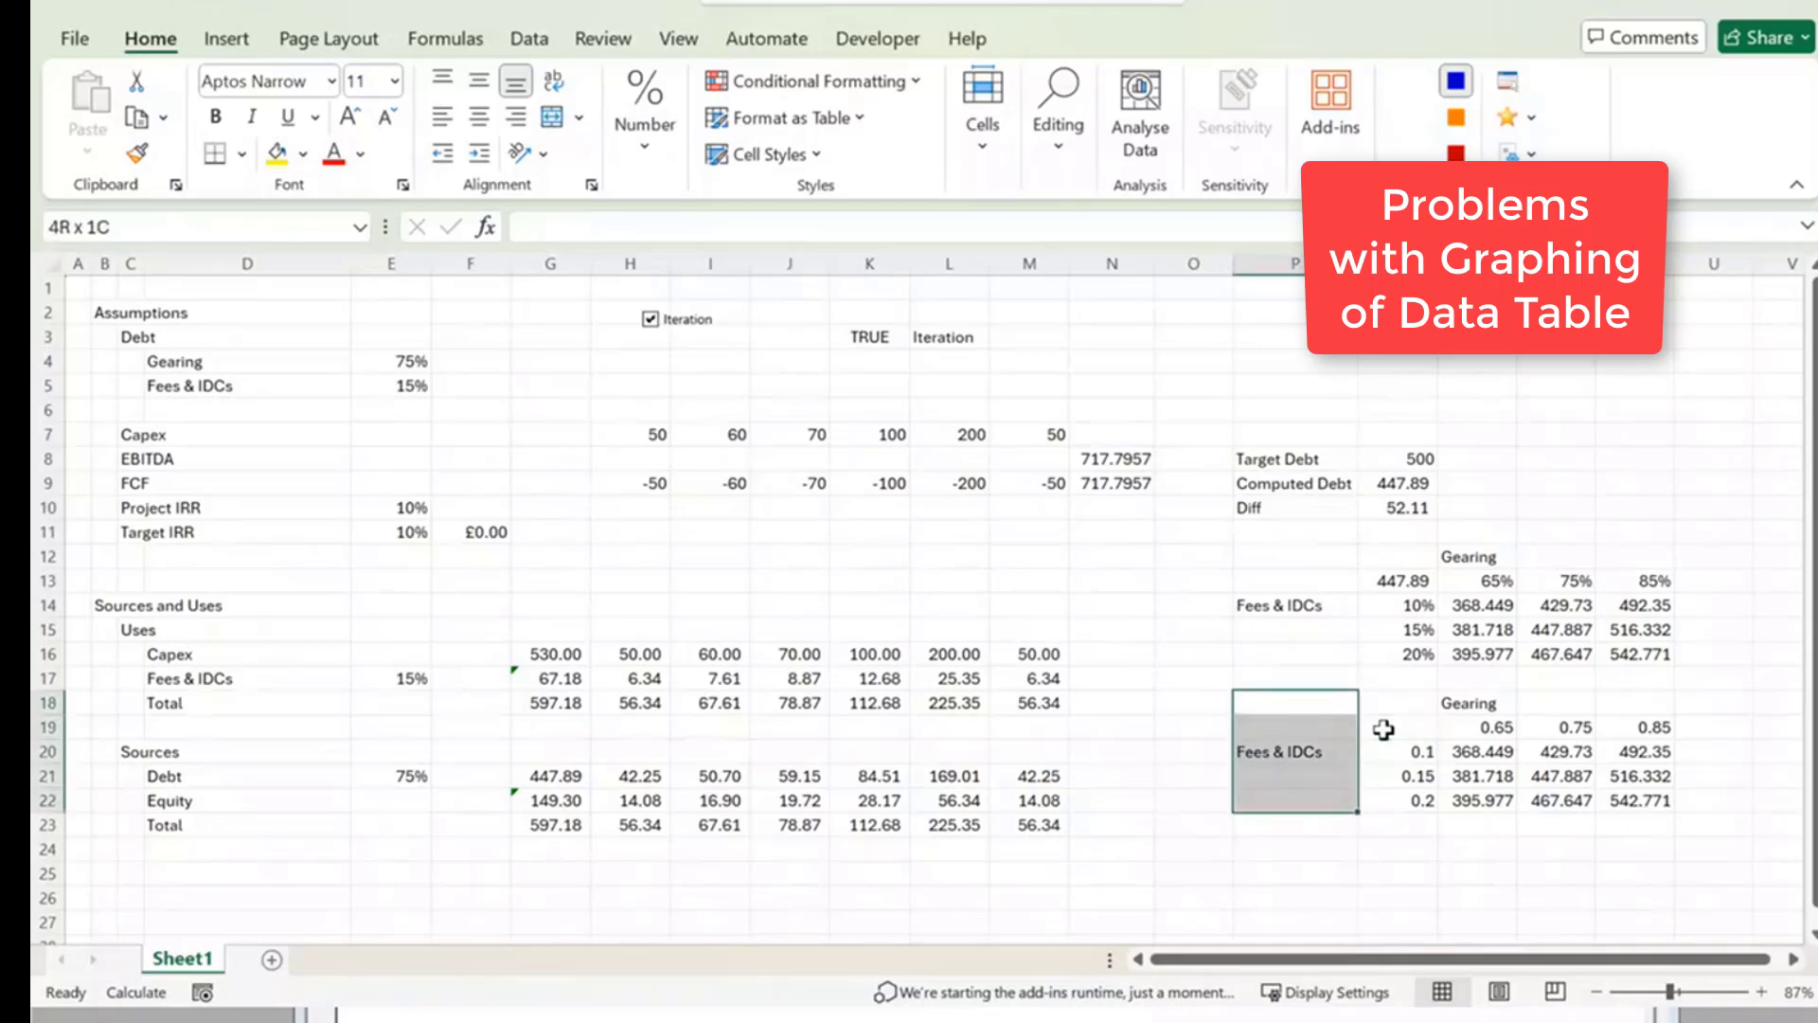
key("shift+Right")
key("shift+Right")
key("shift+Right")
key("shift+Right")
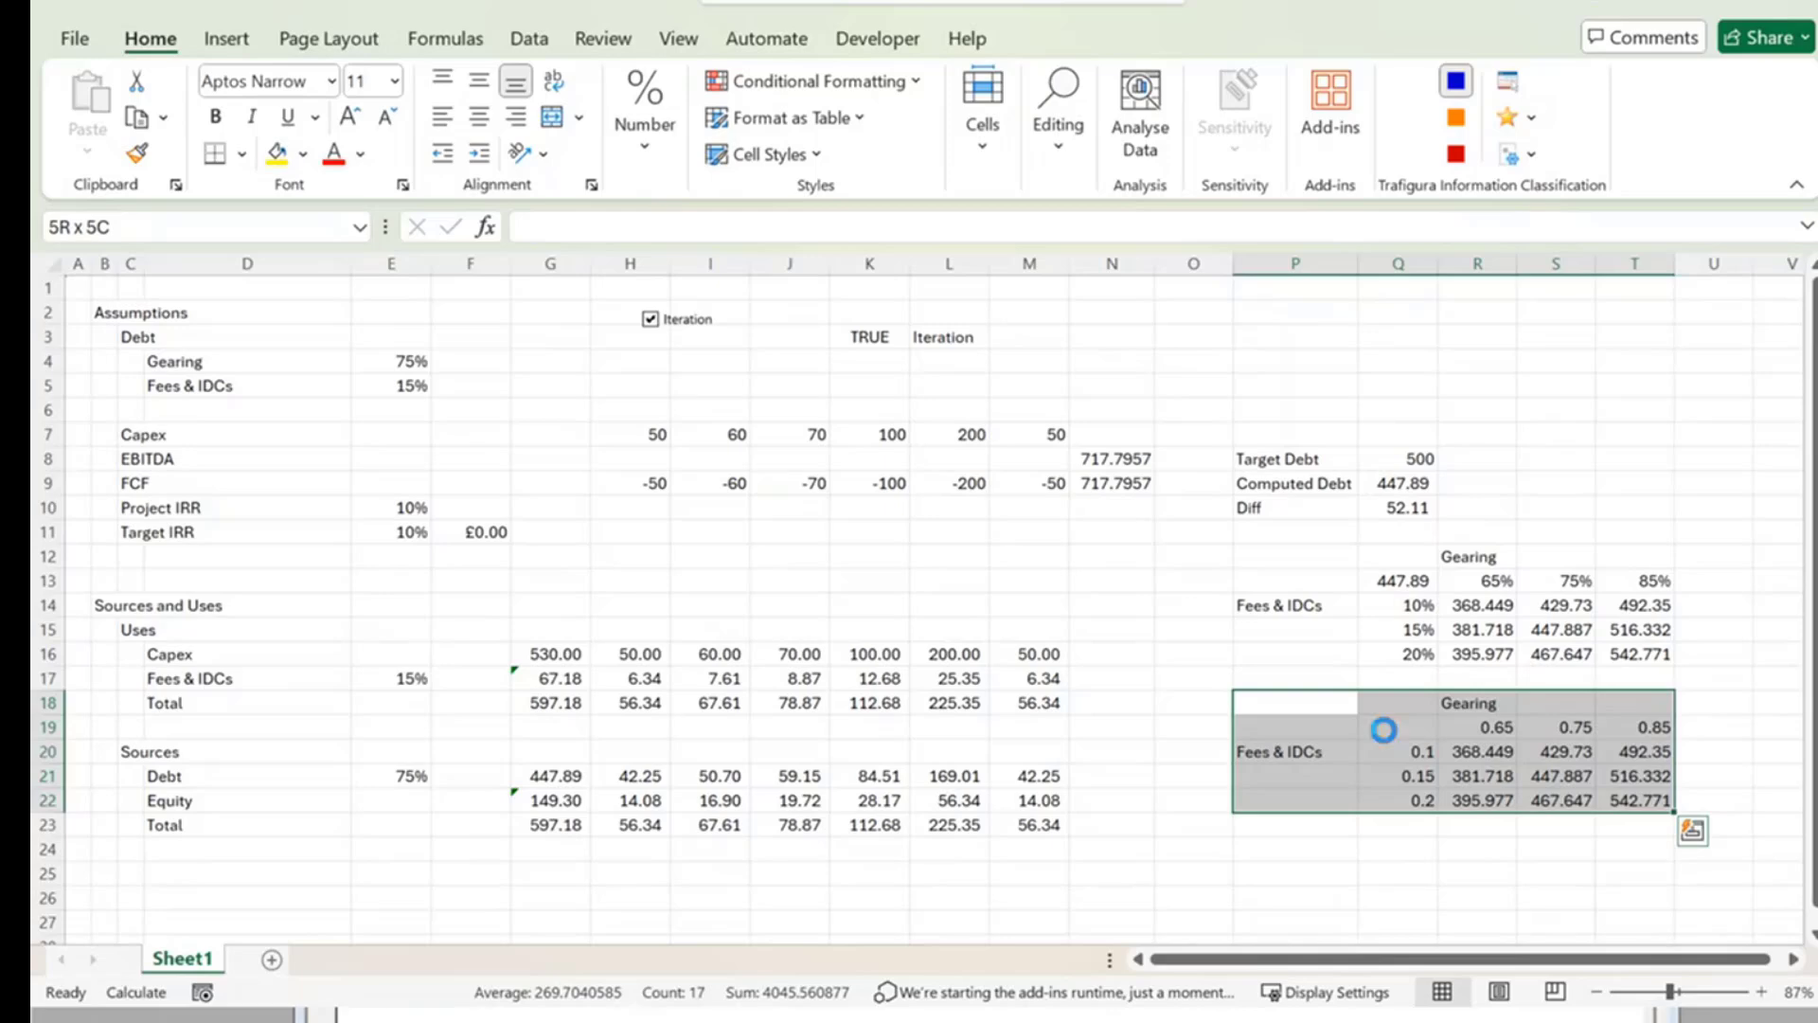
key("F11")
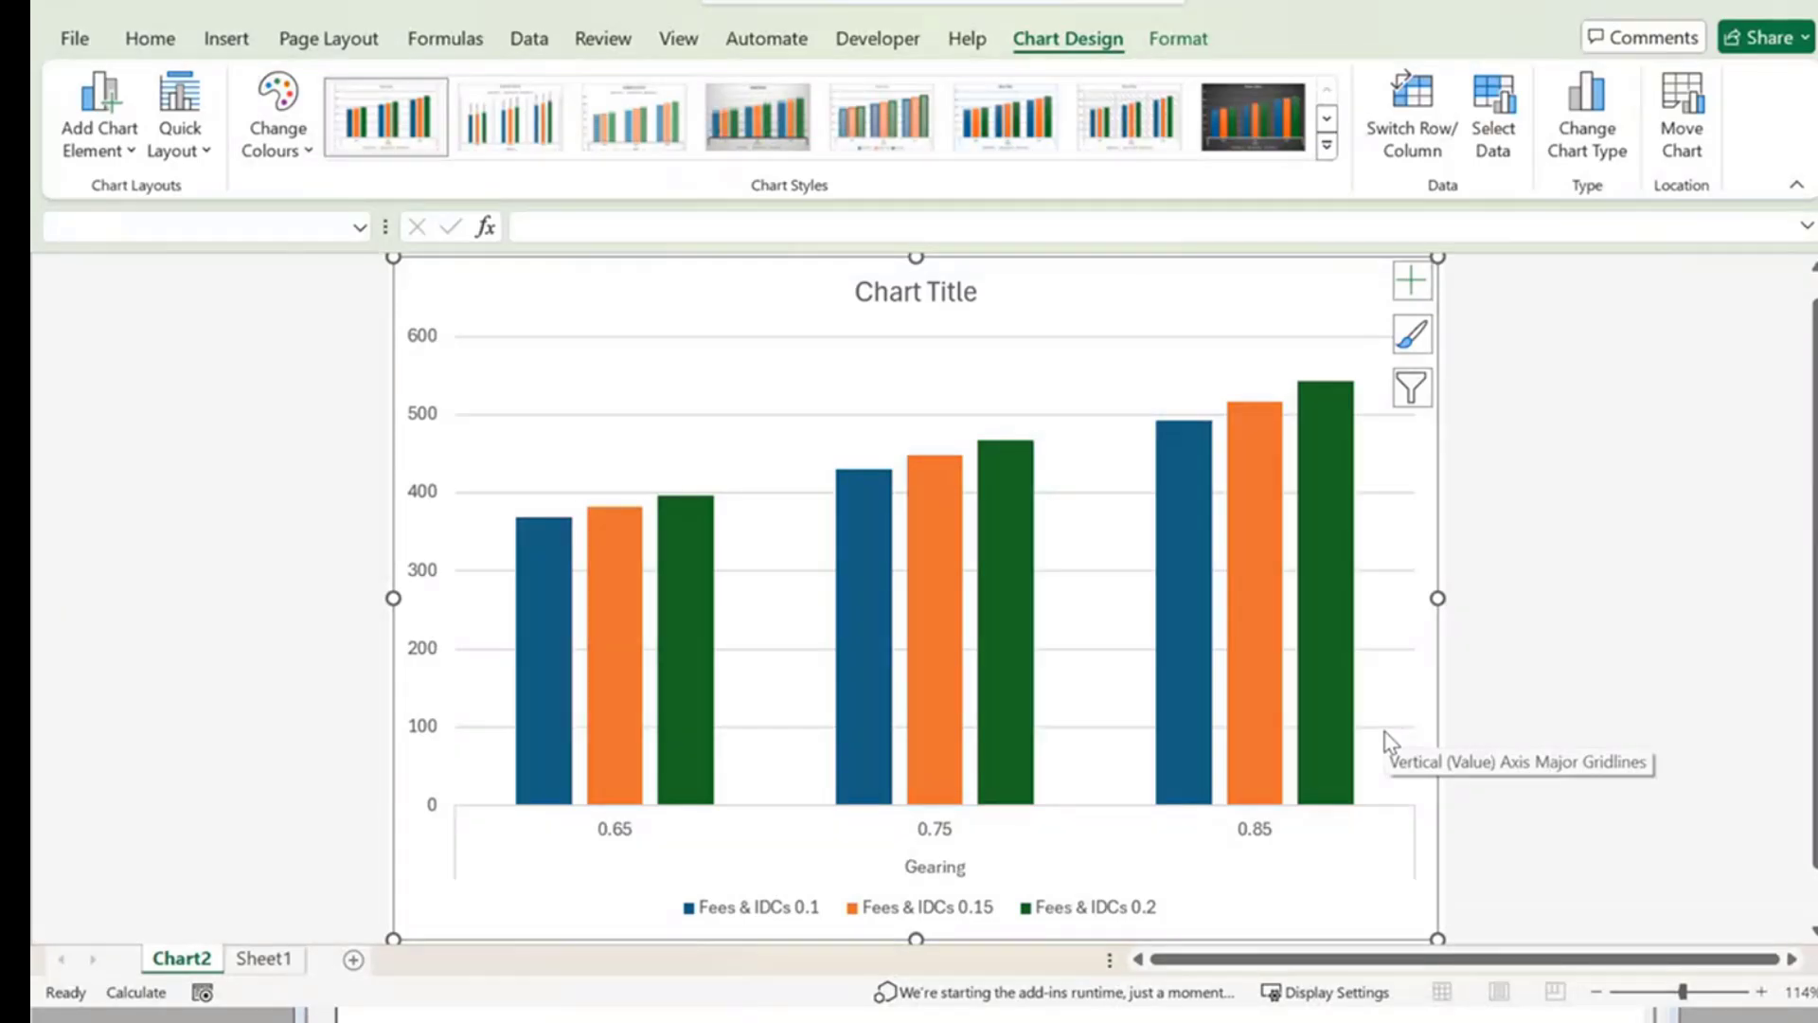
scroll(1390, 744, "down", 1)
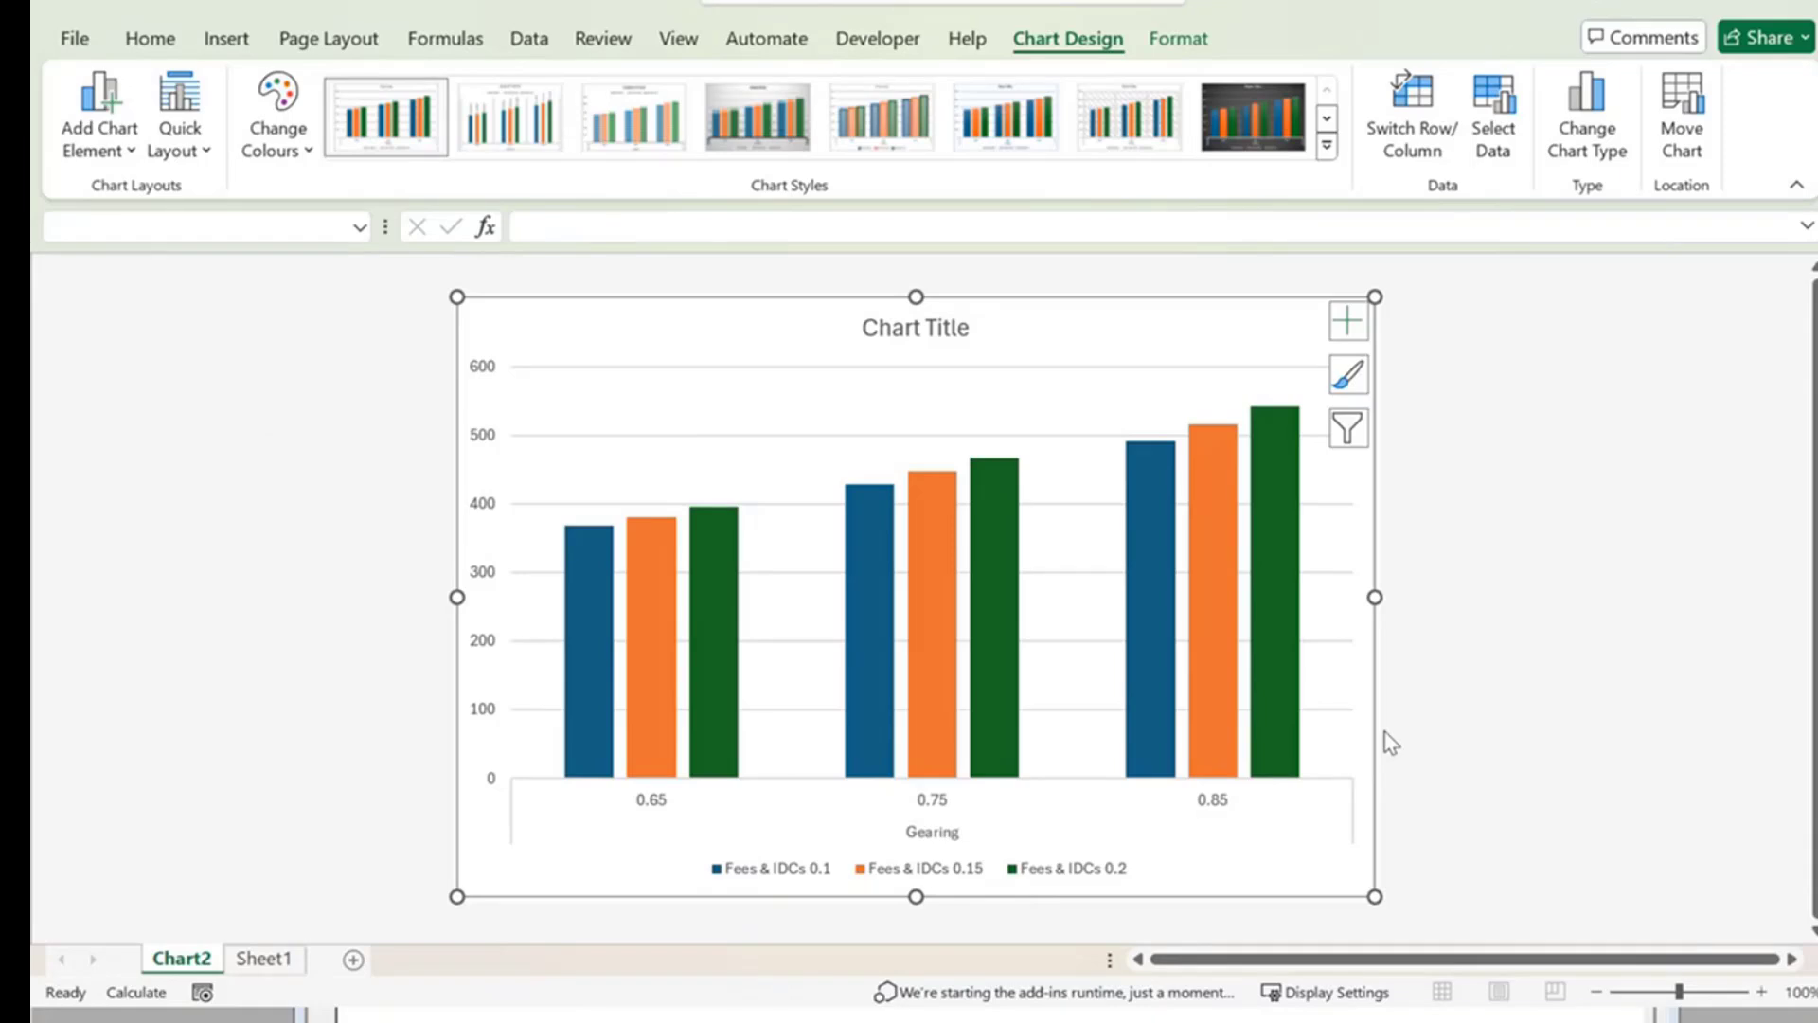
Return to Sheet1 and switch the Iteration option off and back on.
left_click(248, 960)
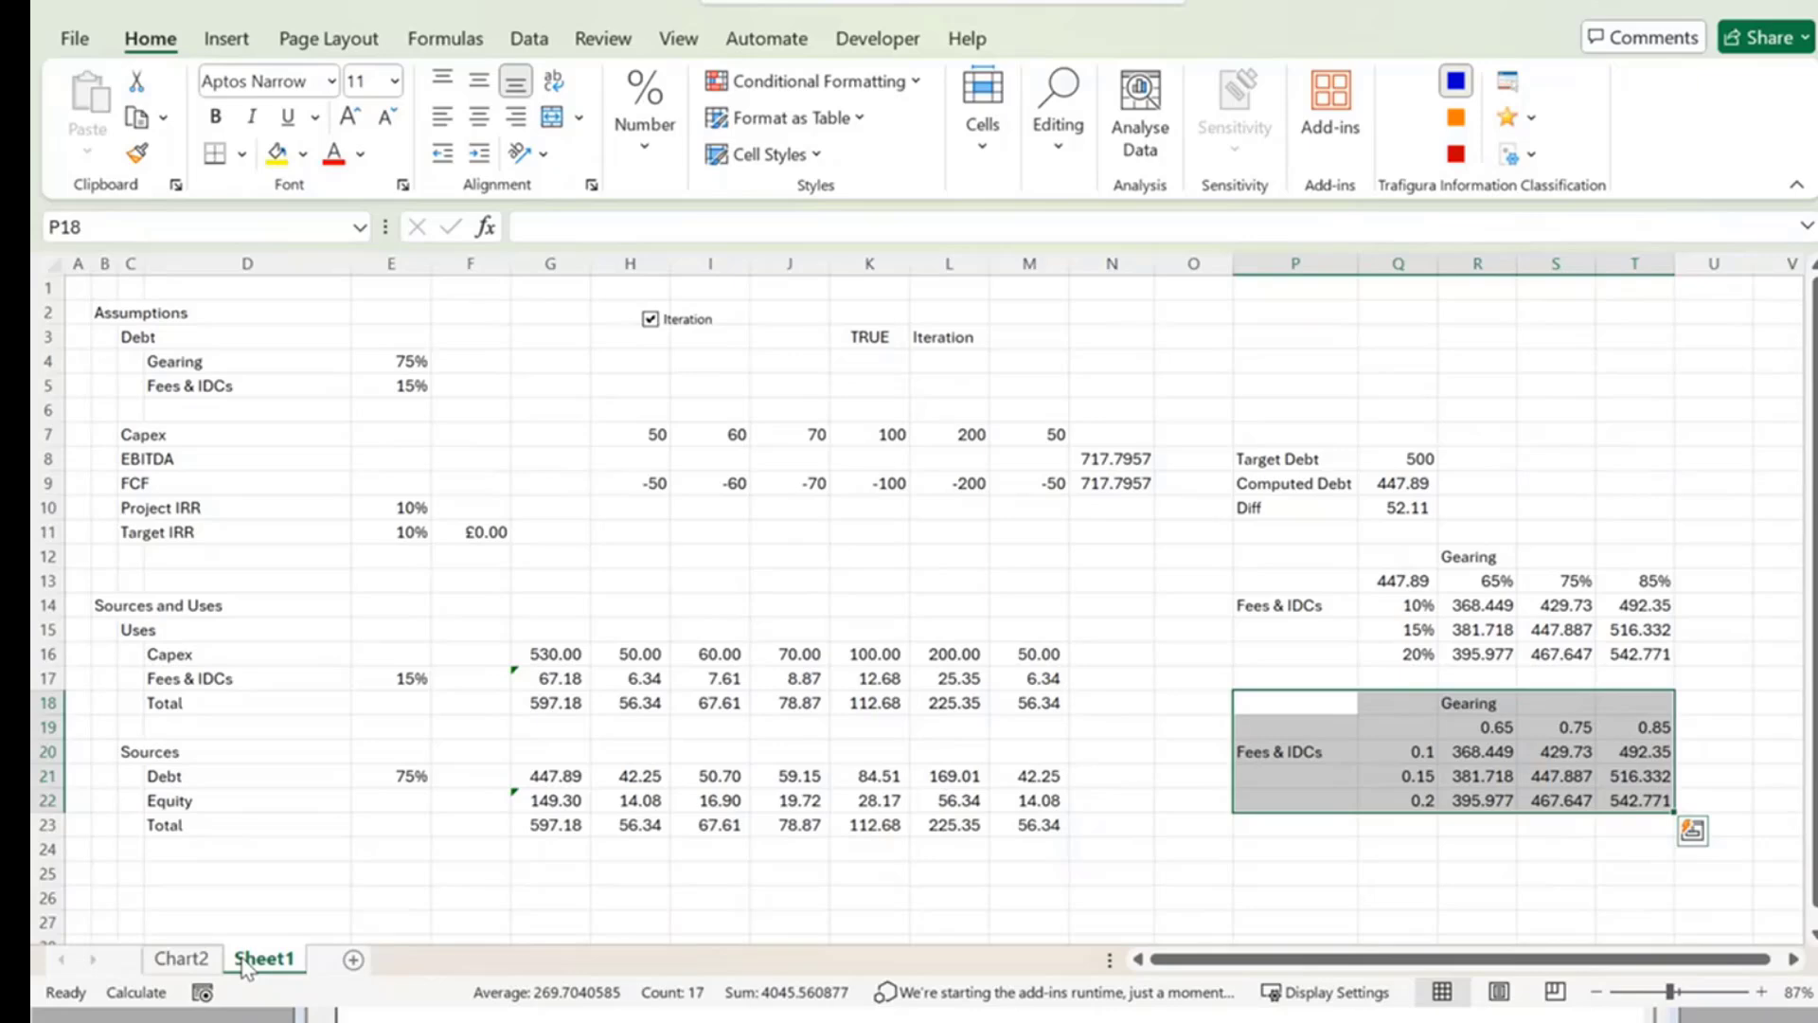
key("Left")
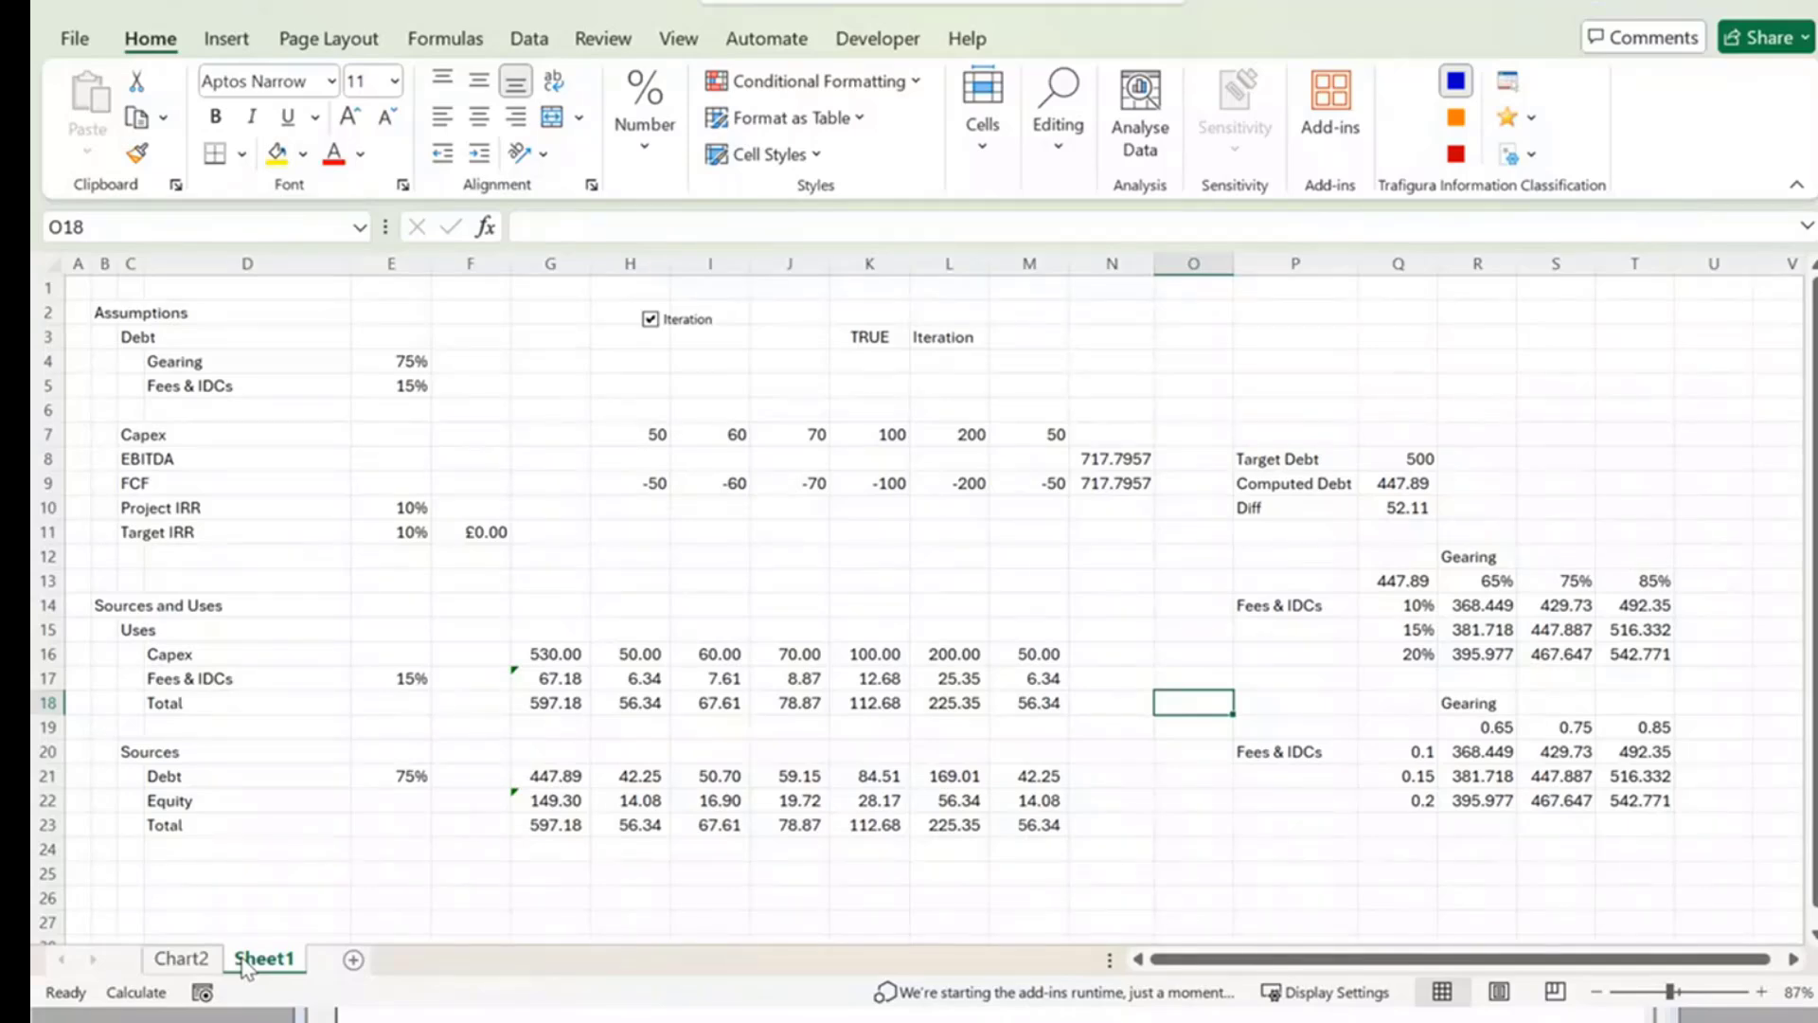
left_click(650, 321)
left_click(652, 320)
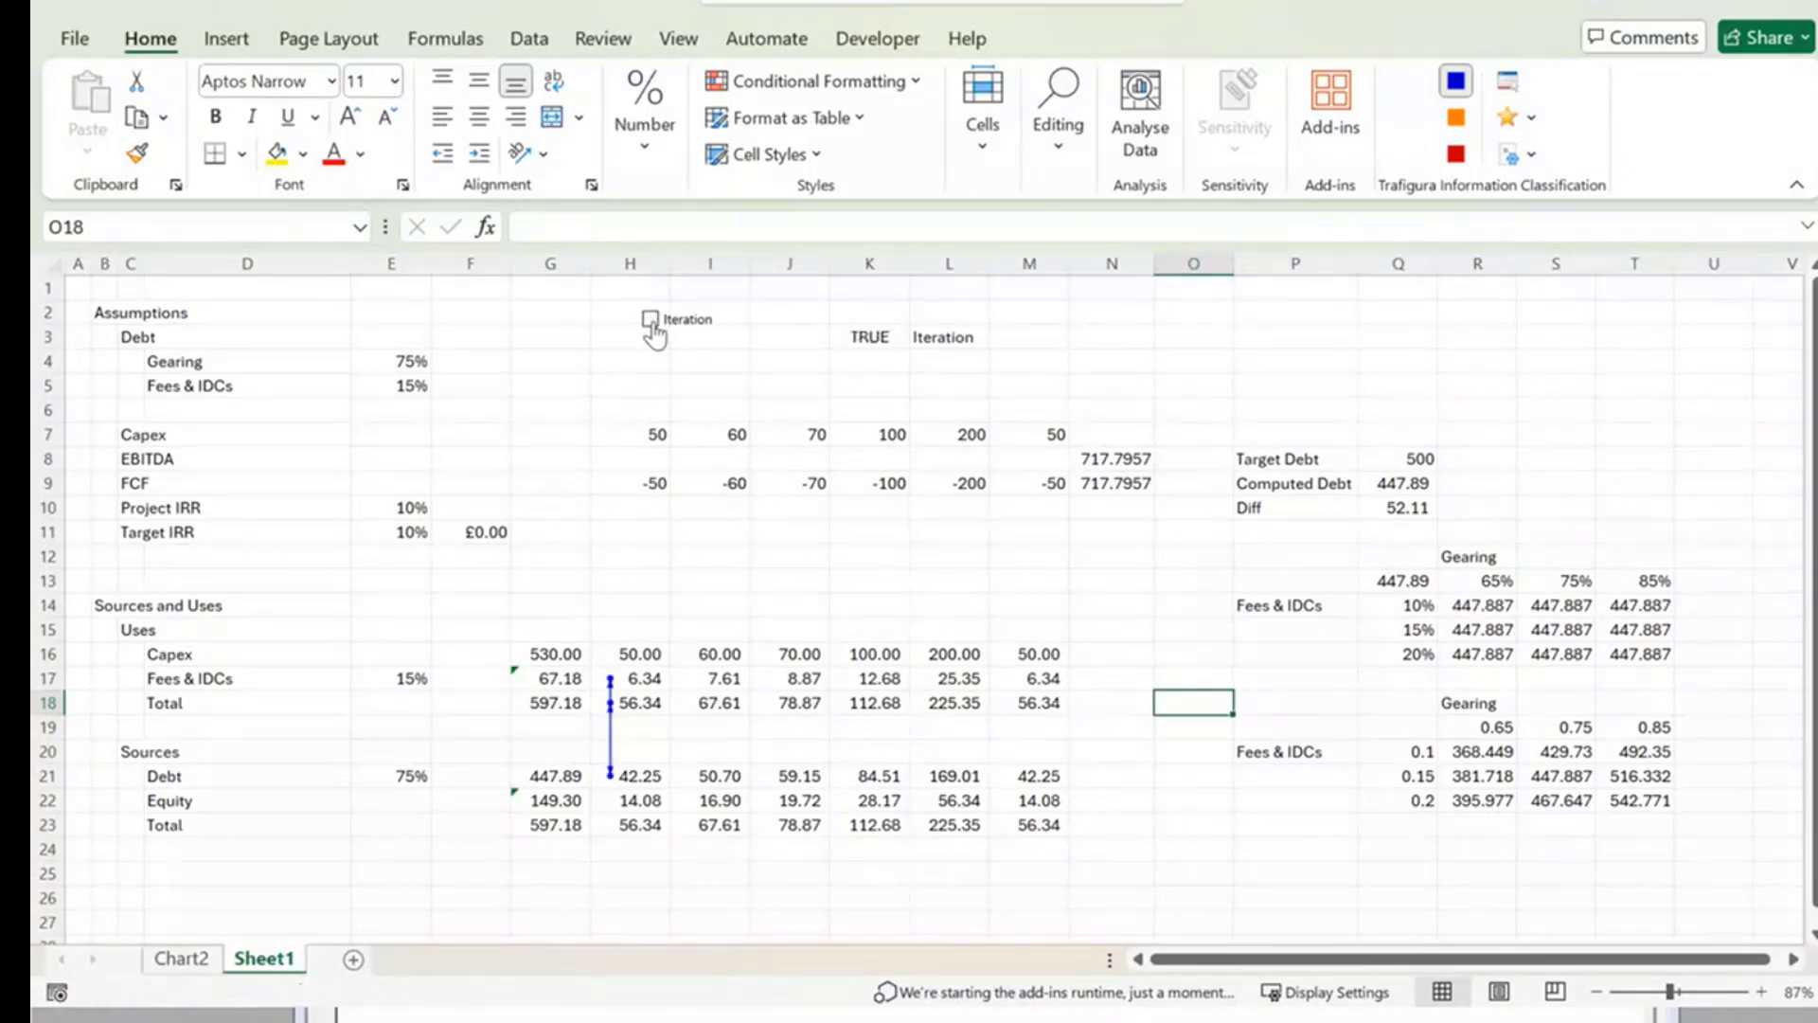
Enter the section heading "Solver" in B26 below the sources and uses block.
scroll(696, 583, "down", 2)
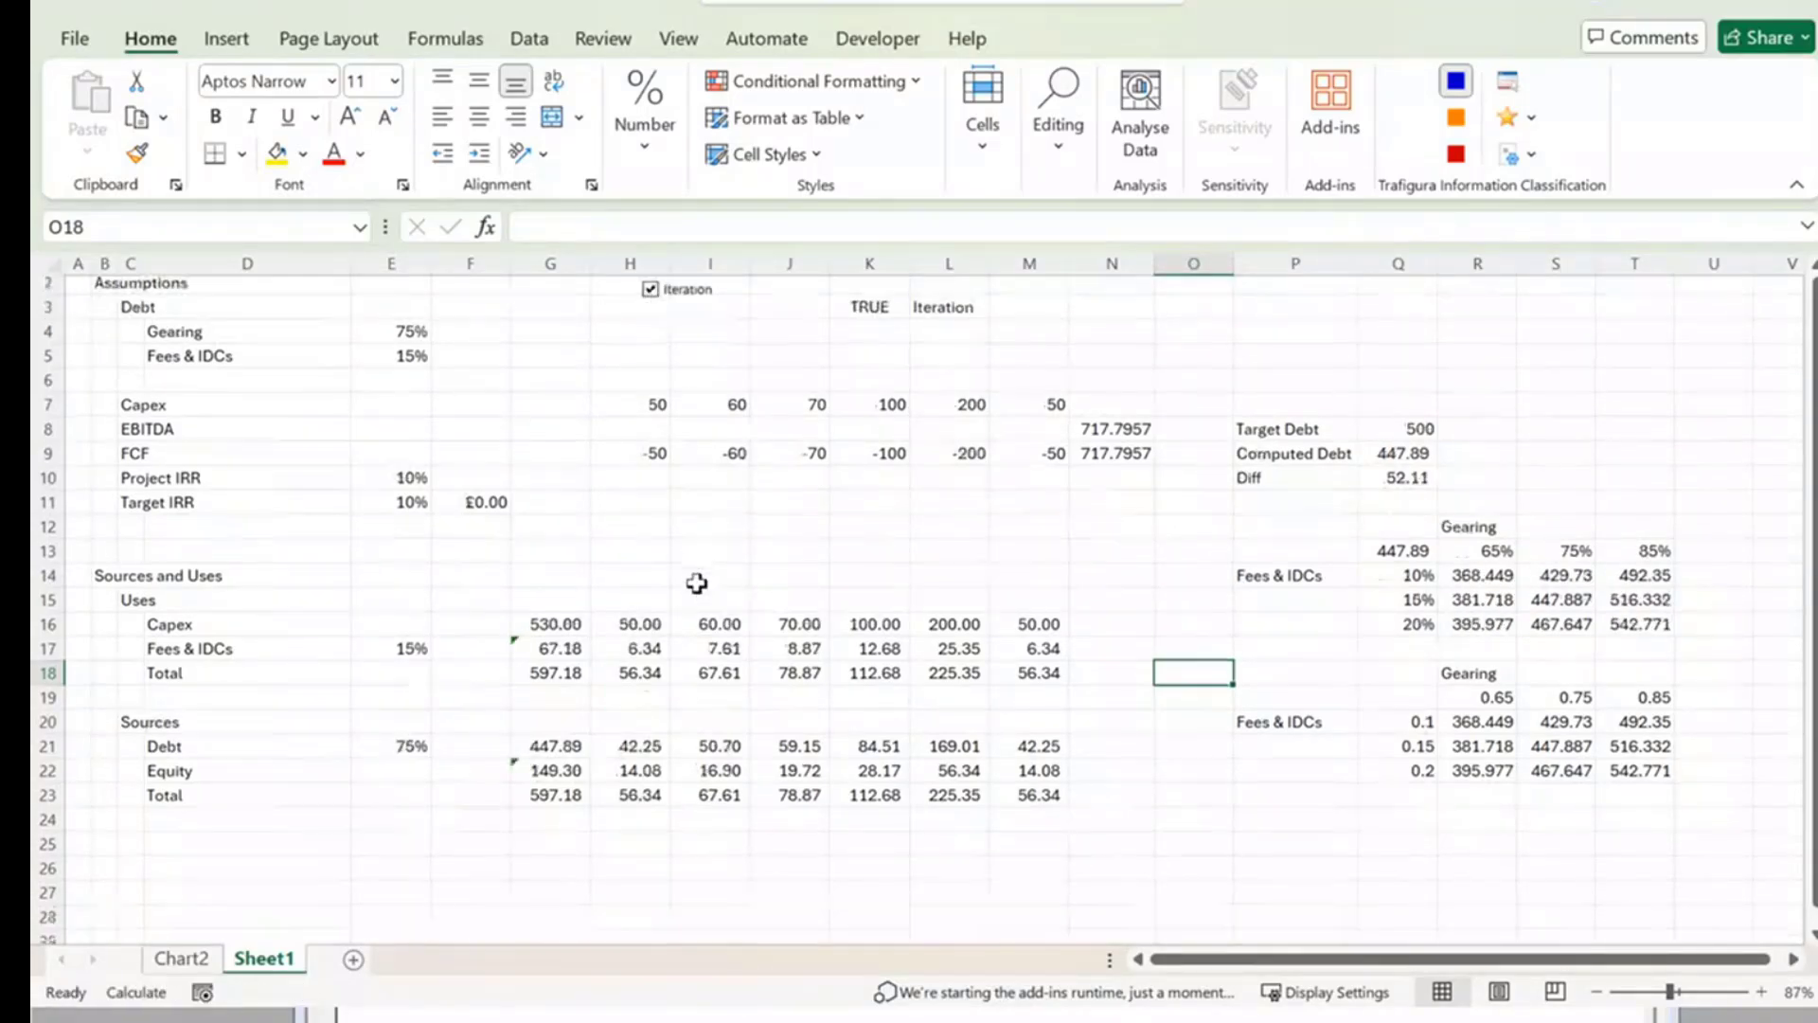
left_click(147, 758)
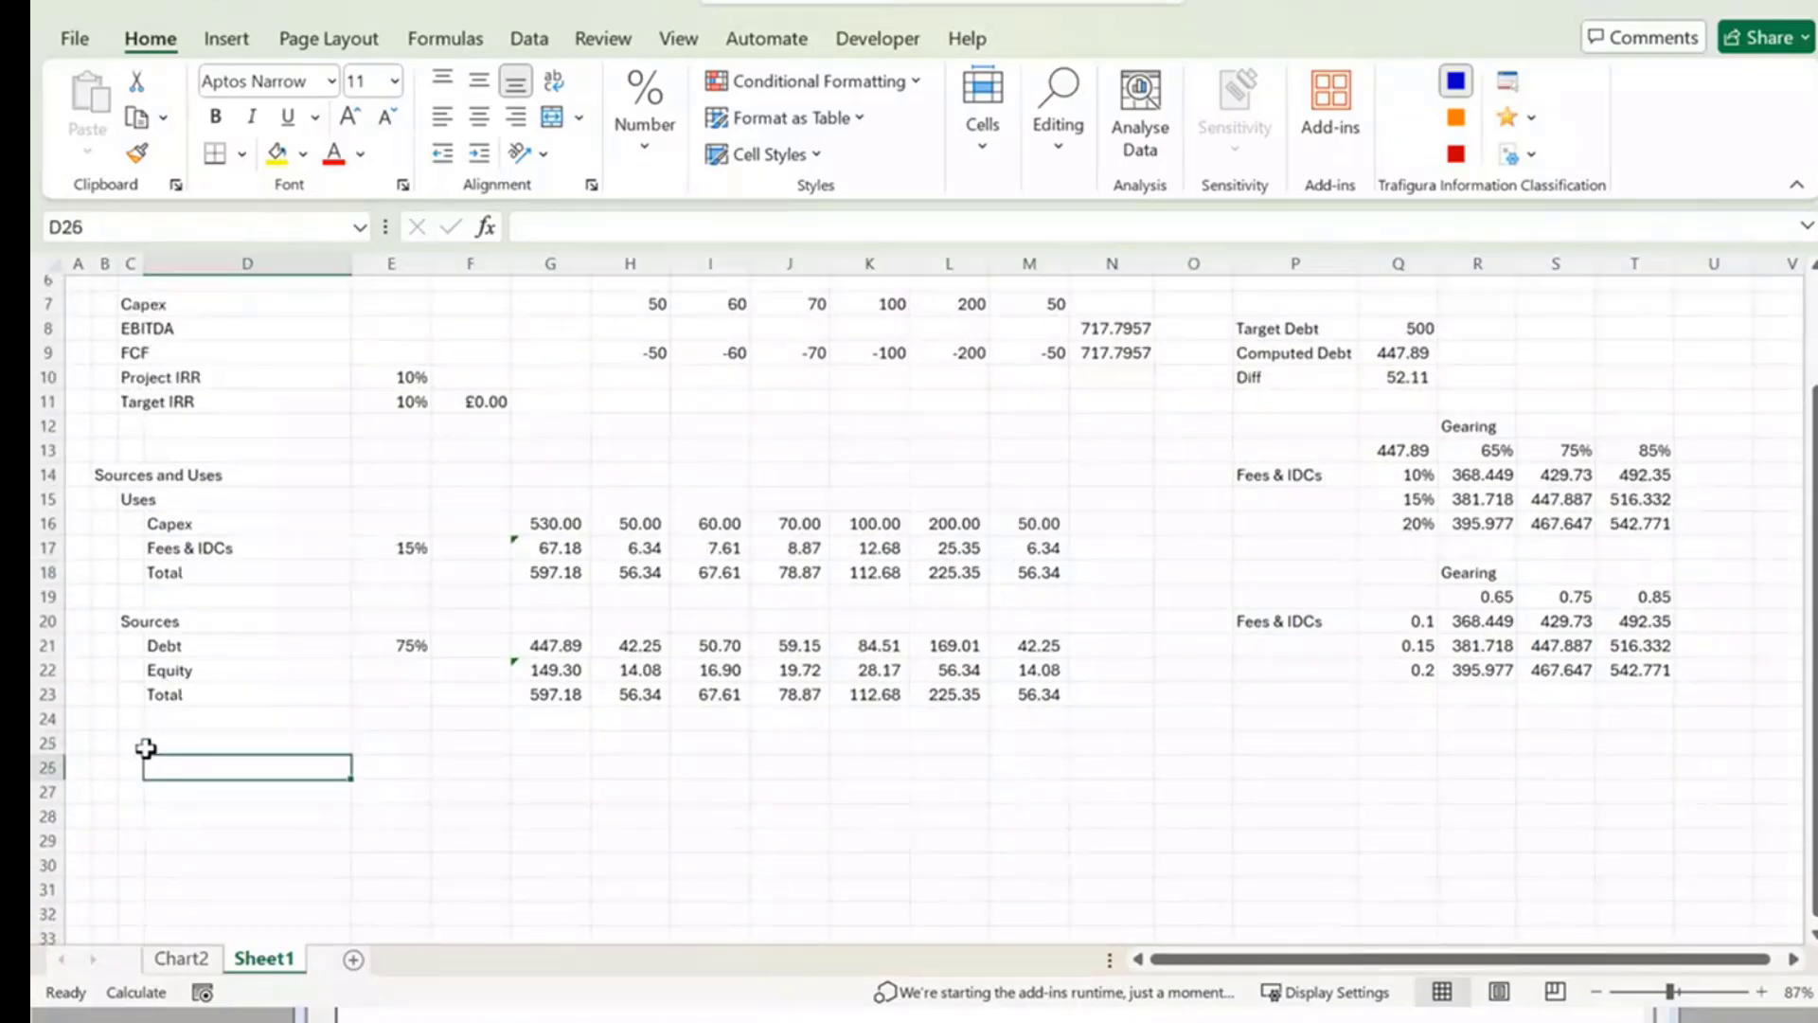
type("Copo")
key("BackSpace")
key("BackSpace")
key("BackSpace")
key("BackSpace")
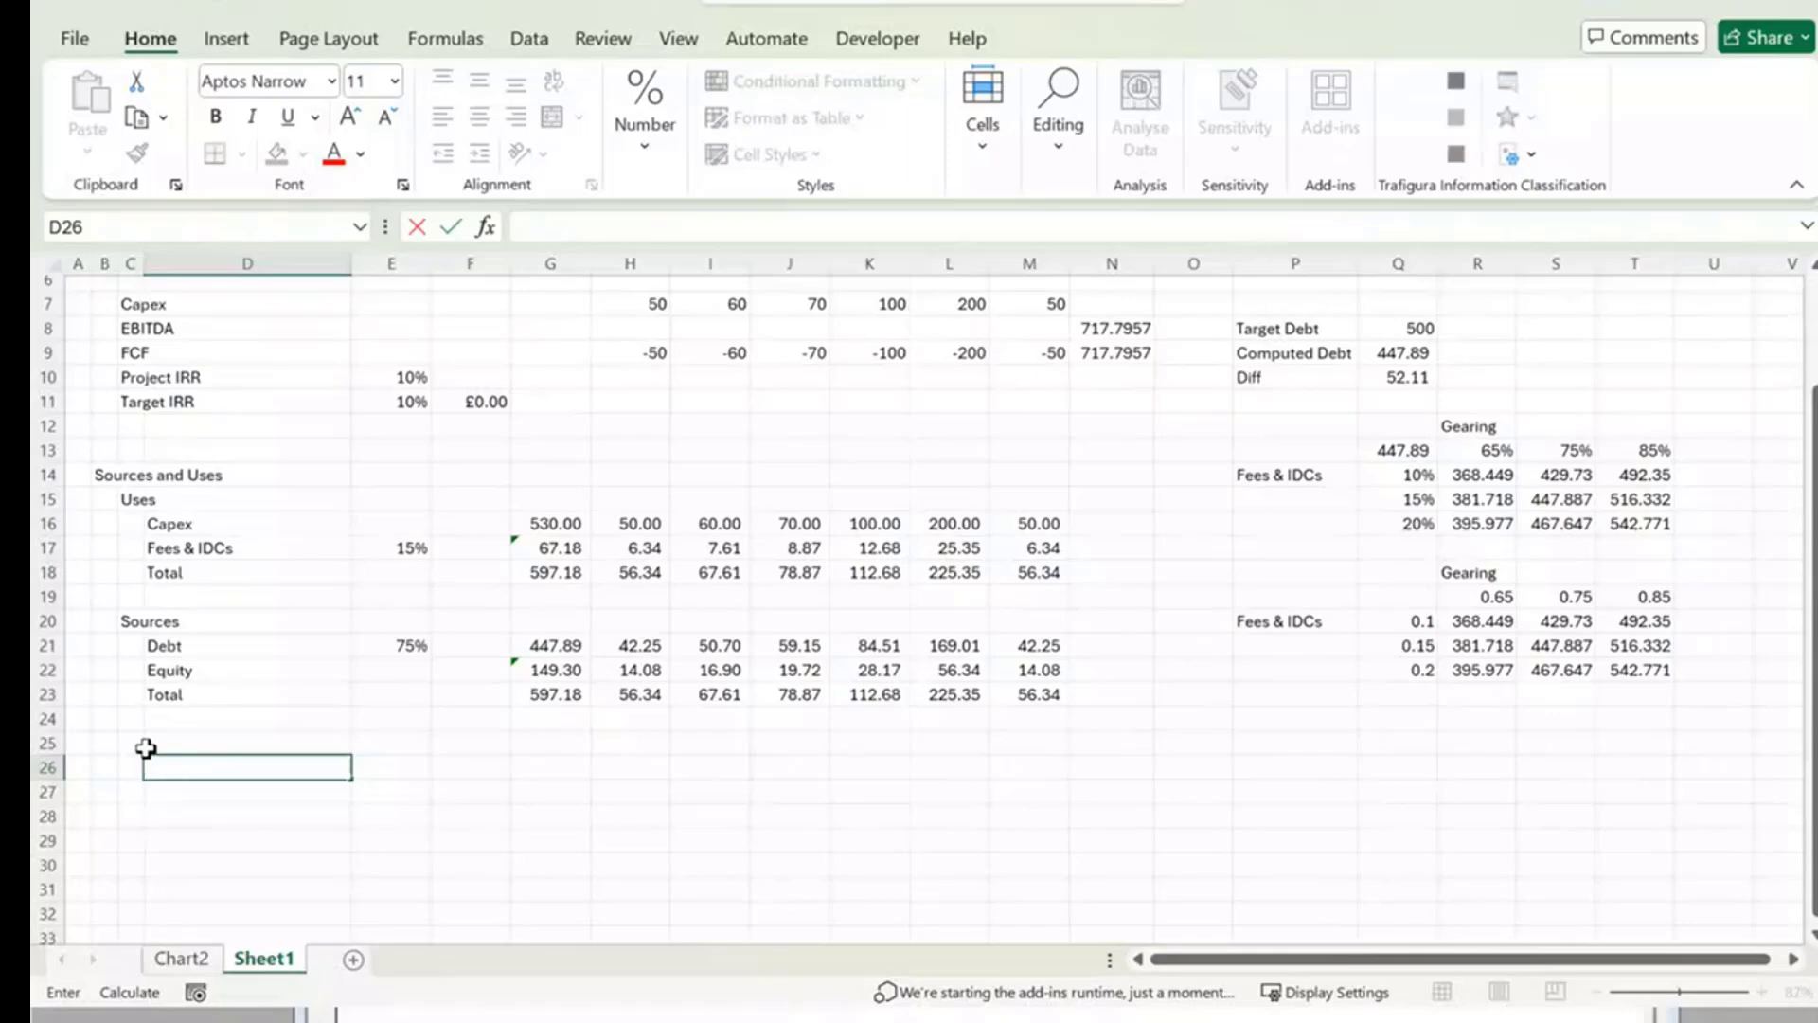
key("Left")
key("Left")
type("Cp")
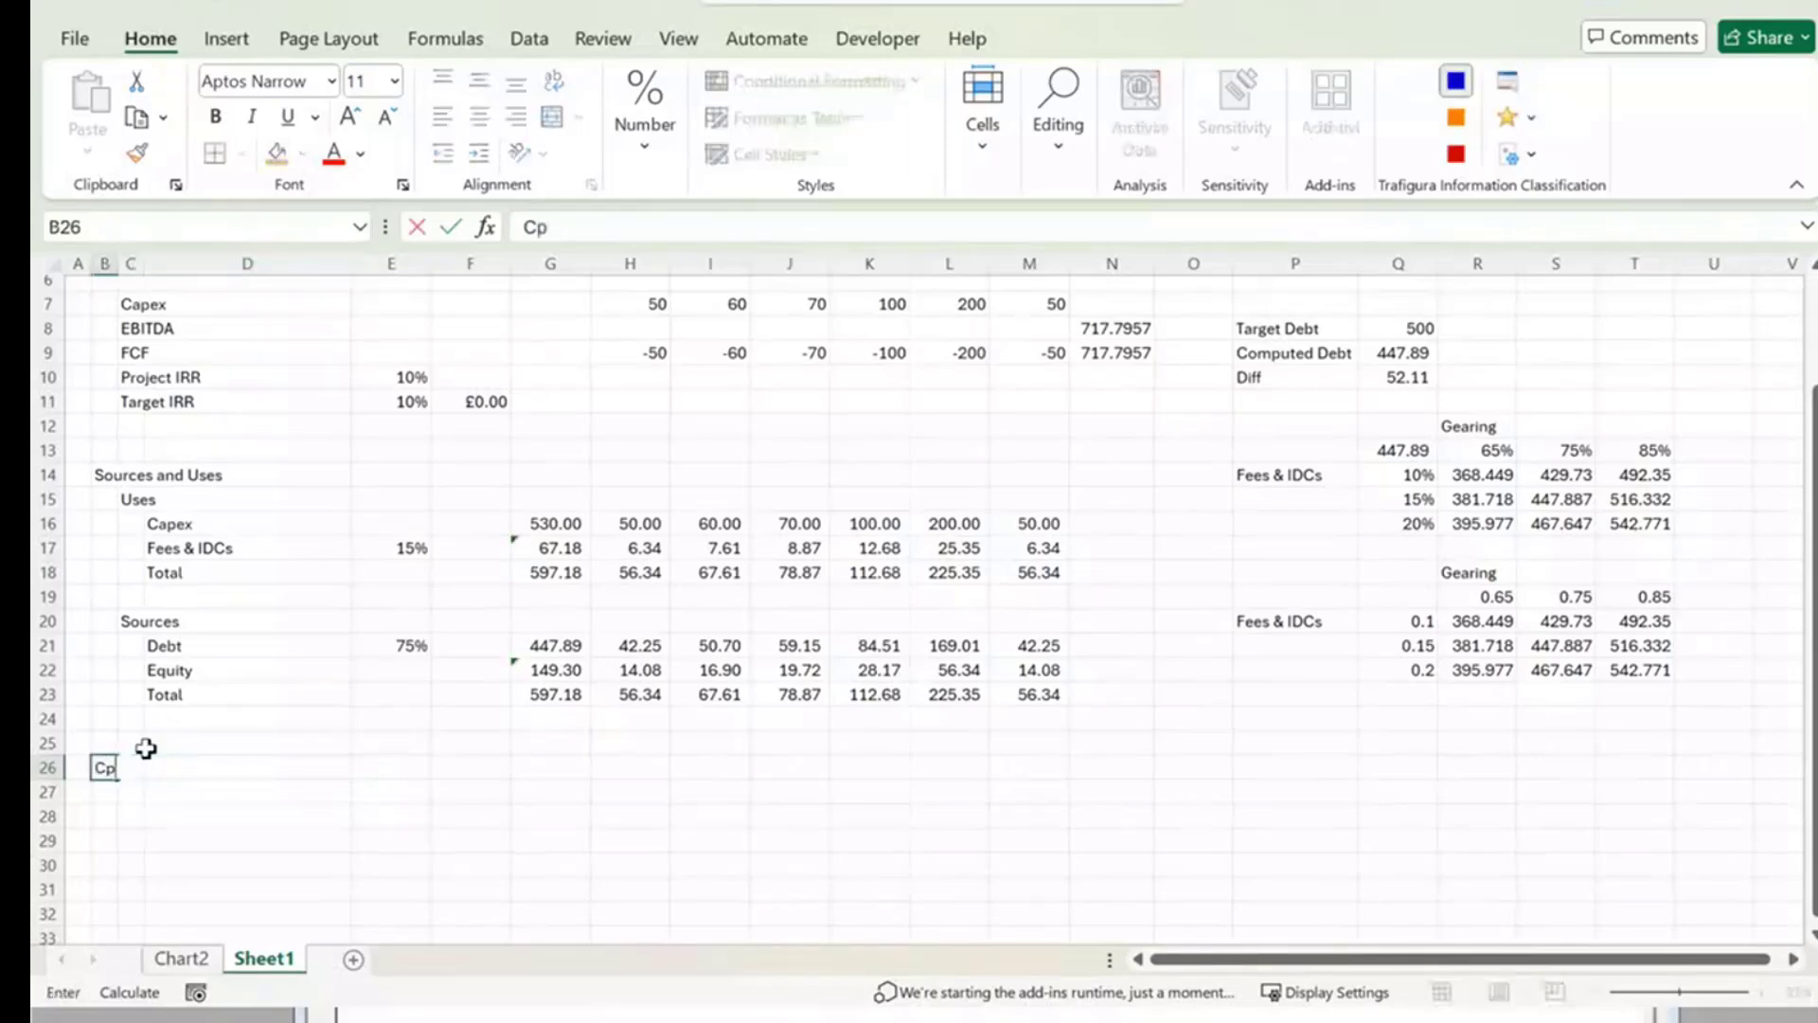
key("BackSpace")
key("BackSpace")
type("Sp")
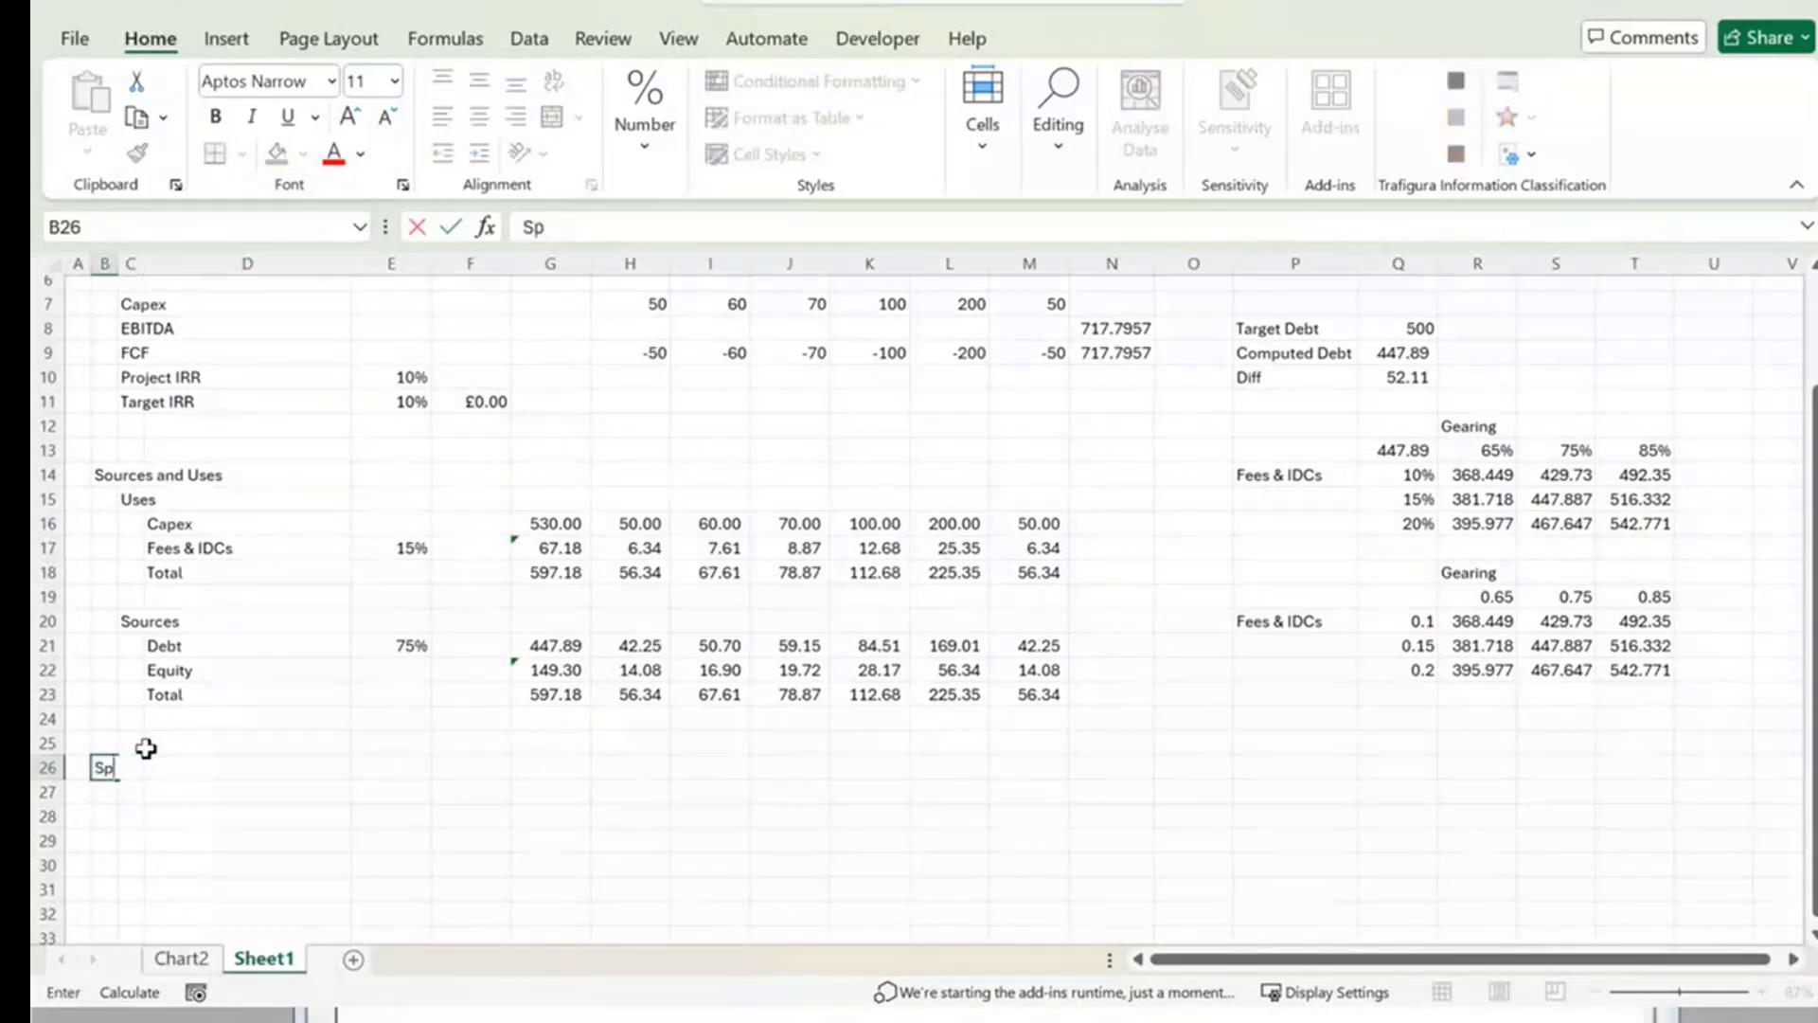
key("BackSpace")
type("olver")
key("ctrl+Return")
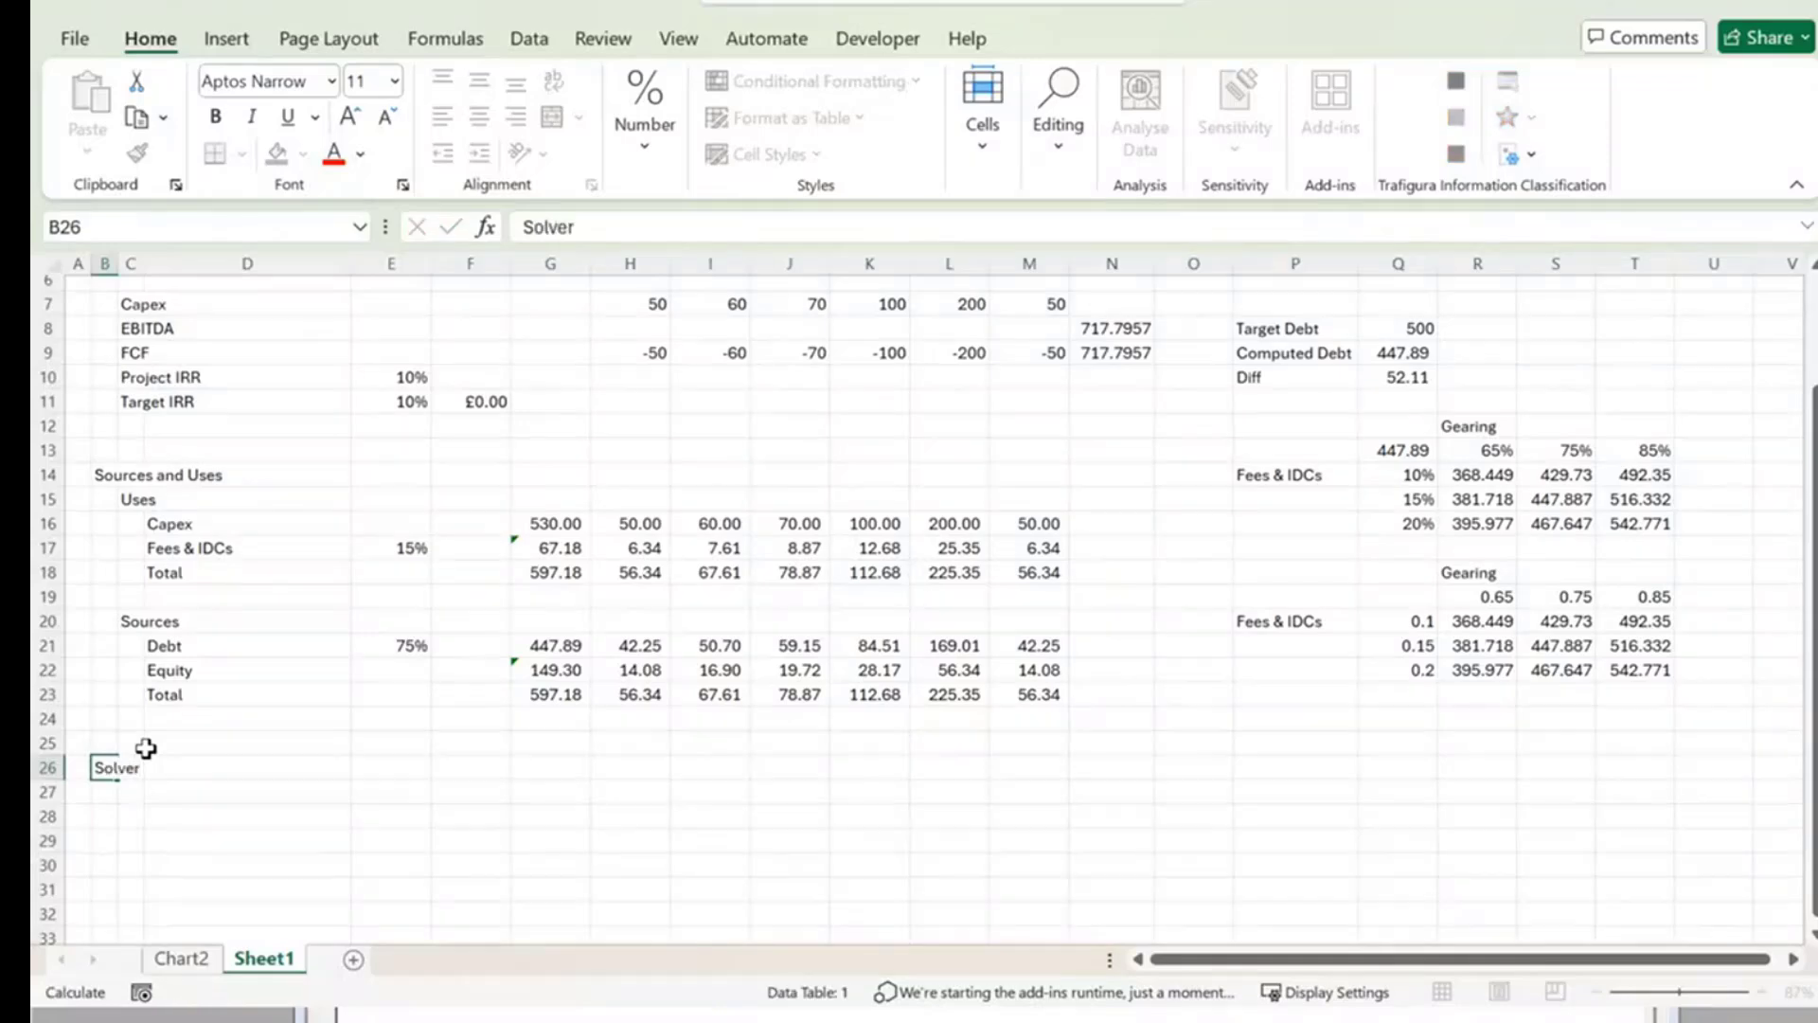
Enter the subheading "Copy Block" in C27 under the Solver heading.
key("Right")
key("Right")
key("Down")
key("Left")
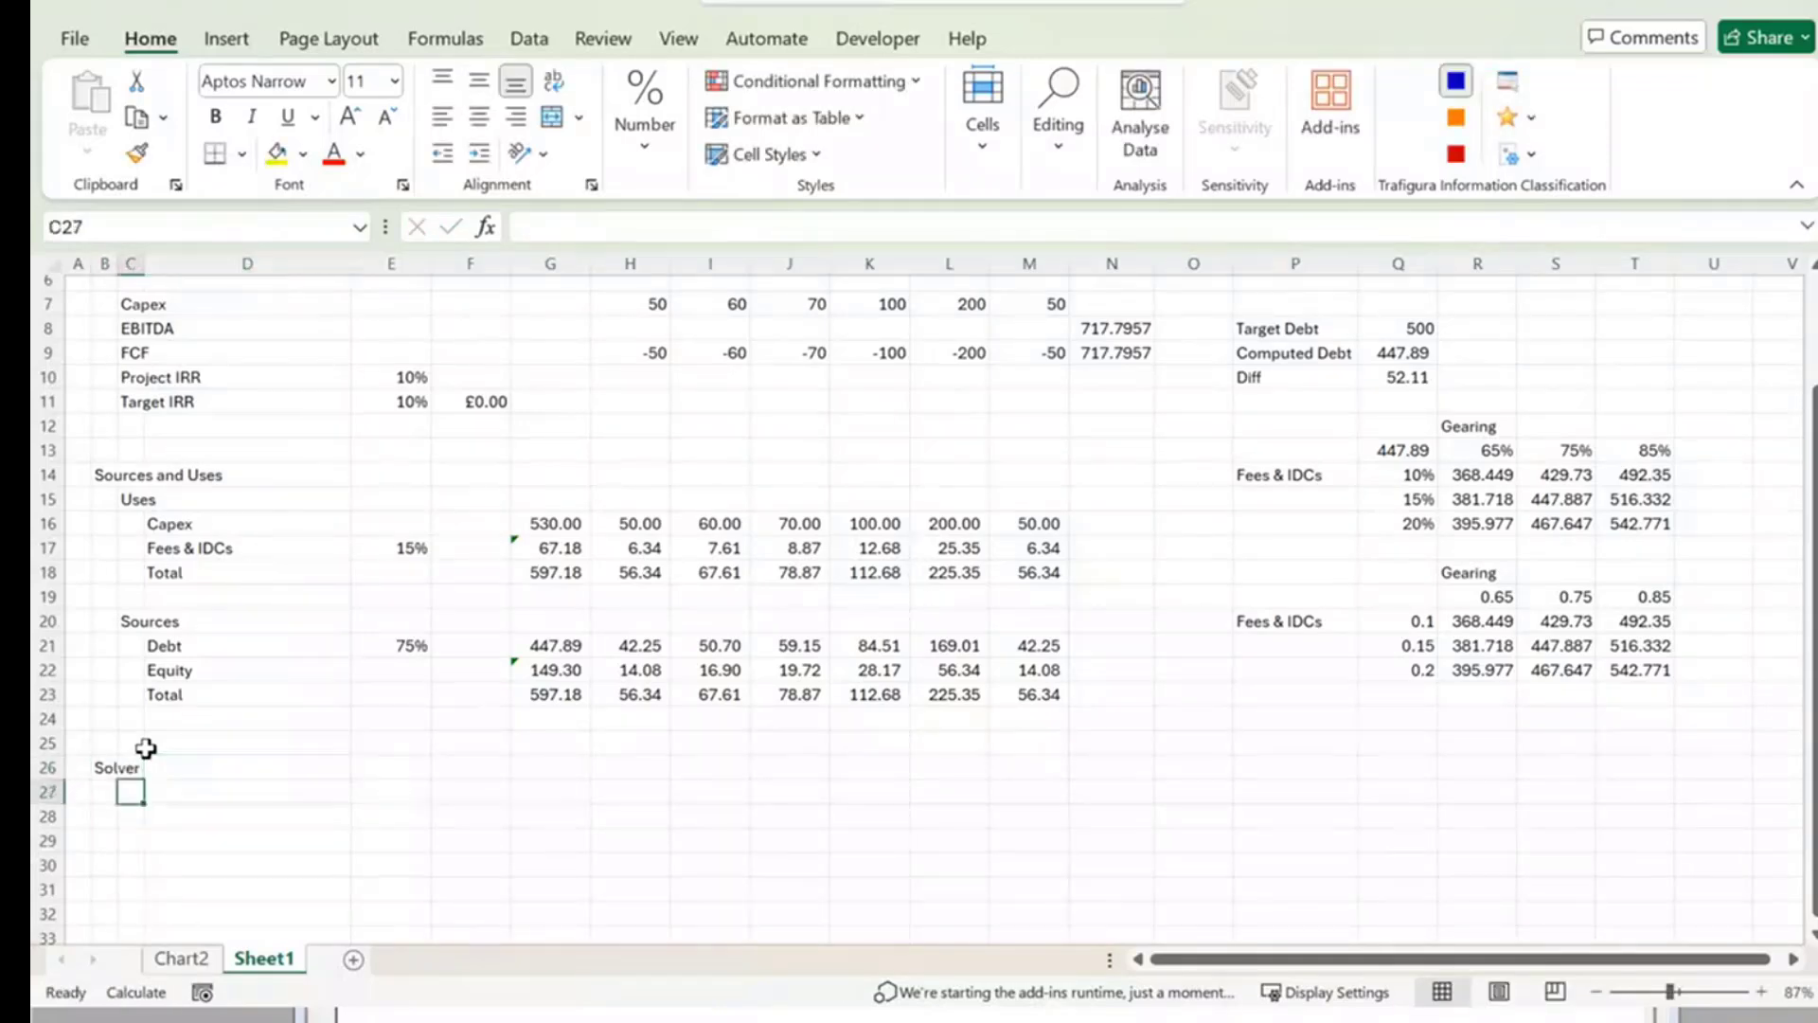
type("Copy Bl")
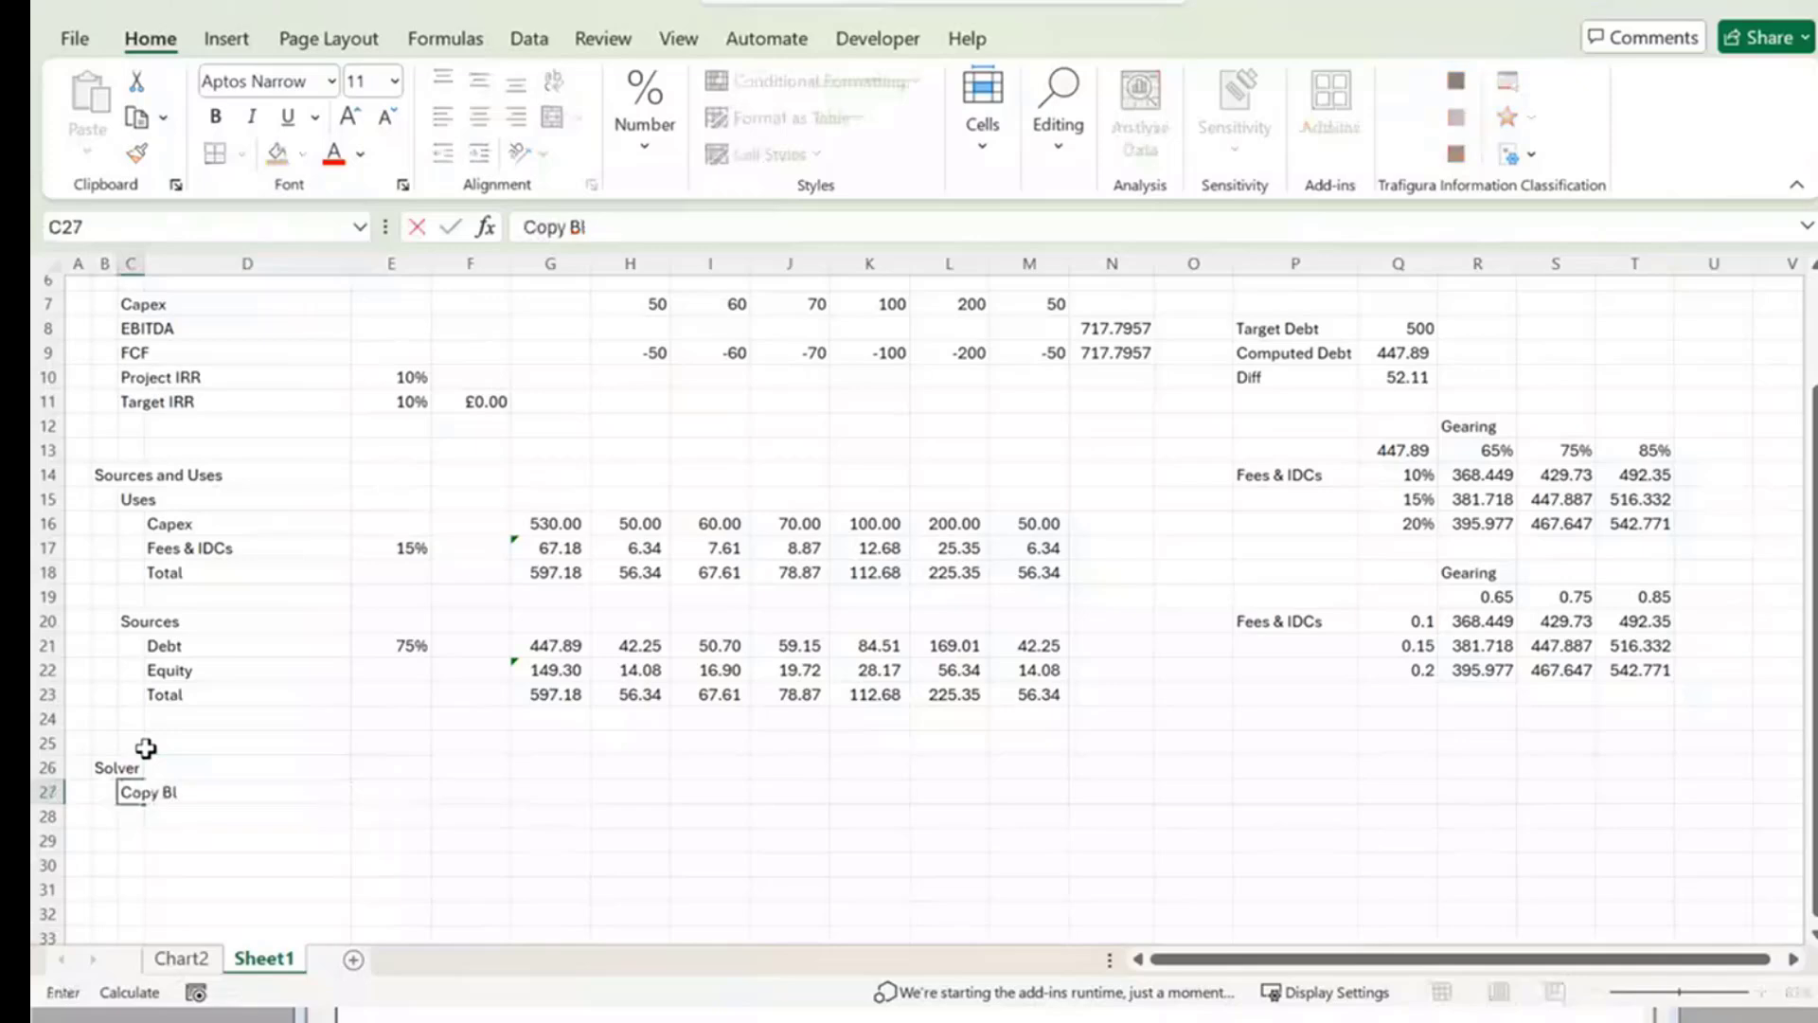
type("ock")
key("Tab")
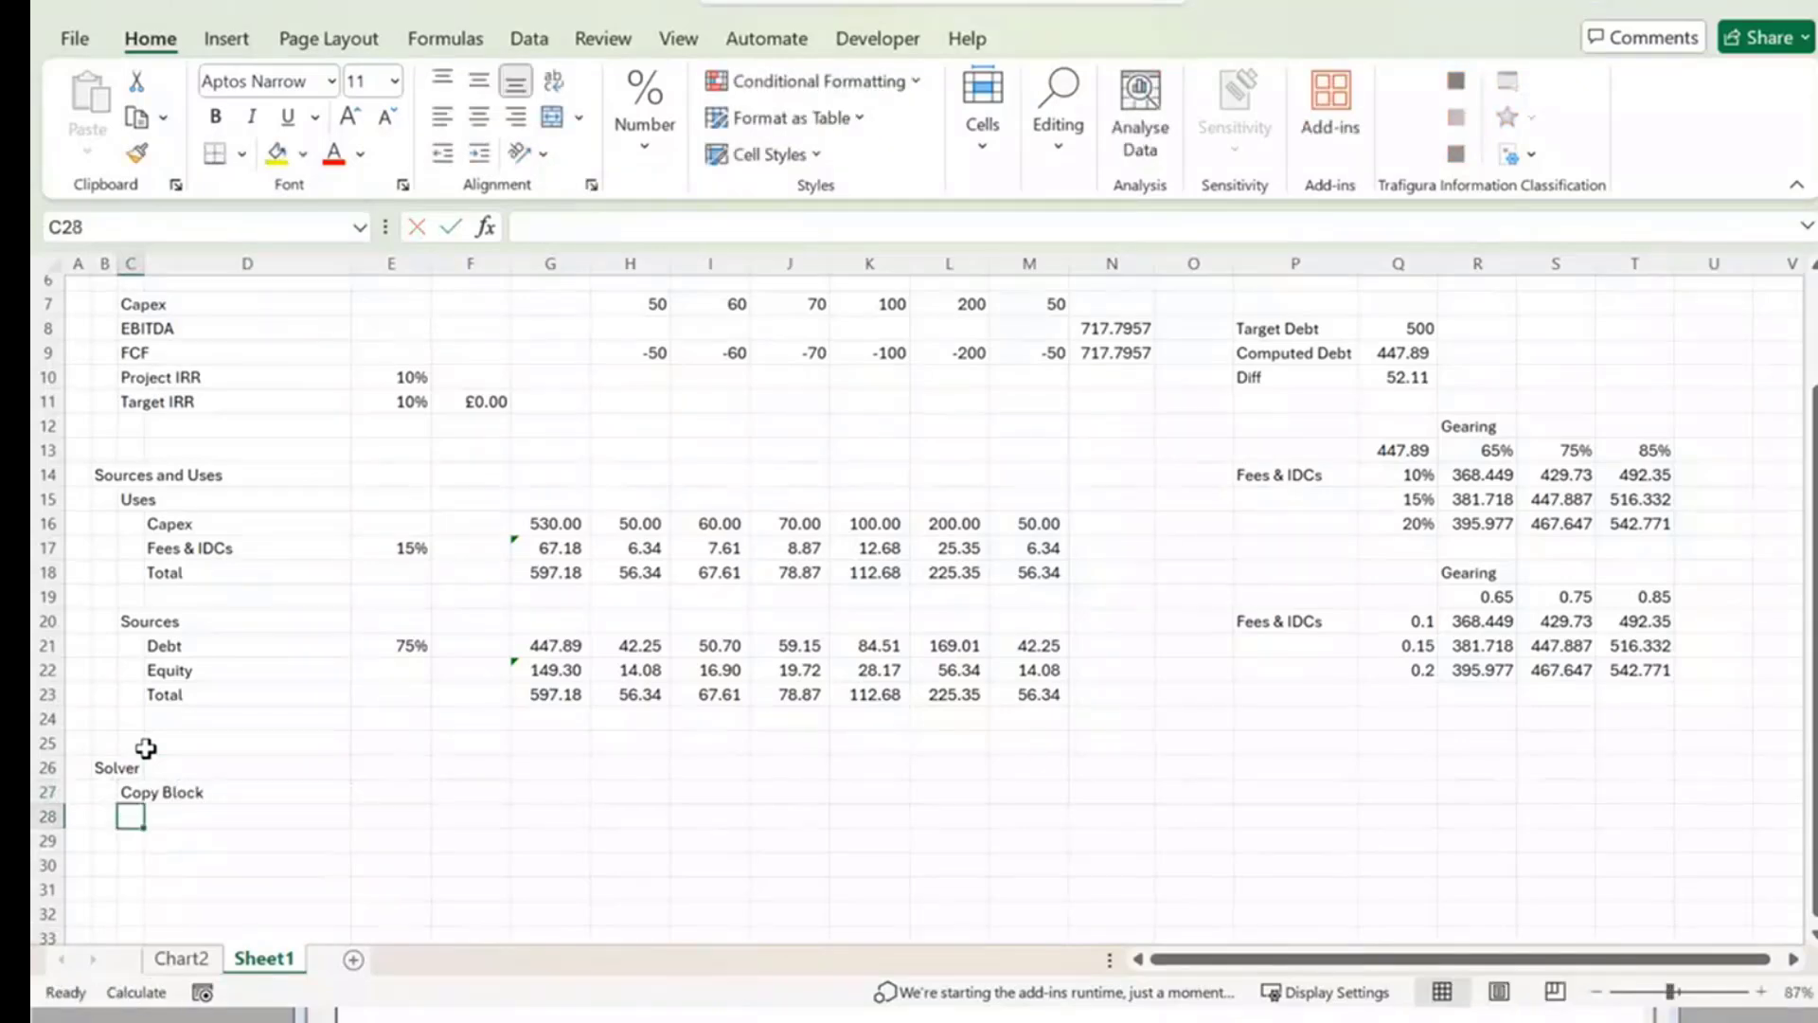
key("Down")
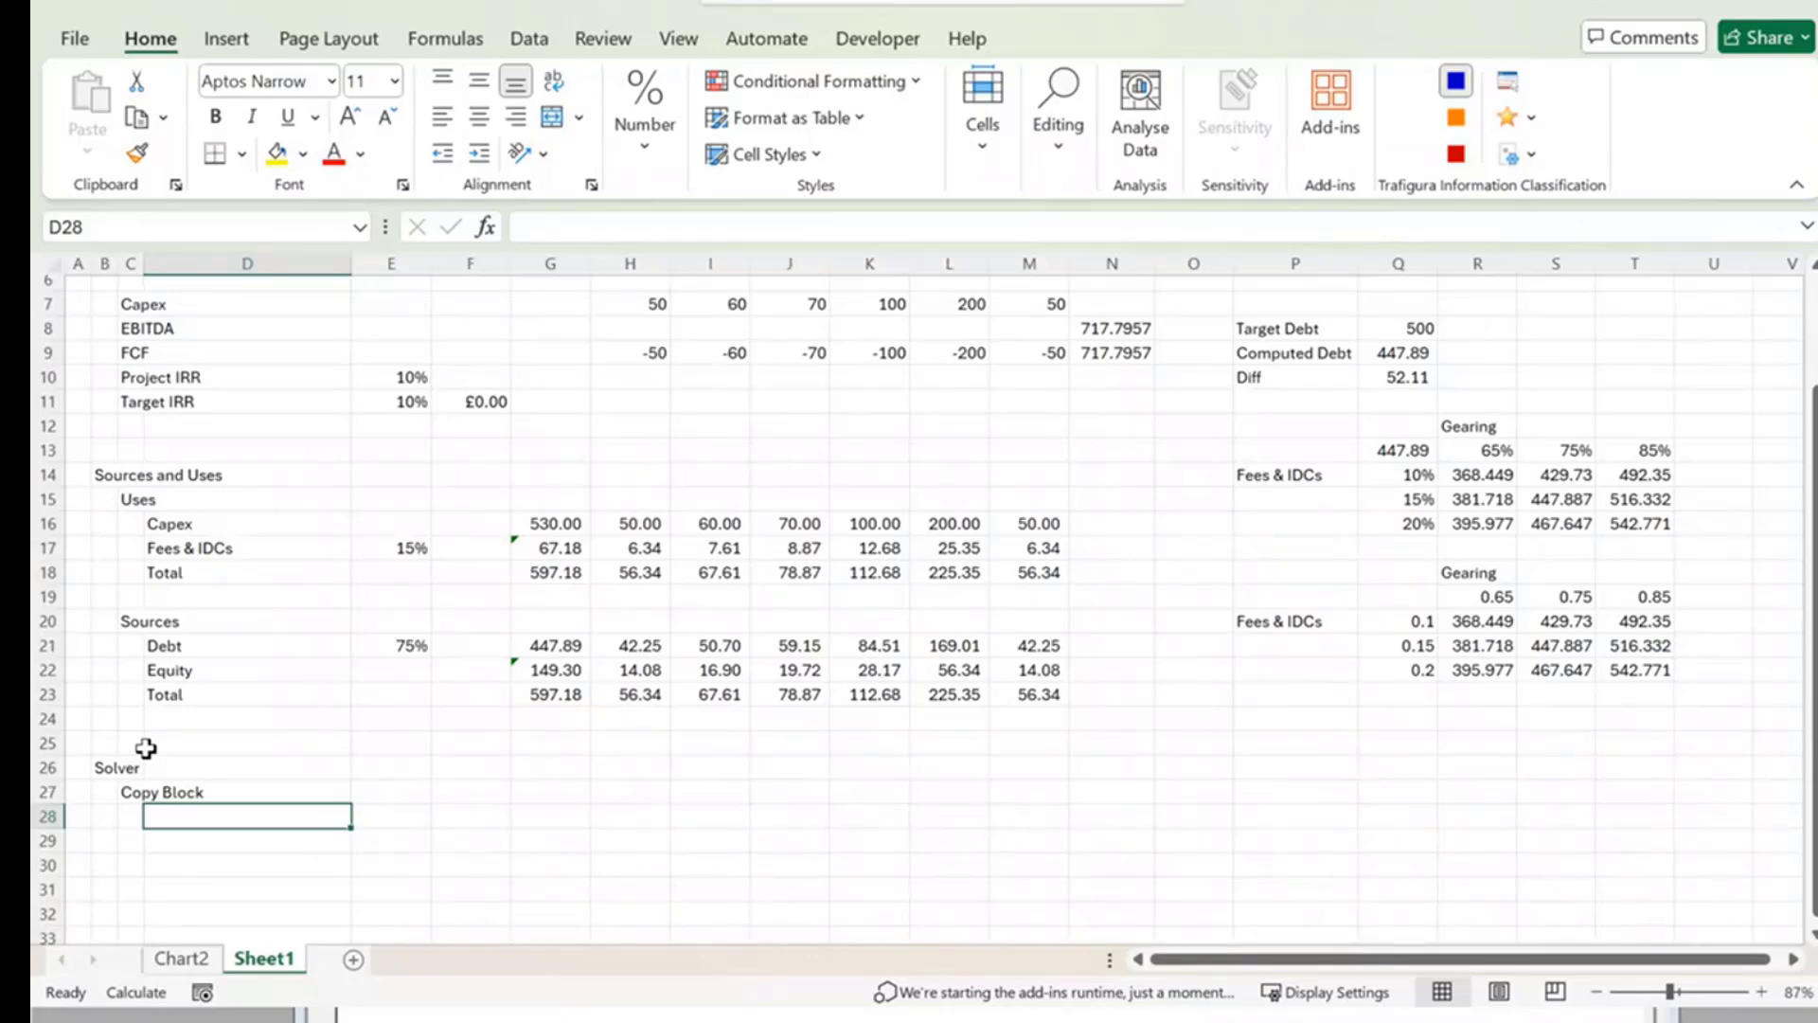
Insert a blank row at row 25, above the Solver section.
left_click(146, 748)
key("shift+space")
key("ctrl+plus")
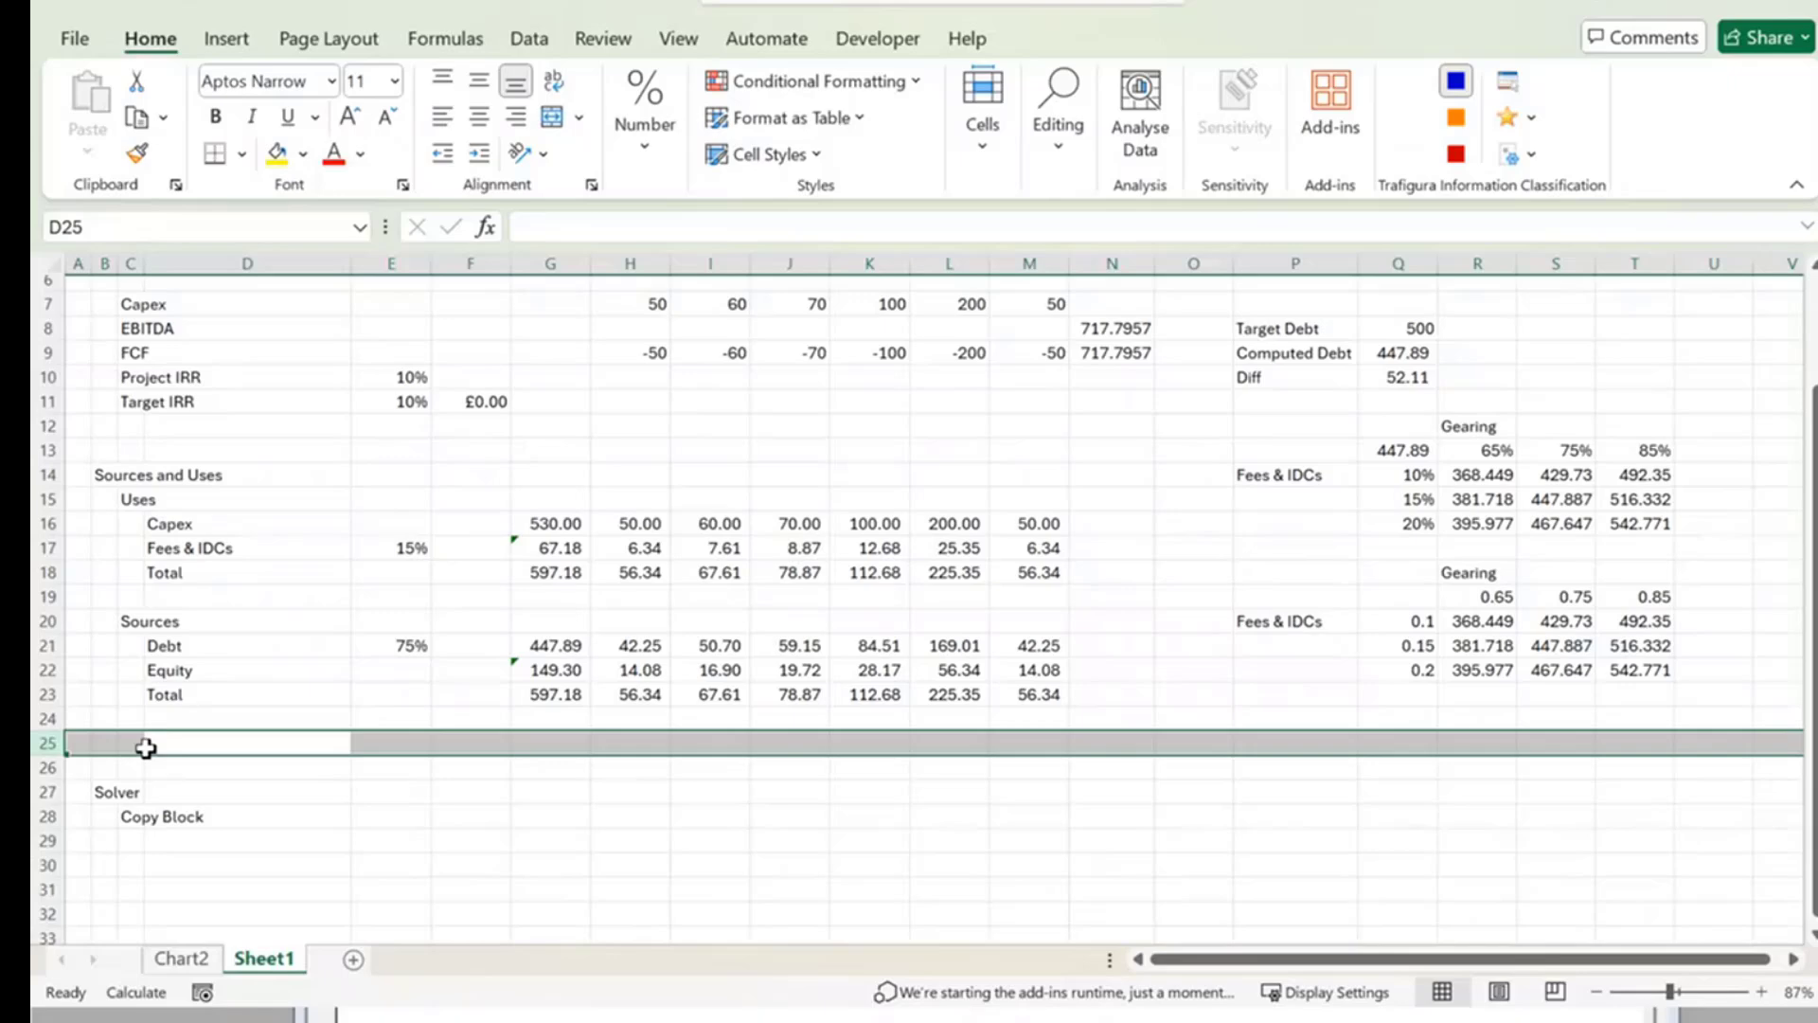
Label D25 as "Computed fees".
left_click(146, 748)
type("Compuyt")
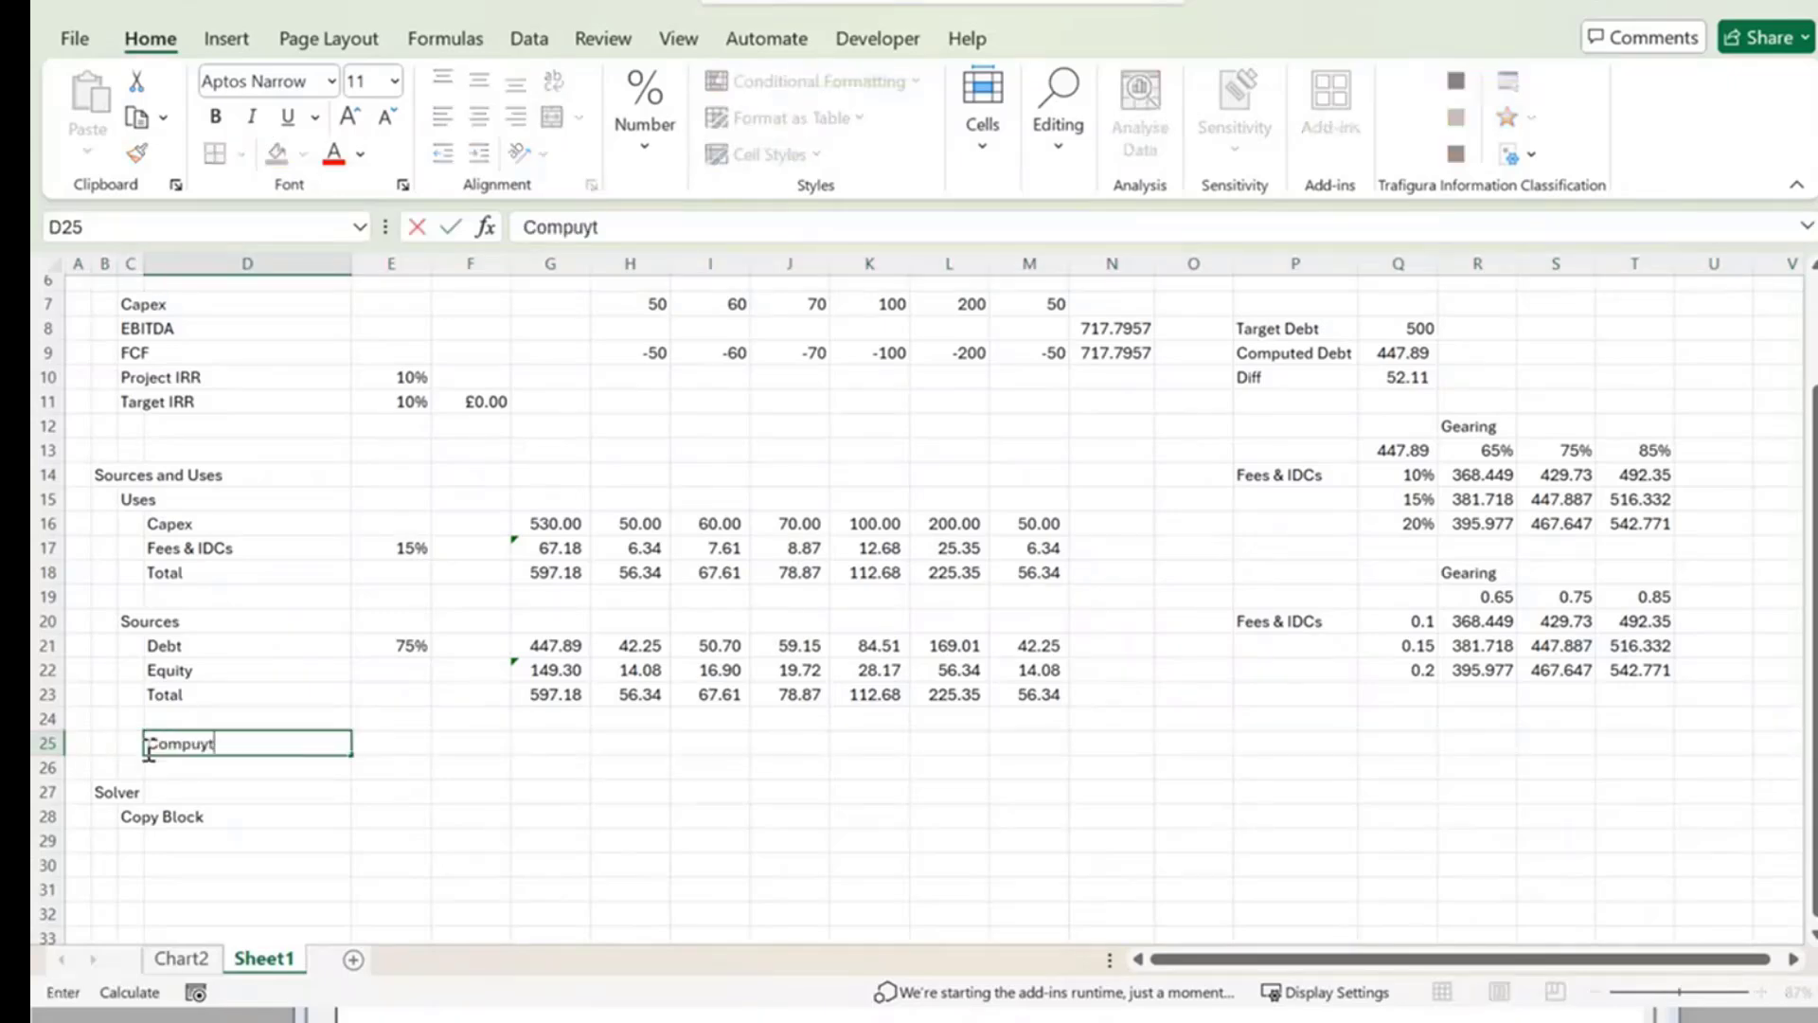
key("BackSpace")
key("BackSpace")
type("ted dee")
key("BackSpace")
key("BackSpace")
key("BackSpace")
type("fees")
key("Return")
key("Up")
key("Right")
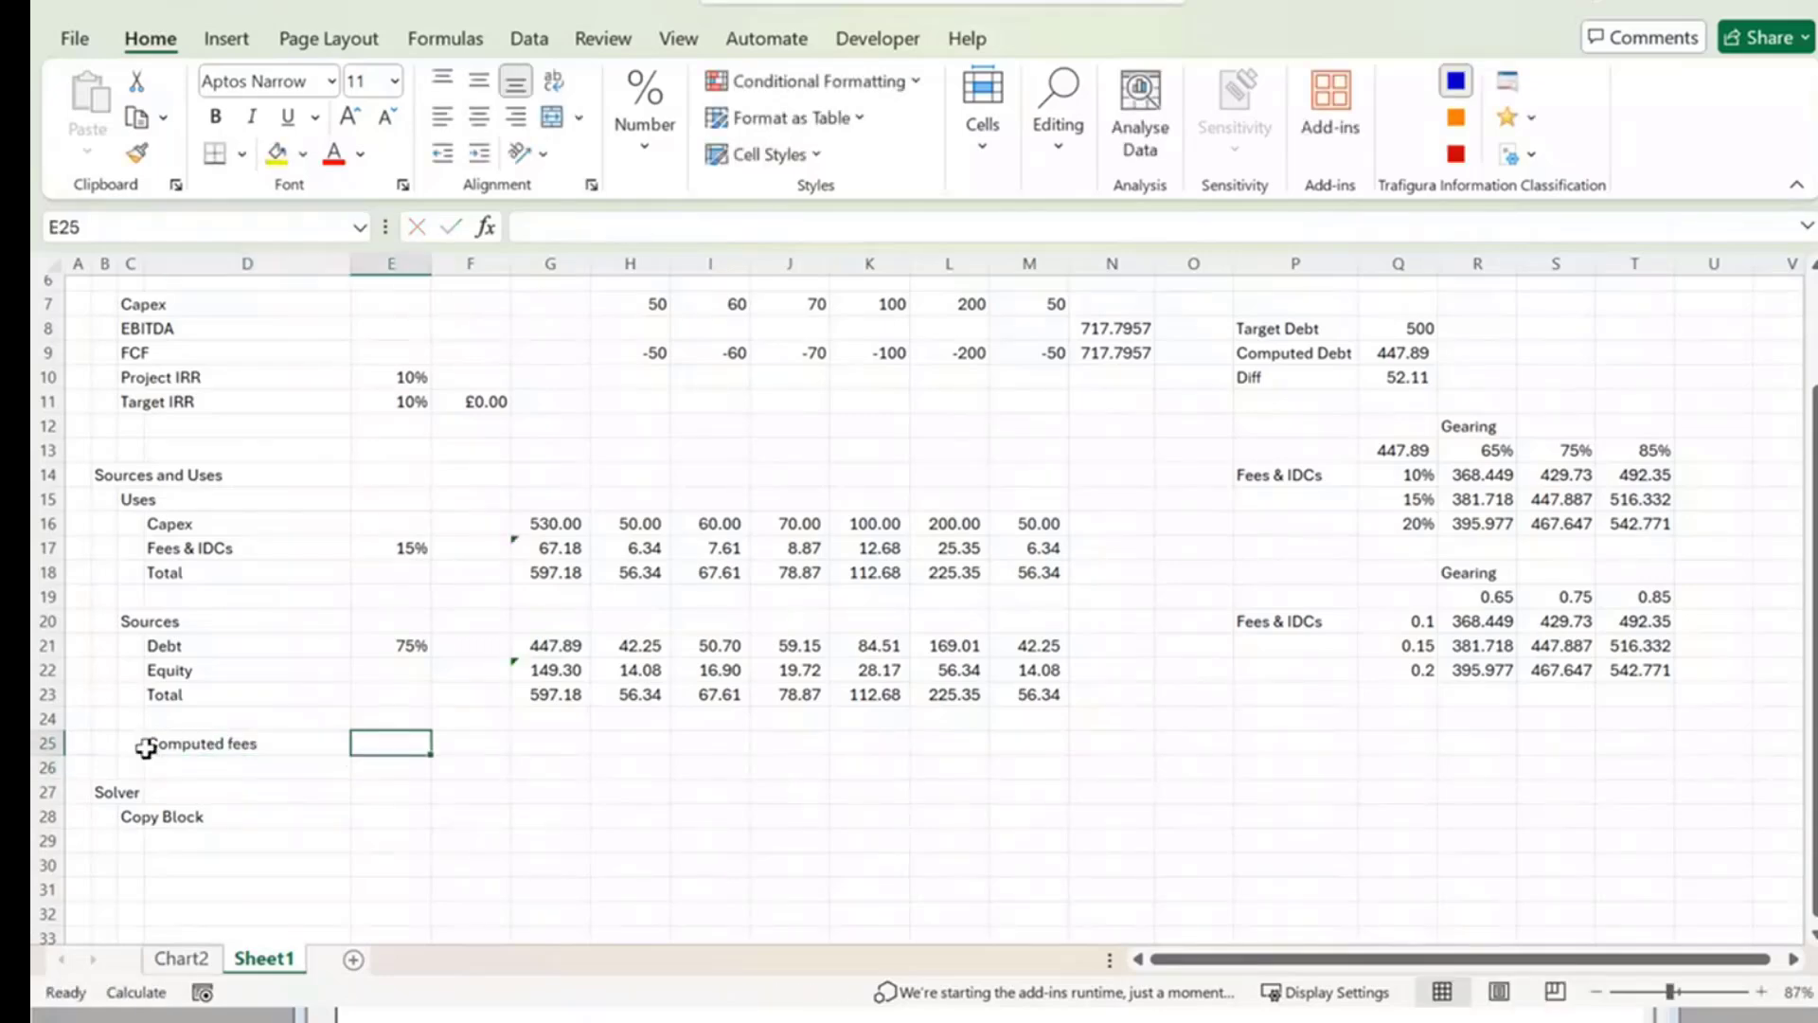
key("Right")
key("Right")
type("=")
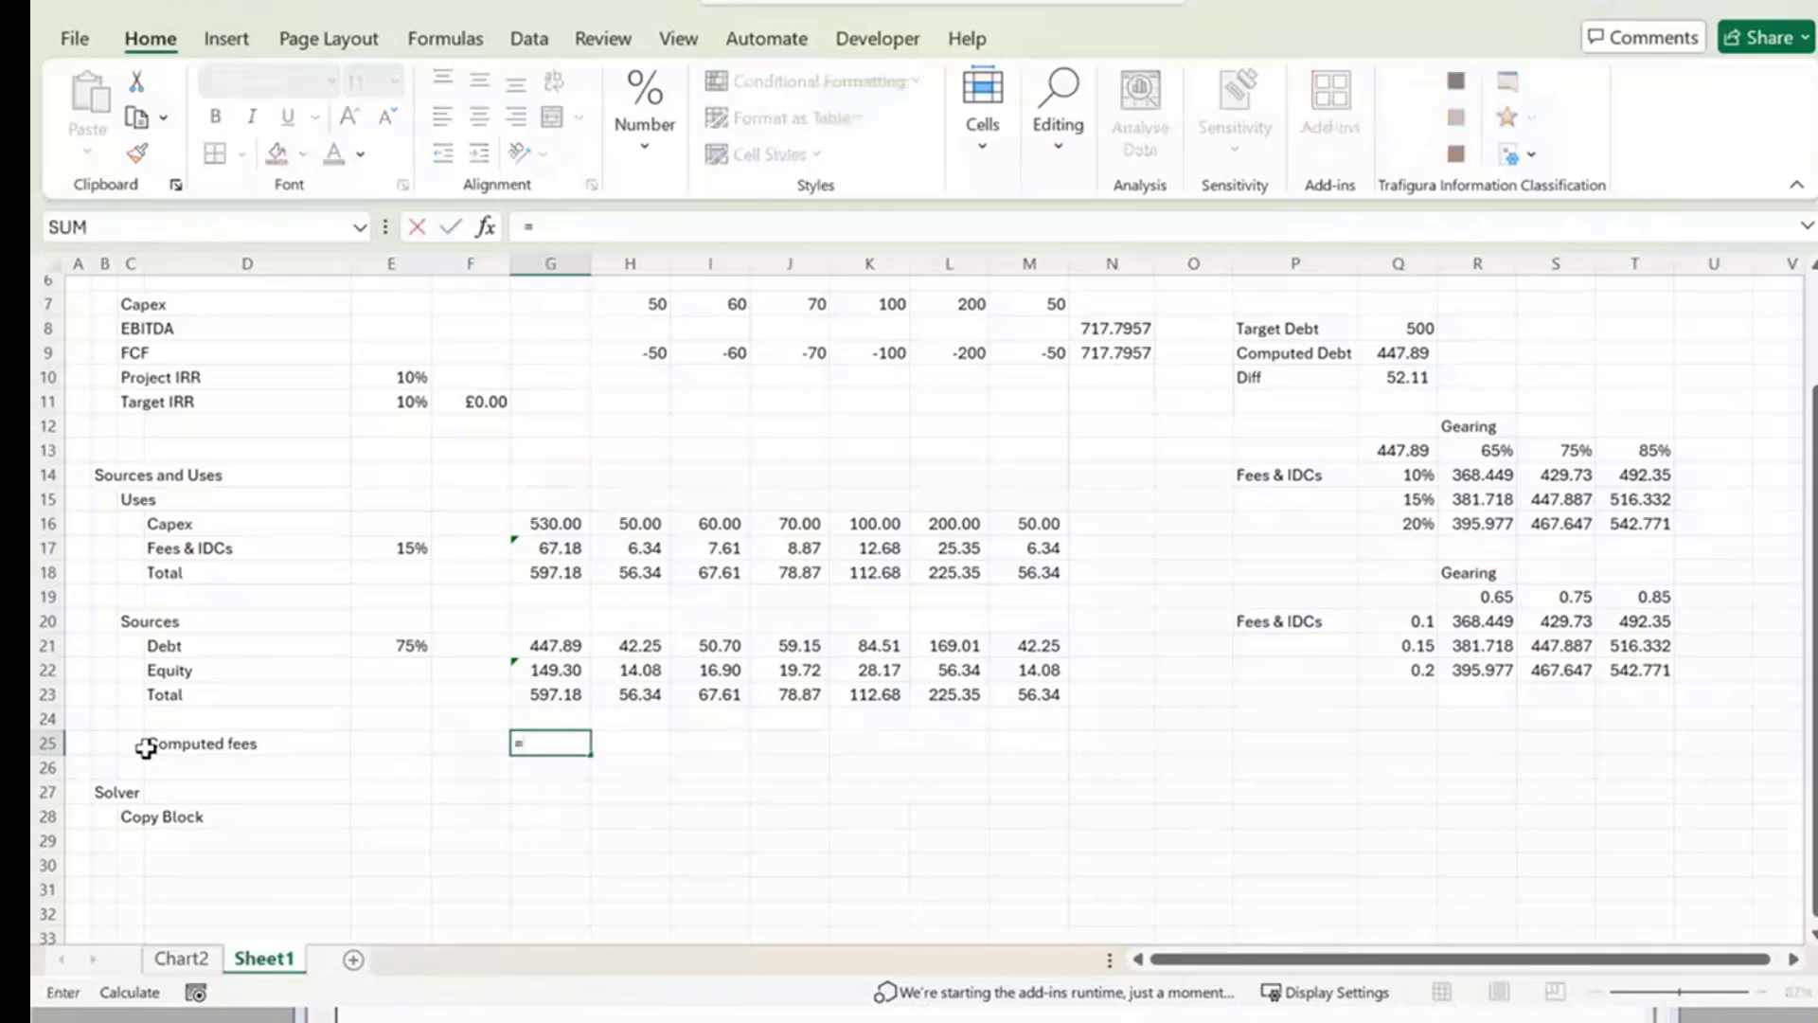
key("Left")
key("Up")
key("Up")
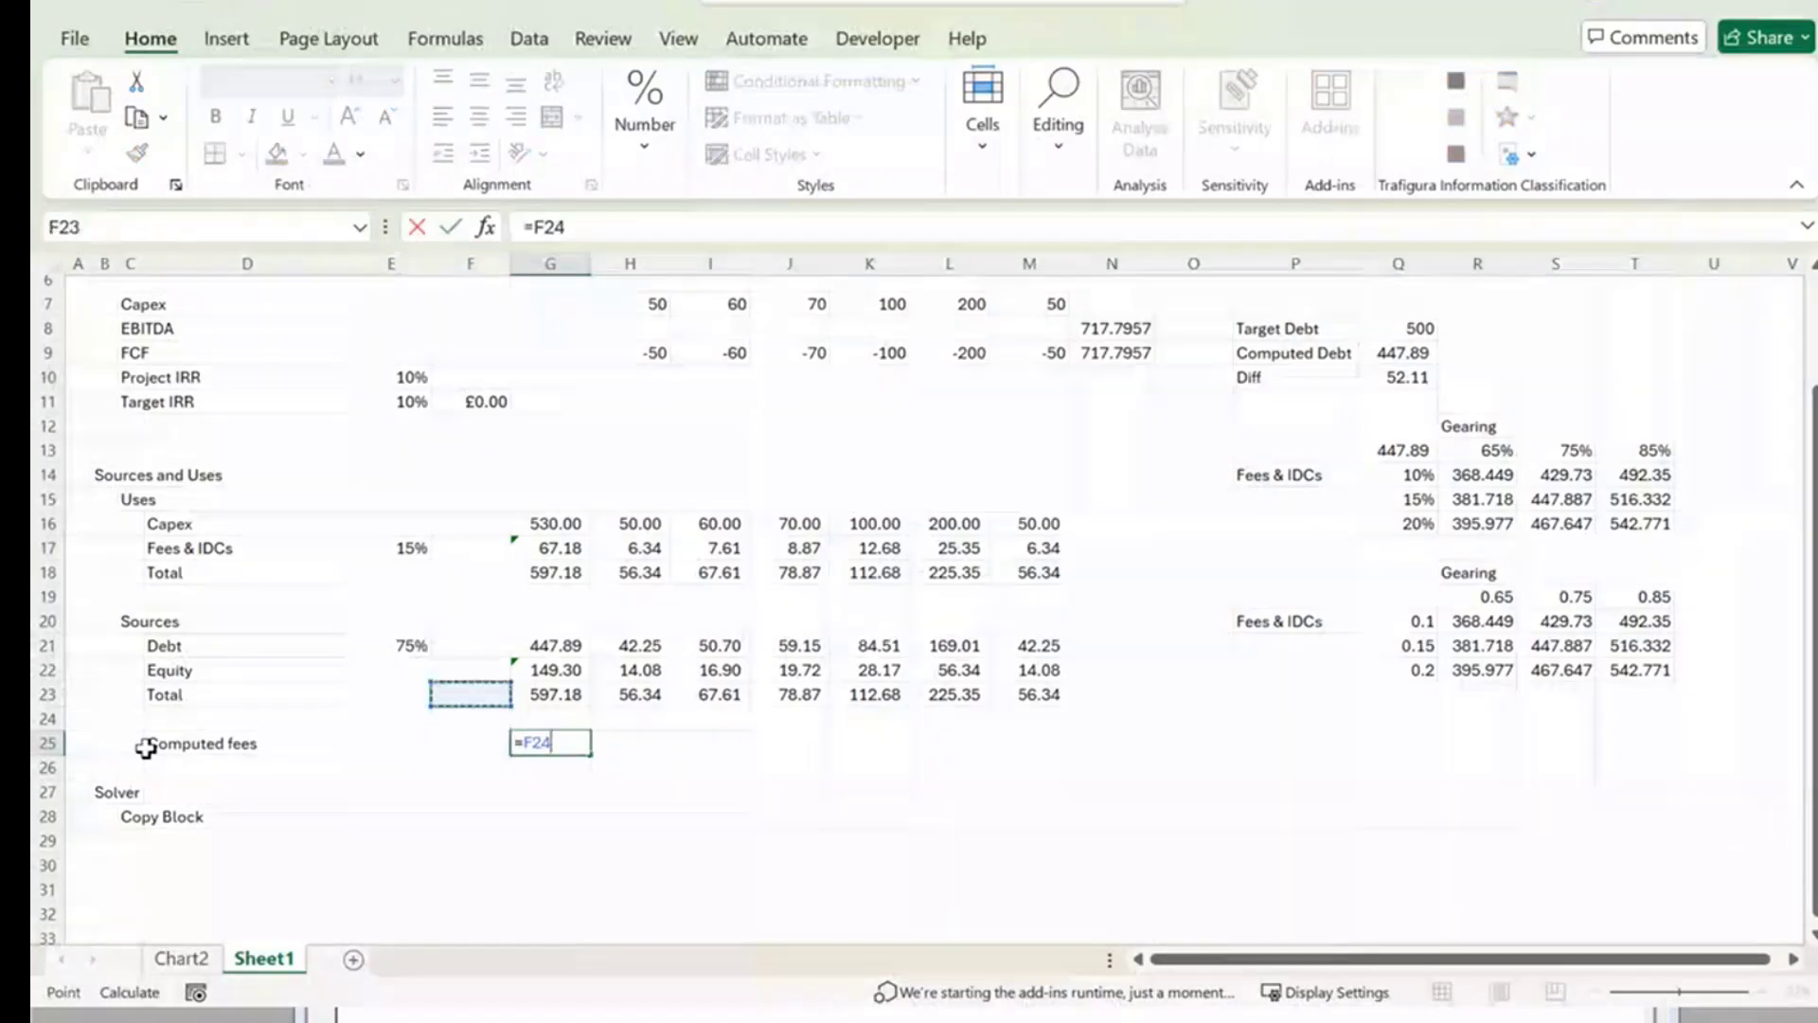
key("Left")
key("Up")
key("Up")
key("Up")
key("Up")
key("Up")
key("Up")
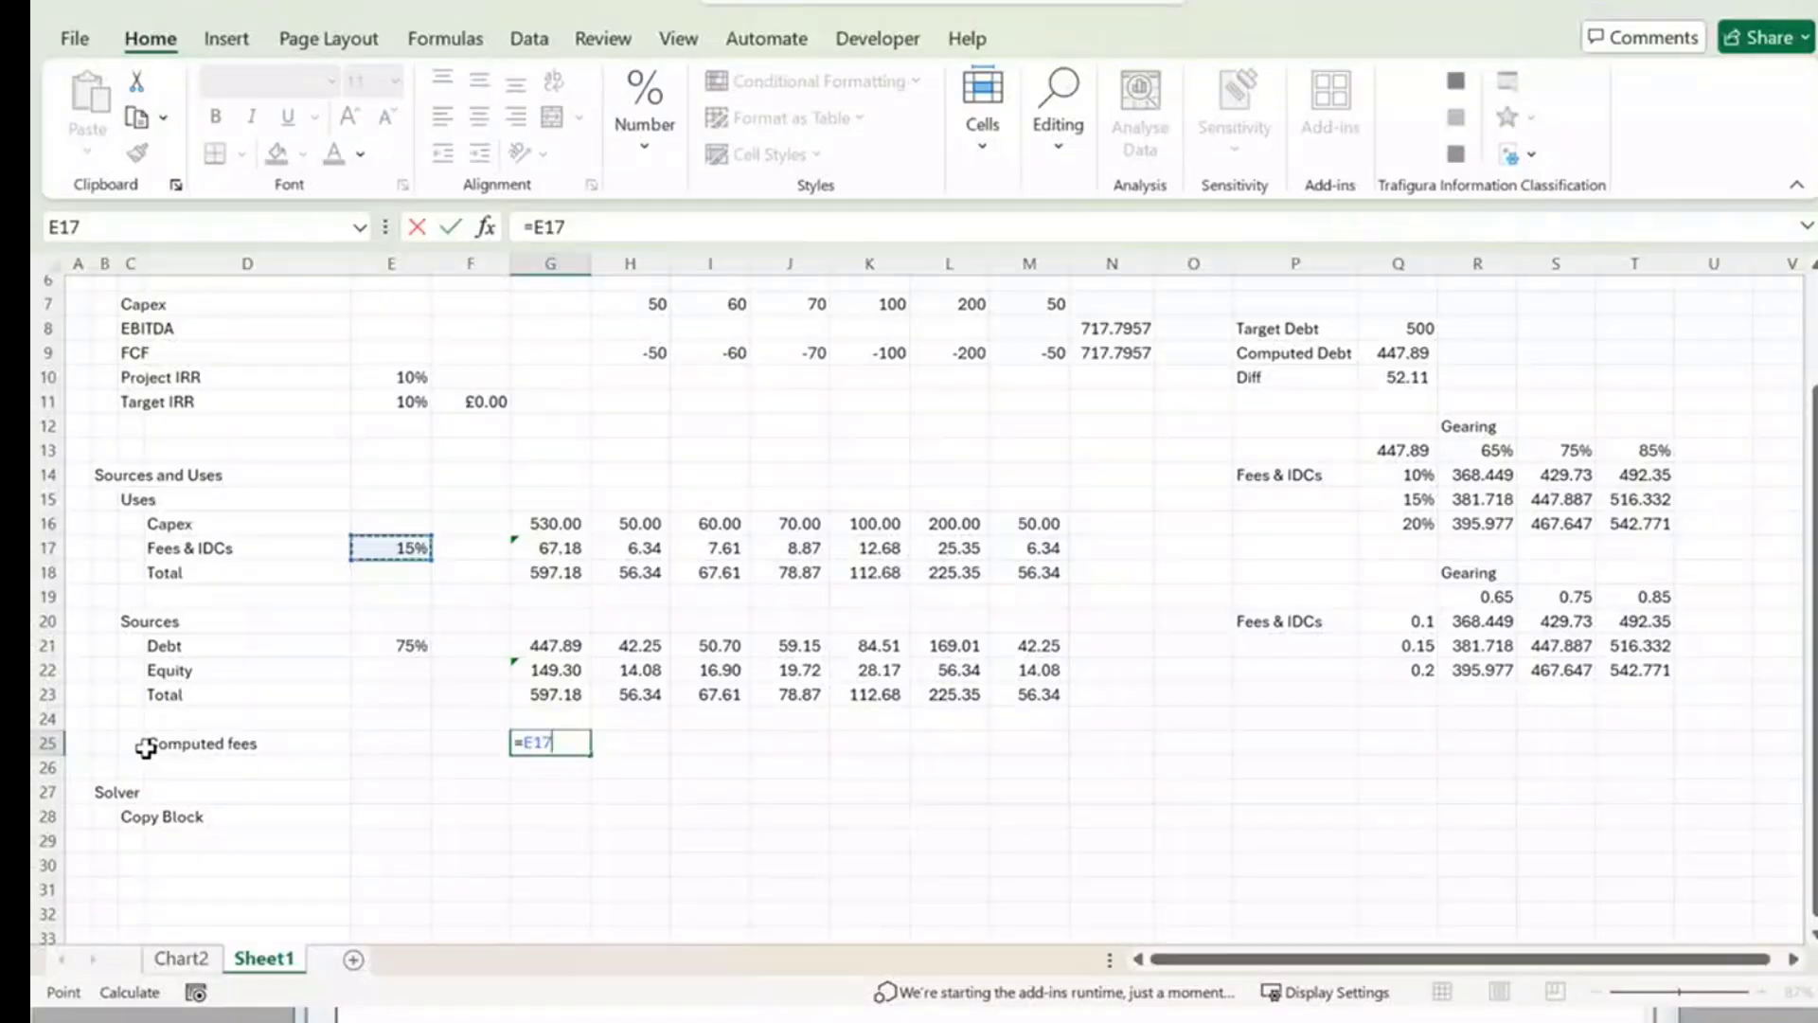
key("Escape")
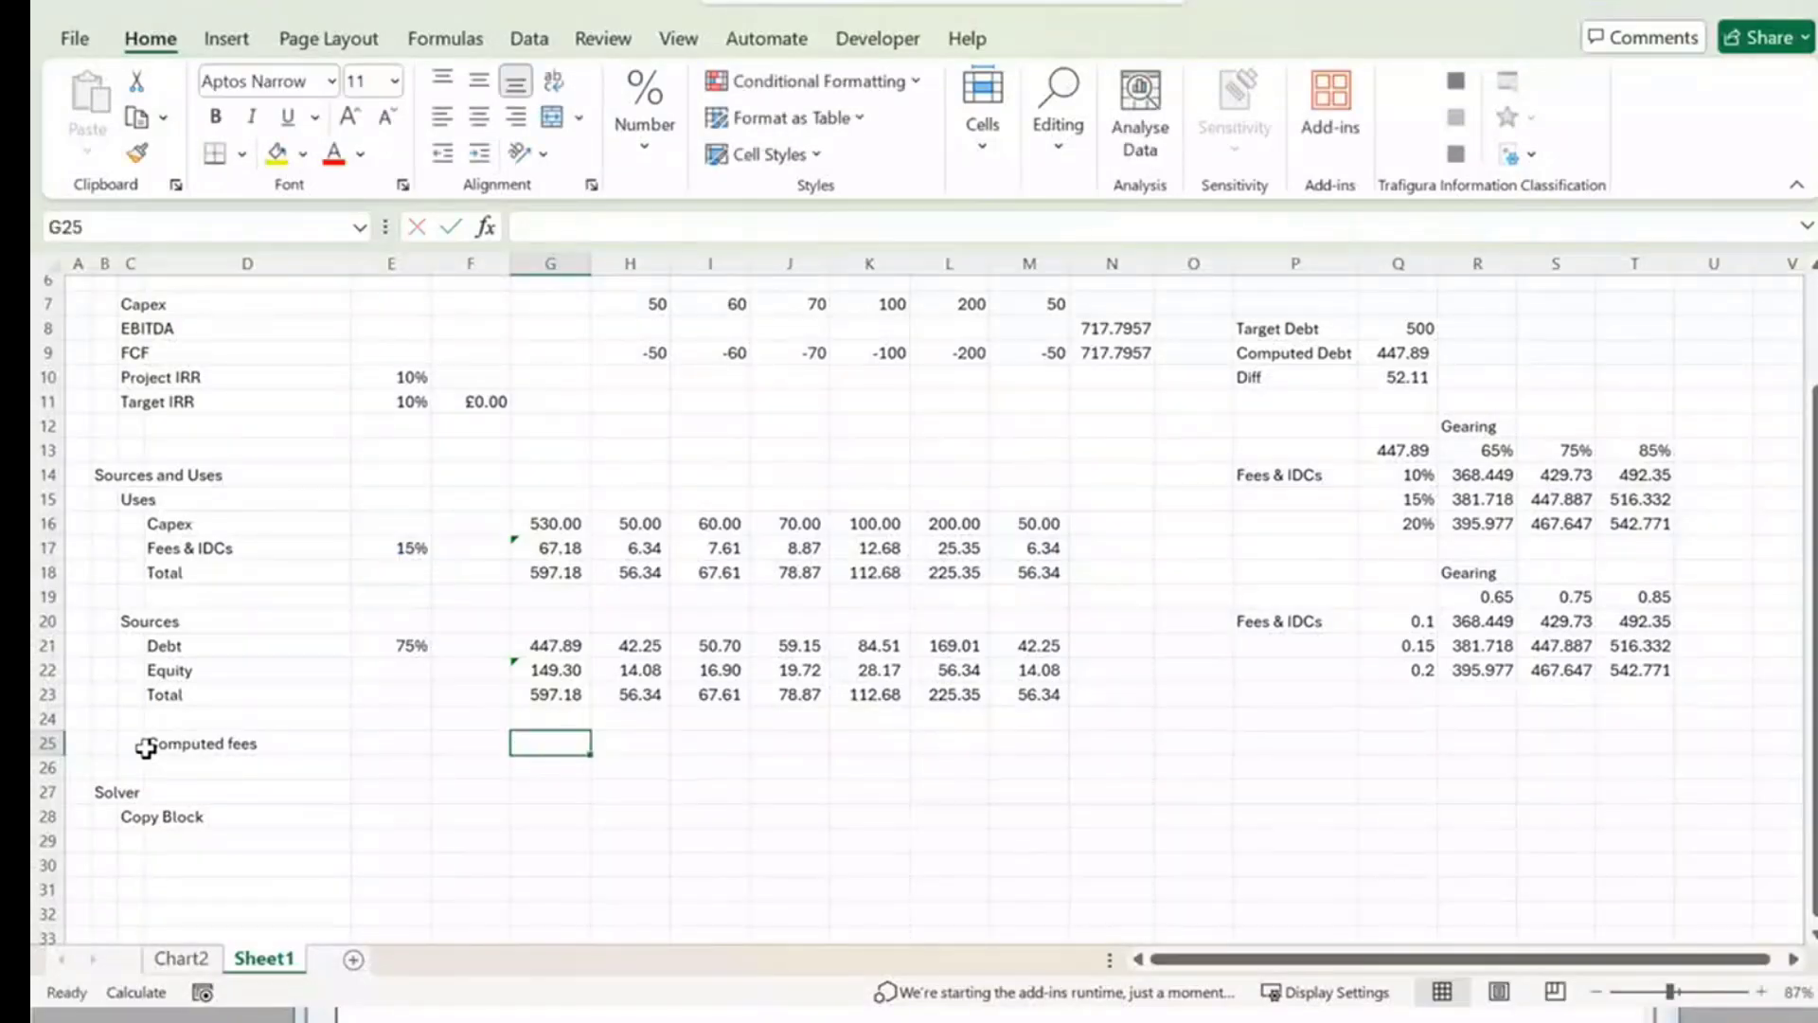
Link the Computed fees rate in E25 to the Fees & IDCs rate with =E17.
key("Left")
key("Left")
type("=")
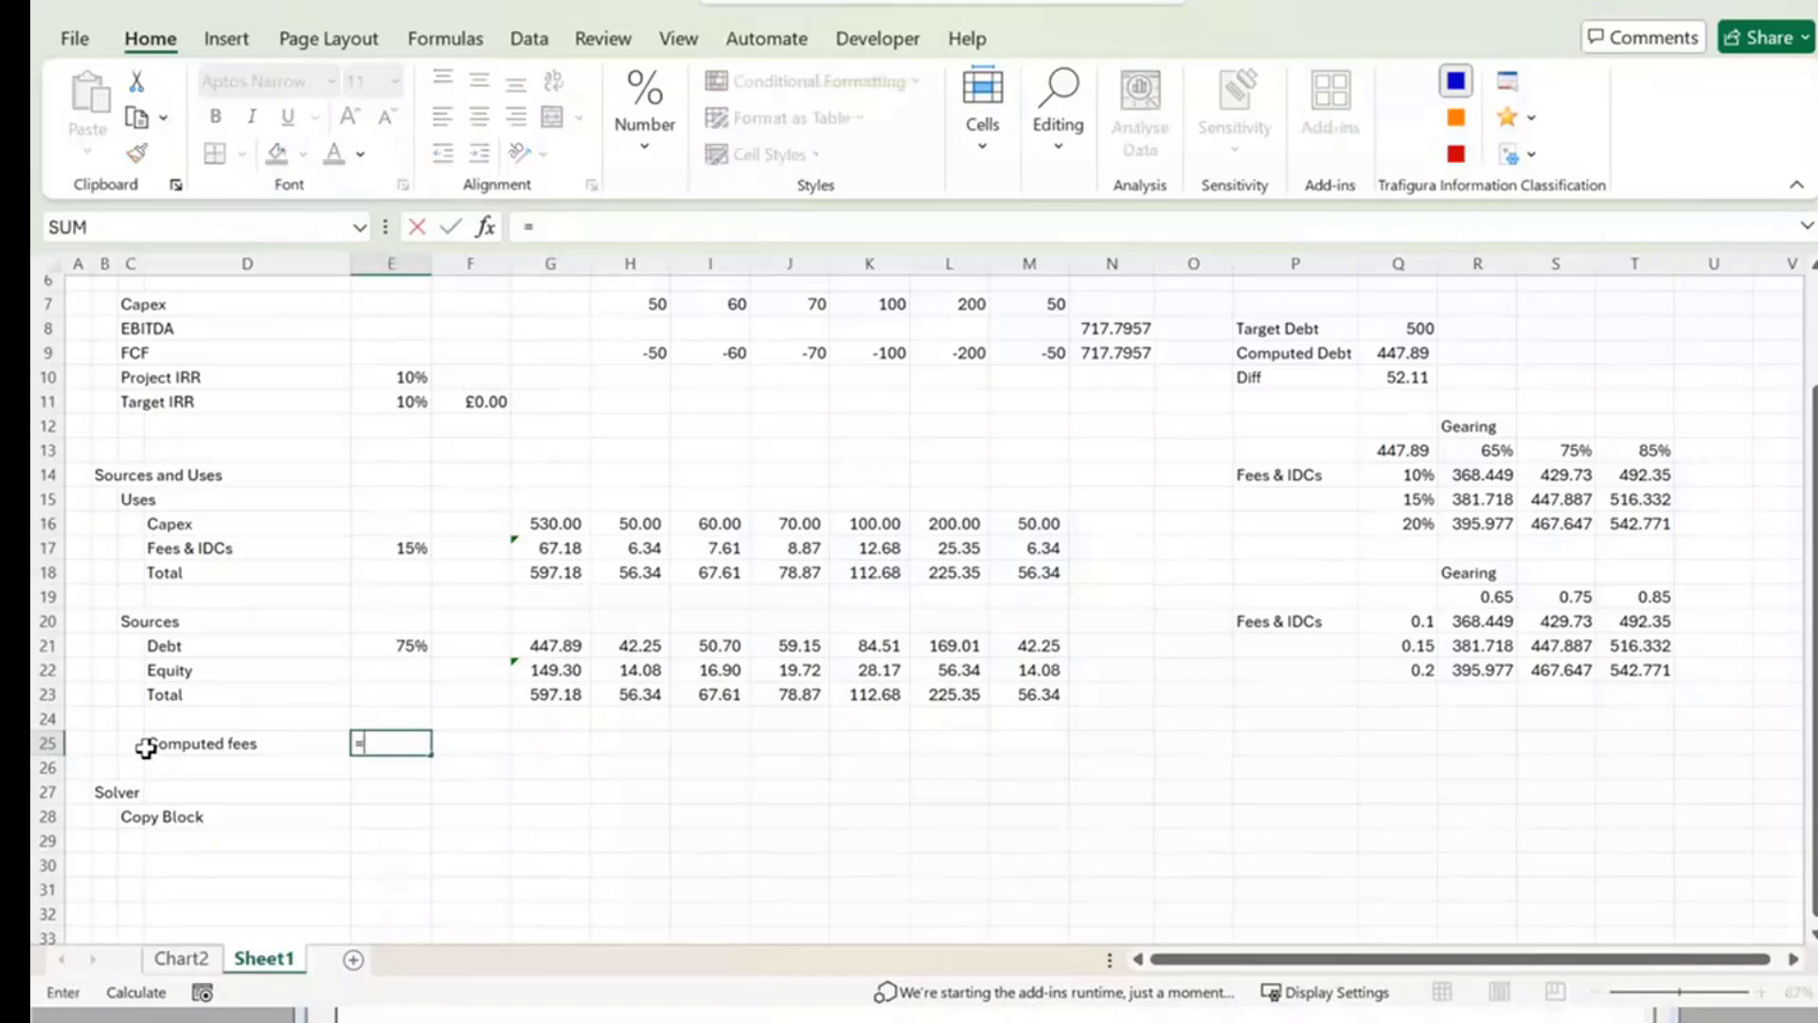
key("Up")
key("Up")
key("Up")
key("Up")
key("Up")
key("Up")
key("Up")
key("Up")
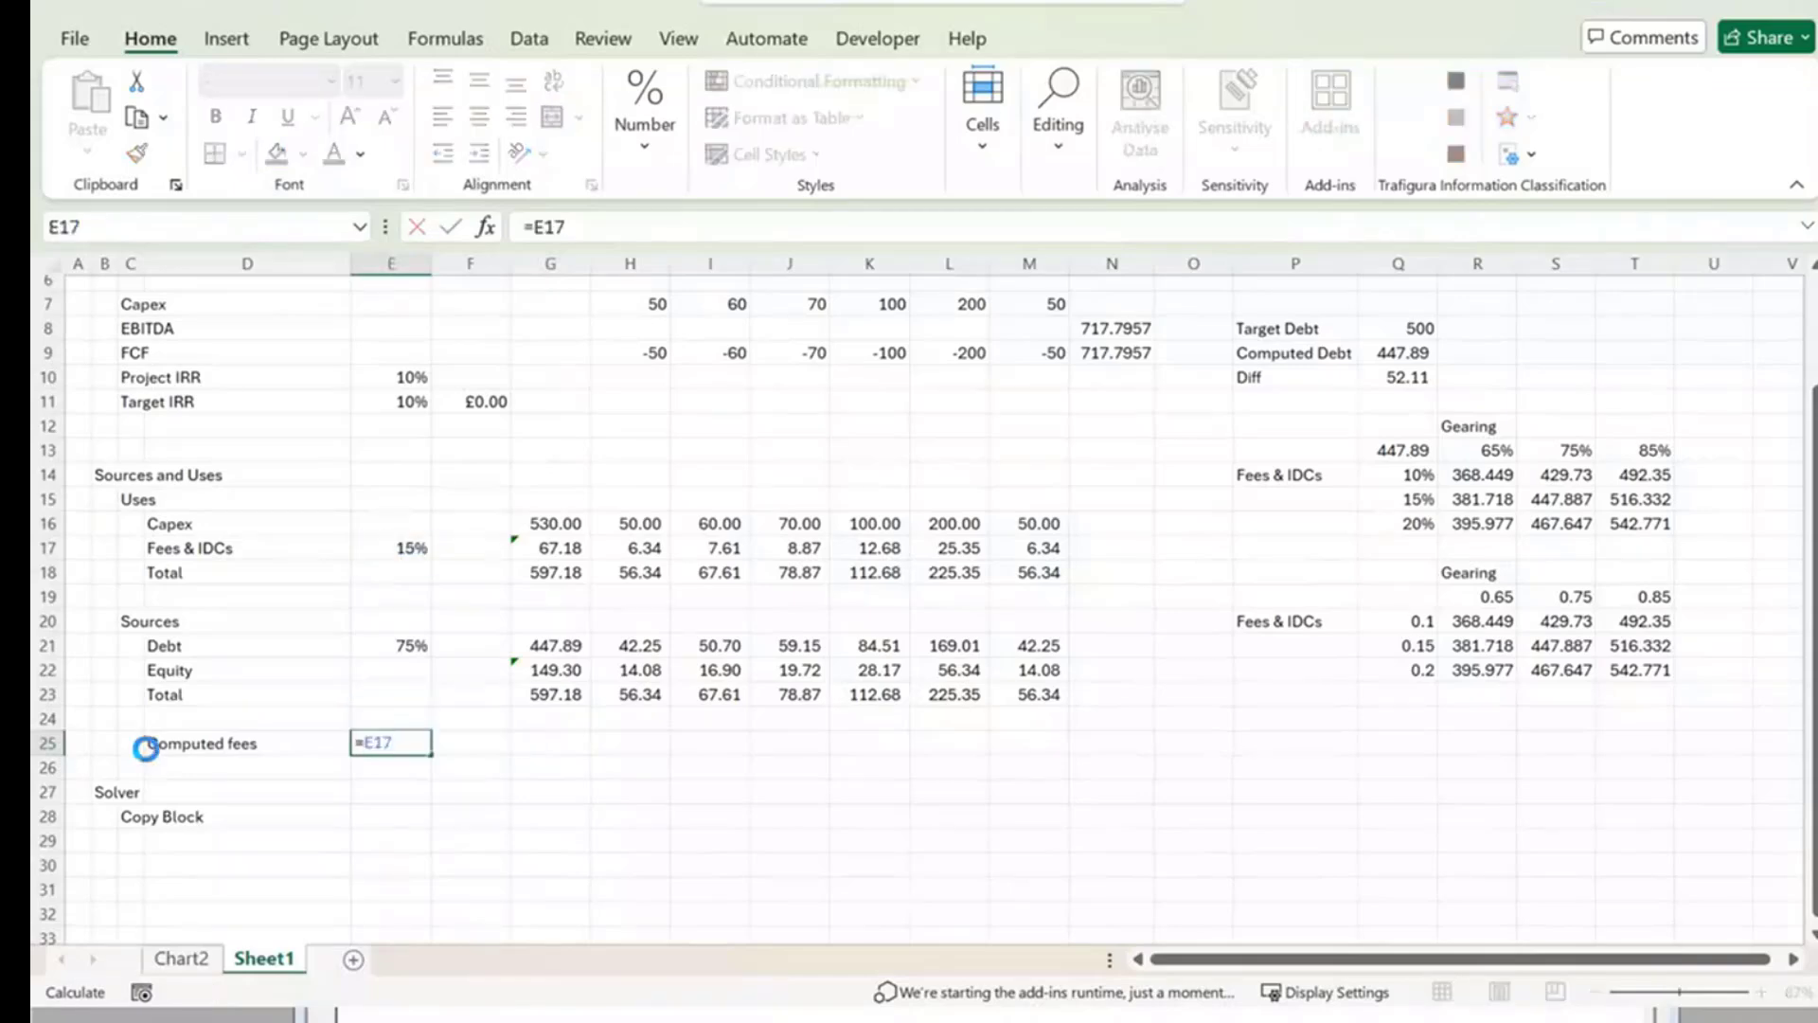
key("Return")
Calculate the Computed fees total in G25 as the fees rate times total debt with =$E$25*G21.
key("Up")
key("Right")
key("Right")
type("=")
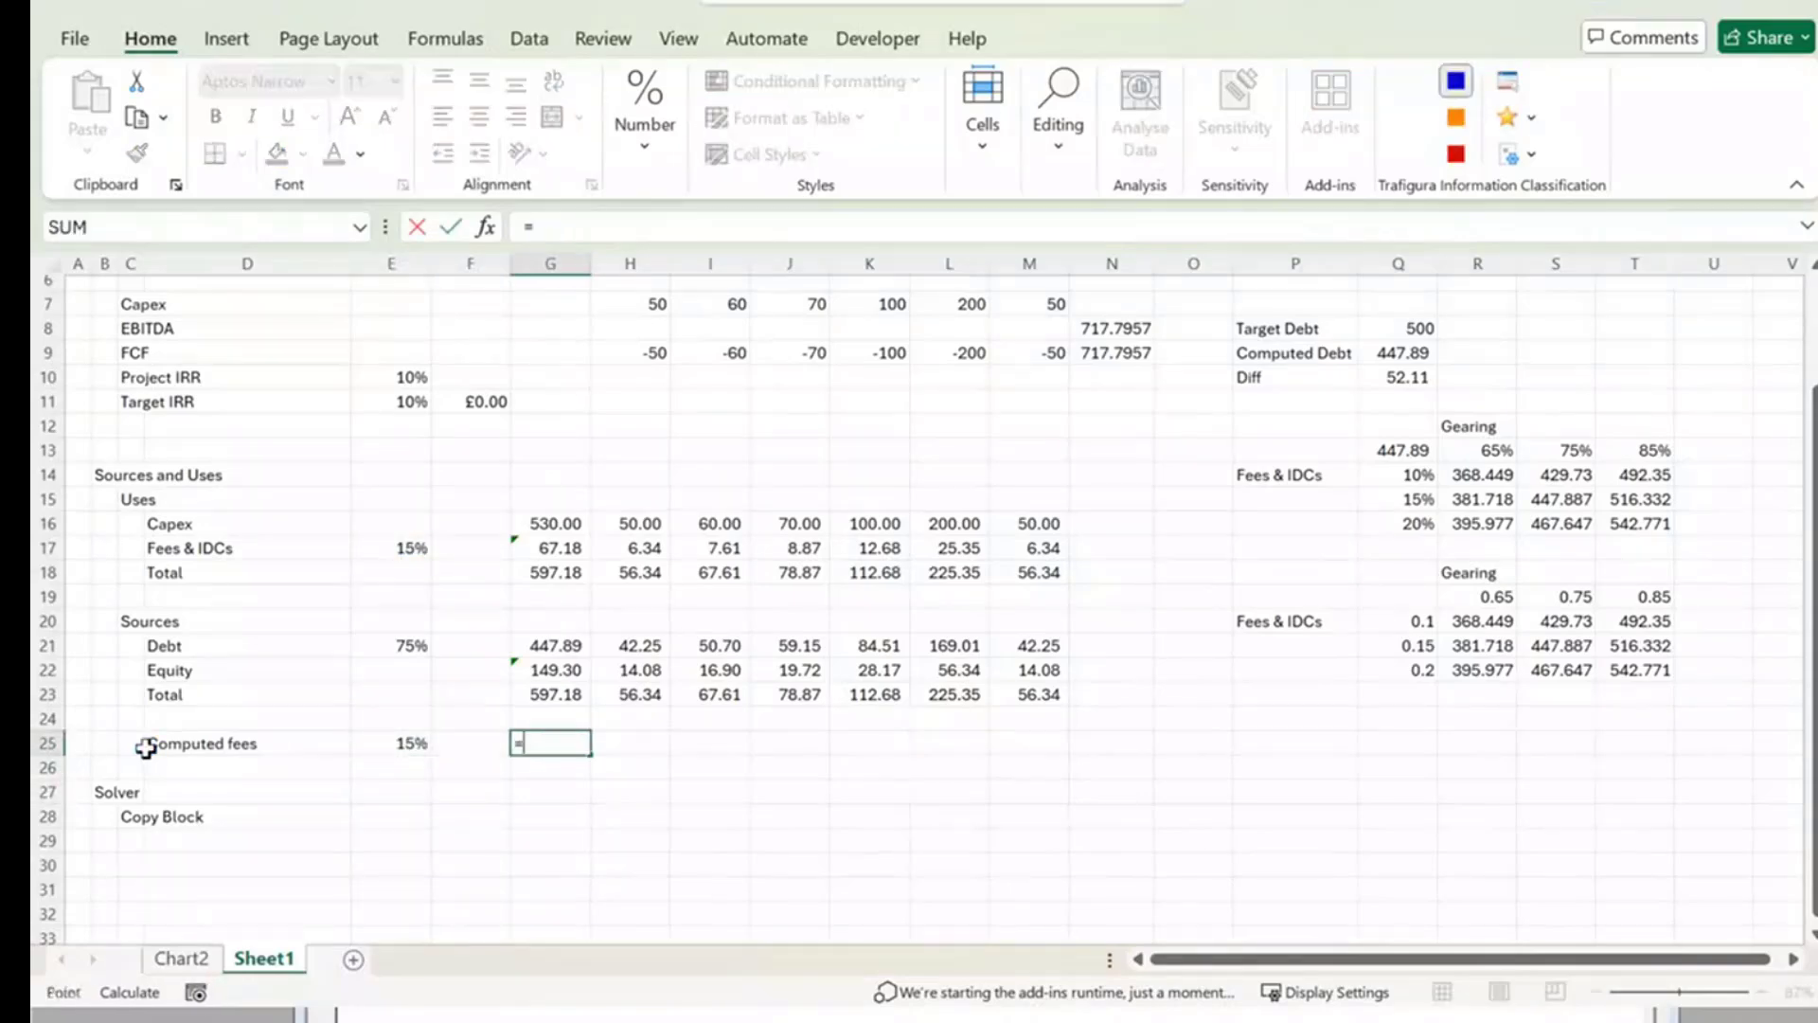
key("Left")
key("Left")
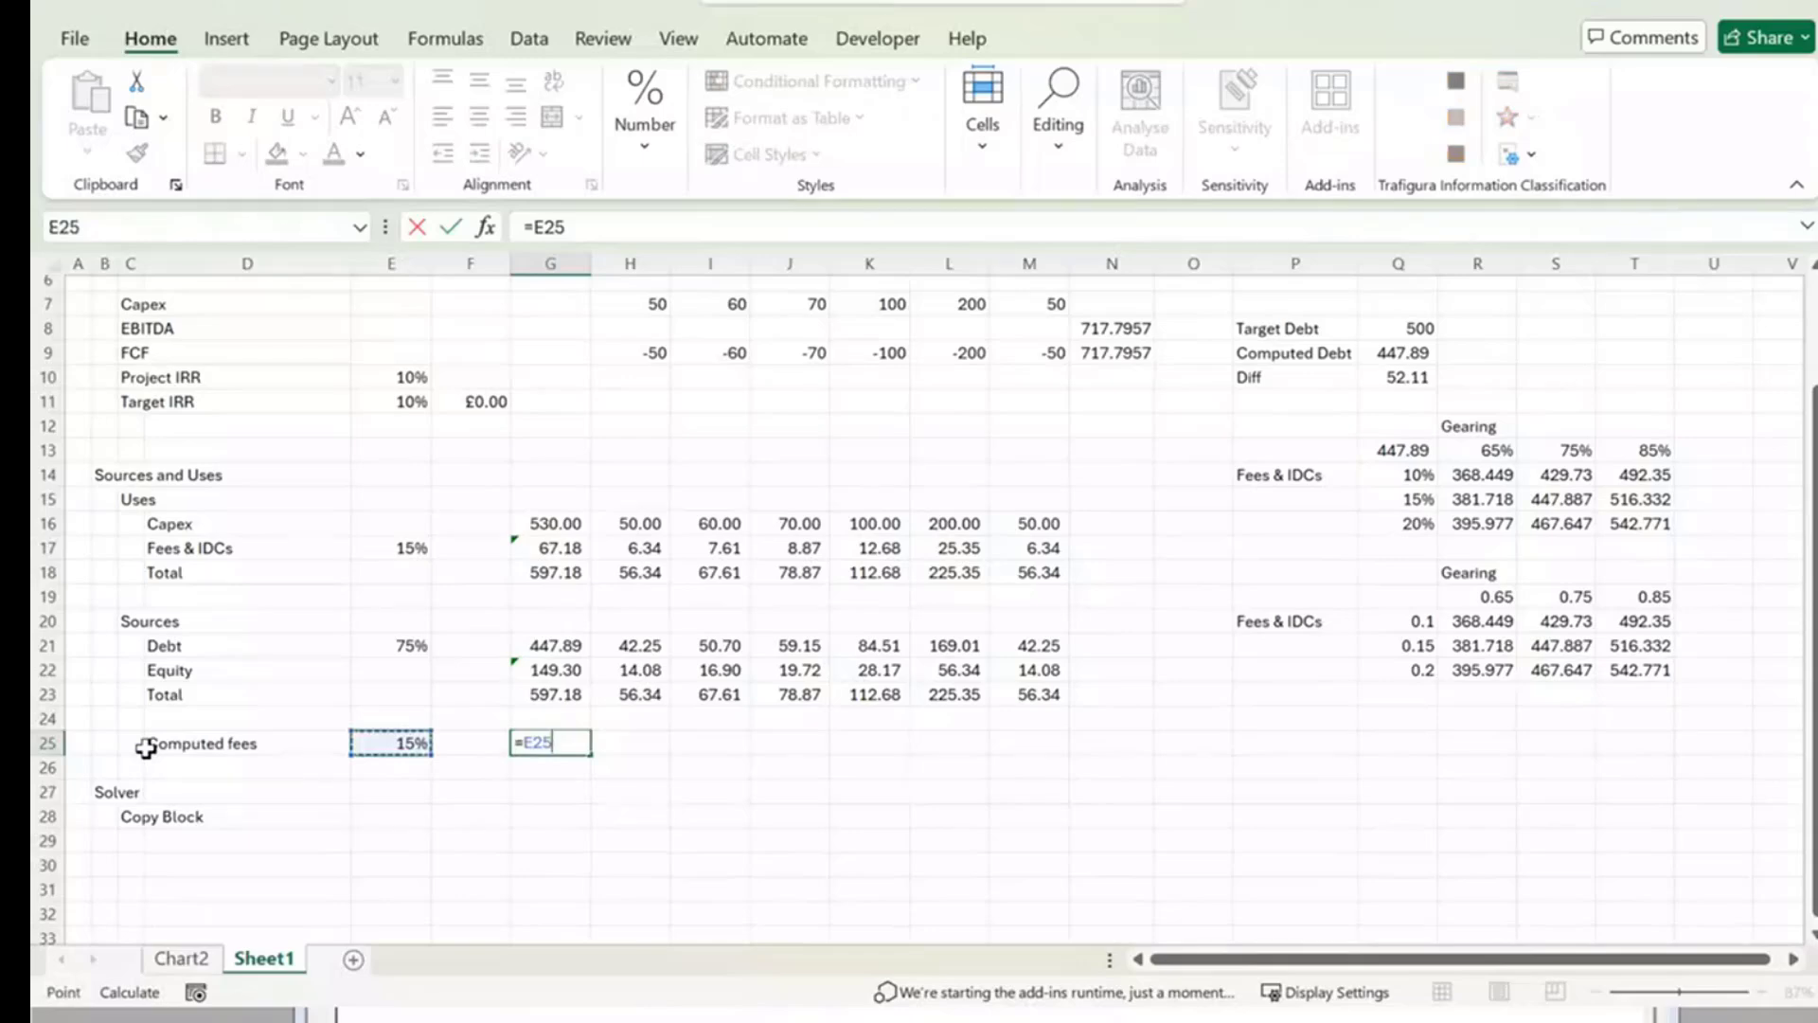
key("F4")
type("*")
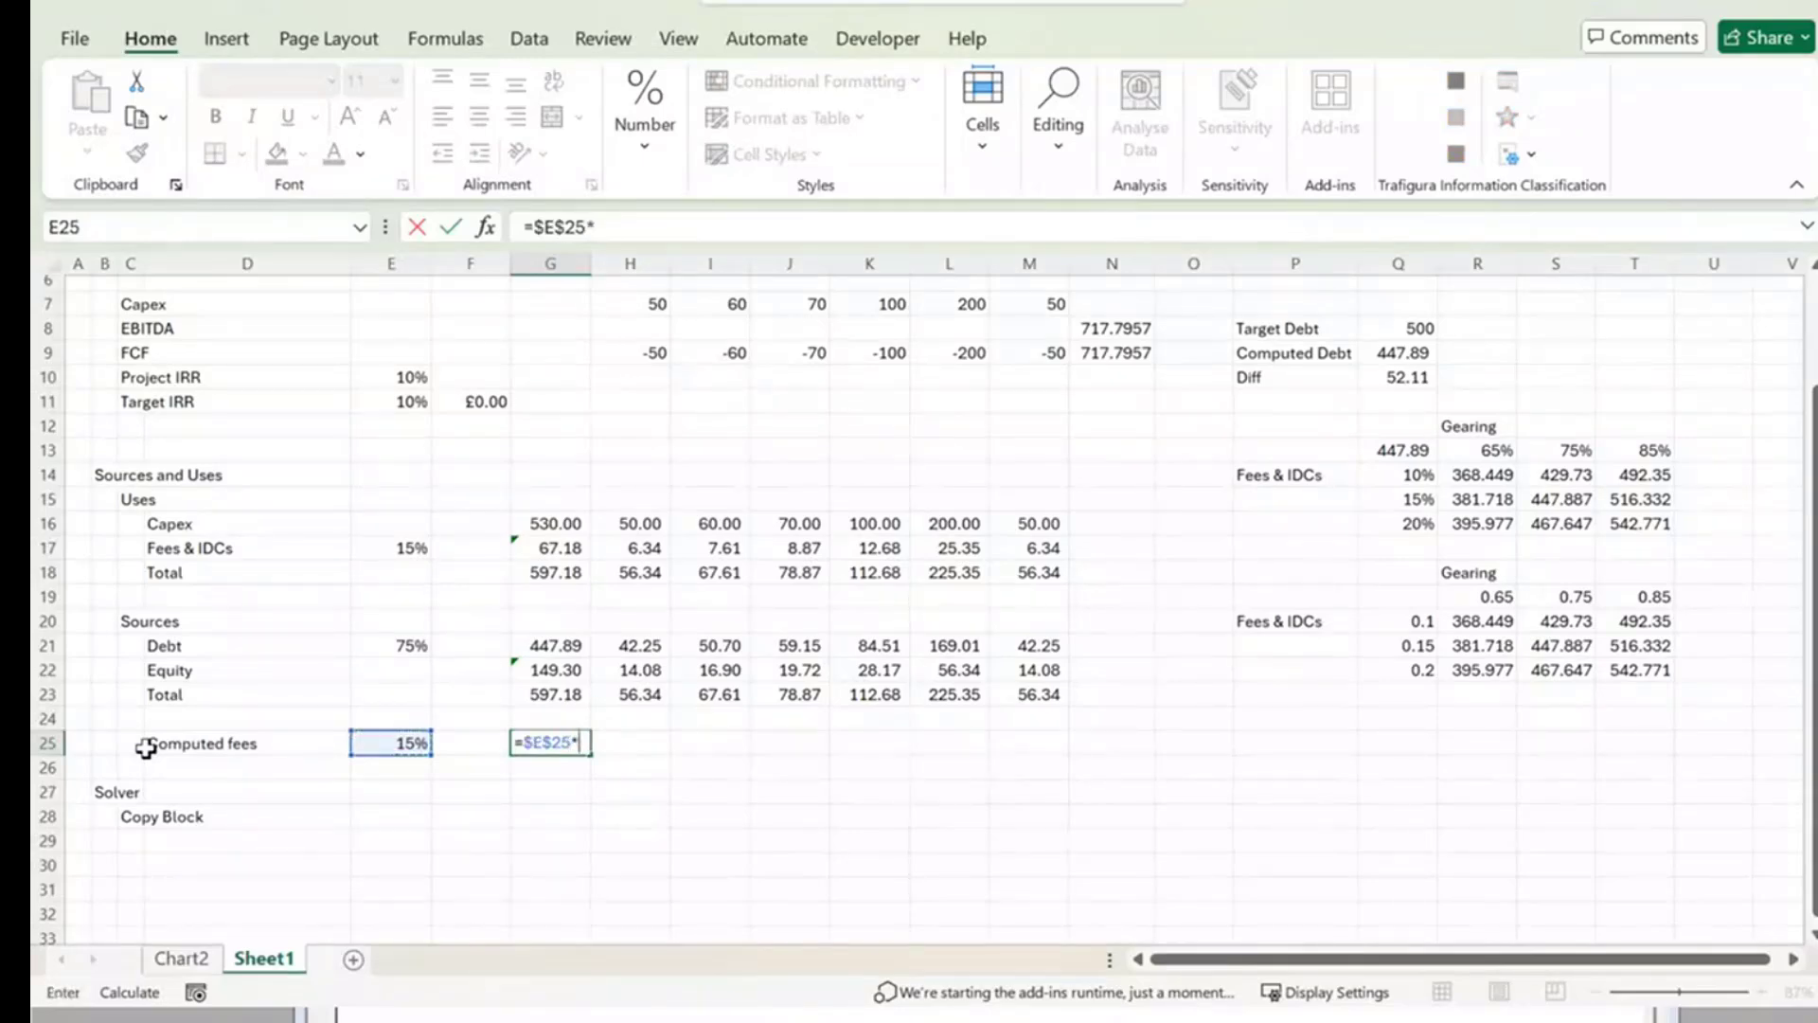
key("Up")
key("Up")
key("Up")
key("Up")
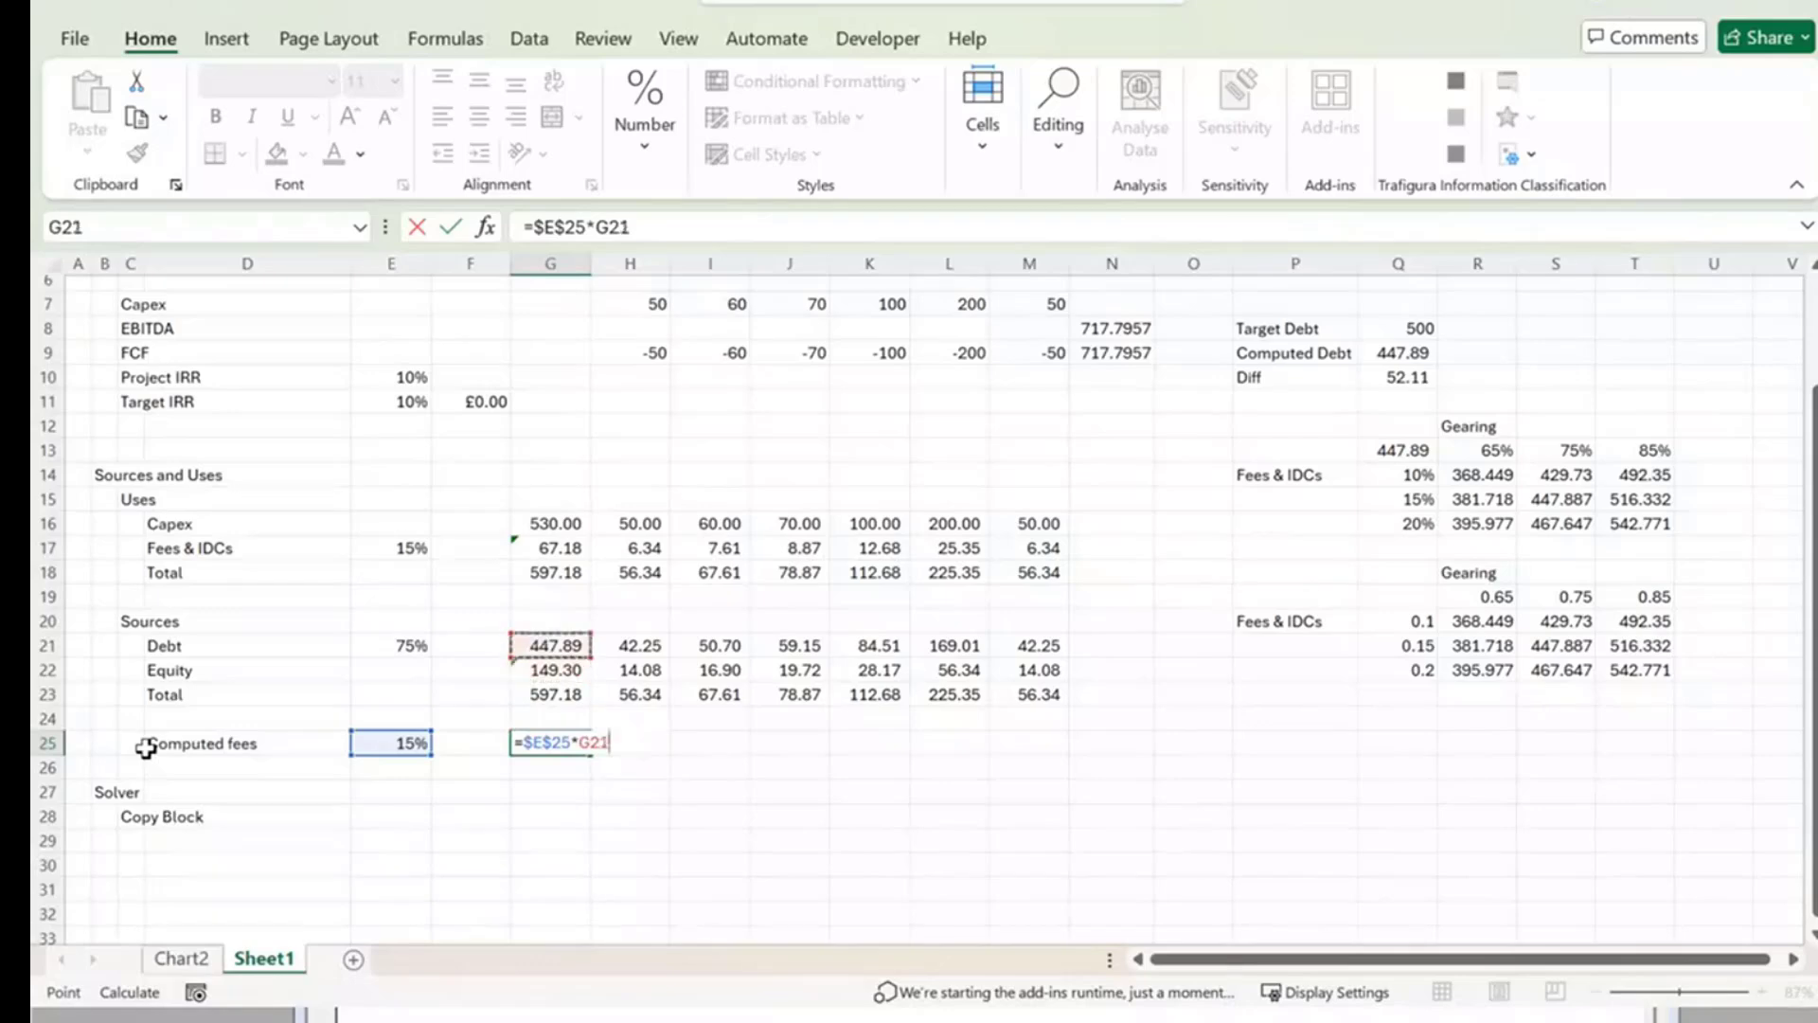
key("Return")
Fill the Computed fees formula from G25 across to M25.
key("Up")
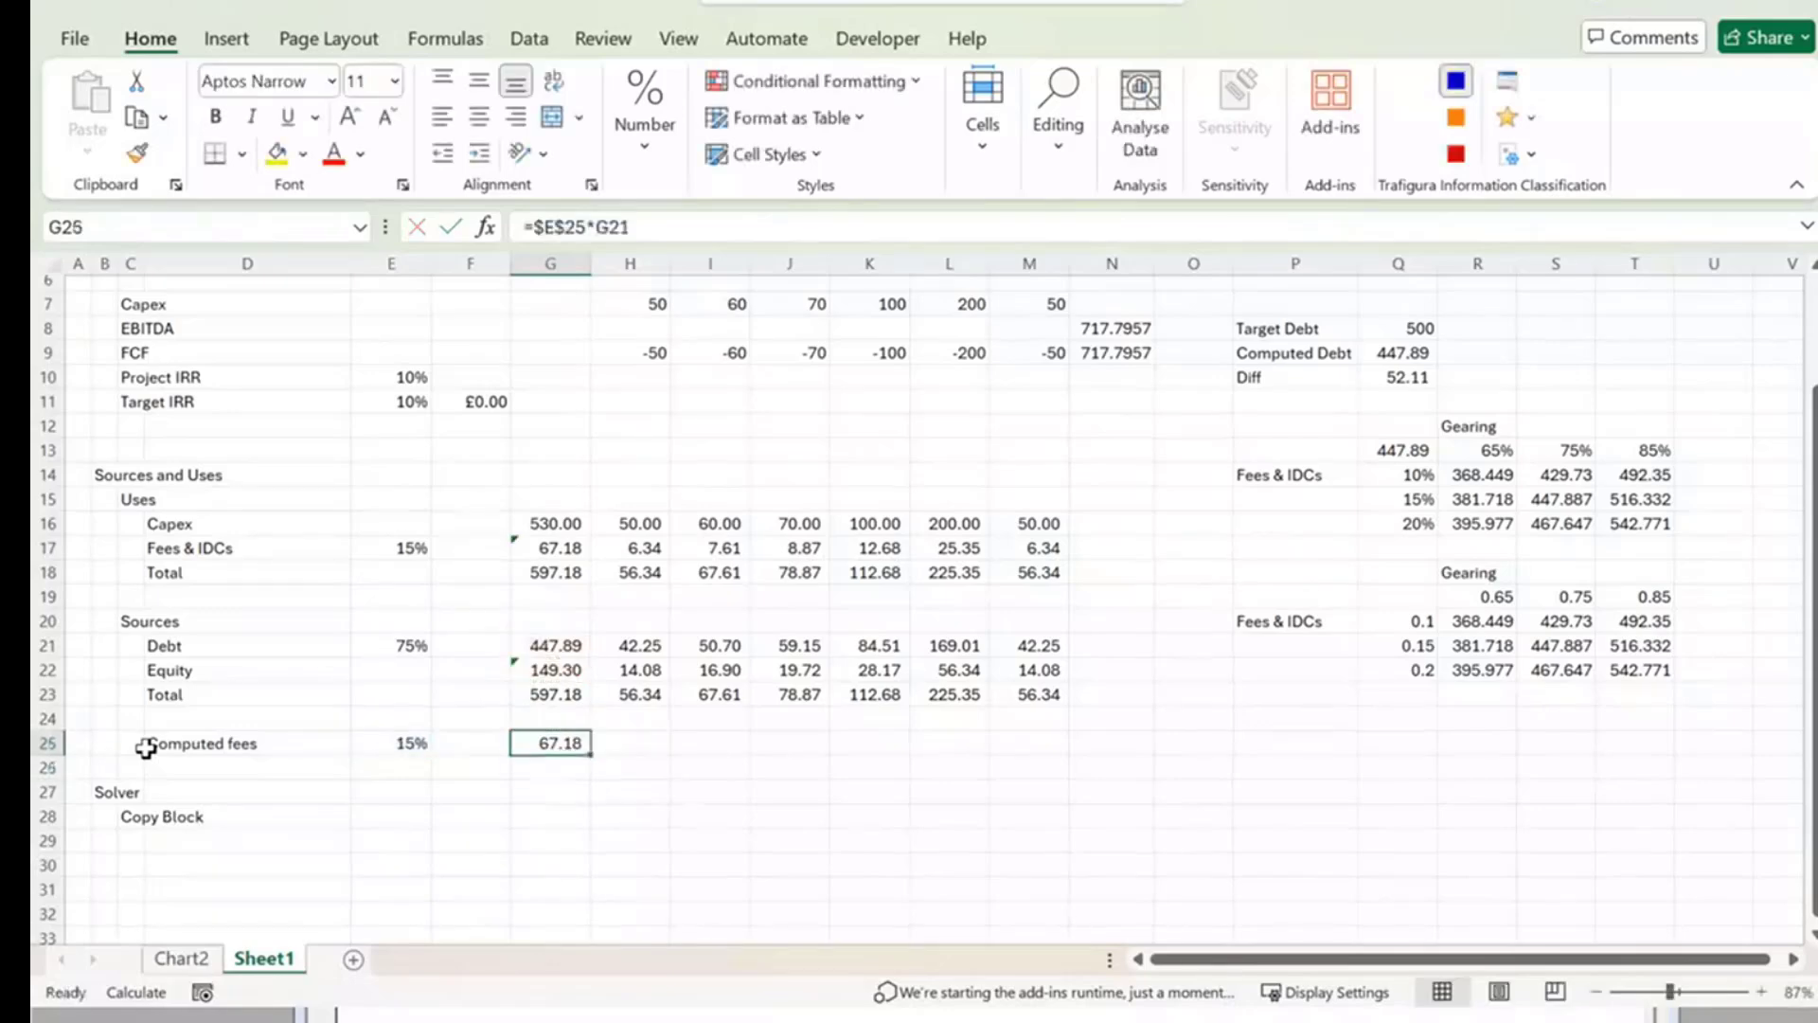
key("shift+Right")
key("shift+Right")
key("shift+Right")
key("shift+Right")
key("shift+Right")
key("shift+Right")
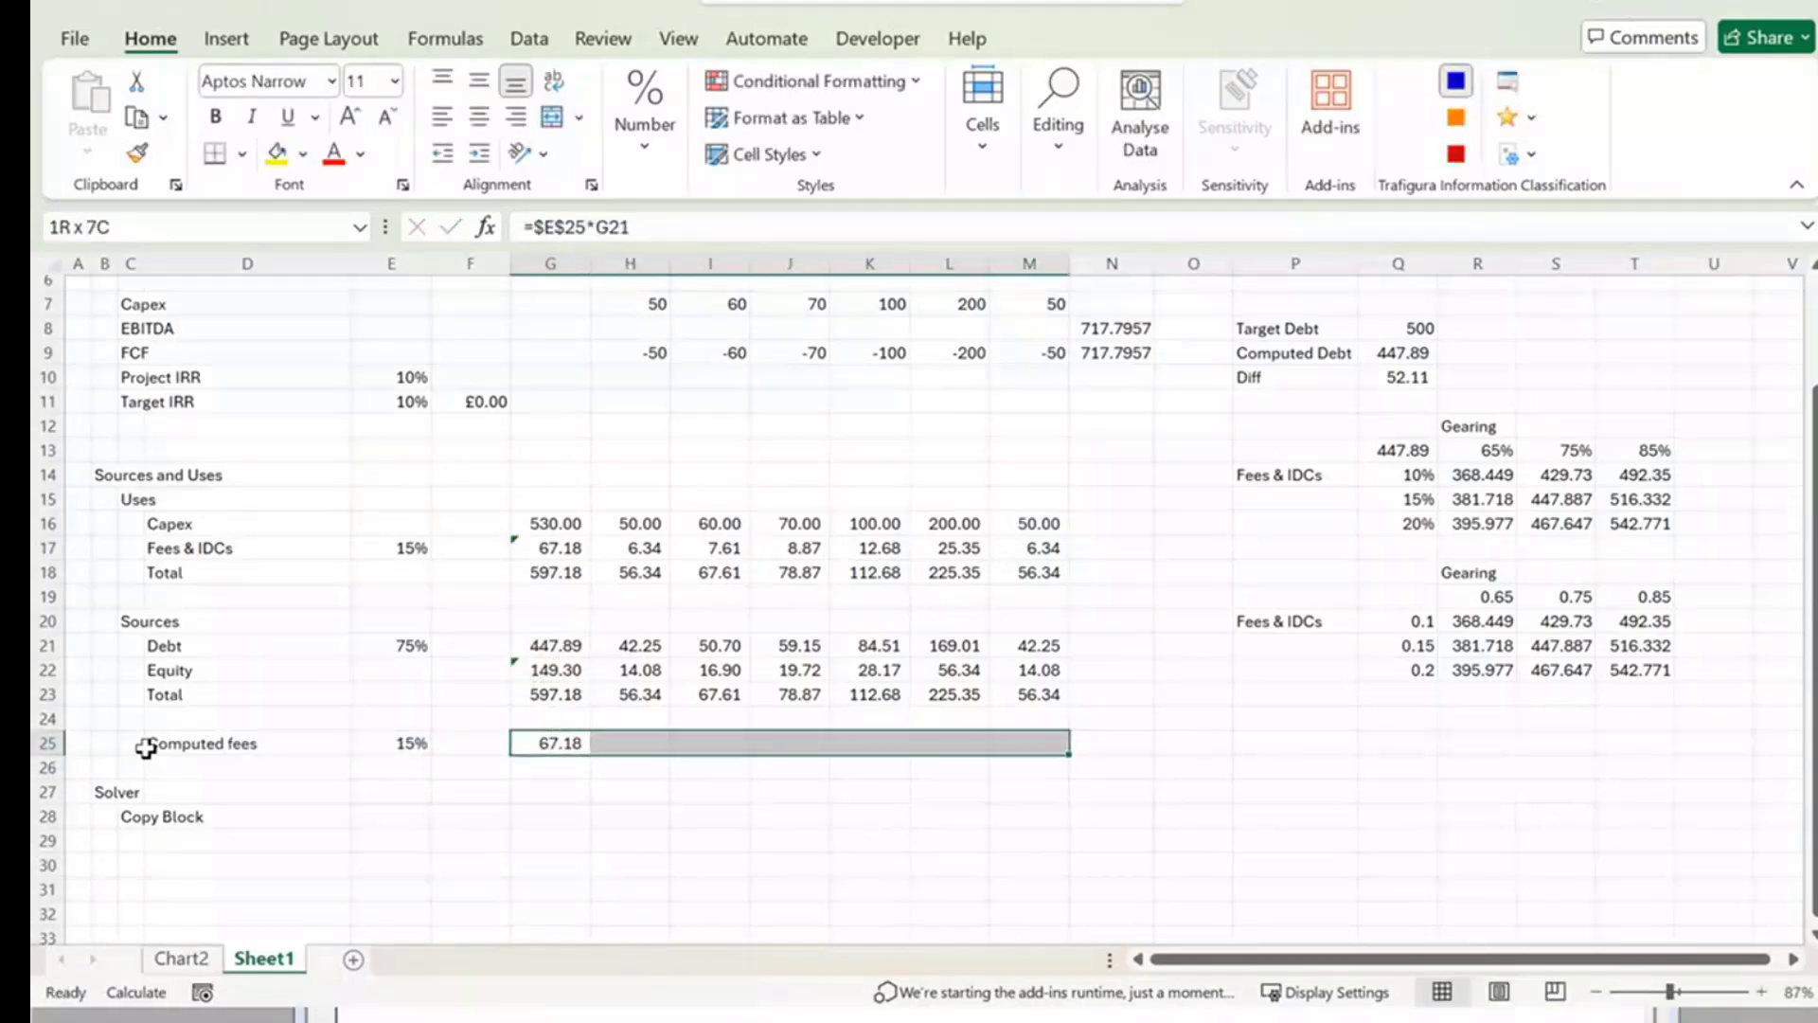
key("ctrl+r")
key("Left")
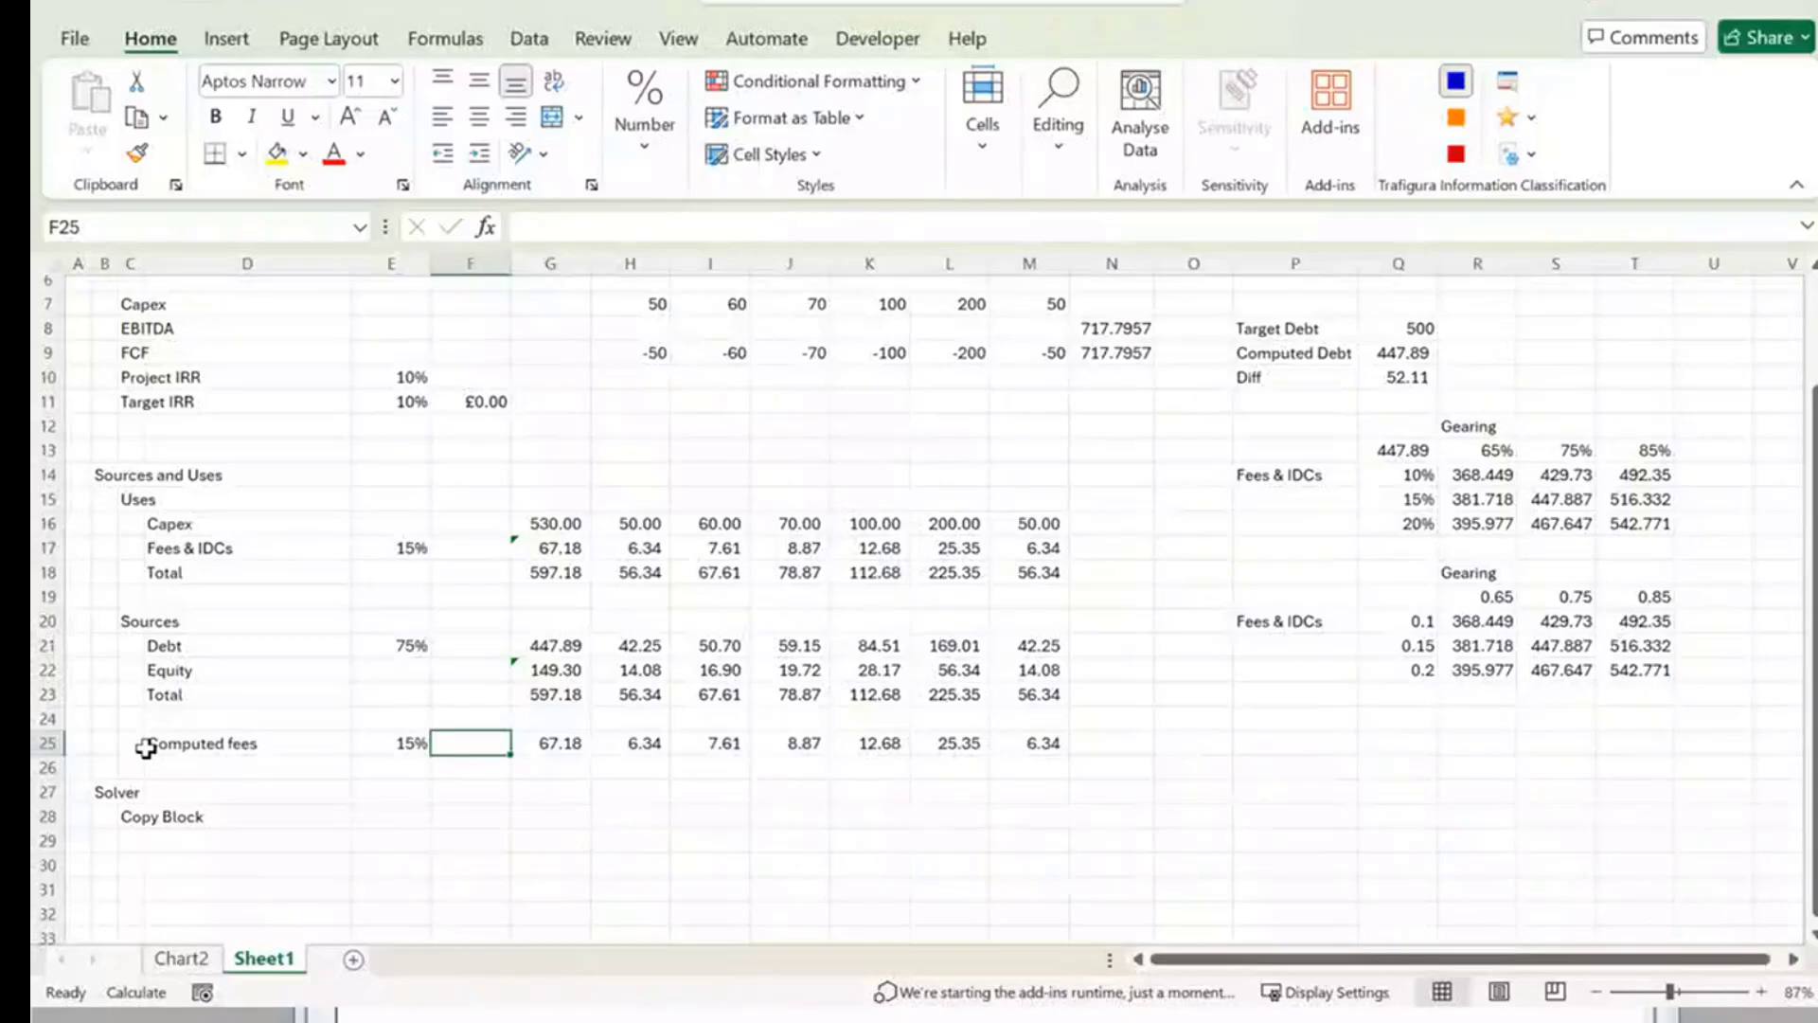
Link G28 in the Copy Block row to the Computed fees total with =G25.
key("Left")
key("Down")
key("Down")
key("Down")
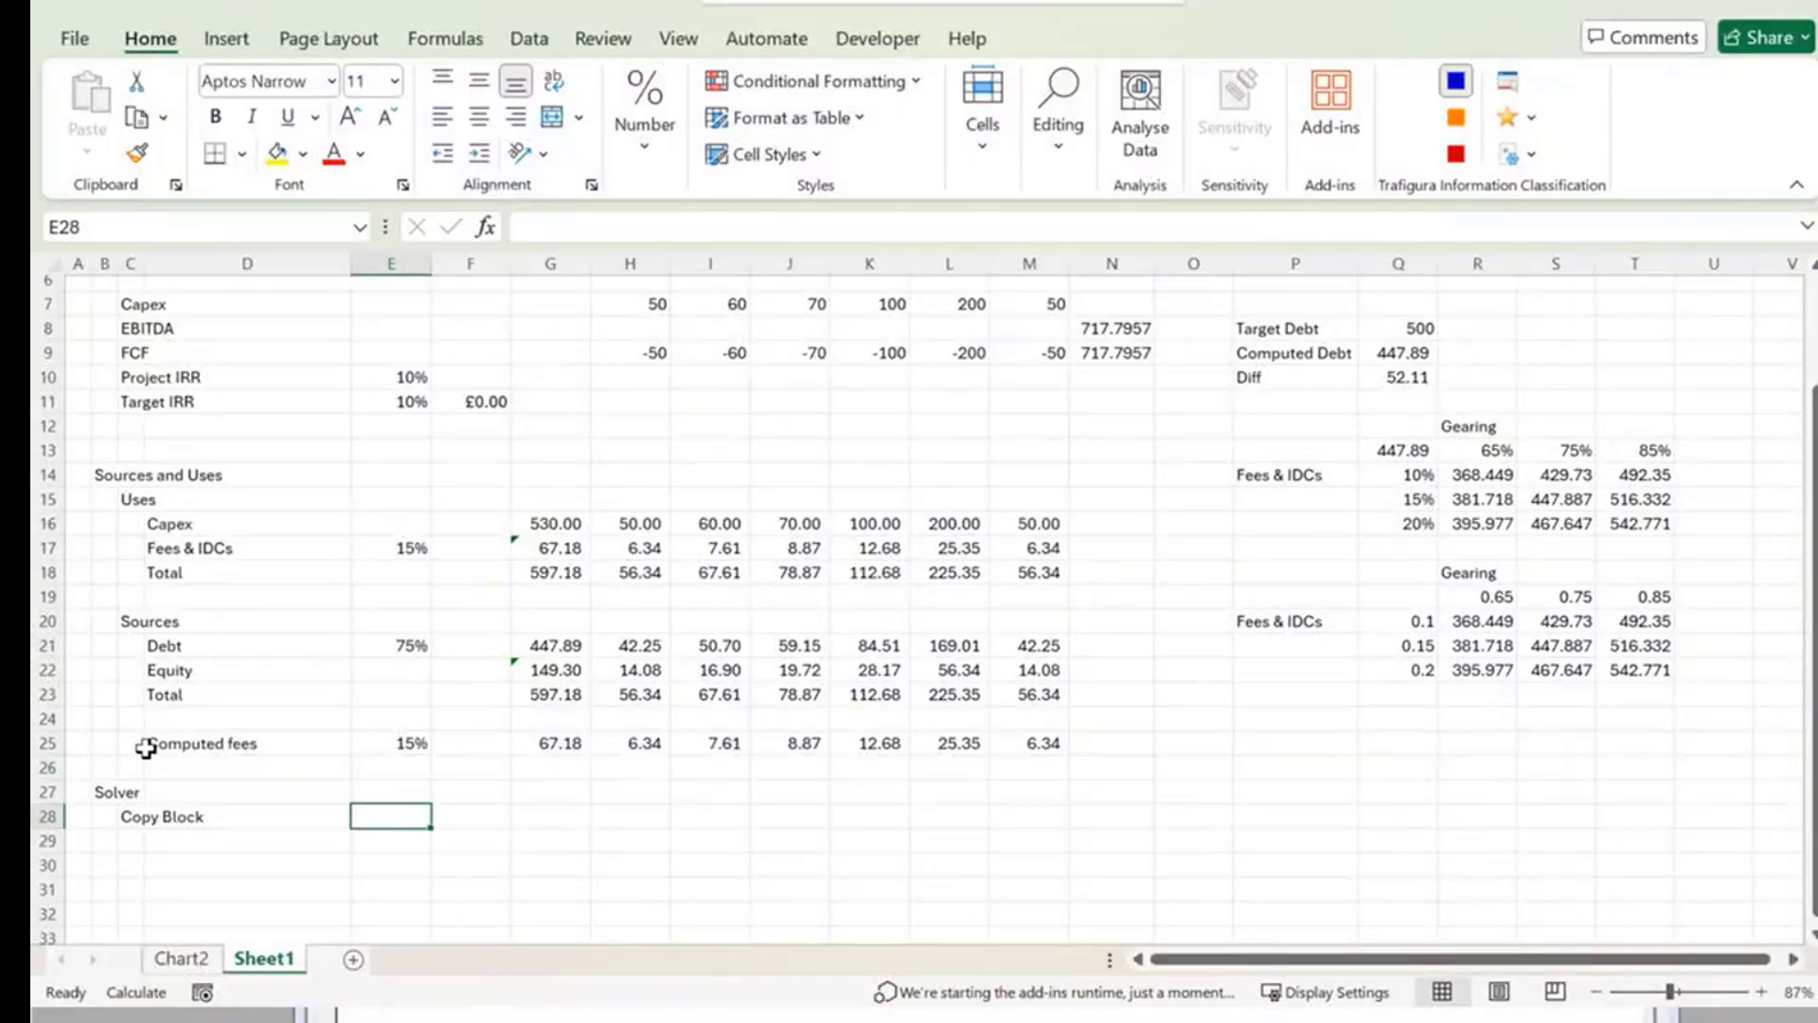
key("Right")
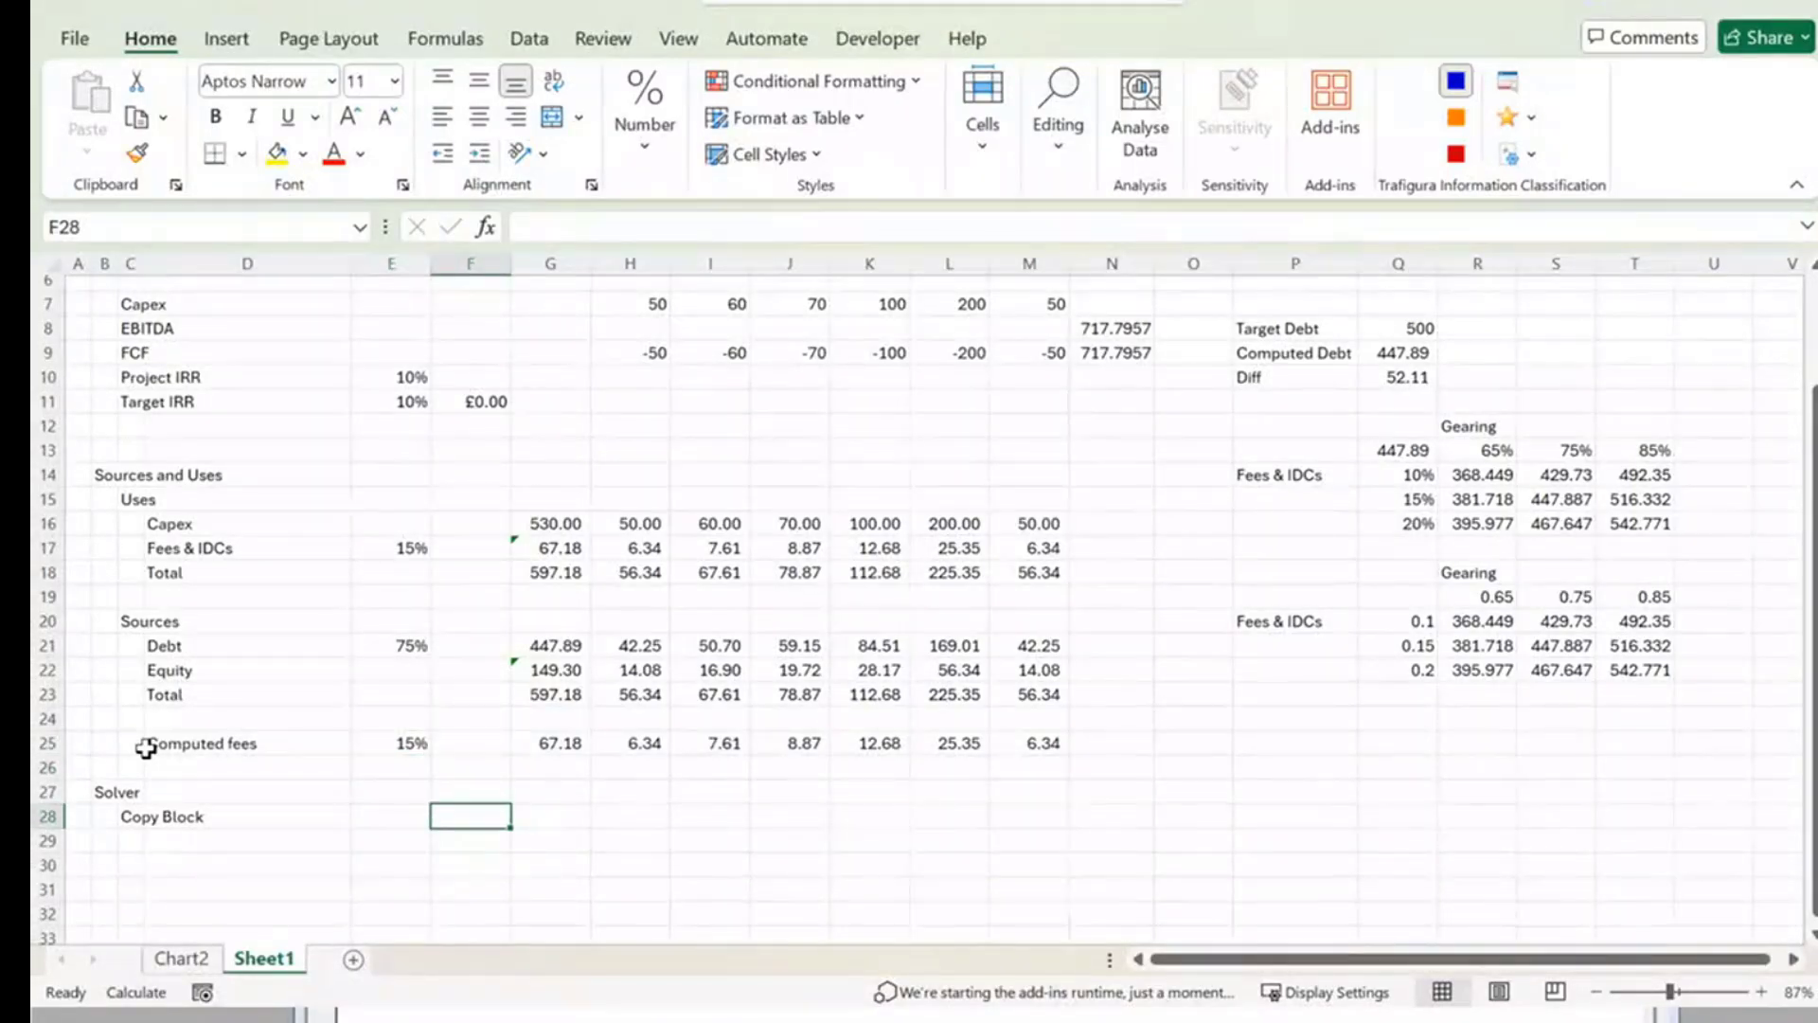
key("Right")
type("=")
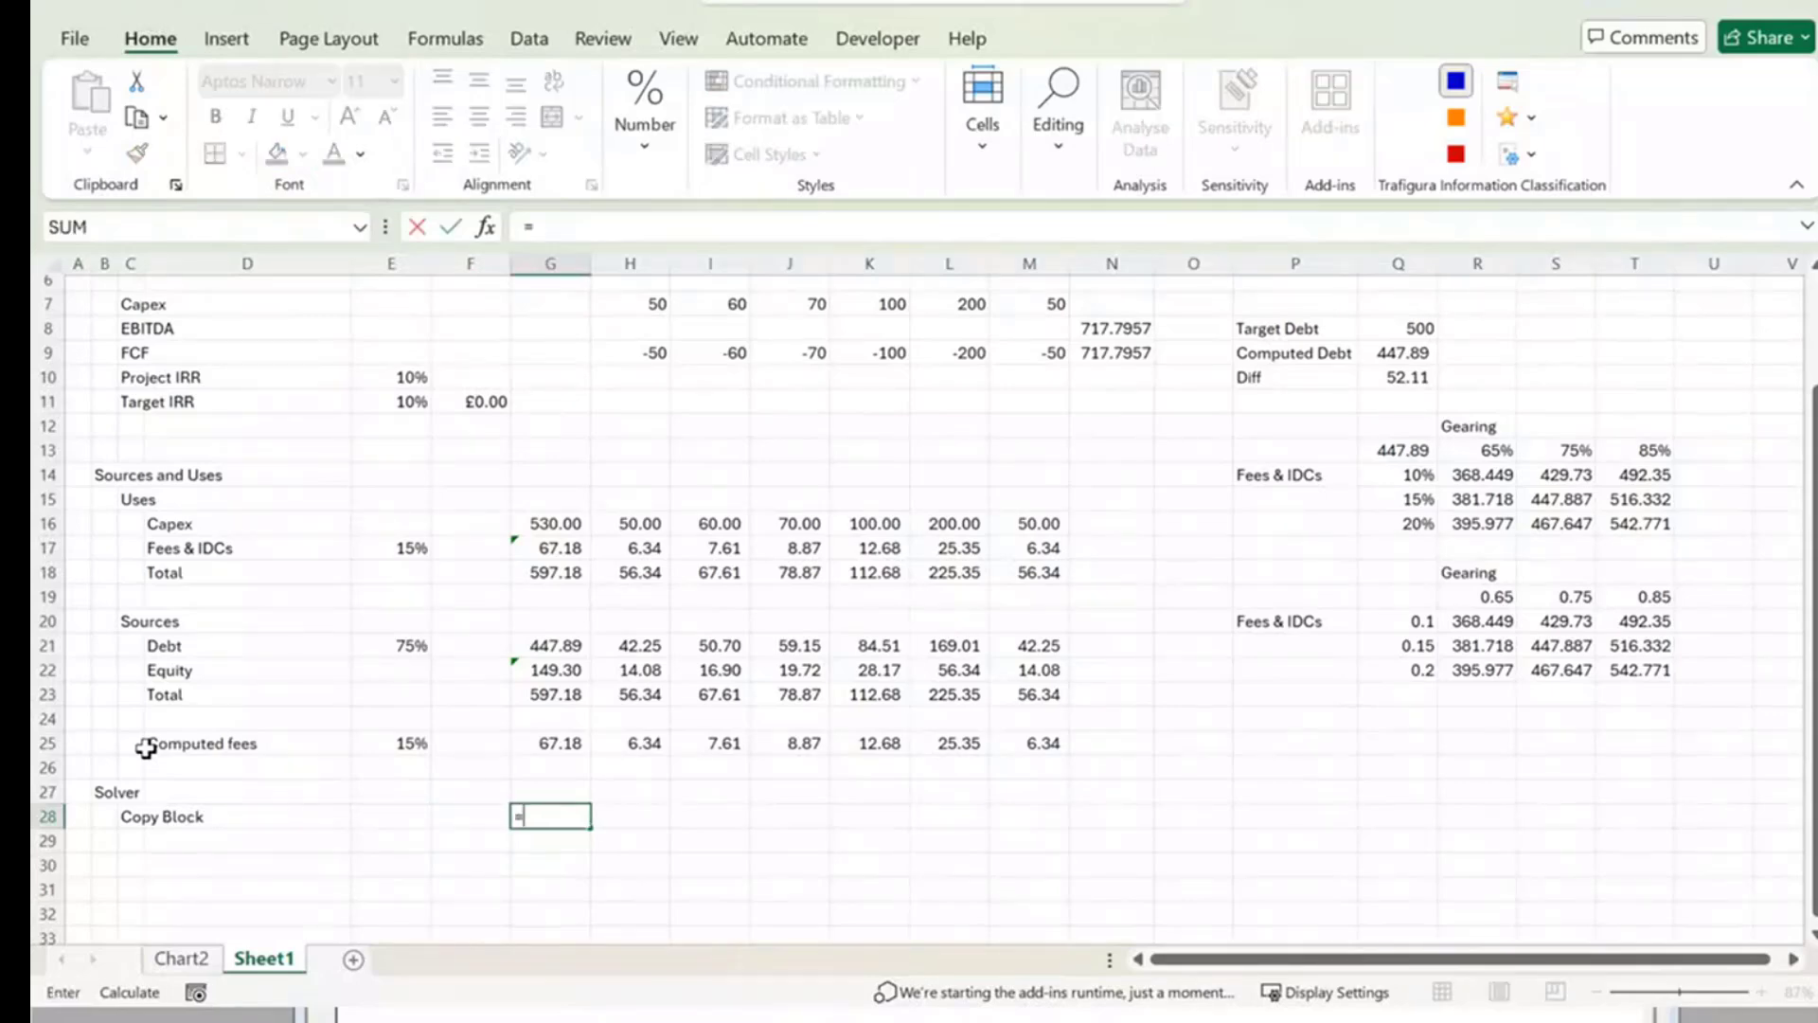
key("Up")
key("Up")
key("Up")
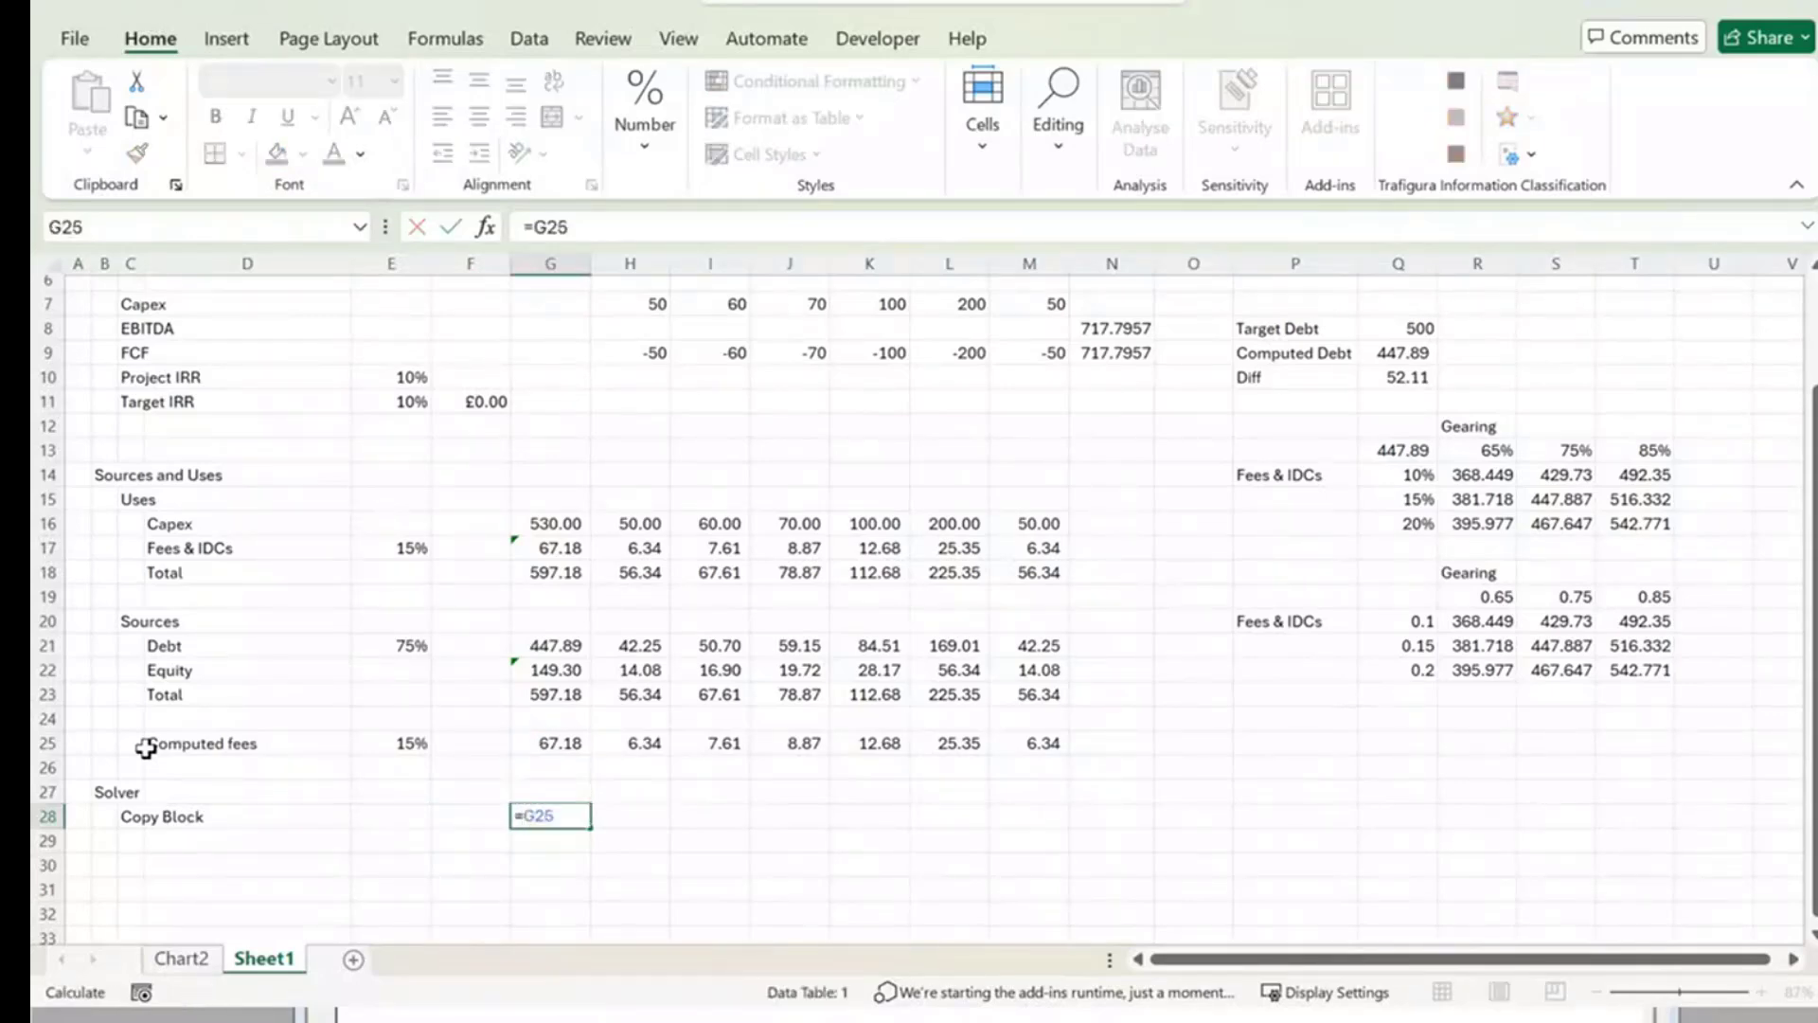
key("Return")
Fill the Copy Block link from G28 across to M28.
key("Up")
key("shift+Right")
key("shift+Right")
key("shift+Right")
key("shift+Right")
key("shift+Right")
key("shift+Right")
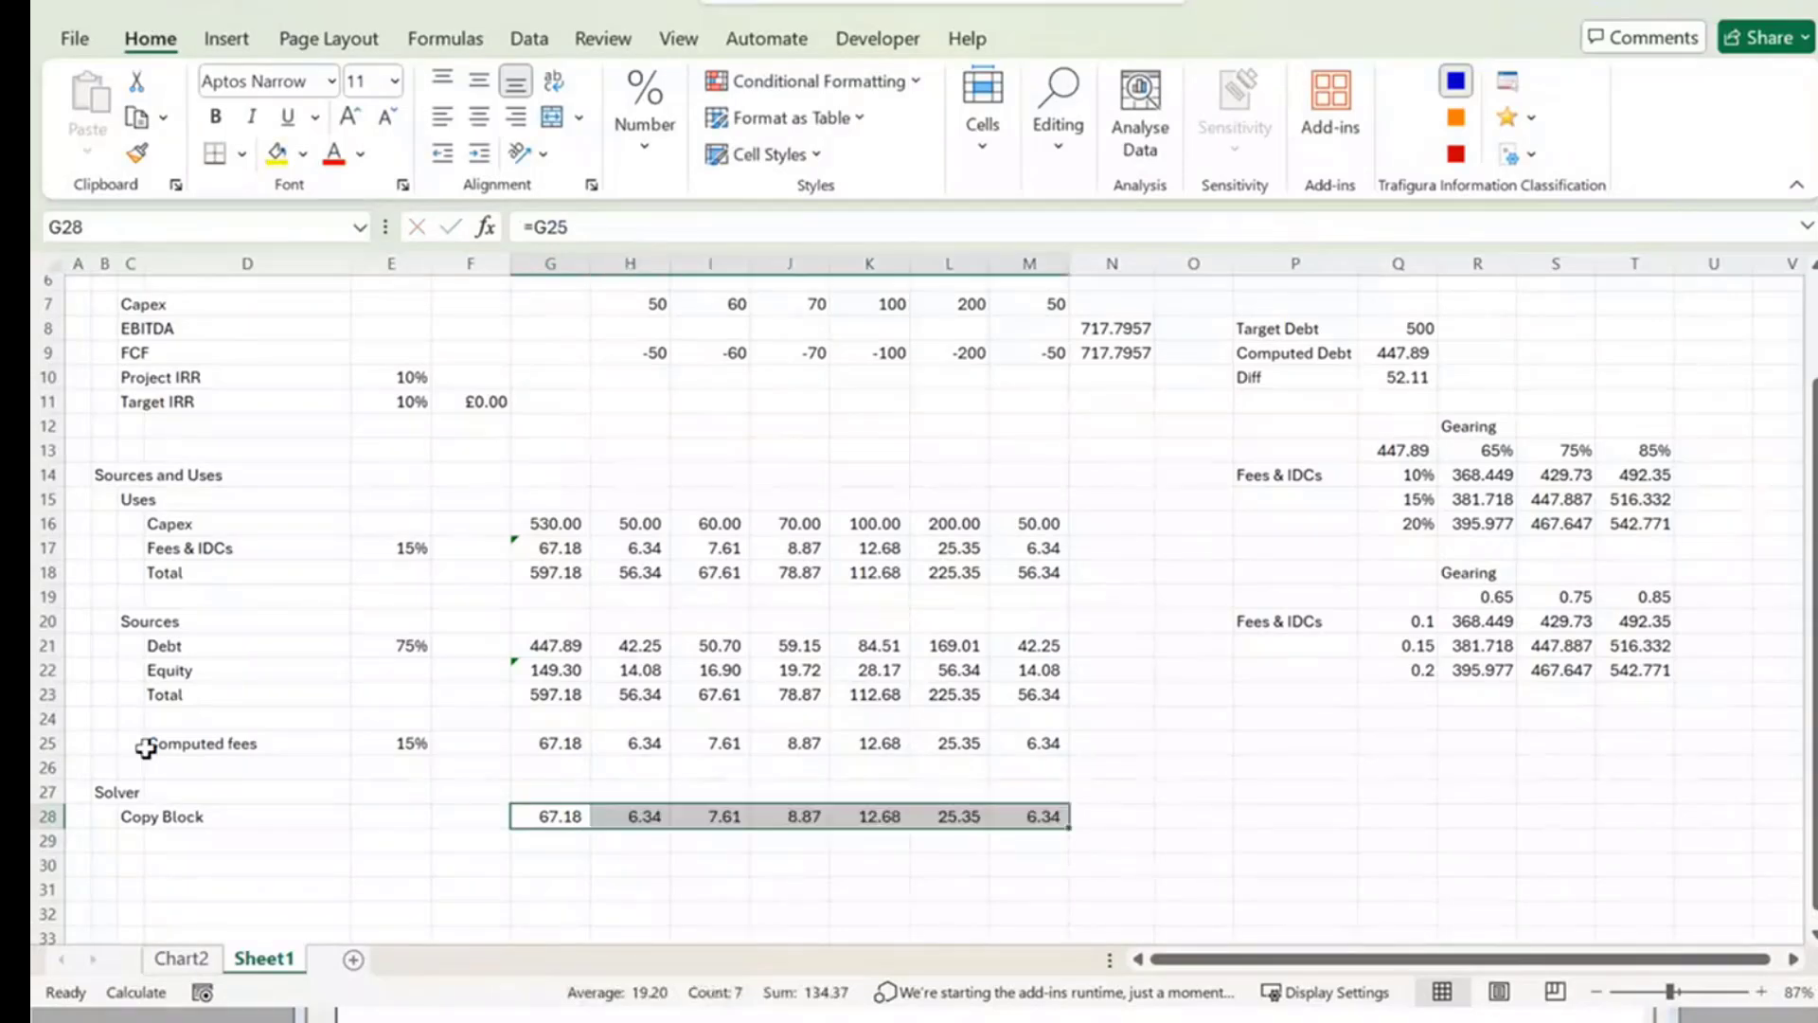
key("Left")
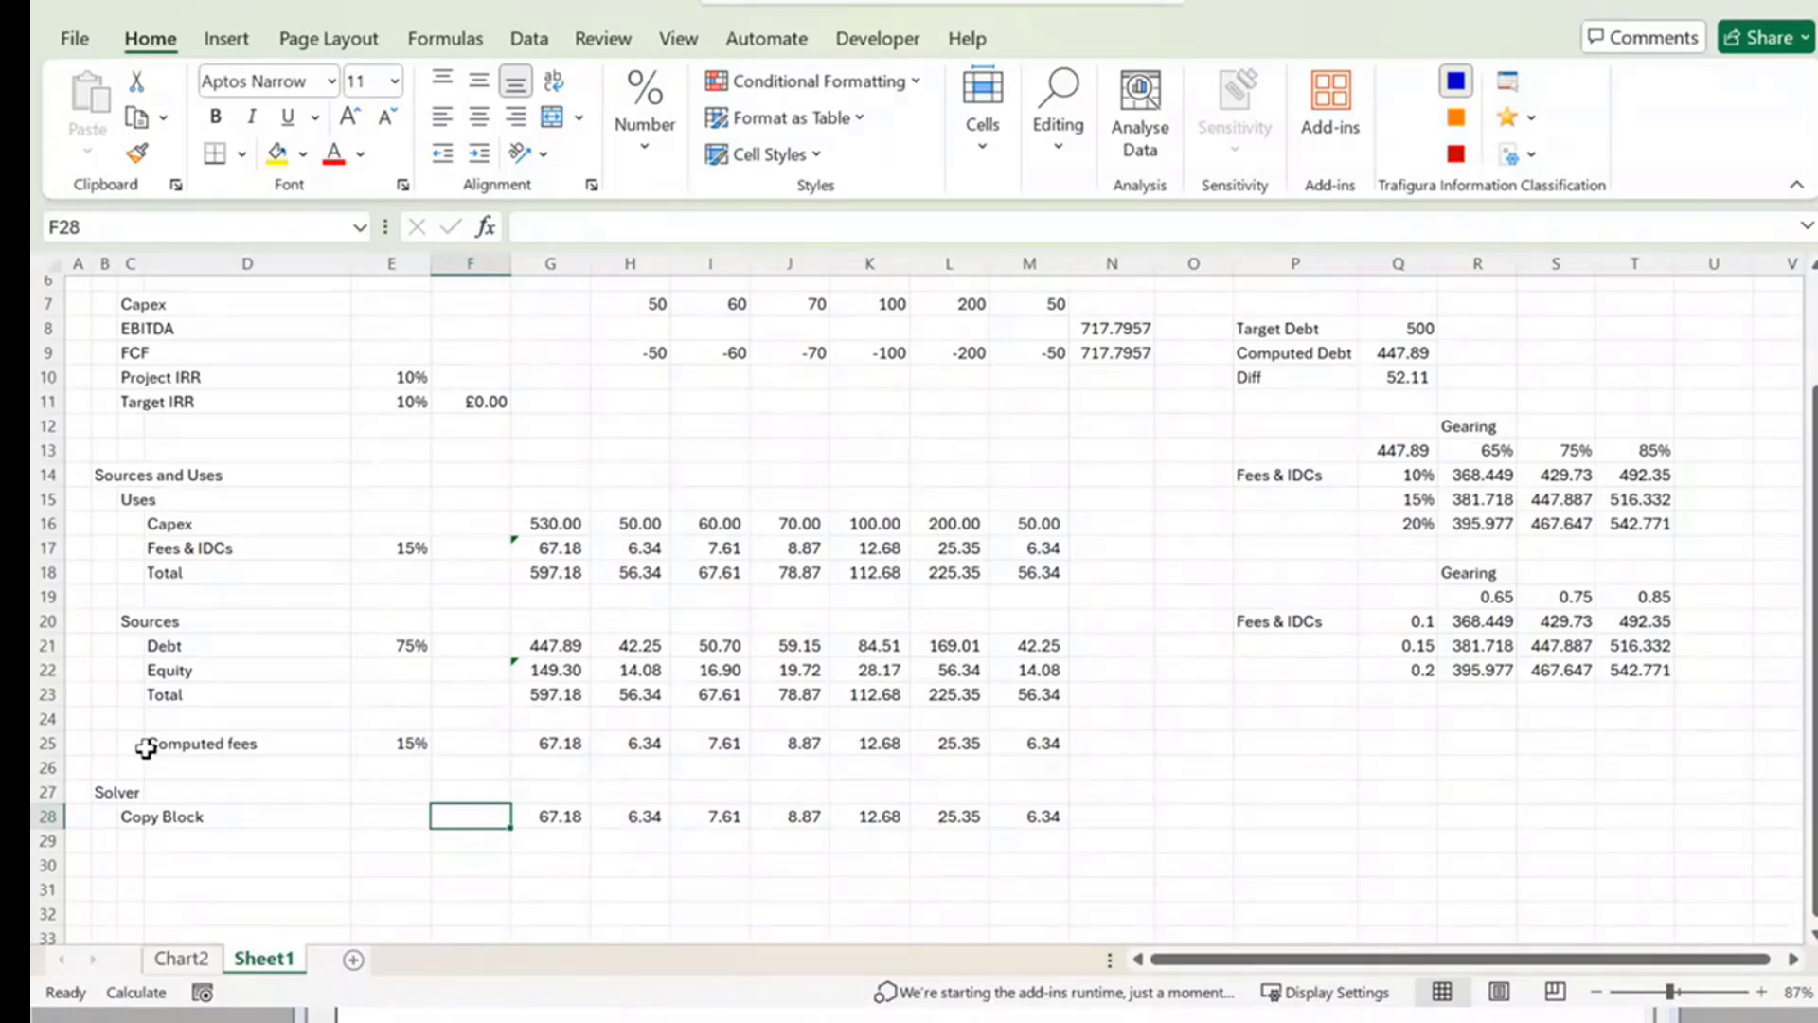
Try to clear cell M28 at the end of the Copy Block row.
key("Right")
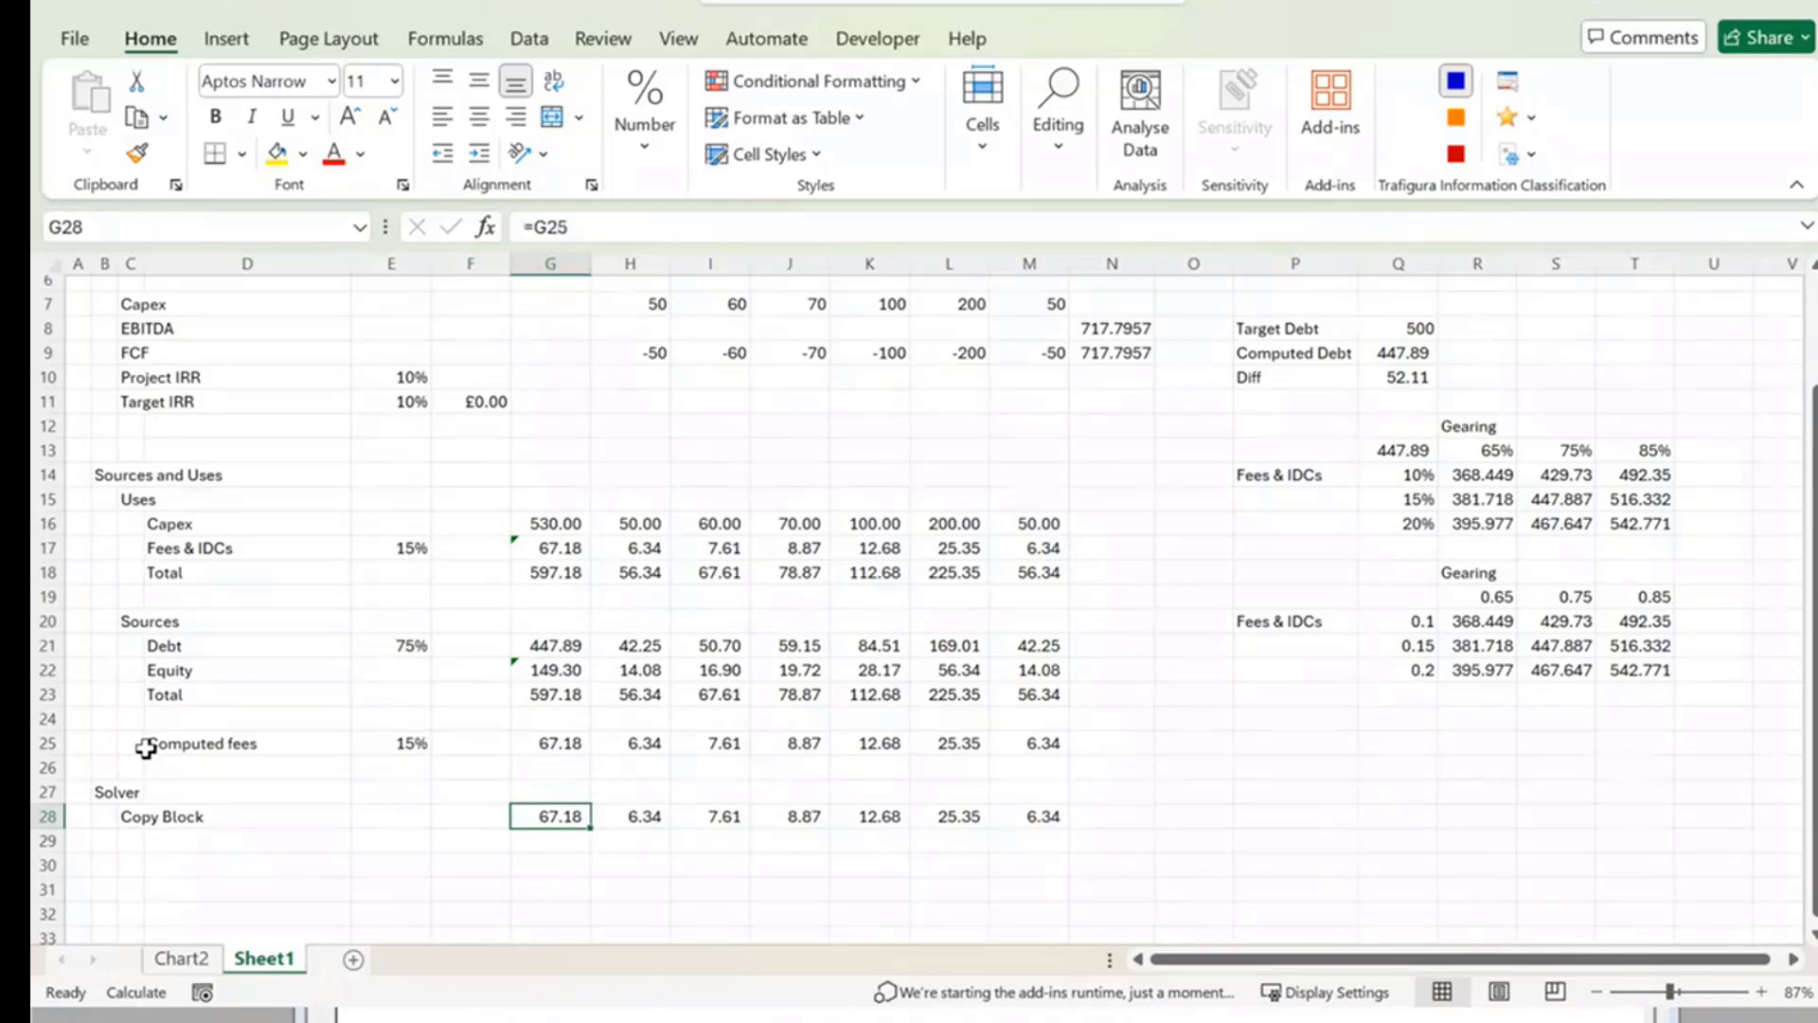
key("Right")
key("Right")
key("Right")
key("Right")
key("Right")
key("Right")
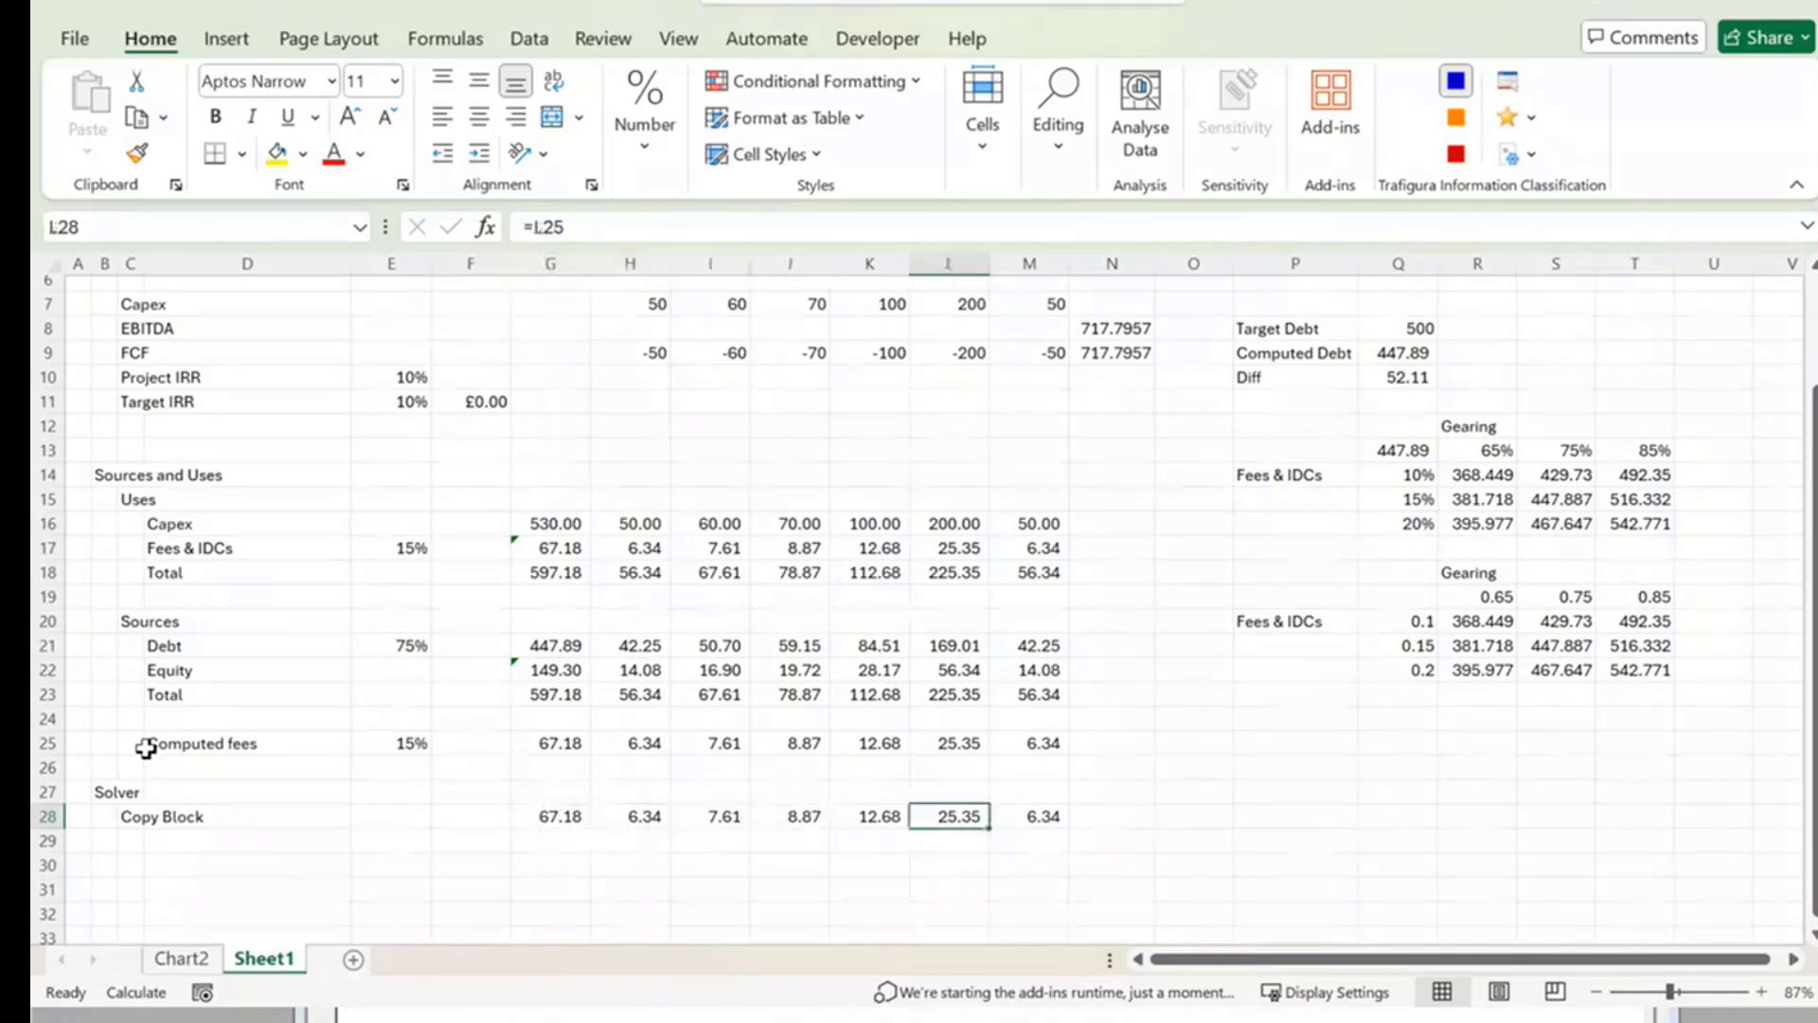
key("Delete")
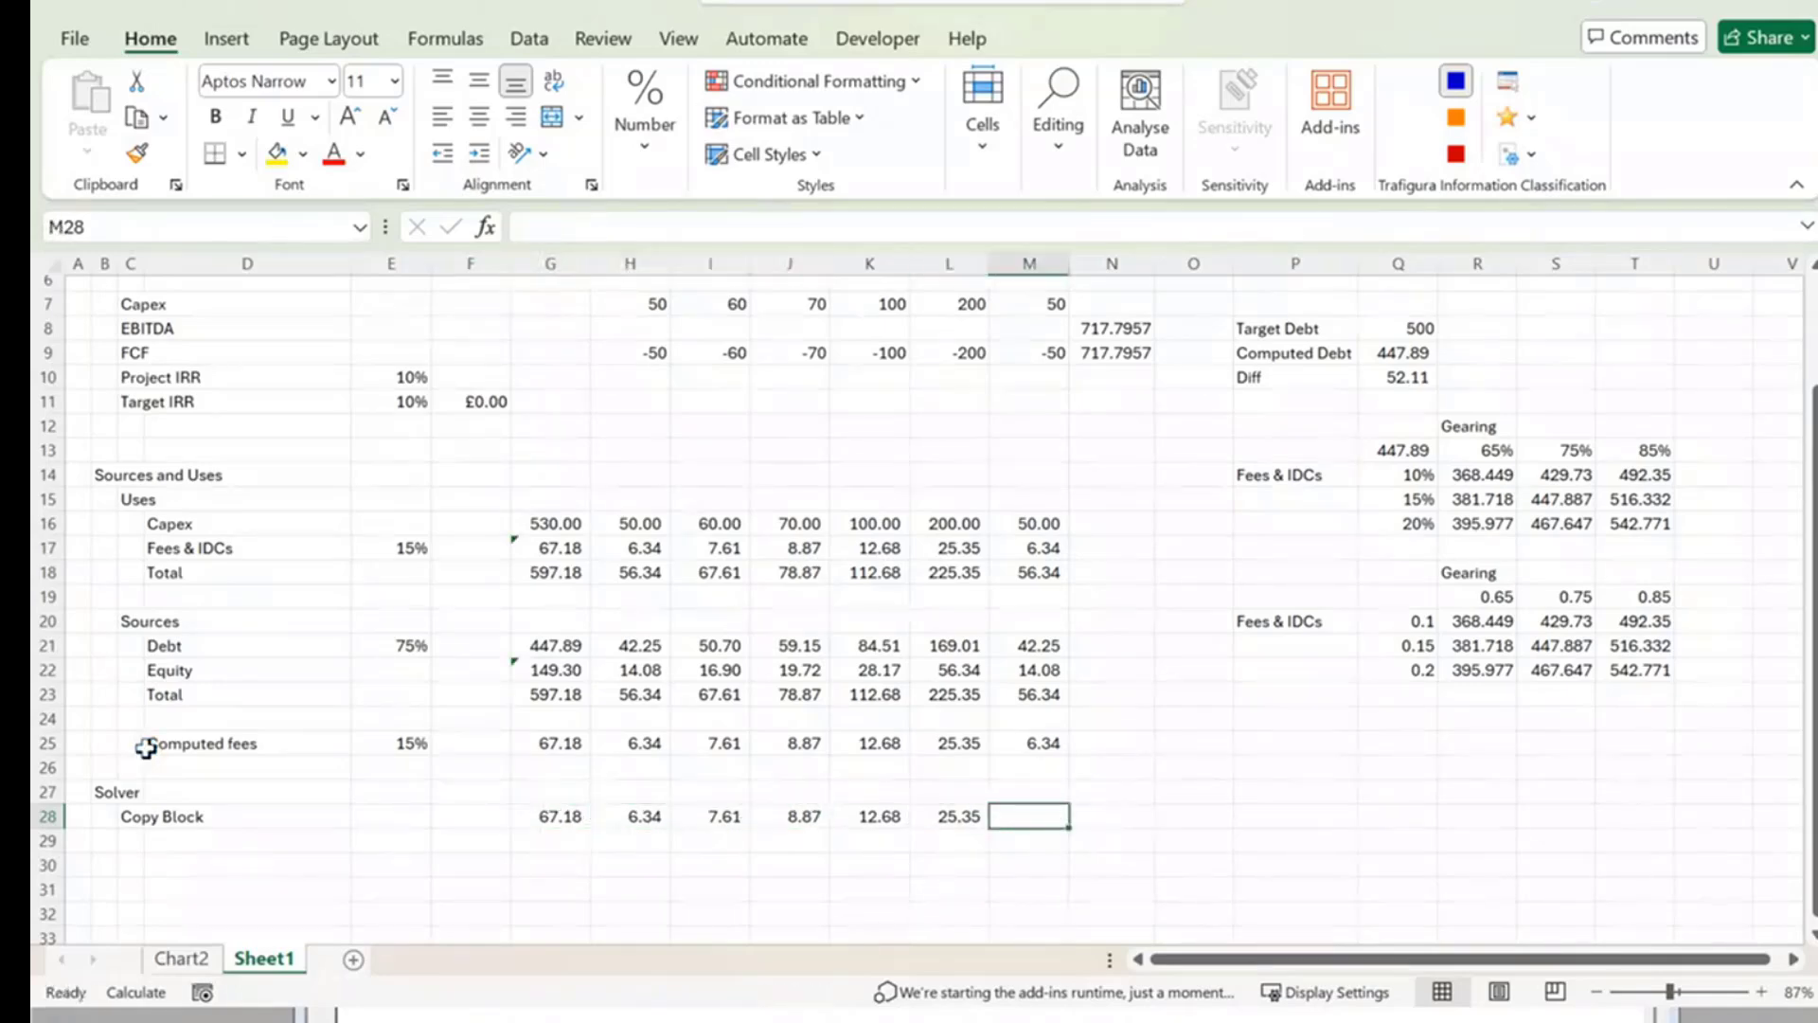
Clear the linked total in G28, keeping the Copy Block's period values in H28:M28.
key("Left")
key("Left")
key("Left")
key("Left")
key("Left")
key("Left")
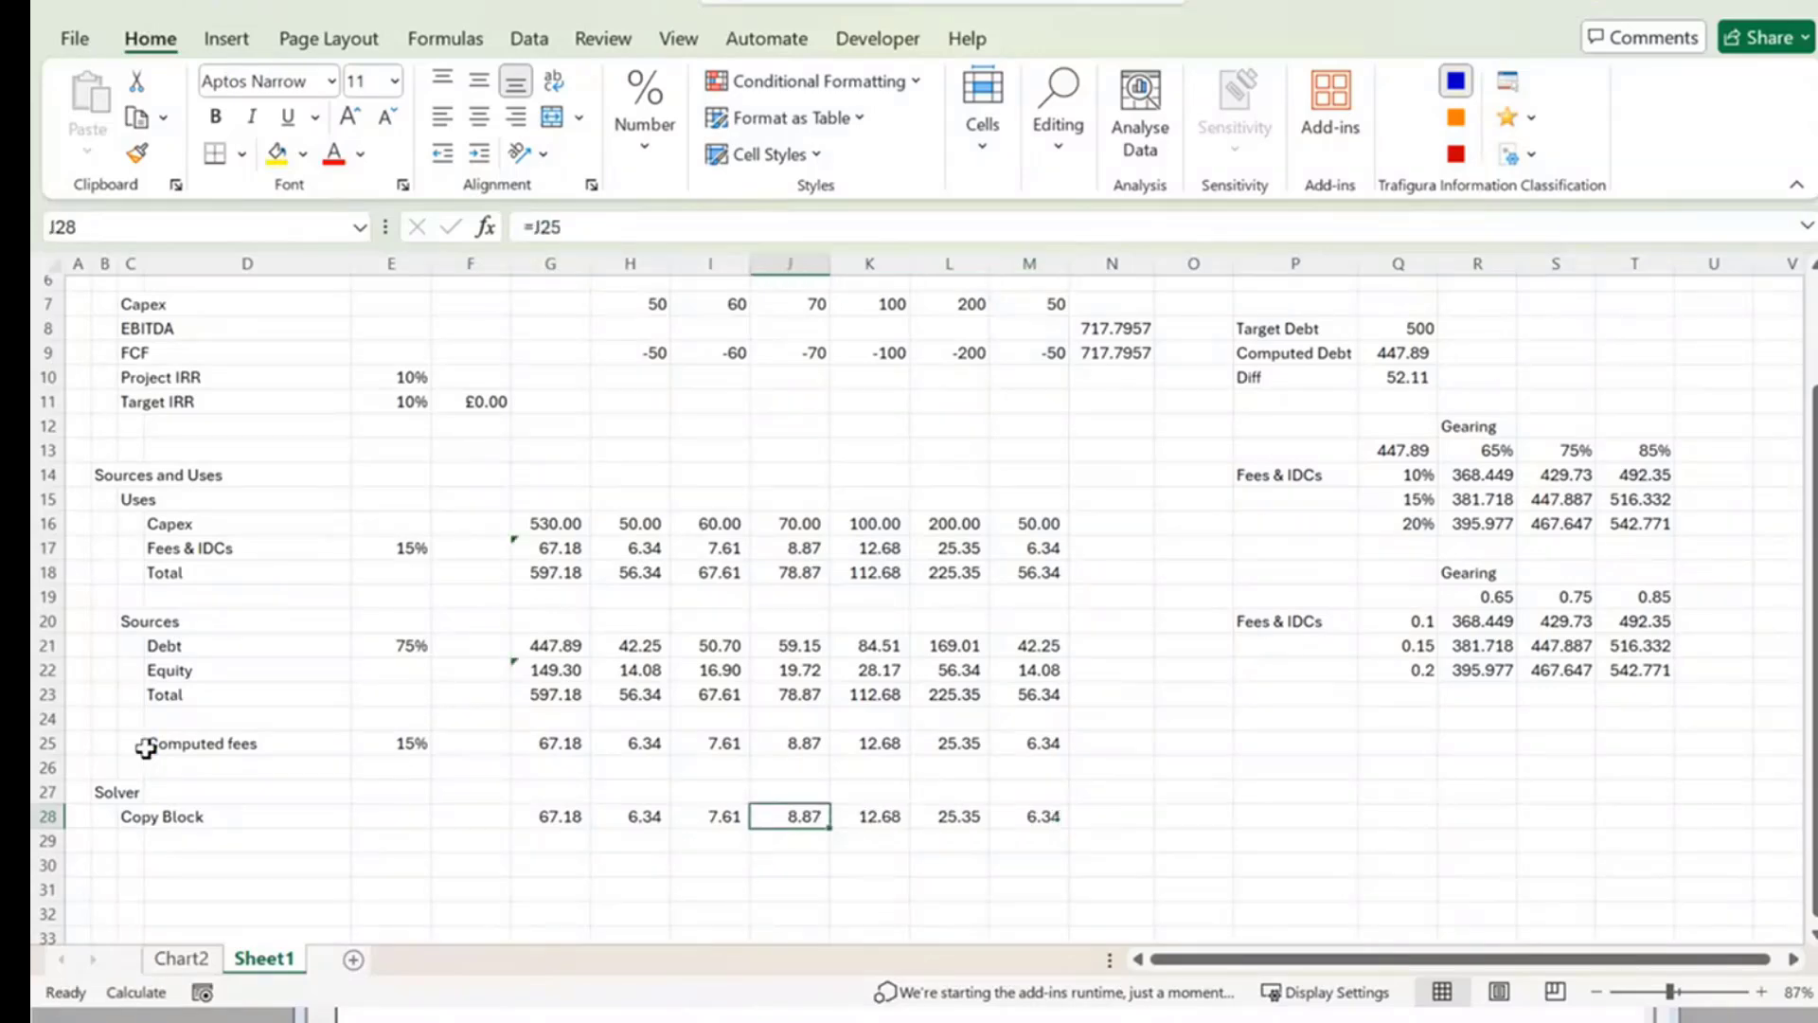
key("Delete")
key("Left")
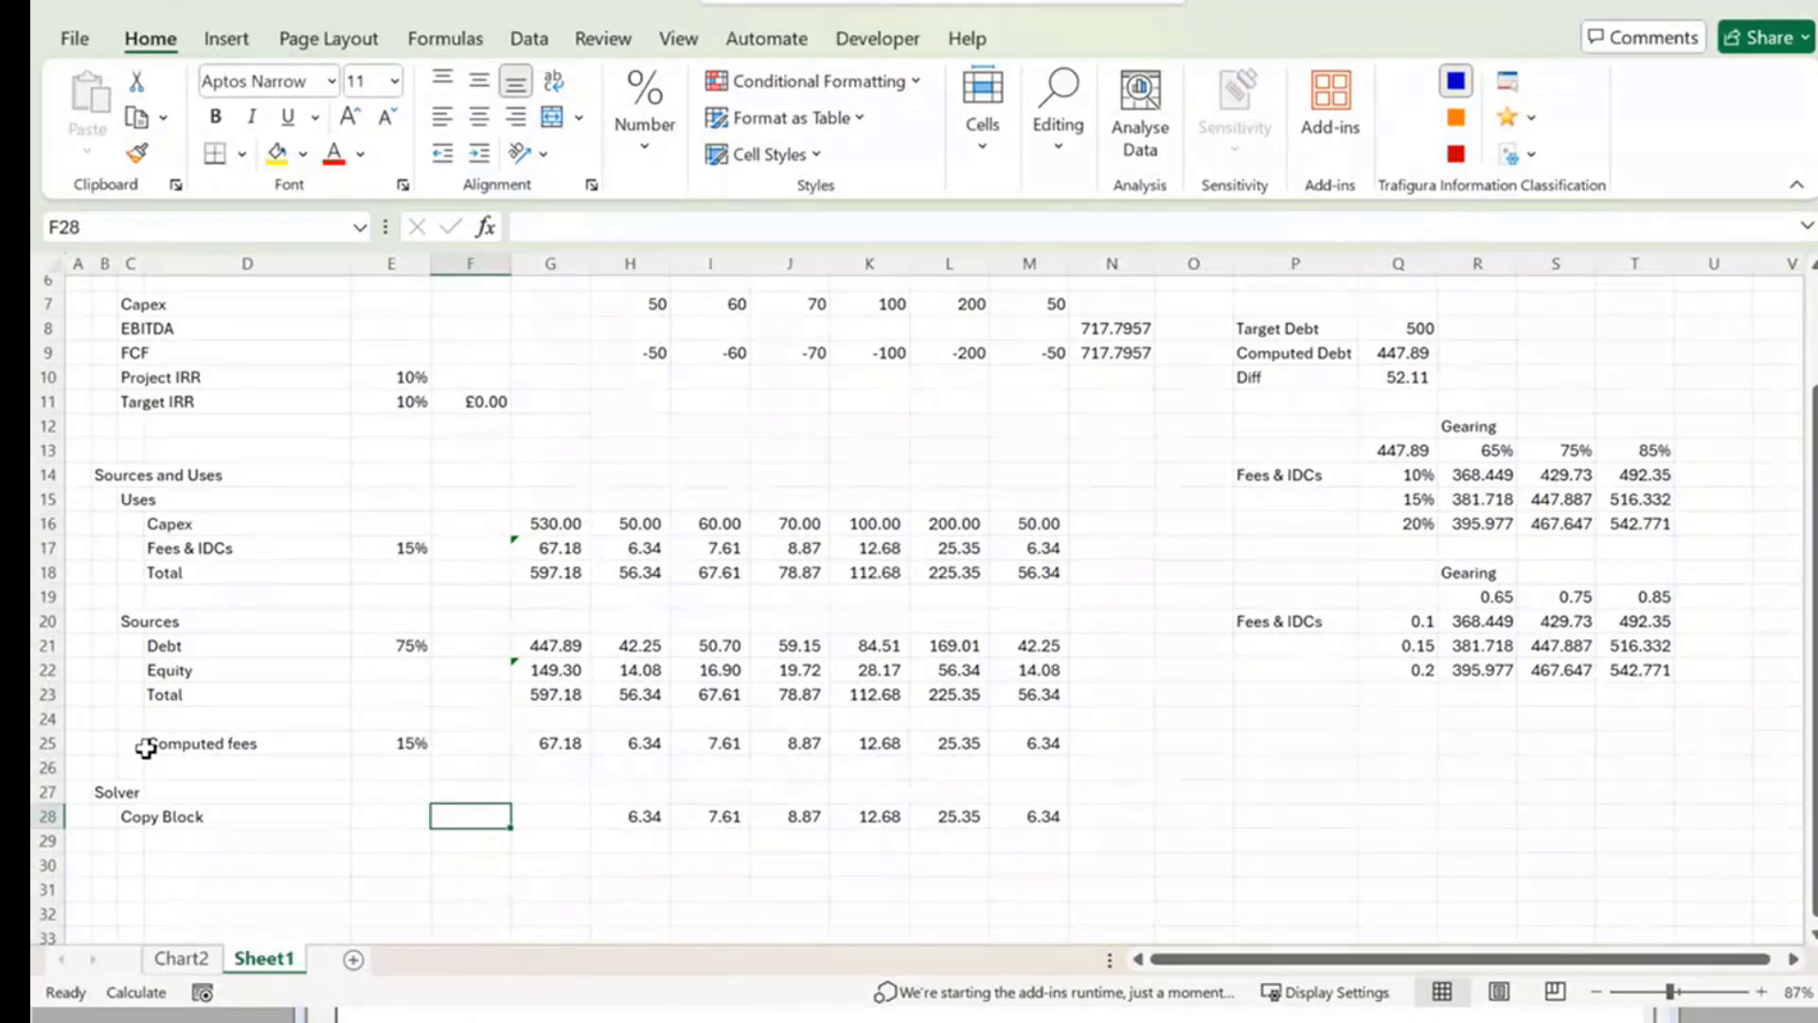
Move the linked fees in H28:M28 down one row to H29:M29.
key("Right")
key("Right")
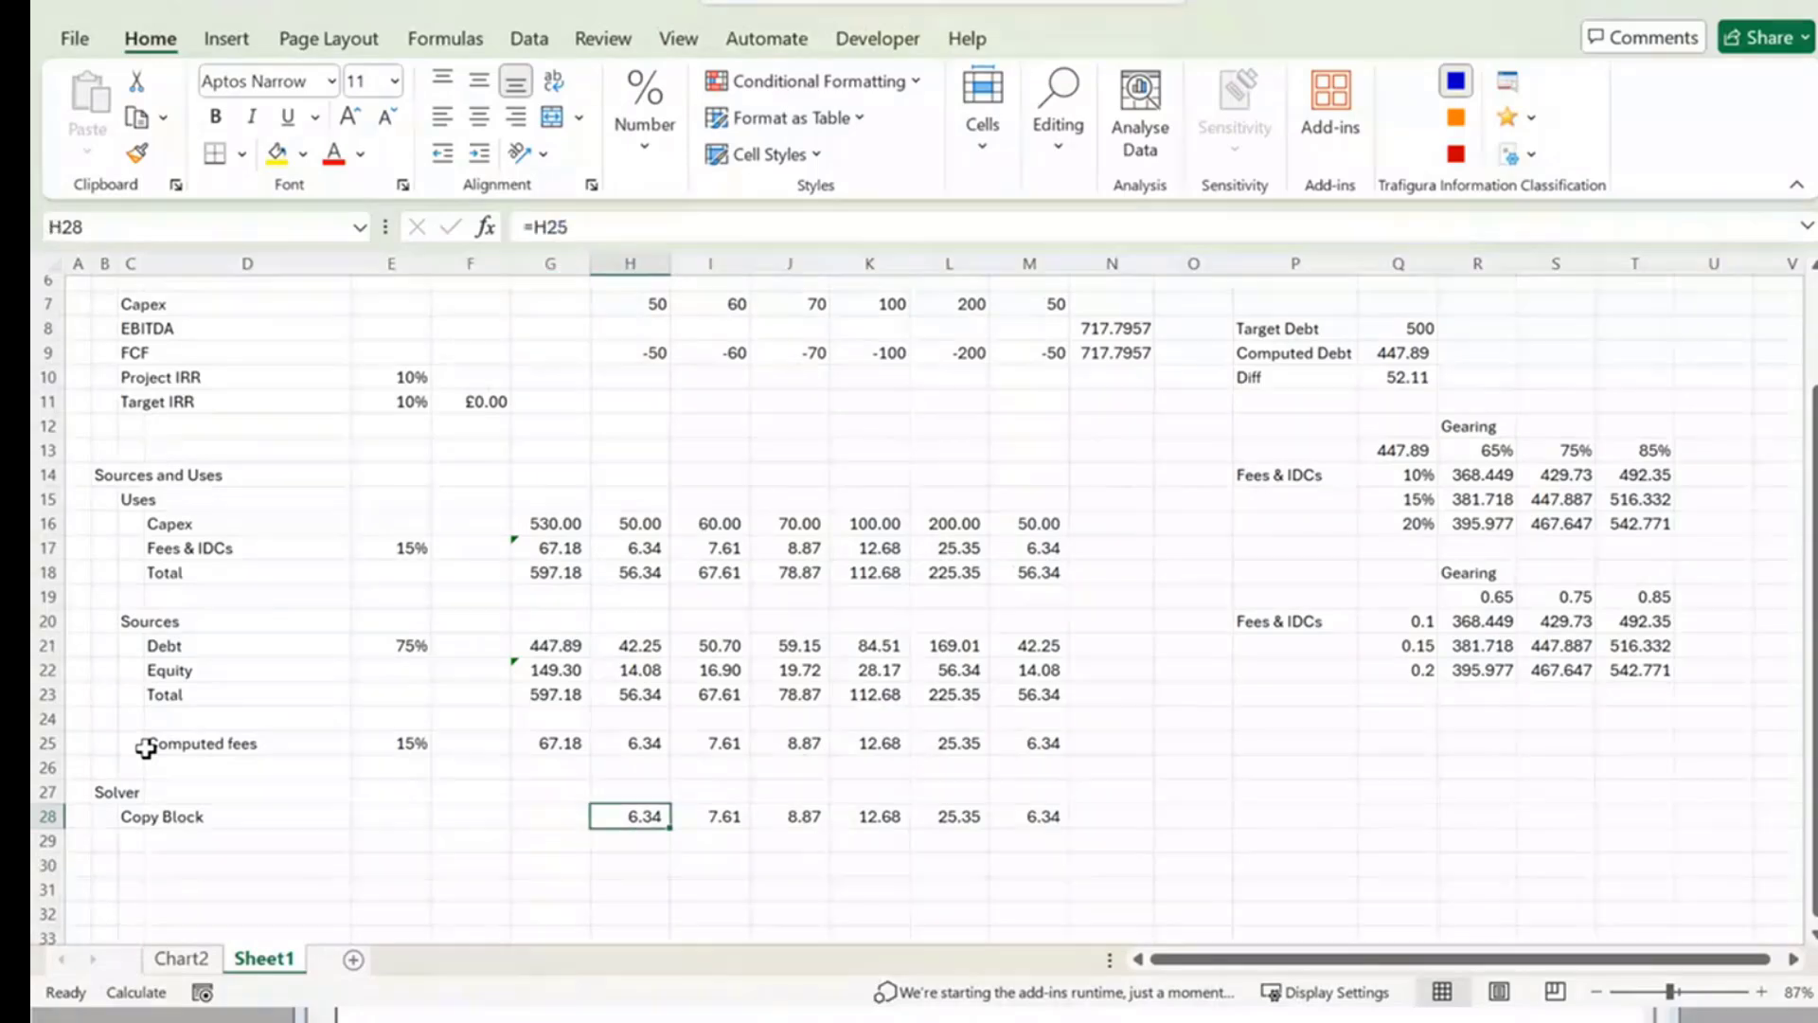
key("shift+Right")
key("shift+Right")
key("shift+Right")
key("shift+Right")
key("shift+Right")
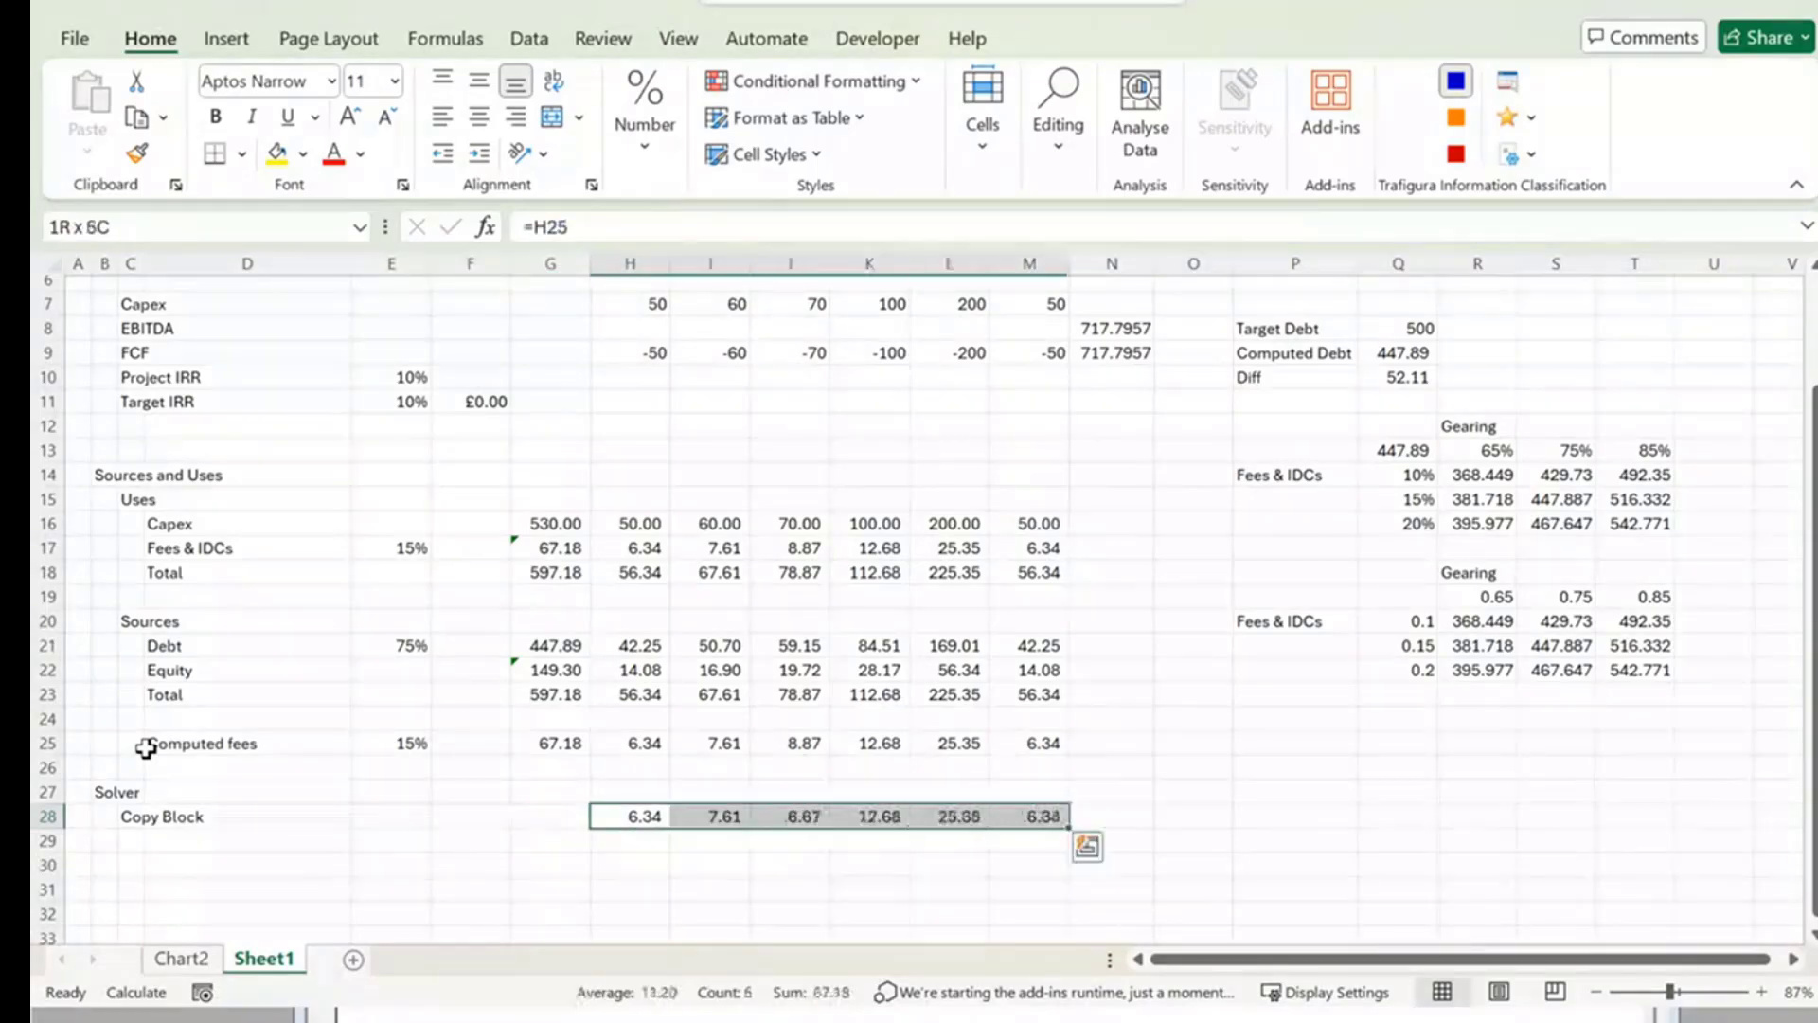
key("ctrl+c")
key("Down")
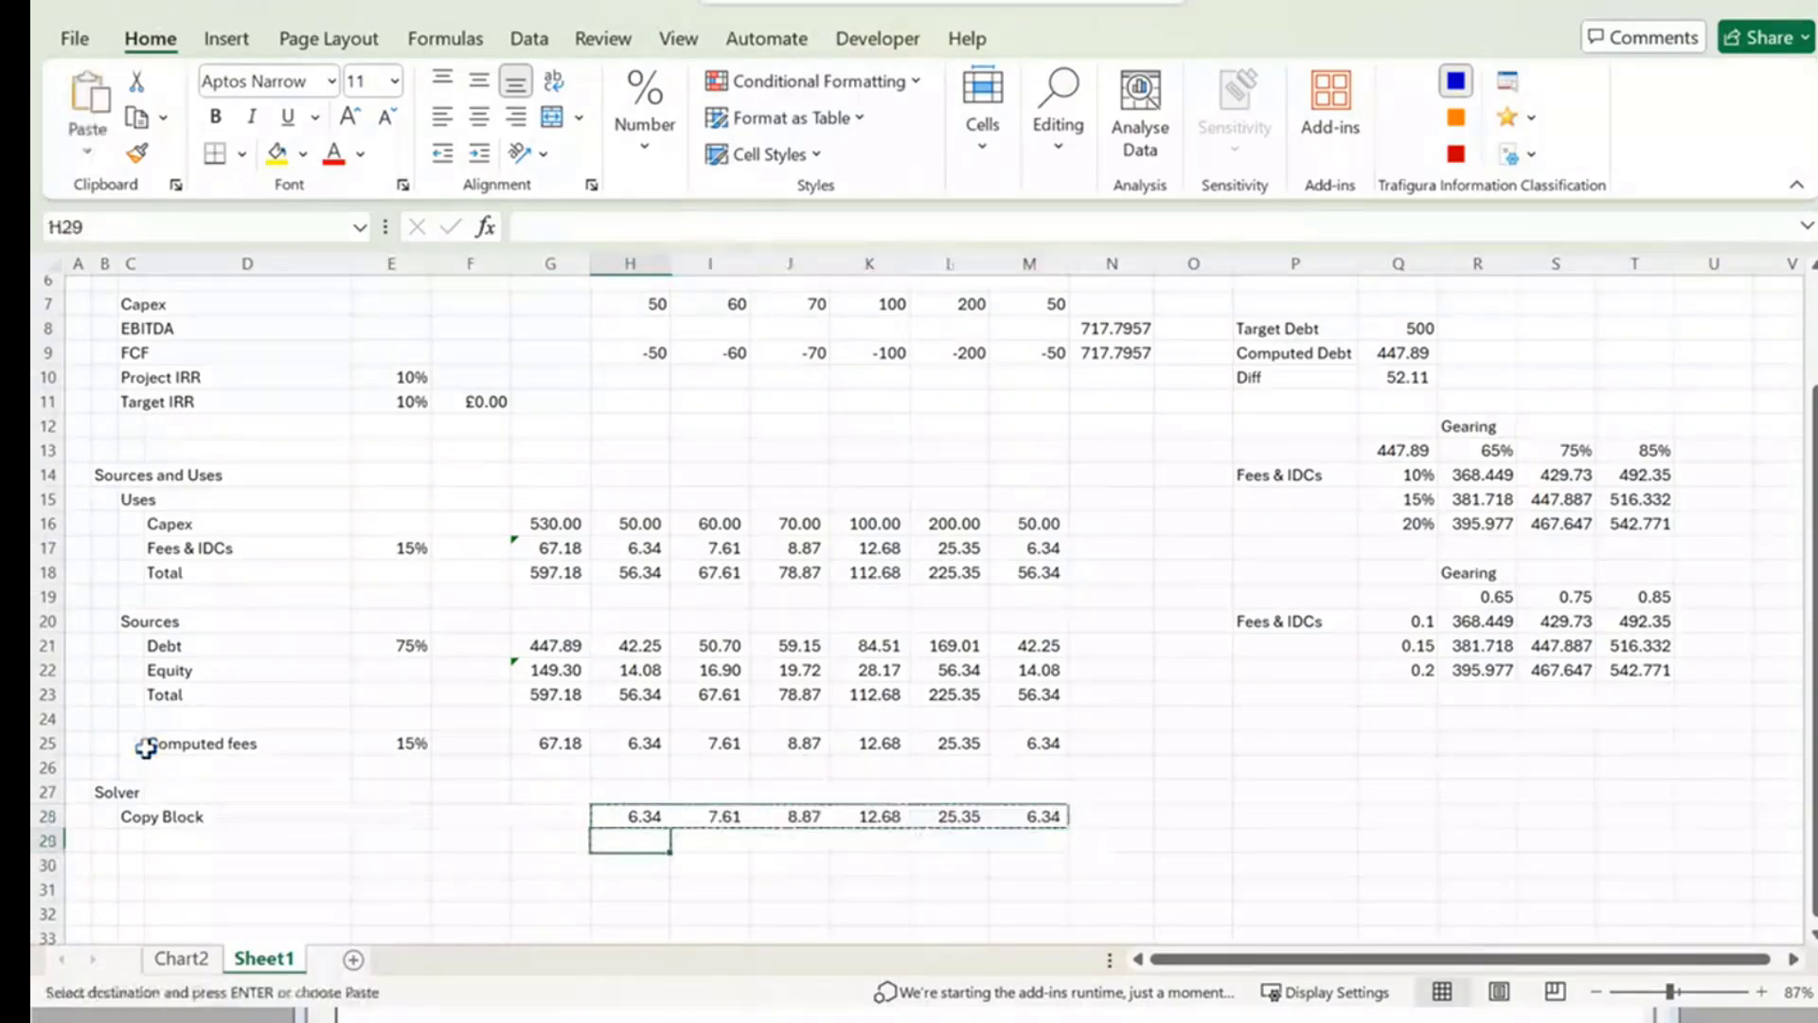
key("Return")
Label D29 as "Computed fees" under the Copy Block subheading.
key("Down")
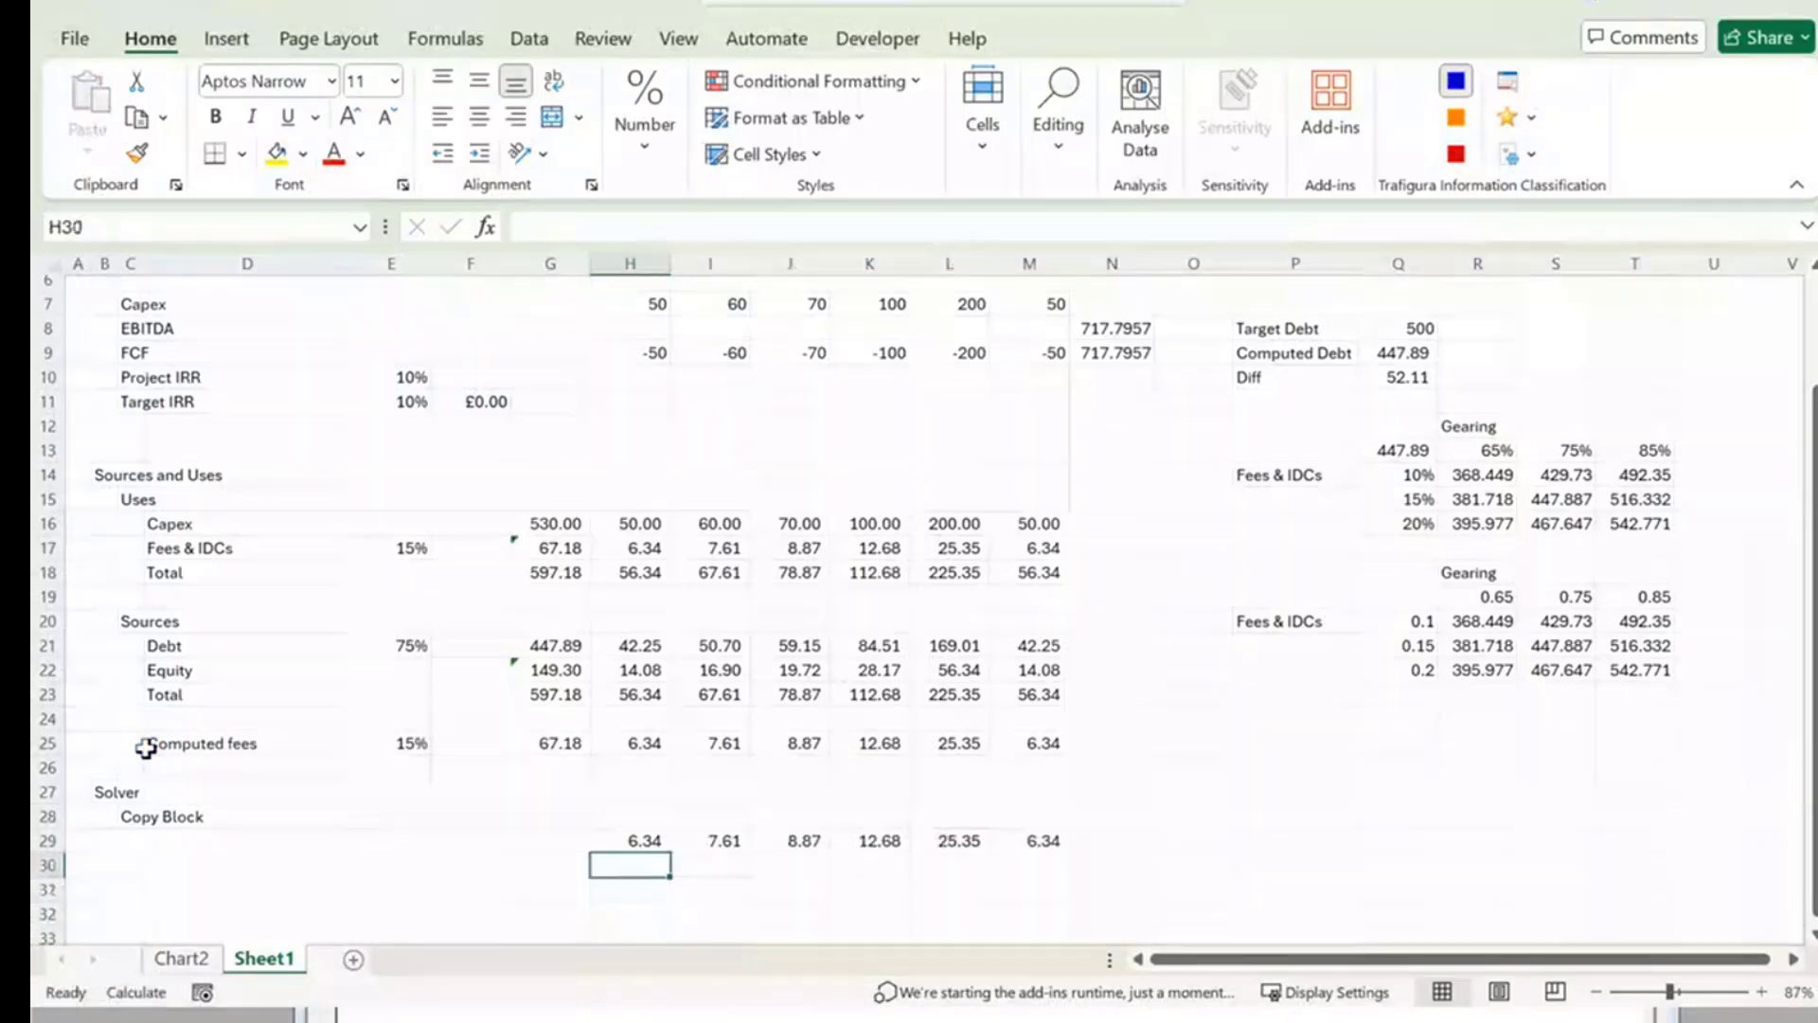
key("Left")
key("Left")
key("Left")
key("Left")
key("Up")
type("Co")
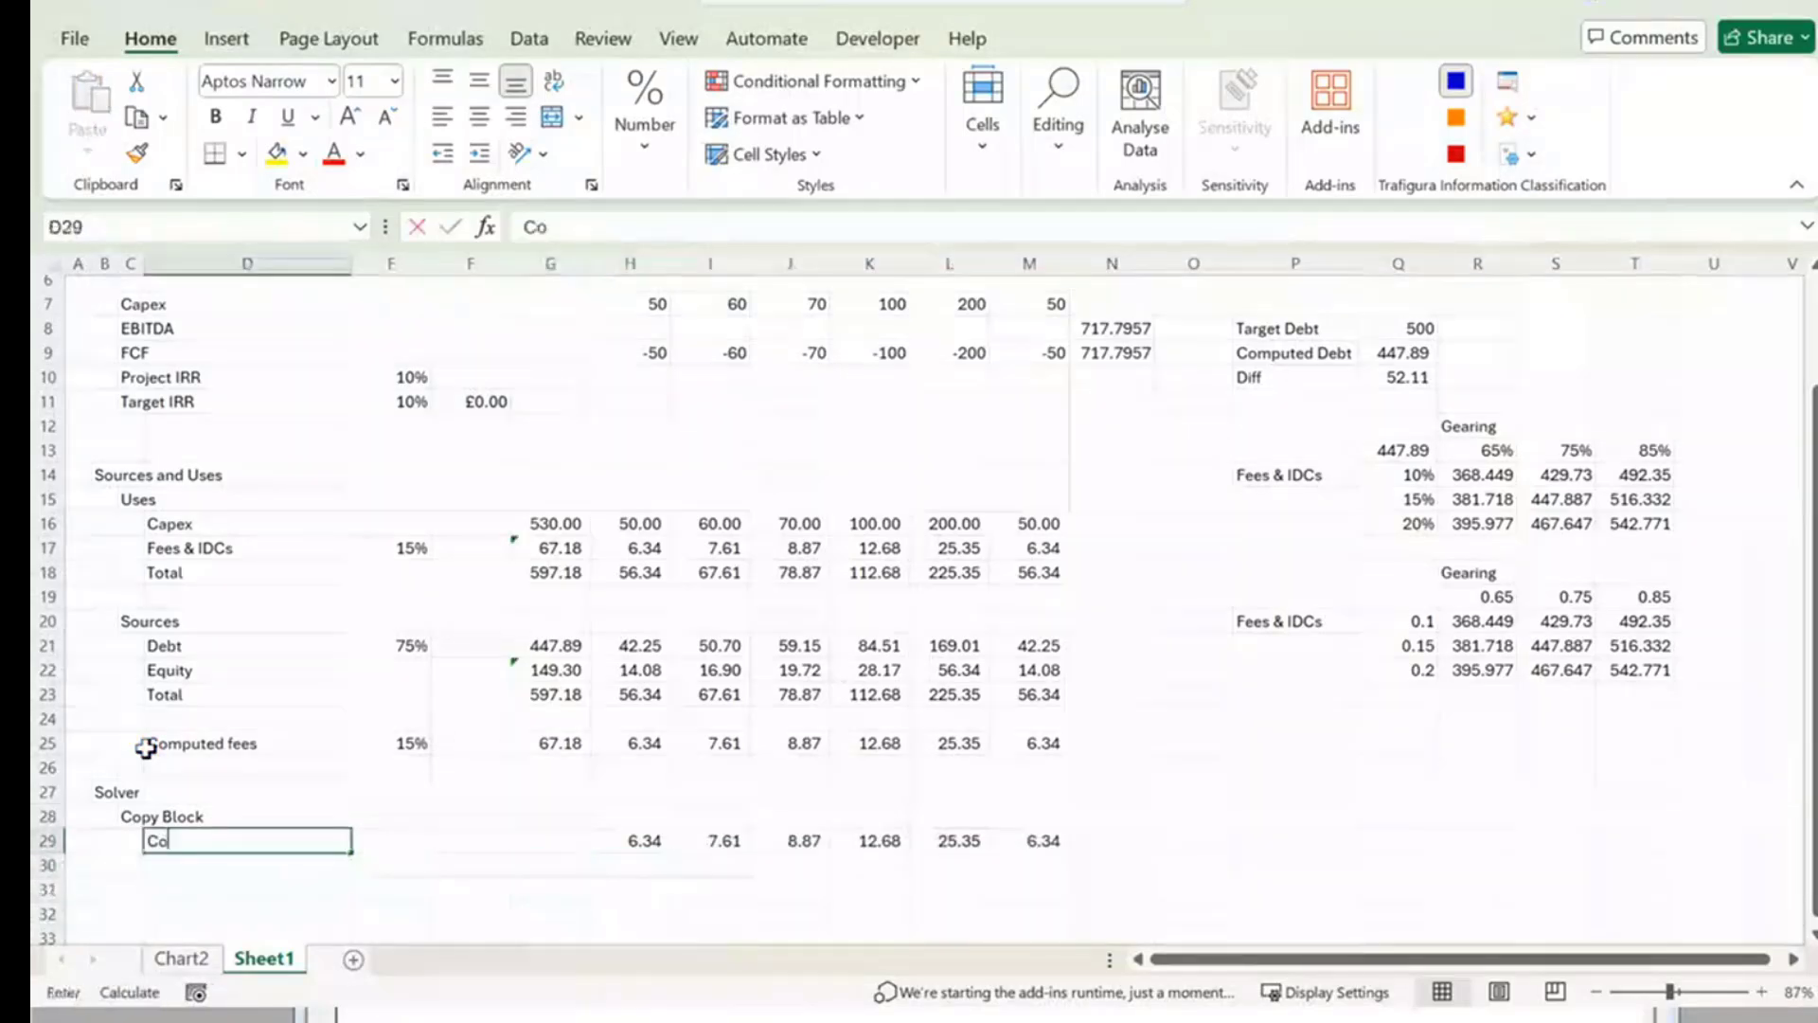
type("mpt")
key("BackSpace")
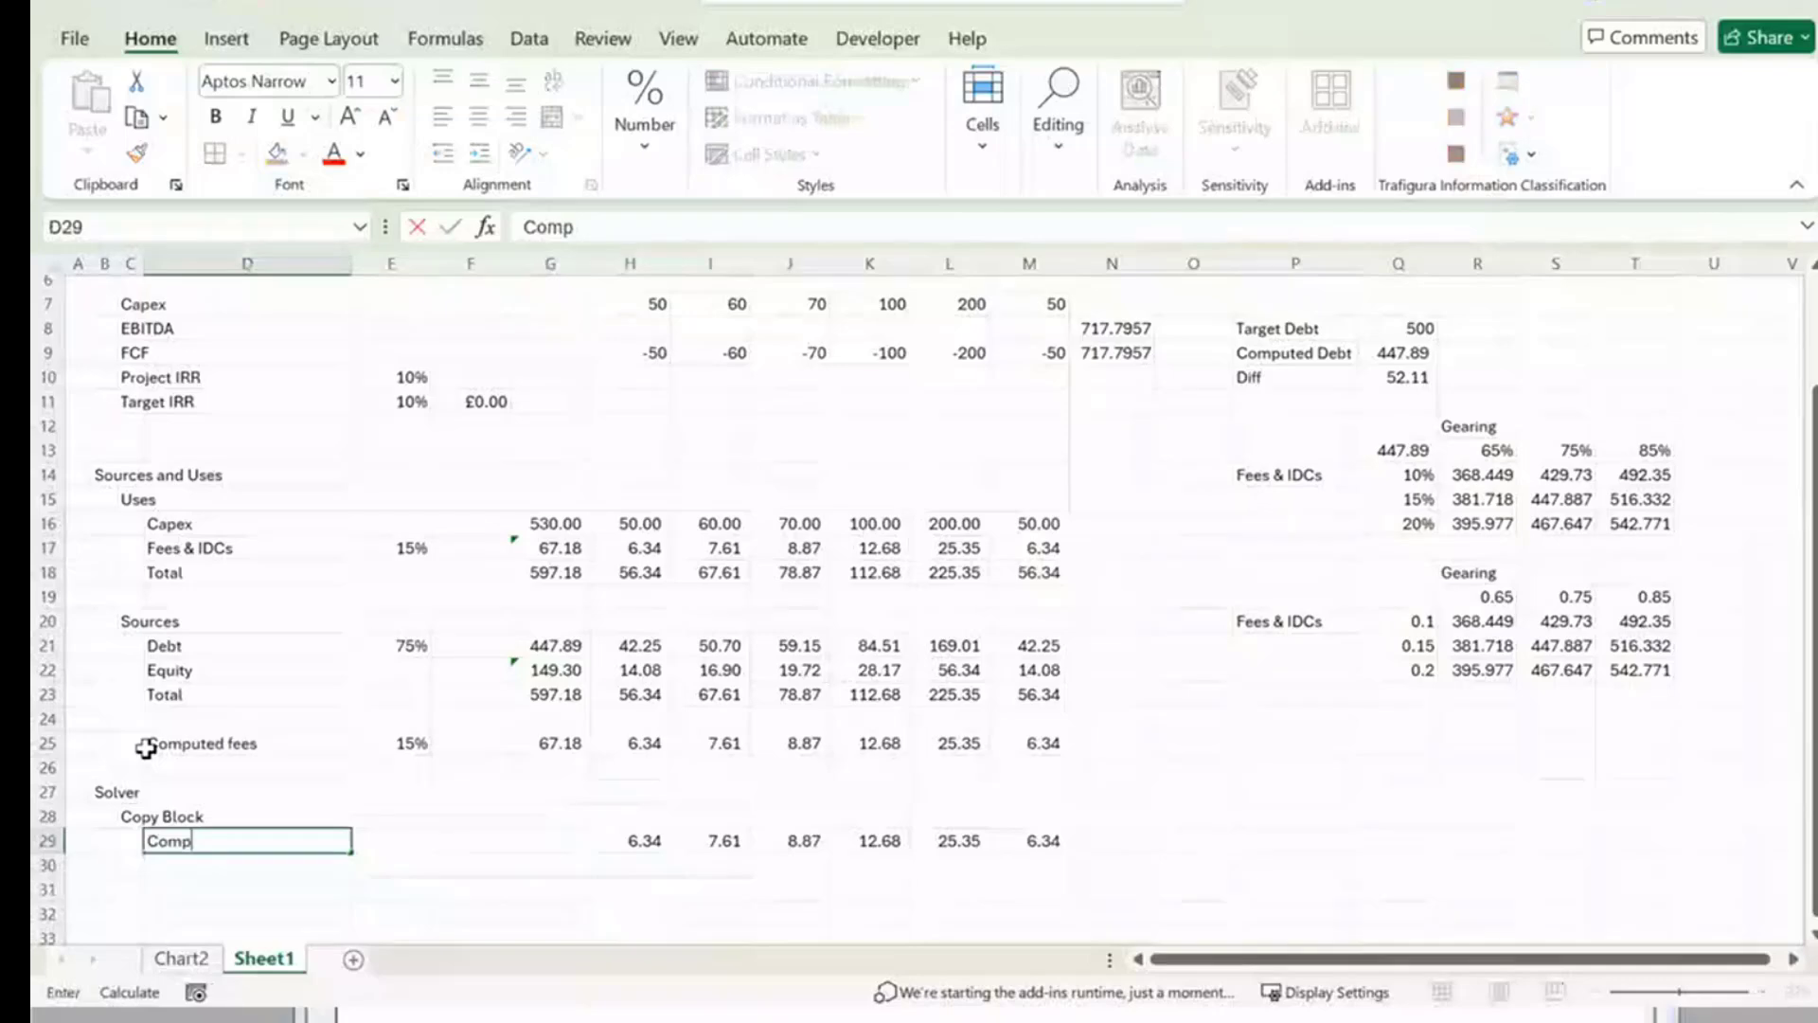
key("Escape")
type("Computed fe")
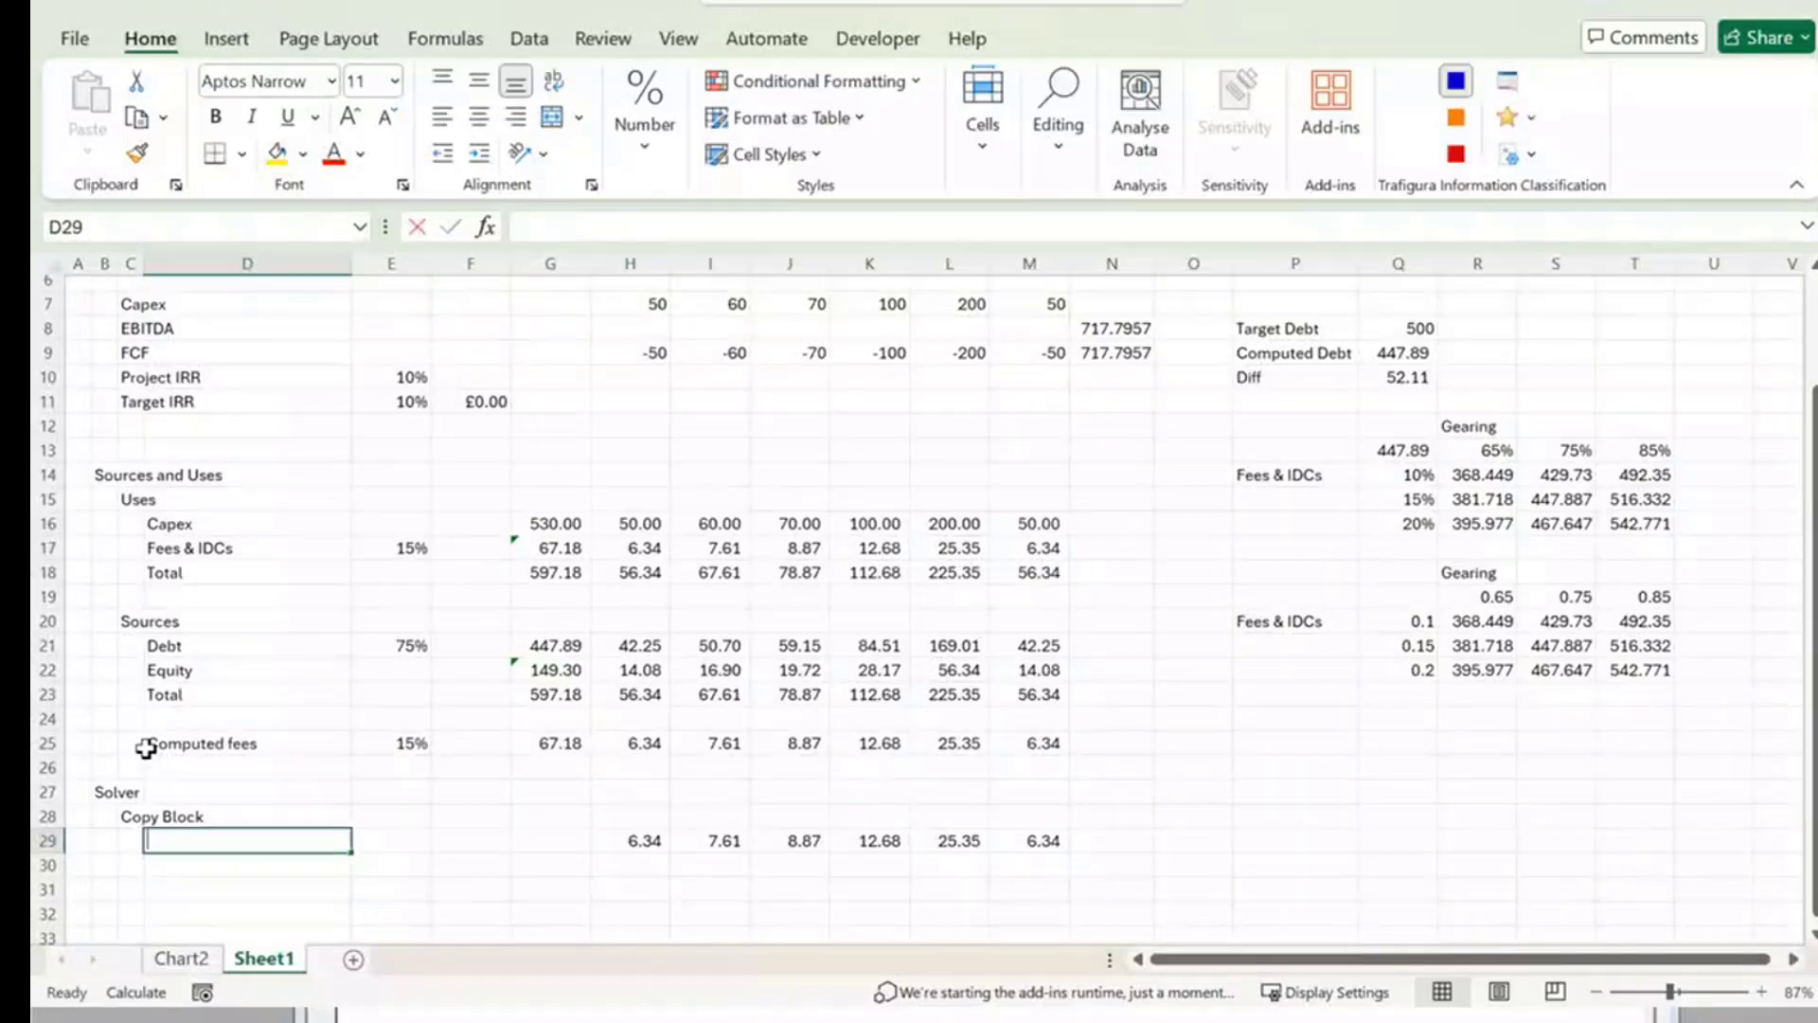
type("es")
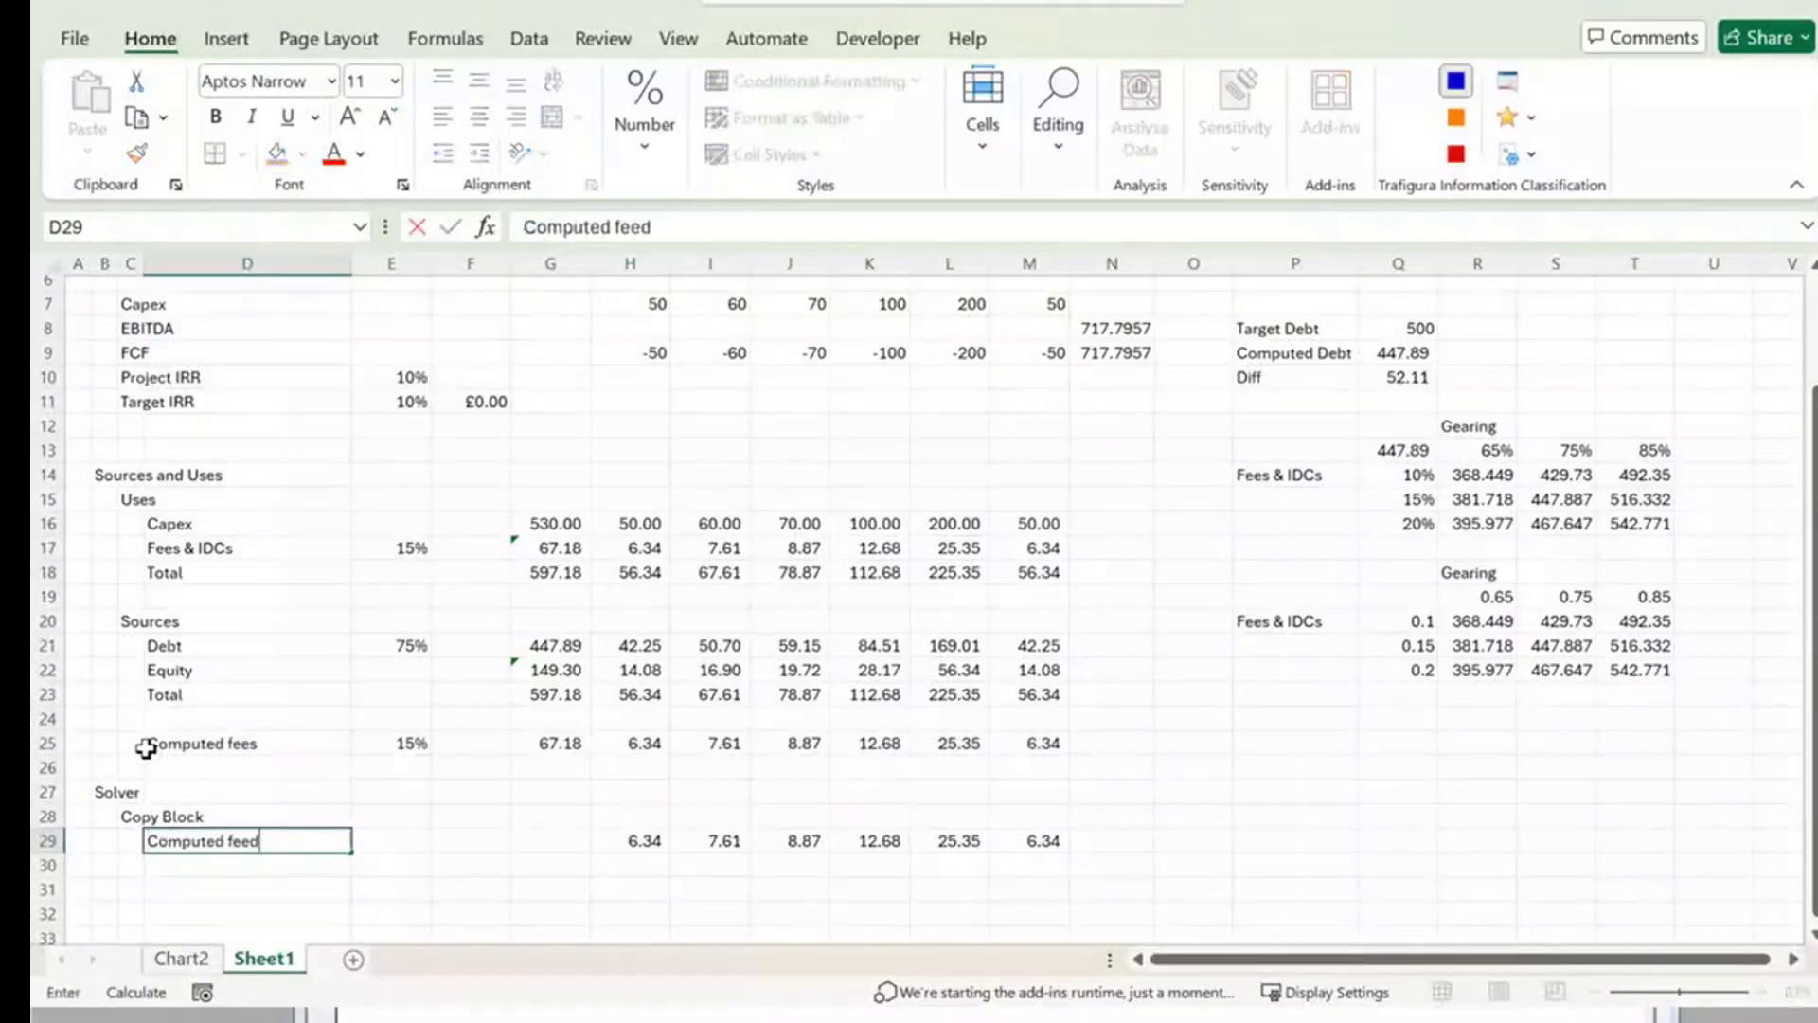
key("Return")
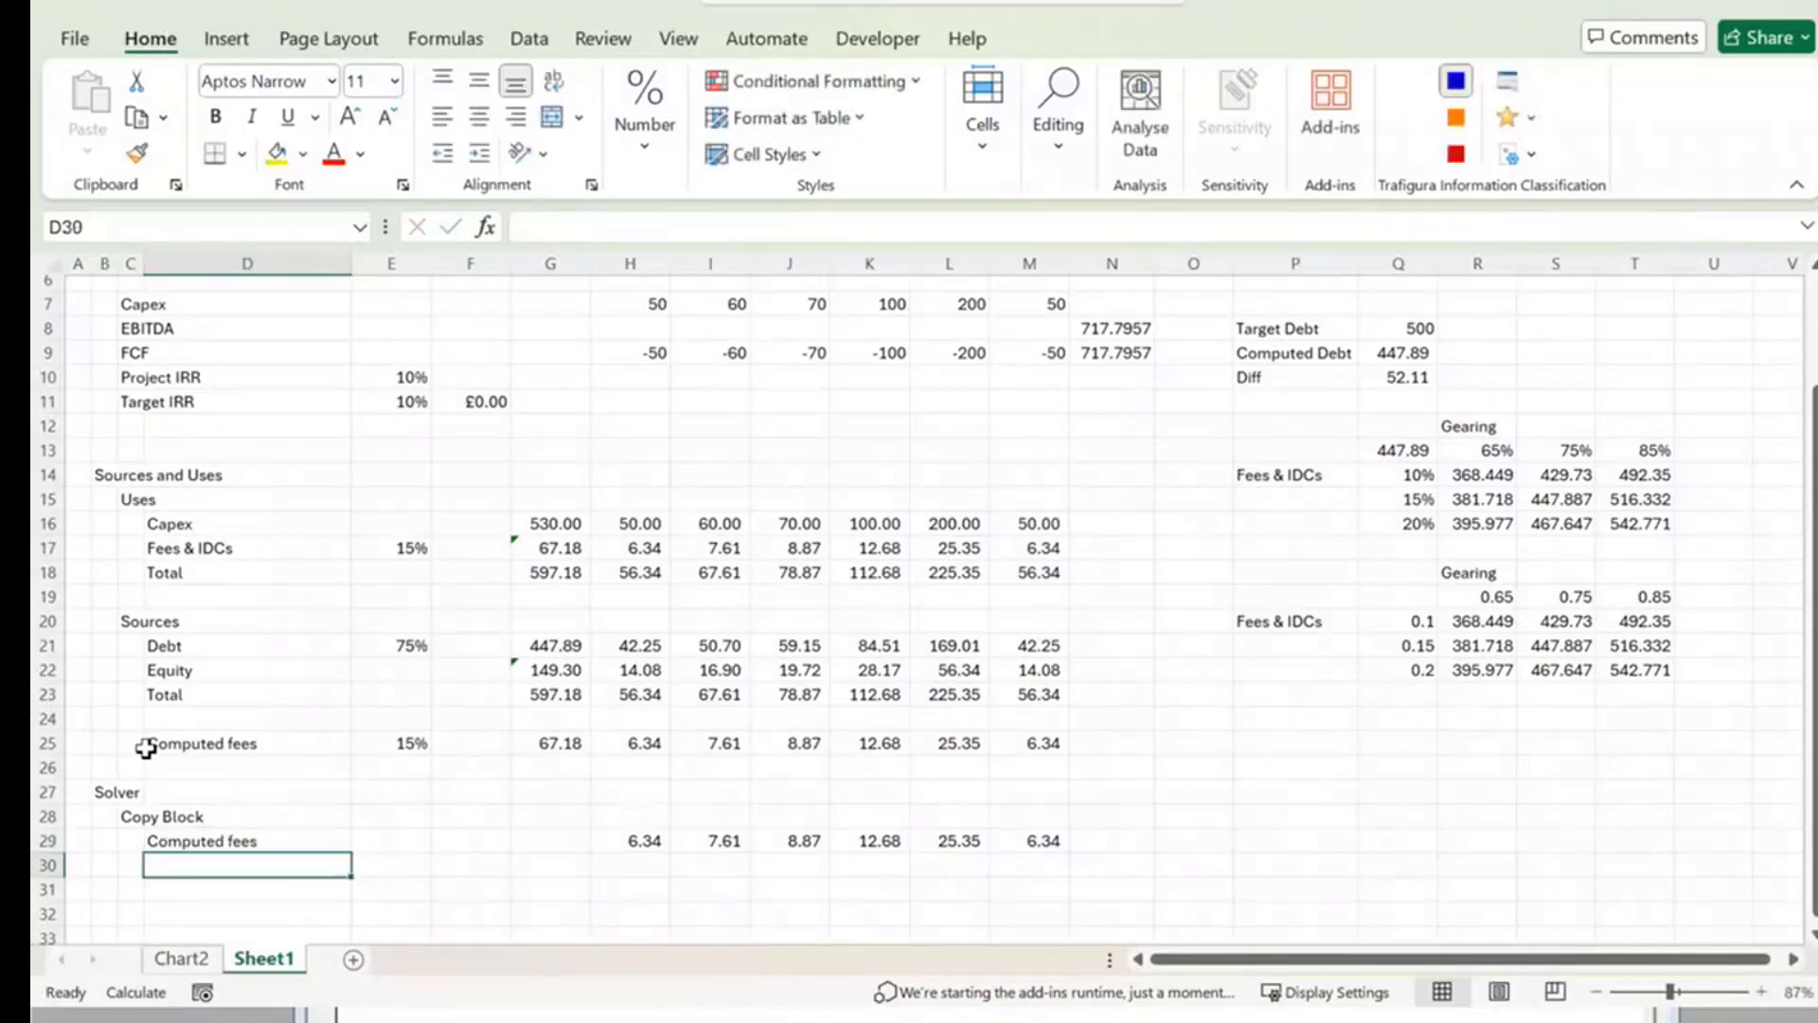
Enter the placeholder label "[other circular references]" in D30.
type("Total b")
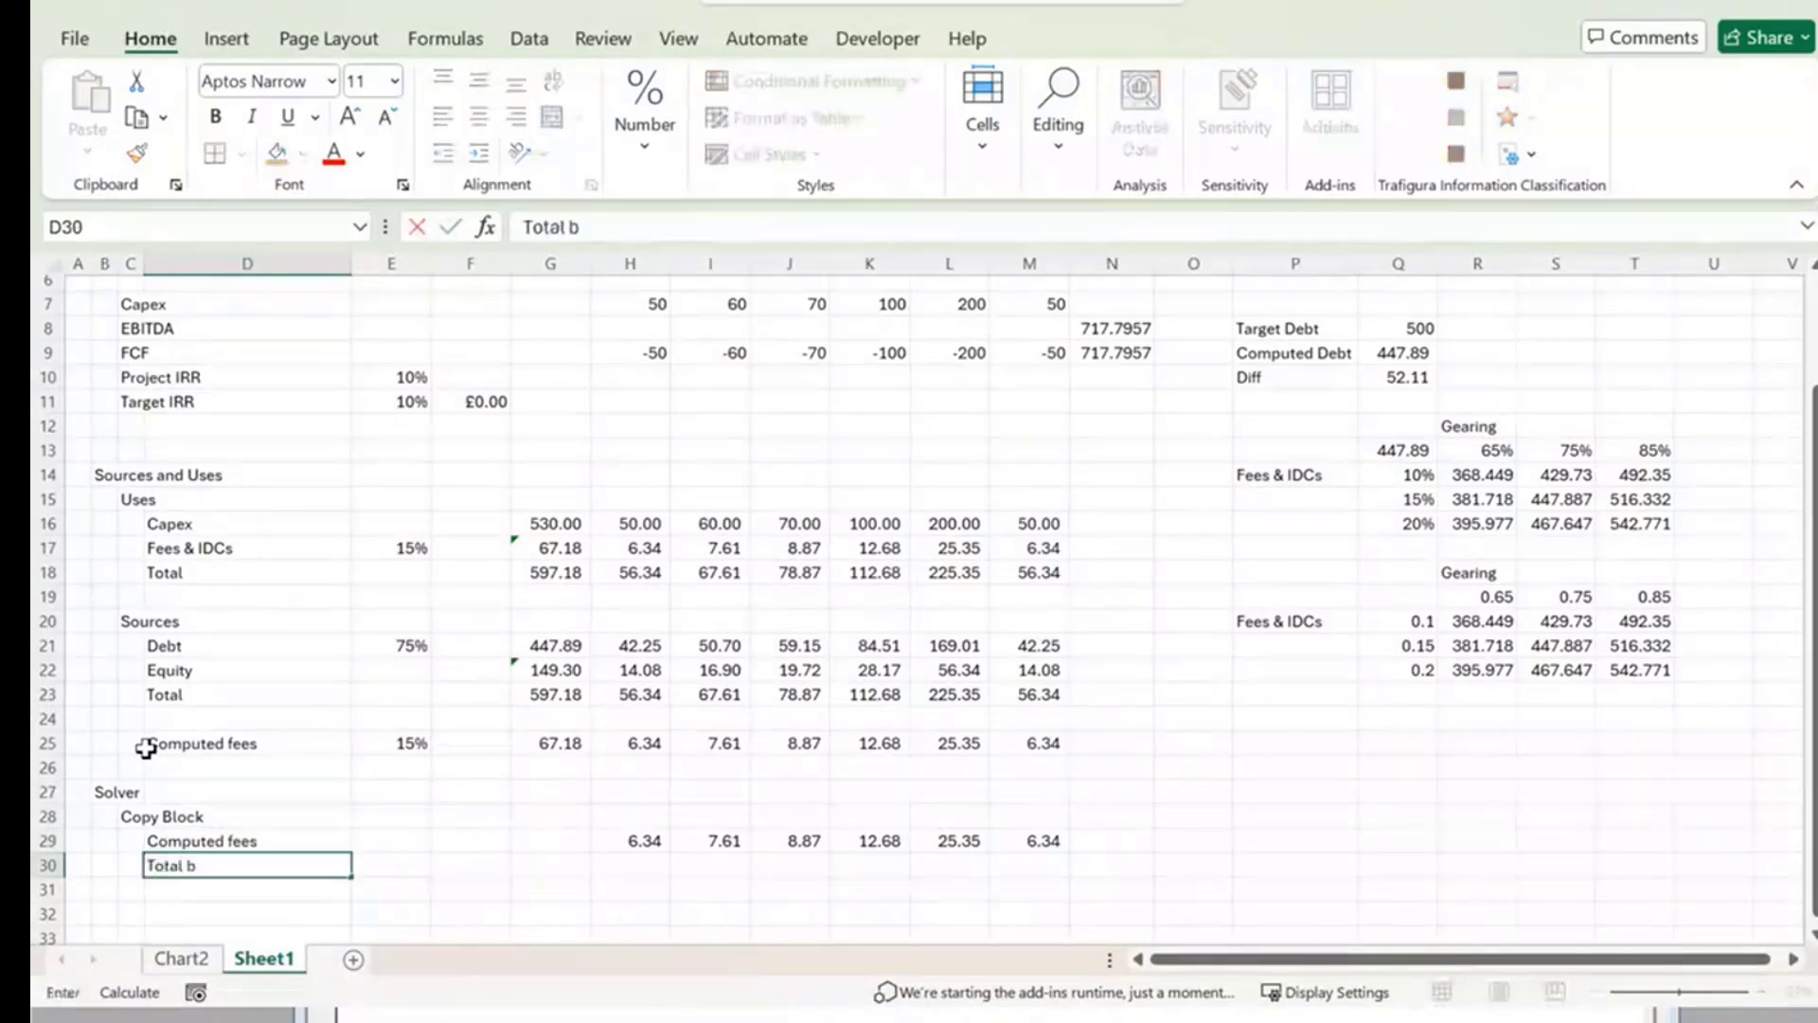
key("BackSpace")
key("BackSpace")
type("[other circular f")
key("BackSpace")
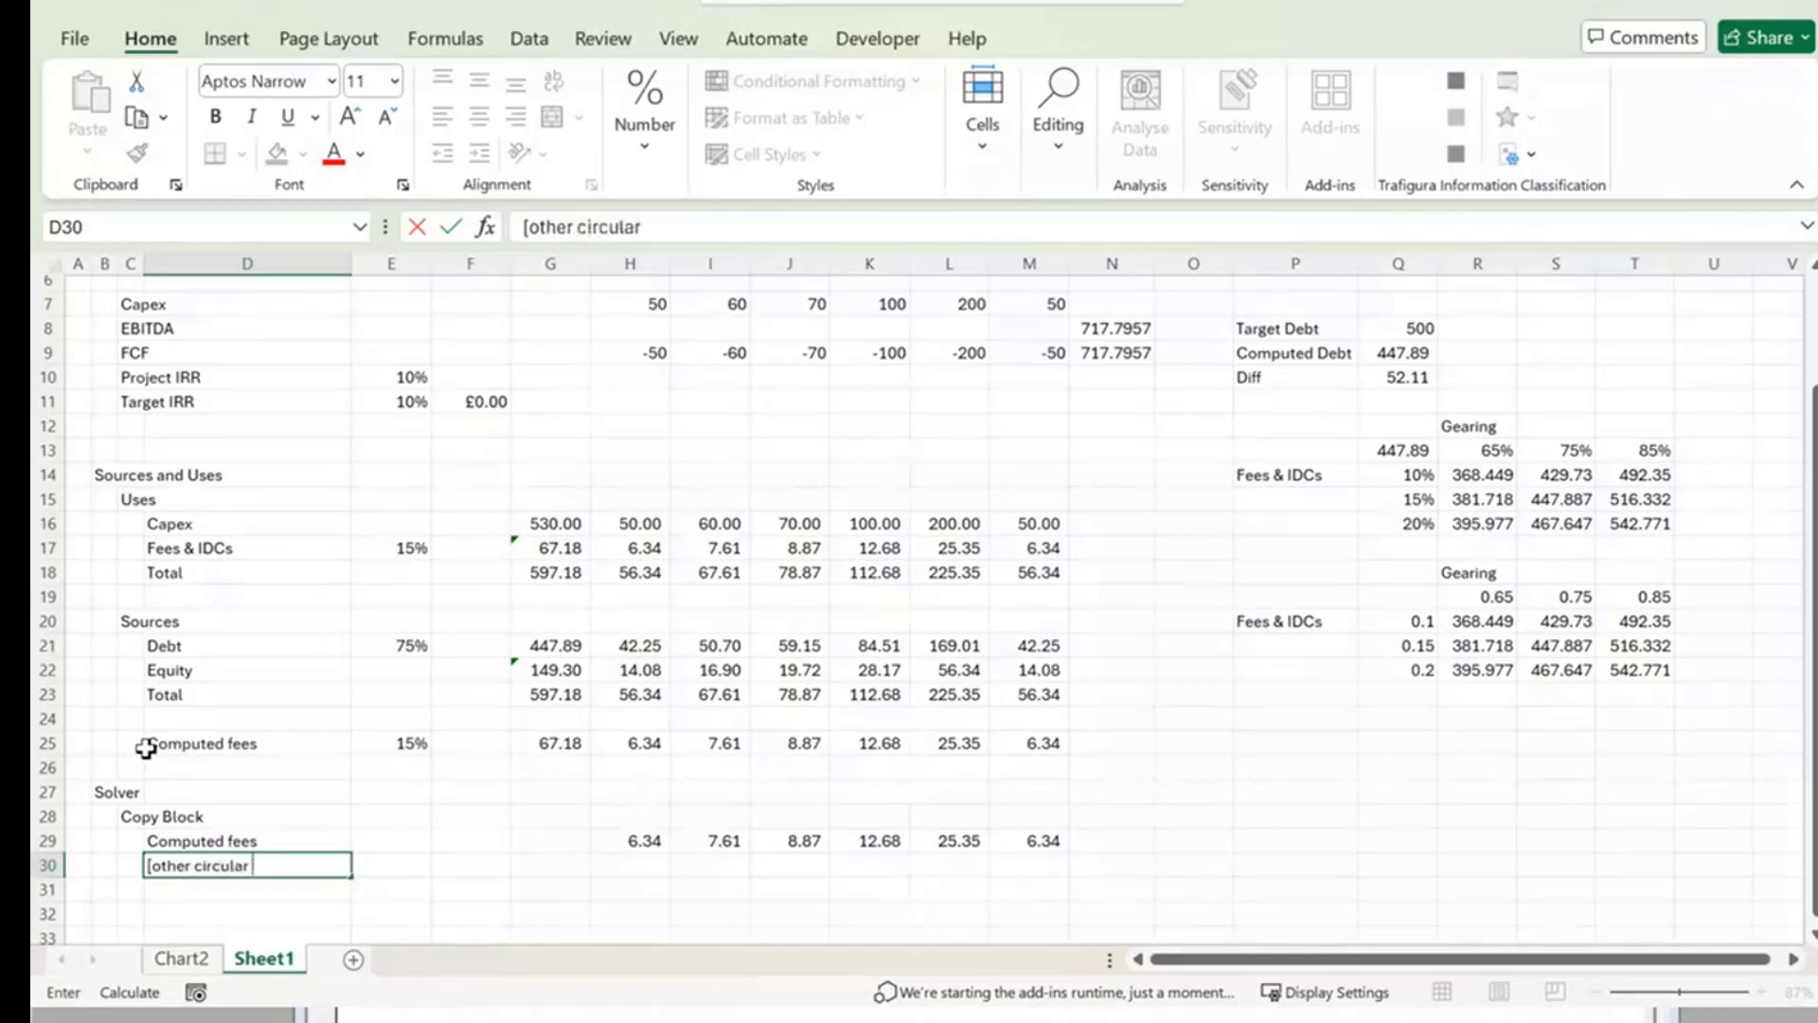
type("references")
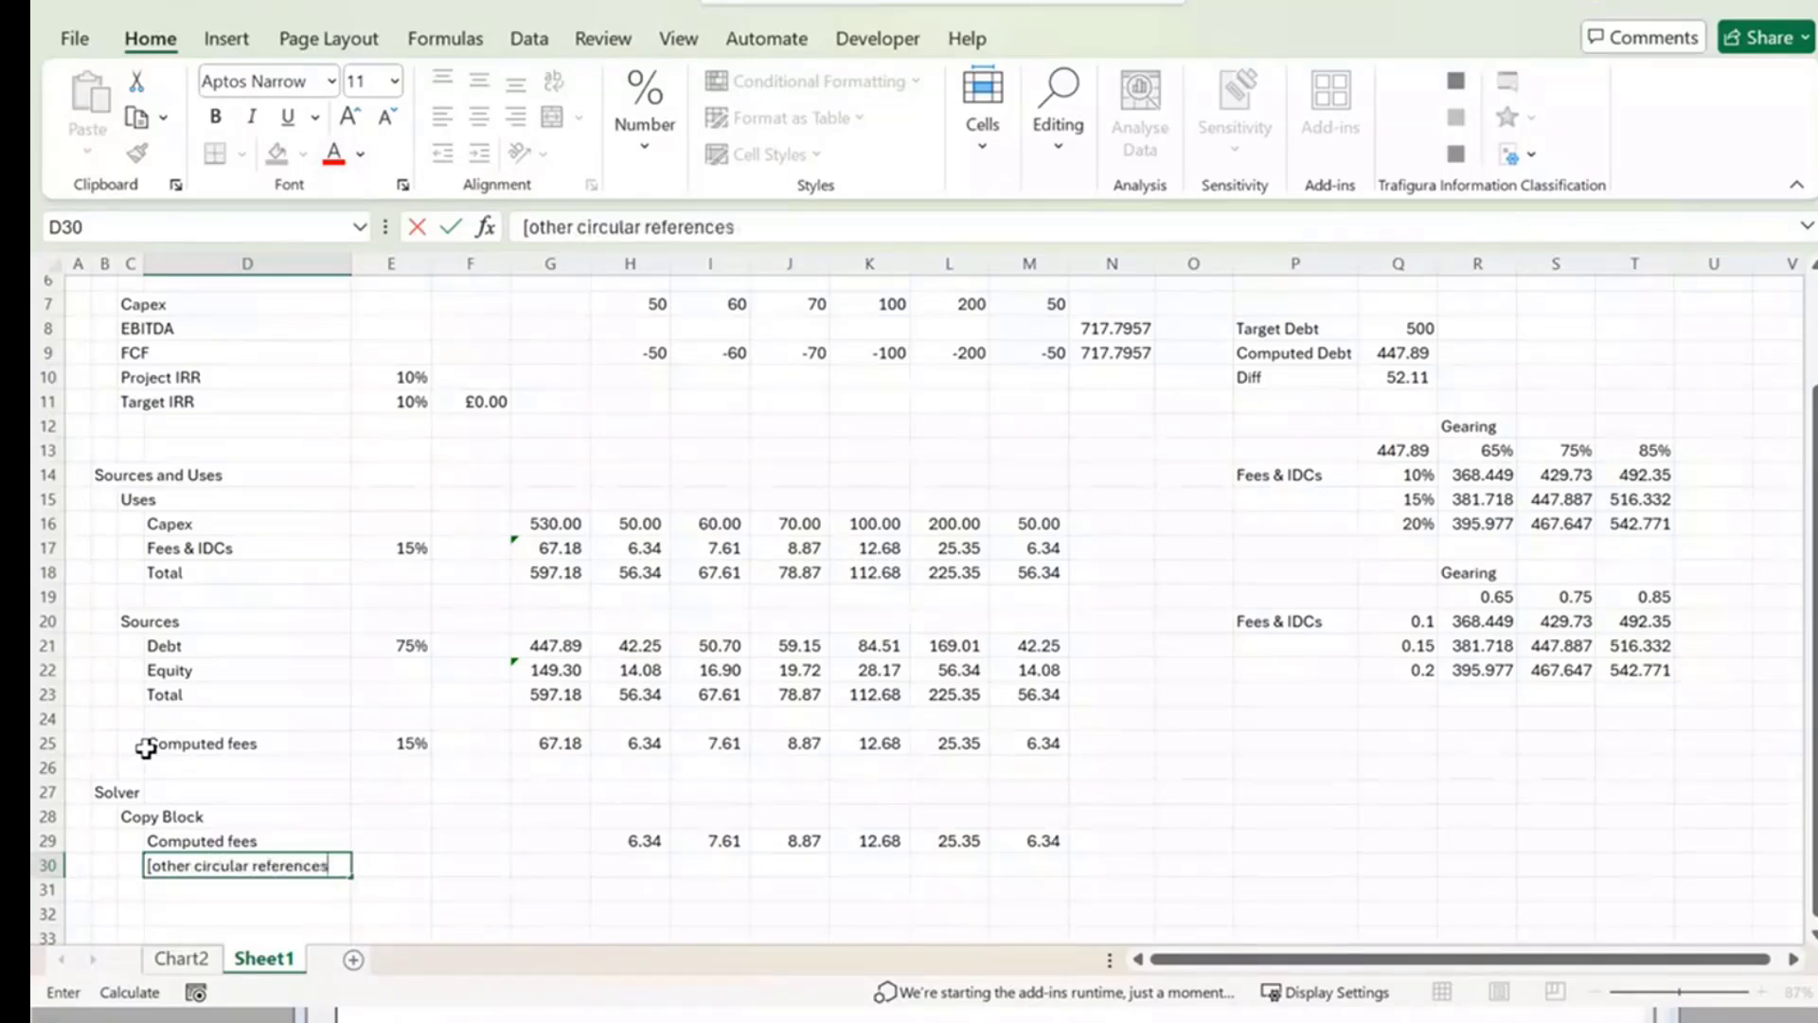
type("]")
key("Return")
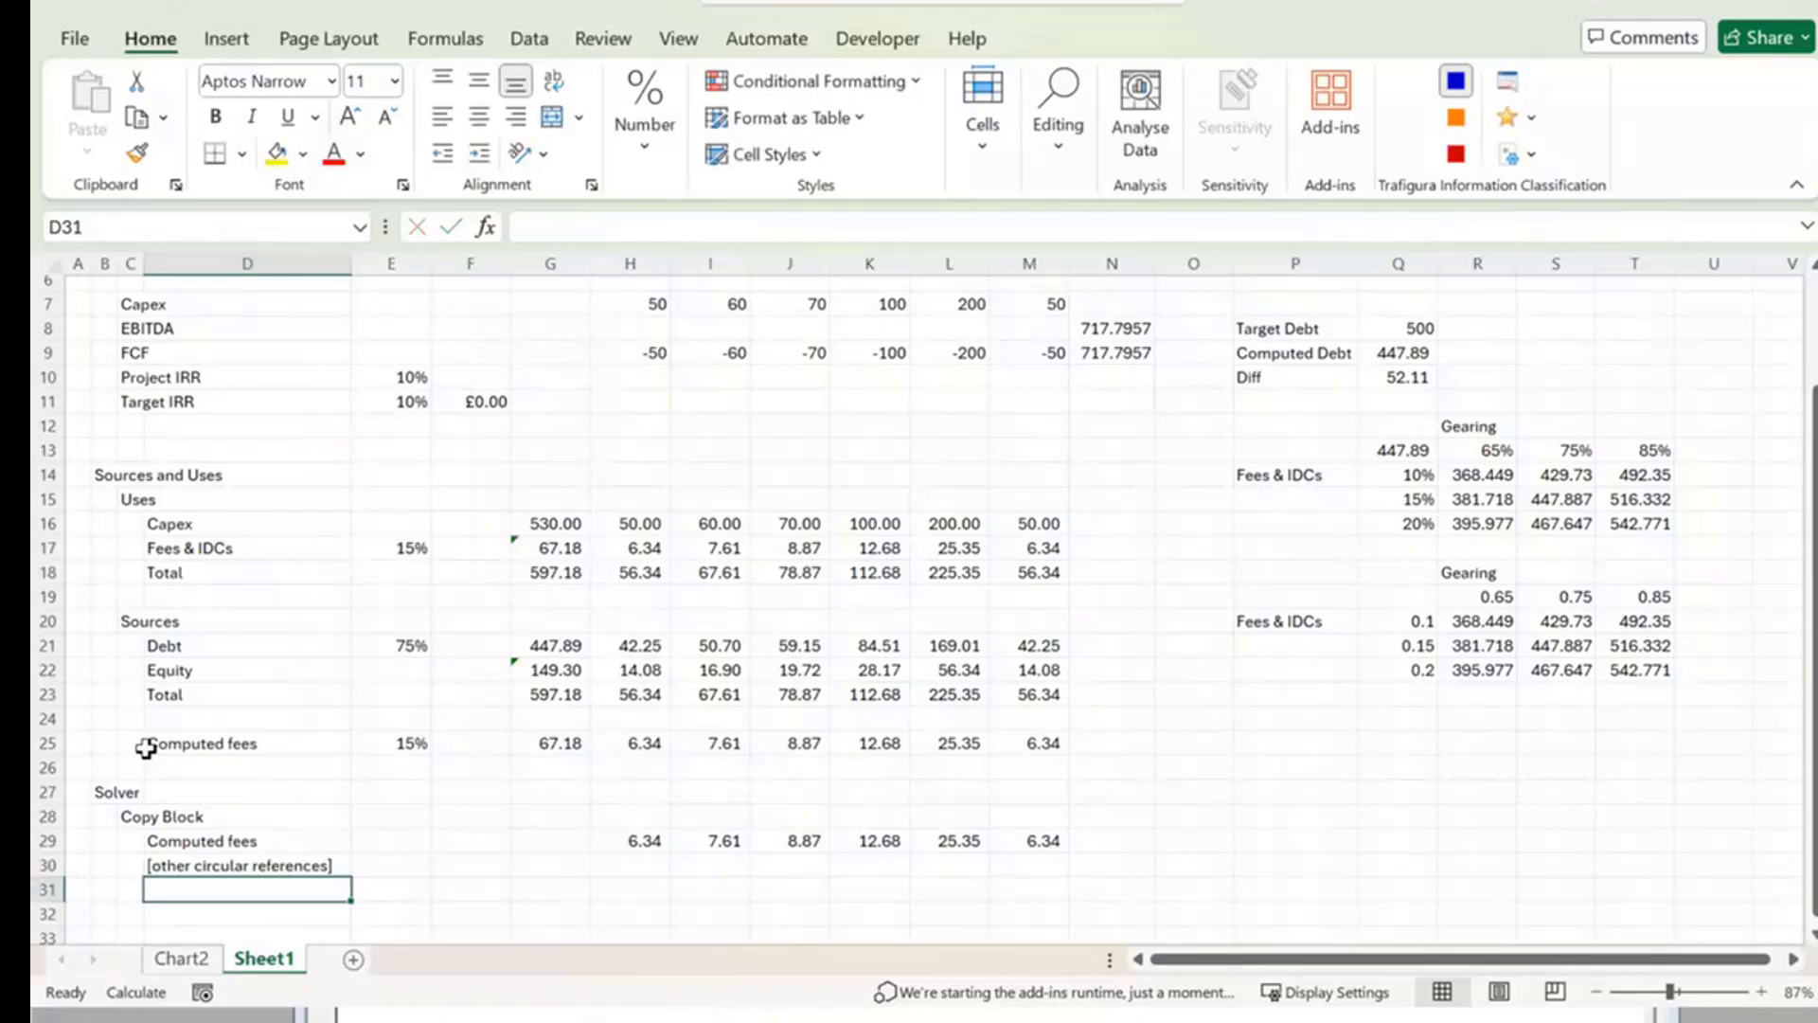
Label D31 as "Total" and sum the first period's Copy Block items in H31 with =SUM(H29:H30).
type("Total")
key("Tab")
key("Tab")
key("Tab")
key("Tab")
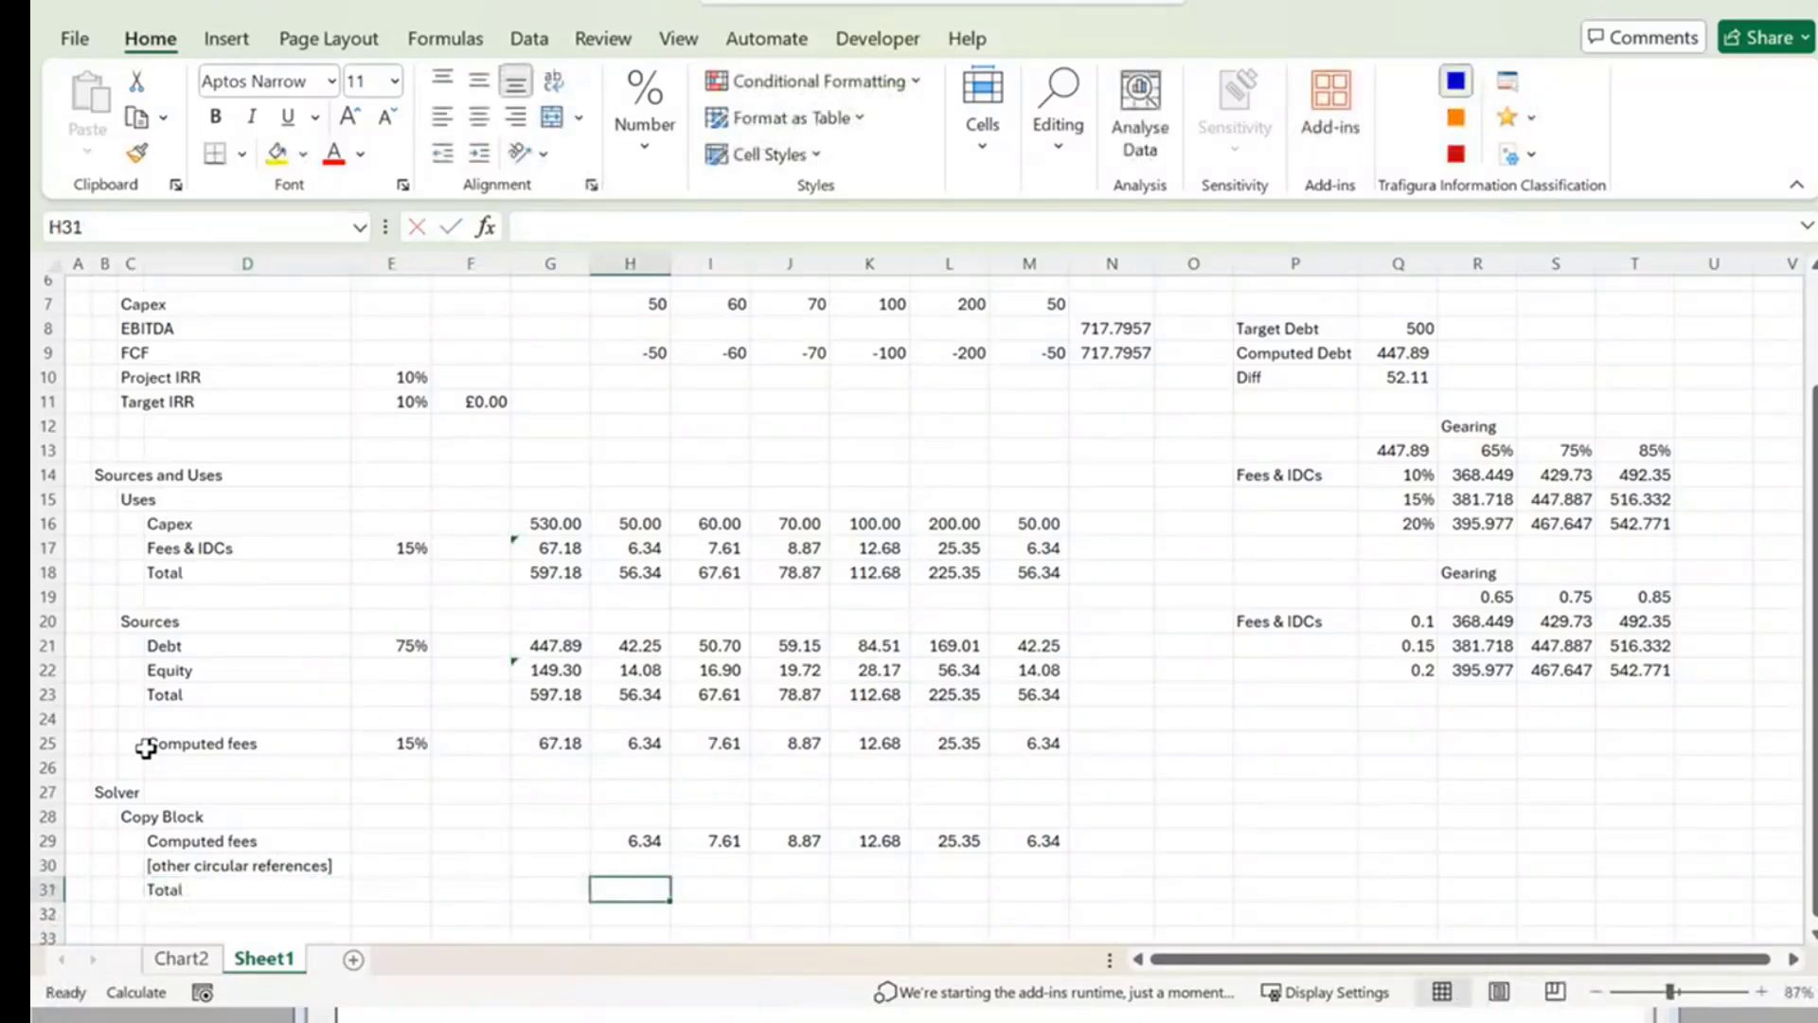
key("alt+e")
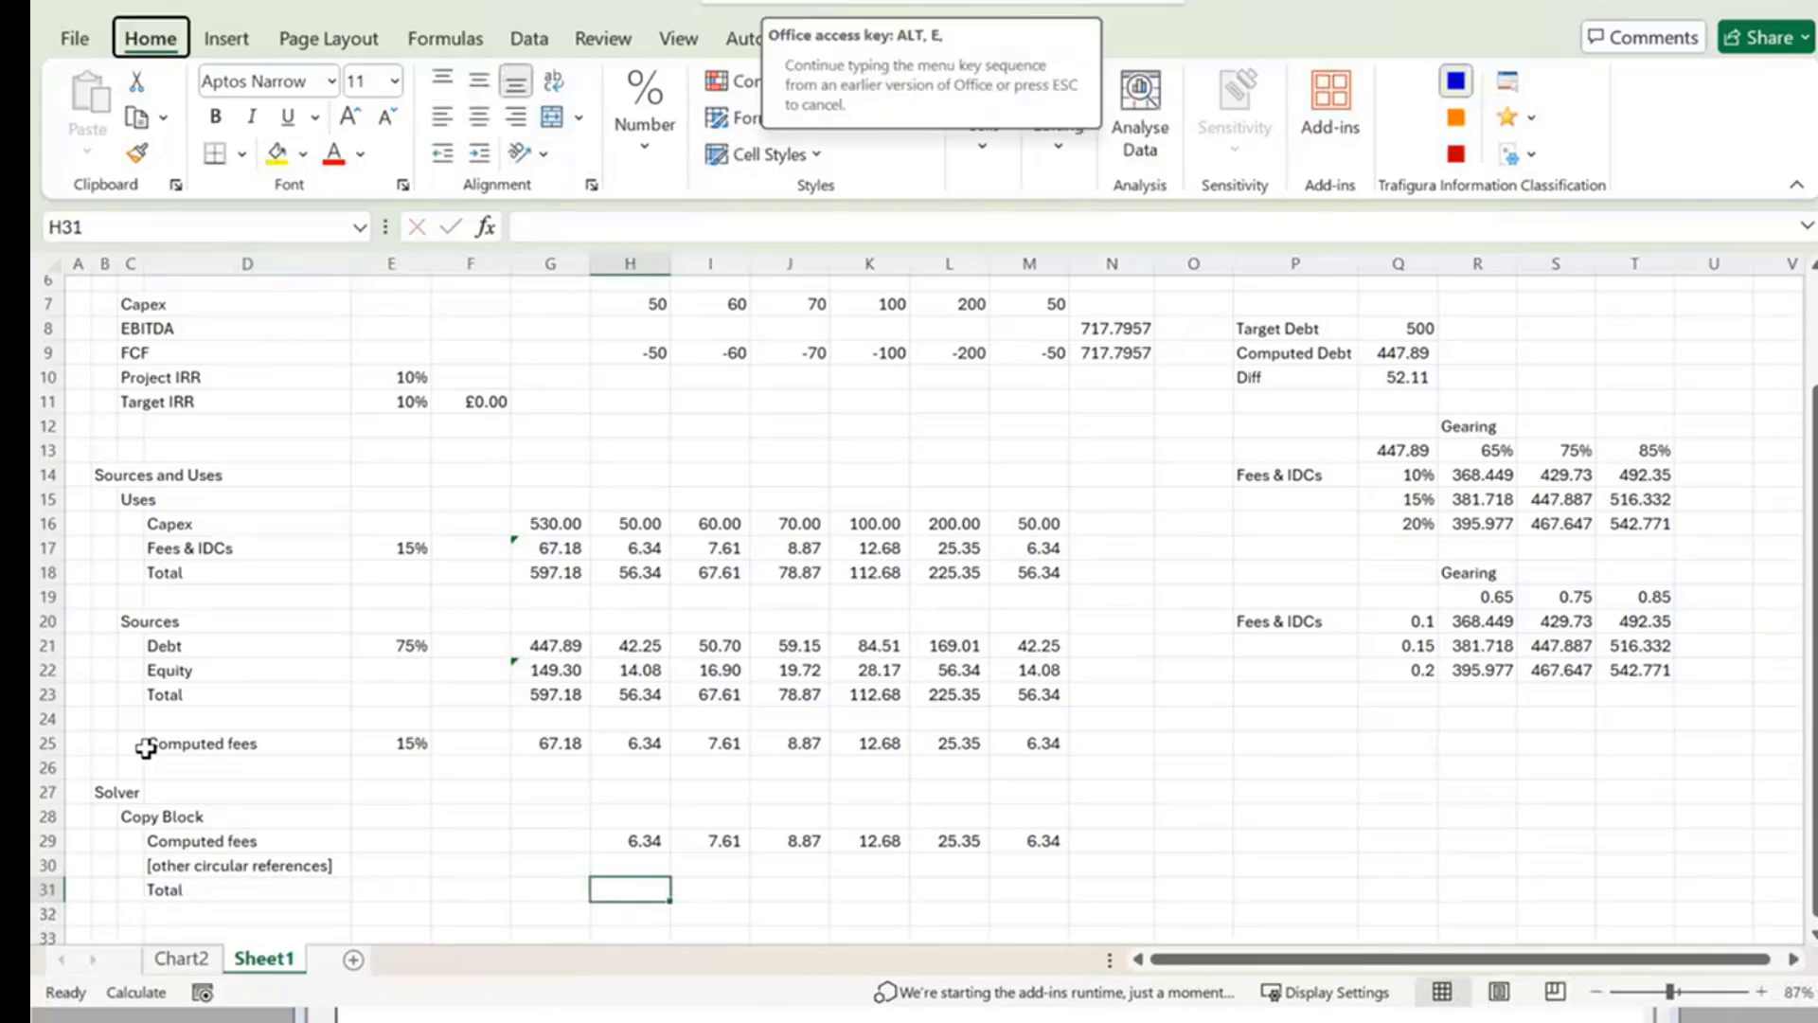
key("Escape")
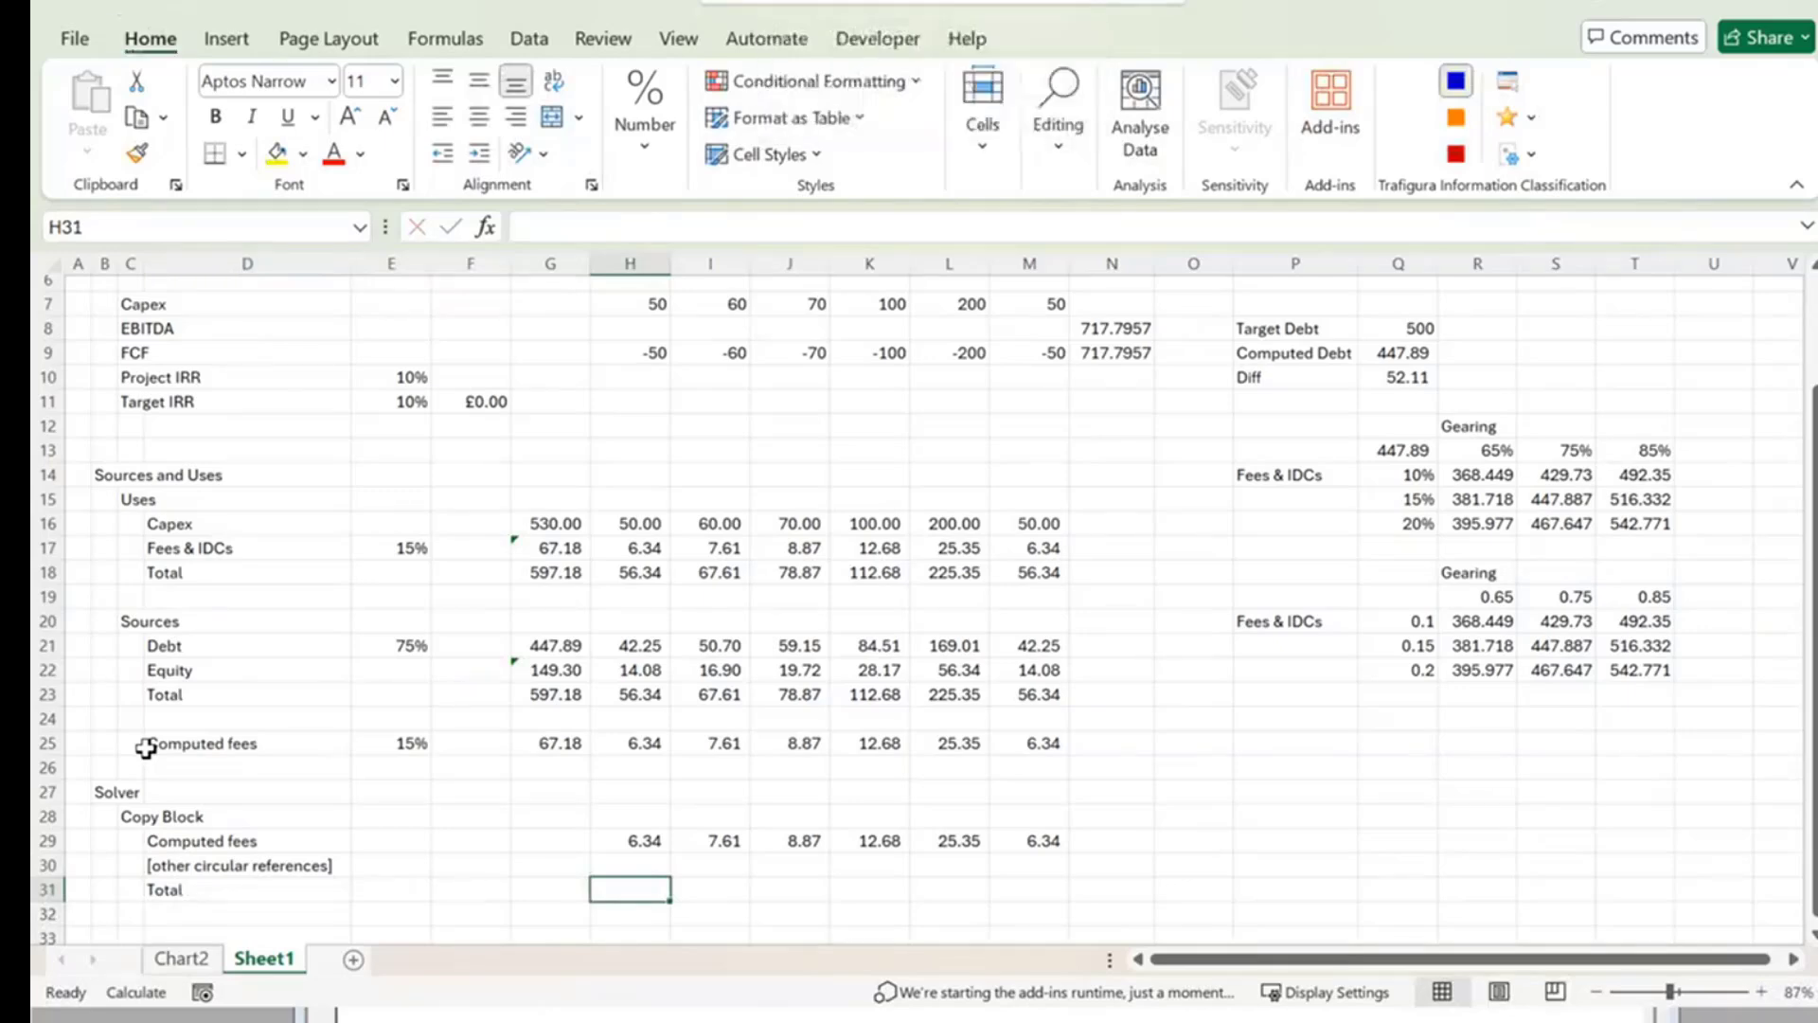
key("alt+equal")
key("ctrl+Return")
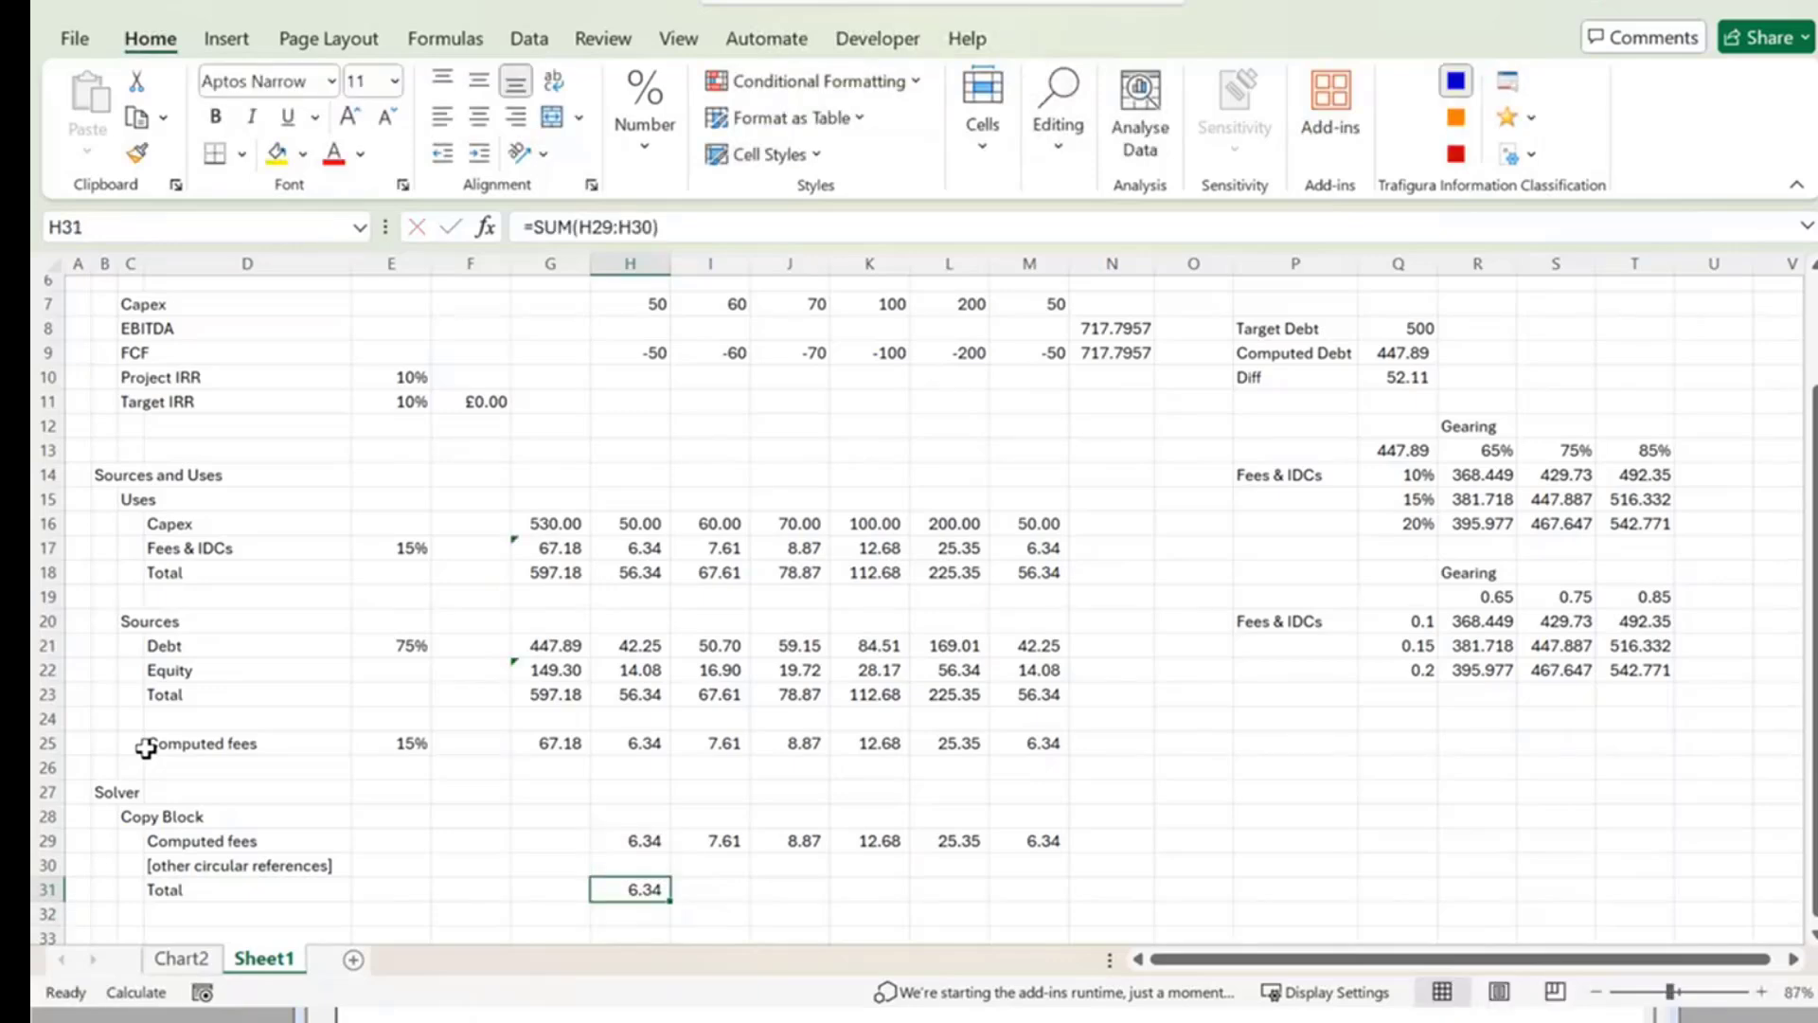
Fill the Copy Block total formula from H31 across the remaining periods to M31.
key("shift+Right")
key("shift+Right")
key("shift+Right")
key("shift+Right")
key("shift+Right")
key("ctrl+r")
key("Page_Up")
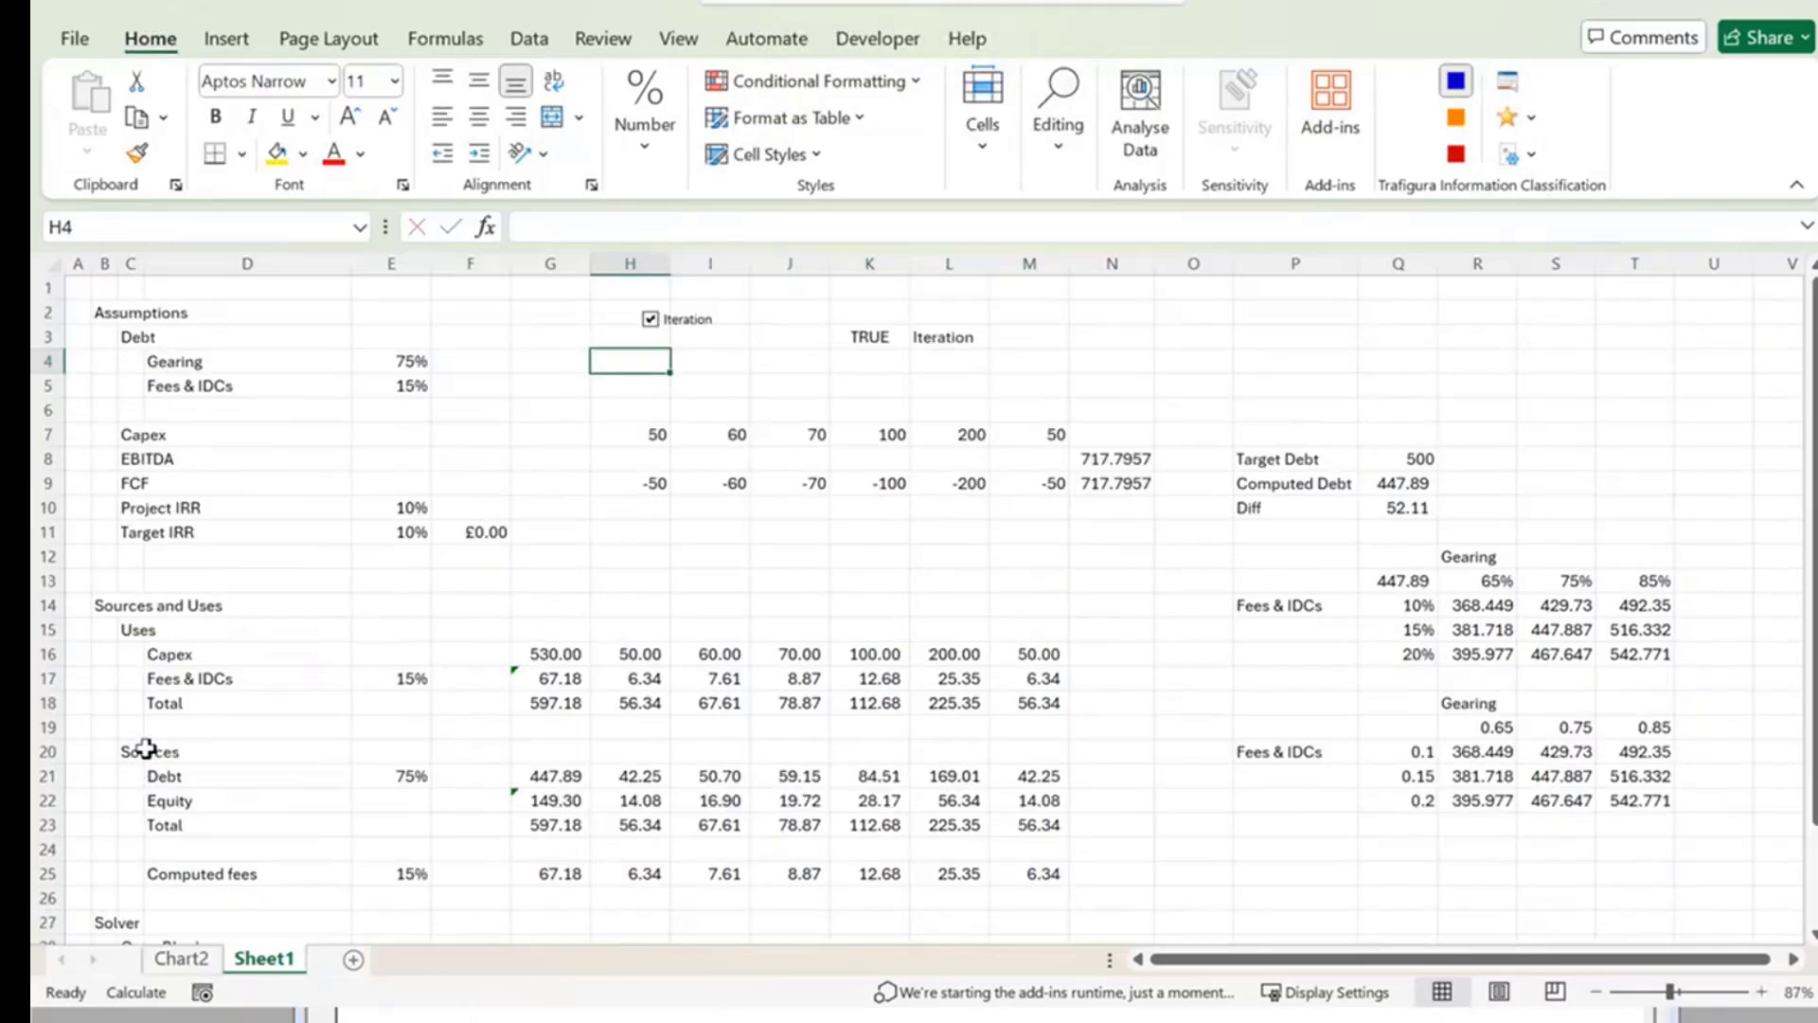
Name the Copy Block range H29:M30 "CopyBlock", leaving the total row out.
scroll(293, 901, "down", 6)
left_click(503, 623)
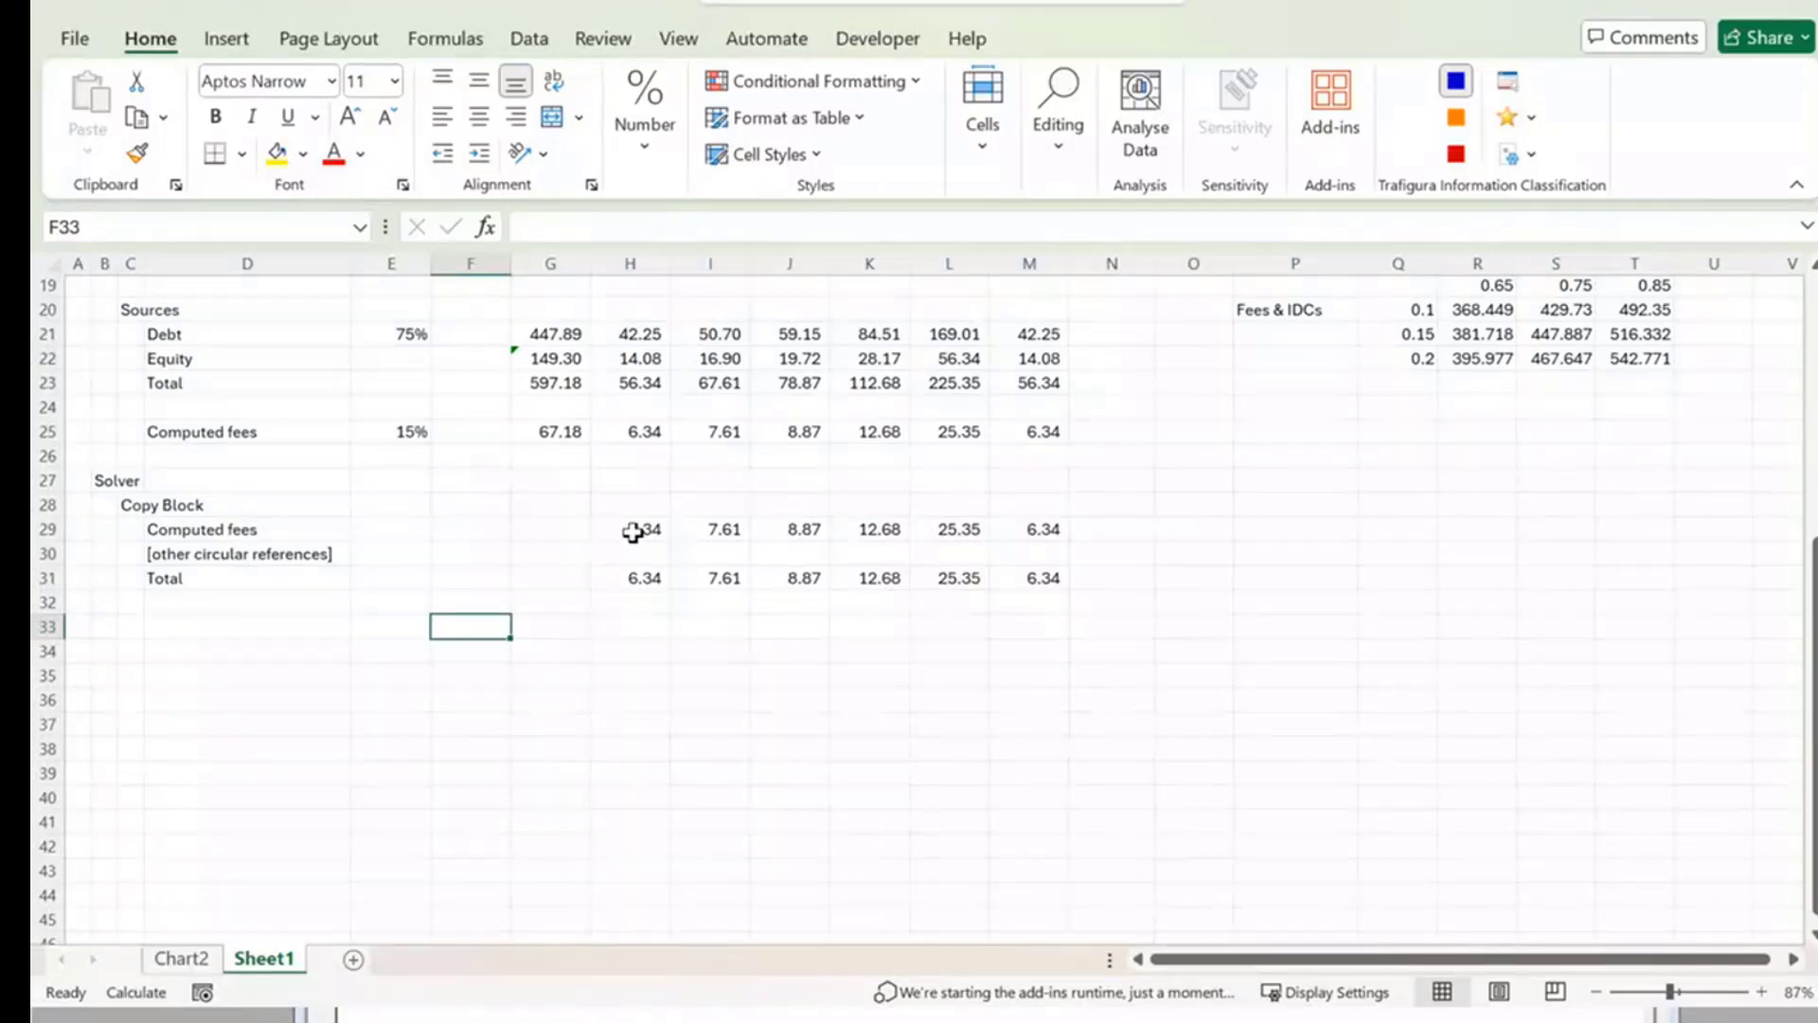
left_click_drag(634, 527, 693, 567)
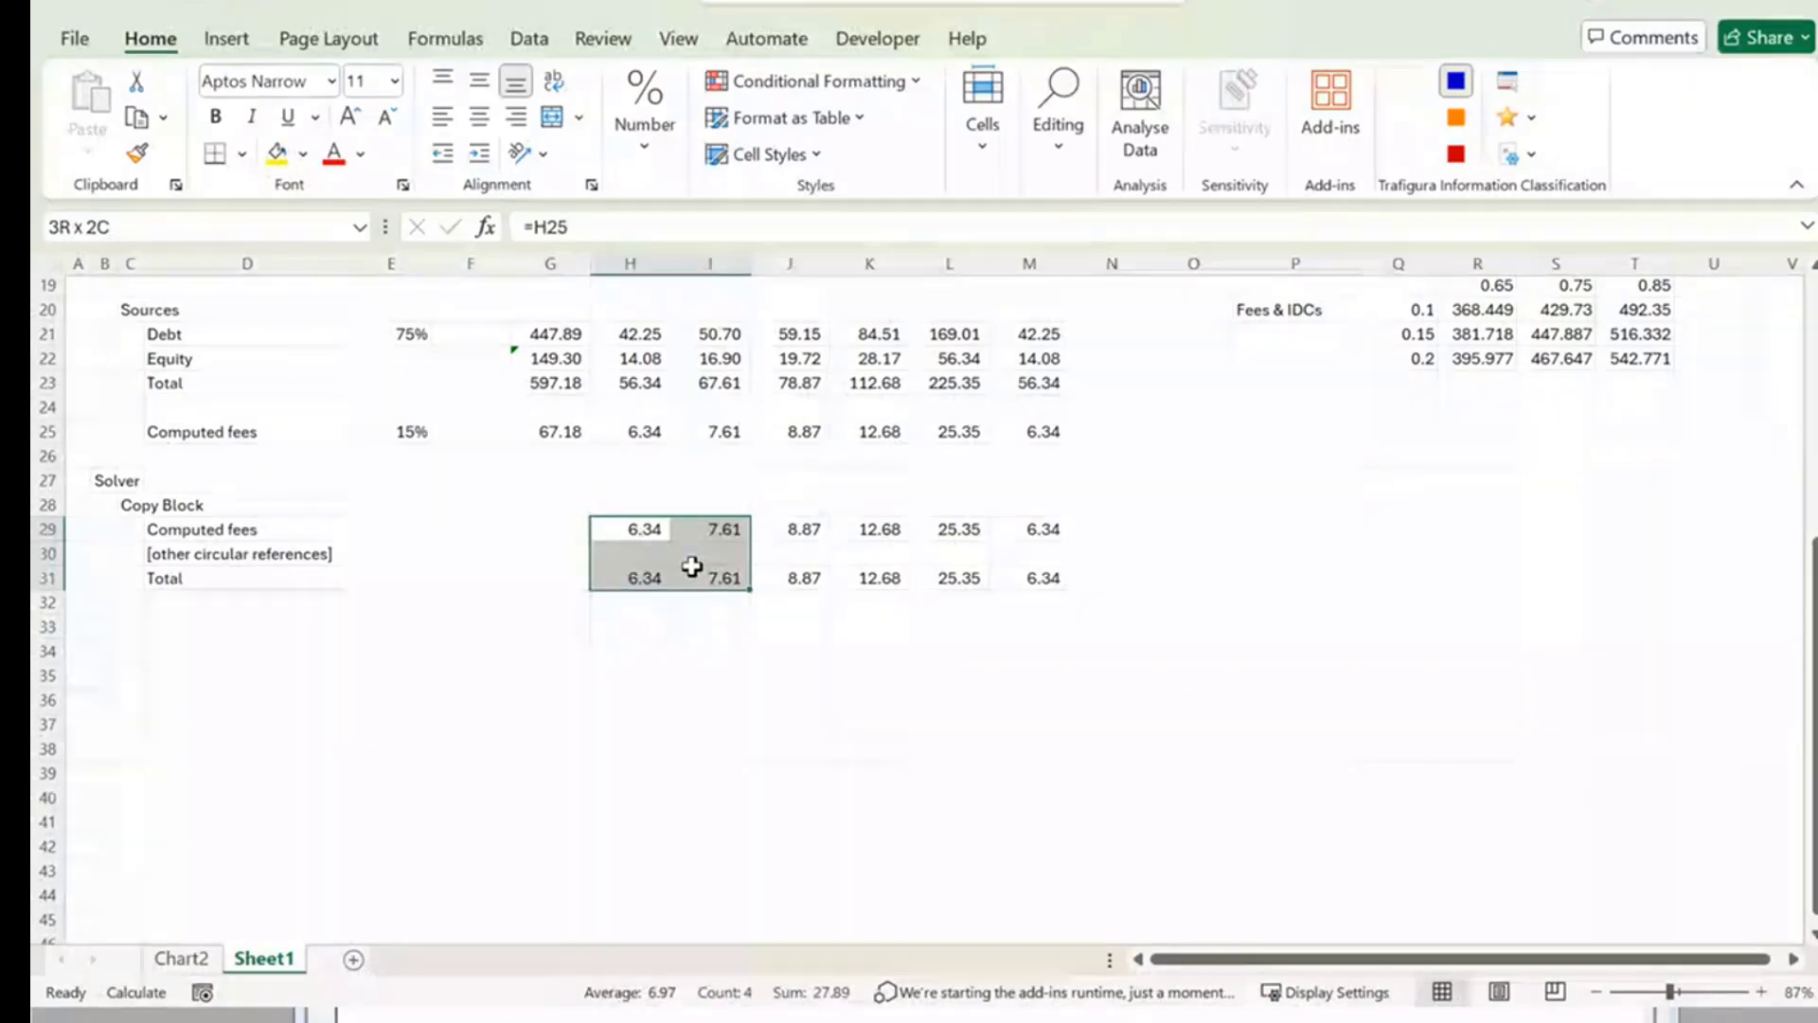
left_click_drag(692, 566, 1038, 551)
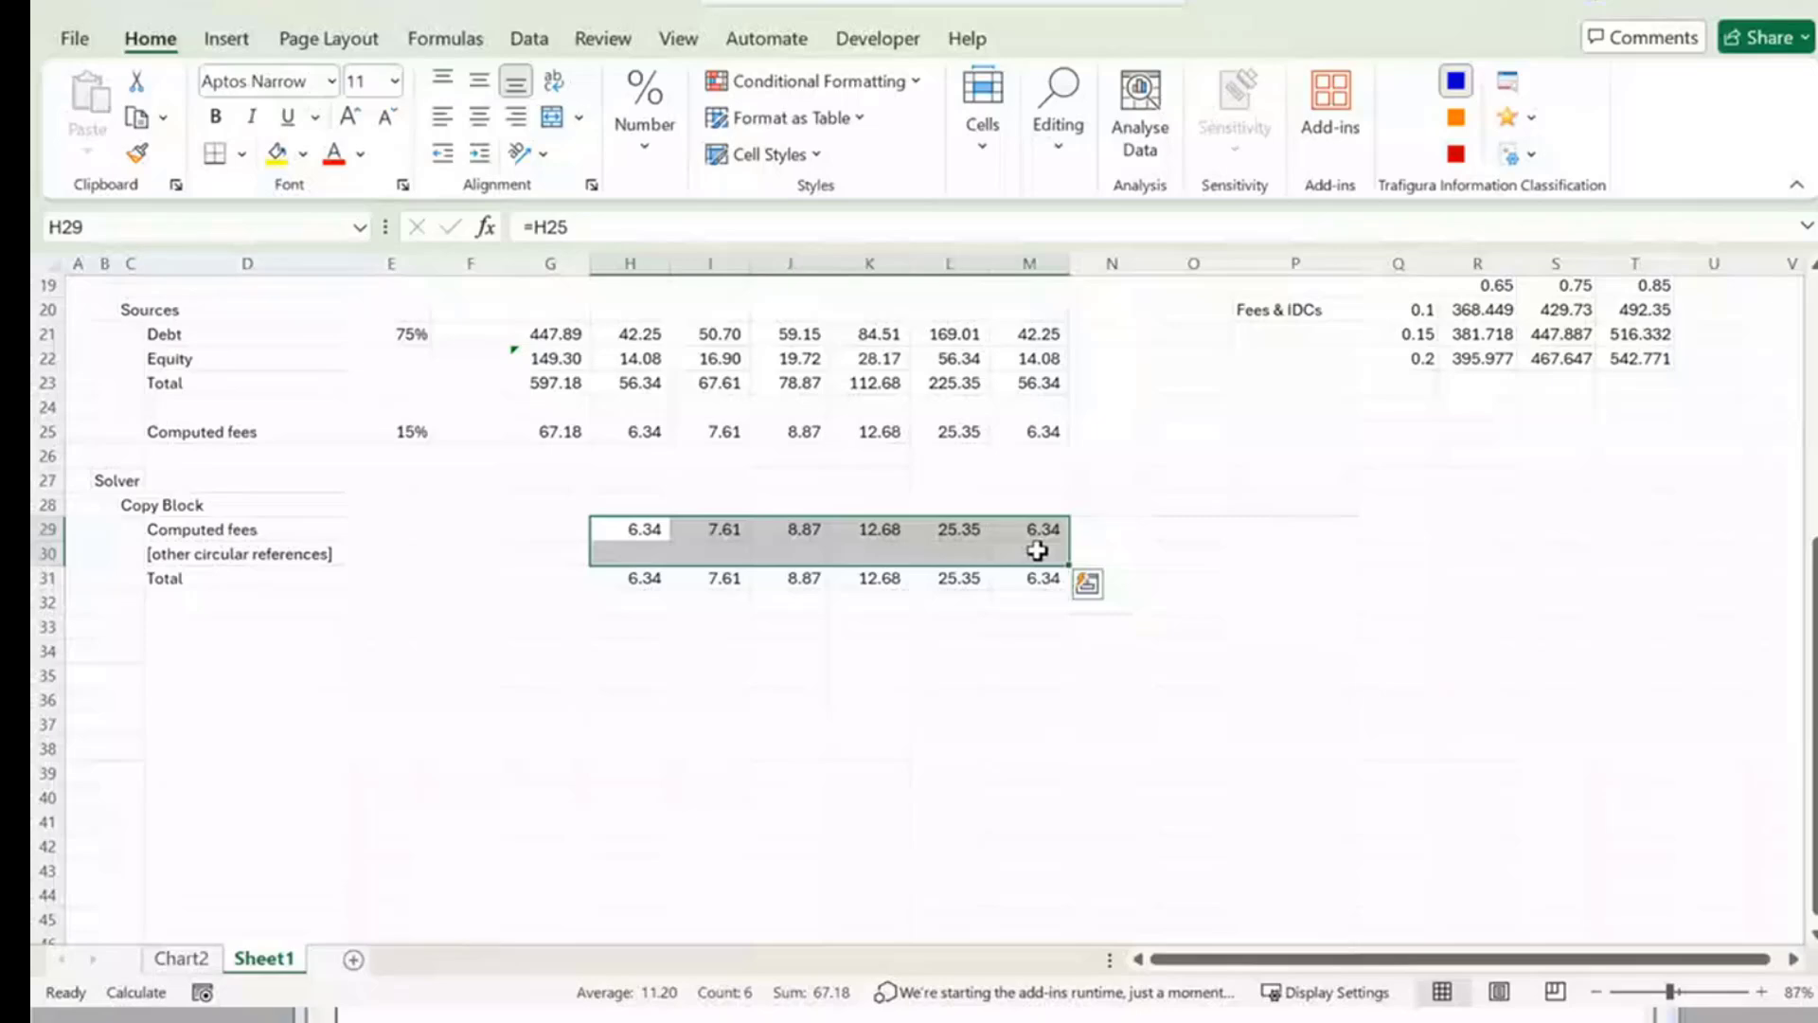
left_click(145, 218)
type("Copy")
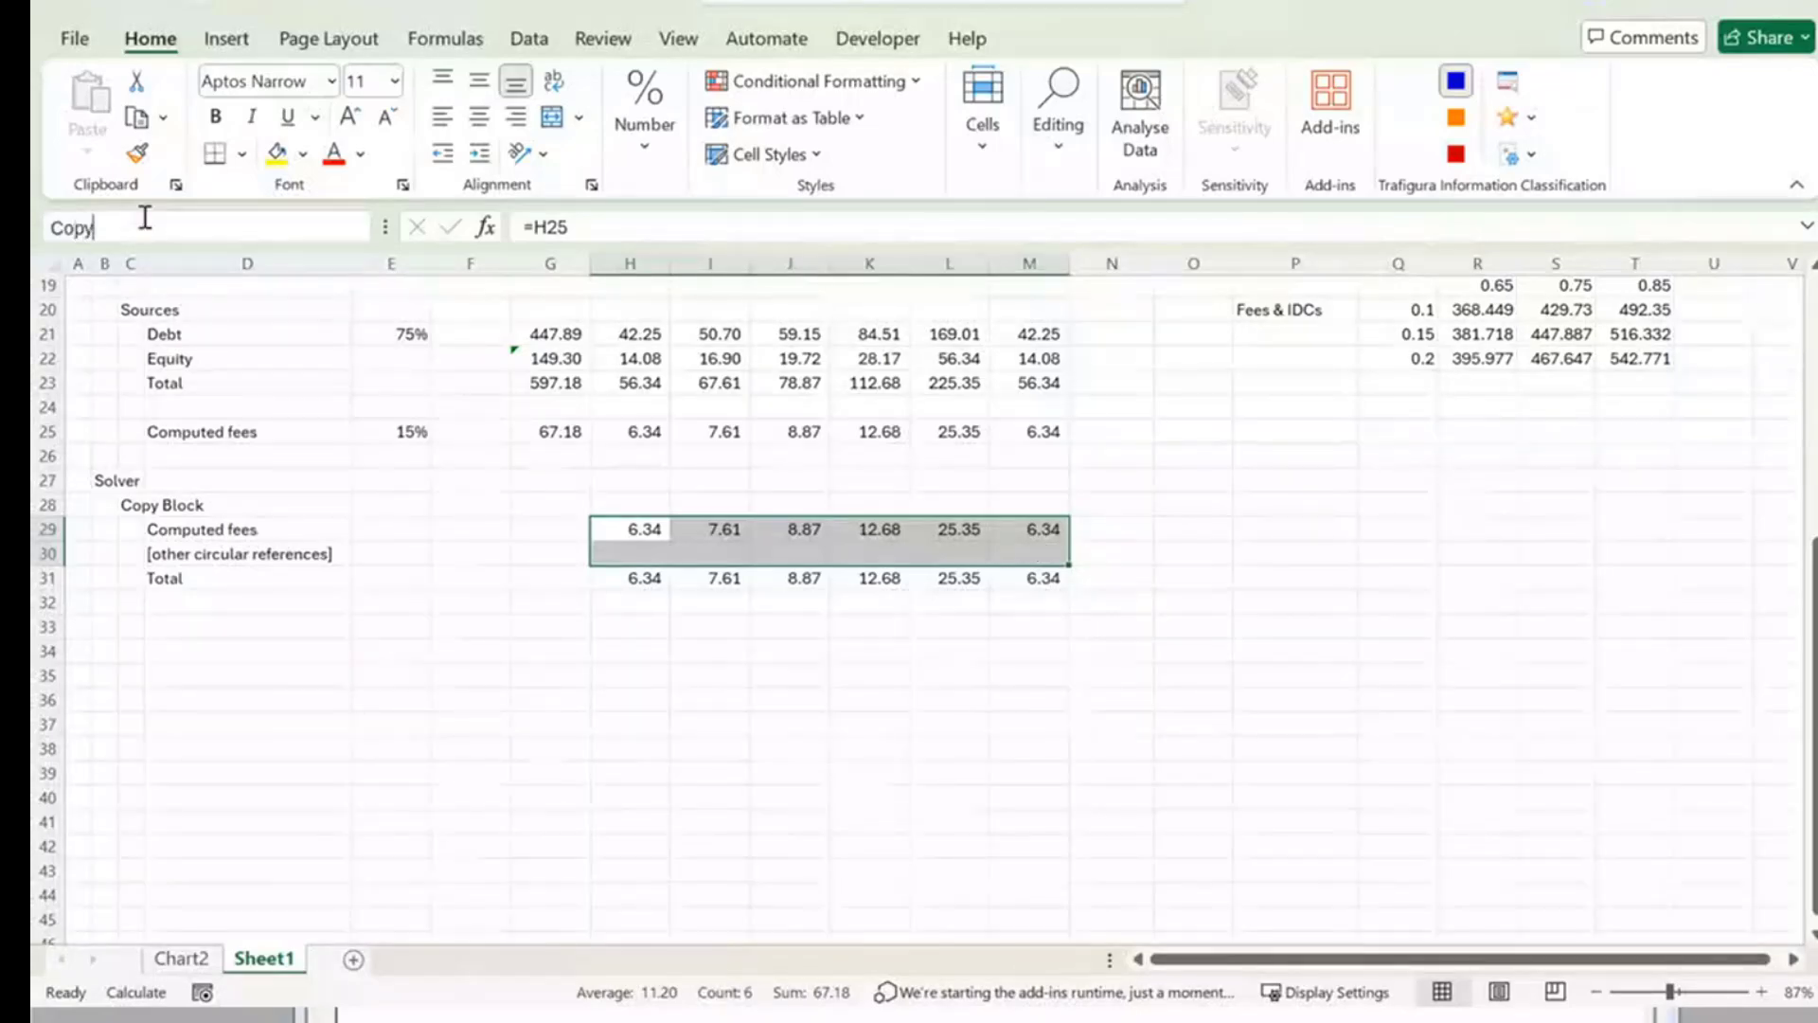
type("Block")
key("Return")
Enter the subheading "Paste Block" in C33 below the Copy Block section.
key("Down")
key("Down")
key("Down")
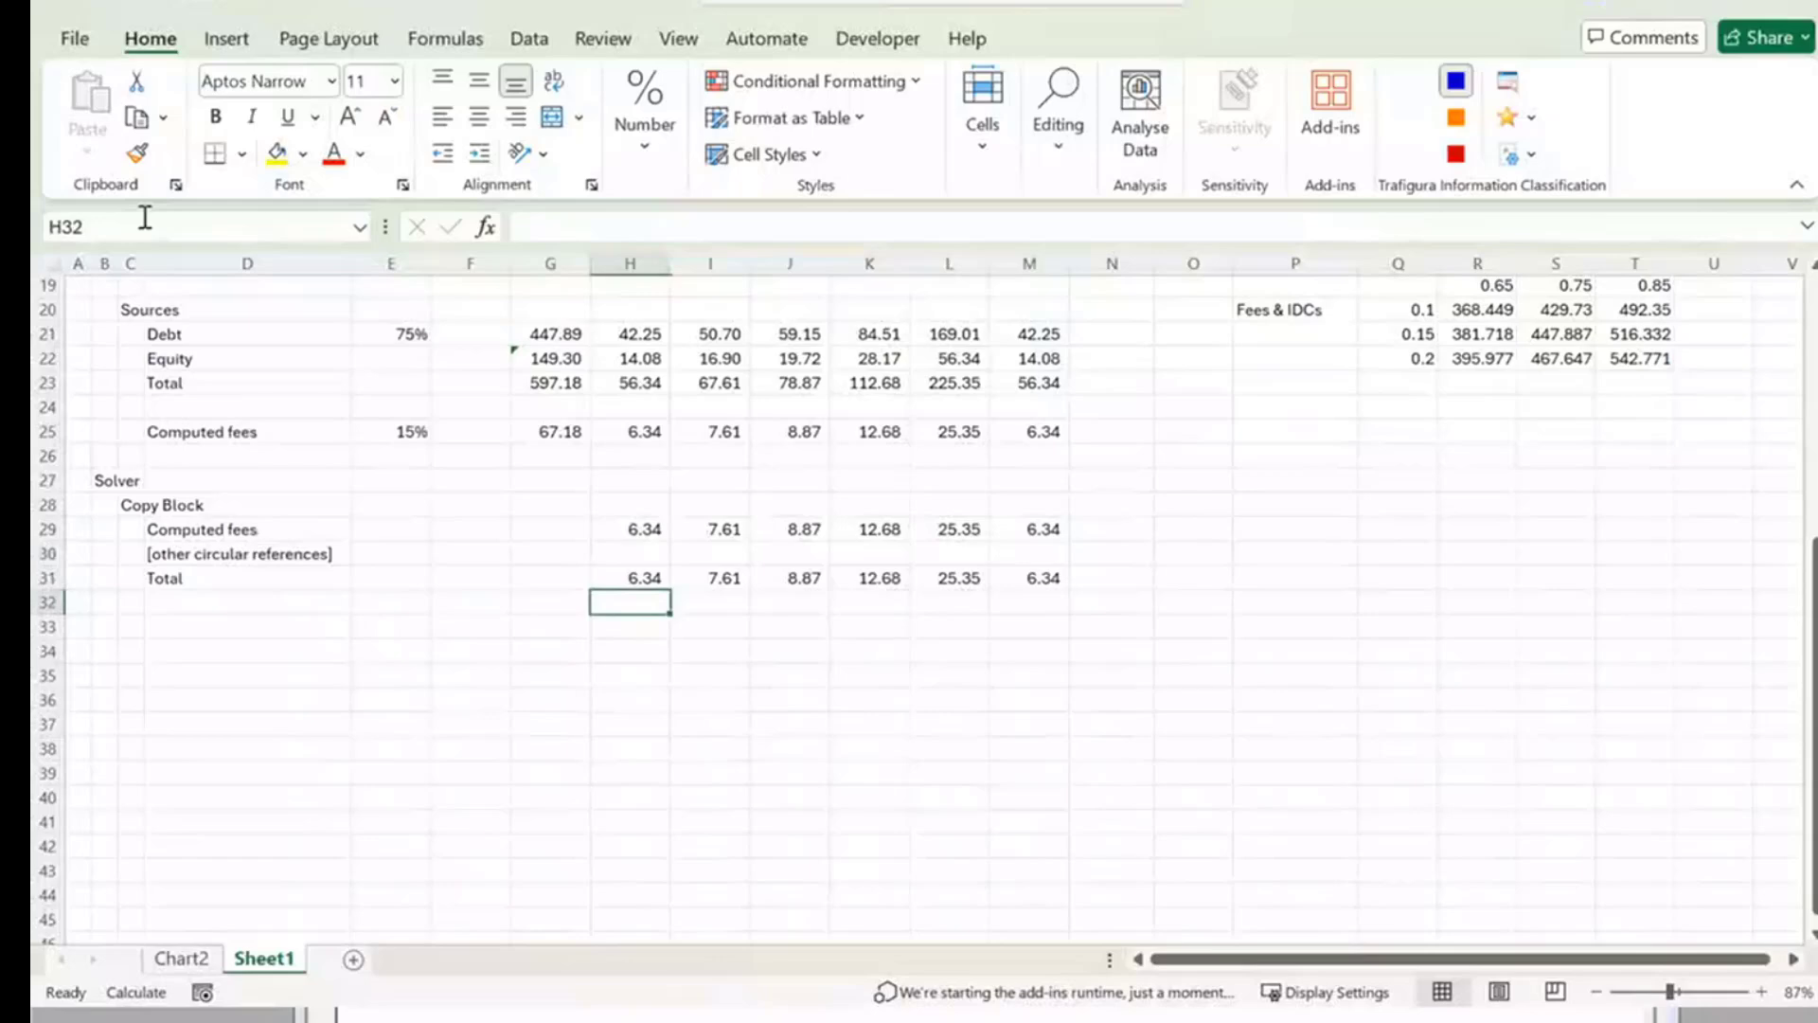
key("Left")
key("Left")
key("Left")
key("Left")
key("Left")
key("Down")
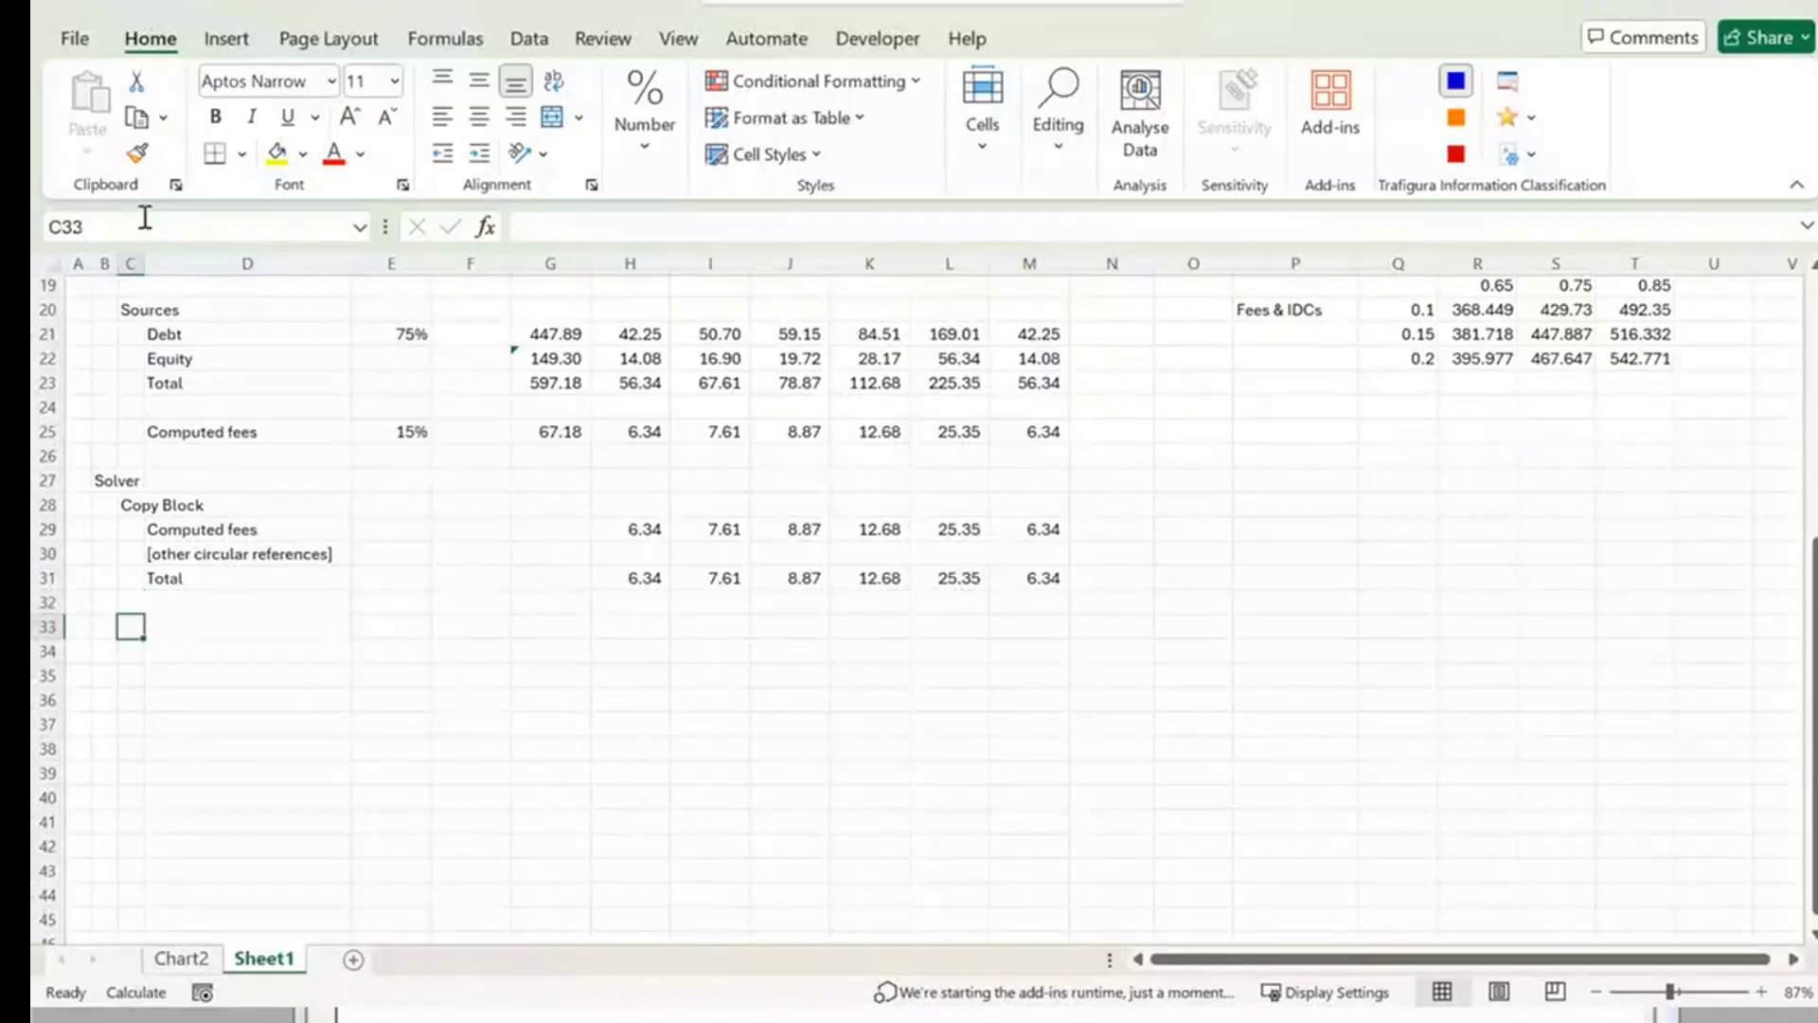
type("Past")
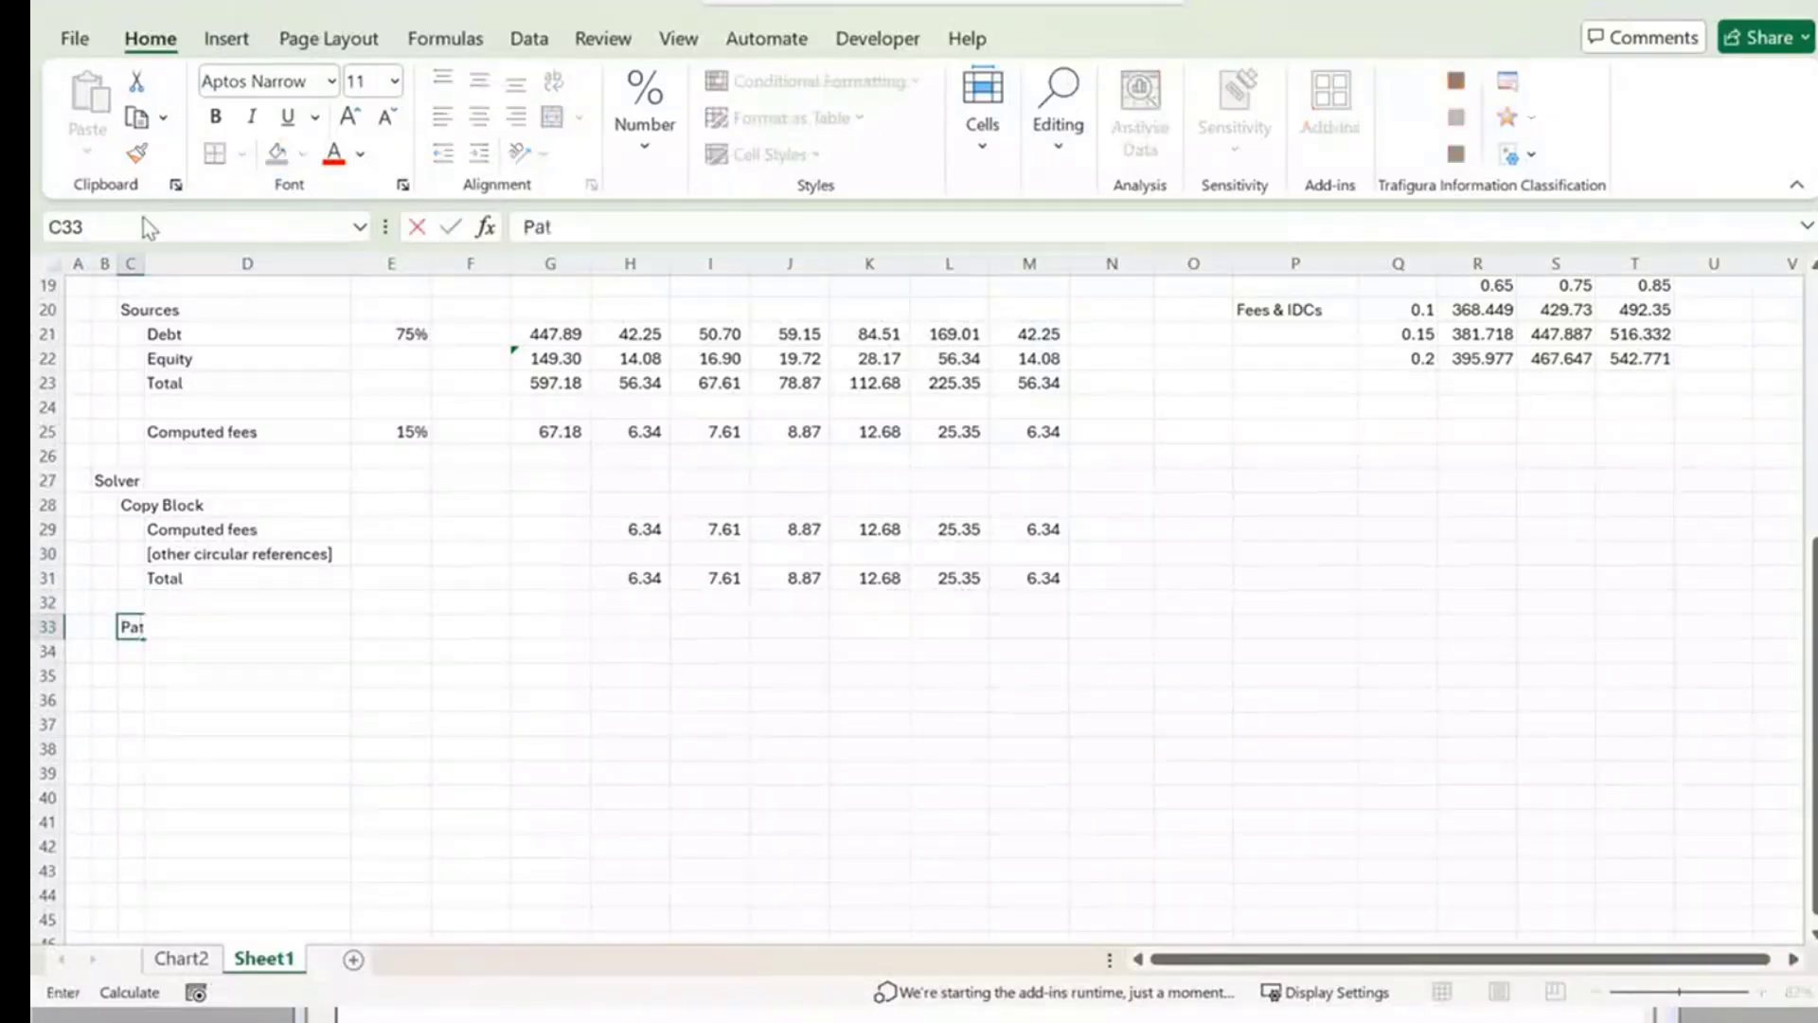
type("e Block")
key("Return")
Label D34 as "Pasted fees" under the Paste Block subheading.
key("Right")
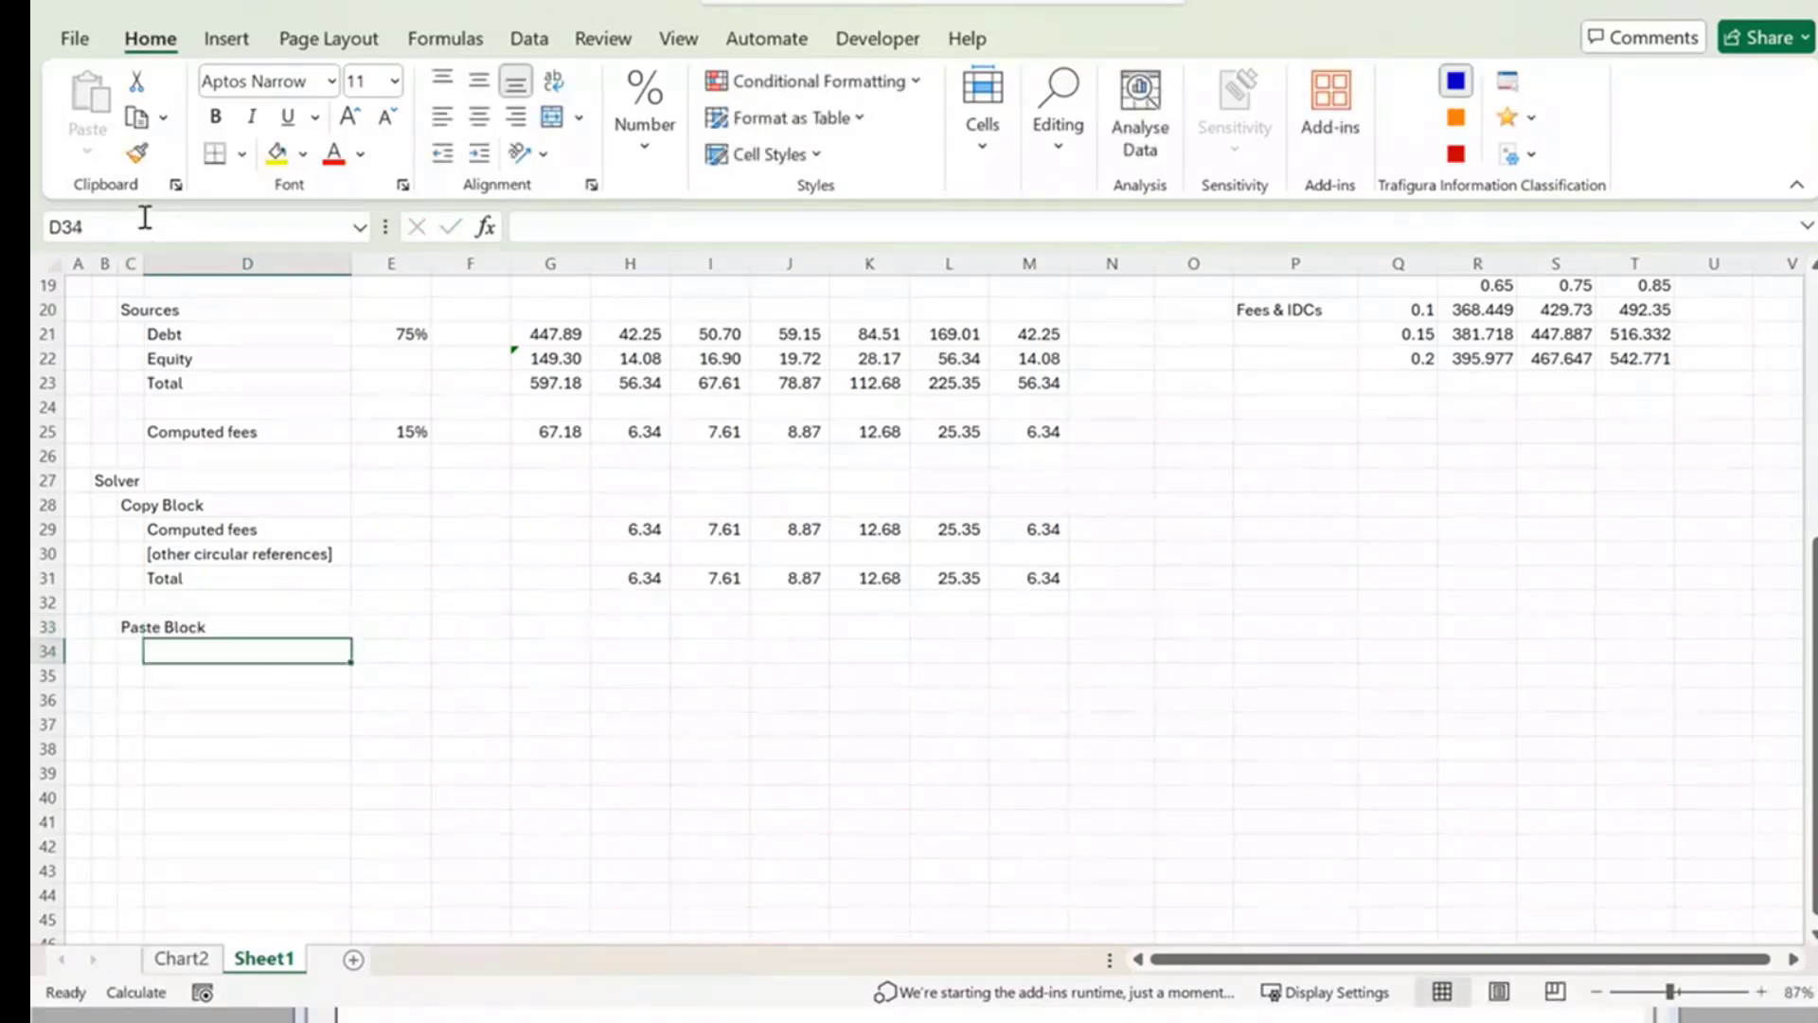
type("Pase")
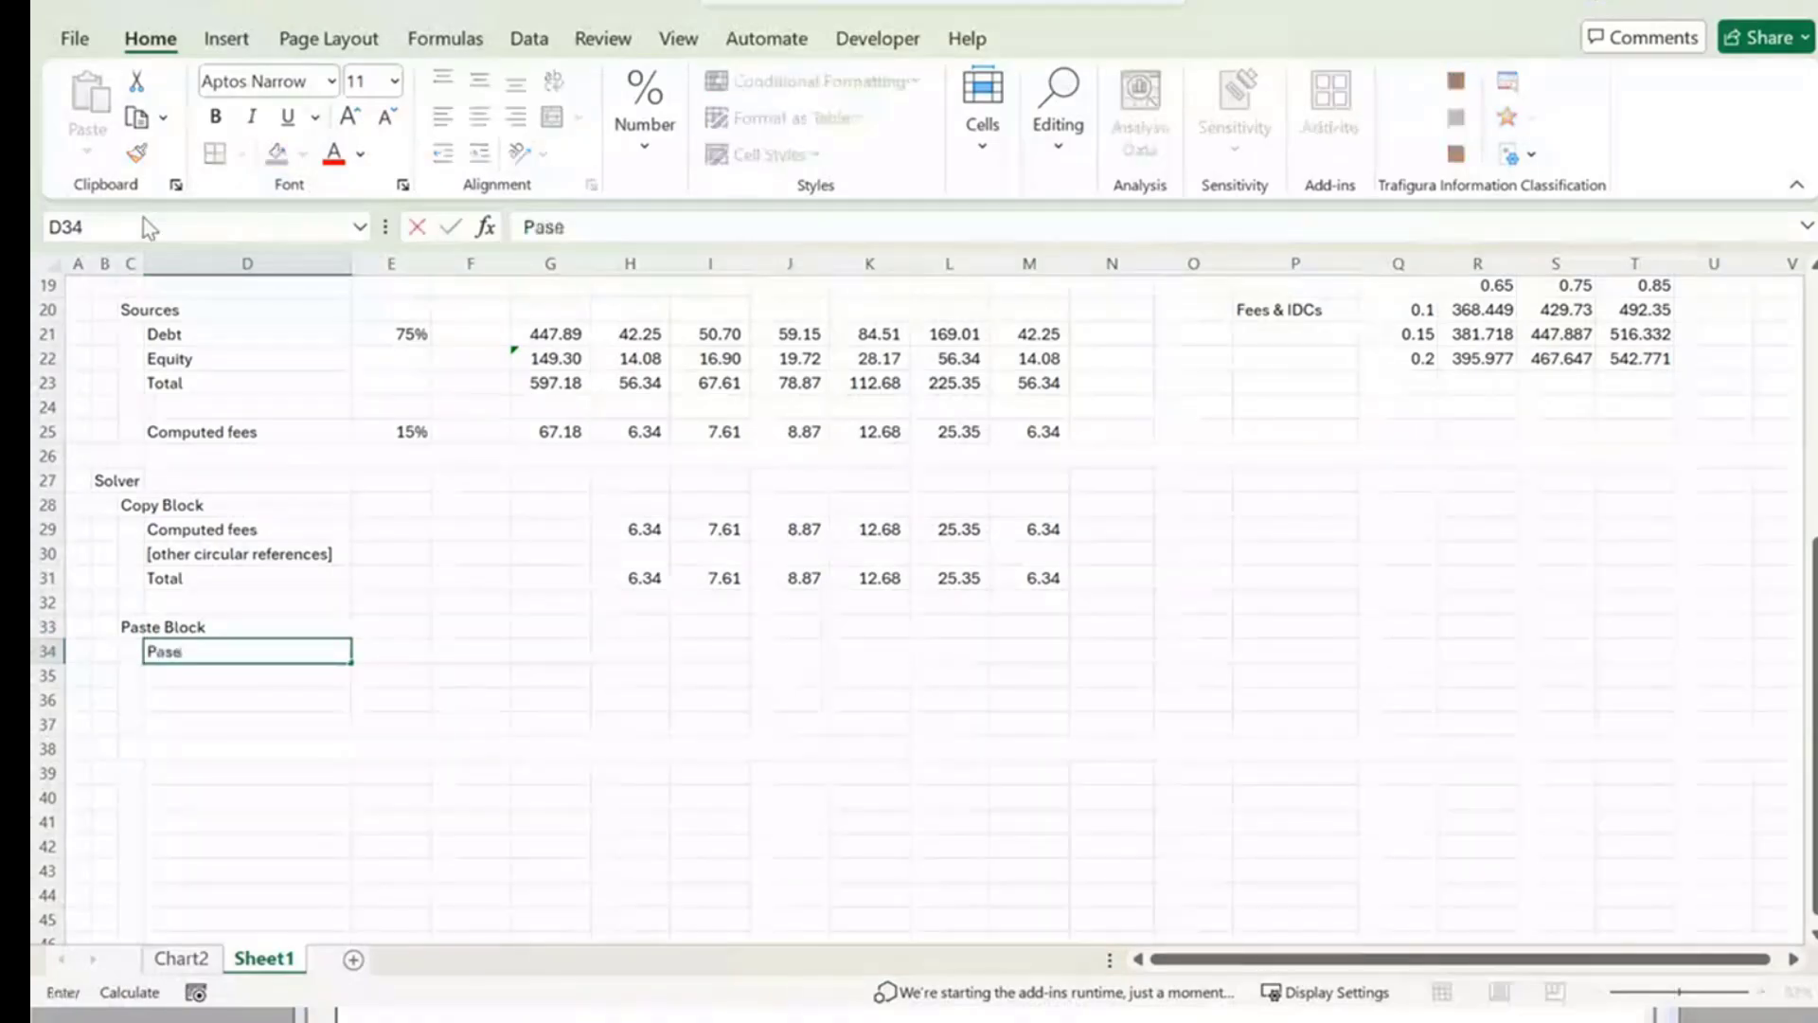
key("BackSpace")
type("ted")
type("!ees")
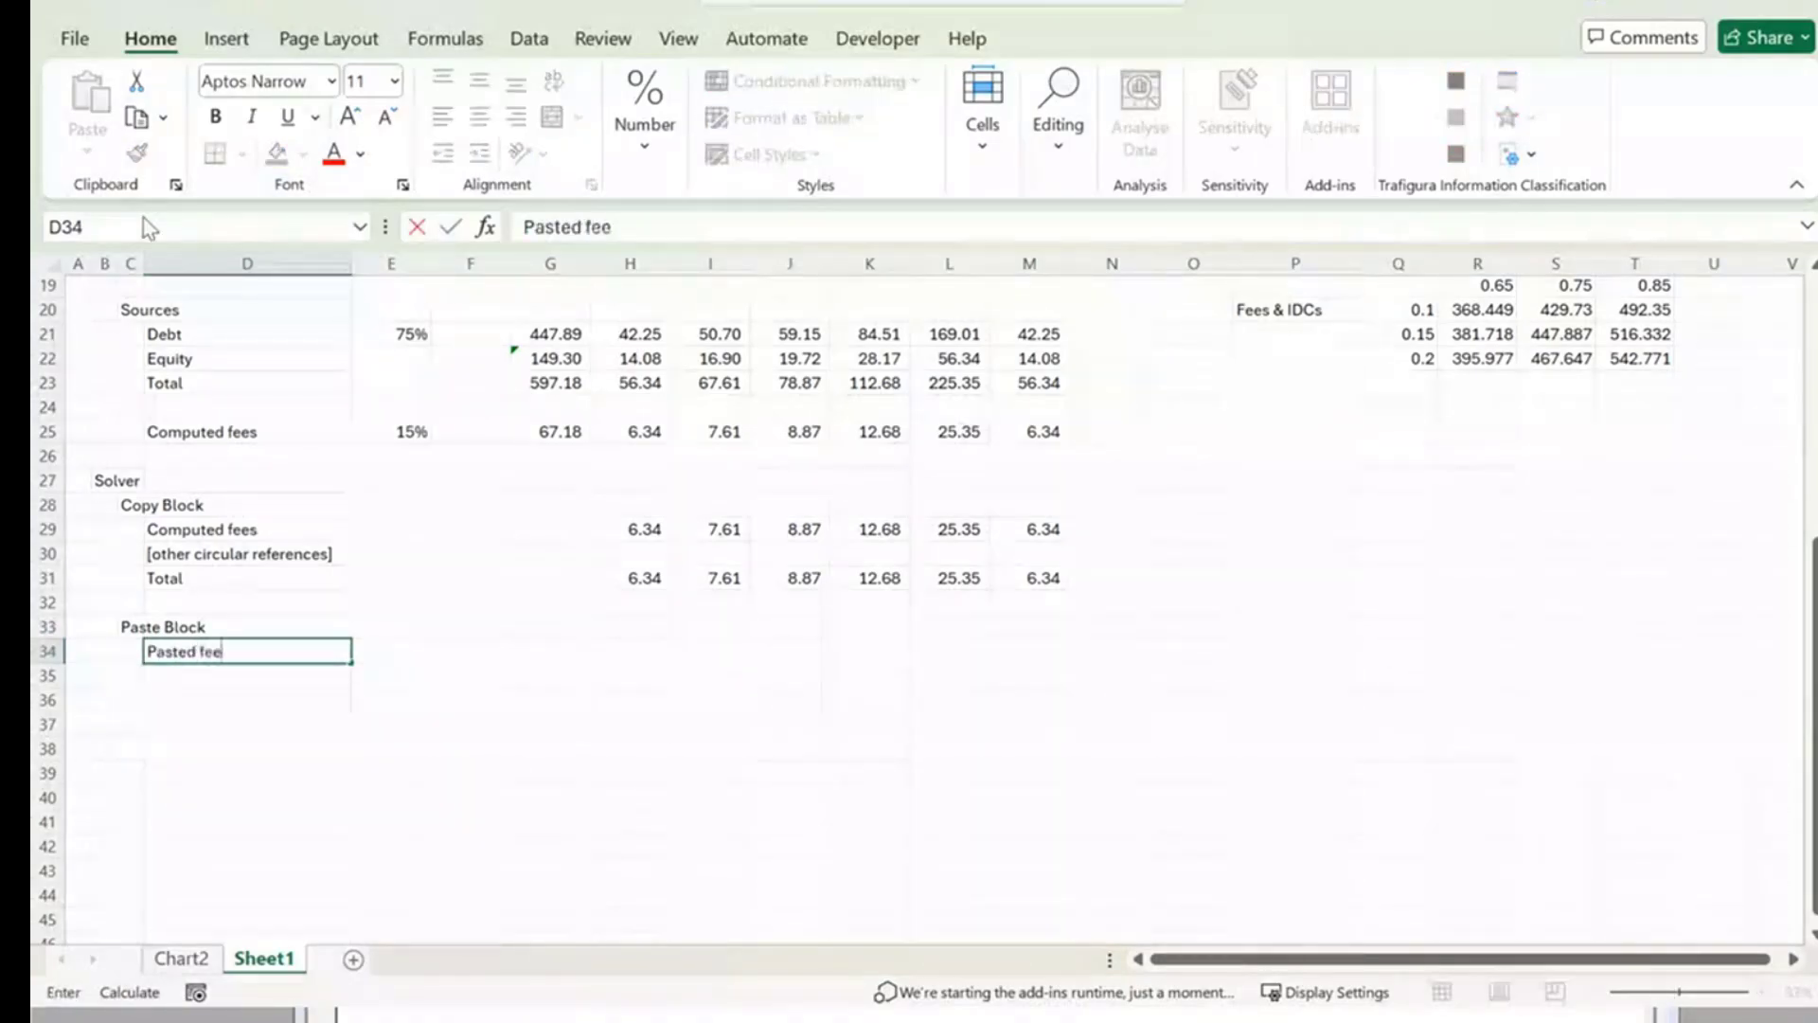
key("Return")
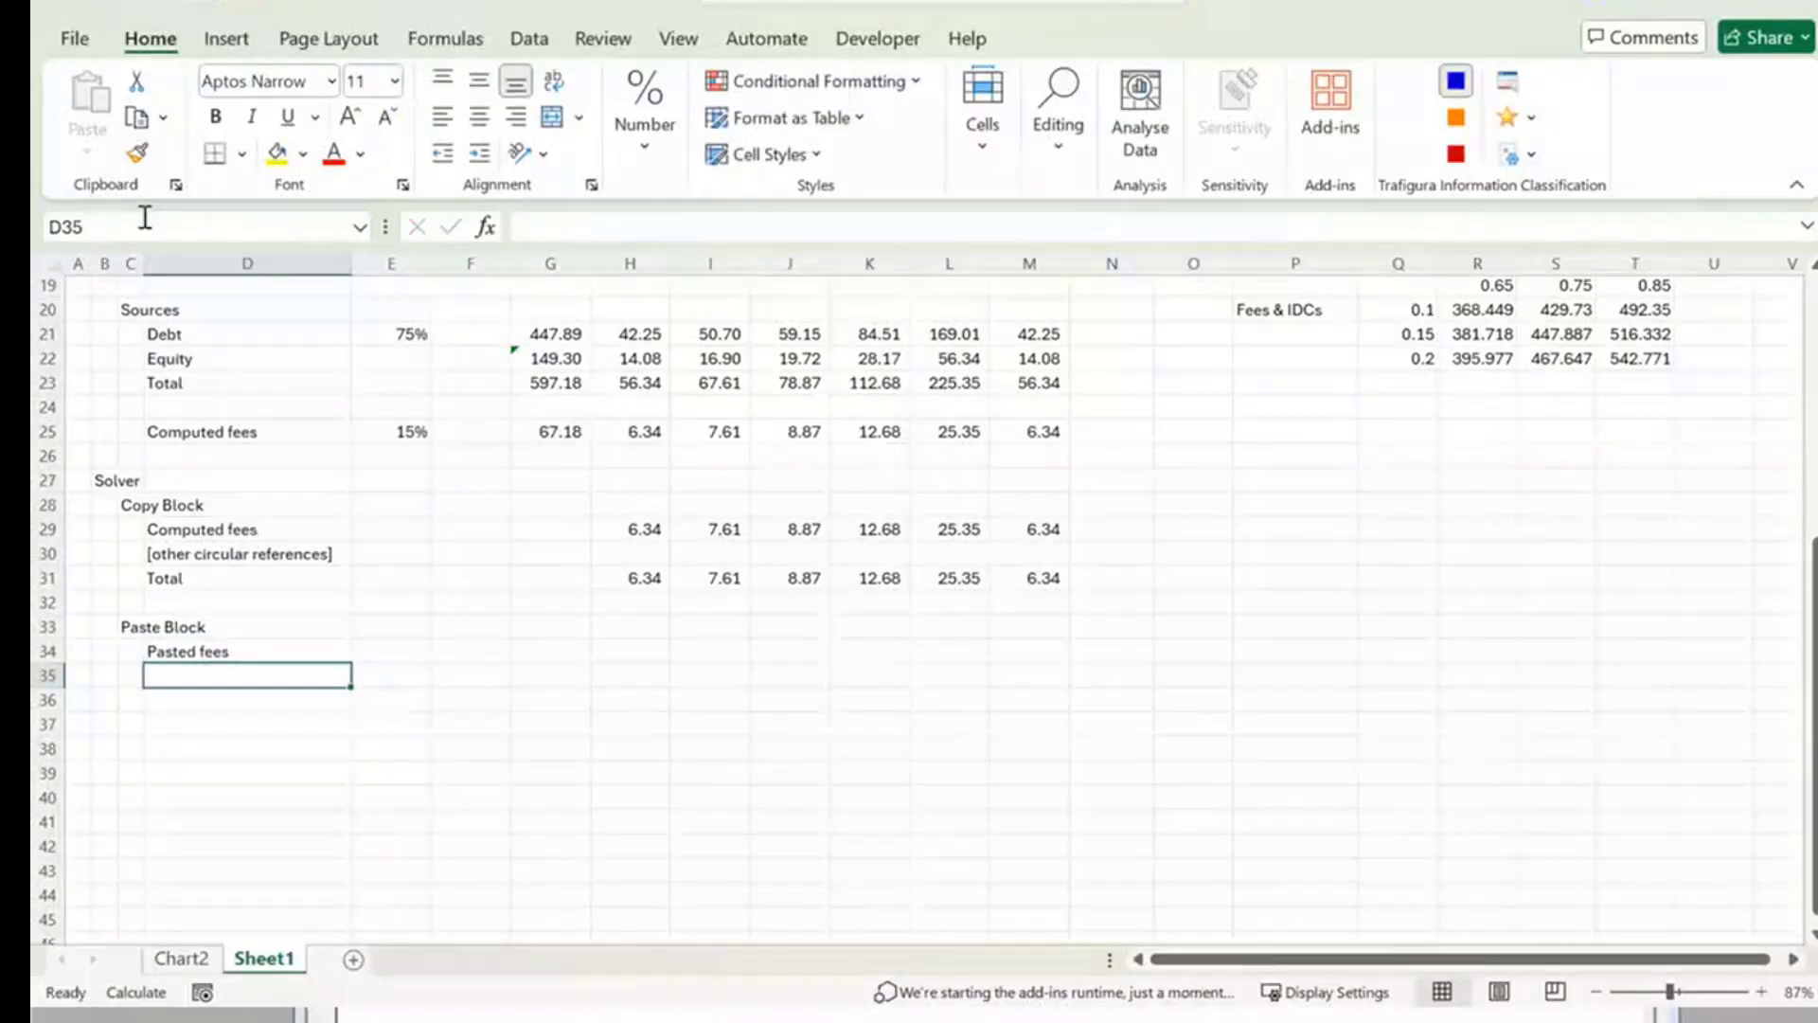
Extend the Fees & IDCs label in D17 under Uses to read "Fees & IDCs - from paste".
key("Up")
key("Right")
key("Left")
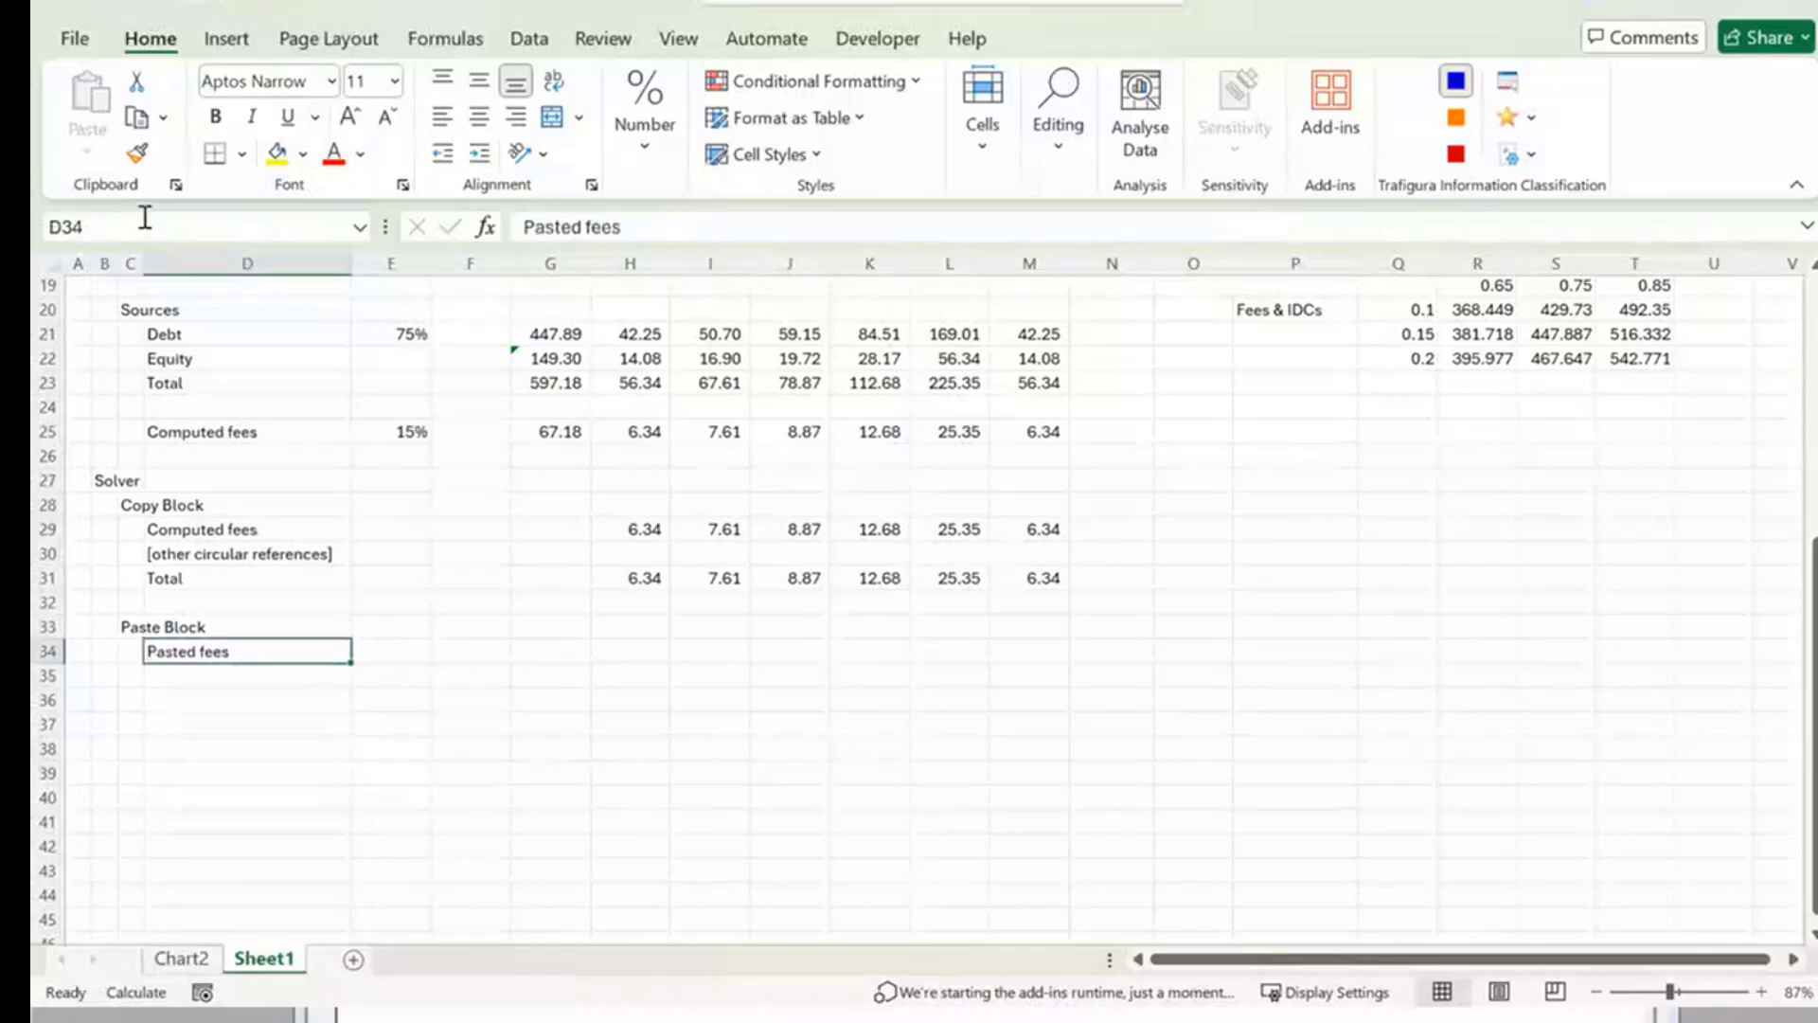
key("Up")
key("Up")
key("Up")
key("Up")
key("Up")
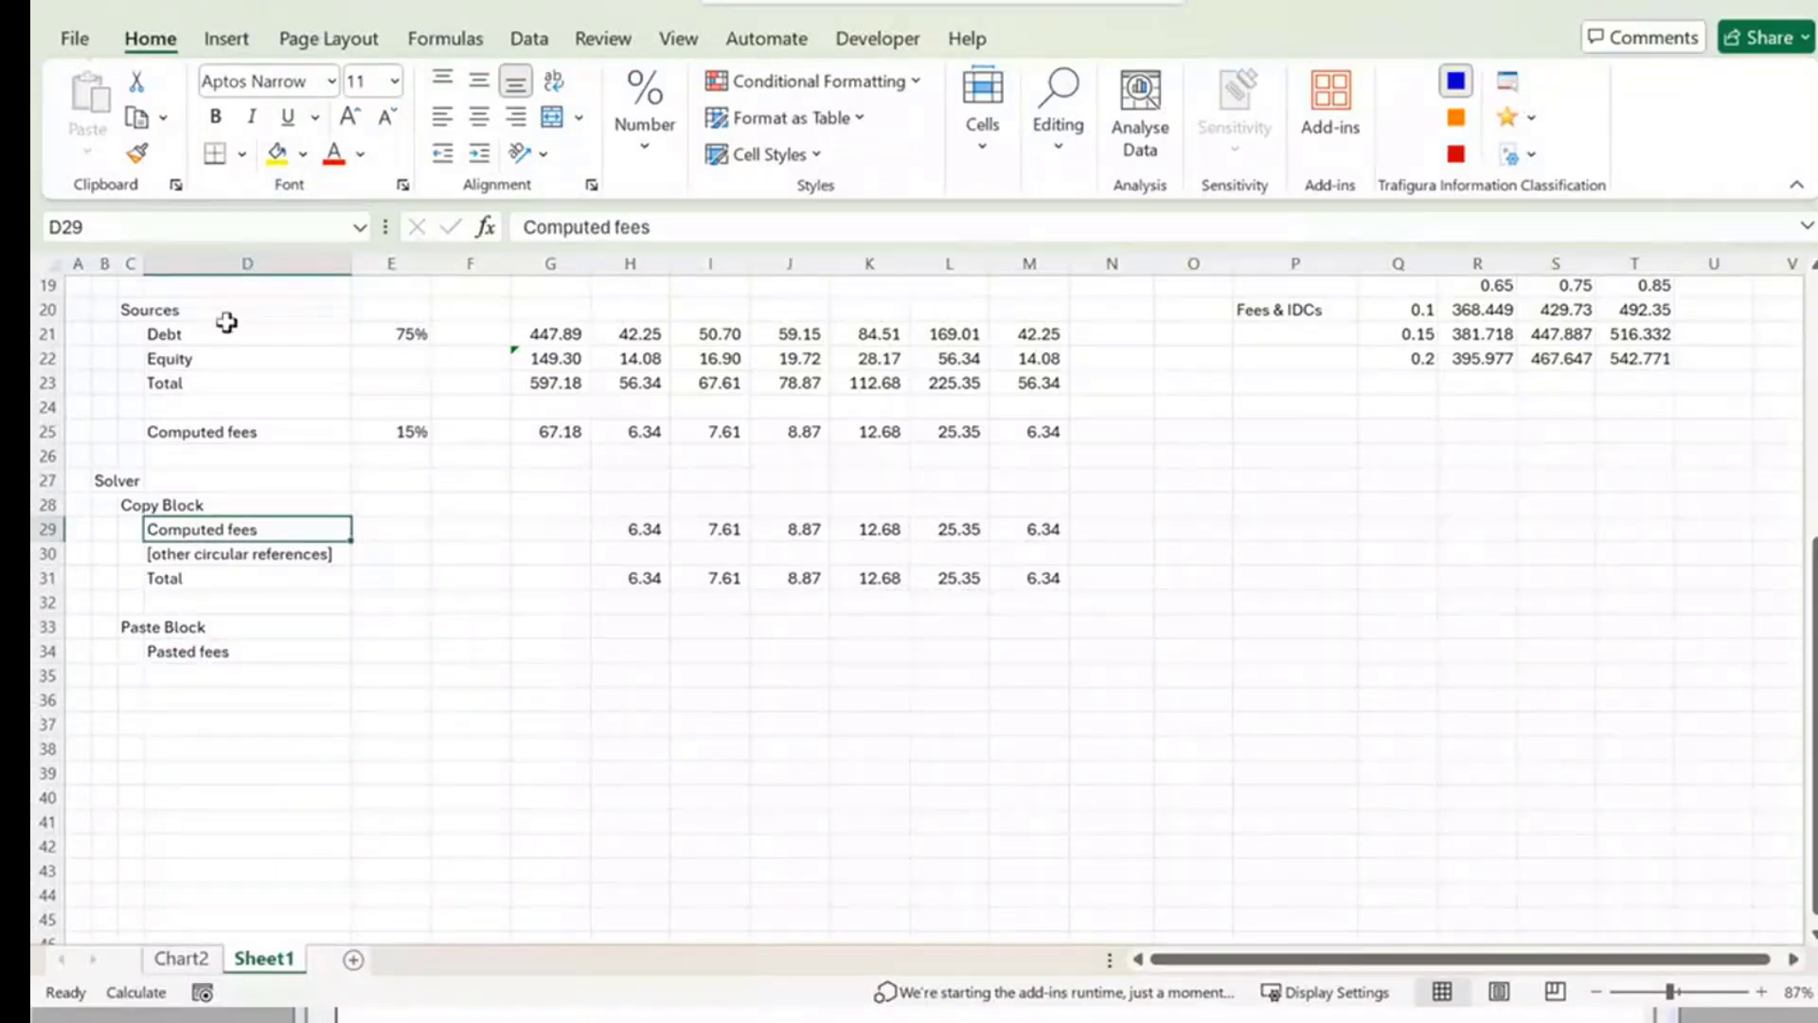
scroll(227, 322, "up", 3)
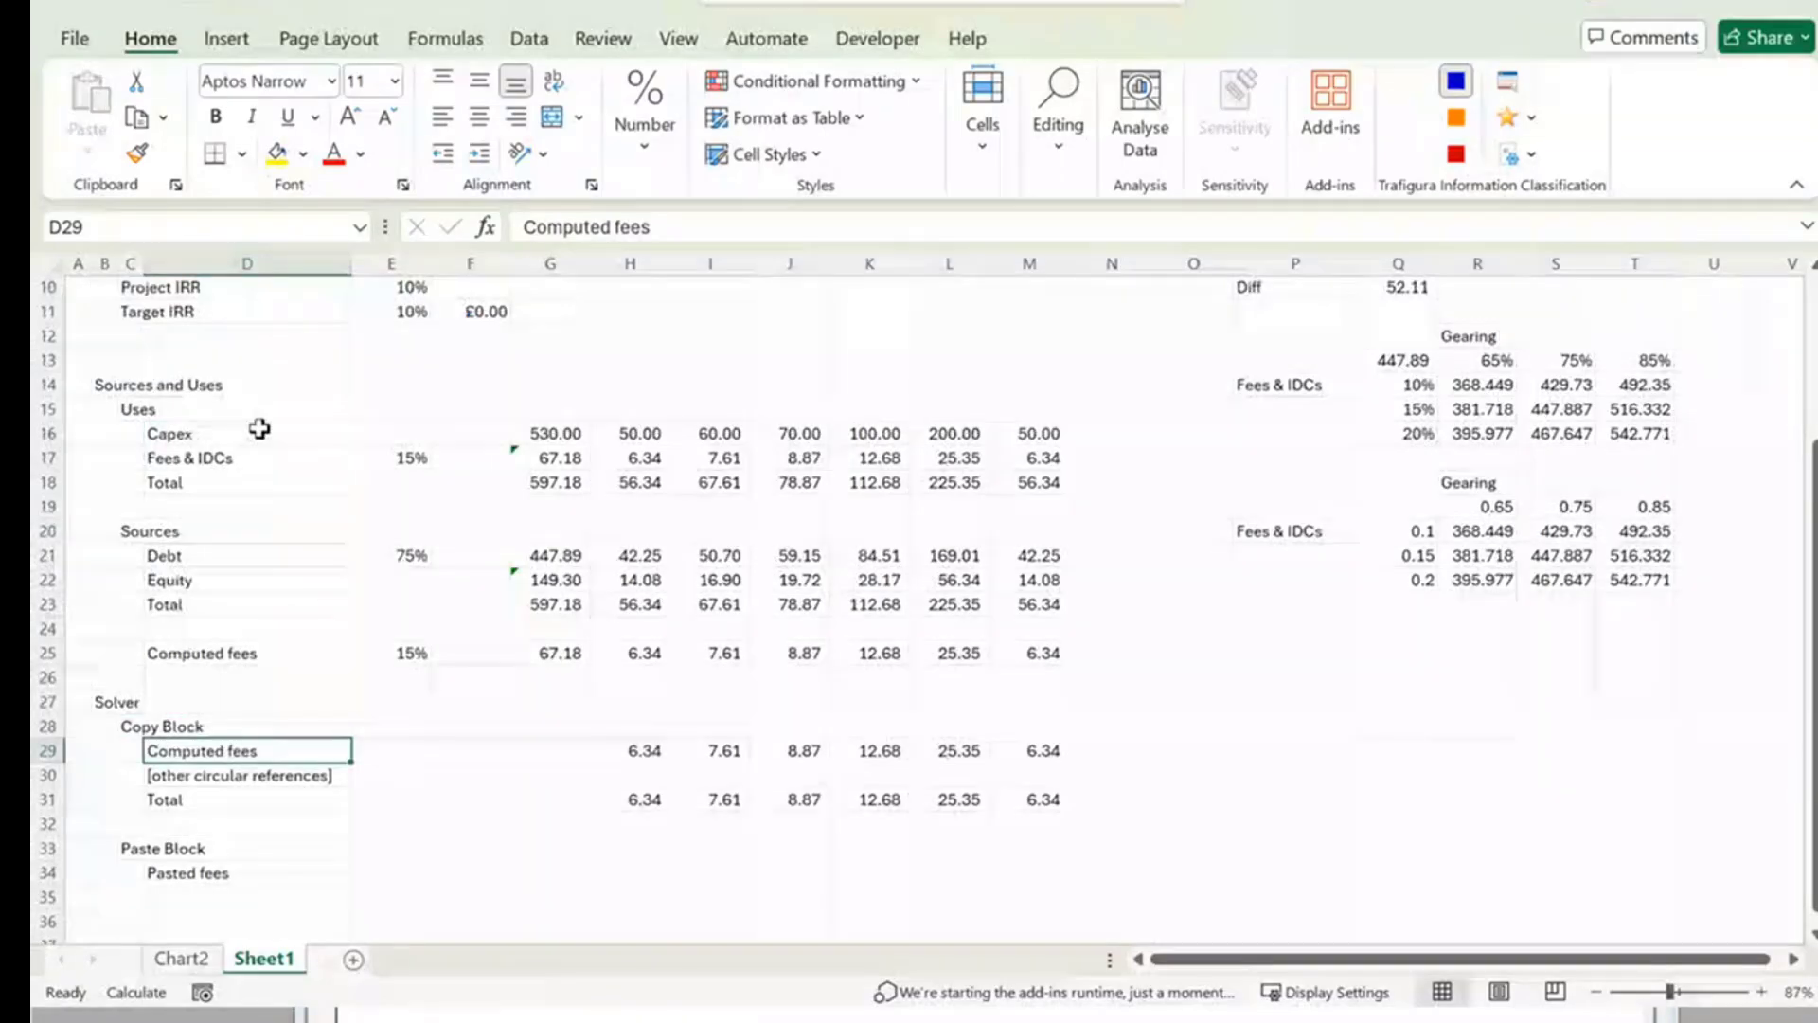
left_click(270, 457)
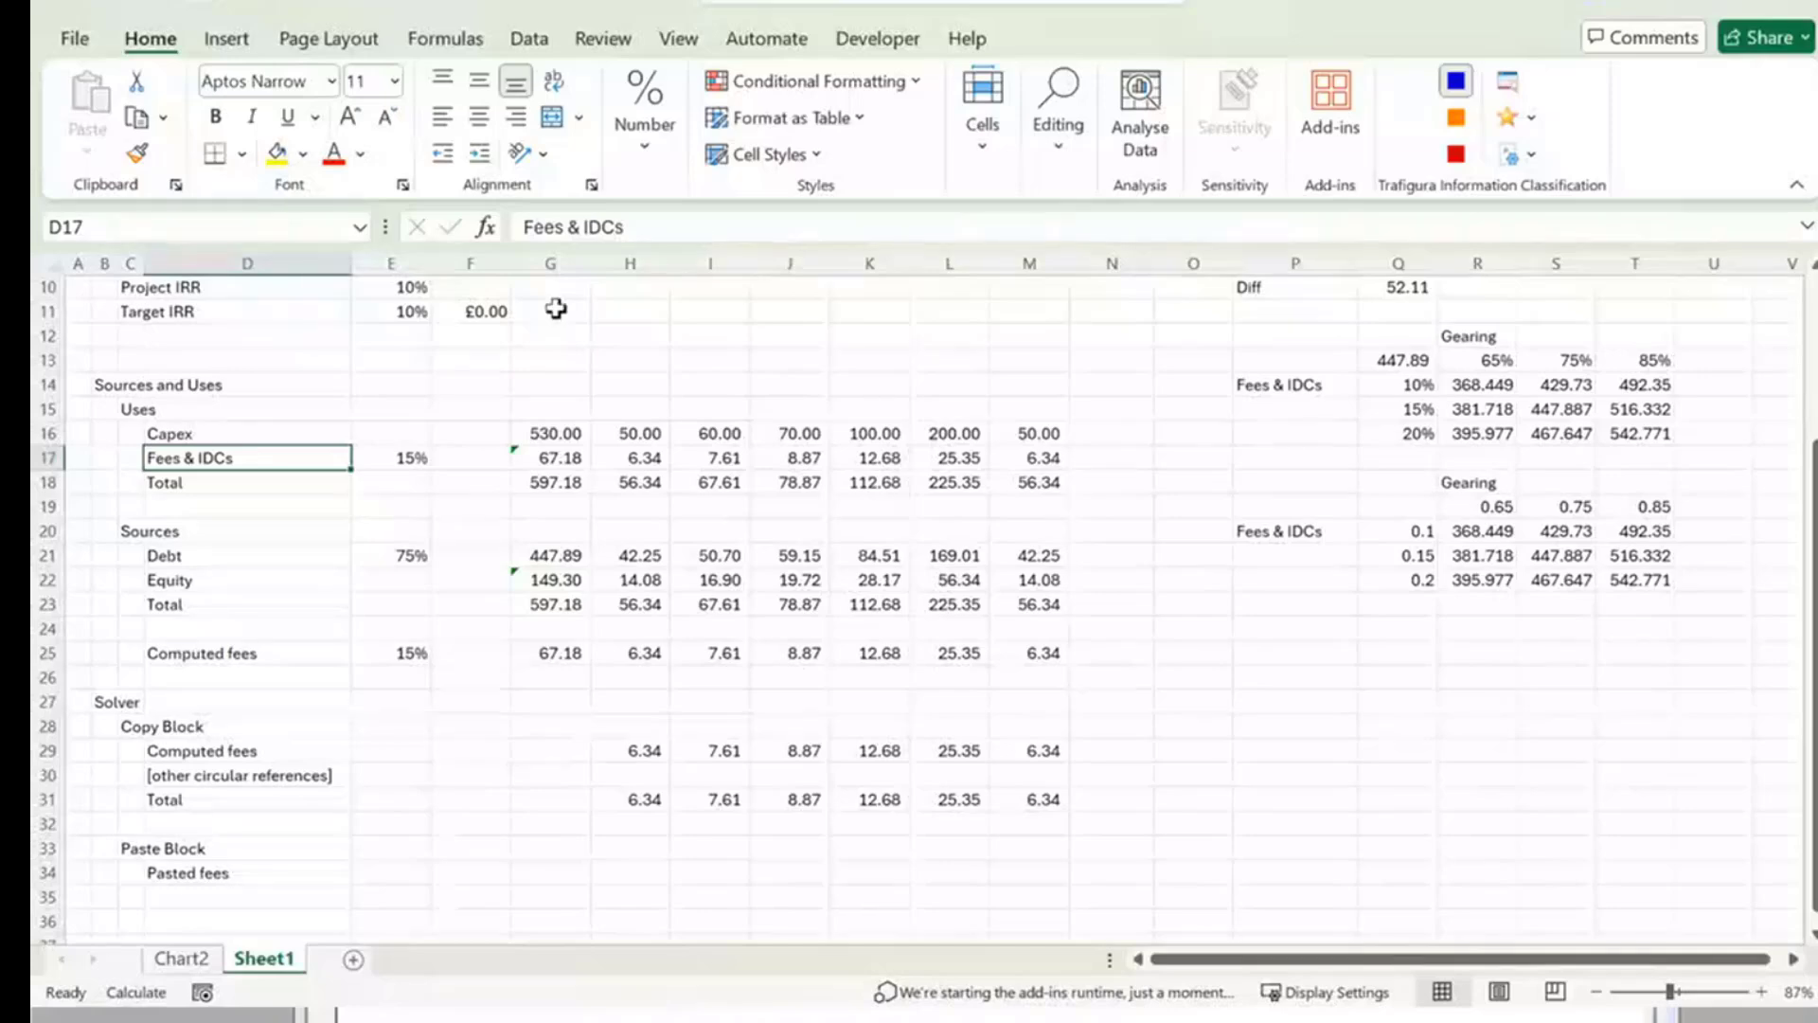
left_click(644, 239)
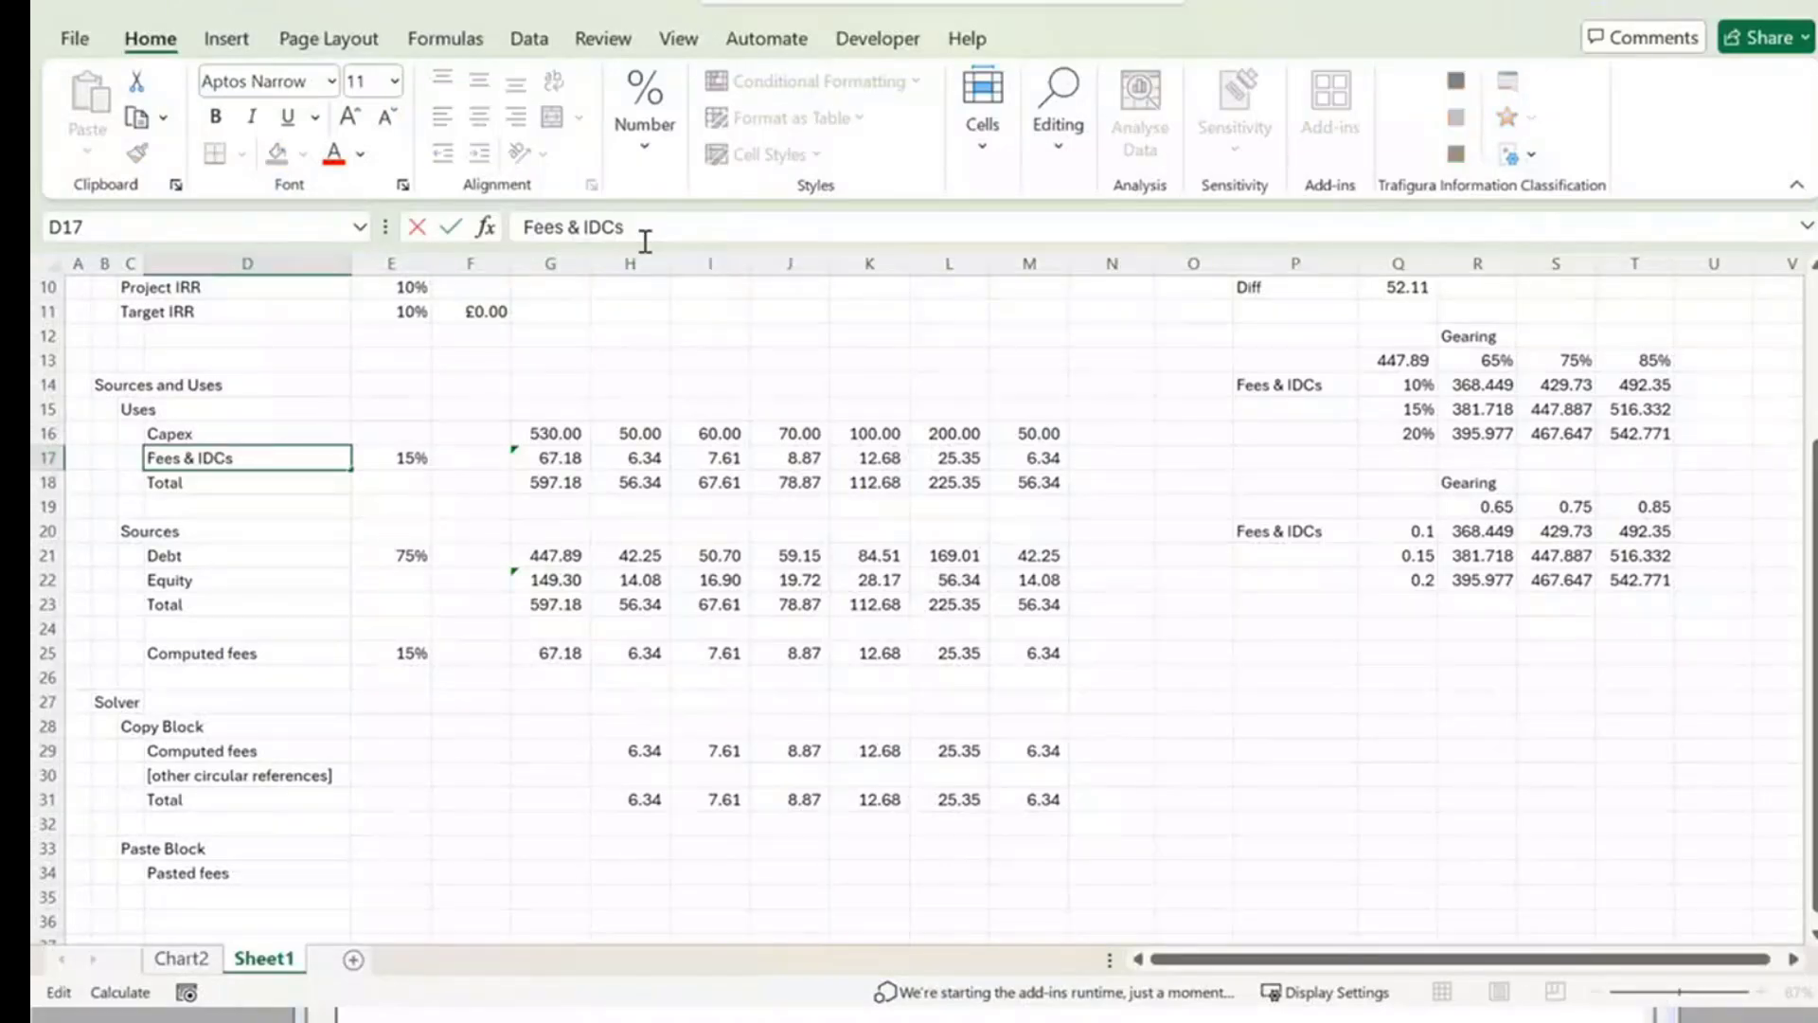
type("- from paste")
key("Return")
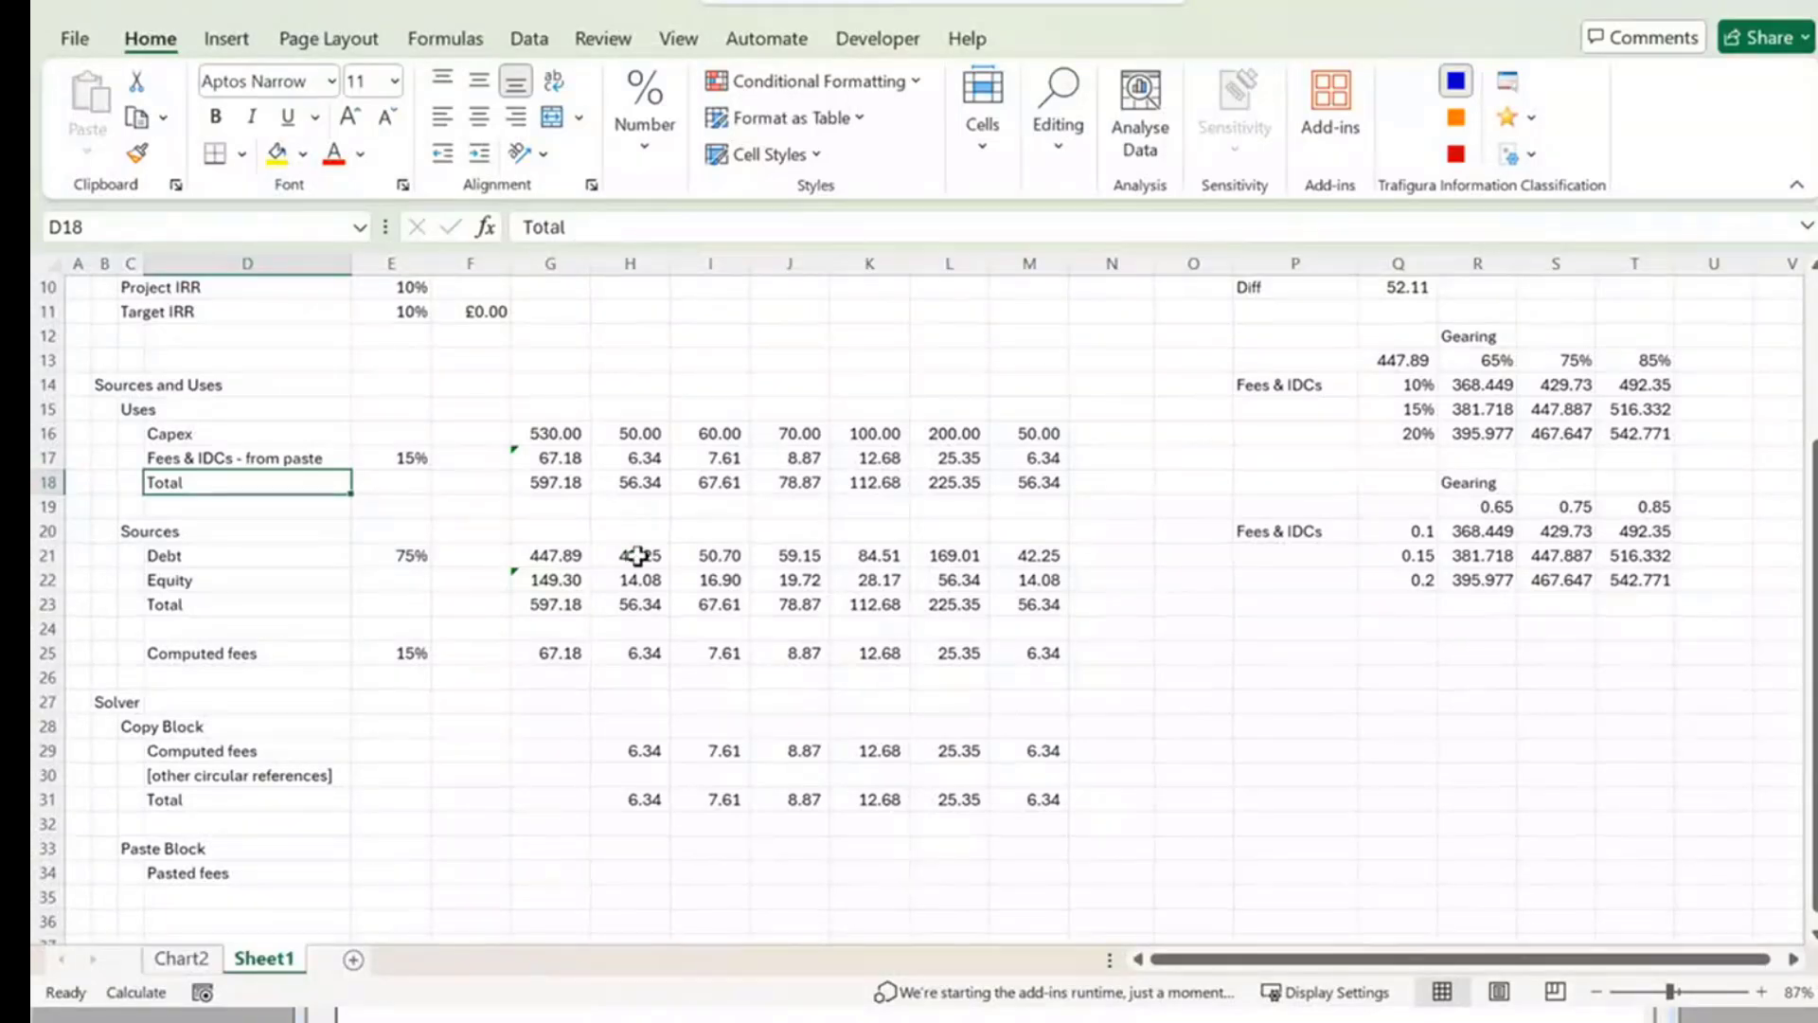
scroll(637, 556, "down", 3)
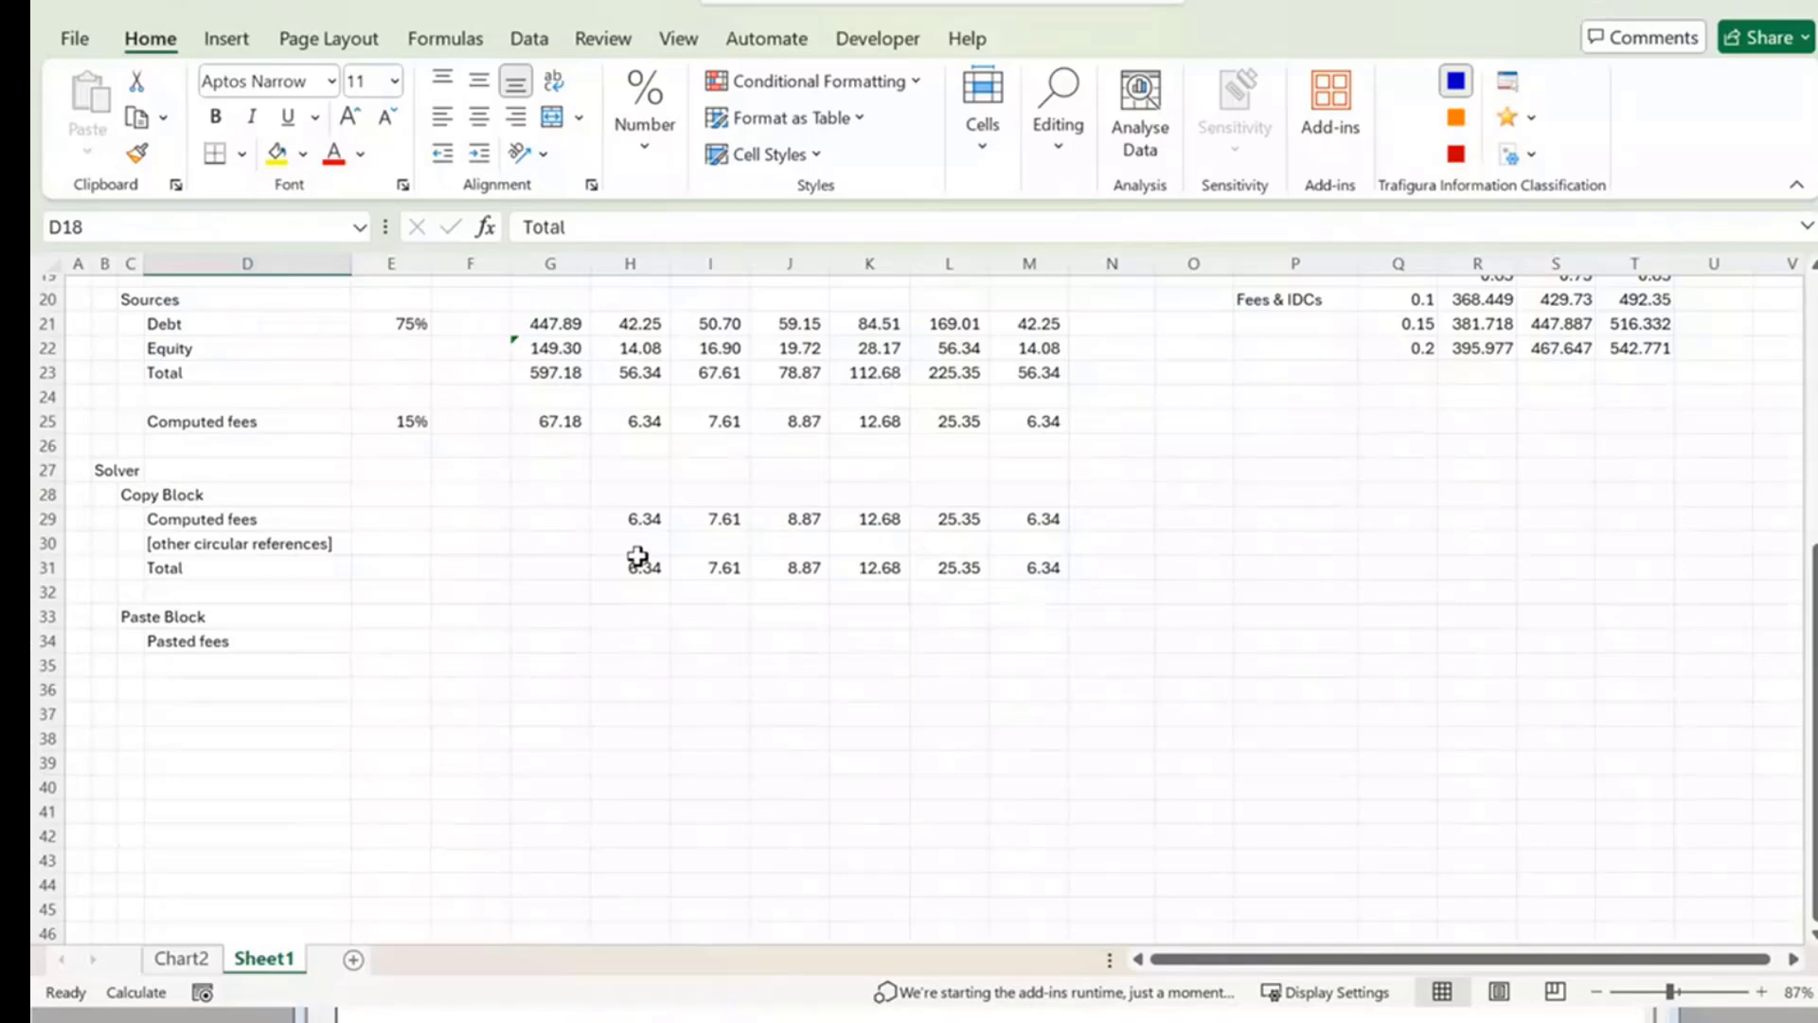
scroll(637, 556, "up", 3)
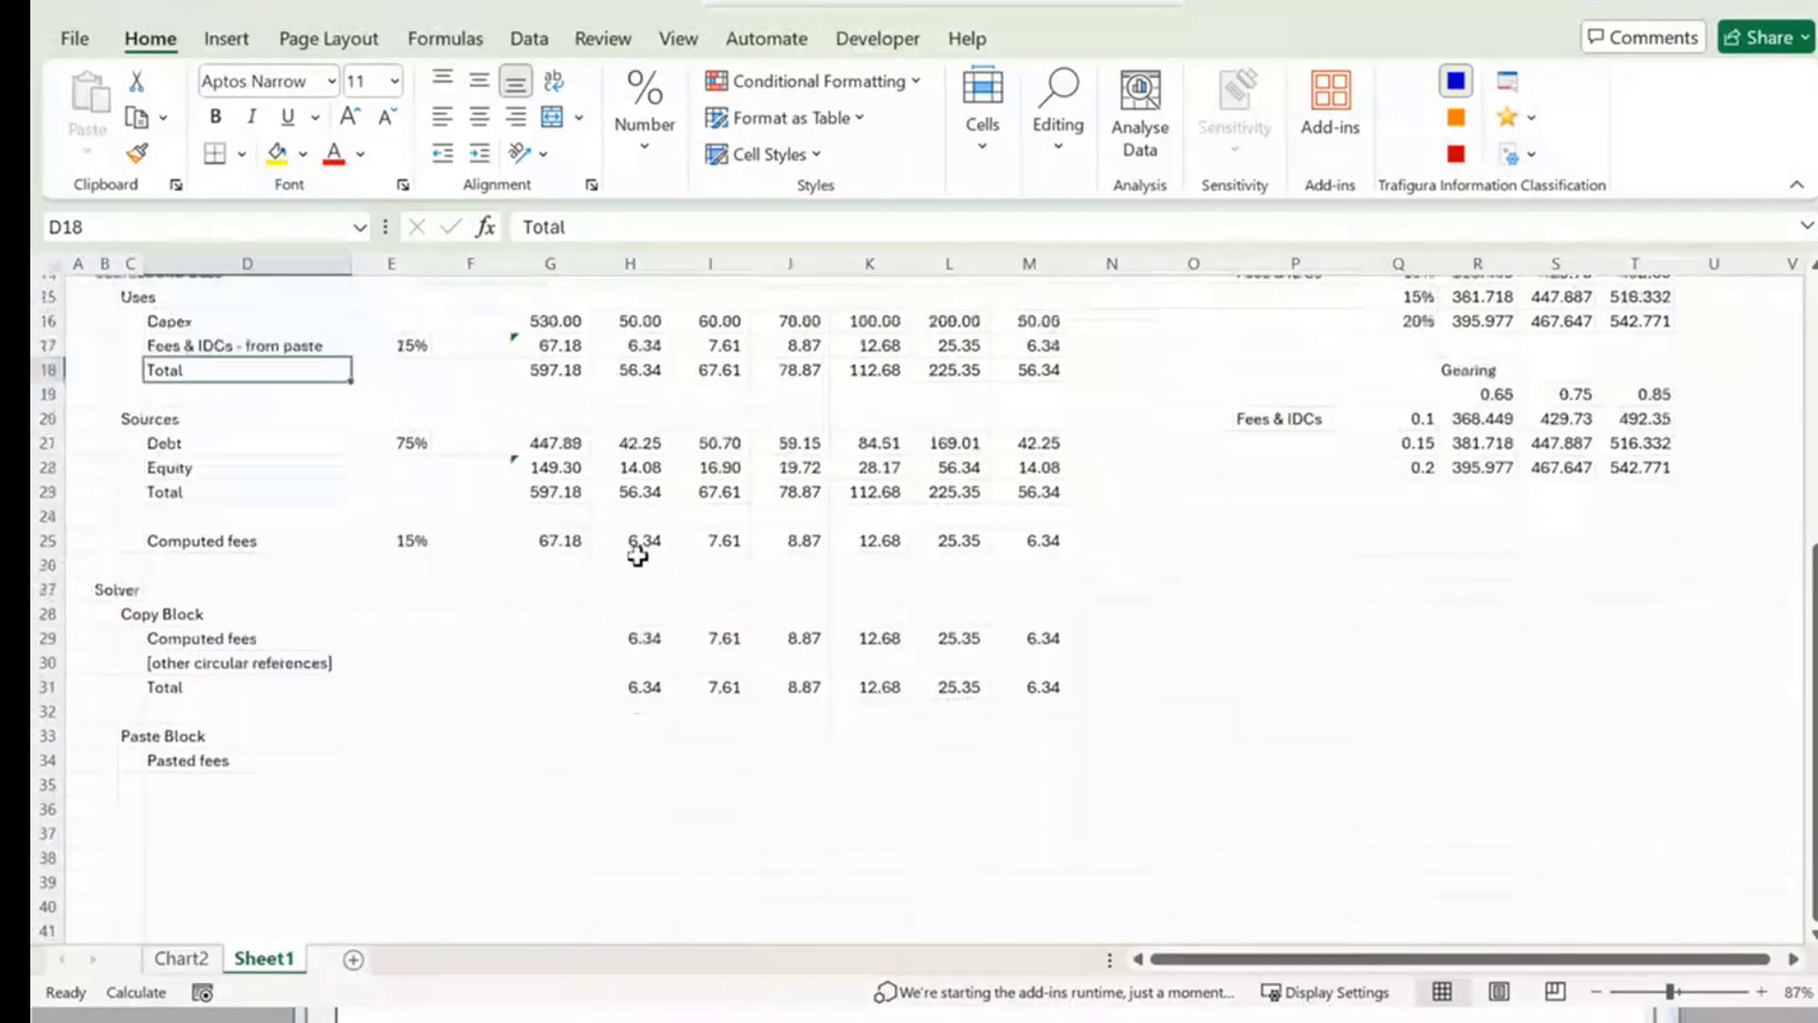
scroll(637, 556, "down", 1)
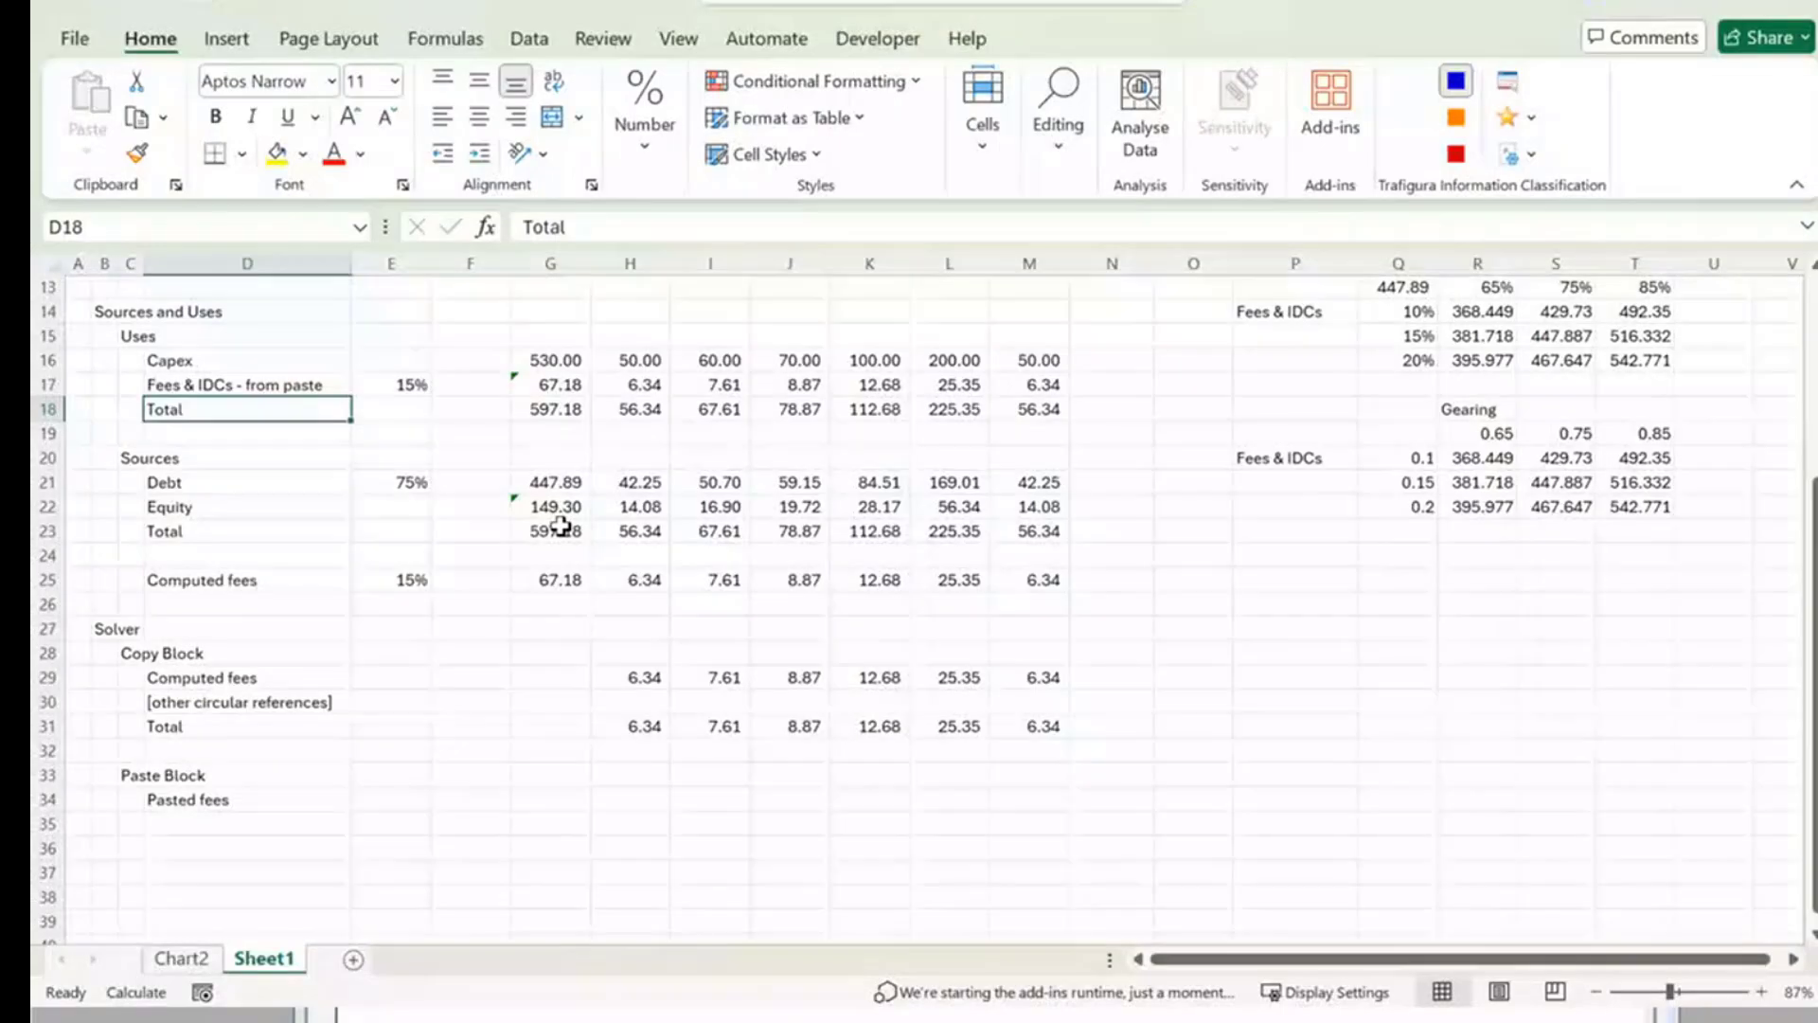
left_click(210, 825)
left_click_drag(236, 702, 236, 725)
key("ctrl+c")
key("Down")
key("Down")
key("Down")
key("Escape")
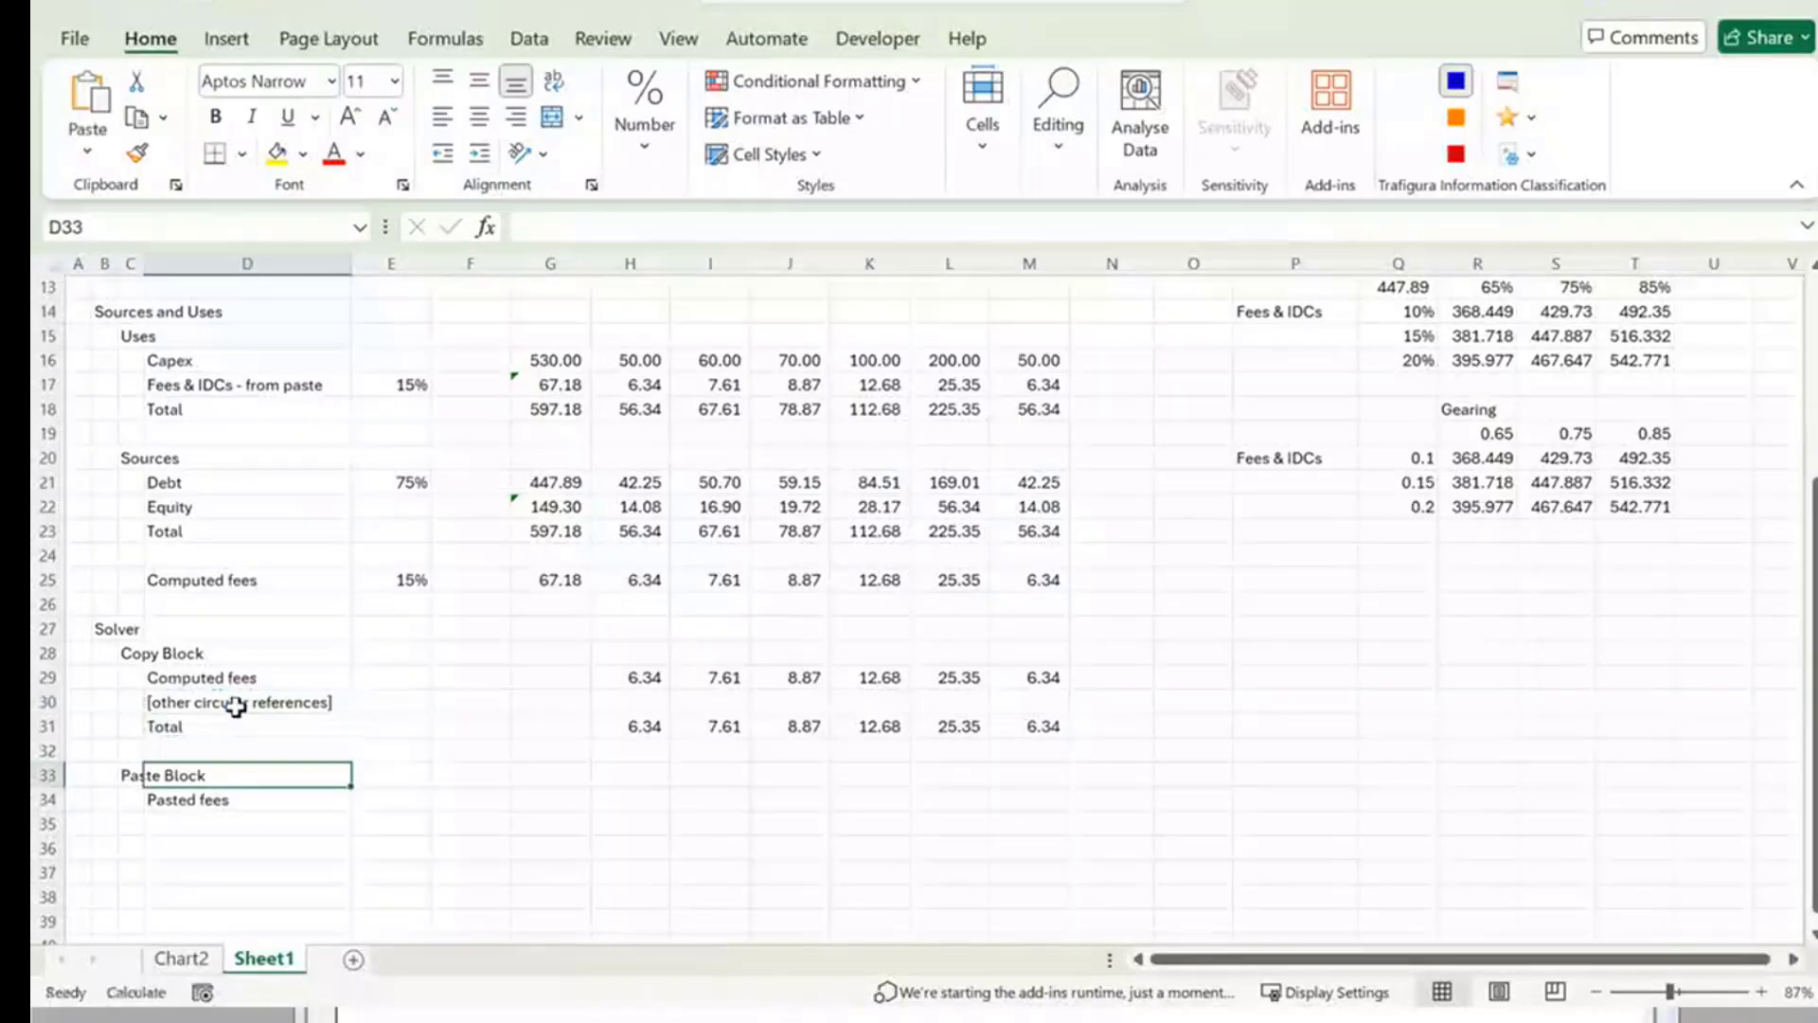
key("Down")
key("Down")
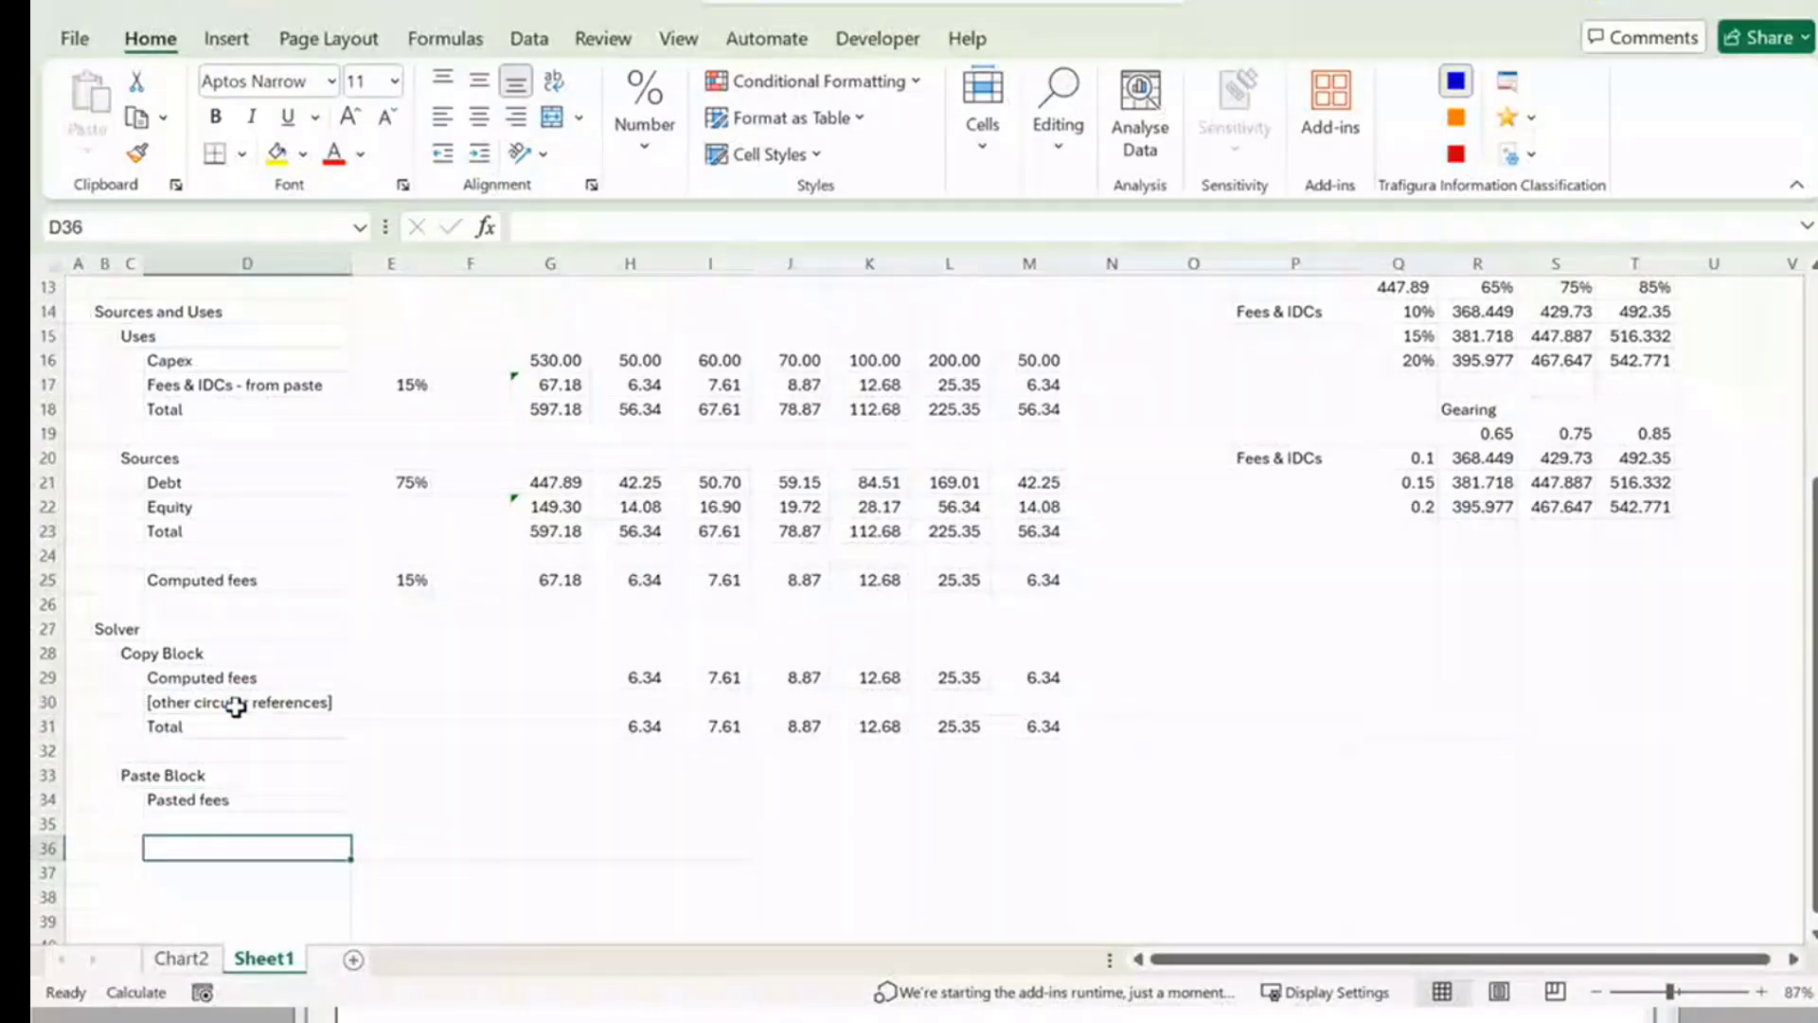
Copy the "[other circular references]" and "Total" labels from D30:D31 into D35:D36 under Pasted fees.
key("Up")
key("Up")
key("Up")
key("Up")
key("Up")
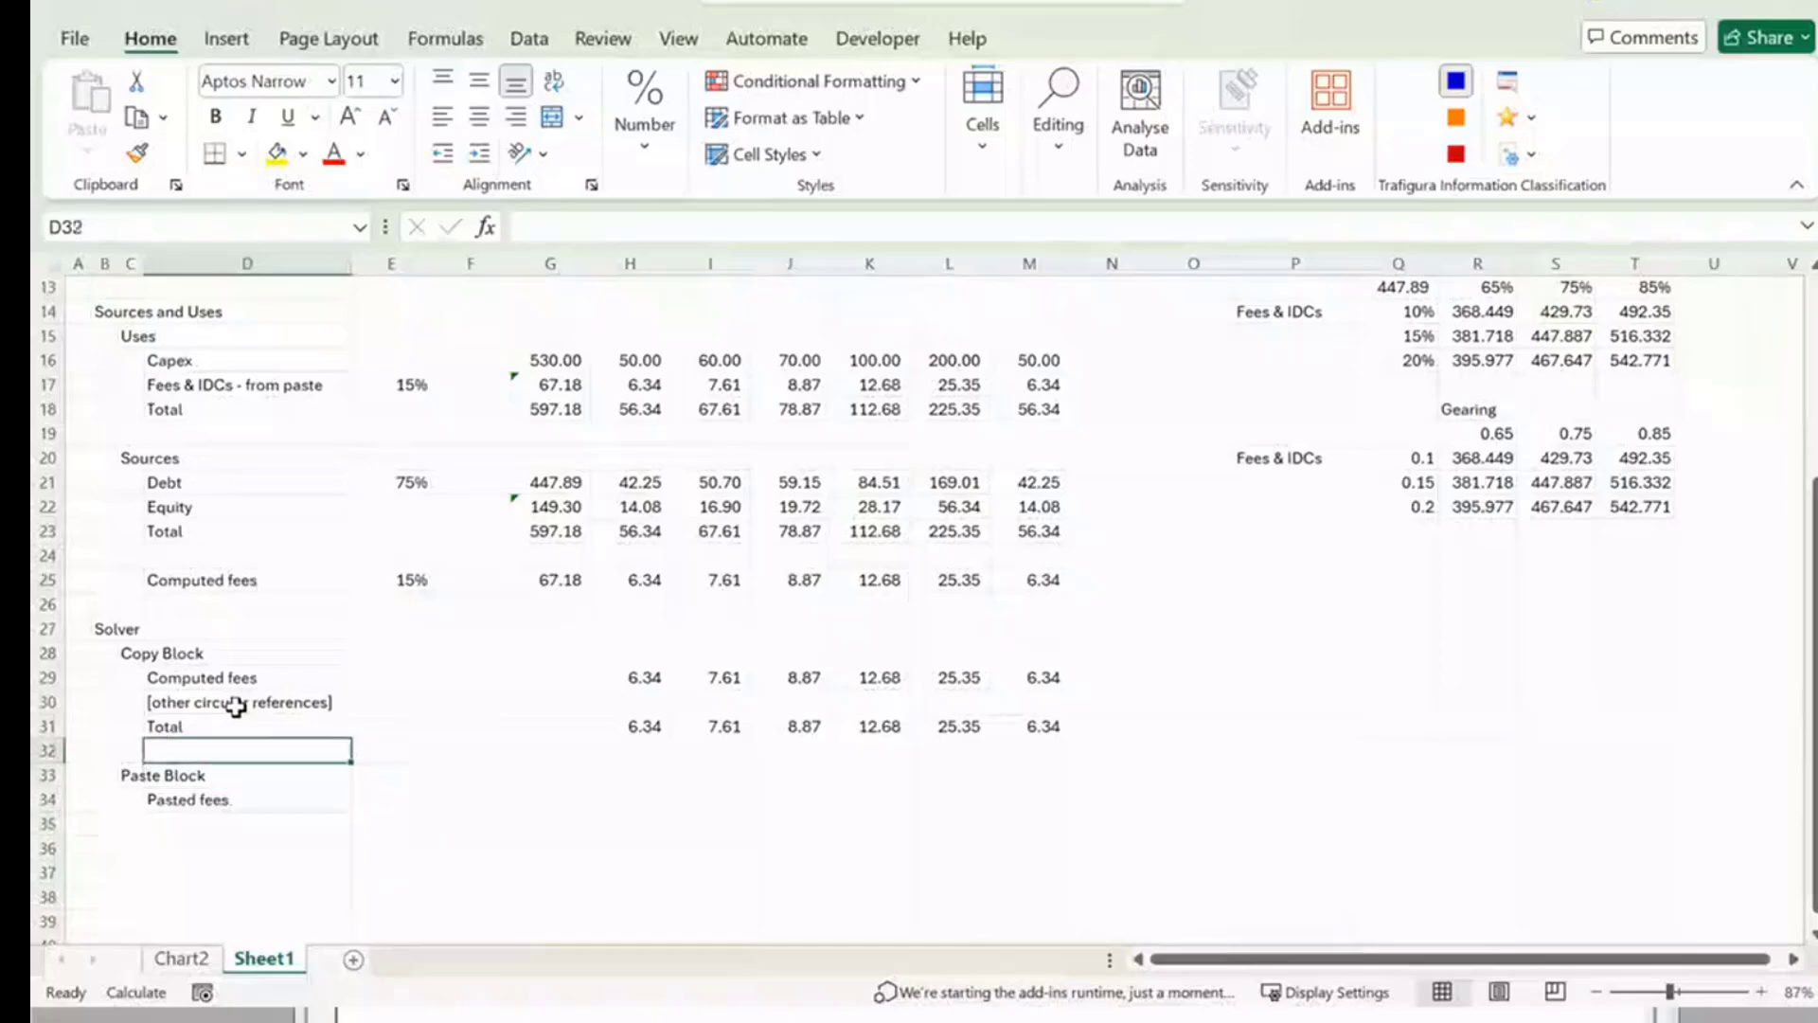
key("shift+Down")
key("ctrl+c")
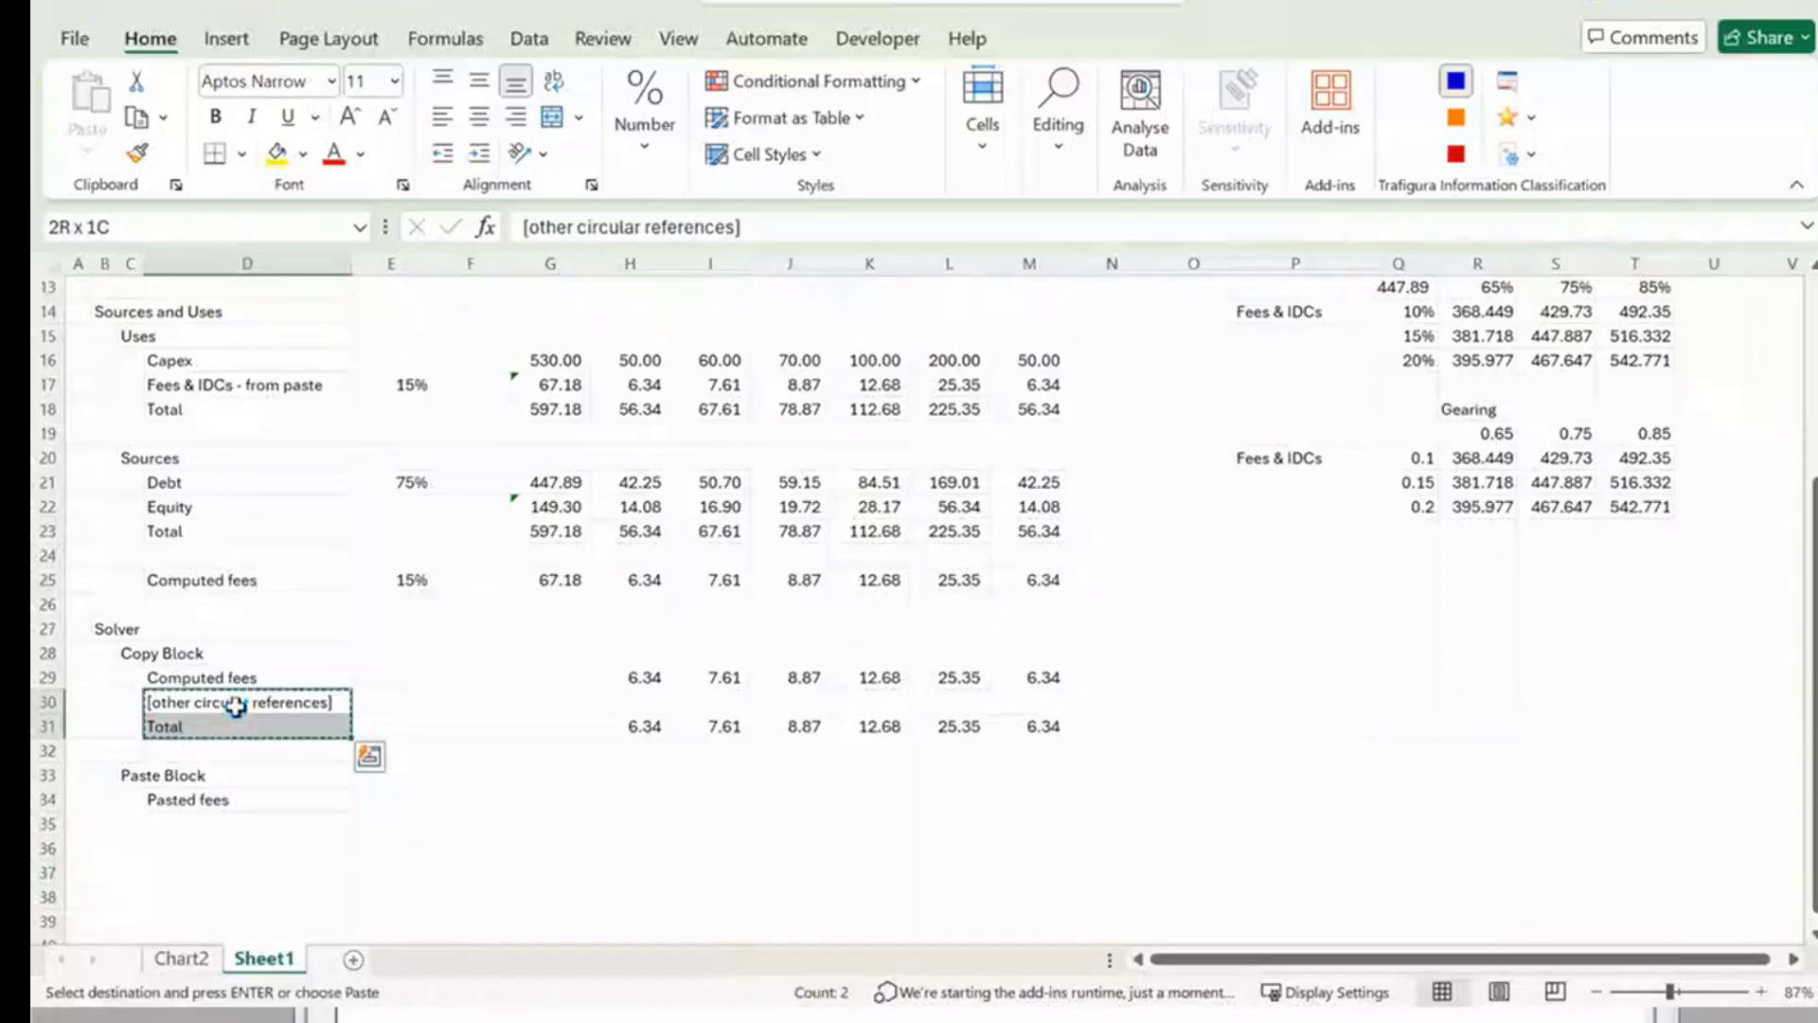
key("Down")
key("Down")
key("Down")
key("Down")
key("Down")
key("ctrl+v")
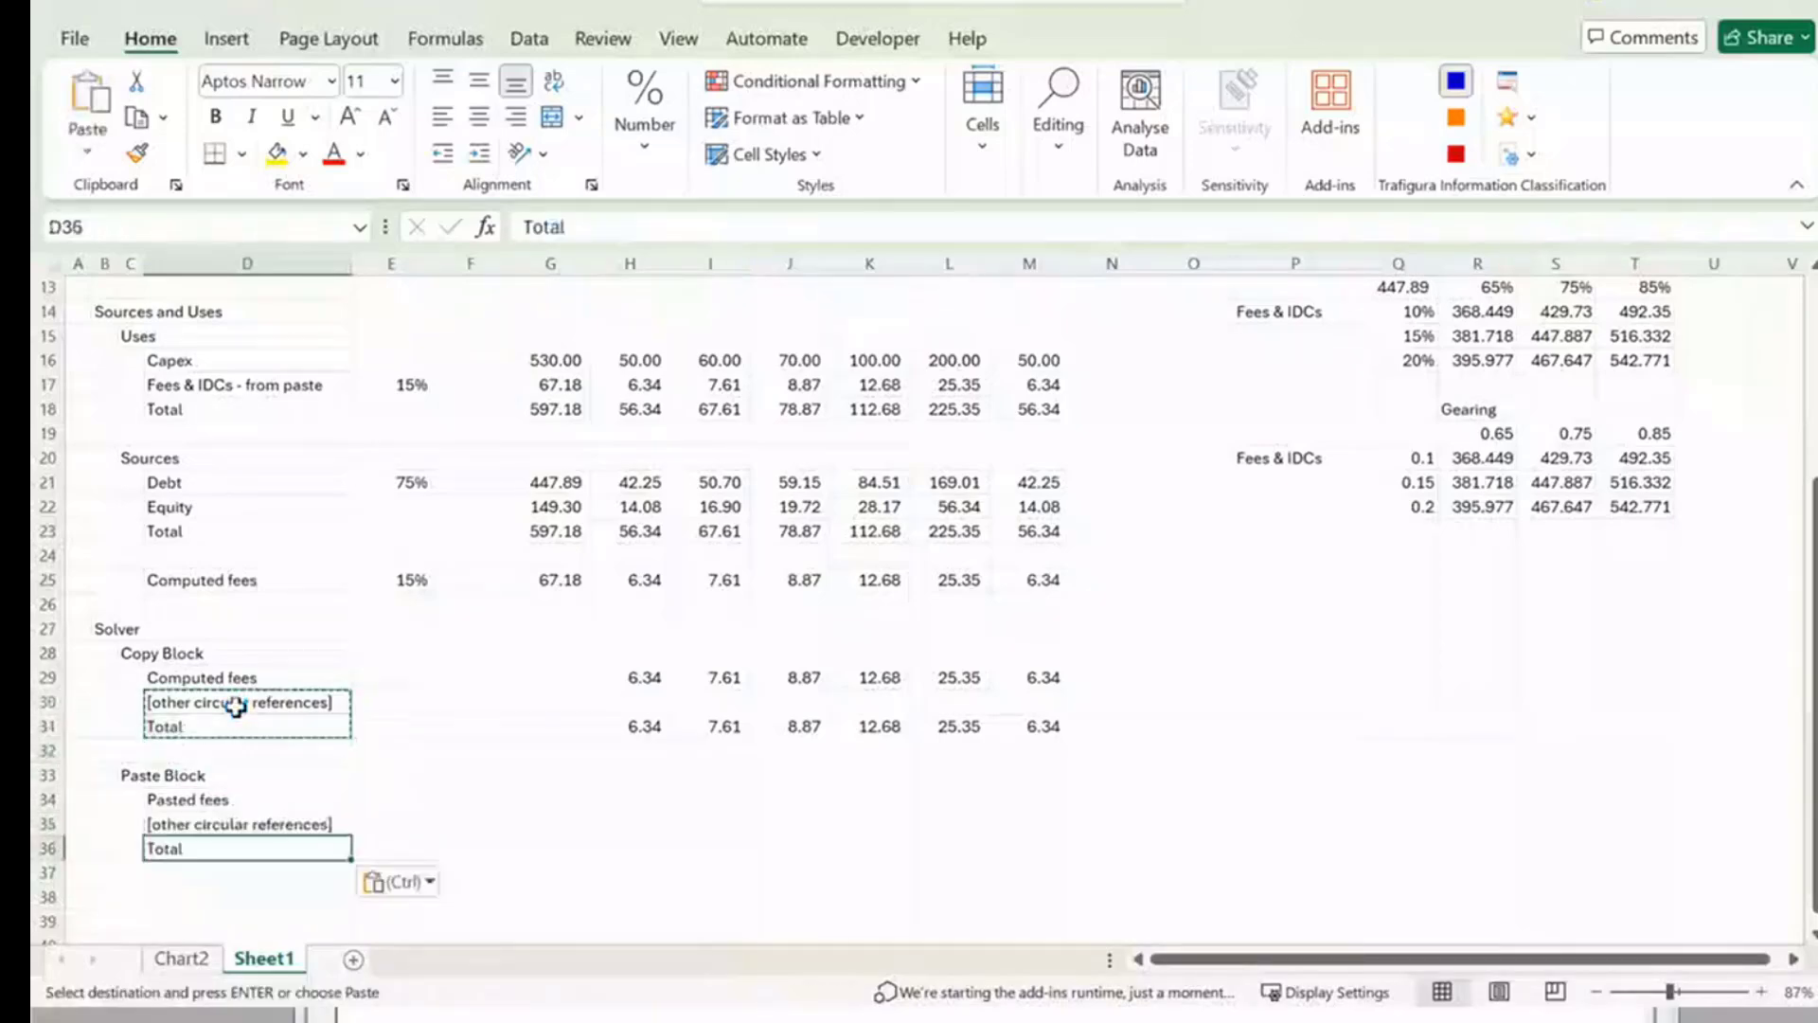
key("Escape")
key("Down")
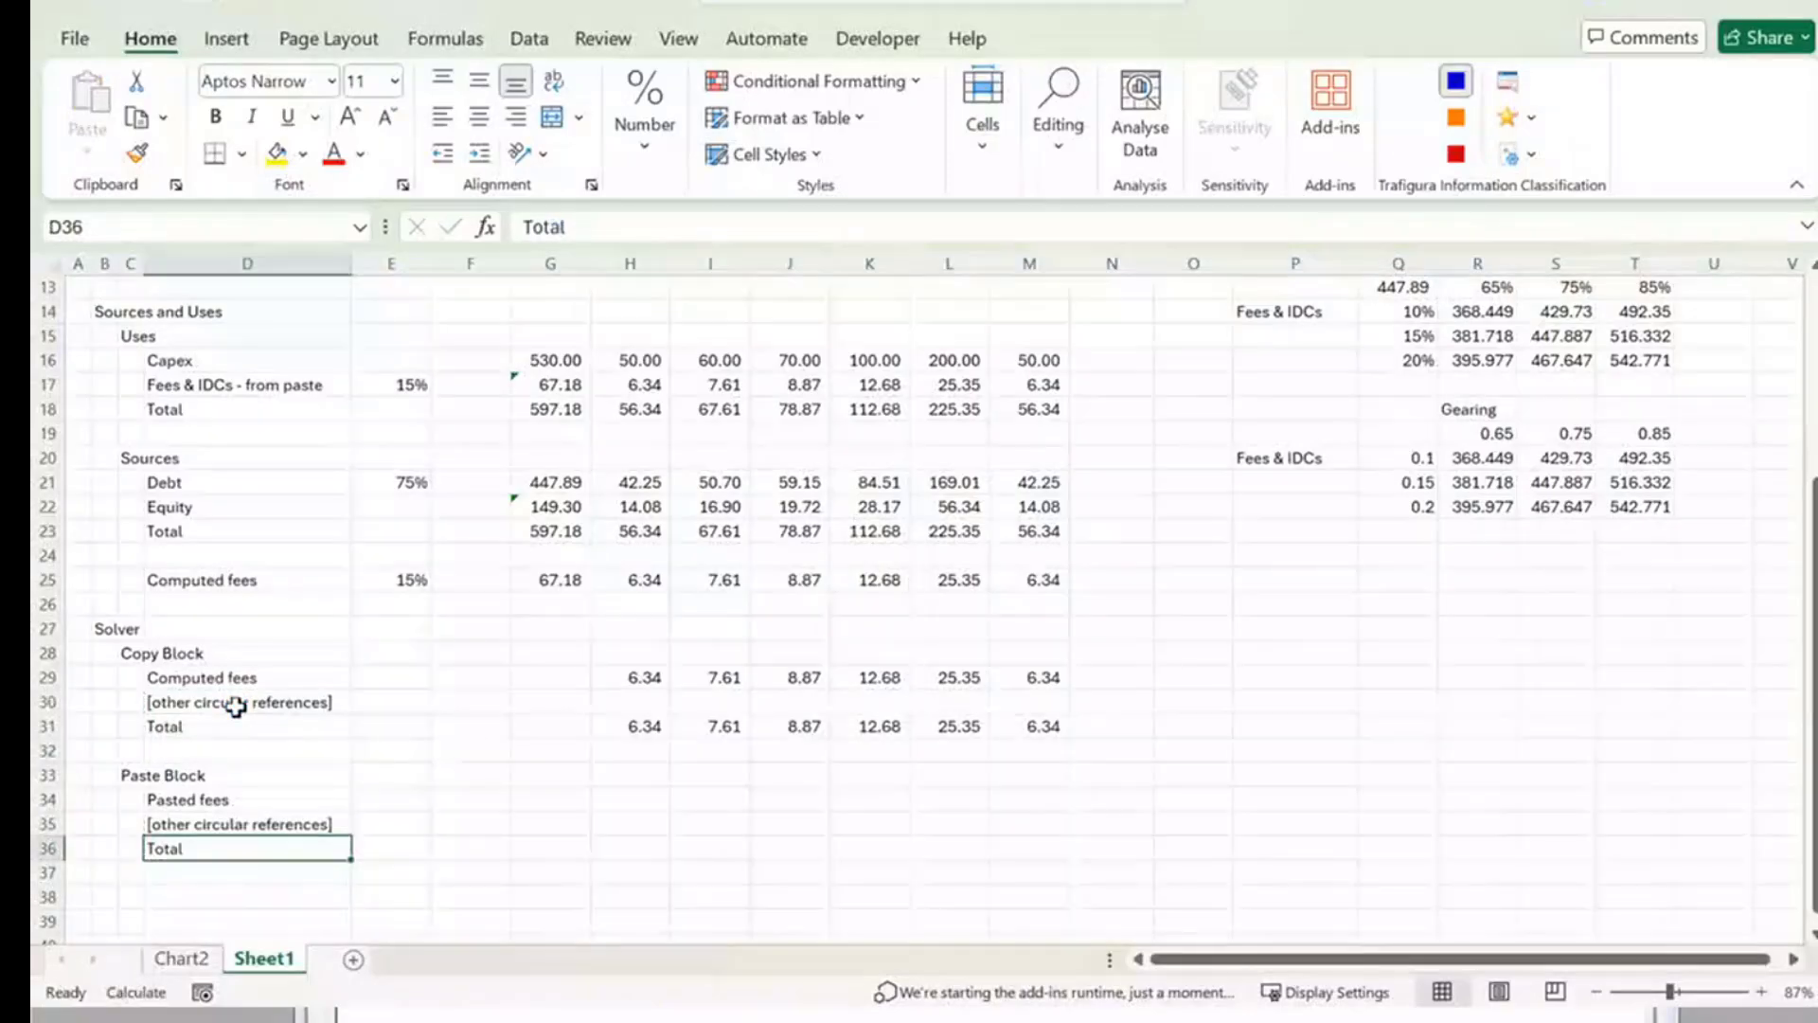
Name the empty Paste Block range H34:M35 "PasteBlock", covering all six periods.
key("Right")
key("Right")
key("Right")
key("Right")
key("Up")
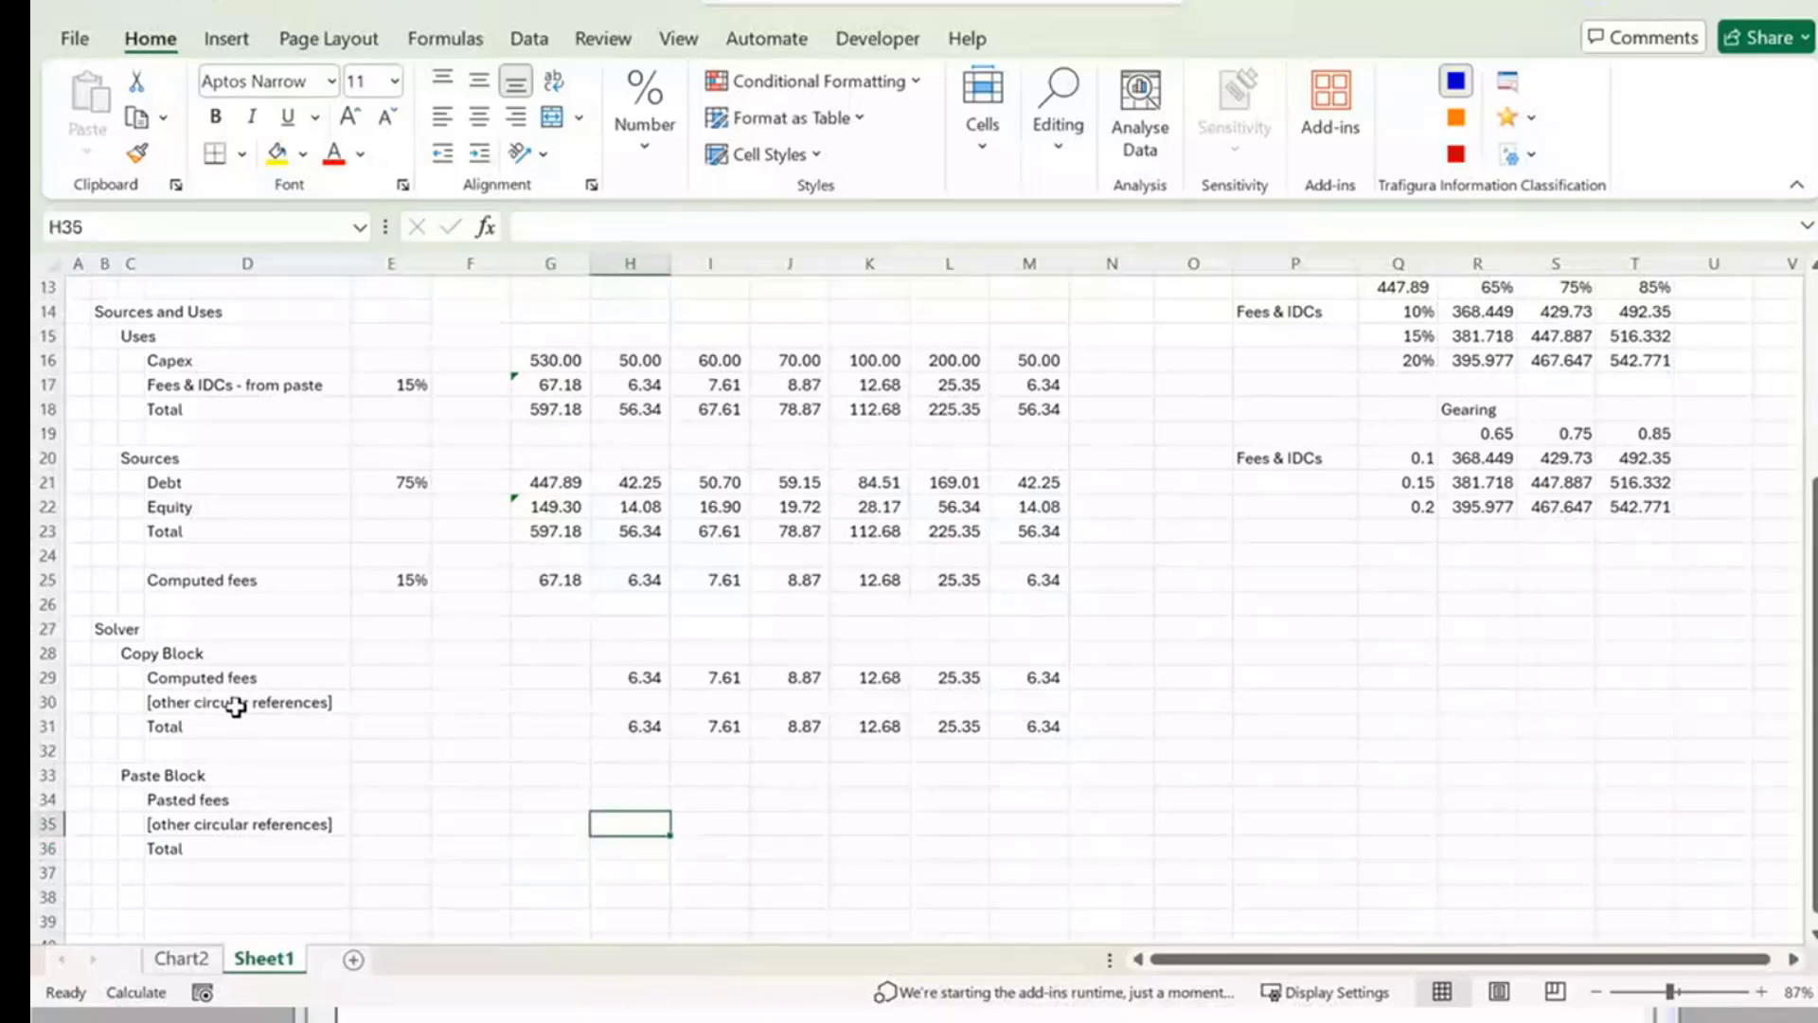
key("Up")
key("shift+Down")
key("shift+Right")
key("shift+Right")
key("shift+Right")
key("shift+Right")
key("shift+Right")
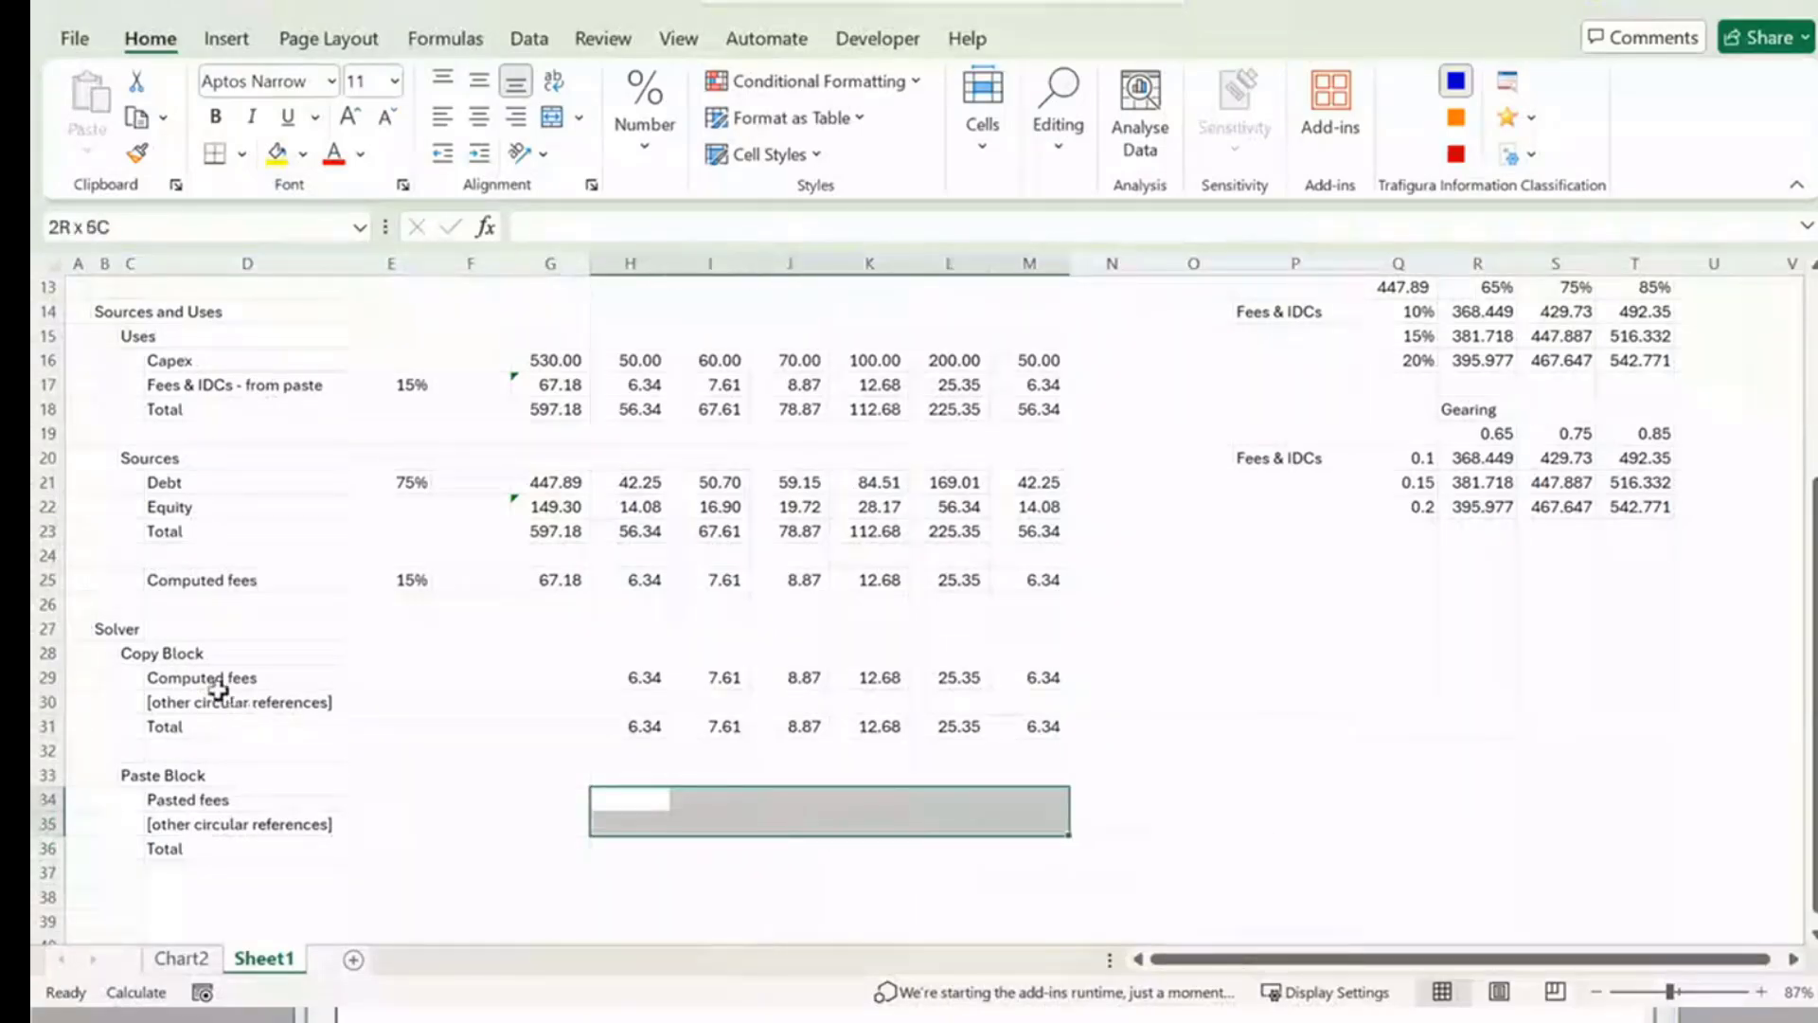
left_click(122, 224)
type("Pas")
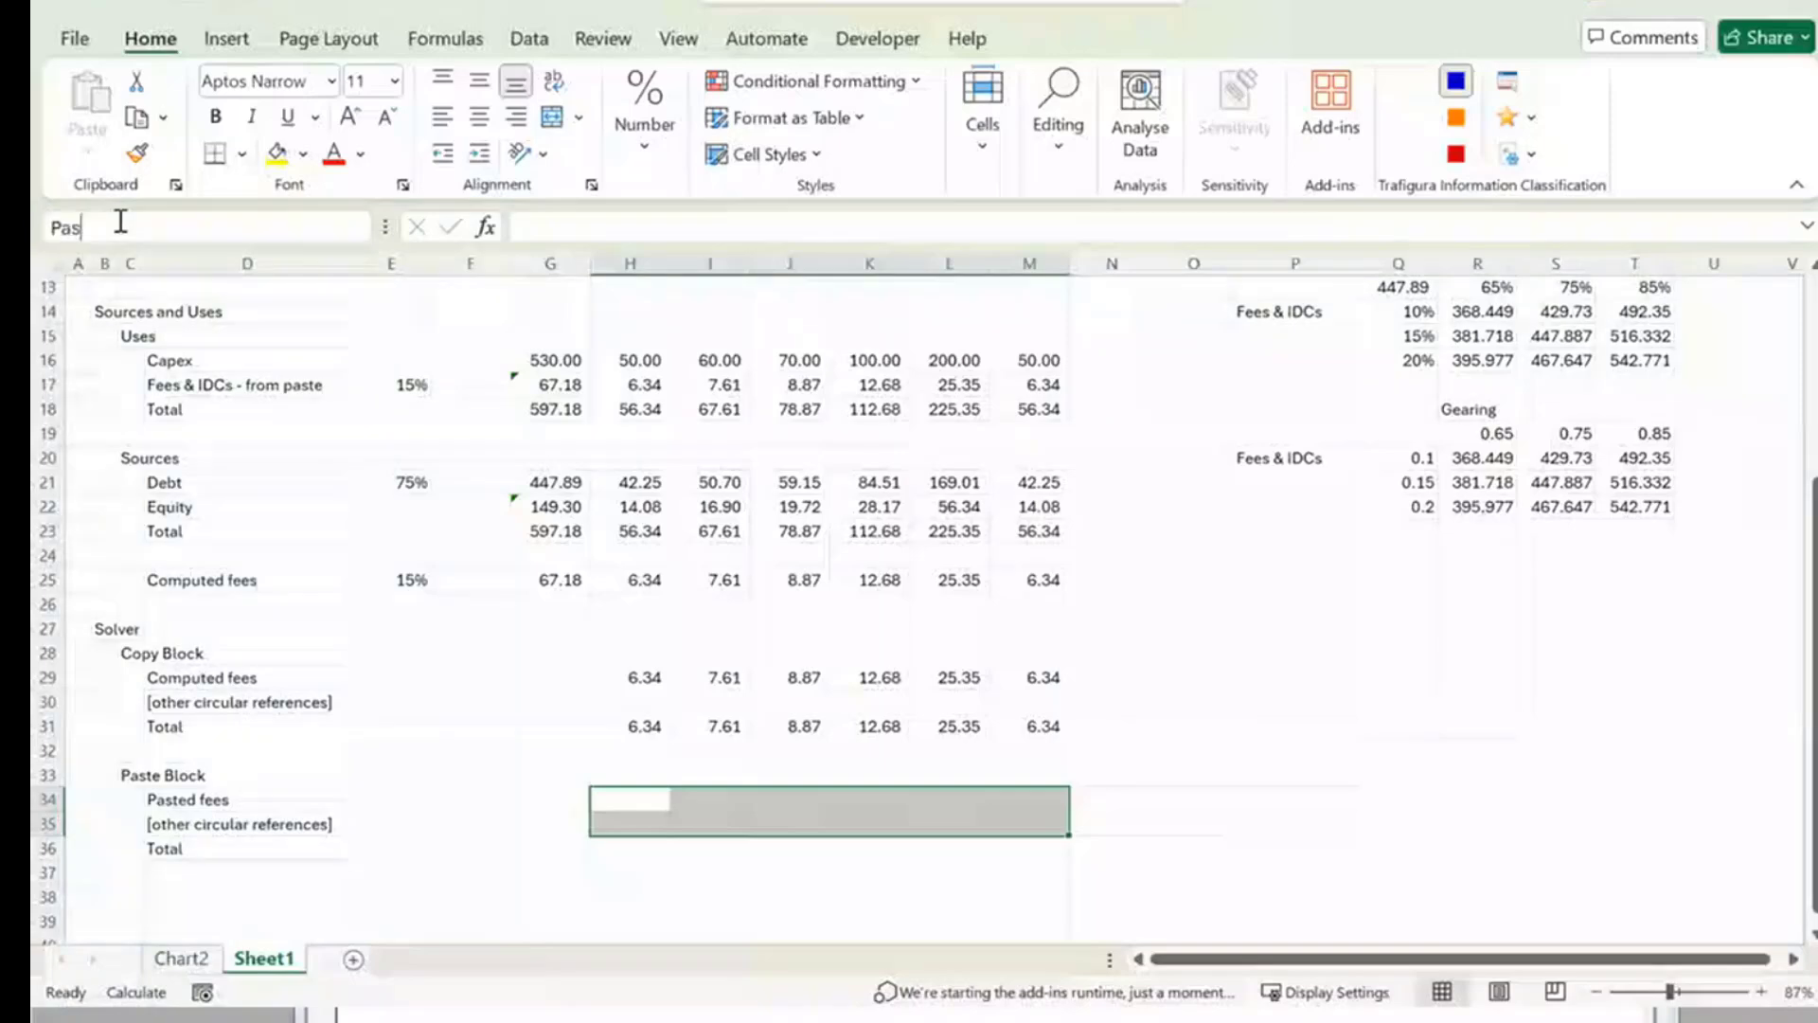
type("teBlock")
key("Return")
key("Down")
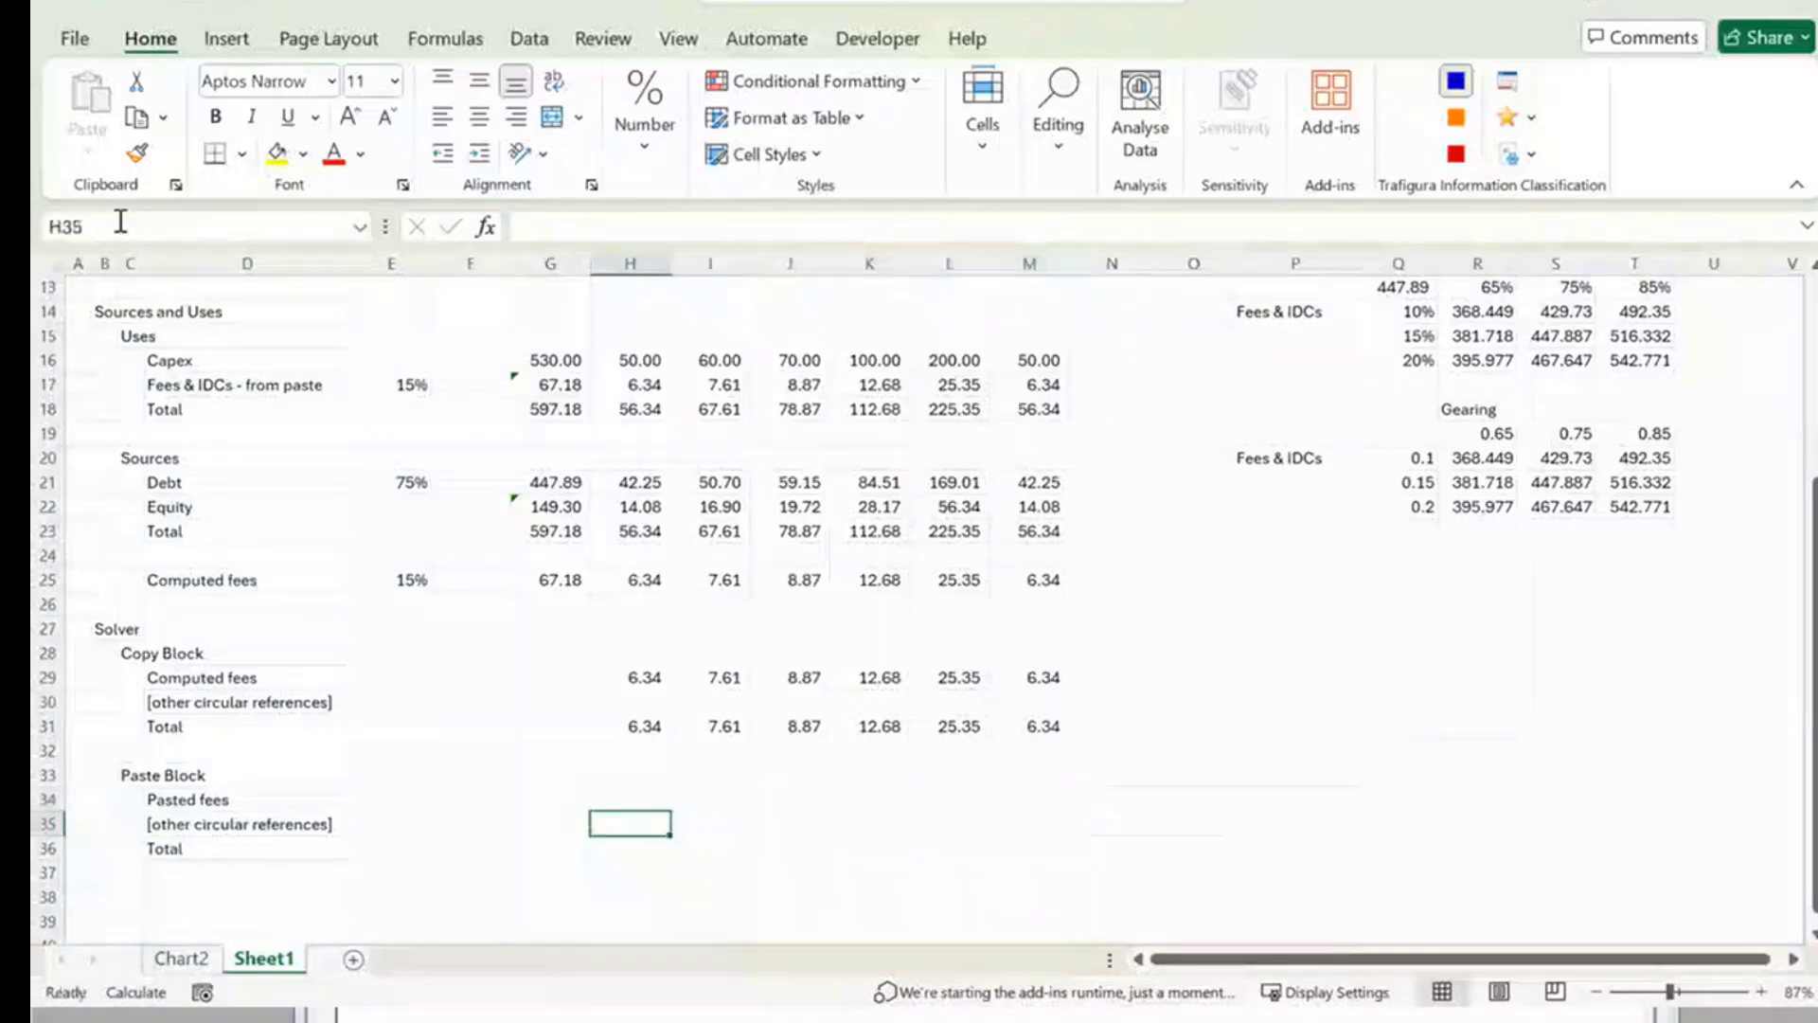
key("Up")
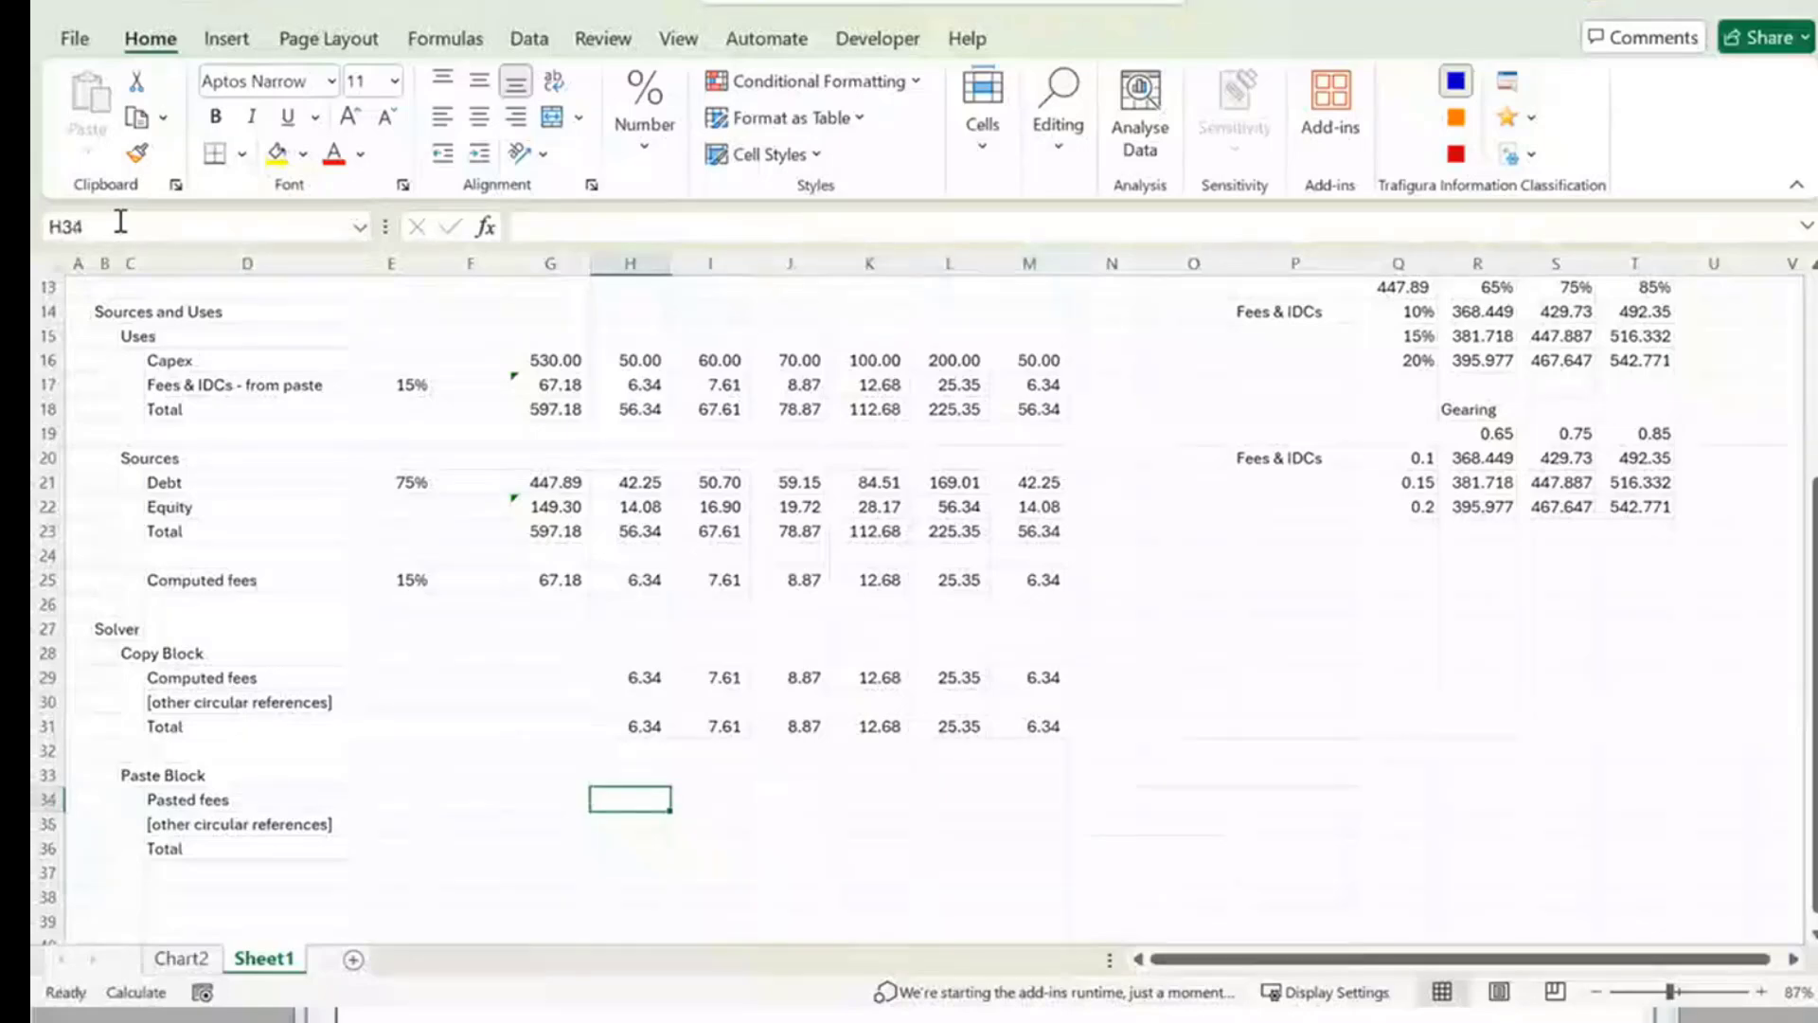
key("shift+Down")
key("shift+Right")
key("shift+Right")
key("shift+Right")
key("shift+Right")
key("shift+Right")
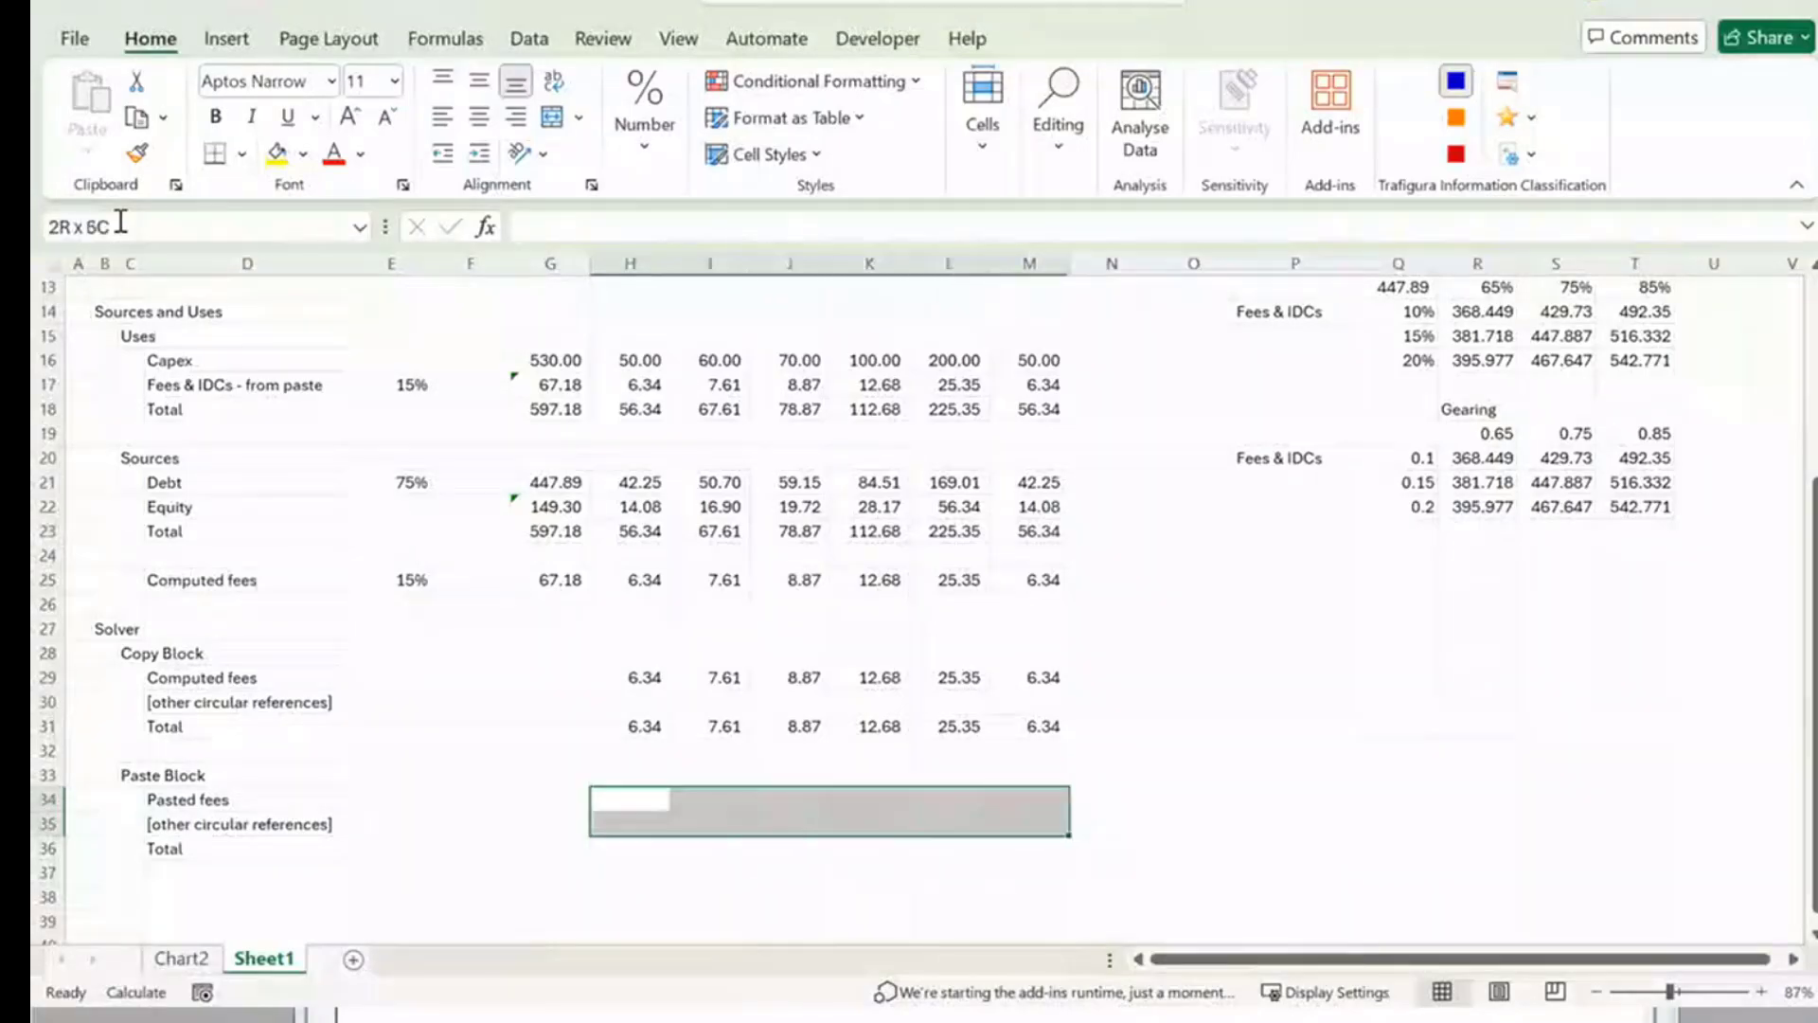
key("Down")
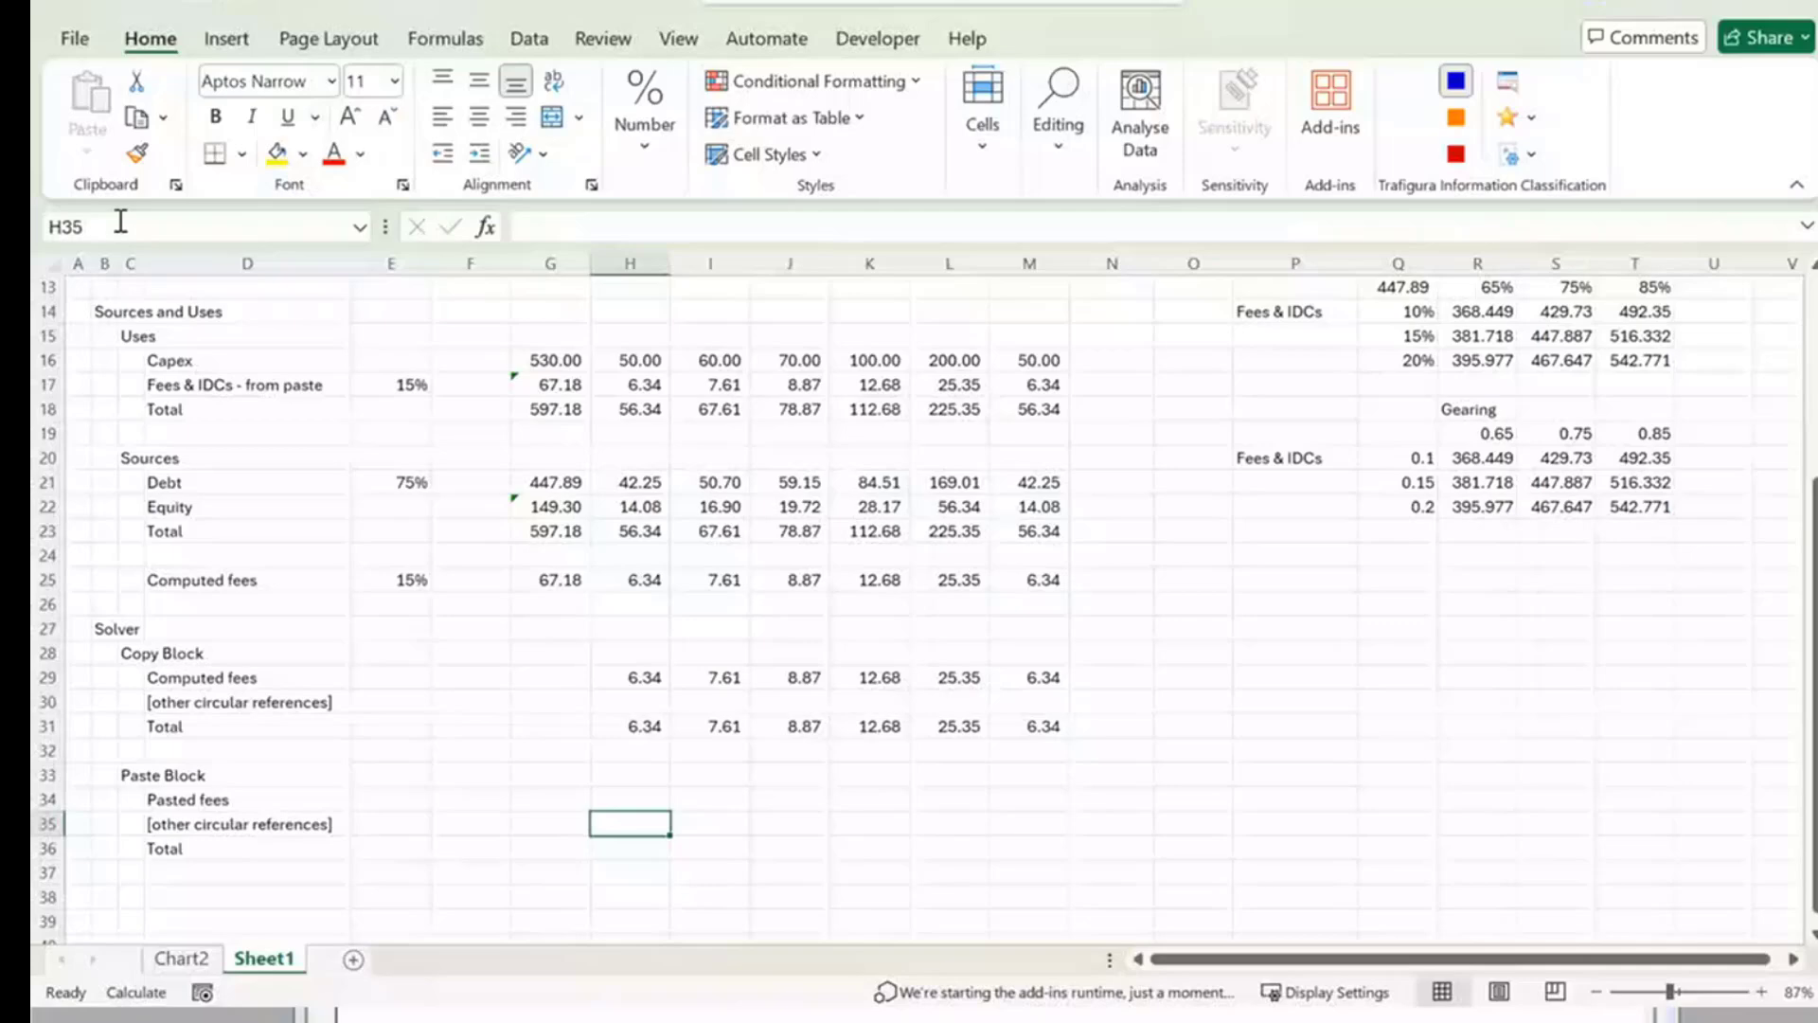
Enter =SUM(H34:H35) in H36 to total the first period of the Paste Block.
left_click(623, 849)
type("=")
key("BackSpace")
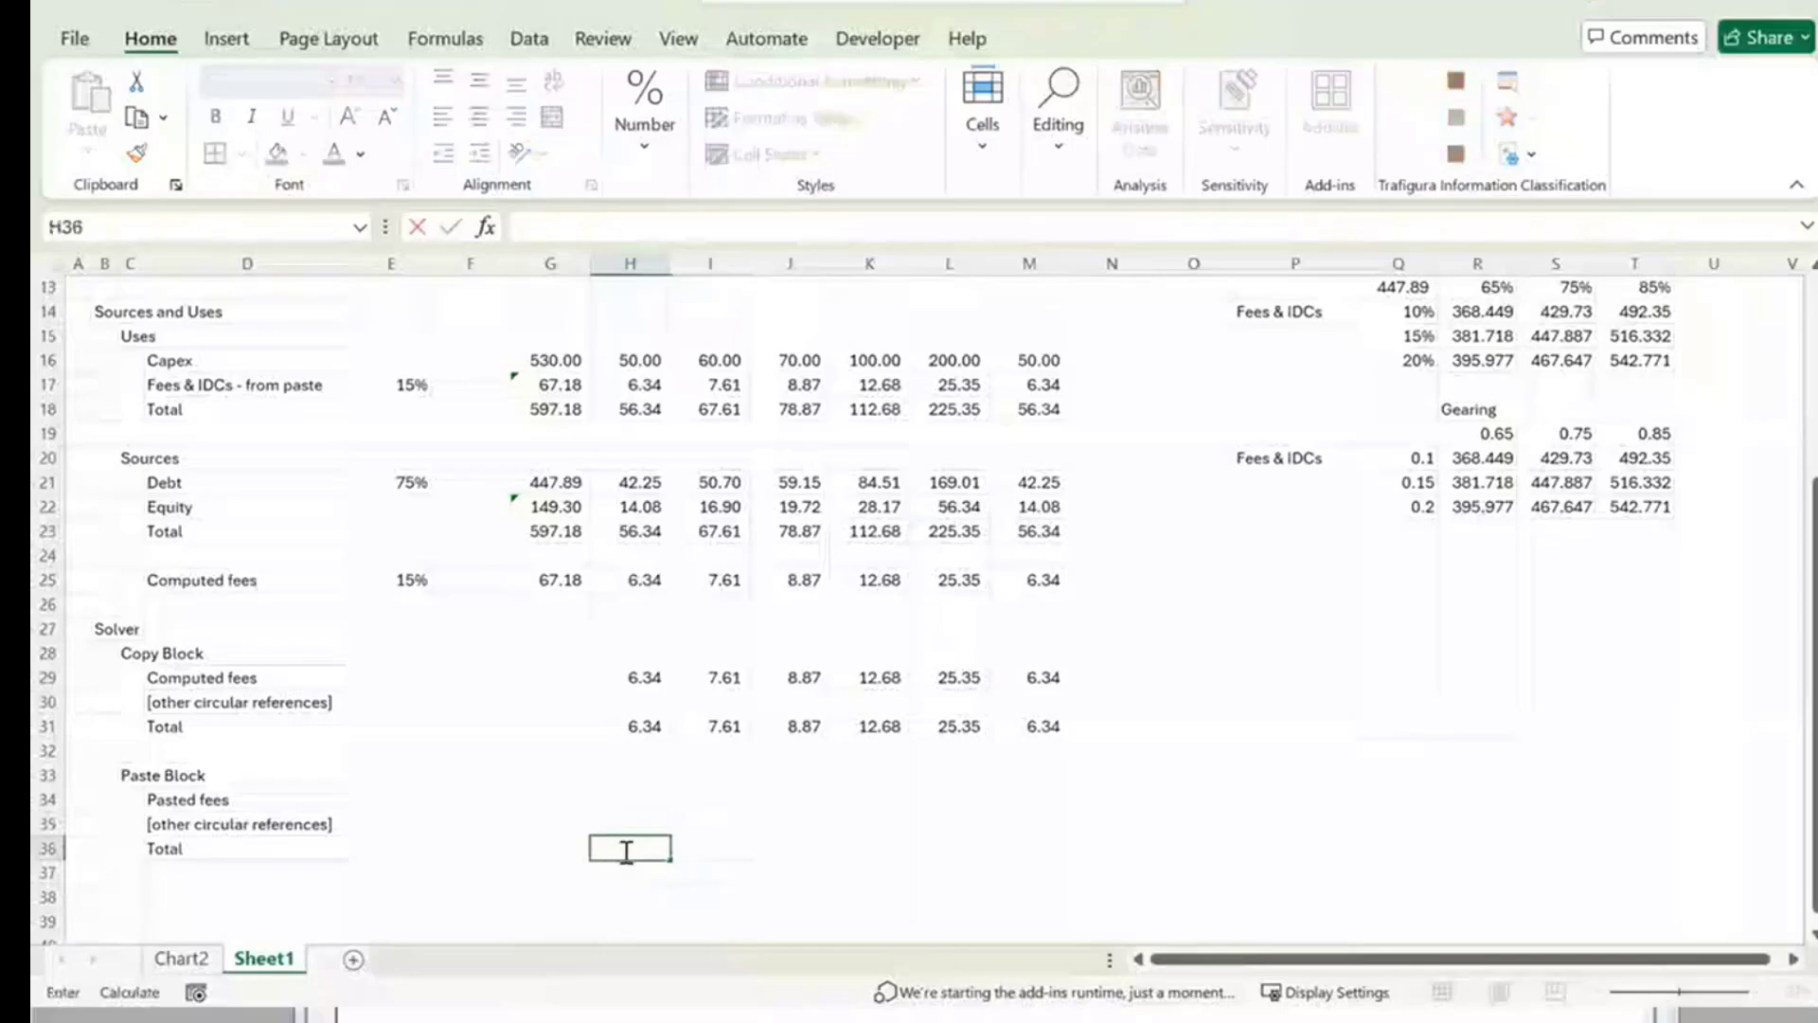
key("Escape")
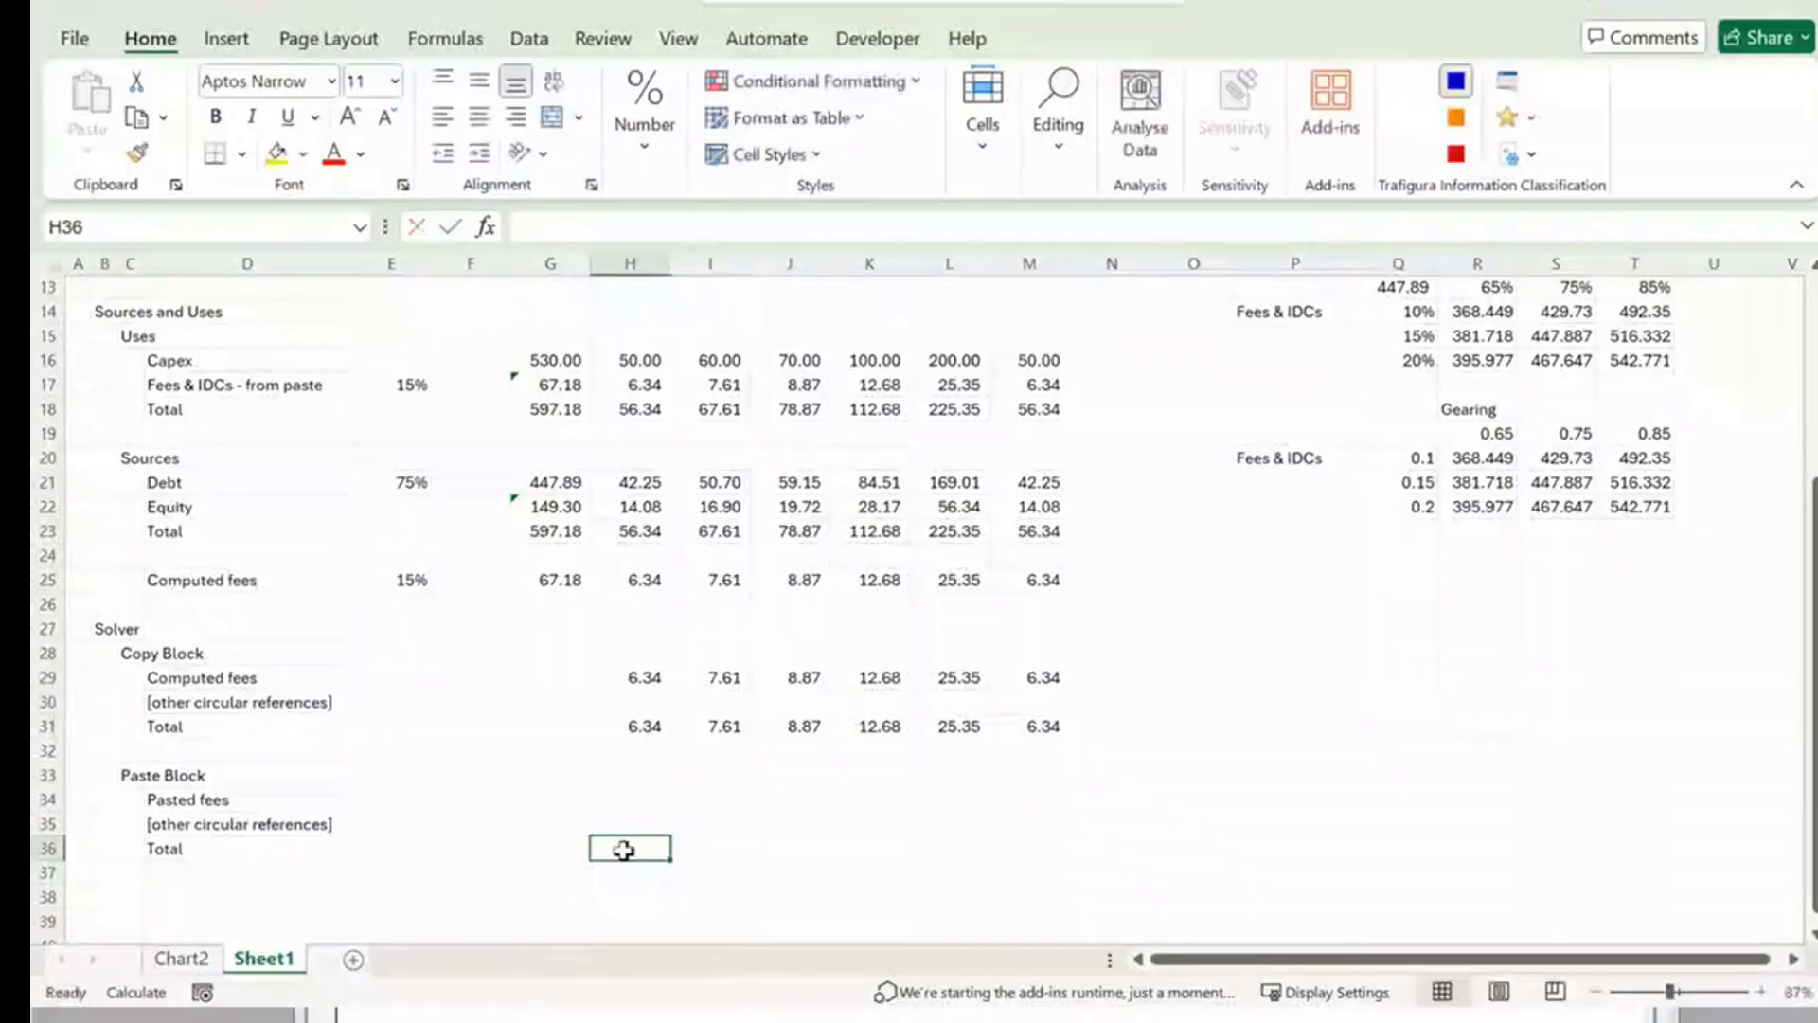
type("=sum(")
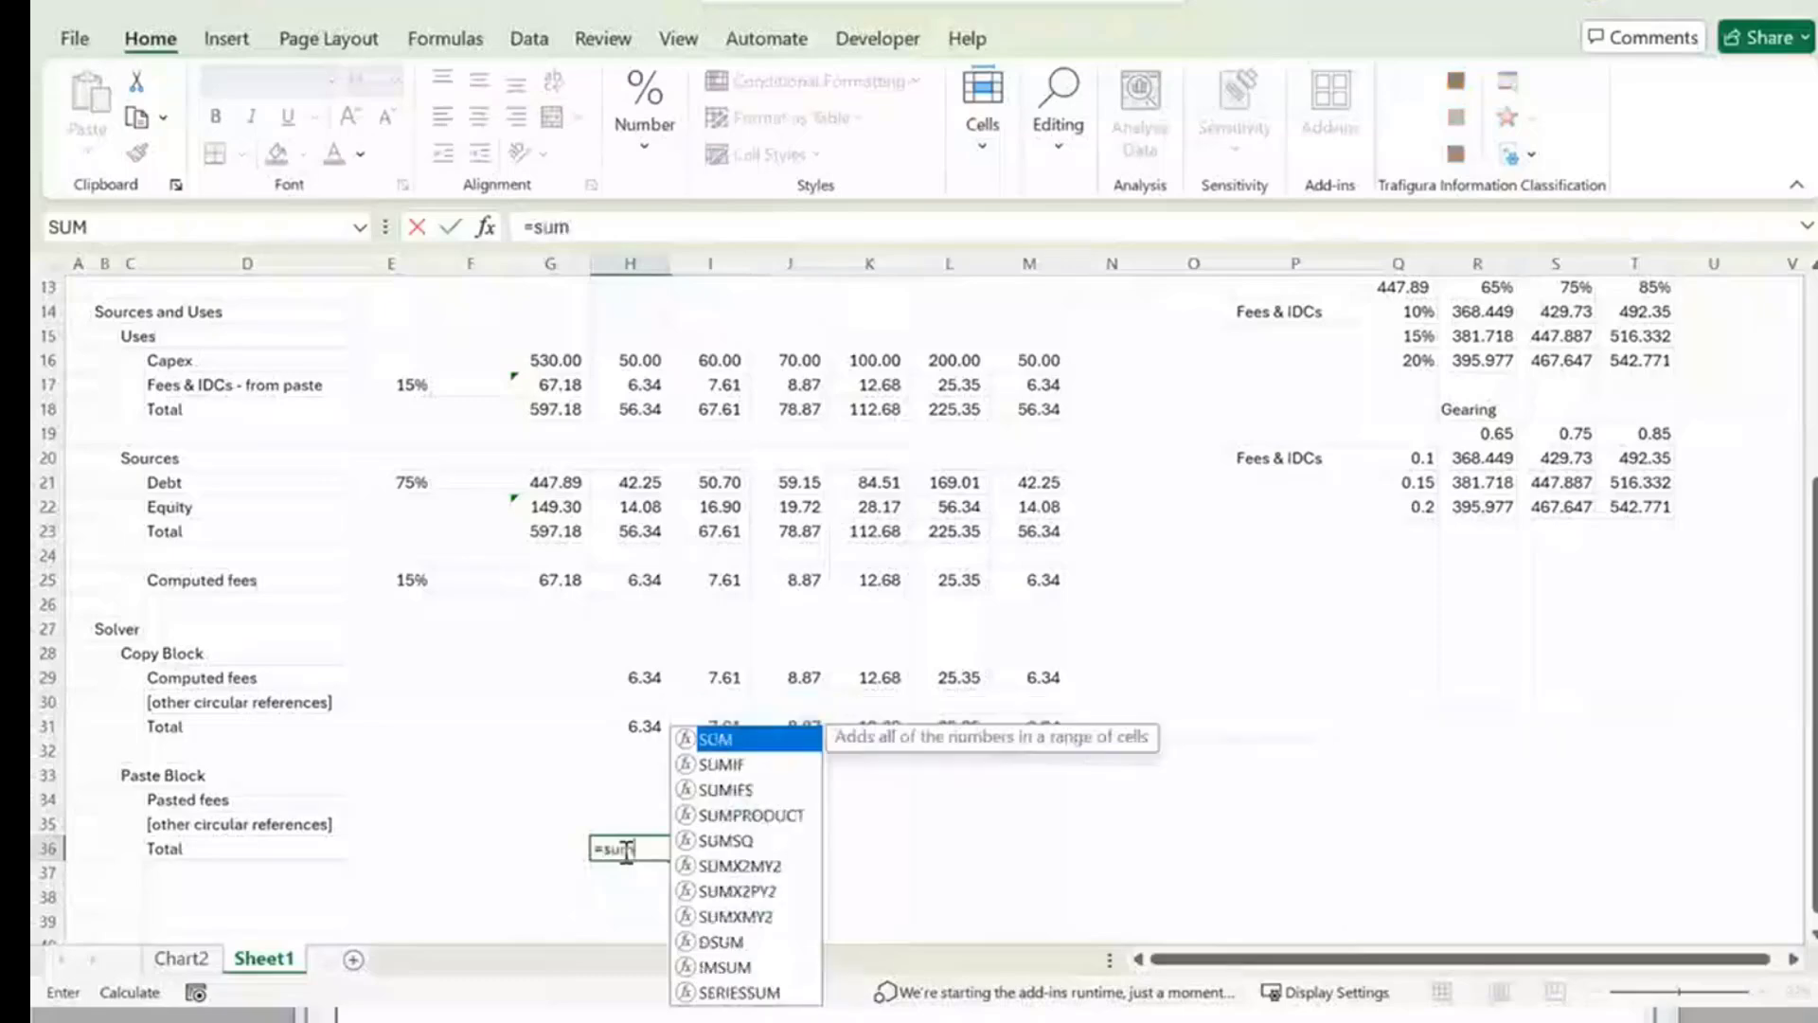
key("Up")
key("Up")
key("shift+Down")
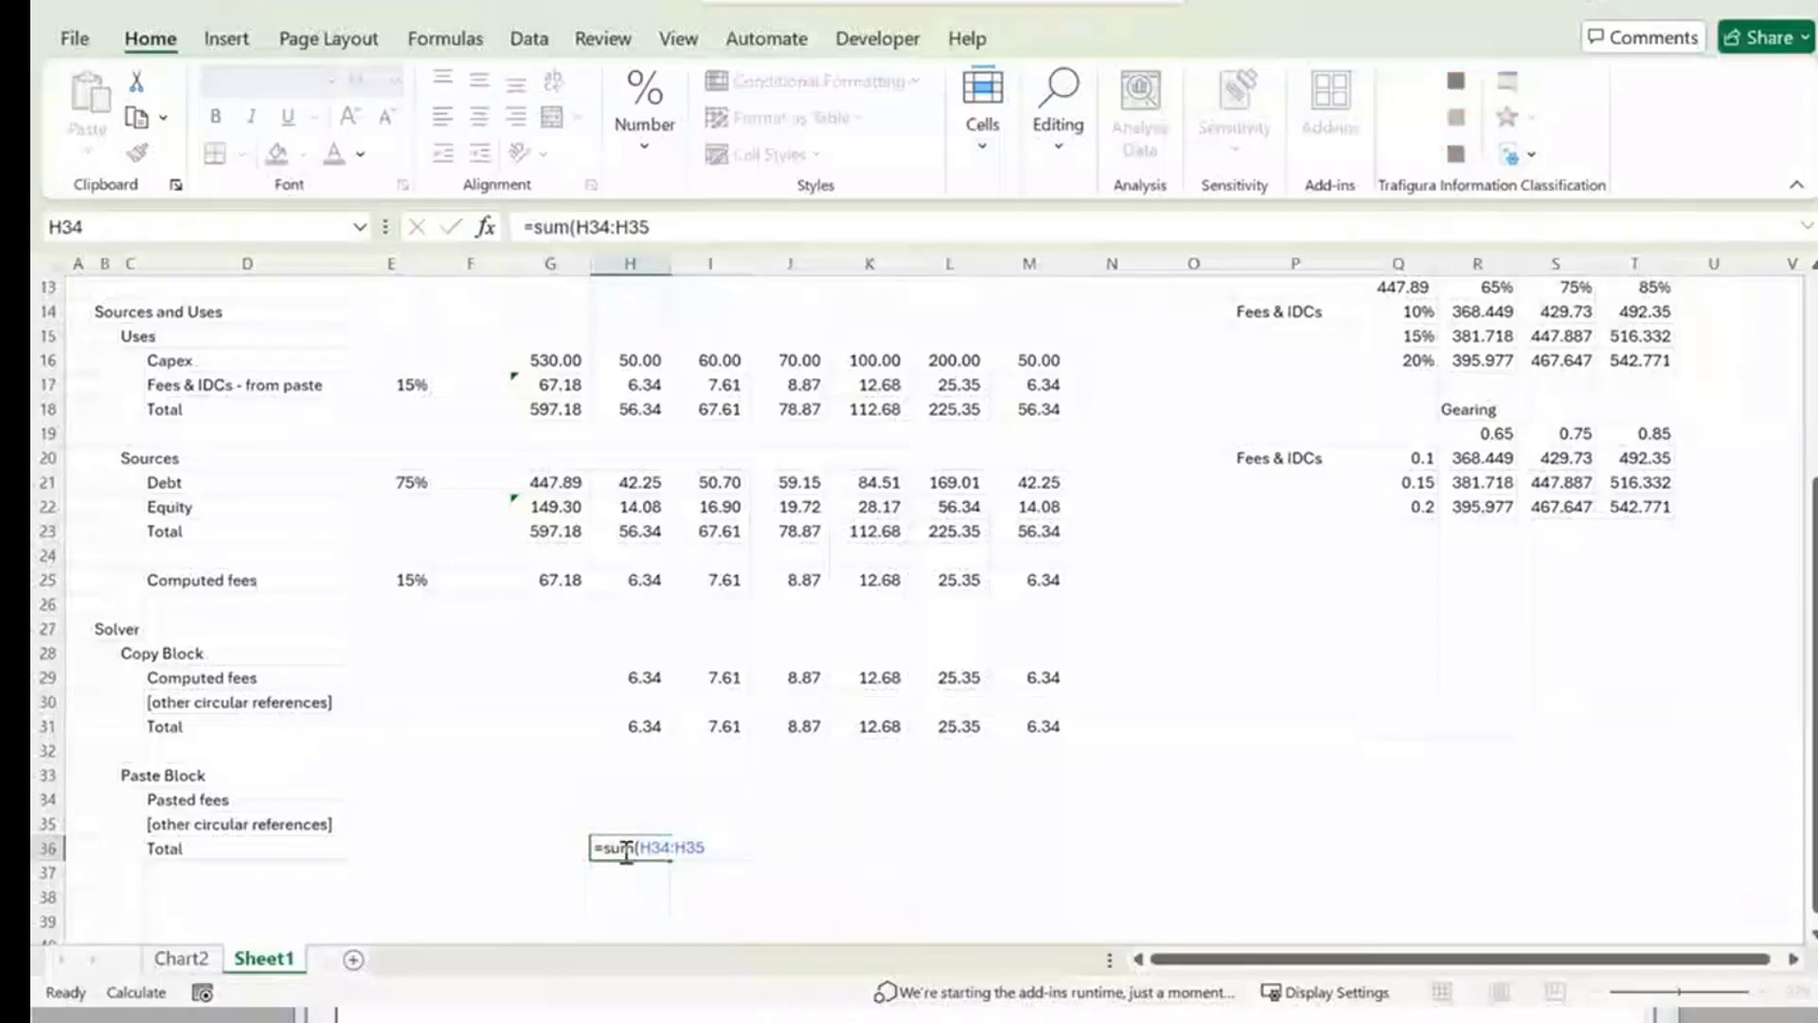
key("Return")
key("Up")
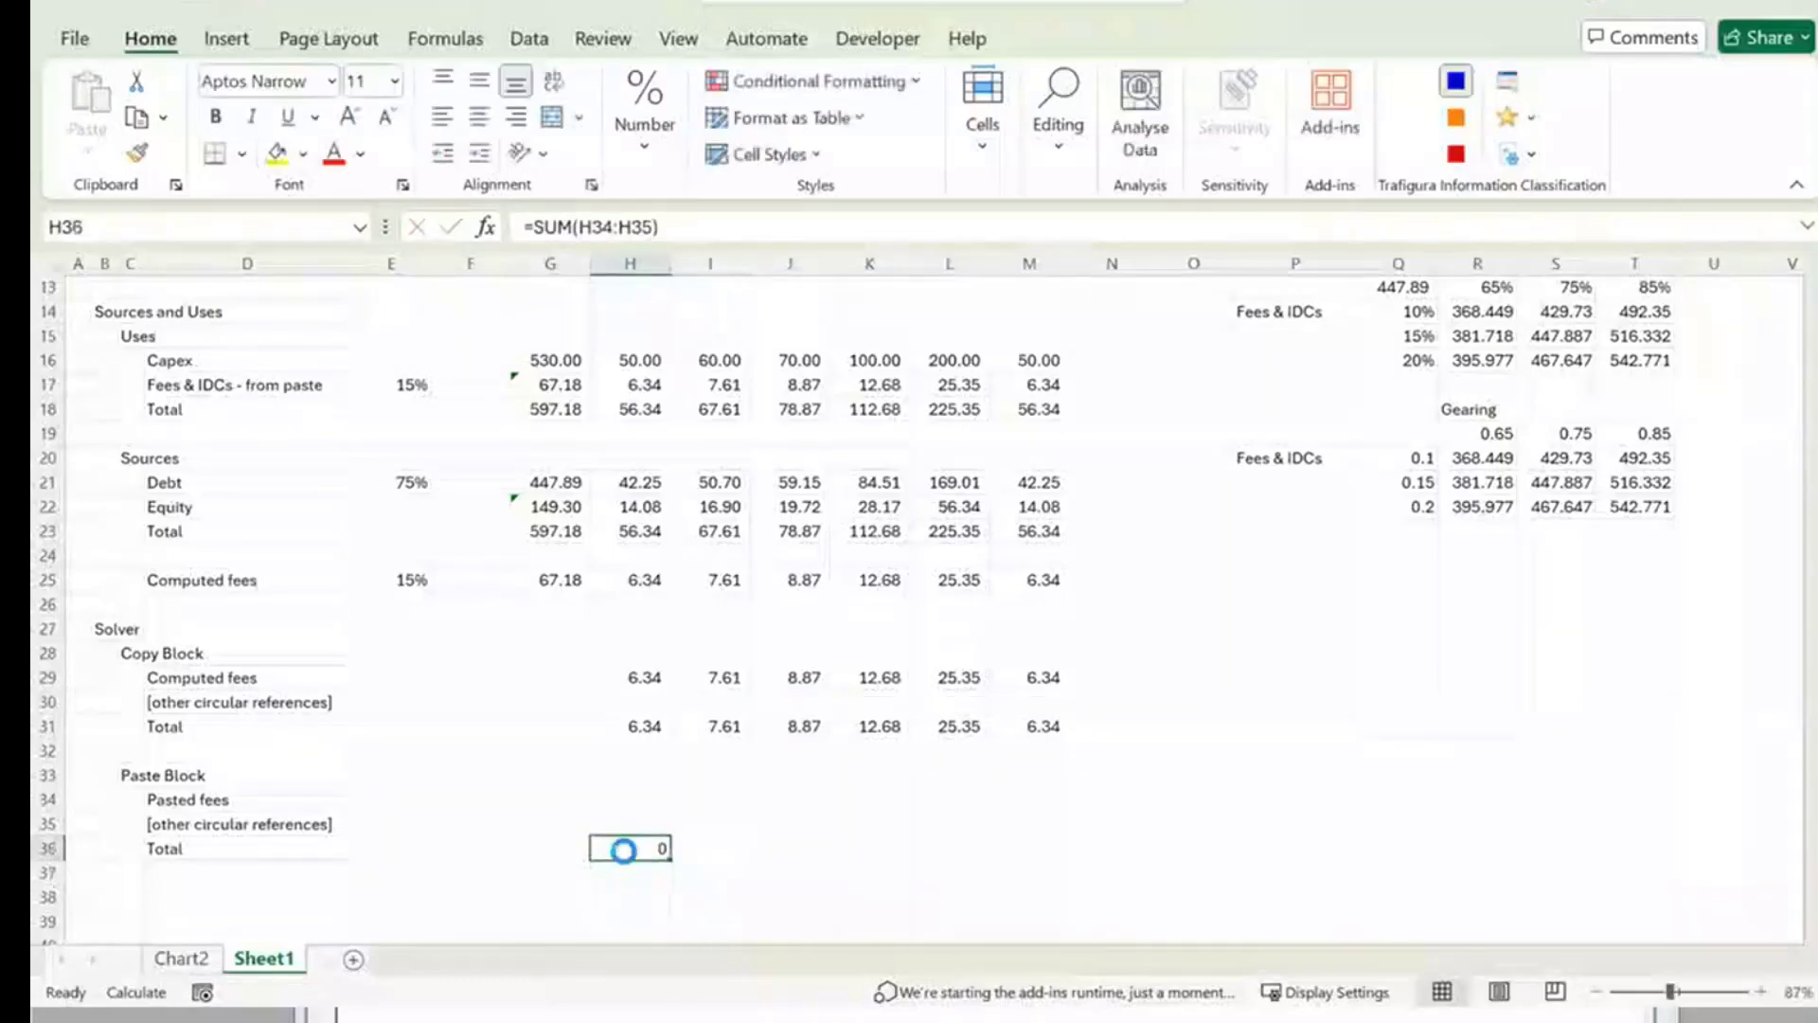
Fill the Paste Block total formula from H36 across to M36 for all six periods.
key("shift+Right")
key("shift+Right")
key("shift+Right")
key("shift+Right")
key("shift+Right")
key("ctrl+r")
left_click(623, 850)
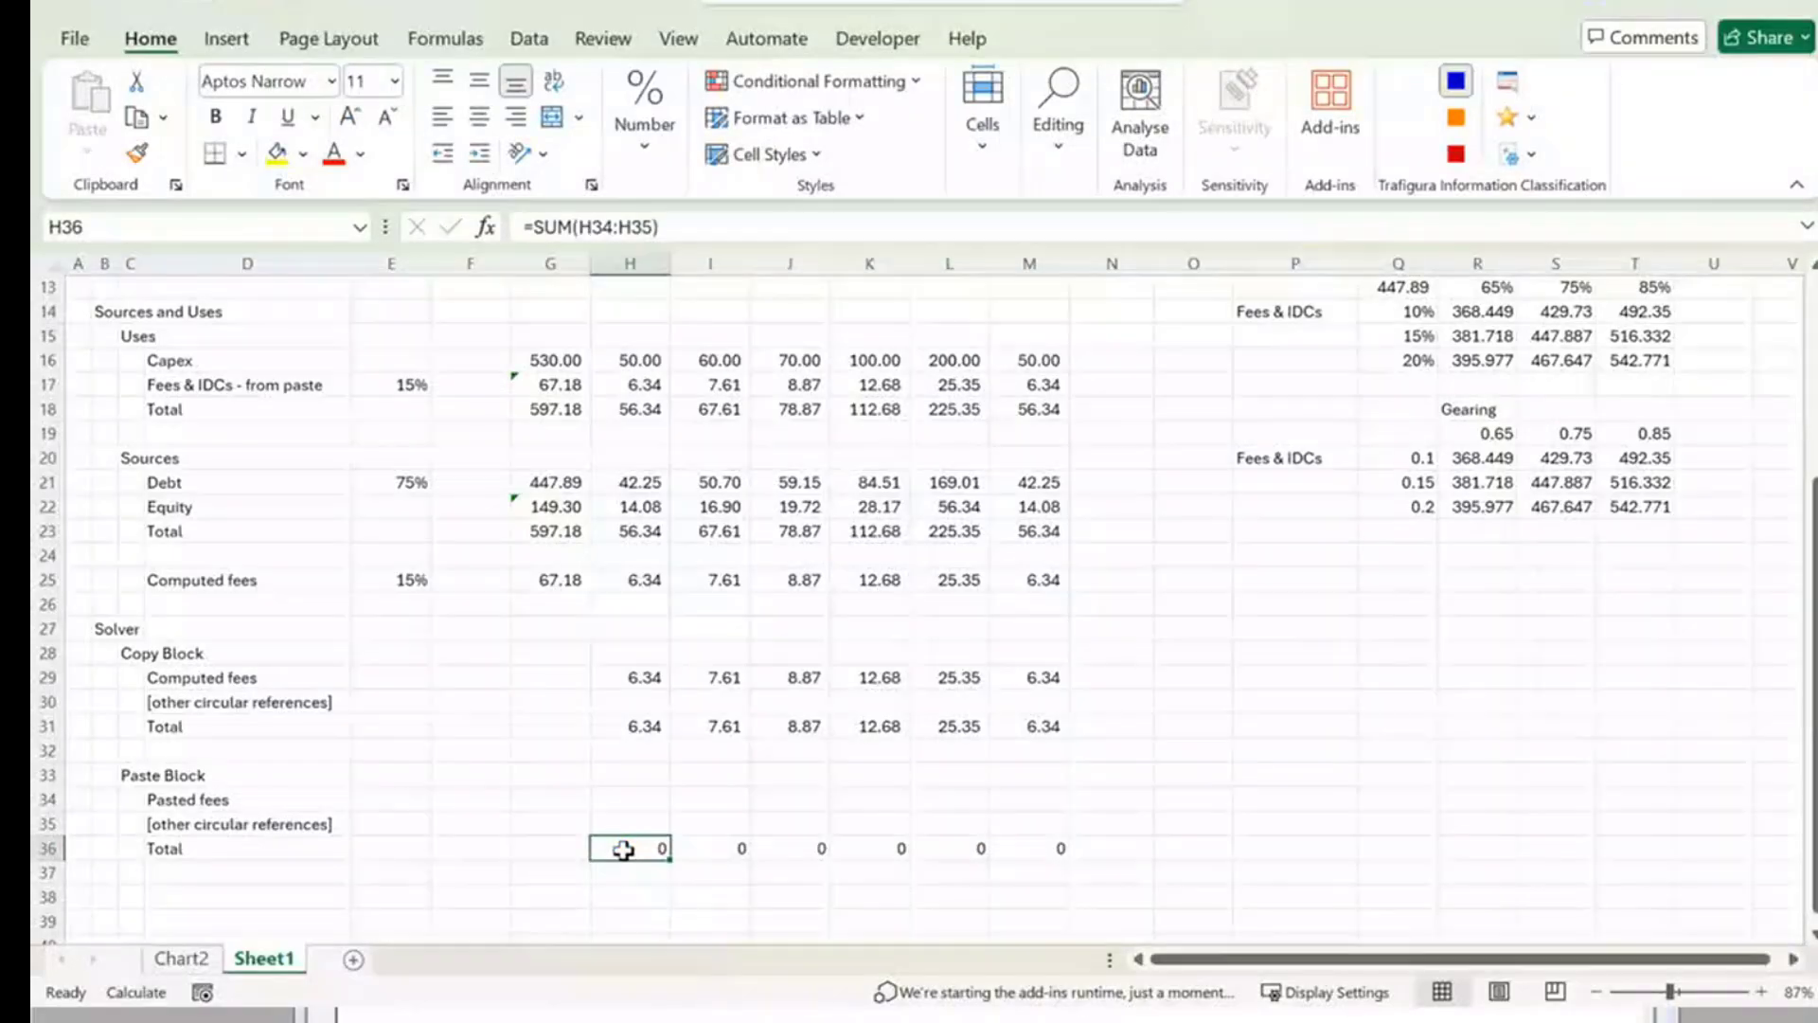
Label C38, below the Paste Block, as "Difference".
key("Down")
key("Down")
key("Down")
key("Left")
key("Left")
key("Left")
key("Left")
key("Up")
key("Left")
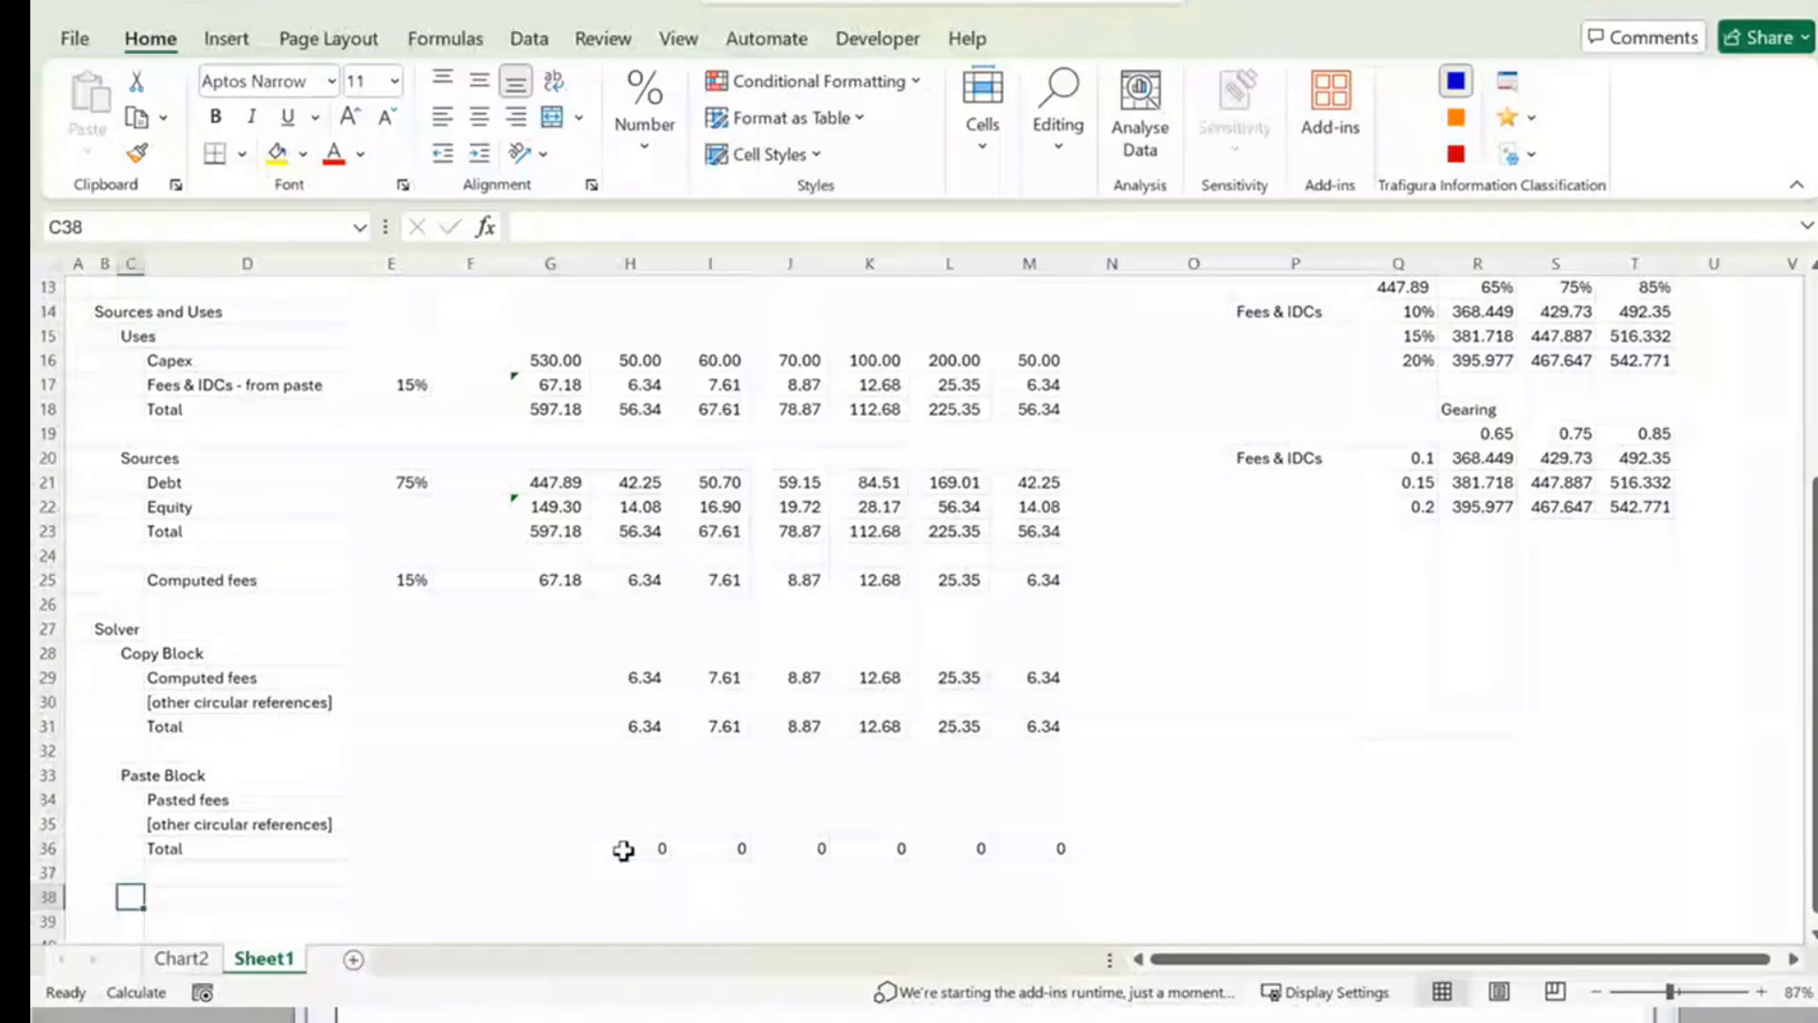
type("Difference")
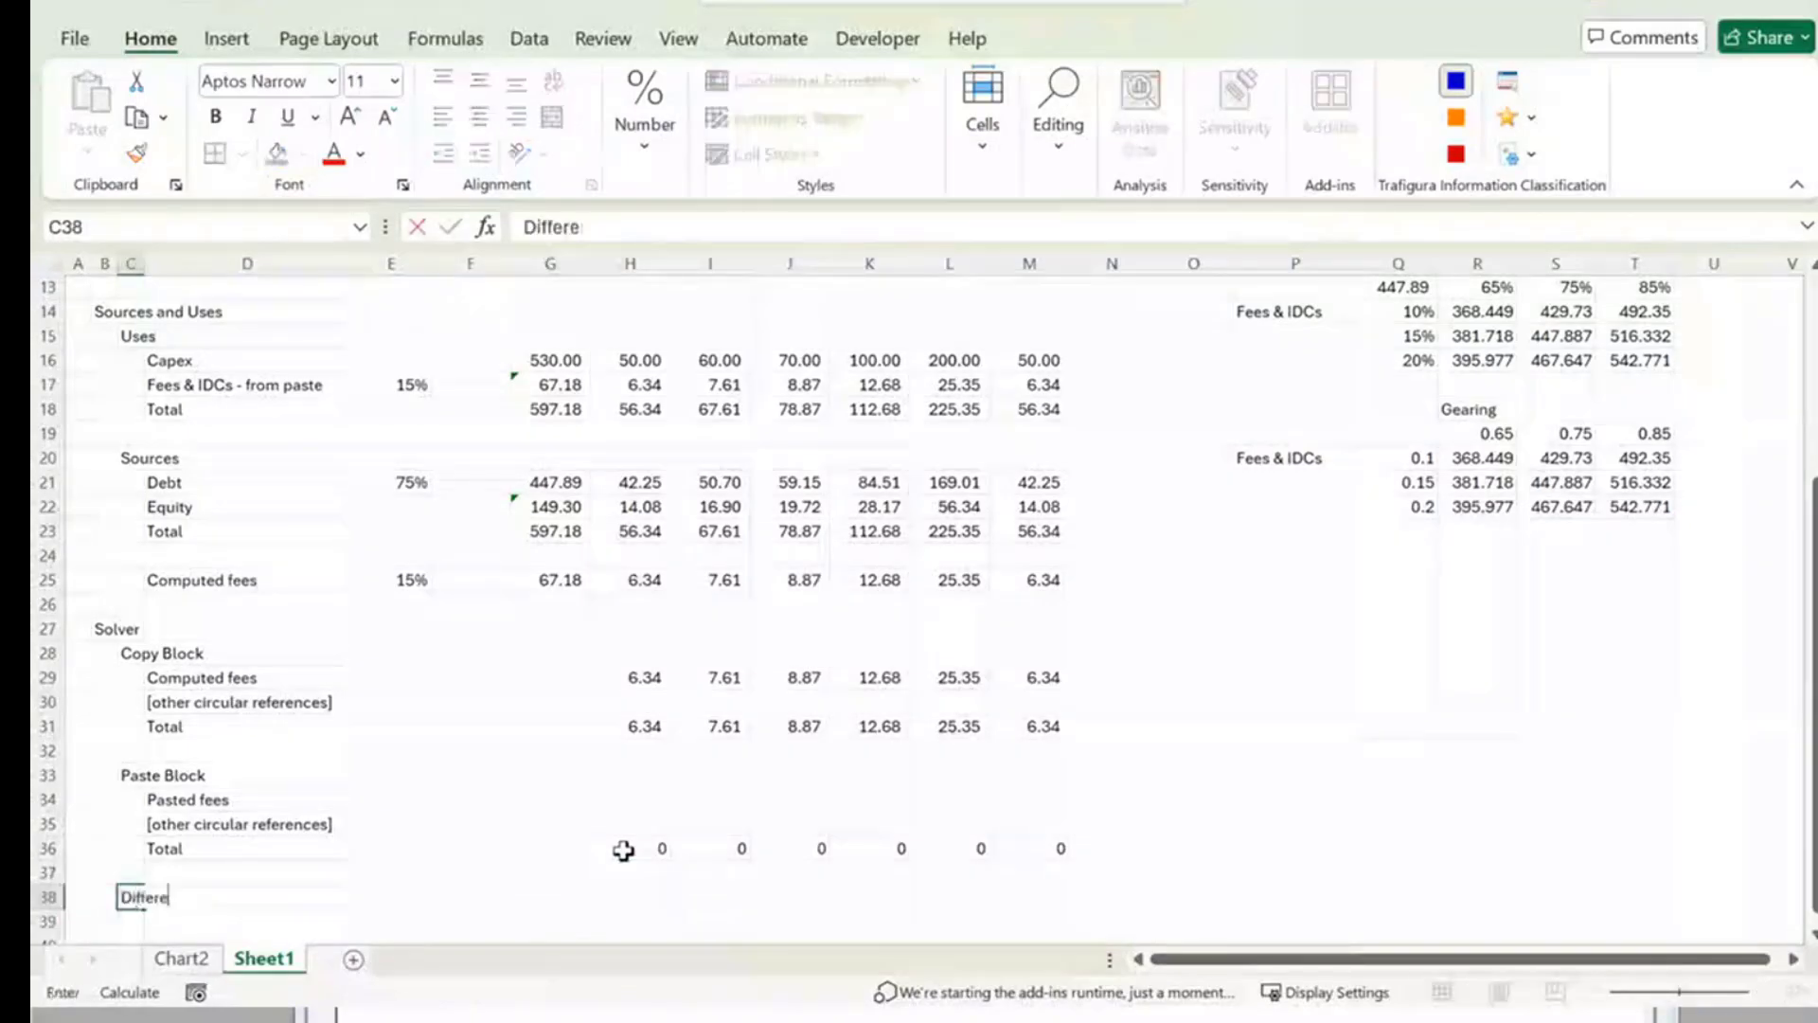
key("ctrl+Return")
Enter =H31-H36 in H38 to subtract the Paste Block total from the Copy Block total.
key("Right")
key("Right")
key("Right")
key("Right")
key("Right")
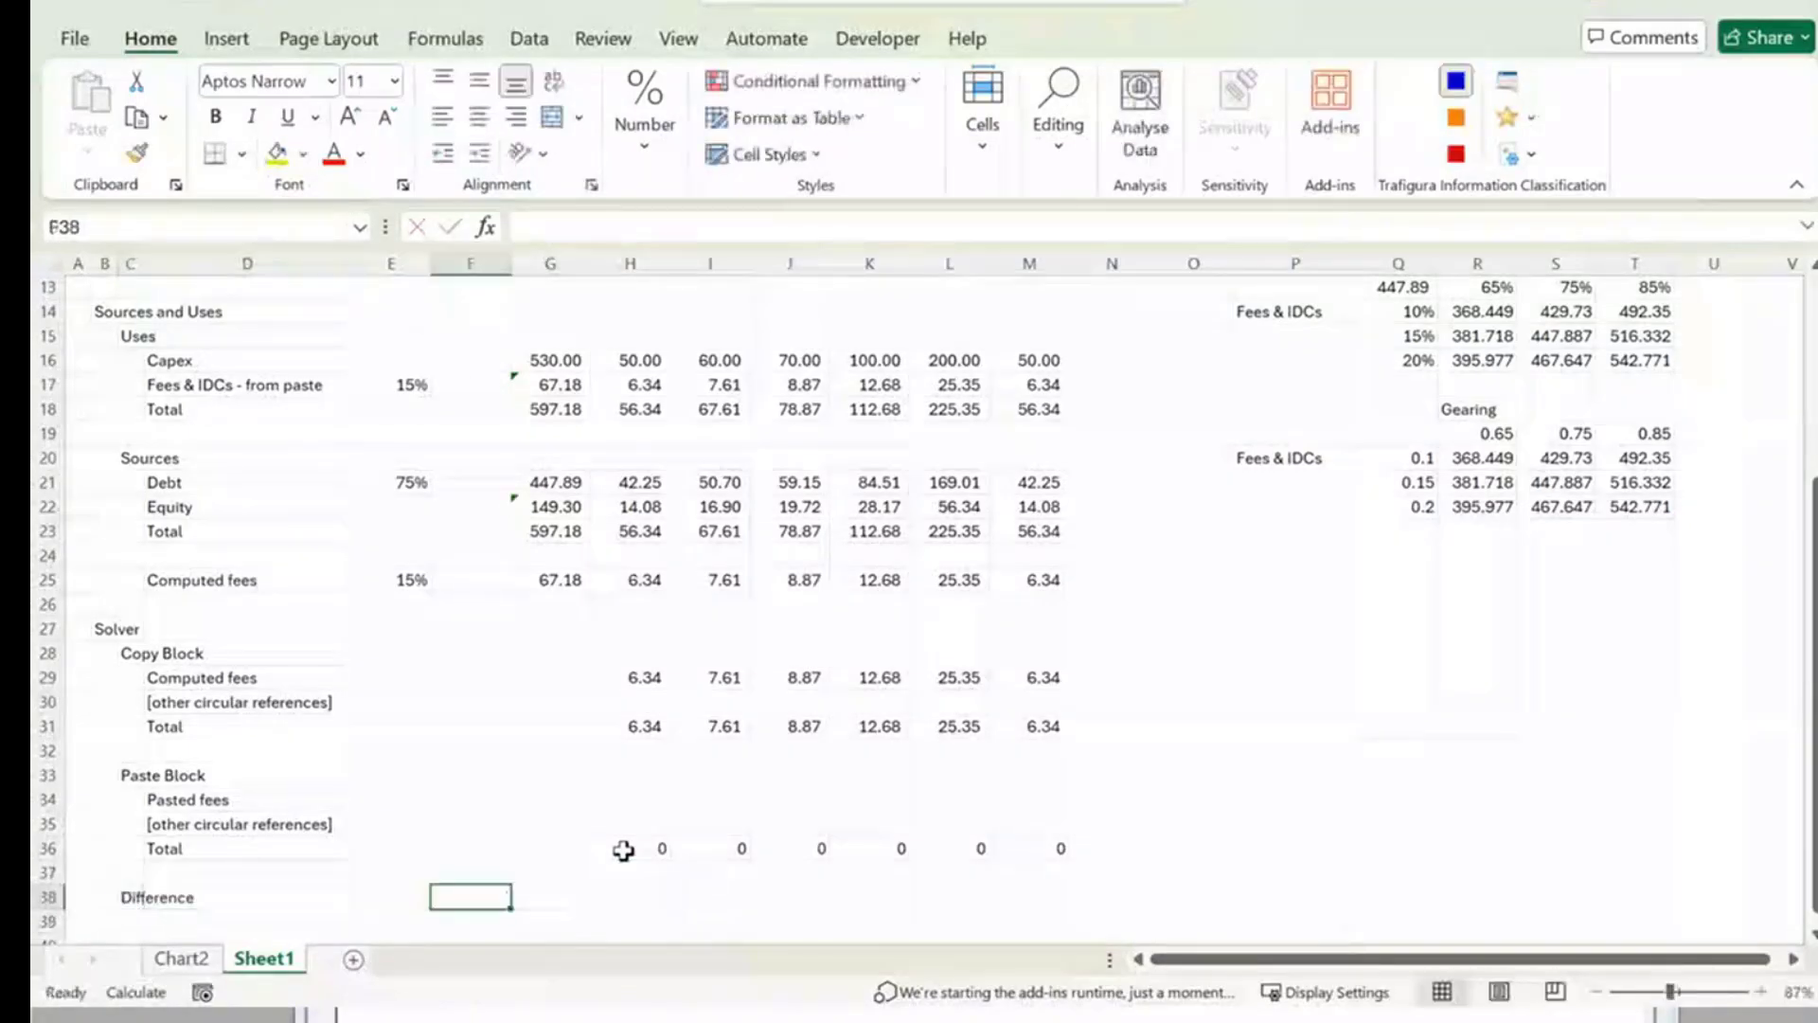
type("=")
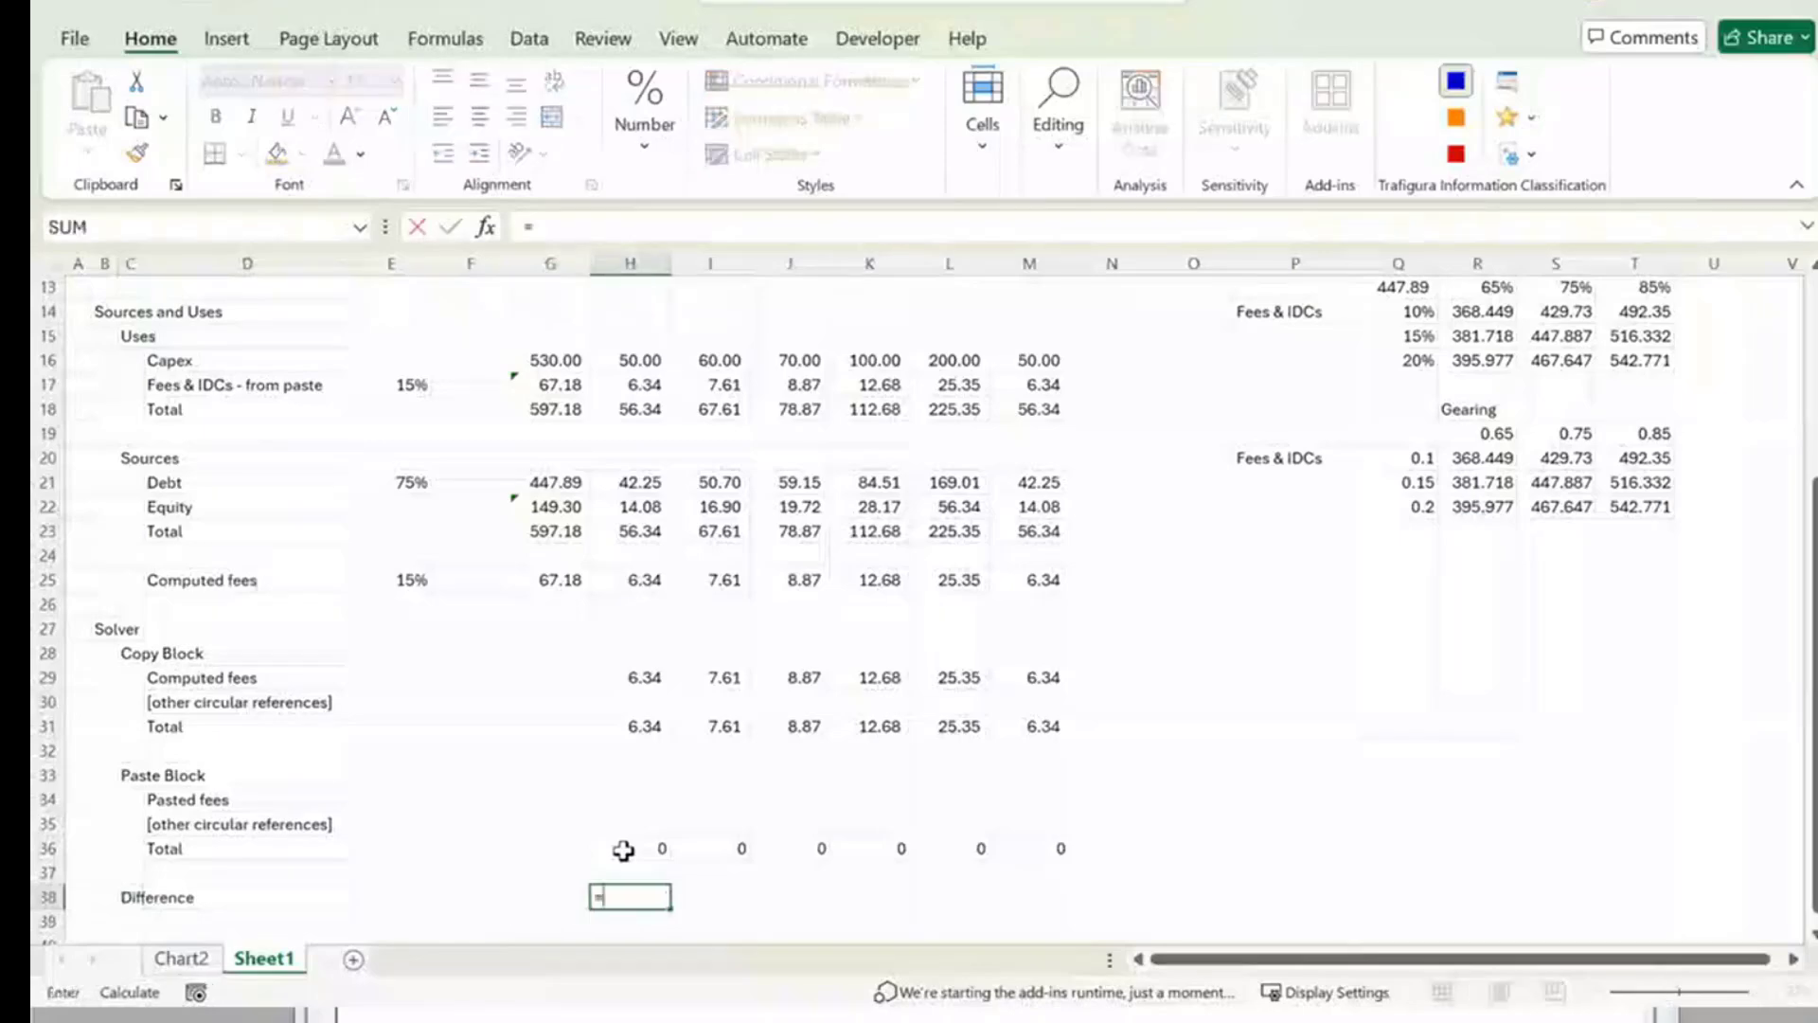
key("Up")
key("Up")
key("Up")
key("Up")
key("Up")
key("Up")
key("Up")
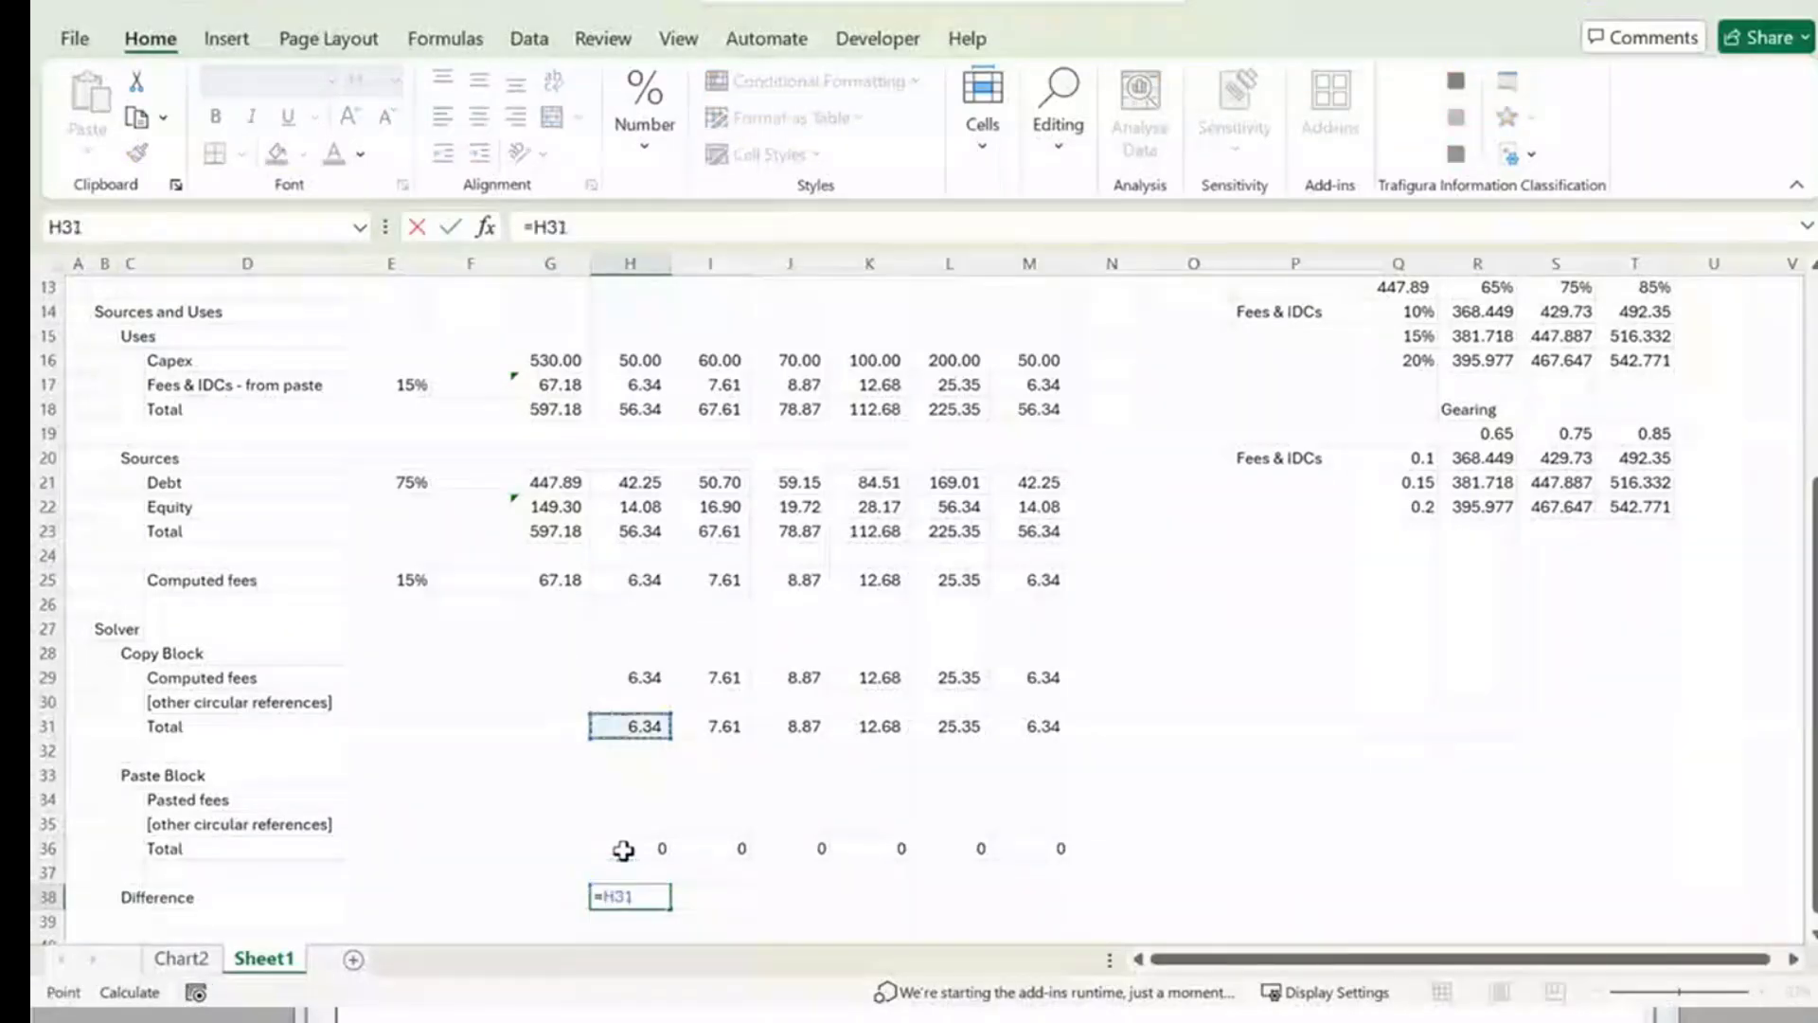
type("-")
key("Up")
key("Up")
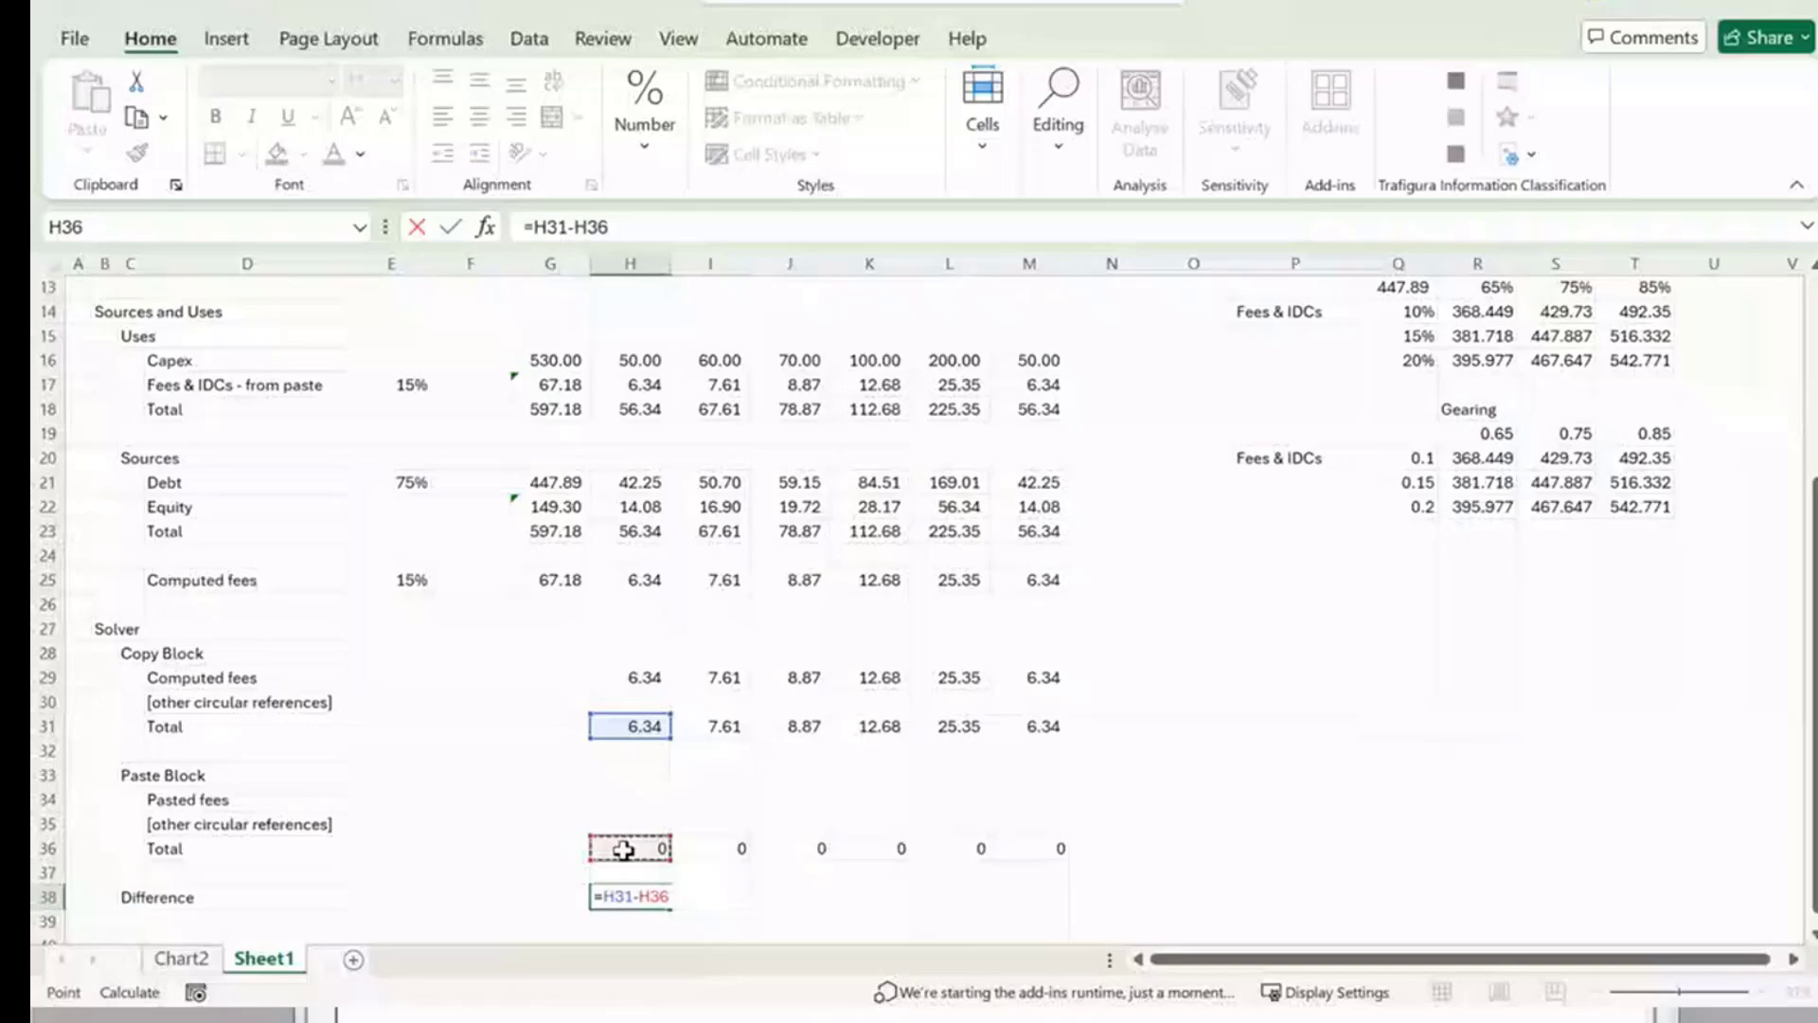
key("ctrl+Return")
Fill the Difference formula from H38 across to M38.
key("shift+Right")
key("shift+Right")
key("shift+Right")
key("shift+Right")
key("shift+Right")
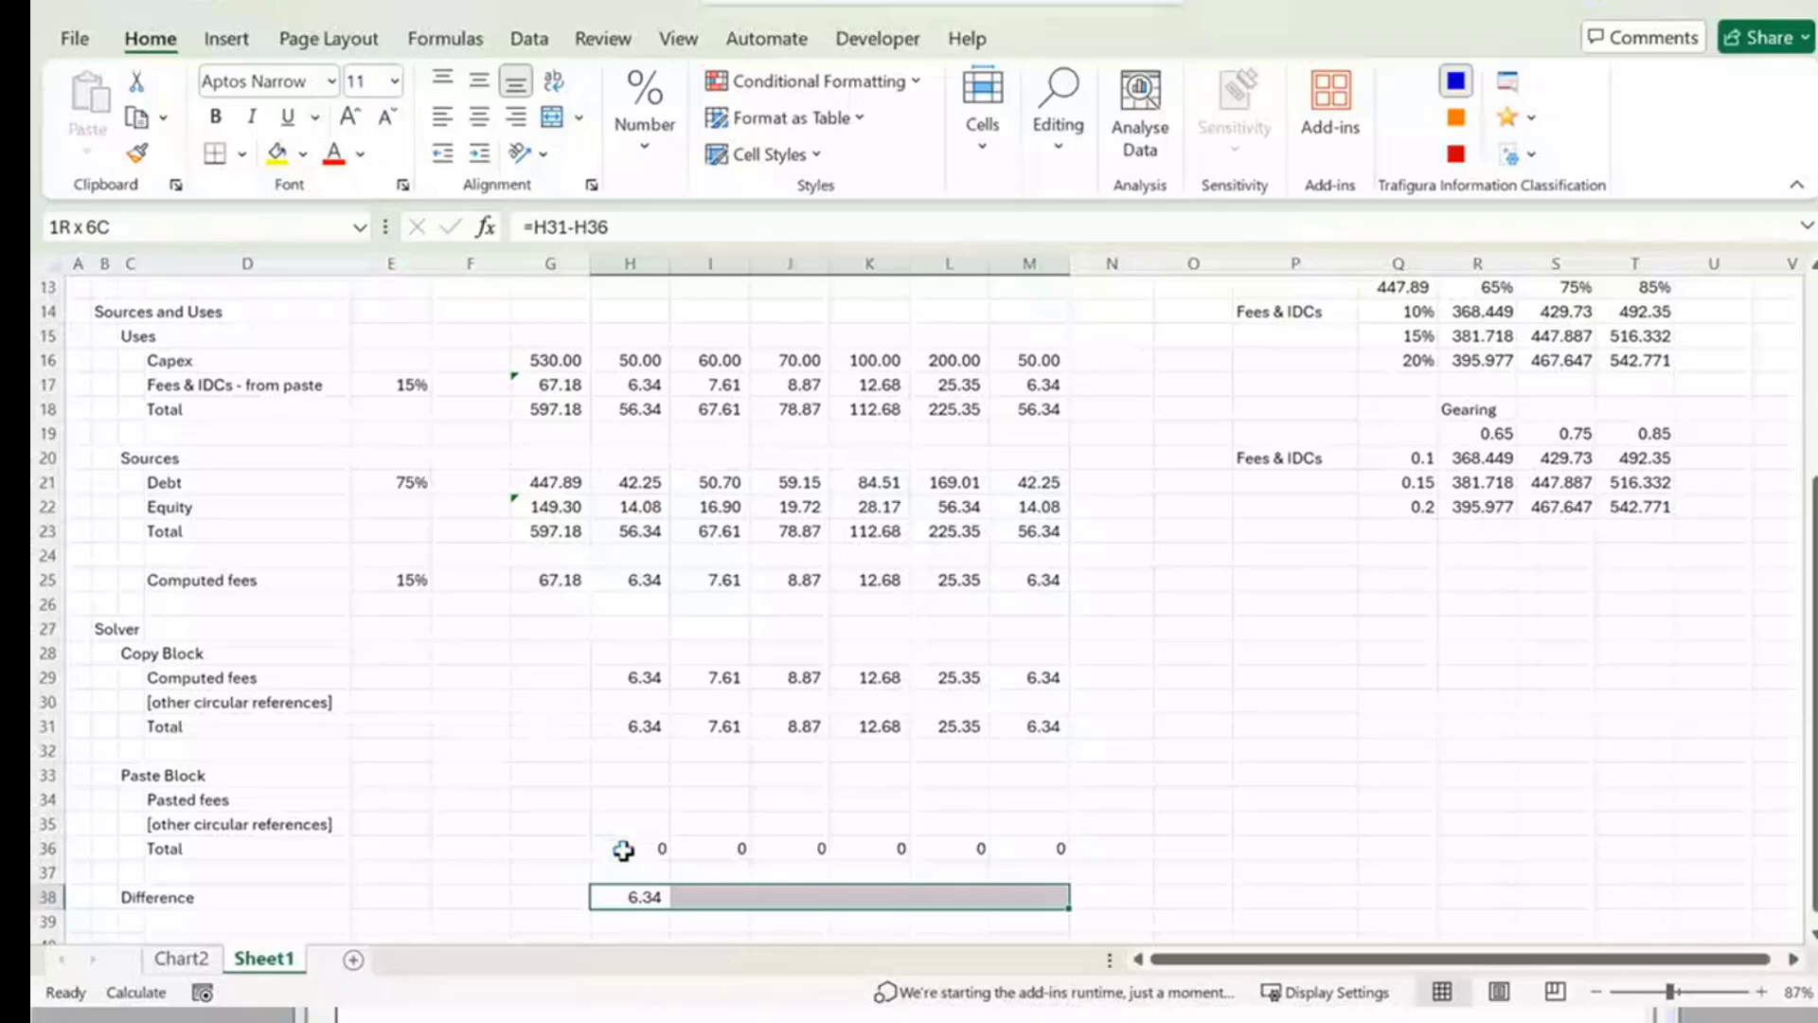
key("ctrl+r")
Add the row sum =SUM(H38:XFD38) in G38 for the Difference row.
key("Left")
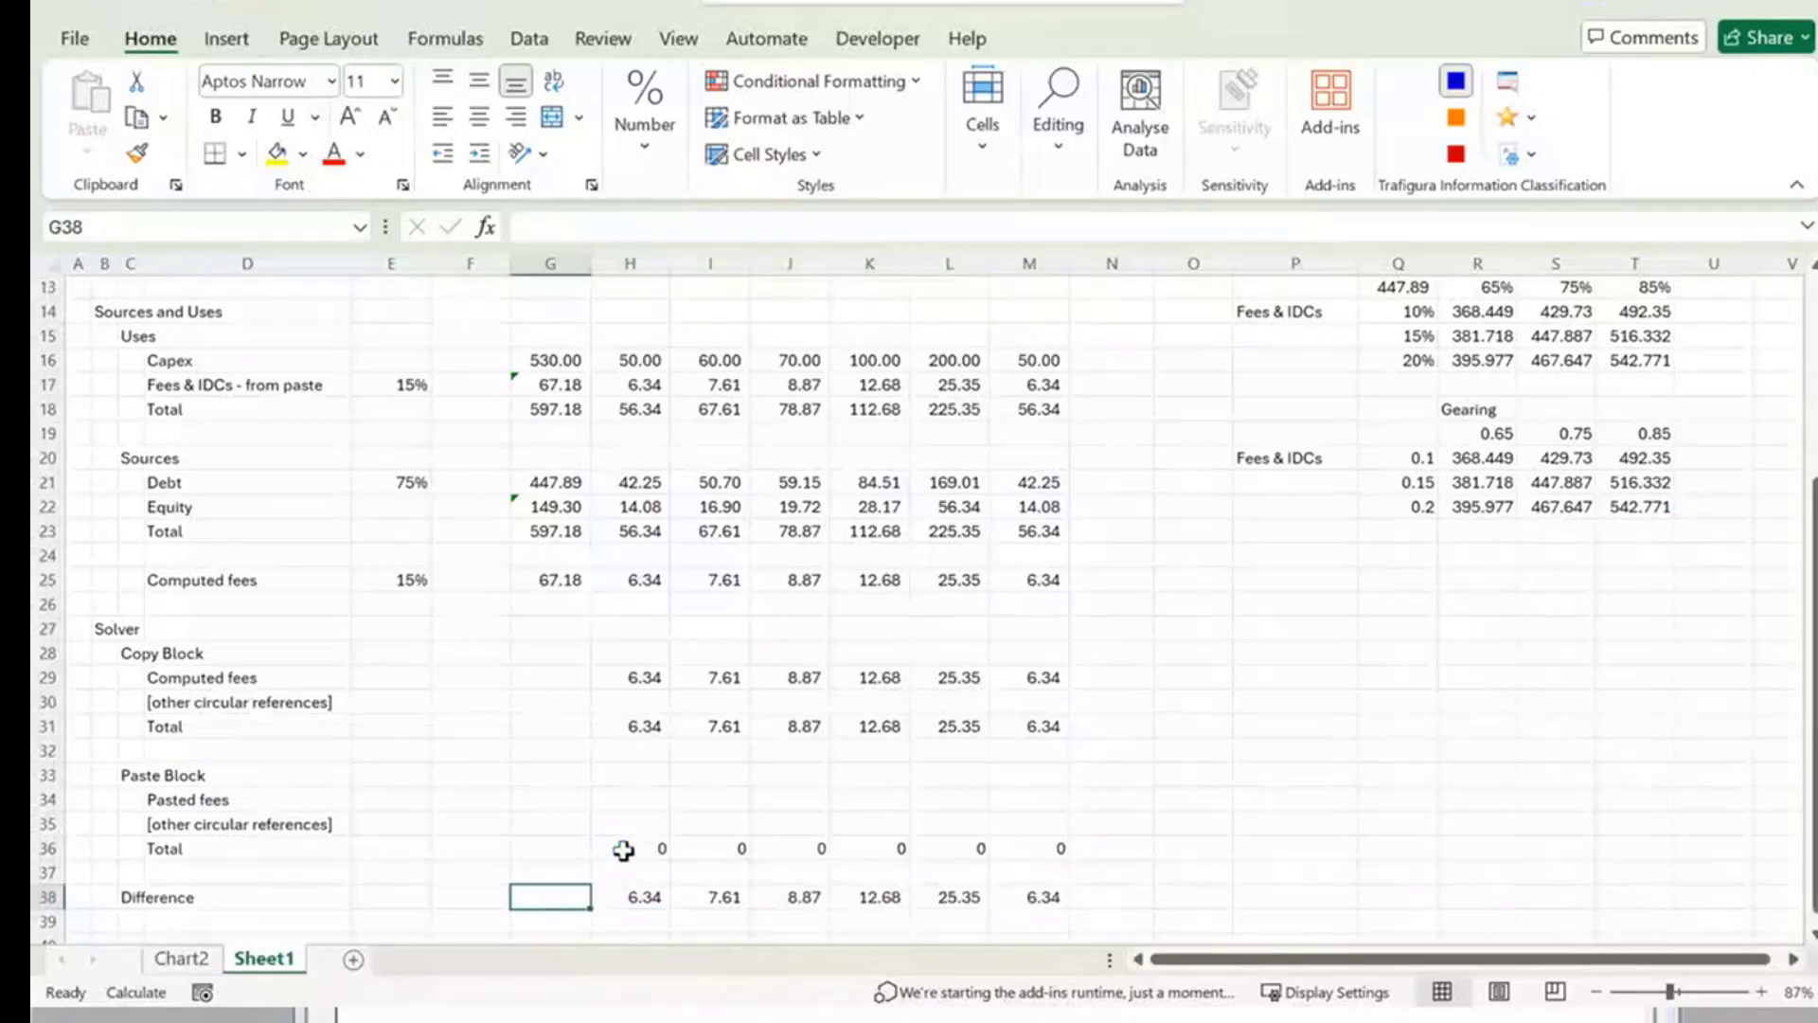
scroll(623, 850, "down", 3)
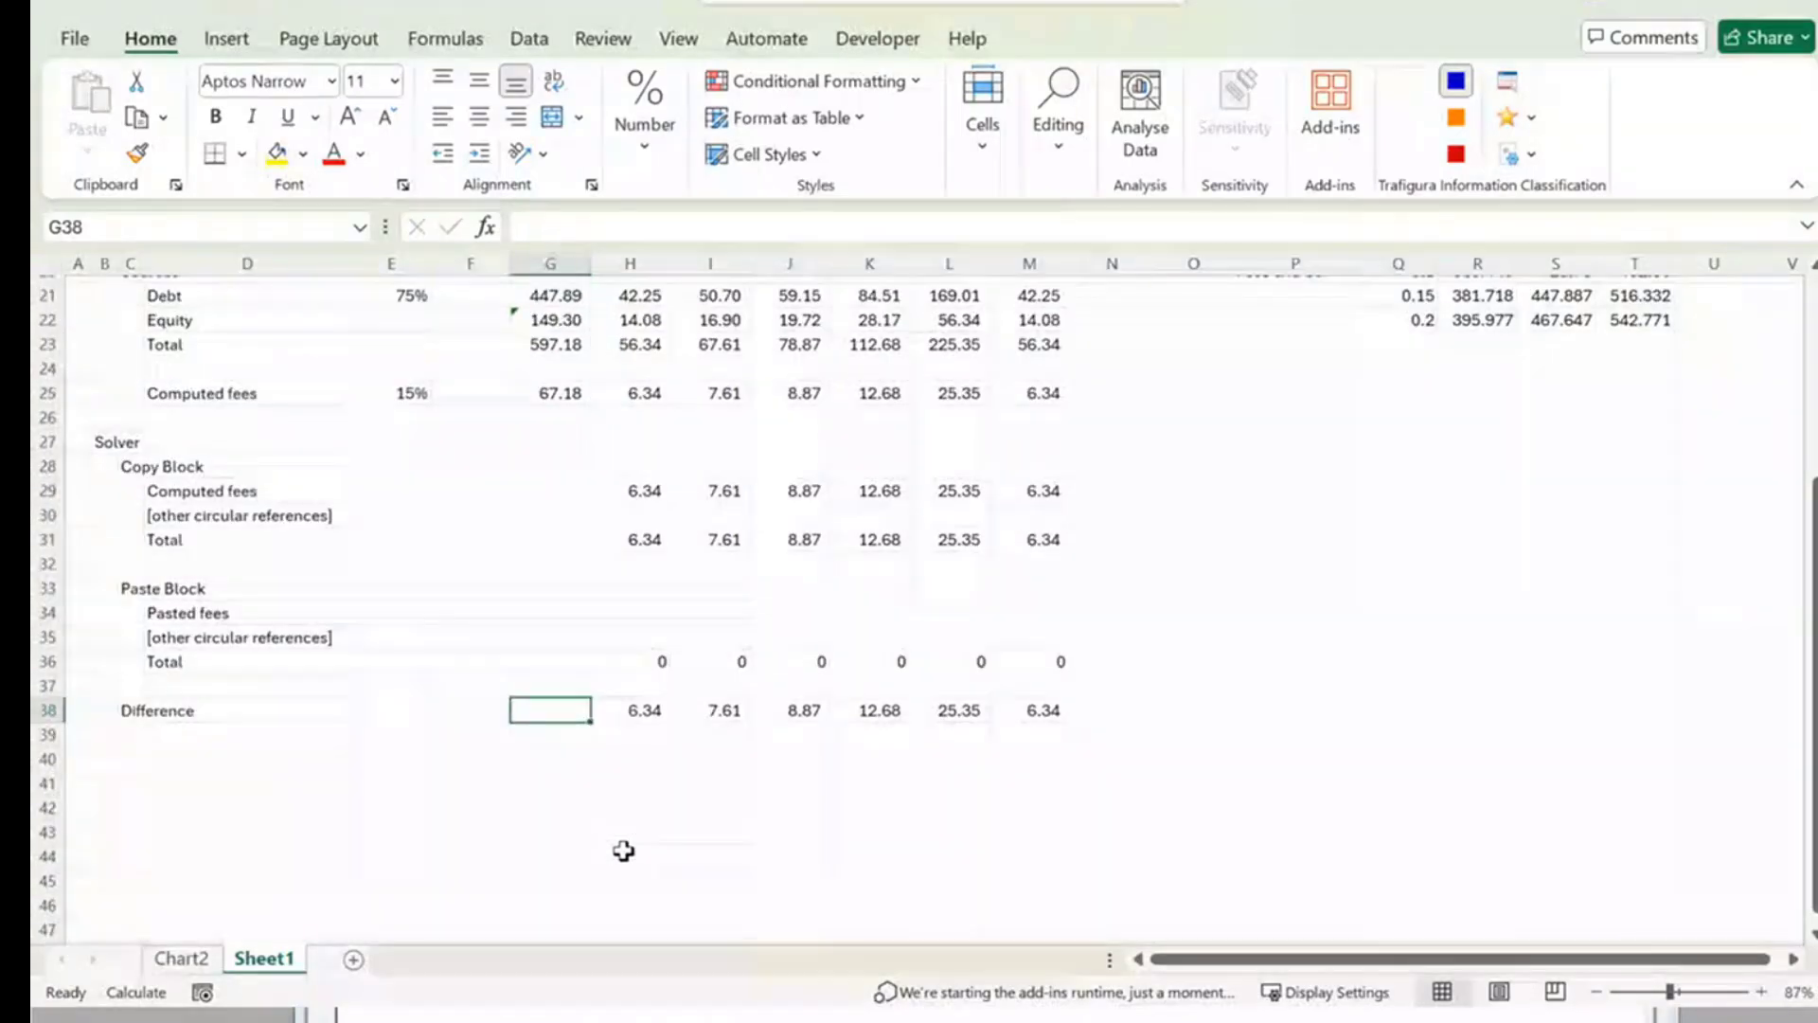
scroll(623, 850, "up", 1)
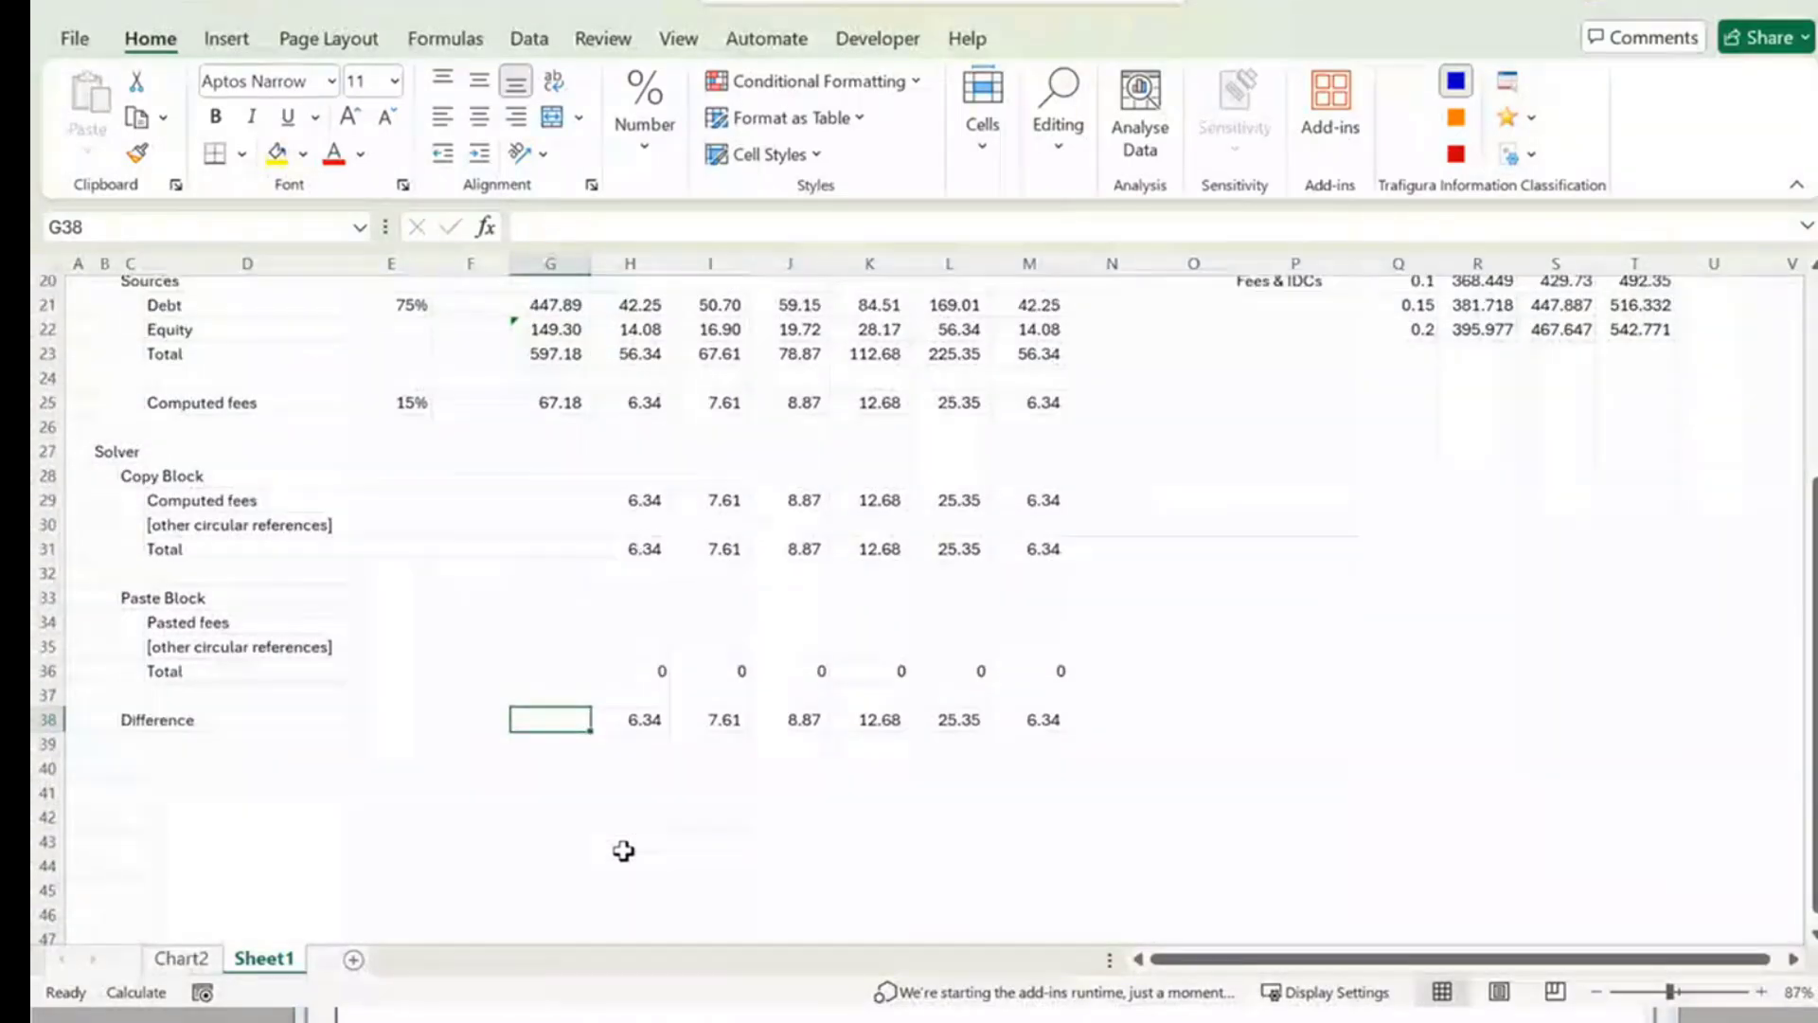
scroll(623, 849, "up", 2)
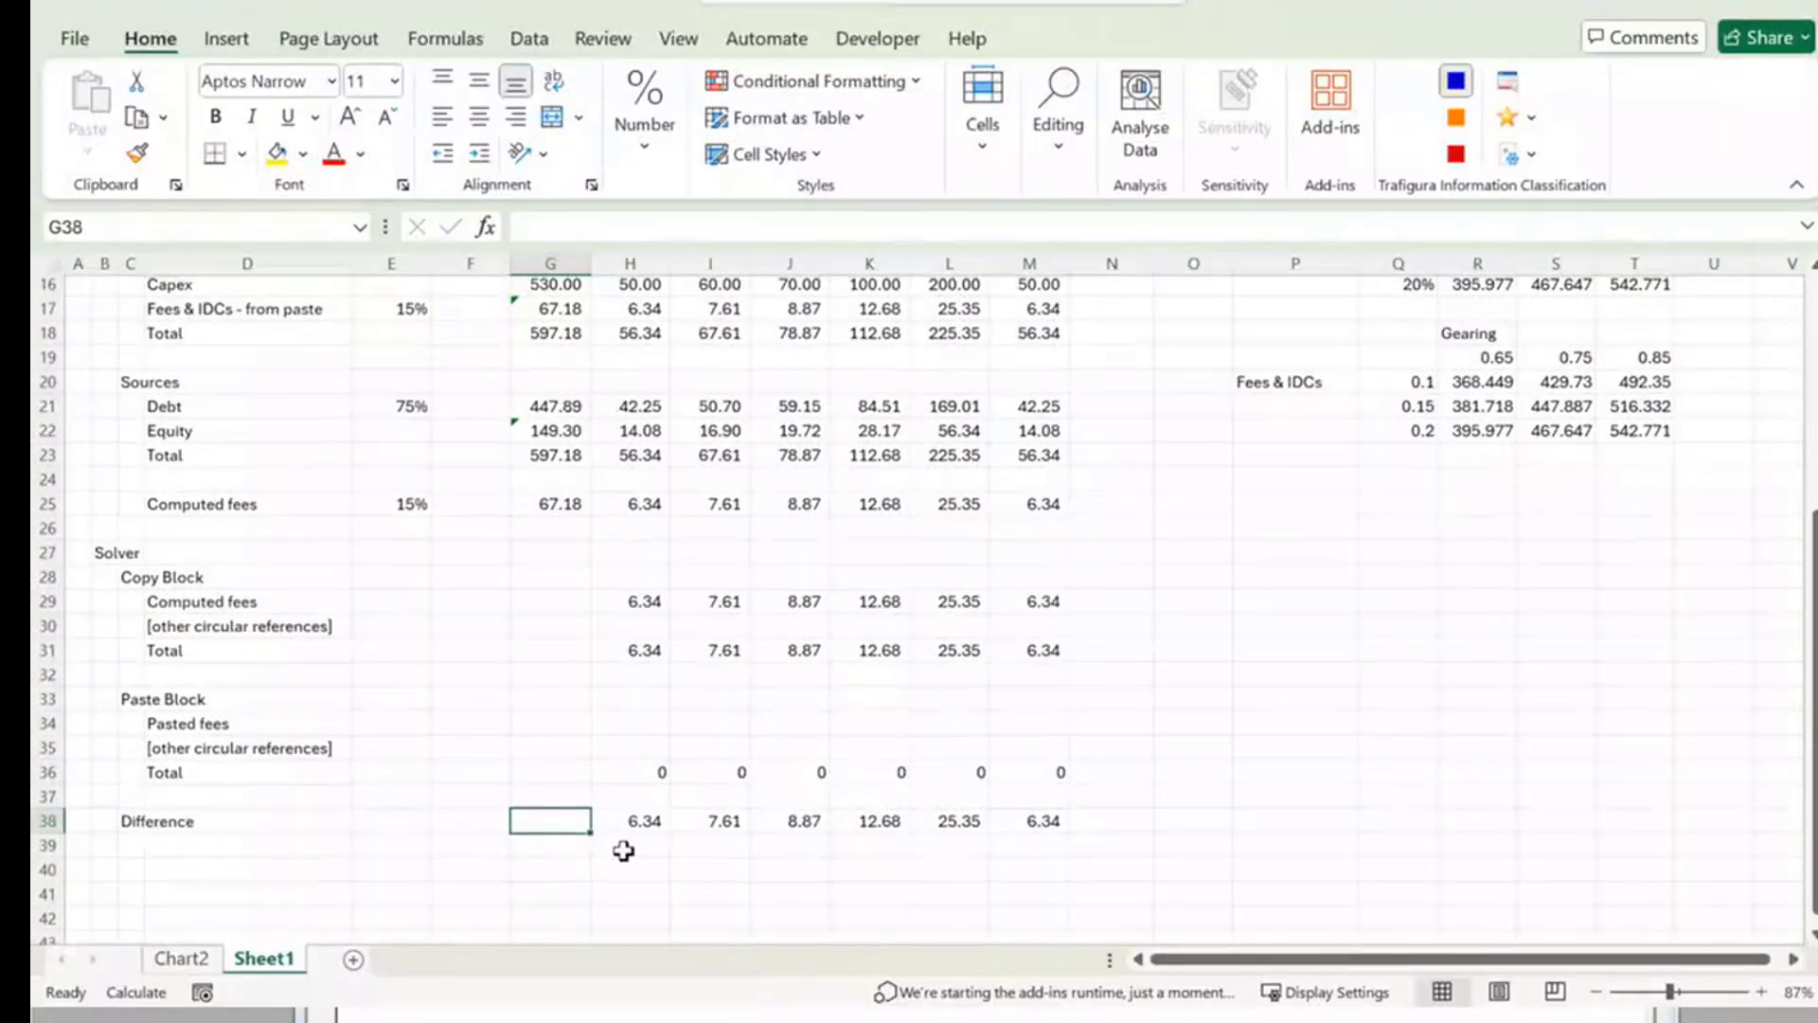
key("ctrl+shift+s")
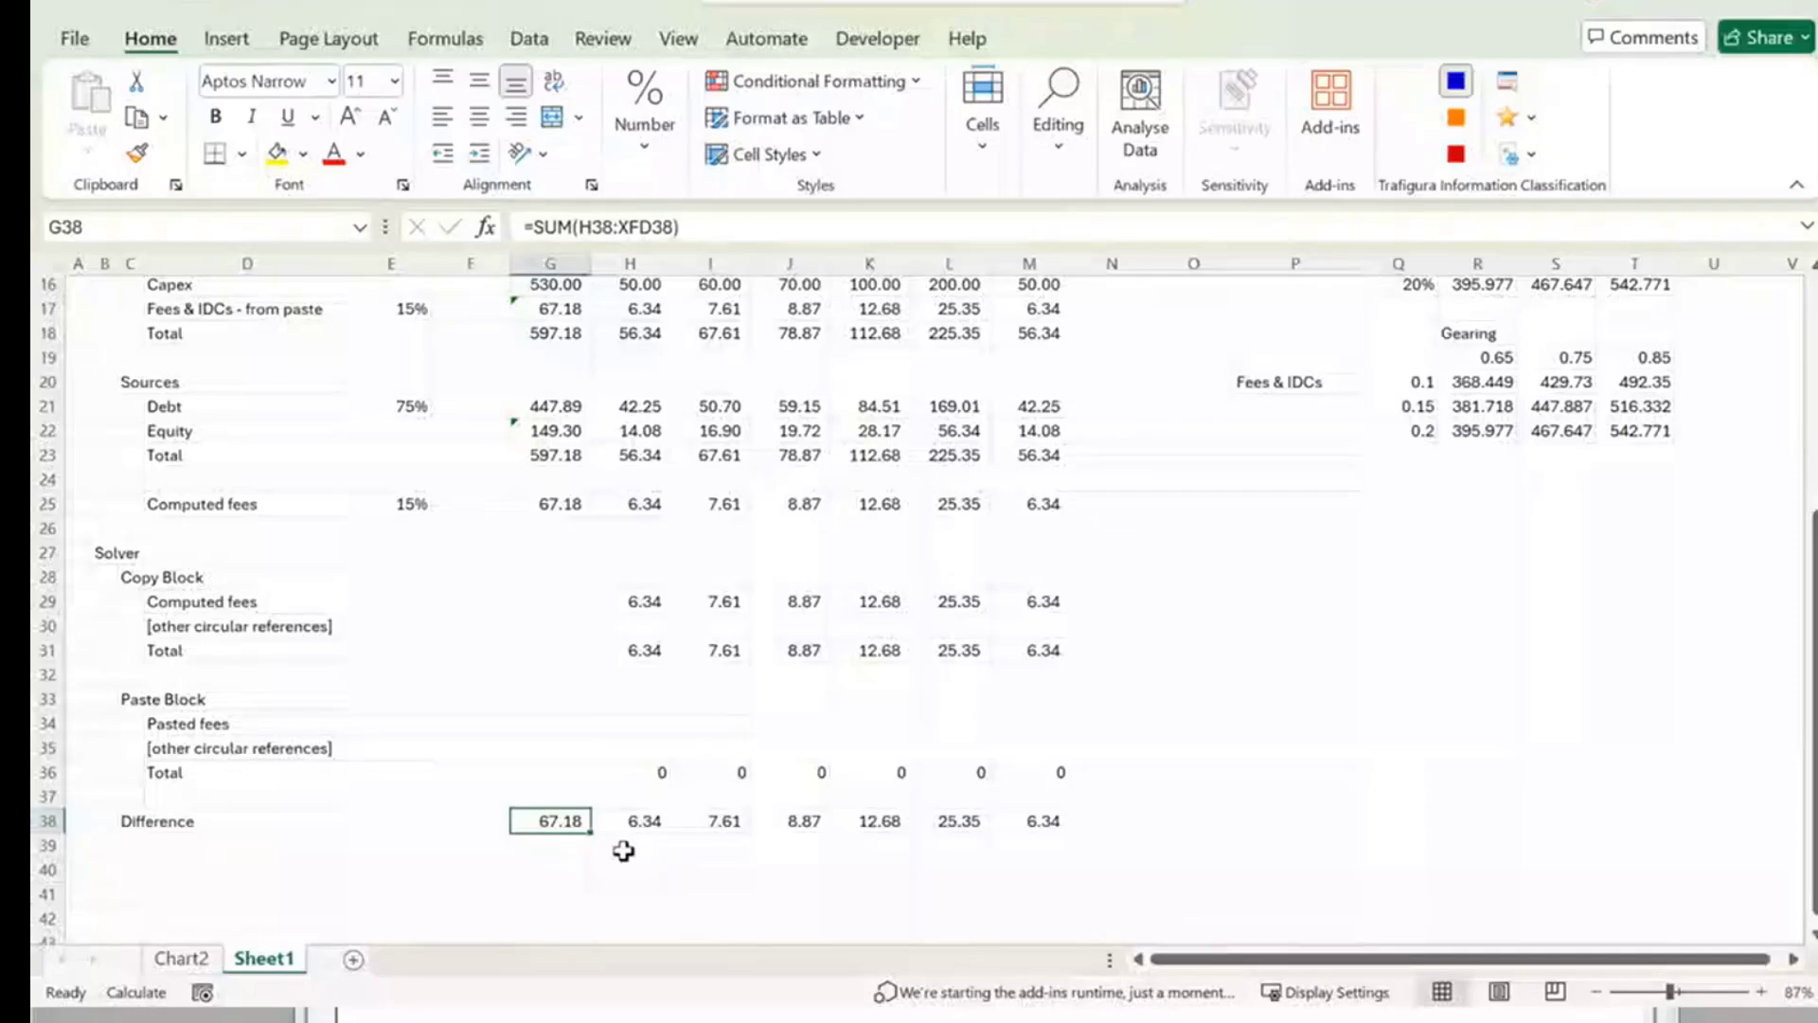
key("Up")
key("Up")
key("Up")
key("Up")
key("Up")
key("Up")
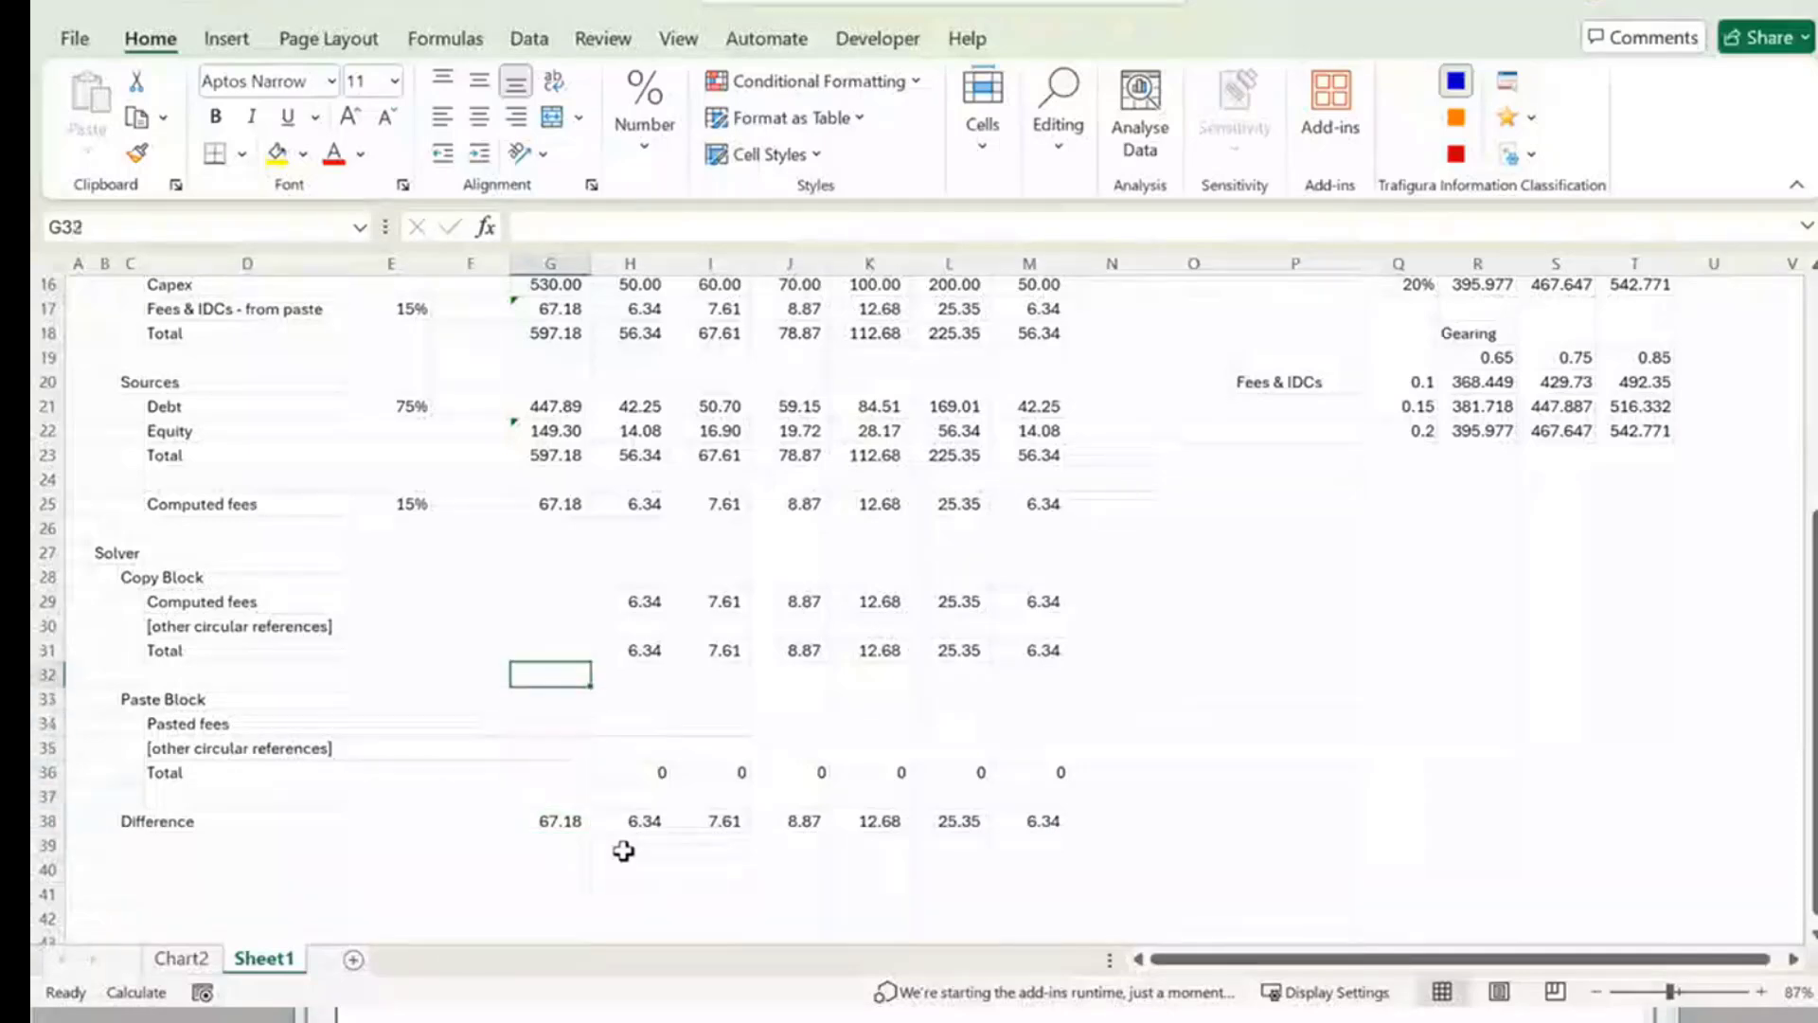
key("Down")
key("Down")
key("Down")
key("Down")
key("Down")
key("Down")
key("Left")
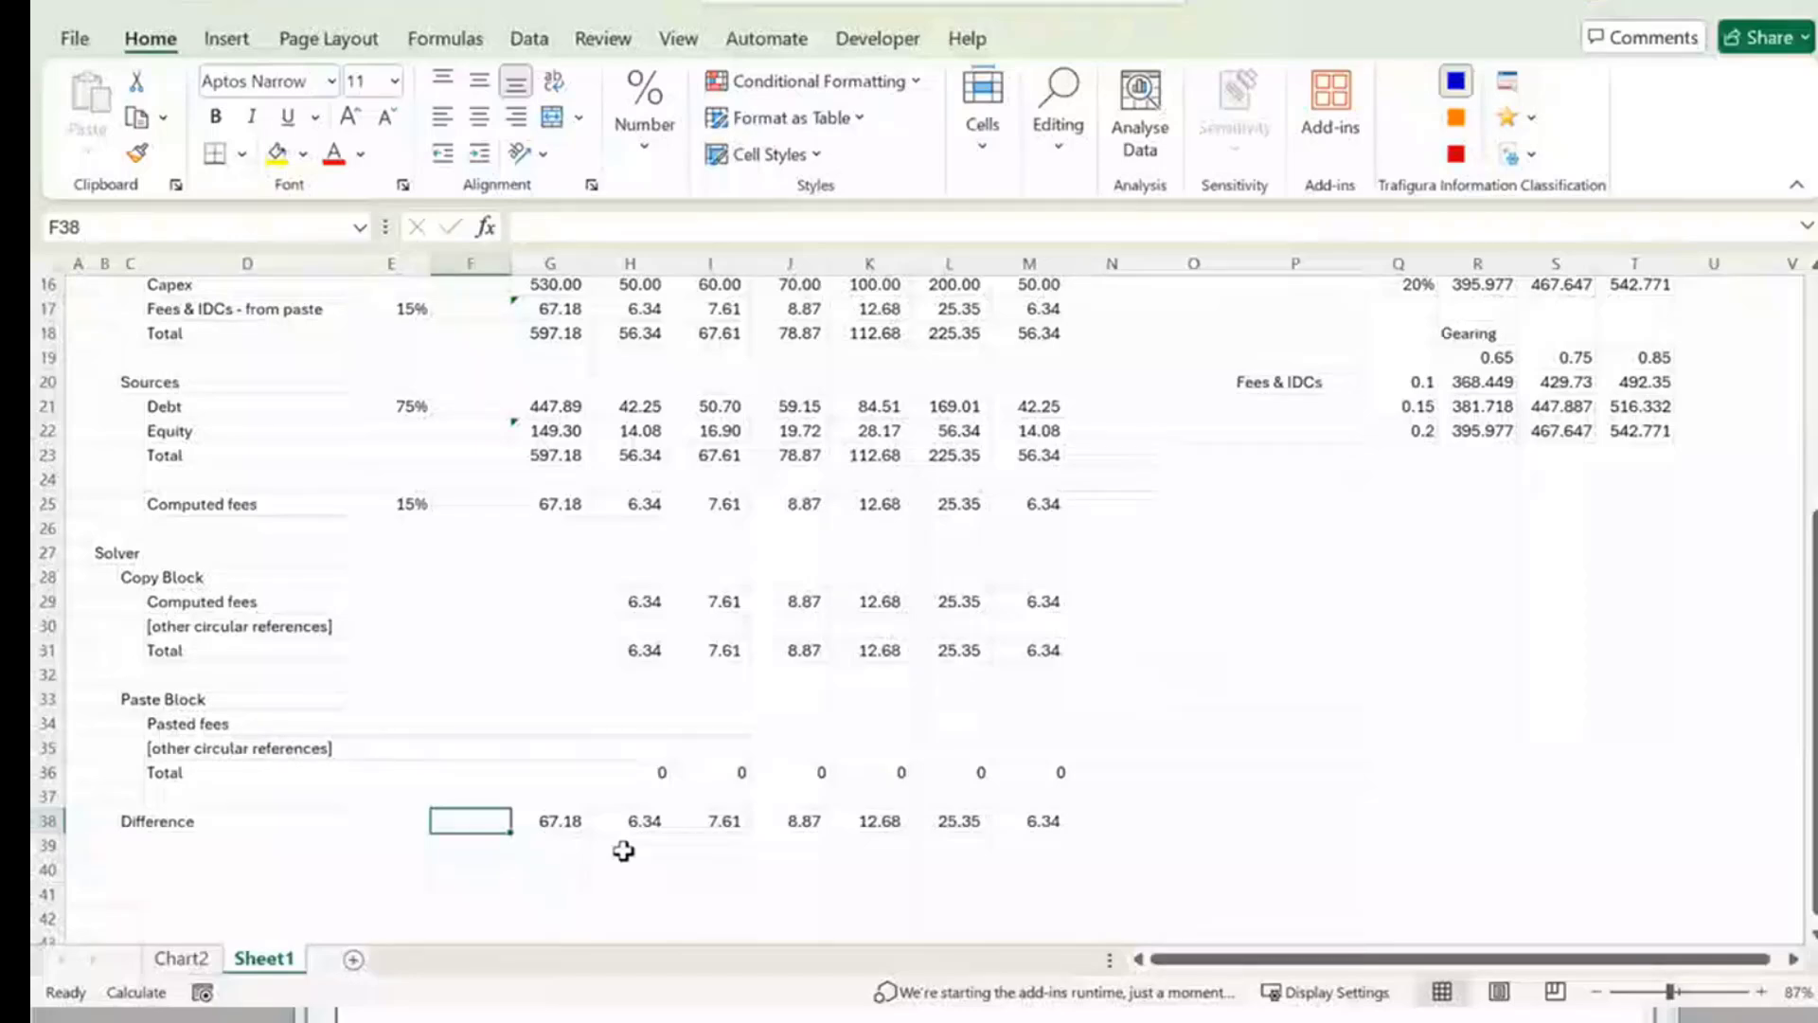
Name the Difference row's sum cell G38 "Difference" and reselect it to check the name.
key("Right")
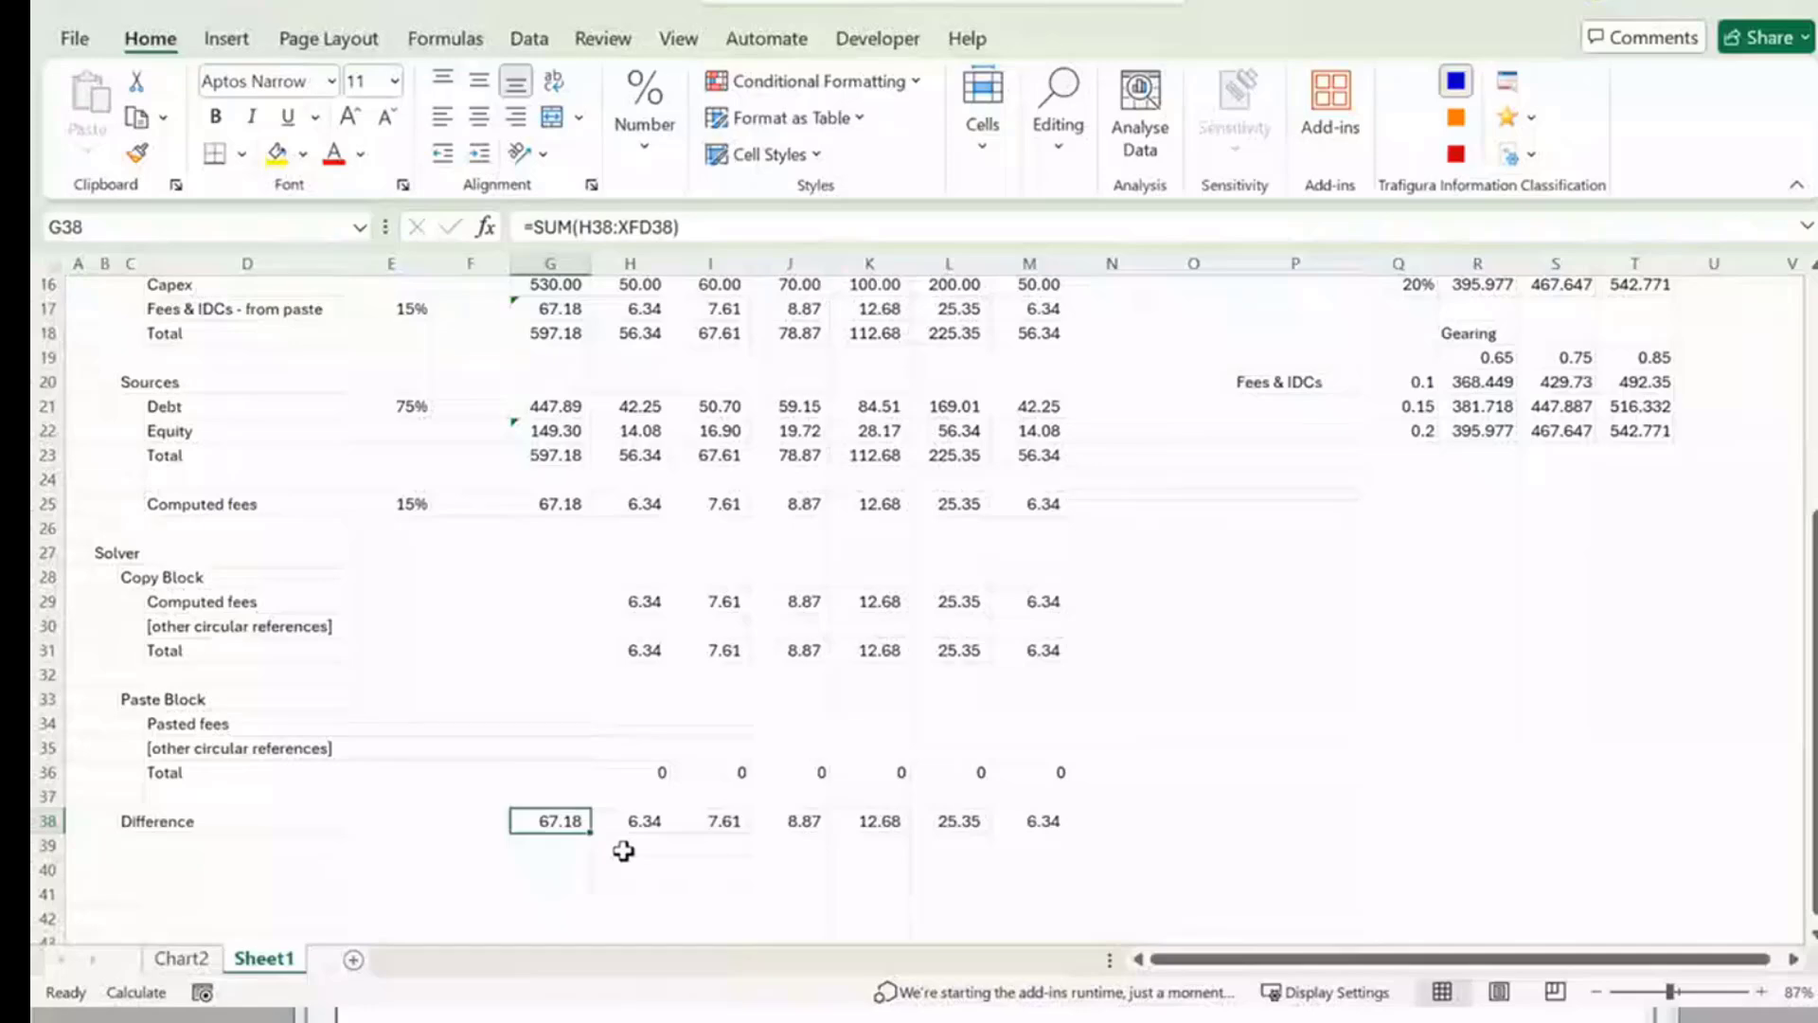
left_click(107, 236)
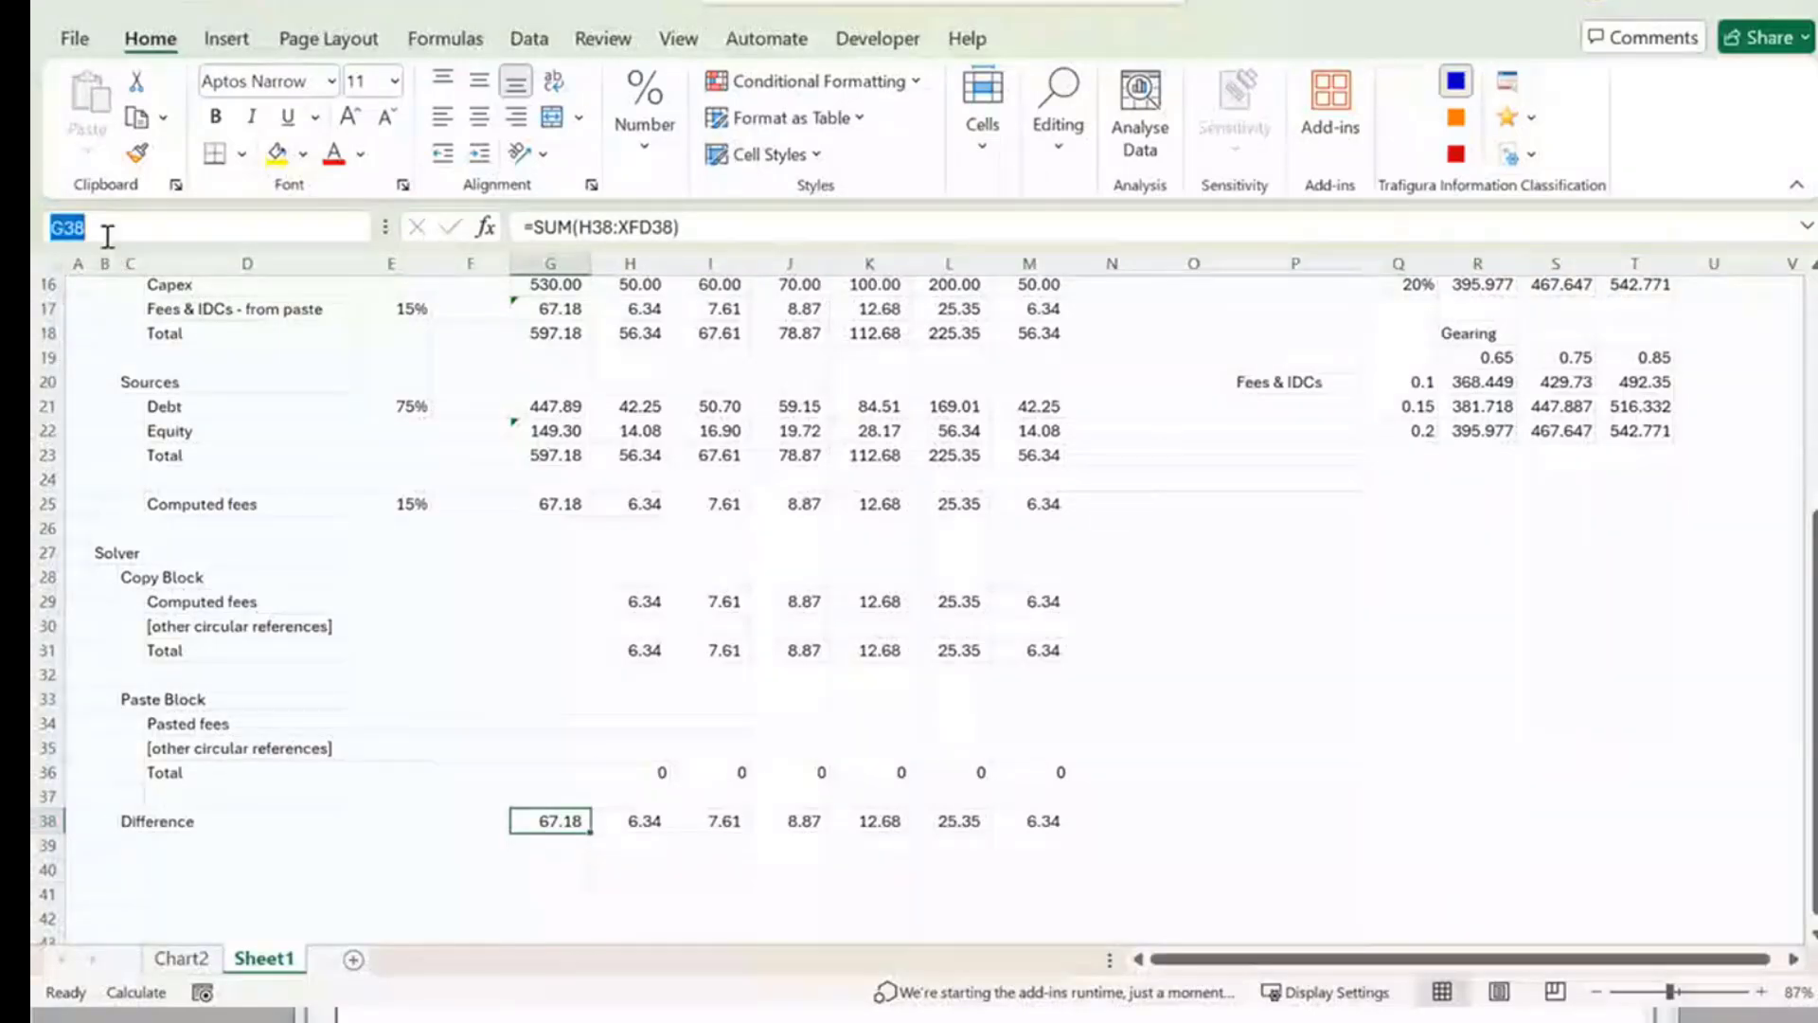
type("Difference")
key("Return")
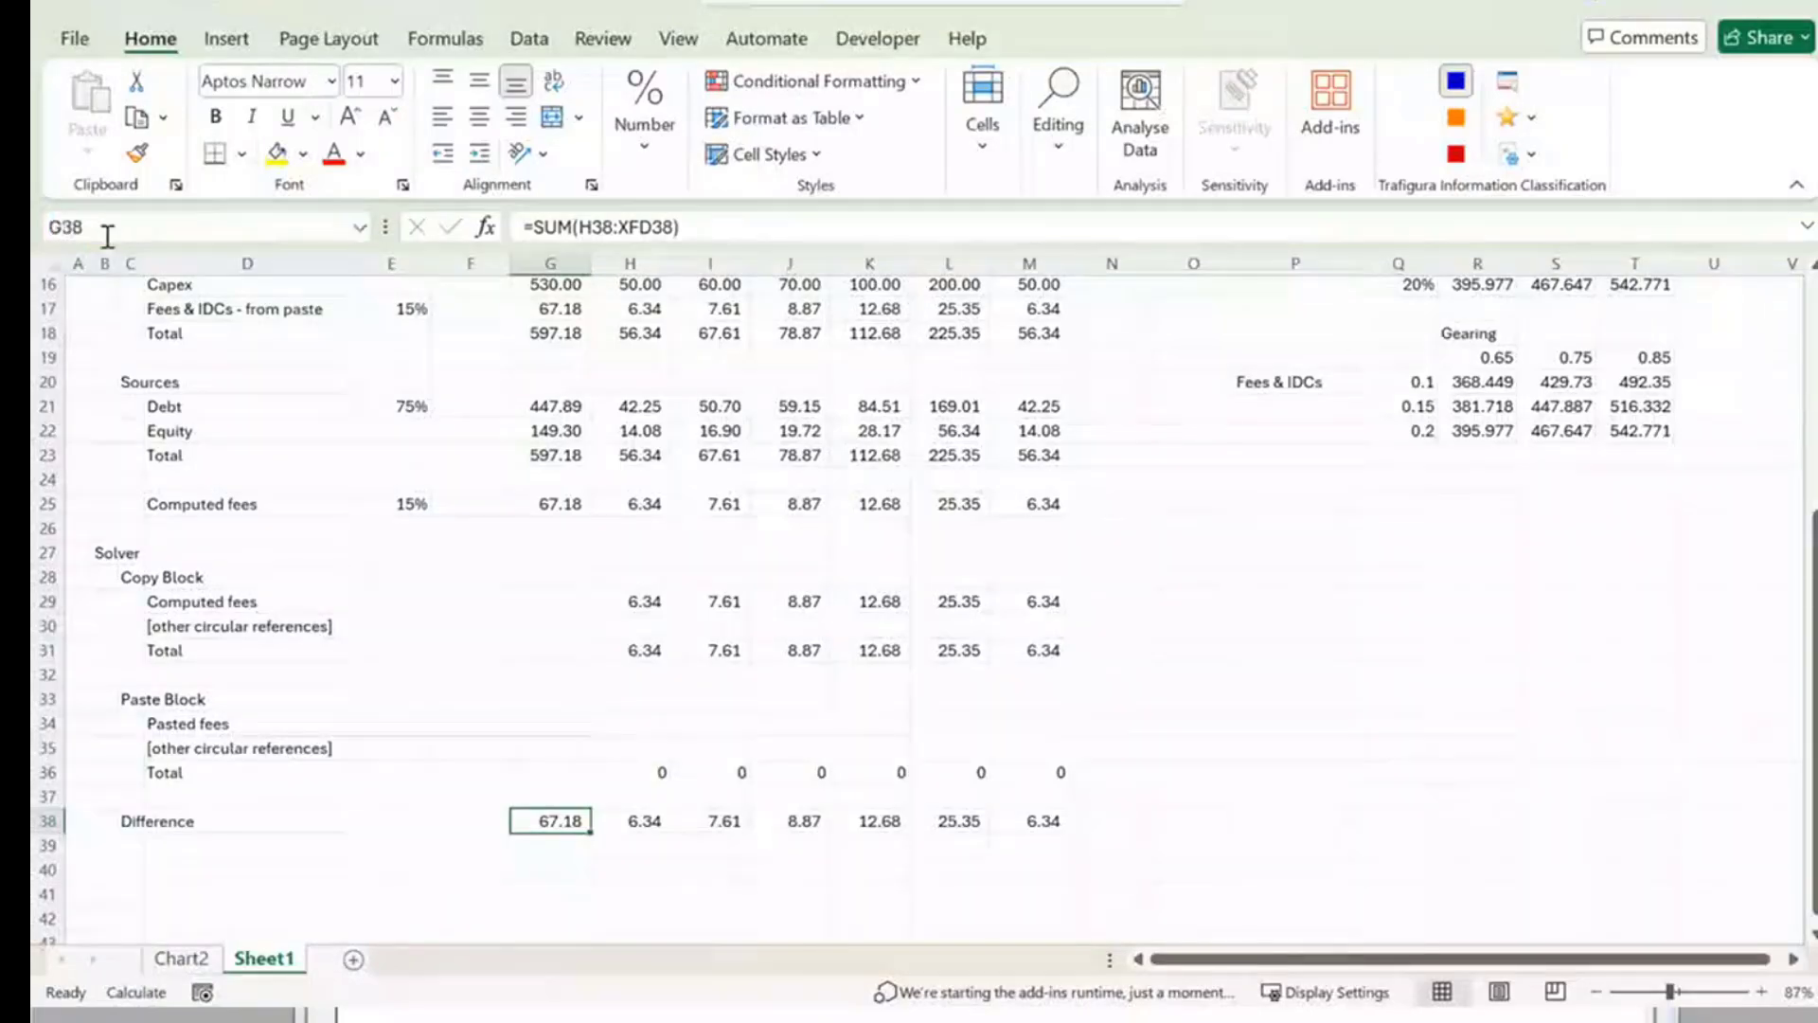
key("Left")
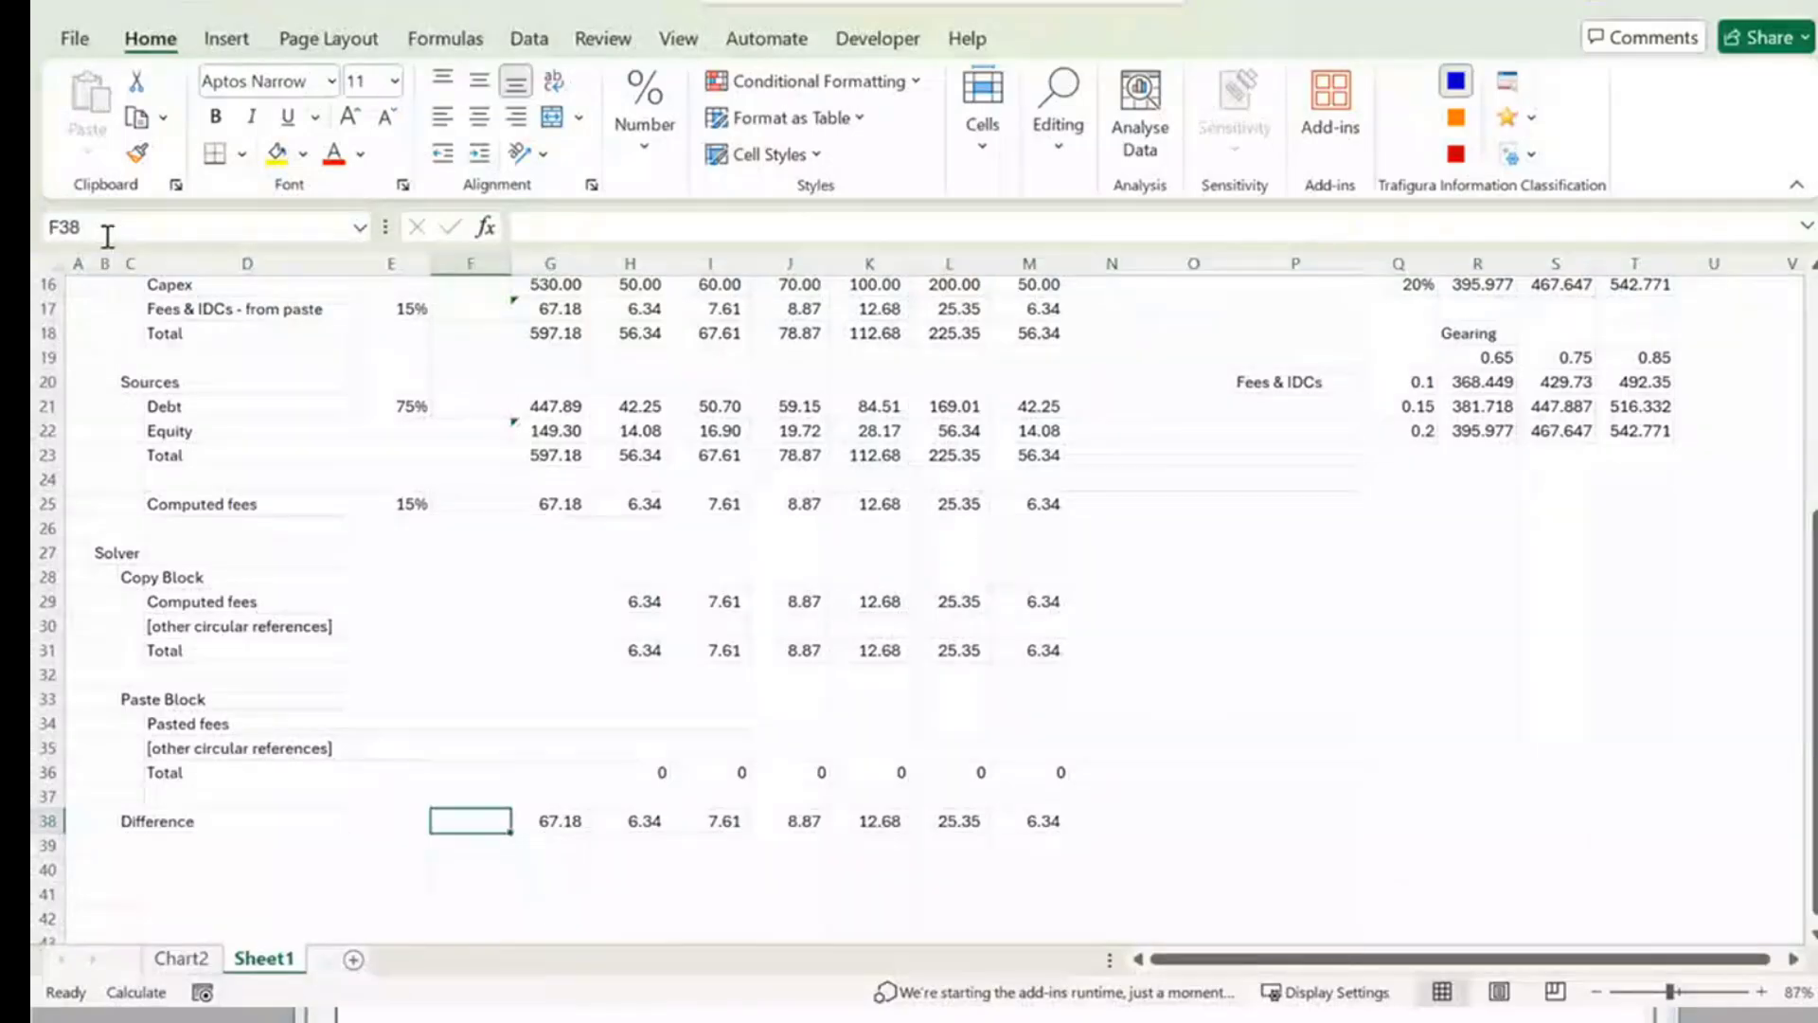
key("Right")
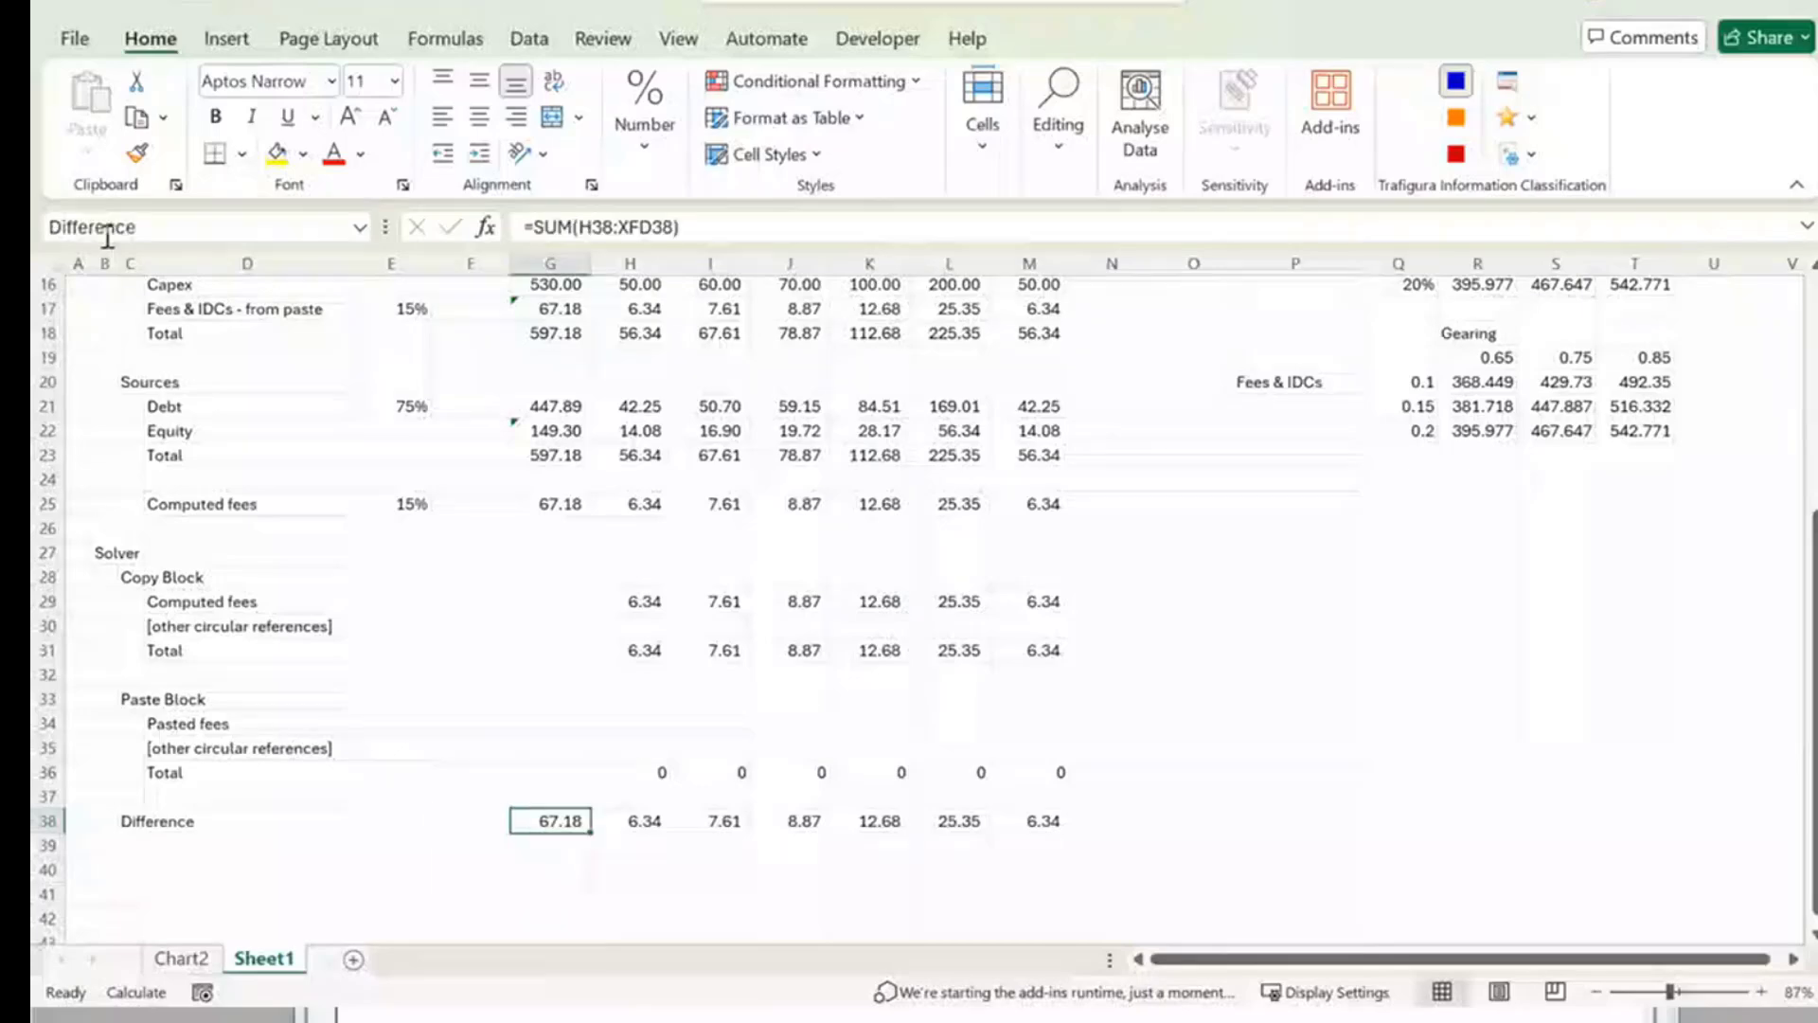
Create a new macro named "CopyPaste" in this workbook.
key("Left")
key("Down")
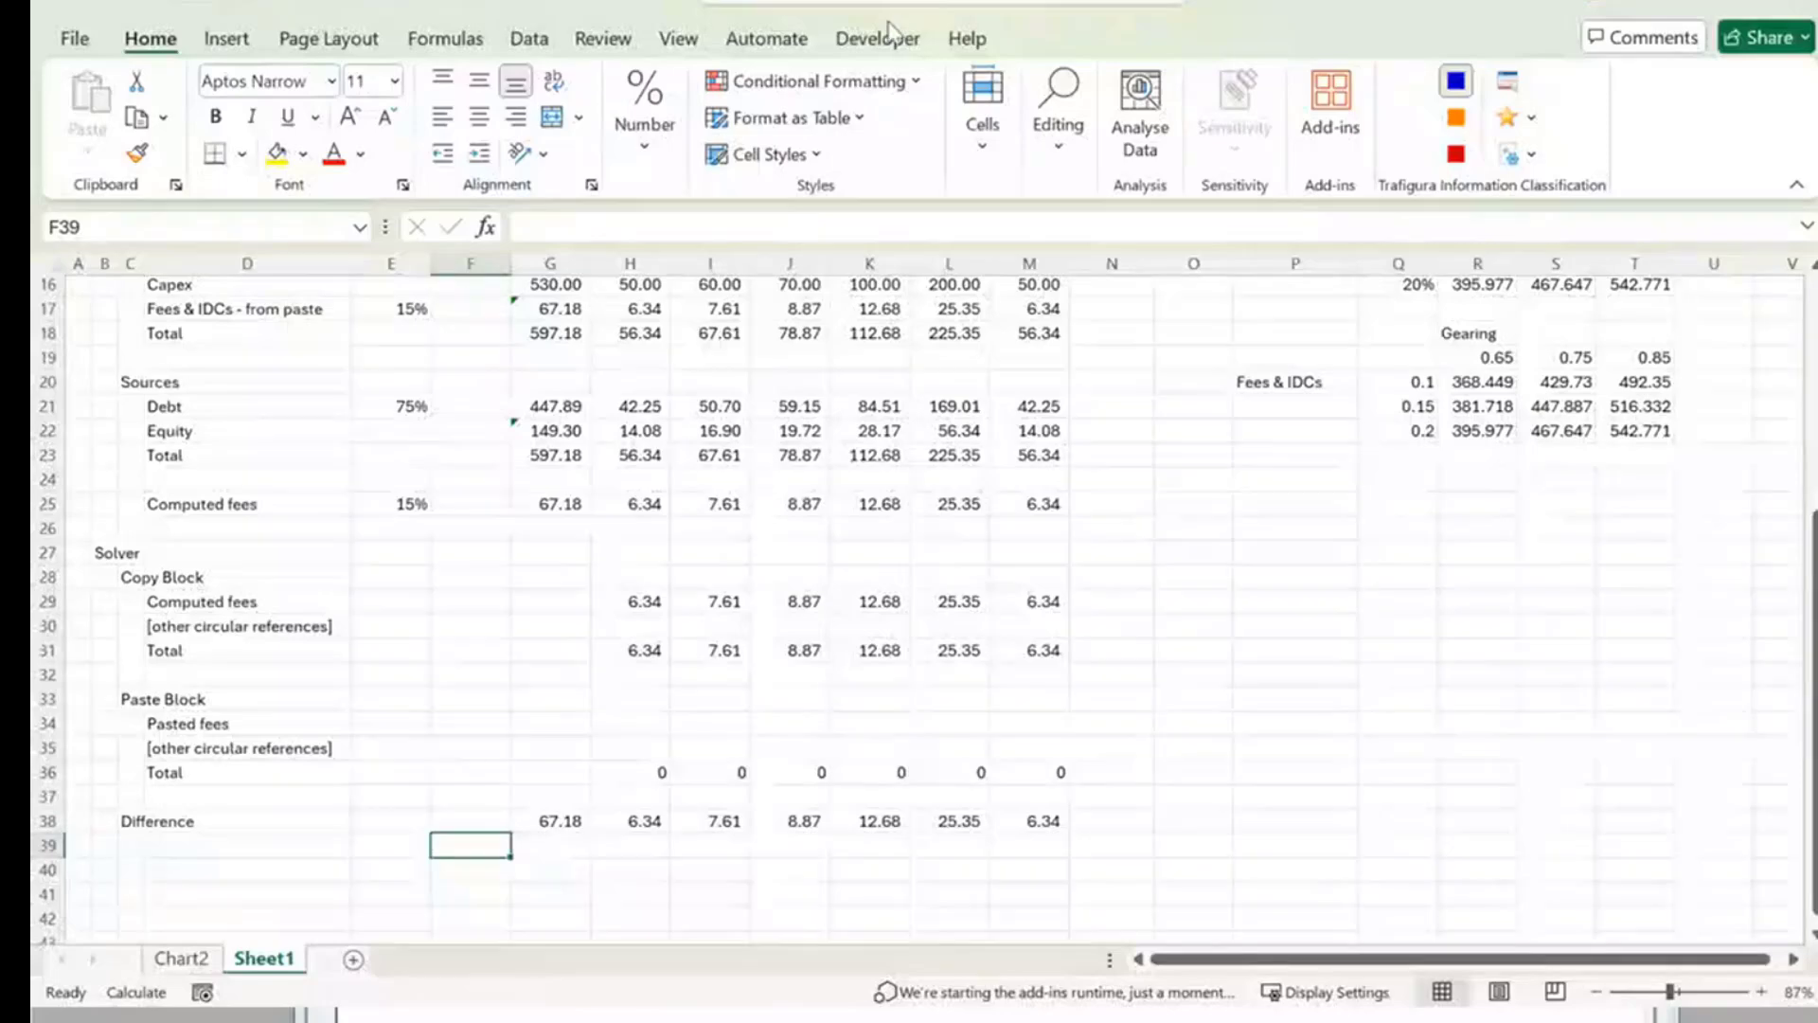
key("alt+F11")
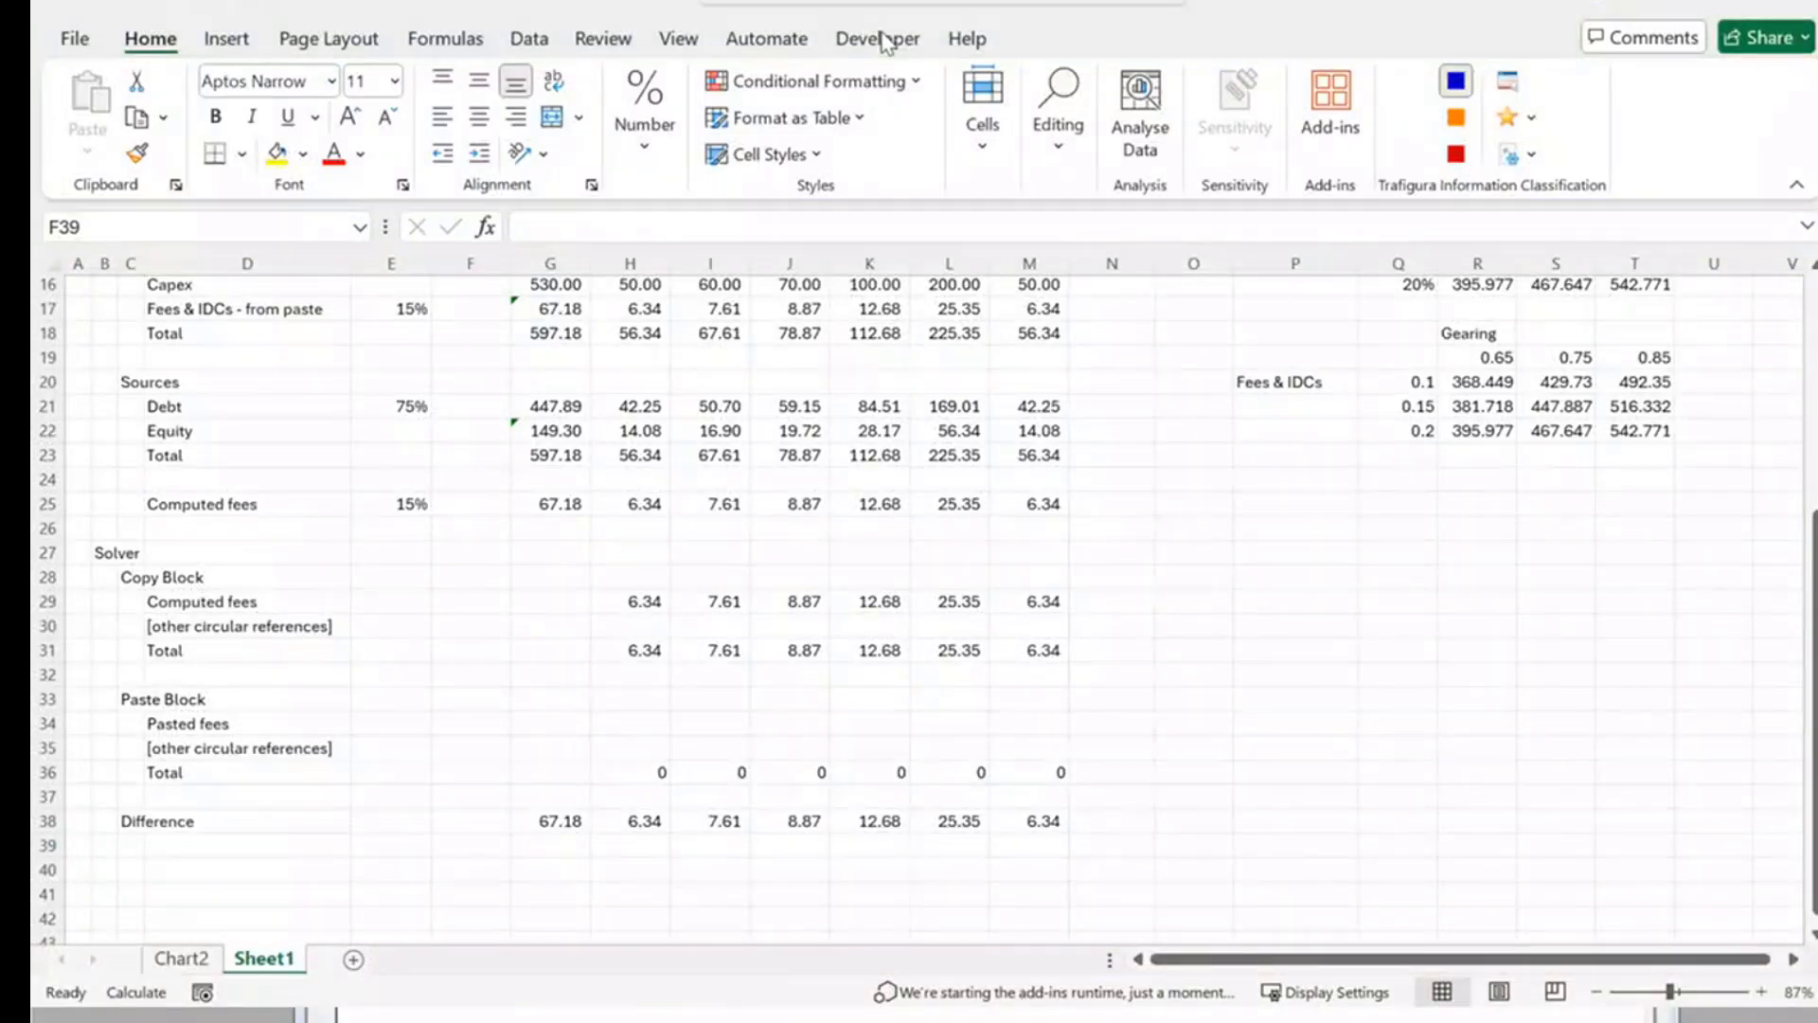
left_click(879, 40)
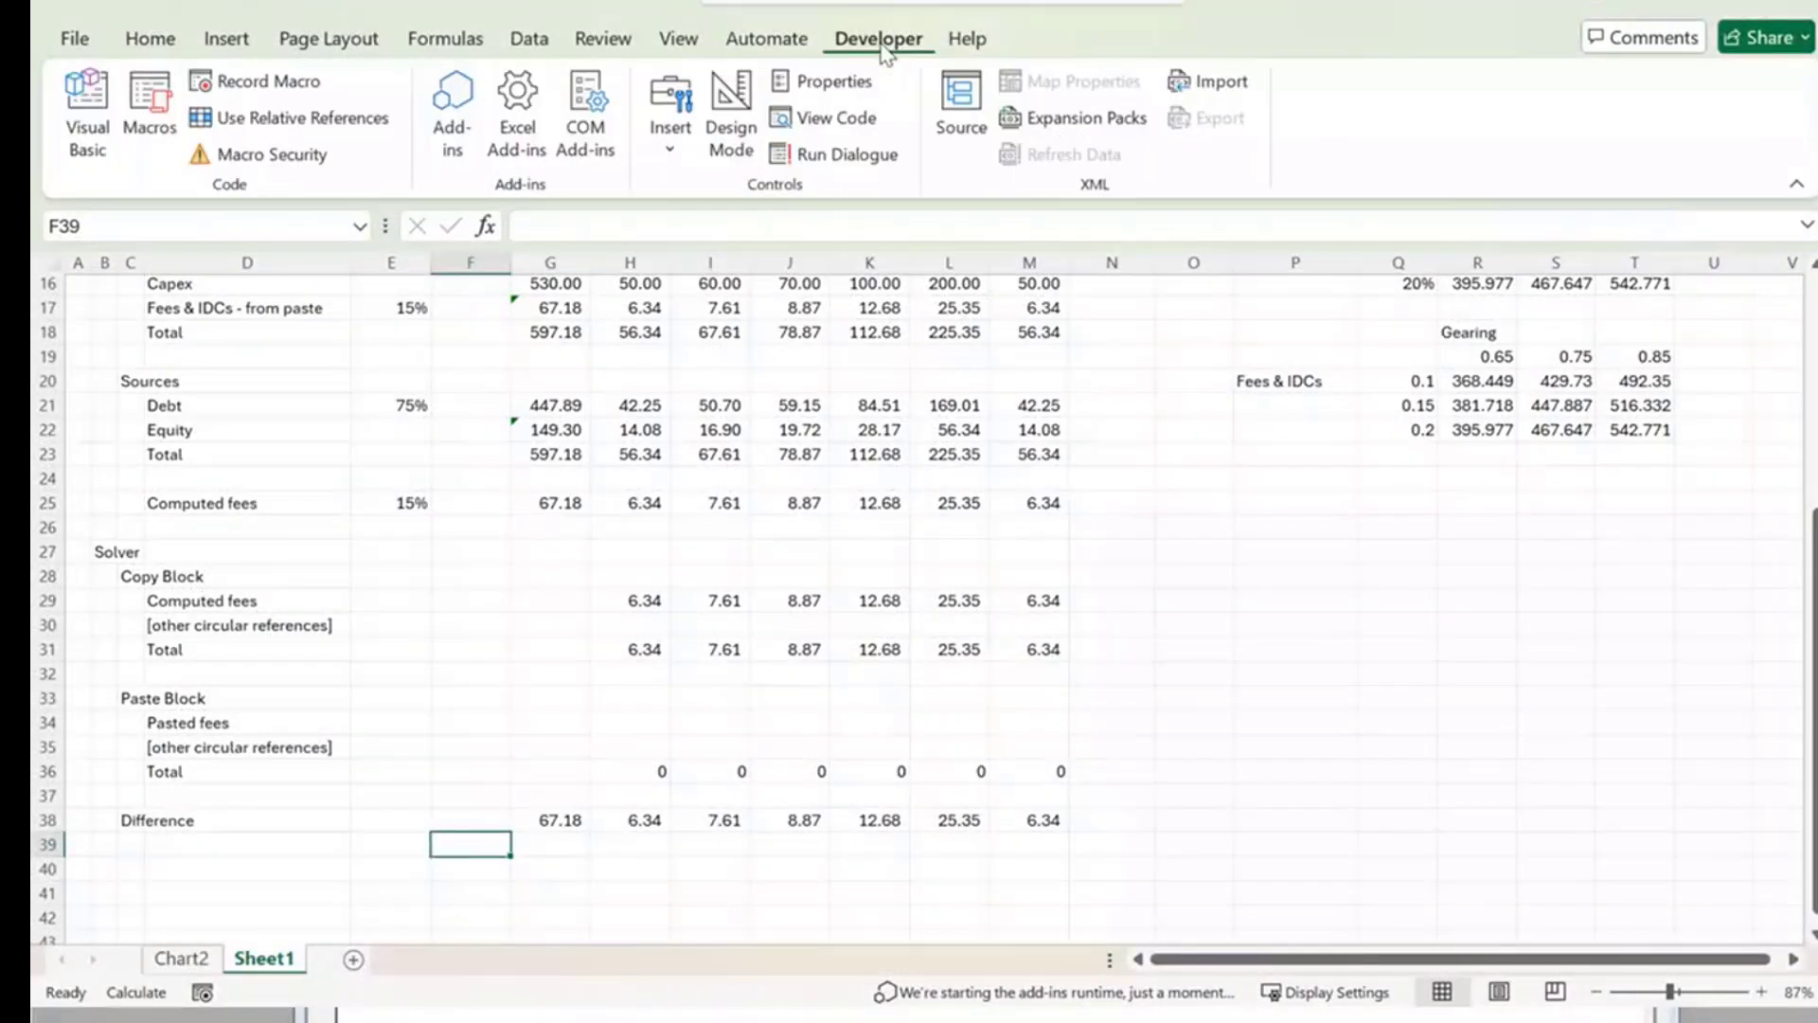
left_click(126, 103)
type("CopyP")
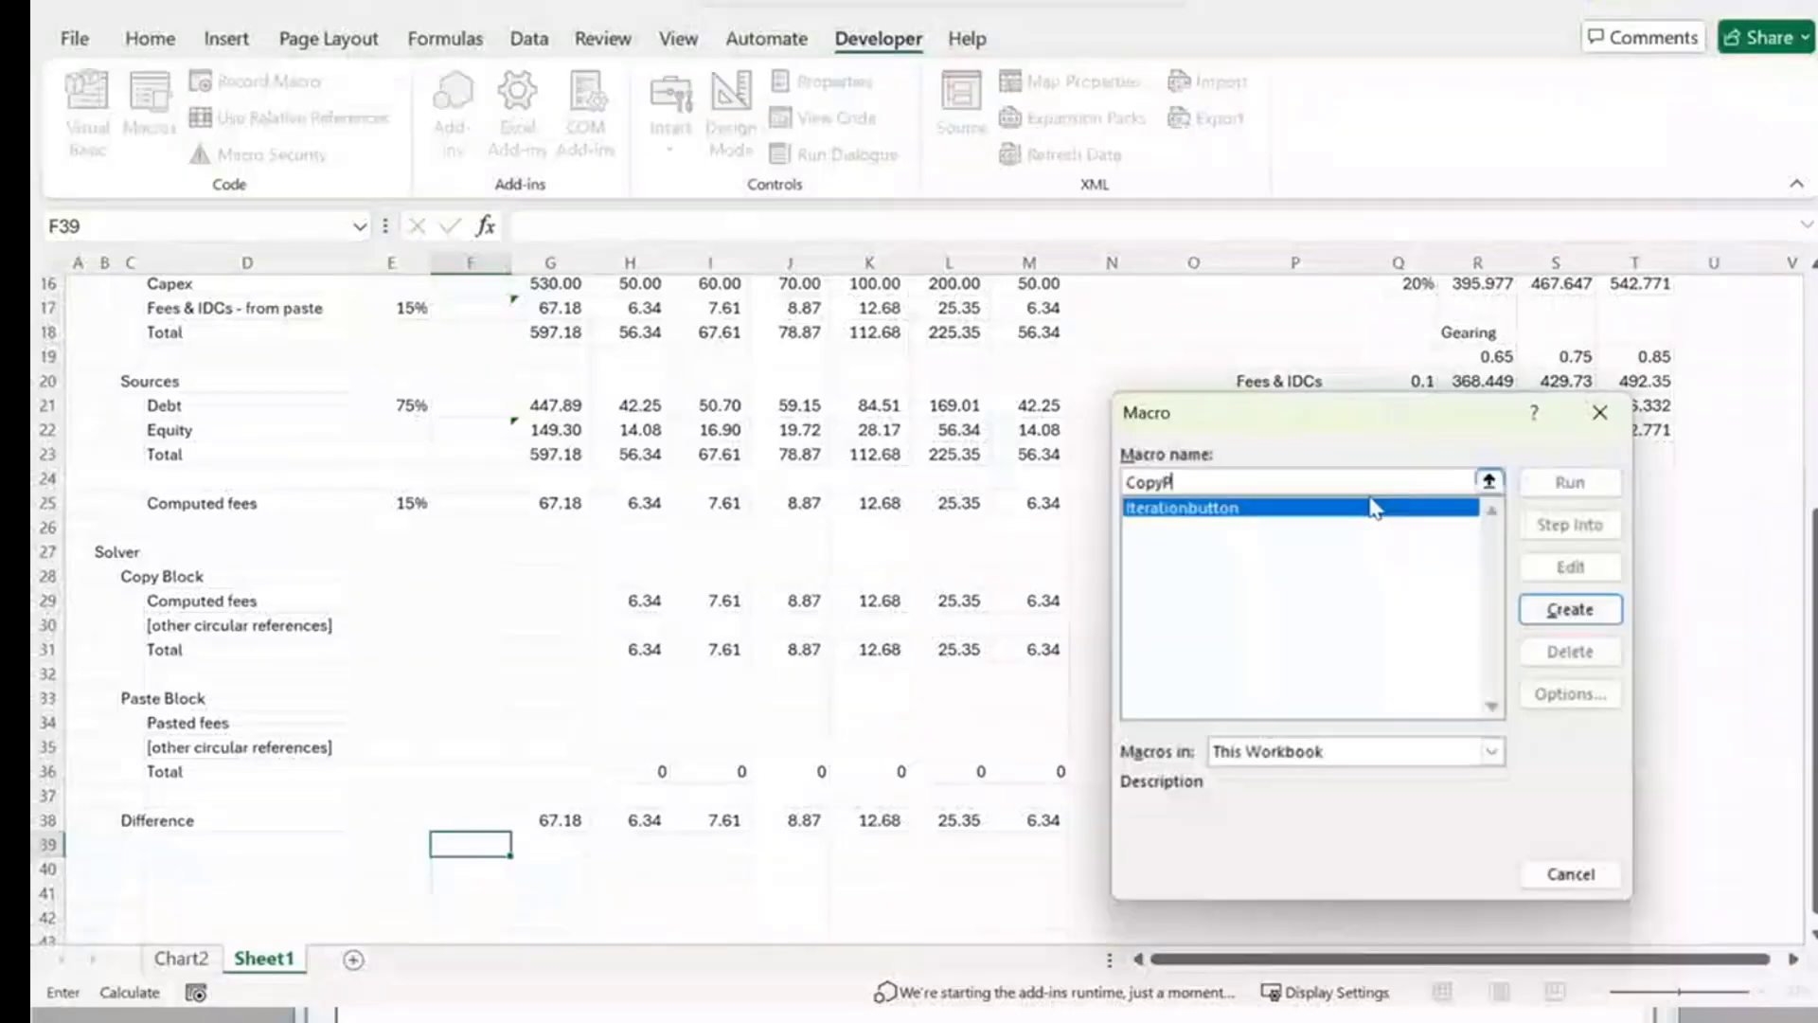
type("aste")
left_click(1553, 608)
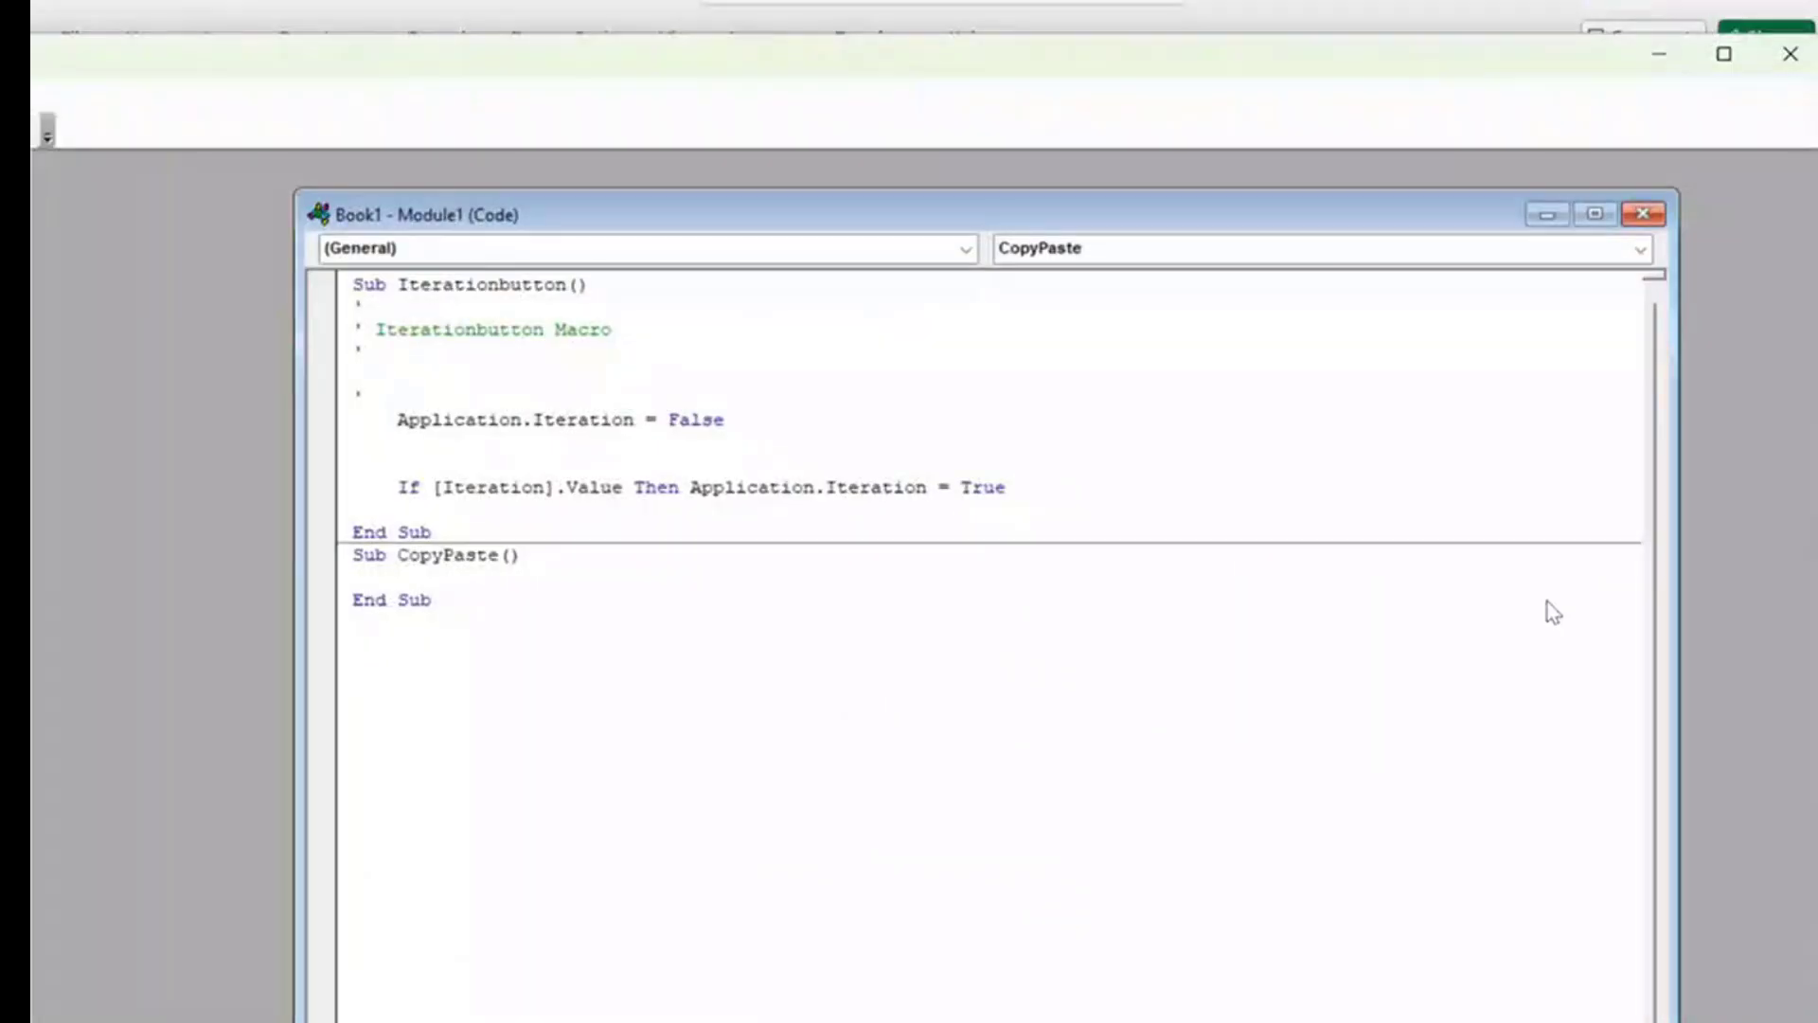
Start a loop inside the CopyPaste macro with the line Do Until [difference].Value = 0.
key("Return")
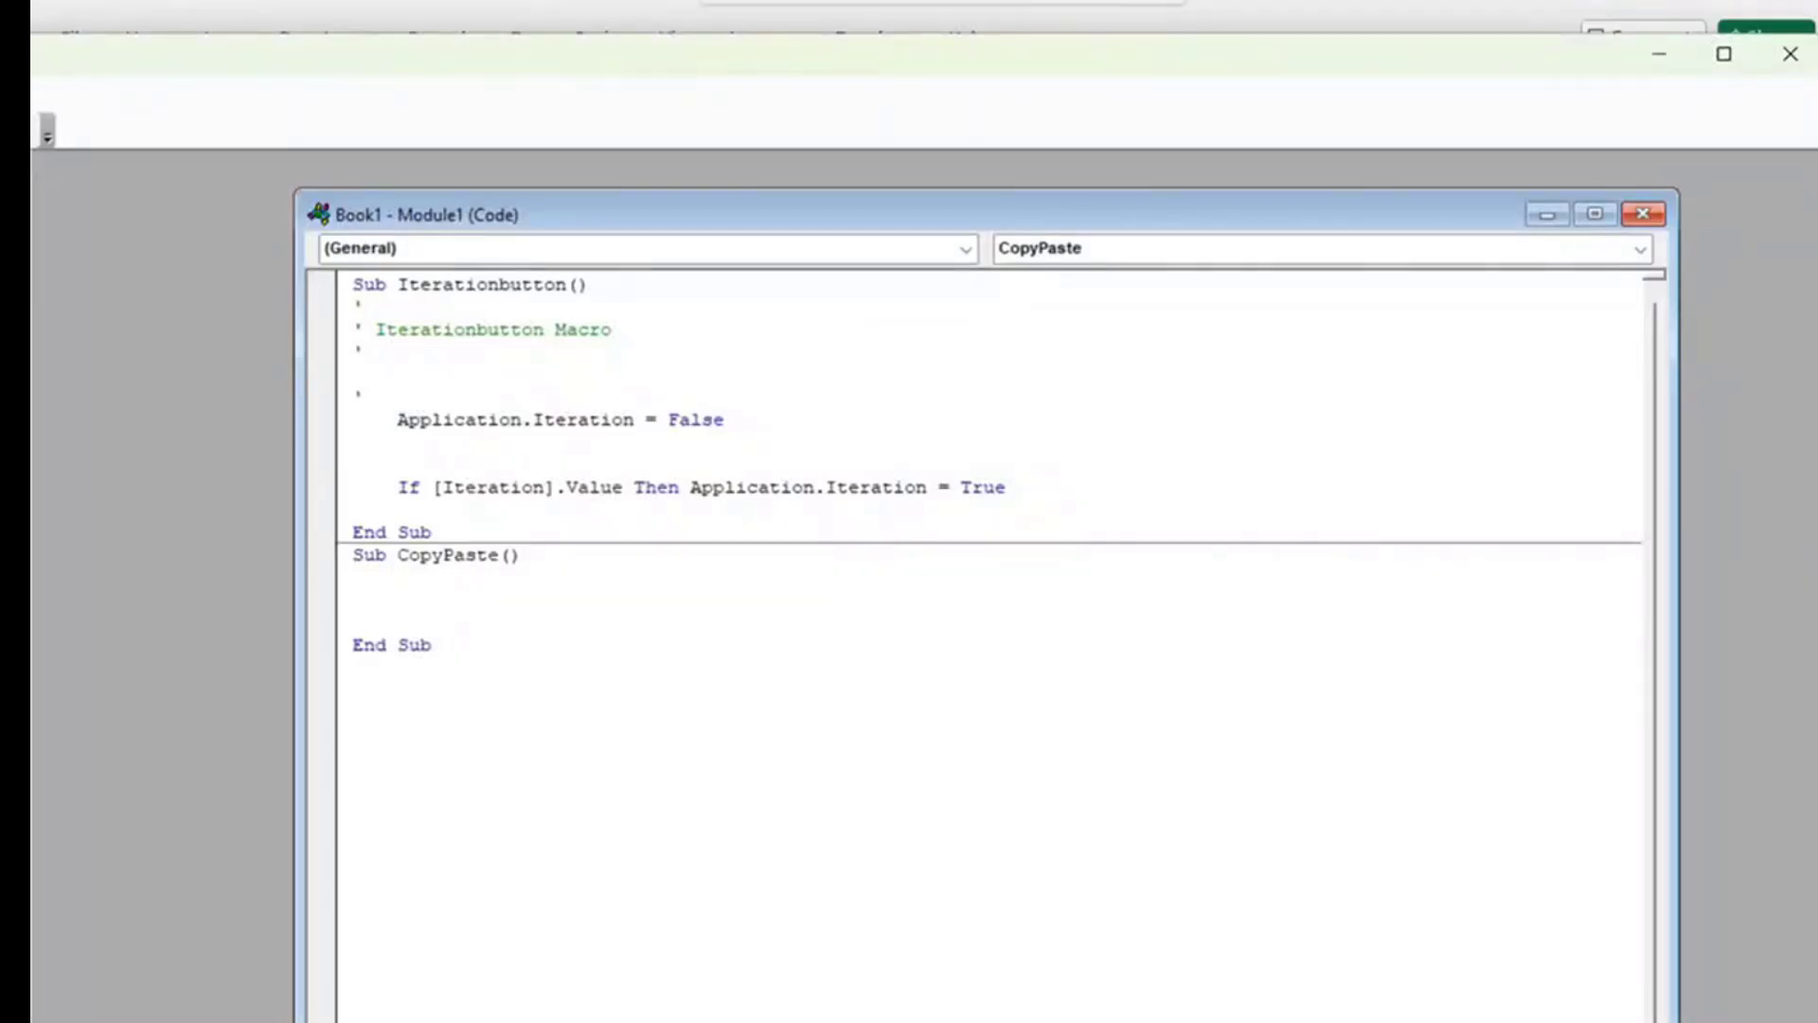
type("Do until (")
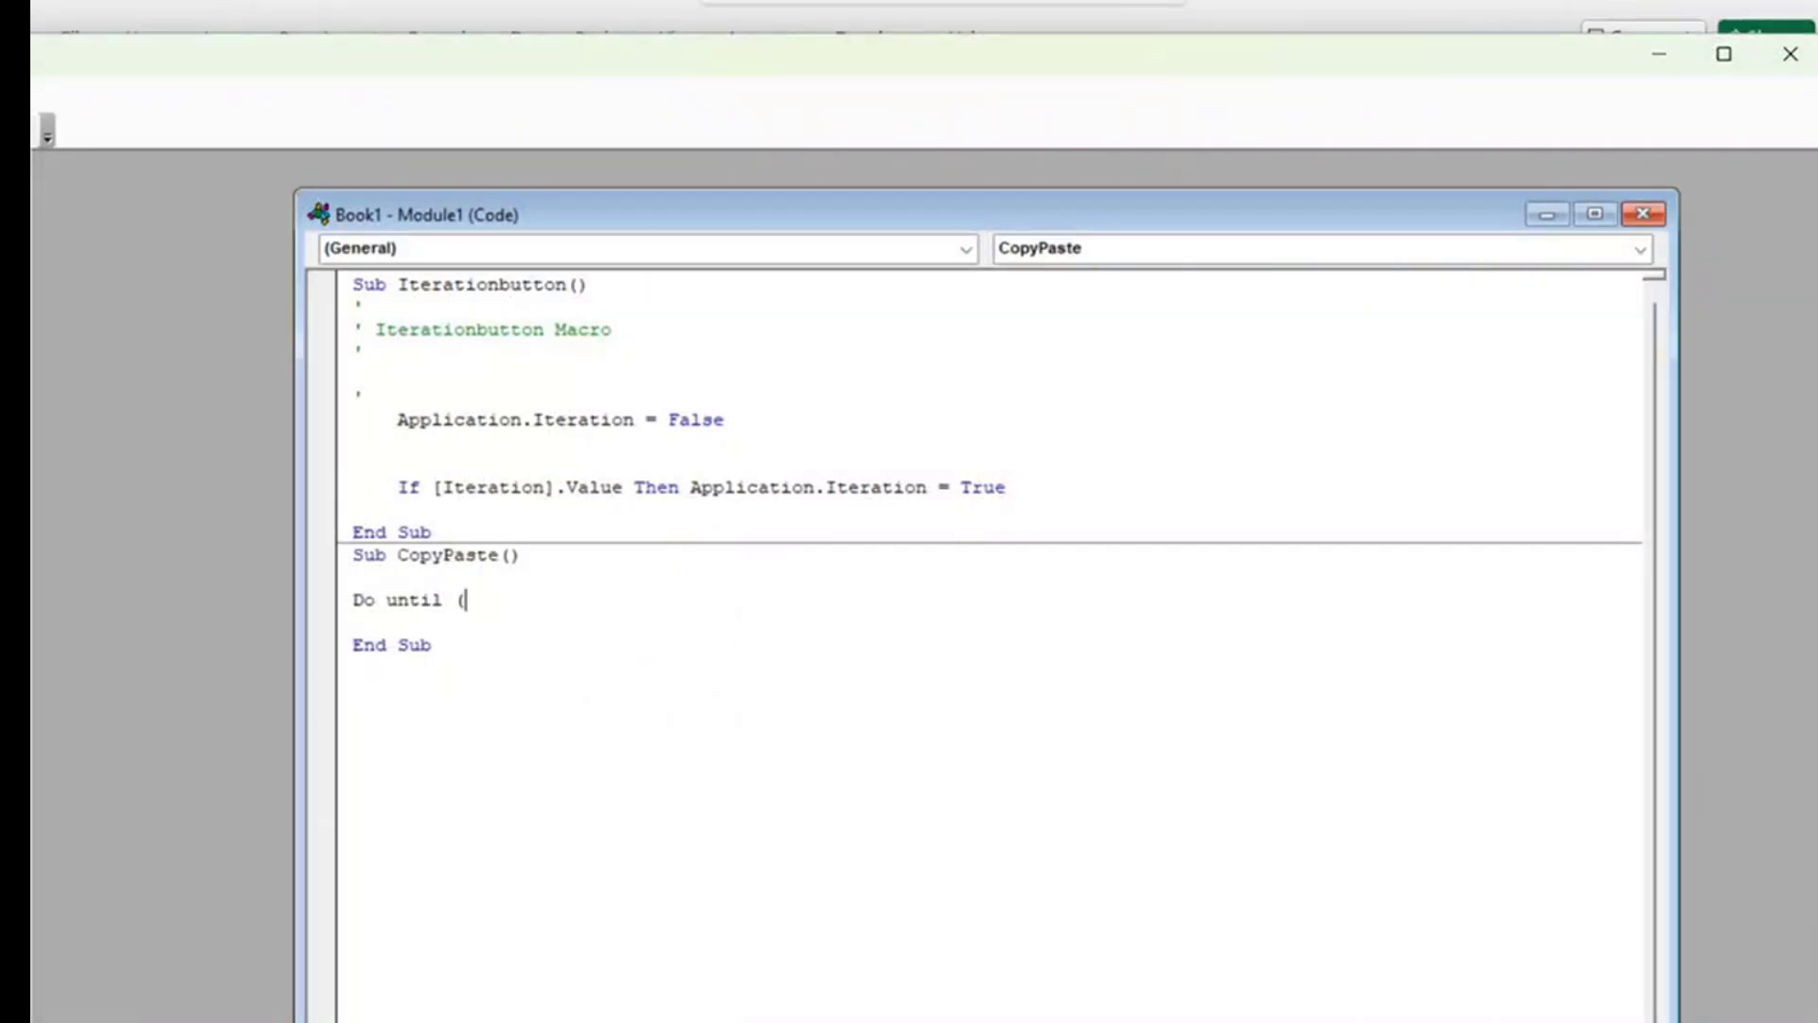
key("BackSpace")
type("[difference")
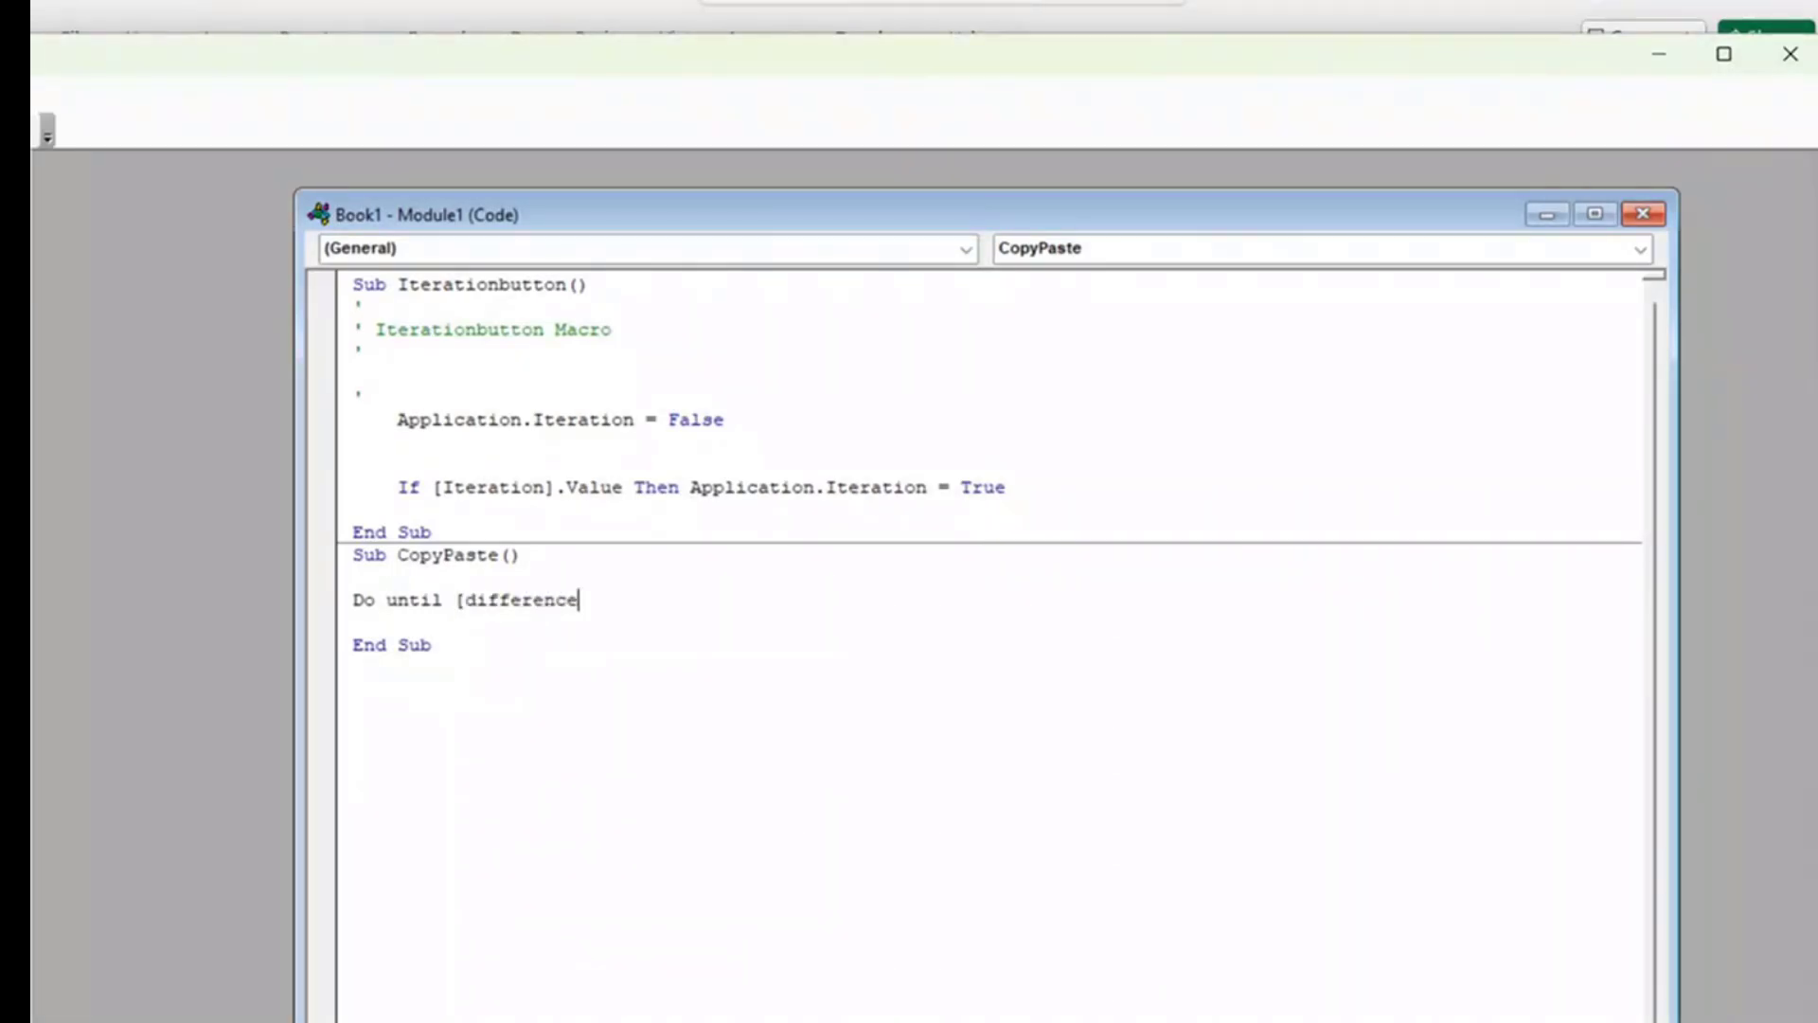
type("].value=0")
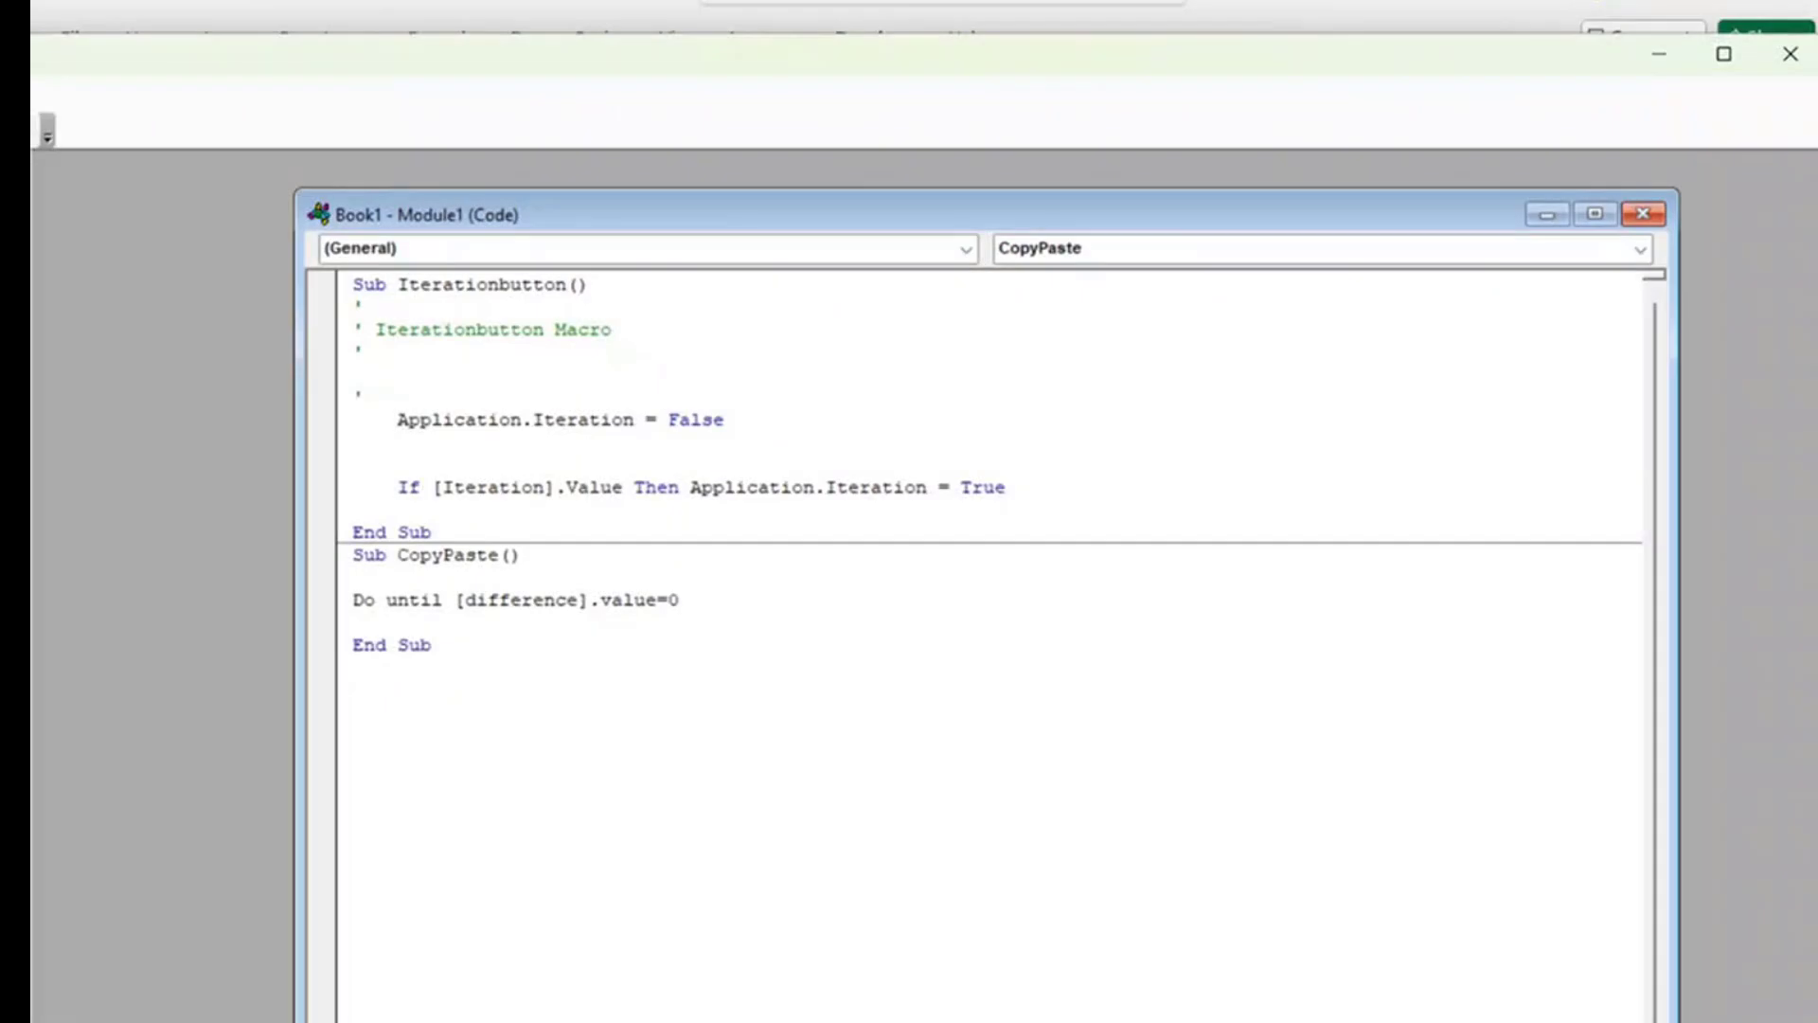
key("Return")
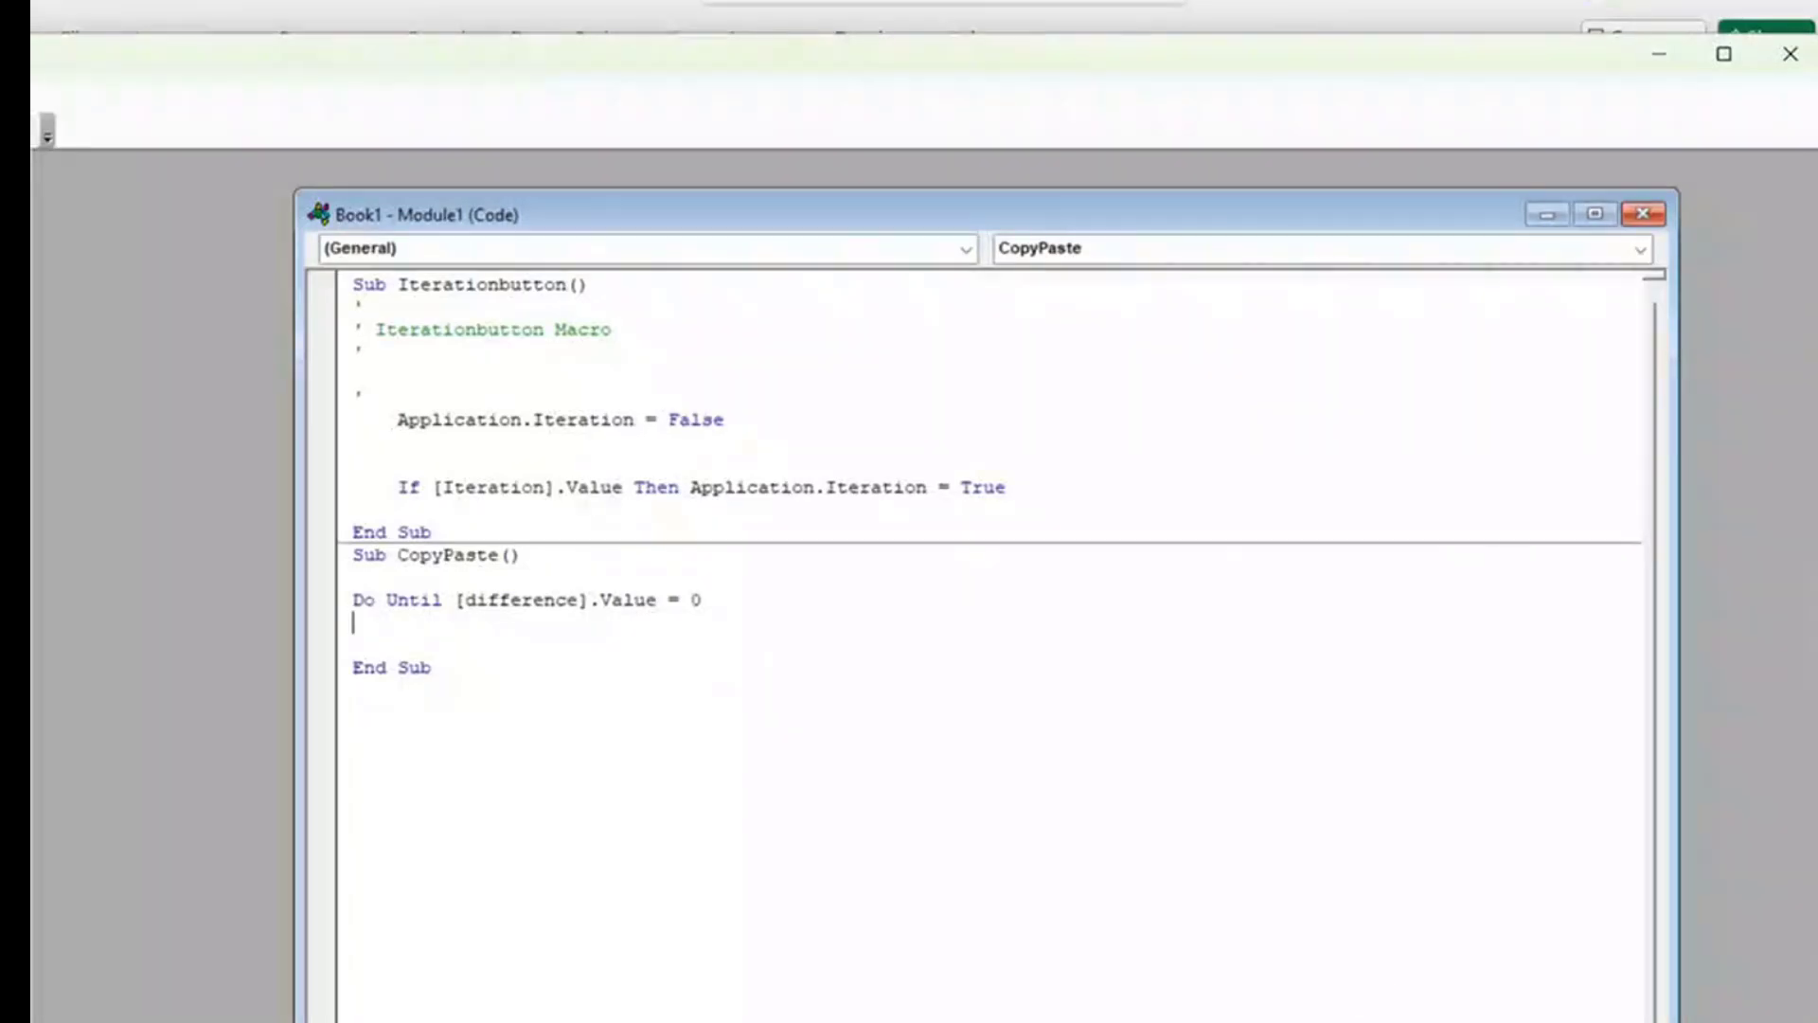
Add the indented line [PasteBlock].Value = [CopyBlock].Value inside the Do Until loop of the CopyPaste macro.
type("[")
key("BackSpace")
key("Tab")
type("[PasteBlock")
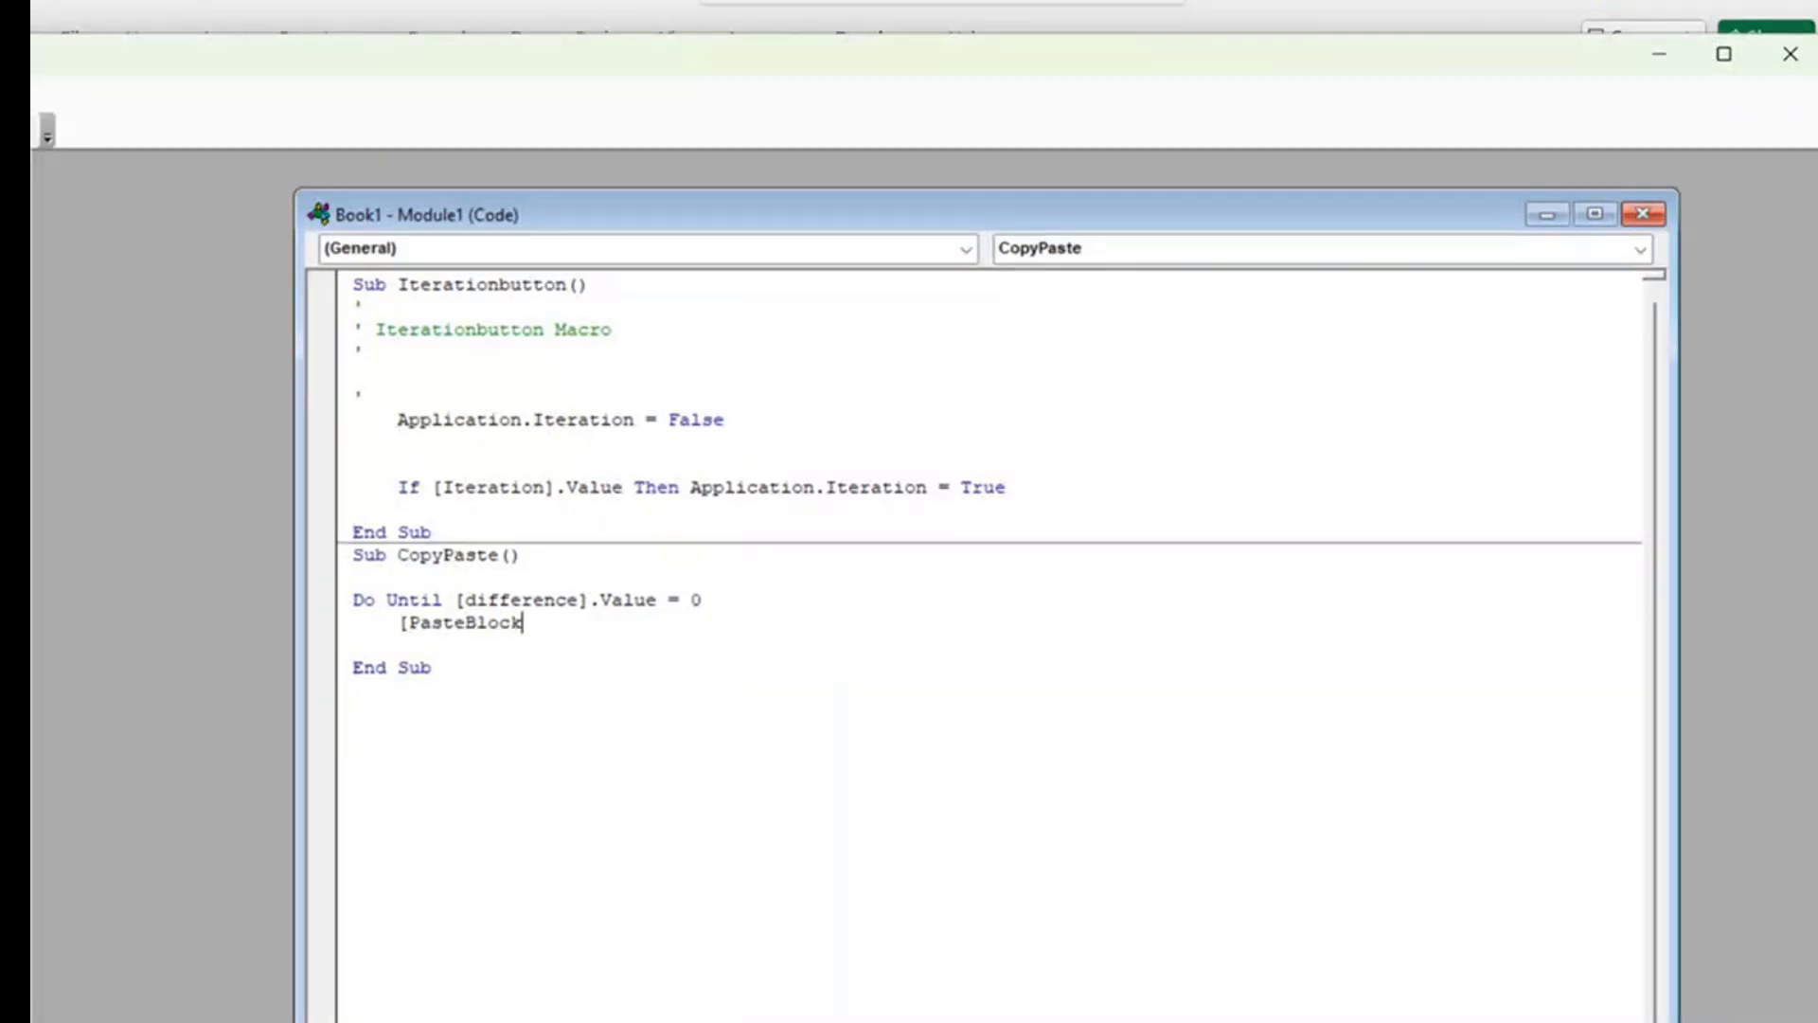
type("].value = [CopyBlock")
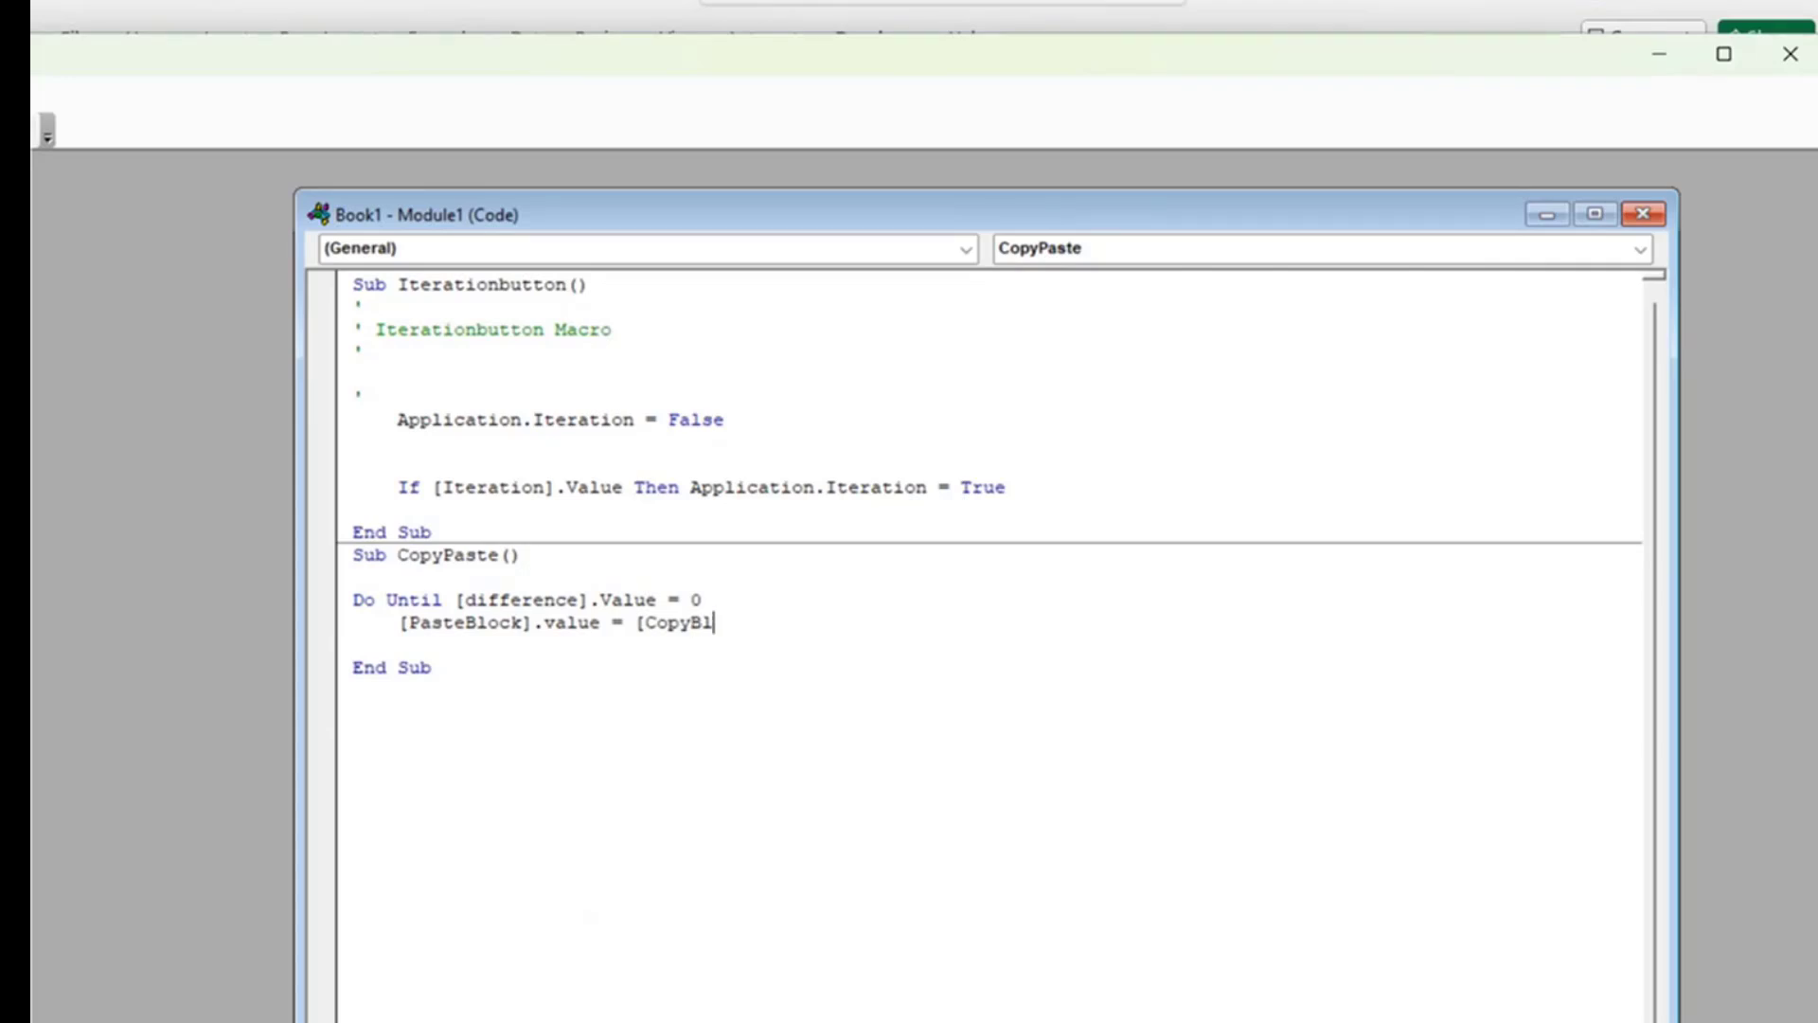
type("].value")
key("BackSpace")
key("BackSpace")
type("lye")
key("BackSpace")
key("BackSpace")
type("ue")
key("Return")
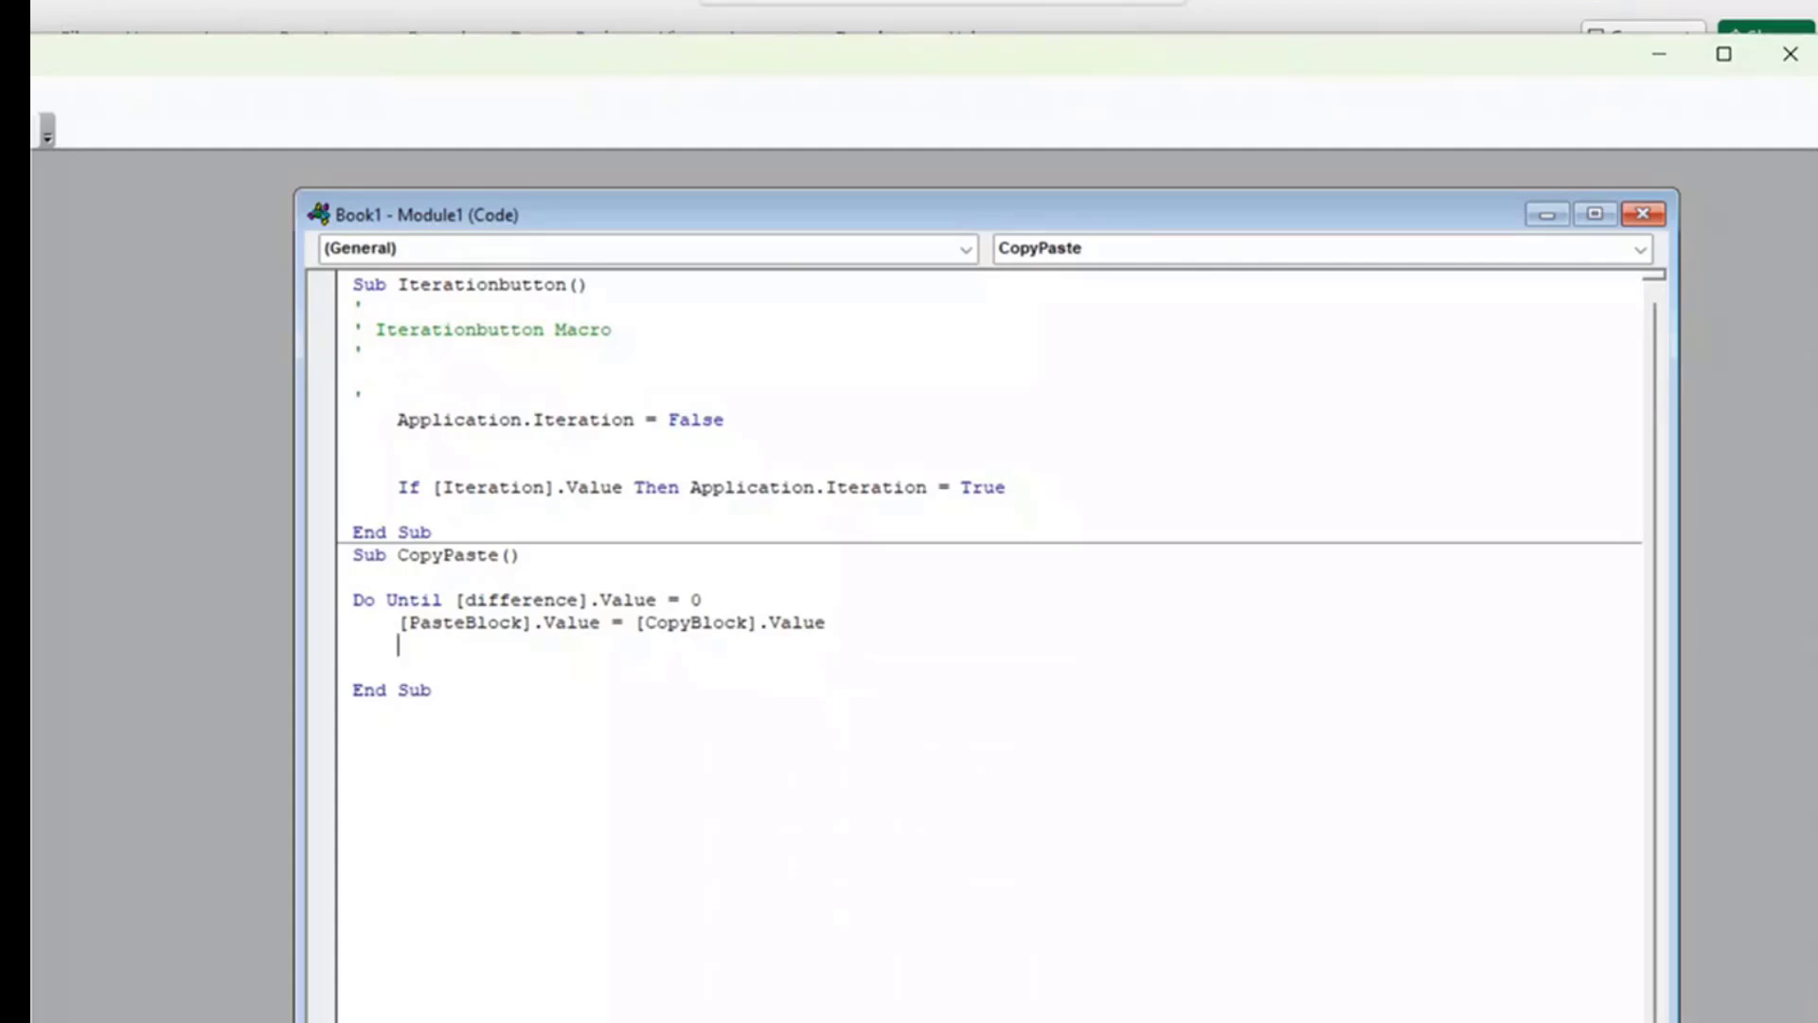
Close the Do Until block with an unindented Loop statement.
type("loop")
key("Return")
key("Up")
key("shift+Tab")
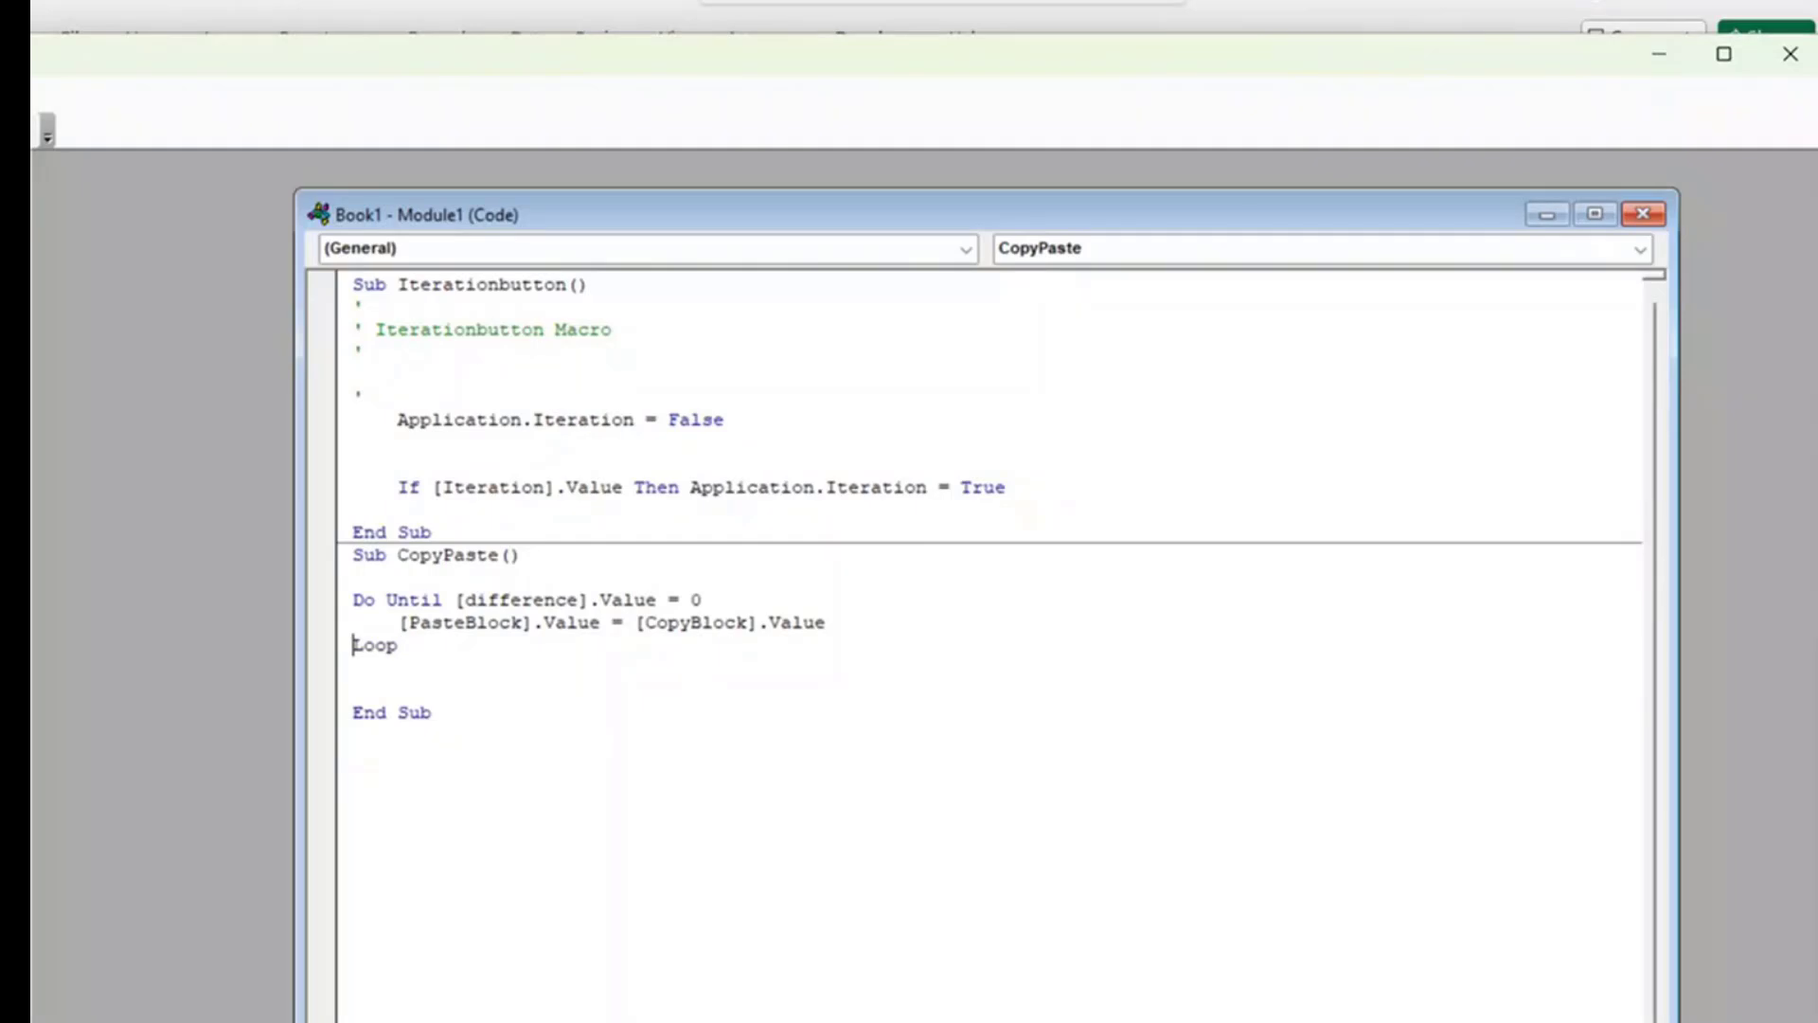
key("Down")
Return to the worksheet and draw a form control button over F32:F33, beside the Paste Block heading, keeping the default macro name.
left_click(1192, 24)
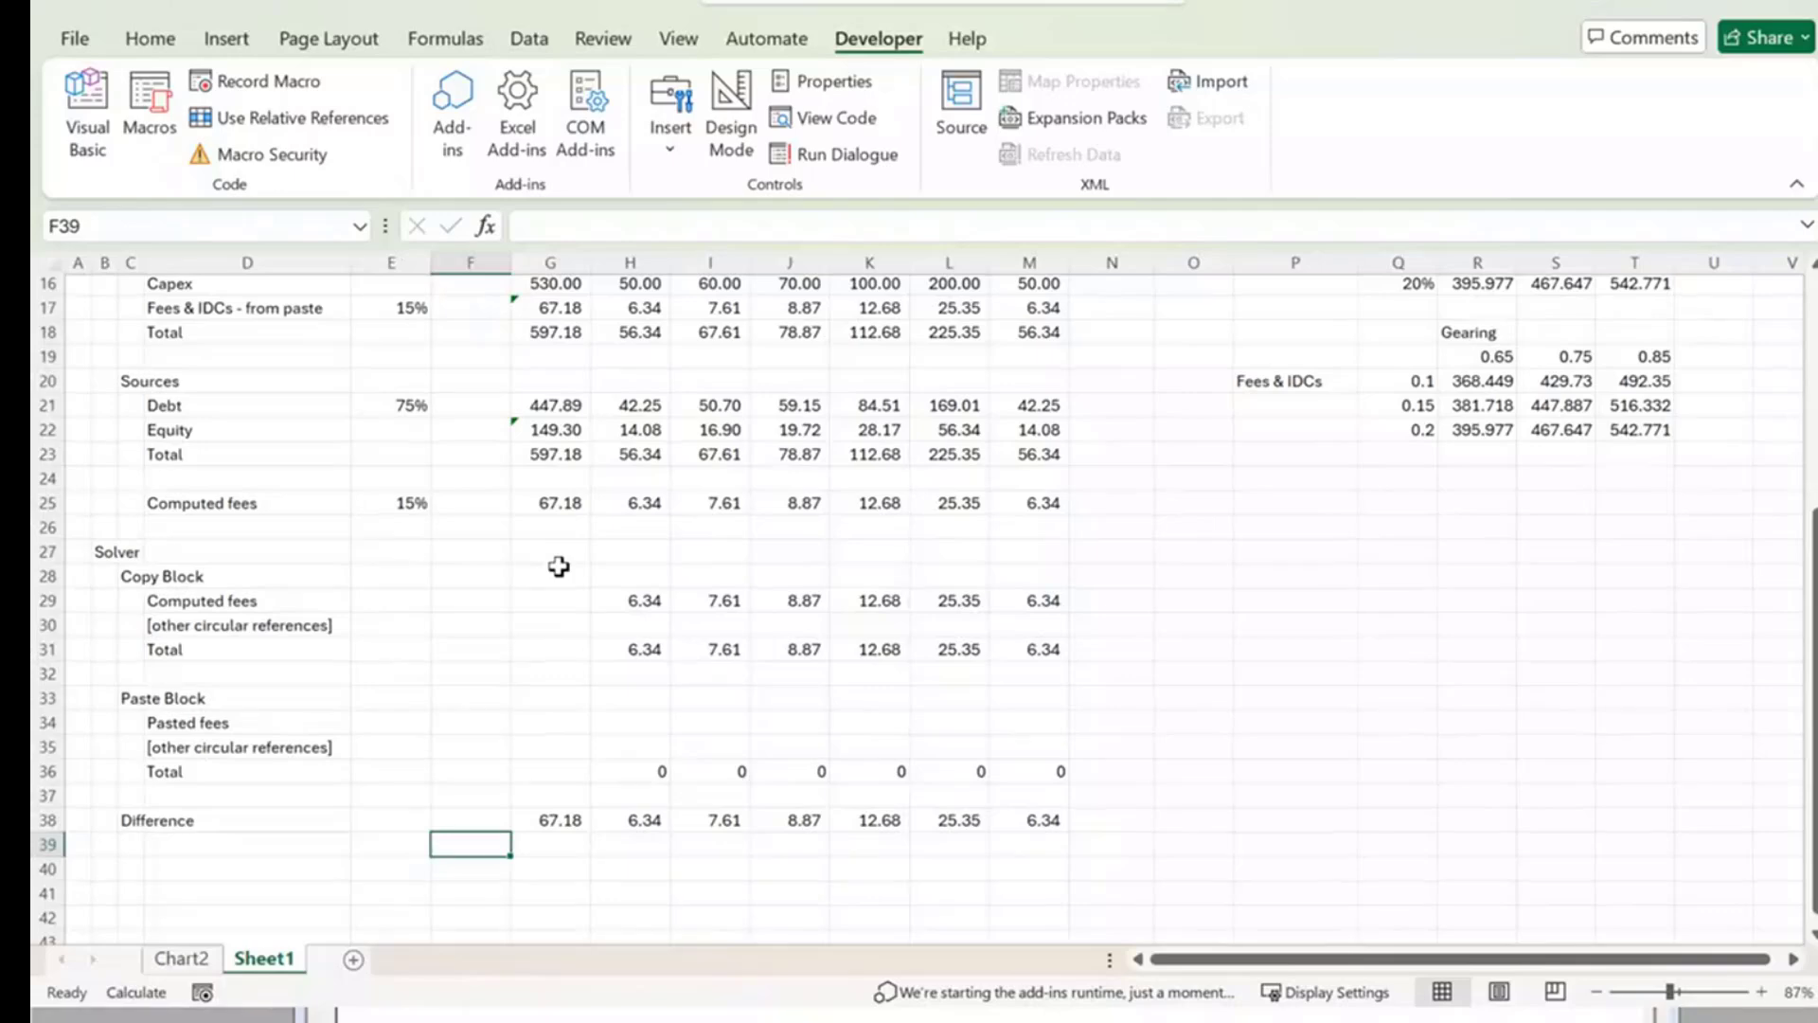
left_click(1295, 505)
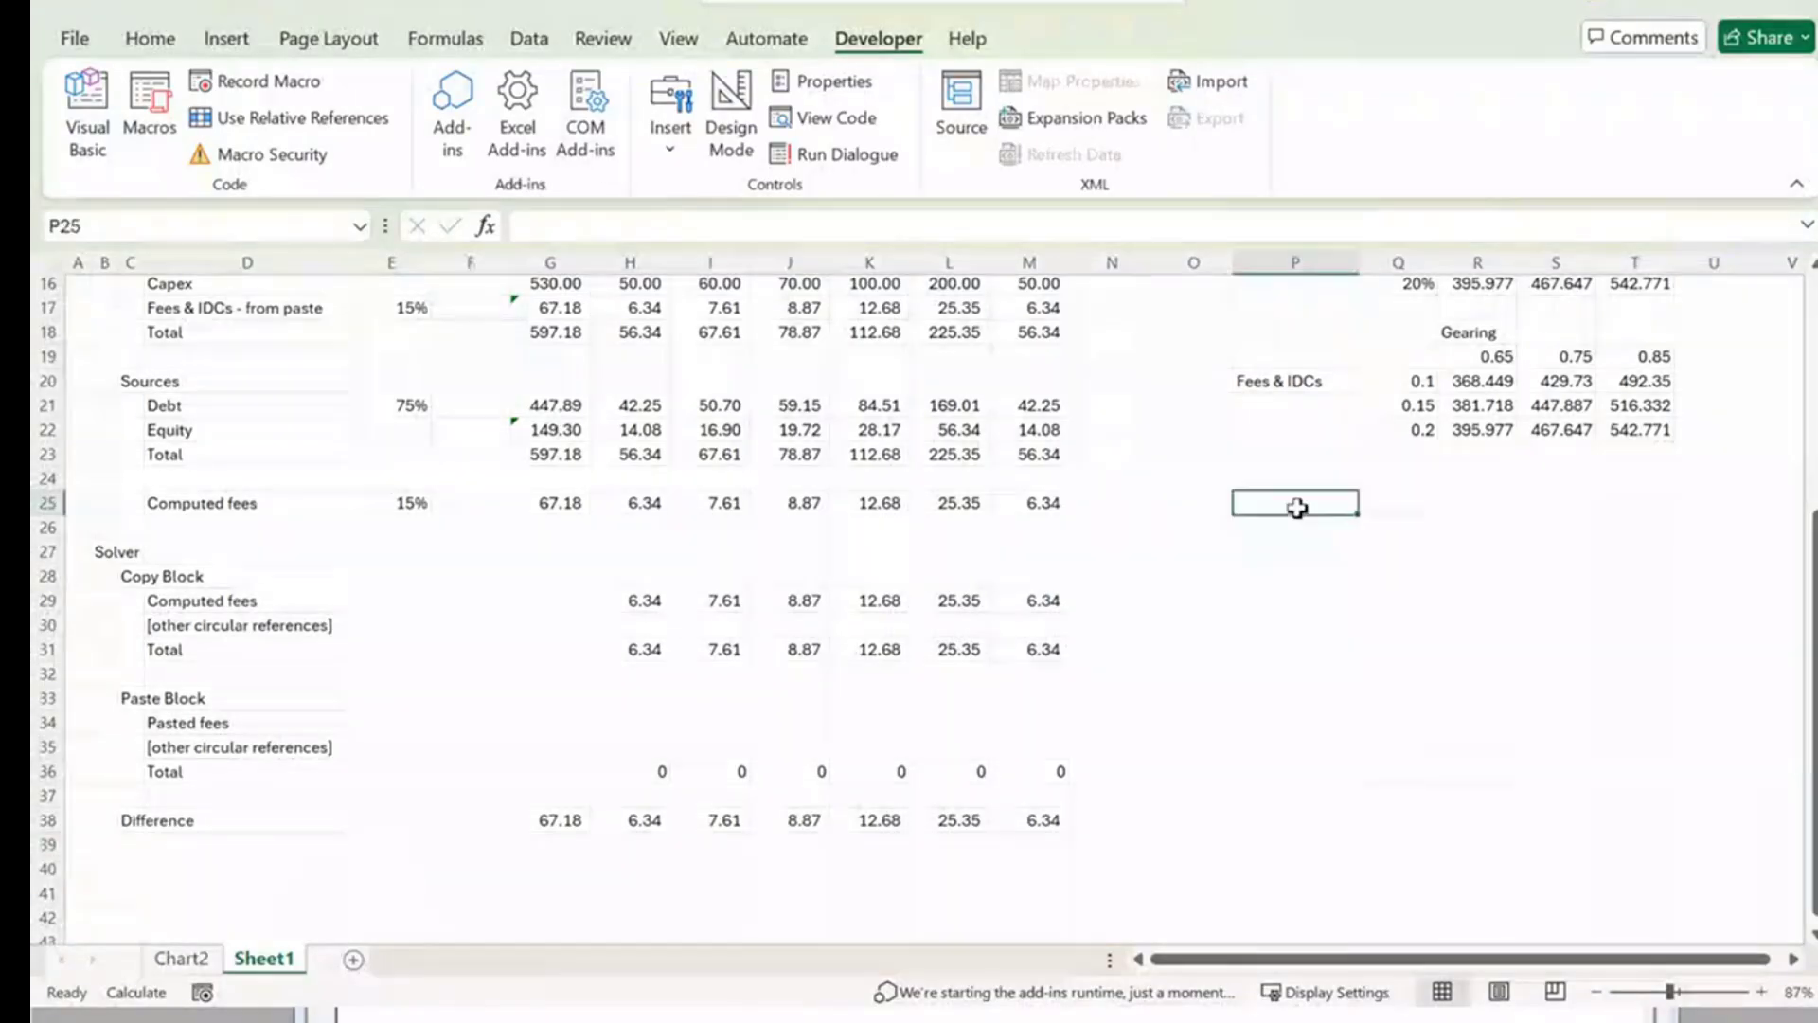
left_click(663, 123)
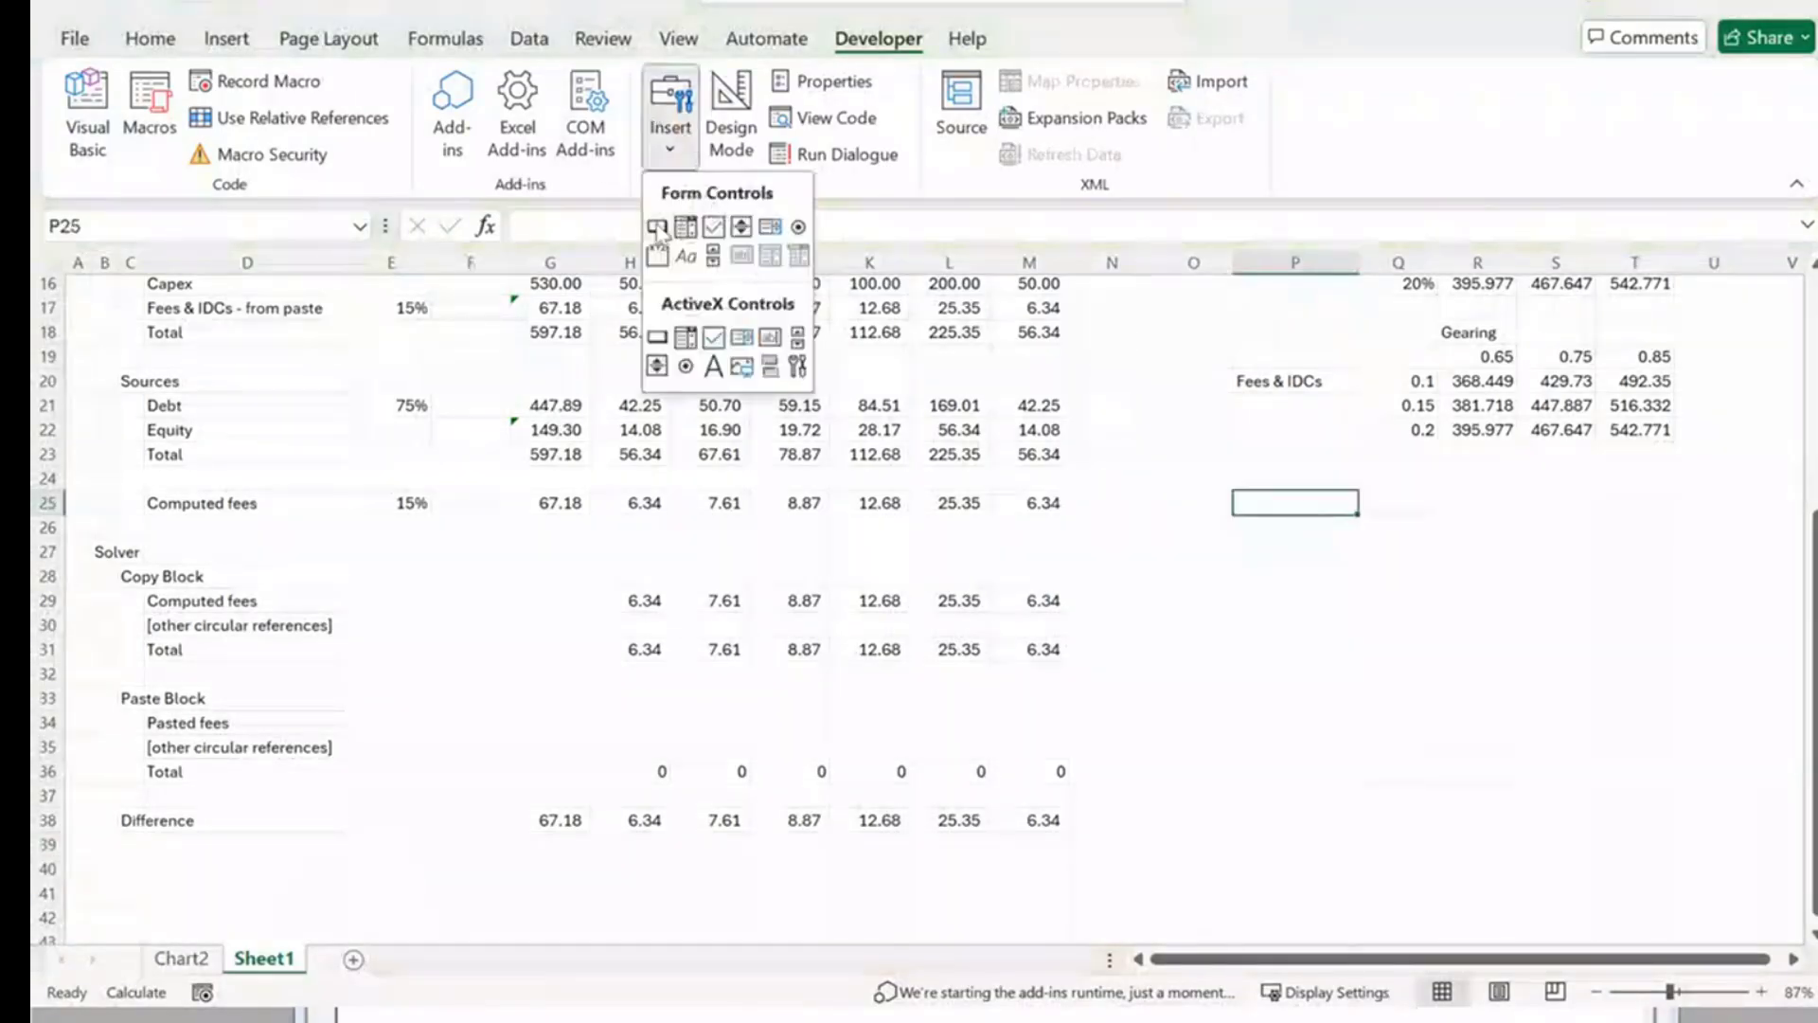
left_click(663, 231)
left_click_drag(426, 658, 511, 707)
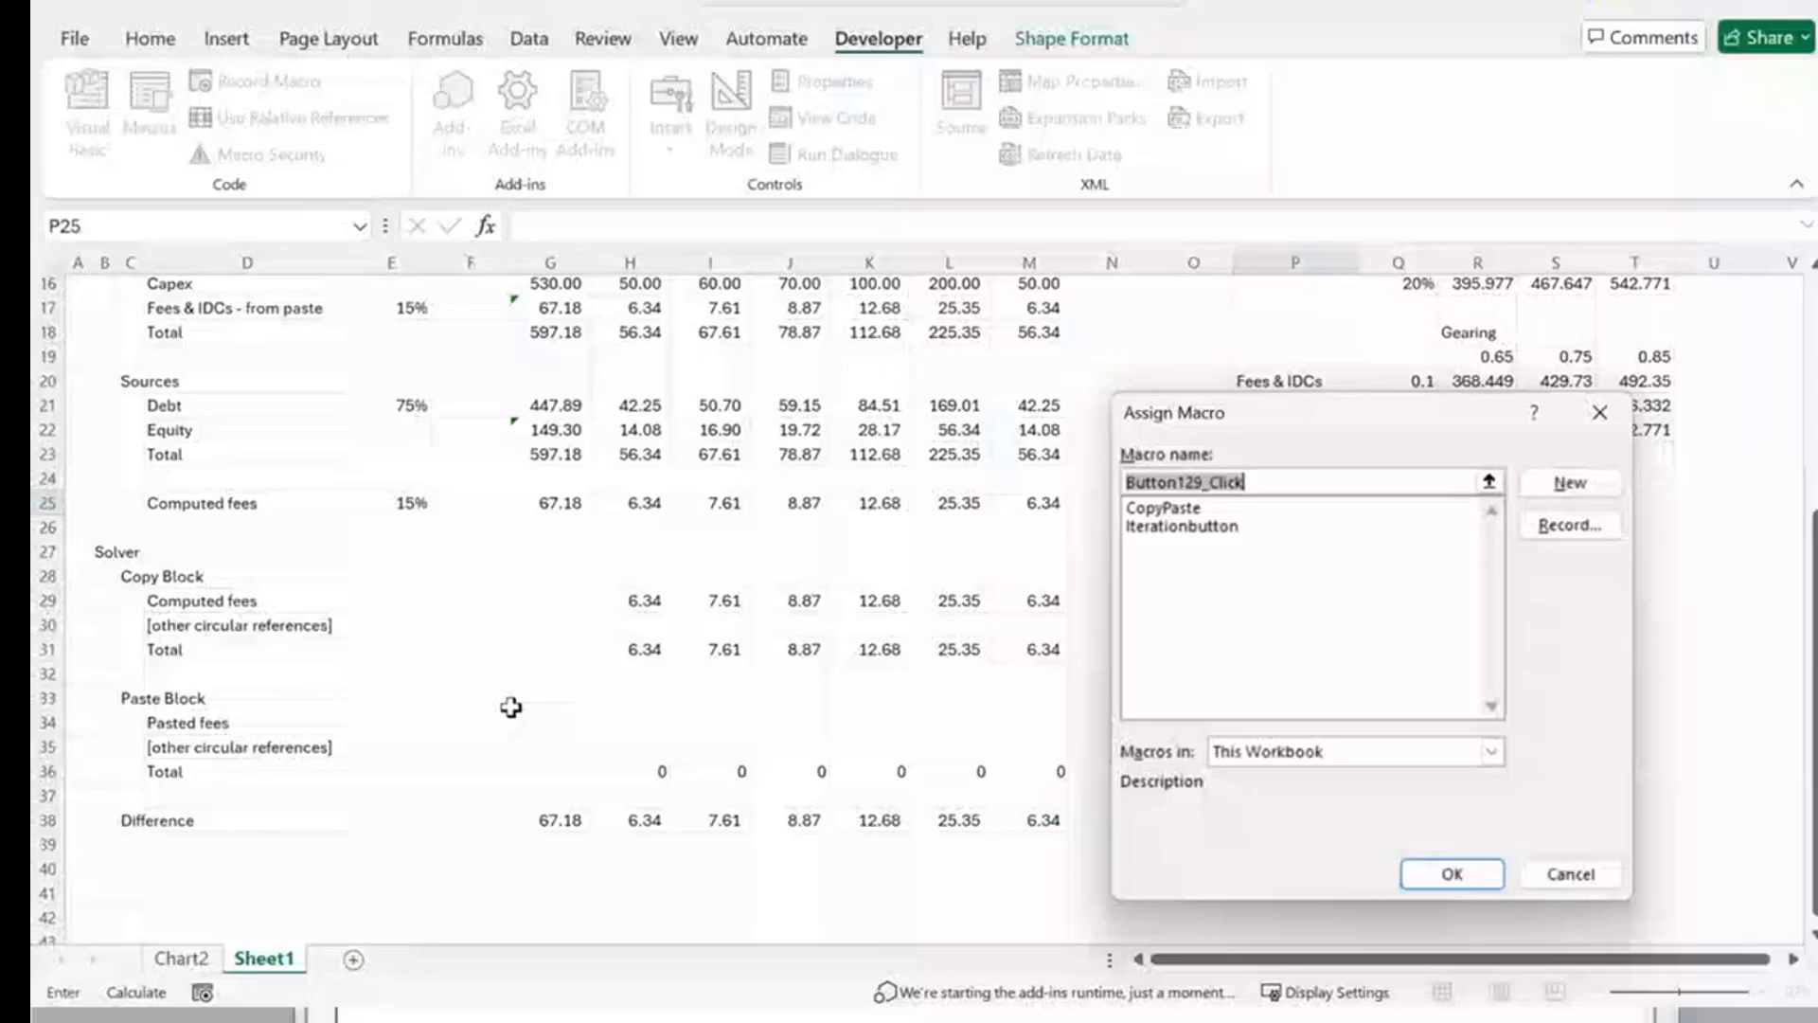
left_click(1427, 873)
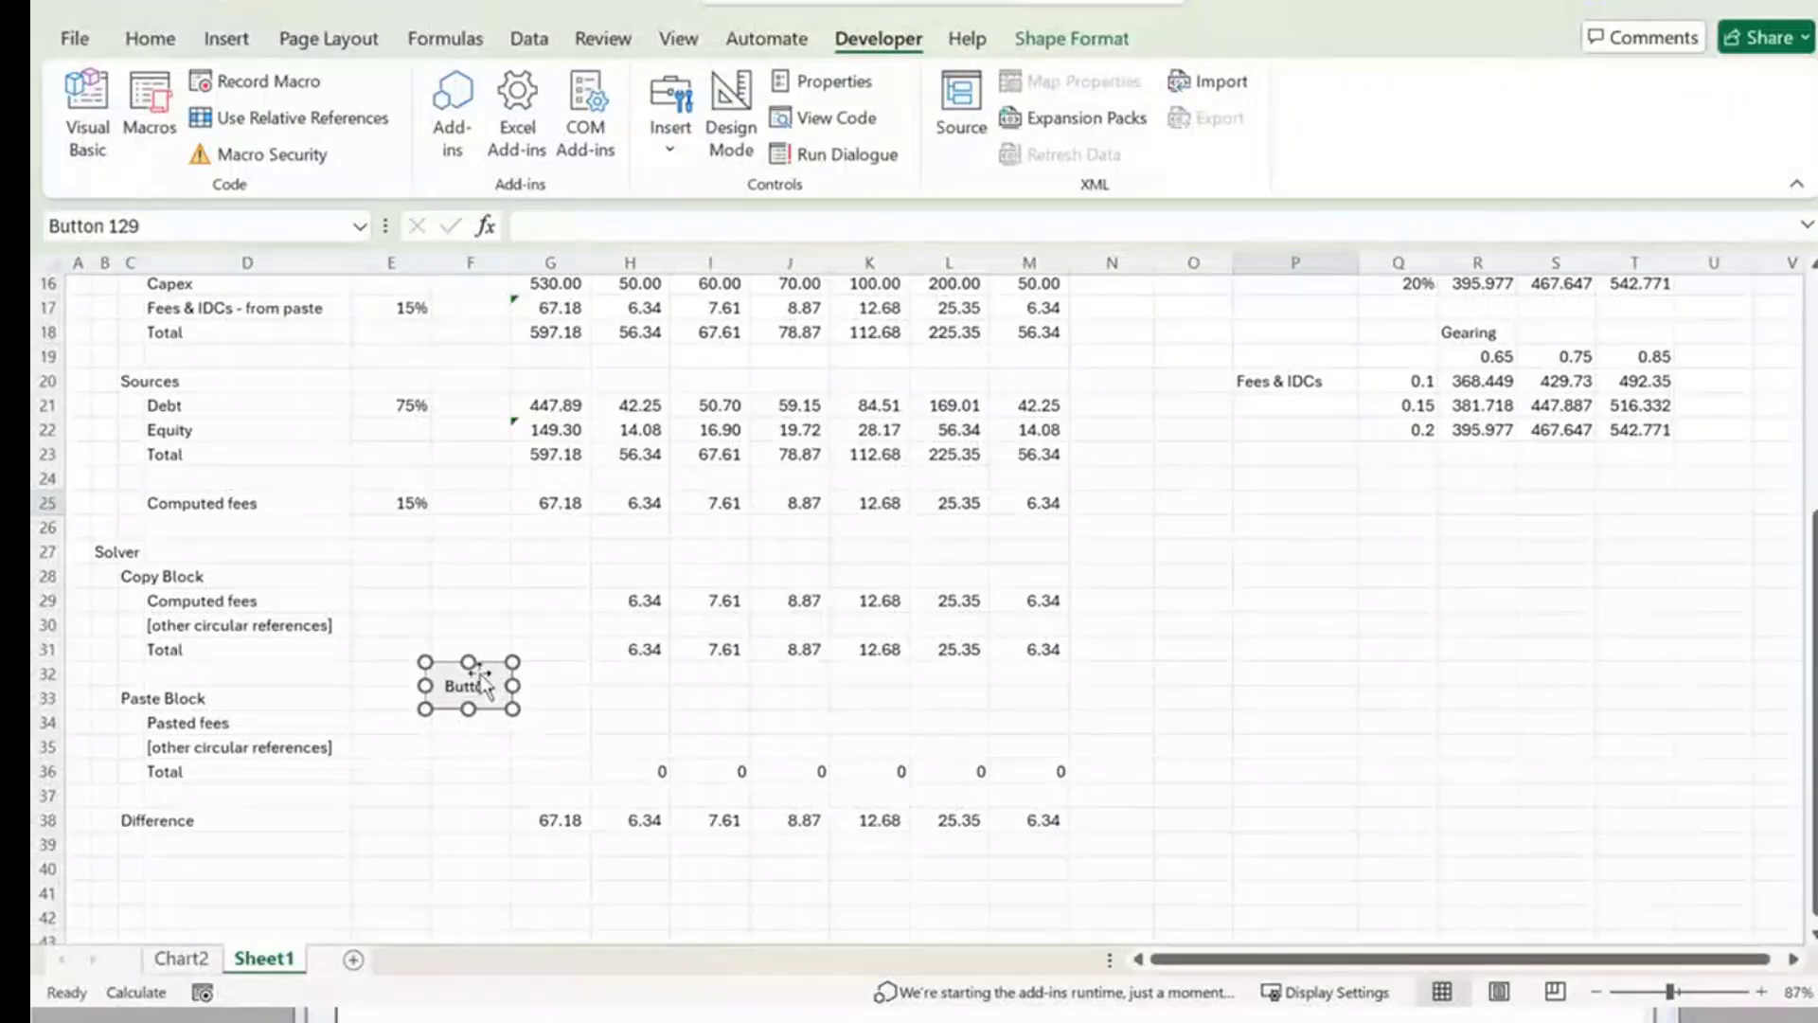
Assign the CopyPaste macro to the new button.
left_click_drag(479, 668, 693, 332)
left_click(561, 613)
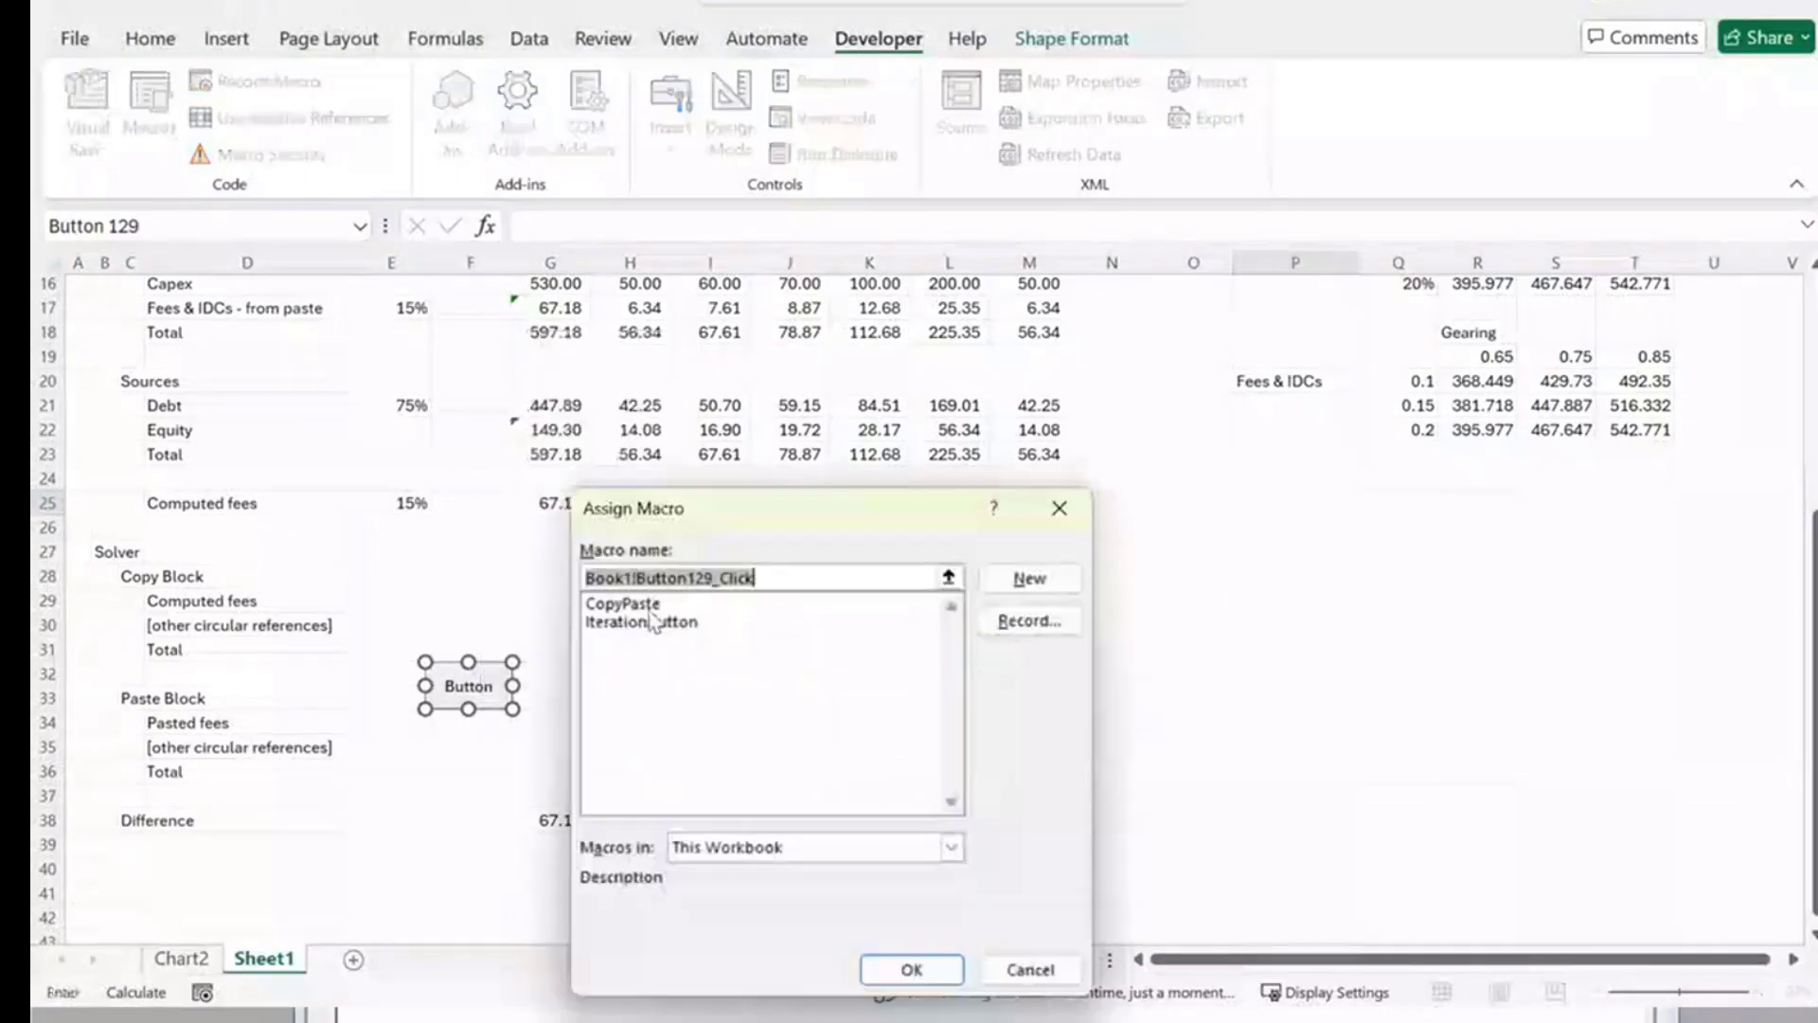
left_click(679, 606)
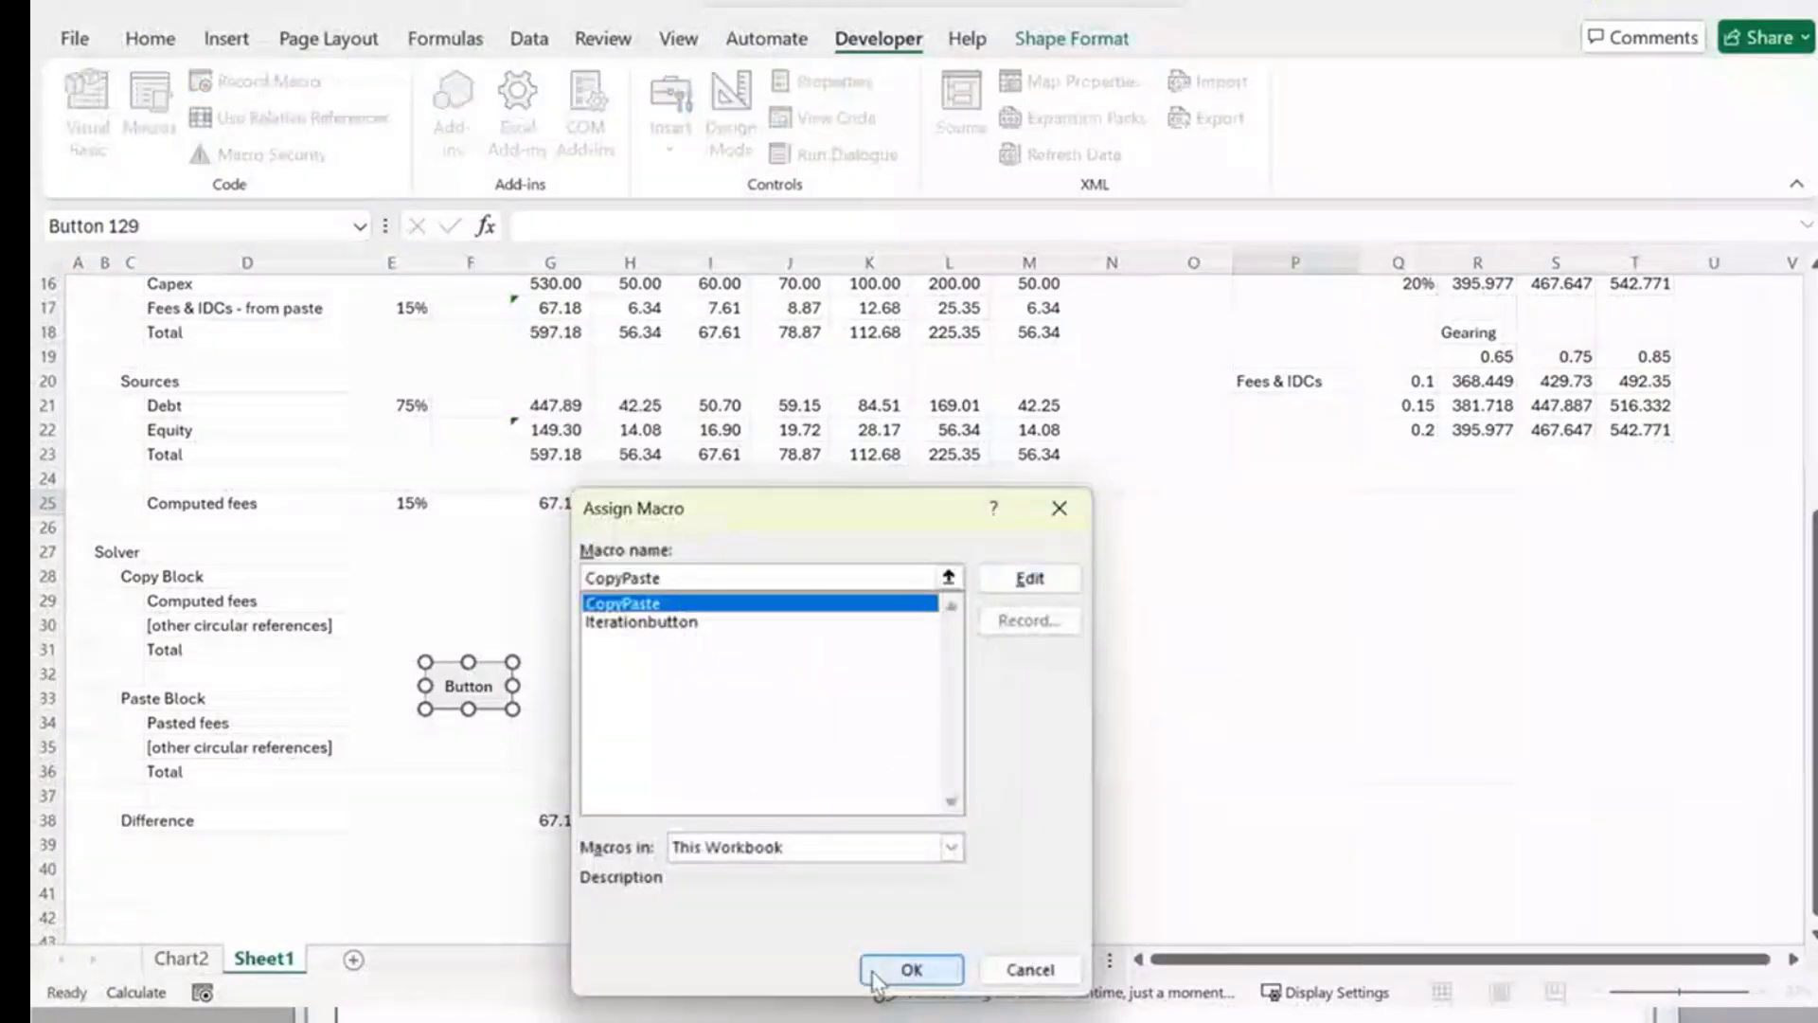
left_click(906, 969)
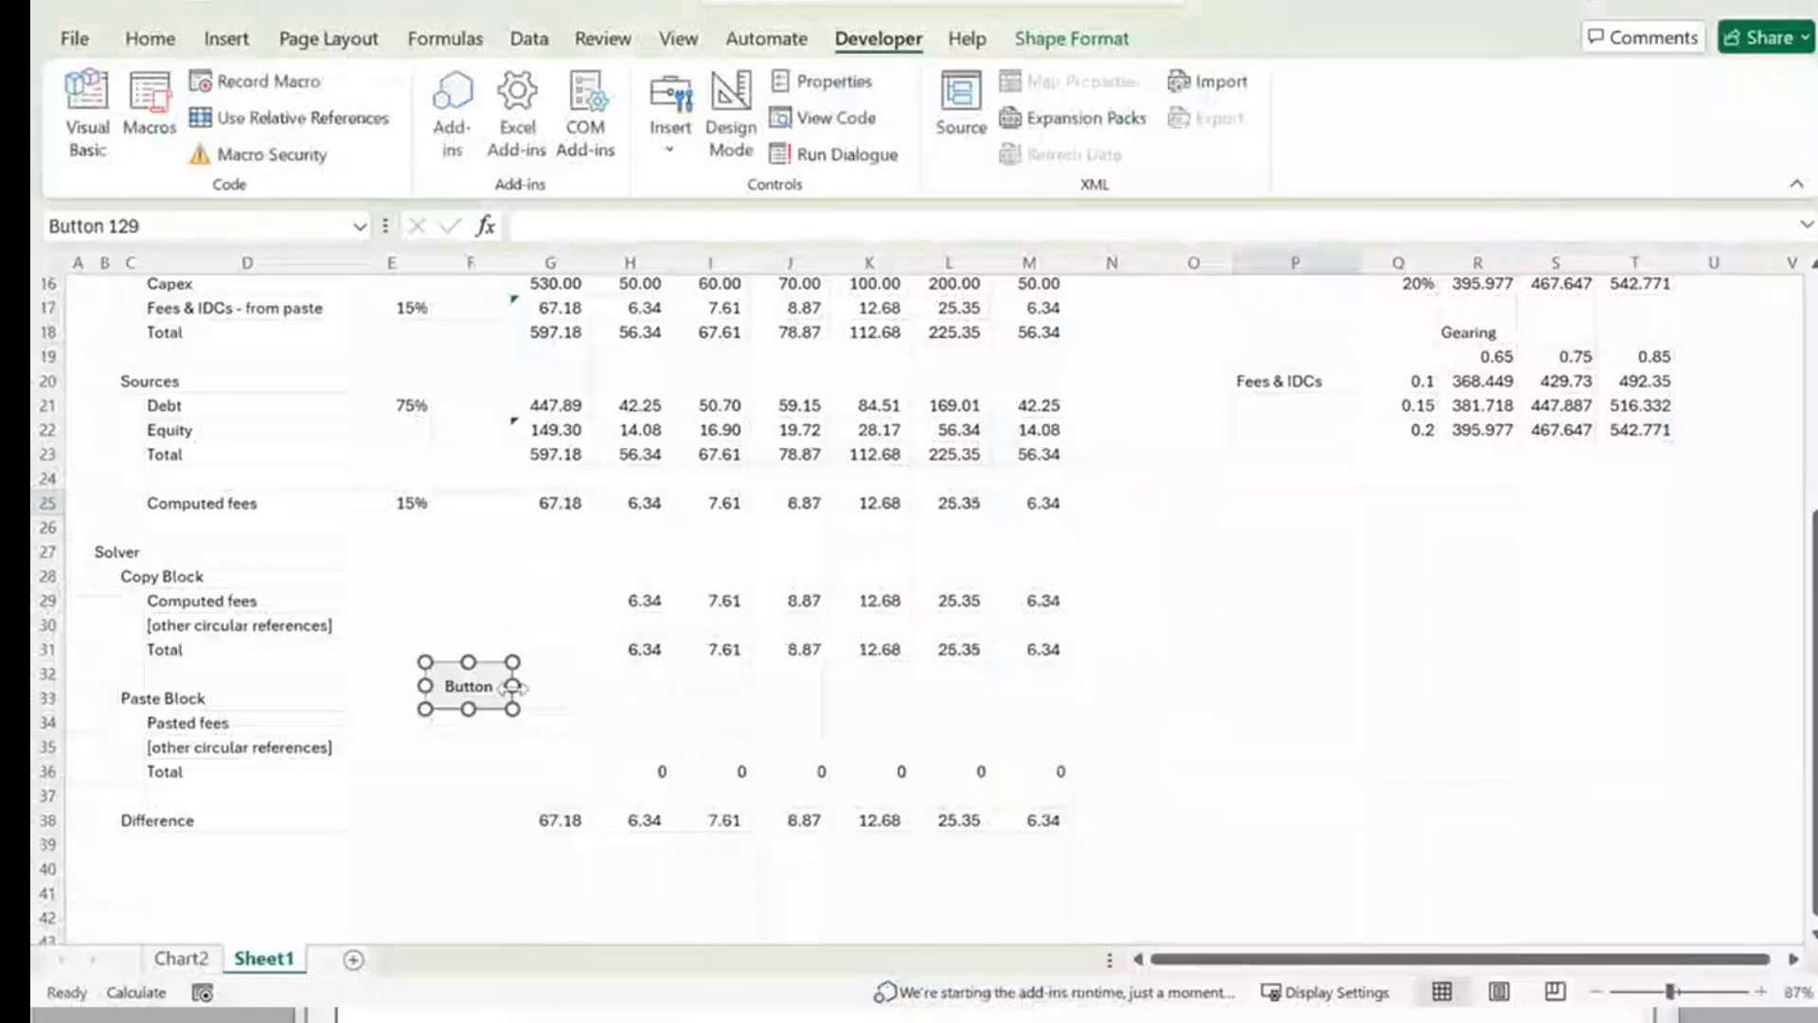
Deselect the new button and use it to run the CopyPaste macro.
left_click(523, 688)
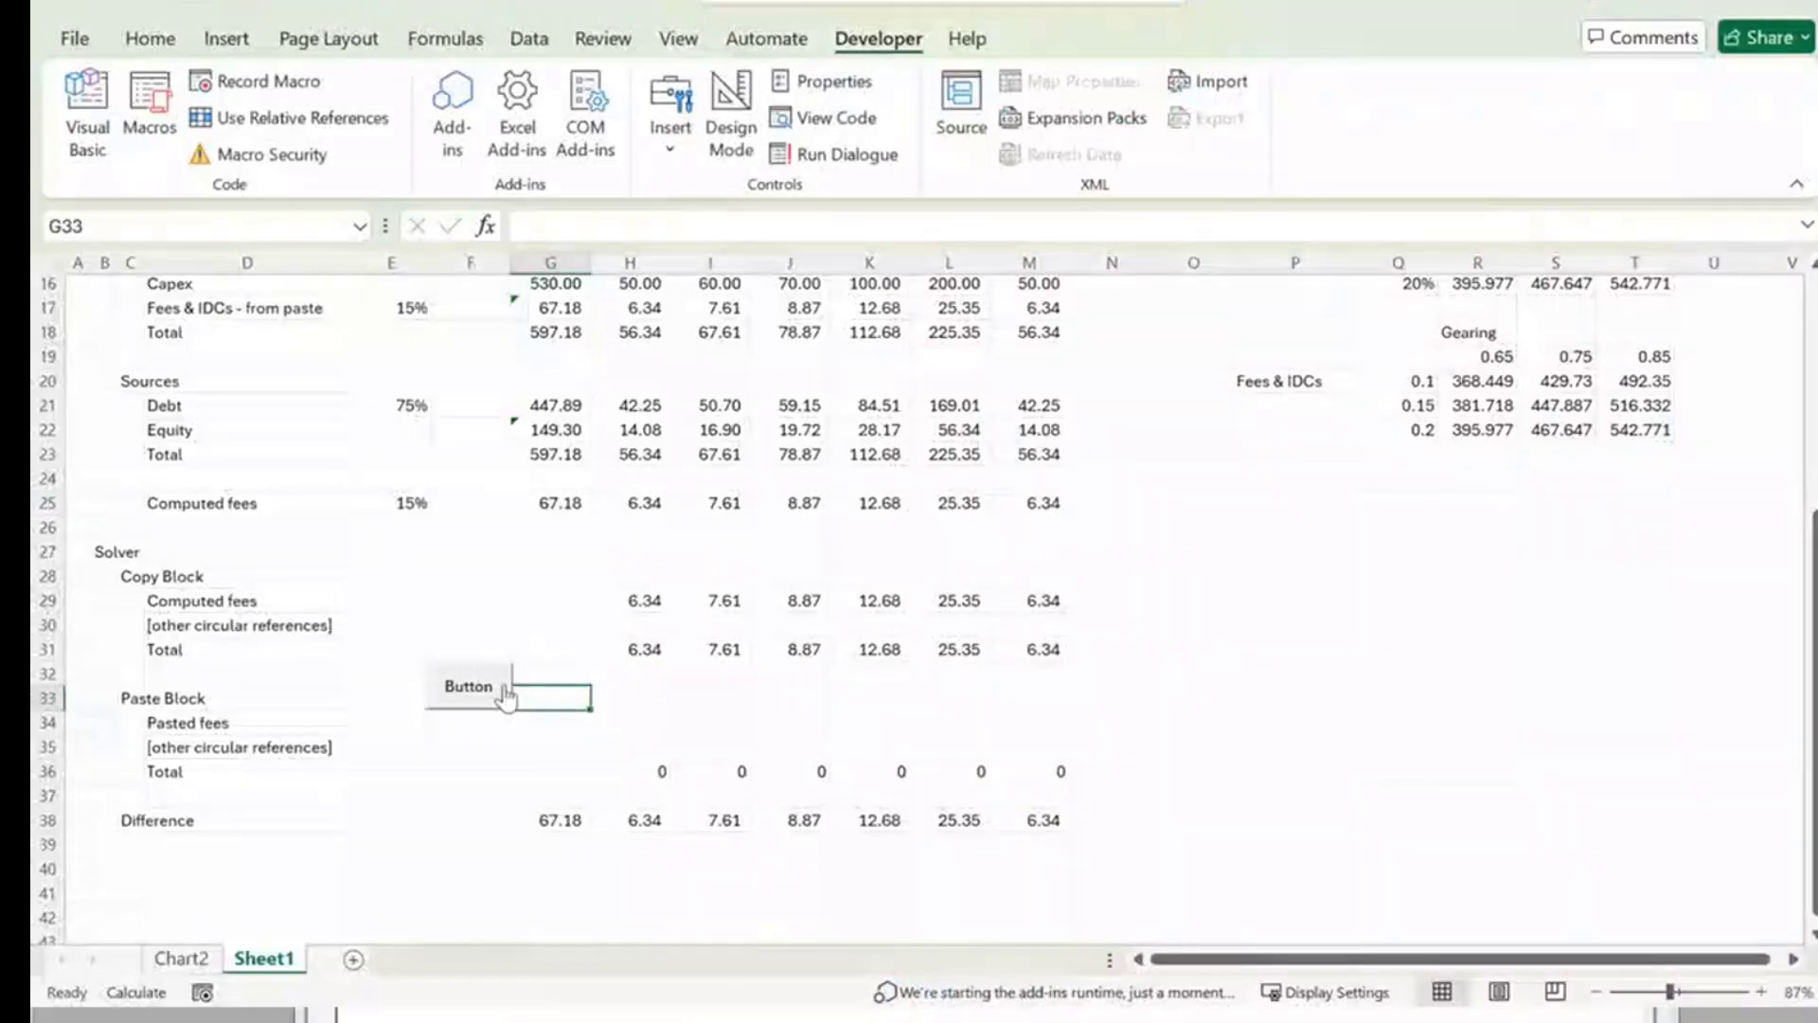
right_click(511, 687)
left_click(566, 783)
left_click(515, 763)
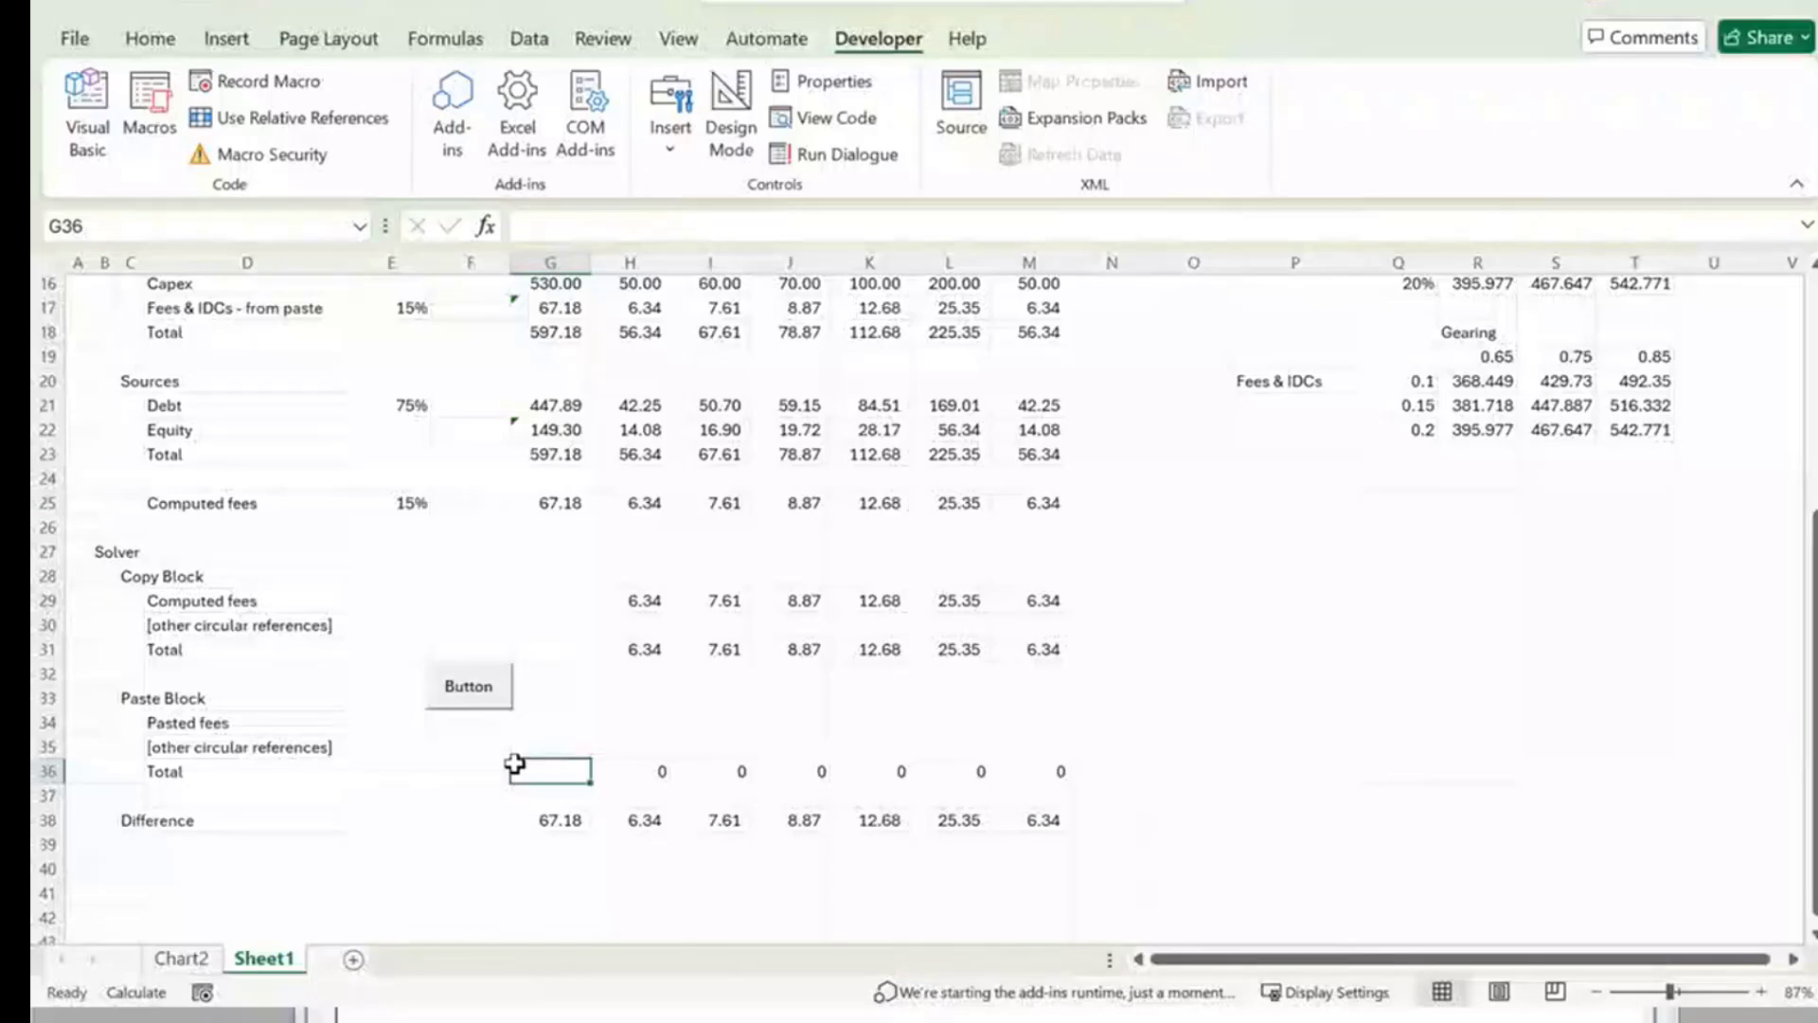
left_click(475, 692)
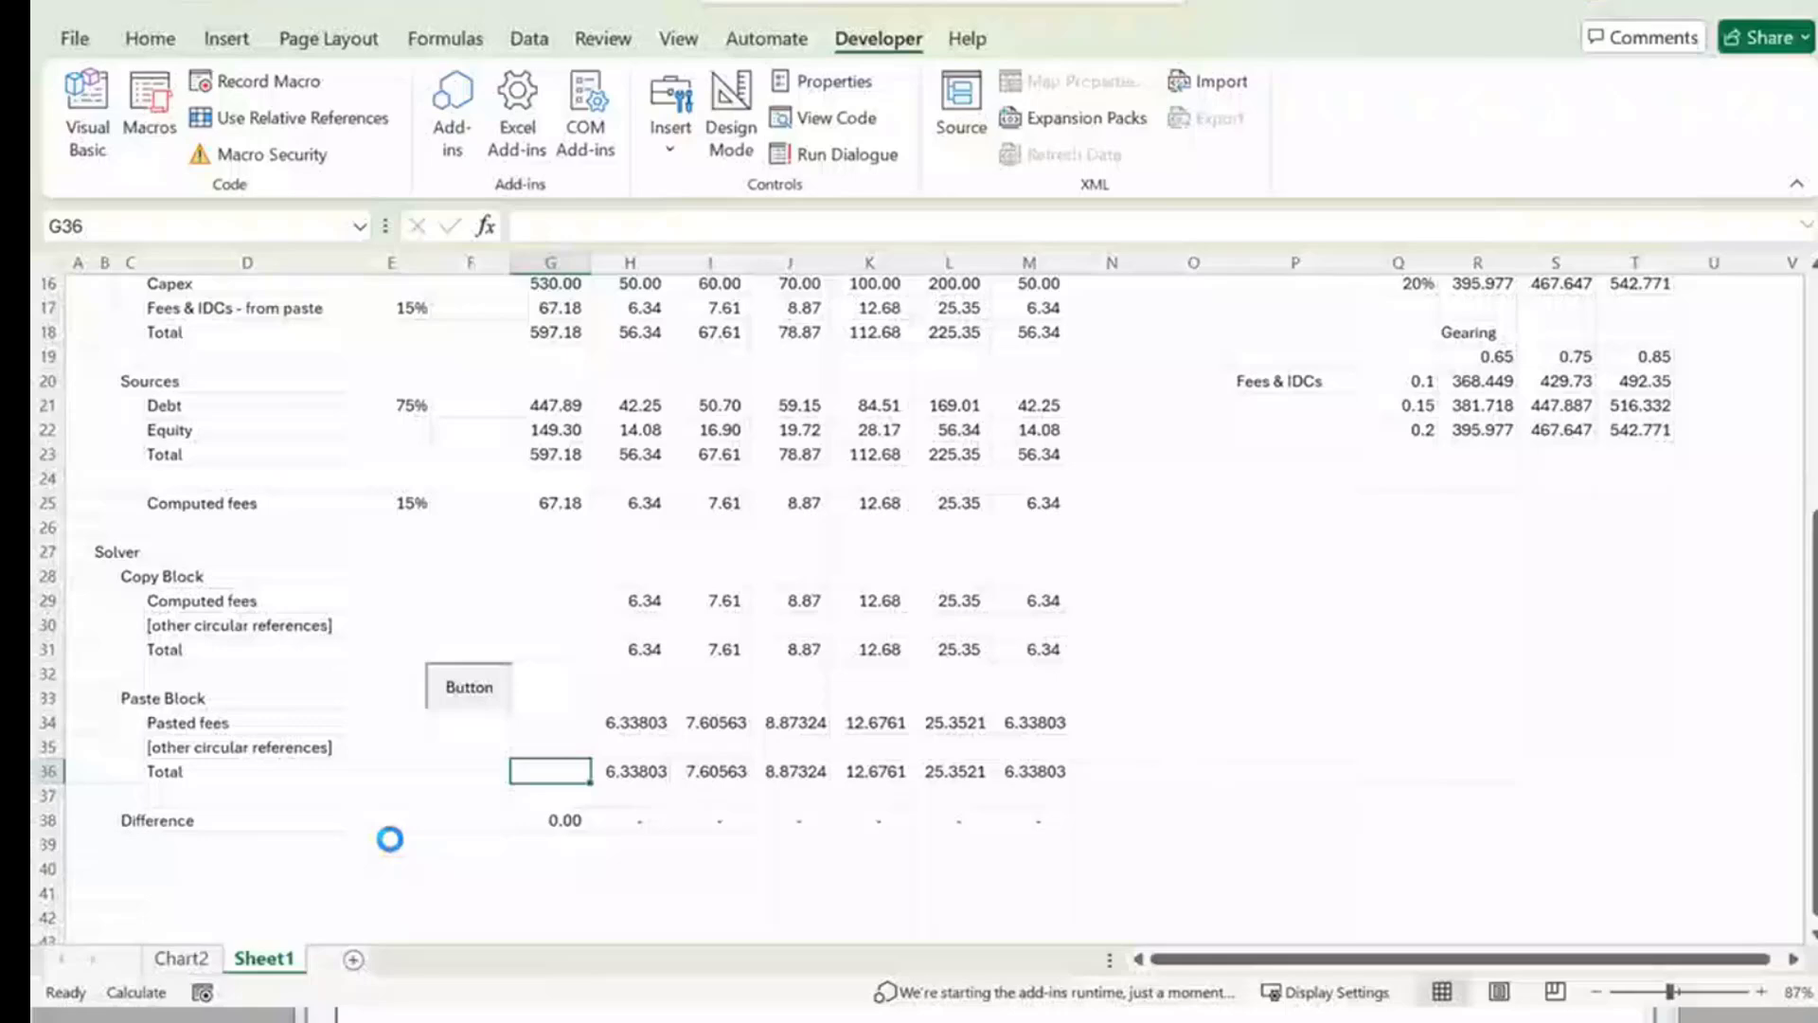
Turn off the Iteration checkbox near the Debt assumptions and run the CopyPaste macro again.
scroll(568, 663, "up", 5)
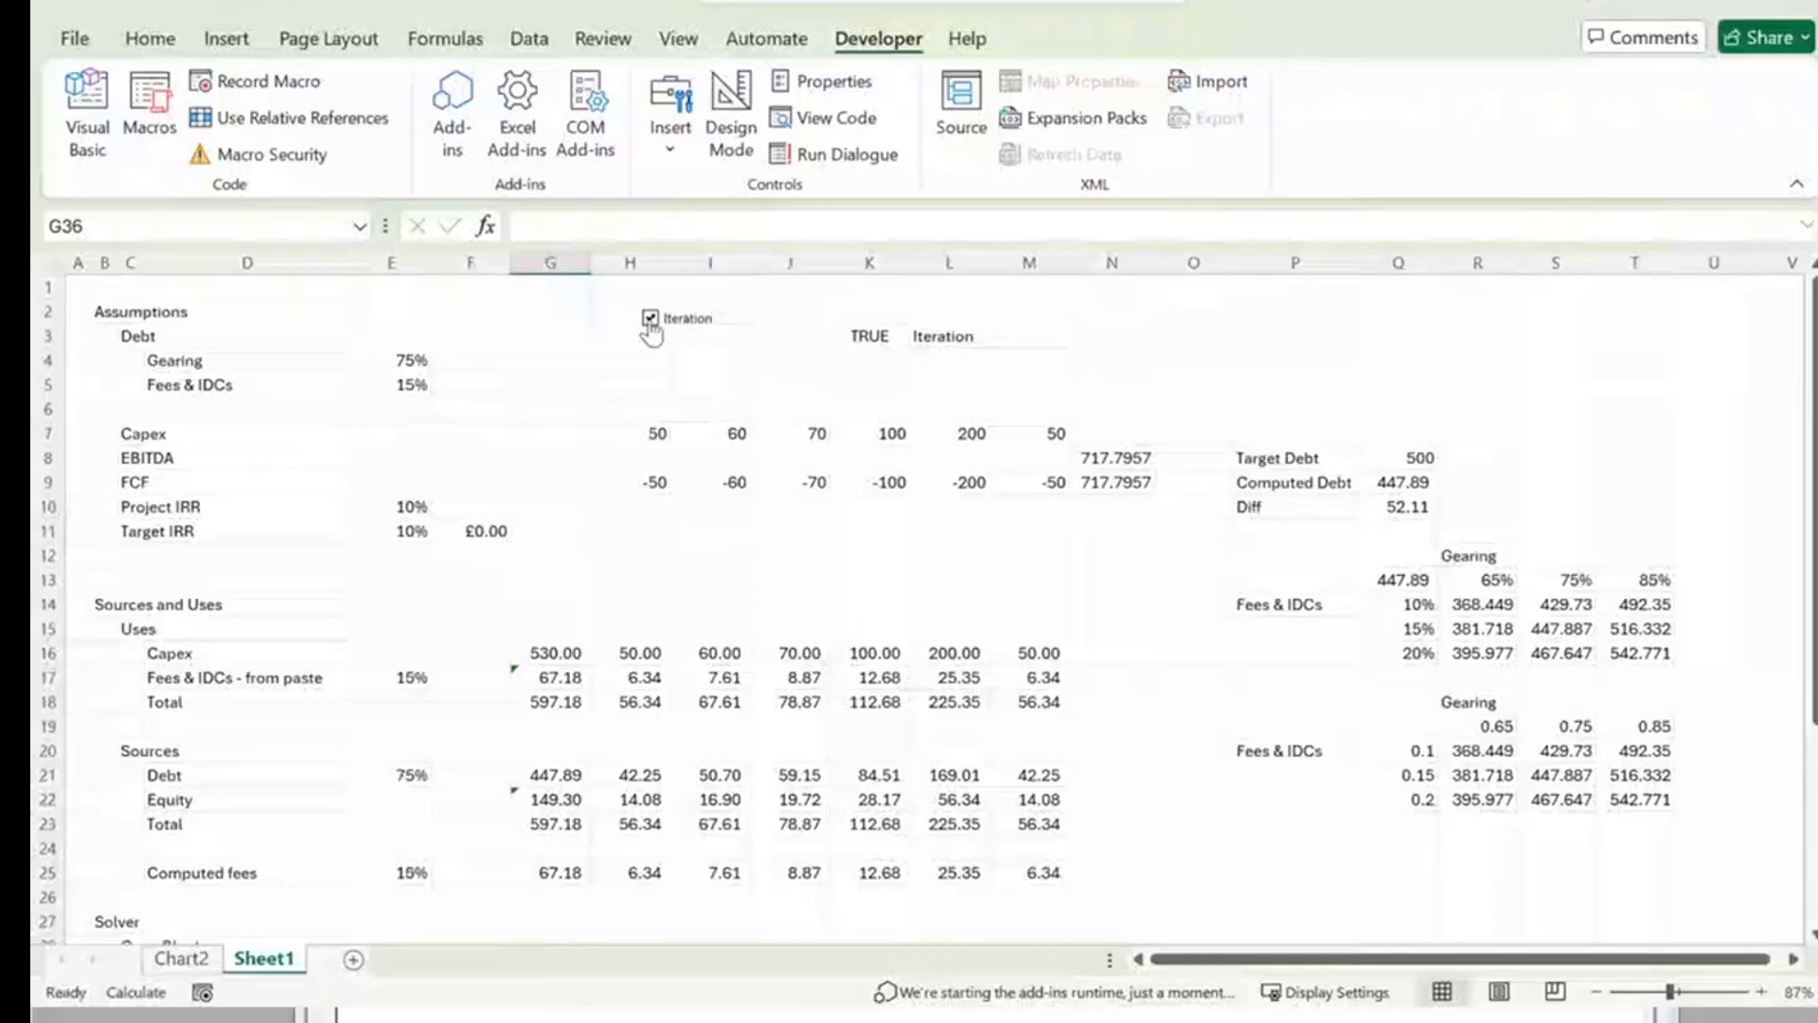
scroll(568, 474, "down", 5)
left_click(480, 696)
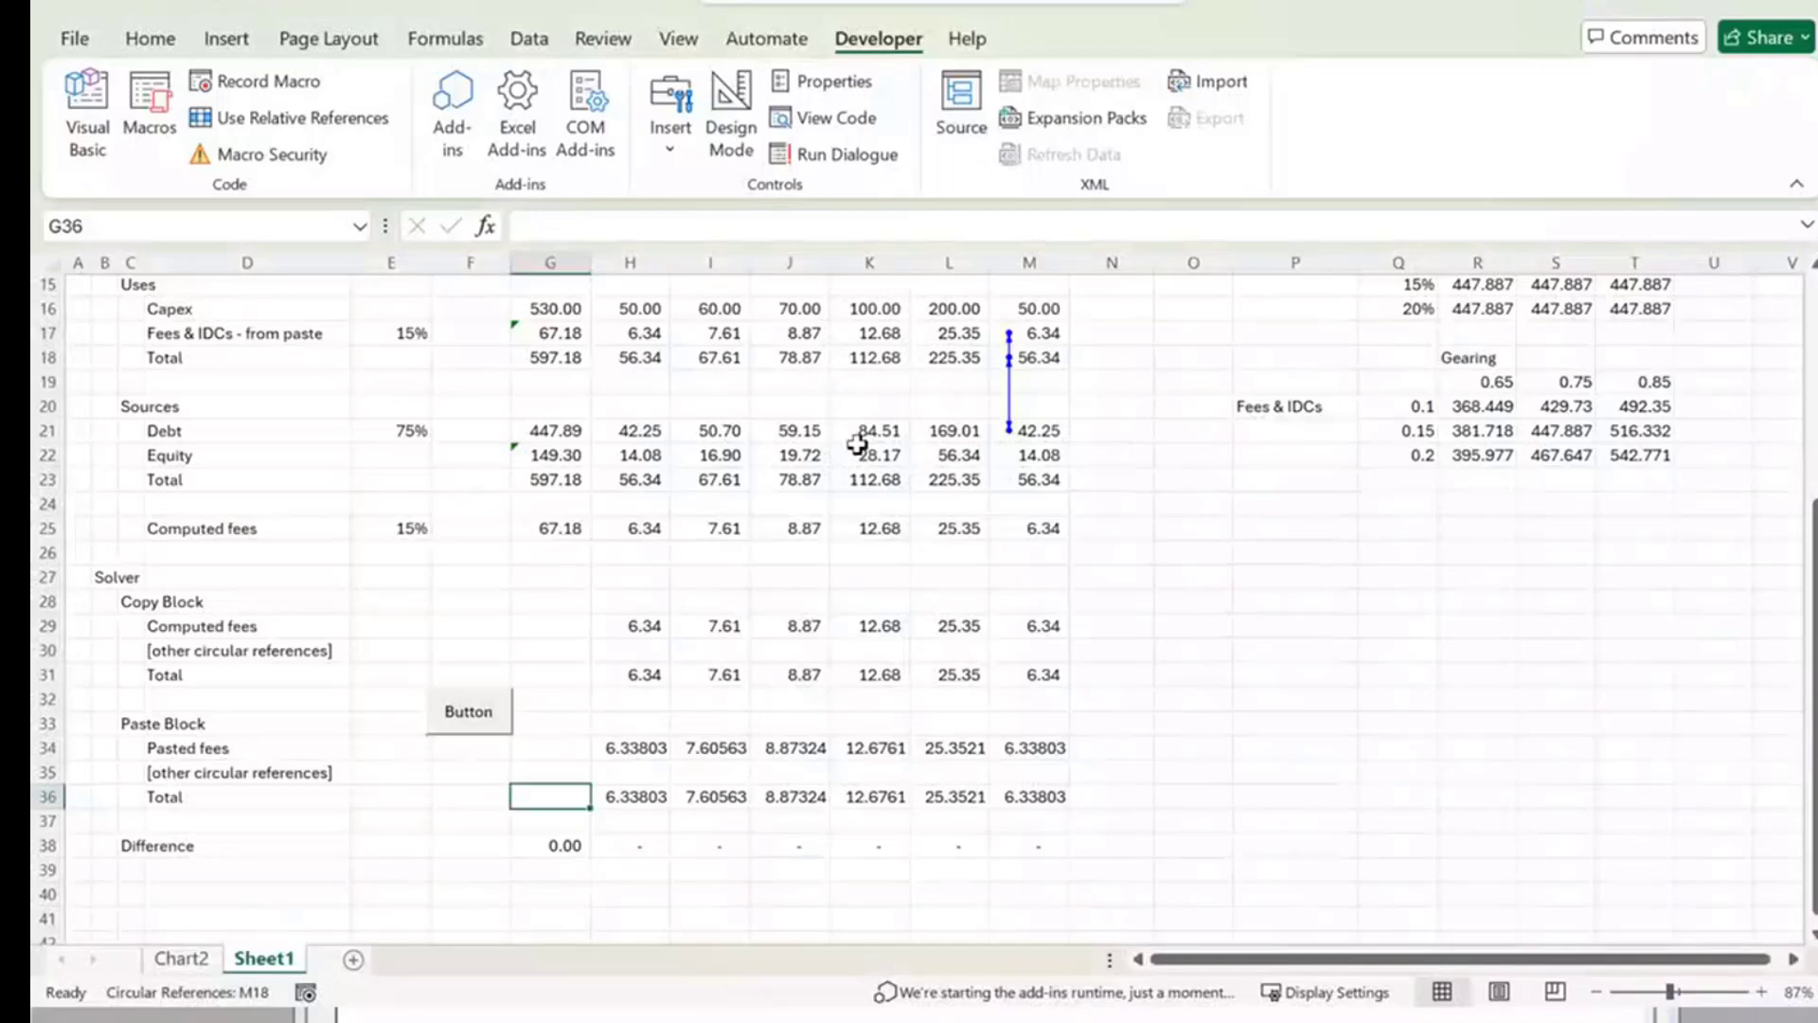
Check the formulas in the Fees & IDCs - from paste row and link H17 to the pasted fees with =H34.
scroll(650, 560, "up", 3)
scroll(653, 561, "down", 2)
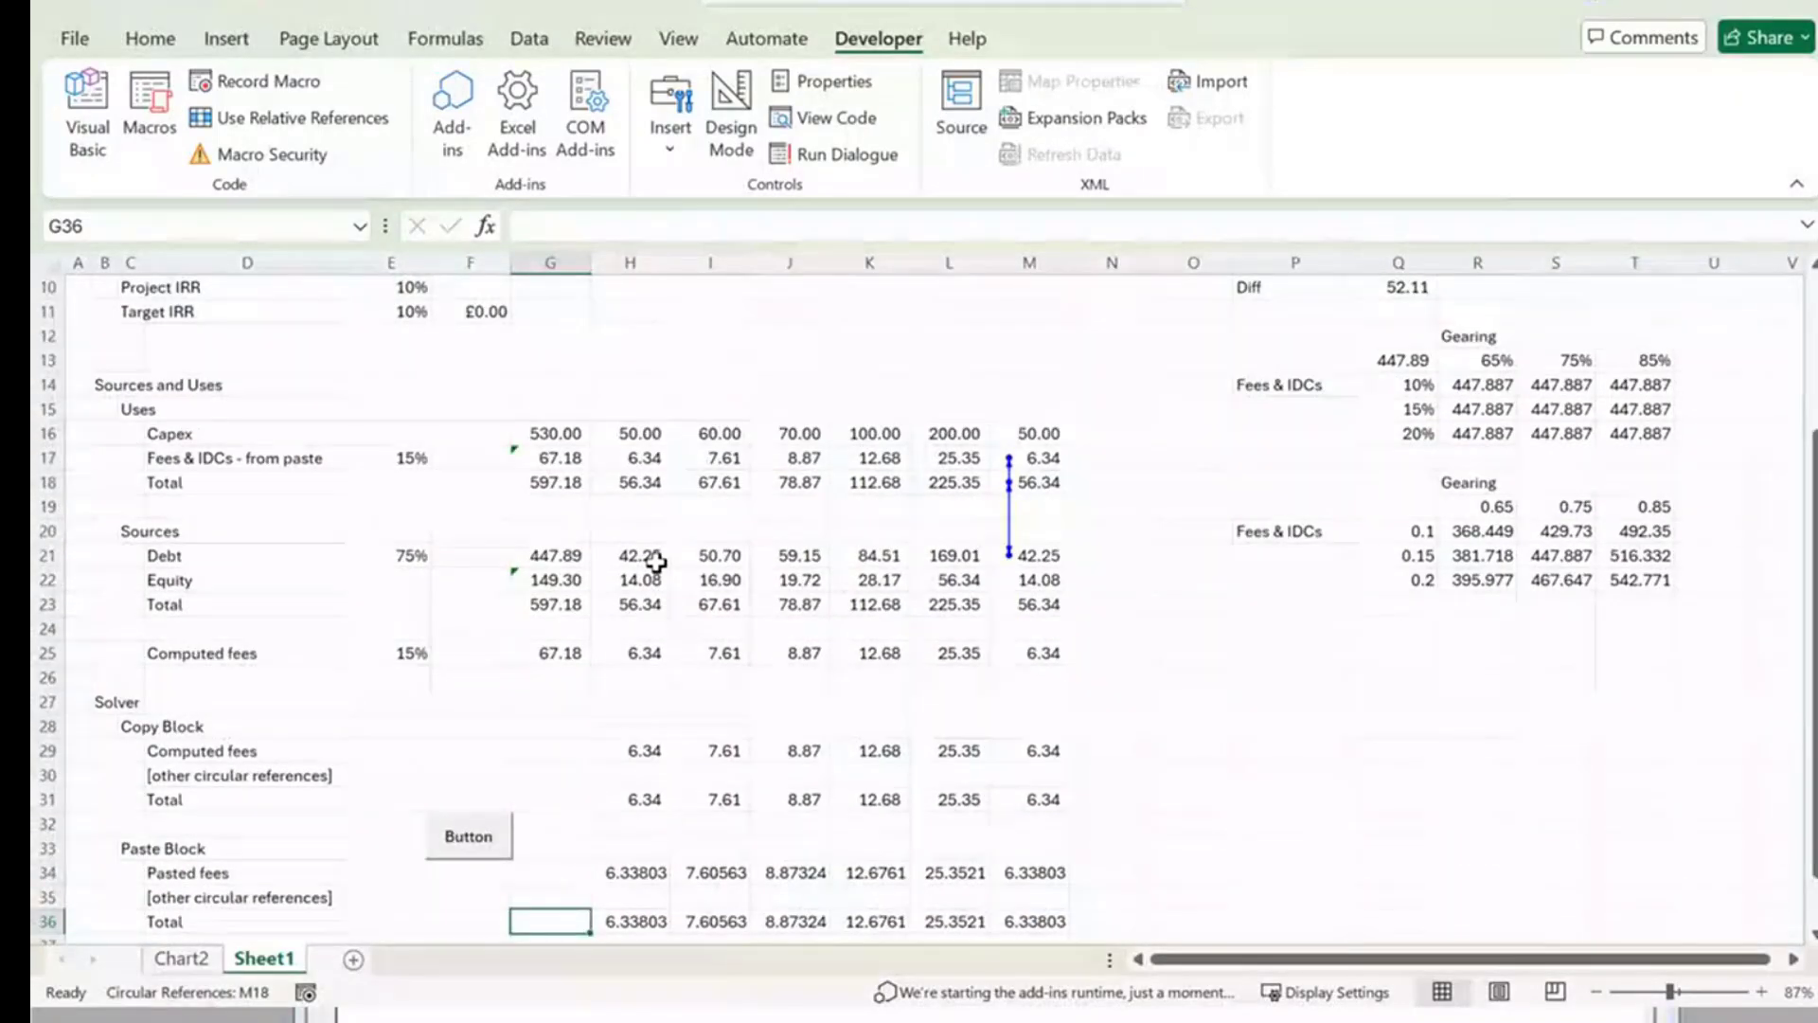
left_click(541, 463)
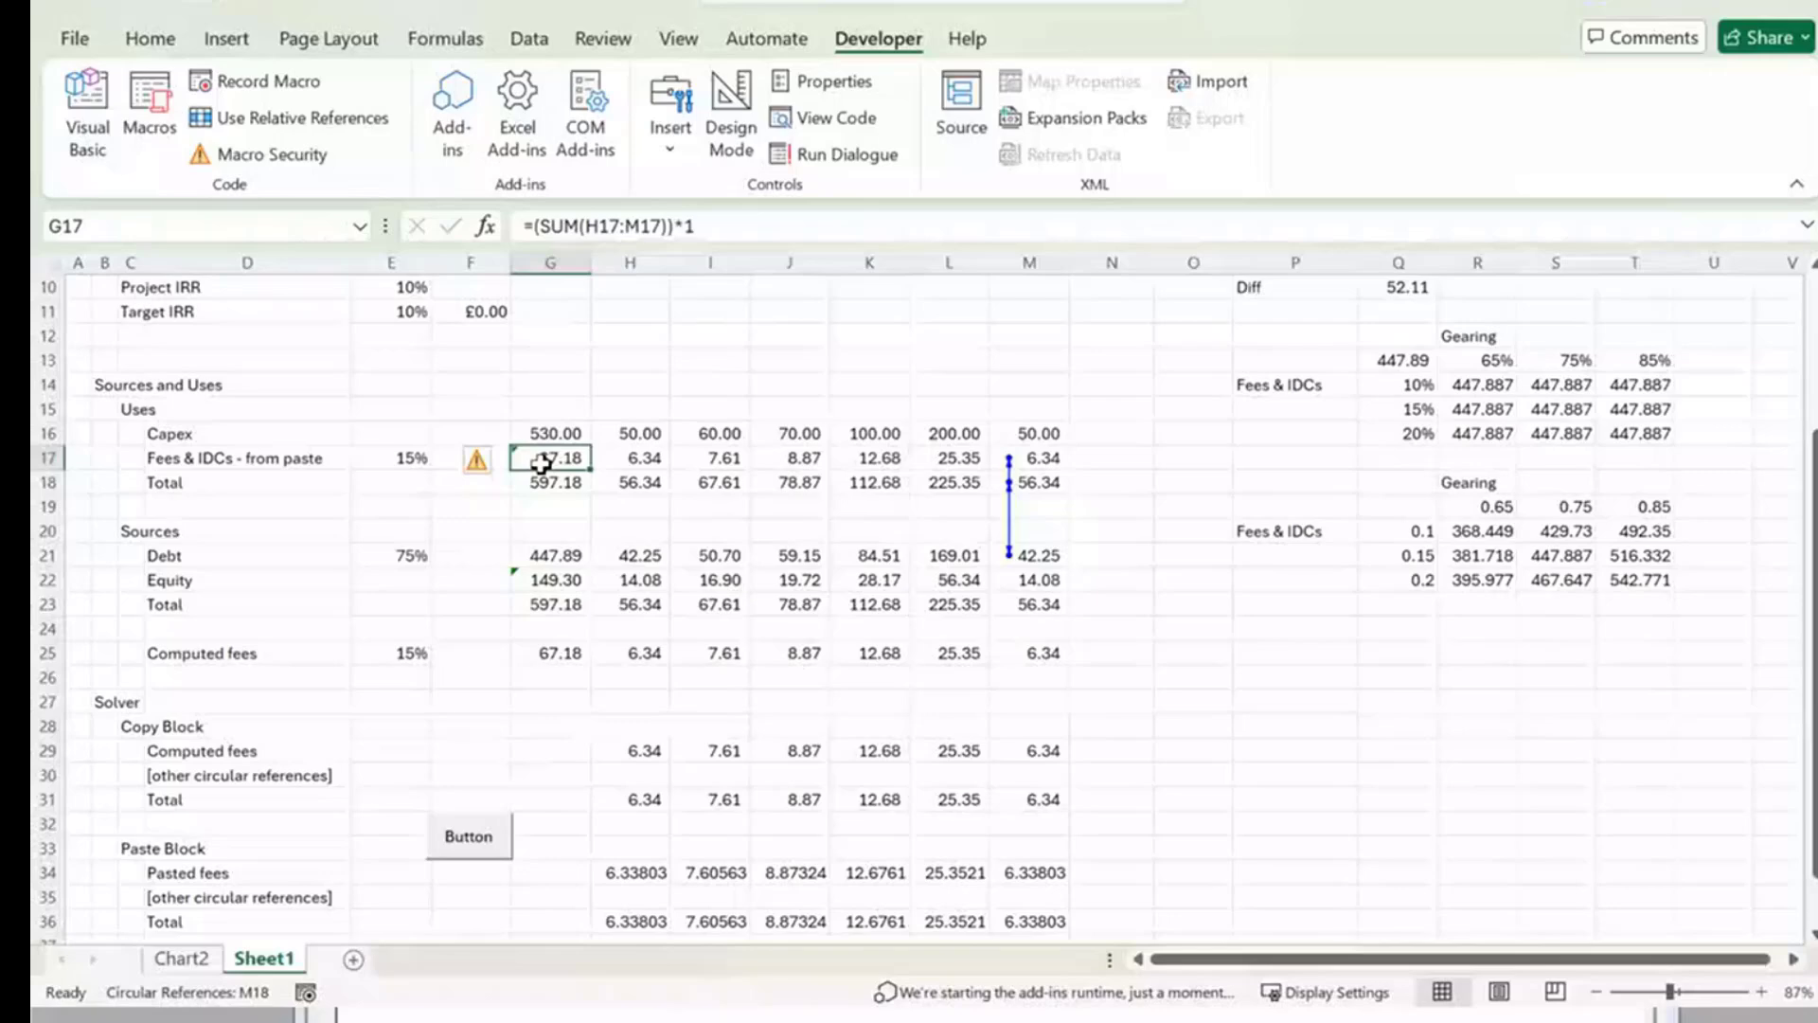
key("Right")
key("Right")
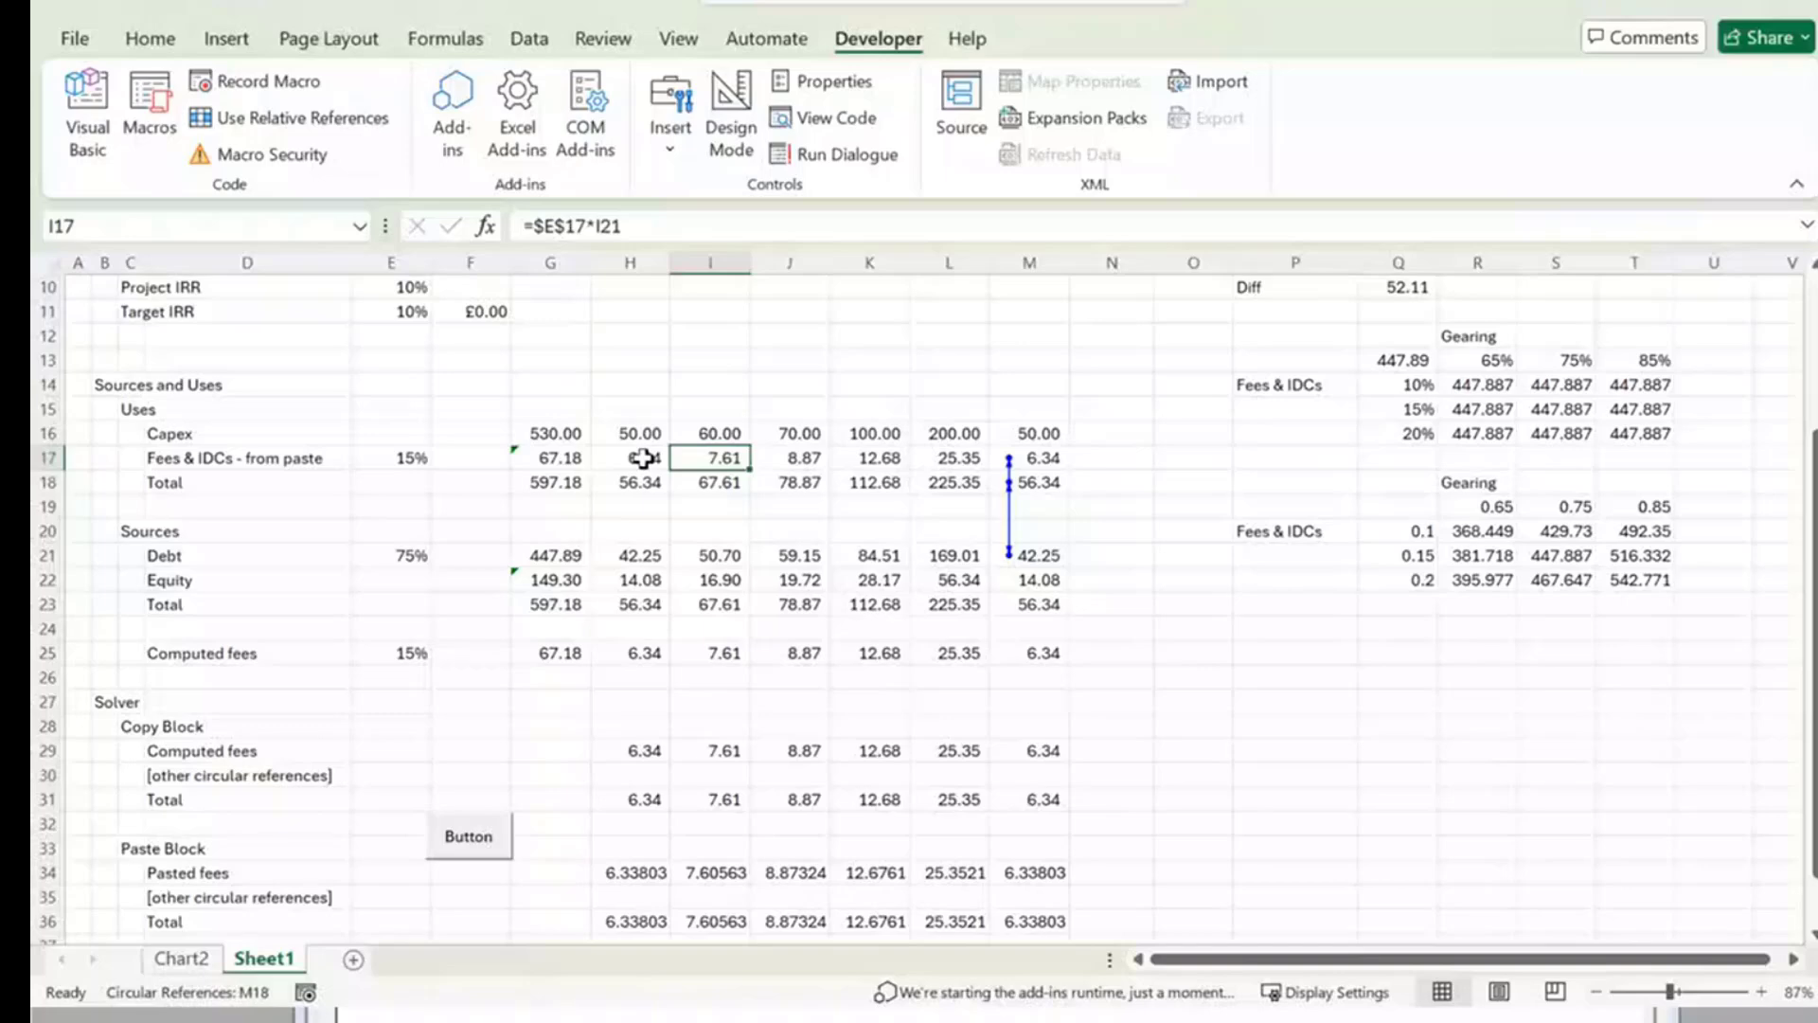
left_click(643, 459)
scroll(649, 663, "down", 2)
type("=")
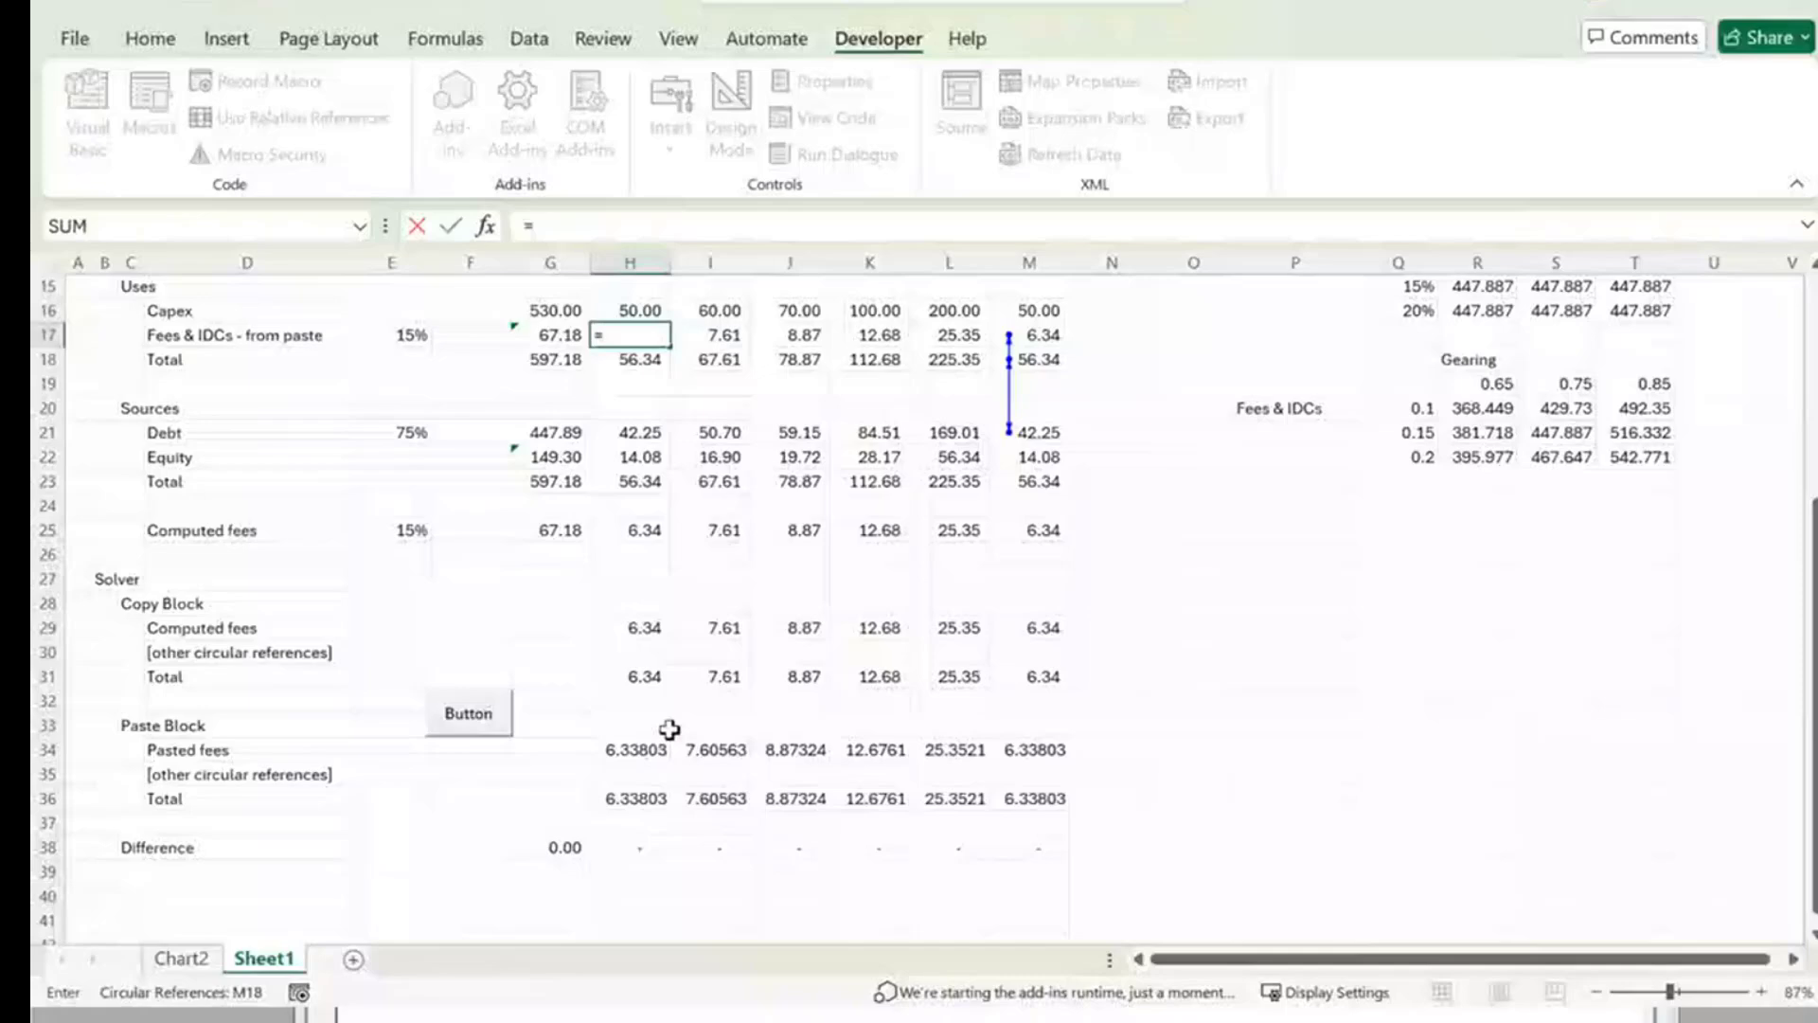
left_click(635, 749)
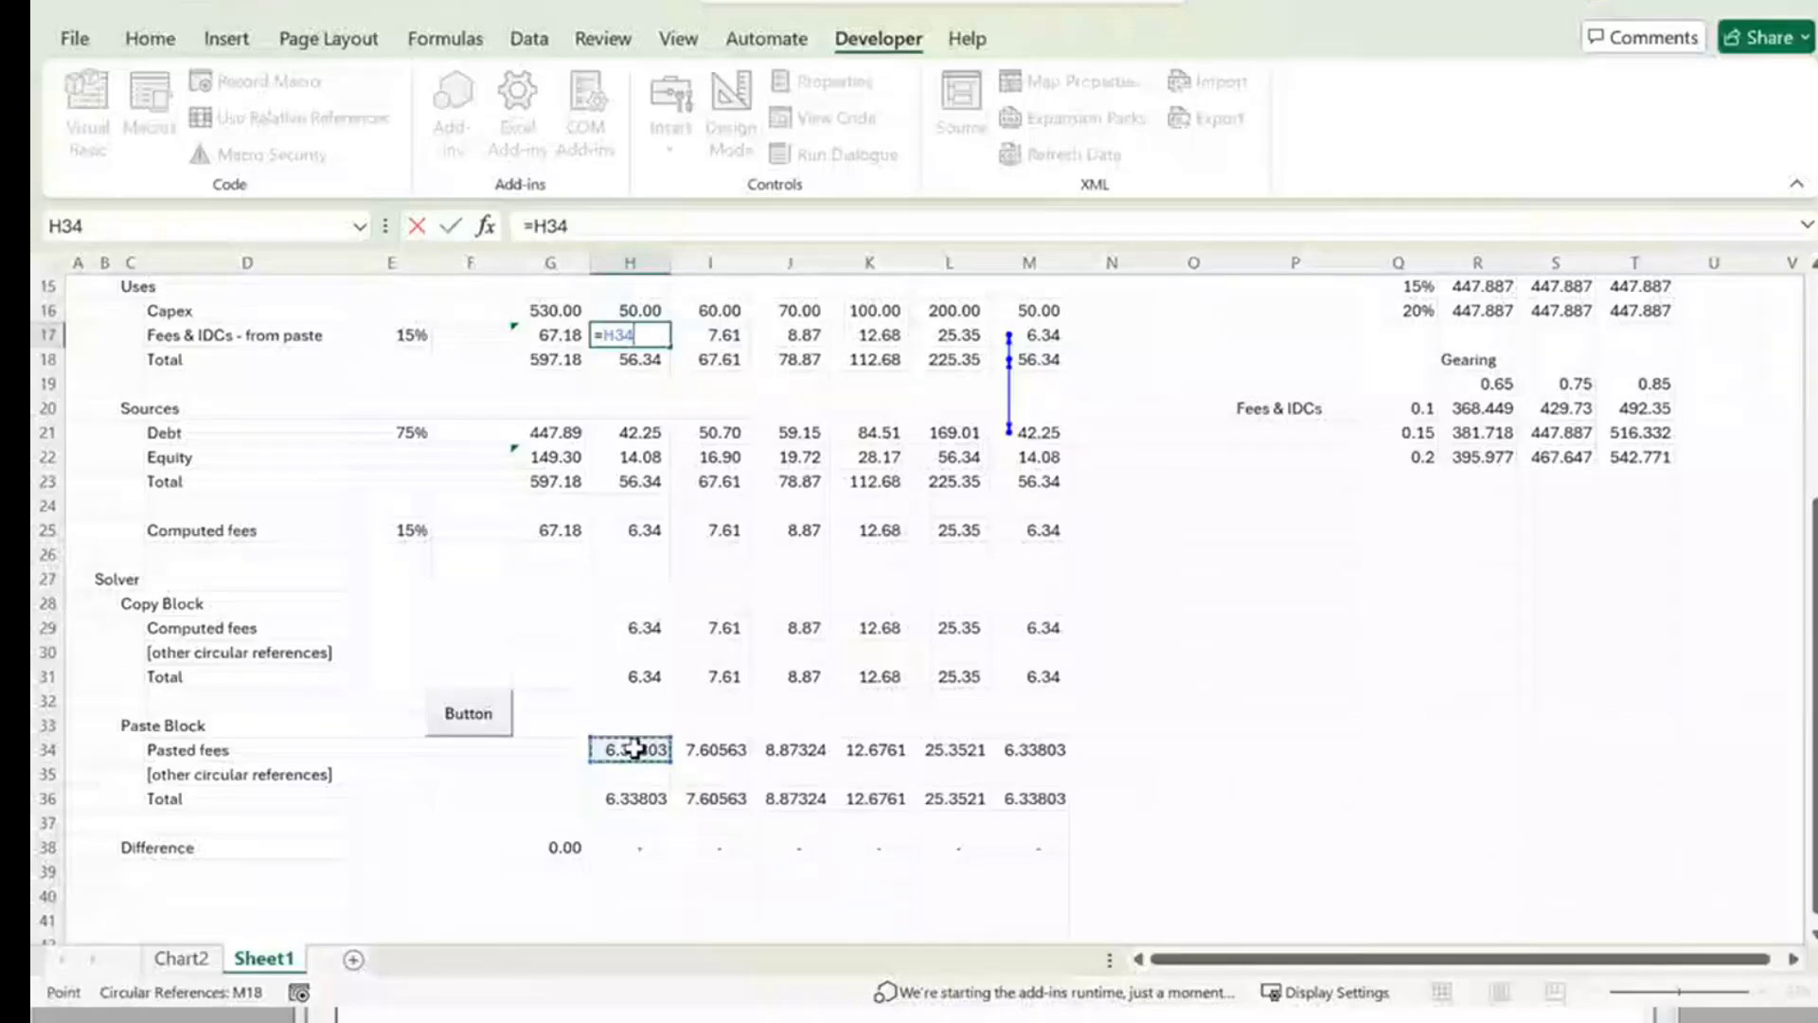
key("Return")
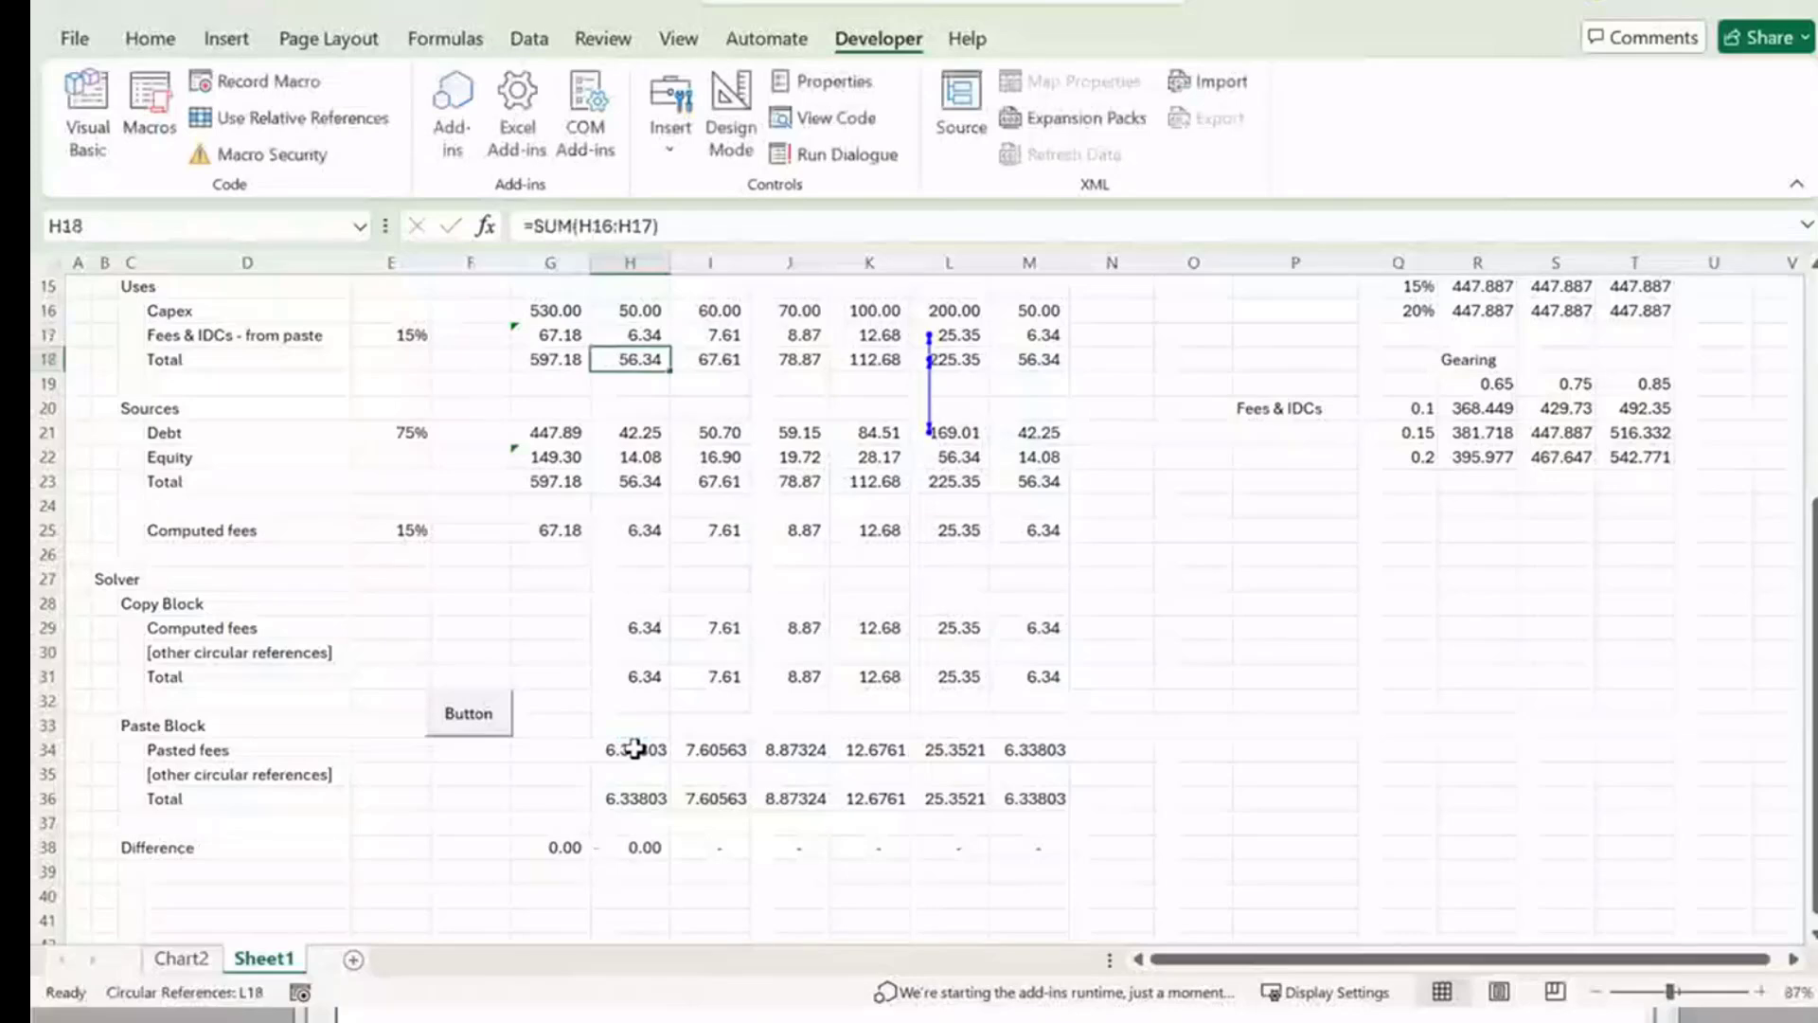
Fill the H17 link to the pasted fees across to M17.
key("Up")
key("shift+Right")
key("shift+Right")
key("shift+Right")
key("shift+Right")
key("shift+Right")
key("ctrl+r")
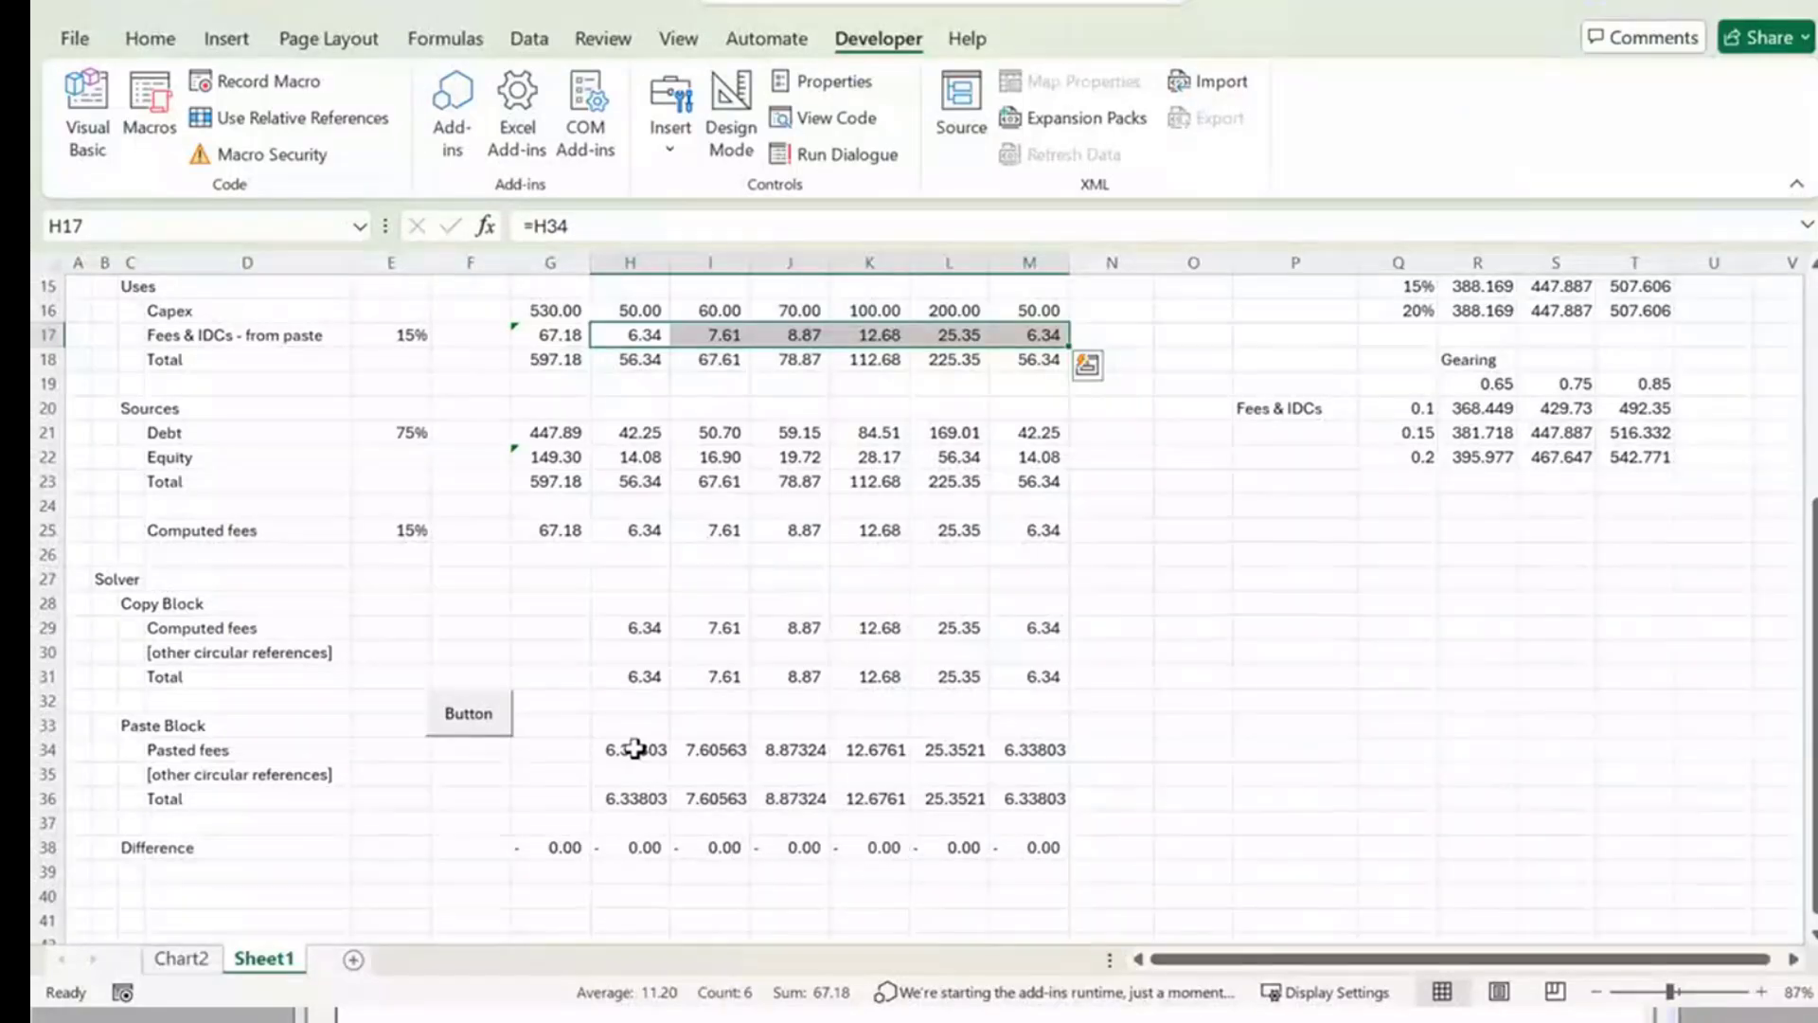
Set the Fees & IDCs assumption in E5 to 20%, rerun the CopyPaste macro and check the Difference row.
scroll(634, 749, "up", 2)
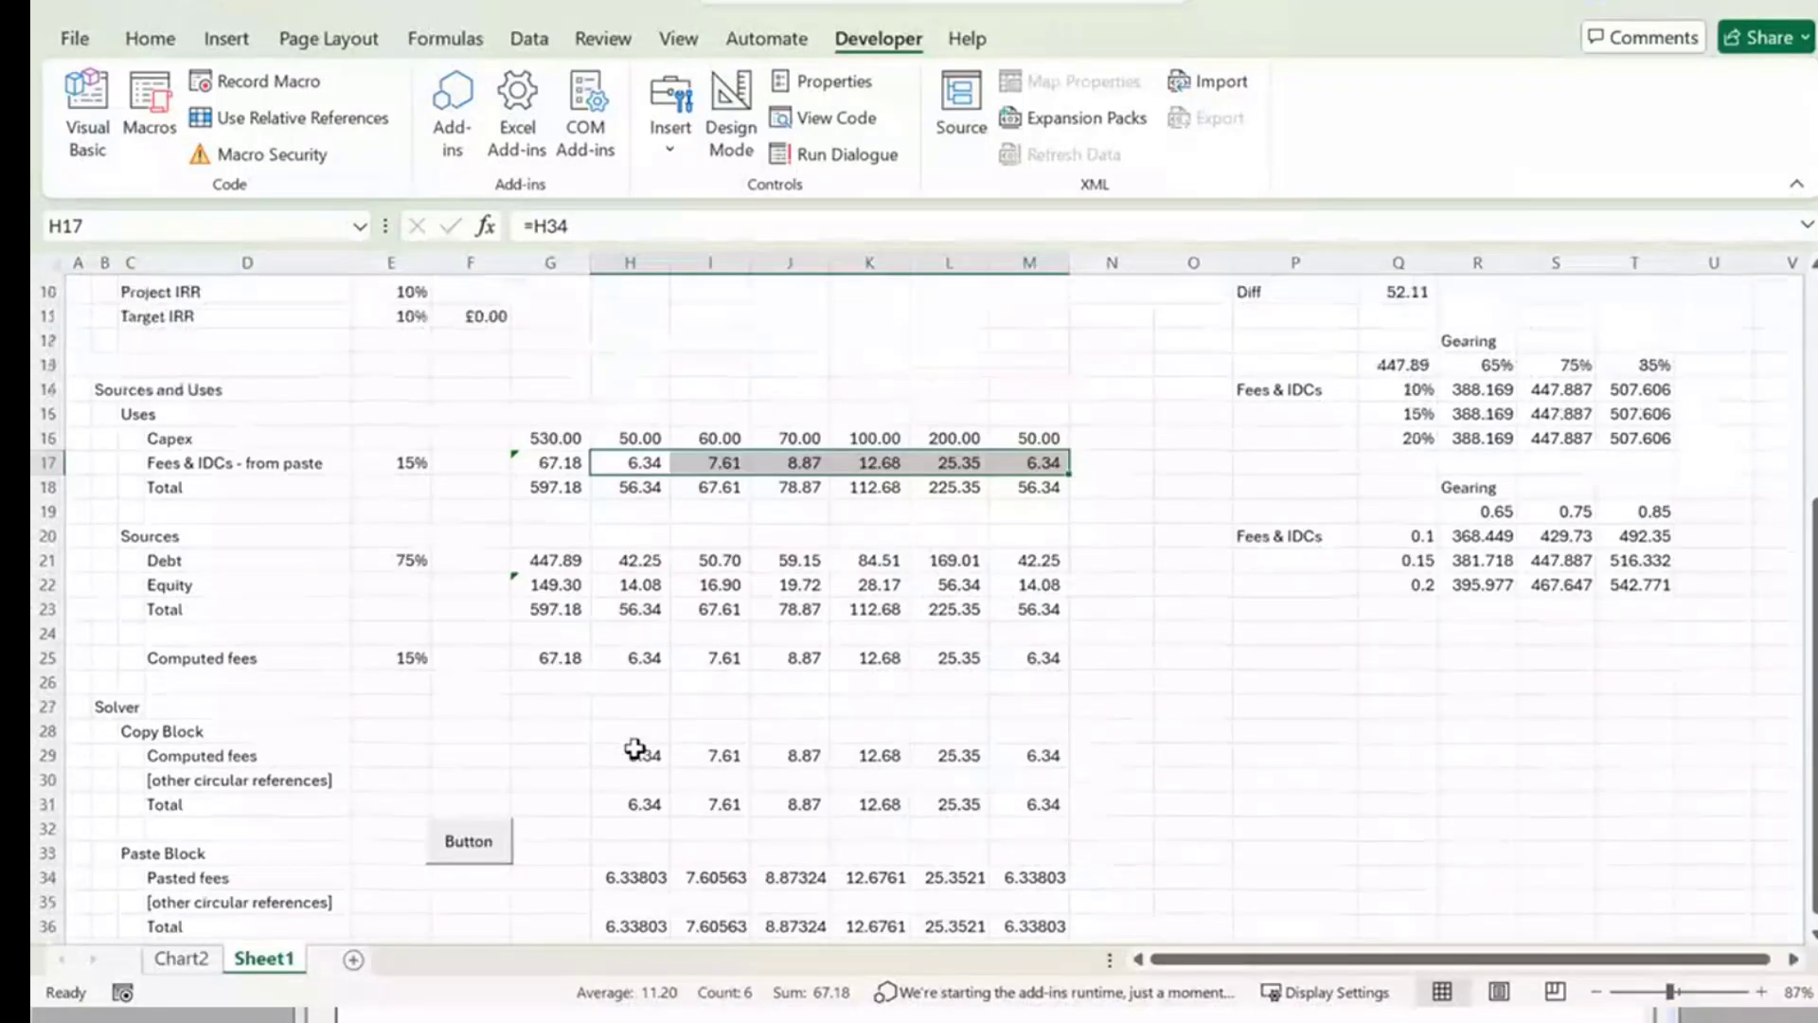
scroll(635, 749, "up", 3)
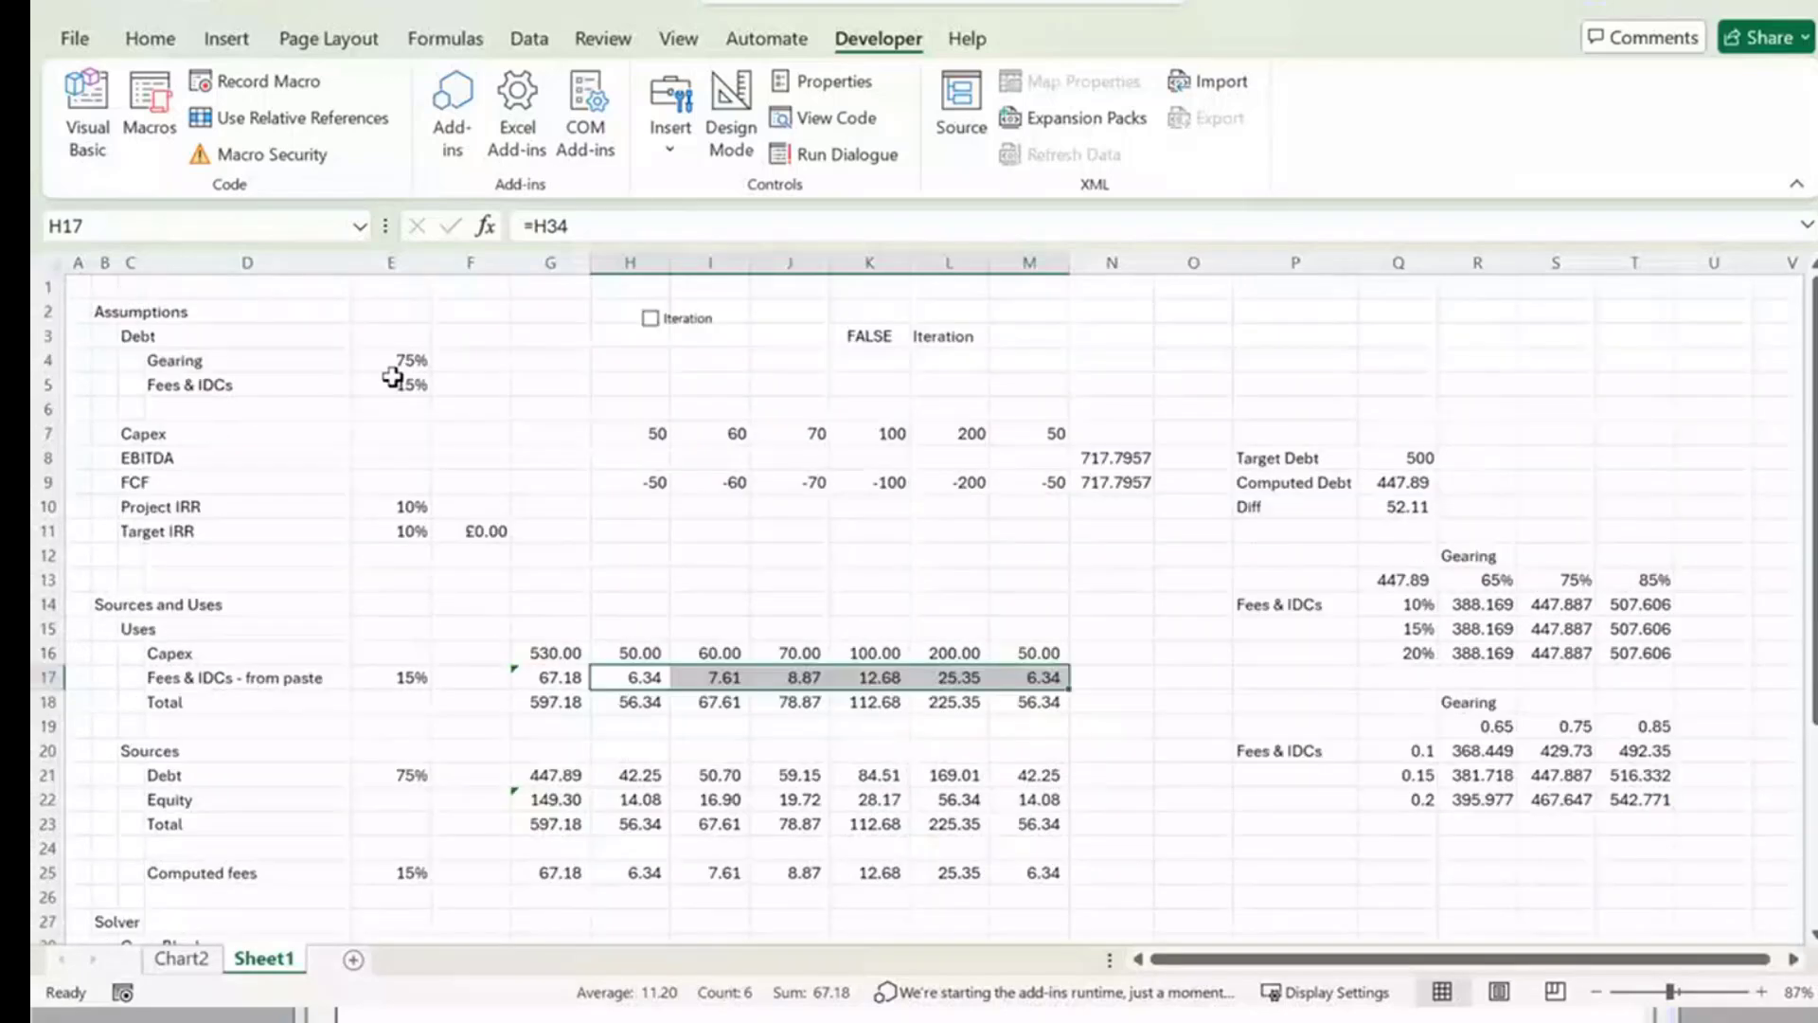
left_click(393, 377)
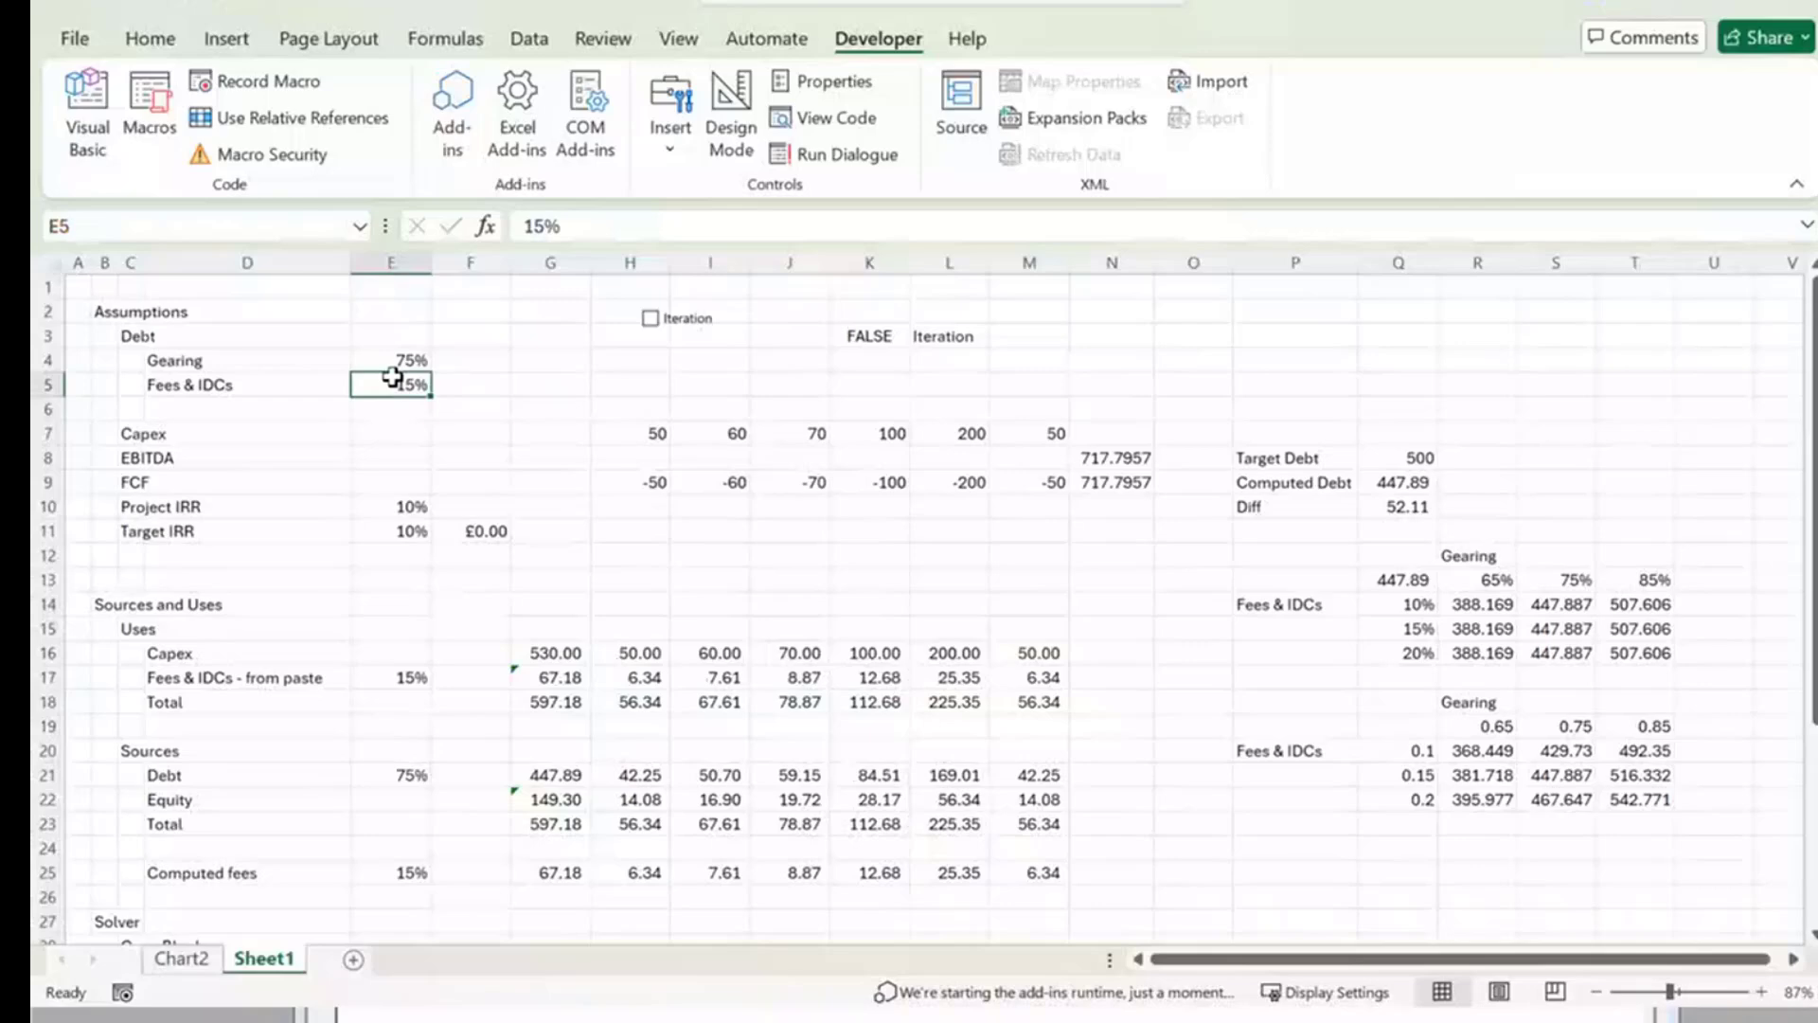
type("20%")
key("Return")
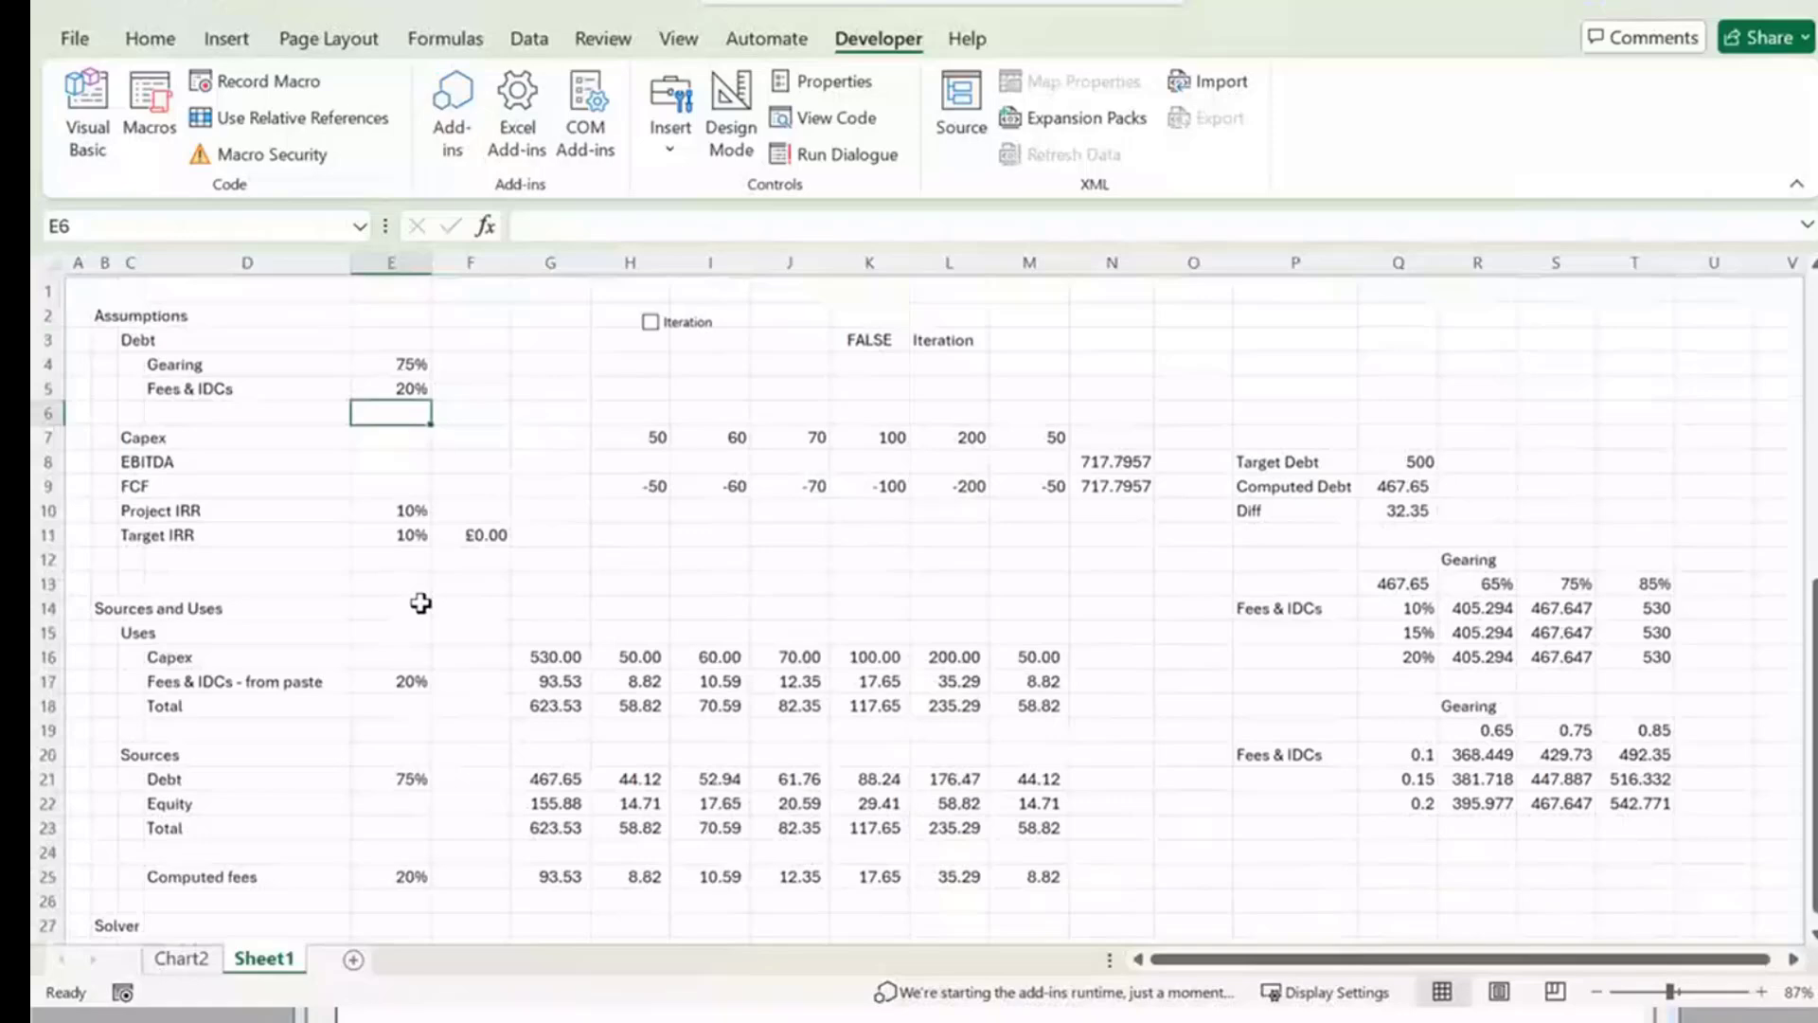
scroll(420, 603, "down", 4)
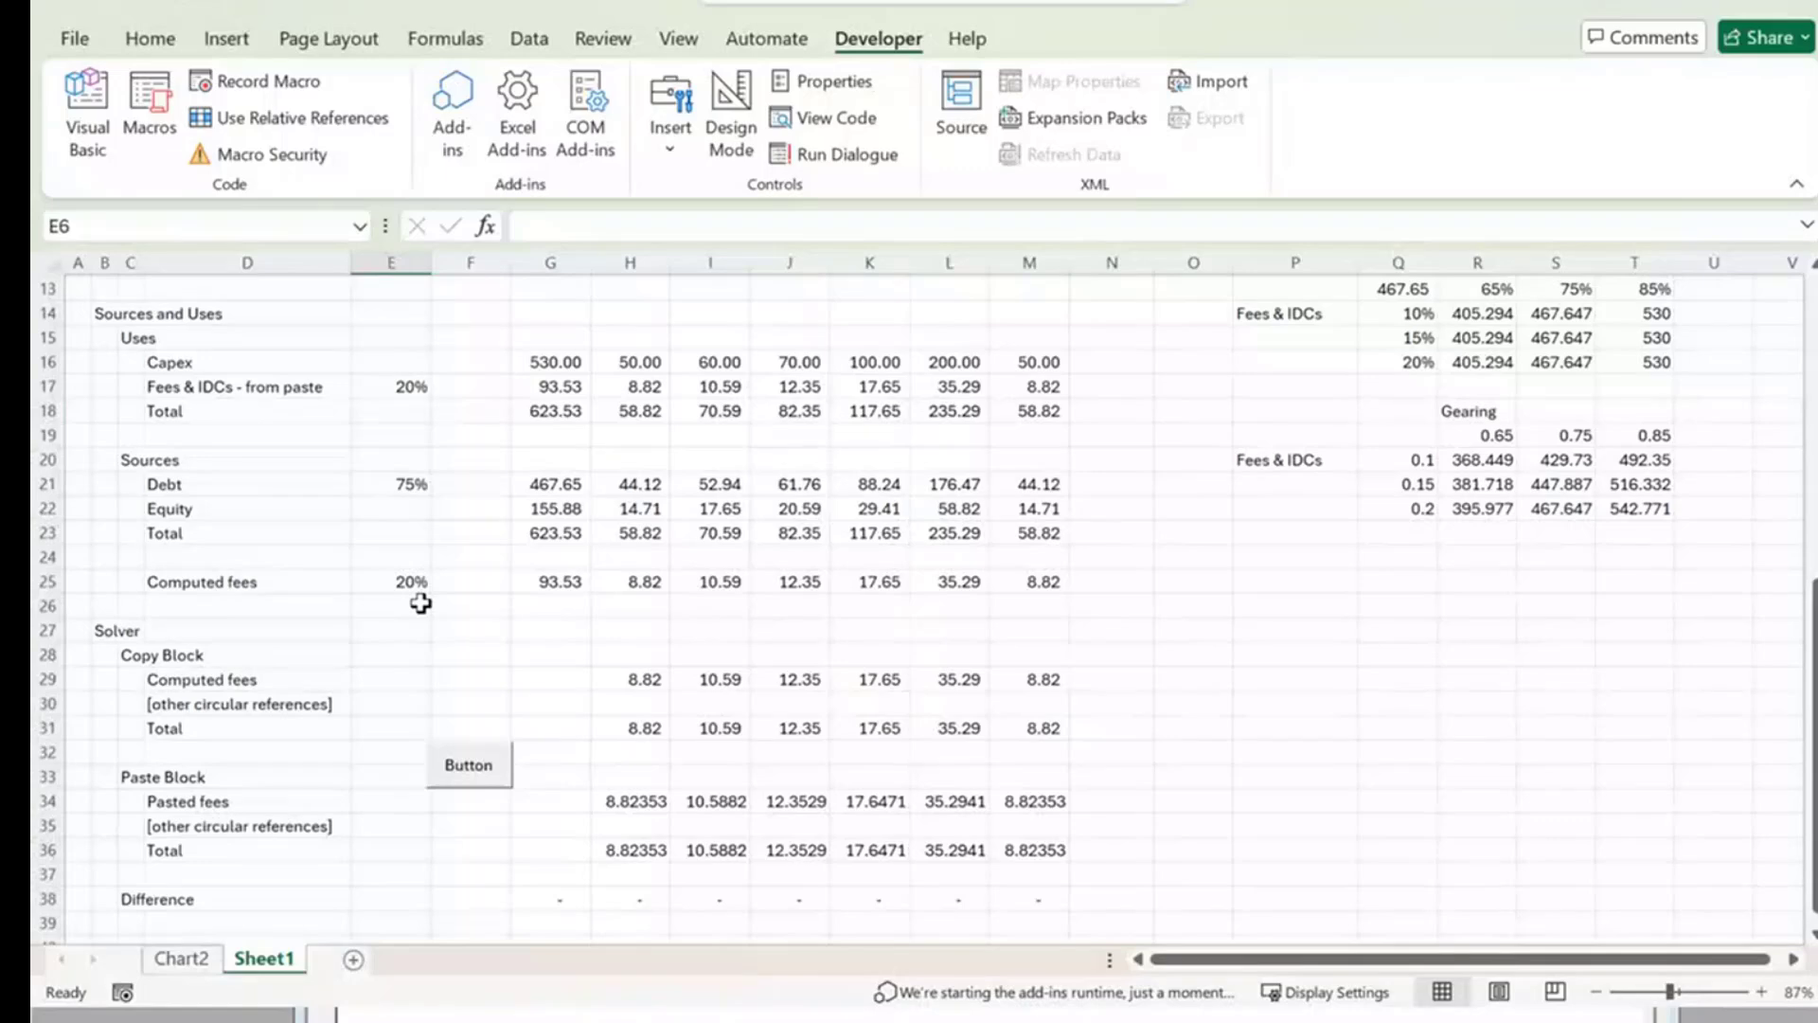
scroll(420, 603, "down", 1)
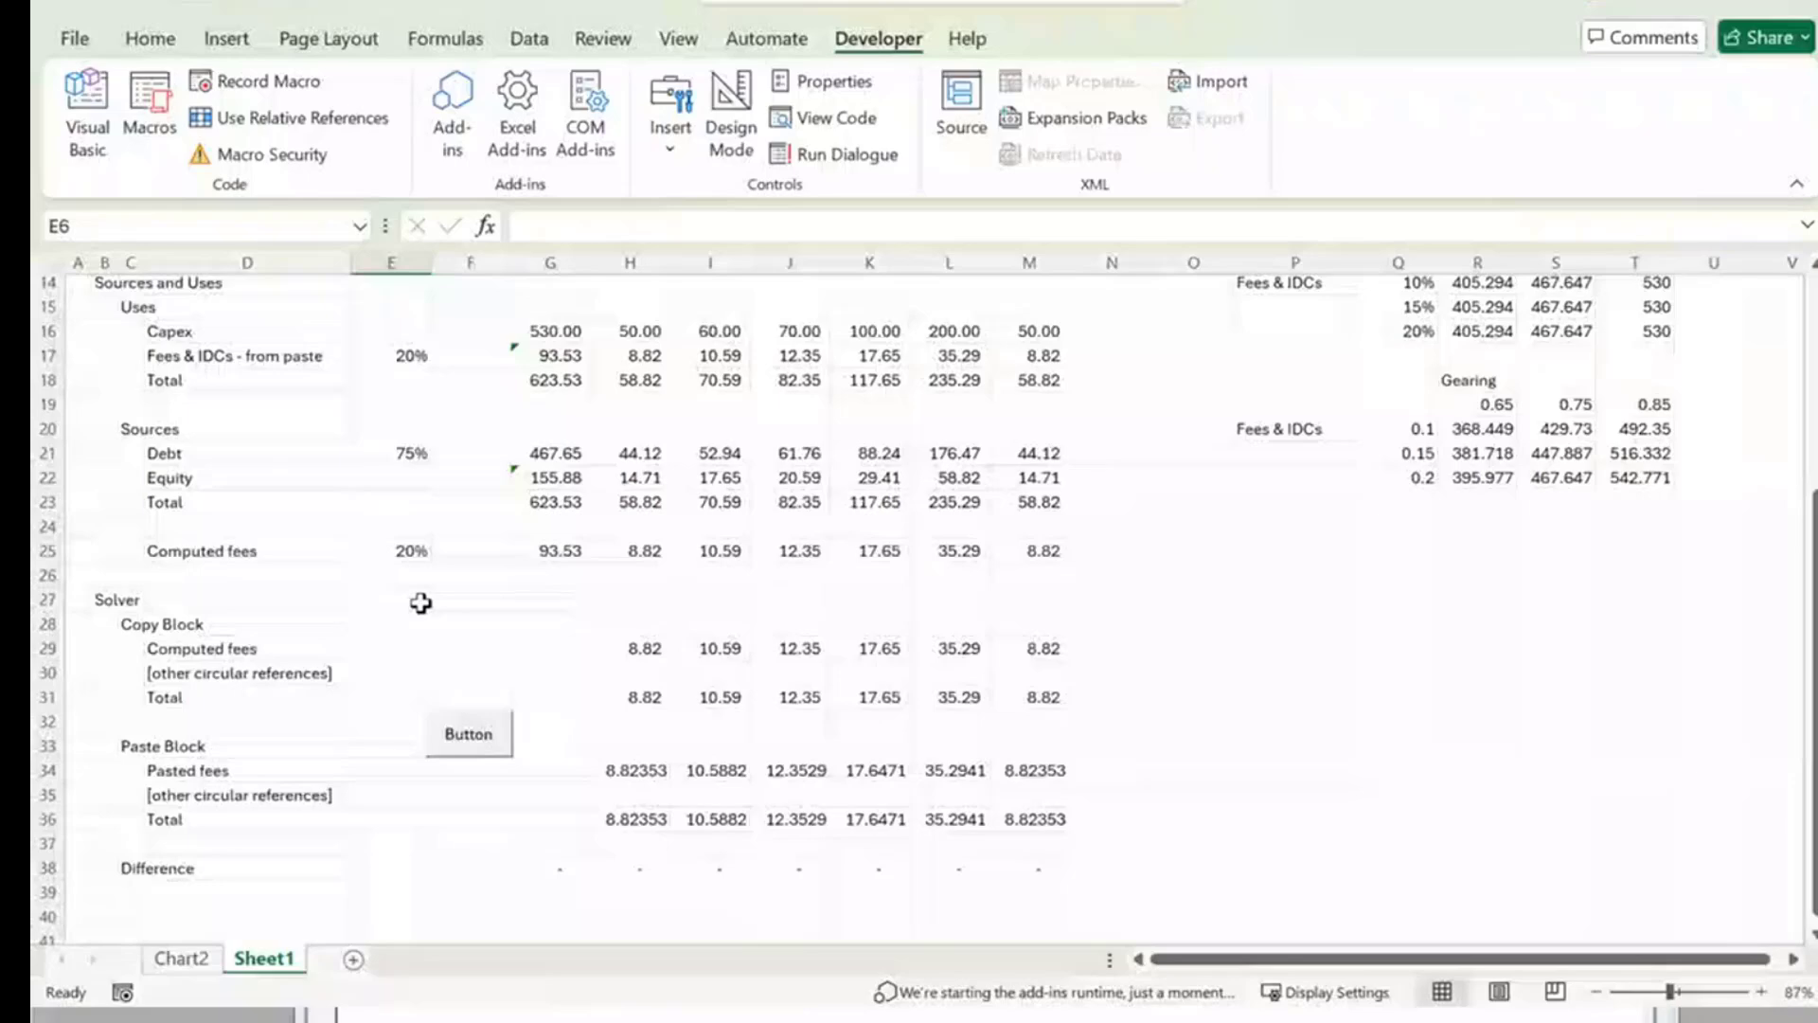
Compare the live gearing and fees data table in R14:T16 with the static results table below it.
scroll(421, 603, "up", 4)
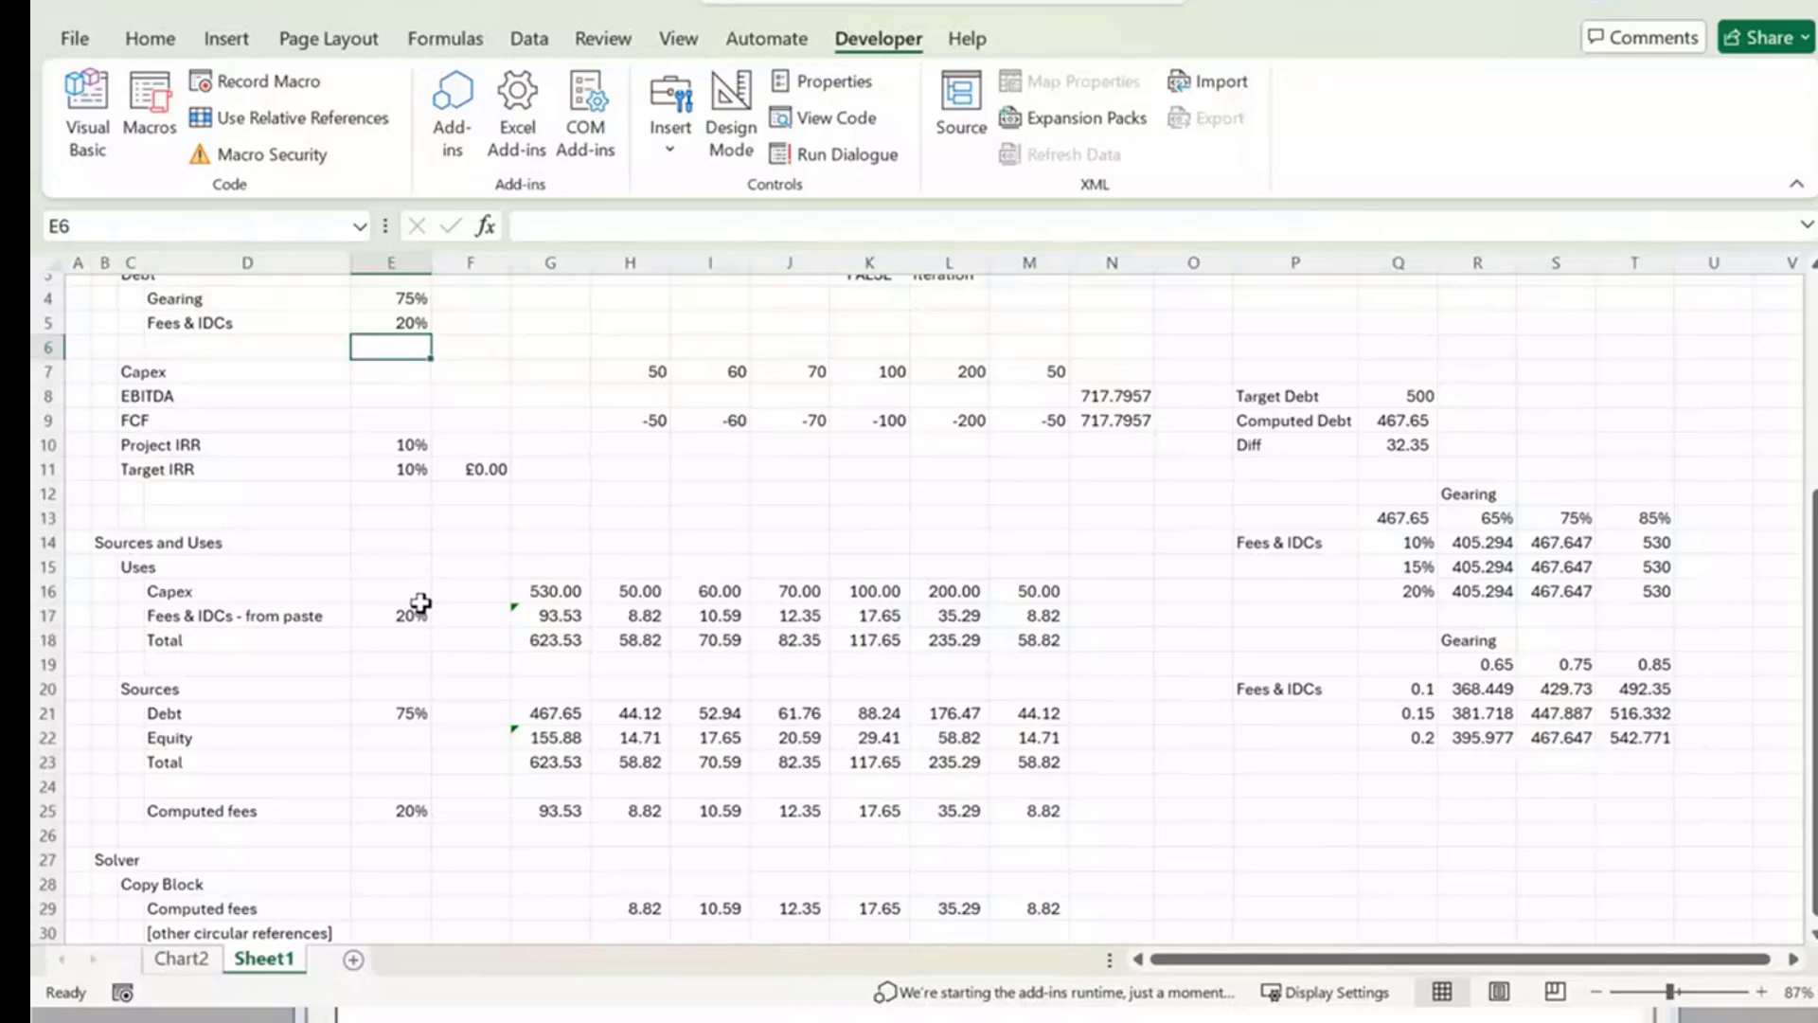
left_click_drag(1288, 494, 1686, 600)
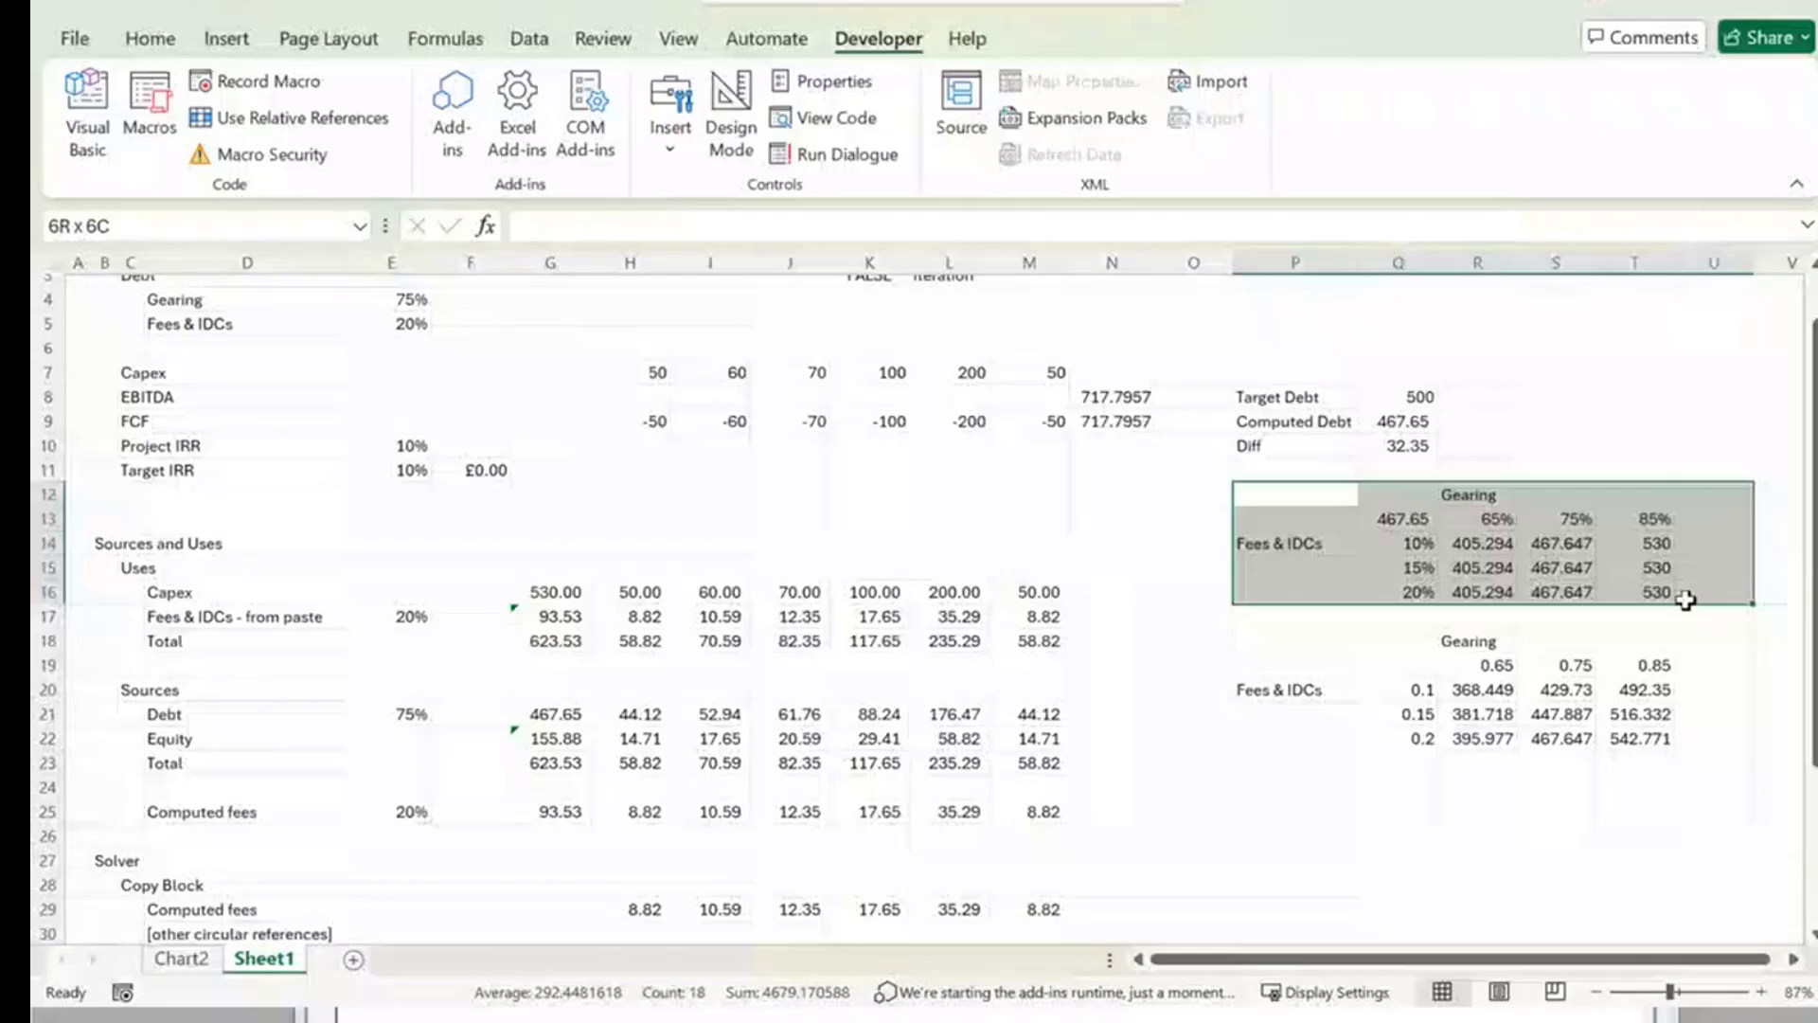
left_click_drag(1686, 599, 1685, 599)
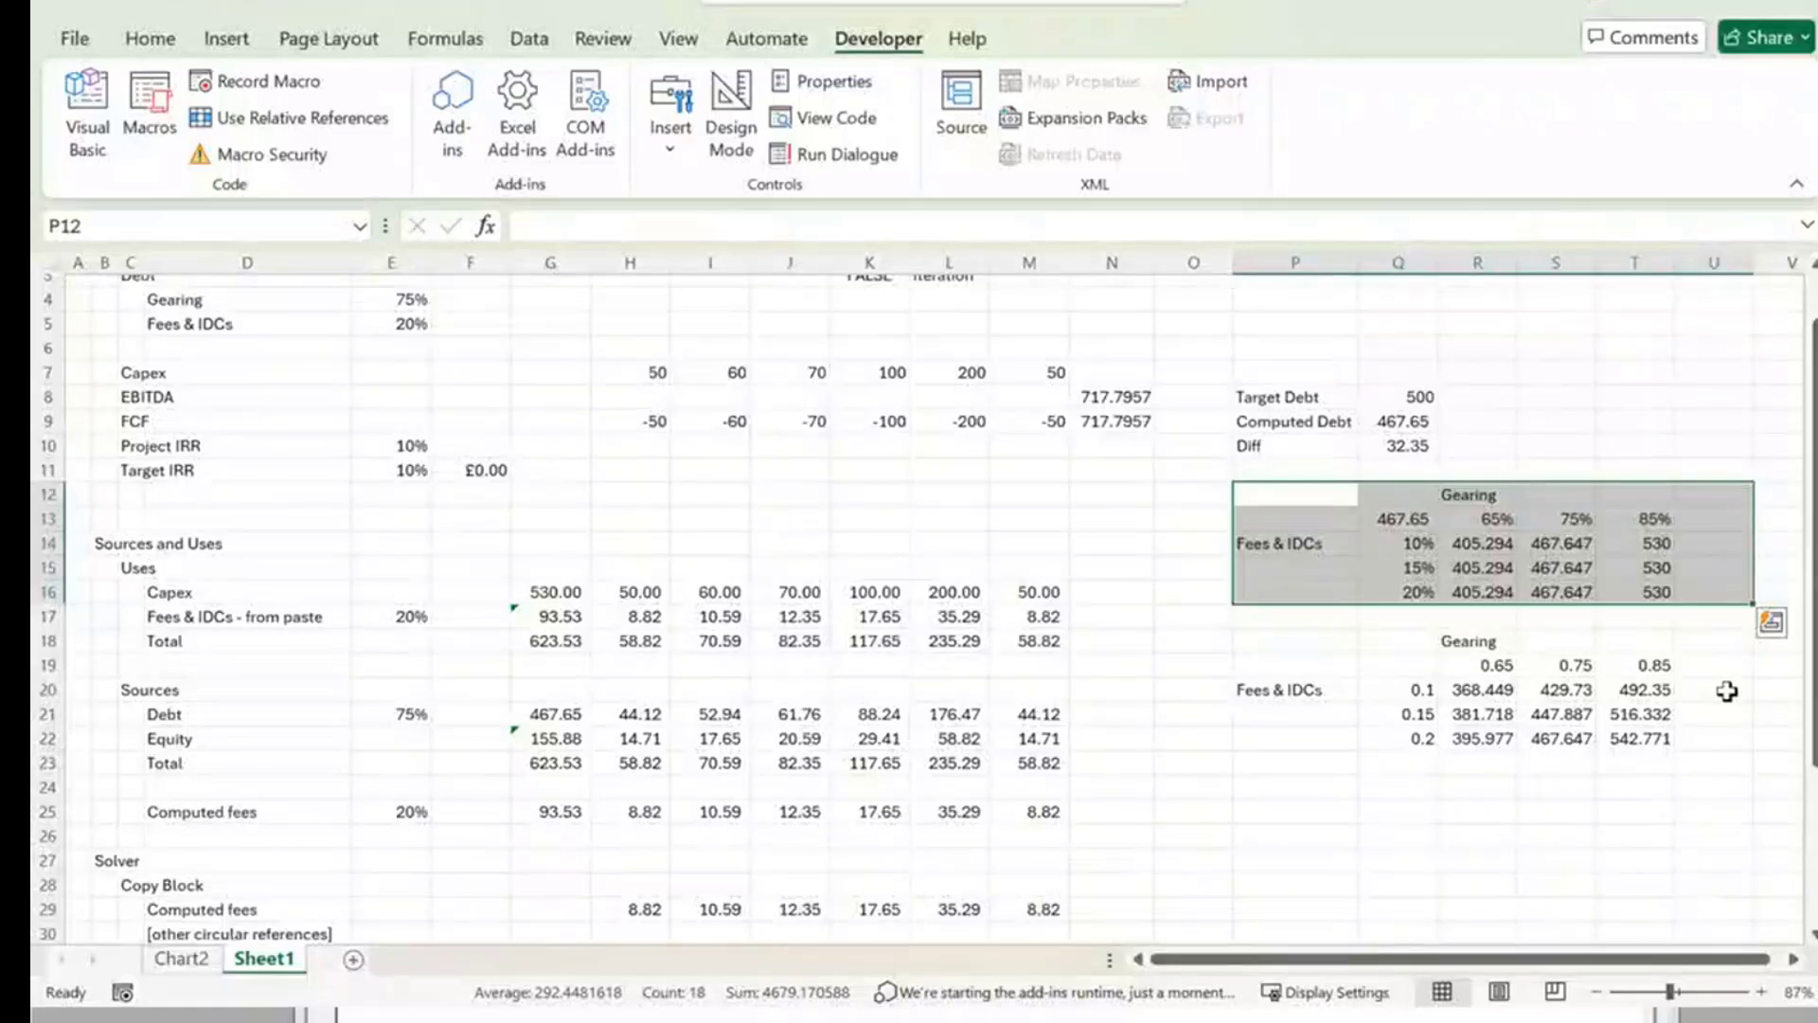
left_click(1443, 714)
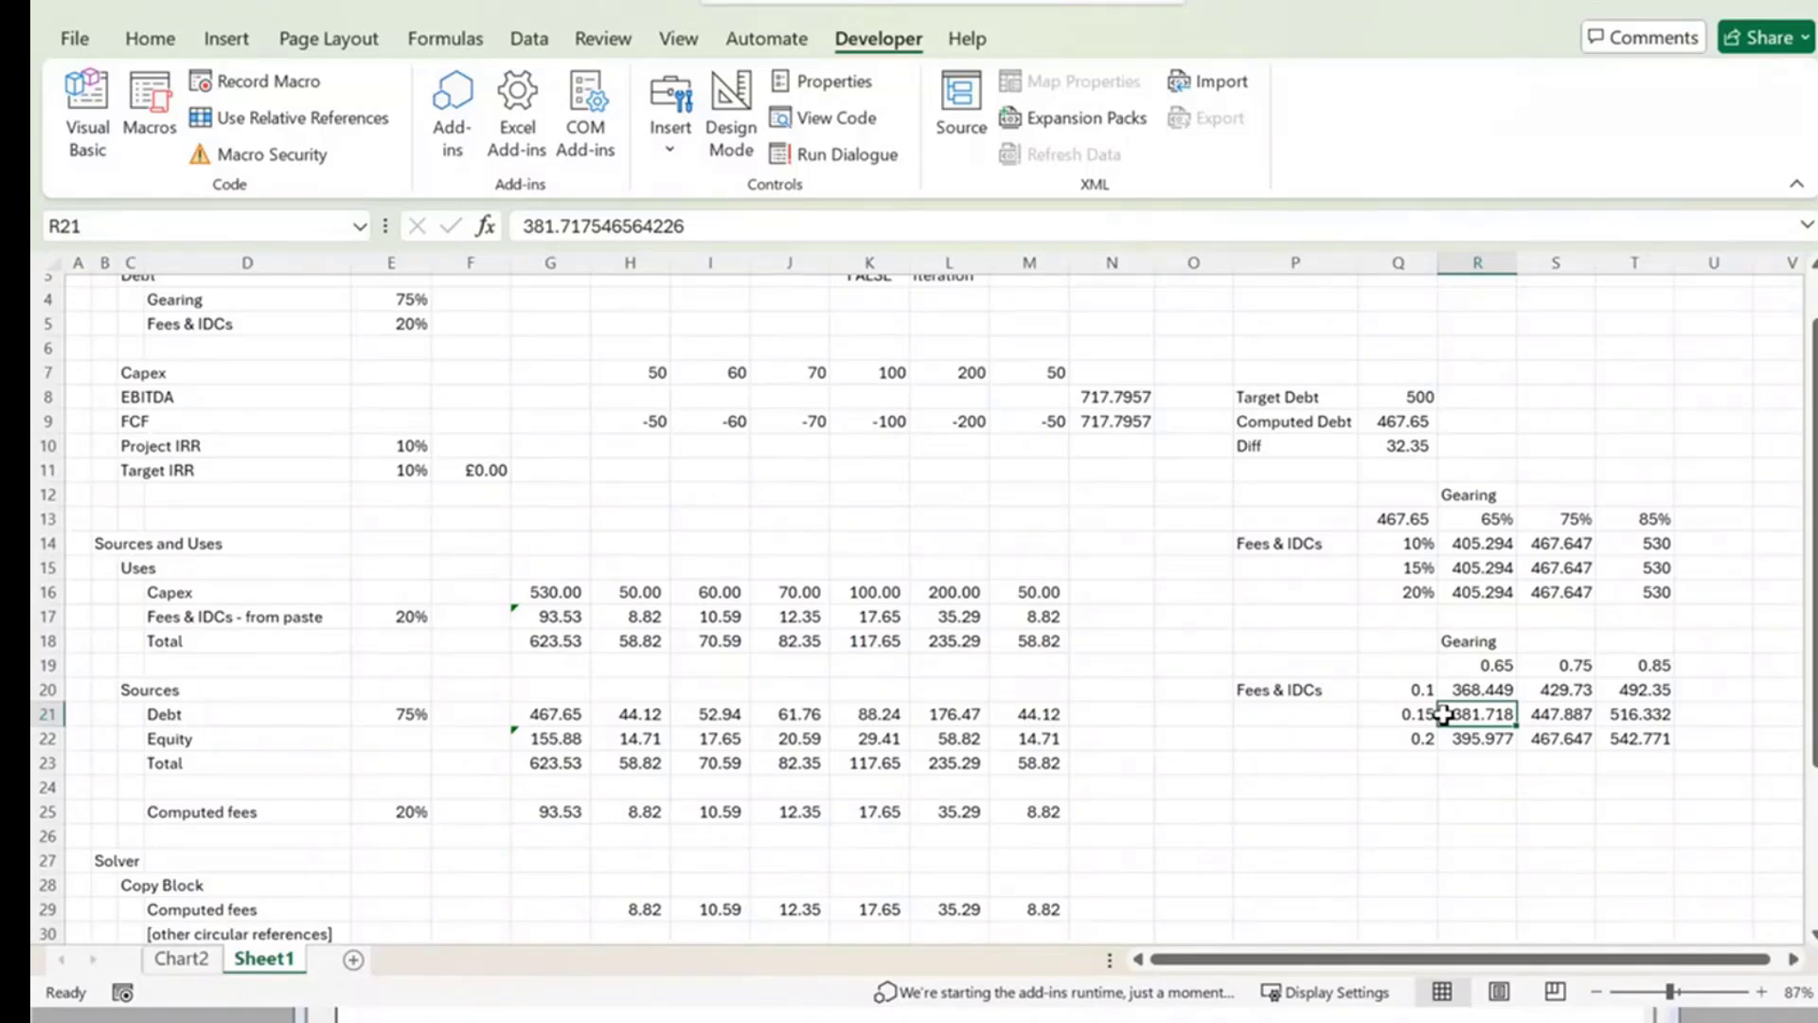
left_click_drag(1474, 544, 1648, 582)
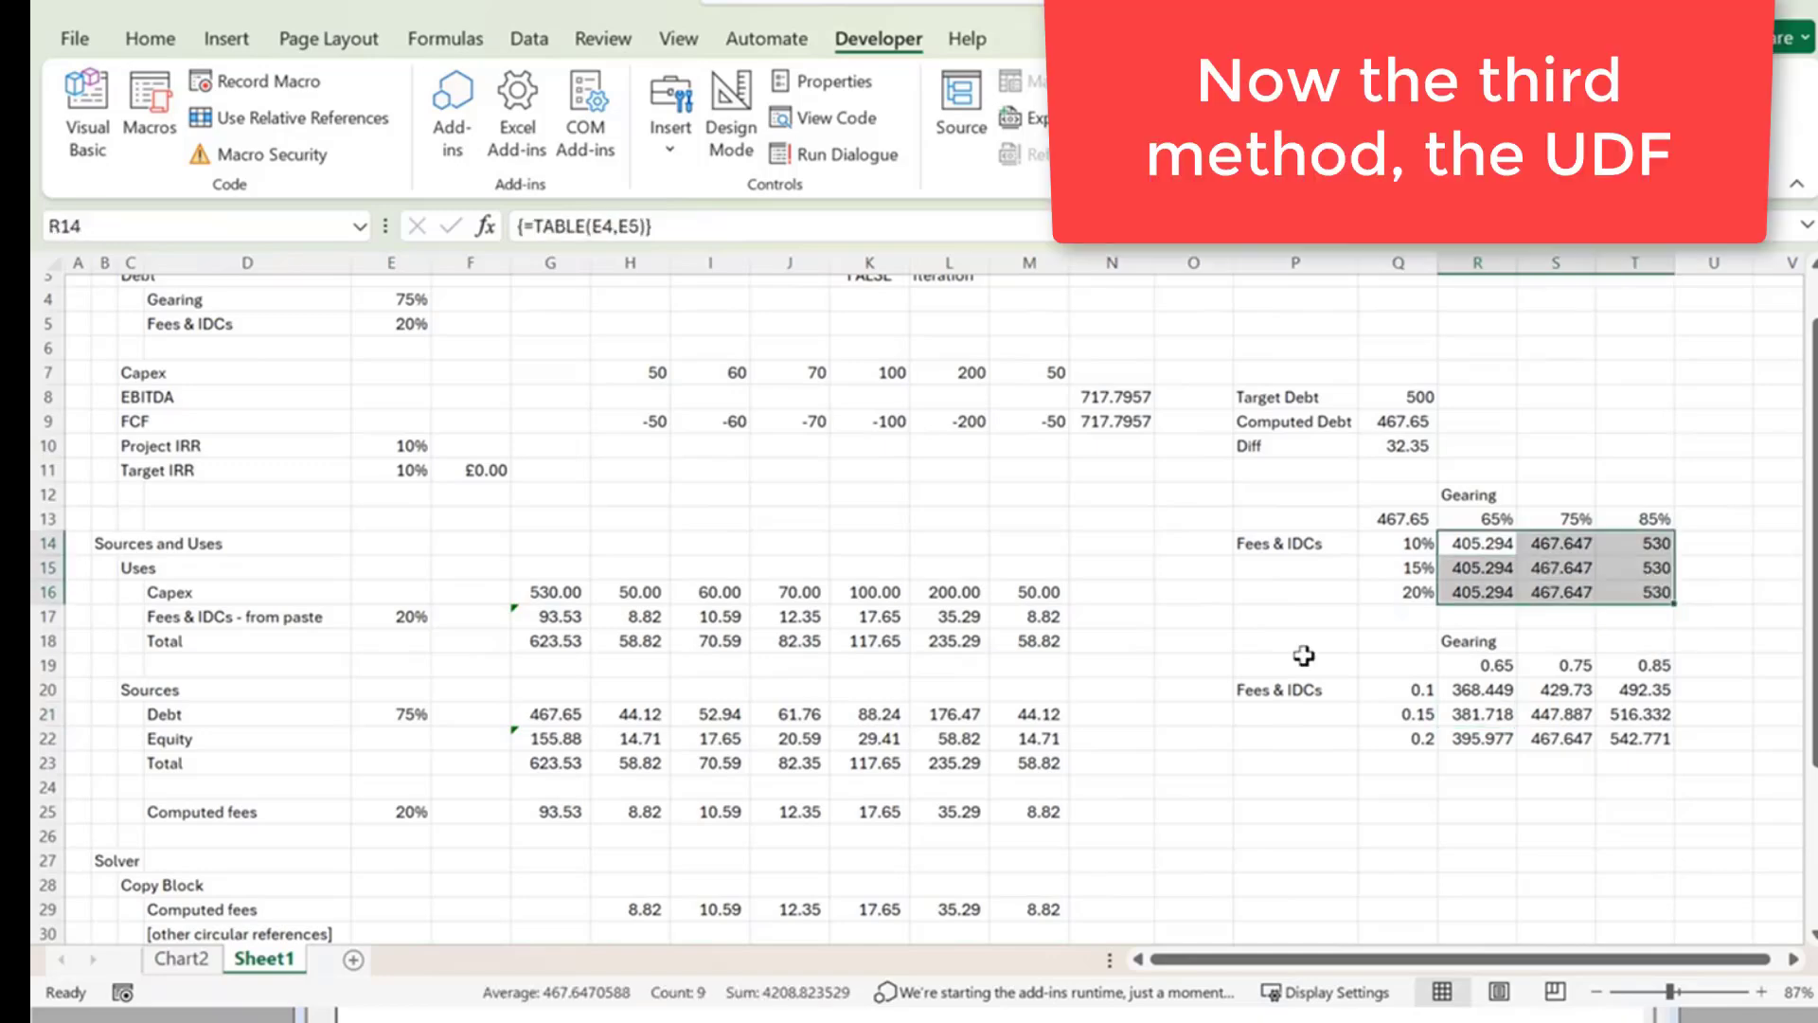
Name the debt difference cell Q10 Diff.
left_click(1280, 660)
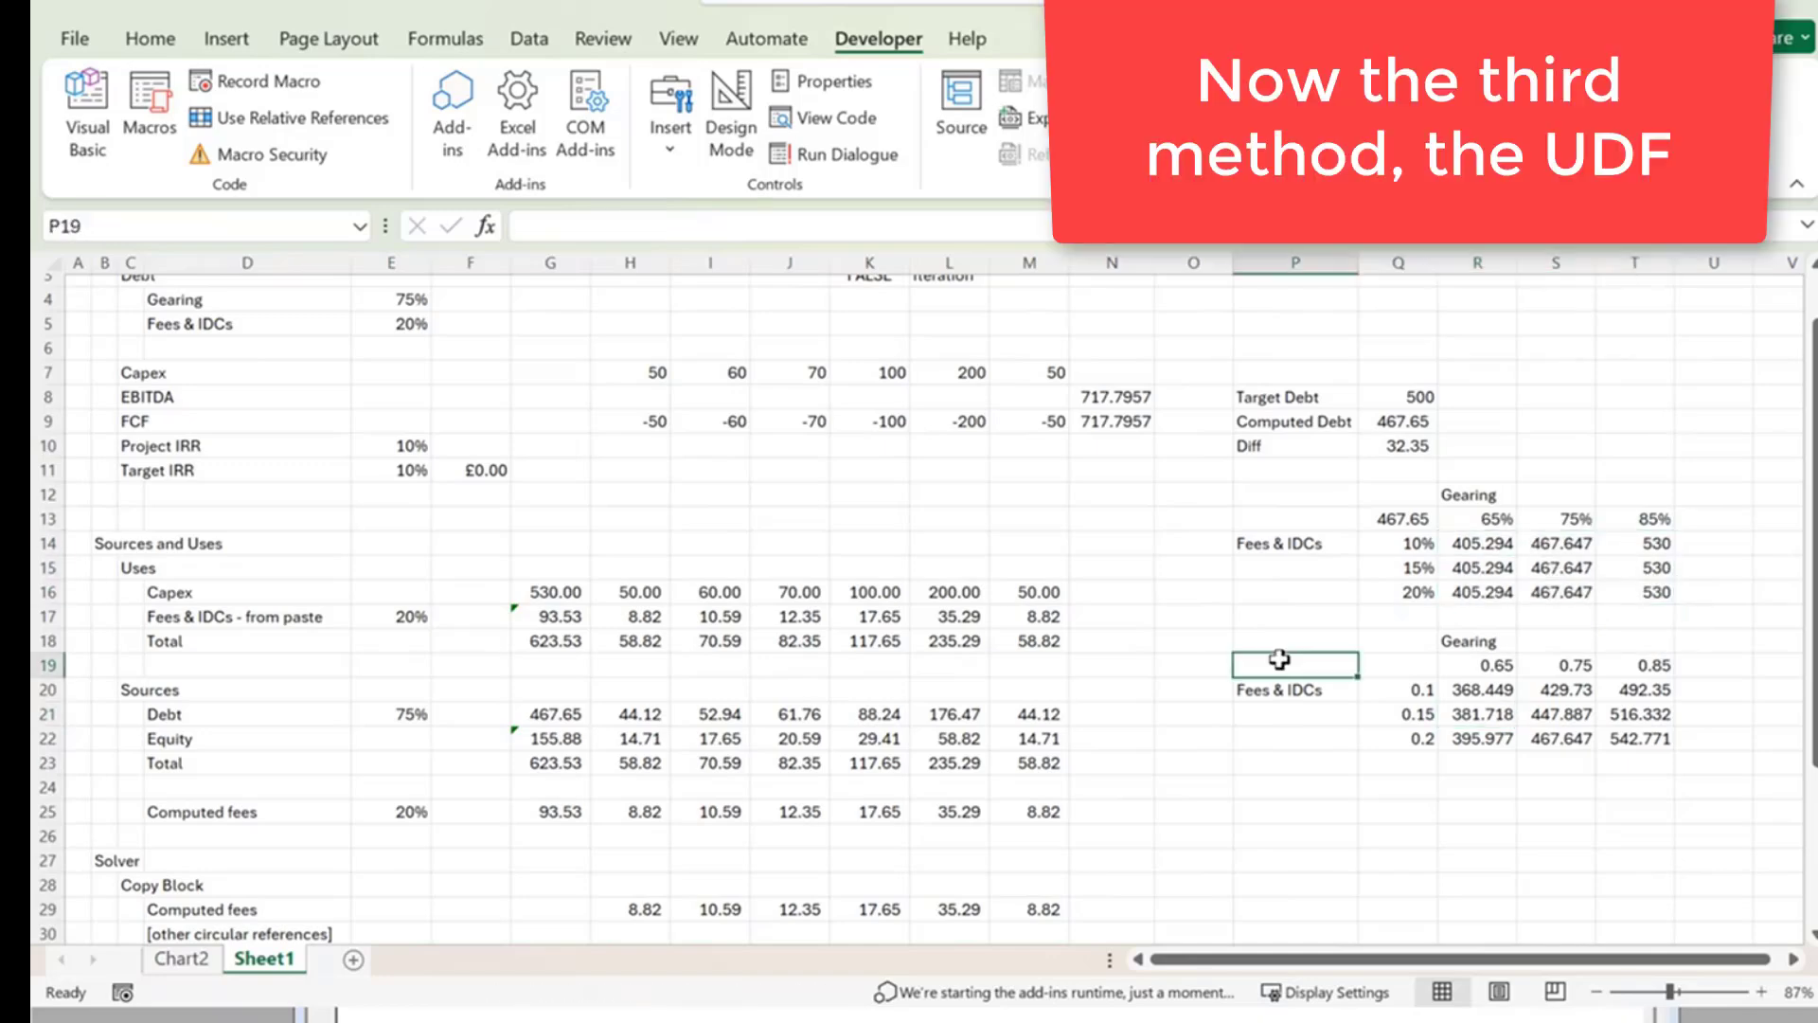
scroll(1279, 660, "up", 1)
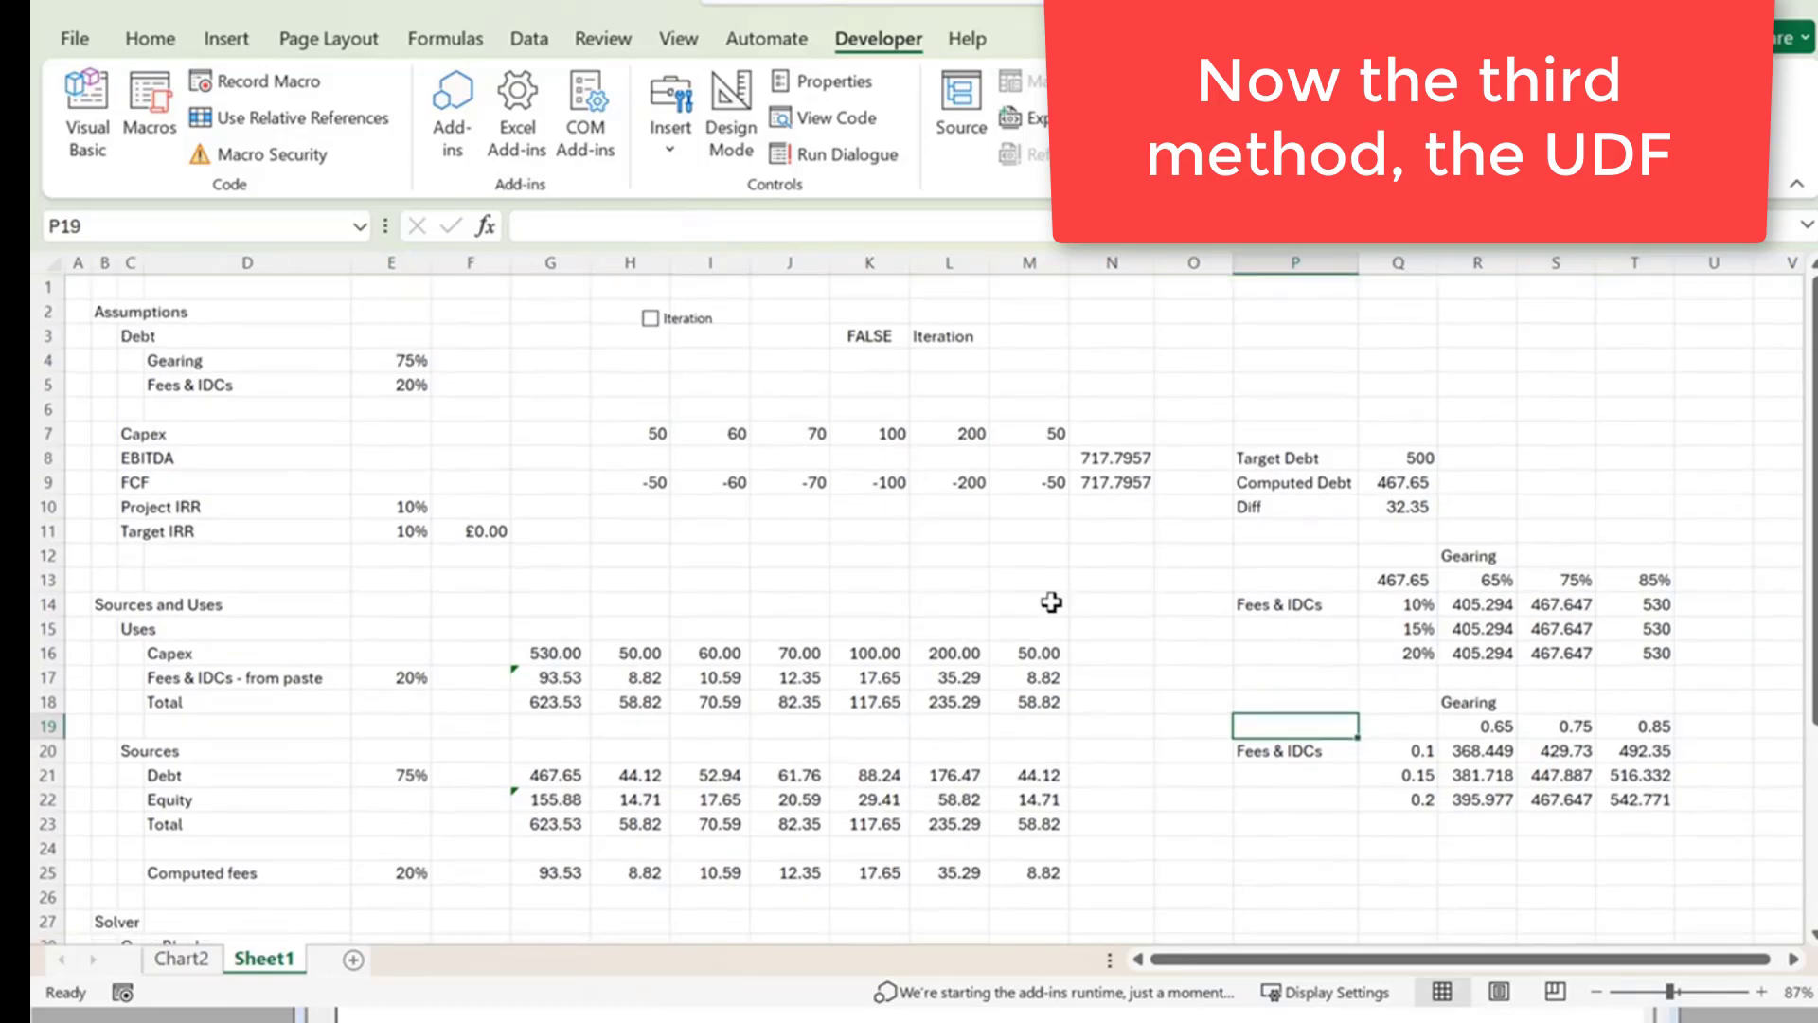
left_click(1400, 511)
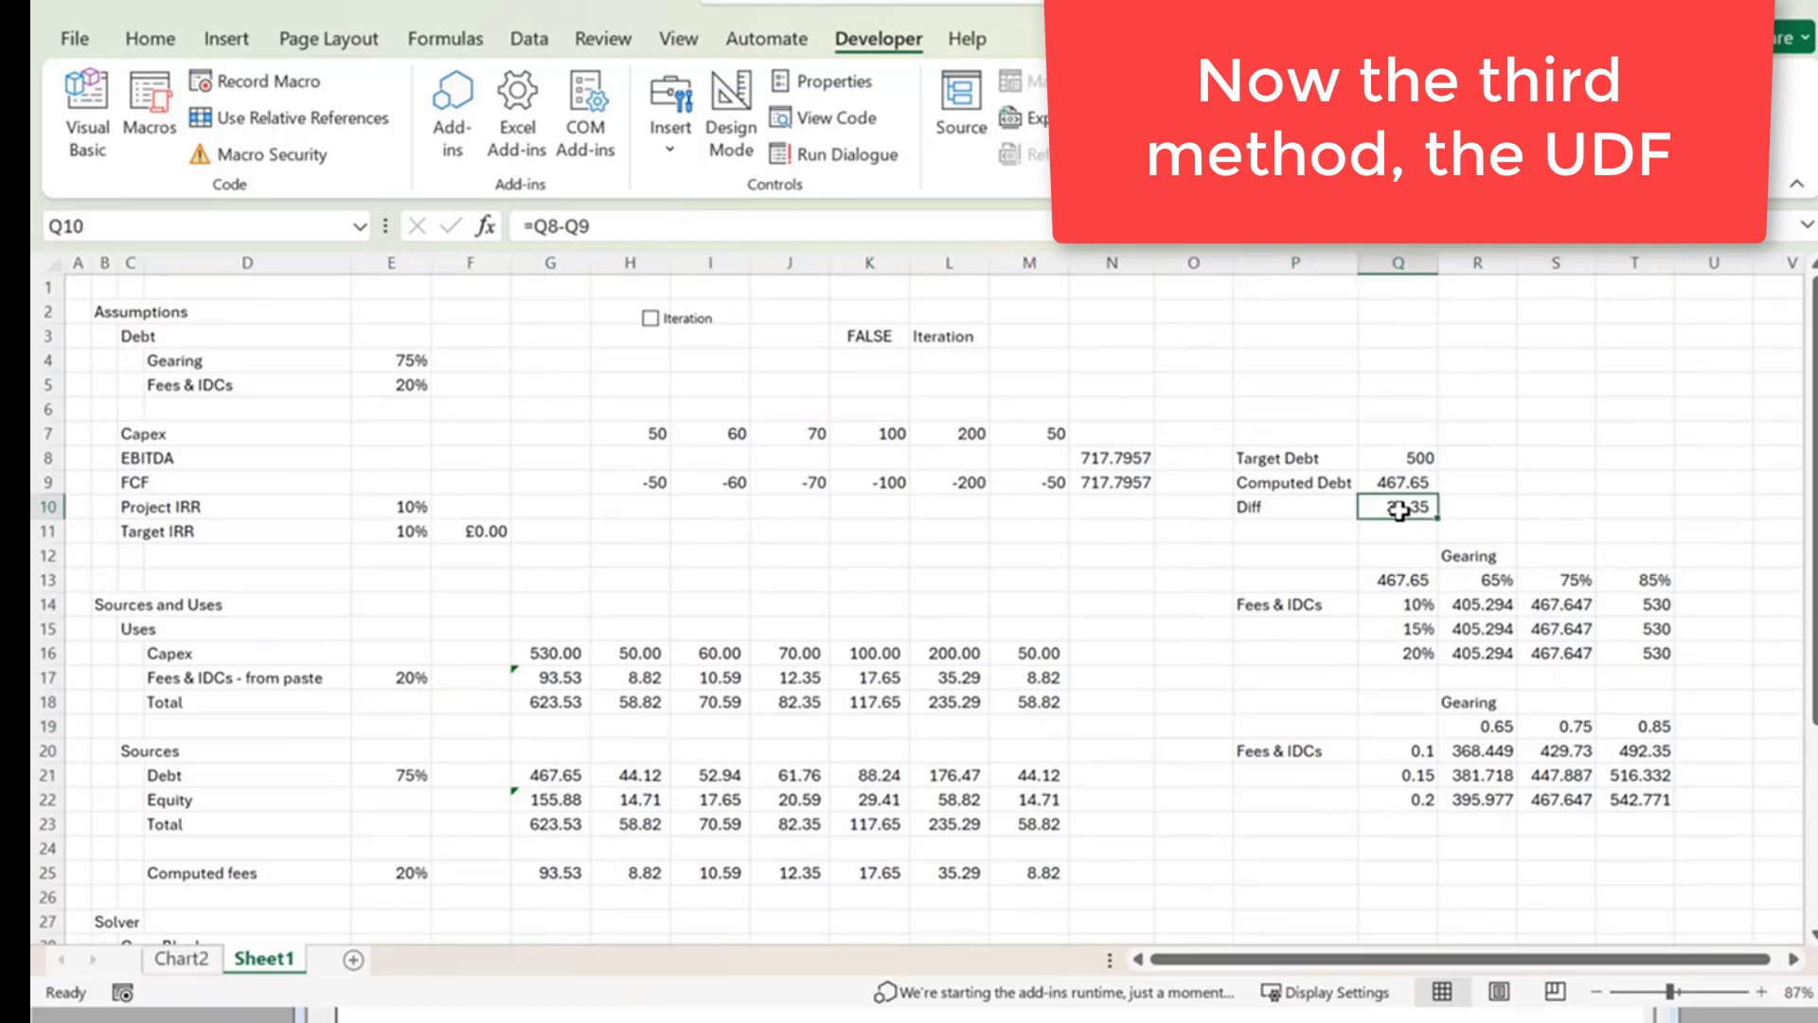
left_click(117, 227)
type("Diff")
key("Return")
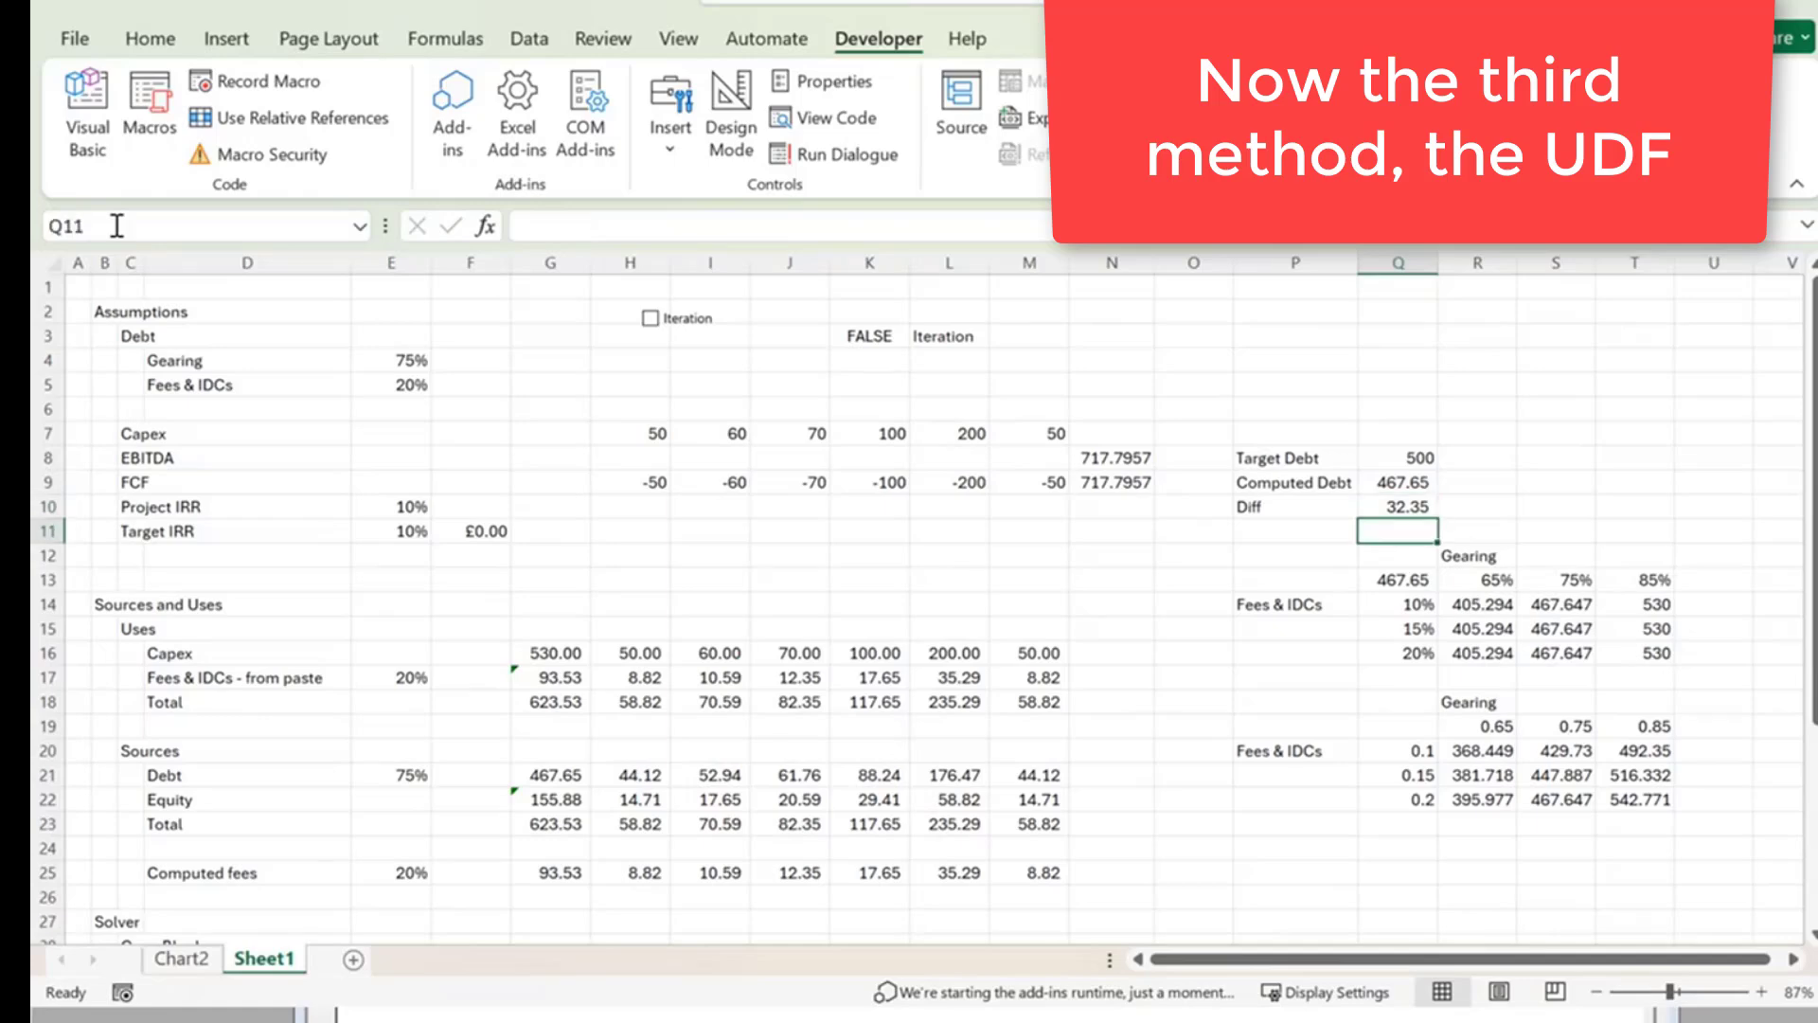
key("Up")
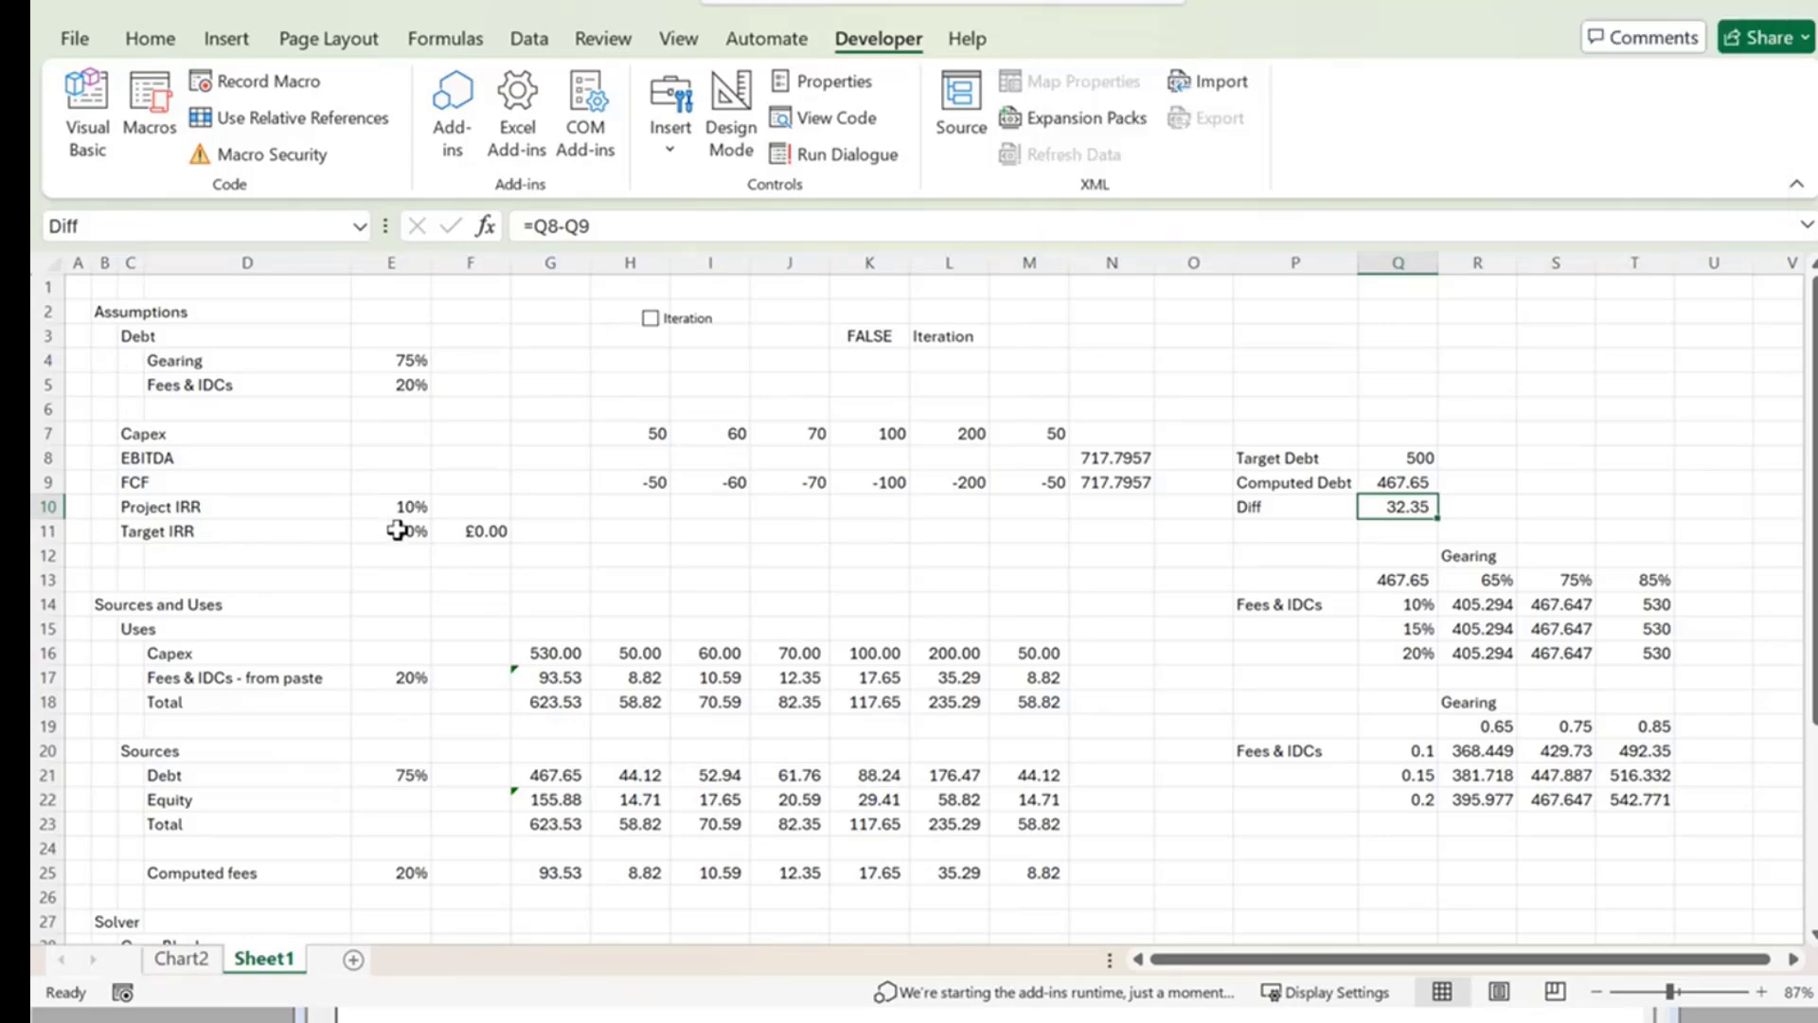
Name the Gearing assumption cell E4 Gearing.
left_click(405, 381)
left_click(383, 359)
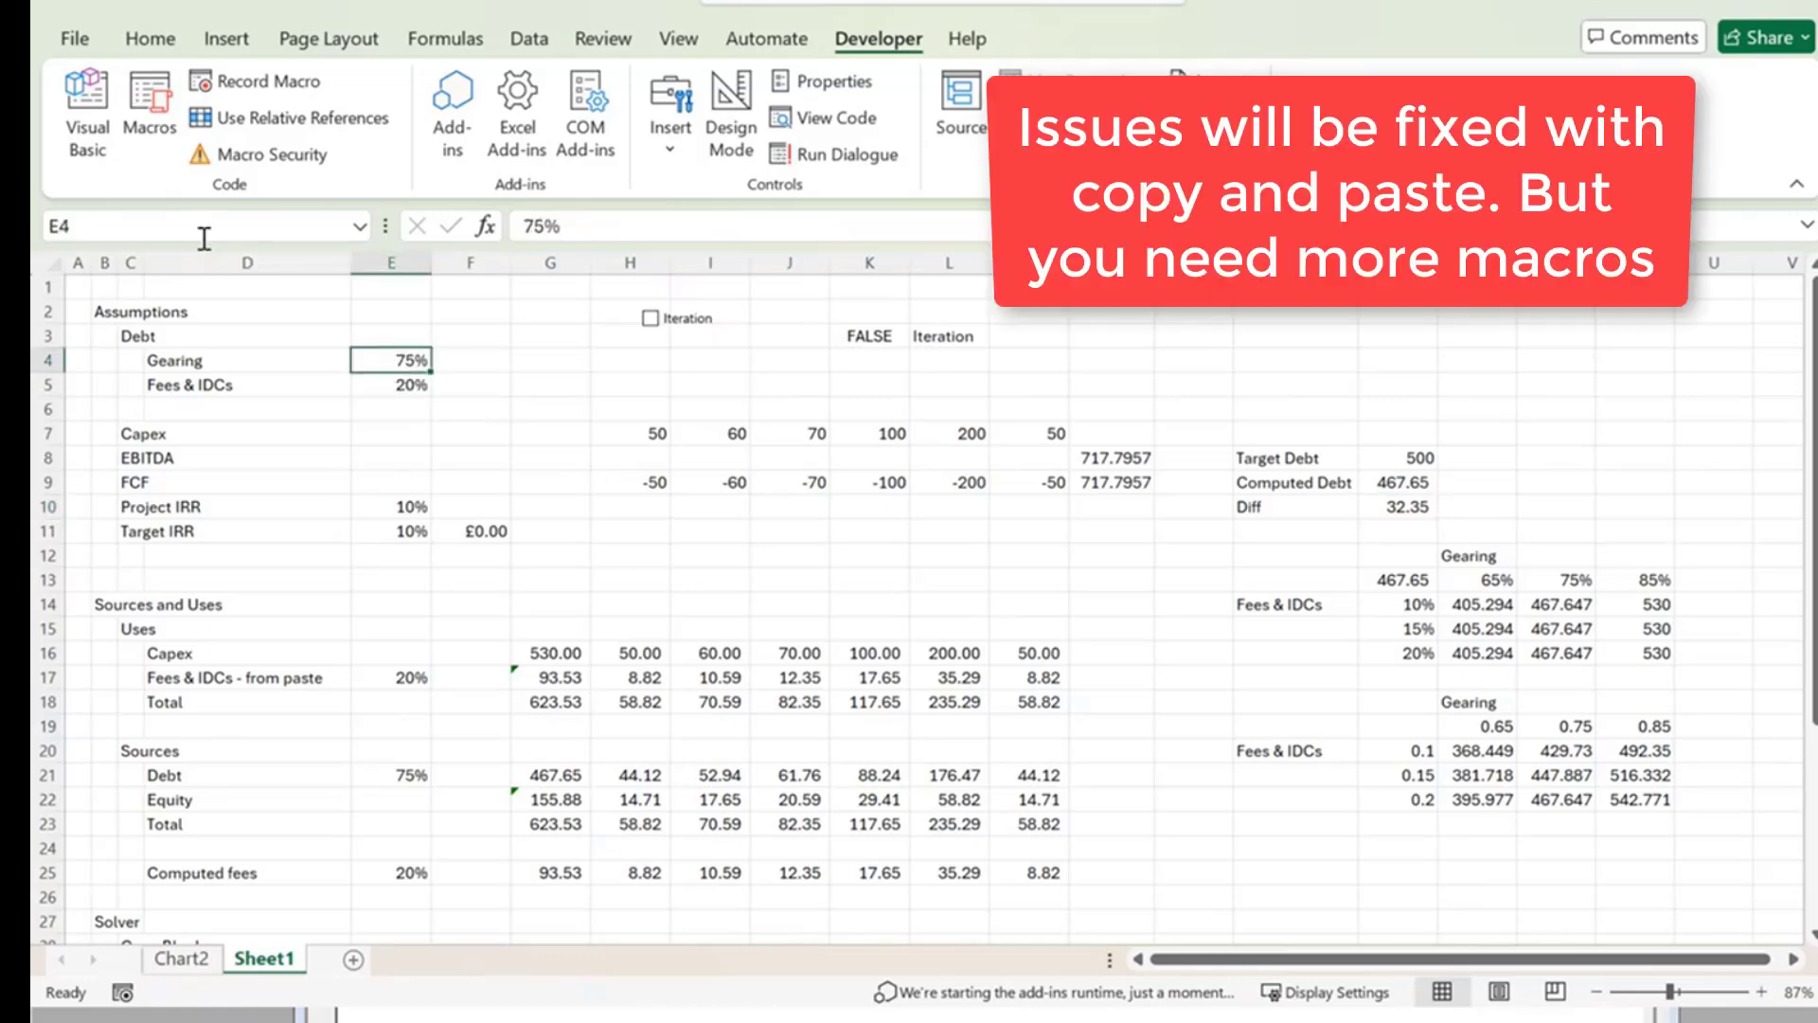
left_click(200, 233)
type("Gar")
key("BackSpace")
key("BackSpace")
type("earing")
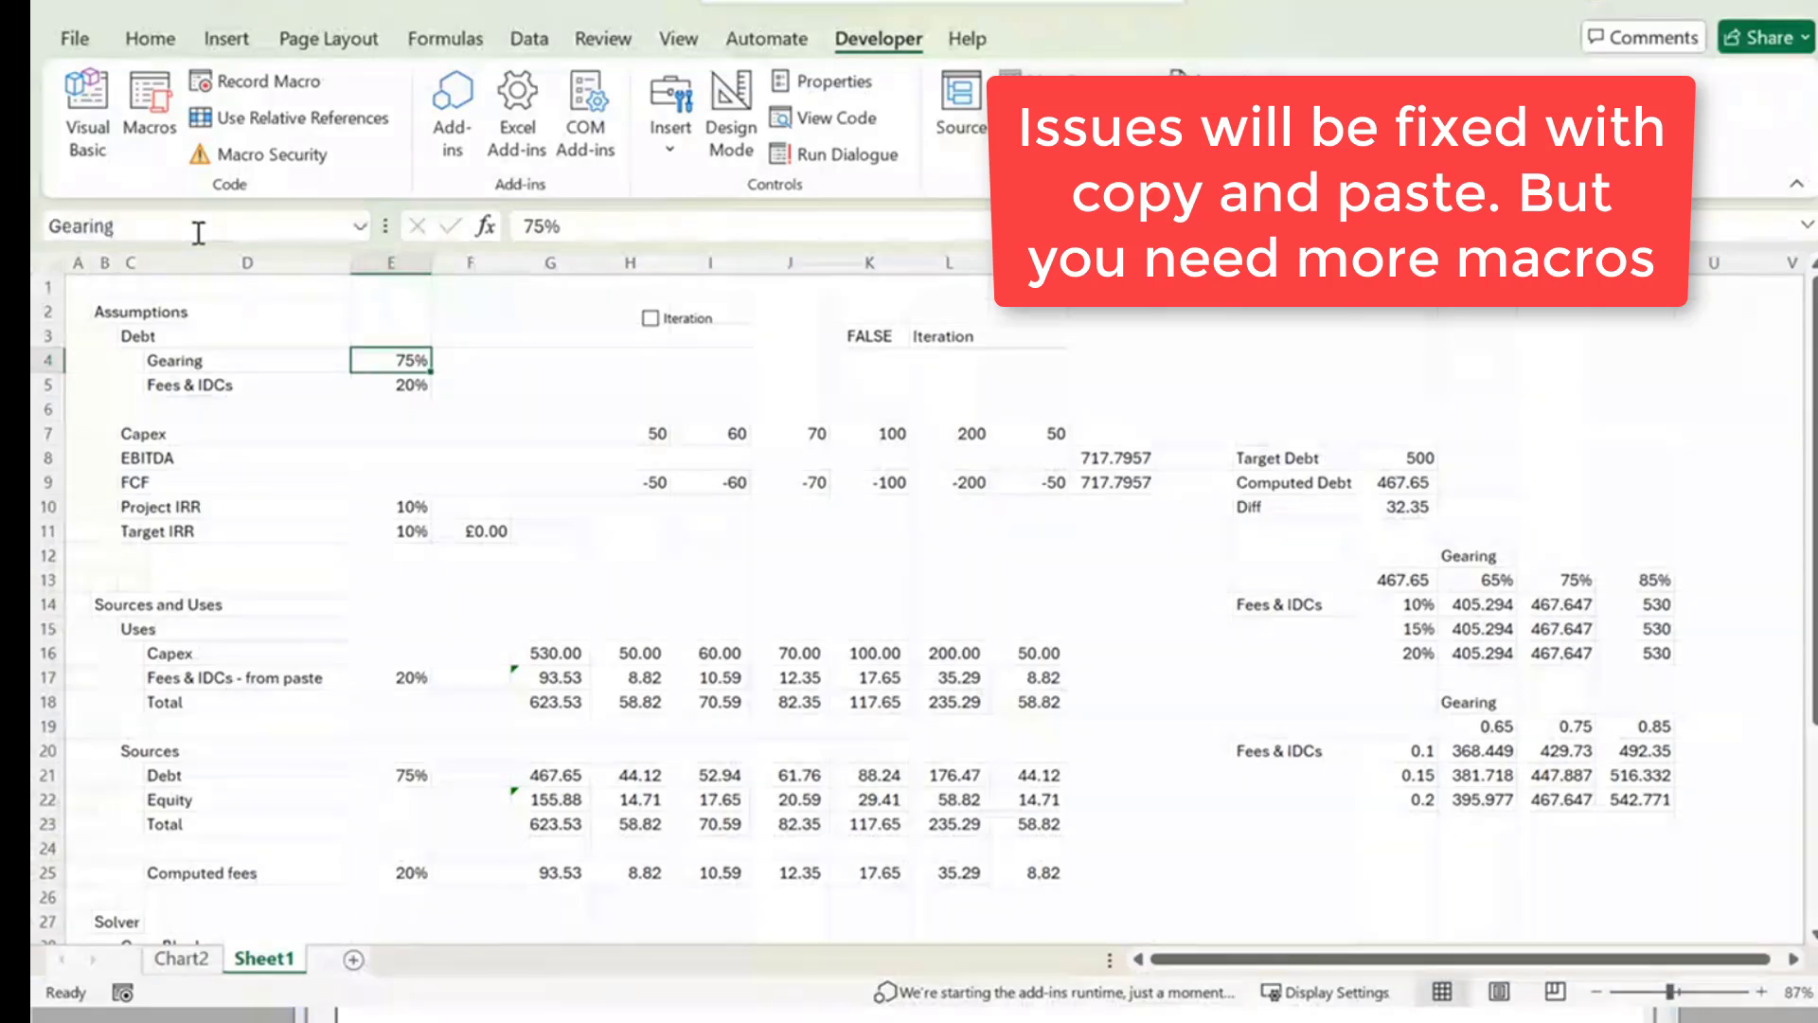
key("Return")
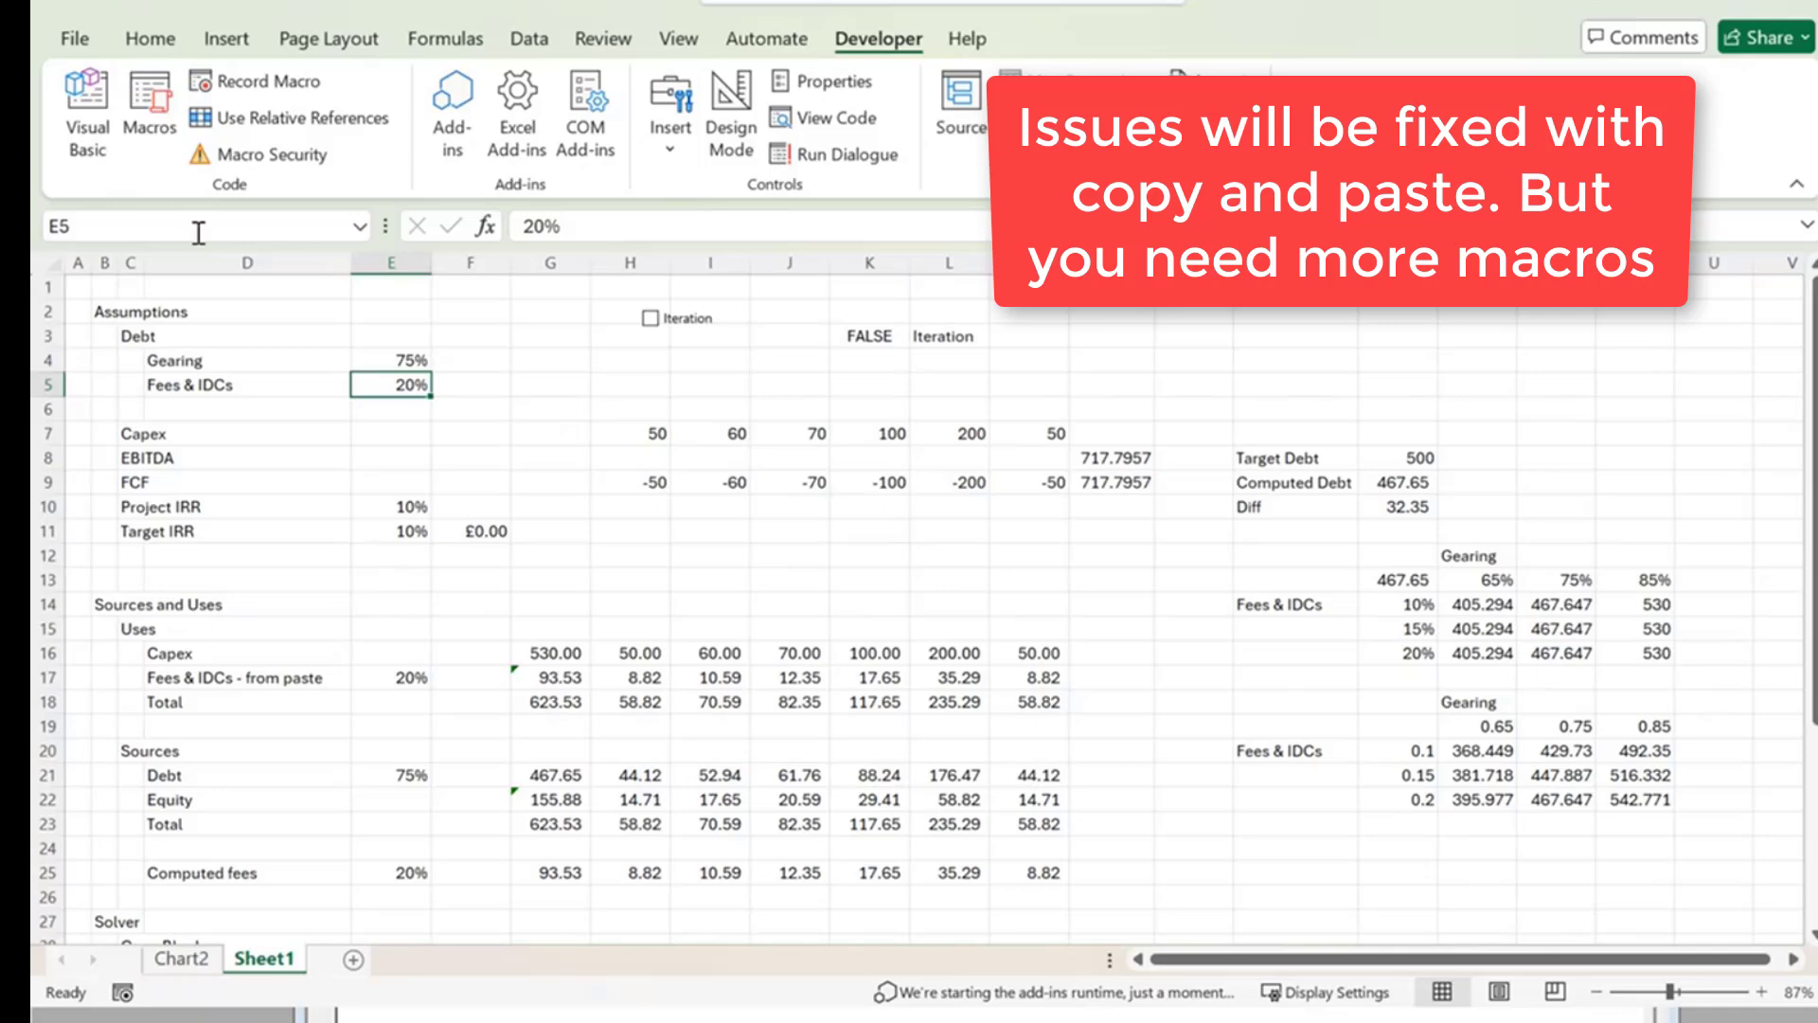
Start recording a macro named Goalseek in this workbook and open Goal Seek.
left_click(254, 81)
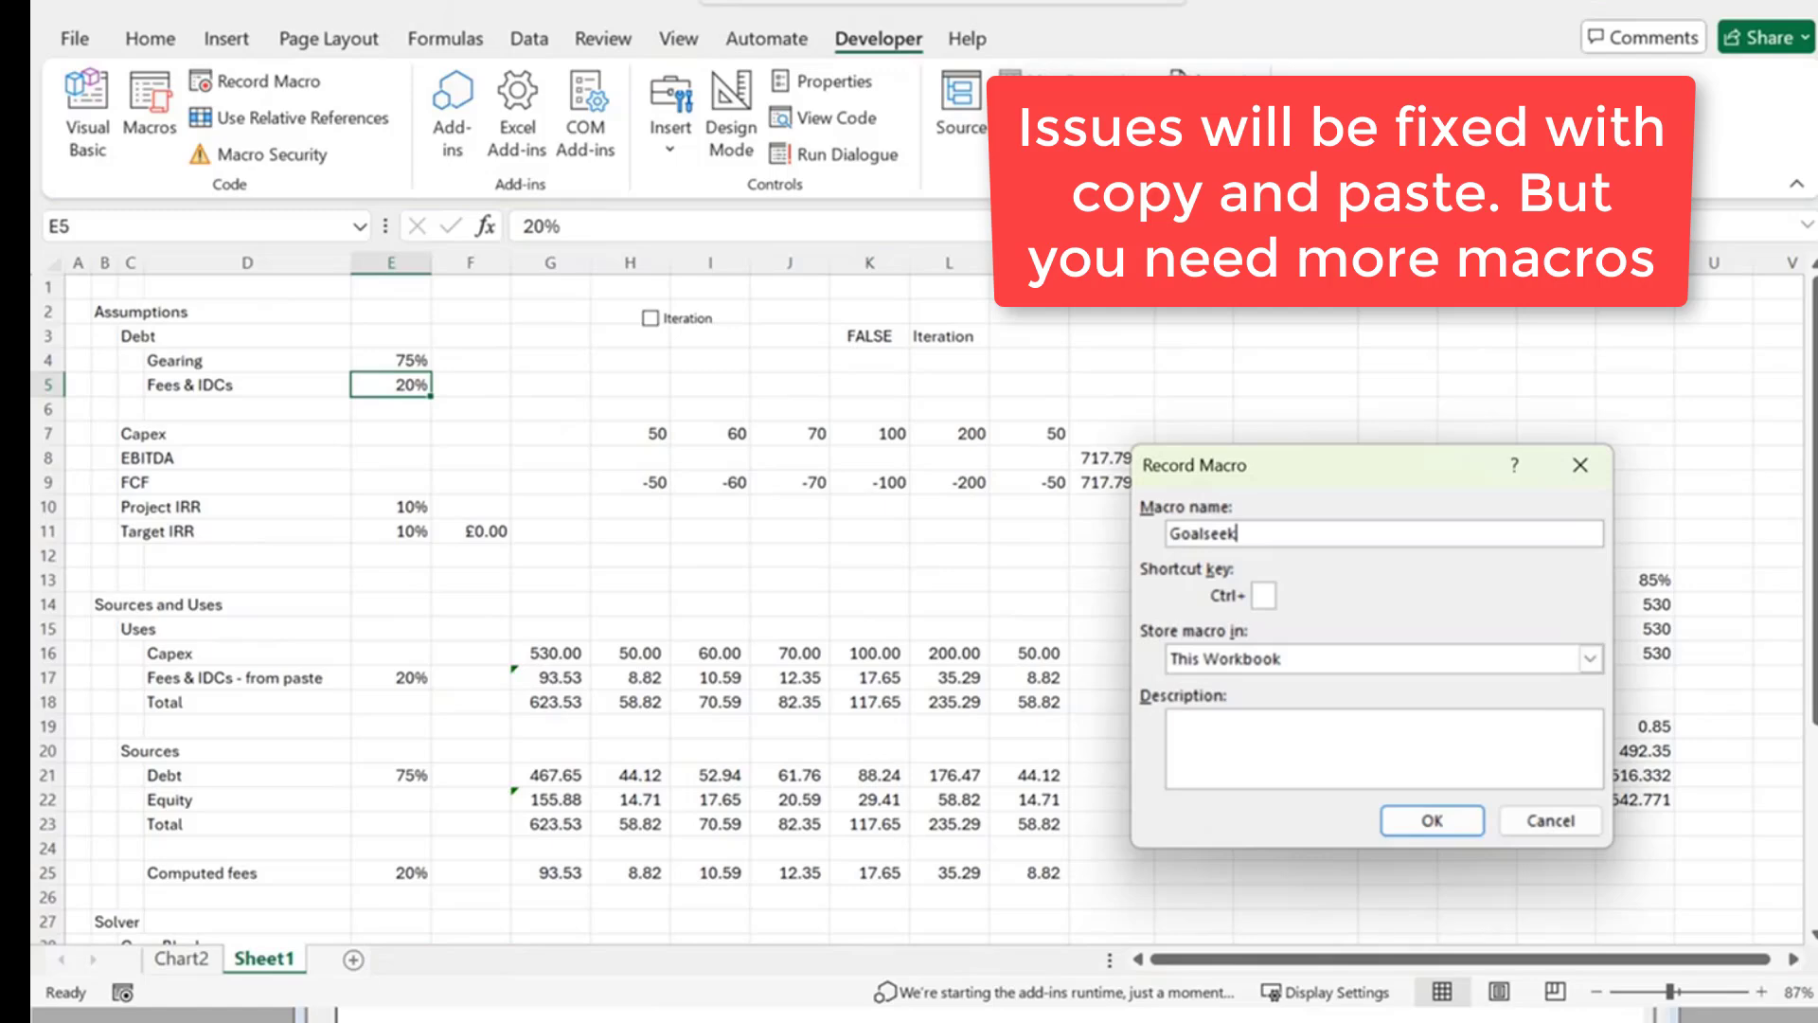
key("Return")
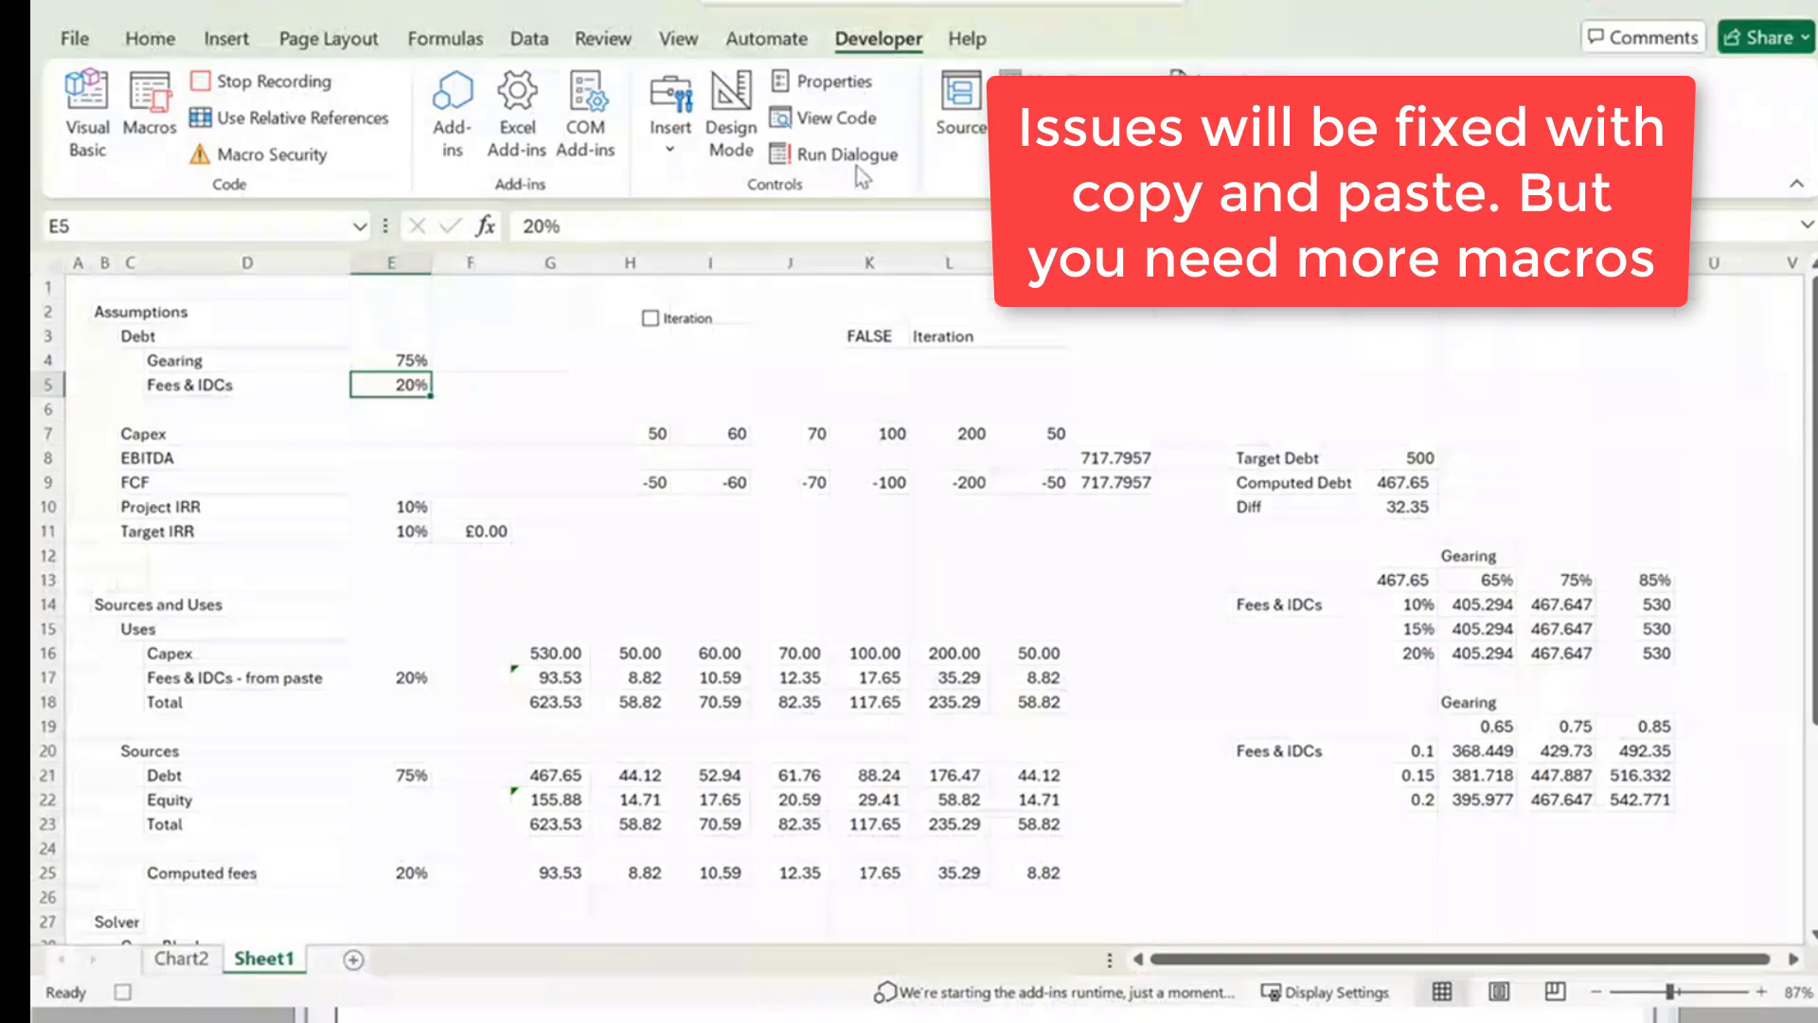
left_click(529, 37)
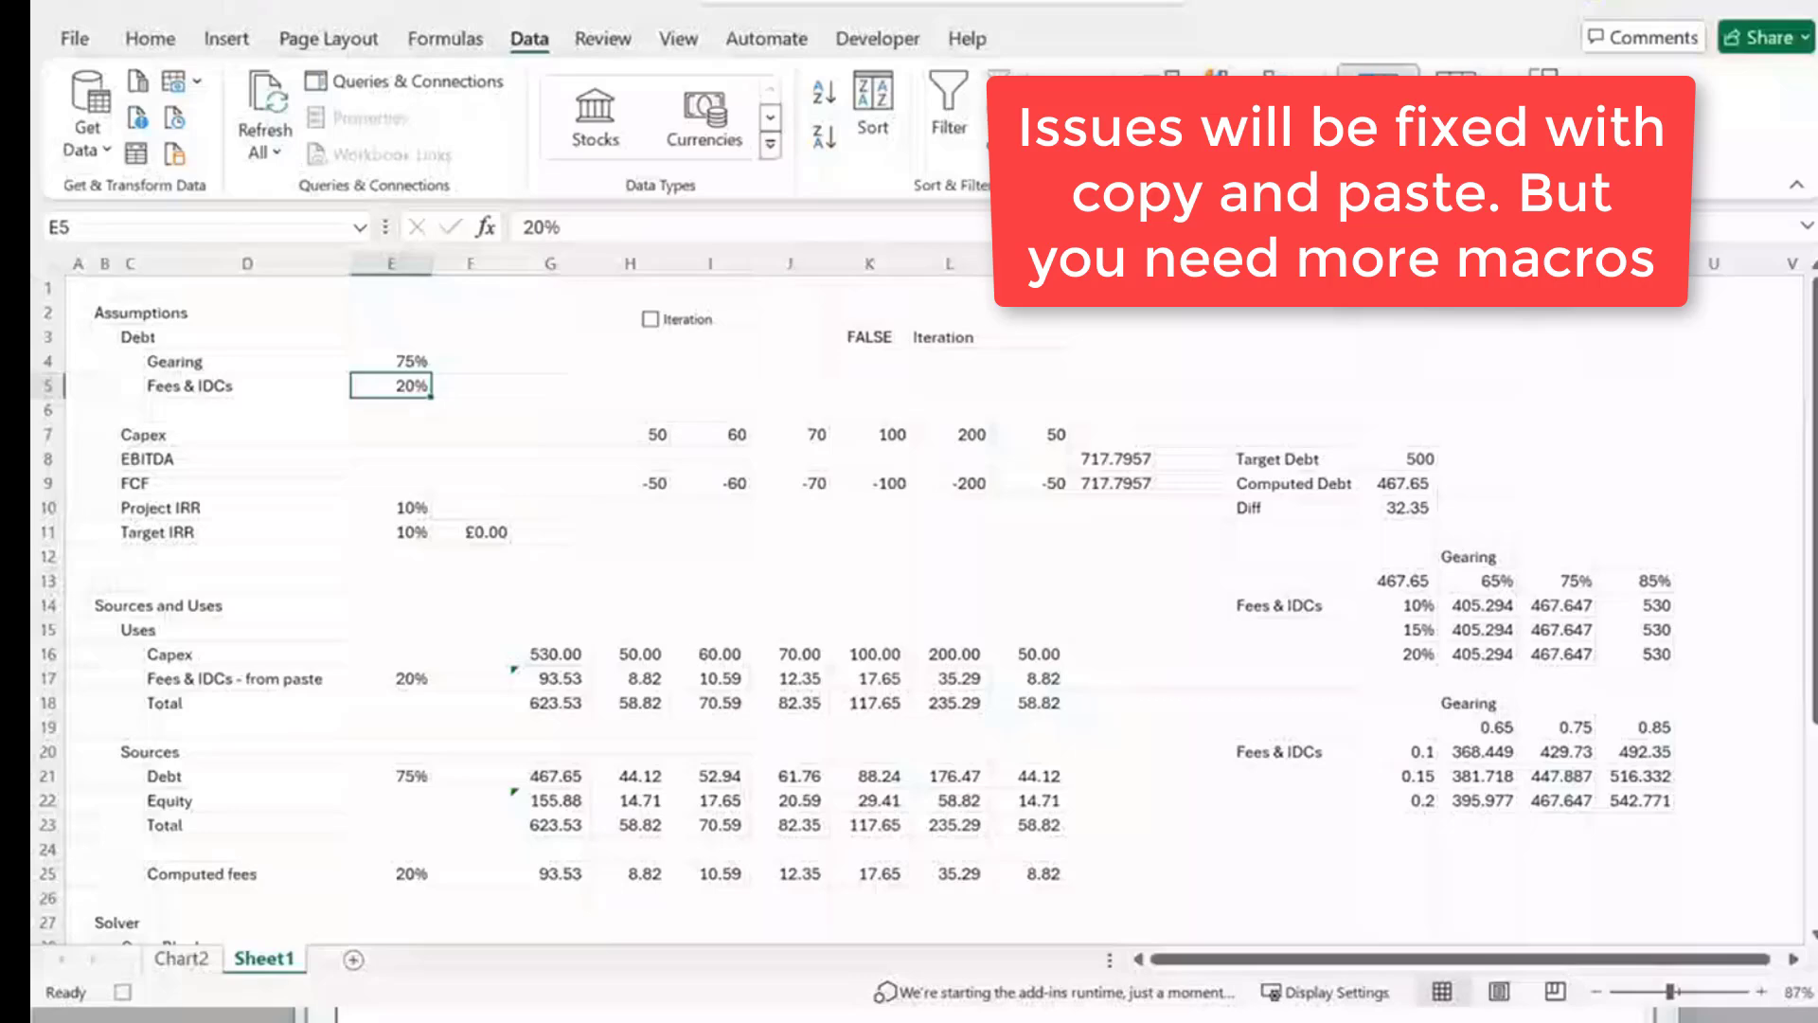
left_click(1400, 219)
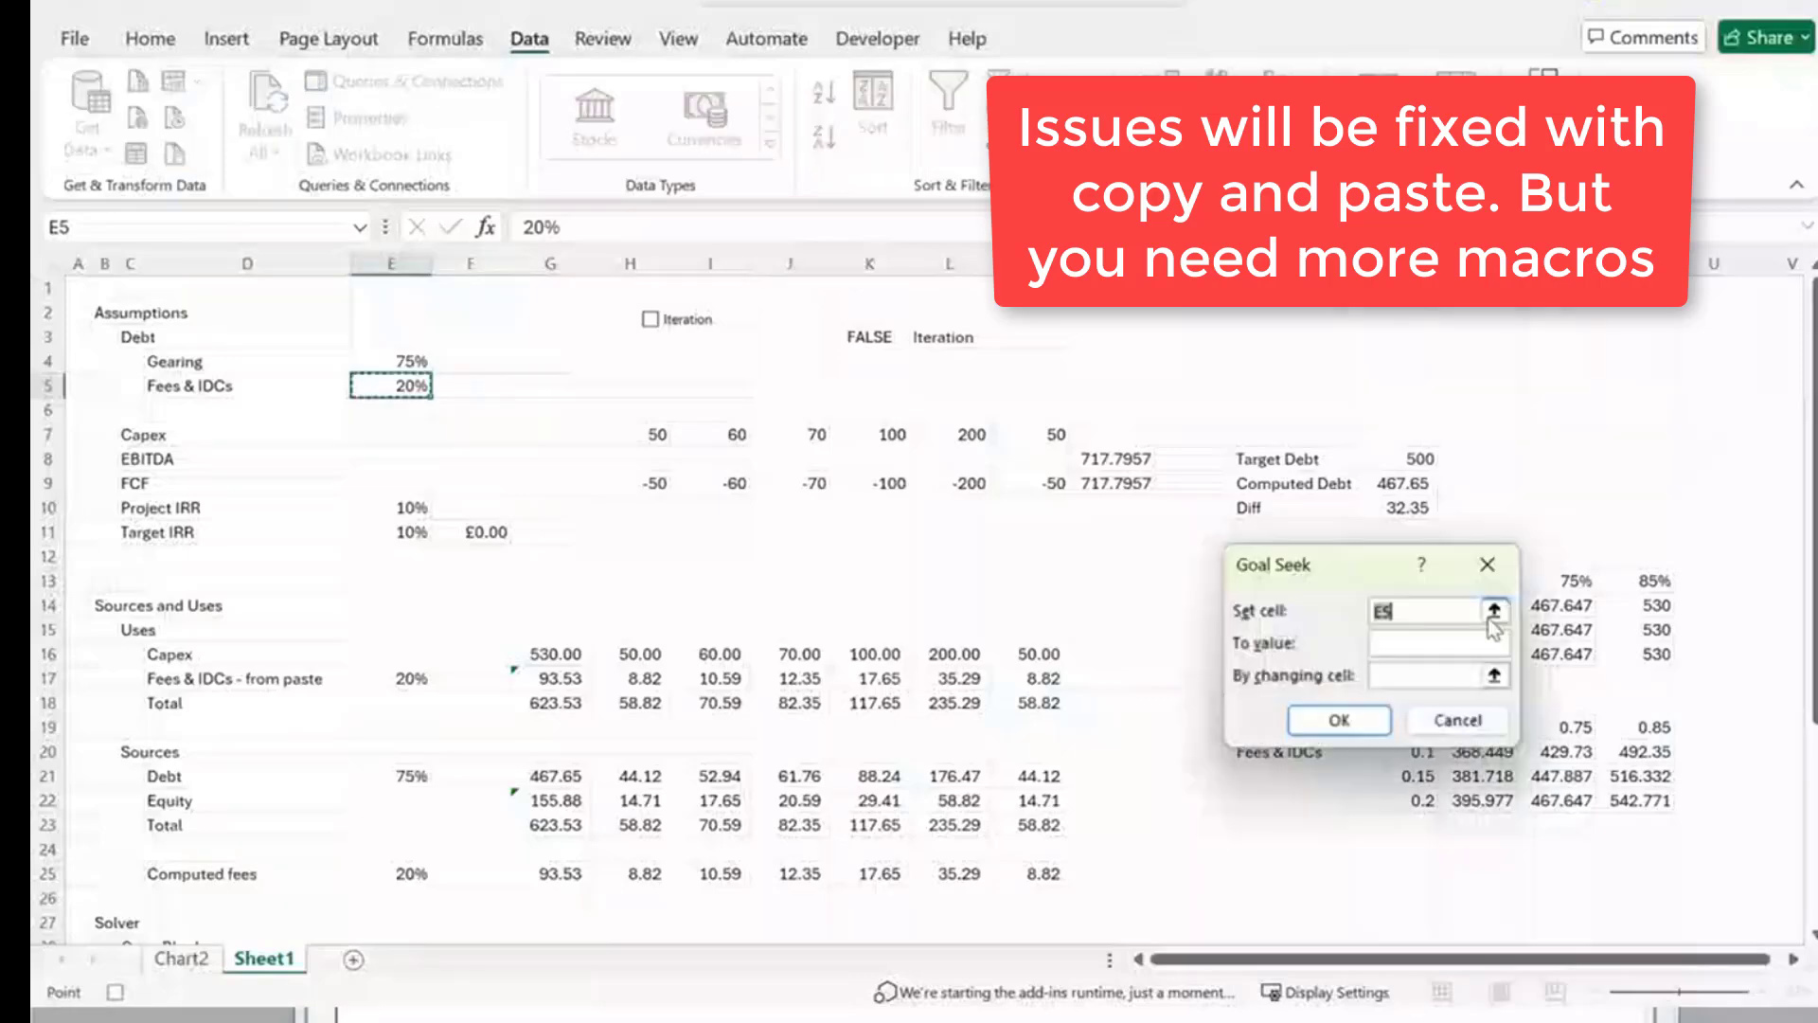
Goal seek the Diff cell Q10 to 0 by changing the Gearing cell E4, accept the solution and stop recording the macro.
left_click(1491, 618)
left_click(1398, 505)
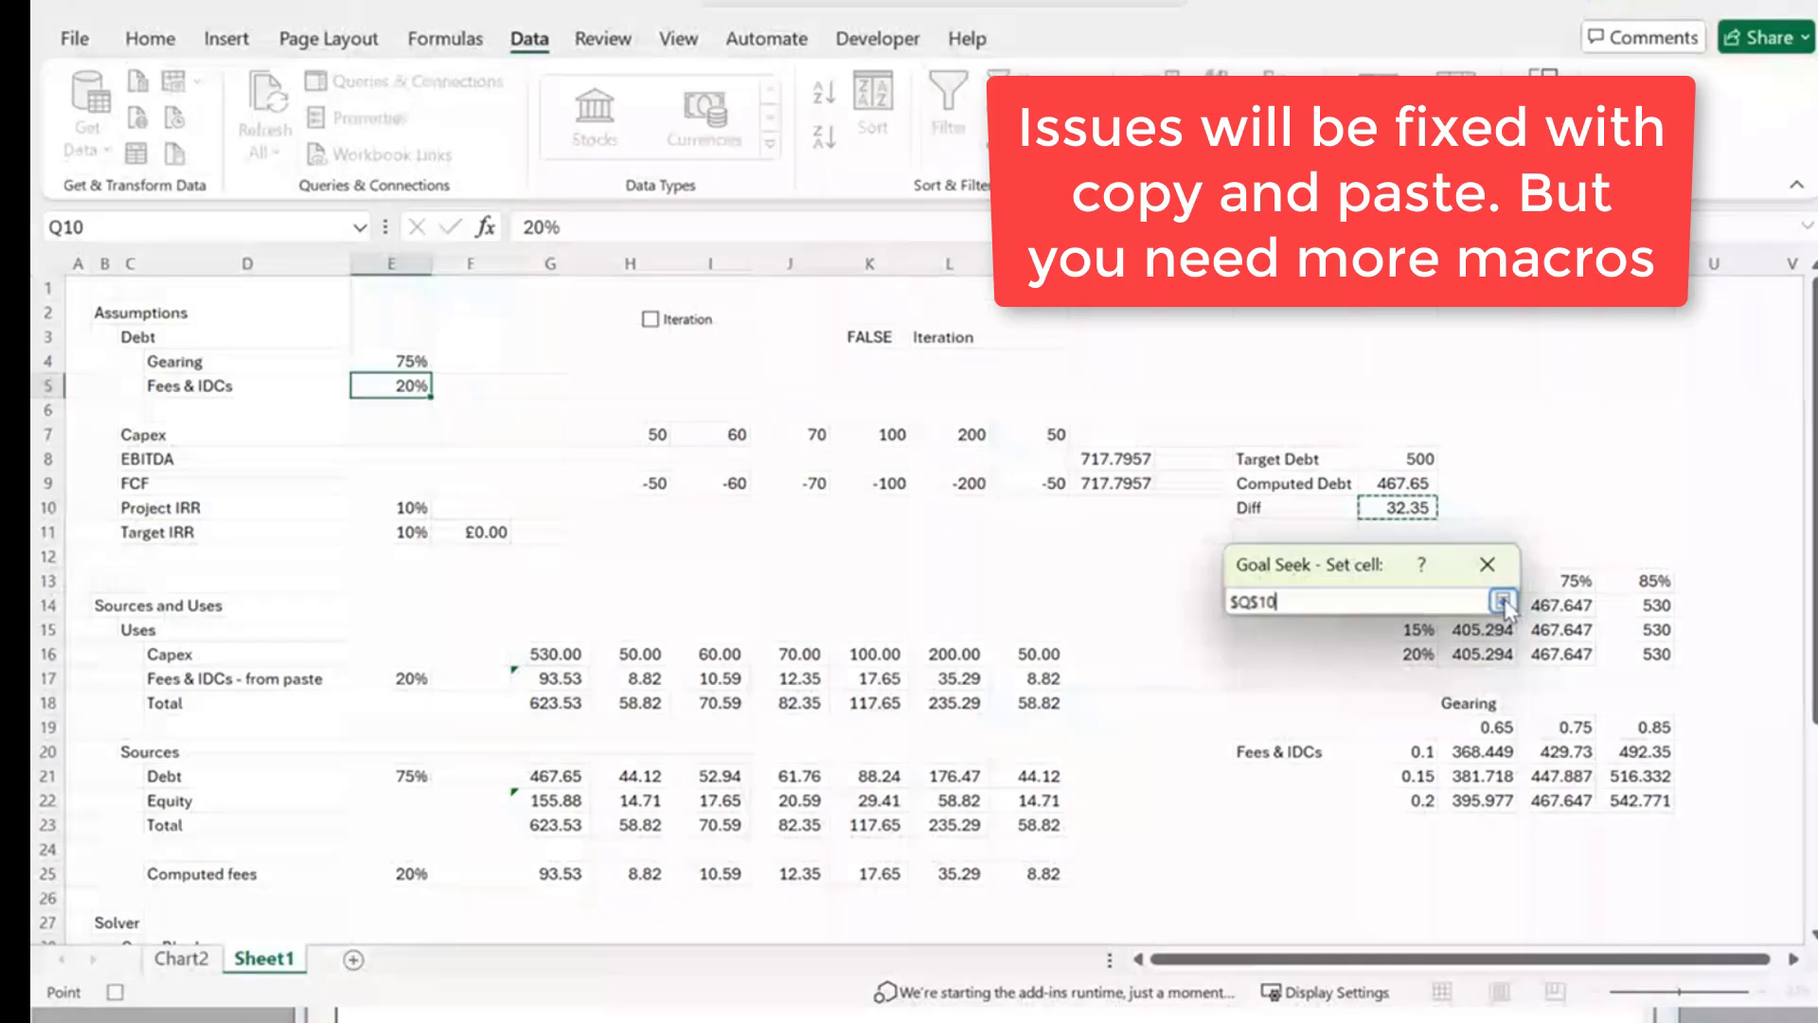
left_click(1502, 602)
left_click(1393, 641)
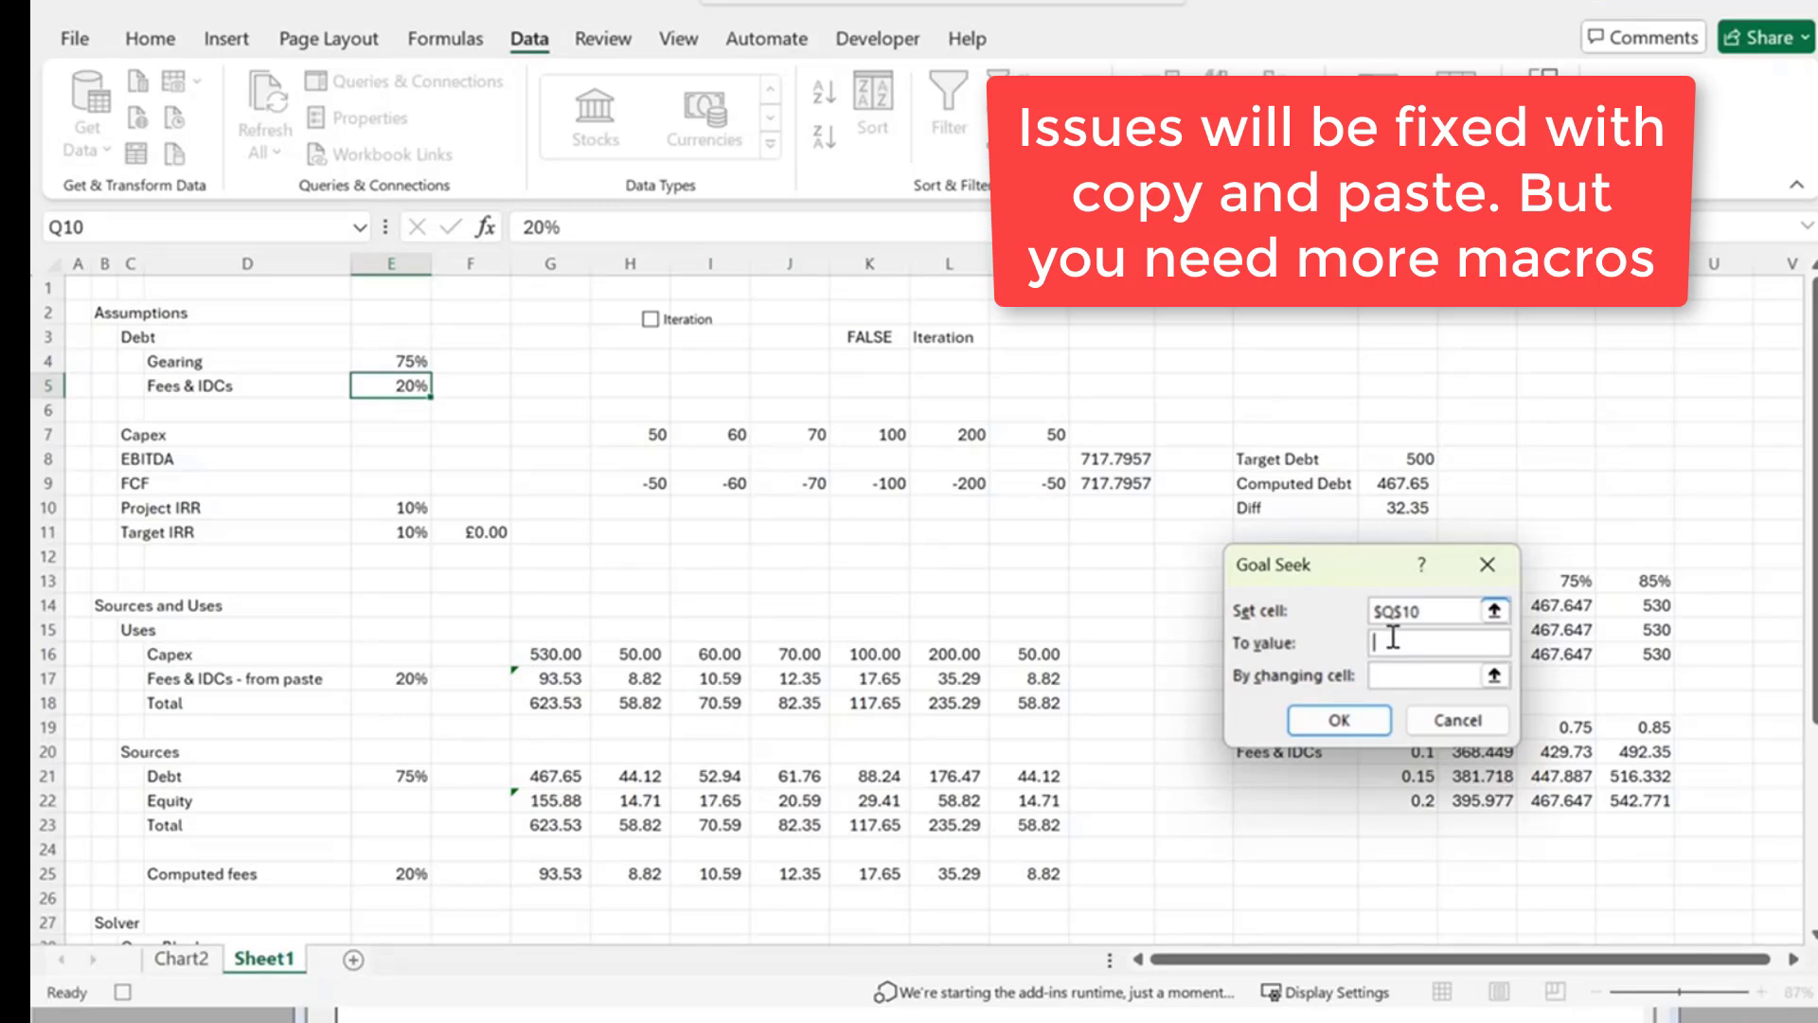
left_click(1495, 674)
left_click(419, 360)
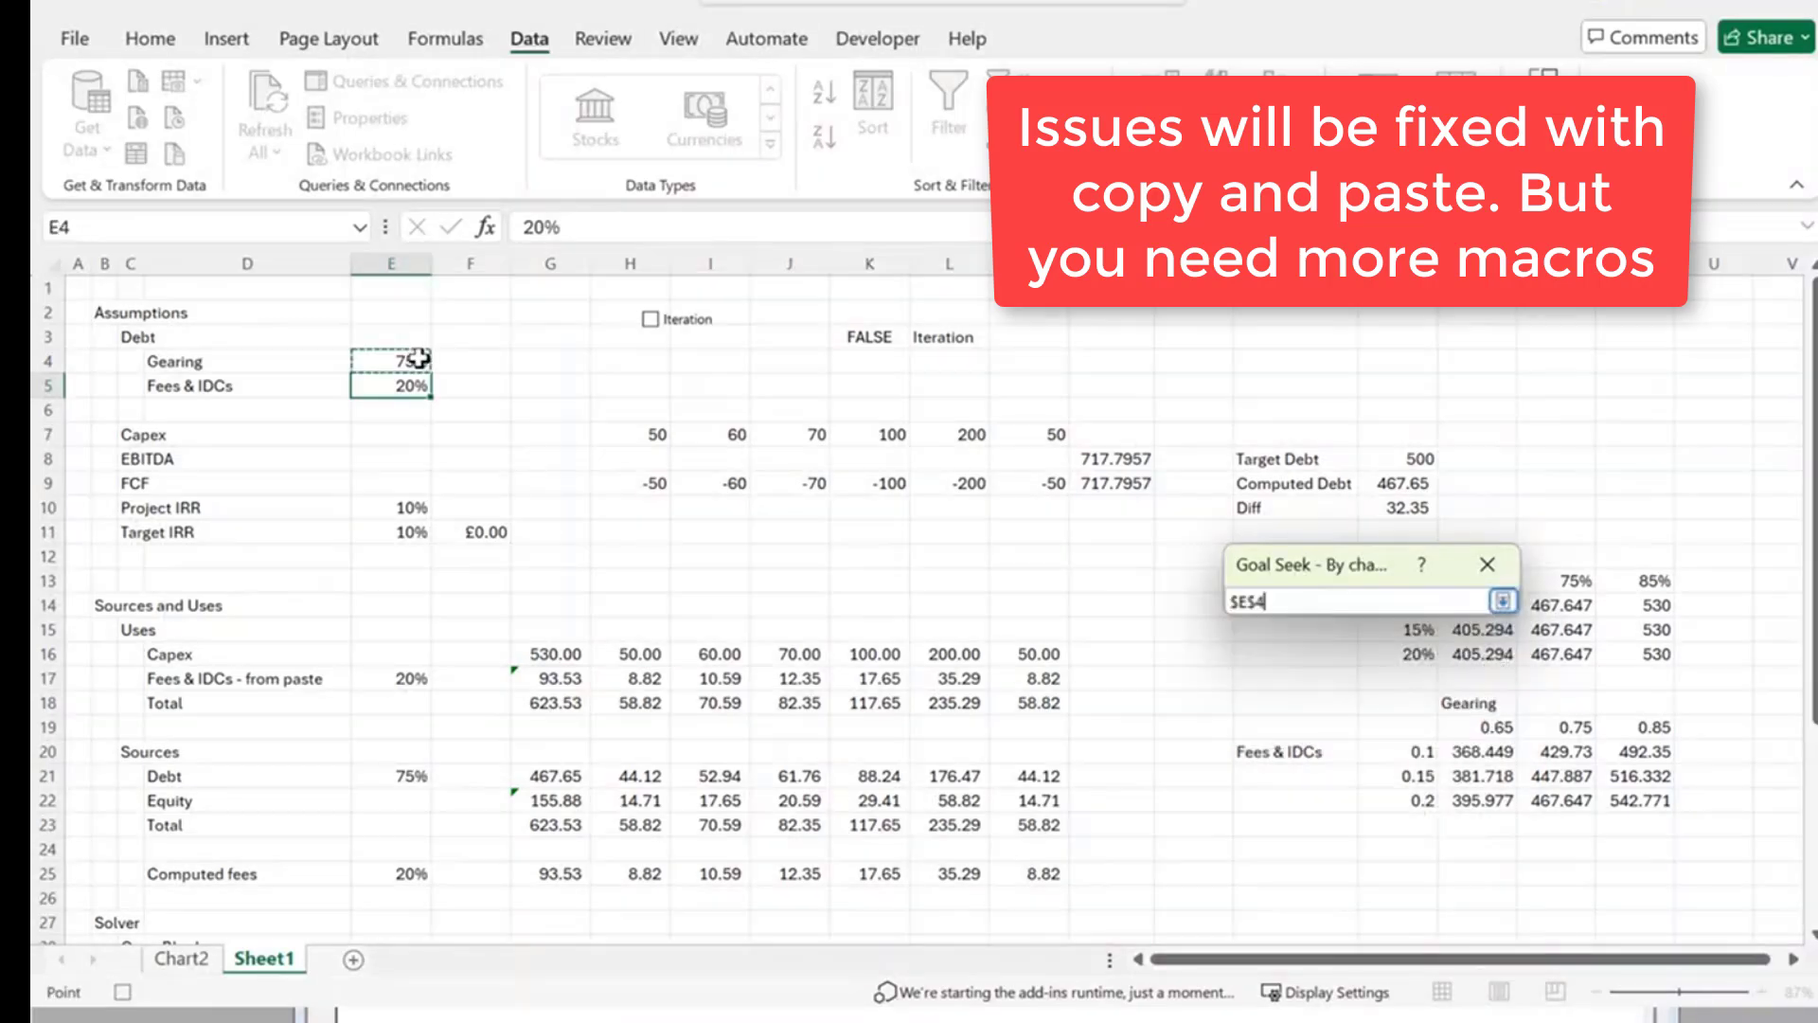
key("Return")
key("Return")
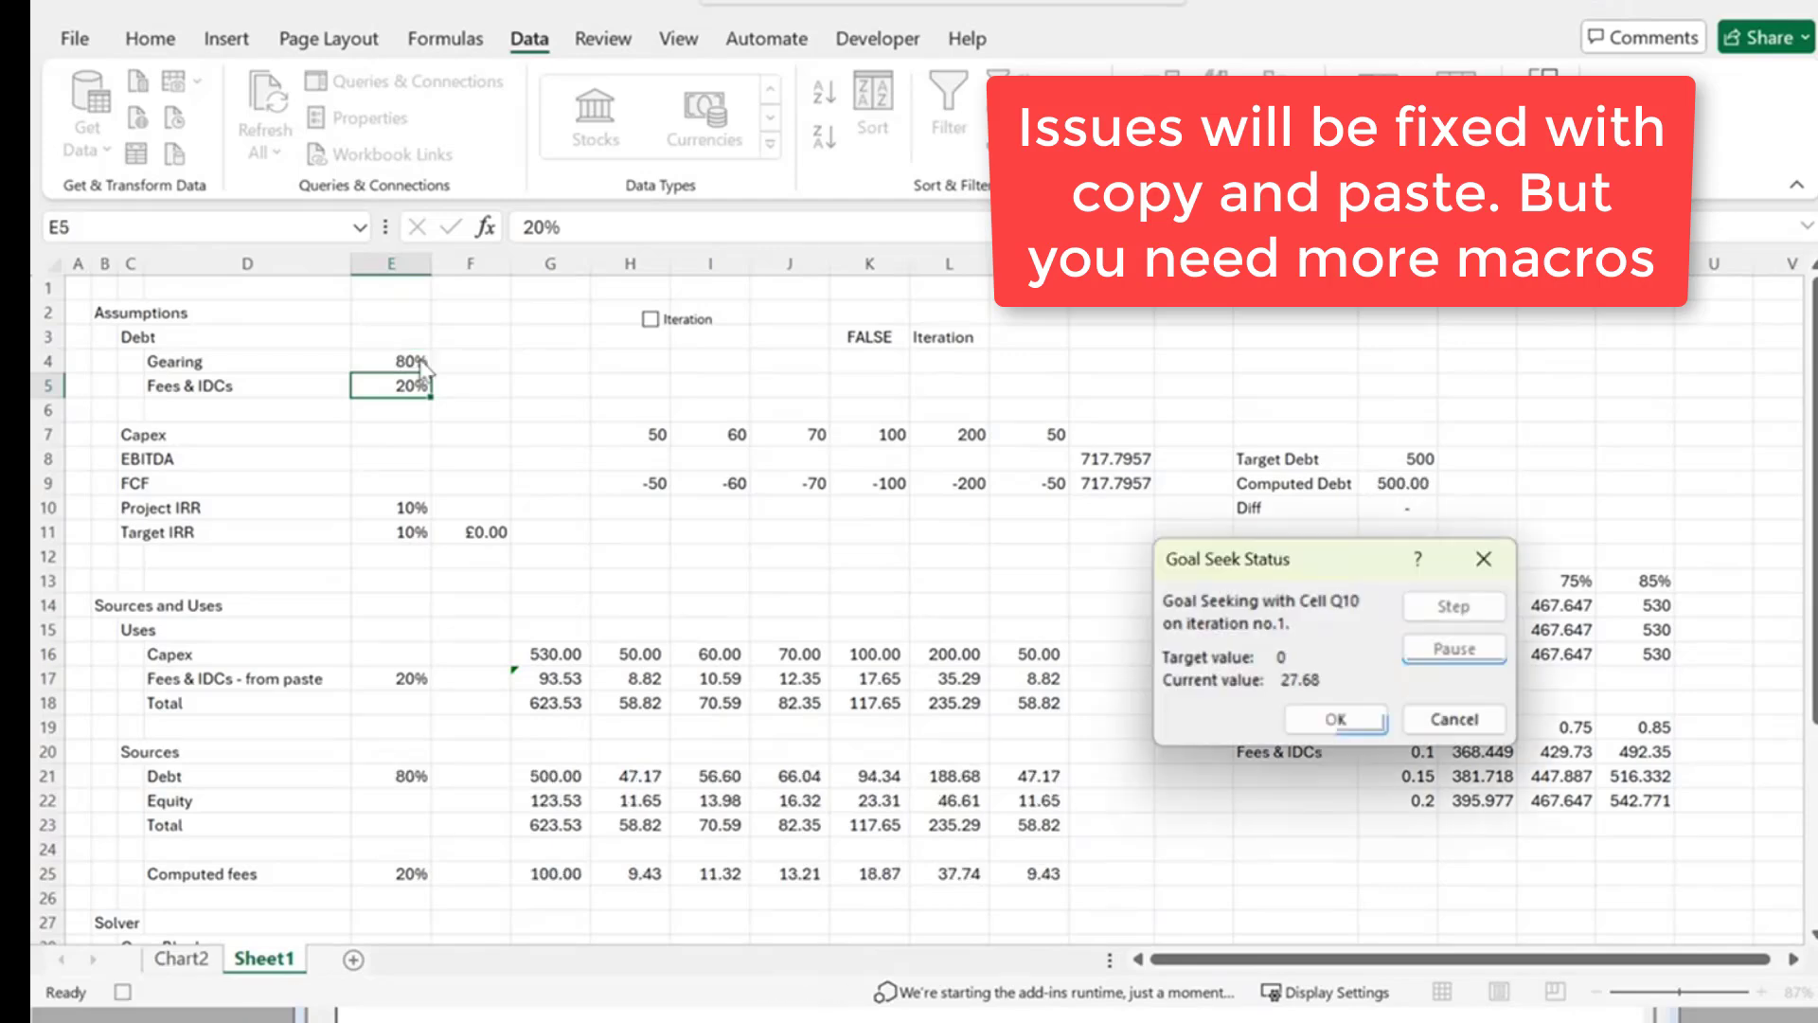
key("Return")
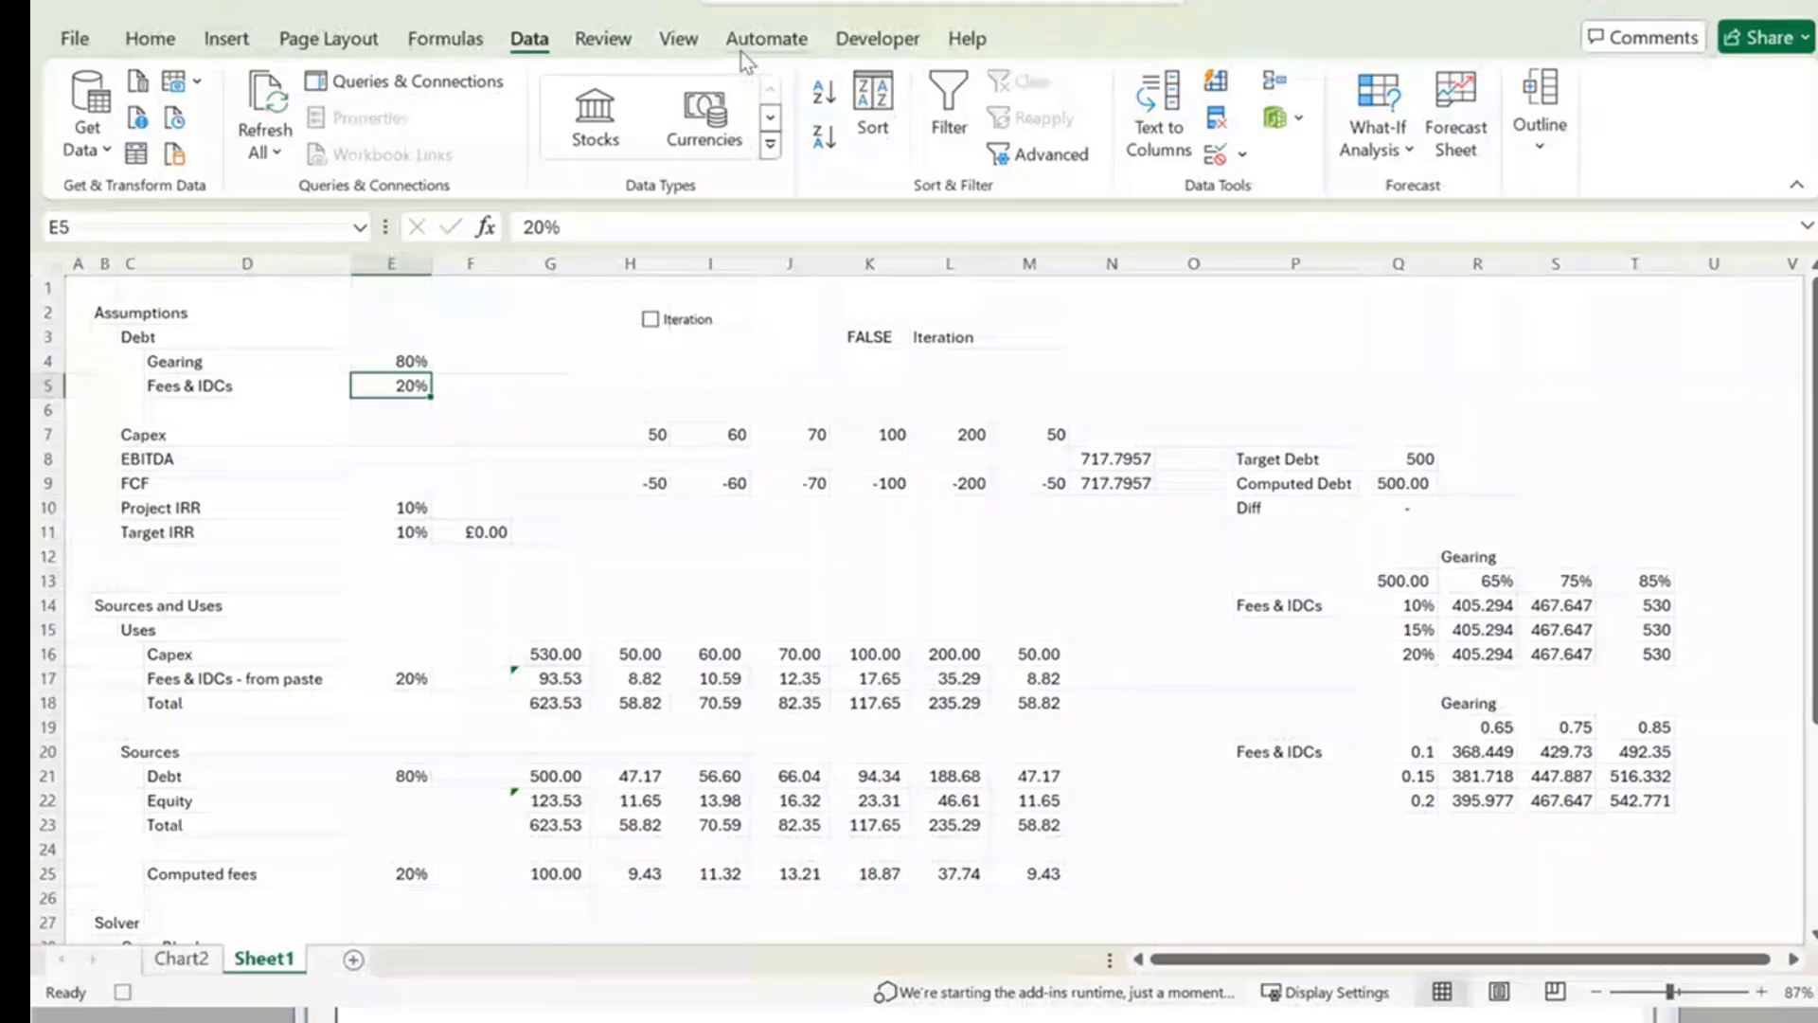
left_click(878, 38)
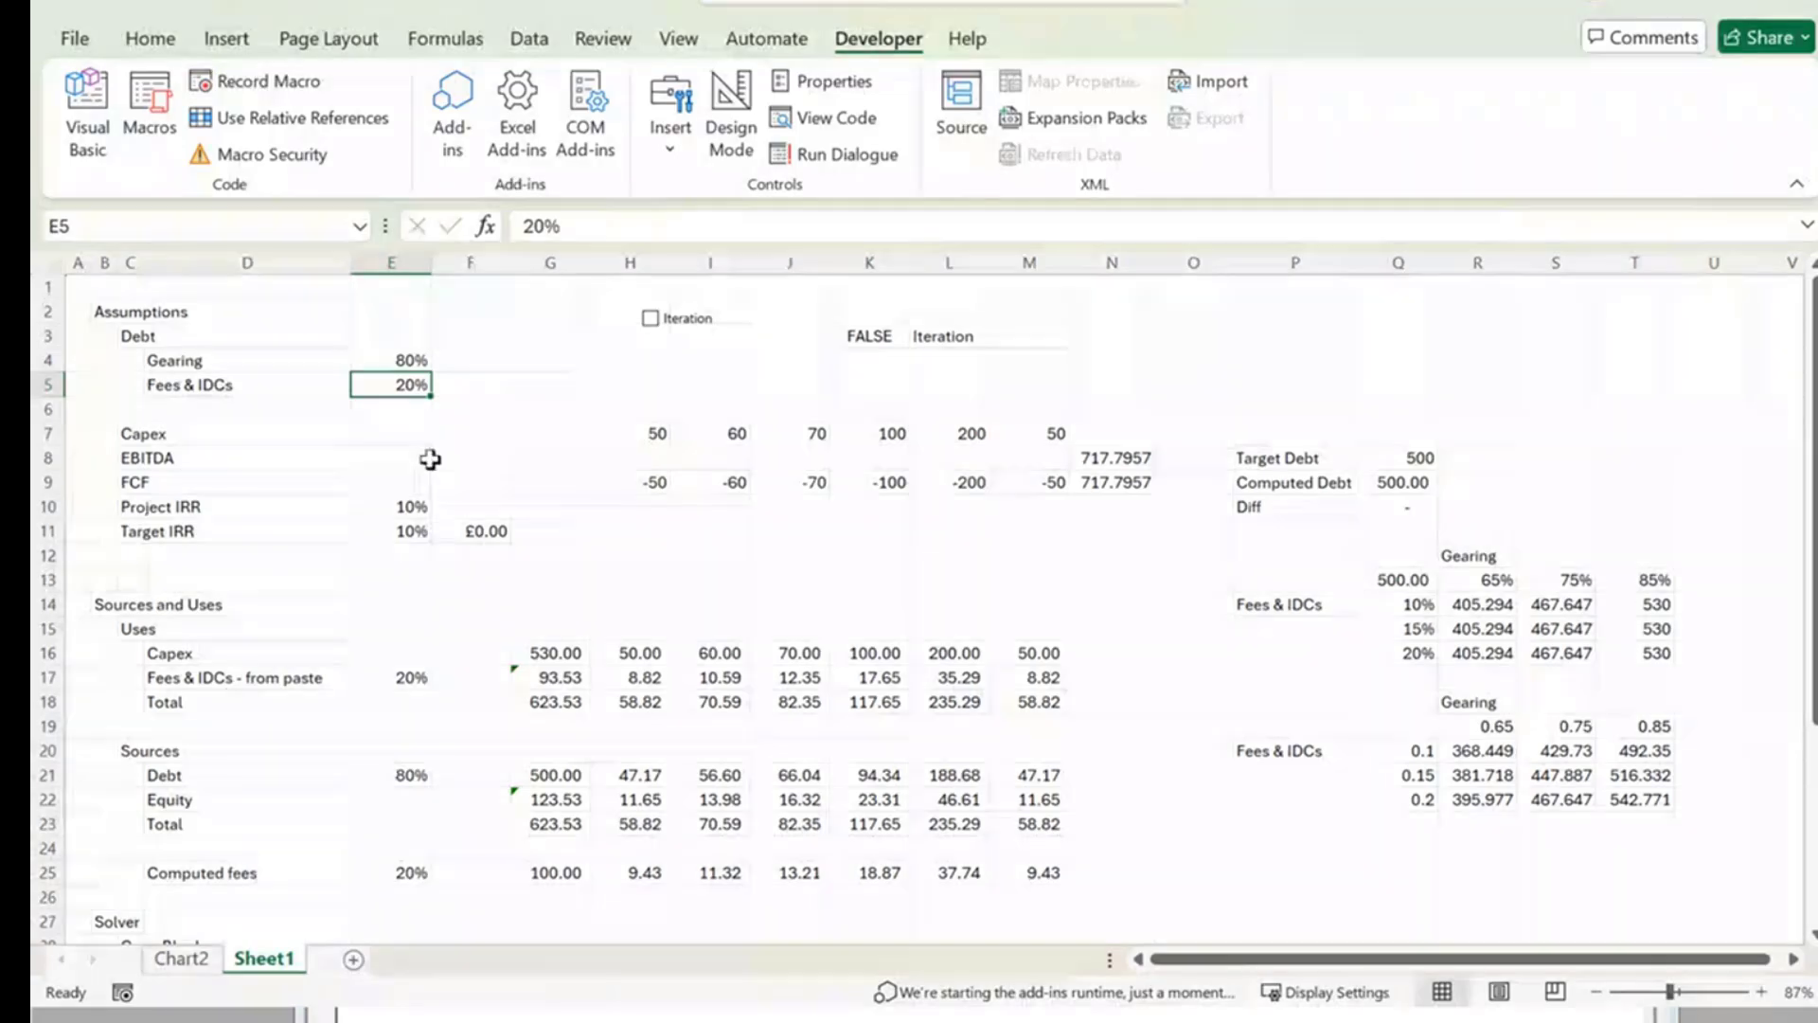
Open the code of the Goalseek macro for editing.
scroll(430, 459, "down", 7)
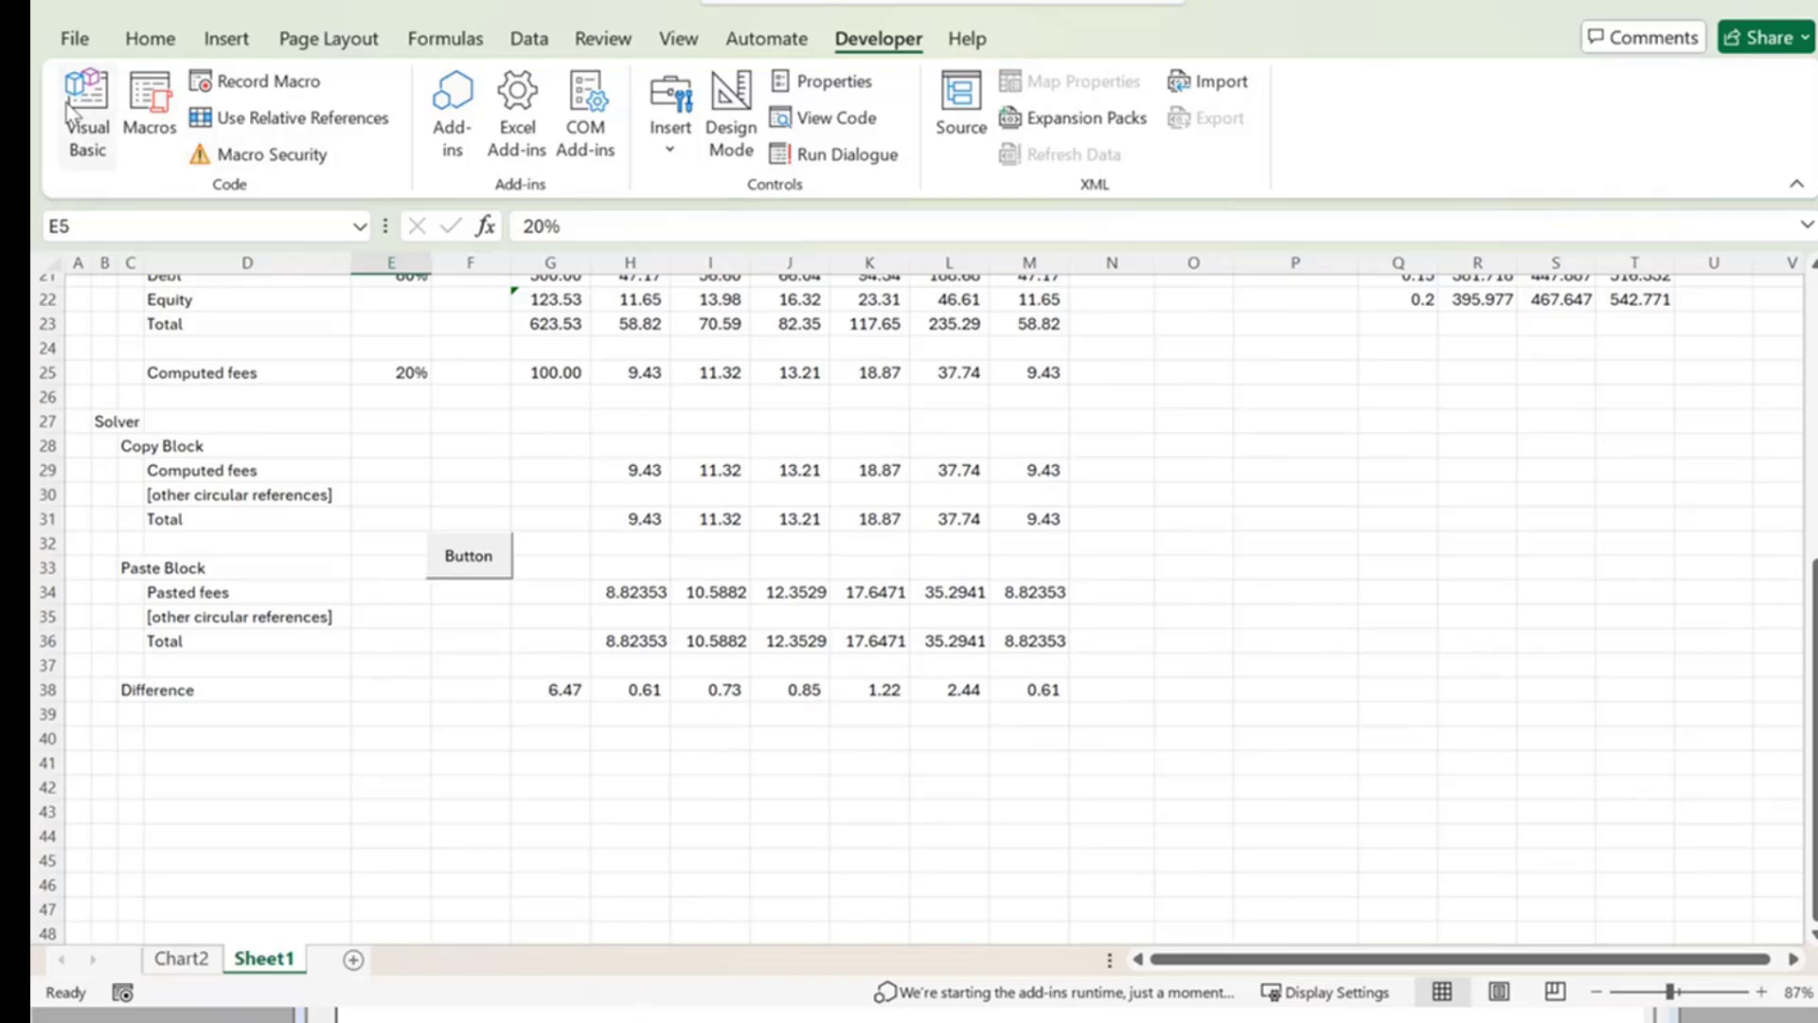
left_click(150, 104)
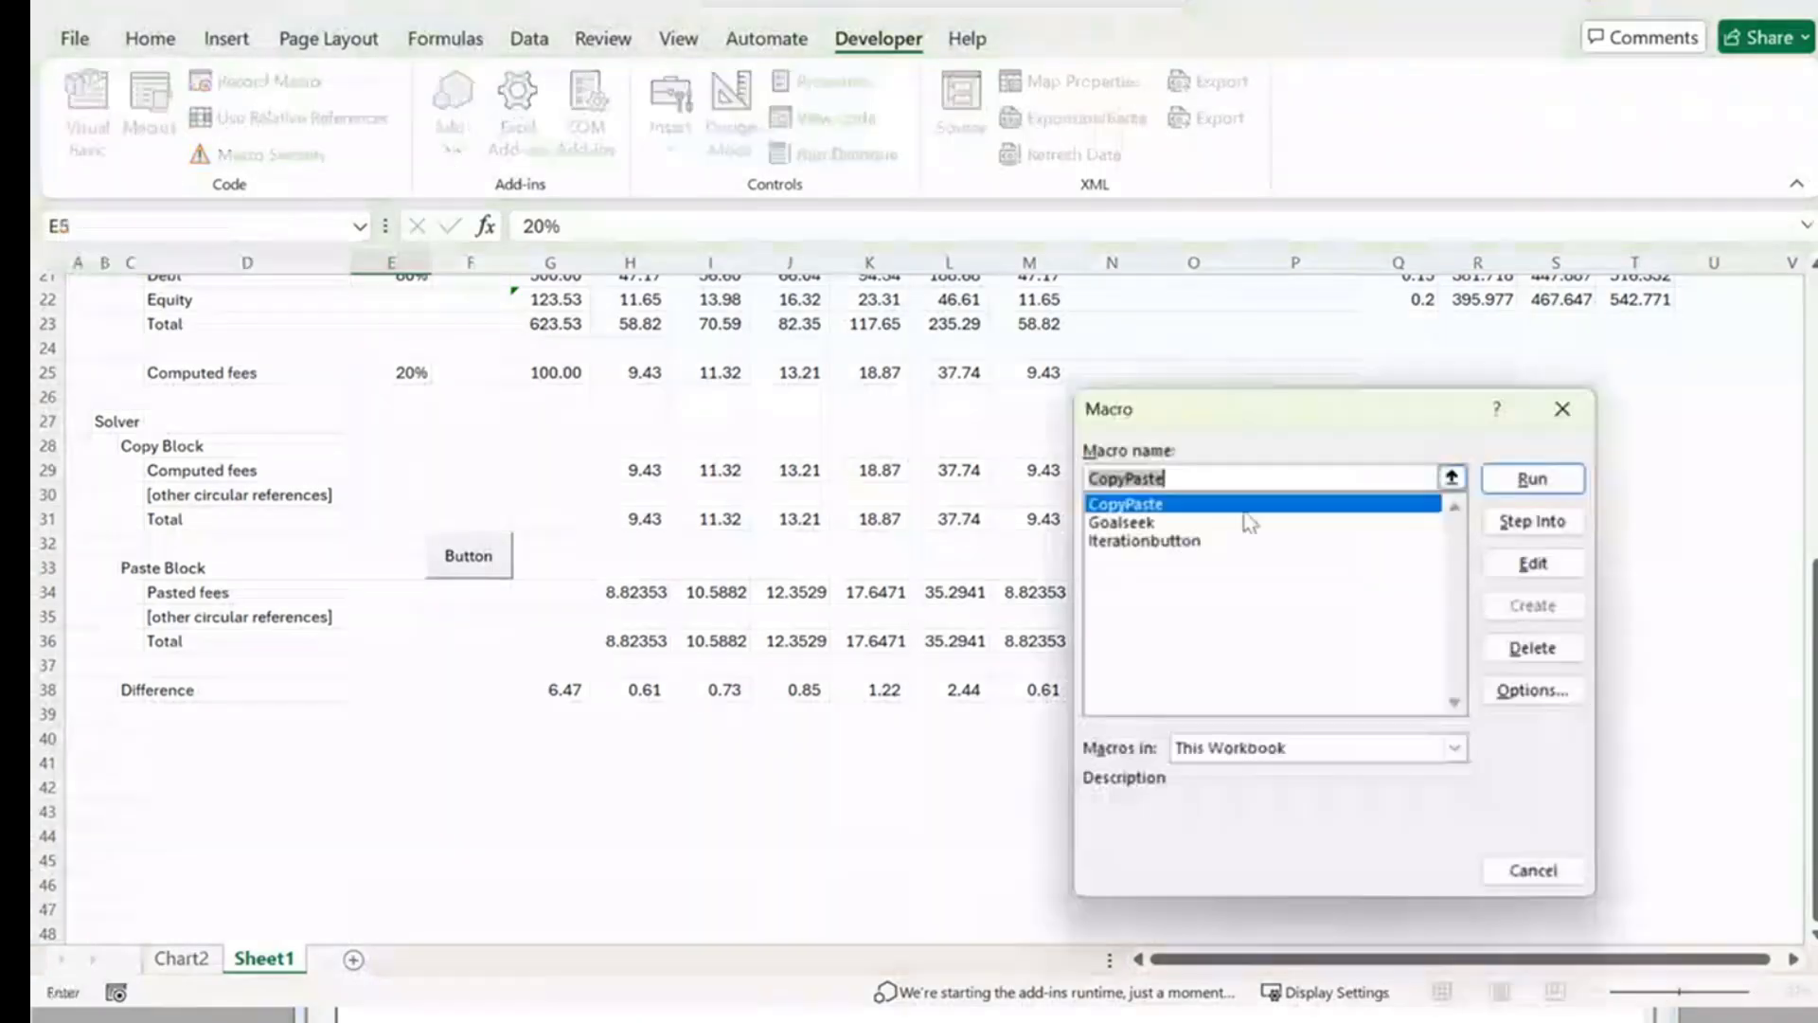
double_click(1184, 522)
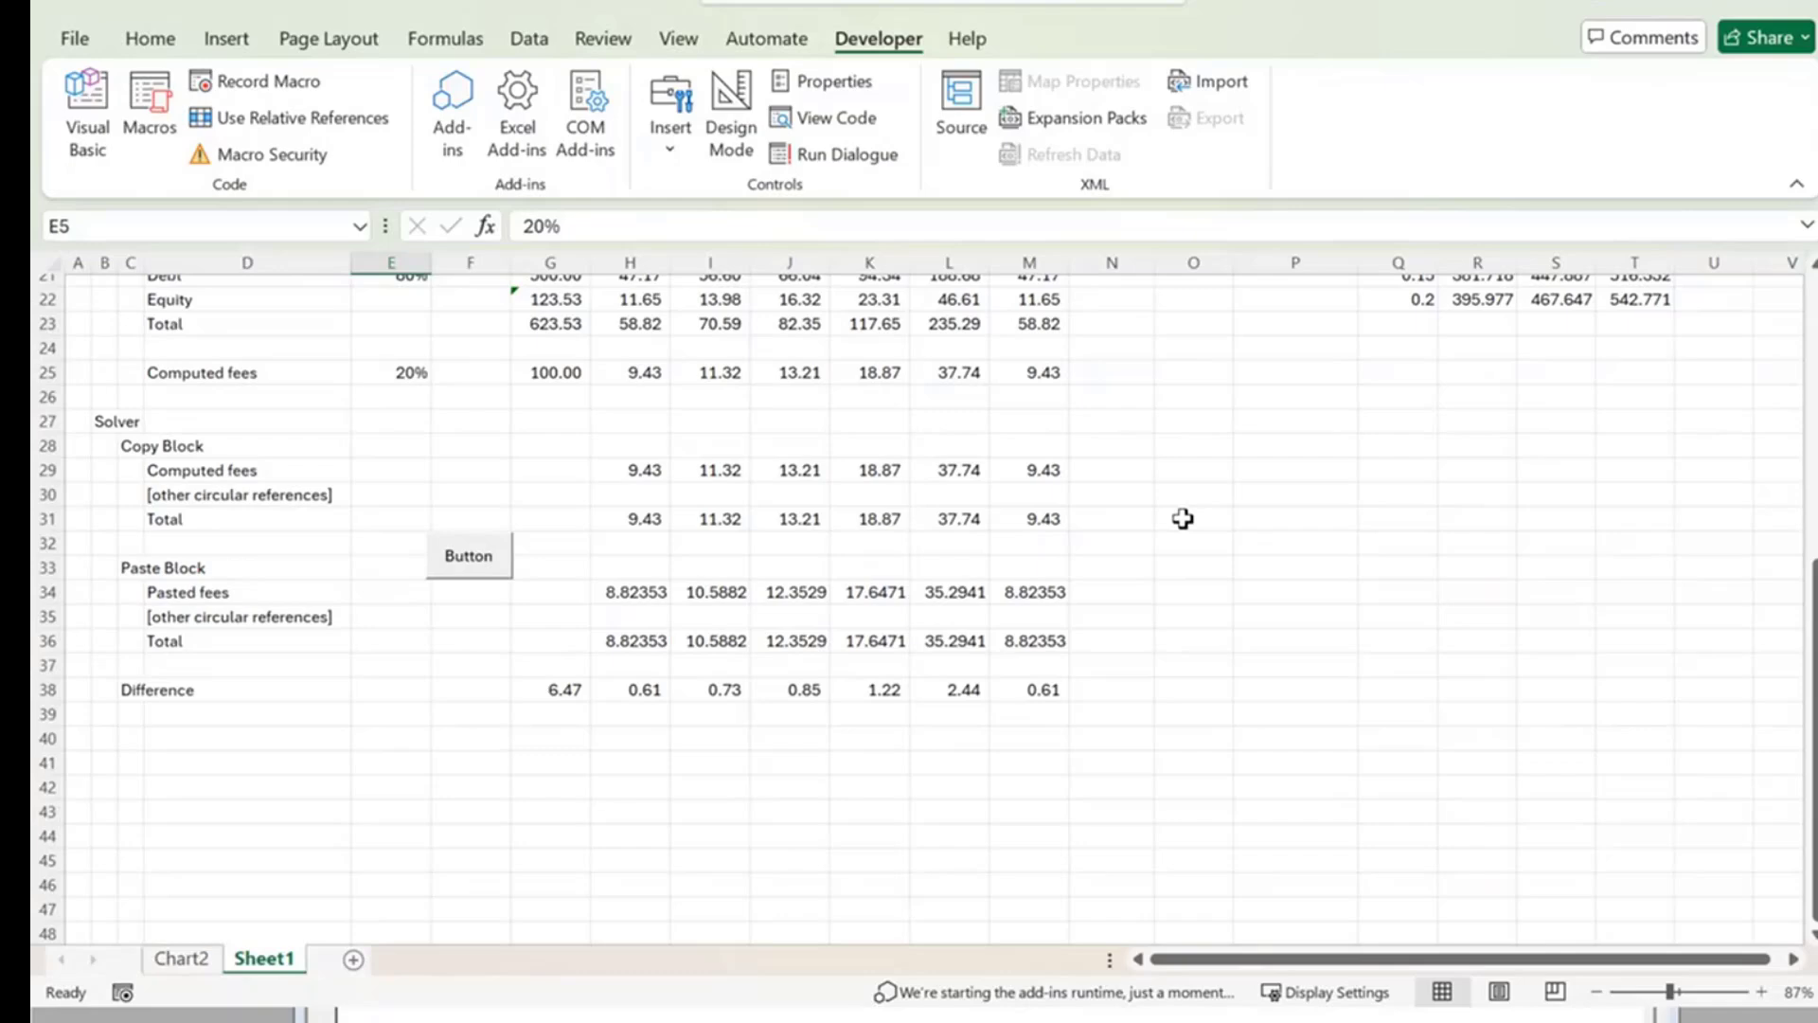
left_click(147, 104)
left_click(1260, 523)
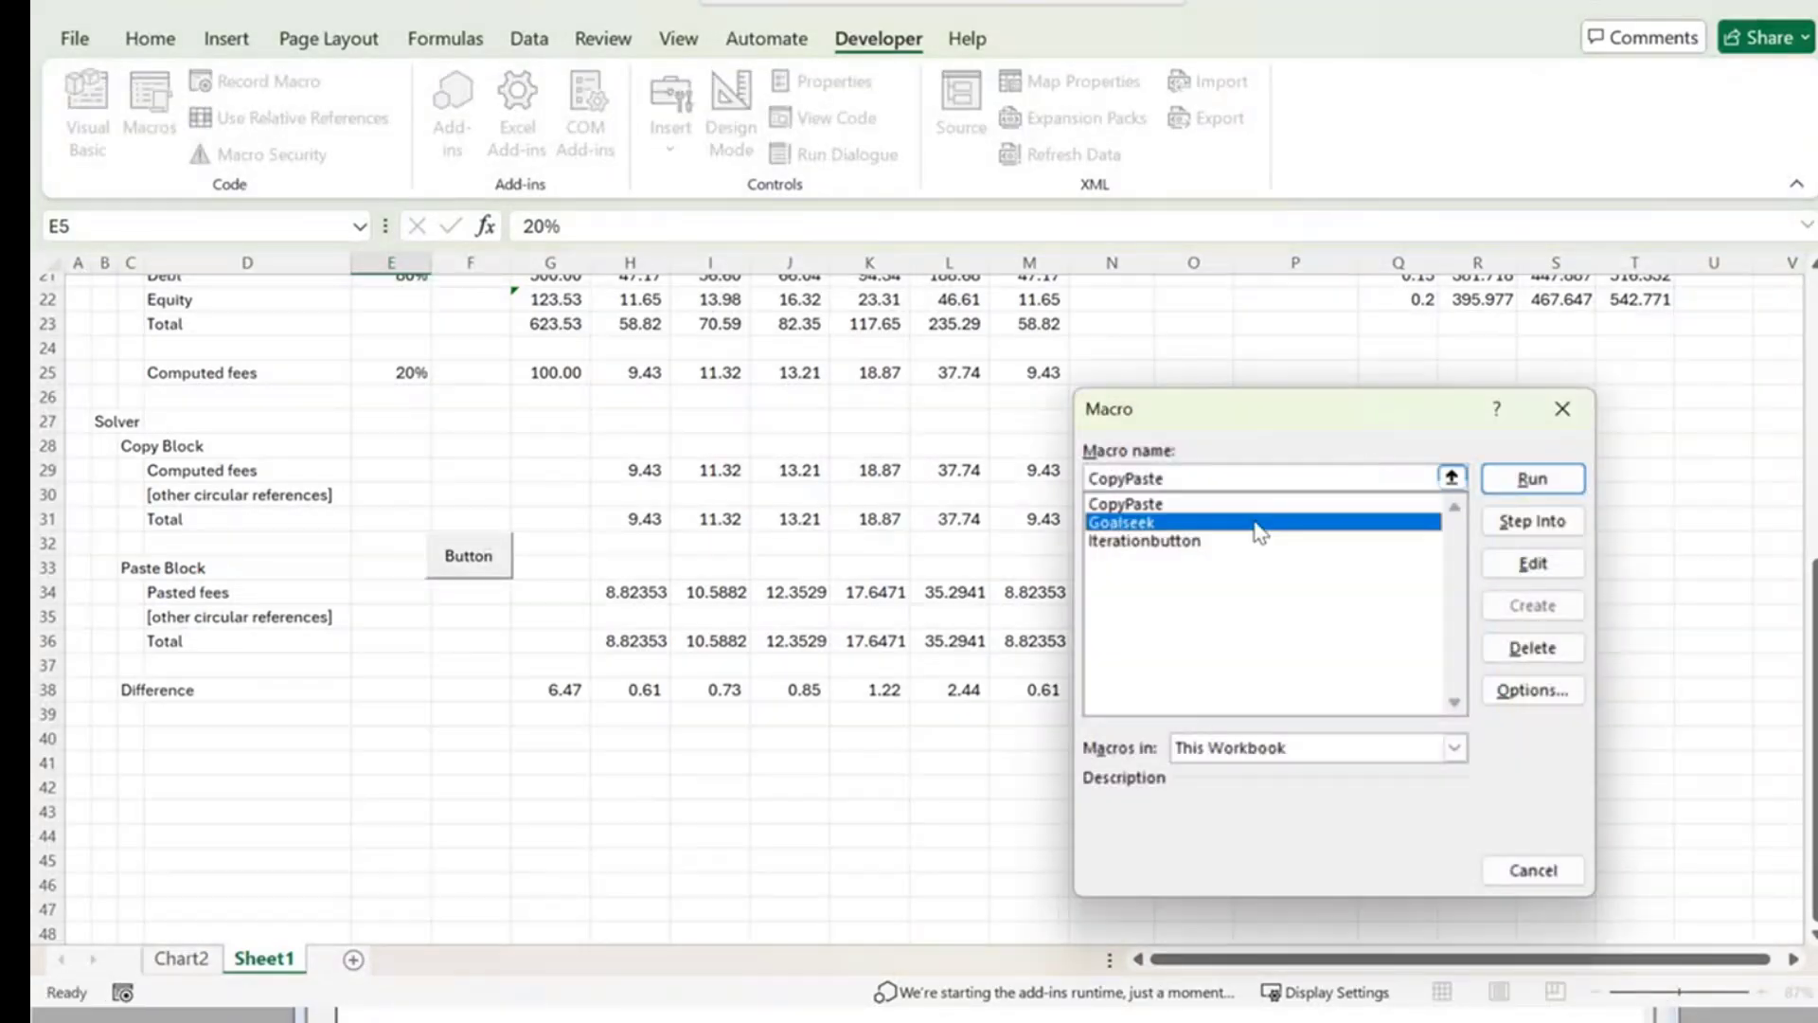
left_click(1532, 564)
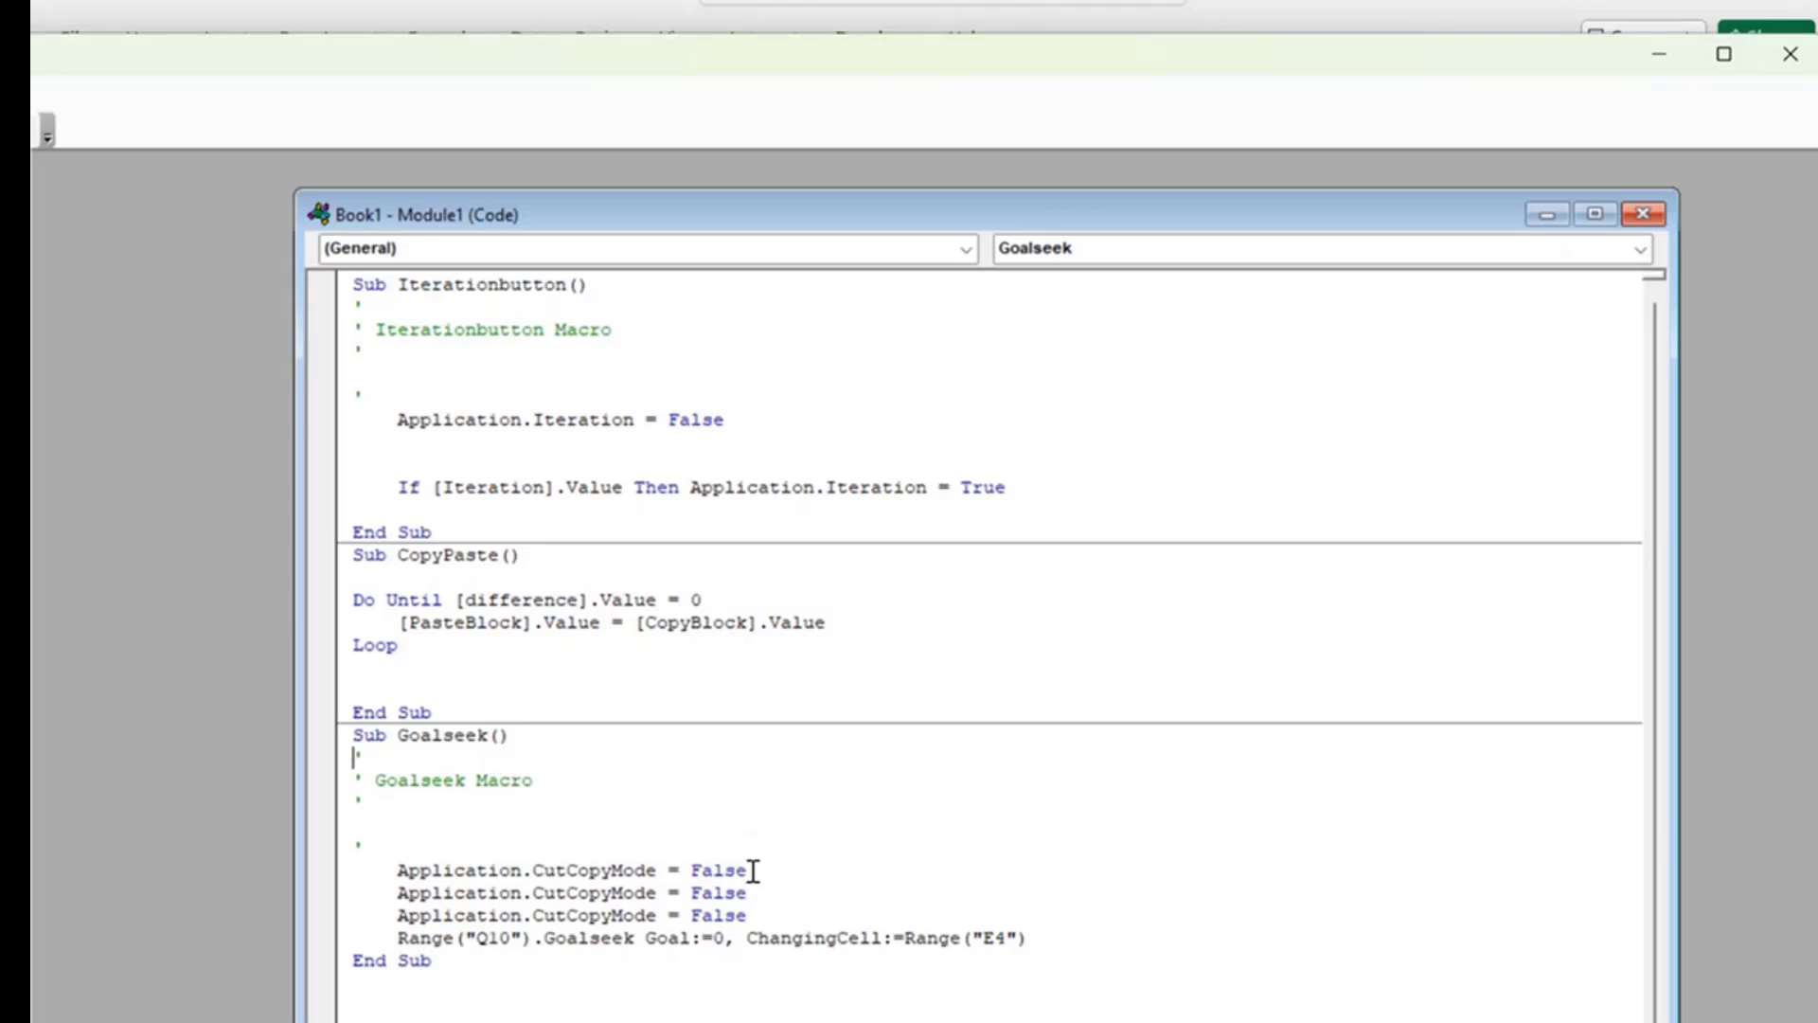
Delete the three Application.CutCopyMode lines from the Goalseek macro and make its goal-seek target Range("Diff").
left_click_drag(758, 915, 536, 848)
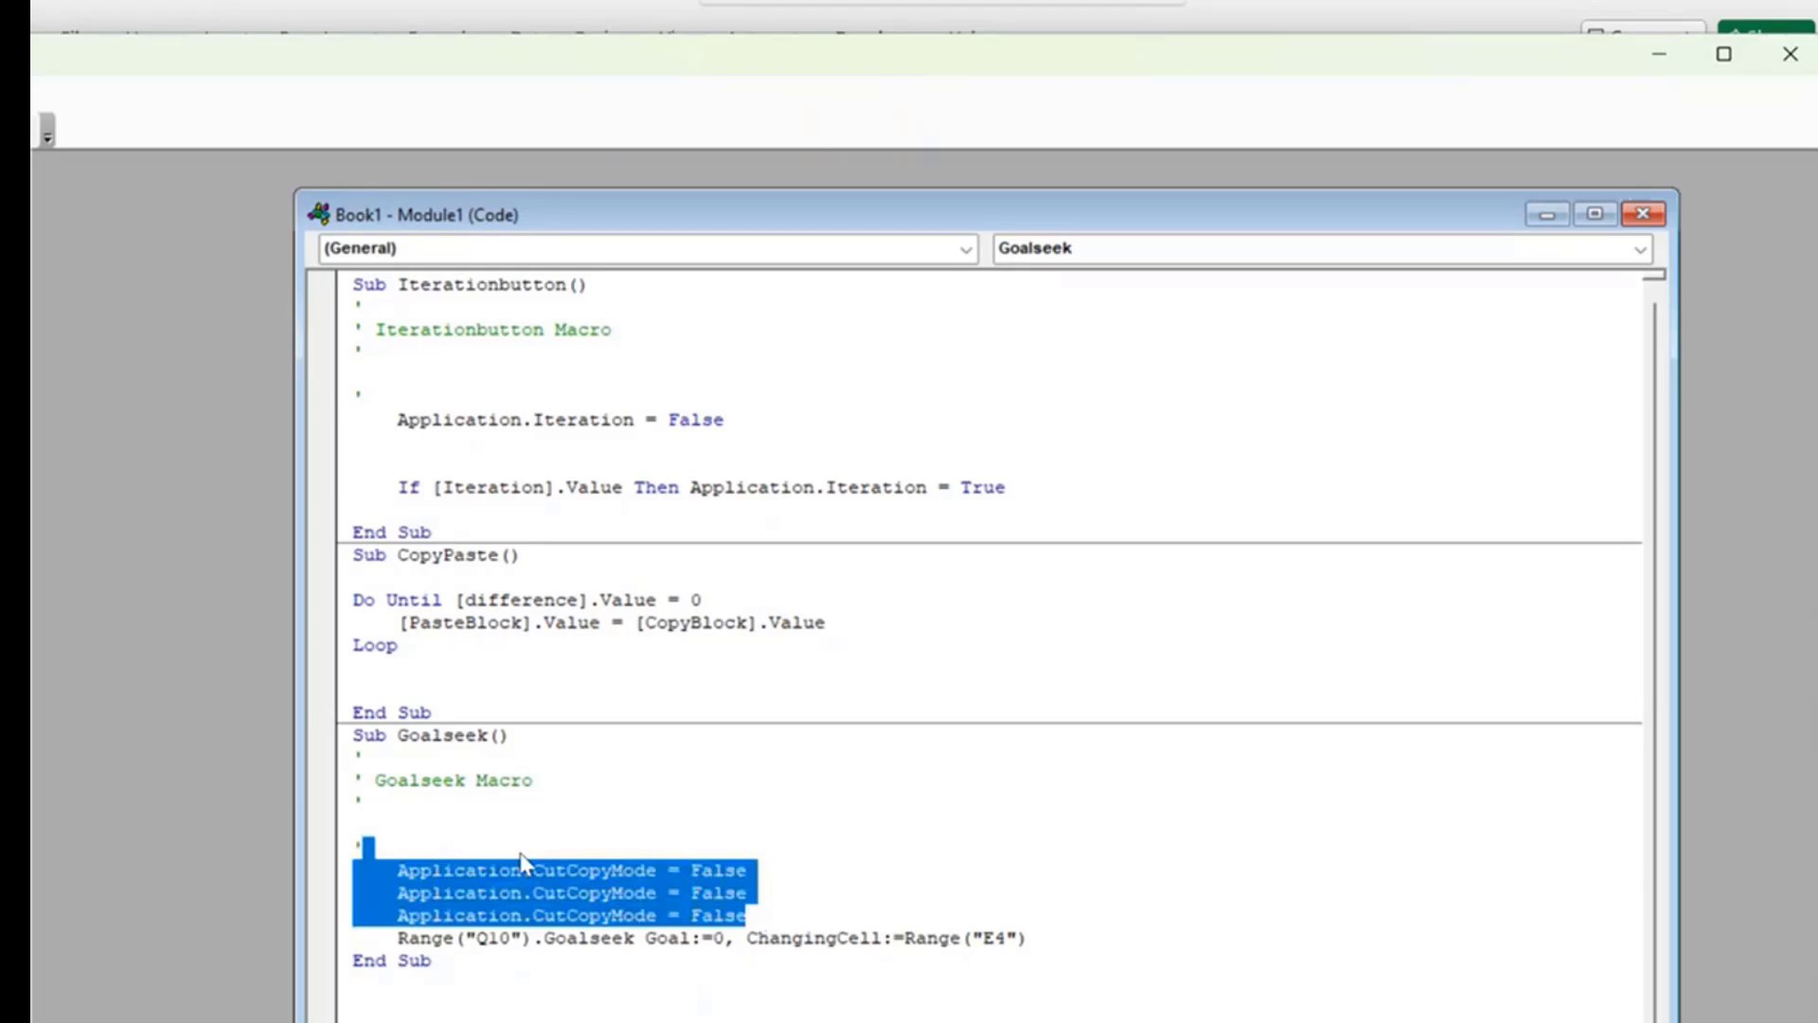
key("Delete")
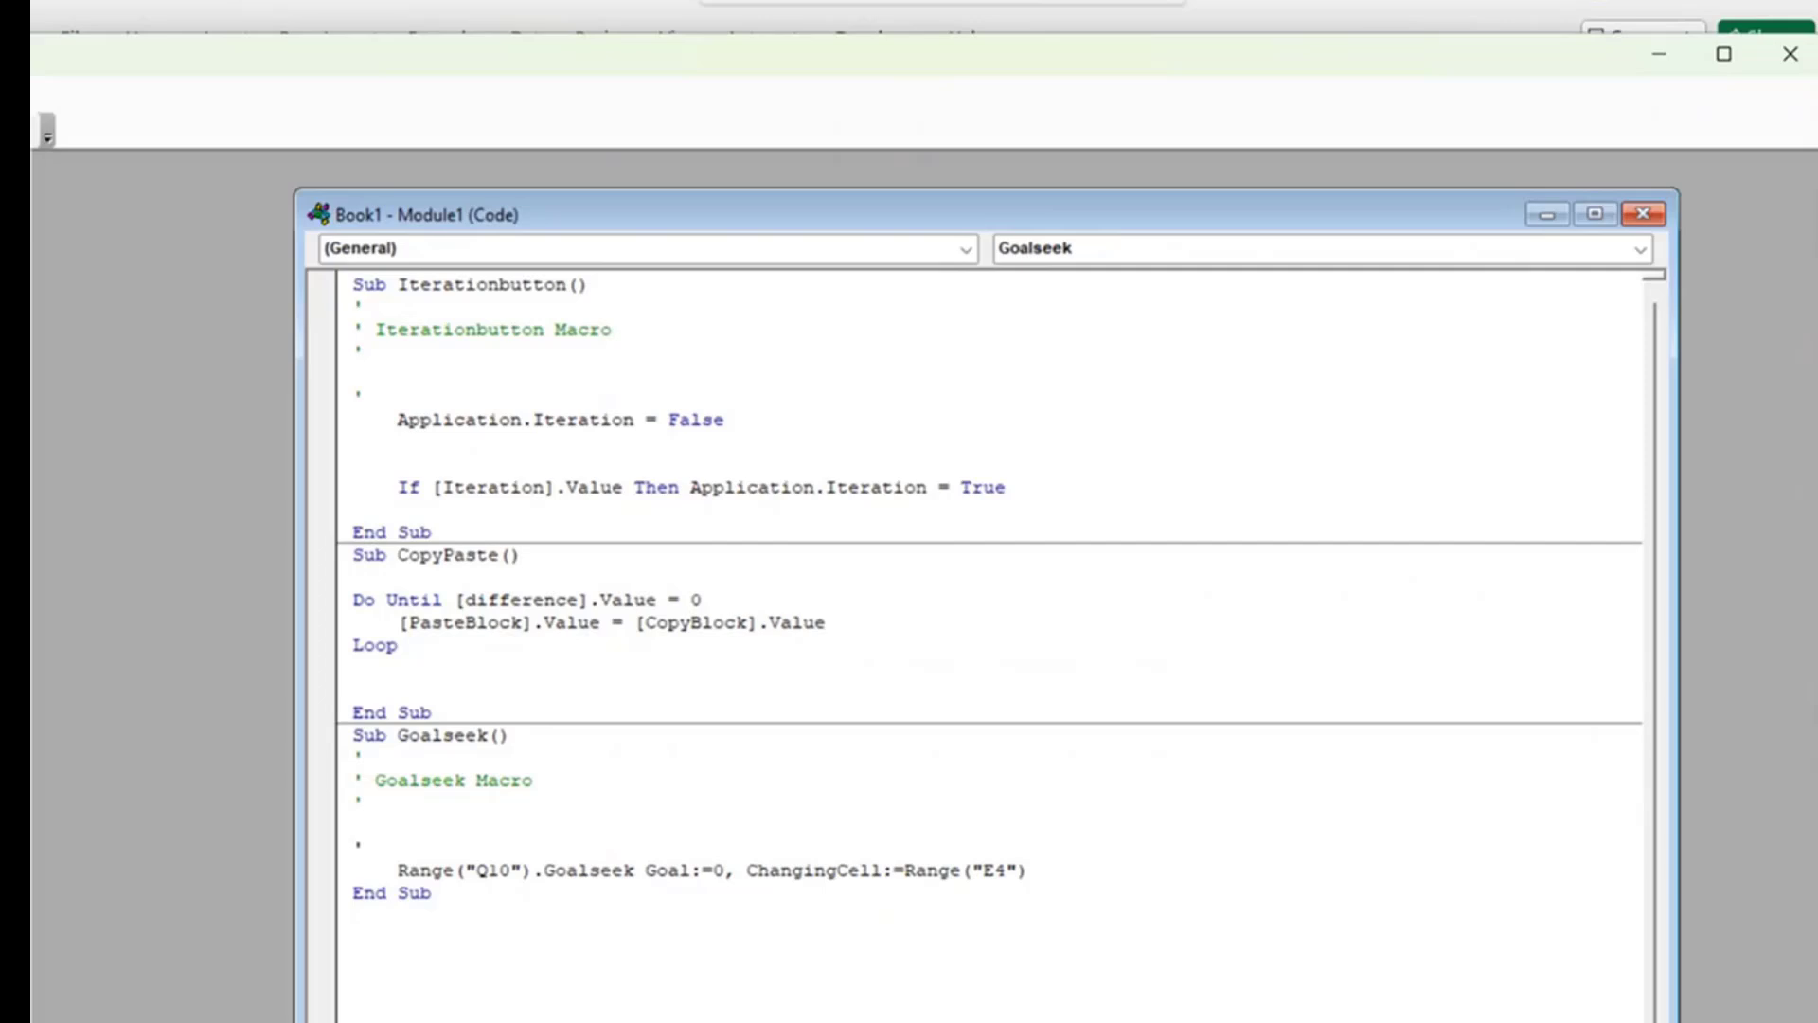
key("Right")
key("Right")
key("Right")
key("Right")
key("Right")
key("Right")
key("Right")
key("Right")
key("Right")
key("shift+Right")
key("shift+Right")
key("shift+Right")
type("D")
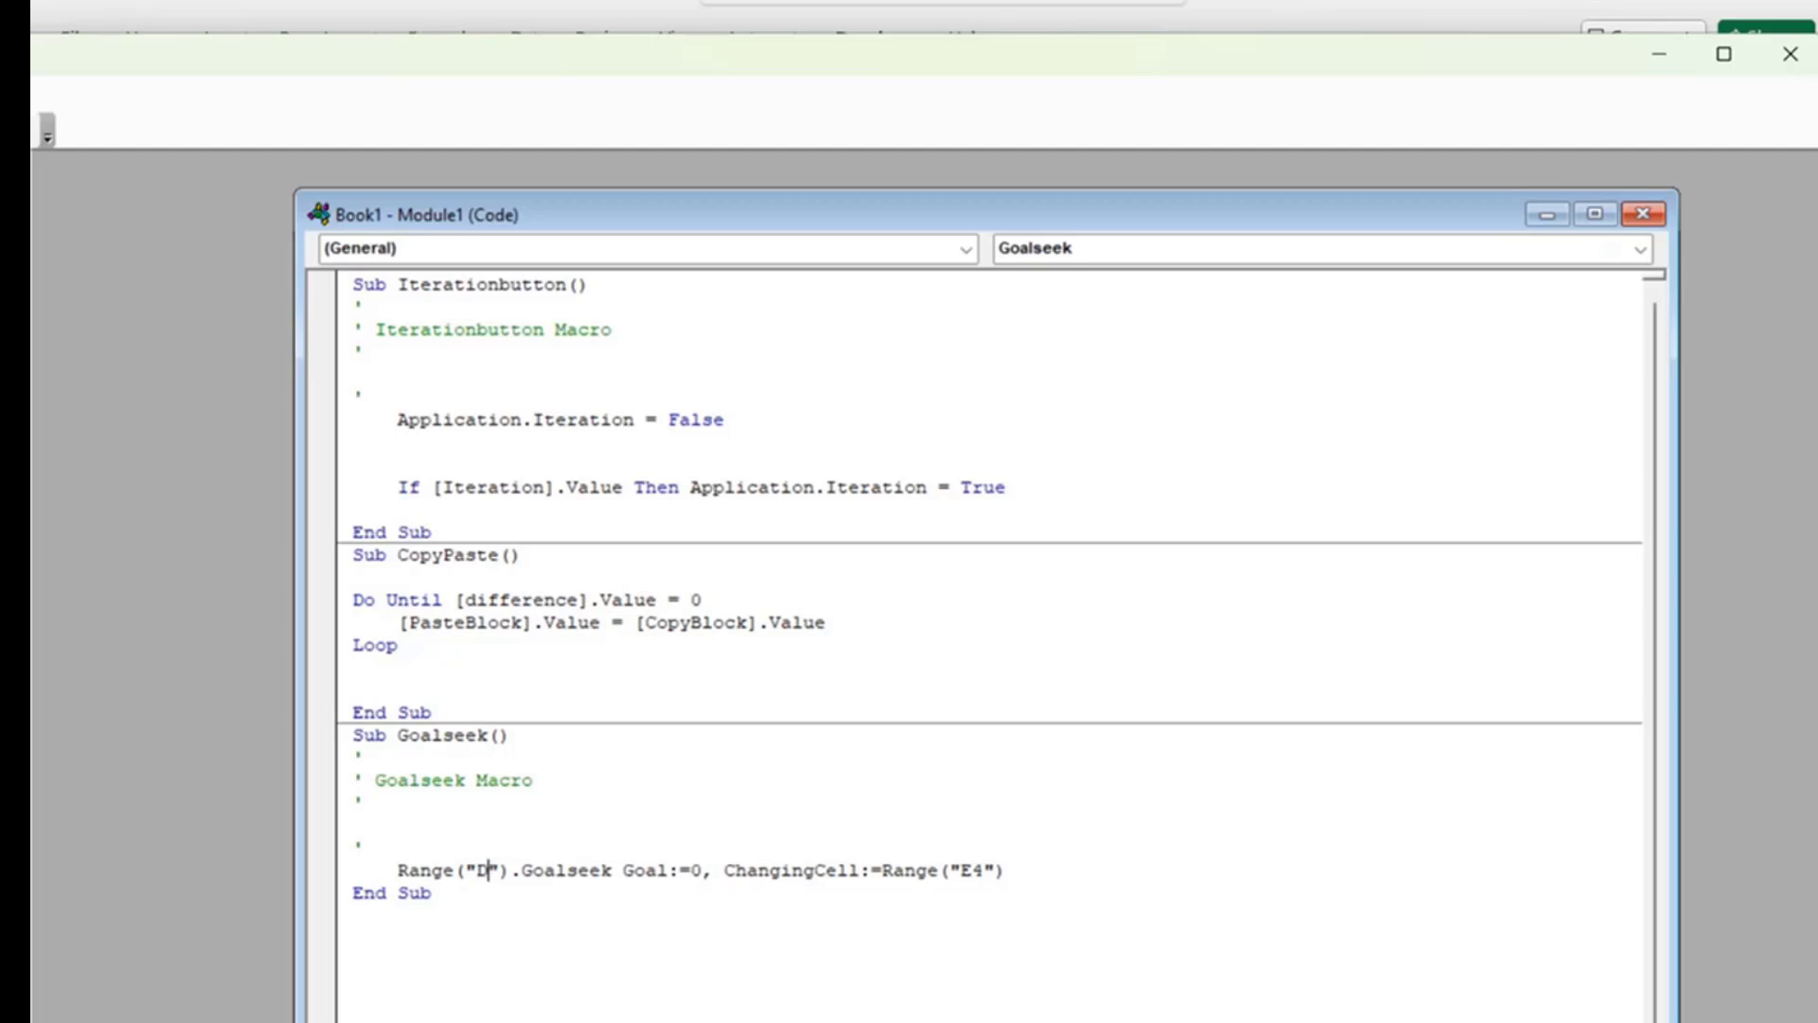
type("iff")
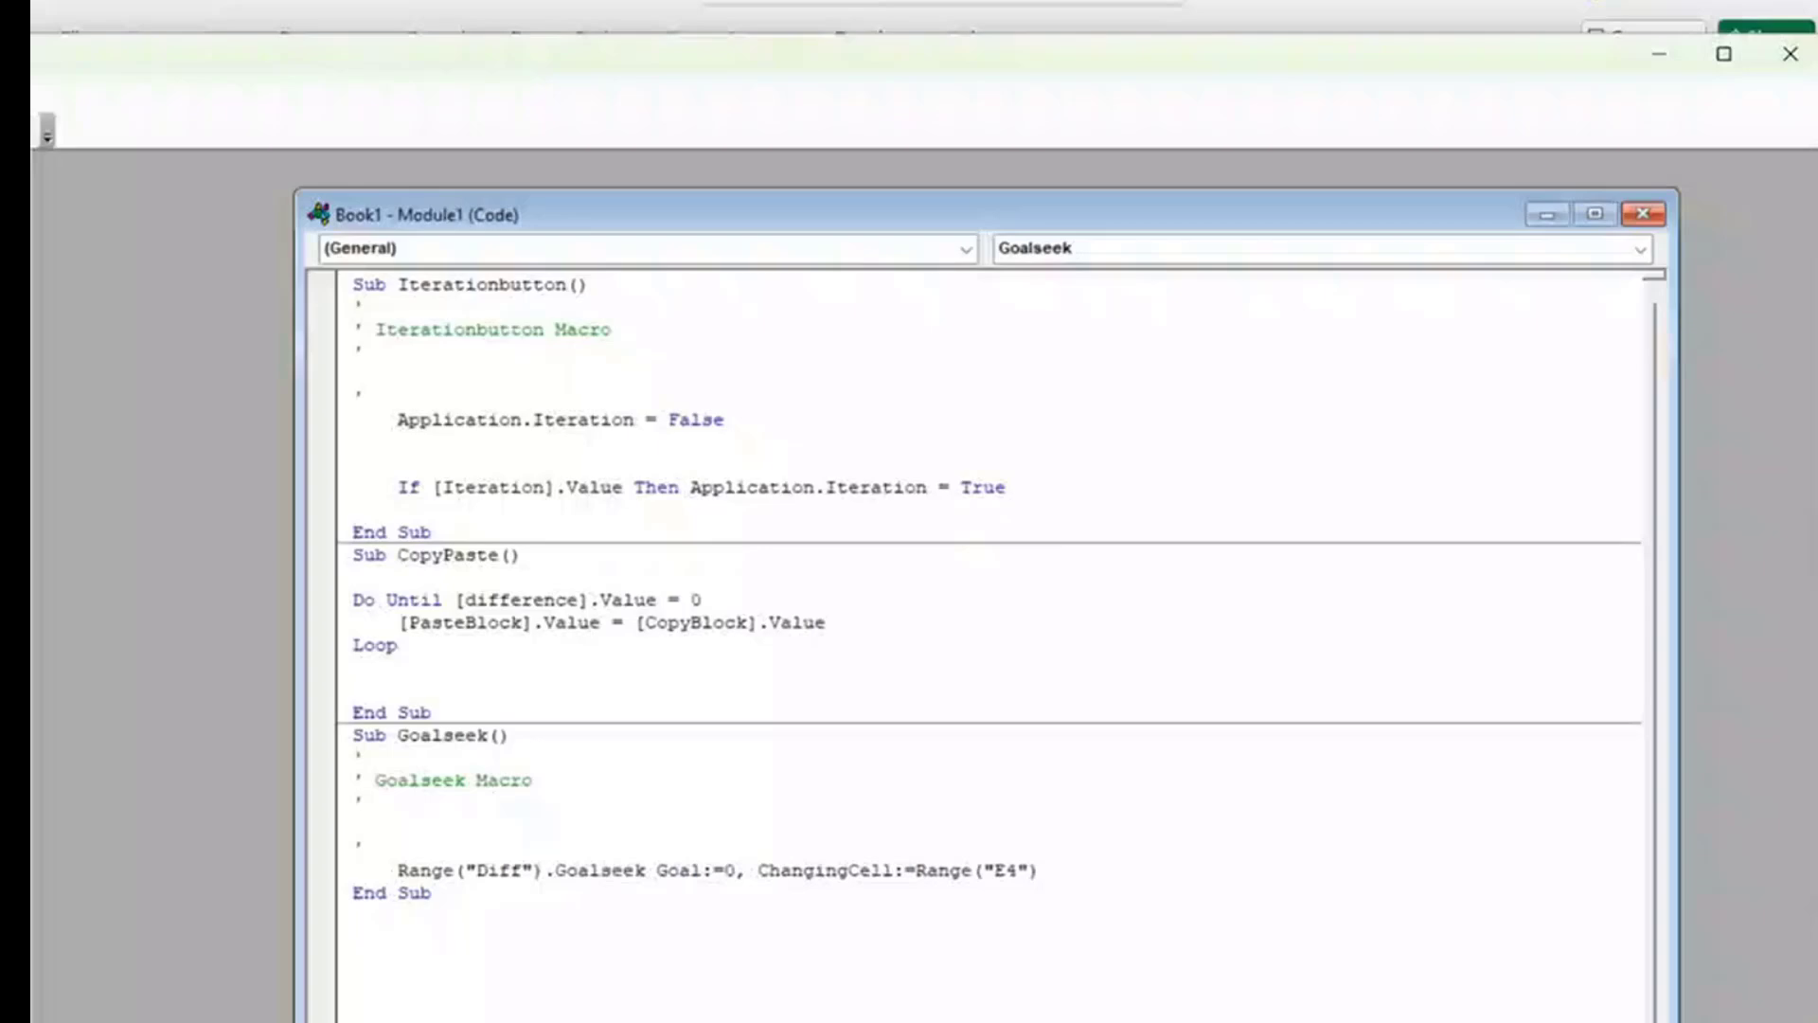
Make the ChangingCell reference in the Goalseek macro Range("Gearing").
left_click(713, 870)
left_click_drag(994, 870, 1017, 870)
type("G")
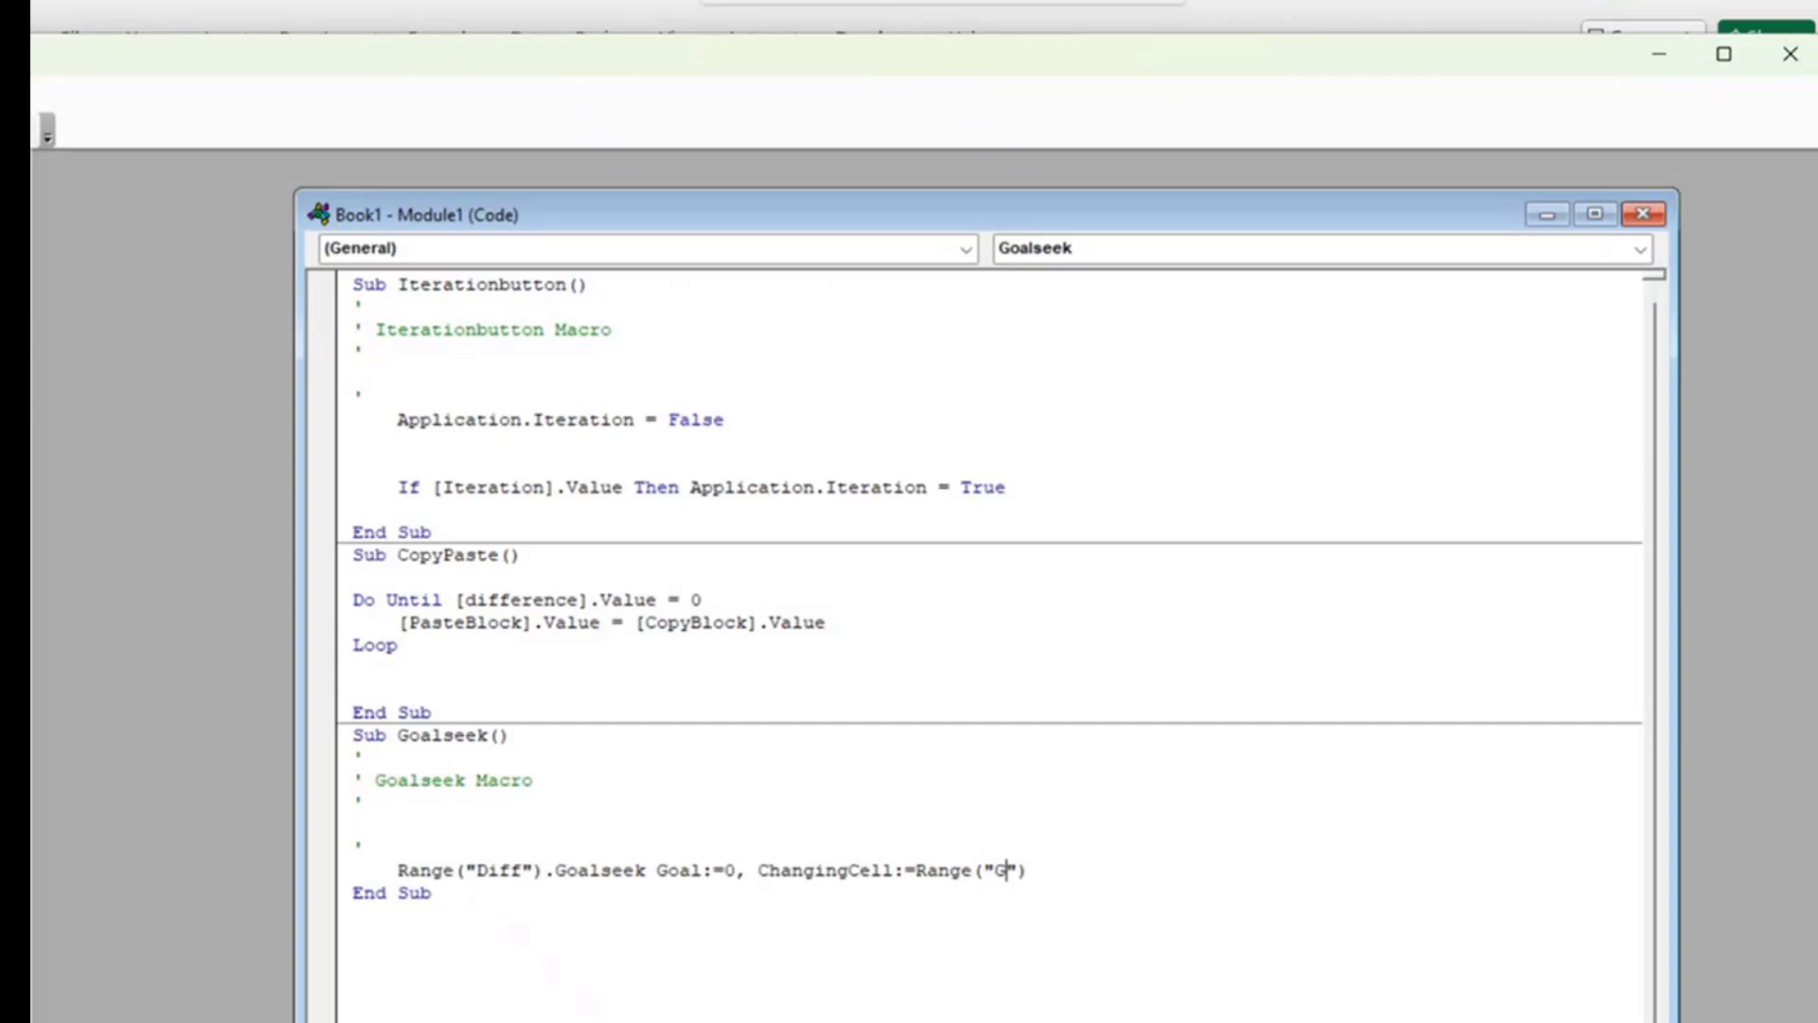
type("earing")
Insert a new line below the PasteBlock assignment inside the CopyPaste loop.
left_click(839, 622)
key("Return")
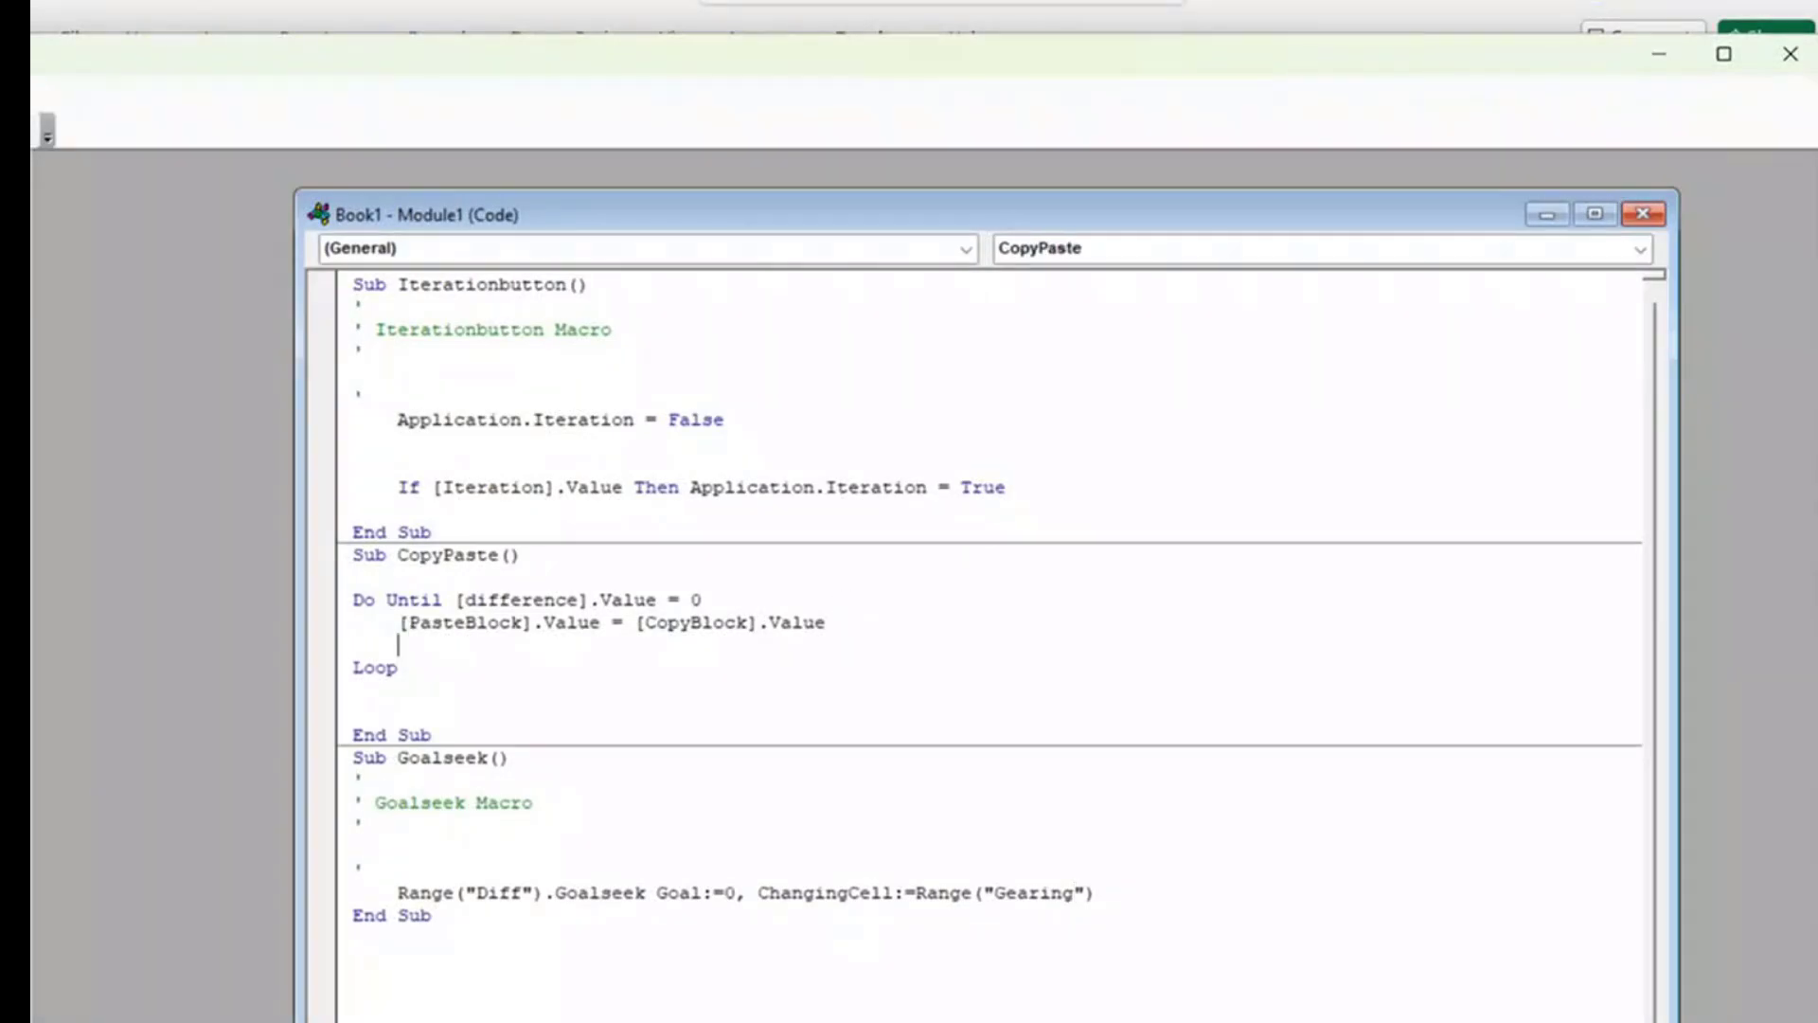
Add a Goalseek call before the Do Until loop in the CopyPaste macro and another after the PasteBlock line inside the loop.
key("Up")
key("Up")
key("Up")
key("Return")
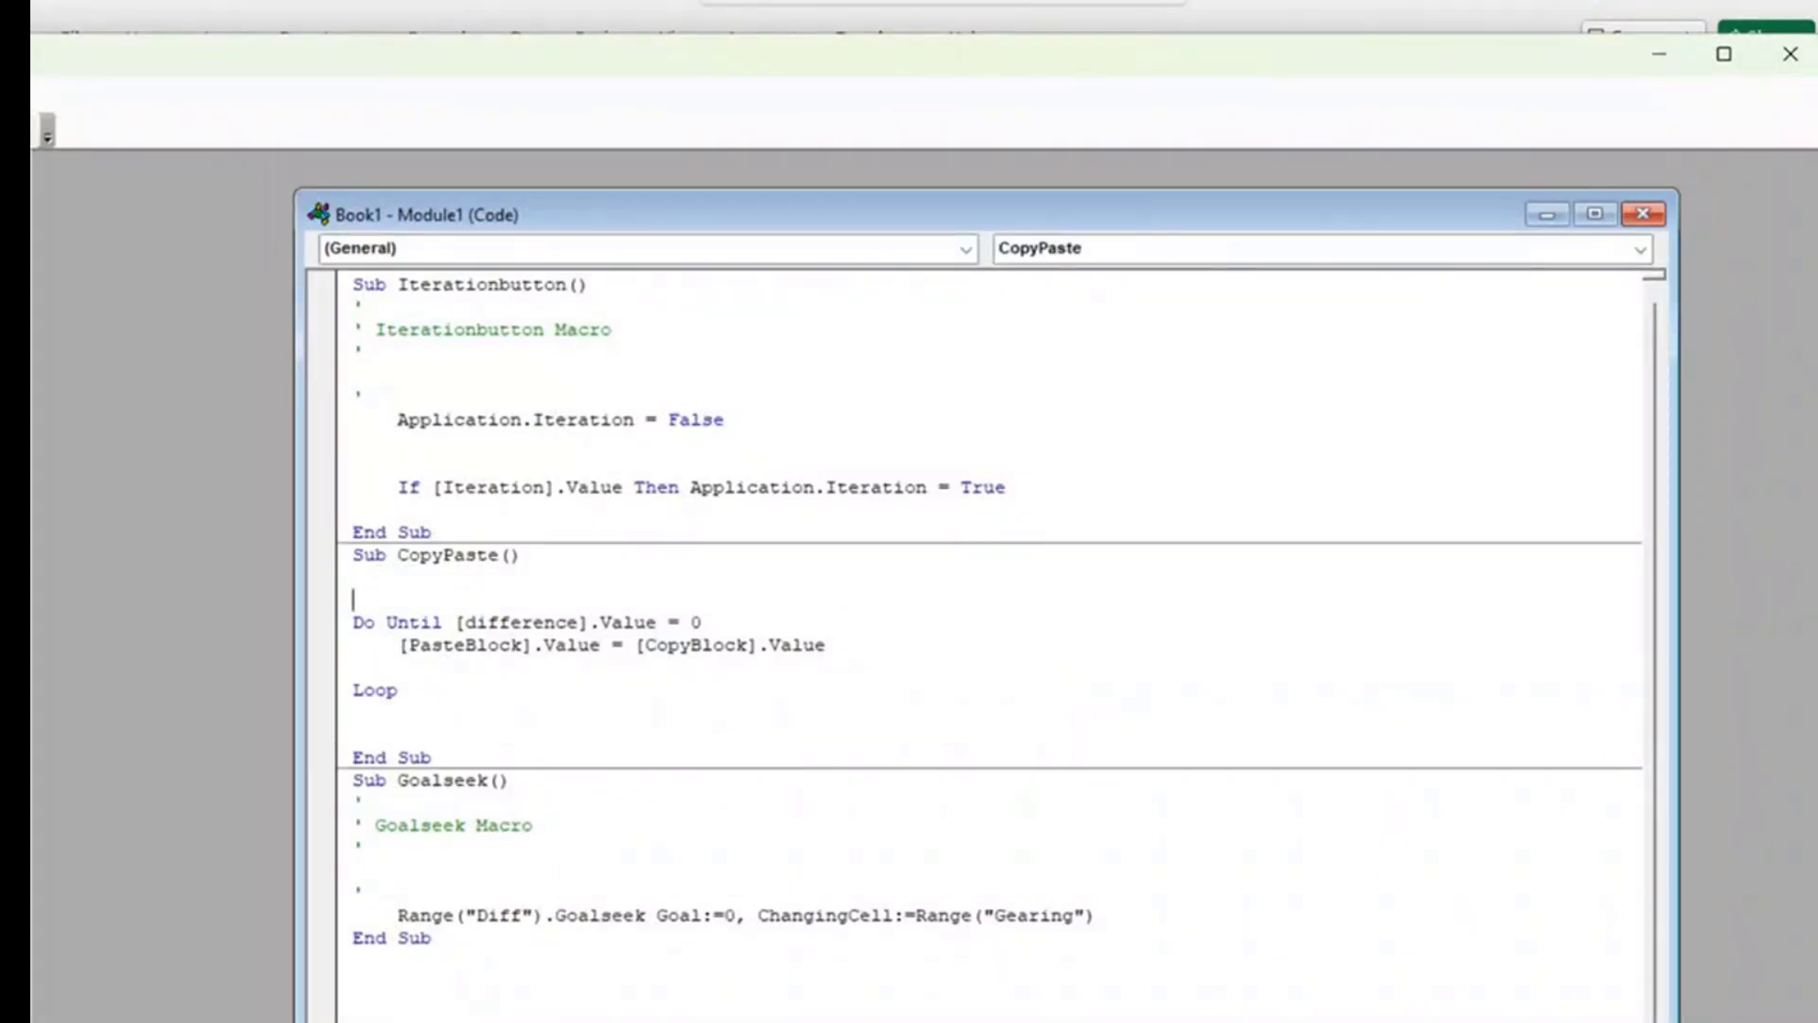
type("Goalseek")
left_click(533, 667)
type("Goalseek")
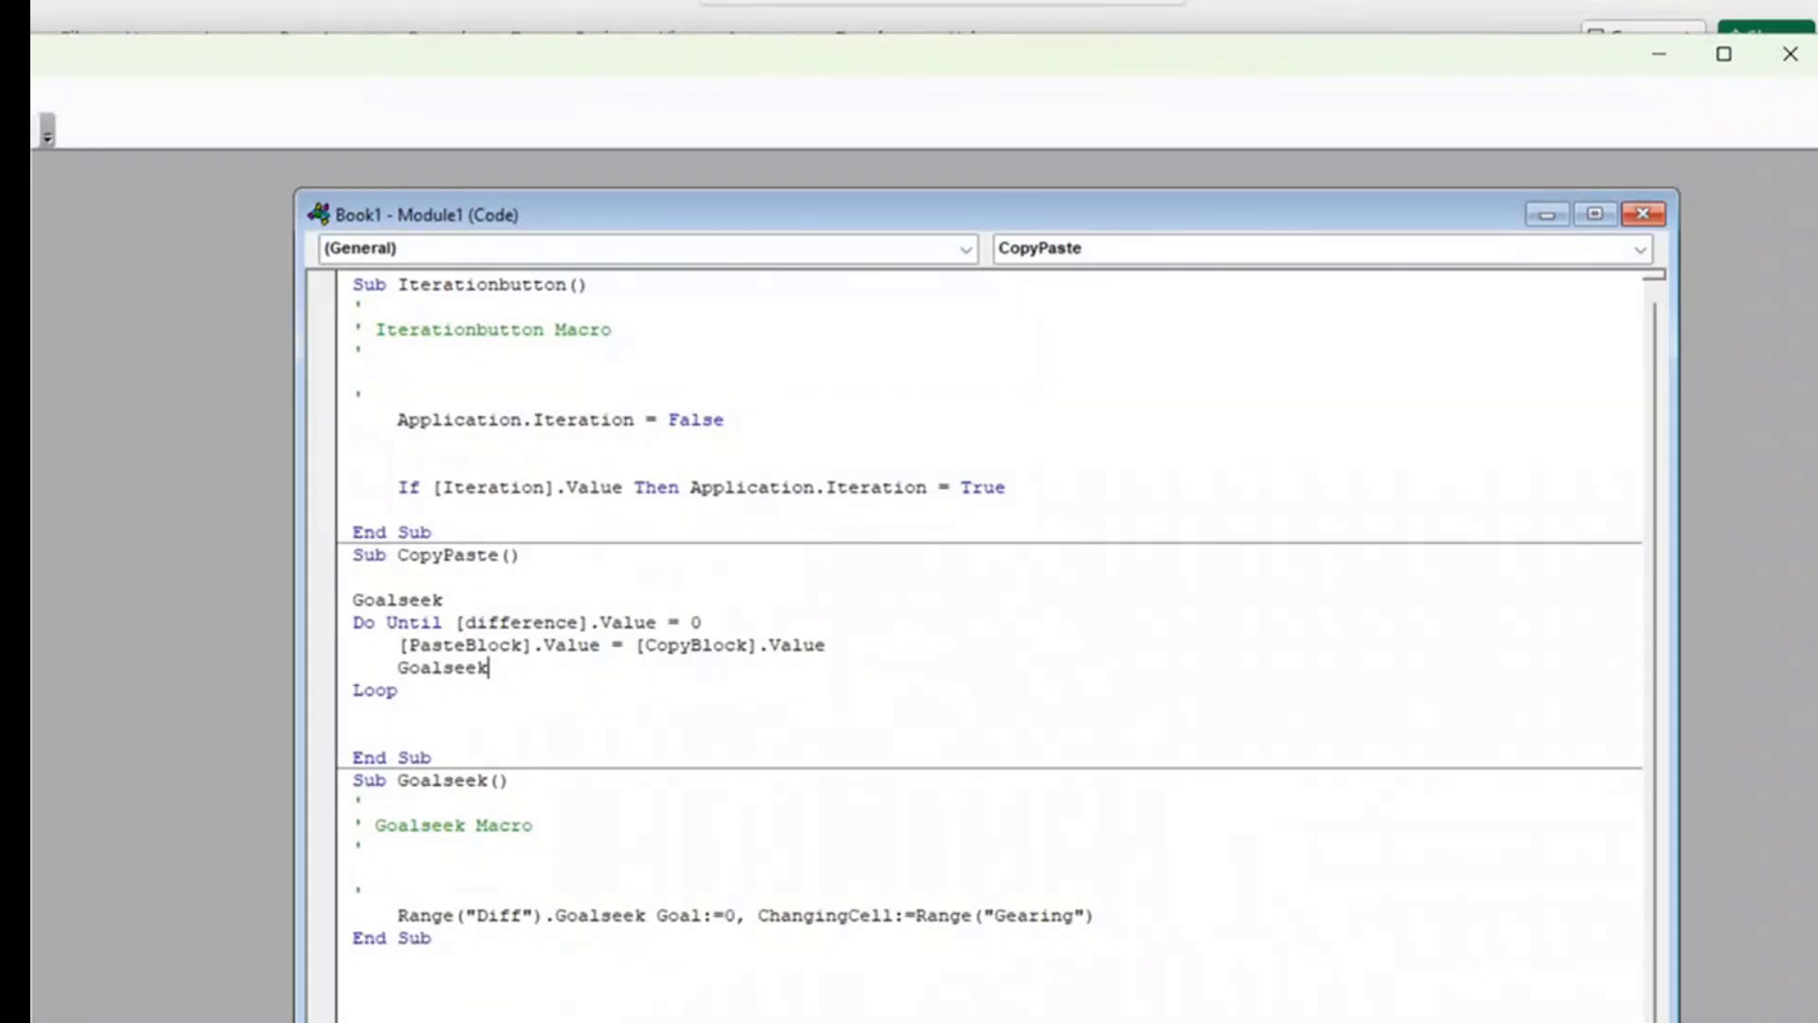
key("Return")
type("Di")
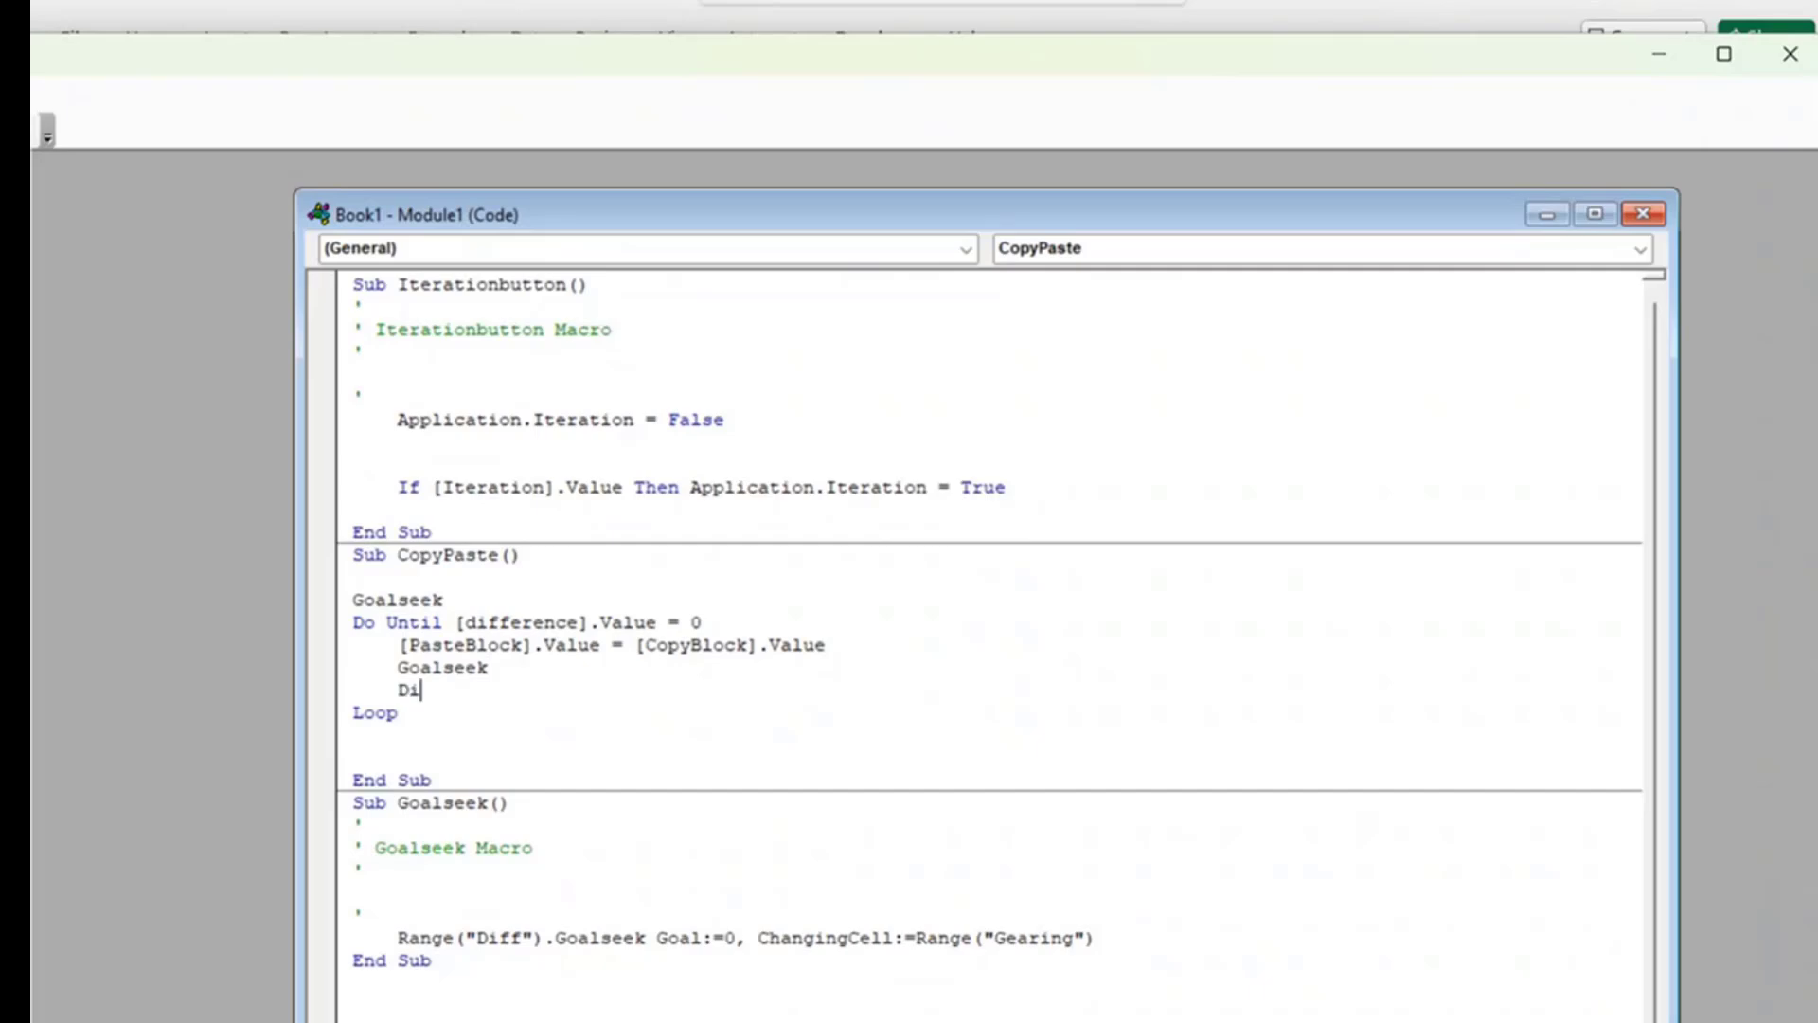
type("fference.Value")
key("BackSpace")
key("BackSpace")
key("BackSpace")
key("BackSpace")
key("BackSpace")
key("BackSpace")
key("BackSpace")
key("BackSpace")
key("BackSpace")
key("BackSpace")
key("BackSpace")
key("BackSpace")
key("BackSpace")
key("BackSpace")
key("BackSpace")
key("BackSpace")
key("BackSpace")
key("BackSpace")
key("BackSpace")
key("BackSpace")
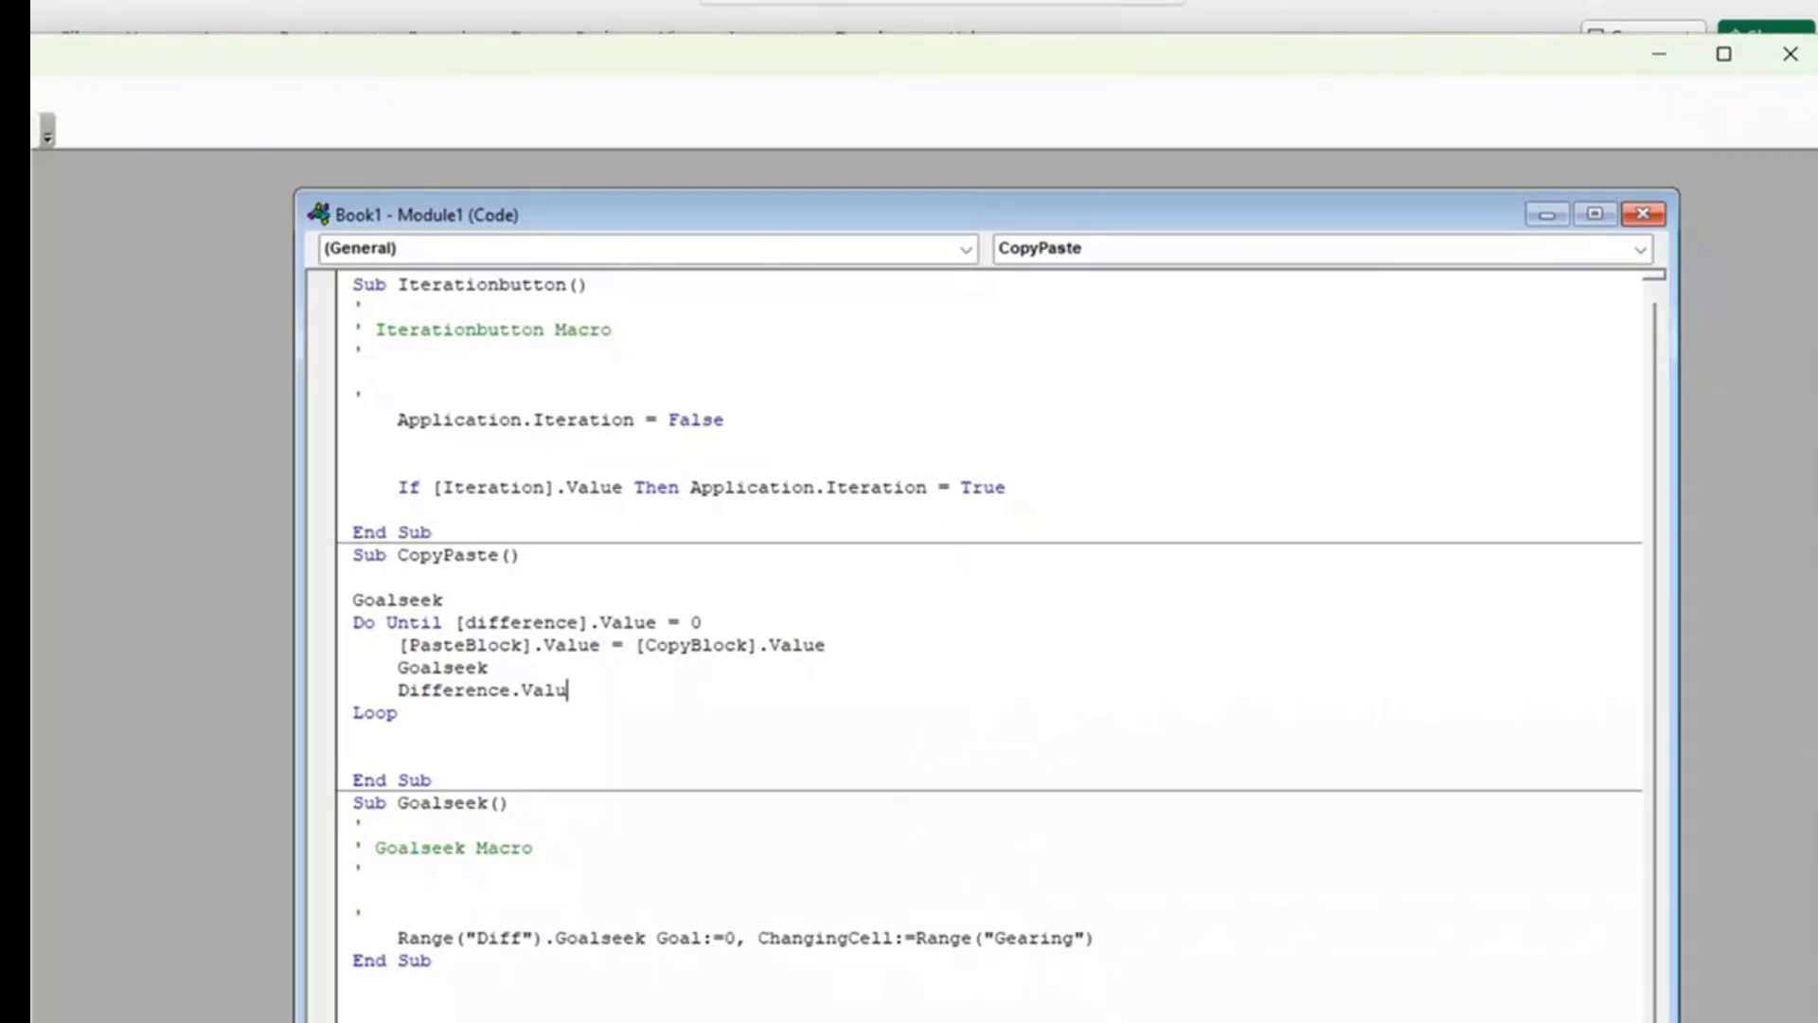
key("BackSpace")
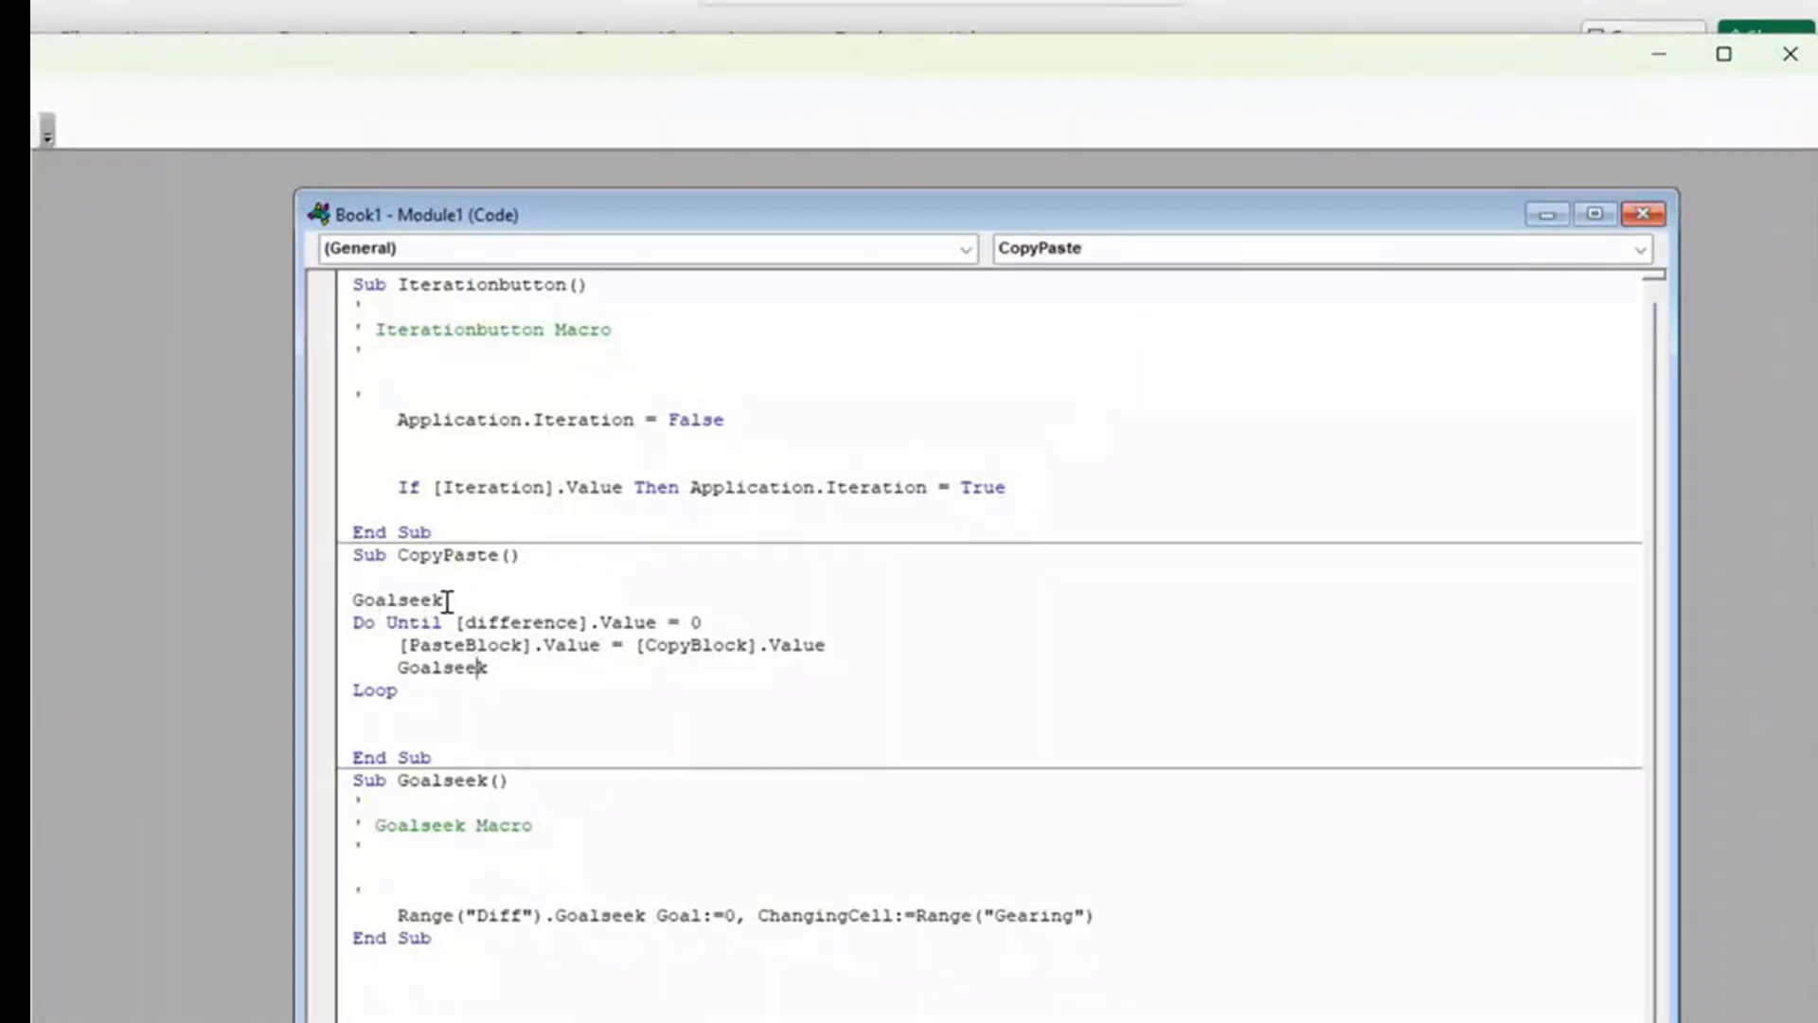
Insert a blank line before the Do Until line and move the loop's Goalseek call above the PasteBlock assignment.
key("Return")
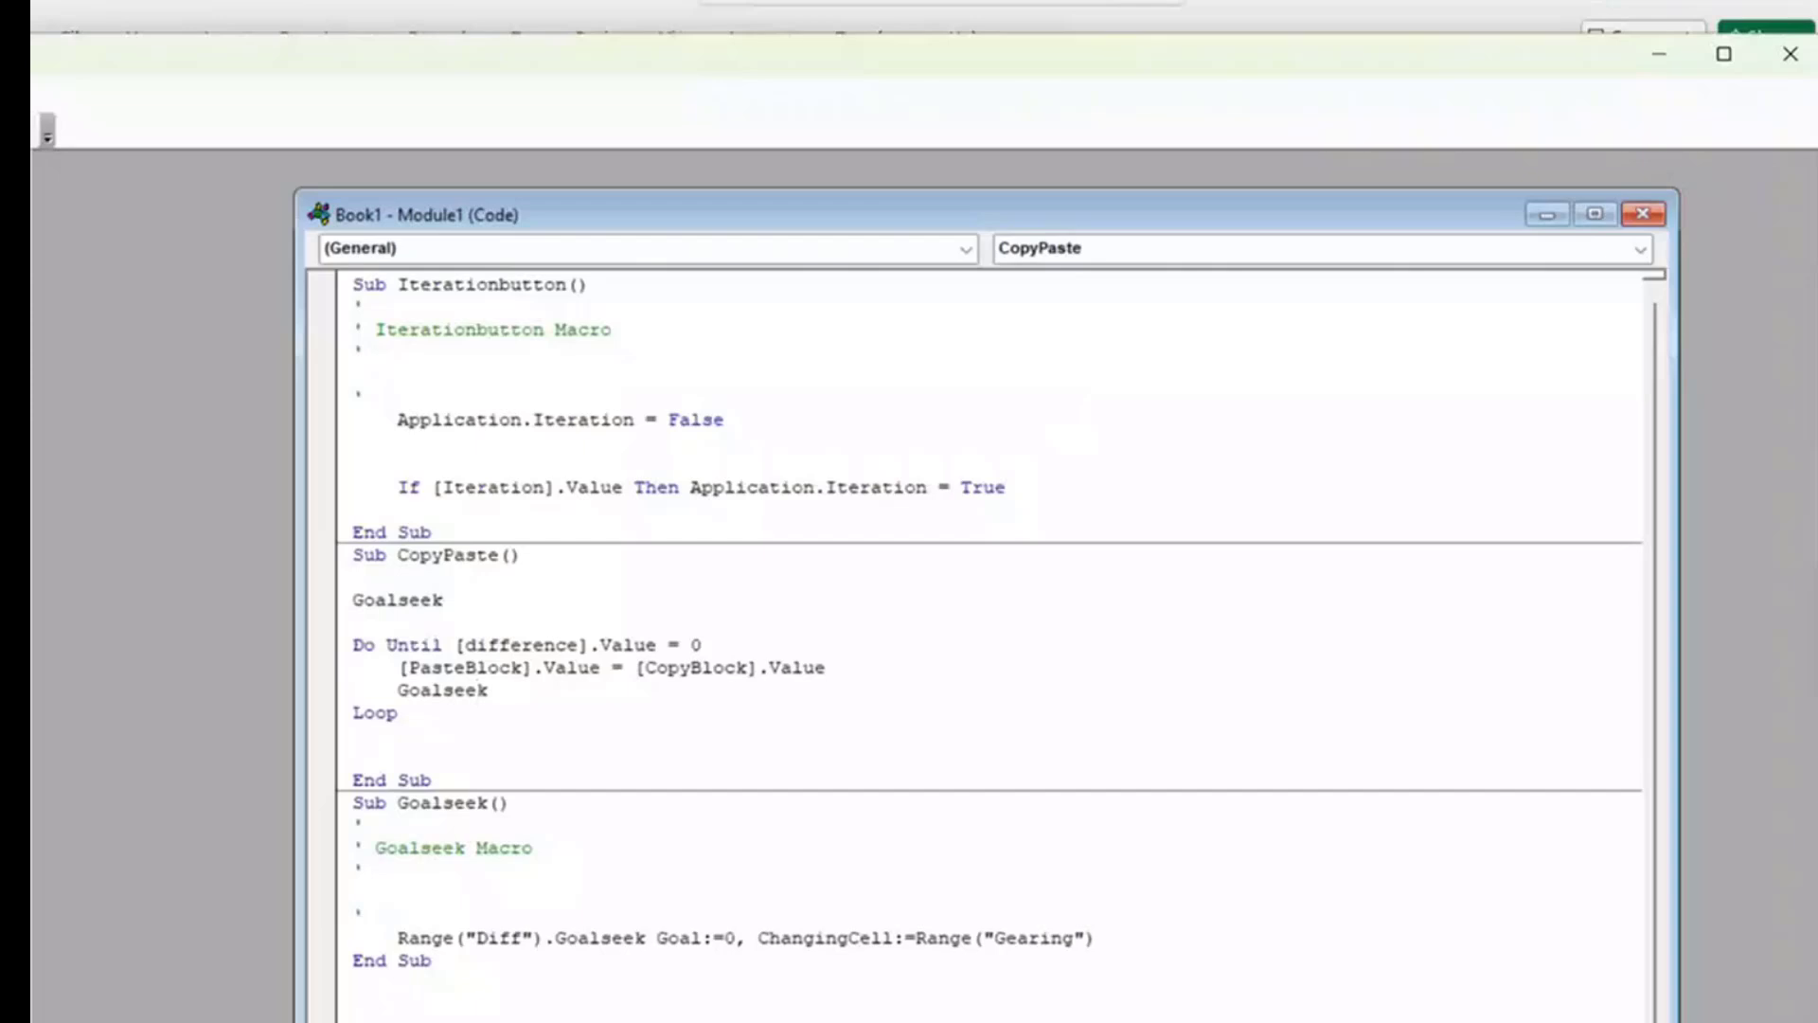
left_click(528, 693)
left_click_drag(490, 696, 398, 701)
key("Delete")
key("Home")
key("BackSpace")
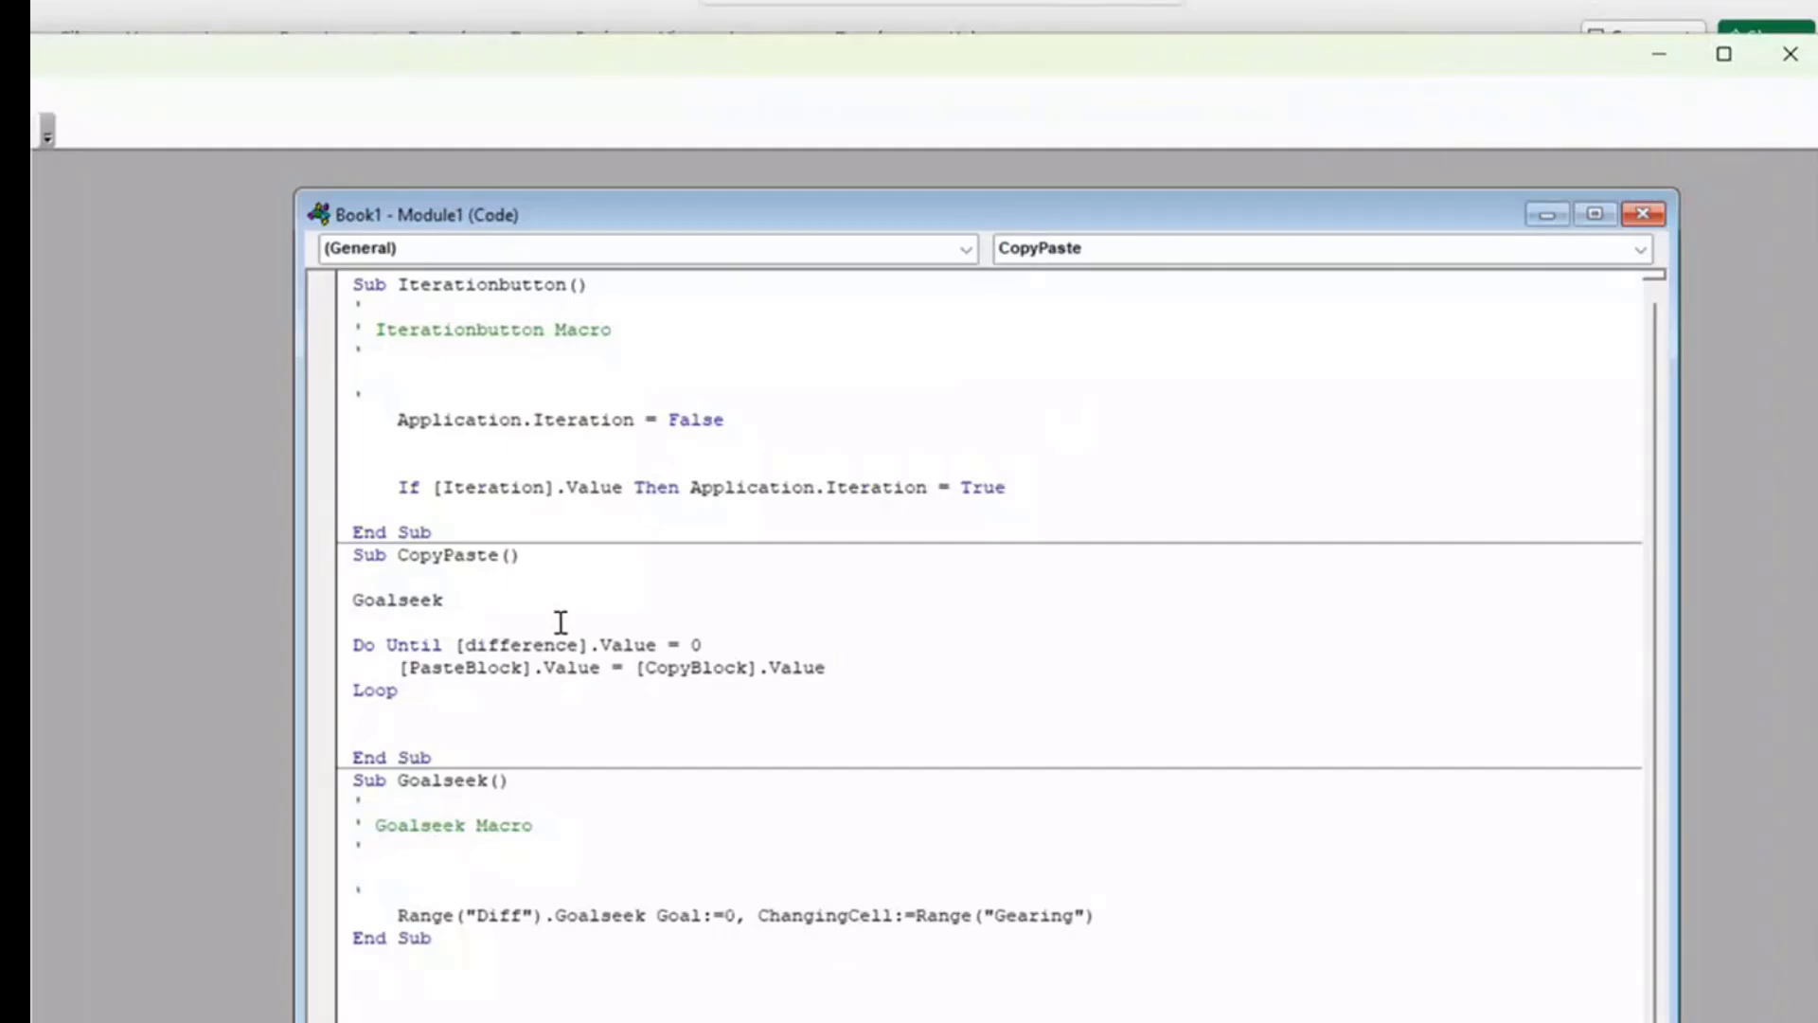
left_click(402, 669)
key("Return")
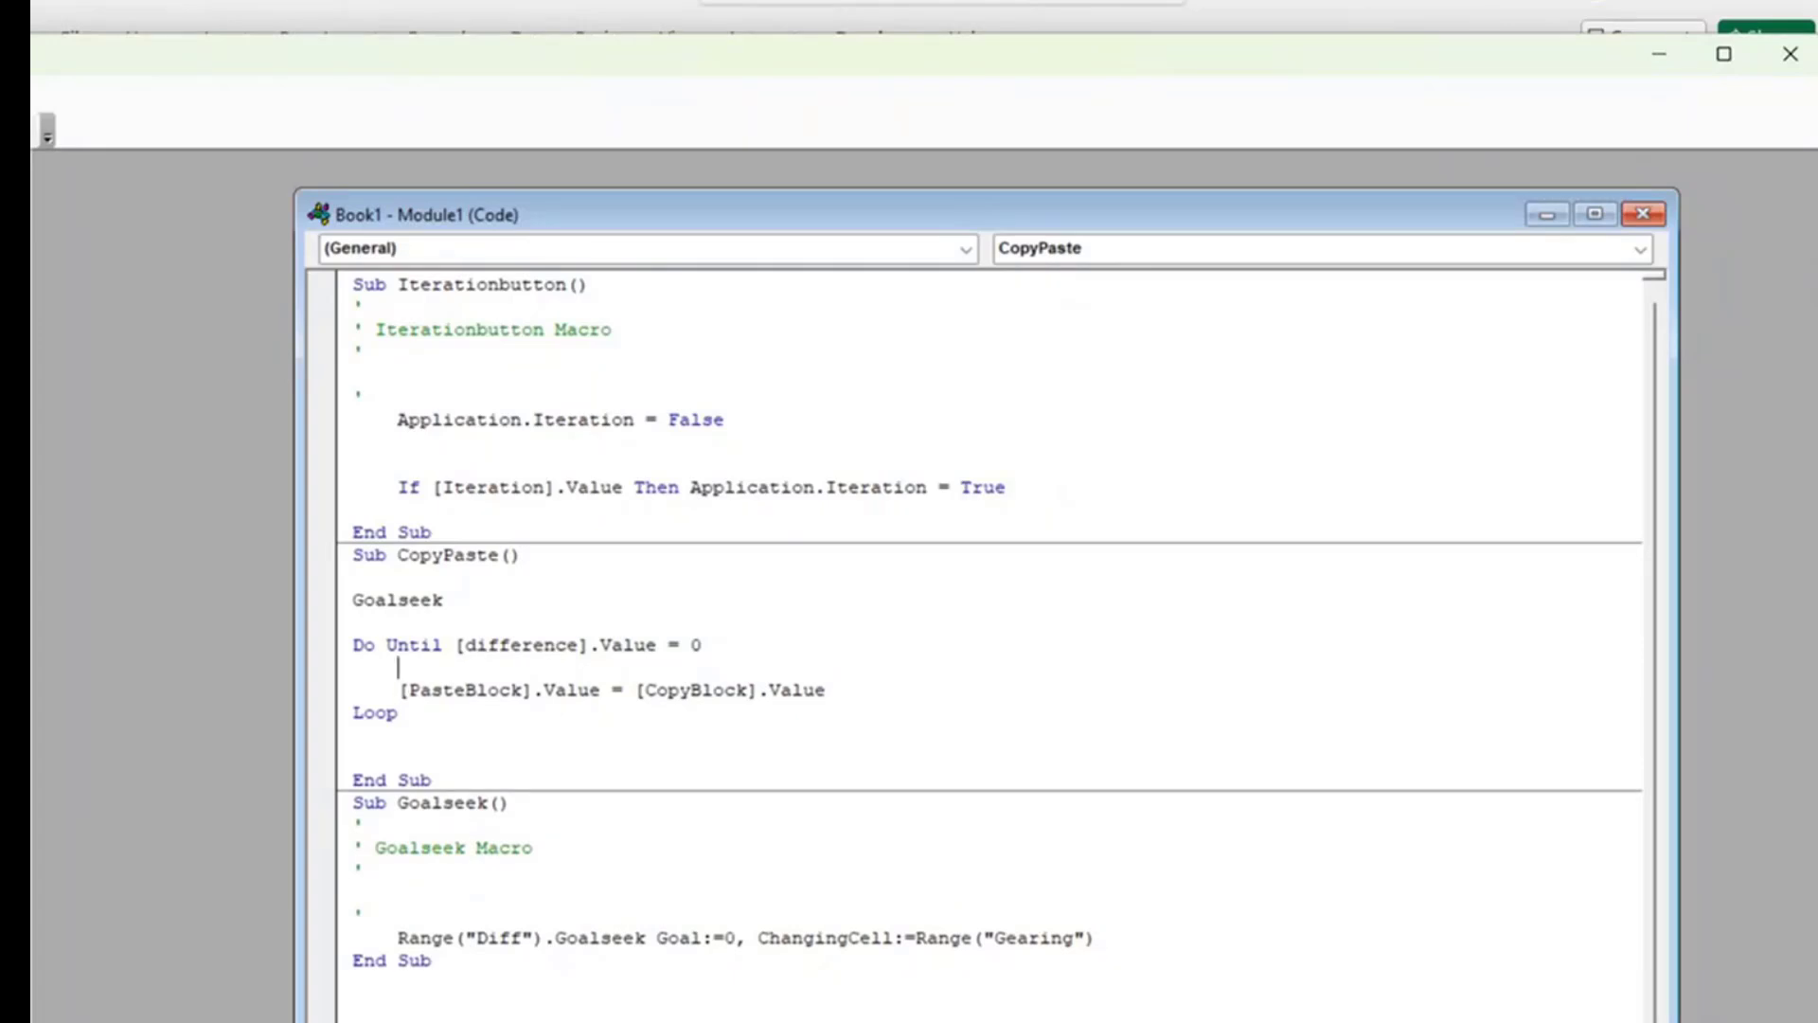
type("Goalseek")
left_click_drag(457, 606, 352, 606)
key("Delete")
key("Delete")
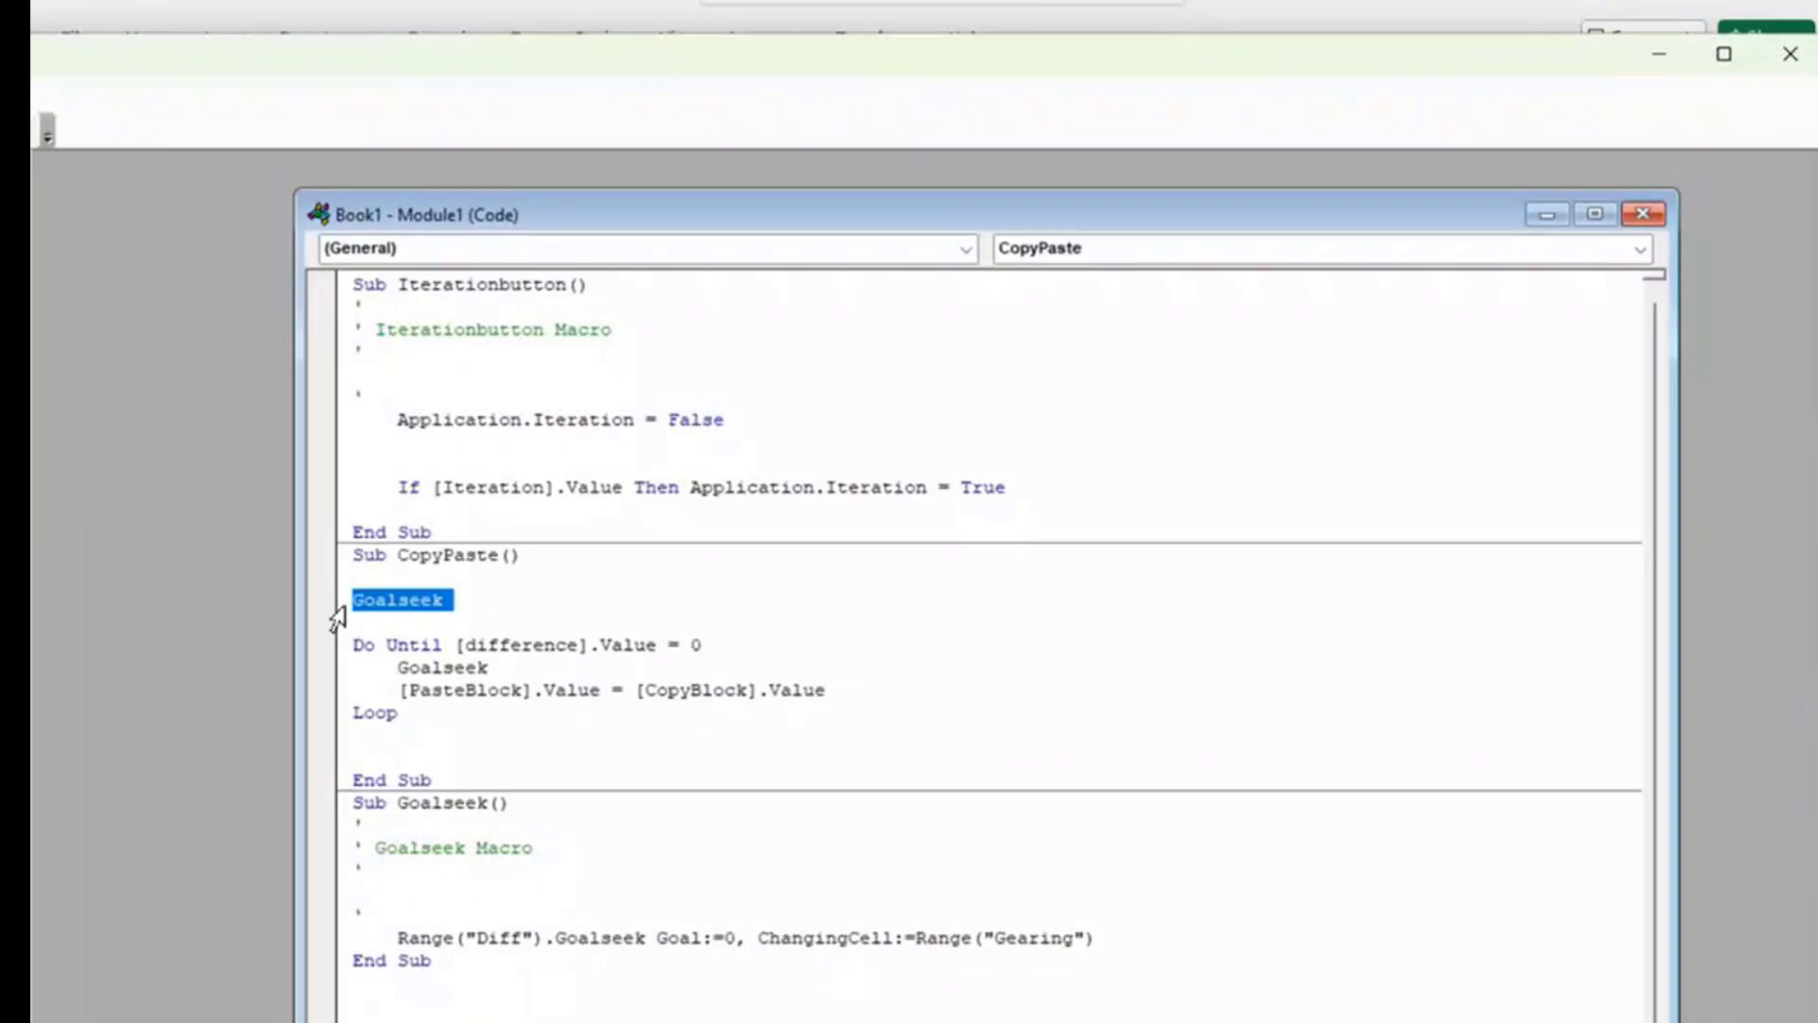
left_click(900, 644)
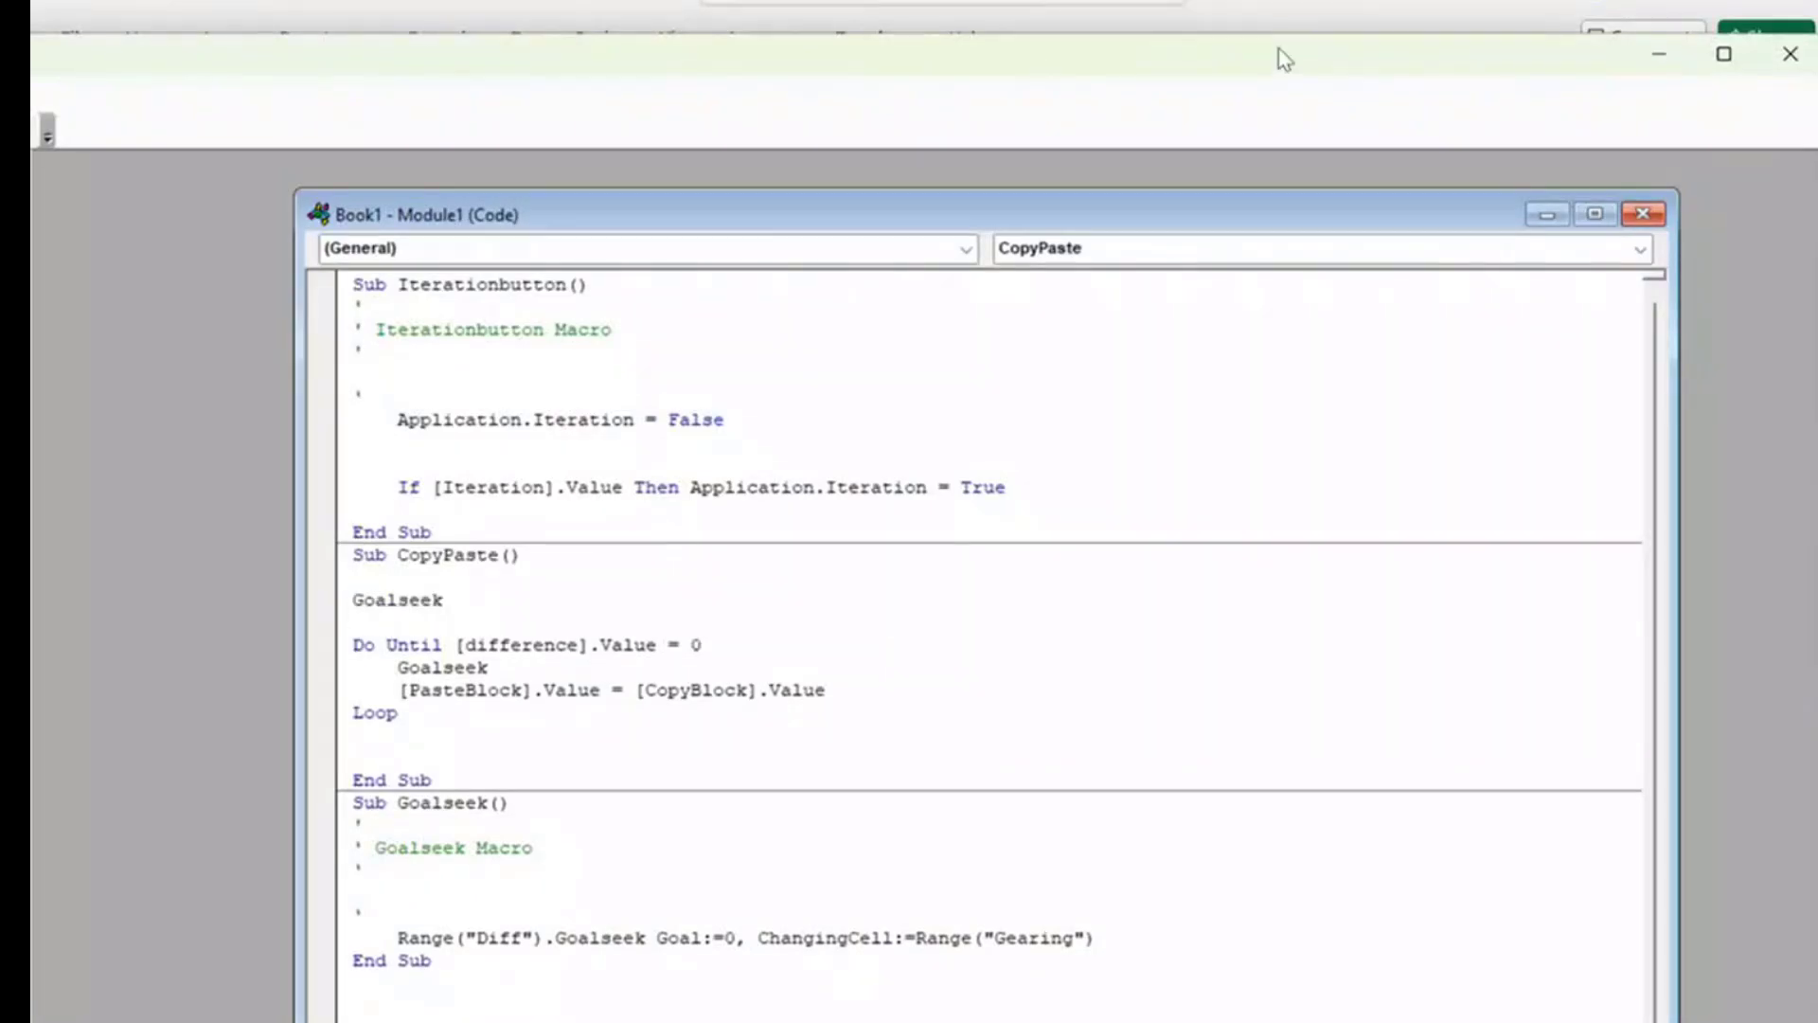
Switch to the Excel worksheet, run the macro with the button beside the Solver blocks, and inspect the debt Diff cell Q10.
left_click(1269, 8)
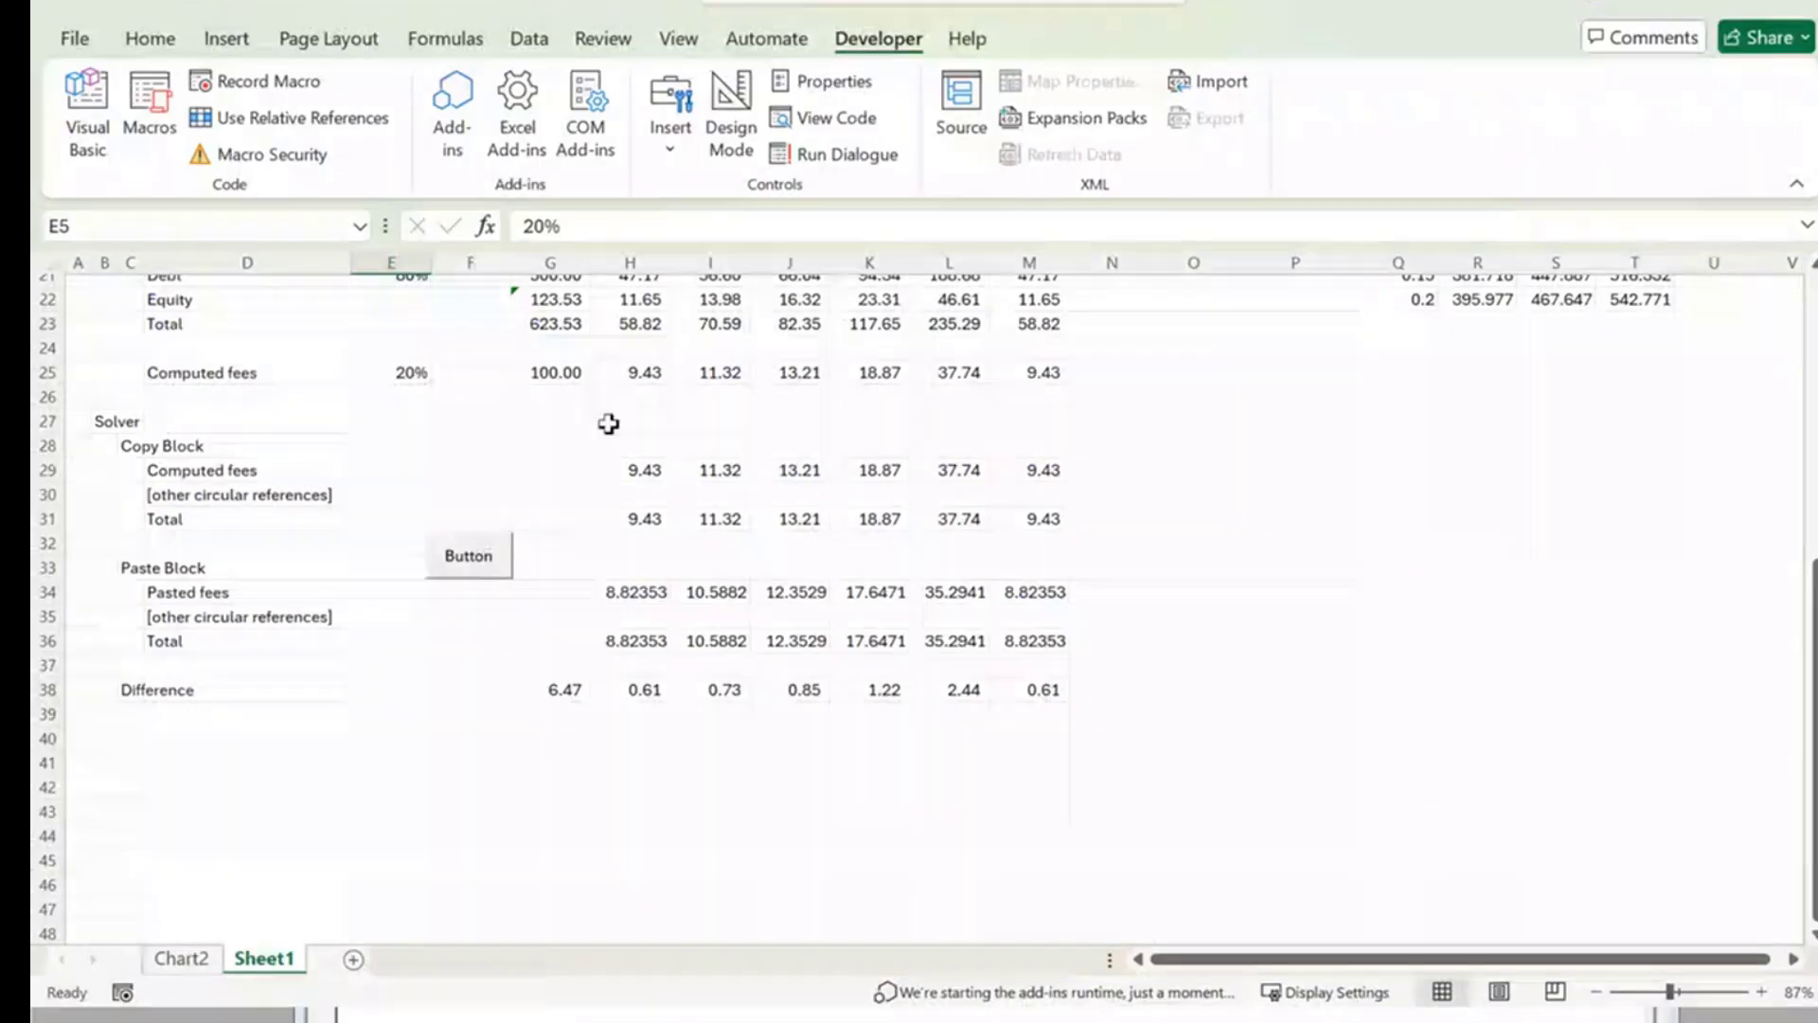
left_click(456, 573)
scroll(651, 531, "up", 3)
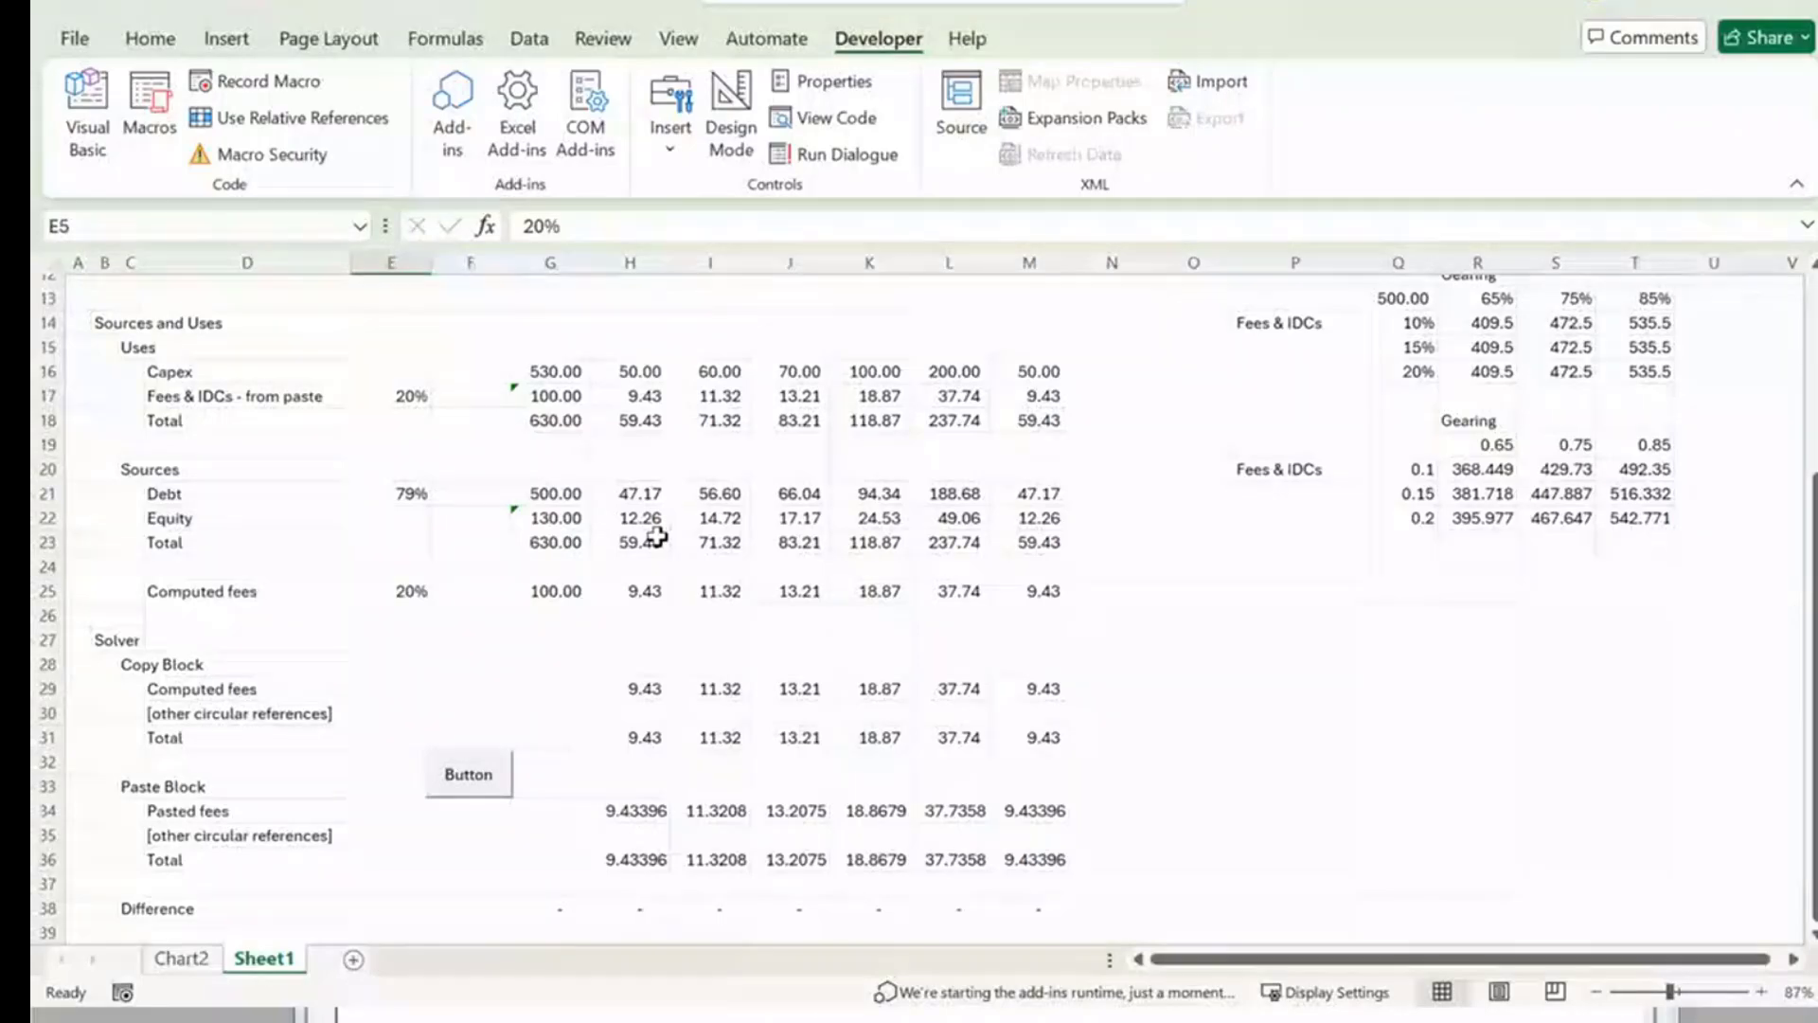
scroll(656, 537, "up", 4)
scroll(656, 537, "down", 2)
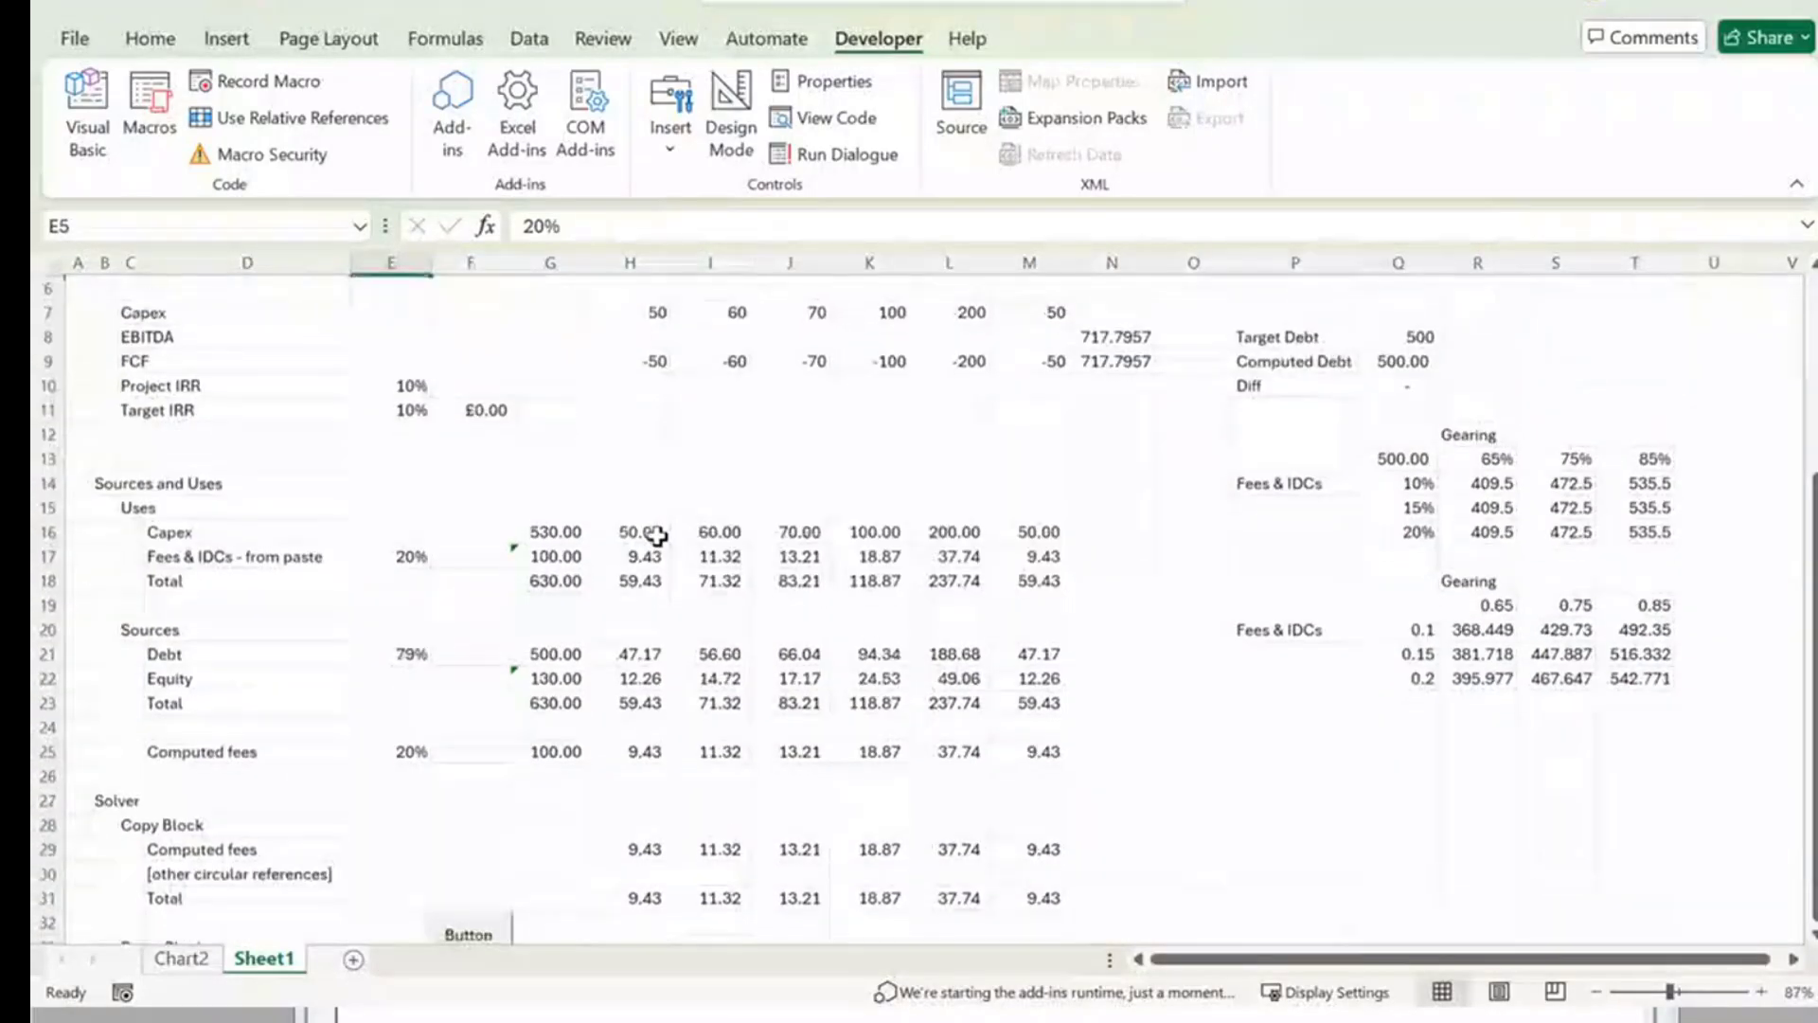
scroll(656, 537, "up", 2)
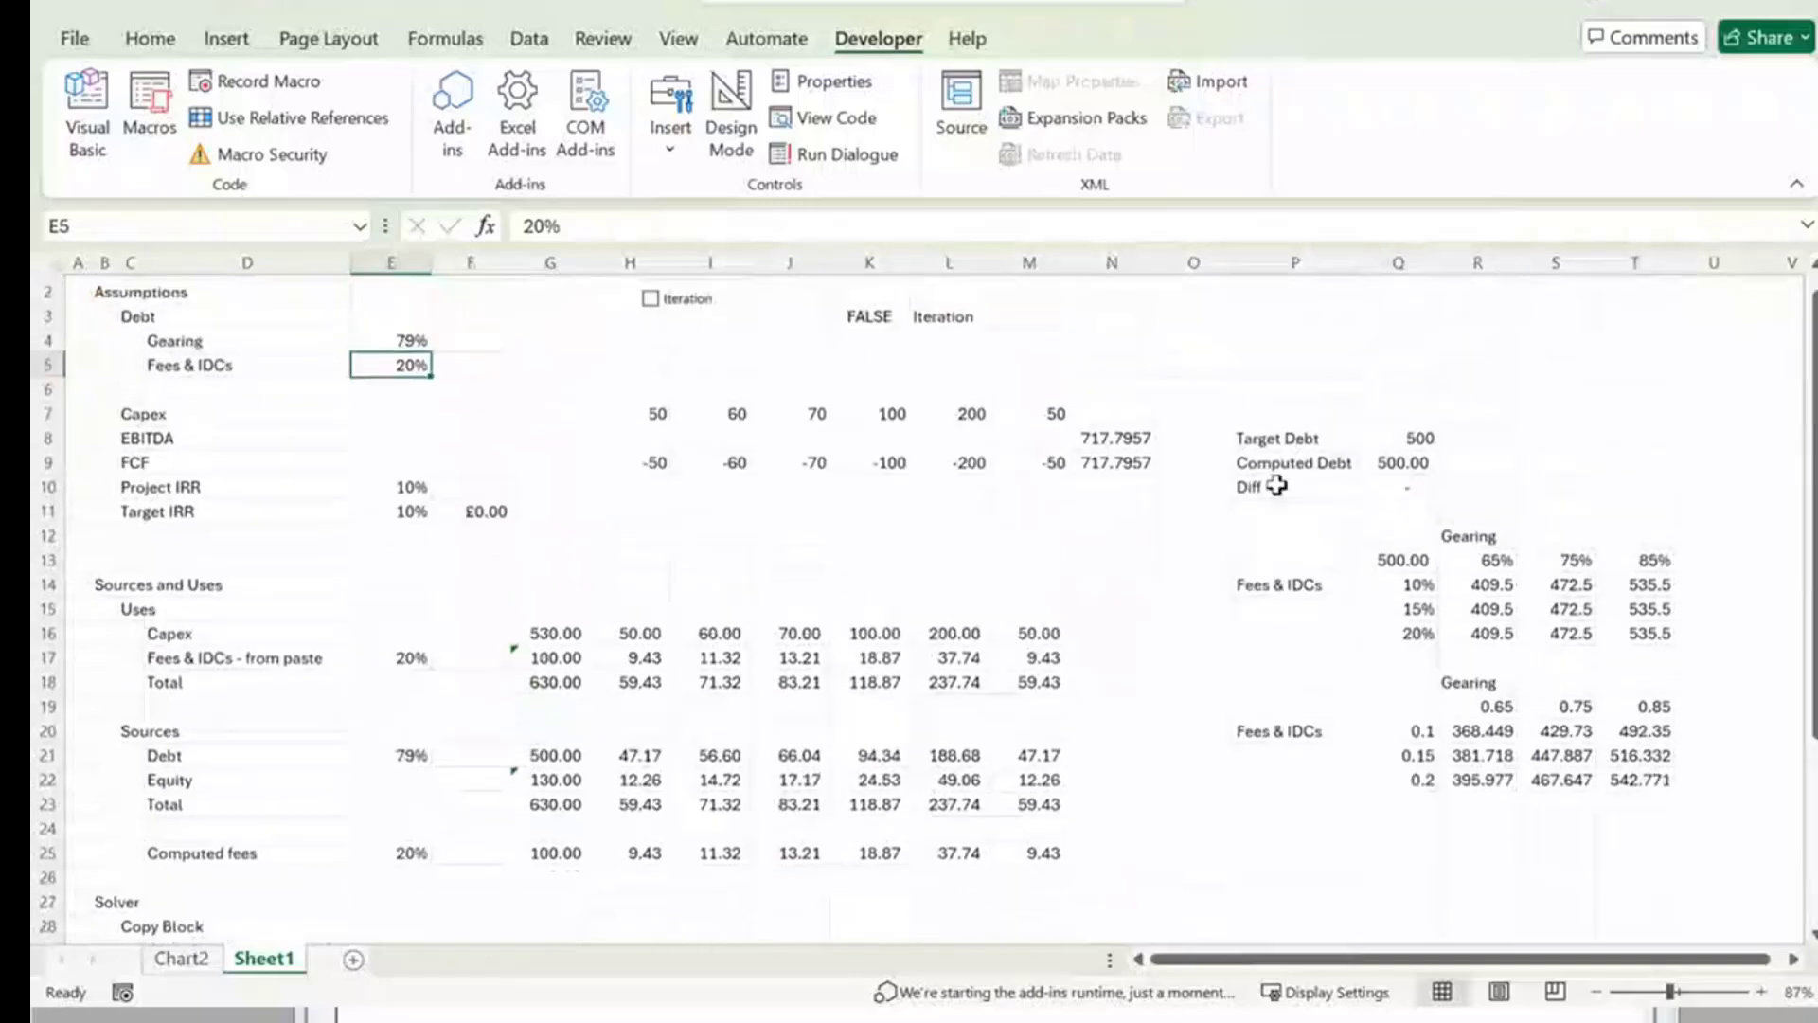
left_click(1426, 488)
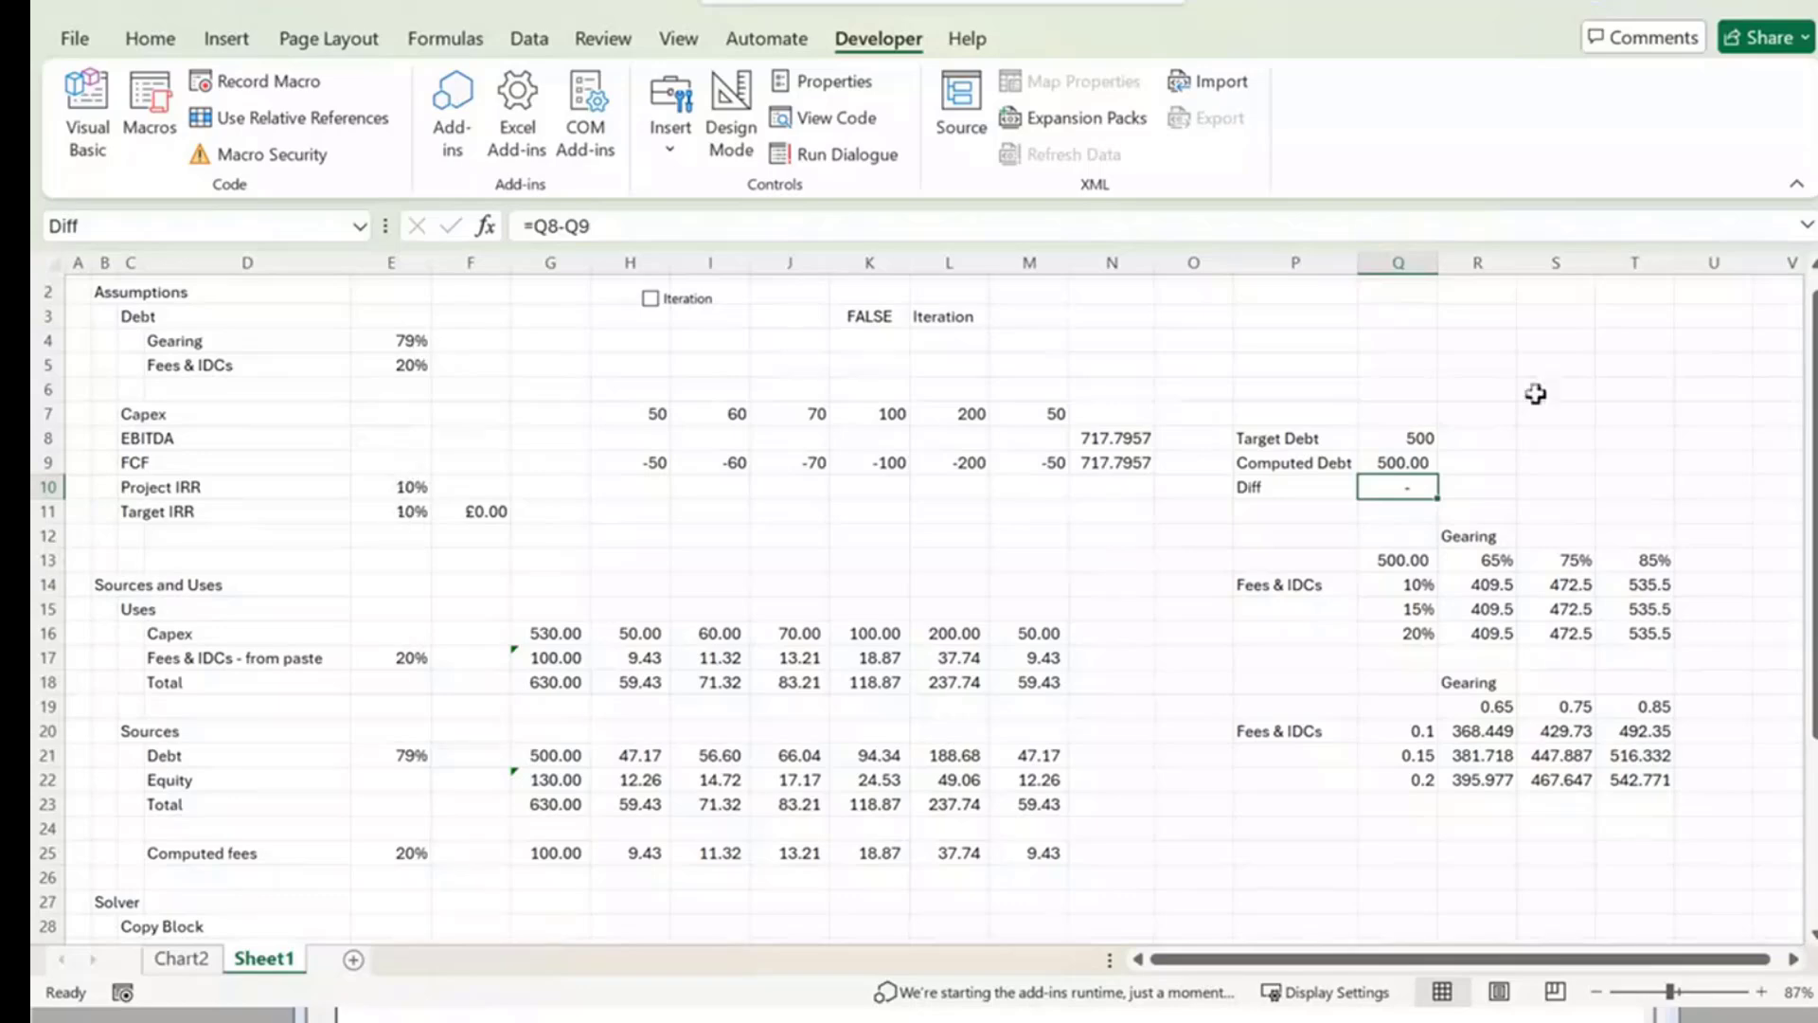
Set the Target Debt in Q8 to 450 and rerun the macro with the worksheet button.
left_click(1402, 438)
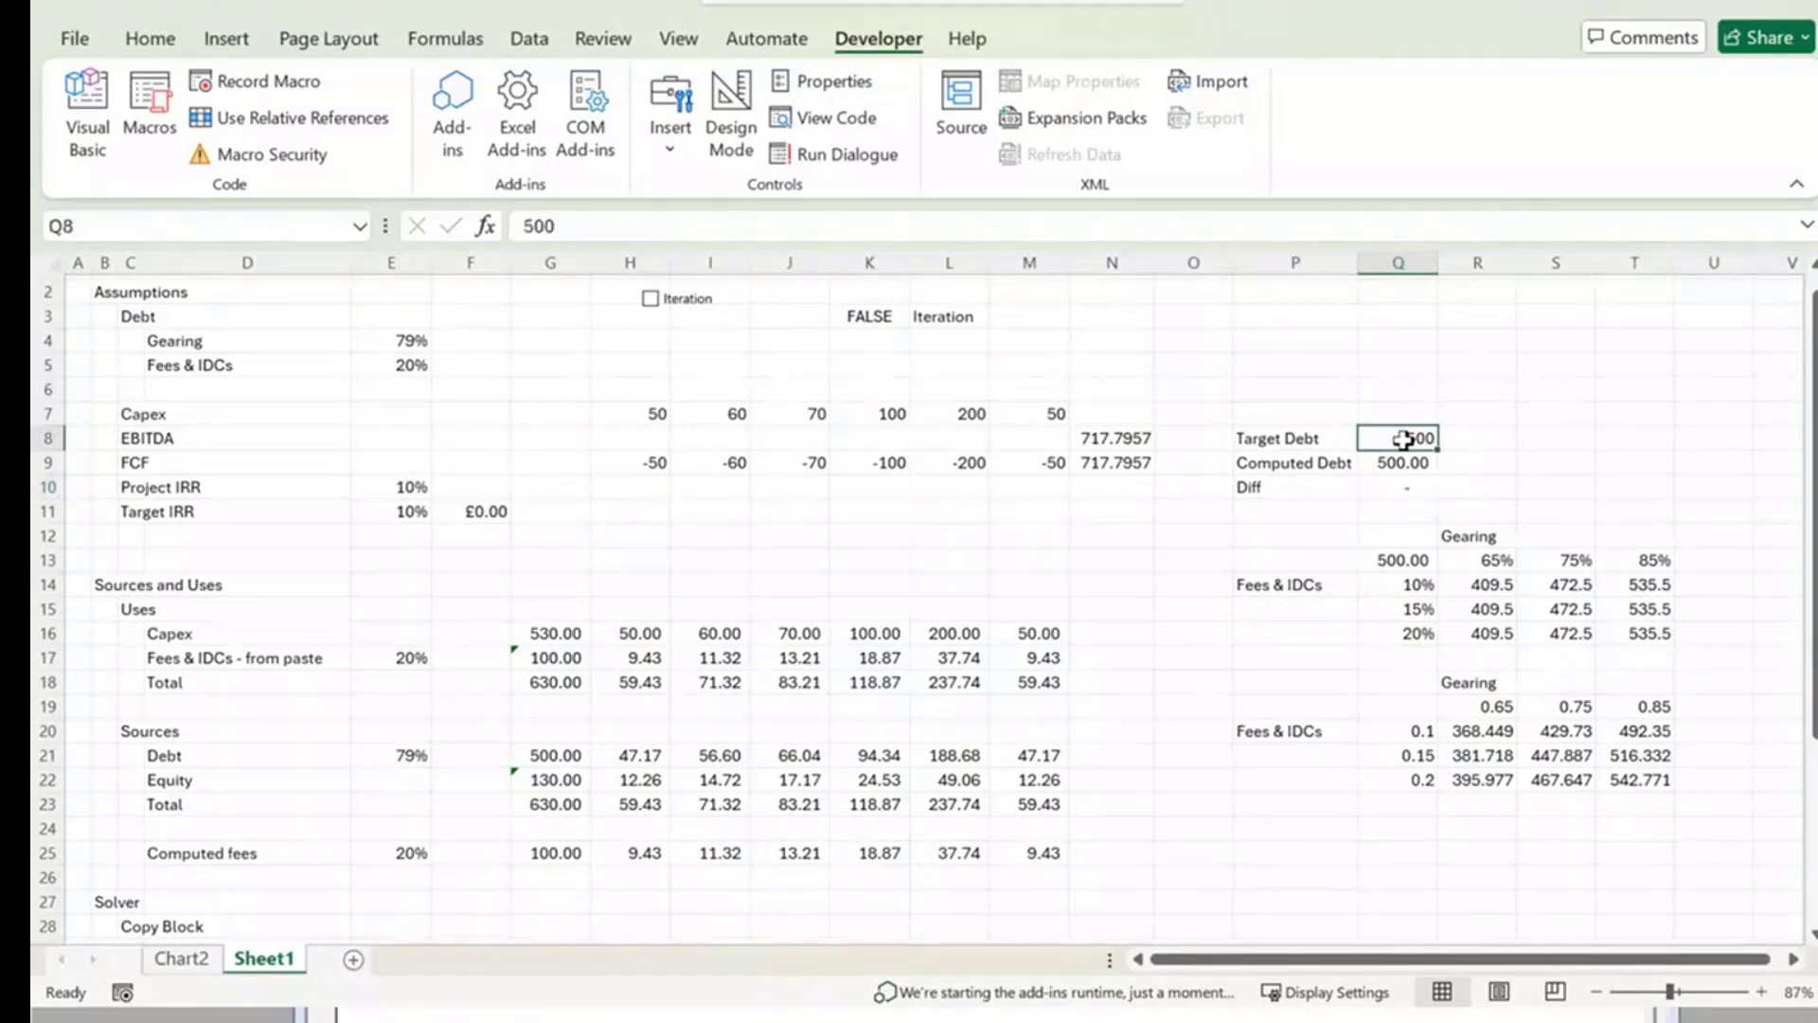
type("450")
key("Return")
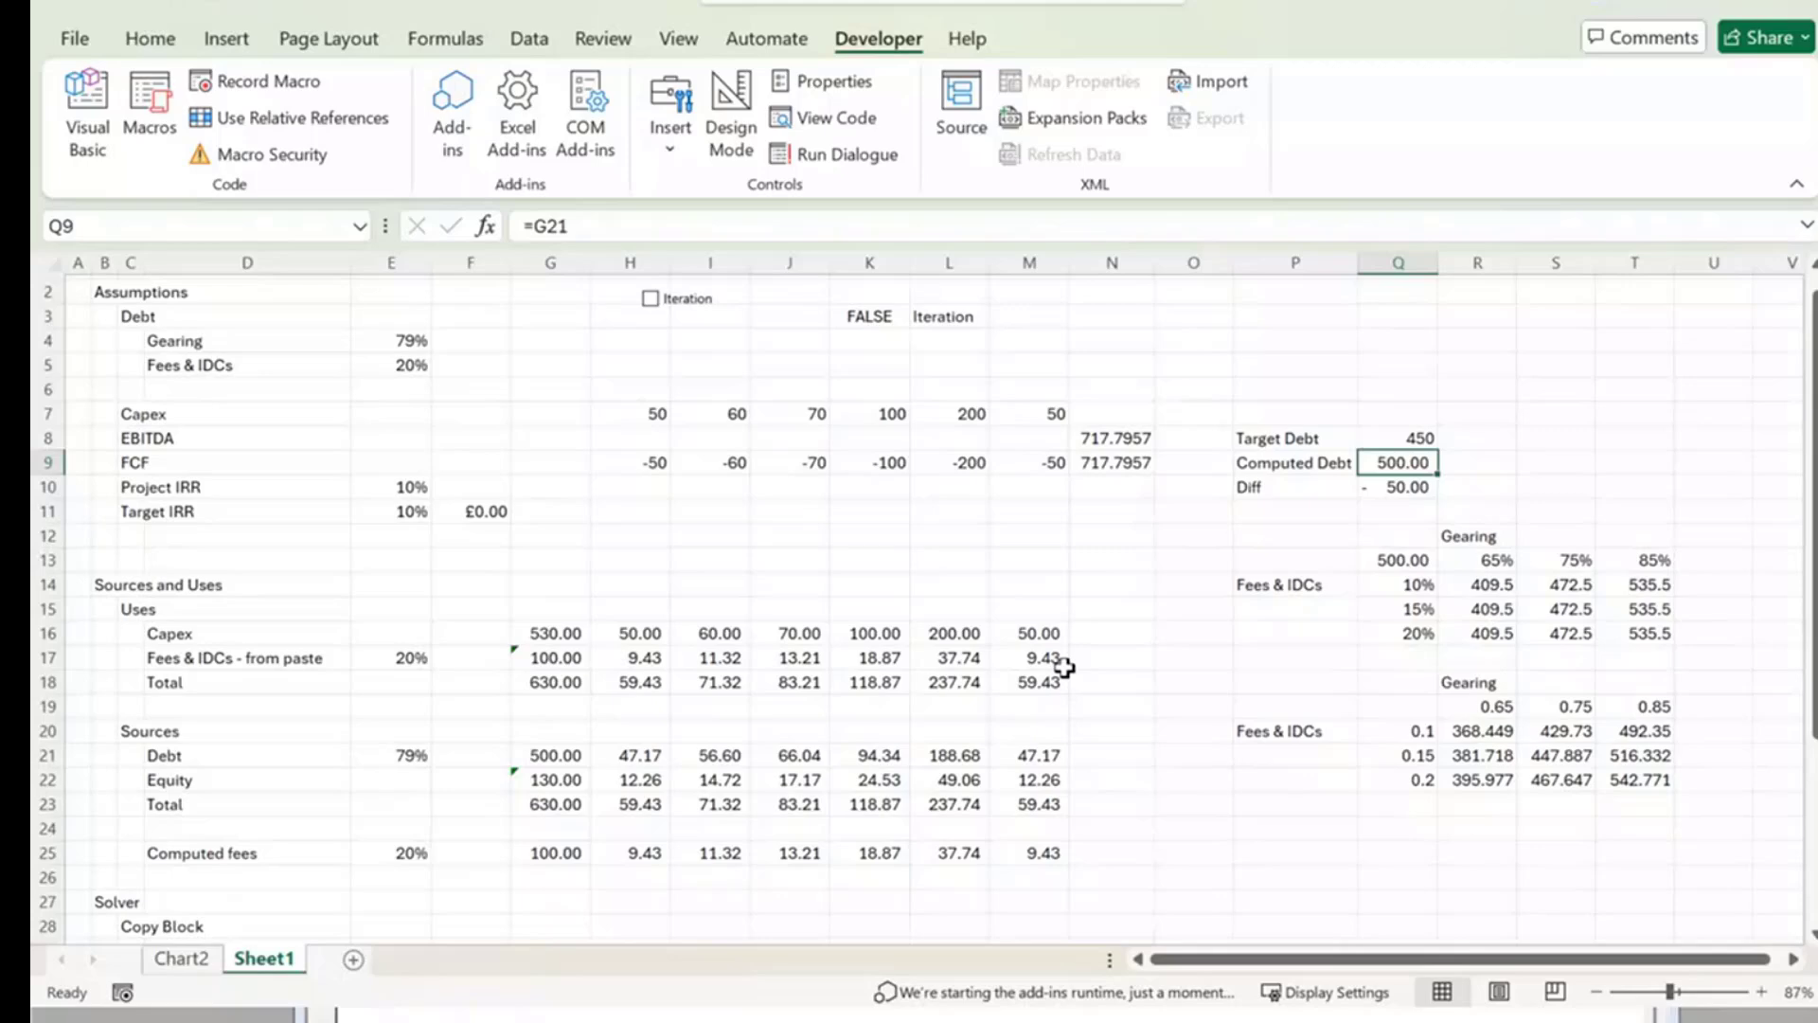
scroll(483, 556, "down", 7)
left_click(478, 554)
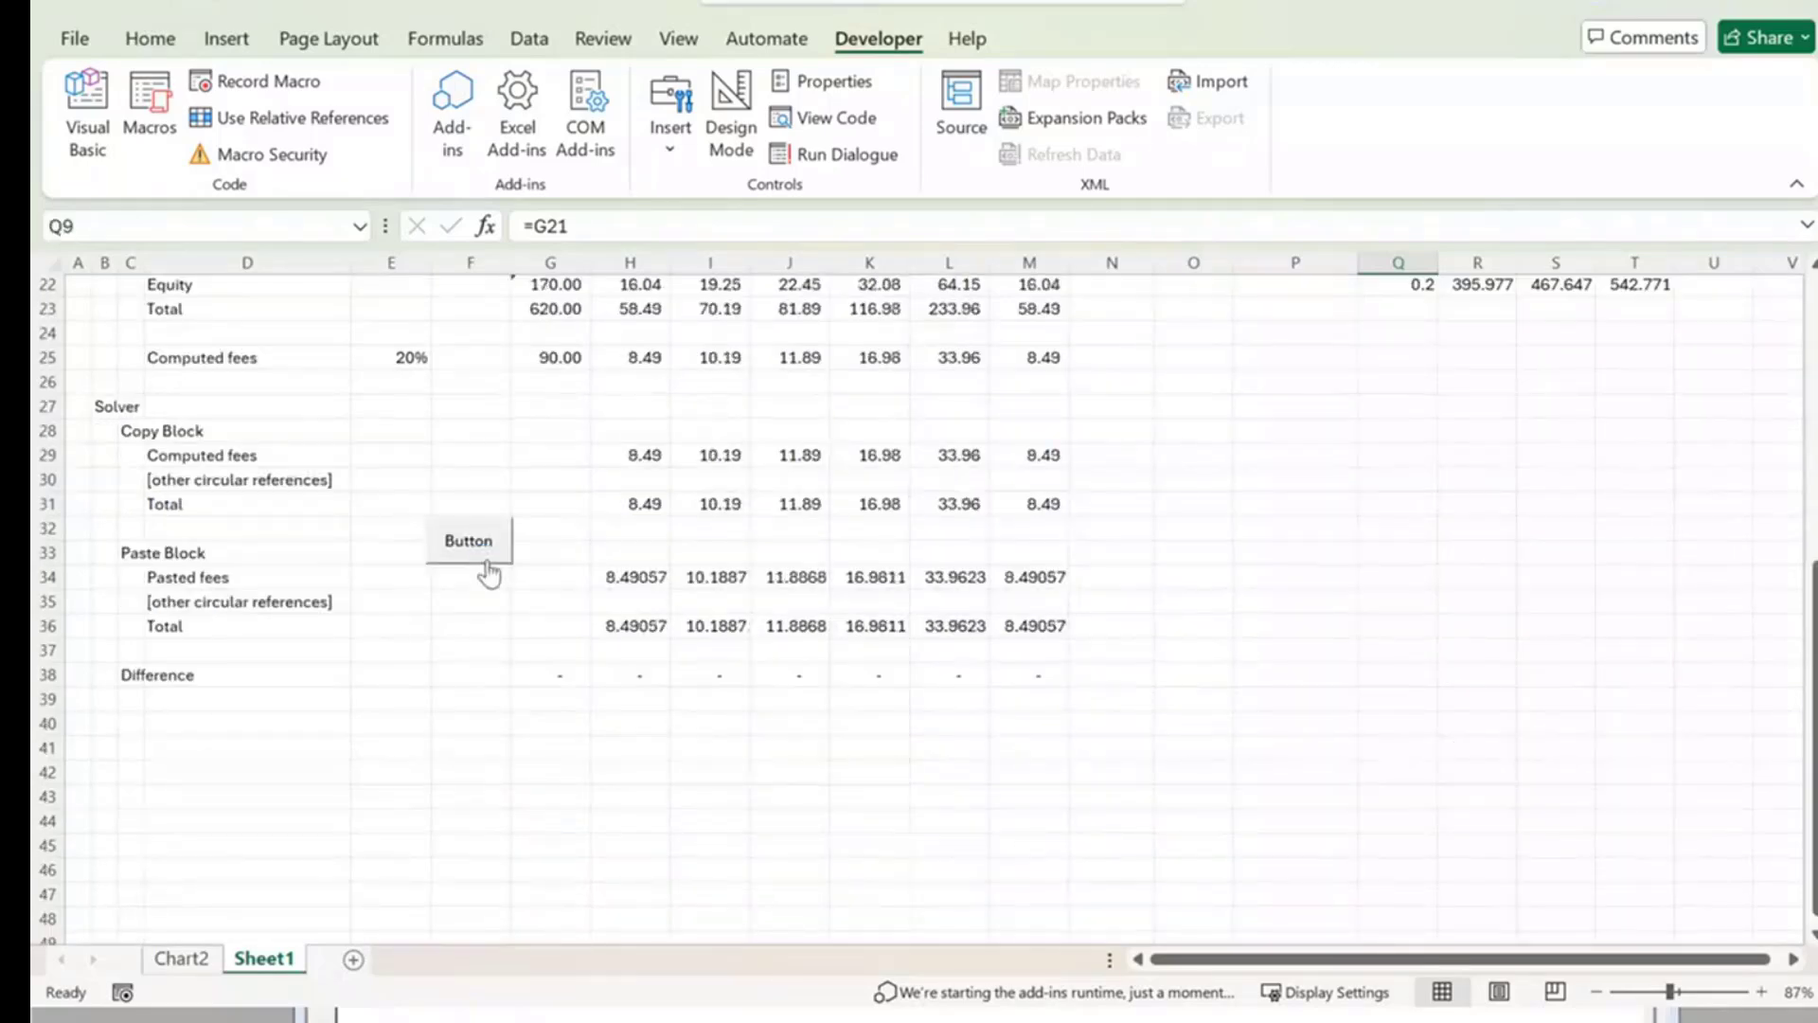
scroll(629, 633, "up", 4)
scroll(629, 633, "up", 1)
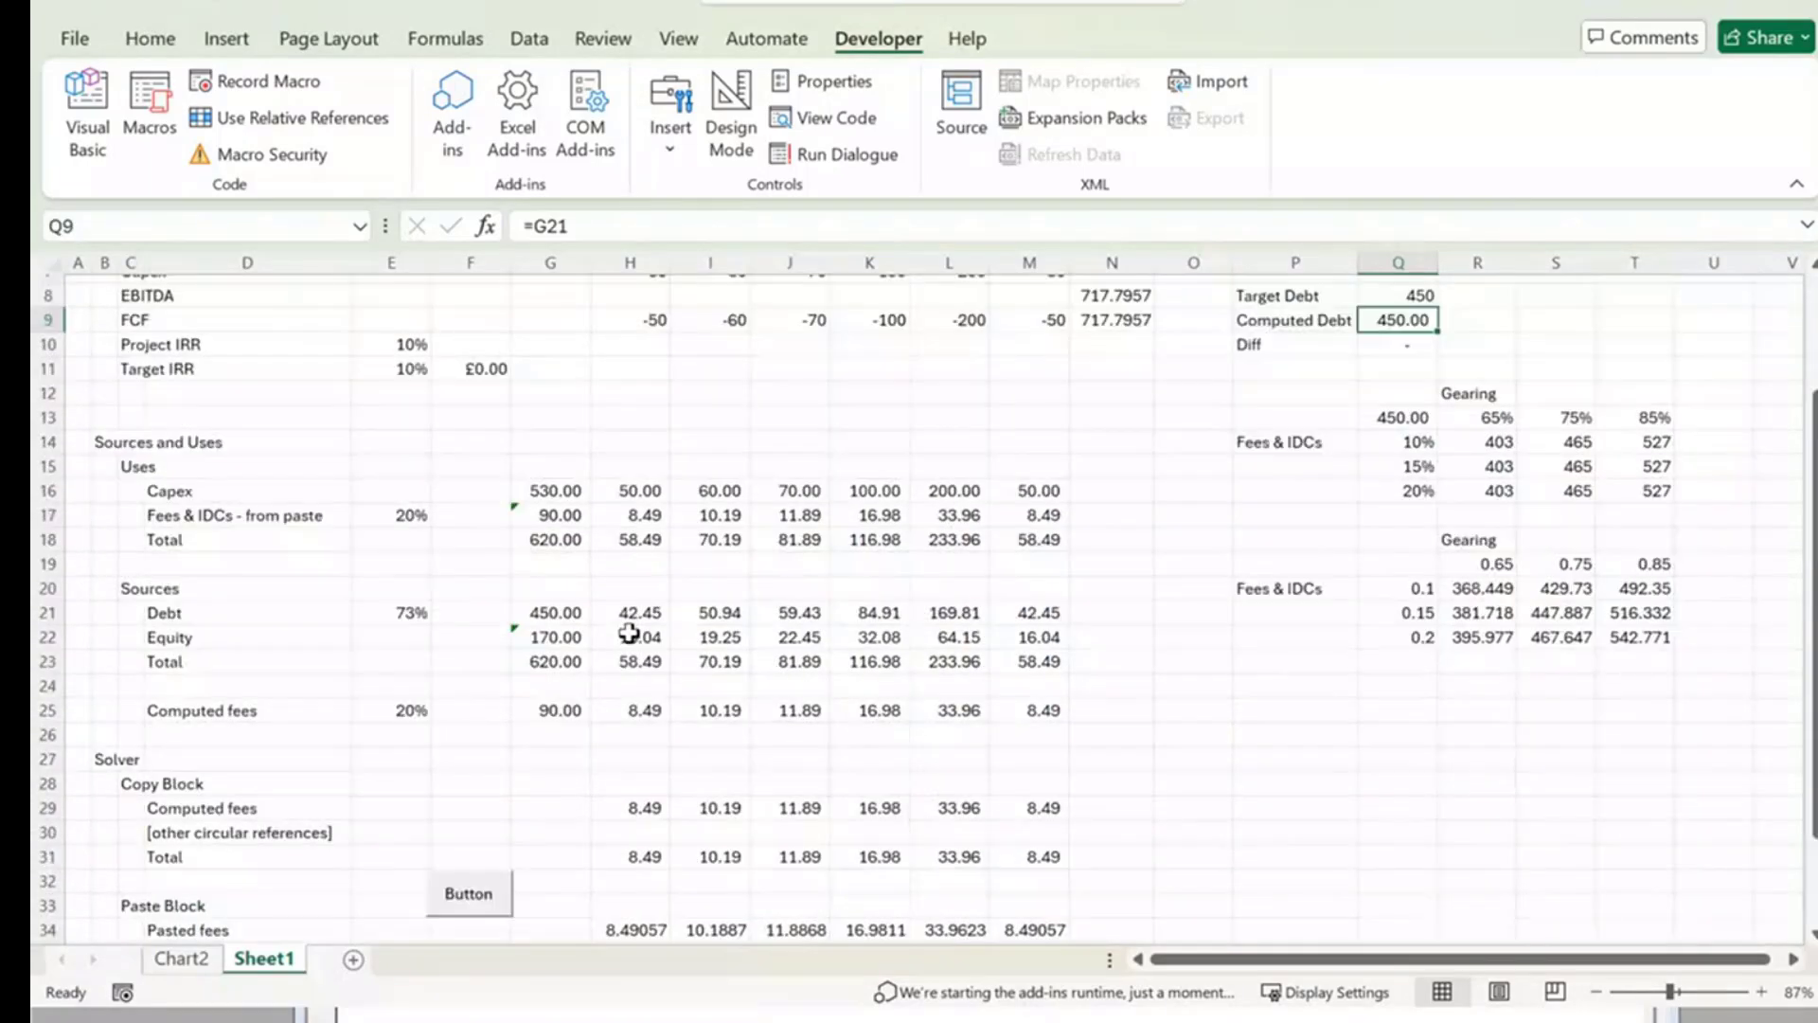
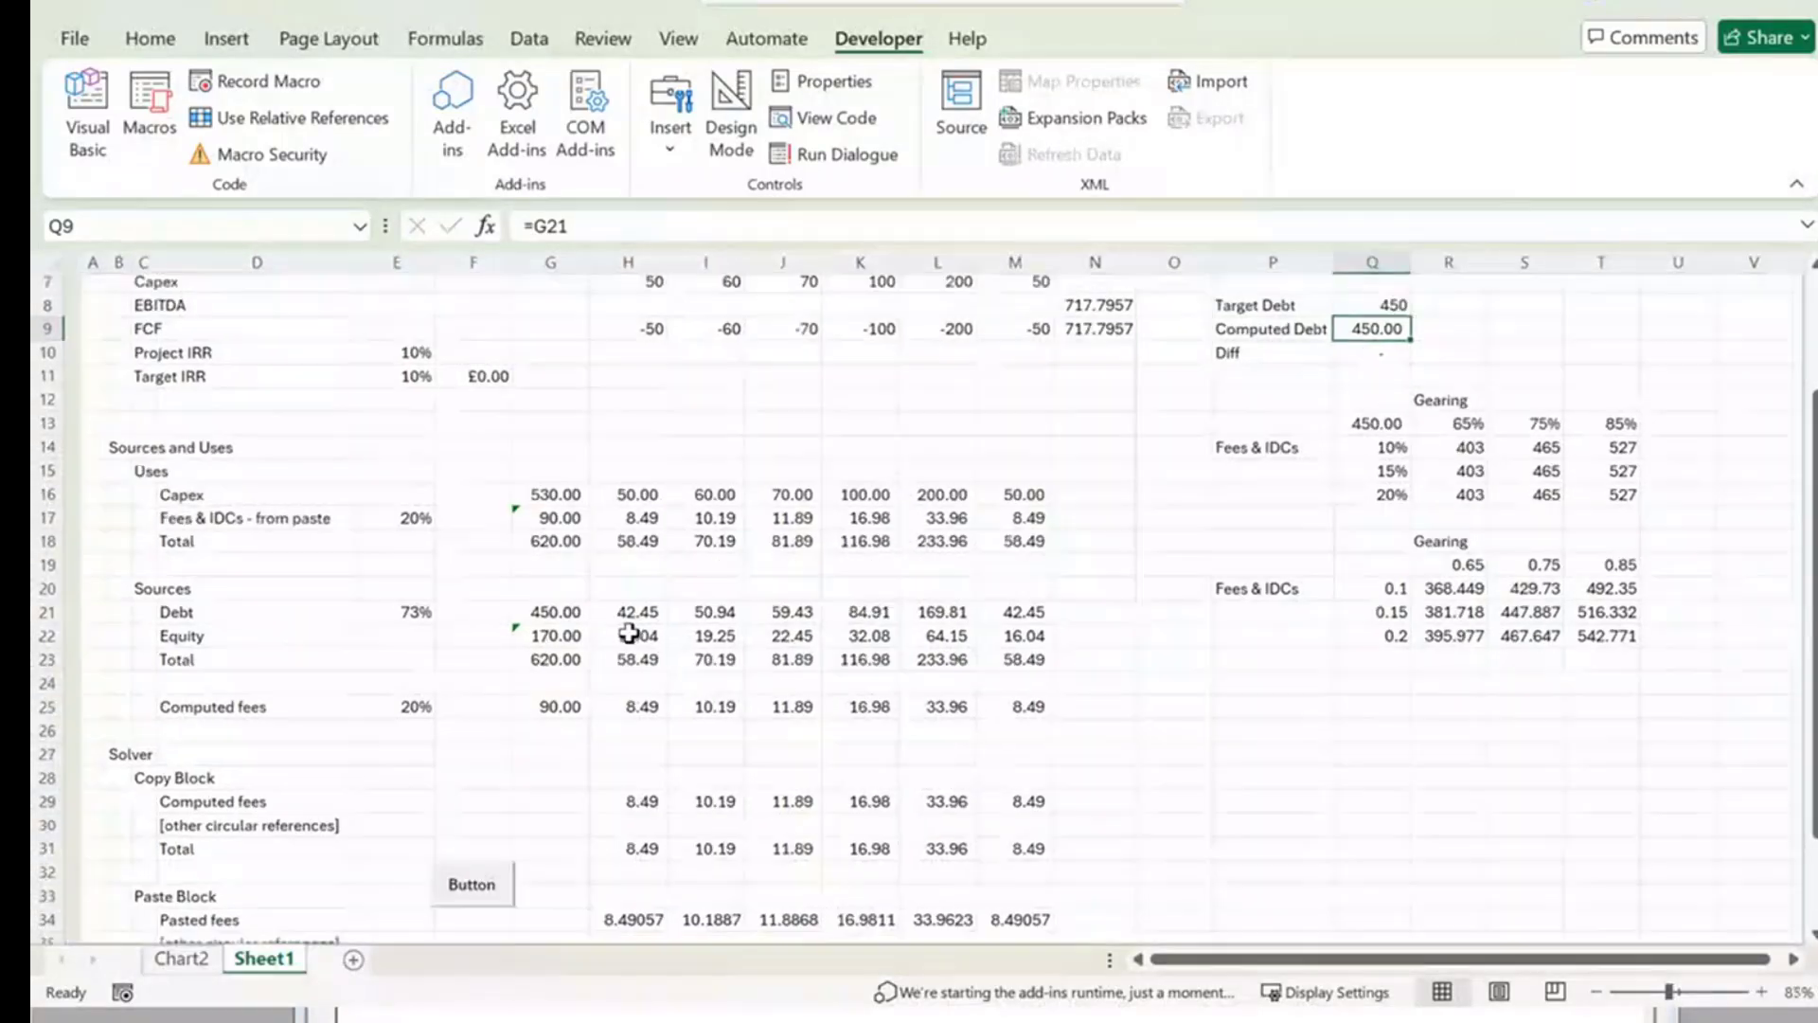
Name the result cells R20:T22 of the lower Gearing and Fees & IDCs table "Output".
scroll(629, 632, "down", 3, "ctrl")
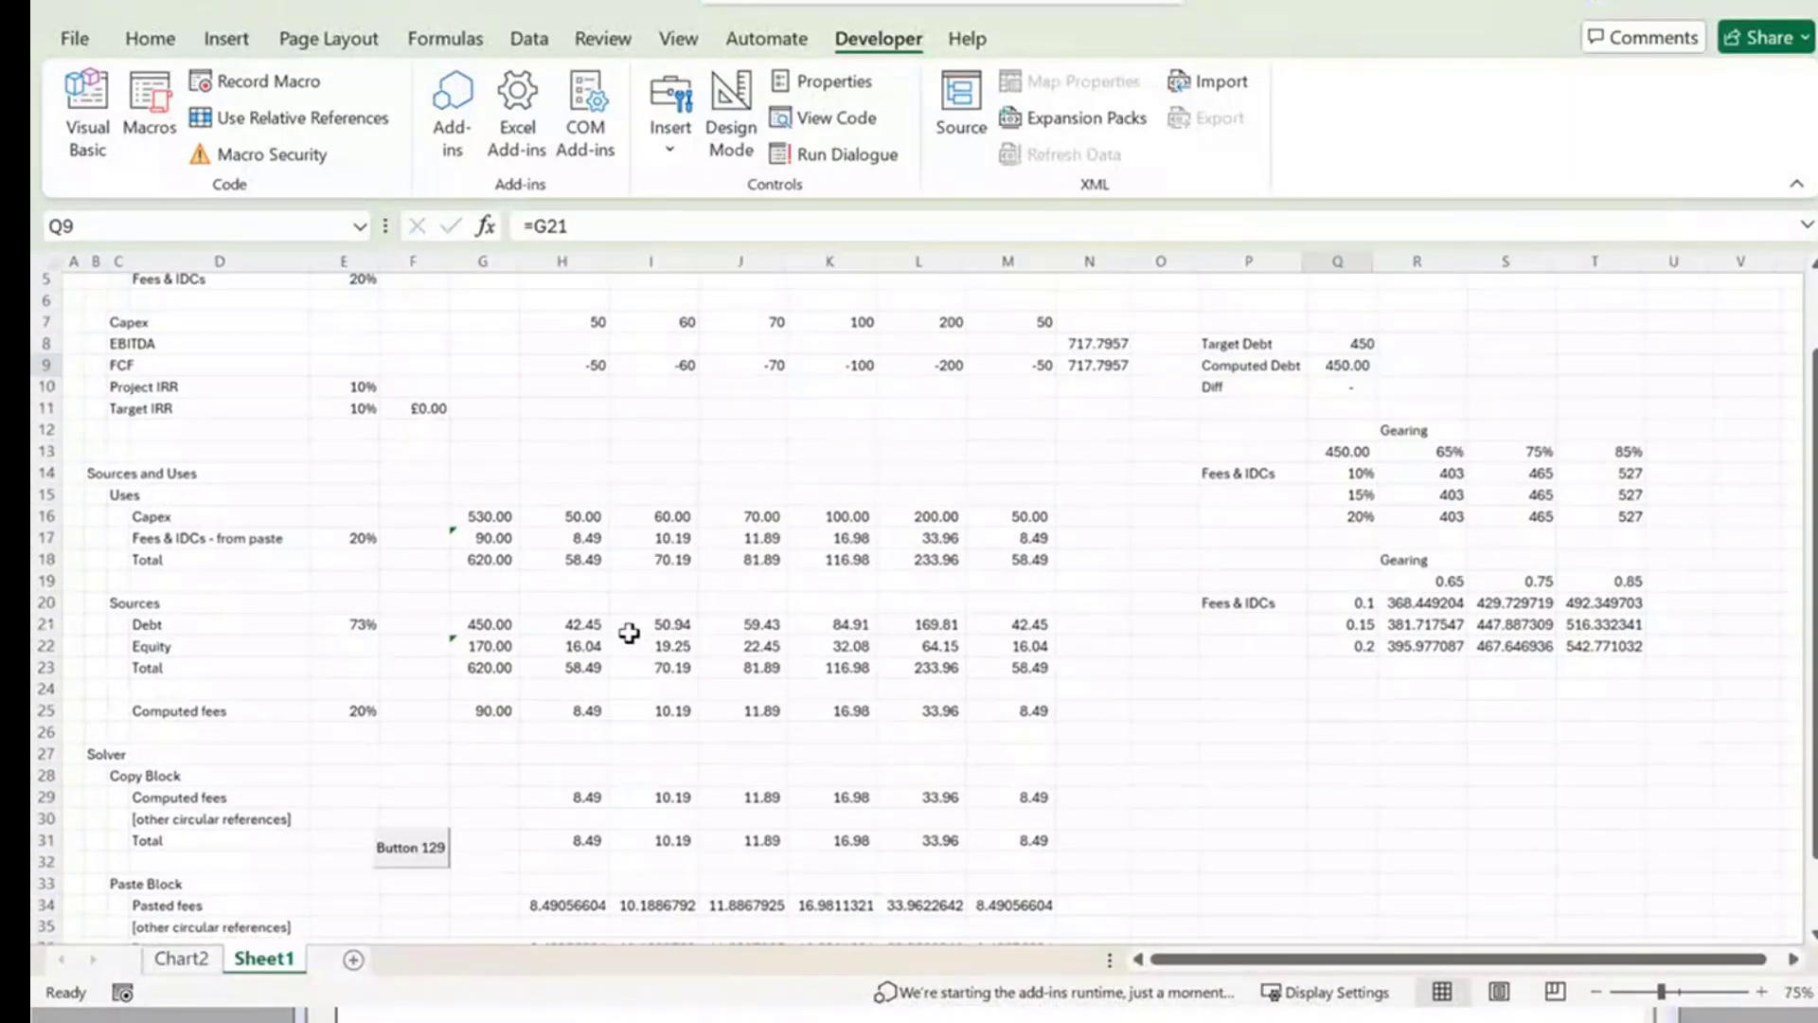
scroll(629, 632, "down", 1)
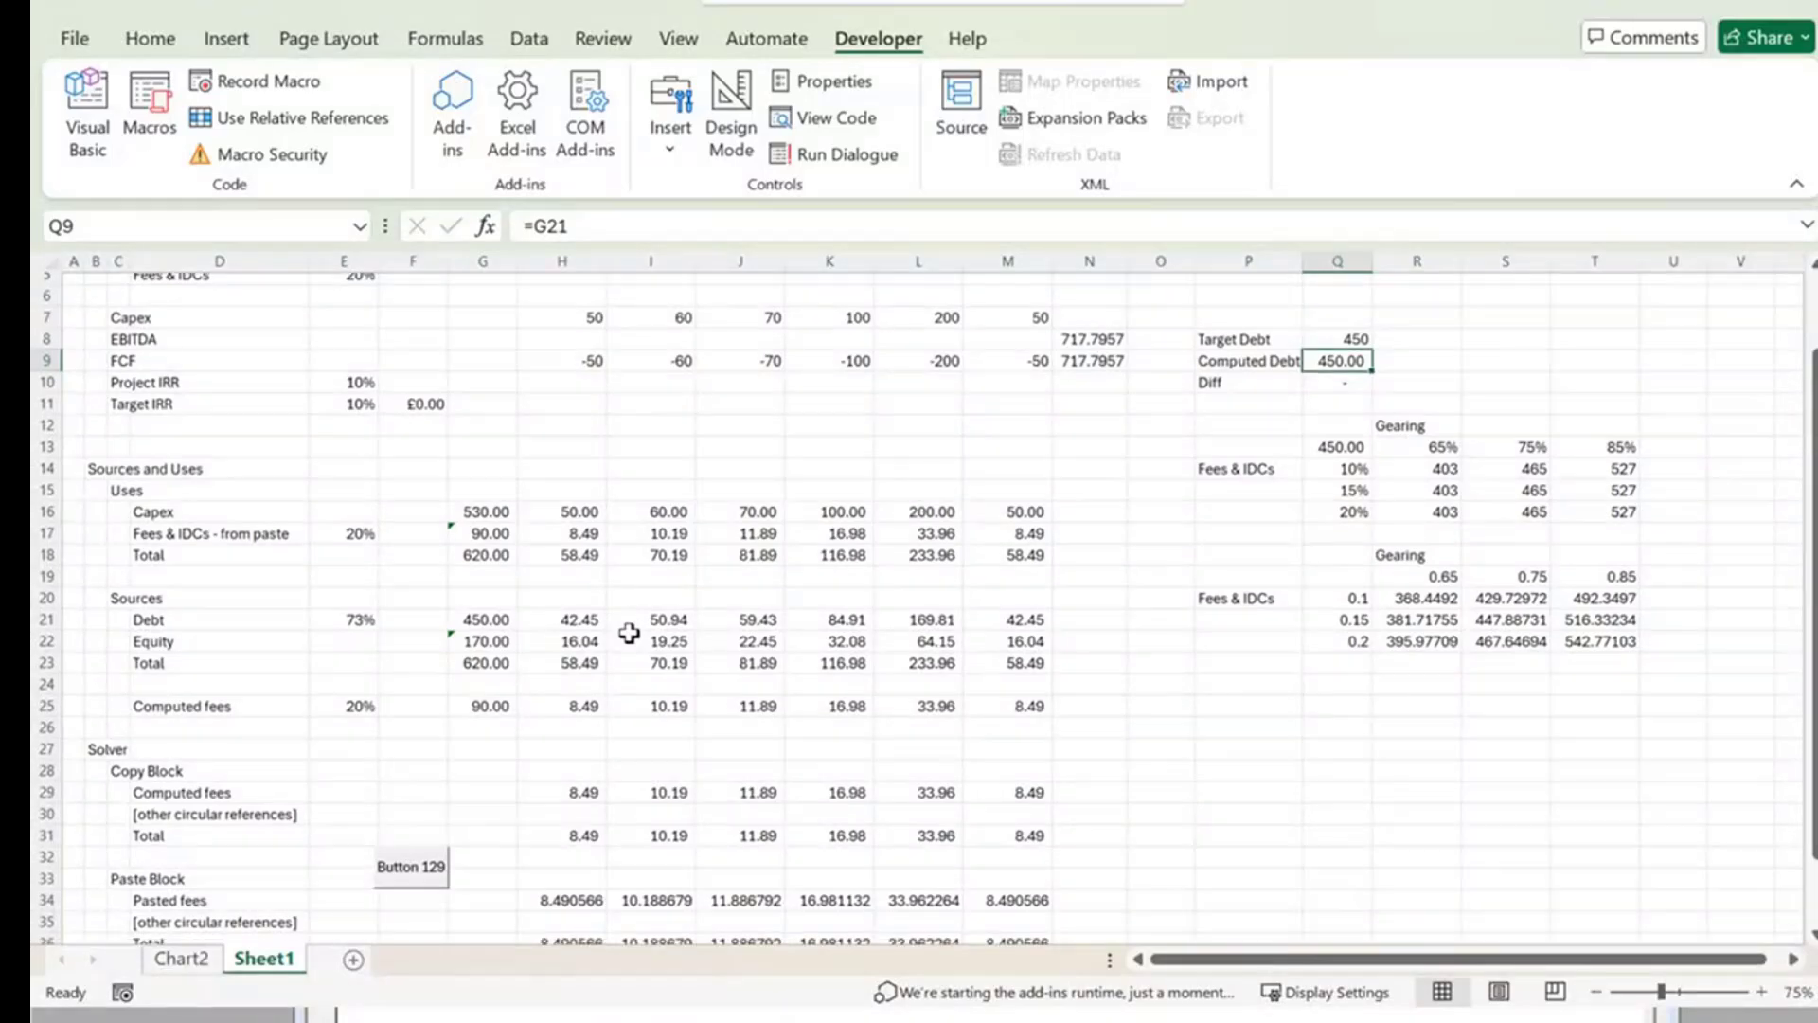
scroll(629, 632, "up", 1)
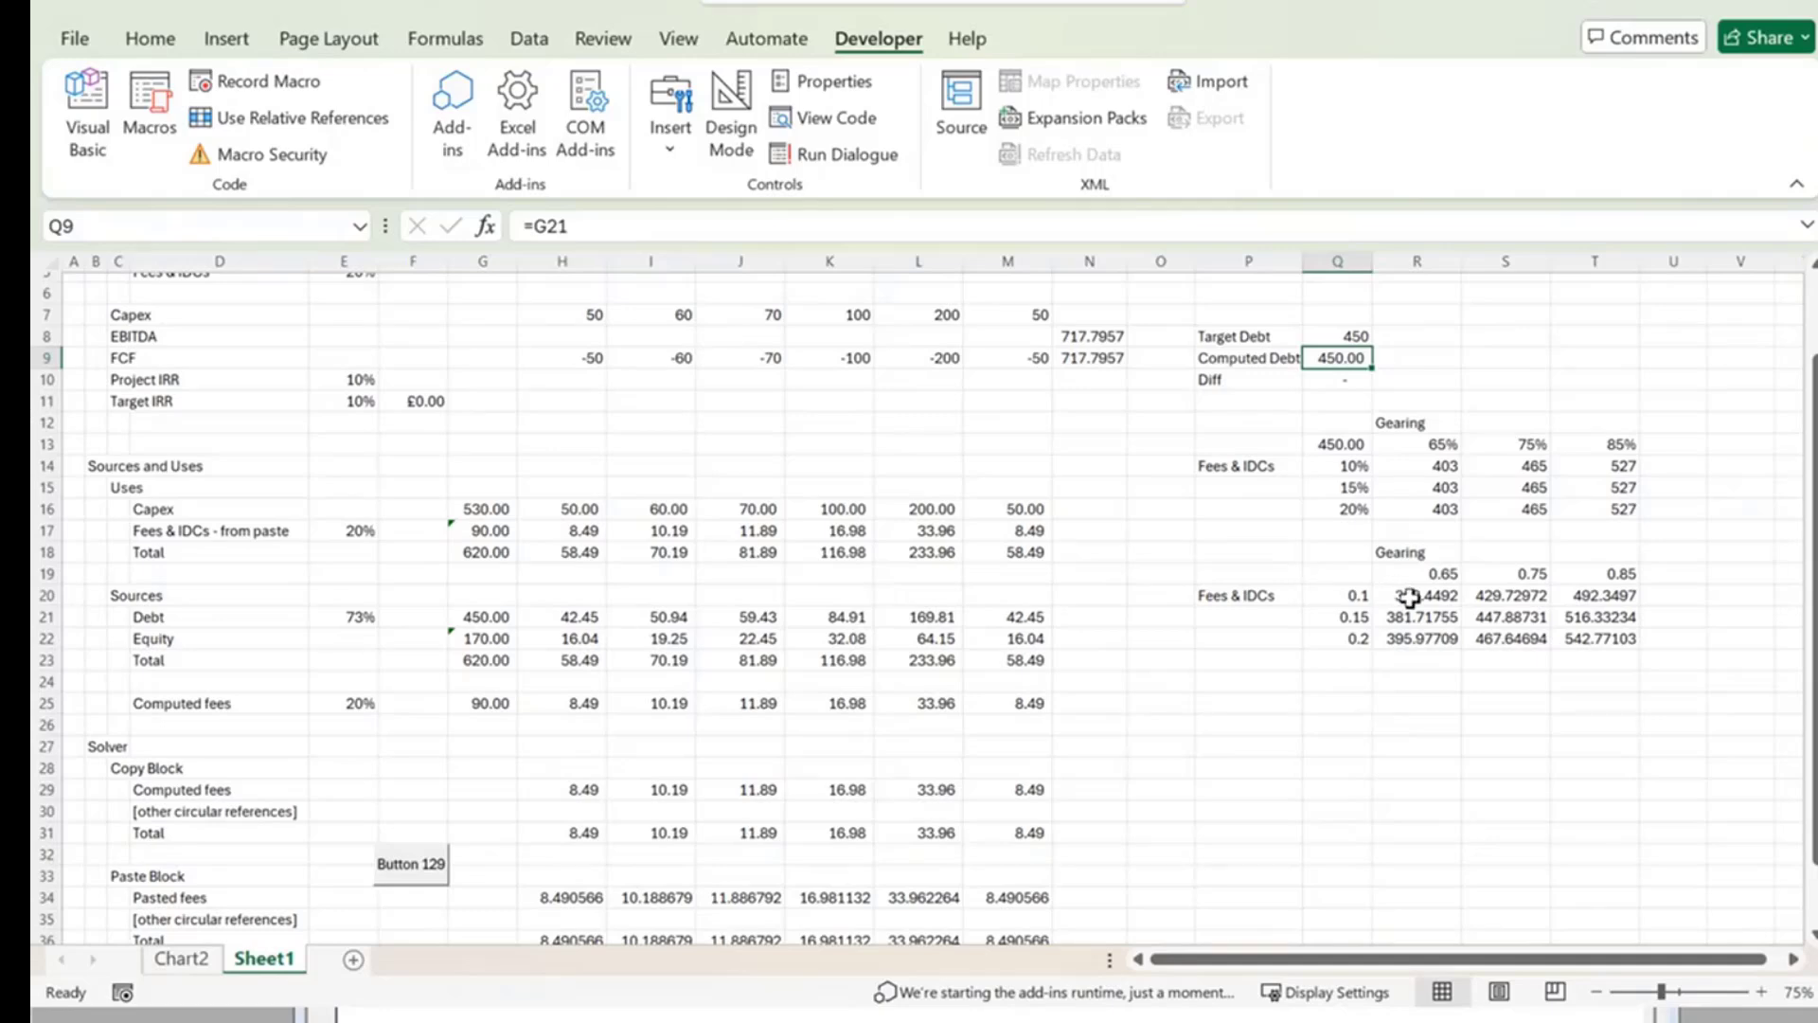
left_click_drag(1406, 594, 1583, 631)
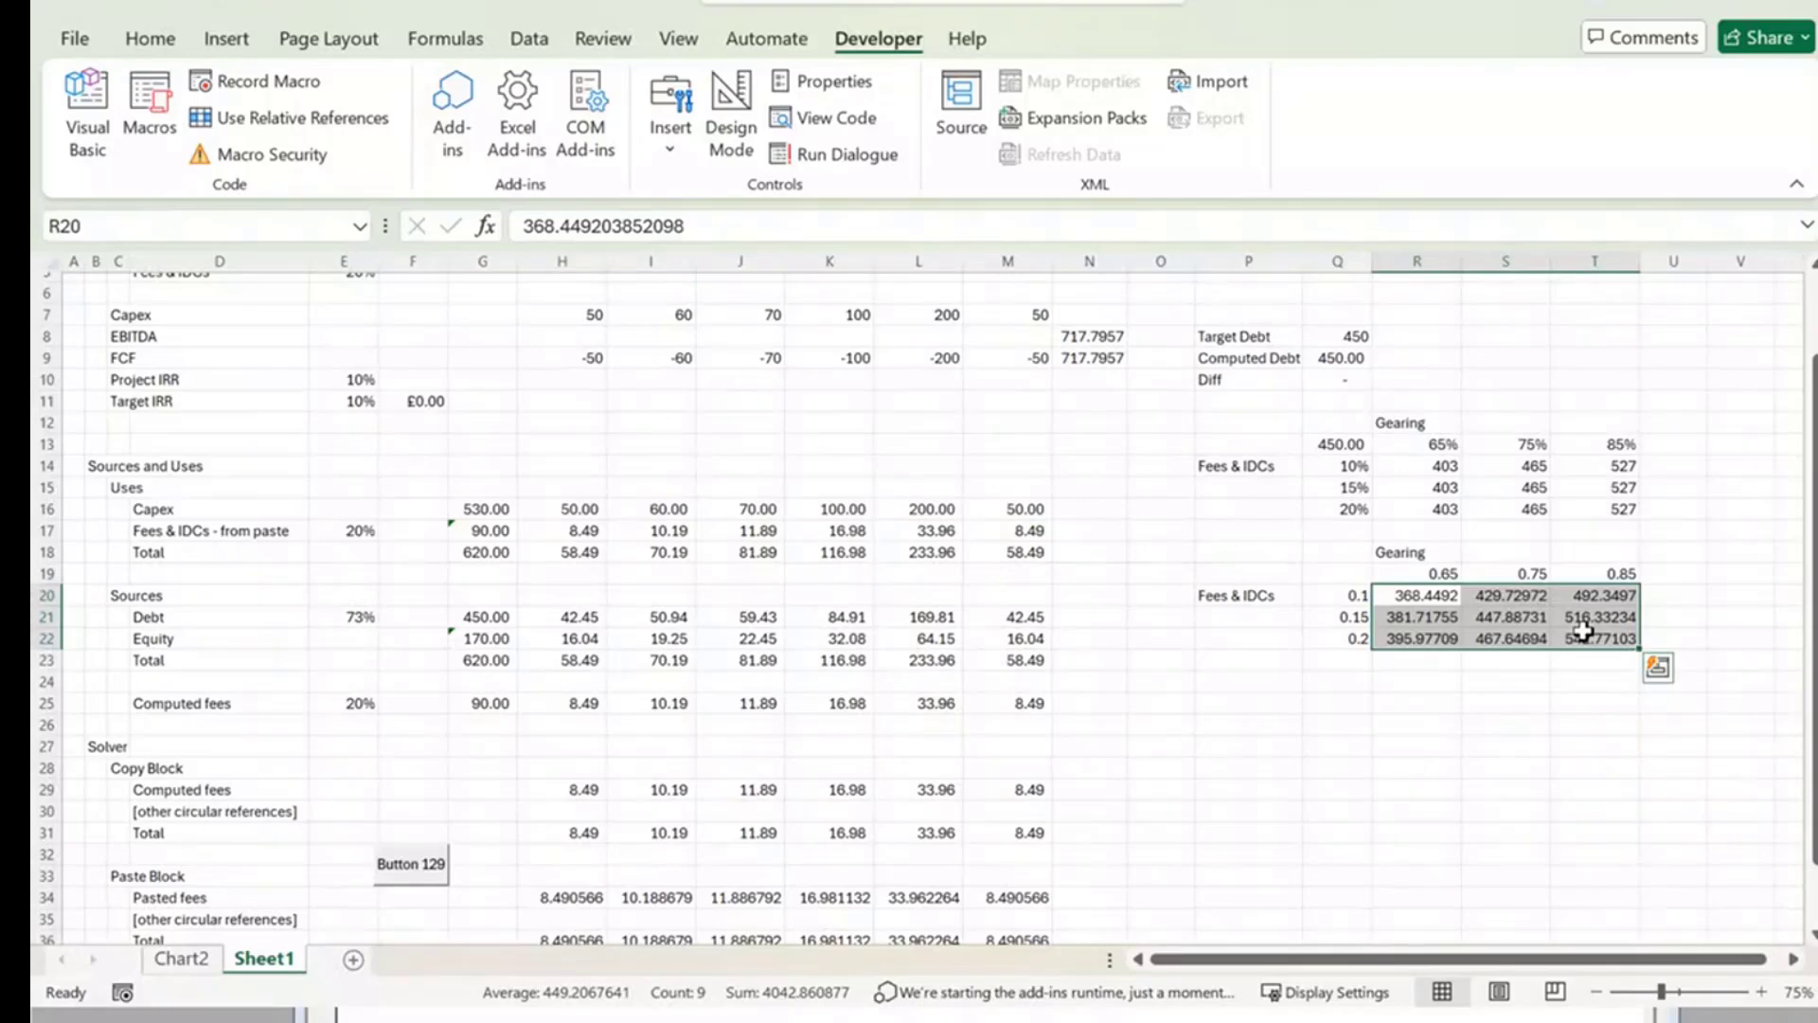
left_click(198, 228)
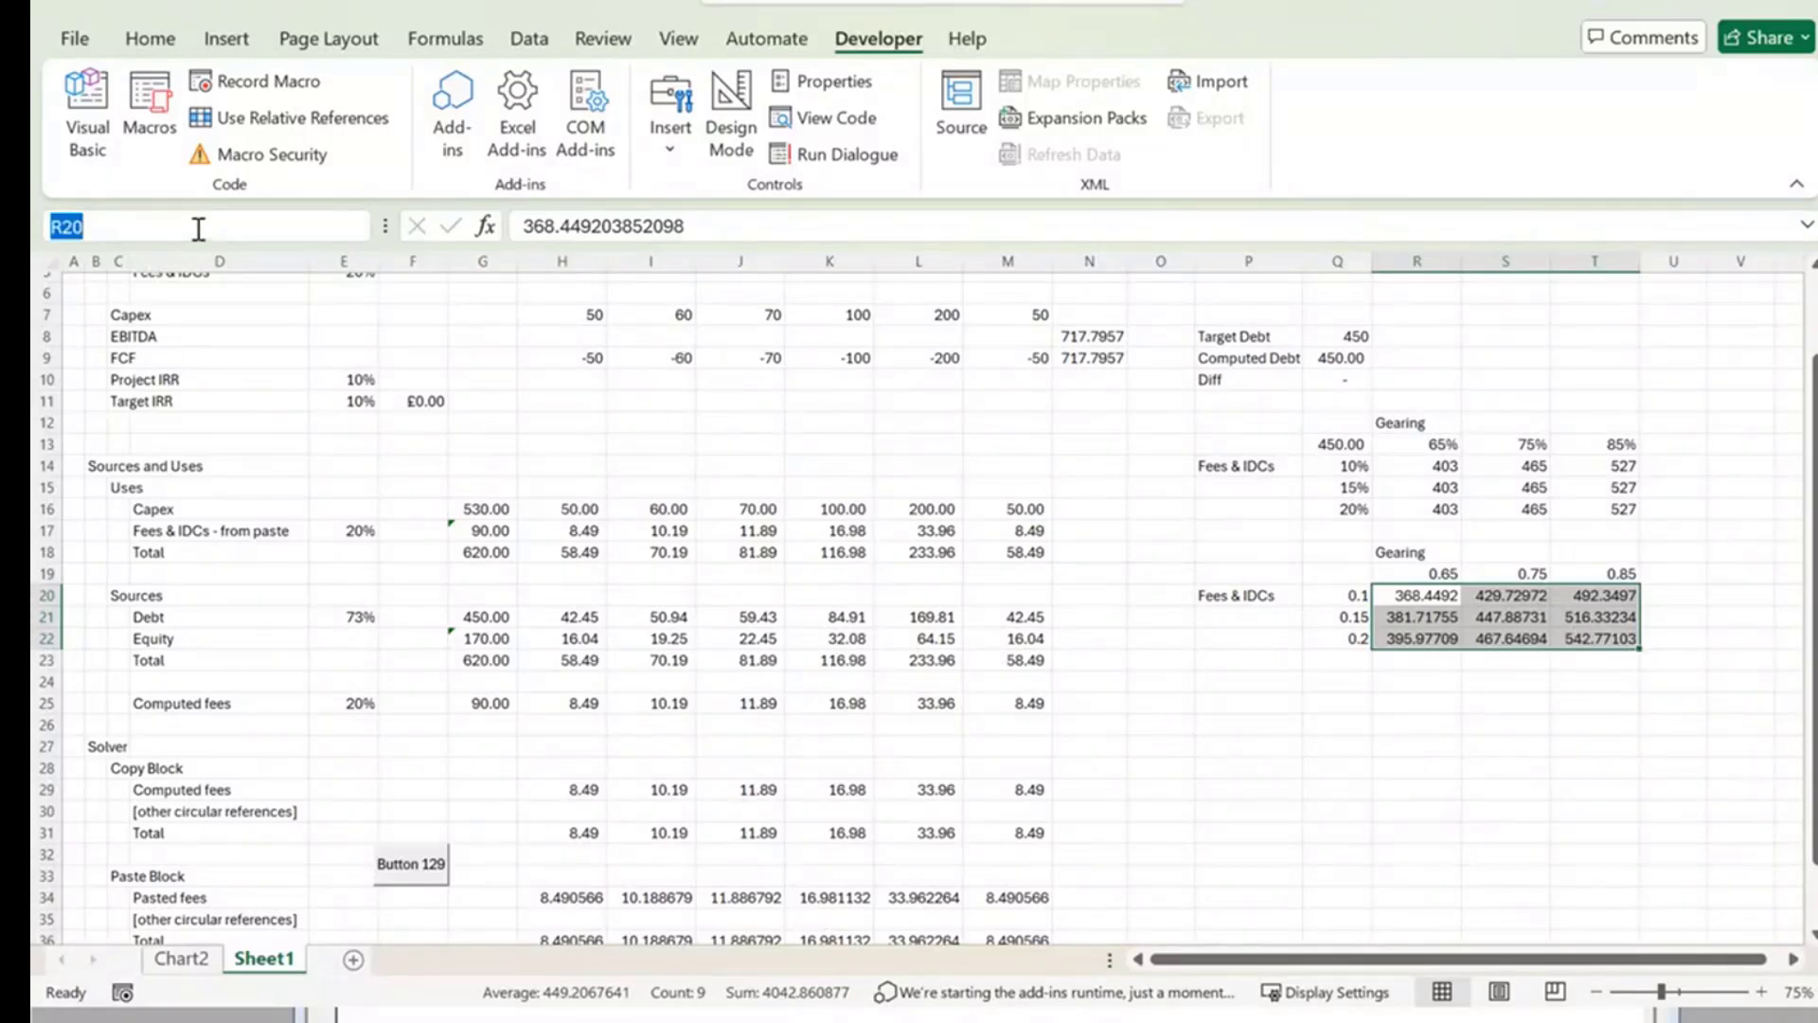
type("Outpyt")
key("BackSpace")
key("BackSpace")
type("ut")
key("Return")
key("Return")
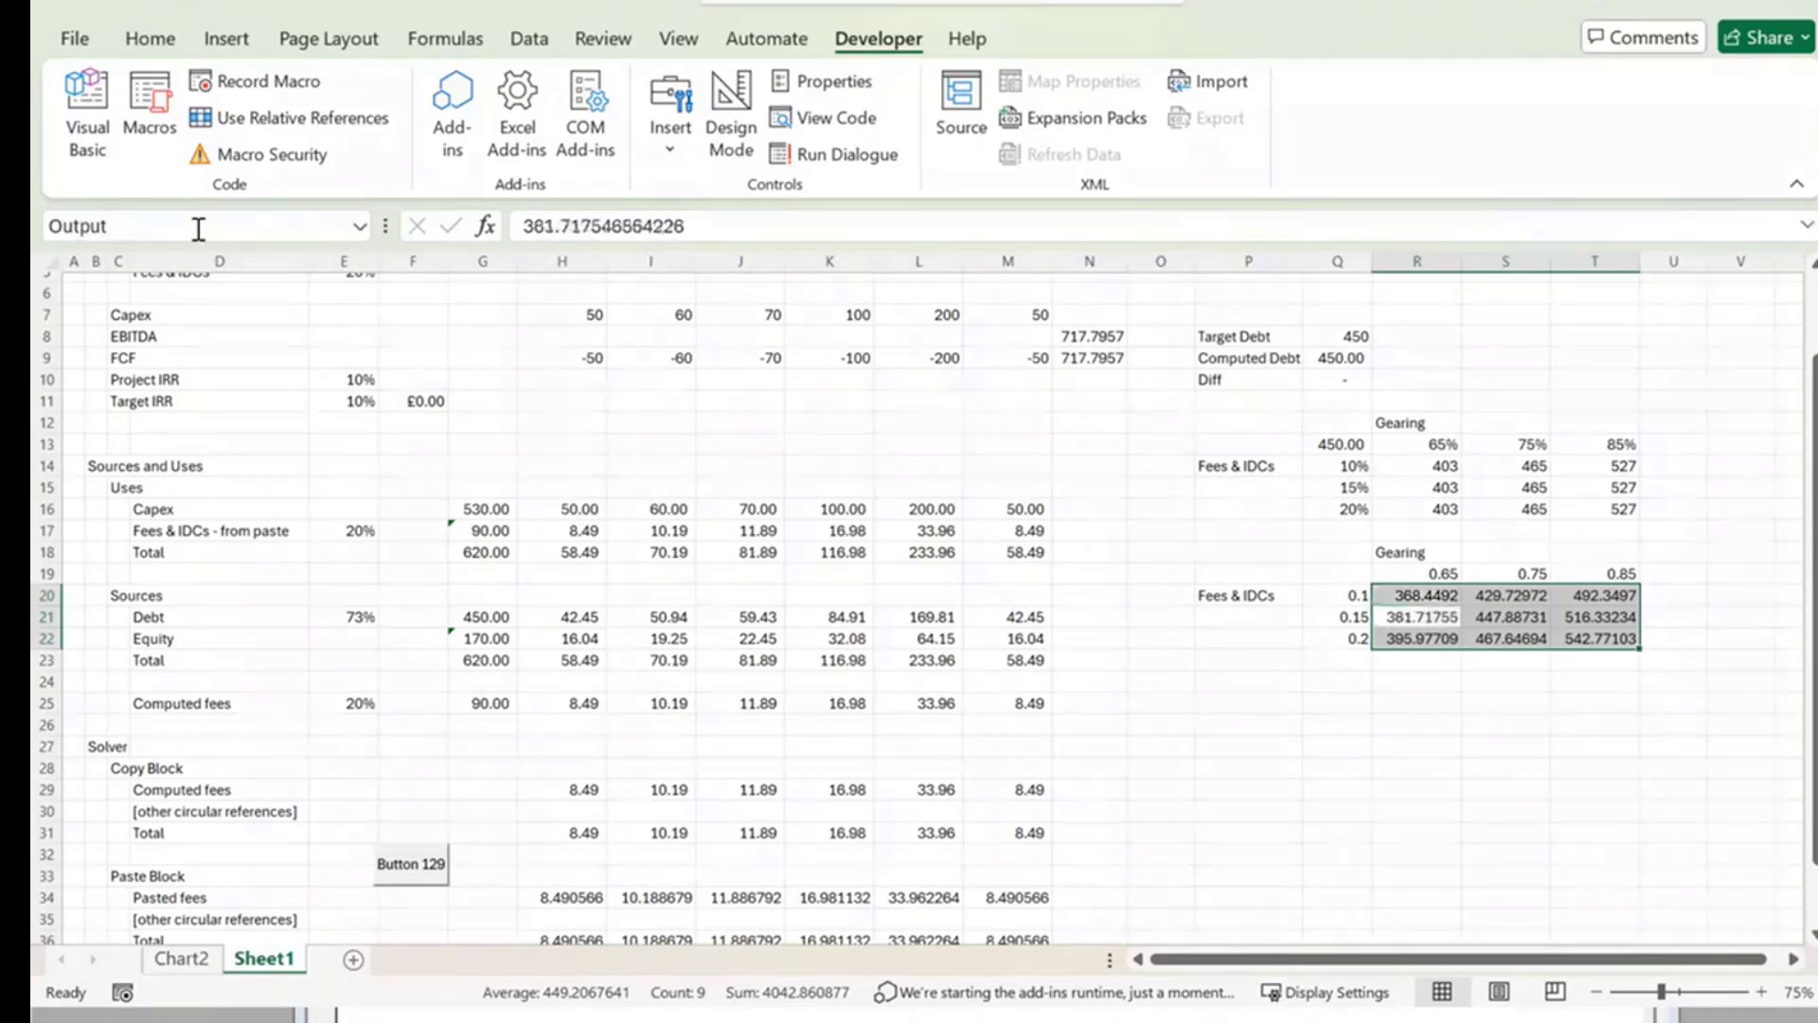
Reselect the lower sensitivity table's results to check the Output range name, and look over the upper table's inputs.
key("Down")
key("Up")
key("Up")
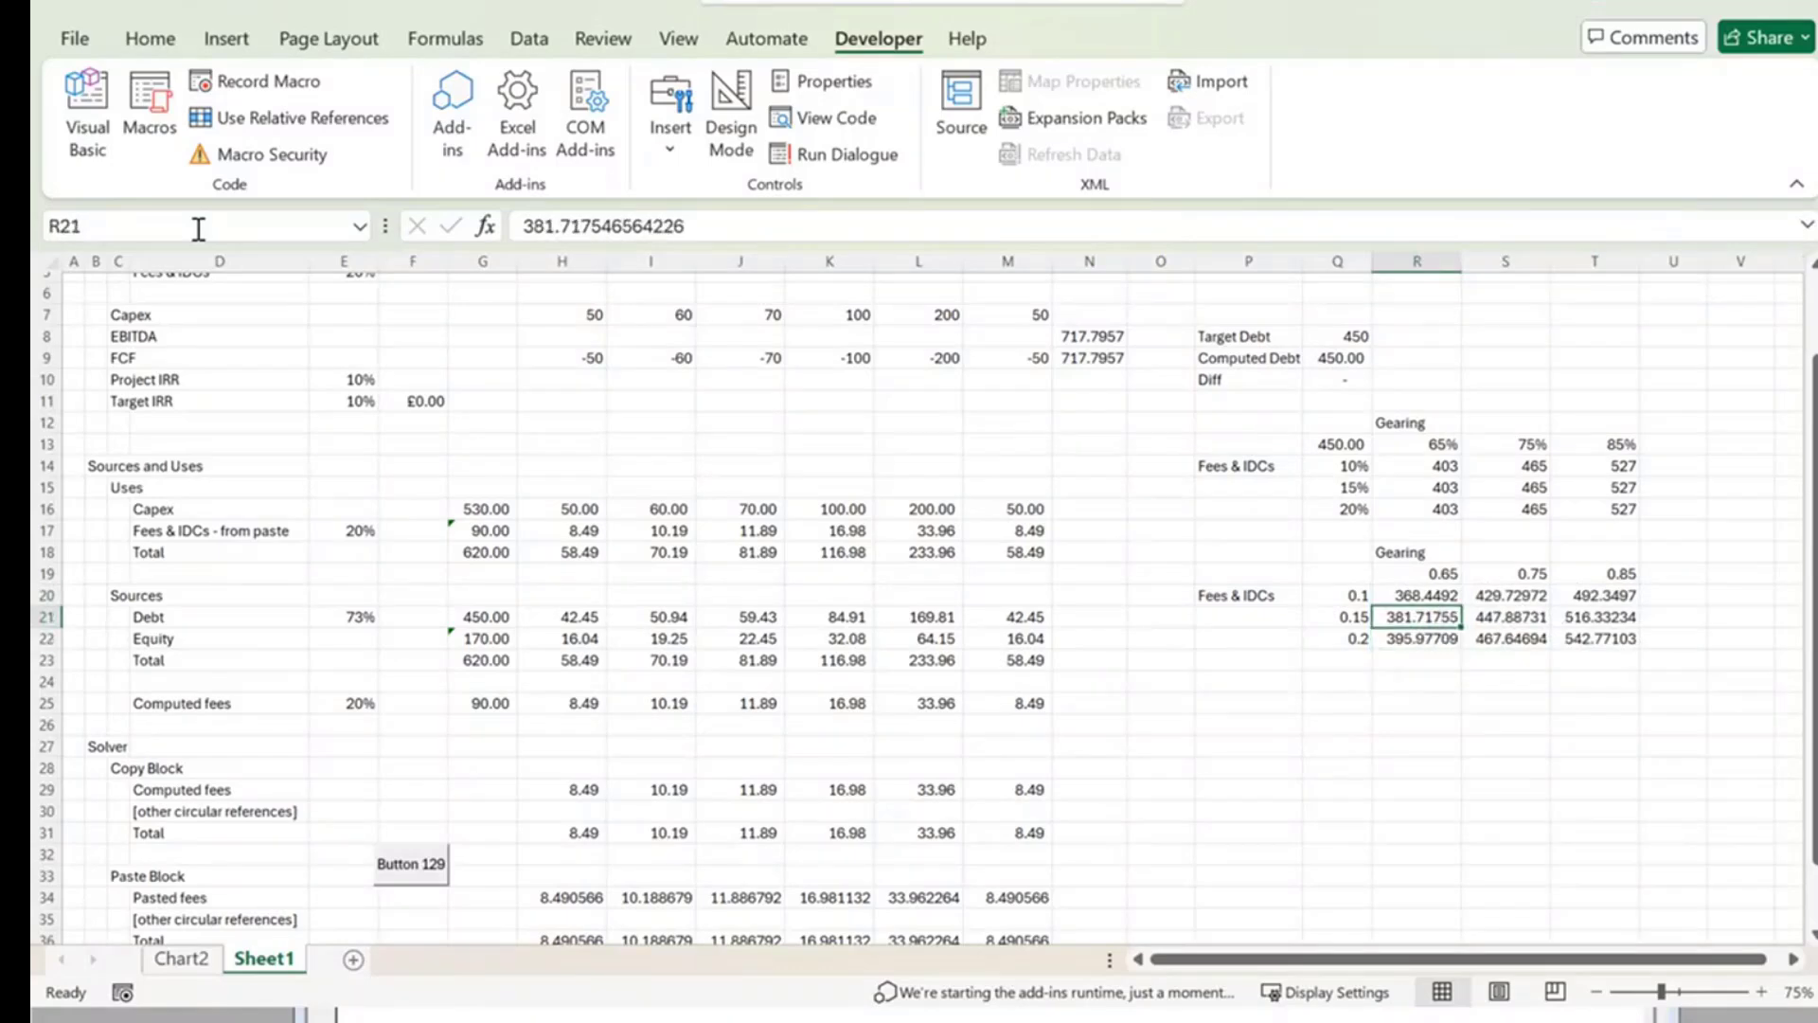
key("ctrl+shift+Down")
key("ctrl+shift+Right")
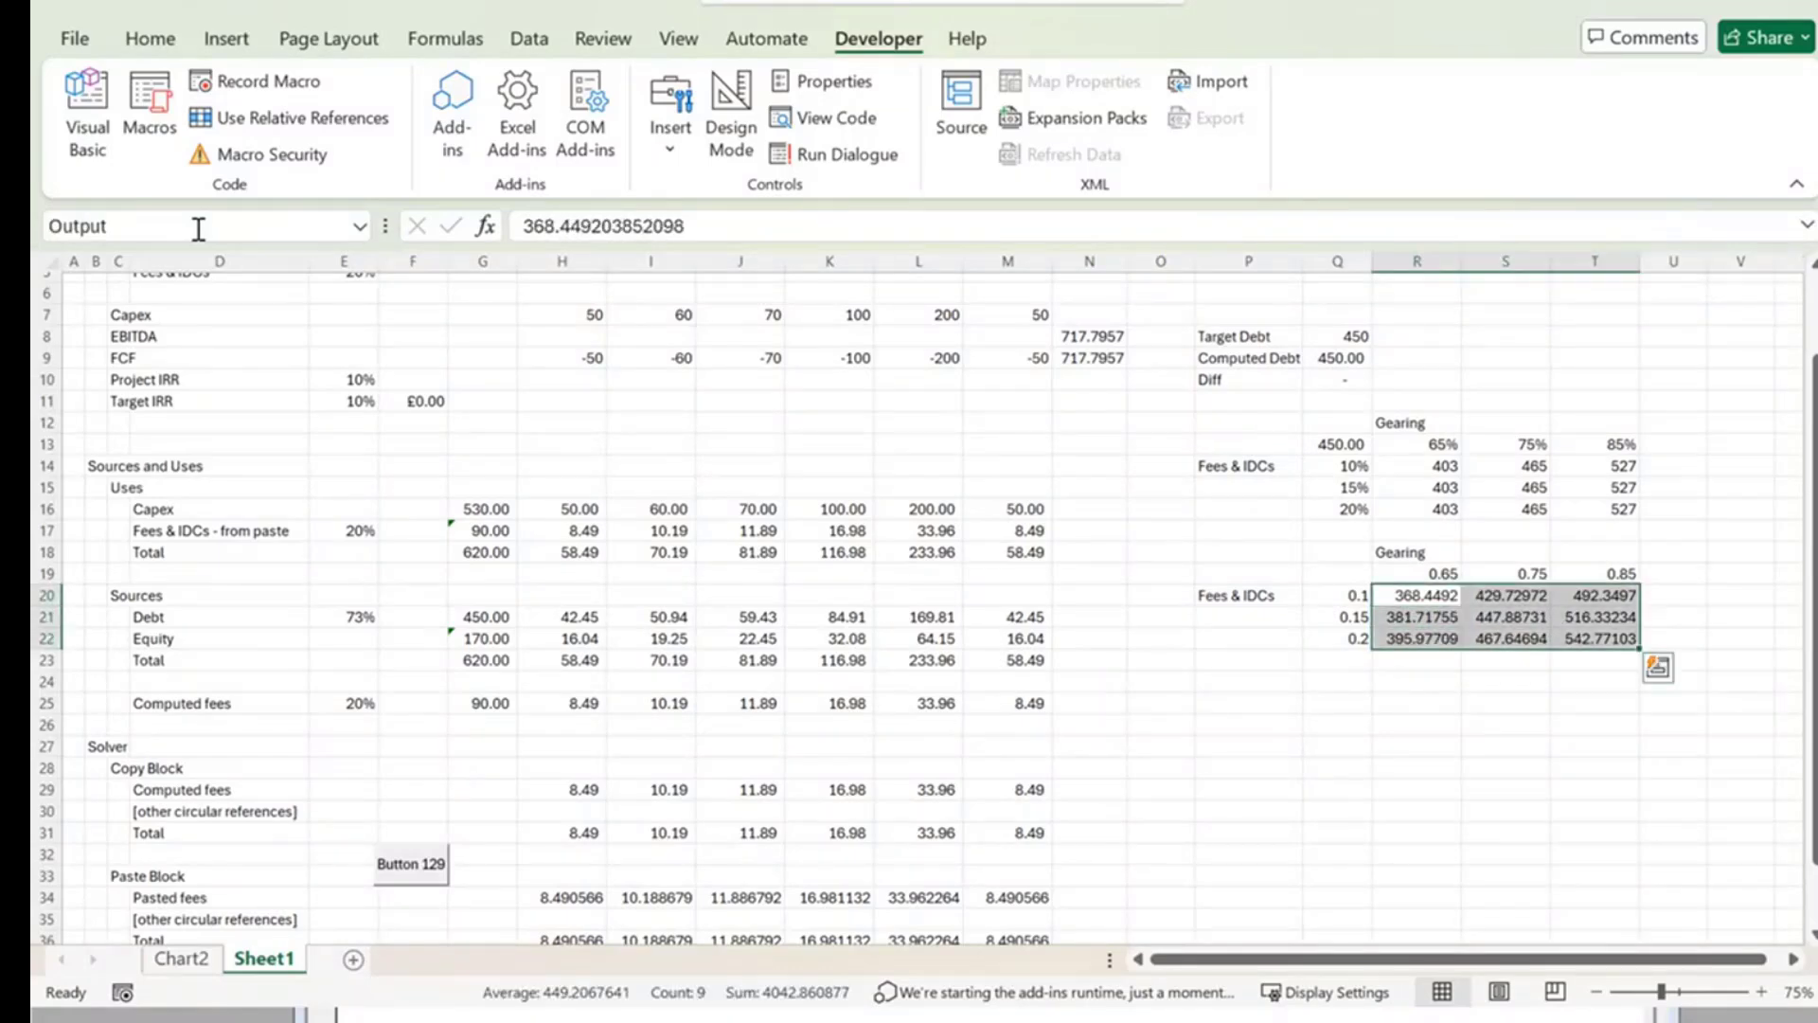
key("Down")
key("Down")
key("Down")
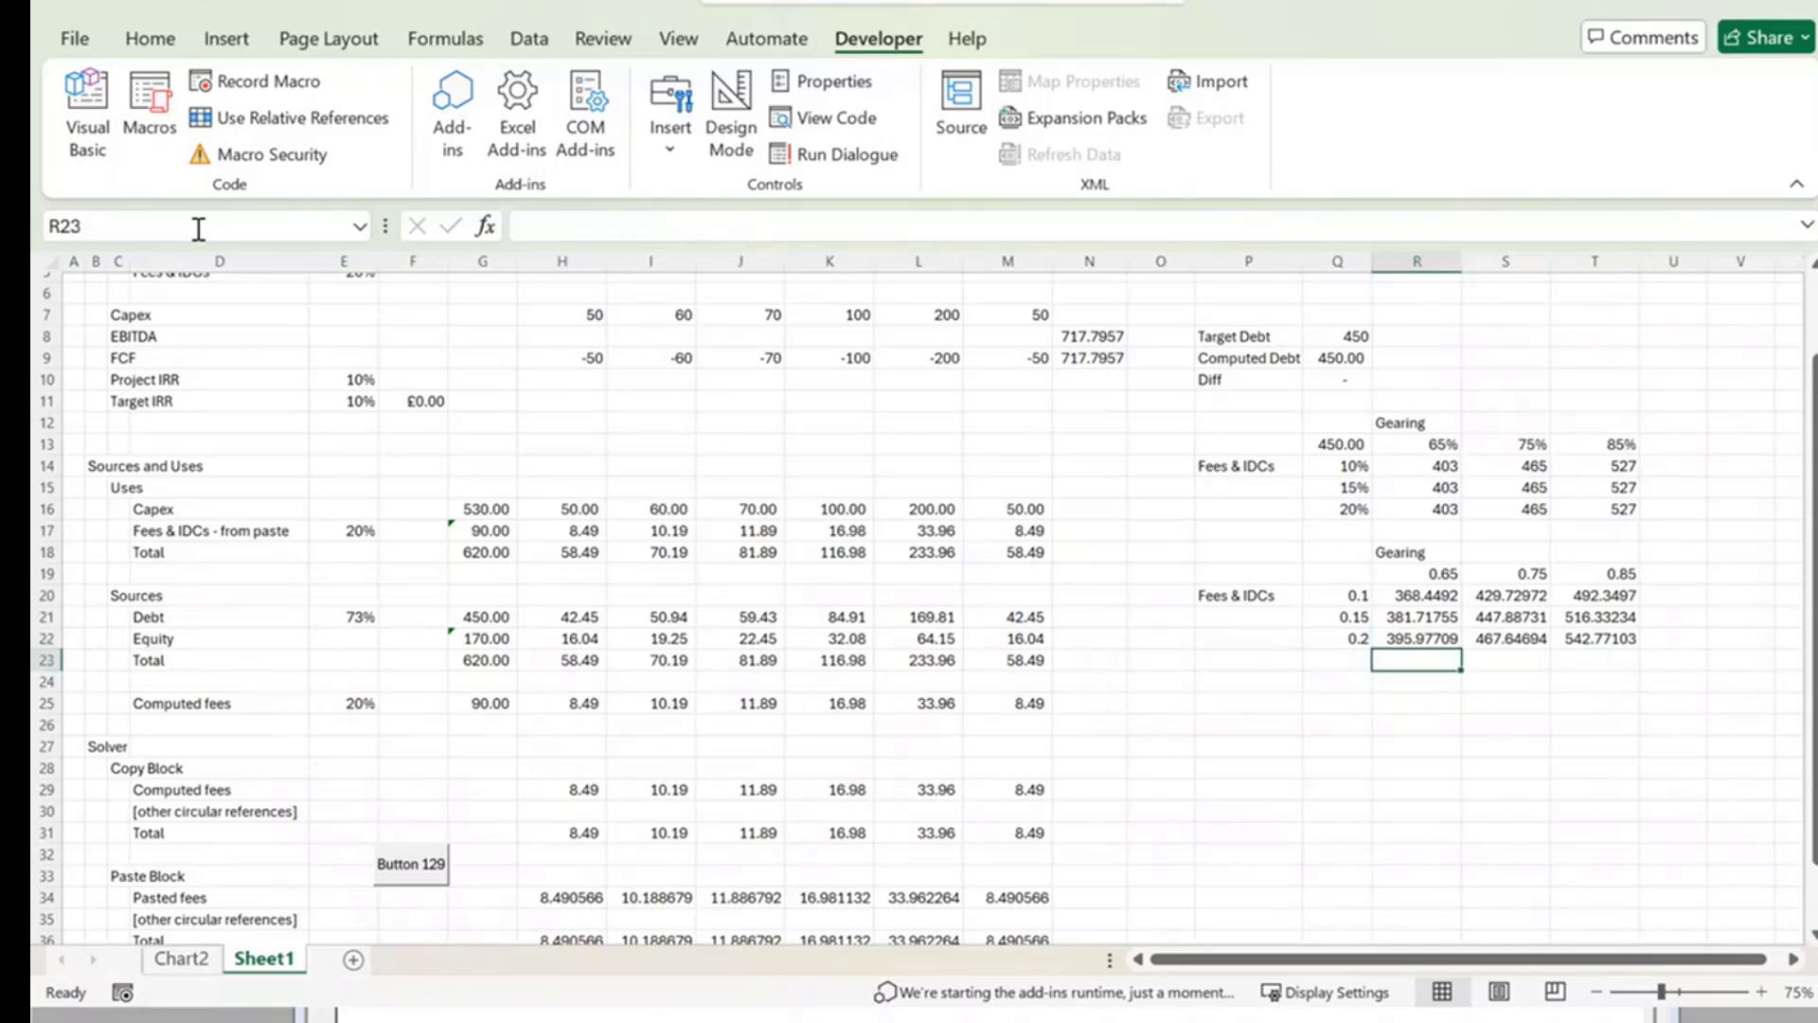
key("Up")
key("Up")
key("Up")
key("Up")
key("Up")
key("Up")
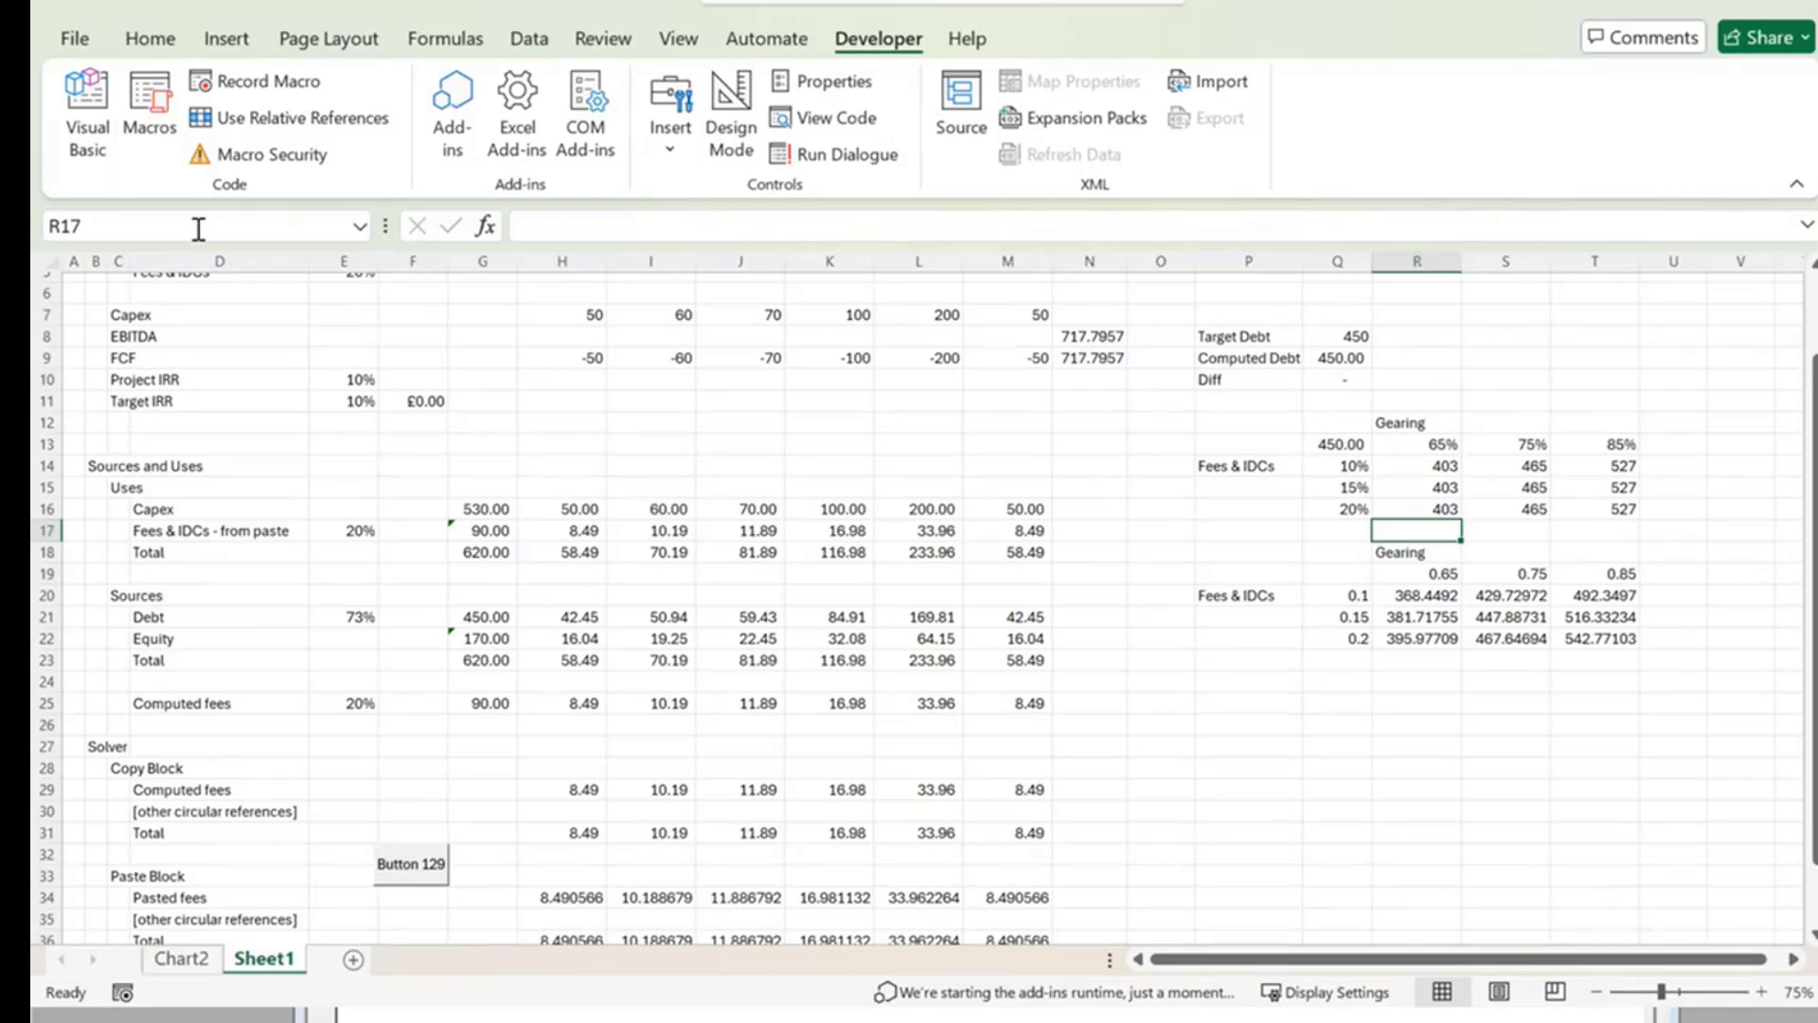
key("Up")
key("Left")
Name the Fees & IDCs assumption cell E5 "Fees".
scroll(342, 368, "up", 2)
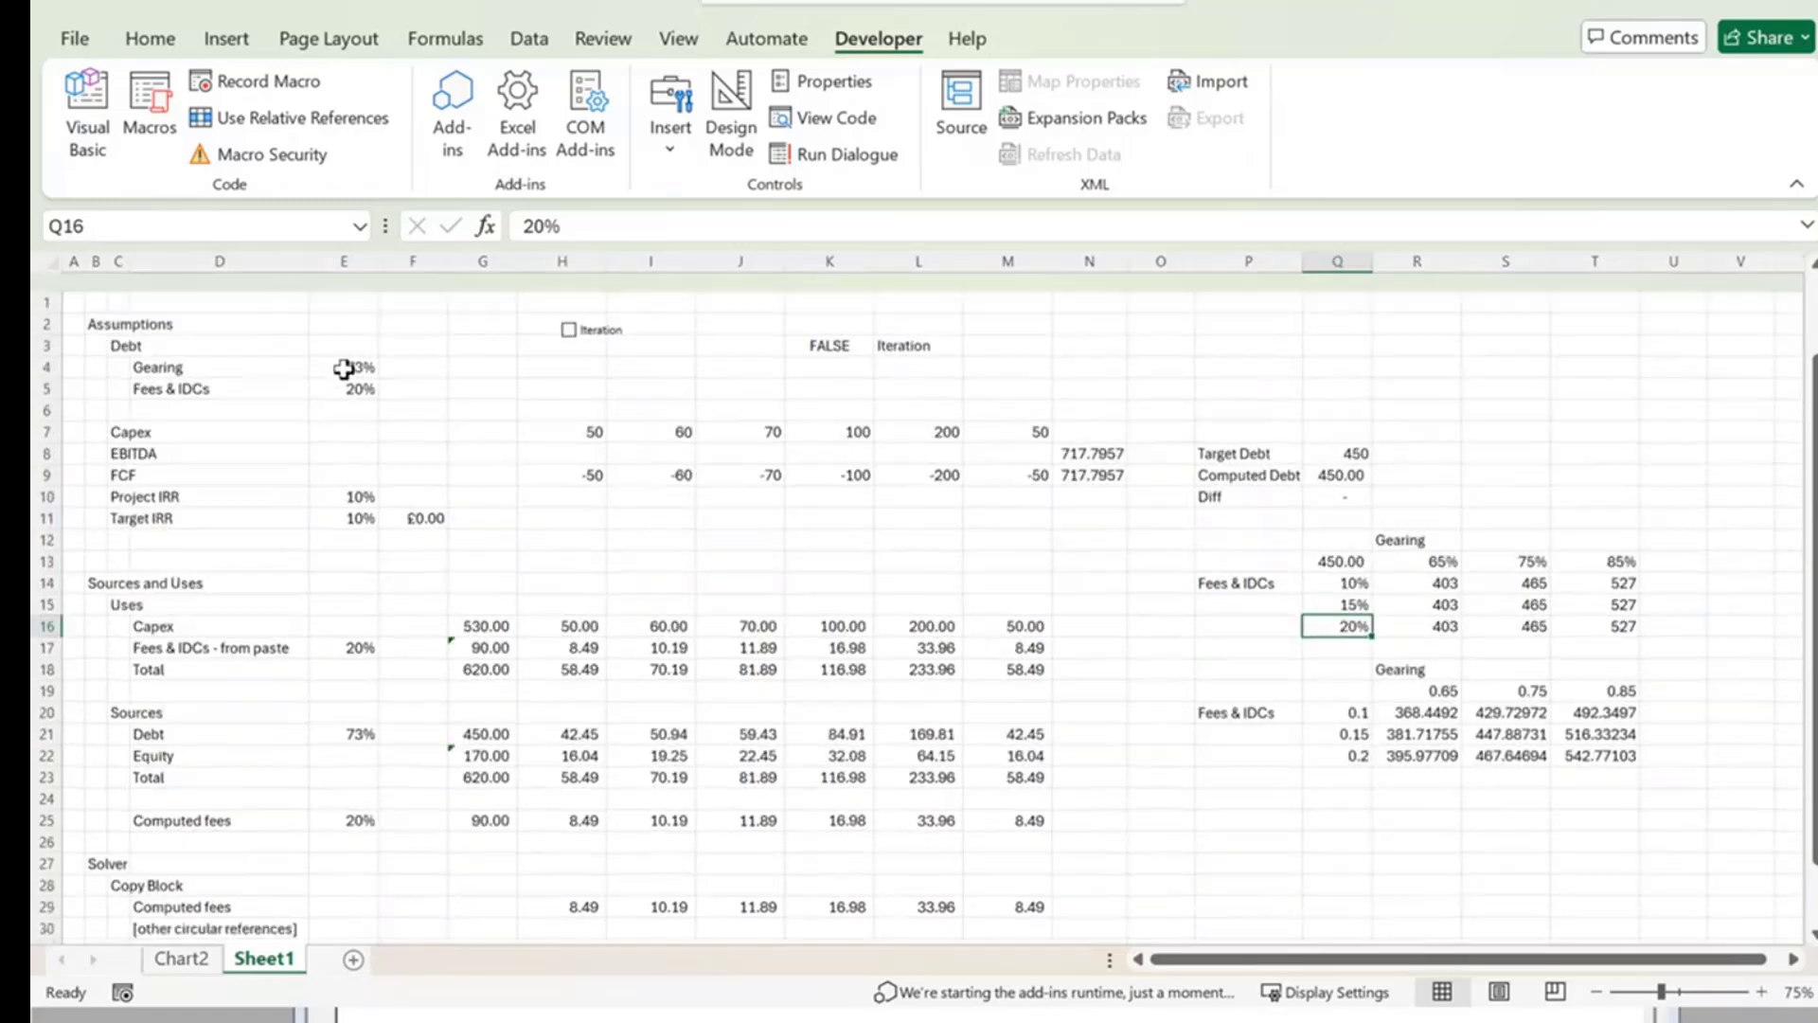
left_click(347, 369)
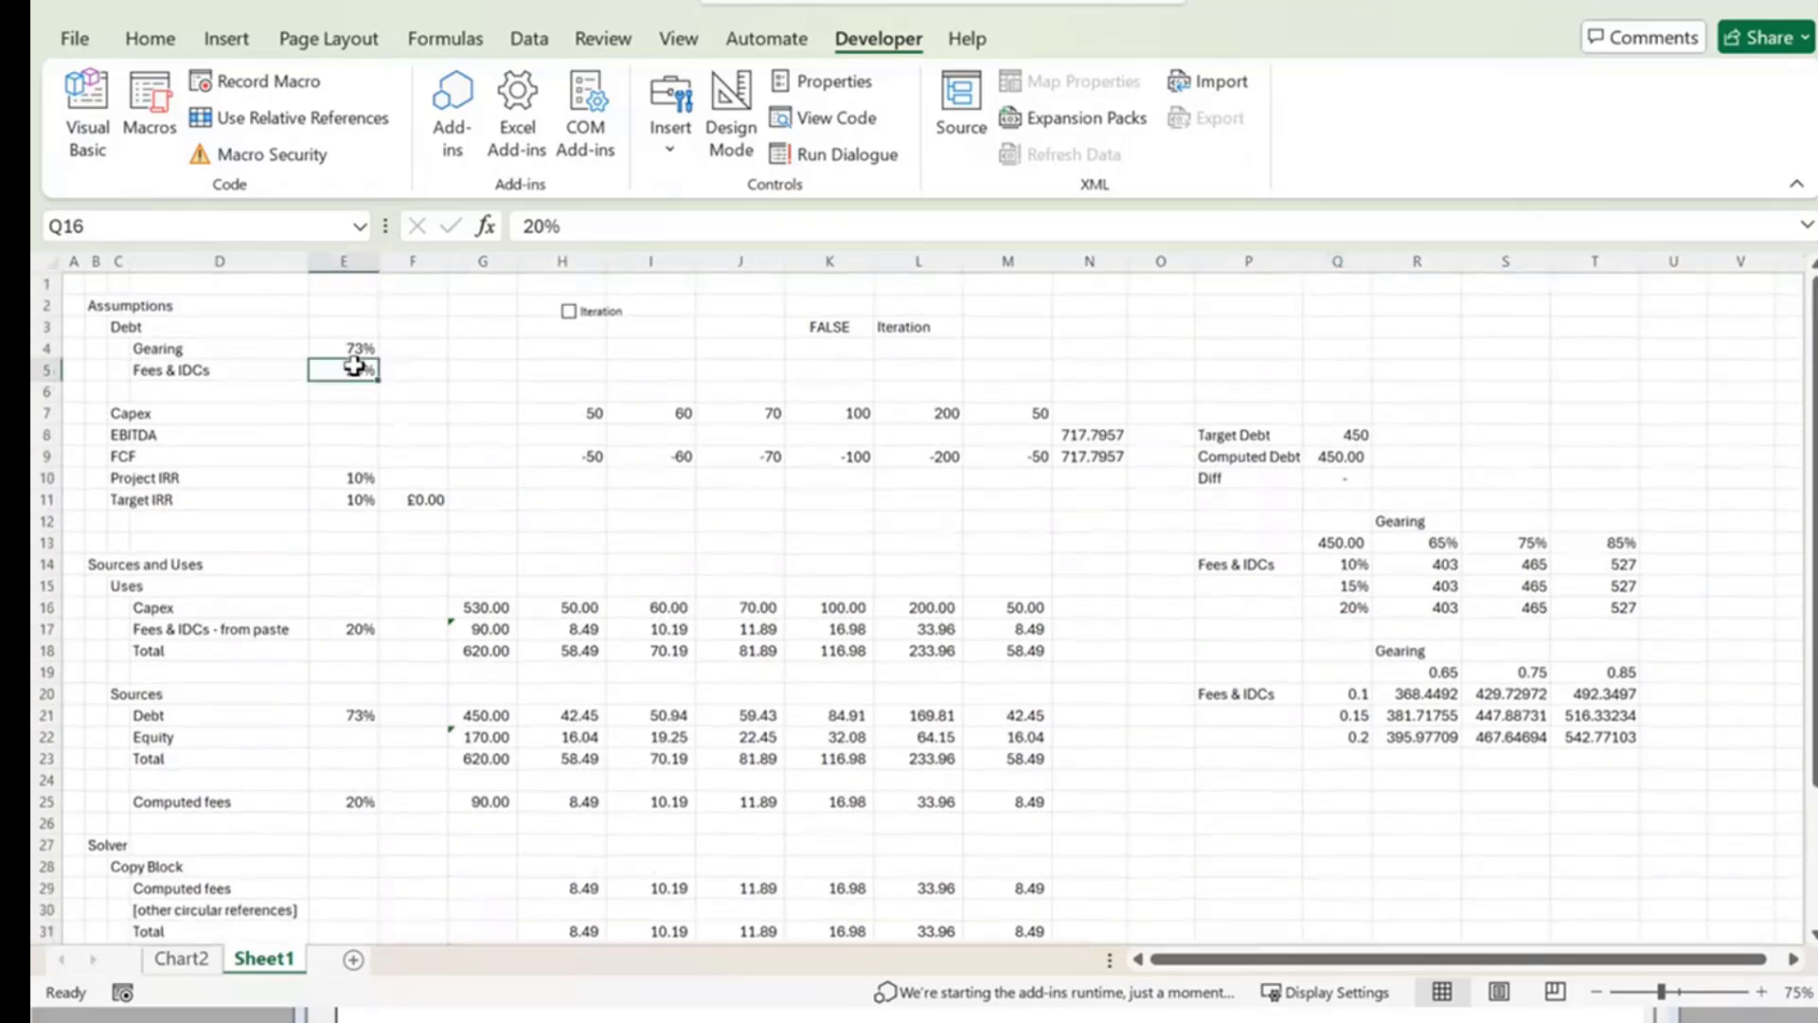
left_click(136, 231)
type("Fees")
key("Return")
Open the CopyPaste macro's code to review it, and return to the worksheet.
left_click(148, 92)
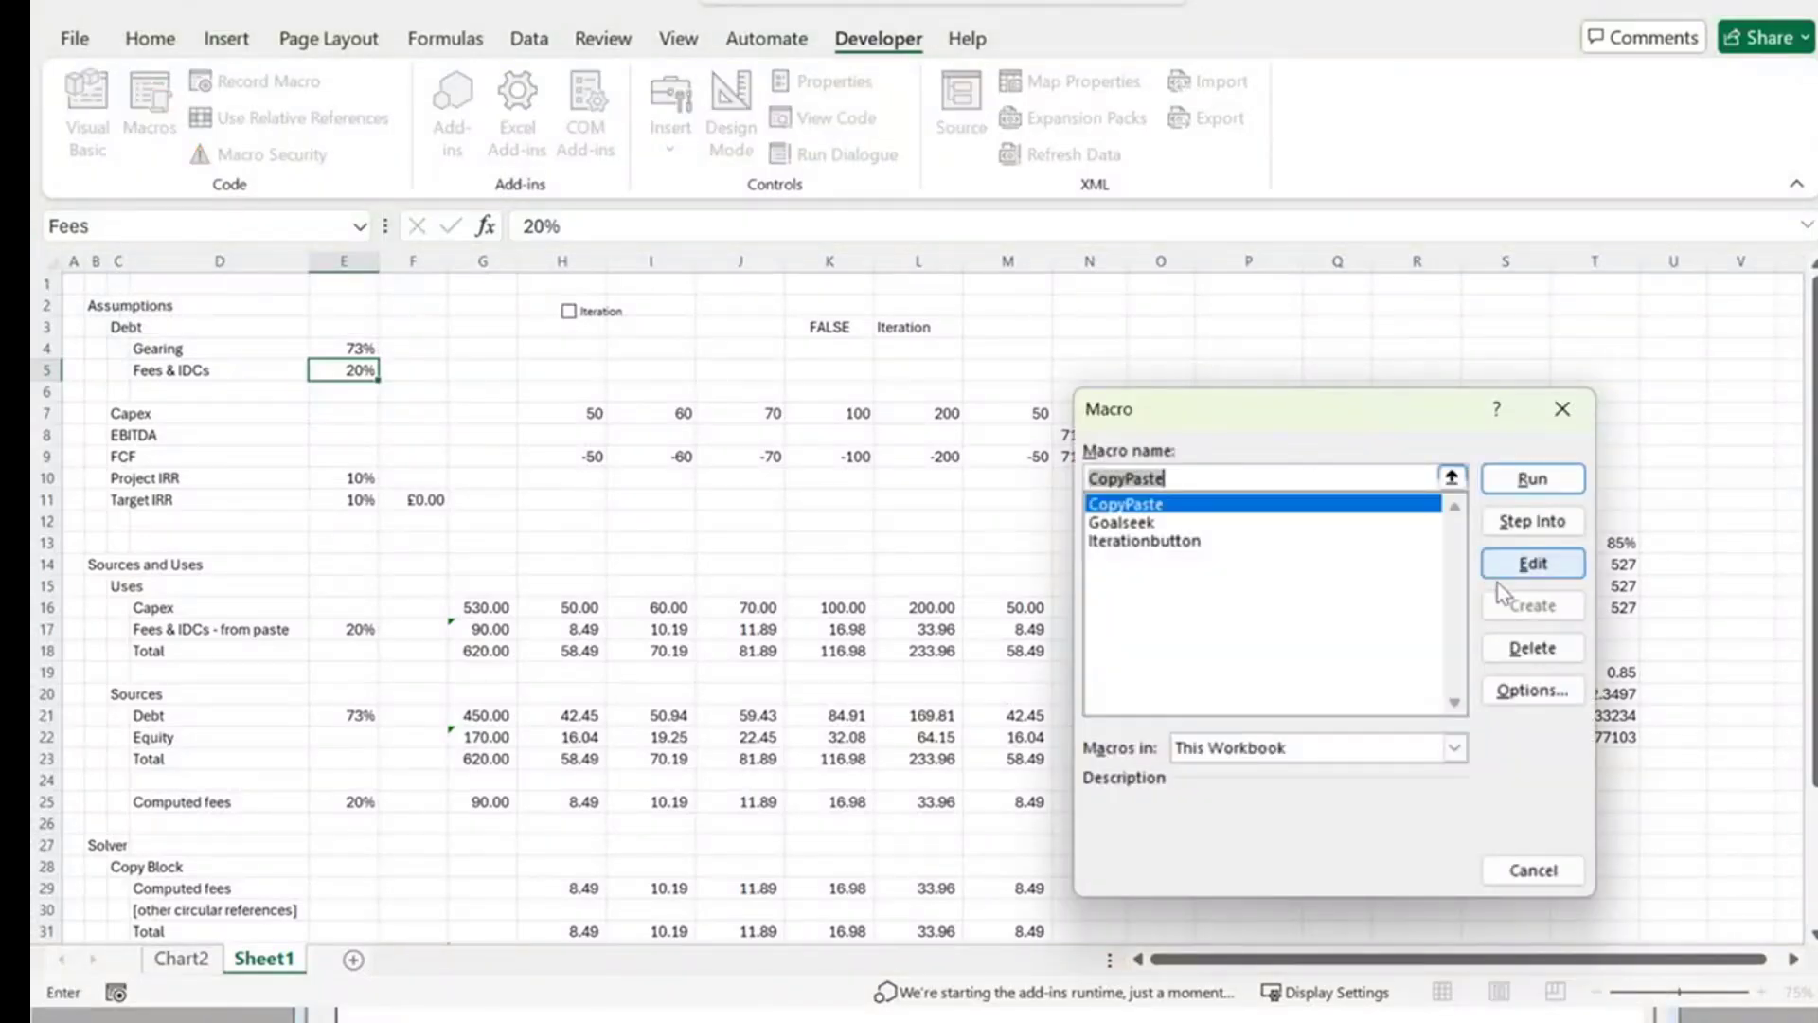
left_click(1532, 563)
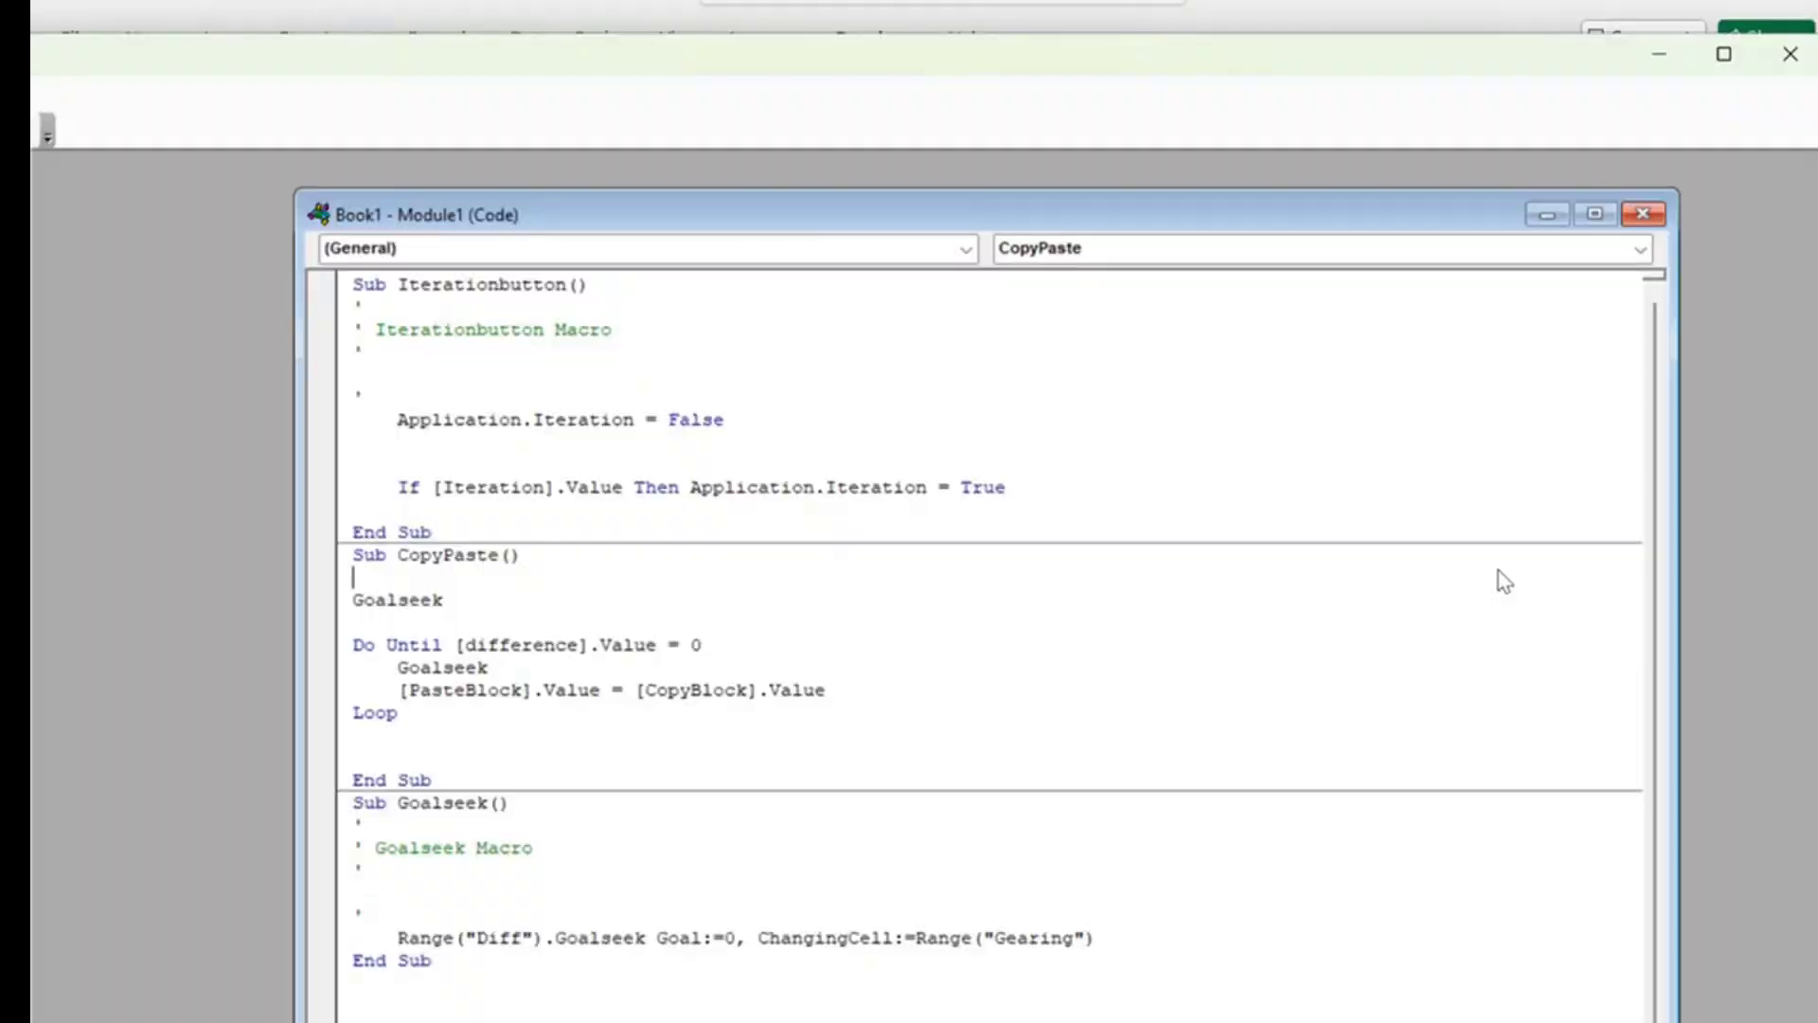
left_click(1422, 3)
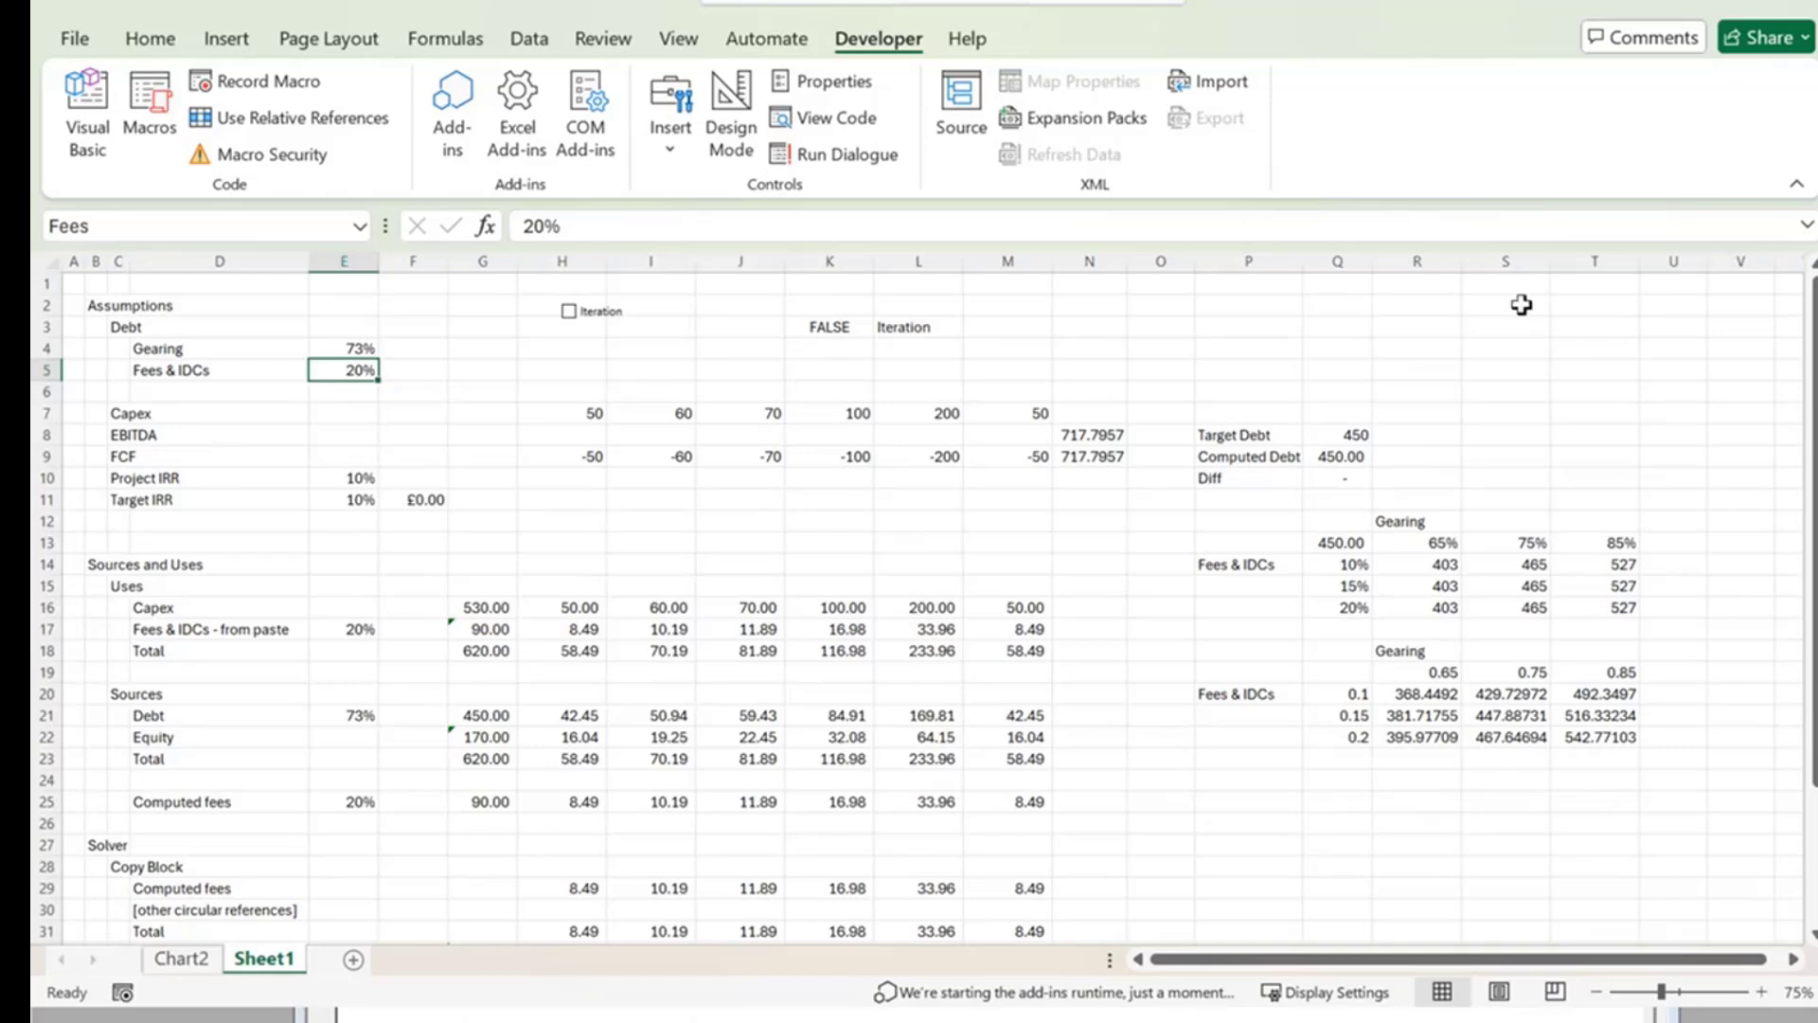
Look over the Fees & IDCs percentages in Q14:Q16 of the upper sensitivity table.
left_click(1336, 562)
left_click_drag(1335, 562, 1347, 604)
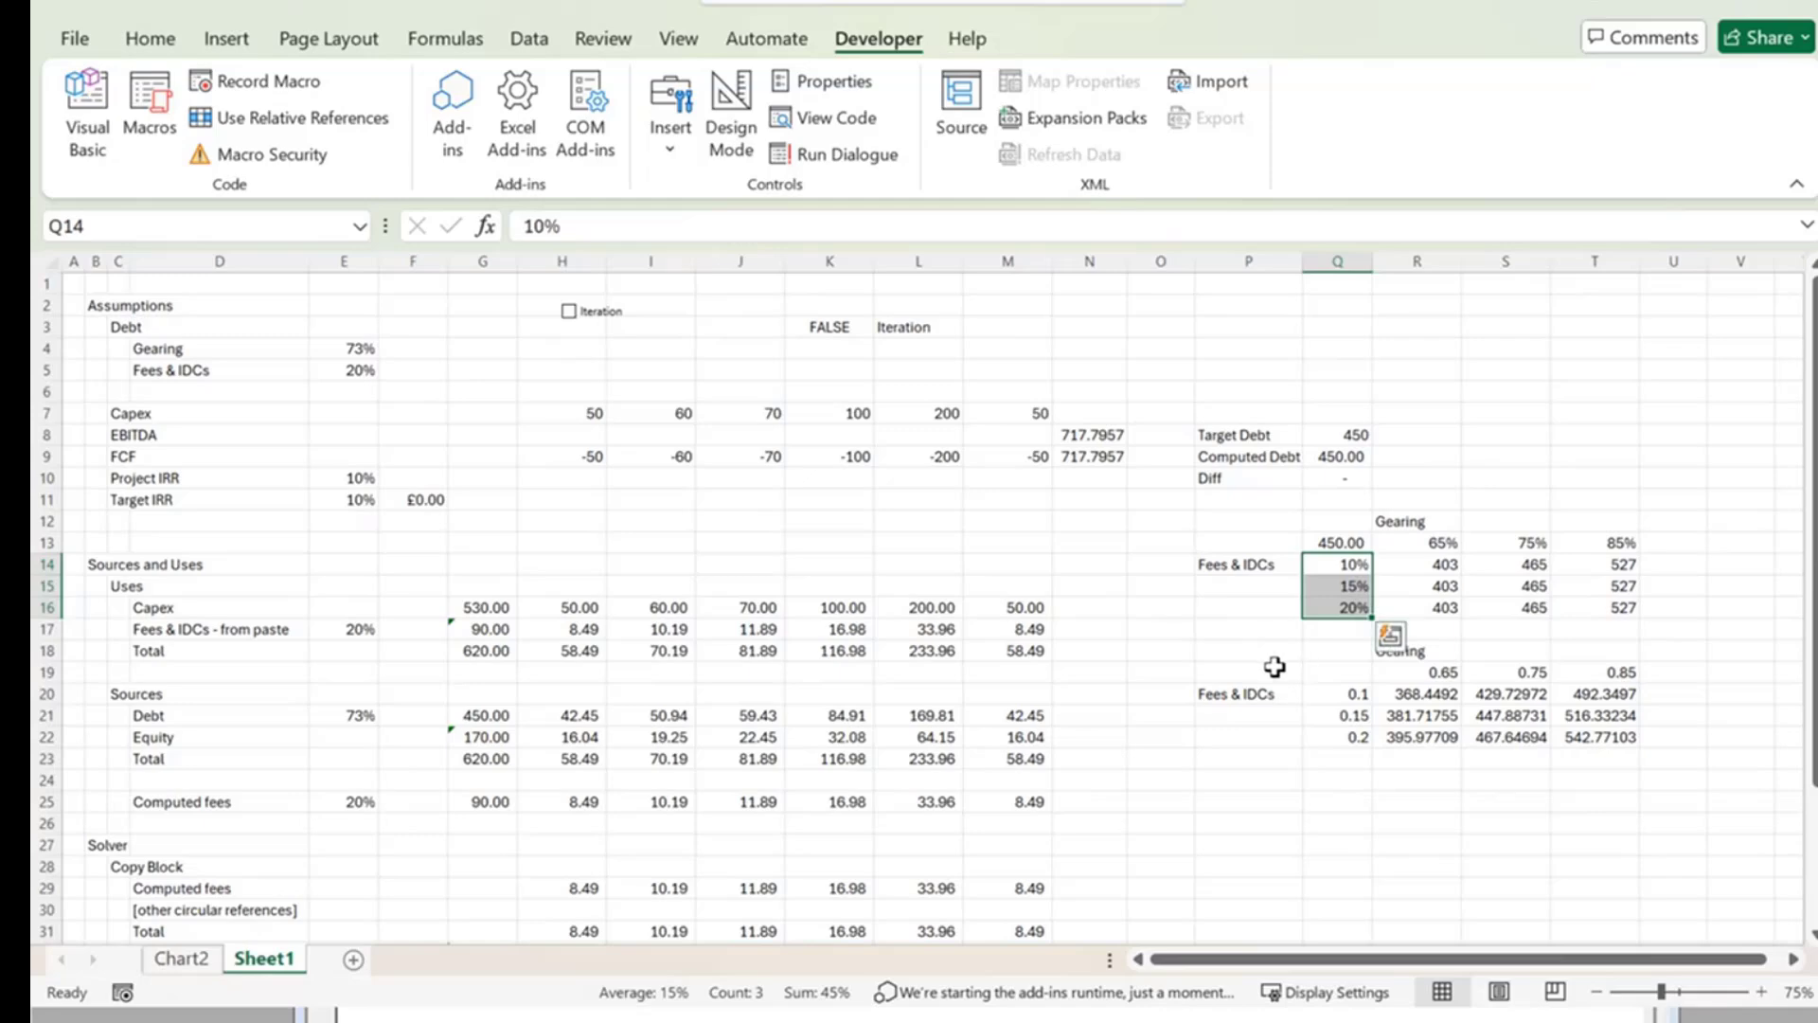
left_click(1153, 633)
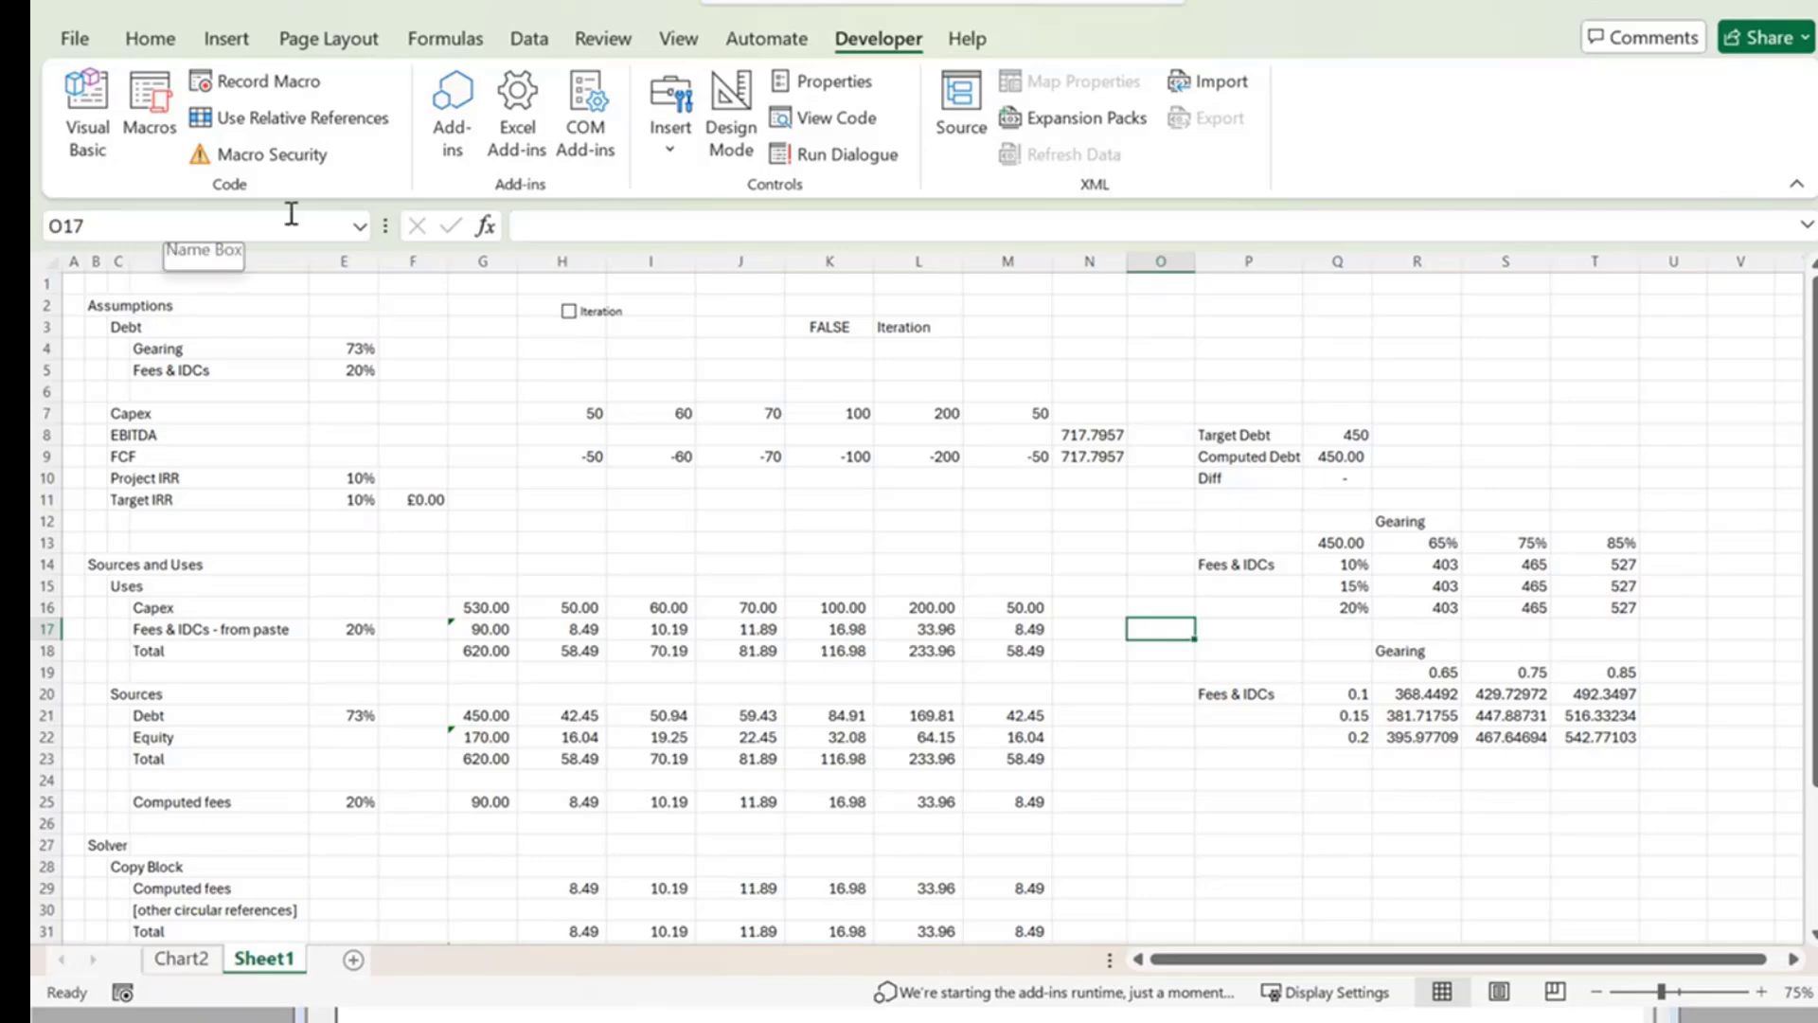
Open the CopyPaste macro's code and start a new procedure Sub Table() below the Goalseek macro.
left_click(152, 104)
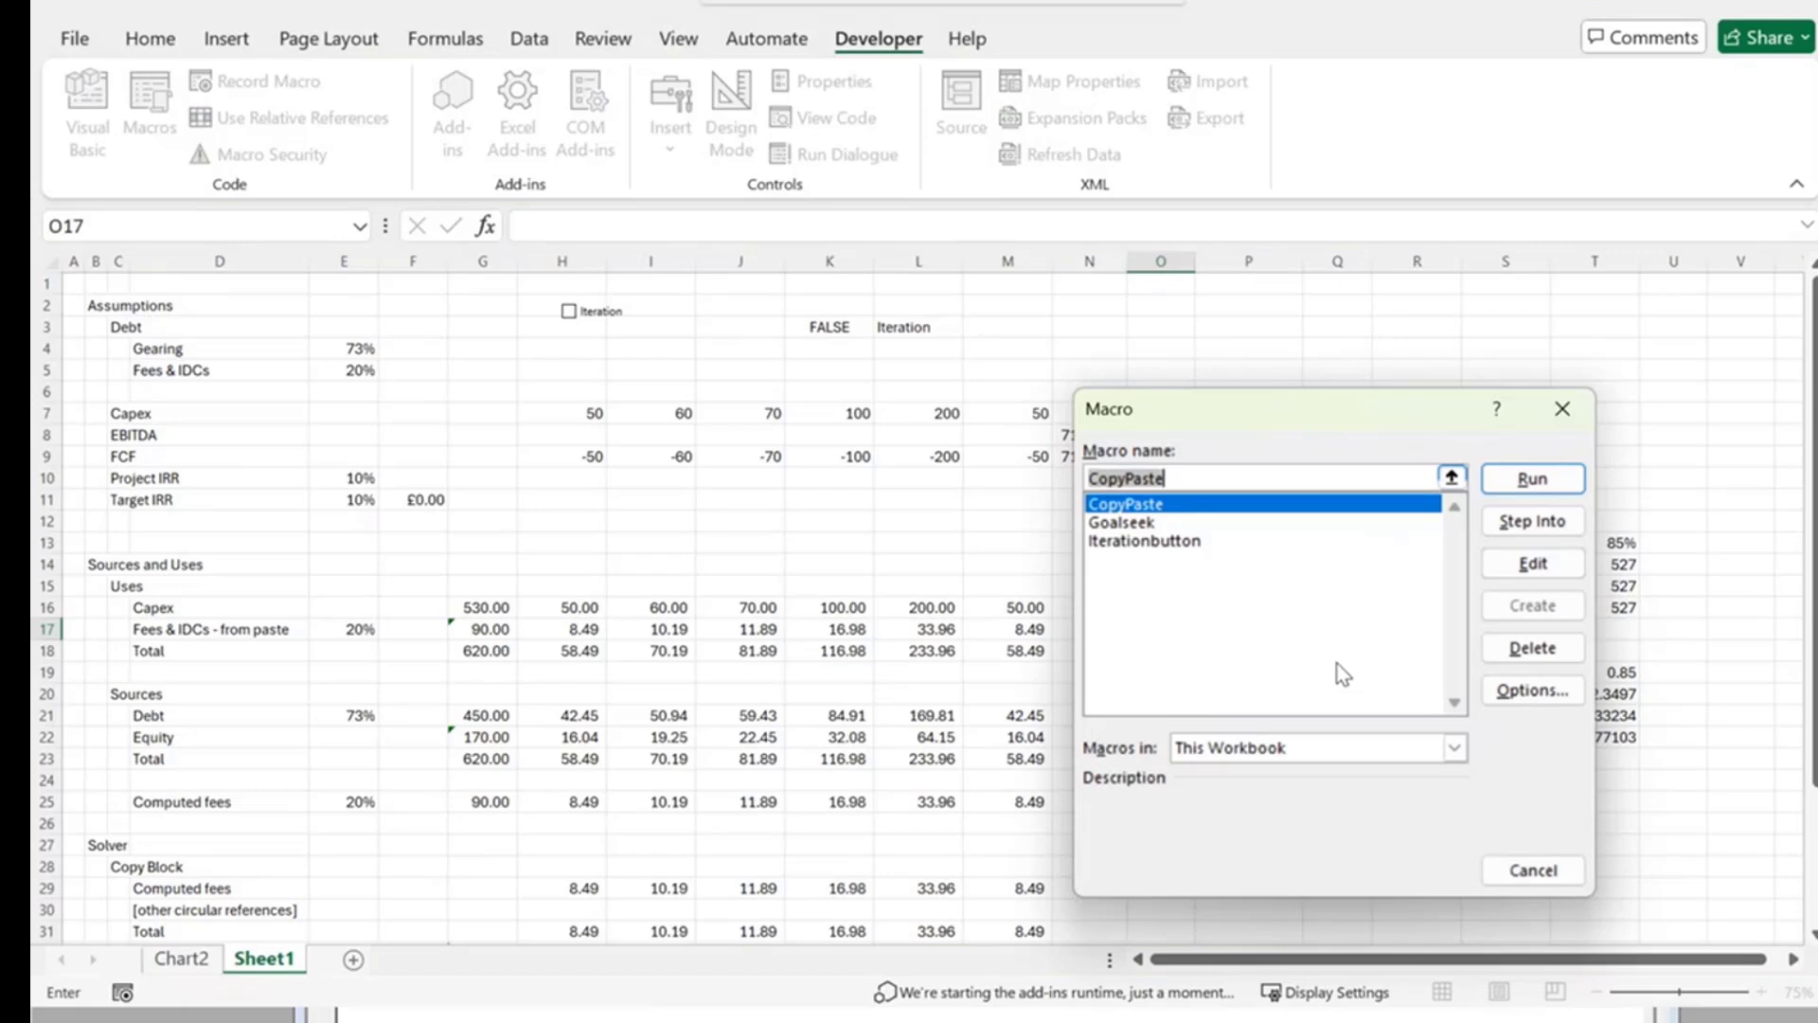
left_click(1571, 563)
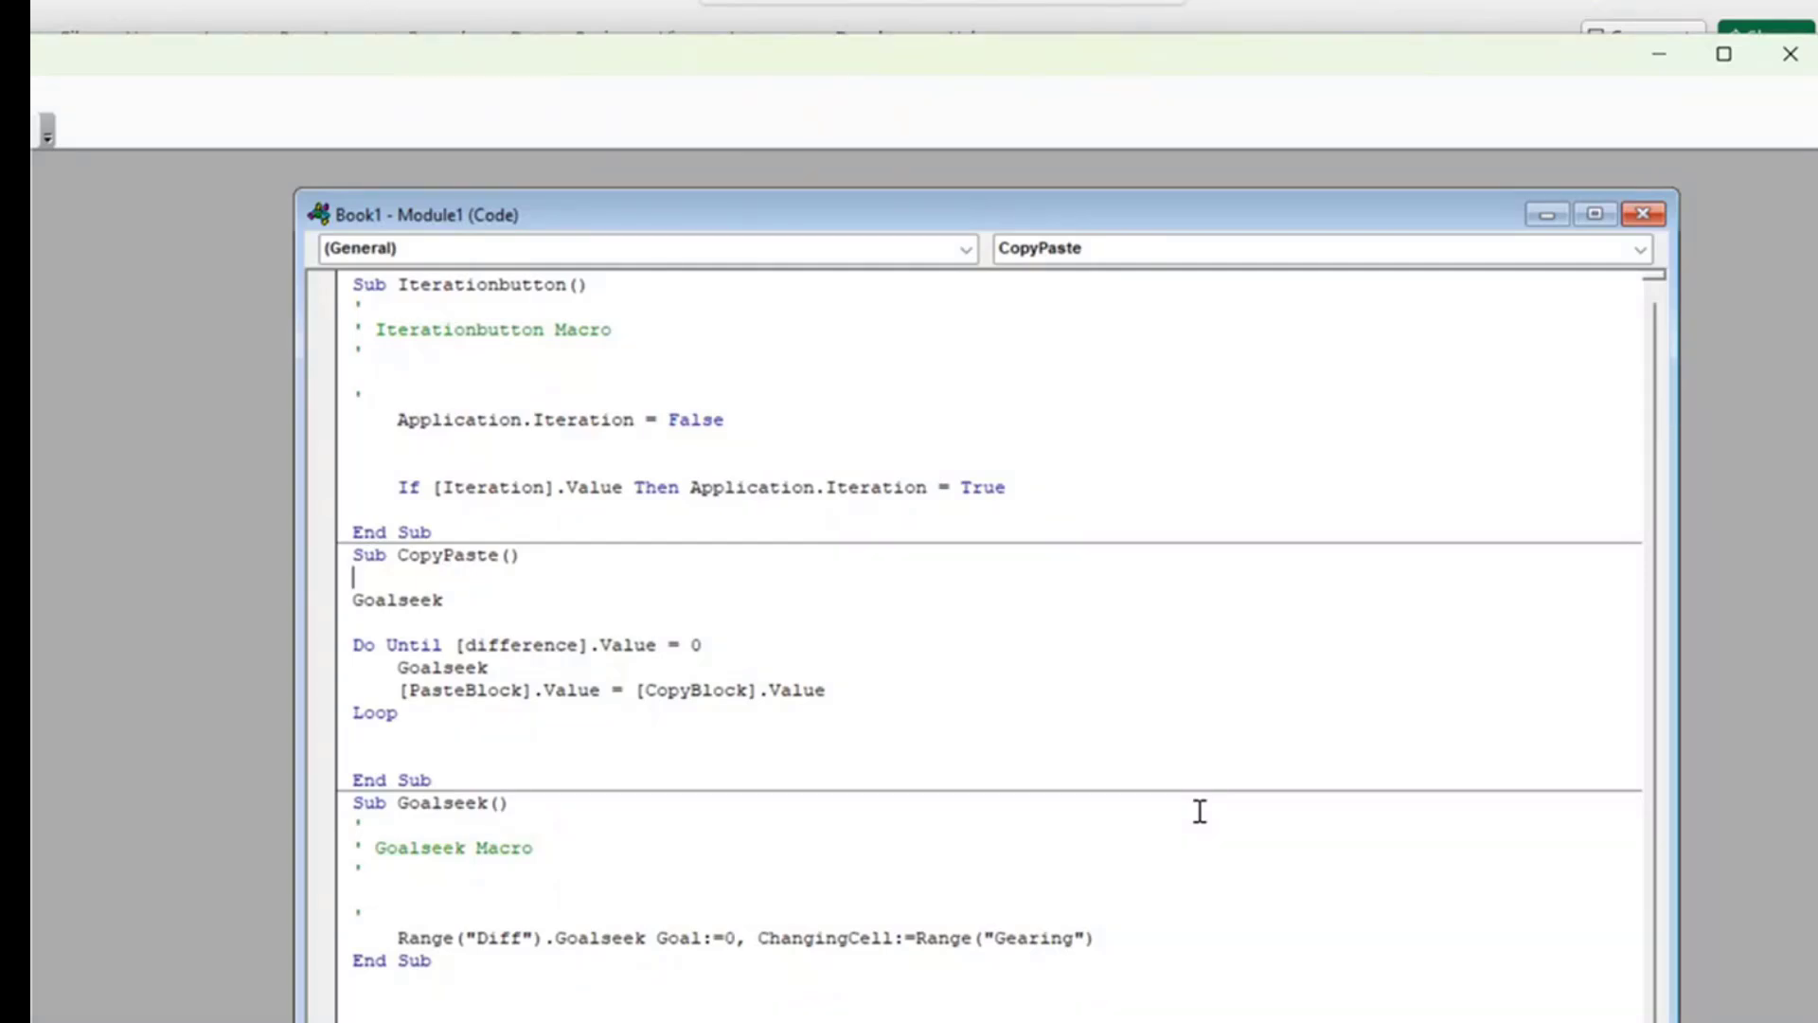
left_click(446, 748)
left_click(477, 978)
key("Return")
type("Sub Table")
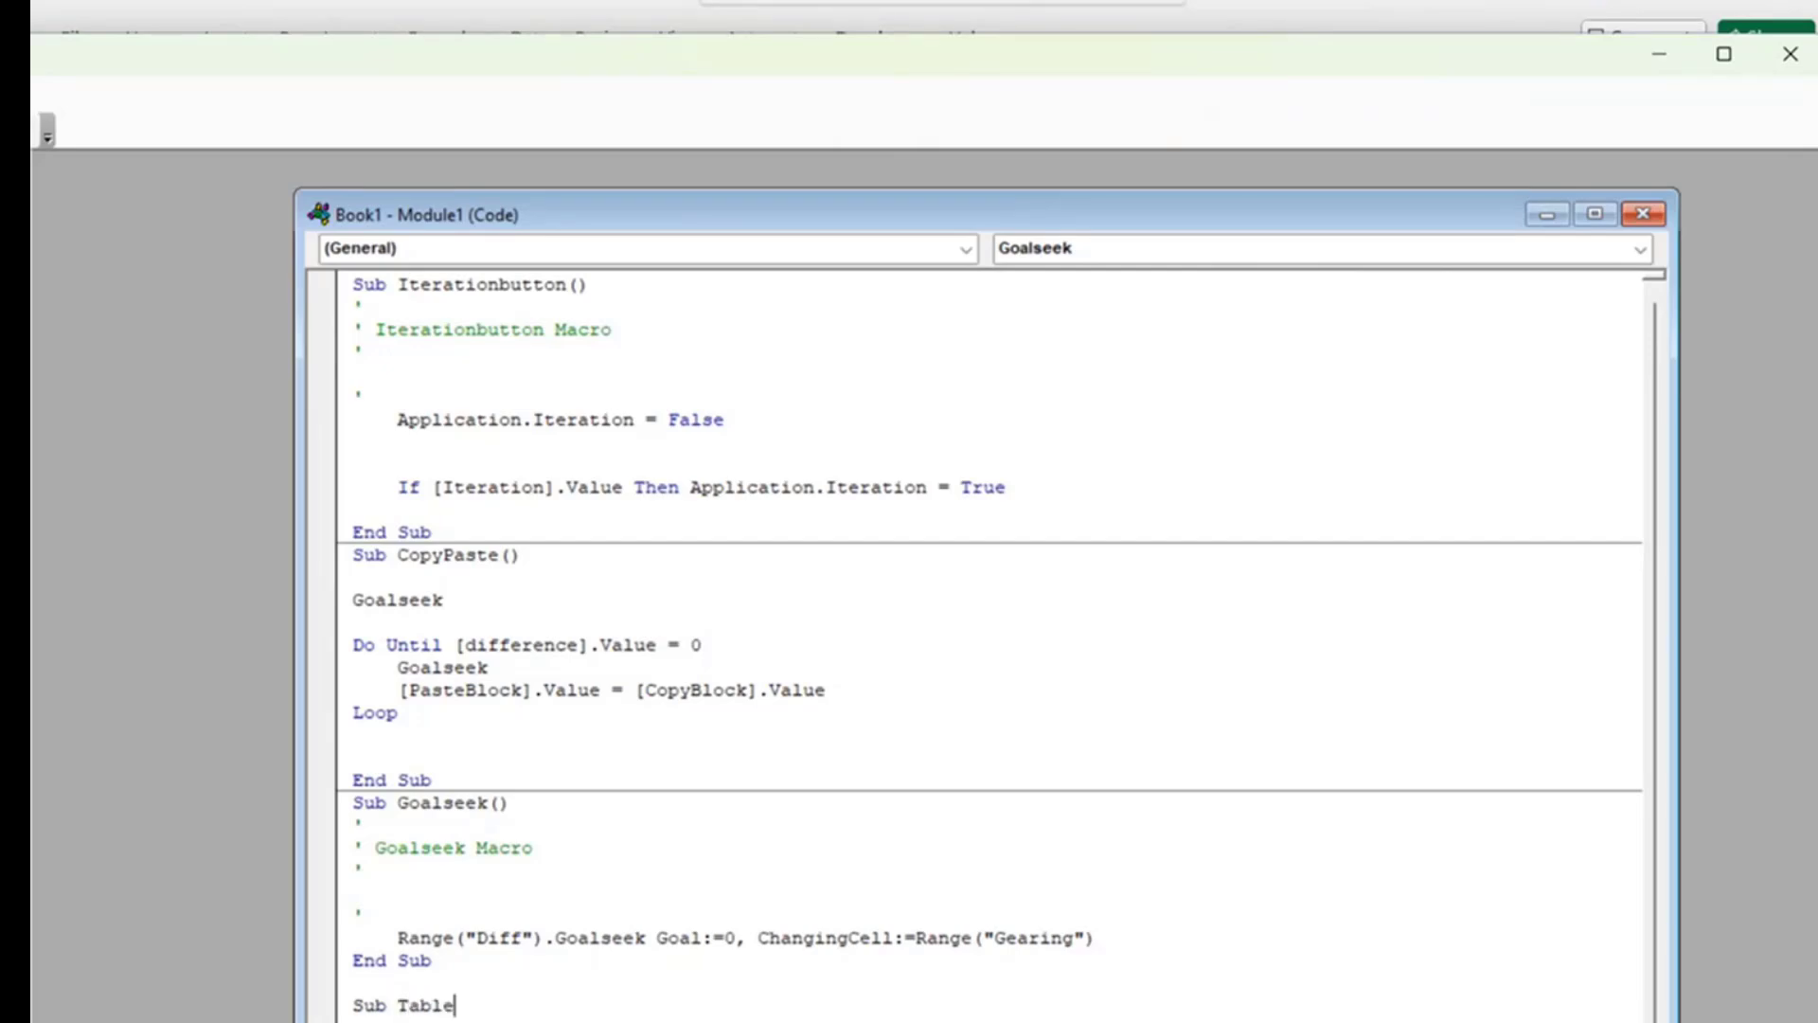
type("()")
key("Return")
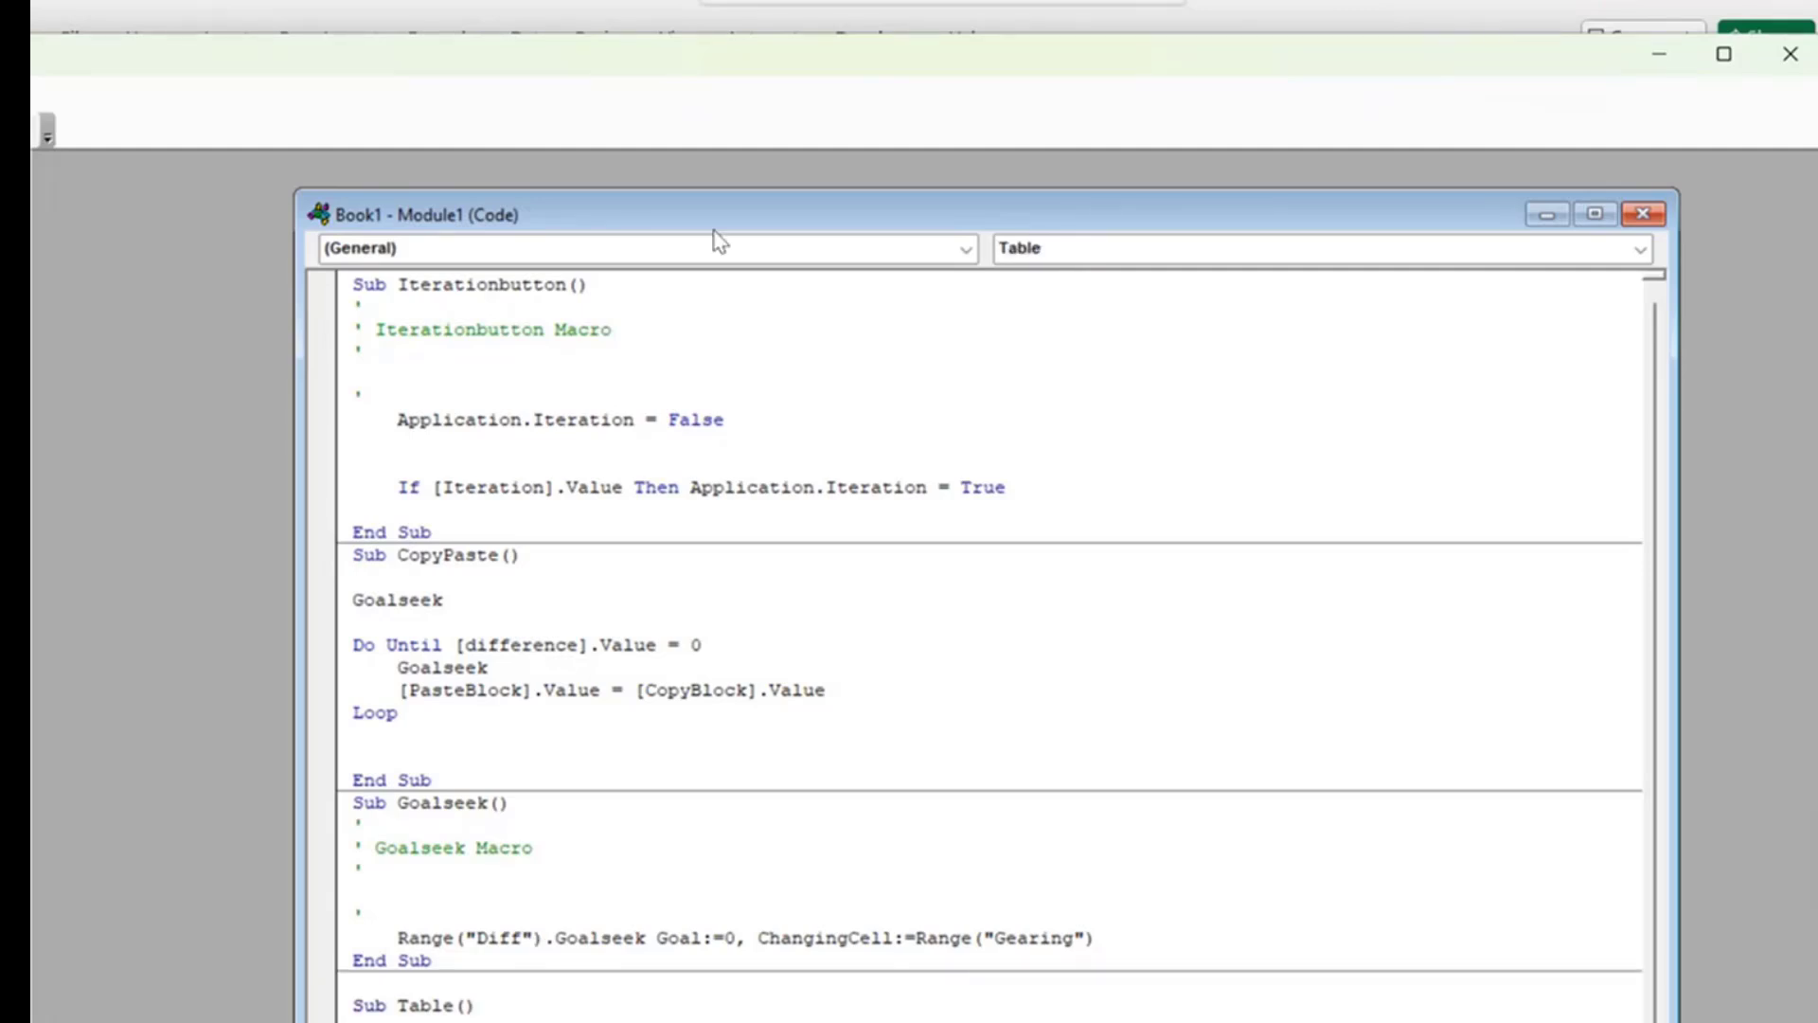
Enter the row count expression [Output].rows.count in the body of the Table procedure.
left_click_drag(712, 227, 729, 153)
scroll(594, 724, "down", 1)
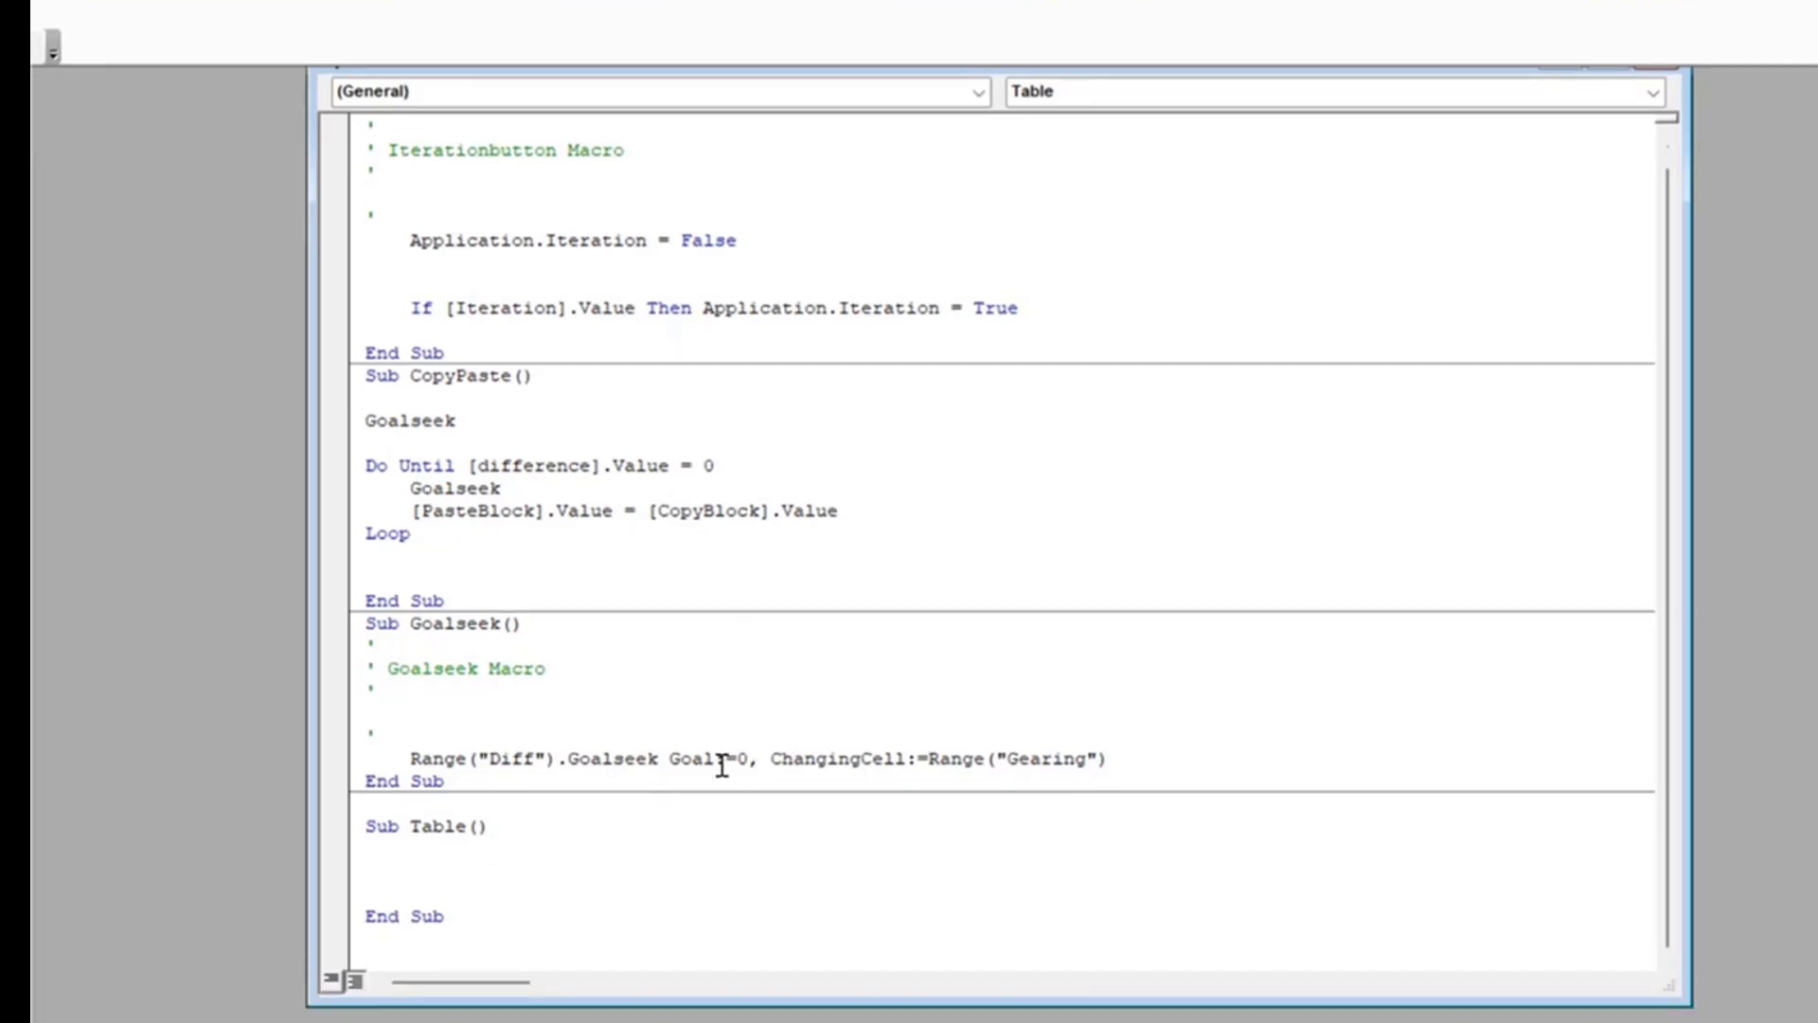
key("Up")
type("[o")
key("BackSpace")
type("Out")
key("BackSpace")
key("BackSpace")
type("utput].")
type("rows")
key("BackSpace")
key("BackSpace")
type("s")
type("s.co")
type("unt")
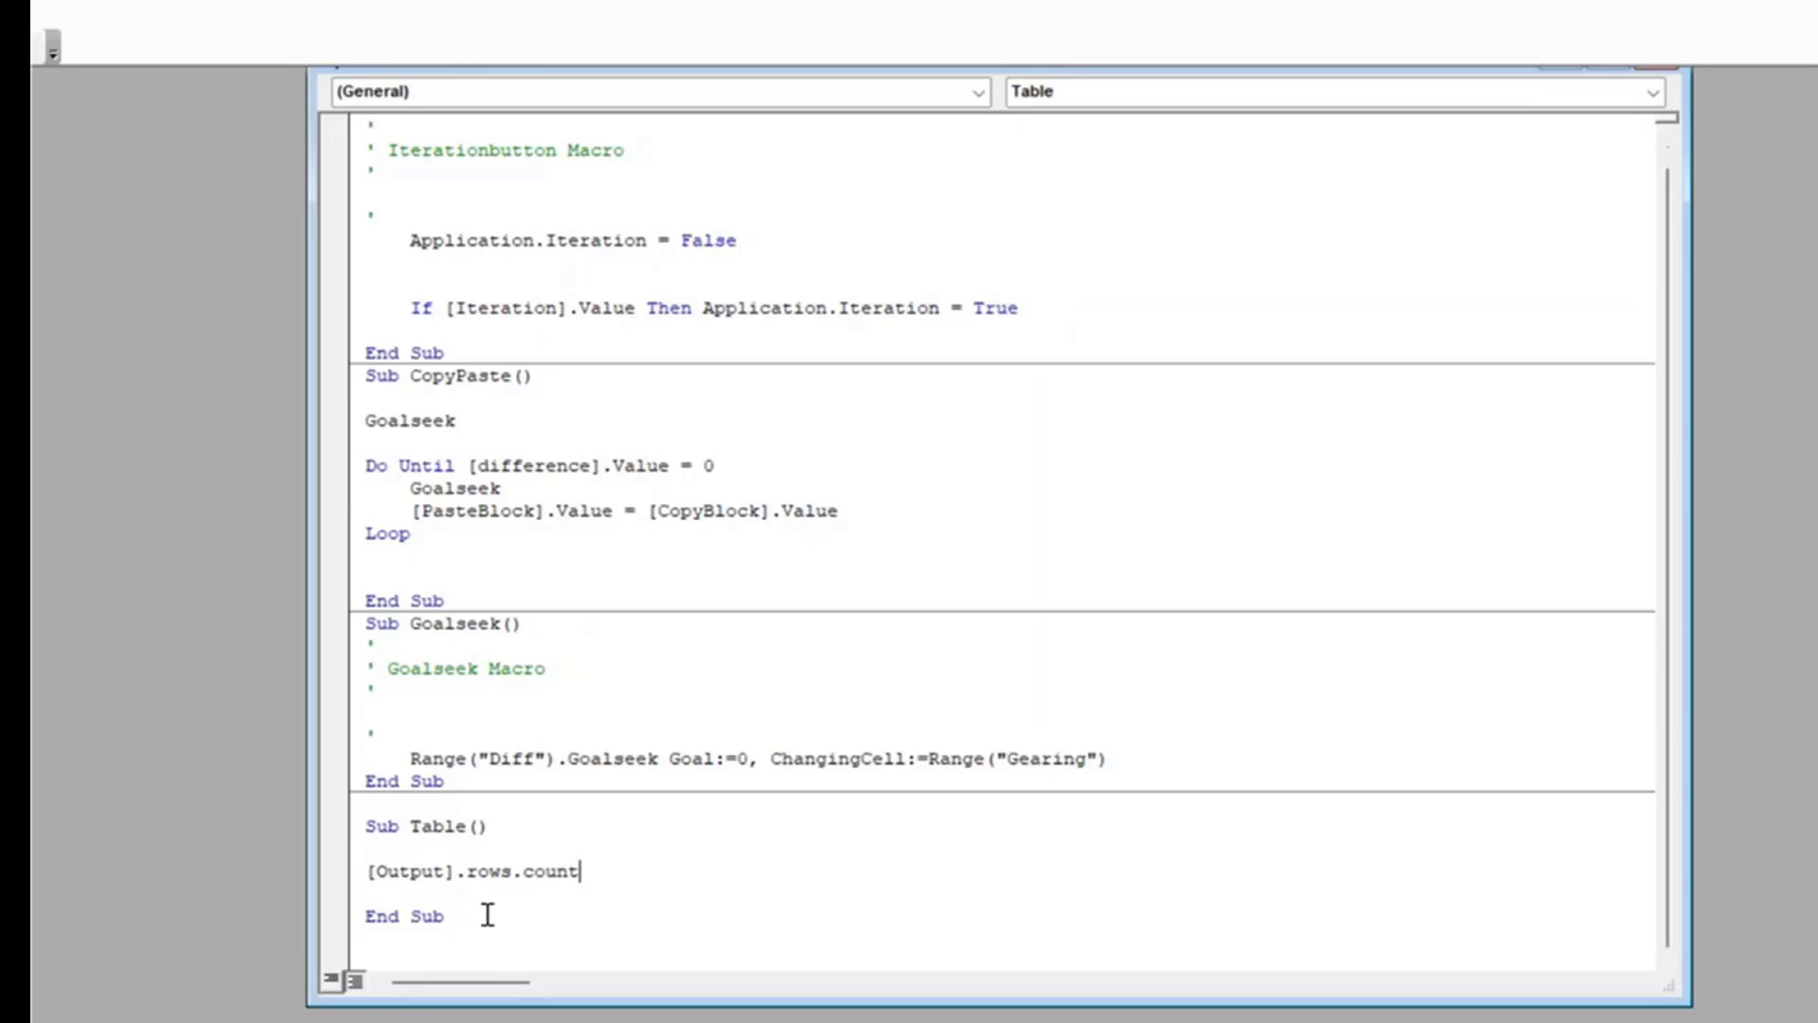
Assign the Output row count to a variable named Total_Rows.
left_click(373, 867)
type("Total ")
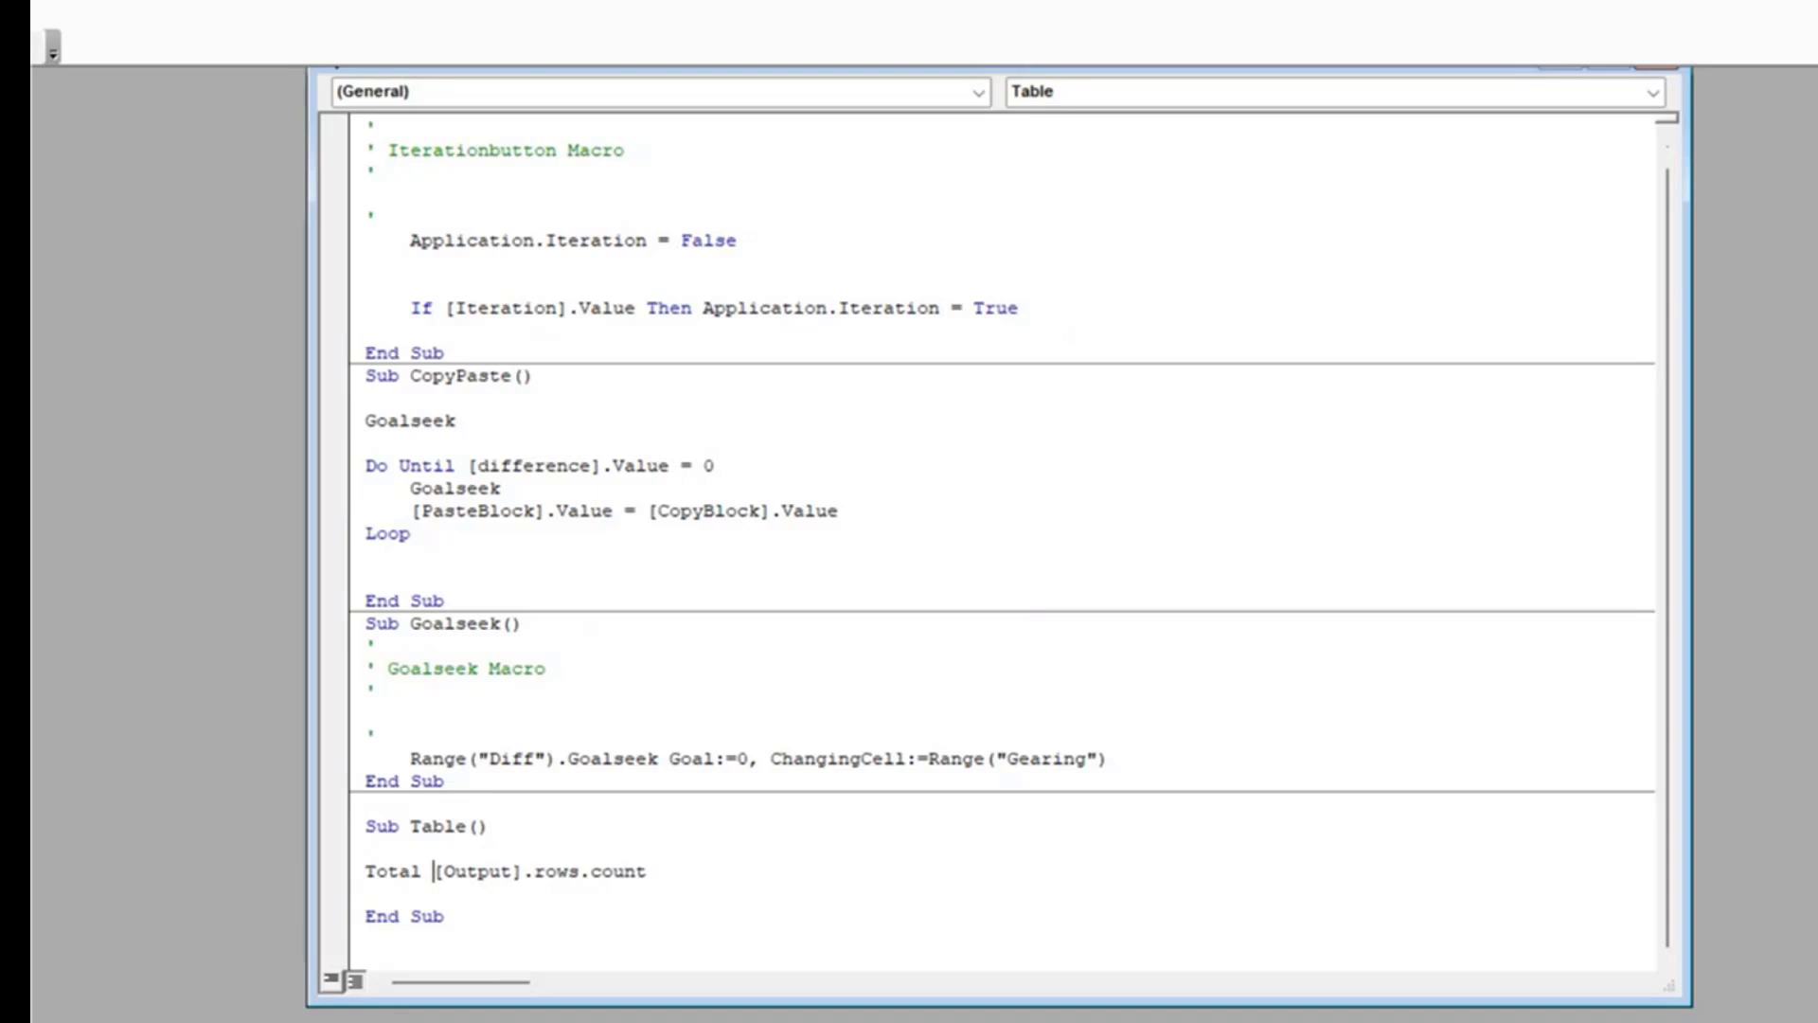
type("rows =")
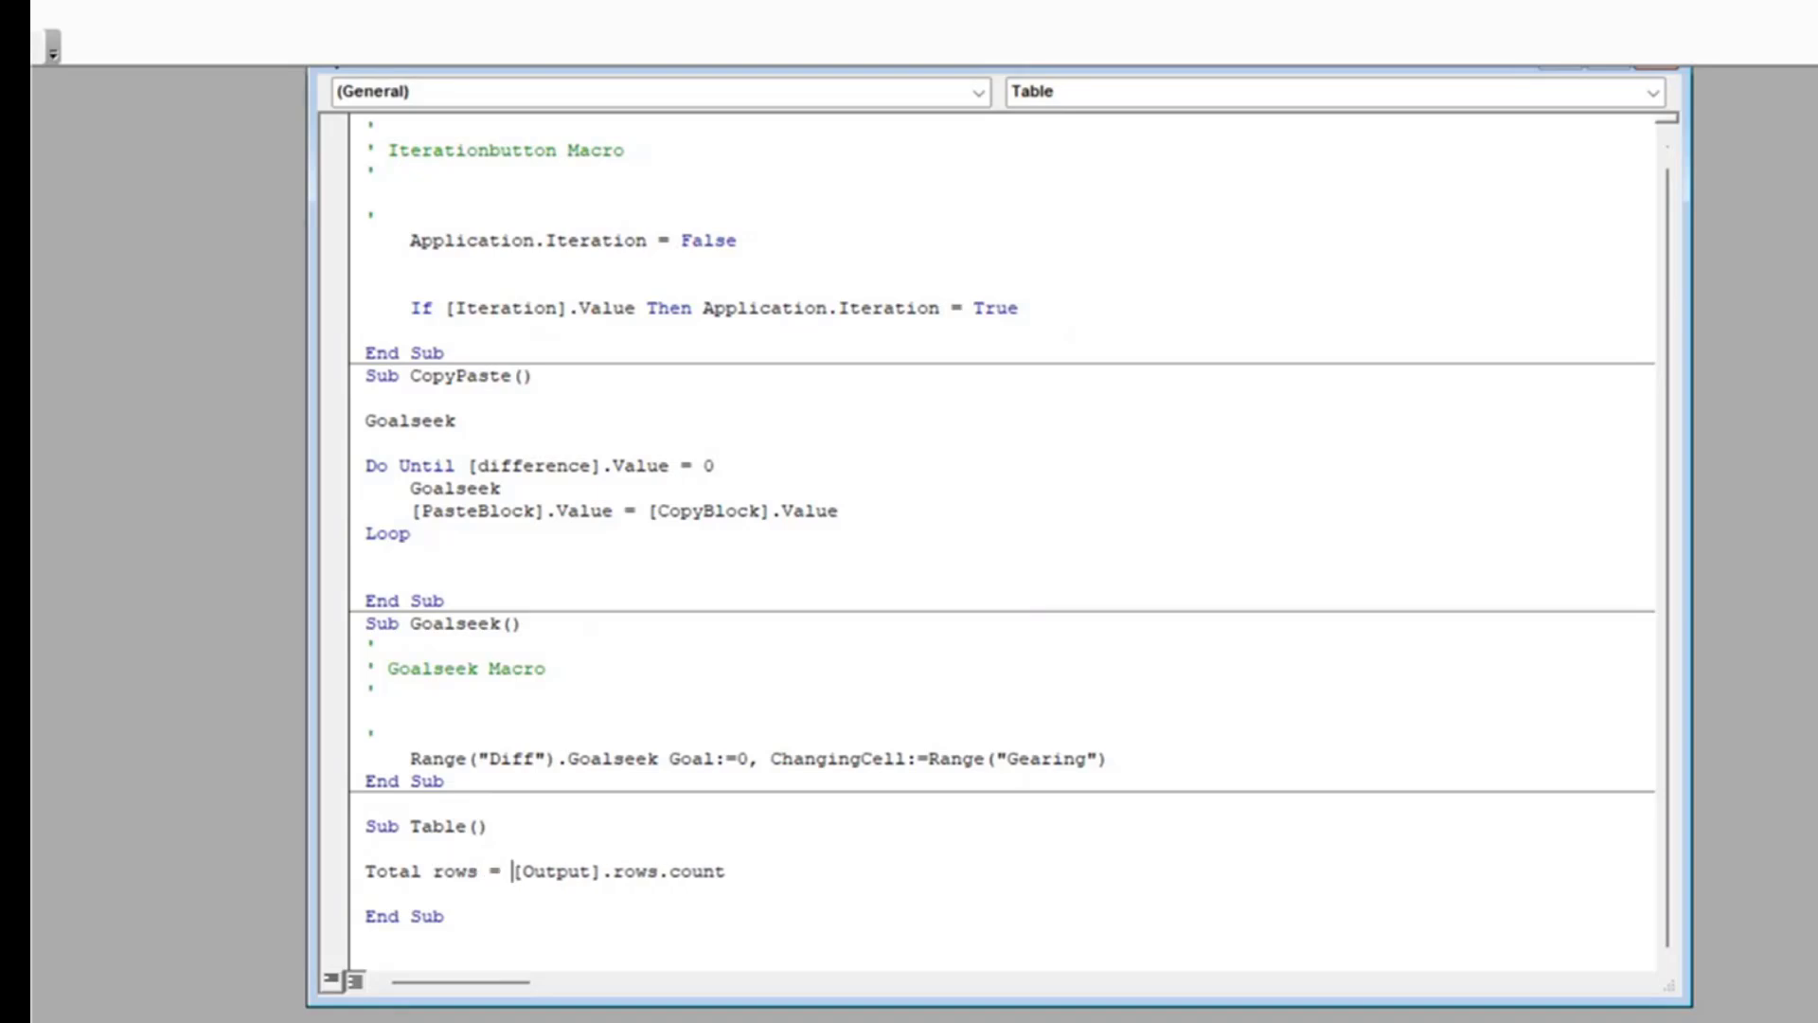
key("Down")
key("Return")
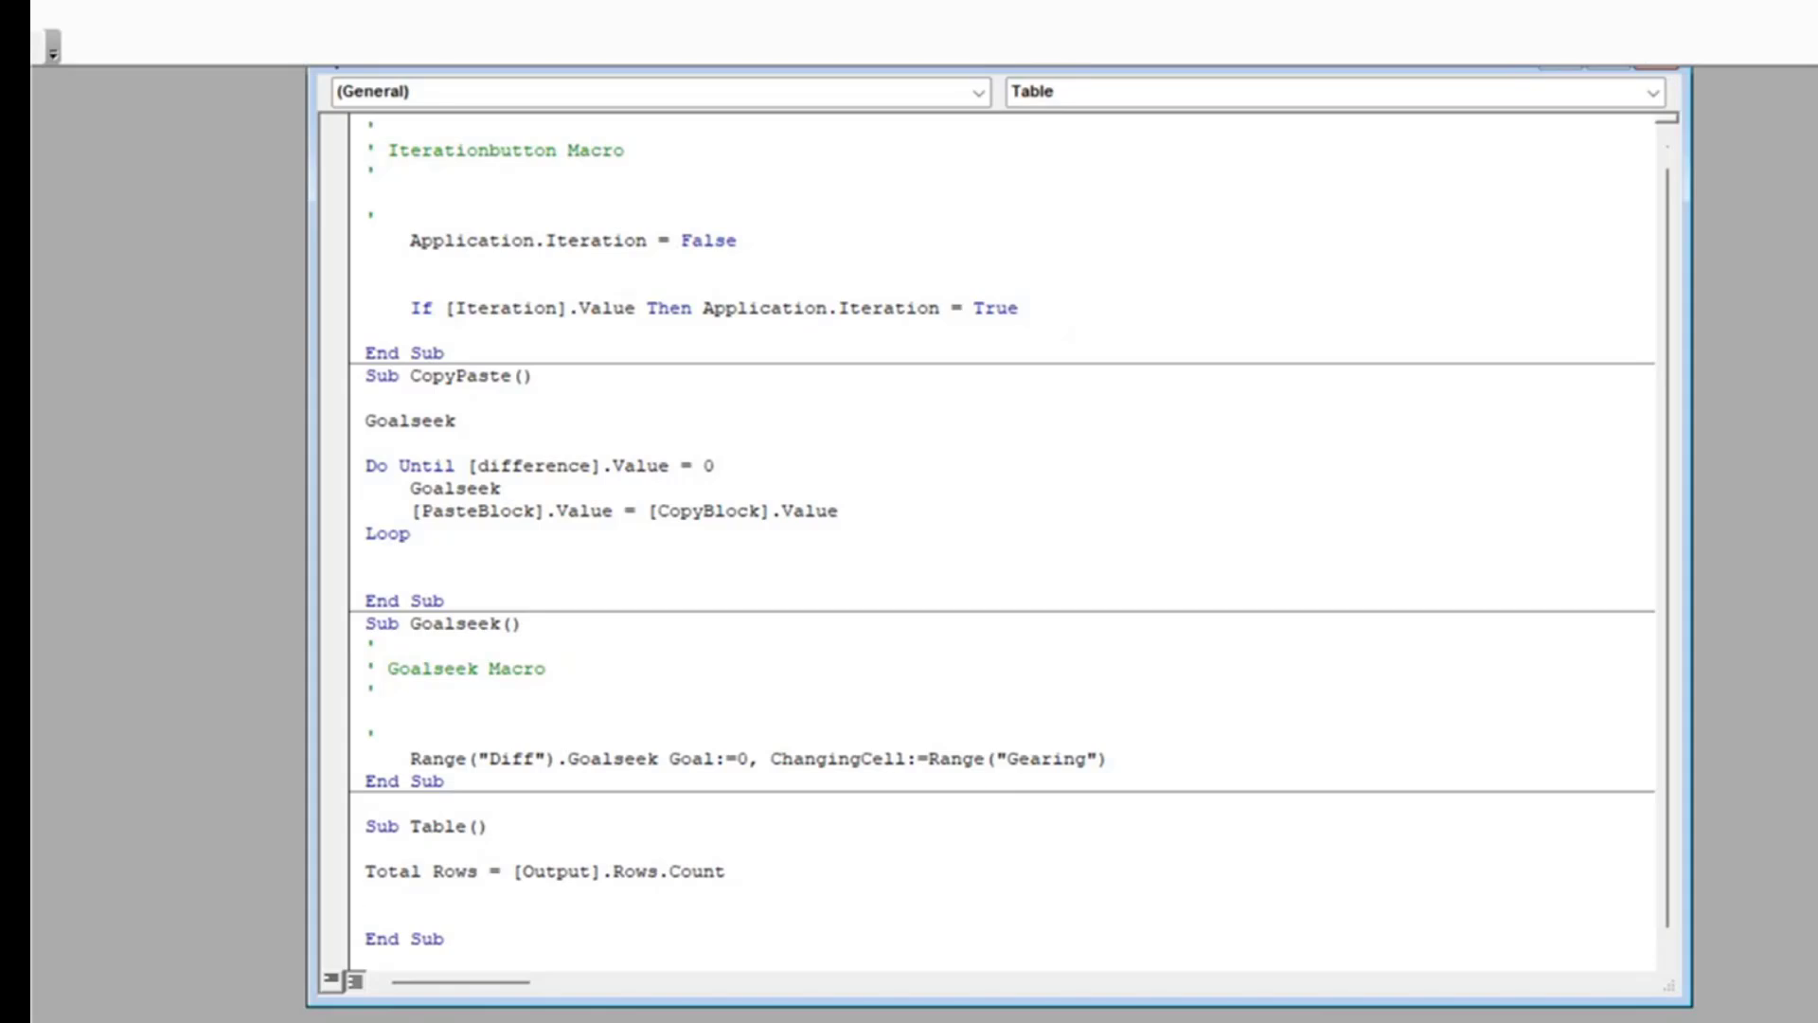
key("Right")
key("Right")
key("Right")
key("Right")
key("Right")
key("Right")
key("BackSpace")
type("_")
Add the line Total_Columns = [Output].Columns.Count beneath the Total_Rows line.
type("Total_")
type("Columns")
type(" = ")
type("[Output")
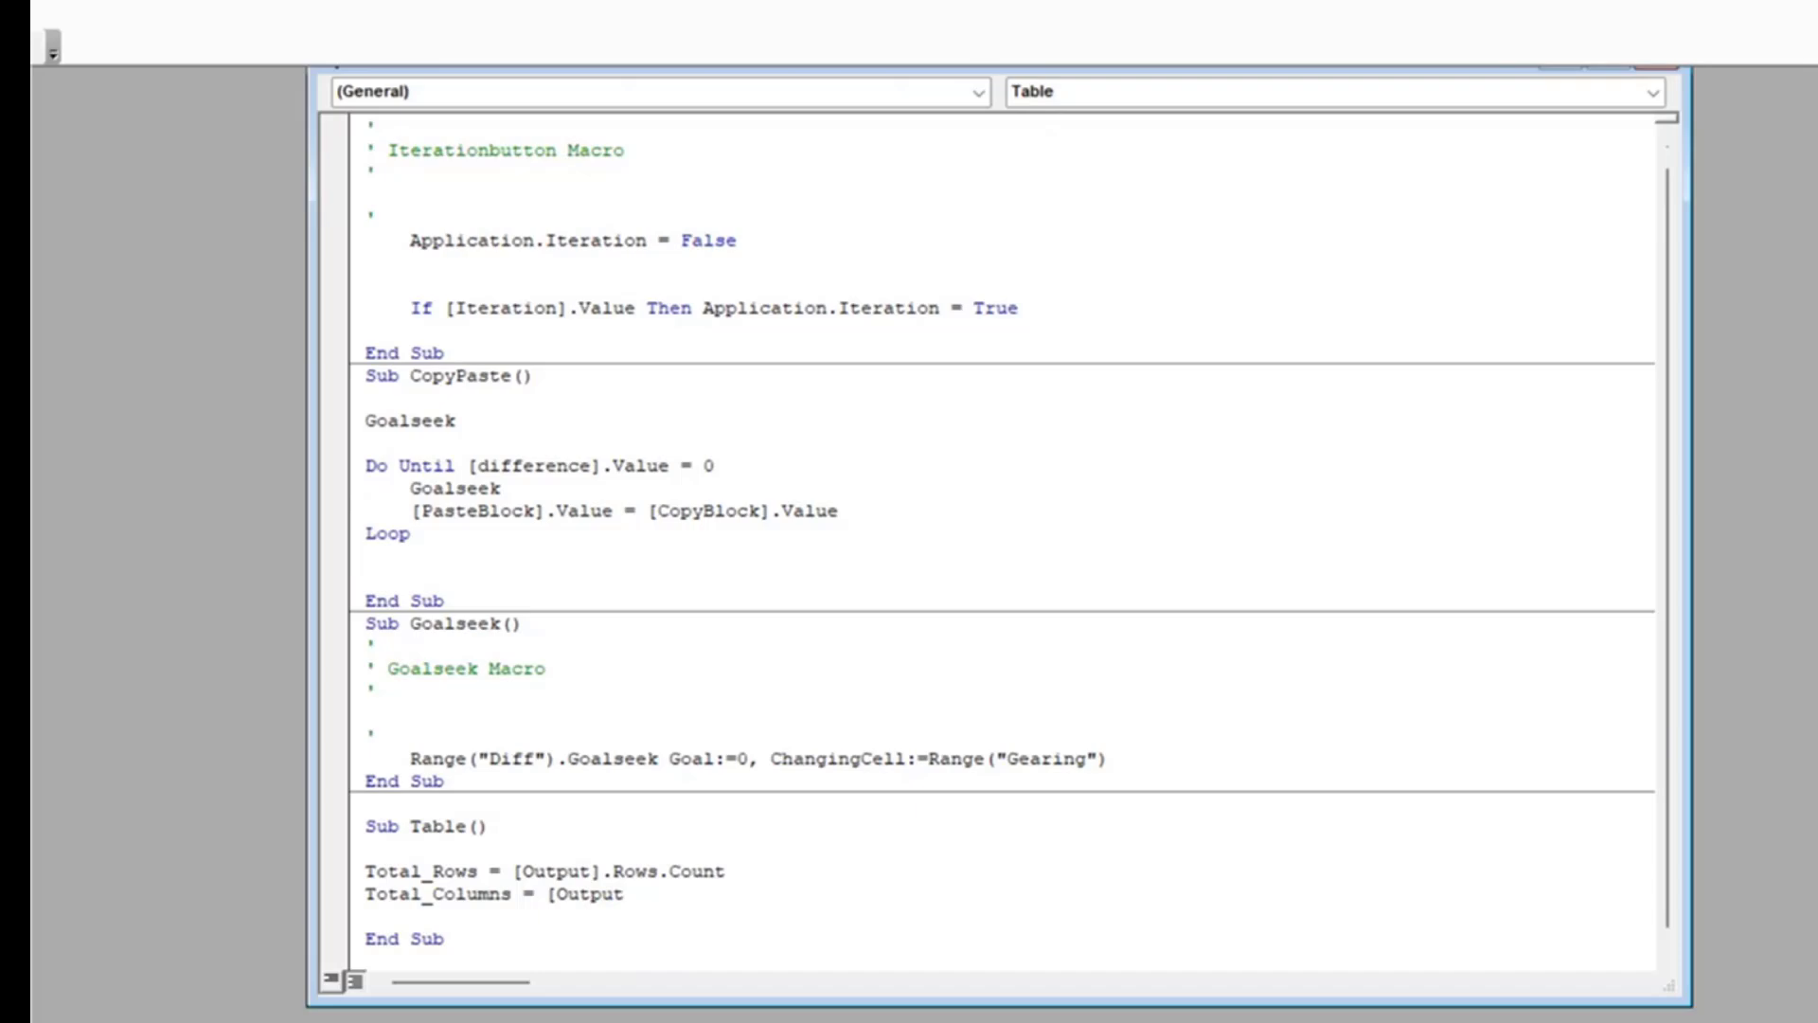
type("].Columns.Count")
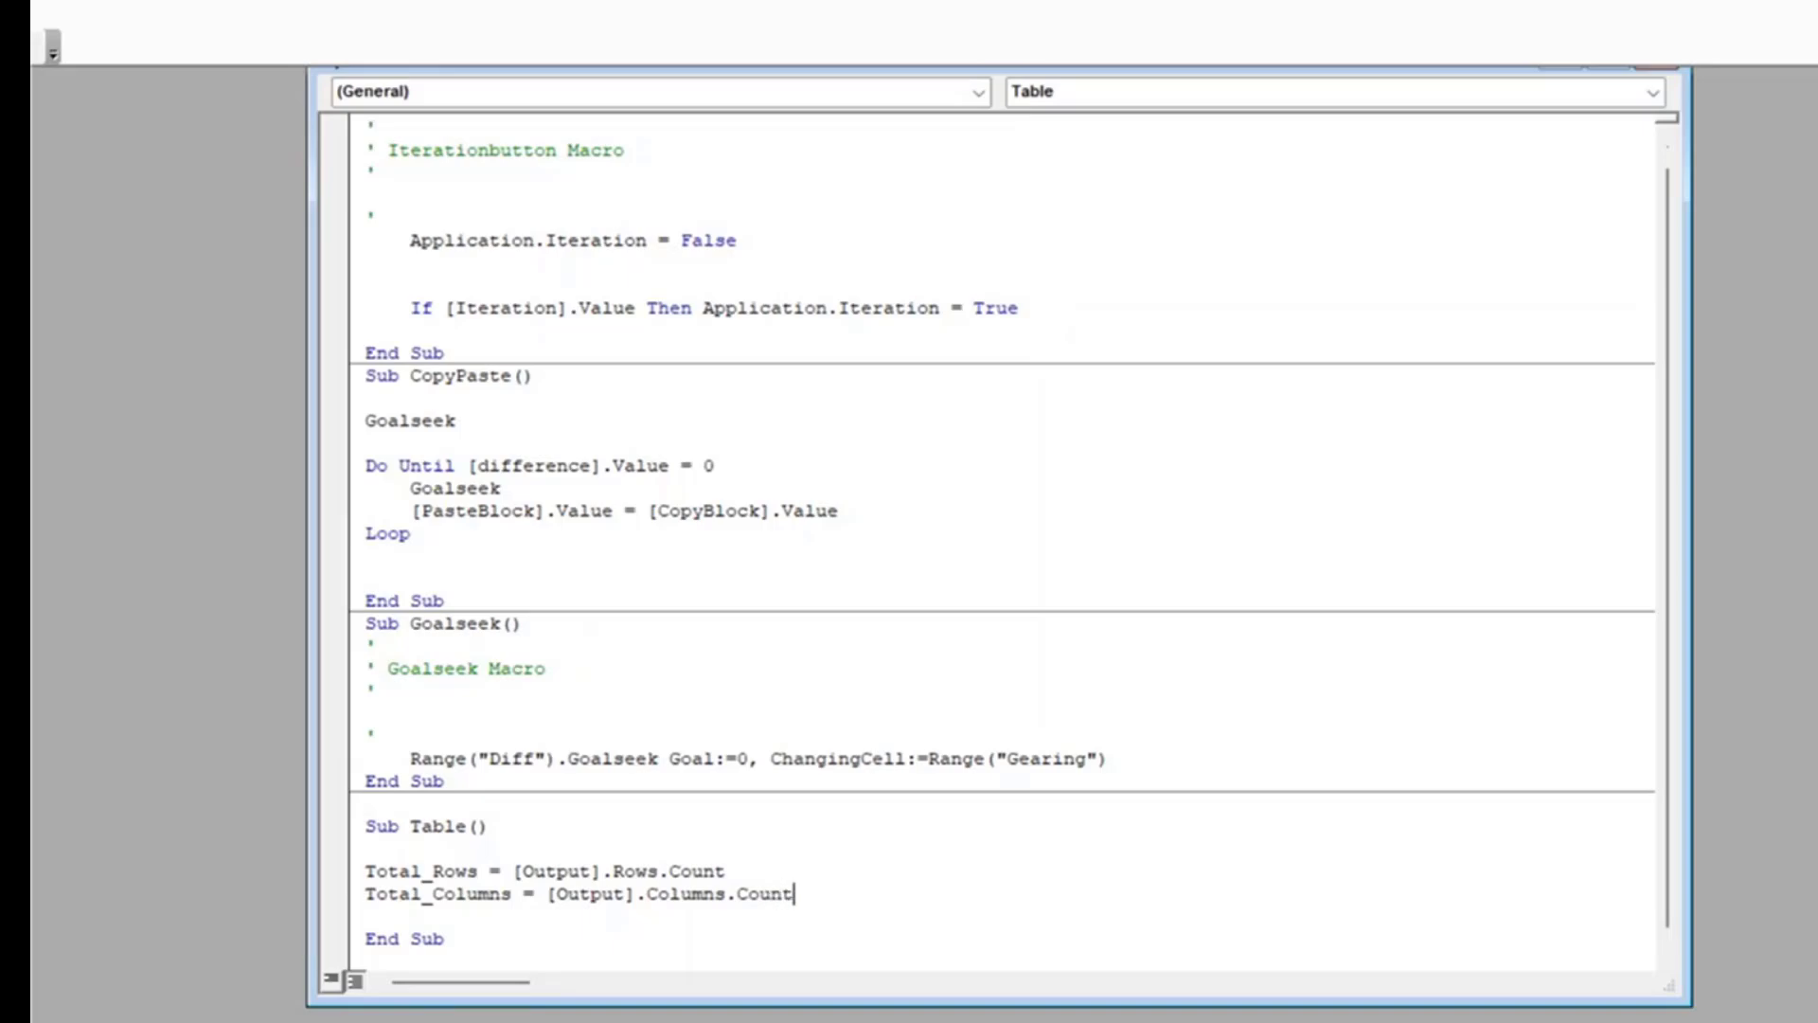
Add a message box line, msgbox Total_Rows & Total_Columns, after a blank line in the Table procedure.
key("Return")
scroll(538, 852, "down", 1)
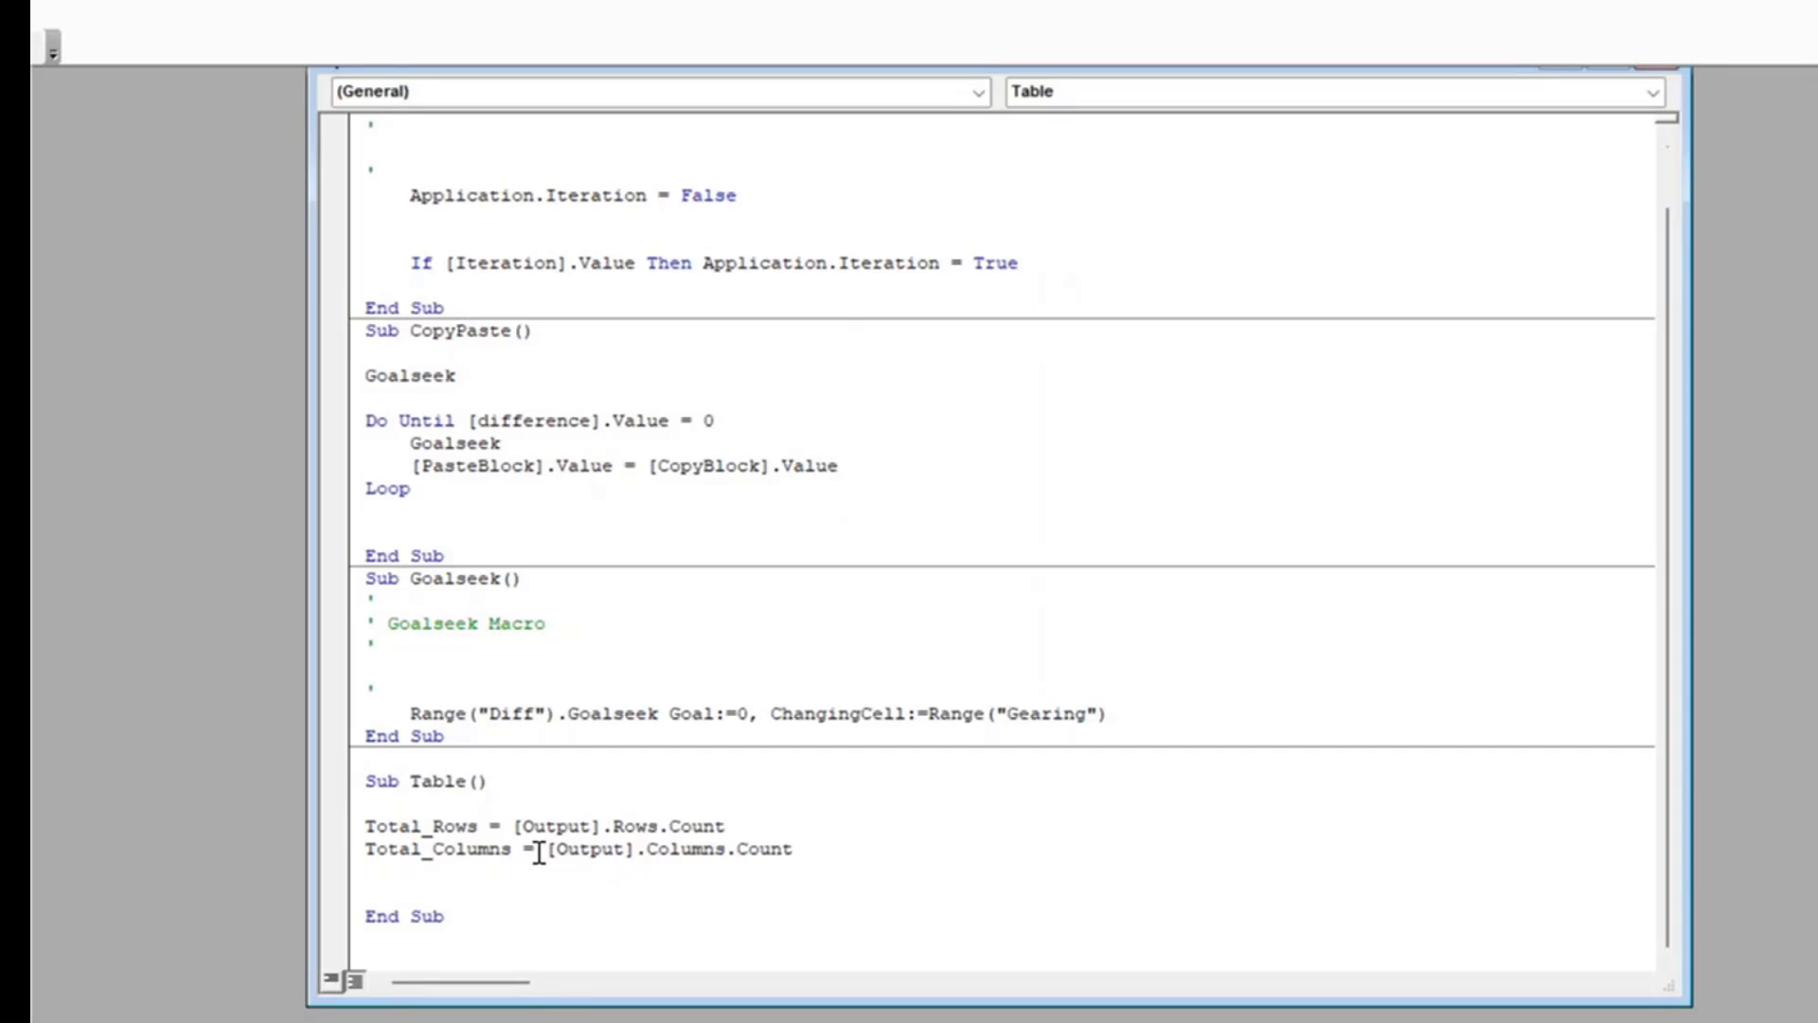
key("Return")
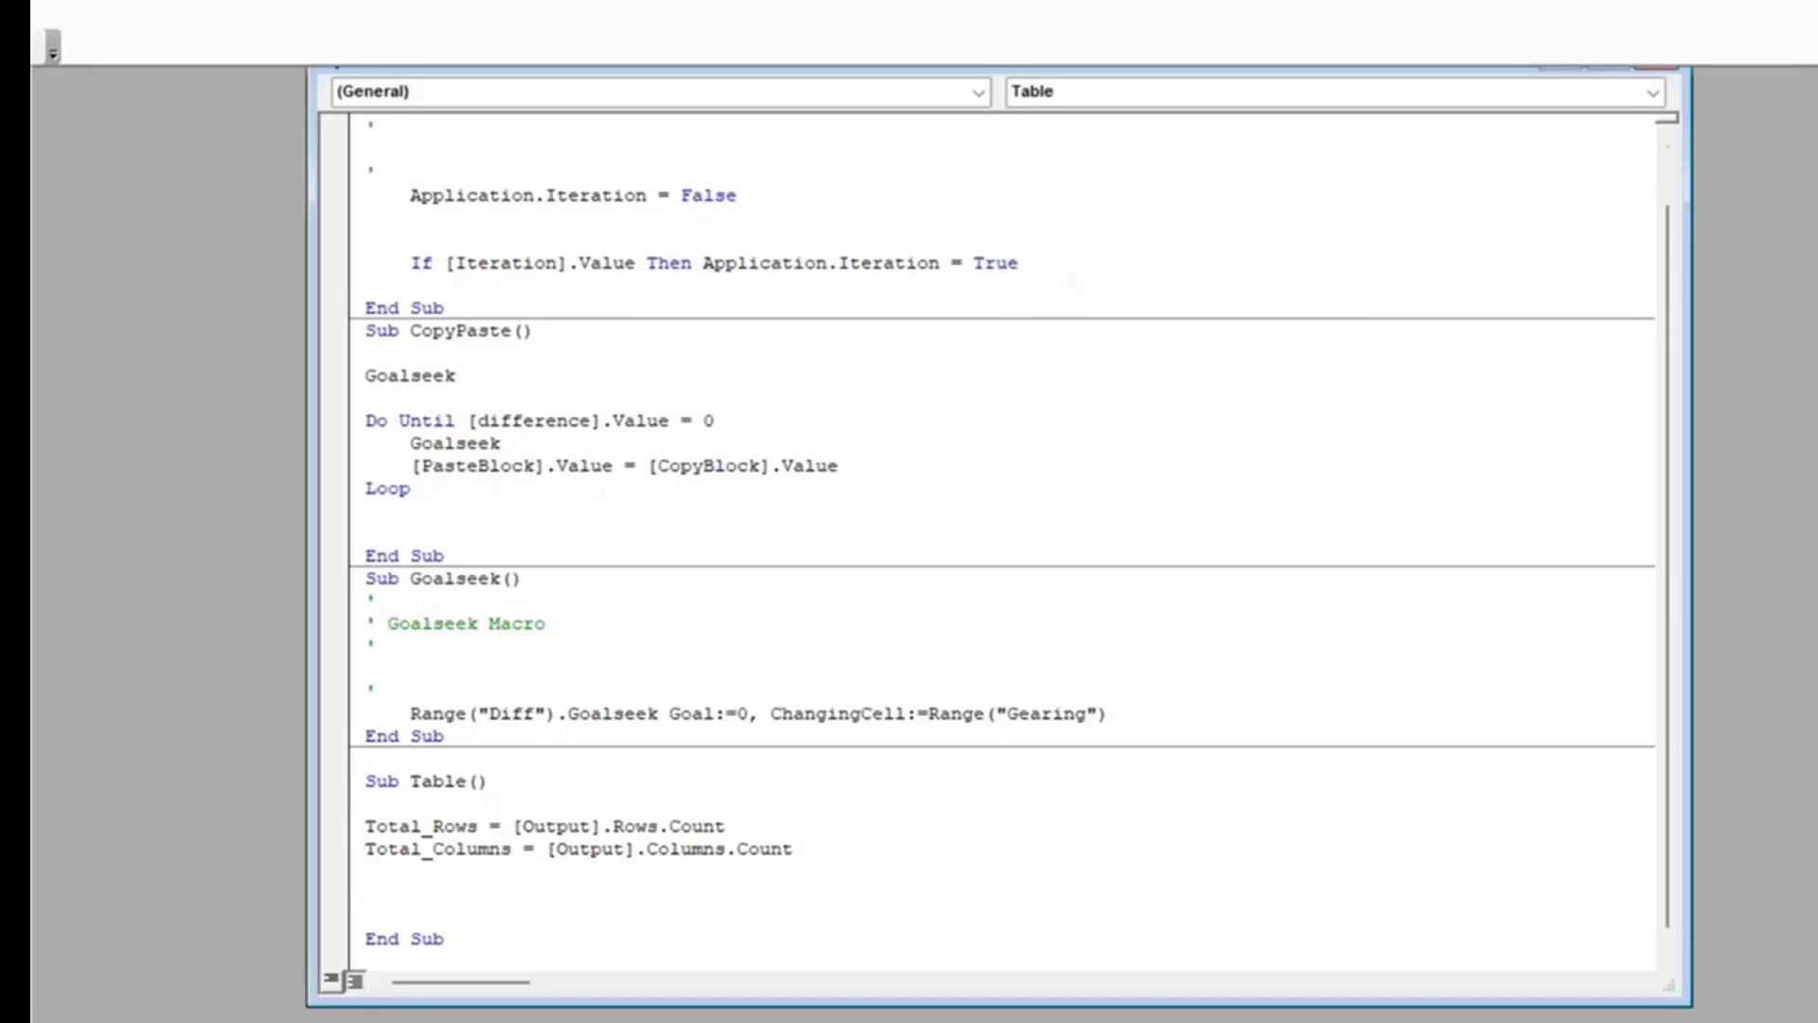
type("msgbo")
key("BackSpace")
key("BackSpace")
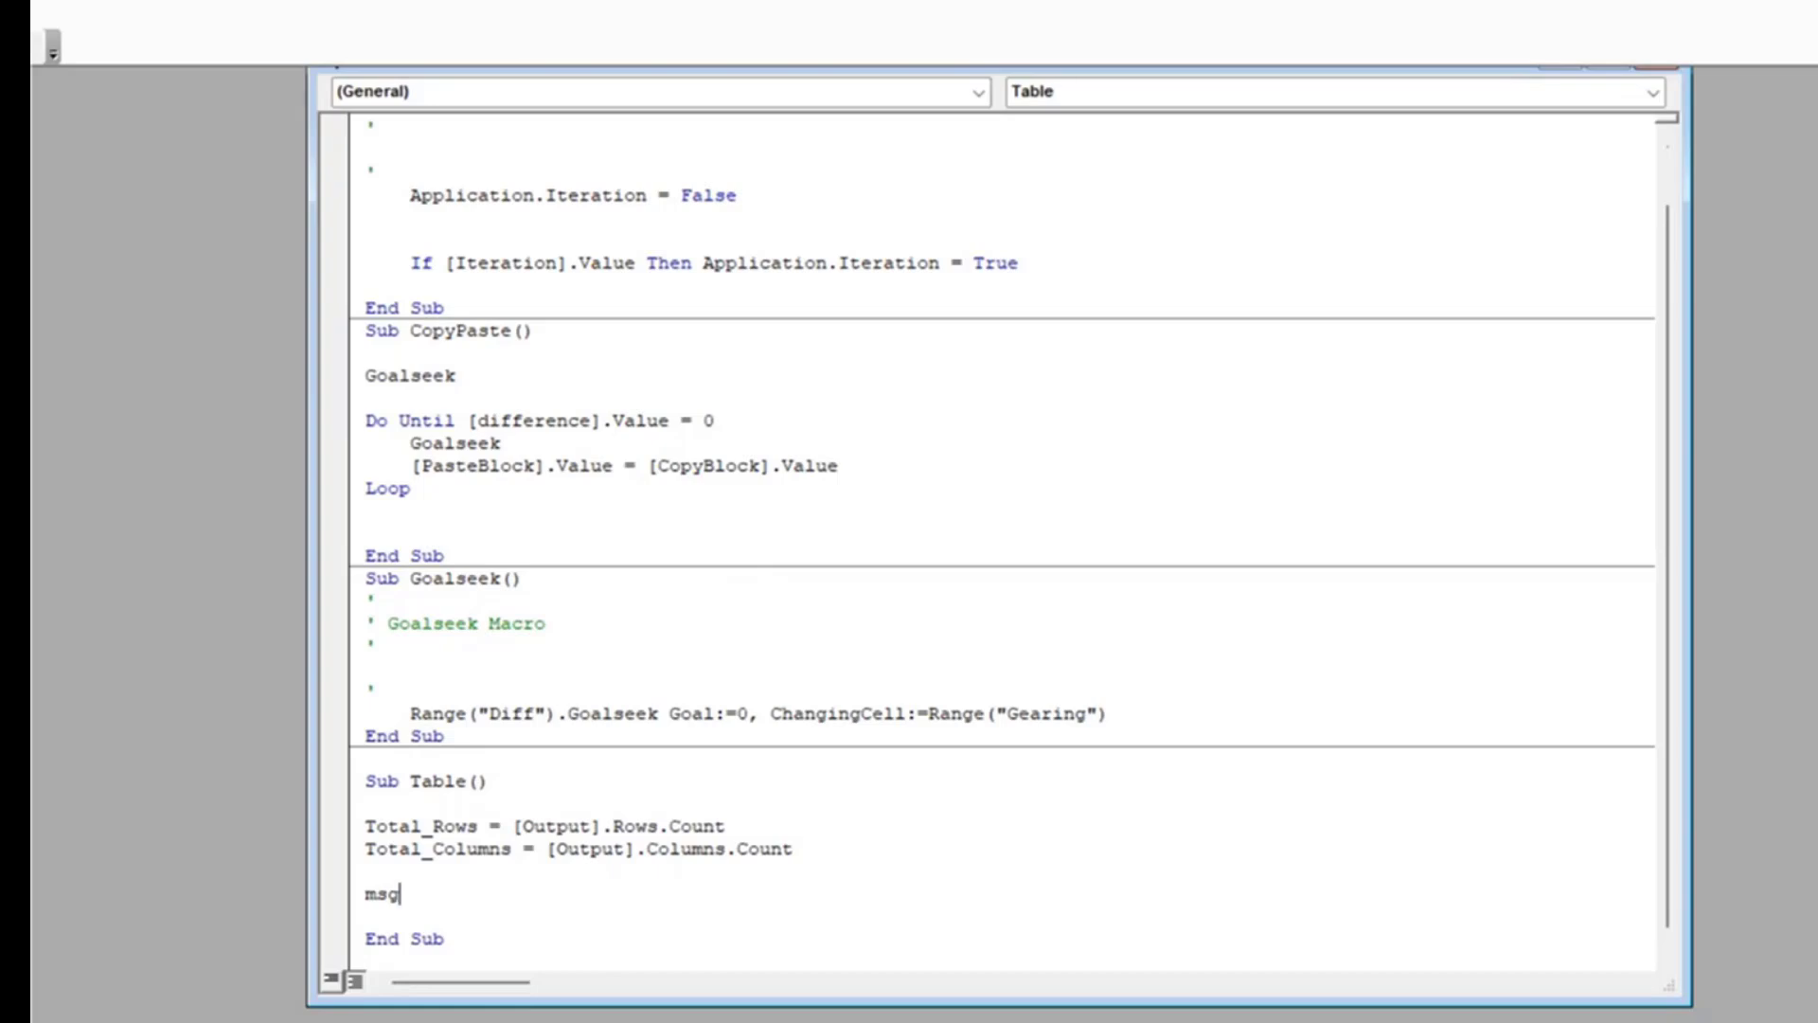
type("box")
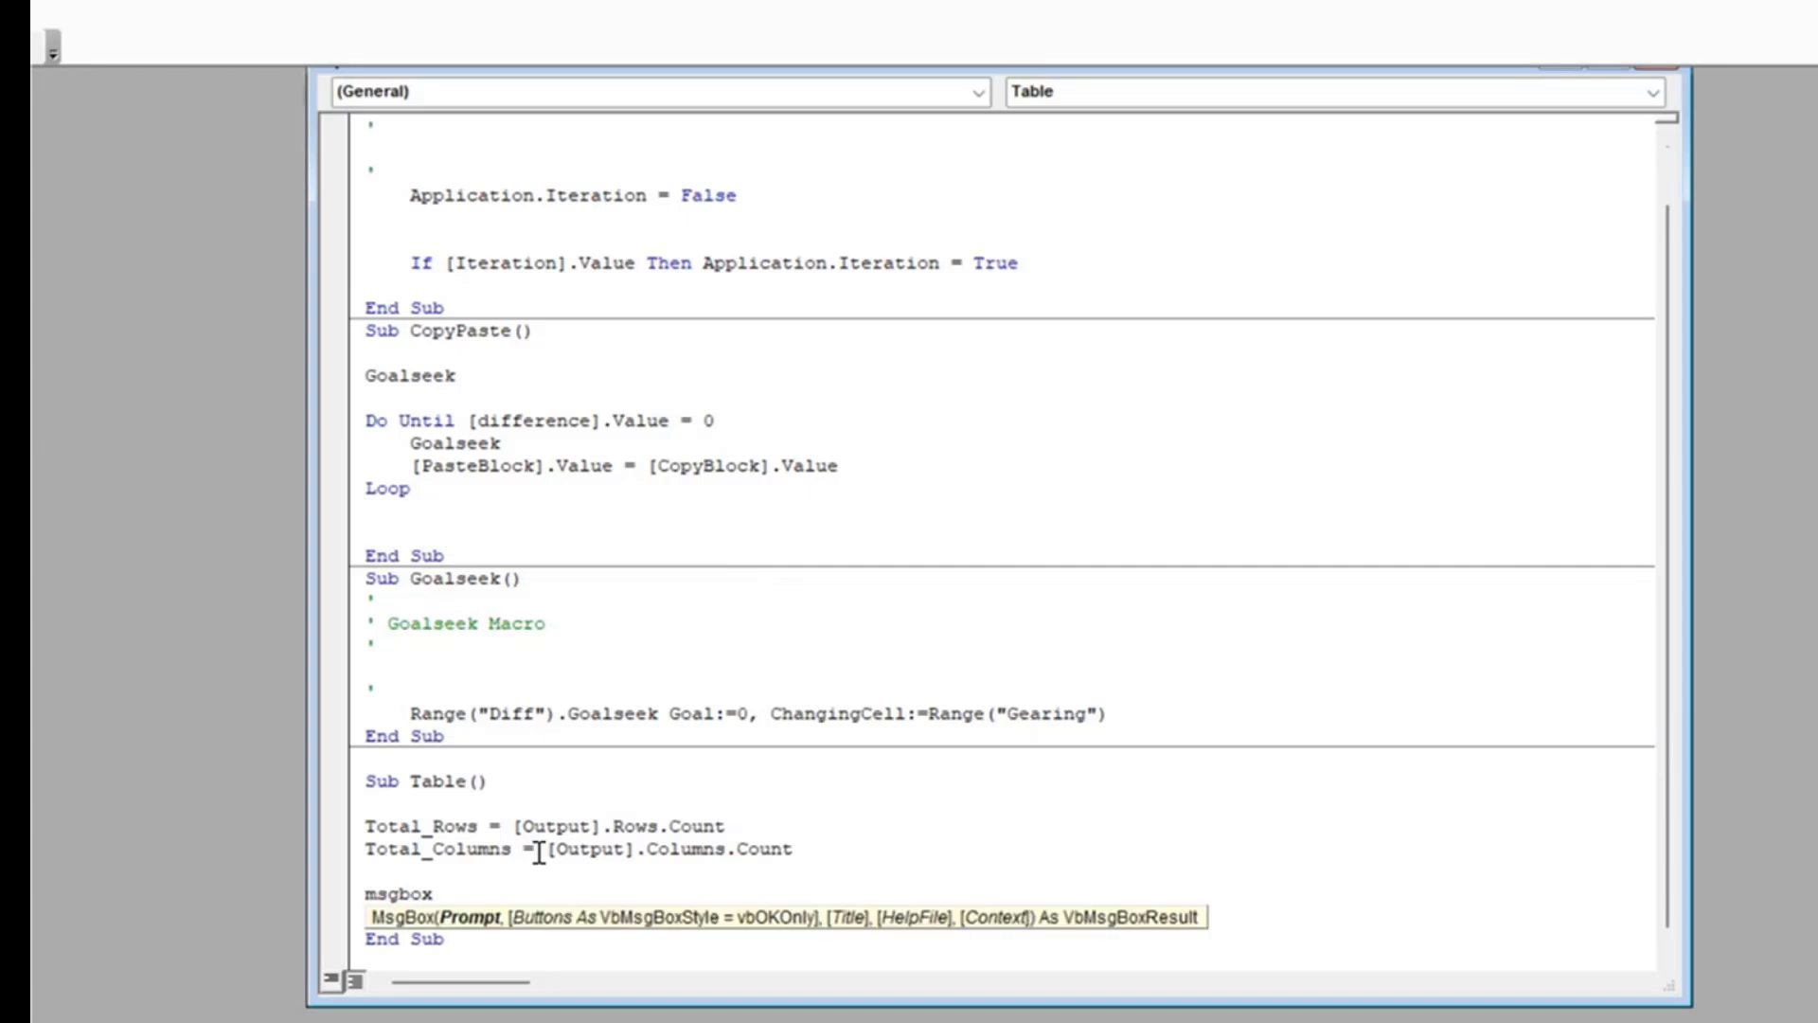
type(" Total_Rows Total")
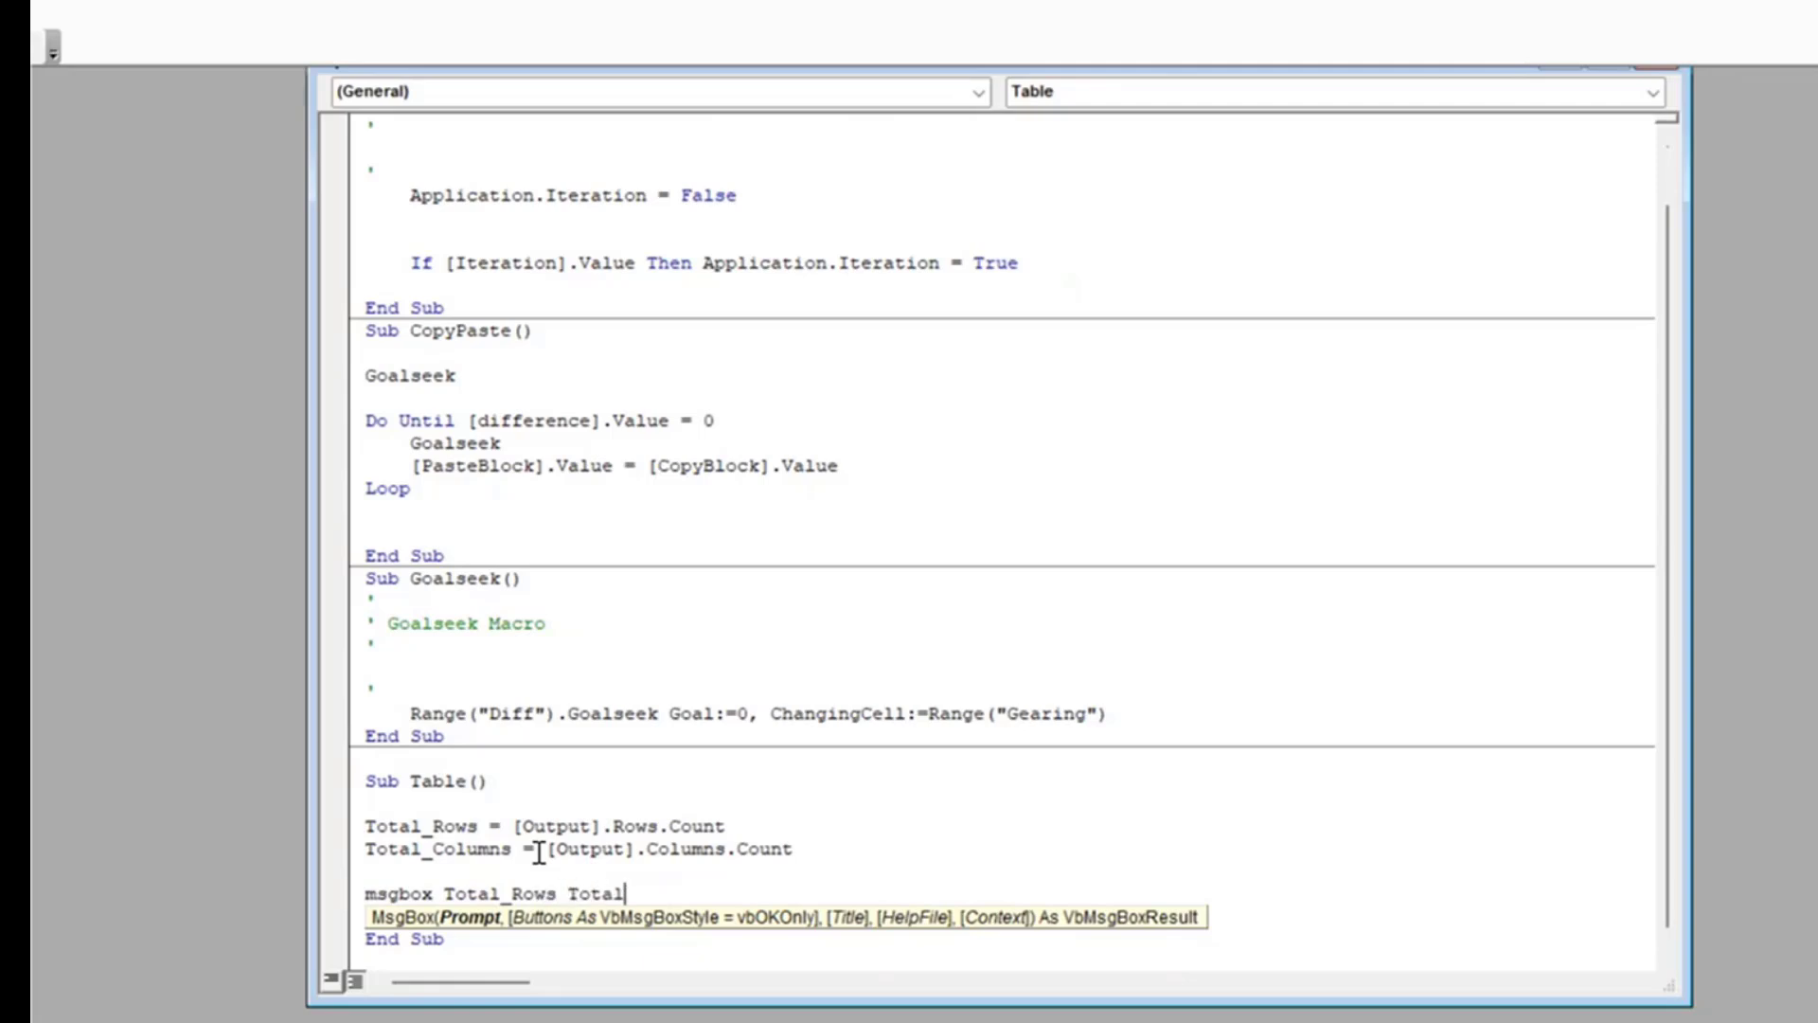
type("_Co")
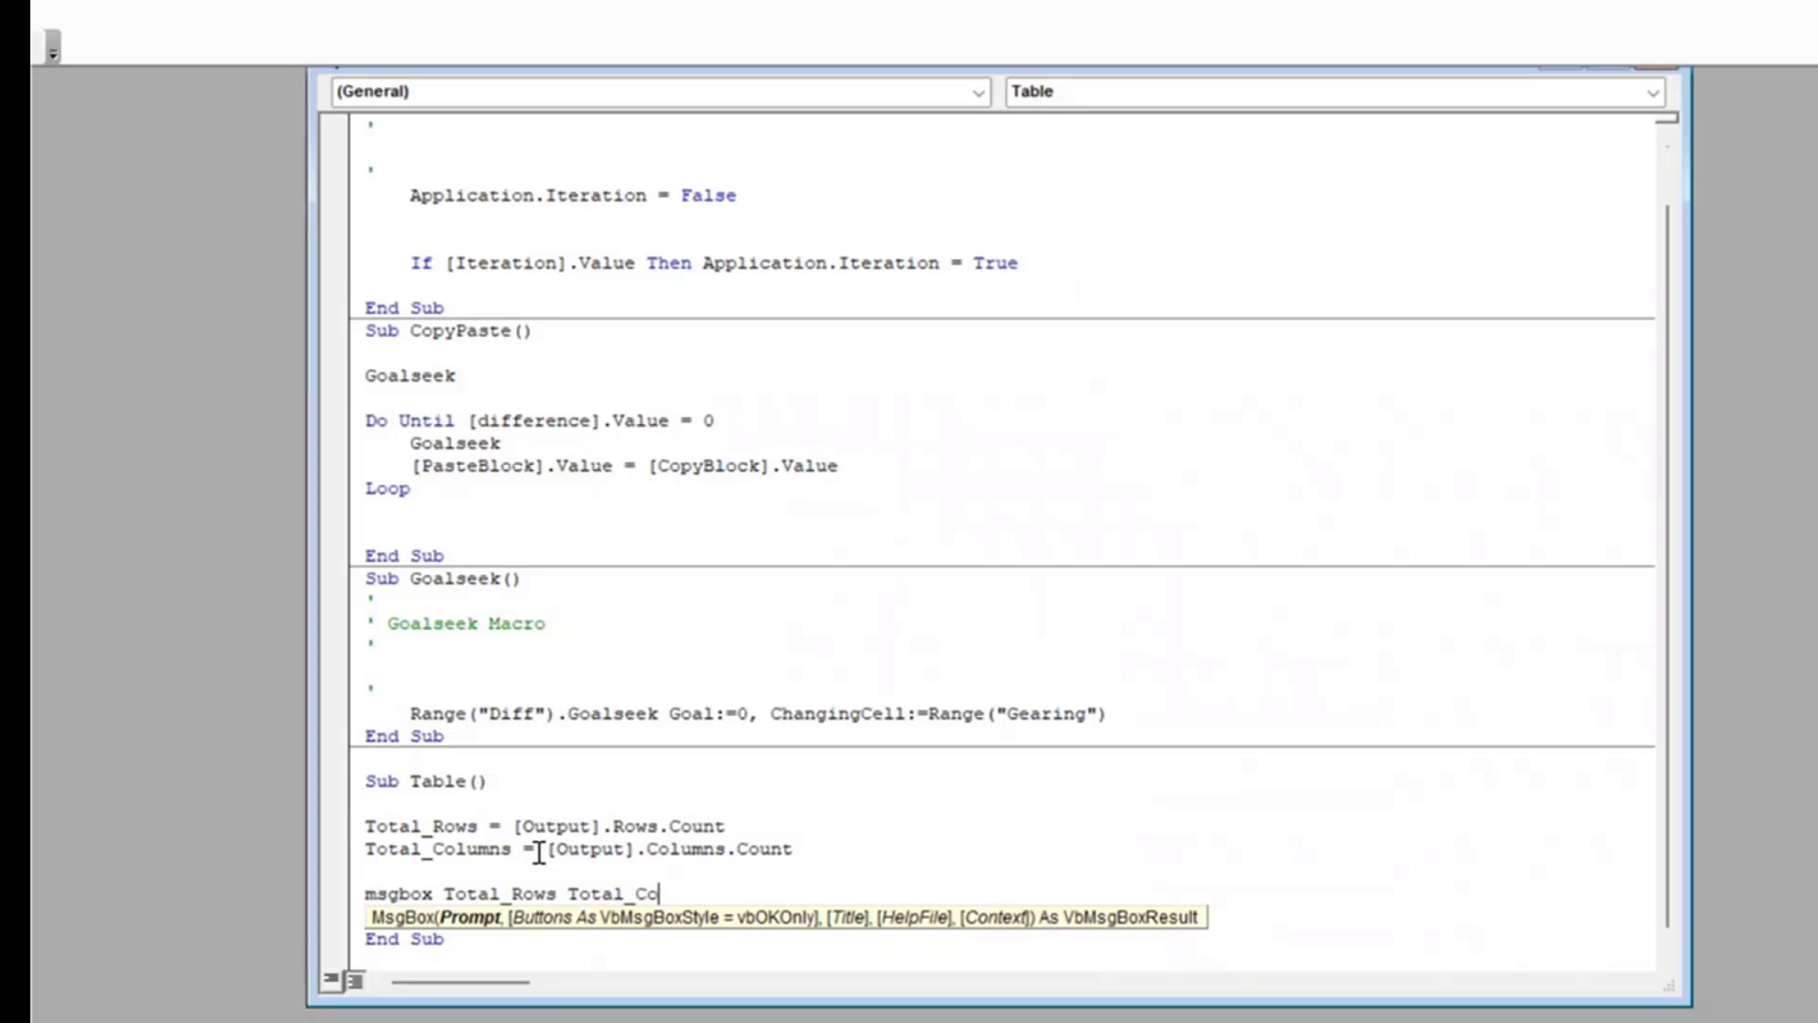
key("BackSpace")
key("BackSpace")
key("BackSpace")
key("Left")
key("Left")
key("Left")
key("Left")
key("Left")
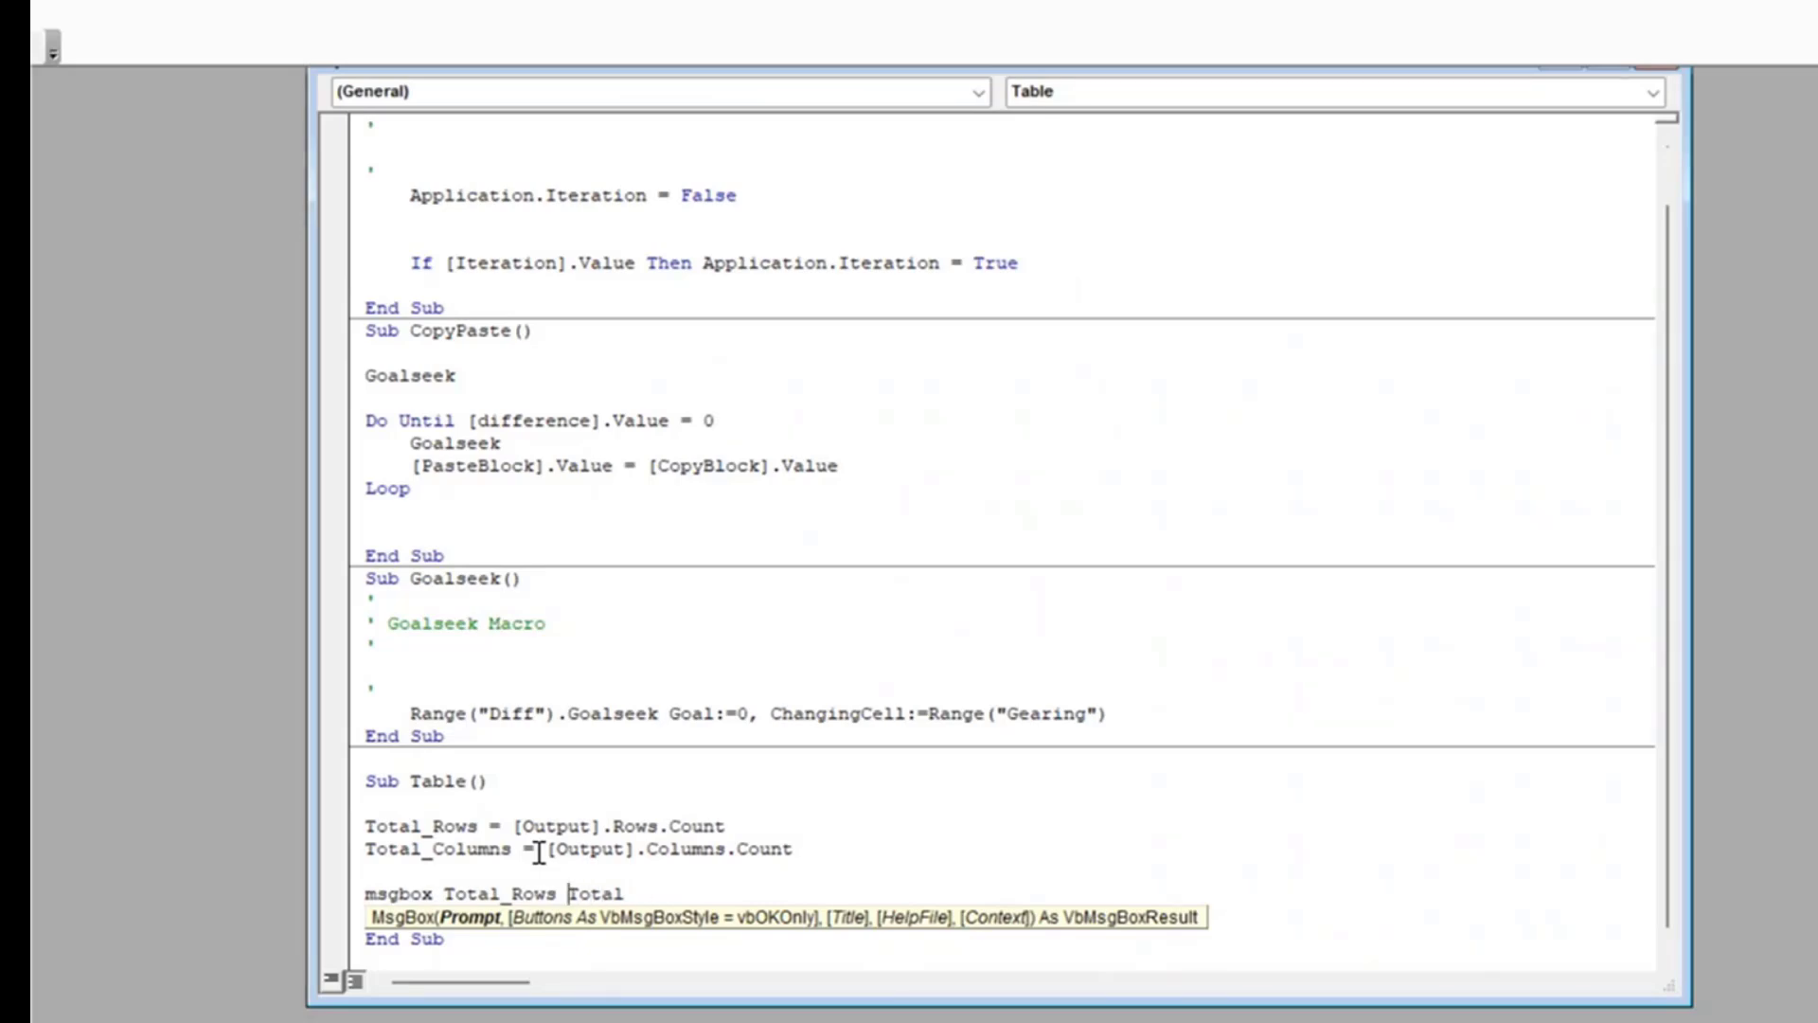
type("&")
key("Right")
key("Right")
key("Right")
key("Right")
key("Right")
type("_Columns")
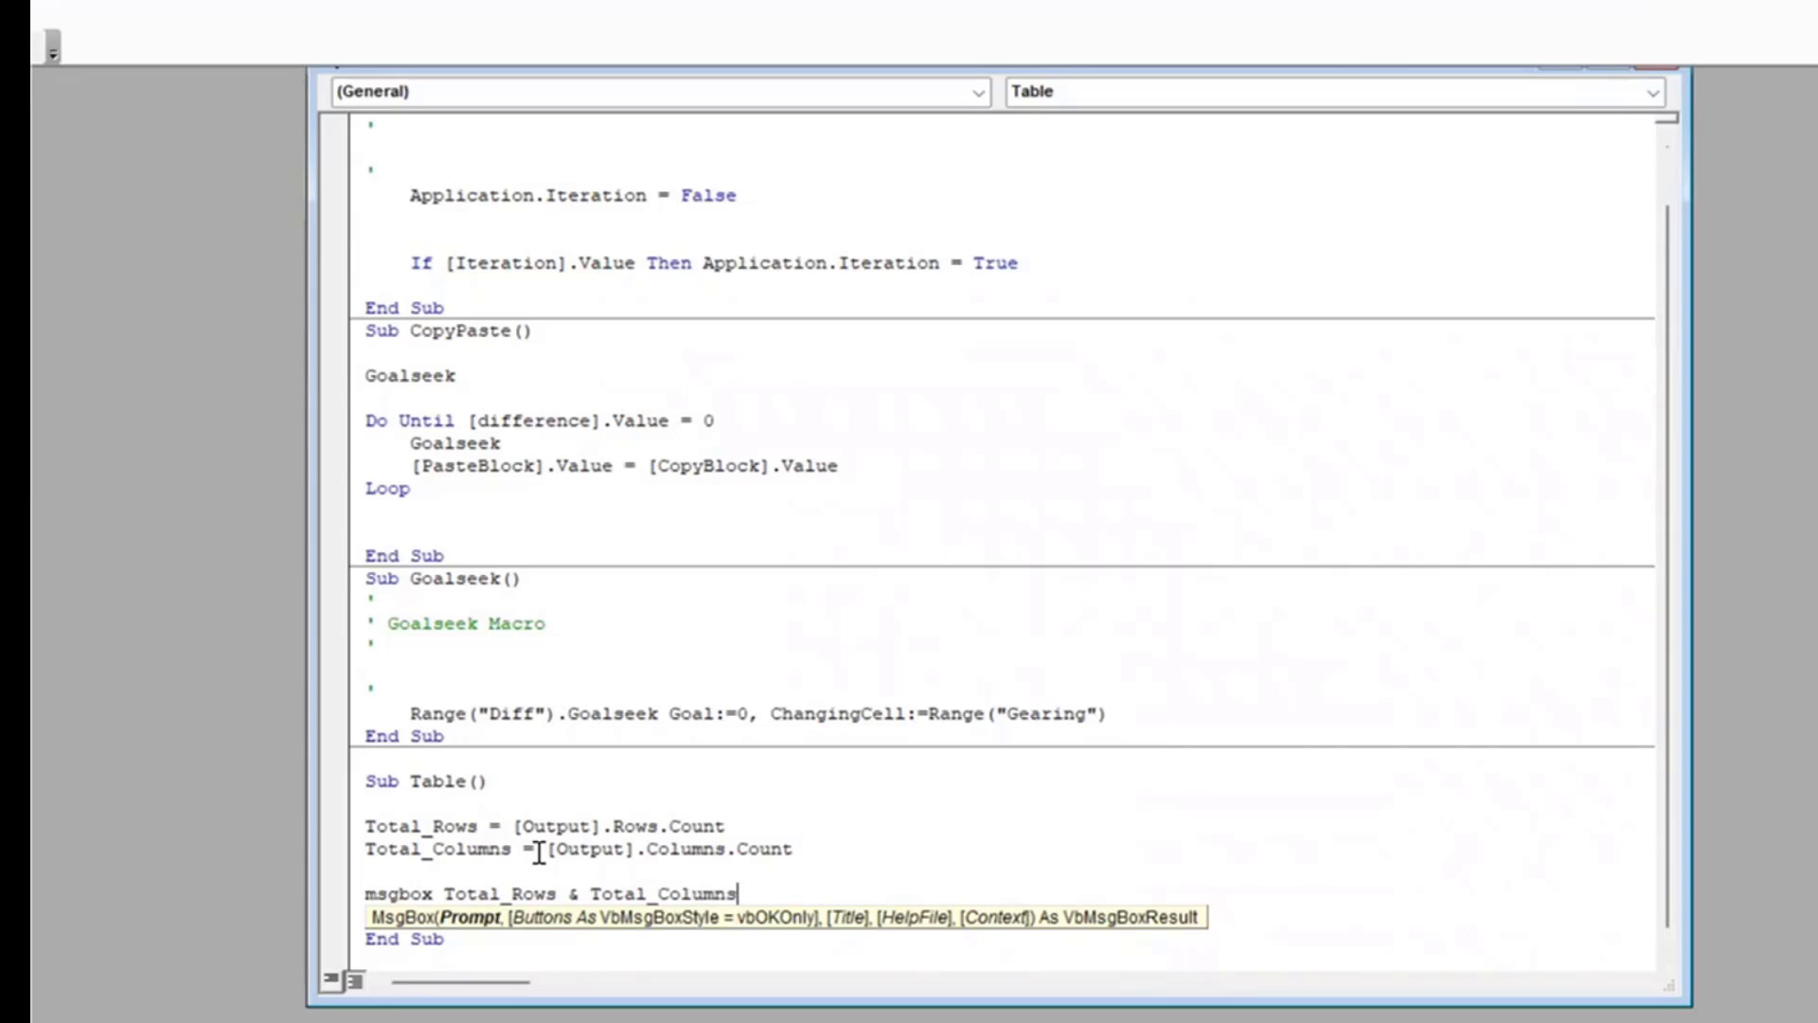
scroll(751, 945, "down", 1)
left_click(751, 945)
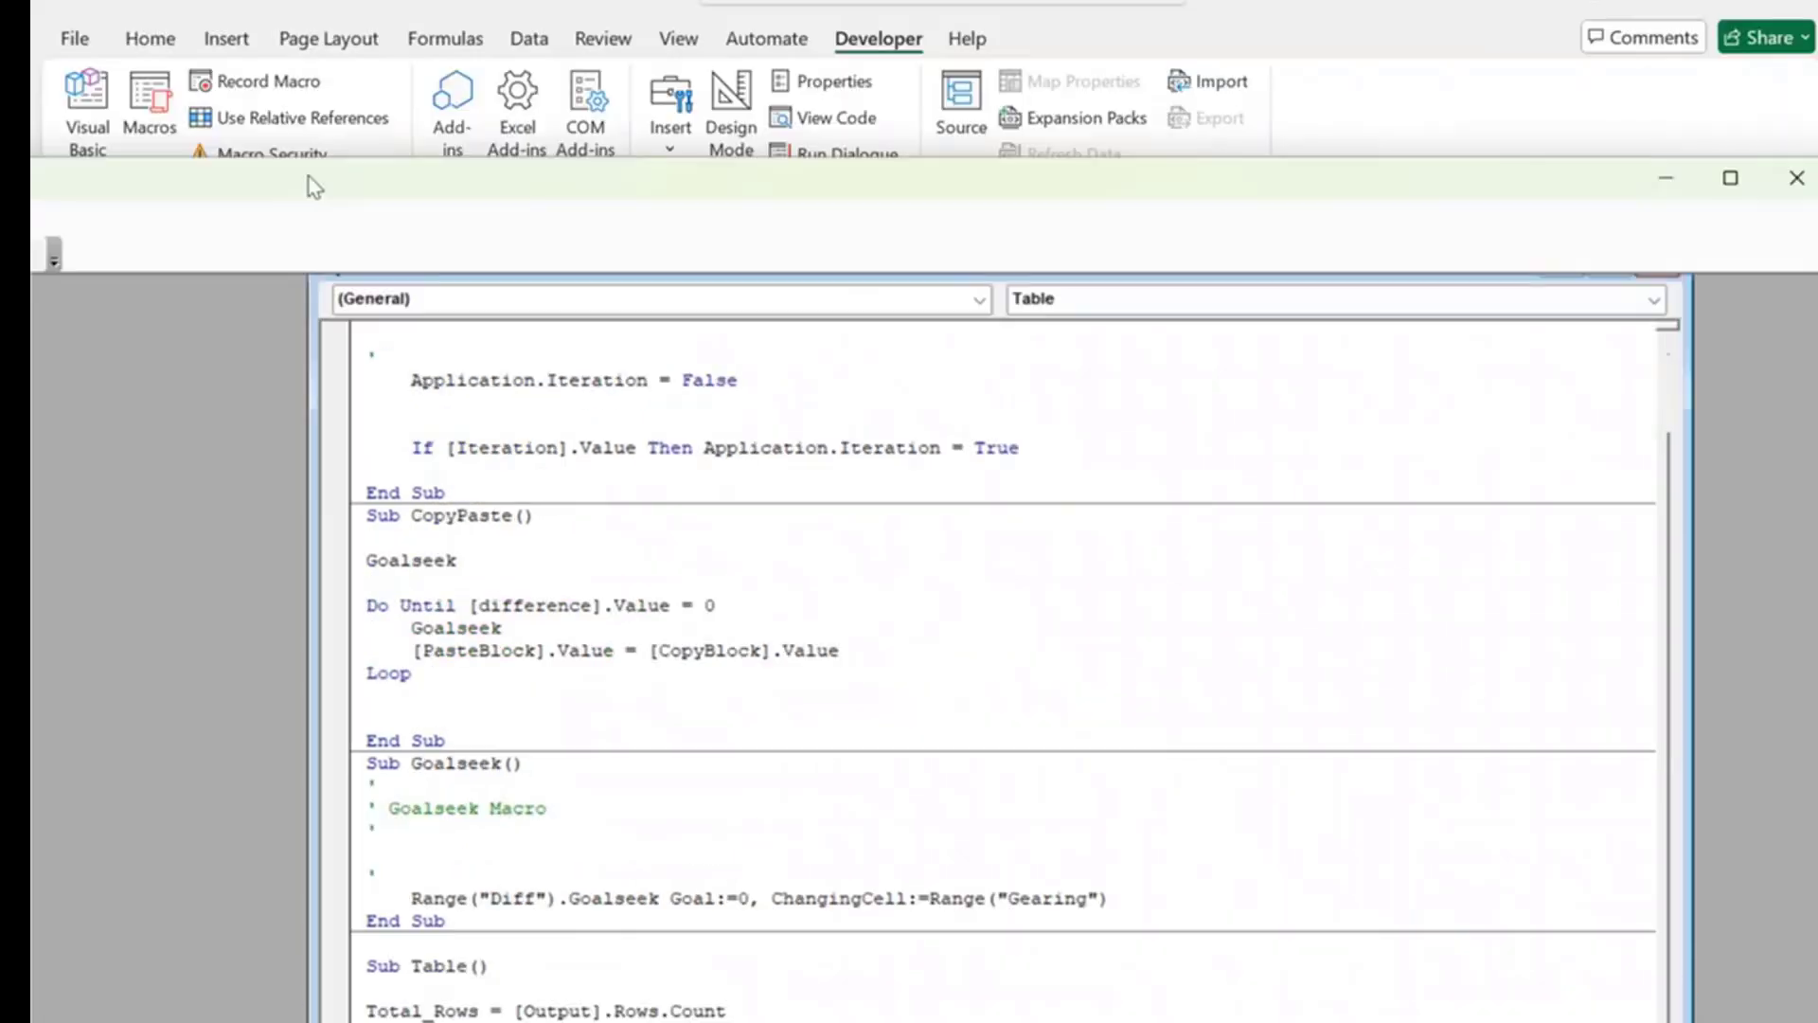
Switch from the code editor back to the Sheet1 worksheet.
left_click_drag(309, 177, 309, 184)
left_click(639, 9)
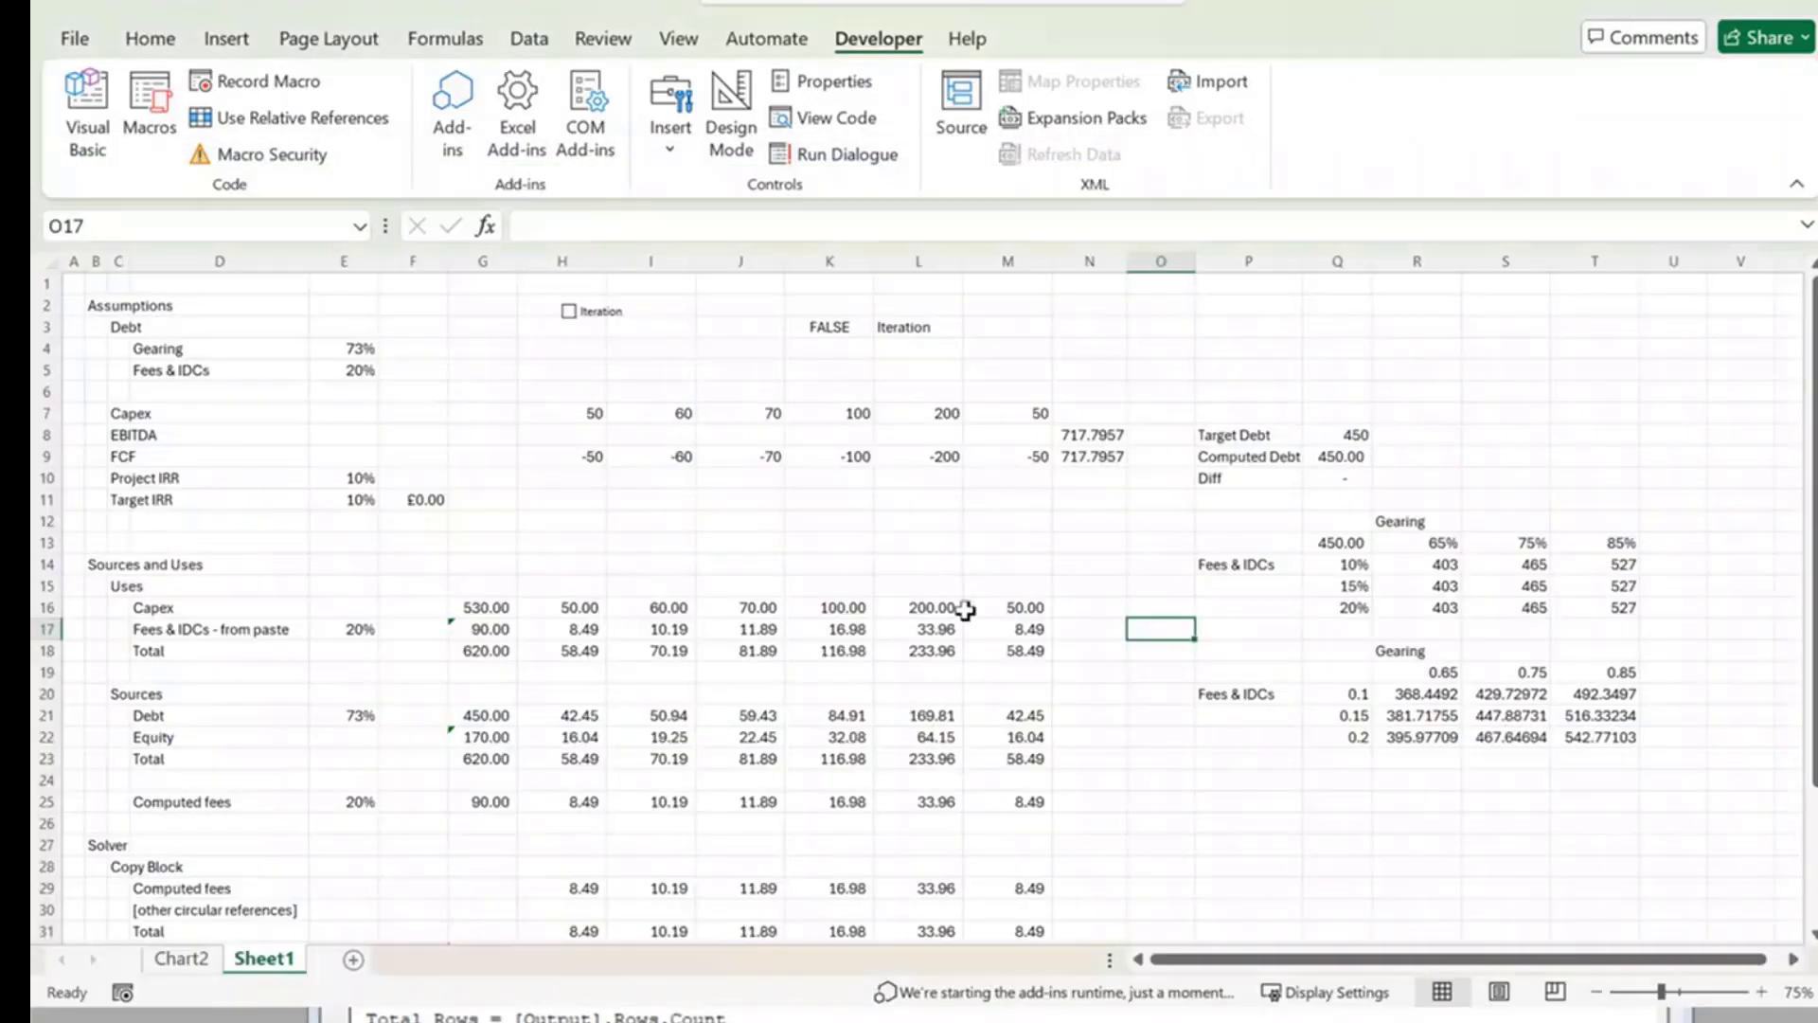
left_click(1167, 680)
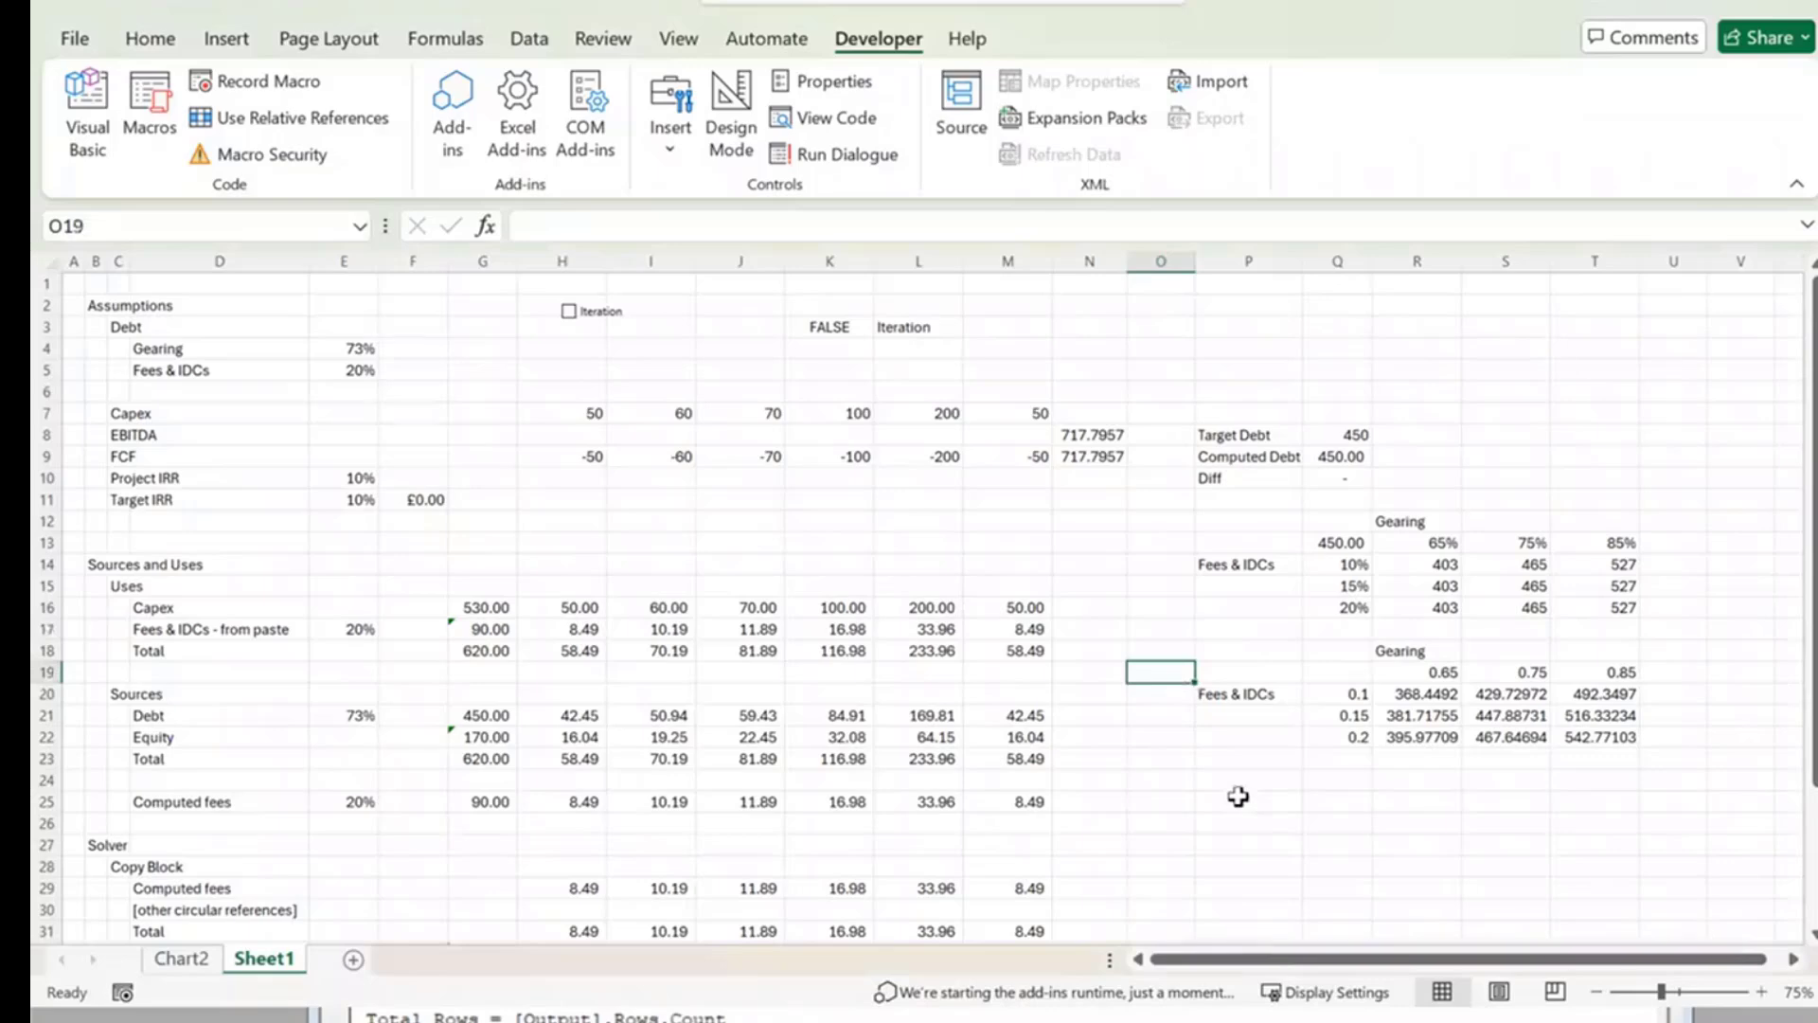
scroll(1238, 797, "down", 2)
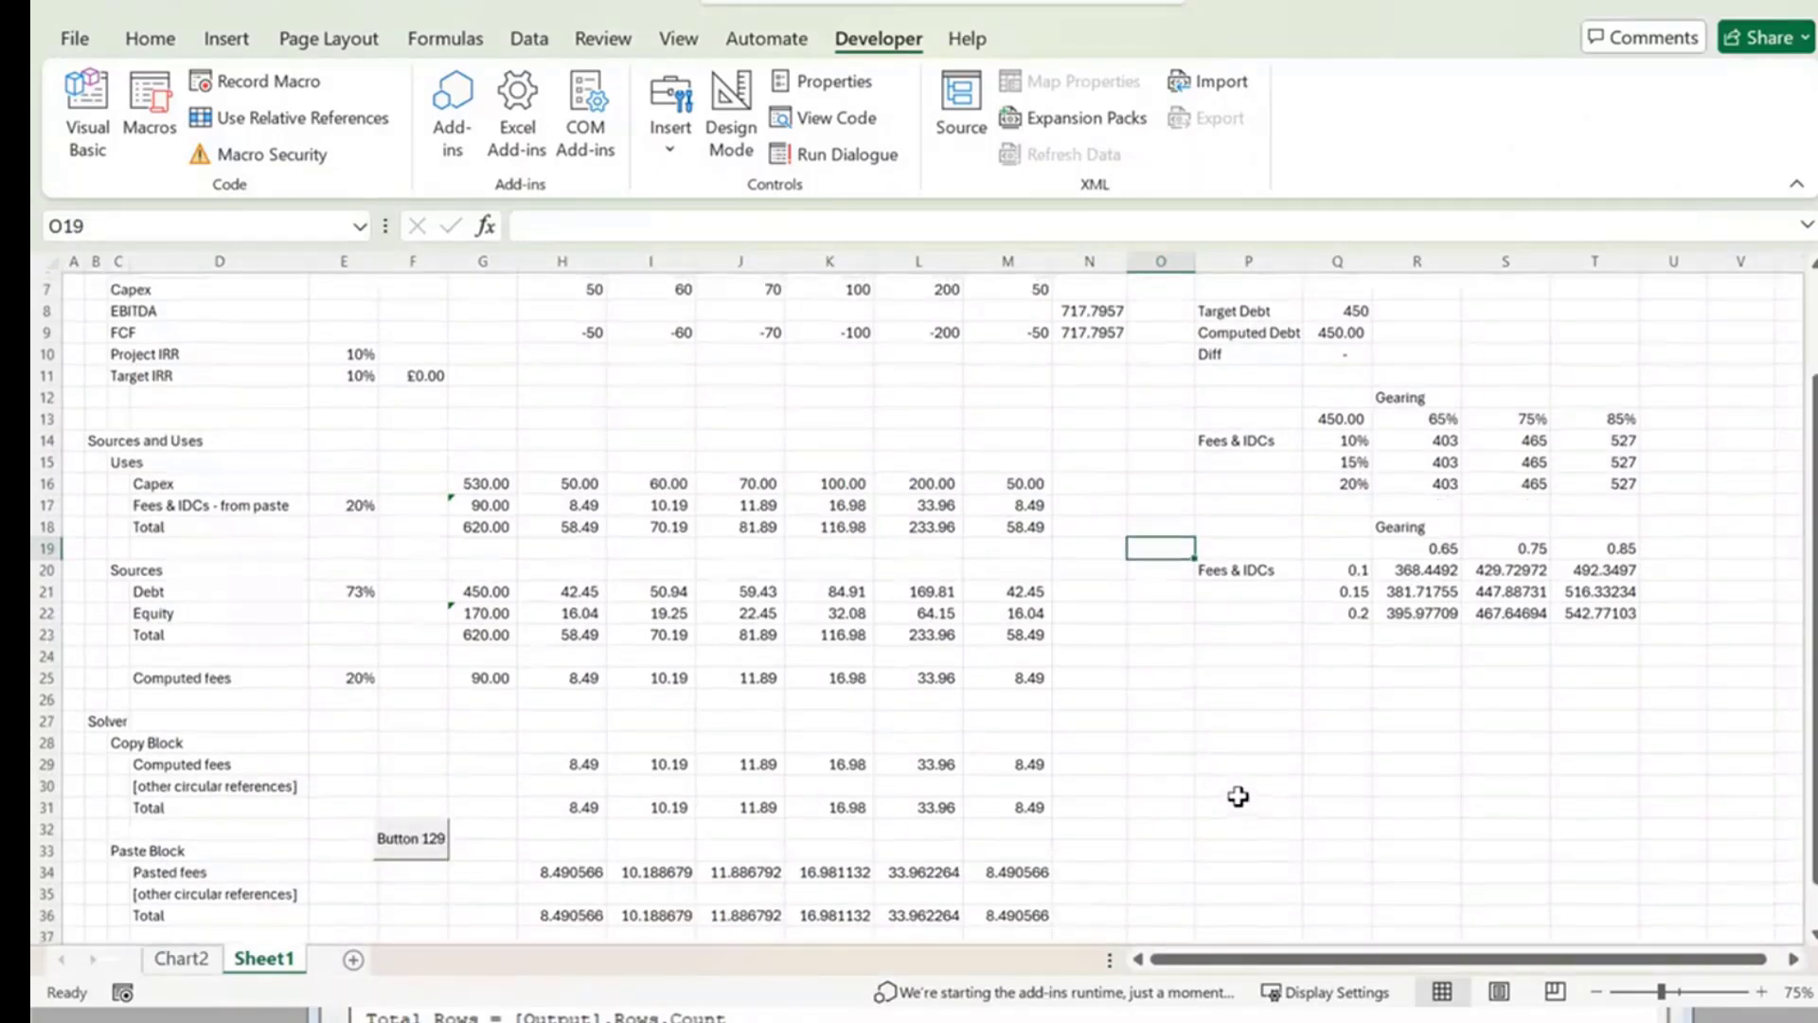
right_click(1238, 796)
key("Escape")
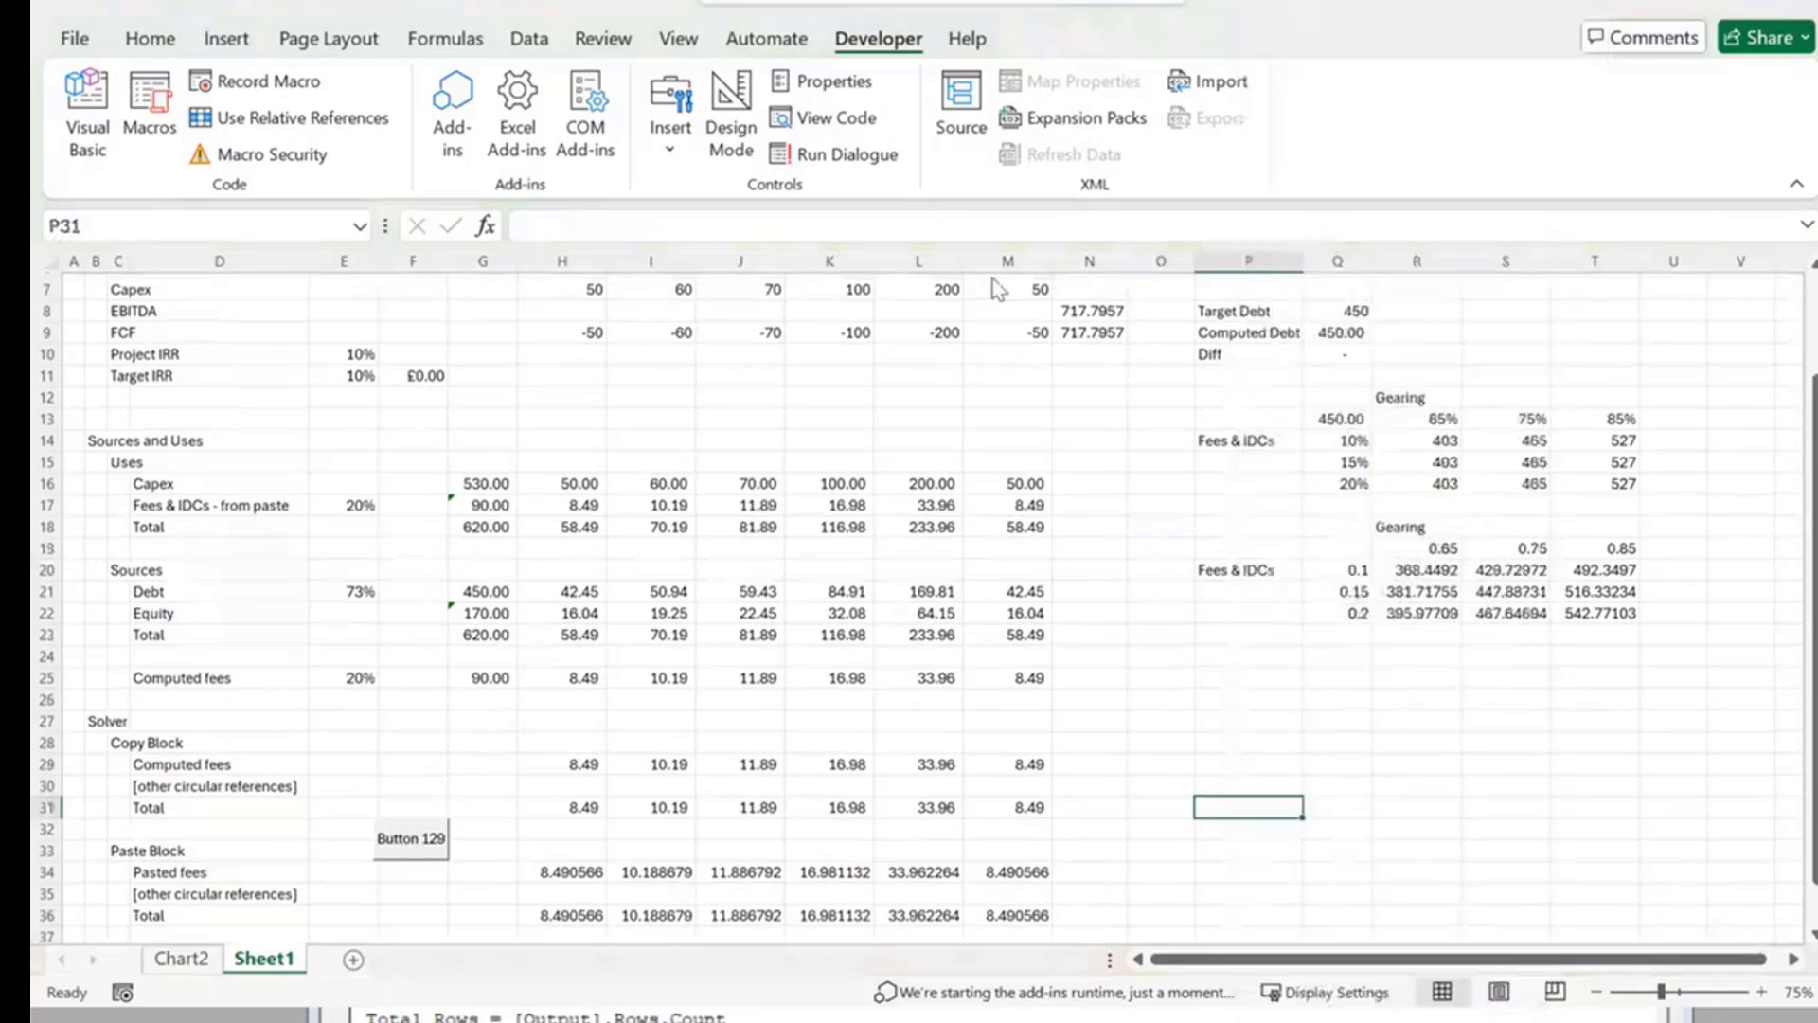
left_click(691, 110)
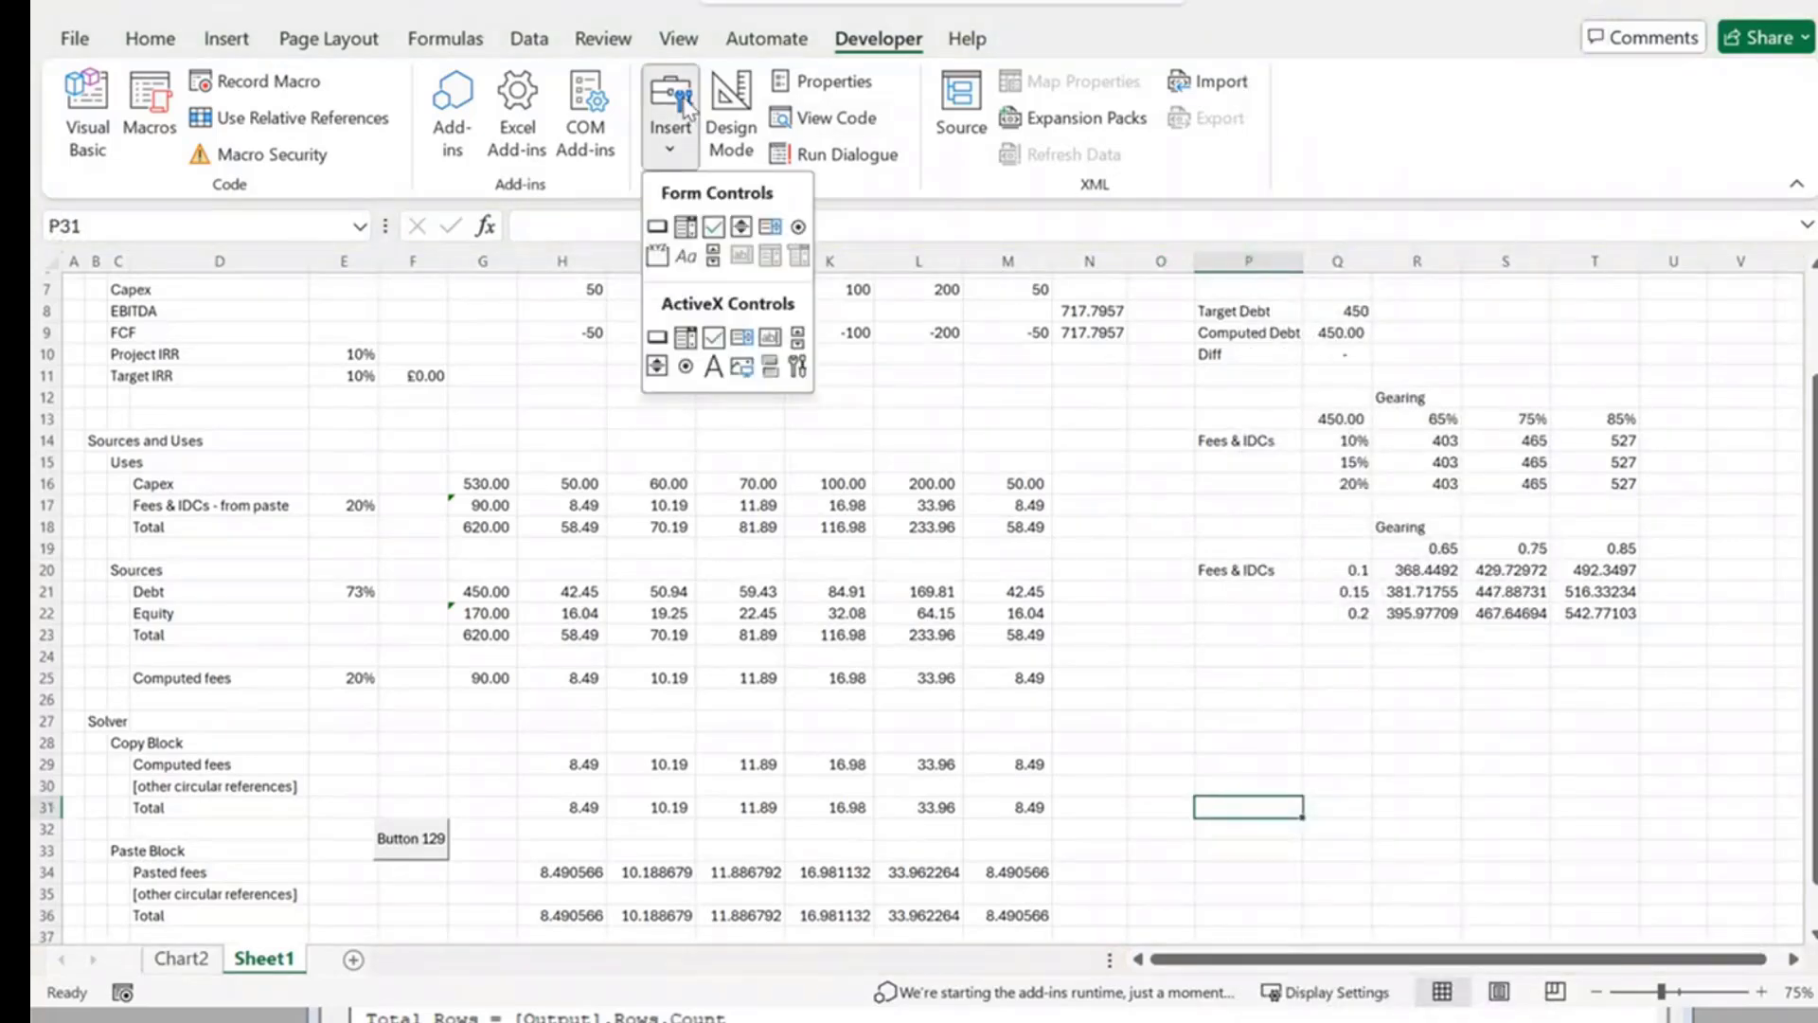
left_click(228, 39)
left_click(228, 39)
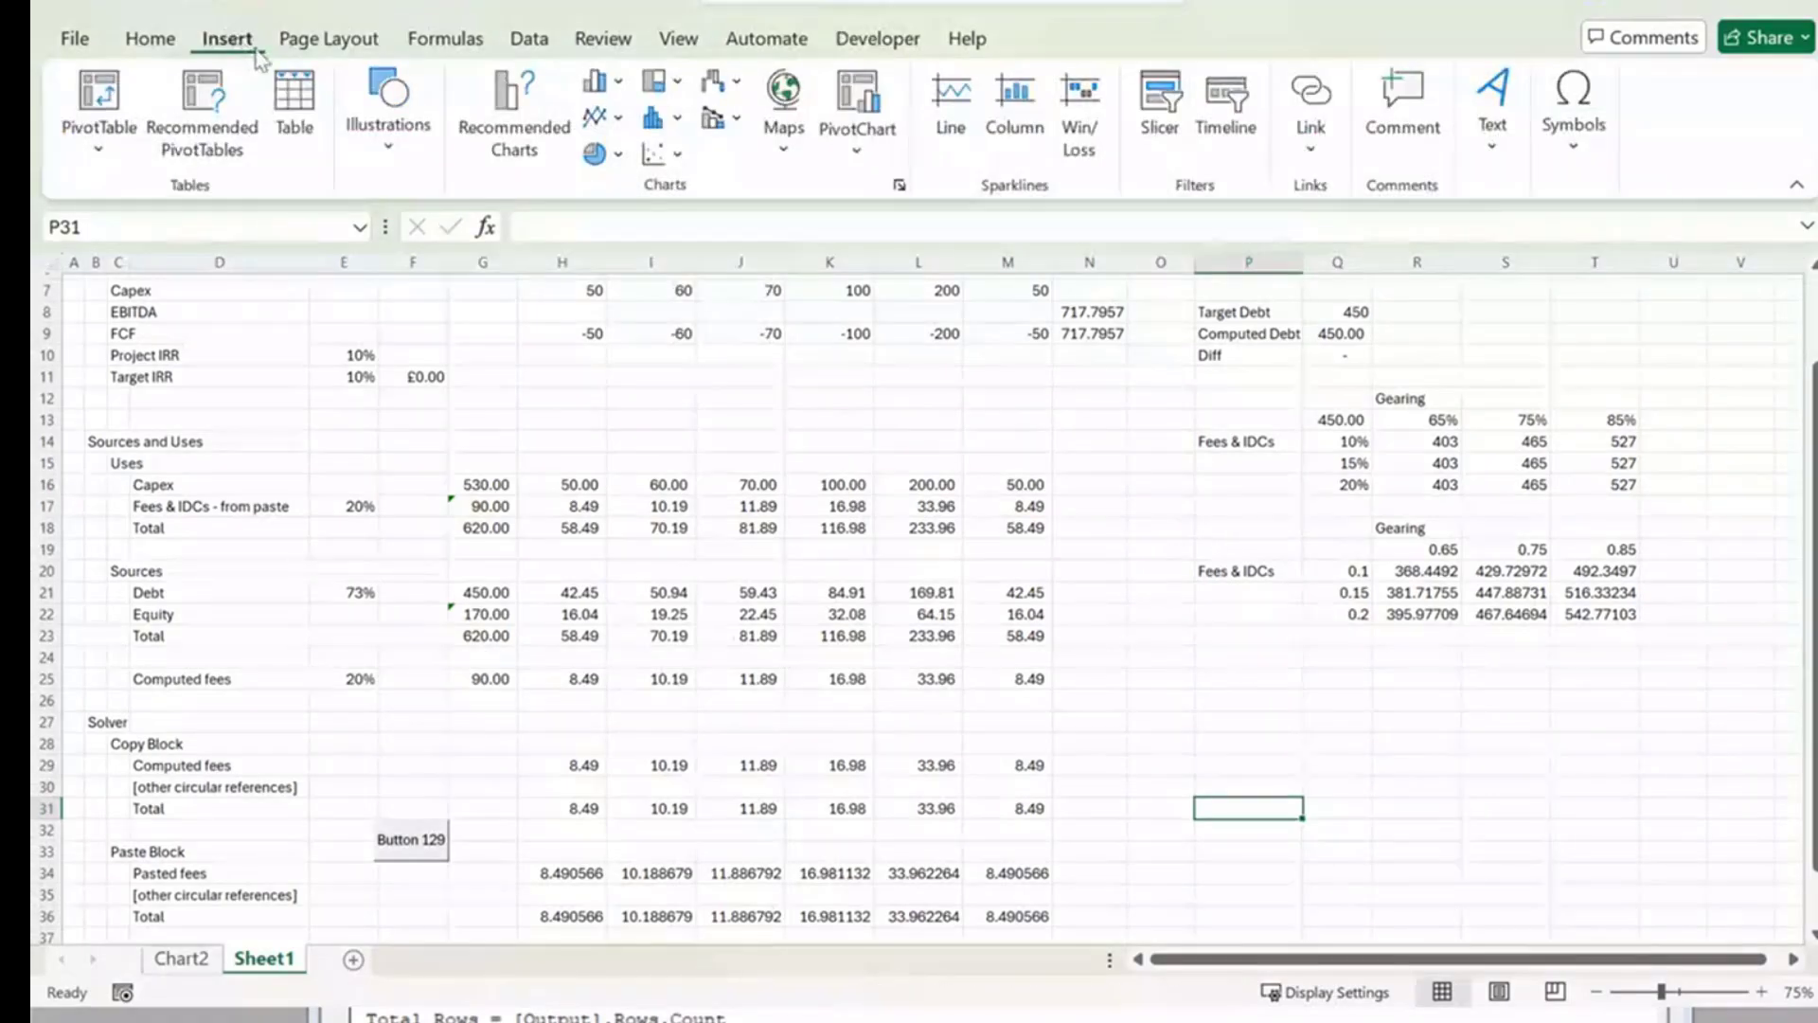
left_click(879, 43)
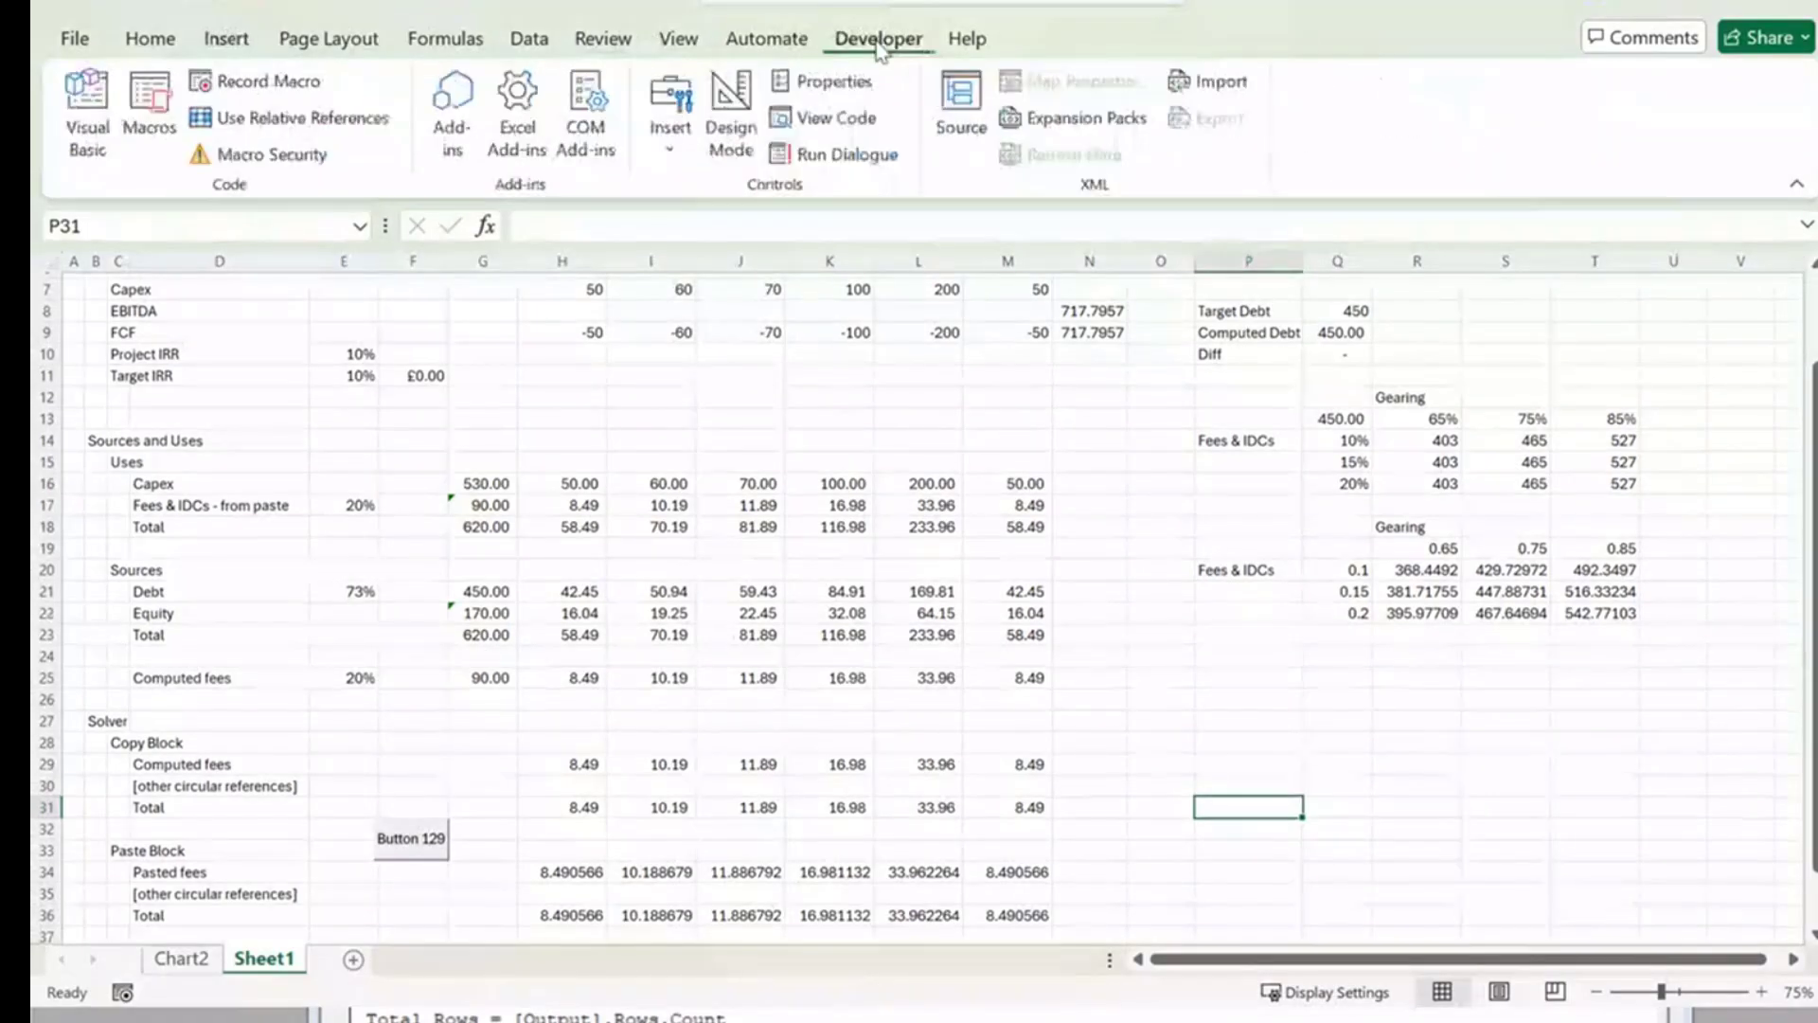
Draw a form control button across columns N to P around rows 26–28 and assign the Table macro to it.
left_click(670, 123)
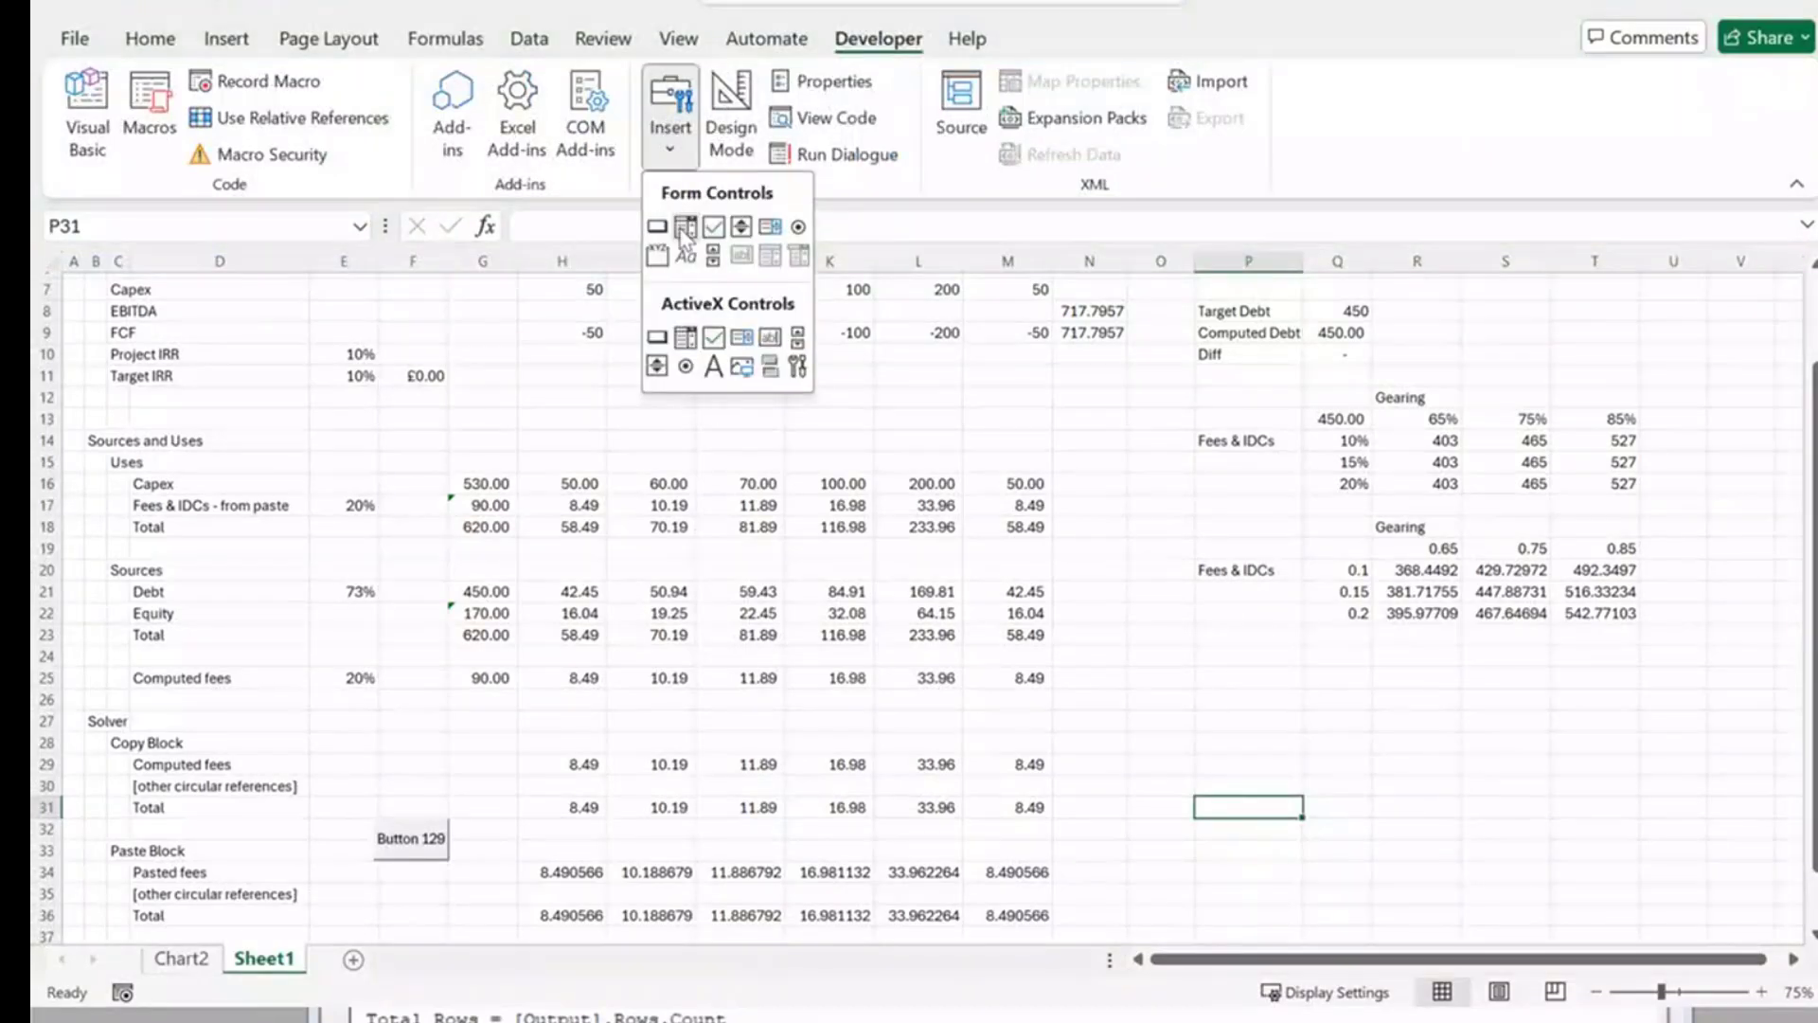
left_click(678, 230)
left_click_drag(1096, 697, 1214, 758)
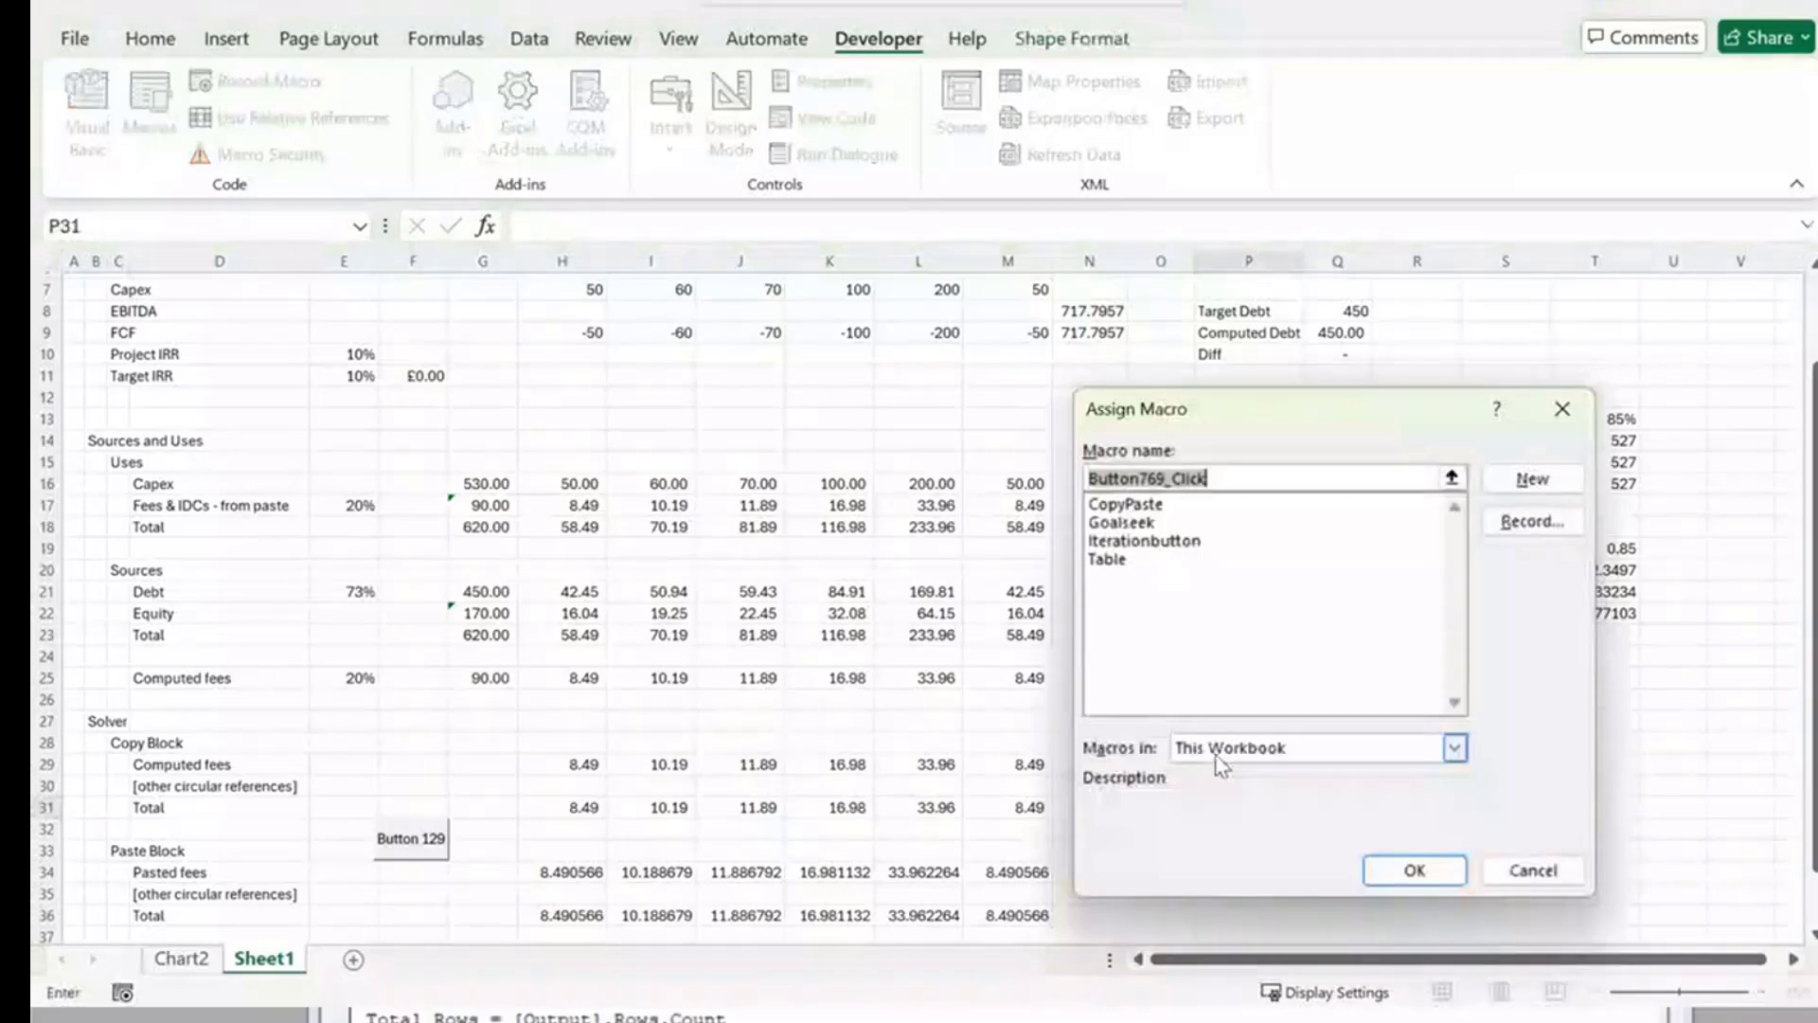
left_click(1122, 566)
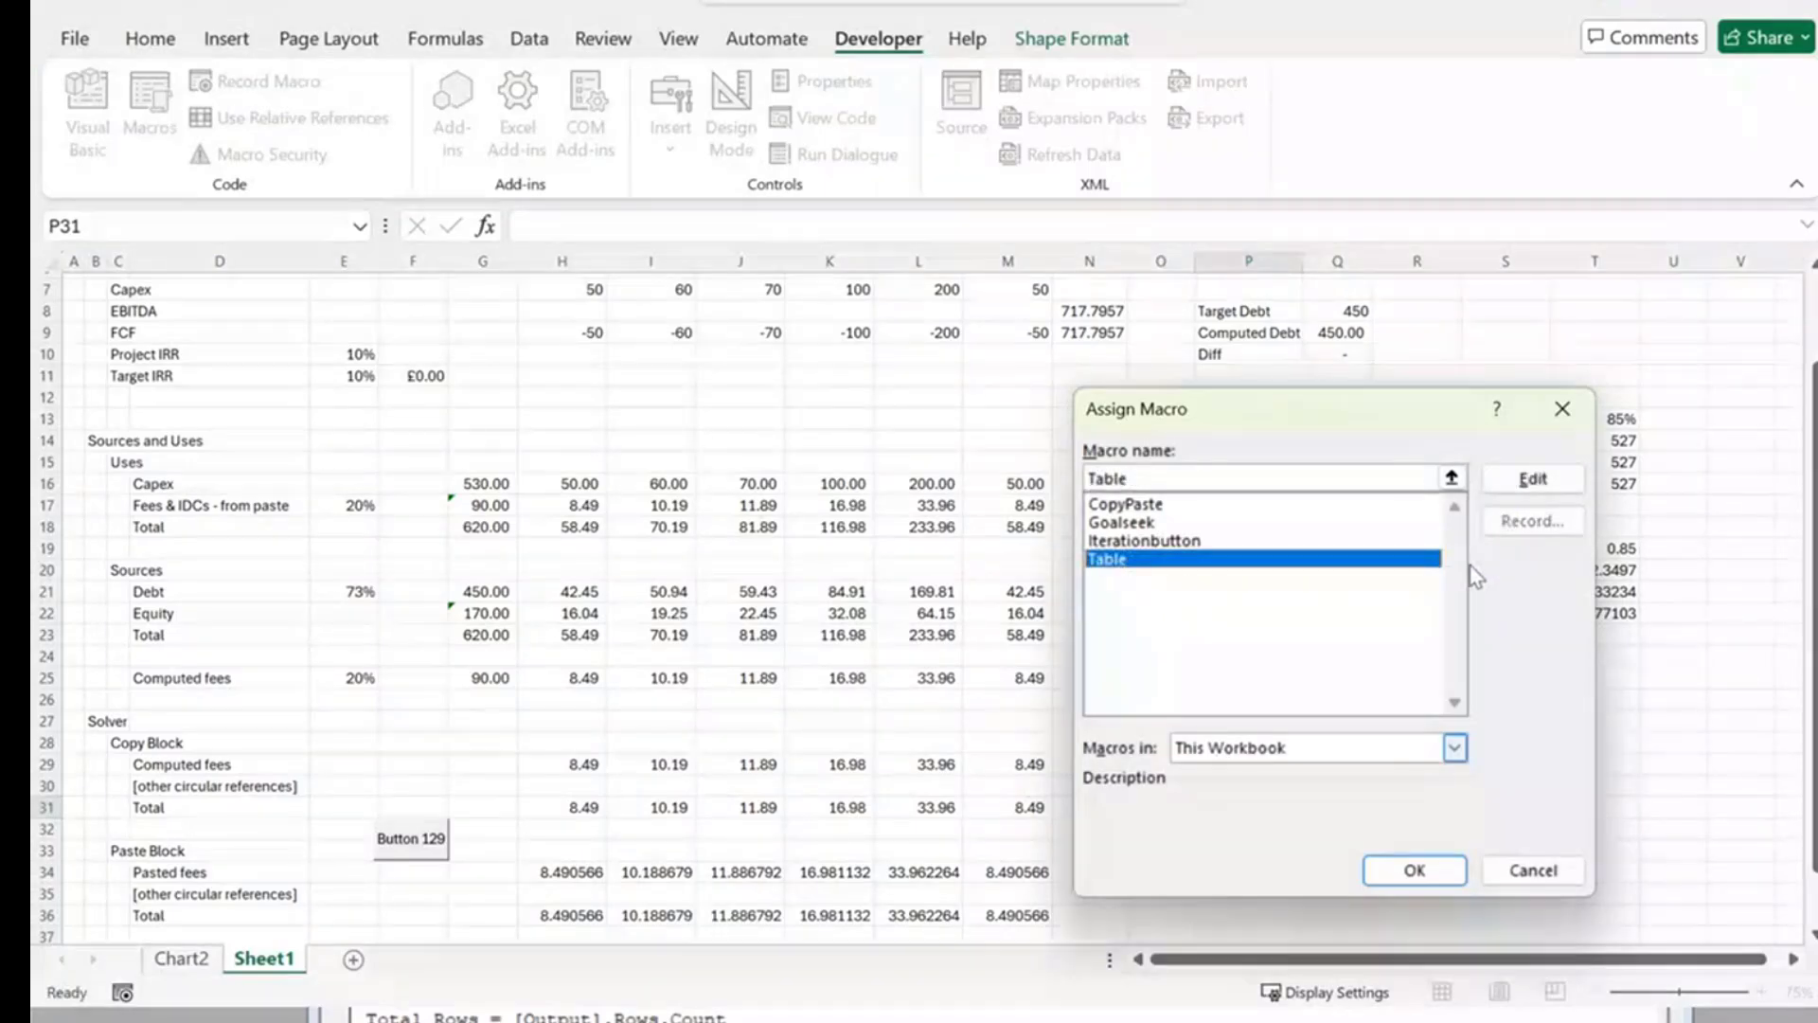
left_click(1428, 873)
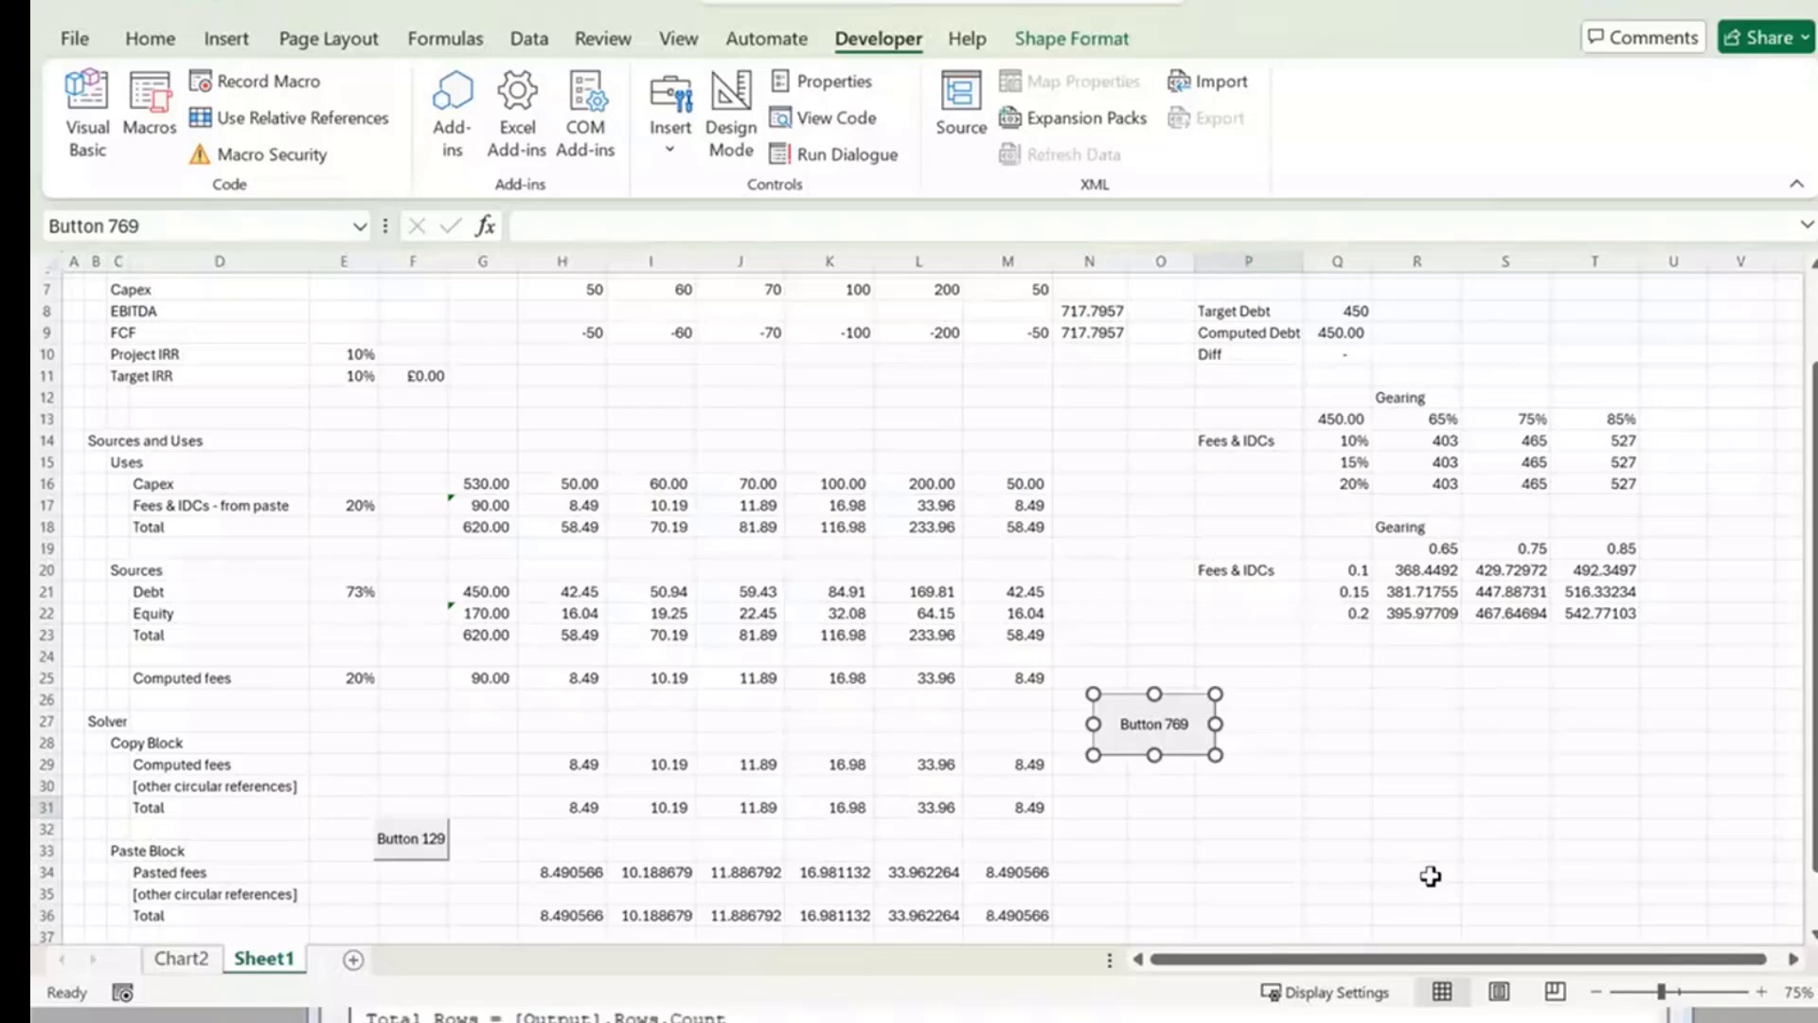
left_click(1350, 825)
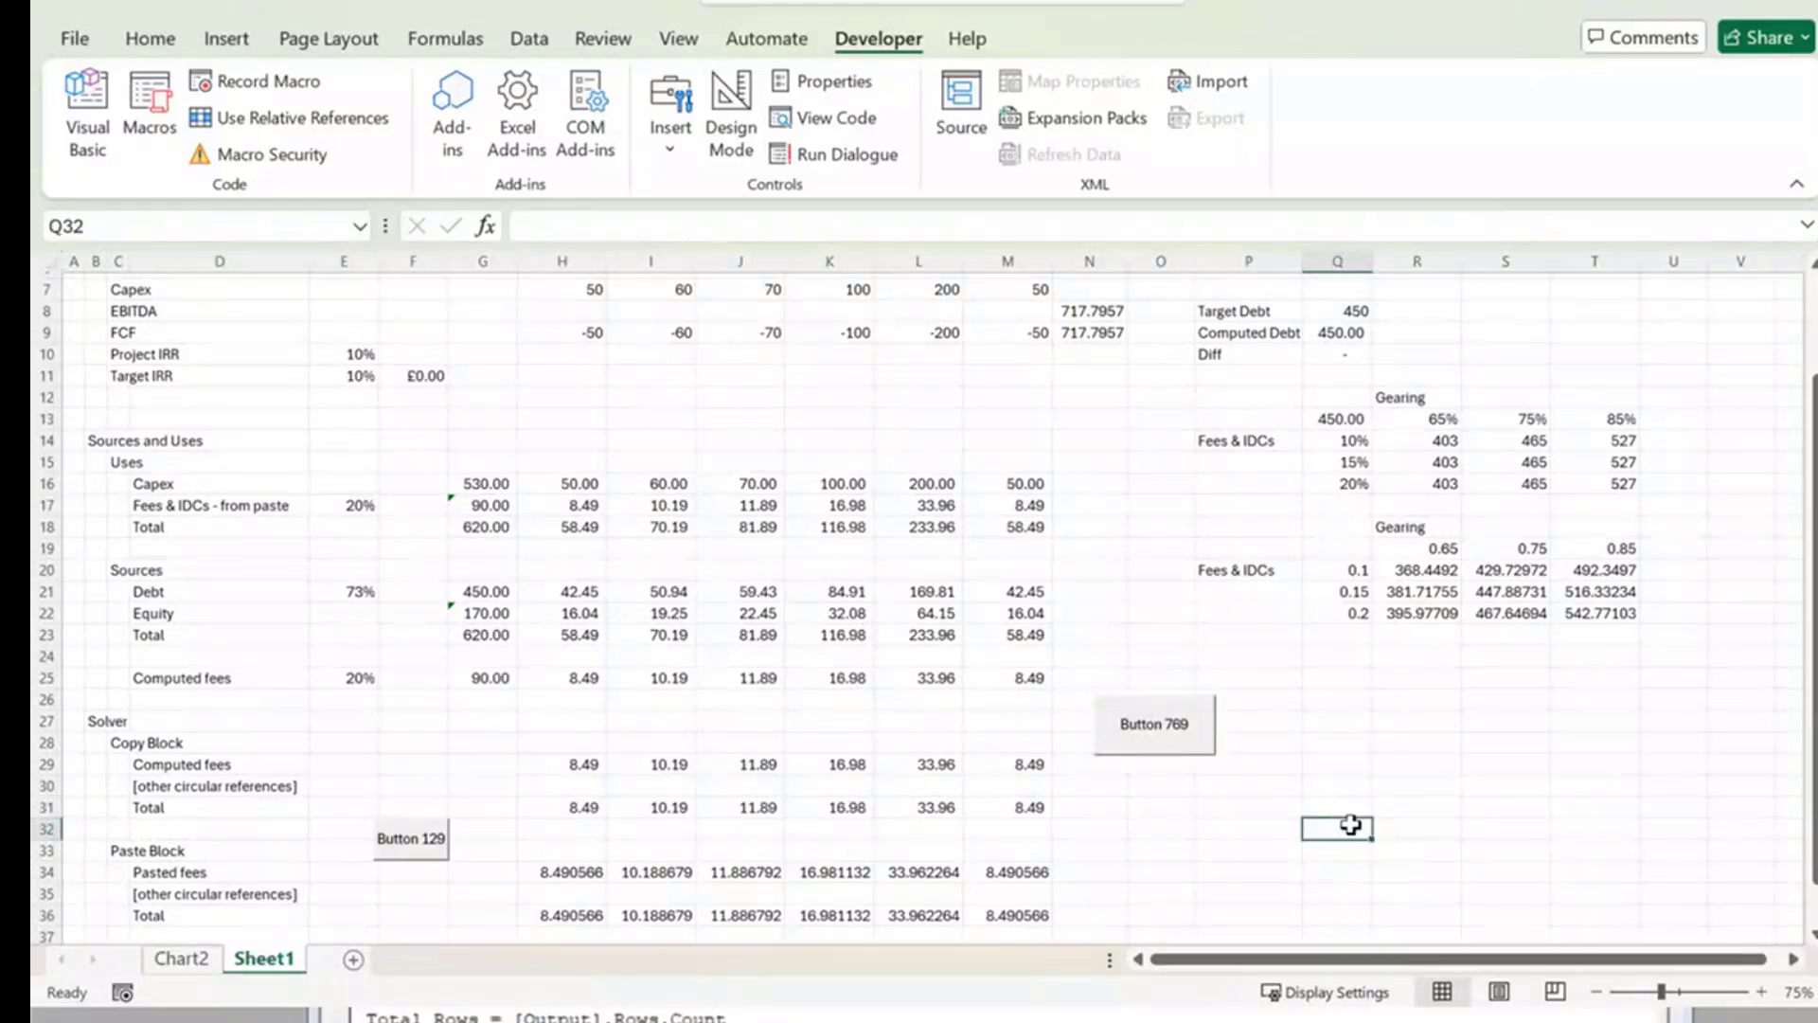
Assign the Table macro to the form button around rows 26–28 in columns N to P.
right_click(1145, 736)
left_click(1201, 663)
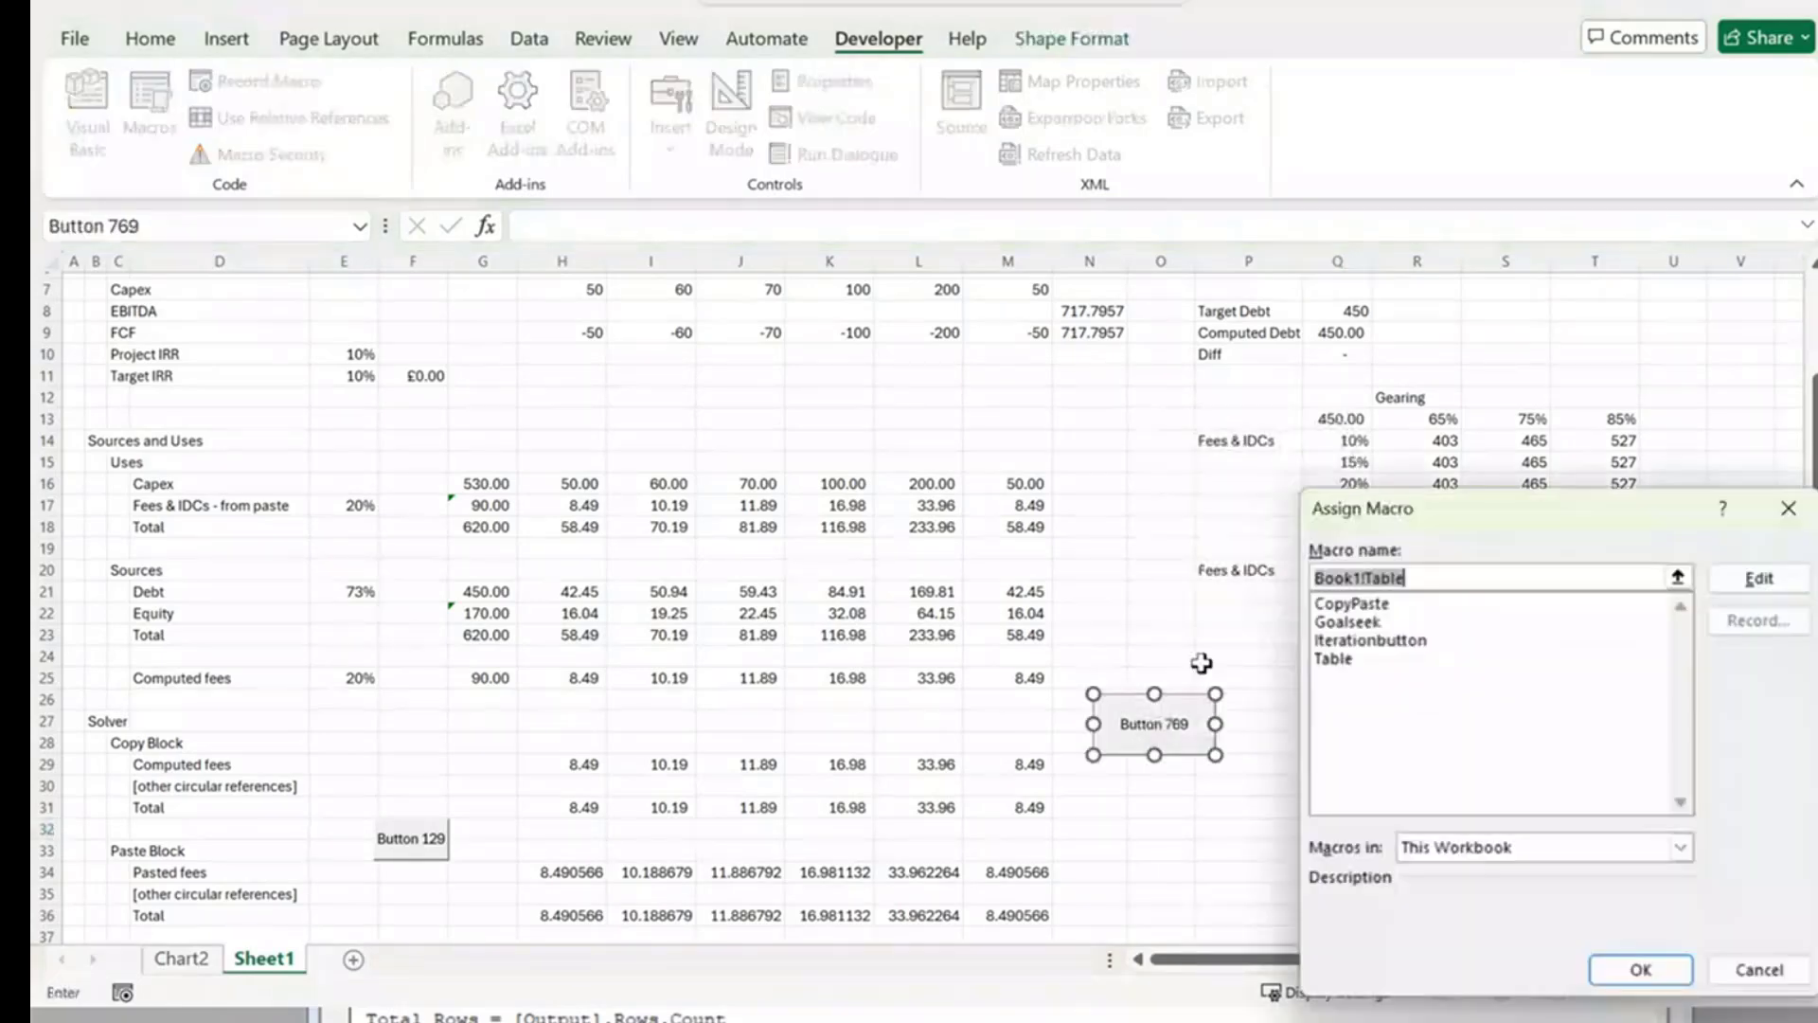
left_click(1333, 659)
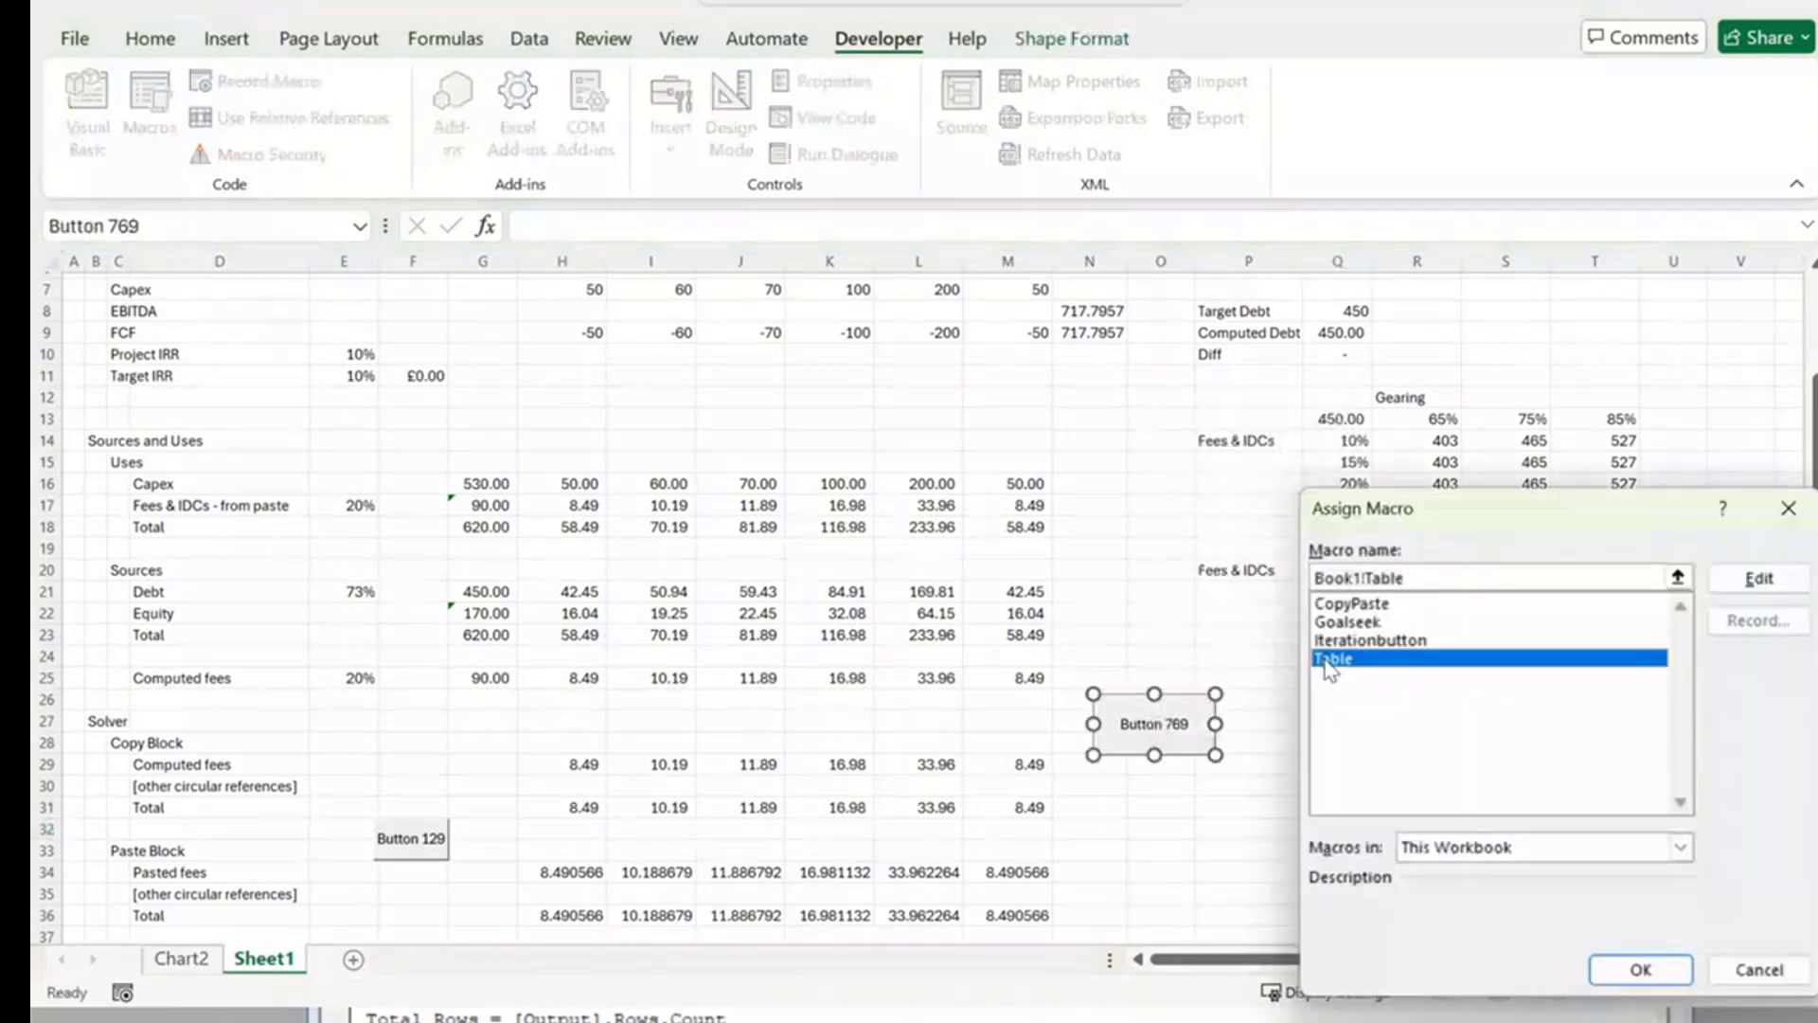
left_click(1631, 975)
left_click(1335, 871)
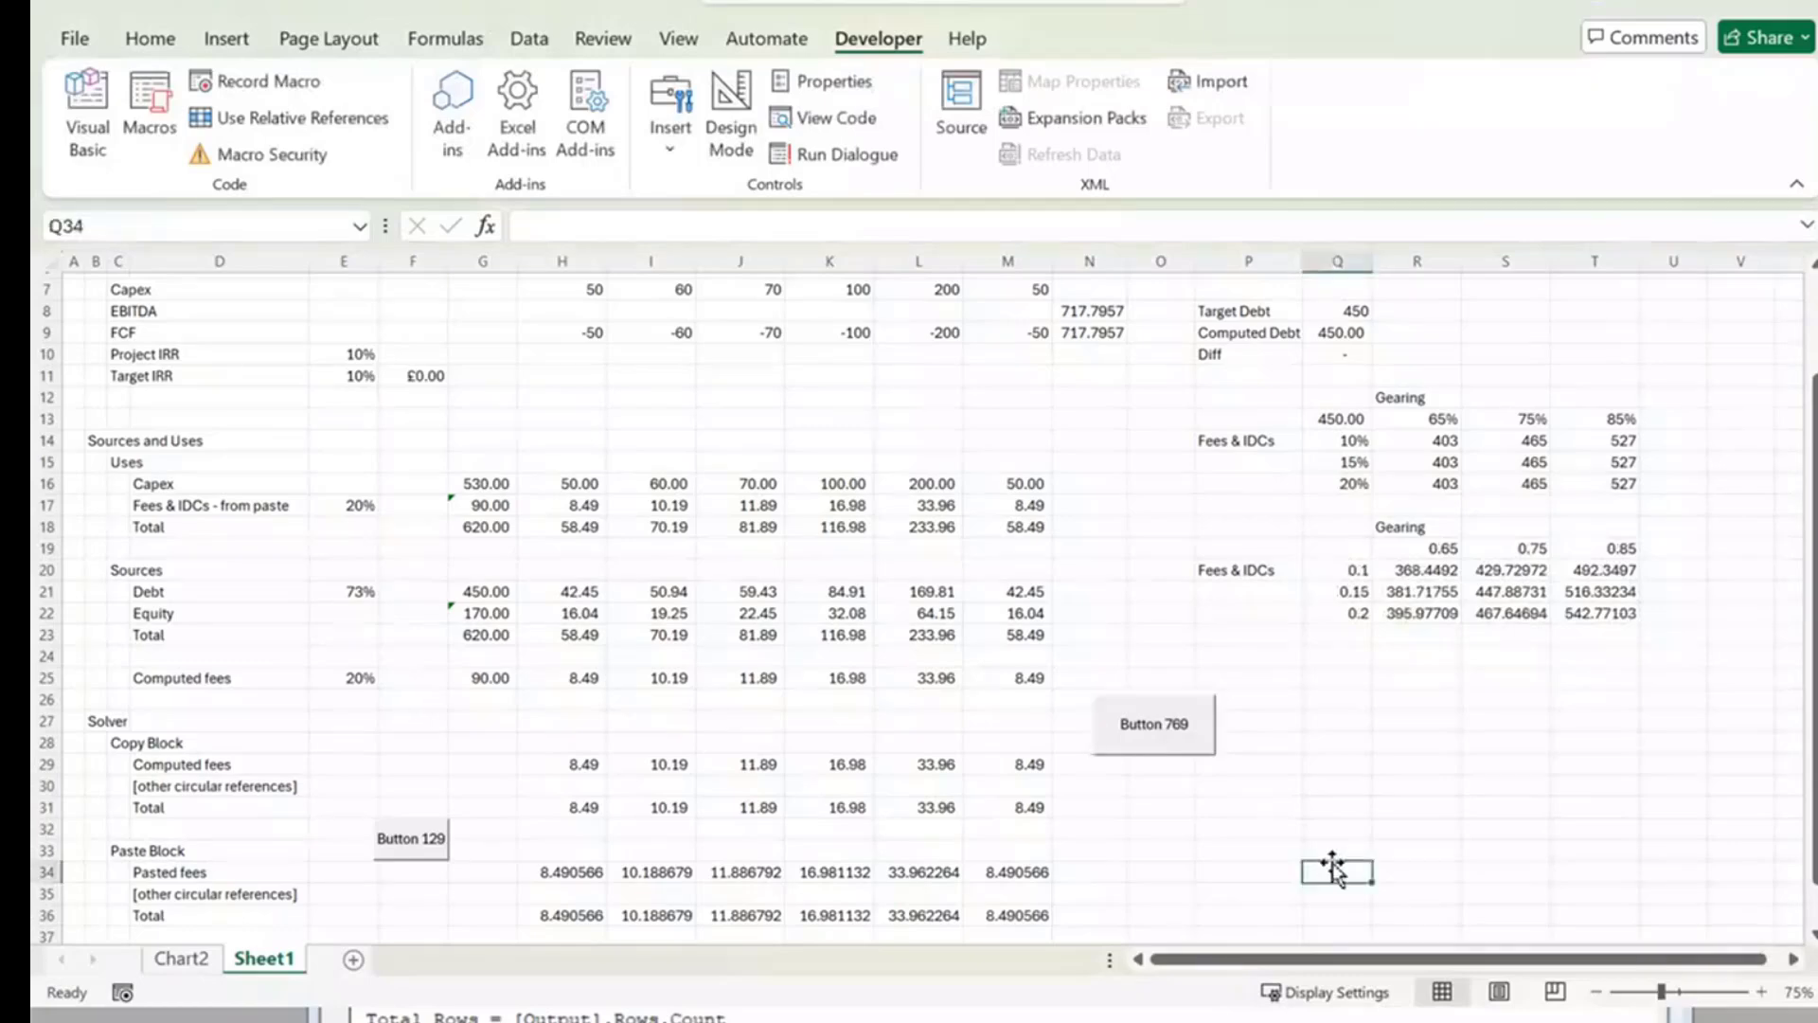
Run the Table macro from its worksheet button and dismiss the message box.
left_click(1171, 727)
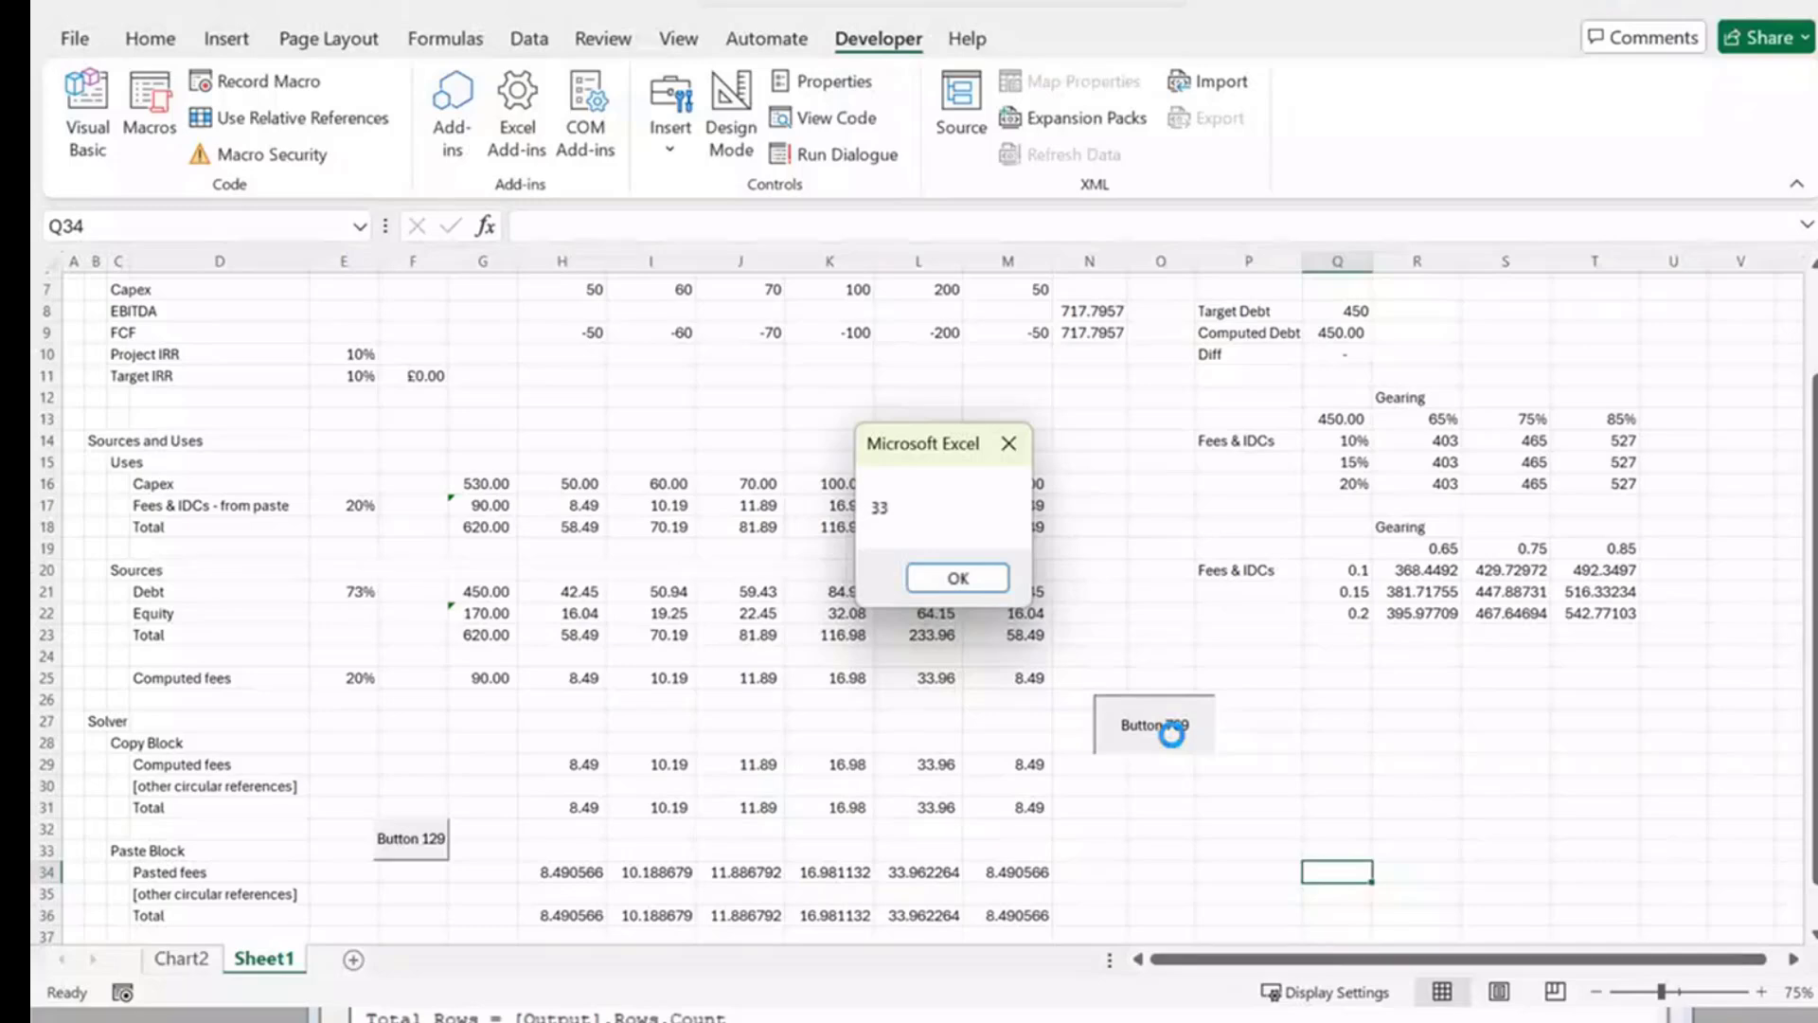
left_click(957, 576)
left_click(1266, 672)
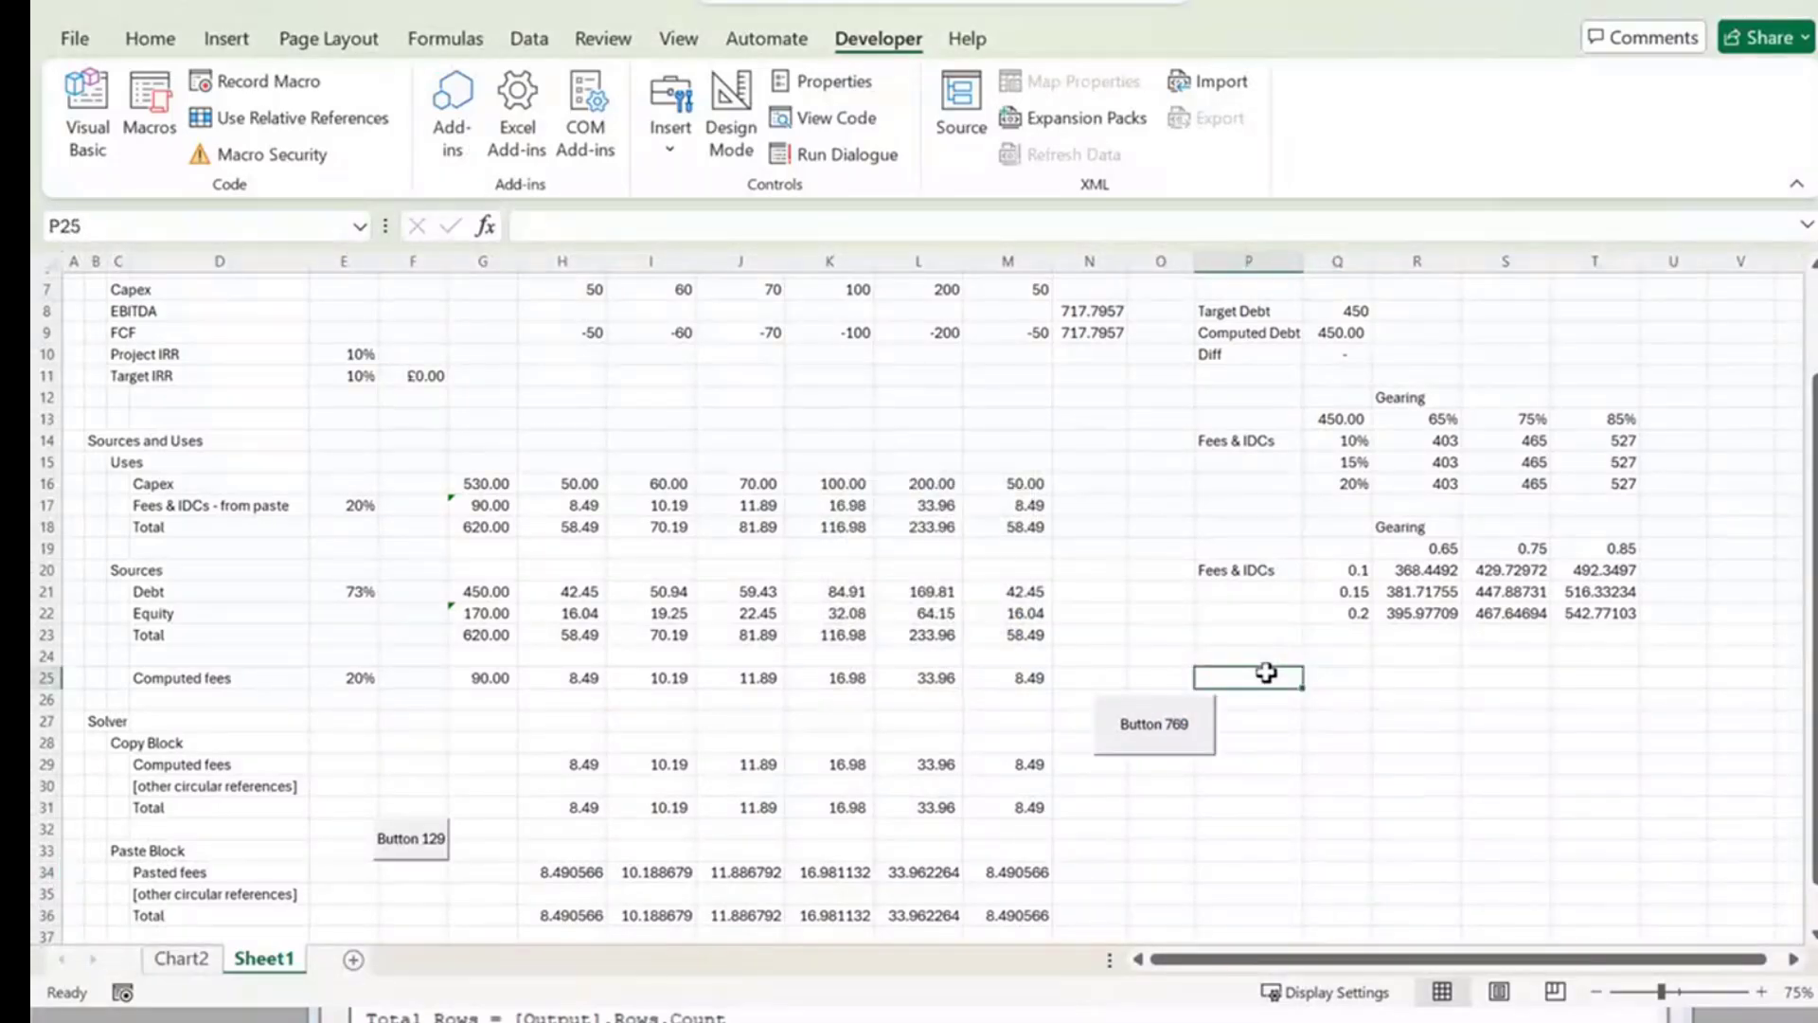
Open the button's assigned Table macro for editing and reposition the code editor window over the worksheet.
right_click(1179, 729)
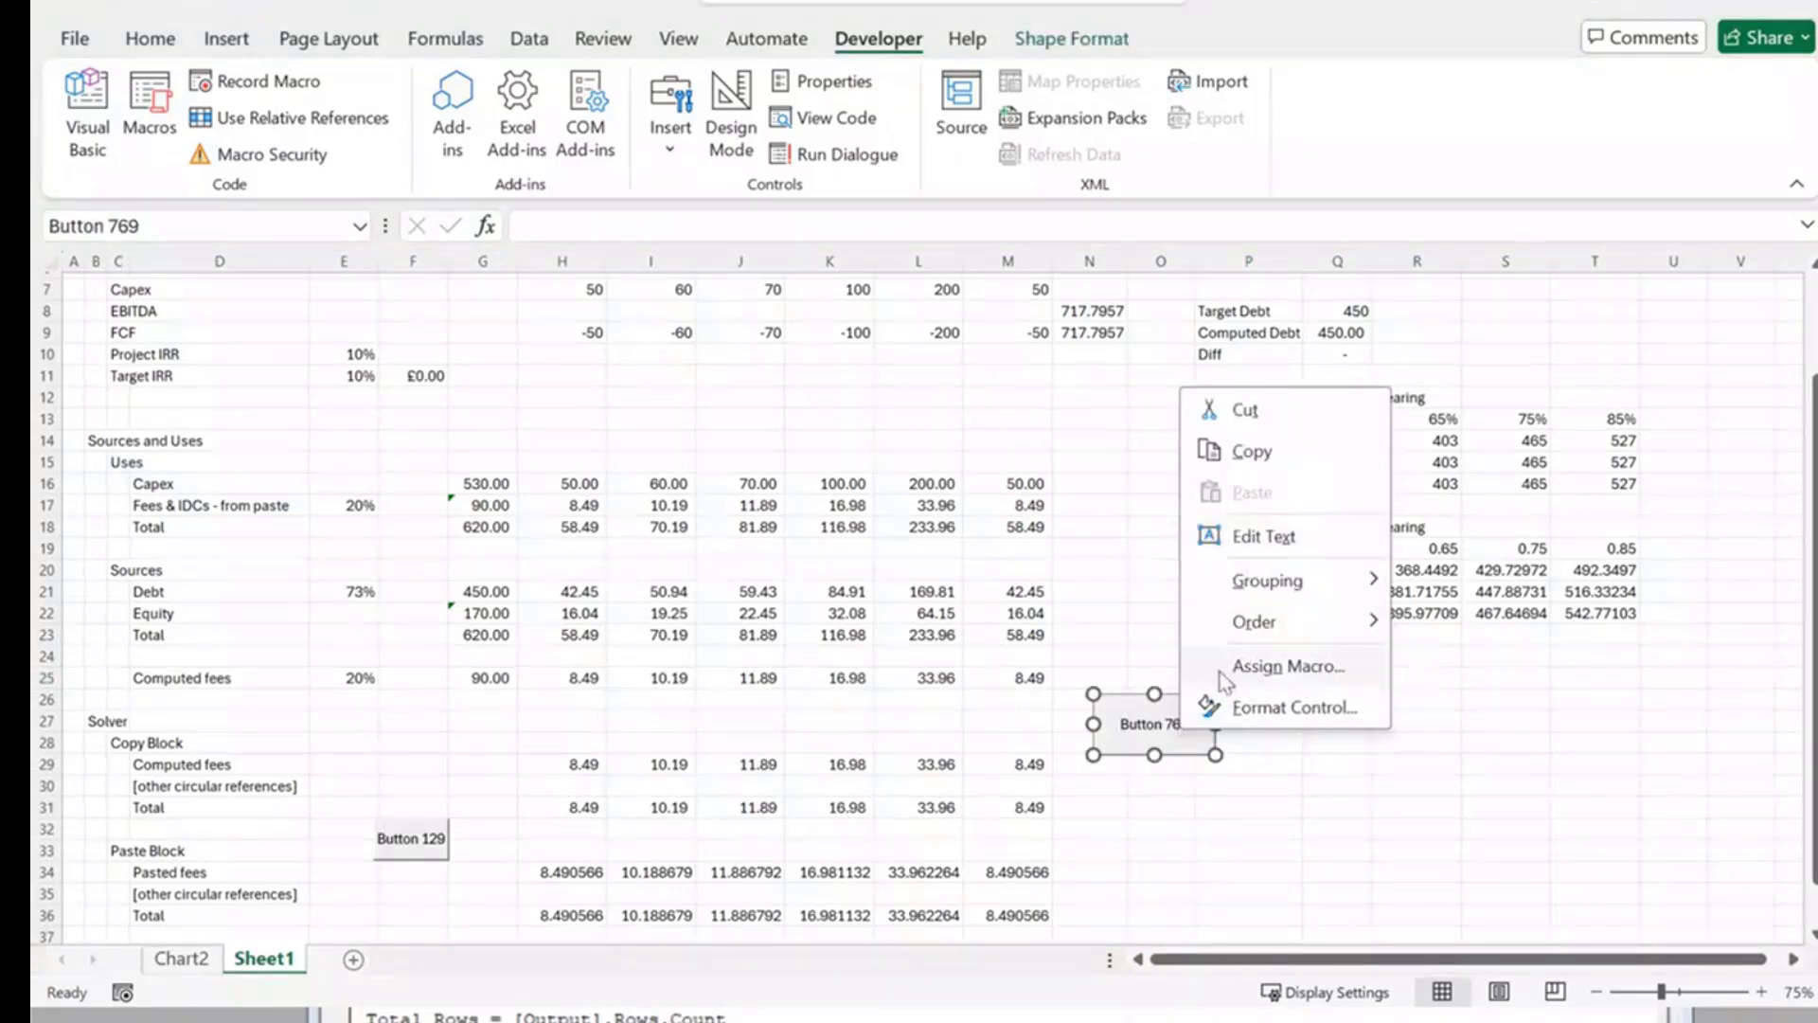
left_click(1252, 666)
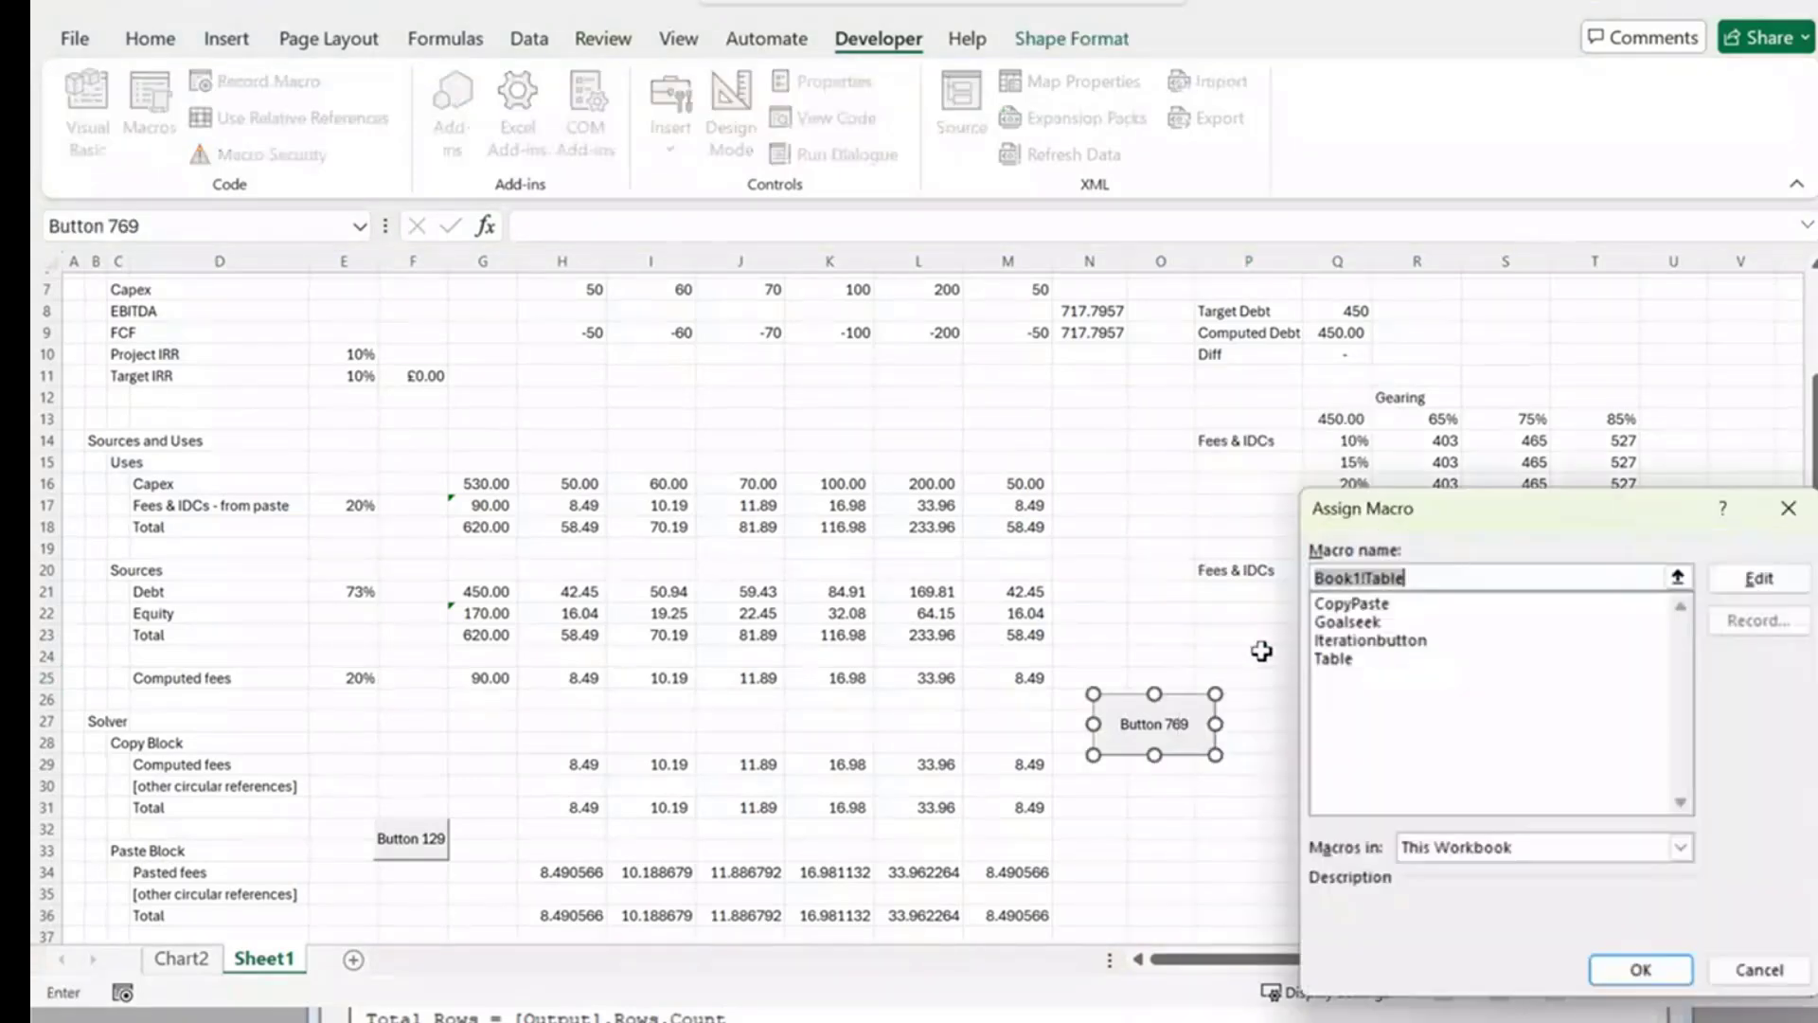
left_click(1753, 579)
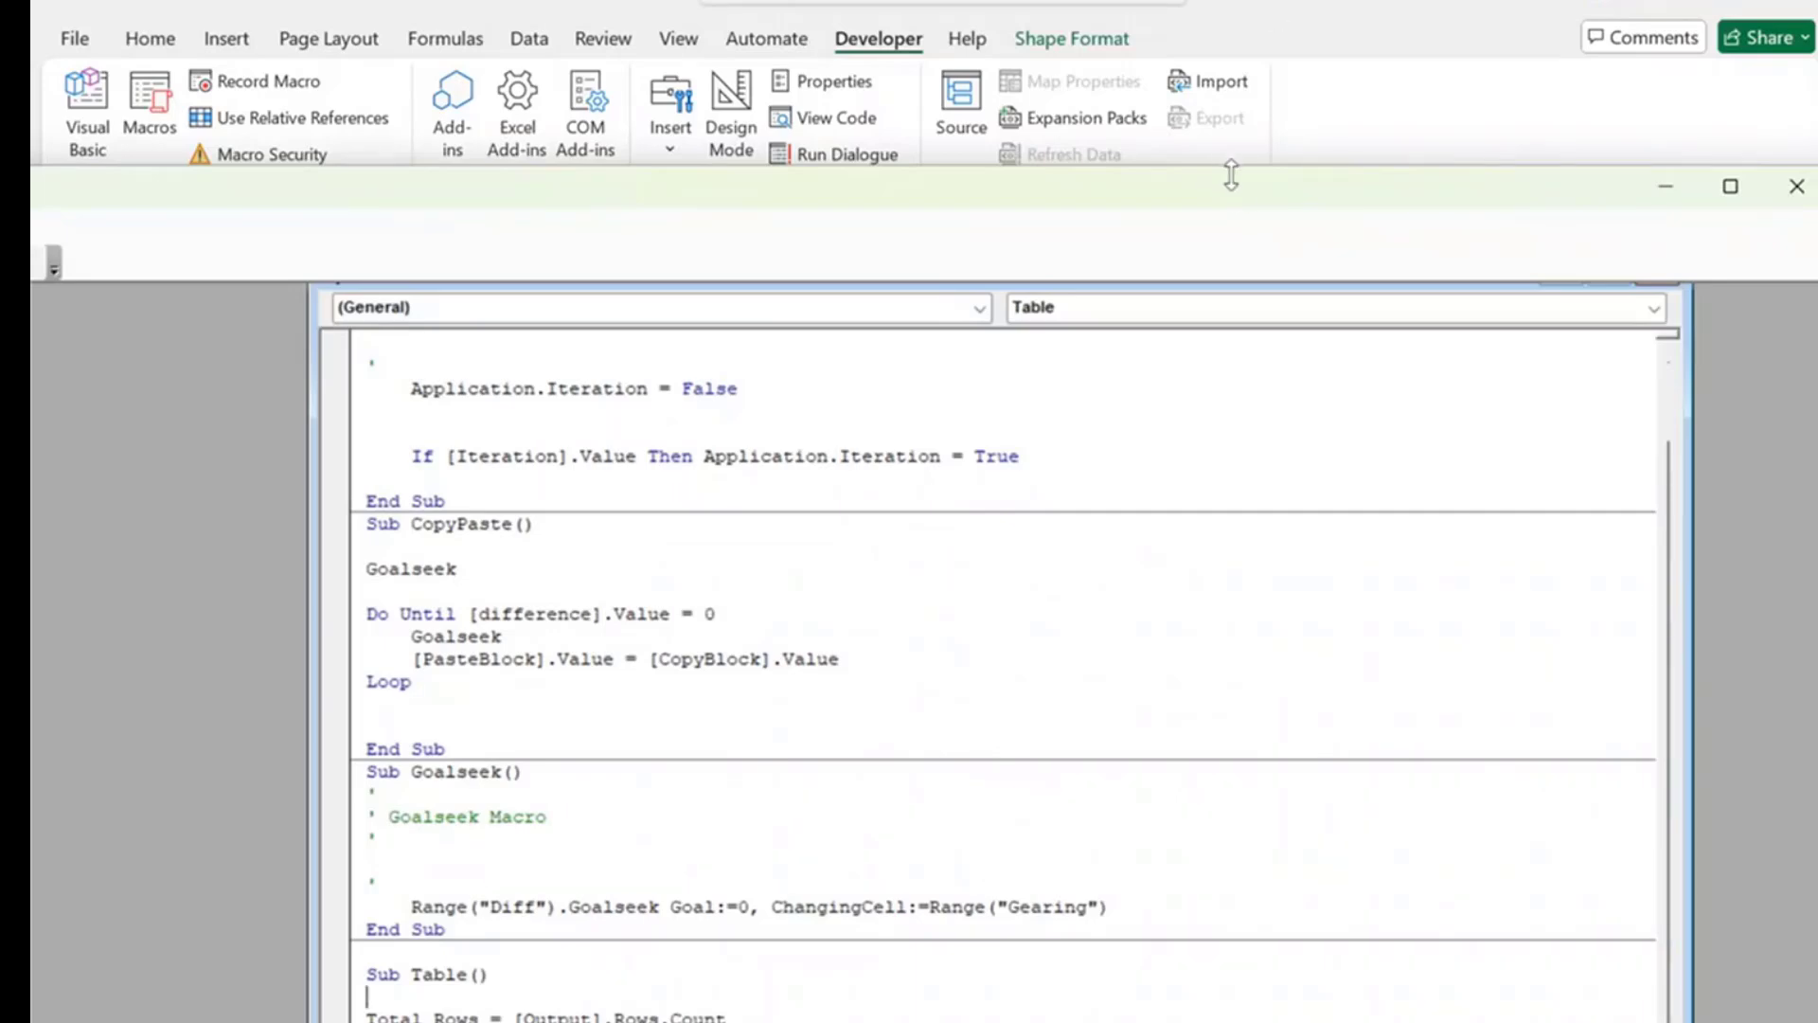
left_click_drag(1240, 197, 1454, 24)
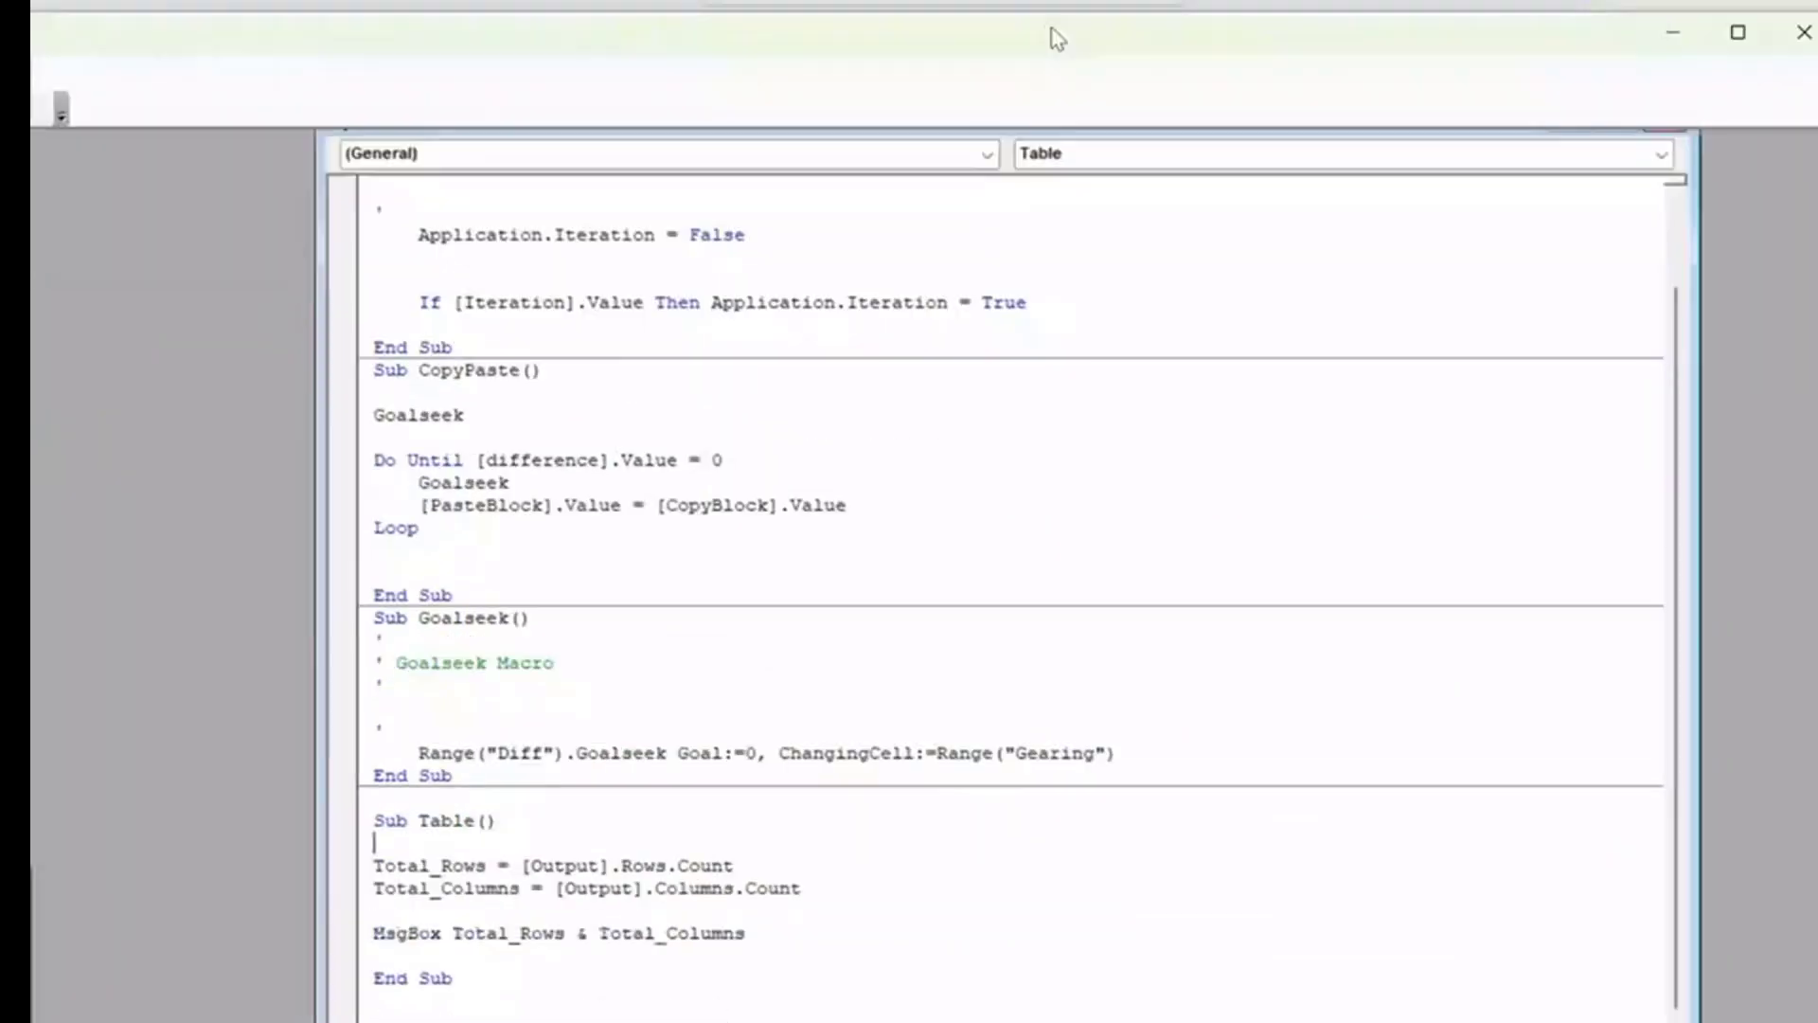
Replace the message box line in the Table procedure with the loop line For Row = 1 To Total_Rows.
left_click_drag(753, 934, 348, 945)
key("Delete")
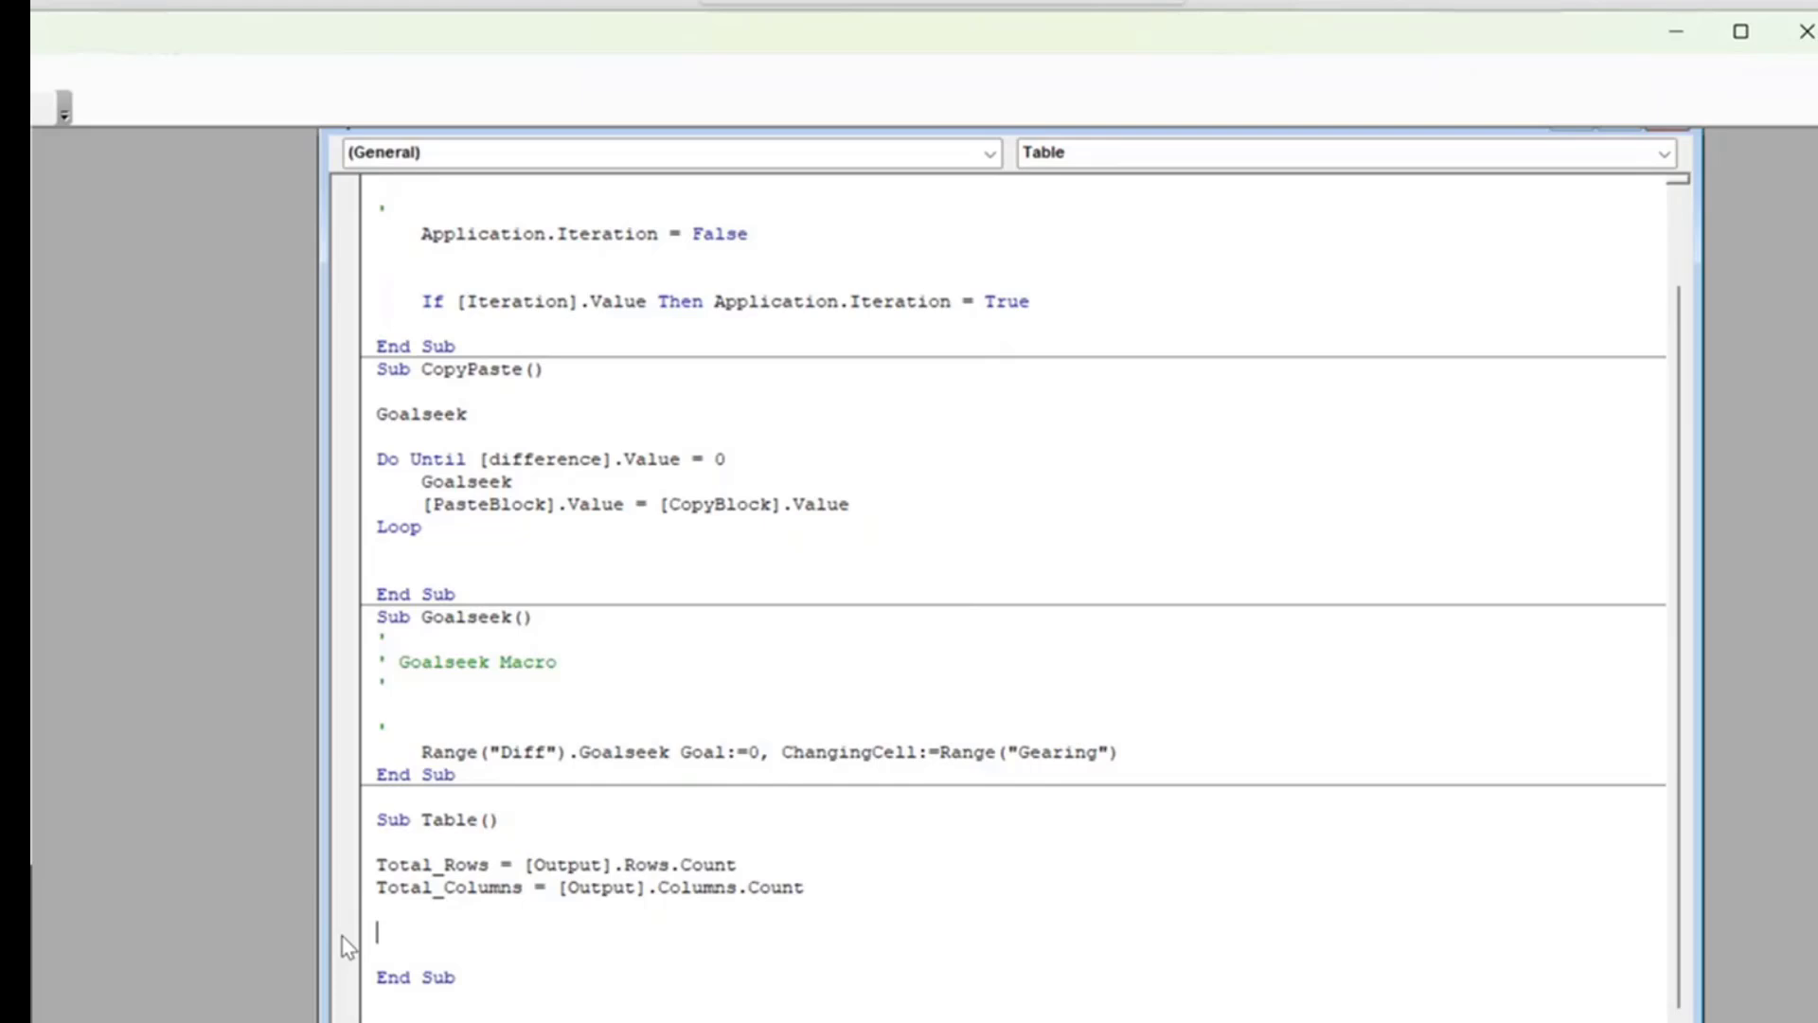
type("For To")
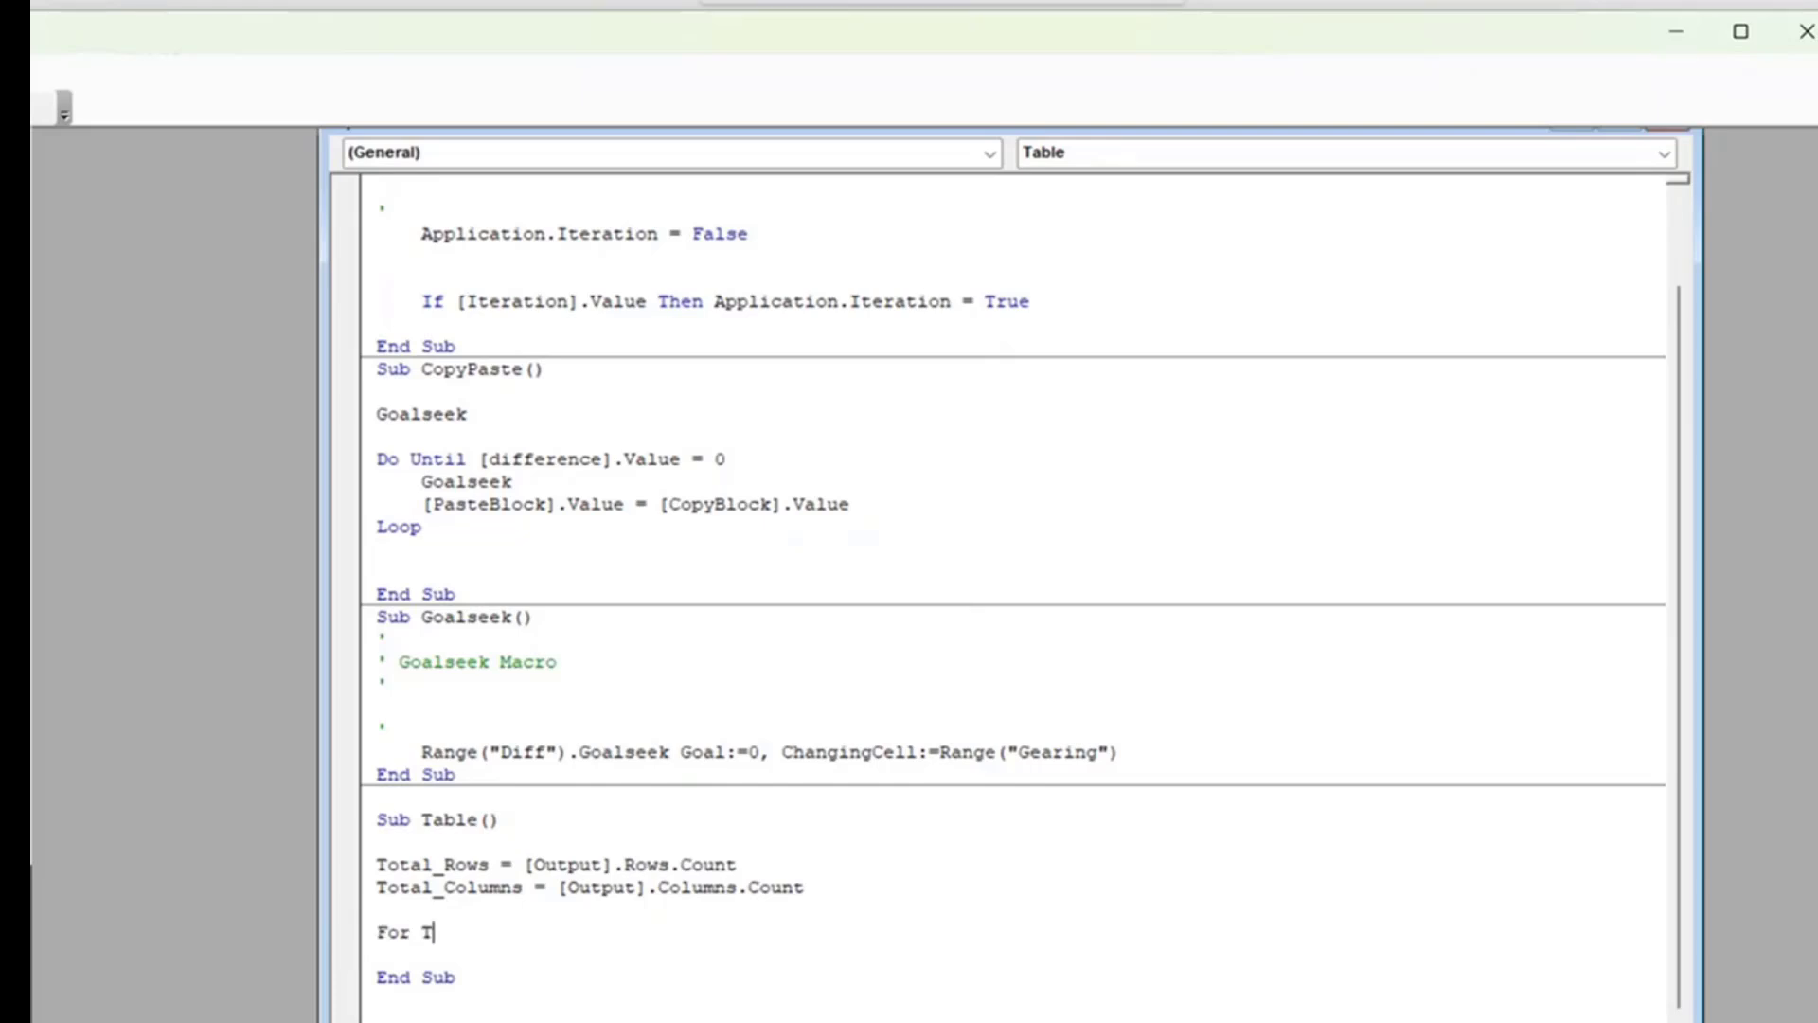
key("BackSpace")
key("BackSpace")
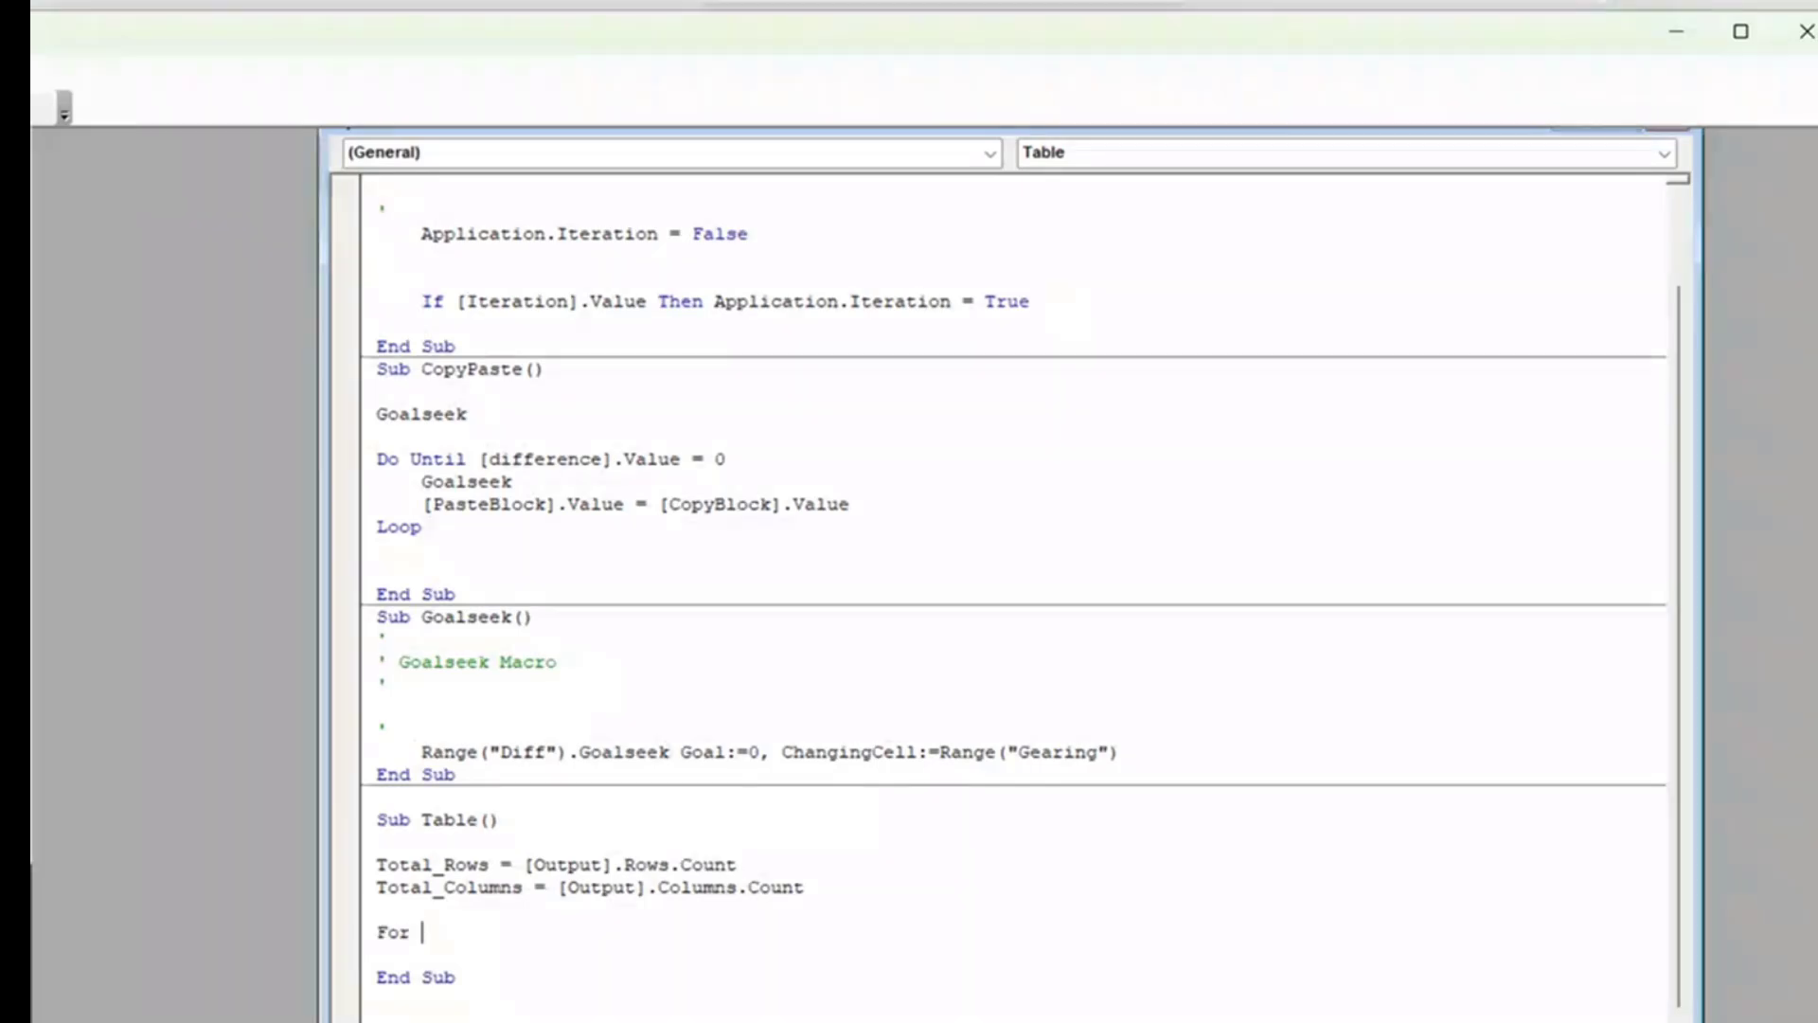
type("Row = 1 to Total_T")
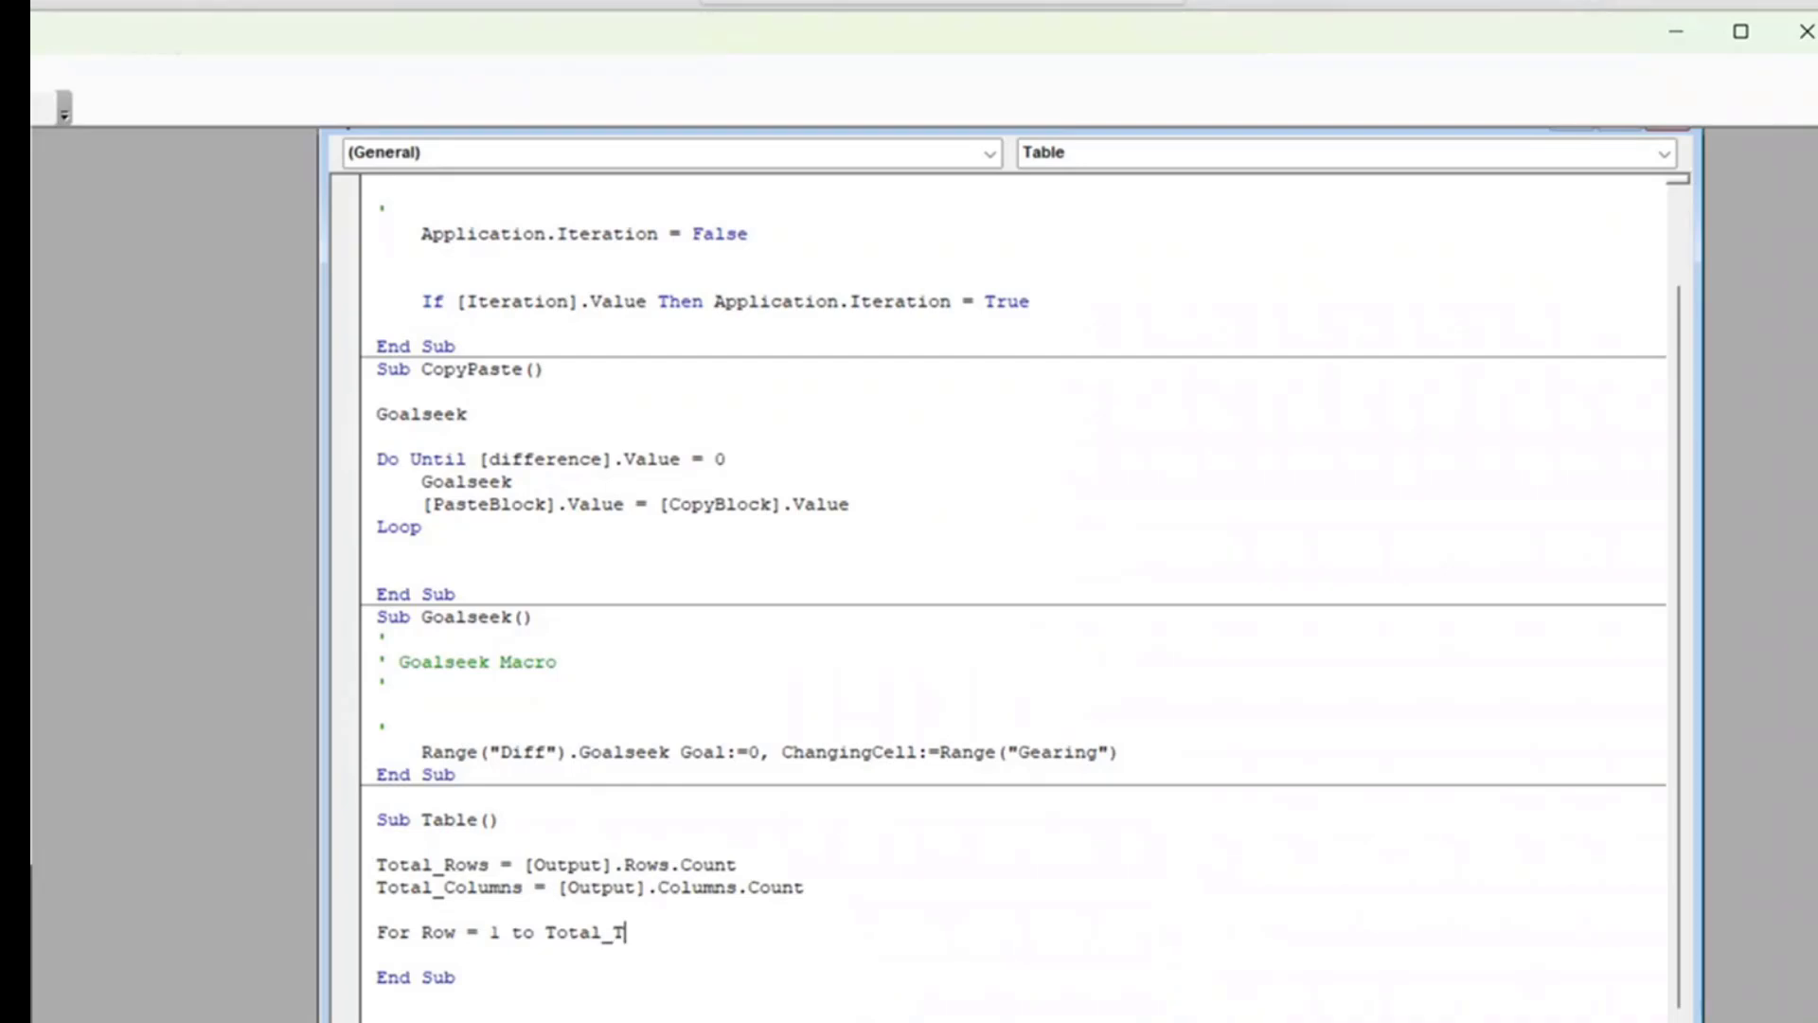
key("BackSpace")
type("Rows")
key("Return")
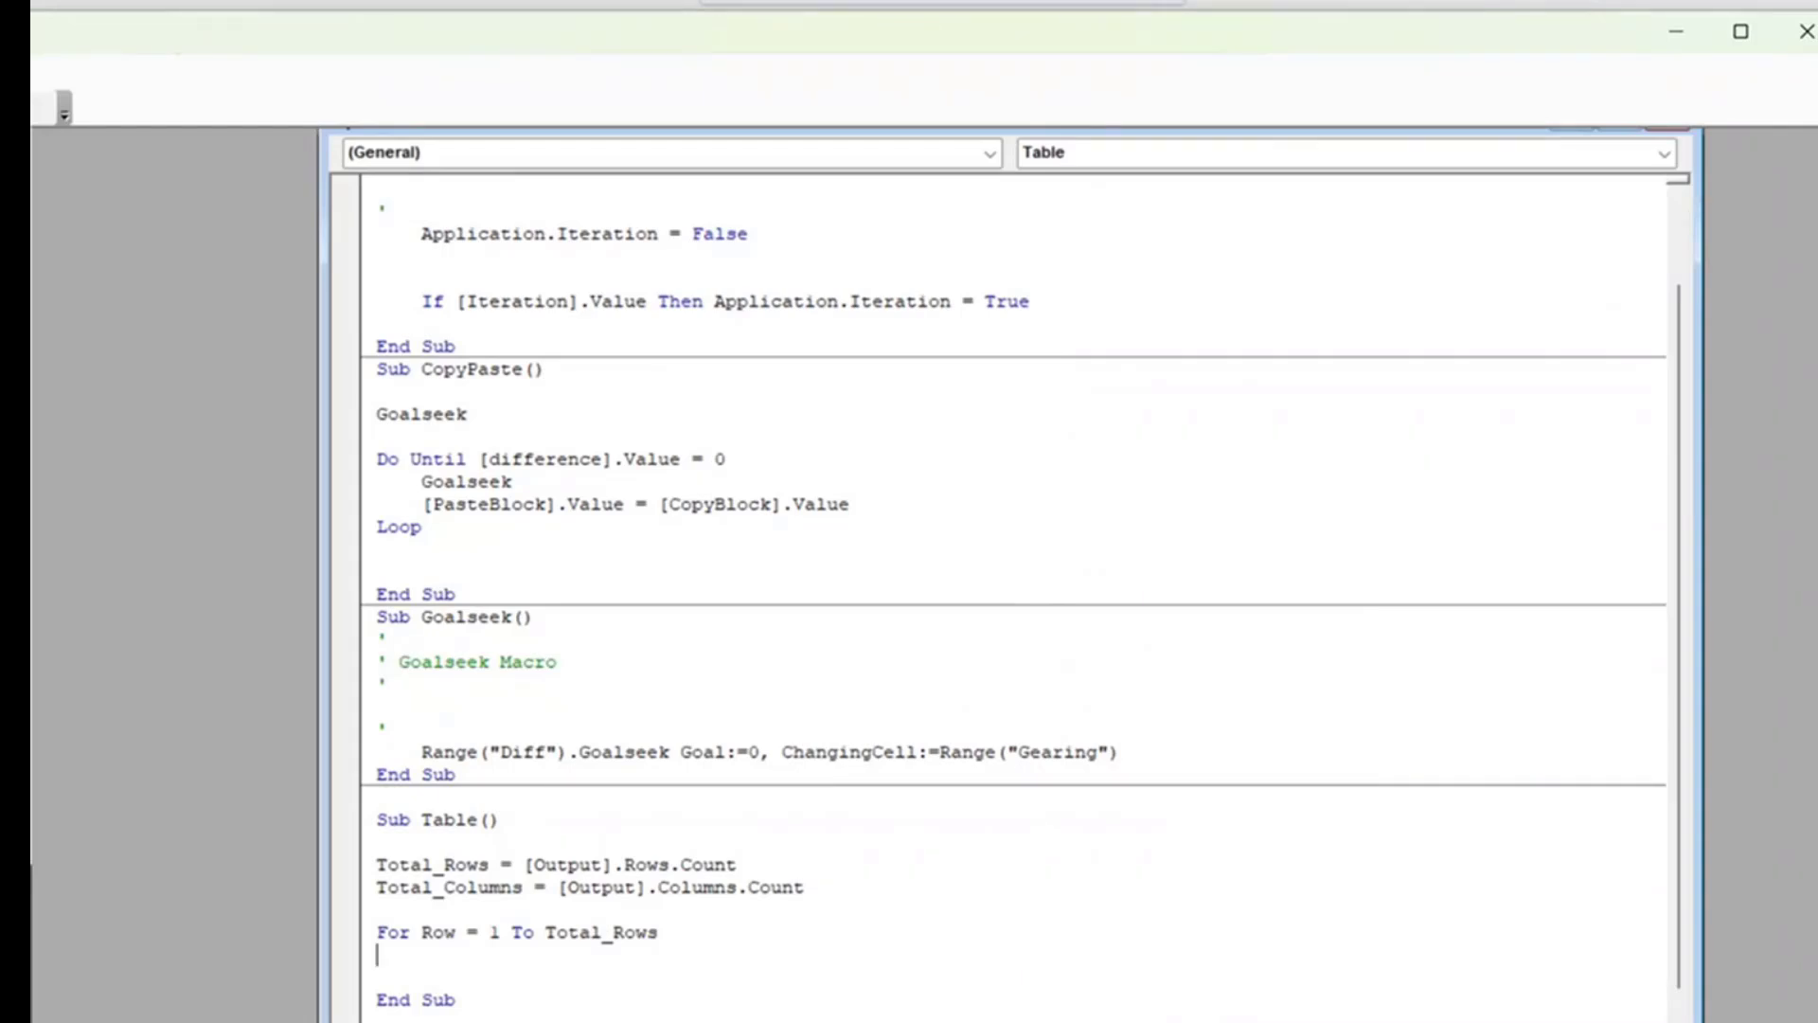
Beneath the For line, write the assignment [Fees].Value = [Output].cells(row,0).
type("[Fees].Value")
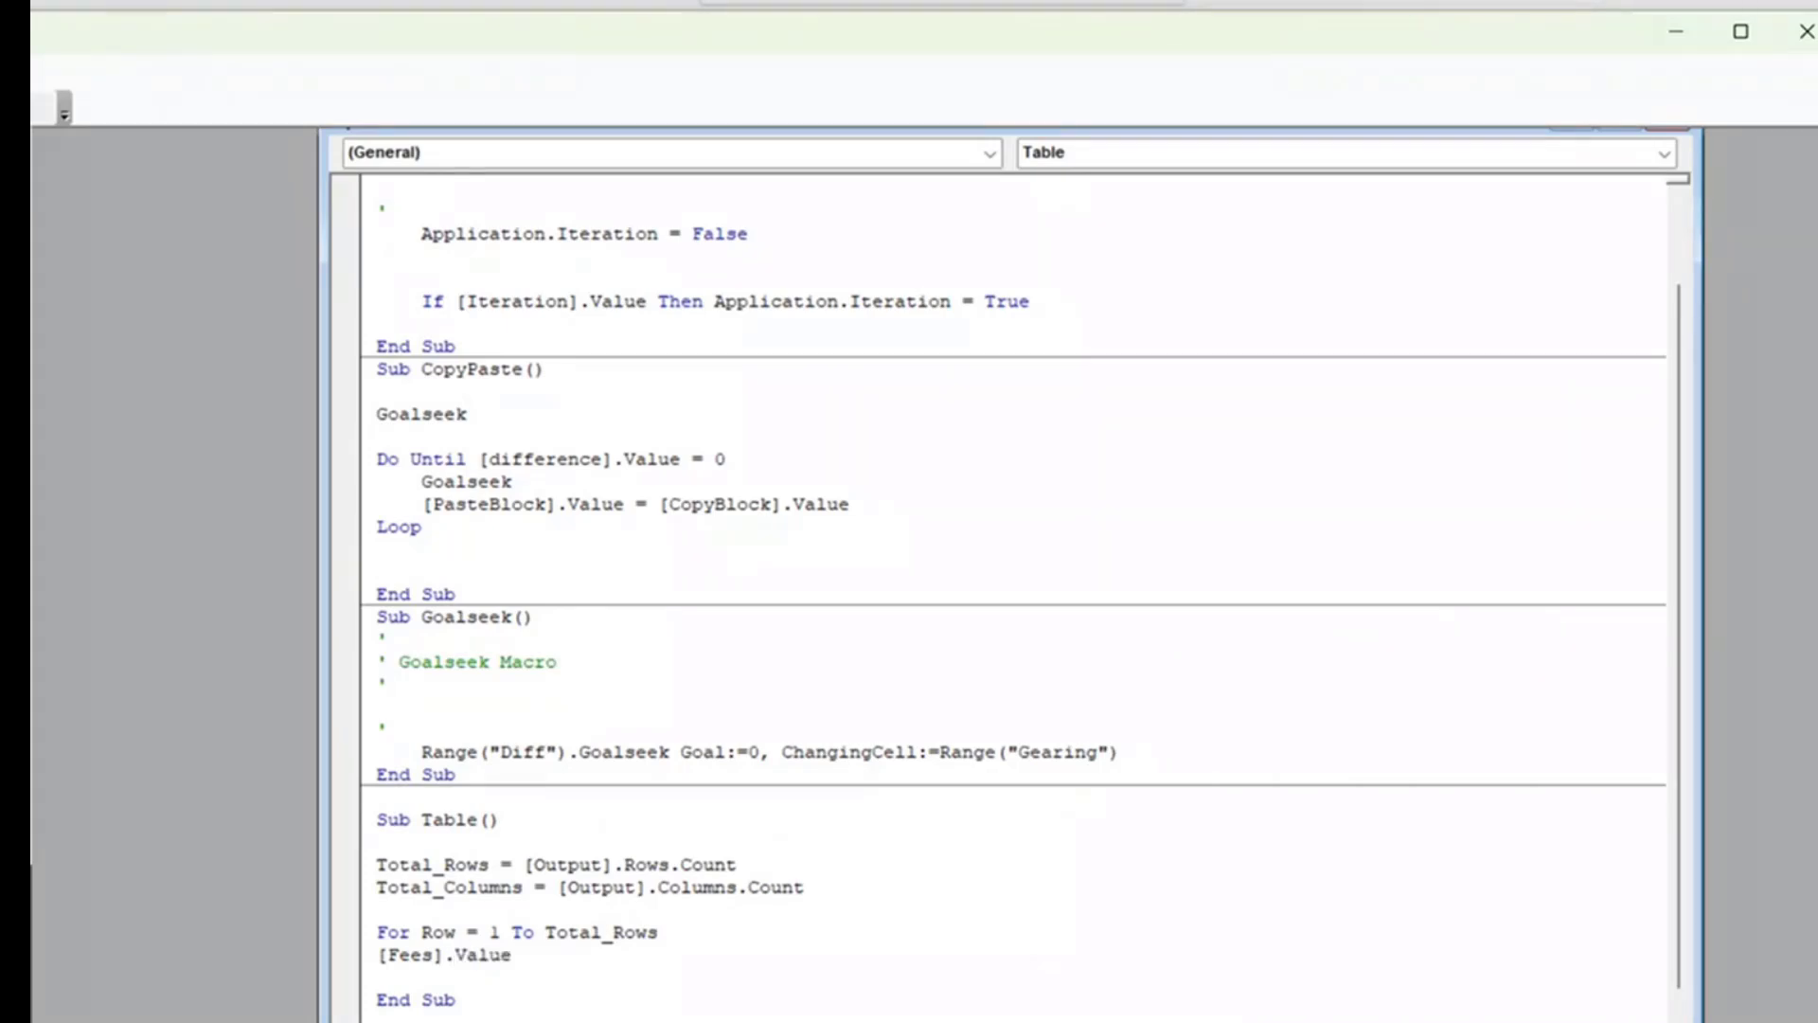
type(" = ")
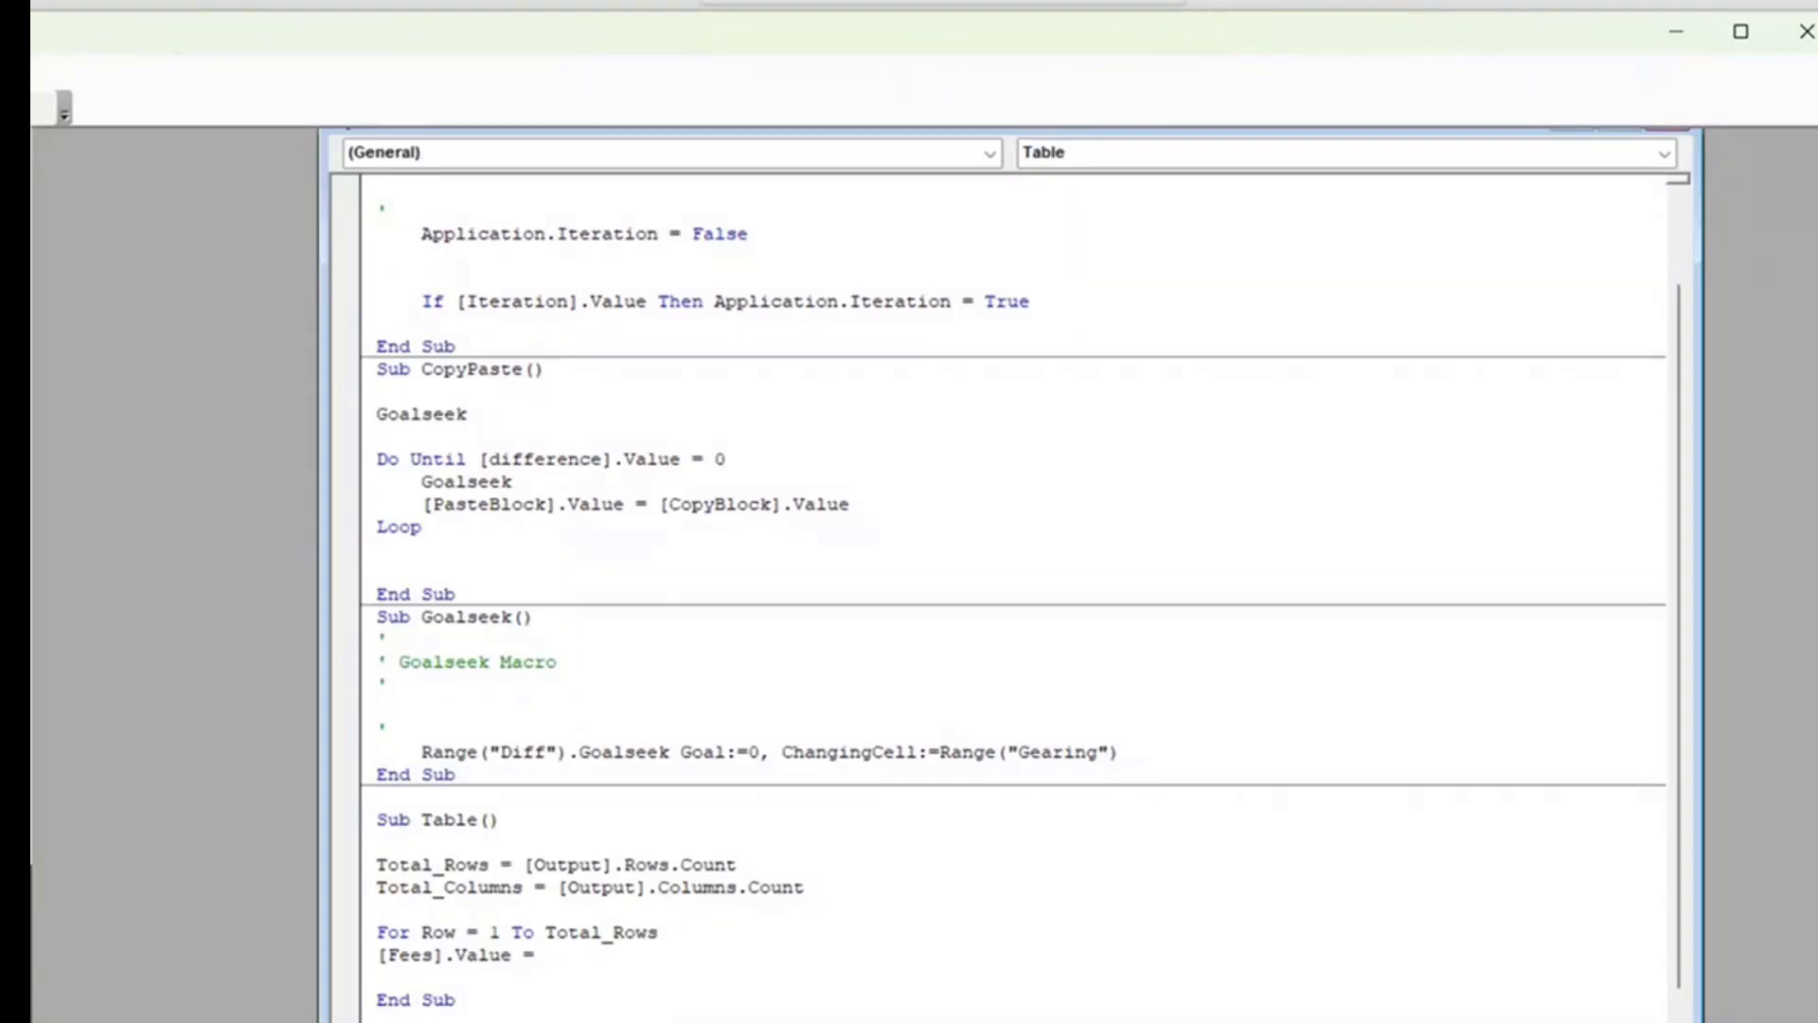
type("[Output].cells")
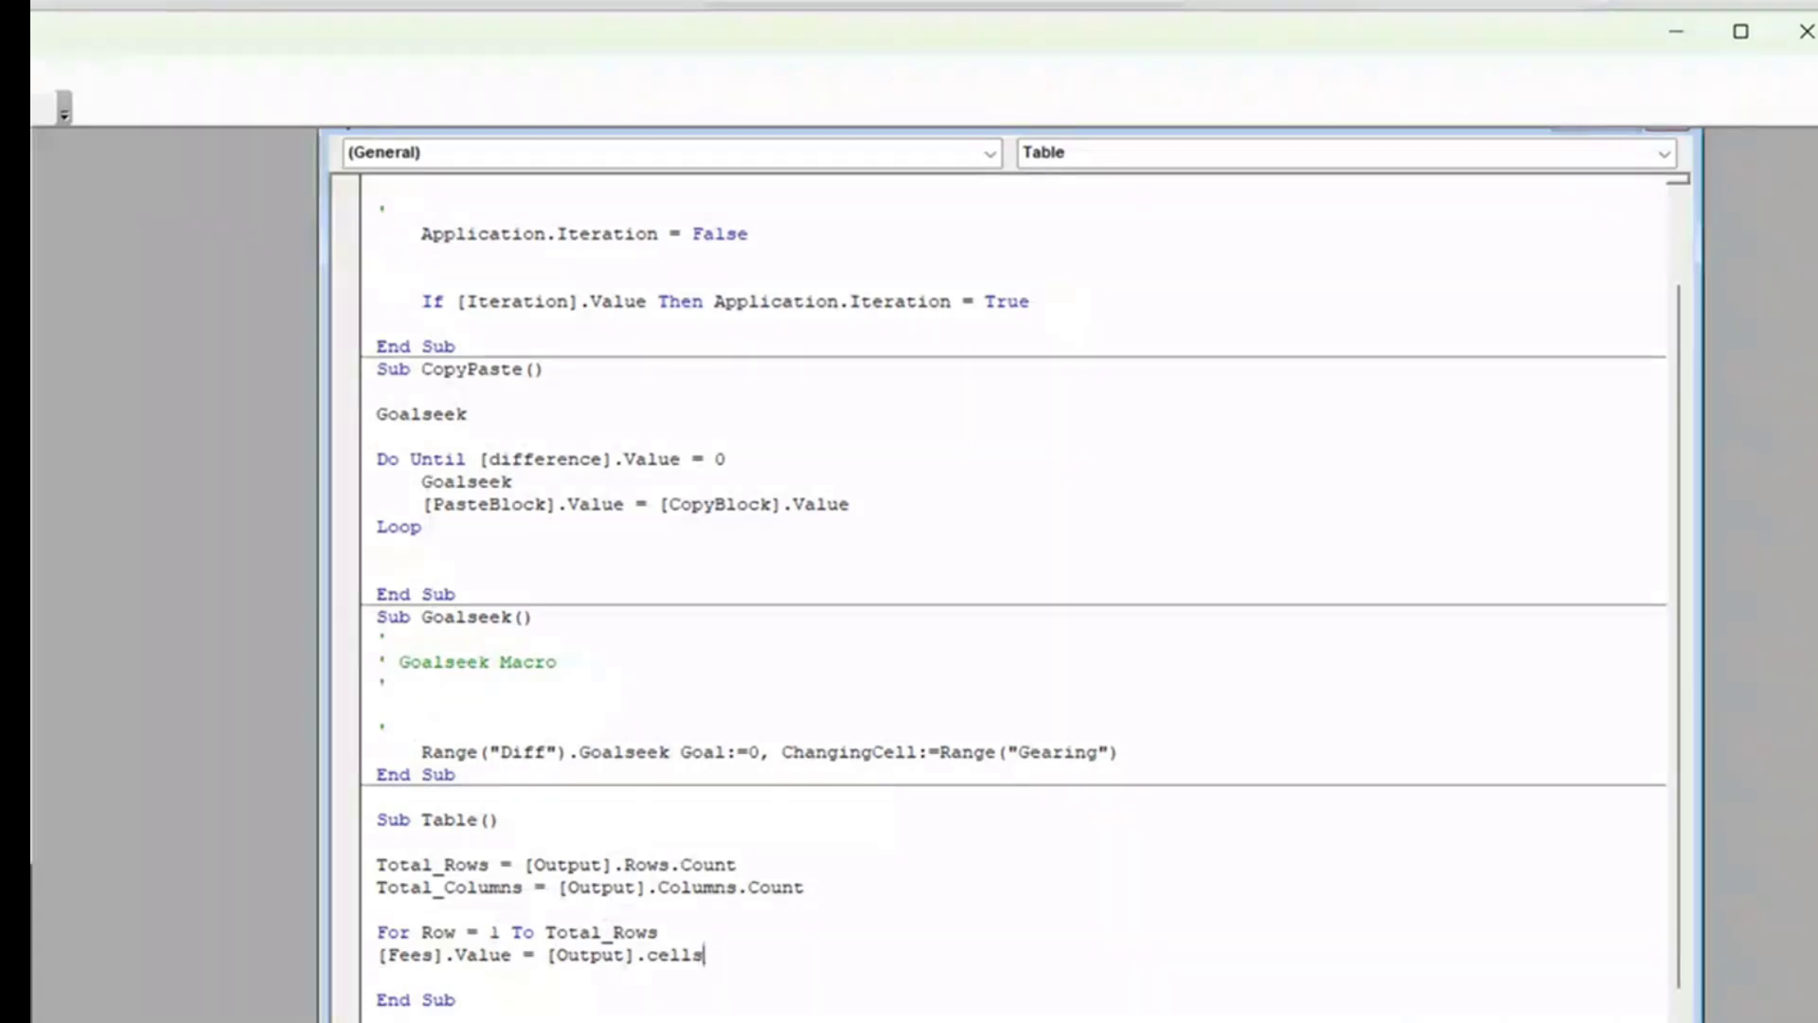
type("(")
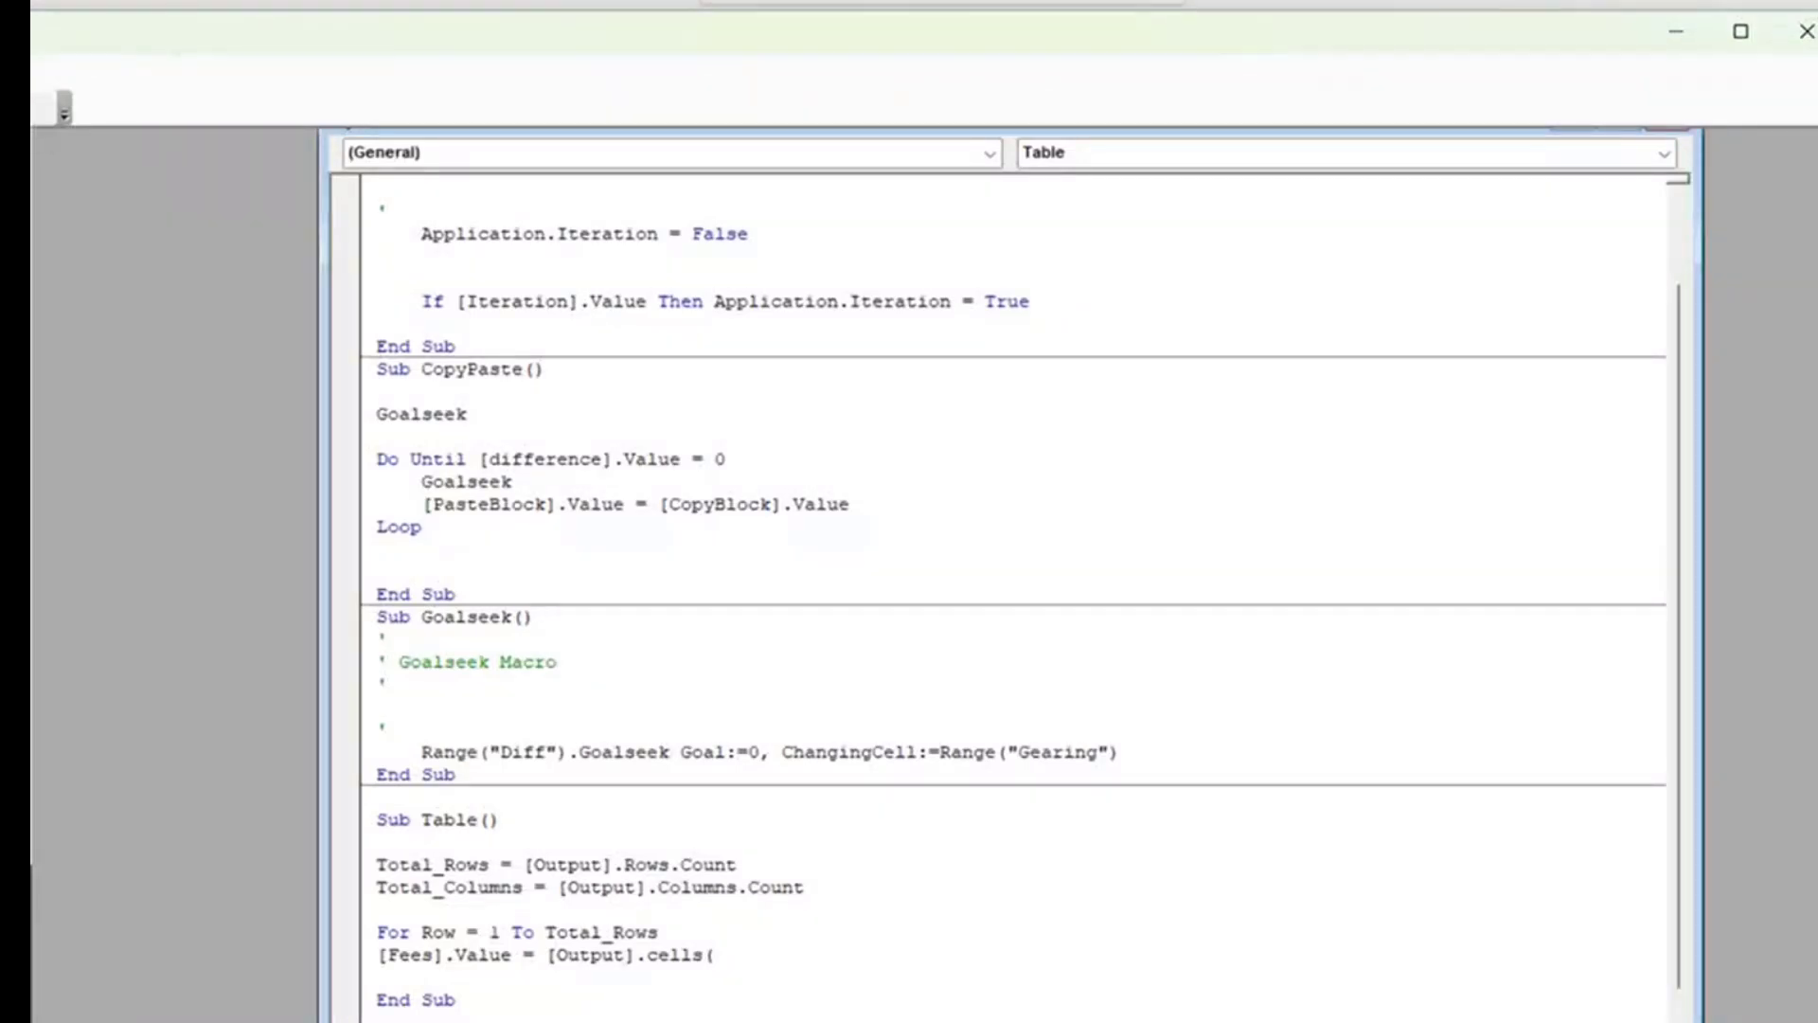
type("row)")
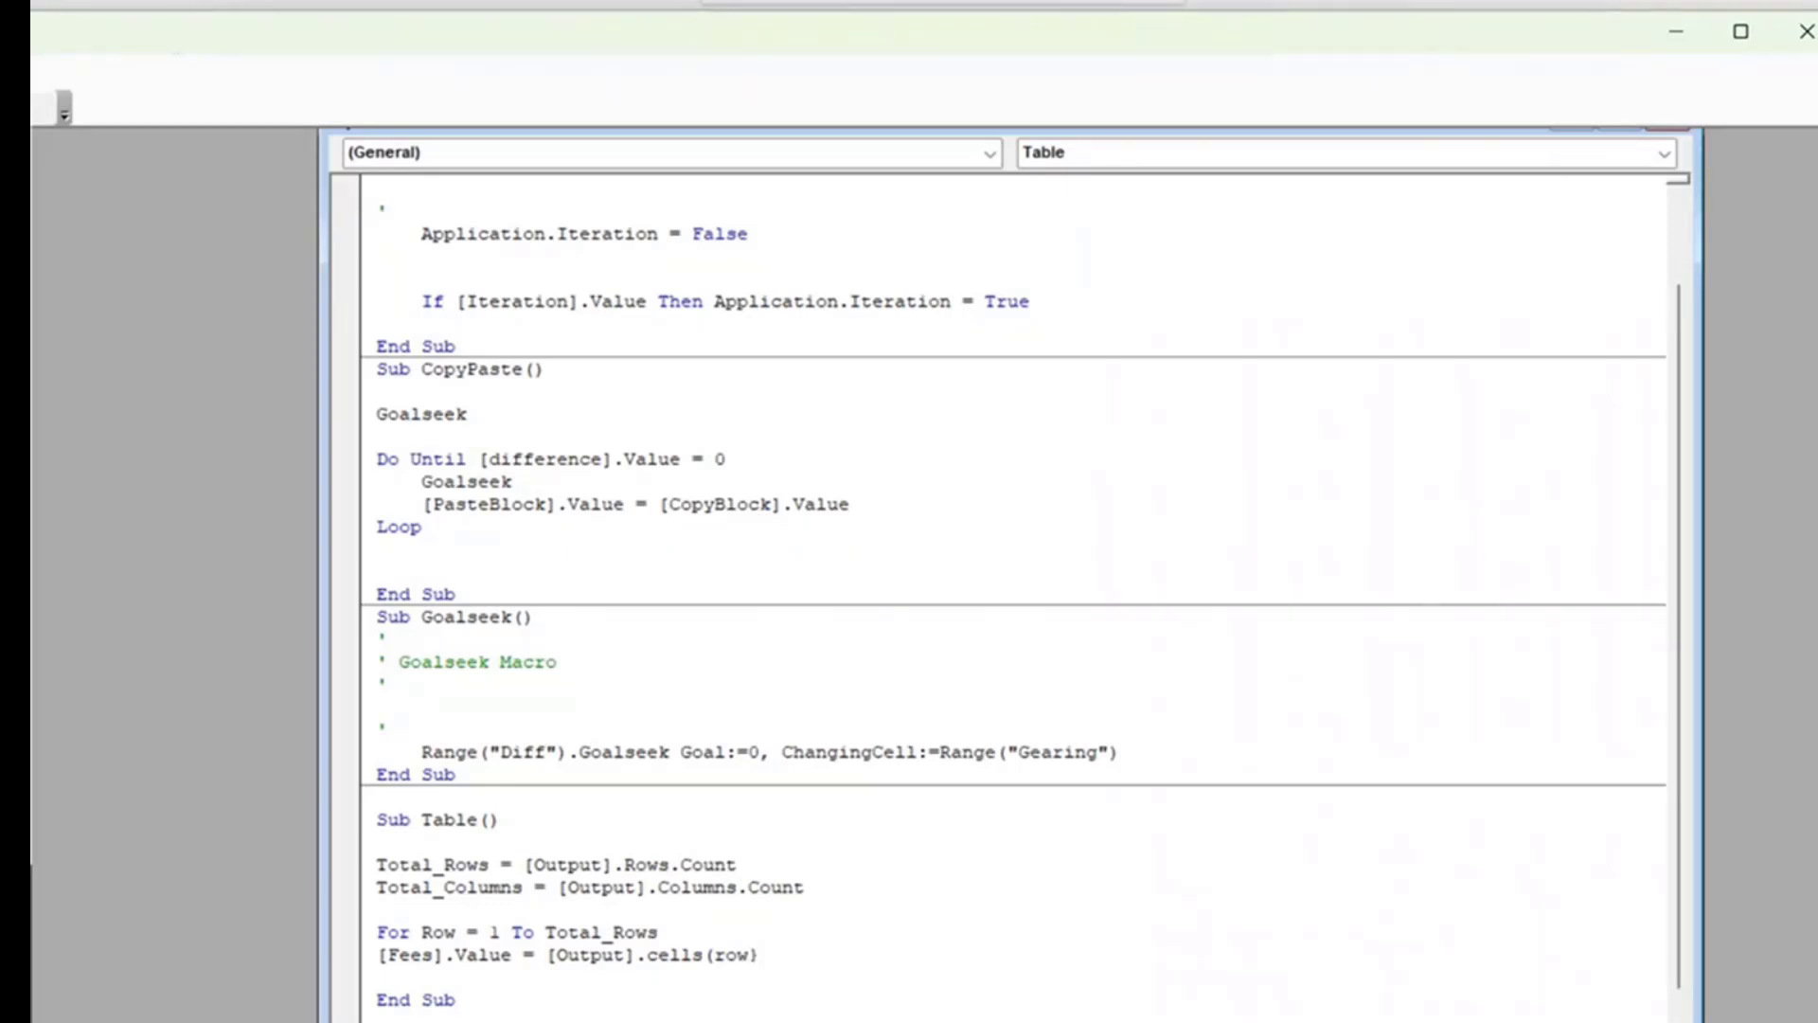
key("BackSpace")
type("),")
key("BackSpace")
key("BackSpace")
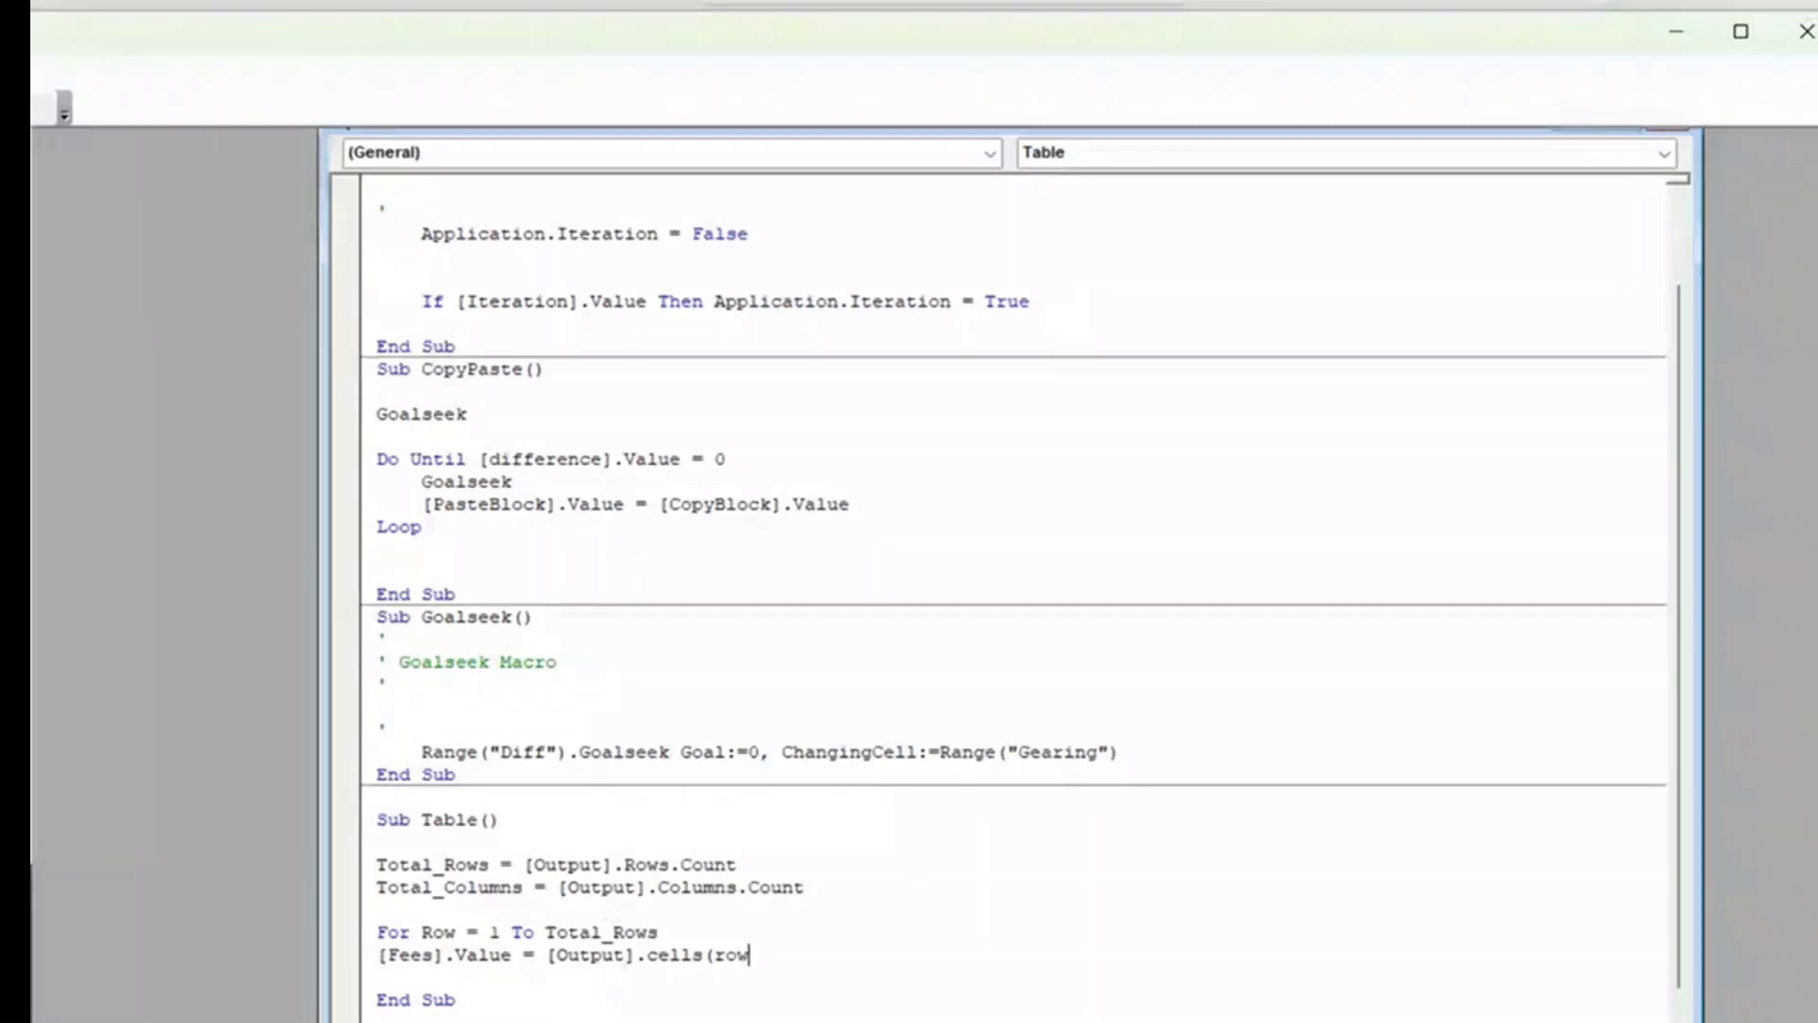
type(",")
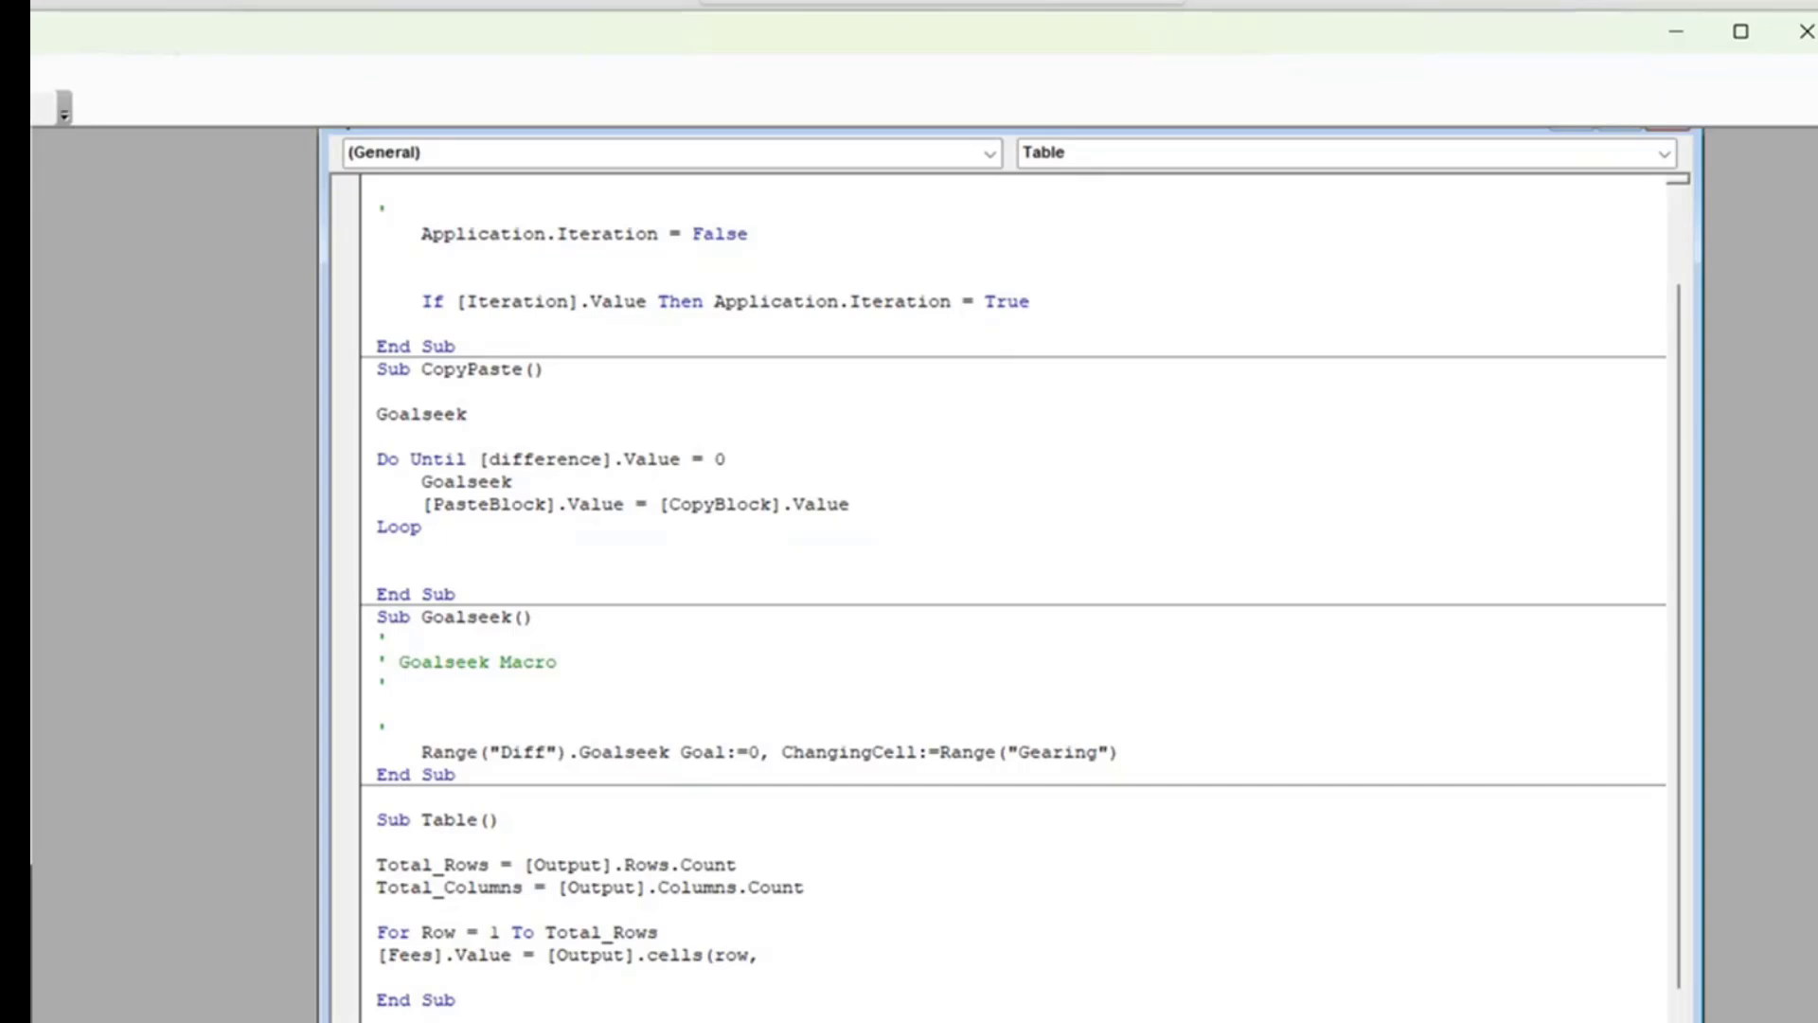
type("col")
key("BackSpace")
key("BackSpace")
key("BackSpace")
type("0")
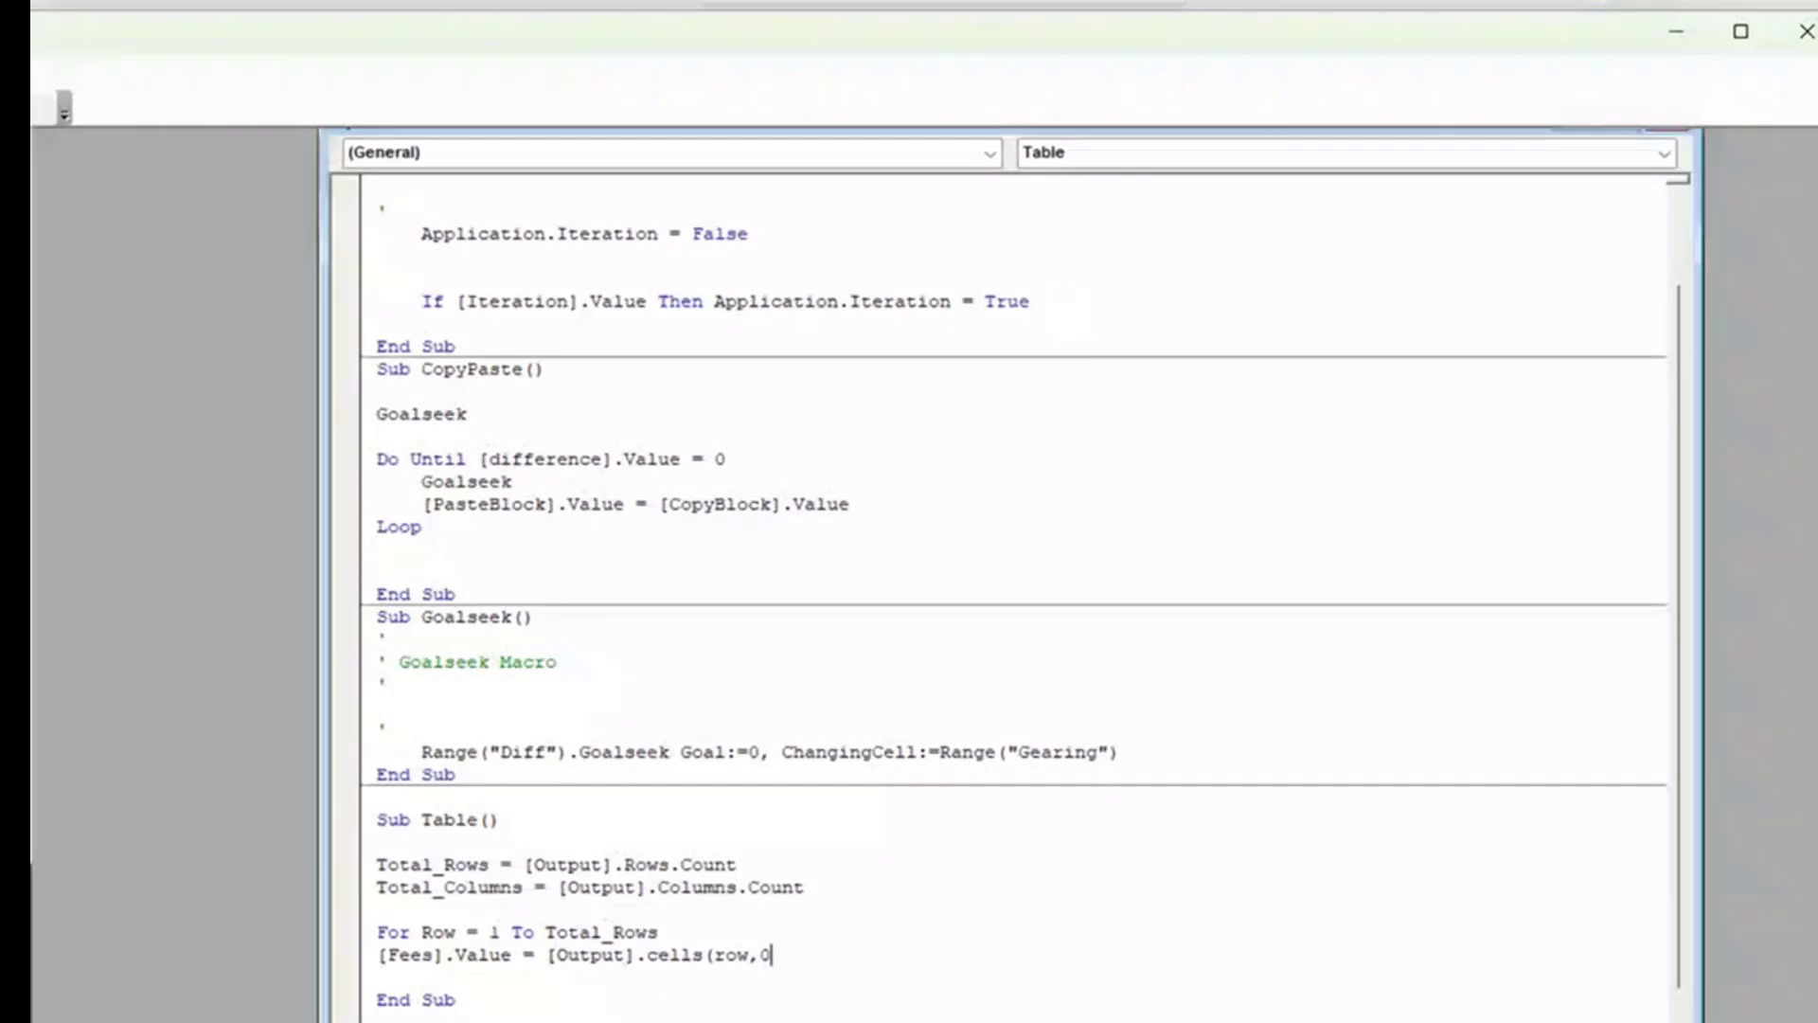
type(")")
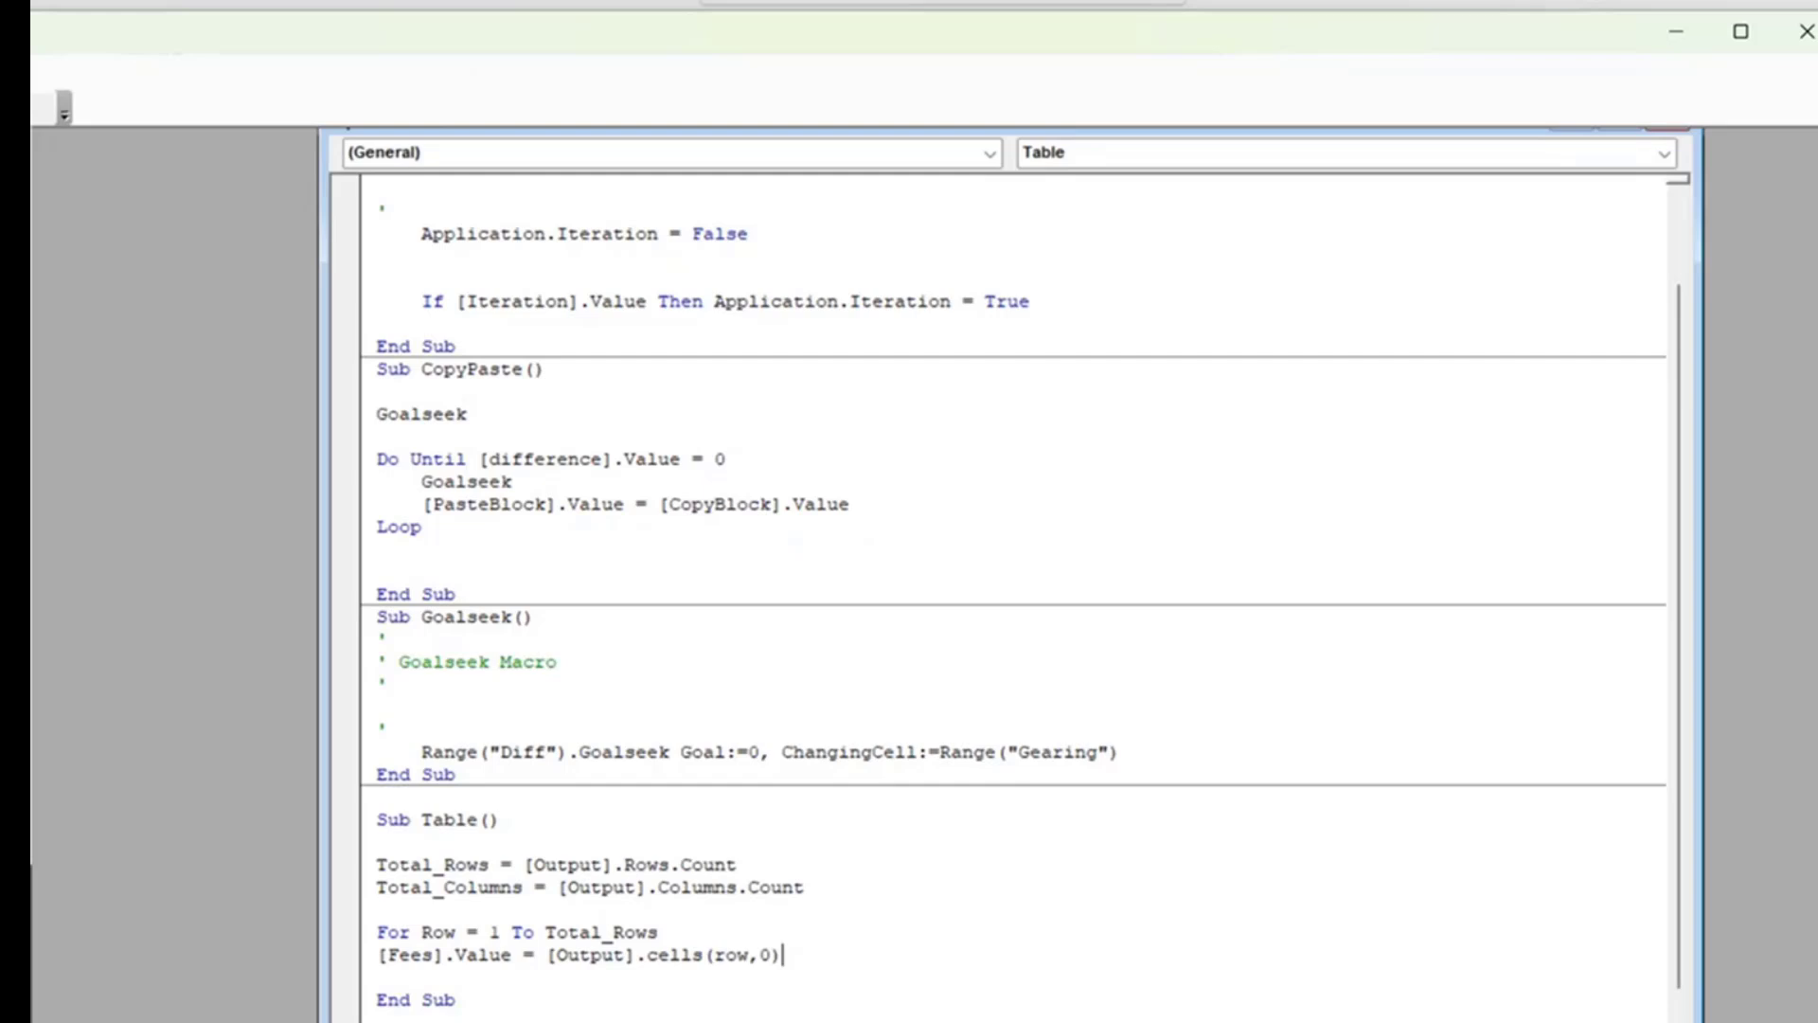
Add the declaration Option Base 1 at the top of the module, above Sub Iterationbutton, followed by a blank line.
scroll(486, 796, "down", 1)
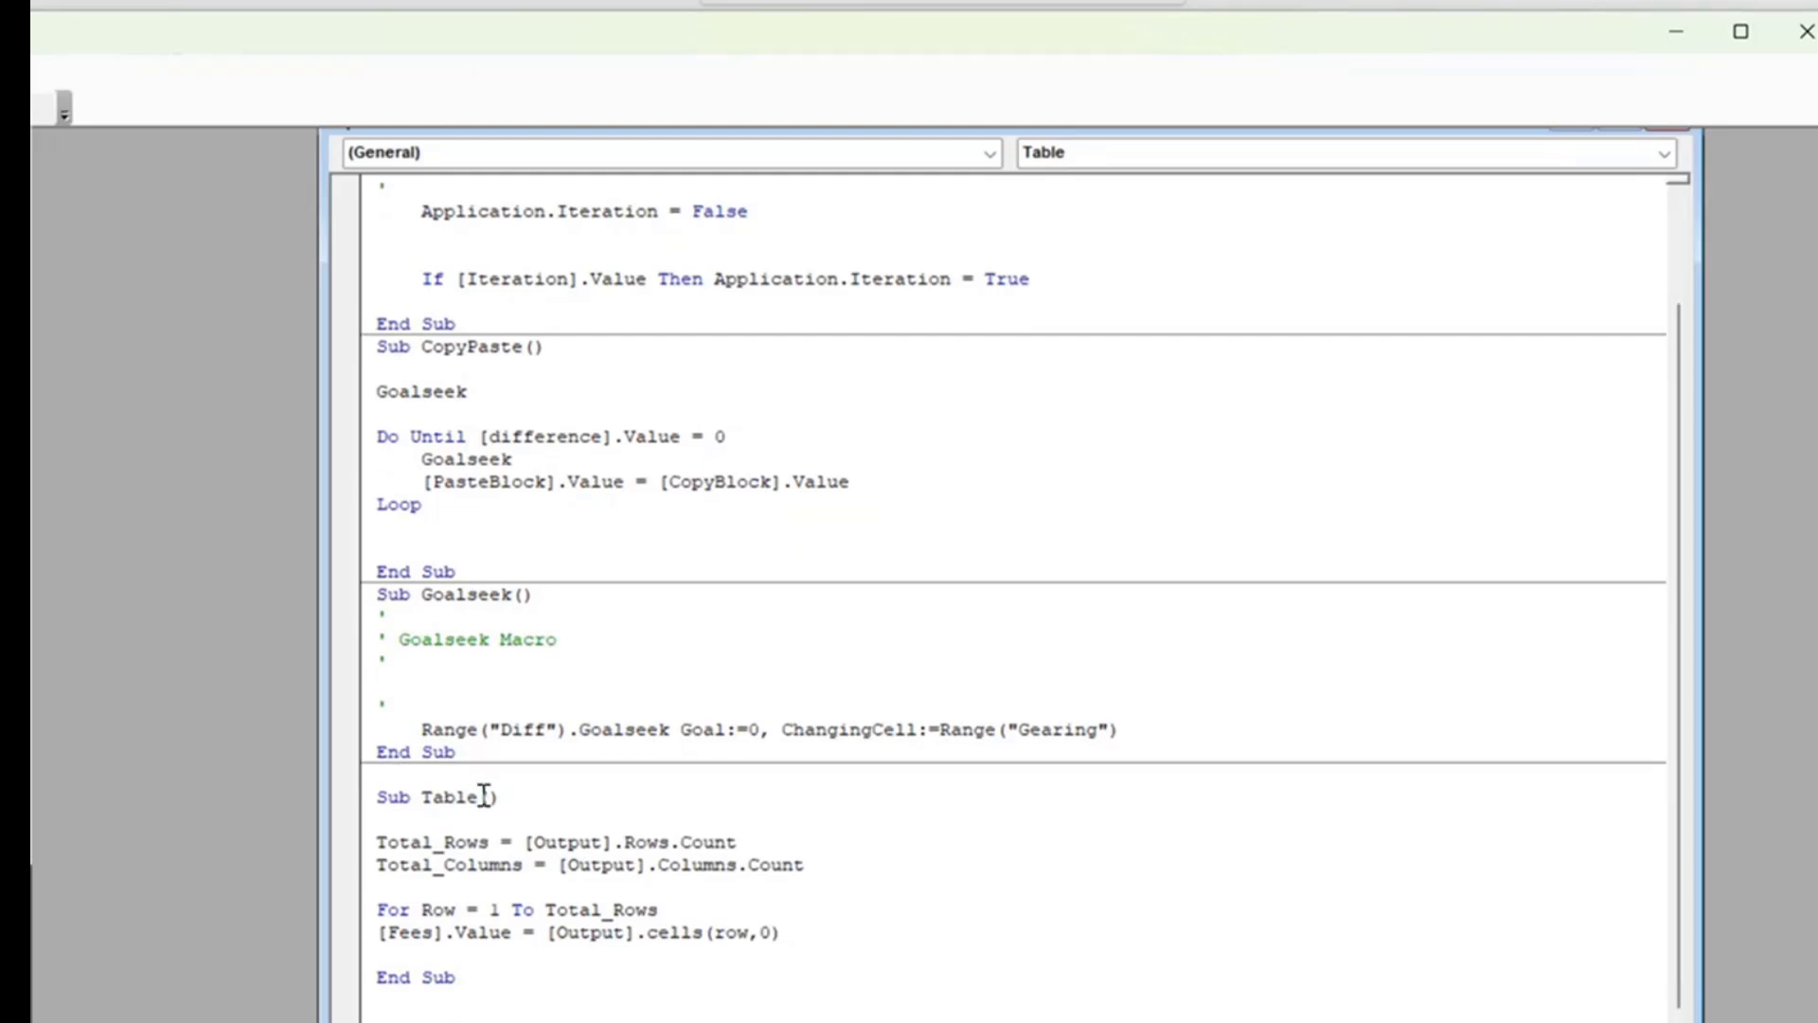
scroll(483, 796, "up", 2)
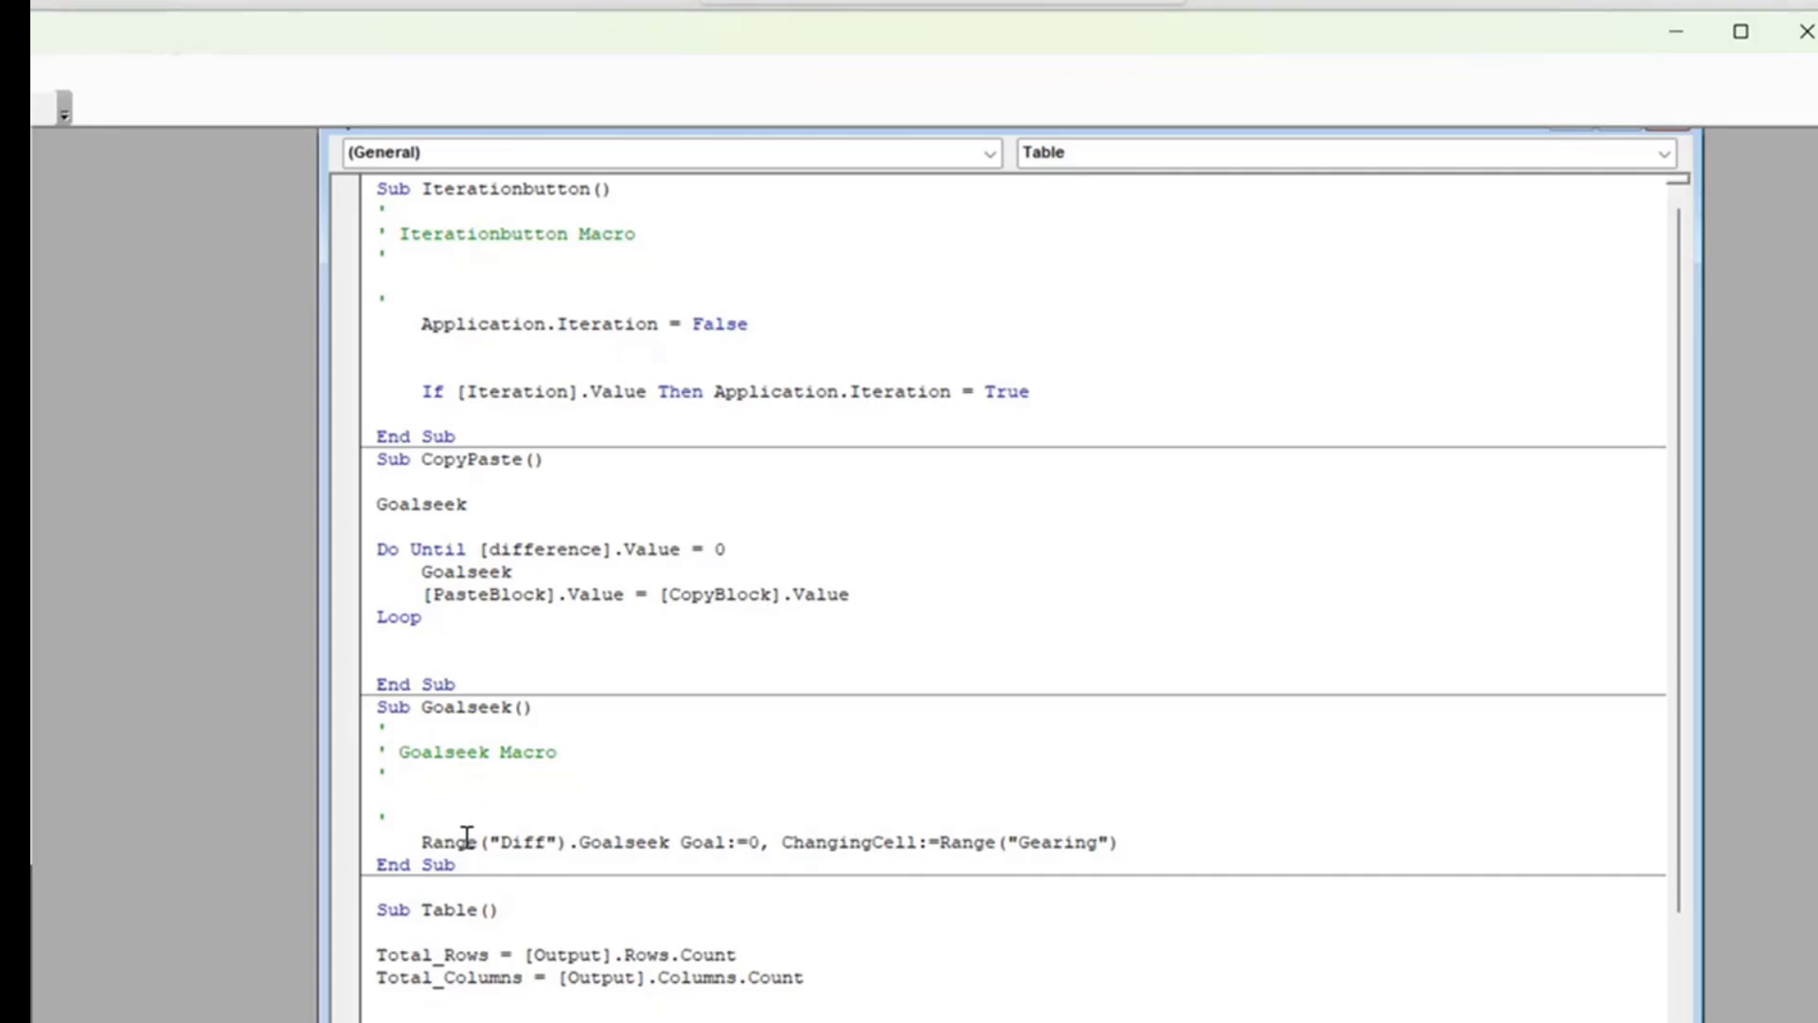
scroll(479, 861, "down", 2)
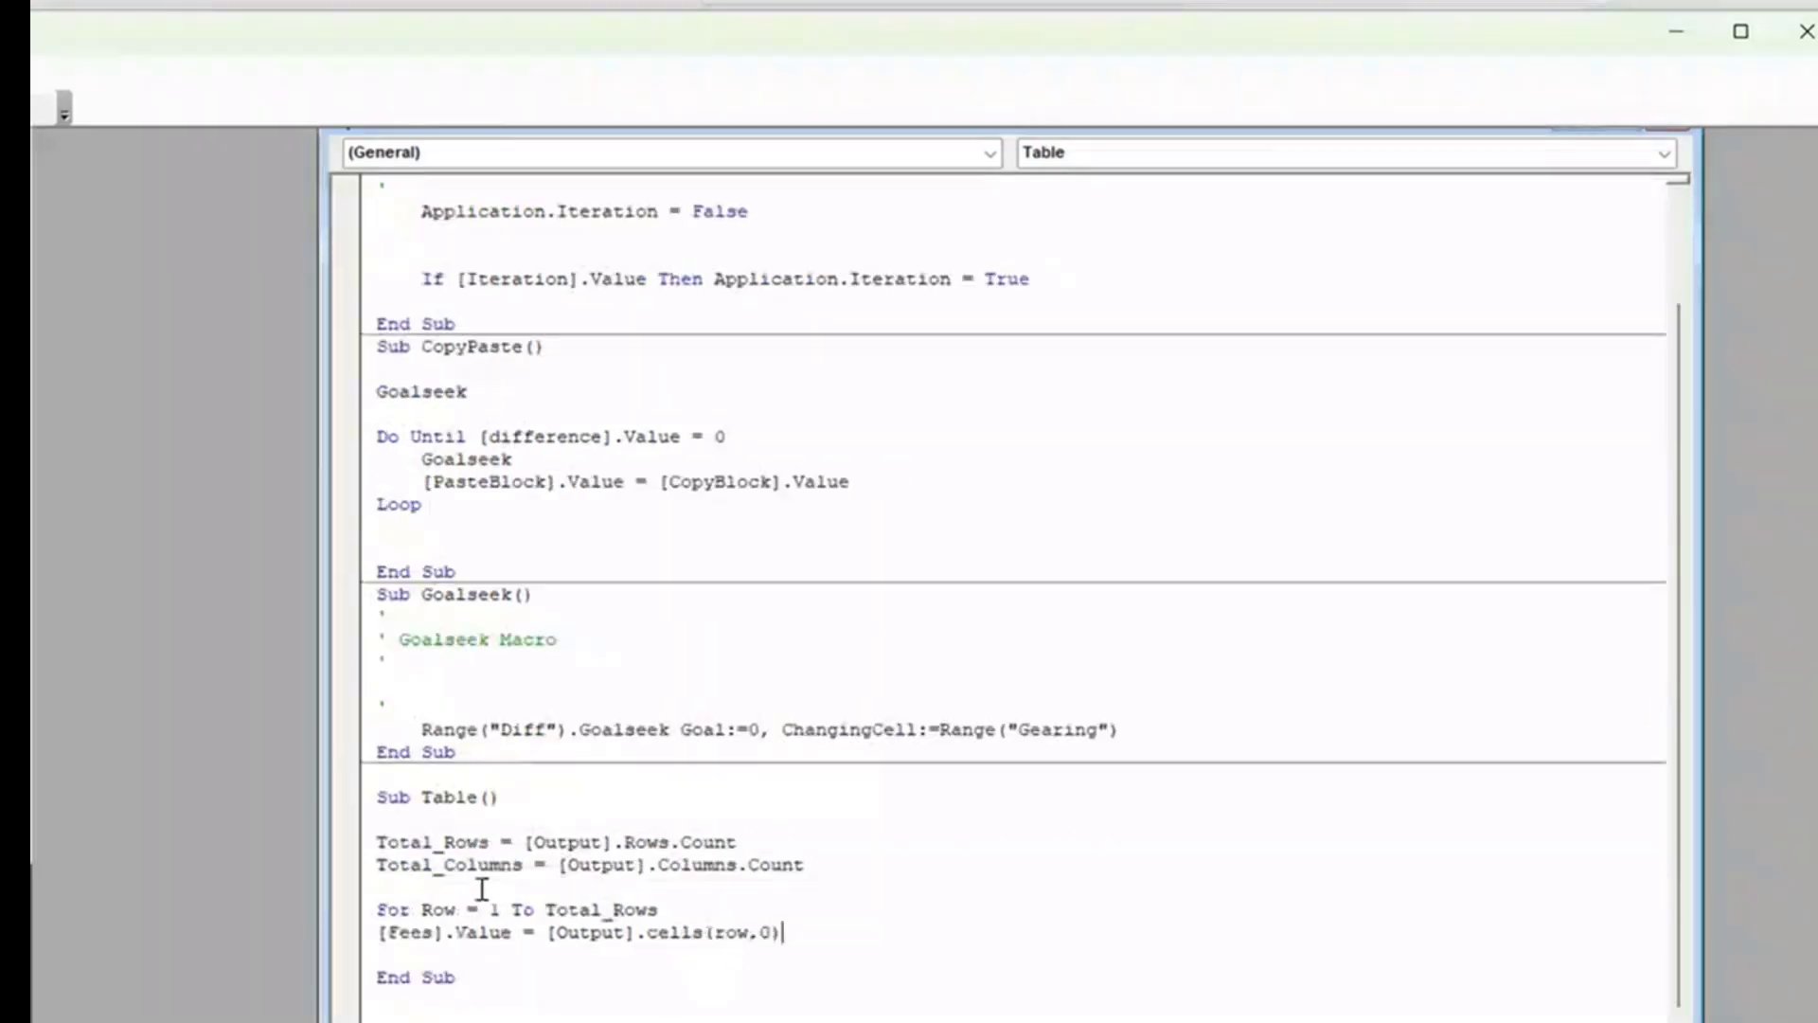
scroll(480, 887, "up", 2)
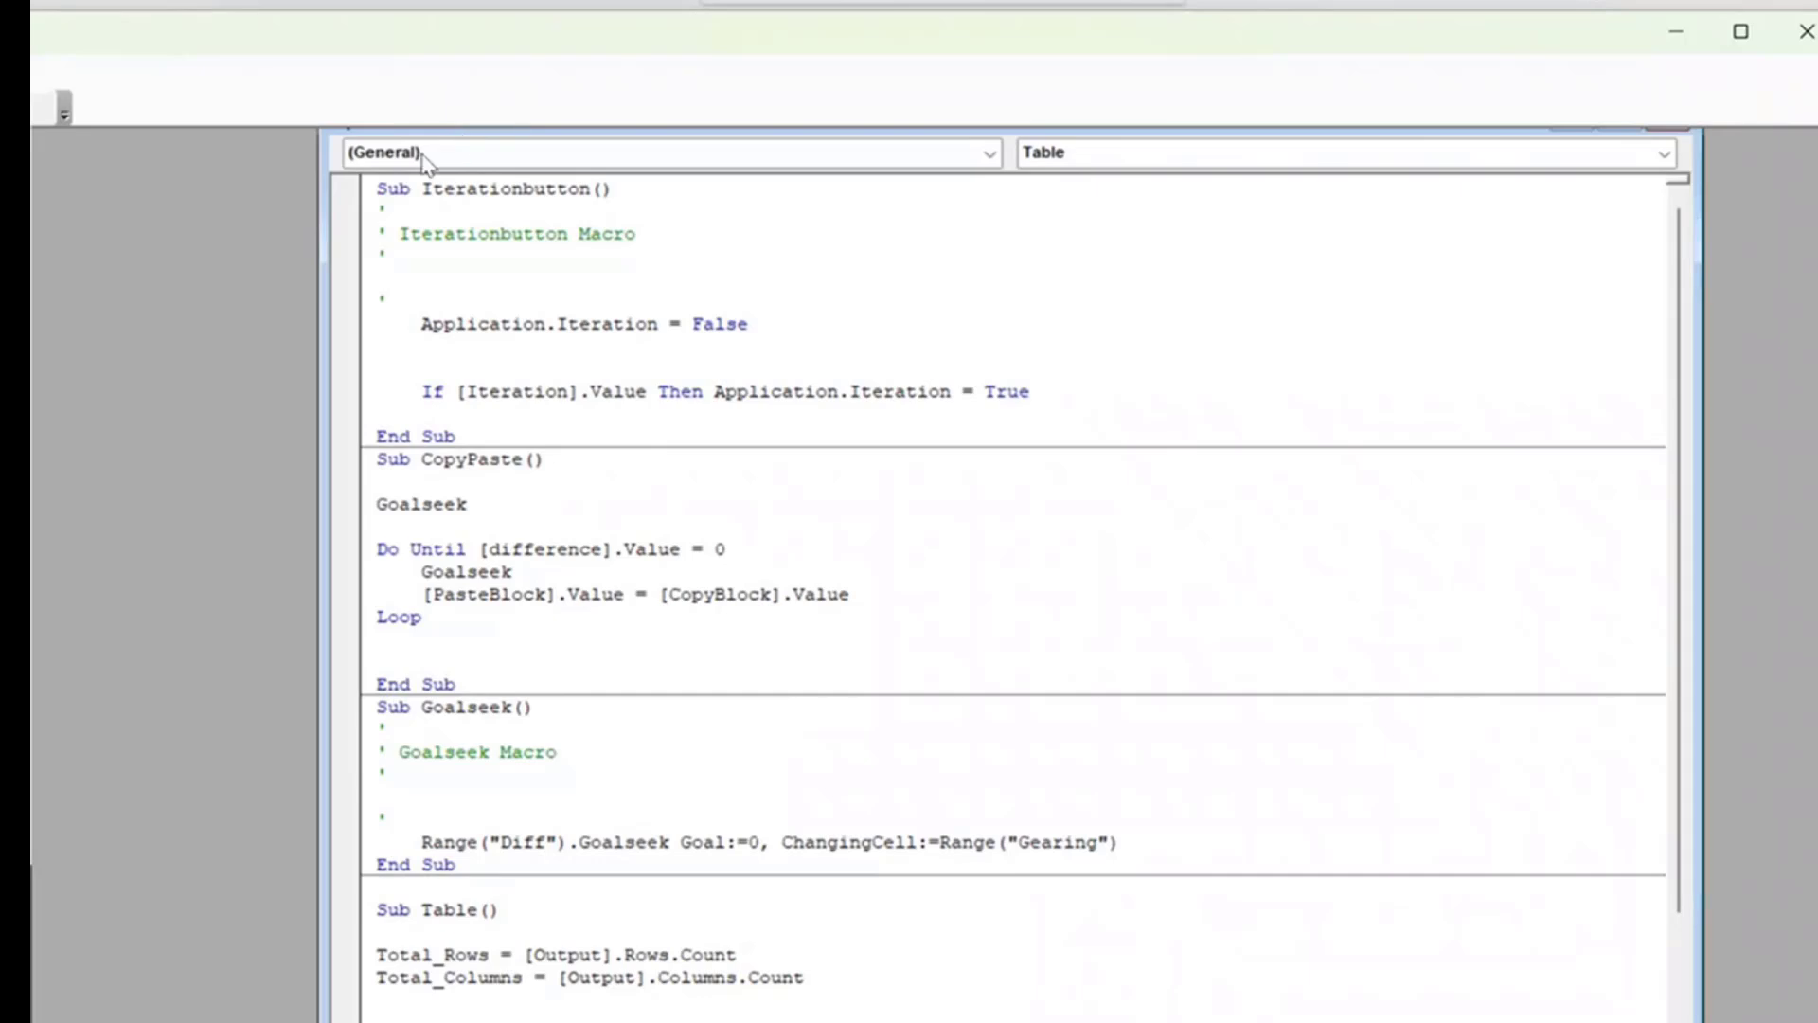
left_click(378, 189)
key("Return")
key("Return")
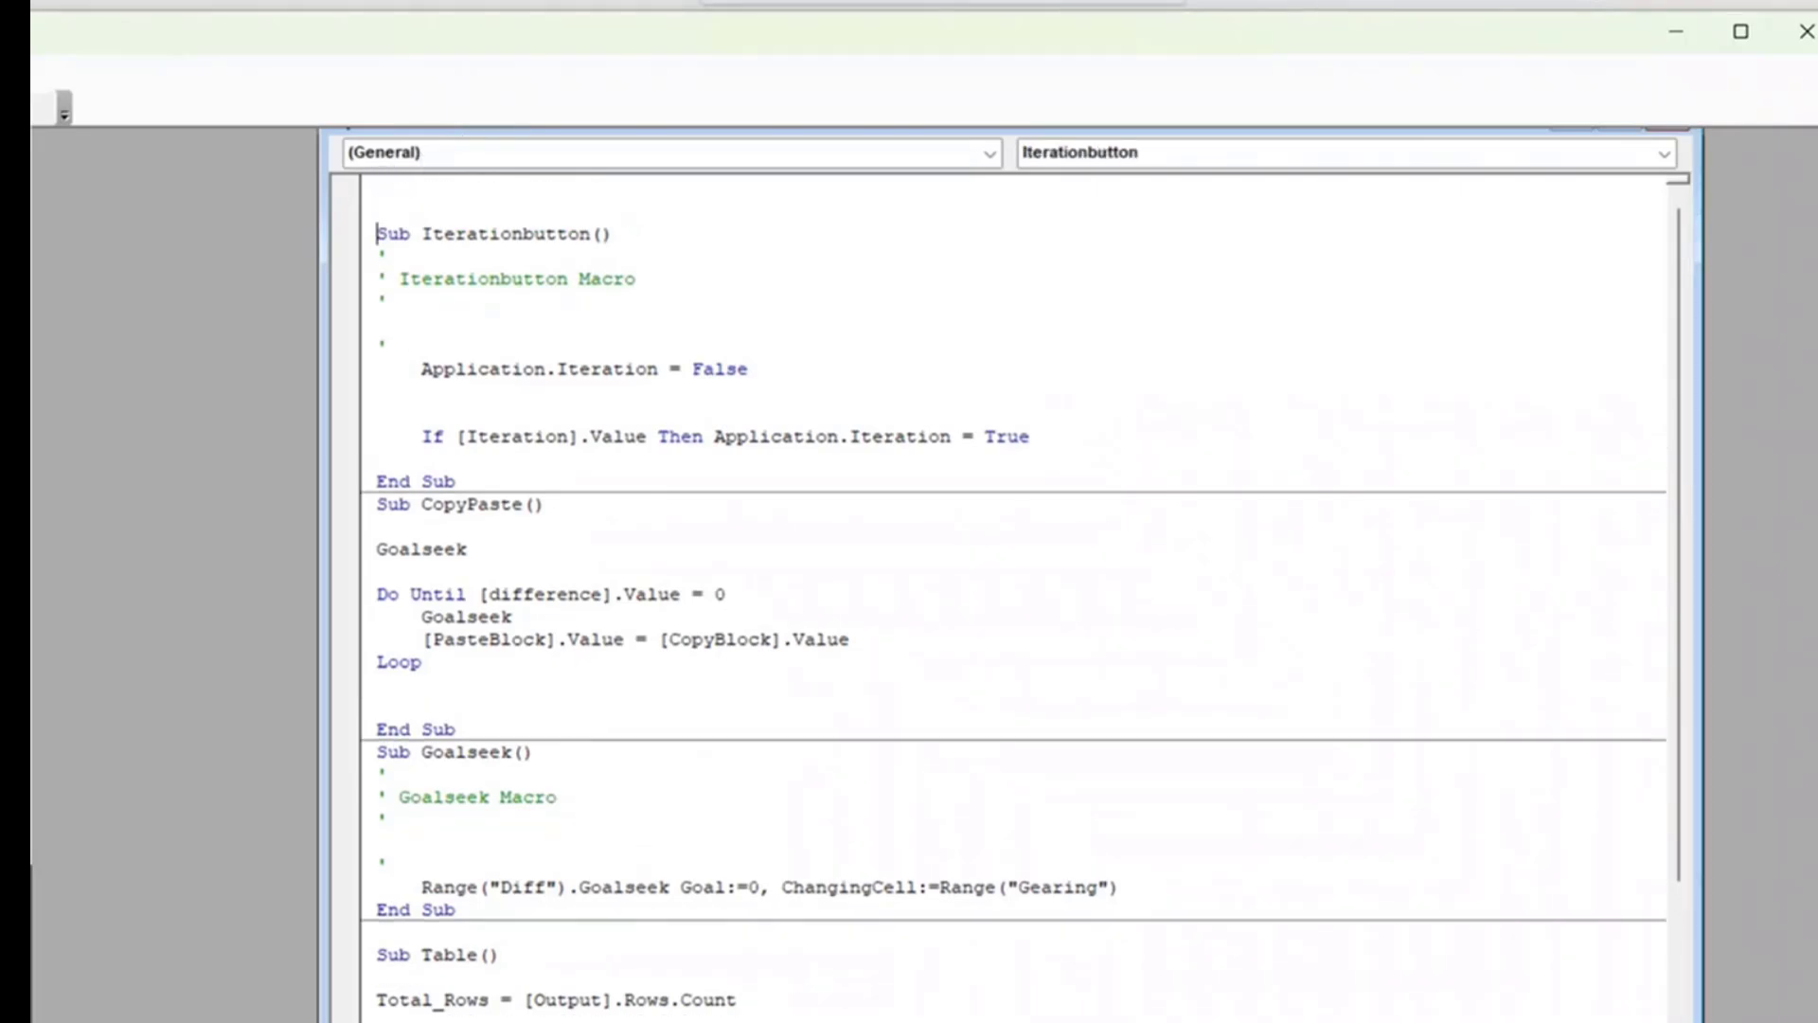
key("Up")
key("Up")
type("Option")
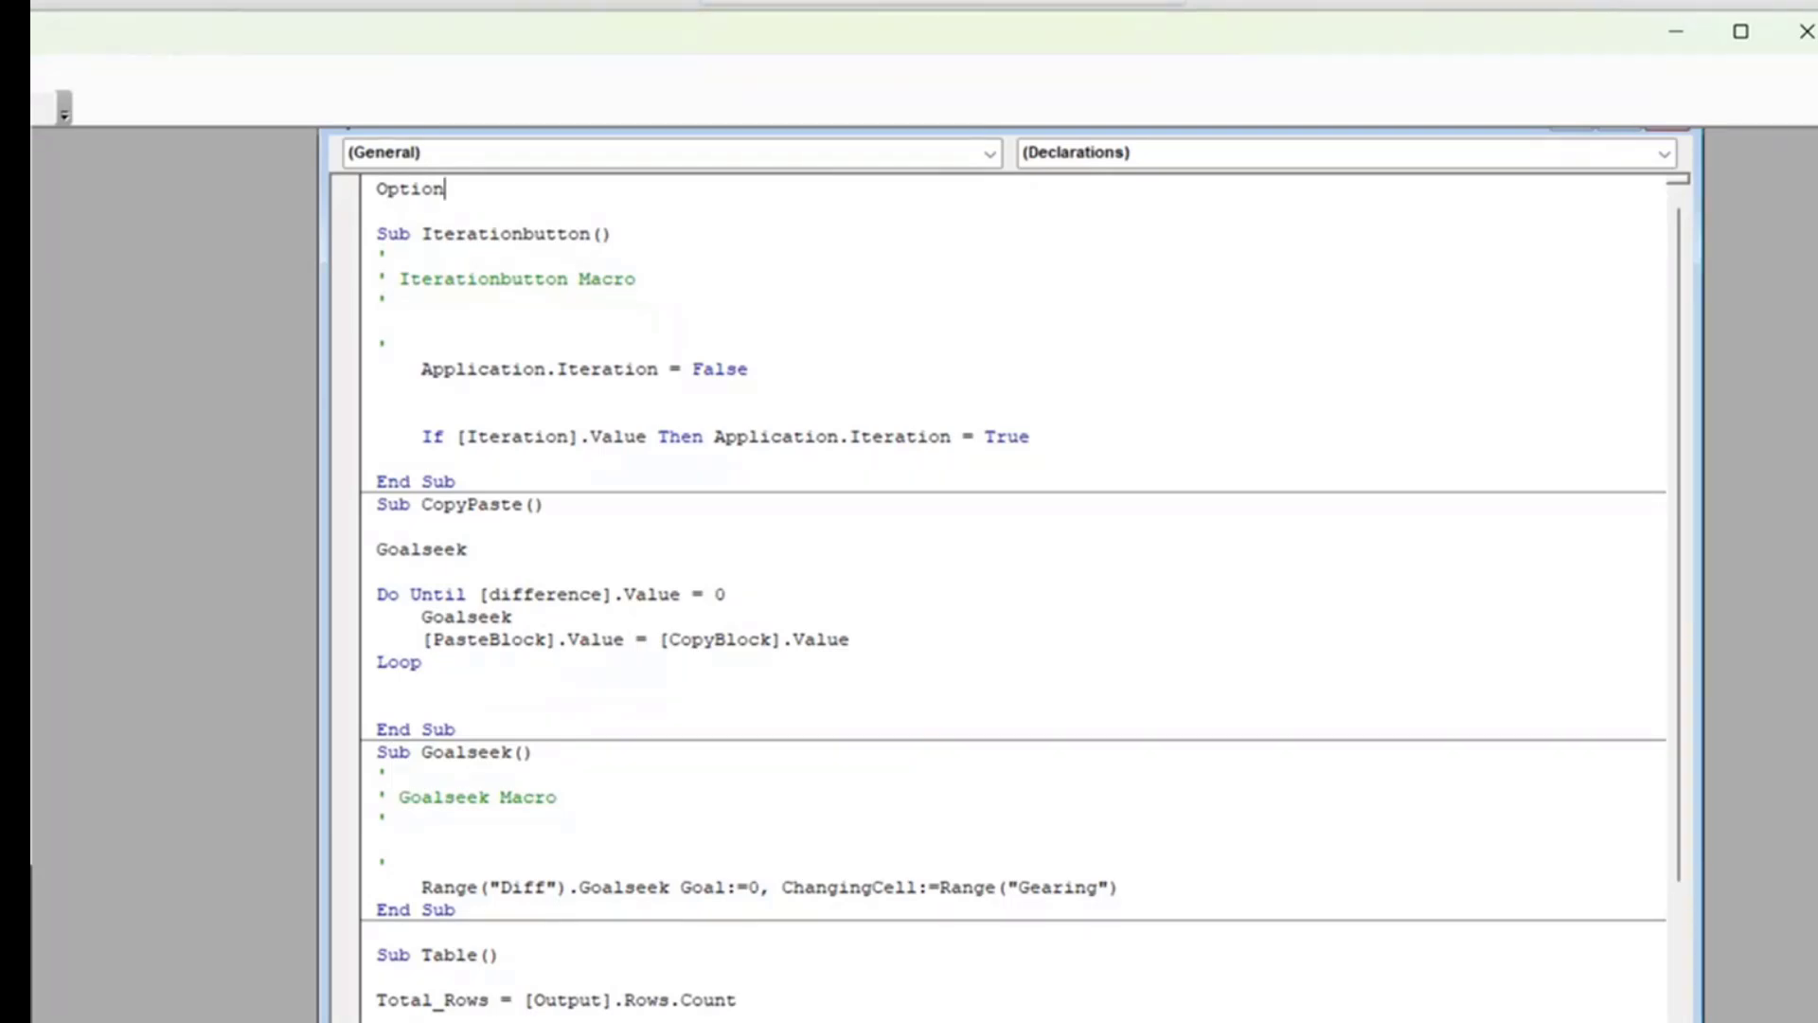
type("base 1")
left_click(957, 347)
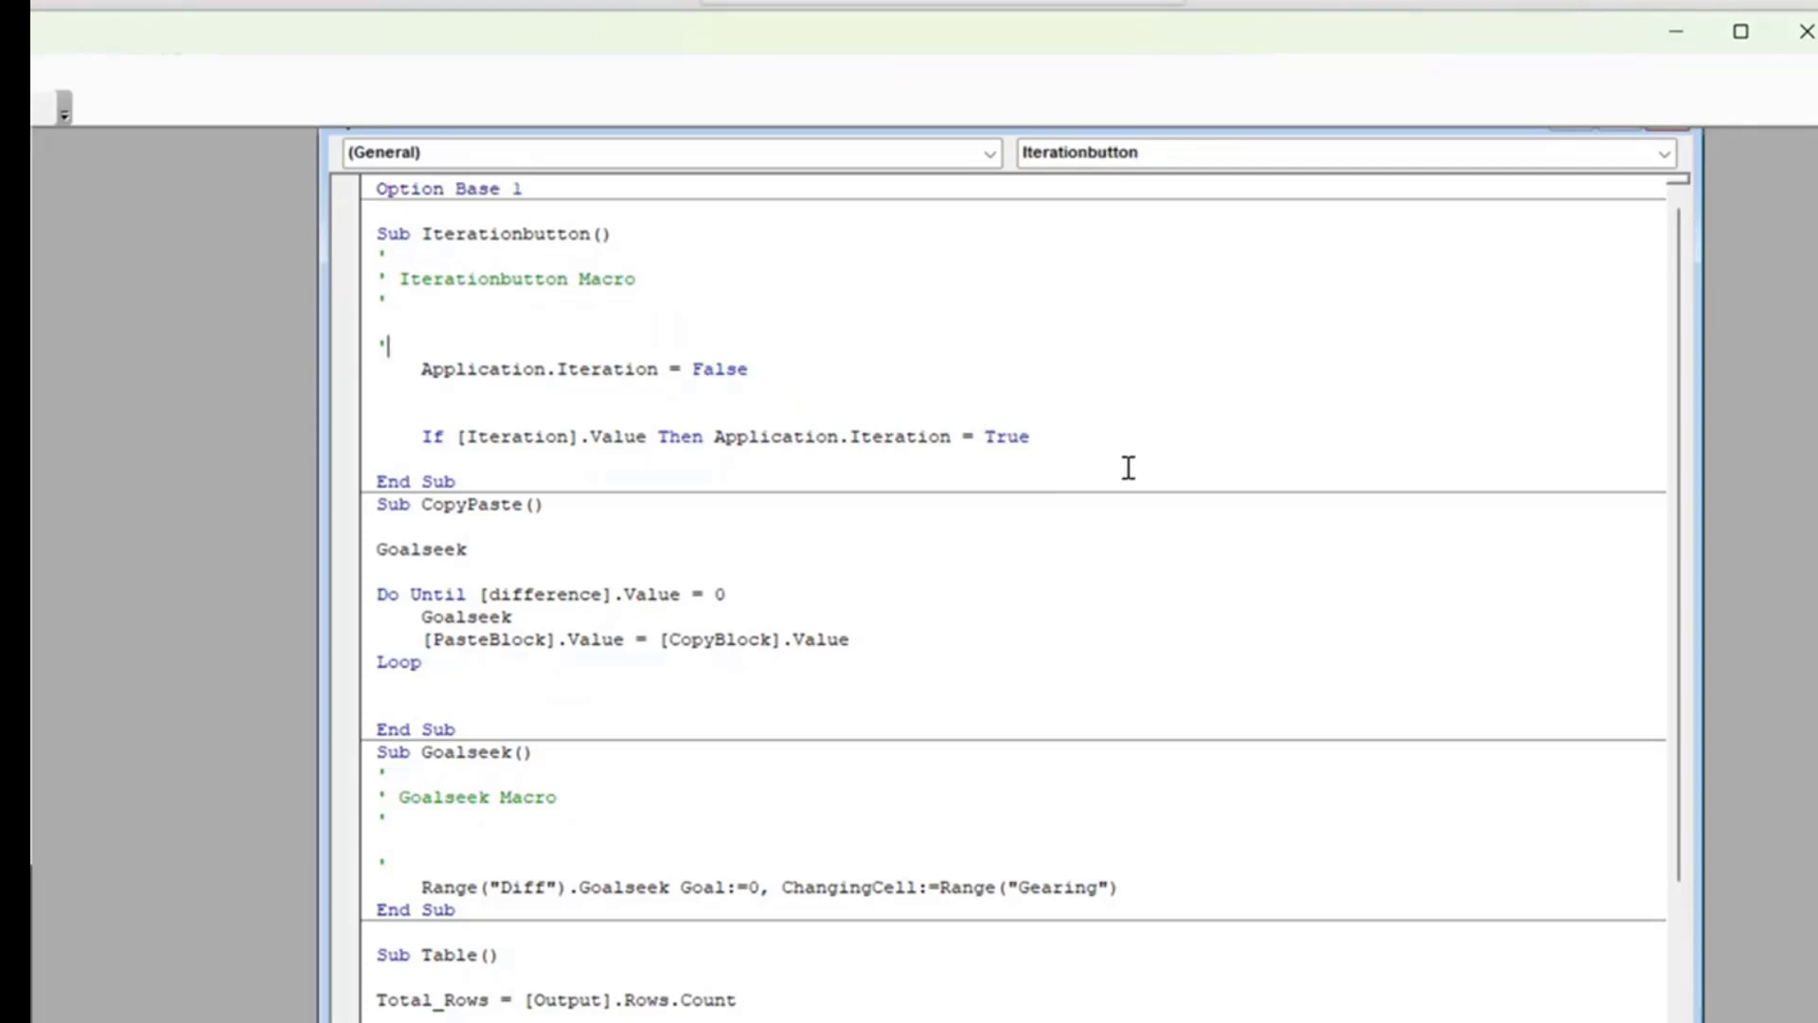
Beneath the Fees assignment in the Table procedure, add the lines MsgBox [Fees].Value and Next Row.
scroll(1128, 468, "down", 2)
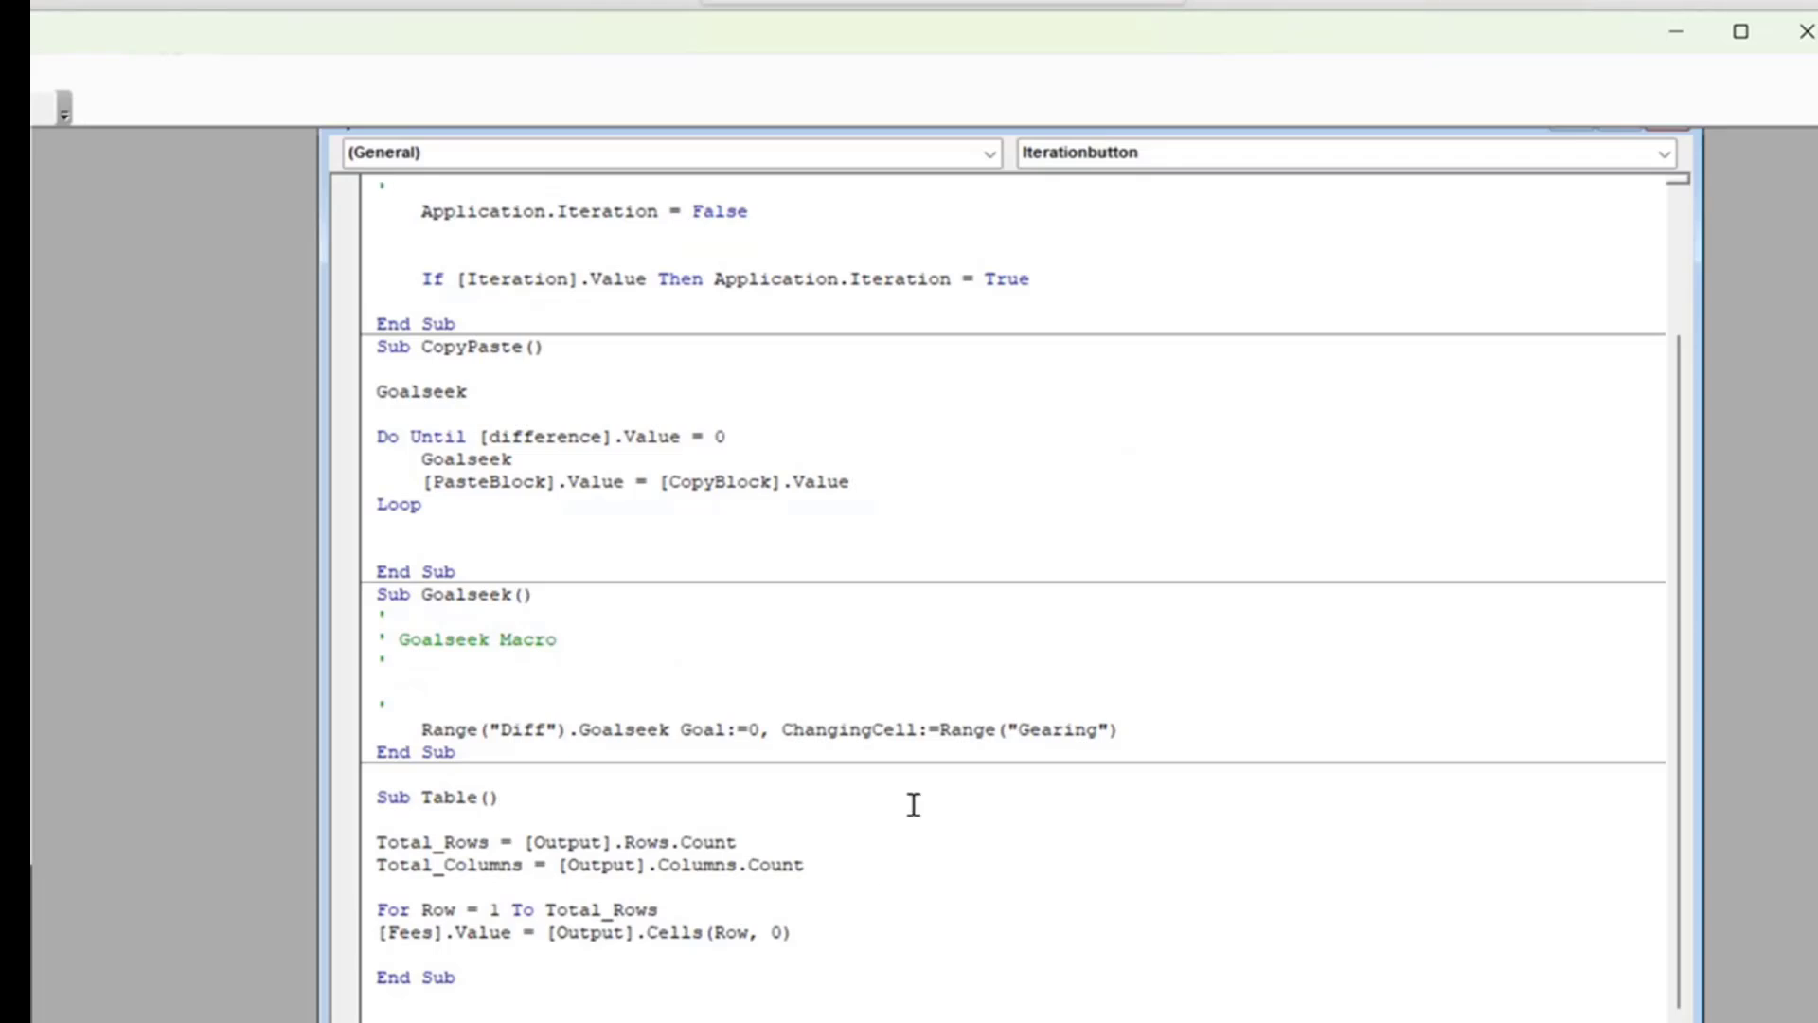
left_click(800, 967)
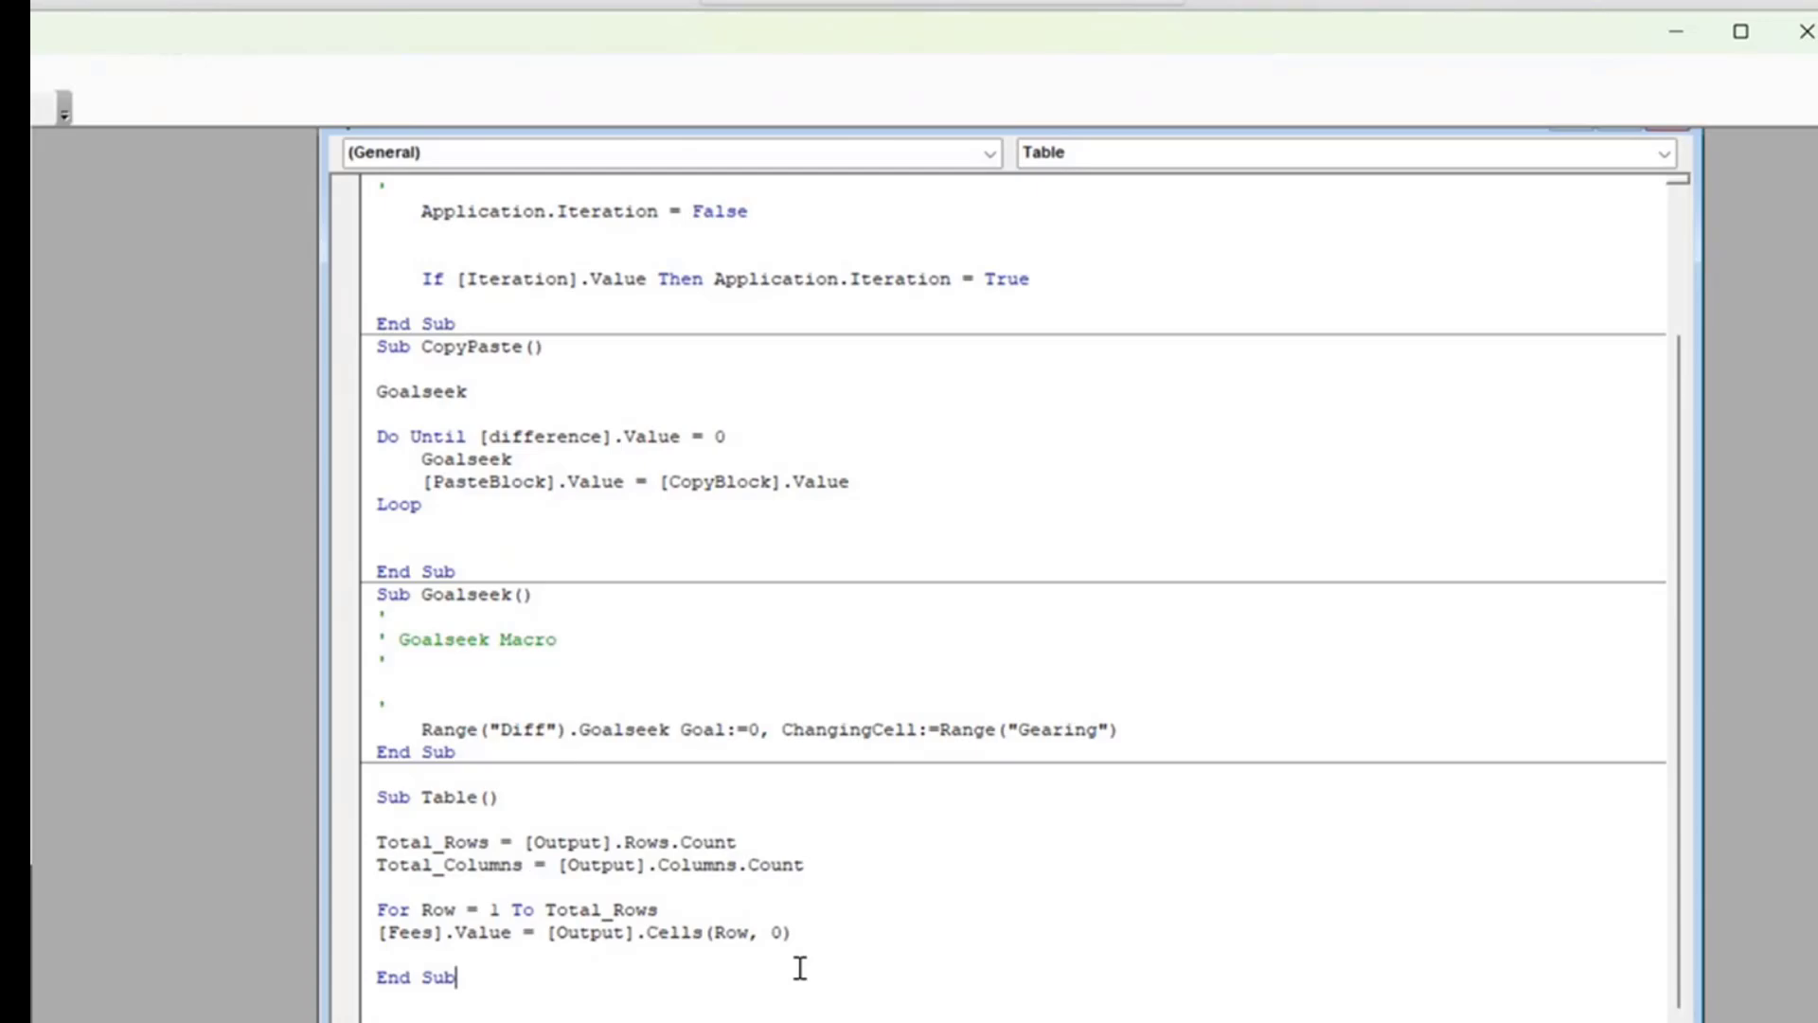
left_click(800, 959)
key("Return")
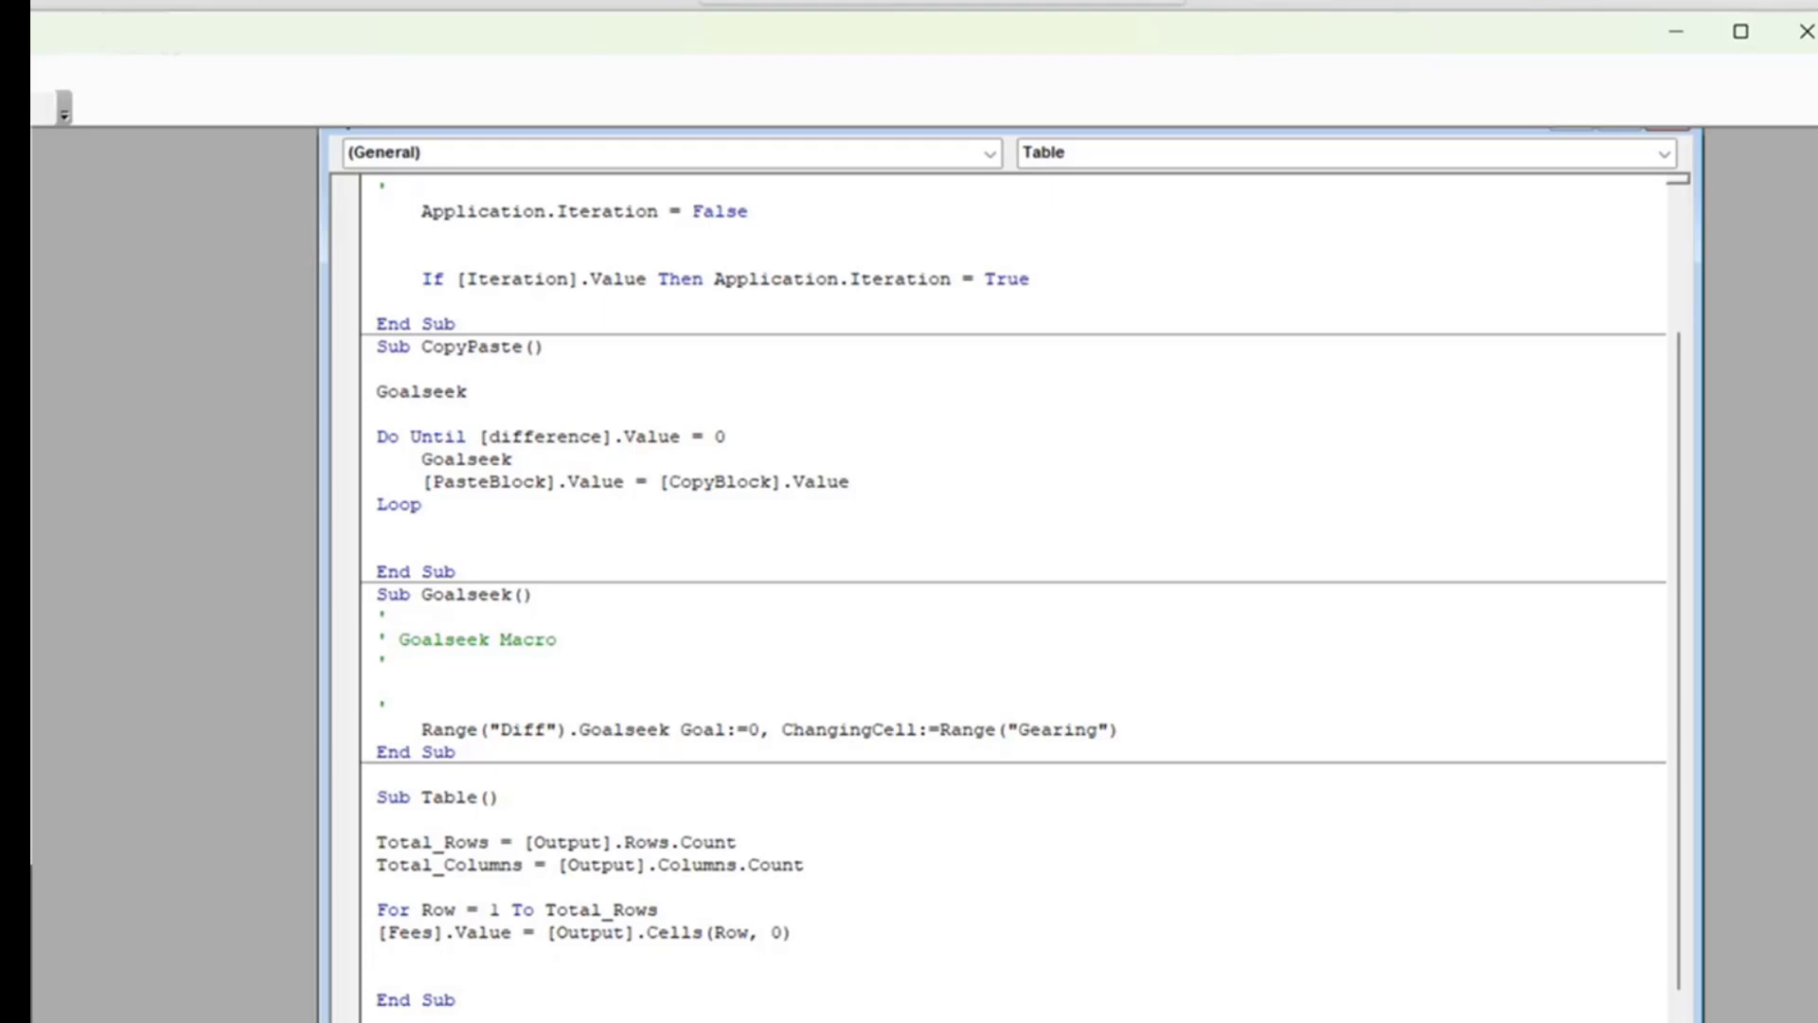
type("msgbox")
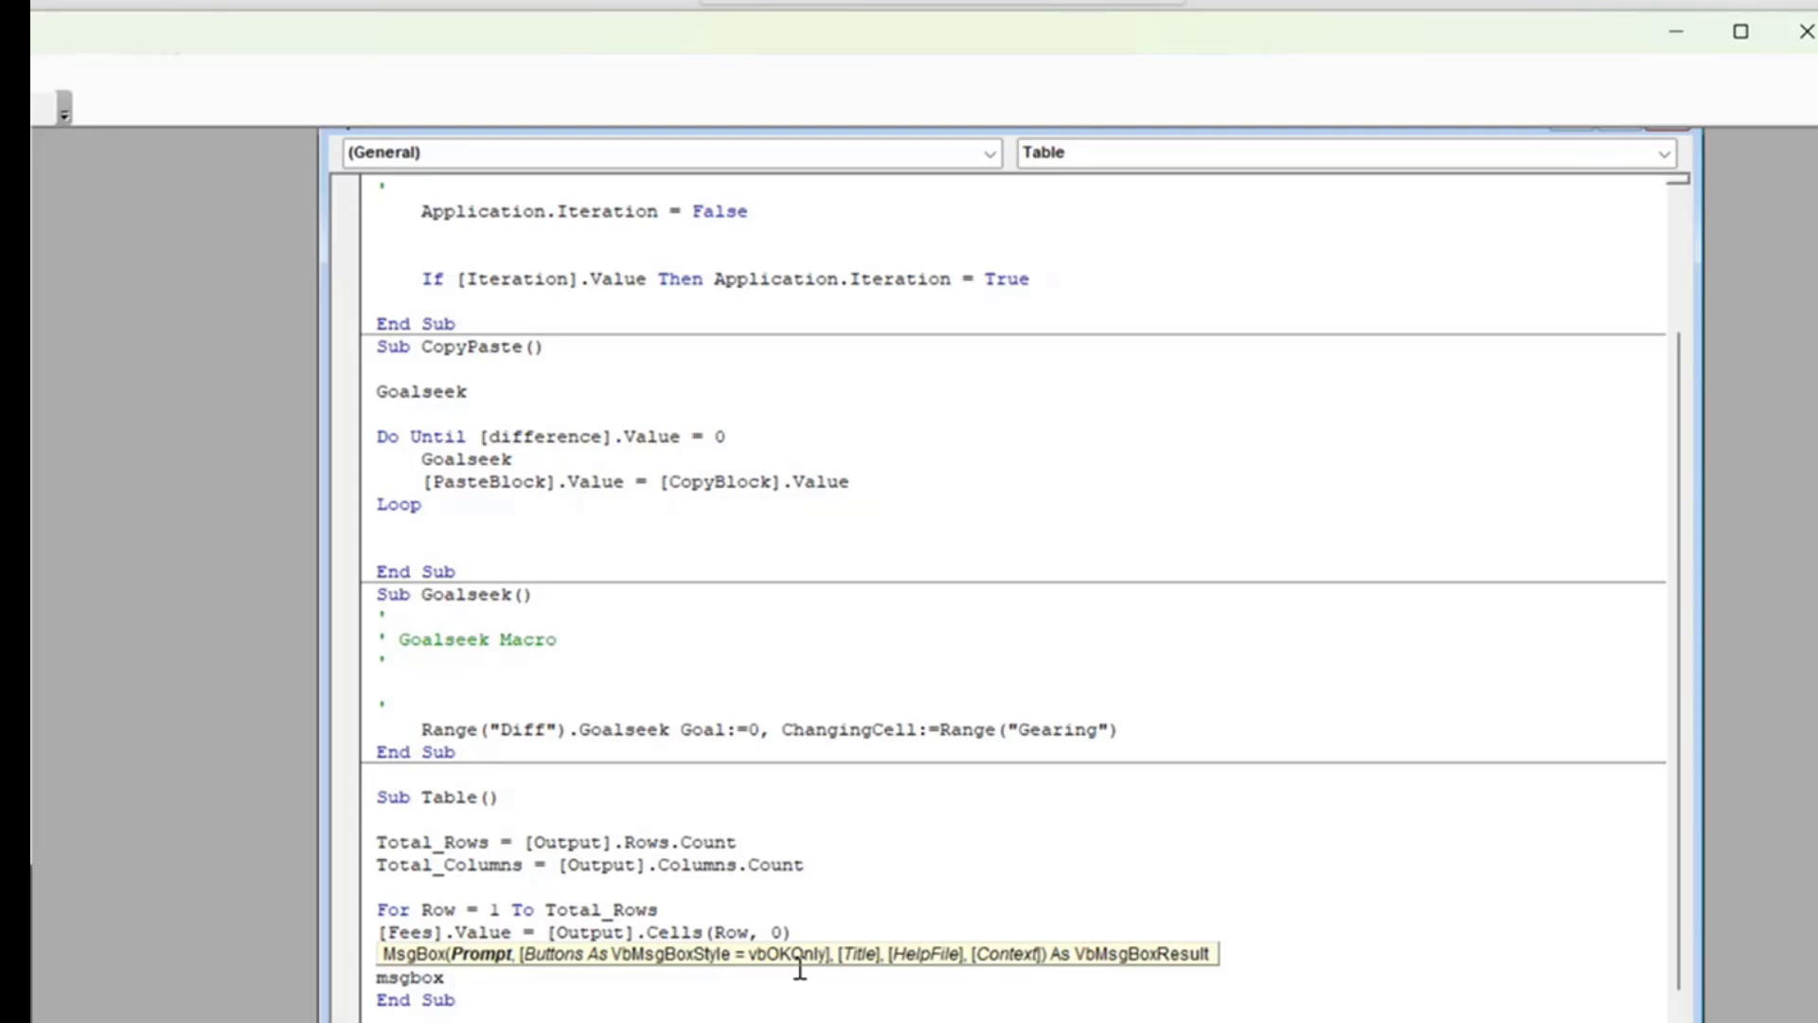
type("(")
key("BackSpace")
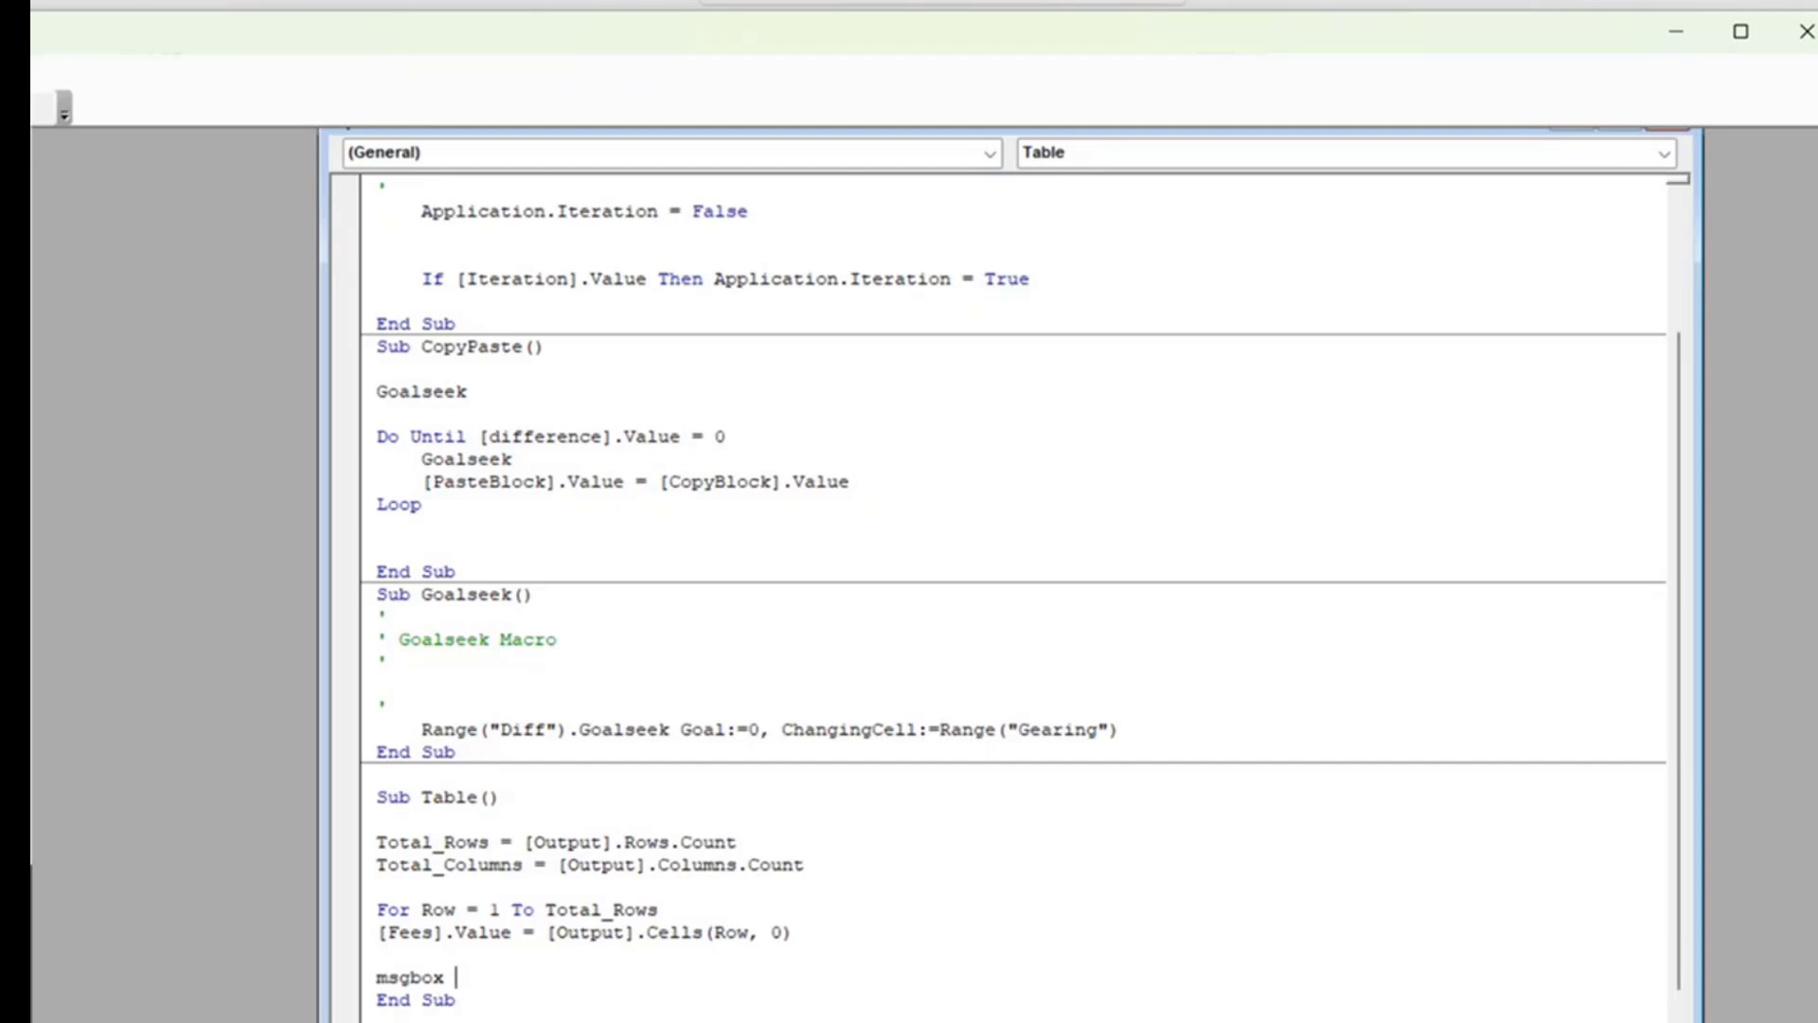
type("[Fees].Value")
key("Return")
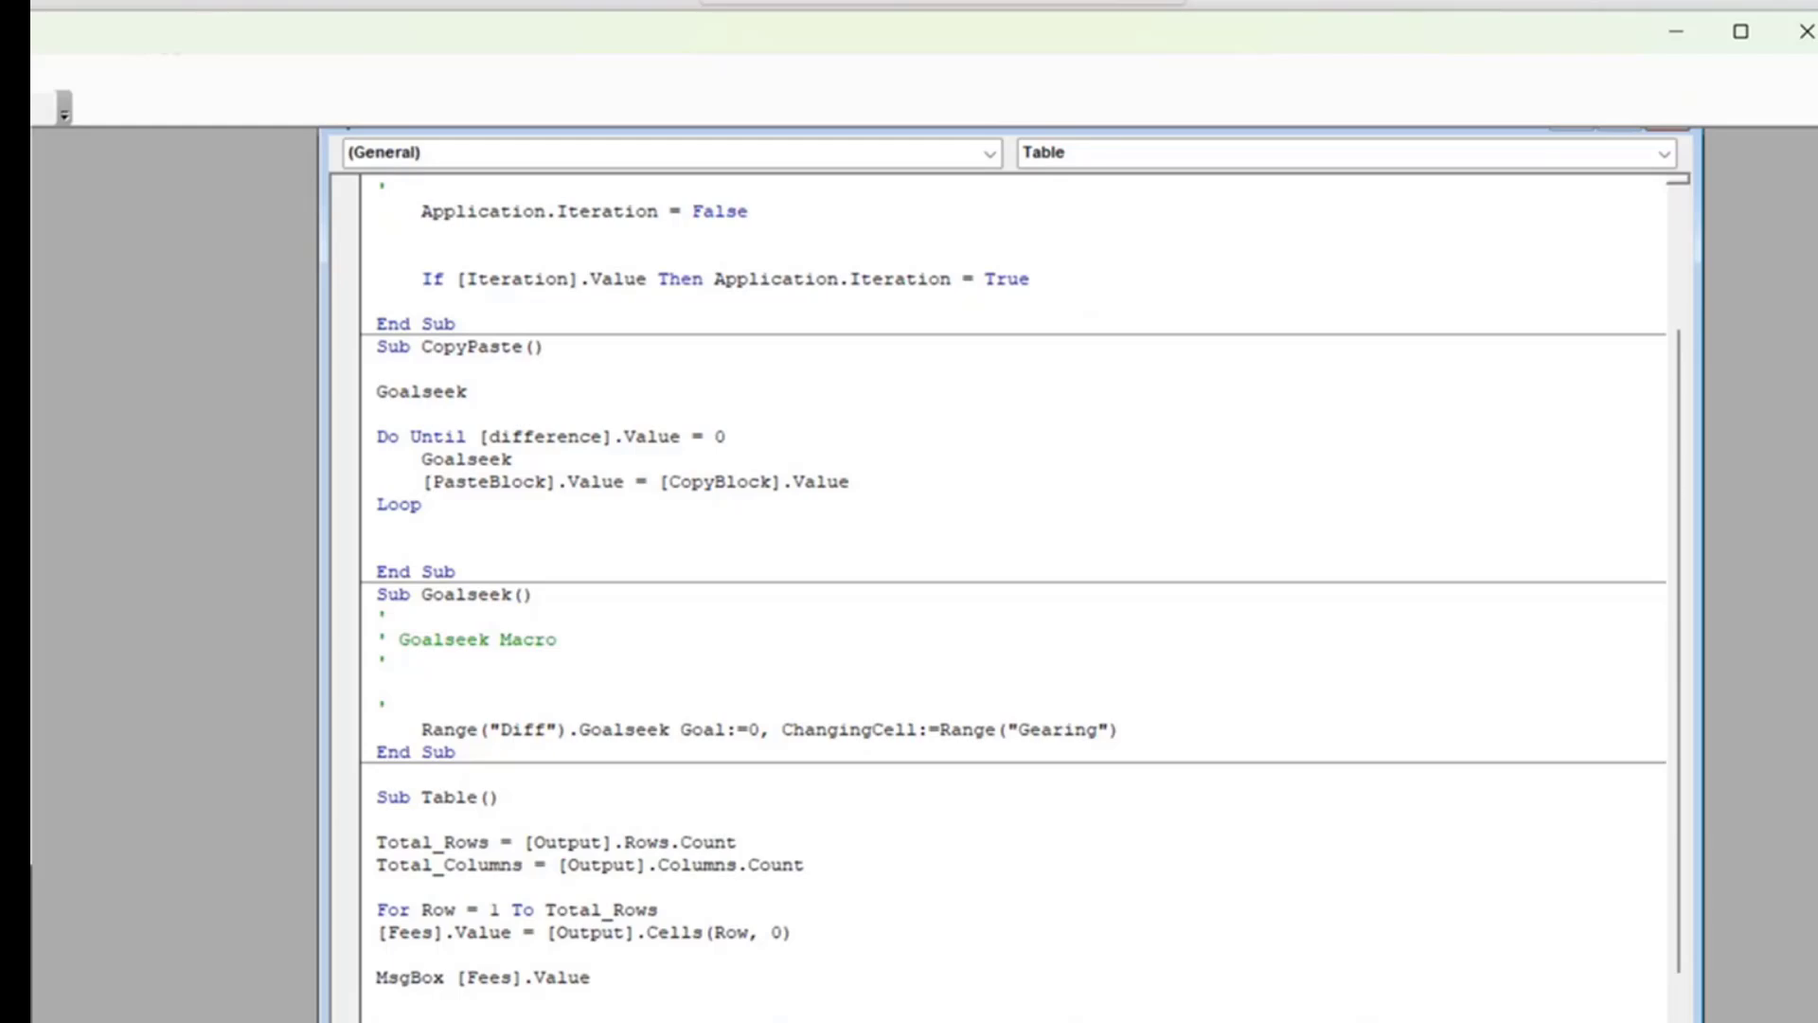
scroll(706, 857, "down", 1)
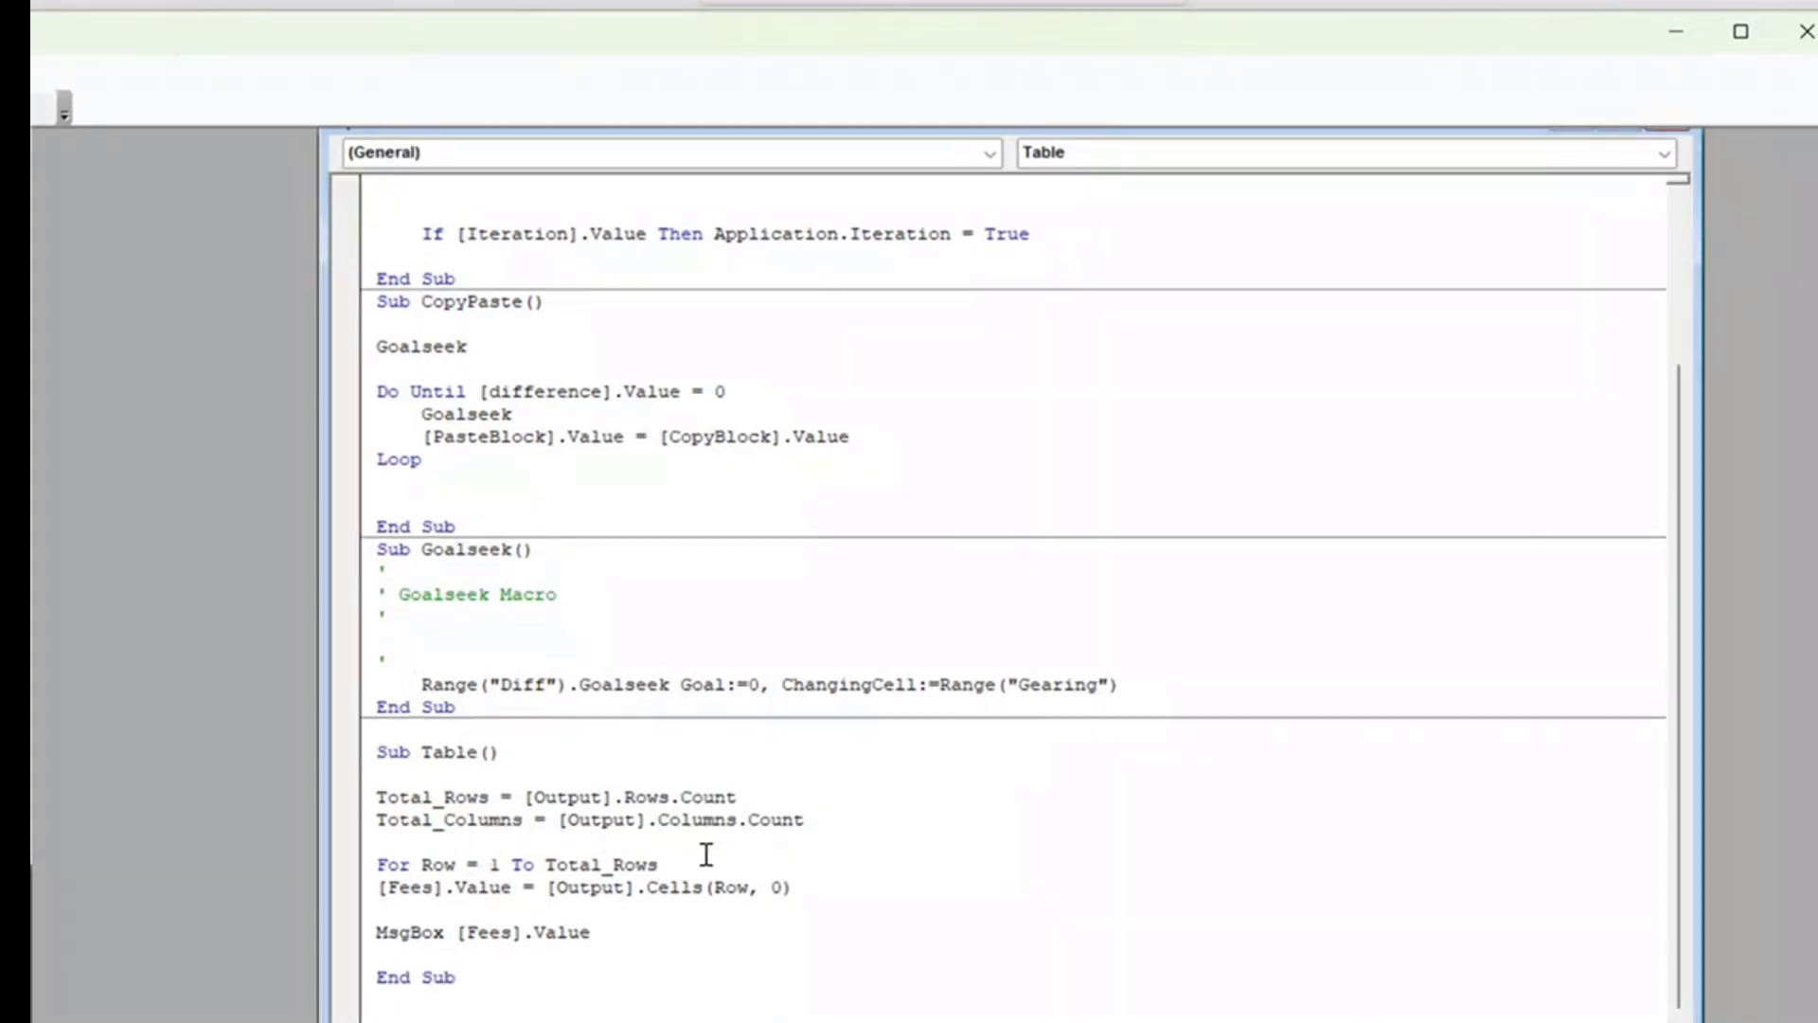
type("next row")
Switch to the worksheet, run the Table macro with Button 769 and dismiss each message box of the row loop.
left_click(1253, 3)
left_click(1174, 595)
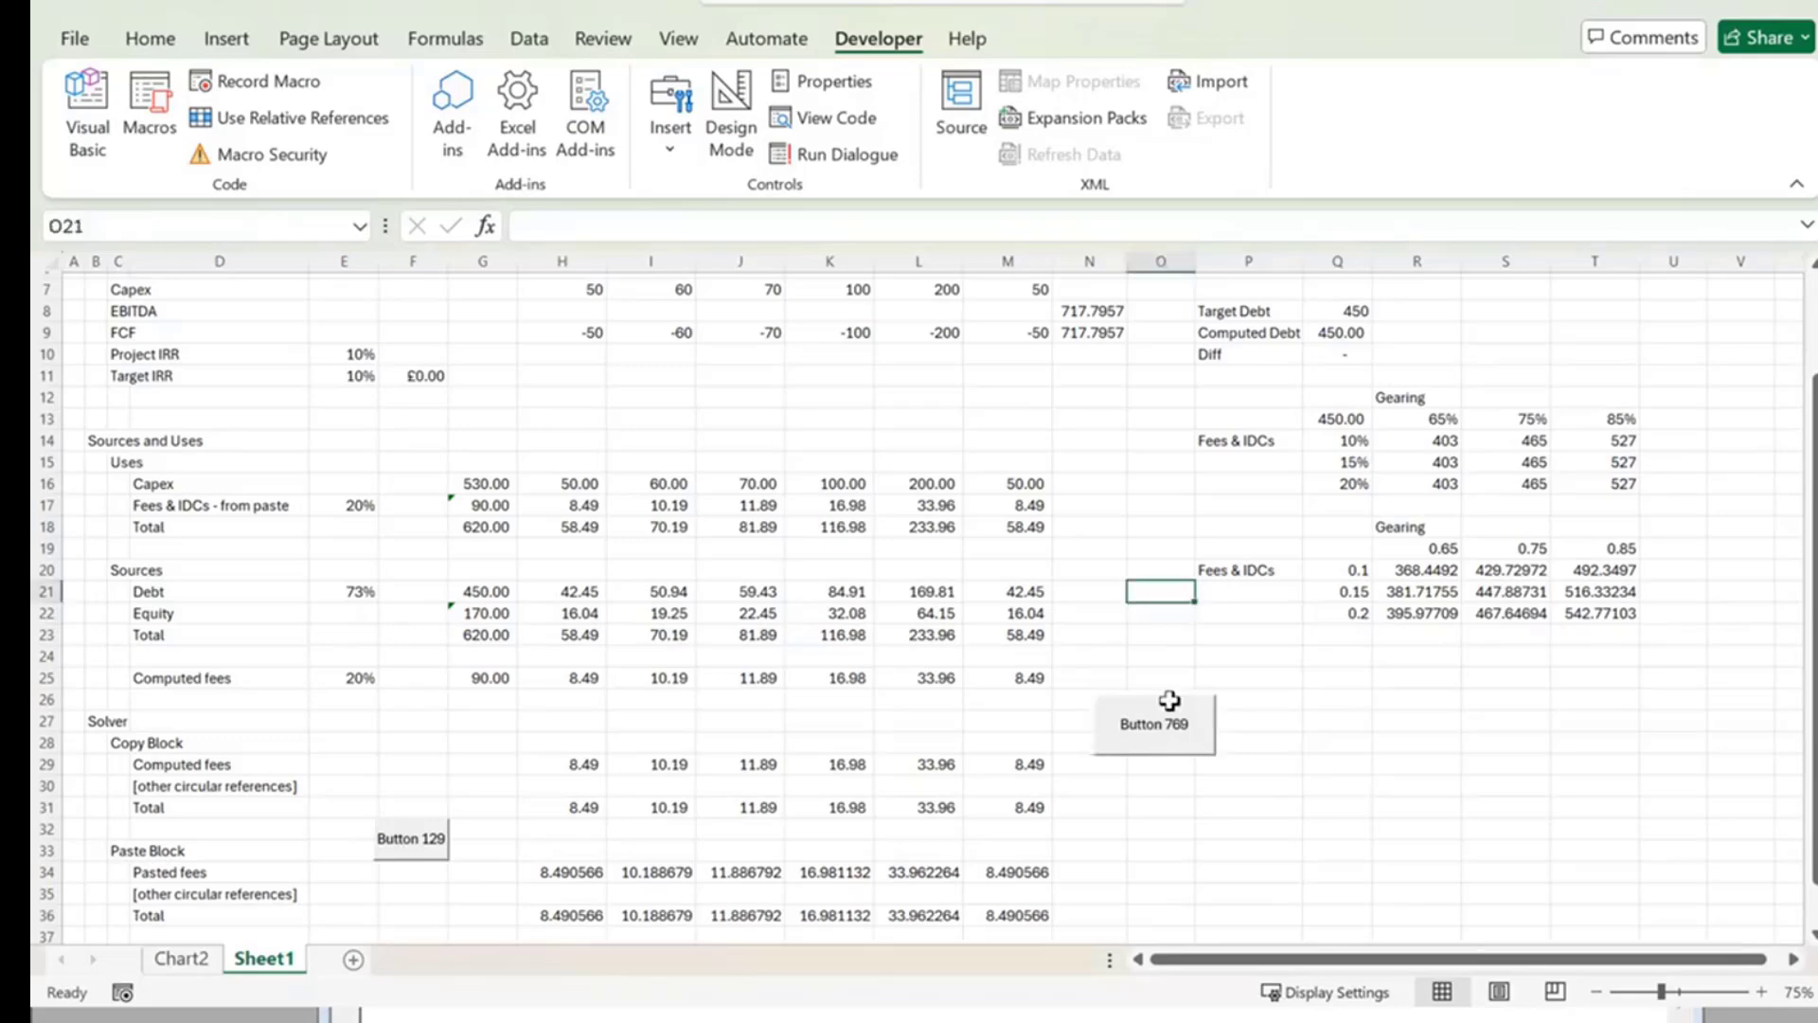
left_click(1161, 727)
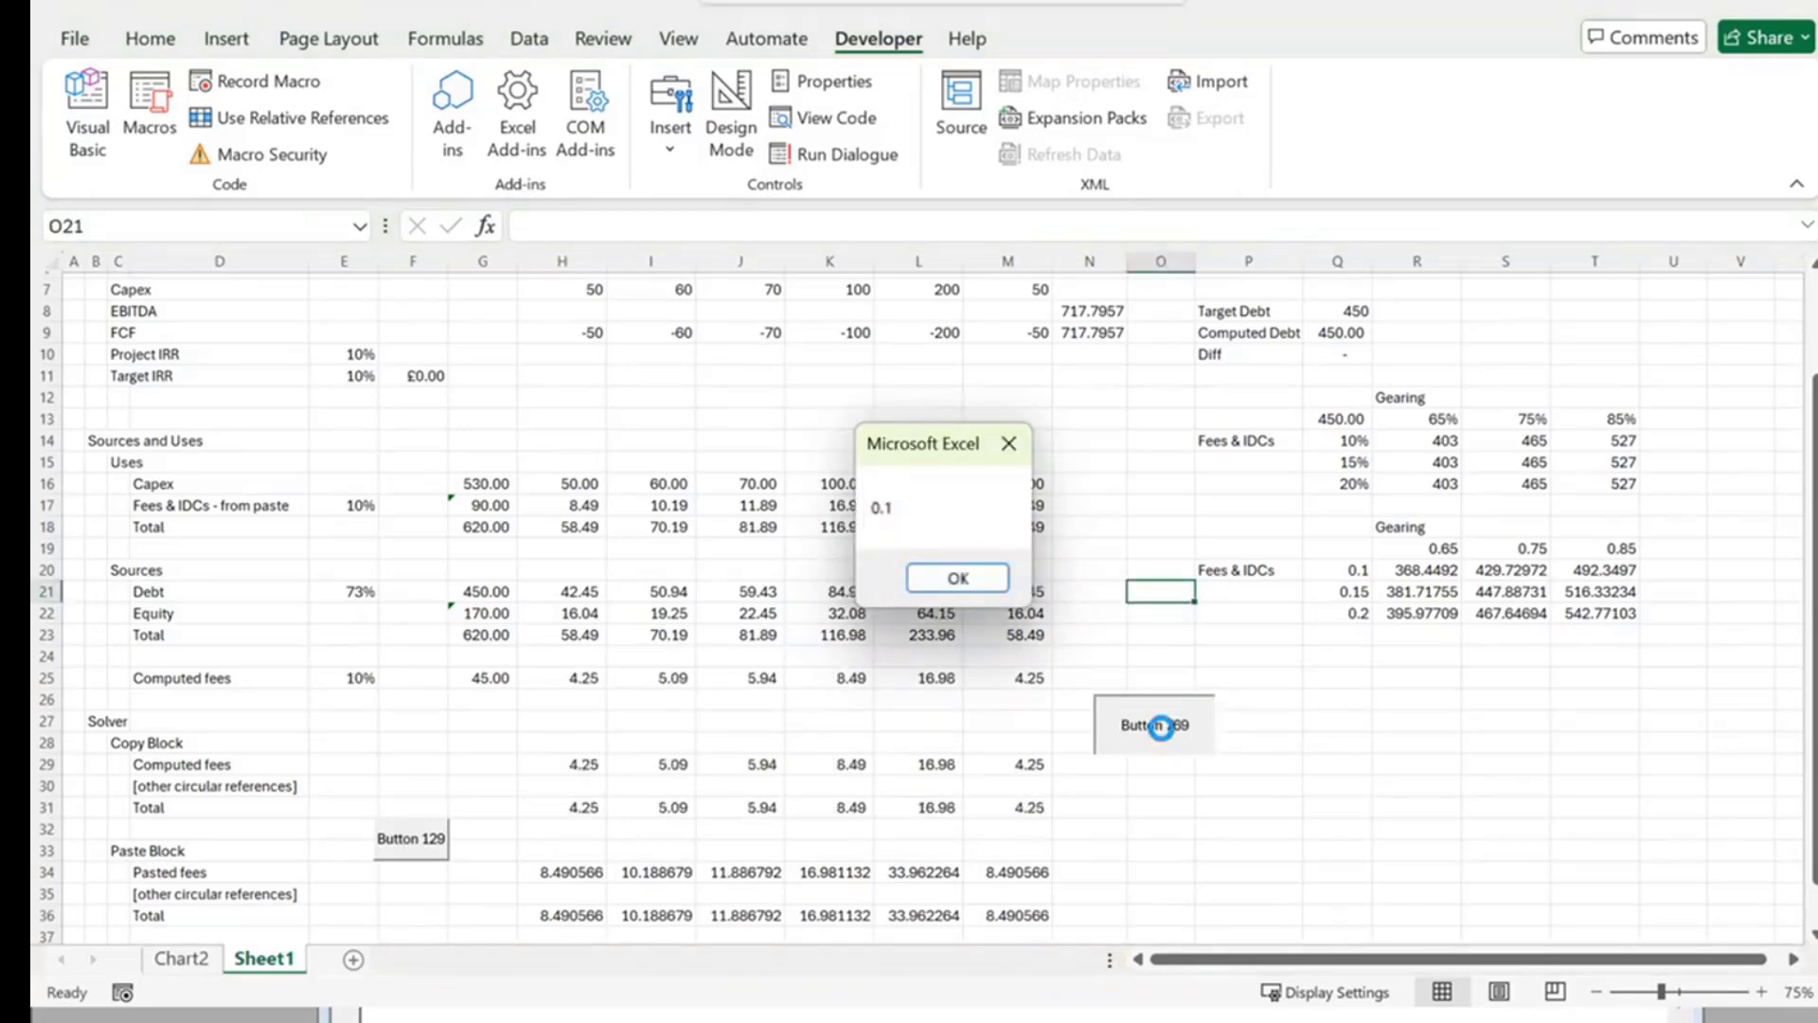
left_click(984, 585)
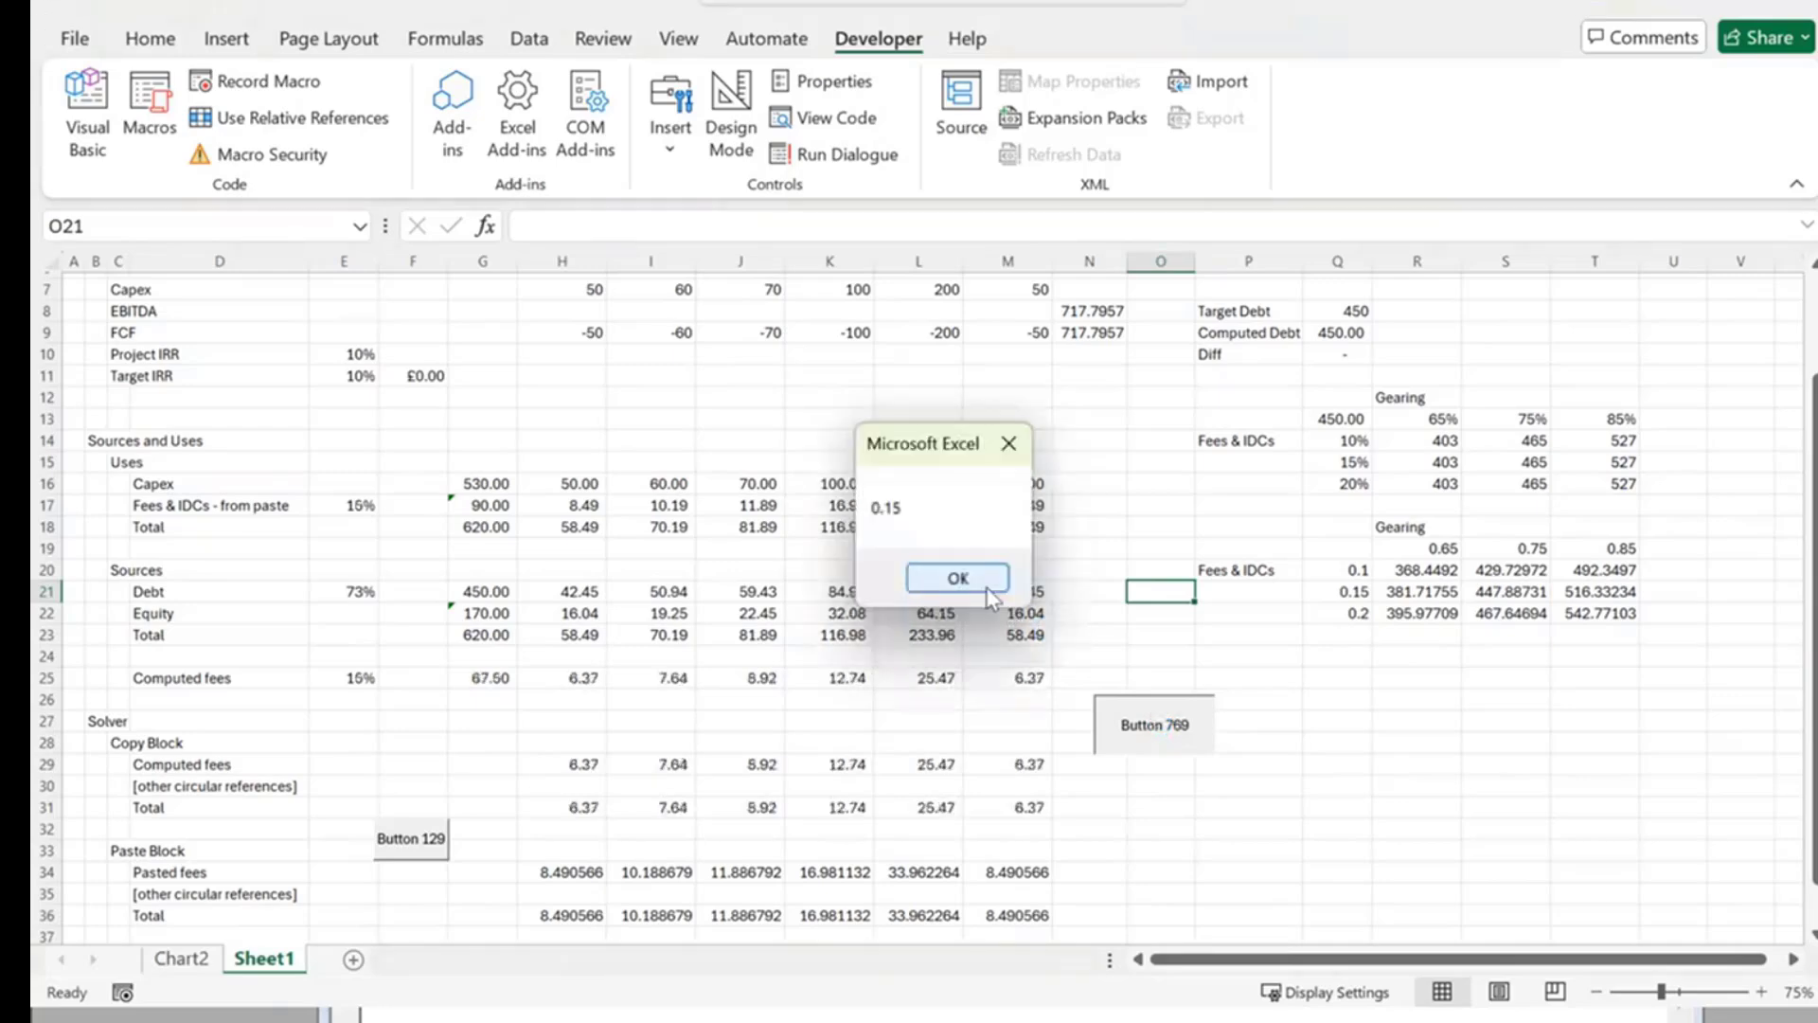
left_click(985, 587)
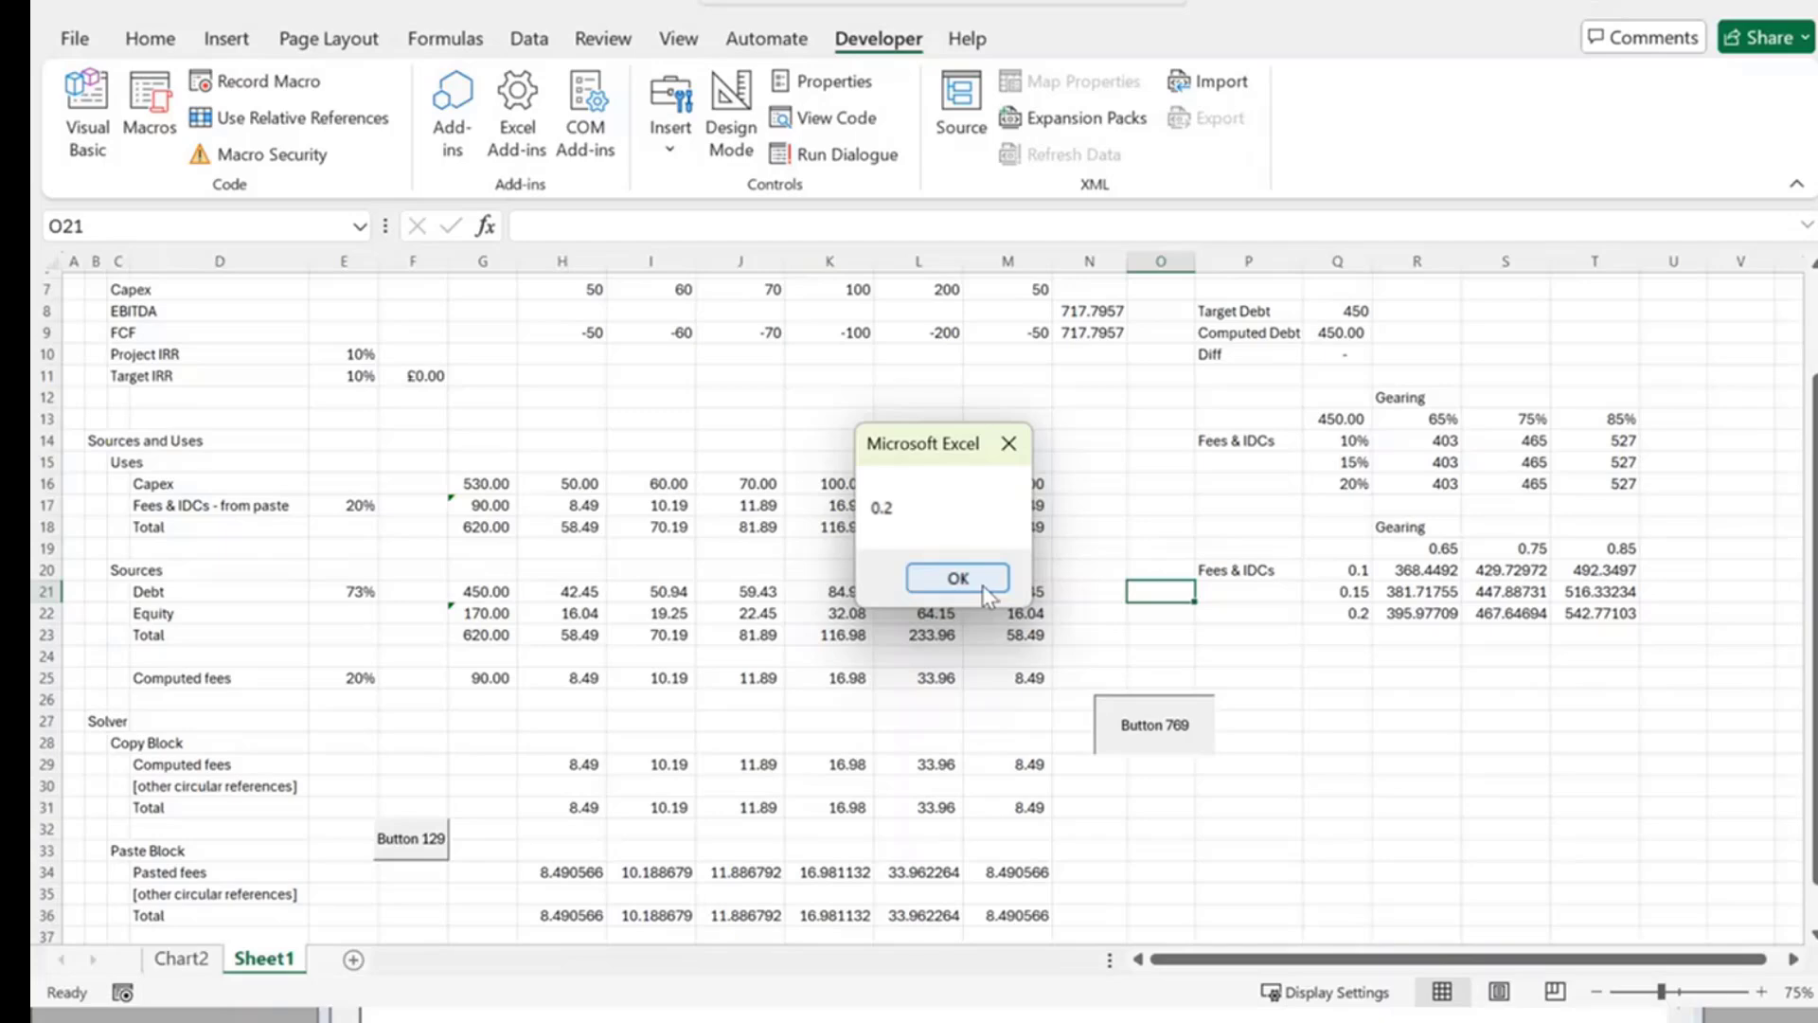
left_click(958, 579)
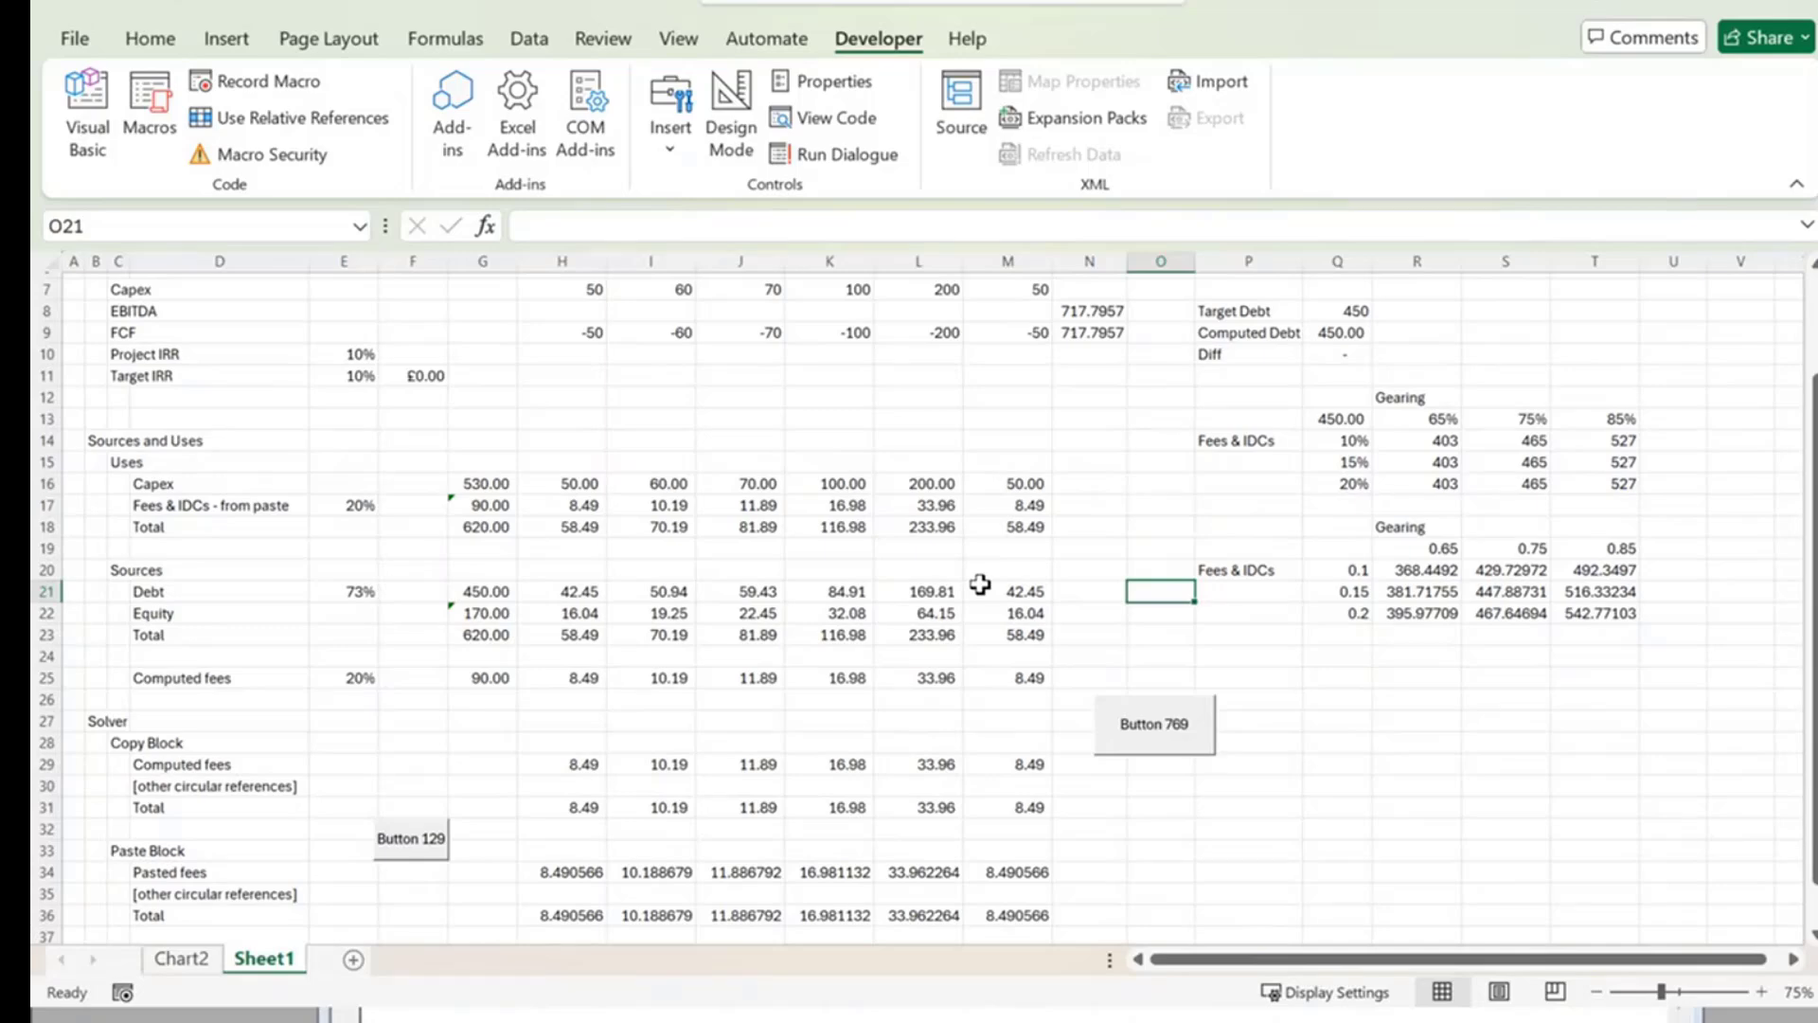
Open the Table macro assigned to Button 769 for editing.
right_click(1113, 730)
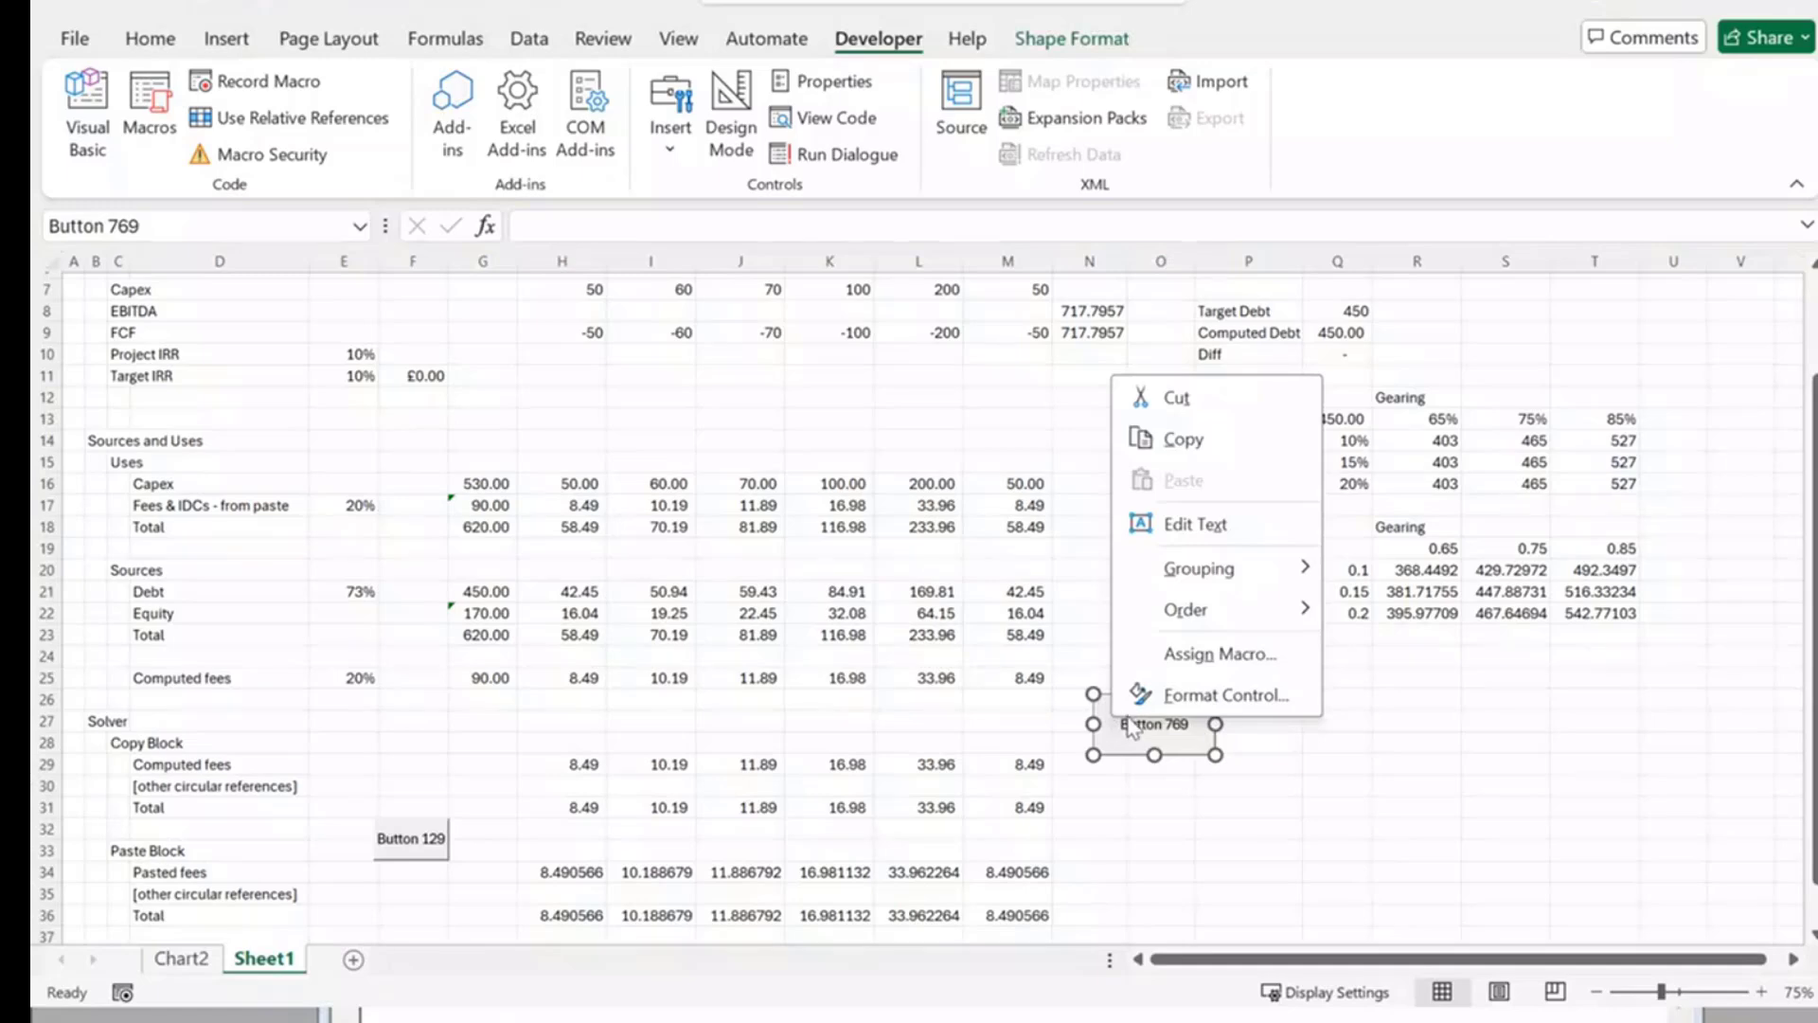
left_click(1174, 661)
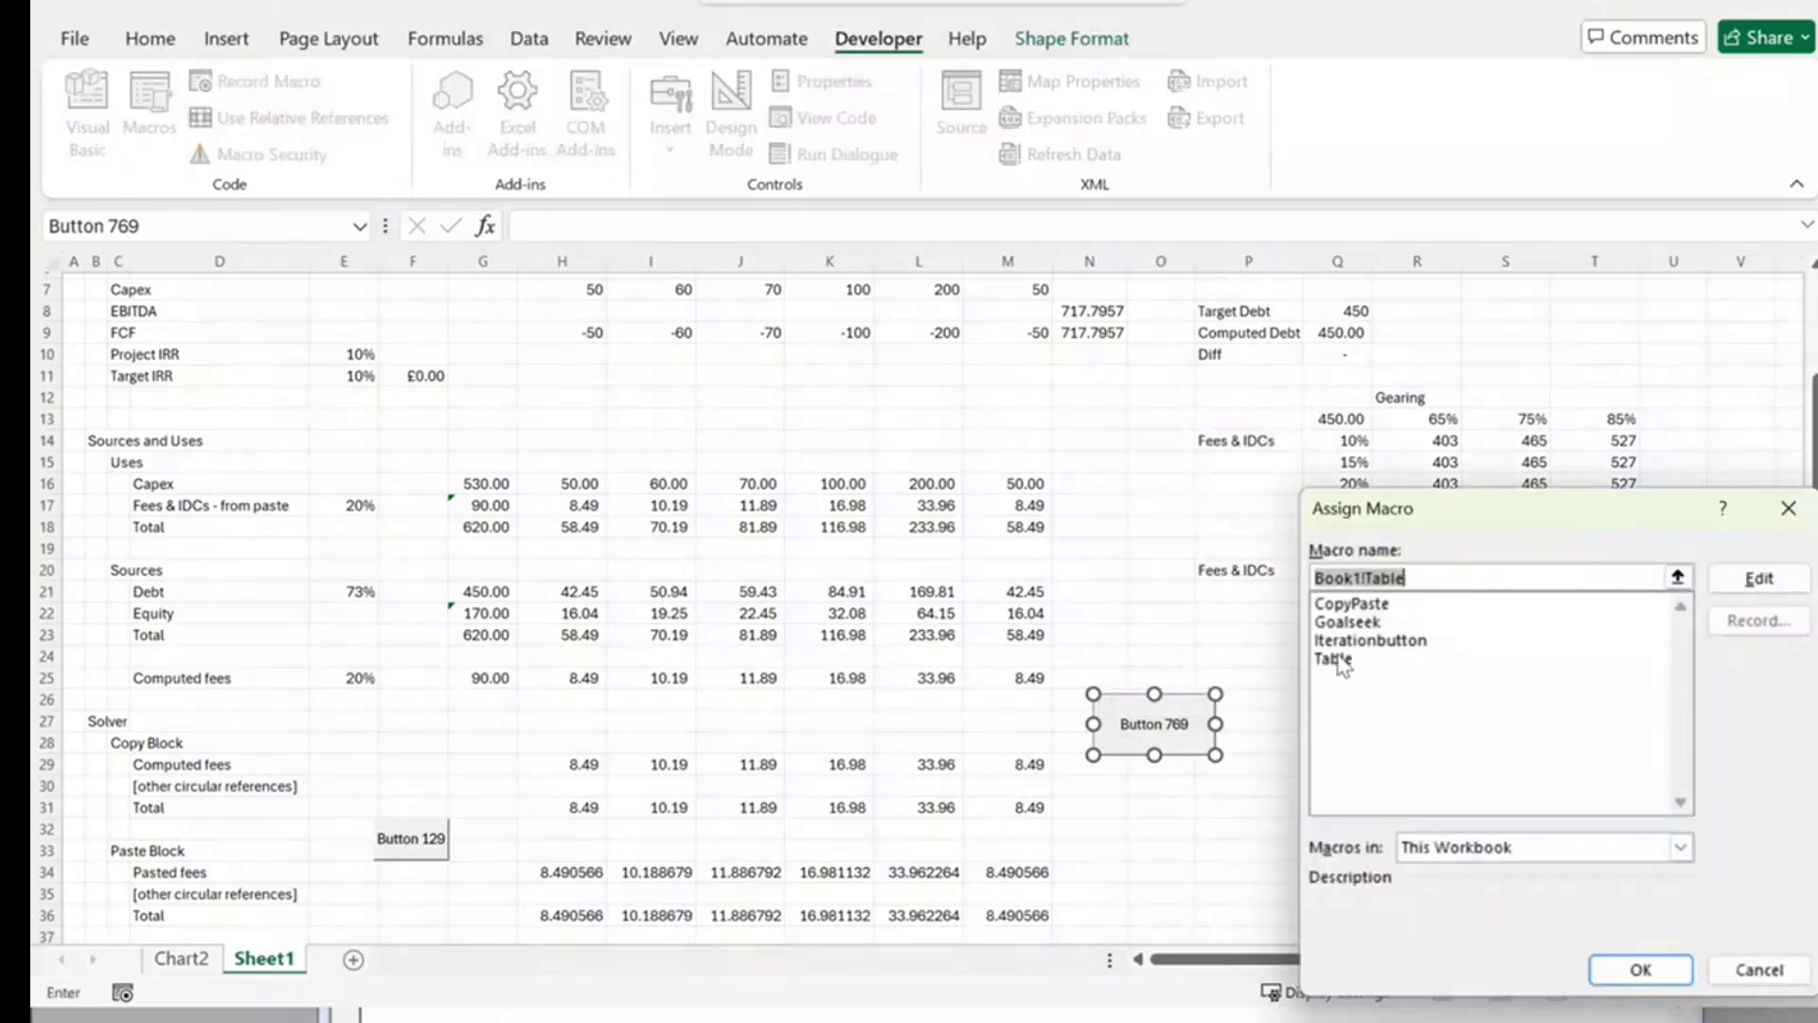
left_click(1721, 581)
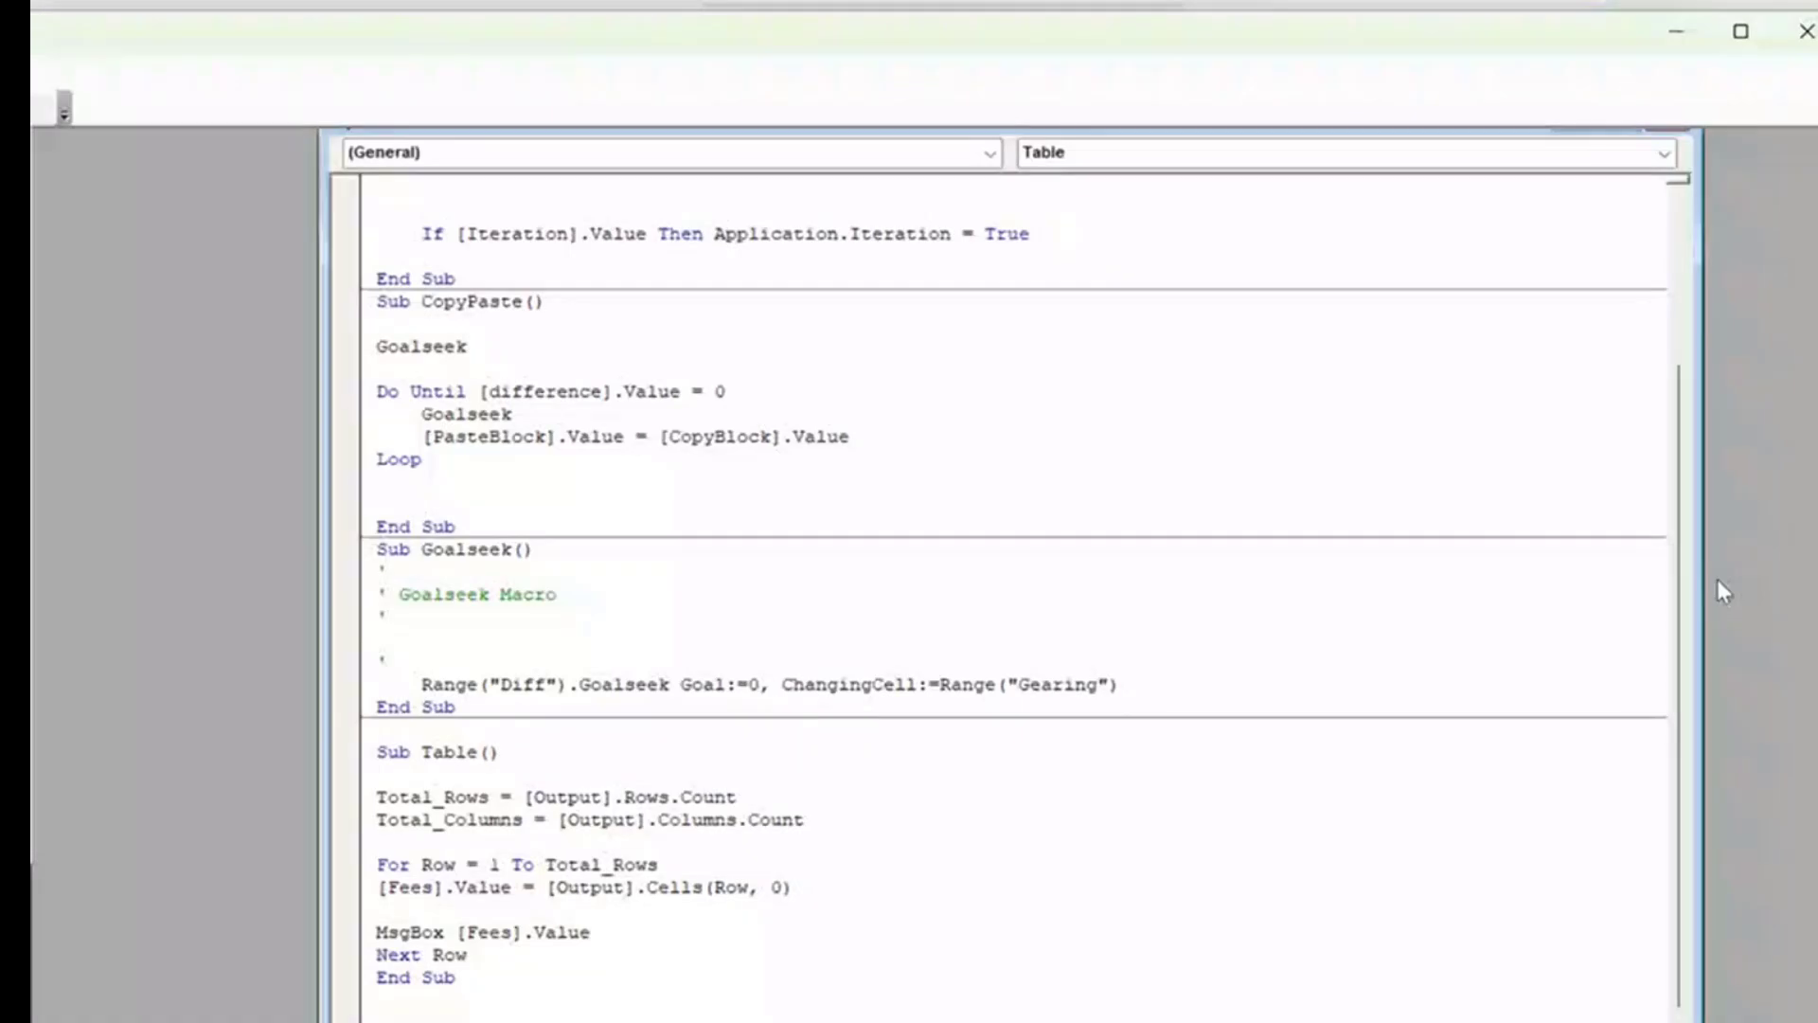
Between the Fees assignment and the MsgBox line, insert the indented inner loop line For Col = 1 To Total_Columns.
key("Down")
key("Down")
key("Down")
key("Down")
key("Down")
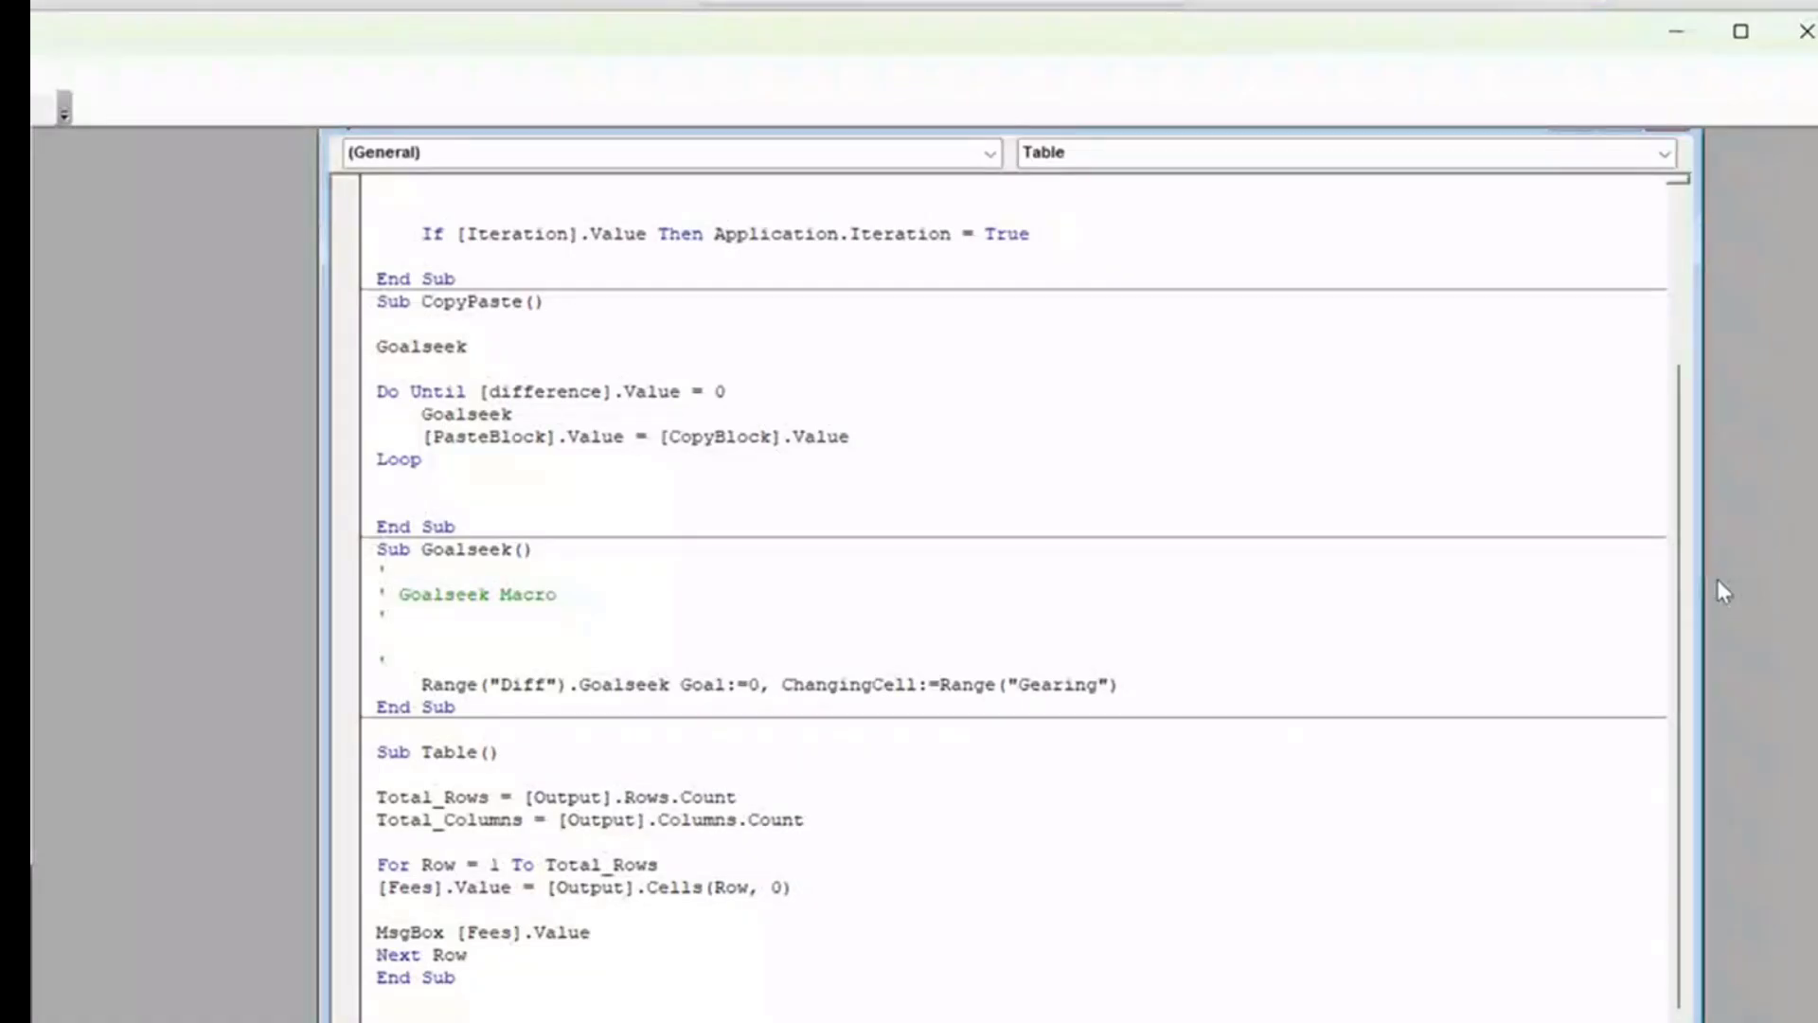
key("Down")
key("Return")
key("Up")
key("Return")
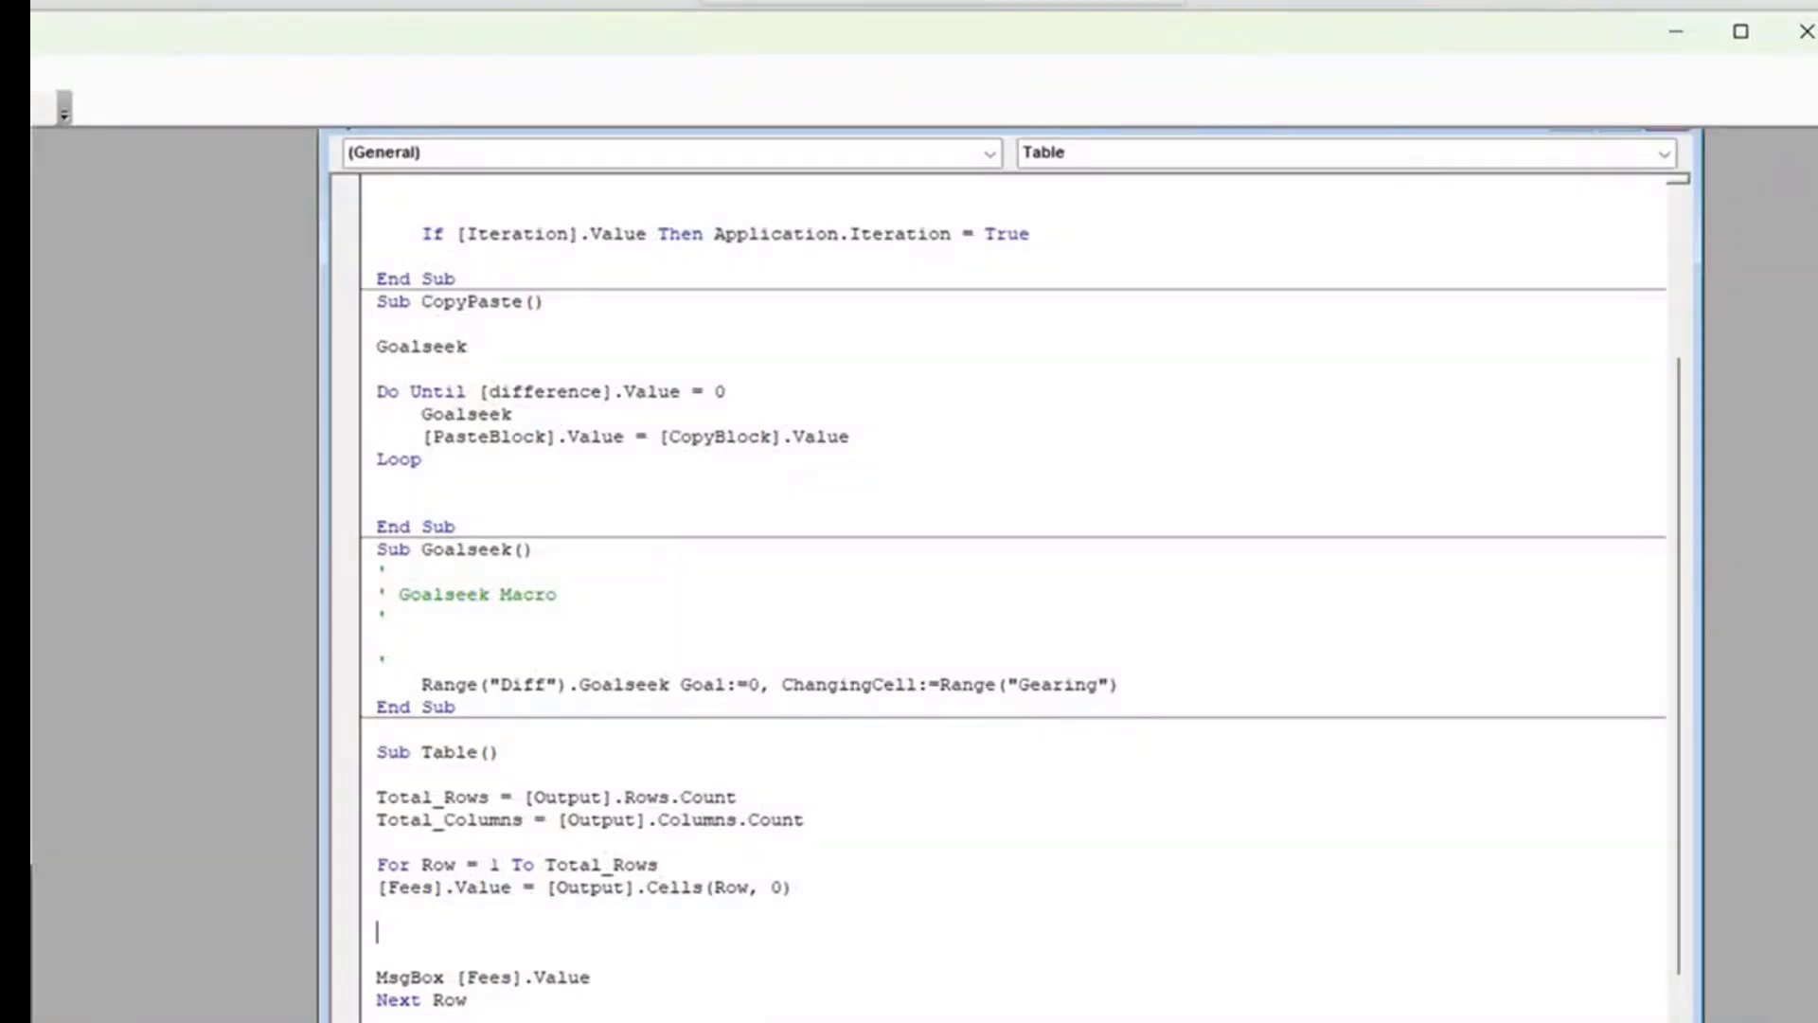
key("Up")
key("Tab")
type("For Col=1 to Tt")
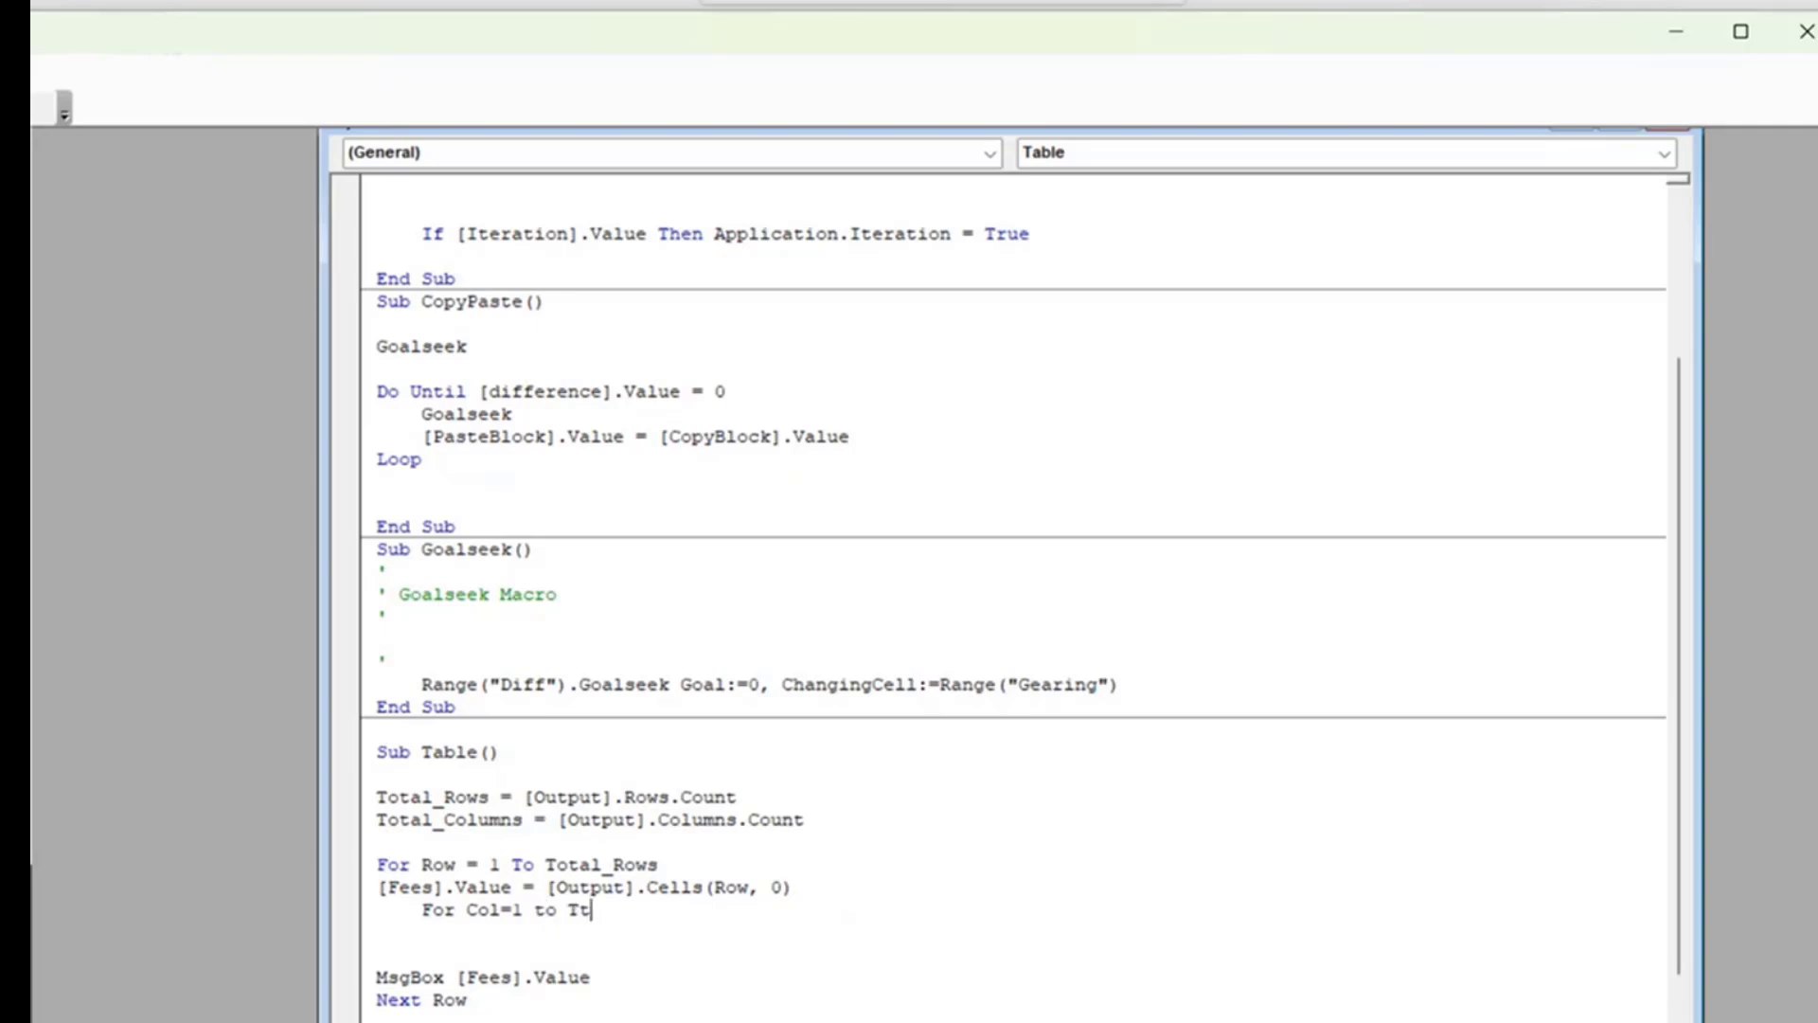
key("BackSpace")
type("otal_Colum")
key("BackSpace")
key("BackSpace")
type("ums")
key("BackSpace")
type("ns")
key("Return")
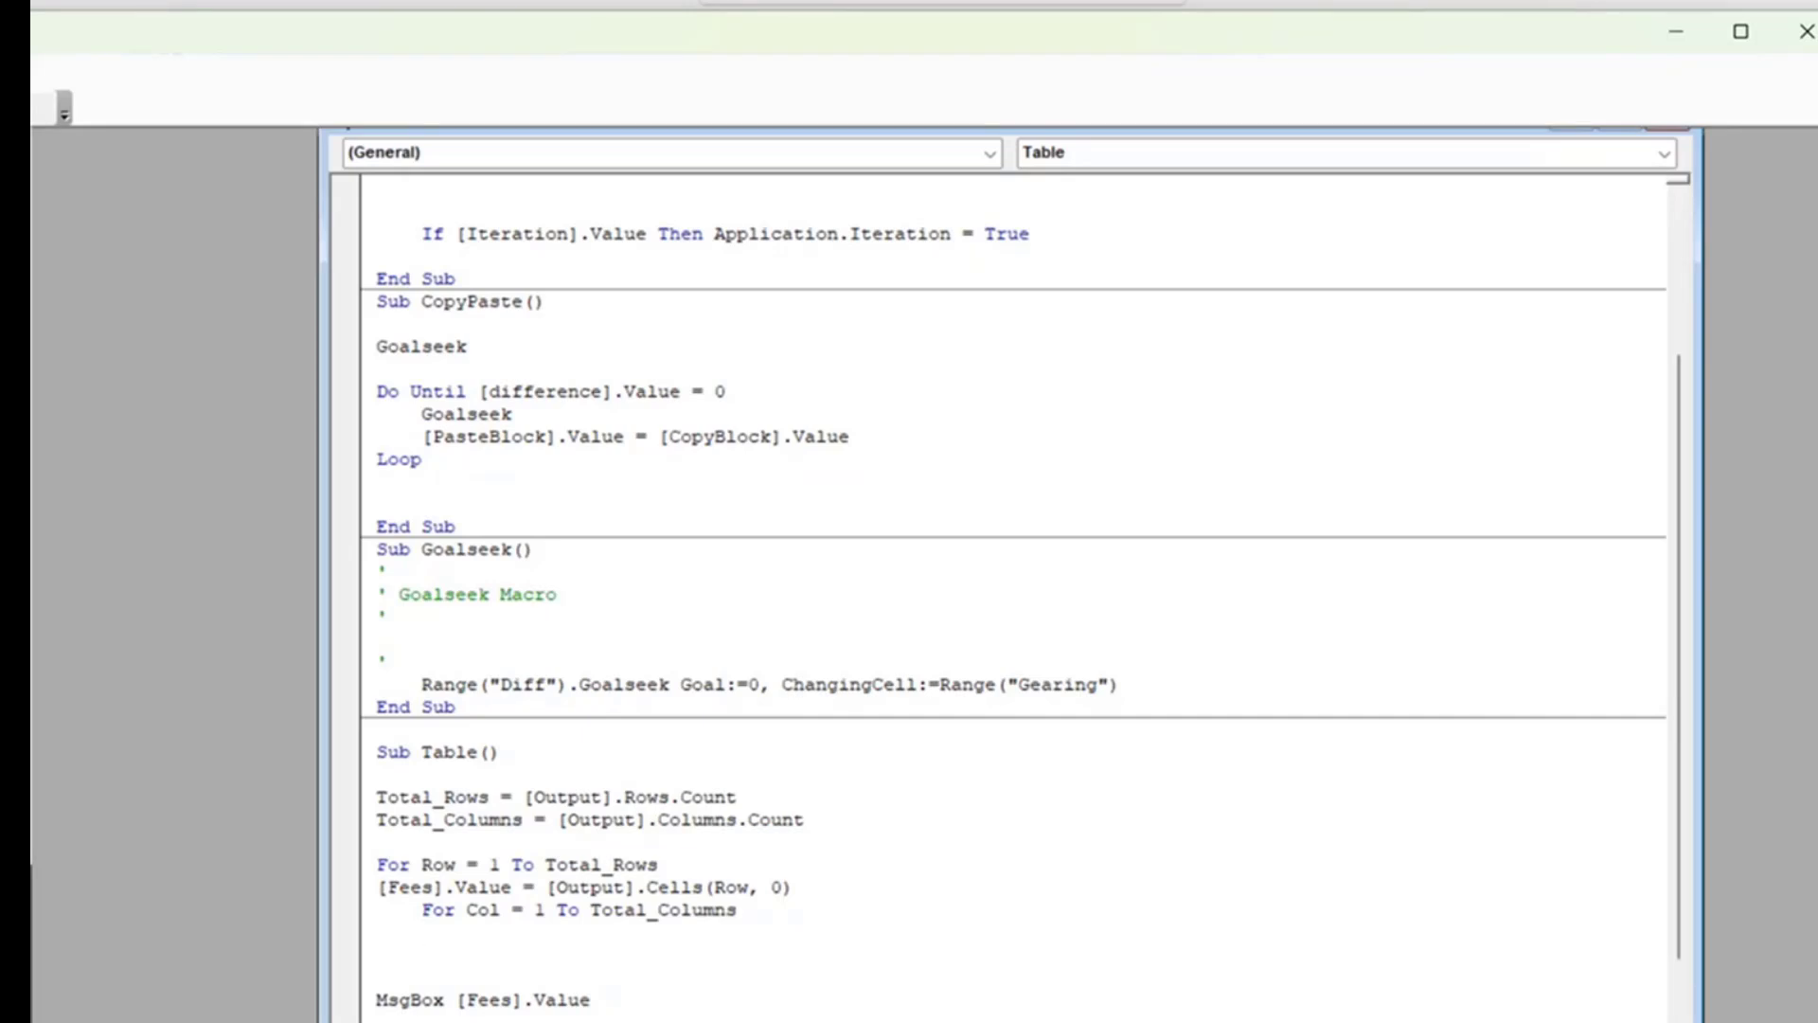
Inside the column loop, write the assignment [Gearing].Value = [Output].Cells(0,Col).
type("[Gearing].Value")
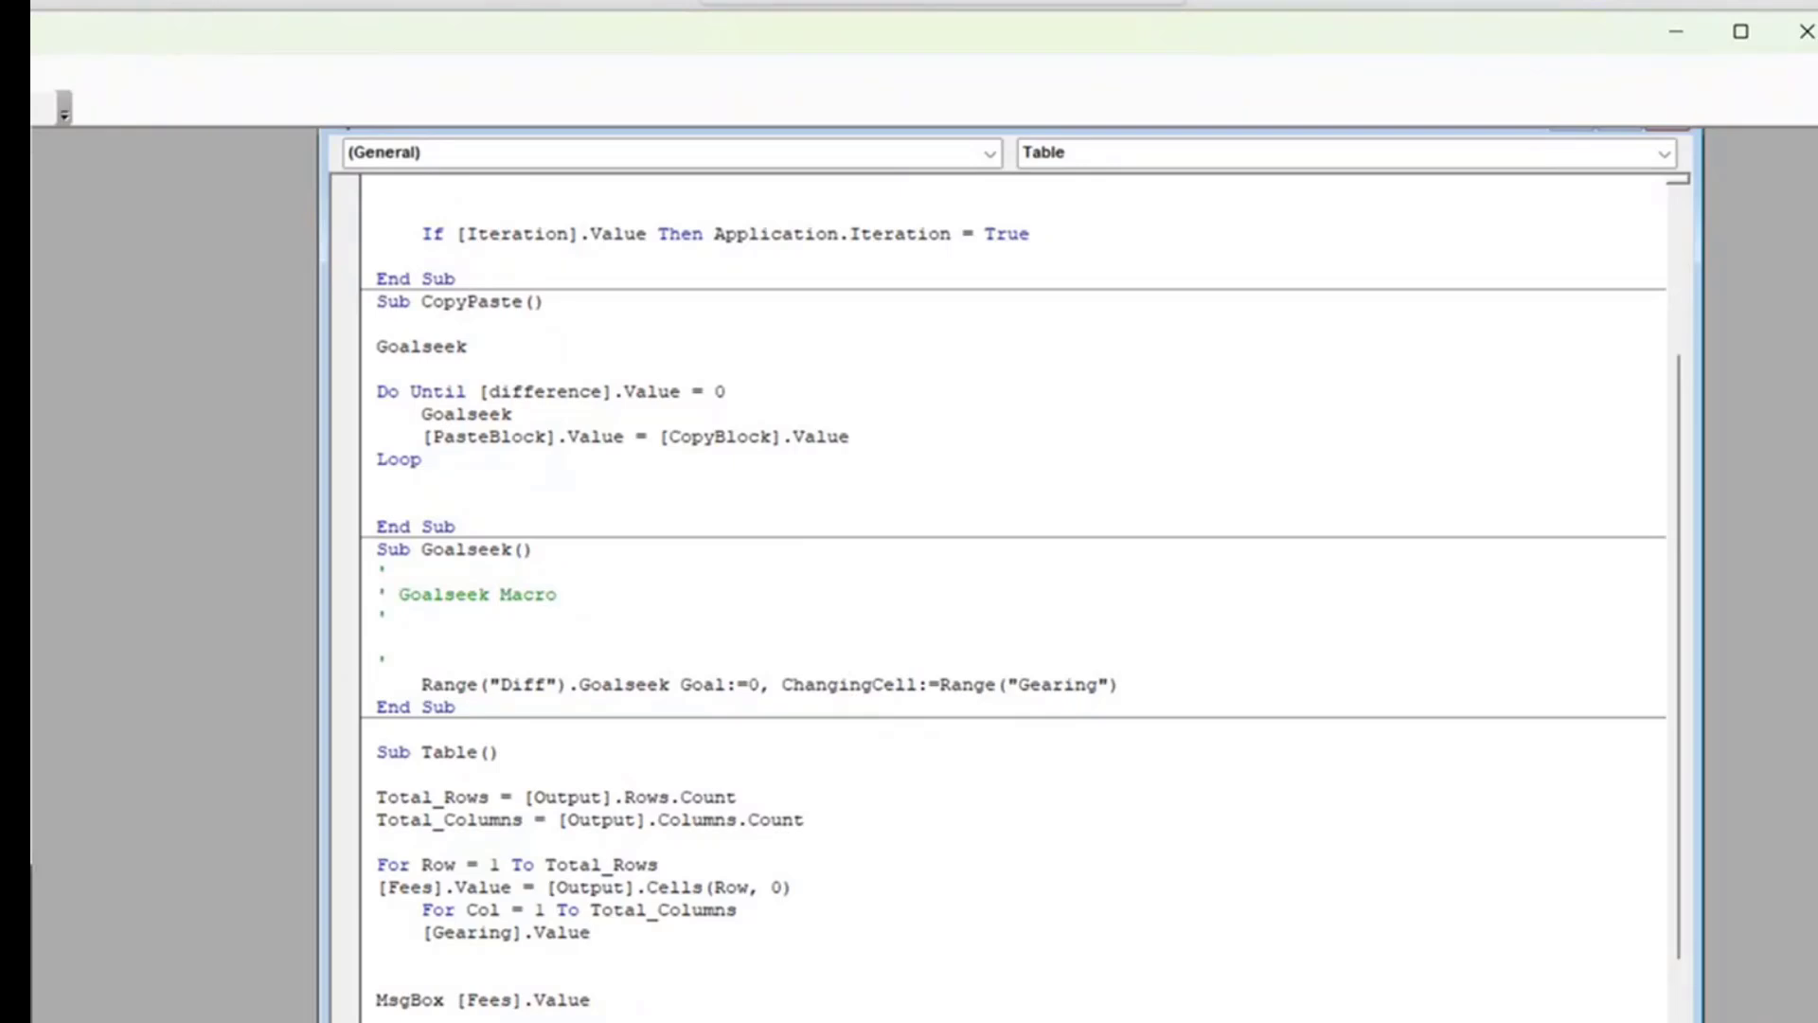
type(" = [Output")
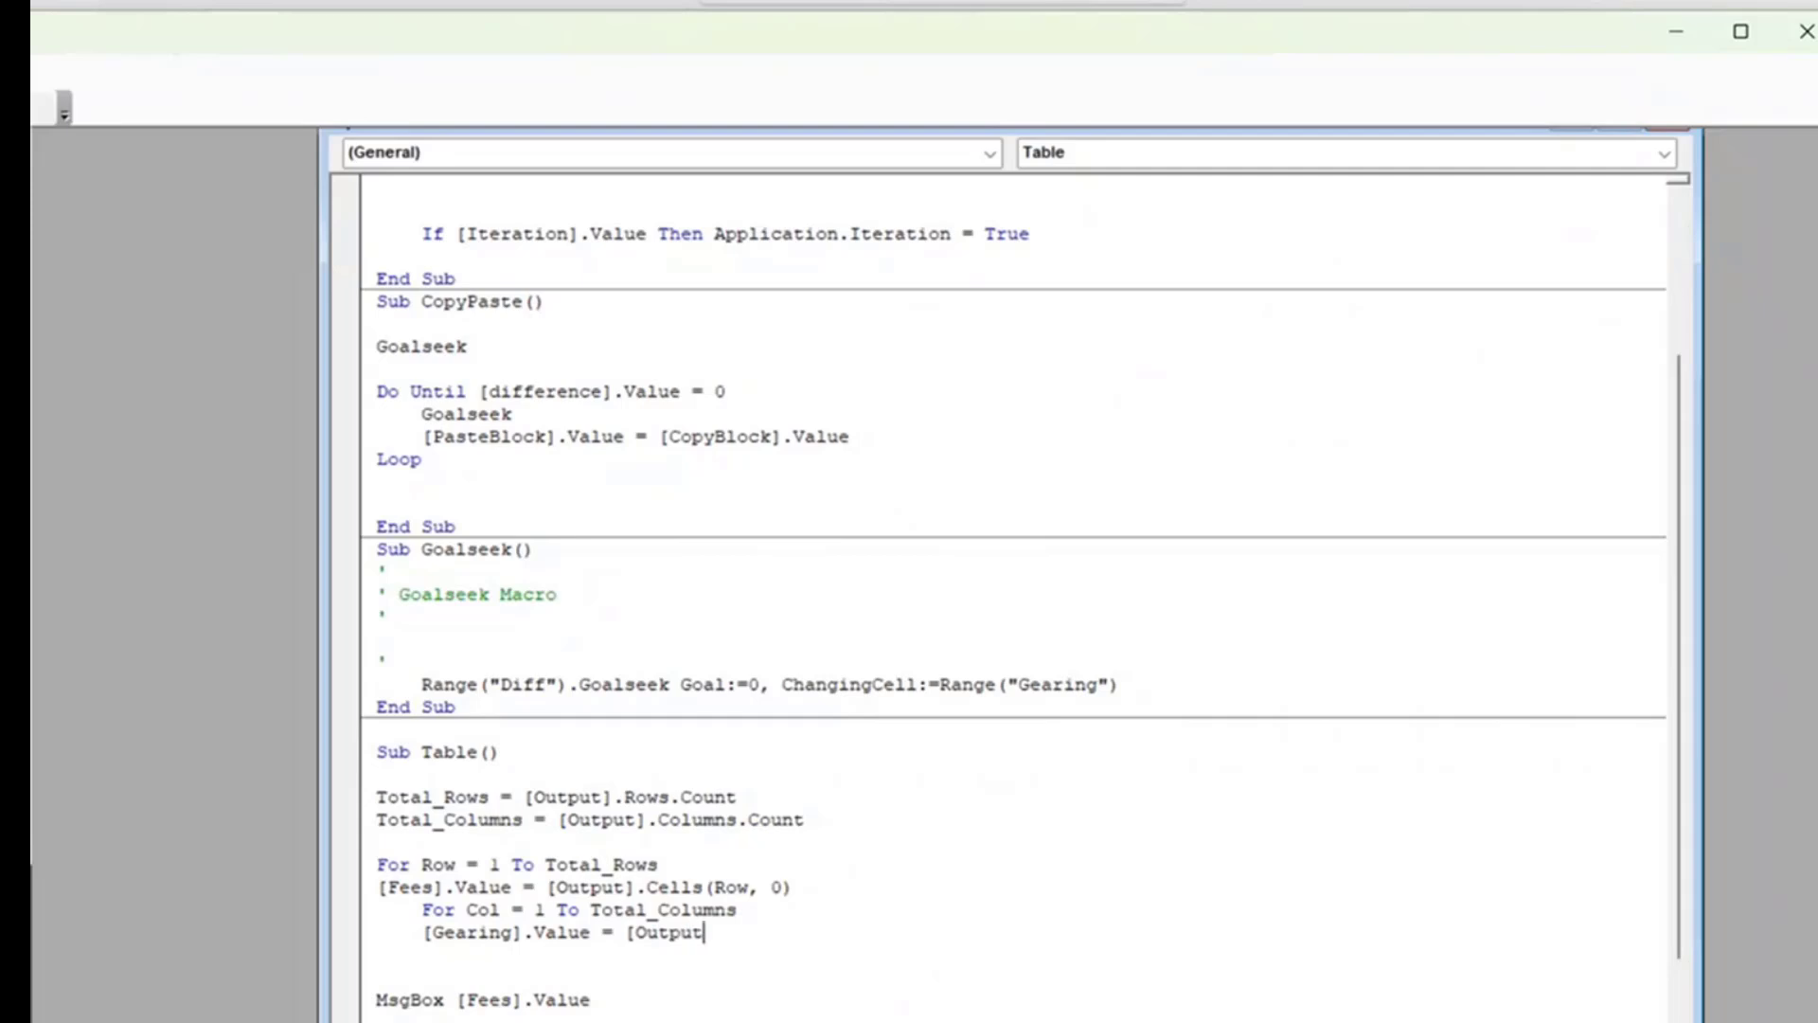
type("].cells")
key("BackSpace")
key("BackSpace")
key("BackSpace")
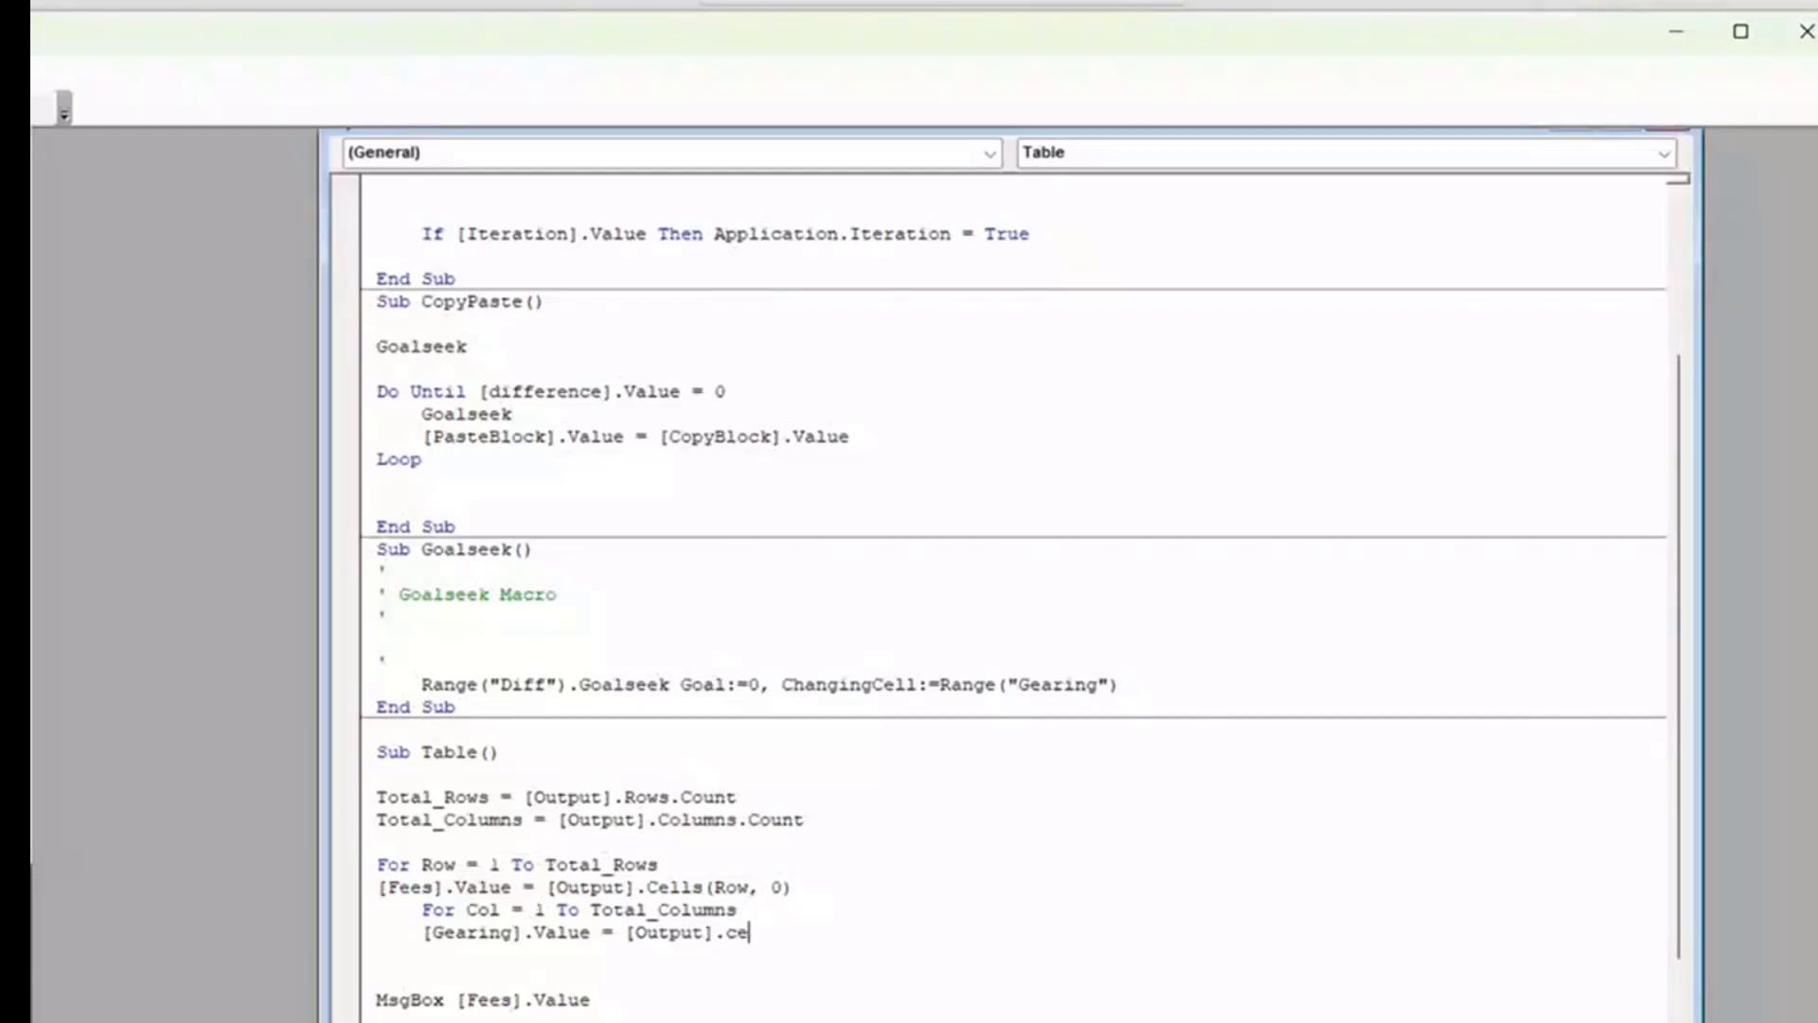
key("BackSpace")
key("BackSpace")
type("Cells(0,Col)")
key("Return")
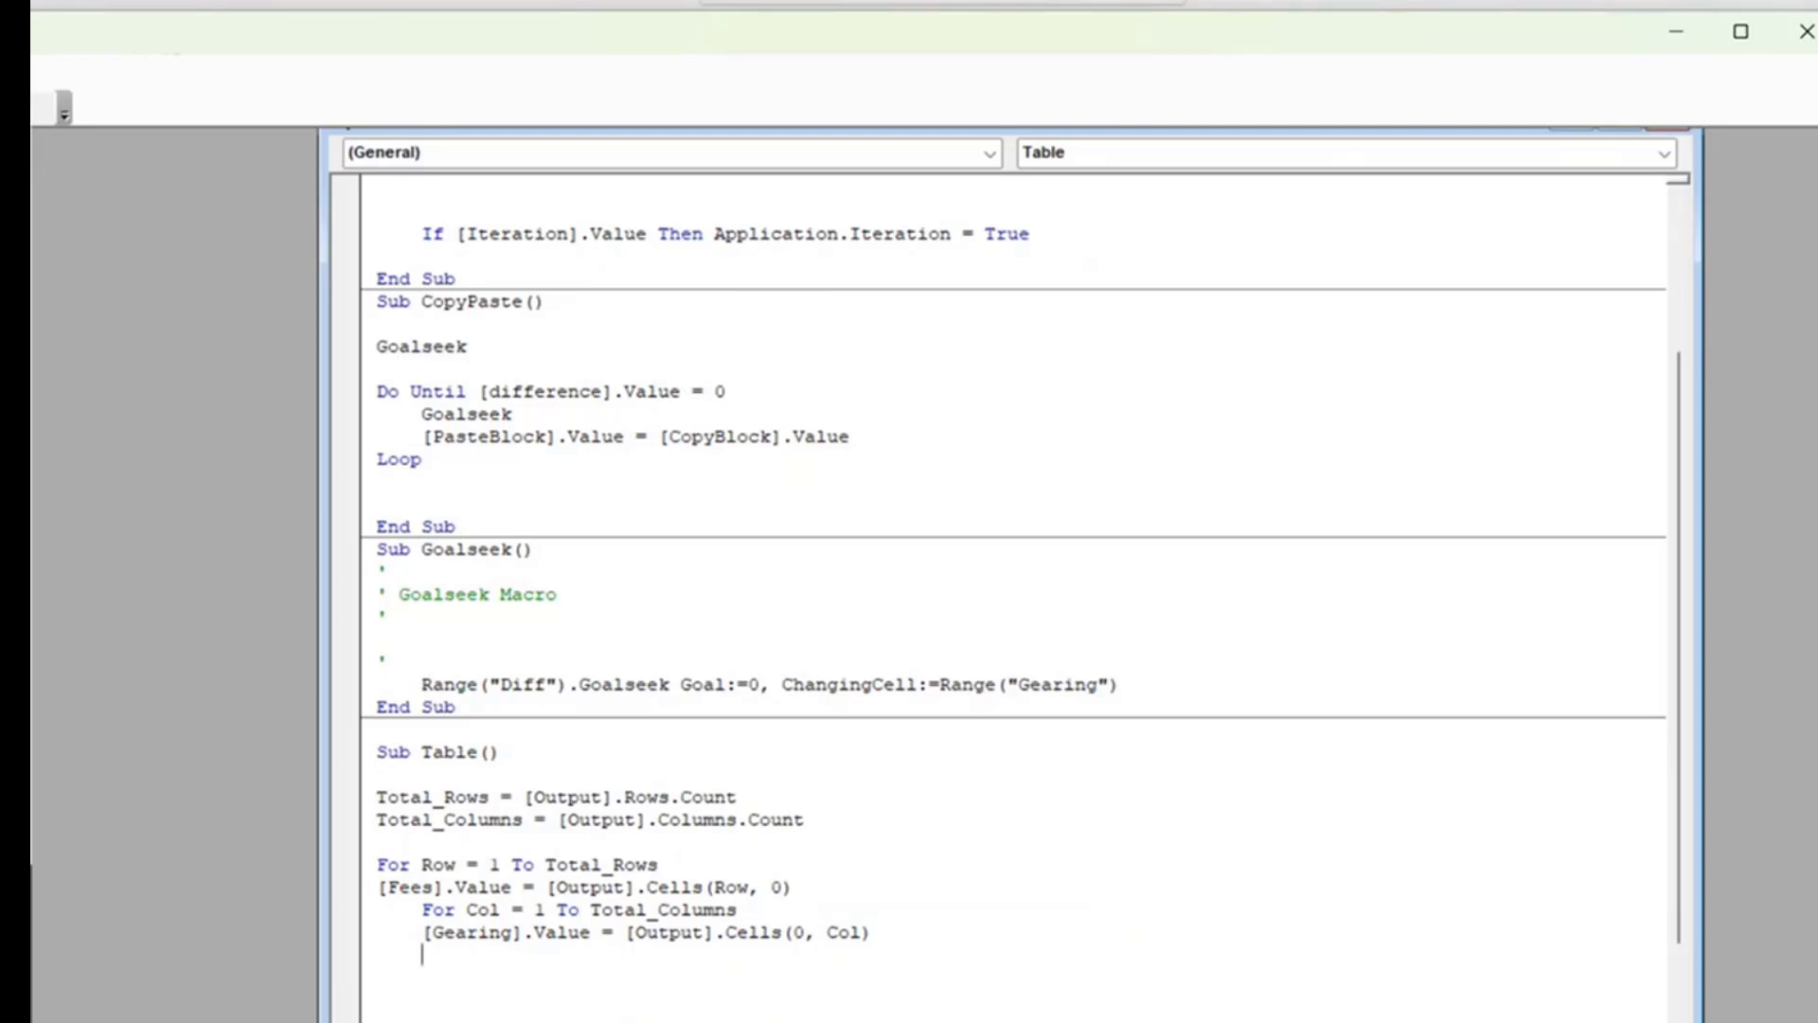
Insert a blank line above the For Col line and another below the Gearing assignment.
key("Up")
key("Down")
key("Return")
key("Up")
key("Up")
key("Up")
key("Return")
key("Down")
key("Down")
key("Down")
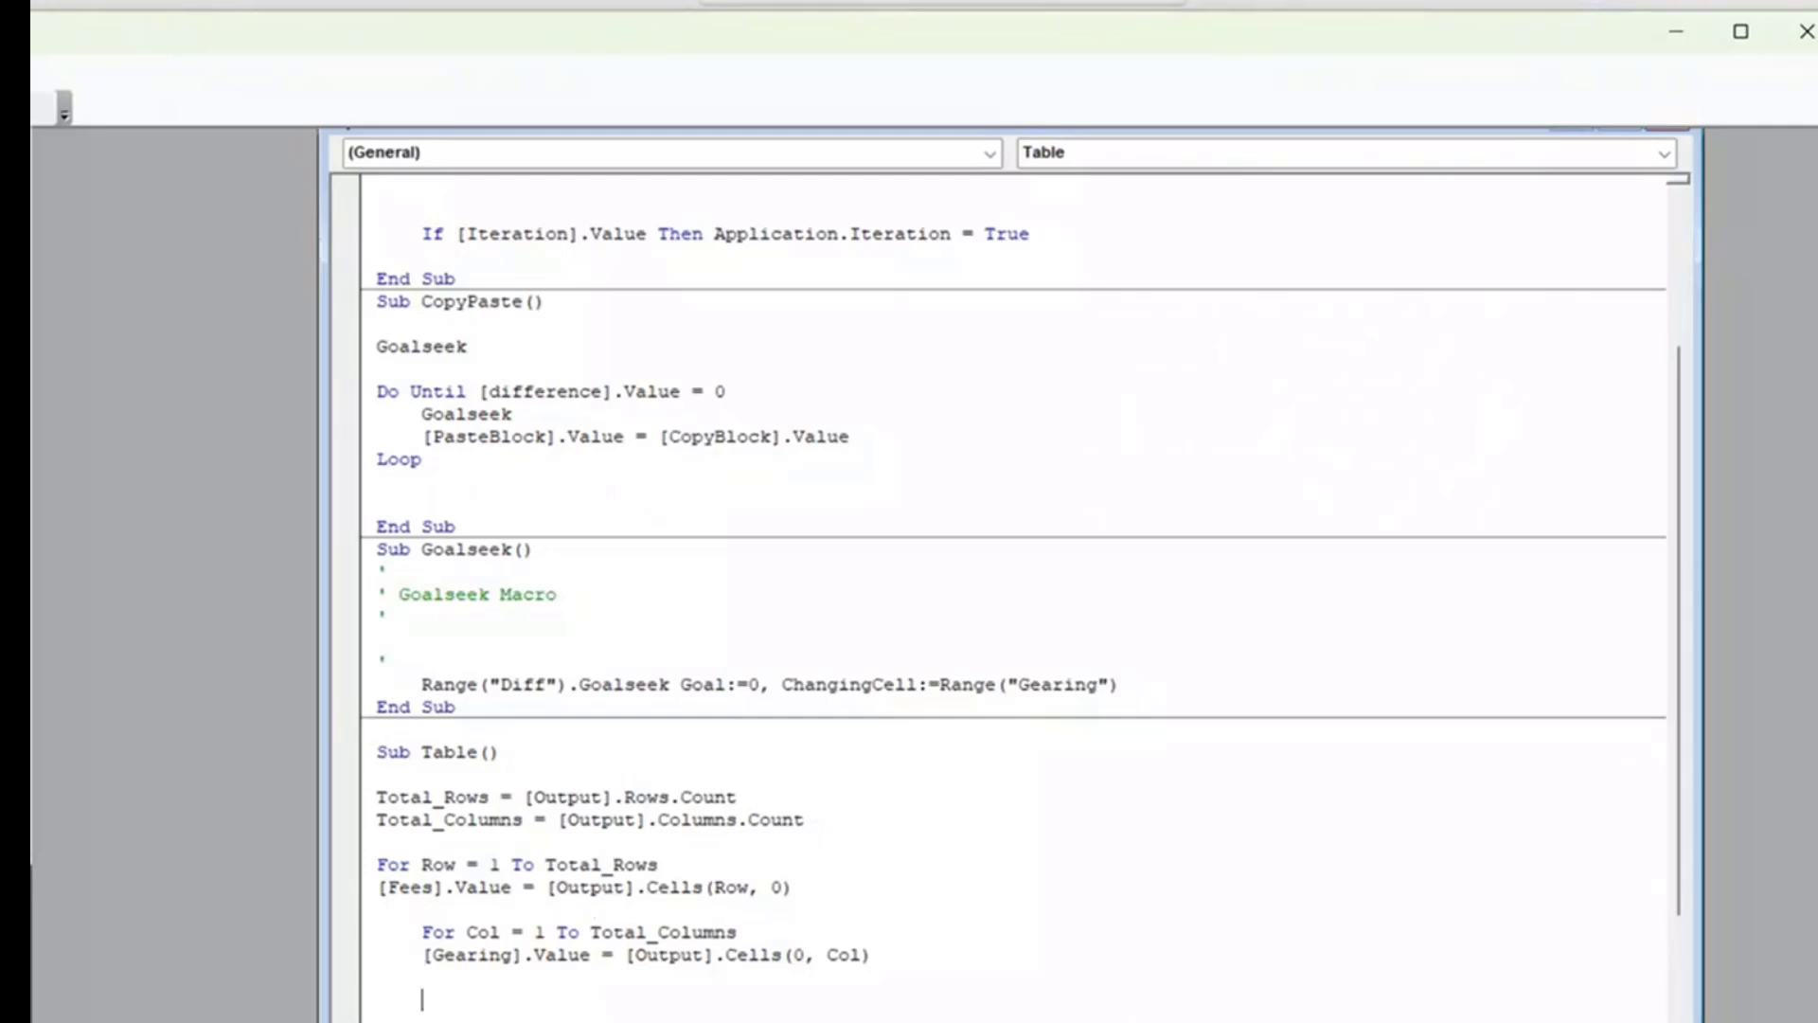
Below the Gearing assignment, write the cell reference [Output].cells (row,col) inside the column loop.
type("Output")
key("Left")
key("Left")
key("Left")
key("Left")
key("Left")
key("Left")
type("[")
key("Right")
key("Right")
key("Right")
key("Right")
key("Right")
key("Right")
type("]")
type("=")
key("Left")
type(".cells")
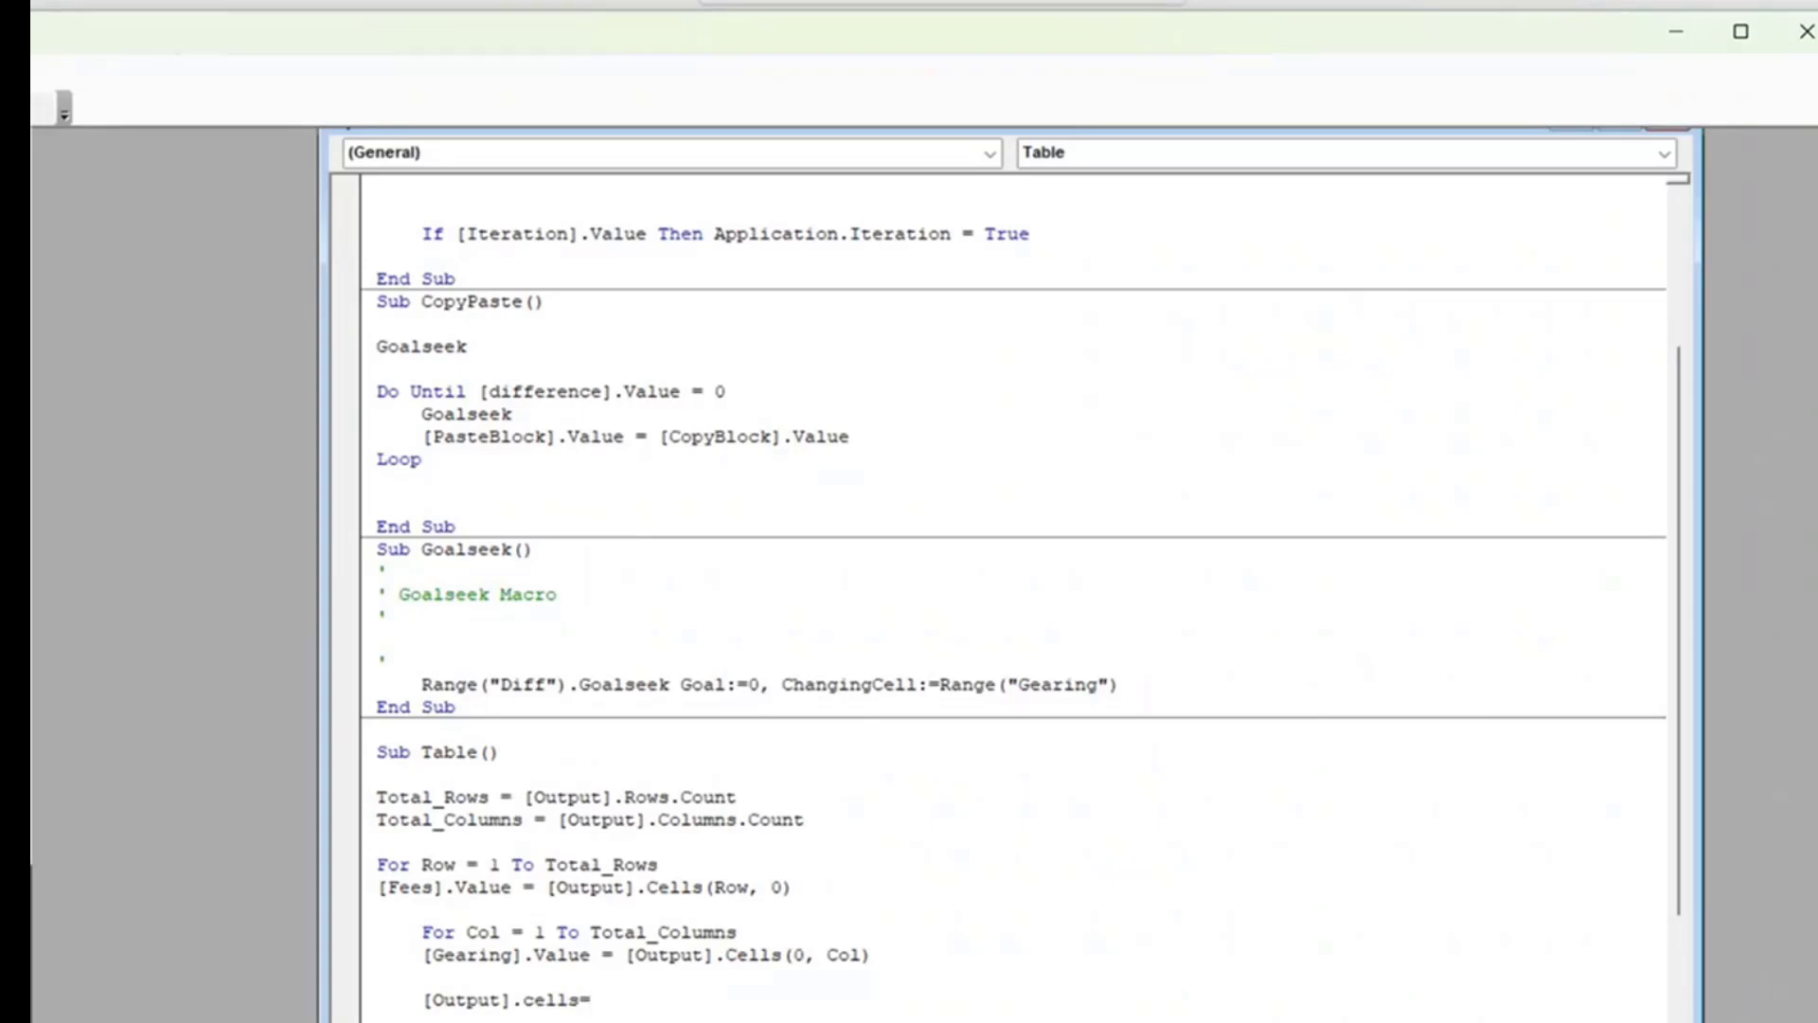
key("Right")
key("BackSpace")
key("BackSpace")
type("(row,col)")
Switch to the worksheet and name the total debt cell G21 as Debt.
key("alt+F11")
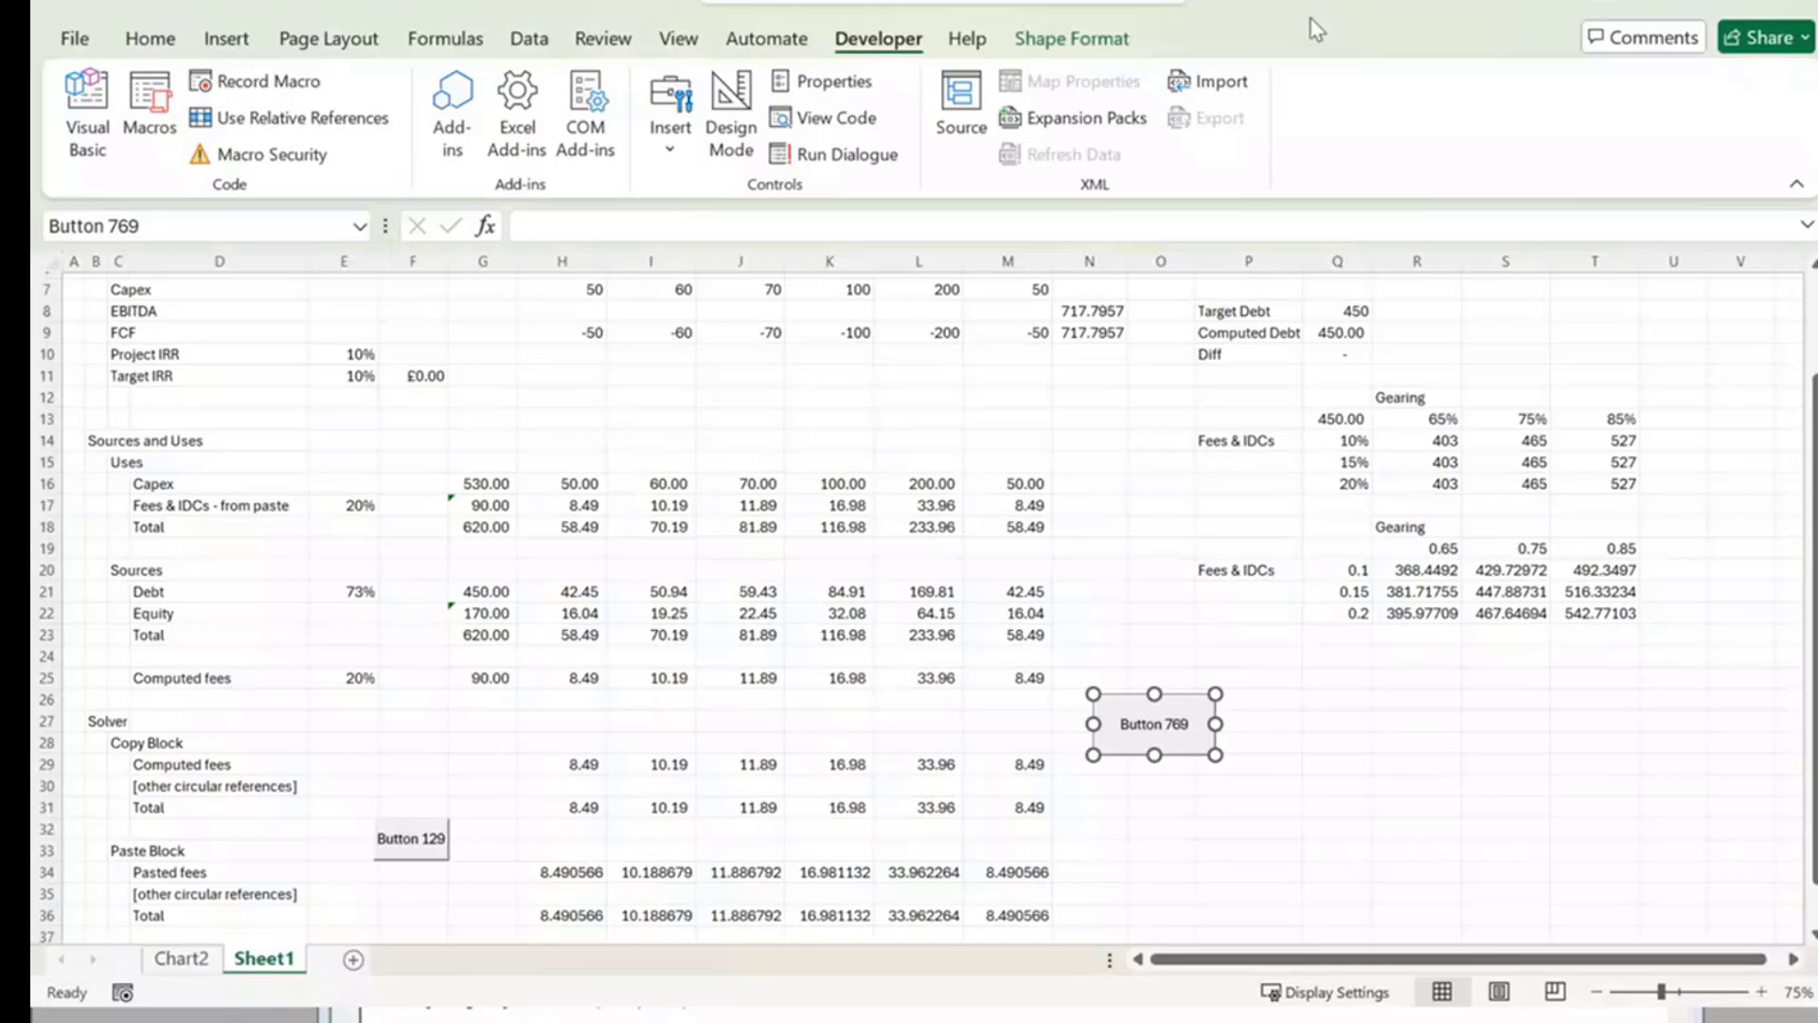
left_click(1156, 597)
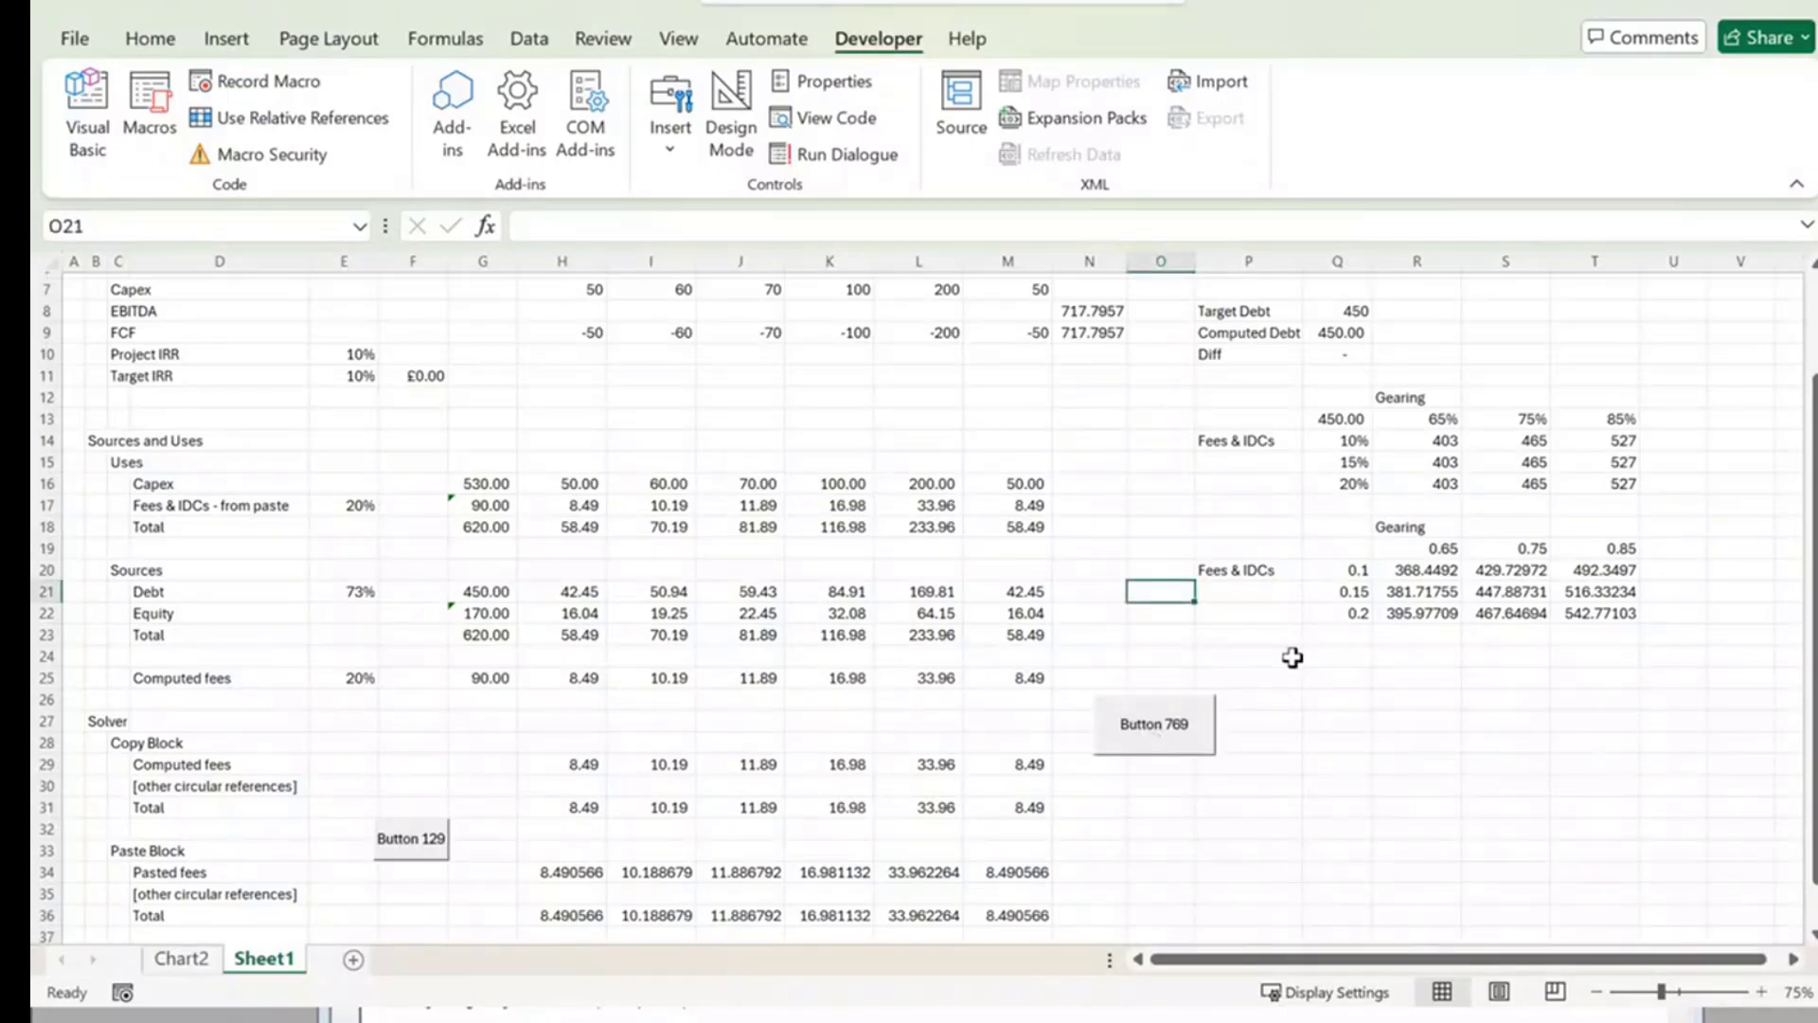
left_click(1333, 662)
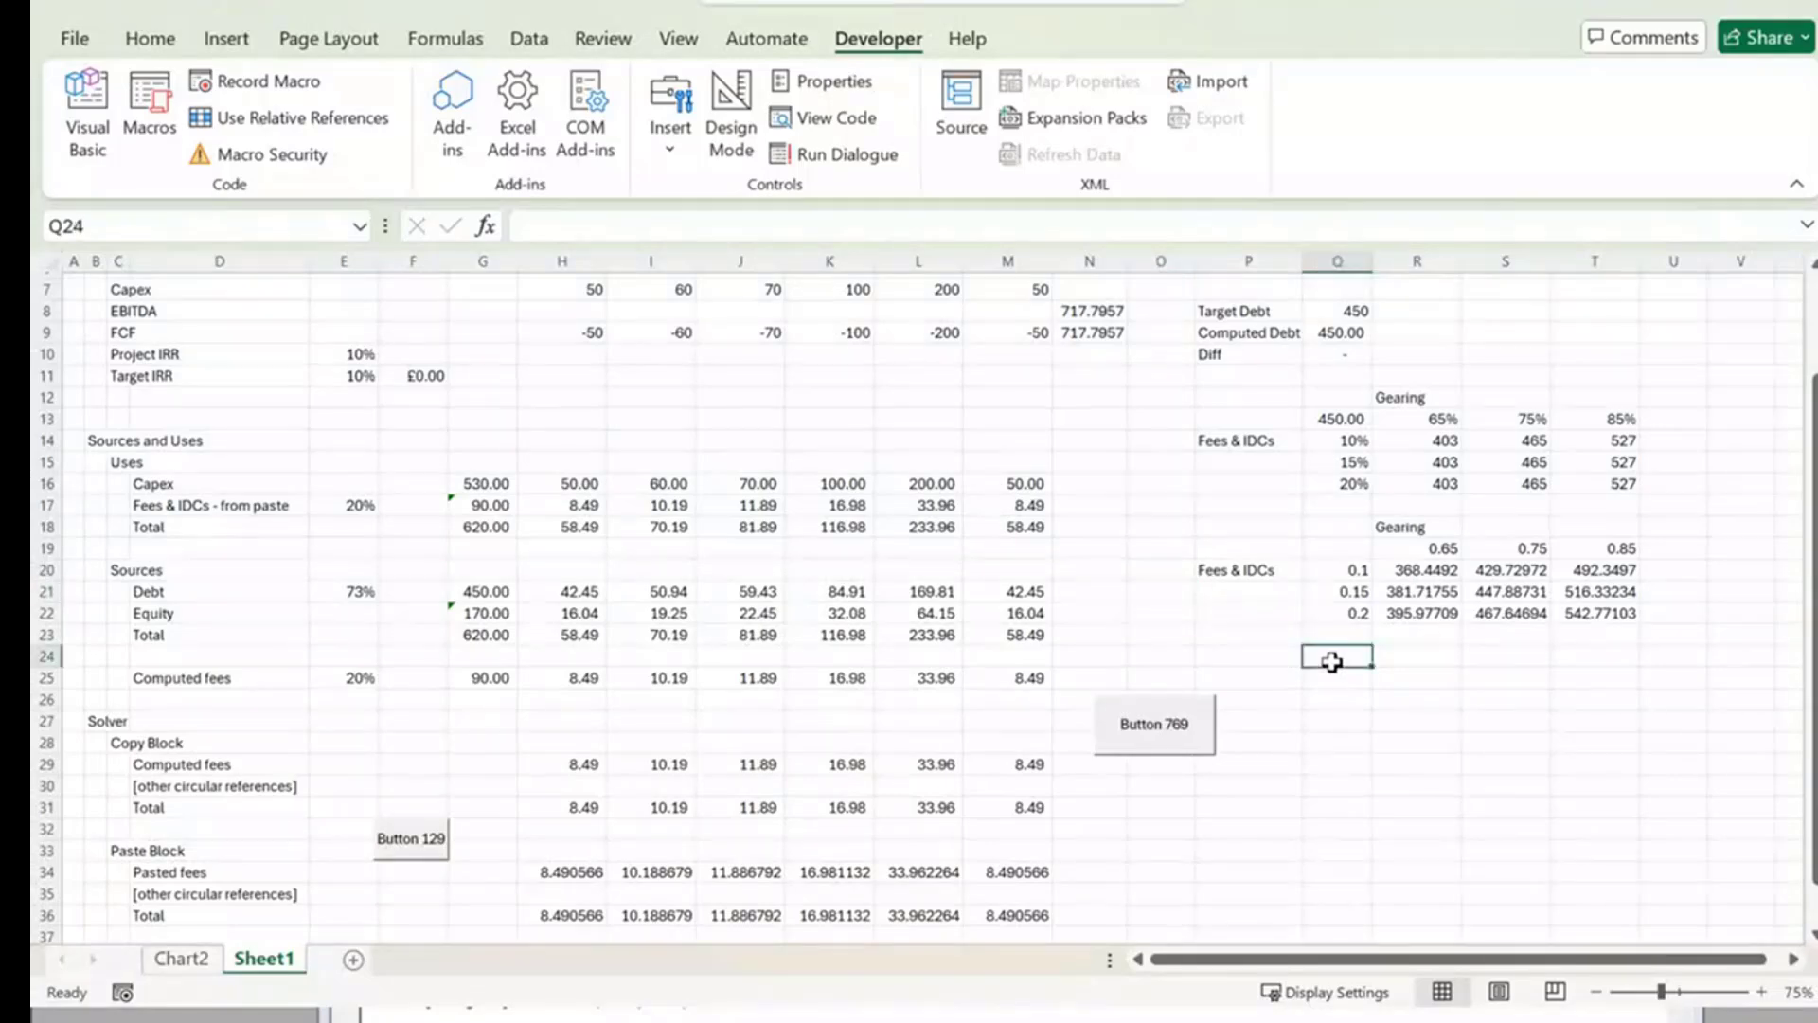
key("Left")
key("Left")
key("Left")
key("Left")
key("Left")
key("Left")
key("Left")
key("Left")
key("Left")
key("Left")
key("Left")
key("Left")
key("Left")
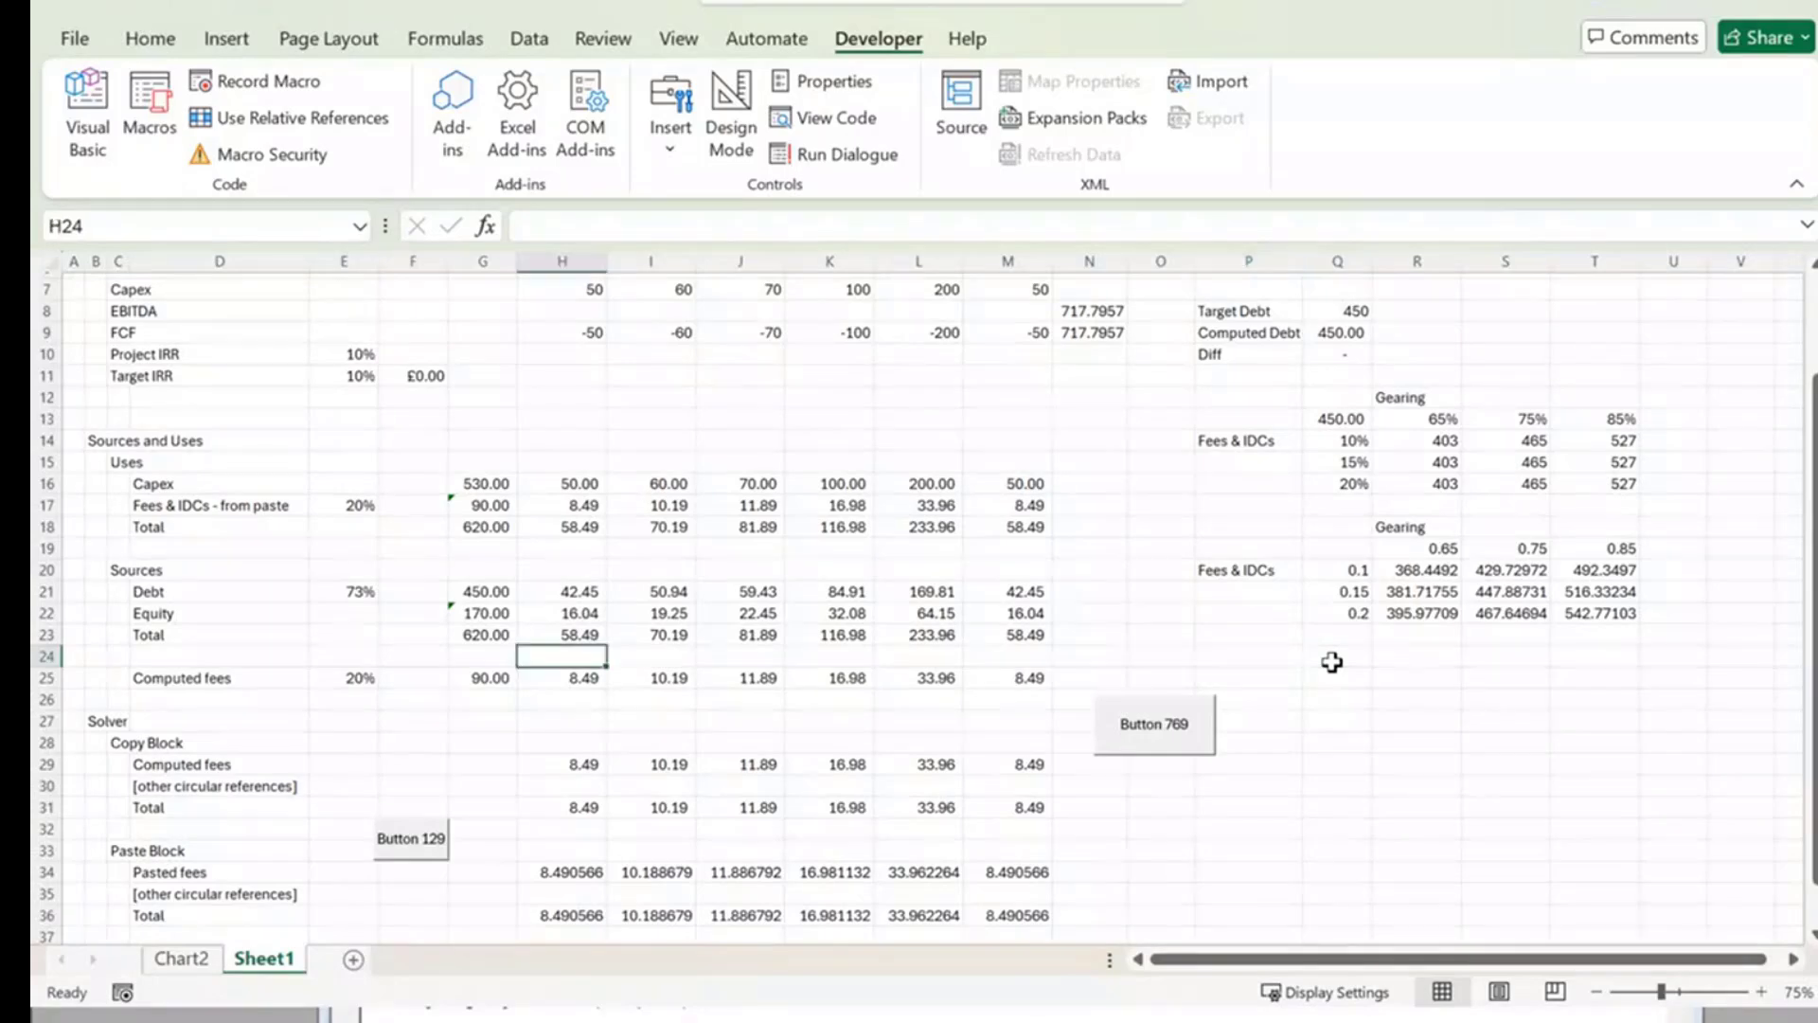
key("Right")
key("Right")
key("Right")
key("Left")
key("Up")
key("Up")
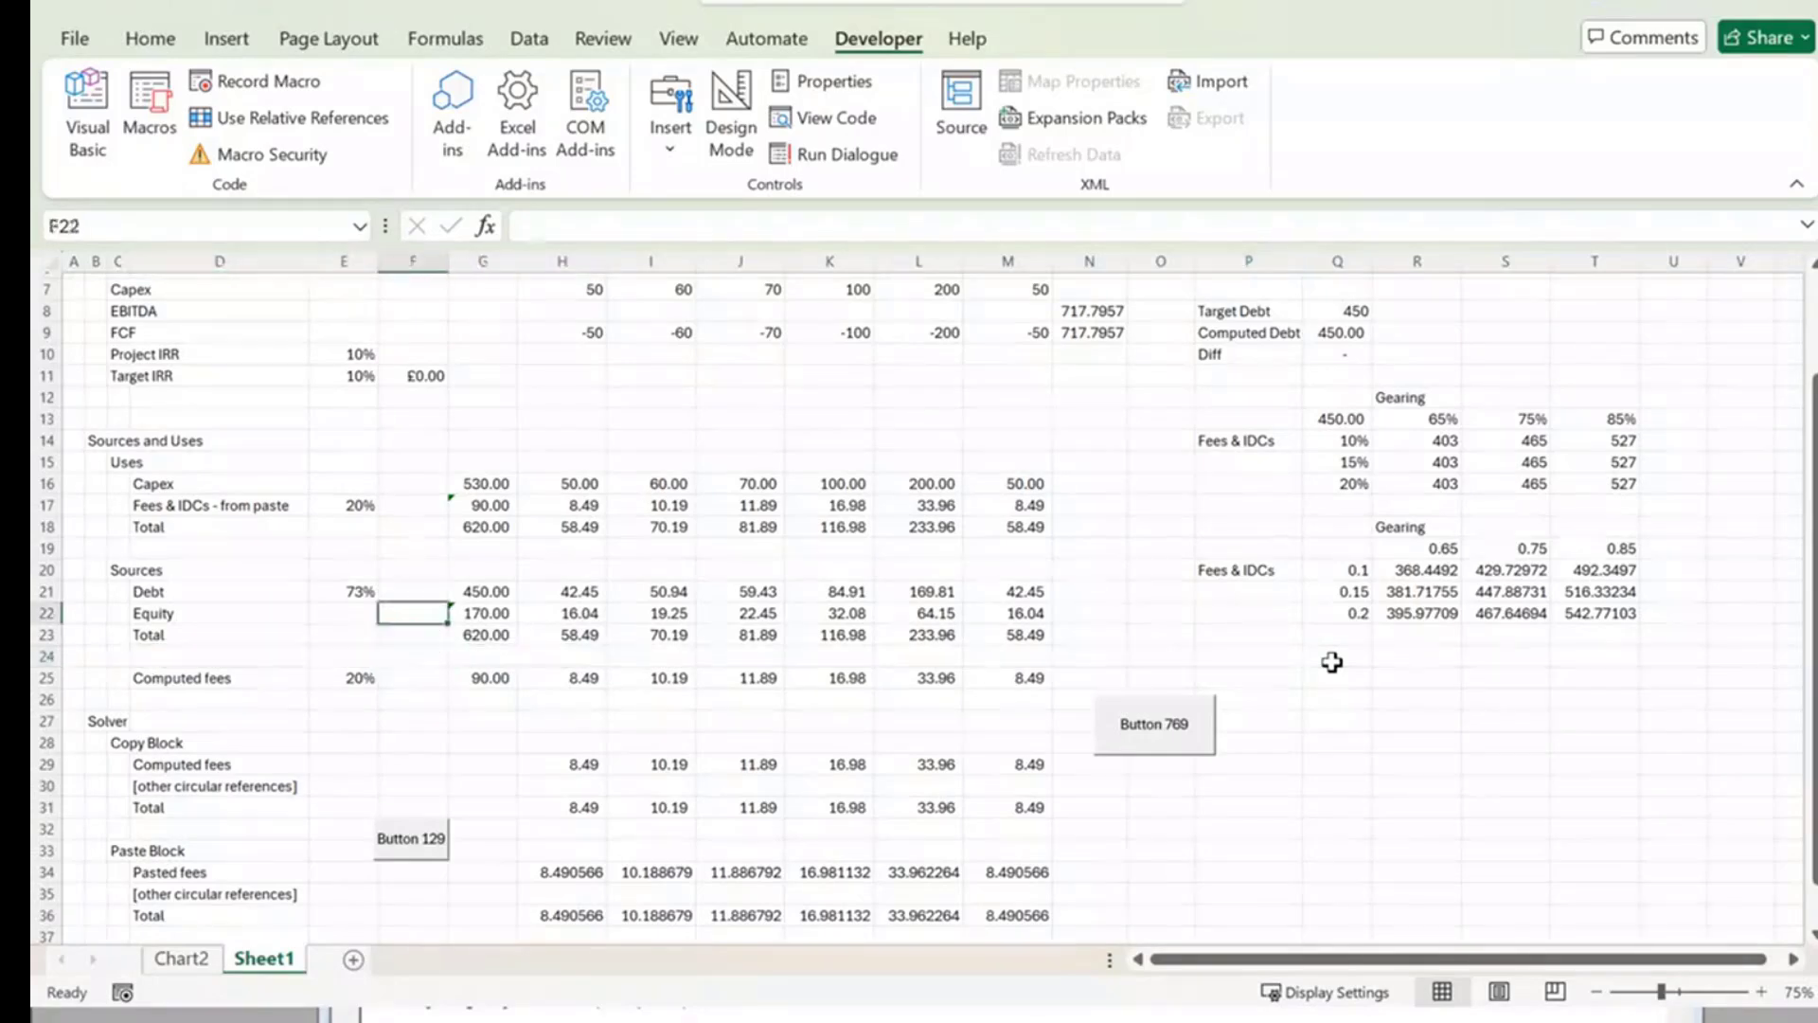
key("Up")
key("Right")
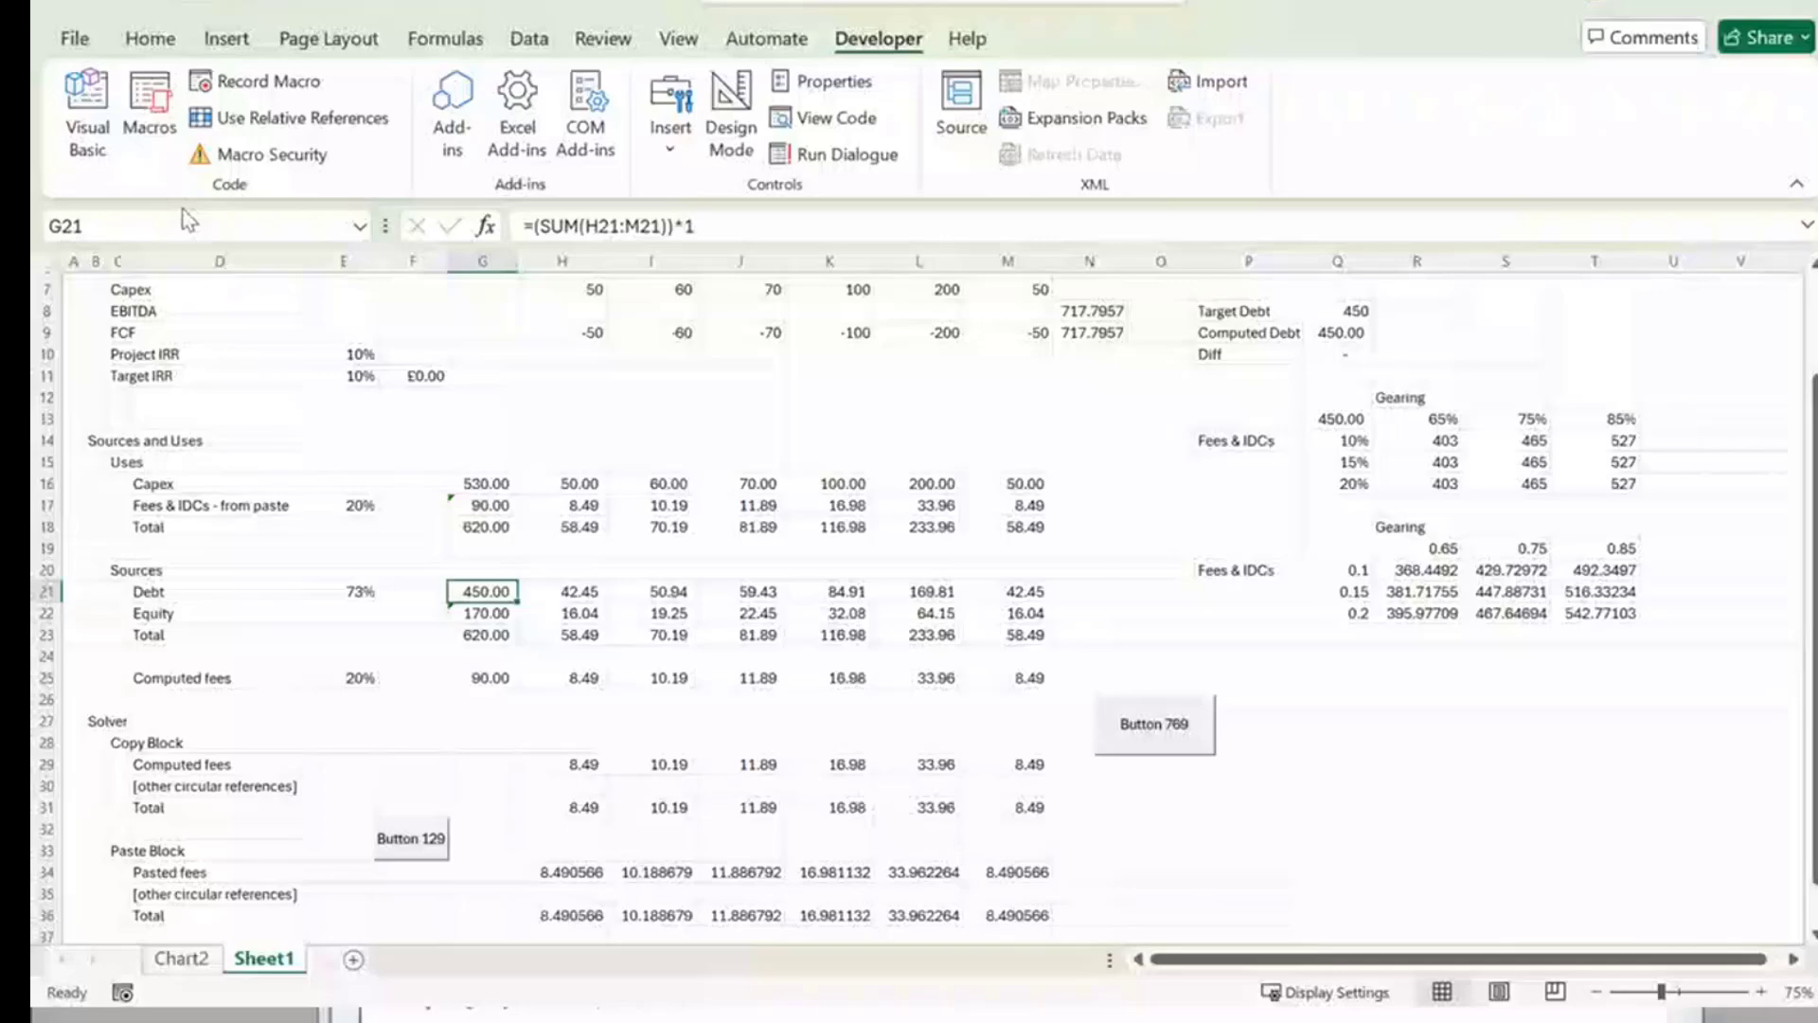
left_click(142, 222)
type("Debt")
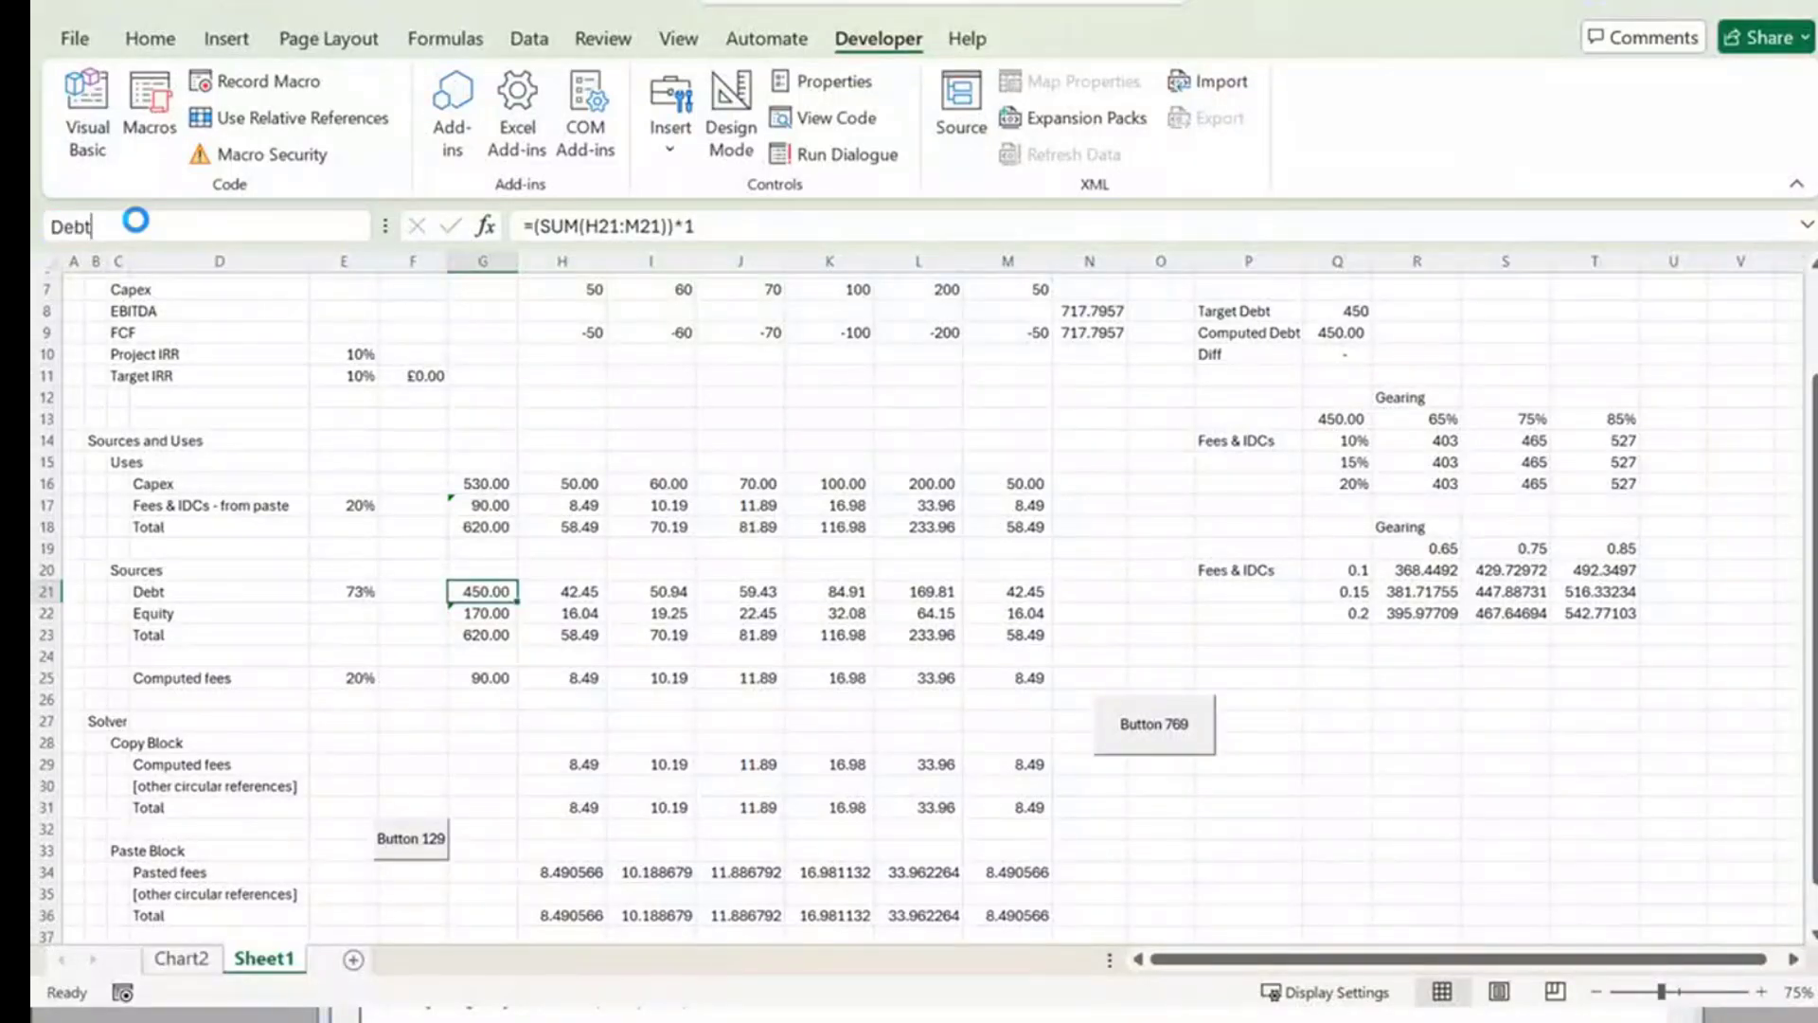
key("Return")
key("Down")
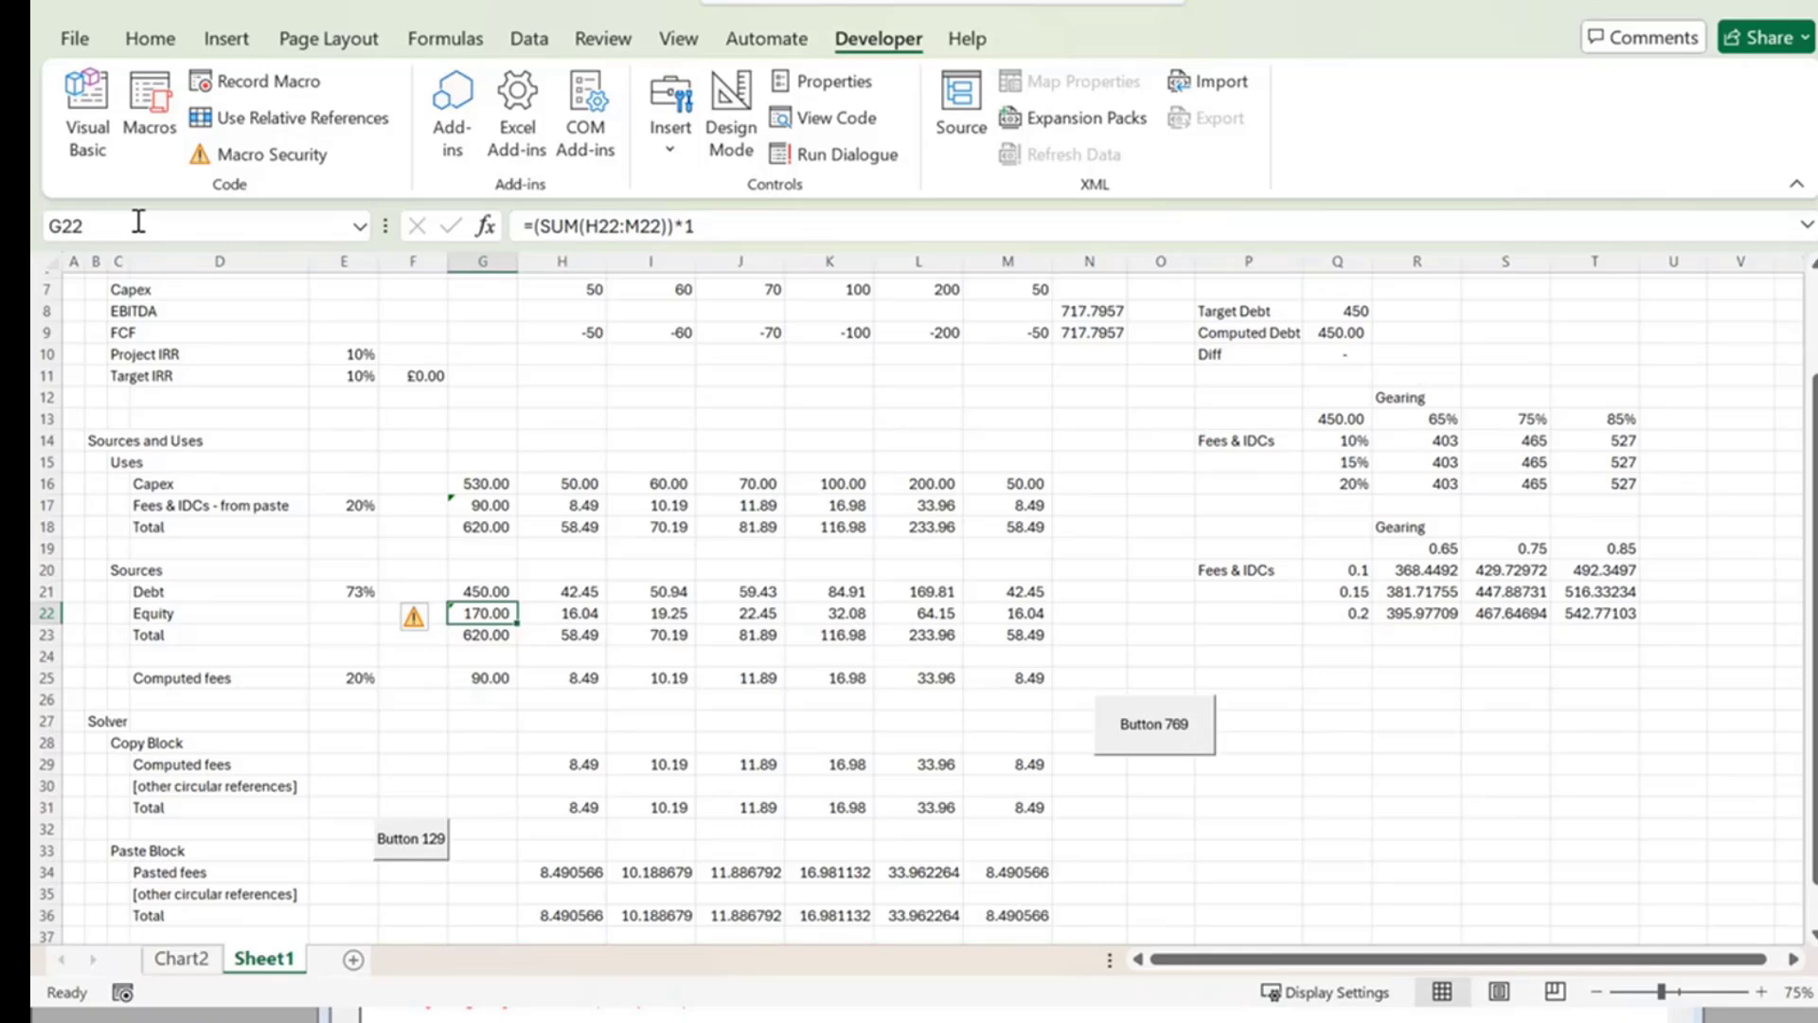
Return from the worksheet to the Table procedure in the code editor.
left_click(629, 658)
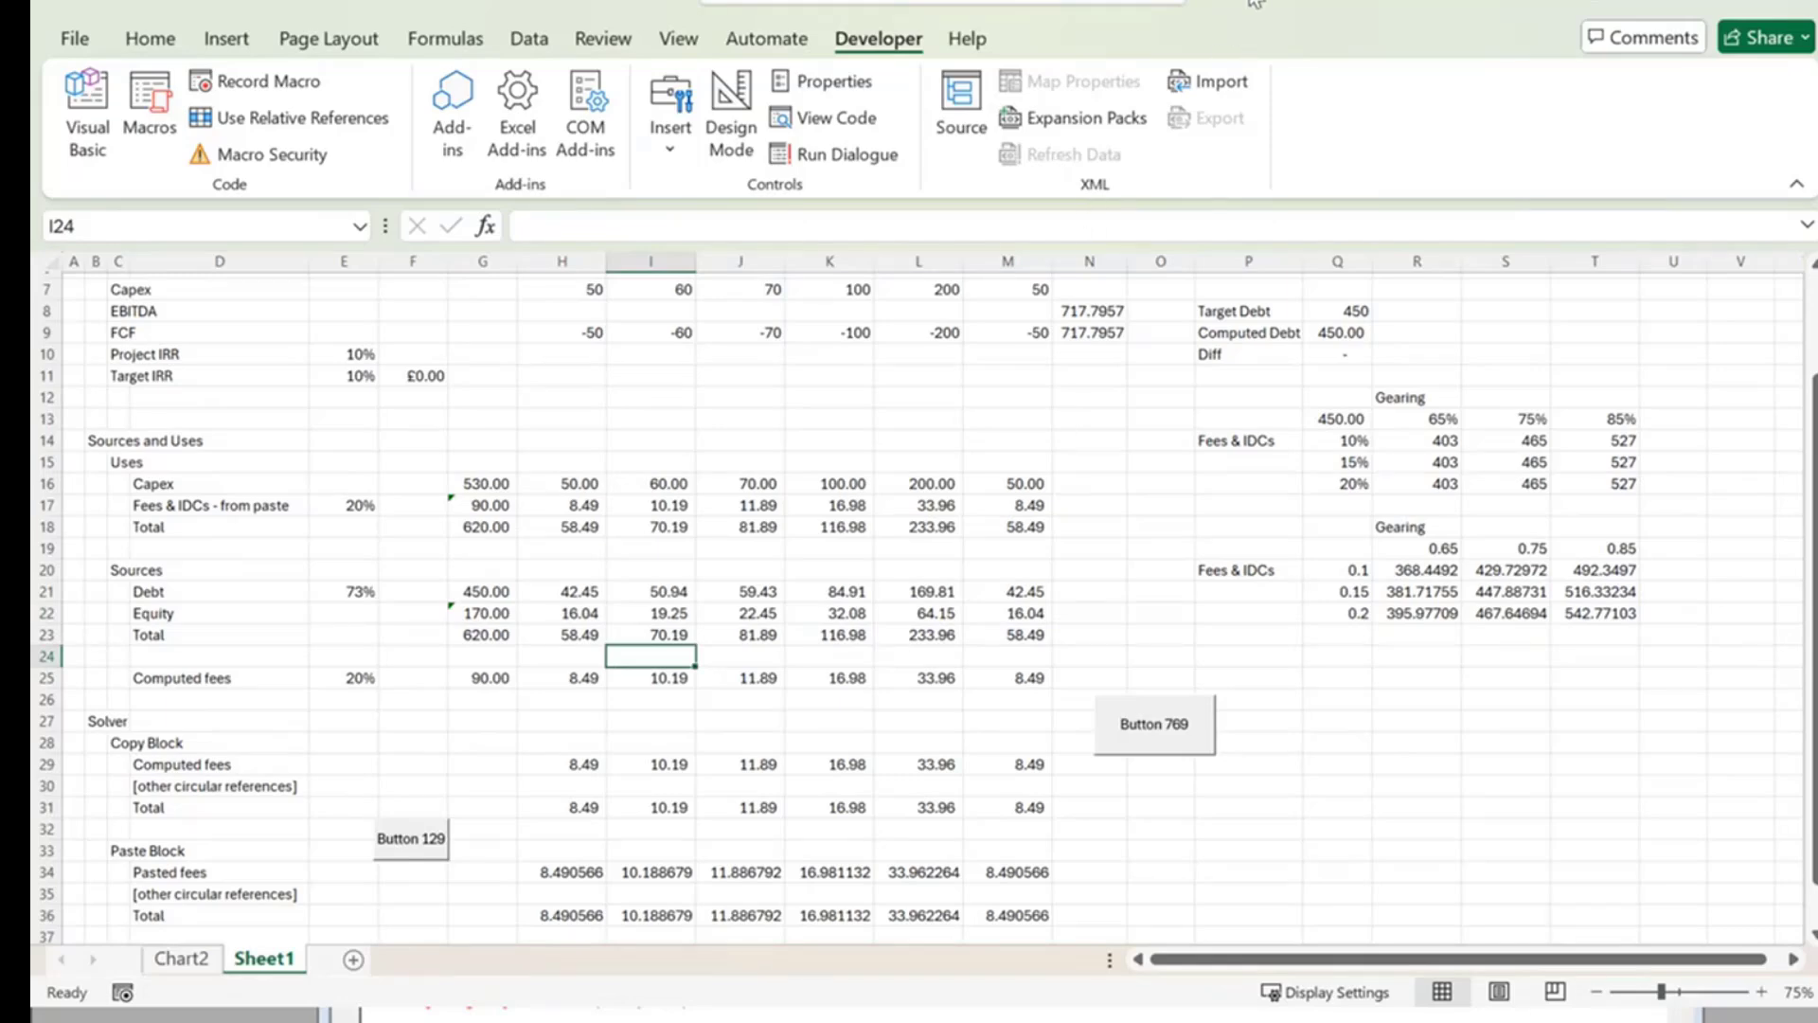
left_click_drag(1250, 2, 1191, 200)
left_click(1029, 27)
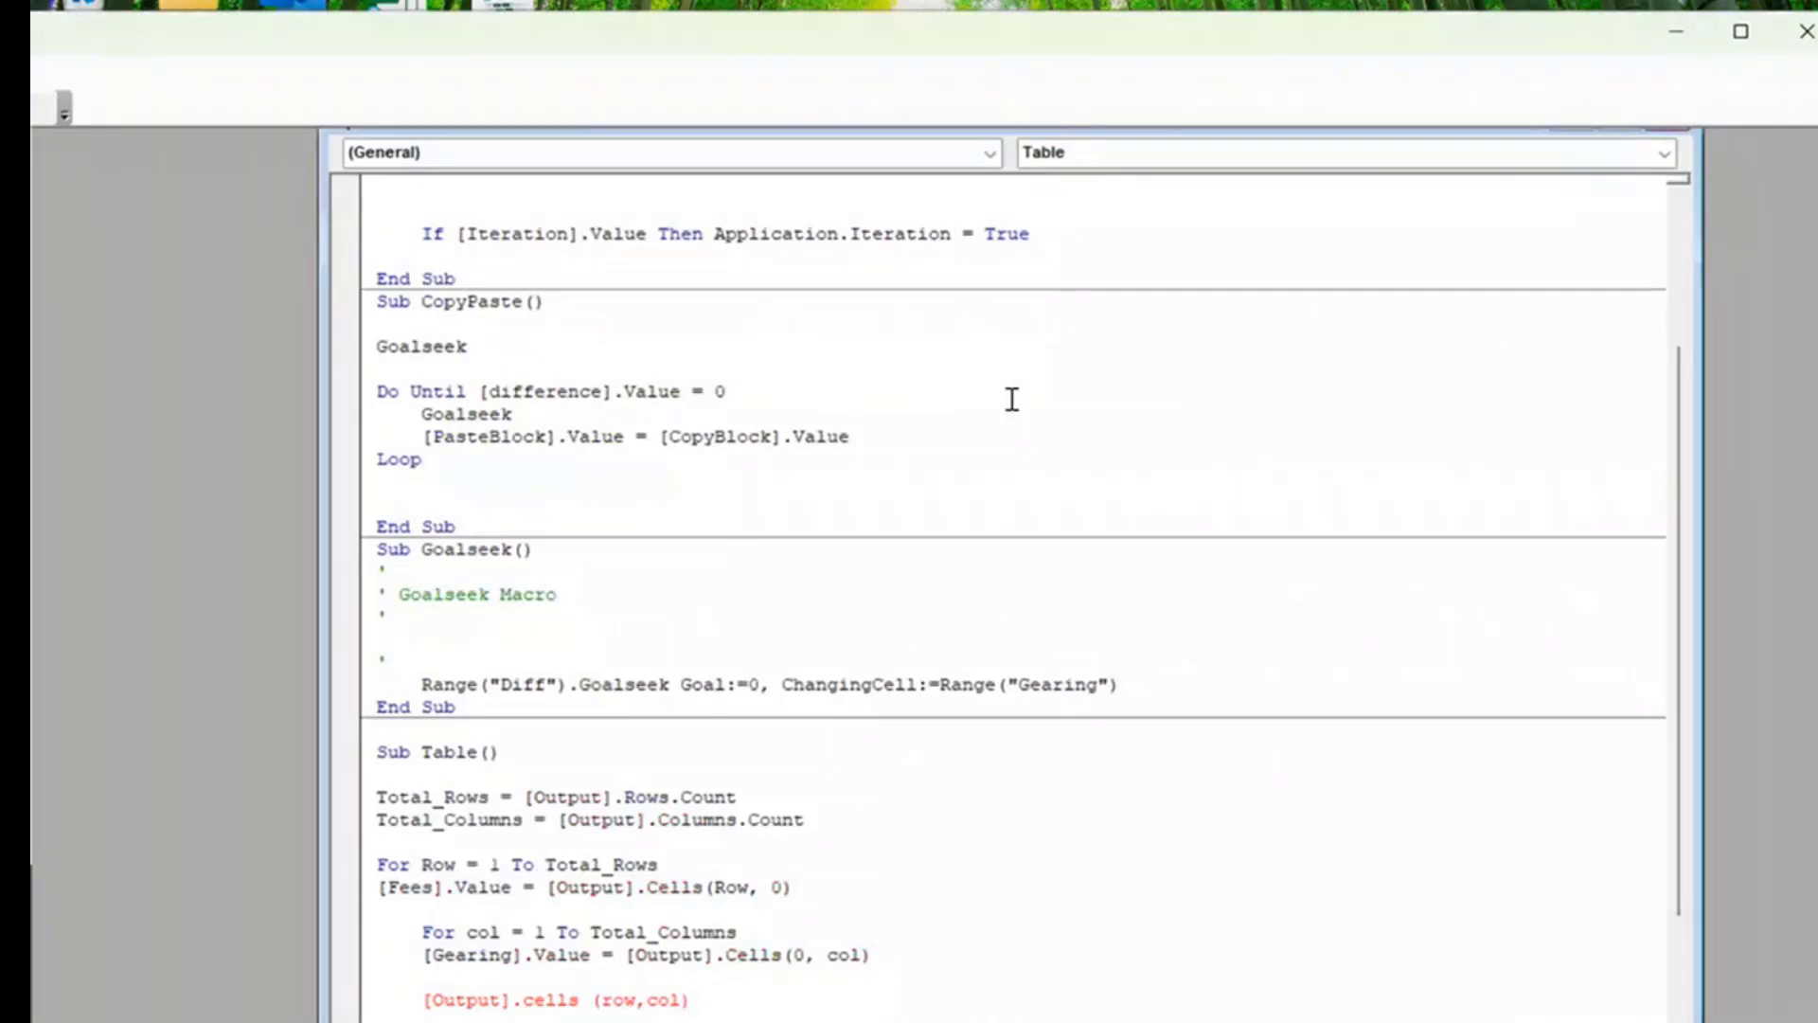
Complete the column loop's output line as [Output].Cells(Row, col) = [Debt].Value, with Debt in square brackets.
type("=")
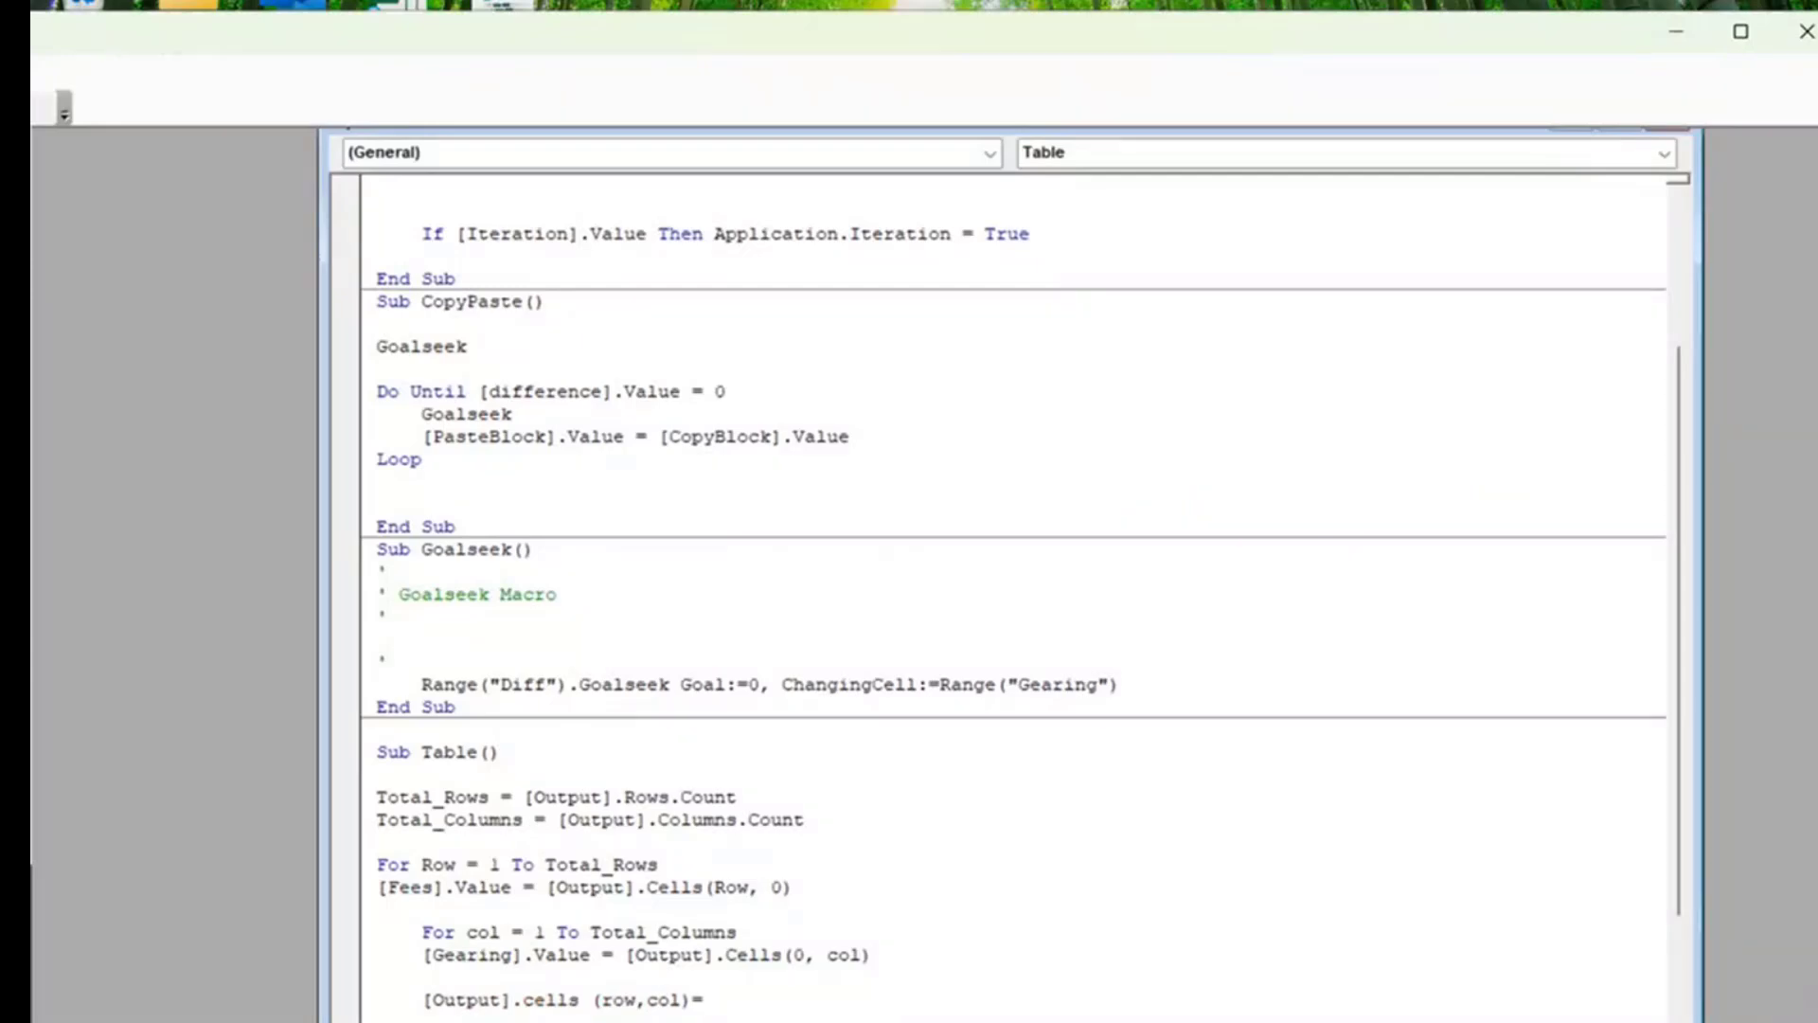
type(" Debt.Value")
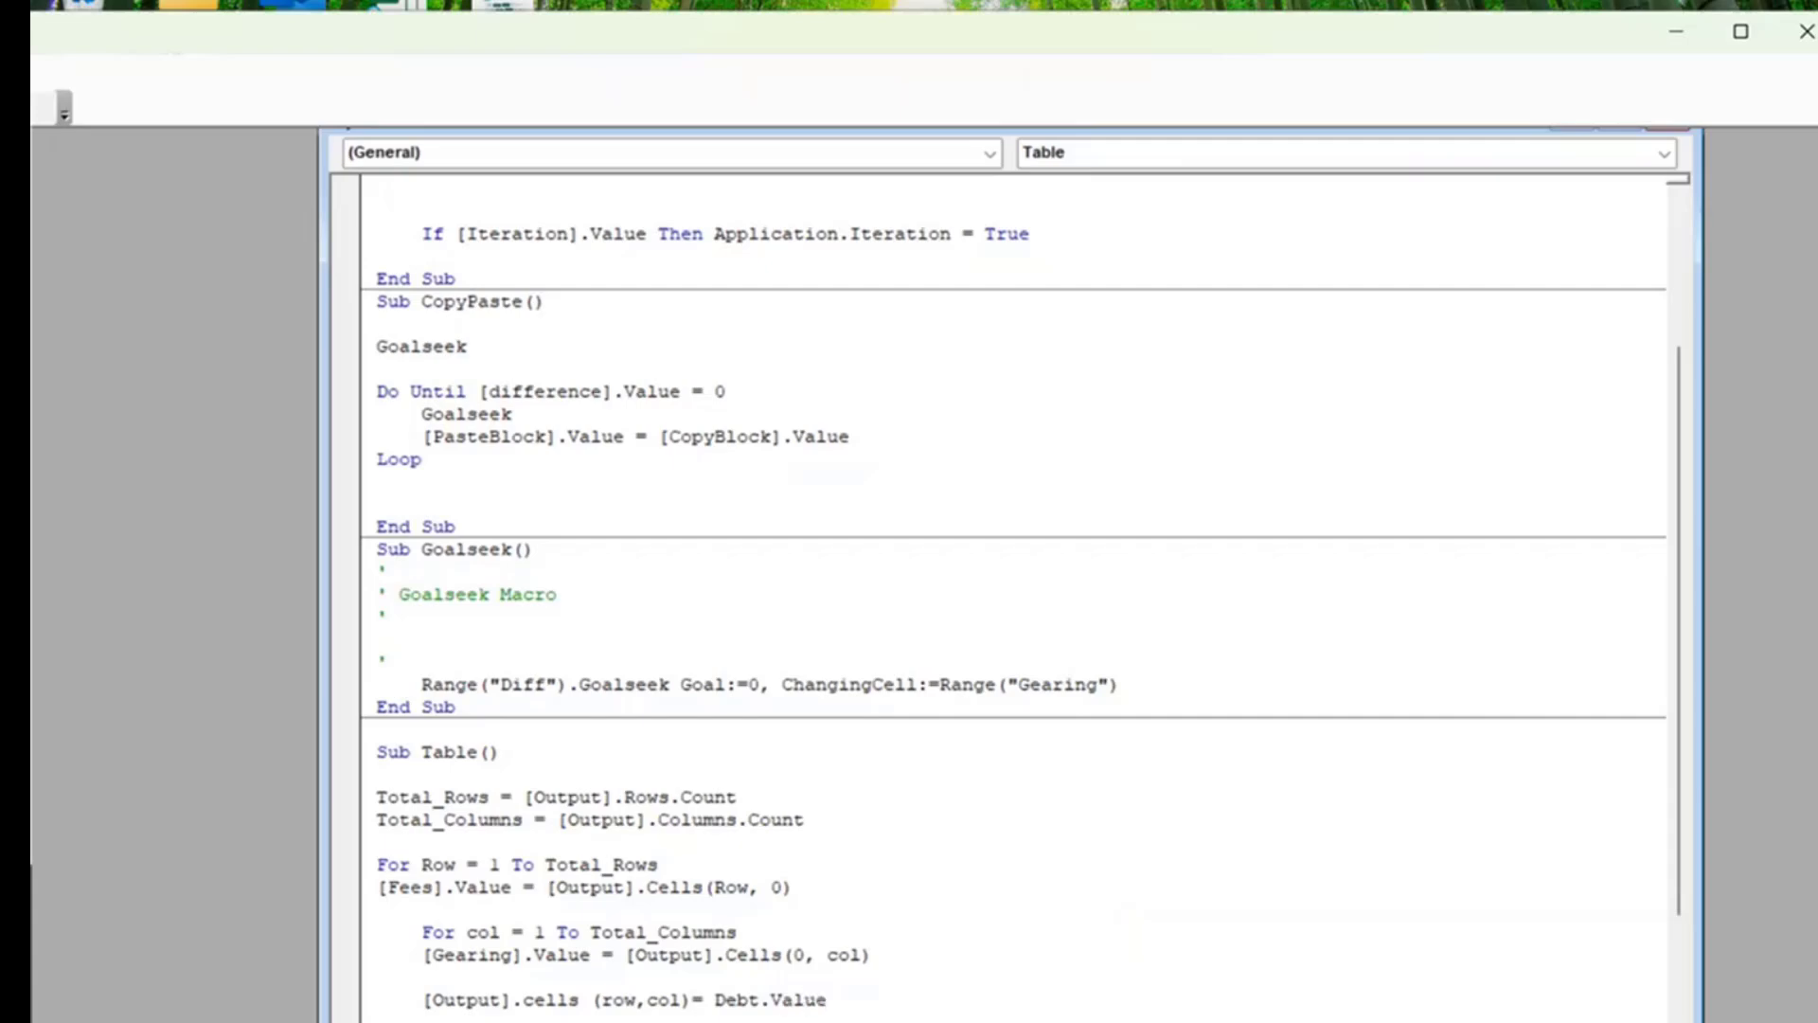
key("Return")
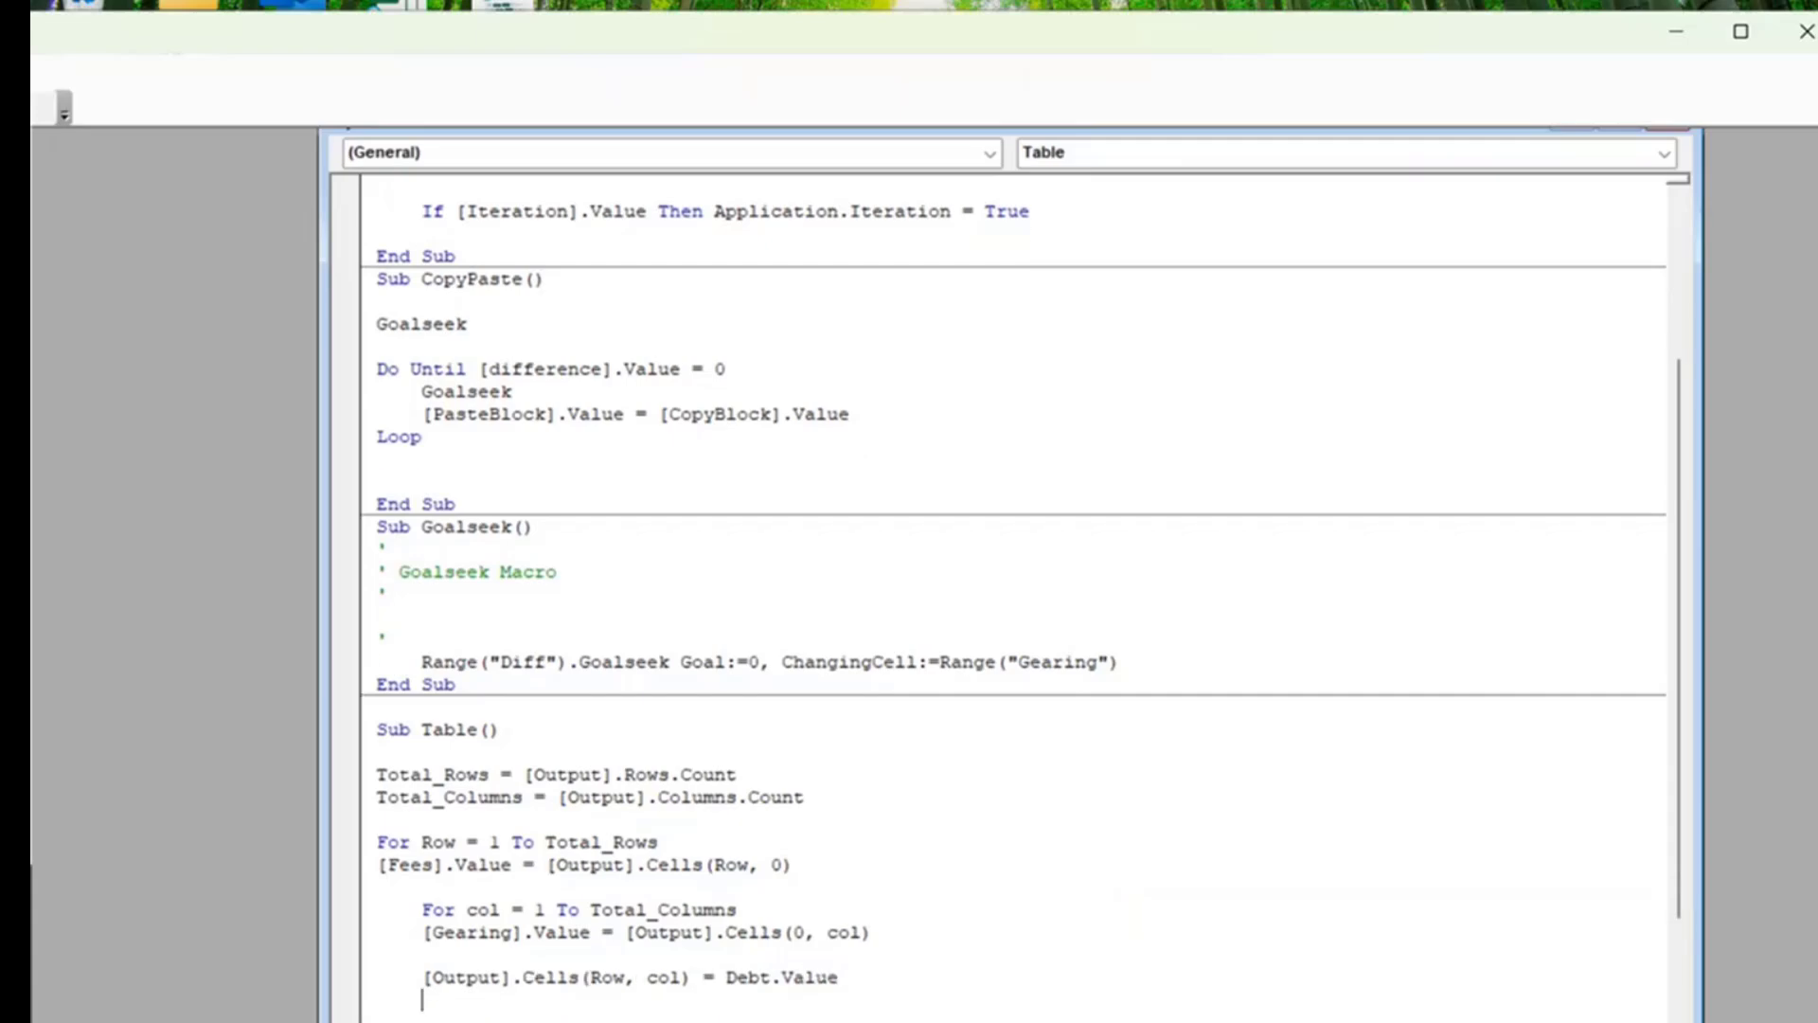
left_click(727, 978)
type("[")
key("Right")
key("Right")
key("Right")
key("Right")
type("]")
scroll(1020, 597, "down", 1)
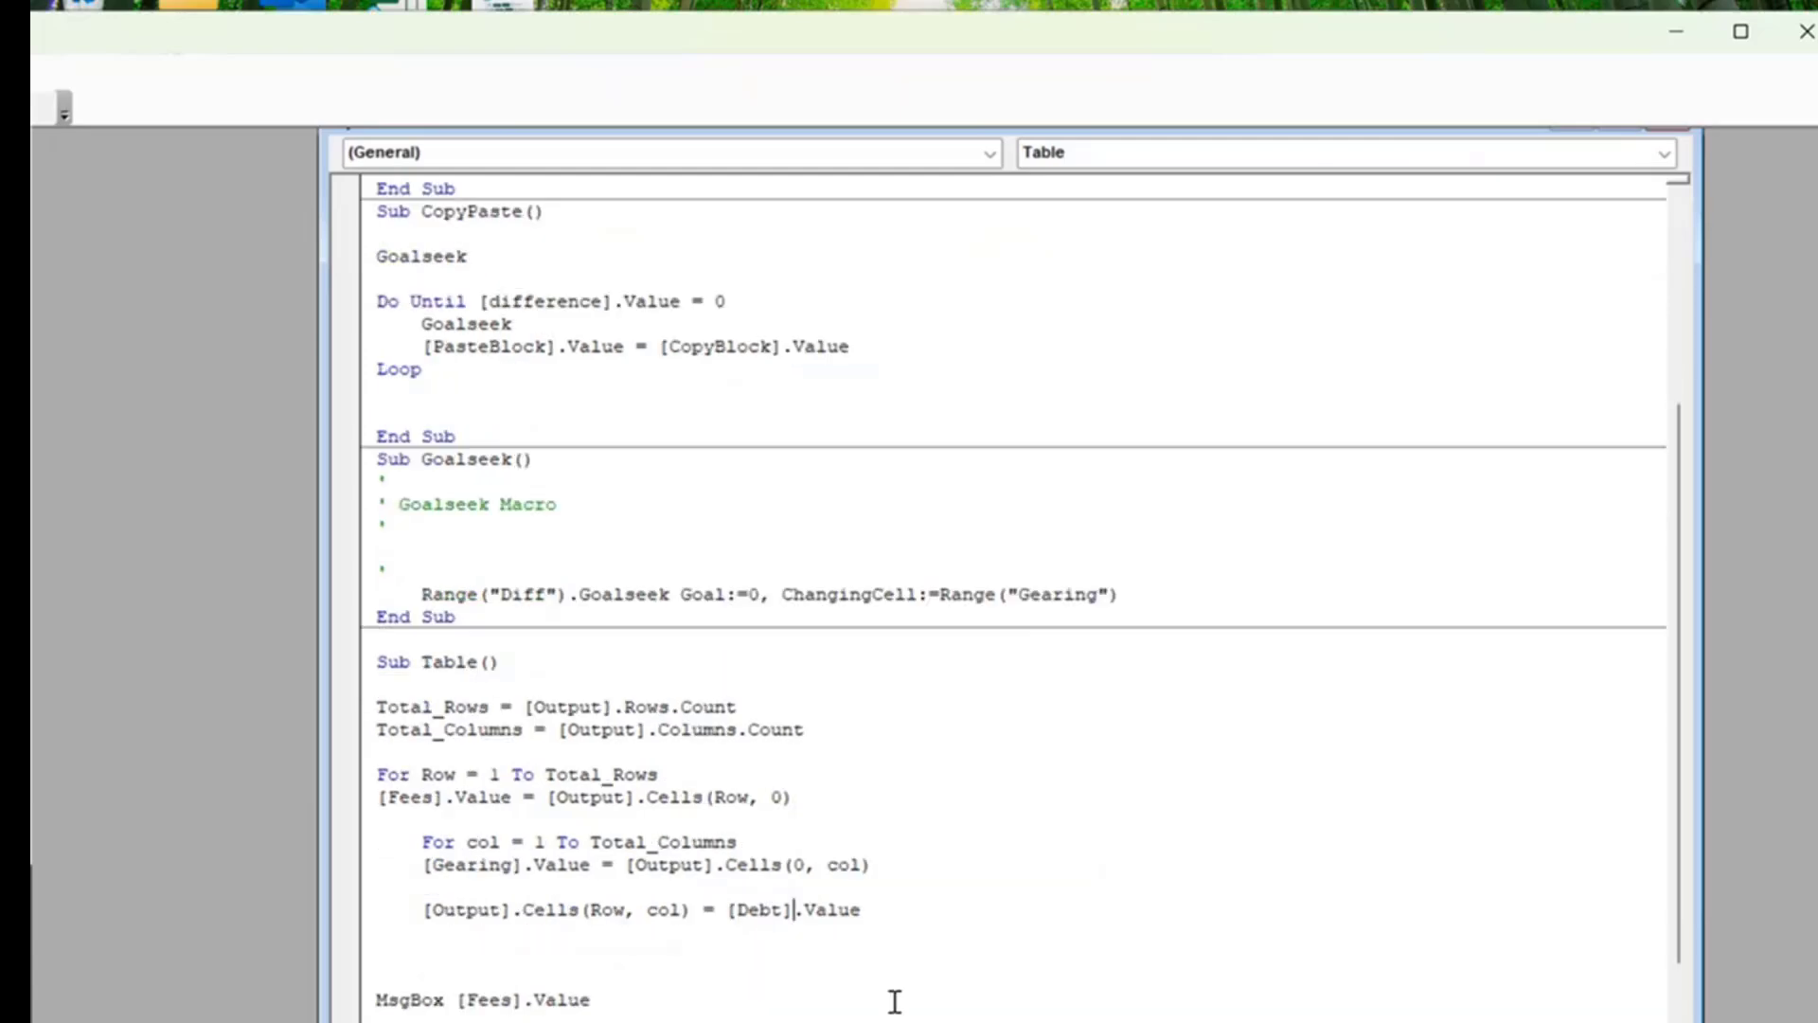
Close the column loop with a Next col line below the output assignment, indented one level.
left_click(868, 958)
type("next col")
key("Return")
key("Up")
key("Tab")
key("Tab")
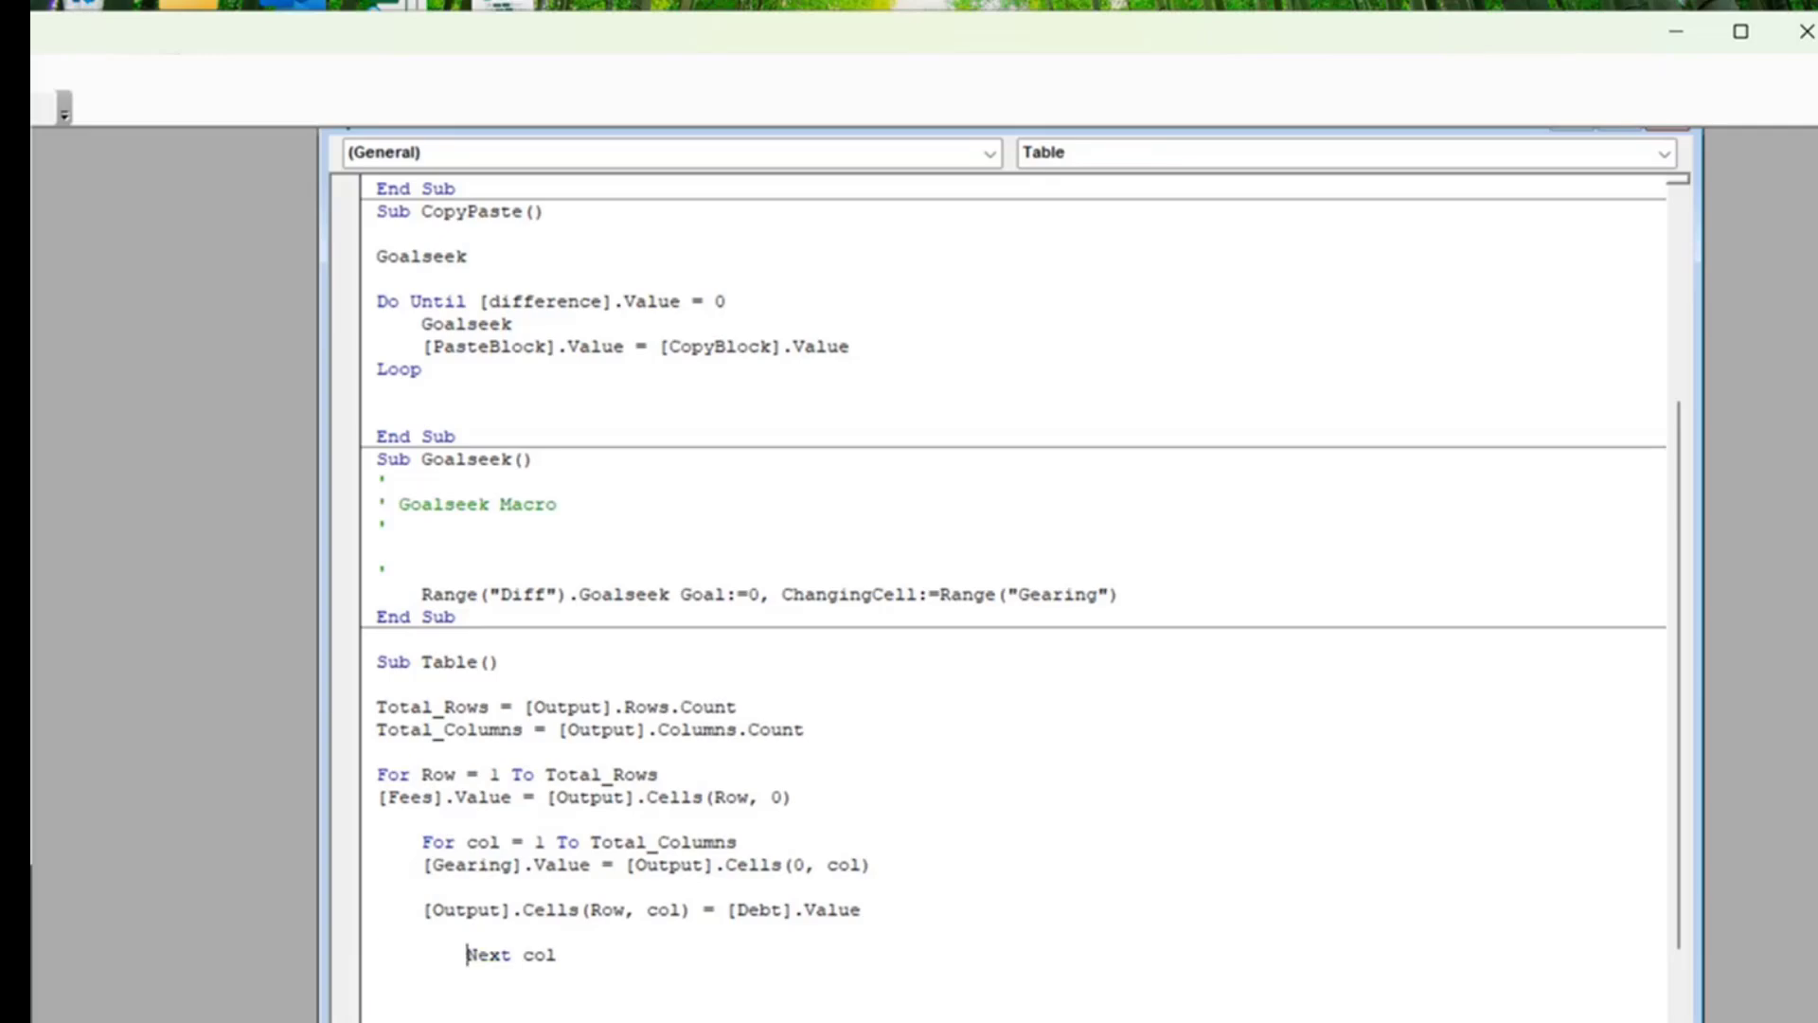
key("shift+Tab")
scroll(791, 913, "down", 2)
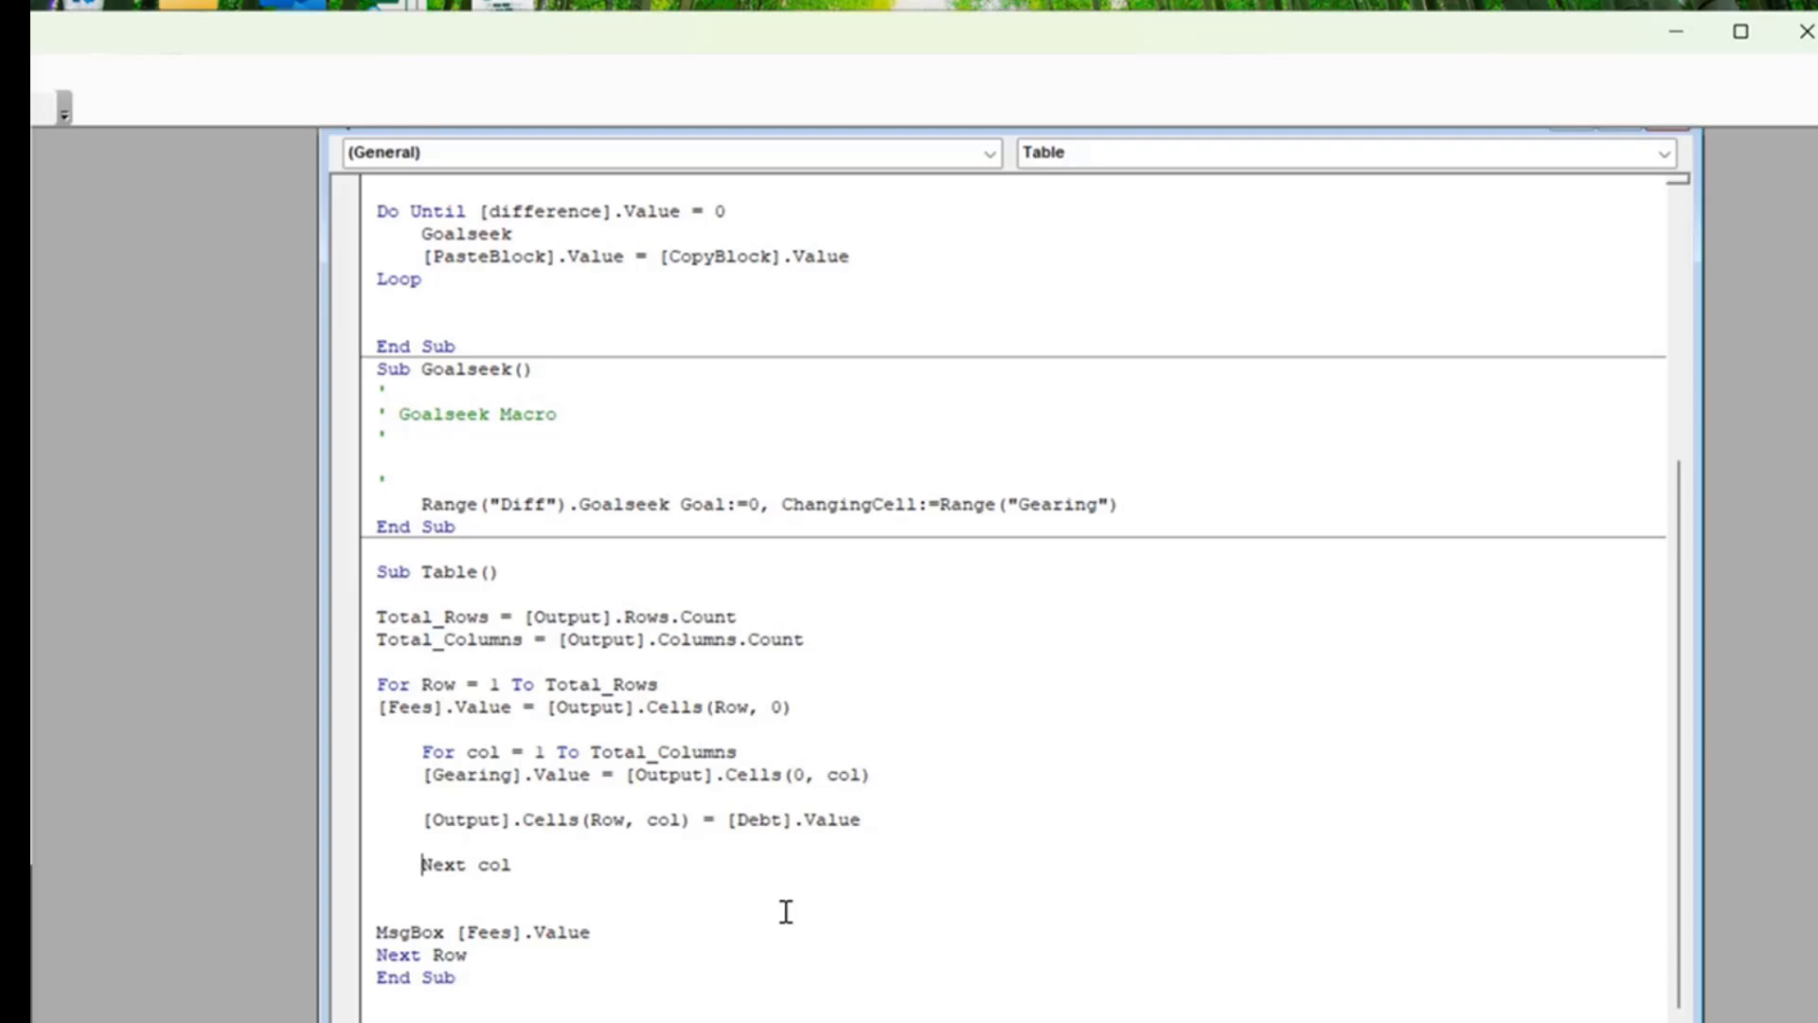
Delete the MsgBox [Fees].Value line above Next Row, leaving one blank line after Next col.
left_click(592, 933)
left_click_drag(614, 931, 381, 926)
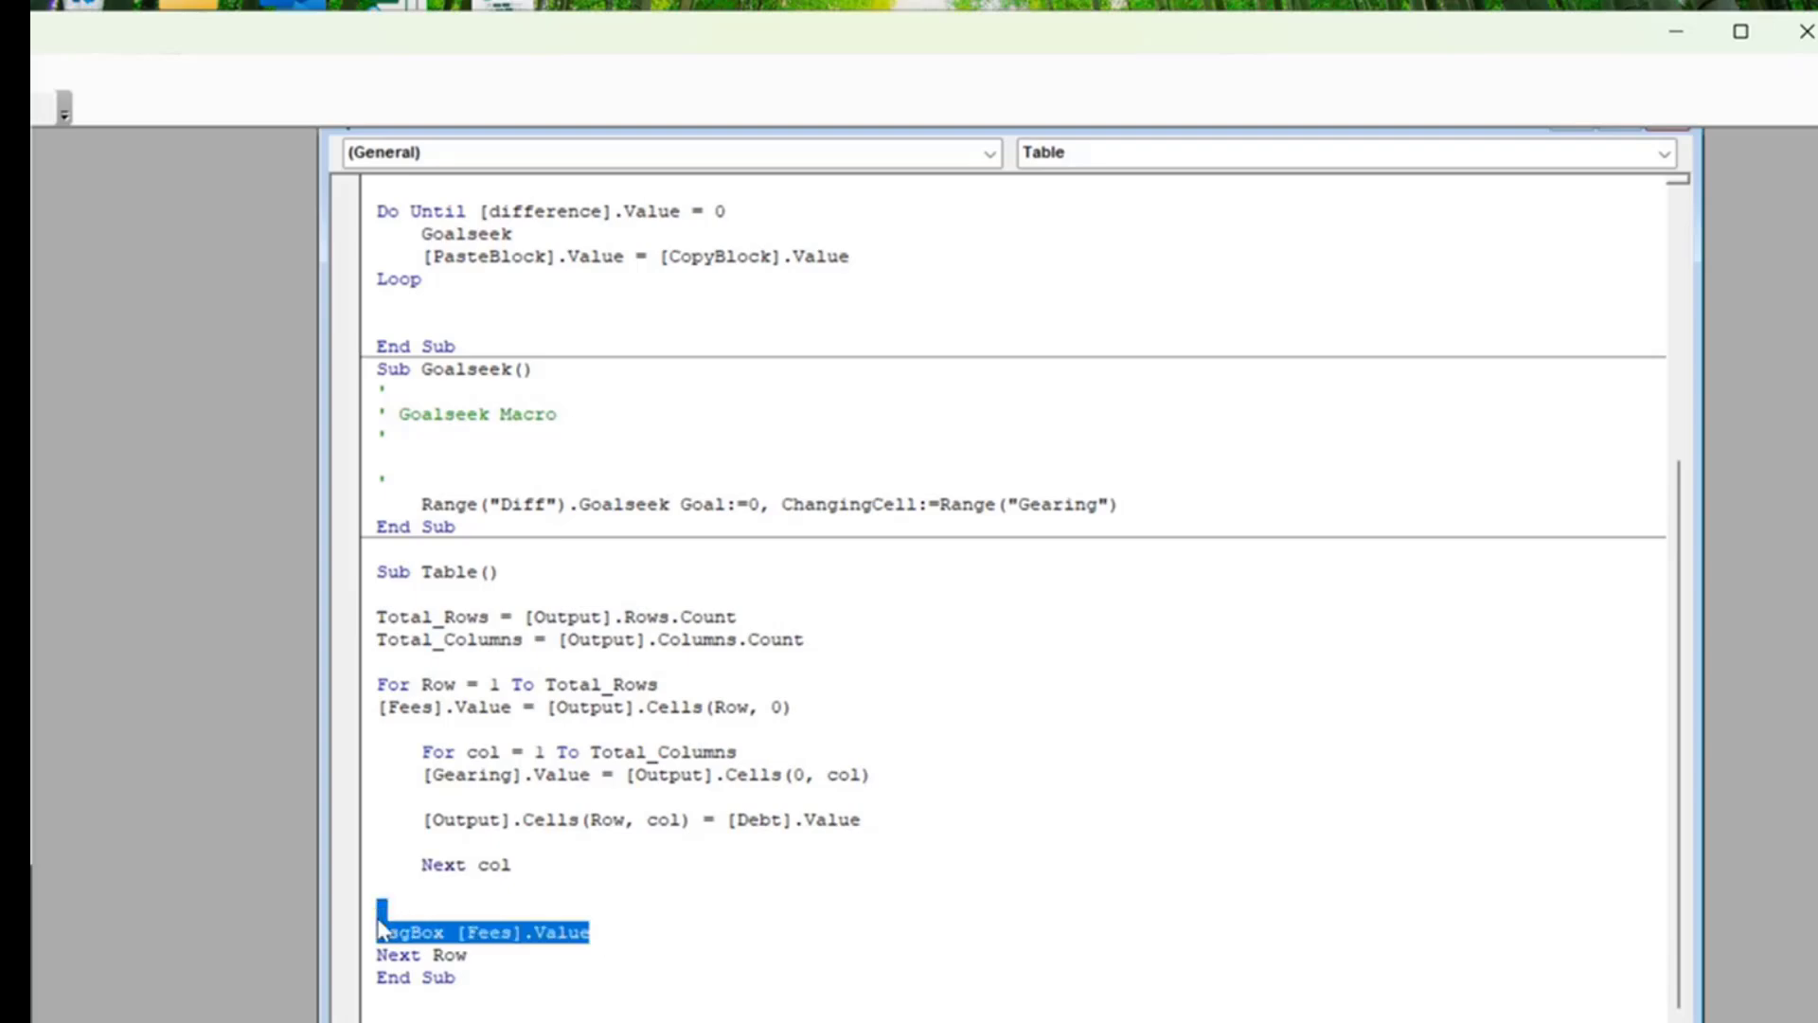
key("BackSpace")
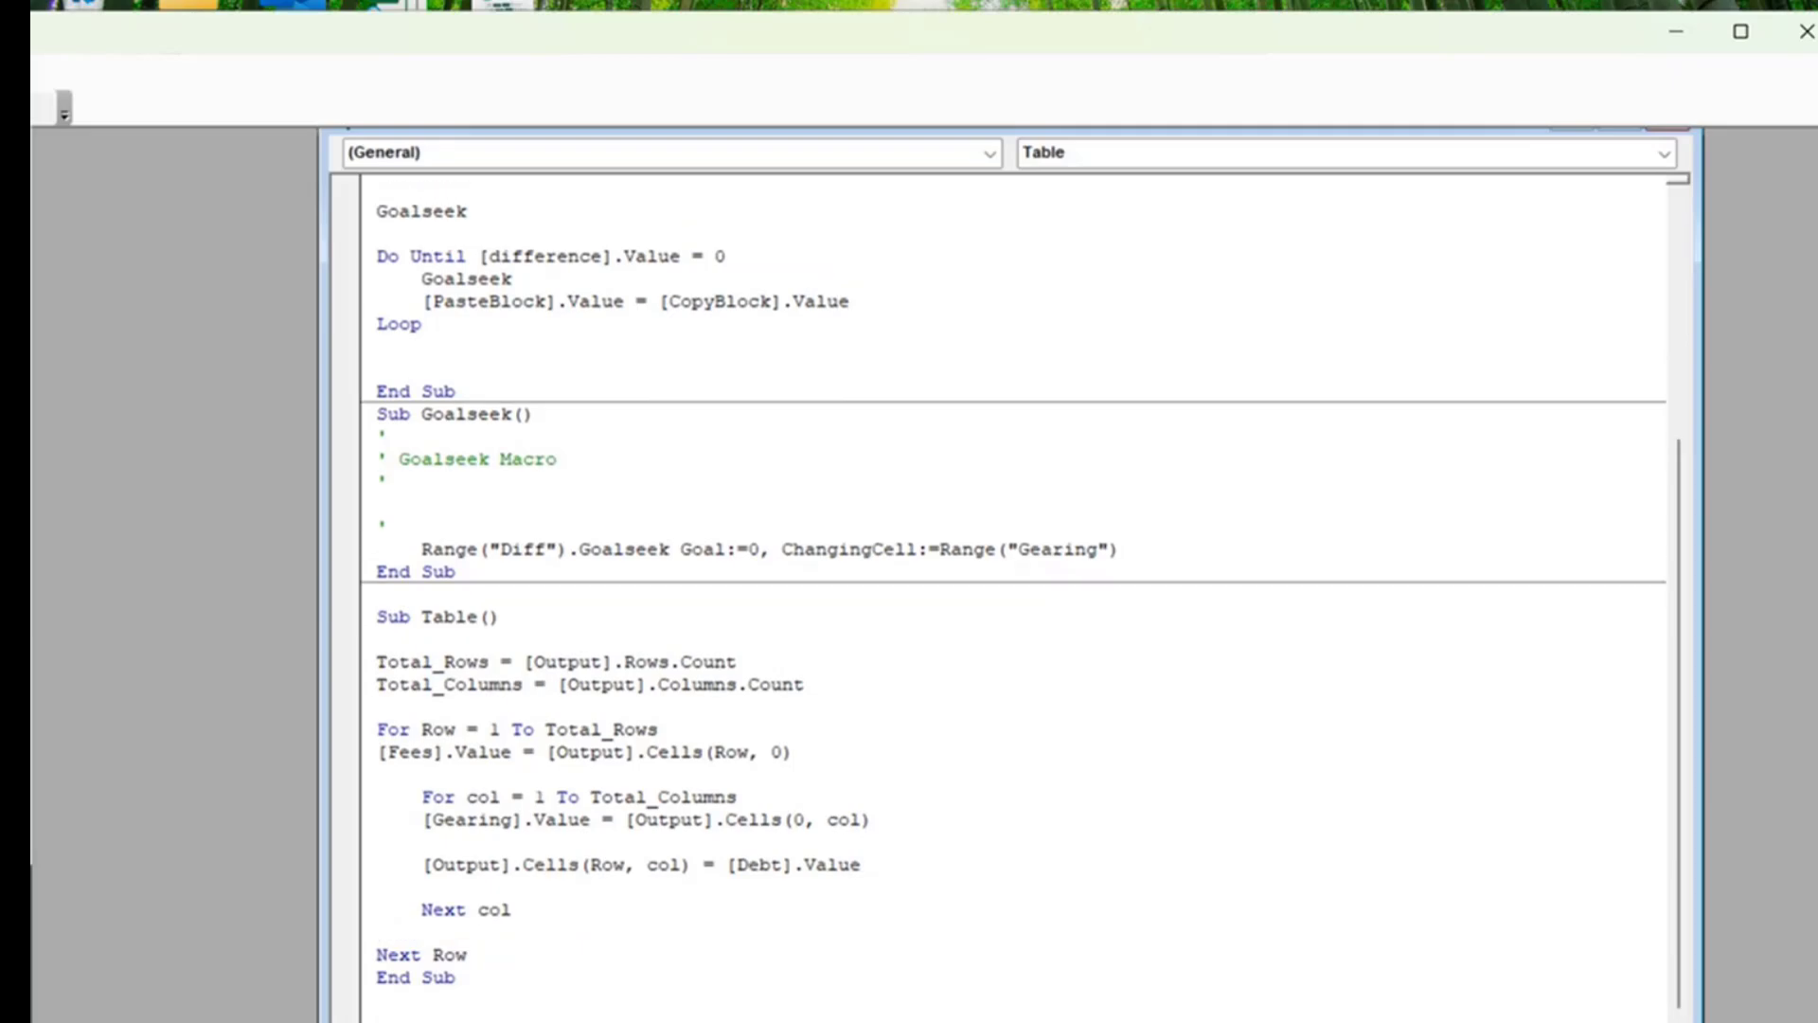
key("BackSpace")
key("Return")
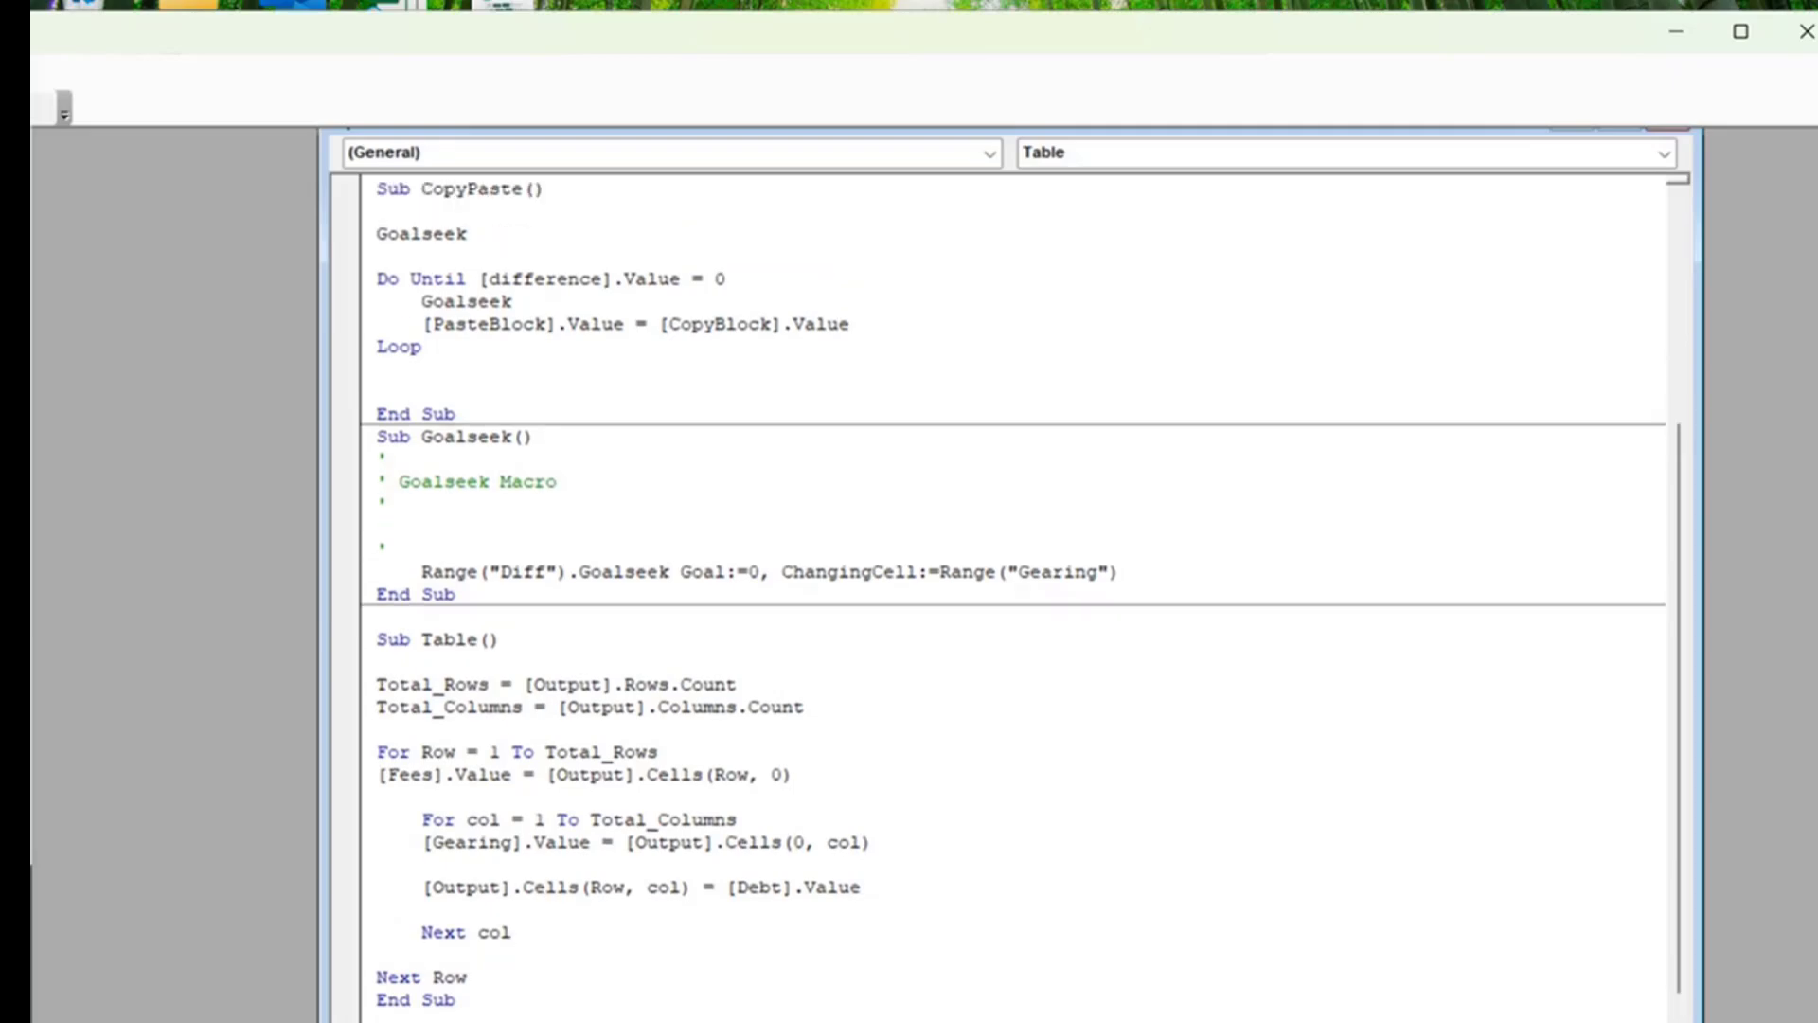
Indent the Next Row line of the Table procedure by one level.
key("Down")
key("Left")
key("Left")
key("Left")
key("Left")
key("Tab")
Switch to the worksheet and run the Table macro with Button 769.
left_click_drag(819, 54, 823, 260)
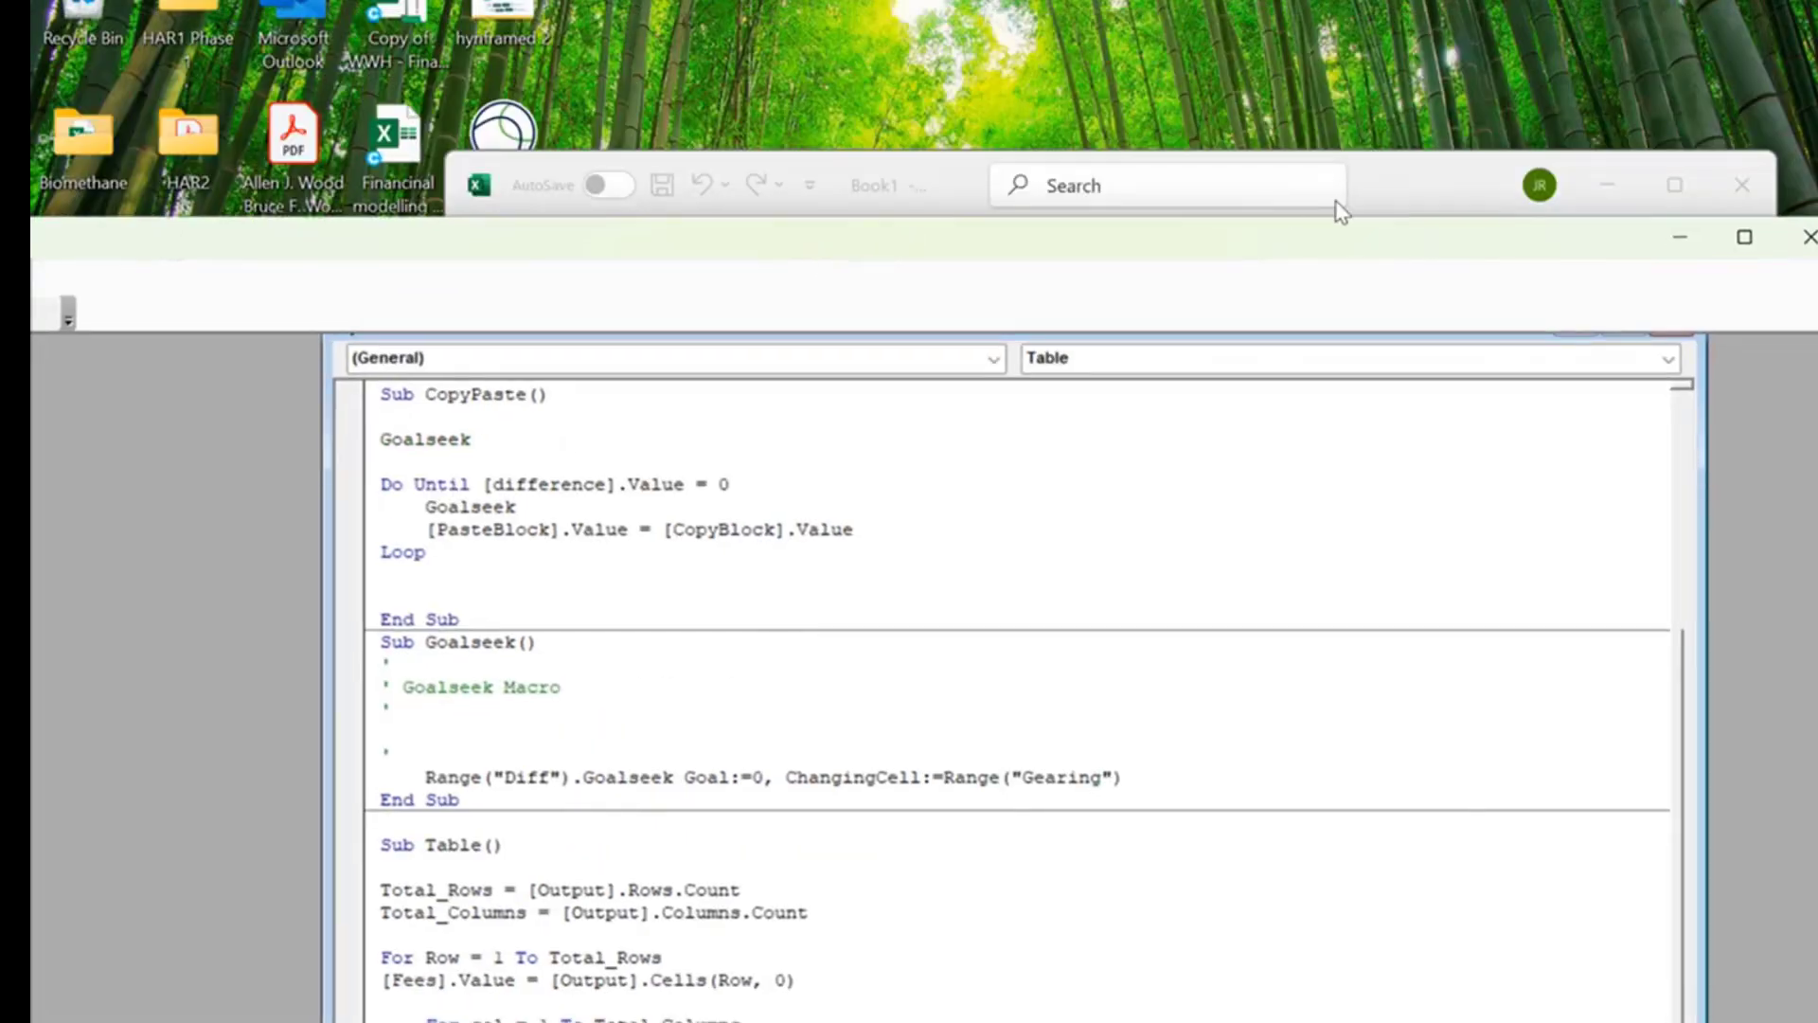
left_click(1379, 197)
double_click(1379, 190)
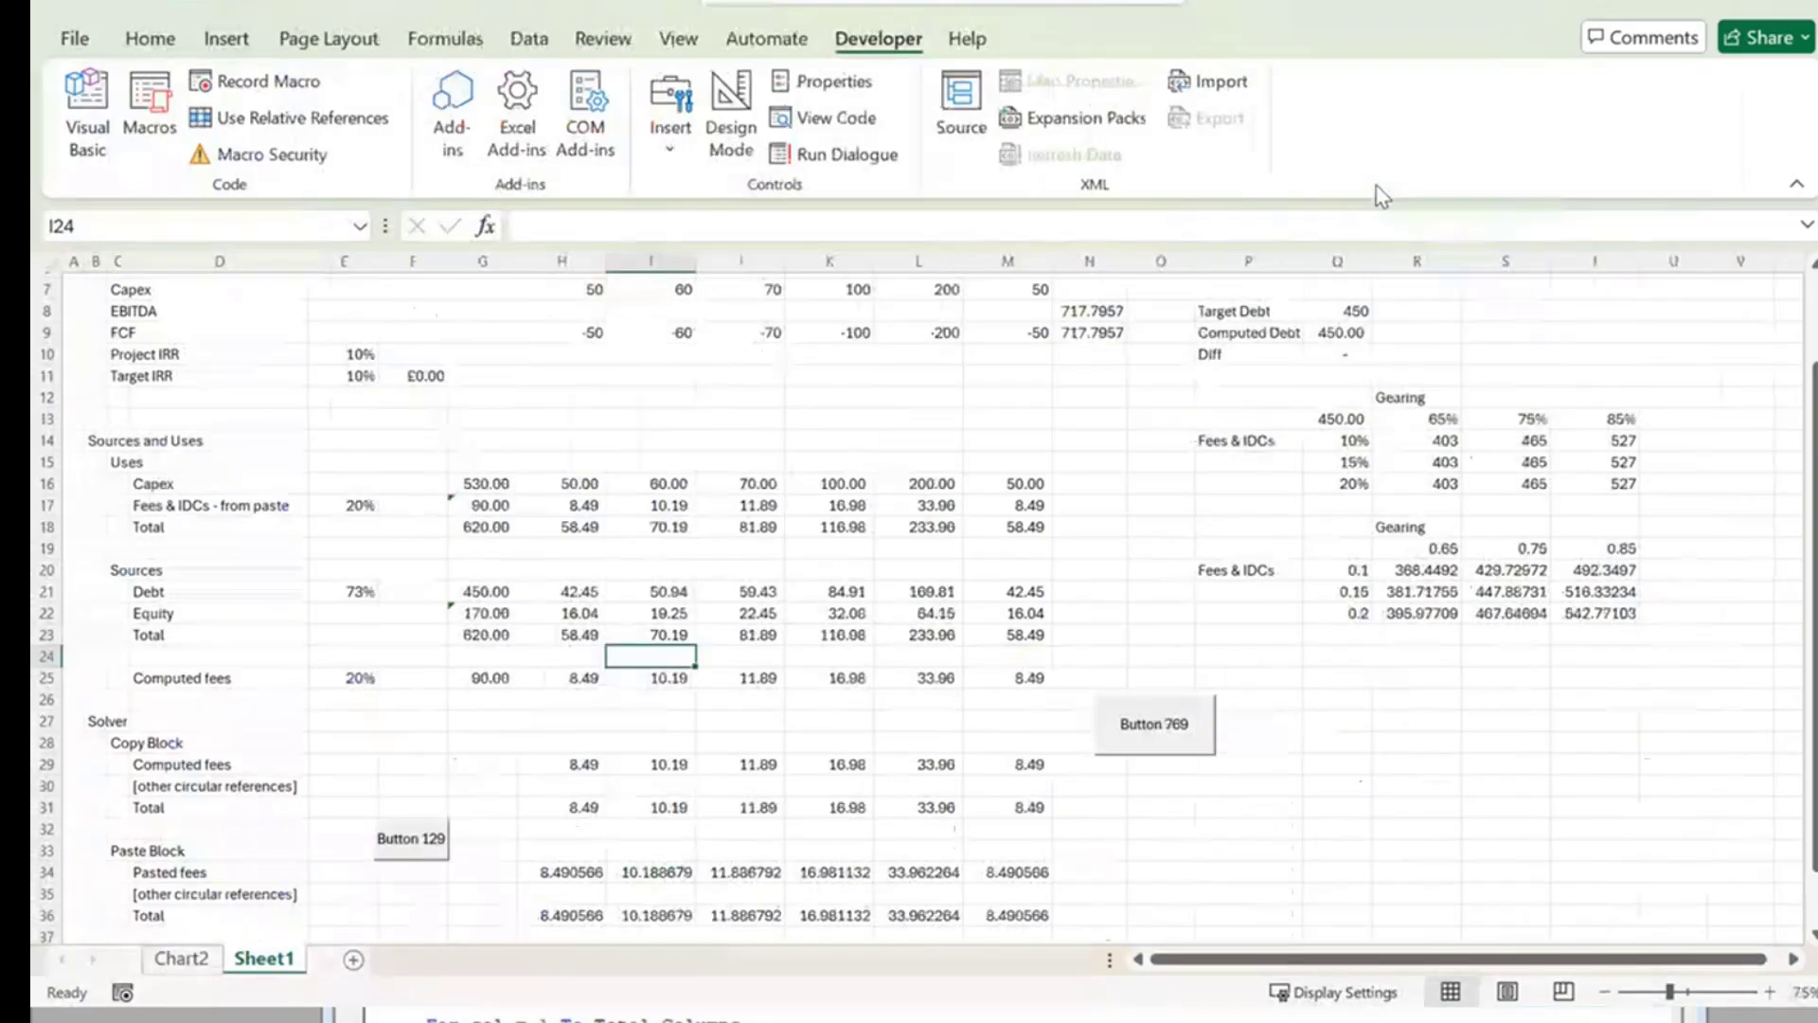
left_click(1121, 749)
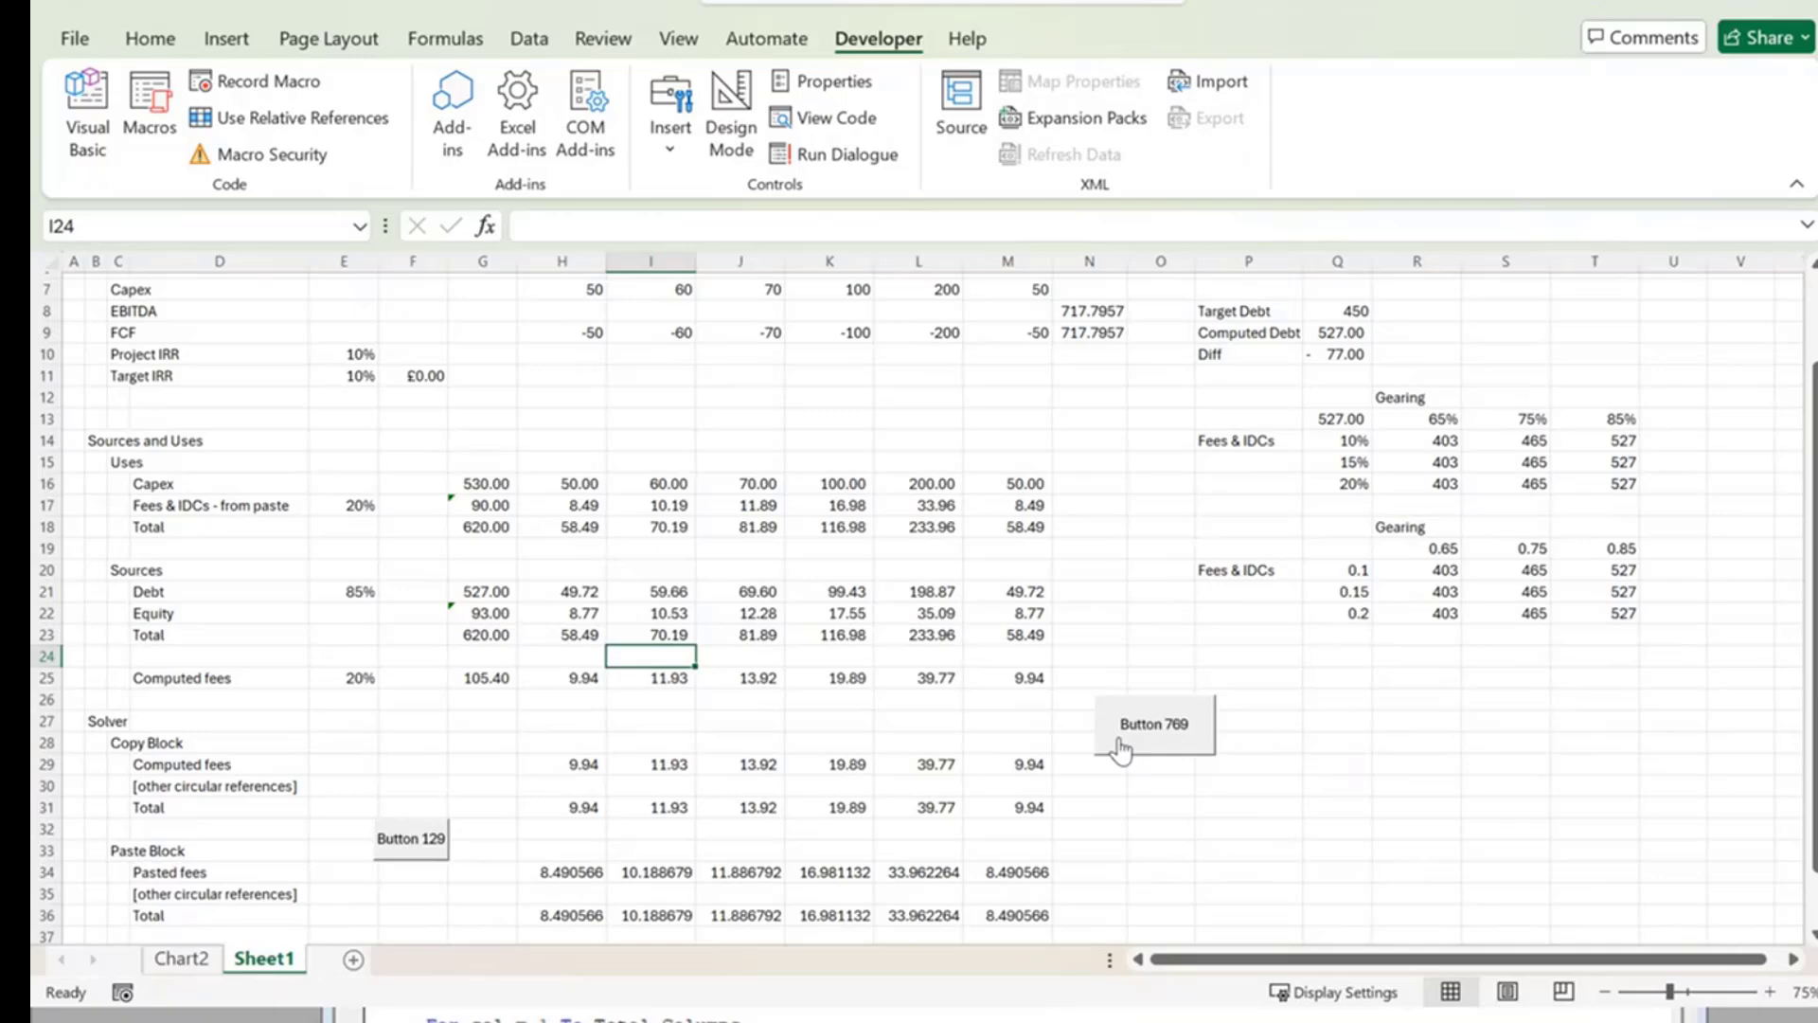
left_click(1121, 748)
Compare the upper data table with the macro-filled Output table, and inspect the solver's Difference row.
left_click_drag(1400, 446, 1569, 494)
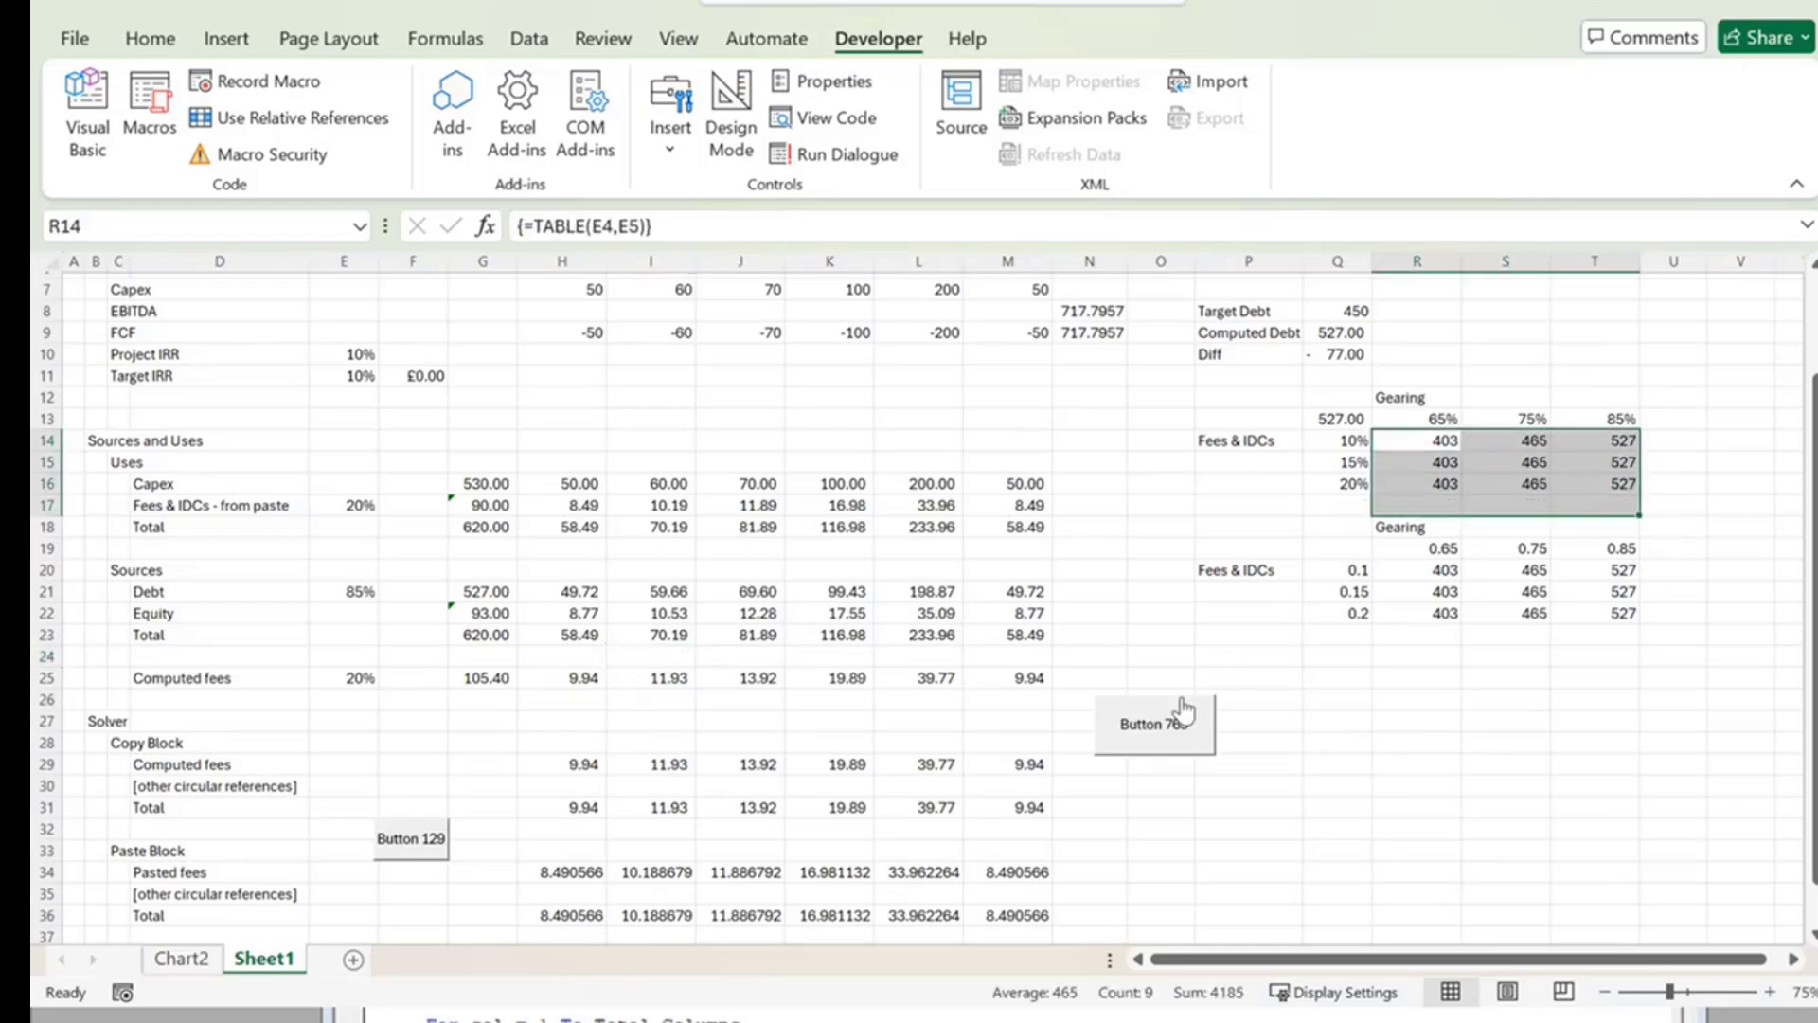
left_click(1176, 609)
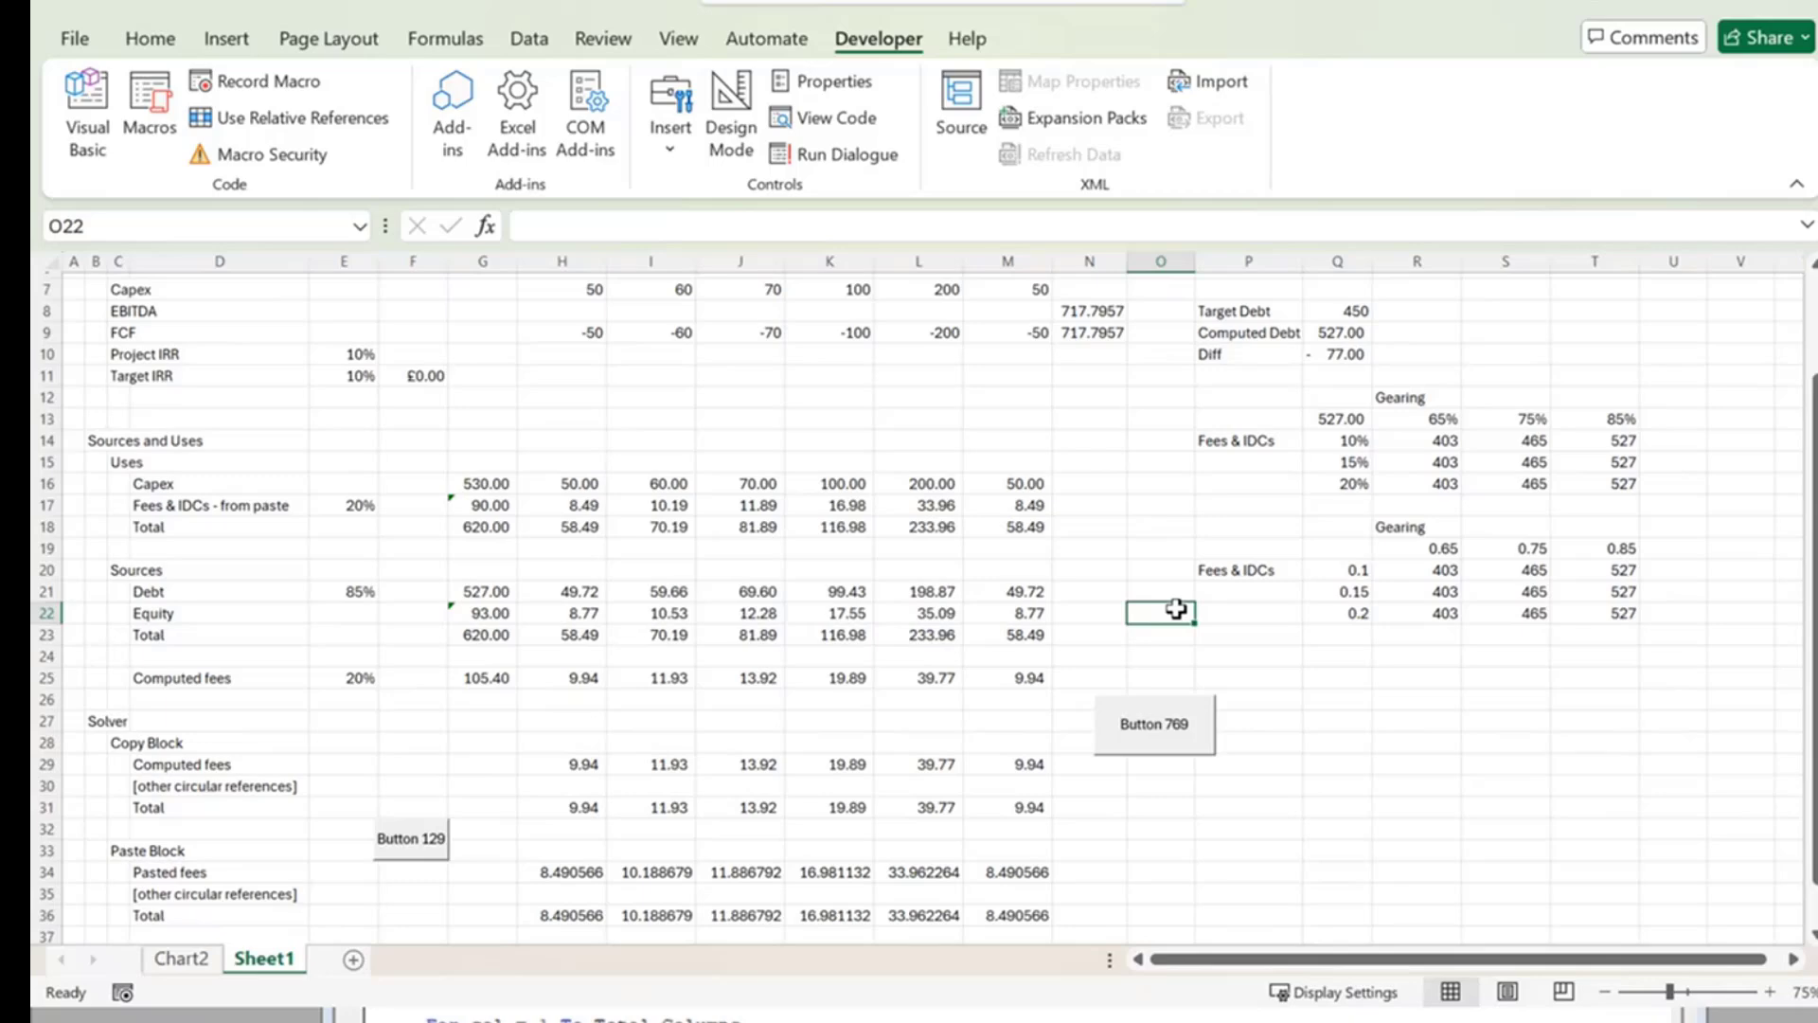
scroll(1176, 609, "down", 5)
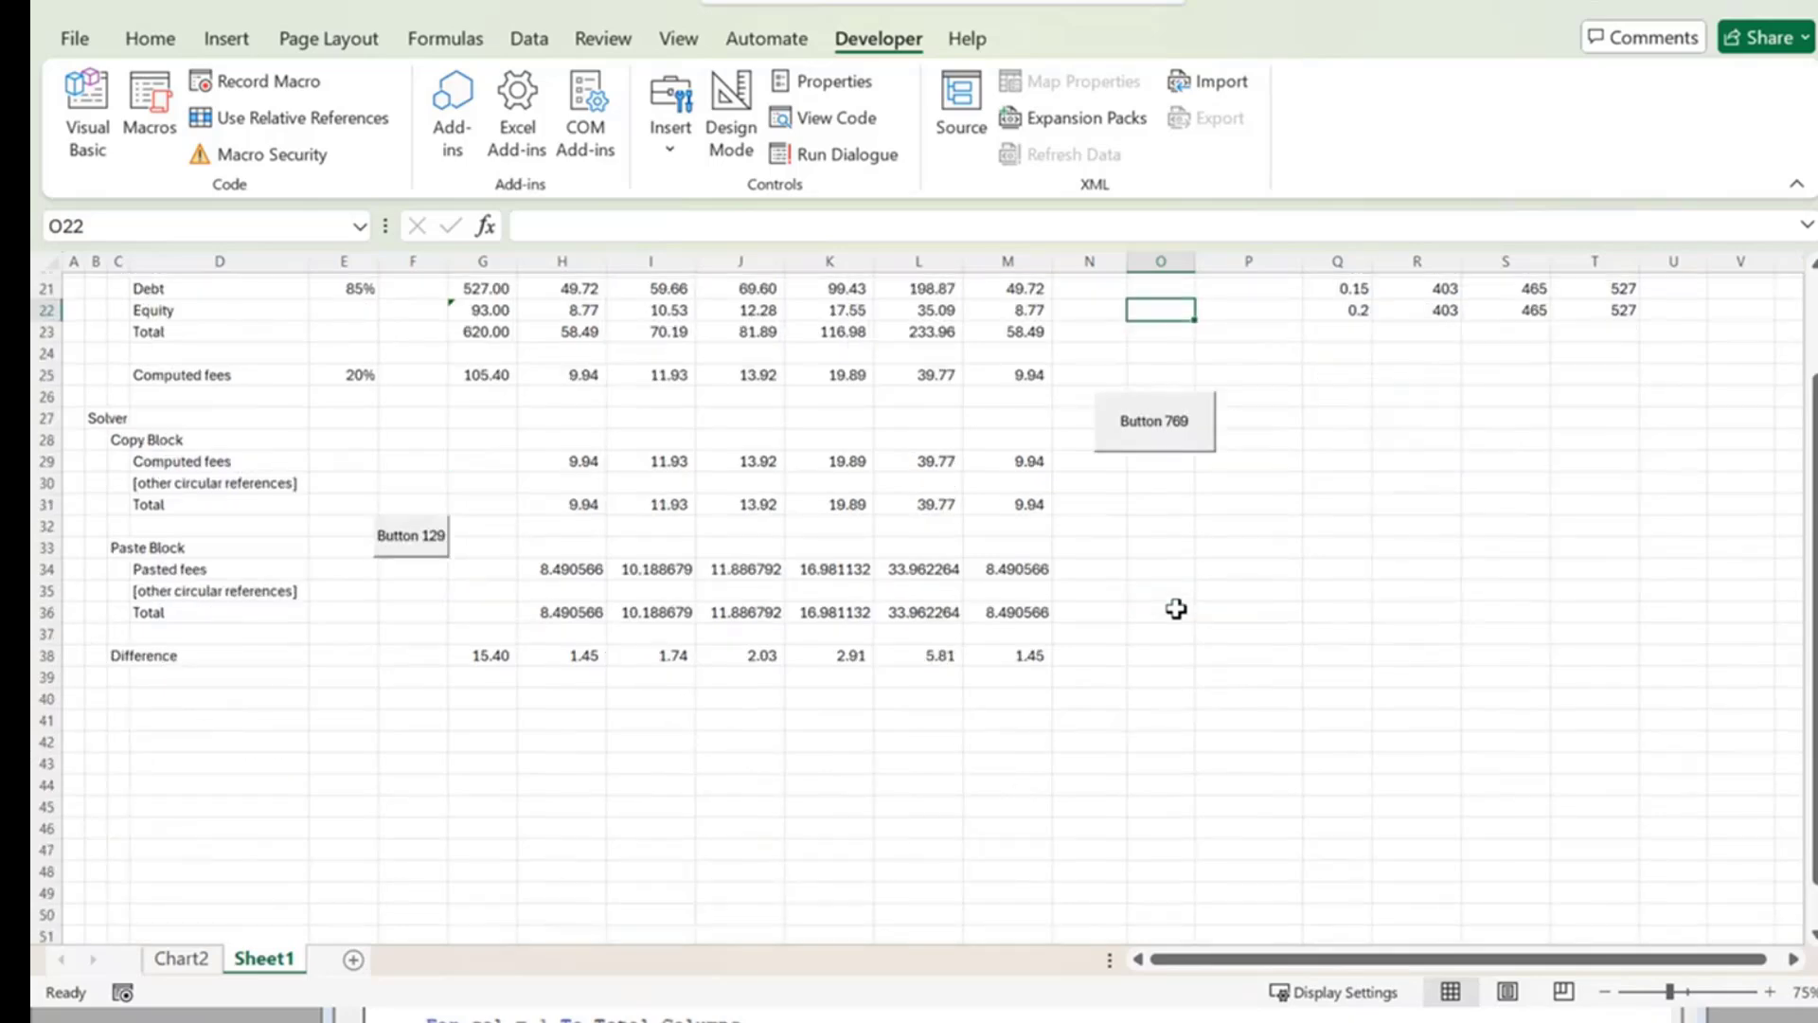
scroll(1176, 609, "up", 3)
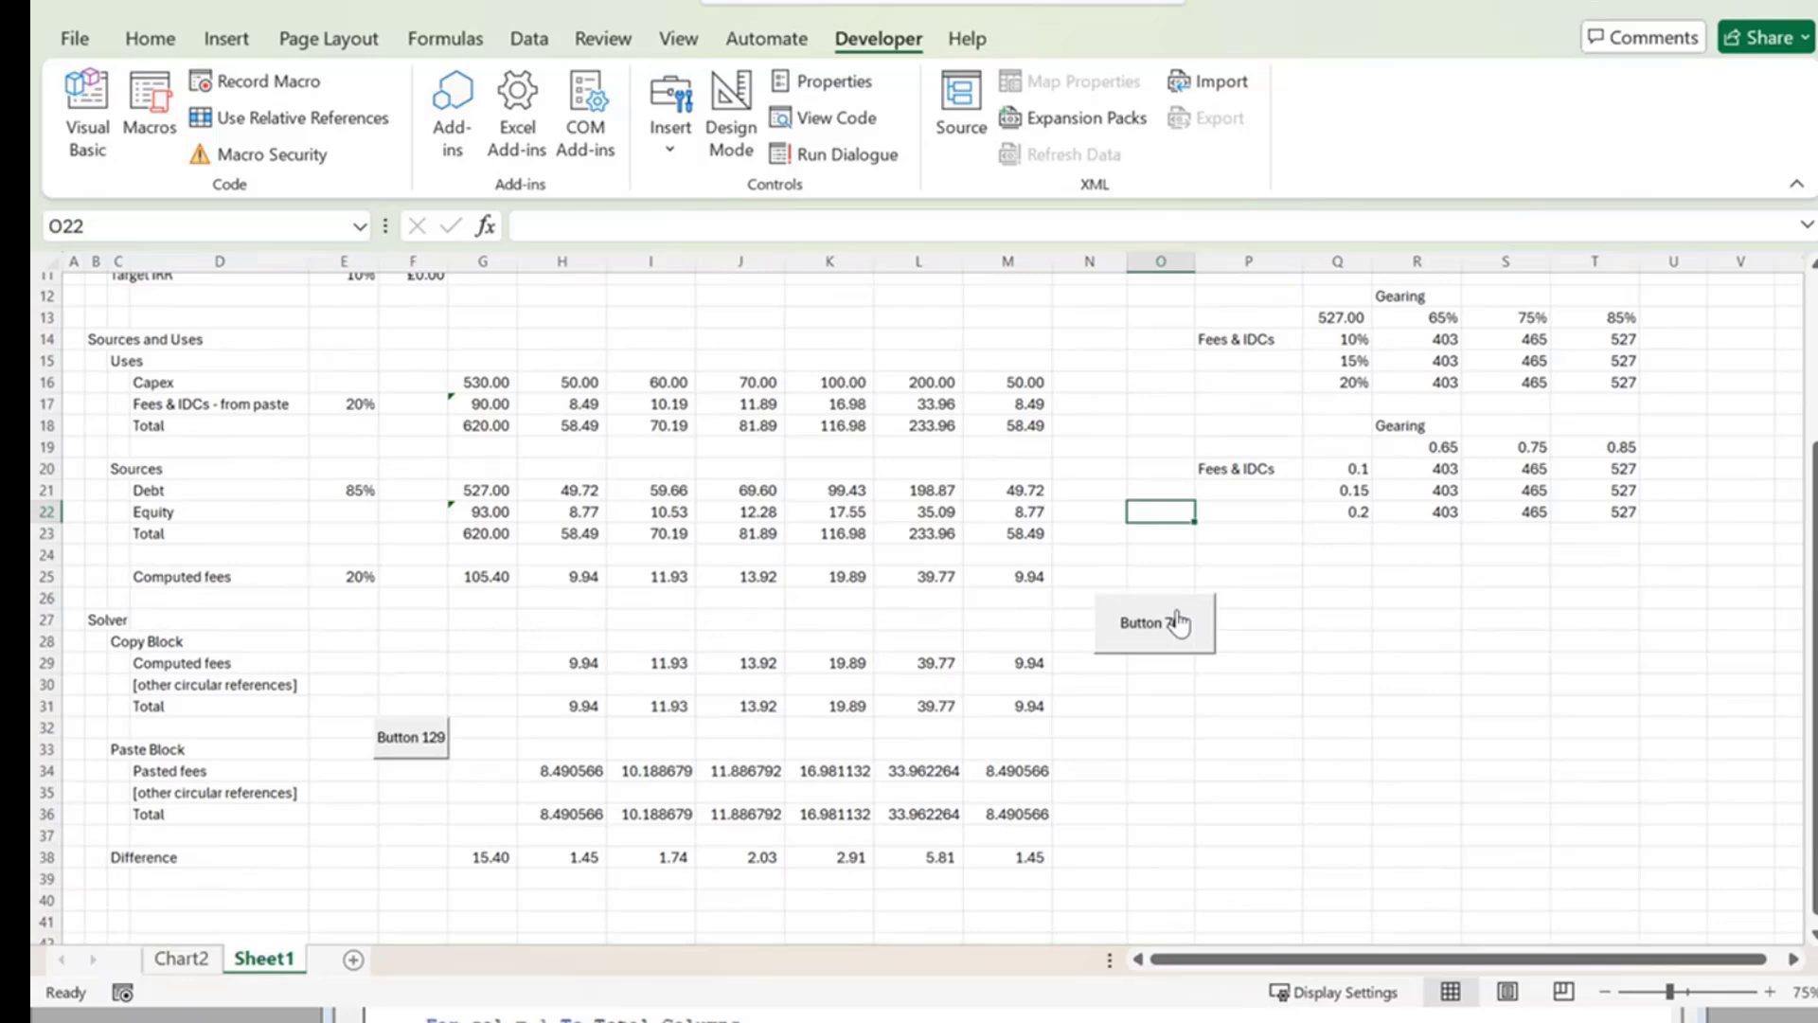
Return to the code editor and move its window up to show more of the macros.
right_click(1177, 621)
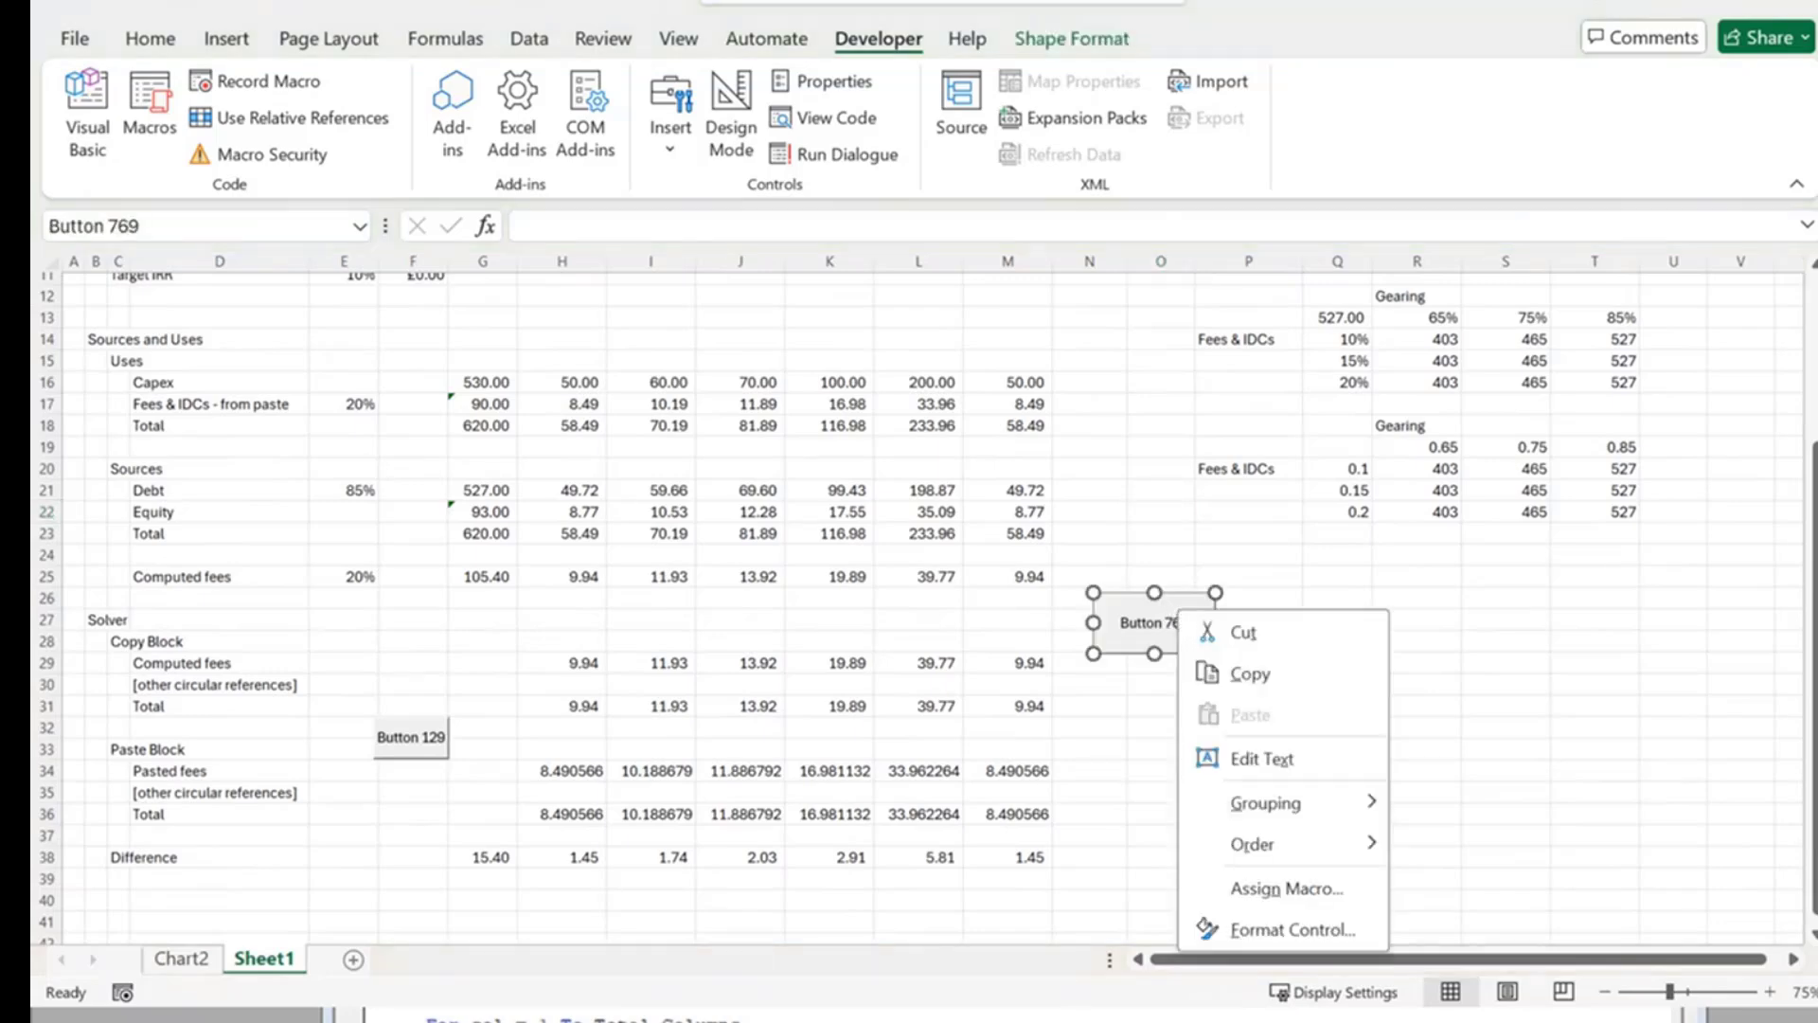
key("alt+Tab")
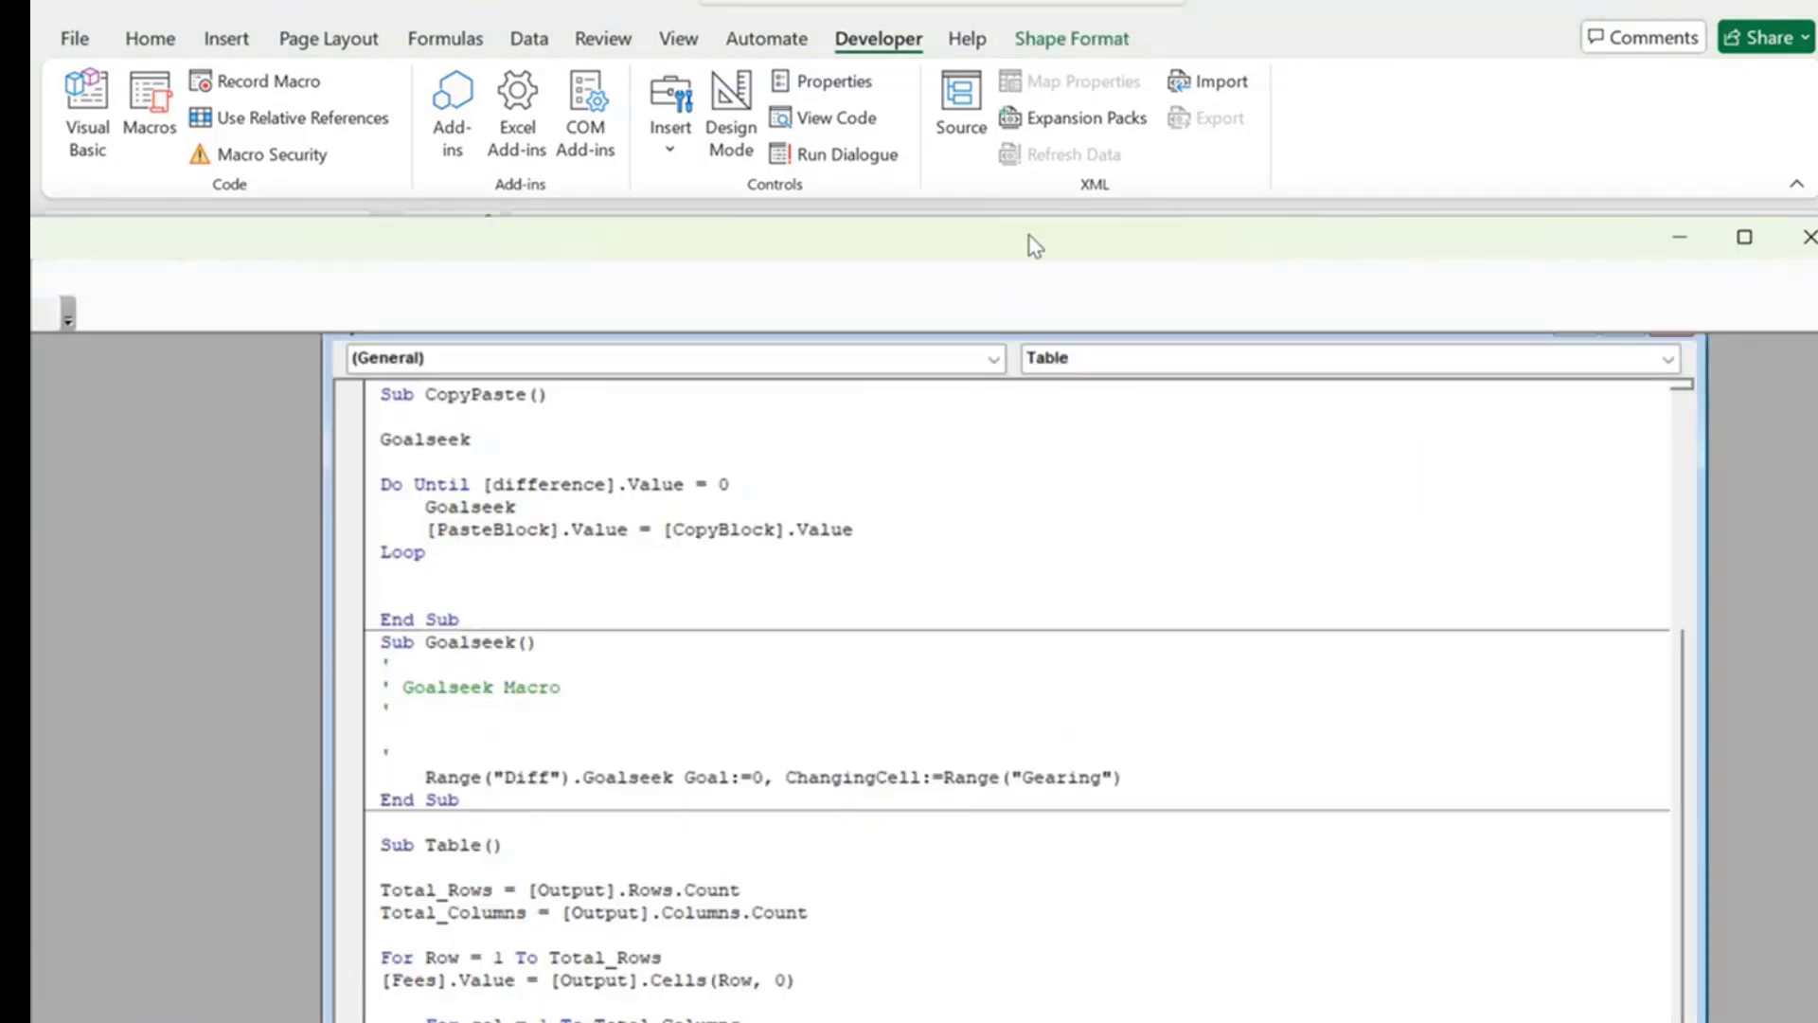
left_click_drag(1030, 235, 1035, 84)
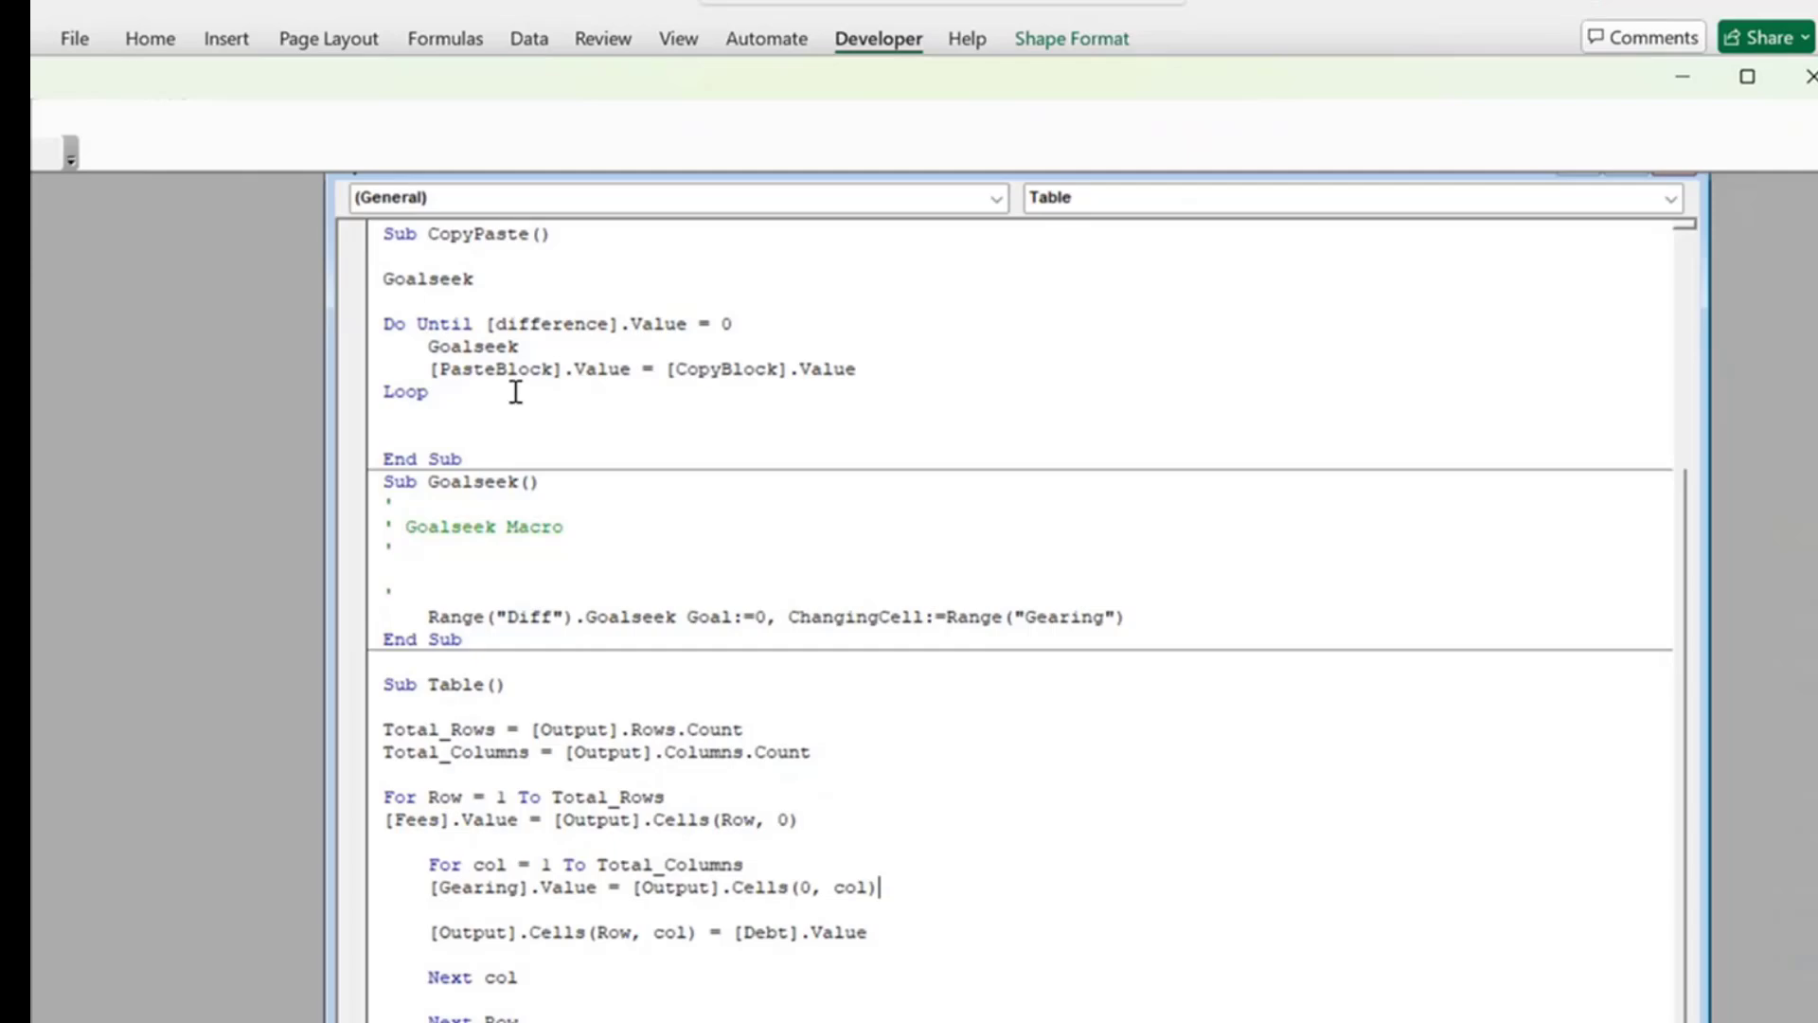
left_click_drag(512, 392, 391, 323)
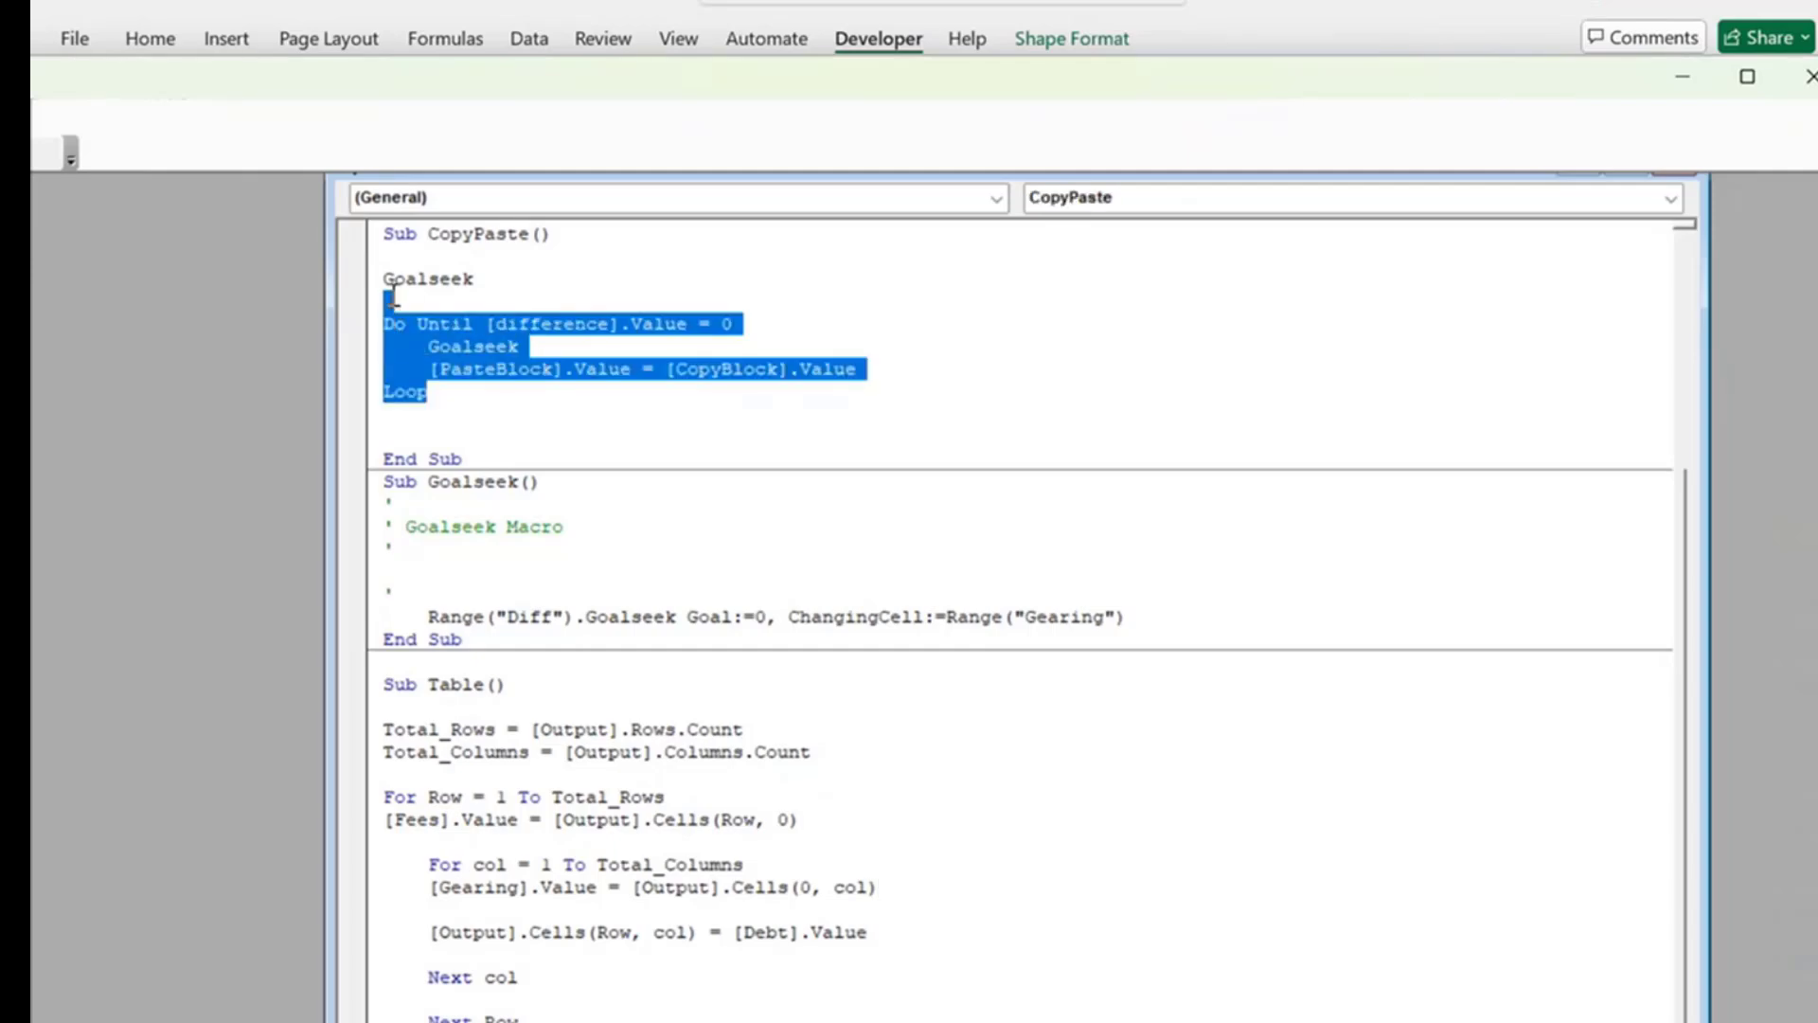
left_click(499, 301)
left_click(542, 233)
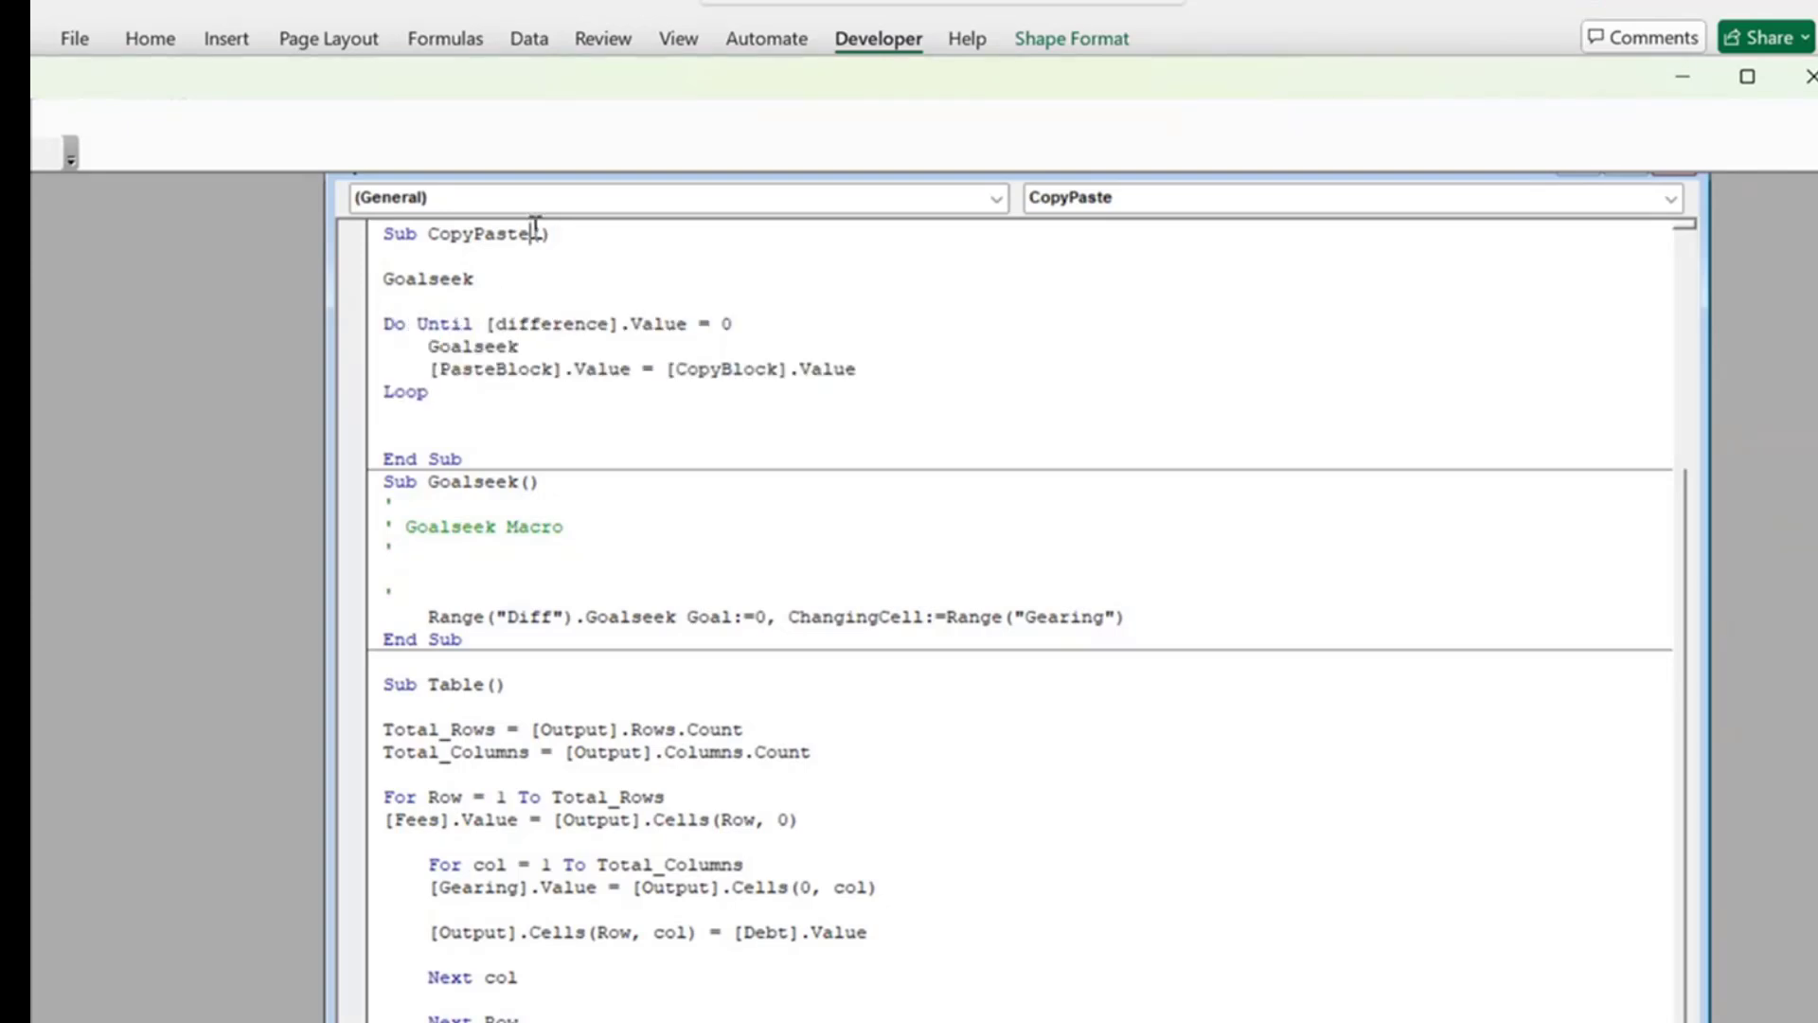
type("1")
left_click(1014, 854)
left_click(542, 233)
key("BackSpace")
left_click(931, 810)
Copy the entire CopyPaste procedure from its Sub line through End Sub.
left_click_drag(469, 414, 386, 275)
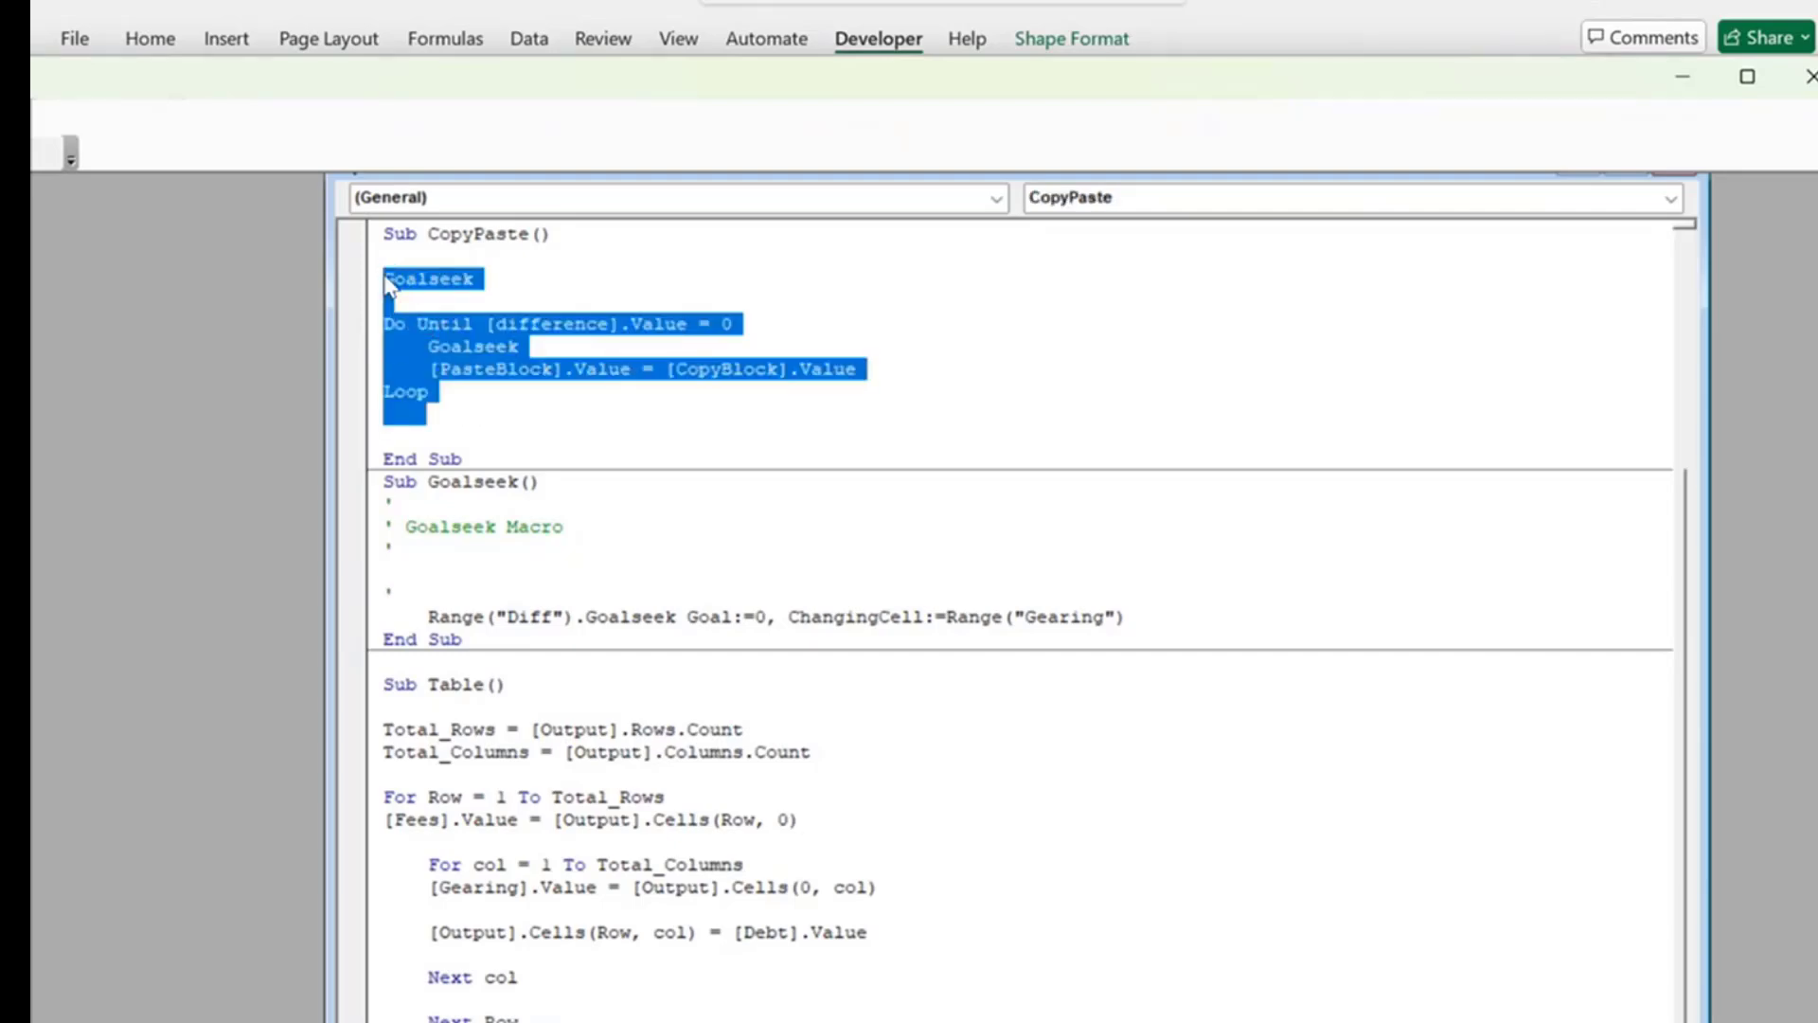
left_click(486, 436)
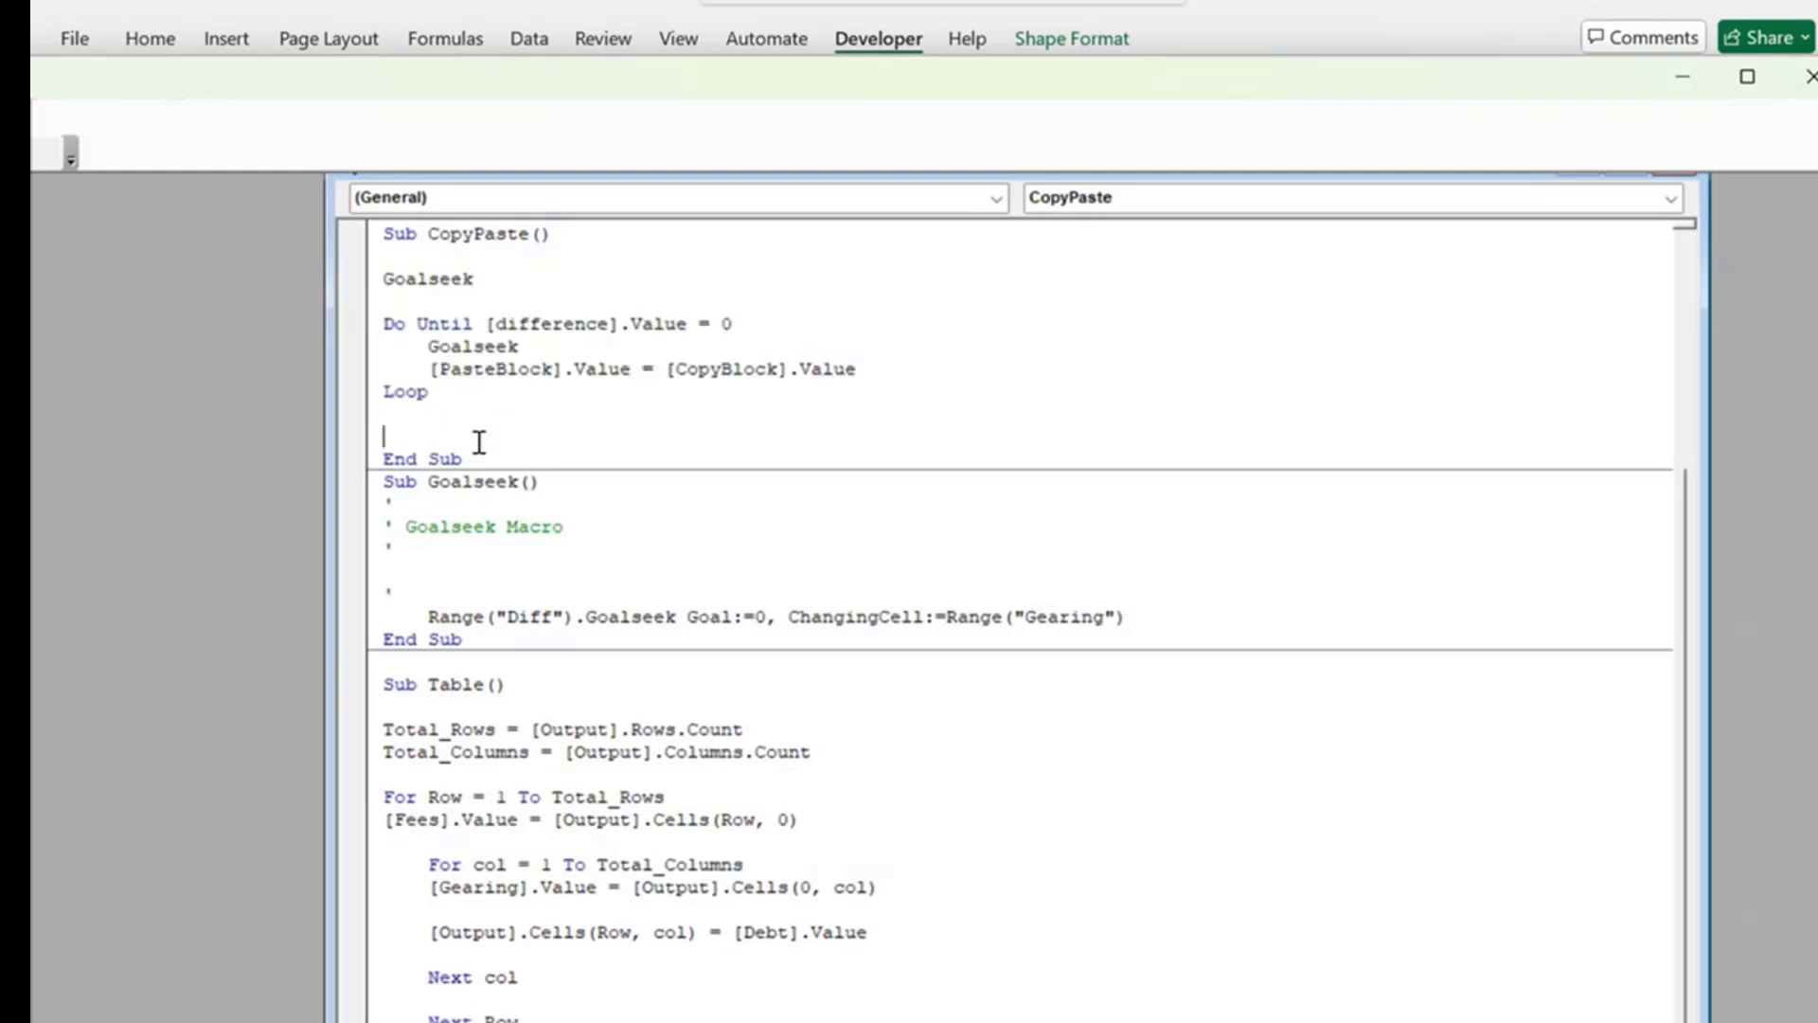
left_click_drag(463, 458, 378, 231)
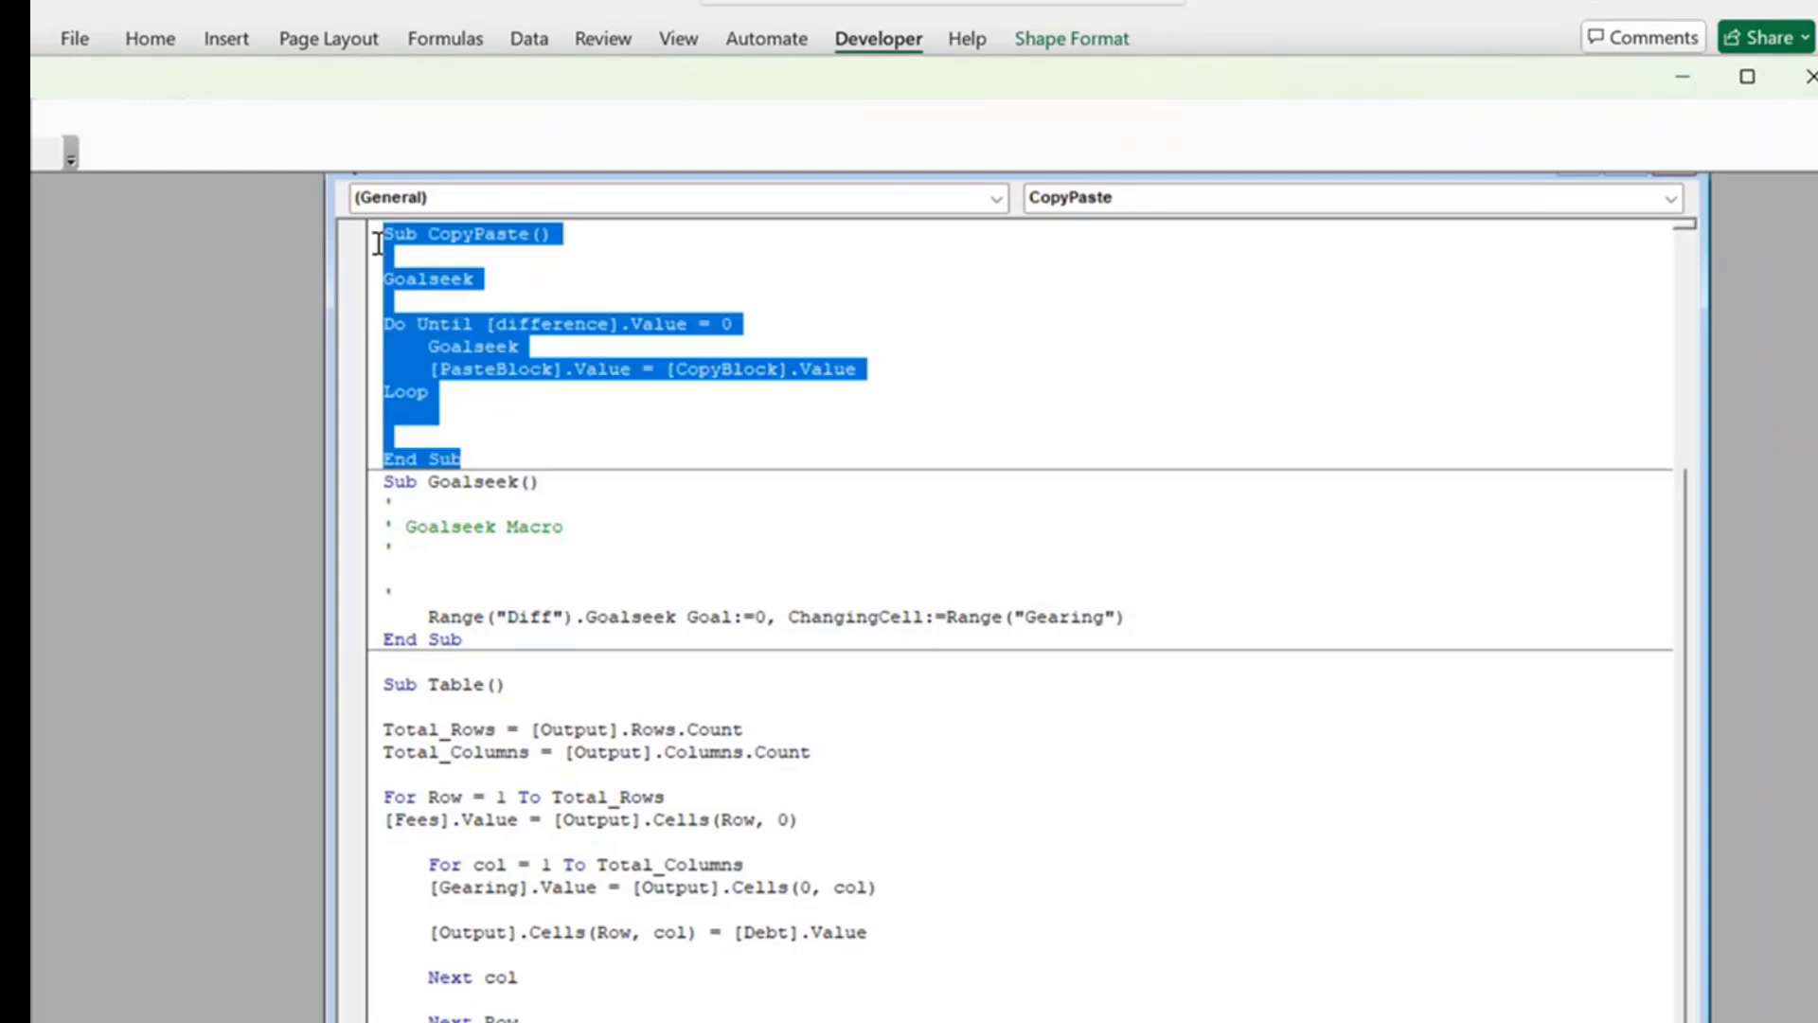
scroll(535, 521, "down", 1)
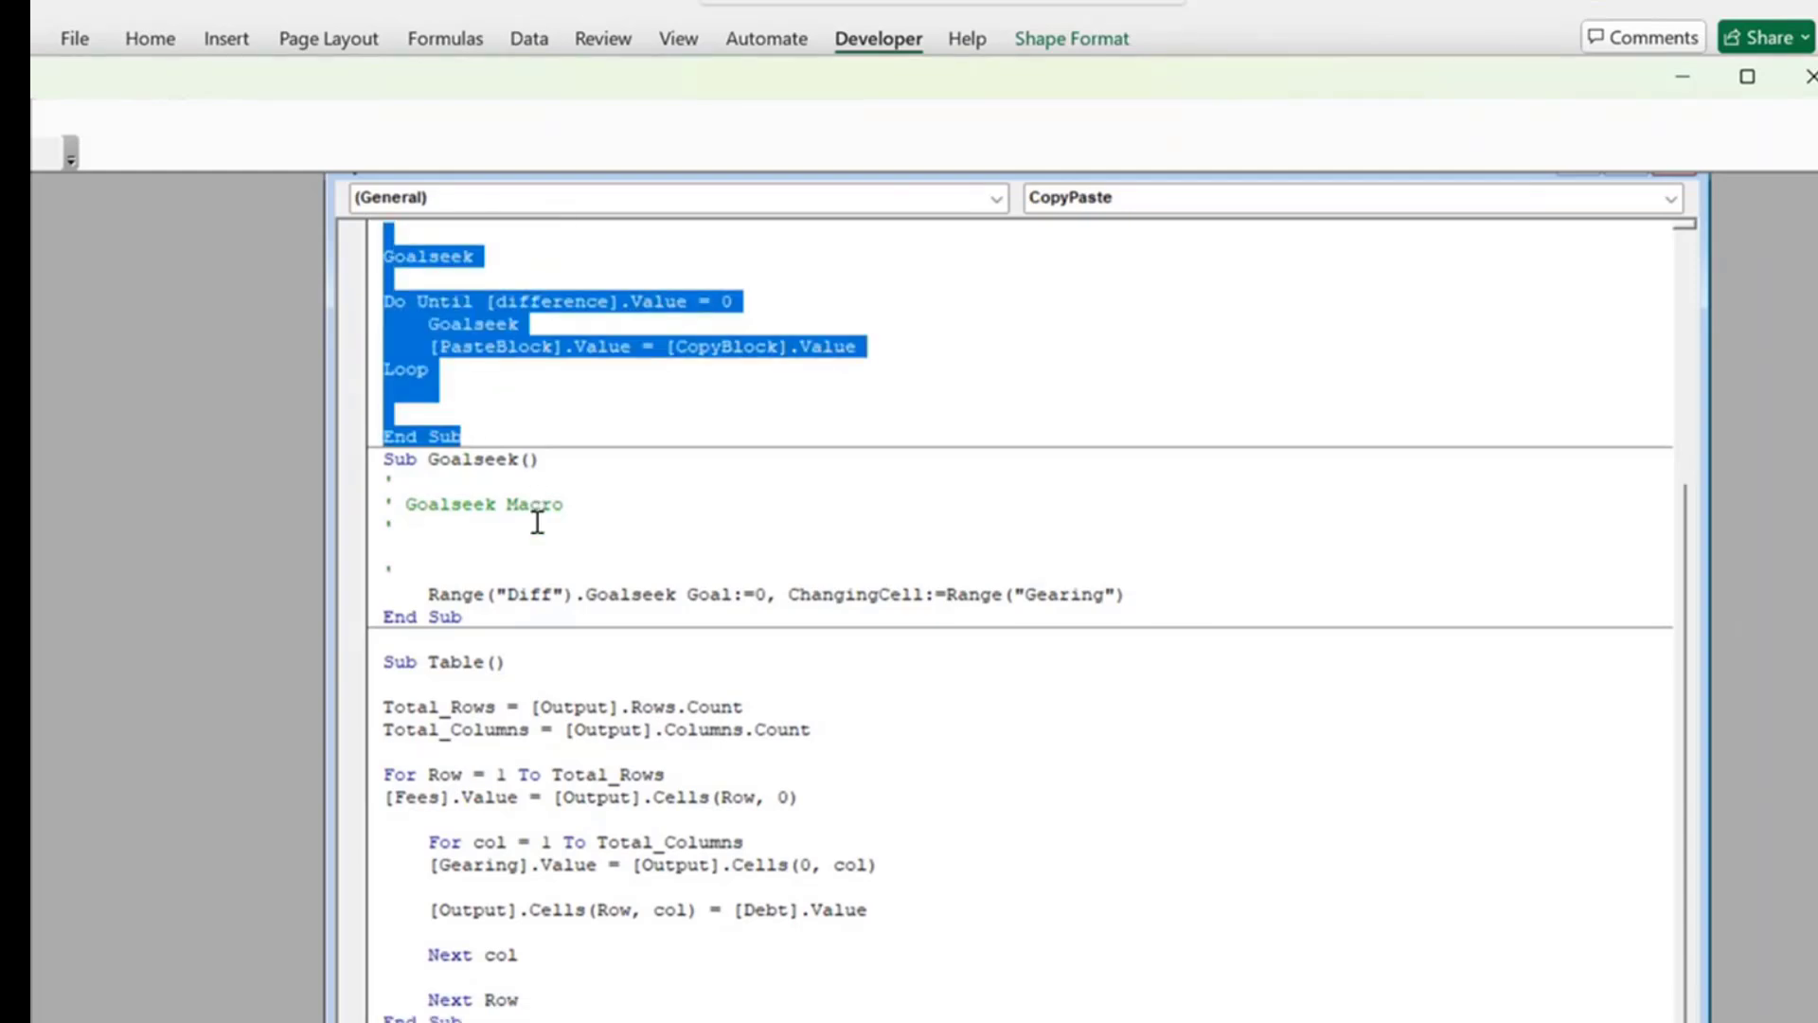
Add blank space between Next Row and End Sub in the Table procedure.
left_click(544, 1005)
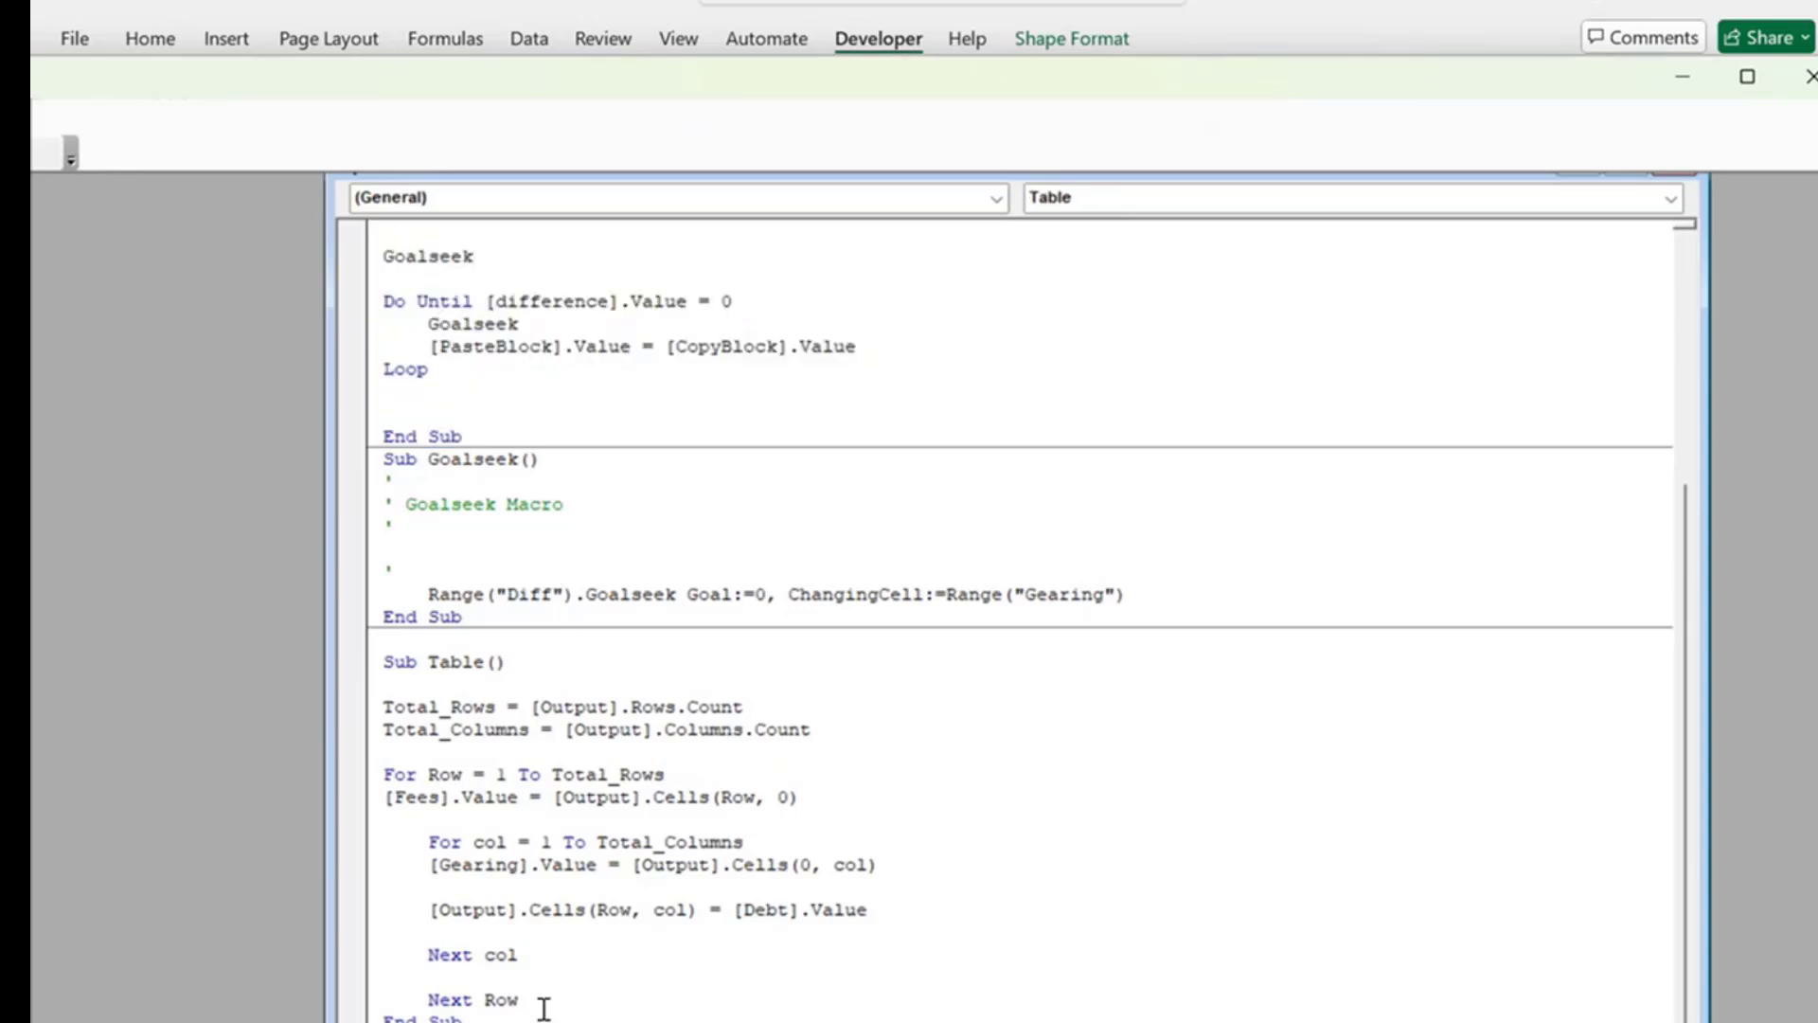
key("Return")
key("Up")
key("Up")
key("Up")
scroll(629, 1004, "down", 1)
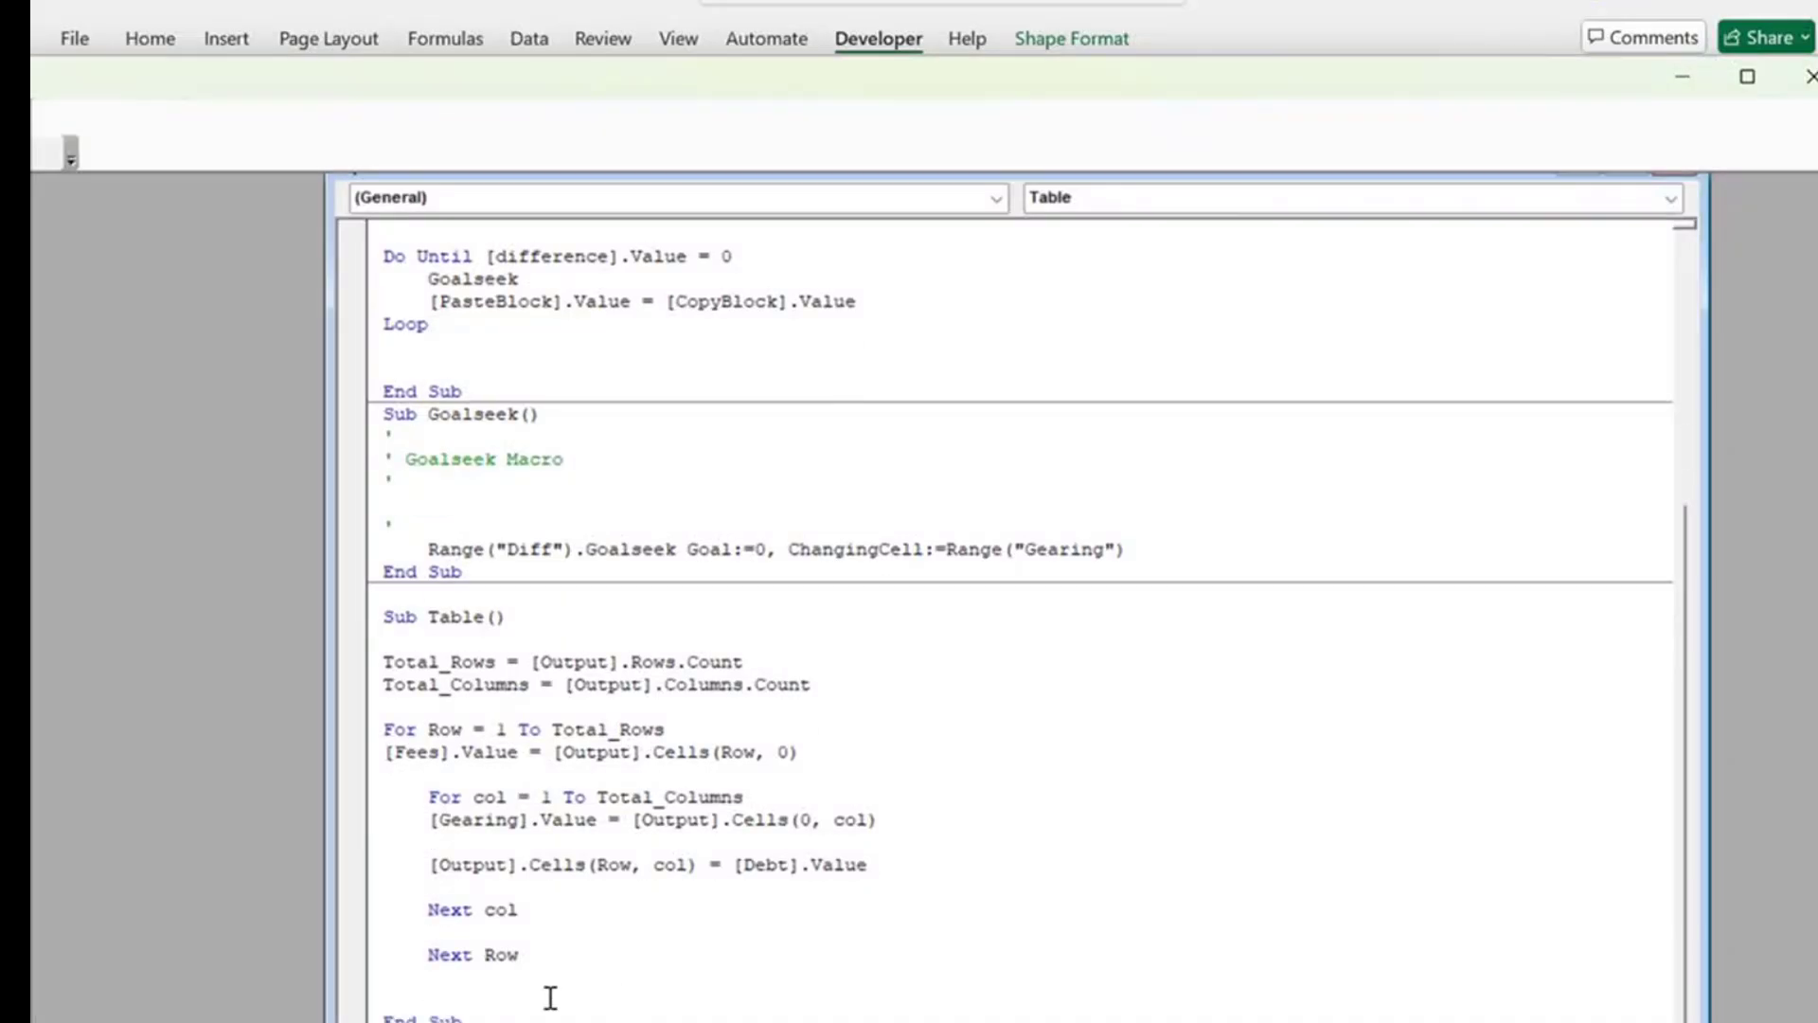
Paste the duplicate of the CopyPaste procedure below the end of the Table procedure.
left_click(475, 1000)
key("Down")
key("Down")
key("Down")
key("Down")
key("Down")
key("Down")
key("Down")
key("Down")
key("Down")
key("Down")
key("Down")
key("Down")
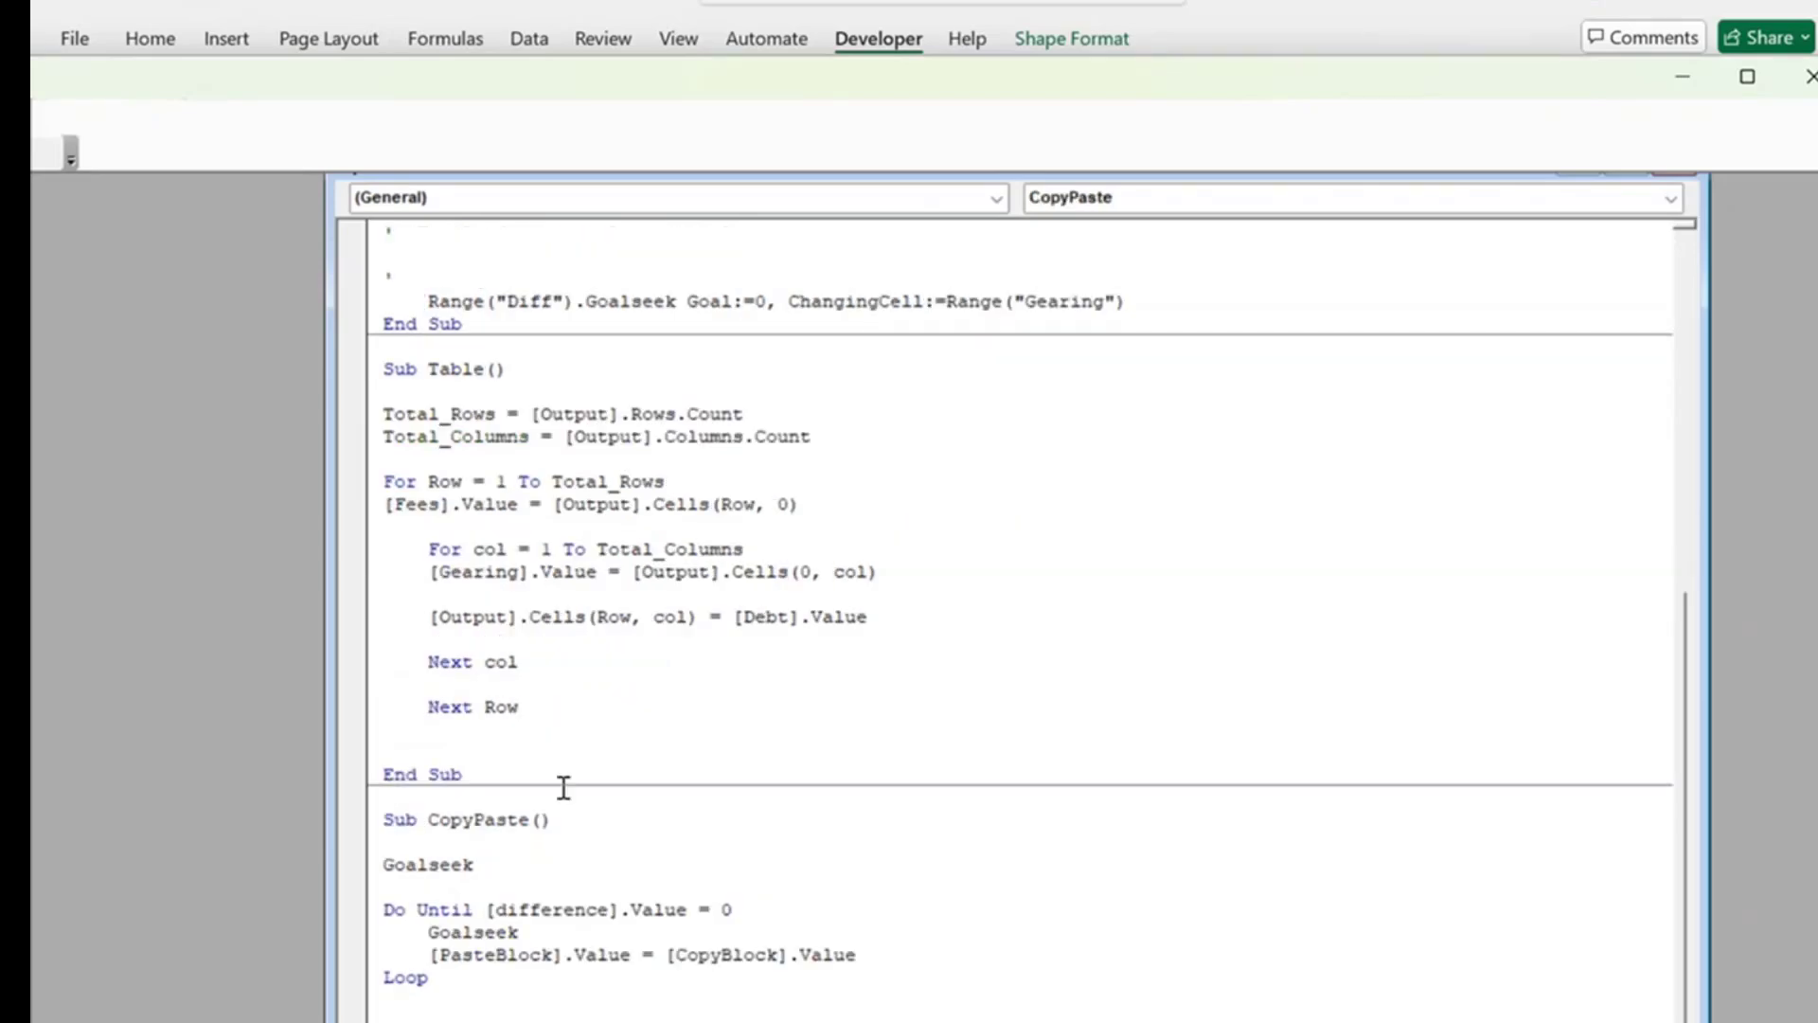
Rename the duplicated procedure CopyPaste1 and remove both Goalseek calls from it.
left_click(531, 823)
type("1")
left_click(366, 867)
key("Delete")
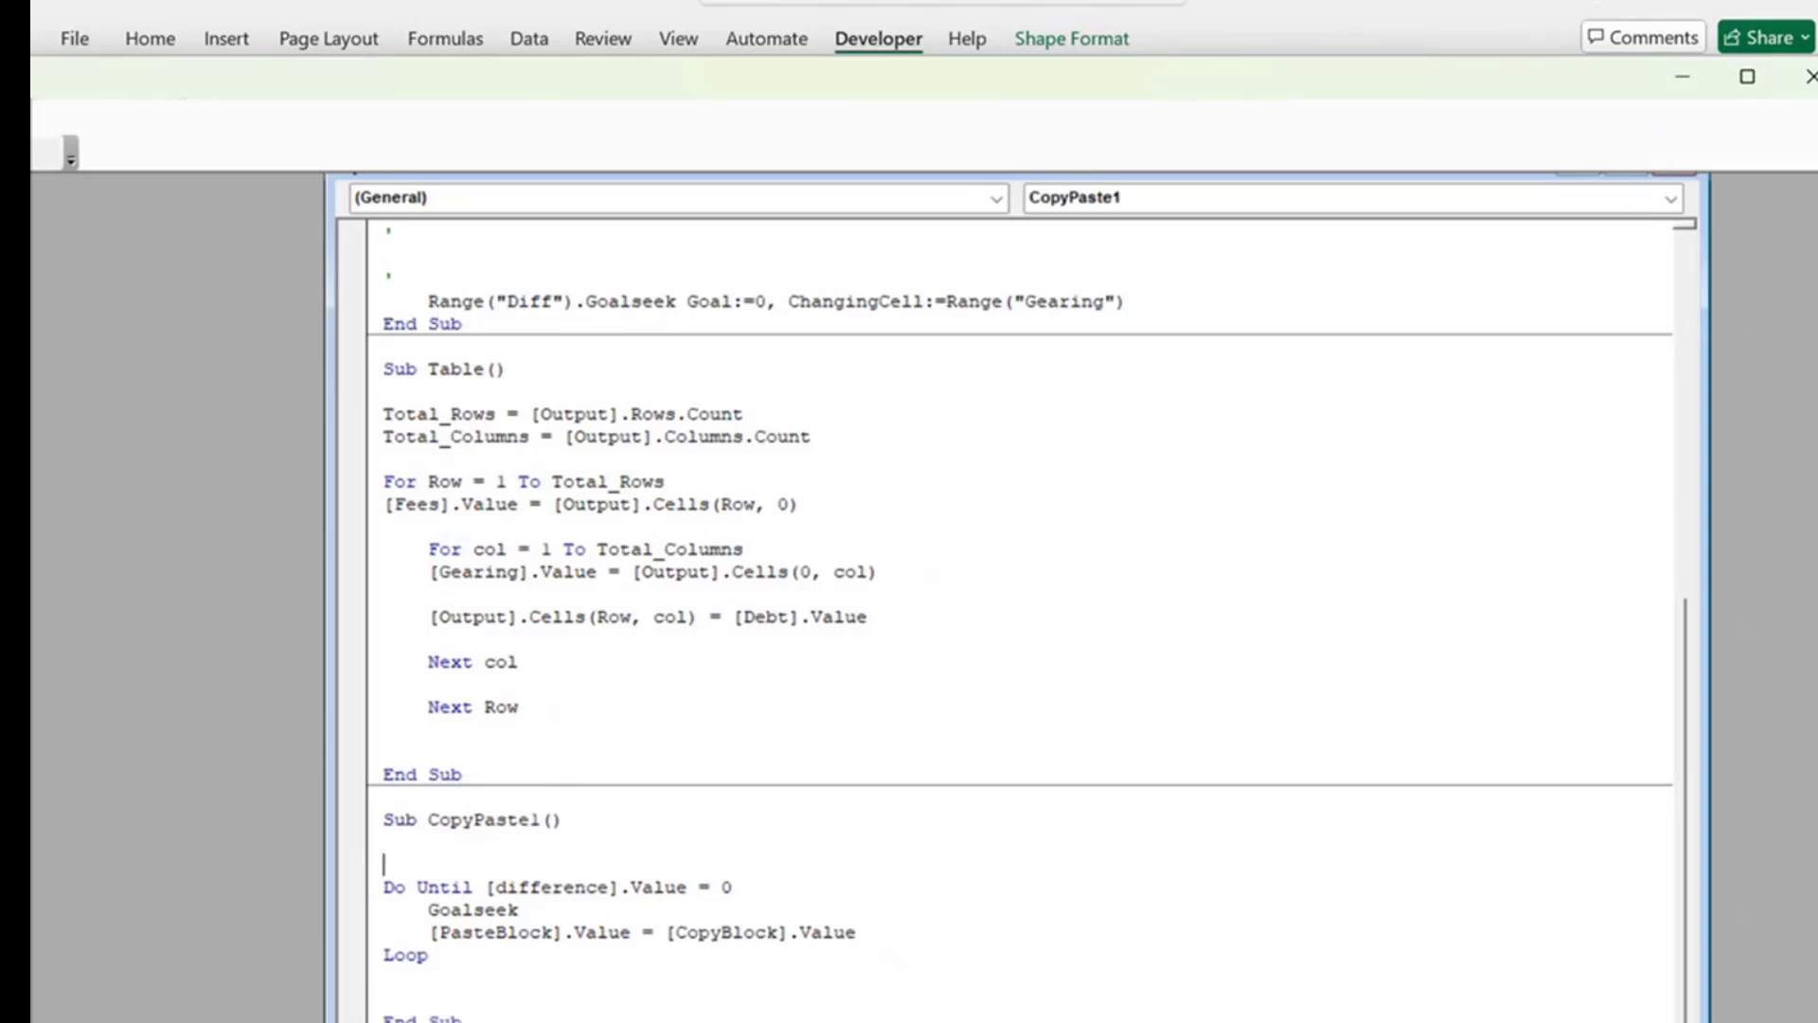
left_click_drag(556, 917, 394, 911)
key("Delete")
key("BackSpace")
key("BackSpace")
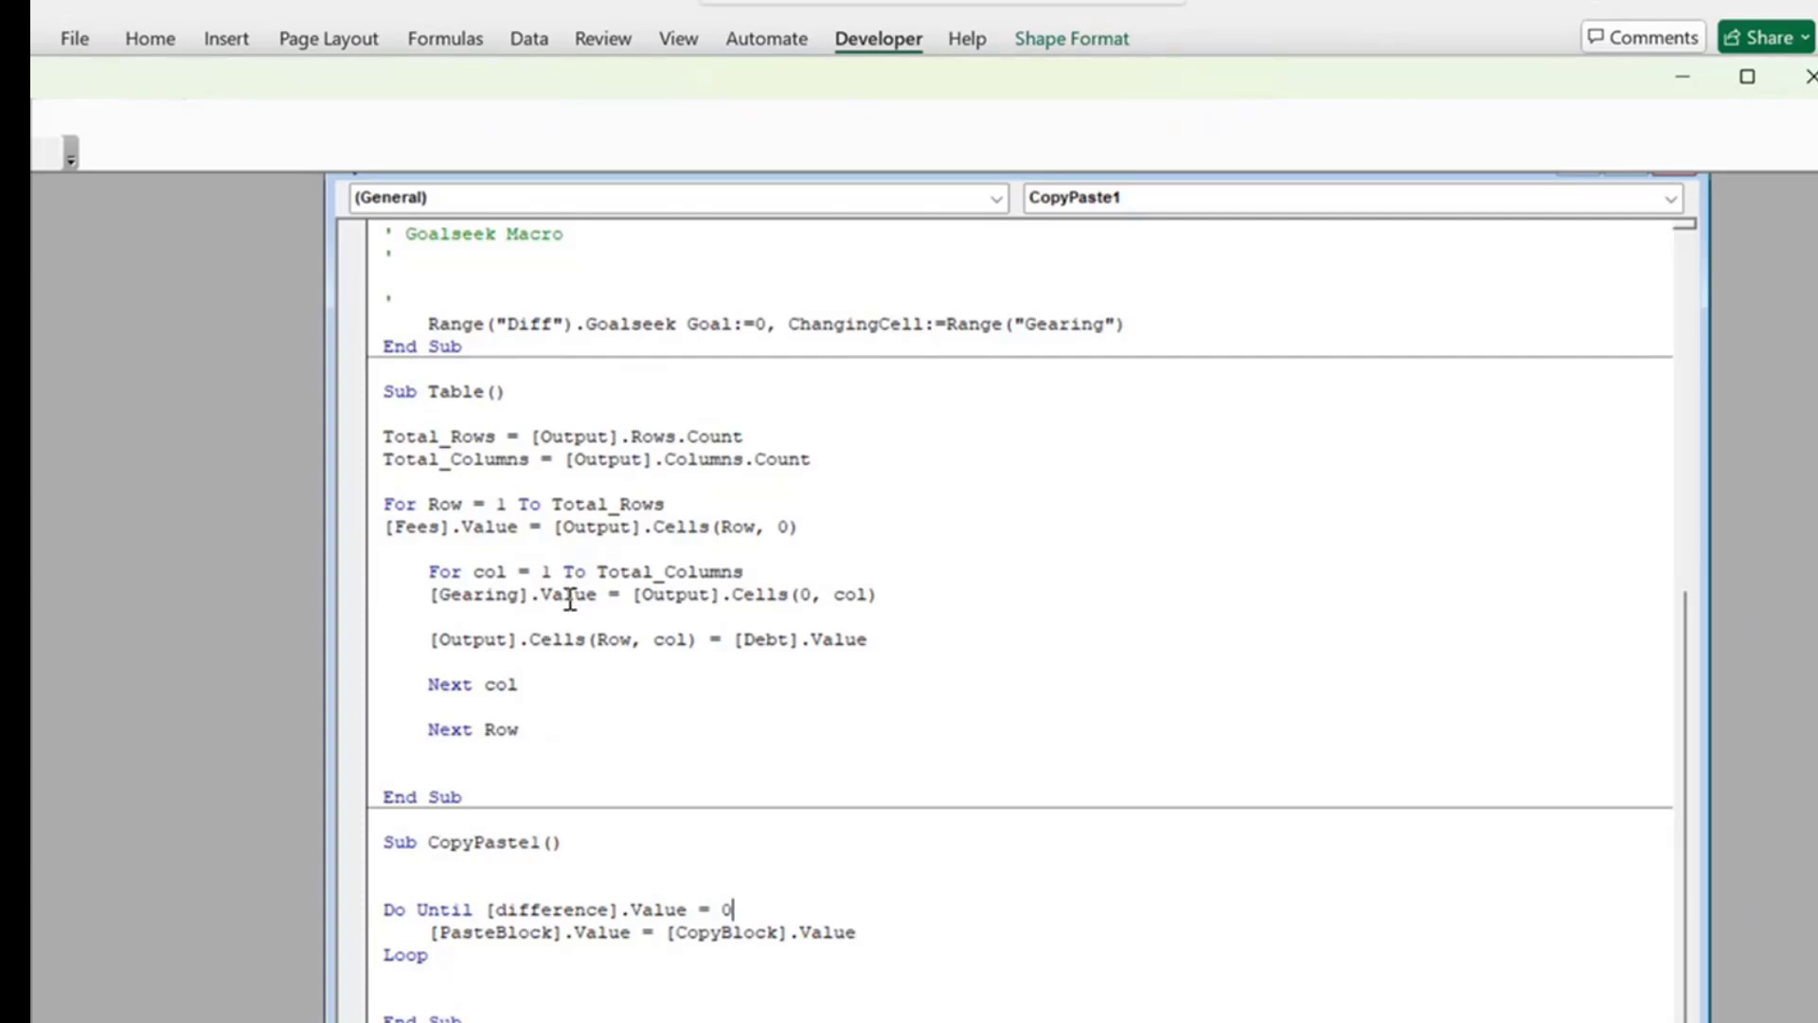
Add a CopyPaste1 call inside the column loop, spaced between the Gearing assignment and the [Output] line.
left_click(526, 661)
key("Return")
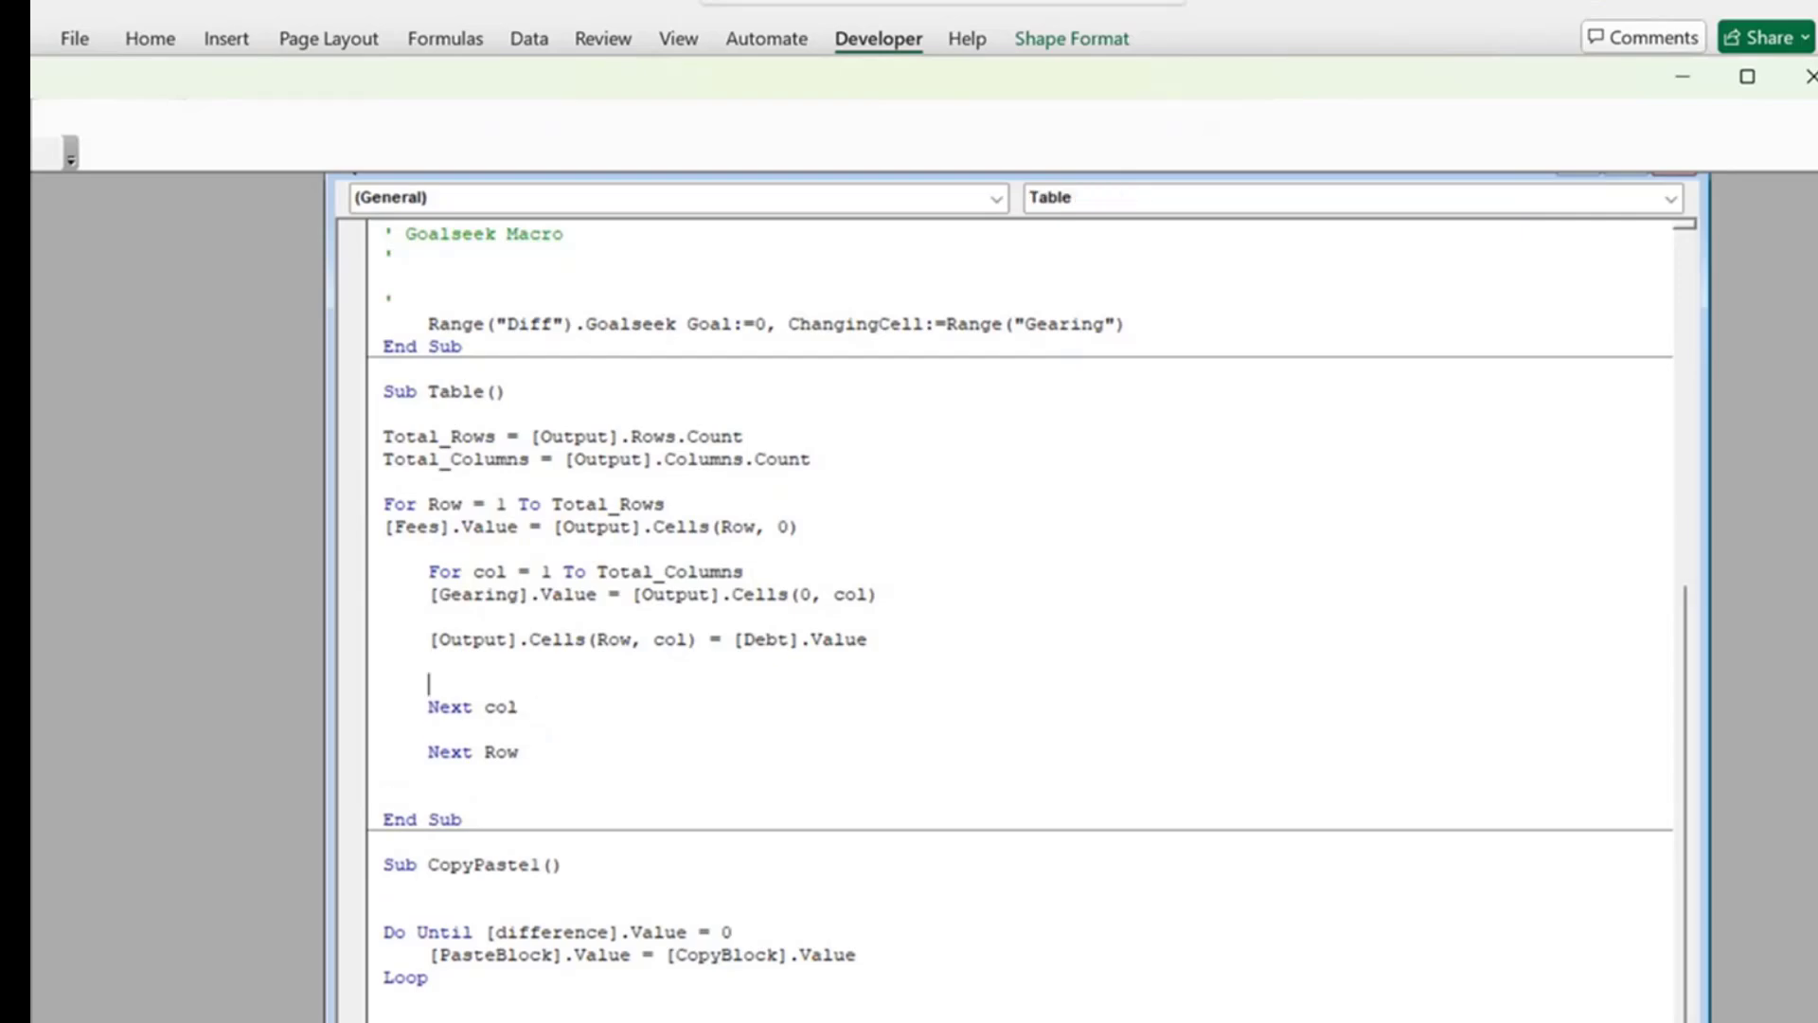
key("Up")
key("Up")
key("Return")
key("Up")
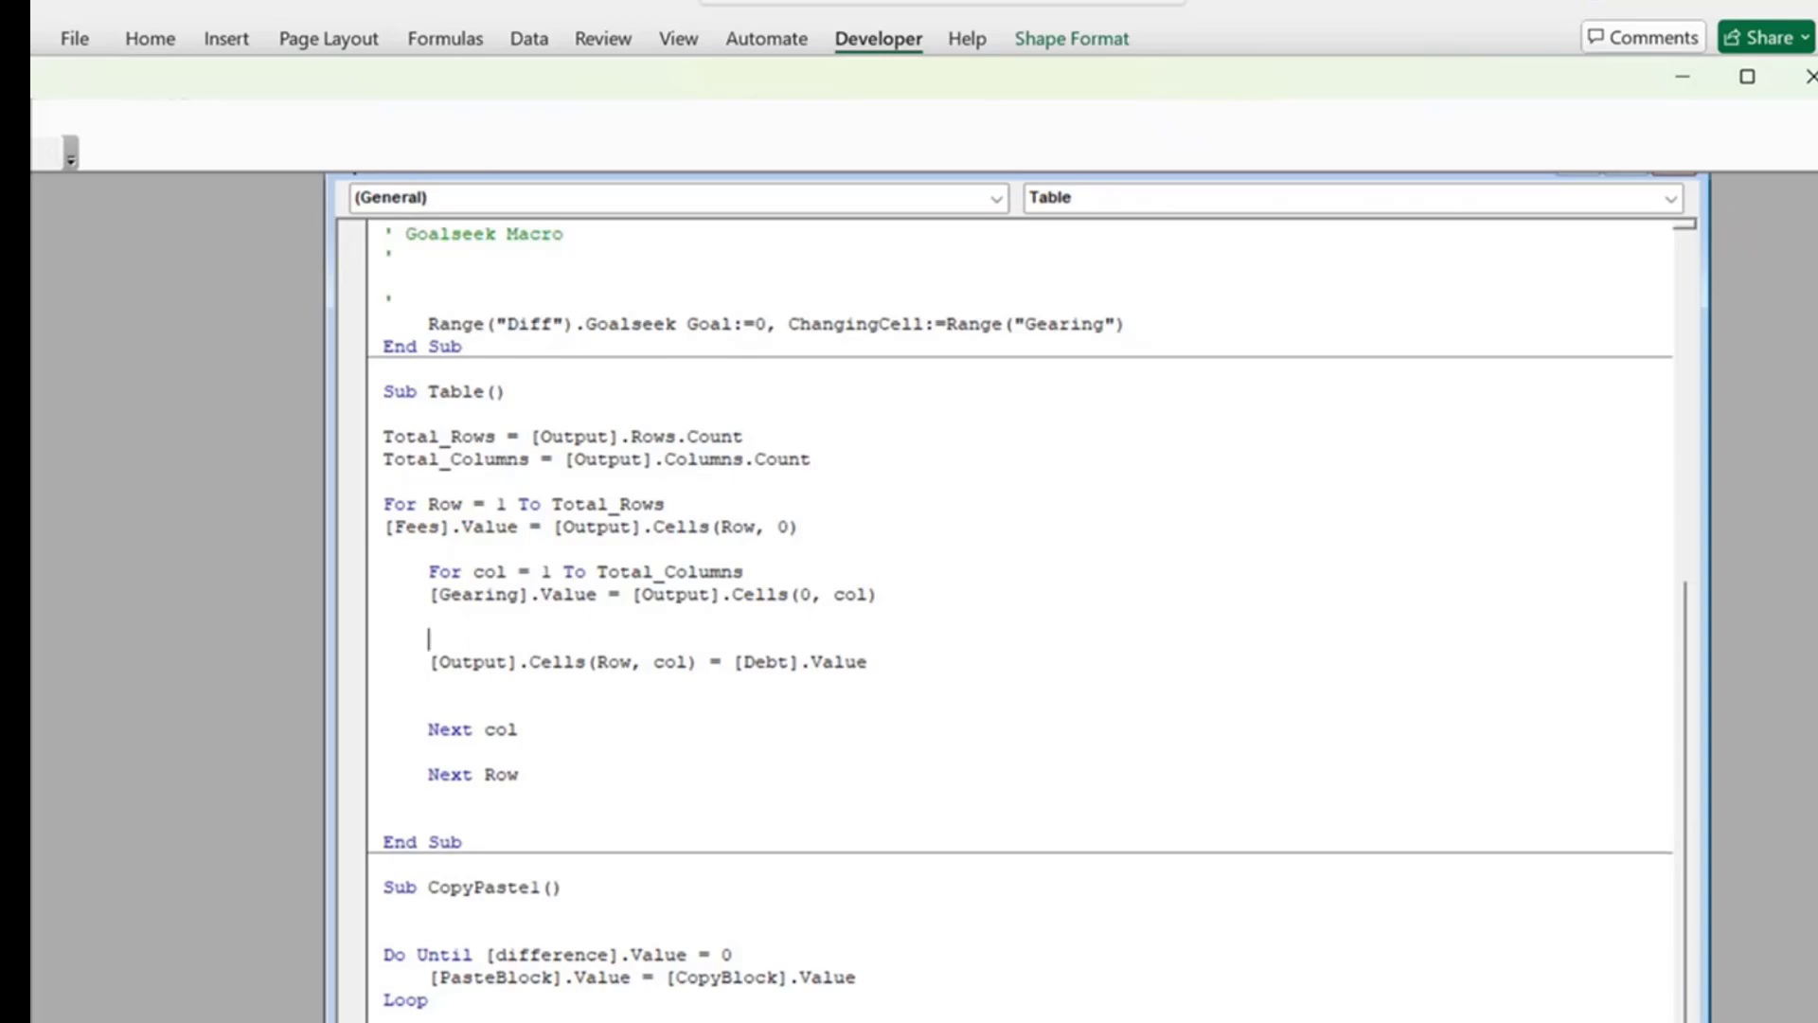
key("Up")
key("Return")
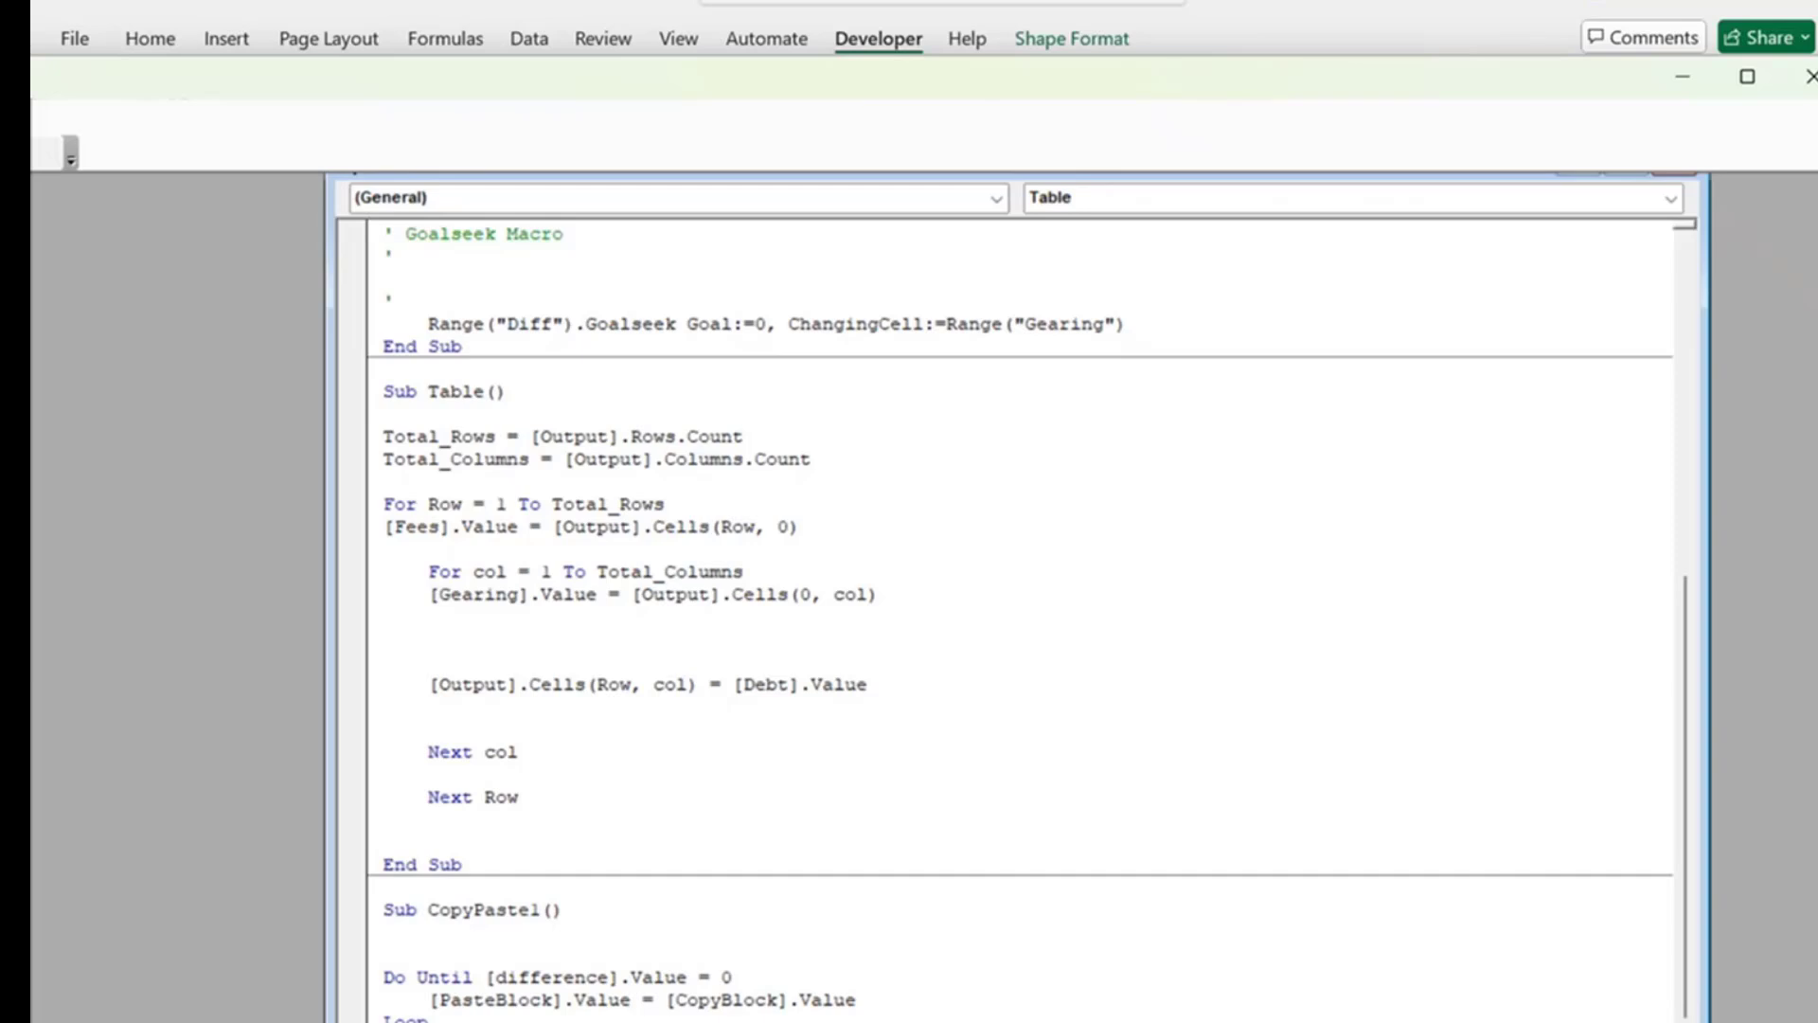
type("CopyPaste1")
left_click(835, 791)
scroll(835, 791, "down", 1)
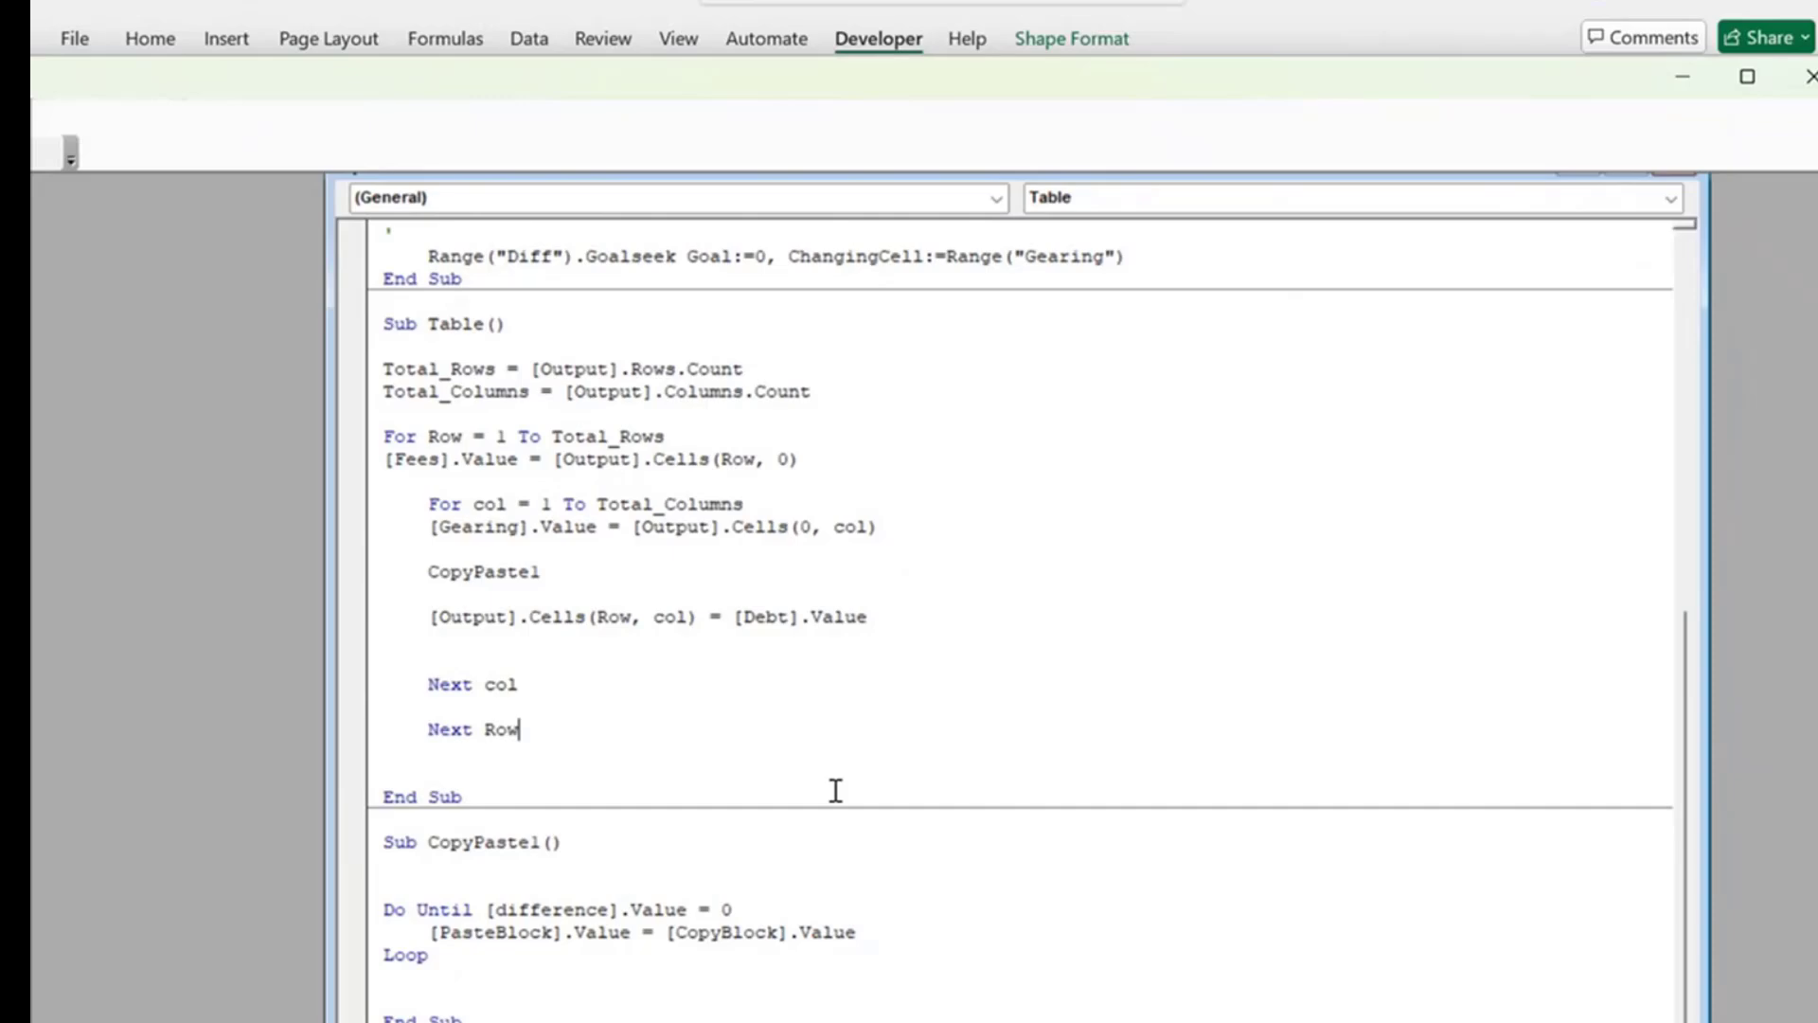
Return to the Sheet1 worksheet, deselect Button 769, and run its Table macro to refill the Output table.
left_click(1208, 11)
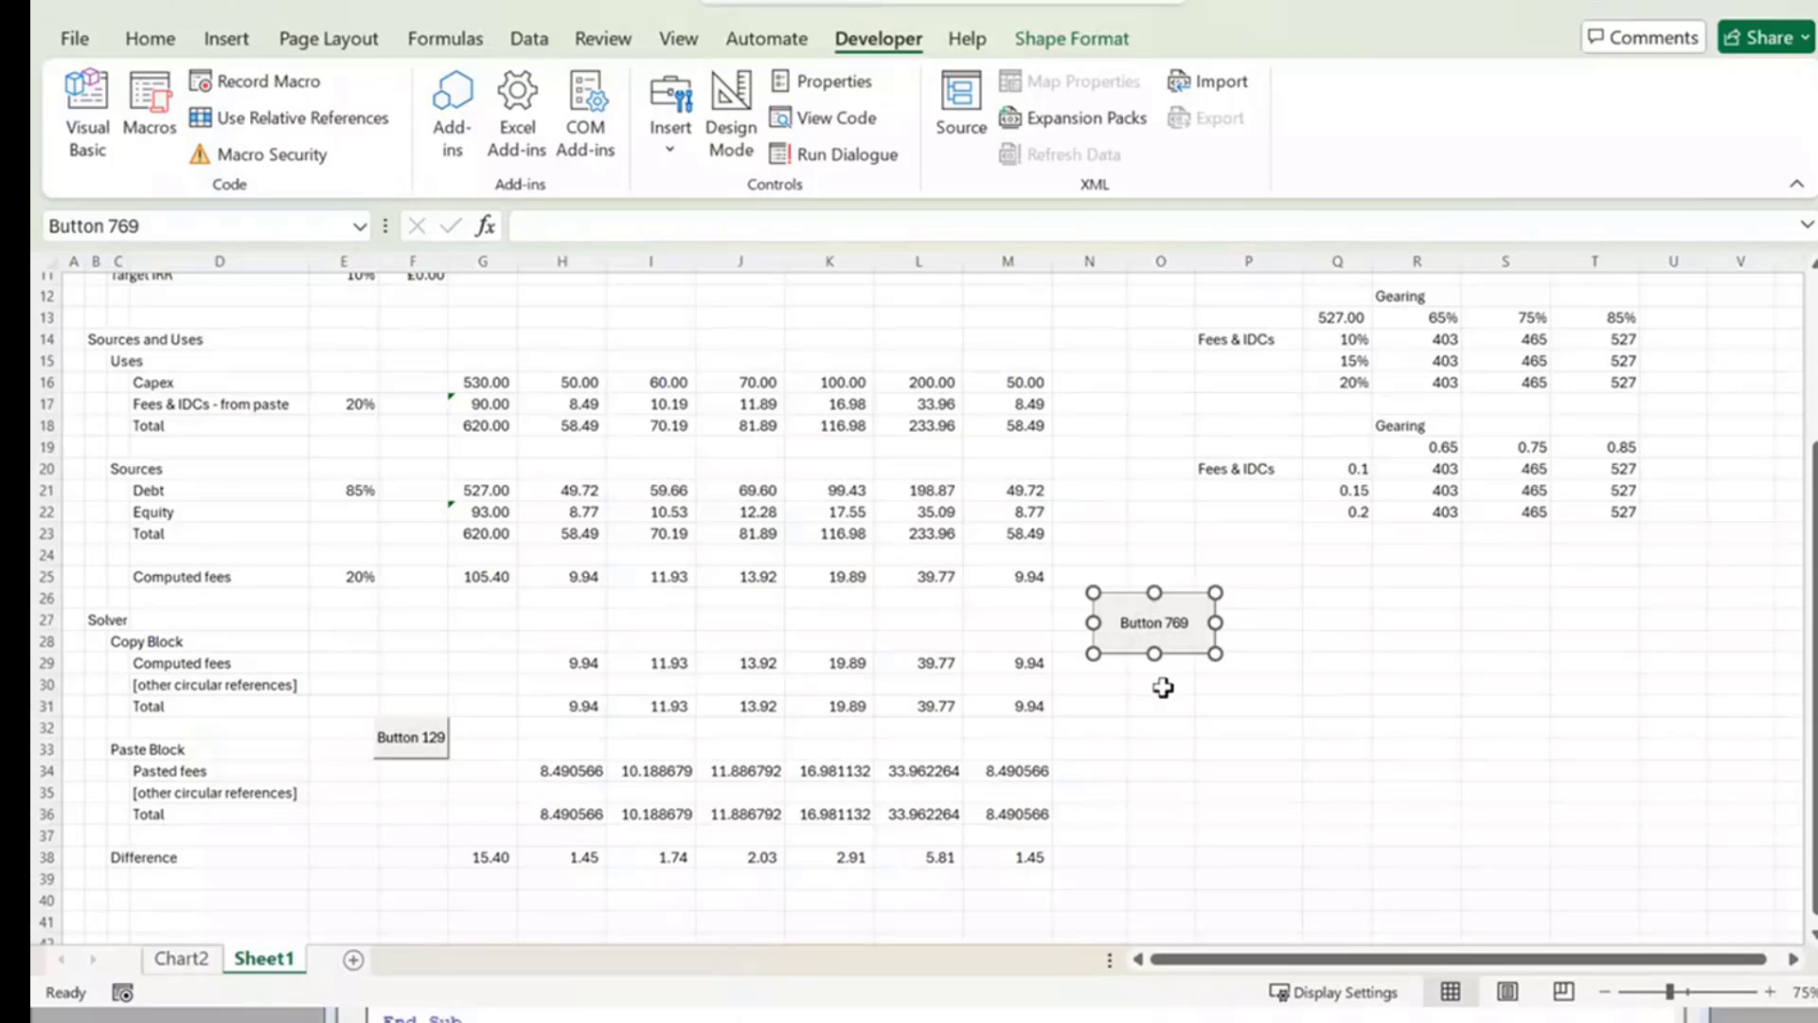
left_click(1167, 727)
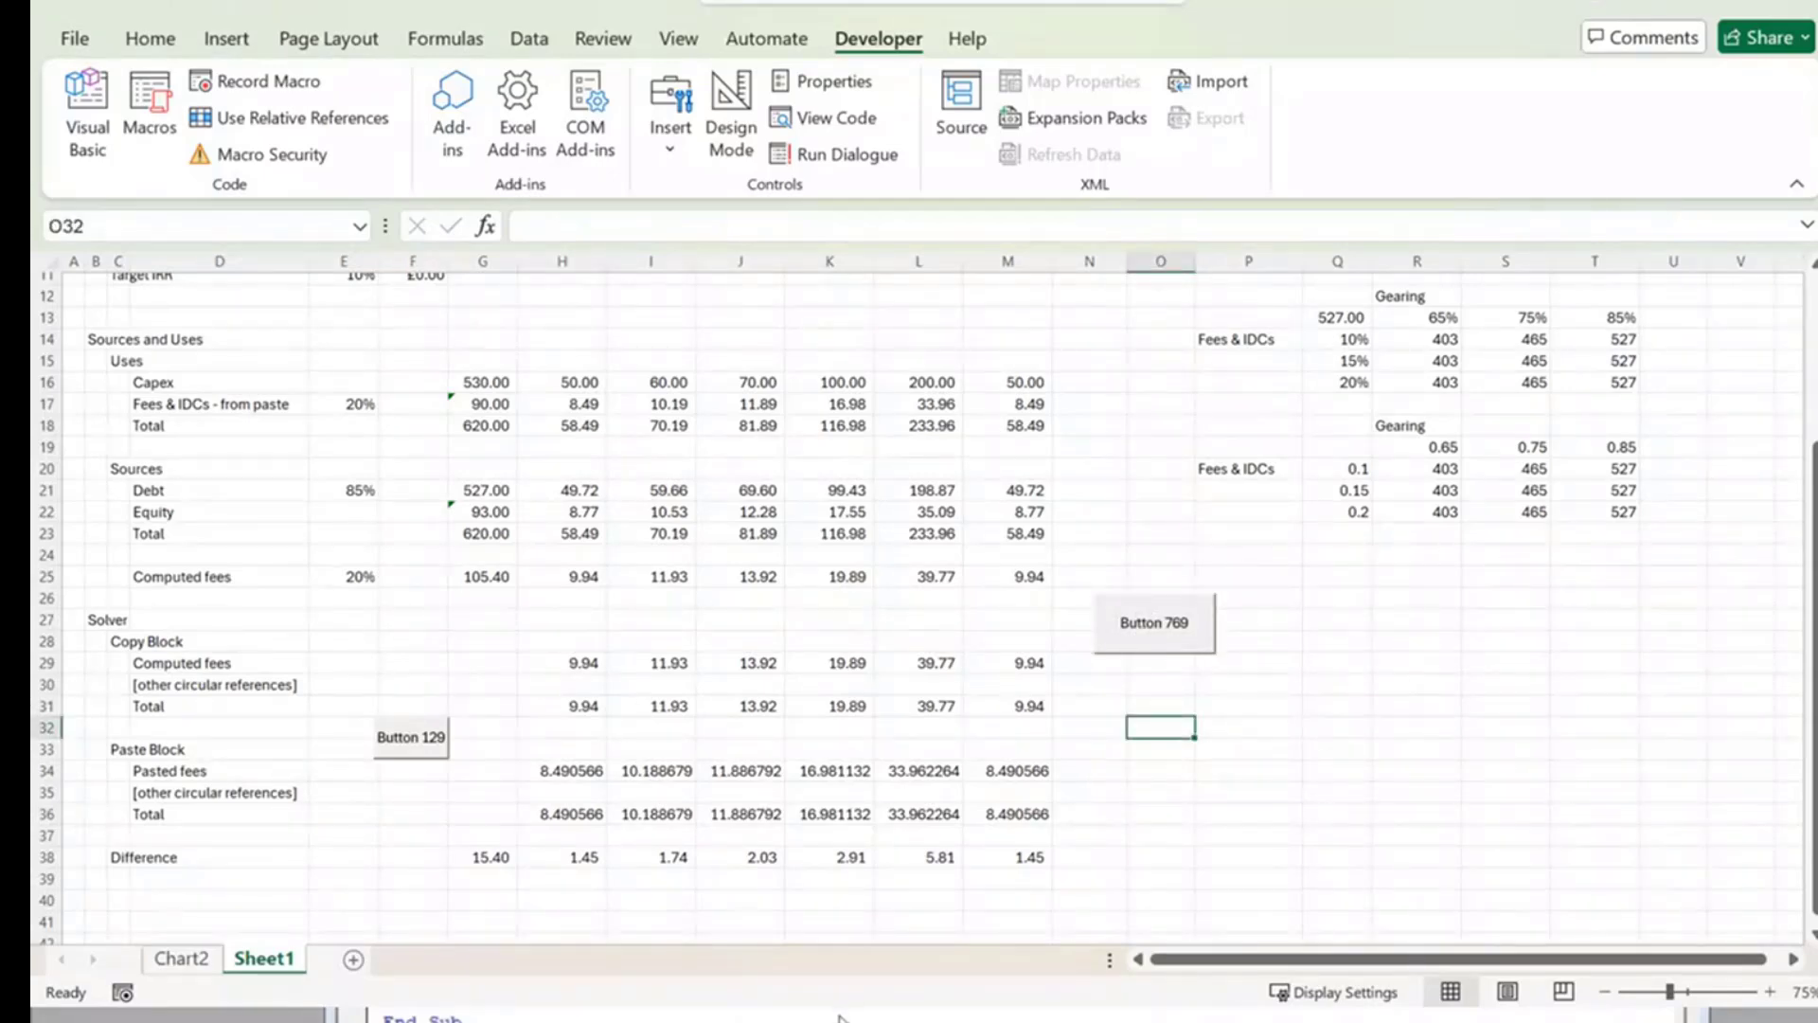
left_click(1155, 621)
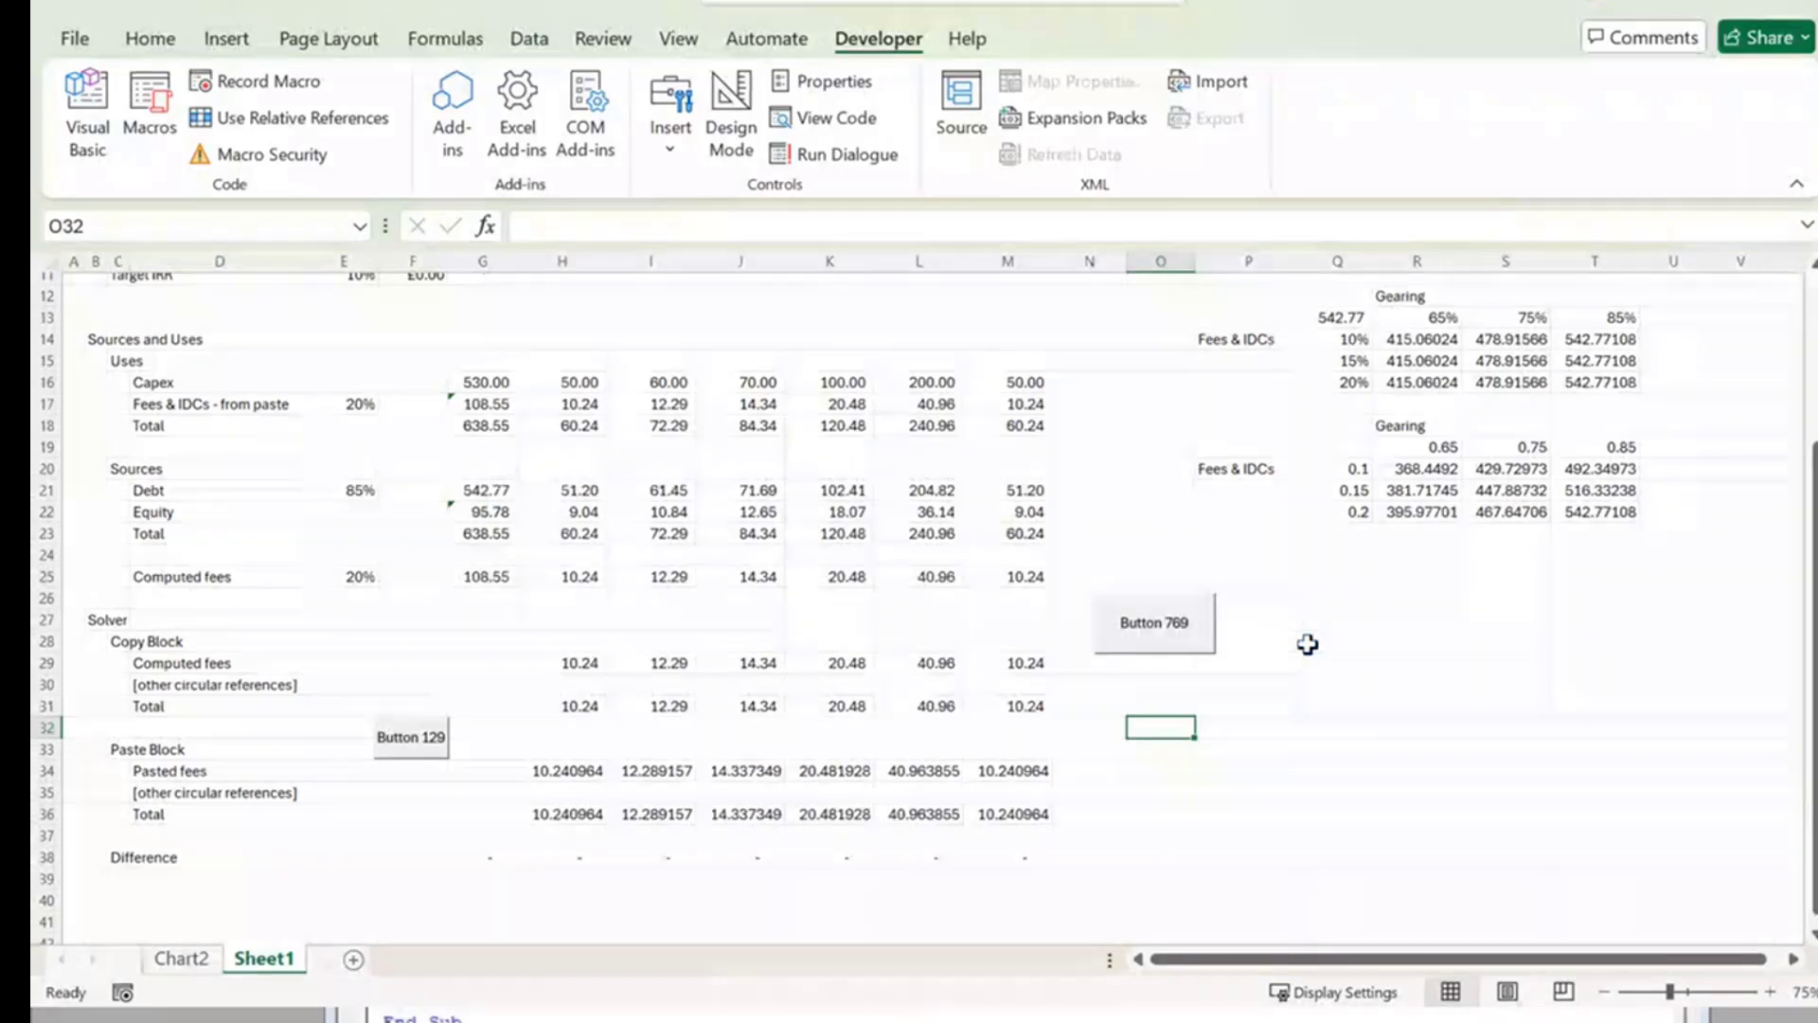
Examine the chart on the Chart2 sheet, and compare the Sheet1 assumptions, solver blocks and both gearing sensitivity tables.
scroll(1308, 644, "up", 1)
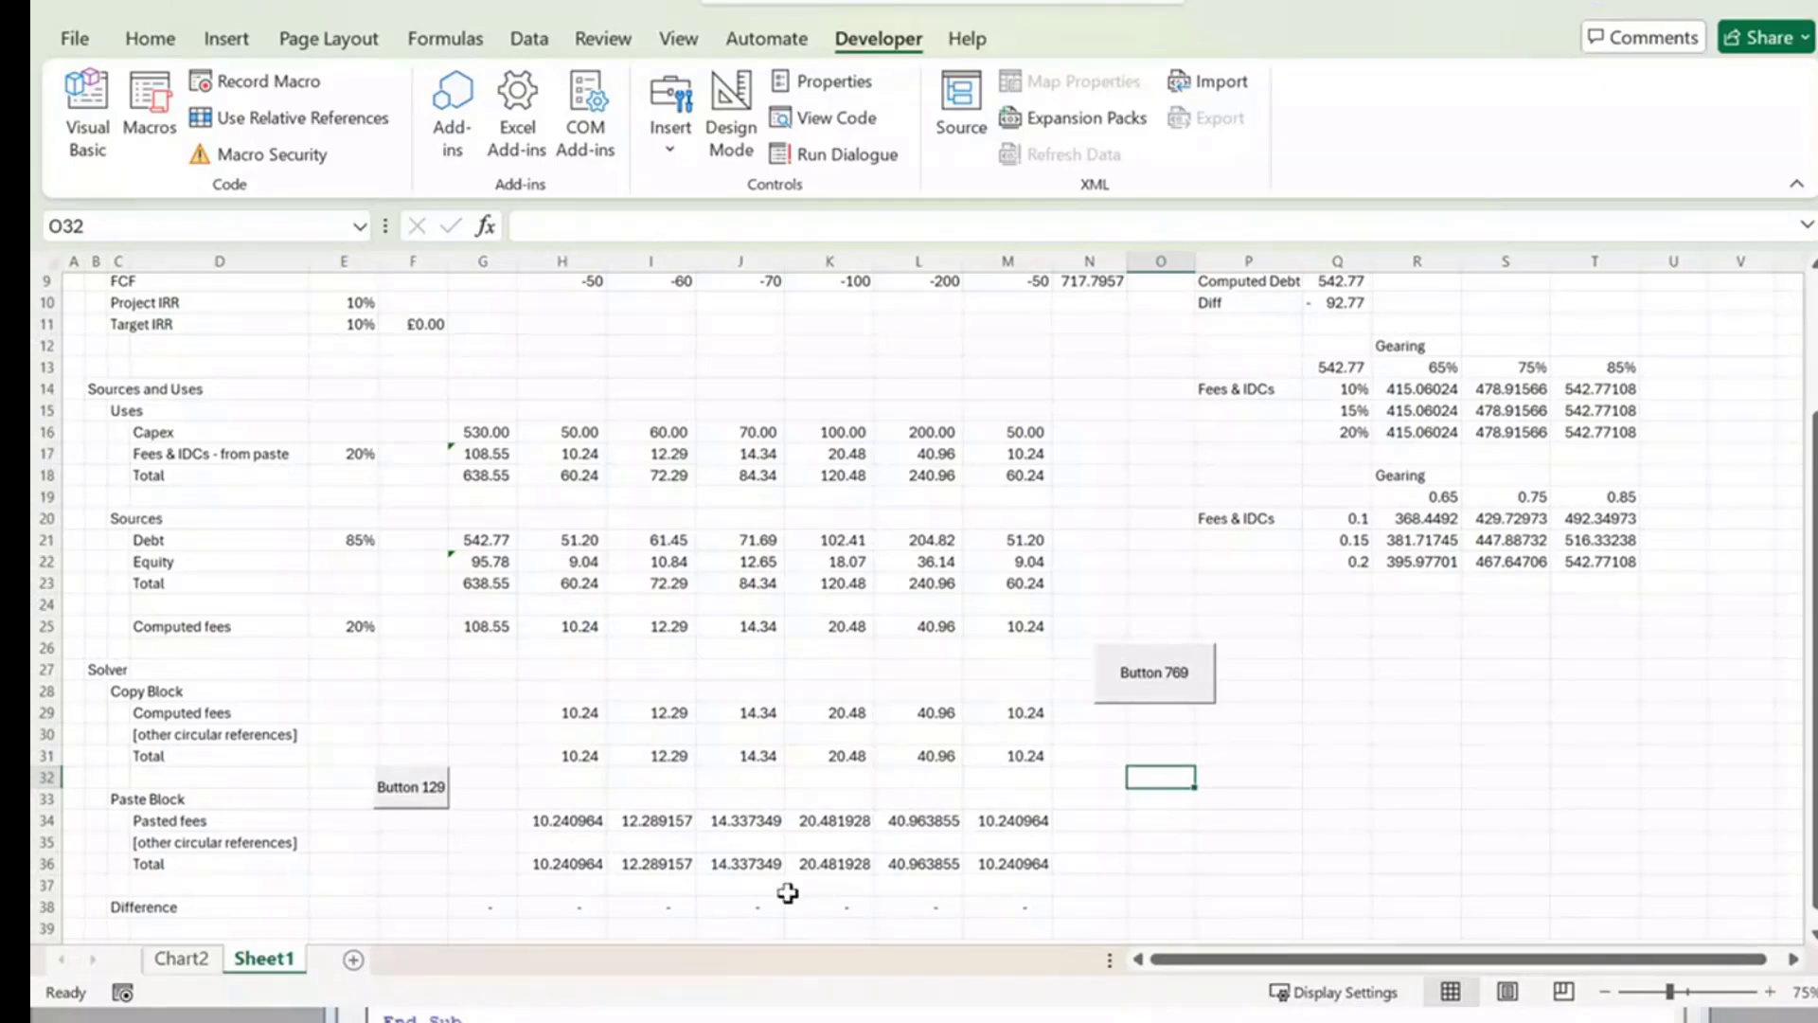
left_click(189, 965)
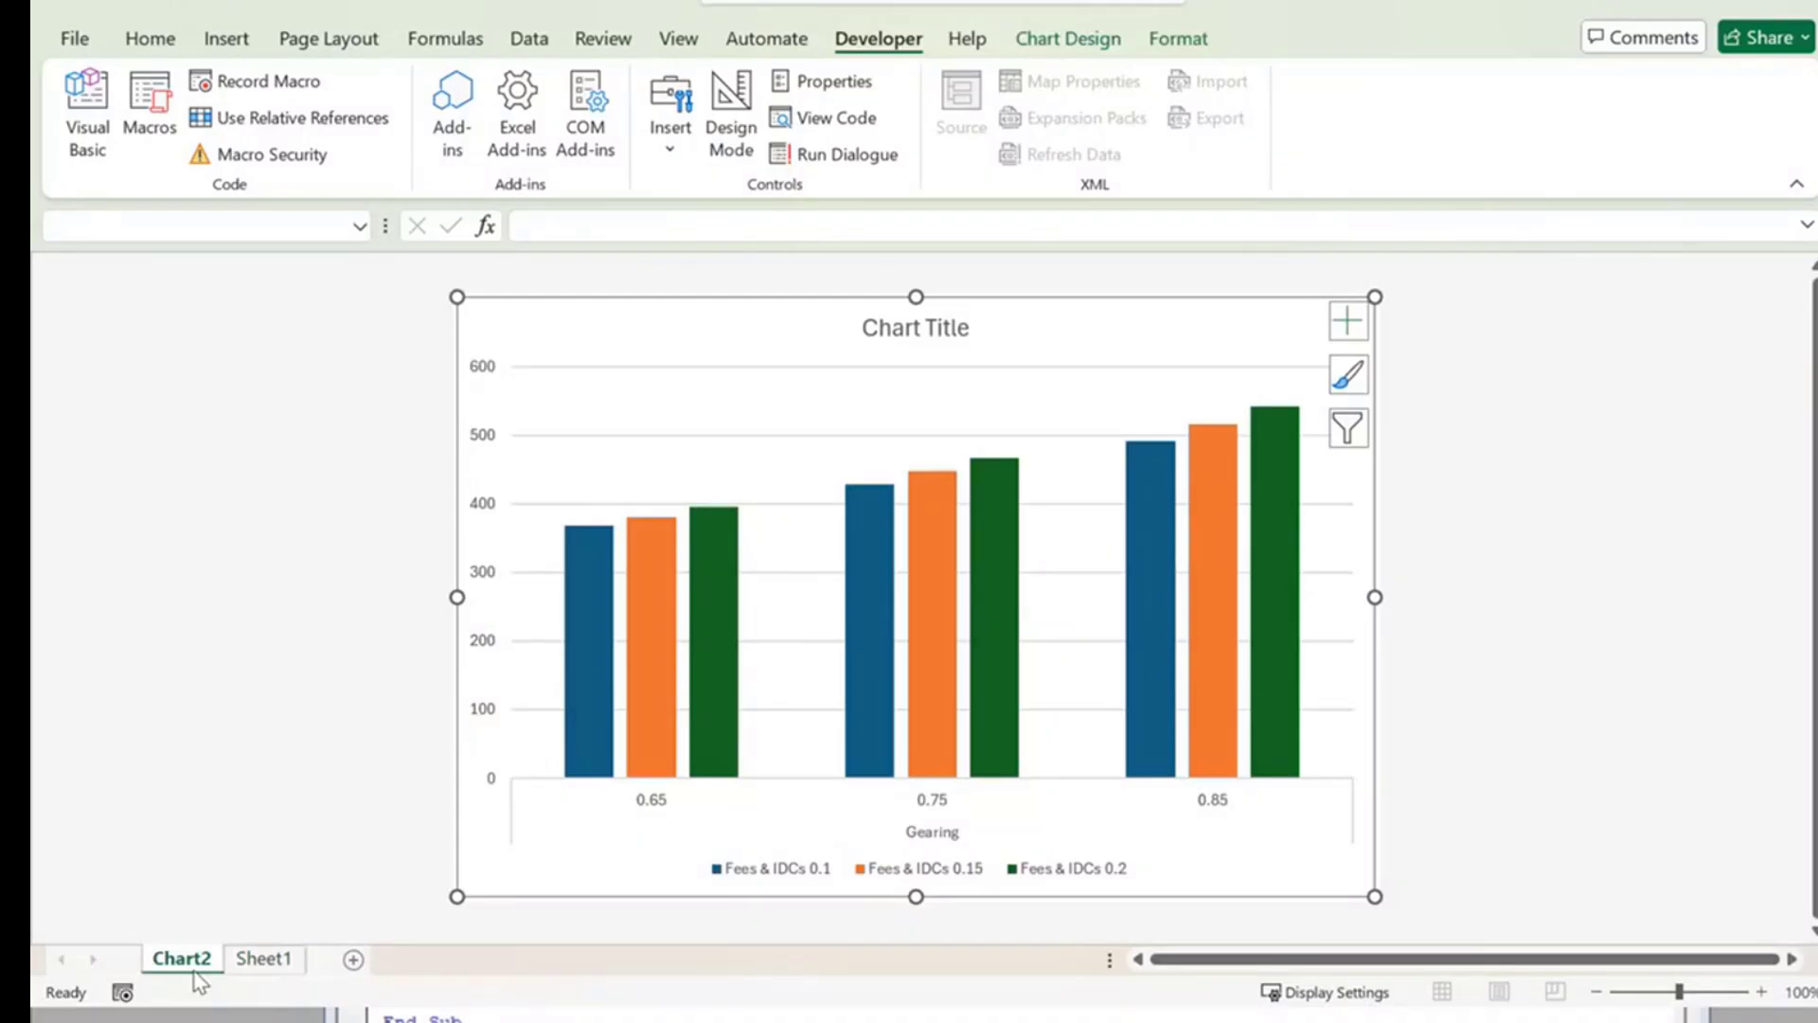
left_click(248, 959)
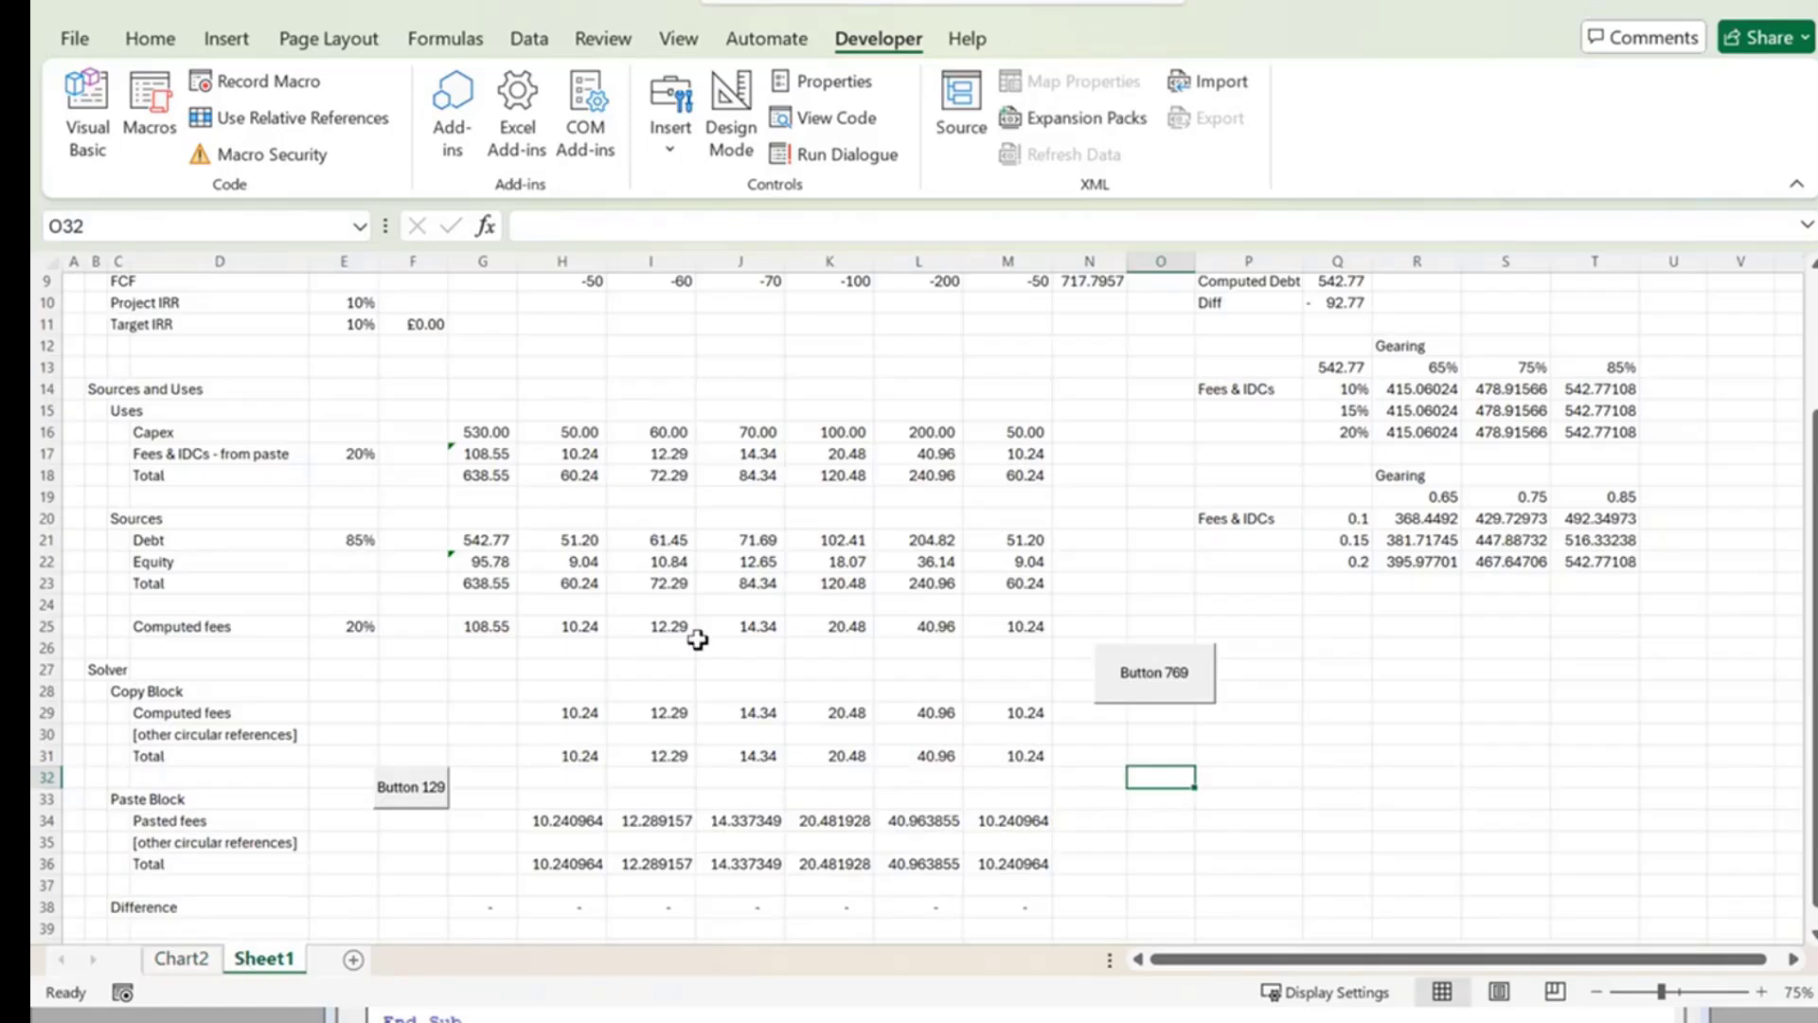
scroll(698, 640, "up", 1)
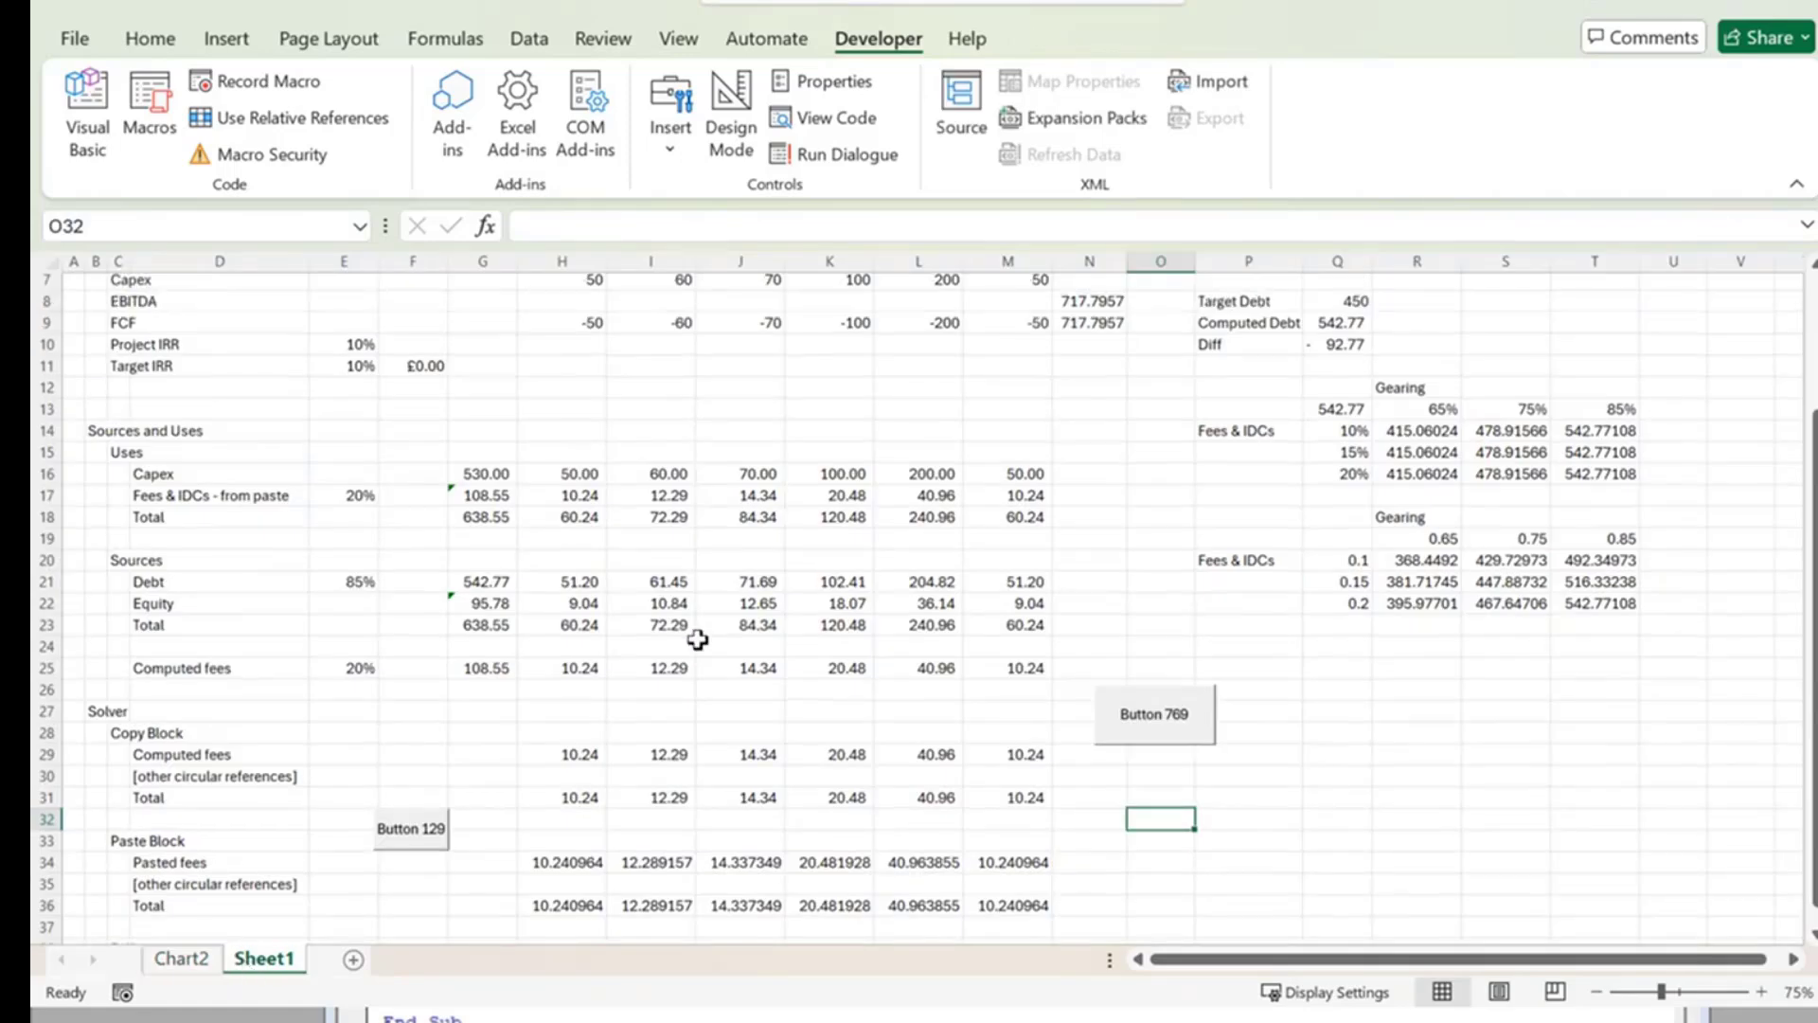
scroll(698, 640, "up", 2)
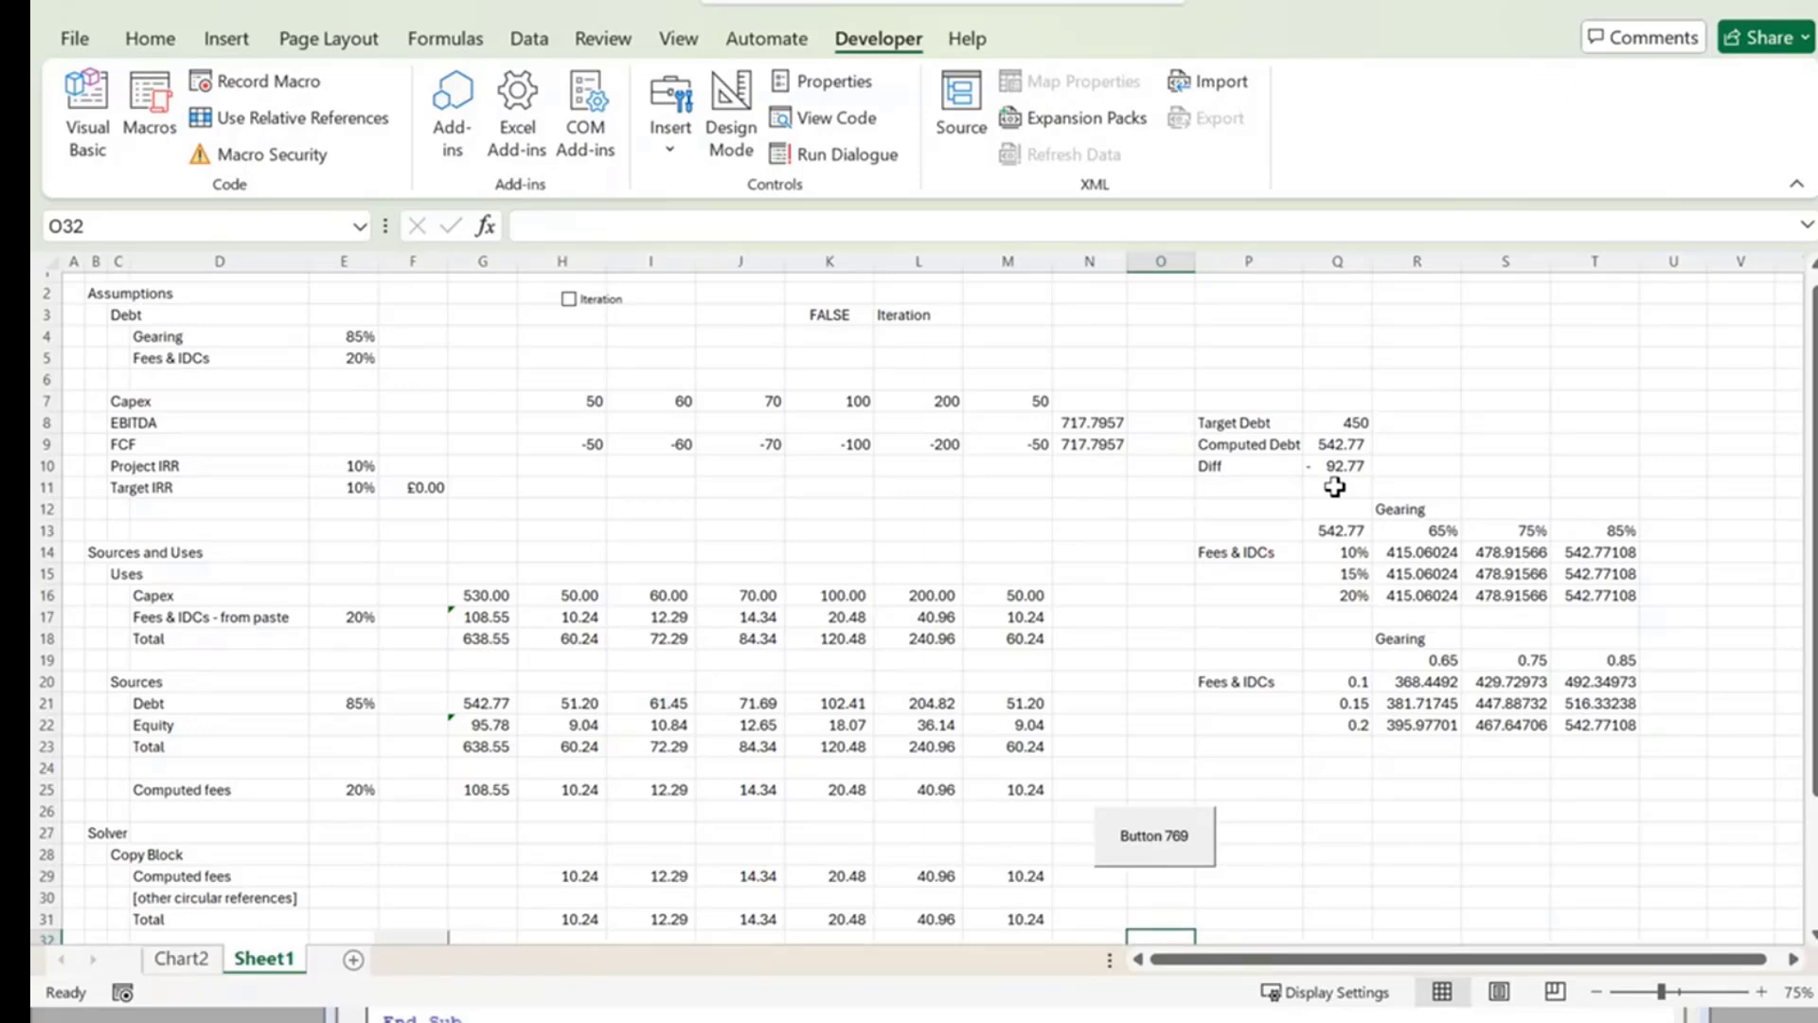
scroll(1334, 485, "down", 3)
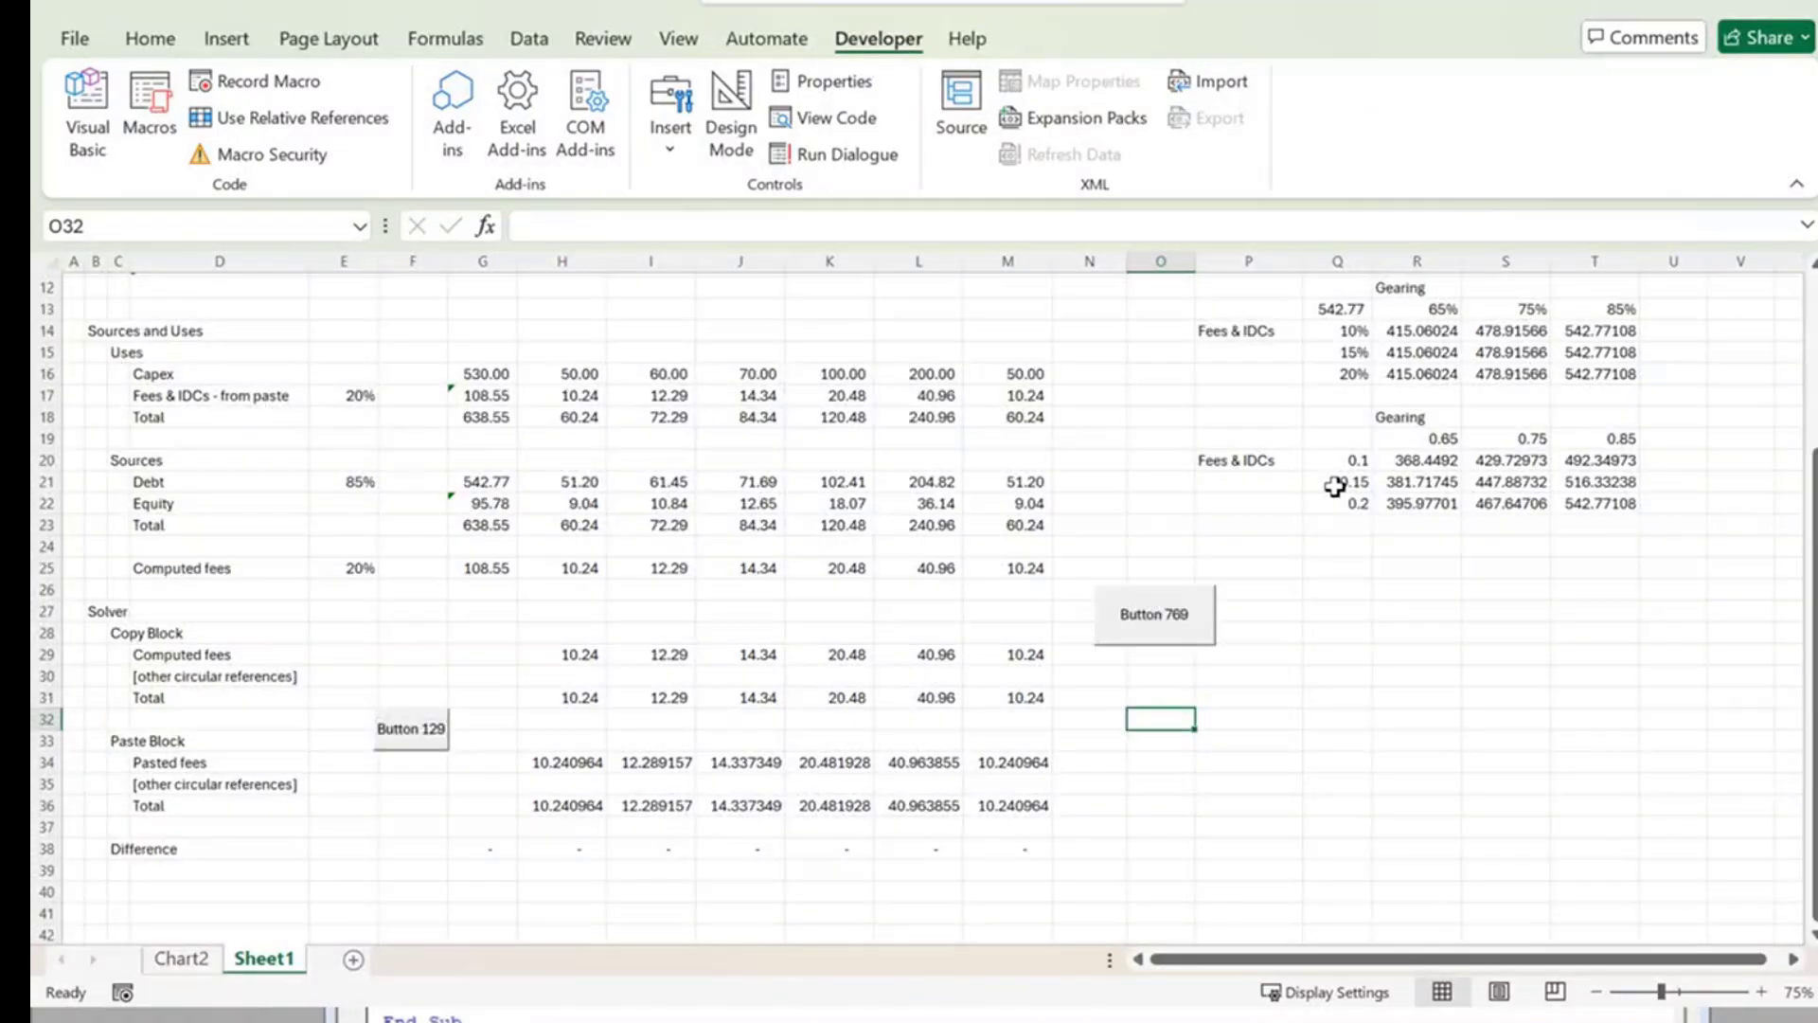
scroll(1335, 486, "up", 4)
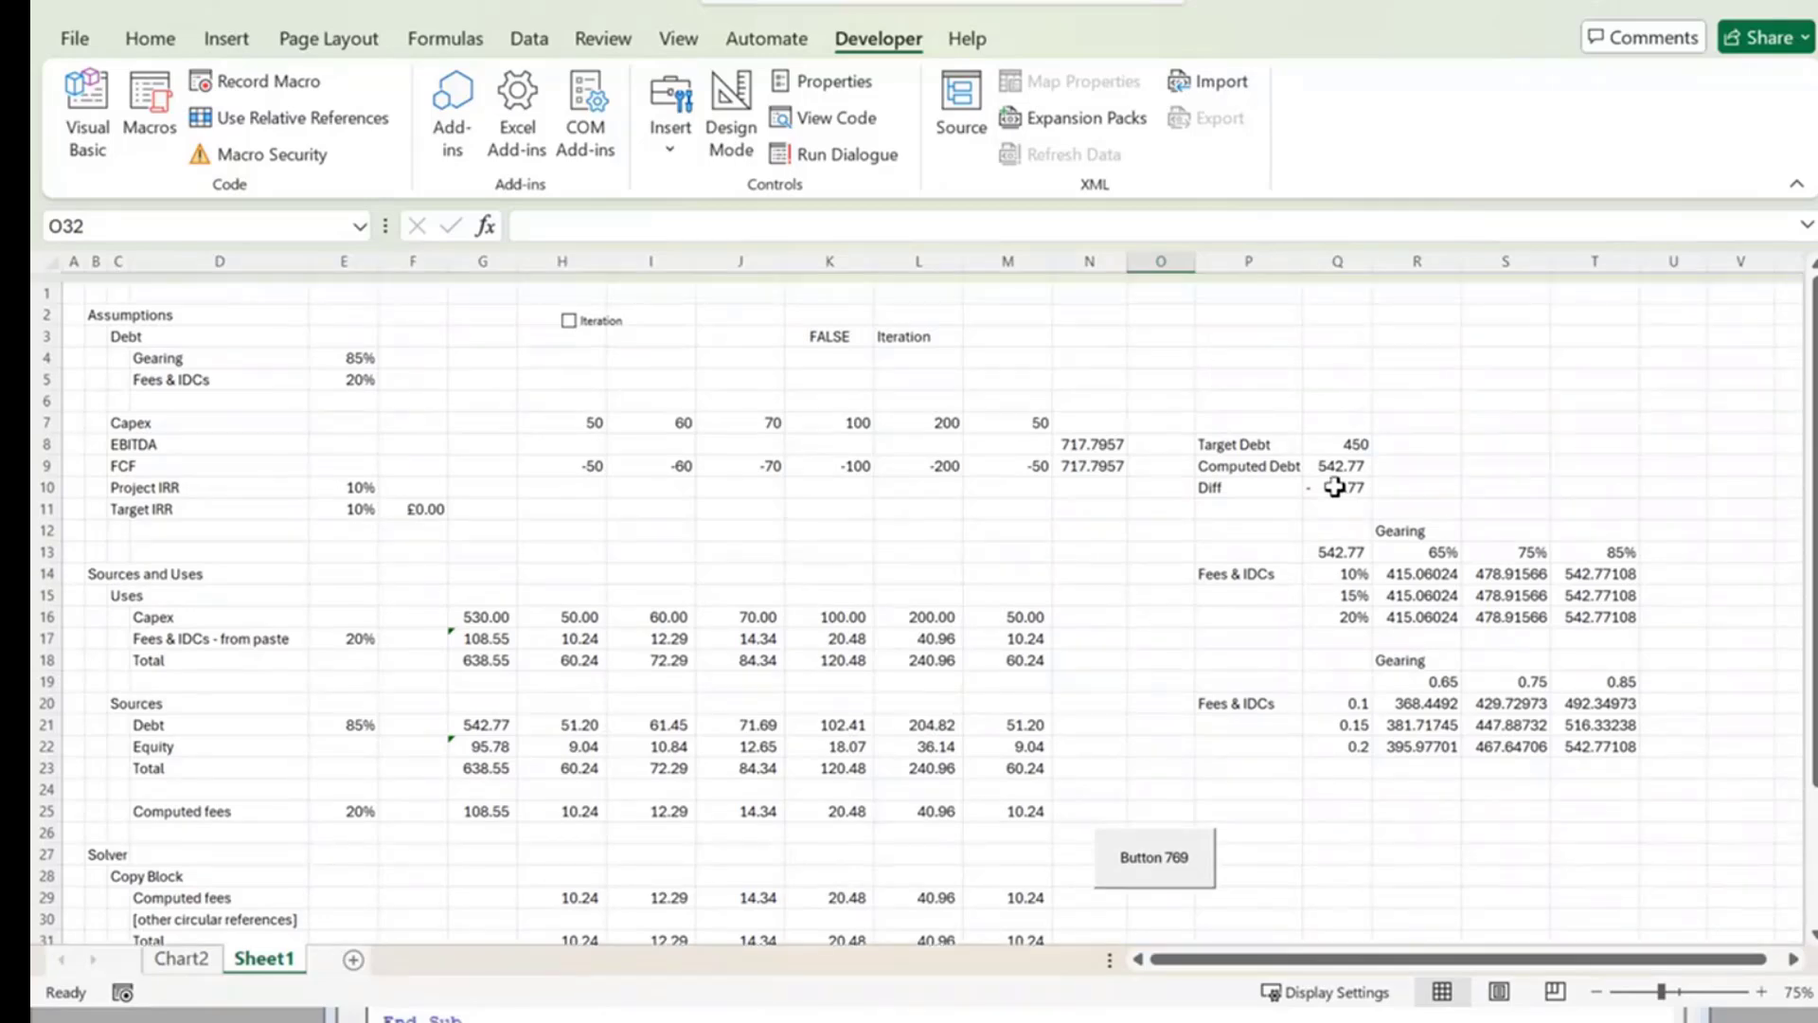
scroll(1259, 633, "down", 4)
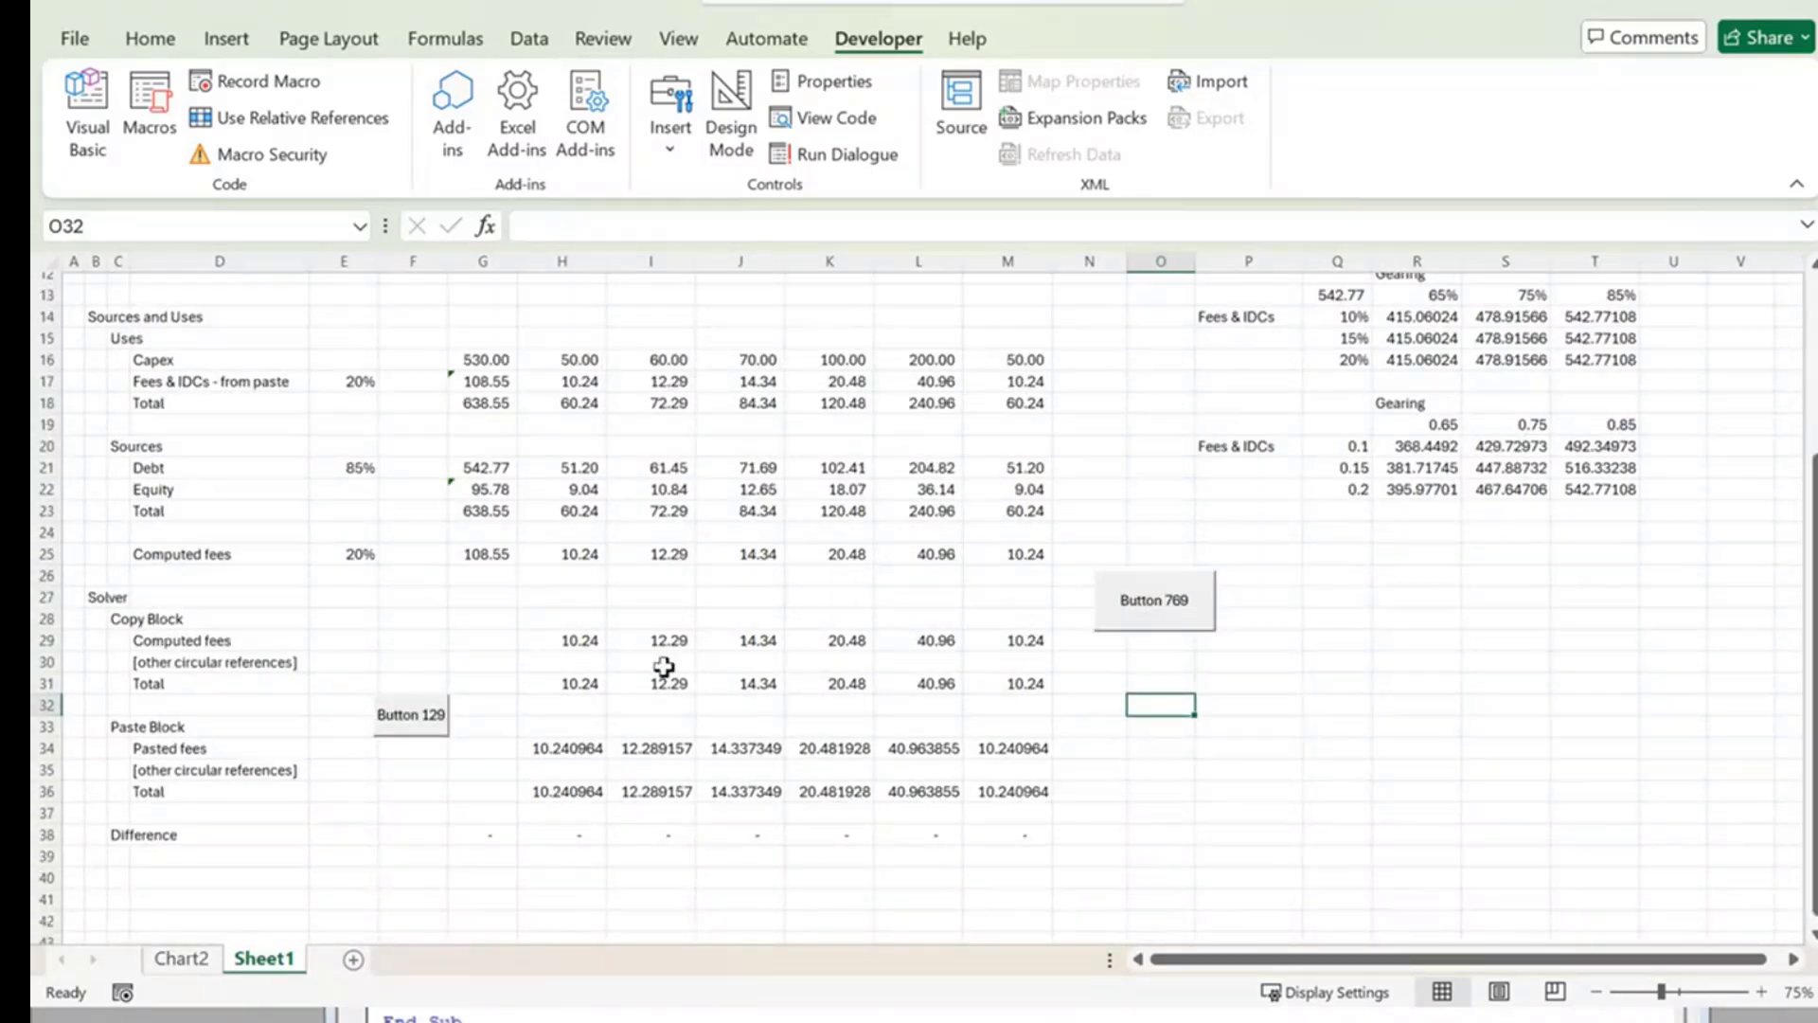
scroll(474, 748, "down", 1)
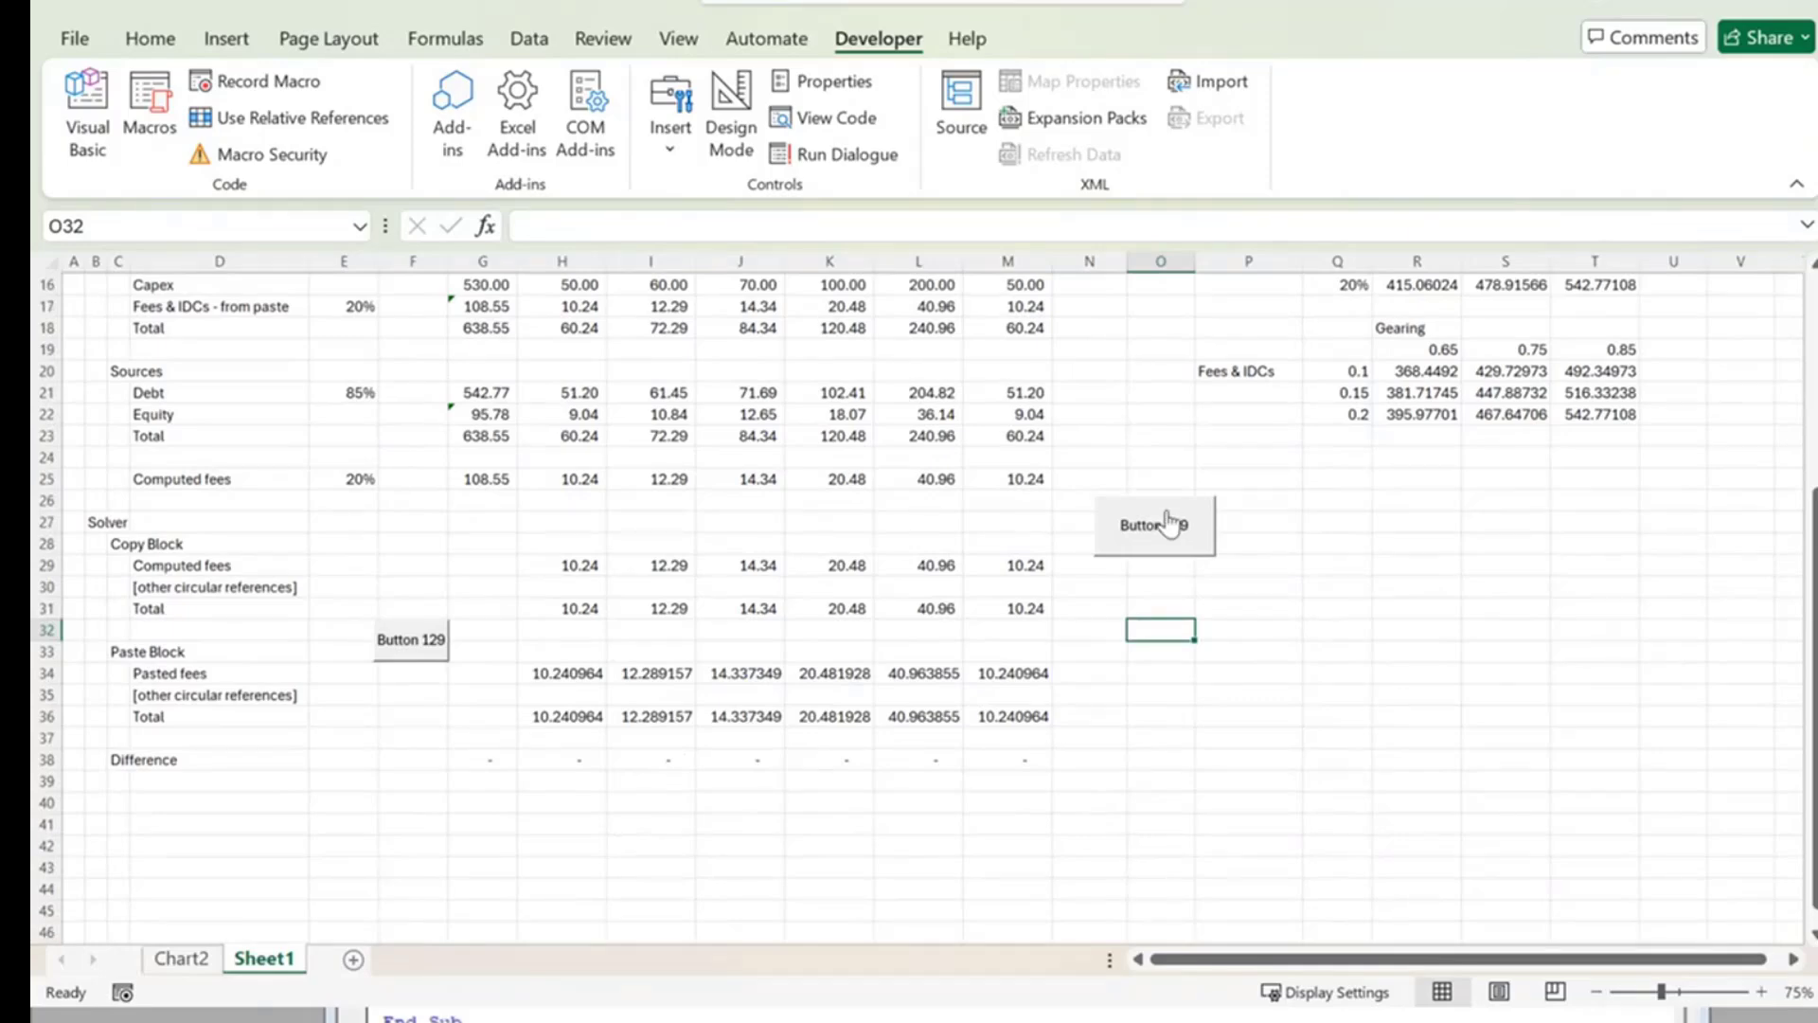
Run the macro assigned to Button 129 beside the Paste Block to solve the gearing for the target debt.
right_click(417, 647)
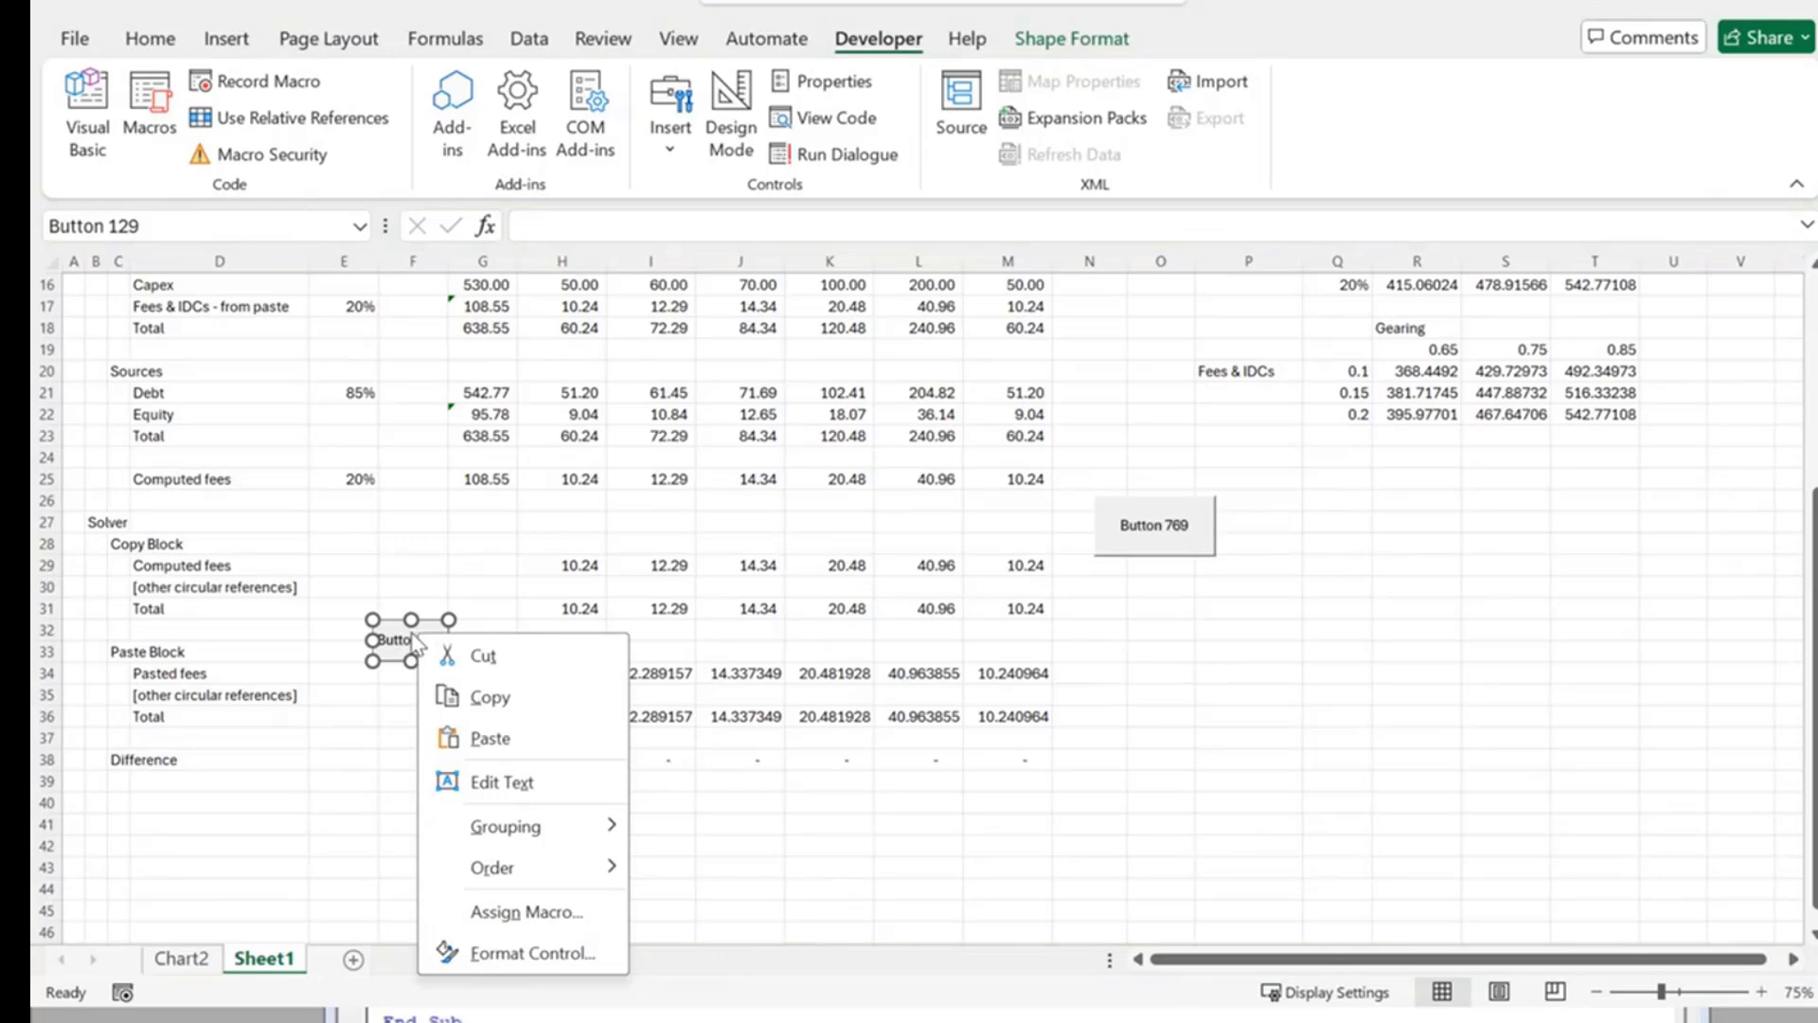
key("Escape")
left_click(405, 695)
left_click(401, 669)
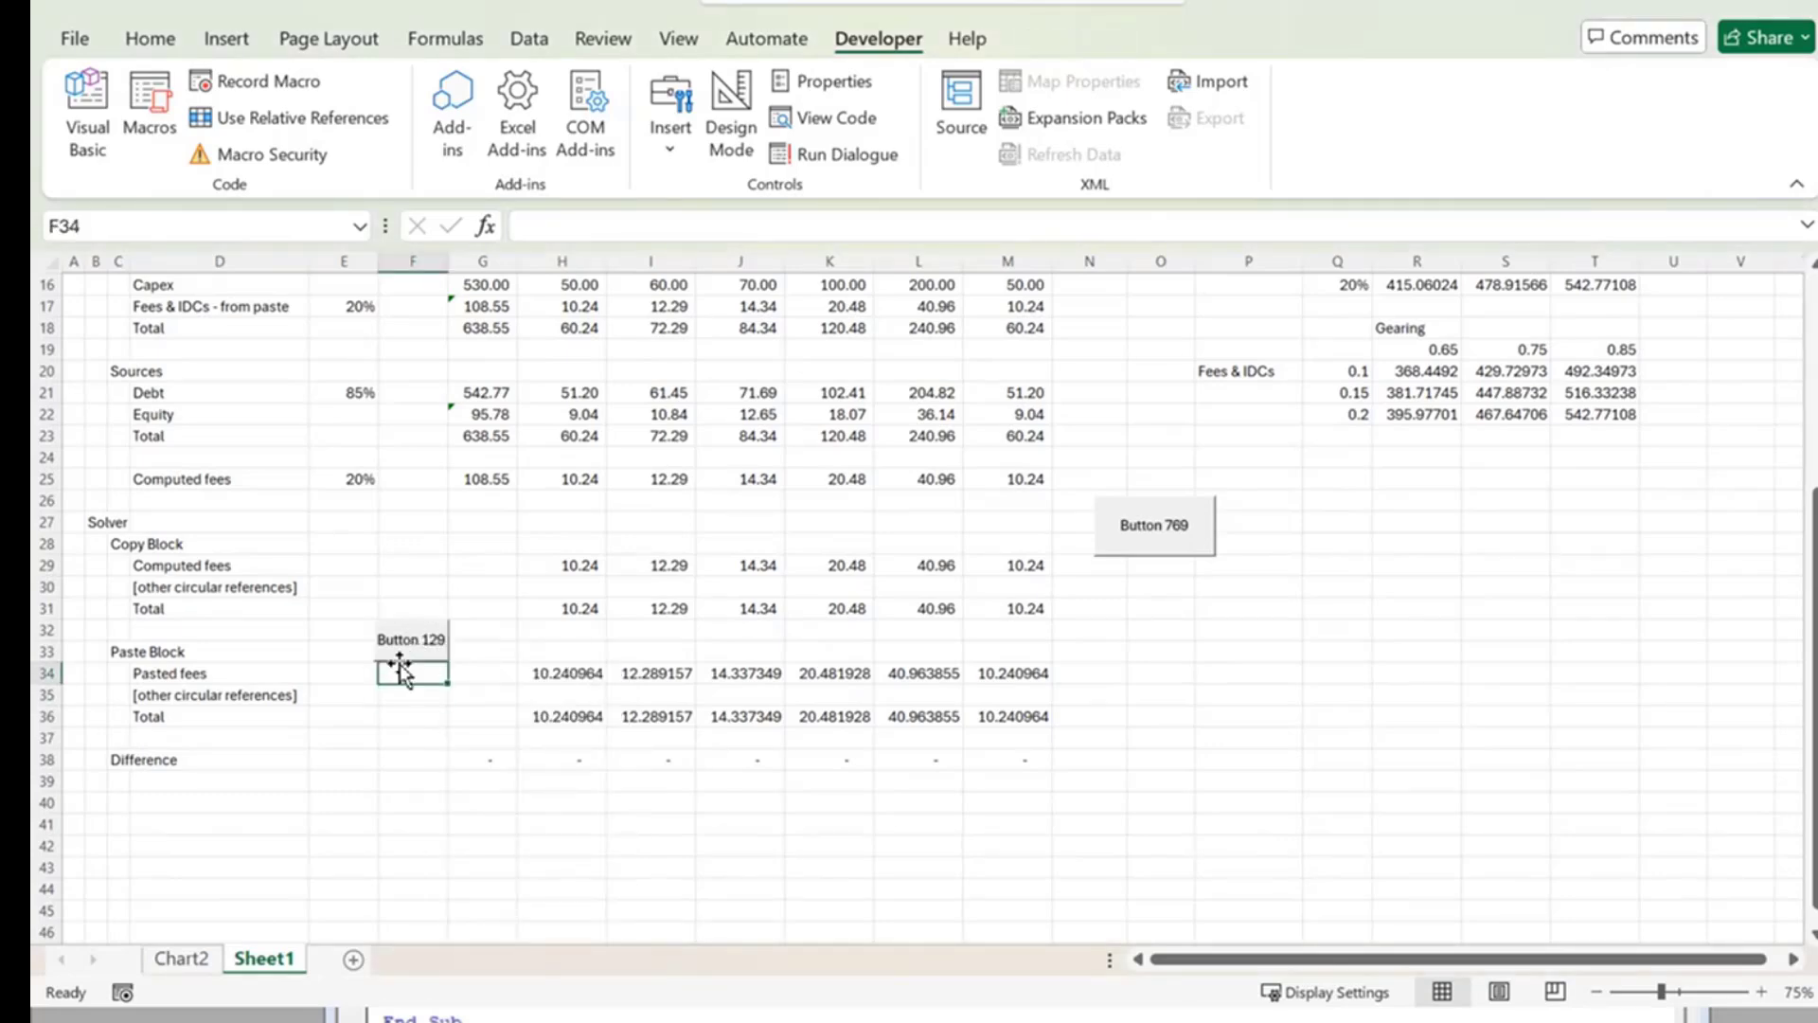
left_click(412, 639)
scroll(550, 648, "up", 5)
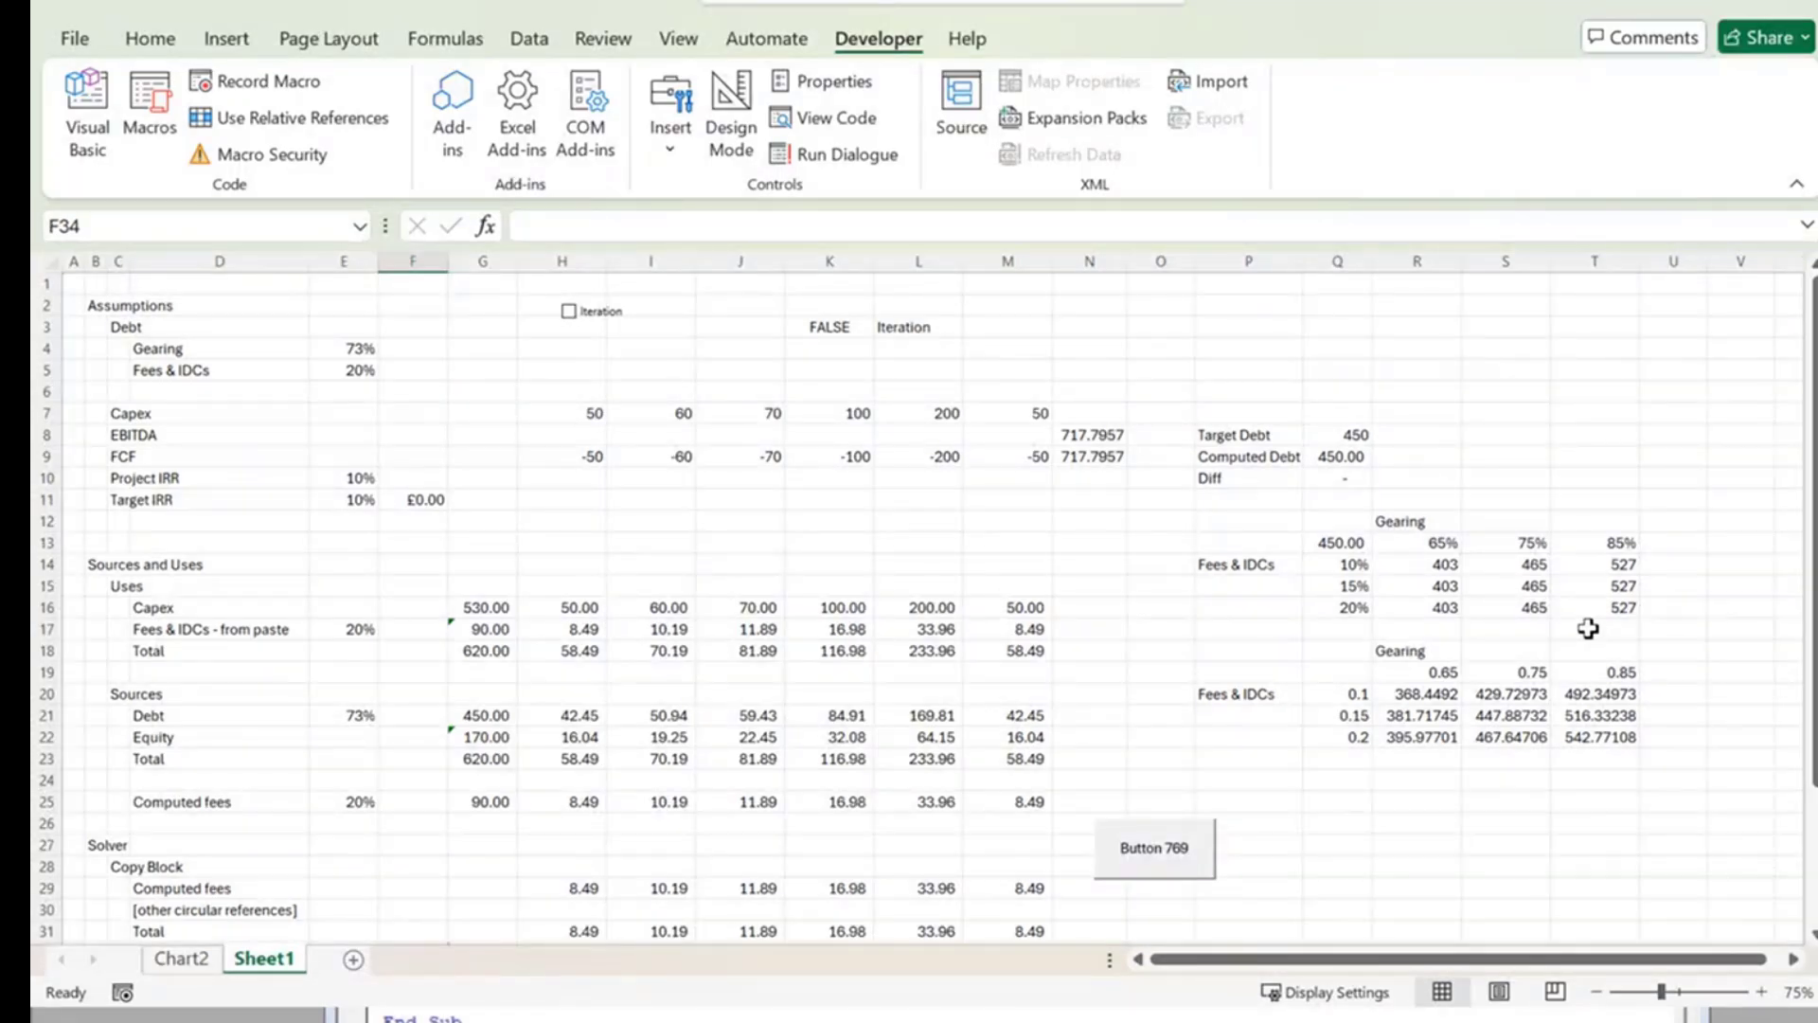
Compare the cell contents of the upper data table with those of the macro-filled Output table below it.
left_click(1432, 694)
key("Up")
key("Up")
key("Up")
key("Up")
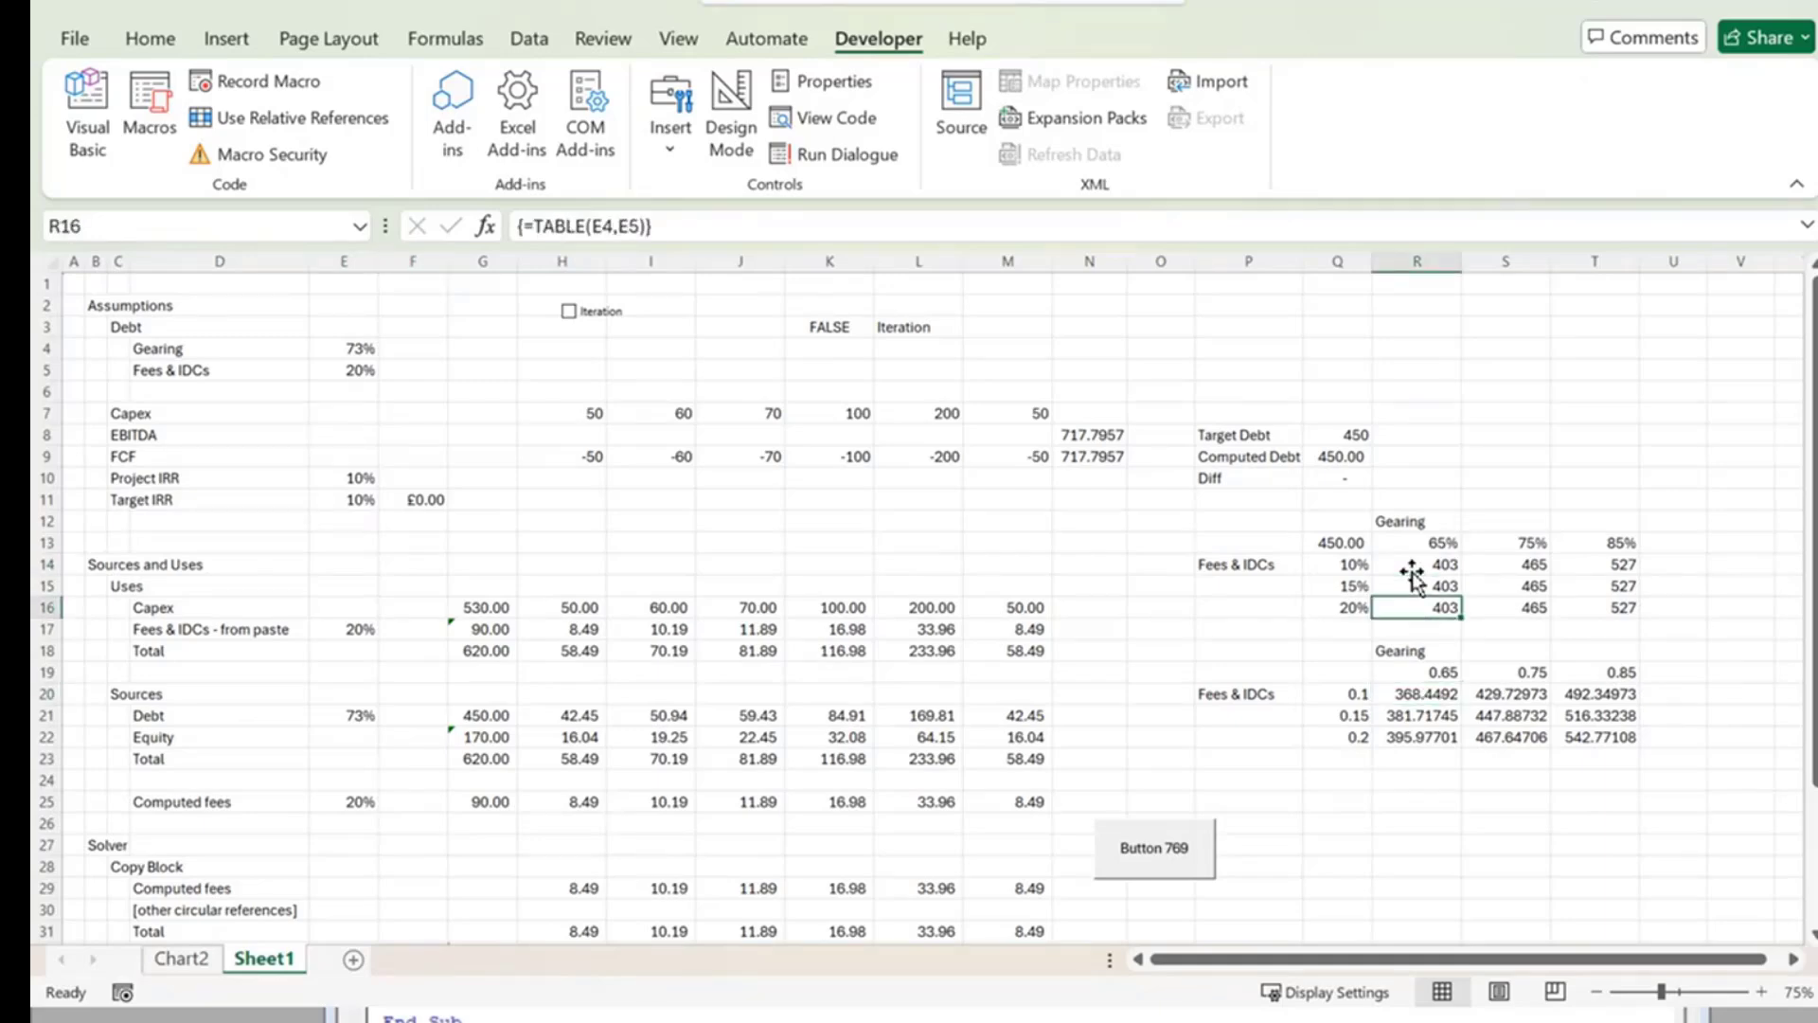
left_click(1411, 570)
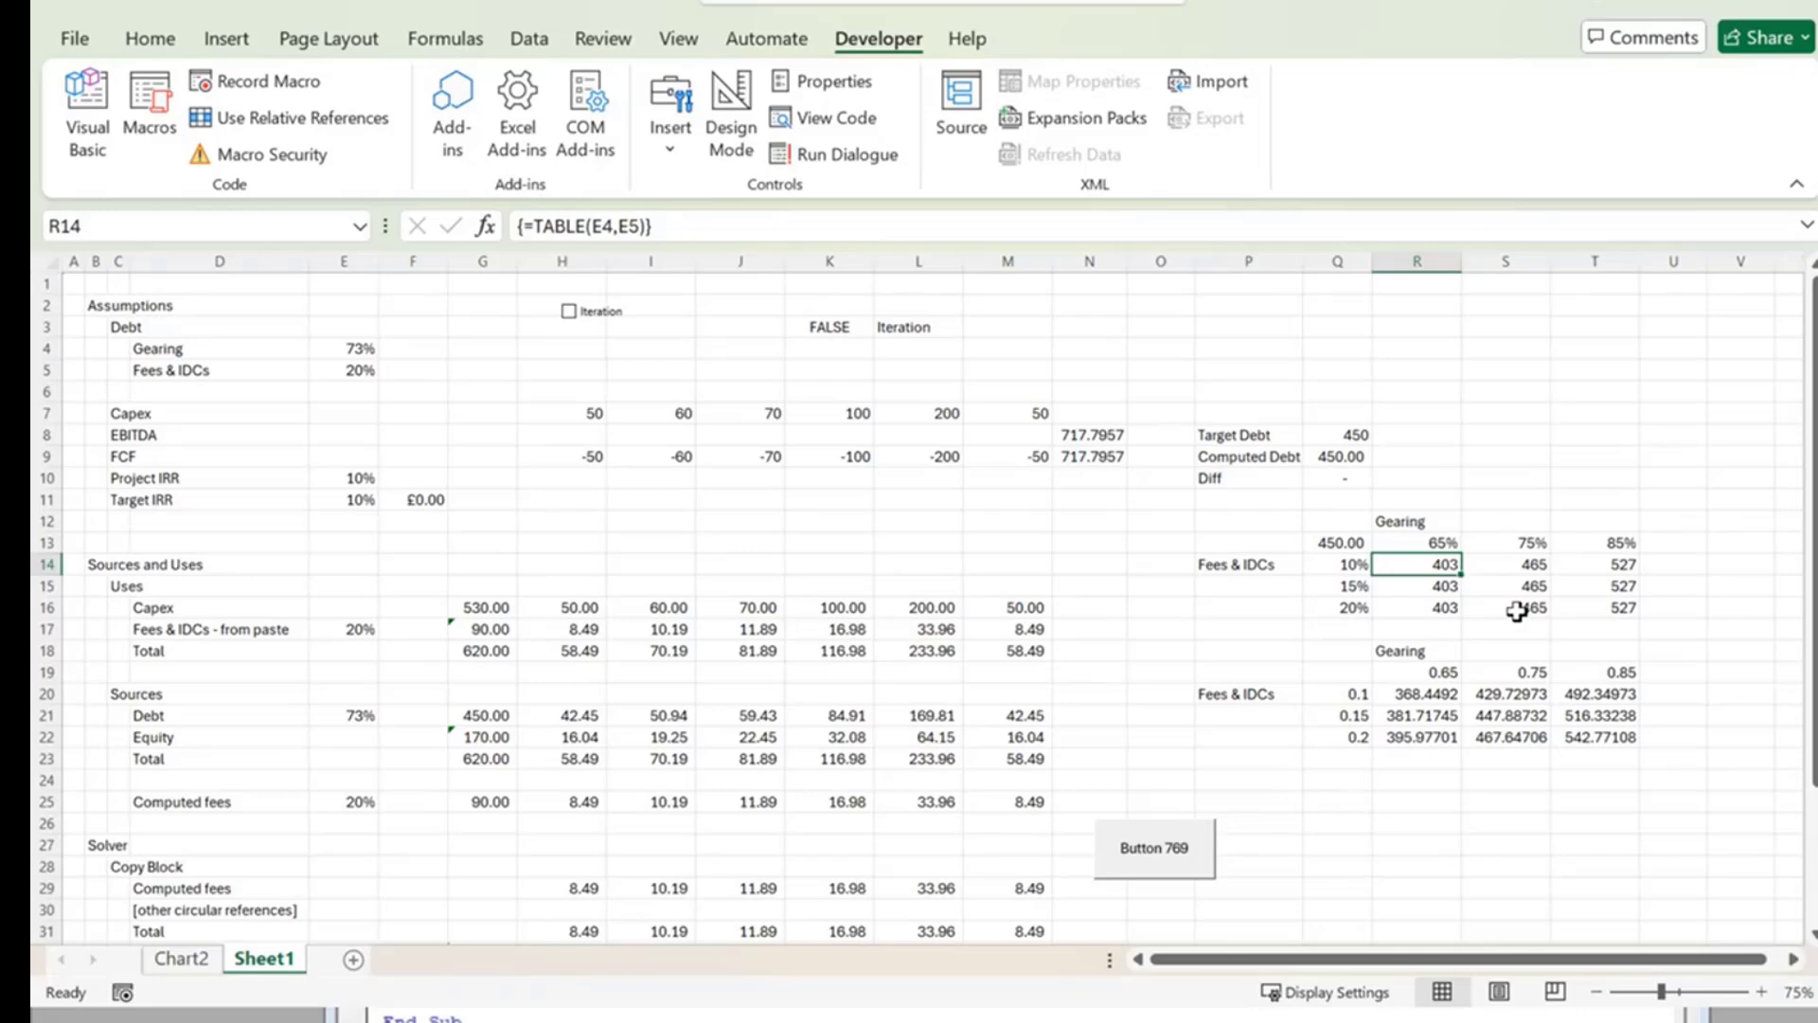
left_click(1414, 695)
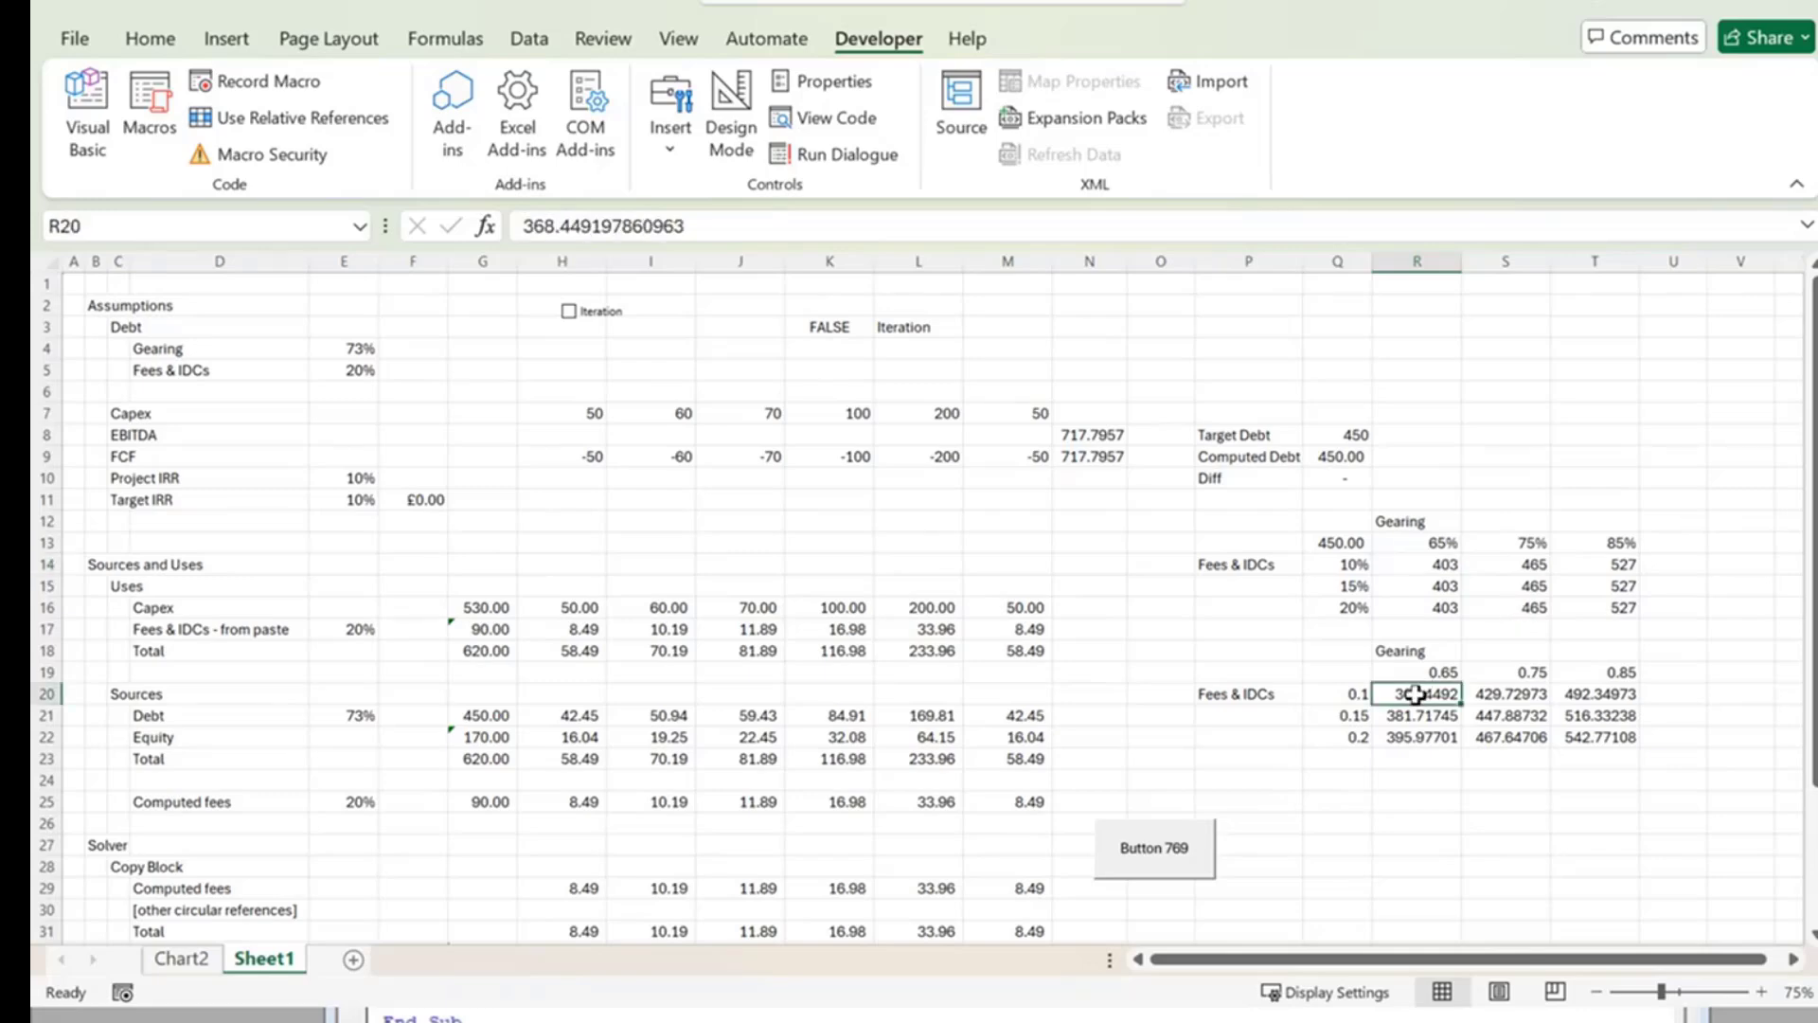
key("Down")
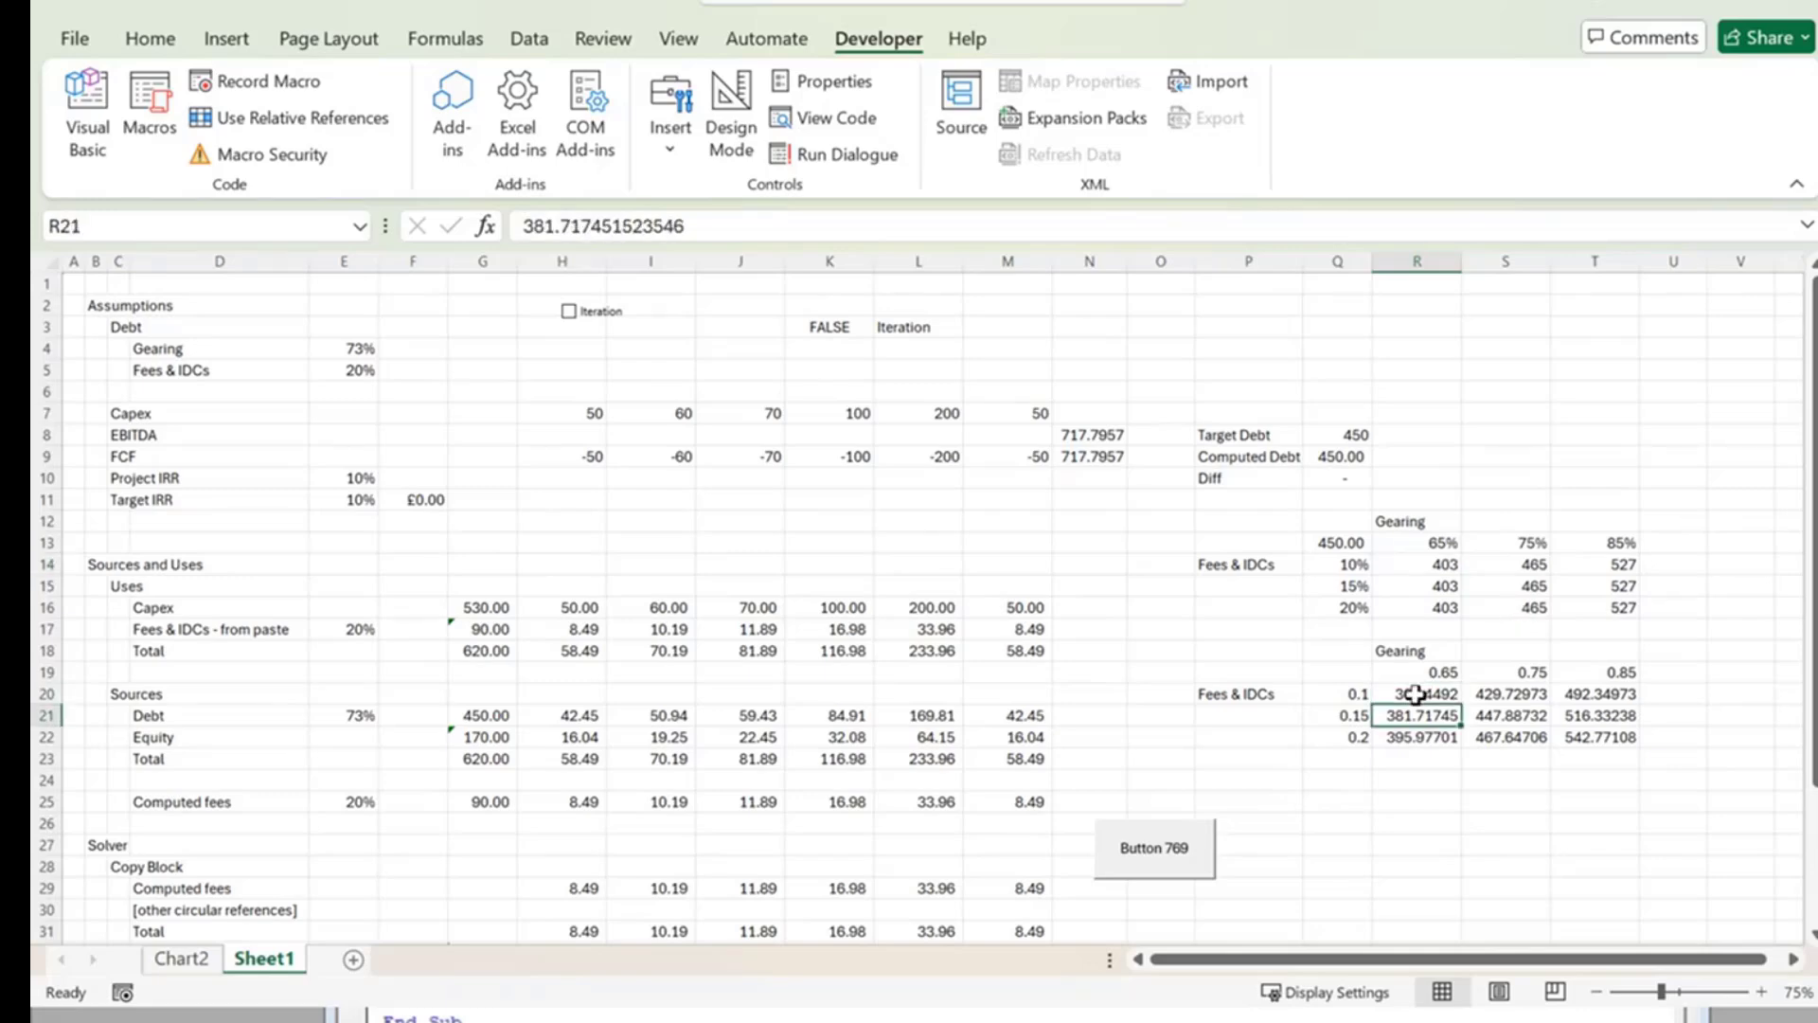
key("Right")
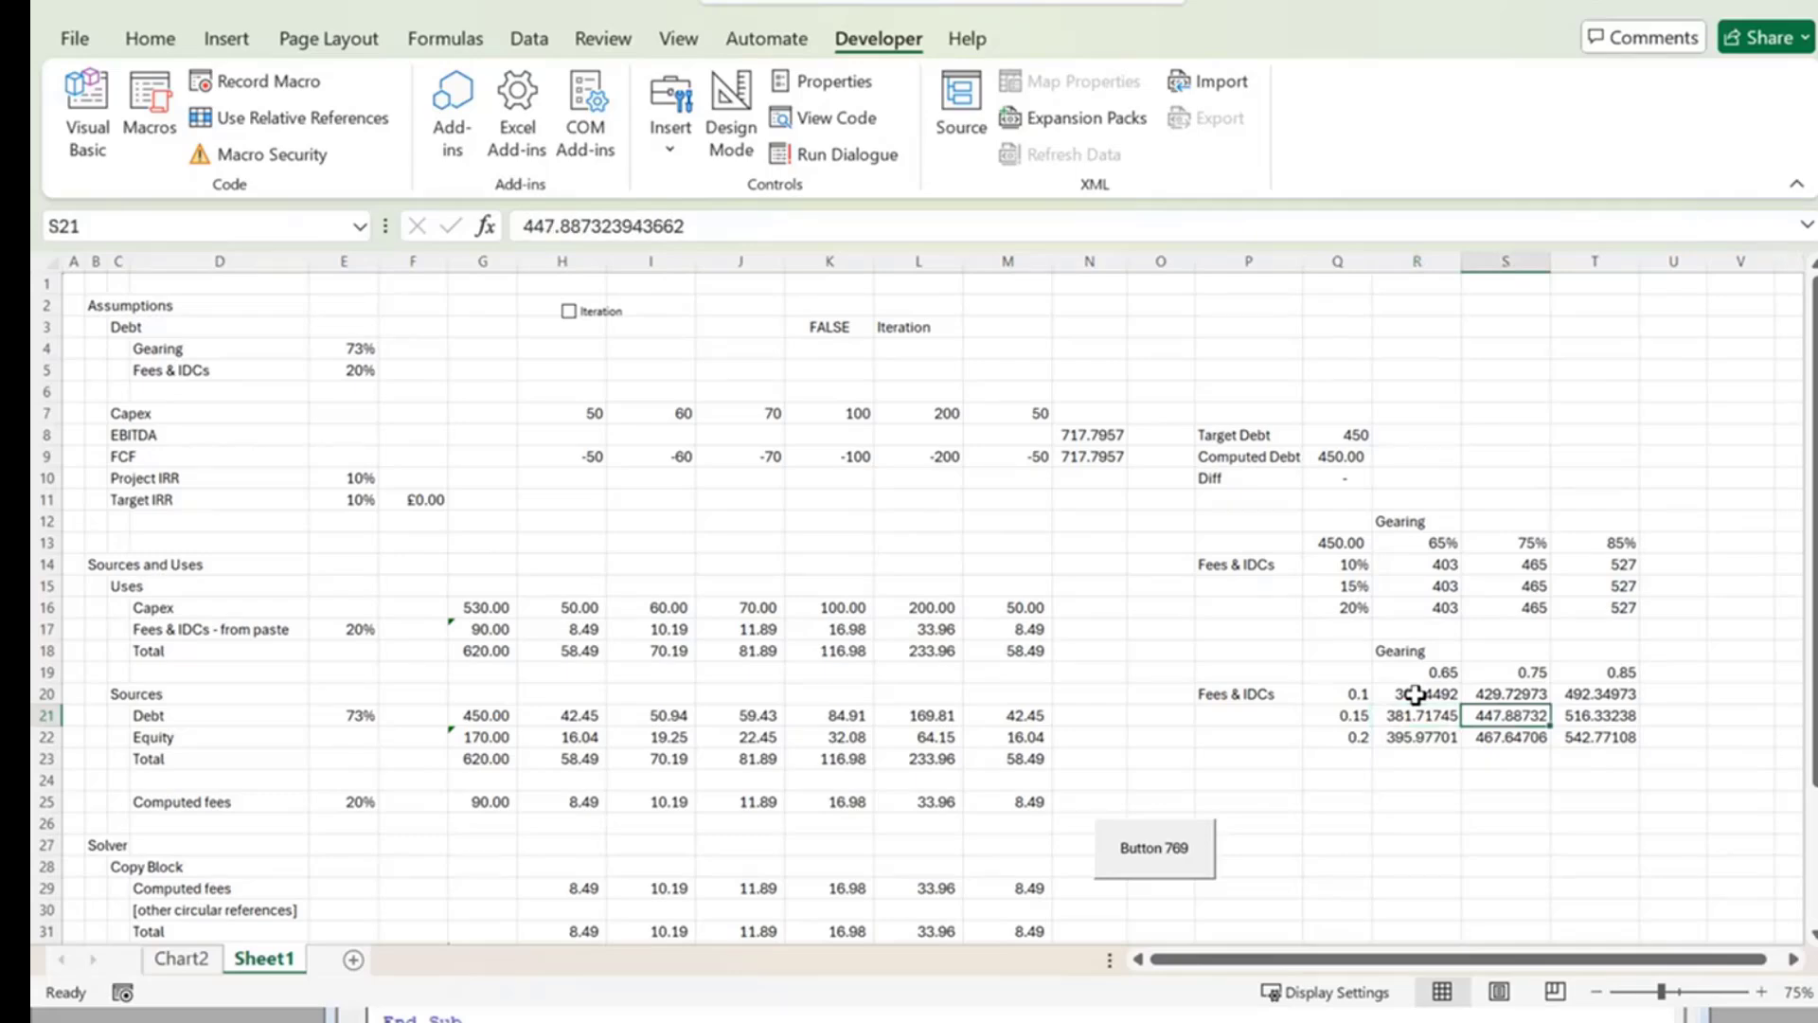
key("Down")
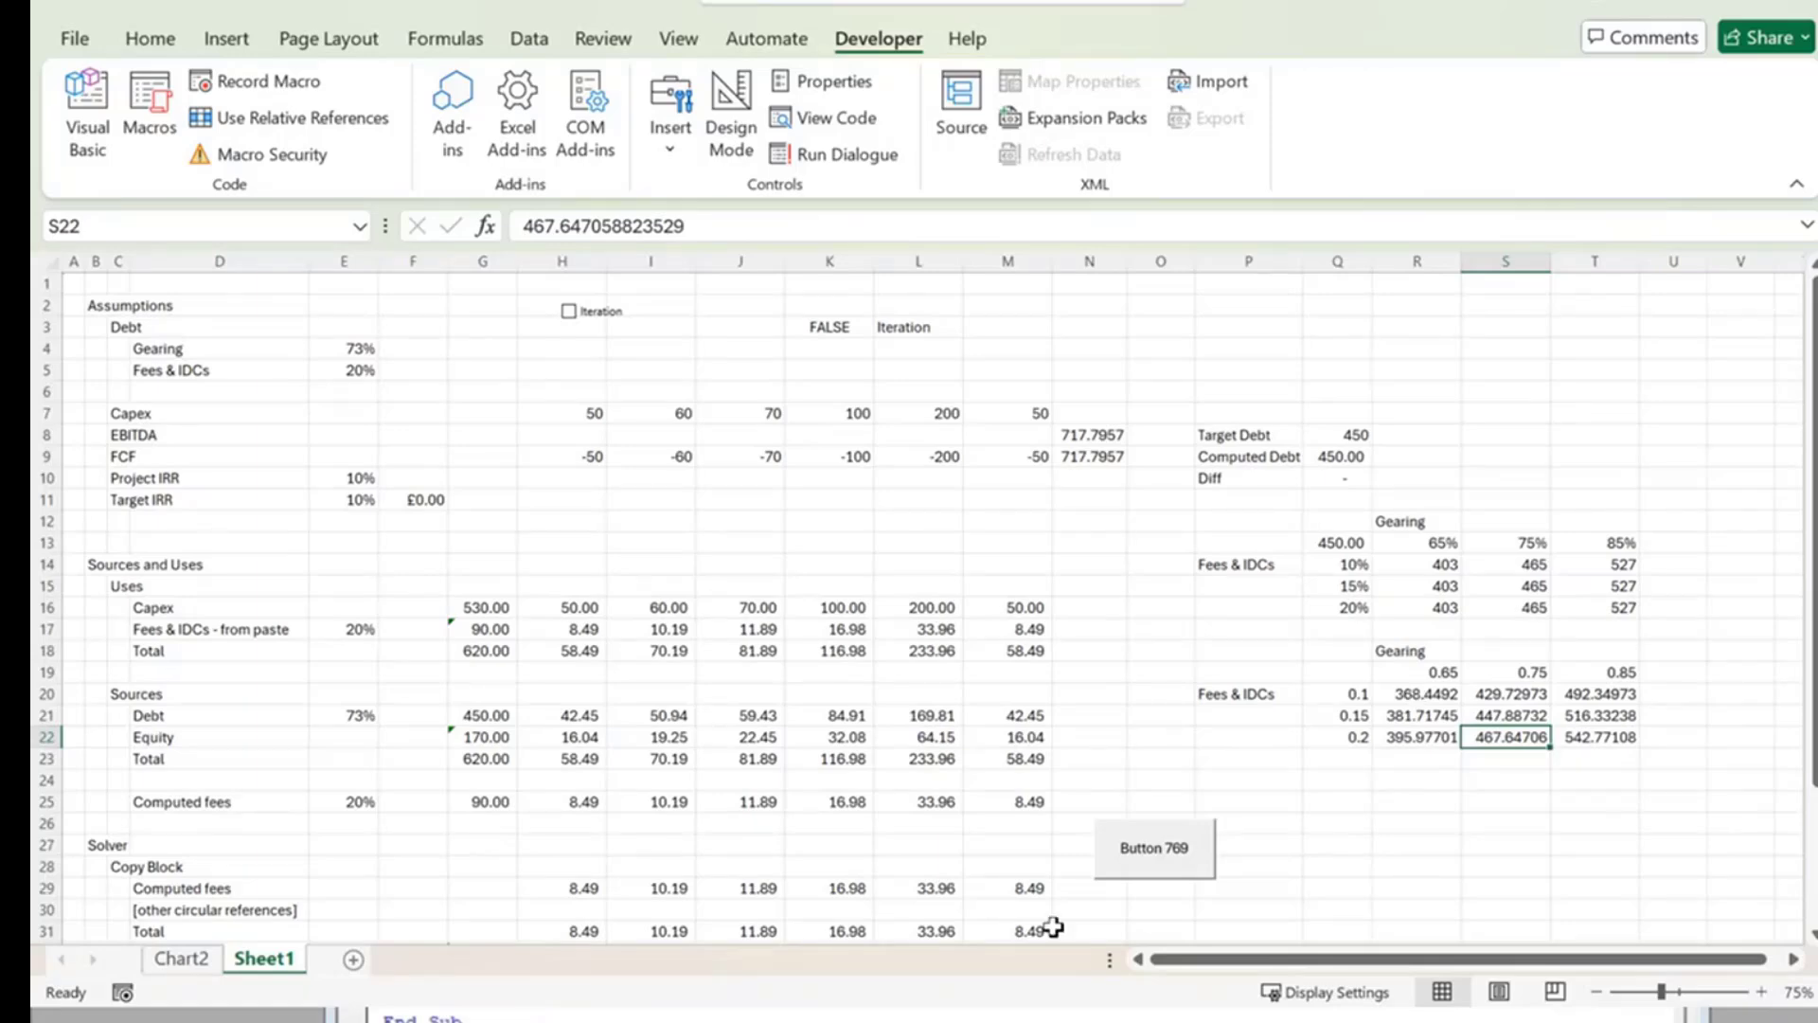
Rerun the Table macro from Button 769 and open the button's assigned macro code for editing.
left_click(1157, 845)
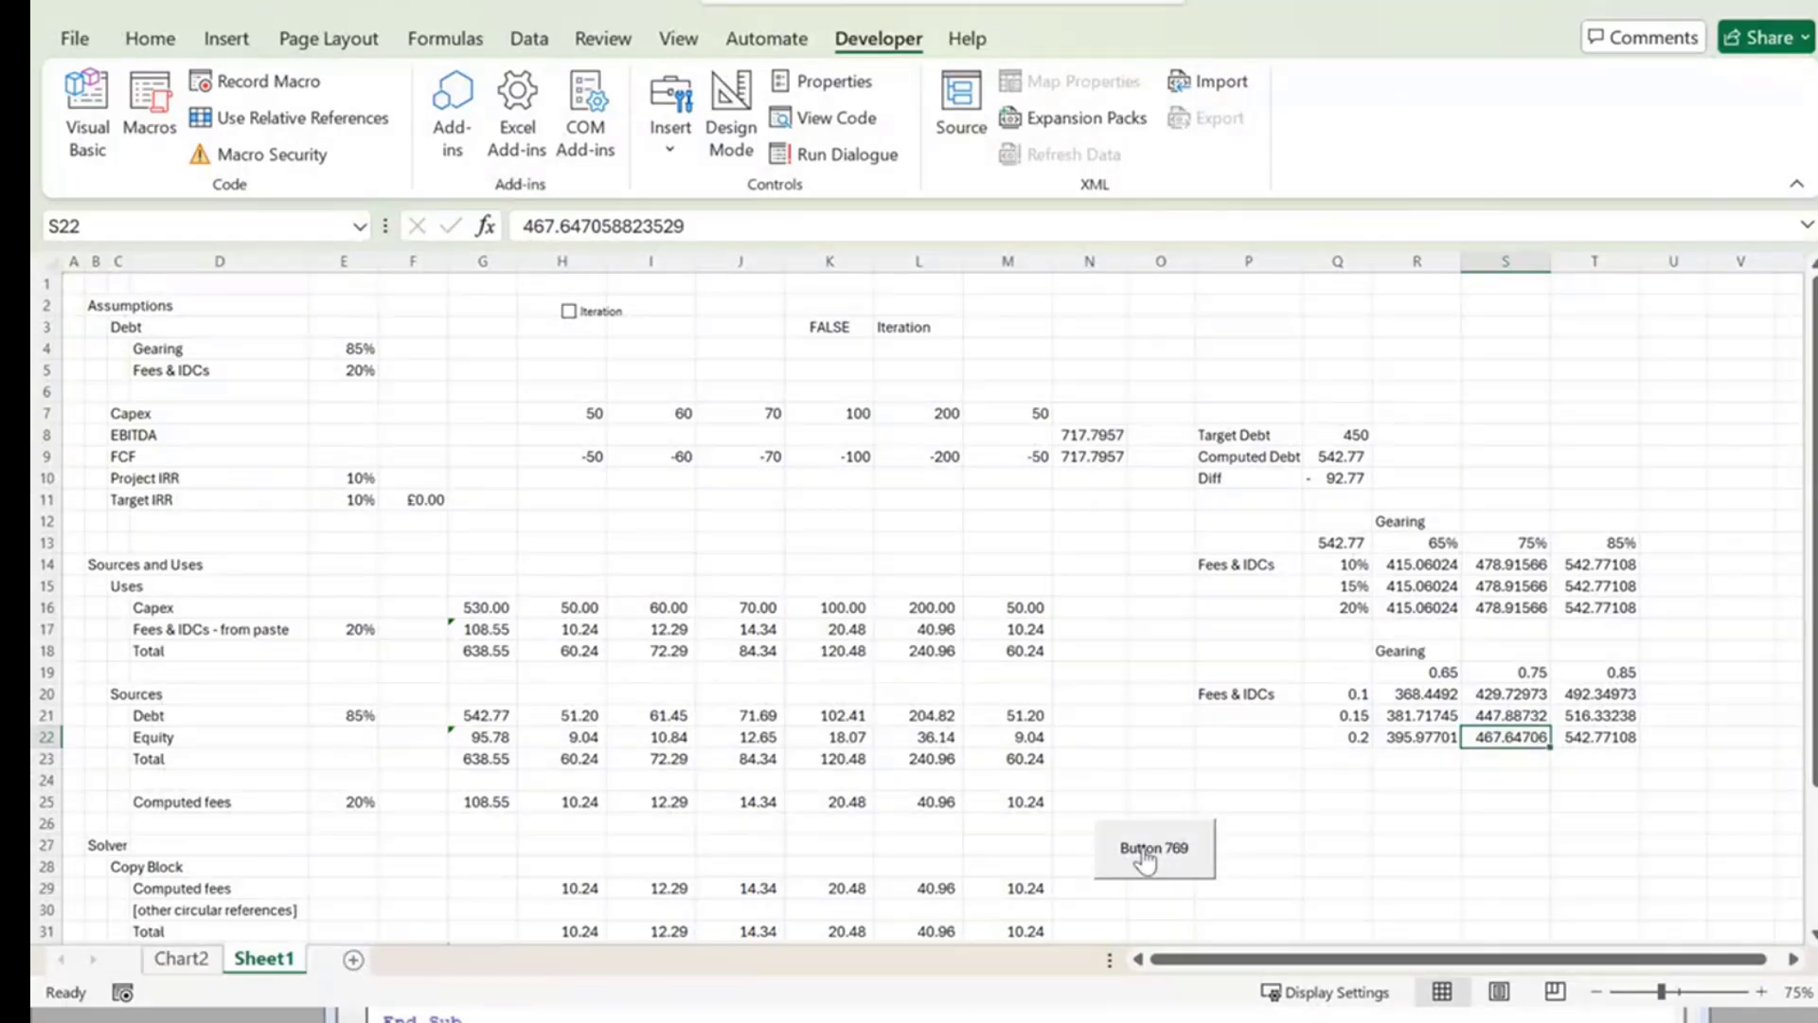
right_click(1146, 859)
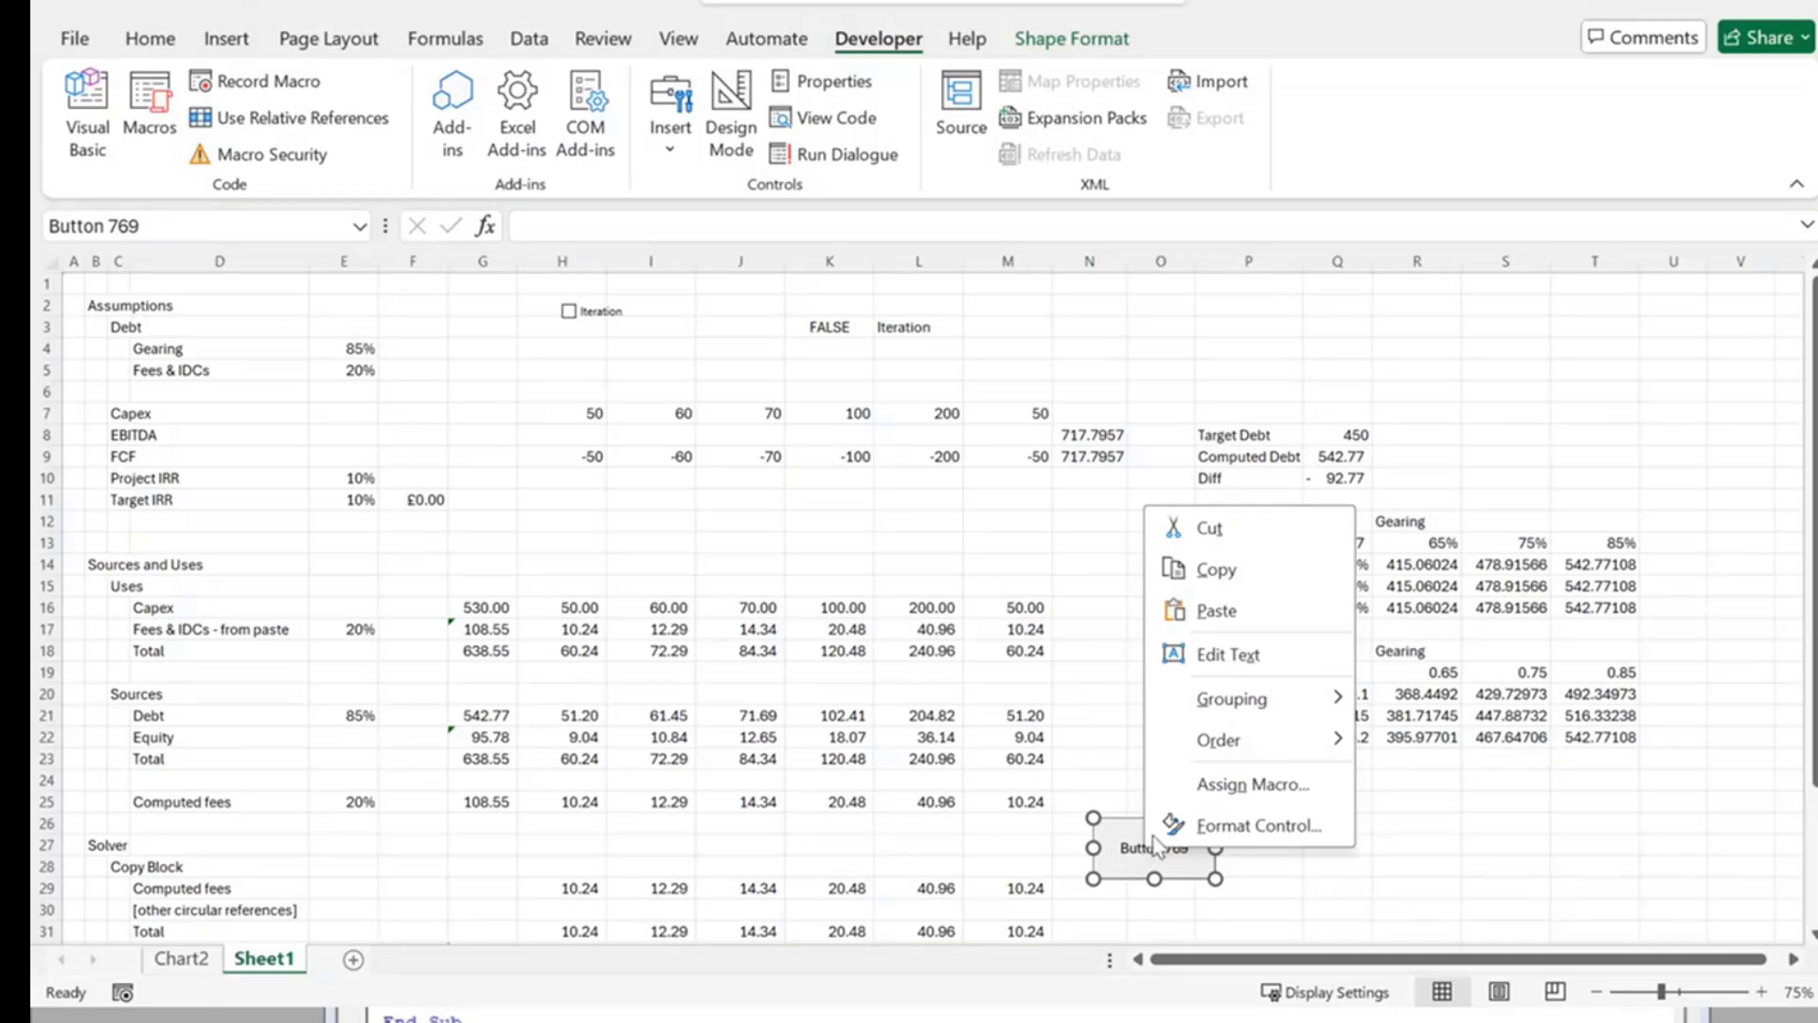
left_click(1217, 784)
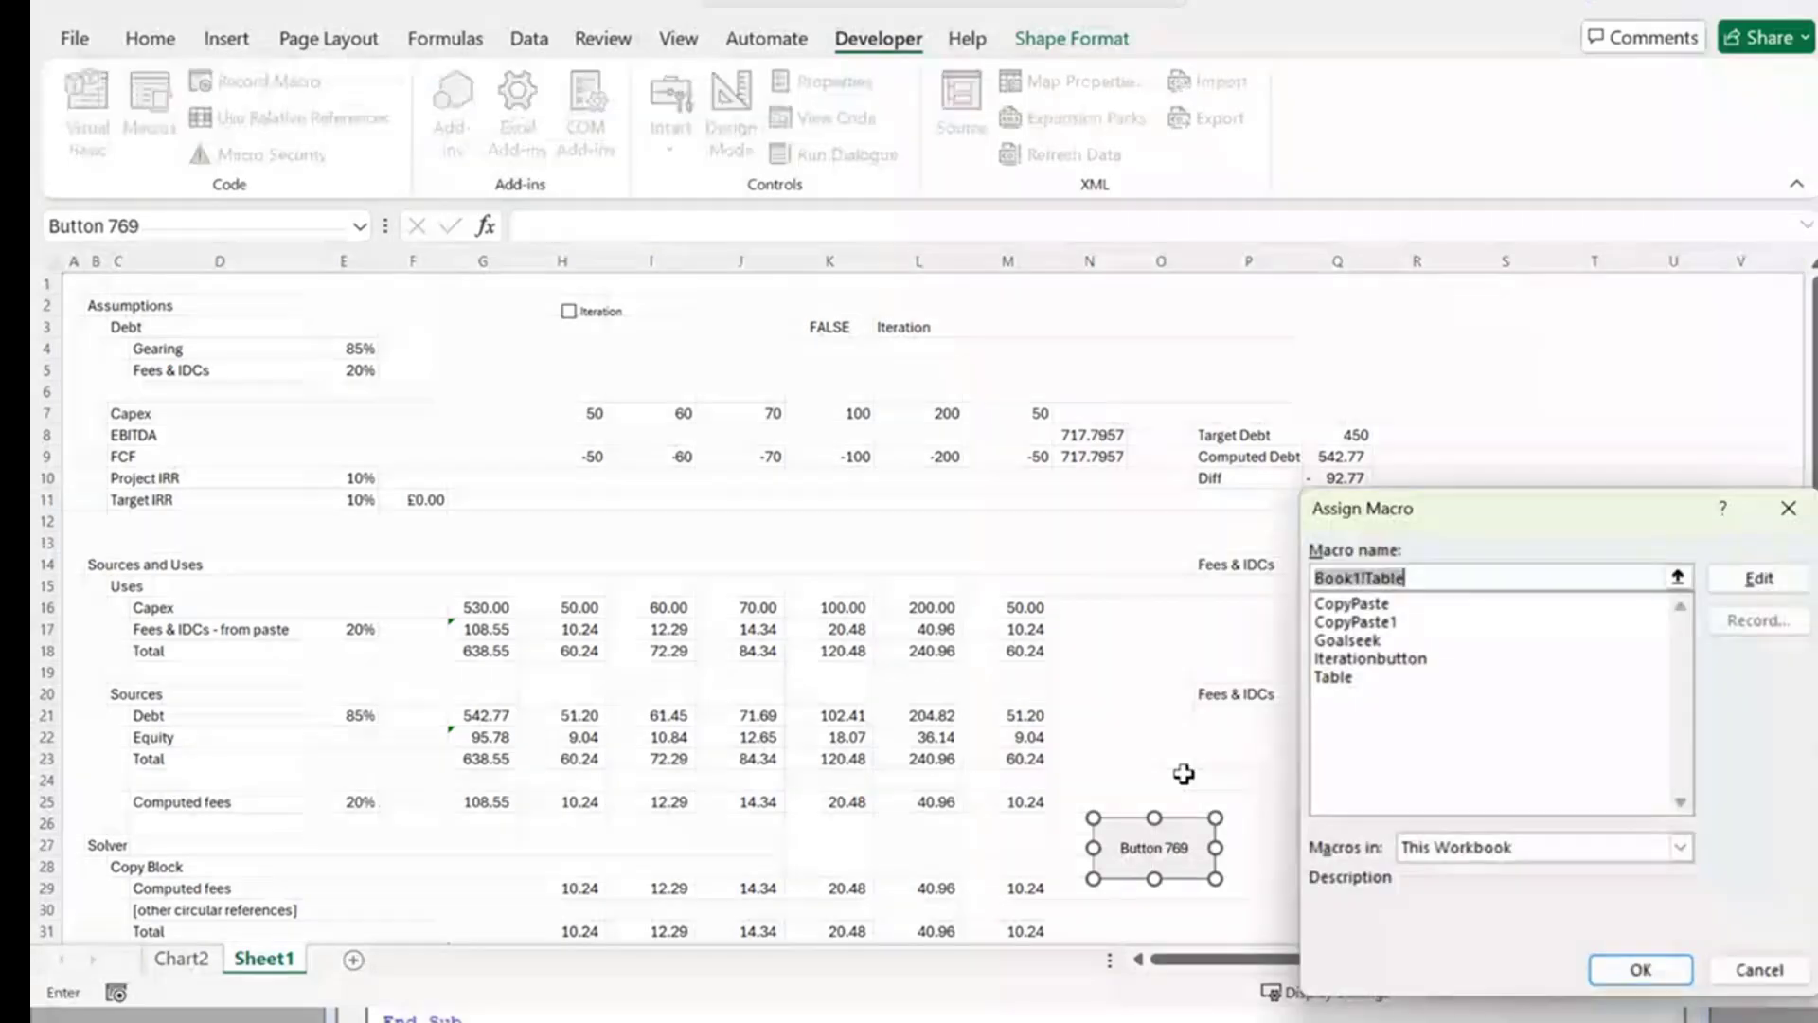
left_click(1761, 576)
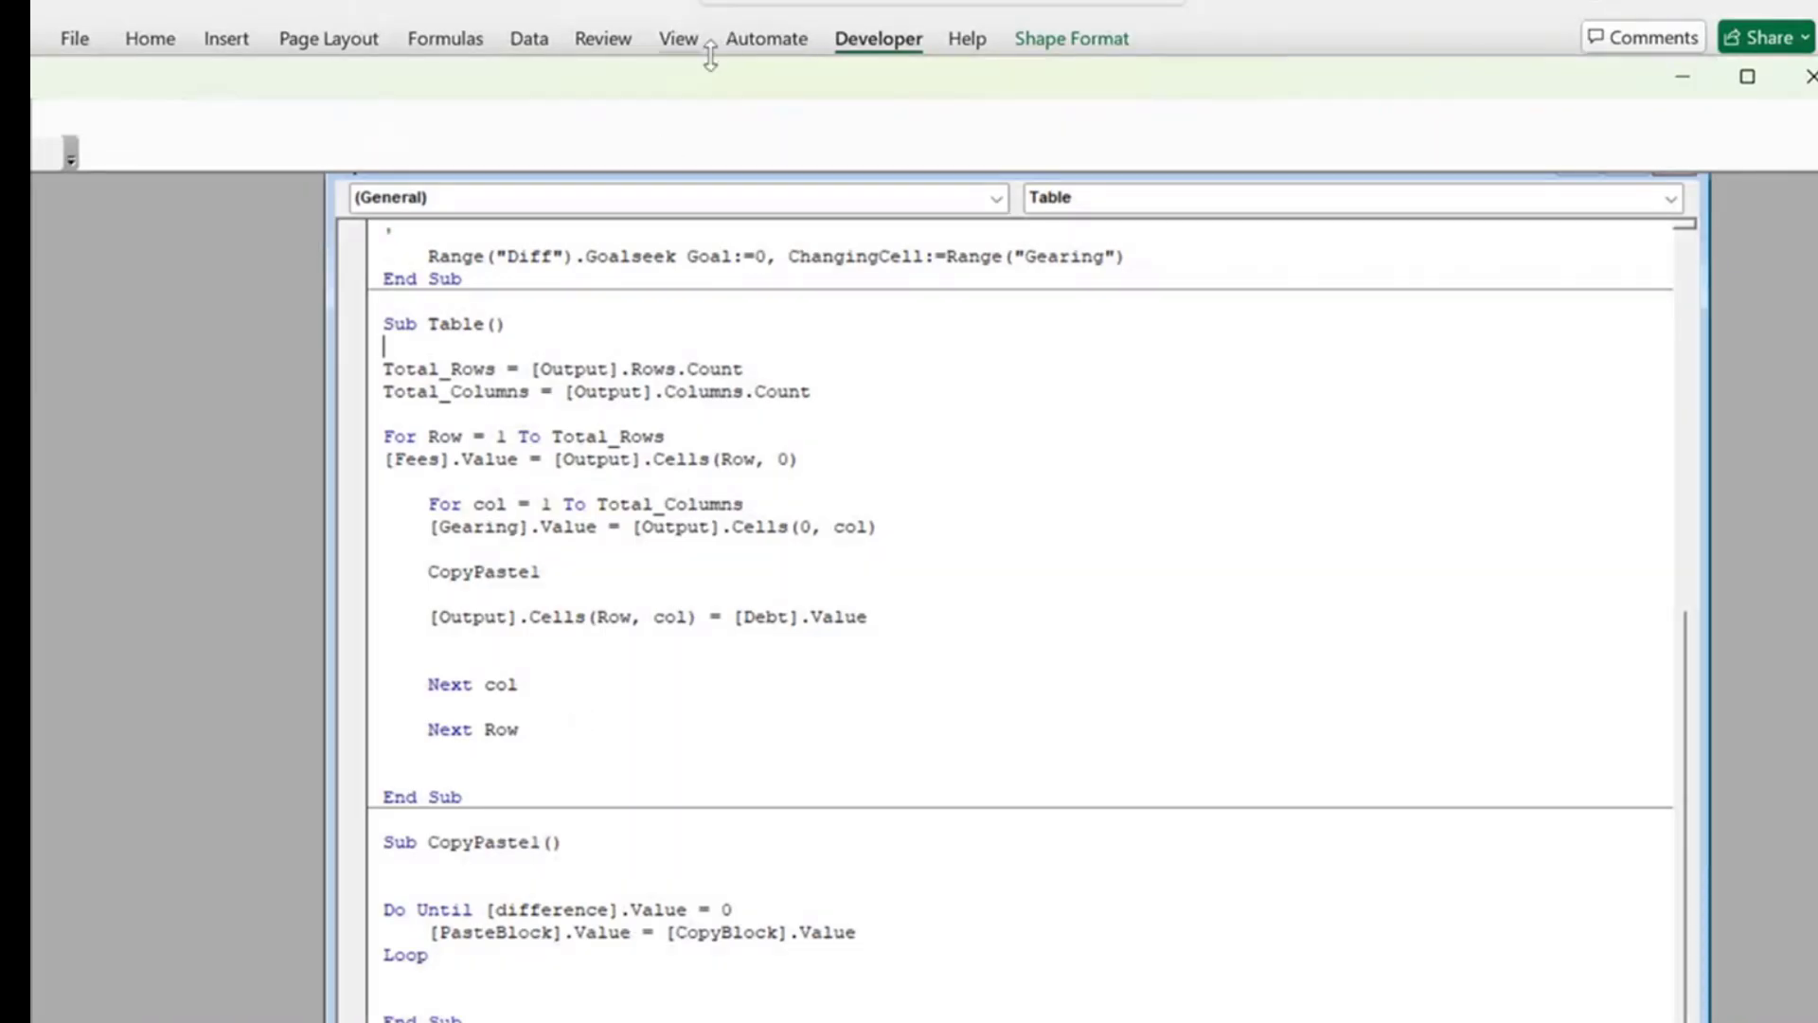
left_click_drag(710, 56, 701, 2)
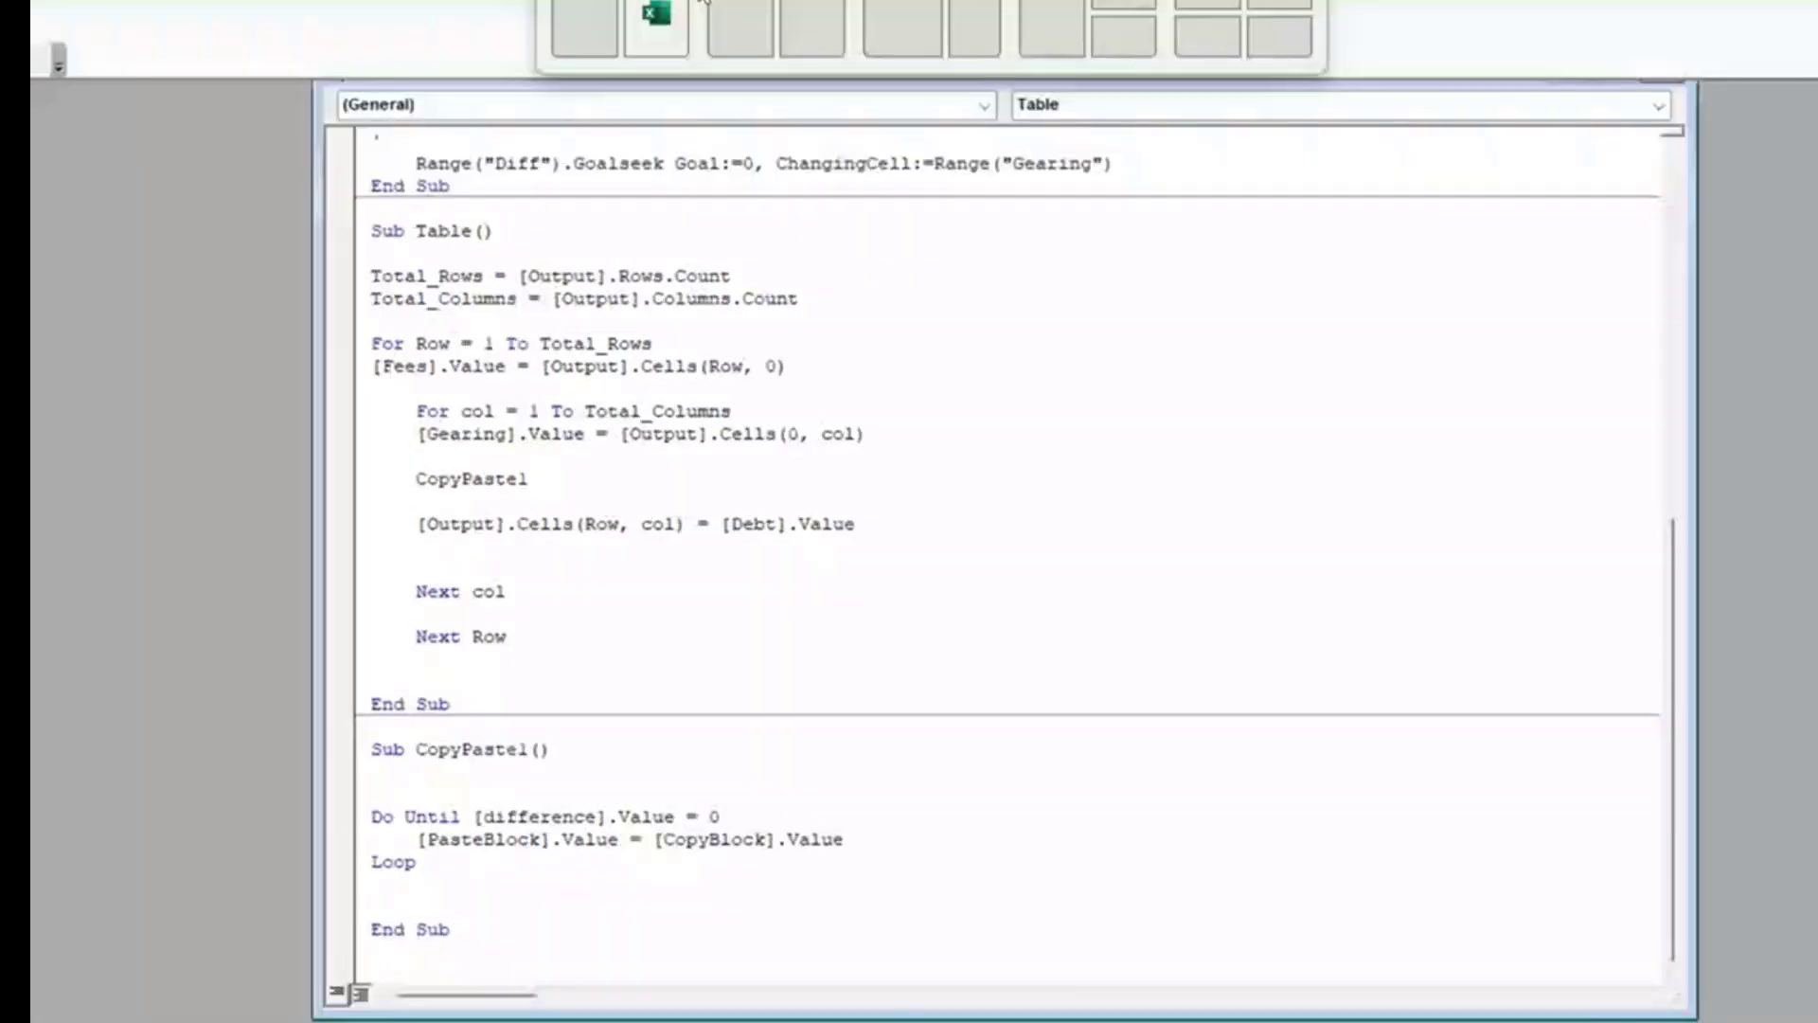
Declare a new function named hello below the CopyPaste1 procedure, with blank space in its body.
left_click(418, 950)
scroll(418, 950, "down", 1)
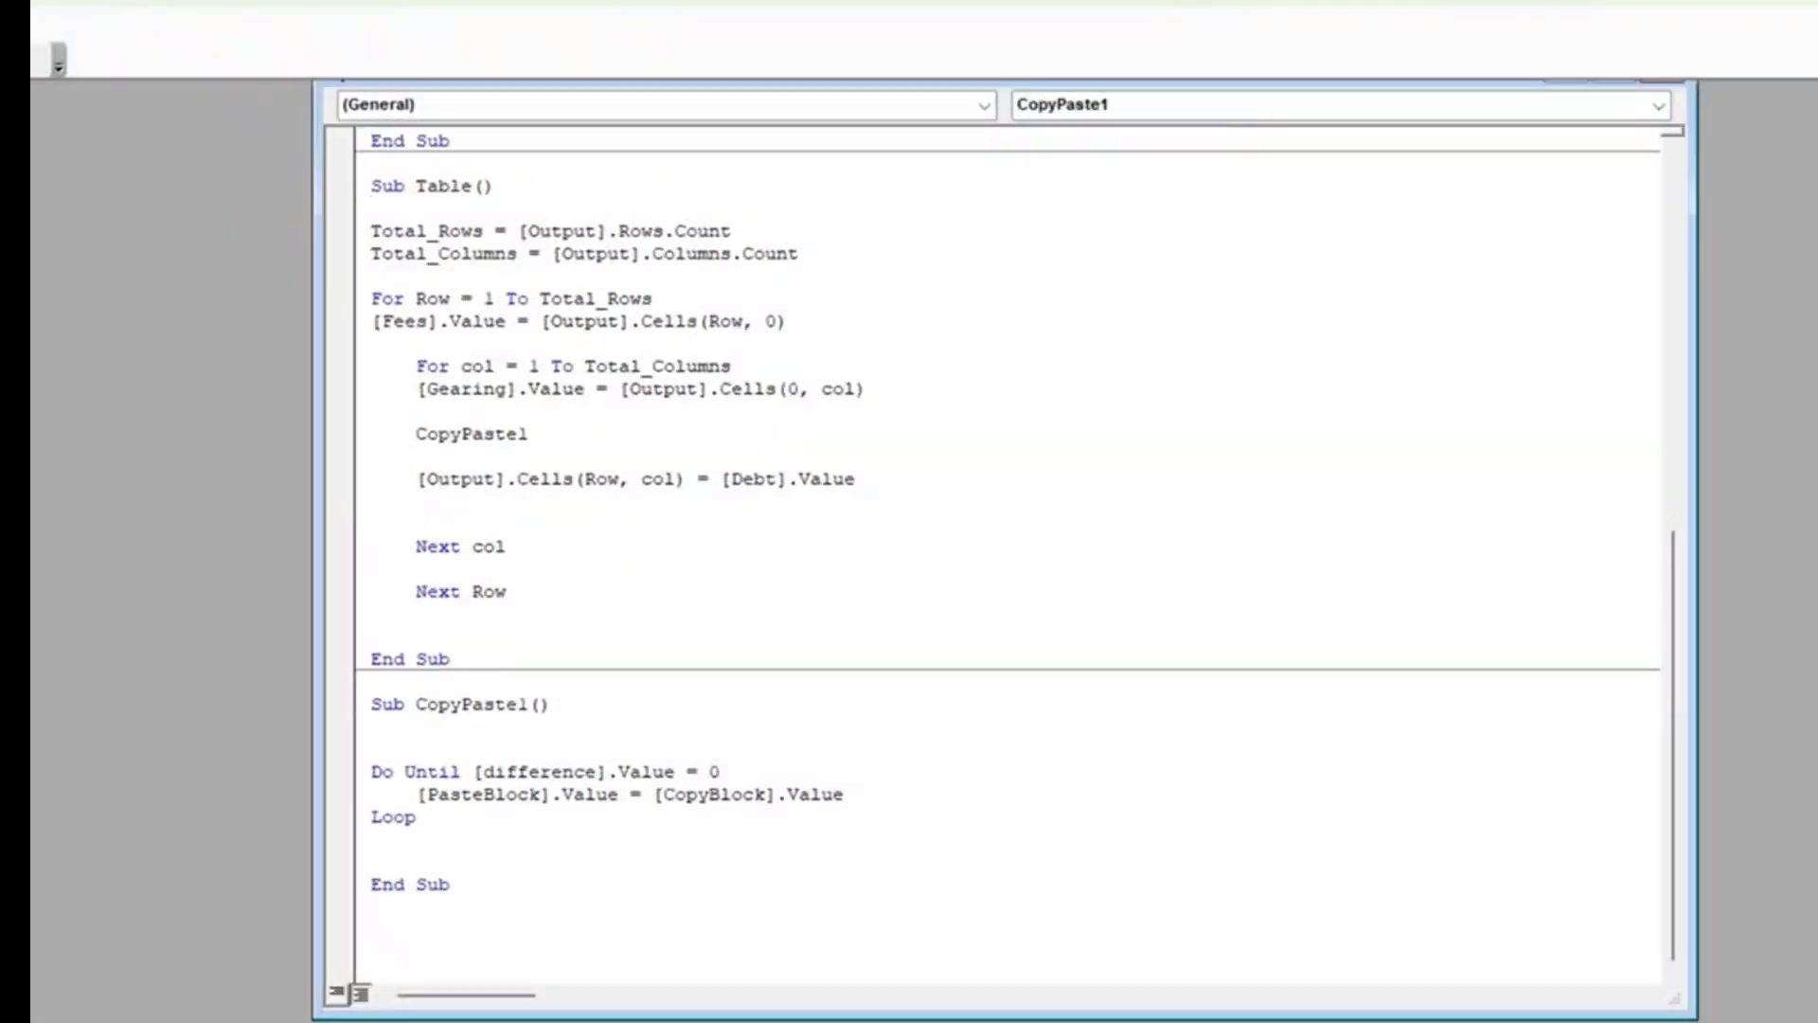
key("Return")
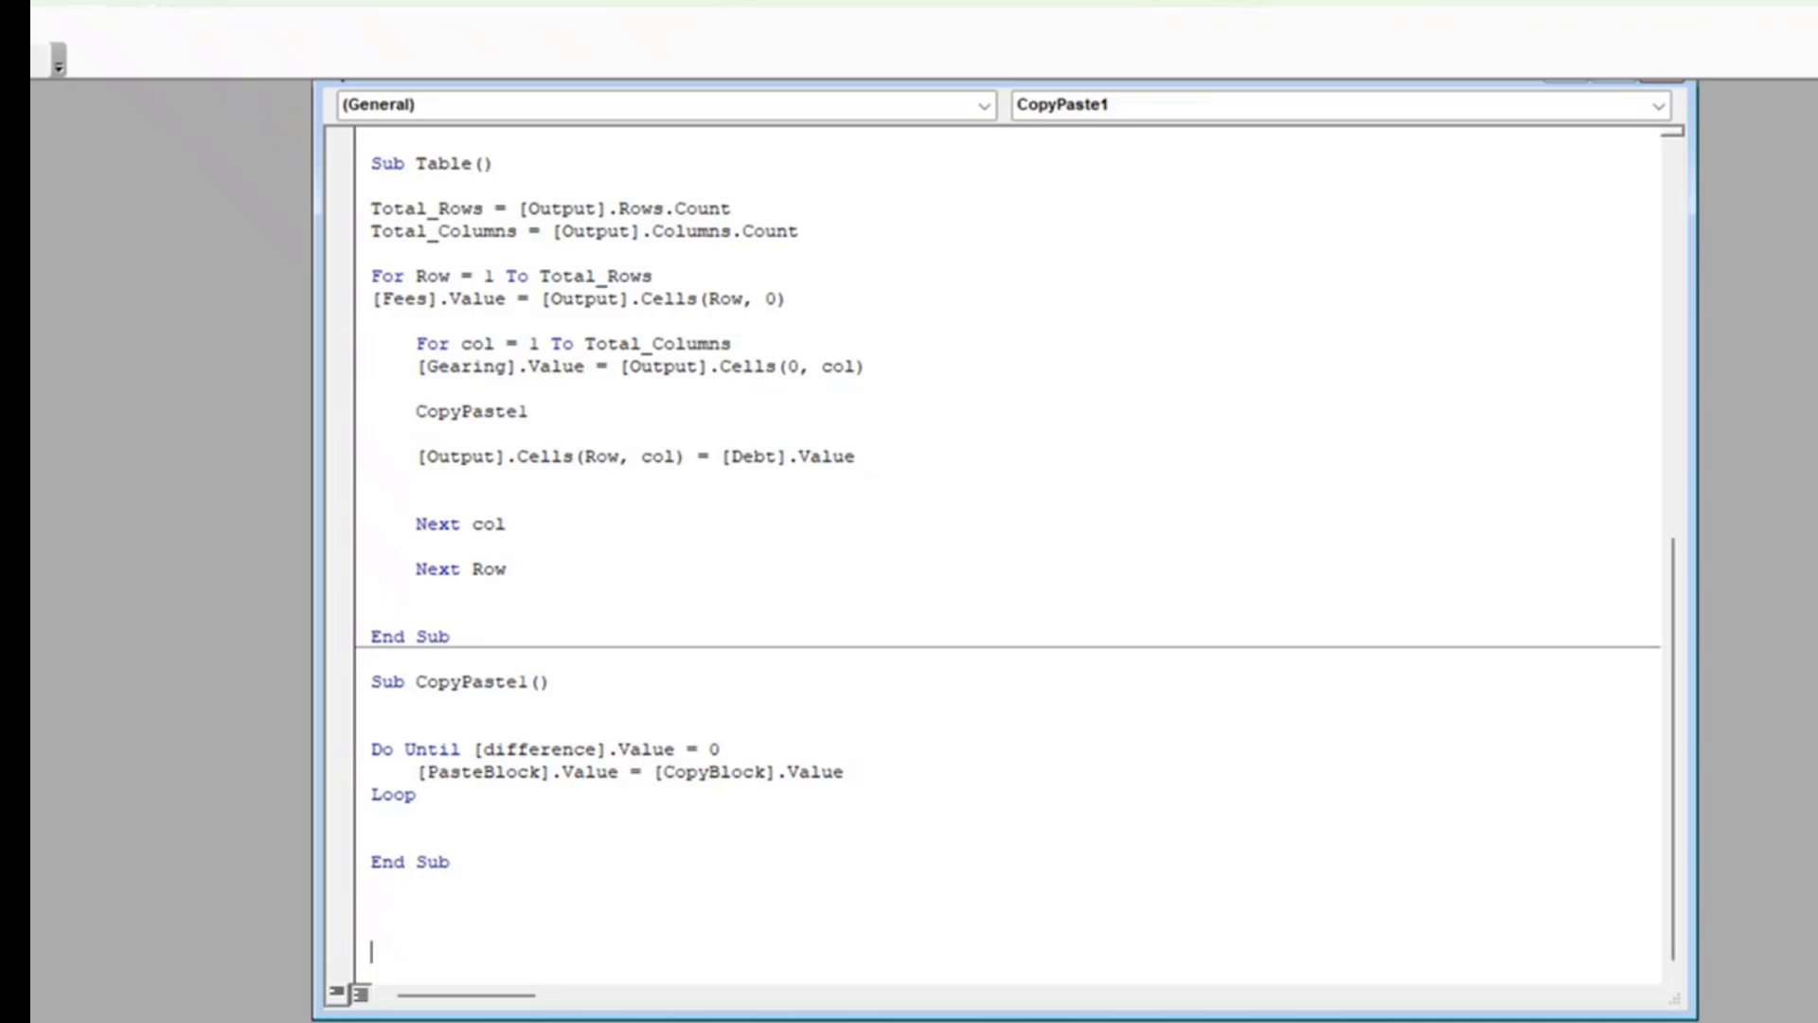
scroll(1009, 550, "down", 2)
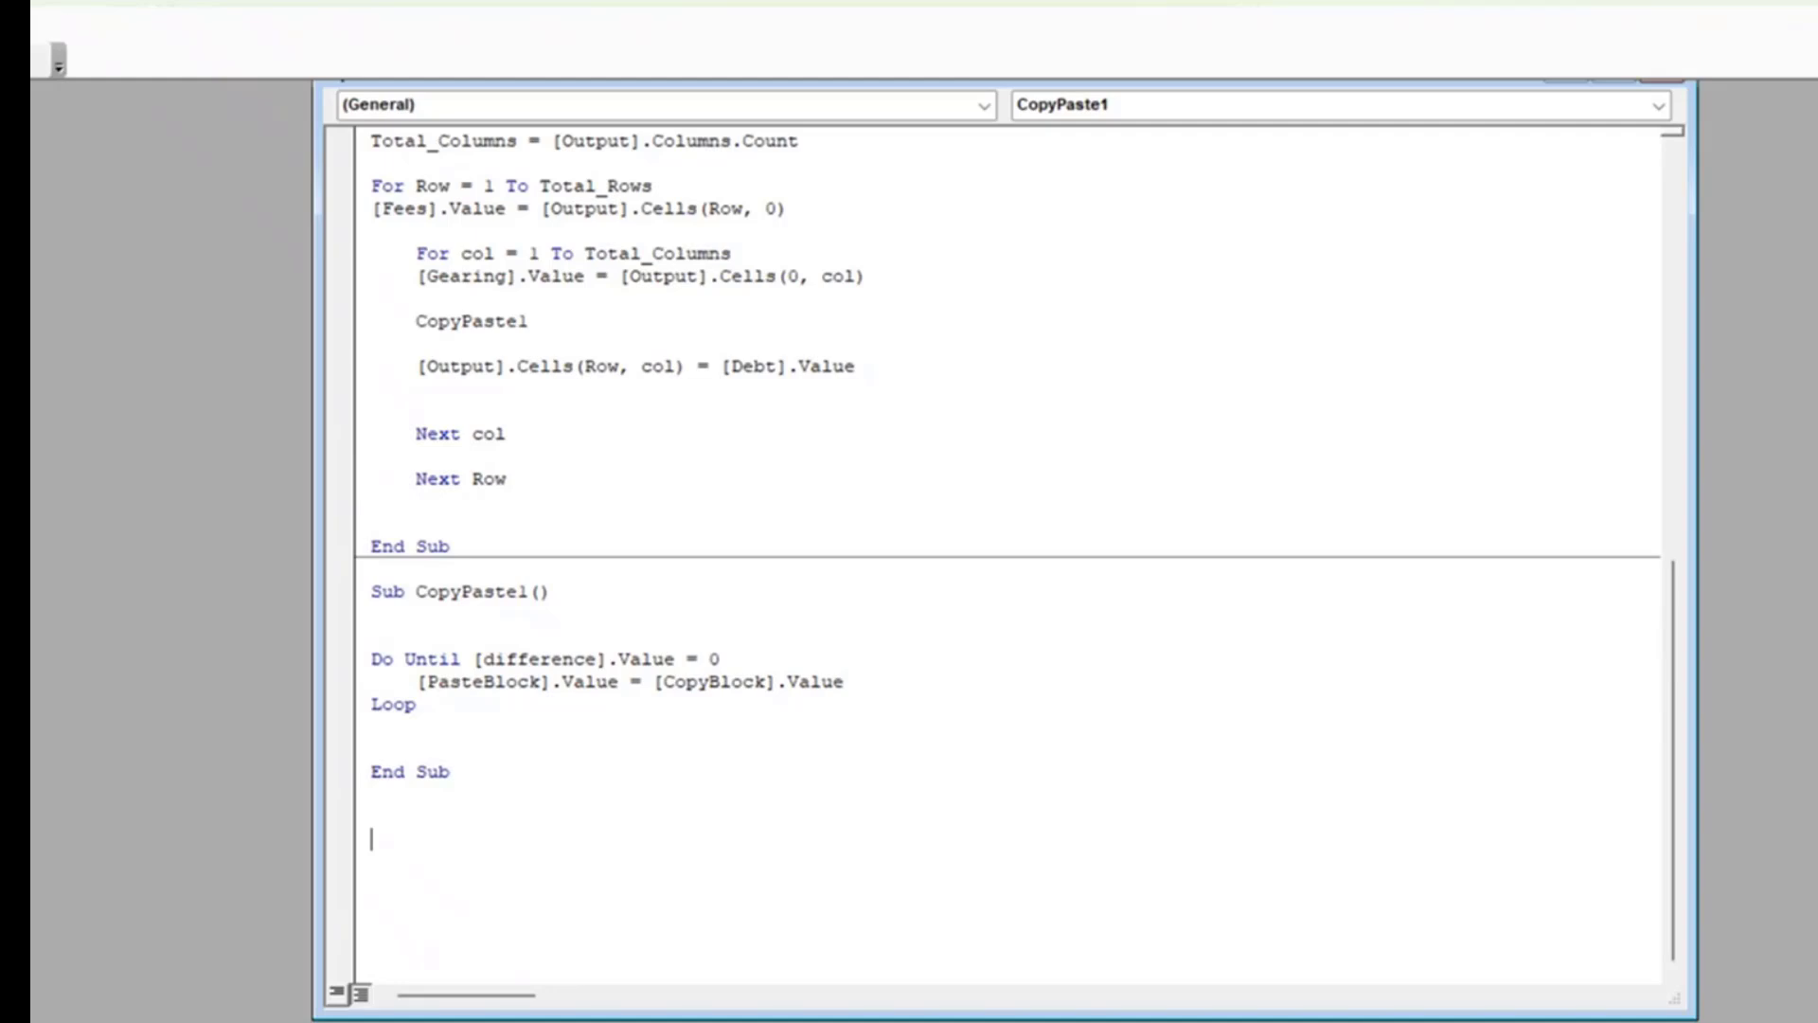
type("FUnction hello")
key("Return")
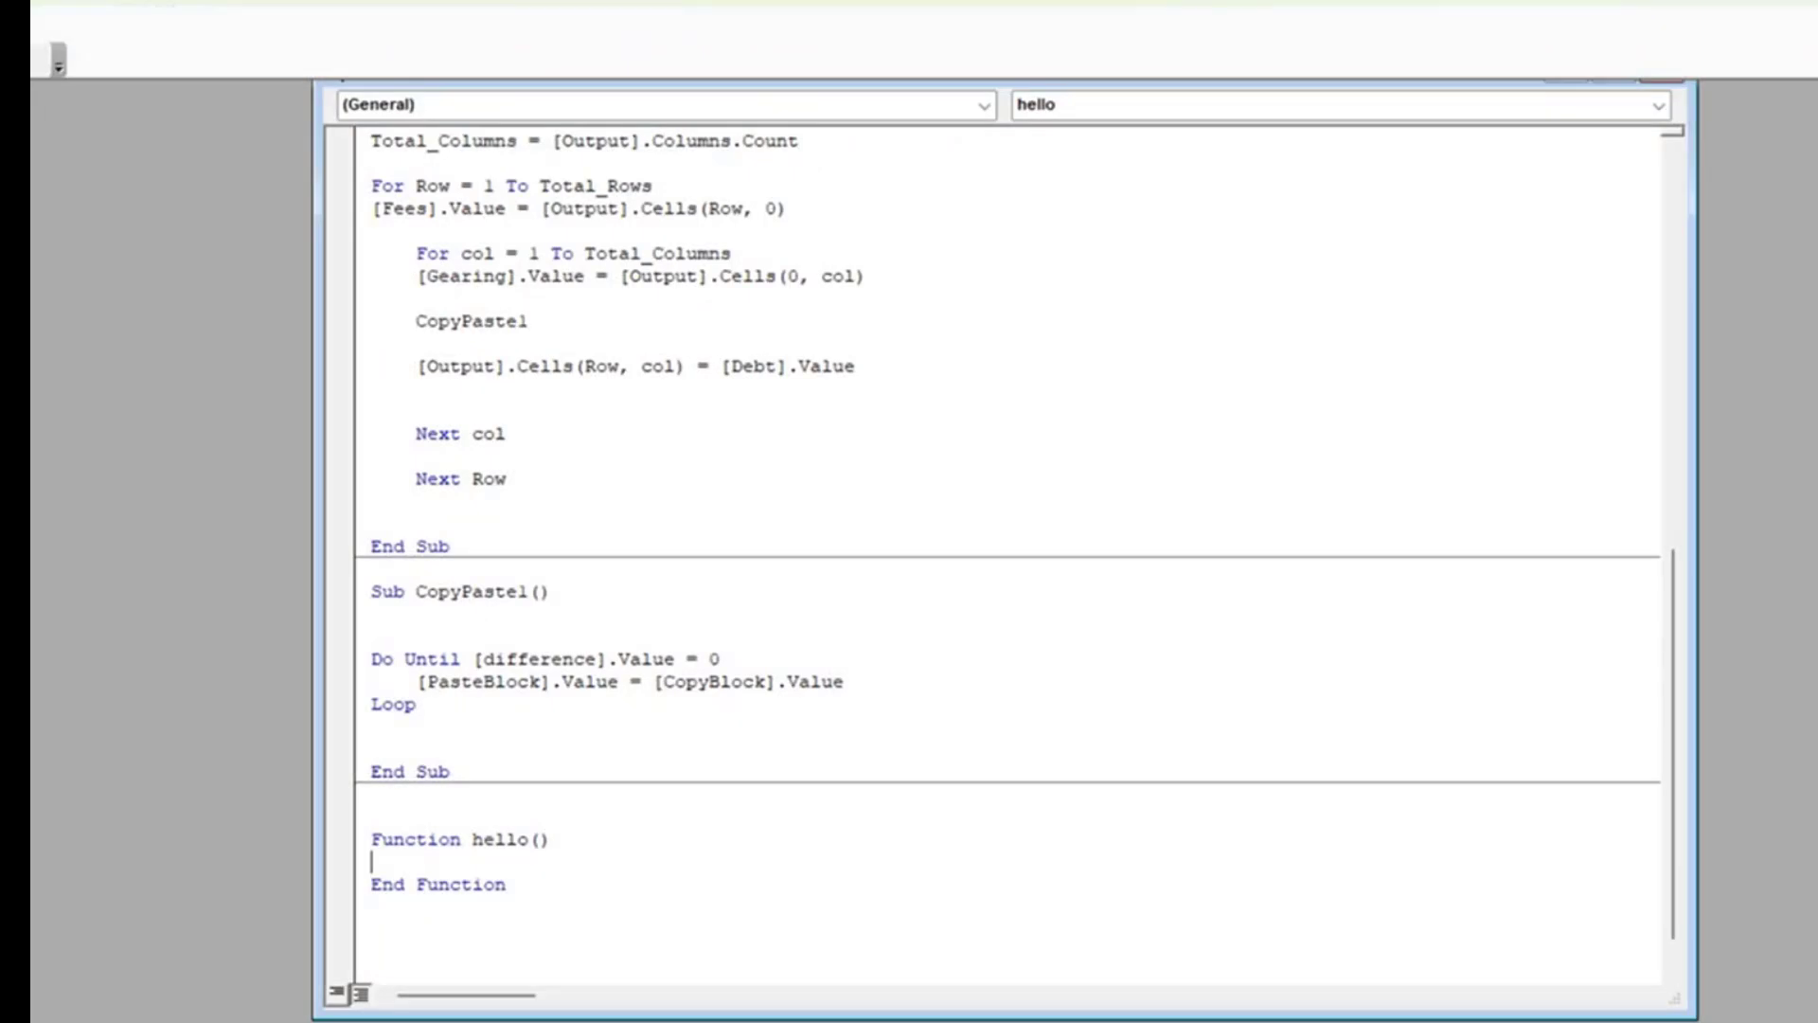
key("Return")
key("Up")
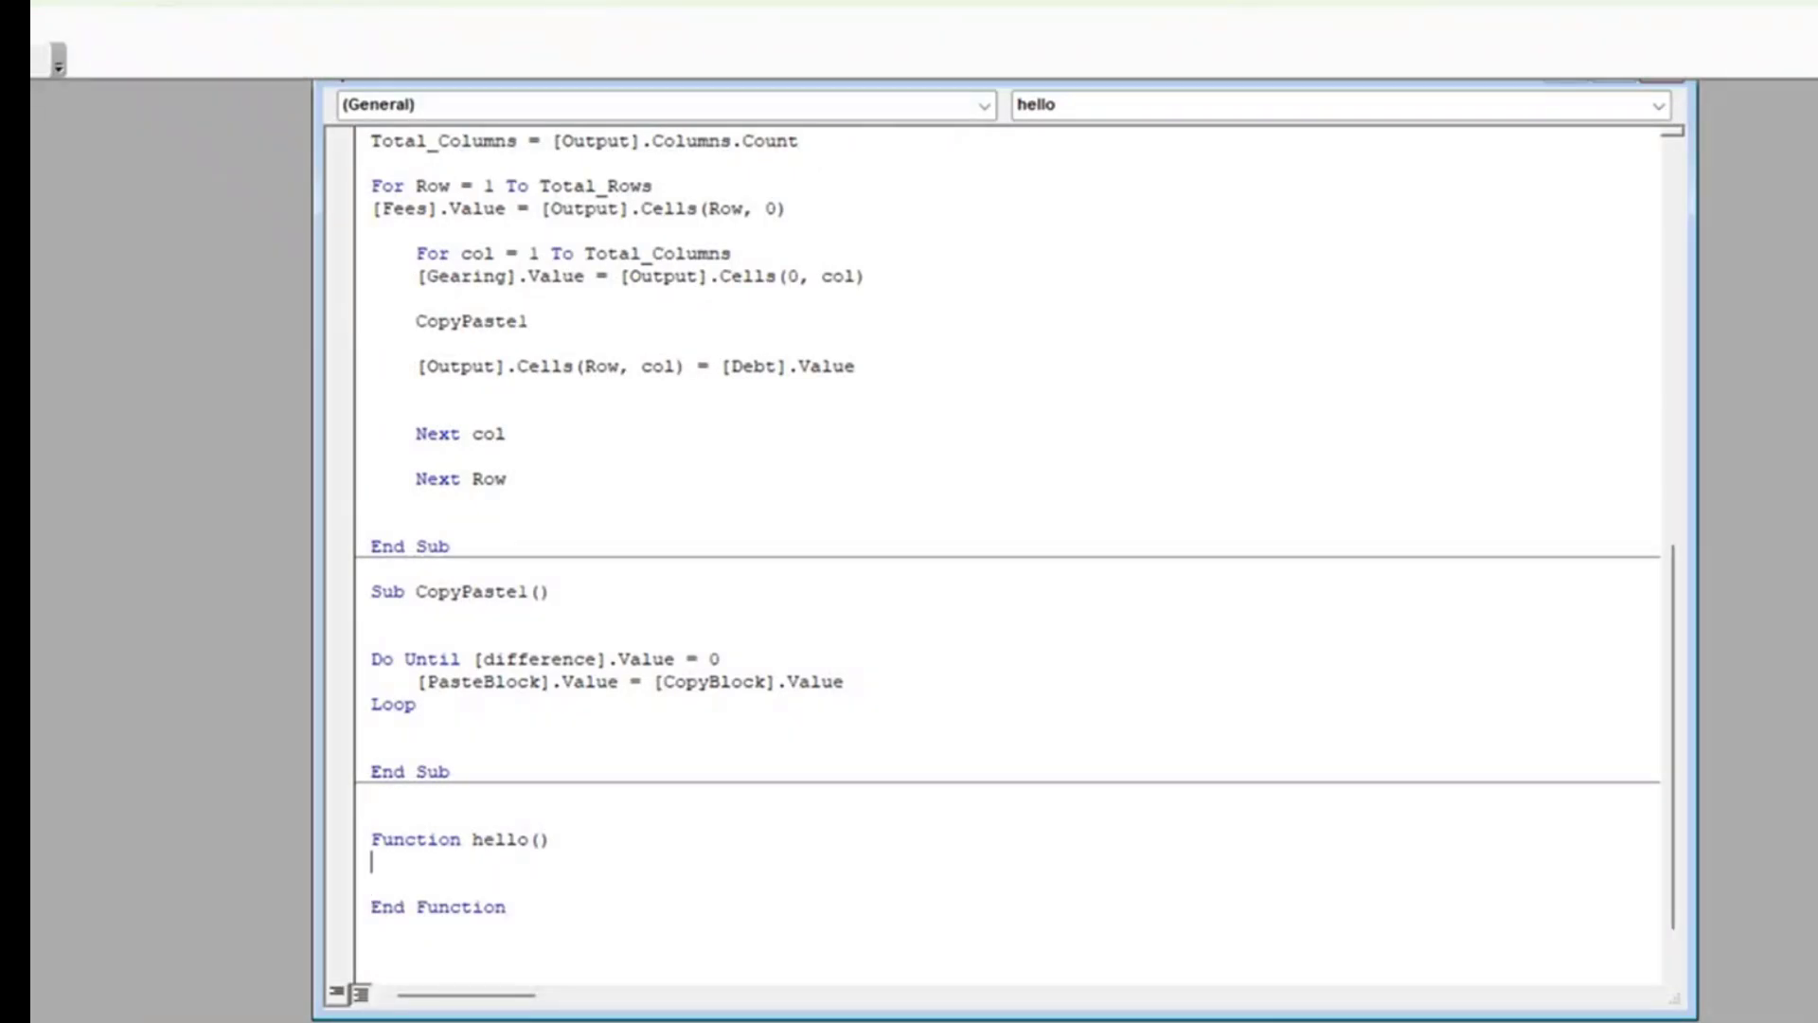
Make the hello function return the text "bonjour", and switch back to the Sheet1 worksheet.
key("Return")
type("hello")
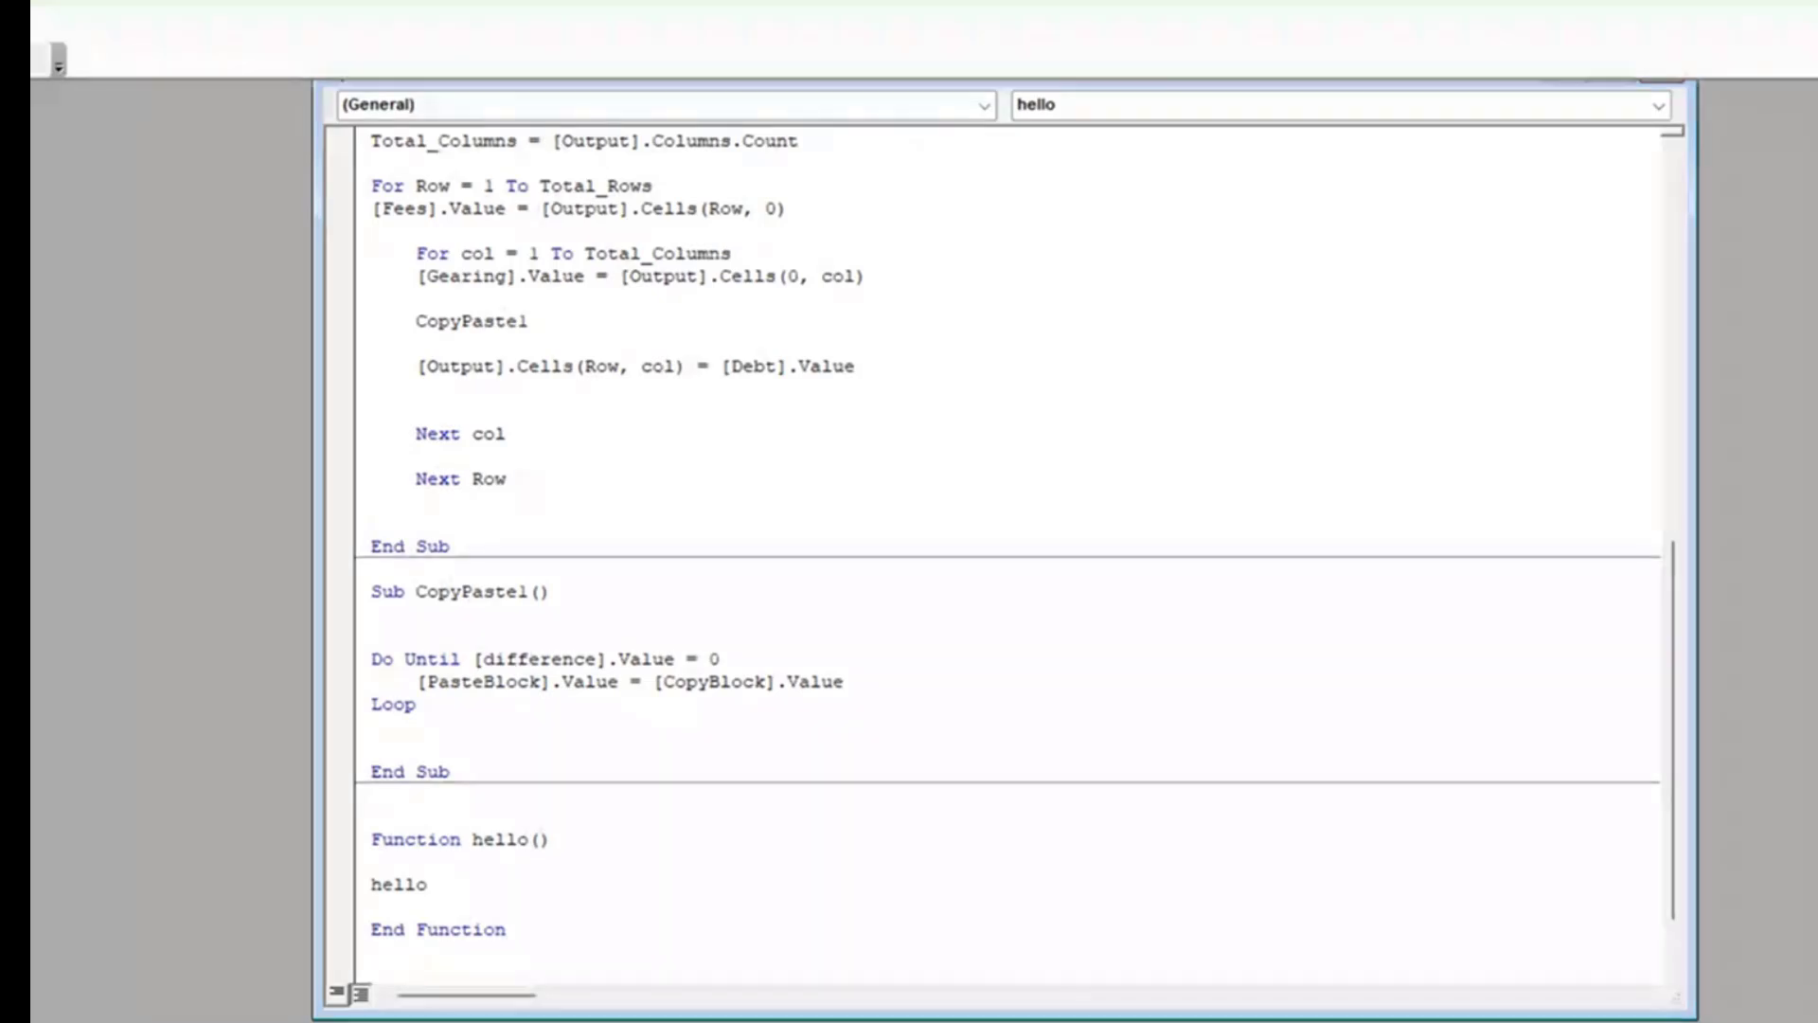
type(" = \"bo")
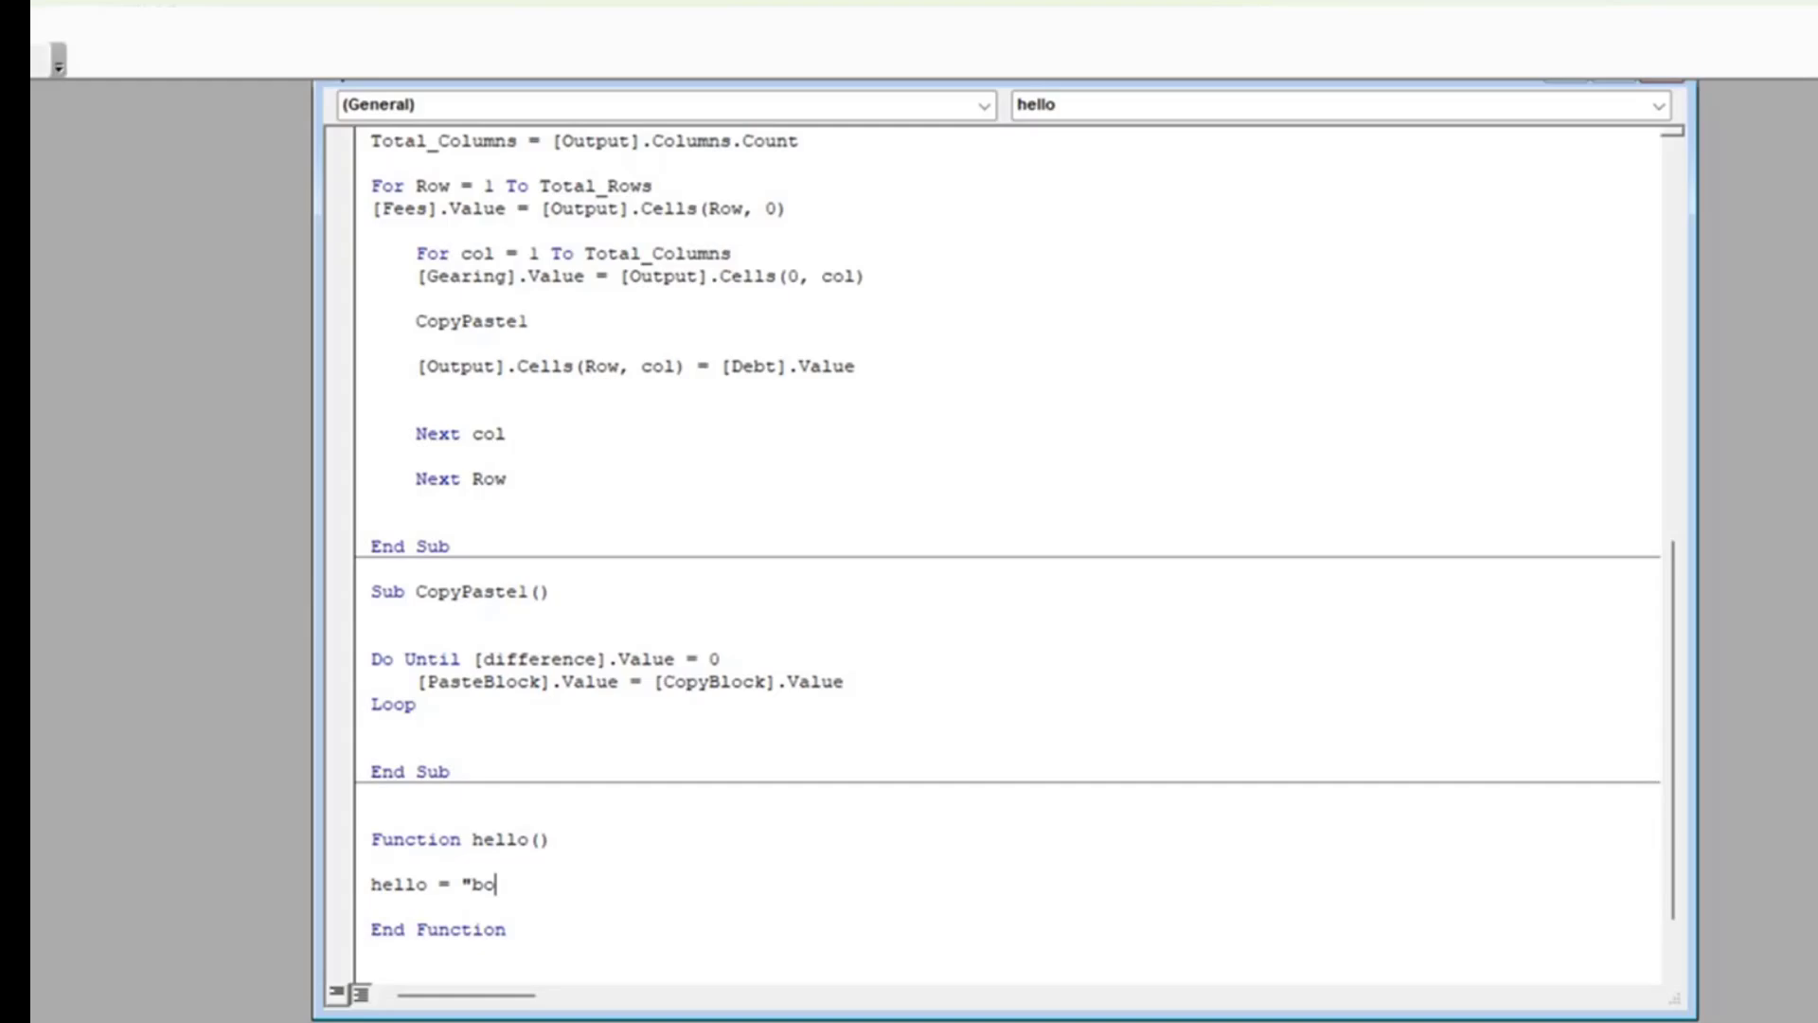
type("njour\"")
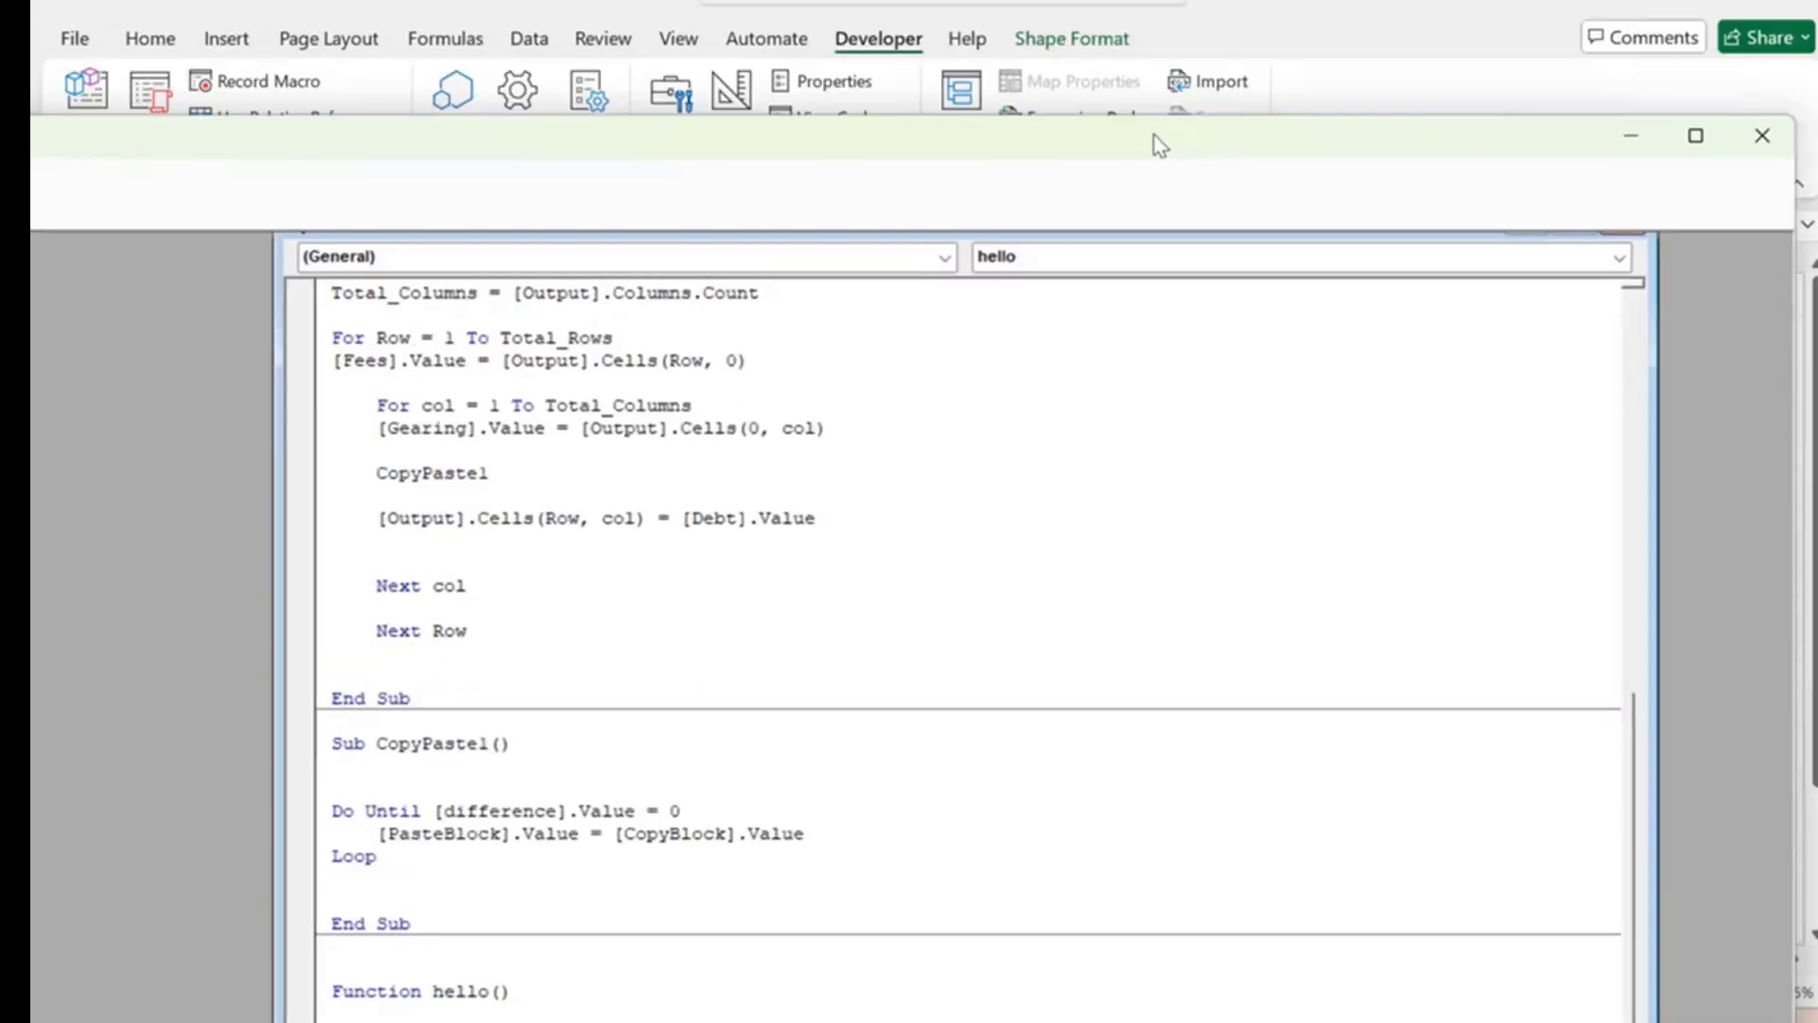
left_click(1274, 17)
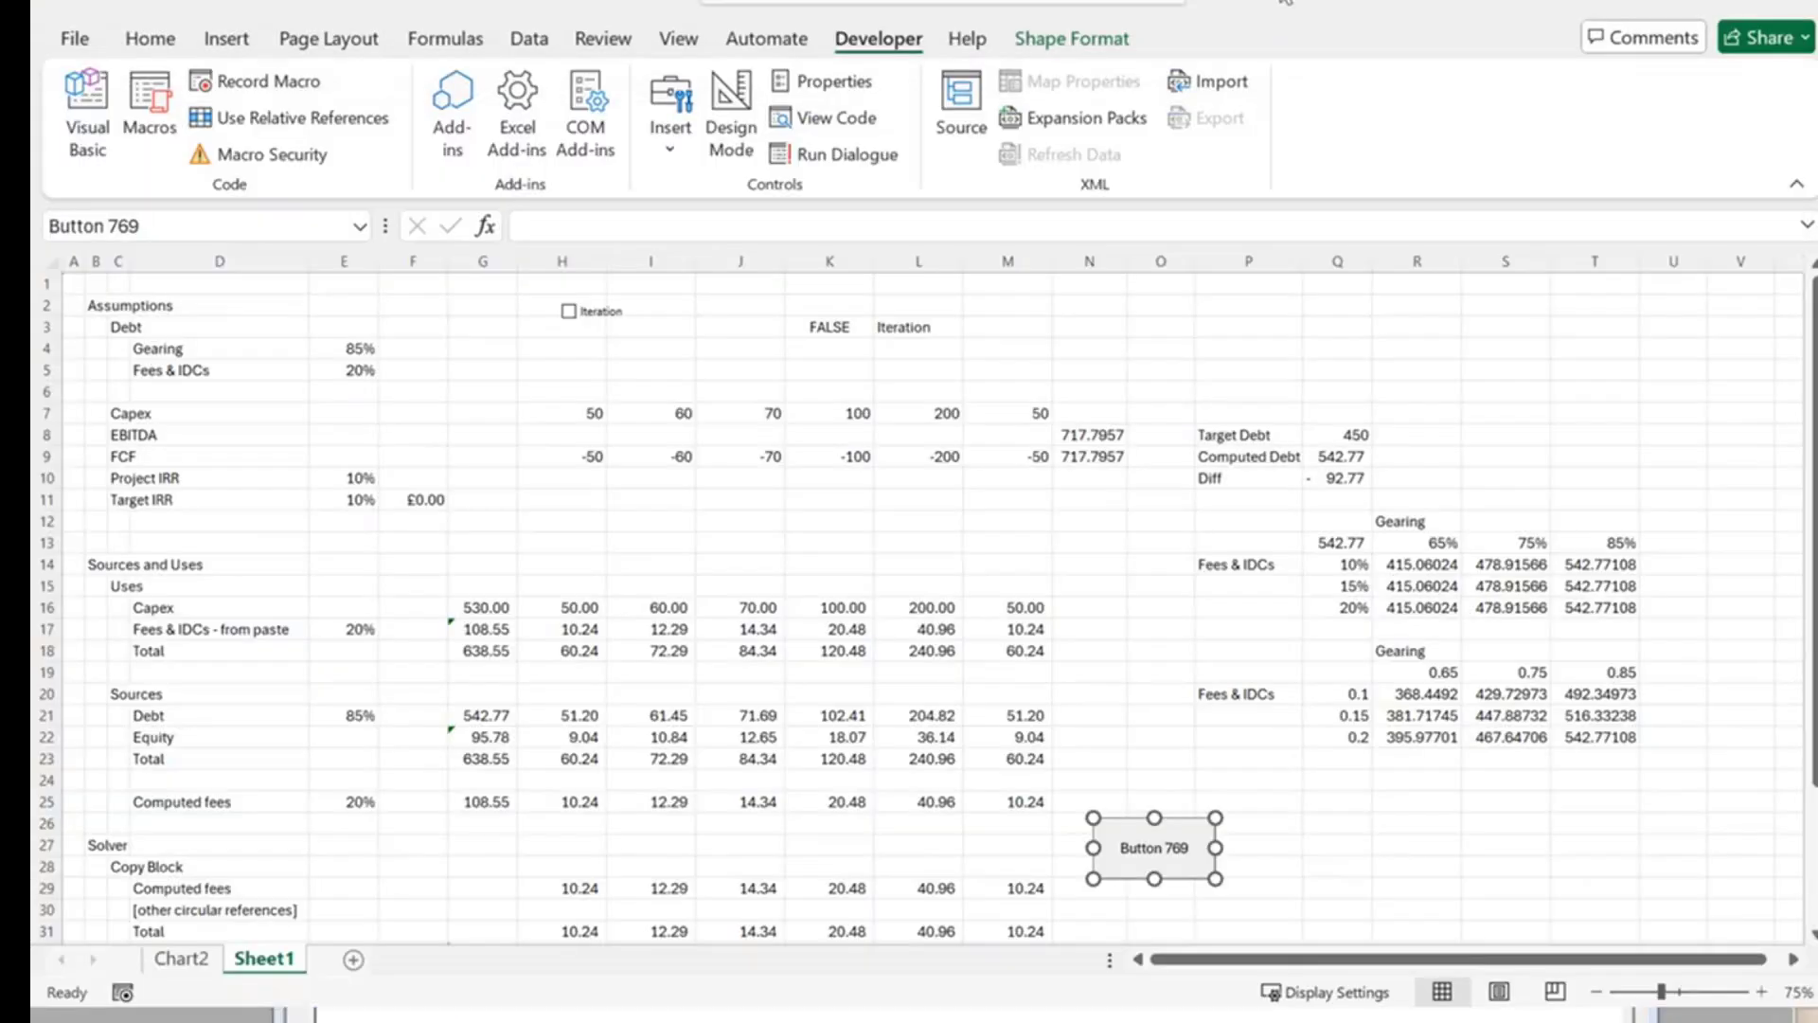
Test the hello function in cell G40 with the formula =hello(), and clear the cell again.
scroll(1116, 644, "down", 4)
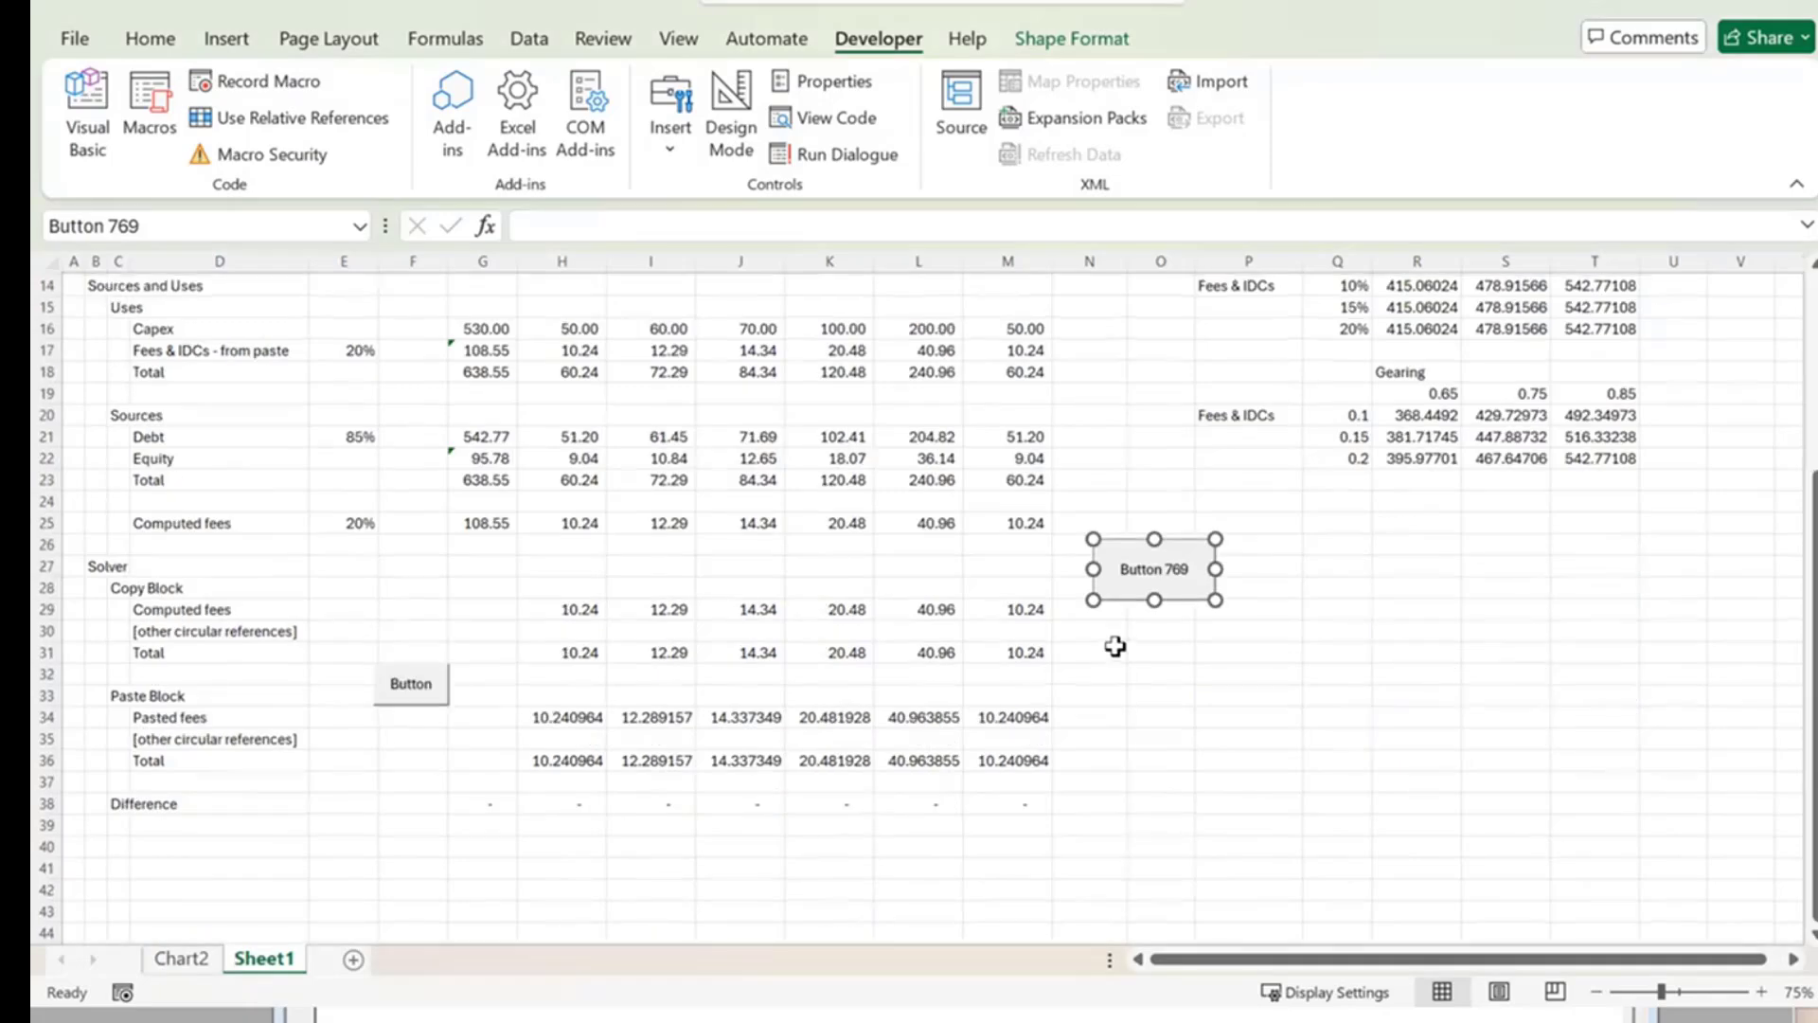
left_click(494, 840)
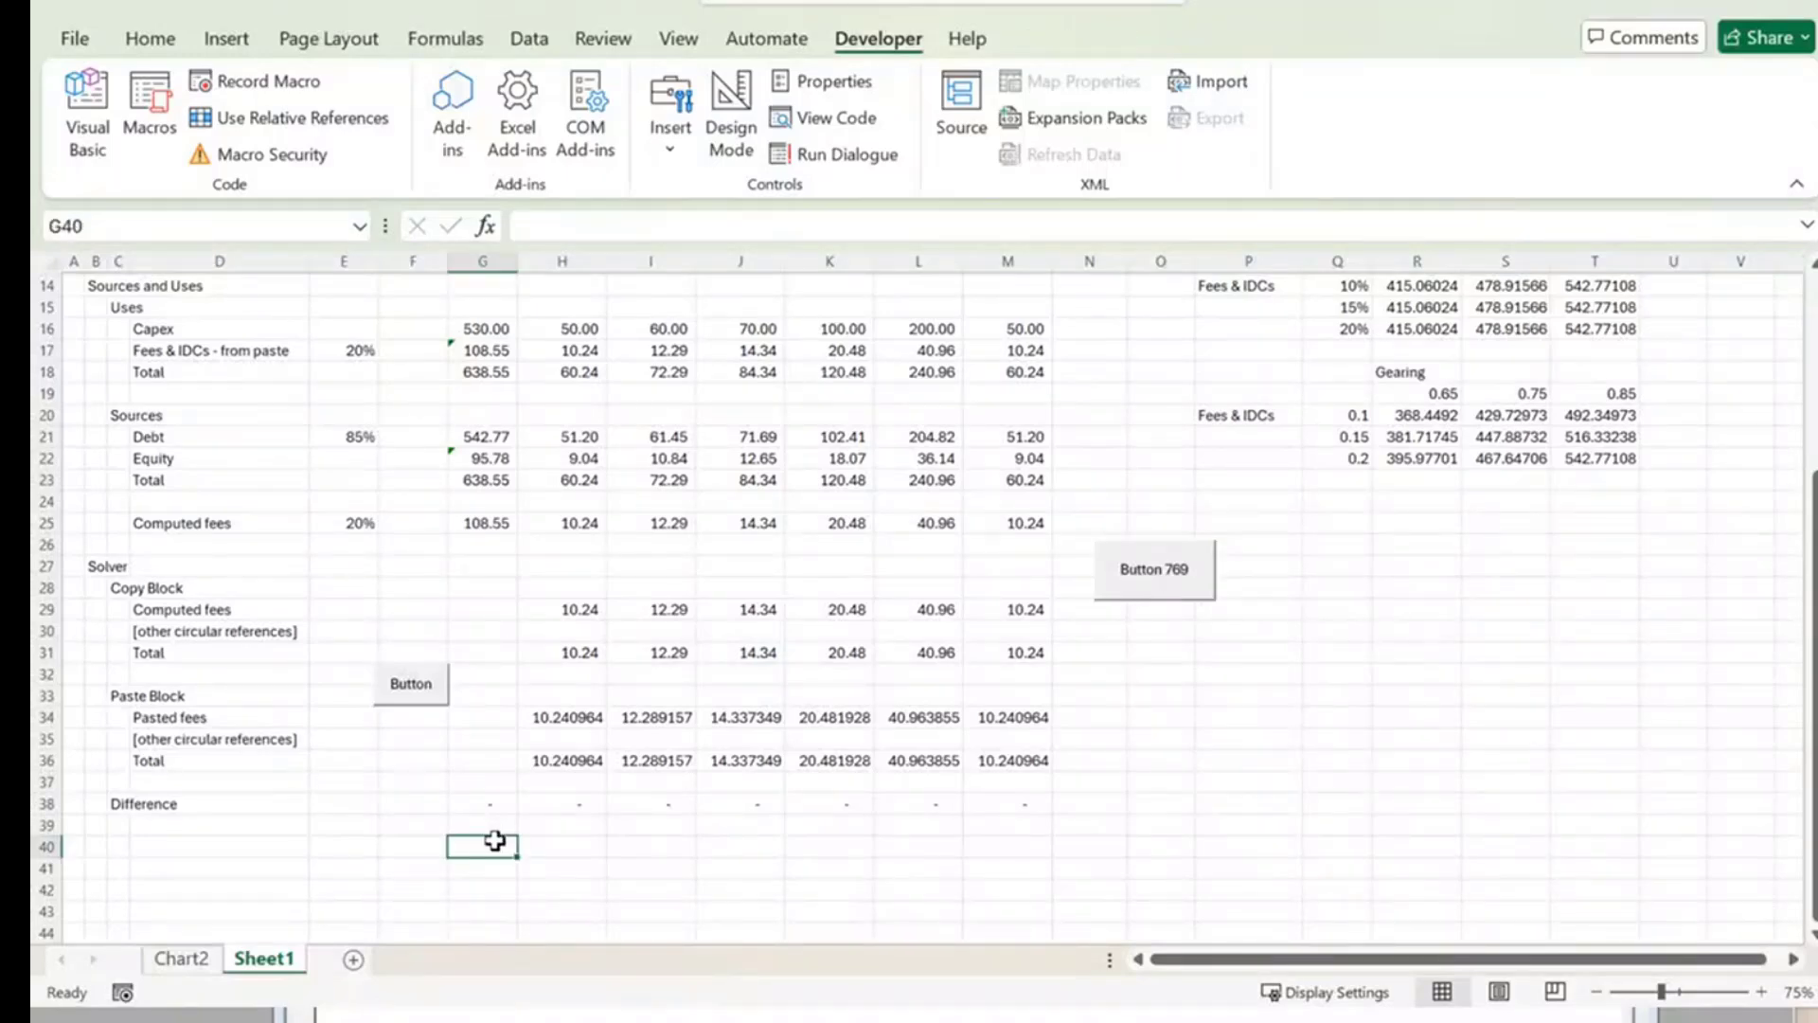
type("=hello")
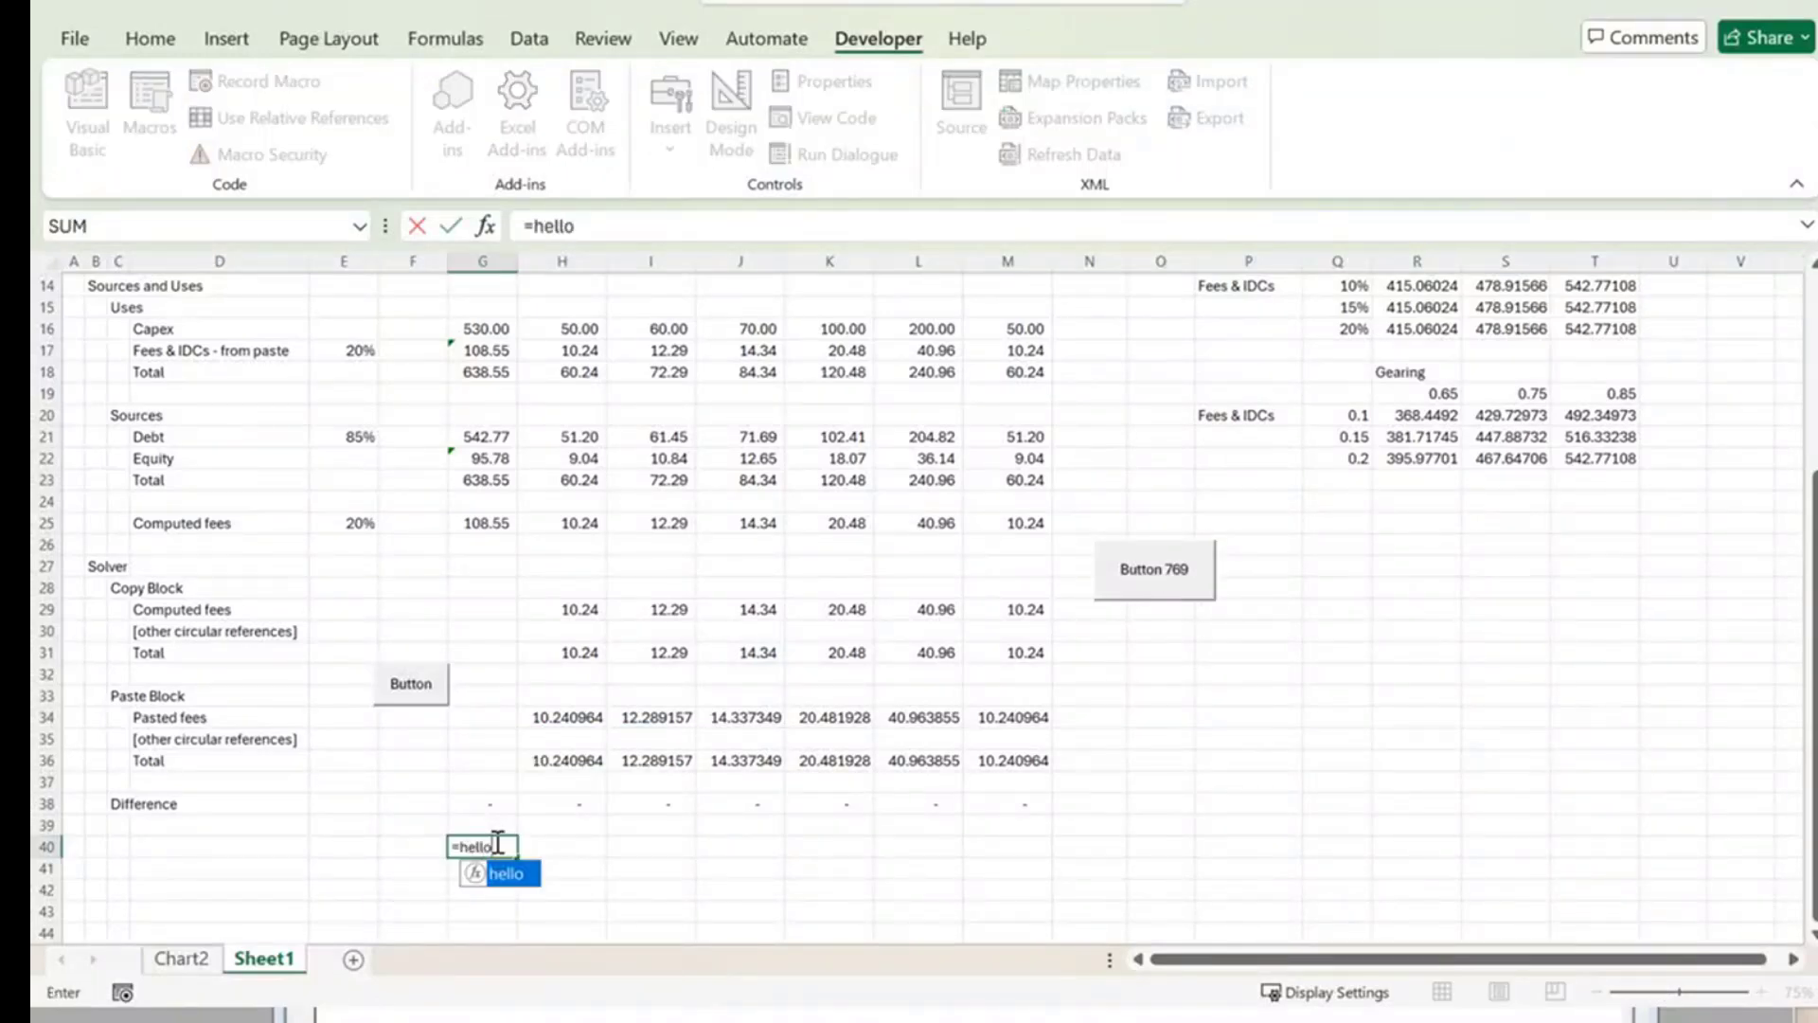
type("()")
key("Return")
key("Return")
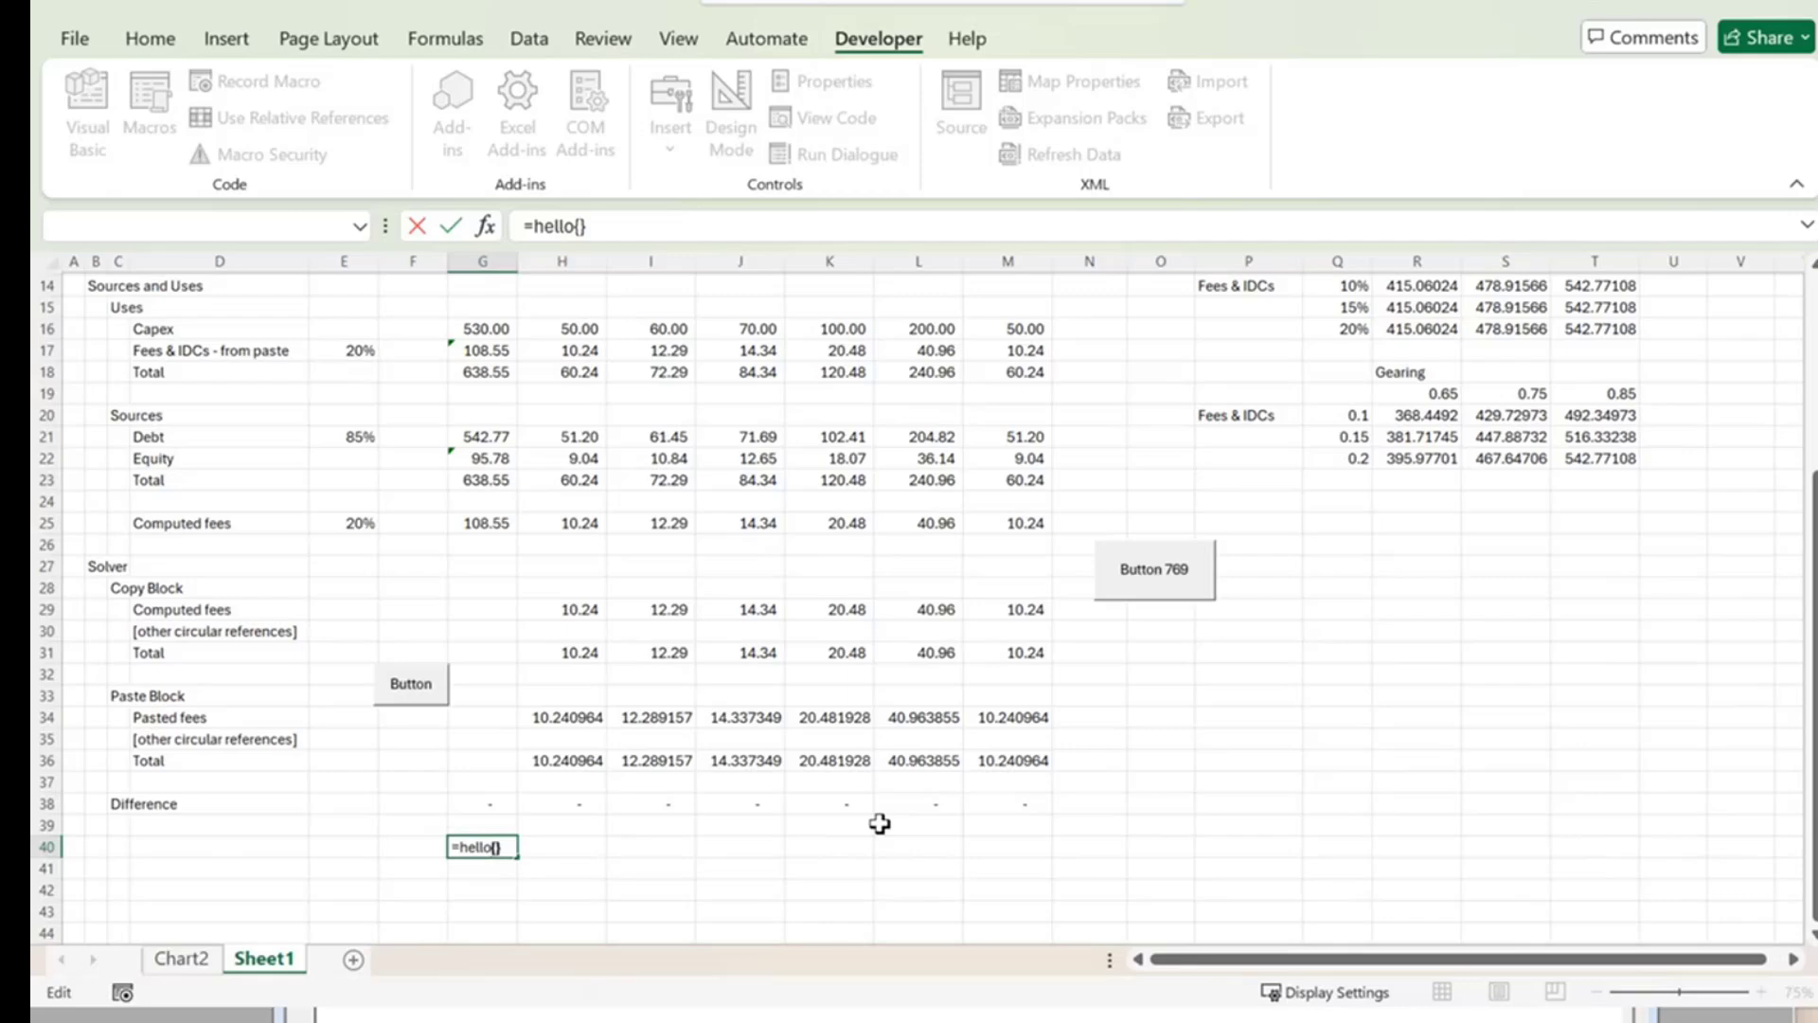
key("BackSpace")
key("BackSpace")
type("()")
key("Return")
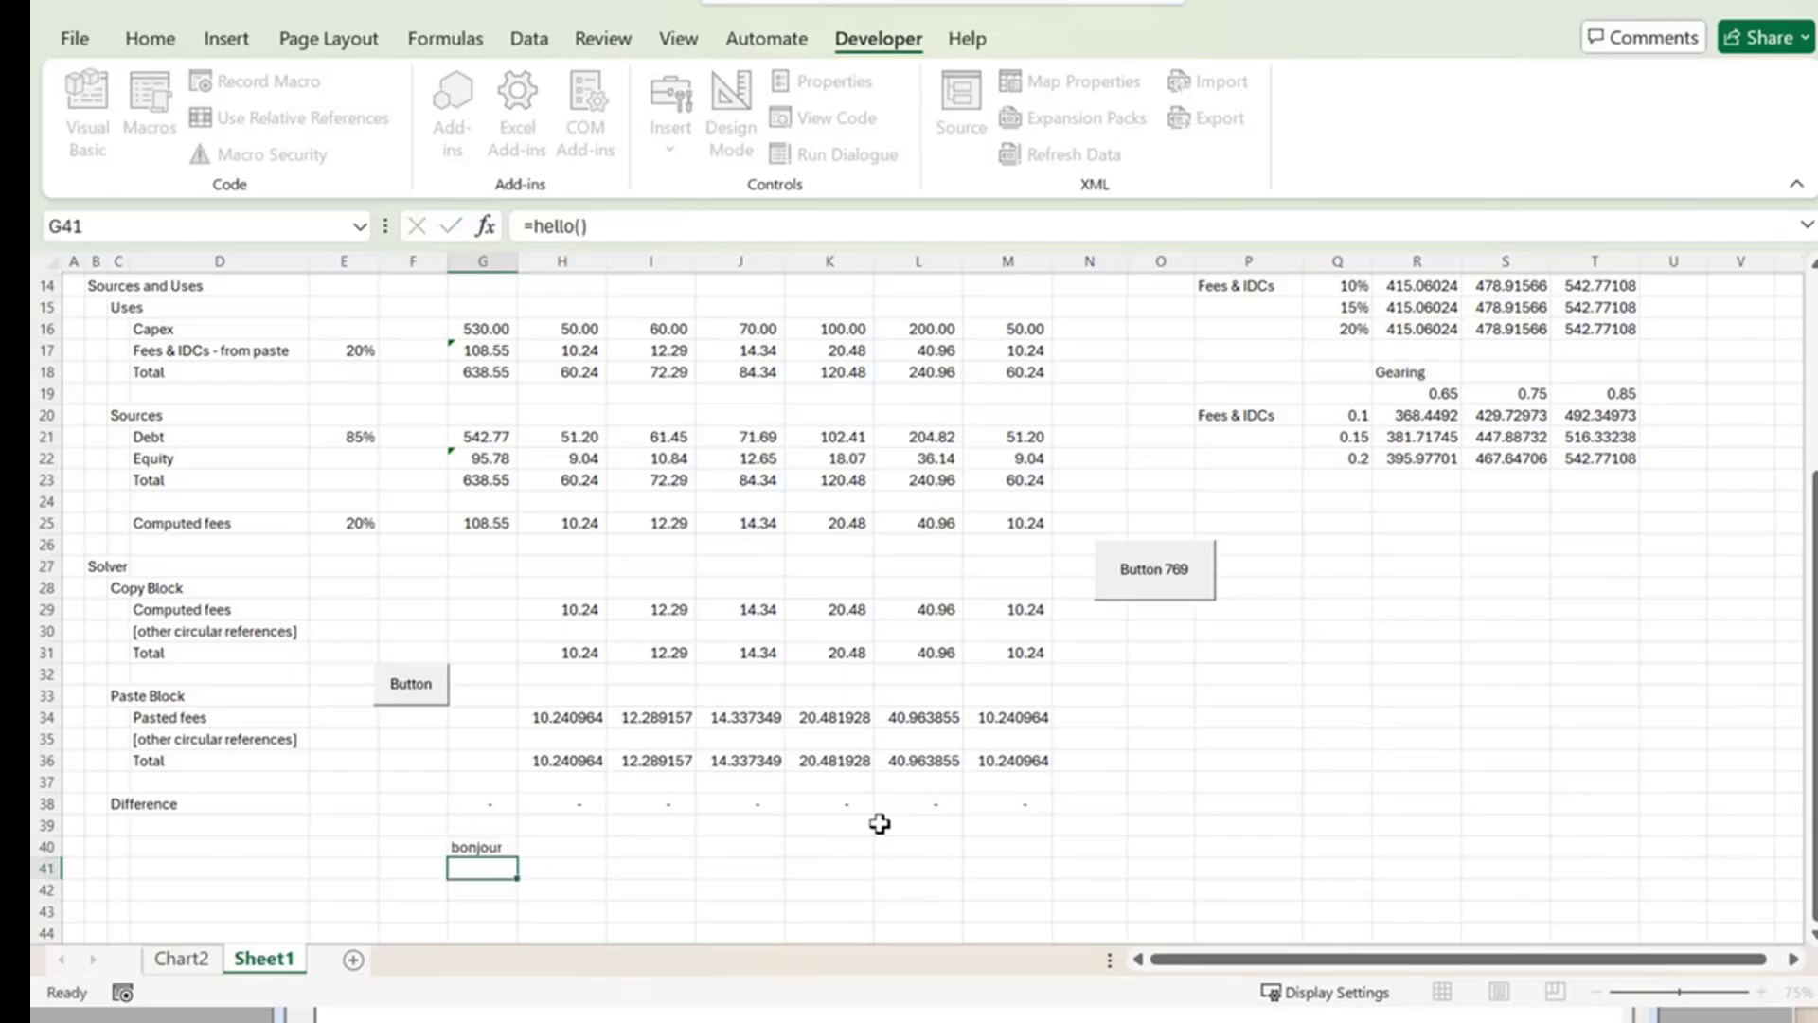
key("Up")
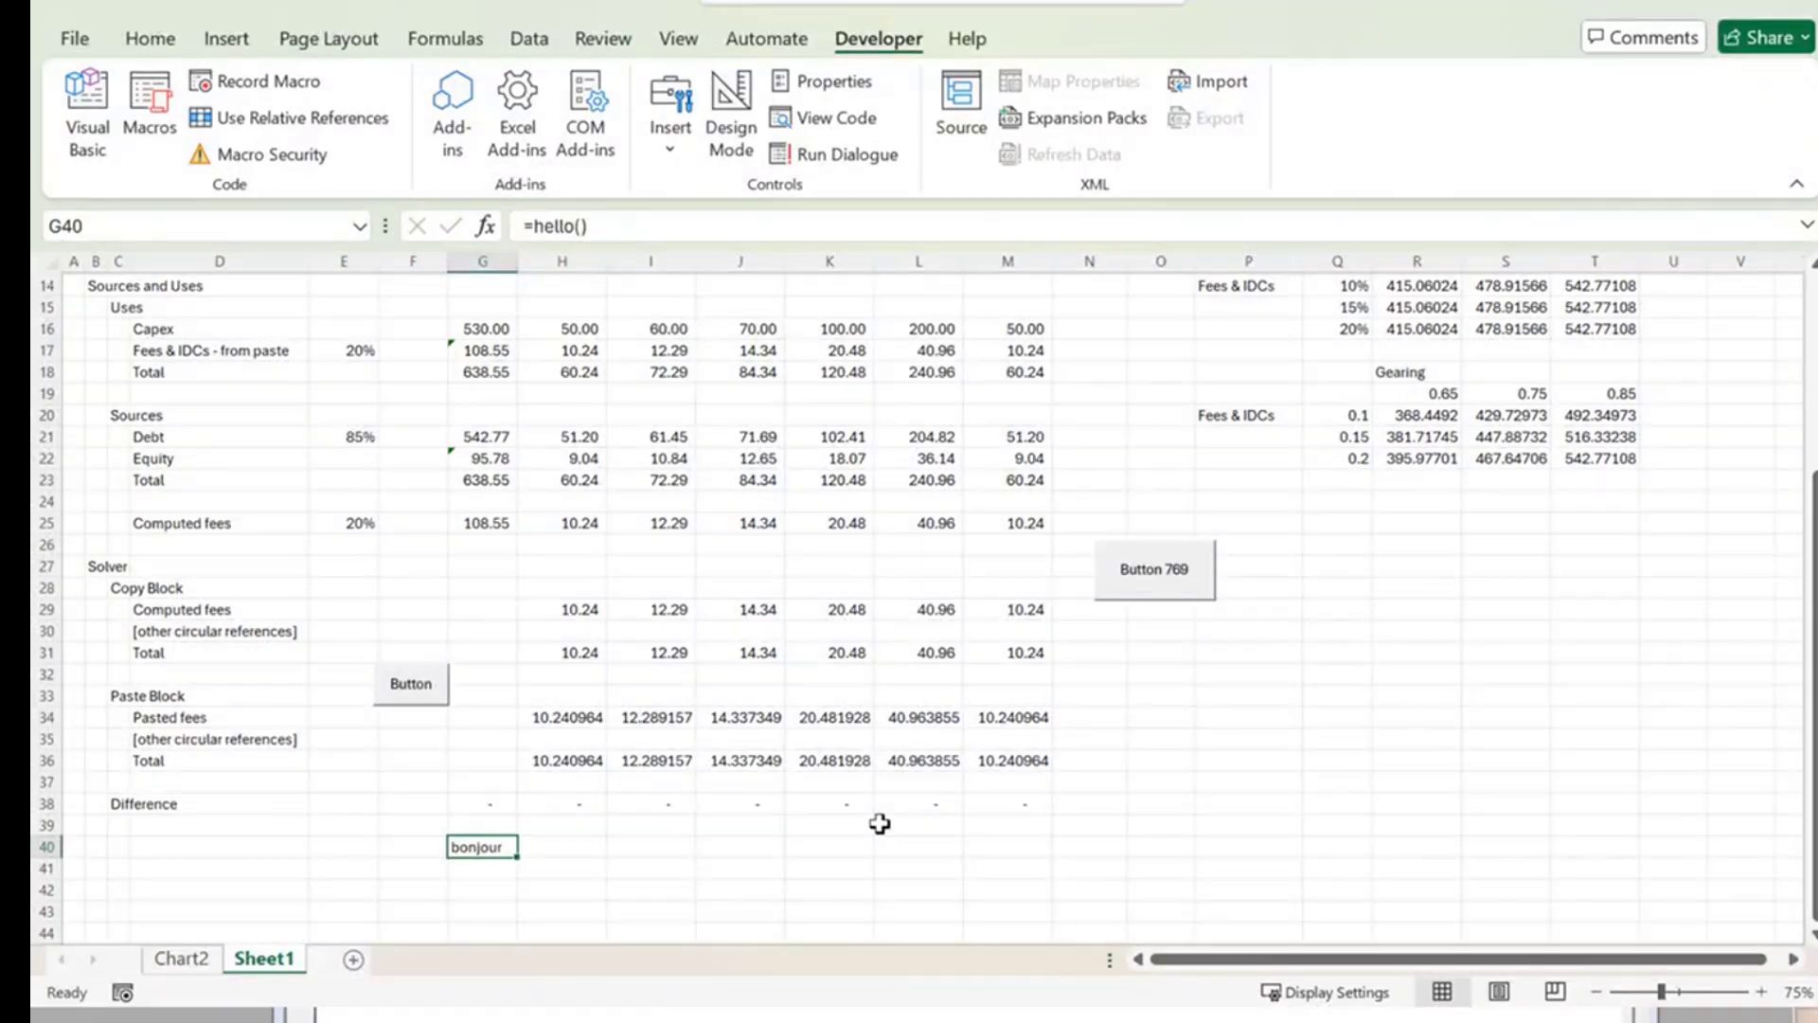
key("Delete")
Return to the VBA code and declare a new function named fees below the hello function.
left_click(560, 1014)
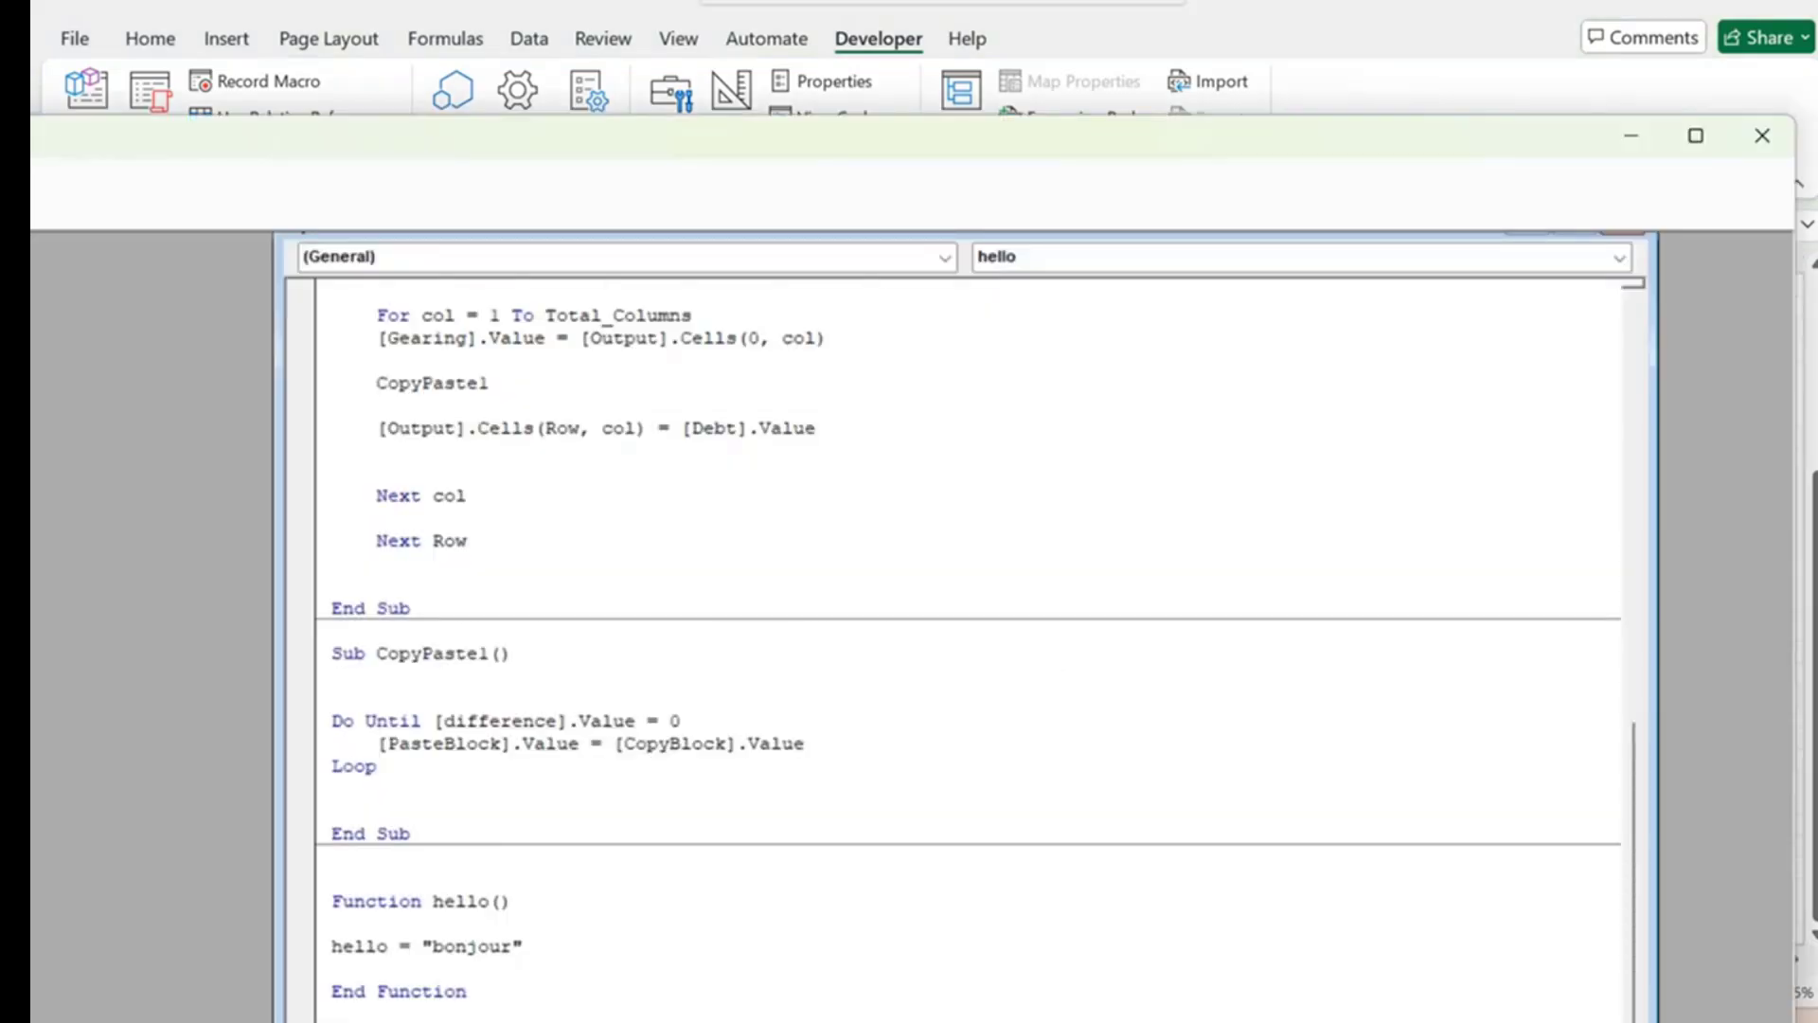
key("Return")
left_click_drag(945, 149, 974, 36)
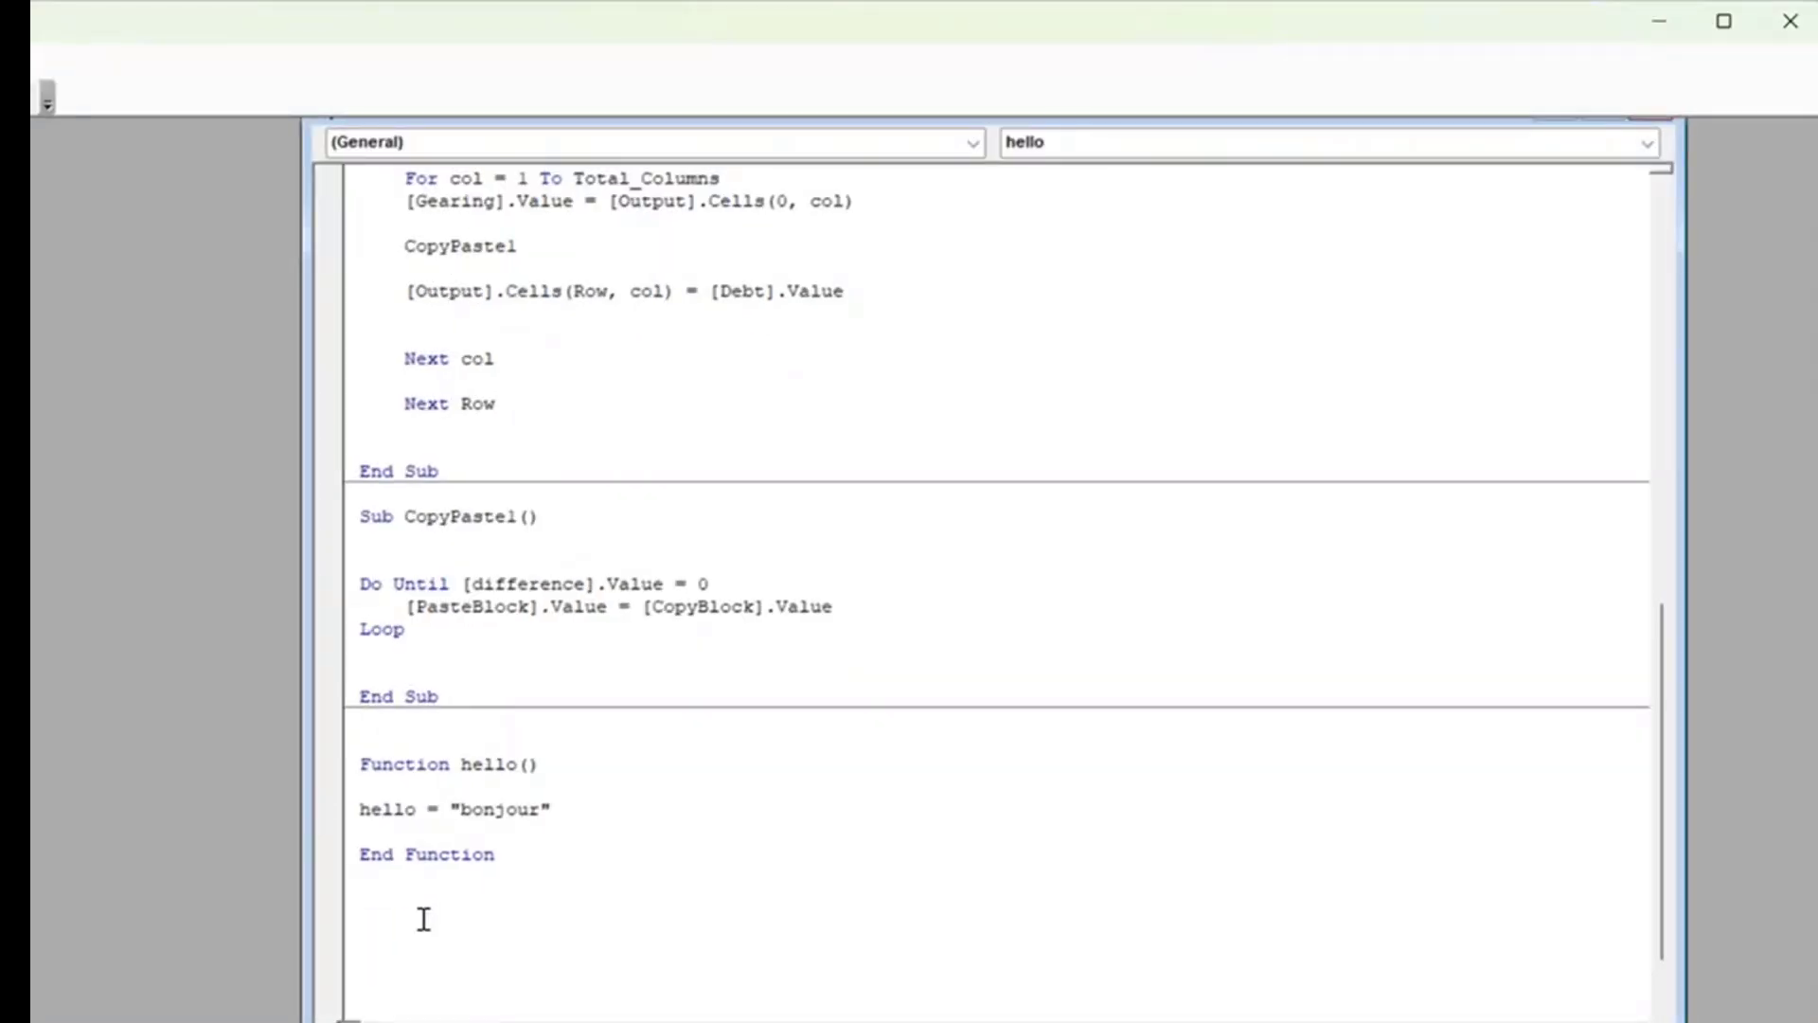
type("Function fees")
key("Return")
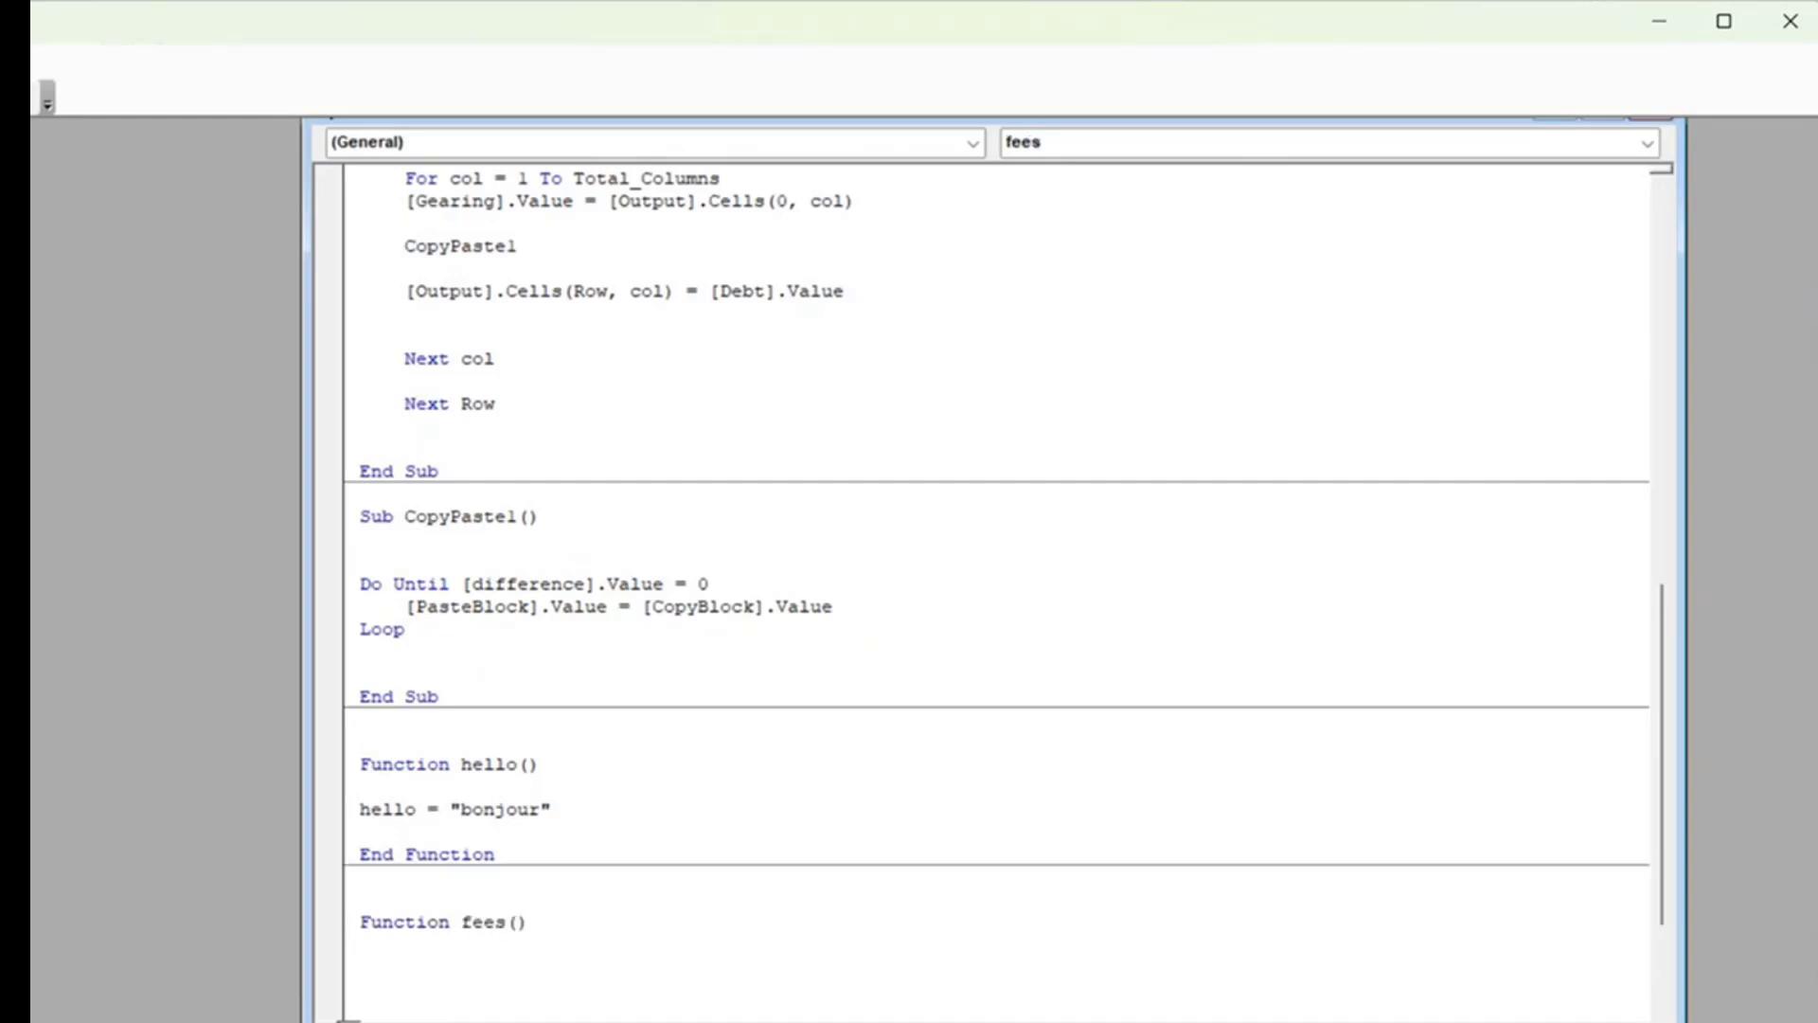
scroll(536, 714, "down", 3)
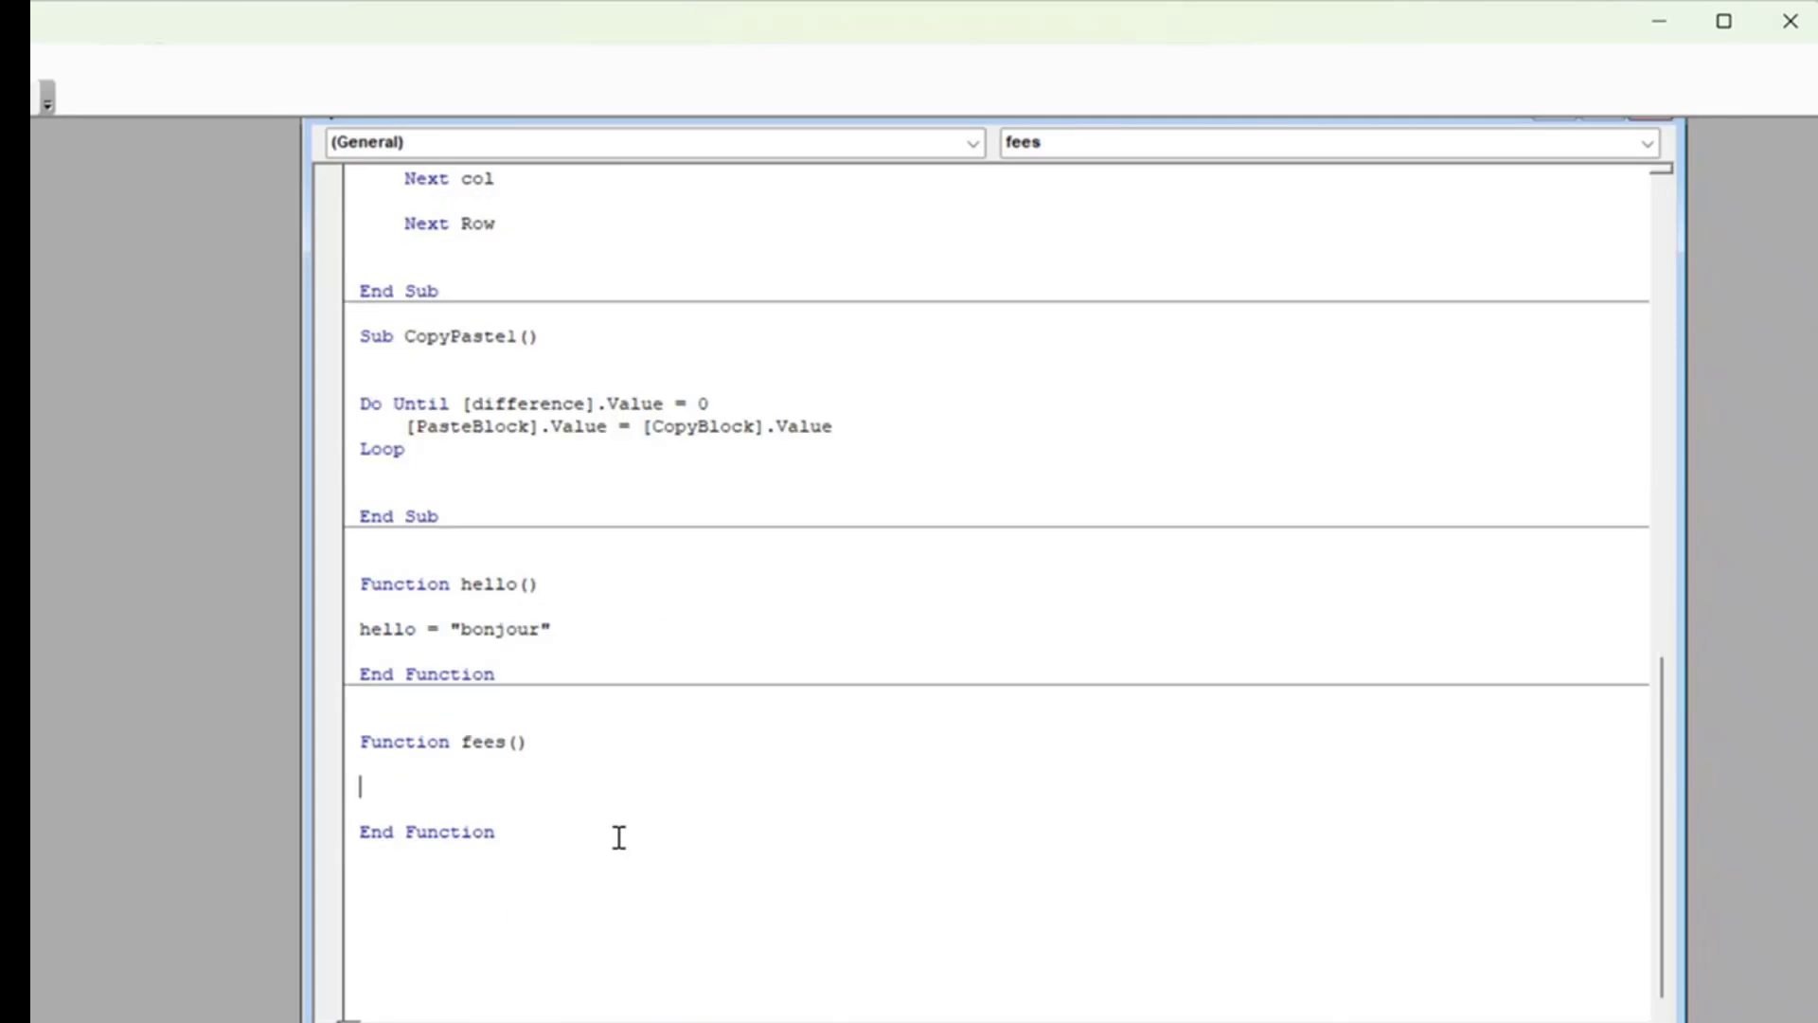
Give the fees function a Feepct argument and make it return that value with fees = Feepct.
left_click(523, 744)
type("Feepct")
key("Down")
key("Return")
type("fees")
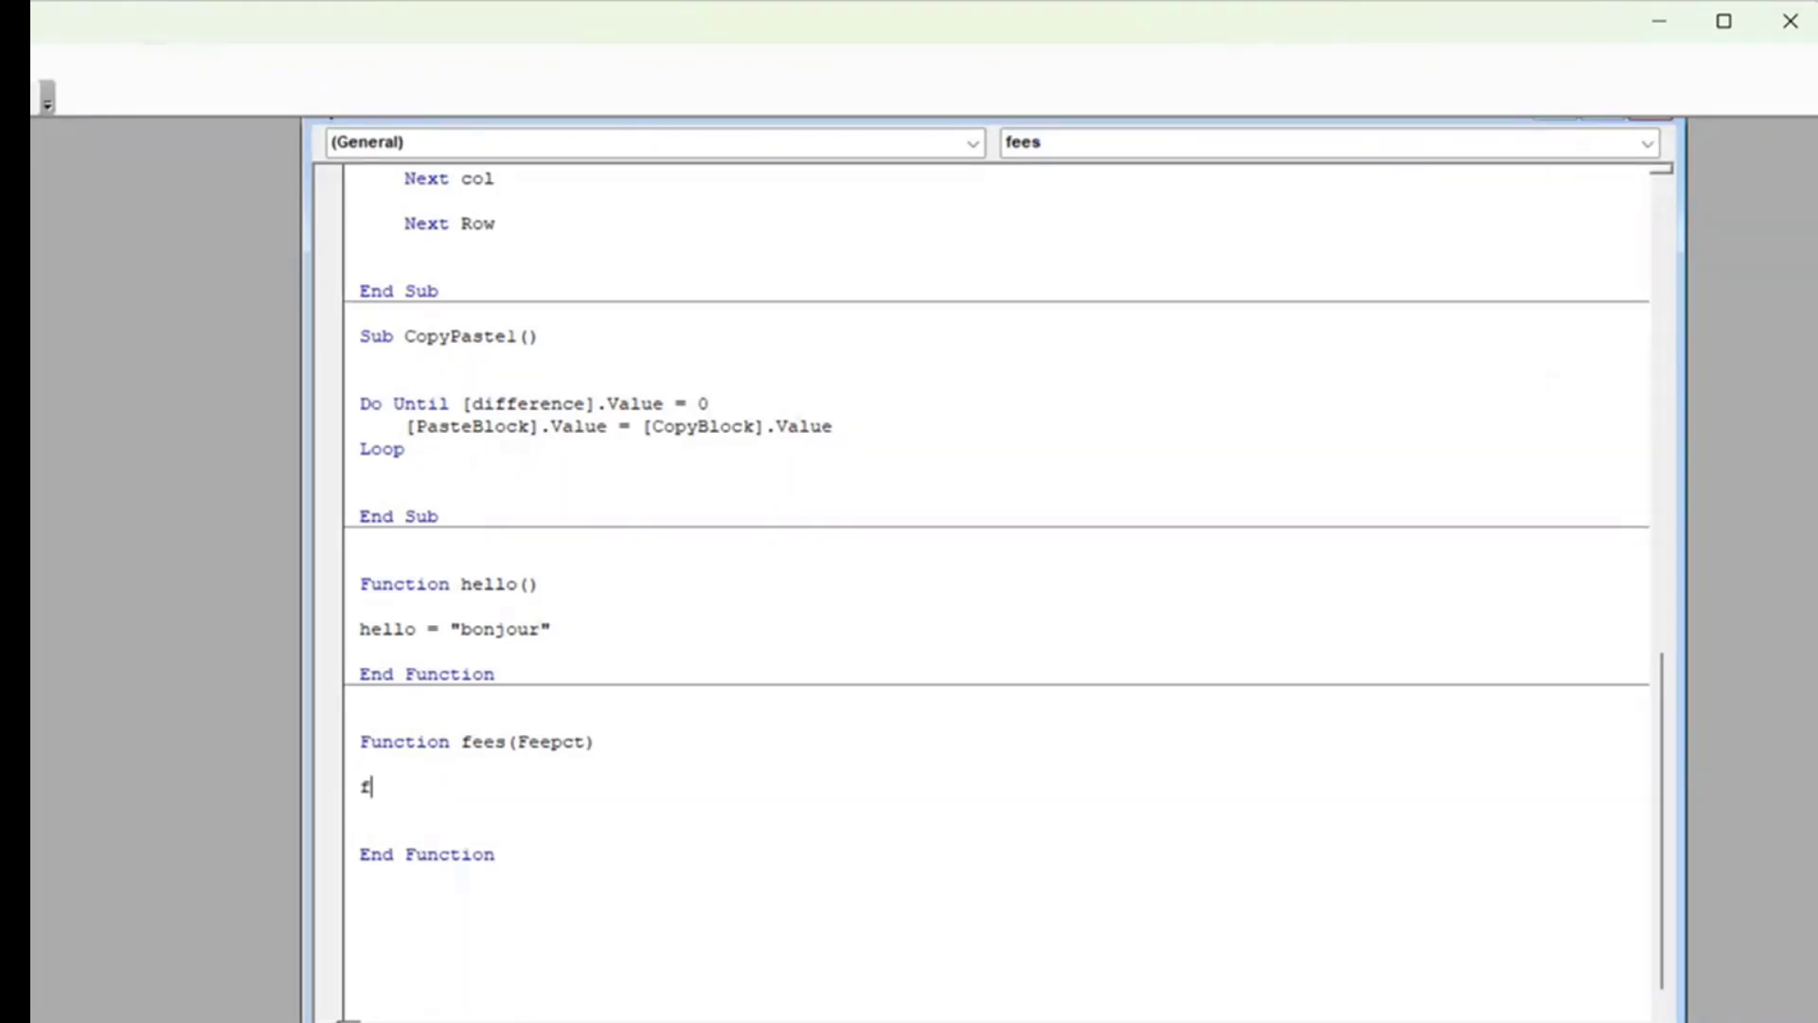
type(" =")
type("Free")
key("BackSpace")
key("BackSpace")
key("BackSpace")
type("eepct")
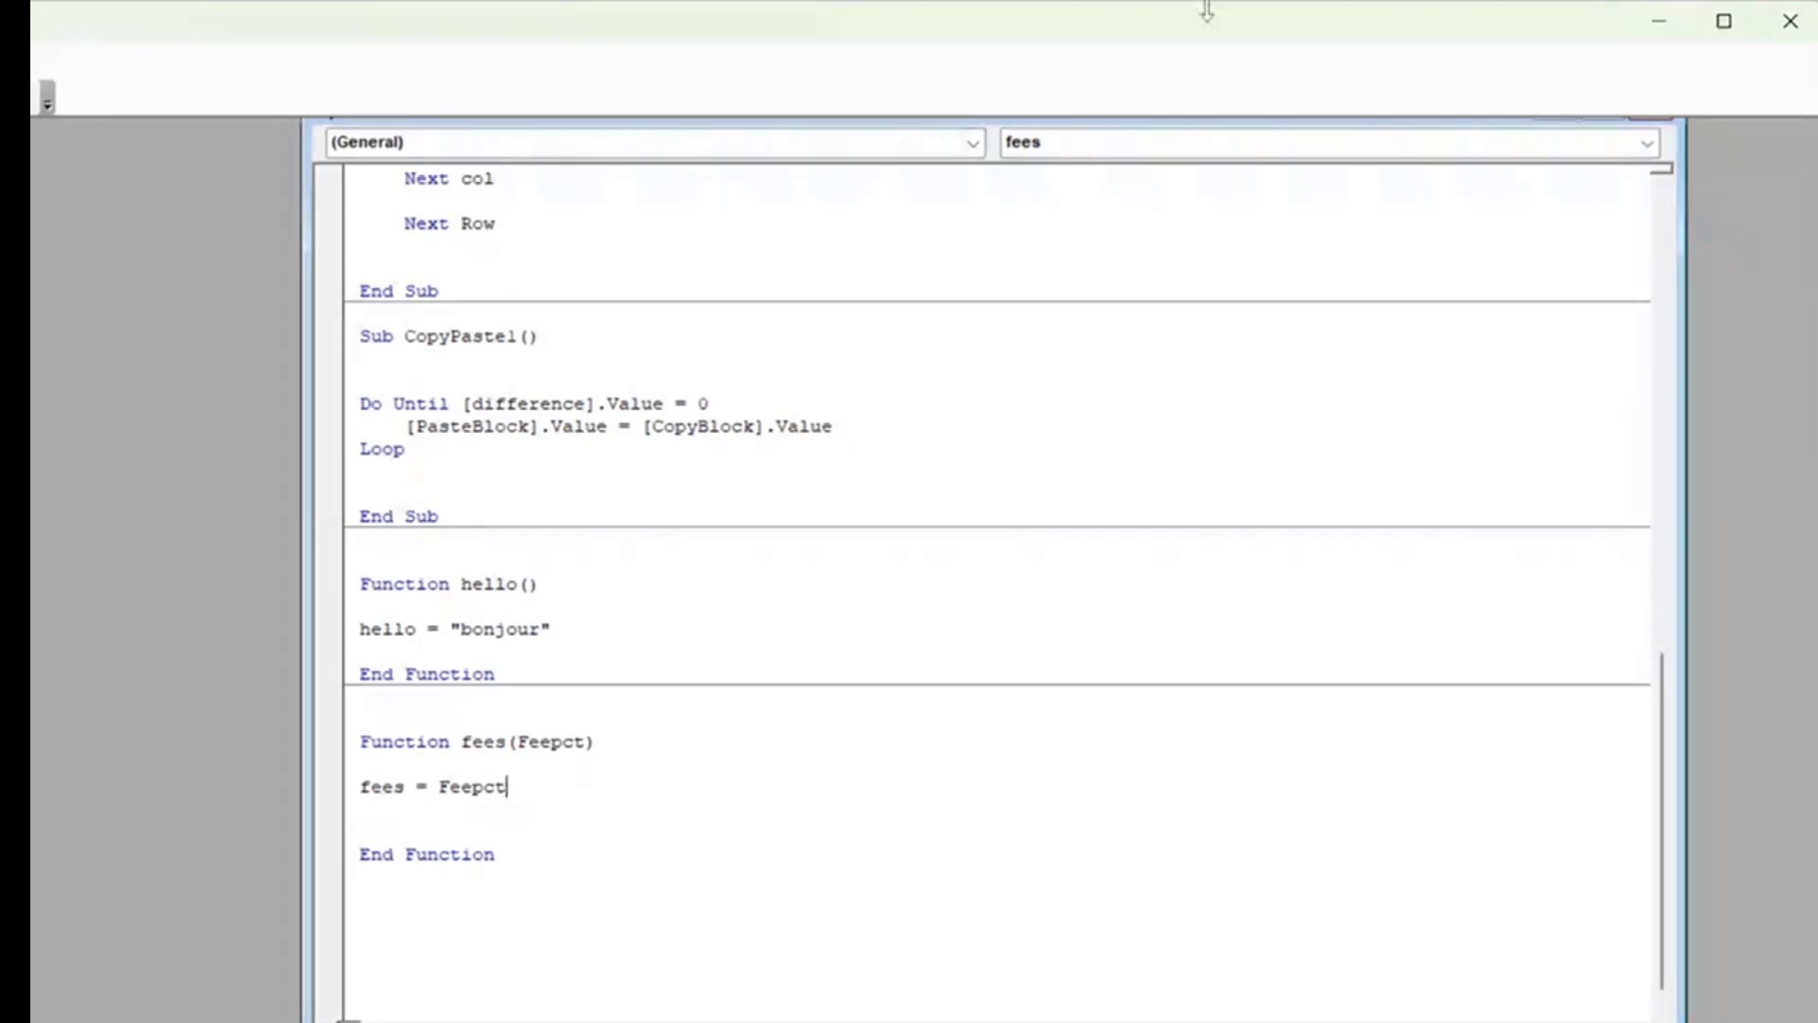
Switch to the worksheet and enter a fees formula in cell G40 that takes the Fees & IDCs percentage in E5.
key("alt+F11")
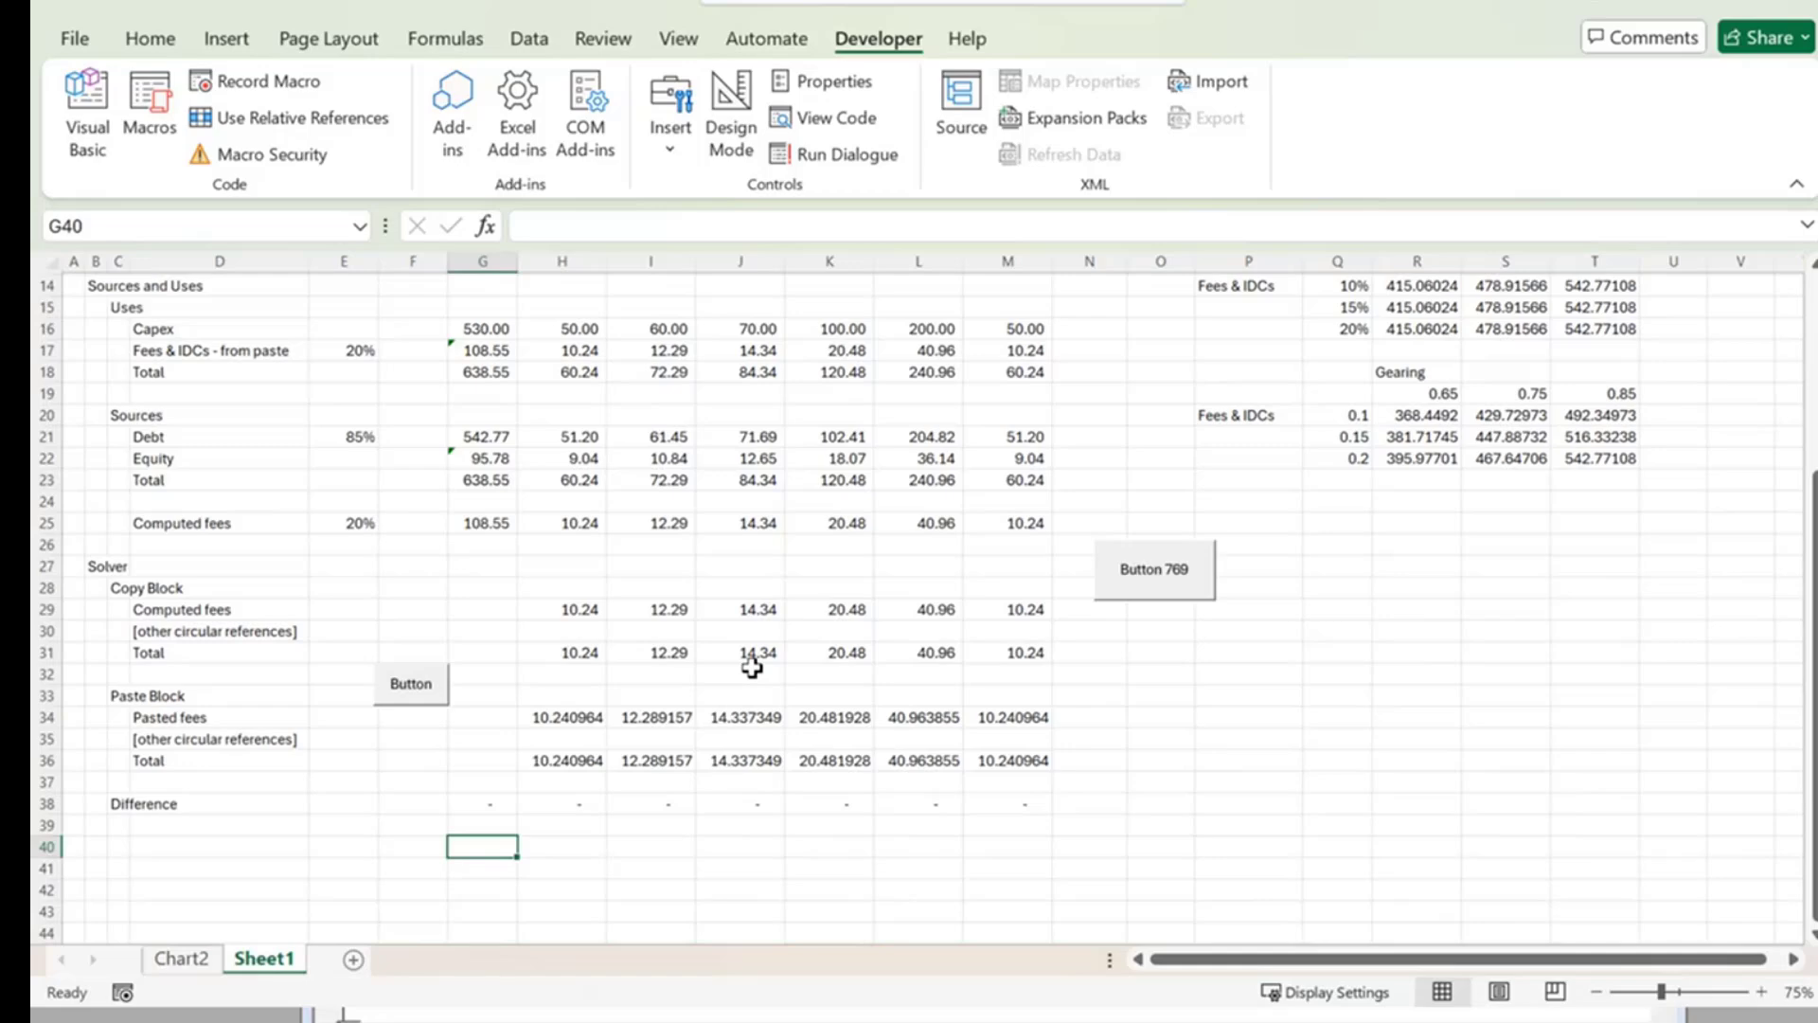
type("=")
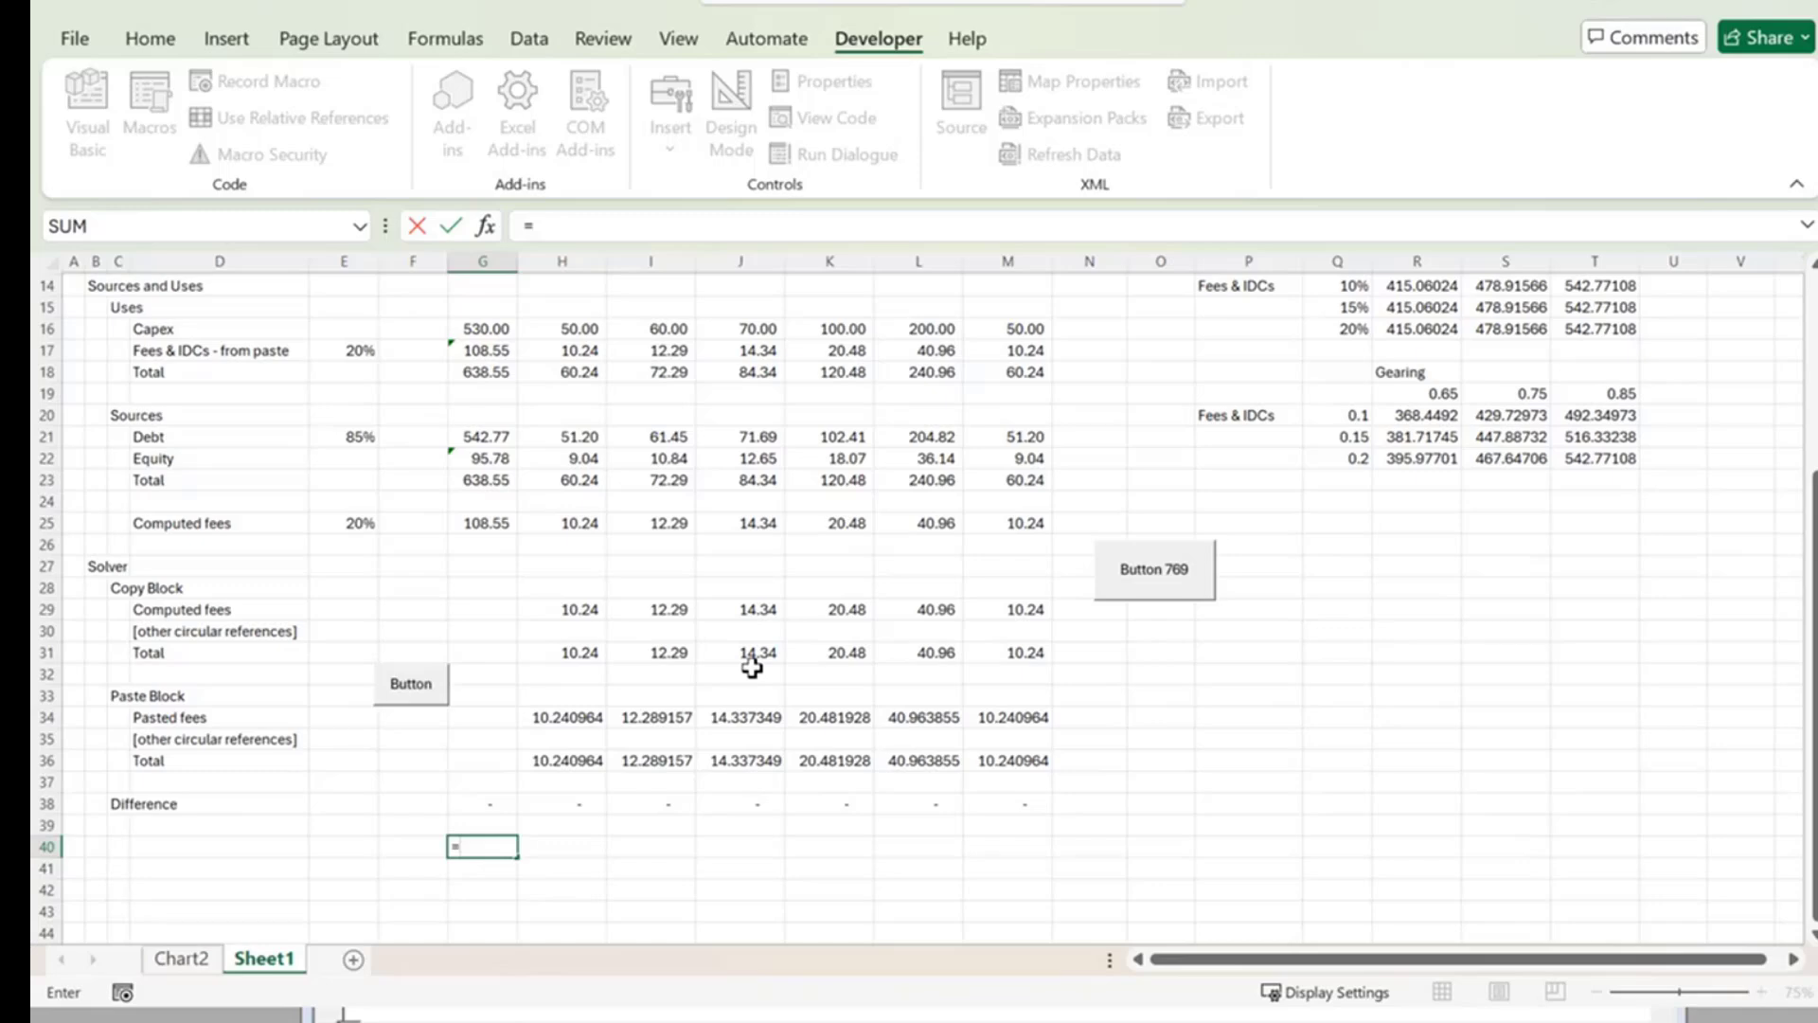
type("fees")
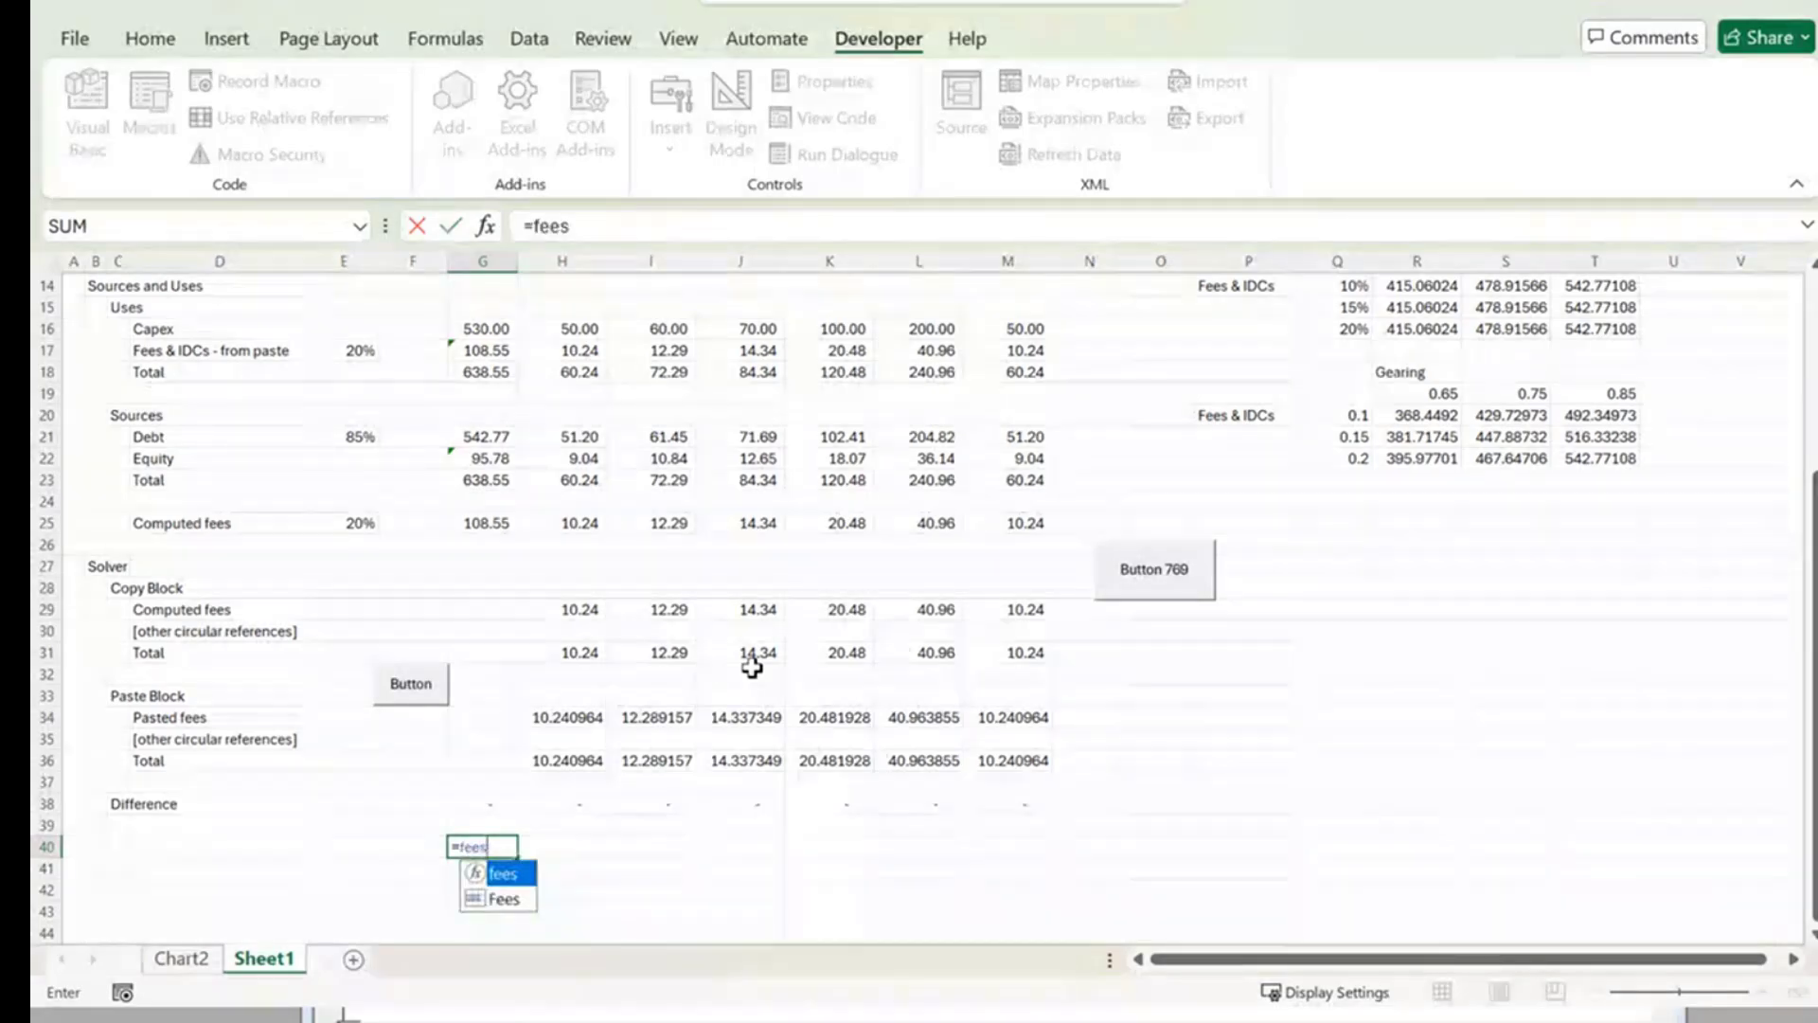
type("()")
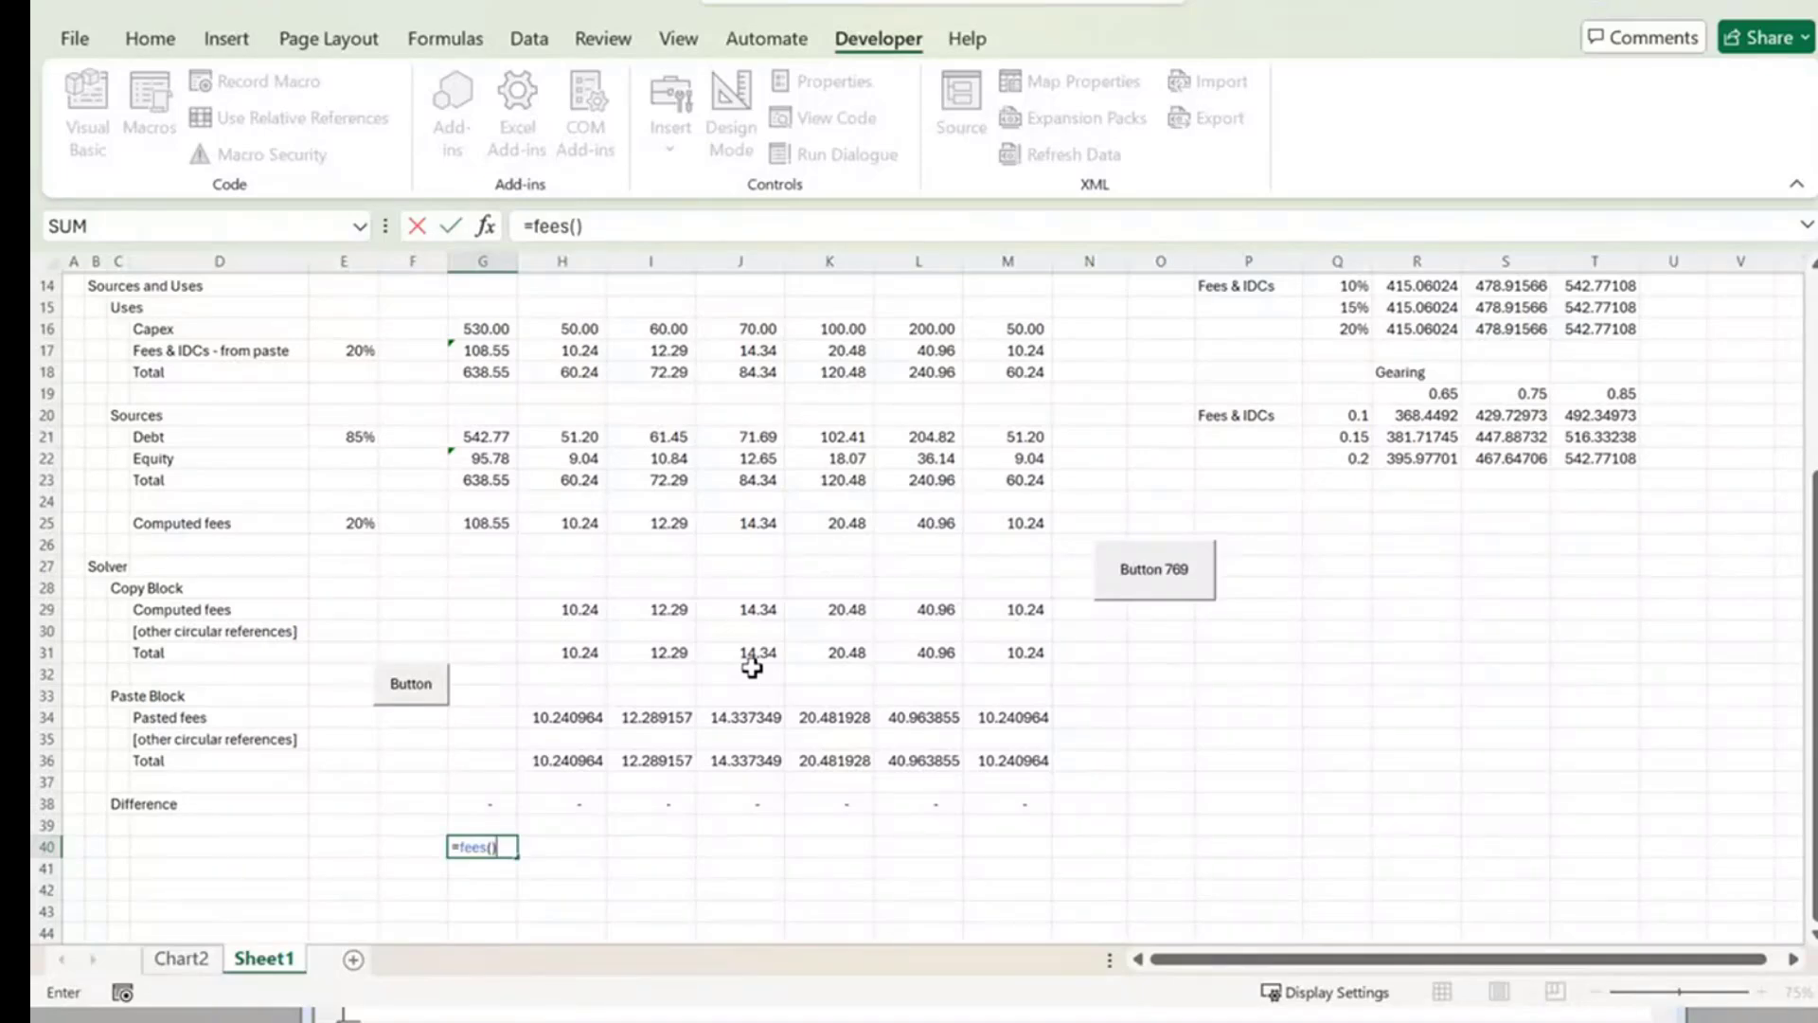
key("BackSpace")
scroll(678, 642, "up", 4)
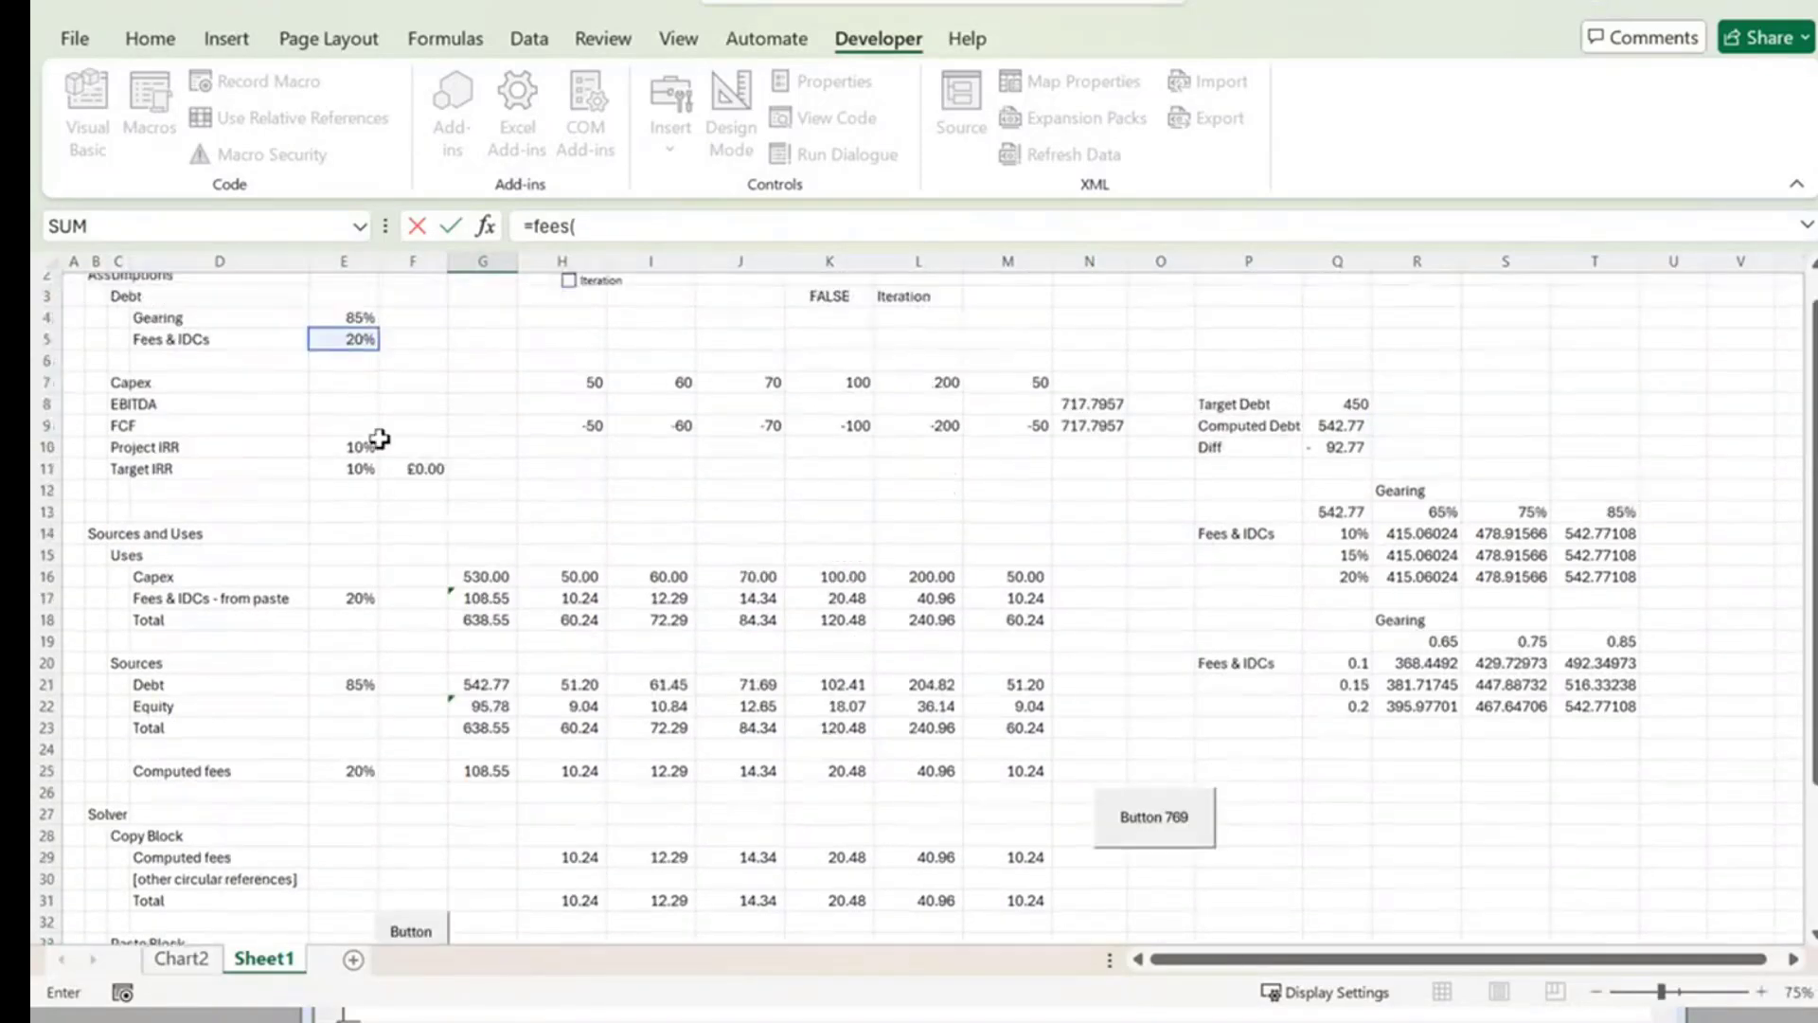
left_click(347, 339)
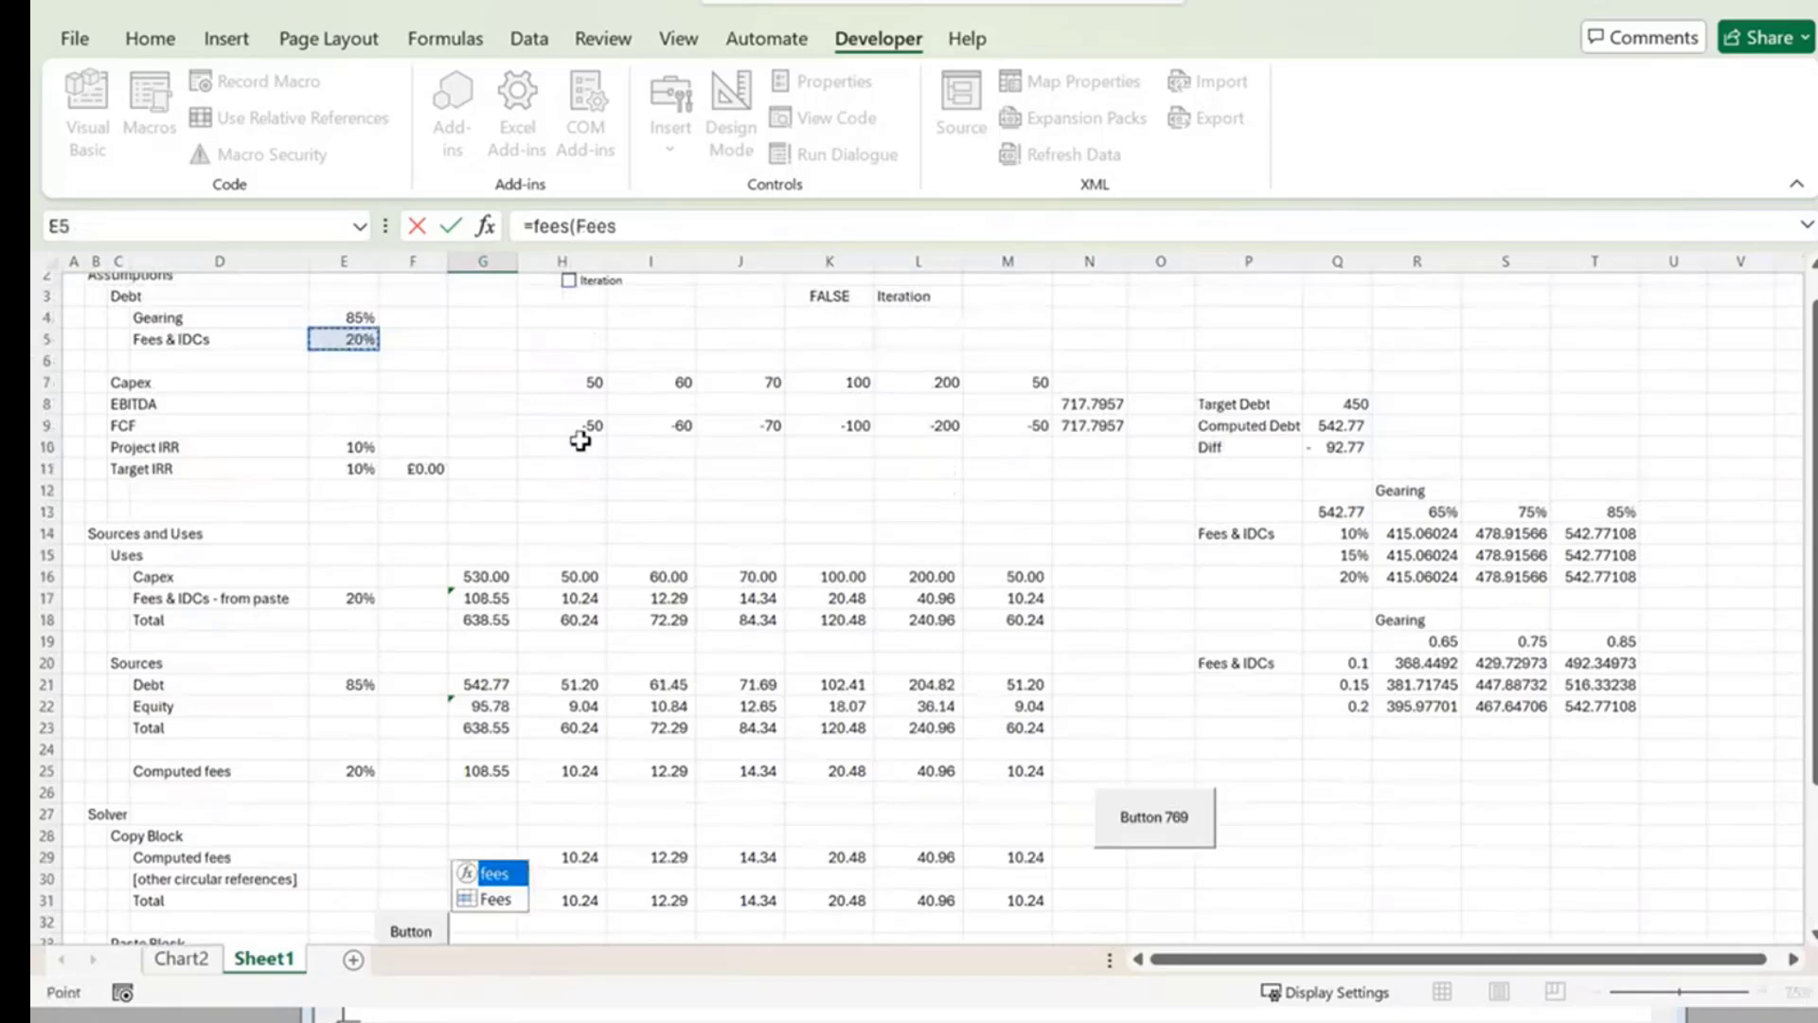
key("Return")
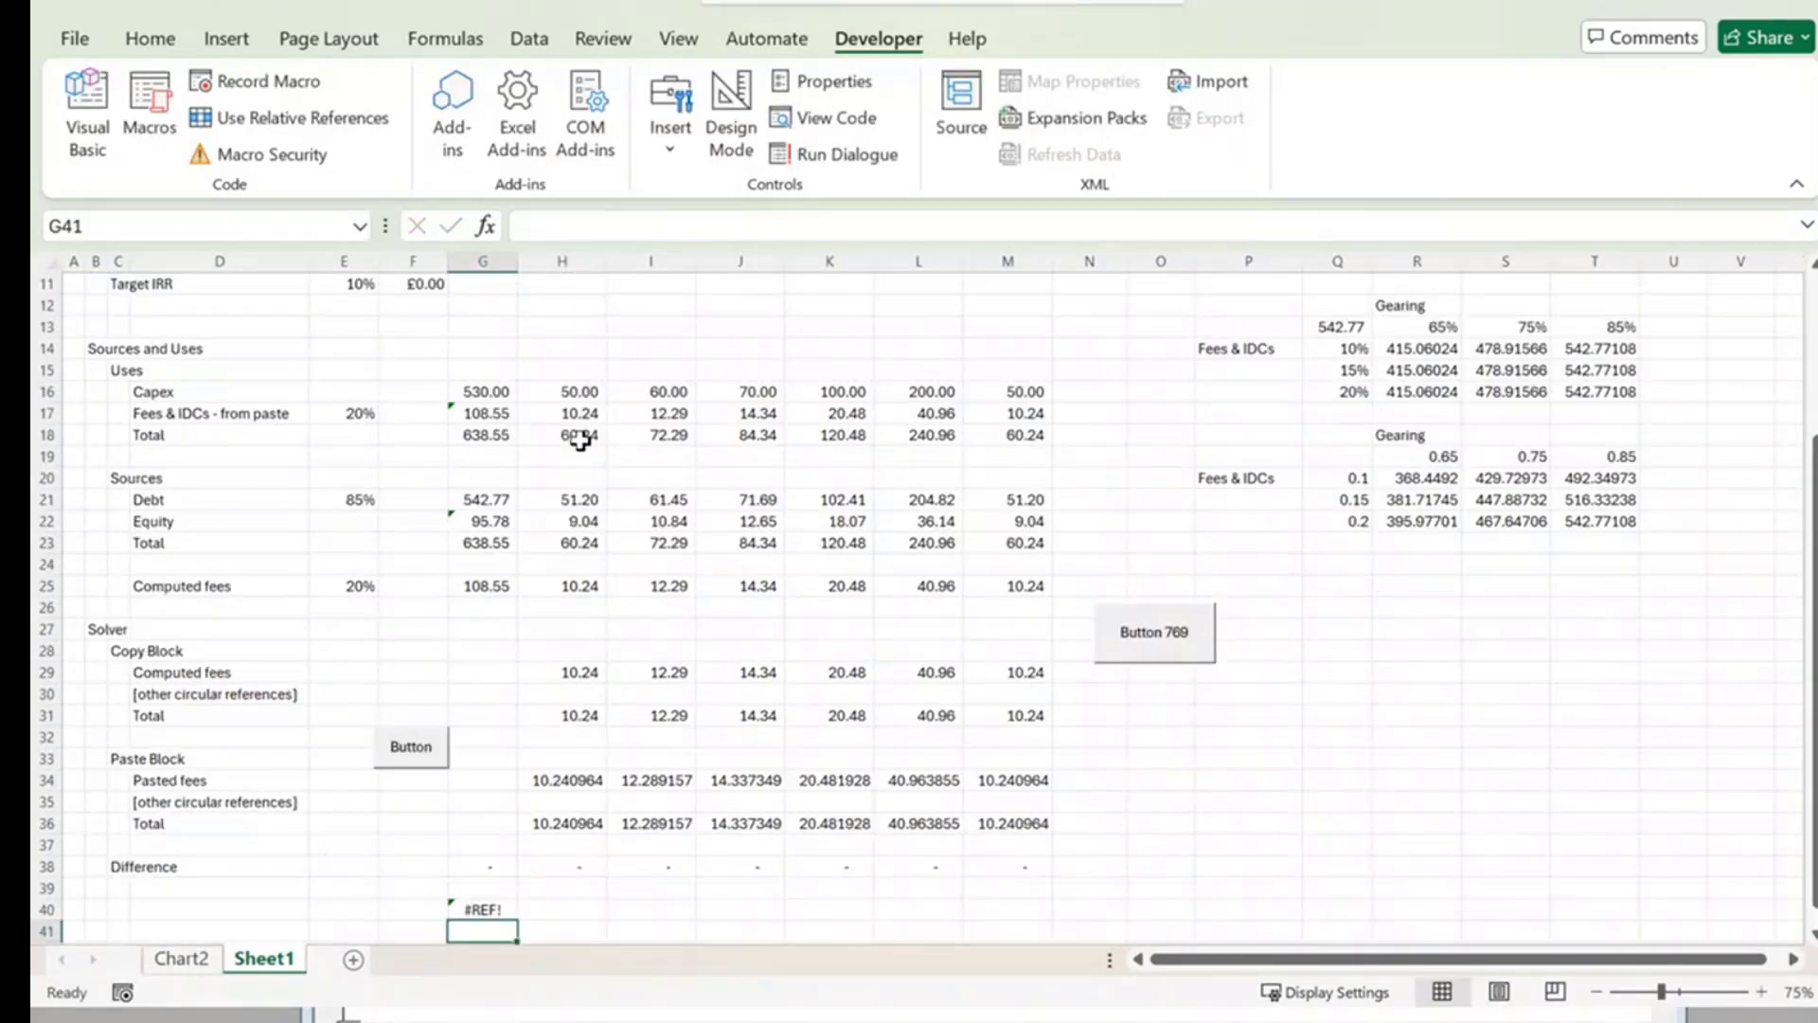
left_click(481, 907)
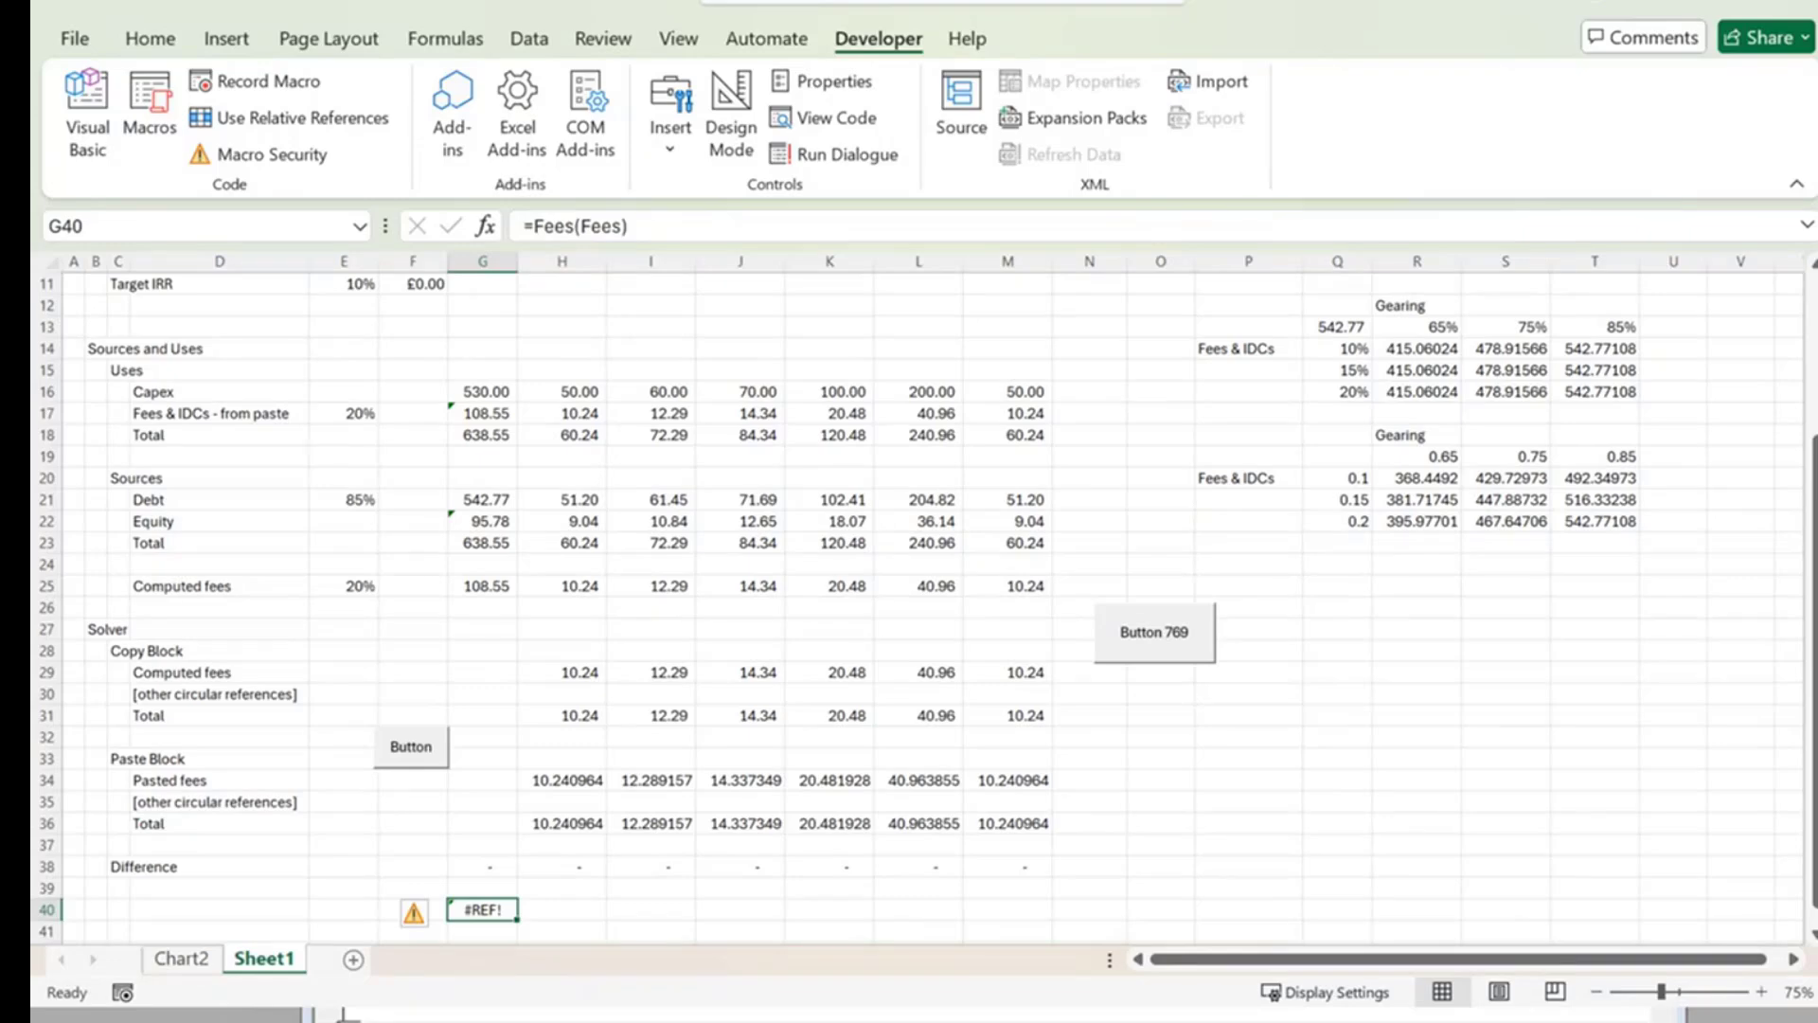
Rename the fees function to Fee in both its declaration and its return line in the VBA code.
key("alt+F11")
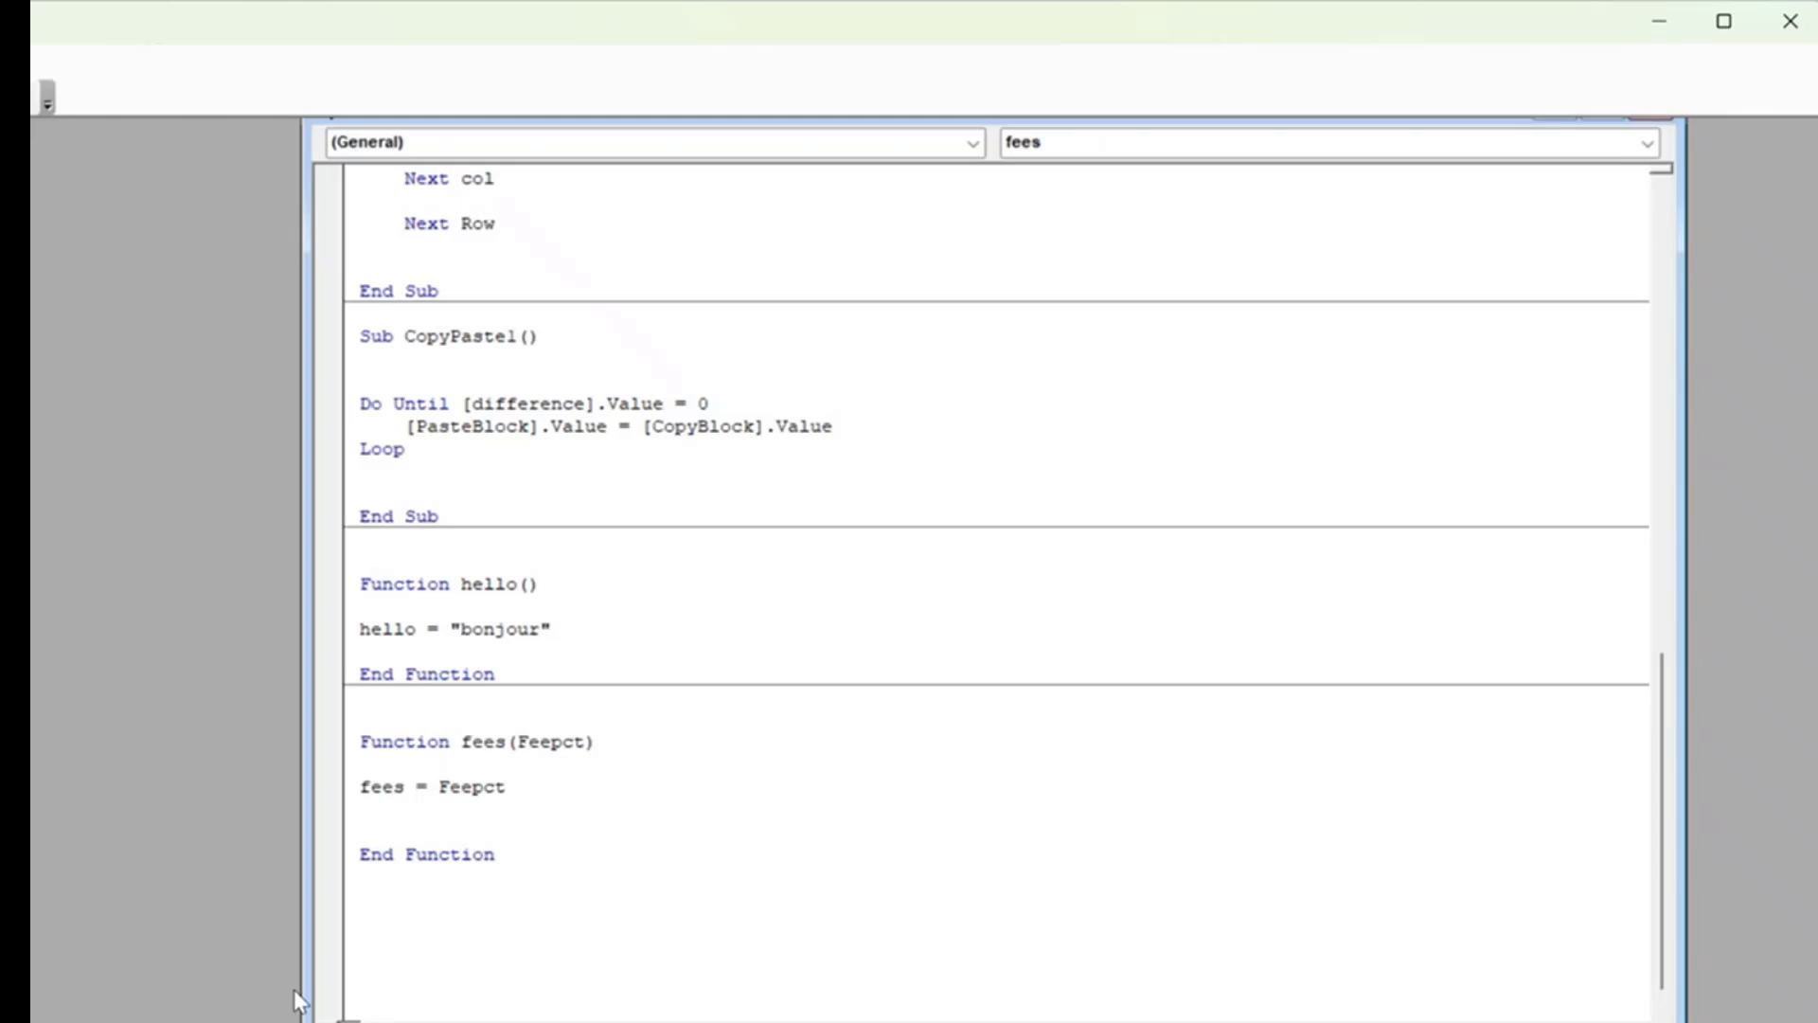
left_click(509, 742)
key("BackSpace")
key("BackSpace")
key("BackSpace")
key("BackSpace")
type("Fee")
left_click(405, 800)
left_click(405, 786)
key("BackSpace")
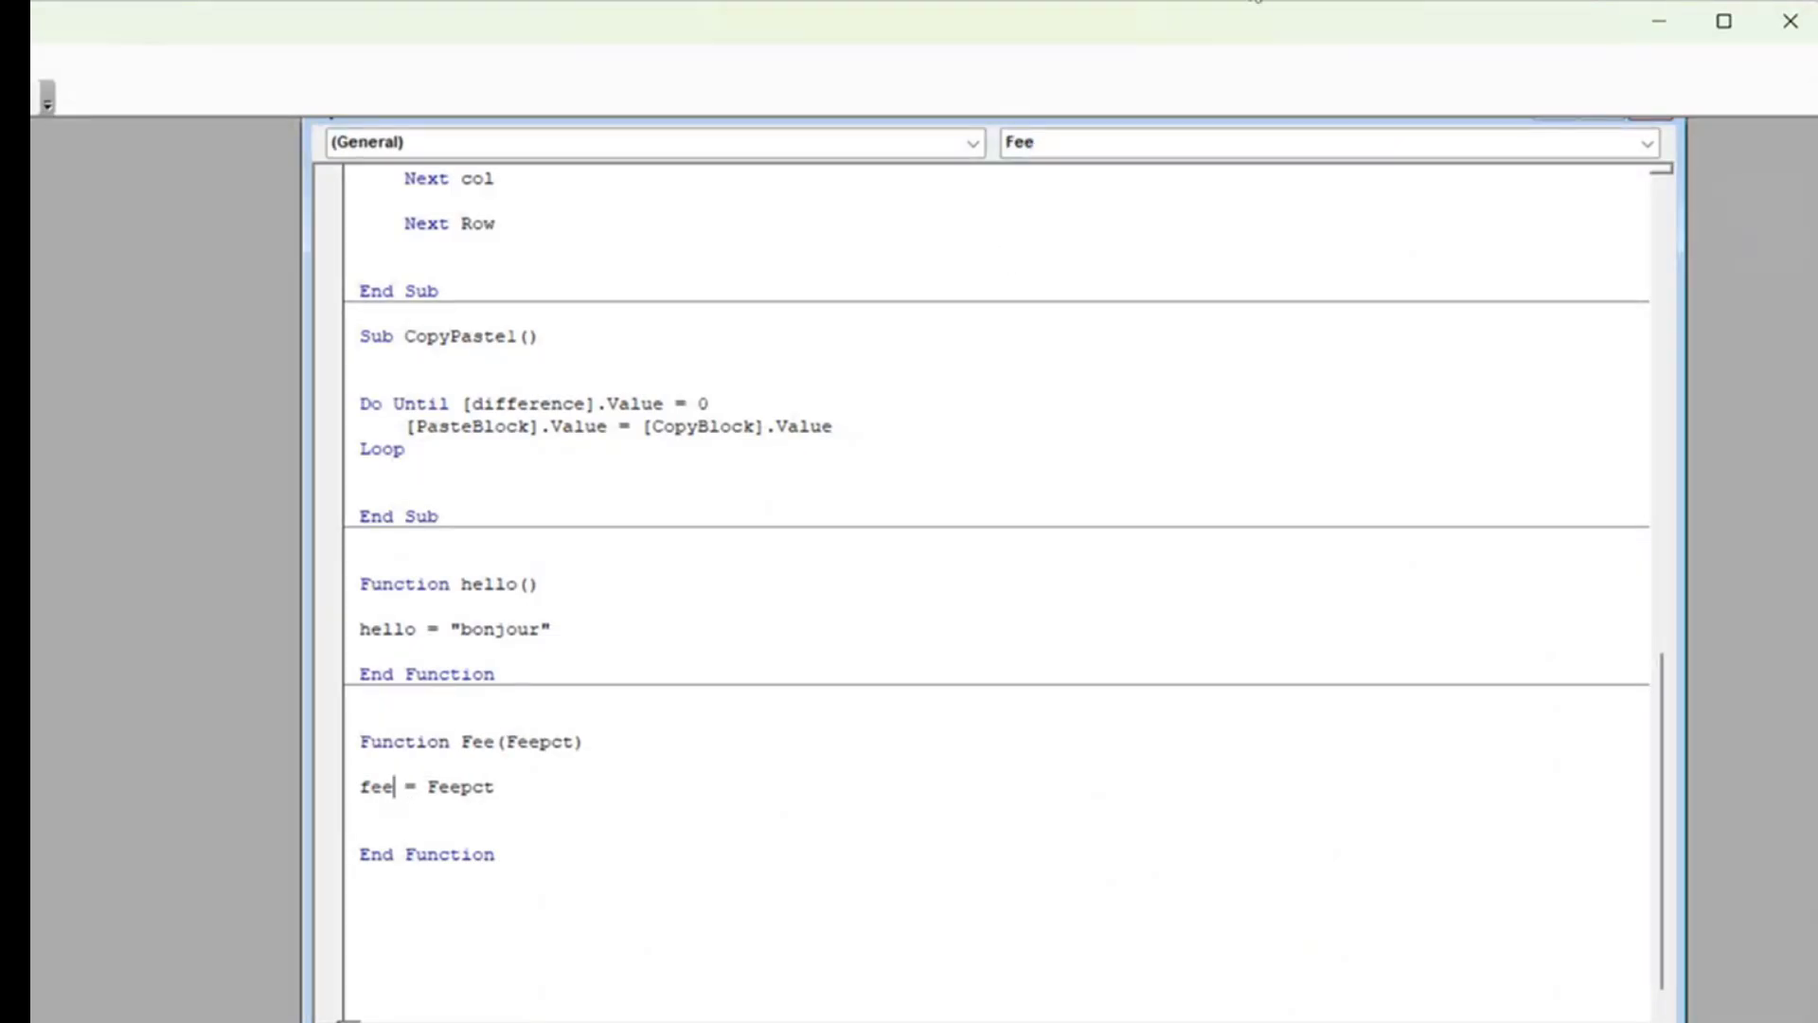
Switch to the worksheet and correct the formula in cell G40 to =Fee(Fees).
key("alt+F11")
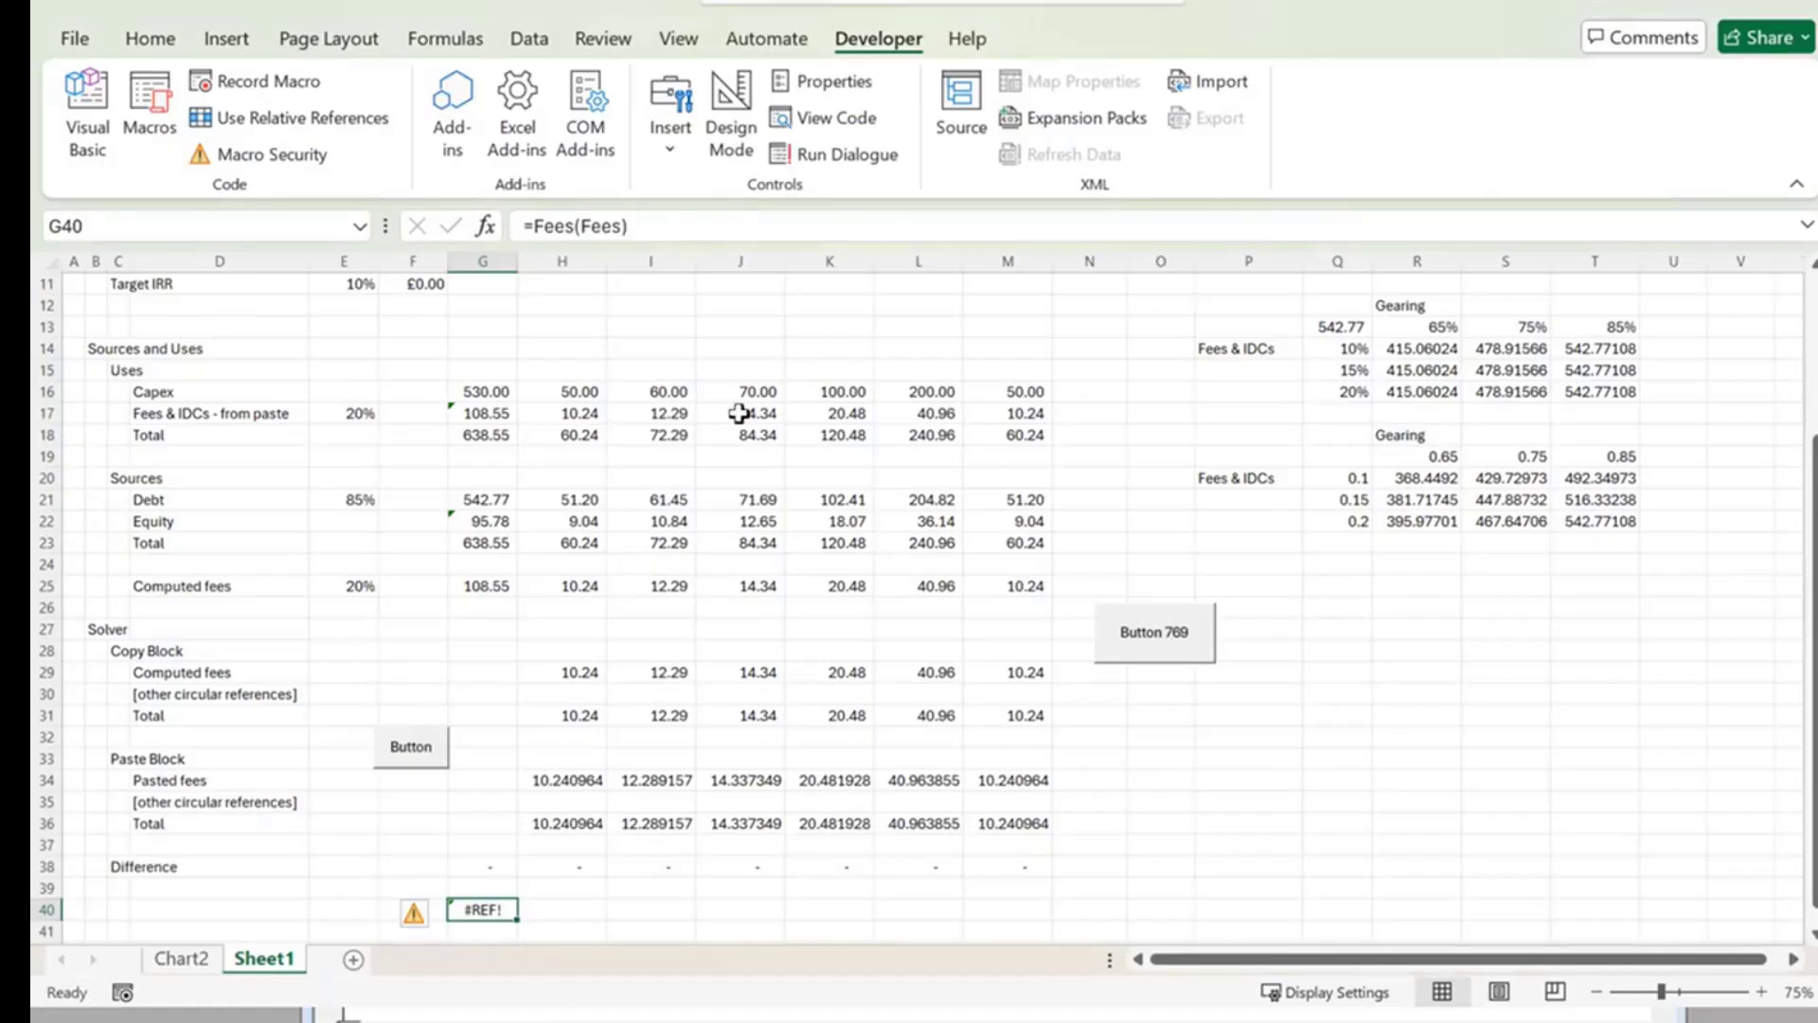
left_click(573, 227)
key("BackSpace")
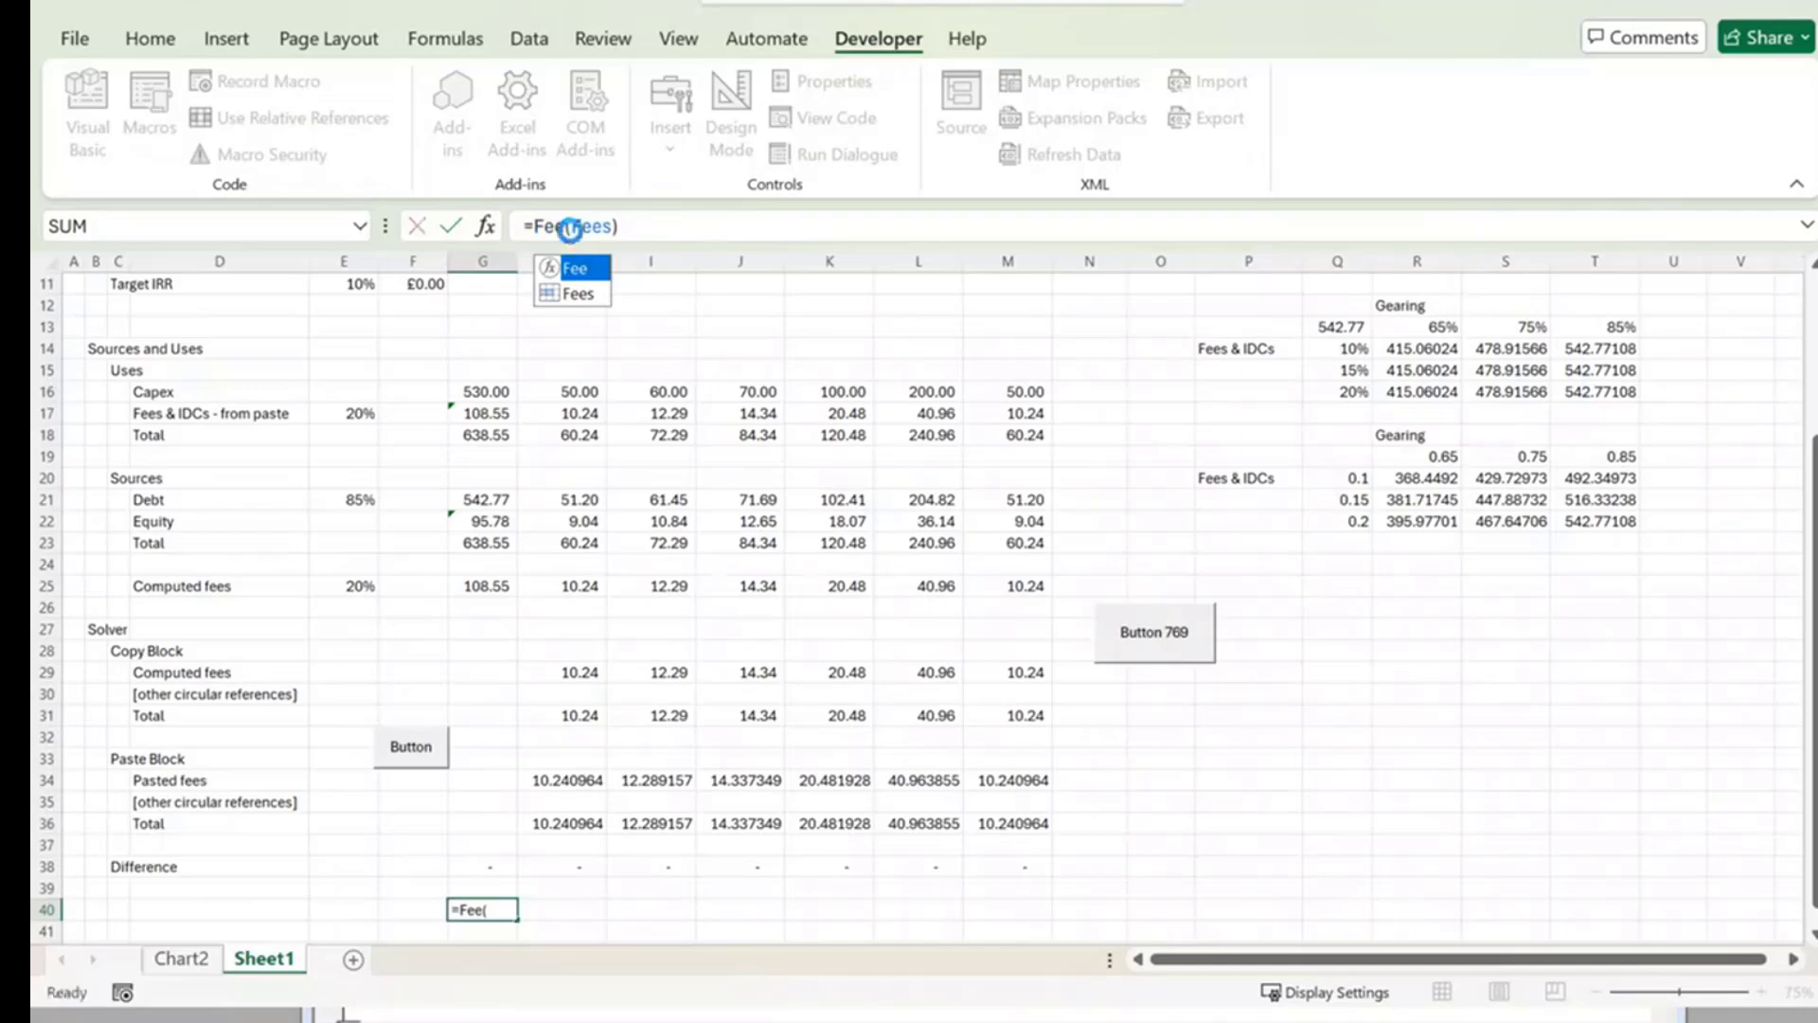
key("Return")
key("Up")
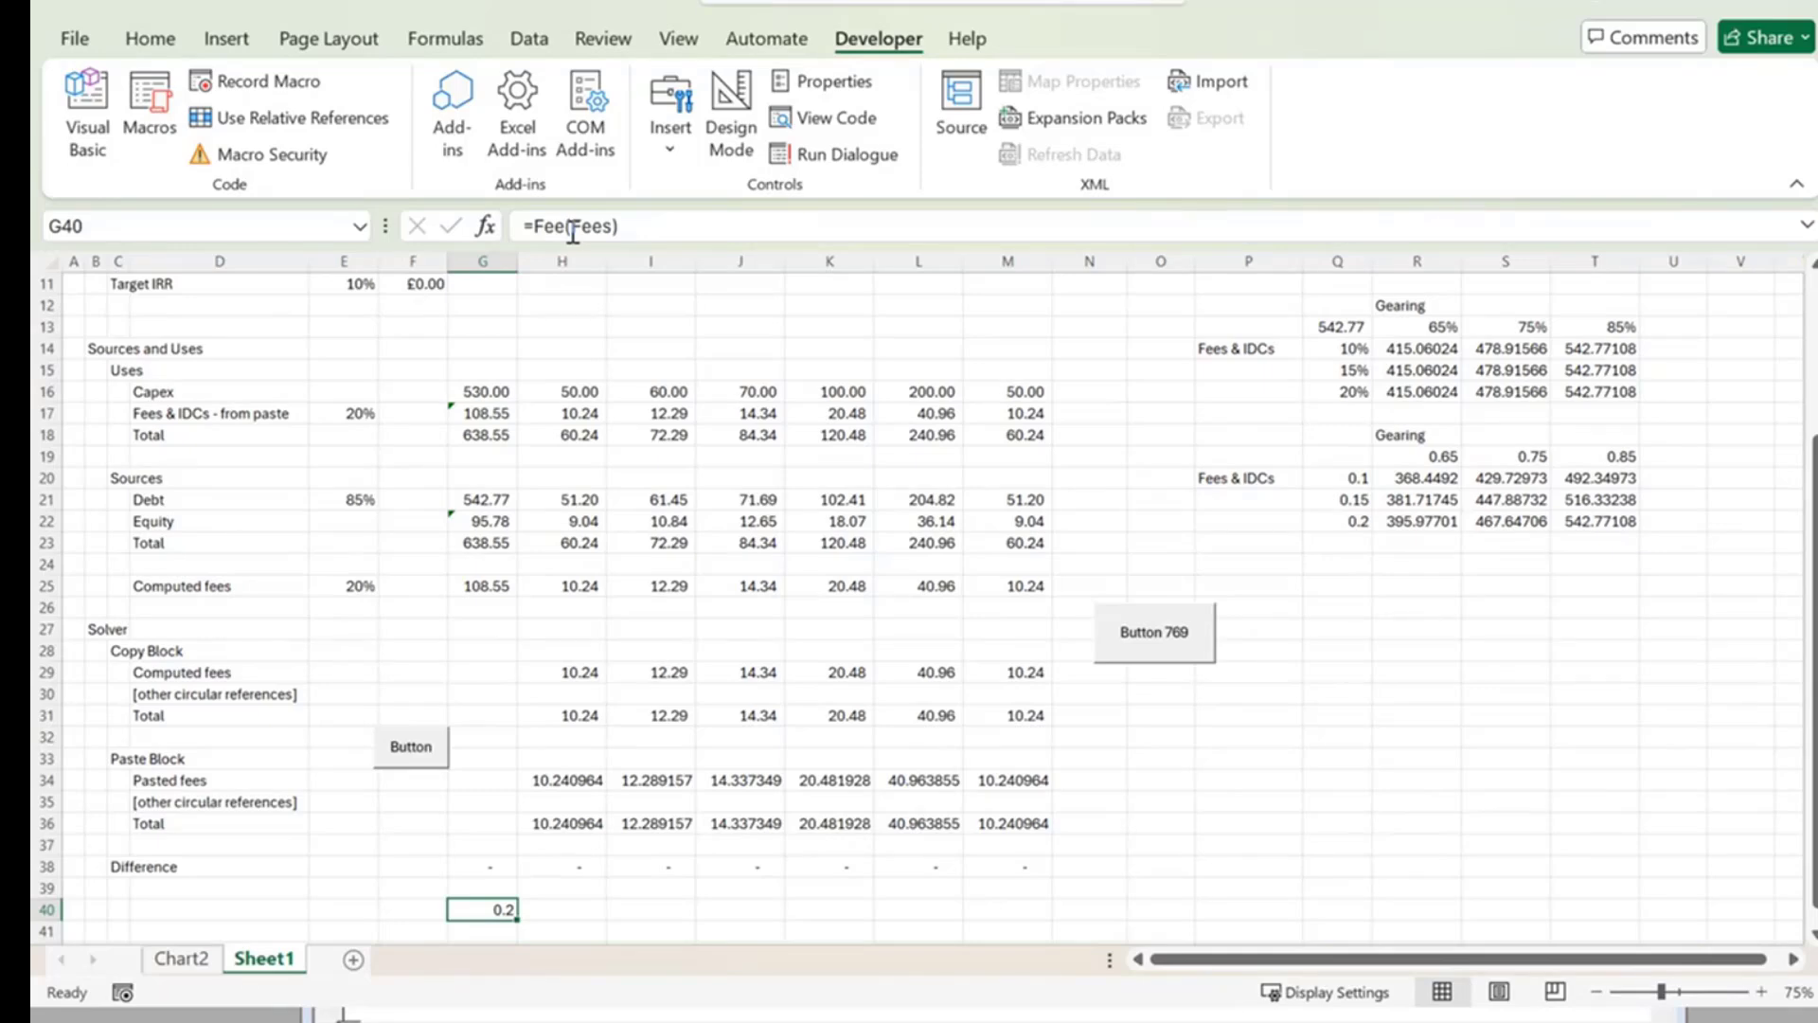
scroll(682, 478, "down", 3)
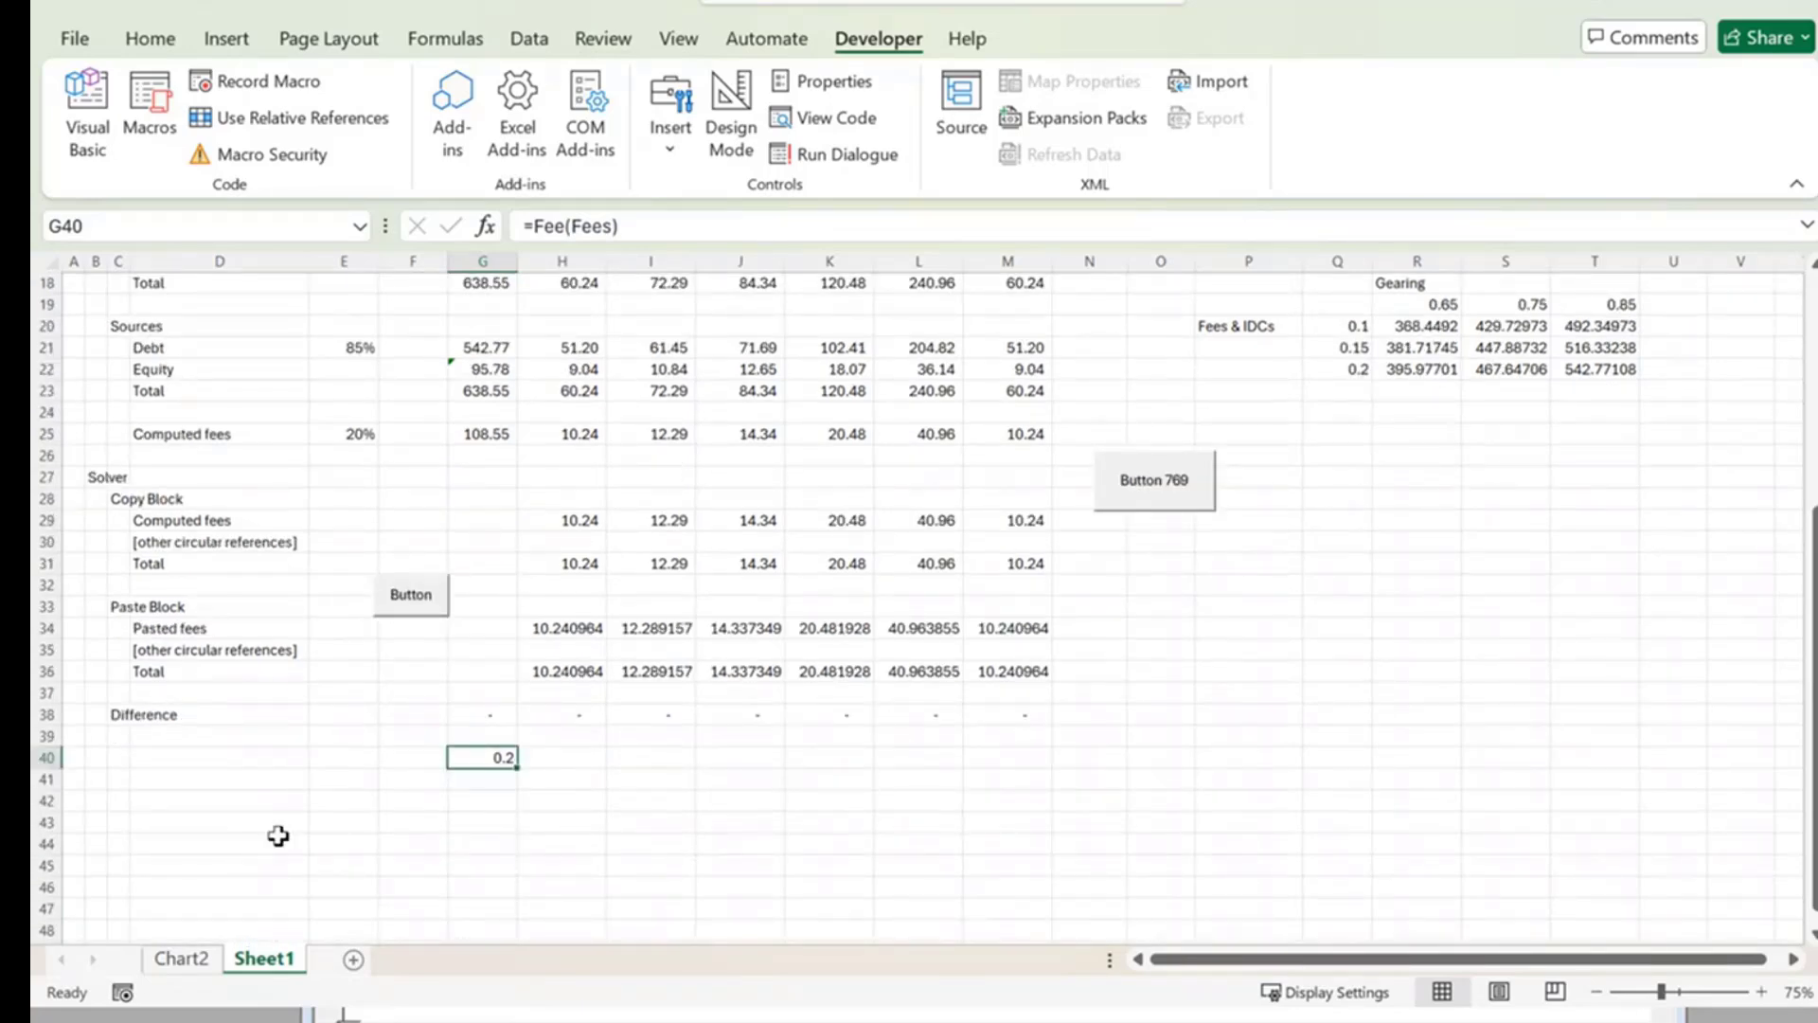
Change the Fee function's return line to Fee = Feepct * Debt, with blank space above it.
key("alt+F11")
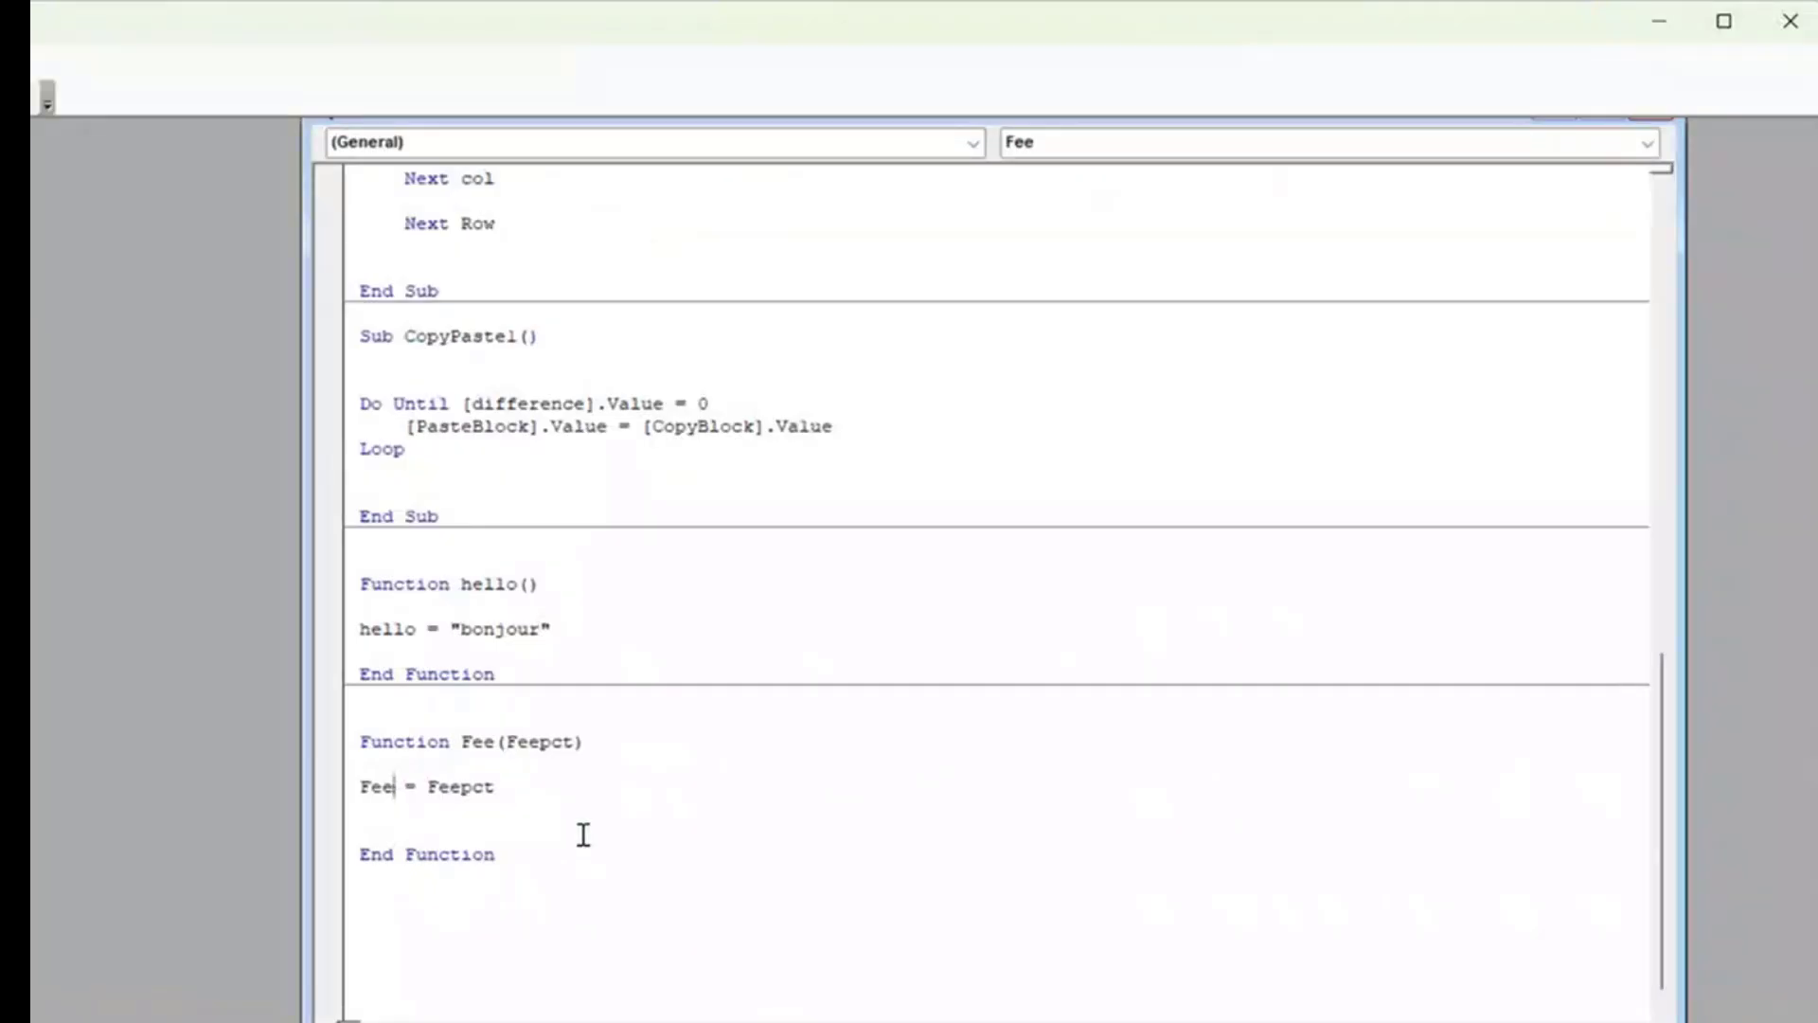
left_click(527, 814)
left_click(520, 789)
type("x Debt")
key("Left")
key("Left")
key("Left")
key("Left")
key("Left")
key("Left")
key("Delete")
type("*")
key("Down")
key("Up")
key("Up")
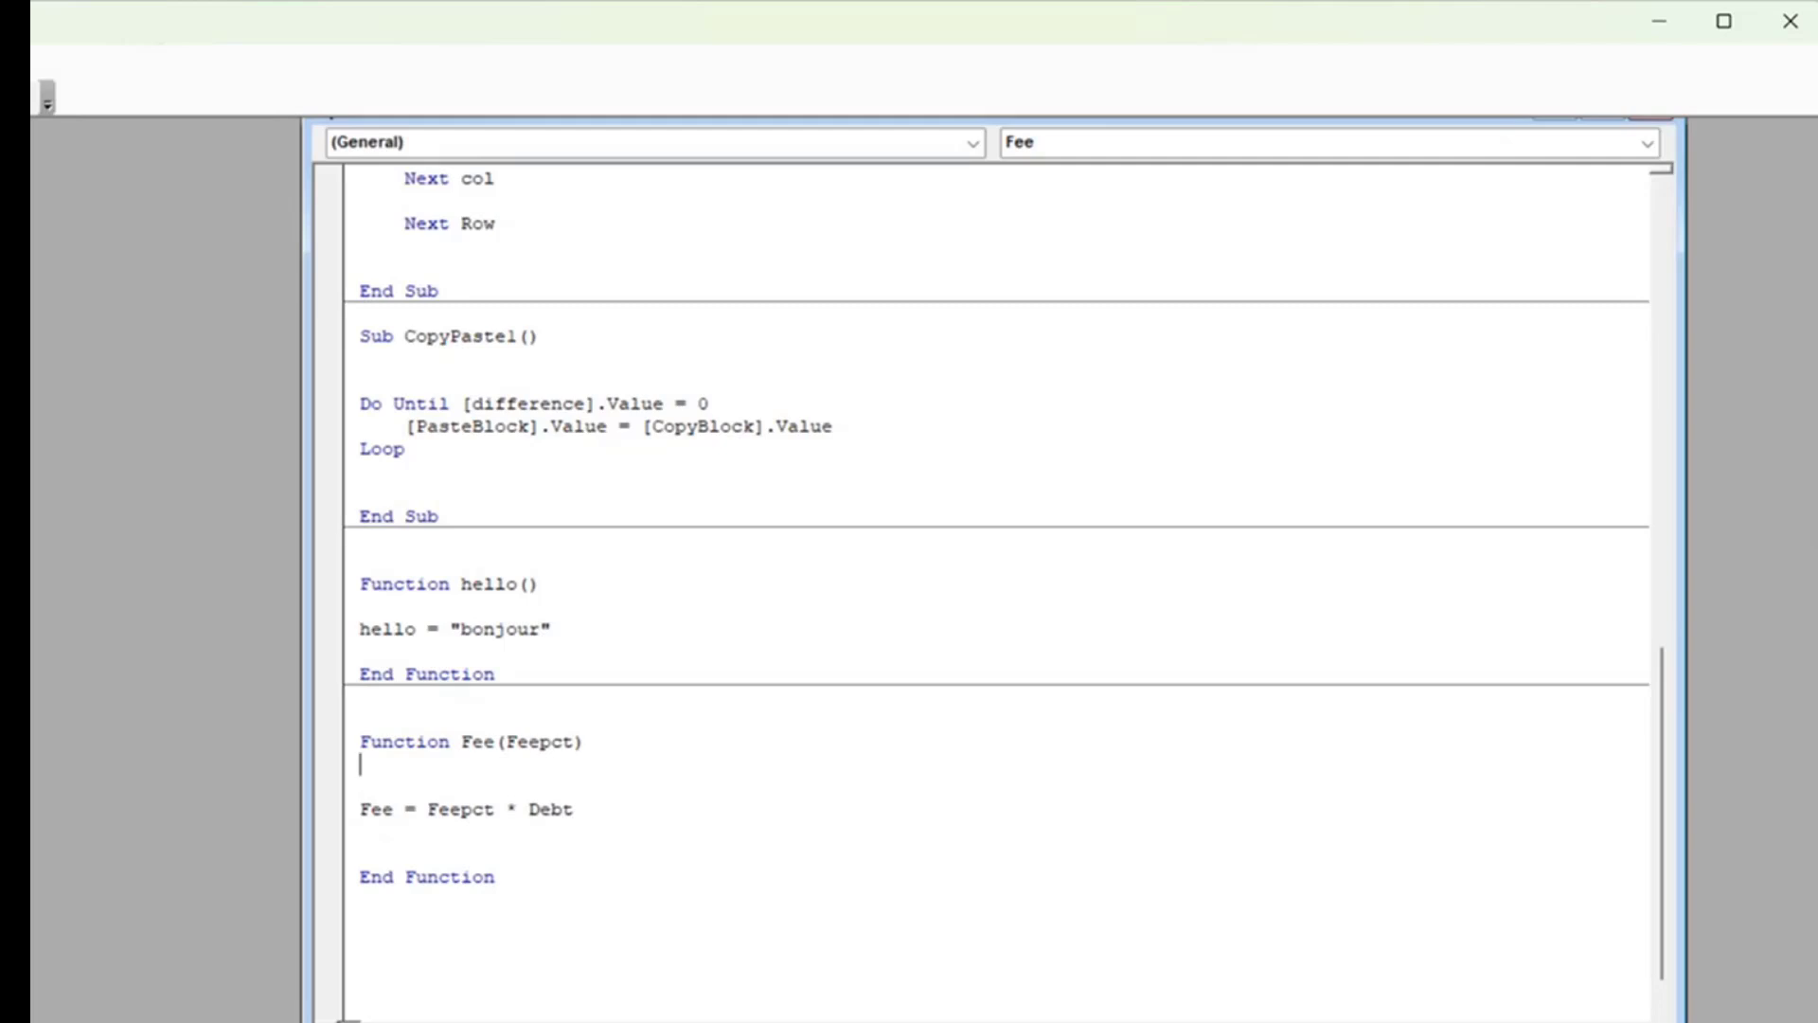
Add the line Debt = Uses * Gearingpct above the return line of the Fee function.
left_click(361, 787)
type("Debt =")
type("Uses *")
type("Gearing")
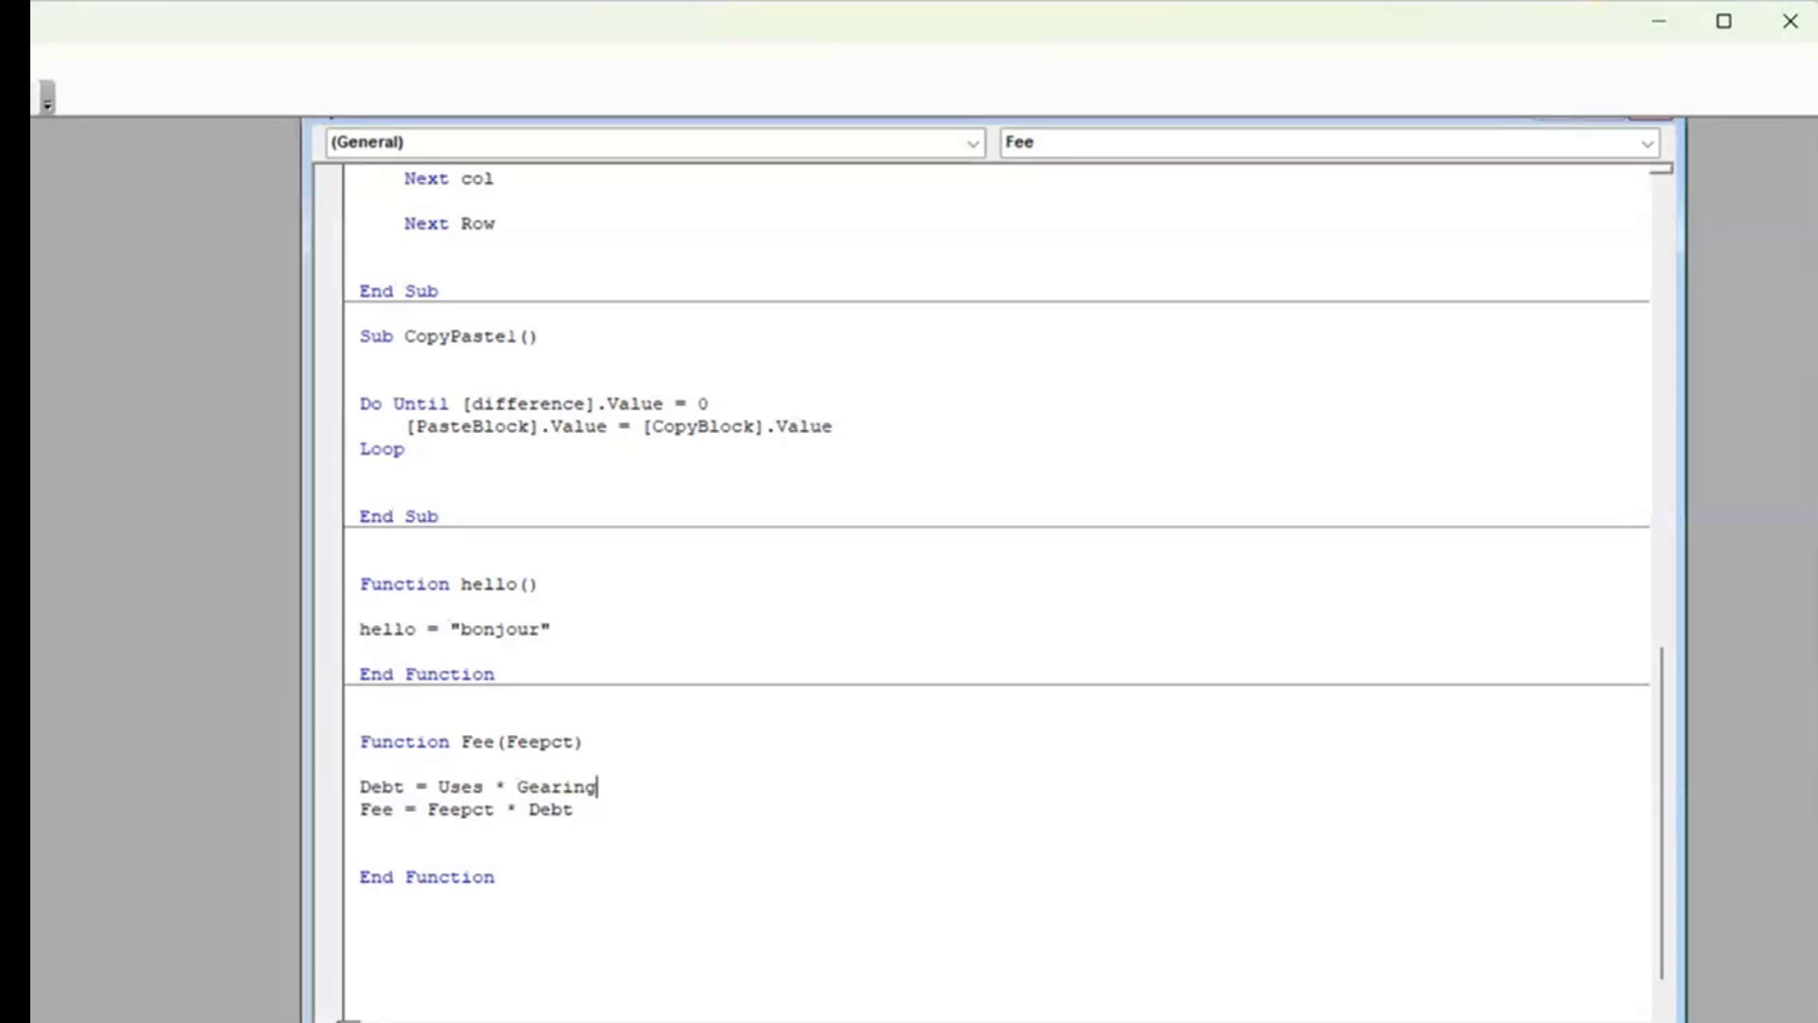
type("pct")
Add gearingpct as the second argument in the Fee function's declaration.
left_click(600, 755)
left_click(579, 742)
type(",grearin")
key("BackSpace")
key("BackSpace")
key("BackSpace")
key("BackSpace")
key("BackSpace")
key("BackSpace")
type("earingpct")
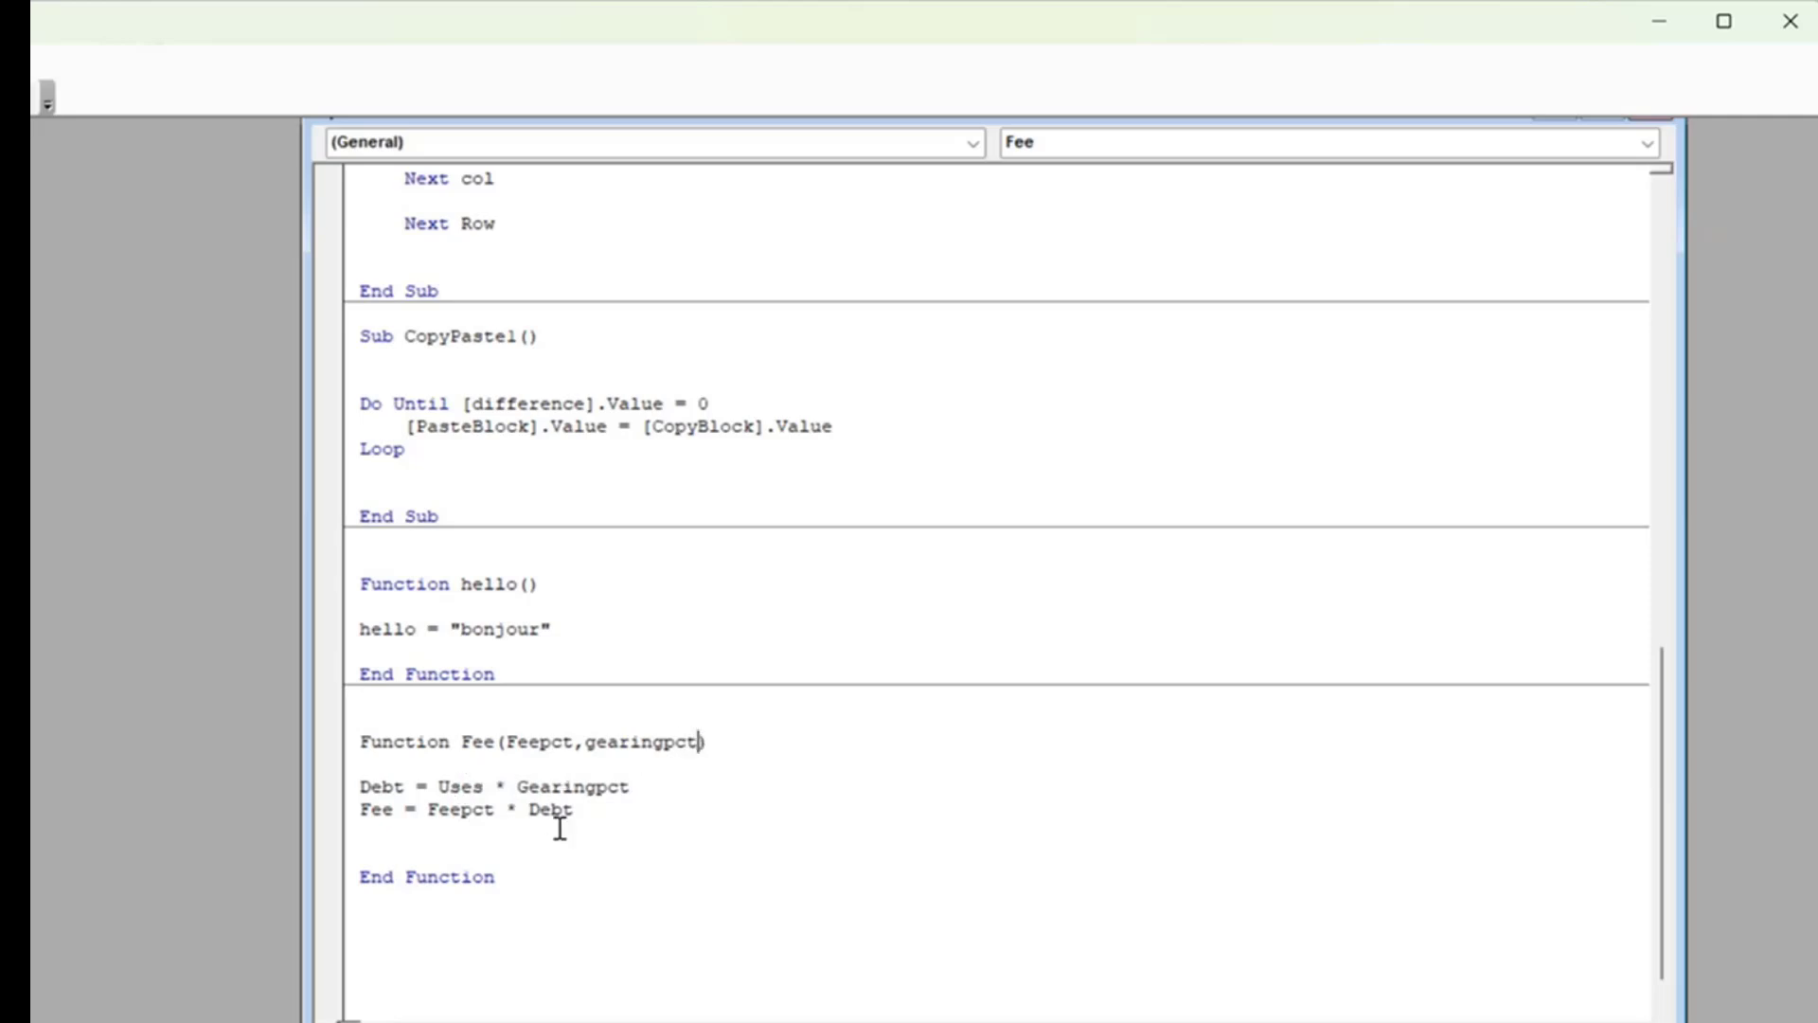
left_click(613, 846)
Add the line Uses = Capex + Fee above the Debt line and Capex as the Fee function's third argument.
left_click(405, 759)
key("Return")
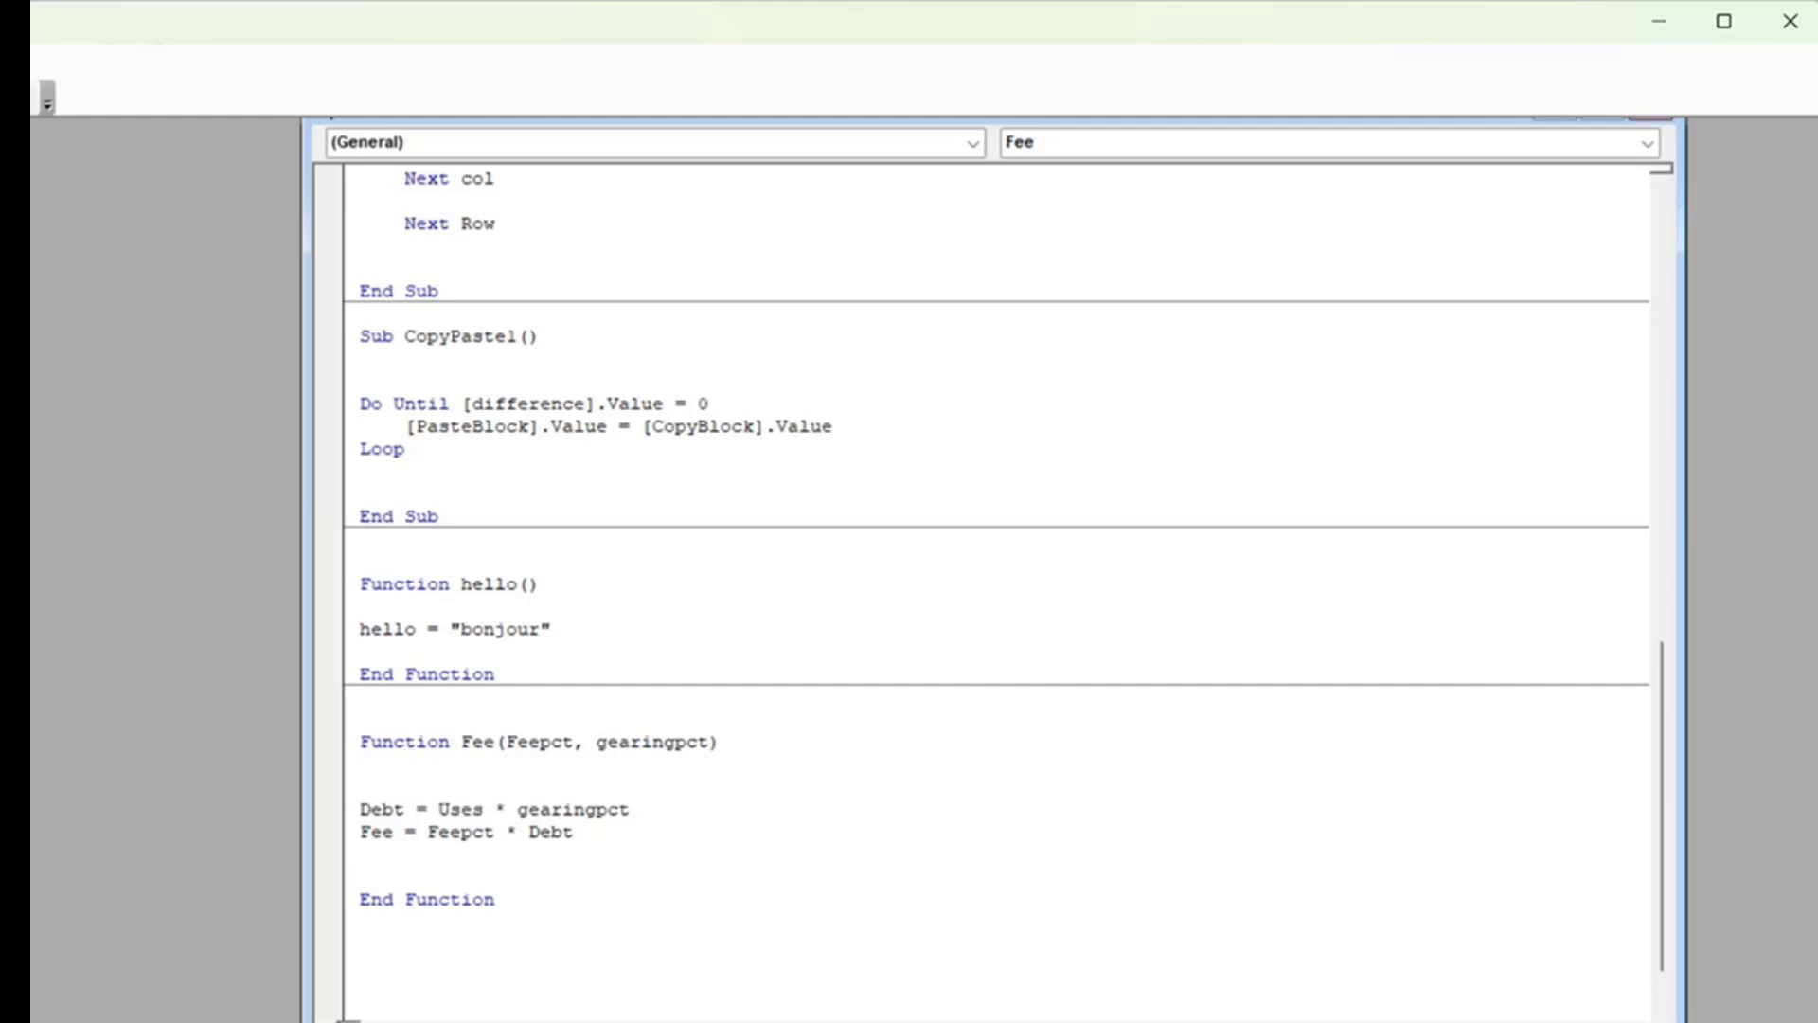
type("Uses = Capex + De")
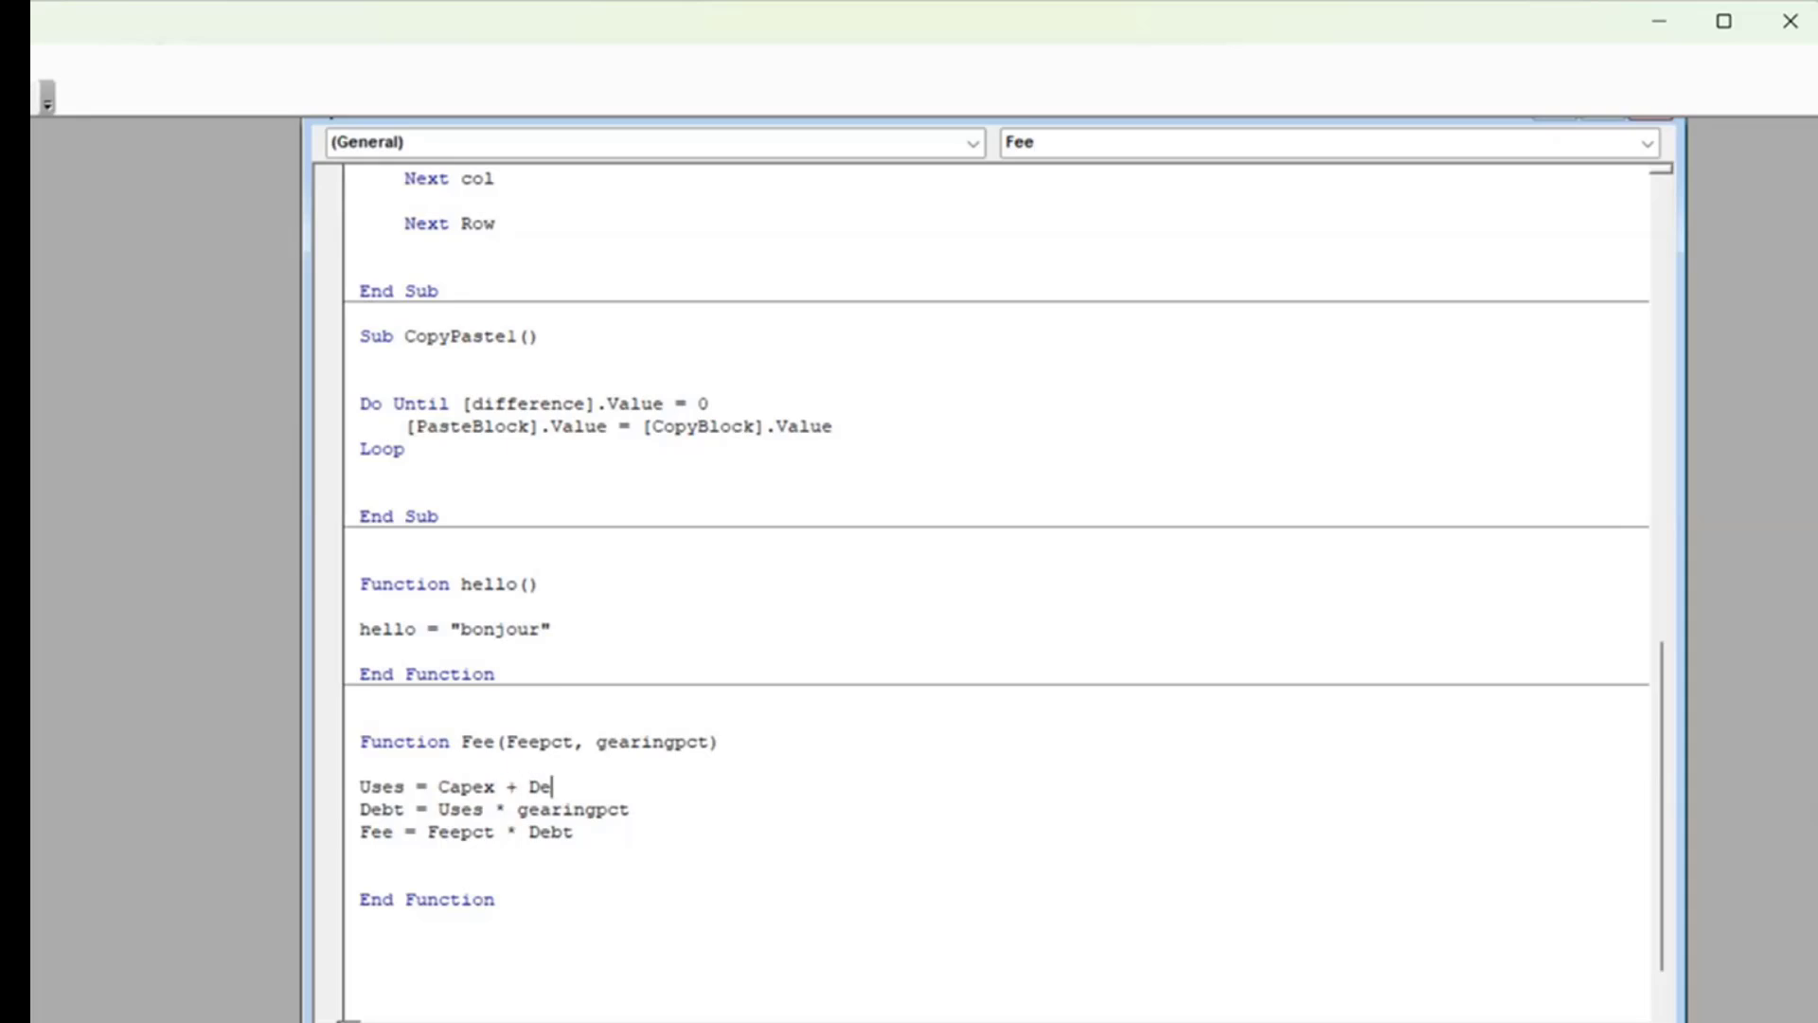
key("BackSpace")
key("BackSpace")
type("Fee")
type("s")
key("BackSpace")
left_click(711, 742)
type(", Capex")
Wrap the Uses, Debt and Fee lines in a For i = 1 To 20 loop closed by Next i.
left_click(388, 764)
key("Return")
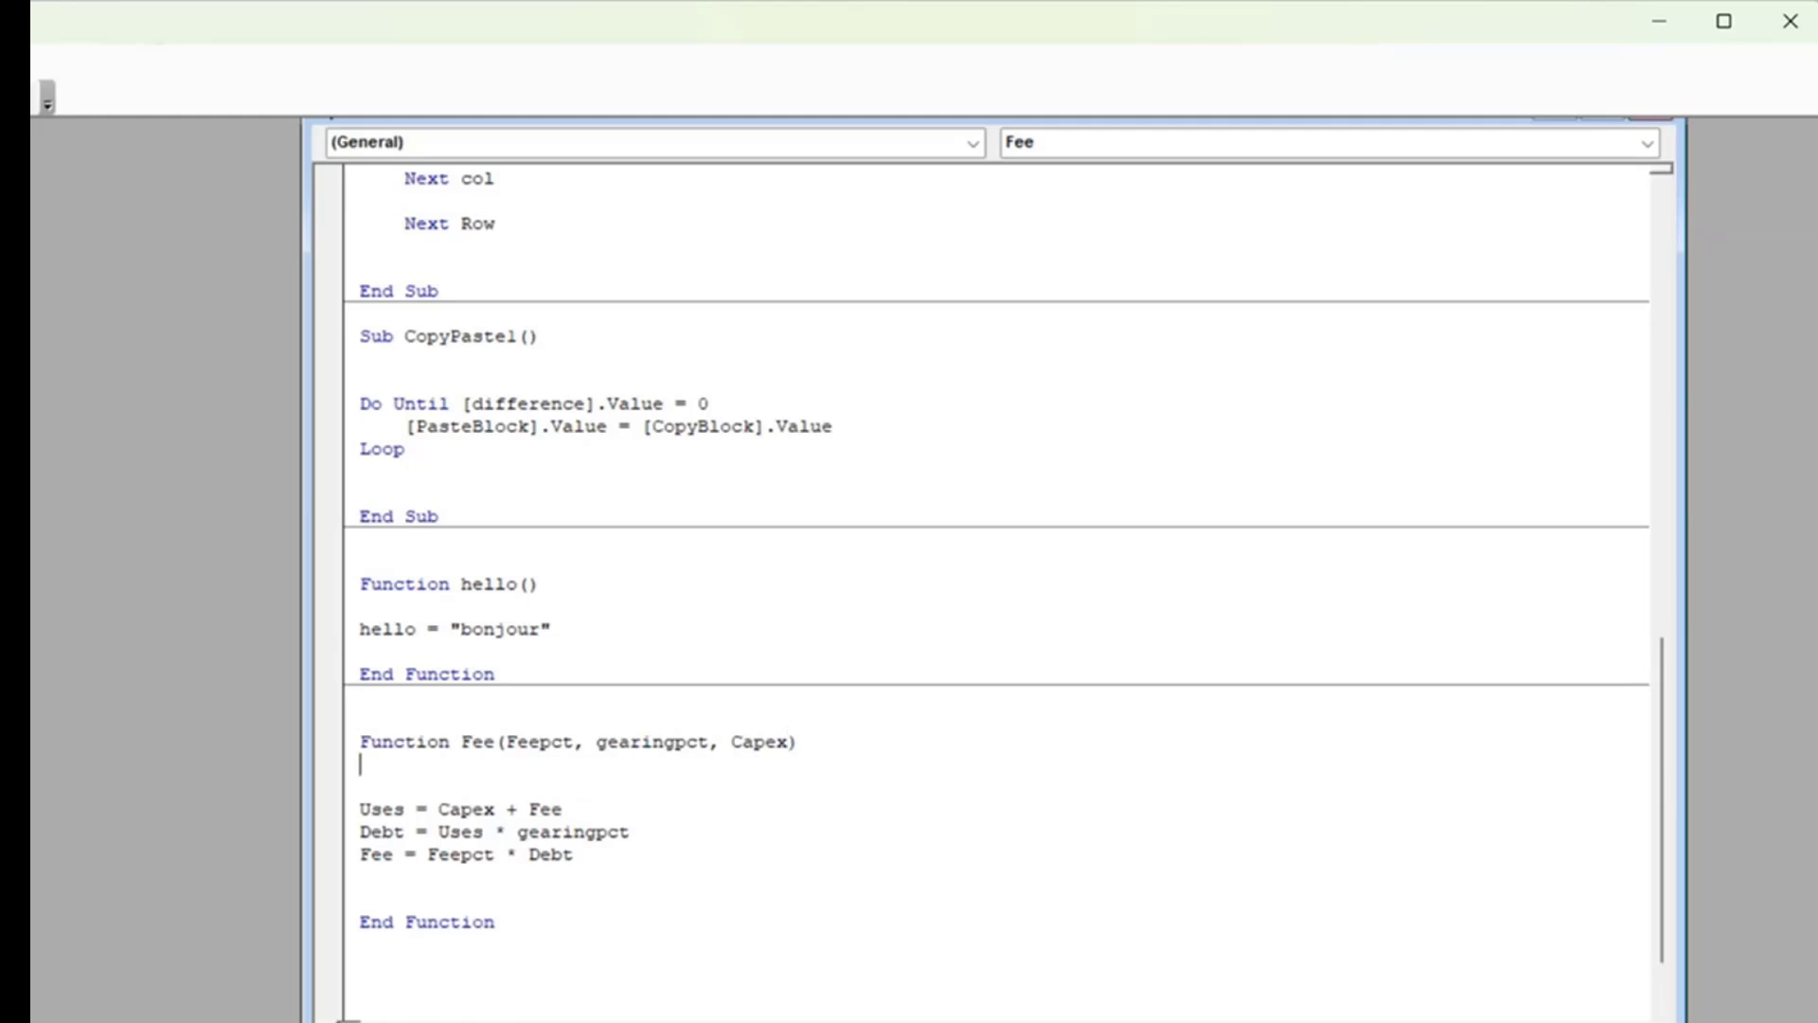
key("Return")
key("Up")
type("For i")
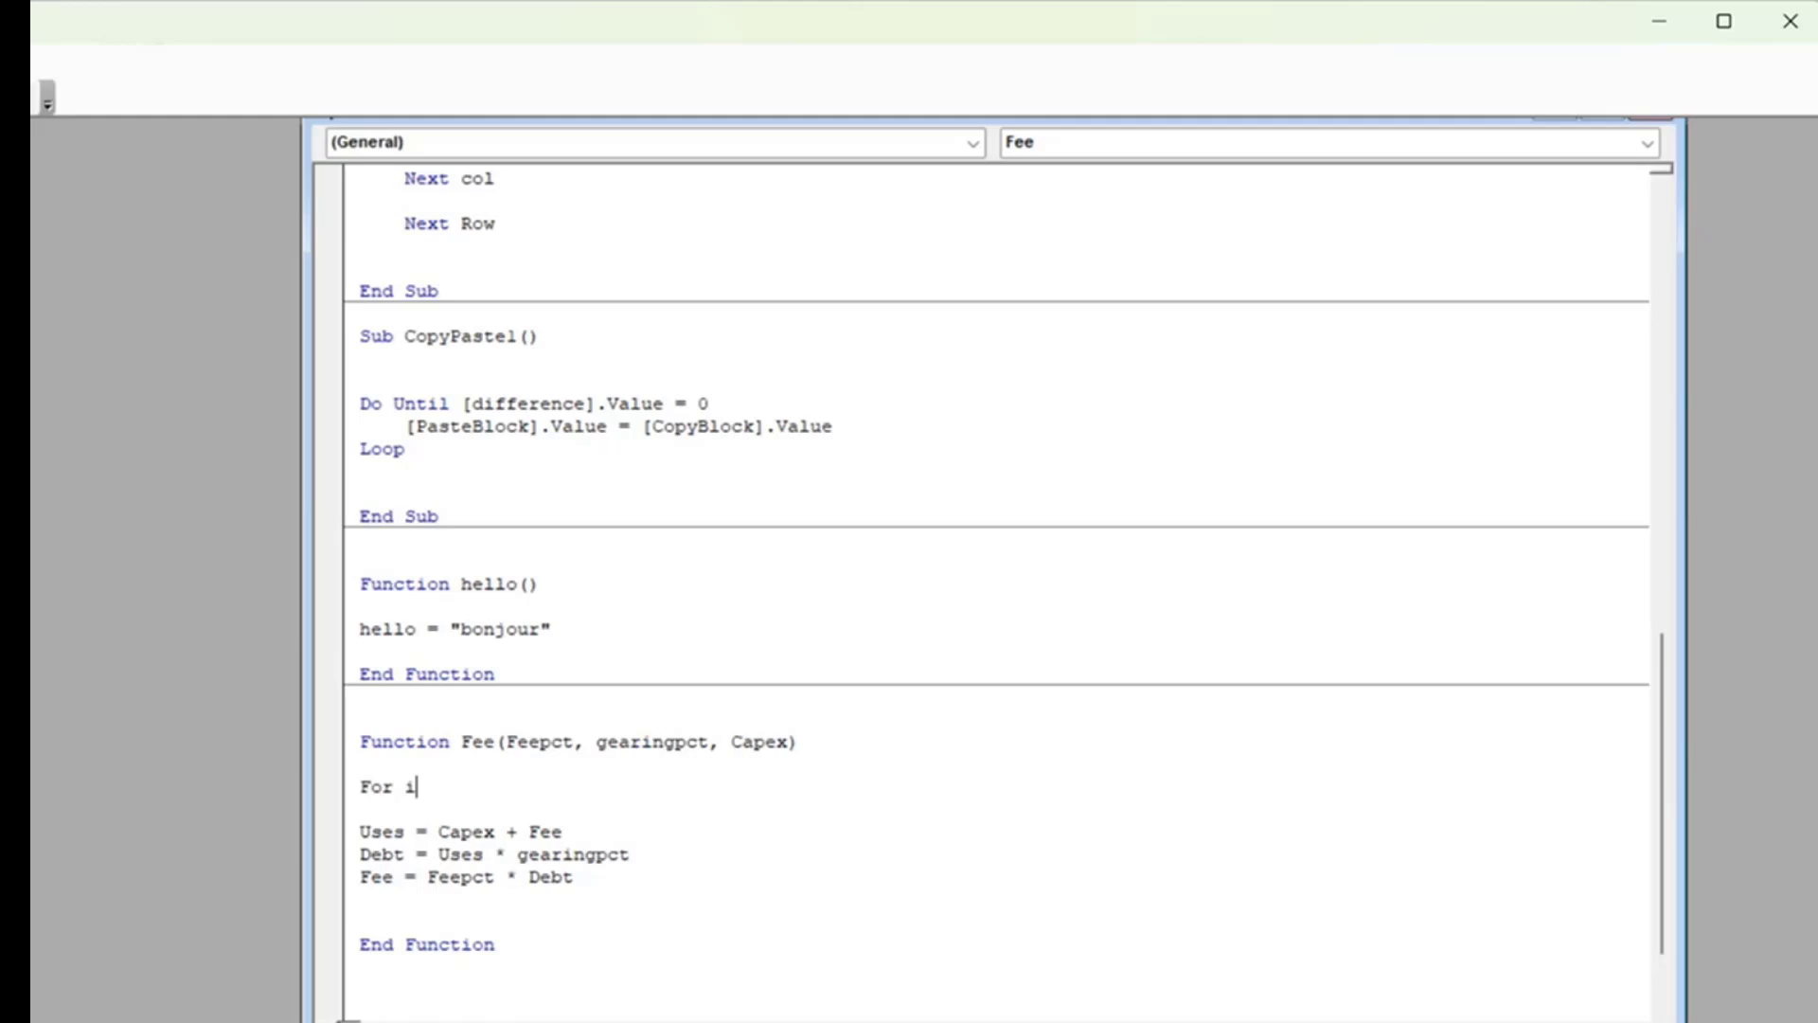
type(" = 1 to 20")
key("Down")
key("Down")
key("Down")
key("Down")
key("Down")
key("Return")
type("next i")
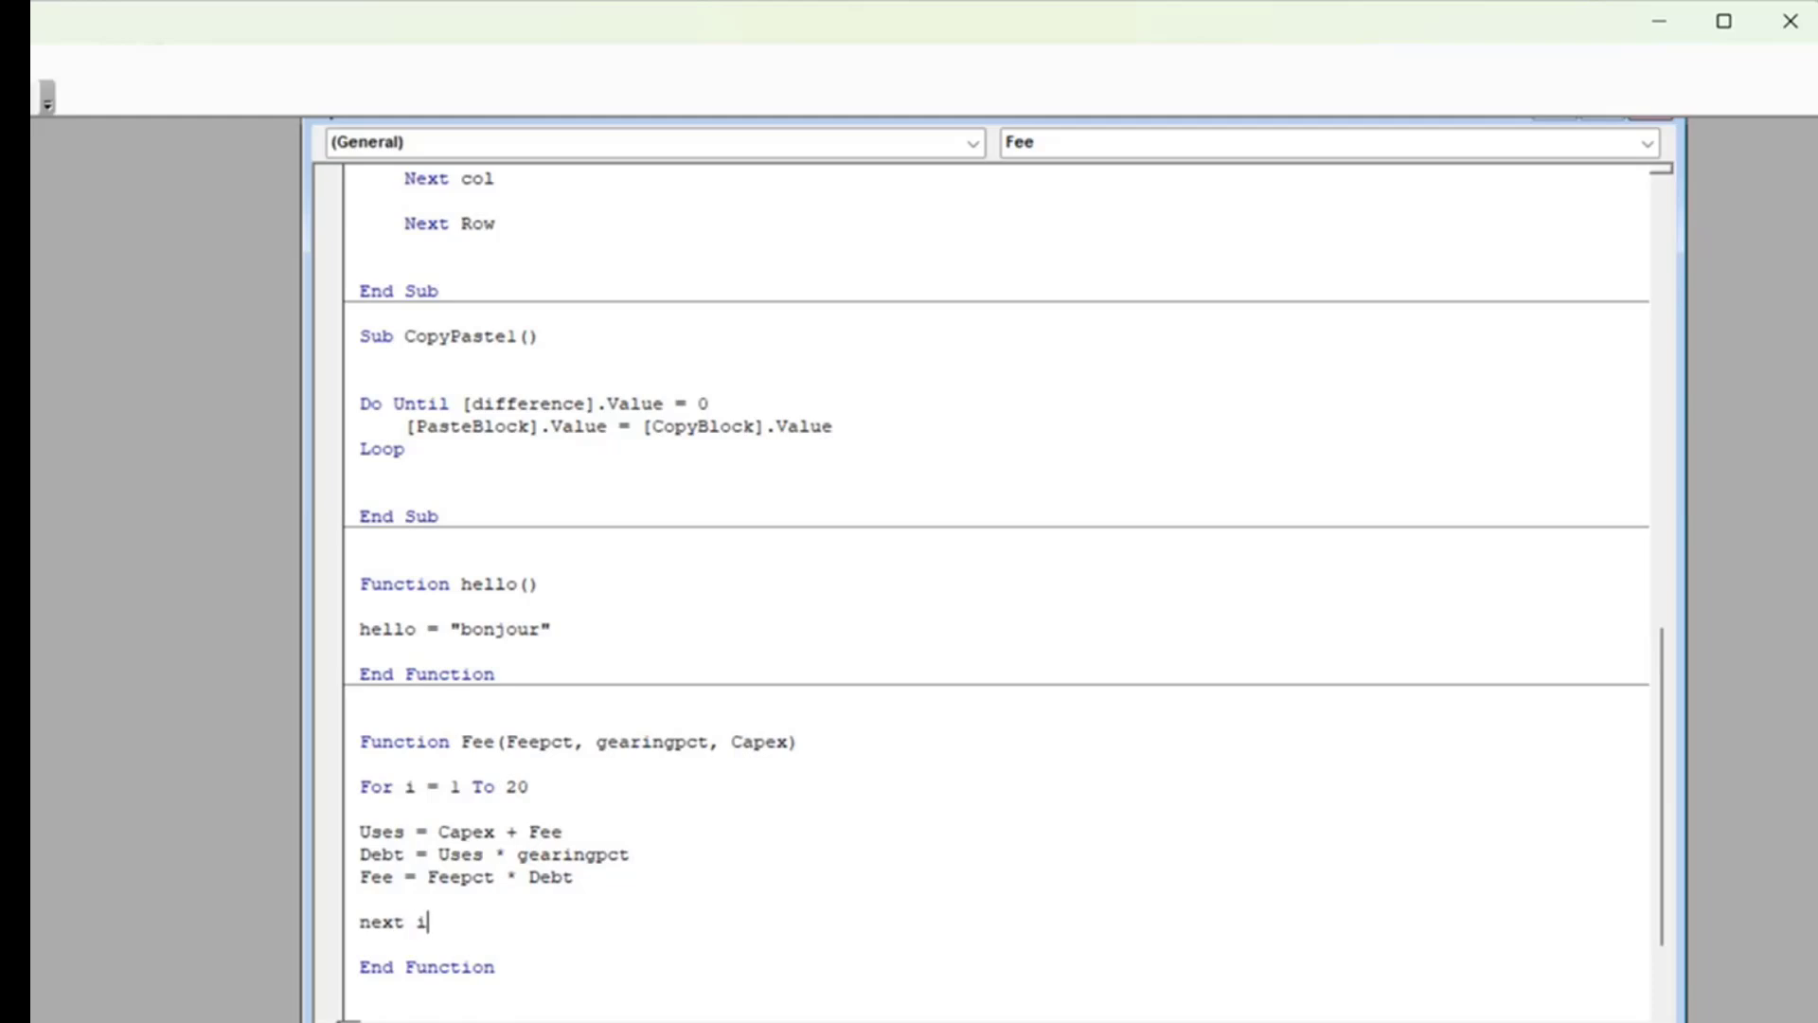
Commit the Next i line, return to the worksheet, and clear the test formula from cell G40.
key("Return")
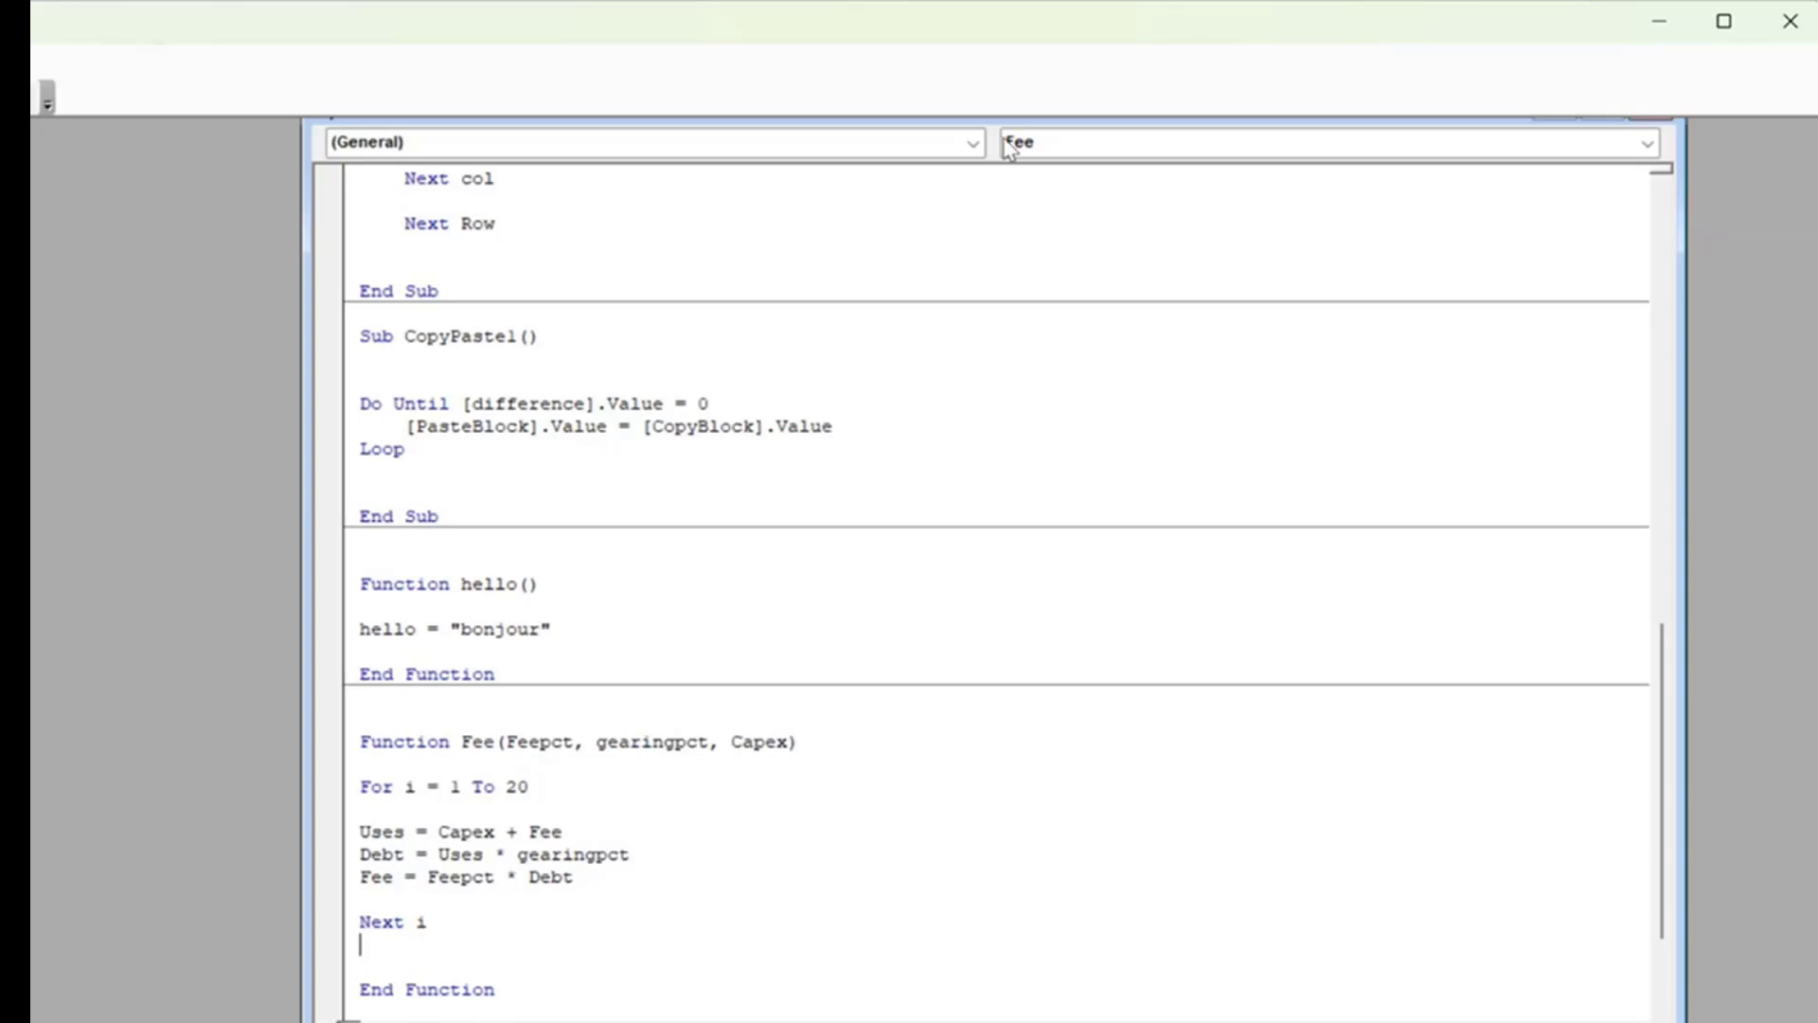
key("alt+Tab")
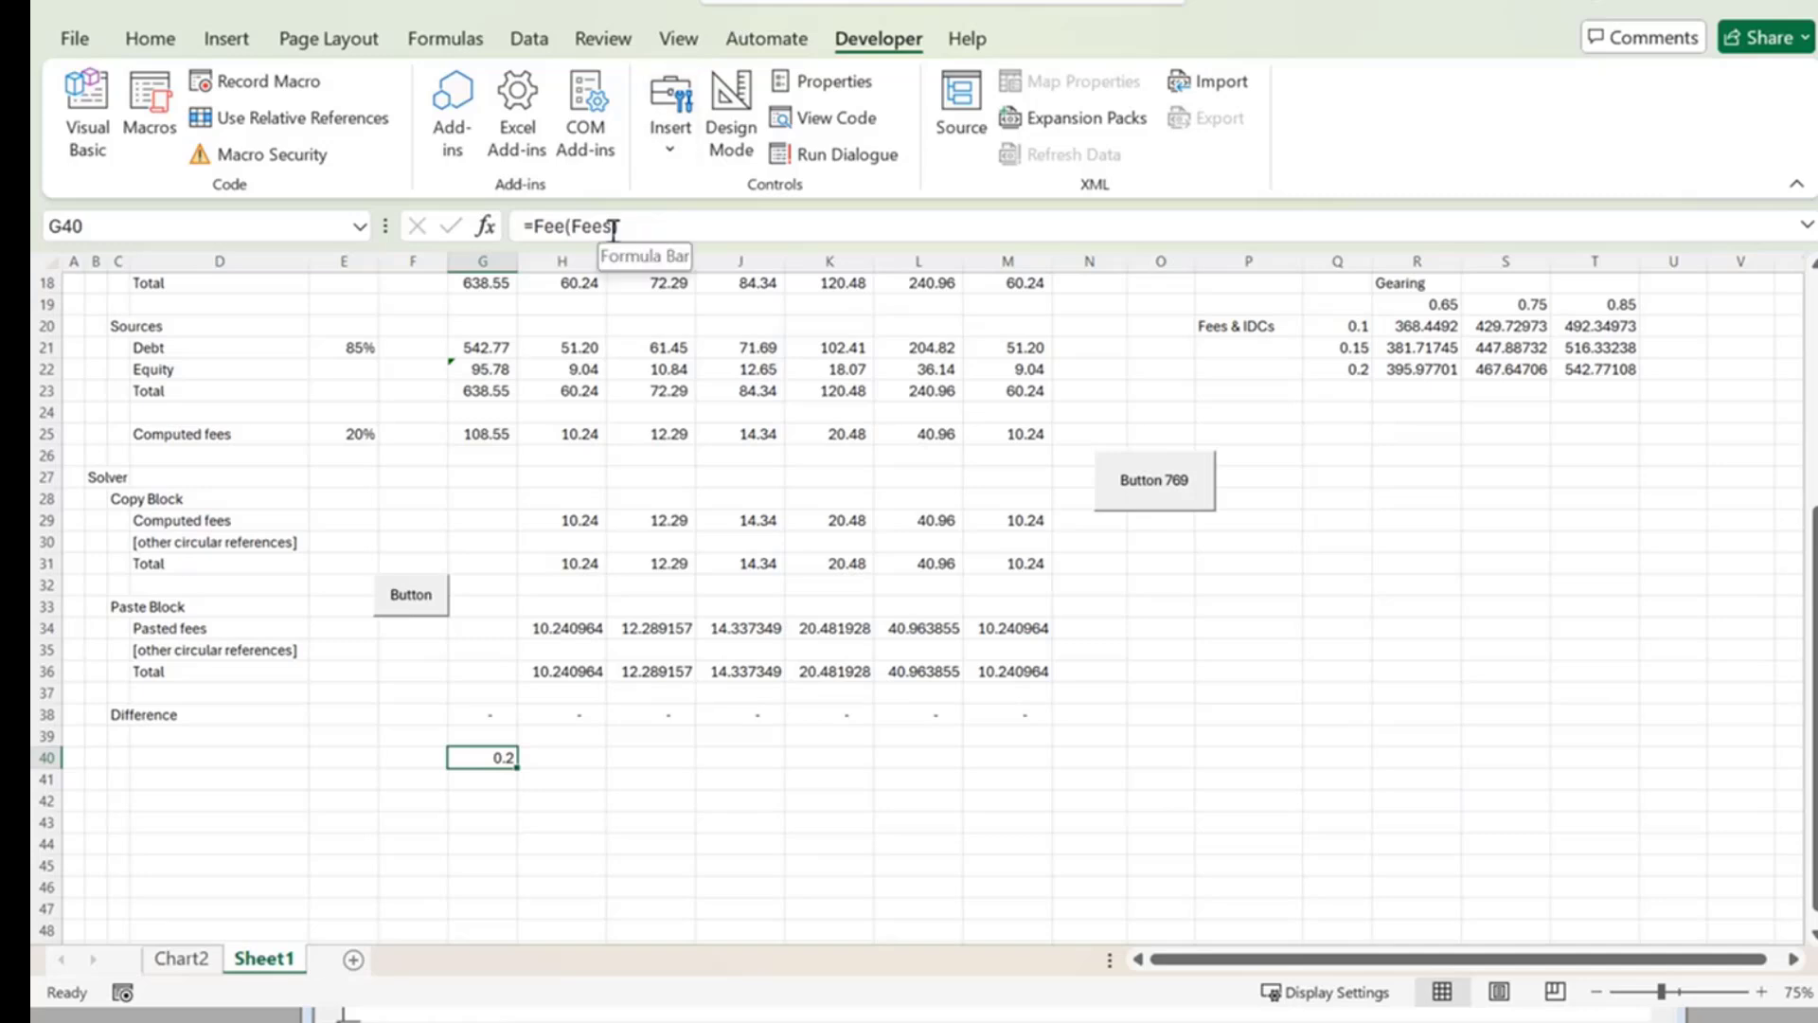
key("Delete")
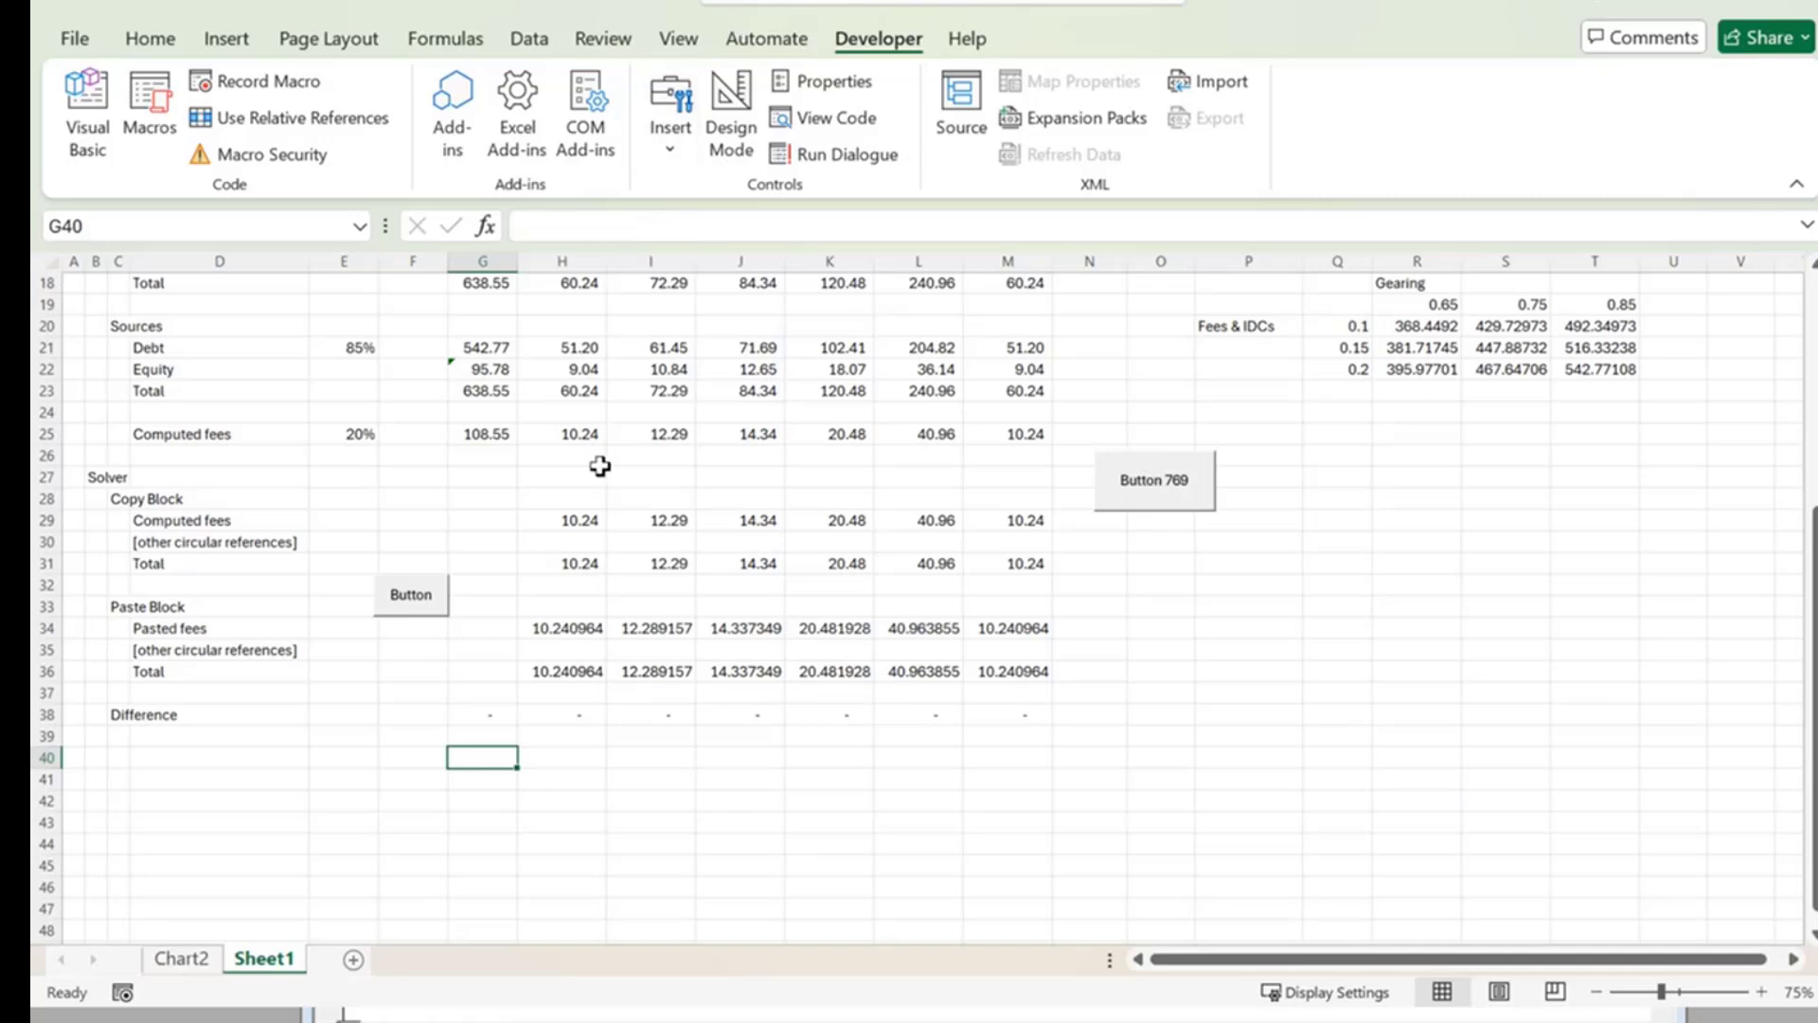
Enter the row label Fees in cell D40, below the Difference row.
key("Down")
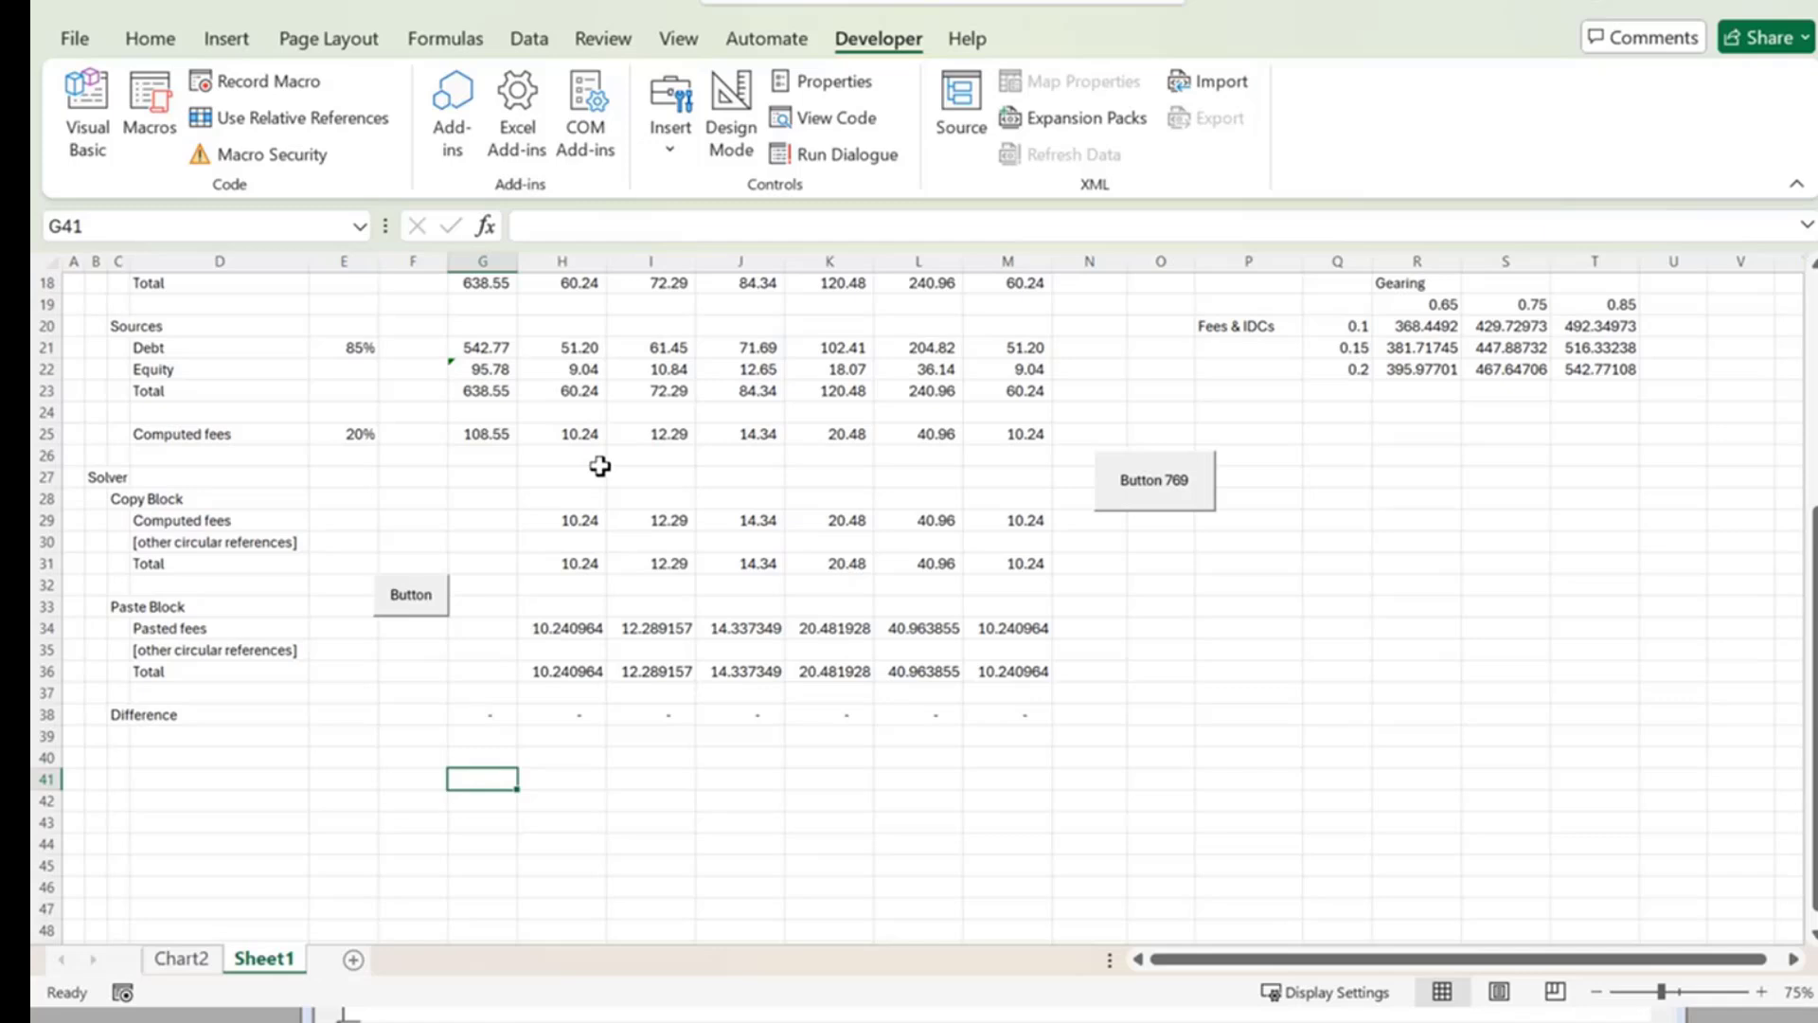
key("Left")
key("Left")
key("Left")
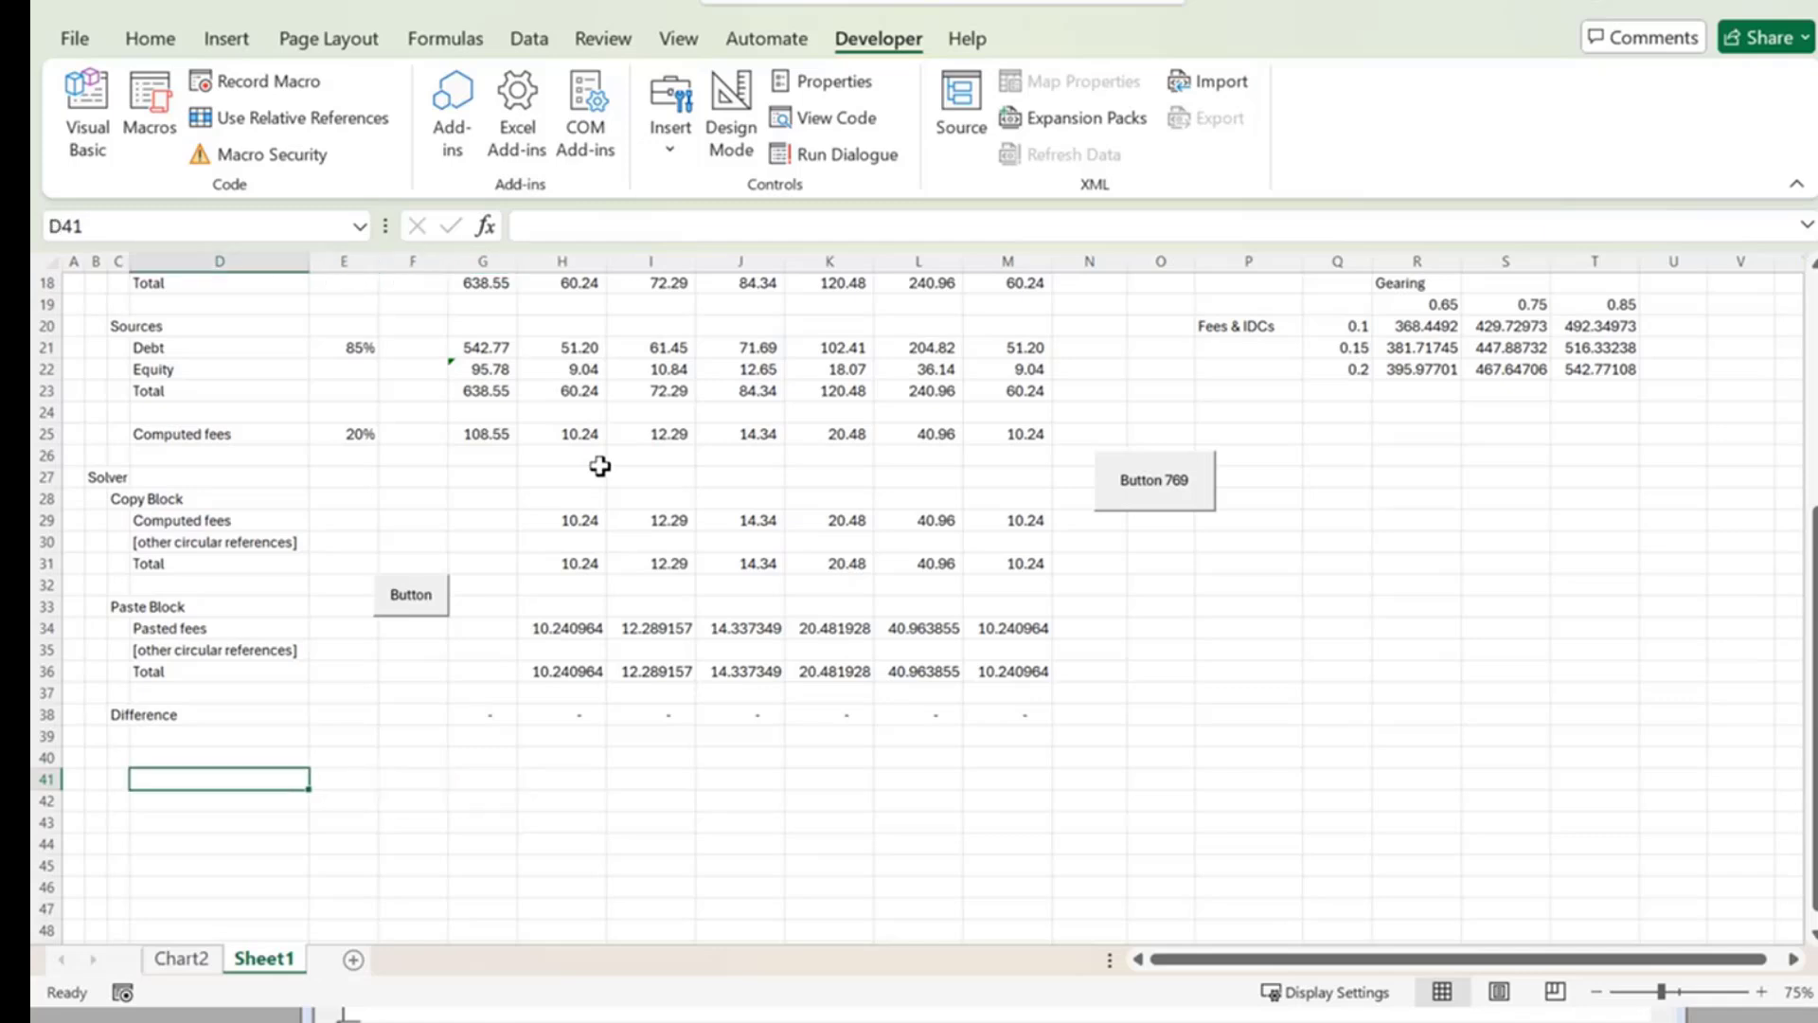
key("Up")
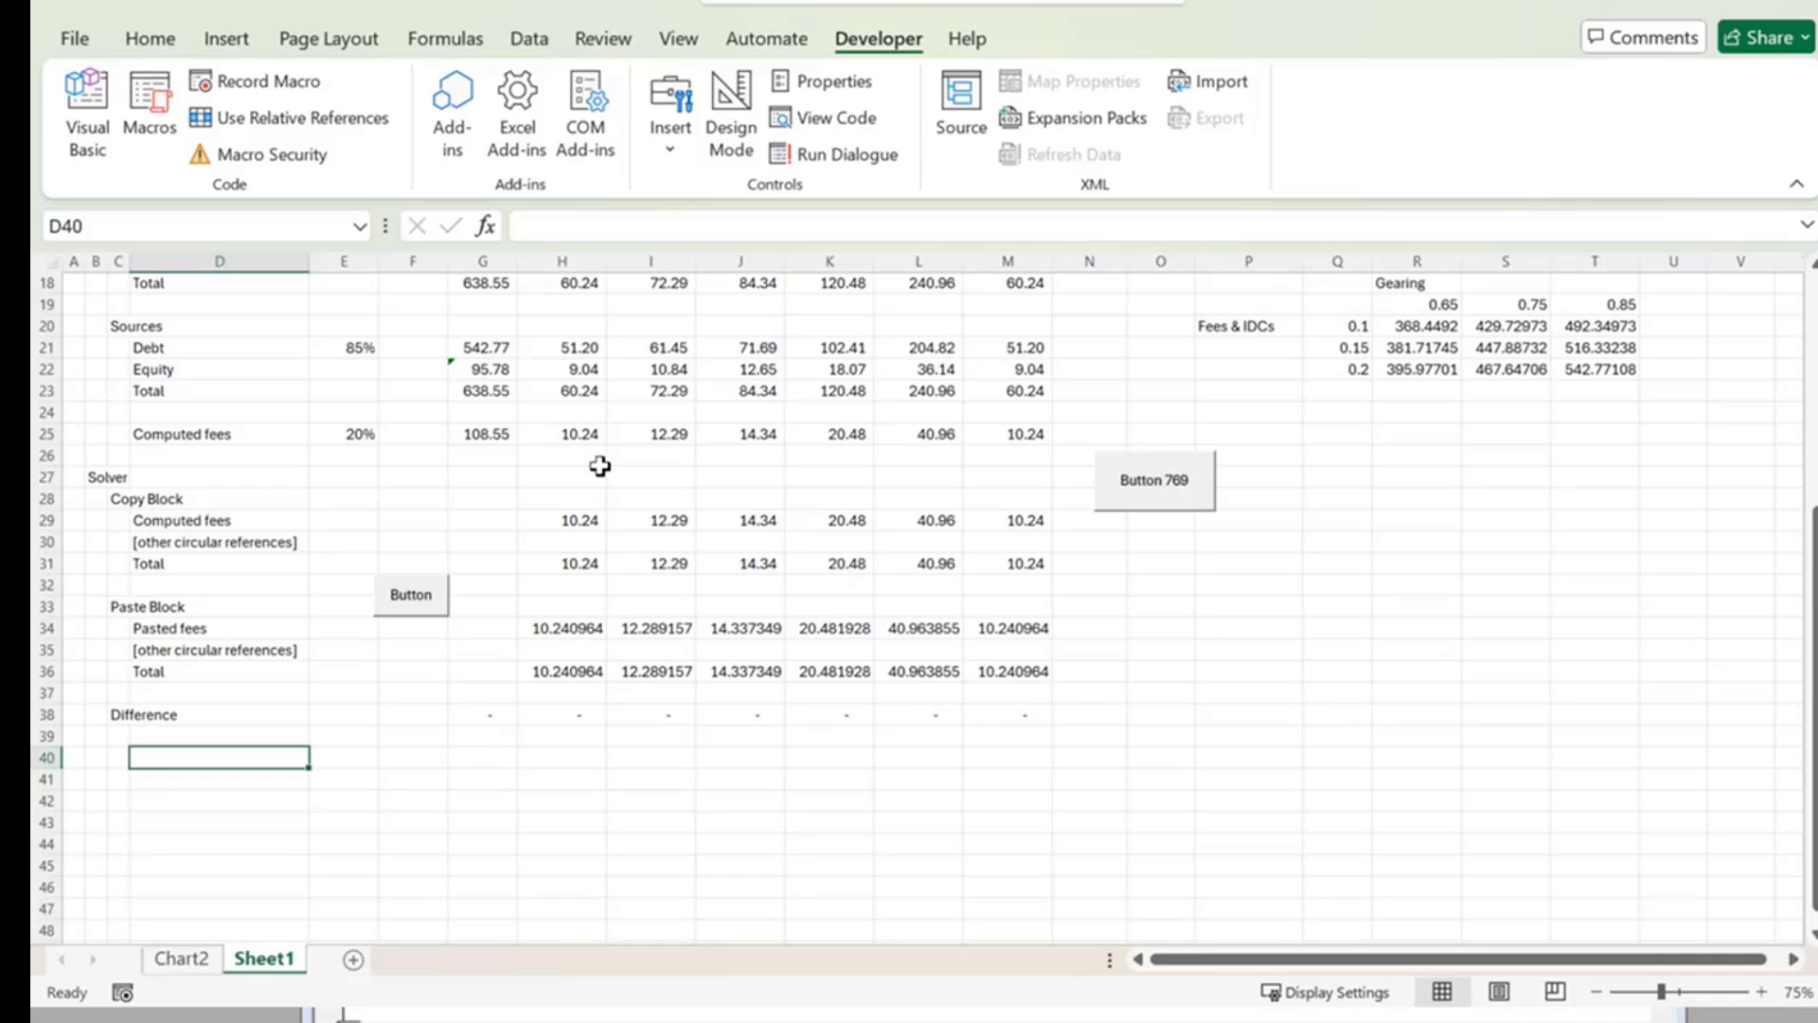
type("Fees")
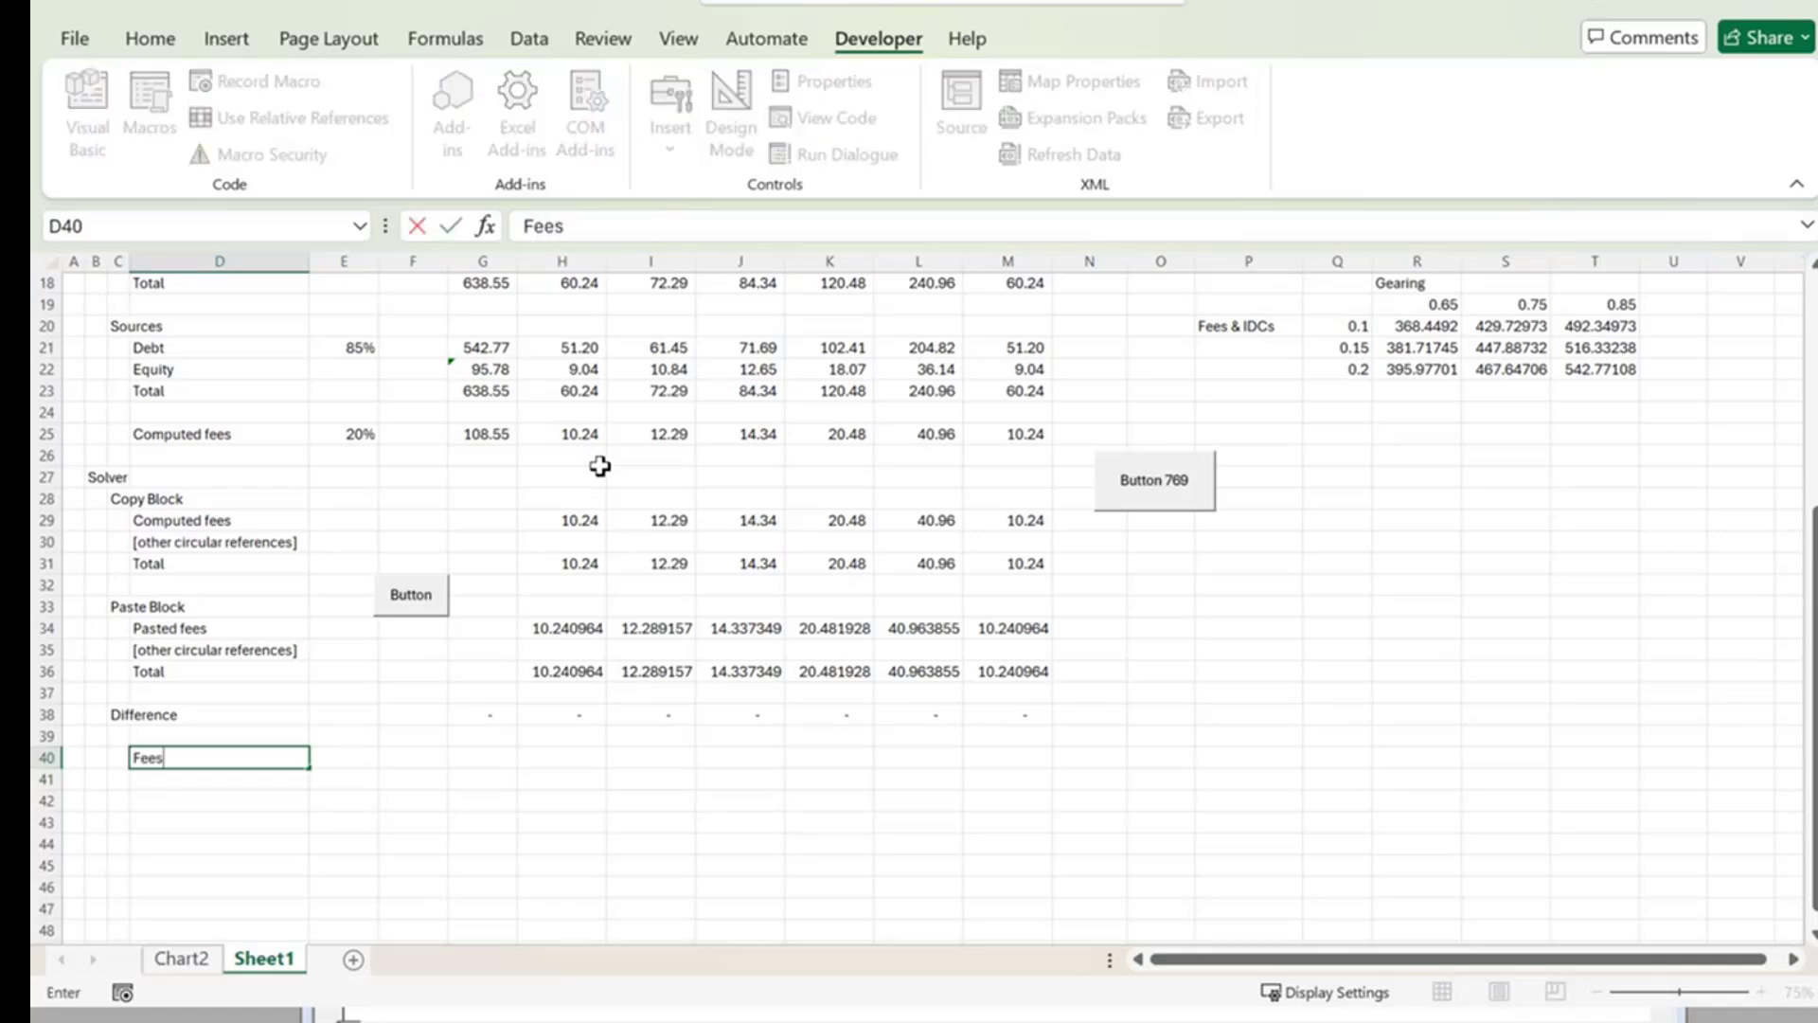
key("Return")
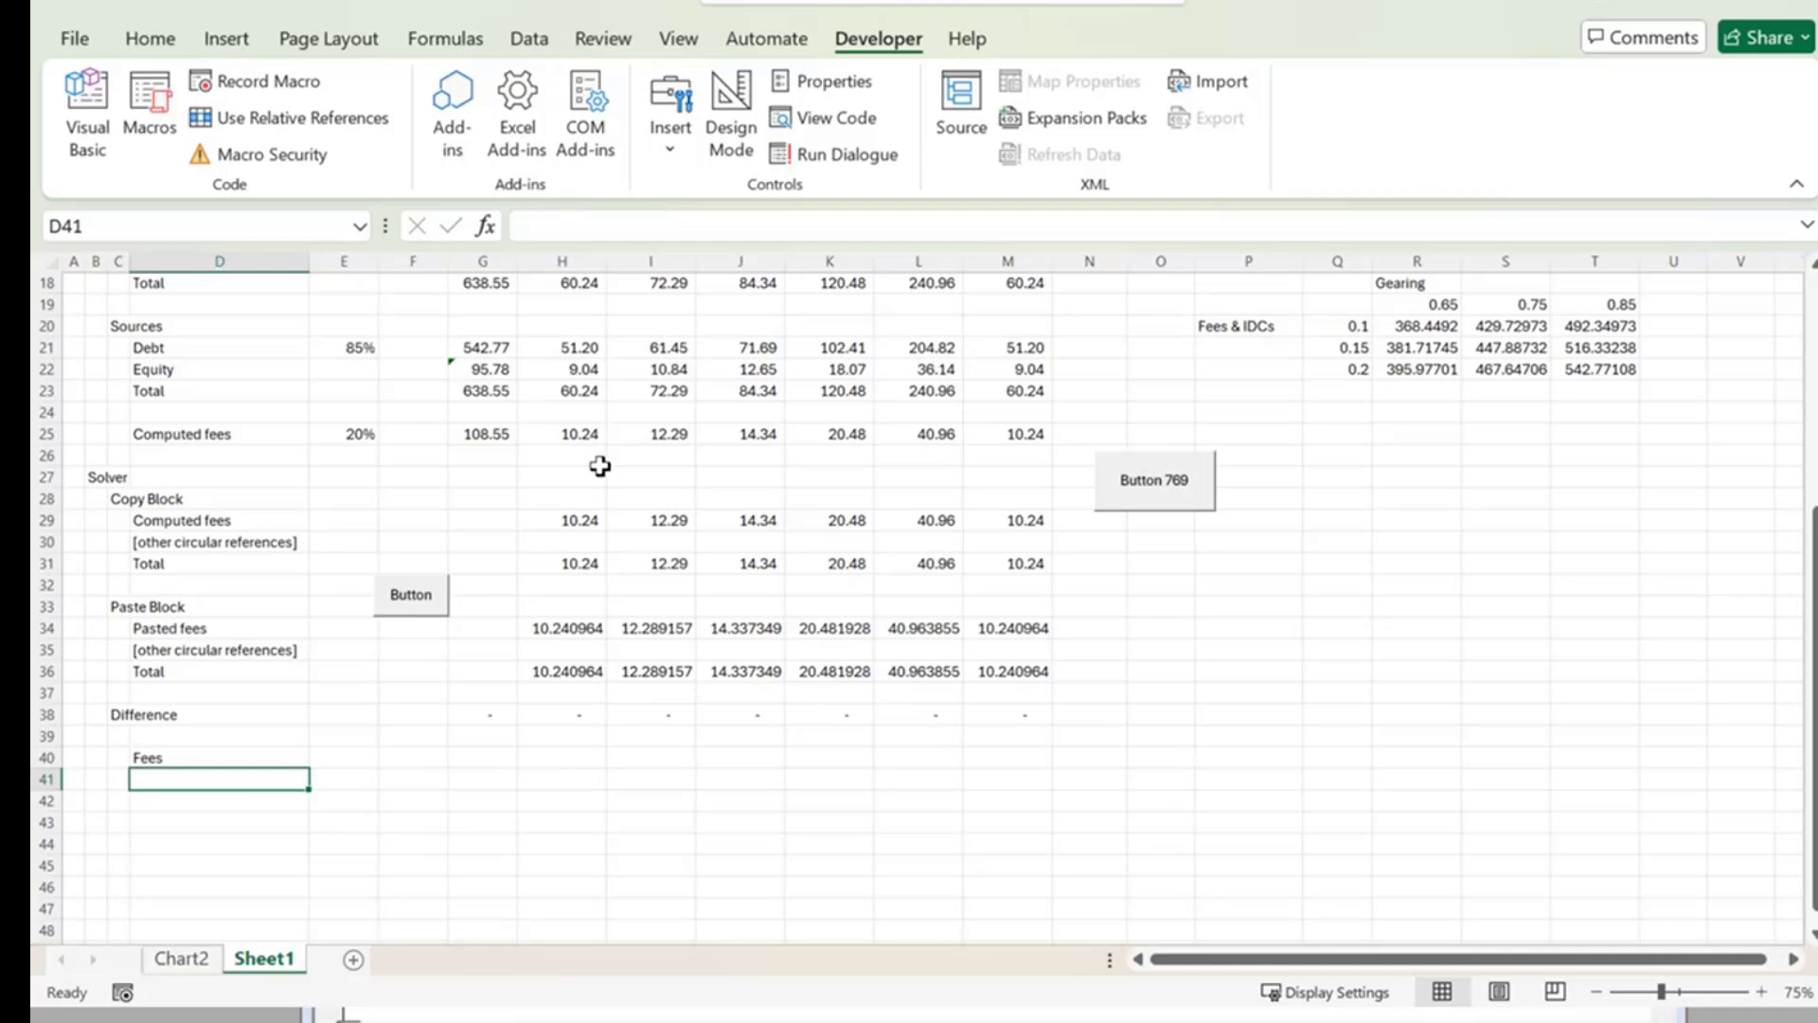
Start a formula with the custom fee function in cell H40 and open its function arguments.
key("Up")
key("Right")
key("Right")
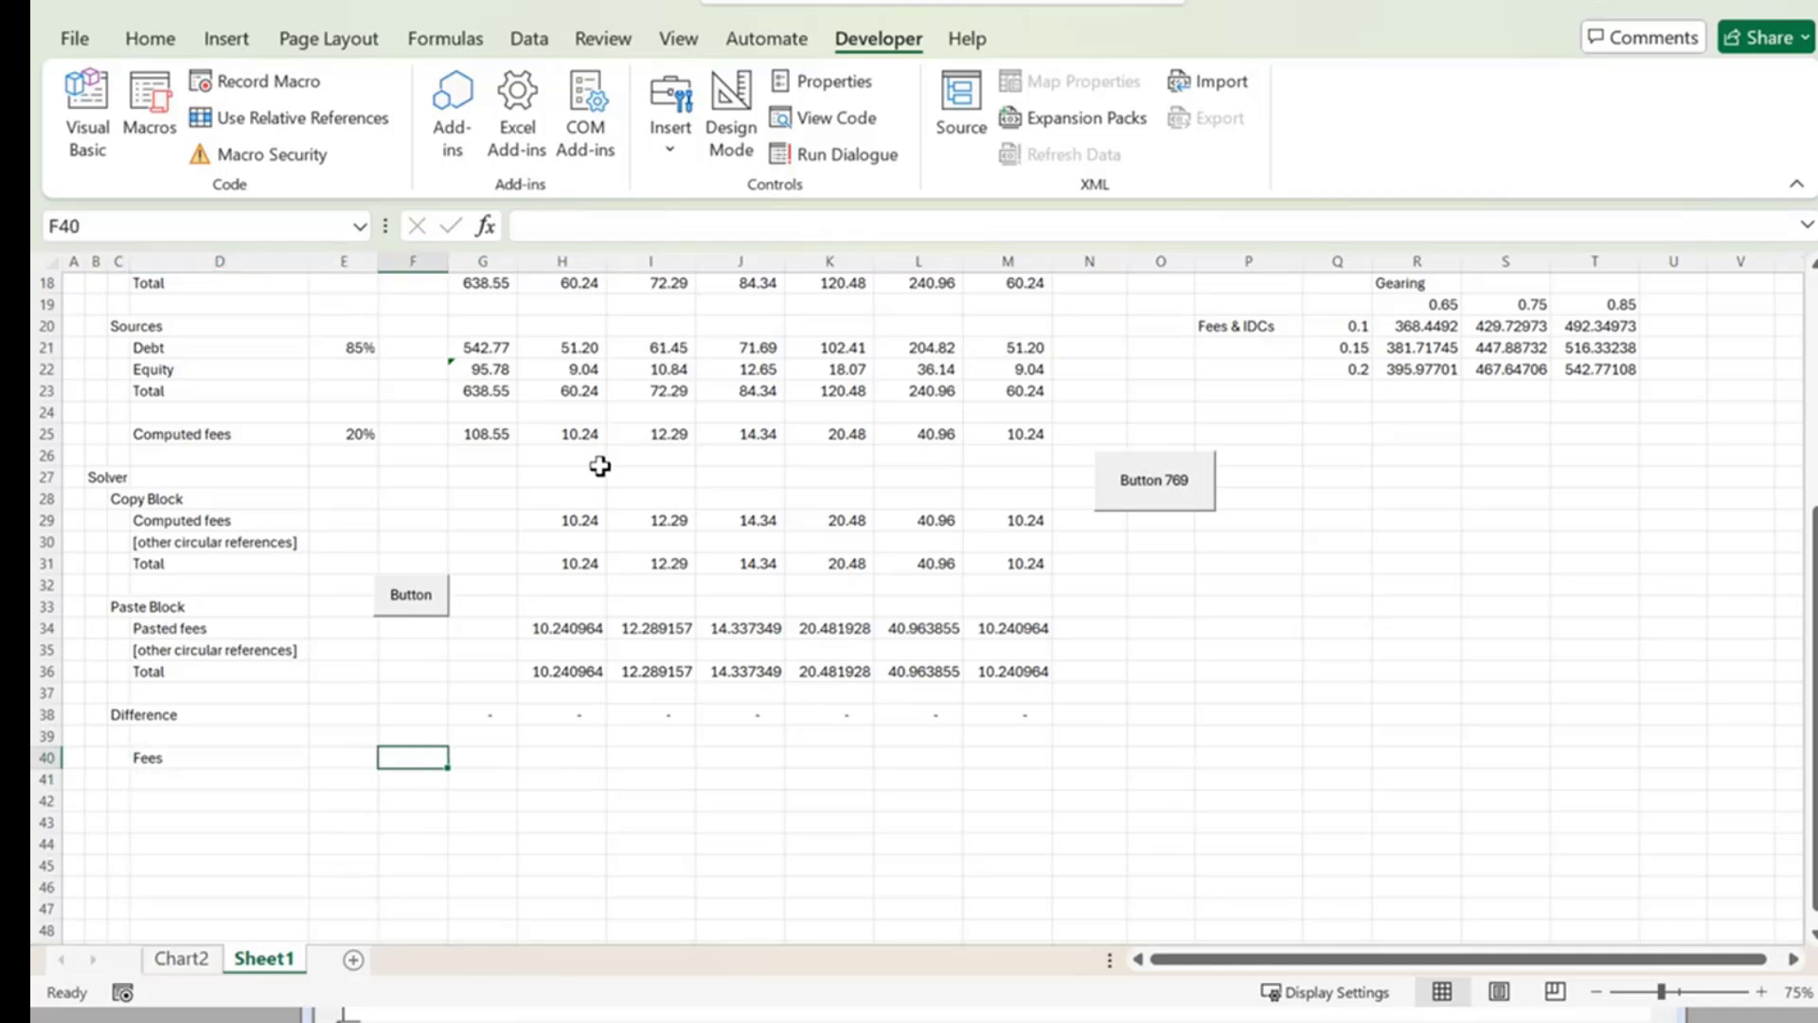
key("Right")
key("Right")
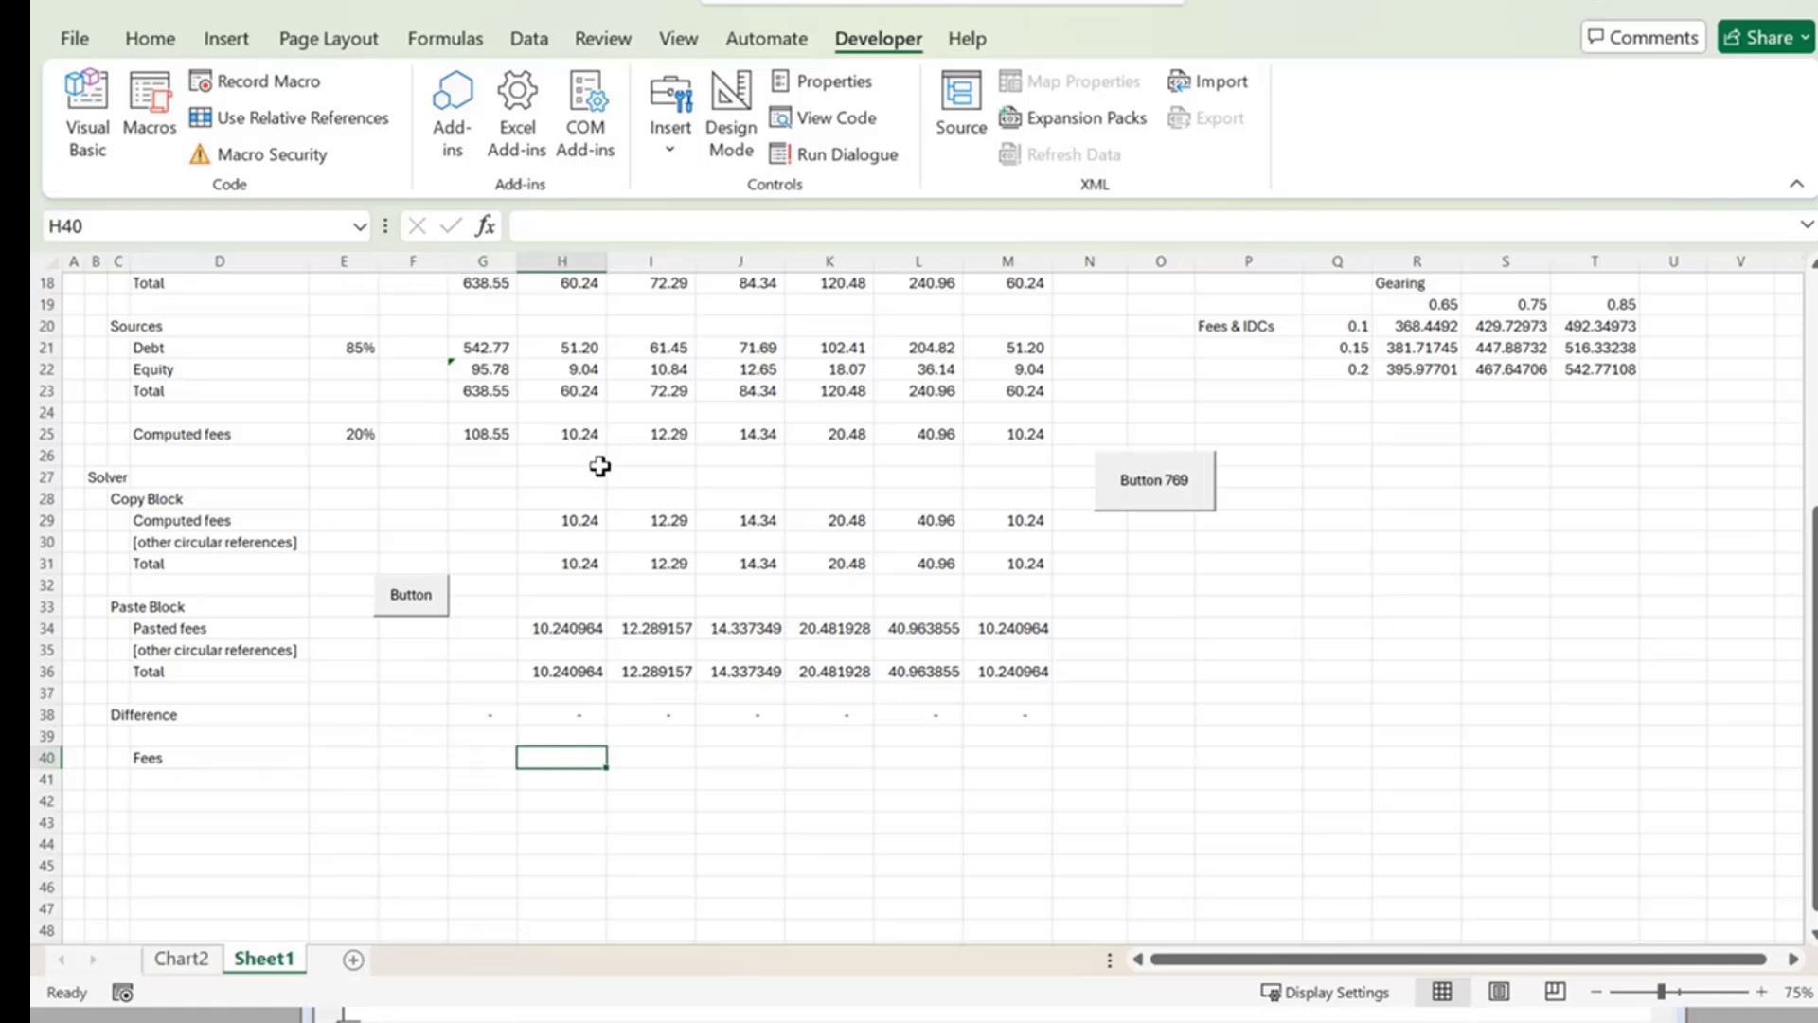
type("=")
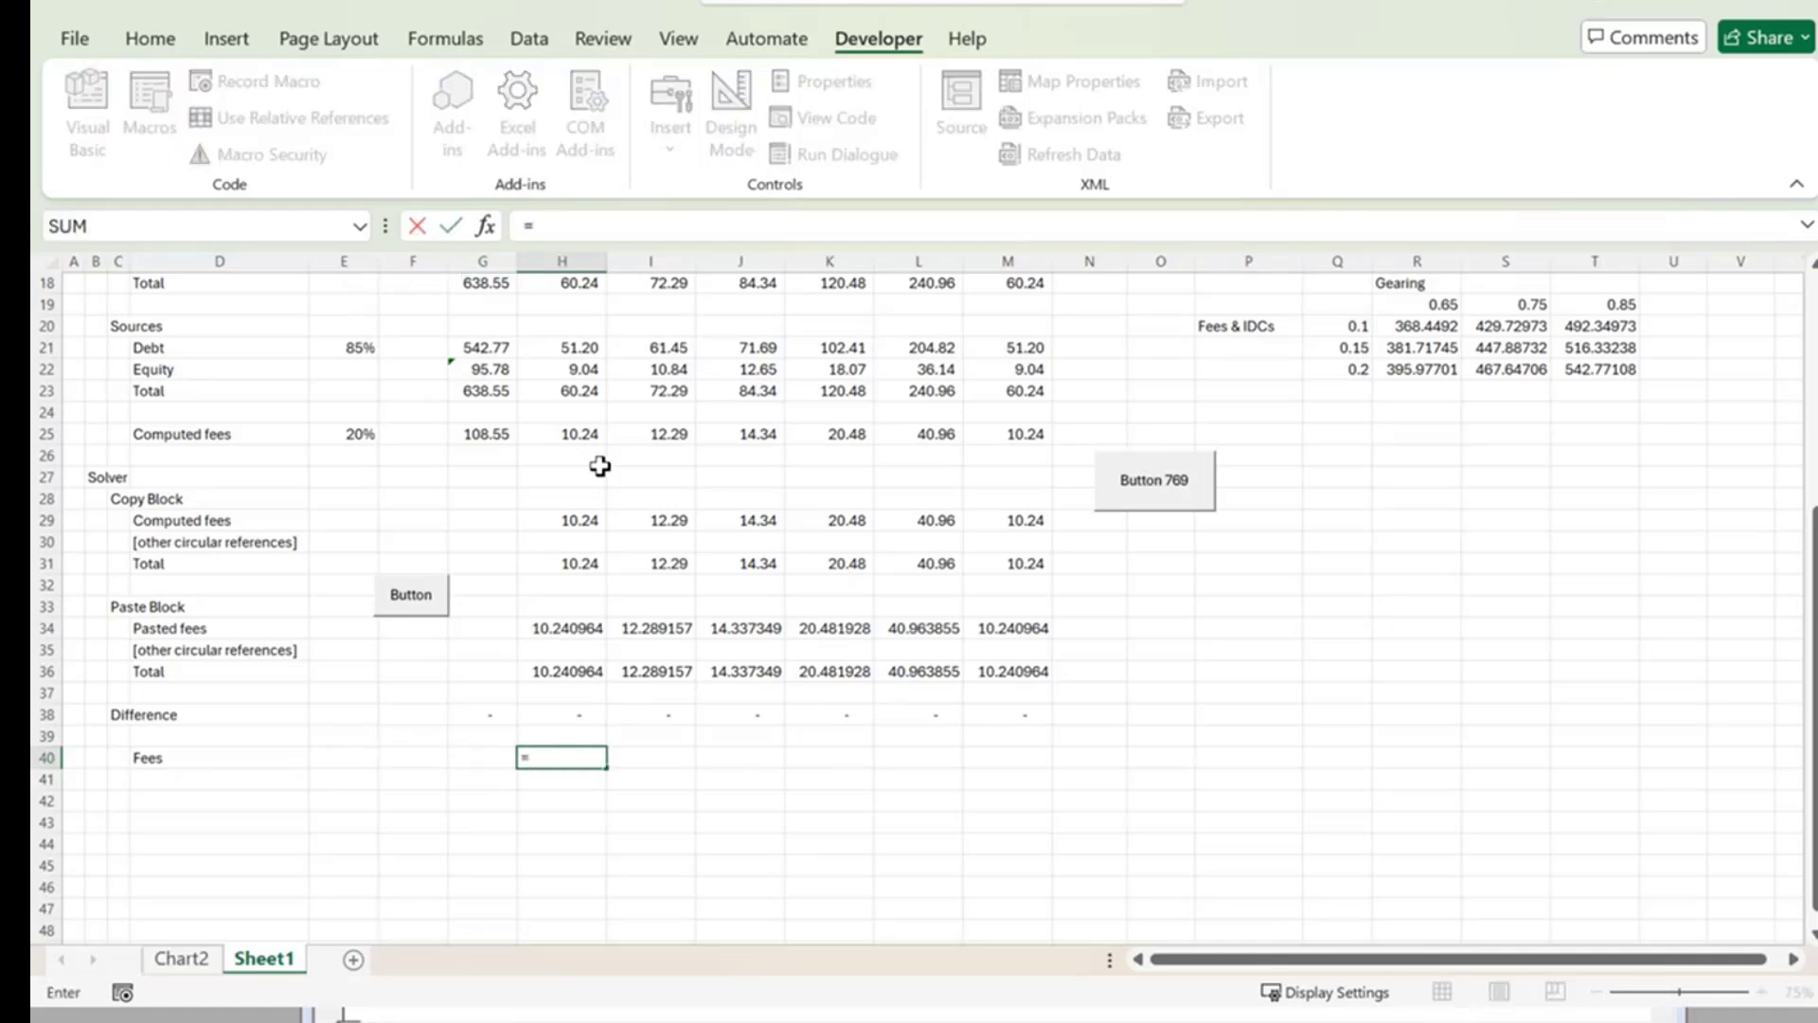
type("fee")
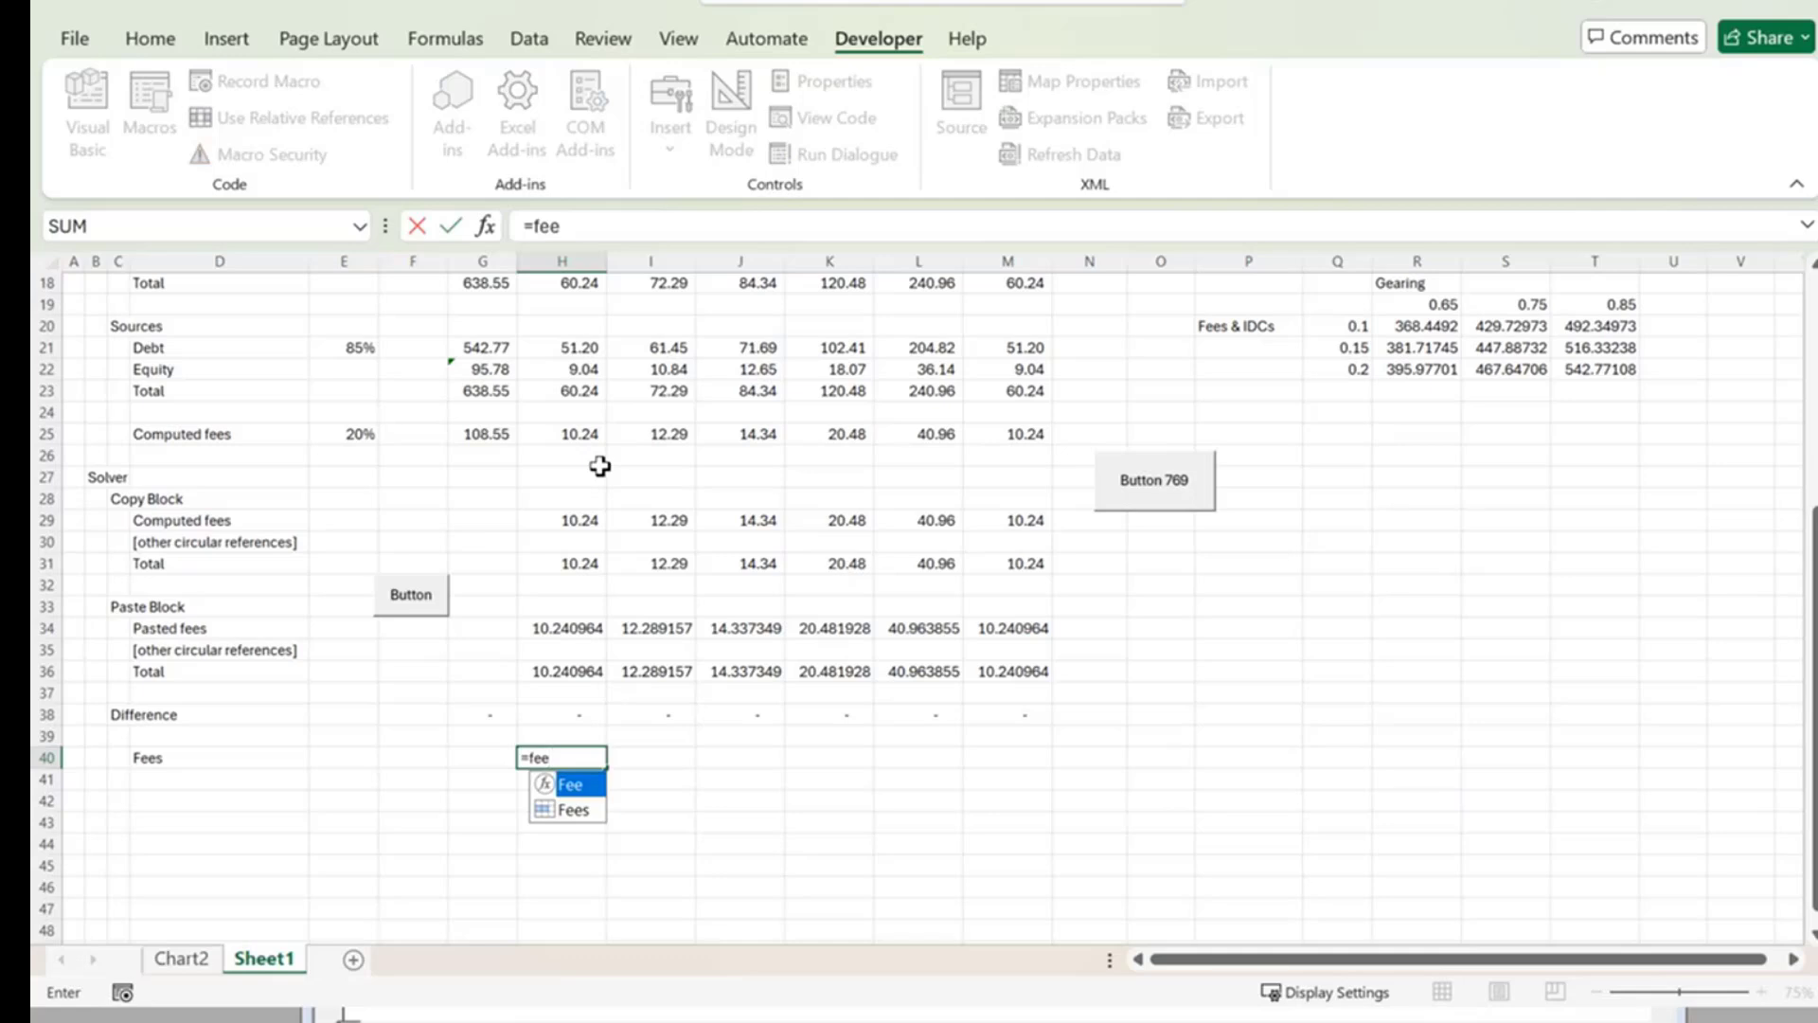
type("(")
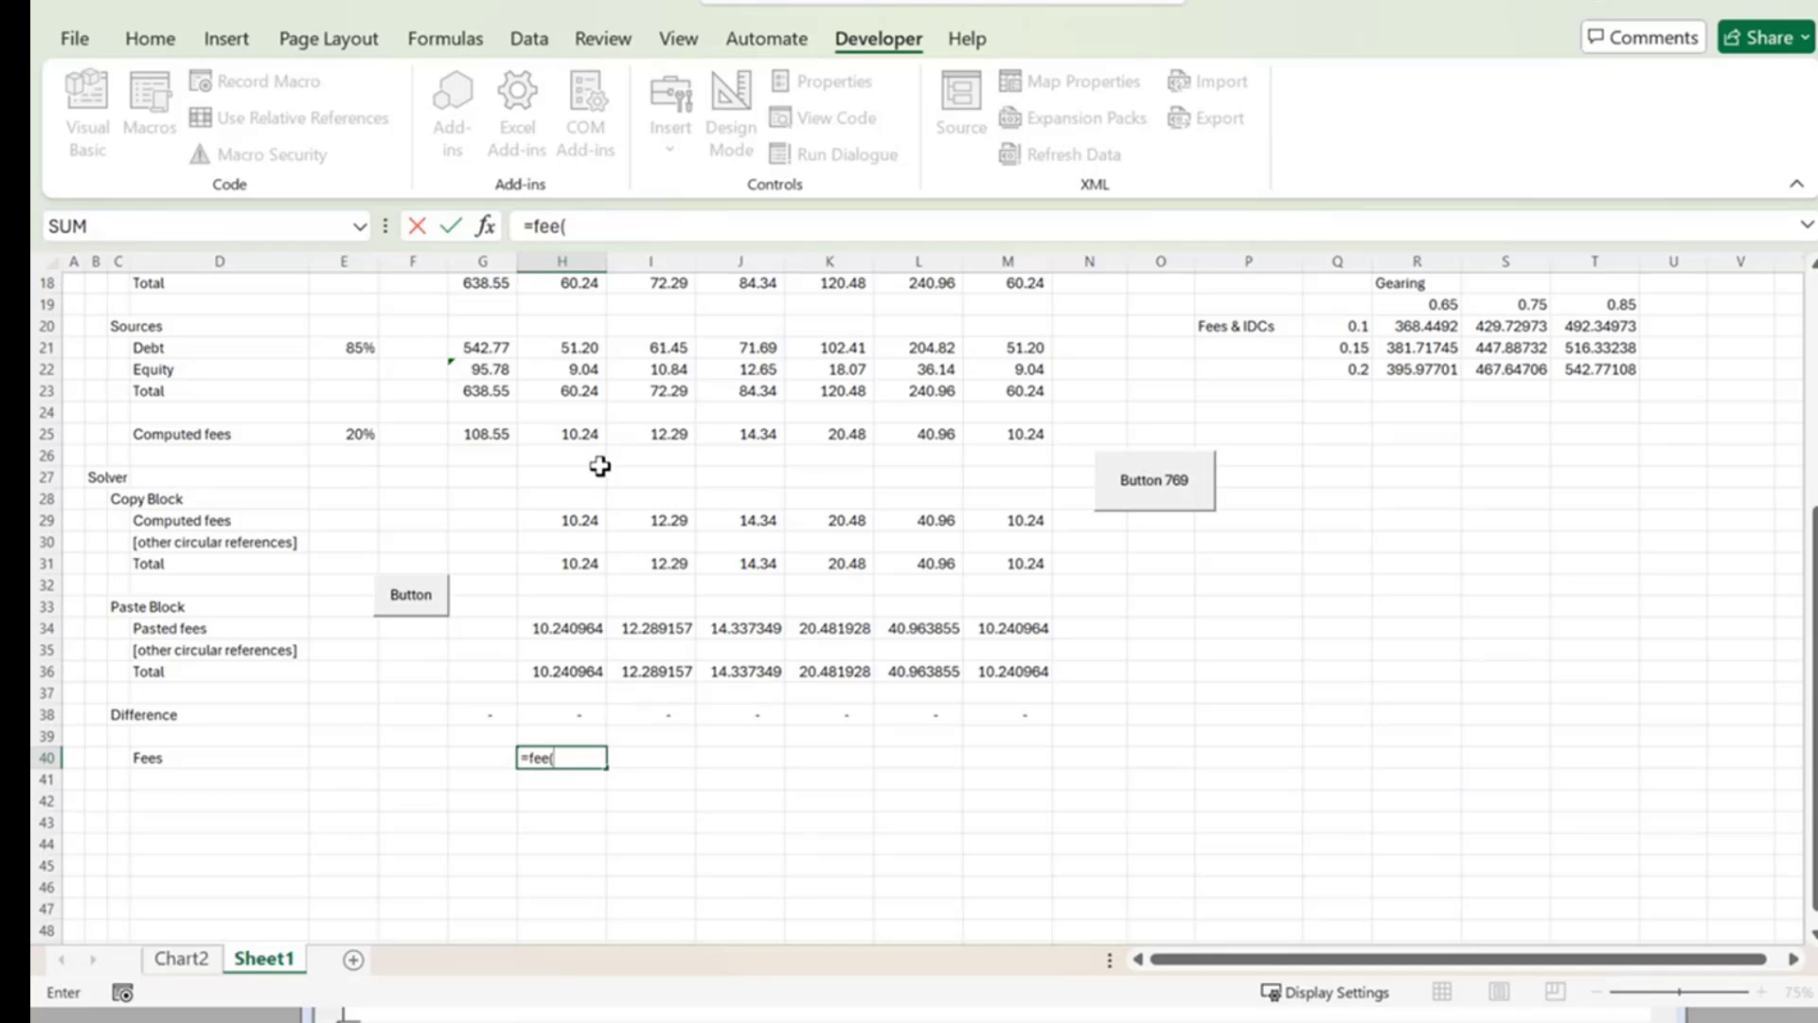
key("ctrl+a")
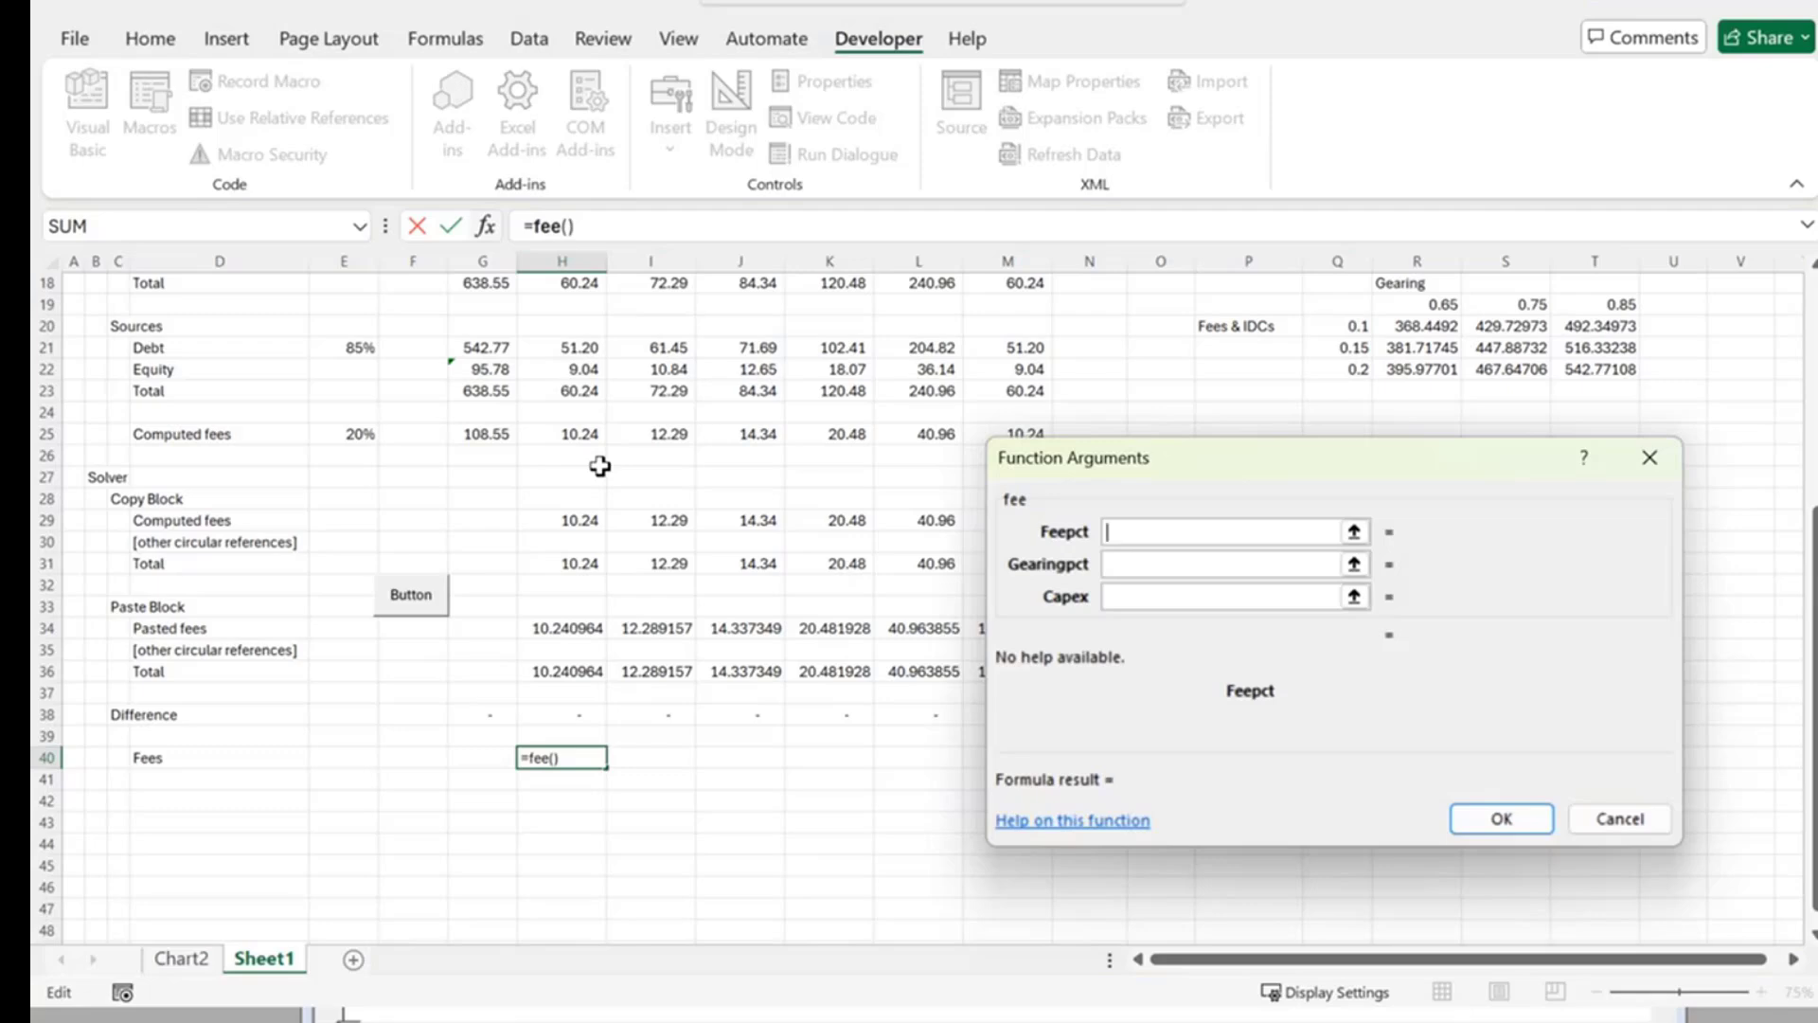
Set the fee function's Feepct to the Fees cell, Gearingpct to the Gearing cell and Capex to H7, and accept the formula.
scroll(600, 466, "up", 3)
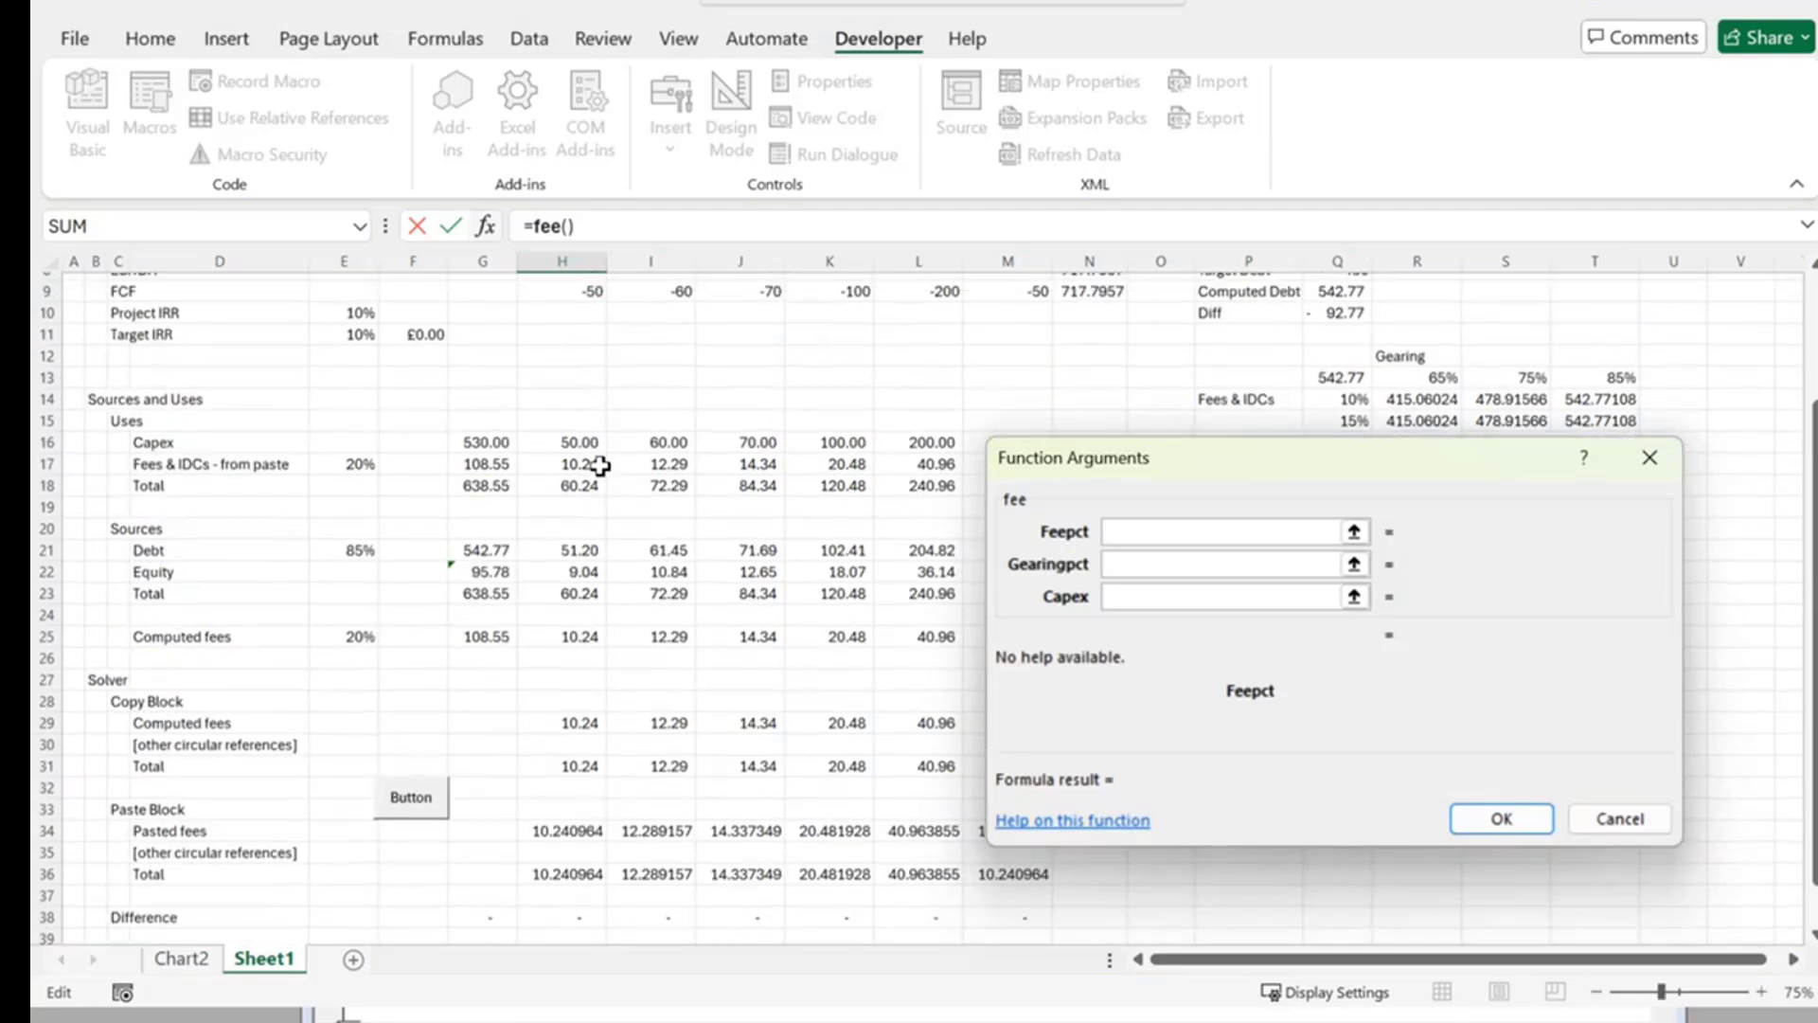
scroll(600, 466, "up", 3)
left_click(334, 375)
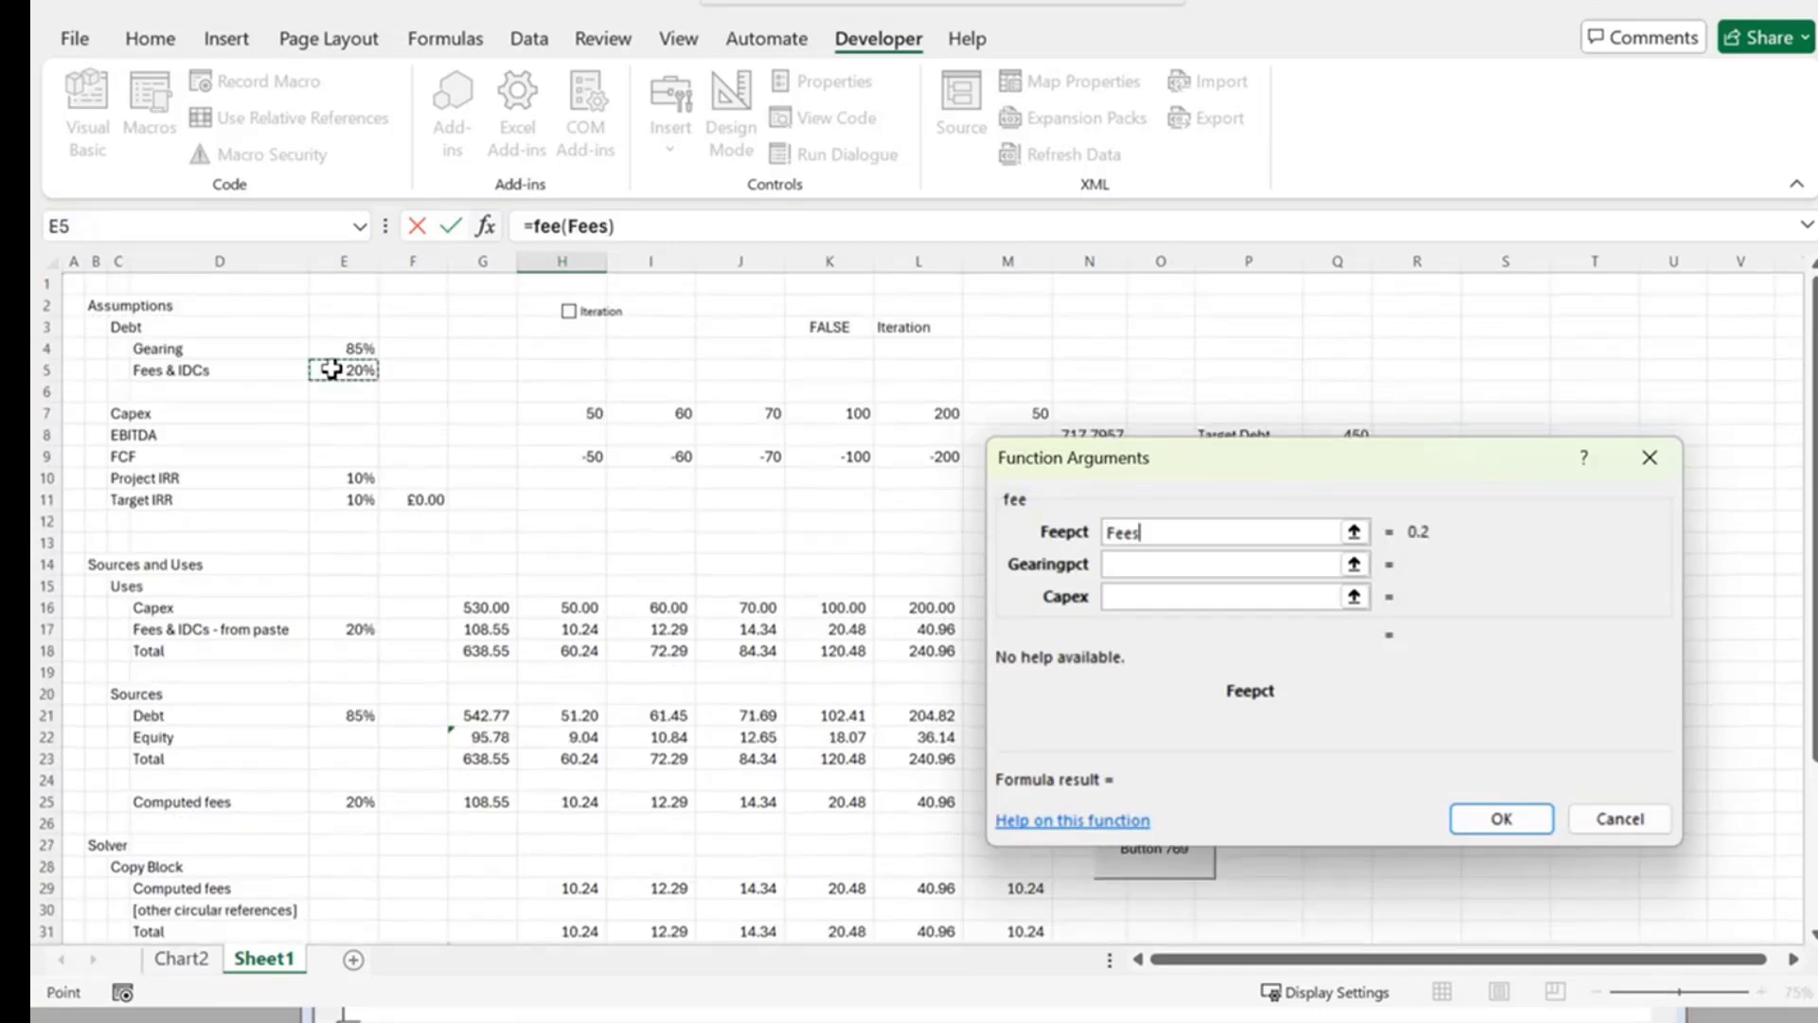
left_click(1133, 571)
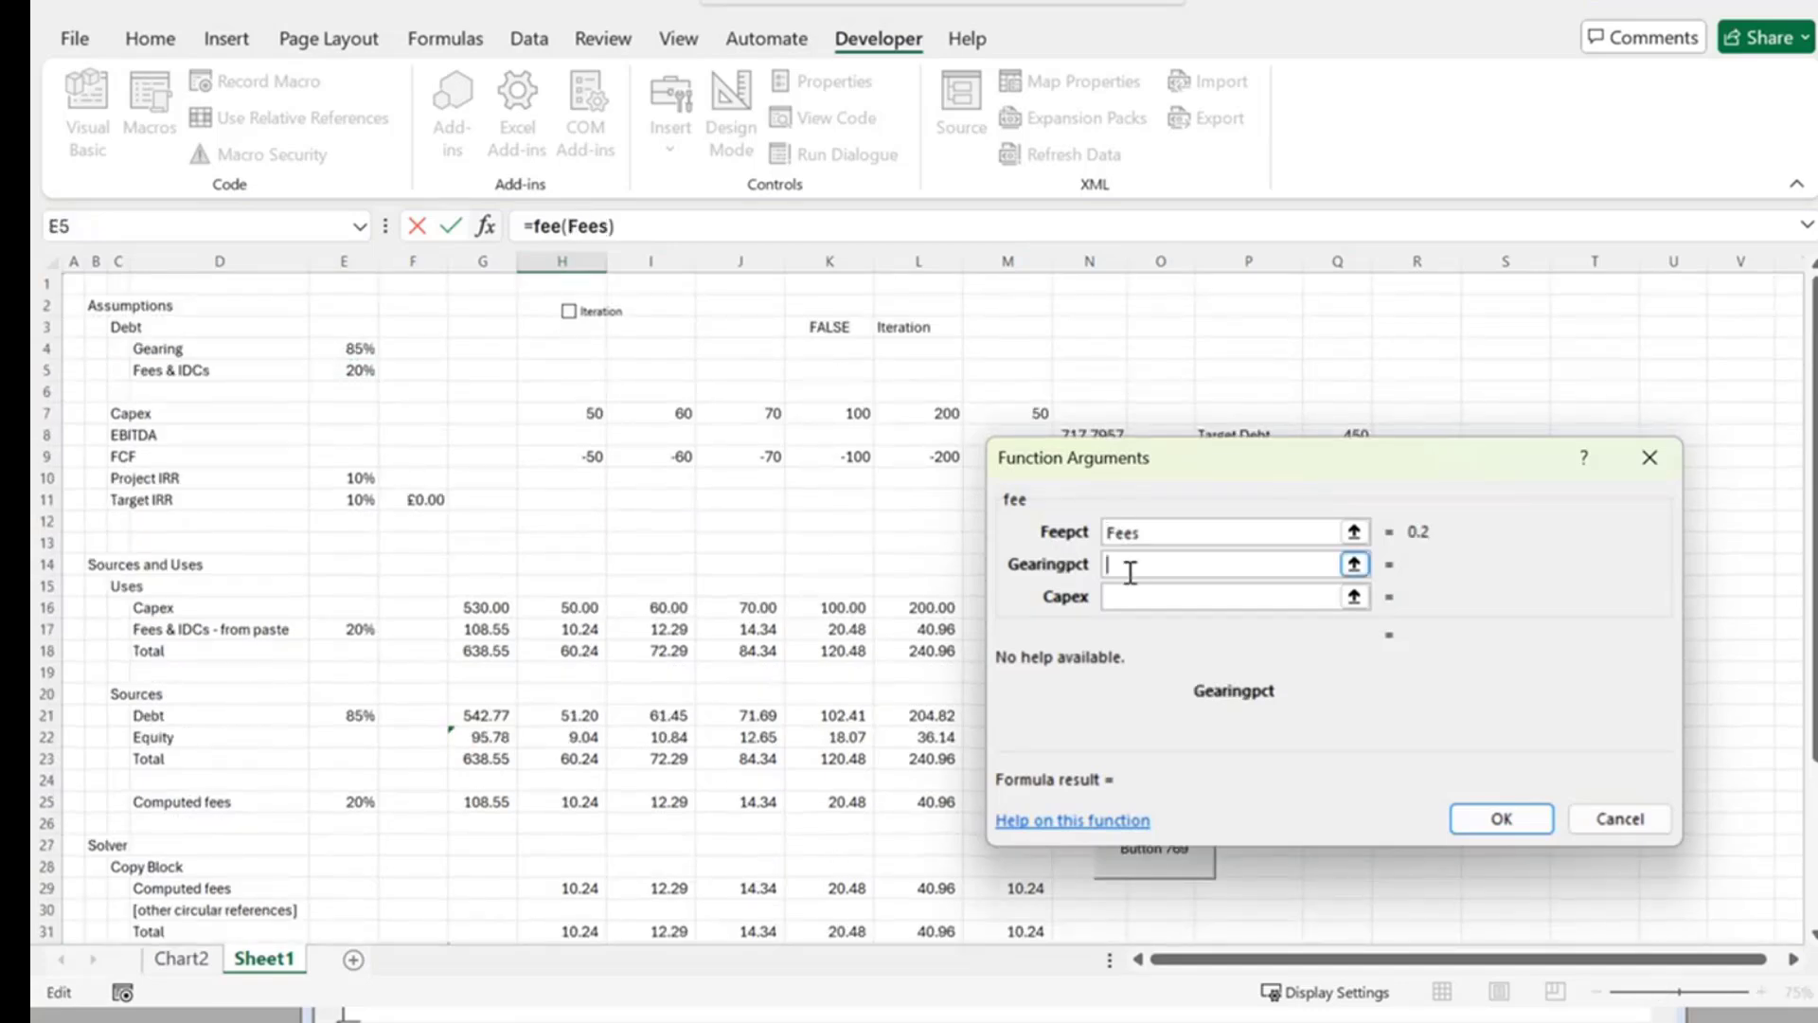
left_click(322, 347)
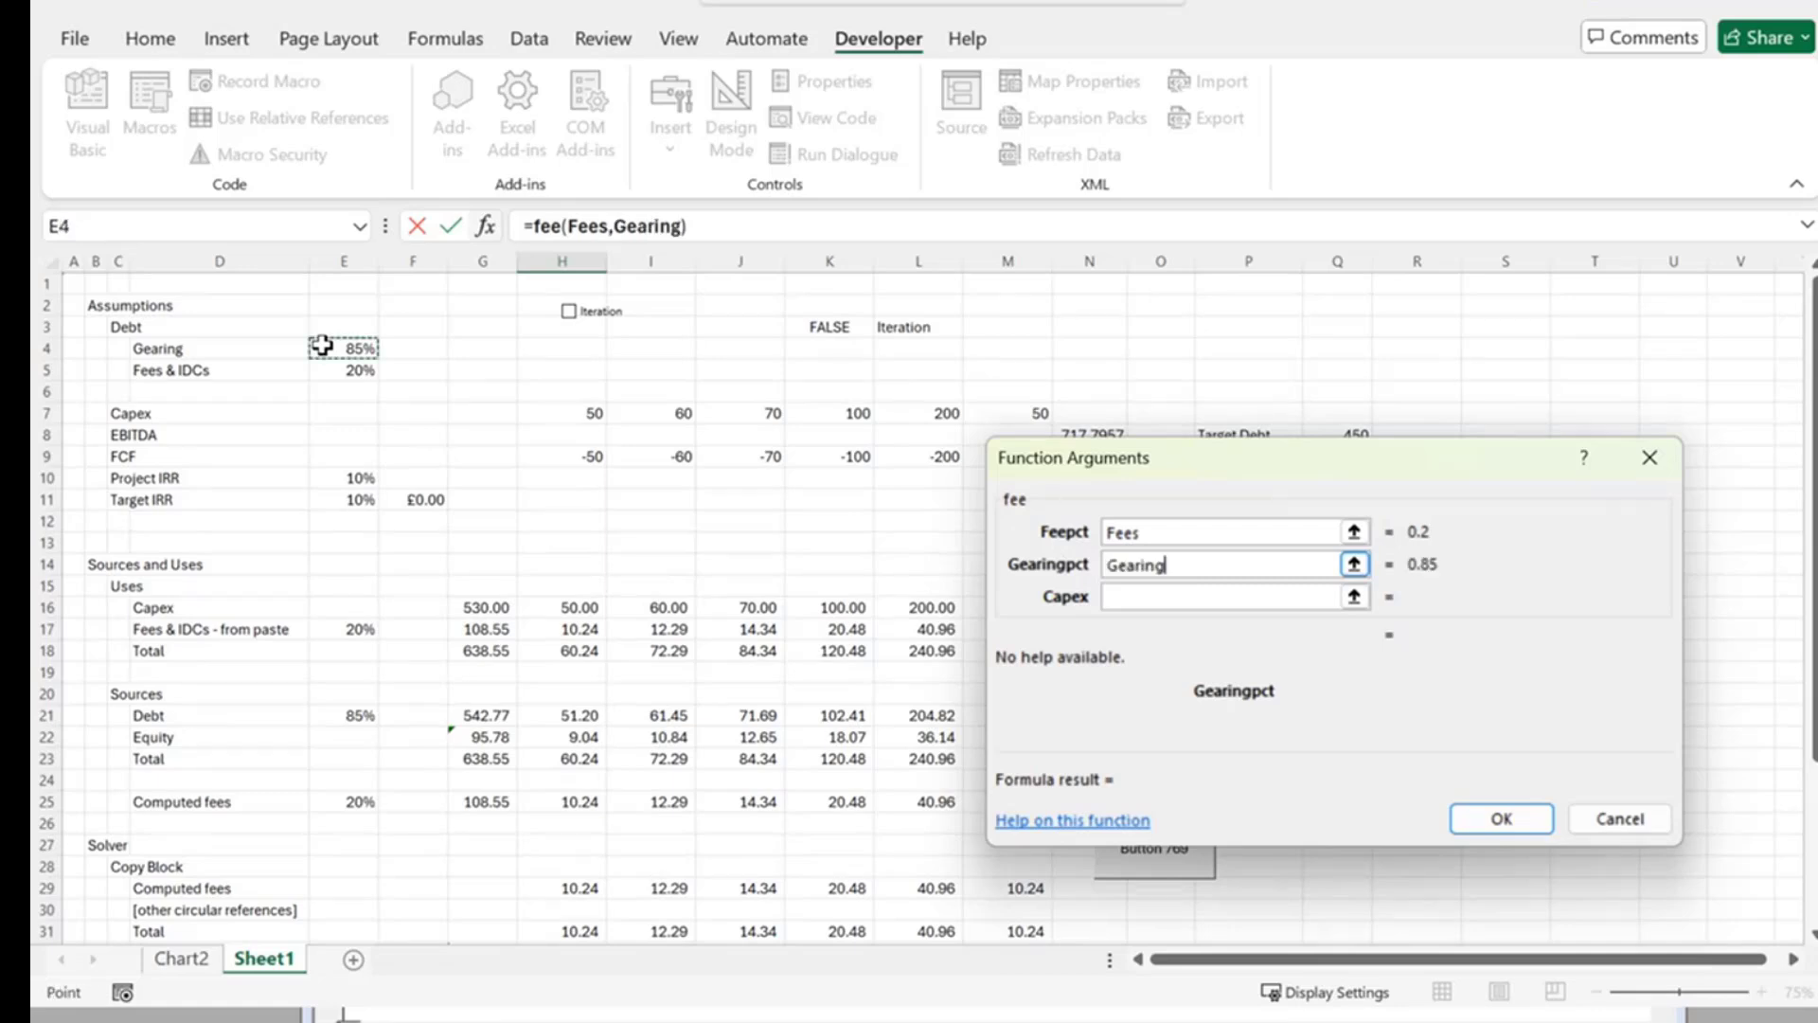
left_click(1129, 605)
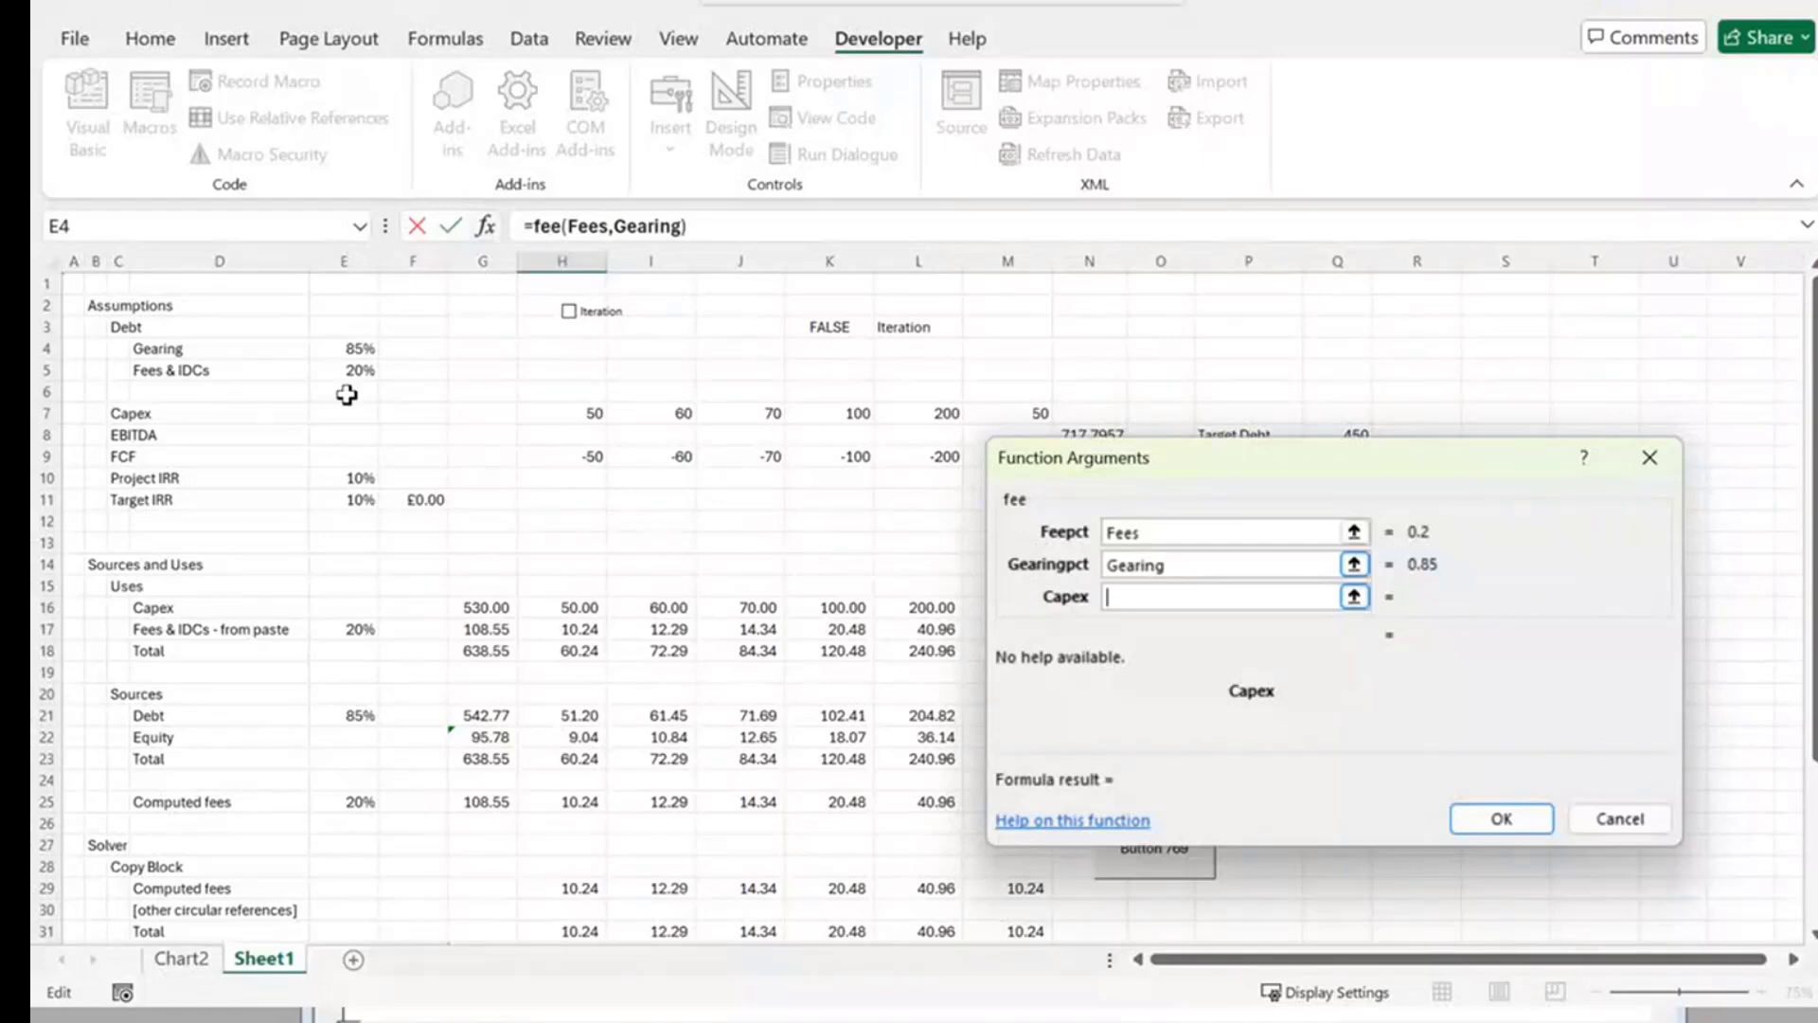
left_click(543, 413)
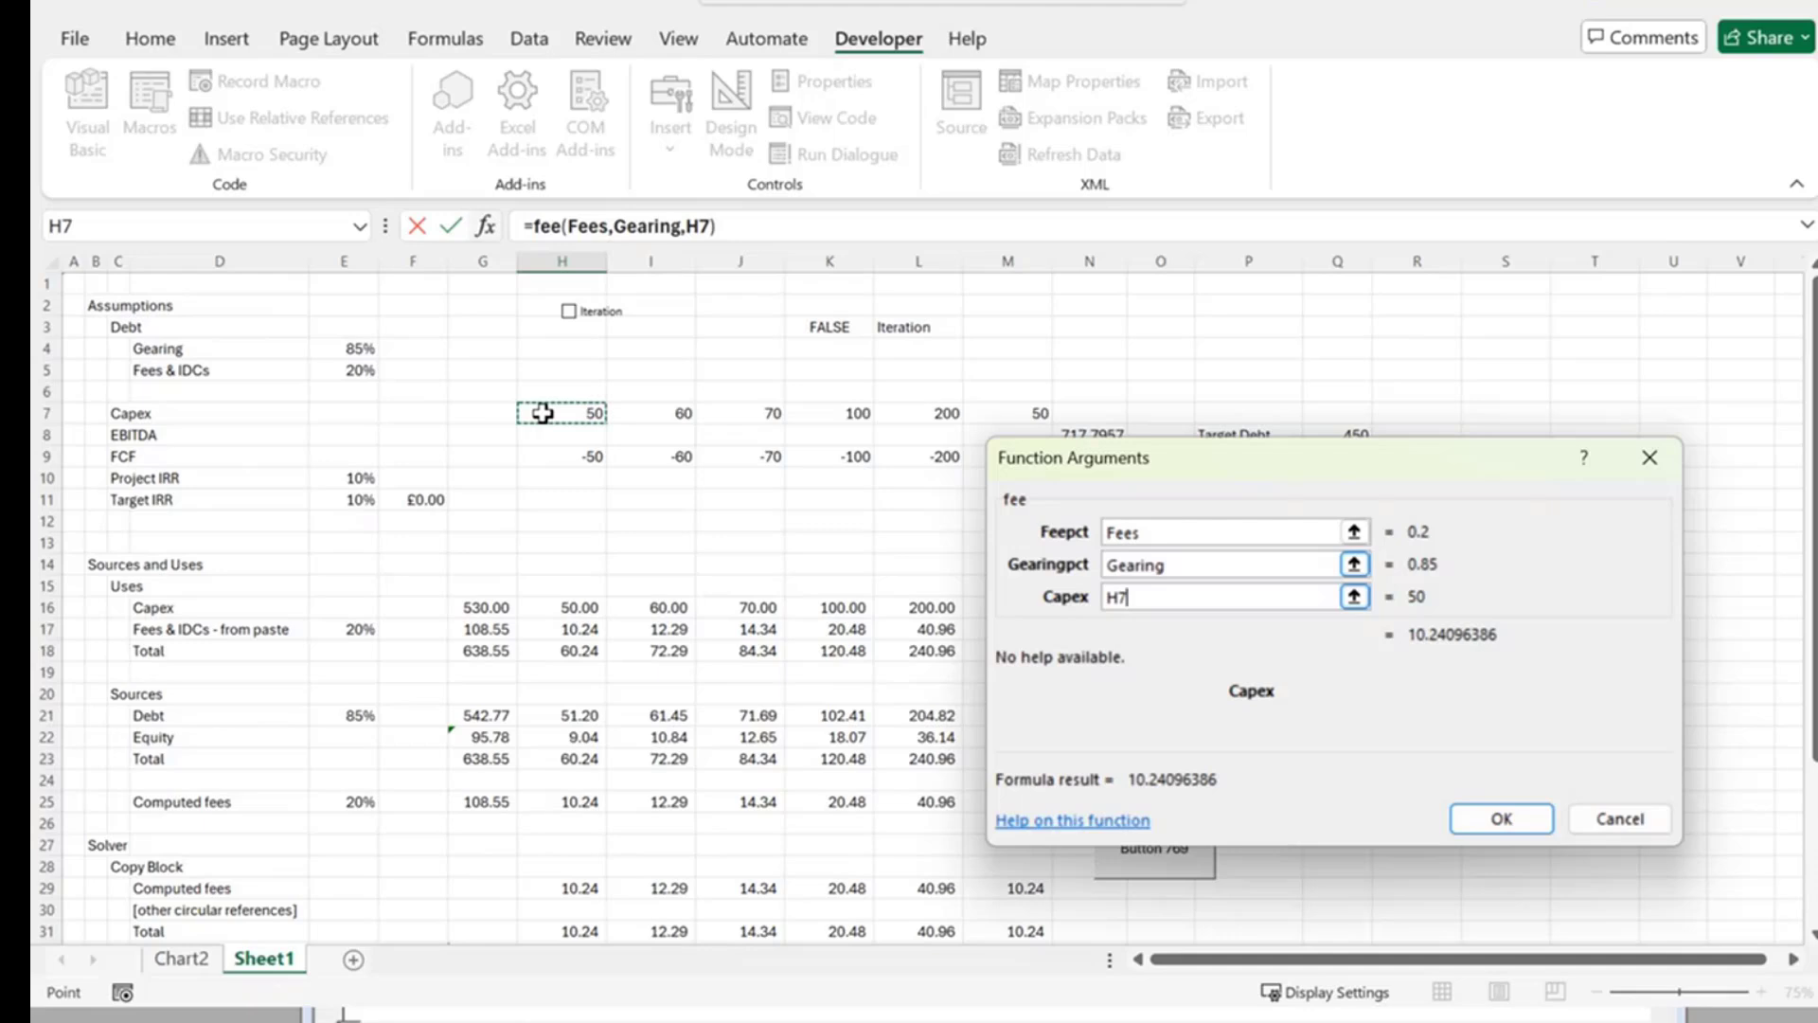
left_click(1491, 824)
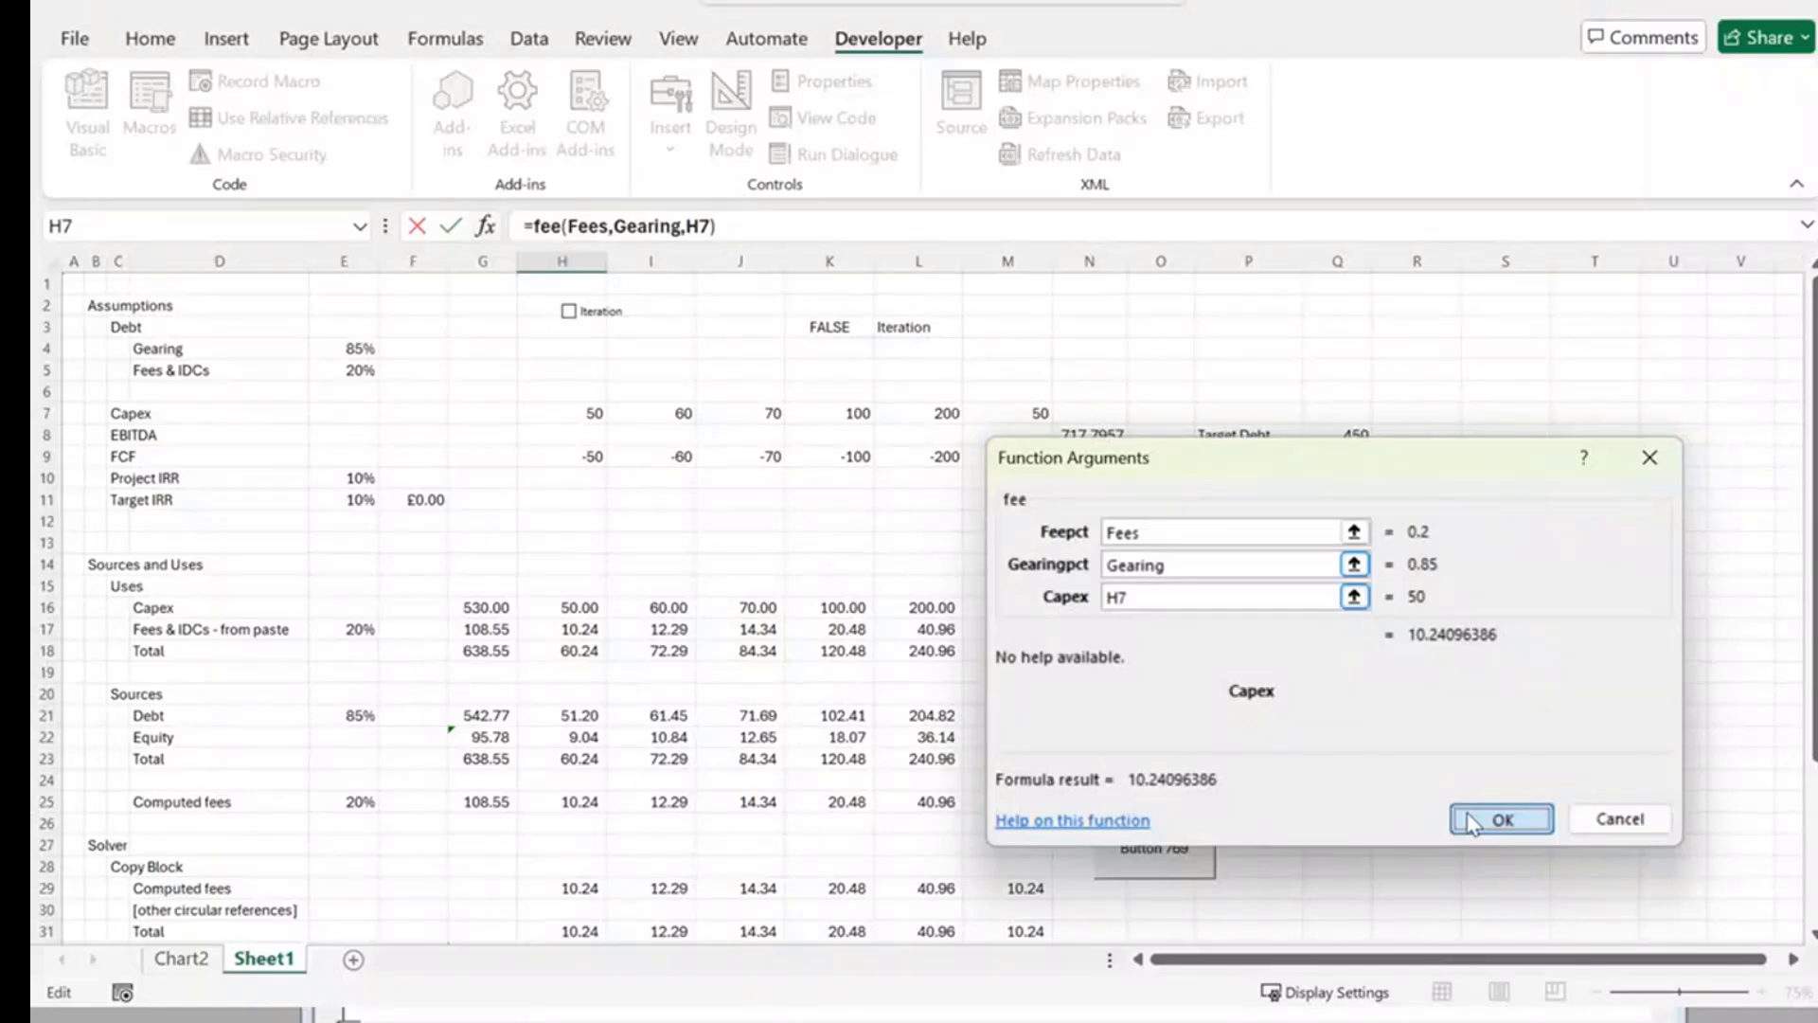
left_click(1471, 820)
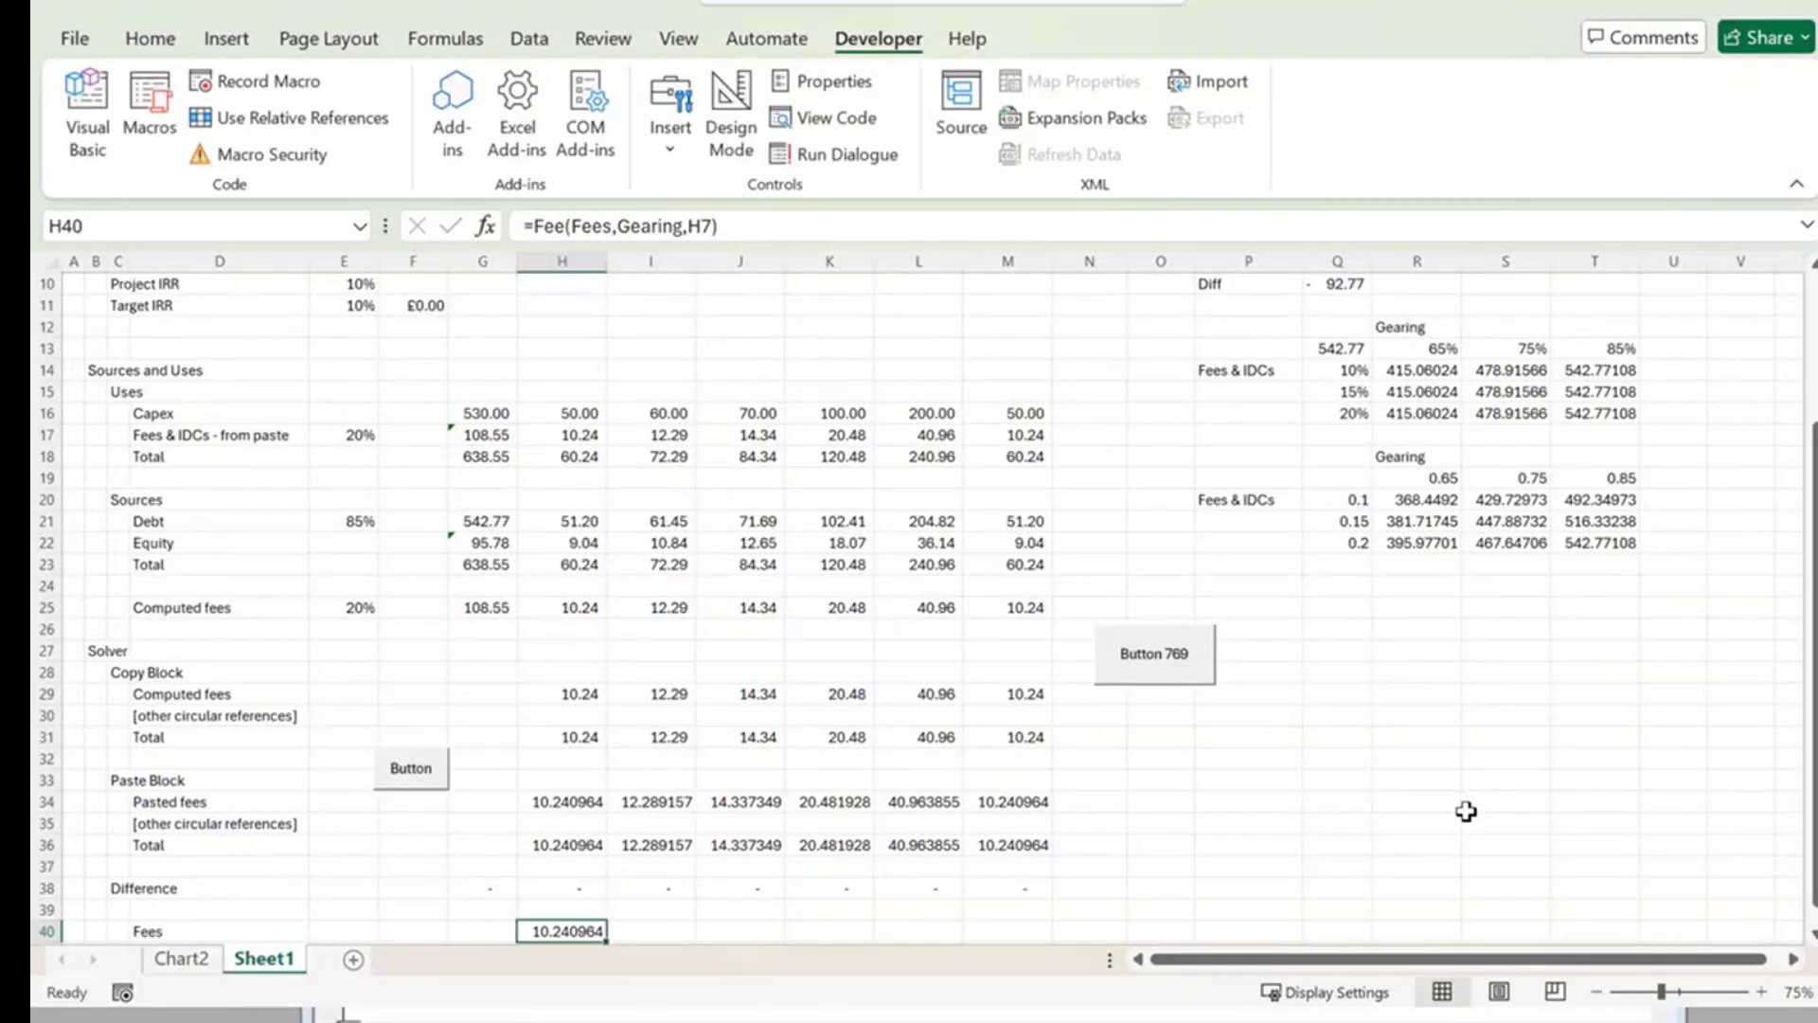
Fill the Fee formula from H40 across the Fees row through M40.
scroll(1465, 811, "down", 3)
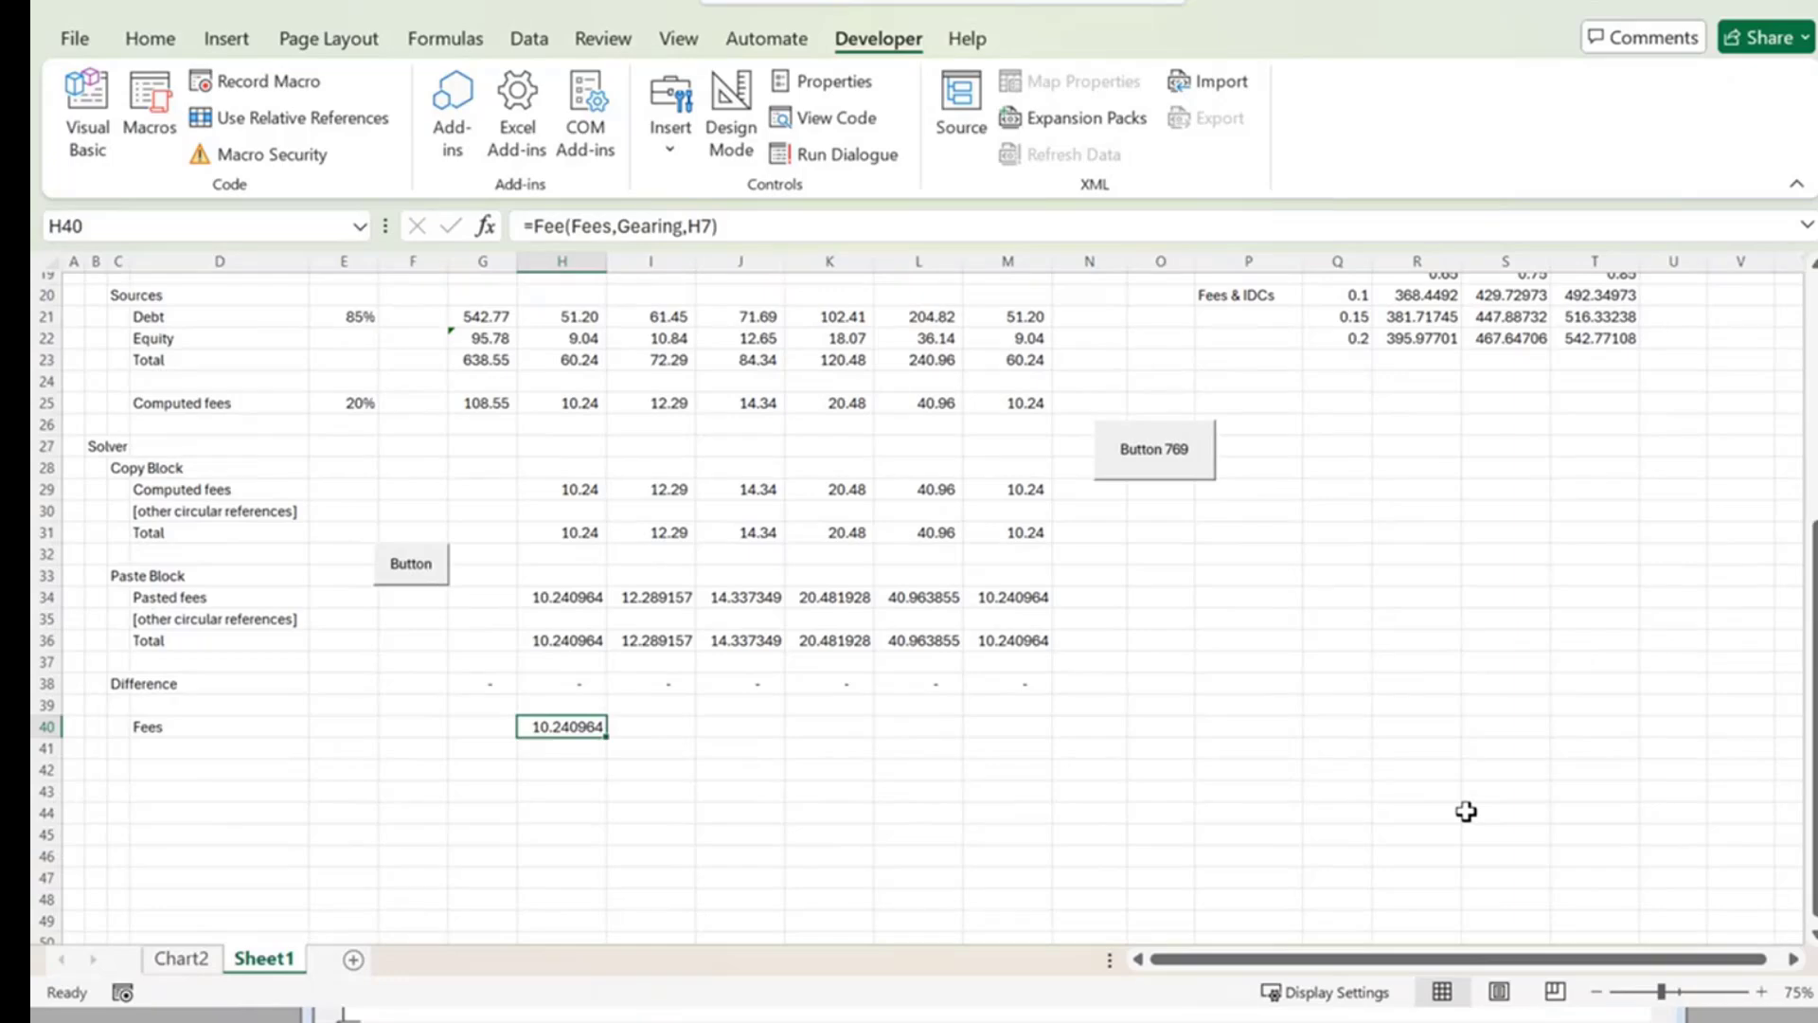
key("shift+Right")
key("shift+Right")
key("shift+Right")
key("shift+Right")
key("shift+Right")
key("ctrl+r")
Examine the copied Fee formulas across H40 to M40 to check which Capex cell each one references.
key("Left")
key("Right")
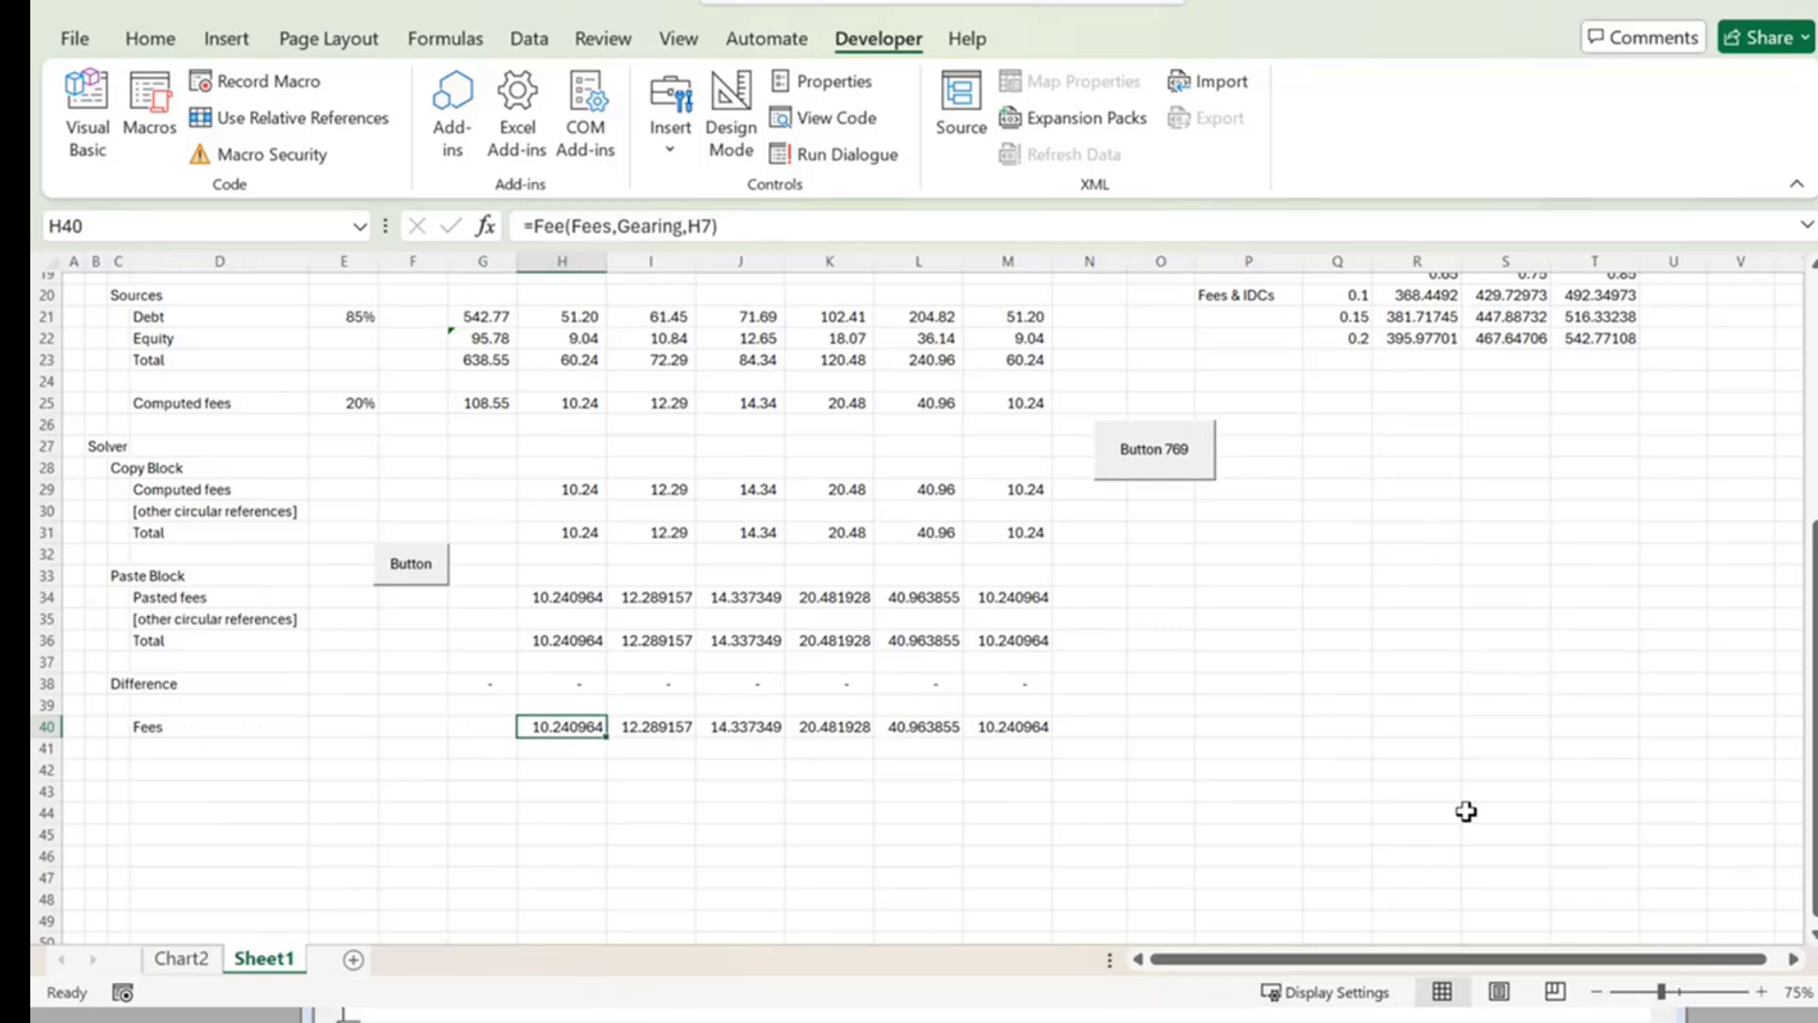
key("Right")
key("Right")
key("Right")
key("Right")
key("Right")
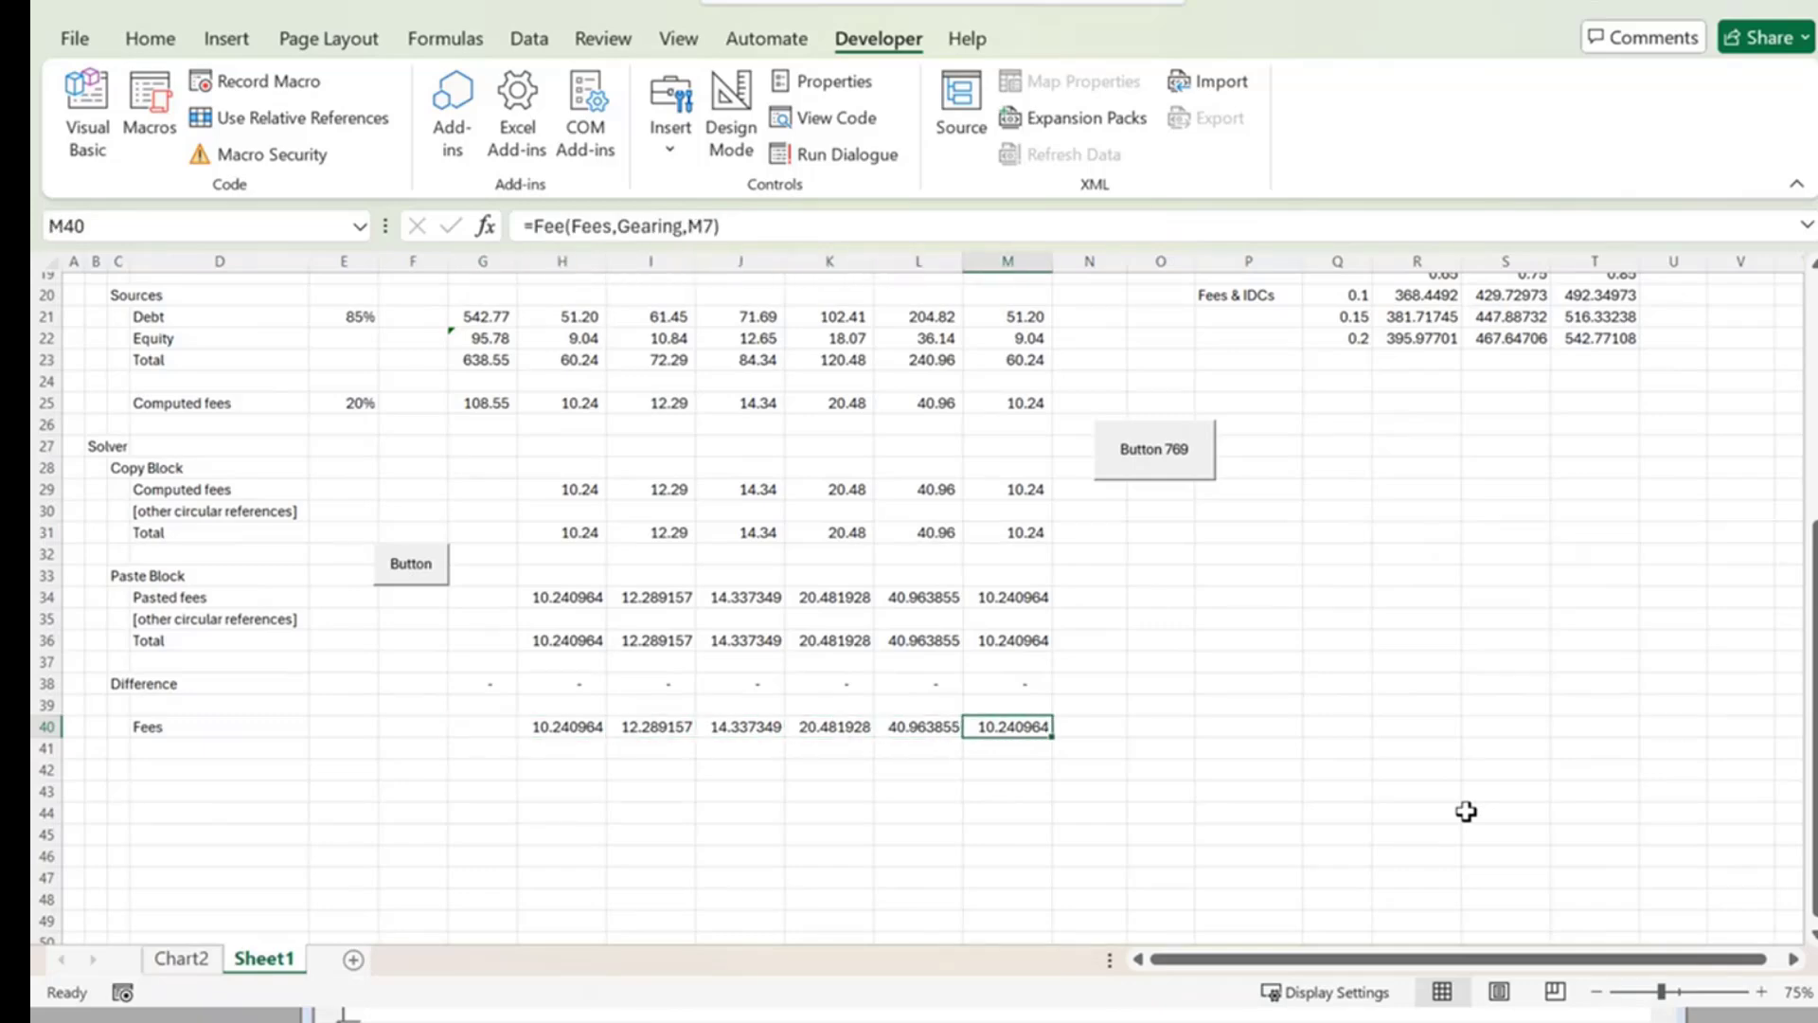
key("Left")
key("Left")
key("Left")
key("Left")
key("Left")
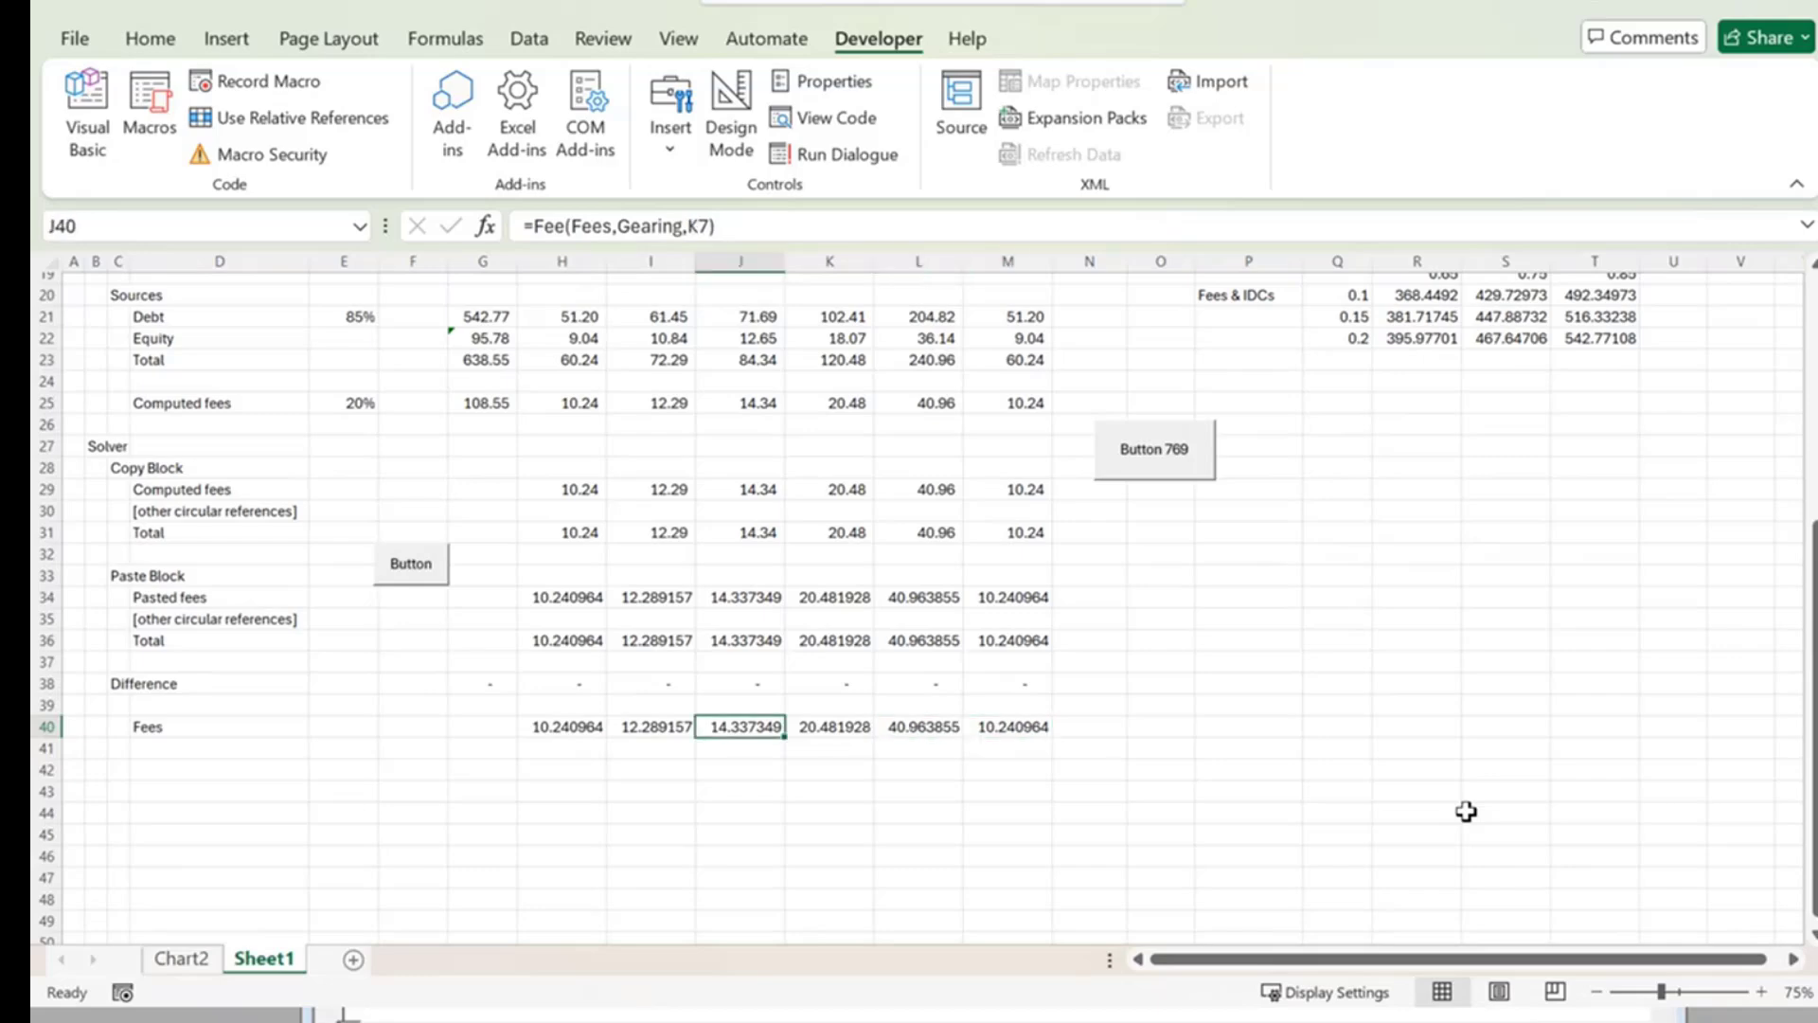
key("Right")
key("Right")
key("Right")
key("Right")
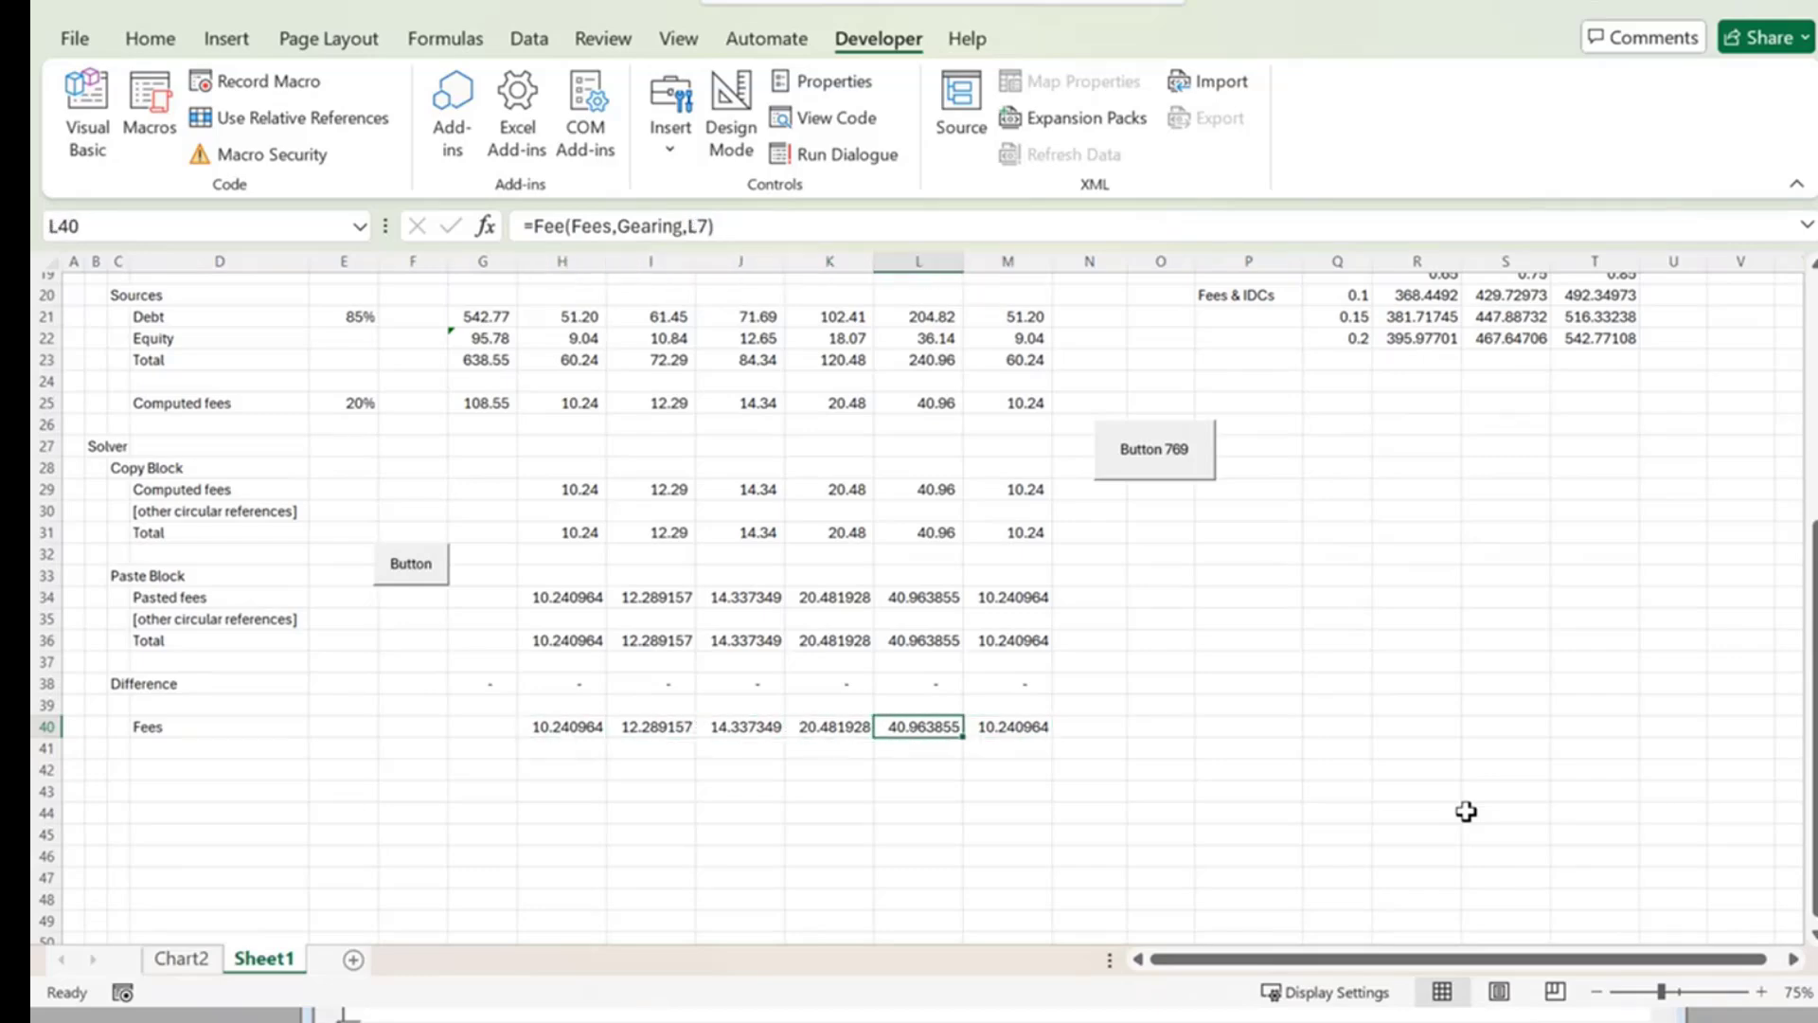
key("Left")
key("Left")
key("Left")
key("Left")
Set the Fees & IDCs assumption to 25% and review the Fees row below the solver blocks.
scroll(1466, 811, "up", 6)
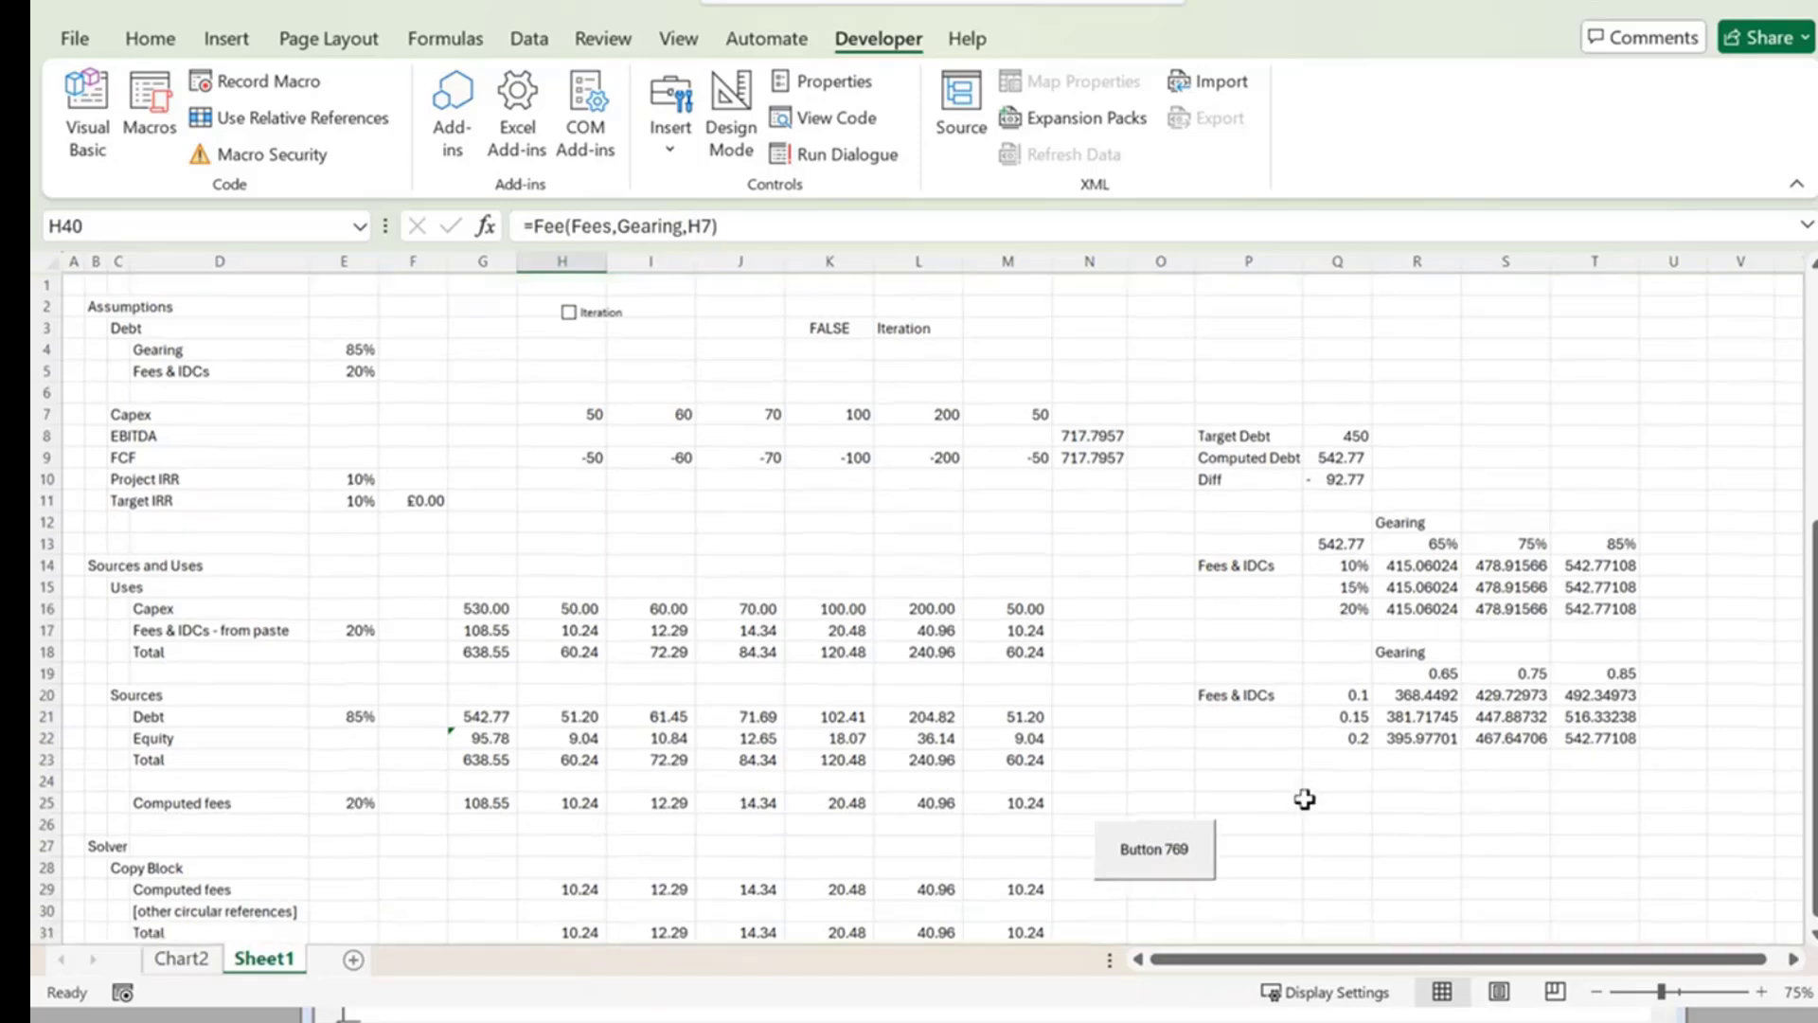
left_click(356, 370)
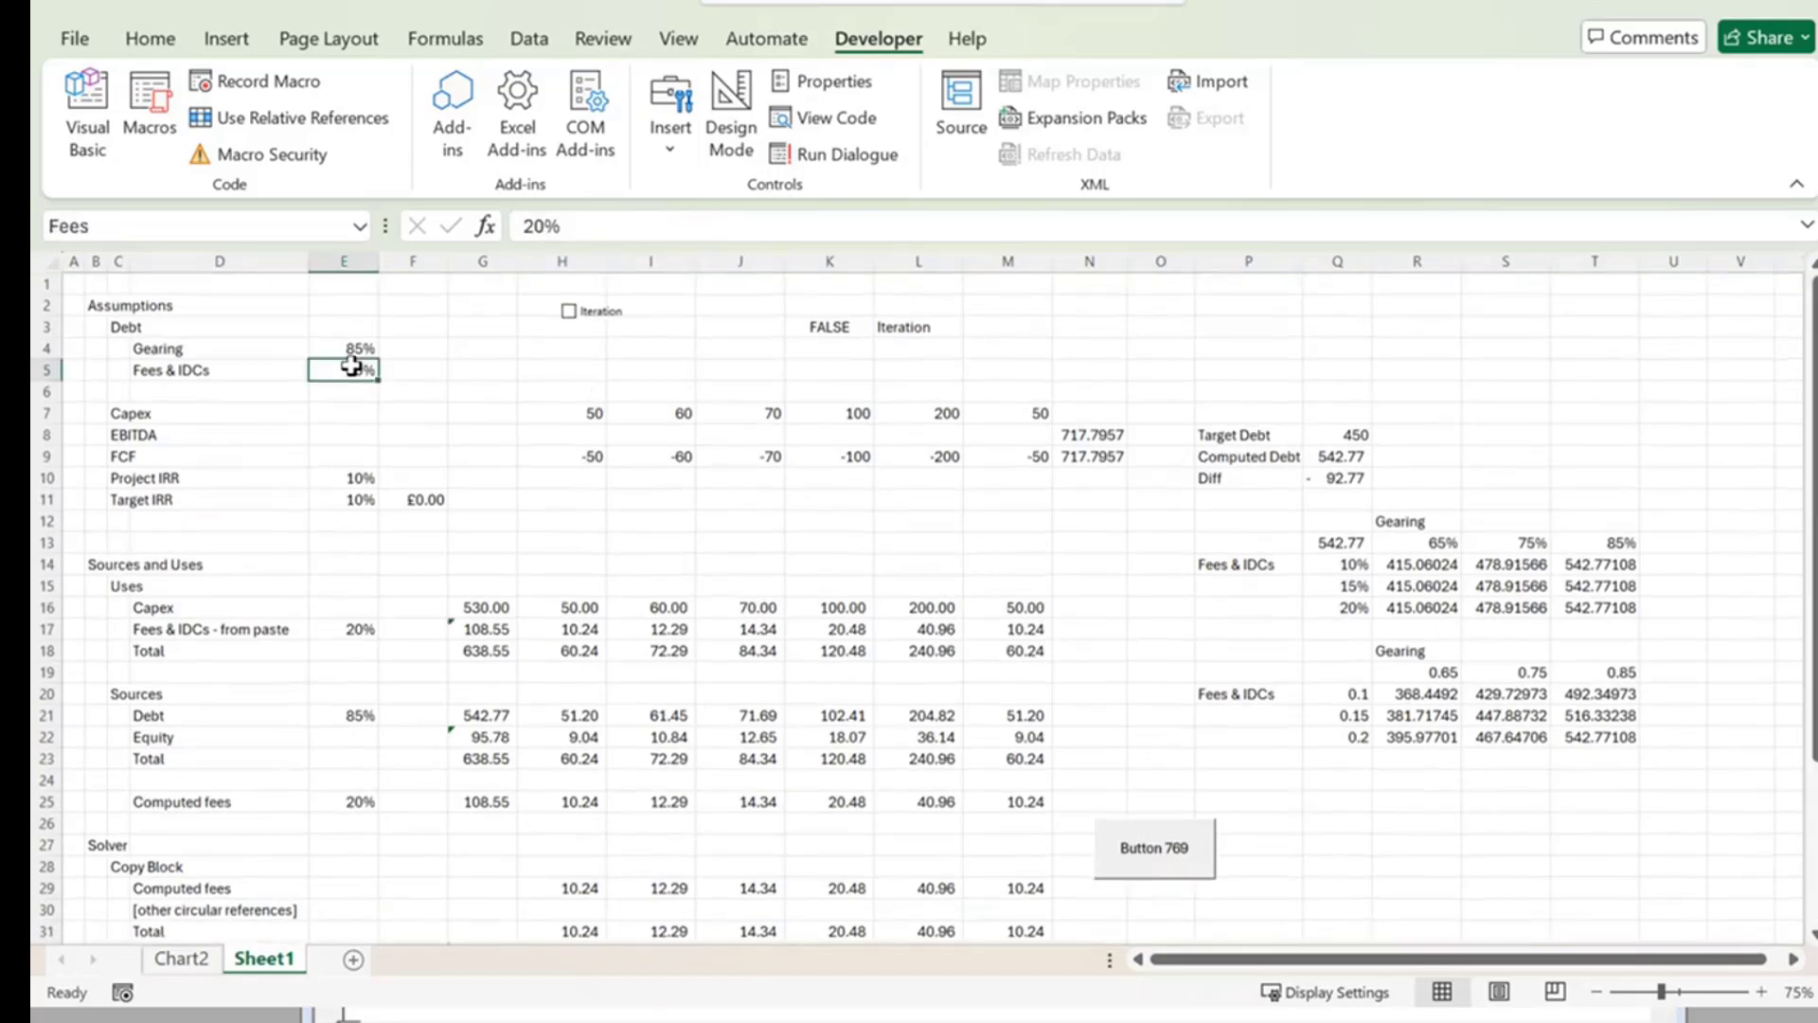
type("25")
key("Return")
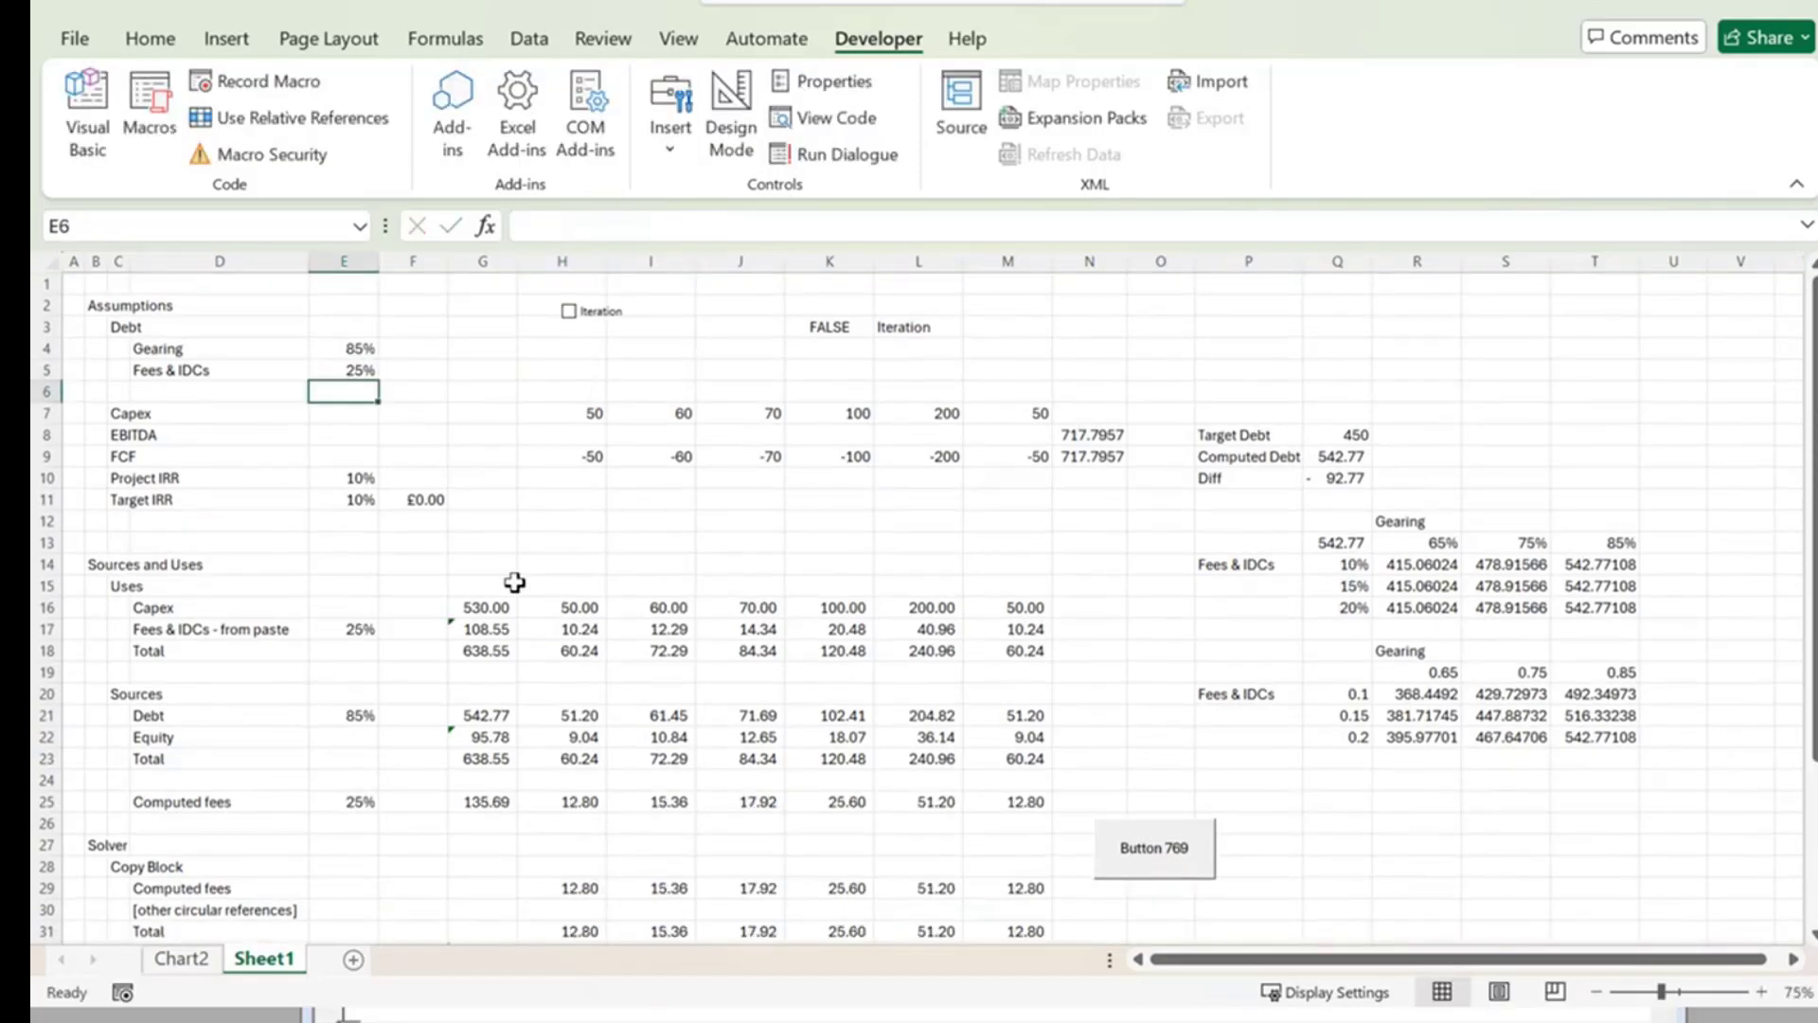
scroll(527, 640, "down", 8)
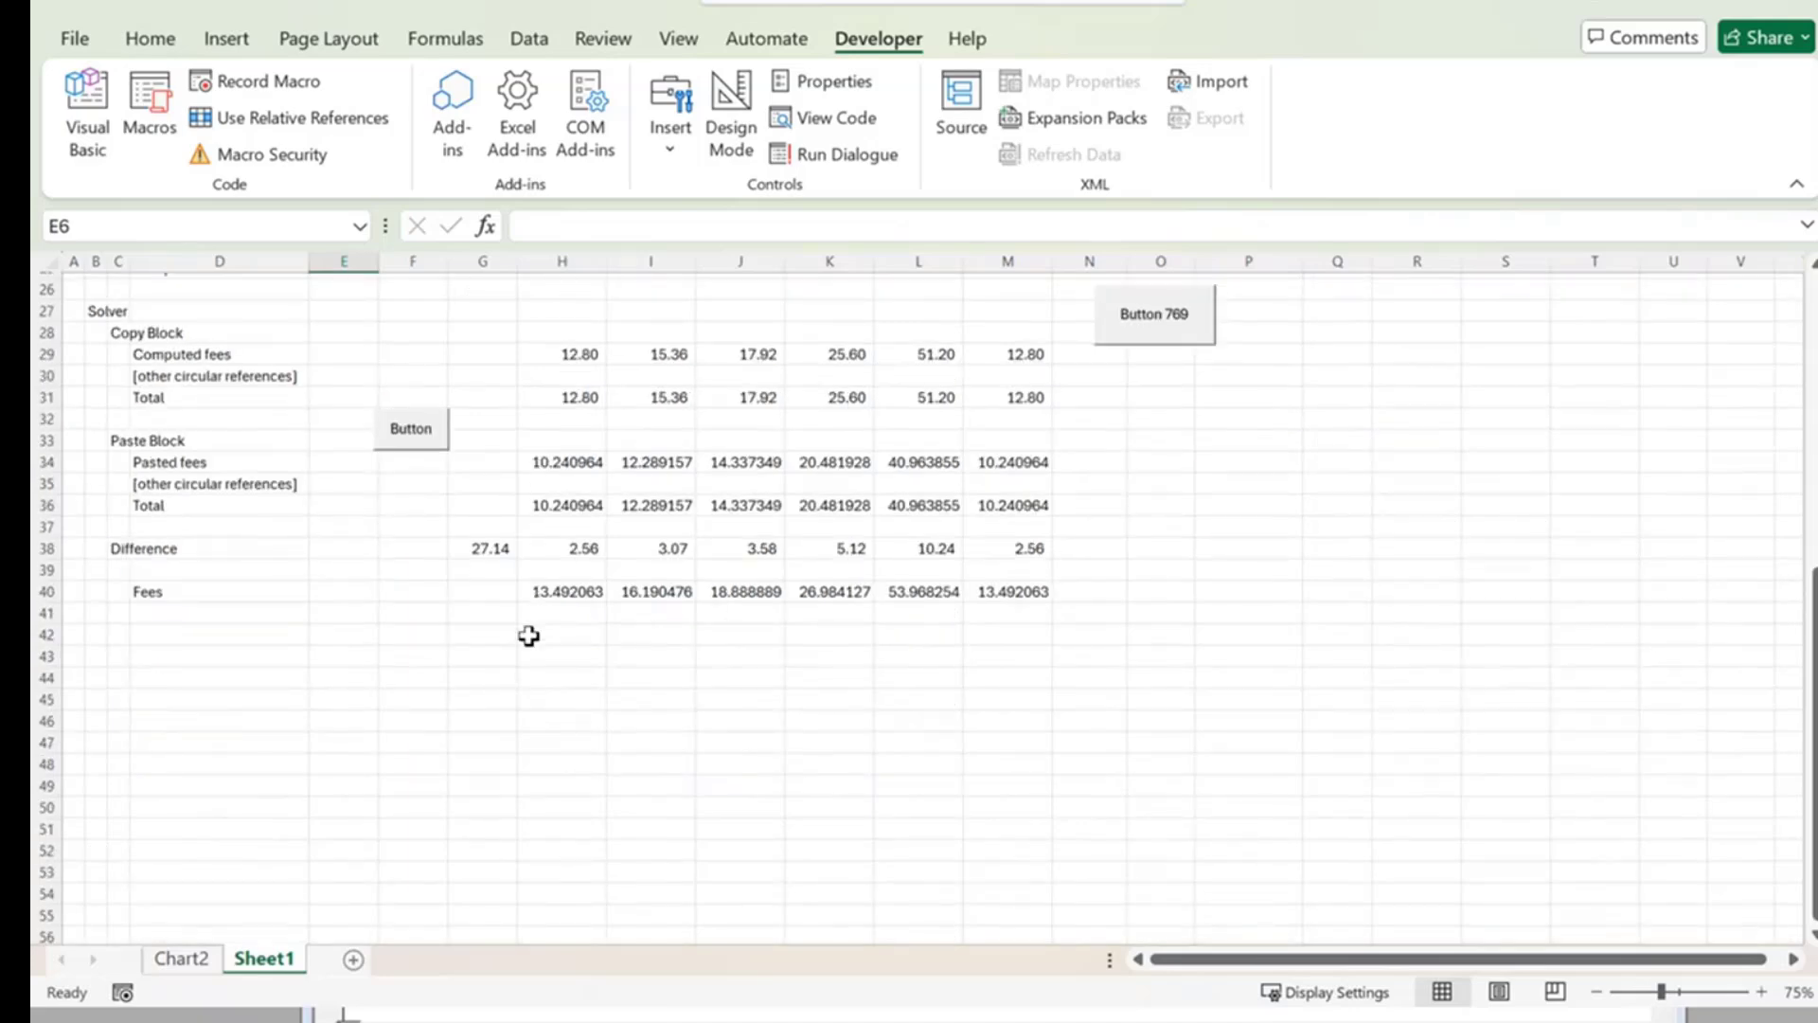
left_click_drag(584, 593, 995, 591)
left_click(929, 653)
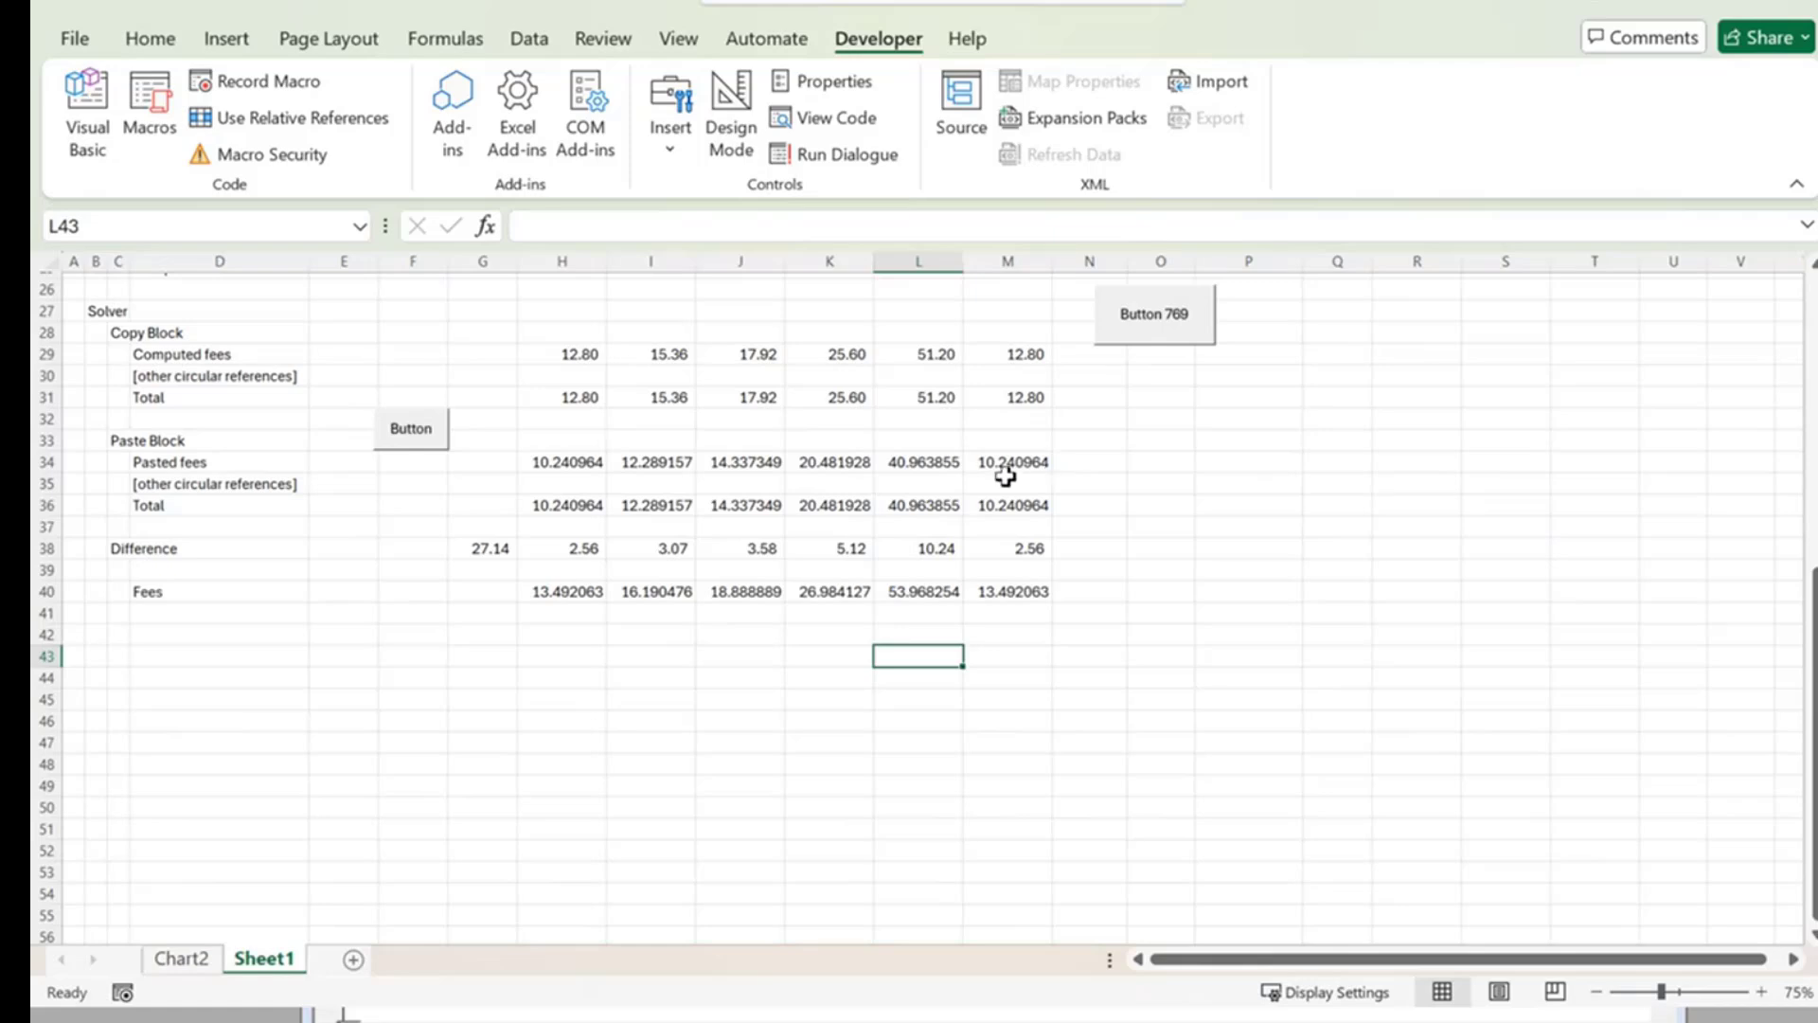
Open the code of the CopyPaste macro assigned to the button beside the Paste Block.
right_click(423, 441)
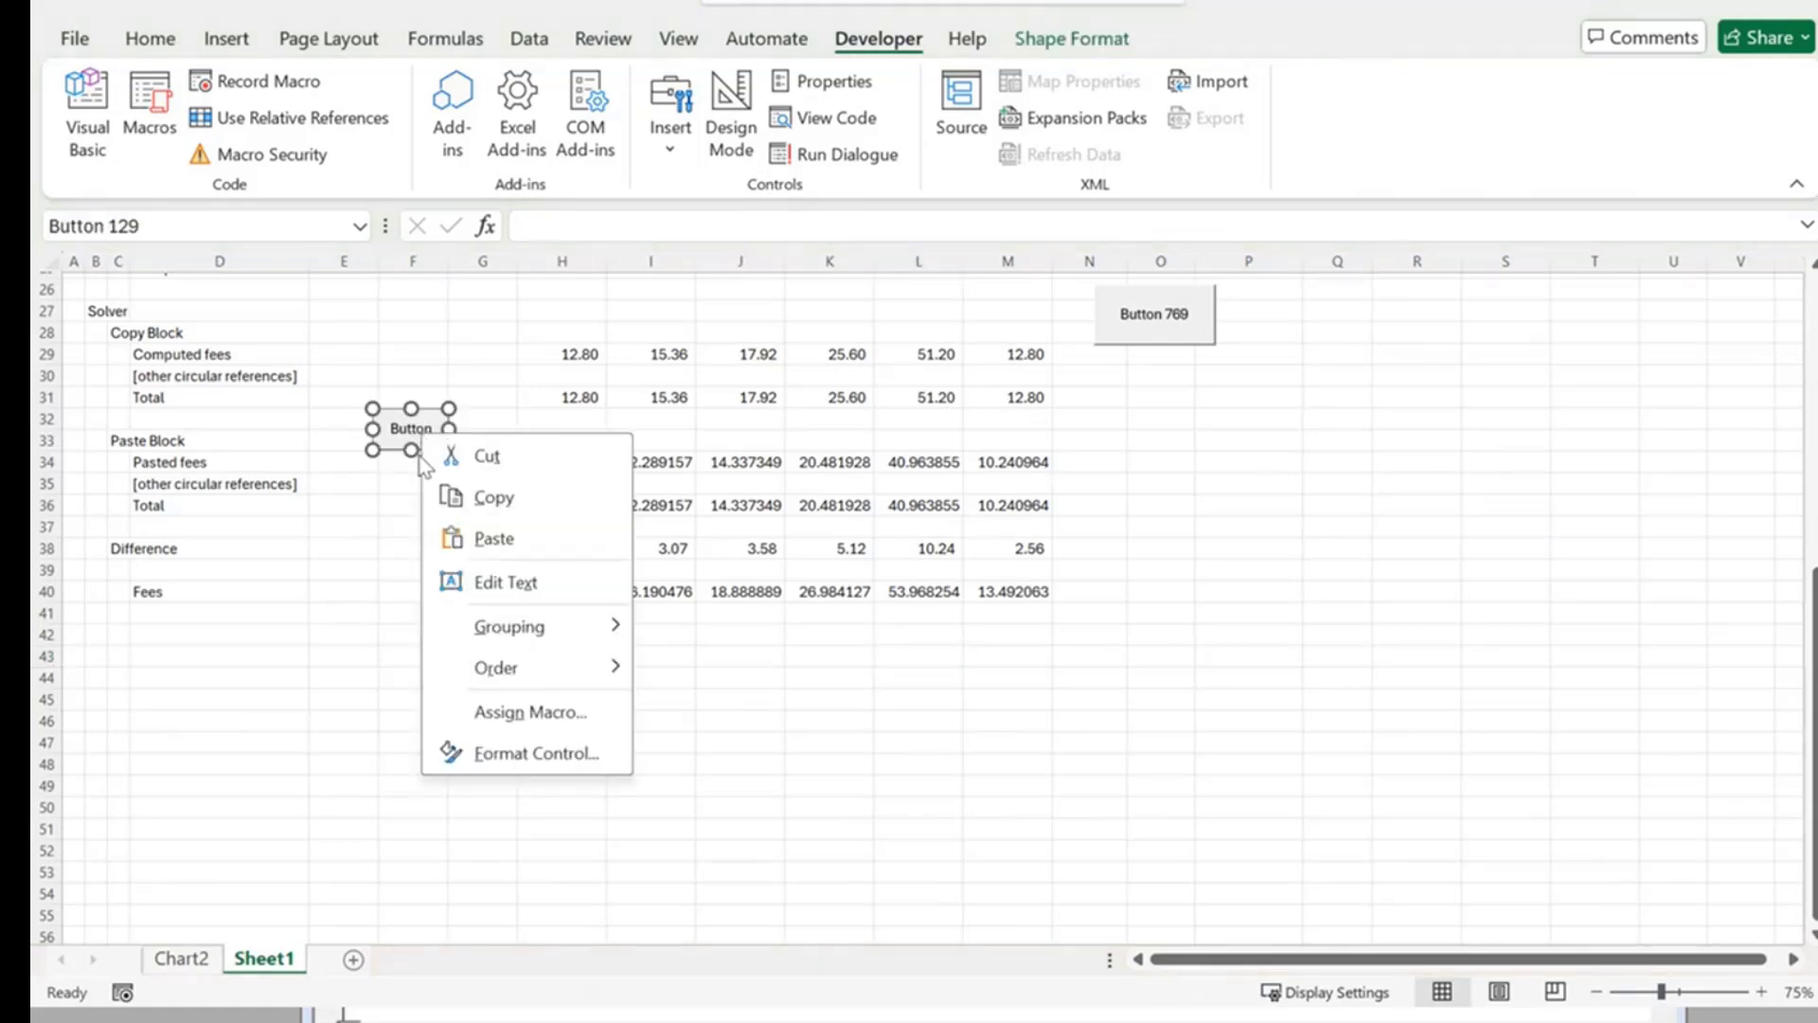
left_click(488, 710)
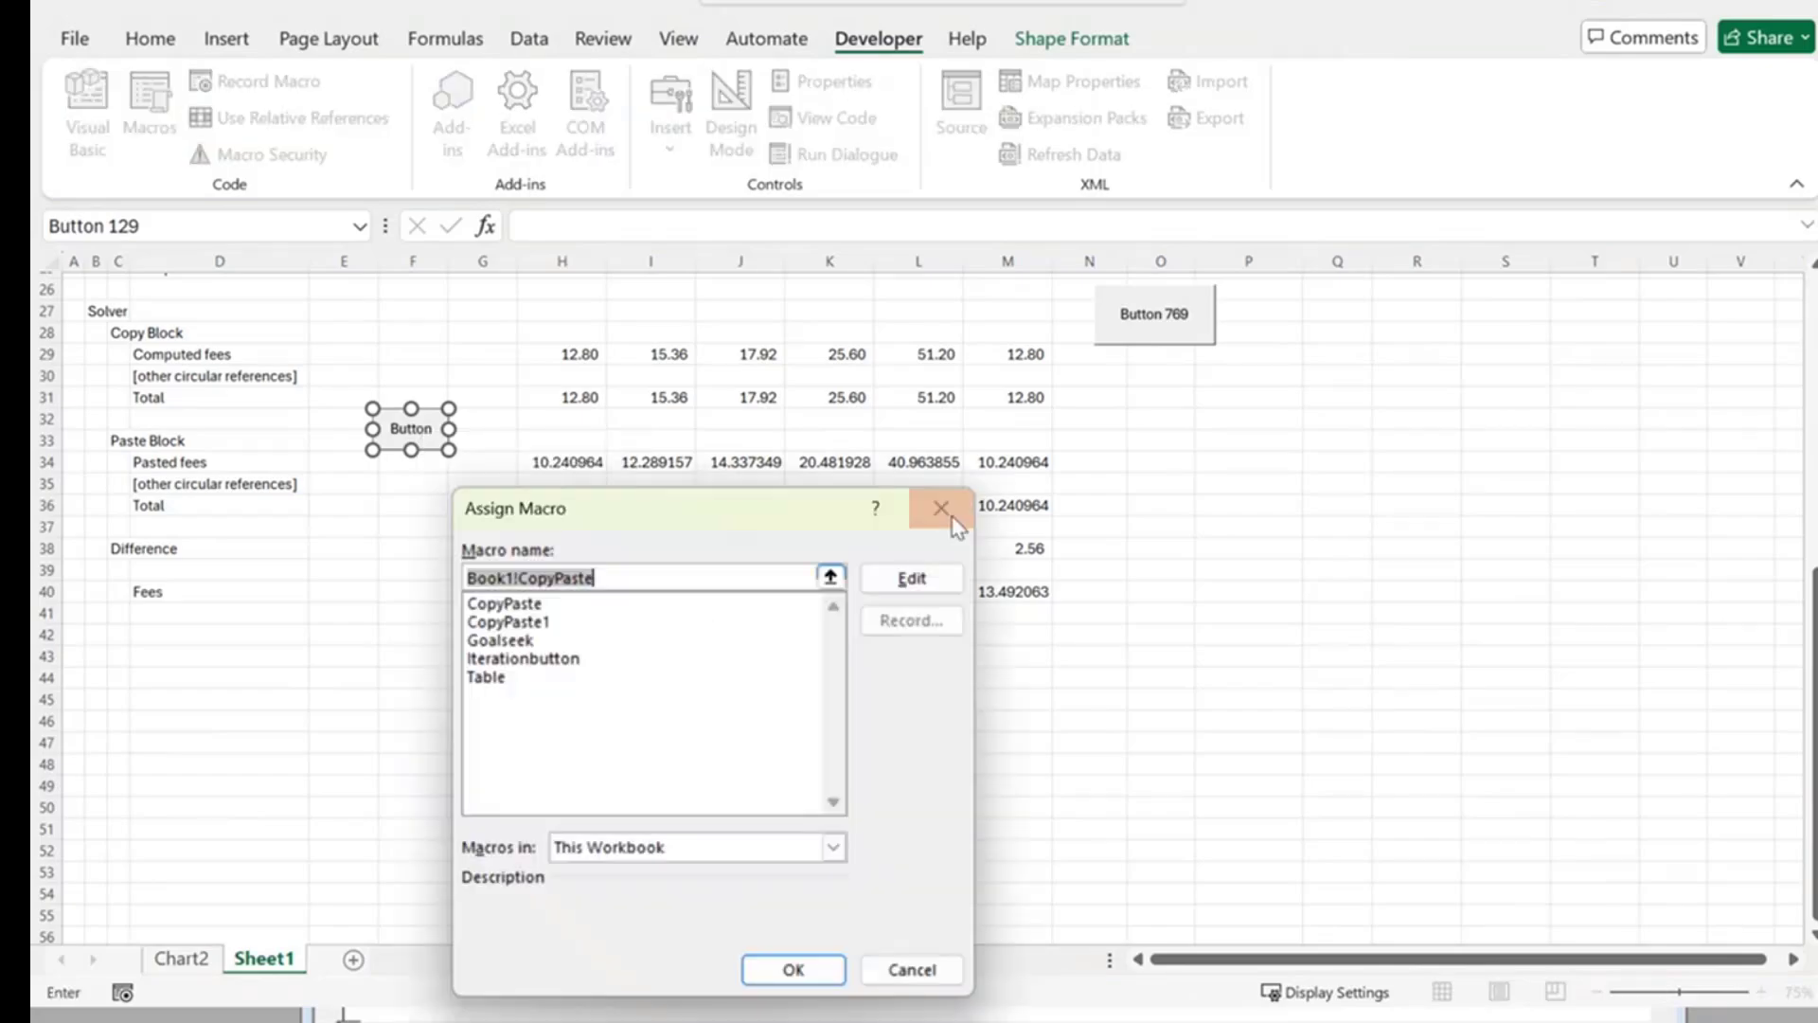
left_click(911, 578)
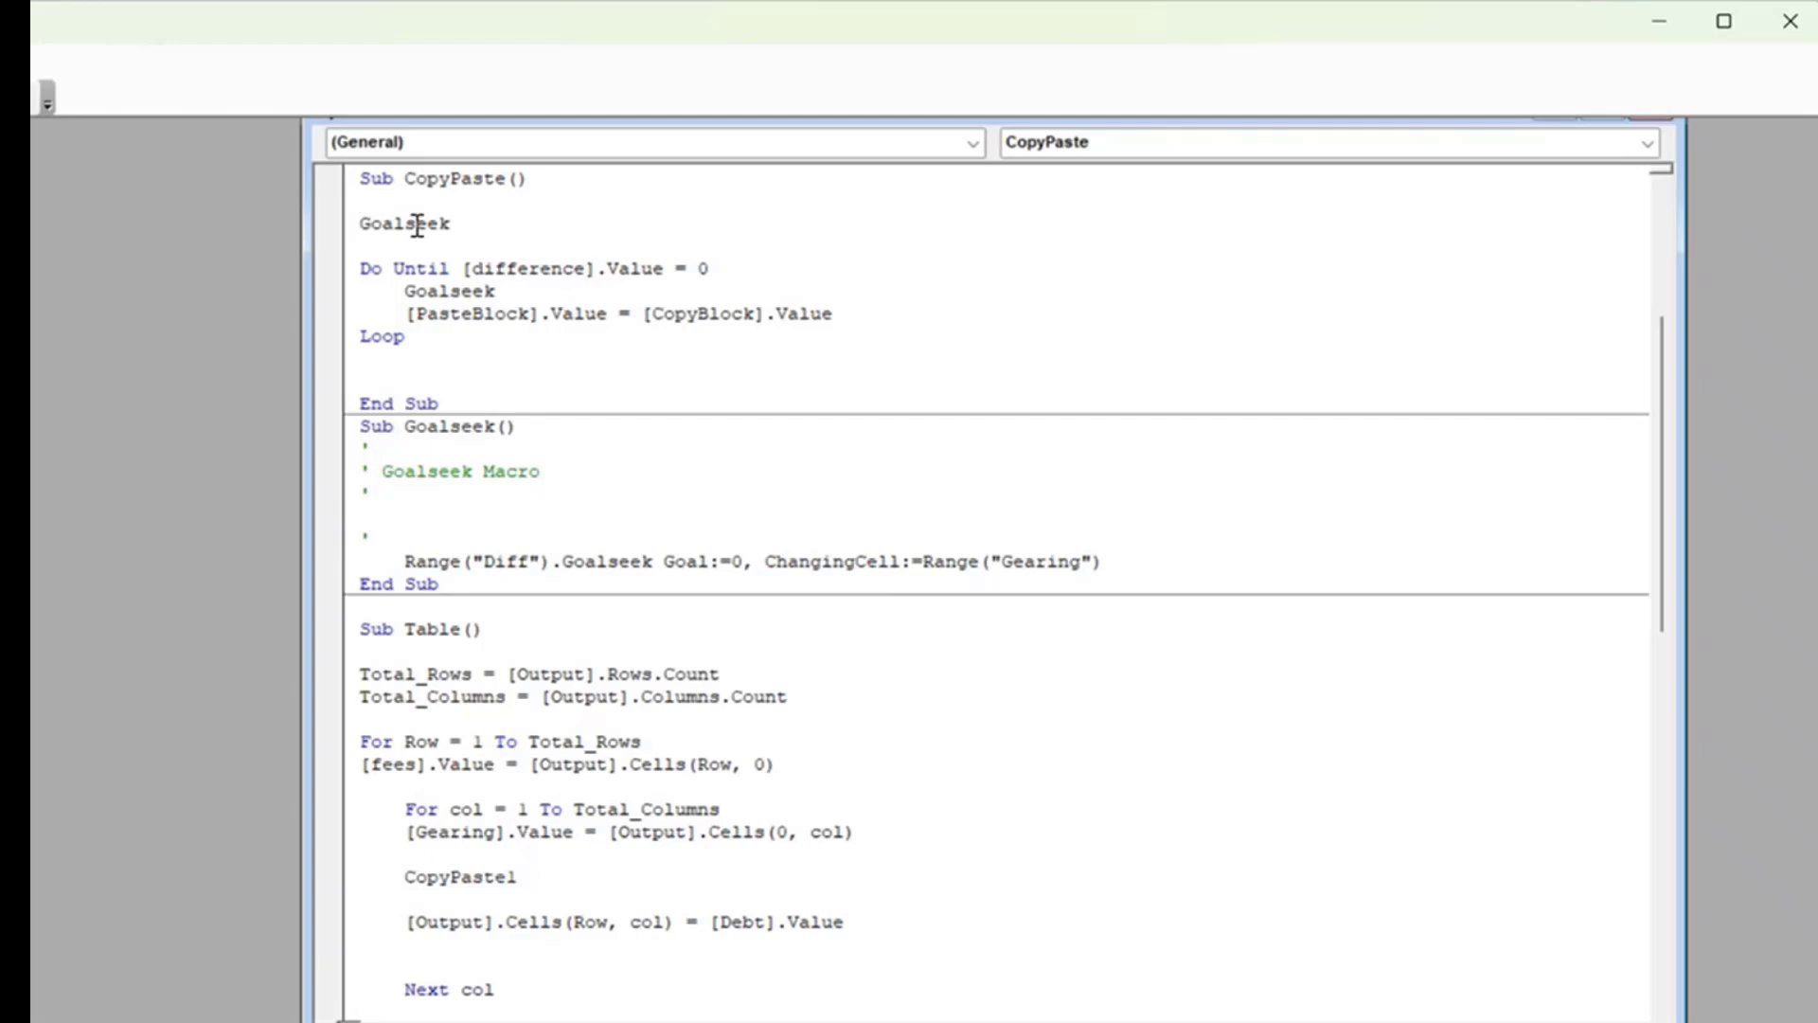
Comment out both Goalseek calls in the CopyPaste macro, before the Do Until loop and inside it.
left_click(362, 222)
type("'")
left_click(395, 291)
type("'")
left_click(601, 403)
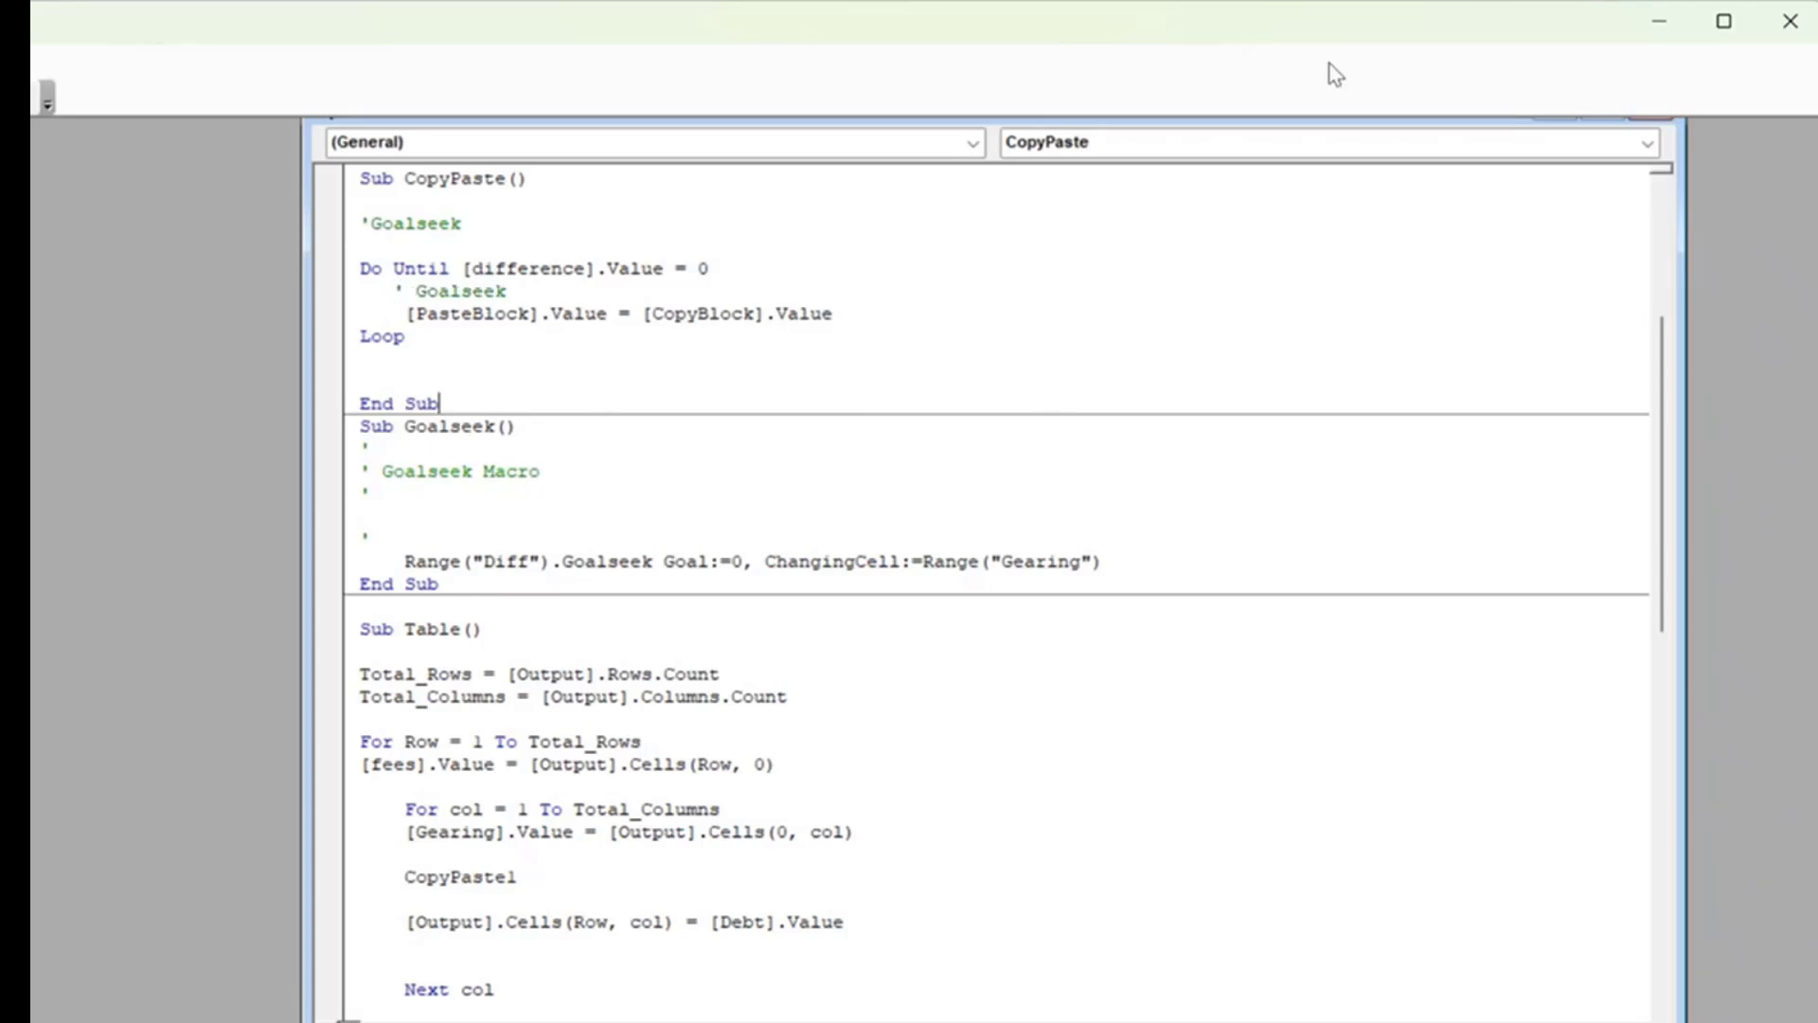
Return to the worksheet and run the CopyPaste macro assigned to the button beside the Paste Block.
key("alt+F11")
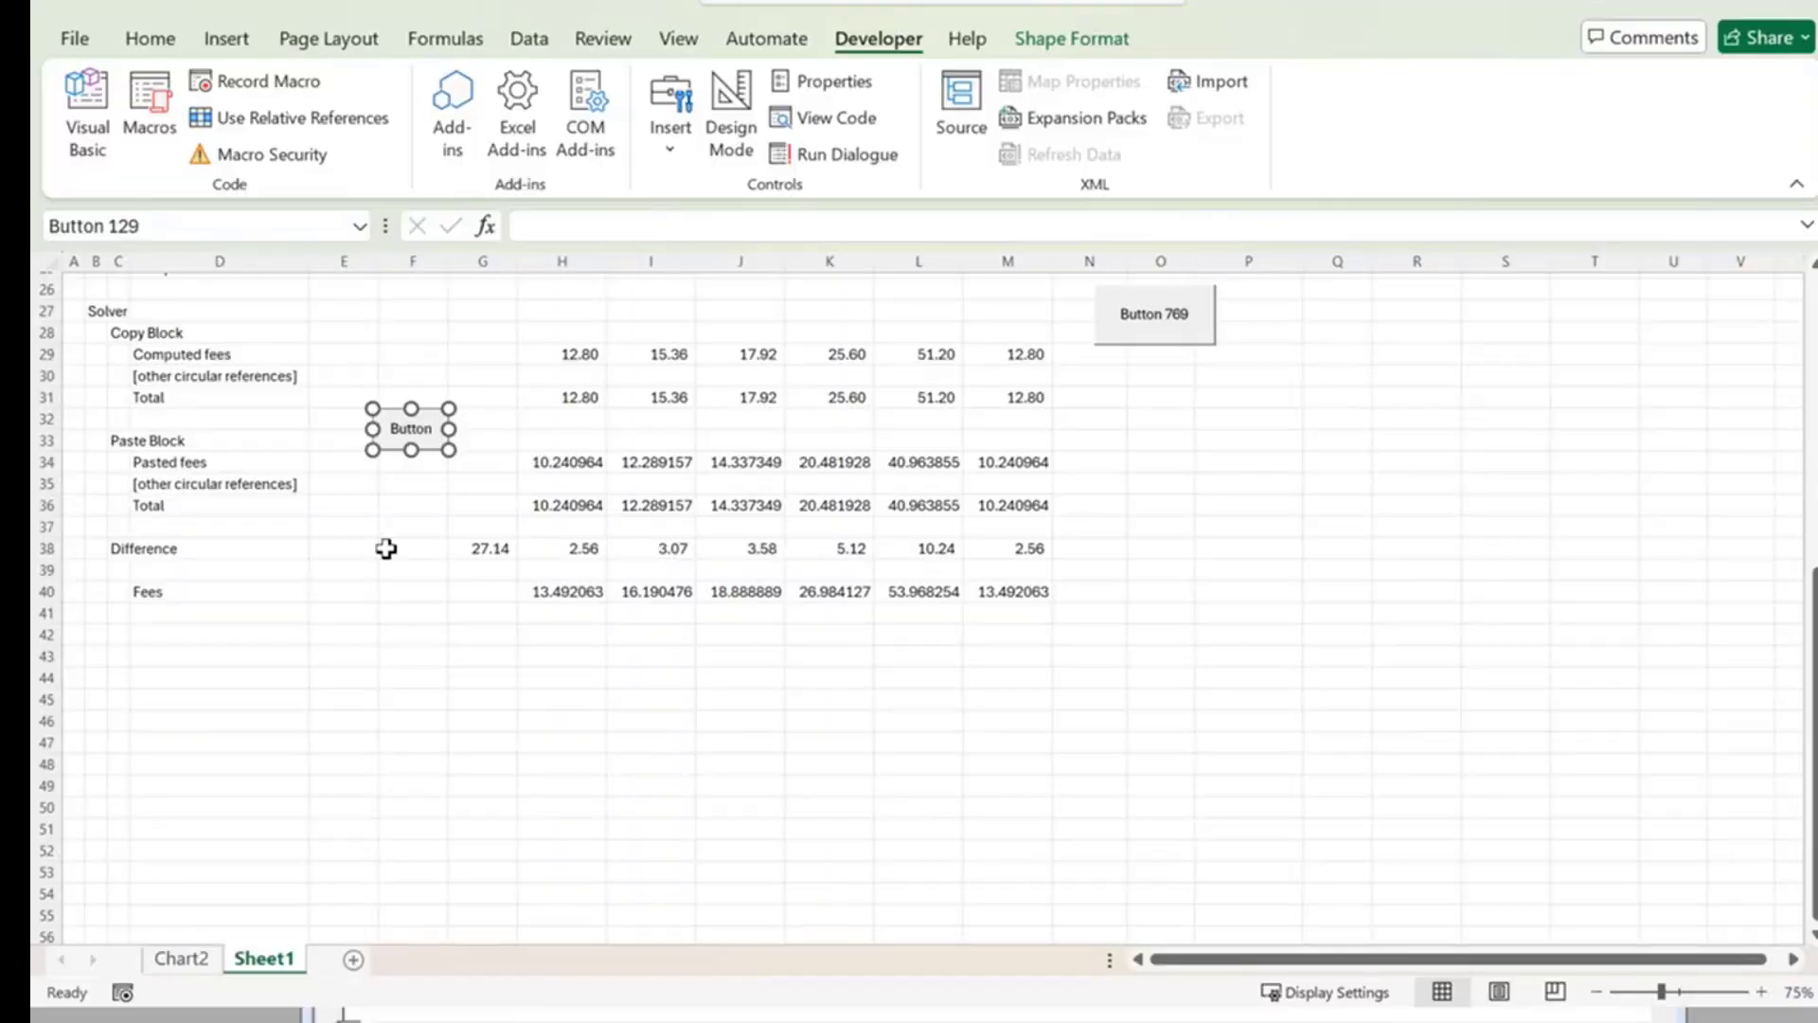
left_click(388, 549)
left_click(390, 440)
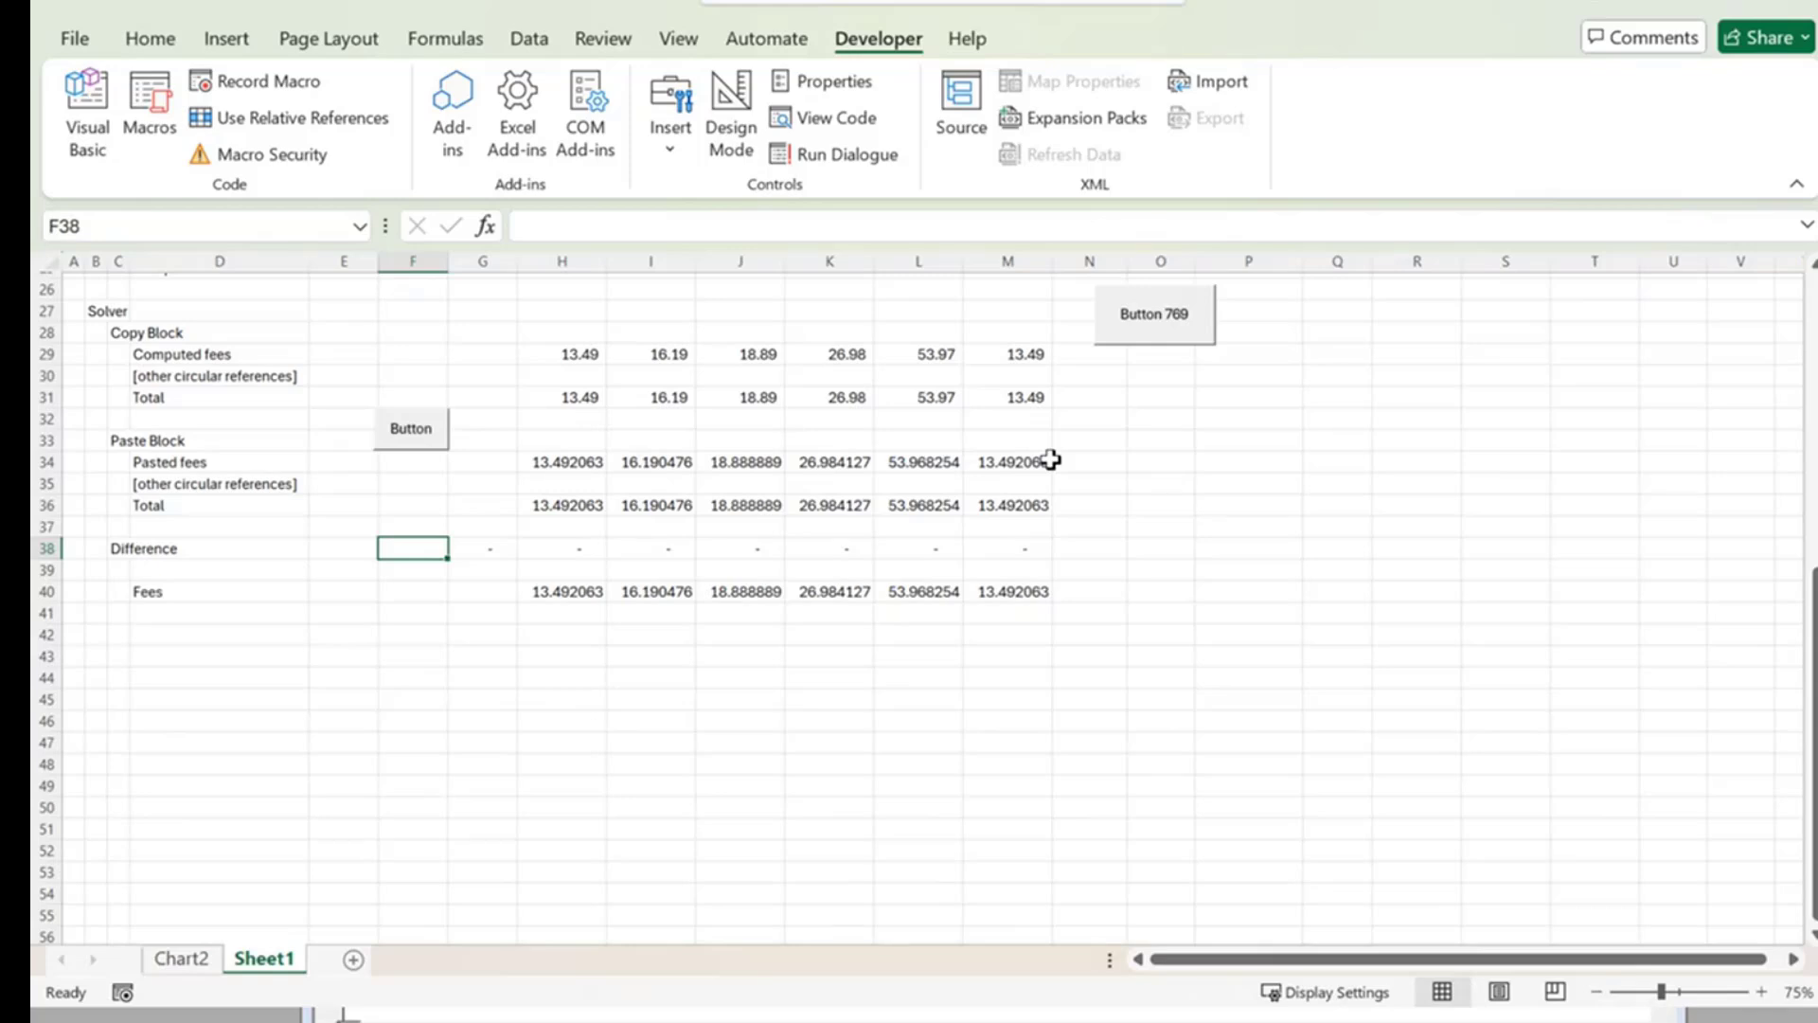
Examine the Fees & IDCs row under Uses, checking which cells the formulas from G17 to J17 reference.
scroll(1051, 460, "up", 8)
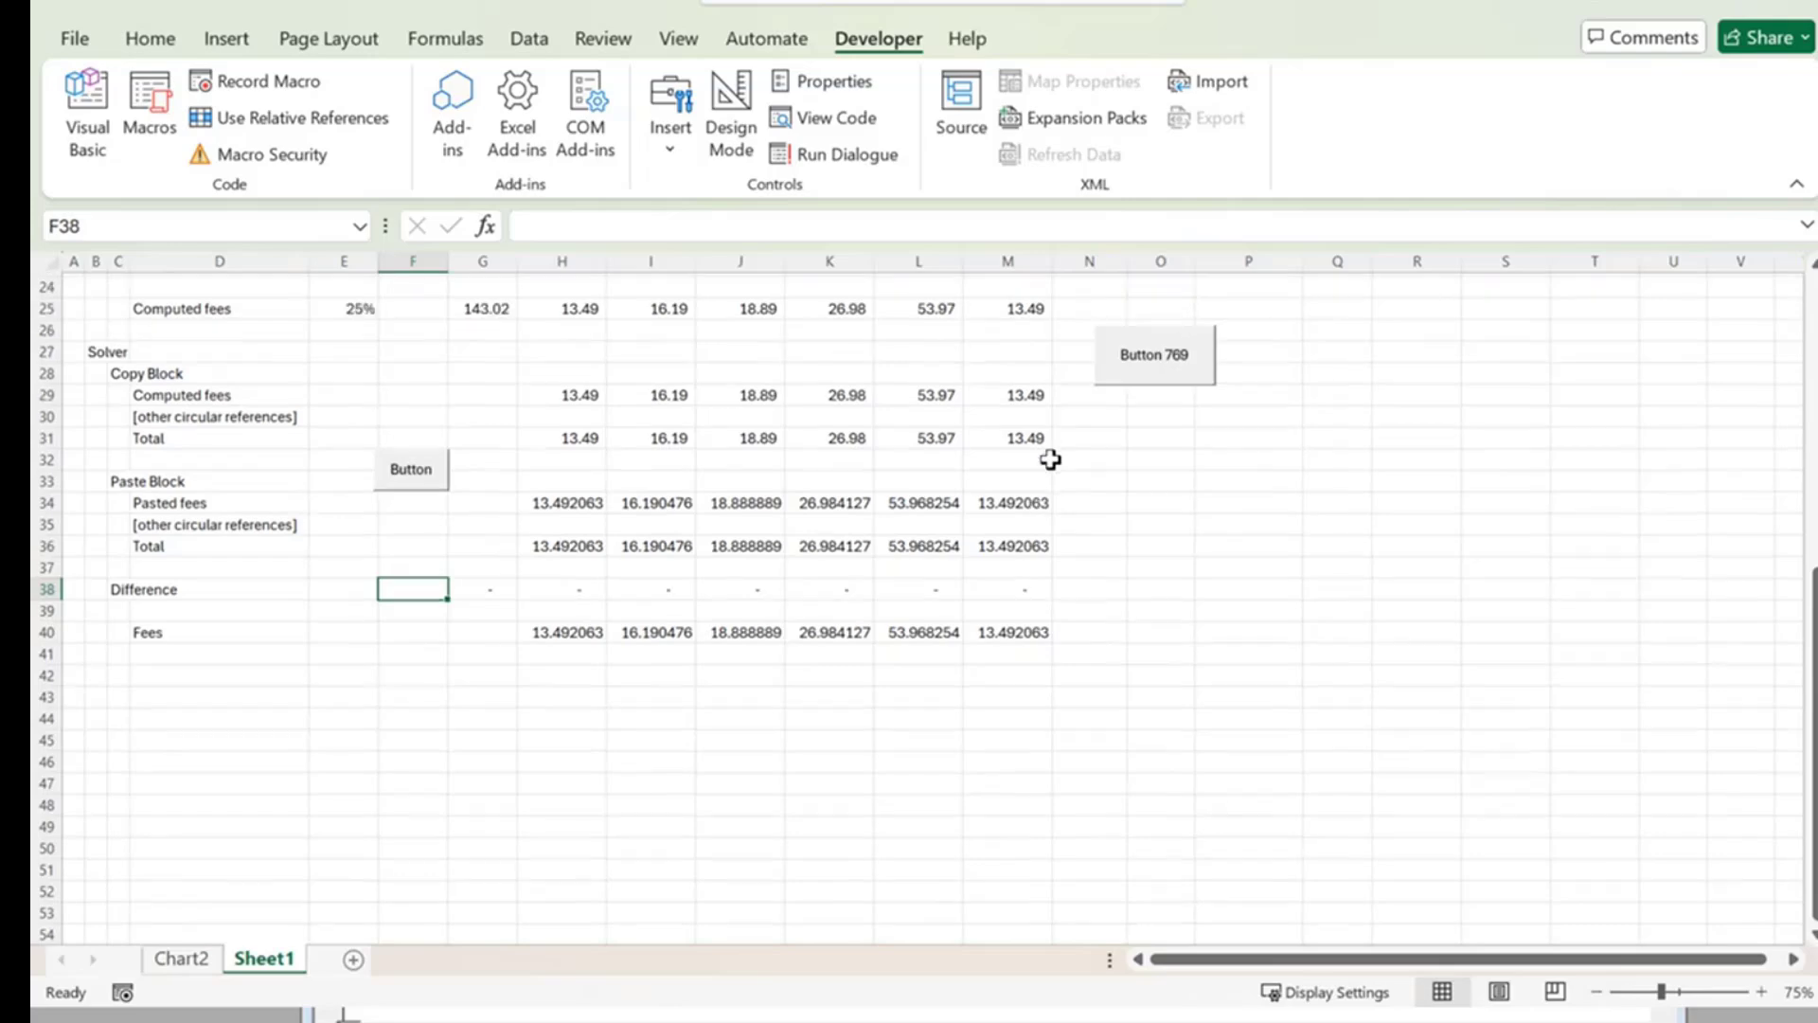
scroll(1051, 461, "up", 1)
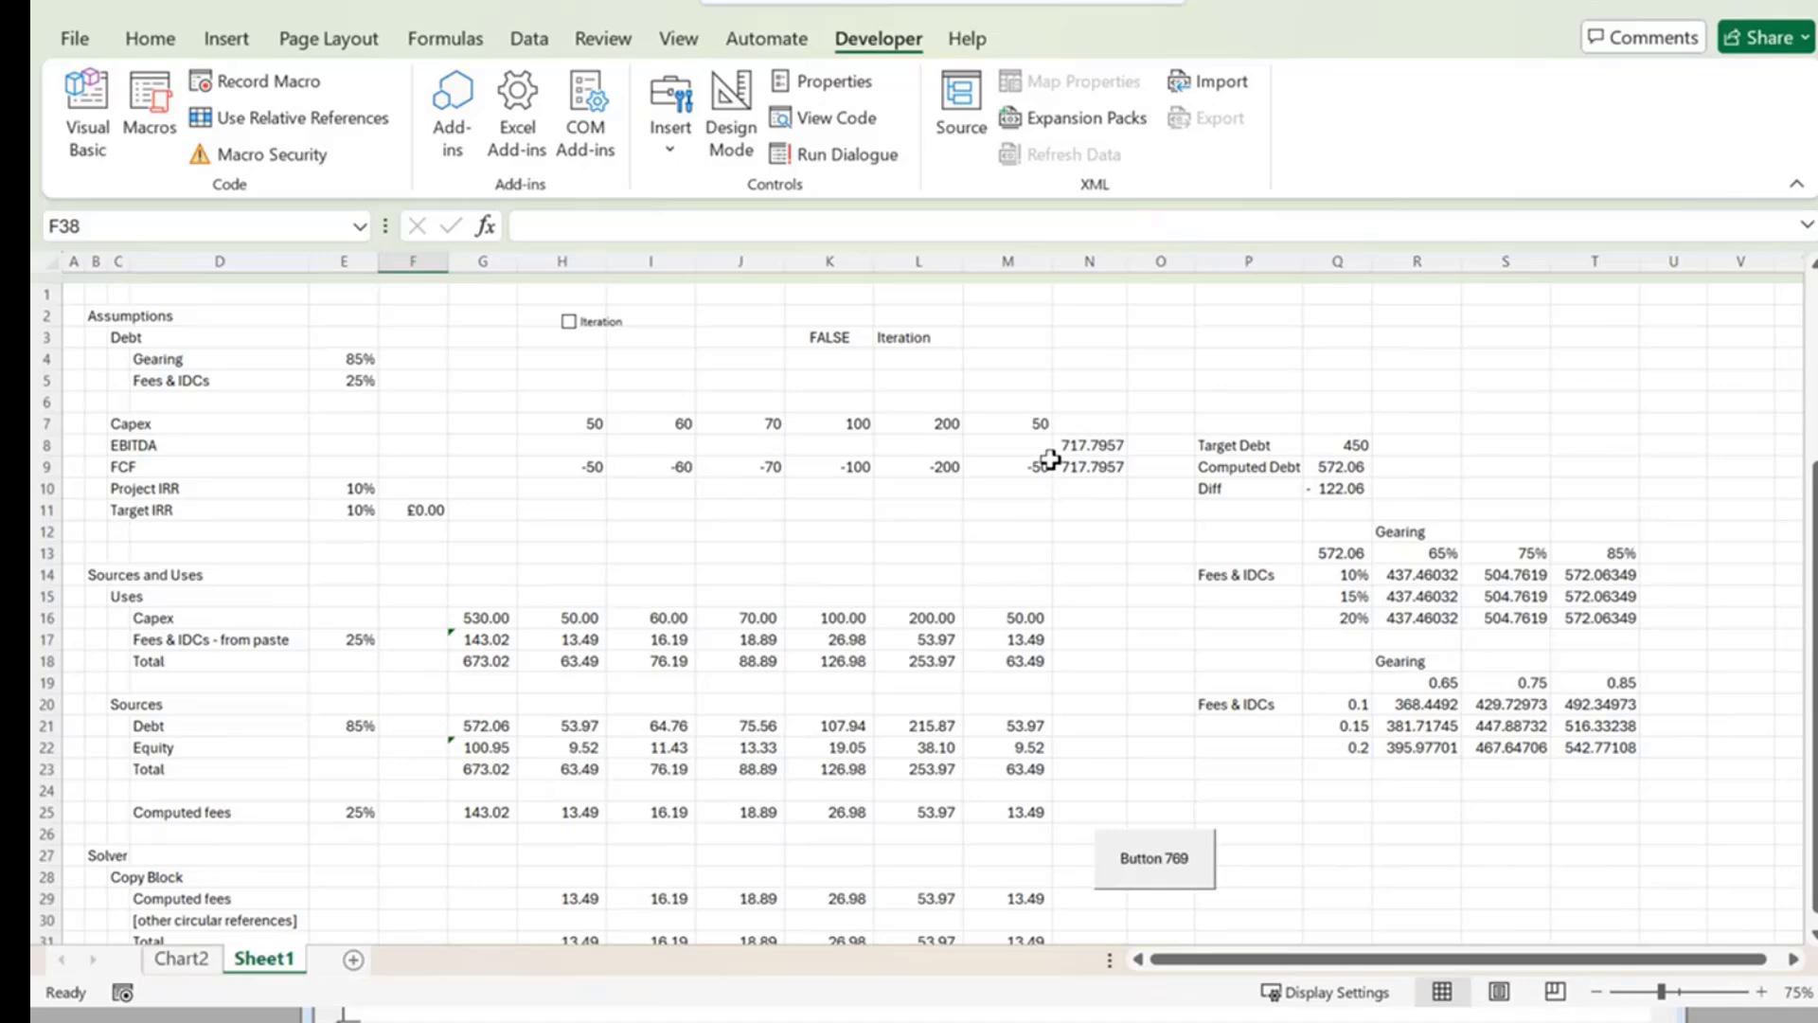
scroll(1050, 460, "down", 1)
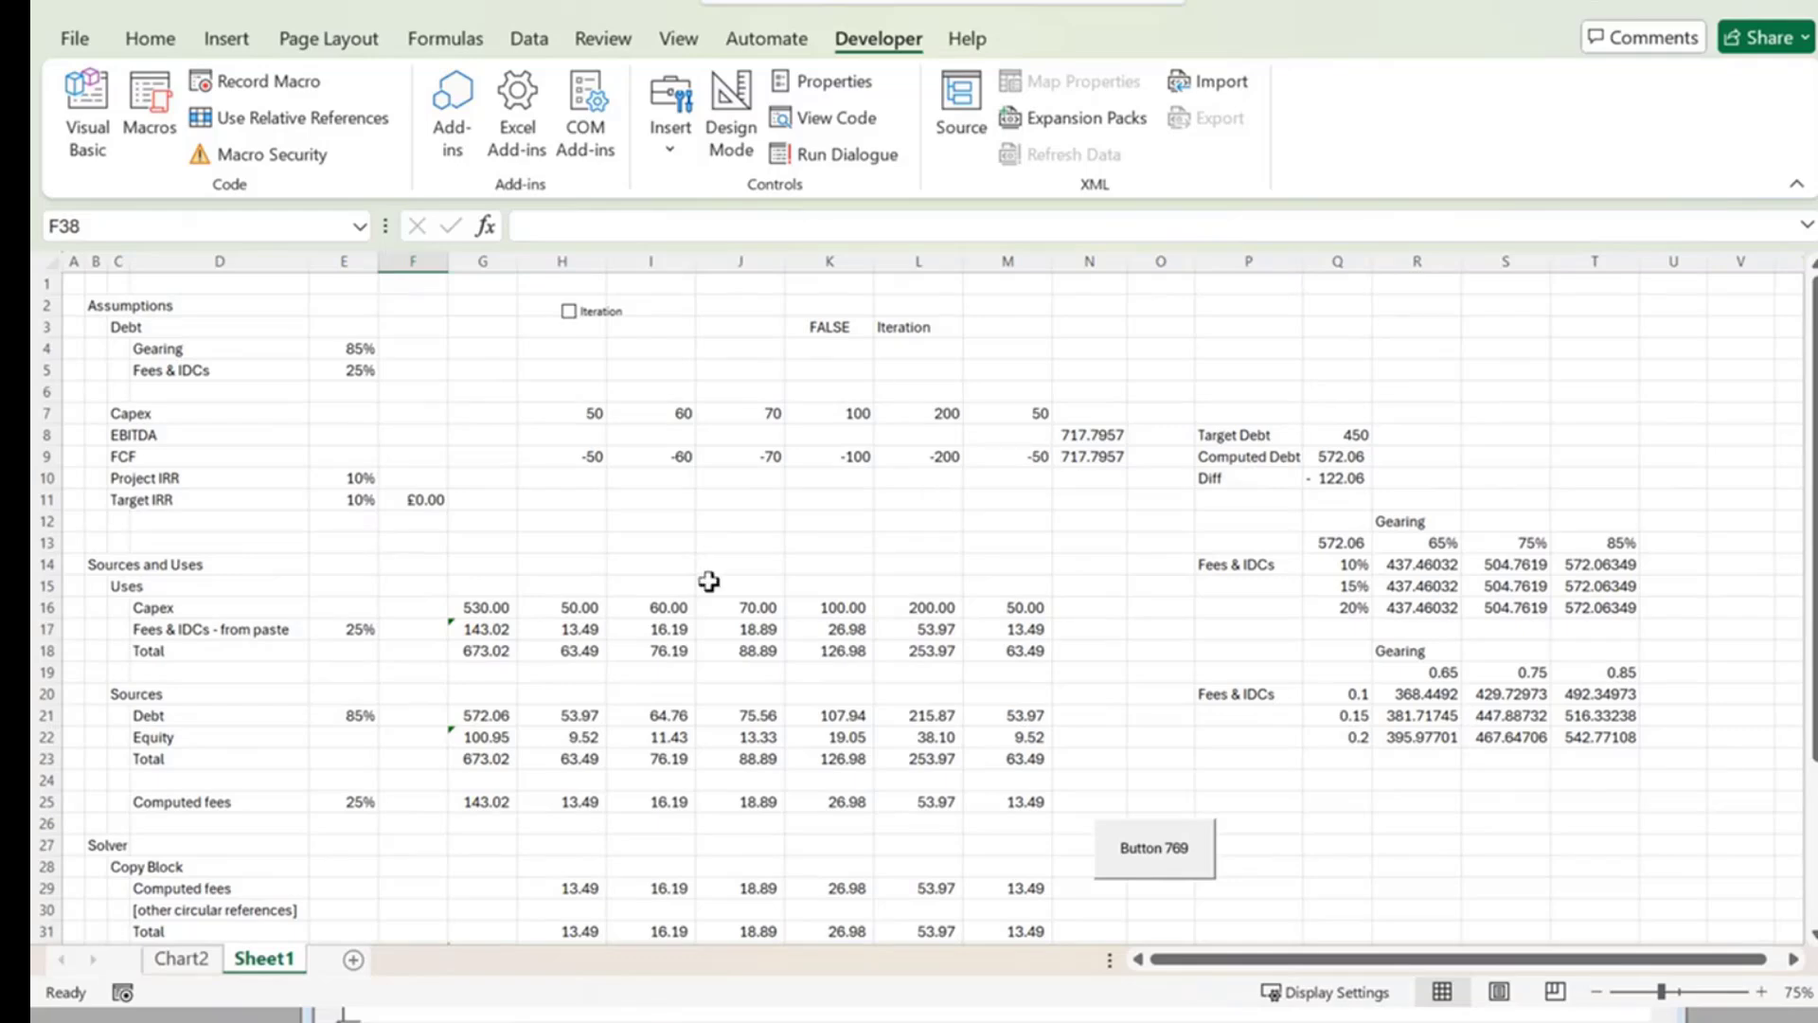
left_click(511, 632)
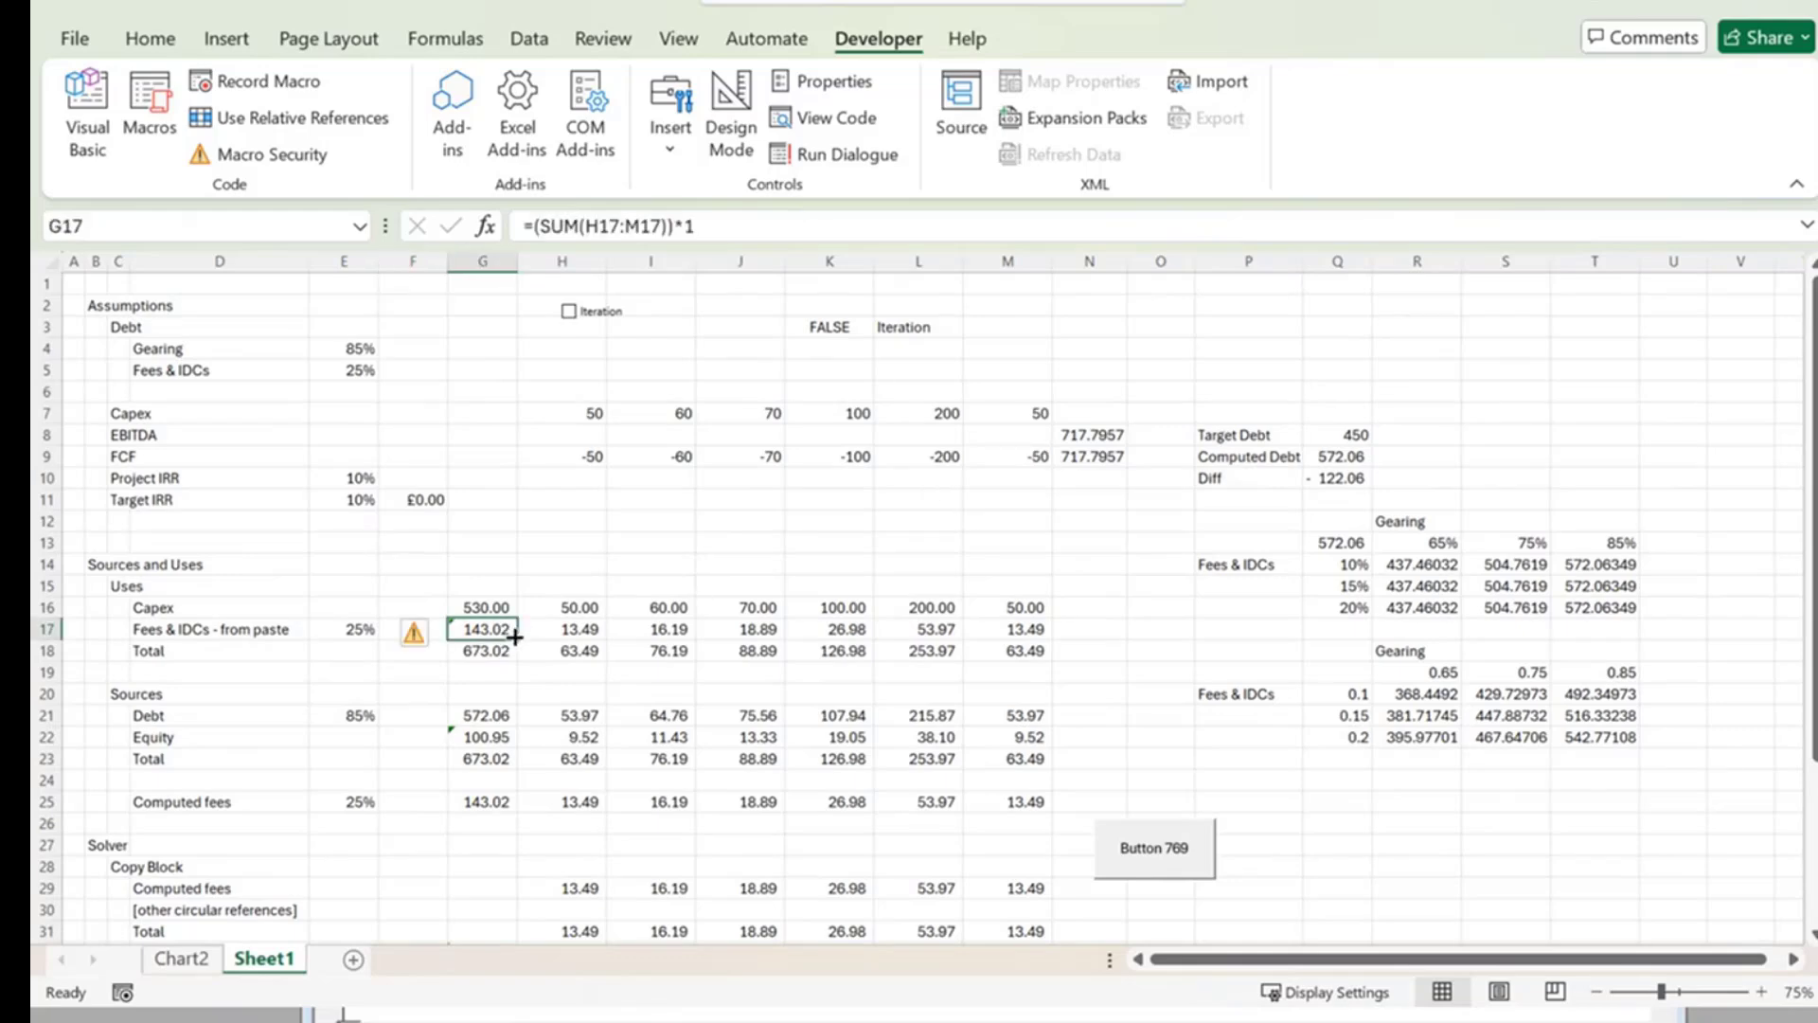
key("Right")
key("Right")
key("Right")
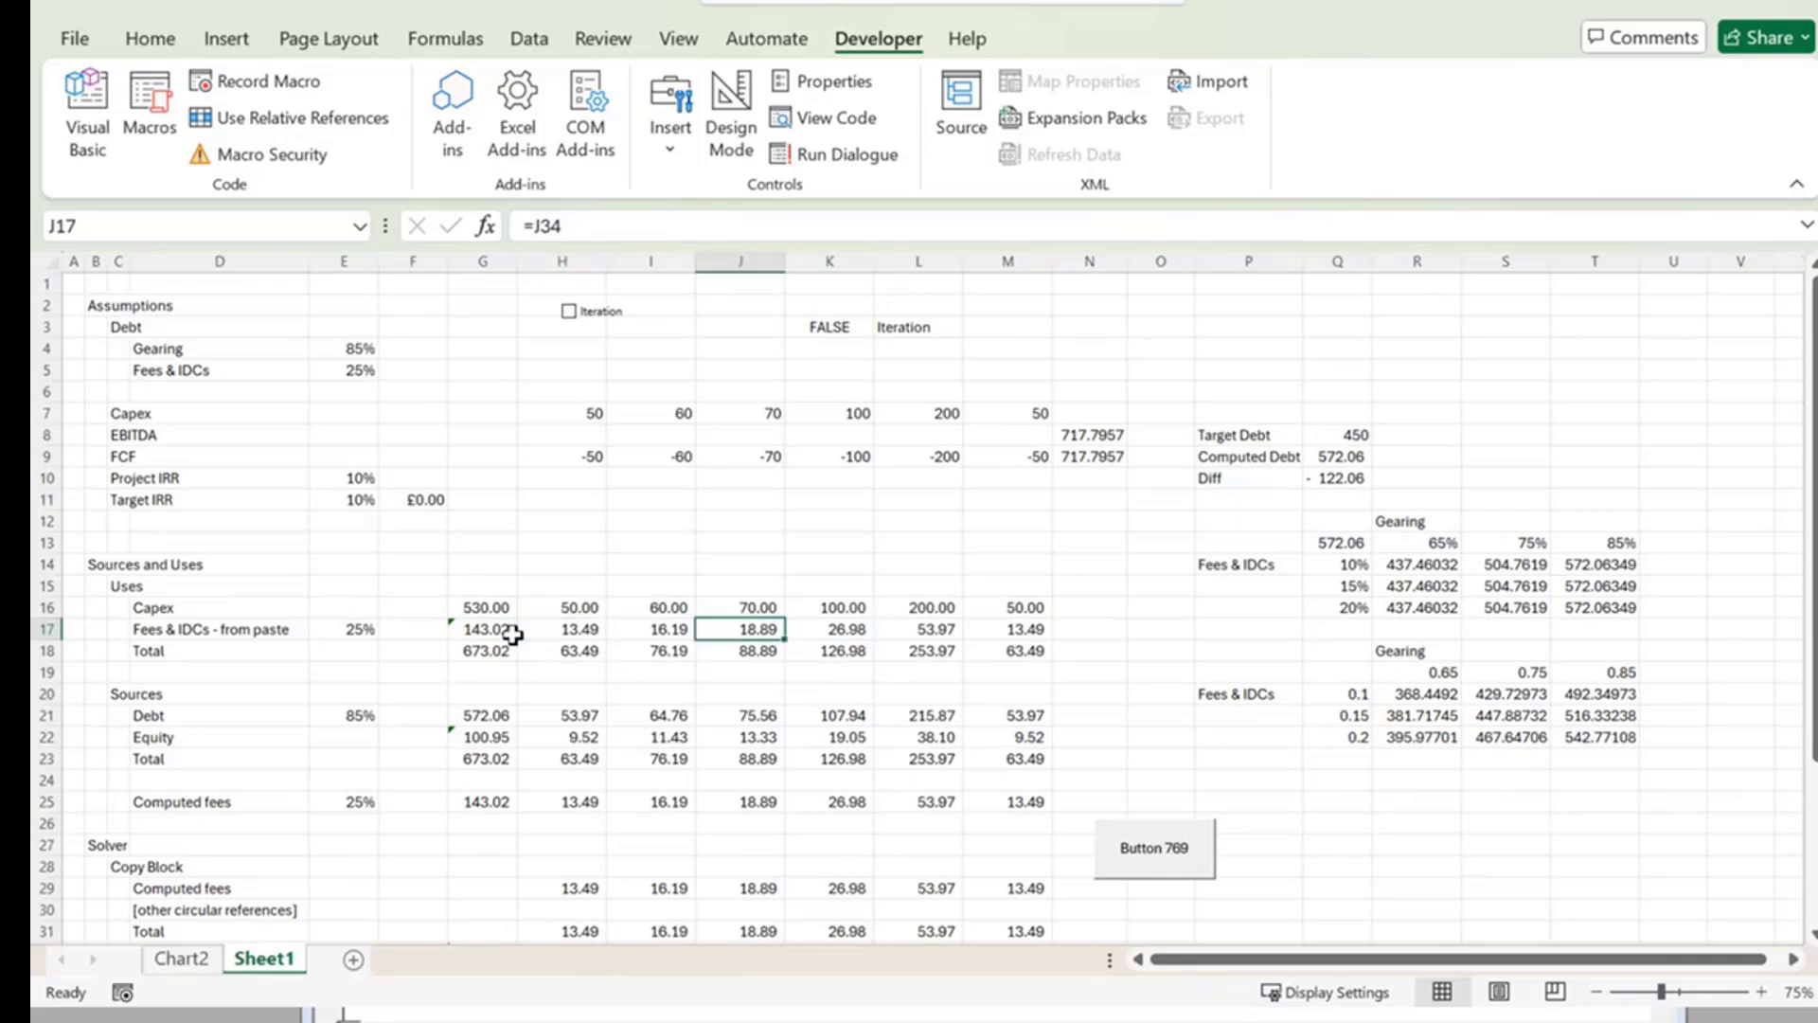
key("Left")
key("Left")
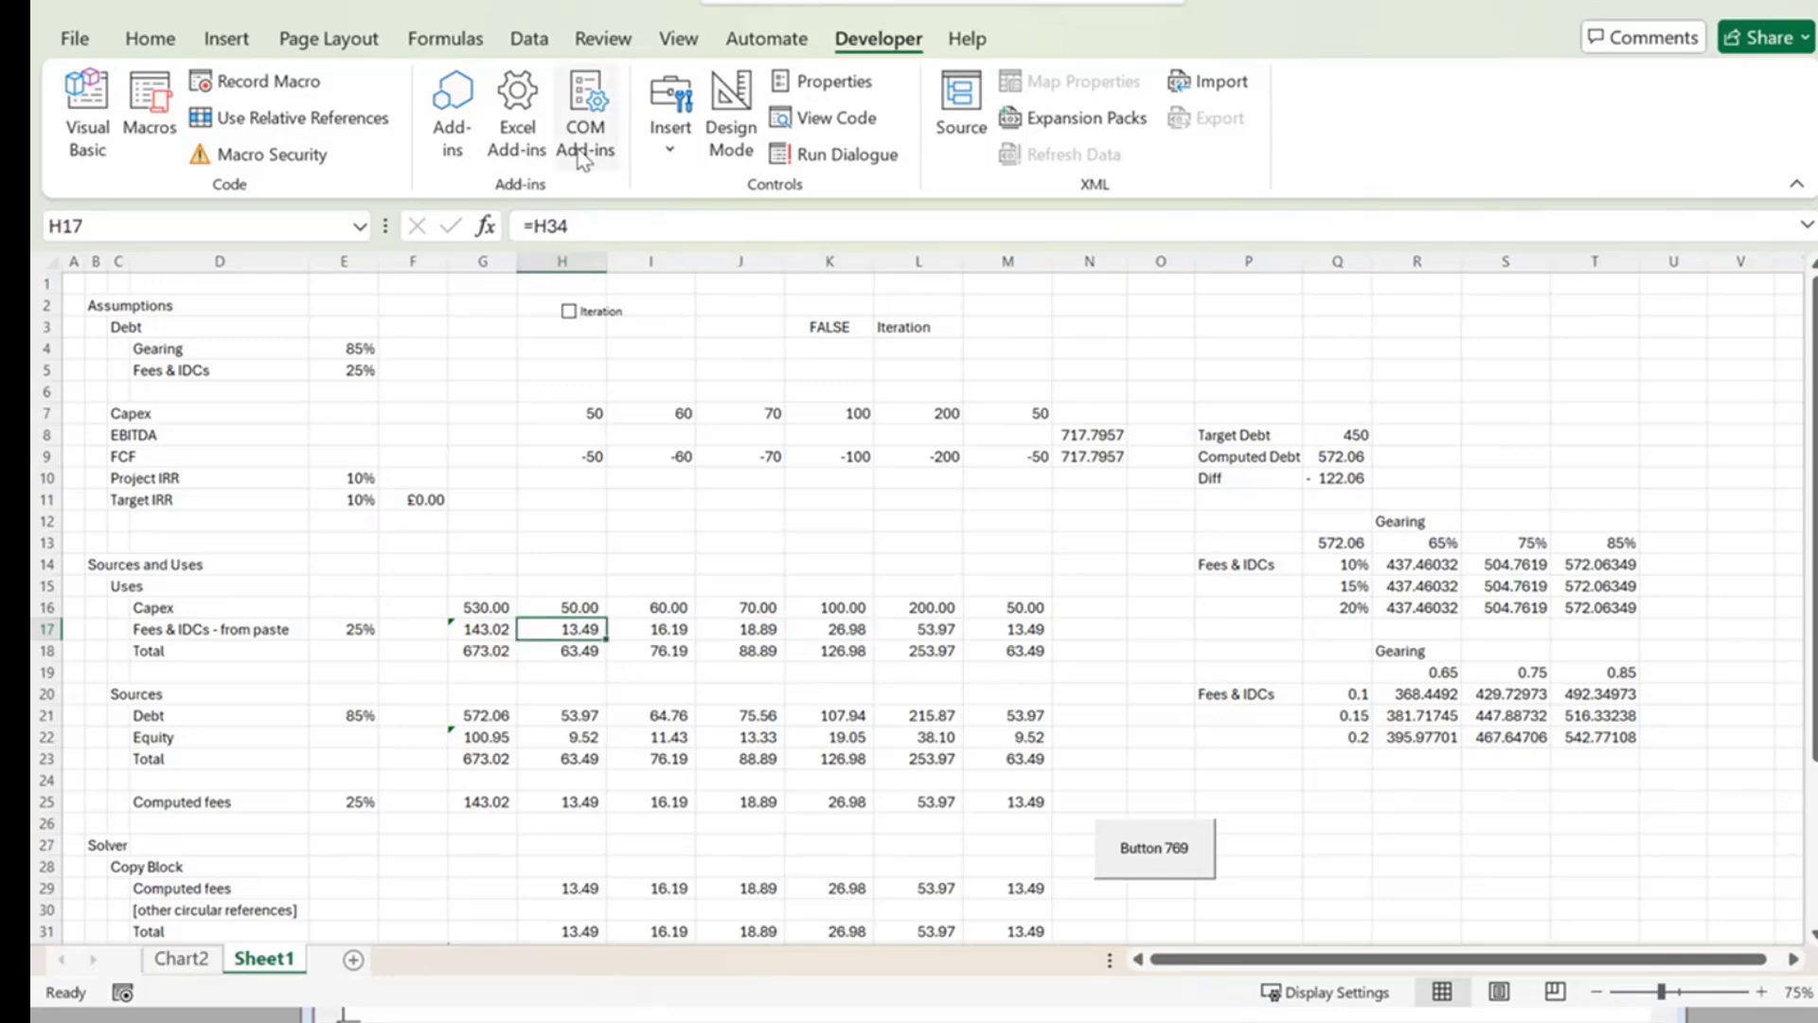
Replace the reference in H17 of the Fees & IDCs row with =H40, the Fee function result.
left_click(535, 225)
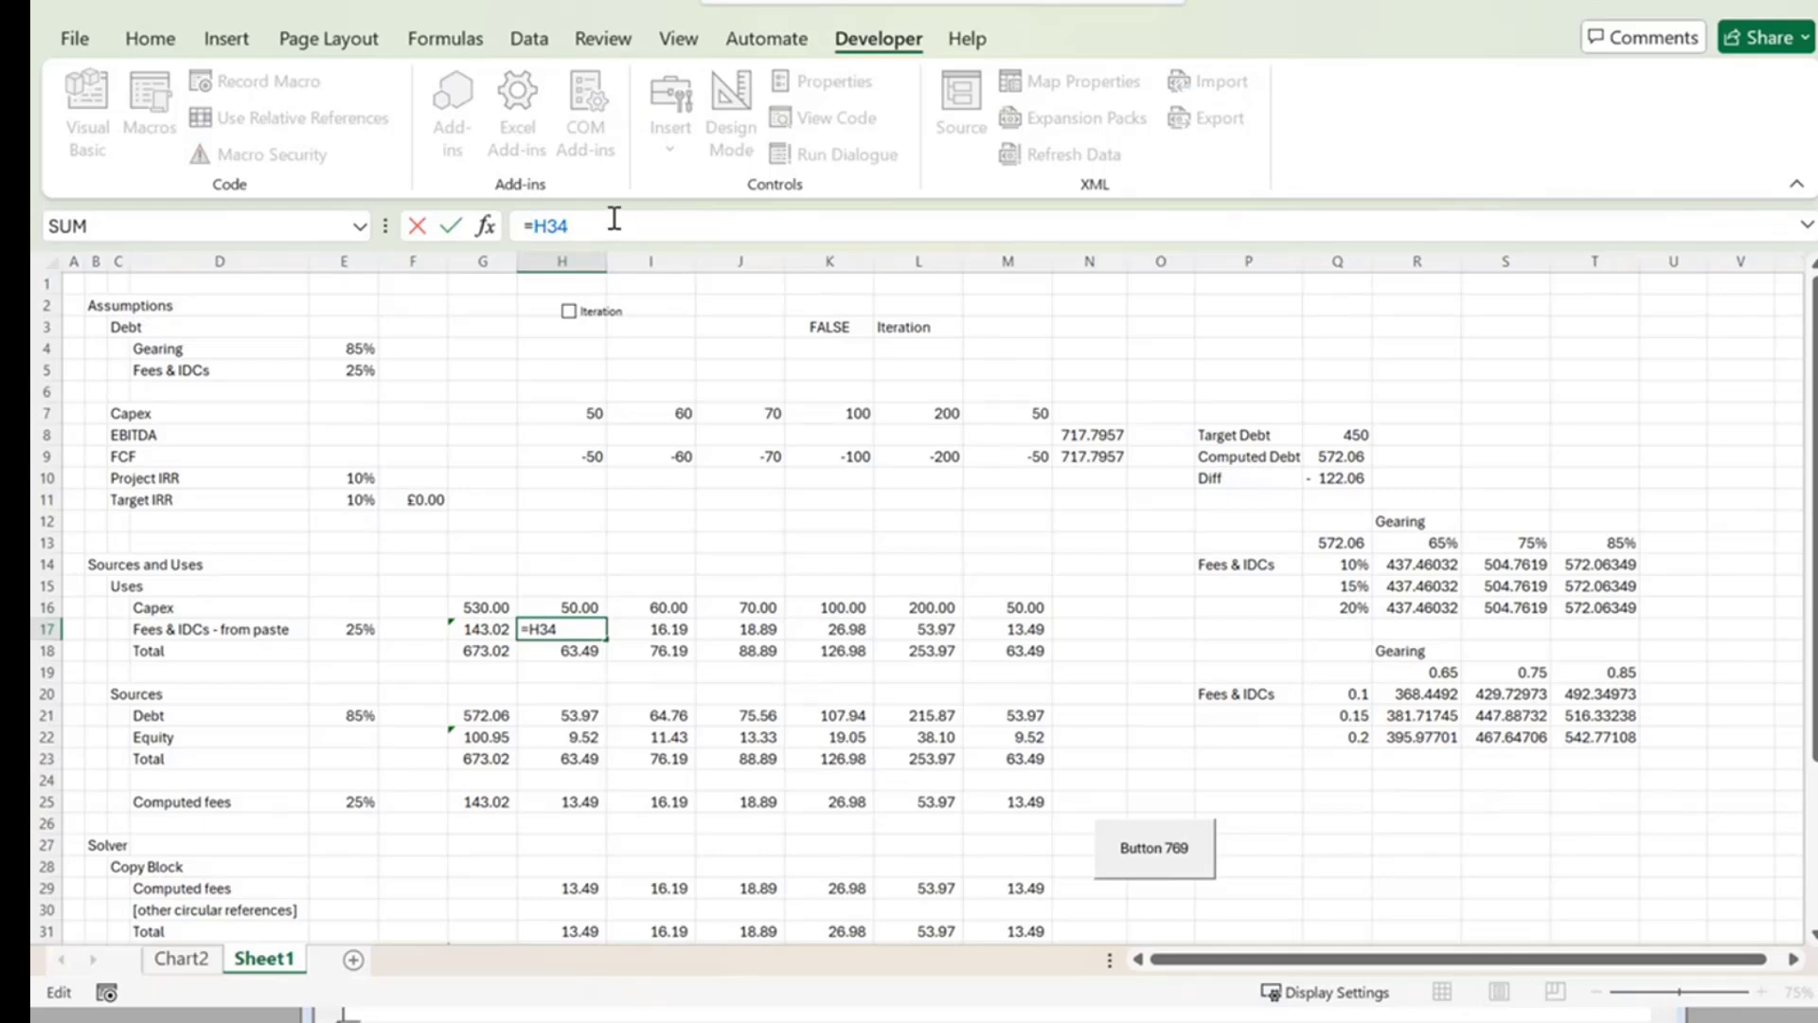
key("BackSpace")
key("BackSpace")
key("BackSpace")
scroll(641, 492, "down", 7)
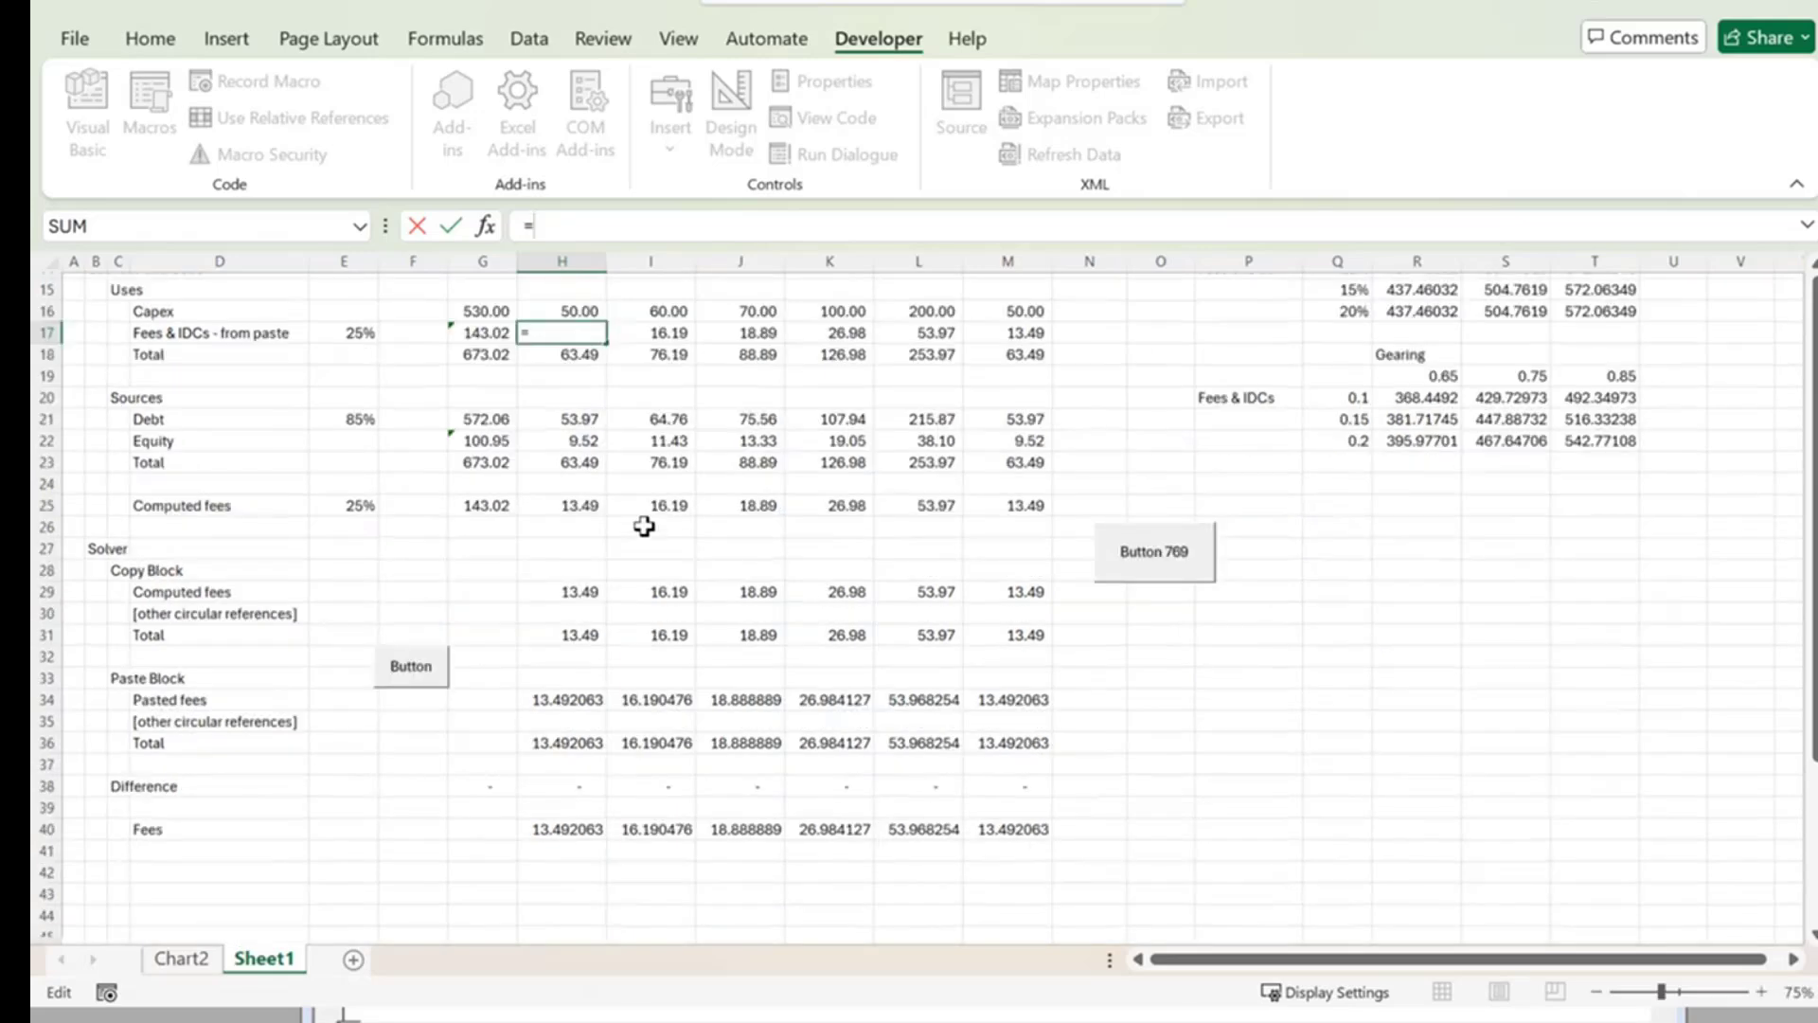
left_click(533, 663)
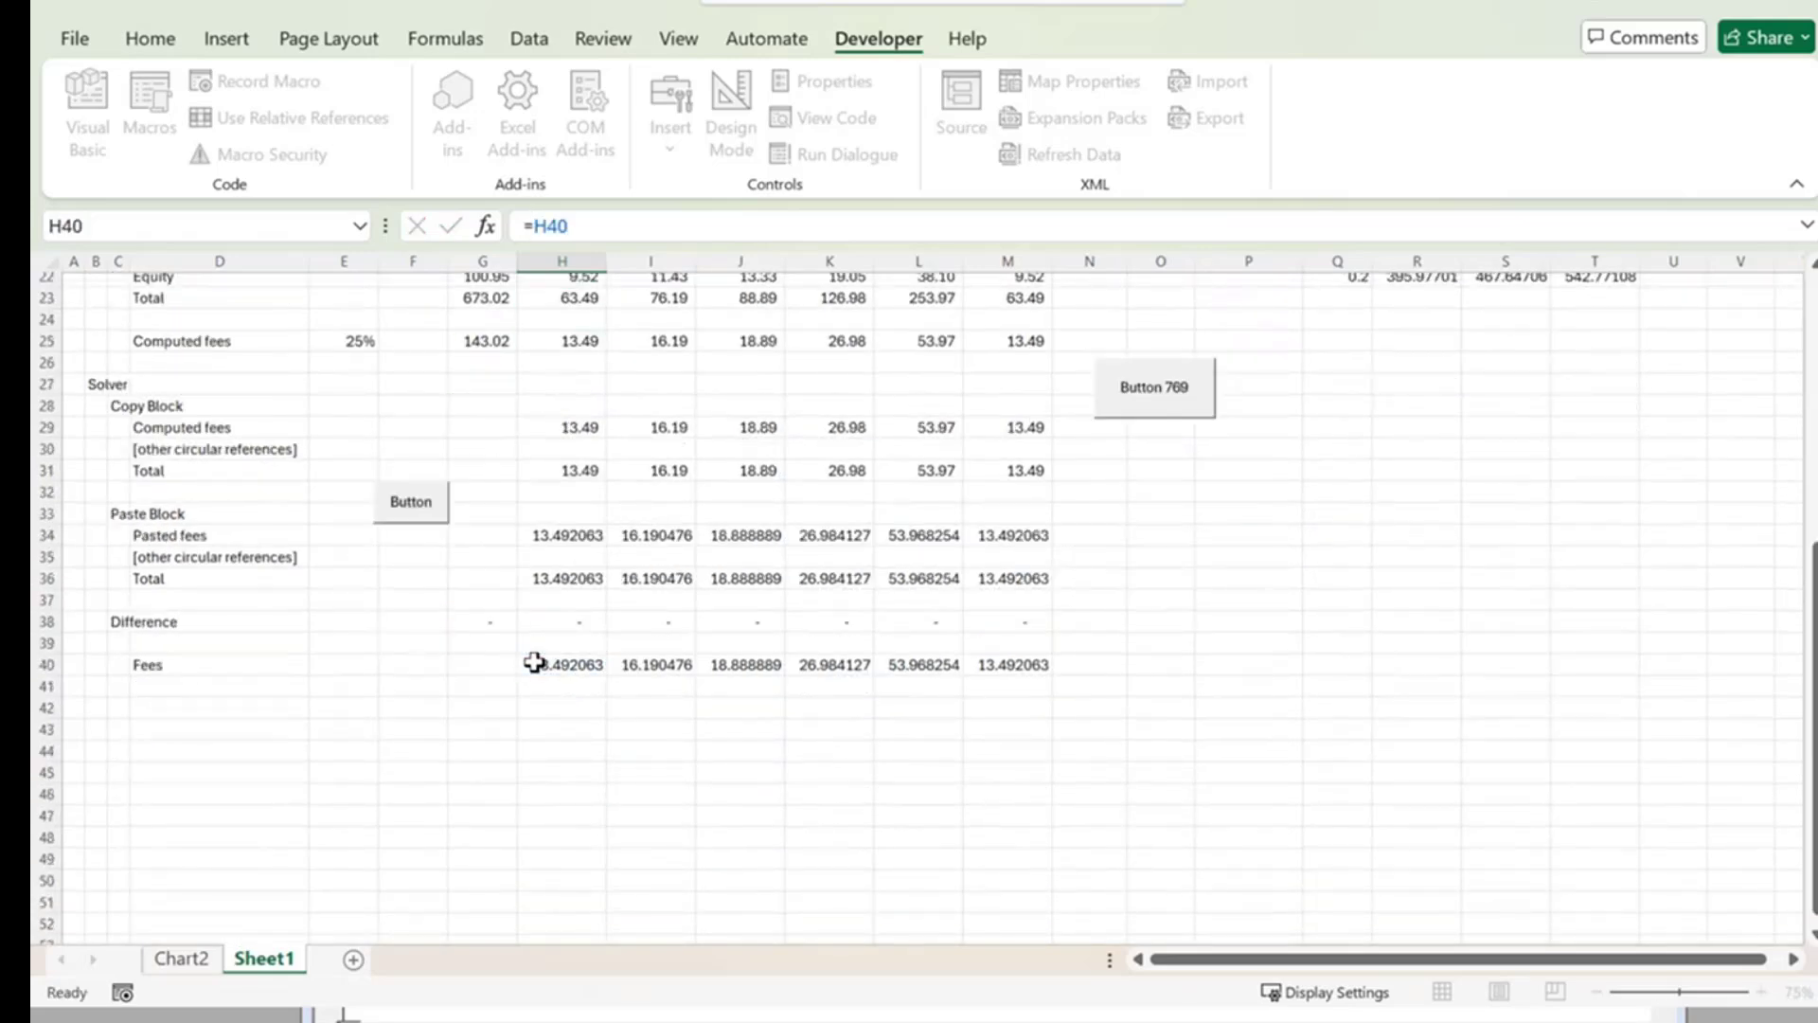
key("Return")
key("Up")
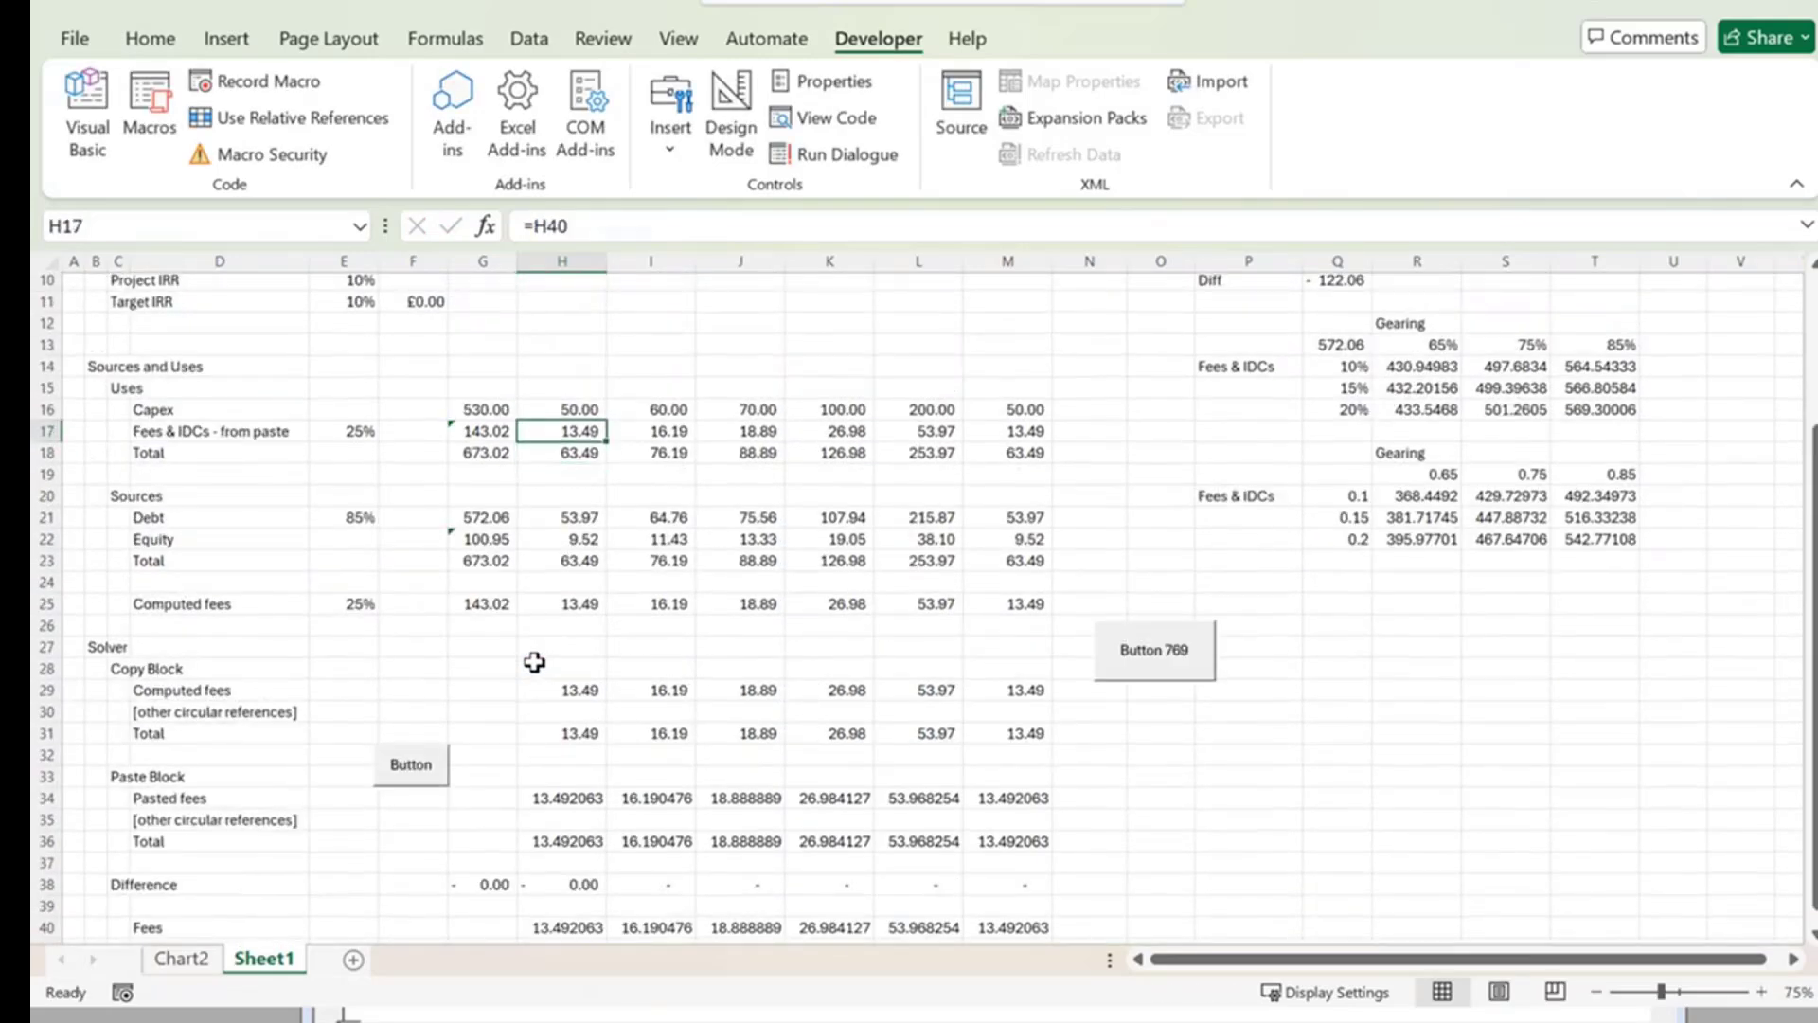
Fill the H17 formula across the Fees & IDCs row through M17.
key("ctrl+shift+Right")
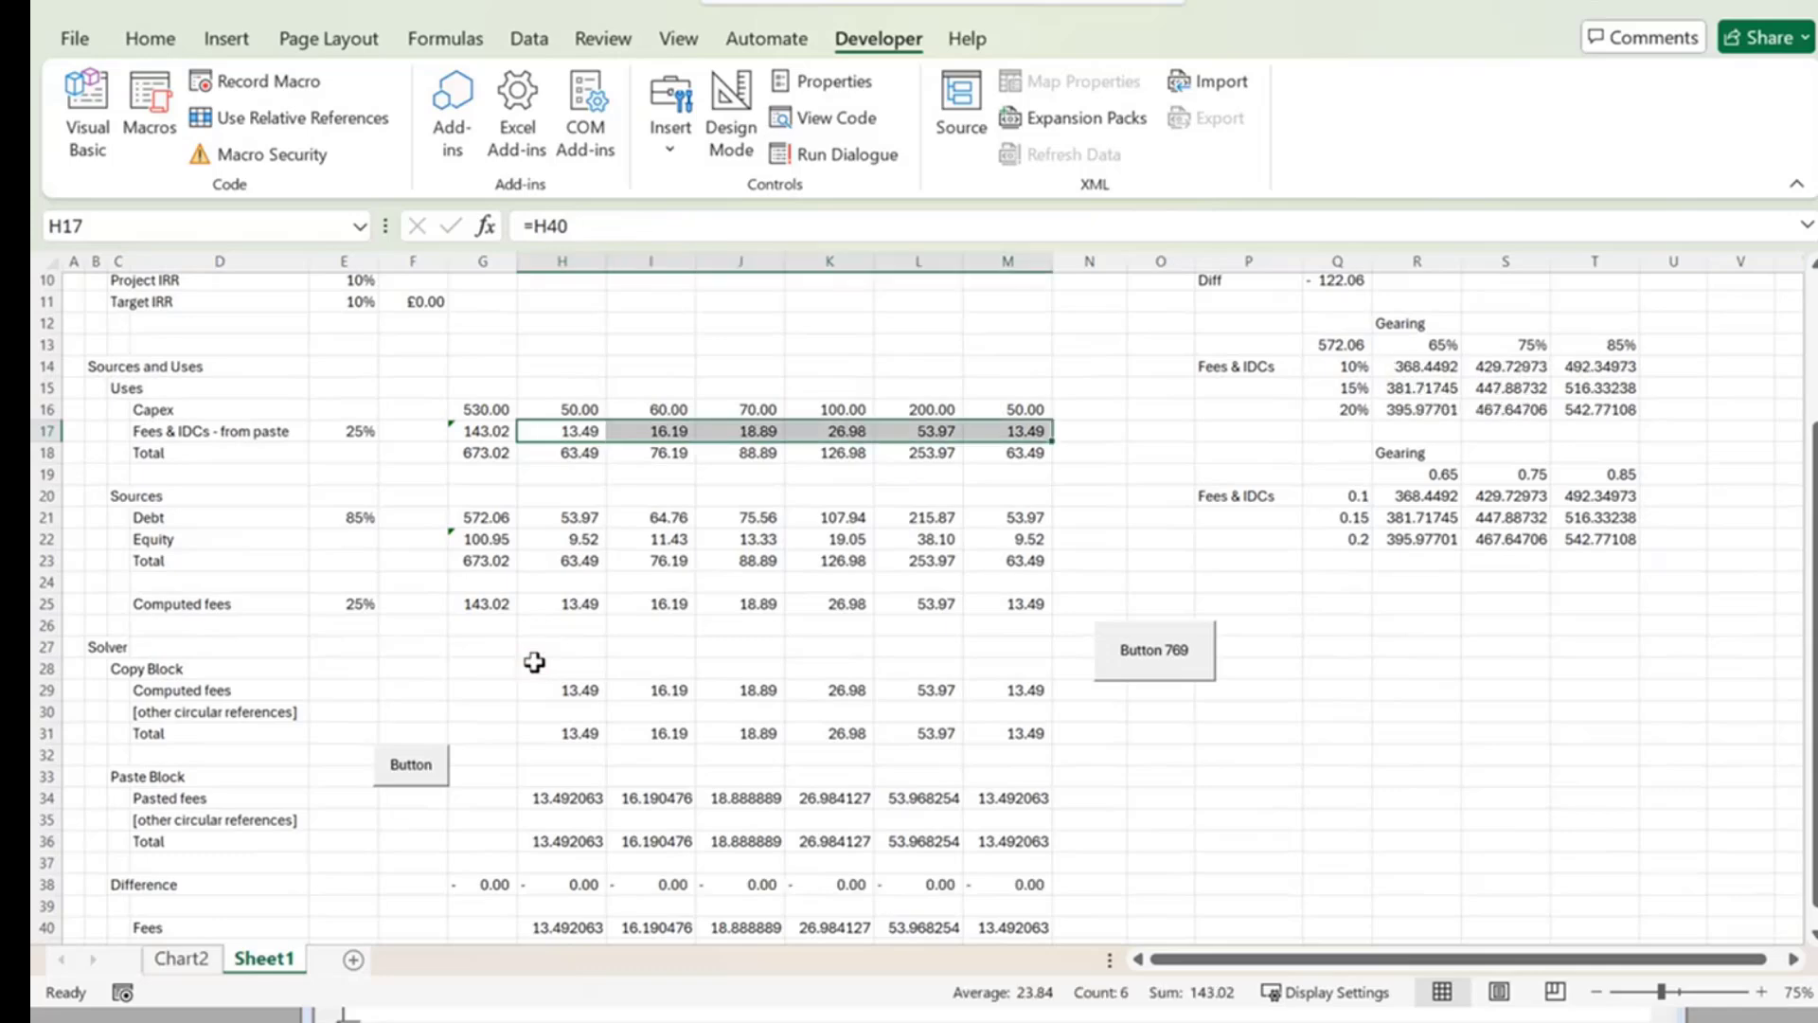
key("Left")
key("Right")
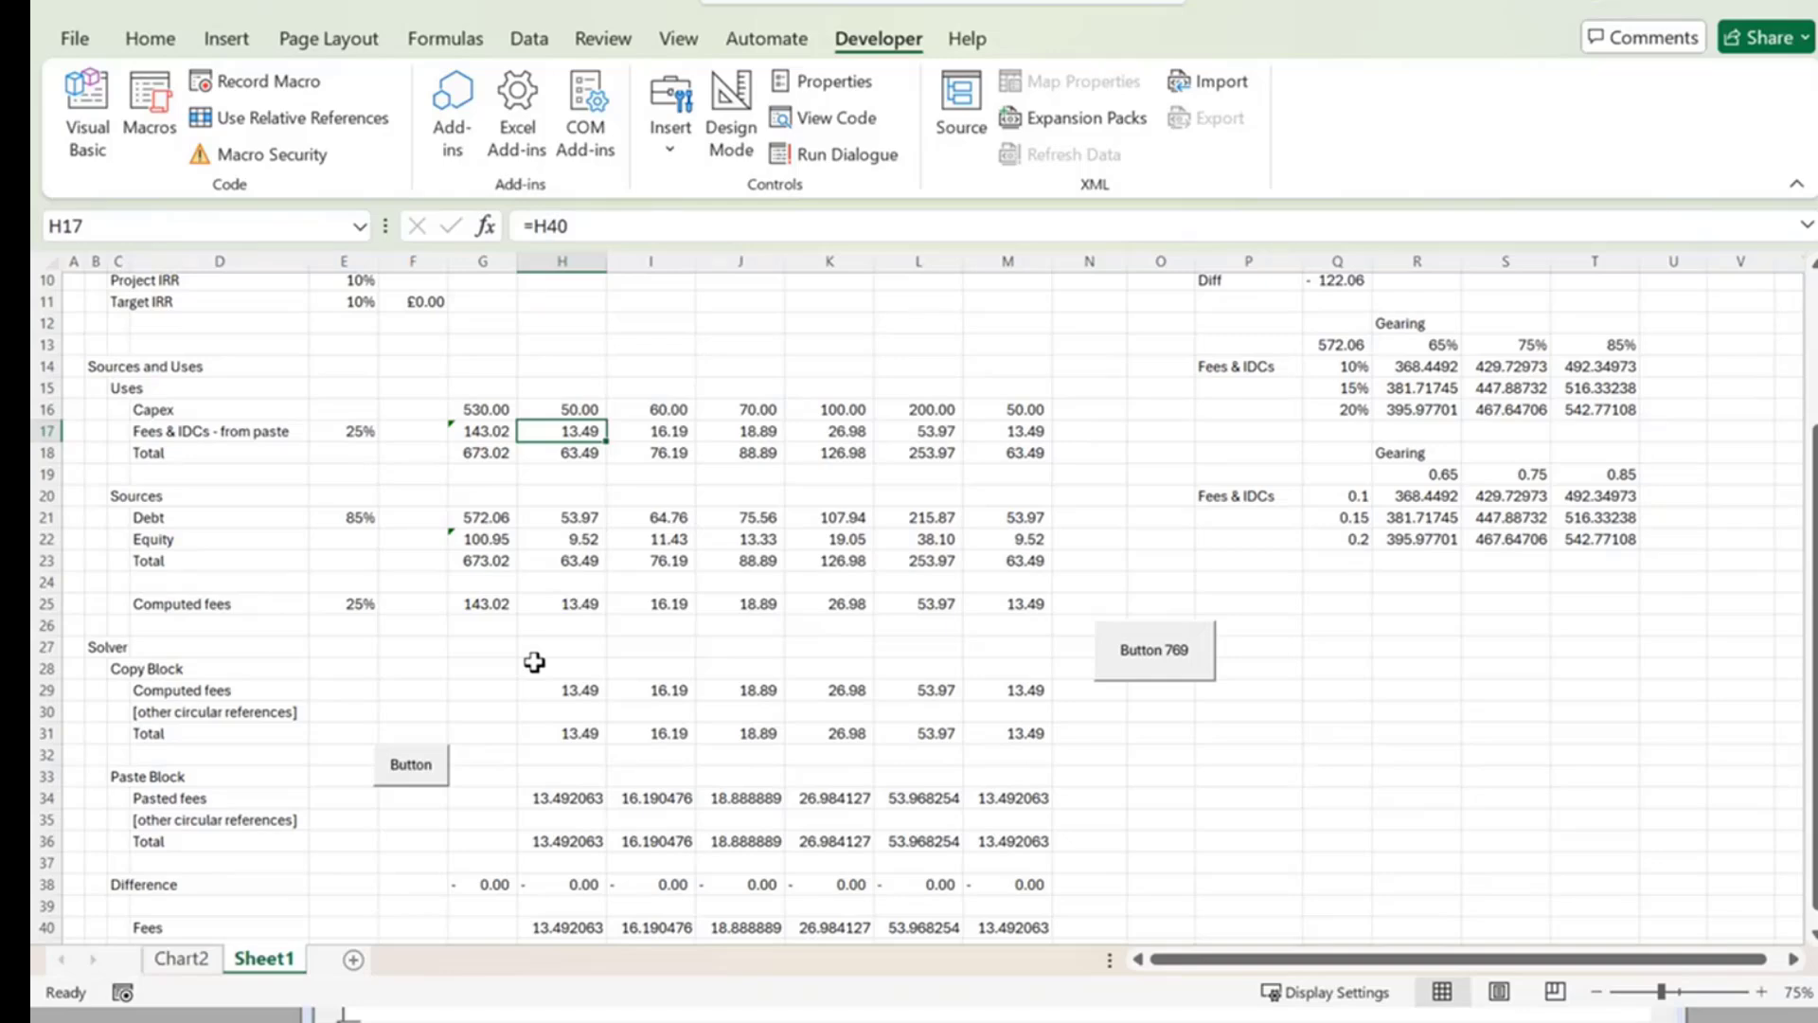
Set up a Goal Seek with the Diff cell Q10 as the set cell and a target value of 0.
scroll(534, 662, "up", 3)
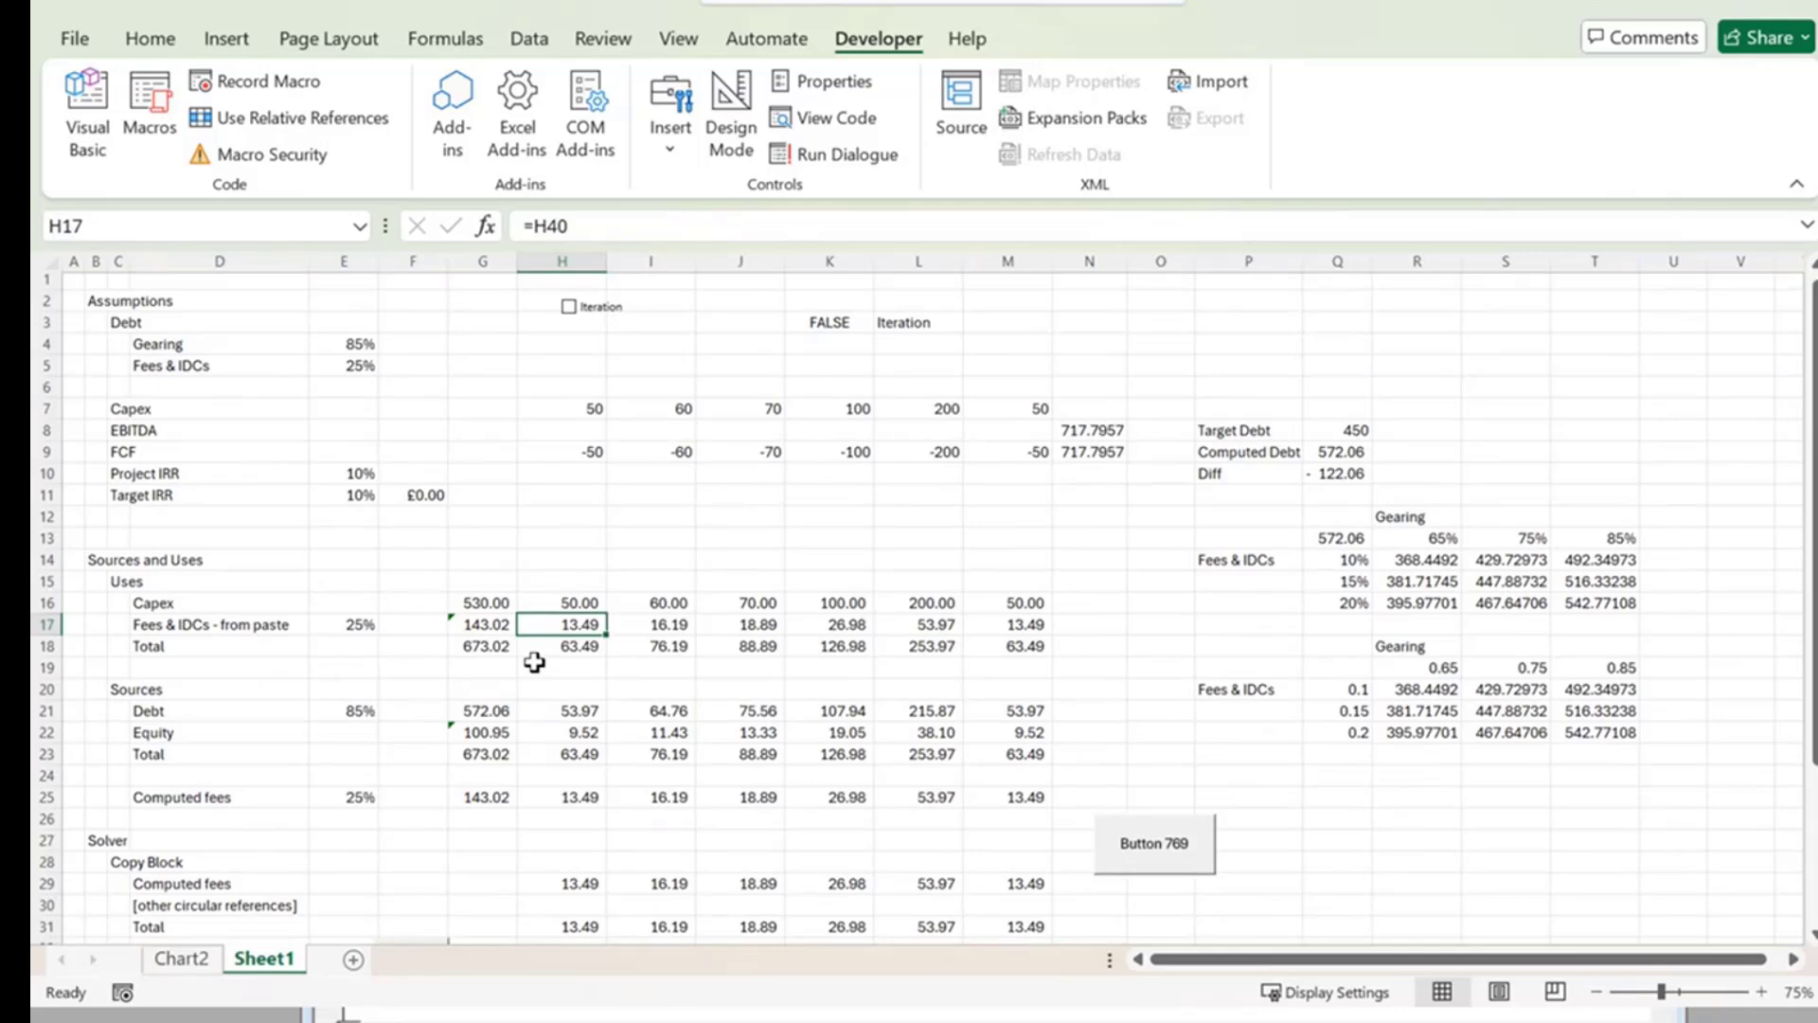
left_click(530, 37)
left_click(1368, 133)
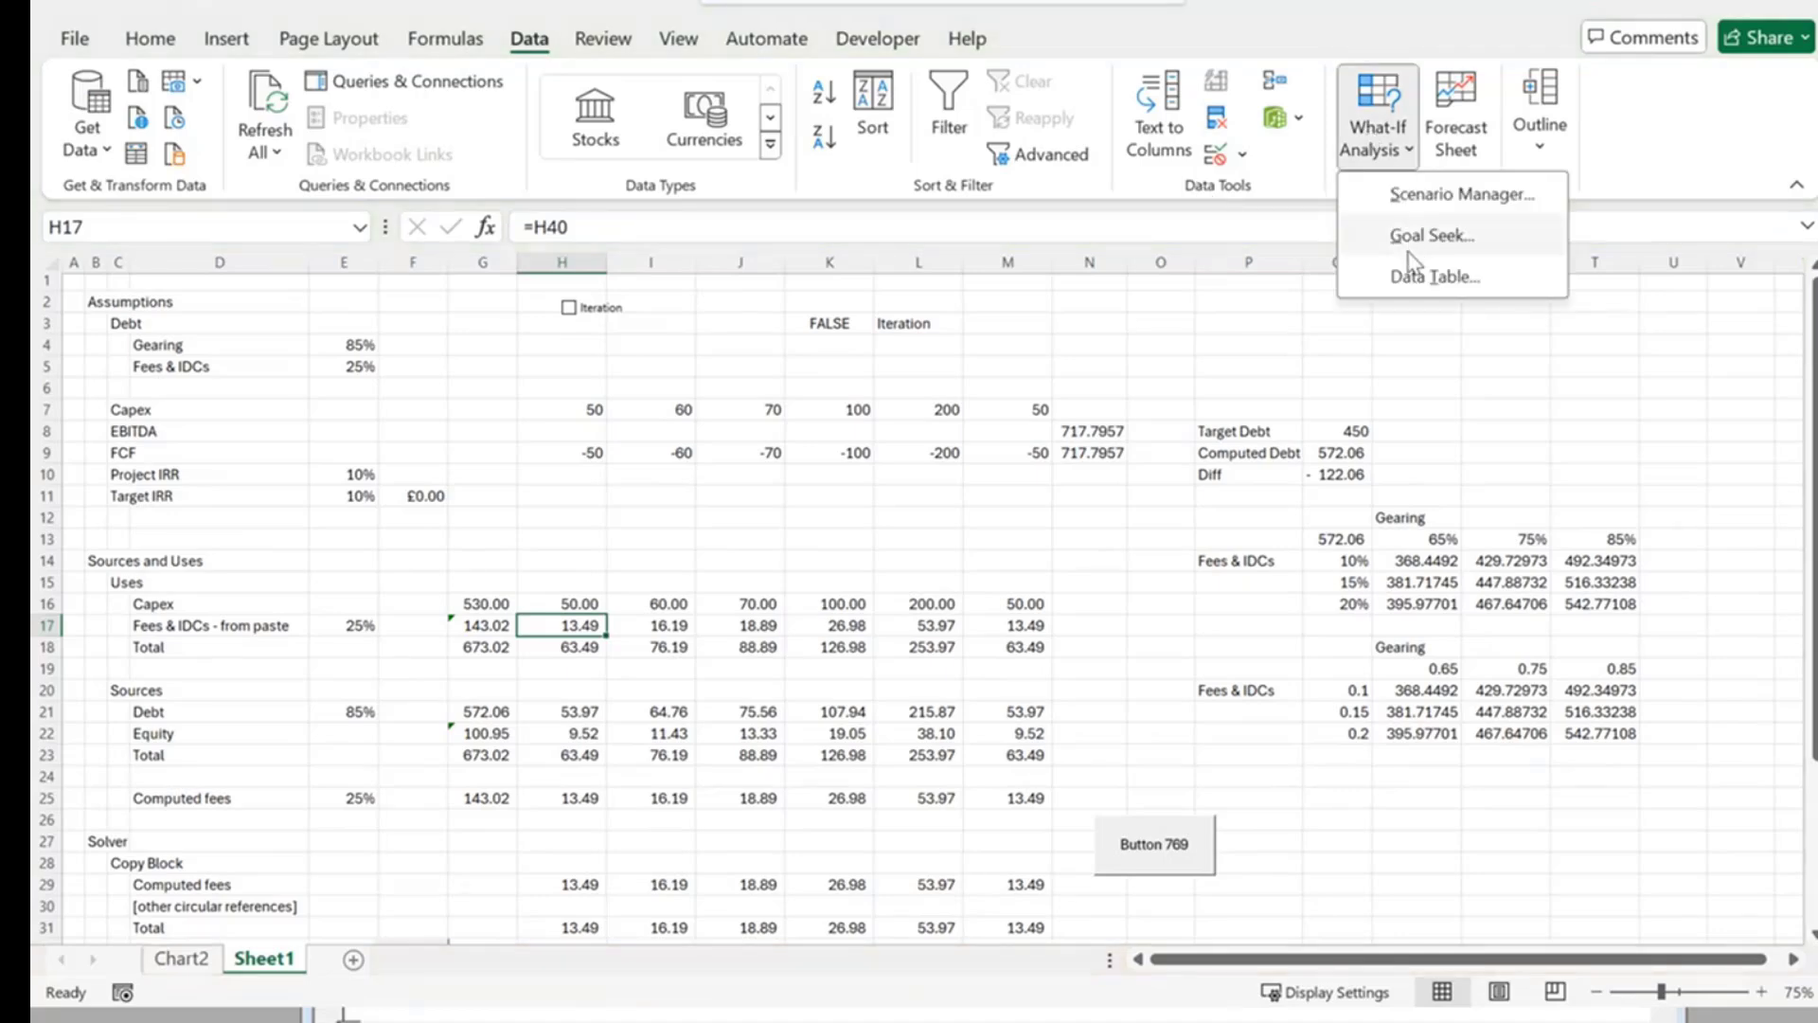
left_click(1413, 241)
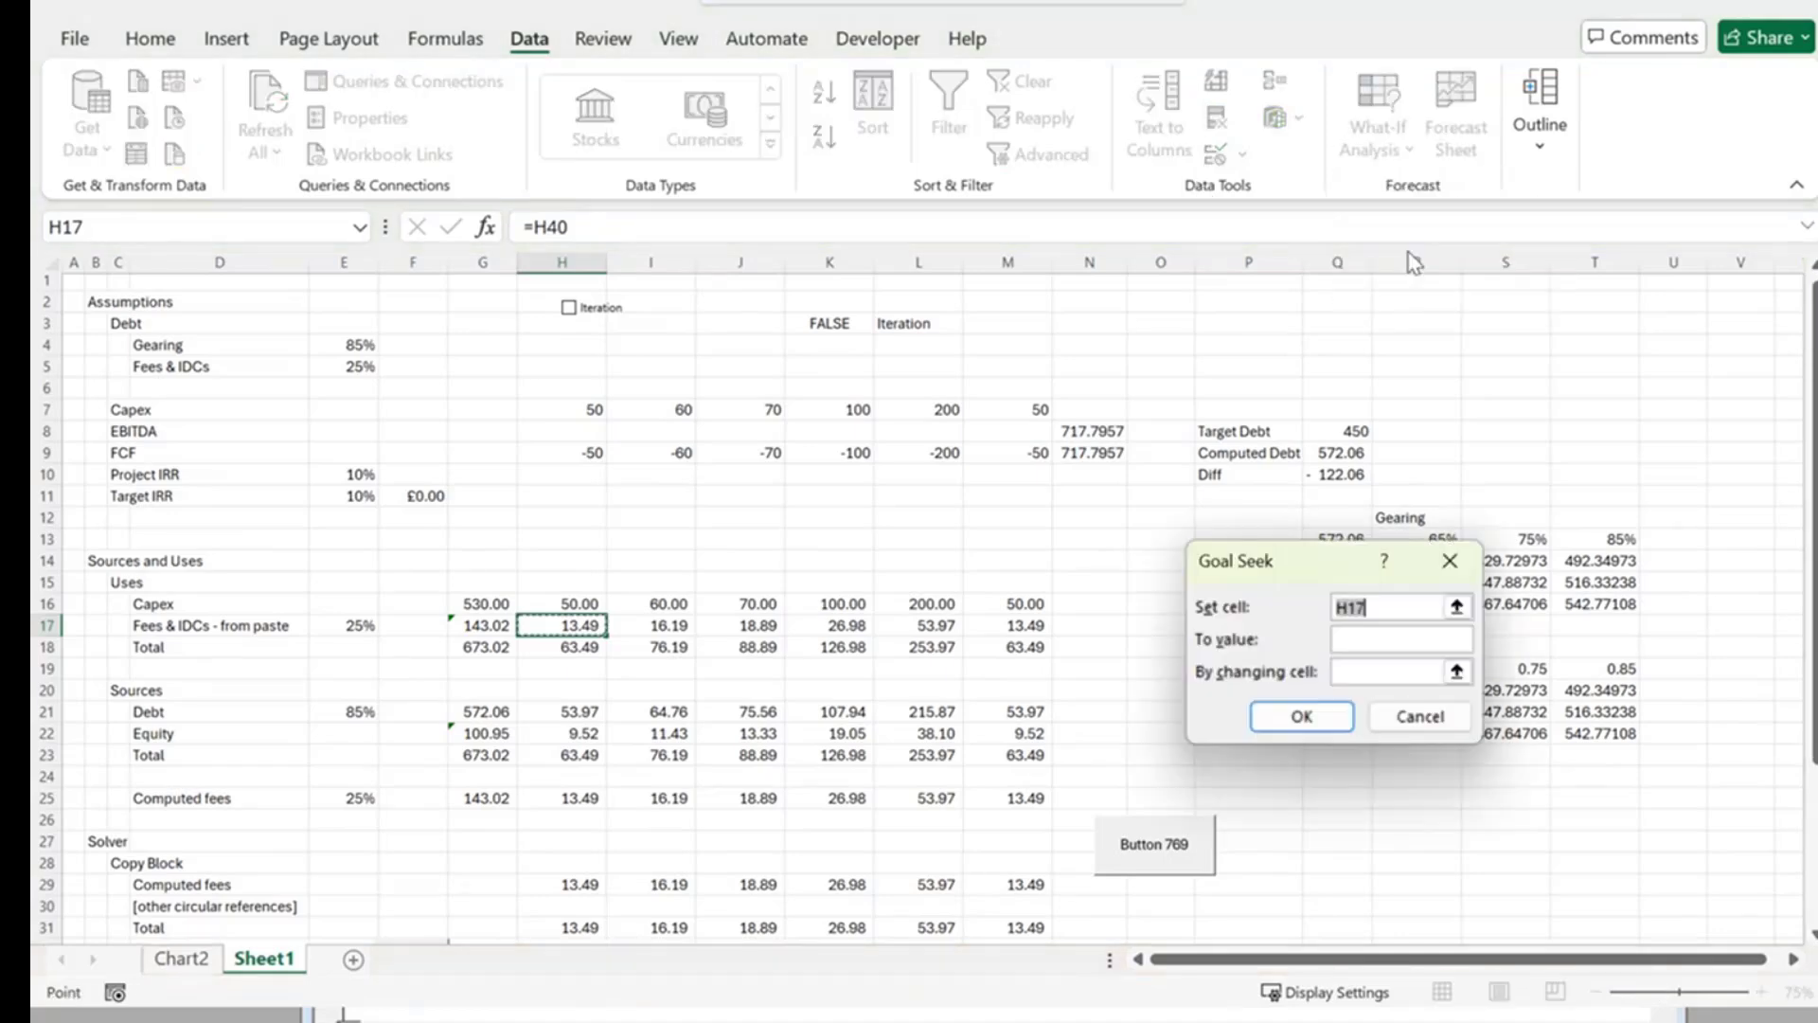
left_click(1458, 608)
left_click(1337, 473)
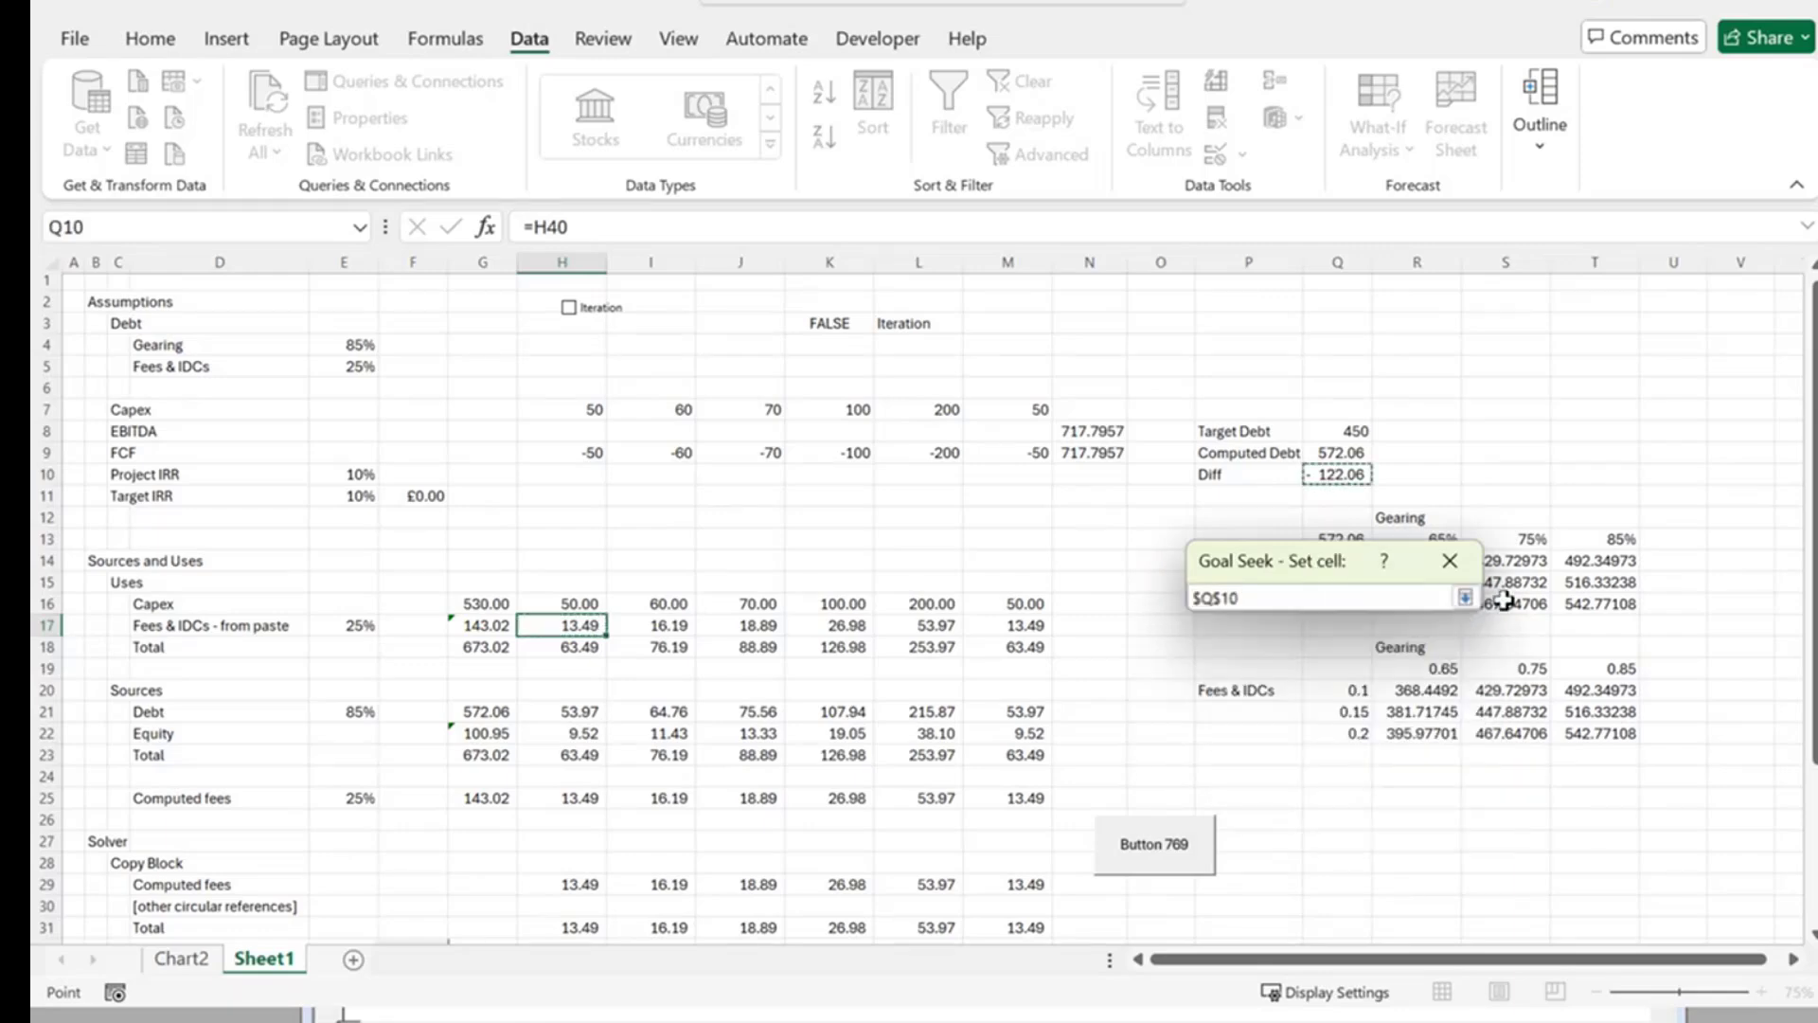
left_click(1465, 598)
left_click(1389, 646)
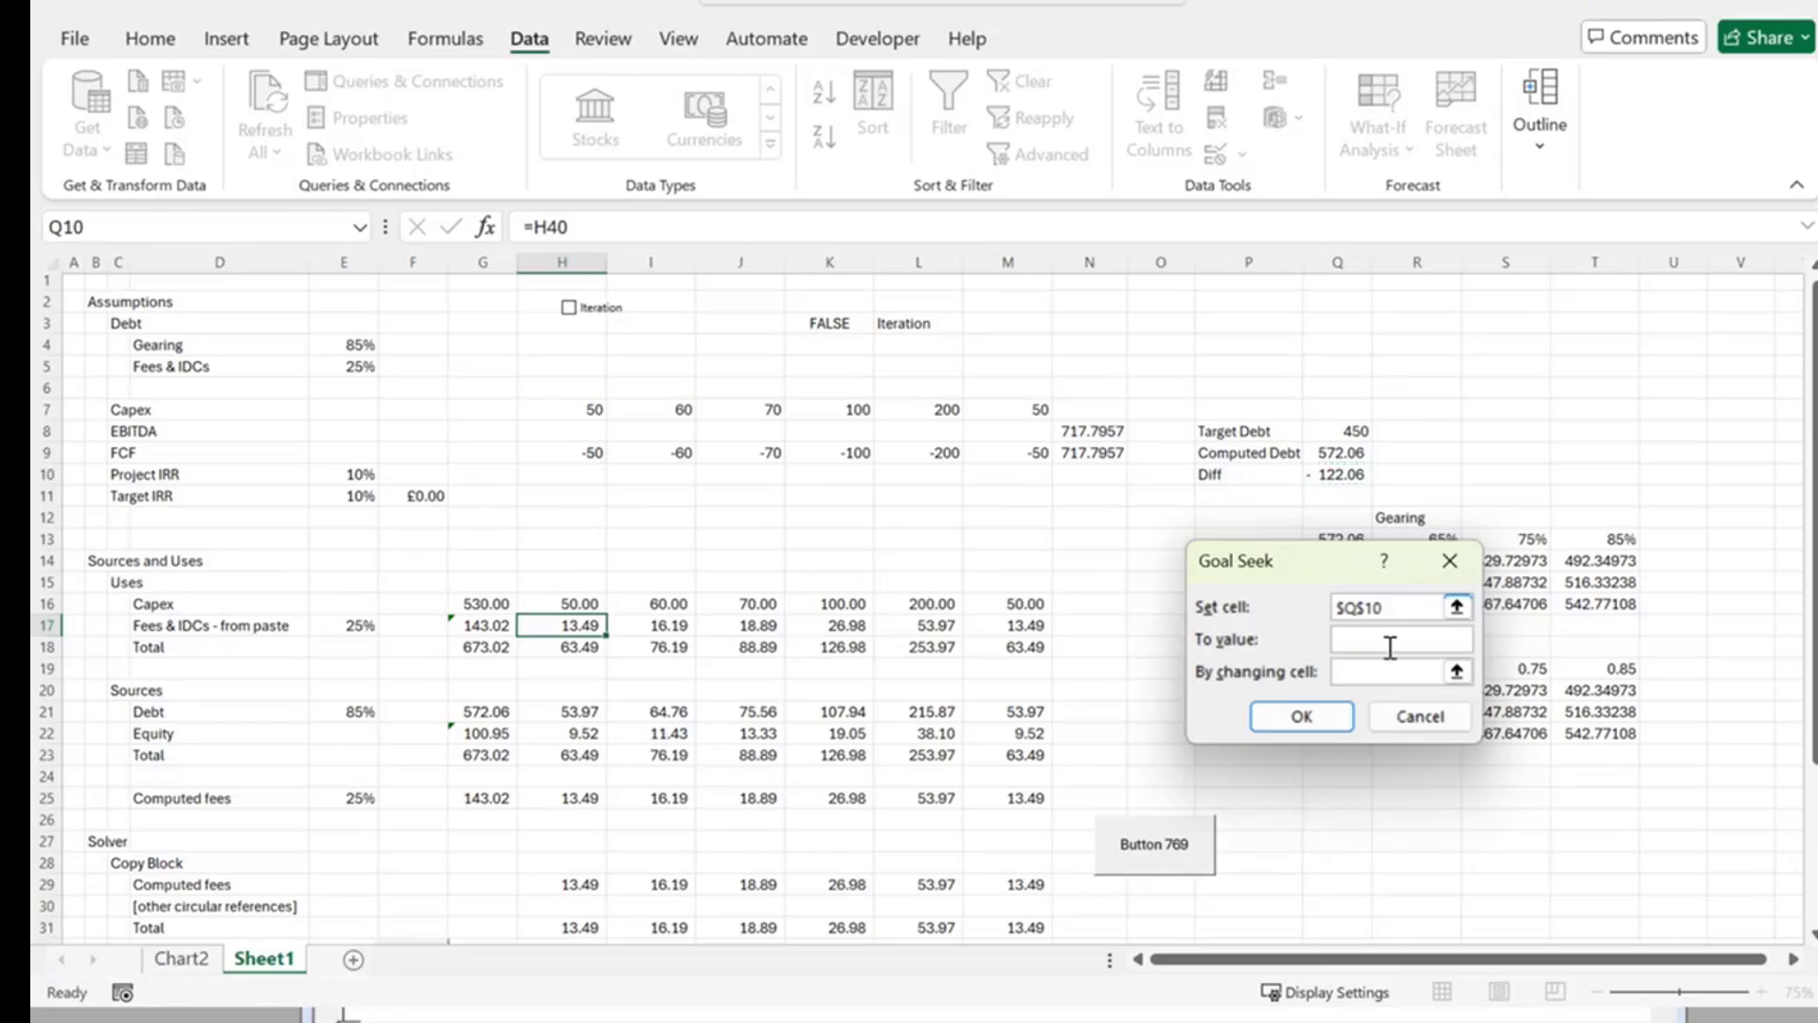
type("0")
Choose the Gearing cell E4 as the changing cell, run the Goal Seek and accept the solution.
left_click(1457, 672)
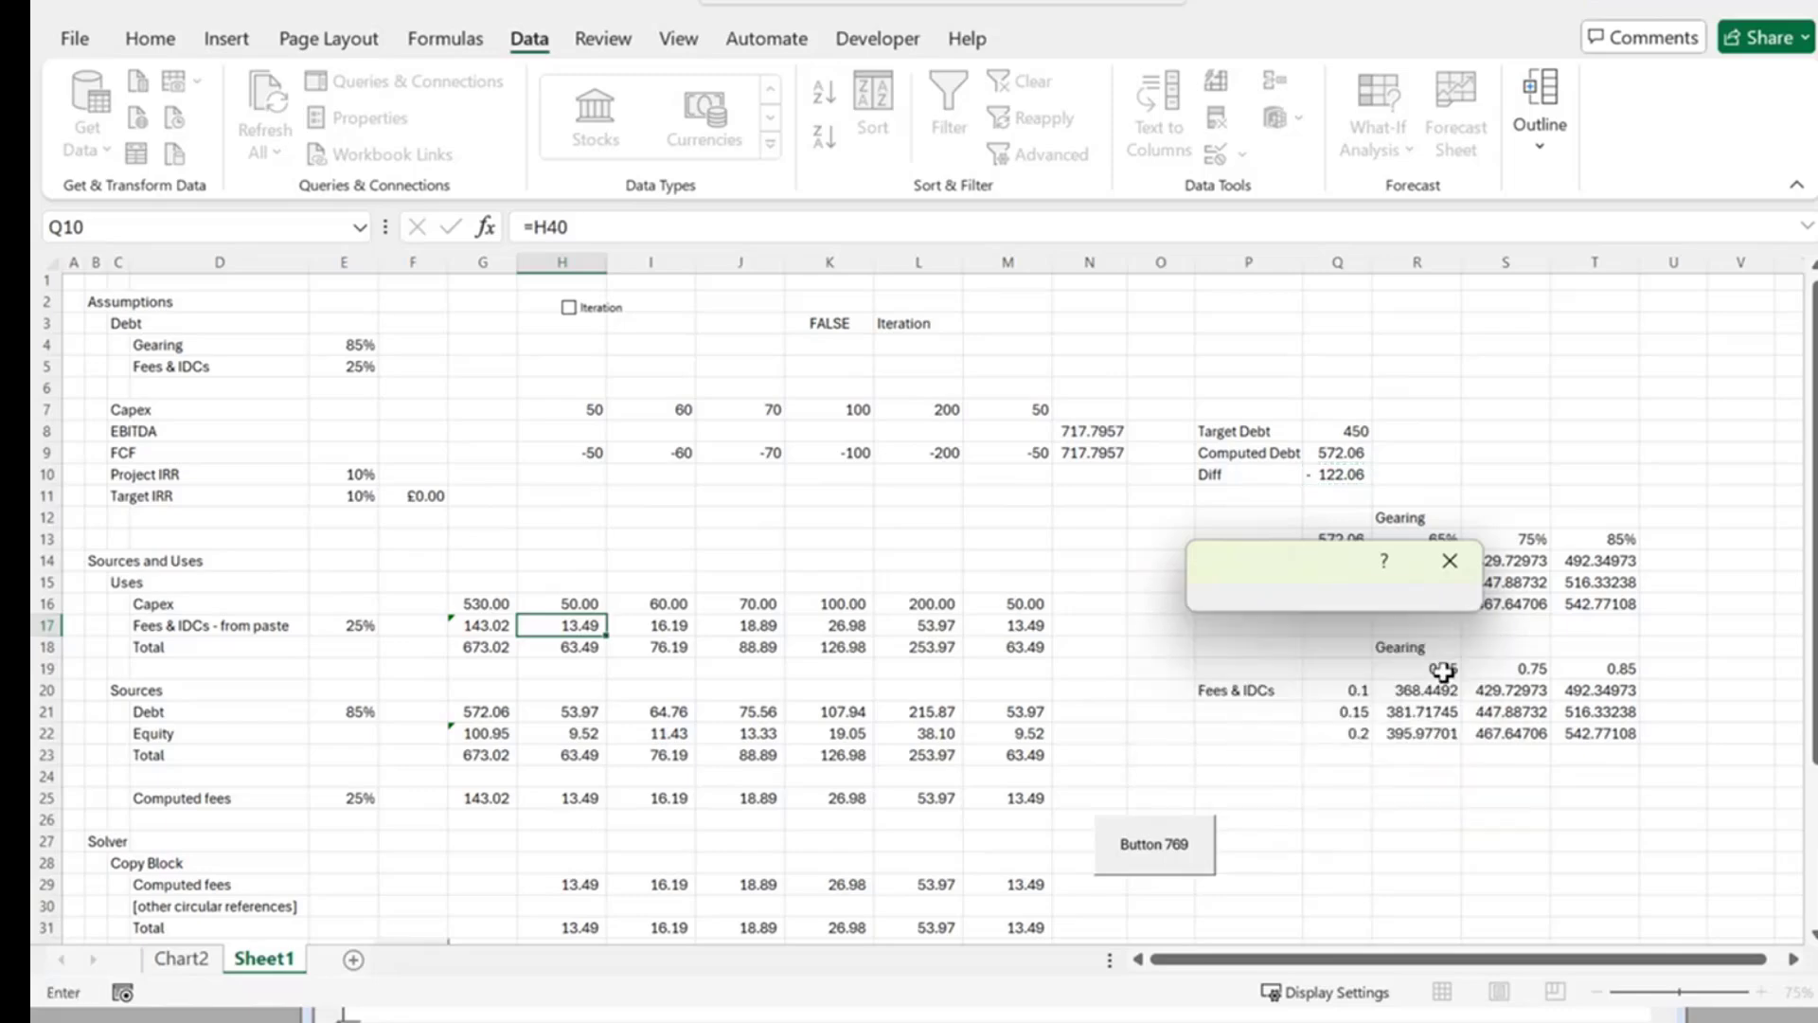
left_click(327, 349)
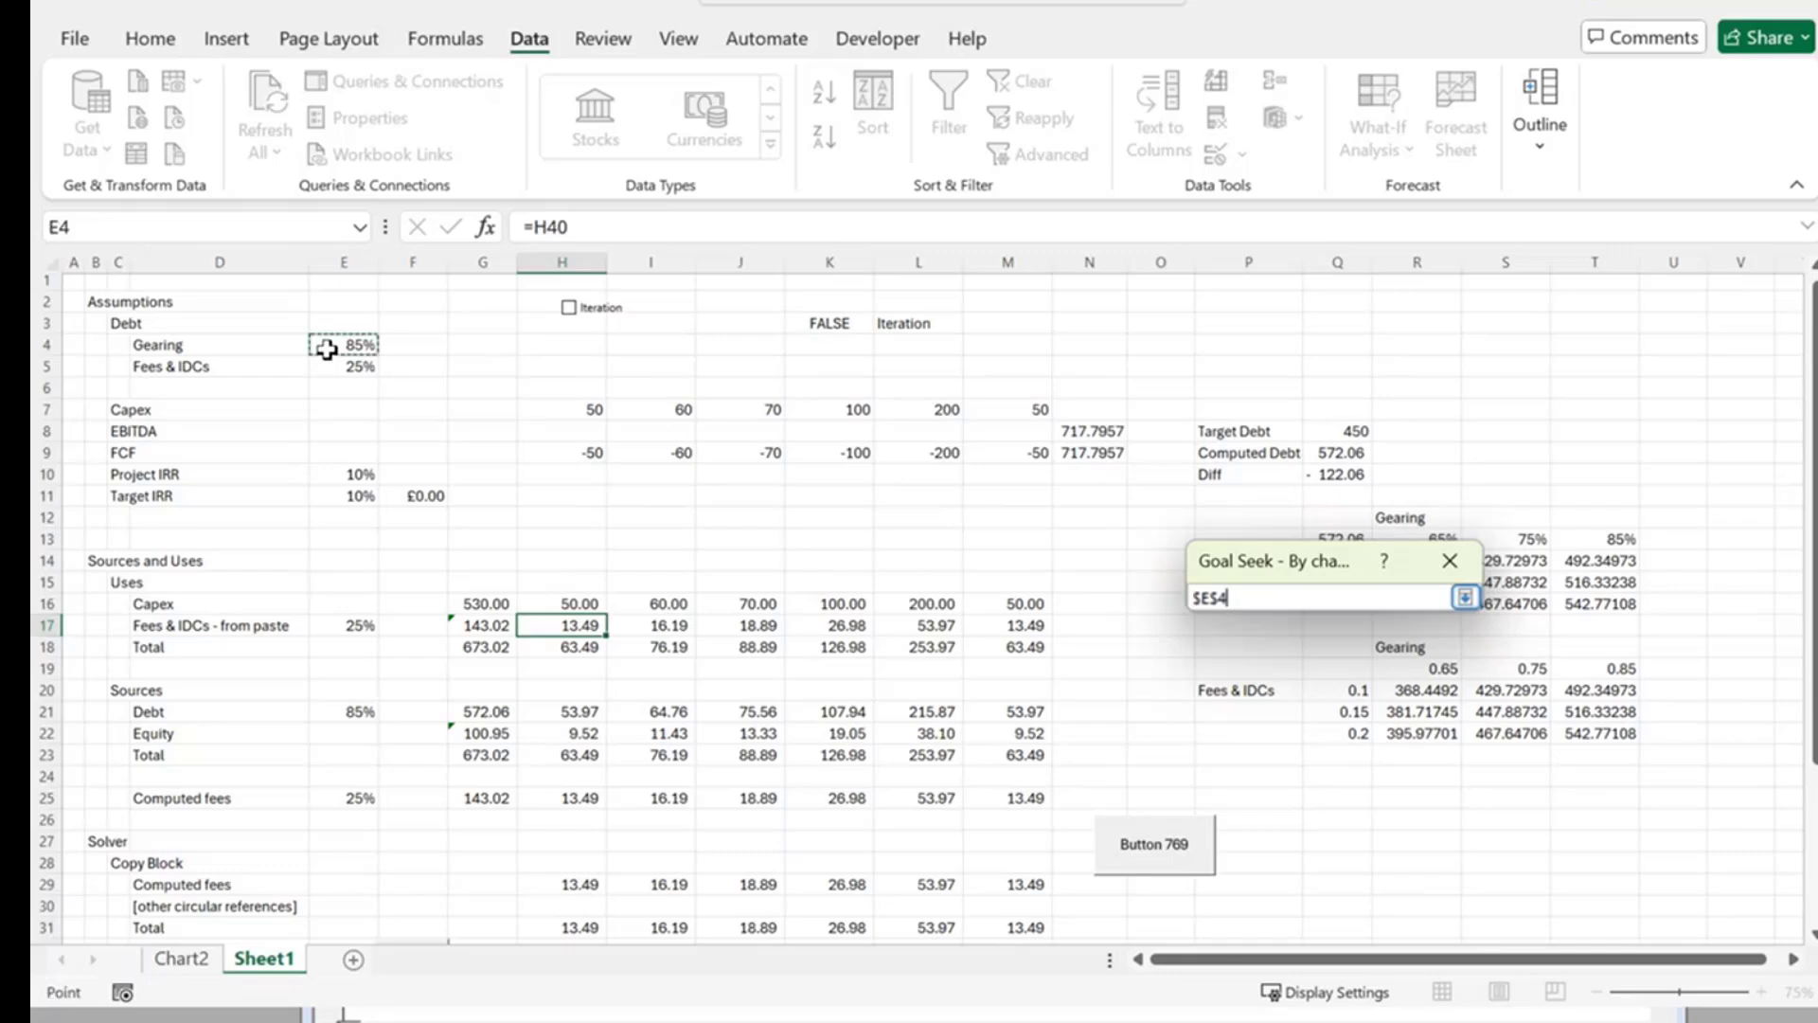
key("Return")
key("Escape")
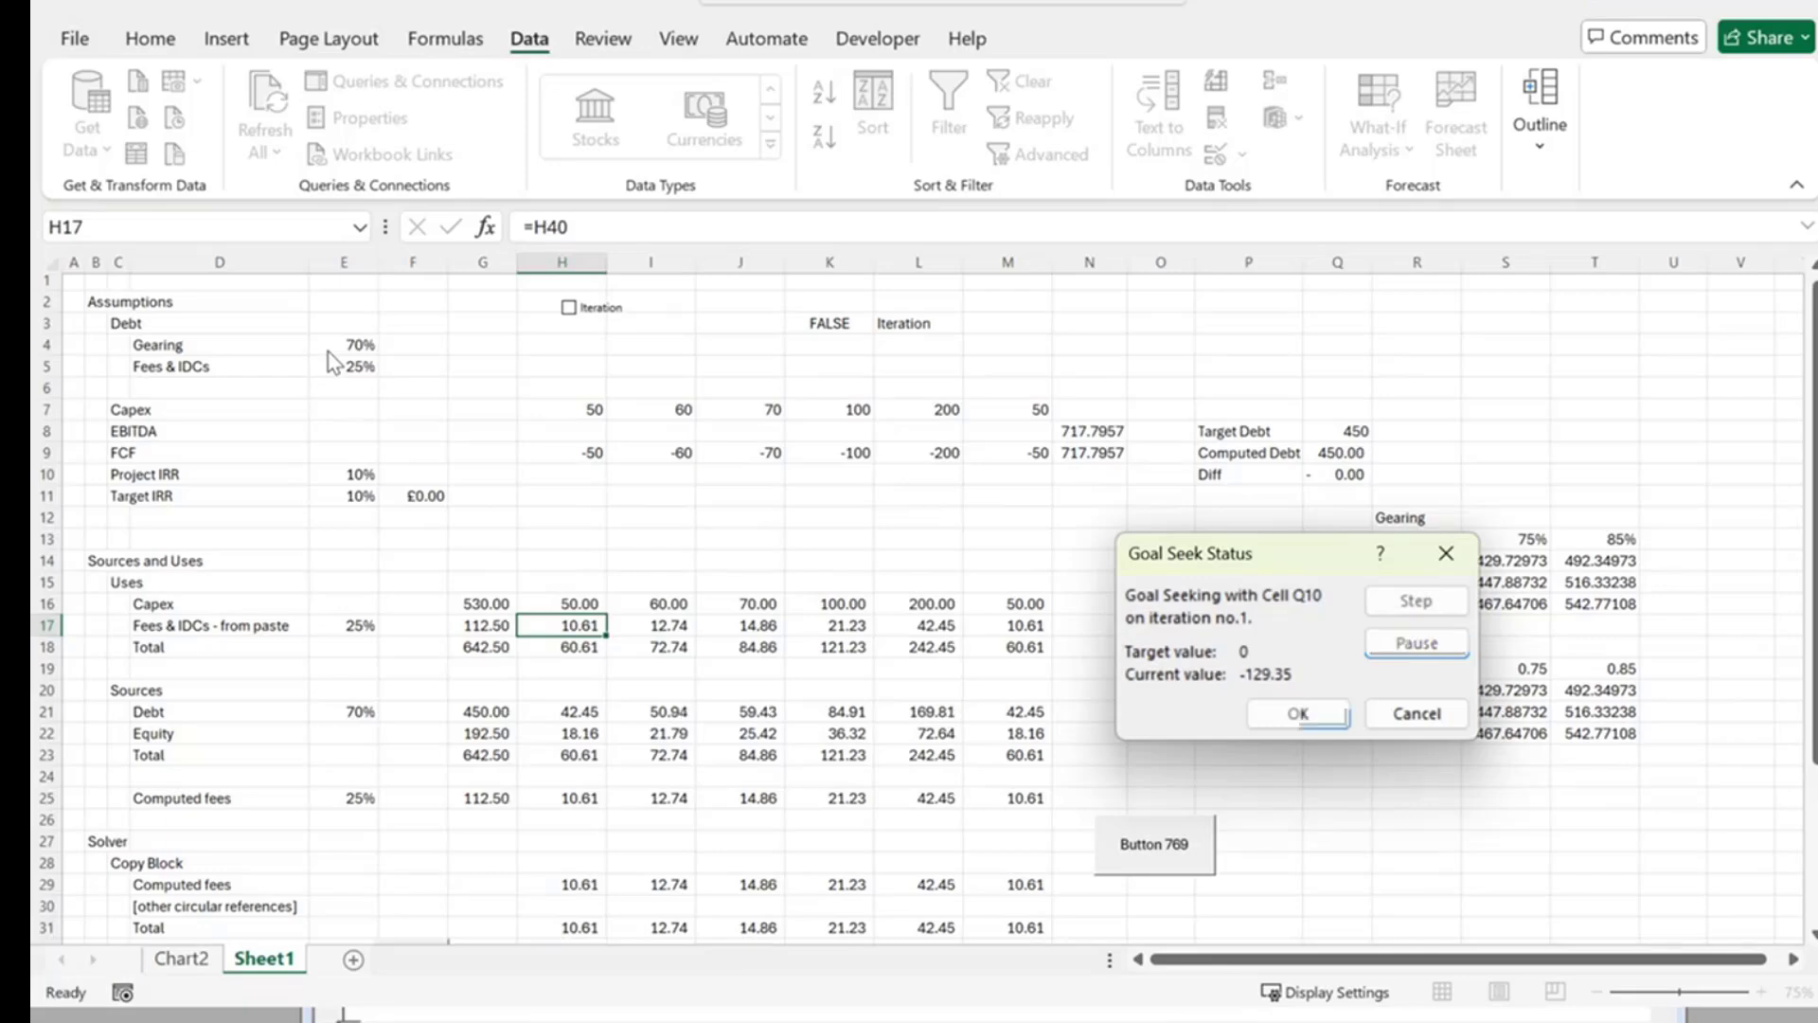
key("Return")
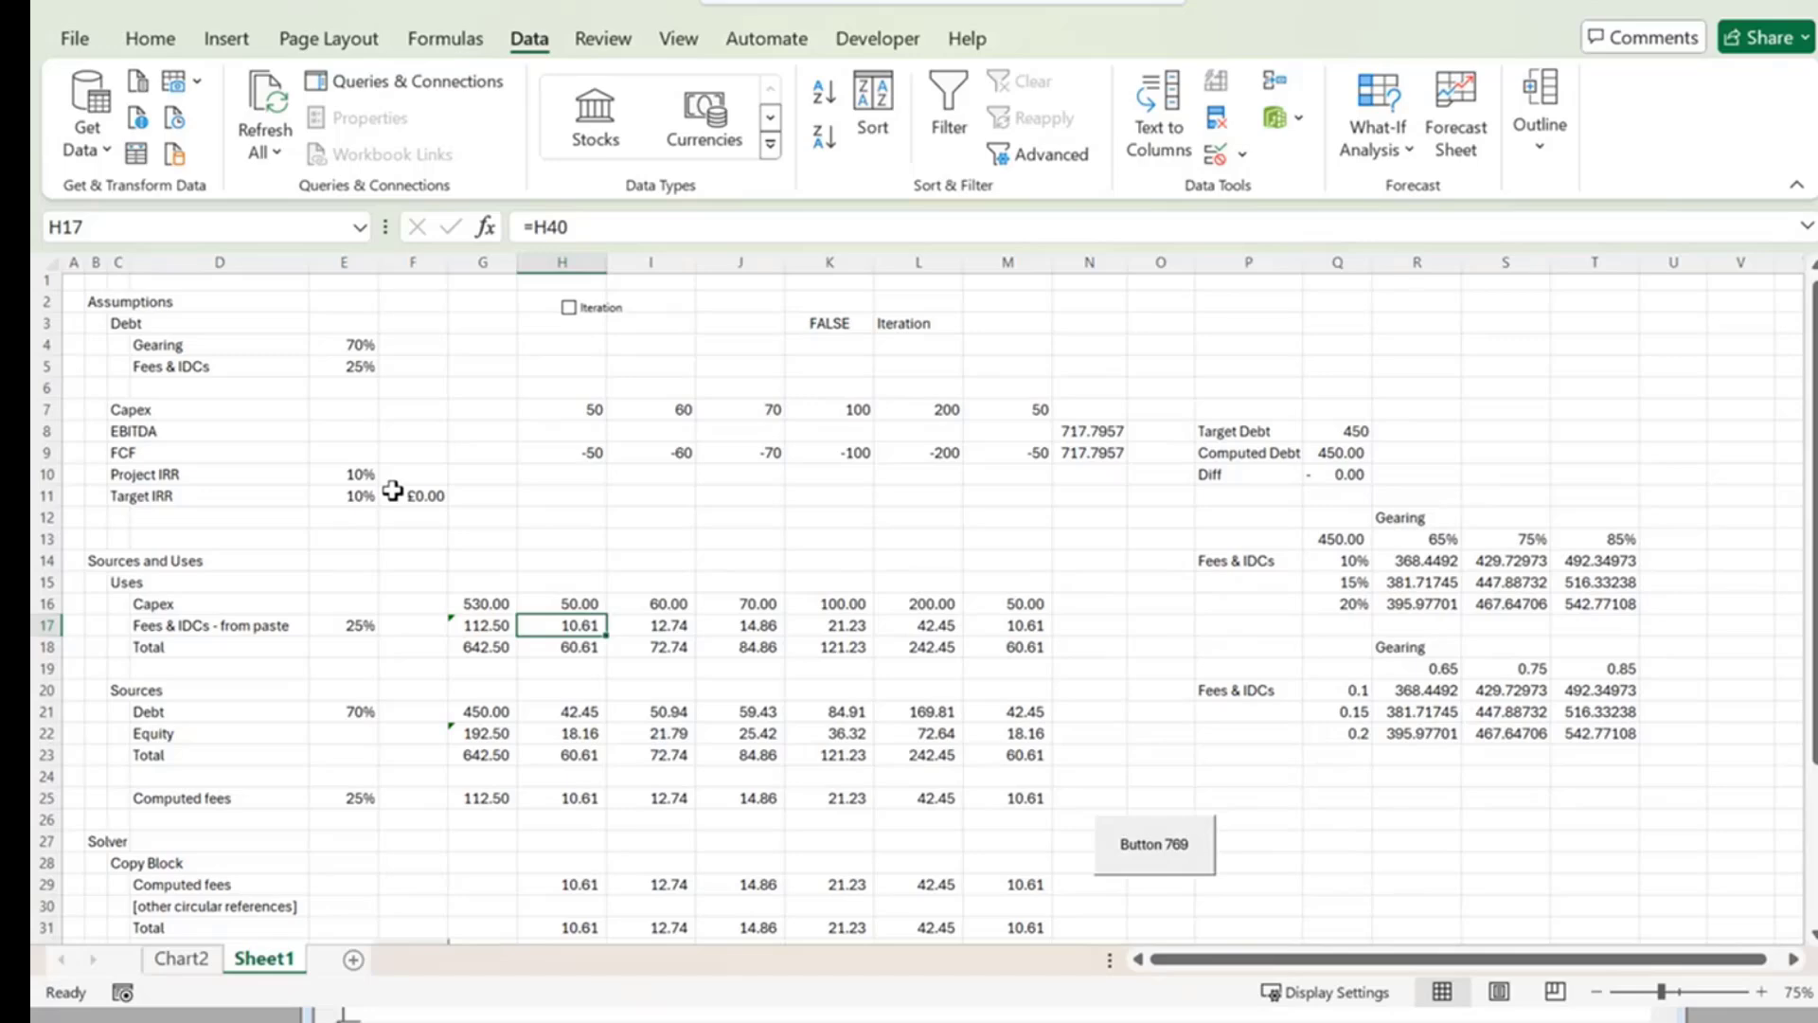
Format H34:M40, from Pasted fees down to the Fees row, as numbers with two decimals.
scroll(393, 490, "down", 4)
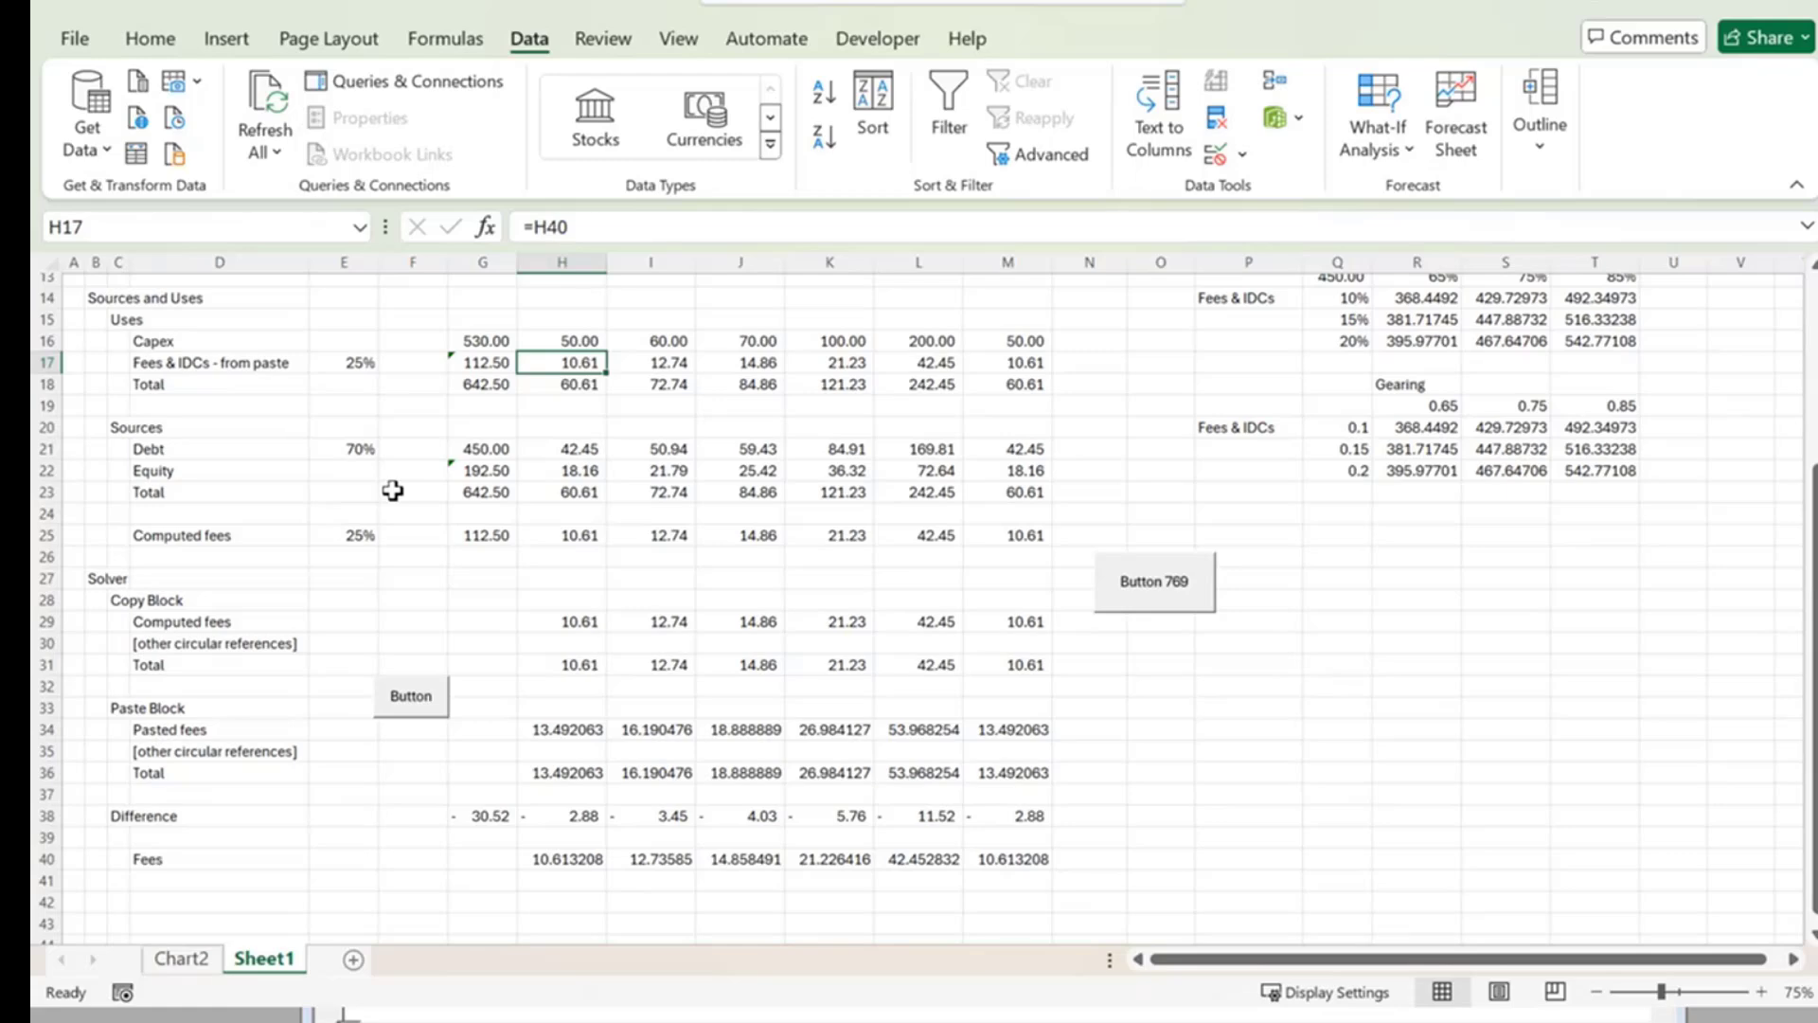
scroll(392, 490, "up", 3)
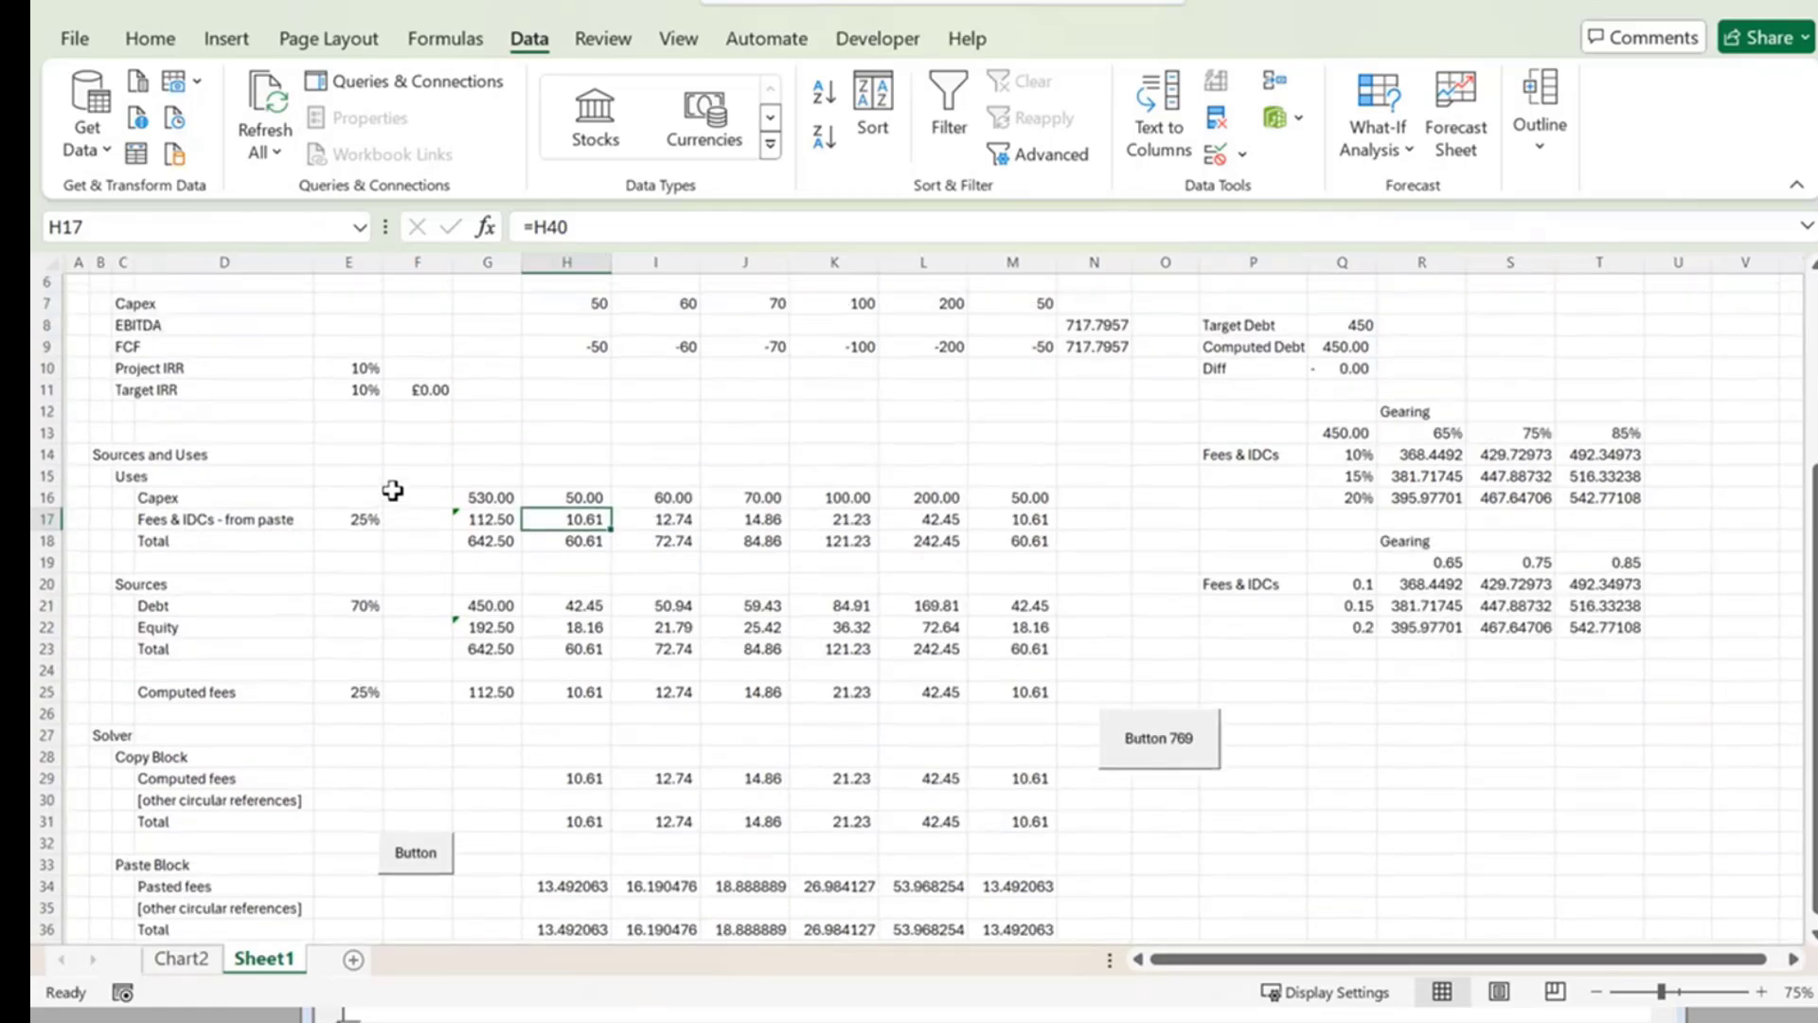
scroll(392, 491, "down", 1)
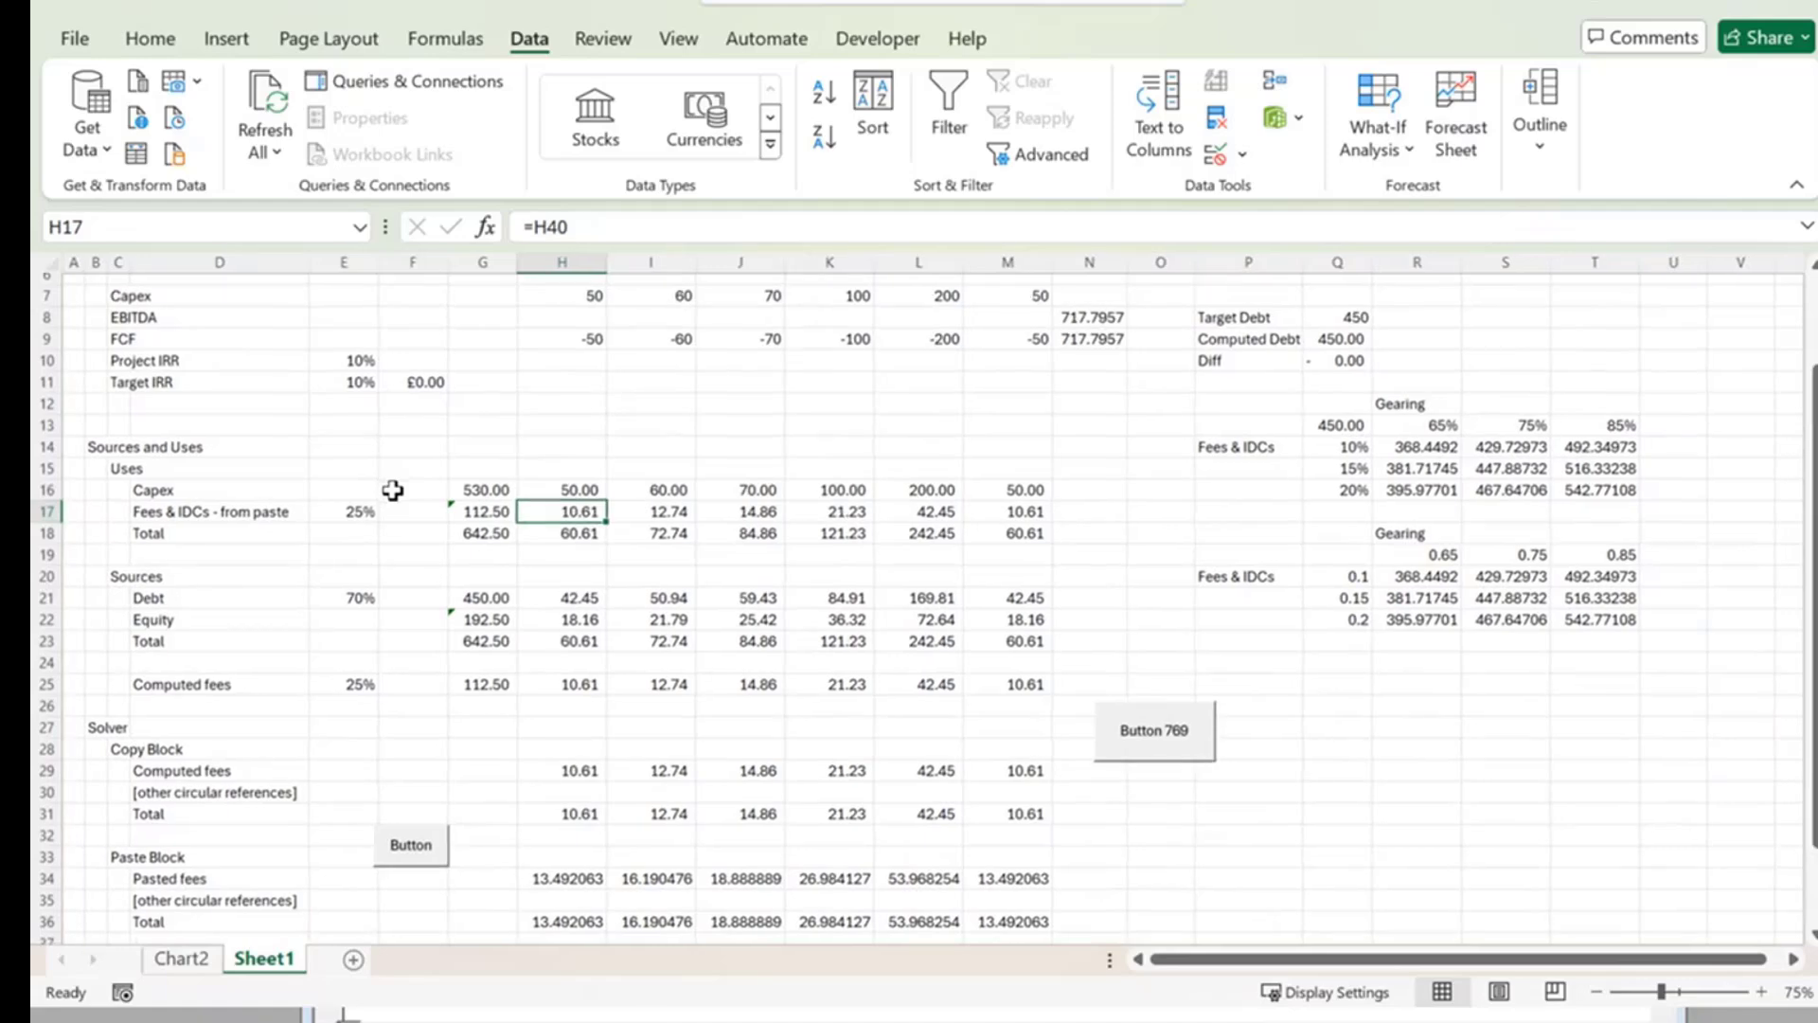
scroll(392, 489, "down", 3)
left_click_drag(538, 702, 1015, 841)
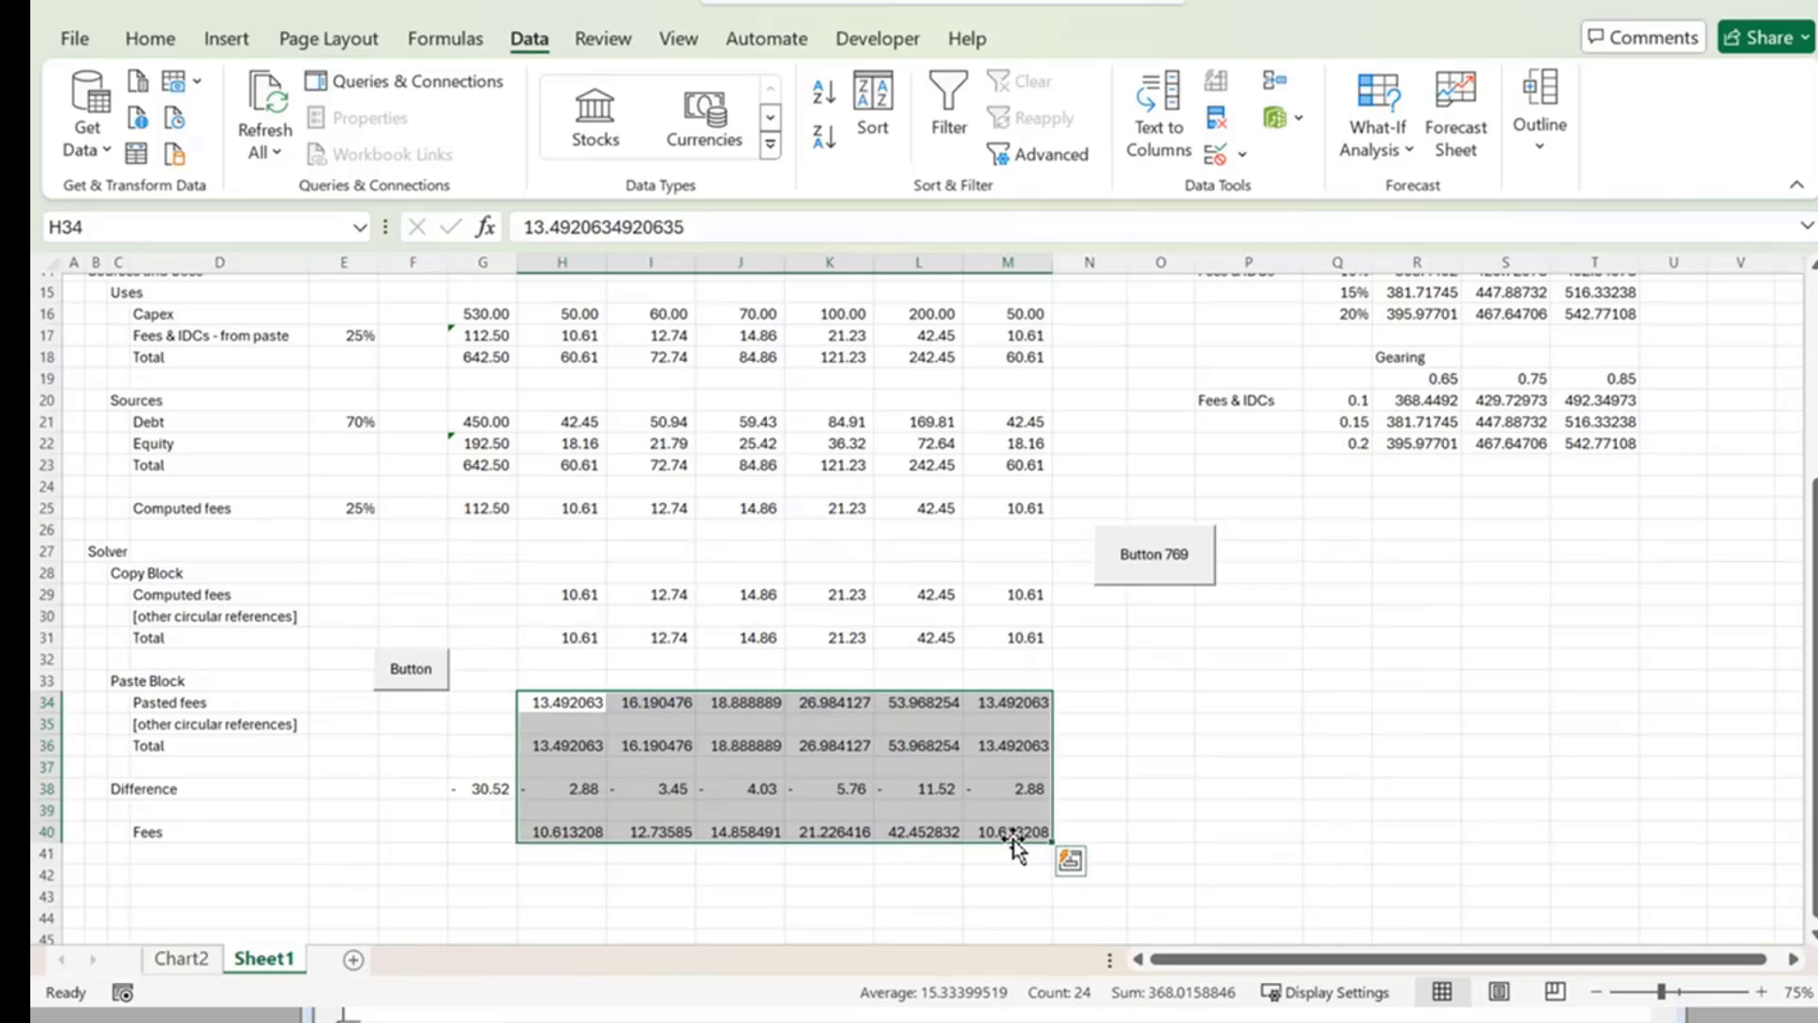
key("ctrl+shift+1")
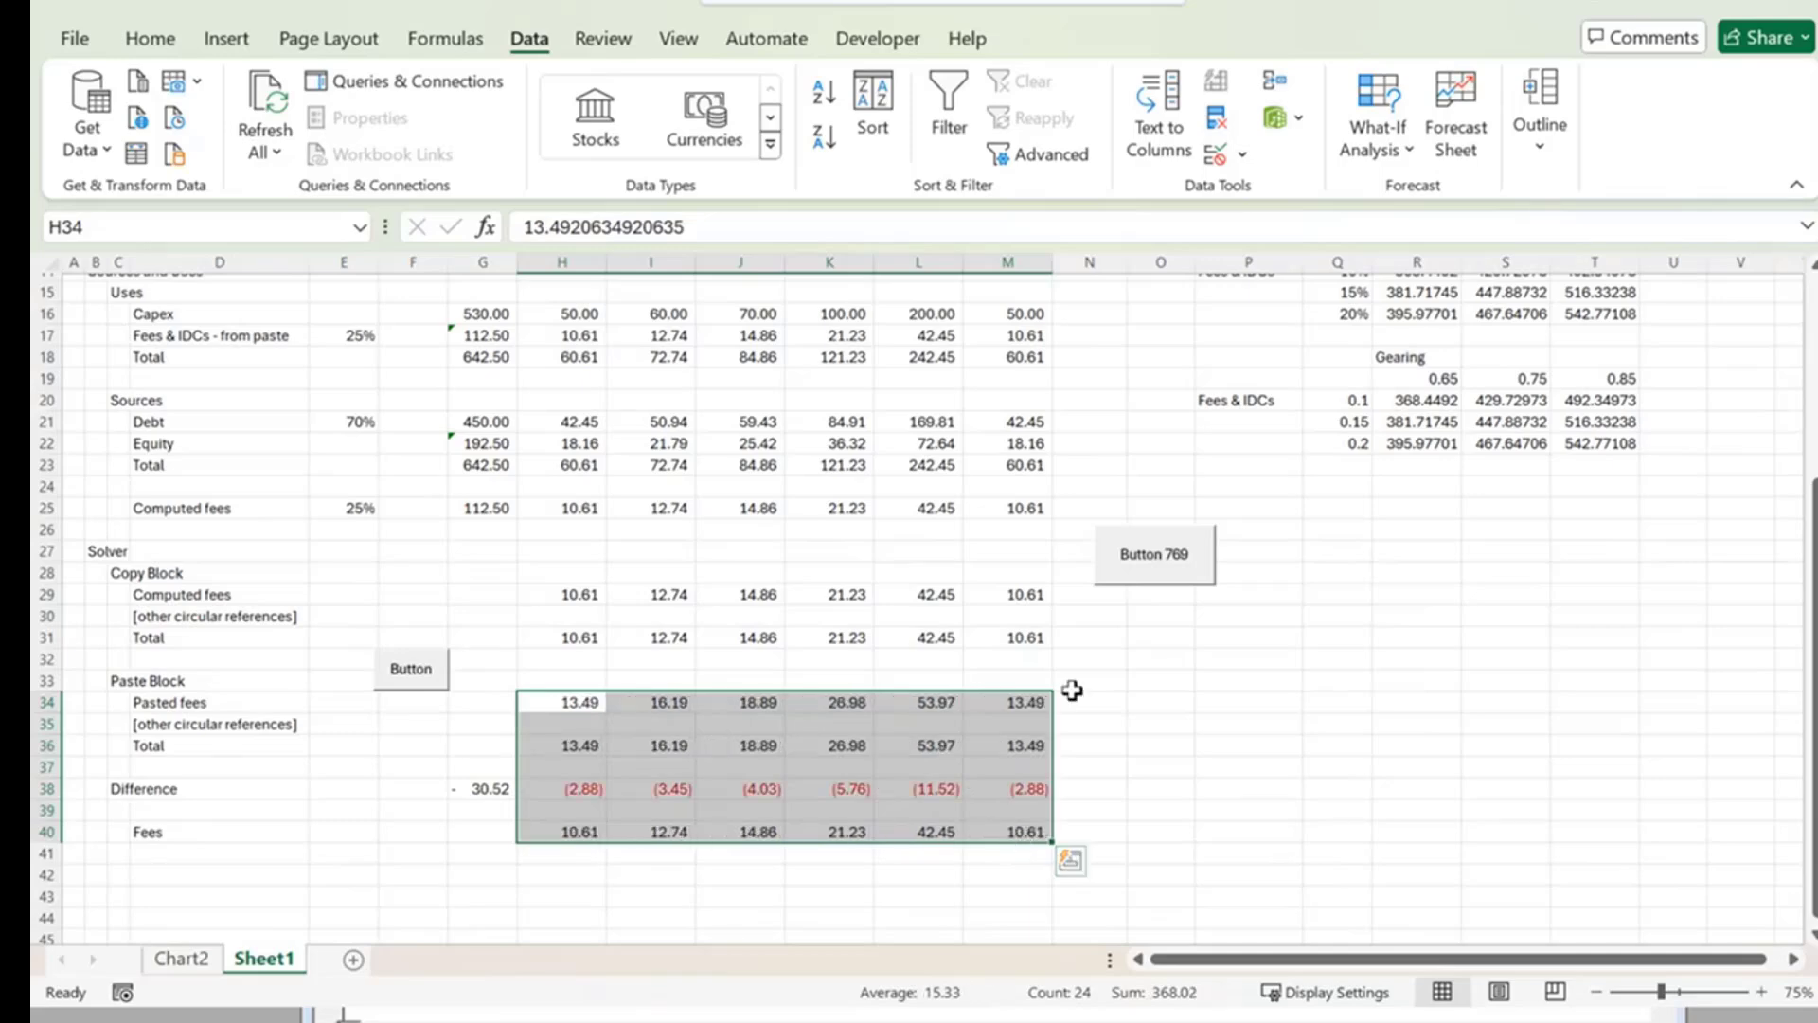
left_click(1144, 763)
Switch to the VBA editor and review the code of the Table and CopyPaste1 macros and the Fee function.
left_click(426, 1020)
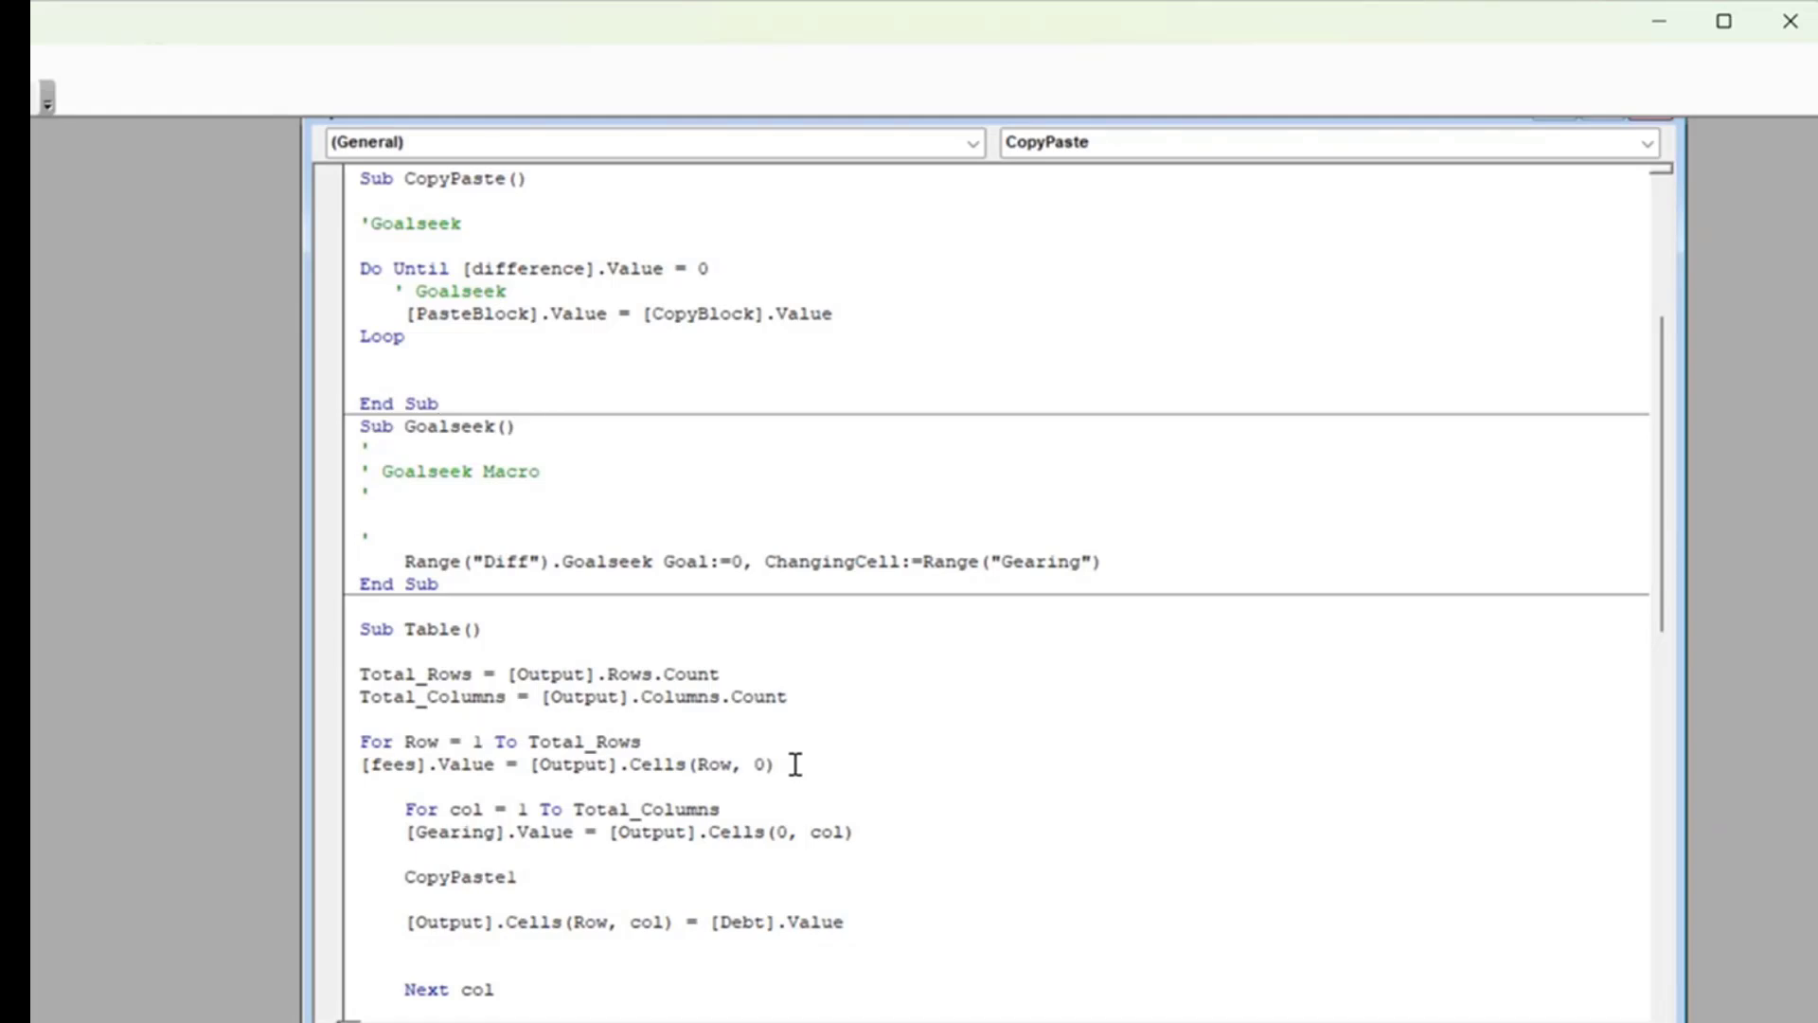
scroll(796, 764, "down", 12)
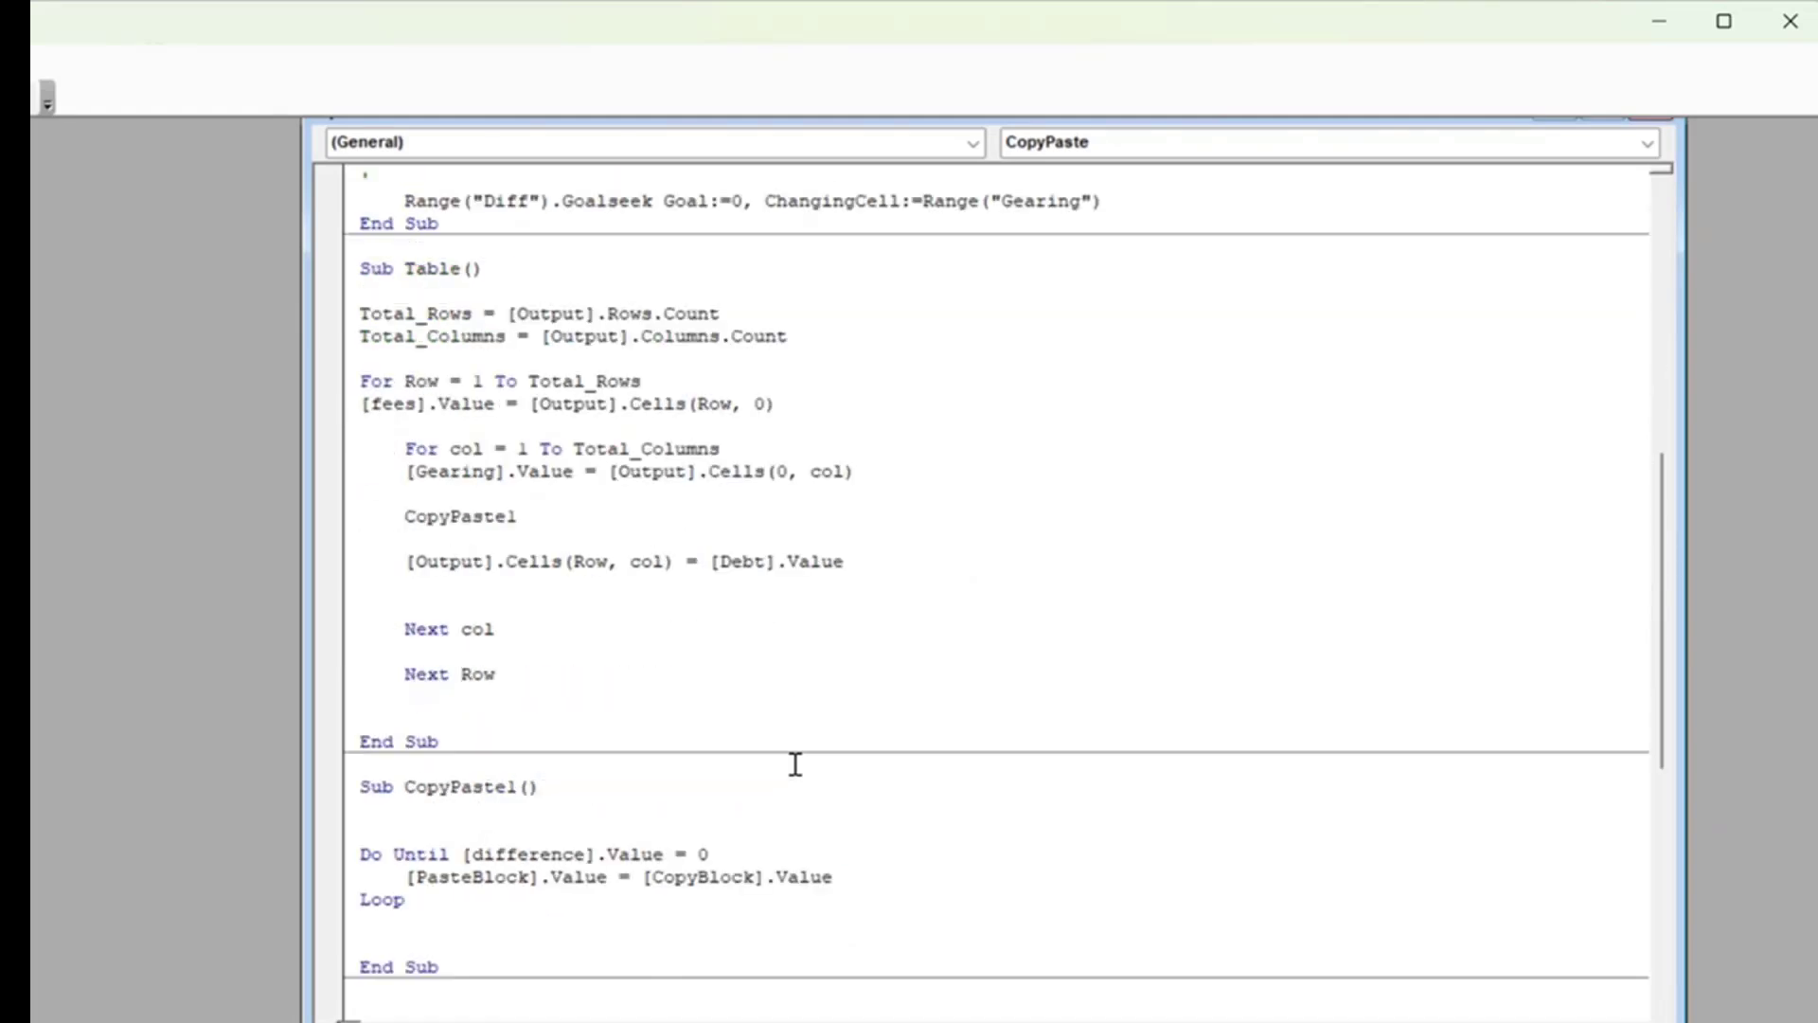
scroll(795, 764, "down", 2)
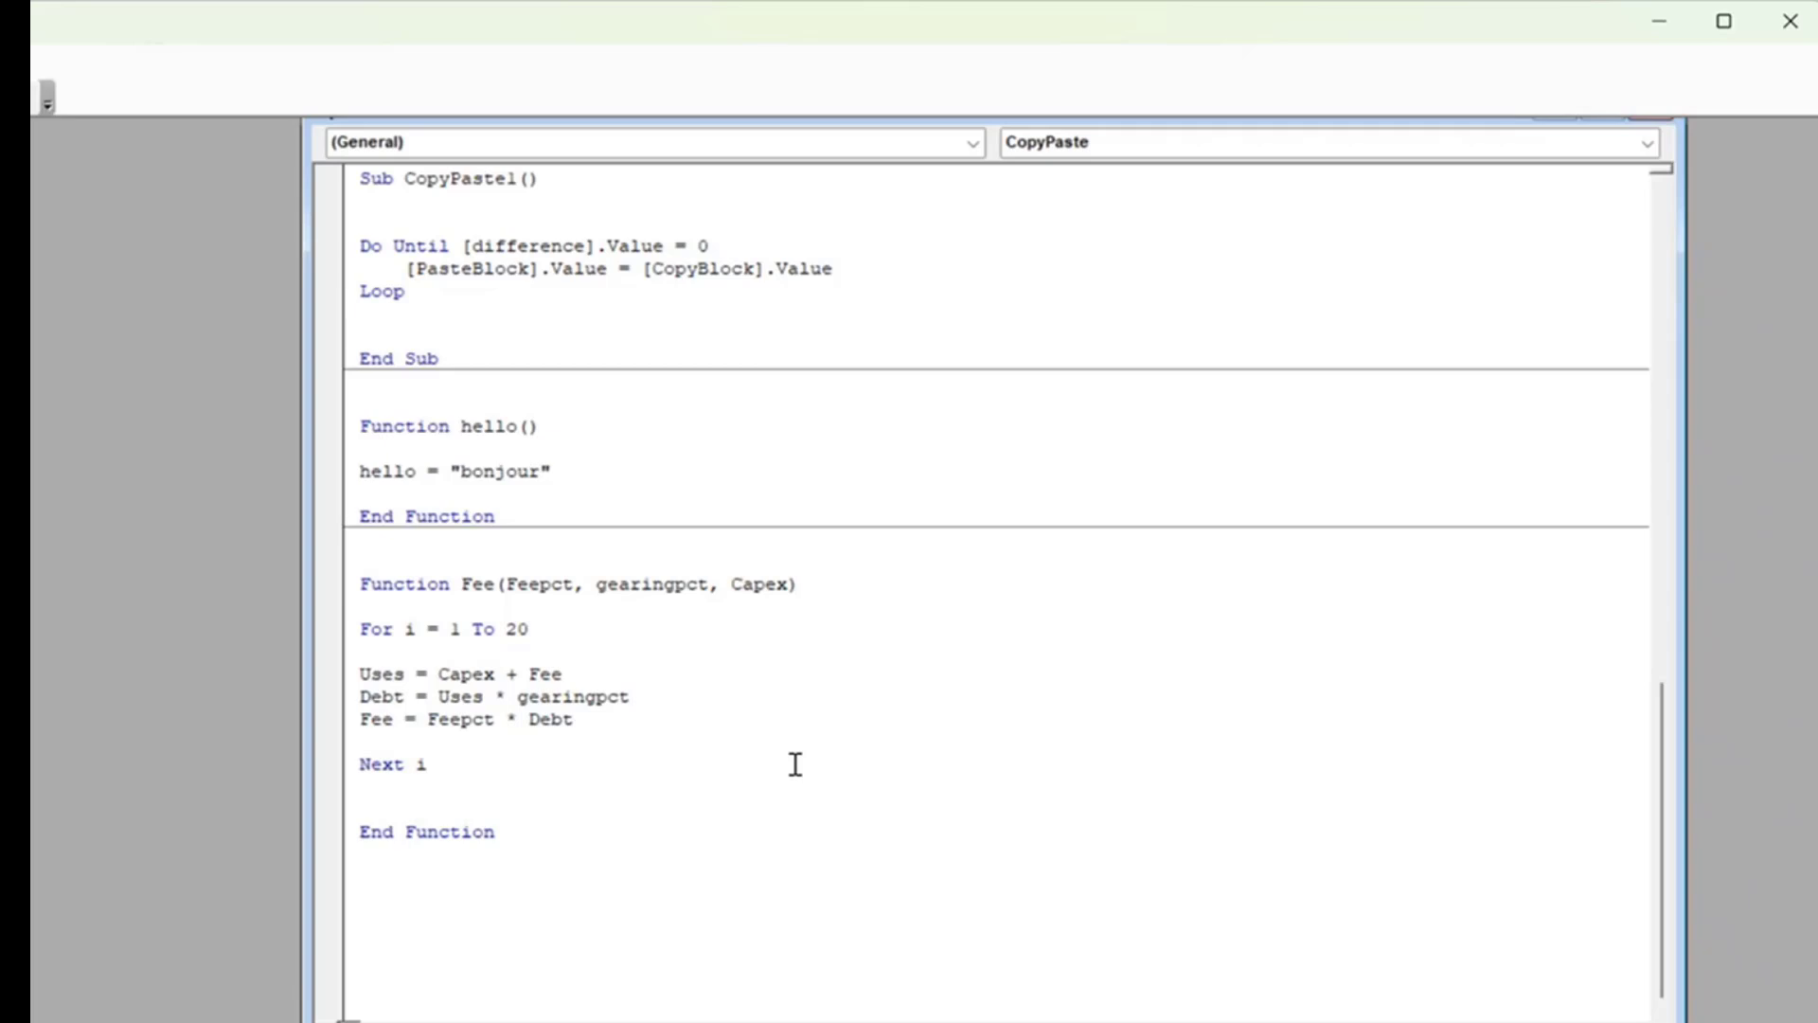
scroll(795, 764, "up", 2)
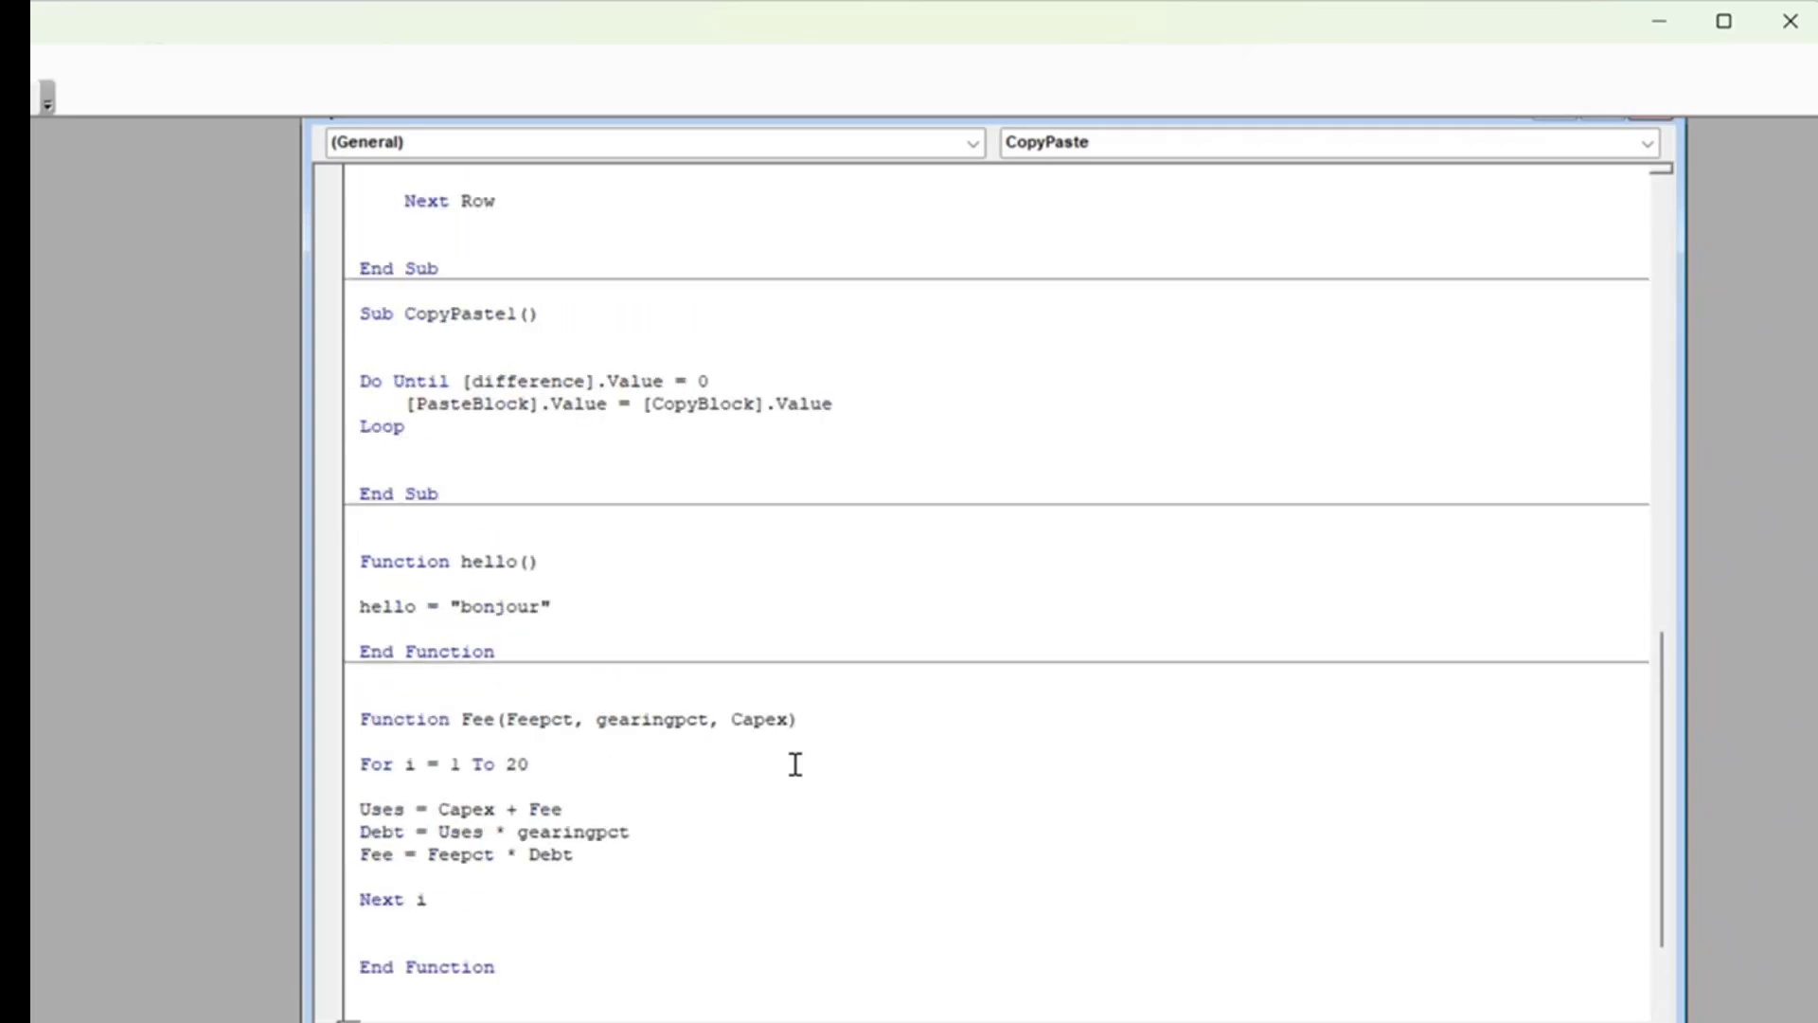
scroll(796, 764, "up", 3)
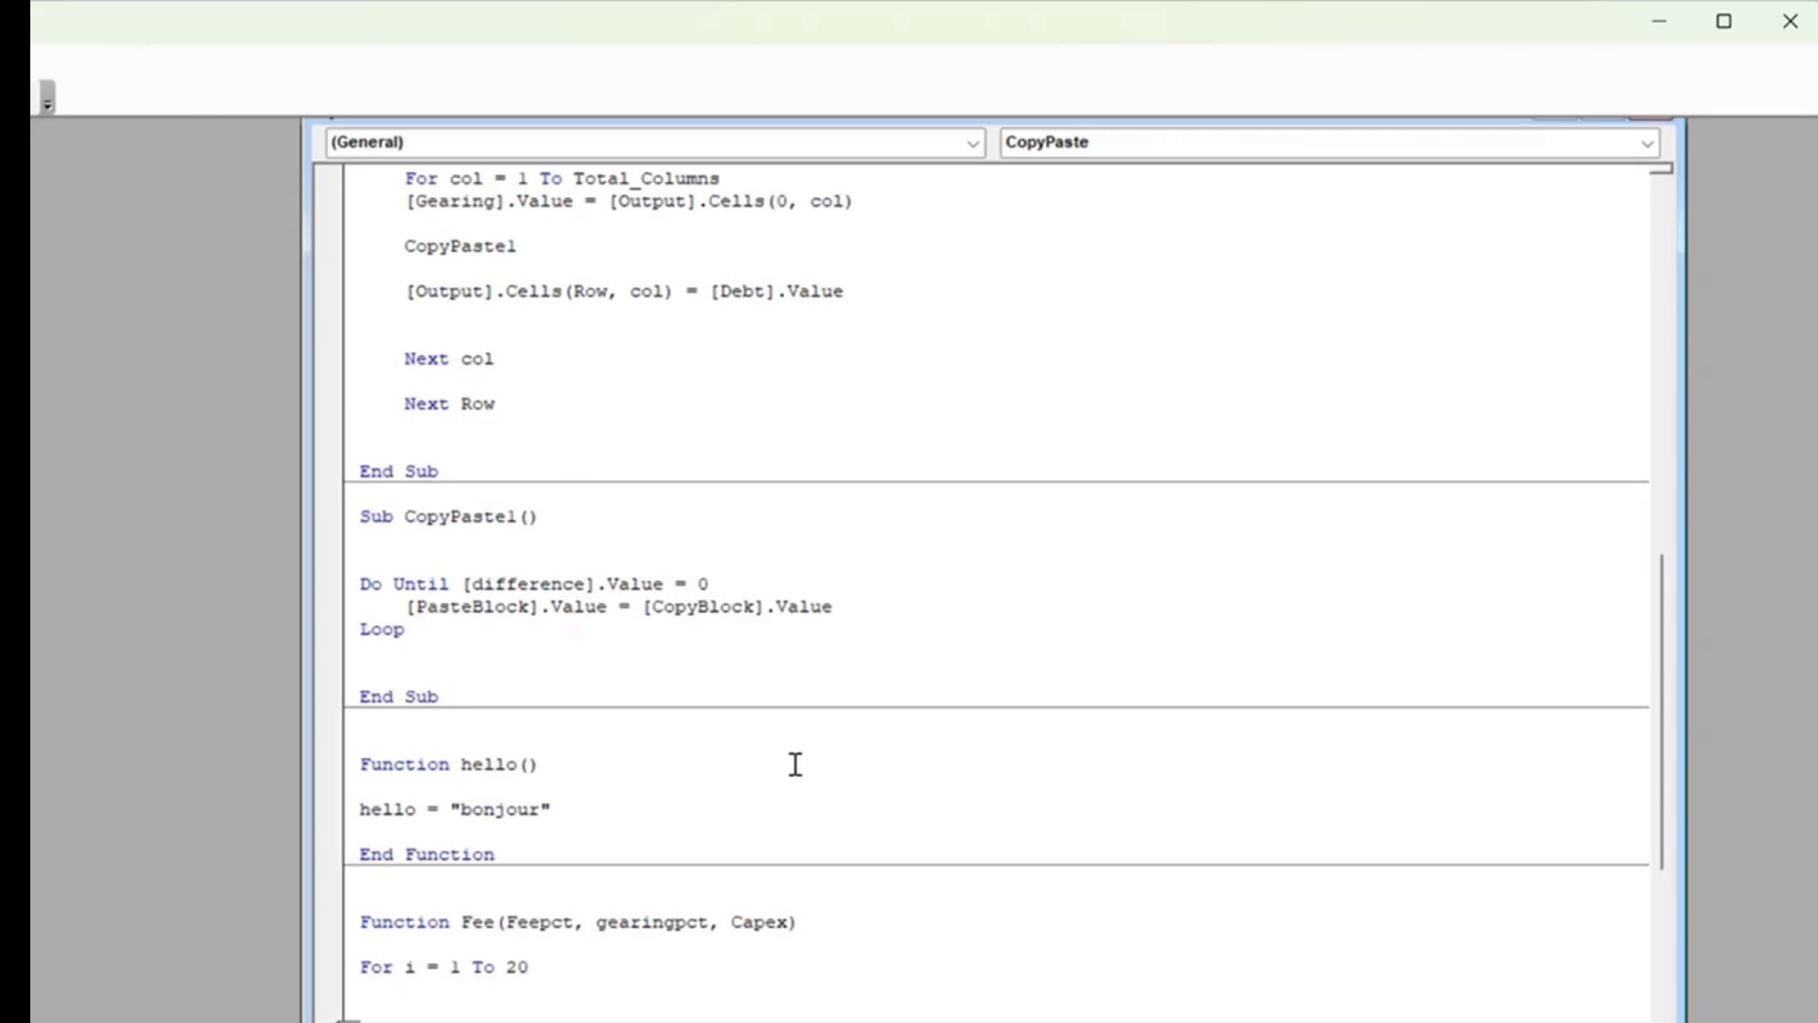
scroll(796, 764, "up", 2)
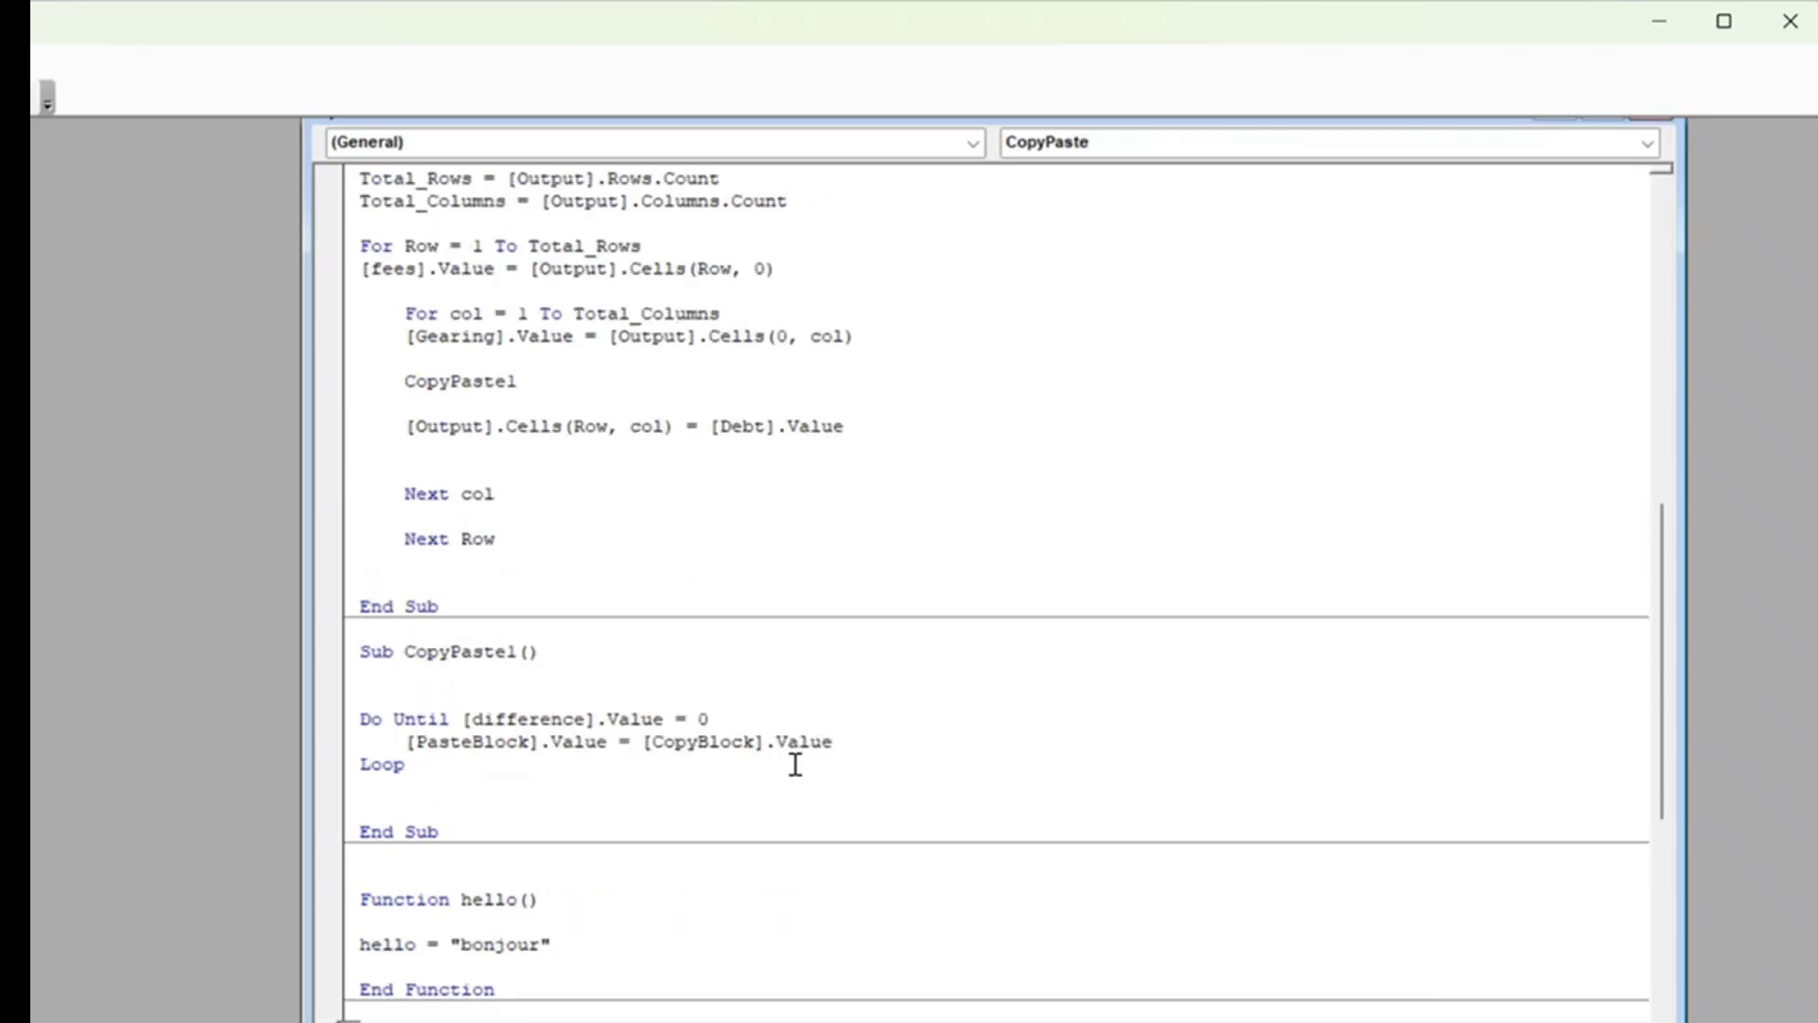
Add the line Difference = 100 directly below the declaration of the Fee function.
scroll(795, 764, "down", 5)
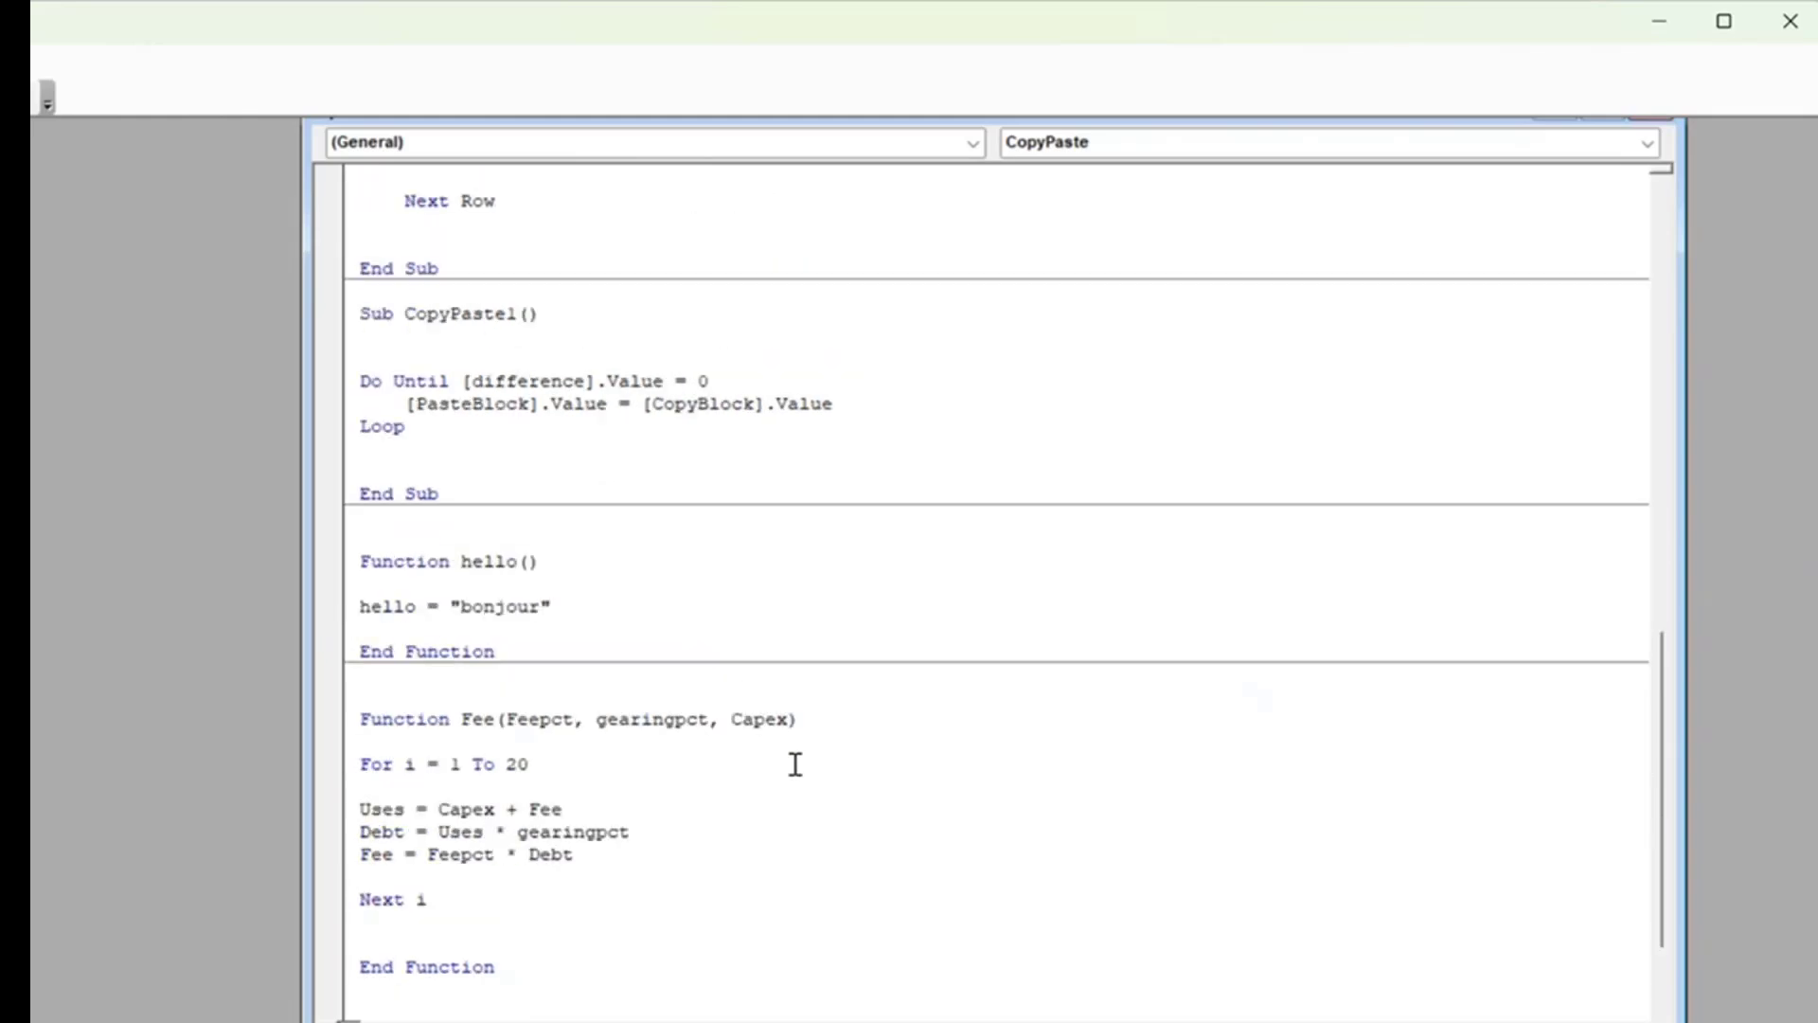
scroll(796, 765, "down", 2)
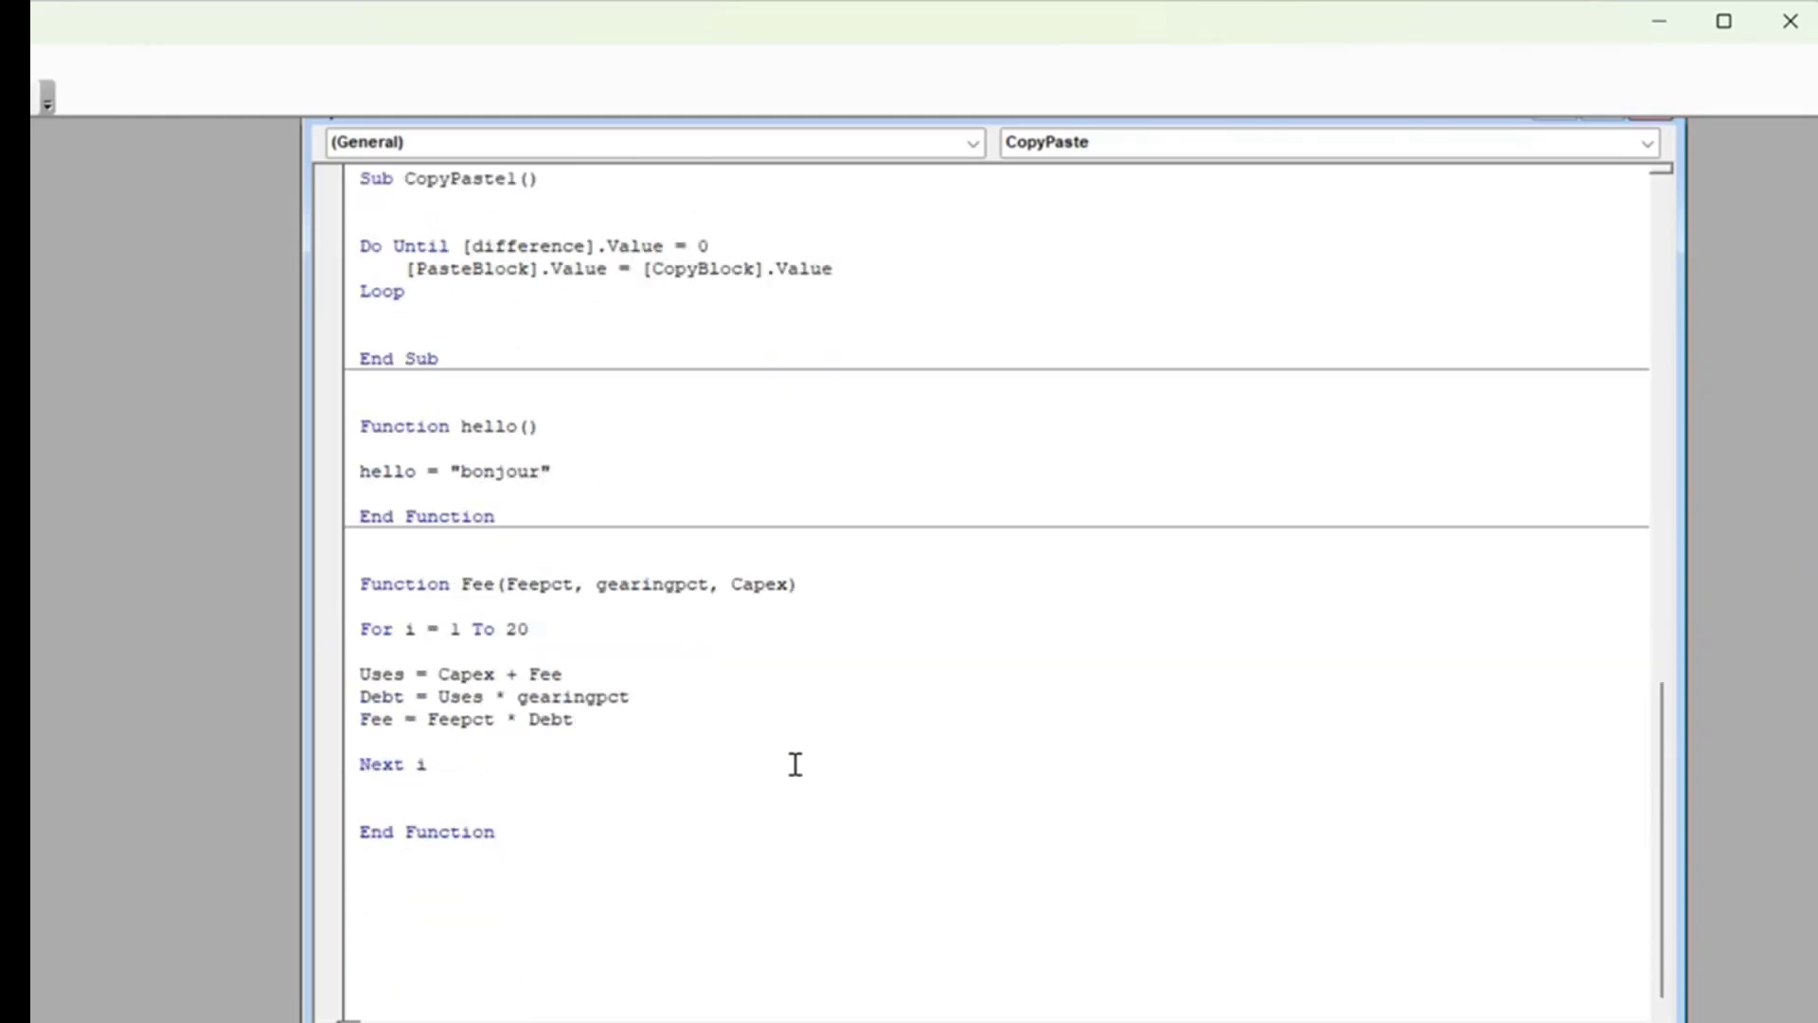
left_click(491, 585)
key("Down")
key("Down")
key("Right")
key("Right")
key("Right")
key("Up")
type("Differenc")
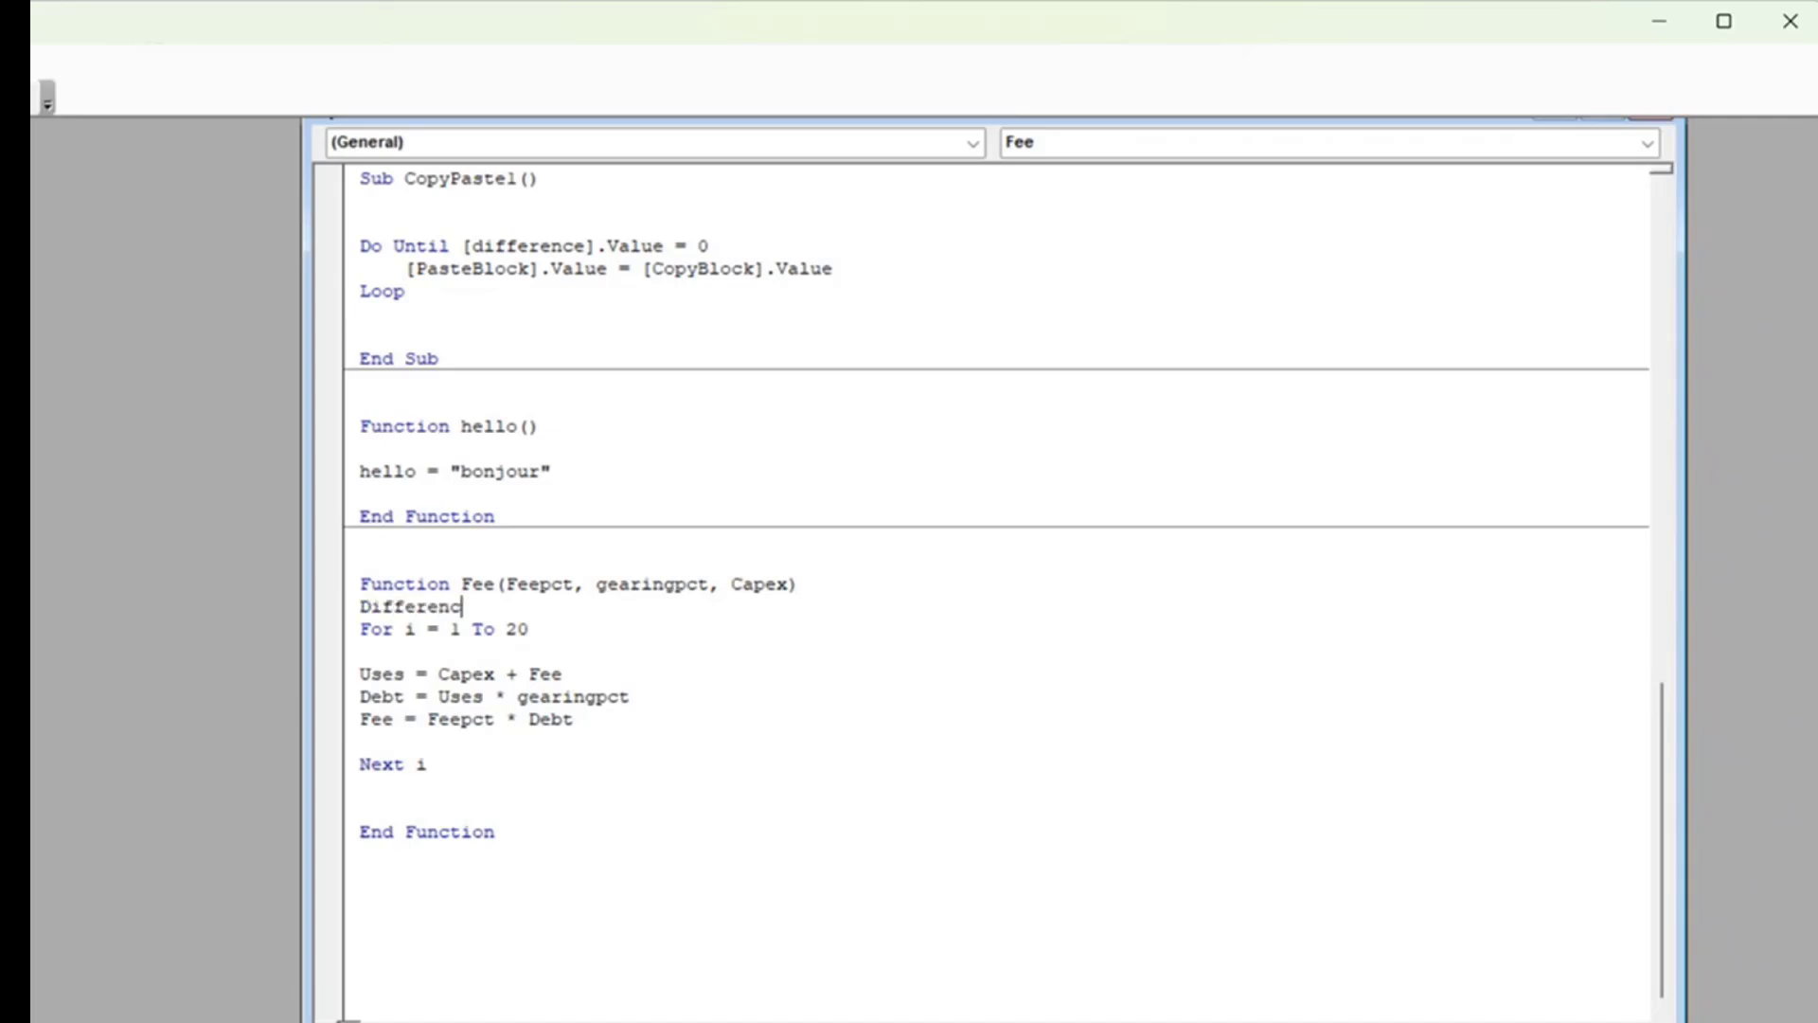
type("e = 100")
Comment out the For i = 1 To 20 line in the Fee function and add Do Until difference = 0 above it.
left_click(362, 630)
key("Return")
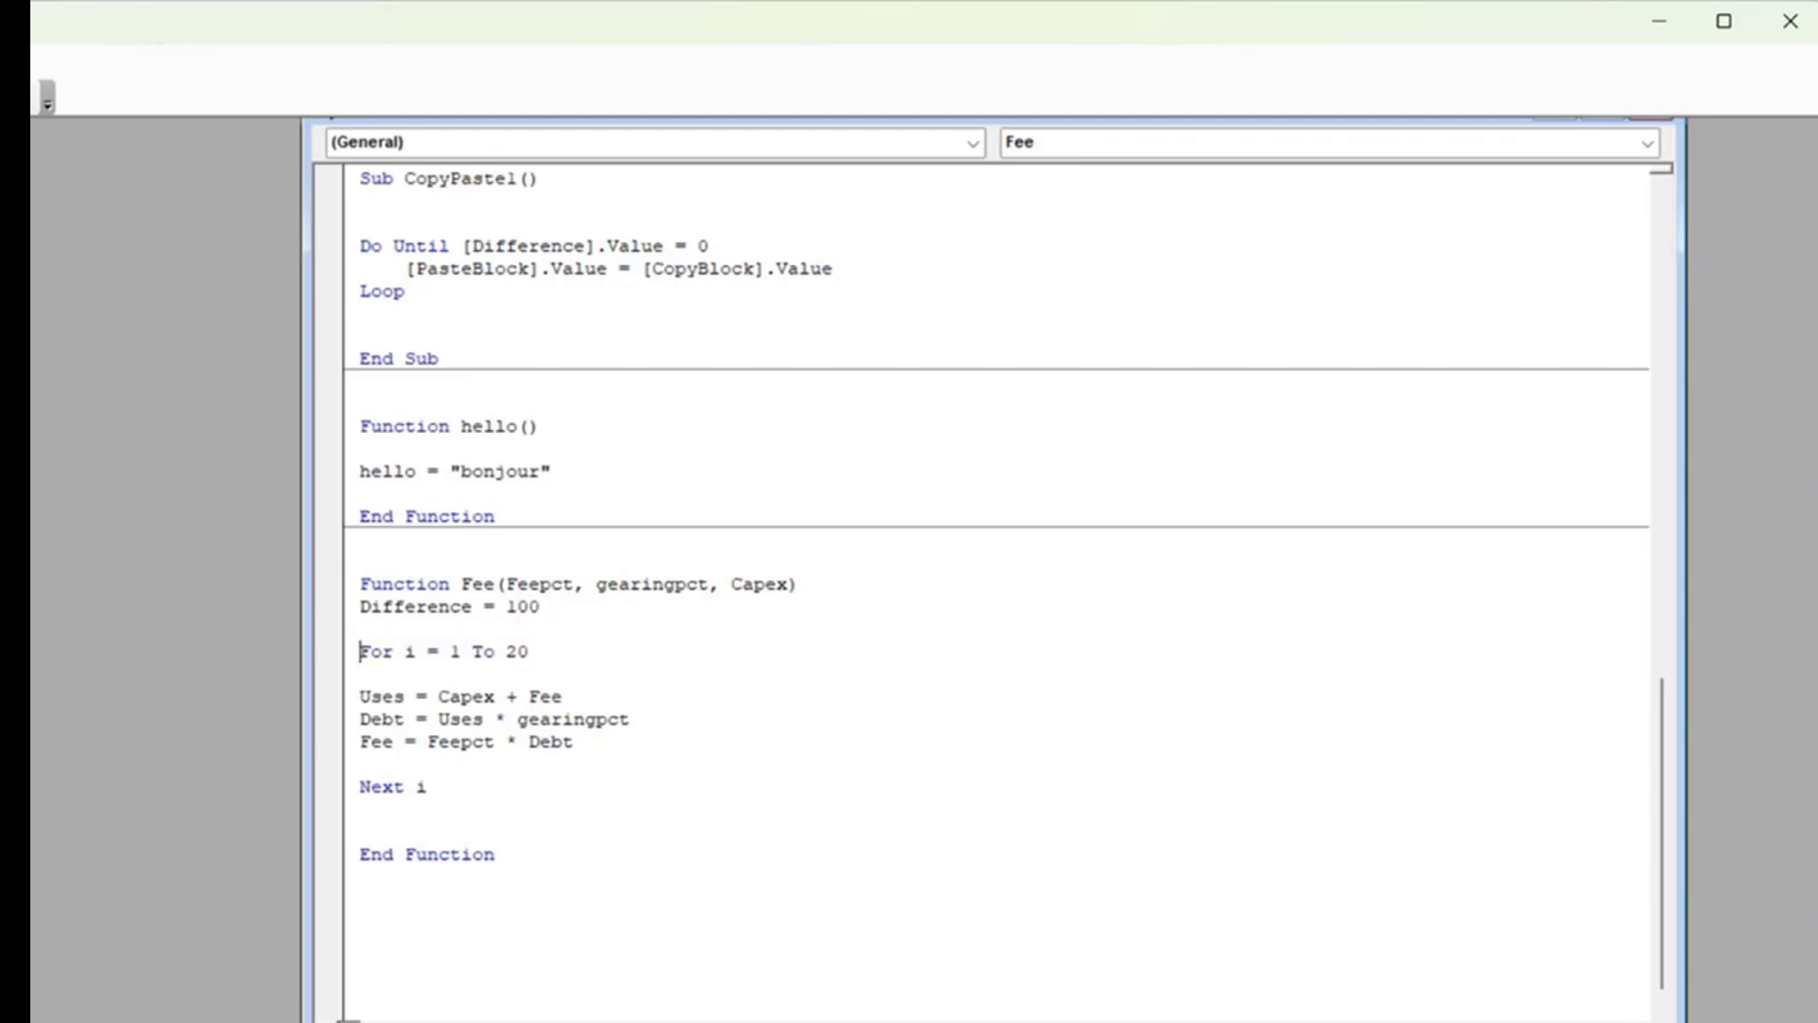
type("'")
key("Up")
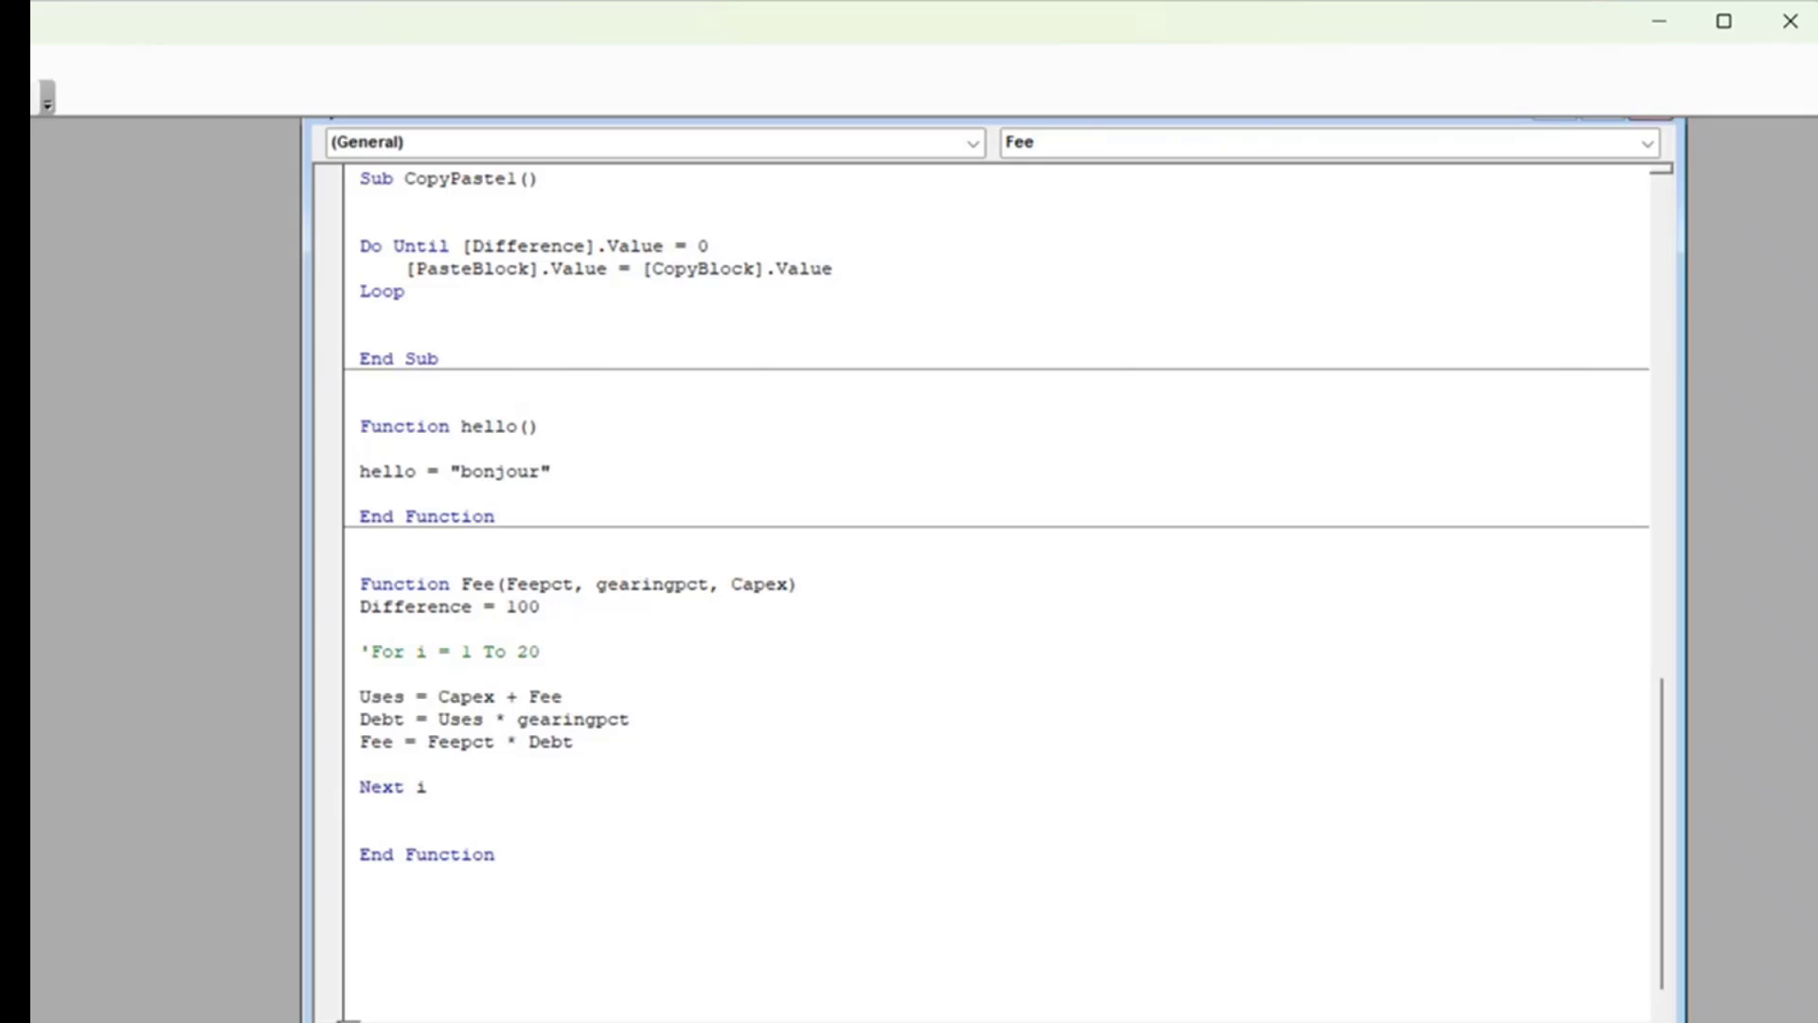
type("Do until difference.")
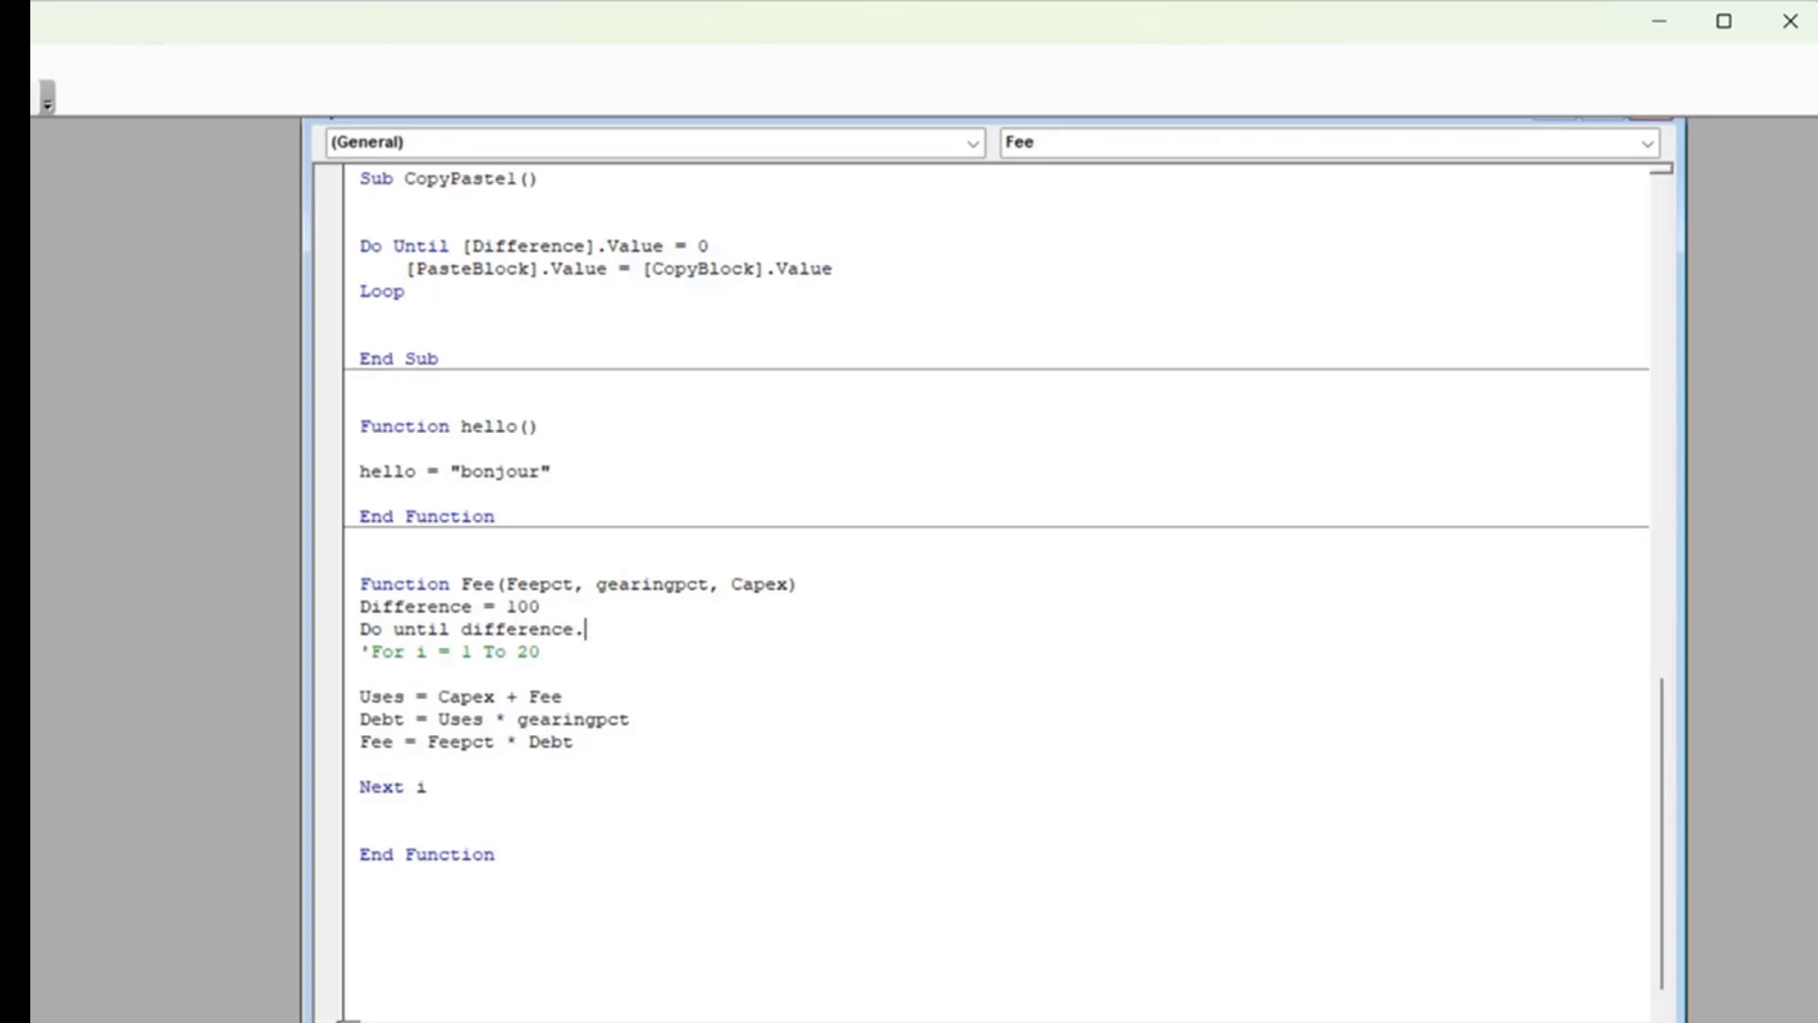
key("BackSpace")
type("= 0")
key("Return")
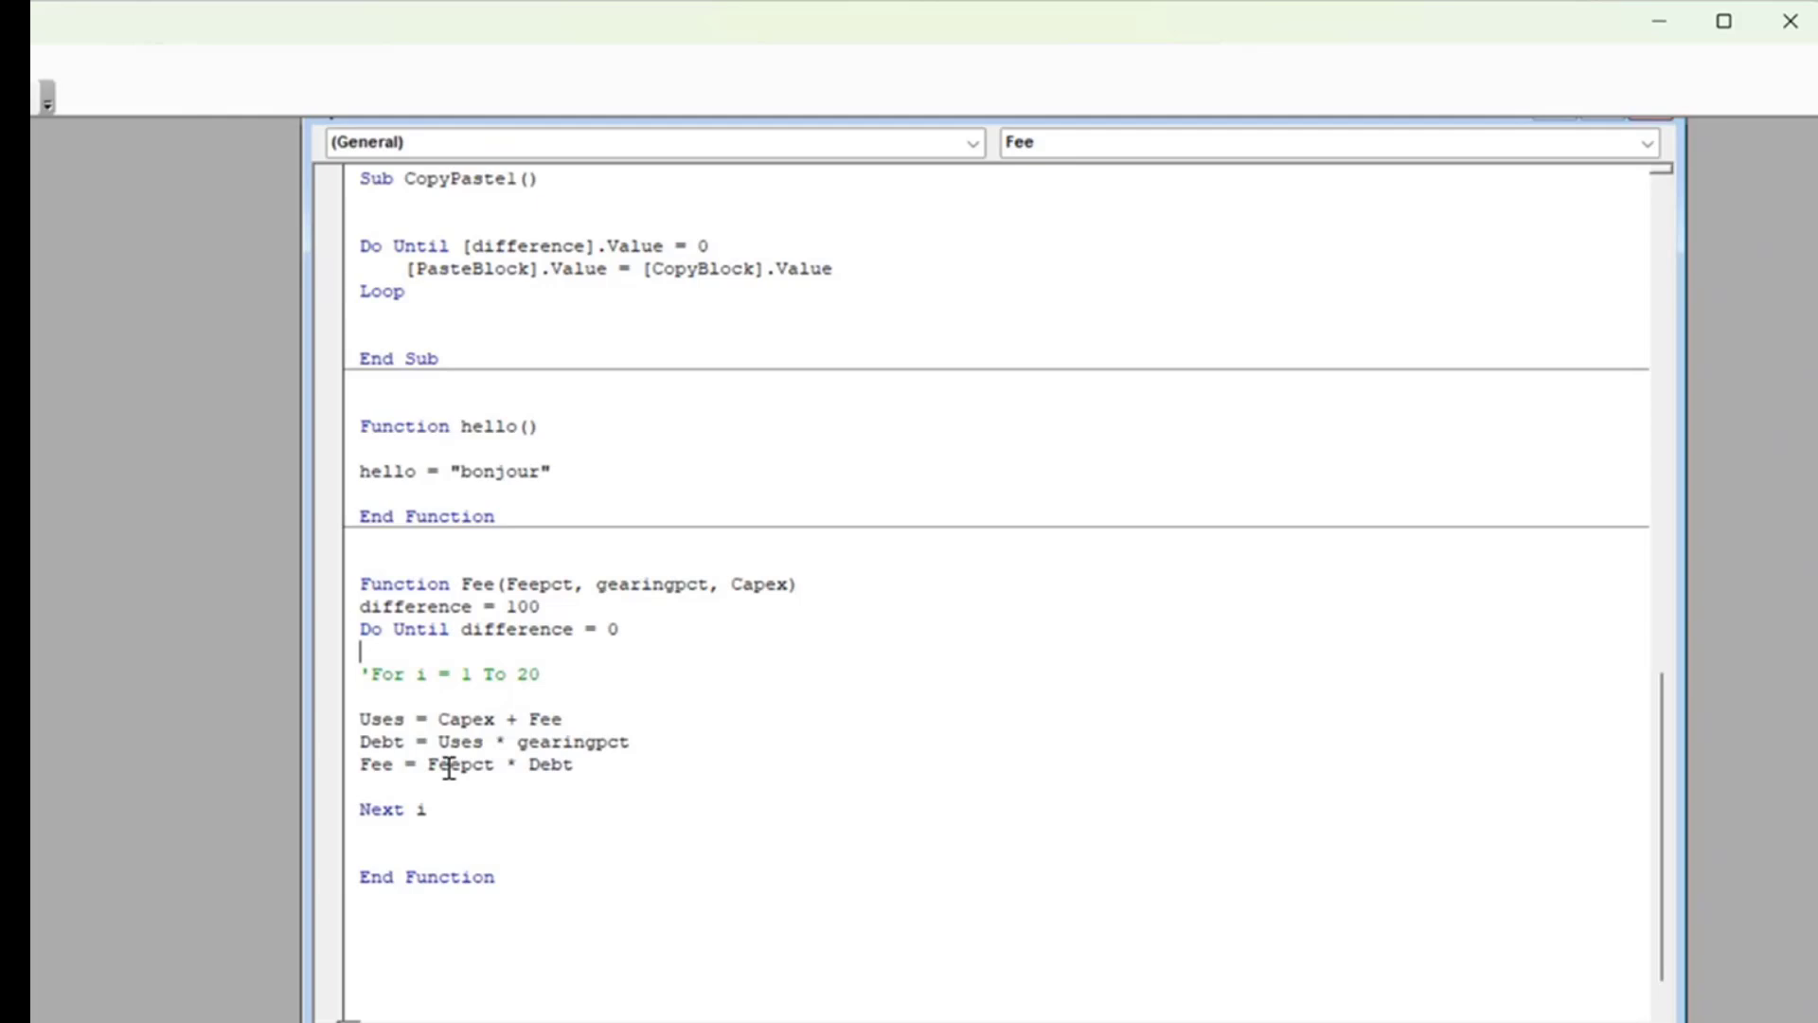
Comment out the Next i line in the Fee function and add a Loop statement below it.
left_click_drag(426, 808, 351, 805)
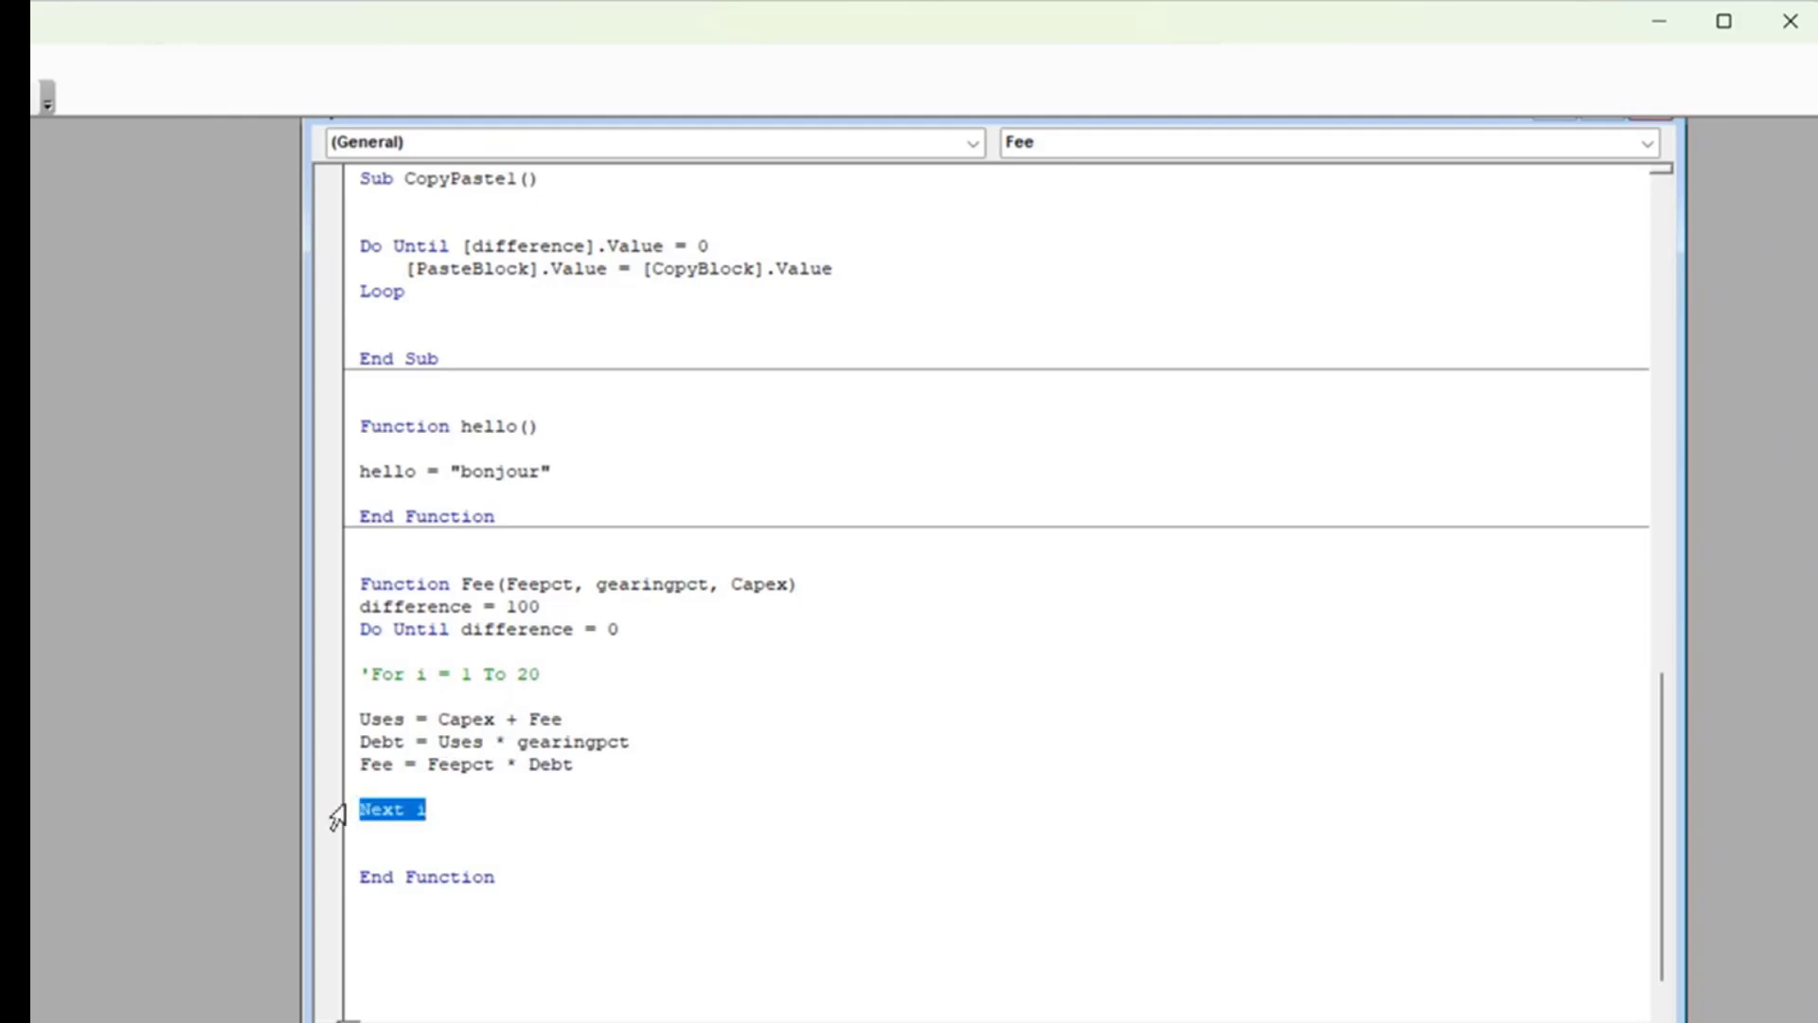
key("Left")
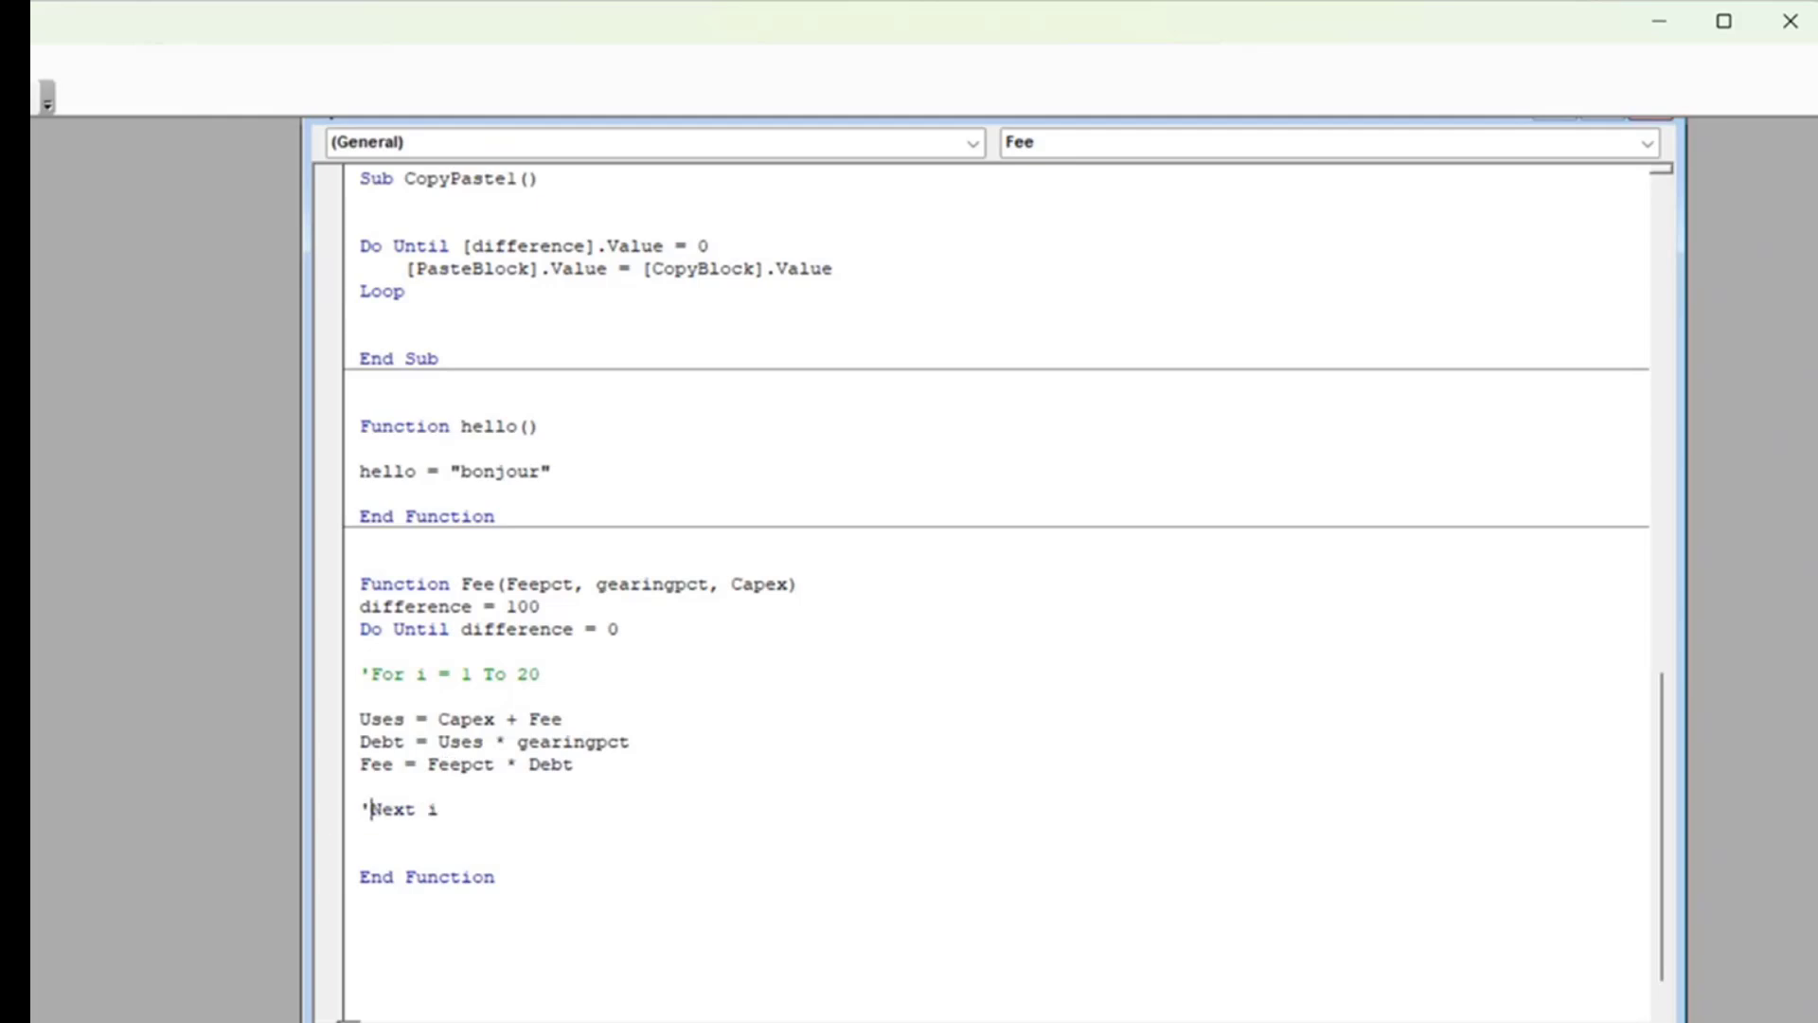
type("'")
key("Down")
type("Loop")
key("Return")
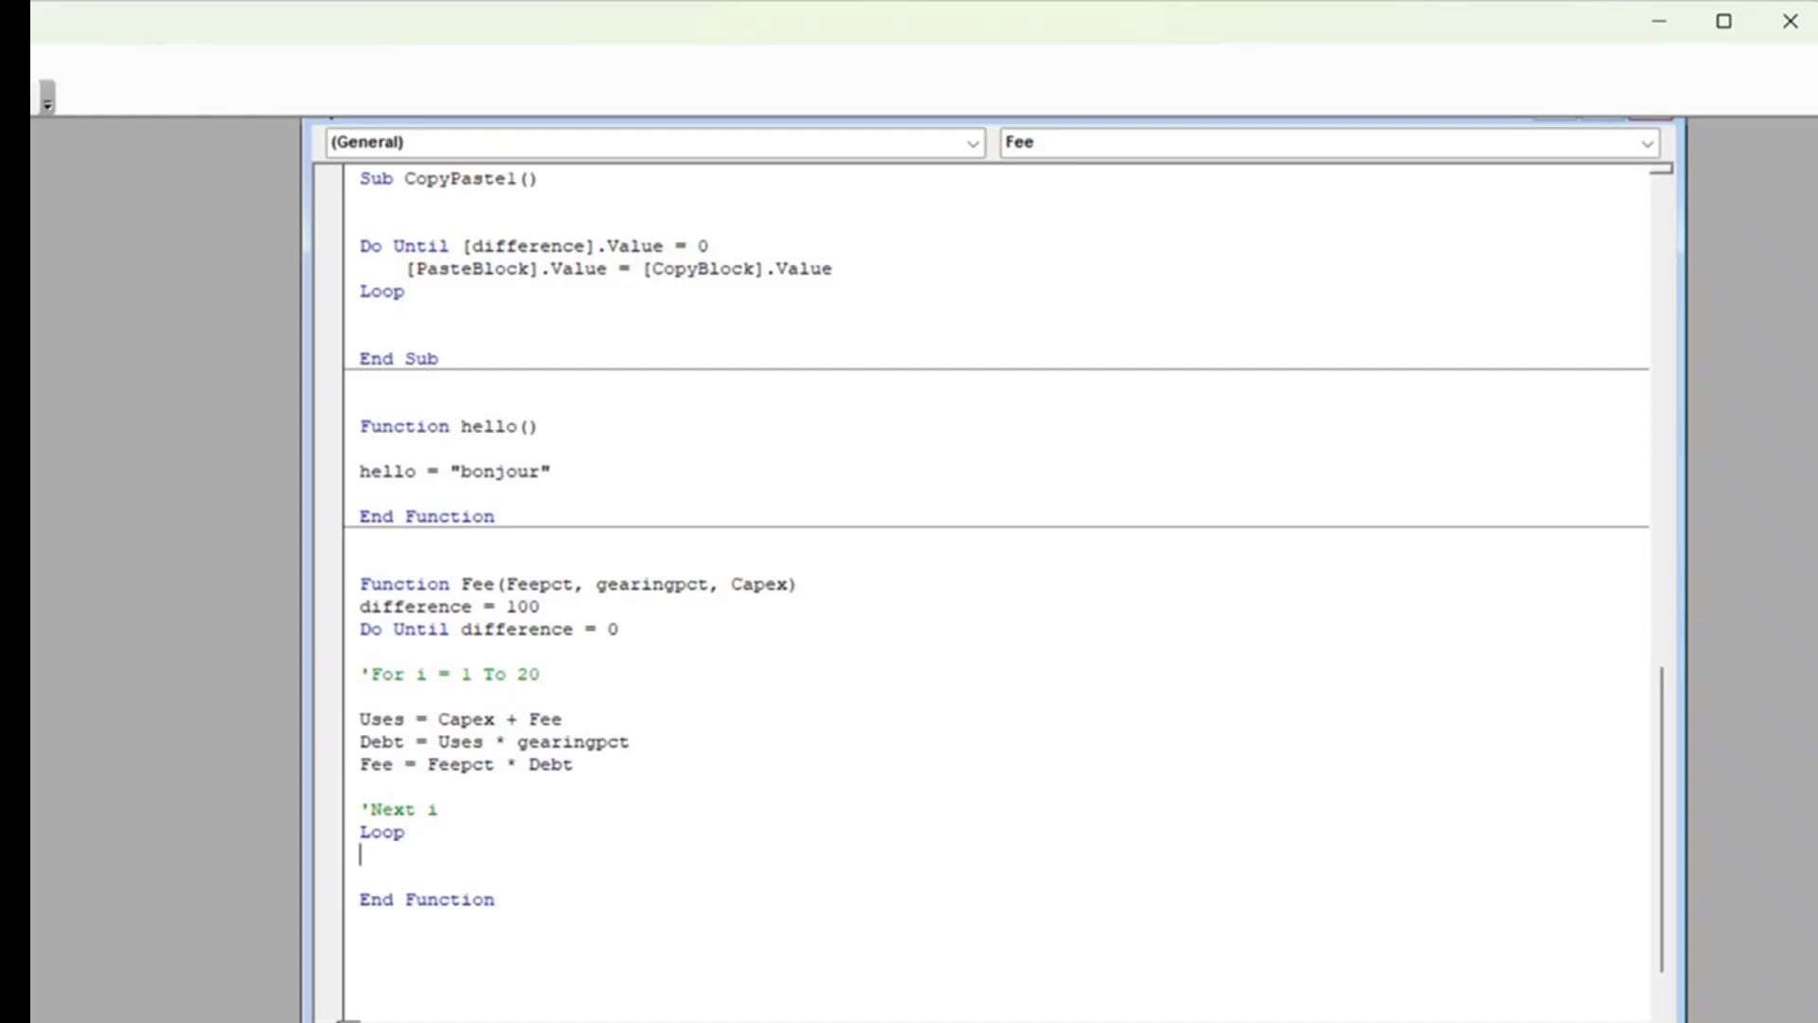
Insert the line Difference = Fee - Lastfee just before the Loop statement of the Fee function.
key("Up")
key("Return")
key("Up")
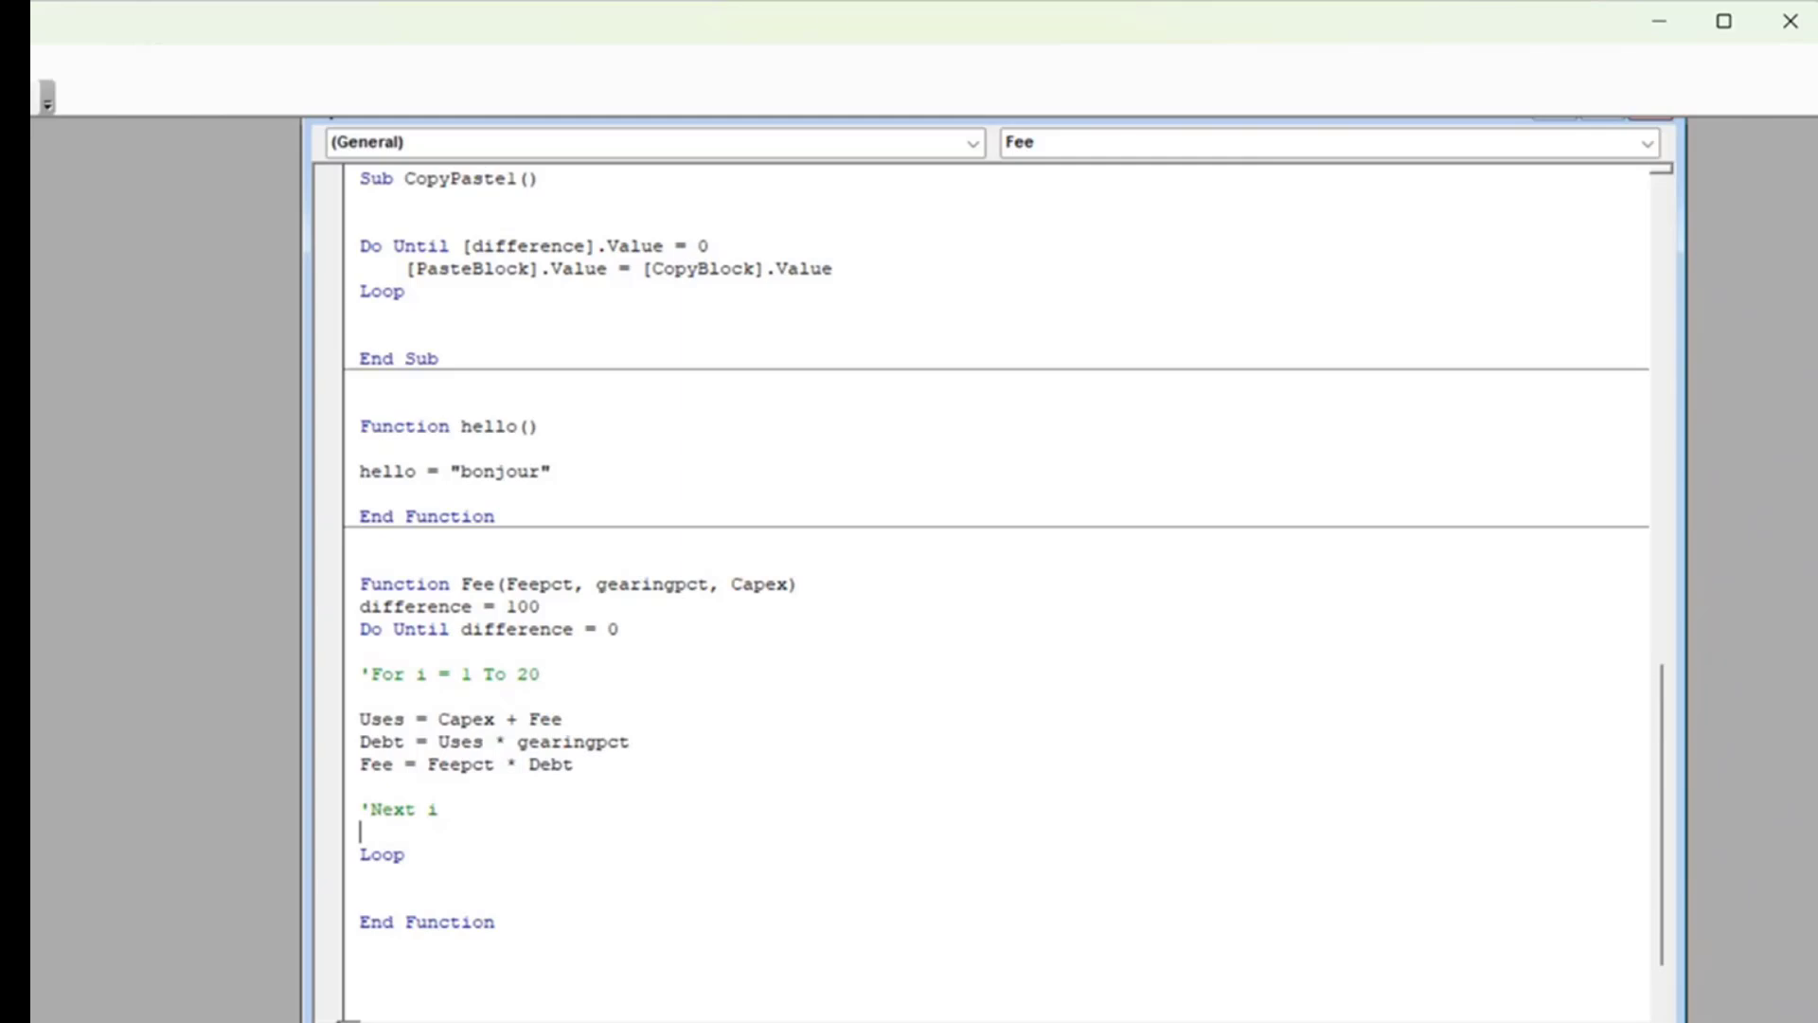
type("Difference = Fe")
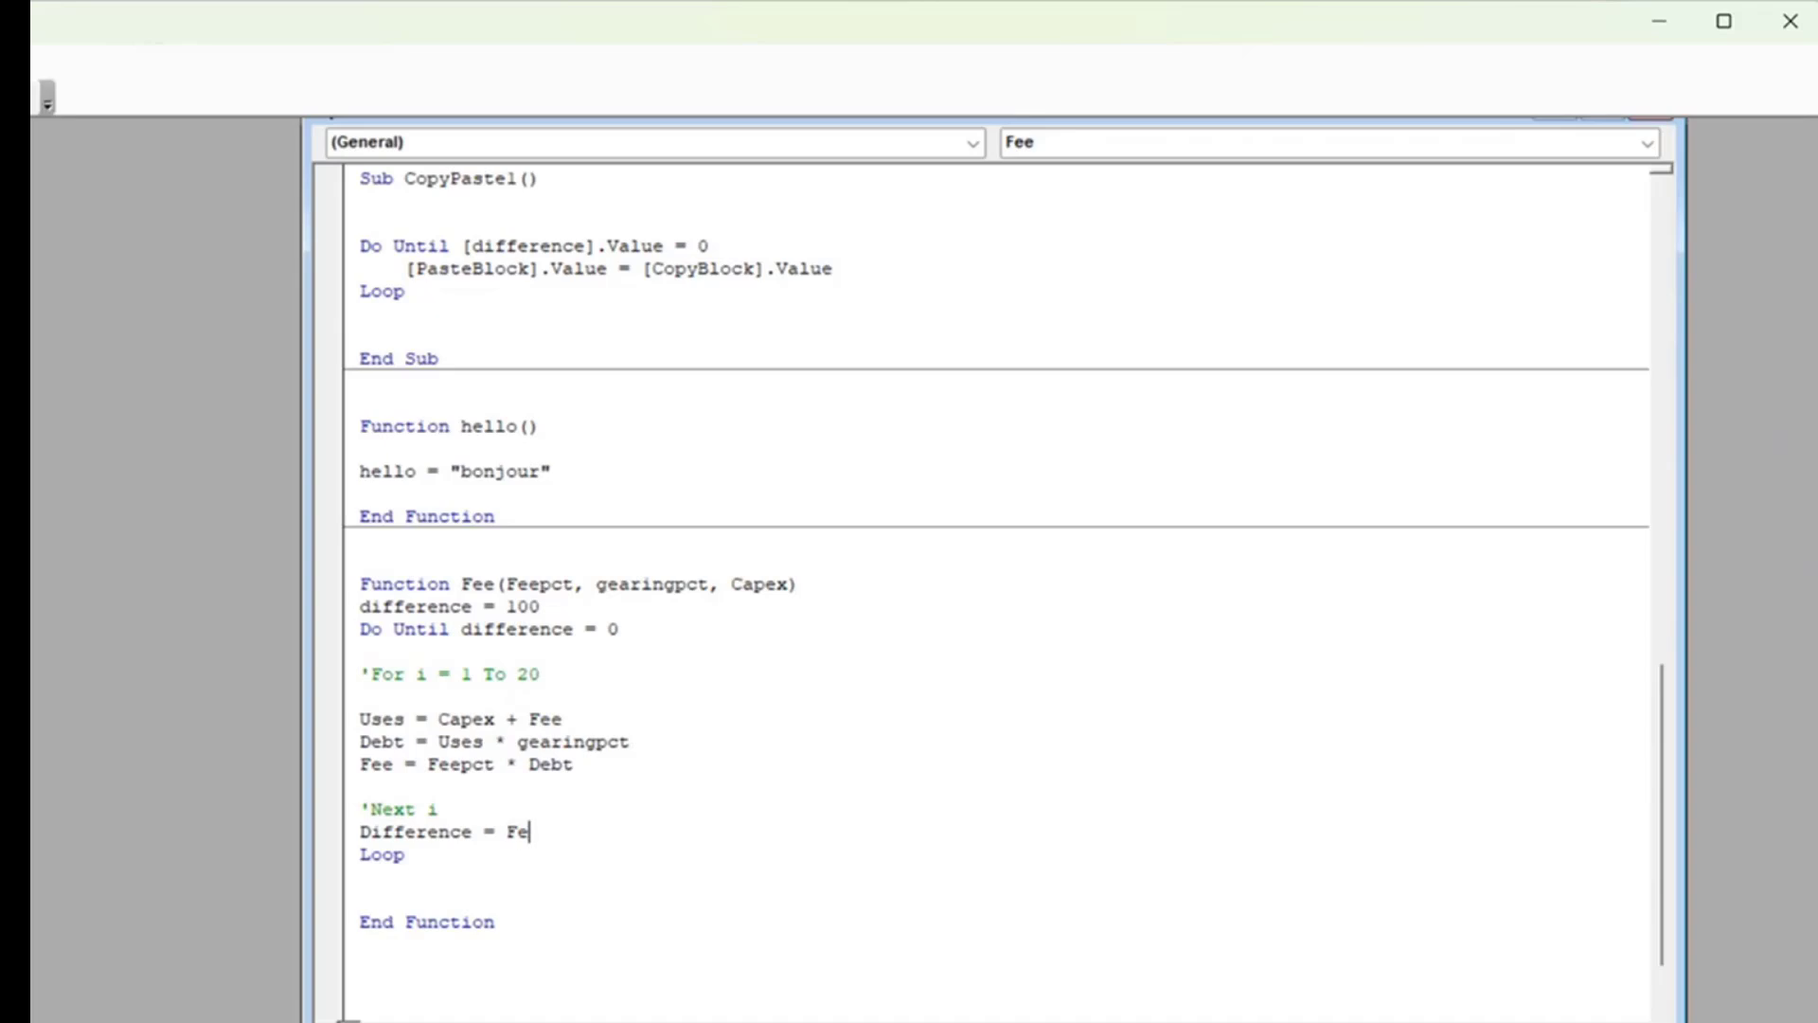
type("e - Lastfee")
key("Return")
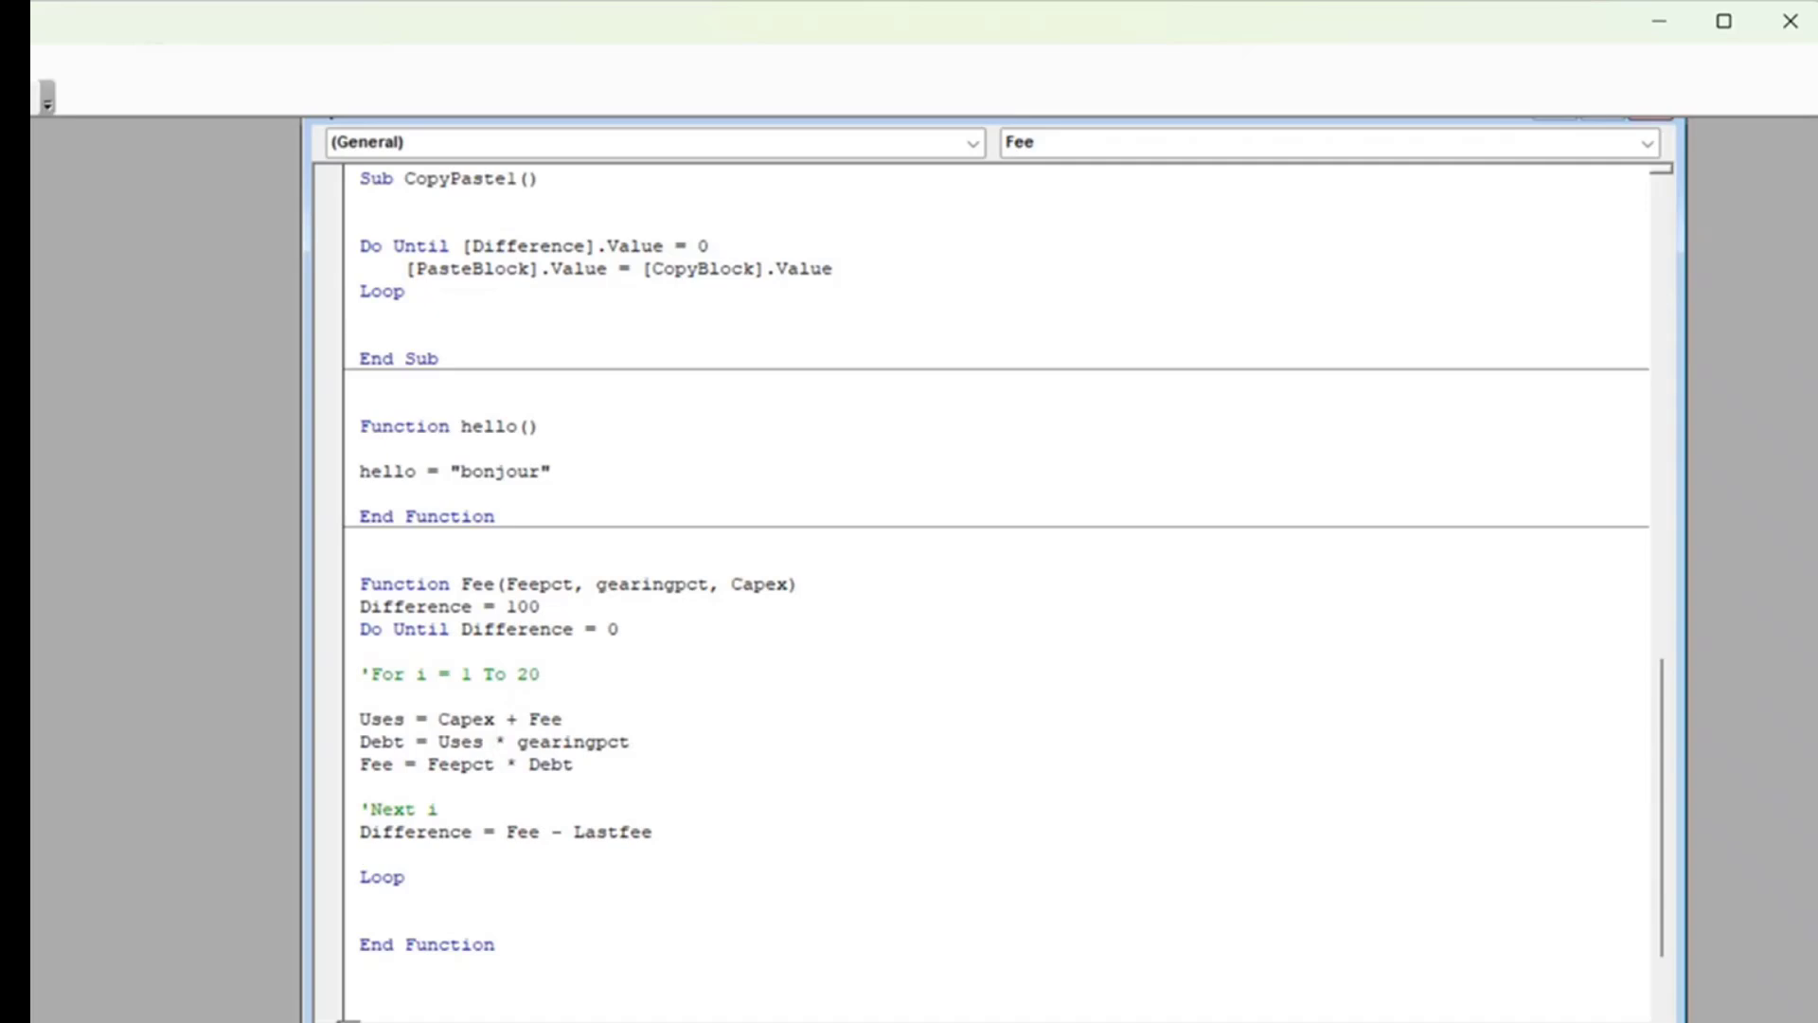
Add the line Lastfee = Fee between the Difference calculation and the Loop statement.
key("Return")
type("Last")
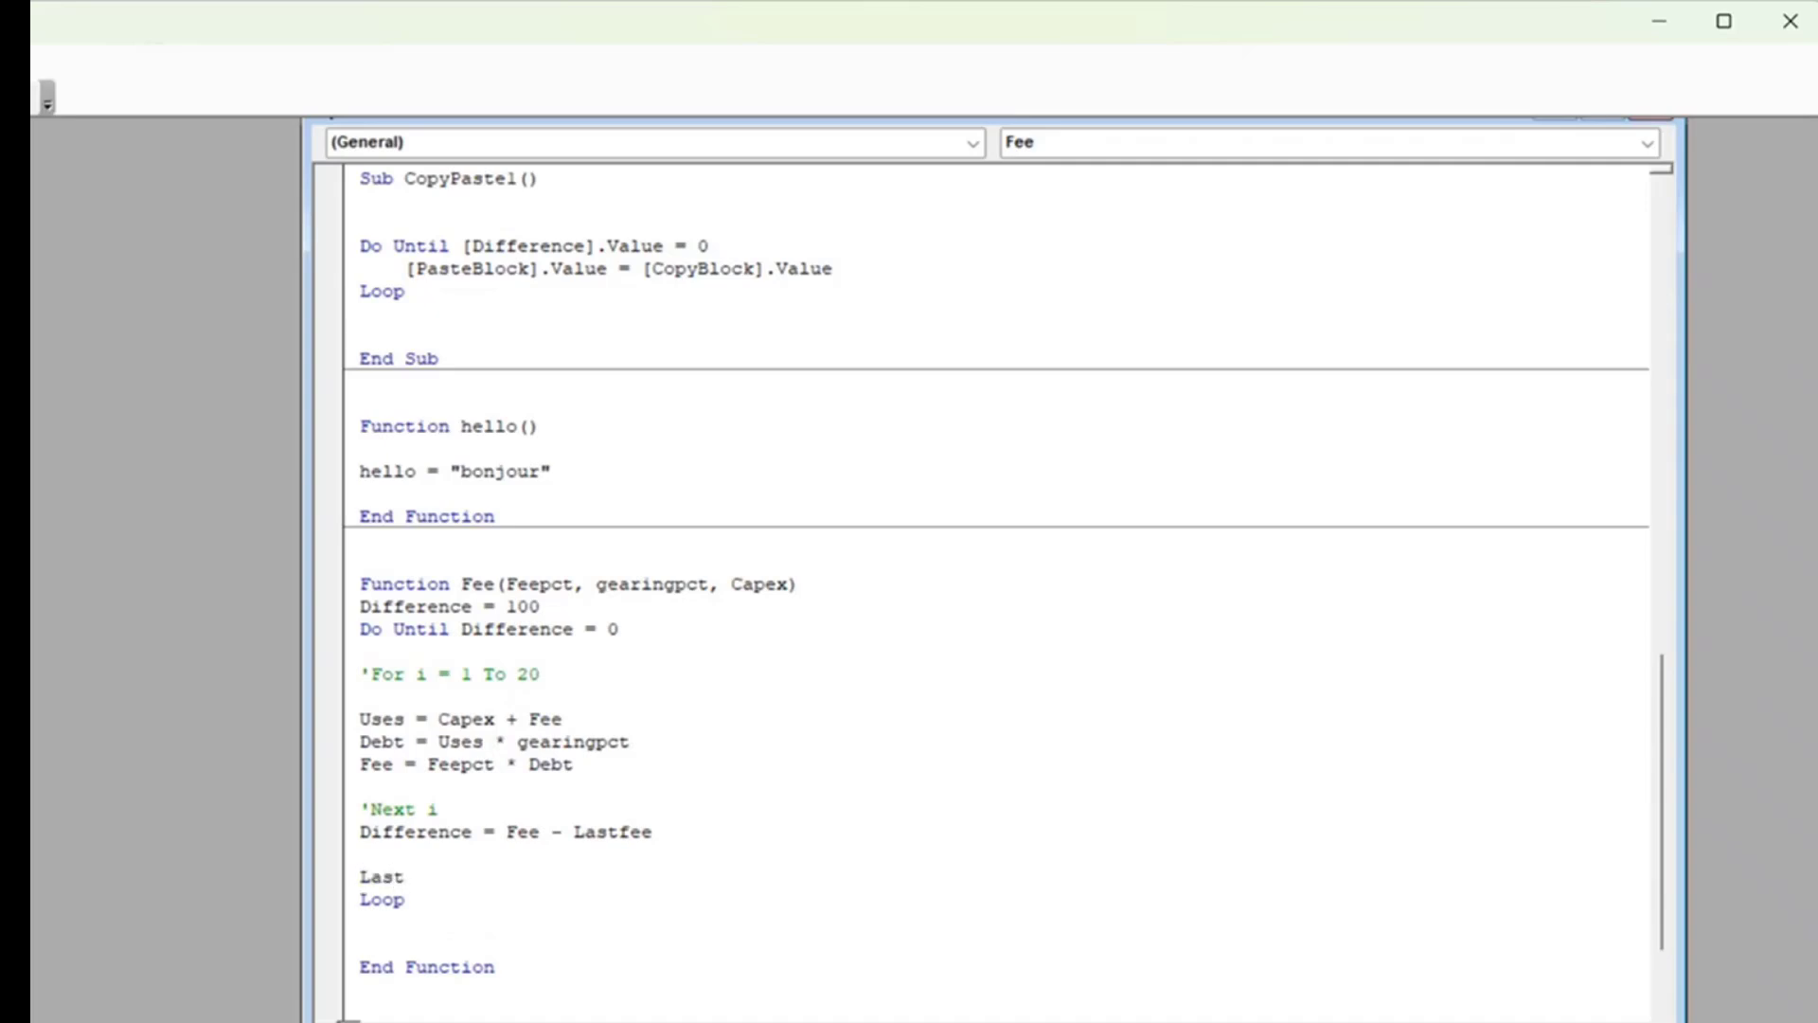
type("fee = Fee")
key("Return")
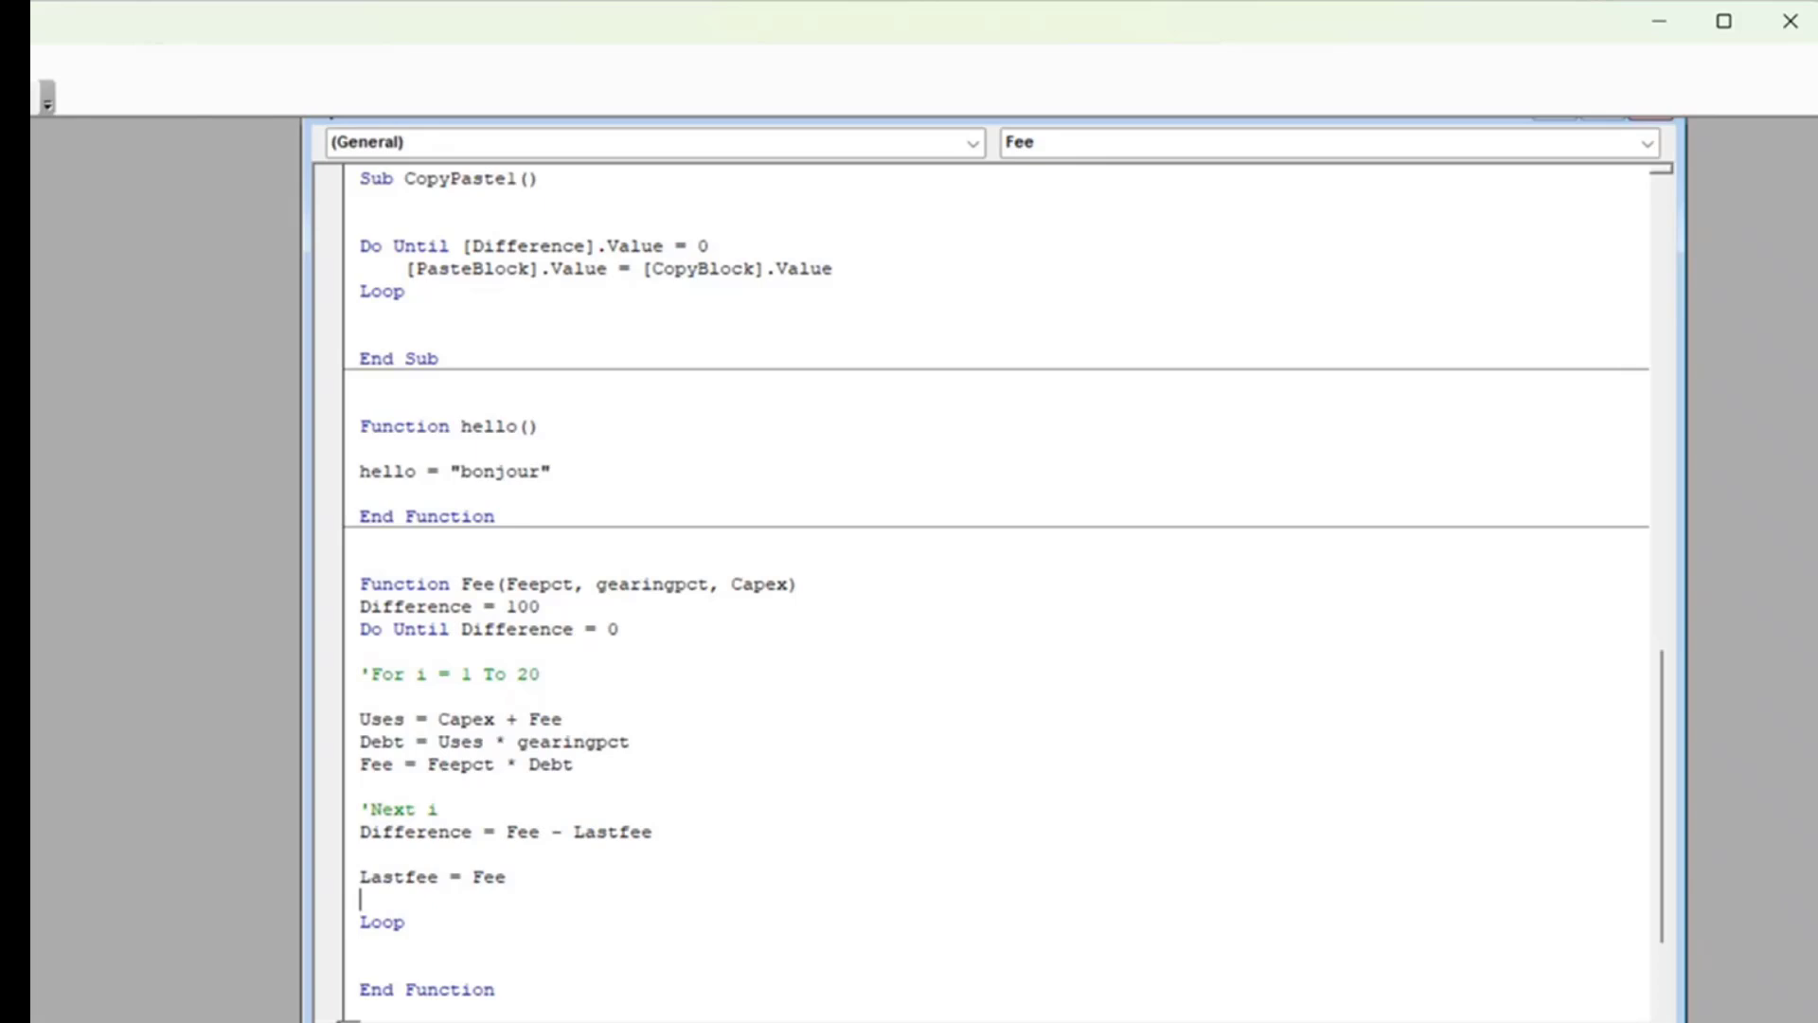
Initialise the previous fee with the line Lastfee = 0 above the Do Until statement of the Fee function.
key("Up")
key("Up")
key("Up")
key("Up")
key("Up")
key("Up")
key("Up")
key("Up")
key("Up")
key("Up")
key("Up")
key("Up")
key("Return")
key("Up")
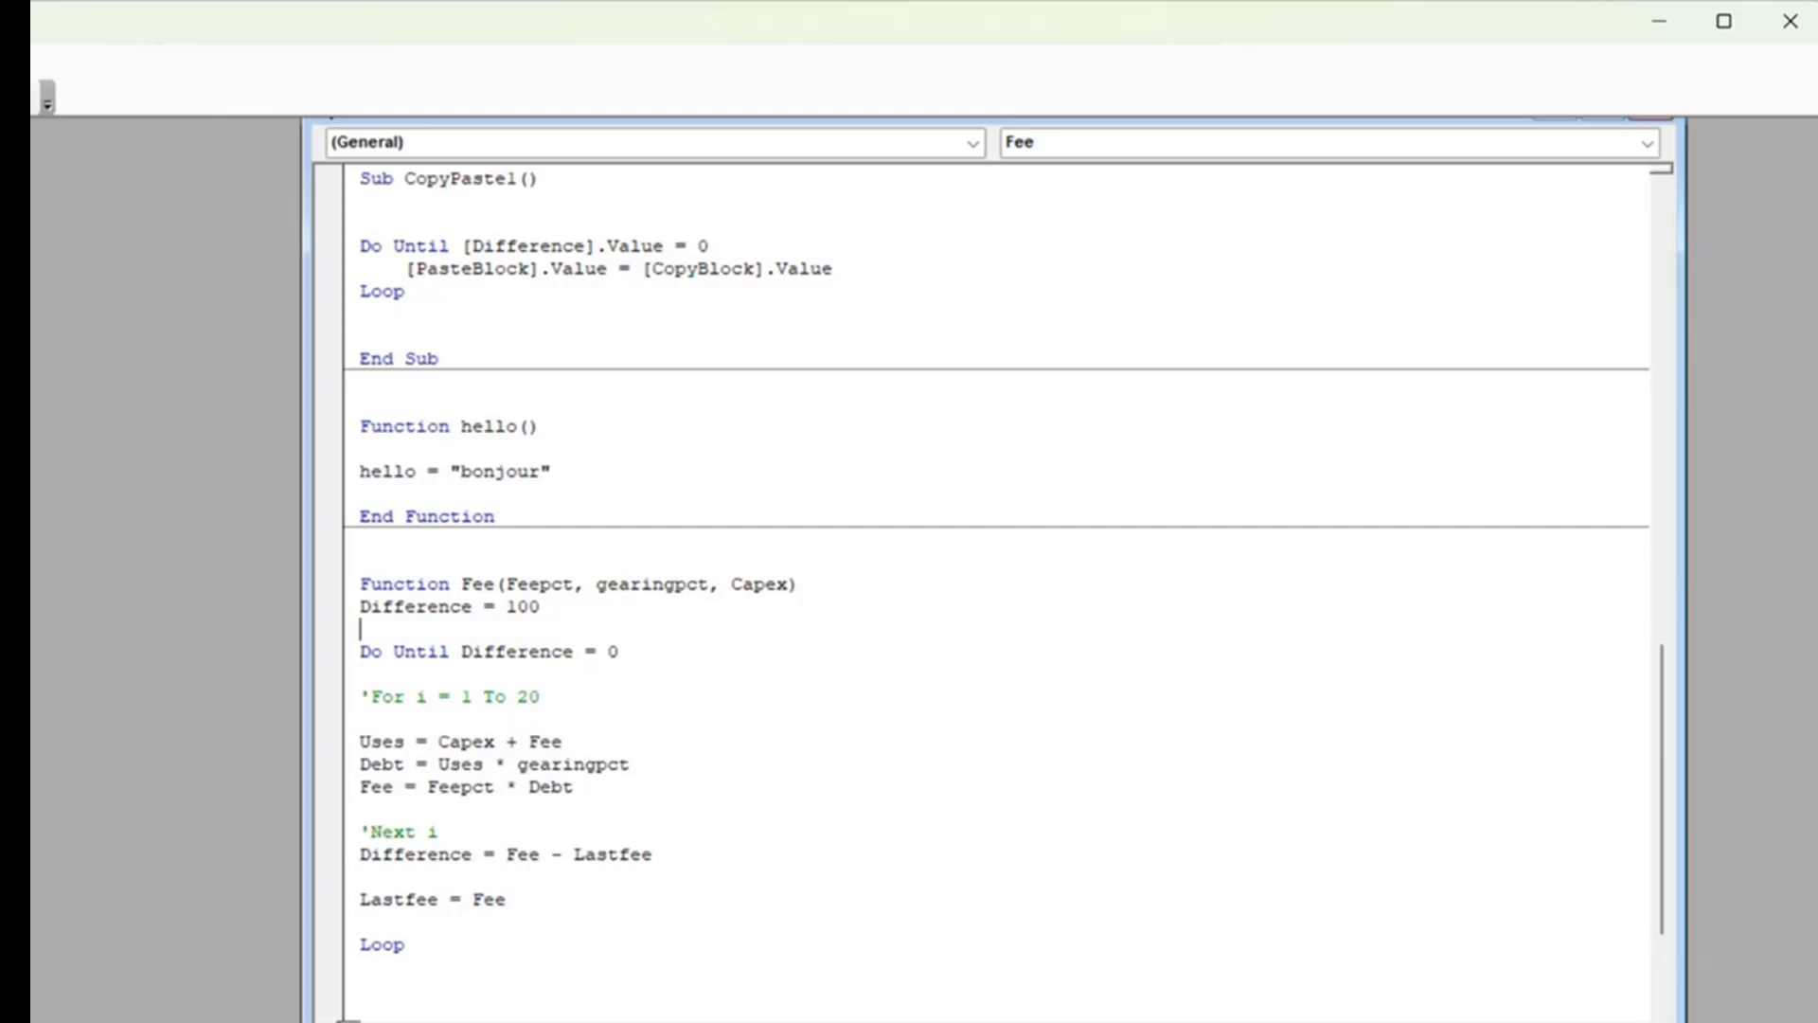
type("Lastfee = 0")
left_click(634, 939)
Switch back to the Excel sheet and set the Fees & IDCs assumption in E5 to 15%.
key("alt+F11")
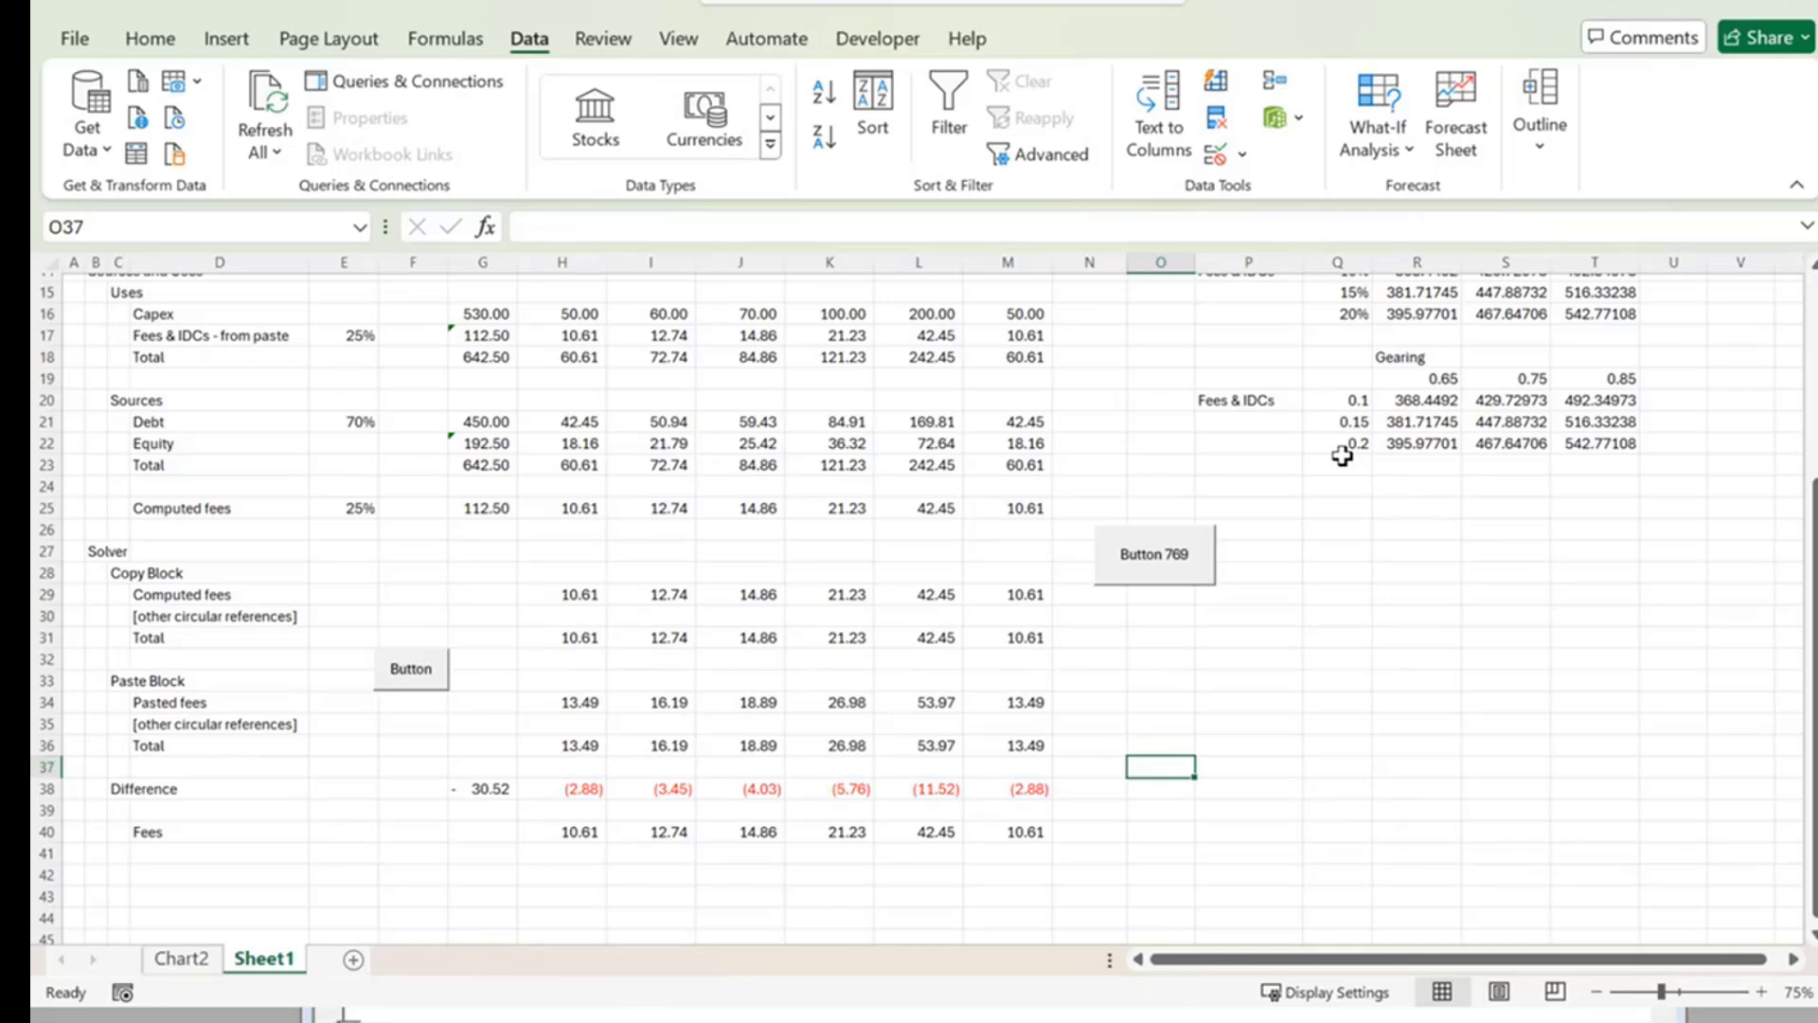
scroll(1342, 456, "up", 5)
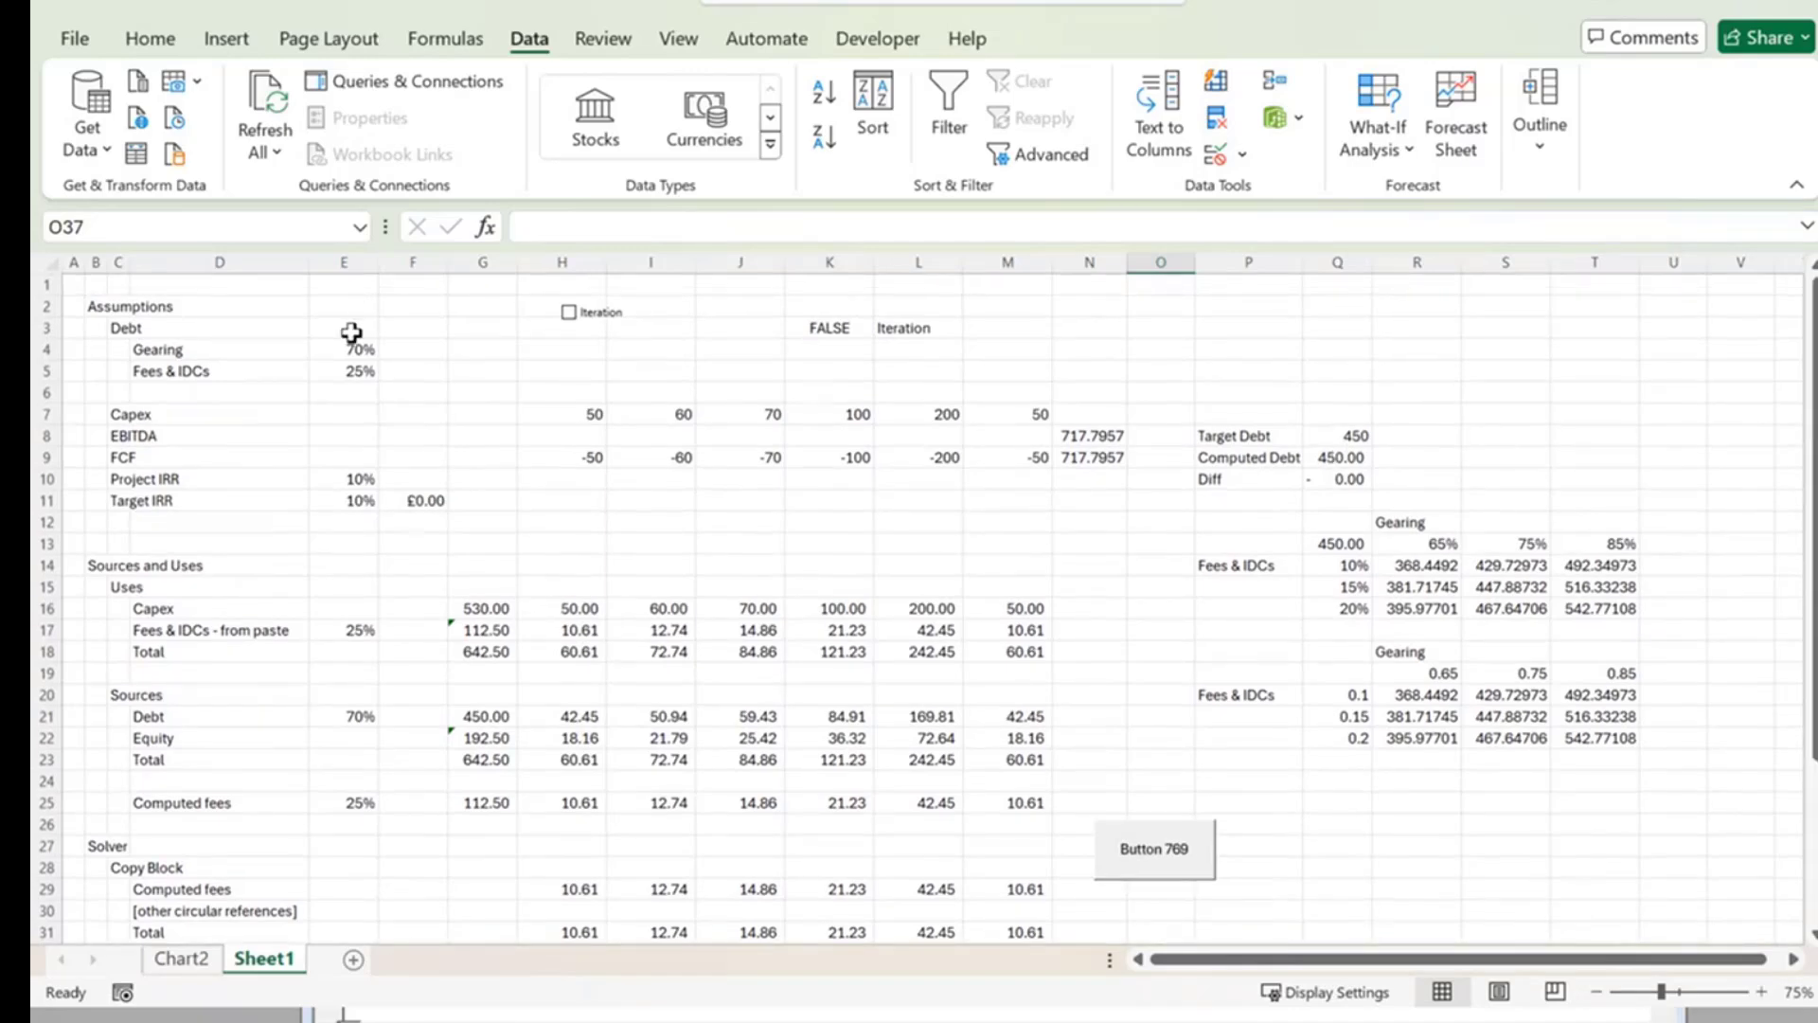
left_click(357, 369)
type("1")
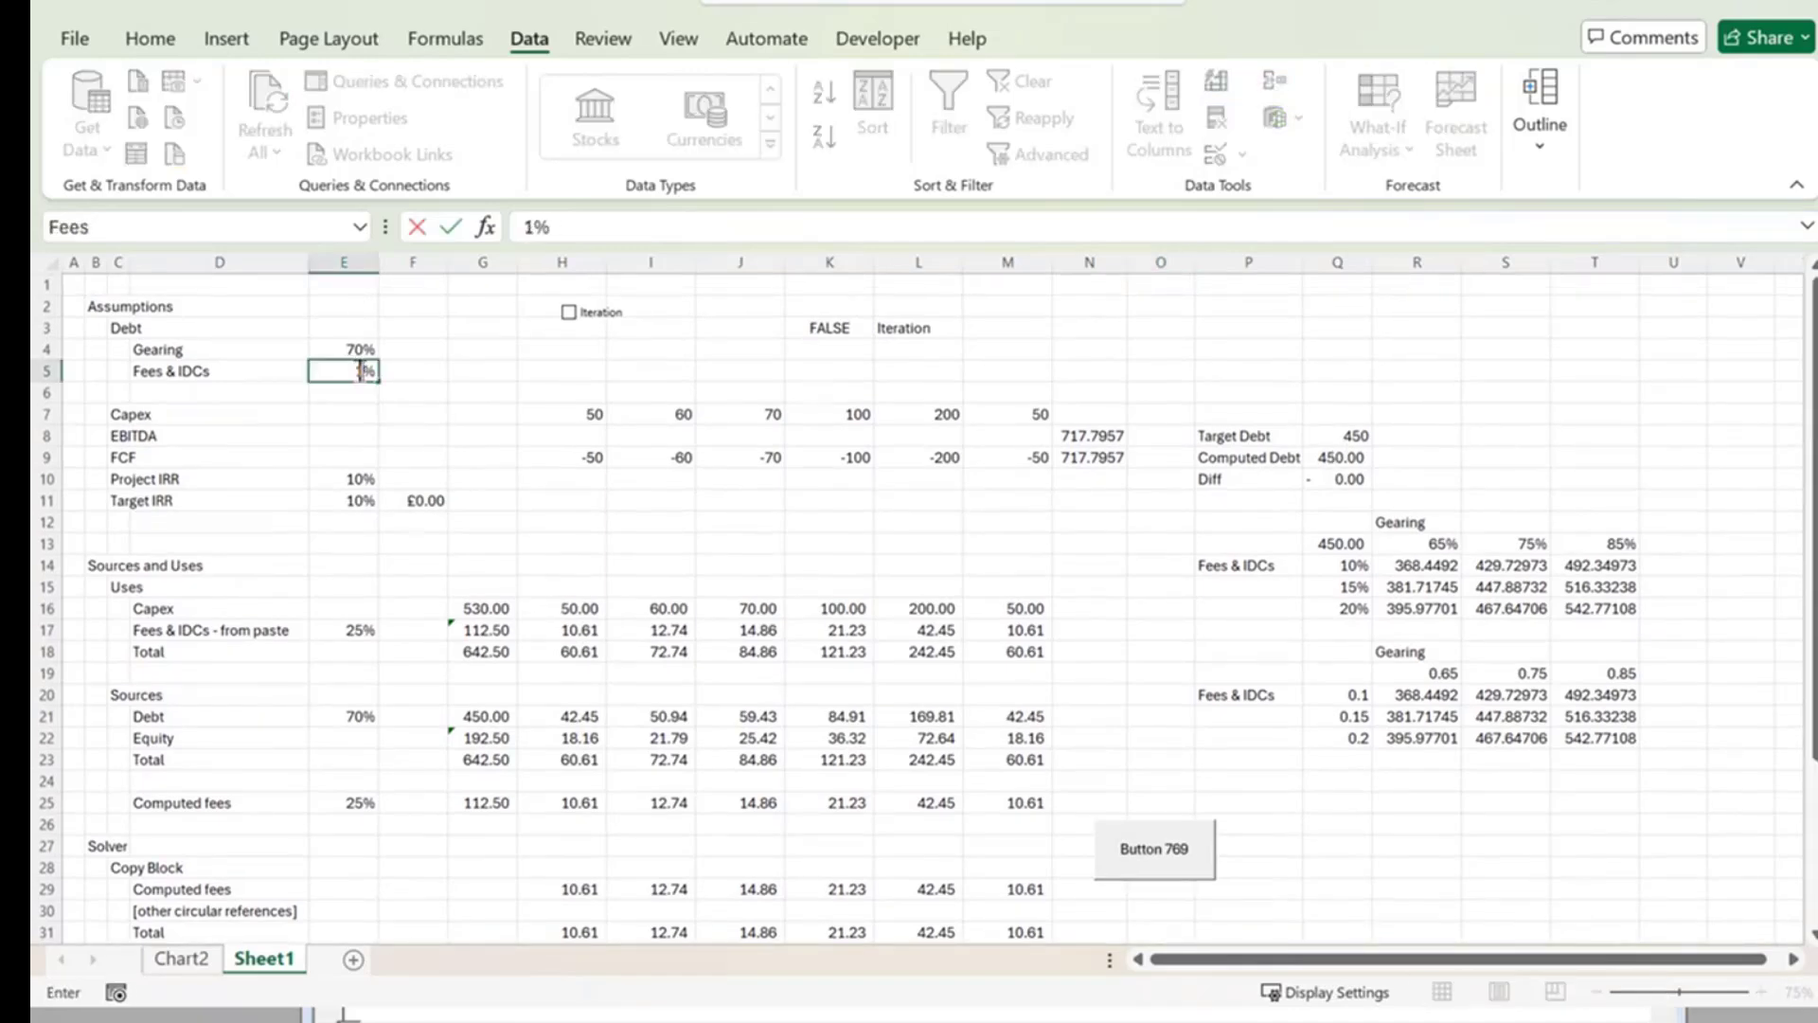
type("5")
key("Return")
Run the copy-paste macro beside the Paste Block and compare the pasted fees with the Fees row.
scroll(692, 654, "down", 7)
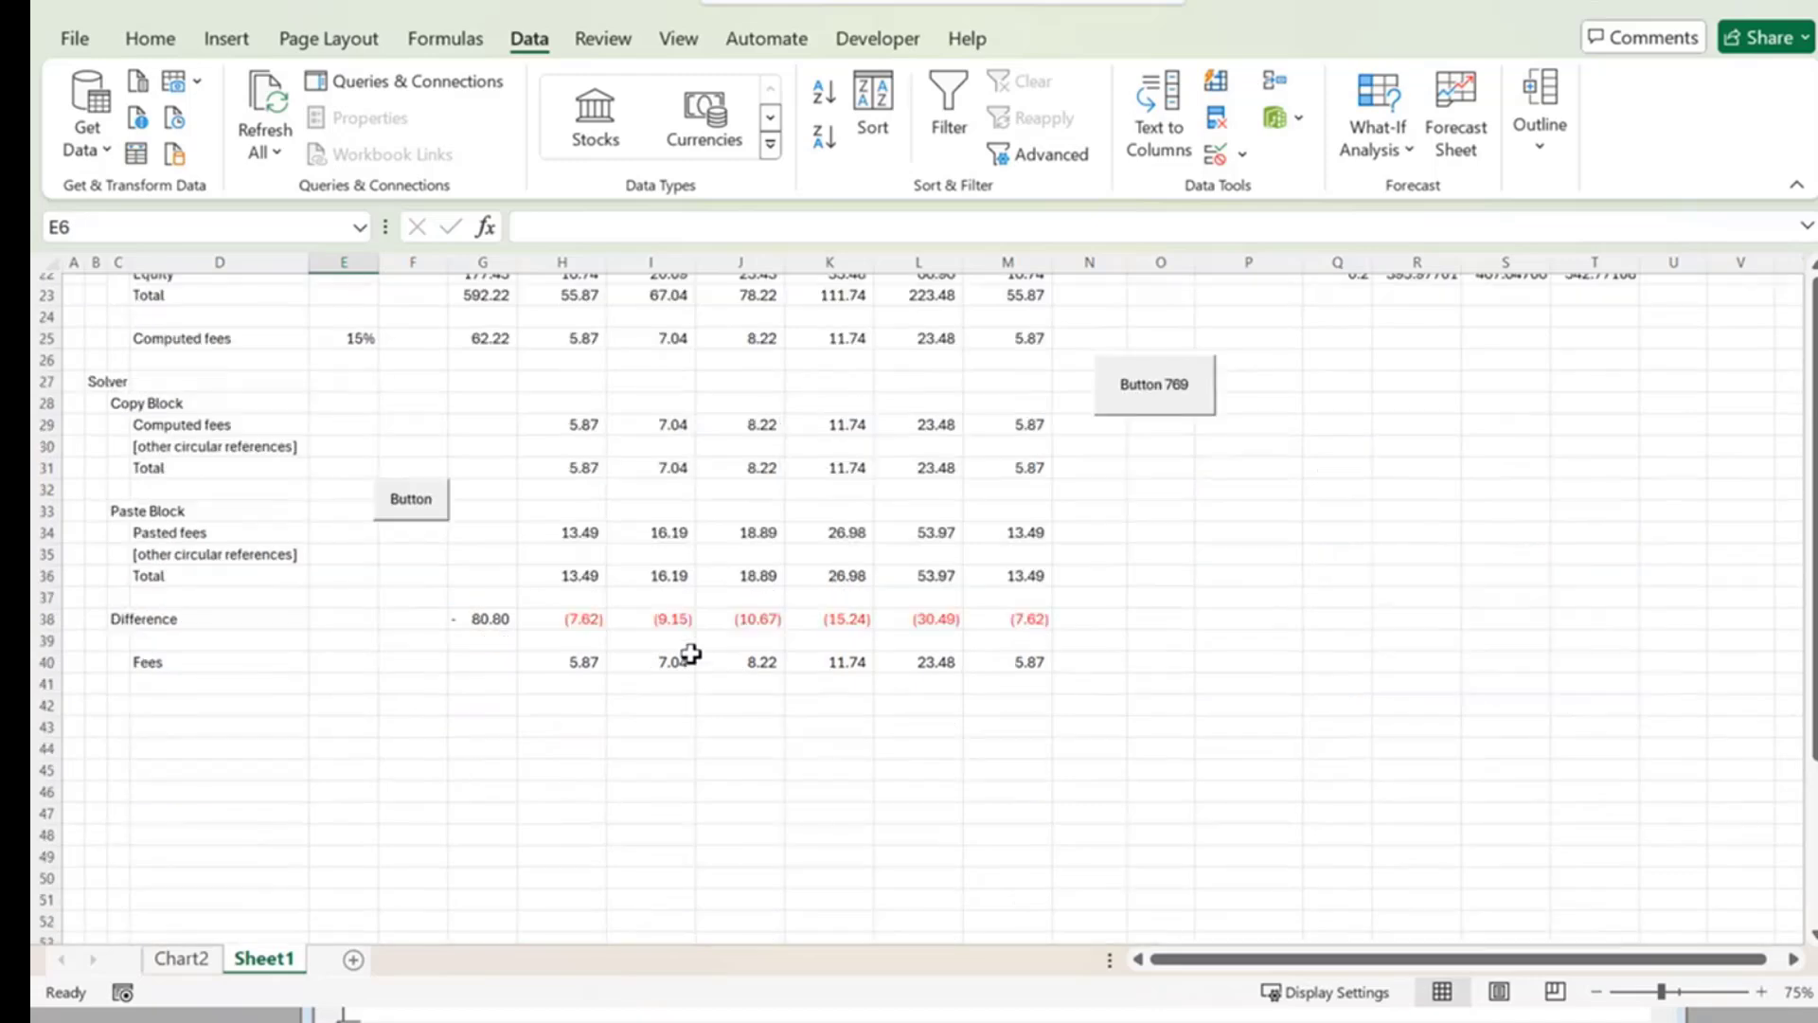
scroll(691, 654, "up", 3)
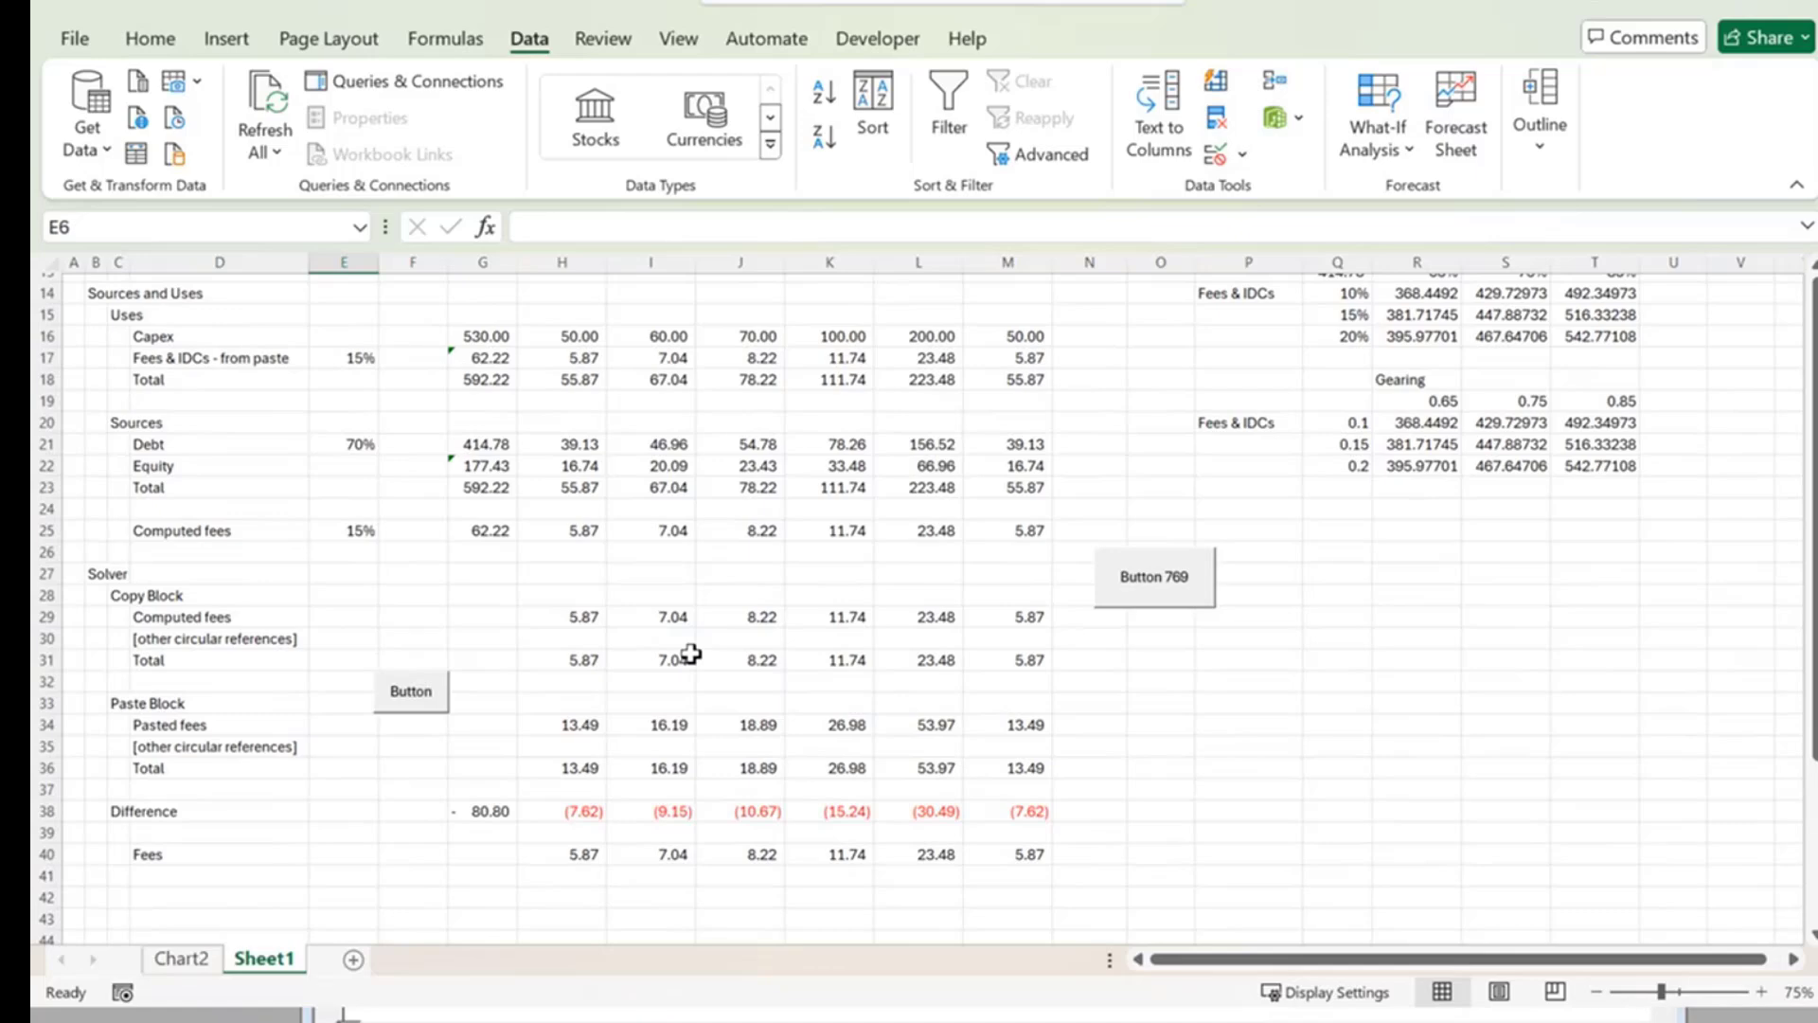
left_click(414, 697)
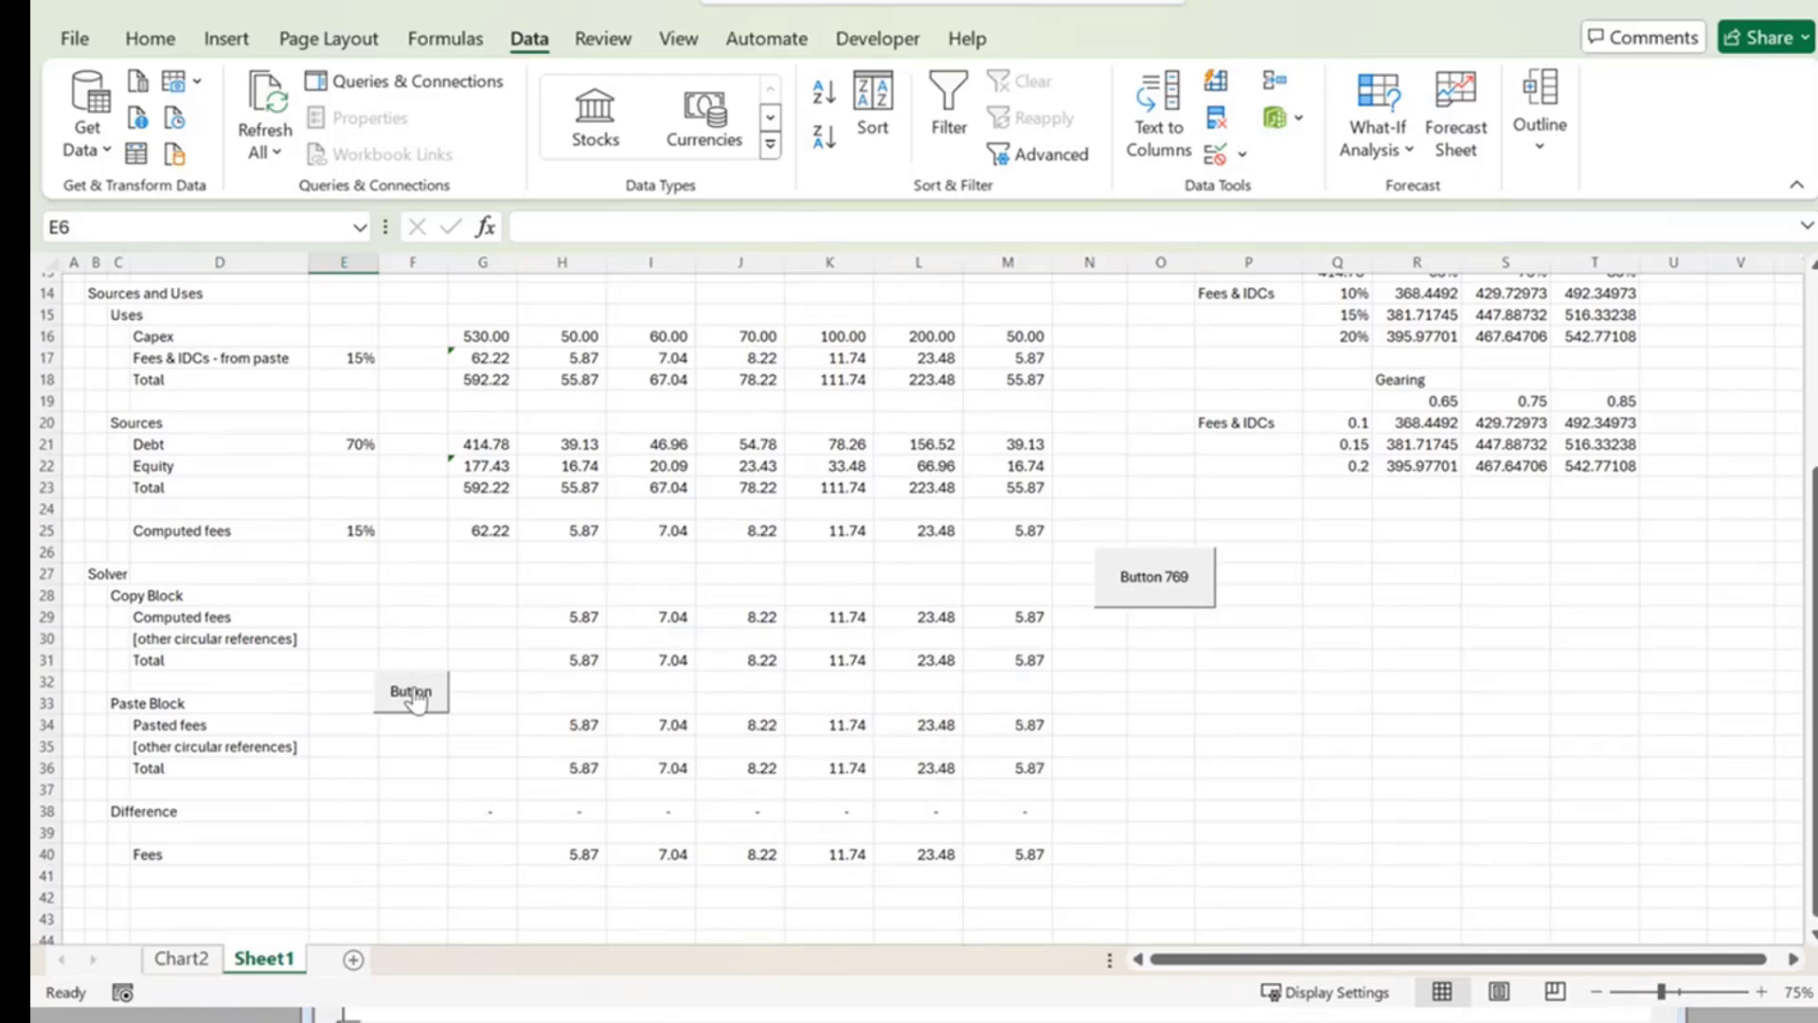
scroll(415, 699, "up", 5)
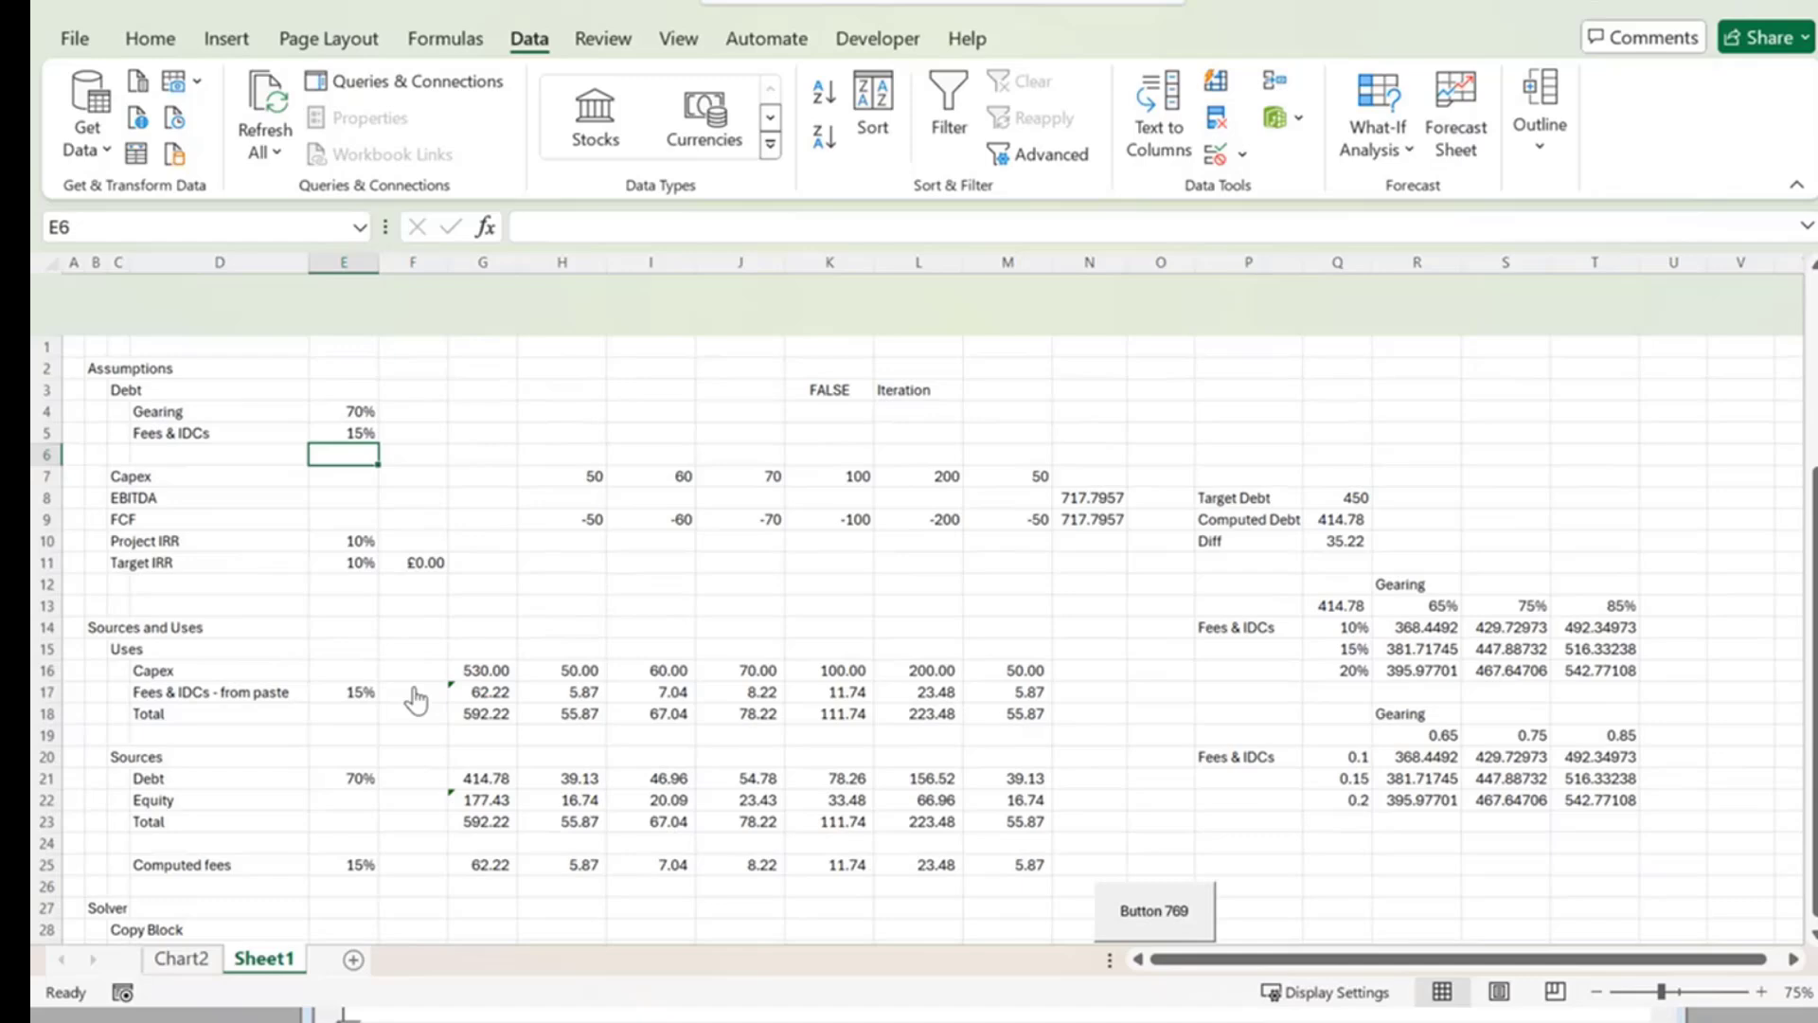
scroll(415, 699, "down", 5)
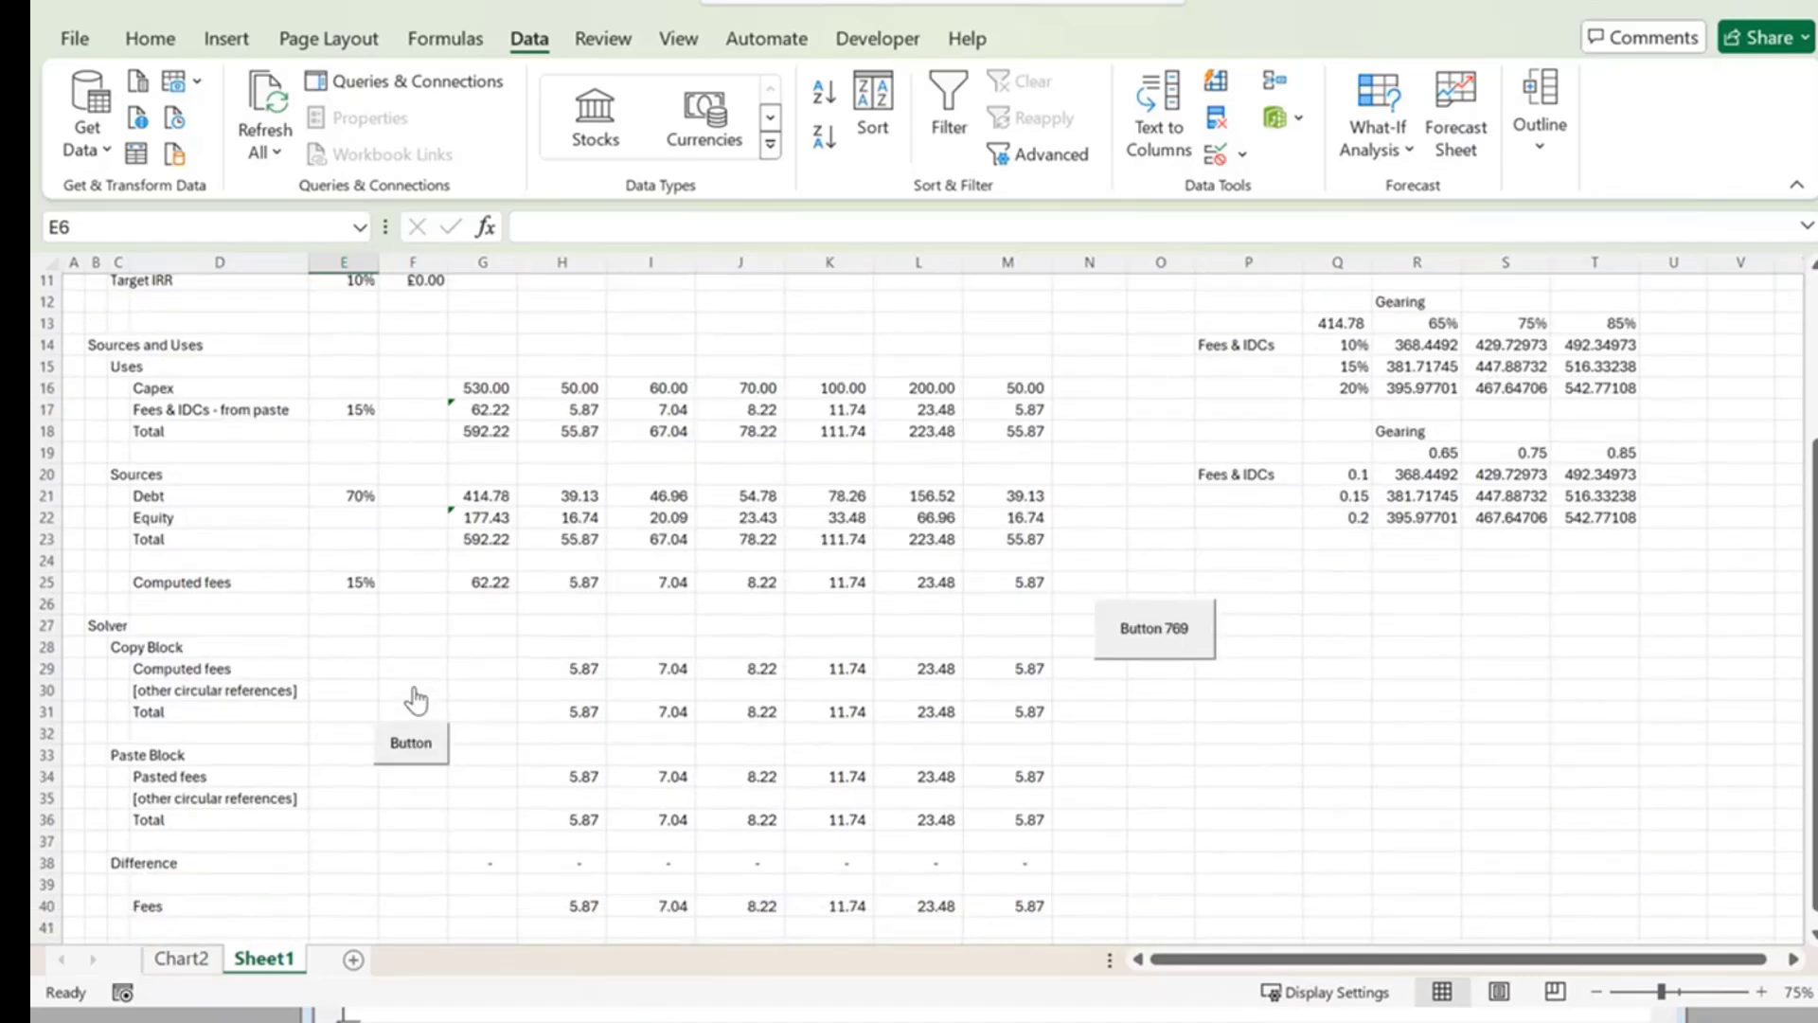
scroll(414, 699, "down", 1)
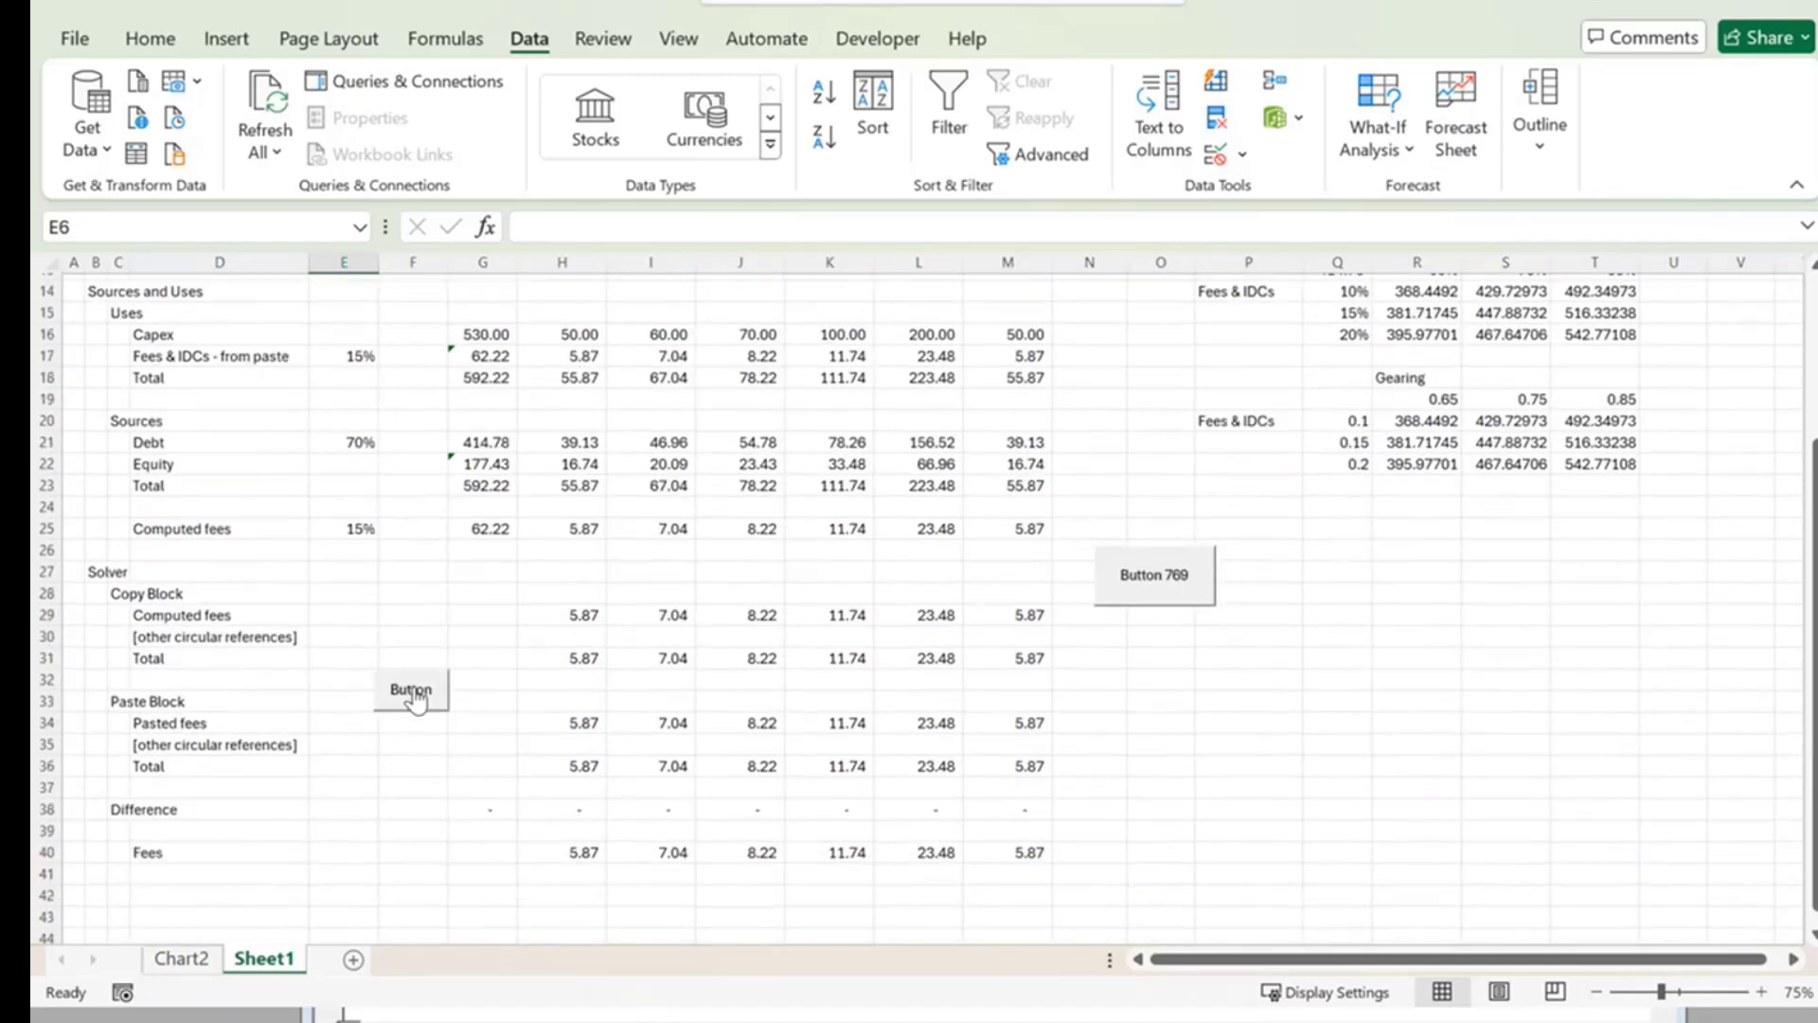